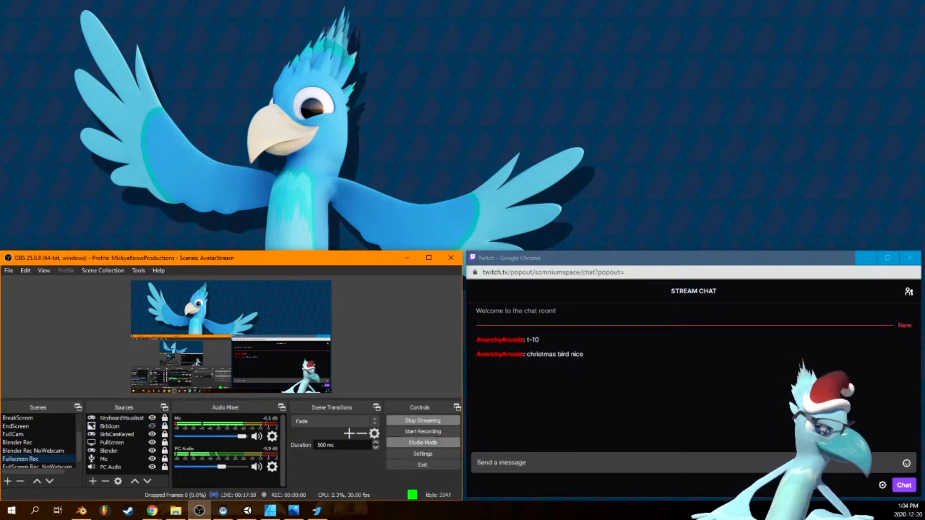
Start the recording and set the FullScreen source to capture Display 1: 3840x2160 @ 0,0
{"action": "left_click", "coordinate": [422, 432]}
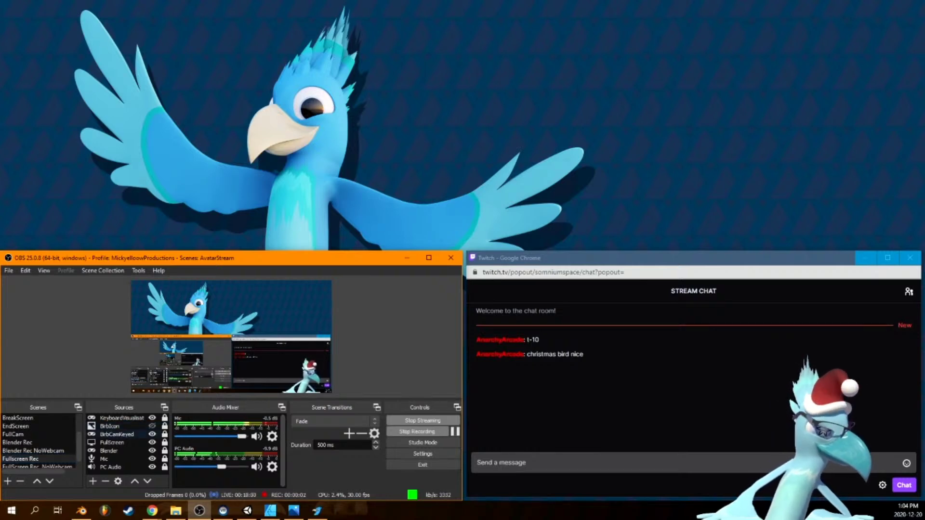
{"action": "double_click", "coordinate": [112, 443]}
{"action": "left_click", "coordinate": [143, 419]}
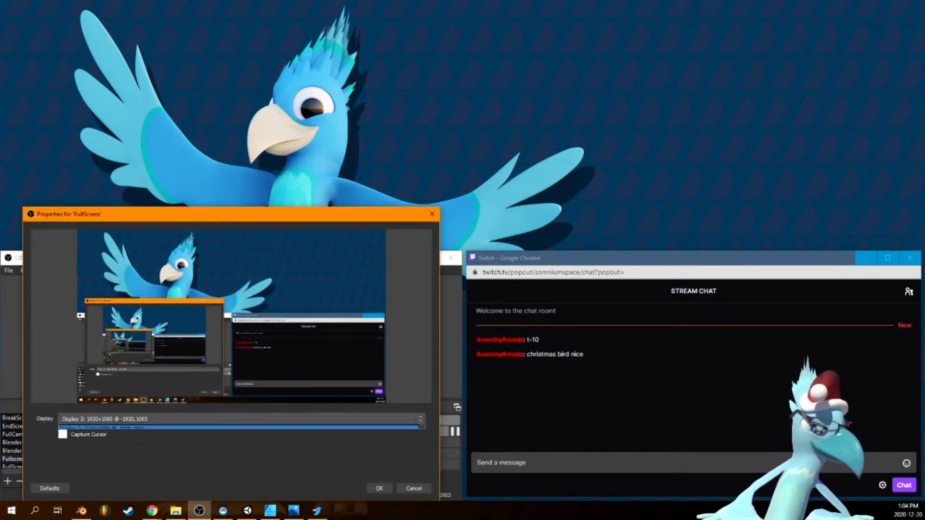
{"action": "left_click", "coordinate": [142, 434]}
{"action": "left_click", "coordinate": [143, 420]}
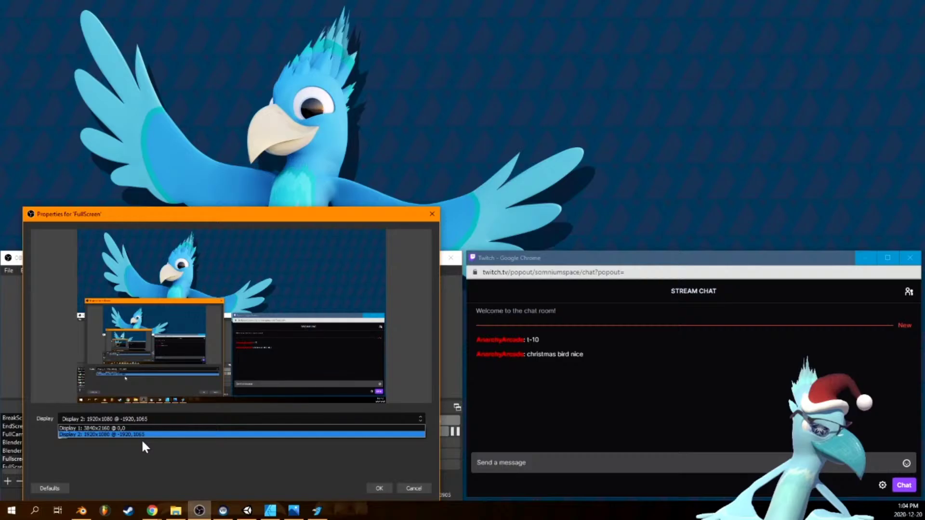
{"action": "left_click", "coordinate": [118, 427]}
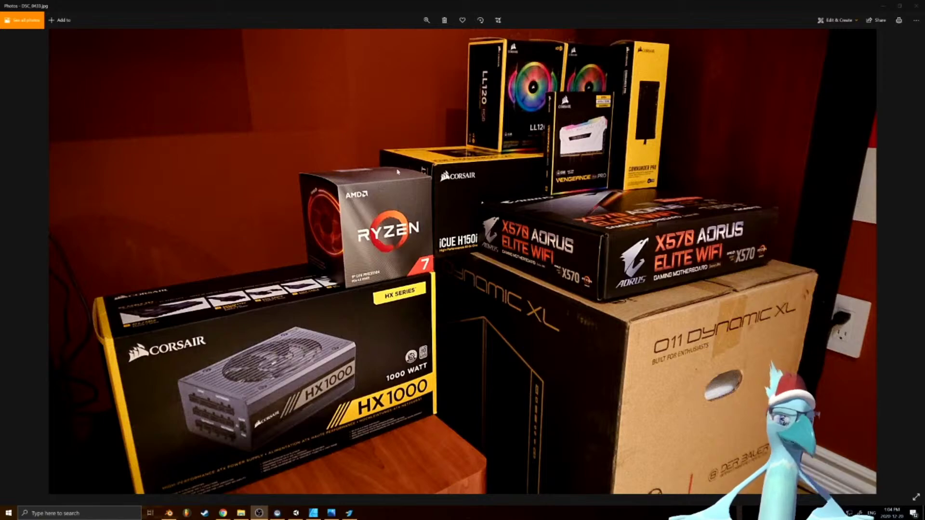
Inspect the motherboard, memory and fan boxes up close in the hardware photo
{"action": "scroll", "coordinate": [397, 198], "scroll_direction": "up", "scroll_amount": 10, "text": "ctrl"}
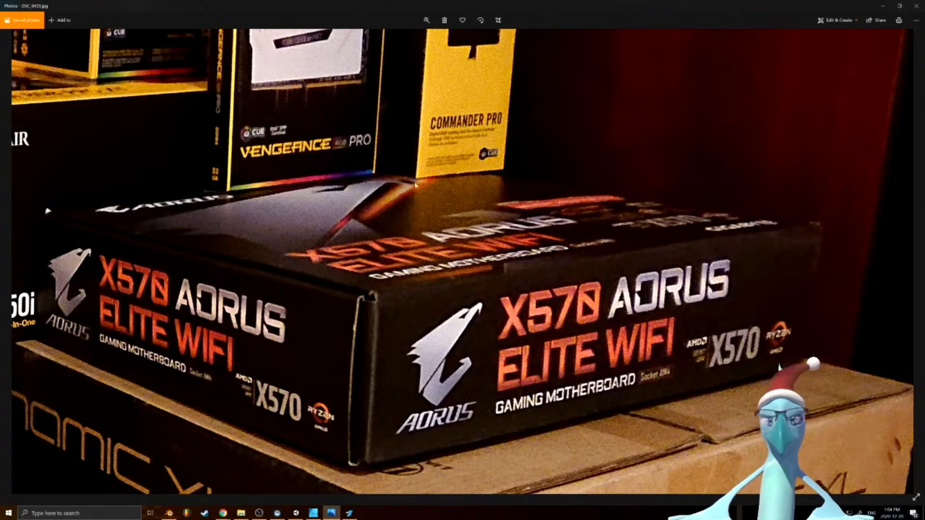
{"action": "left_click_drag", "start_coordinate": [246, 82], "coordinate": [457, 335]}
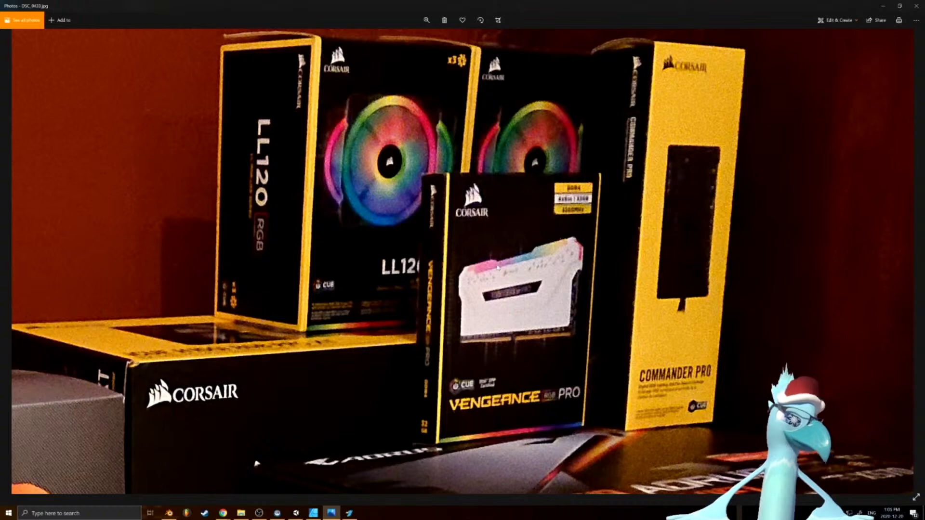
{"action": "key", "text": "Right"}
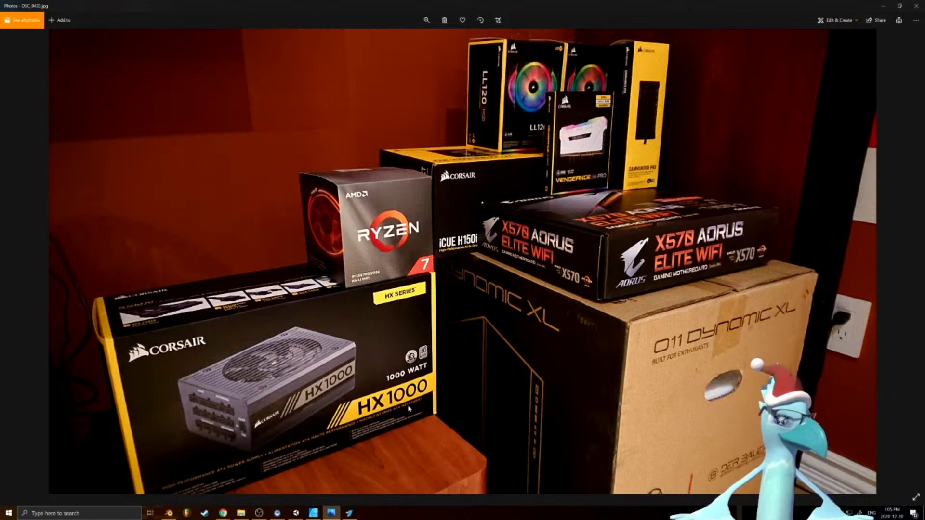
Close the photo viewer and bring up Blender with the avatar scene in full-screen mode
{"action": "left_click", "coordinate": [168, 513]}
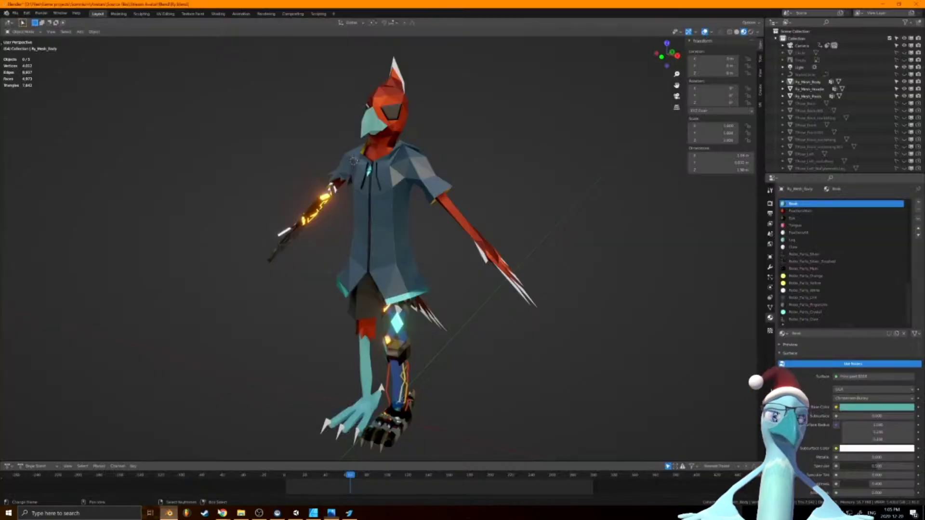
{"action": "right_click", "coordinate": [332, 511]}
{"action": "left_click", "coordinate": [331, 498]}
{"action": "left_click", "coordinate": [529, 3]}
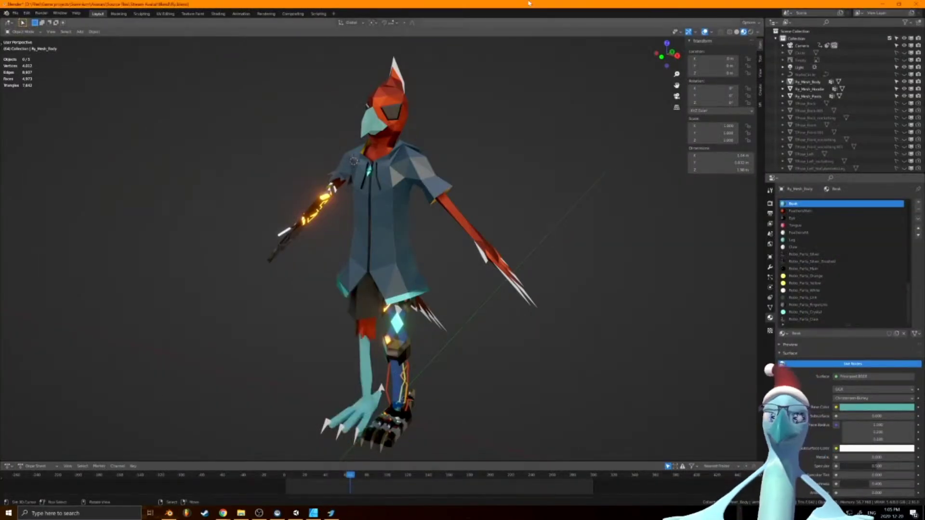
{"action": "key", "text": "alt+F11"}
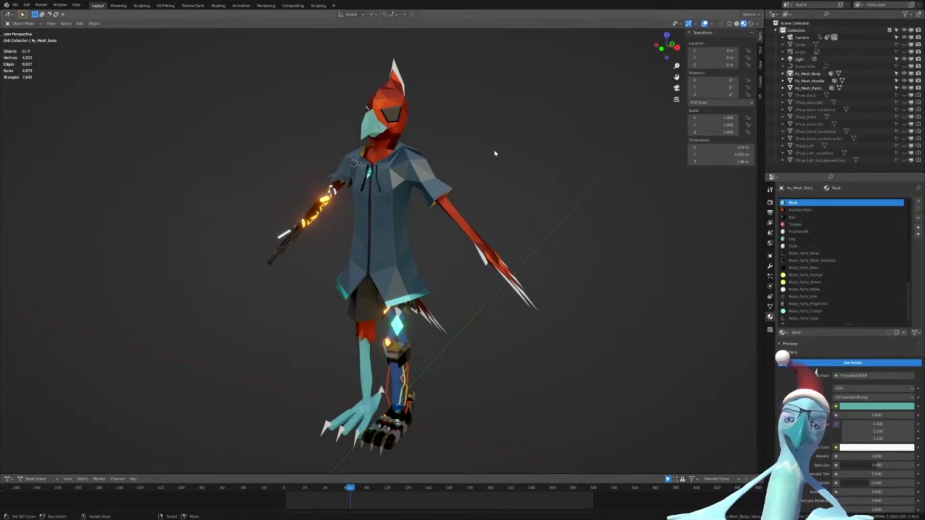
Examine the bird avatar's head, hoodie front and legs, and the emblem on its back
{"action": "scroll", "coordinate": [442, 181], "scroll_direction": "up", "scroll_amount": 7}
{"action": "middle_click_drag", "start_coordinate": [442, 181], "coordinate": [437, 469], "text": "shift"}
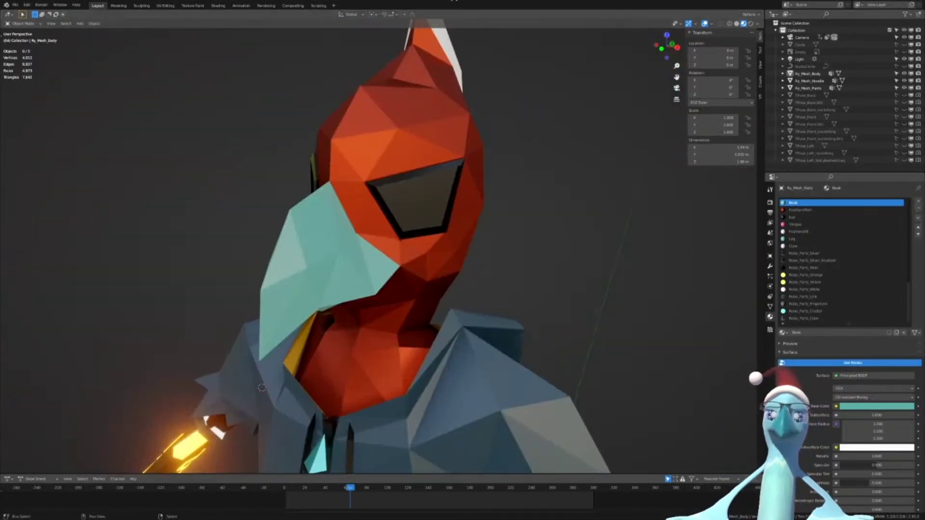
{"action": "middle_click_drag", "start_coordinate": [436, 126], "coordinate": [450, 186]}
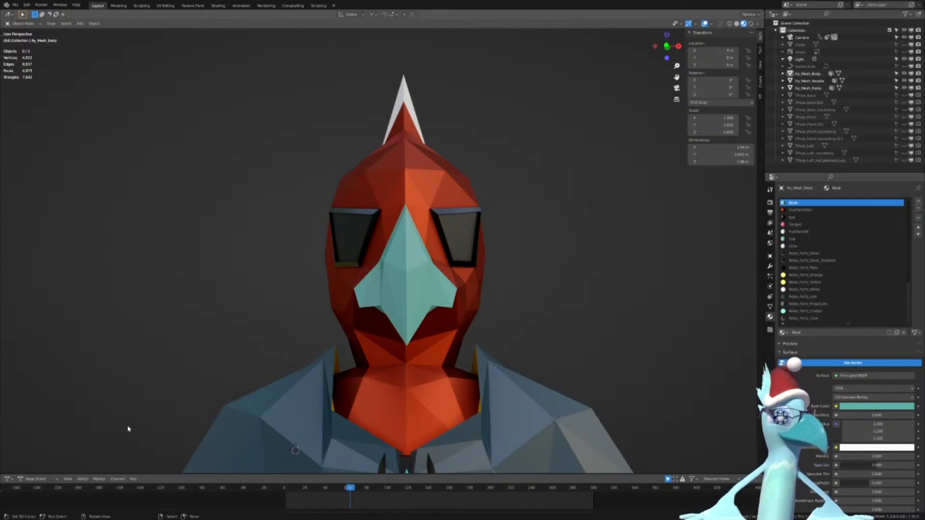
{"action": "scroll", "coordinate": [315, 413], "scroll_direction": "down", "scroll_amount": 4}
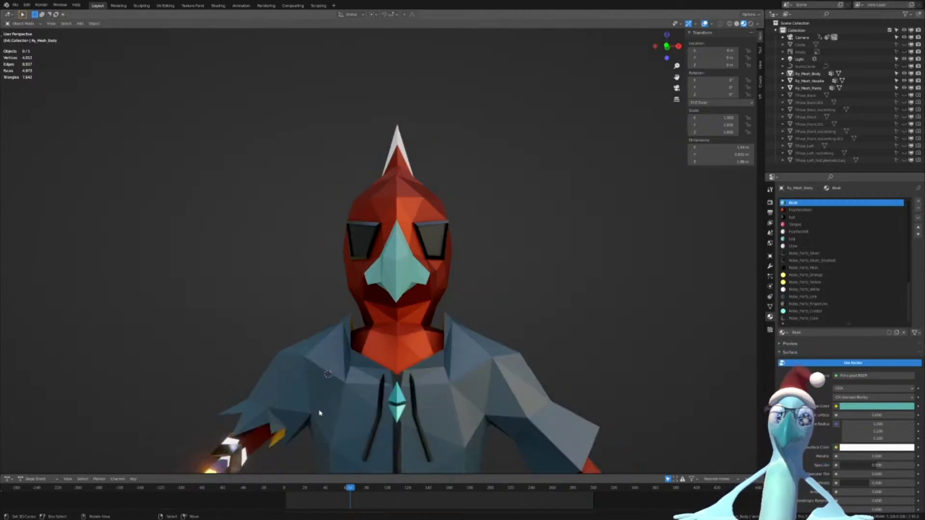
{"action": "middle_click_drag", "start_coordinate": [345, 359], "coordinate": [311, 376]}
{"action": "middle_click_drag", "start_coordinate": [320, 378], "coordinate": [342, 225], "text": "shift"}
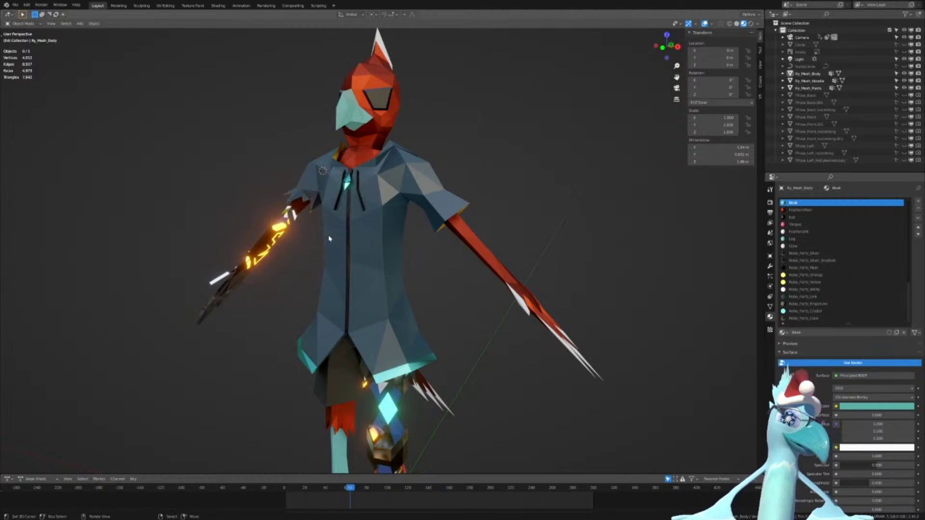
{"action": "scroll", "coordinate": [361, 289], "scroll_direction": "down", "scroll_amount": 3}
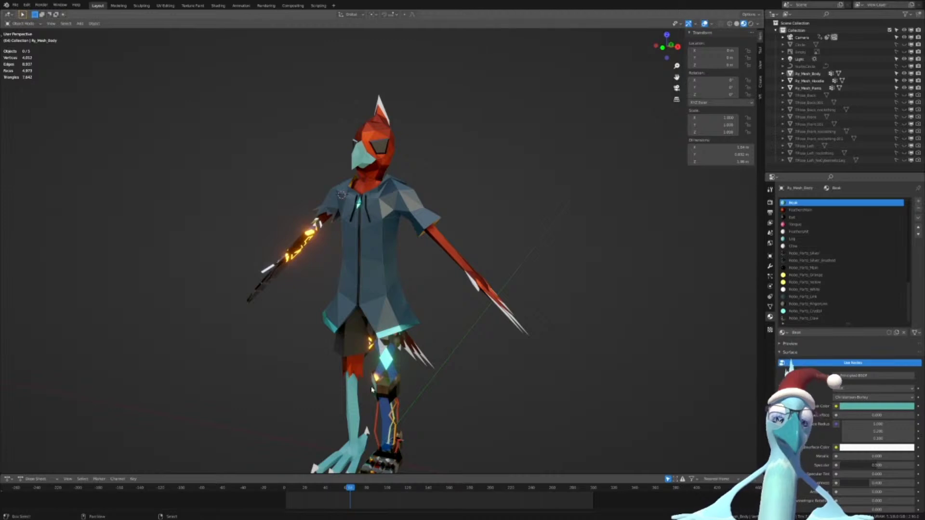
{"action": "middle_click_drag", "start_coordinate": [371, 411], "coordinate": [378, 374], "text": "shift"}
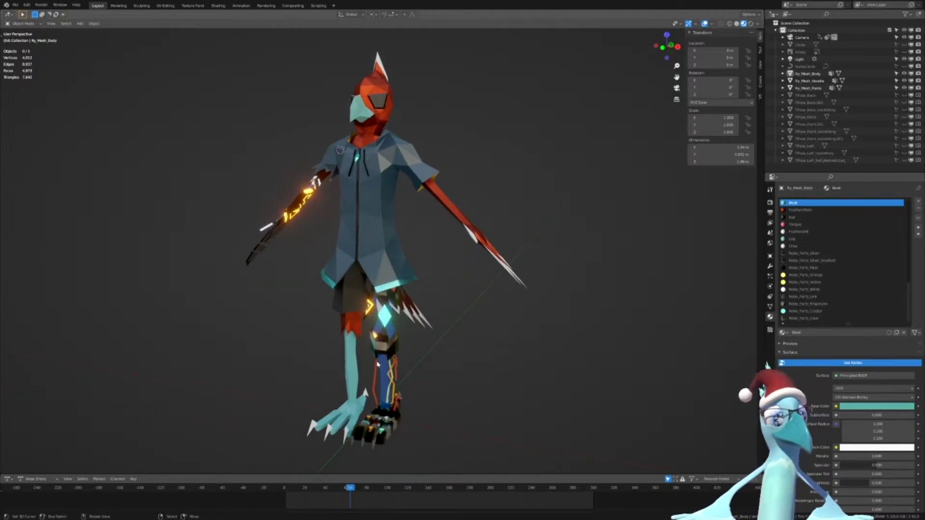
{"action": "middle_click_drag", "start_coordinate": [516, 336], "coordinate": [381, 332]}
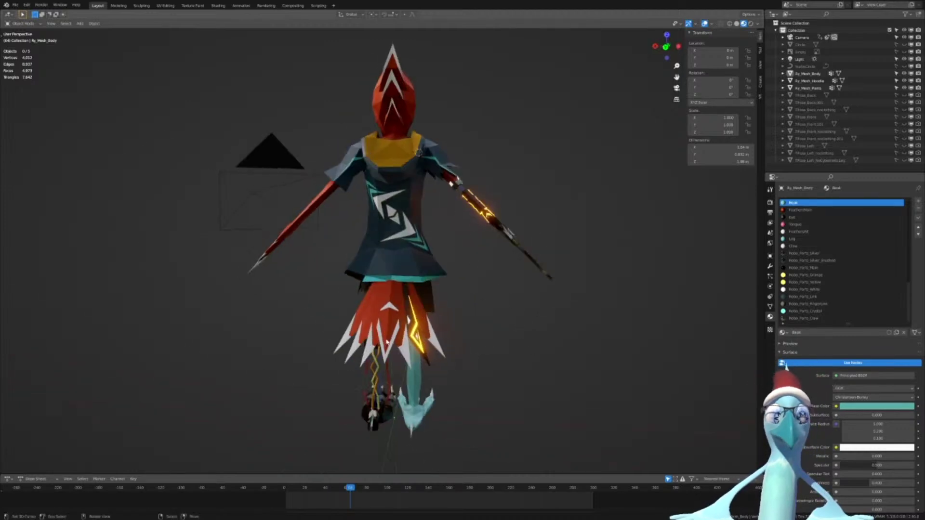
{"action": "scroll", "coordinate": [420, 265], "scroll_direction": "up", "scroll_amount": 4}
{"action": "middle_click_drag", "start_coordinate": [423, 262], "coordinate": [410, 333], "text": "shift"}
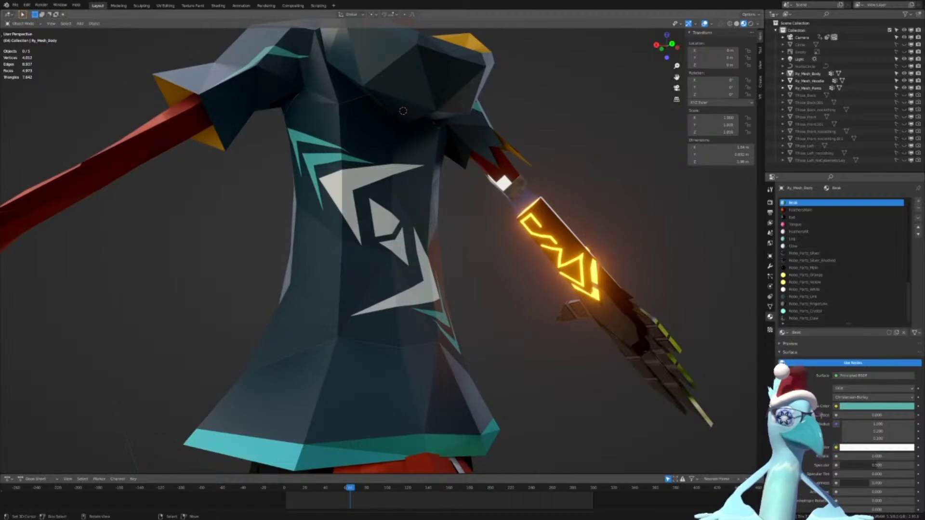
Glance at the hoodie texture in Affinity Designer, then inspect the avatar's robotic arm and feather blades in Blender
{"action": "key", "text": "alt+Tab"}
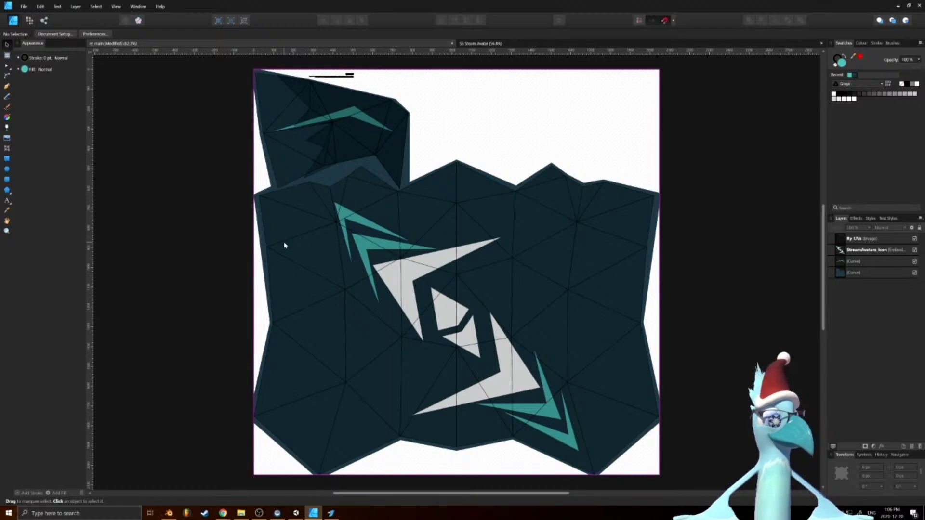
{"action": "left_click", "coordinate": [897, 5]}
{"action": "scroll", "coordinate": [462, 222], "scroll_direction": "down", "scroll_amount": 4}
{"action": "middle_click_drag", "start_coordinate": [362, 231], "coordinate": [614, 229]}
{"action": "scroll", "coordinate": [378, 265], "scroll_direction": "up", "scroll_amount": 4}
{"action": "middle_click_drag", "start_coordinate": [365, 250], "coordinate": [336, 254]}
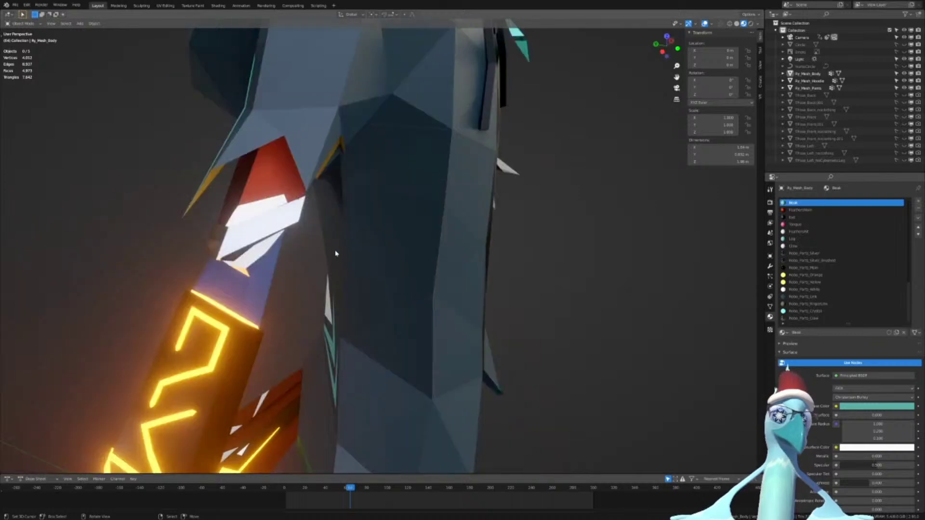
{"action": "scroll", "coordinate": [375, 318], "scroll_direction": "down", "scroll_amount": 4}
{"action": "middle_click_drag", "start_coordinate": [375, 318], "coordinate": [479, 200], "text": "shift"}
{"action": "scroll", "coordinate": [479, 201], "scroll_direction": "up", "scroll_amount": 3}
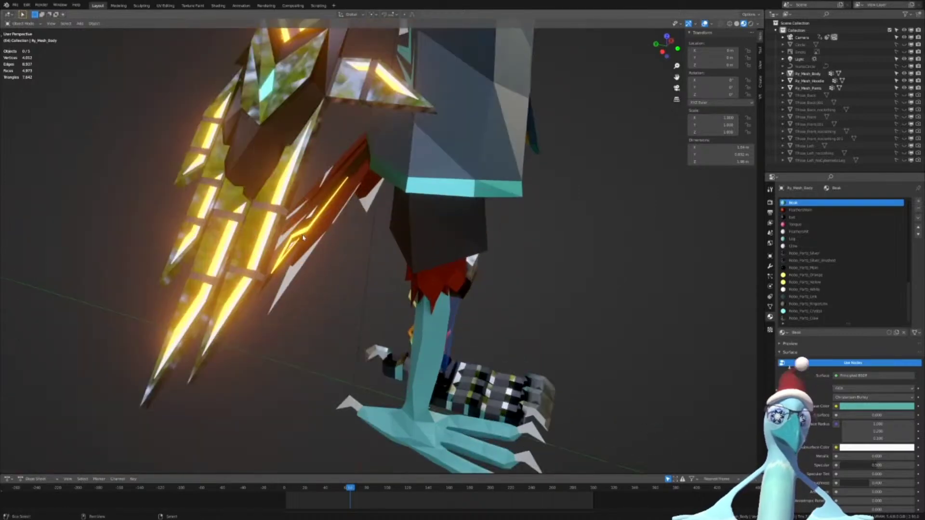
{"action": "middle_click_drag", "start_coordinate": [288, 245], "coordinate": [416, 291], "text": "shift"}
{"action": "scroll", "coordinate": [415, 291], "scroll_direction": "up", "scroll_amount": 1}
{"action": "scroll", "coordinate": [415, 291], "scroll_direction": "up", "scroll_amount": 2}
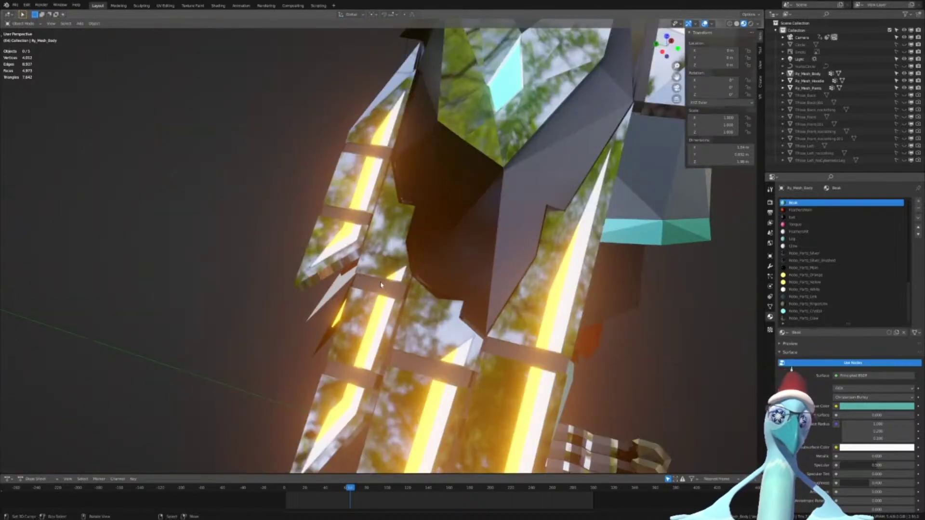
Review the avatar's hoodie front, shoulders and overall silhouette
{"action": "scroll", "coordinate": [381, 276], "scroll_direction": "down", "scroll_amount": 6}
{"action": "middle_click_drag", "start_coordinate": [381, 276], "coordinate": [434, 351]}
{"action": "scroll", "coordinate": [431, 289], "scroll_direction": "up", "scroll_amount": 3}
{"action": "middle_click_drag", "start_coordinate": [414, 239], "coordinate": [406, 207]}
{"action": "scroll", "coordinate": [341, 152], "scroll_direction": "down", "scroll_amount": 6}
{"action": "scroll", "coordinate": [378, 221], "scroll_direction": "up", "scroll_amount": 4}
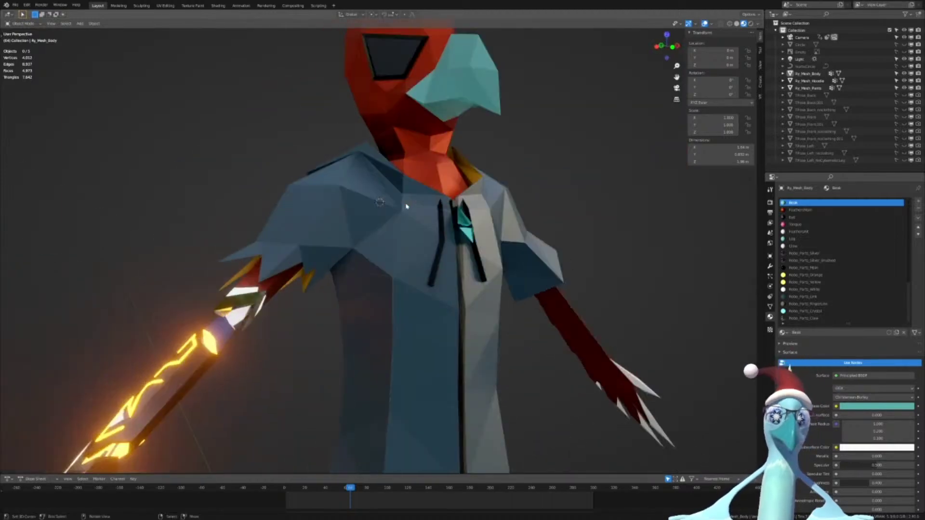
{"action": "scroll", "coordinate": [406, 273], "scroll_direction": "down", "scroll_amount": 4}
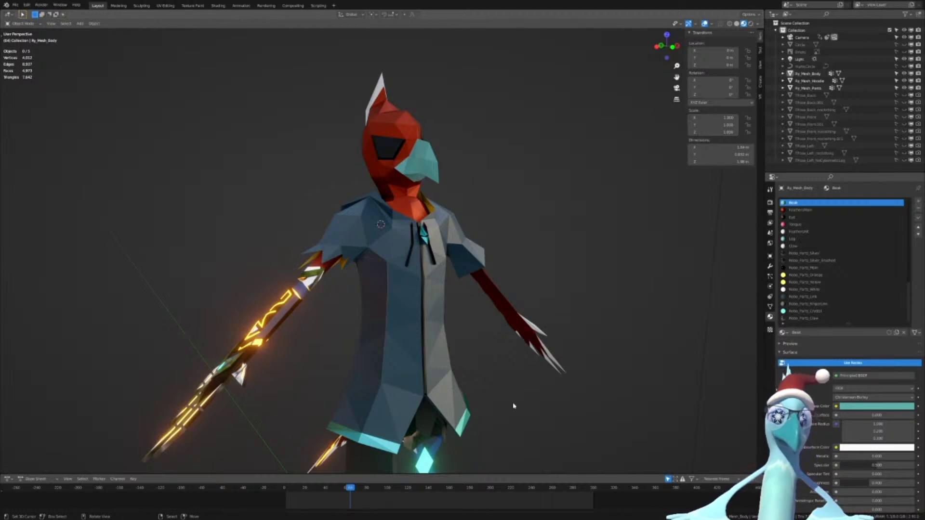
{"action": "scroll", "coordinate": [488, 356], "scroll_direction": "down", "scroll_amount": 3}
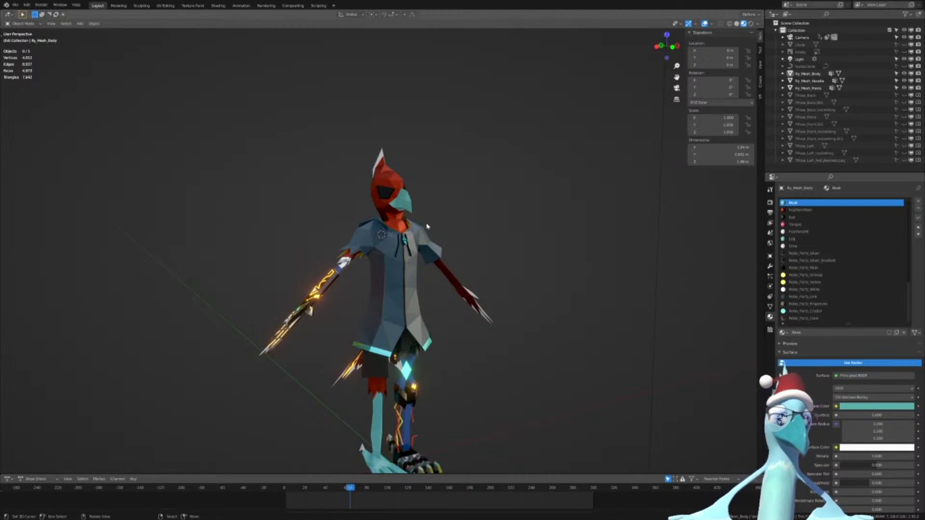
Inspect the teal stripe on the back of the hoodie sleeve above the robotic arm
{"action": "scroll", "coordinate": [371, 284], "scroll_direction": "up", "scroll_amount": 3}
{"action": "middle_click_drag", "start_coordinate": [364, 289], "coordinate": [439, 282]}
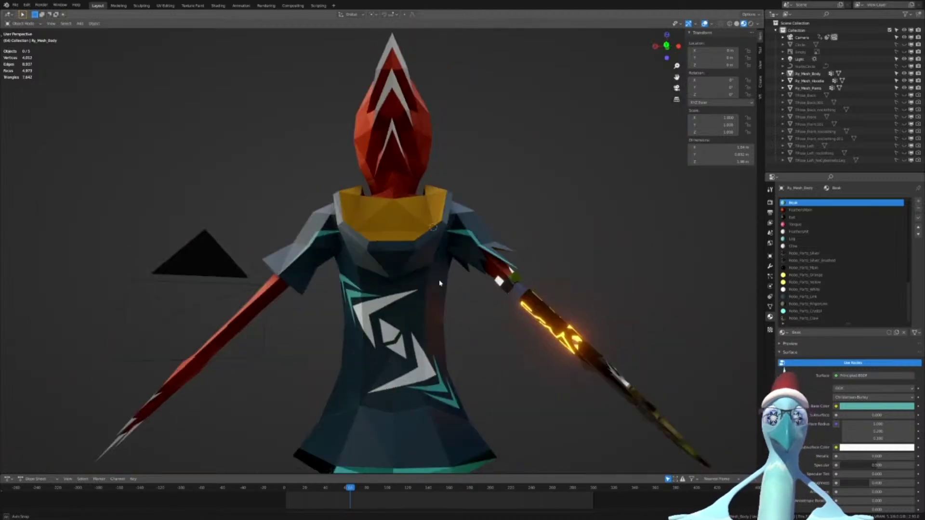
{"action": "scroll", "coordinate": [484, 264], "scroll_direction": "up", "scroll_amount": 3}
{"action": "scroll", "coordinate": [355, 299], "scroll_direction": "up", "scroll_amount": 2}
{"action": "middle_click_drag", "start_coordinate": [487, 262], "coordinate": [329, 220], "text": "shift"}
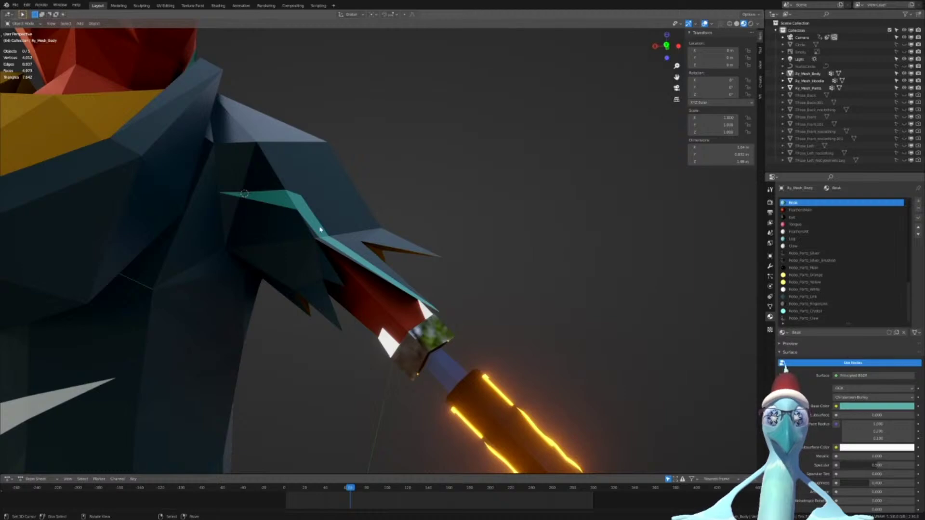
{"action": "middle_click_drag", "start_coordinate": [147, 272], "coordinate": [288, 289], "text": "shift"}
{"action": "scroll", "coordinate": [495, 274], "scroll_direction": "up", "scroll_amount": 5}
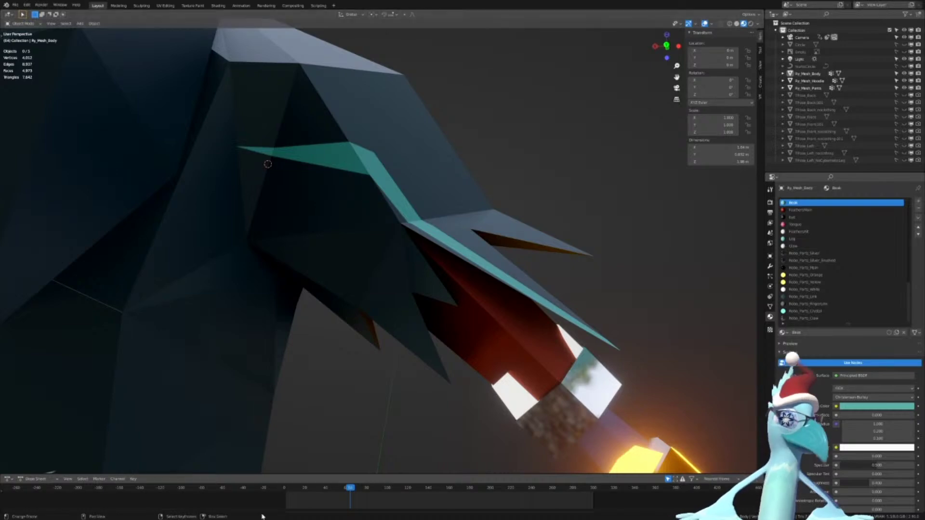
Switch to the hoodie texture in Affinity Designer and lock the Ry_UVs image layer
{"action": "left_click", "coordinate": [313, 513]}
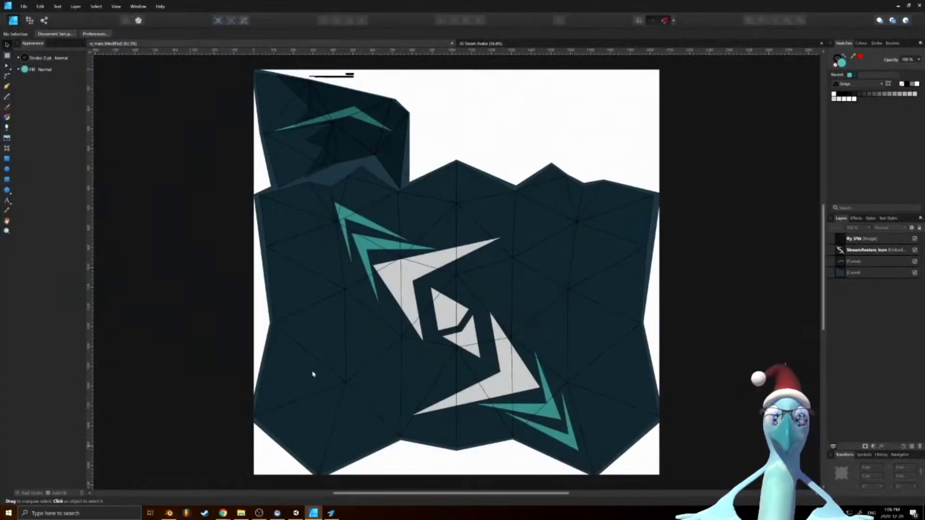
{"action": "scroll", "coordinate": [311, 115], "scroll_direction": "up", "scroll_amount": 8, "text": "ctrl"}
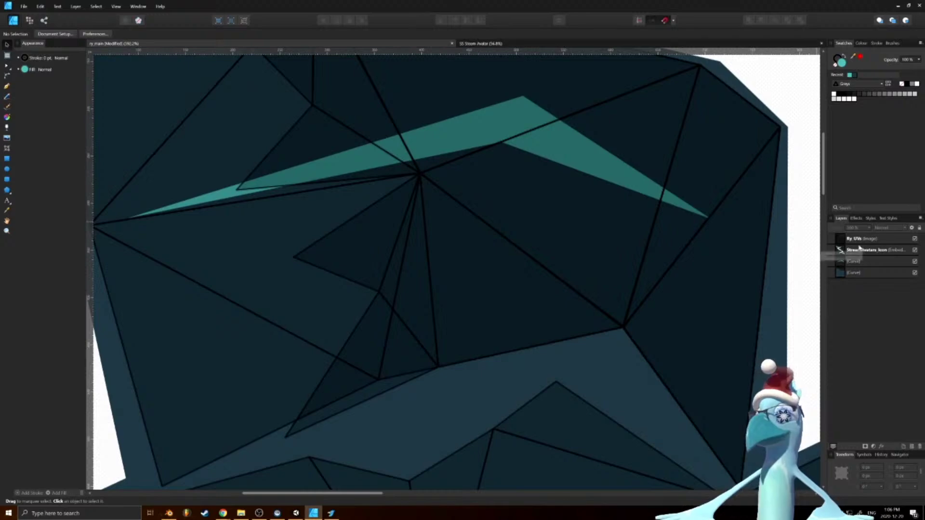
{"action": "left_click", "coordinate": [859, 240]}
{"action": "left_click", "coordinate": [906, 238]}
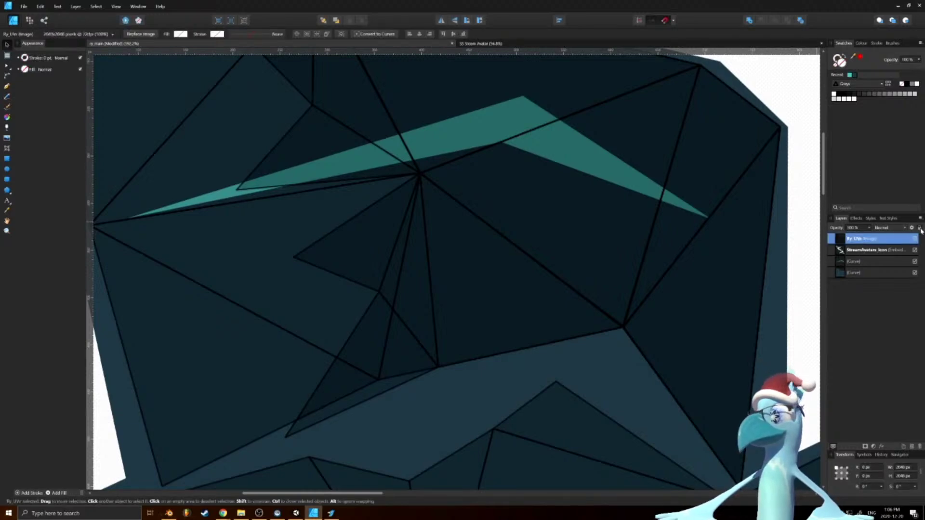
{"action": "left_click", "coordinate": [887, 250]}
Select the teal sleeve stripe for node editing and move its two peak nodes slightly down and to the right
{"action": "left_click", "coordinate": [411, 154]}
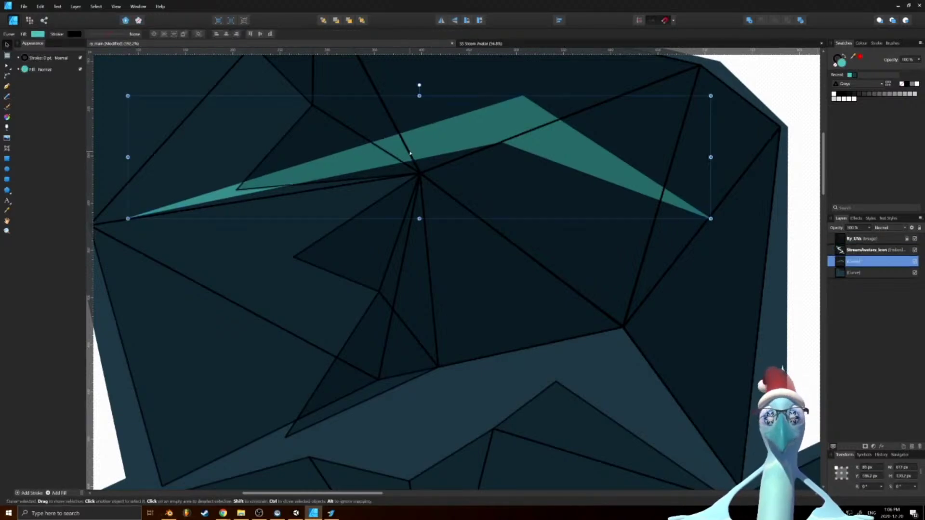
{"action": "key", "text": "a"}
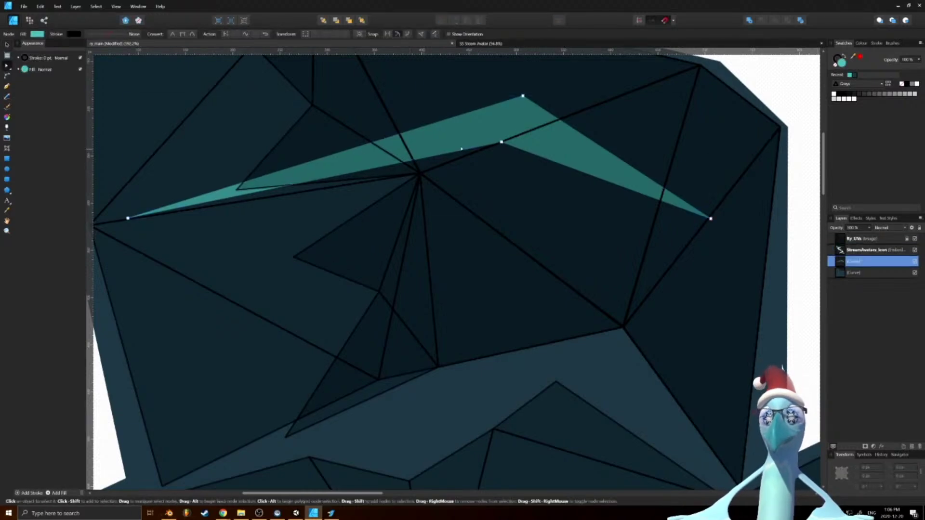
{"action": "left_click", "coordinate": [411, 163]}
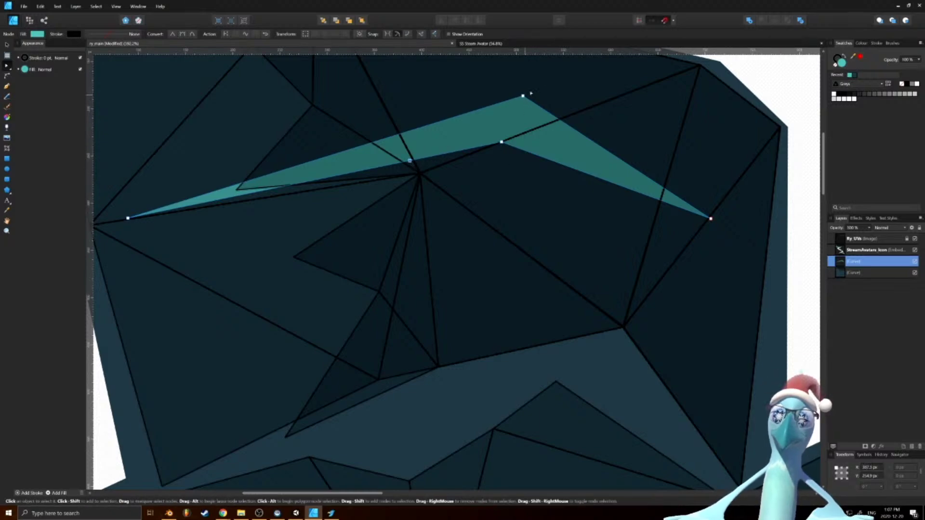
{"action": "left_click_drag", "start_coordinate": [544, 80], "coordinate": [489, 156]}
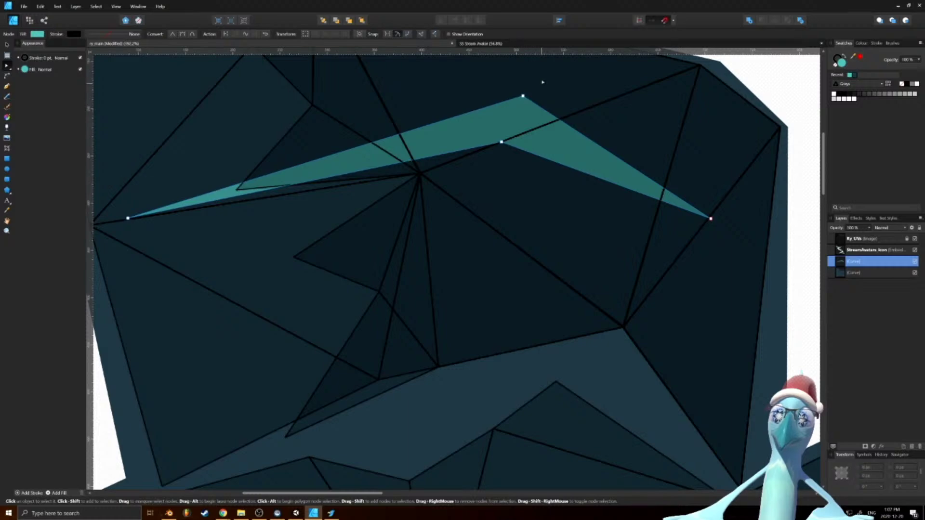
{"action": "left_click_drag", "start_coordinate": [501, 142], "coordinate": [517, 153]}
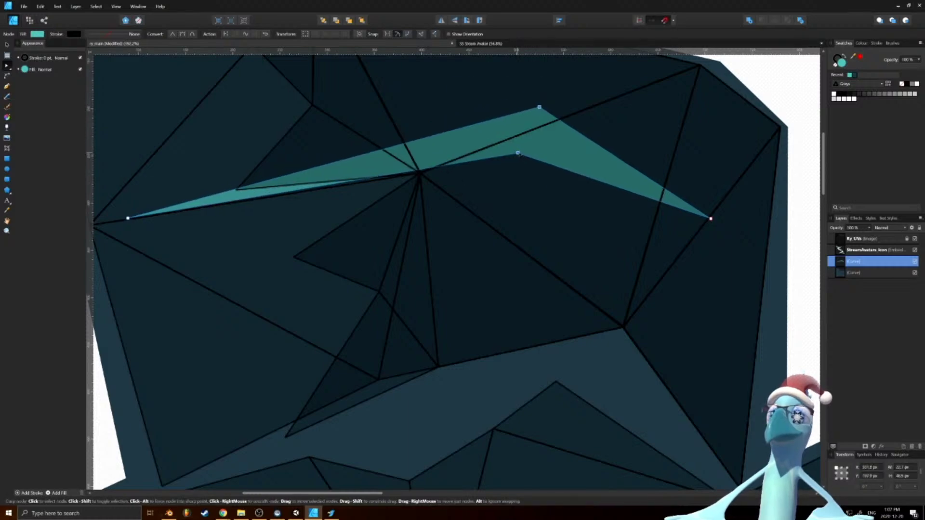
Add a node to each edge of the stripe beside the central UV vertex, lower both to surround it, and nudge the left tip inward
{"action": "left_click", "coordinate": [419, 172]}
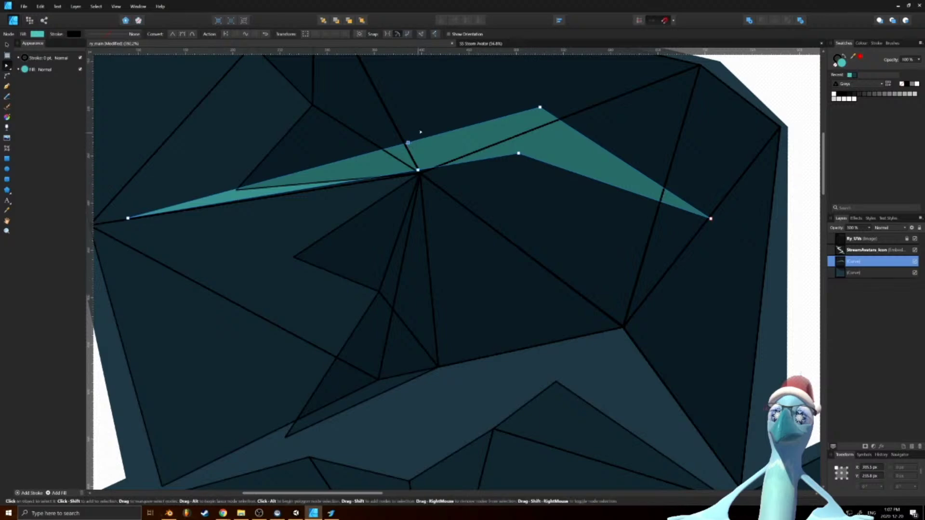
{"action": "left_click_drag", "start_coordinate": [377, 123], "coordinate": [430, 208]}
{"action": "left_click_drag", "start_coordinate": [419, 172], "coordinate": [426, 189]}
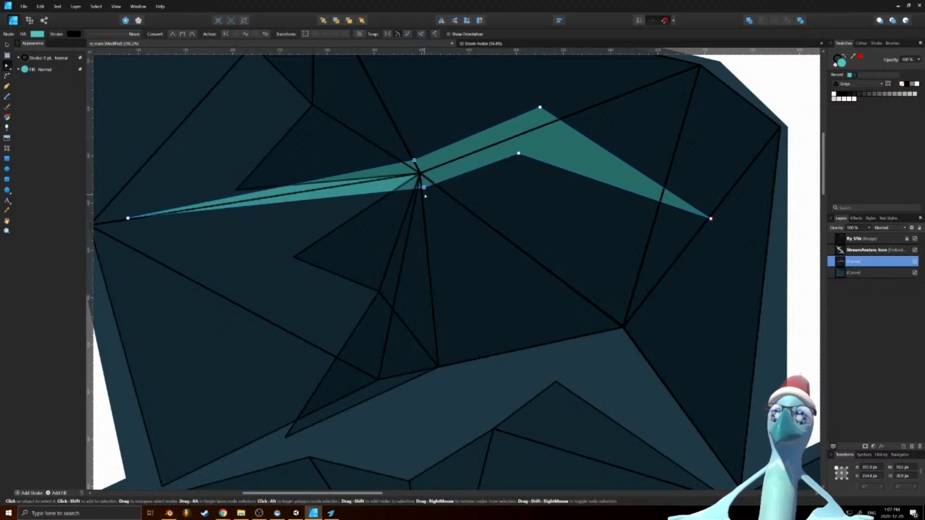
{"action": "left_click", "coordinate": [426, 195]}
{"action": "left_click", "coordinate": [422, 185]}
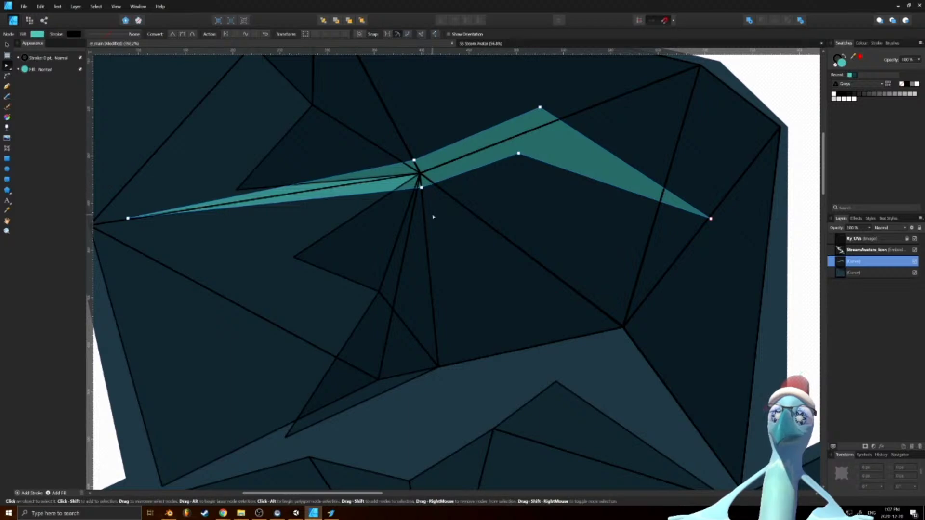
{"action": "left_click_drag", "start_coordinate": [128, 219], "coordinate": [138, 218]}
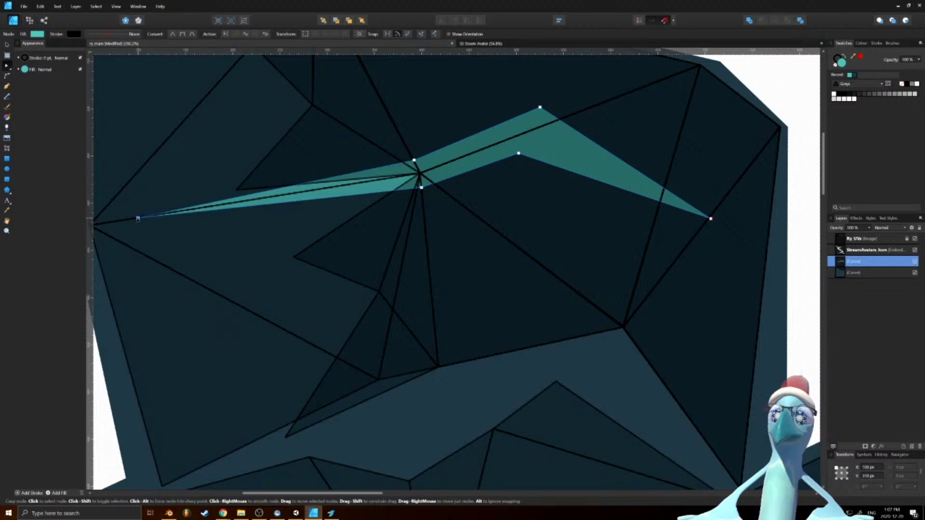
Select the stripe's two middle nodes around the UV vertex and check their alignment within the sleeve artwork
{"action": "scroll", "coordinate": [374, 249], "scroll_direction": "down", "scroll_amount": 8, "text": "ctrl"}
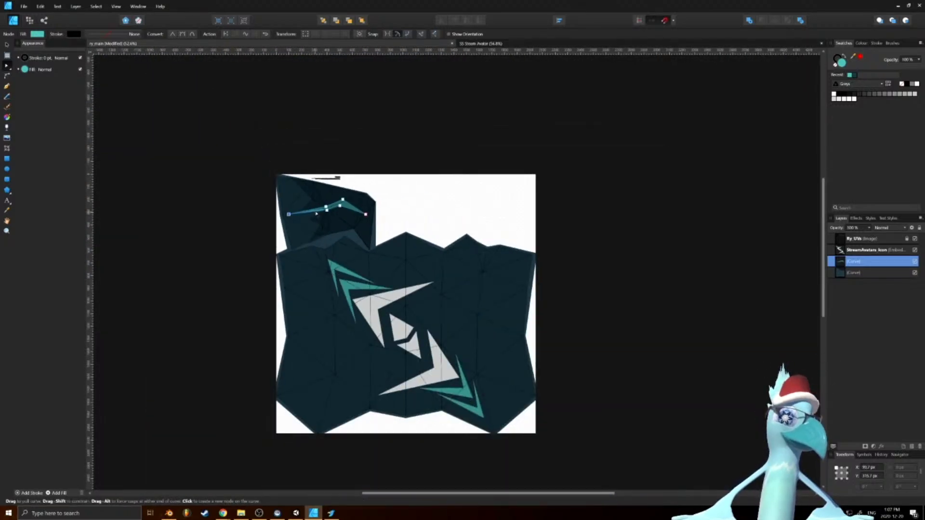
{"action": "scroll", "coordinate": [366, 226], "scroll_direction": "up", "scroll_amount": 3, "text": "ctrl"}
{"action": "scroll", "coordinate": [368, 227], "scroll_direction": "up", "scroll_amount": 5, "text": "ctrl"}
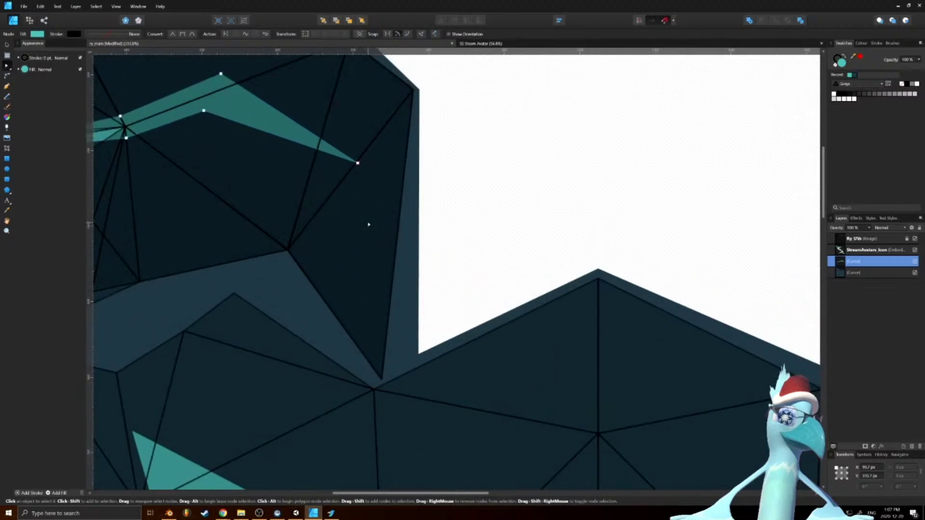
{"action": "scroll", "coordinate": [733, 187], "scroll_direction": "down", "scroll_amount": 1}
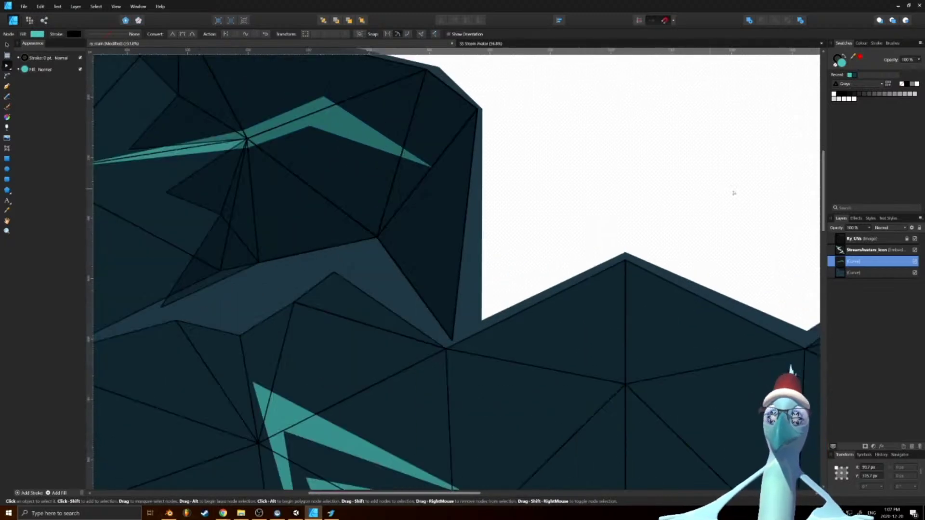
{"action": "scroll", "coordinate": [557, 151], "scroll_direction": "down", "scroll_amount": 3, "text": "ctrl"}
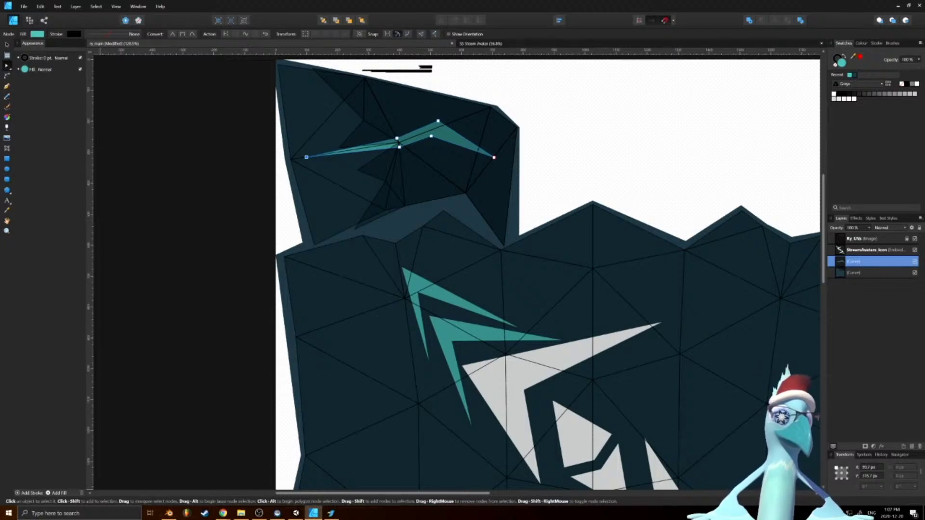
{"action": "scroll", "coordinate": [371, 132], "scroll_direction": "up", "scroll_amount": 6, "text": "ctrl"}
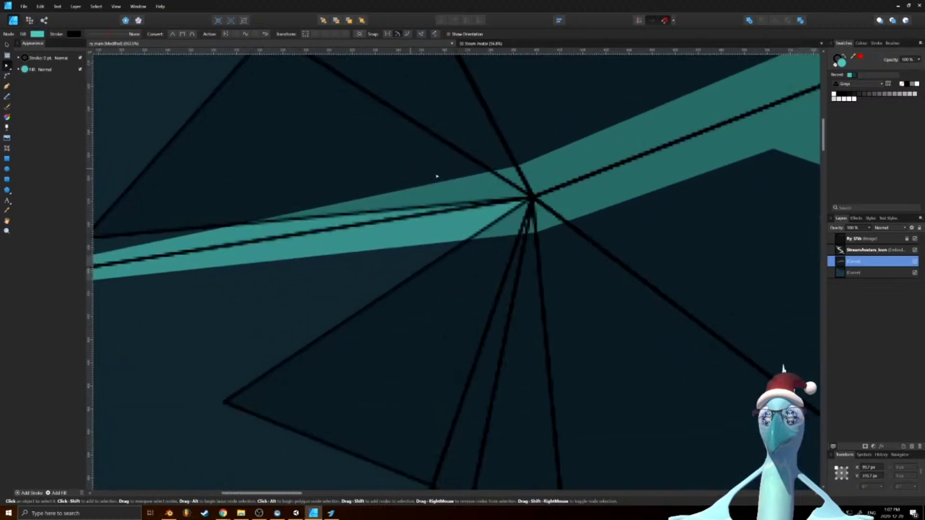
{"action": "left_click_drag", "start_coordinate": [652, 82], "coordinate": [428, 364]}
{"action": "left_click", "coordinate": [580, 285]}
{"action": "scroll", "coordinate": [548, 313], "scroll_direction": "down", "scroll_amount": 3, "text": "ctrl"}
{"action": "left_click_drag", "start_coordinate": [604, 372], "coordinate": [372, 132]}
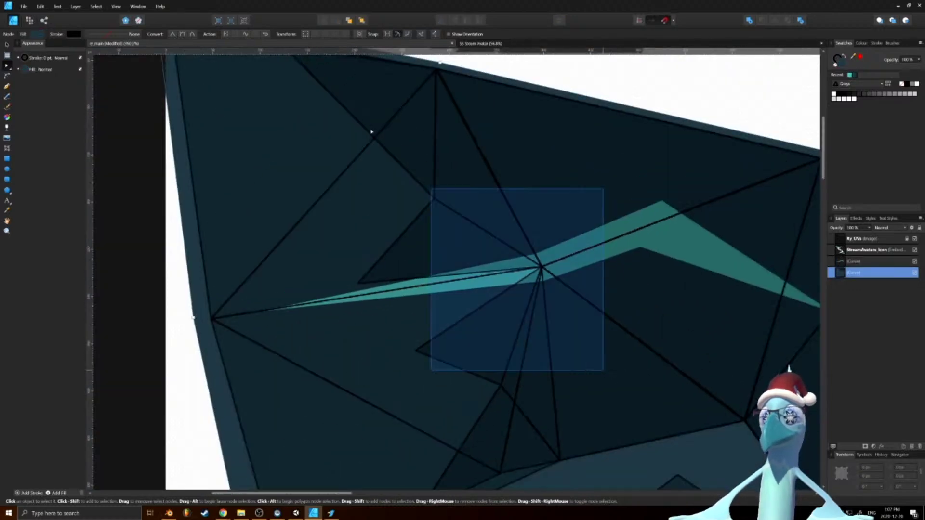
{"action": "left_click", "coordinate": [549, 271]}
{"action": "left_click_drag", "start_coordinate": [560, 309], "coordinate": [514, 201]}
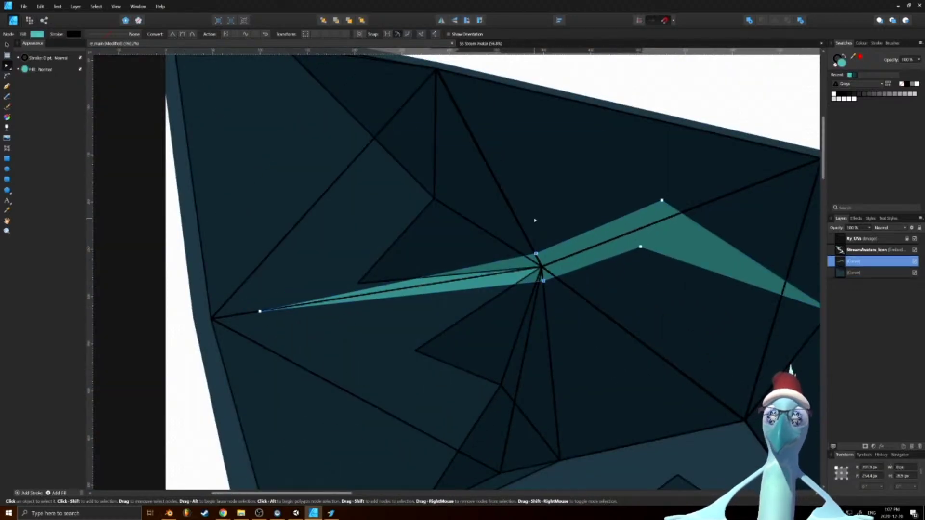
{"action": "scroll", "coordinate": [326, 244], "scroll_direction": "down", "scroll_amount": 4, "text": "ctrl"}
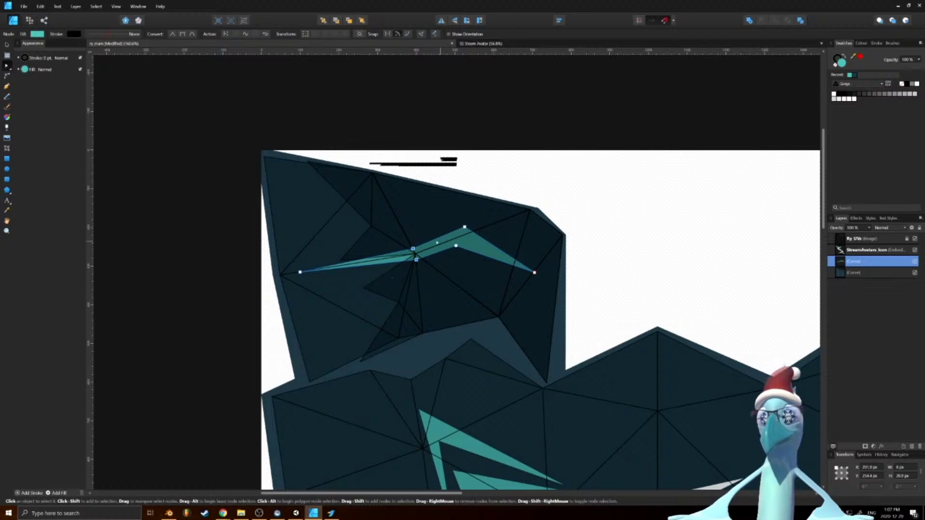
{"action": "scroll", "coordinate": [413, 238], "scroll_direction": "up", "scroll_amount": 5, "text": "ctrl"}
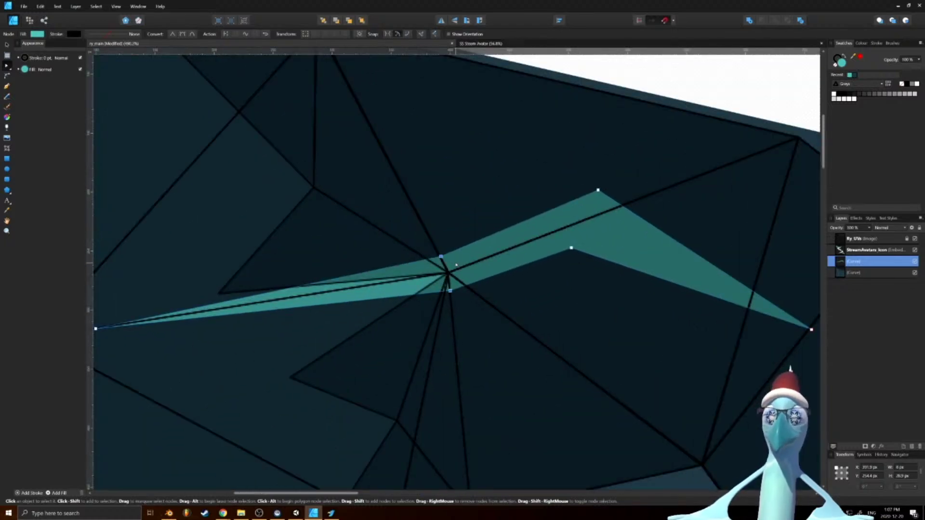
{"action": "scroll", "coordinate": [398, 221], "scroll_direction": "down", "scroll_amount": 3, "text": "ctrl"}
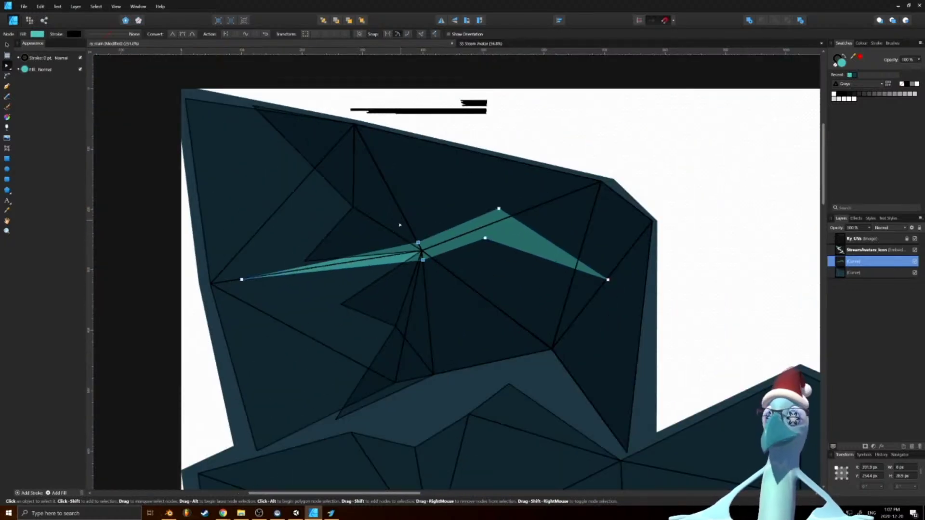
Toggle the stripe's visibility off and back on, deselect it, and review its path across the sleeve's UV triangles
{"action": "double_click", "coordinate": [915, 262]}
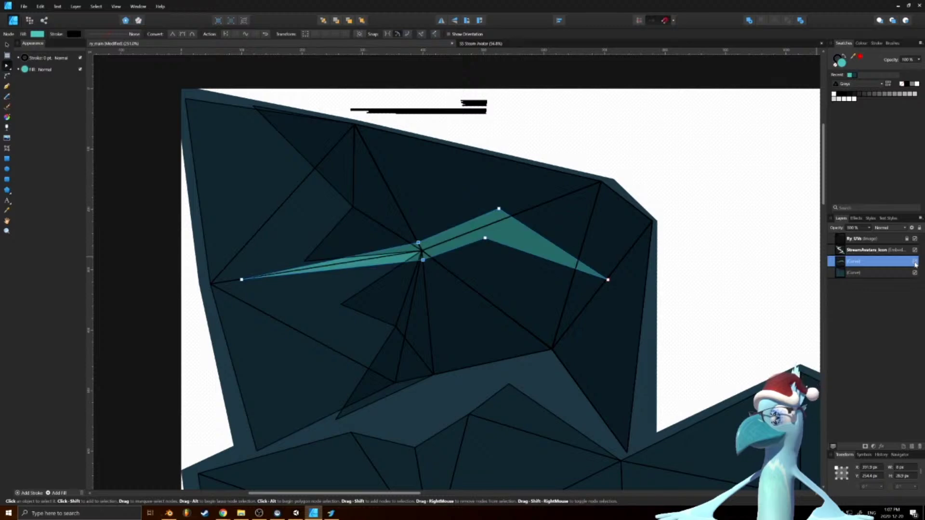
{"action": "scroll", "coordinate": [301, 242], "scroll_direction": "down", "scroll_amount": 6, "text": "ctrl"}
{"action": "left_click", "coordinate": [506, 235]}
{"action": "scroll", "coordinate": [283, 254], "scroll_direction": "up", "scroll_amount": 5, "text": "ctrl"}
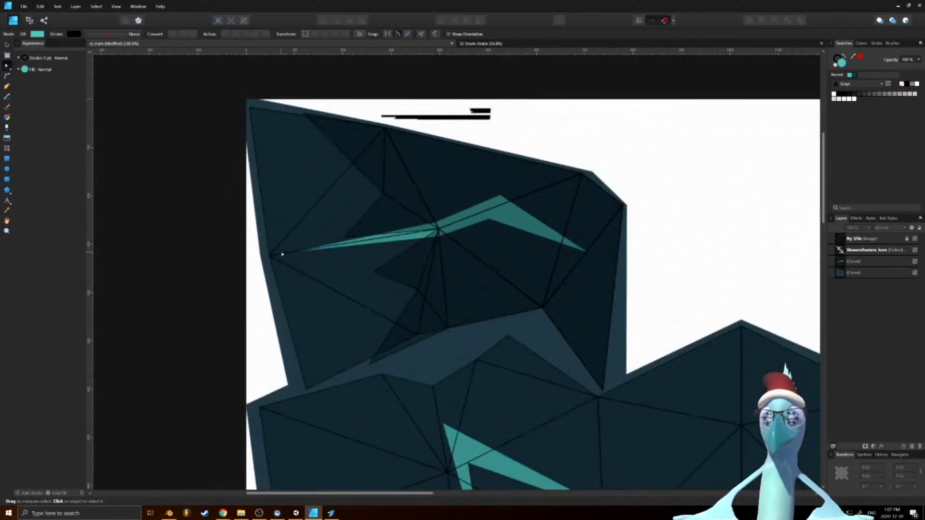
{"action": "scroll", "coordinate": [496, 218], "scroll_direction": "up", "scroll_amount": 3, "text": "ctrl"}
{"action": "scroll", "coordinate": [438, 176], "scroll_direction": "down", "scroll_amount": 1}
{"action": "scroll", "coordinate": [434, 173], "scroll_direction": "down", "scroll_amount": 3, "text": "ctrl"}
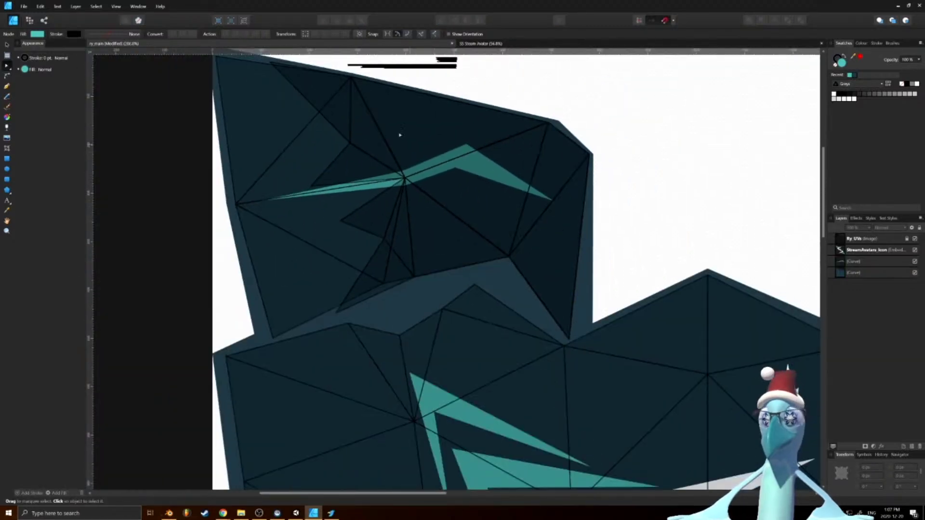
{"action": "scroll", "coordinate": [399, 137], "scroll_direction": "down", "scroll_amount": 1}
{"action": "scroll", "coordinate": [382, 199], "scroll_direction": "up", "scroll_amount": 2}
{"action": "scroll", "coordinate": [284, 163], "scroll_direction": "down", "scroll_amount": 3, "text": "ctrl"}
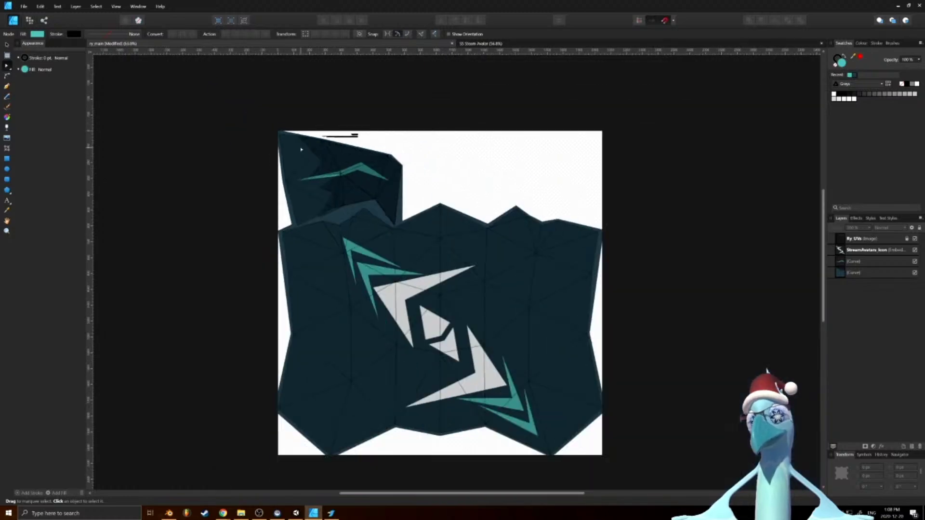
Examine the unused area beside the sleeve artwork and the small black UV strips near the texture's upper edge
{"action": "scroll", "coordinate": [374, 148], "scroll_direction": "up", "scroll_amount": 1, "text": "ctrl"}
{"action": "scroll", "coordinate": [374, 147], "scroll_direction": "down", "scroll_amount": 1, "text": "ctrl"}
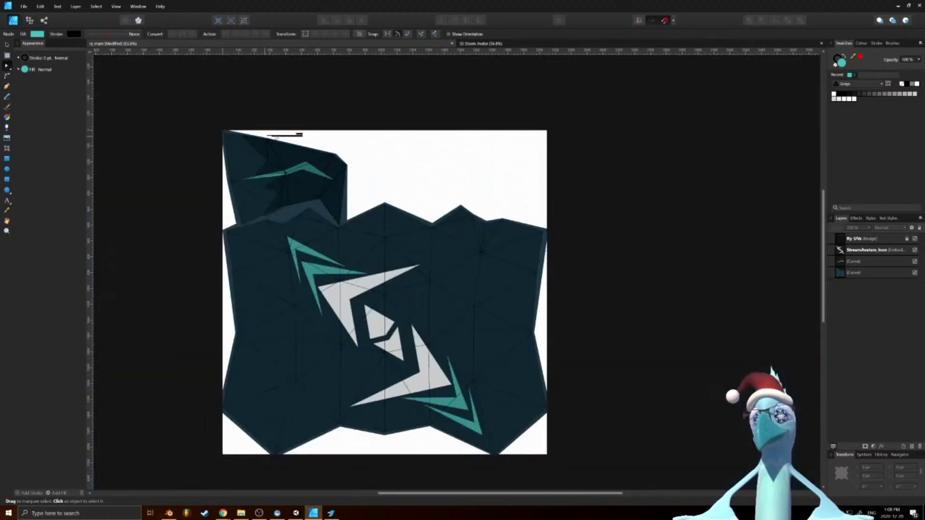
{"action": "scroll", "coordinate": [324, 270], "scroll_direction": "up", "scroll_amount": 3, "text": "ctrl"}
{"action": "scroll", "coordinate": [323, 269], "scroll_direction": "up", "scroll_amount": 1, "text": "ctrl"}
{"action": "scroll", "coordinate": [289, 231], "scroll_direction": "down", "scroll_amount": 2, "text": "ctrl"}
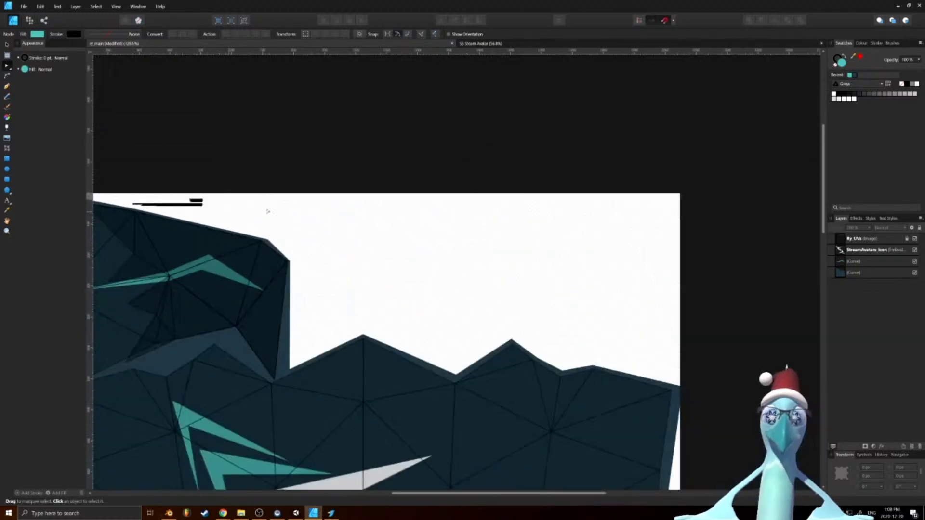
{"action": "scroll", "coordinate": [304, 215], "scroll_direction": "up", "scroll_amount": 2, "text": "ctrl"}
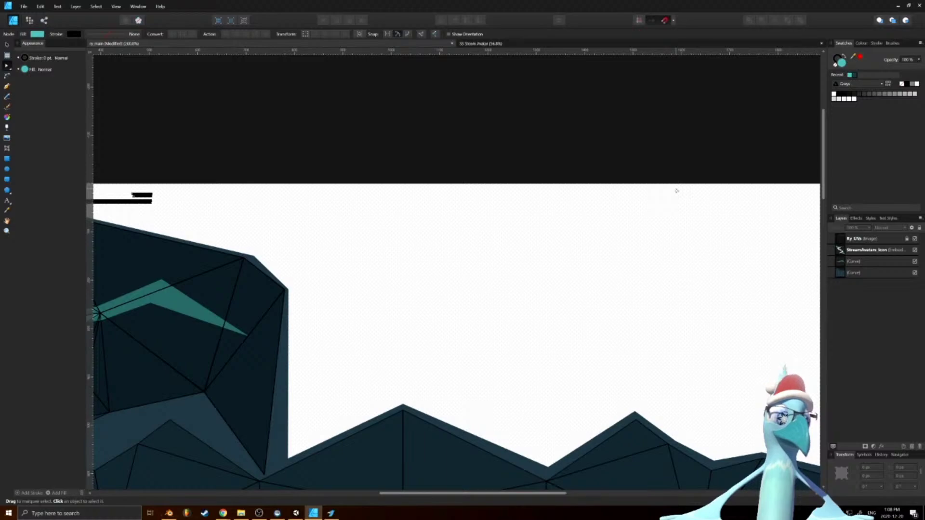
{"action": "scroll", "coordinate": [395, 207], "scroll_direction": "down", "scroll_amount": 2, "text": "ctrl"}
{"action": "scroll", "coordinate": [232, 202], "scroll_direction": "up", "scroll_amount": 5, "text": "ctrl"}
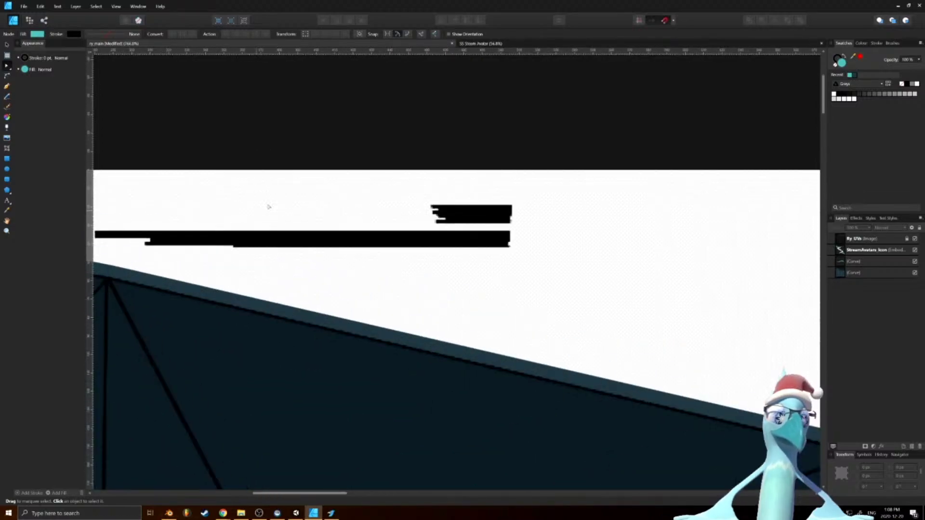
{"action": "scroll", "coordinate": [251, 224], "scroll_direction": "down", "scroll_amount": 4, "text": "ctrl"}
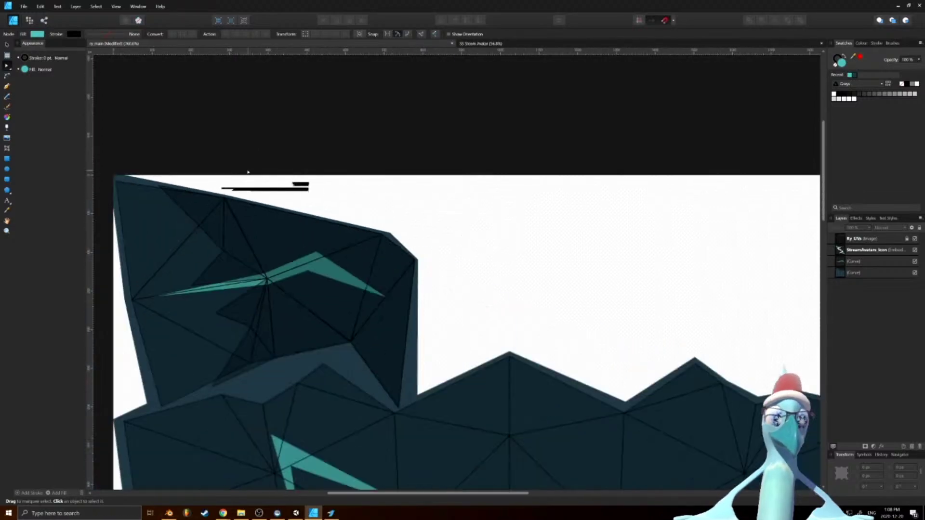
{"action": "scroll", "coordinate": [367, 222], "scroll_direction": "up", "scroll_amount": 2, "text": "ctrl"}
{"action": "scroll", "coordinate": [267, 193], "scroll_direction": "up", "scroll_amount": 2}
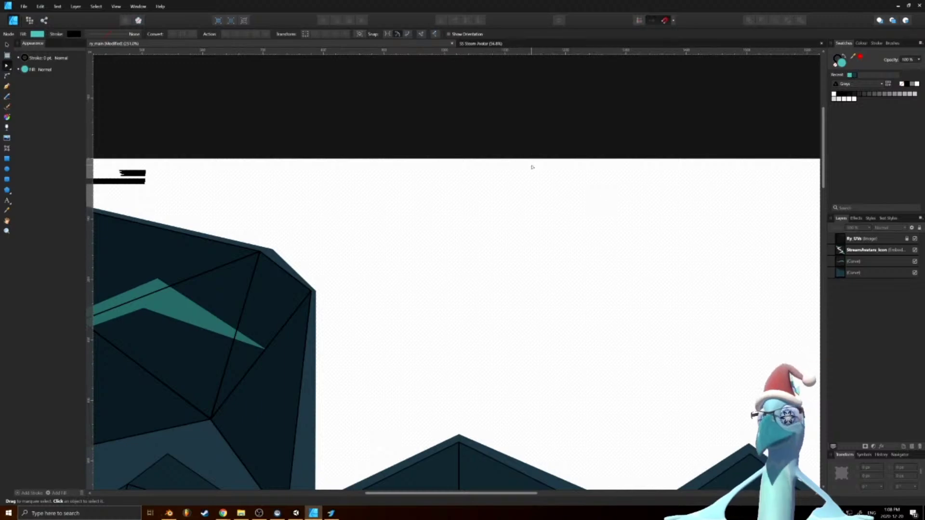
{"action": "scroll", "coordinate": [532, 167], "scroll_direction": "down", "scroll_amount": 4, "text": "ctrl"}
{"action": "scroll", "coordinate": [564, 171], "scroll_direction": "up", "scroll_amount": 2, "text": "ctrl"}
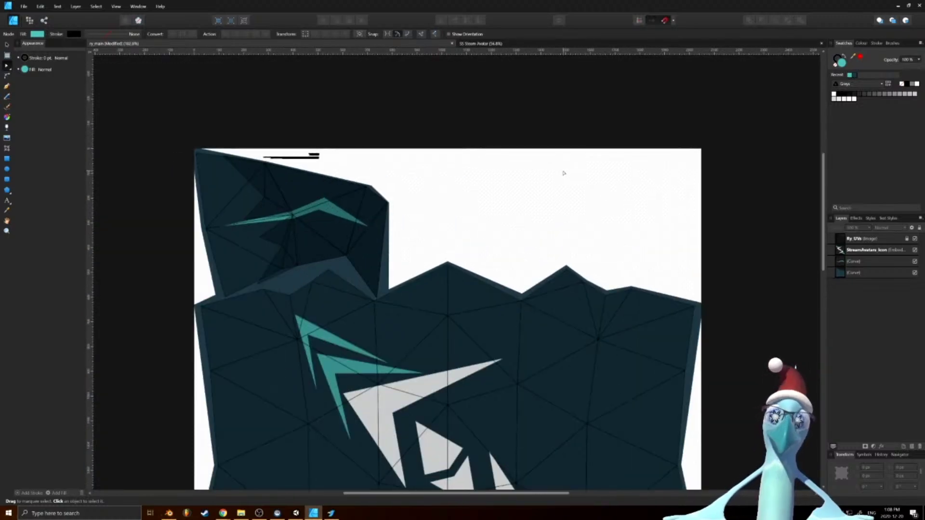
{"action": "scroll", "coordinate": [564, 173], "scroll_direction": "up", "scroll_amount": 3}
{"action": "scroll", "coordinate": [482, 183], "scroll_direction": "down", "scroll_amount": 3}
{"action": "scroll", "coordinate": [378, 190], "scroll_direction": "up", "scroll_amount": 1, "text": "ctrl"}
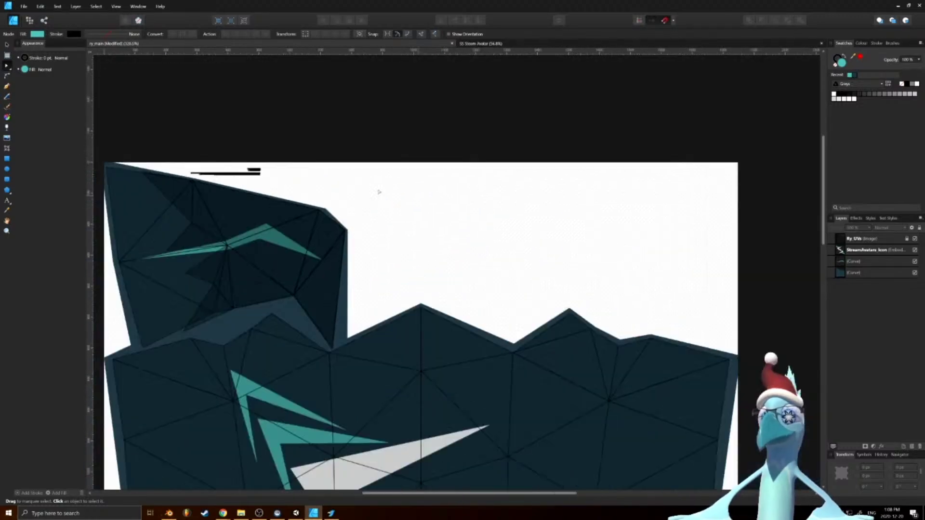
{"action": "scroll", "coordinate": [362, 186], "scroll_direction": "down", "scroll_amount": 2, "text": "ctrl"}
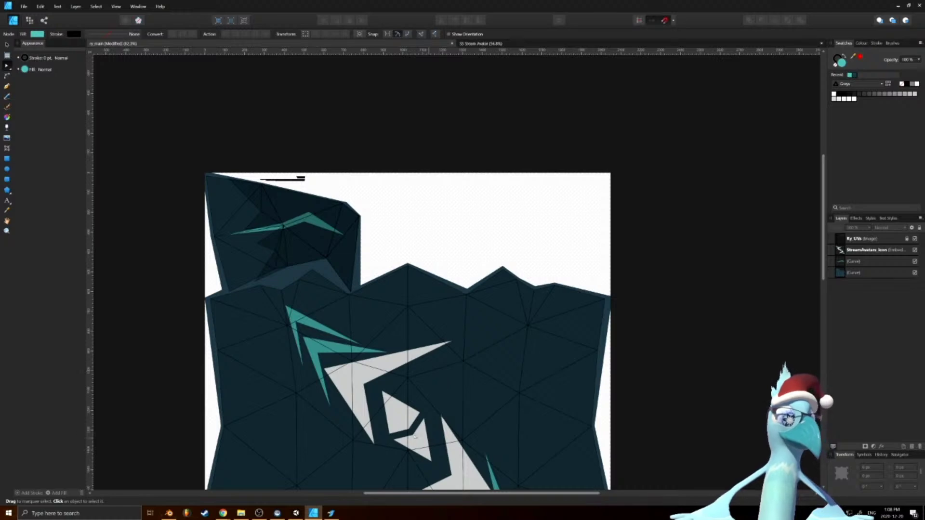
Switch to Blender and inspect the hoodie's shoulder and sleeve above the robotic arm in front view
{"action": "left_click", "coordinate": [169, 513]}
{"action": "scroll", "coordinate": [415, 380], "scroll_direction": "down", "scroll_amount": 10}
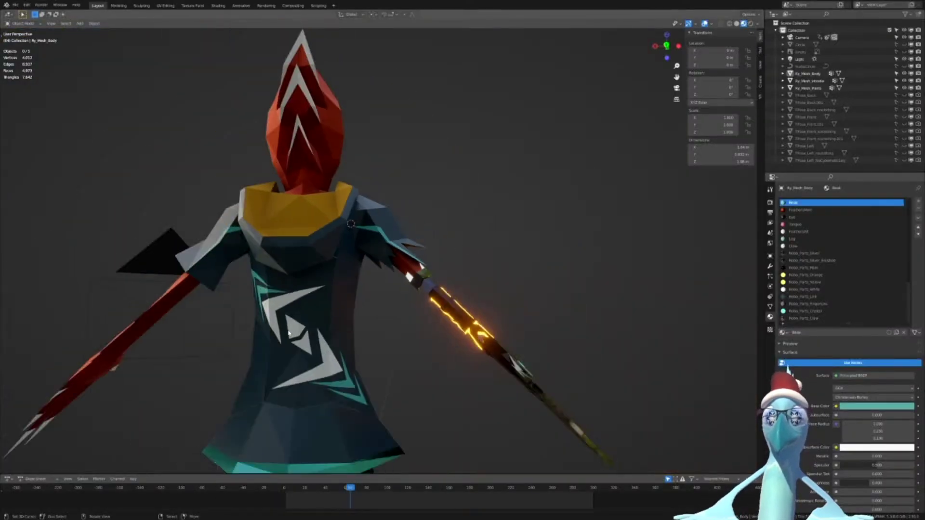
{"action": "key", "text": "KP_1"}
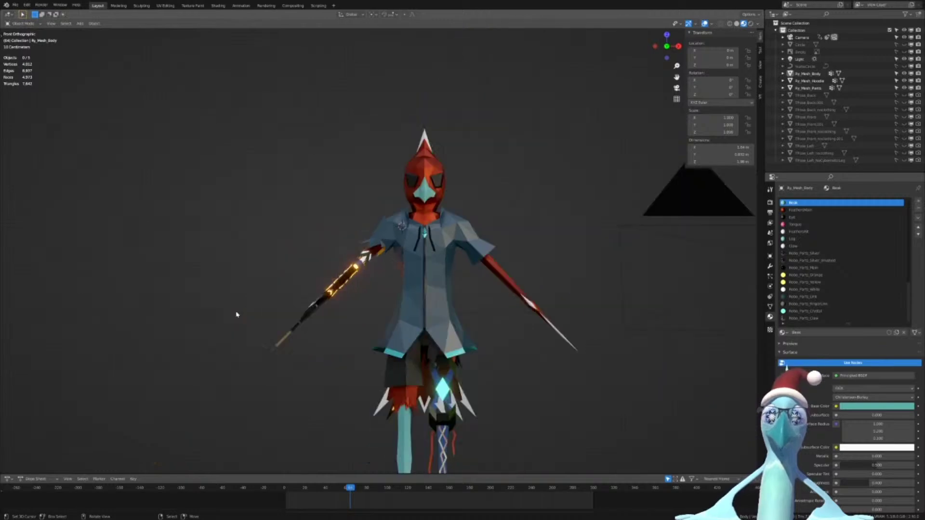
{"action": "scroll", "coordinate": [478, 265], "scroll_direction": "up", "scroll_amount": 5}
{"action": "scroll", "coordinate": [479, 265], "scroll_direction": "up", "scroll_amount": 4}
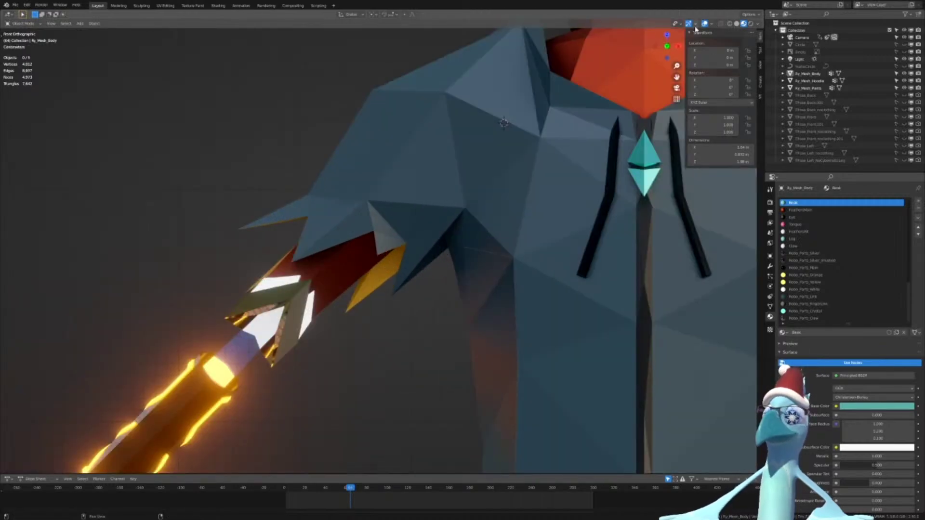
Open the body mesh for editing and bring the exposed link between the robotic forearm and sleeve into close view
{"action": "left_click", "coordinate": [255, 313]}
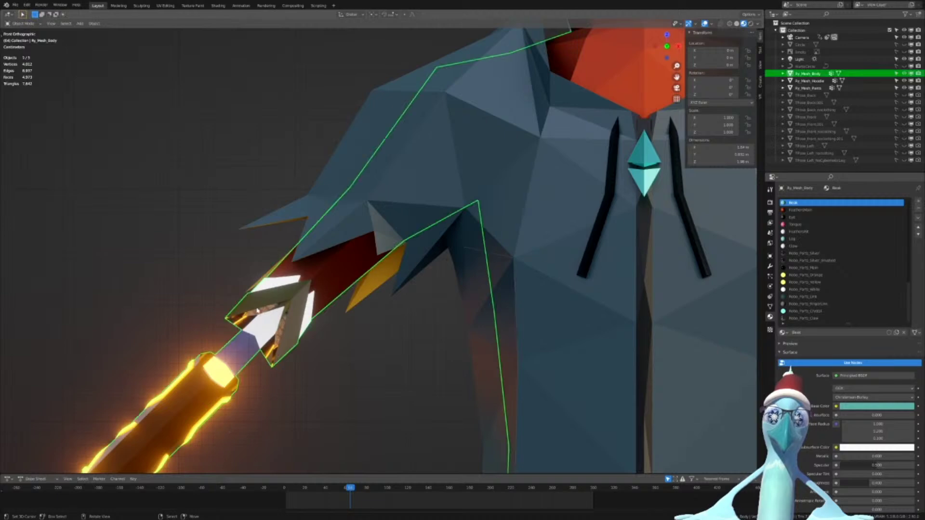
{"action": "key", "text": "Tab"}
{"action": "middle_click_drag", "start_coordinate": [251, 362], "coordinate": [366, 357]}
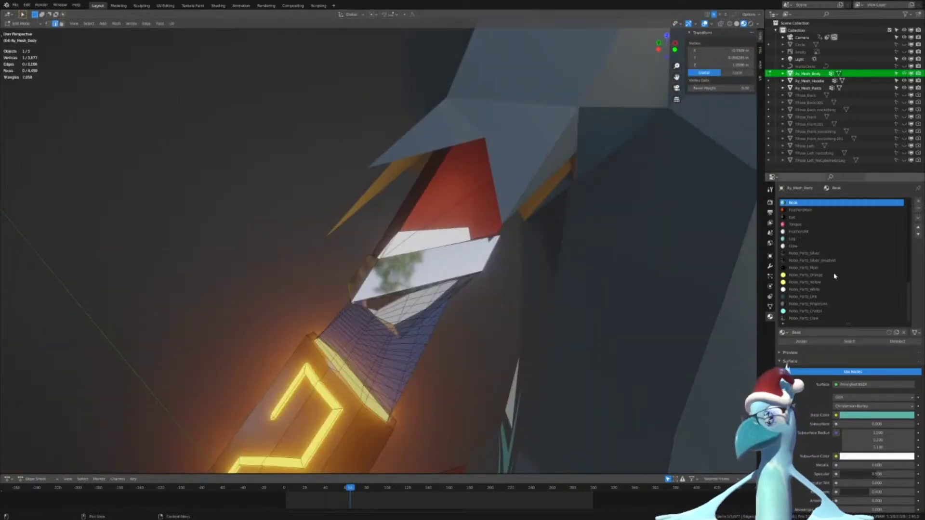
Find the Robo_Parts_Link material slot of the body mesh and select all faces assigned to it
{"action": "scroll", "coordinate": [827, 281], "scroll_direction": "down", "scroll_amount": 3}
{"action": "left_click", "coordinate": [815, 268]}
{"action": "scroll", "coordinate": [816, 260], "scroll_direction": "down", "scroll_amount": 2}
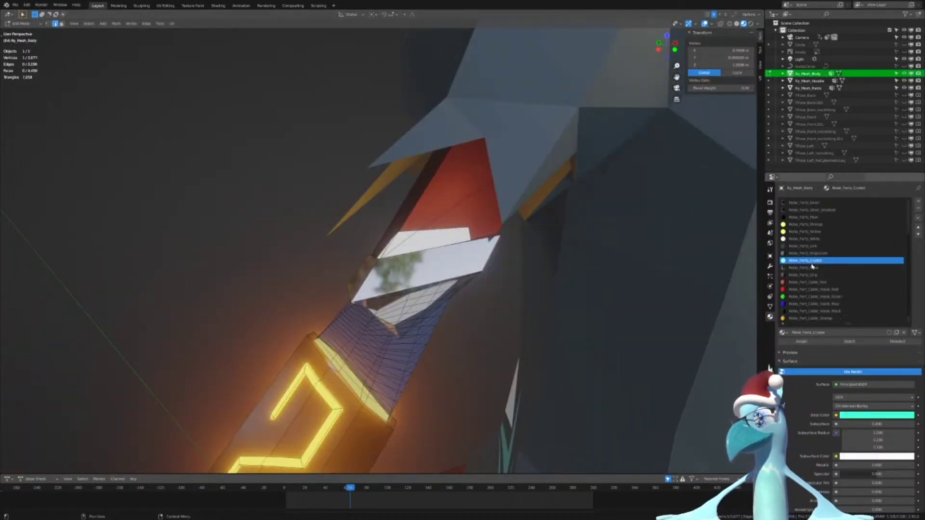
{"action": "scroll", "coordinate": [809, 262], "scroll_direction": "up", "scroll_amount": 8}
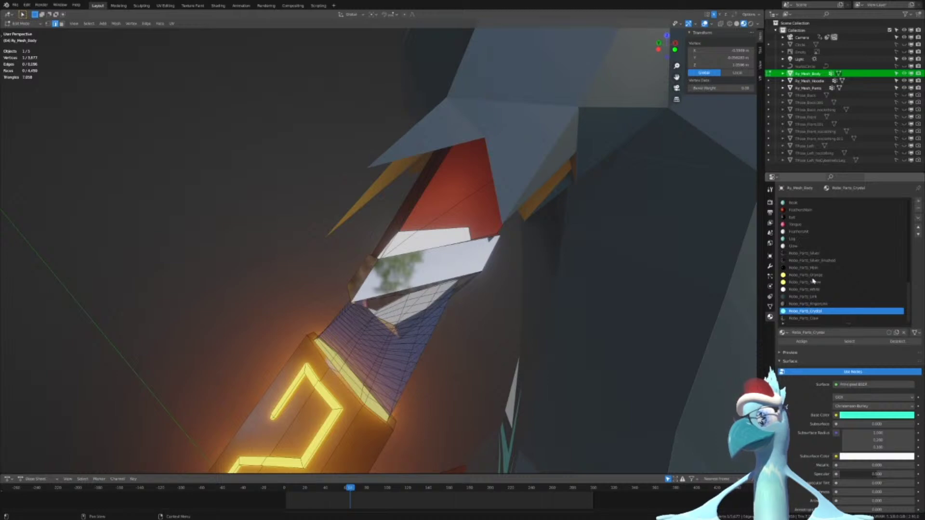
{"action": "scroll", "coordinate": [813, 281], "scroll_direction": "down", "scroll_amount": 8}
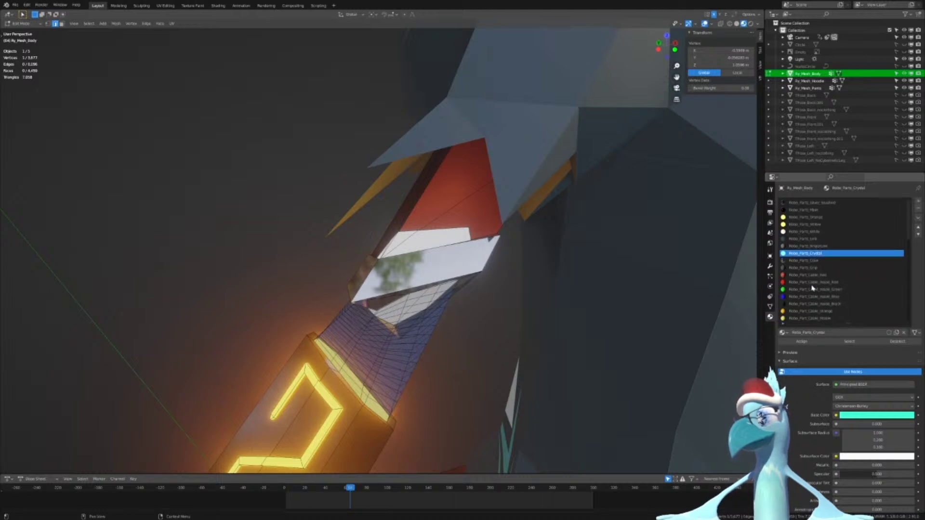
{"action": "scroll", "coordinate": [809, 261], "scroll_direction": "up", "scroll_amount": 8}
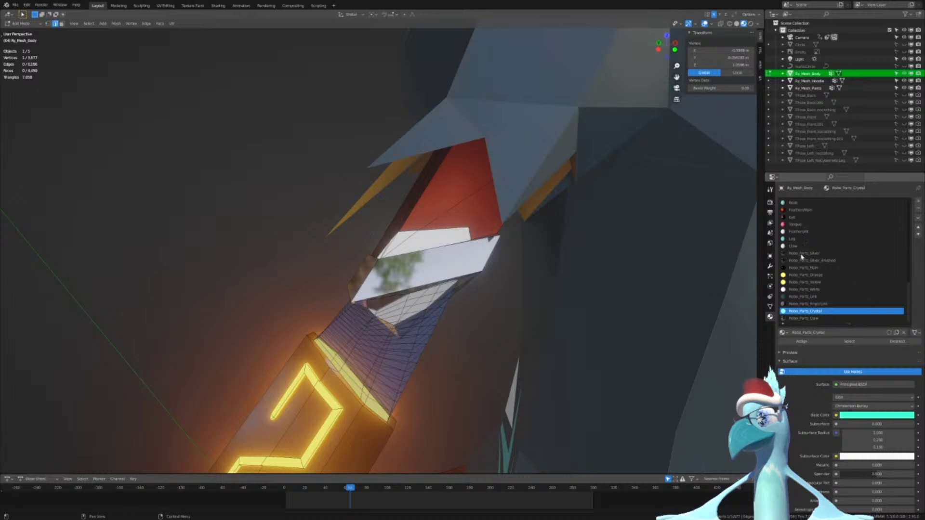
{"action": "left_click", "coordinate": [803, 297]}
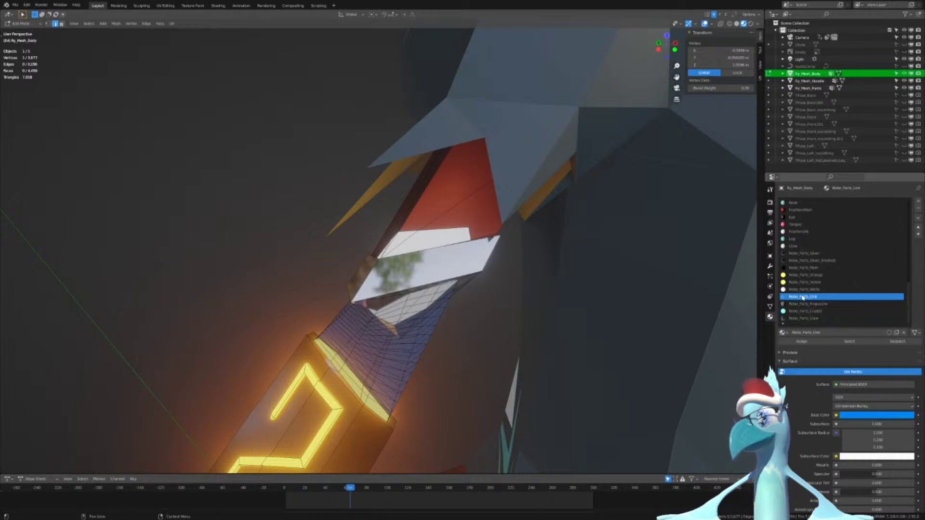
{"action": "left_click", "coordinate": [850, 341]}
Examine where the selected link faces sit on the robotic arm, around the knee crystal and on the lower leg
{"action": "scroll", "coordinate": [568, 320], "scroll_direction": "down", "scroll_amount": 3}
{"action": "scroll", "coordinate": [568, 319], "scroll_direction": "down", "scroll_amount": 3}
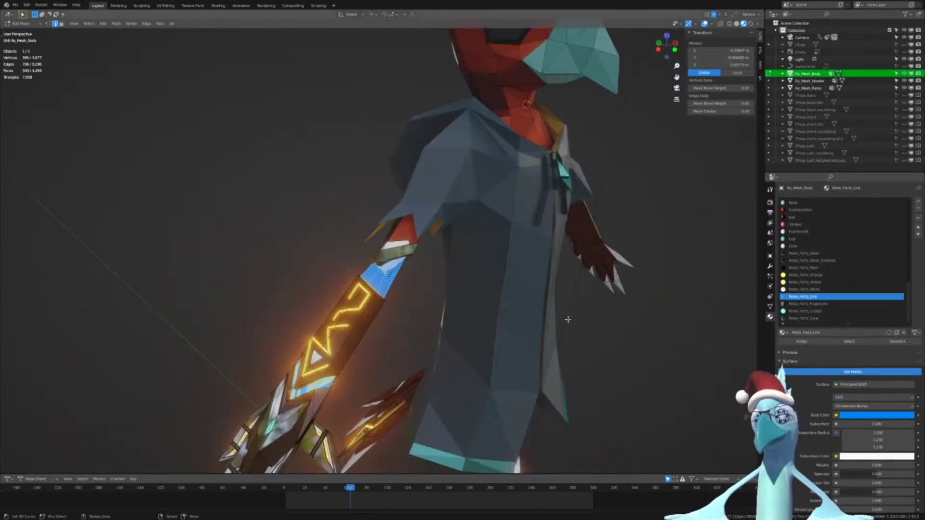
{"action": "scroll", "coordinate": [498, 327], "scroll_direction": "up", "scroll_amount": 5}
{"action": "middle_click_drag", "start_coordinate": [311, 319], "coordinate": [455, 282]}
{"action": "scroll", "coordinate": [454, 282], "scroll_direction": "up", "scroll_amount": 3}
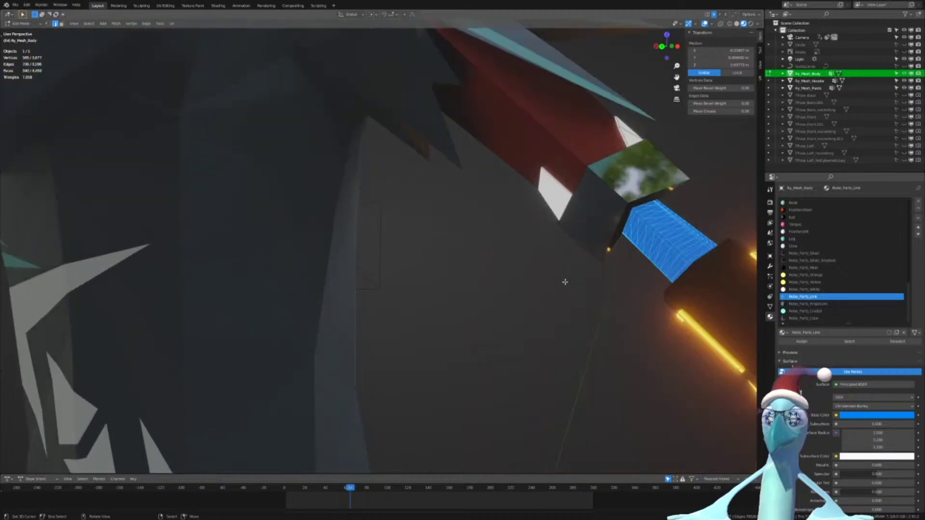
{"action": "middle_click_drag", "start_coordinate": [565, 281], "coordinate": [489, 374], "text": "shift"}
{"action": "scroll", "coordinate": [392, 282], "scroll_direction": "down", "scroll_amount": 10}
{"action": "scroll", "coordinate": [413, 280], "scroll_direction": "up", "scroll_amount": 5}
{"action": "scroll", "coordinate": [403, 320], "scroll_direction": "down", "scroll_amount": 3}
{"action": "scroll", "coordinate": [489, 373], "scroll_direction": "up", "scroll_amount": 5}
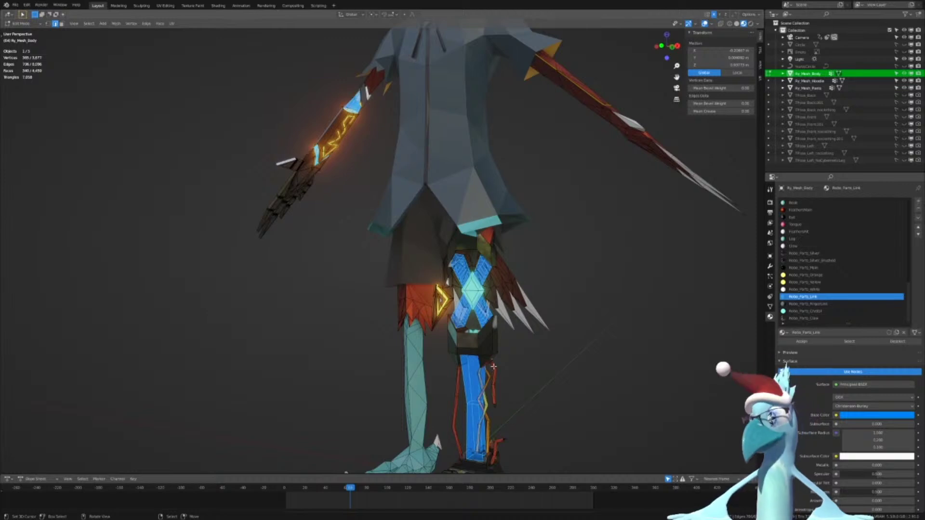
Add 14 evenly spaced loop cuts to the upper half of the robotic lower leg's link in side view
{"action": "key", "text": "KP_1"}
{"action": "key", "text": "KP_3"}
{"action": "middle_click_drag", "start_coordinate": [493, 365], "coordinate": [558, 204], "text": "shift"}
{"action": "scroll", "coordinate": [448, 244], "scroll_direction": "up", "scroll_amount": 5}
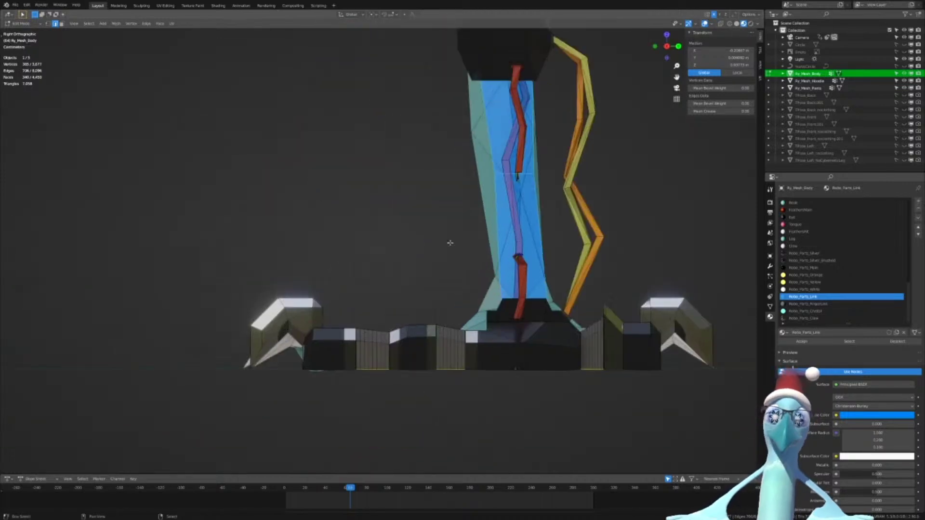
{"action": "key", "text": "ctrl+r"}
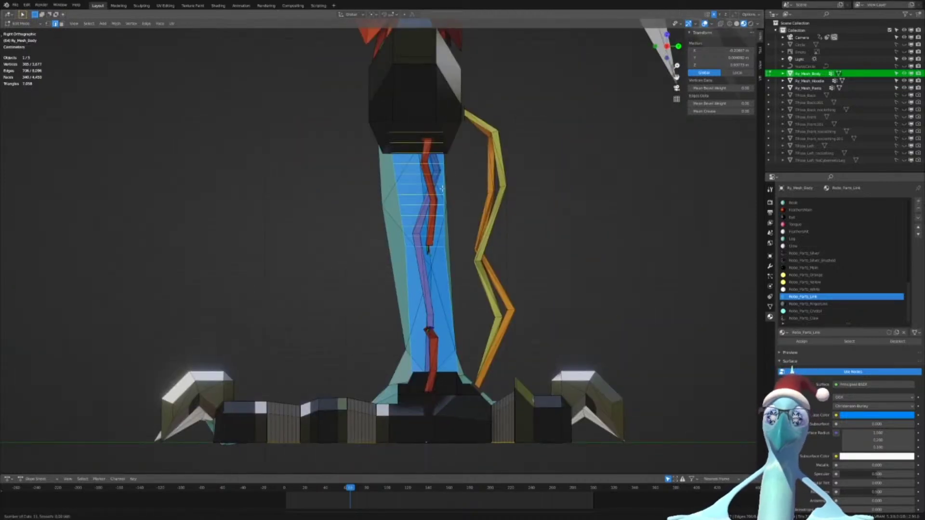
{"action": "scroll", "coordinate": [442, 189], "scroll_direction": "up", "scroll_amount": 3}
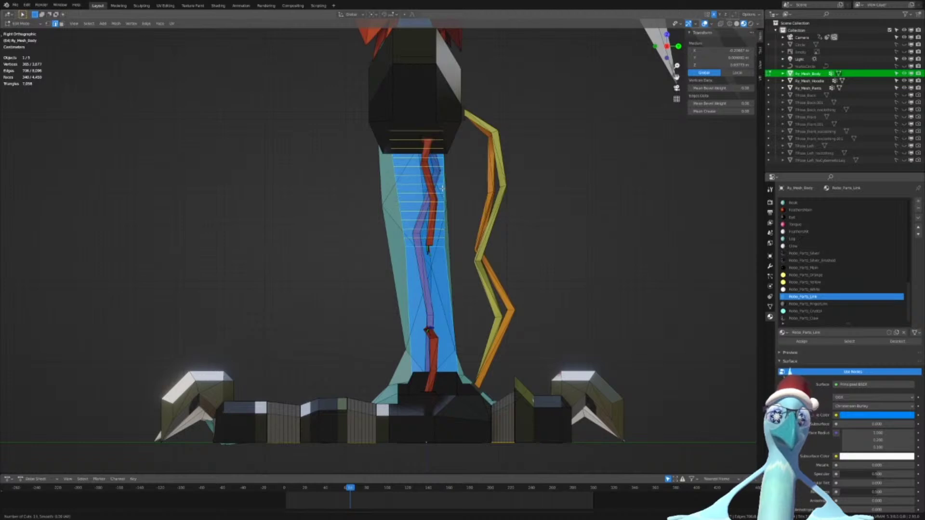
{"action": "left_click", "coordinate": [442, 188]}
{"action": "right_click", "coordinate": [442, 189]}
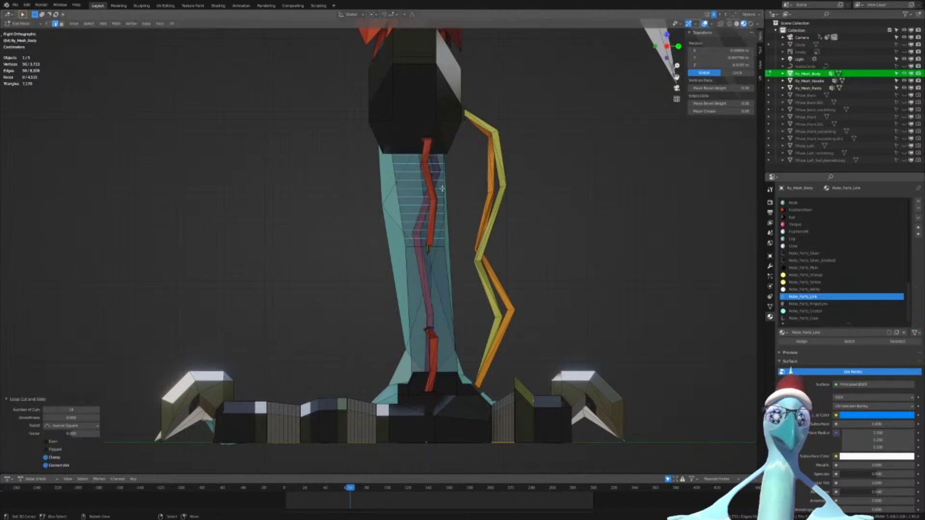
Add another 14 loop cuts to the lower half of the robotic lower leg's link and clear the selection
{"action": "key", "text": "ctrl+r"}
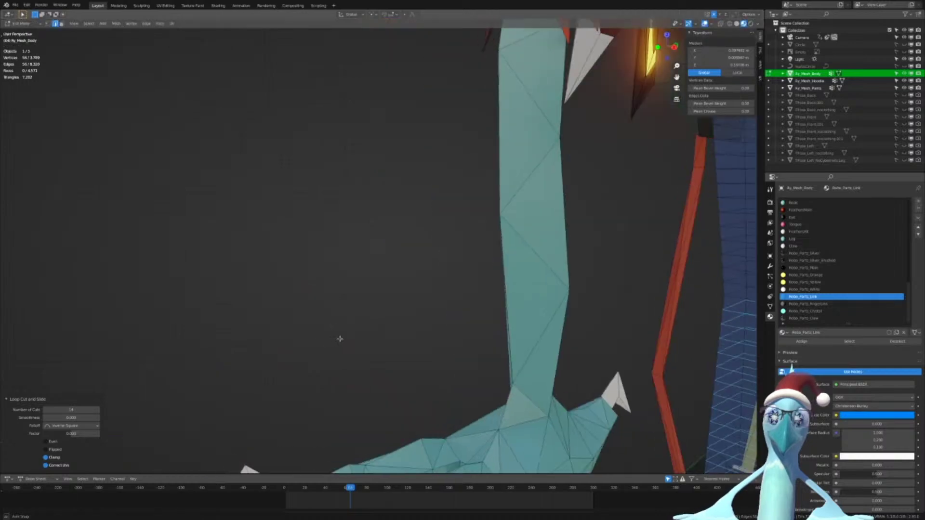
{"action": "scroll", "coordinate": [349, 256], "scroll_direction": "down", "scroll_amount": 5}
{"action": "key", "text": "alt+a"}
{"action": "middle_click_drag", "start_coordinate": [349, 256], "coordinate": [373, 377]}
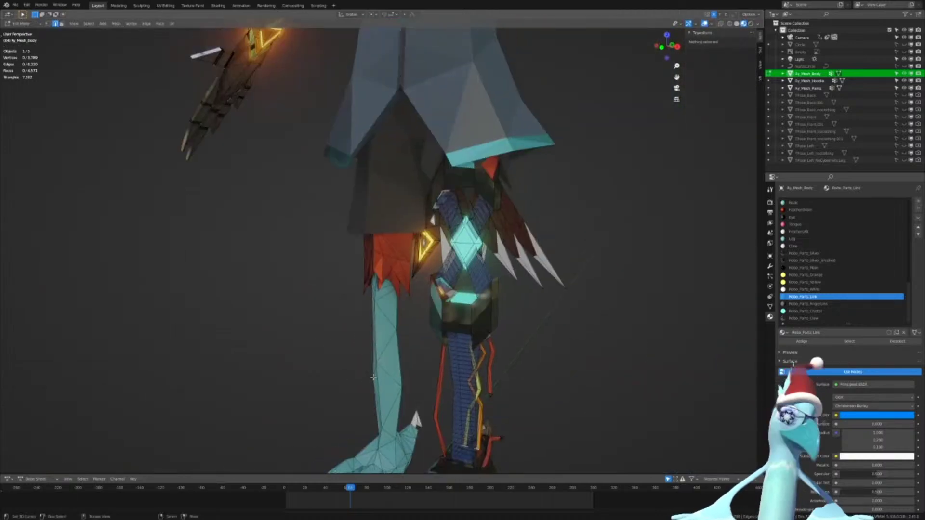
Review the figure in front view from the legs up to the head, and inspect the robotic hand from the side
{"action": "key", "text": "KP_1"}
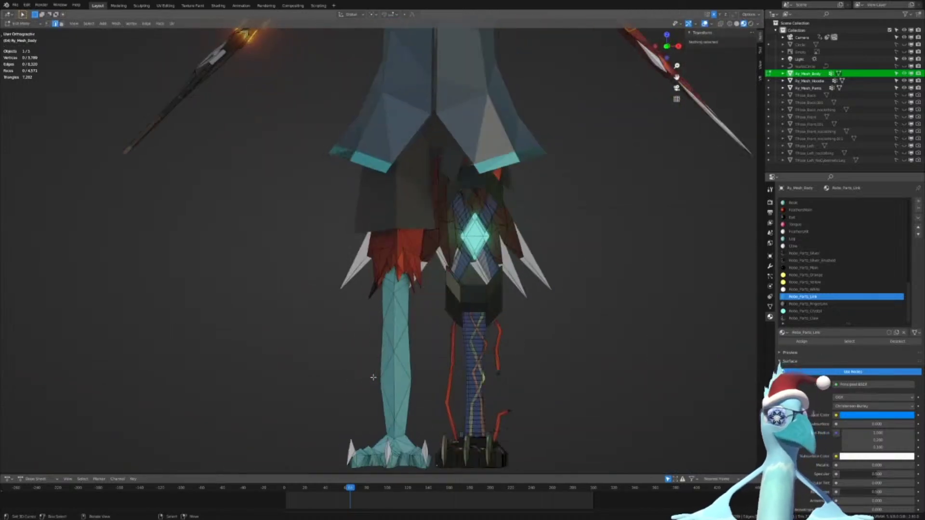
{"action": "scroll", "coordinate": [398, 361], "scroll_direction": "up", "scroll_amount": 10, "text": "shift"}
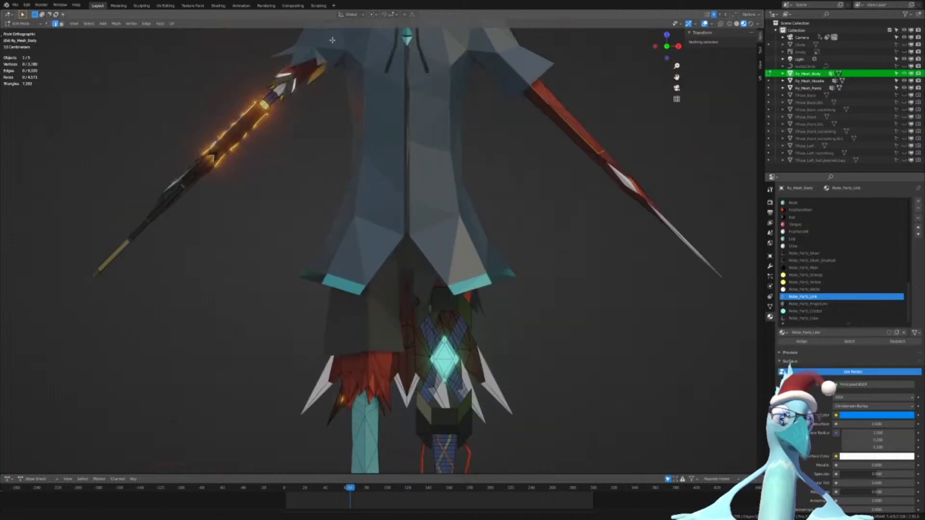
{"action": "scroll", "coordinate": [398, 308], "scroll_direction": "up", "scroll_amount": 3}
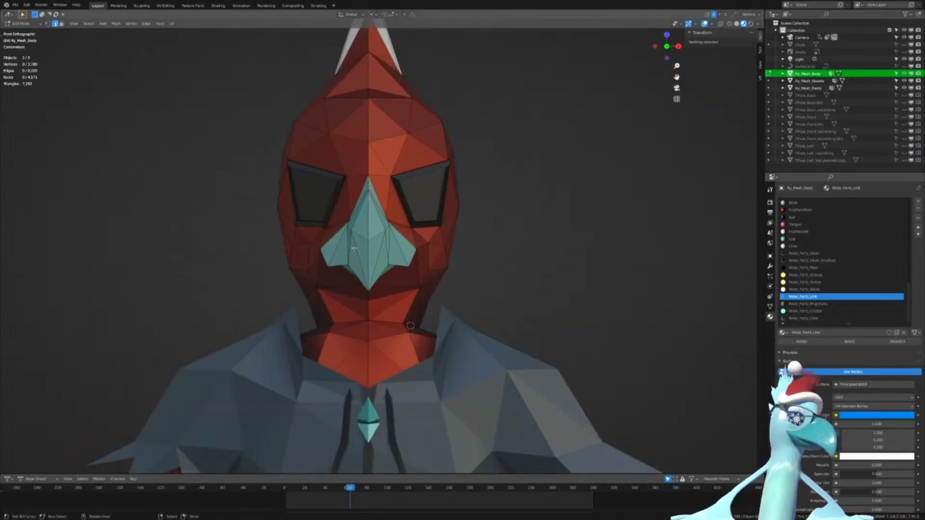
{"action": "scroll", "coordinate": [348, 236], "scroll_direction": "down", "scroll_amount": 5}
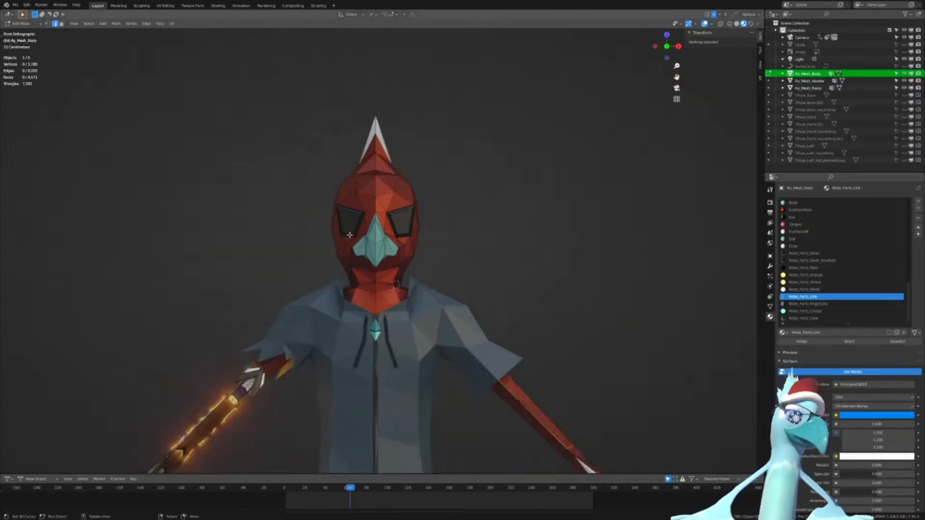
{"action": "middle_click_drag", "start_coordinate": [349, 236], "coordinate": [424, 199]}
{"action": "middle_click_drag", "start_coordinate": [455, 303], "coordinate": [484, 200], "text": "shift"}
{"action": "scroll", "coordinate": [479, 209], "scroll_direction": "up", "scroll_amount": 5}
{"action": "scroll", "coordinate": [480, 209], "scroll_direction": "down", "scroll_amount": 3}
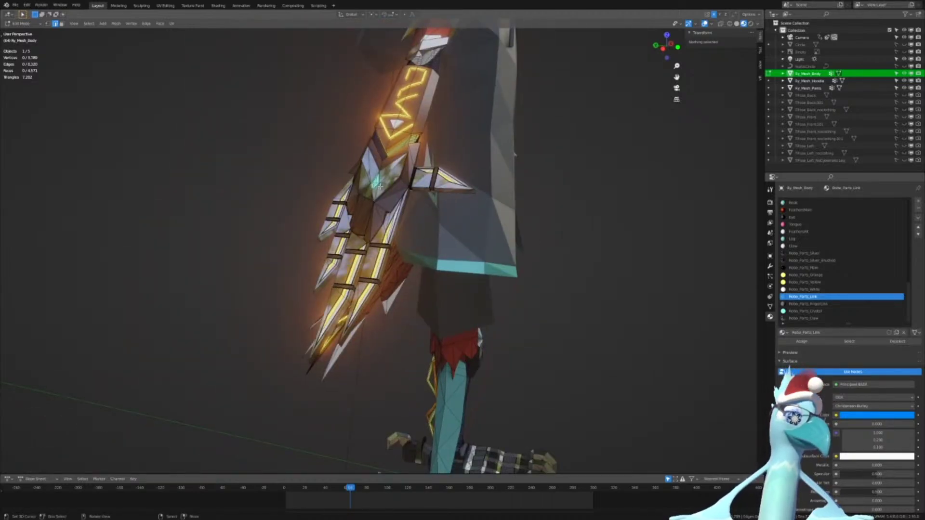
Examine the robotic arm's link just below the hoodie sleeve from close range and from behind
{"action": "scroll", "coordinate": [501, 206], "scroll_direction": "down", "scroll_amount": 4}
{"action": "middle_click_drag", "start_coordinate": [500, 206], "coordinate": [460, 203]}
{"action": "scroll", "coordinate": [453, 212], "scroll_direction": "up", "scroll_amount": 4}
{"action": "middle_click_drag", "start_coordinate": [475, 116], "coordinate": [442, 222], "text": "shift"}
{"action": "scroll", "coordinate": [260, 181], "scroll_direction": "up", "scroll_amount": 3}
{"action": "middle_click_drag", "start_coordinate": [217, 318], "coordinate": [427, 192], "text": "shift"}
{"action": "scroll", "coordinate": [427, 193], "scroll_direction": "down", "scroll_amount": 3}
{"action": "middle_click_drag", "start_coordinate": [427, 316], "coordinate": [403, 214], "text": "shift"}
{"action": "scroll", "coordinate": [361, 140], "scroll_direction": "up", "scroll_amount": 3}
Select a run of edges on the robotic arm's link between the forearm and the metal cuff
{"action": "key", "text": "ctrl+Tab"}
{"action": "left_click", "coordinate": [403, 219]}
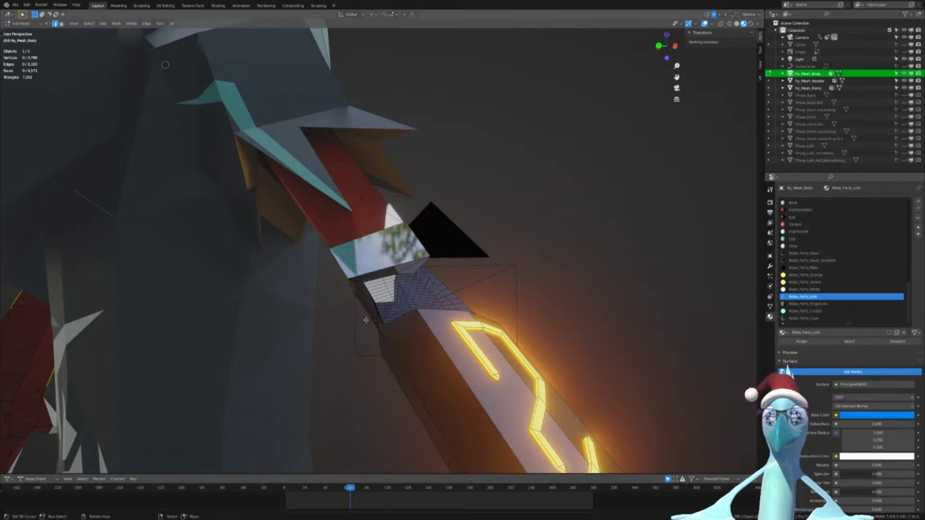
{"action": "middle_click_drag", "start_coordinate": [367, 320], "coordinate": [391, 284]}
{"action": "scroll", "coordinate": [389, 285], "scroll_direction": "up", "scroll_amount": 2}
{"action": "left_click", "coordinate": [389, 292], "text": "alt"}
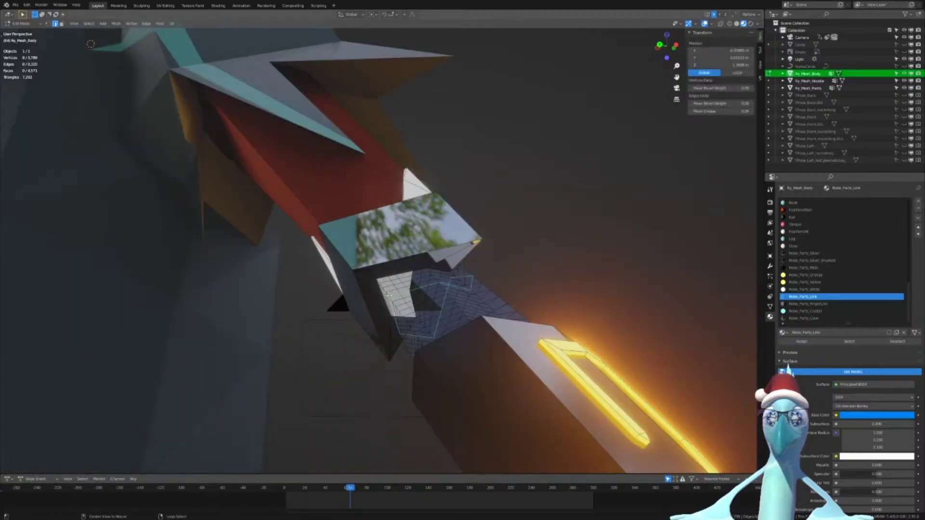
Add the lengthwise edges of one link above the knee crystal to the edge selection
{"action": "scroll", "coordinate": [388, 293], "scroll_direction": "down", "scroll_amount": 8}
{"action": "mouse_move", "coordinate": [383, 303]}
{"action": "middle_mouse_down"}
{"action": "mouse_move", "coordinate": [400, 275]}
{"action": "mouse_move", "coordinate": [424, 260]}
{"action": "mouse_move", "coordinate": [386, 309]}
{"action": "middle_mouse_up"}
{"action": "scroll", "coordinate": [400, 275], "scroll_direction": "up", "scroll_amount": 5}
{"action": "middle_click_drag", "start_coordinate": [338, 308], "coordinate": [285, 193], "text": "shift"}
{"action": "scroll", "coordinate": [356, 212], "scroll_direction": "up", "scroll_amount": 6}
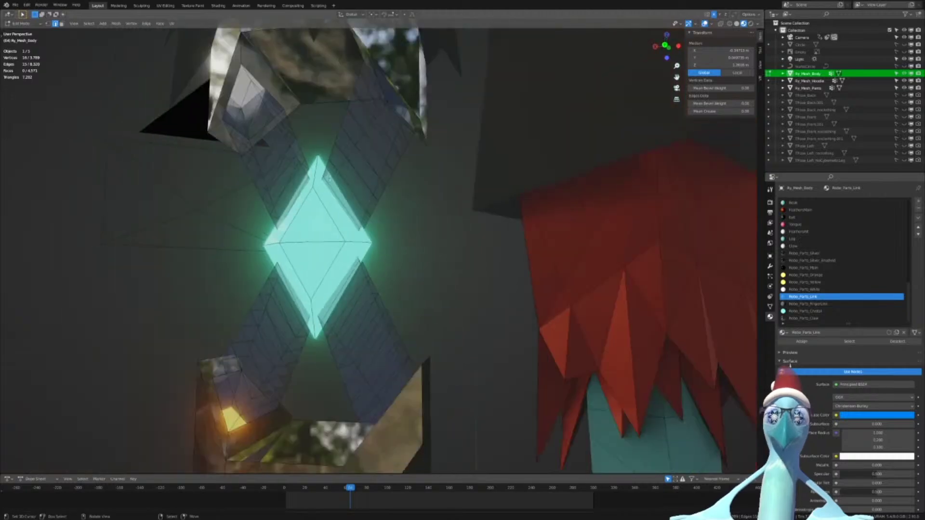
{"action": "middle_click_drag", "start_coordinate": [269, 130], "coordinate": [344, 171], "text": "shift"}
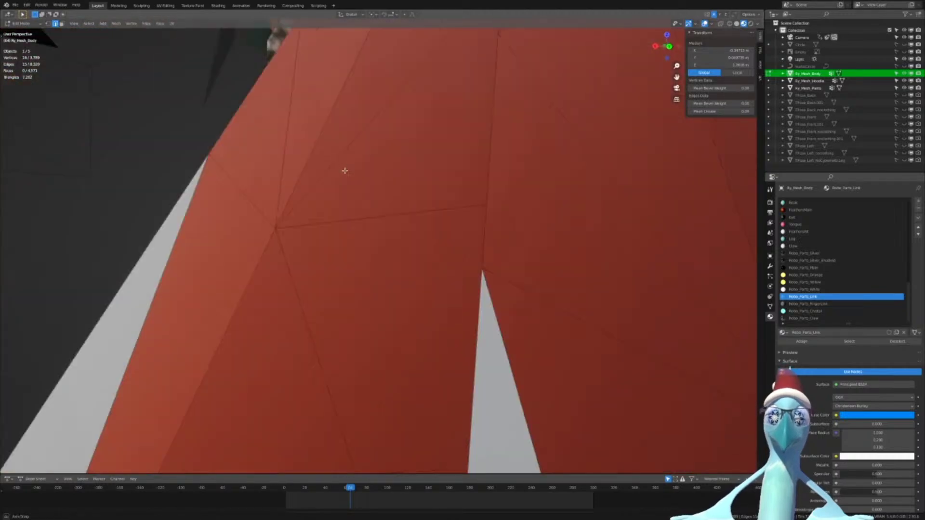
{"action": "scroll", "coordinate": [352, 177], "scroll_direction": "up", "scroll_amount": 2}
{"action": "left_click", "coordinate": [407, 209], "text": "alt+shift"}
{"action": "left_click", "coordinate": [527, 186], "text": "alt+shift"}
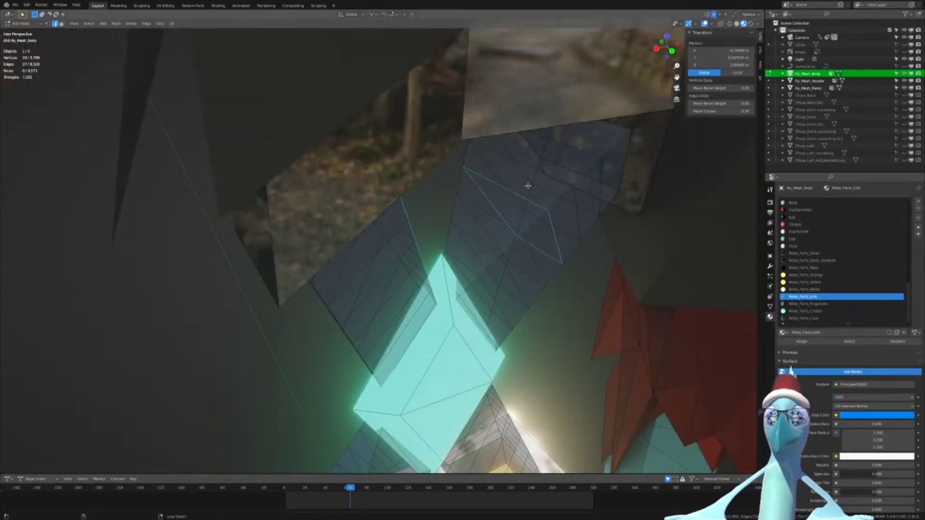
{"action": "key", "text": "ctrl+z"}
{"action": "right_click", "coordinate": [528, 180], "text": "alt+shift"}
{"action": "key", "text": "ctrl+z"}
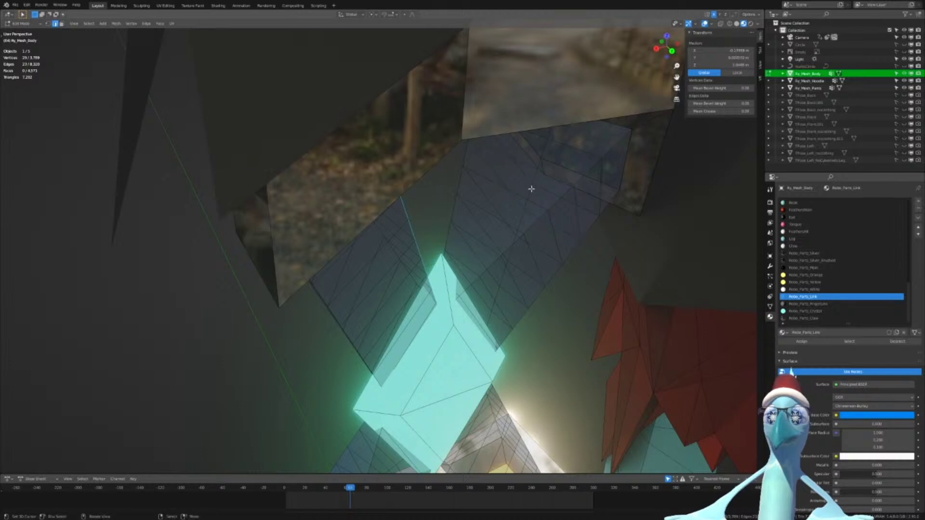
Add the lengthwise edges of the other link above the knee crystal to the edge selection
{"action": "right_click", "coordinate": [530, 189], "text": "alt+shift"}
{"action": "left_click", "coordinate": [519, 217], "text": "alt+shift"}
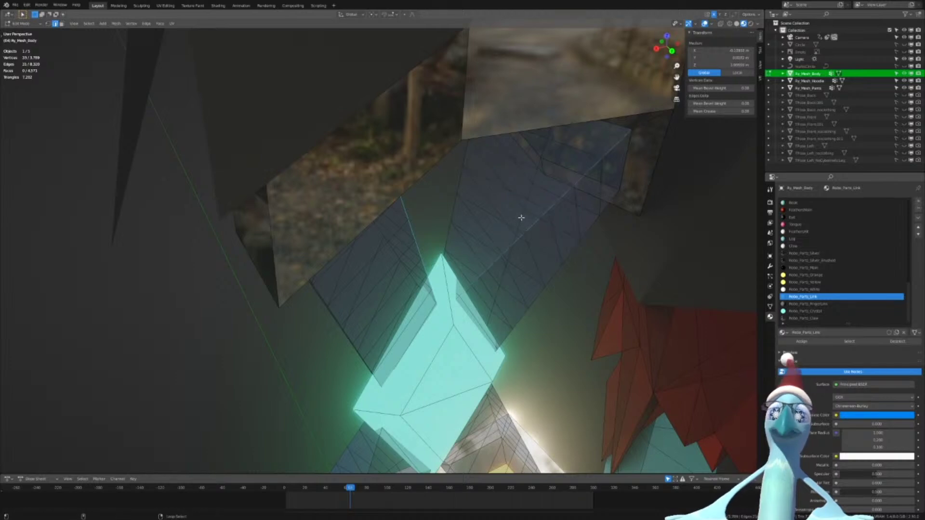
Add one lengthwise edge run on each of the two links below the knee crystal to the selection
{"action": "middle_click_drag", "start_coordinate": [514, 221], "coordinate": [379, 289]}
{"action": "left_click", "coordinate": [358, 273], "text": "alt+shift"}
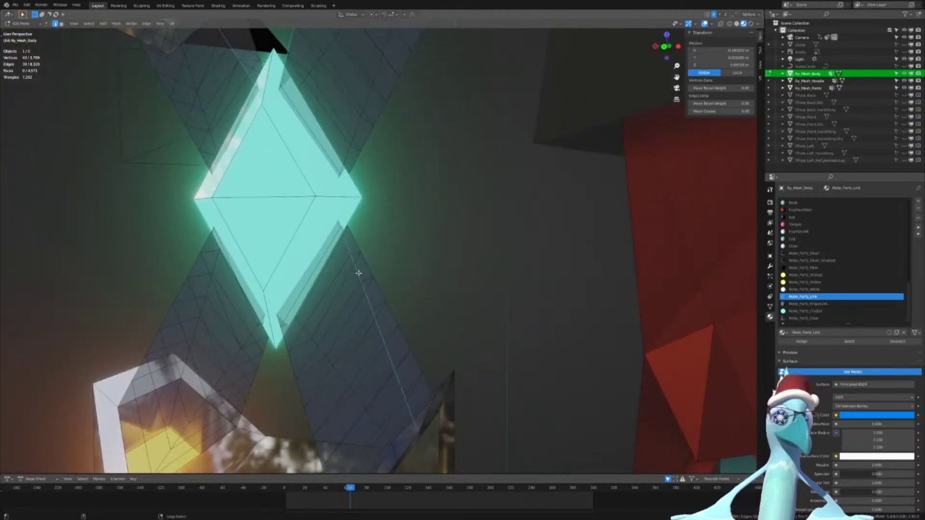
{"action": "middle_click_drag", "start_coordinate": [220, 301], "coordinate": [249, 283]}
{"action": "key", "text": "ctrl+z"}
{"action": "left_click", "coordinate": [384, 286], "text": "alt+shift"}
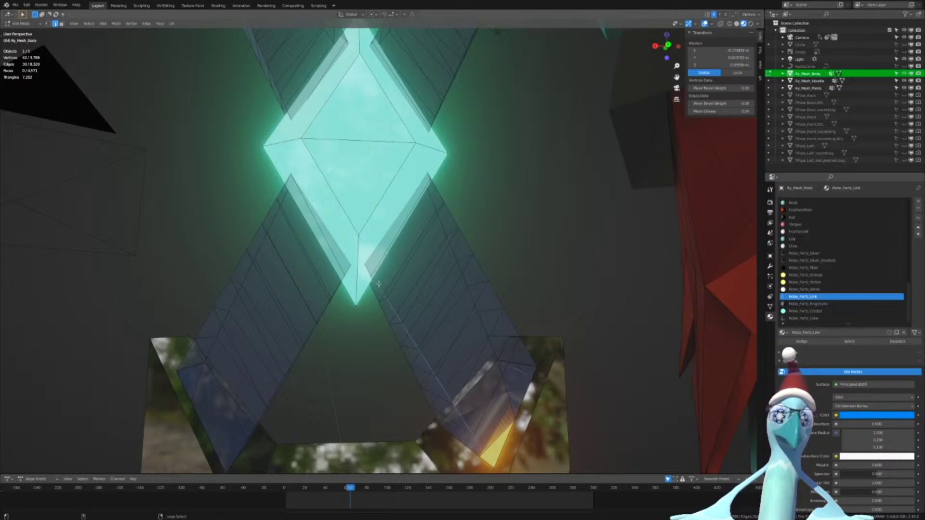
{"action": "middle_click_drag", "start_coordinate": [385, 287], "coordinate": [244, 285]}
{"action": "left_click", "coordinate": [242, 295], "text": "alt+shift"}
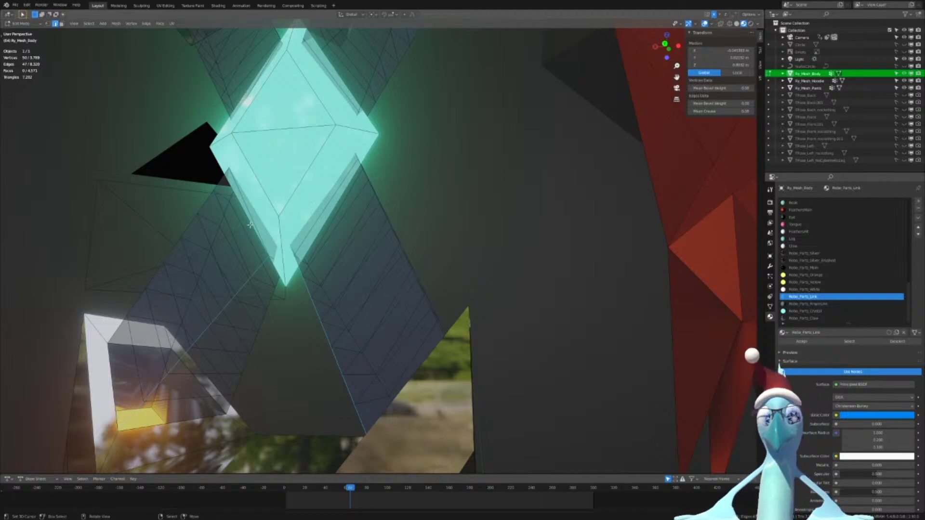
Add the lengthwise edge run of the robotic lower leg's link to the selection
{"action": "middle_click_drag", "start_coordinate": [249, 225], "coordinate": [493, 239]}
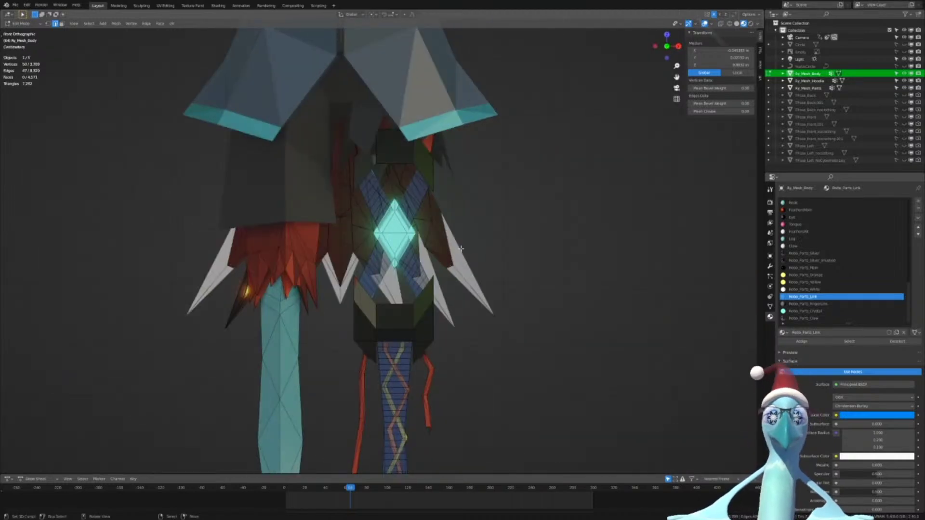
{"action": "scroll", "coordinate": [470, 233], "scroll_direction": "up", "scroll_amount": 4}
{"action": "scroll", "coordinate": [482, 221], "scroll_direction": "down", "scroll_amount": 6}
{"action": "middle_click_drag", "start_coordinate": [487, 352], "coordinate": [518, 318], "text": "shift"}
{"action": "scroll", "coordinate": [487, 211], "scroll_direction": "up", "scroll_amount": 5}
{"action": "left_click", "coordinate": [368, 240], "text": "alt+shift"}
{"action": "scroll", "coordinate": [368, 241], "scroll_direction": "down", "scroll_amount": 9}
{"action": "middle_click_drag", "start_coordinate": [530, 313], "coordinate": [471, 331]}
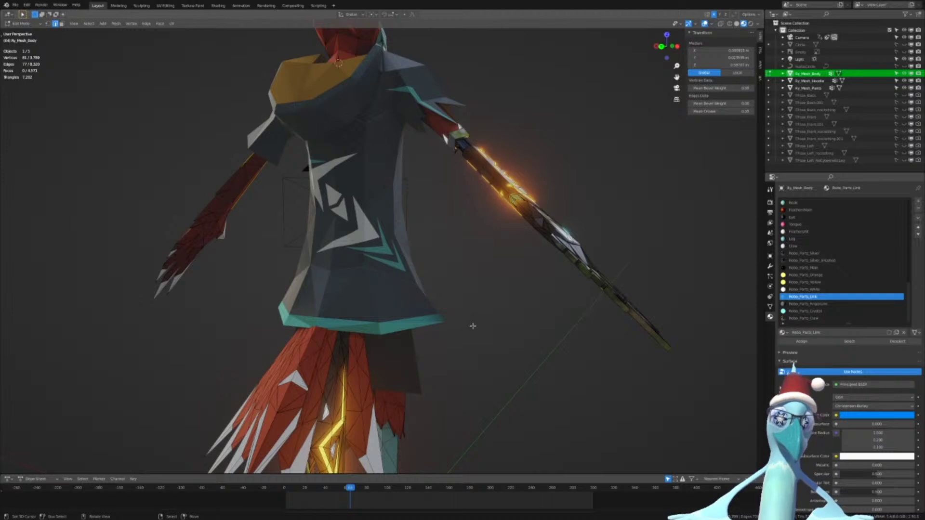
Mark the selected lengthwise edges of the robotic links as UV seams
{"action": "key", "text": "u"}
{"action": "left_click", "coordinate": [464, 326]}
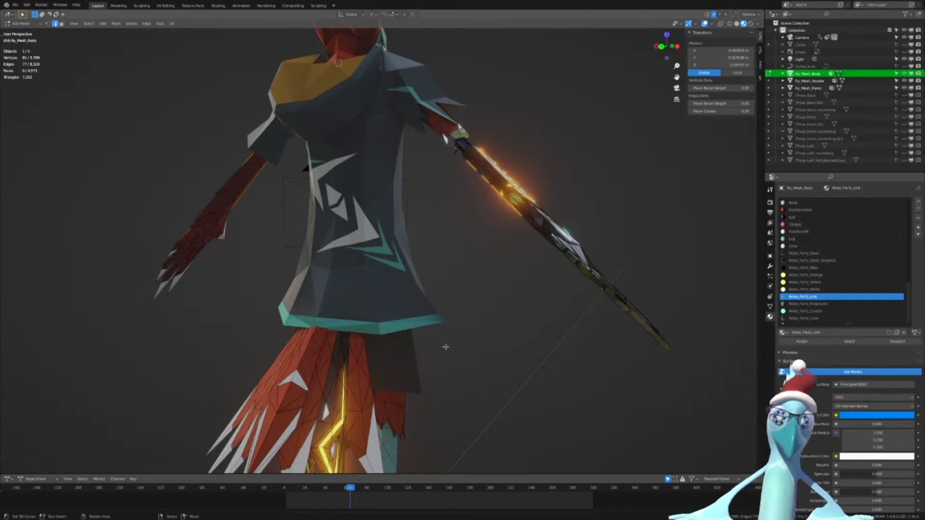
{"action": "key", "text": "u"}
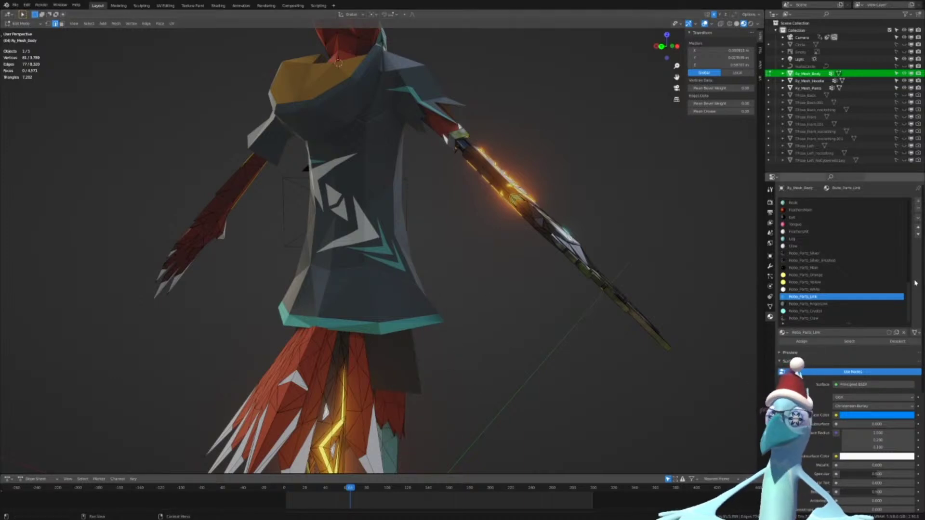
Extend the selection to all linked link geometry and unwrap it with the Angle Based method
{"action": "key", "text": "ctrl+l"}
{"action": "scroll", "coordinate": [664, 320], "scroll_direction": "down", "scroll_amount": 4}
{"action": "middle_click_drag", "start_coordinate": [533, 333], "coordinate": [512, 206], "text": "shift"}
{"action": "scroll", "coordinate": [512, 206], "scroll_direction": "up", "scroll_amount": 6}
{"action": "middle_click_drag", "start_coordinate": [313, 258], "coordinate": [411, 222]}
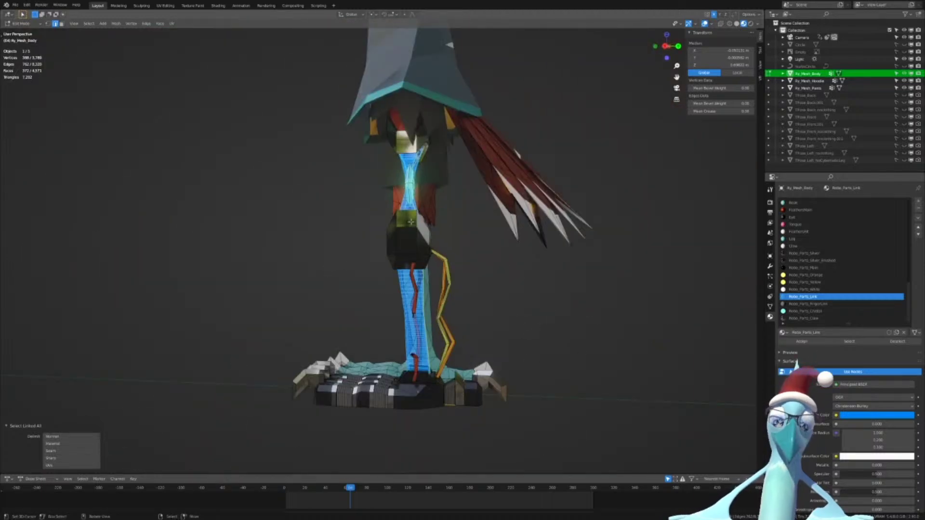
{"action": "key", "text": "u"}
{"action": "left_click", "coordinate": [382, 144]}
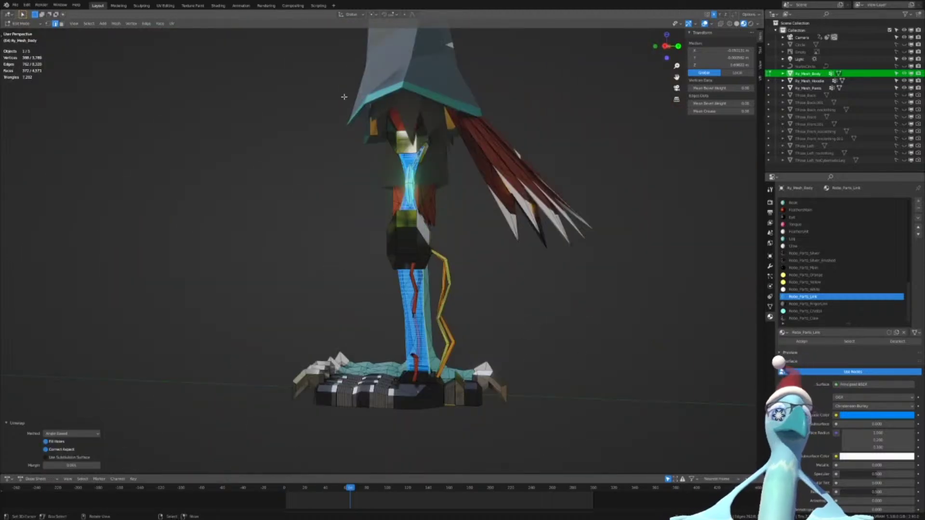
Switch to the UV Editing workspace and examine the unwrapped link islands, comparing the pinched area with the wireframe model
{"action": "left_click", "coordinate": [172, 5]}
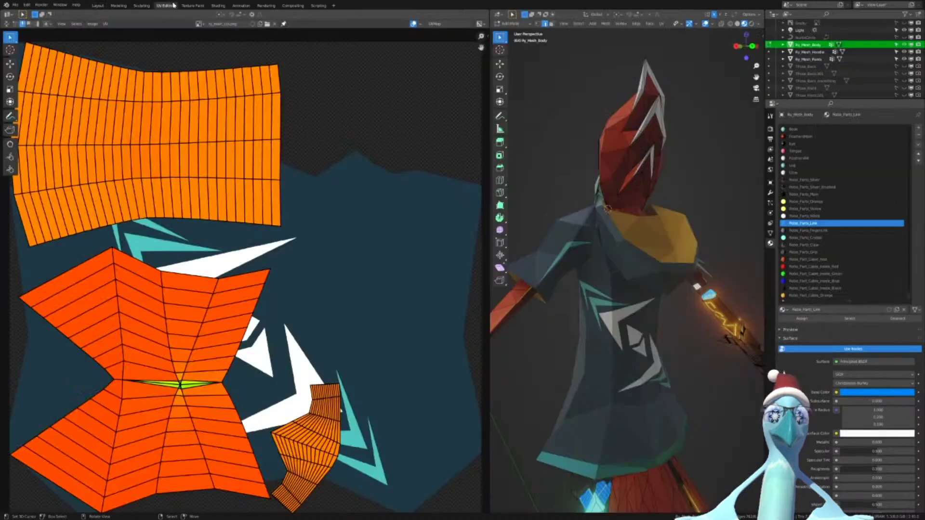
{"action": "scroll", "coordinate": [330, 157], "scroll_direction": "down", "scroll_amount": 7}
{"action": "scroll", "coordinate": [331, 157], "scroll_direction": "up", "scroll_amount": 5}
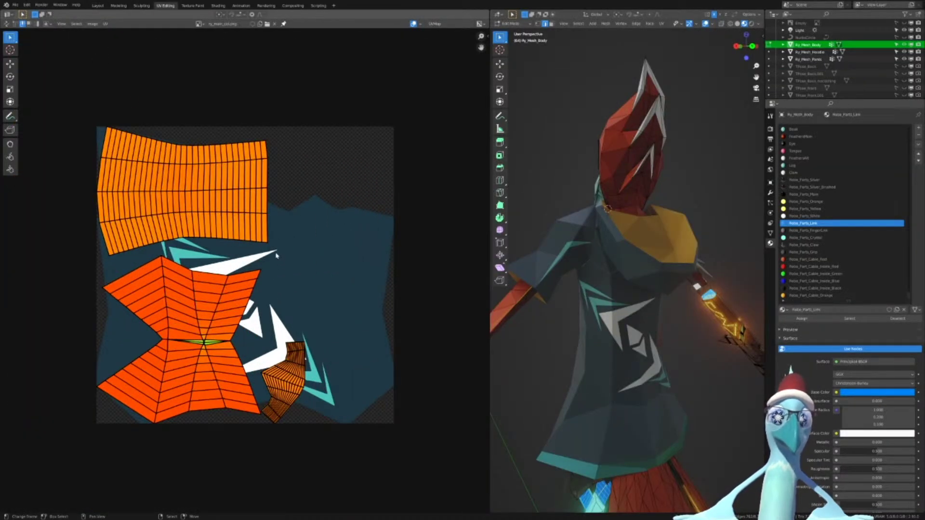
{"action": "scroll", "coordinate": [212, 337], "scroll_direction": "up", "scroll_amount": 7}
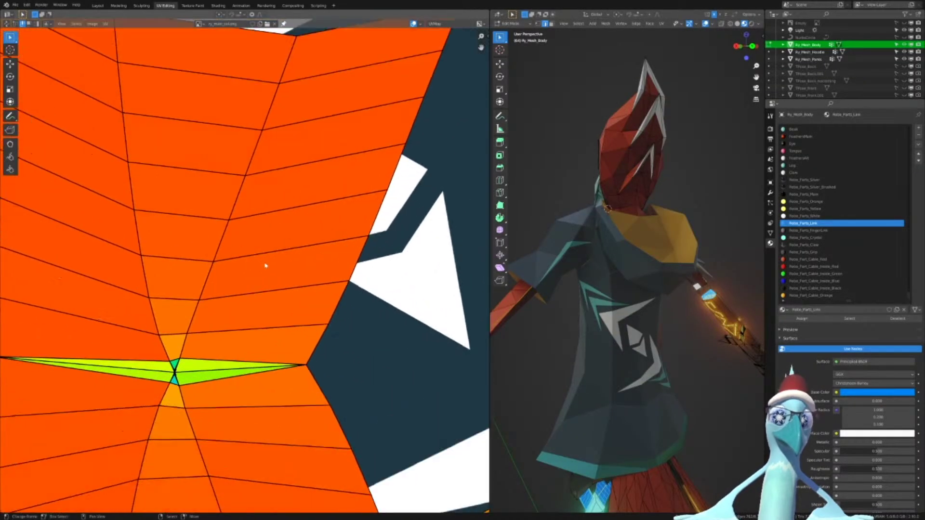
{"action": "scroll", "coordinate": [280, 337], "scroll_direction": "up", "scroll_amount": 8}
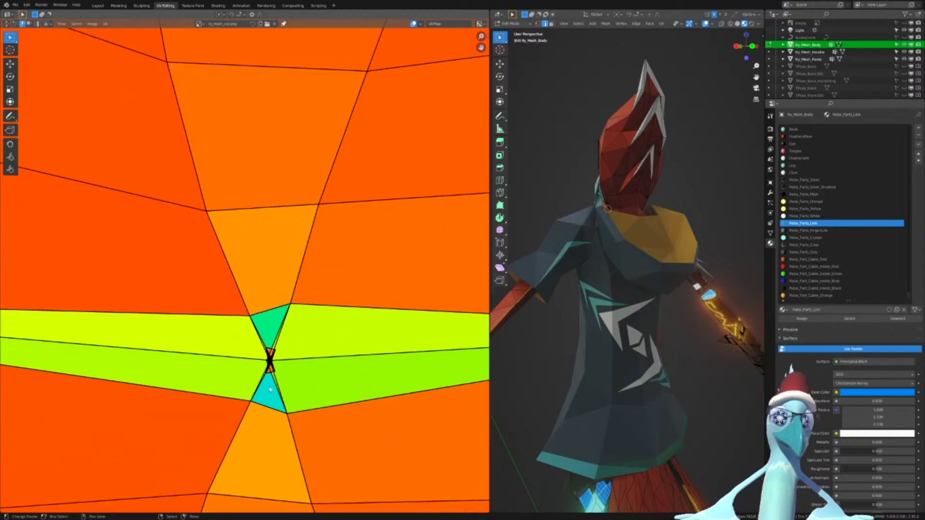
{"action": "scroll", "coordinate": [675, 320], "scroll_direction": "down", "scroll_amount": 4}
{"action": "key", "text": "shift+z"}
{"action": "scroll", "coordinate": [680, 299], "scroll_direction": "up", "scroll_amount": 3}
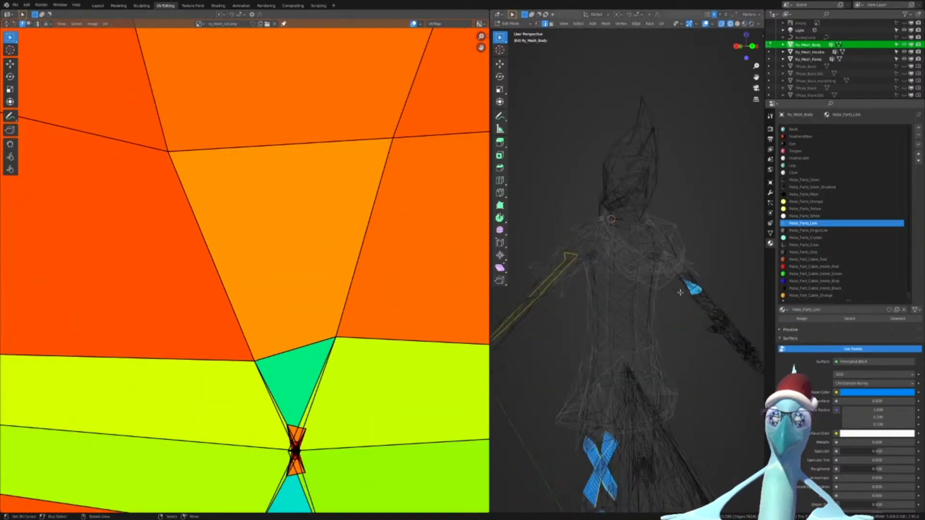
{"action": "mouse_move", "coordinate": [681, 290]}
{"action": "middle_mouse_down"}
{"action": "mouse_move", "coordinate": [593, 289]}
{"action": "mouse_move", "coordinate": [588, 306]}
{"action": "middle_mouse_up"}
{"action": "scroll", "coordinate": [592, 289], "scroll_direction": "up", "scroll_amount": 2}
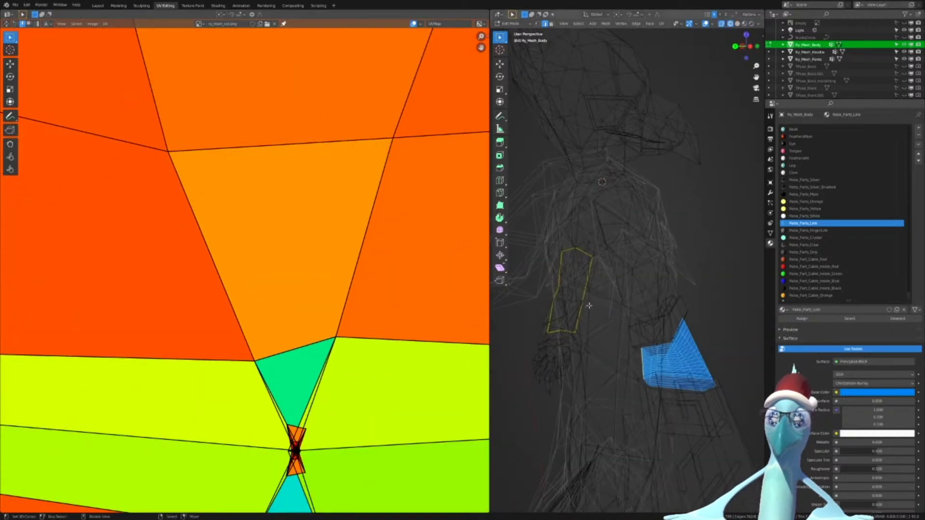
{"action": "middle_click_drag", "start_coordinate": [356, 459], "coordinate": [436, 242]}
{"action": "scroll", "coordinate": [349, 251], "scroll_direction": "up", "scroll_amount": 6}
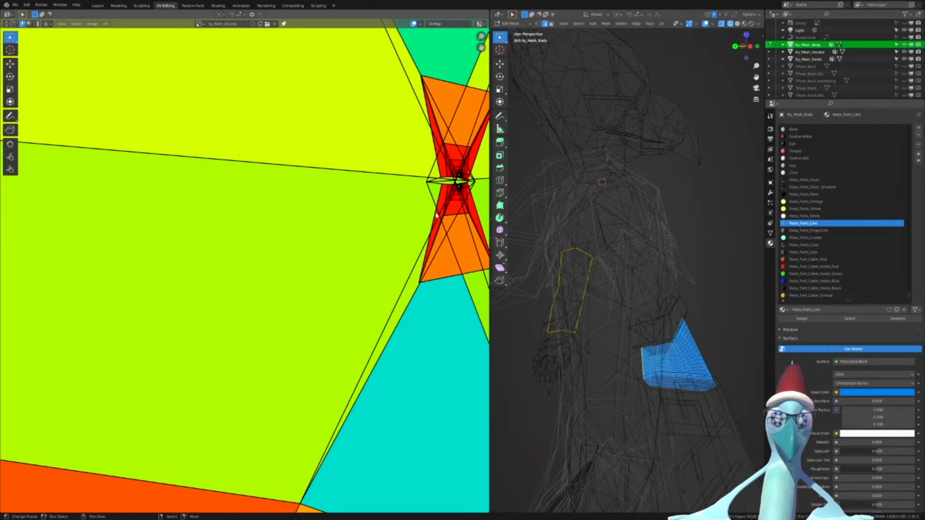
Turn on UV sync selection and reselect the link geometry, framing the X-shaped link in the wireframe view
{"action": "left_click", "coordinate": [6, 23]}
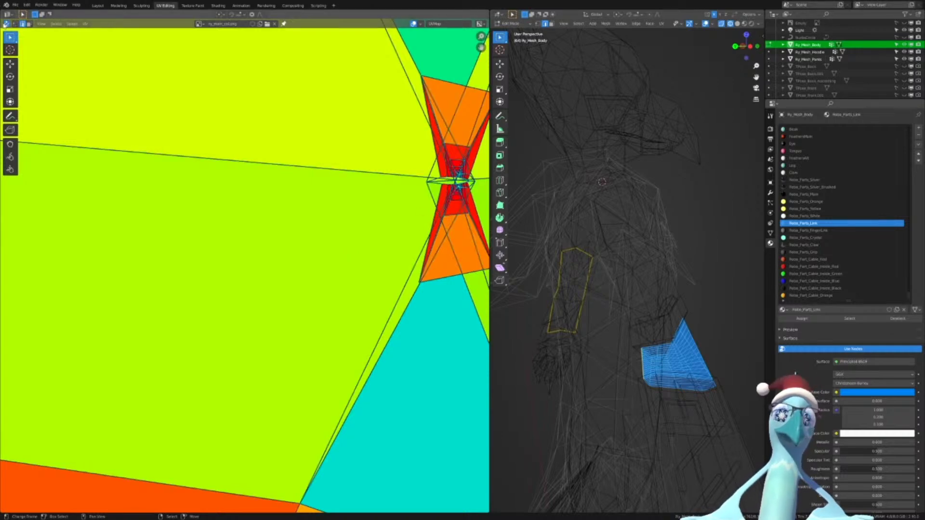
{"action": "key", "text": "alt+a"}
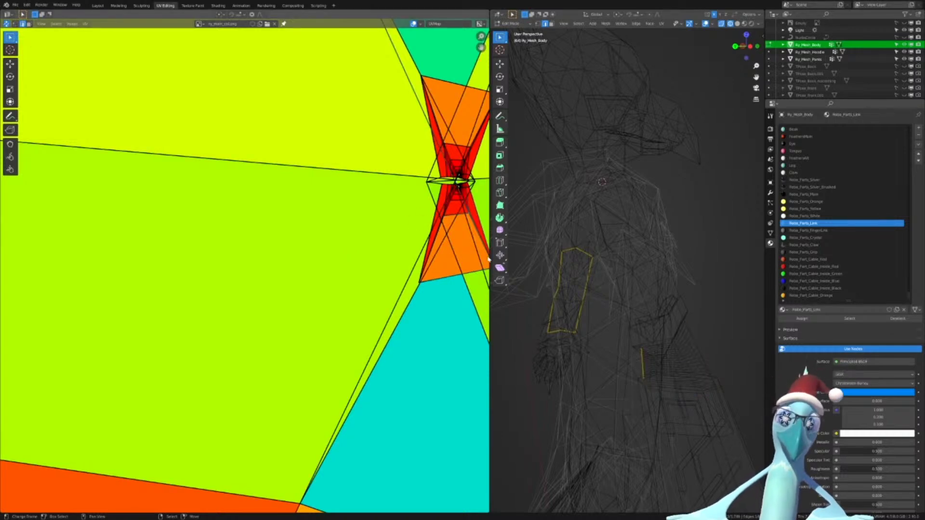
{"action": "key", "text": "ctrl+l"}
{"action": "key", "text": "KP_Decimal"}
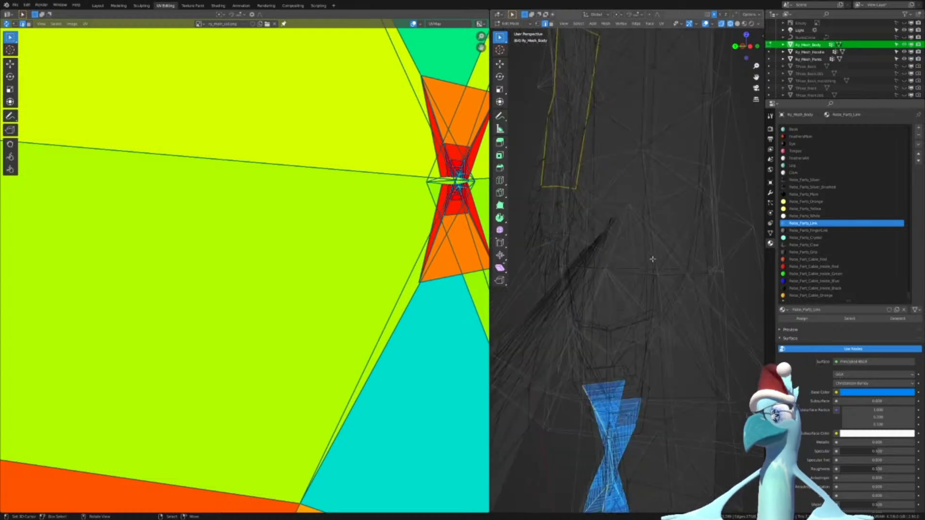
{"action": "middle_click_drag", "start_coordinate": [652, 259], "coordinate": [633, 254]}
{"action": "scroll", "coordinate": [627, 257], "scroll_direction": "up", "scroll_amount": 4}
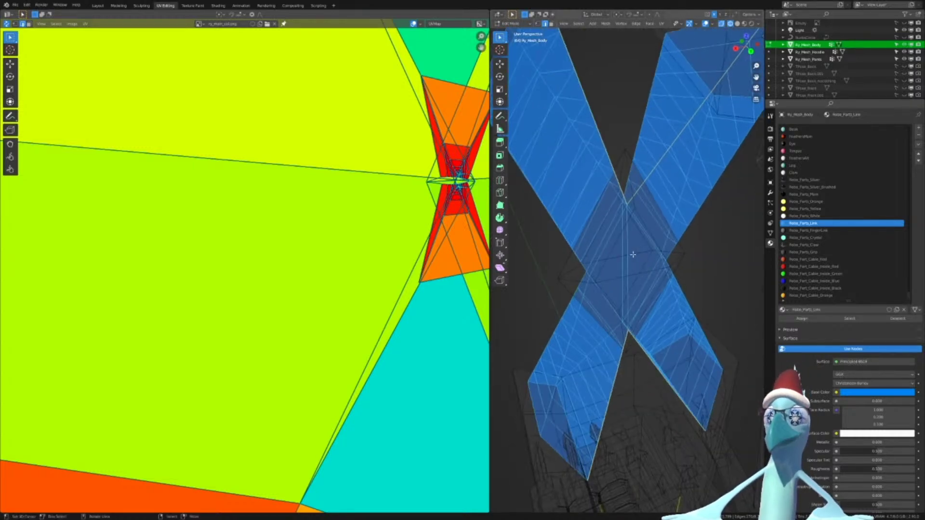
Mark the vertical edge at the centre of the X-shaped link's crossing as a seam
{"action": "left_click", "coordinate": [629, 248]}
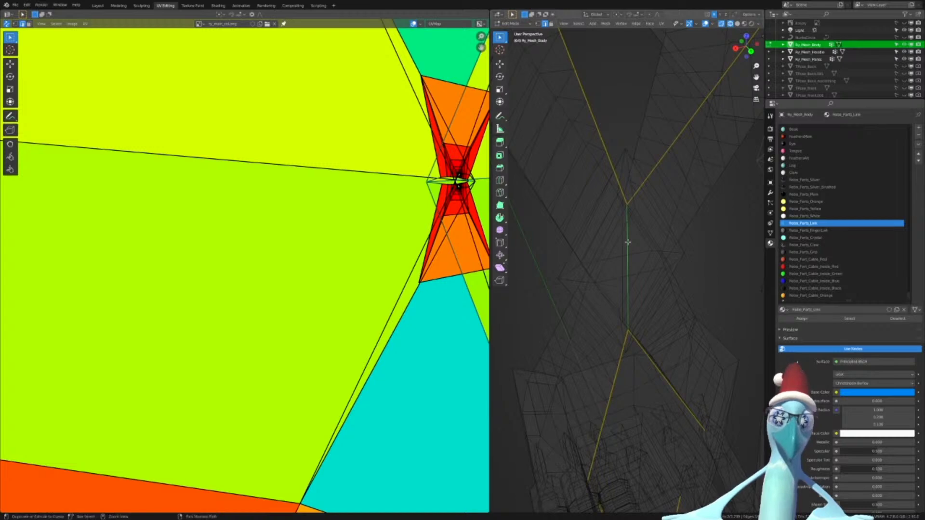
{"action": "key", "text": "u"}
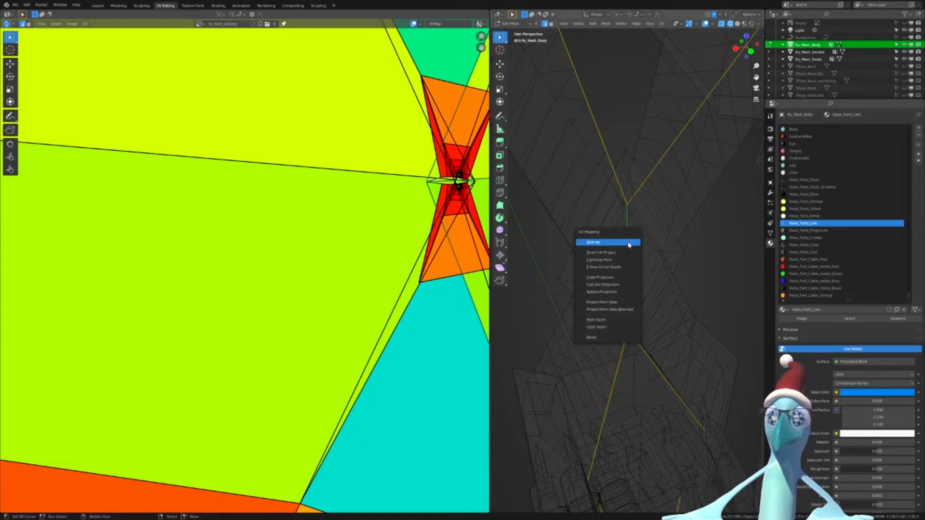
{"action": "left_click", "coordinate": [628, 320]}
Select all faces using the link material and unwrap them again with the Angle Based method
{"action": "left_click", "coordinate": [853, 320]}
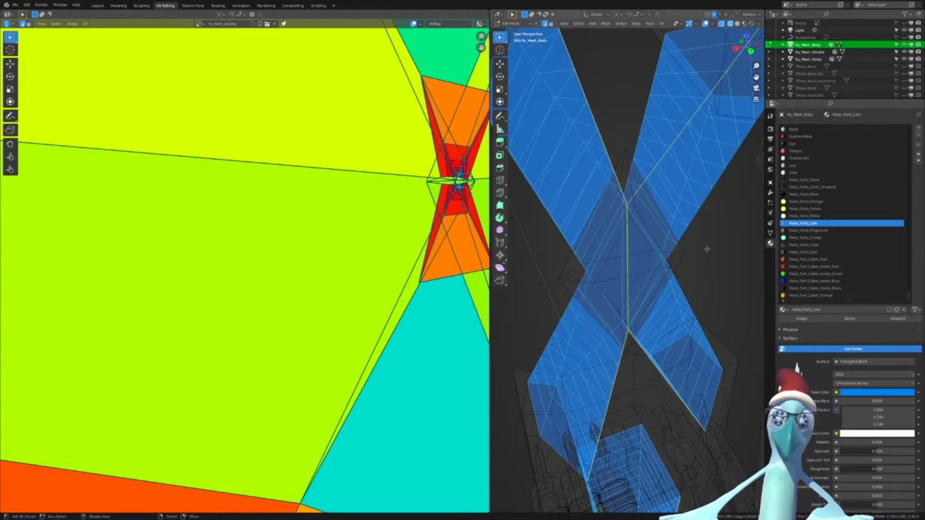
{"action": "key", "text": "u"}
{"action": "left_click", "coordinate": [682, 172]}
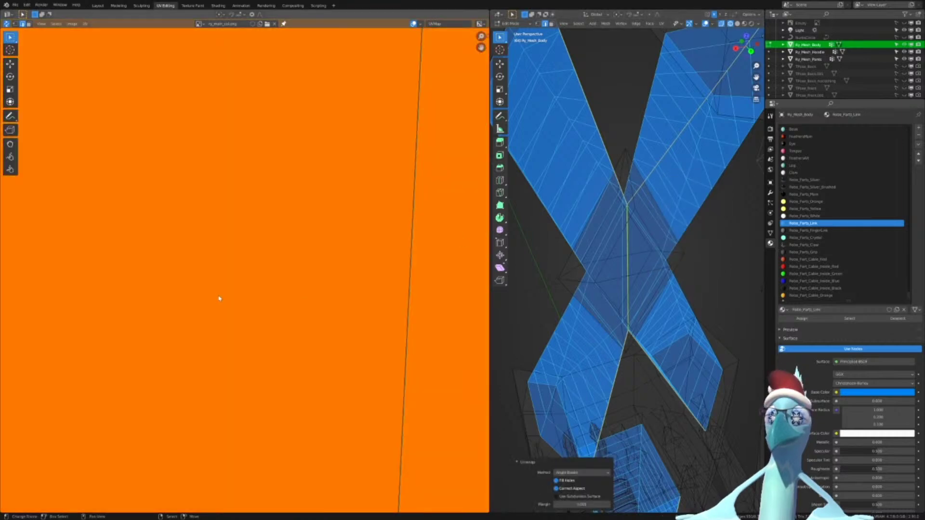
{"action": "scroll", "coordinate": [219, 298], "scroll_direction": "down", "scroll_amount": 10}
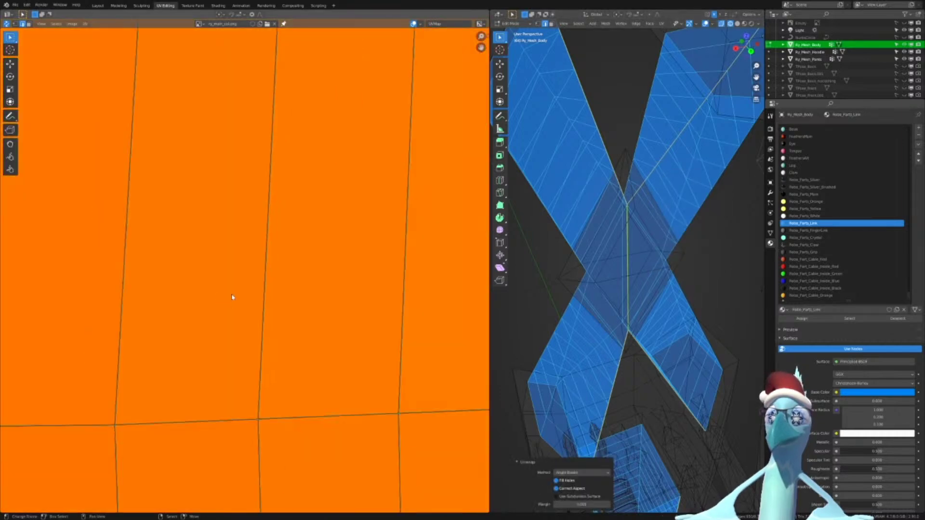
{"action": "scroll", "coordinate": [246, 318], "scroll_direction": "up", "scroll_amount": 5}
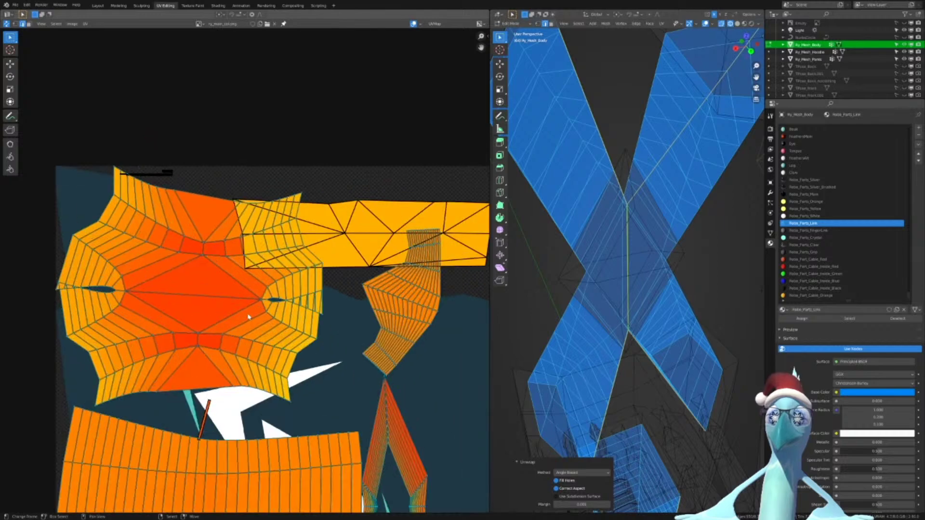
{"action": "scroll", "coordinate": [608, 313], "scroll_direction": "down", "scroll_amount": 4}
{"action": "middle_click_drag", "start_coordinate": [608, 315], "coordinate": [595, 277]}
{"action": "scroll", "coordinate": [603, 291], "scroll_direction": "up", "scroll_amount": 6}
{"action": "scroll", "coordinate": [650, 302], "scroll_direction": "up", "scroll_amount": 2}
{"action": "key", "text": "ctrl+z"}
{"action": "key", "text": "ctrl+z"}
{"action": "scroll", "coordinate": [596, 278], "scroll_direction": "down", "scroll_amount": 2}
{"action": "key", "text": "ctrl+shift+z"}
{"action": "key", "text": "ctrl+shift+z"}
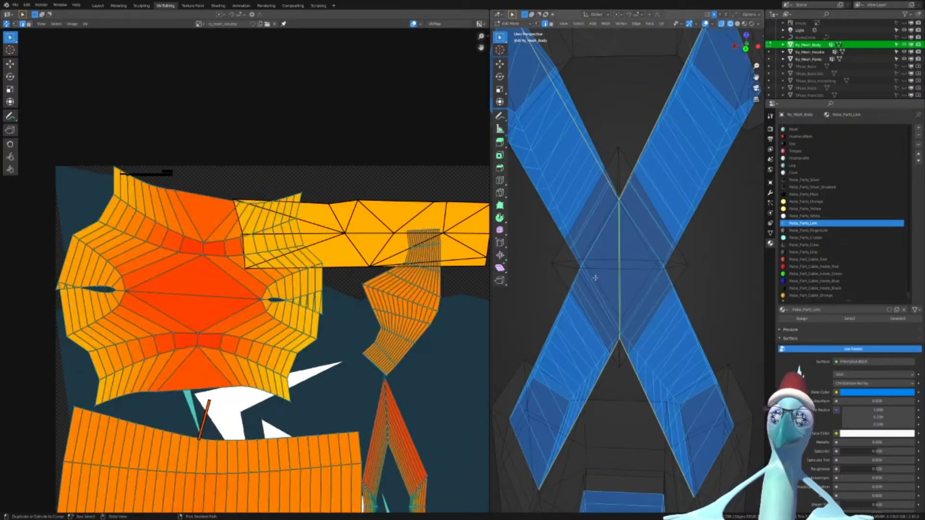
Clear the selection and select the two upper edges of the diamond at the X-shaped link's crossing
{"action": "scroll", "coordinate": [612, 276], "scroll_direction": "up", "scroll_amount": 4}
{"action": "middle_click_drag", "start_coordinate": [613, 276], "coordinate": [602, 218]}
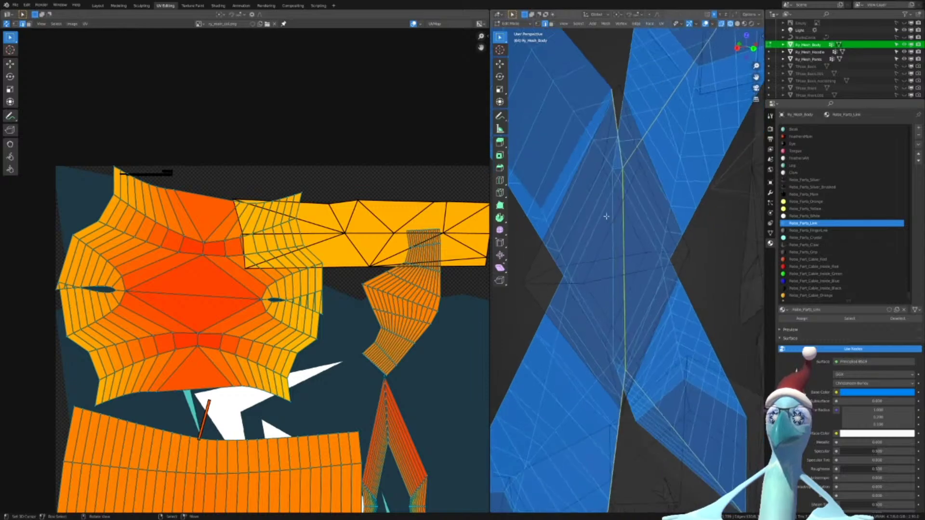
{"action": "key", "text": "alt+a"}
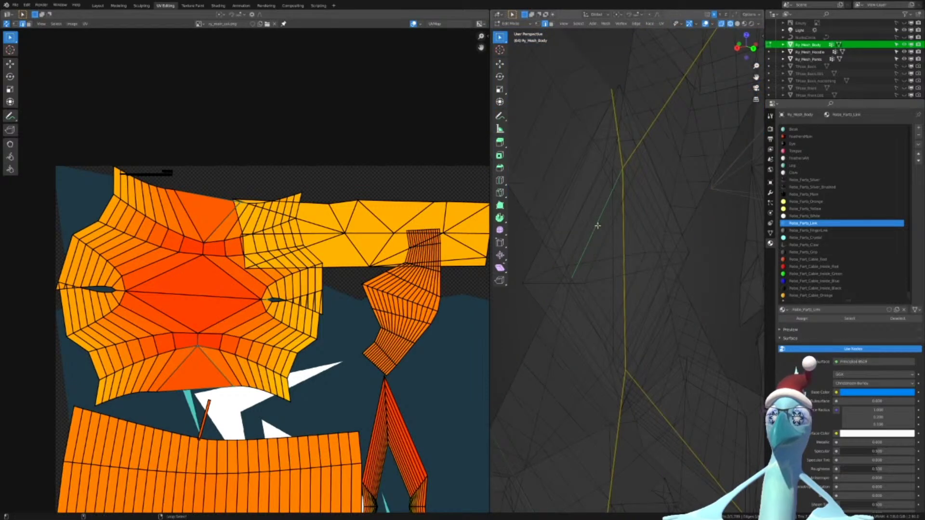
{"action": "key", "text": "alt+shift"}
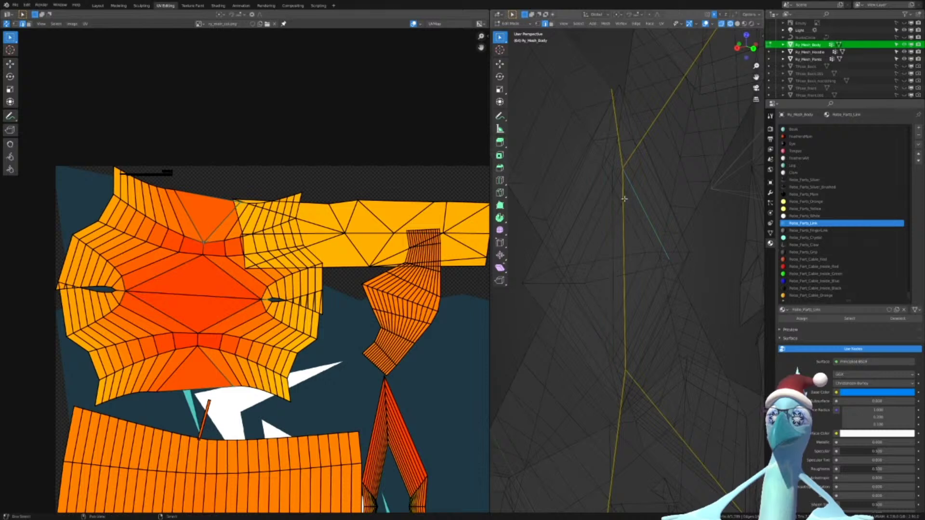
Add the remaining edges of the front and back diamonds at the link's crossing to the selection
{"action": "key", "text": "shift+z"}
{"action": "mouse_move", "coordinate": [610, 206]}
{"action": "middle_mouse_down"}
{"action": "mouse_move", "coordinate": [566, 207]}
{"action": "mouse_move", "coordinate": [593, 205]}
{"action": "middle_mouse_up"}
{"action": "key", "text": "shift+z"}
{"action": "middle_click_drag", "start_coordinate": [586, 276], "coordinate": [578, 323]}
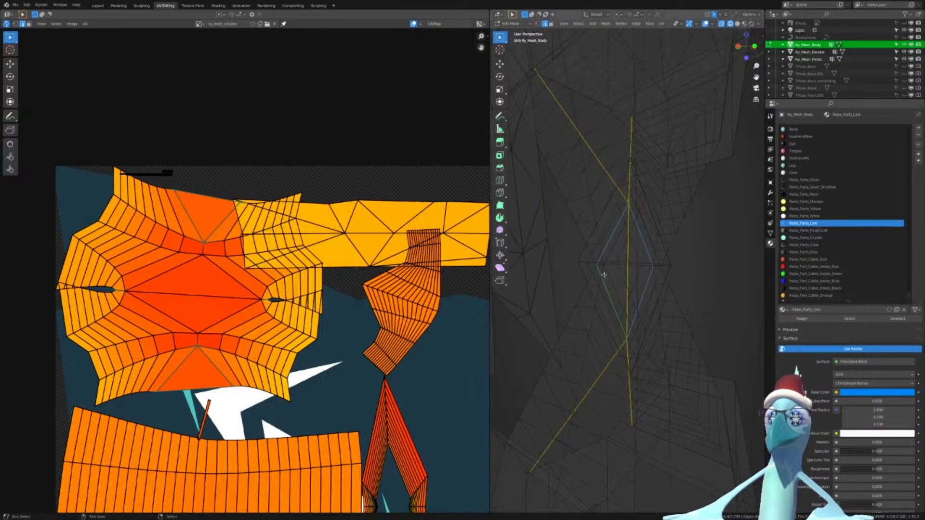
{"action": "right_click", "coordinate": [607, 275], "text": "shift"}
{"action": "right_click", "coordinate": [610, 247], "text": "shift"}
{"action": "middle_click_drag", "start_coordinate": [585, 243], "coordinate": [650, 235]}
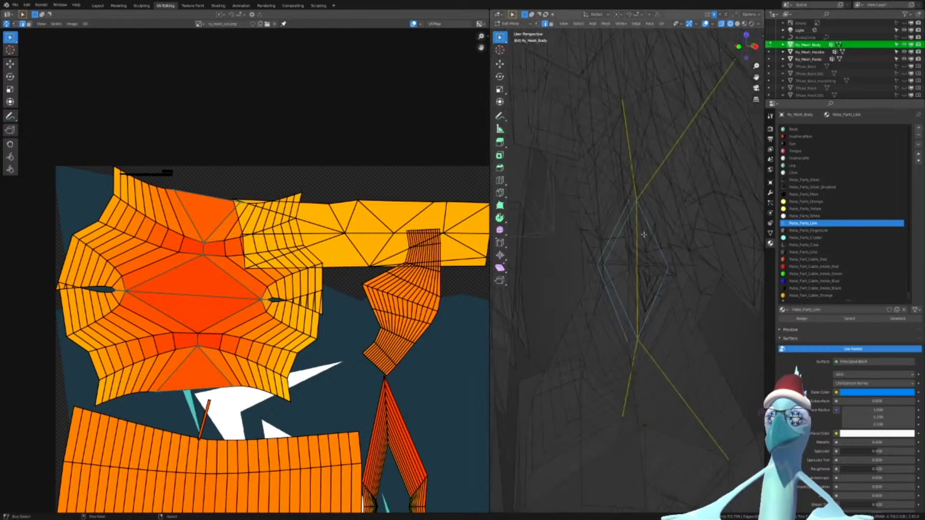
{"action": "right_click", "coordinate": [633, 203], "text": "shift"}
{"action": "middle_click_drag", "start_coordinate": [633, 203], "coordinate": [631, 238]}
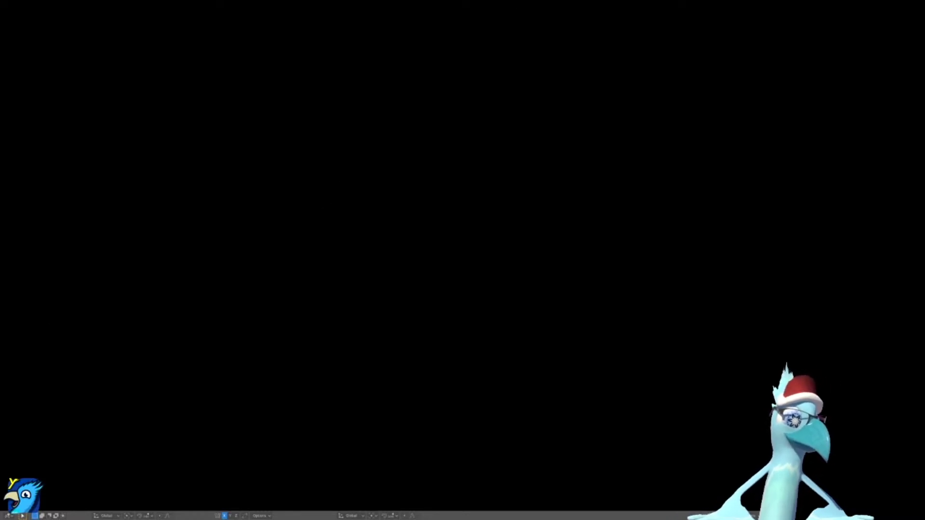
{"action": "key", "text": "alt+Tab"}
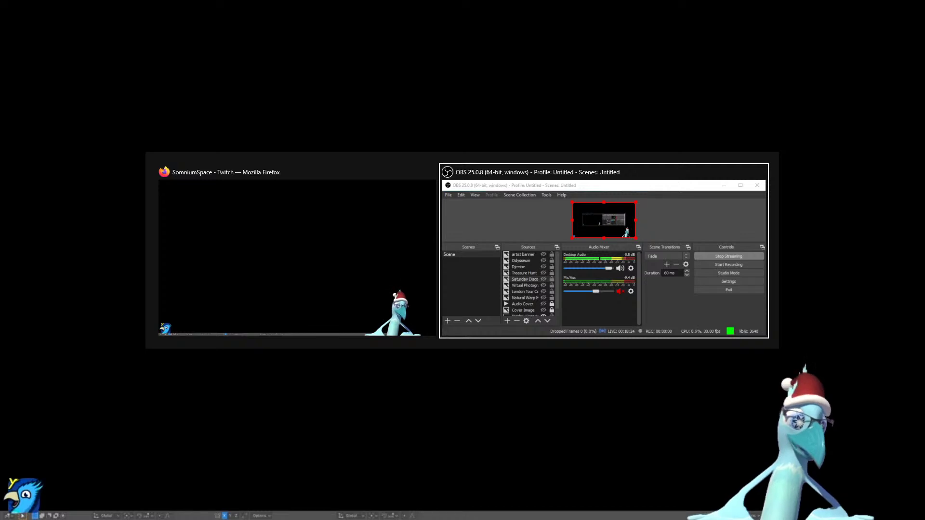
{"action": "key", "text": "alt+Tab"}
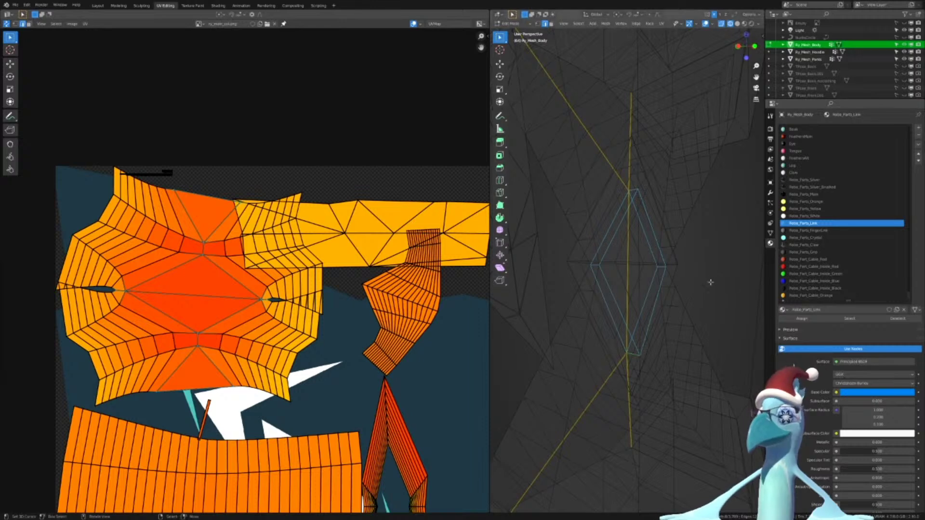
Mark the selected diamond edges at the X-shaped link's crossing as seams
{"action": "middle_click_drag", "start_coordinate": [711, 281], "coordinate": [684, 270]}
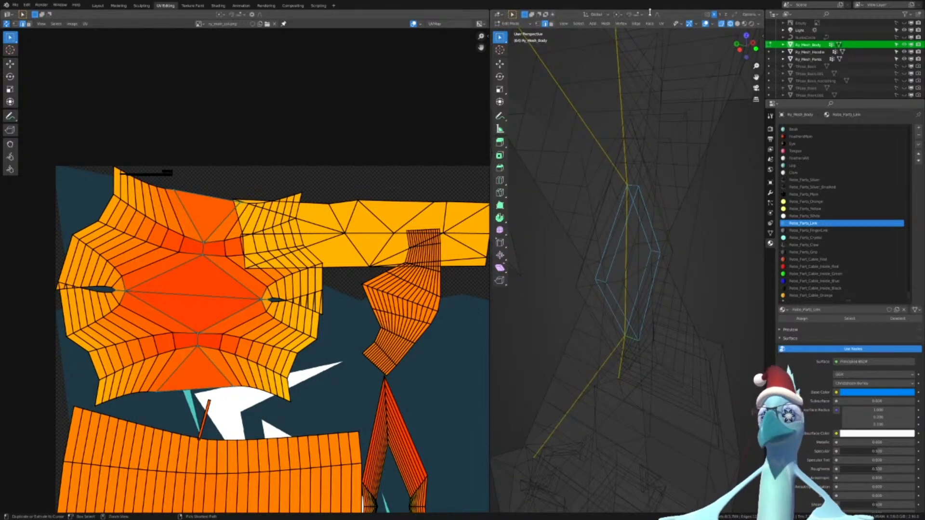
{"action": "key", "text": "ctrl+e"}
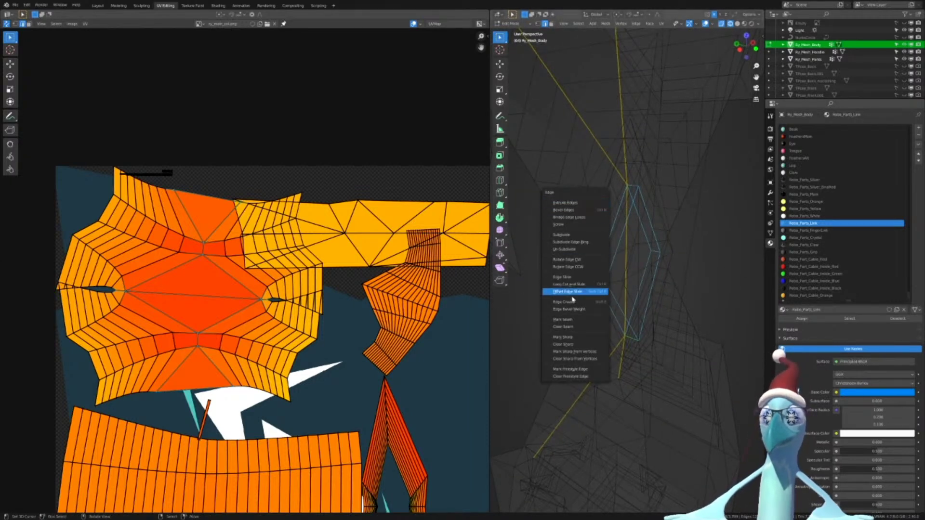
{"action": "left_click", "coordinate": [572, 319]}
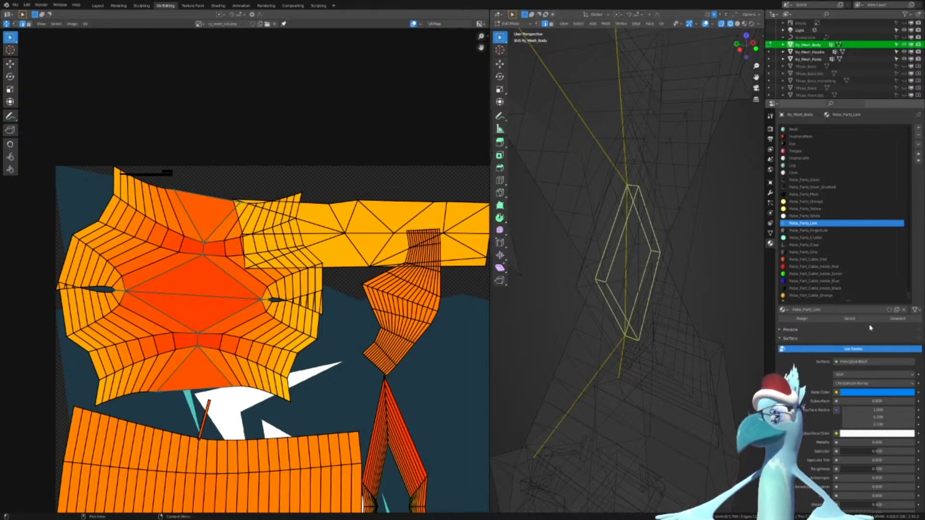
Reselect the link material's faces and unwrap them along the diamond seams with the Angle Based method
{"action": "left_click", "coordinate": [855, 319]}
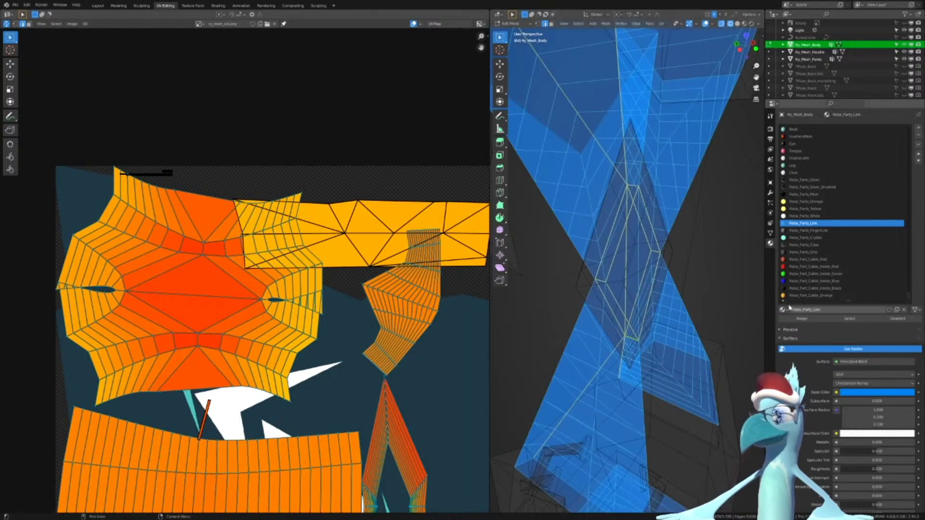
{"action": "key", "text": "u"}
{"action": "left_click", "coordinate": [677, 275]}
{"action": "scroll", "coordinate": [246, 359], "scroll_direction": "down", "scroll_amount": 7}
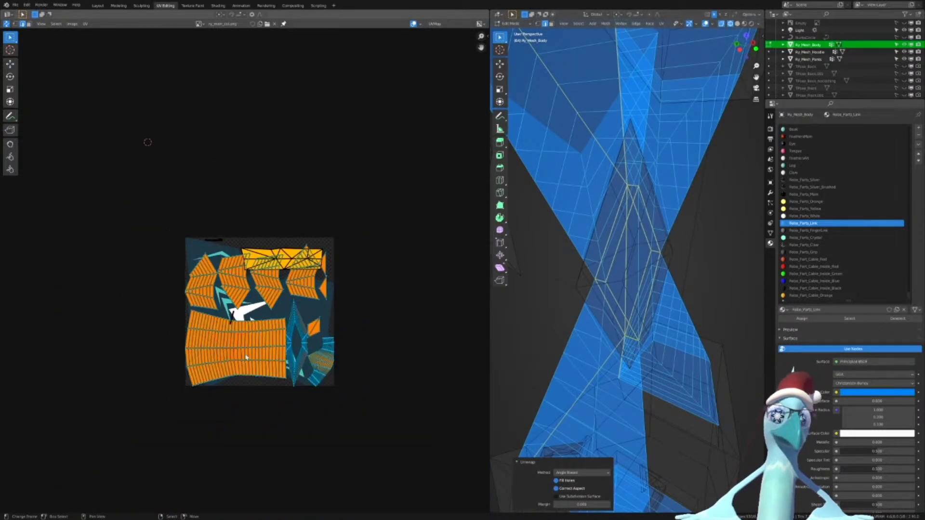
Try to project the link material faces' UVs from the front orthographic view
{"action": "scroll", "coordinate": [700, 291], "scroll_direction": "down", "scroll_amount": 4}
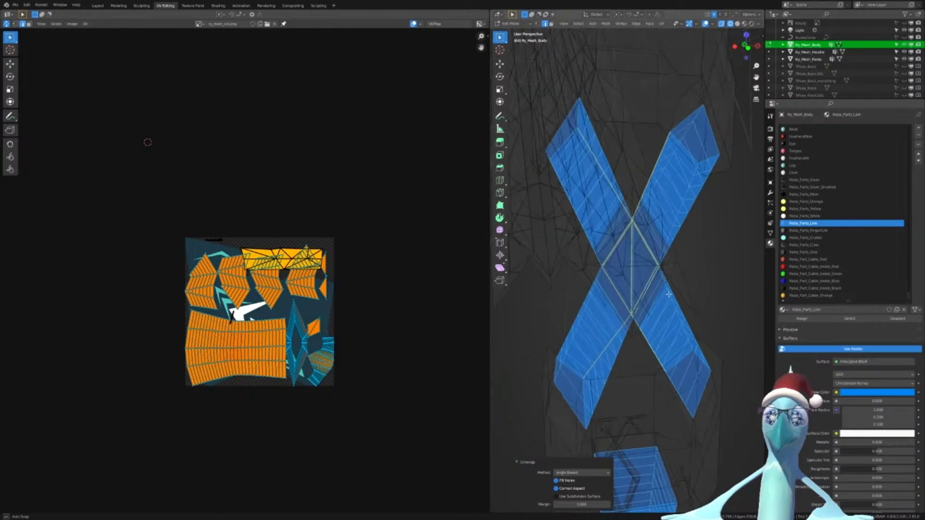
{"action": "middle_click_drag", "start_coordinate": [700, 291], "coordinate": [667, 297]}
{"action": "key", "text": "KP_1"}
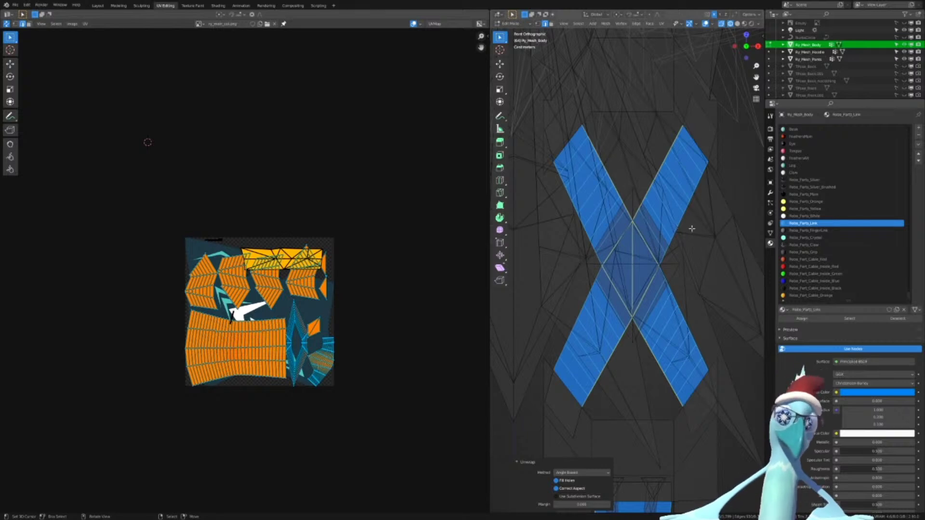
{"action": "key", "text": "u"}
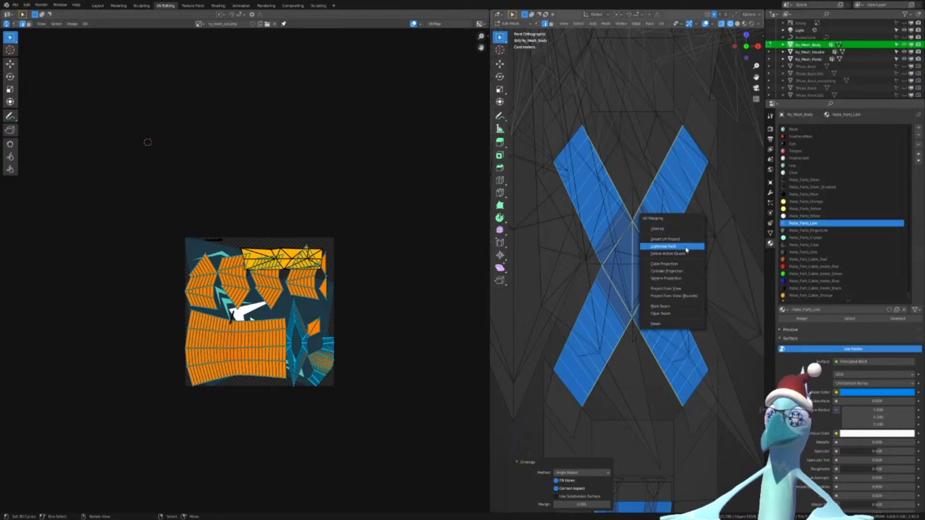
{"action": "left_click", "coordinate": [682, 289]}
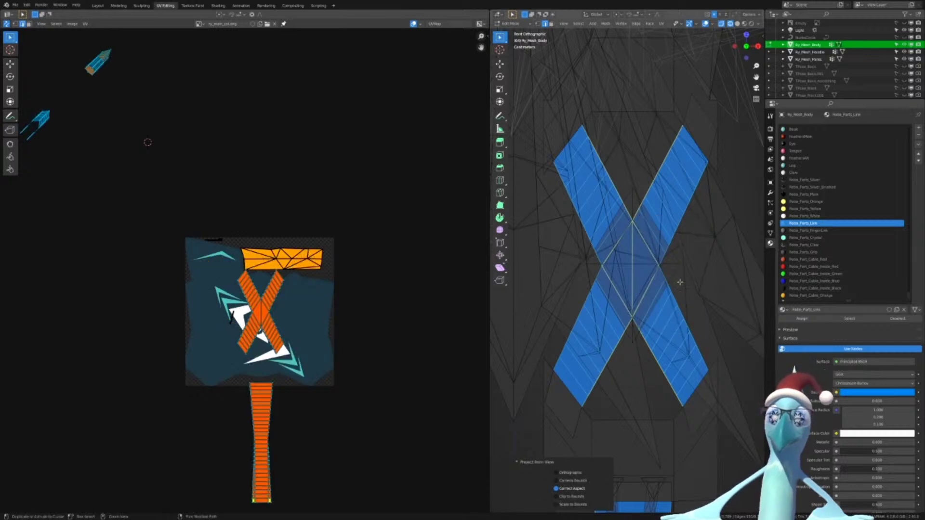
{"action": "key", "text": "ctrl+z"}
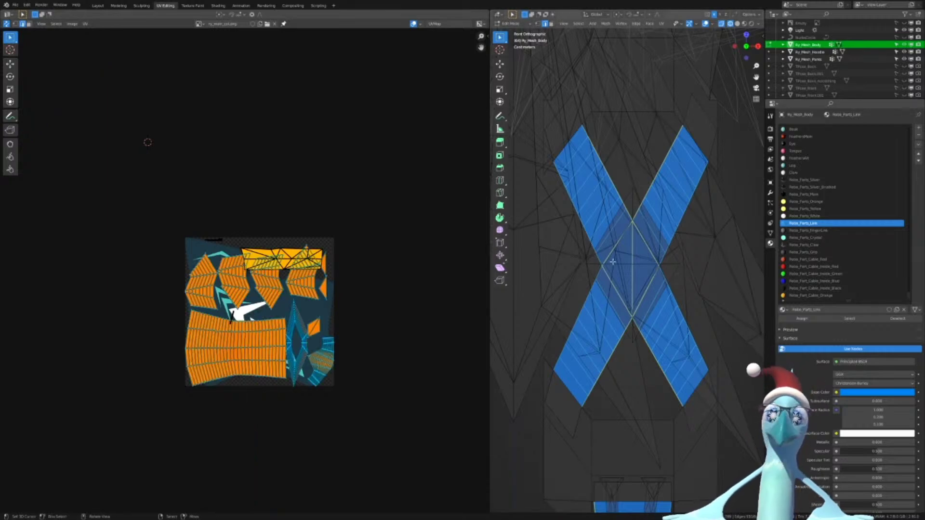
Project the UVs of all selected link faces from a wider front orthographic view
{"action": "scroll", "coordinate": [315, 417], "scroll_direction": "up", "scroll_amount": 4}
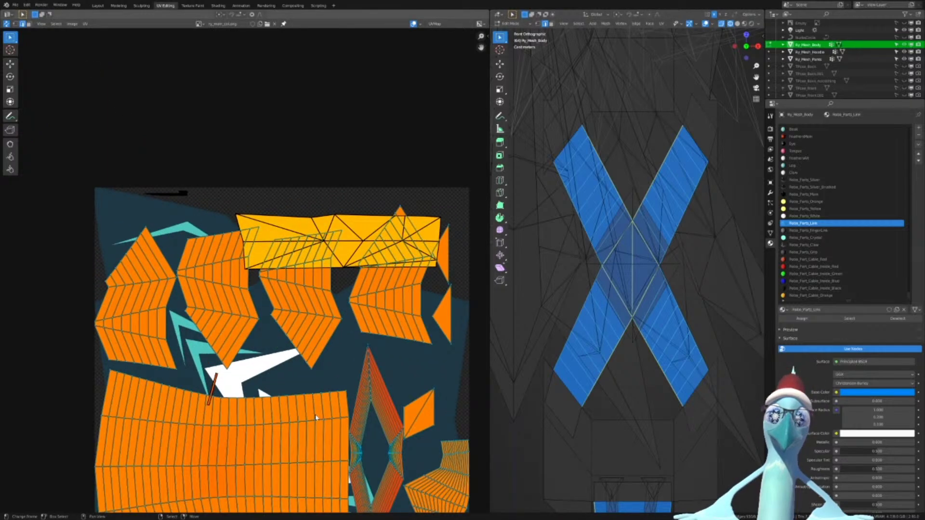
{"action": "scroll", "coordinate": [620, 336], "scroll_direction": "down", "scroll_amount": 4}
{"action": "key", "text": "u"}
{"action": "left_click", "coordinate": [615, 336]}
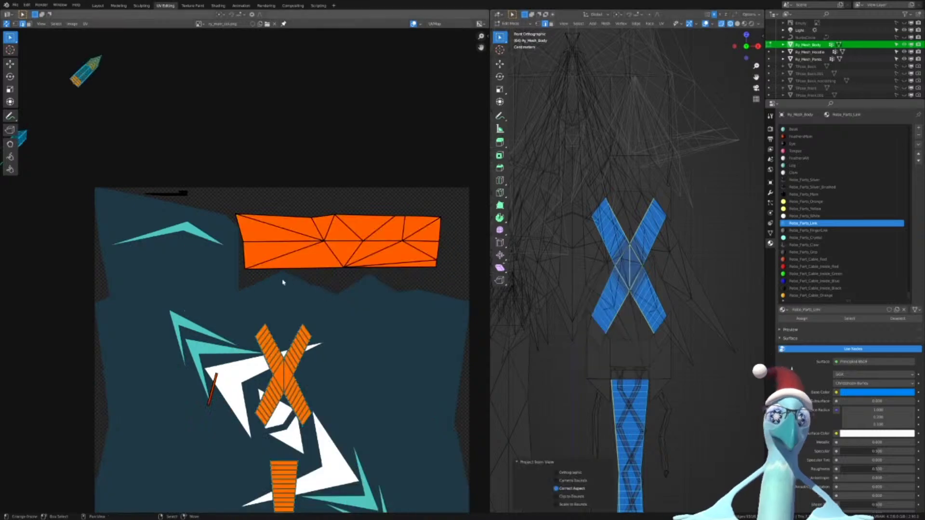
{"action": "scroll", "coordinate": [283, 283], "scroll_direction": "down", "scroll_amount": 5}
{"action": "scroll", "coordinate": [295, 291], "scroll_direction": "up", "scroll_amount": 4}
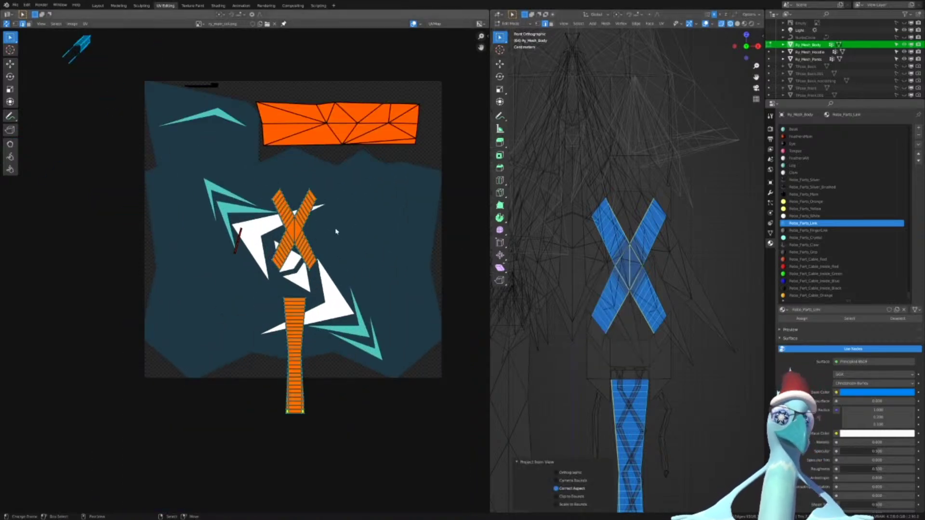
{"action": "scroll", "coordinate": [603, 292], "scroll_direction": "up", "scroll_amount": 6}
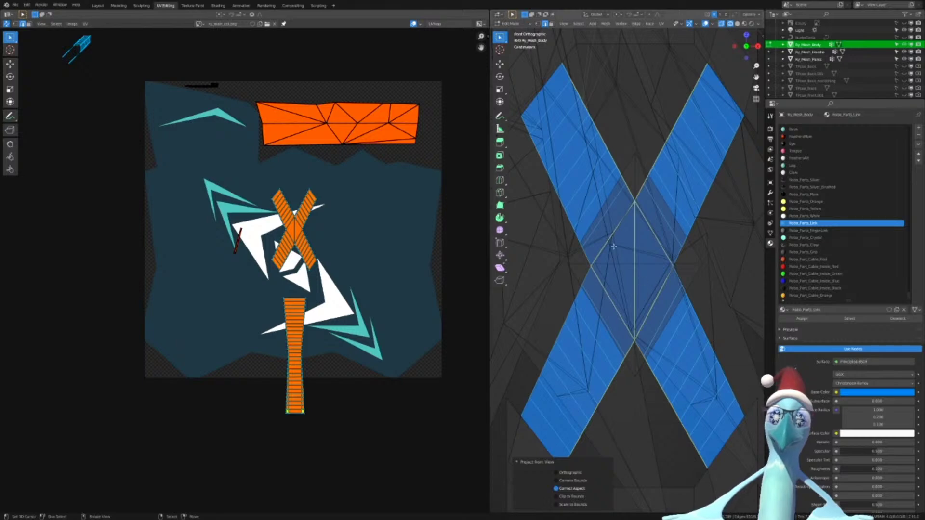
{"action": "scroll", "coordinate": [644, 233], "scroll_direction": "down", "scroll_amount": 1}
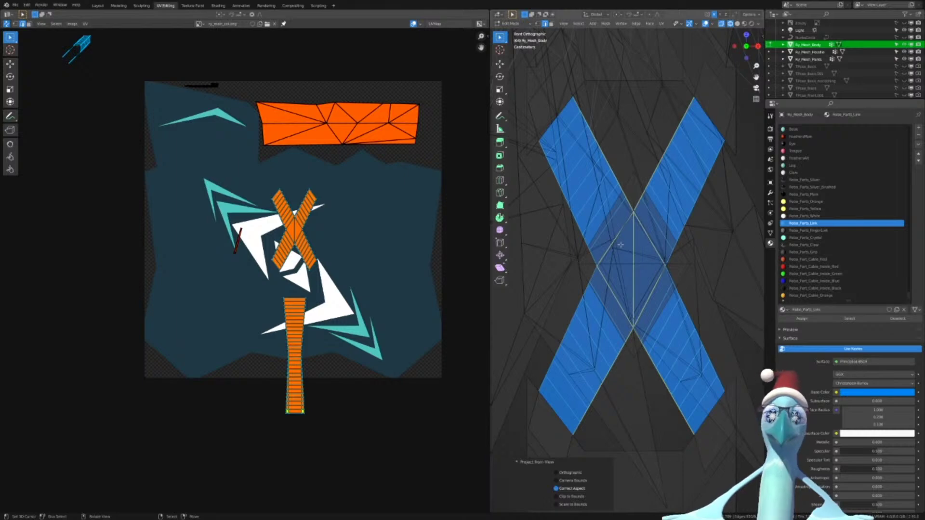
Try to project the link faces' UVs from an angled perspective view
{"action": "key", "text": "KP_5"}
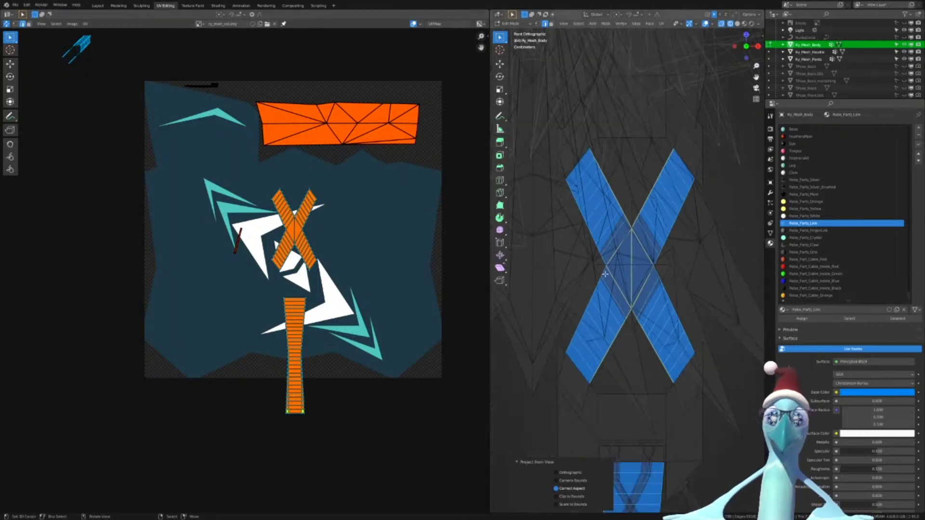
{"action": "middle_click_drag", "start_coordinate": [606, 274], "coordinate": [643, 306]}
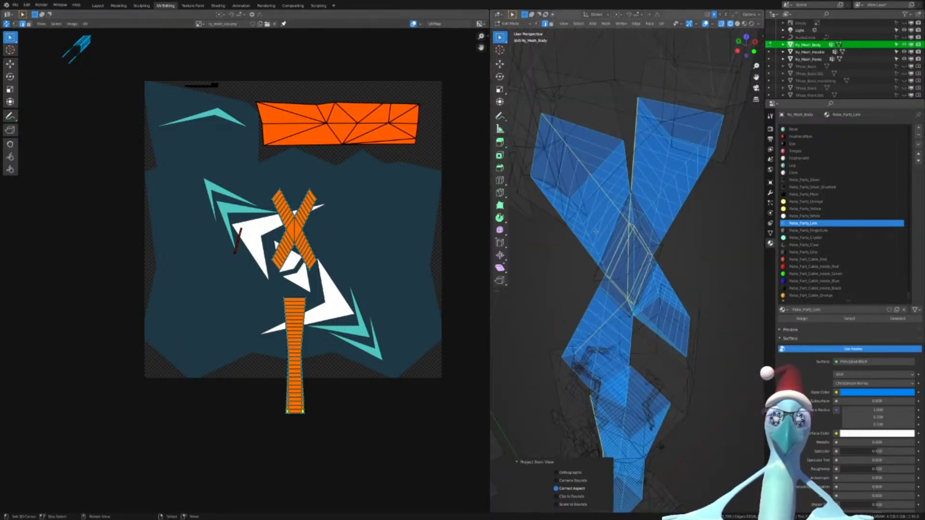
{"action": "key", "text": "u"}
{"action": "left_click", "coordinate": [530, 269]}
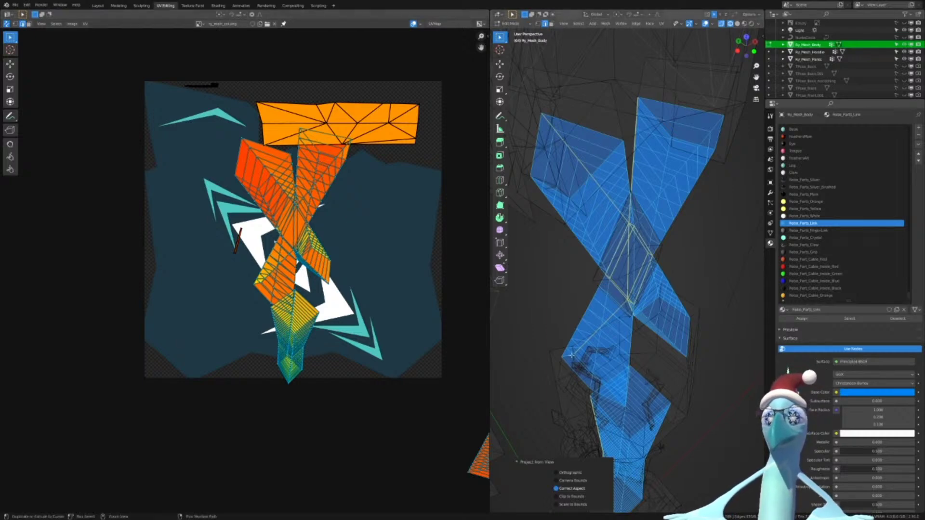
{"action": "key", "text": "ctrl+z"}
Clear the UV selection and box-select the straight link's projected UV strip below the X-shaped island
{"action": "scroll", "coordinate": [316, 289], "scroll_direction": "down", "scroll_amount": 4}
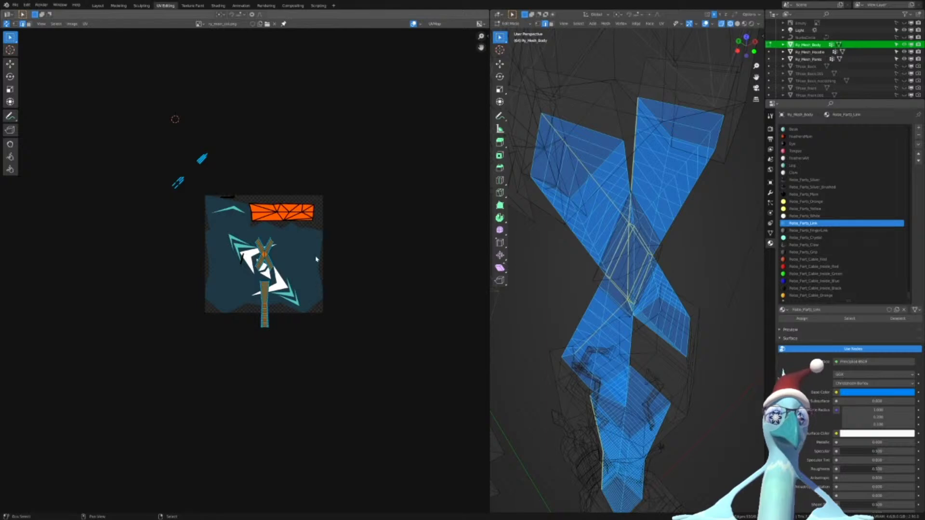
{"action": "middle_click_drag", "start_coordinate": [317, 260], "coordinate": [280, 226]}
{"action": "scroll", "coordinate": [357, 294], "scroll_direction": "up", "scroll_amount": 6}
{"action": "scroll", "coordinate": [351, 376], "scroll_direction": "up", "scroll_amount": 3}
{"action": "scroll", "coordinate": [398, 354], "scroll_direction": "down", "scroll_amount": 6}
{"action": "scroll", "coordinate": [284, 247], "scroll_direction": "up", "scroll_amount": 3}
{"action": "middle_click_drag", "start_coordinate": [399, 221], "coordinate": [363, 148]}
{"action": "key", "text": "alt+a"}
{"action": "key", "text": "b"}
{"action": "left_click_drag", "start_coordinate": [229, 213], "coordinate": [362, 424]}
{"action": "scroll", "coordinate": [352, 265], "scroll_direction": "down", "scroll_amount": 3}
{"action": "scroll", "coordinate": [380, 291], "scroll_direction": "down", "scroll_amount": 2}
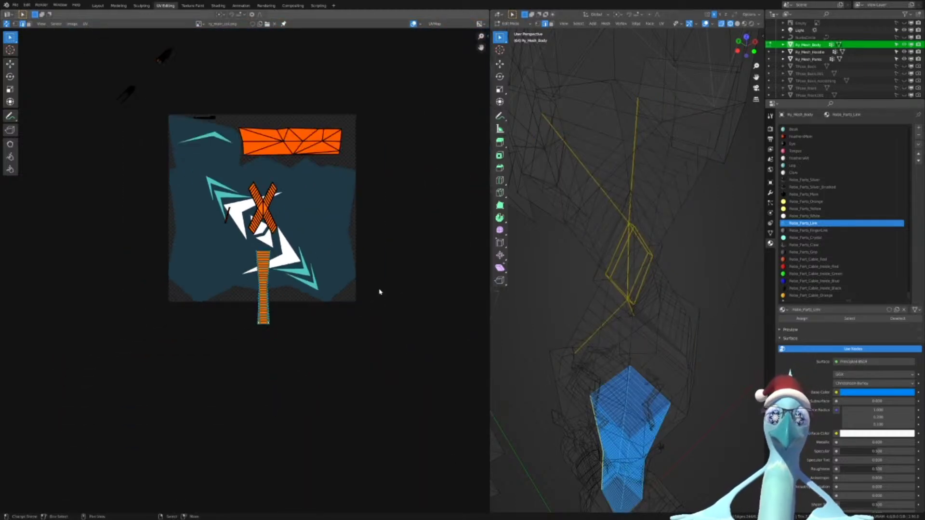
{"action": "scroll", "coordinate": [375, 291], "scroll_direction": "up", "scroll_amount": 3}
{"action": "middle_click_drag", "start_coordinate": [374, 291], "coordinate": [348, 296]}
{"action": "scroll", "coordinate": [256, 265], "scroll_direction": "up", "scroll_amount": 2}
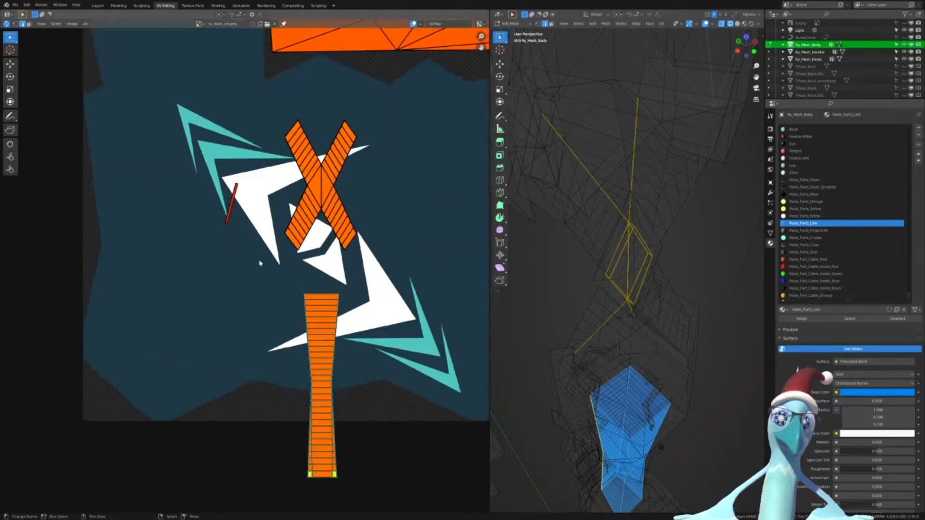
Select the thin slanted UV strip beside the white arrow and inspect its matching face on the mesh
{"action": "middle_click_drag", "start_coordinate": [260, 263], "coordinate": [277, 335]}
{"action": "scroll", "coordinate": [279, 335], "scroll_direction": "up", "scroll_amount": 5}
{"action": "key", "text": "alt+a"}
{"action": "right_click", "coordinate": [287, 339]}
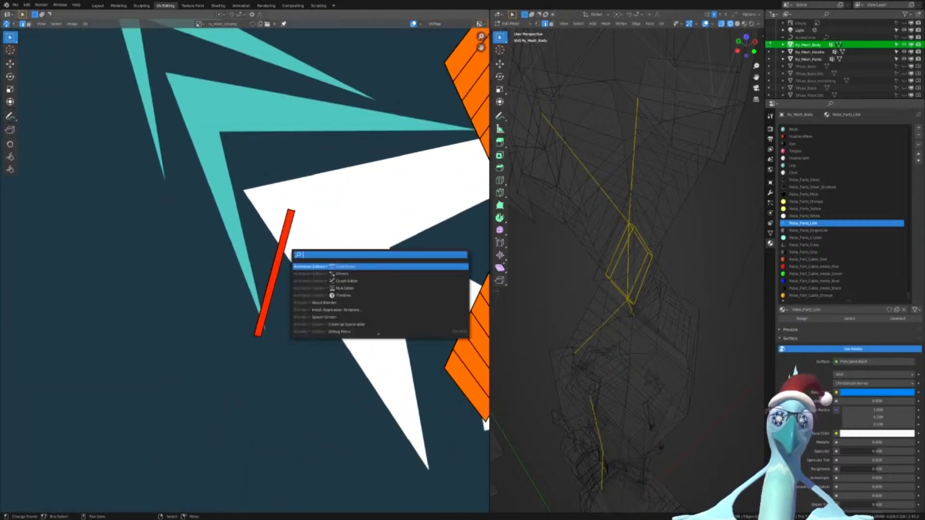
{"action": "key", "text": "c"}
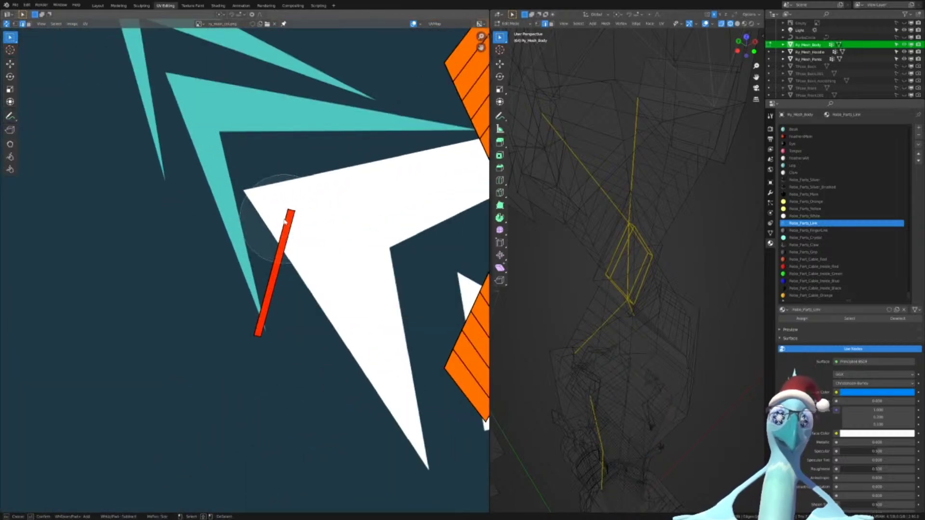
{"action": "left_click_drag", "start_coordinate": [289, 216], "coordinate": [256, 334]}
{"action": "right_click", "coordinate": [206, 415]}
{"action": "key", "text": "KP_Decimal"}
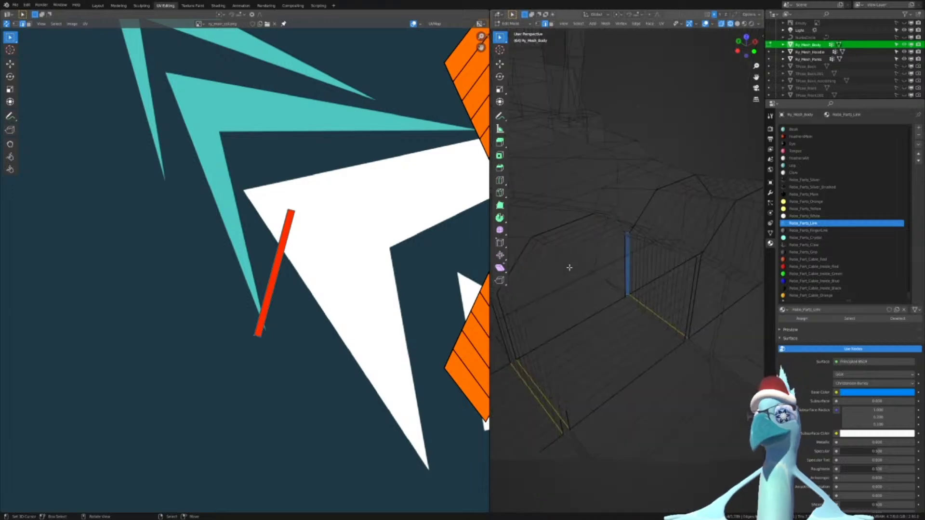
{"action": "middle_click_drag", "start_coordinate": [649, 247], "coordinate": [525, 317]}
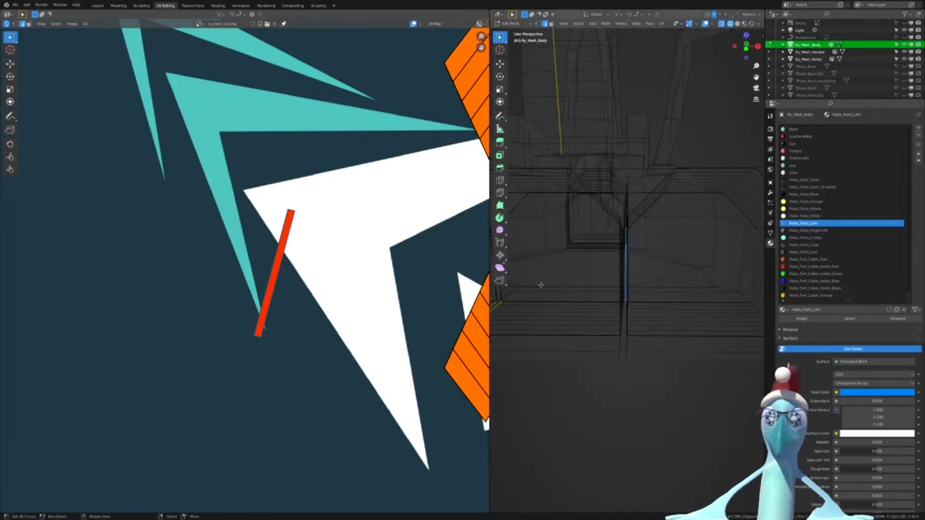
Undo the recent selection changes made around the thin UV strip
{"action": "key", "text": "ctrl+z"}
{"action": "scroll", "coordinate": [246, 332], "scroll_direction": "down", "scroll_amount": 7}
{"action": "key", "text": "ctrl+z"}
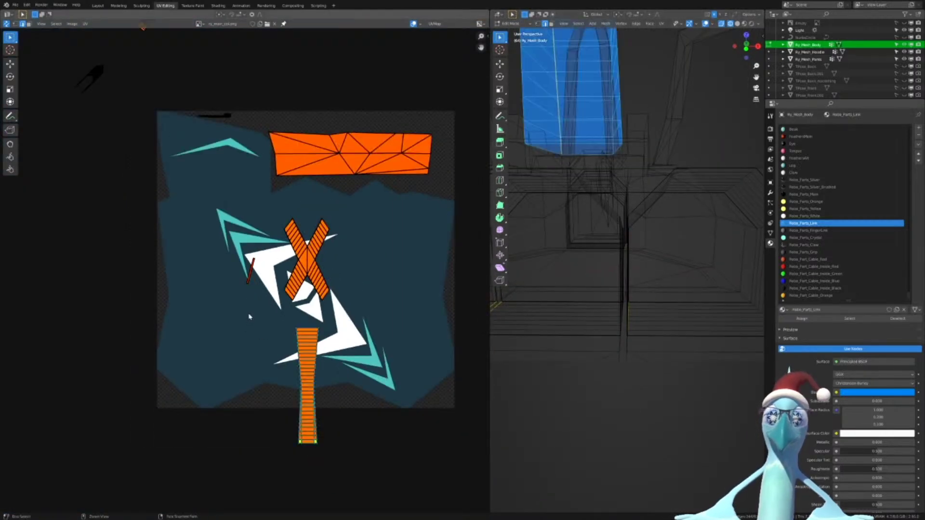
{"action": "key", "text": "ctrl+z"}
{"action": "scroll", "coordinate": [249, 313], "scroll_direction": "up", "scroll_amount": 3}
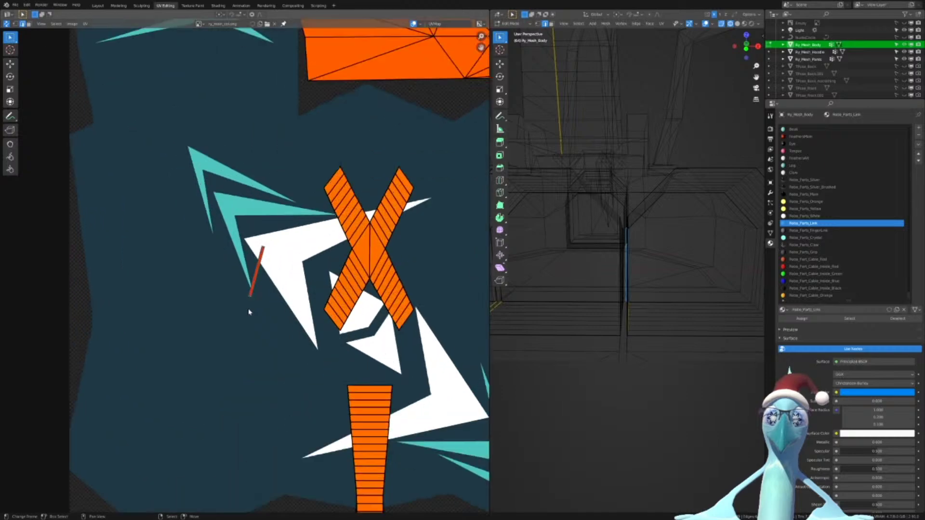
{"action": "scroll", "coordinate": [249, 312], "scroll_direction": "down", "scroll_amount": 5}
{"action": "scroll", "coordinate": [256, 310], "scroll_direction": "up", "scroll_amount": 2}
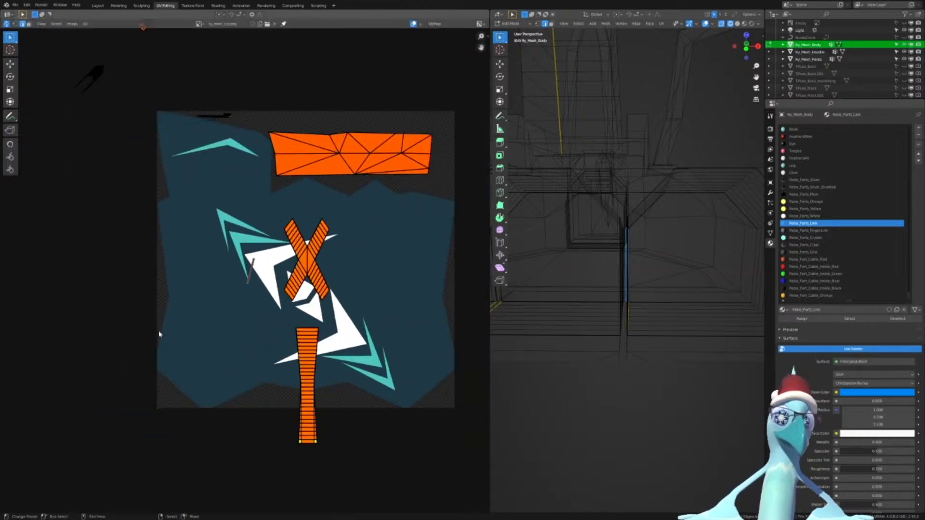
Clear the selection, turn off UV sync selection, select the link material's faces, and box-select the straight link's UV island
{"action": "key", "text": "alt+a"}
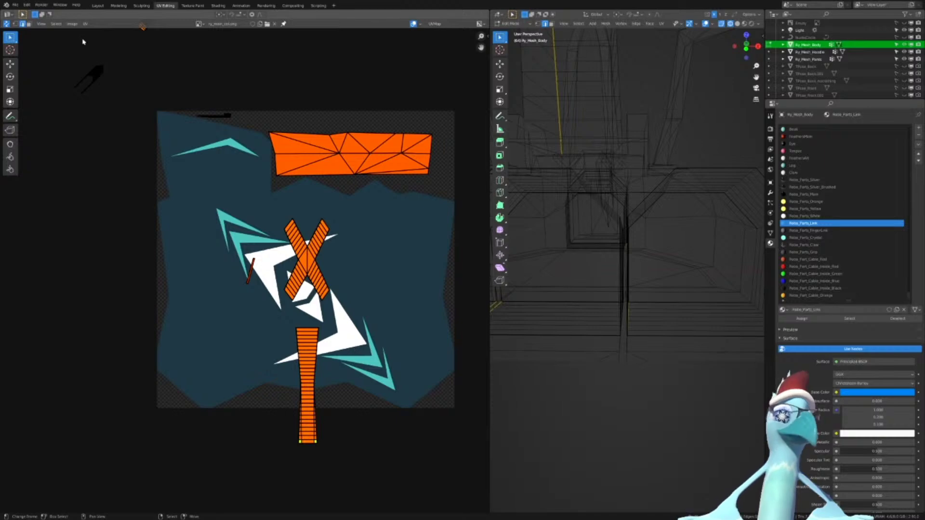
{"action": "left_click", "coordinate": [6, 24]}
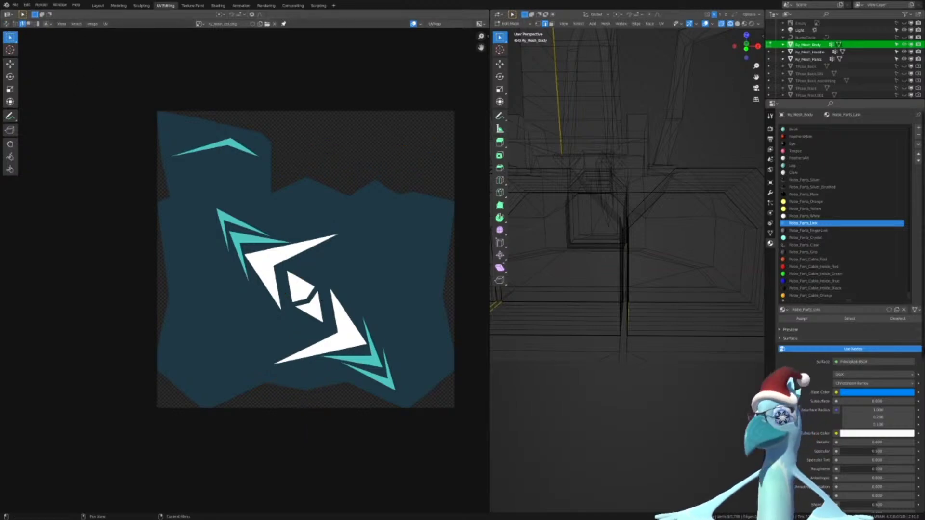
{"action": "left_click", "coordinate": [850, 319]}
{"action": "key", "text": "b"}
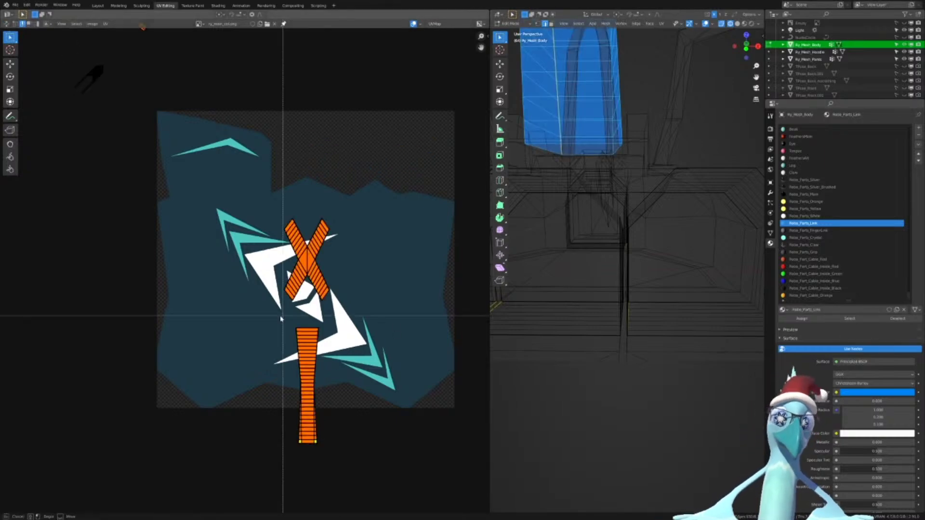
{"action": "left_click_drag", "start_coordinate": [283, 316], "coordinate": [399, 506]}
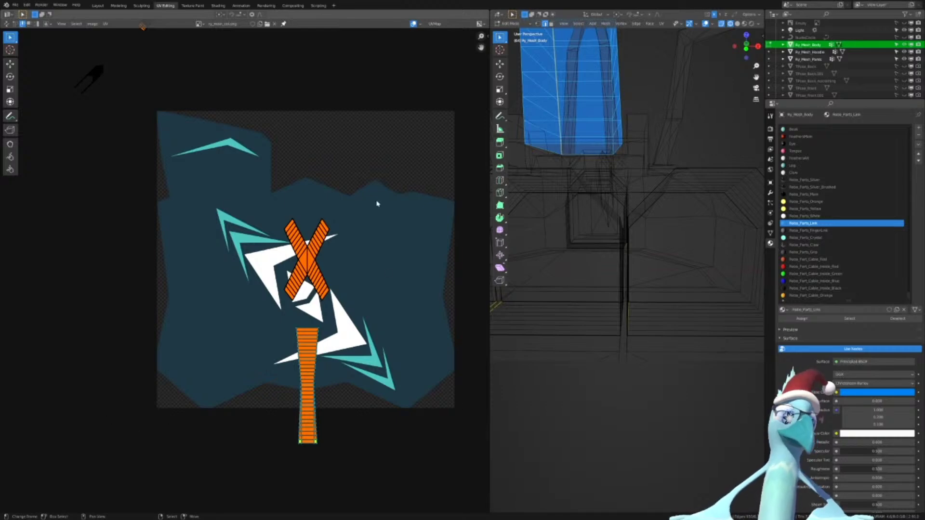
Rotate the straight link's UV island 90° and move it into the empty upper area of the texture
{"action": "key", "text": "r"}
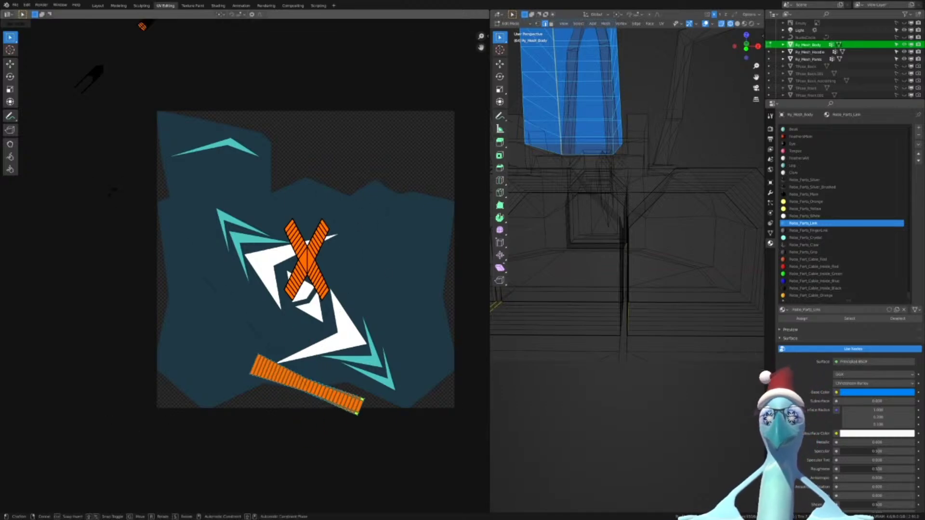
{"action": "left_click", "coordinate": [89, 290]}
{"action": "key", "text": "g"}
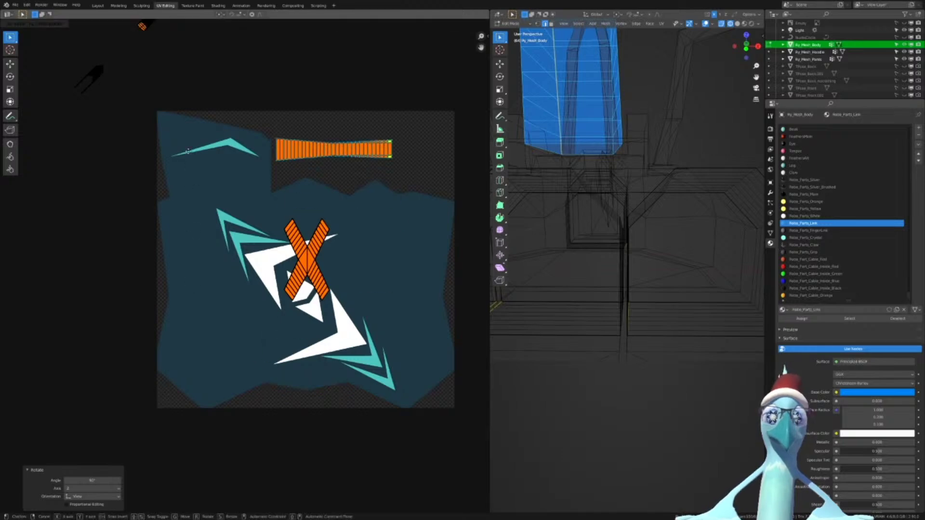
{"action": "left_click", "coordinate": [191, 135]}
{"action": "middle_click_drag", "start_coordinate": [278, 125], "coordinate": [263, 288]}
{"action": "scroll", "coordinate": [263, 289], "scroll_direction": "up", "scroll_amount": 2}
{"action": "scroll", "coordinate": [285, 283], "scroll_direction": "up", "scroll_amount": 4}
{"action": "middle_click_drag", "start_coordinate": [287, 261], "coordinate": [204, 247]}
{"action": "scroll", "coordinate": [205, 243], "scroll_direction": "down", "scroll_amount": 3}
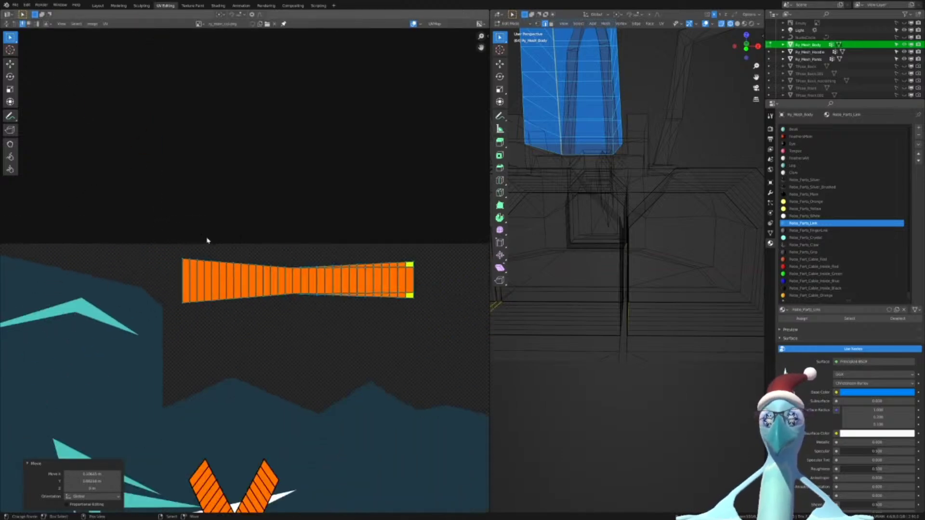
{"action": "middle_click_drag", "start_coordinate": [283, 242], "coordinate": [252, 230]}
{"action": "scroll", "coordinate": [563, 215], "scroll_direction": "down", "scroll_amount": 4}
{"action": "middle_click_drag", "start_coordinate": [563, 215], "coordinate": [635, 324]}
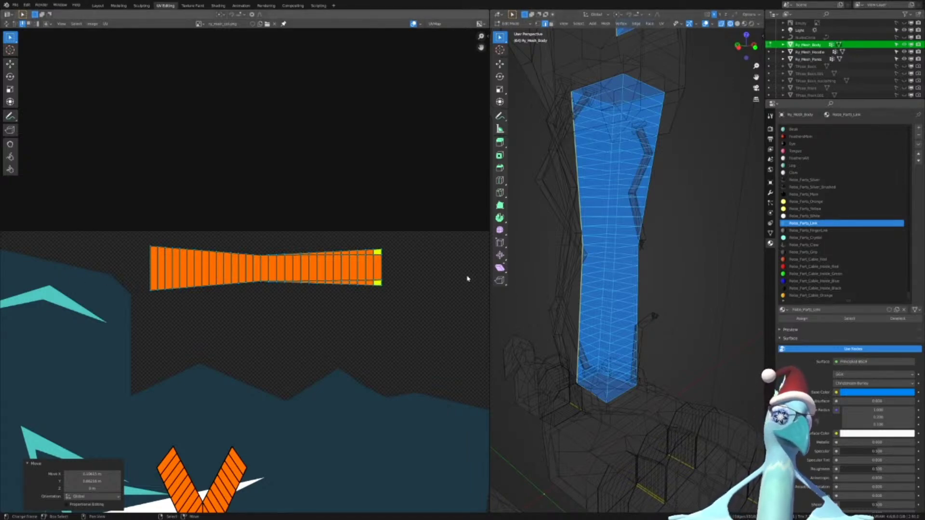
Select the two small slanted UV islands outside the texture and rotate them to lie horizontally
{"action": "scroll", "coordinate": [223, 316], "scroll_direction": "down", "scroll_amount": 5}
{"action": "scroll", "coordinate": [270, 385], "scroll_direction": "up", "scroll_amount": 3}
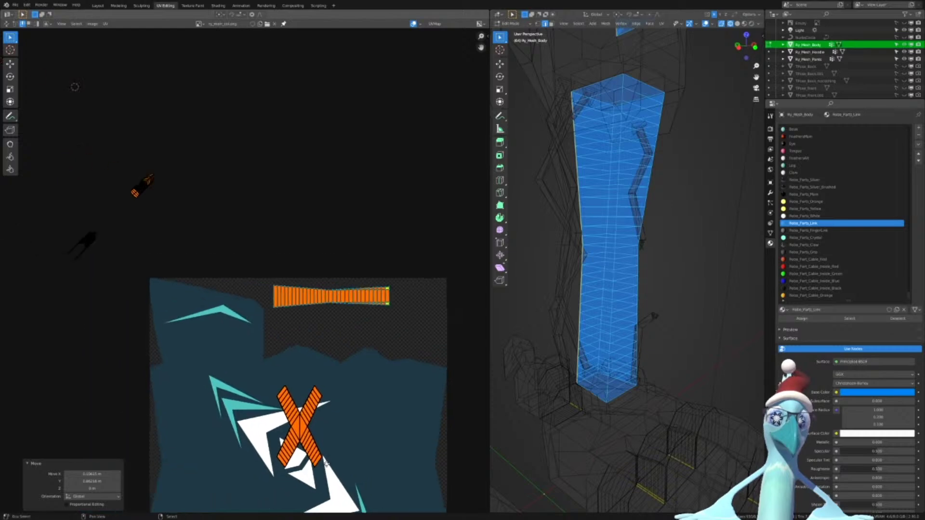
{"action": "middle_click_drag", "start_coordinate": [326, 464], "coordinate": [364, 485]}
{"action": "scroll", "coordinate": [248, 329], "scroll_direction": "up", "scroll_amount": 1}
{"action": "left_click", "coordinate": [248, 217]}
{"action": "key", "text": "c"}
{"action": "left_click_drag", "start_coordinate": [180, 158], "coordinate": [20, 316]}
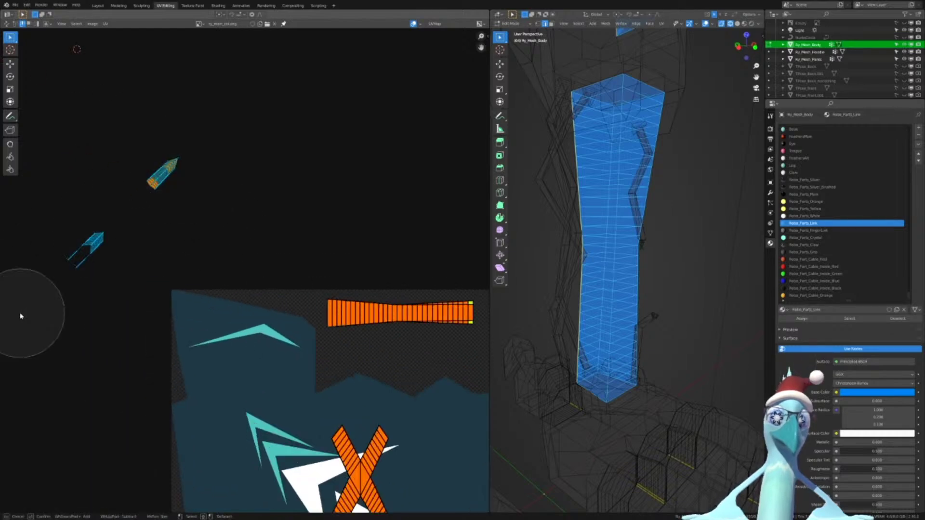
{"action": "key", "text": "Escape"}
{"action": "key", "text": "r"}
{"action": "left_click", "coordinate": [463, 137]}
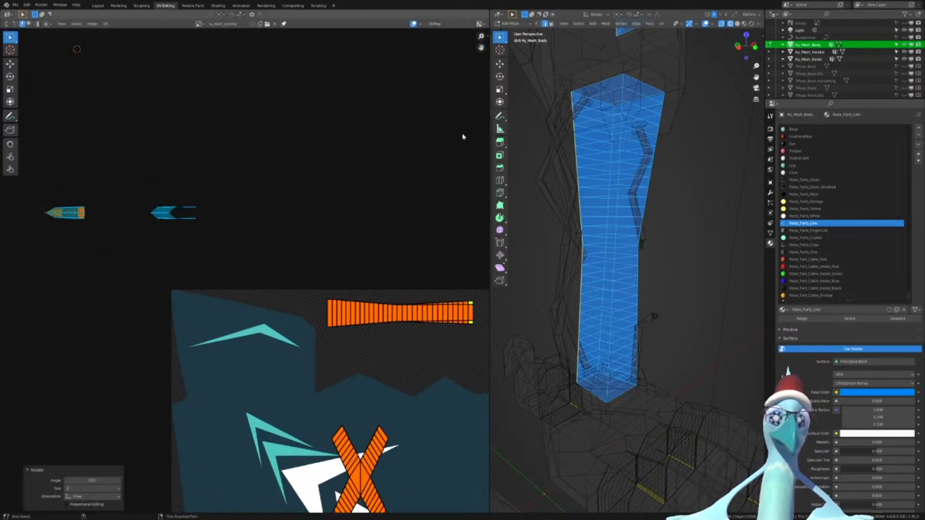
Move the two small horizontal UV islands into the empty texture area just below the straight link's island
{"action": "key", "text": "g"}
{"action": "right_click", "coordinate": [374, 291]}
{"action": "middle_click_drag", "start_coordinate": [351, 293], "coordinate": [250, 252]}
{"action": "key", "text": "g"}
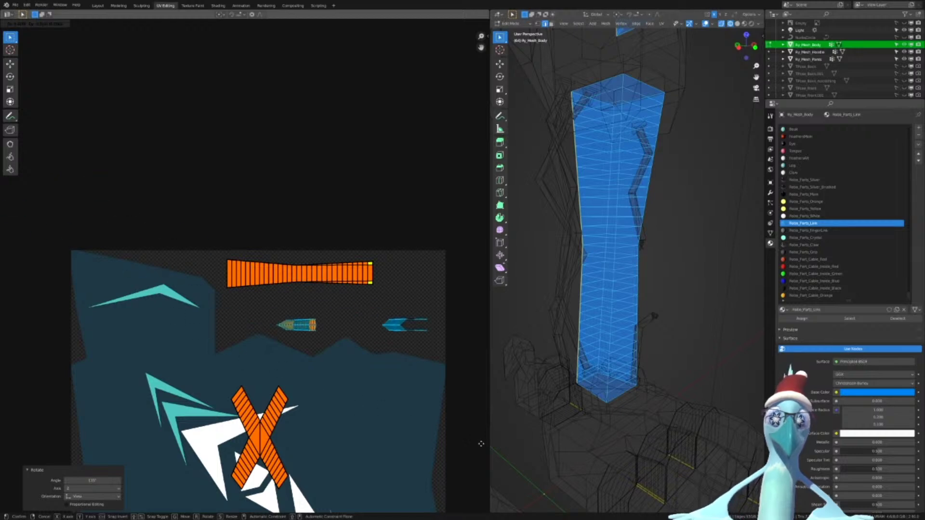
{"action": "left_click", "coordinate": [433, 418]}
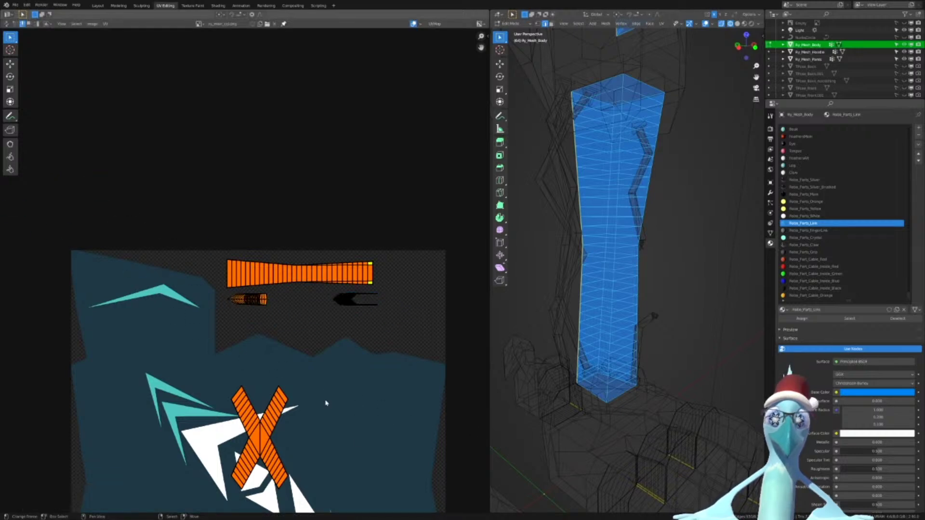
Try to circle-select the X-shaped island's upper-left arm, switching to face selection, and move it away from the centre
{"action": "middle_click_drag", "start_coordinate": [300, 426], "coordinate": [291, 325]}
{"action": "key", "text": "b"}
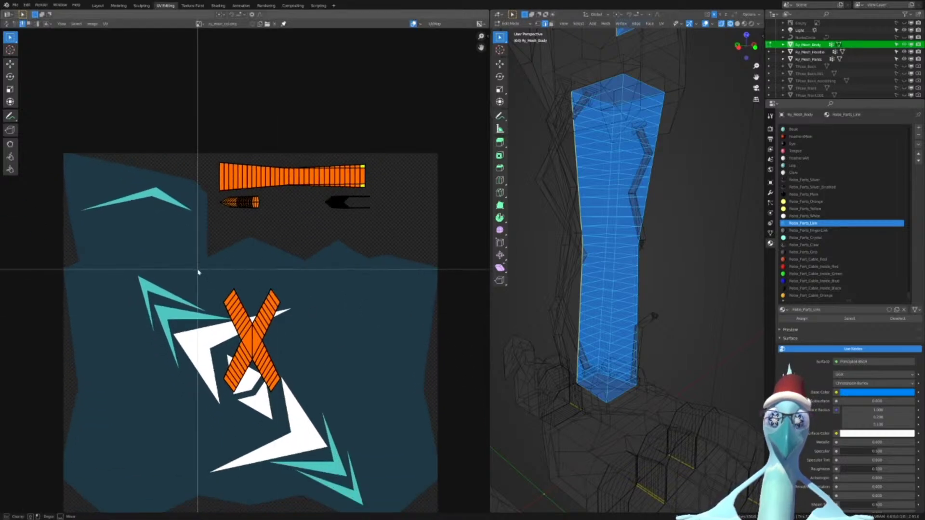
{"action": "key", "text": "Escape"}
{"action": "scroll", "coordinate": [231, 304], "scroll_direction": "up", "scroll_amount": 5}
{"action": "key", "text": "c"}
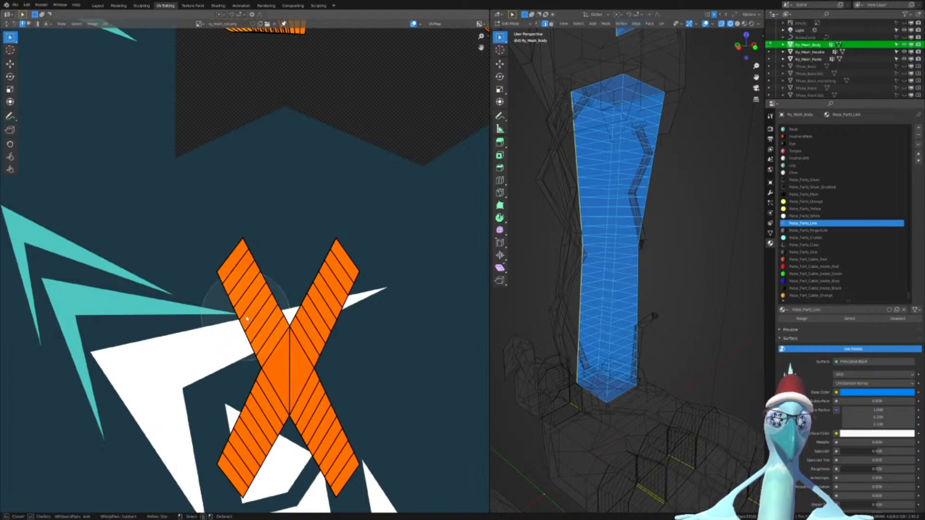
{"action": "left_click_drag", "start_coordinate": [208, 253], "coordinate": [229, 293]}
{"action": "right_click", "coordinate": [233, 312]}
{"action": "key", "text": "ctrl+Tab"}
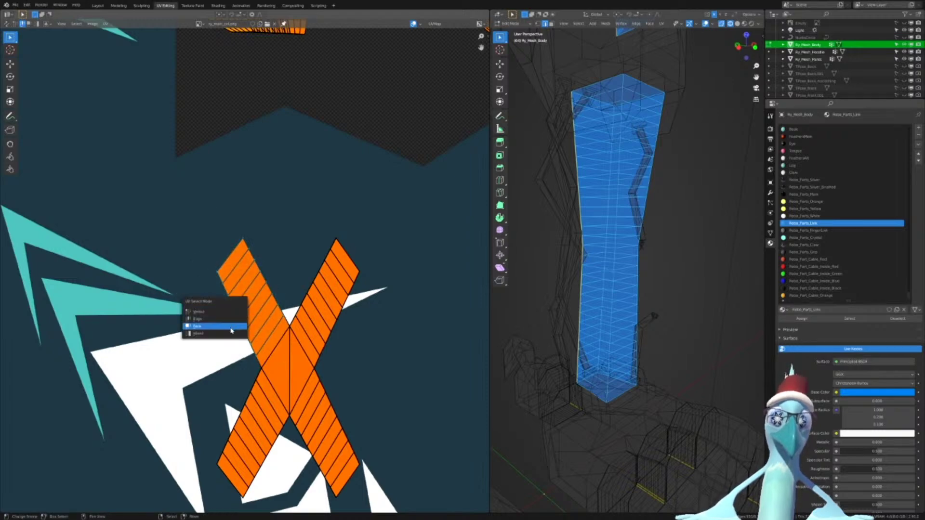
{"action": "left_click", "coordinate": [232, 327]}
{"action": "key", "text": "c"}
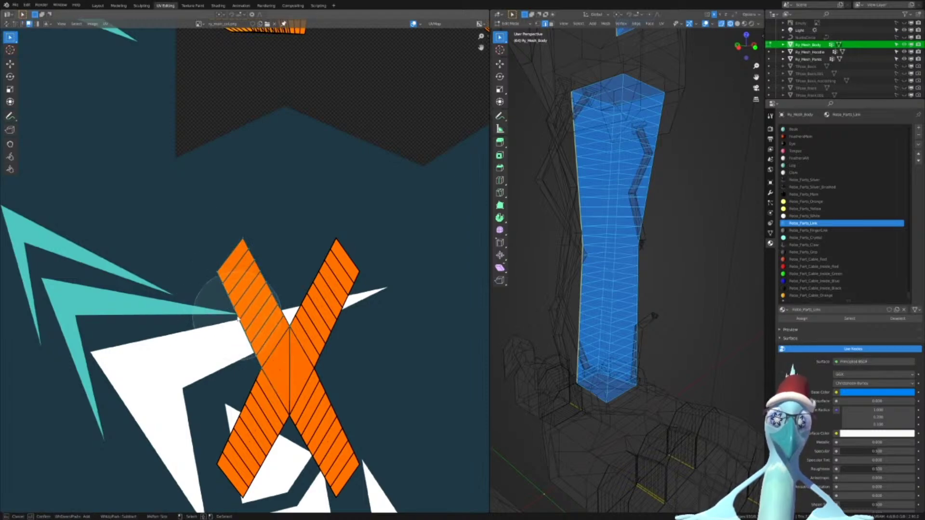
{"action": "key", "text": "Escape"}
{"action": "key", "text": "g"}
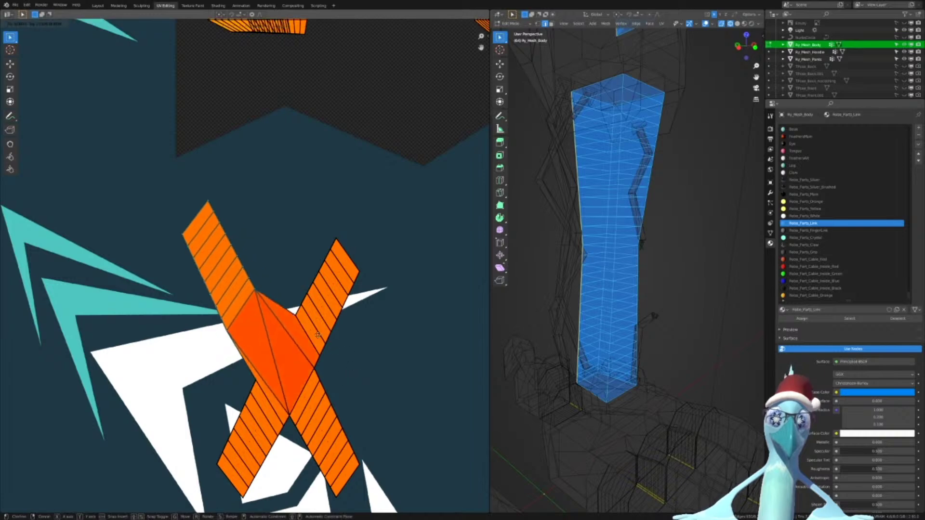
{"action": "right_click", "coordinate": [337, 353]}
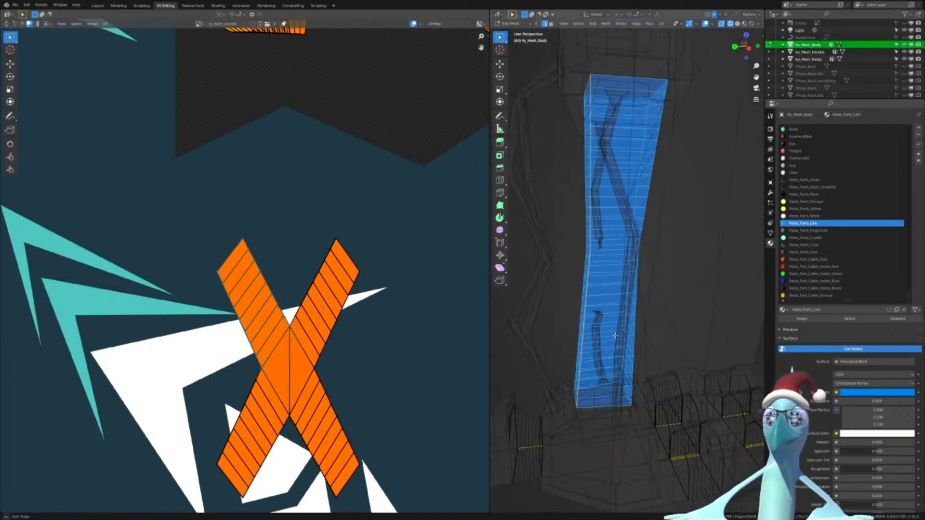
Inspect the crossed link's centre on the mesh and try to move the inner UV face of the X's upper-left arm
{"action": "middle_click_drag", "start_coordinate": [640, 270], "coordinate": [621, 376]}
{"action": "scroll", "coordinate": [622, 376], "scroll_direction": "up", "scroll_amount": 4}
{"action": "middle_click_drag", "start_coordinate": [622, 327], "coordinate": [663, 424], "text": "shift"}
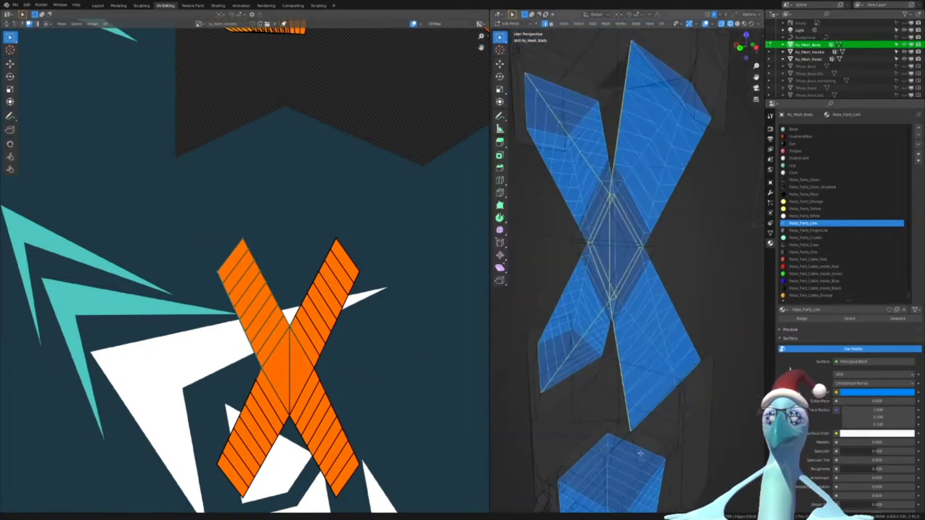
{"action": "scroll", "coordinate": [663, 424], "scroll_direction": "up", "scroll_amount": 2}
{"action": "right_click", "coordinate": [274, 343]}
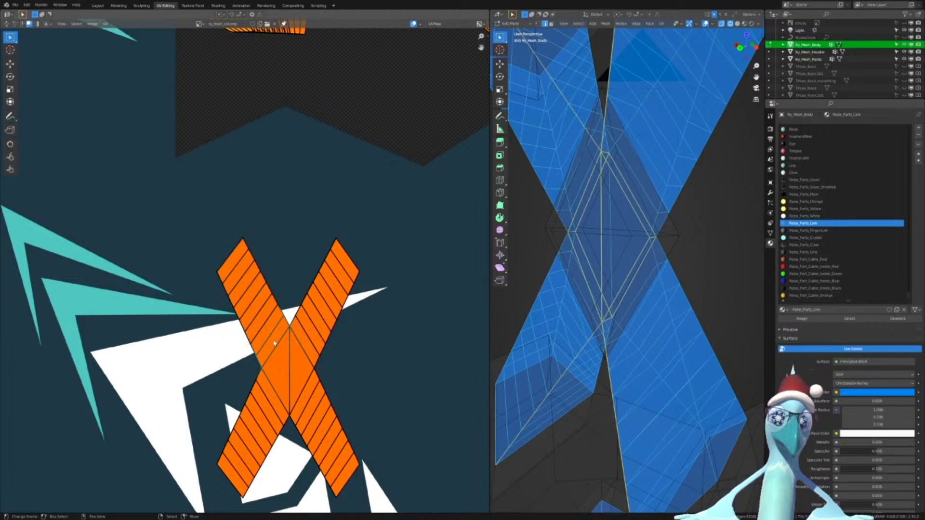
{"action": "key", "text": "g"}
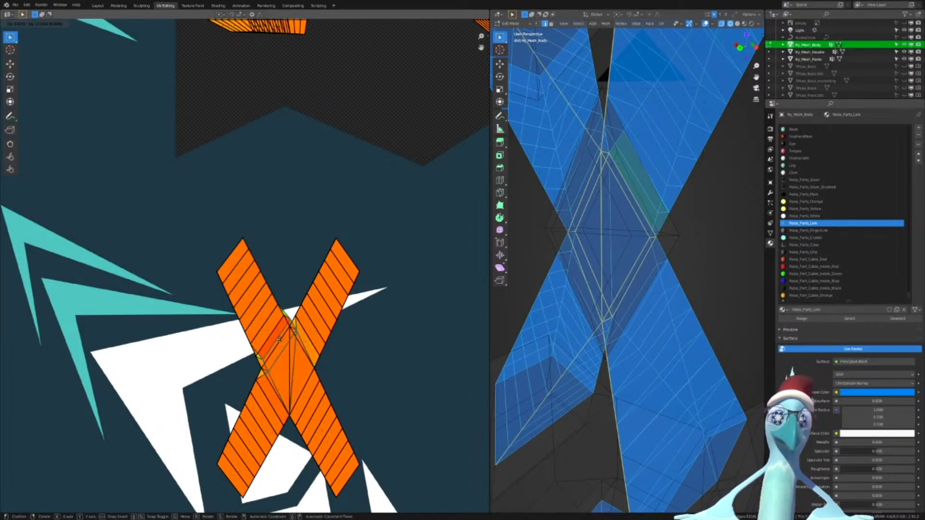
{"action": "right_click", "coordinate": [314, 407]}
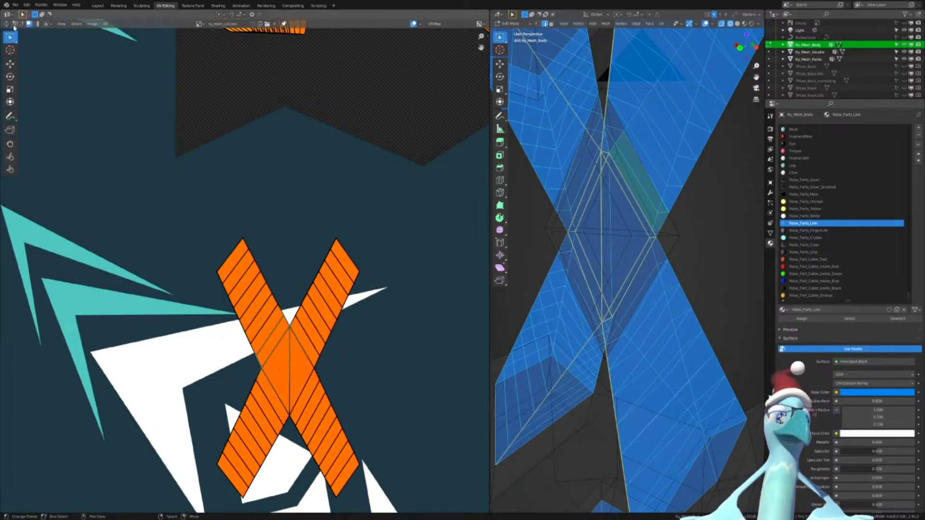
Turn on UV sync selection with face selection mode
{"action": "left_click", "coordinate": [13, 28]}
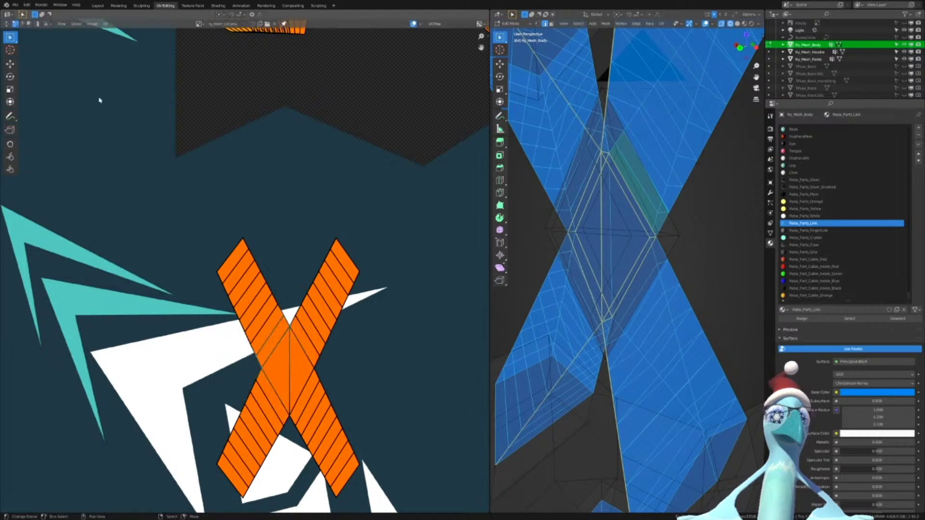
{"action": "left_click", "coordinate": [5, 24]}
{"action": "left_click", "coordinate": [28, 25]}
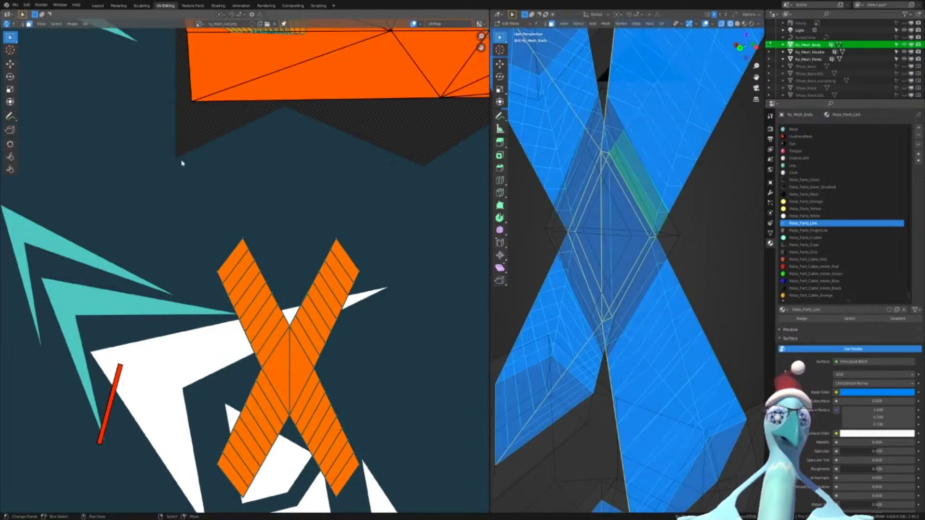
Circle-select the faces of the X-shaped island's upper-left arm and rotate them upright
{"action": "left_click", "coordinate": [265, 342]}
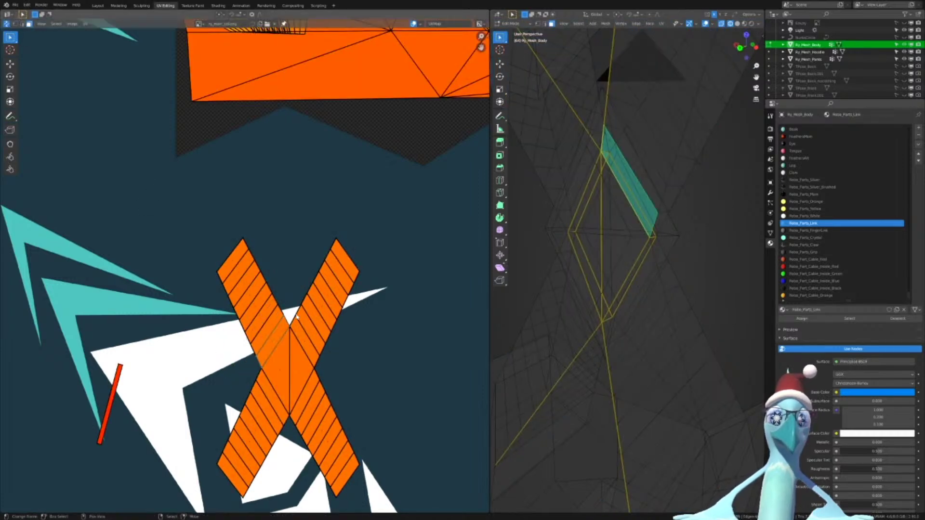
{"action": "key", "text": "c"}
{"action": "scroll", "coordinate": [252, 306], "scroll_direction": "down", "scroll_amount": 4}
{"action": "scroll", "coordinate": [248, 298], "scroll_direction": "up", "scroll_amount": 5}
{"action": "left_click_drag", "start_coordinate": [240, 278], "coordinate": [249, 303]}
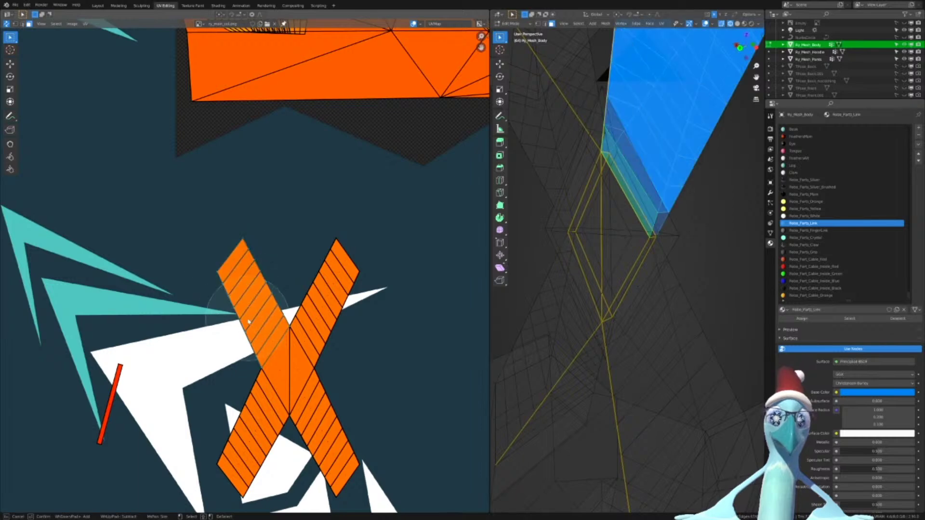
{"action": "key", "text": "Escape"}
{"action": "key", "text": "g"}
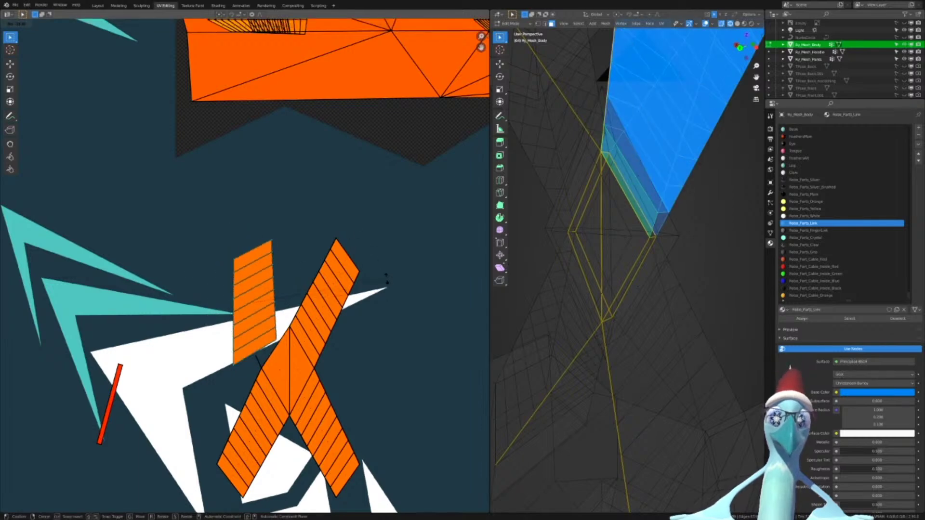
{"action": "key", "text": "Escape"}
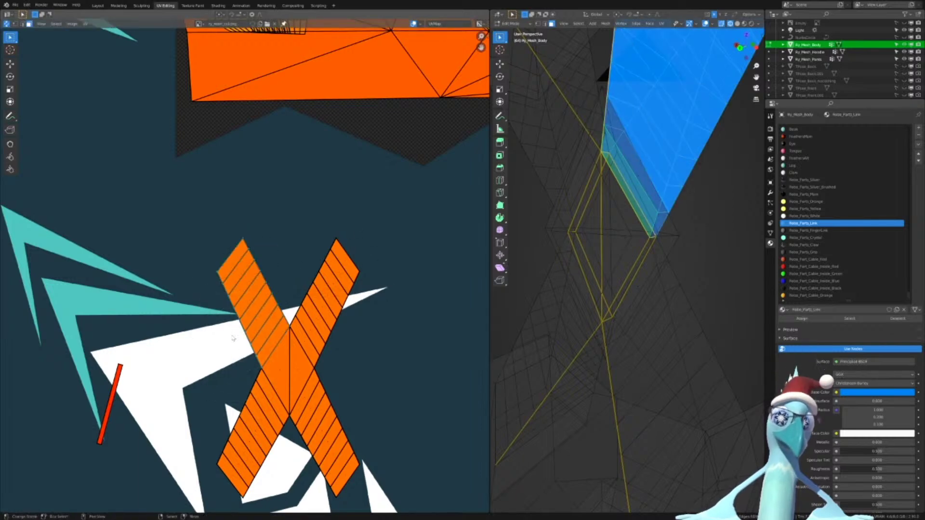
{"action": "key", "text": "r"}
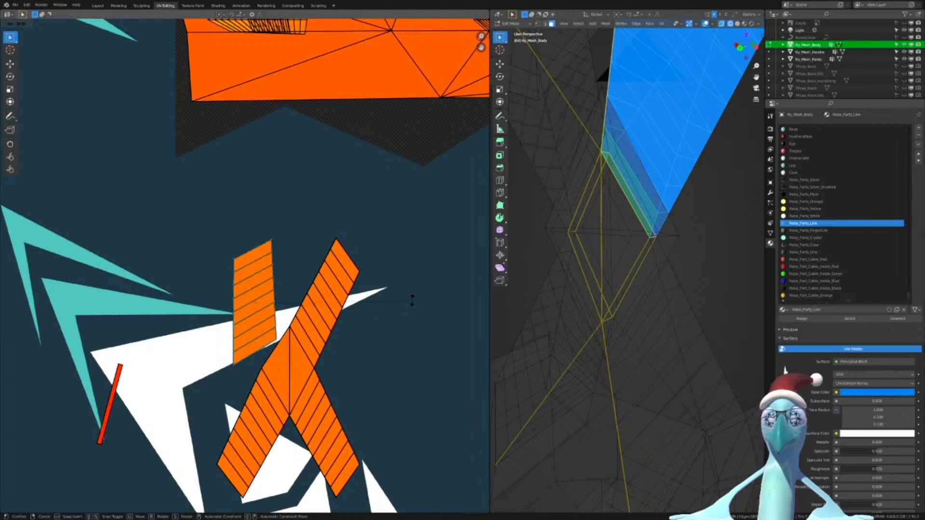
{"action": "left_click", "coordinate": [409, 301]}
Circle-select the faces of the X-shaped island's upper-right arm, deselect stray faces, and rotate the arm upright
{"action": "key", "text": "c"}
{"action": "left_click_drag", "start_coordinate": [351, 253], "coordinate": [326, 315]}
{"action": "right_click", "coordinate": [327, 315]}
{"action": "key", "text": "c"}
{"action": "middle_click_drag", "start_coordinate": [244, 233], "coordinate": [242, 342]}
{"action": "mouse_move", "coordinate": [328, 273]}
{"action": "left_mouse_down"}
{"action": "mouse_move", "coordinate": [323, 304]}
{"action": "mouse_move", "coordinate": [339, 335]}
{"action": "left_mouse_up"}
{"action": "key", "text": "Escape"}
{"action": "key", "text": "r"}
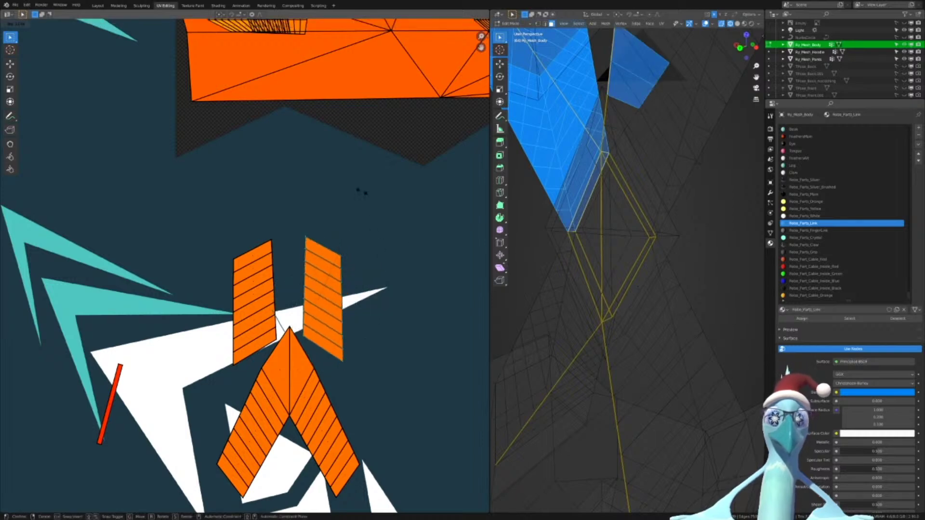
{"action": "right_click", "coordinate": [361, 189]}
{"action": "key", "text": "c"}
{"action": "middle_click_drag", "start_coordinate": [229, 260], "coordinate": [236, 288]}
{"action": "key", "text": "Escape"}
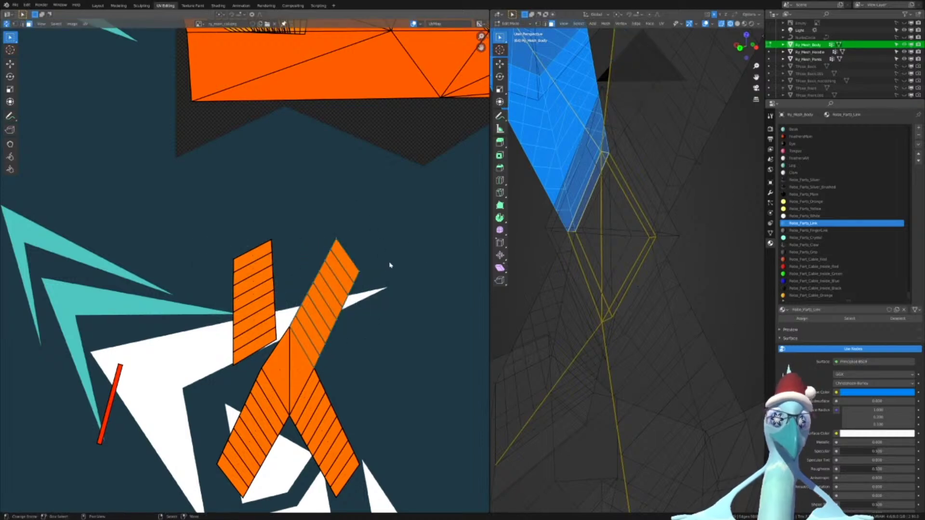
{"action": "key", "text": "r"}
{"action": "left_click", "coordinate": [416, 194]}
Circle-select the lower-right arm's faces, try rotating them upright, and undo the rotation
{"action": "middle_click_drag", "start_coordinate": [353, 394], "coordinate": [350, 306]}
{"action": "left_click", "coordinate": [356, 402]}
{"action": "key", "text": "c"}
{"action": "left_click_drag", "start_coordinate": [360, 405], "coordinate": [333, 334]}
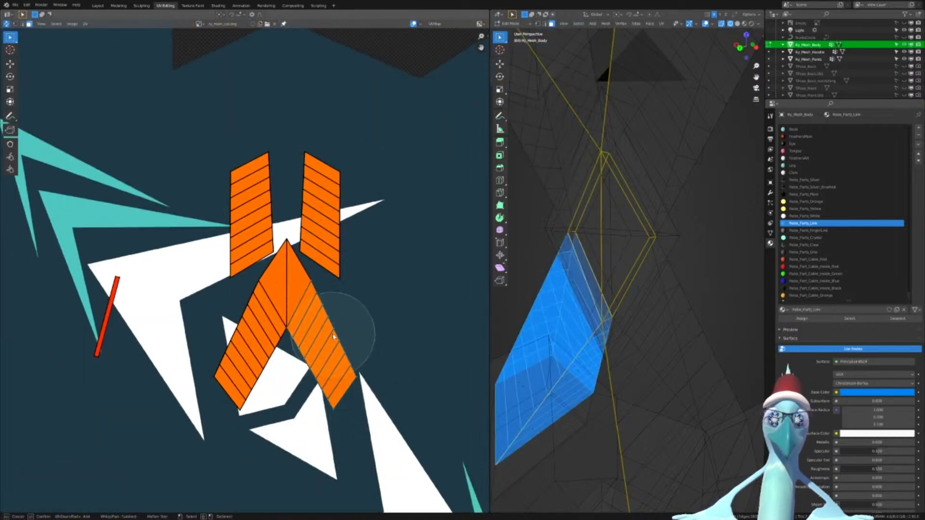
{"action": "key", "text": "Escape"}
{"action": "key", "text": "r"}
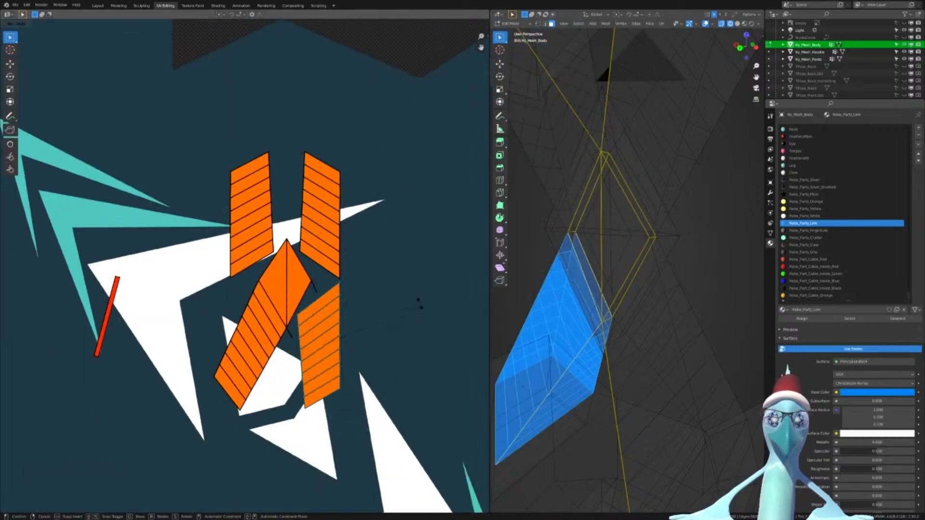
{"action": "left_click", "coordinate": [419, 307]}
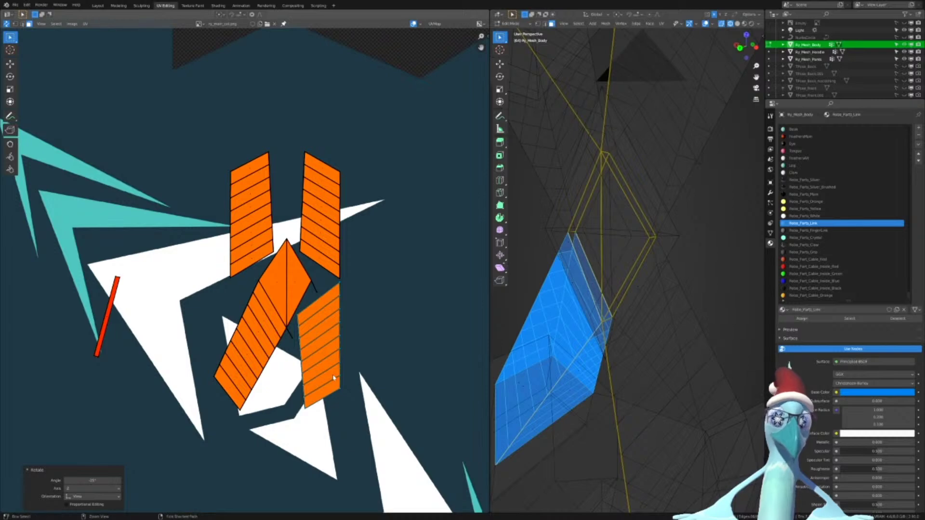
{"action": "key", "text": "ctrl+z"}
Correct the face selection of the lower-right arm, leaving out the centre diamond, and rotate the arm upright
{"action": "key", "text": "c"}
{"action": "left_click_drag", "start_coordinate": [317, 350], "coordinate": [336, 325]}
{"action": "key", "text": "Escape"}
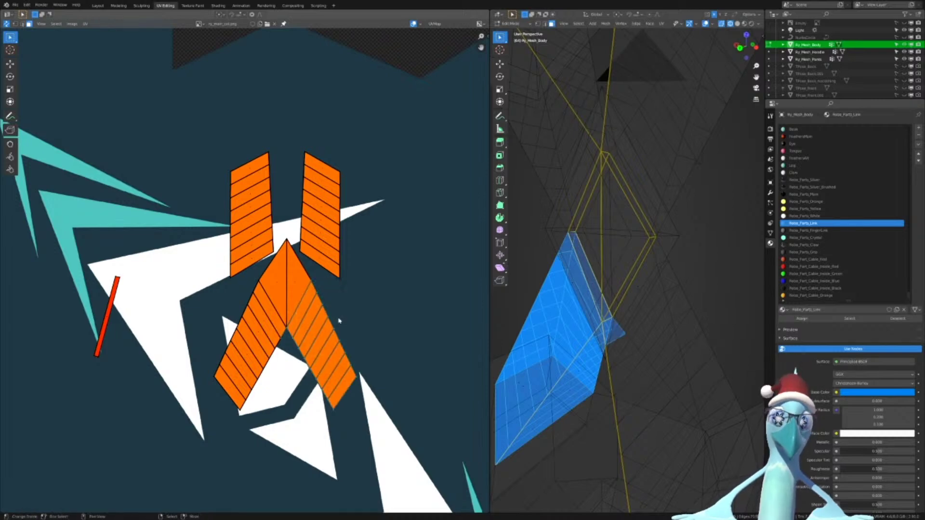
{"action": "key", "text": "r"}
{"action": "key", "text": "Escape"}
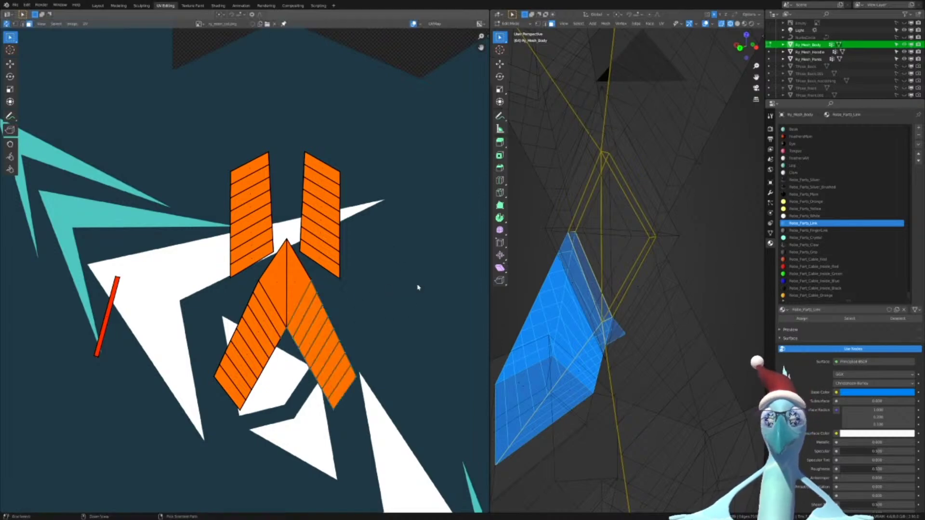
{"action": "key", "text": "c"}
{"action": "key", "text": "Escape"}
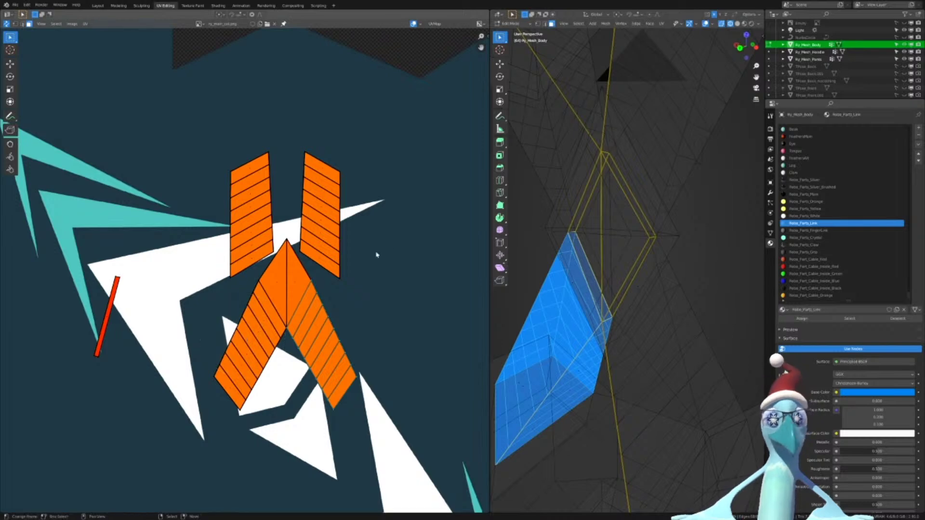
{"action": "key", "text": "r"}
{"action": "left_click", "coordinate": [428, 295]}
Circle-select only the lower-left arm's faces and rotate them upright beside the centre diamond
{"action": "left_click", "coordinate": [214, 308]}
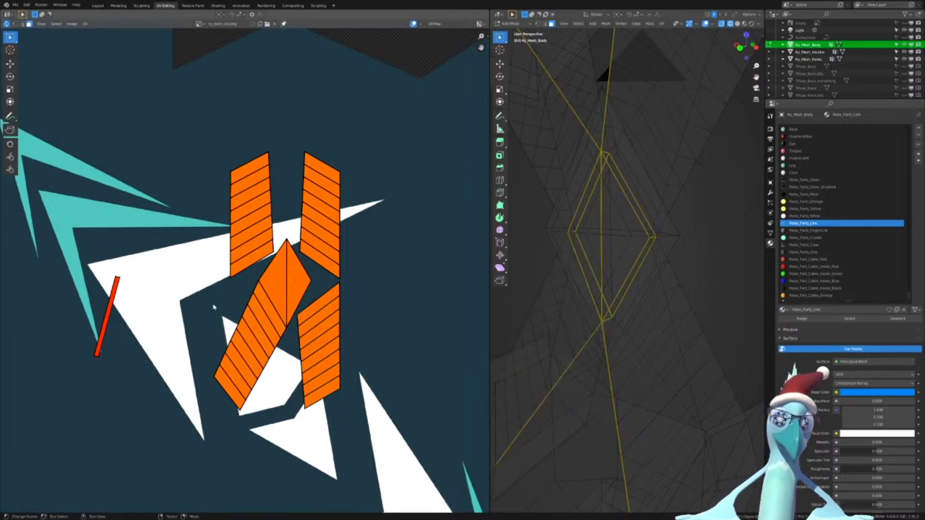
{"action": "key", "text": "c"}
{"action": "mouse_move", "coordinate": [227, 311]}
{"action": "left_mouse_down"}
{"action": "mouse_move", "coordinate": [247, 350]}
{"action": "mouse_move", "coordinate": [235, 368]}
{"action": "left_mouse_up"}
{"action": "key", "text": "Escape"}
{"action": "key", "text": "c"}
{"action": "middle_click_drag", "start_coordinate": [220, 246], "coordinate": [206, 253]}
{"action": "key", "text": "Escape"}
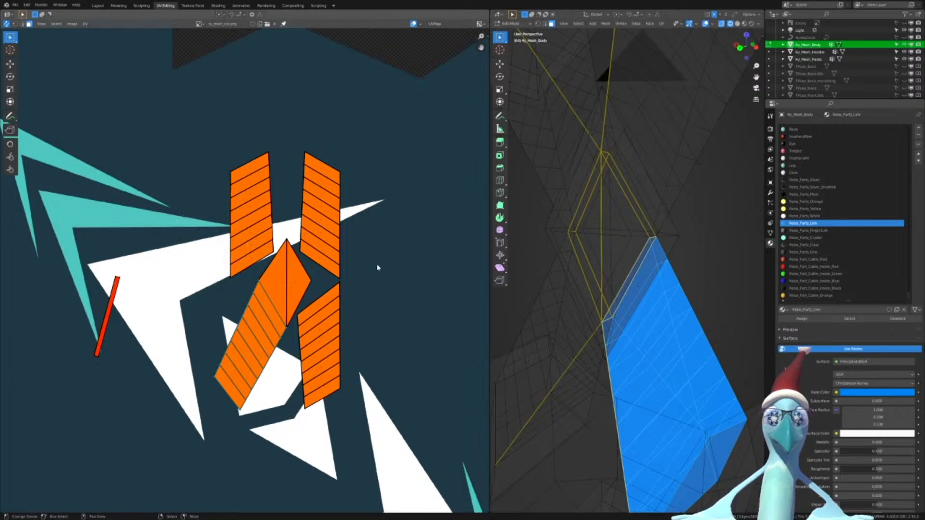
{"action": "key", "text": "r"}
{"action": "left_click", "coordinate": [361, 270]}
Select the right half of the centre diamond in the UVs and examine the matching face on the crossed link
{"action": "key", "text": "Home"}
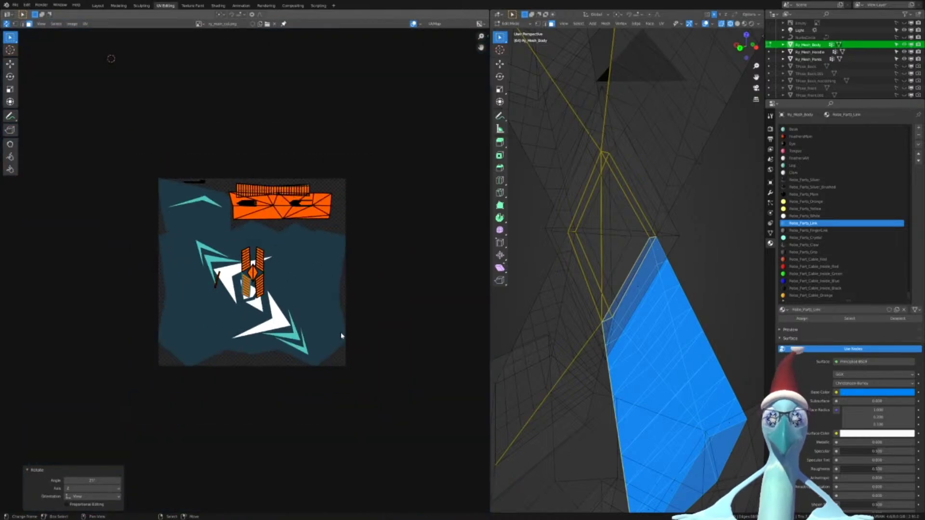
{"action": "scroll", "coordinate": [341, 336], "scroll_direction": "up", "scroll_amount": 8}
{"action": "left_click", "coordinate": [314, 285]}
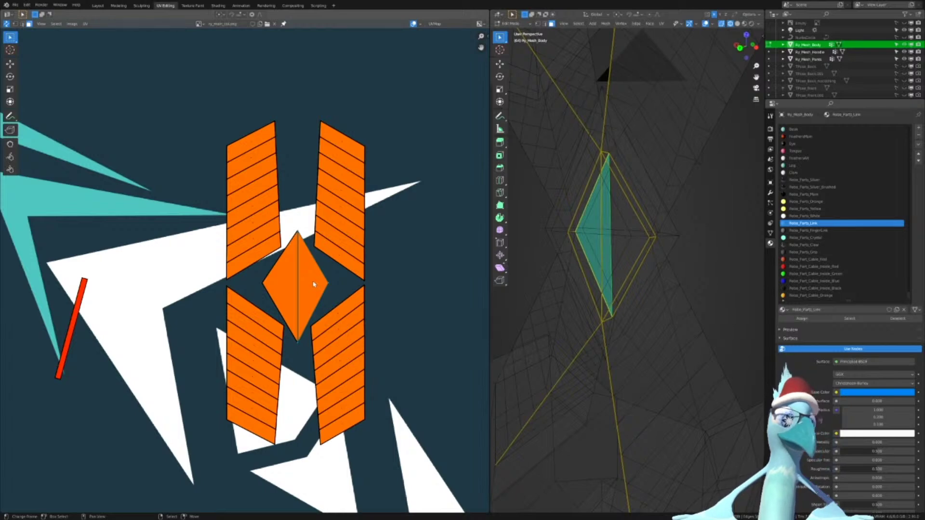
{"action": "key", "text": "c"}
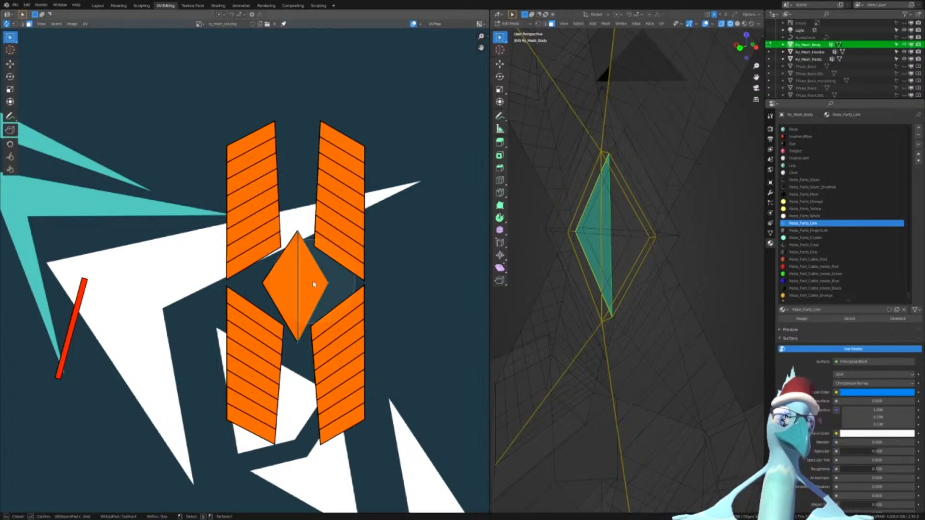
{"action": "key", "text": "Escape"}
{"action": "scroll", "coordinate": [272, 296], "scroll_direction": "up", "scroll_amount": 3}
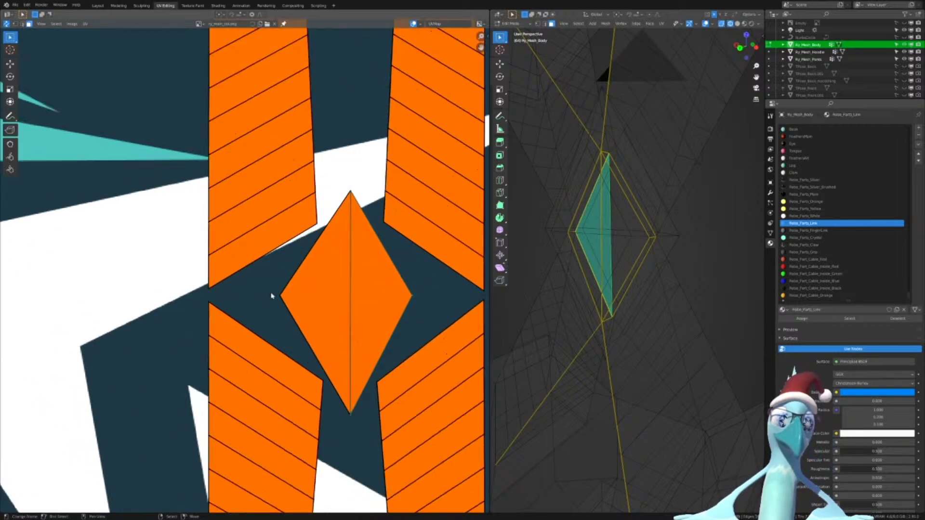
{"action": "scroll", "coordinate": [271, 296], "scroll_direction": "down", "scroll_amount": 5}
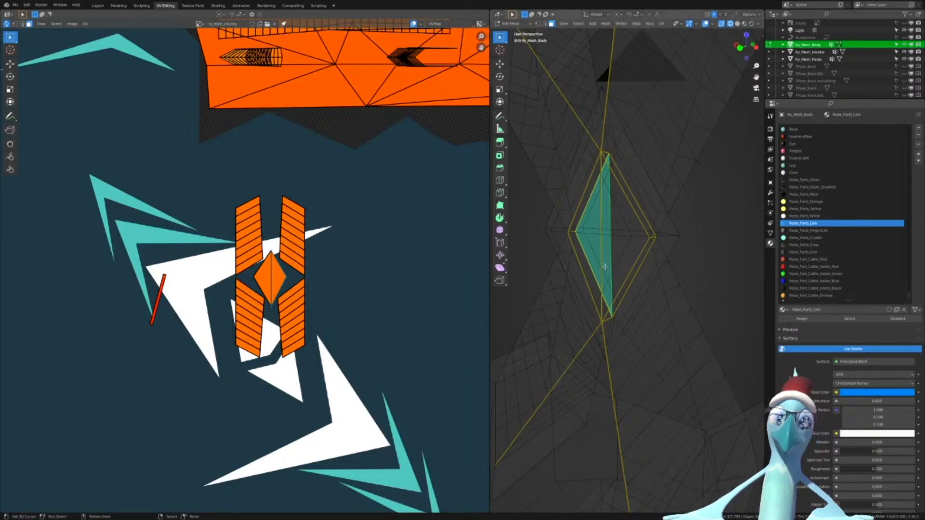
{"action": "middle_click_drag", "start_coordinate": [605, 267], "coordinate": [623, 264]}
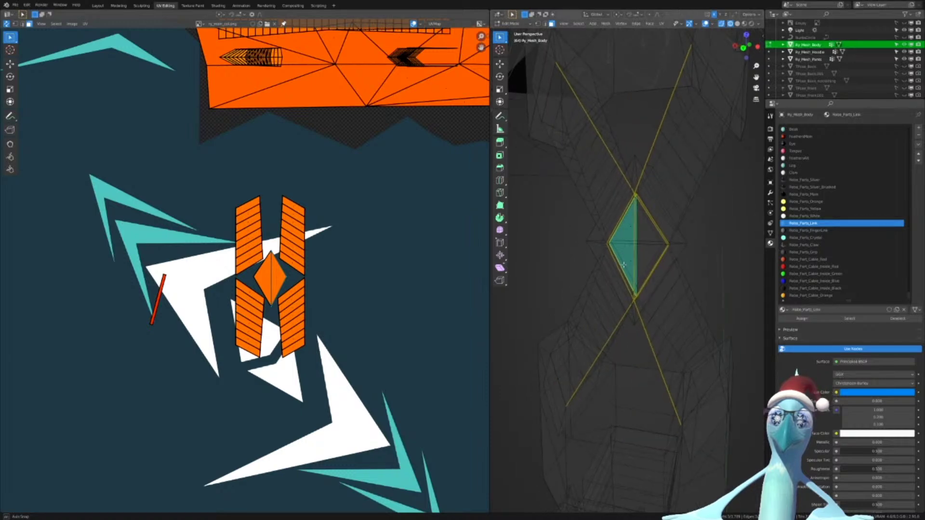
Examine the crossed link's centre diamond and arms from several angles in wireframe and solid shading
{"action": "key", "text": "shift+z"}
{"action": "middle_click_drag", "start_coordinate": [623, 265], "coordinate": [690, 271]}
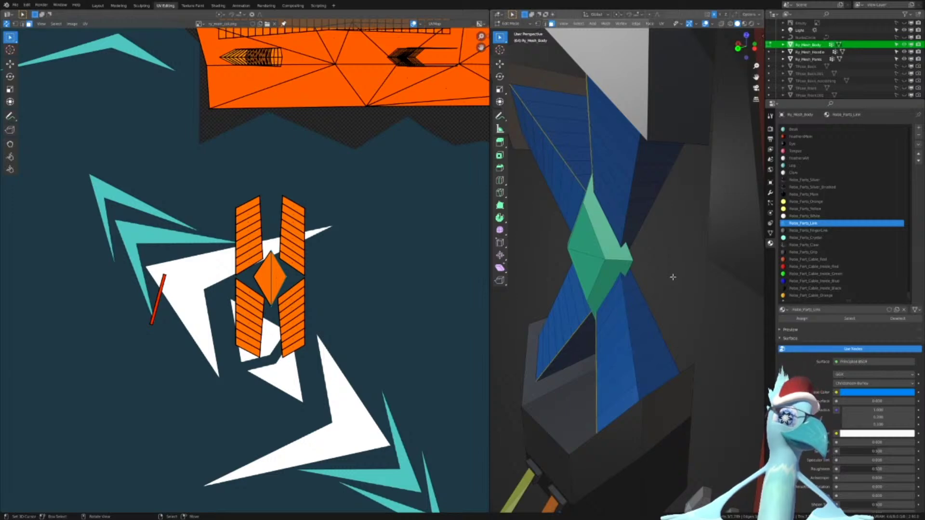
{"action": "middle_click_drag", "start_coordinate": [673, 277], "coordinate": [712, 268]}
{"action": "key", "text": "Tab"}
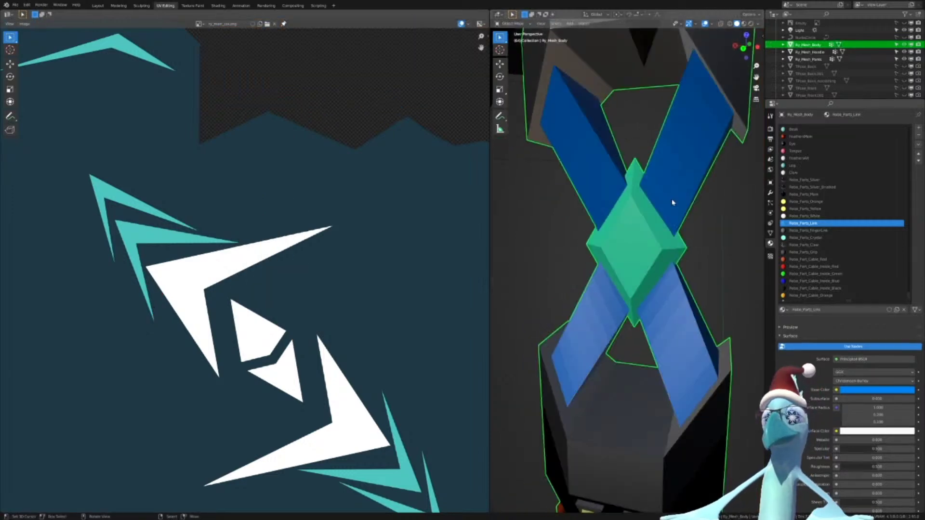
{"action": "key", "text": "shift+z"}
{"action": "key", "text": "Tab"}
{"action": "key", "text": "Tab"}
{"action": "key", "text": "Tab"}
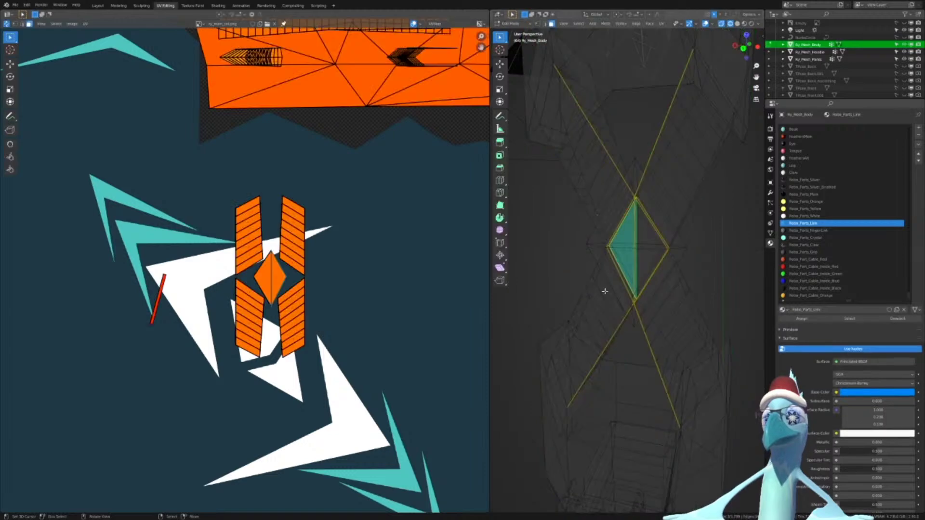
{"action": "scroll", "coordinate": [608, 285], "scroll_direction": "up", "scroll_amount": 1}
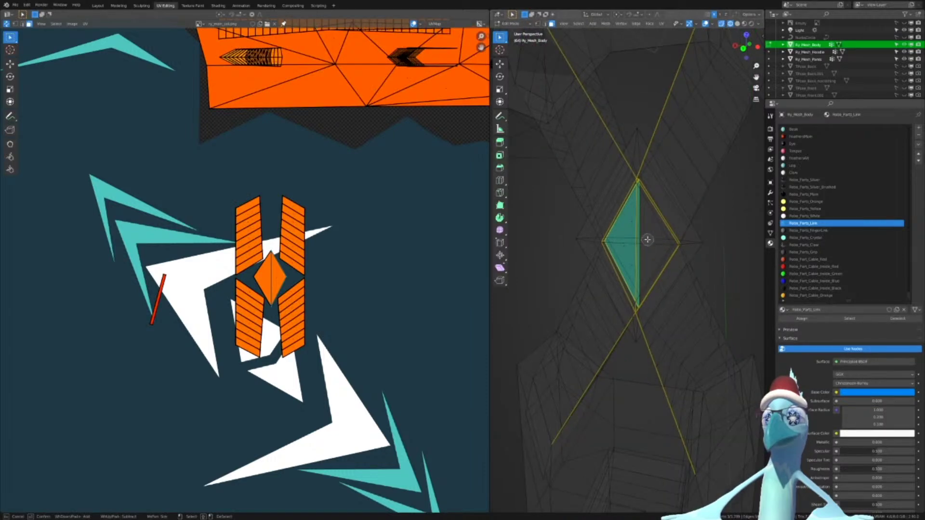
{"action": "key", "text": "Escape"}
{"action": "mouse_move", "coordinate": [647, 239]}
{"action": "middle_mouse_down"}
{"action": "mouse_move", "coordinate": [654, 271]}
{"action": "mouse_move", "coordinate": [671, 270]}
{"action": "mouse_move", "coordinate": [666, 290]}
{"action": "mouse_move", "coordinate": [681, 243]}
{"action": "mouse_move", "coordinate": [689, 246]}
{"action": "middle_mouse_up"}
{"action": "scroll", "coordinate": [666, 291], "scroll_direction": "down", "scroll_amount": 5}
{"action": "key", "text": "z"}
{"action": "left_click", "coordinate": [663, 287]}
{"action": "scroll", "coordinate": [672, 254], "scroll_direction": "up", "scroll_amount": 1}
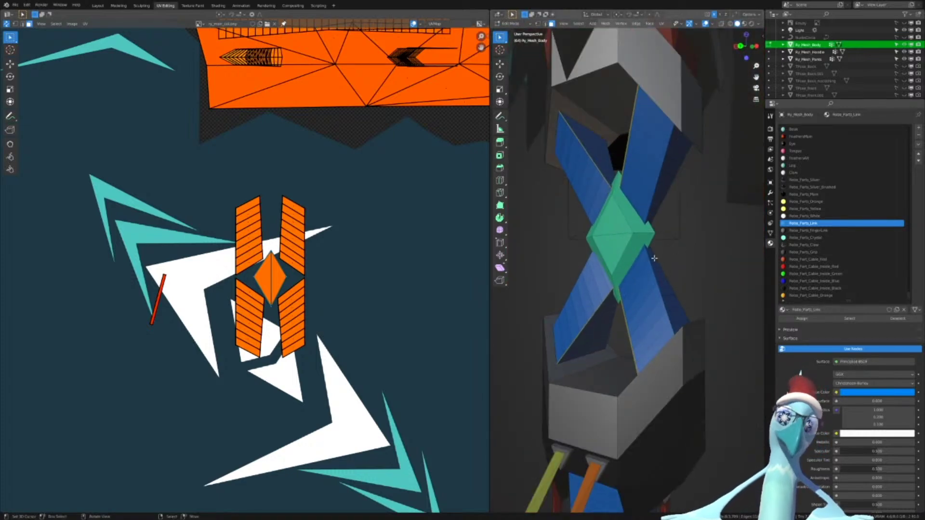
Circle-select the faces of both upper arms in the UVs and move them vertically down towards the lower arms
{"action": "scroll", "coordinate": [332, 380], "scroll_direction": "up", "scroll_amount": 4}
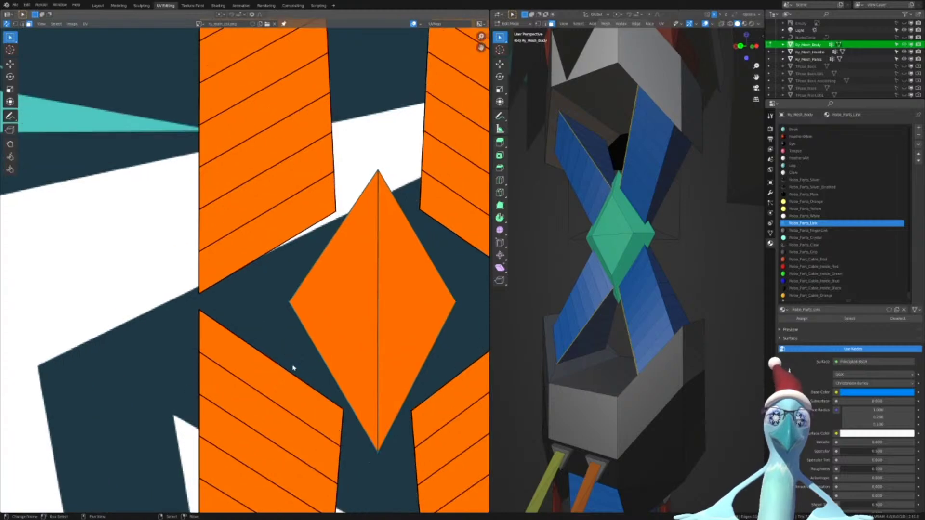
{"action": "key", "text": "ctrl+Tab"}
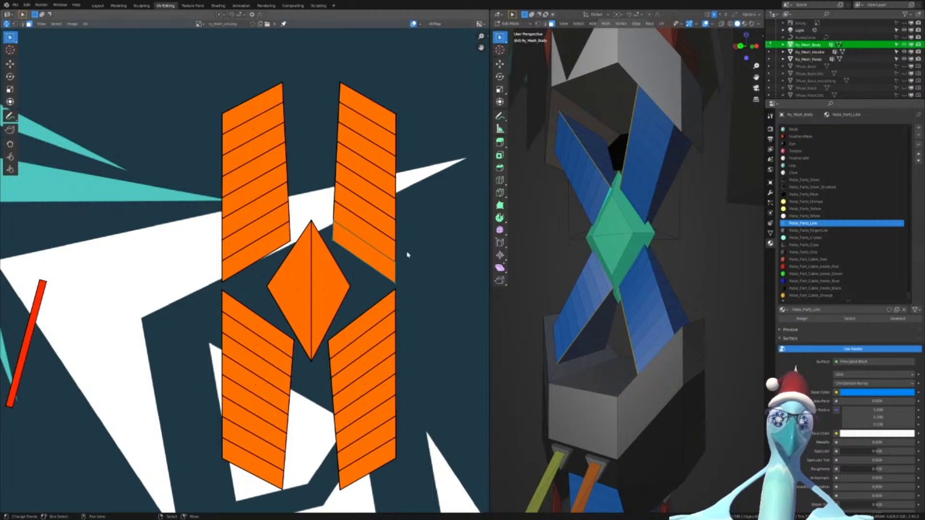
{"action": "key", "text": "c"}
{"action": "mouse_move", "coordinate": [405, 241]}
{"action": "left_mouse_down"}
{"action": "mouse_move", "coordinate": [361, 104]}
{"action": "mouse_move", "coordinate": [219, 128]}
{"action": "mouse_move", "coordinate": [268, 151]}
{"action": "mouse_move", "coordinate": [249, 207]}
{"action": "left_mouse_up"}
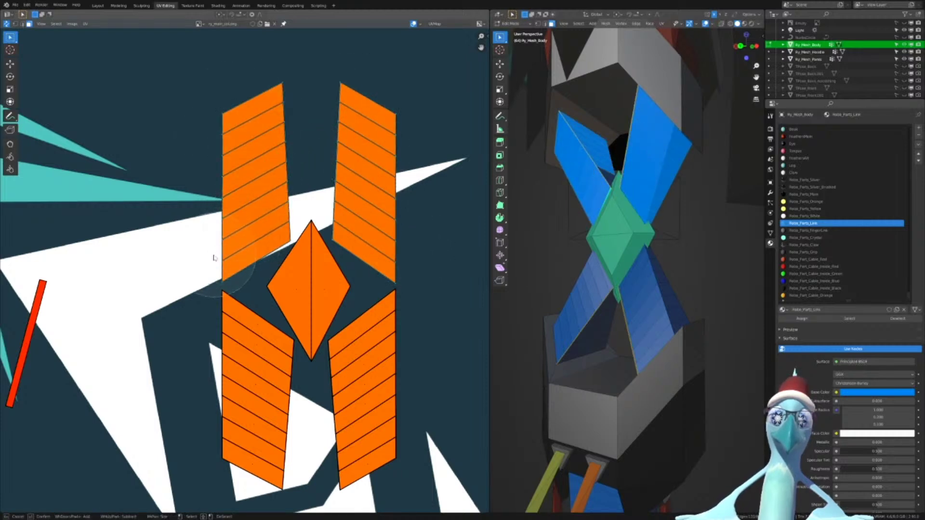
{"action": "right_click", "coordinate": [371, 228]}
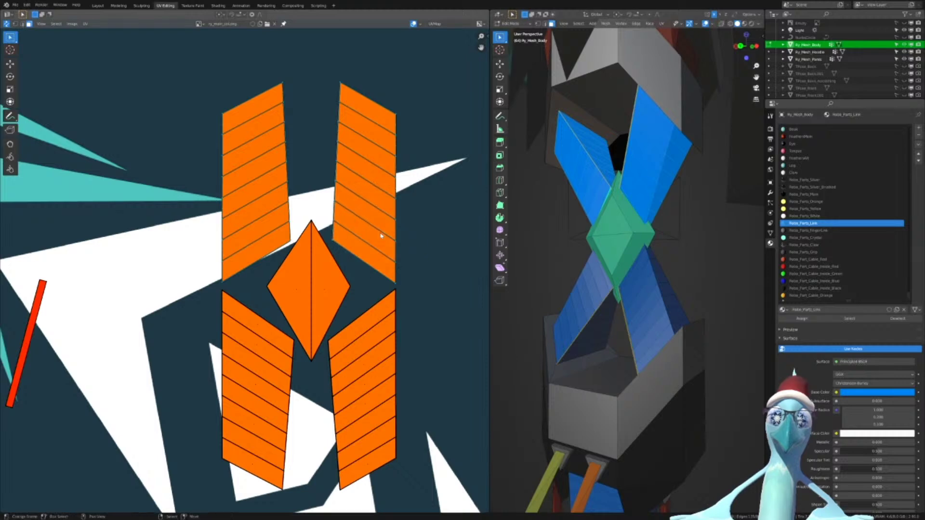
{"action": "scroll", "coordinate": [321, 229], "scroll_direction": "up", "scroll_amount": 8}
{"action": "scroll", "coordinate": [321, 228], "scroll_direction": "up", "scroll_amount": 1}
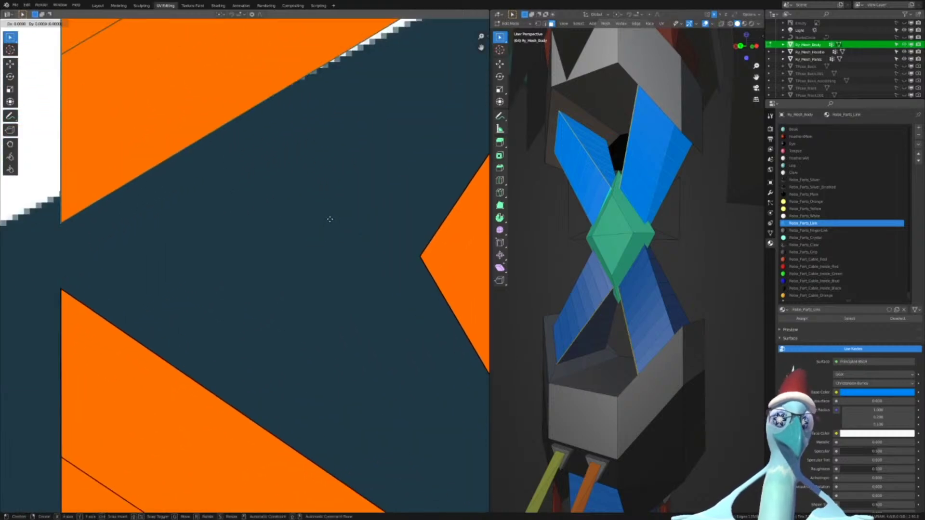
{"action": "key", "text": "g"}
{"action": "key", "text": "y"}
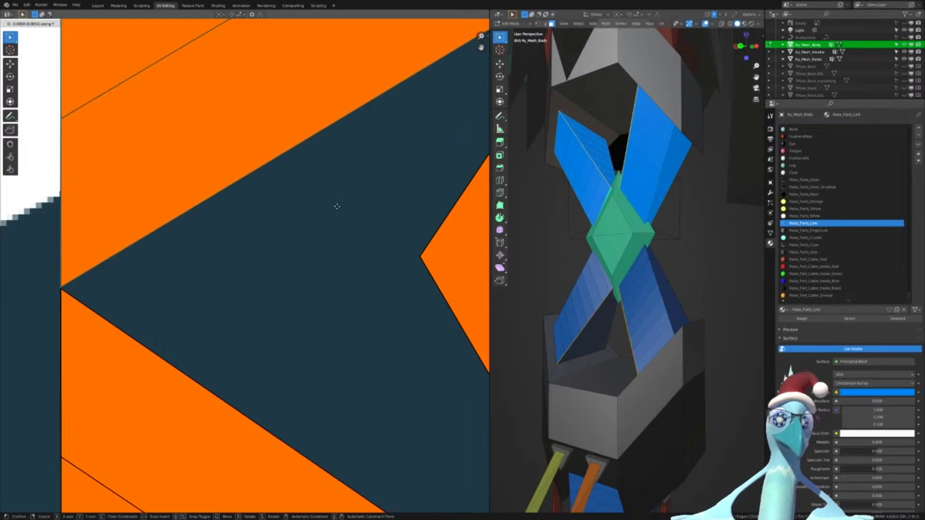
{"action": "left_click", "coordinate": [338, 214]}
Fine-tune the upper arms' vertical position so the upper-left arm's tip is level with the lower-left arm's corner
{"action": "scroll", "coordinate": [137, 292], "scroll_direction": "up", "scroll_amount": 4}
{"action": "middle_click_drag", "start_coordinate": [138, 296], "coordinate": [312, 271]}
{"action": "scroll", "coordinate": [152, 290], "scroll_direction": "up", "scroll_amount": 1}
{"action": "scroll", "coordinate": [243, 289], "scroll_direction": "up", "scroll_amount": 3}
{"action": "middle_click_drag", "start_coordinate": [292, 212], "coordinate": [289, 309]}
{"action": "scroll", "coordinate": [243, 277], "scroll_direction": "up", "scroll_amount": 5}
{"action": "middle_click_drag", "start_coordinate": [295, 168], "coordinate": [249, 283]}
{"action": "scroll", "coordinate": [247, 278], "scroll_direction": "up", "scroll_amount": 4}
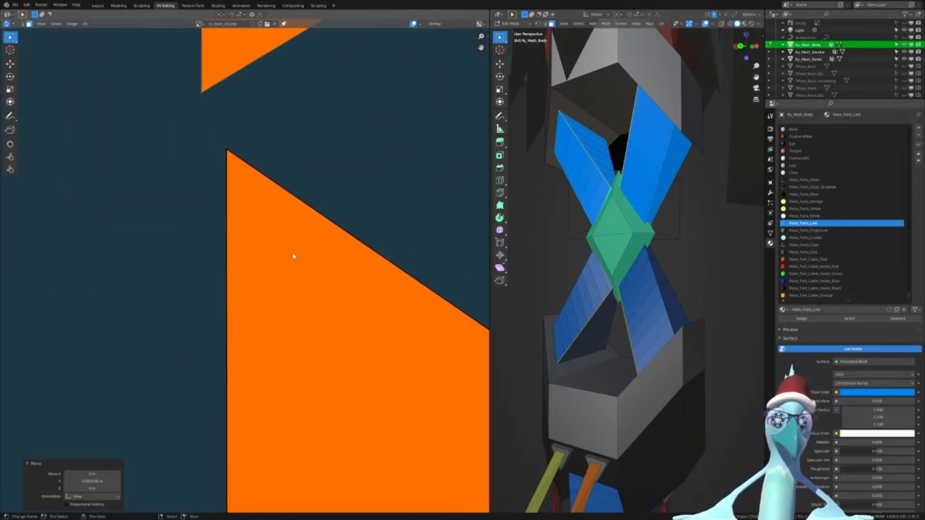
{"action": "key", "text": "g"}
{"action": "key", "text": "y"}
{"action": "left_click", "coordinate": [308, 293]}
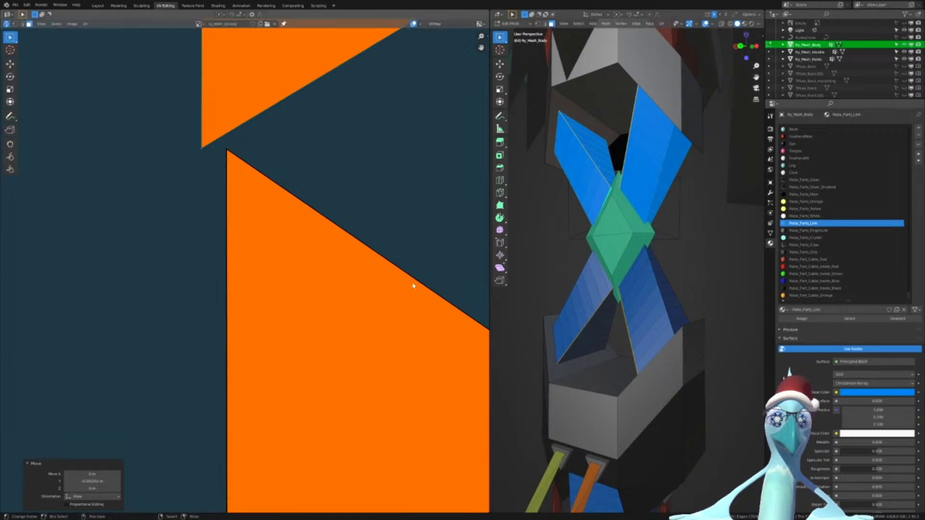
Scale the upper arms horizontally so their outer left edge lines up with the lower-left arm
{"action": "key", "text": "g"}
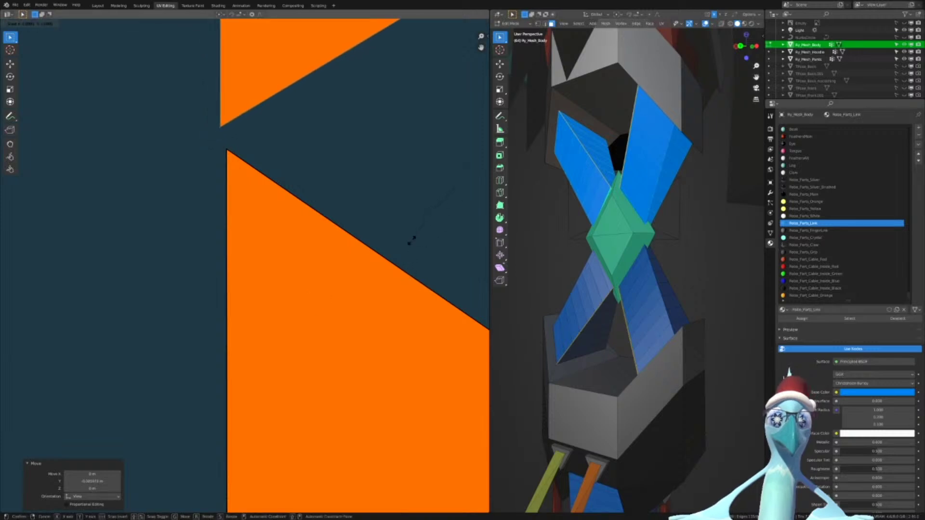
{"action": "key", "text": "y"}
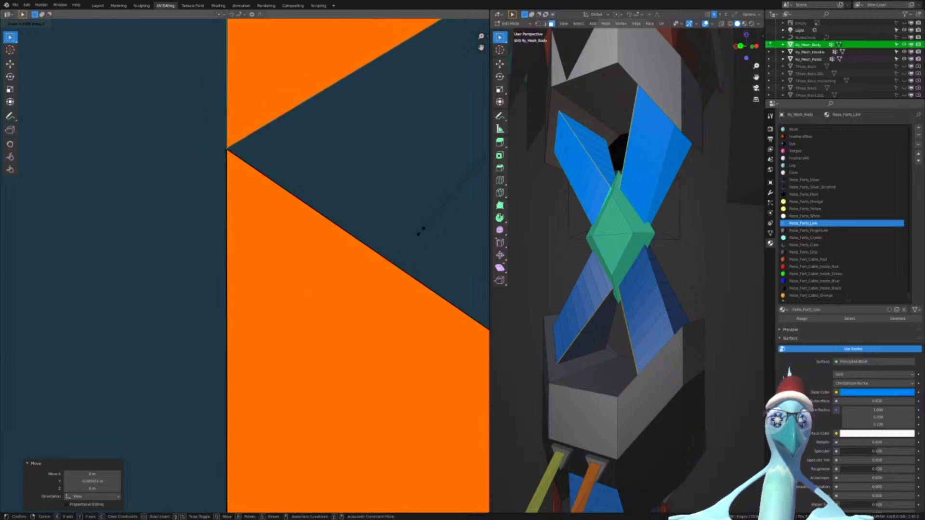
{"action": "left_click", "coordinate": [413, 237]}
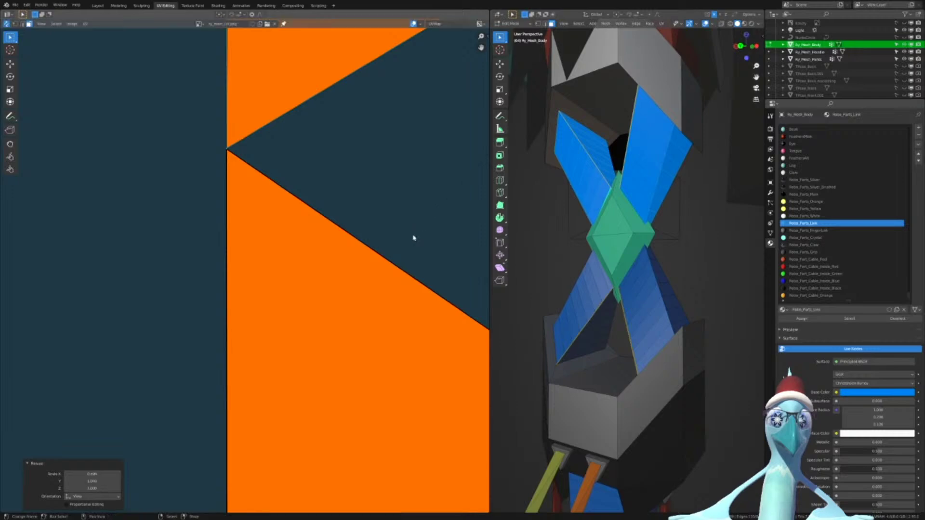
Select the whole upper-right arm and move it vertically until its tip meets the lower-right arm's corner
{"action": "scroll", "coordinate": [414, 237], "scroll_direction": "down", "scroll_amount": 10}
{"action": "scroll", "coordinate": [433, 292], "scroll_direction": "down", "scroll_amount": 10}
{"action": "middle_click_drag", "start_coordinate": [423, 301], "coordinate": [268, 294]}
{"action": "scroll", "coordinate": [368, 274], "scroll_direction": "up", "scroll_amount": 4}
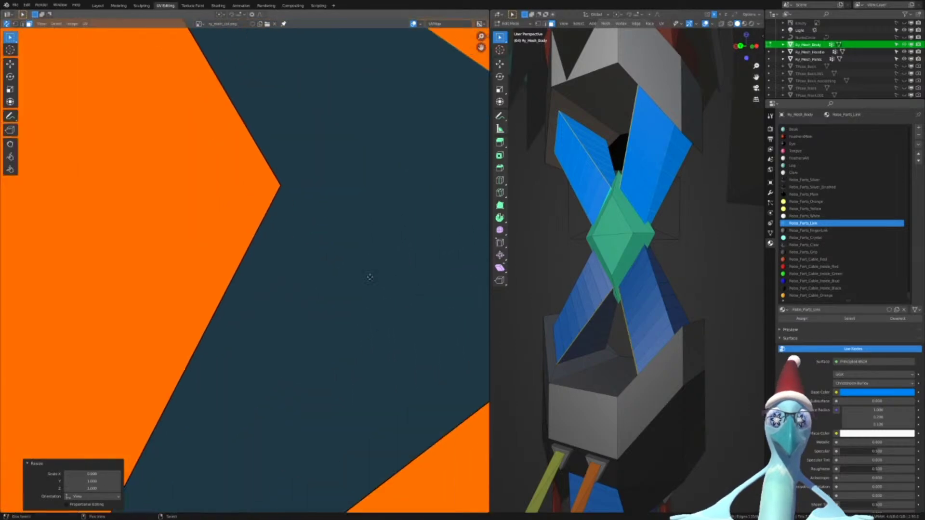
{"action": "scroll", "coordinate": [374, 270], "scroll_direction": "down", "scroll_amount": 6}
{"action": "left_click", "coordinate": [241, 239]}
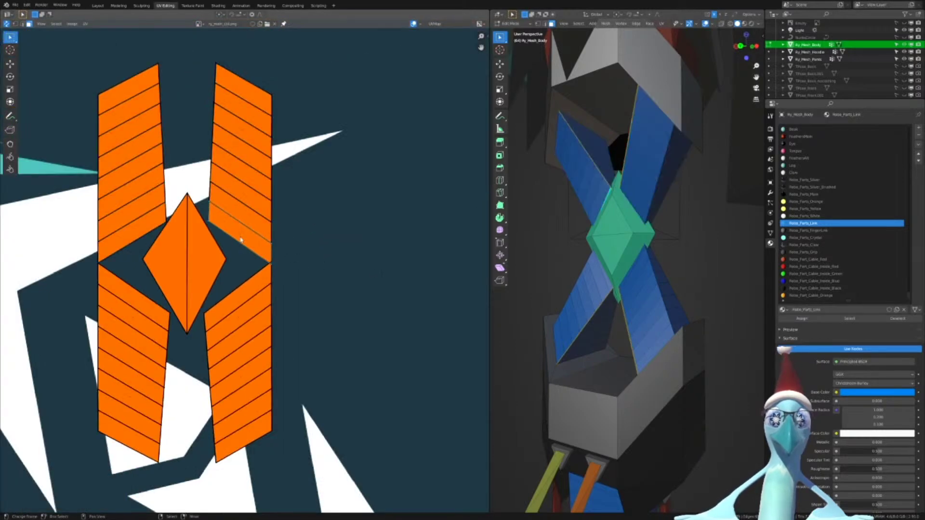
{"action": "key", "text": "ctrl+l"}
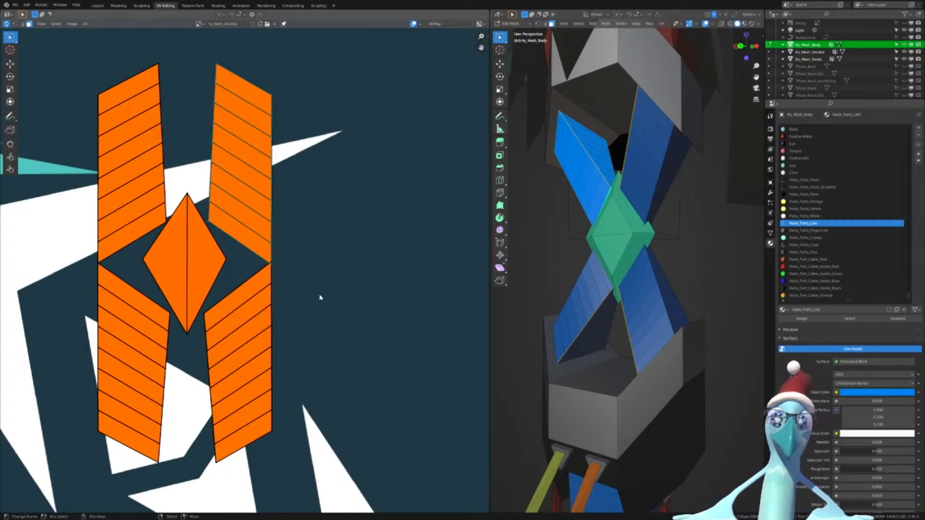
{"action": "scroll", "coordinate": [319, 298], "scroll_direction": "up", "scroll_amount": 10}
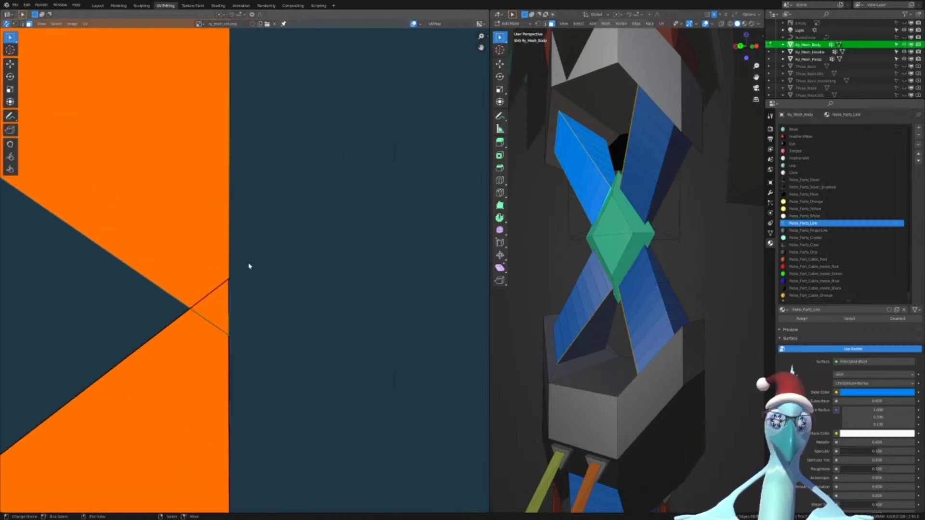
{"action": "key", "text": "y"}
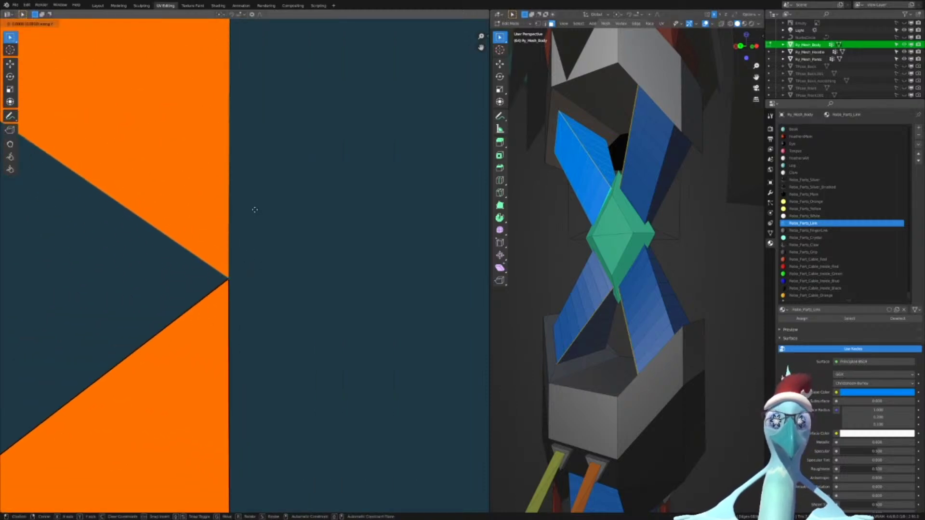
{"action": "left_click", "coordinate": [254, 210]}
{"action": "scroll", "coordinate": [277, 283], "scroll_direction": "down", "scroll_amount": 15}
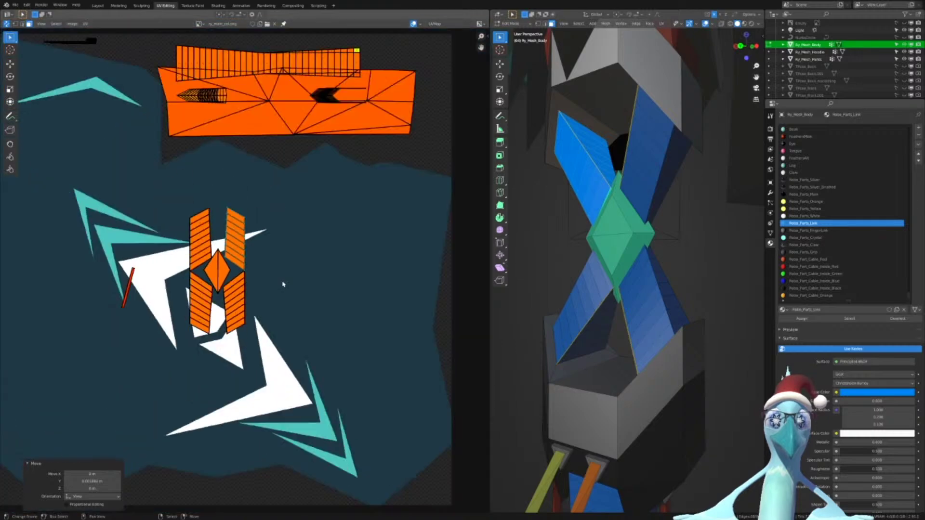
Circle-select only the centre diamond's faces and move the diamond slightly down between the four arms
{"action": "scroll", "coordinate": [259, 299], "scroll_direction": "up", "scroll_amount": 5}
{"action": "key", "text": "alt+a"}
{"action": "middle_click_drag", "start_coordinate": [166, 212], "coordinate": [275, 240]}
{"action": "key", "text": "ctrl+Tab"}
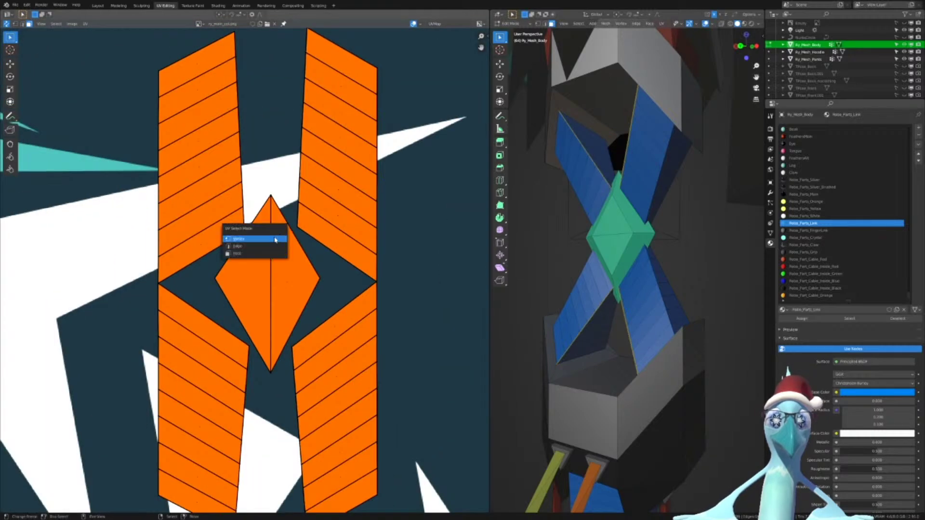
{"action": "left_click", "coordinate": [264, 254]}
{"action": "key", "text": "c"}
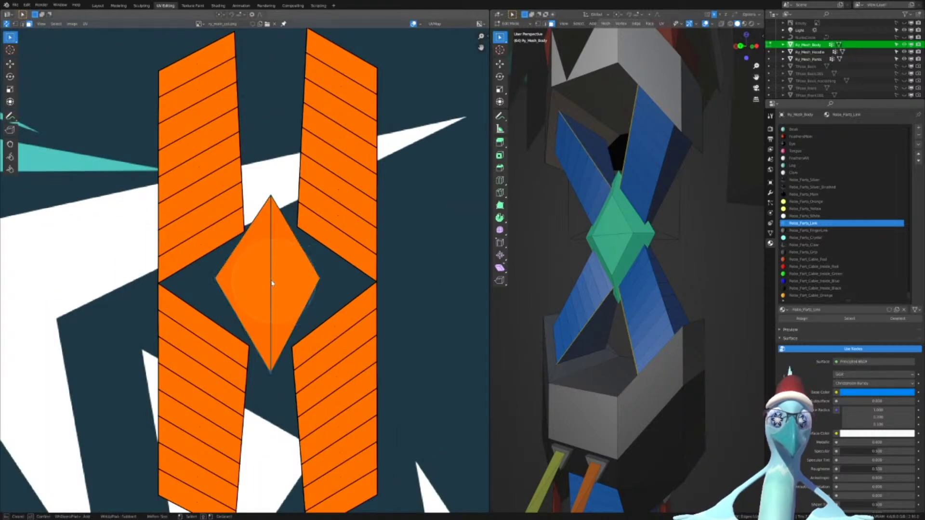
{"action": "key", "text": "g"}
{"action": "right_click", "coordinate": [314, 262]}
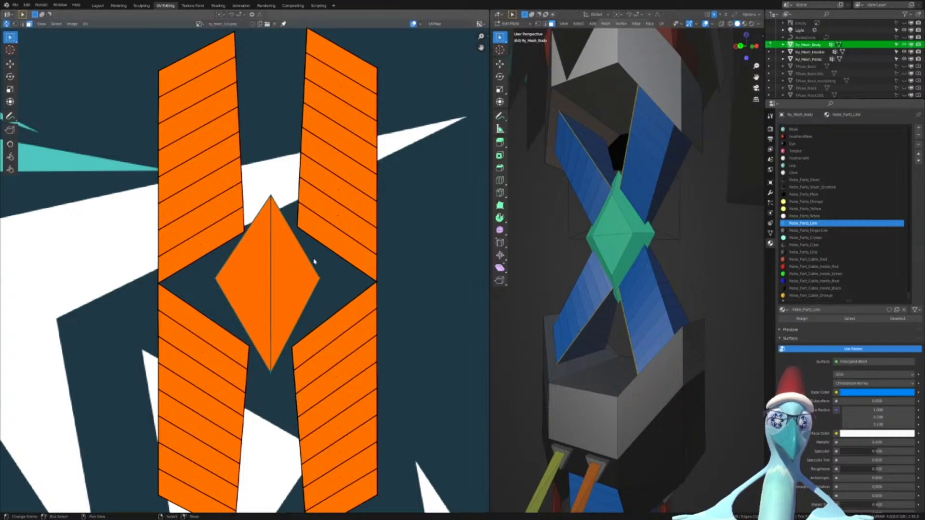
{"action": "key", "text": "g"}
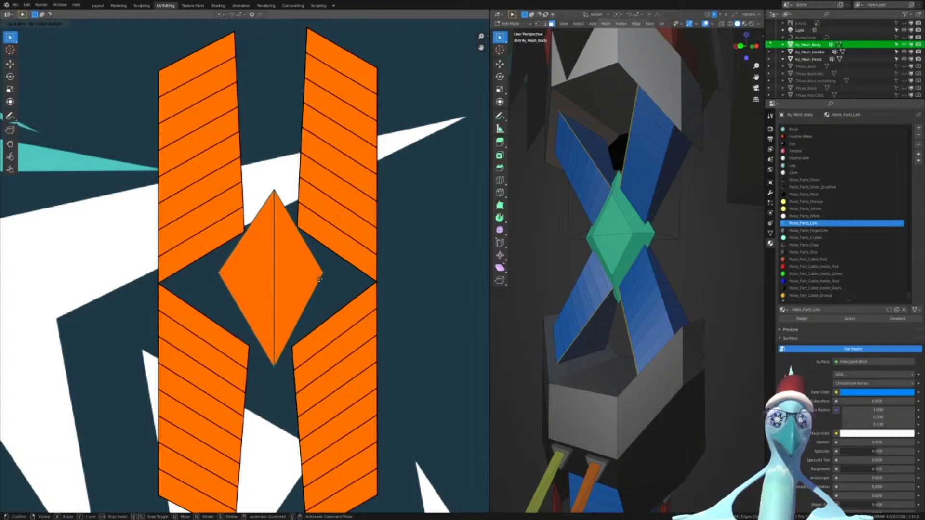
{"action": "key", "text": "y"}
{"action": "left_click", "coordinate": [316, 294]}
Scale the centre diamond horizontally until its left tip reaches the arms' outer edge
{"action": "key", "text": "s"}
{"action": "key", "text": "x"}
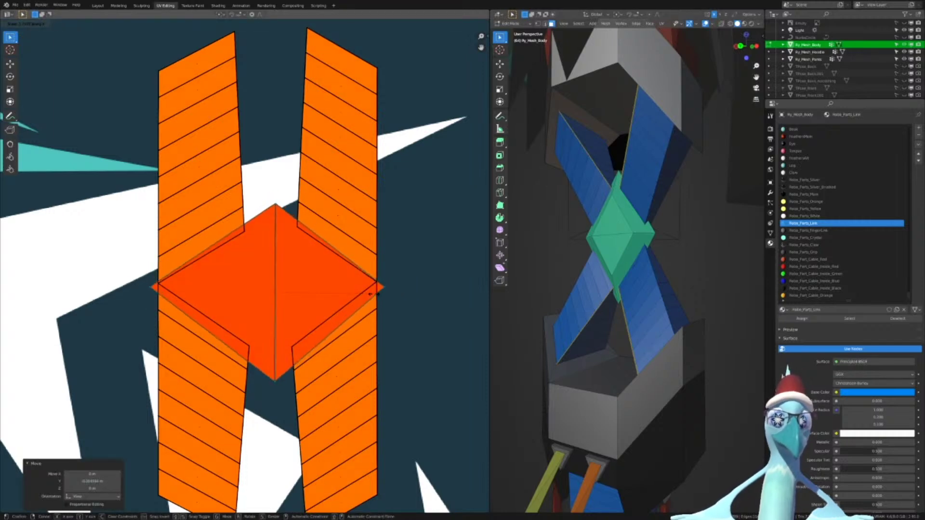
{"action": "left_click", "coordinate": [384, 307]}
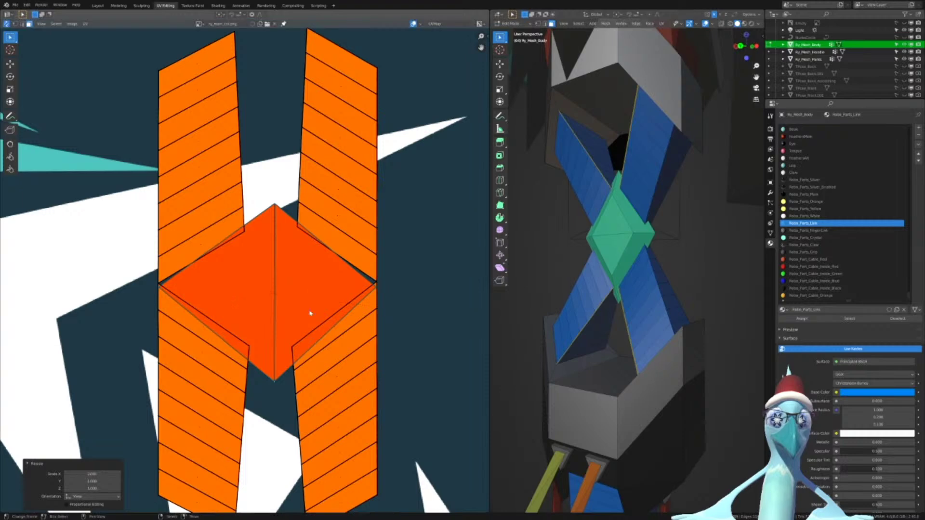
{"action": "scroll", "coordinate": [241, 278], "scroll_direction": "up", "scroll_amount": 5}
{"action": "middle_click_drag", "start_coordinate": [72, 310], "coordinate": [297, 264]}
{"action": "scroll", "coordinate": [260, 264], "scroll_direction": "up", "scroll_amount": 6}
{"action": "middle_click_drag", "start_coordinate": [212, 298], "coordinate": [292, 303]}
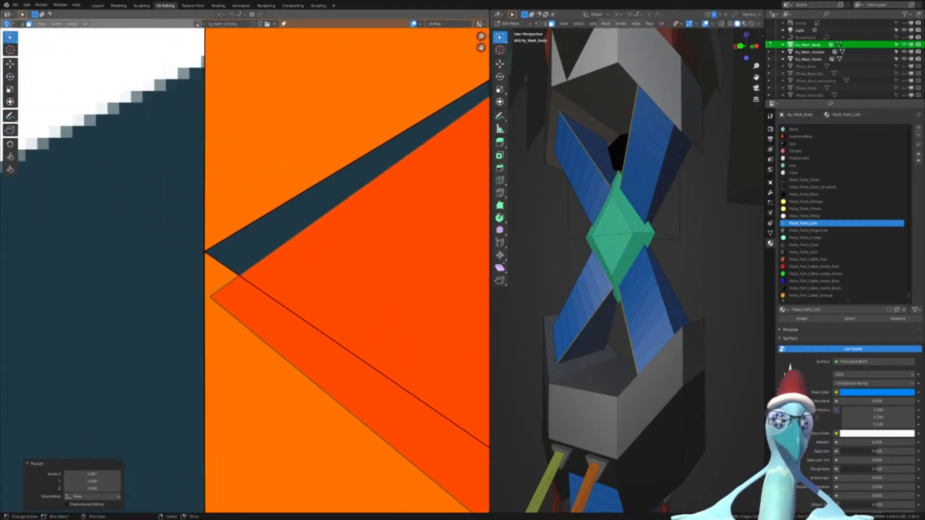
{"action": "key", "text": "s"}
{"action": "key", "text": "x"}
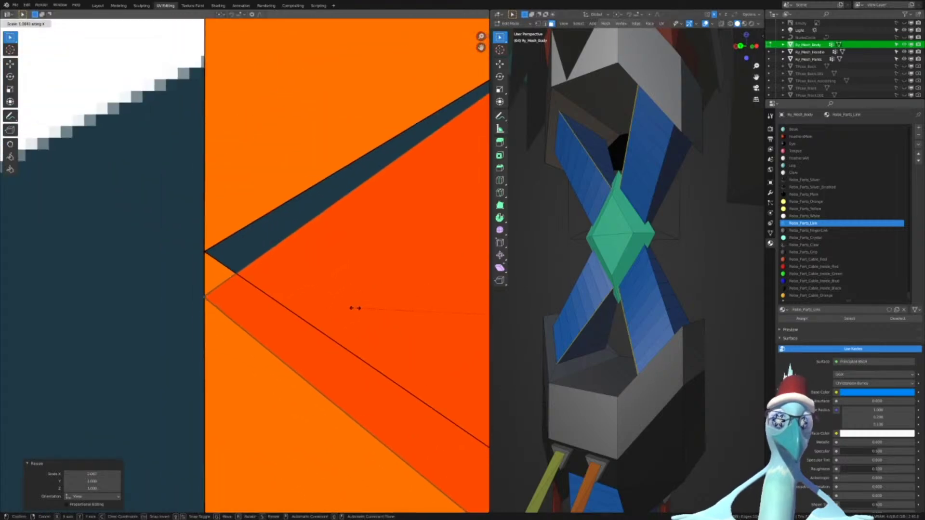
{"action": "left_click", "coordinate": [367, 288]}
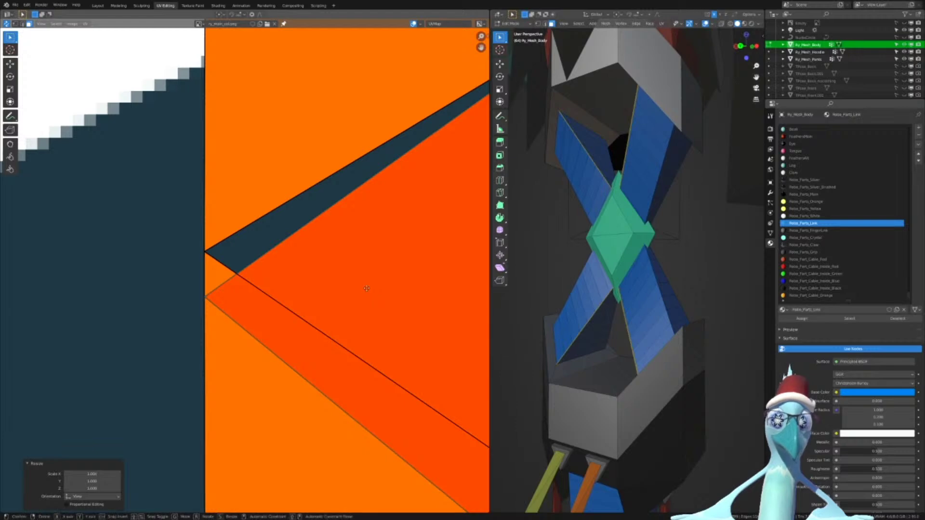
Move the diamond vertically until its left tip meets the junction of the left arms, and check the right tip
{"action": "key", "text": "g"}
{"action": "key", "text": "y"}
{"action": "left_click", "coordinate": [371, 232]}
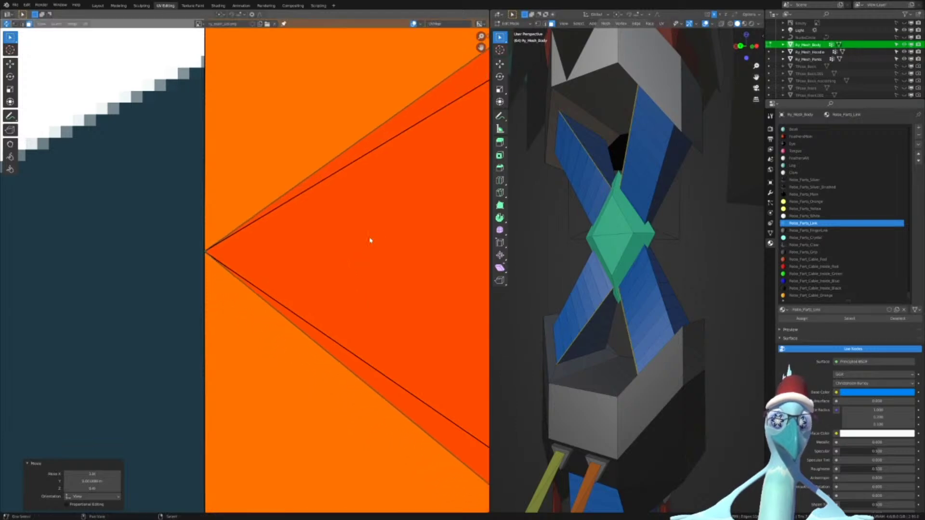
{"action": "scroll", "coordinate": [370, 239], "scroll_direction": "down", "scroll_amount": 5}
{"action": "scroll", "coordinate": [289, 282], "scroll_direction": "up", "scroll_amount": 8}
{"action": "scroll", "coordinate": [309, 256], "scroll_direction": "down", "scroll_amount": 8}
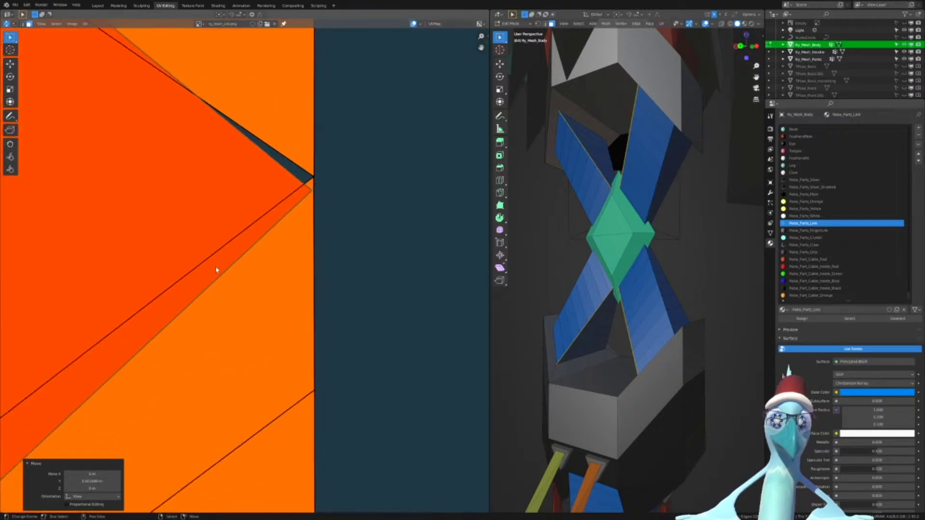
Circle-select both right arms and move them vertically until their junction is level with the diamond's right tip
{"action": "key", "text": "c"}
{"action": "left_click_drag", "start_coordinate": [237, 206], "coordinate": [244, 207]}
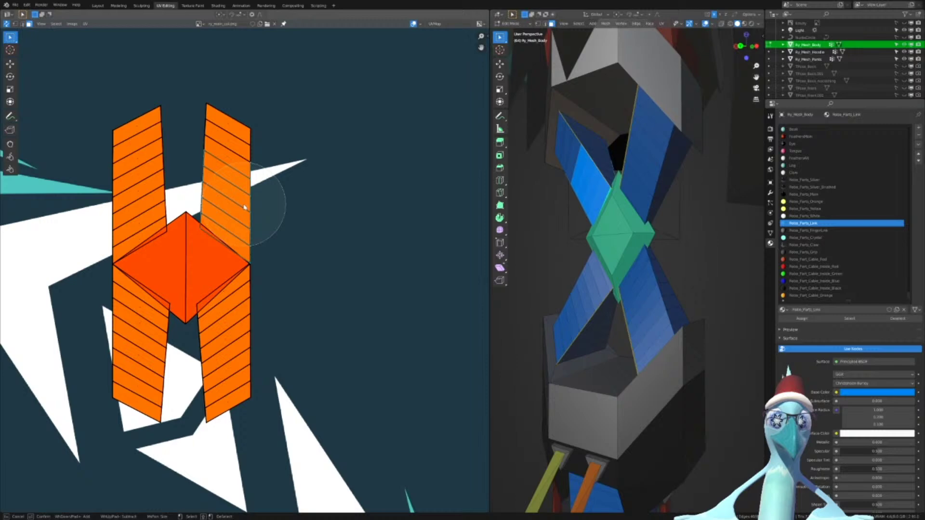
{"action": "left_click_drag", "start_coordinate": [262, 319], "coordinate": [252, 329]}
{"action": "right_click", "coordinate": [252, 329]}
{"action": "key", "text": "s"}
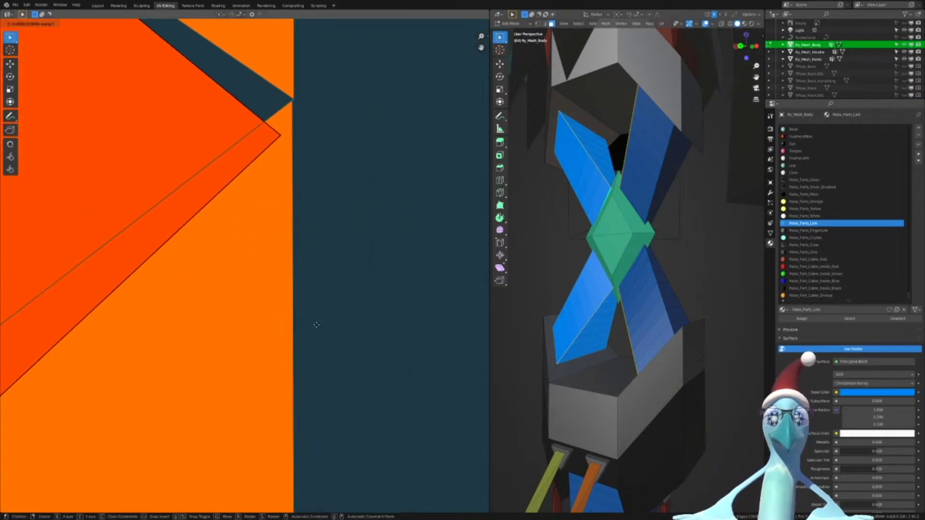
{"action": "left_click", "coordinate": [351, 357]}
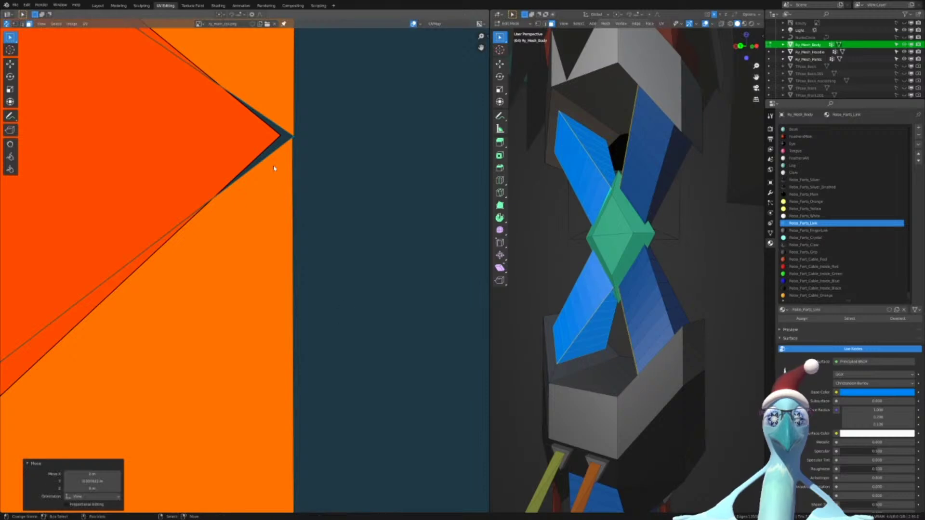
Switch the UV selection to vertices with sync selection off, and select the linked link parts in the 3D view
{"action": "right_click", "coordinate": [282, 136]}
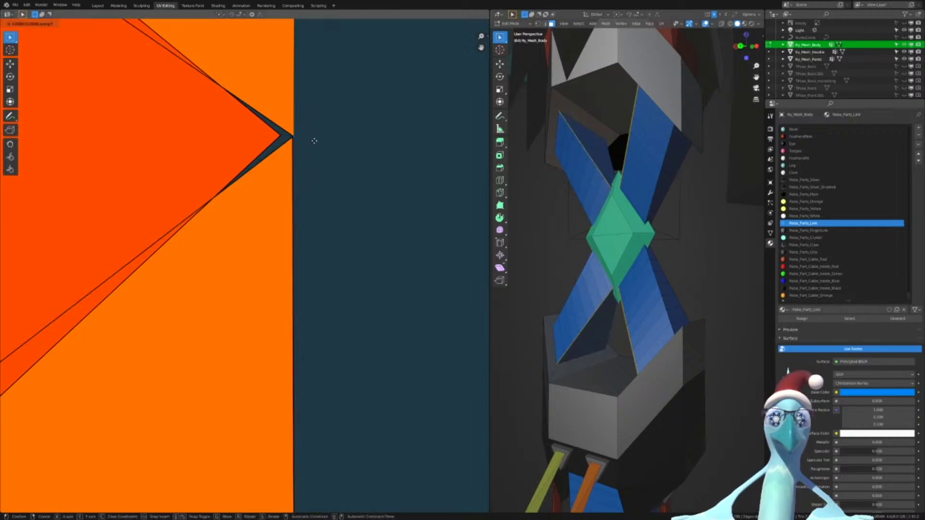
{"action": "key", "text": "ctrl+Tab"}
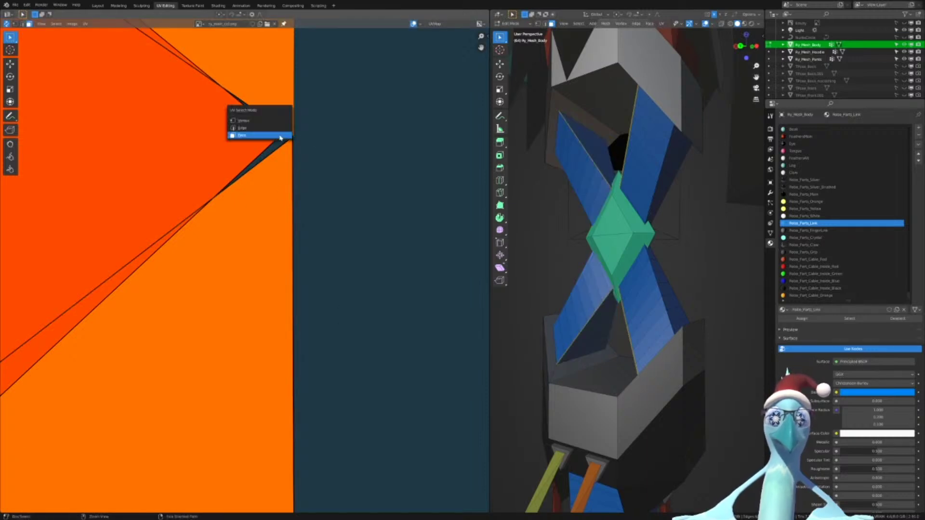
{"action": "left_click", "coordinate": [270, 124]}
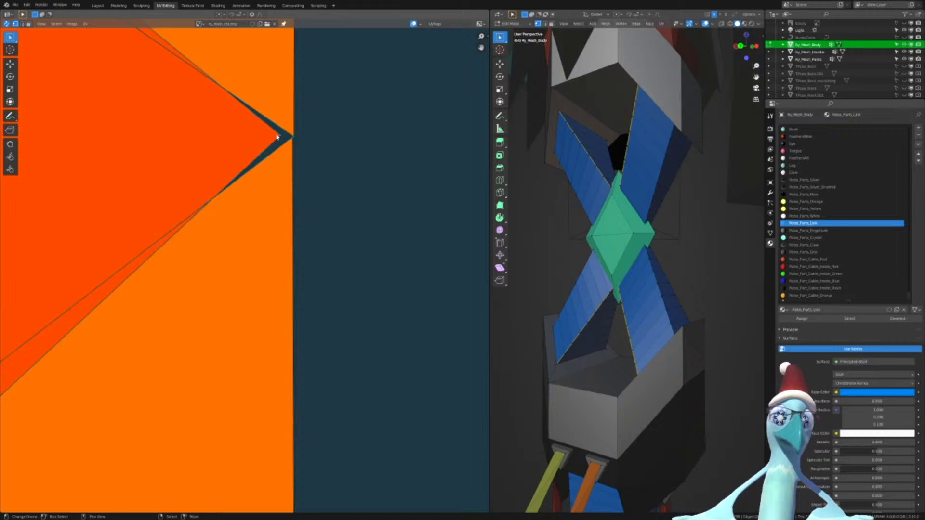
{"action": "left_click", "coordinate": [7, 24]}
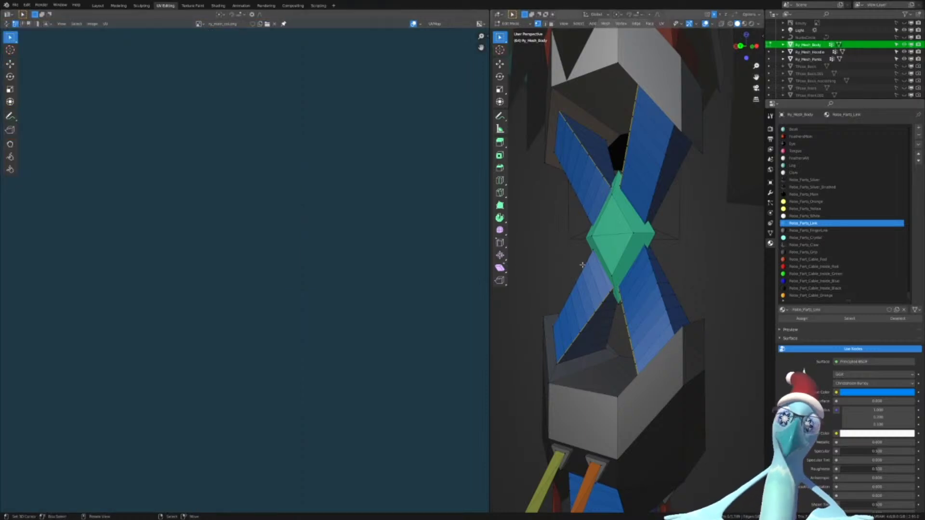
{"action": "key", "text": "a"}
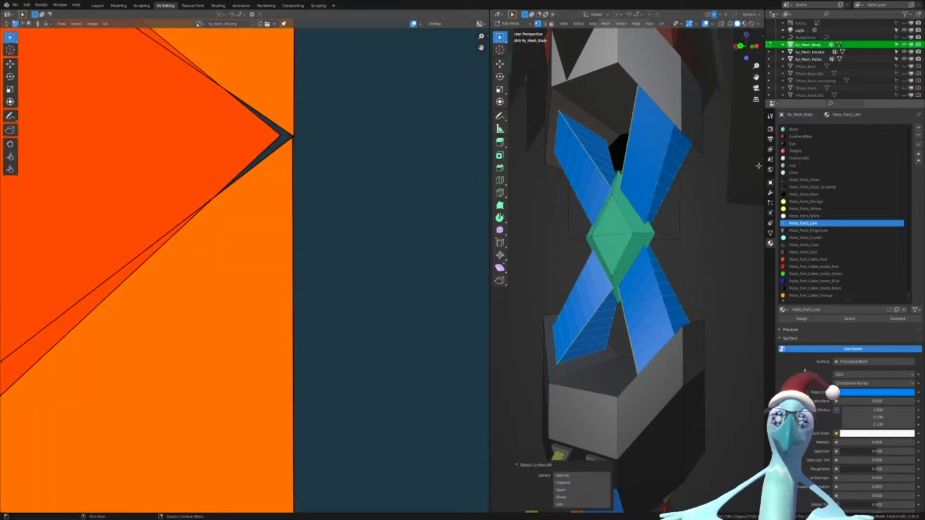
Circle-select the diamond's right tip vertex and move it onto the junction of the two right arms
{"action": "key", "text": "c"}
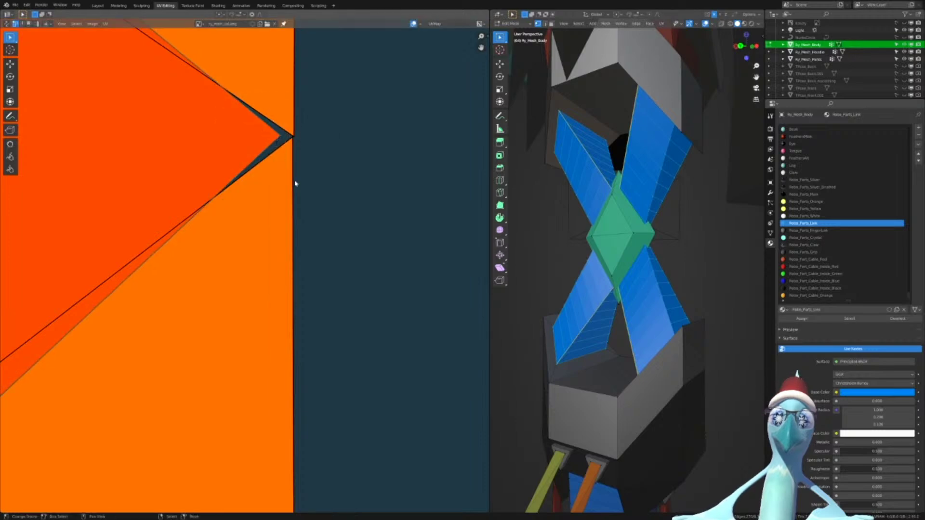
{"action": "scroll", "coordinate": [308, 196], "scroll_direction": "down", "scroll_amount": 20}
{"action": "scroll", "coordinate": [349, 243], "scroll_direction": "up", "scroll_amount": 15}
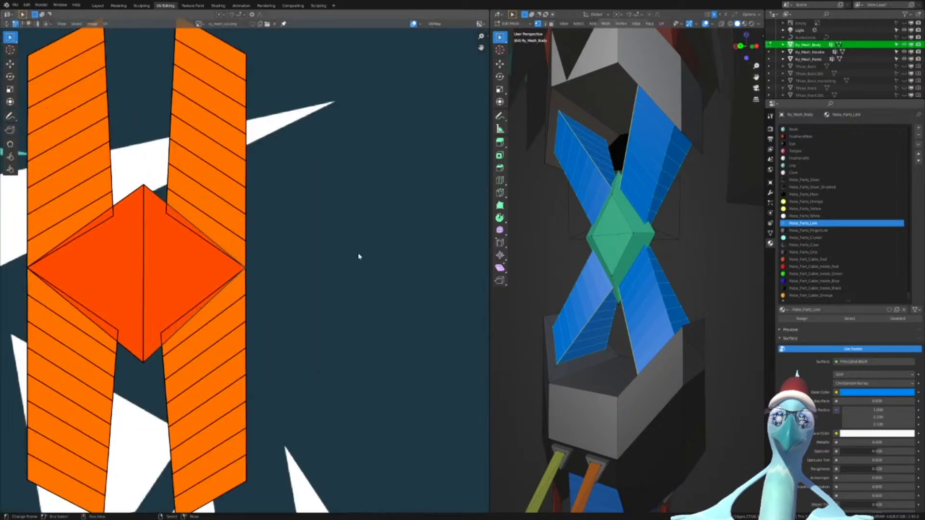
{"action": "scroll", "coordinate": [362, 258], "scroll_direction": "up", "scroll_amount": 10}
{"action": "key", "text": "g"}
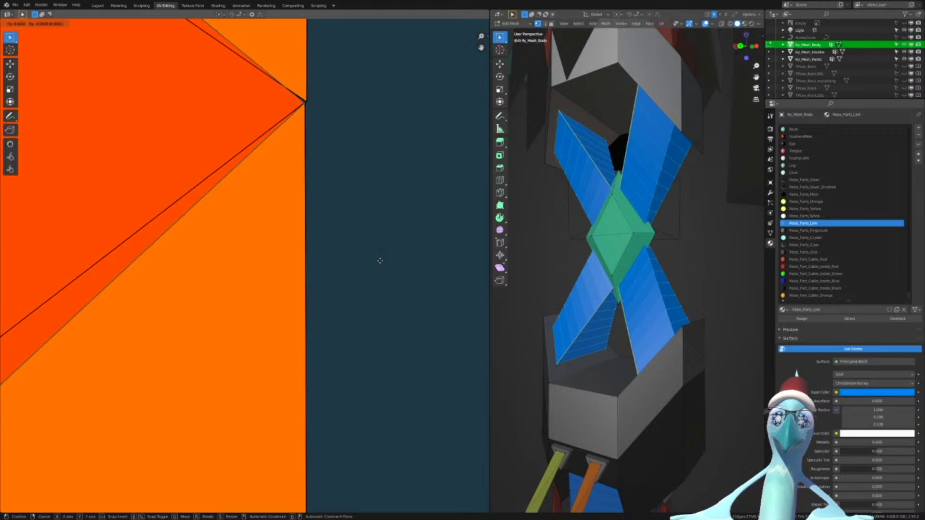
{"action": "left_click", "coordinate": [381, 259]}
{"action": "scroll", "coordinate": [348, 256], "scroll_direction": "down", "scroll_amount": 3}
{"action": "scroll", "coordinate": [365, 234], "scroll_direction": "up", "scroll_amount": 4}
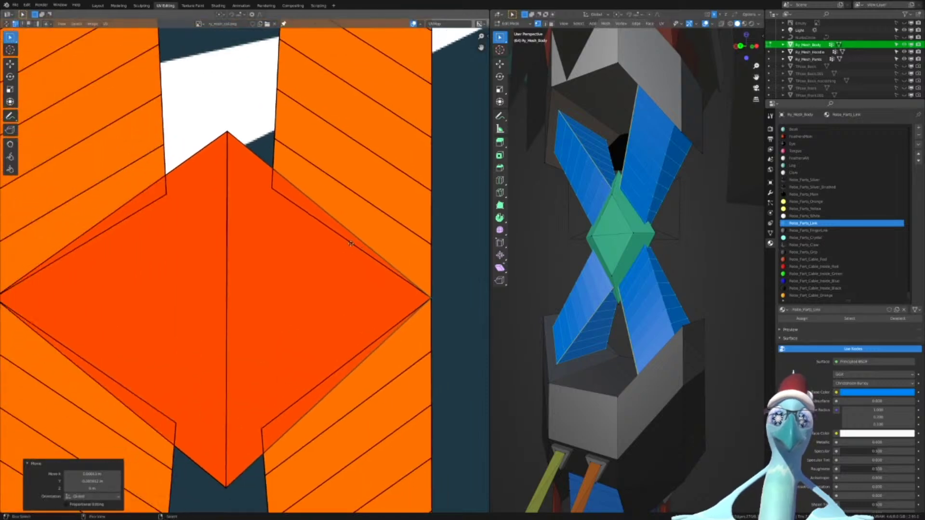
Circle-select the diamond's top vertex and move it straight down to about the height of the upper arms' inner corners
{"action": "key", "text": "alt+a"}
{"action": "key", "text": "c"}
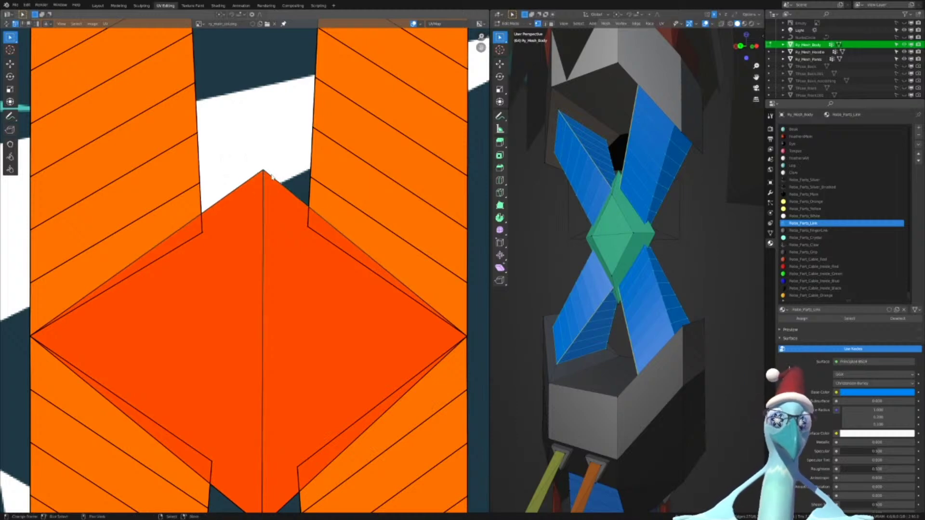
{"action": "scroll", "coordinate": [272, 178], "scroll_direction": "up", "scroll_amount": 5}
{"action": "key", "text": "g"}
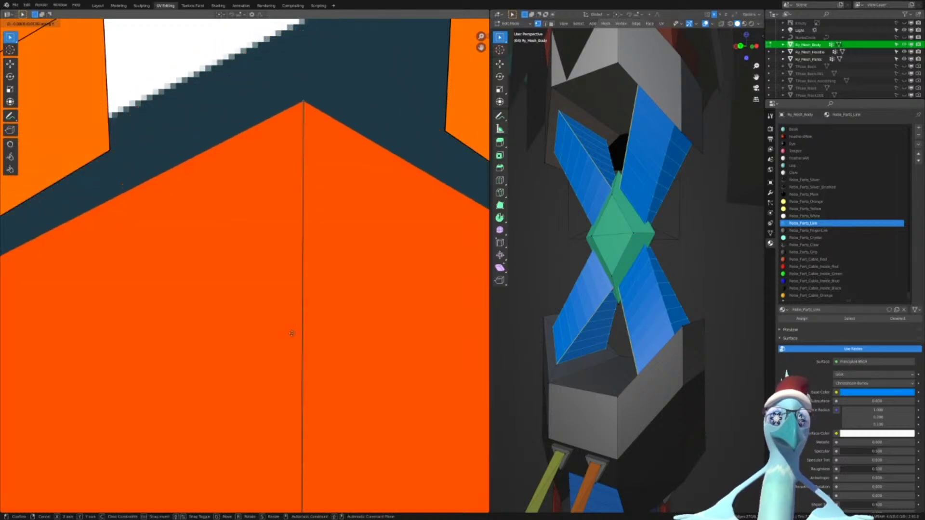
{"action": "left_click", "coordinate": [297, 366]}
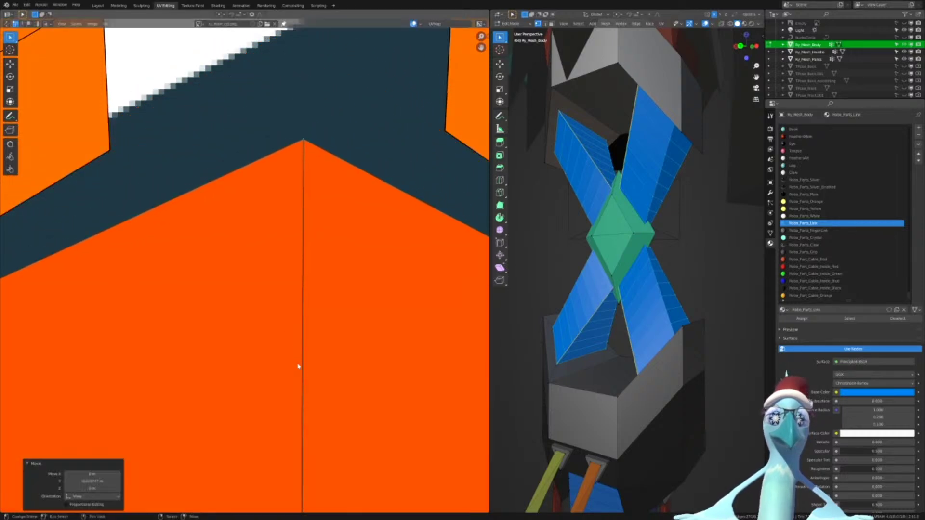
{"action": "scroll", "coordinate": [299, 363], "scroll_direction": "down", "scroll_amount": 5}
{"action": "scroll", "coordinate": [265, 305], "scroll_direction": "up", "scroll_amount": 5}
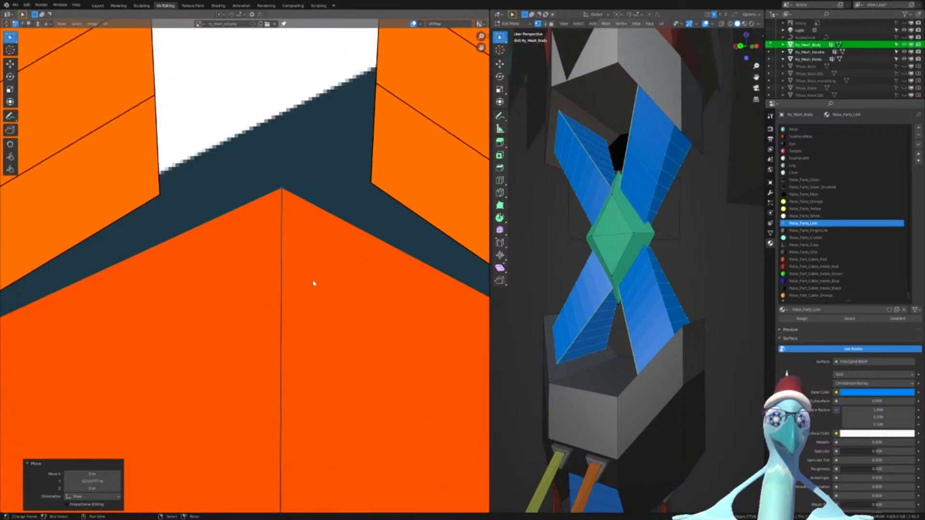
Try sliding the diamond's top vertex horizontally past the upper-left arm's inner corner, and undo the slide
{"action": "key", "text": "g"}
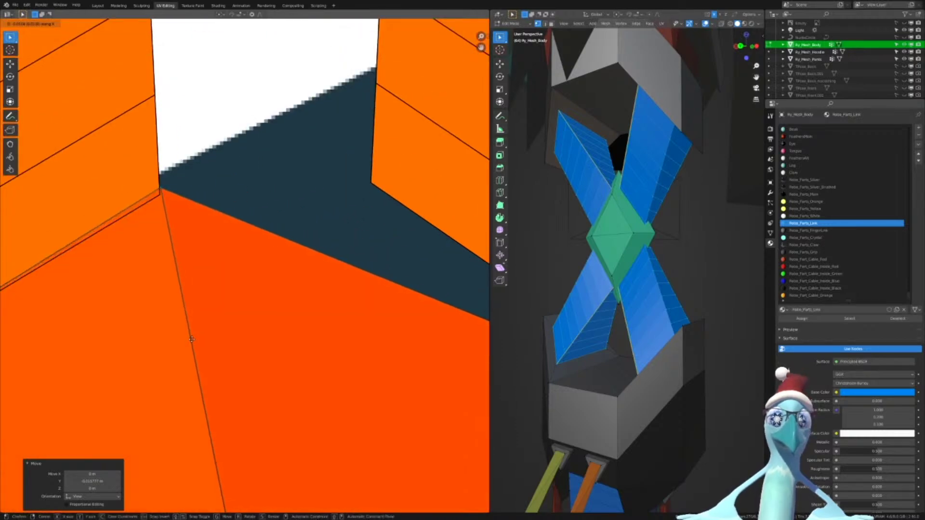
{"action": "key", "text": "x"}
{"action": "left_click", "coordinate": [293, 312]}
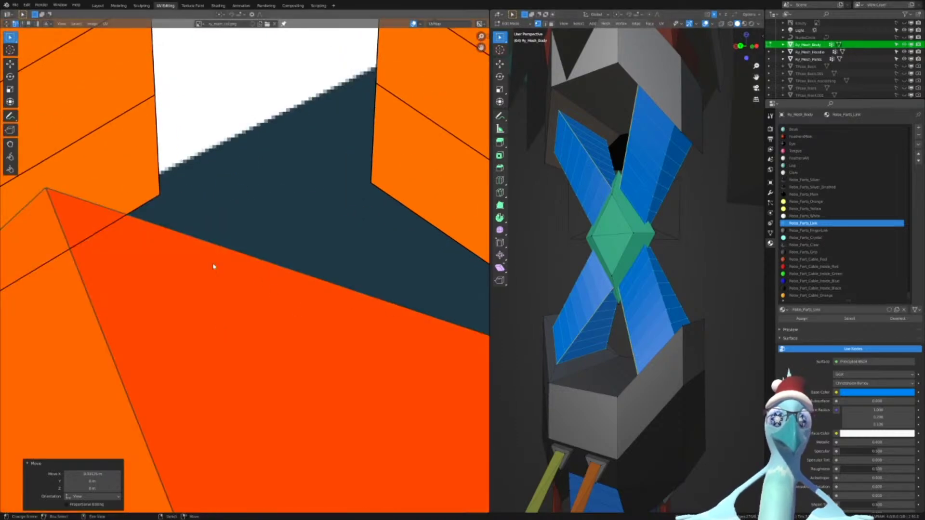
{"action": "middle_click_drag", "start_coordinate": [261, 290], "coordinate": [426, 387]}
{"action": "scroll", "coordinate": [311, 311], "scroll_direction": "up", "scroll_amount": 4}
{"action": "key", "text": "ctrl+z"}
{"action": "scroll", "coordinate": [337, 301], "scroll_direction": "down", "scroll_amount": 7}
{"action": "scroll", "coordinate": [368, 291], "scroll_direction": "up", "scroll_amount": 6}
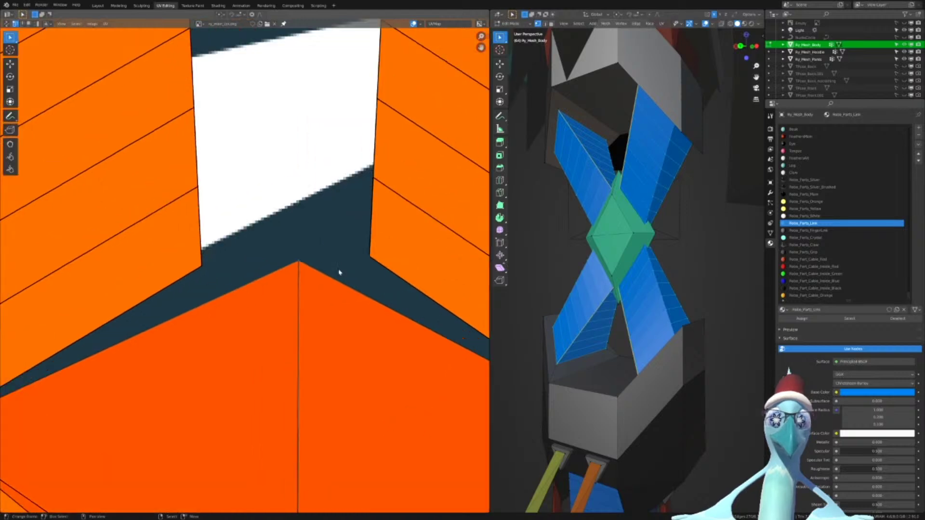
Adjust the diamond's top vertex vertically towards the upper-left arm's inner corner height, comparing them with a temporary horizontal move
{"action": "key", "text": "g"}
{"action": "left_click", "coordinate": [342, 280]}
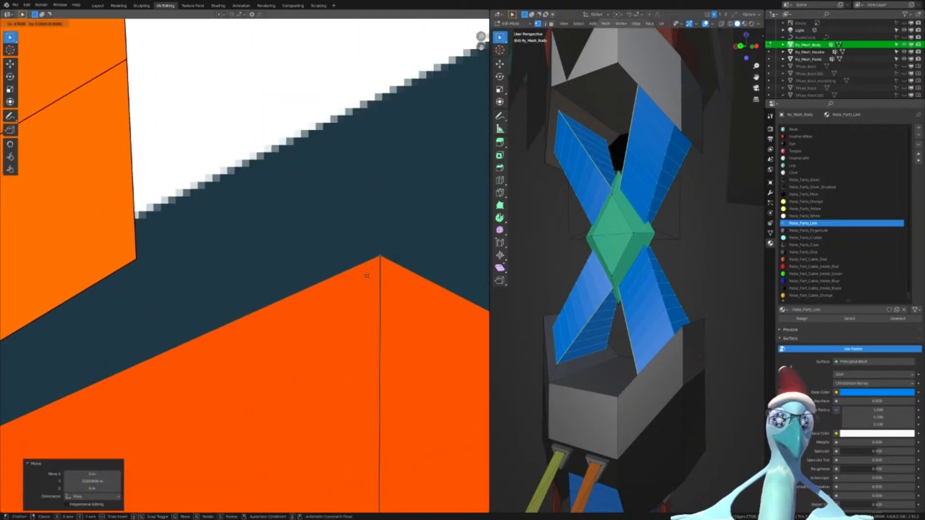
{"action": "key", "text": "g"}
{"action": "key", "text": "x"}
{"action": "right_click", "coordinate": [127, 315]}
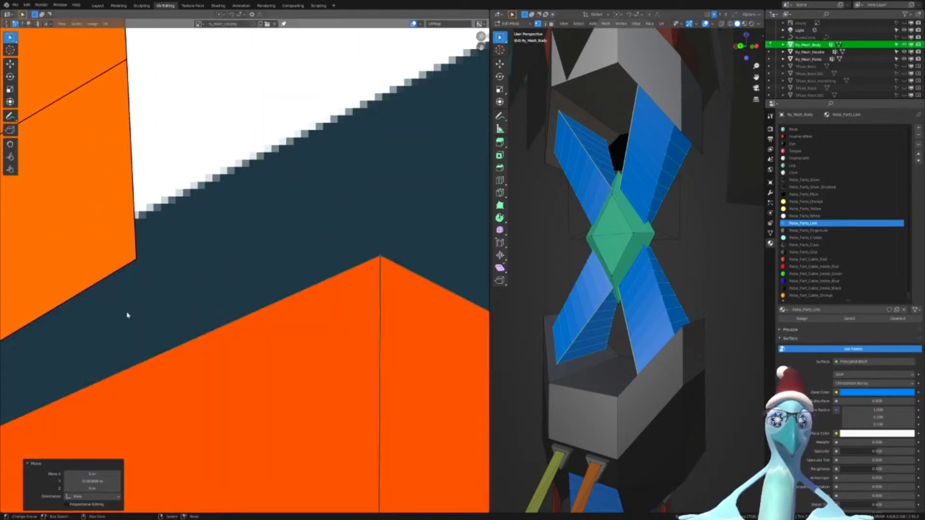
{"action": "scroll", "coordinate": [325, 265], "scroll_direction": "down", "scroll_amount": 3}
{"action": "scroll", "coordinate": [325, 265], "scroll_direction": "up", "scroll_amount": 3}
{"action": "key", "text": "g"}
{"action": "key", "text": "y"}
{"action": "left_click", "coordinate": [325, 268]}
Fine-tune the top vertex vertically until it is level with the upper-left arm's inner corner, and compare it with the upper-right arm
{"action": "key", "text": "g"}
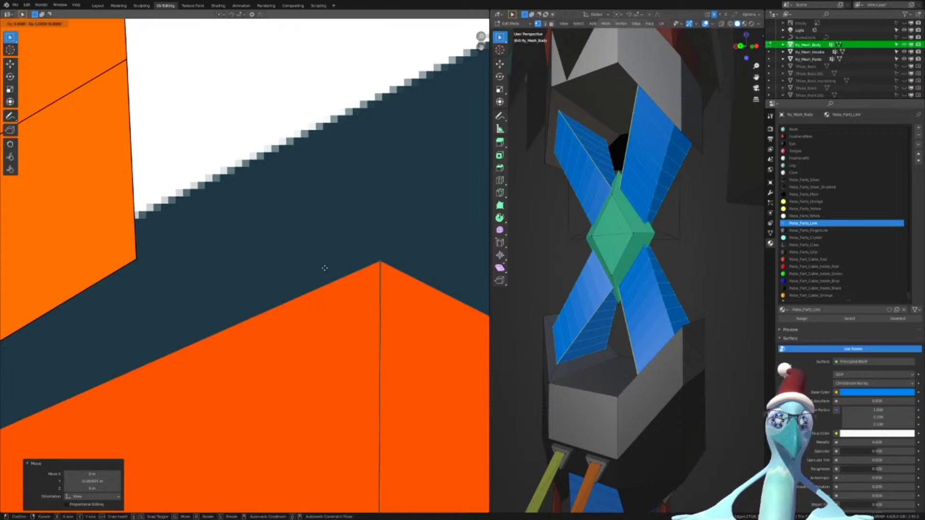
{"action": "key", "text": "x"}
{"action": "key", "text": "Escape"}
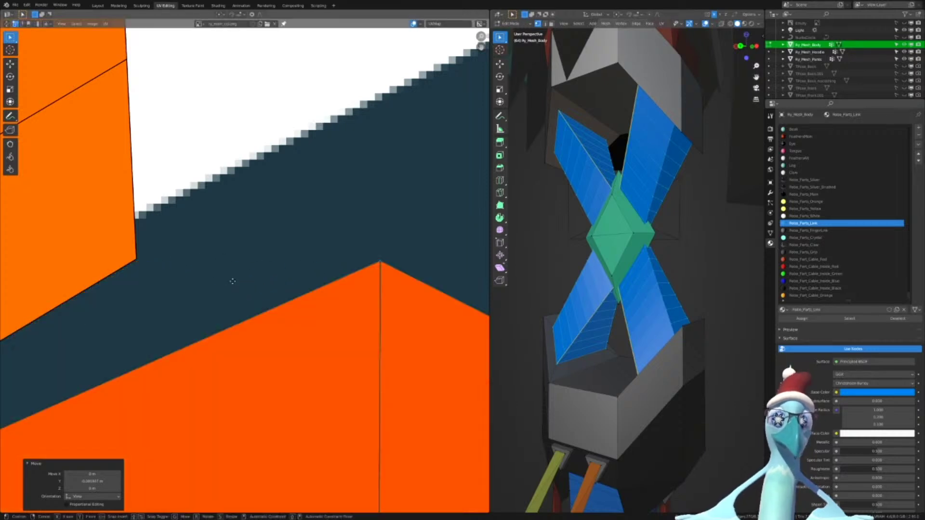
{"action": "key", "text": "g"}
{"action": "key", "text": "y"}
{"action": "left_click", "coordinate": [235, 271]}
{"action": "key", "text": "g"}
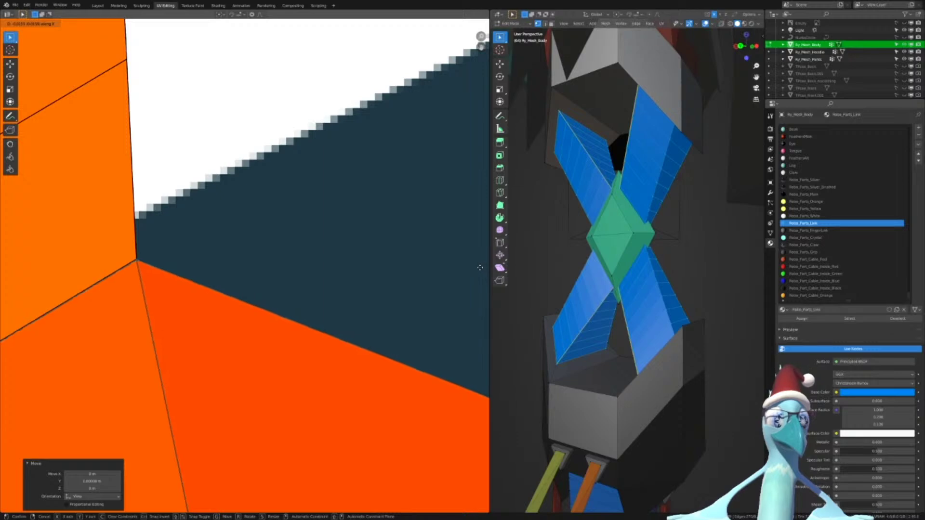
{"action": "key", "text": "Escape"}
{"action": "scroll", "coordinate": [400, 309], "scroll_direction": "down", "scroll_amount": 2}
{"action": "scroll", "coordinate": [366, 308], "scroll_direction": "up", "scroll_amount": 6}
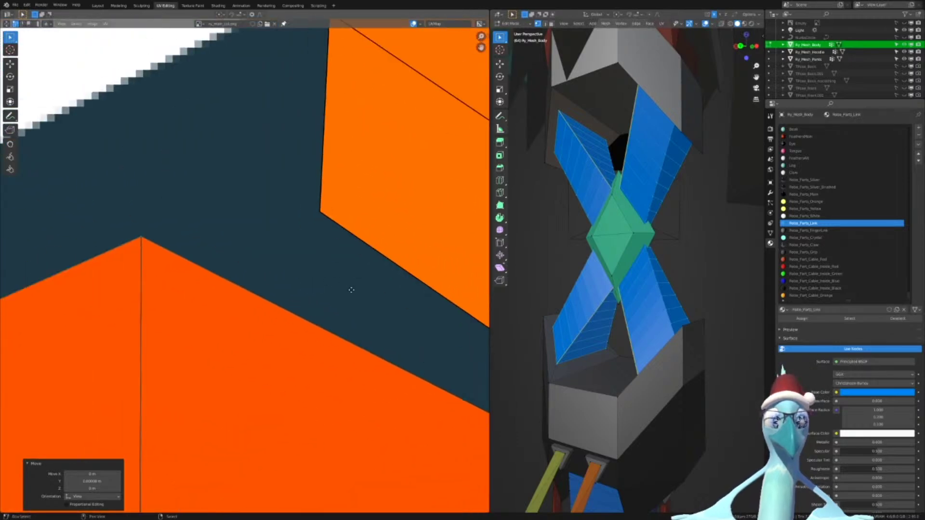
{"action": "key", "text": "g"}
{"action": "key", "text": "y"}
{"action": "key", "text": "Escape"}
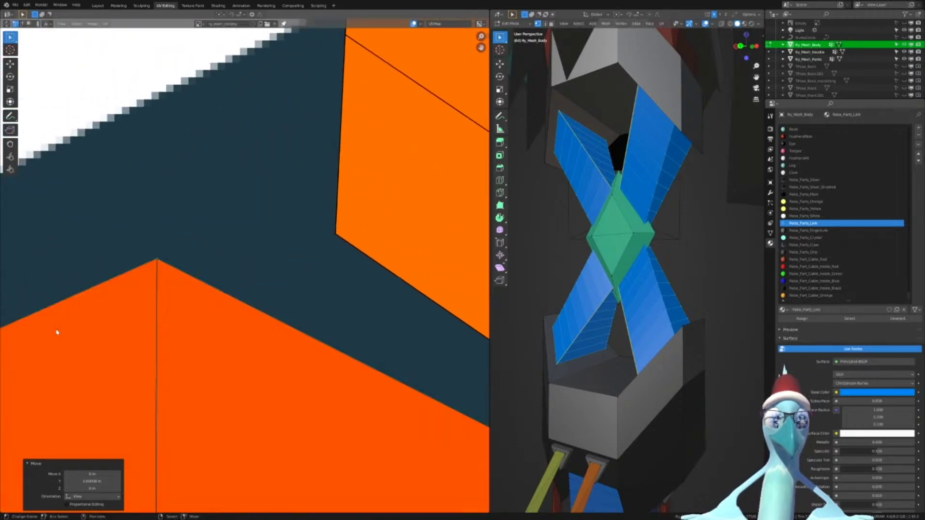
Circle-select the diamond's bottom vertex, move it straight up level with the lower-right arm's inner corner, and check the alignment horizontally
{"action": "scroll", "coordinate": [325, 250], "scroll_direction": "down", "scroll_amount": 5}
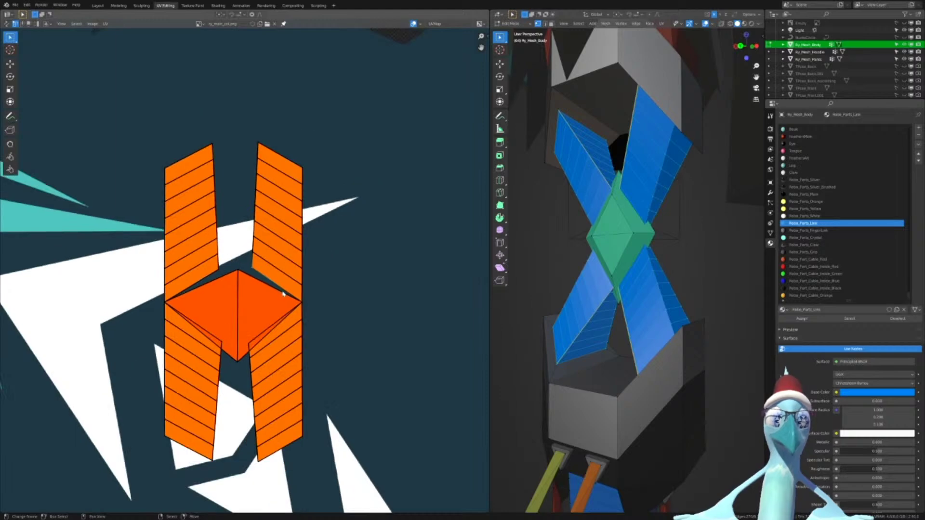
{"action": "scroll", "coordinate": [294, 288], "scroll_direction": "down", "scroll_amount": 5}
{"action": "scroll", "coordinate": [233, 378], "scroll_direction": "up", "scroll_amount": 7}
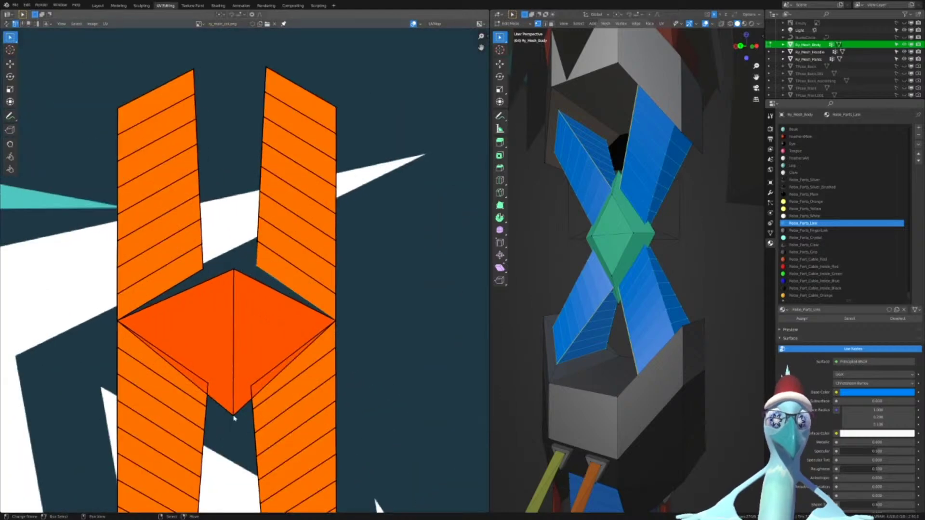
{"action": "scroll", "coordinate": [235, 426], "scroll_direction": "up", "scroll_amount": 5}
{"action": "middle_click_drag", "start_coordinate": [235, 431], "coordinate": [270, 144]}
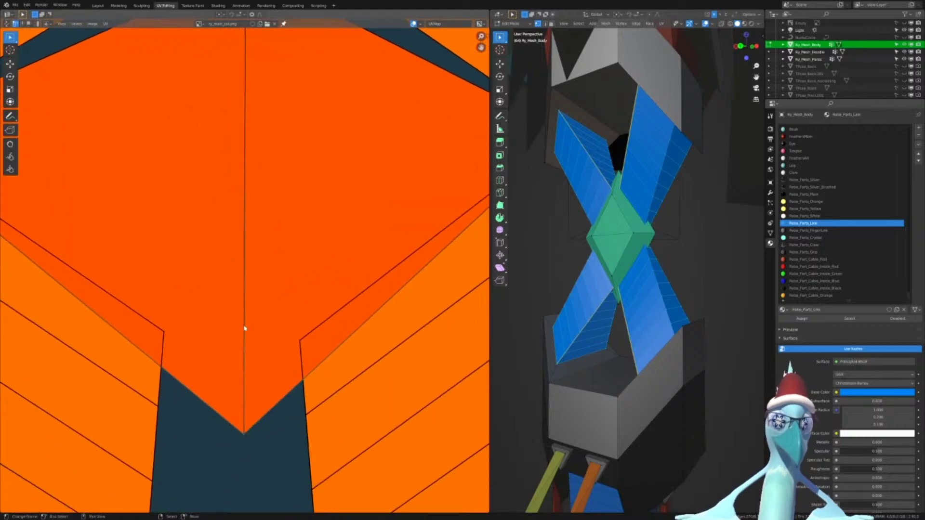
{"action": "key", "text": "g"}
{"action": "key", "text": "y"}
{"action": "right_click", "coordinate": [245, 270]}
{"action": "key", "text": "c"}
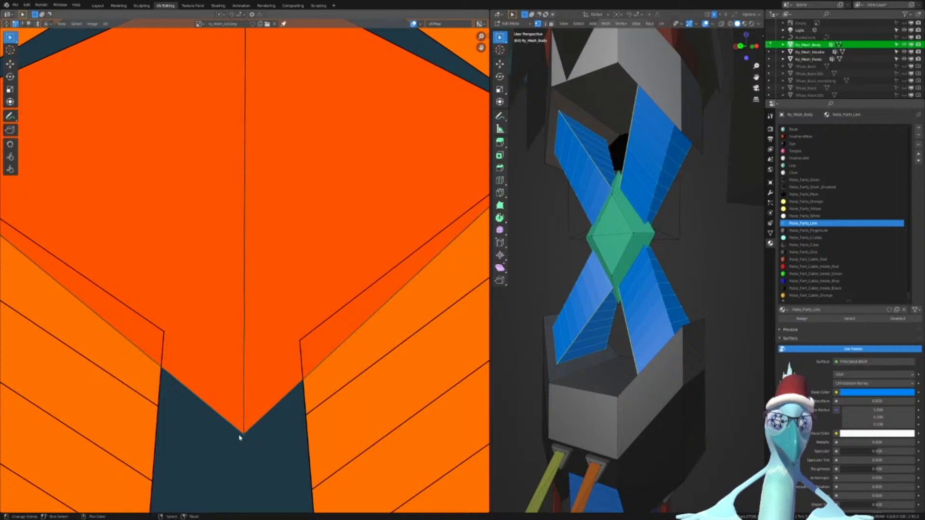
{"action": "key", "text": "g"}
{"action": "key", "text": "y"}
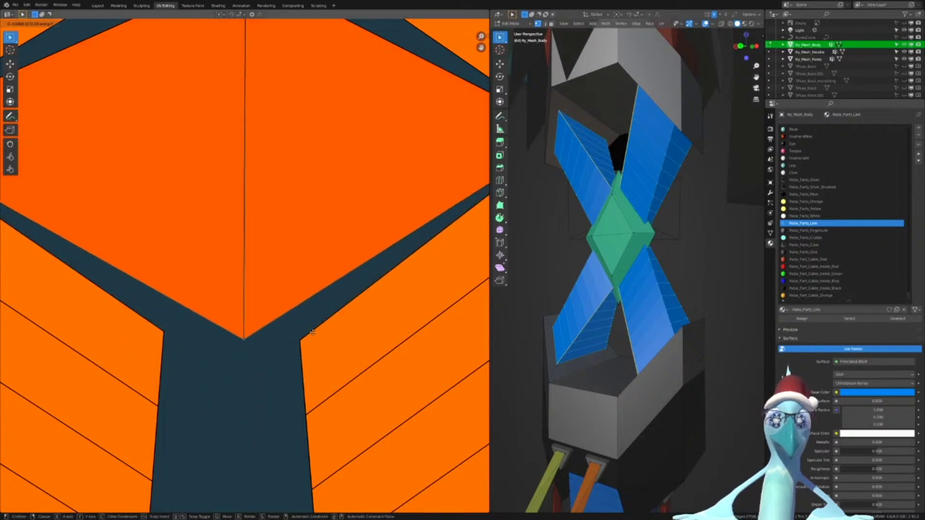
{"action": "left_click", "coordinate": [313, 333]}
{"action": "key", "text": "g"}
{"action": "key", "text": "x"}
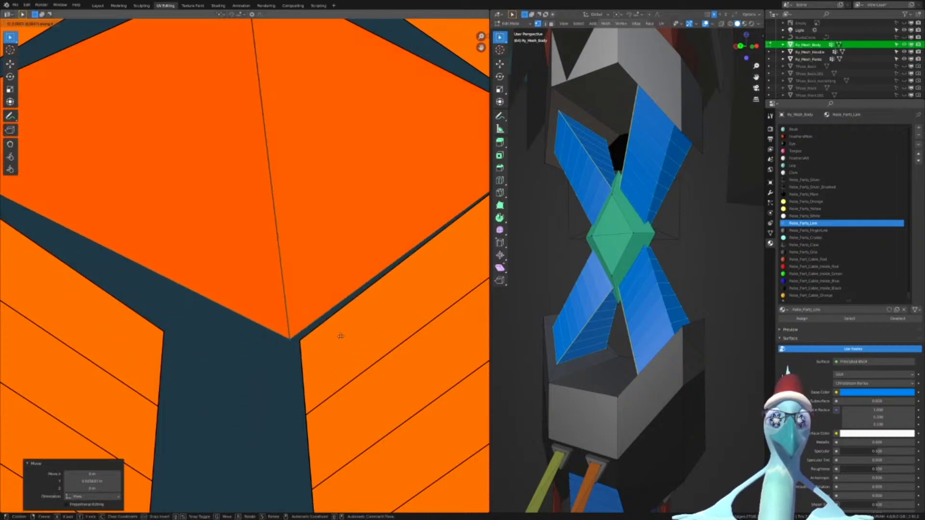
{"action": "right_click", "coordinate": [350, 342]}
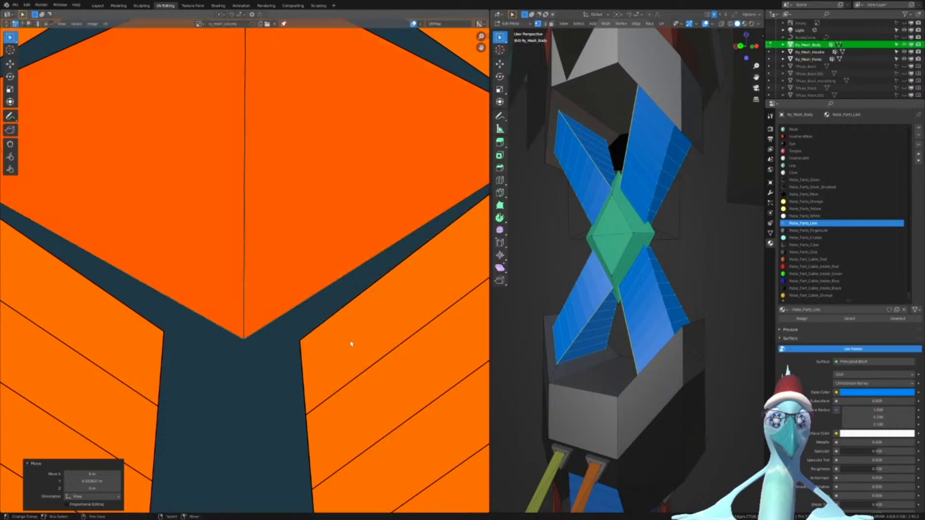
Examine the arranged link UVs over the whole body texture and view the full avatar model
{"action": "scroll", "coordinate": [269, 311], "scroll_direction": "down", "scroll_amount": 9}
{"action": "scroll", "coordinate": [278, 289], "scroll_direction": "down", "scroll_amount": 5}
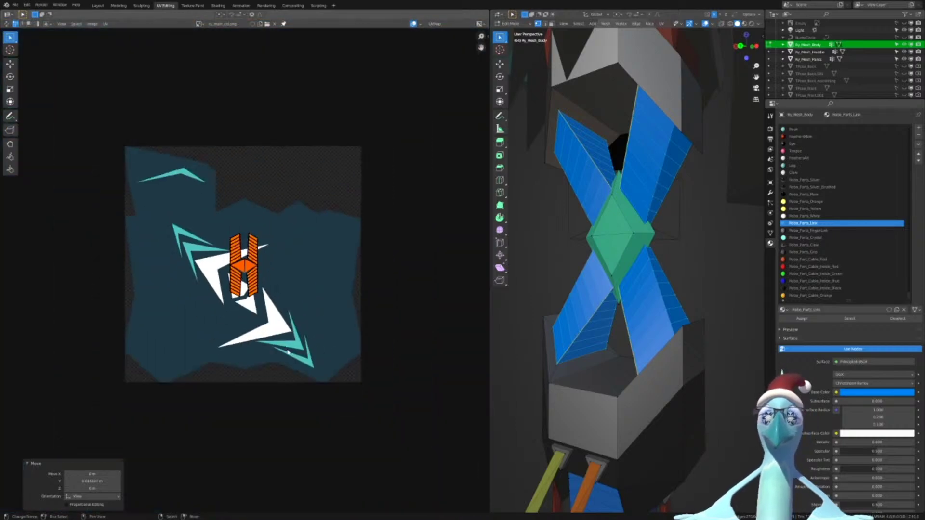
{"action": "scroll", "coordinate": [278, 290], "scroll_direction": "up", "scroll_amount": 4}
{"action": "scroll", "coordinate": [673, 224], "scroll_direction": "down", "scroll_amount": 10}
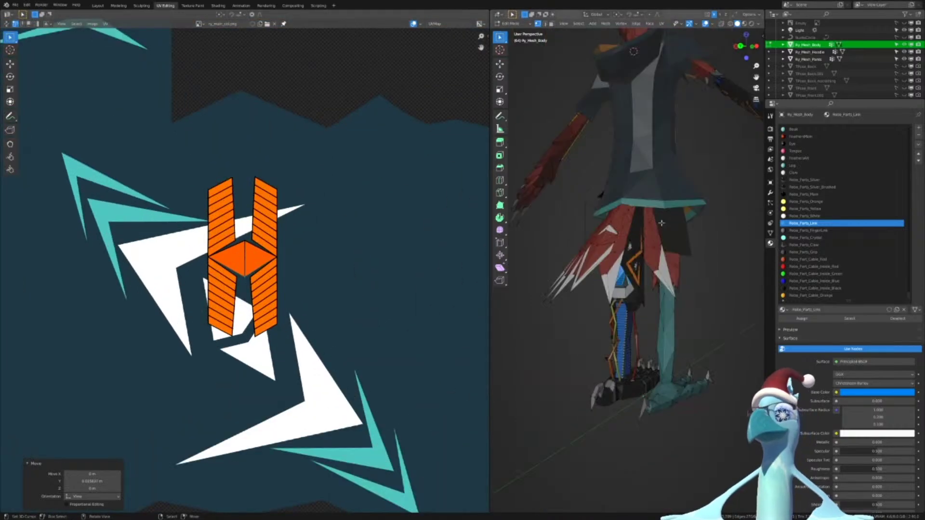
Rotate the arranged link arm and diamond UV islands by 90° as one group
{"action": "left_click", "coordinate": [864, 320]}
{"action": "scroll", "coordinate": [320, 304], "scroll_direction": "down", "scroll_amount": 5}
{"action": "scroll", "coordinate": [320, 281], "scroll_direction": "up", "scroll_amount": 5}
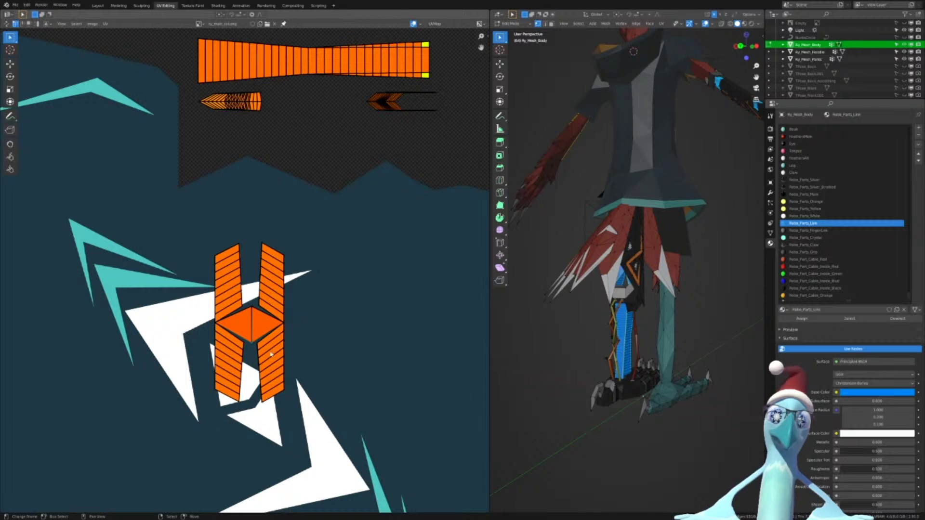
{"action": "scroll", "coordinate": [289, 321], "scroll_direction": "down", "scroll_amount": 5}
{"action": "key", "text": "Escape"}
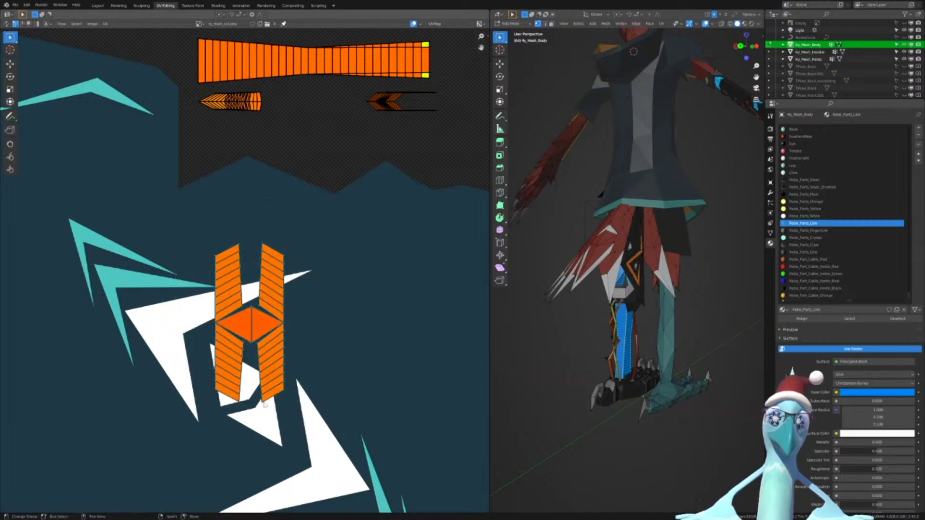
{"action": "key", "text": "r"}
{"action": "left_click", "coordinate": [262, 195]}
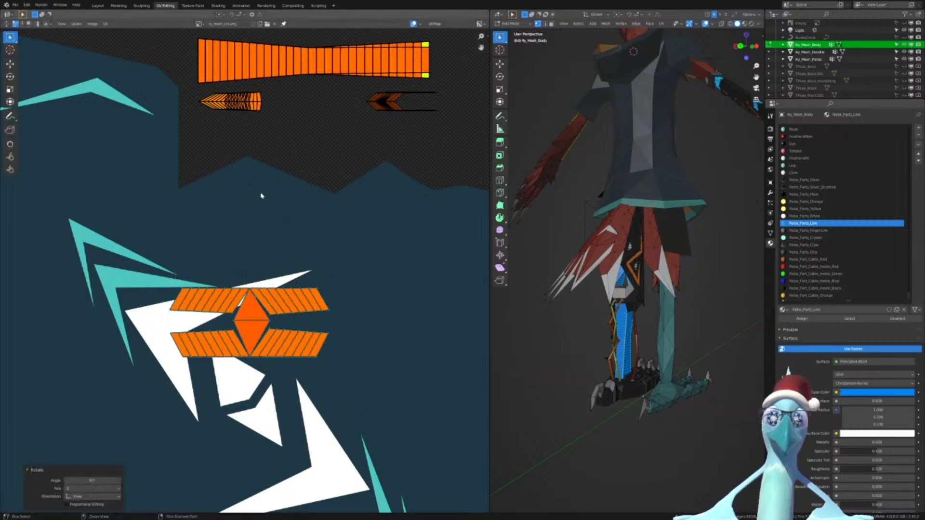
Move the rotated arm and diamond islands up to just beneath the long strip and the small arrow-shaped islands
{"action": "middle_click_drag", "start_coordinate": [274, 198], "coordinate": [210, 347]}
{"action": "key", "text": "g"}
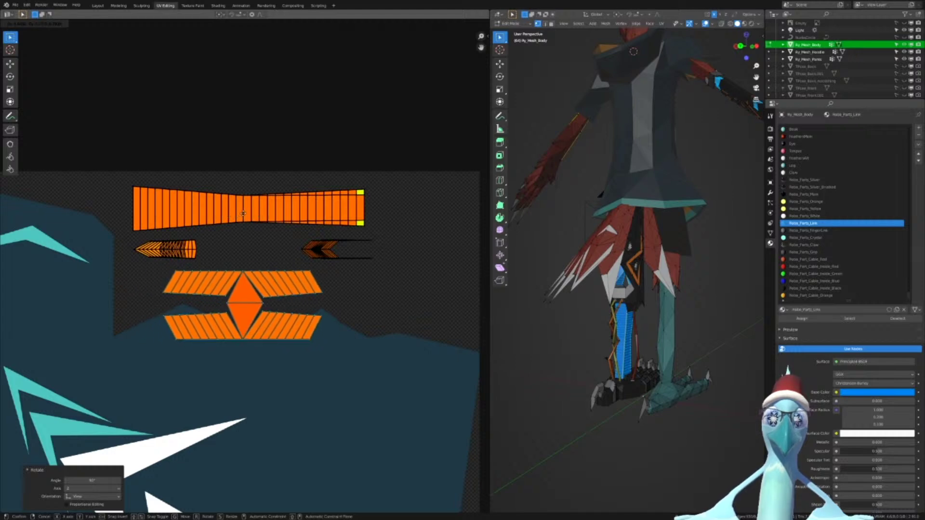
{"action": "left_click", "coordinate": [299, 344]}
{"action": "scroll", "coordinate": [299, 345], "scroll_direction": "down", "scroll_amount": 6}
{"action": "scroll", "coordinate": [299, 344], "scroll_direction": "up", "scroll_amount": 4}
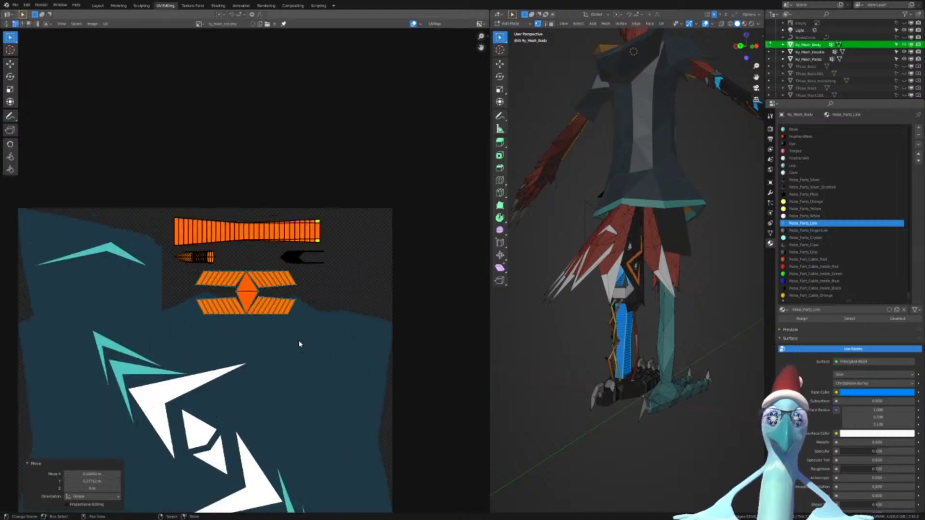
{"action": "scroll", "coordinate": [299, 344], "scroll_direction": "up", "scroll_amount": 4}
{"action": "scroll", "coordinate": [309, 316], "scroll_direction": "down", "scroll_amount": 4}
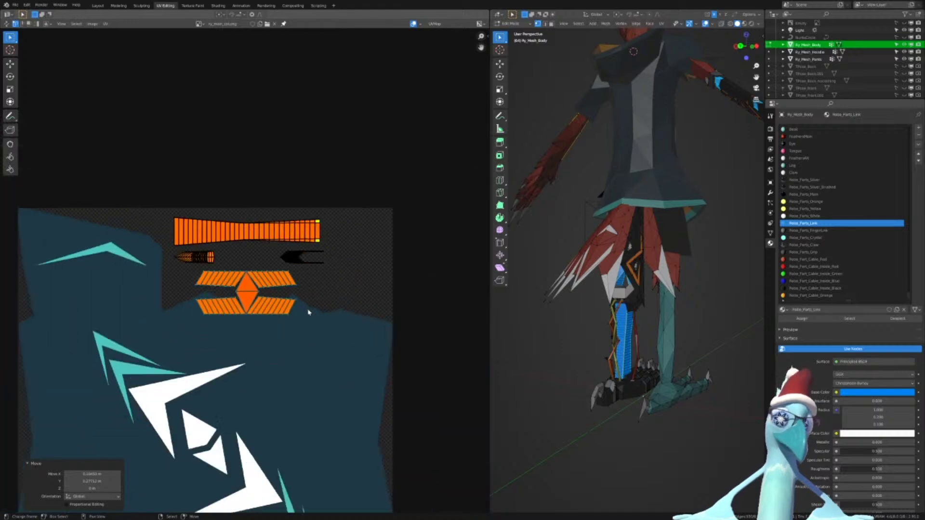
Circle-select the remaining small link islands as well, move the whole link UV layout onto the texture's centre and enlarge it about 2.4 times
{"action": "key", "text": "c"}
{"action": "scroll", "coordinate": [309, 309], "scroll_direction": "down", "scroll_amount": 7}
{"action": "scroll", "coordinate": [309, 309], "scroll_direction": "up", "scroll_amount": 7}
{"action": "left_click_drag", "start_coordinate": [308, 275], "coordinate": [179, 262]}
{"action": "right_click", "coordinate": [180, 263]}
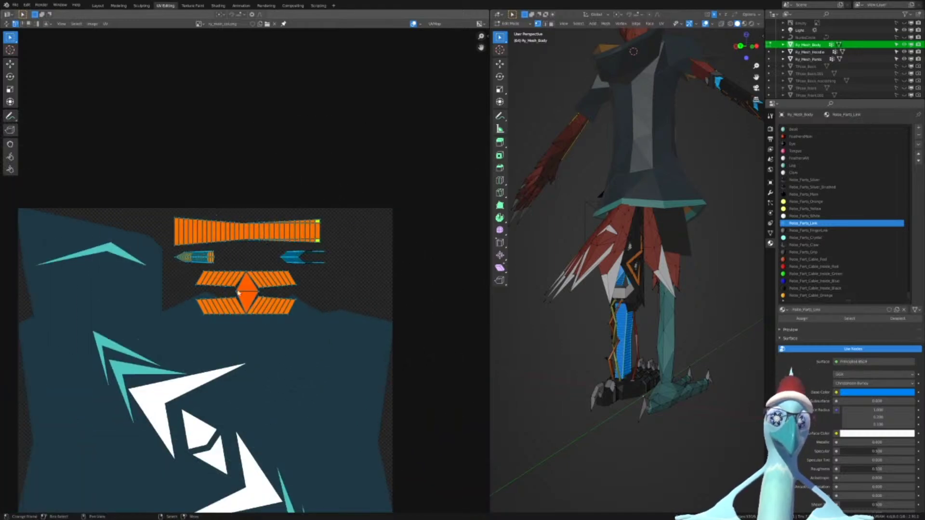
{"action": "scroll", "coordinate": [270, 267], "scroll_direction": "down", "scroll_amount": 4}
{"action": "middle_click_drag", "start_coordinate": [294, 276], "coordinate": [295, 233]}
{"action": "key", "text": "g"}
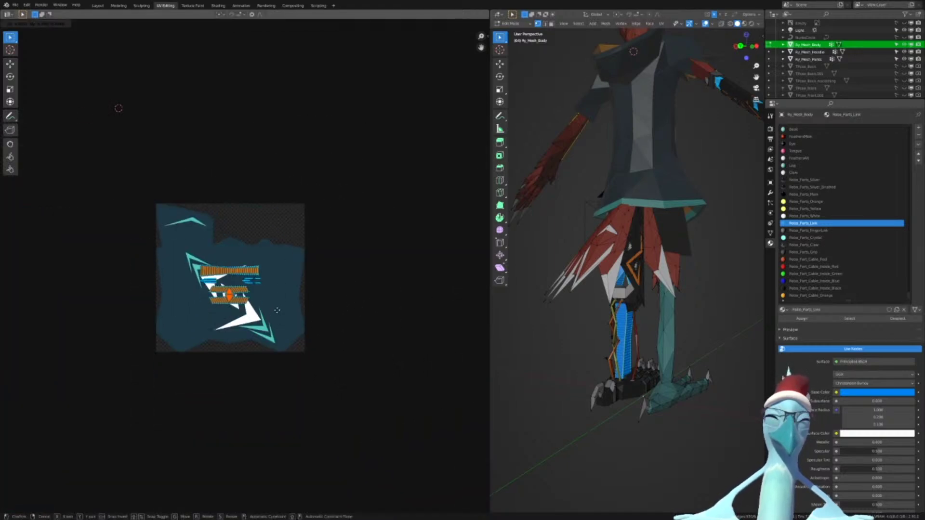
{"action": "left_click", "coordinate": [297, 302]}
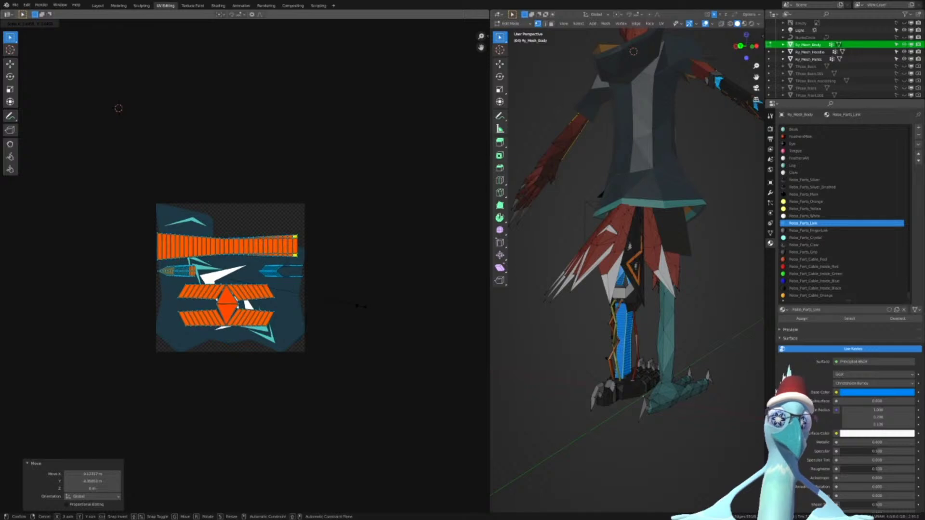
{"action": "left_click", "coordinate": [359, 307]}
Fine-tune the scale and position of all link UVs until they span the full width of the texture square
{"action": "scroll", "coordinate": [329, 310], "scroll_direction": "up", "scroll_amount": 5}
{"action": "middle_click_drag", "start_coordinate": [260, 285], "coordinate": [289, 274]}
{"action": "key", "text": "s"}
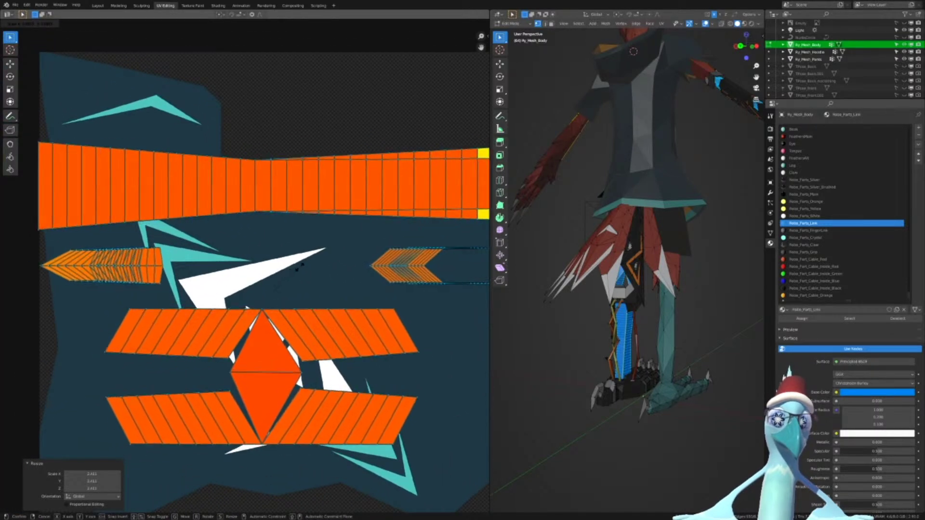
{"action": "left_click", "coordinate": [283, 268]}
{"action": "scroll", "coordinate": [284, 268], "scroll_direction": "down", "scroll_amount": 4}
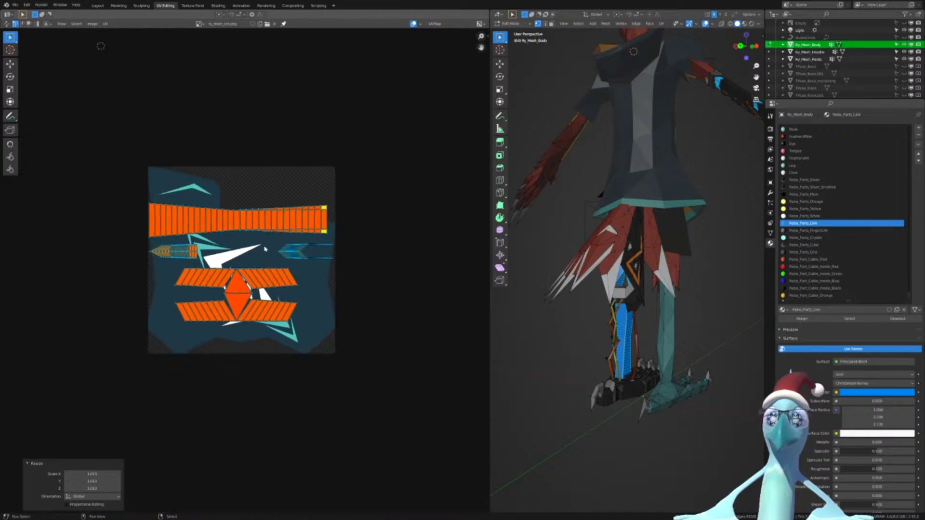
{"action": "scroll", "coordinate": [289, 260], "scroll_direction": "up", "scroll_amount": 3}
{"action": "key", "text": "g"}
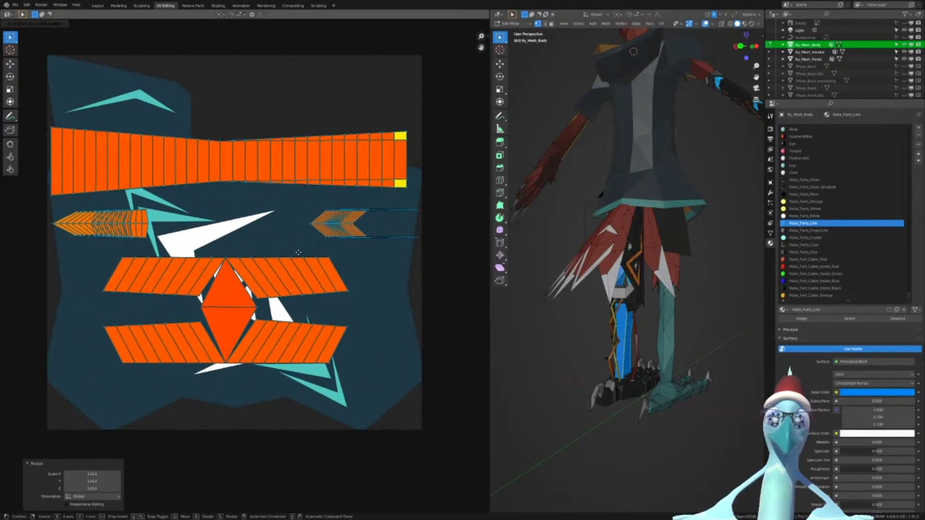
{"action": "left_click", "coordinate": [301, 256]}
{"action": "key", "text": "s"}
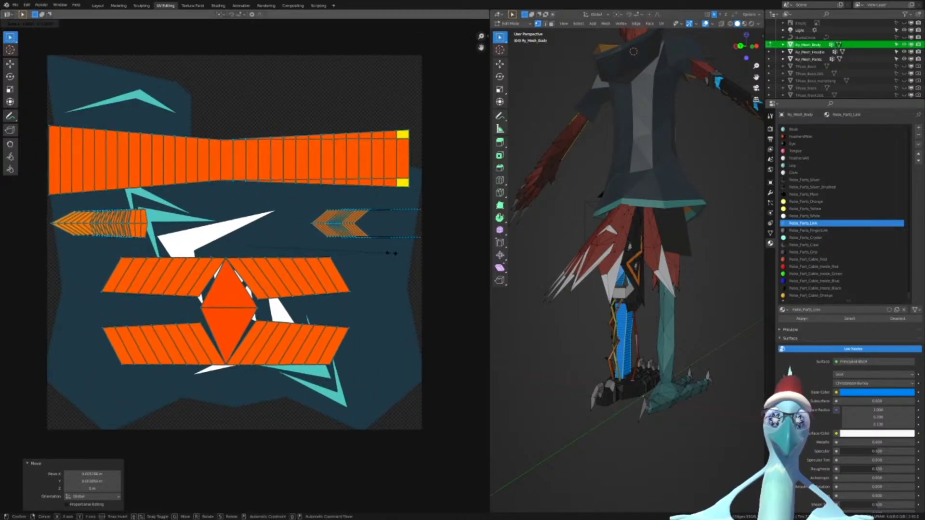
{"action": "left_click", "coordinate": [394, 251]}
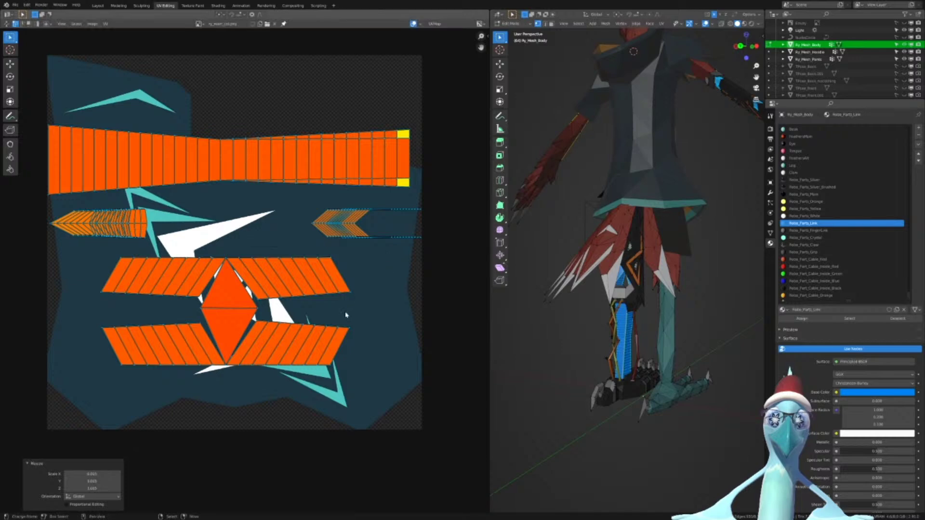
Examine the enlarged link UV layout over the whole texture and up close
{"action": "right_click", "coordinate": [346, 324]}
{"action": "scroll", "coordinate": [271, 252], "scroll_direction": "down", "scroll_amount": 6}
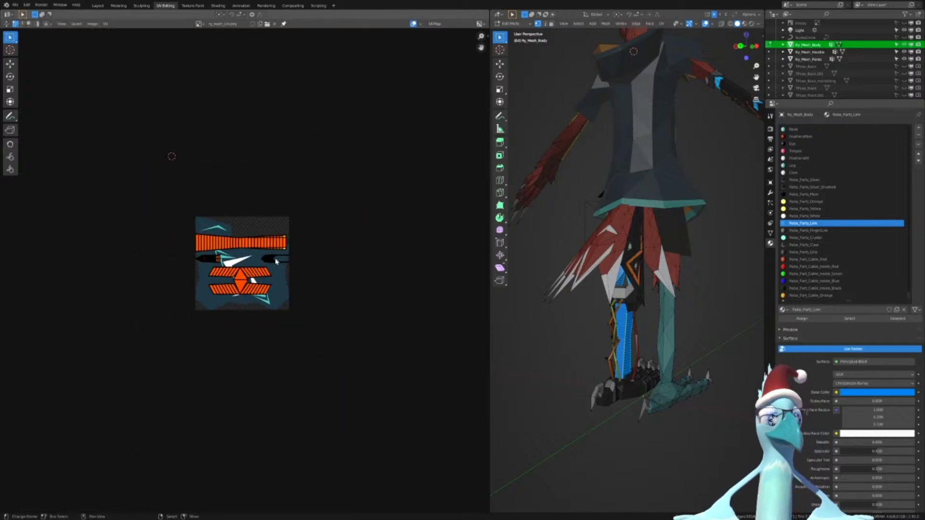
{"action": "scroll", "coordinate": [276, 261], "scroll_direction": "up", "scroll_amount": 6}
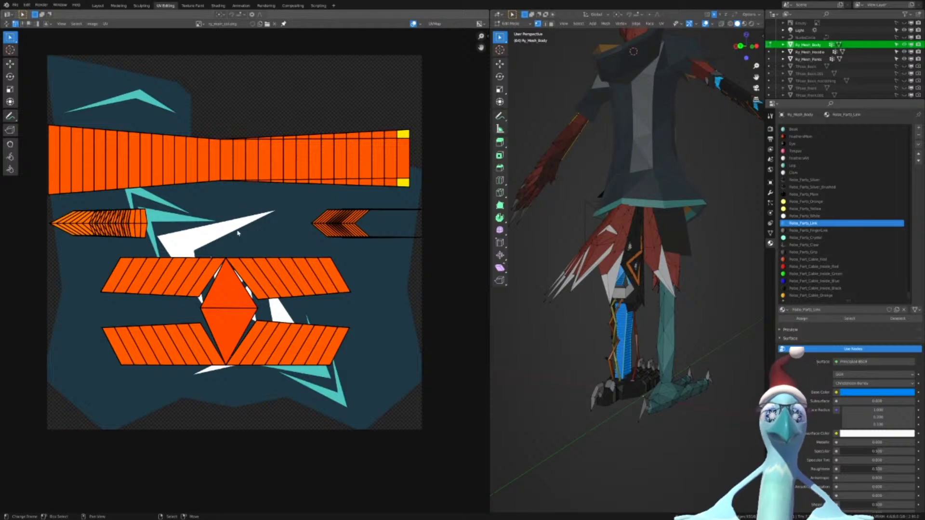
{"action": "scroll", "coordinate": [352, 251], "scroll_direction": "down", "scroll_amount": 5}
{"action": "scroll", "coordinate": [324, 251], "scroll_direction": "up", "scroll_amount": 10}
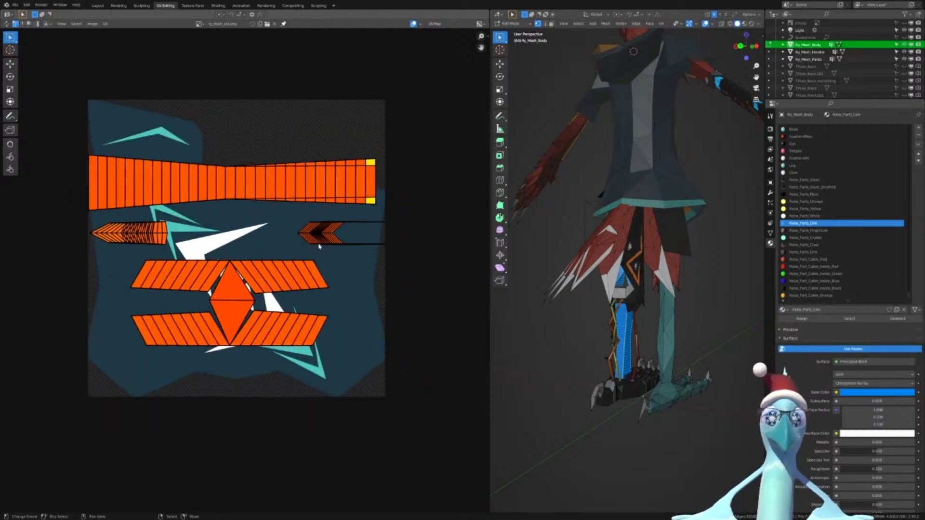
{"action": "scroll", "coordinate": [317, 322], "scroll_direction": "up", "scroll_amount": 4}
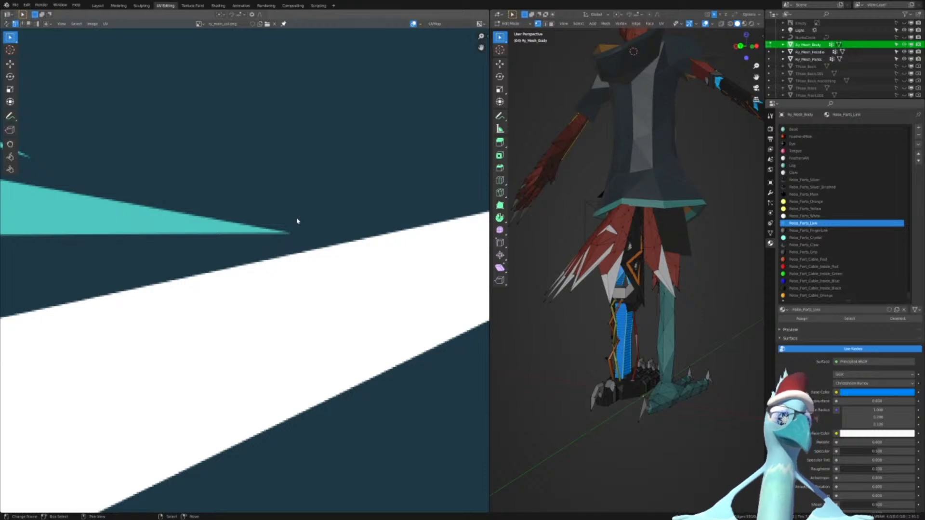
{"action": "key", "text": "Home"}
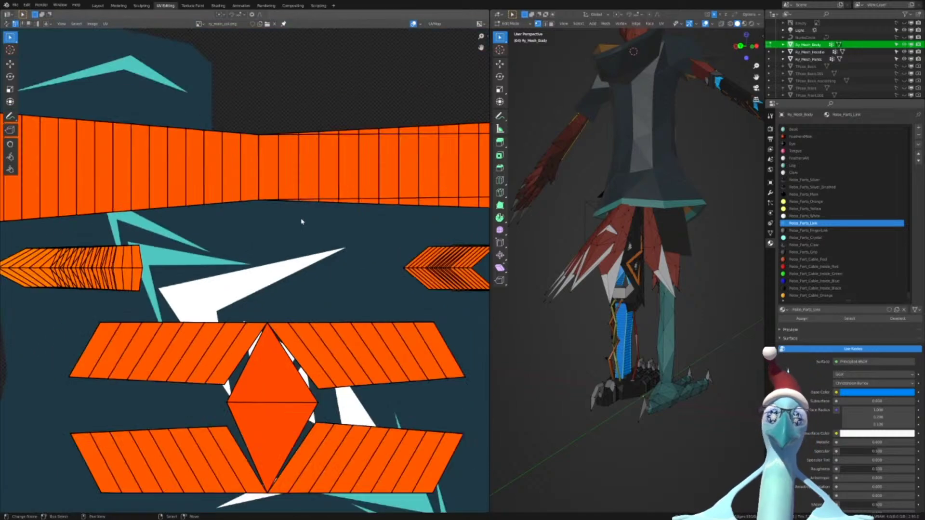
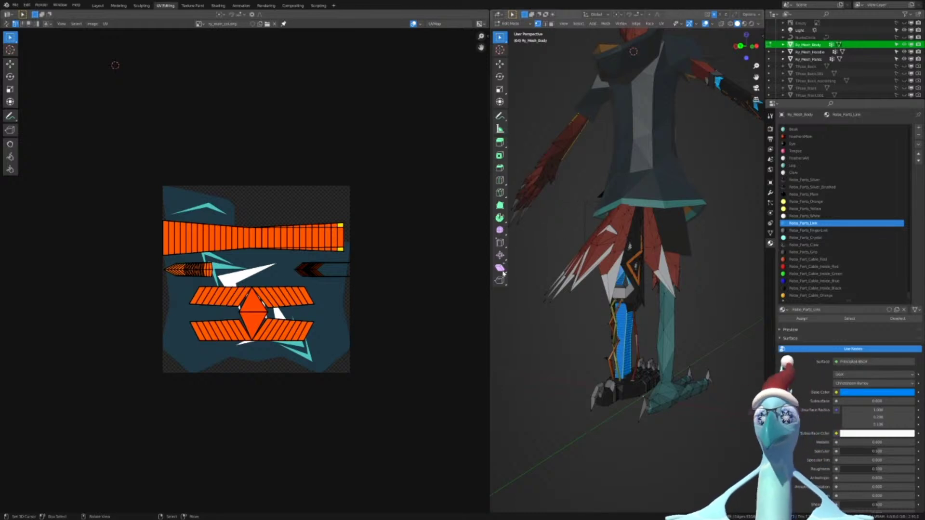
Inspect the robotic leg's crossed link parts and crystal on the model in both Edit Mode and Object Mode
{"action": "scroll", "coordinate": [323, 279], "scroll_direction": "up", "scroll_amount": 2}
{"action": "scroll", "coordinate": [324, 279], "scroll_direction": "up", "scroll_amount": 2}
{"action": "scroll", "coordinate": [671, 217], "scroll_direction": "down", "scroll_amount": 3}
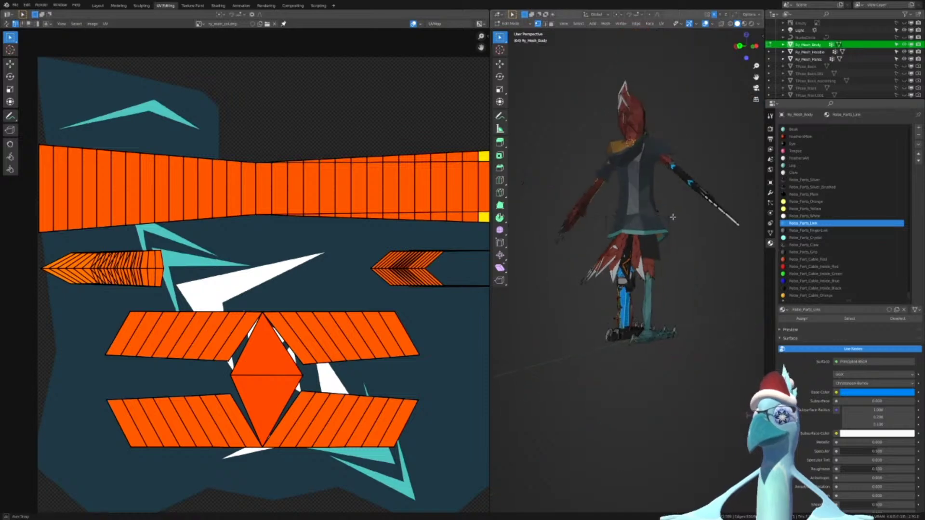
{"action": "middle_click_drag", "start_coordinate": [671, 217], "coordinate": [592, 222]}
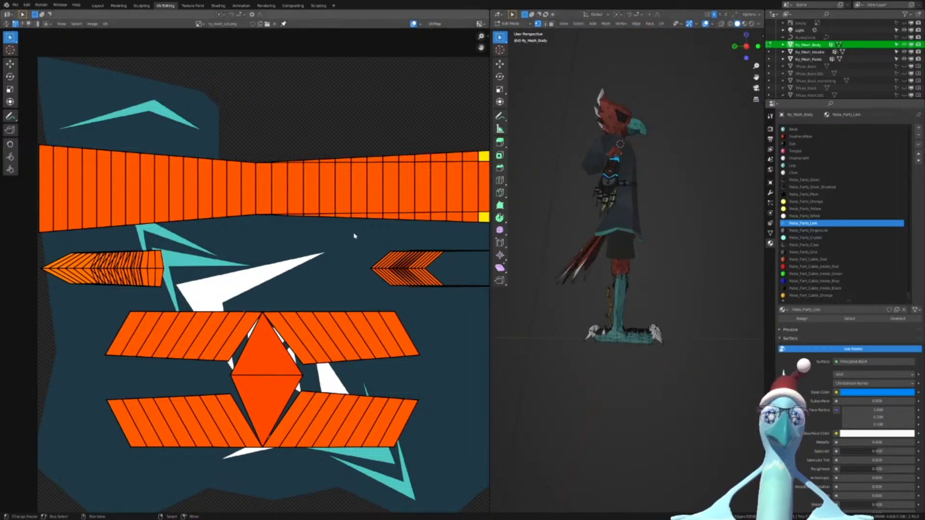
{"action": "scroll", "coordinate": [718, 323], "scroll_direction": "up", "scroll_amount": 4}
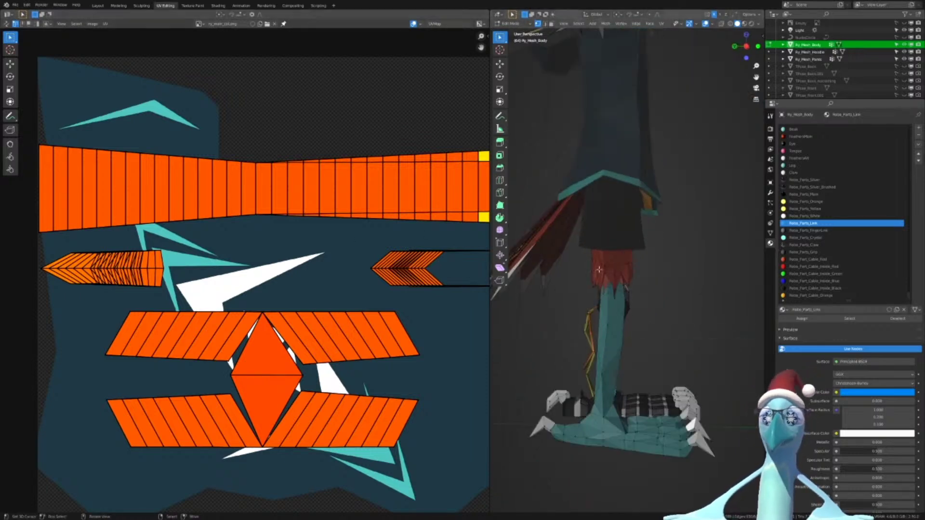
{"action": "middle_click_drag", "start_coordinate": [727, 332], "coordinate": [634, 358]}
{"action": "scroll", "coordinate": [633, 358], "scroll_direction": "up", "scroll_amount": 6}
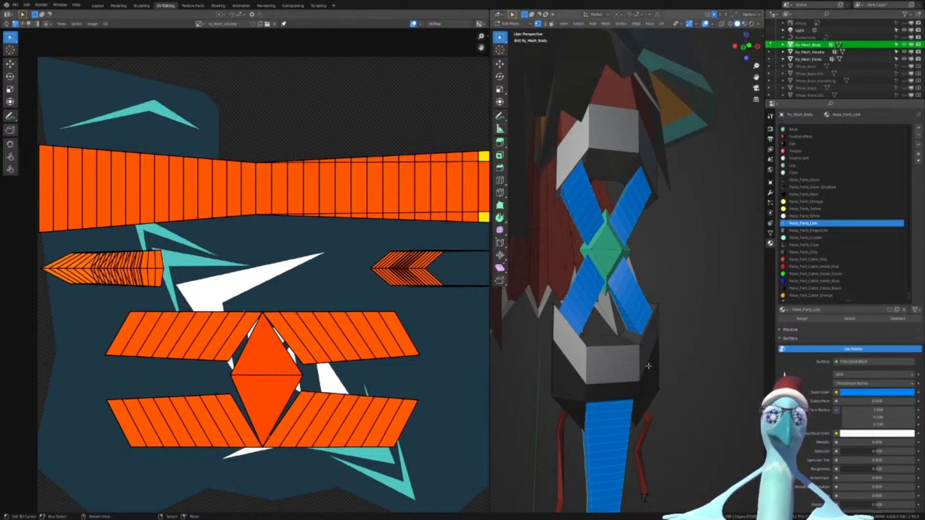
{"action": "key", "text": "Tab"}
{"action": "middle_click_drag", "start_coordinate": [628, 278], "coordinate": [621, 289]}
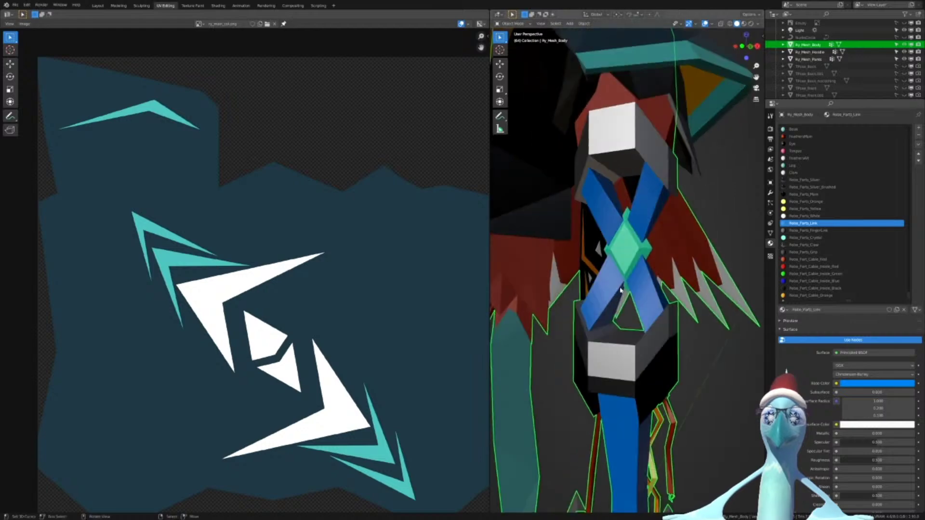
{"action": "key", "text": "Tab"}
{"action": "key", "text": "Tab"}
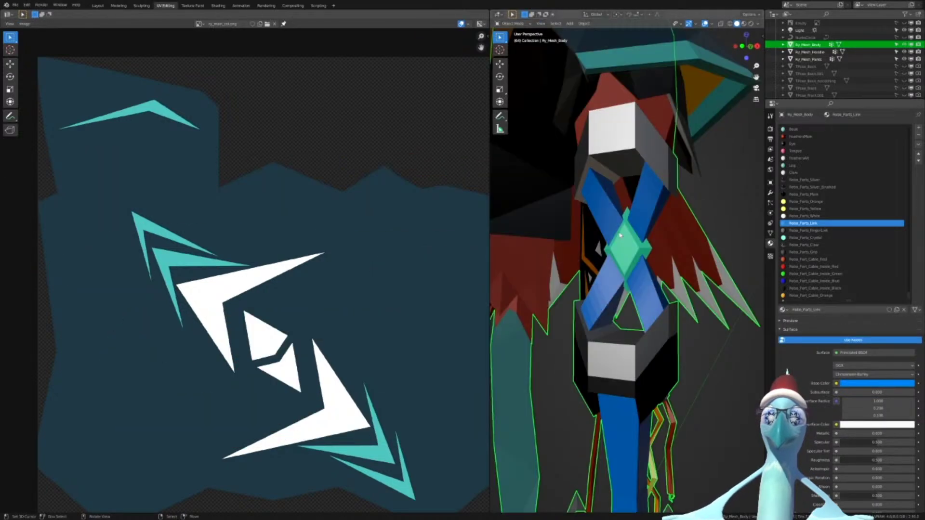
Go to the Shading workspace, switch the shader editor from World to Object, and frame the link material's nodes
{"action": "left_click", "coordinate": [240, 6]}
{"action": "left_click", "coordinate": [260, 6]}
{"action": "left_click", "coordinate": [240, 6]}
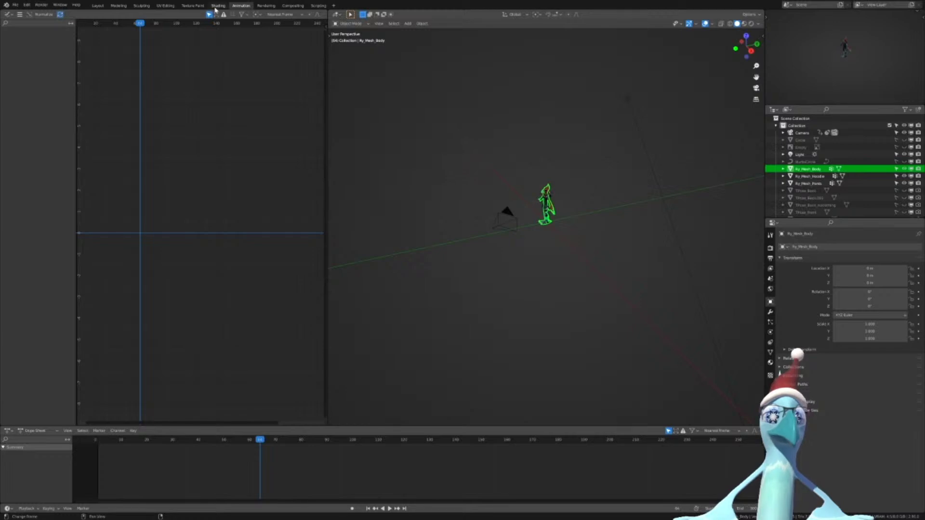
{"action": "left_click", "coordinate": [222, 5]}
{"action": "scroll", "coordinate": [588, 200], "scroll_direction": "up", "scroll_amount": 6}
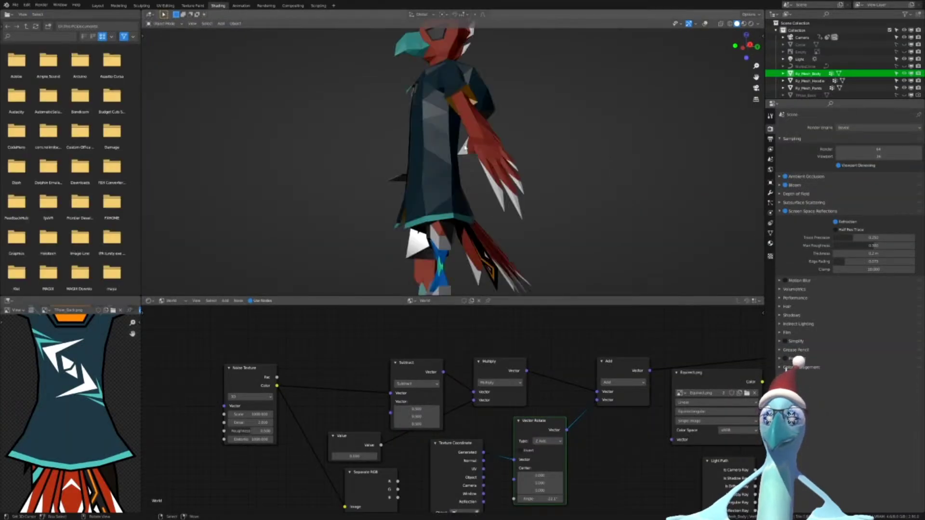
{"action": "scroll", "coordinate": [588, 200], "scroll_direction": "down", "scroll_amount": 5}
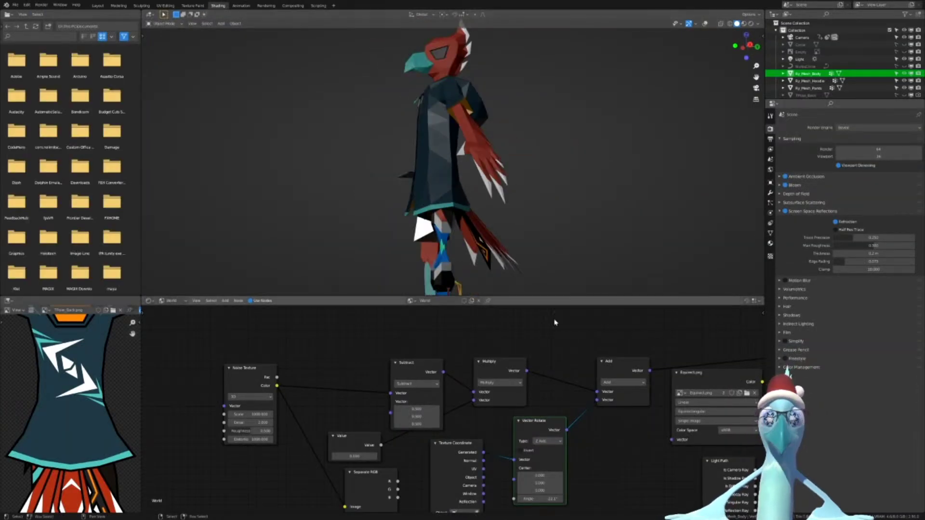
{"action": "left_click", "coordinate": [164, 300]}
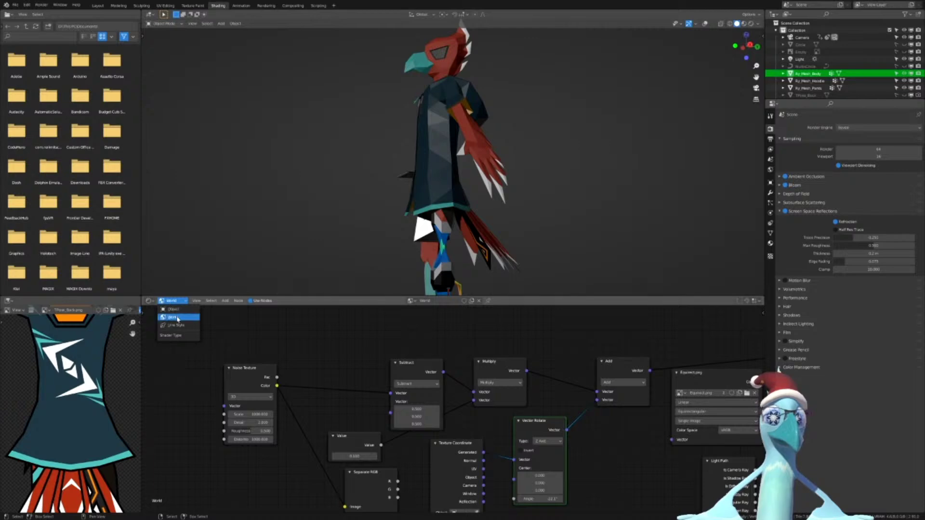
{"action": "left_click", "coordinate": [176, 316]}
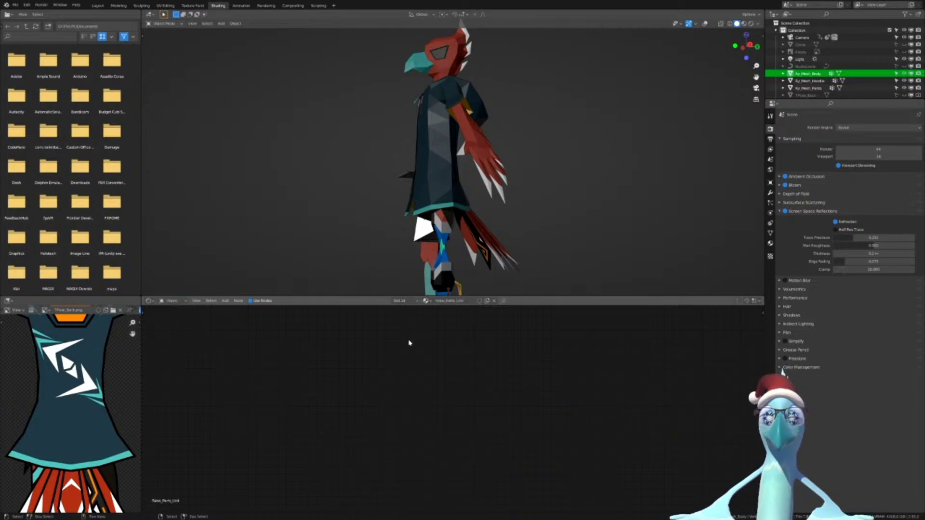
{"action": "key", "text": "Home"}
Show the model in Material Preview shading and bring the robotic arm's upper link section into close view
{"action": "key", "text": "KP_1"}
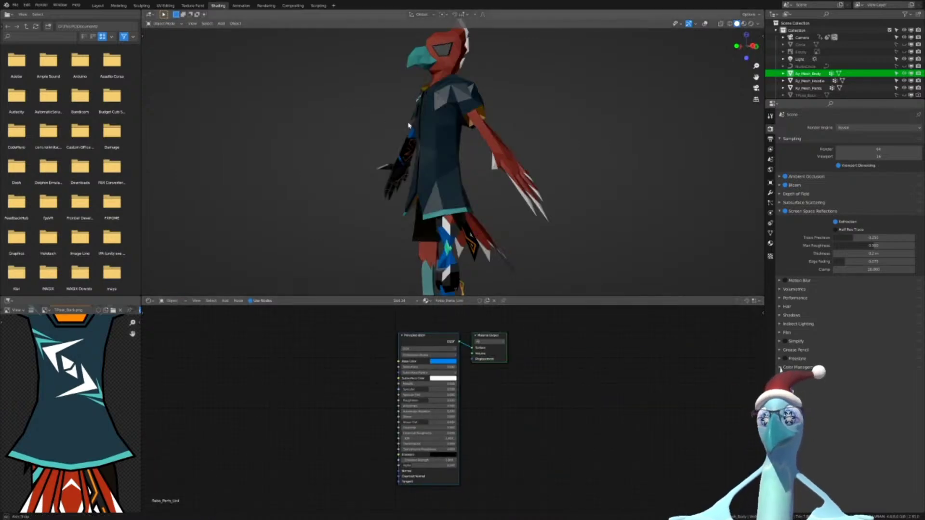
{"action": "key", "text": "z"}
{"action": "scroll", "coordinate": [424, 164], "scroll_direction": "up", "scroll_amount": 5}
{"action": "middle_click_drag", "start_coordinate": [414, 193], "coordinate": [524, 196]}
{"action": "scroll", "coordinate": [489, 189], "scroll_direction": "up", "scroll_amount": 3}
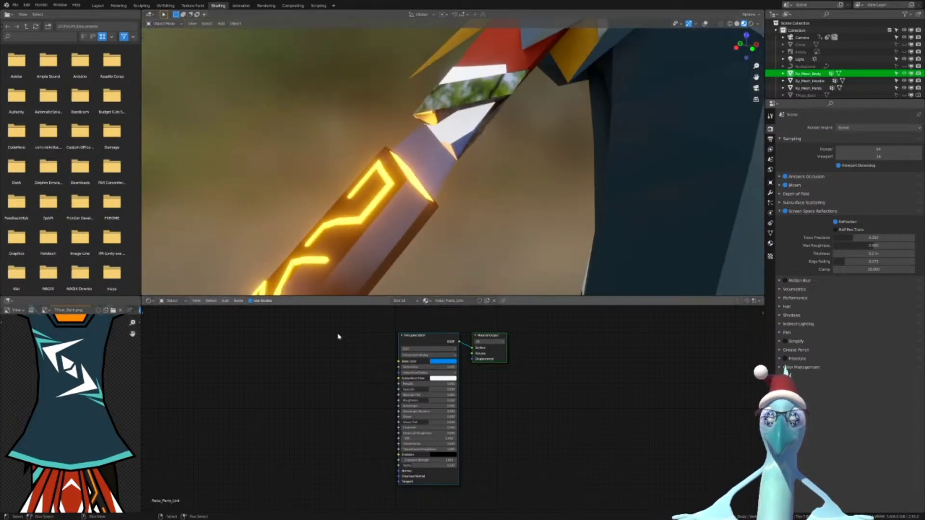
Add a UV Map node using the UVMap layer and place it well to the left of the Principled BSDF node
{"action": "middle_click_drag", "start_coordinate": [340, 337], "coordinate": [481, 345]}
{"action": "scroll", "coordinate": [460, 378], "scroll_direction": "up", "scroll_amount": 2}
{"action": "key", "text": "shift+a"}
{"action": "left_click", "coordinate": [458, 374]}
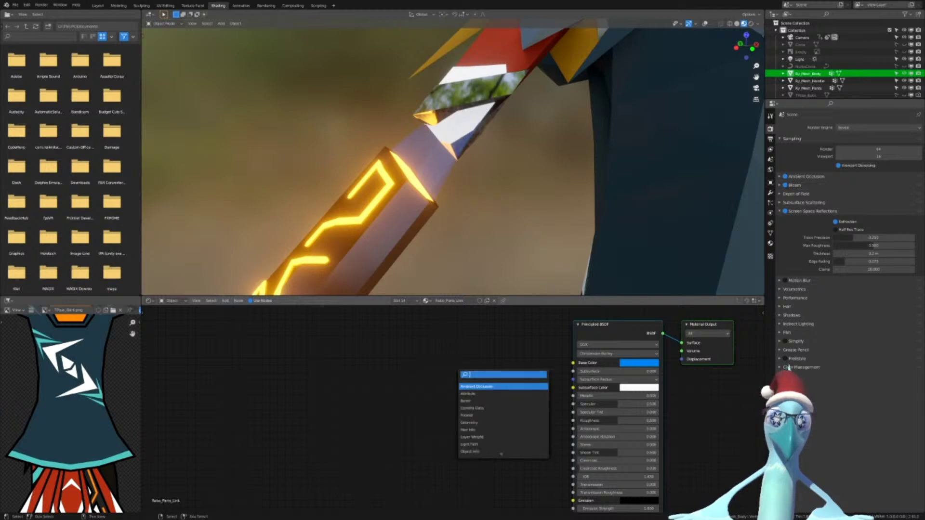
{"action": "type", "text": "uv"}
{"action": "key", "text": "Return"}
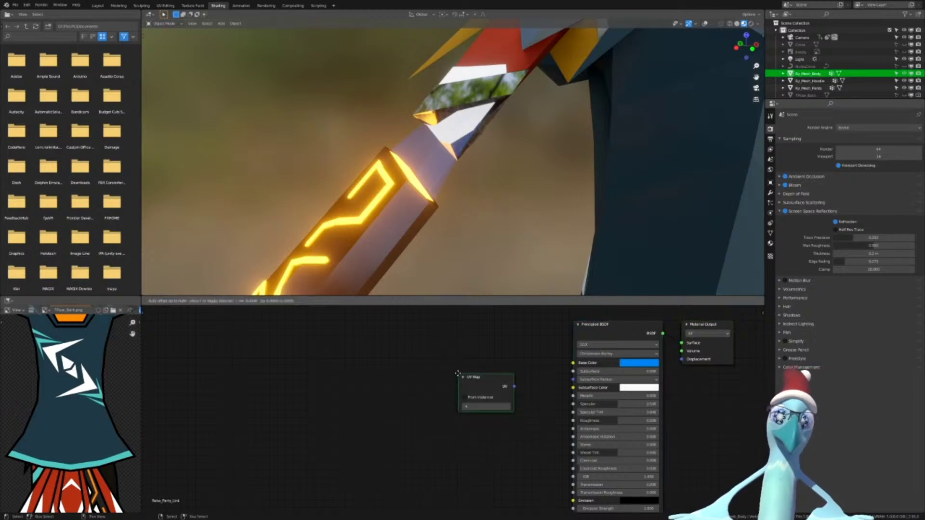
{"action": "left_click", "coordinate": [272, 351]}
{"action": "left_click", "coordinate": [295, 384]}
{"action": "left_click", "coordinate": [301, 394]}
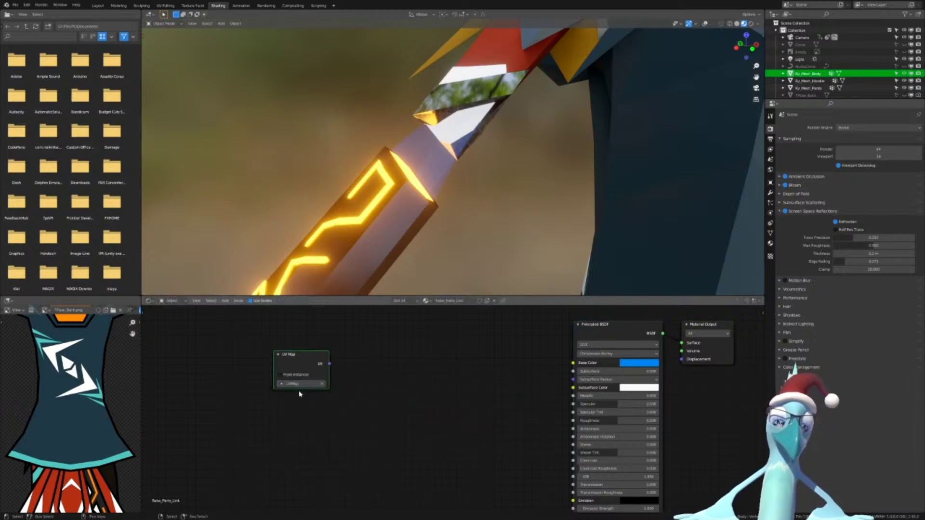
{"action": "left_click_drag", "start_coordinate": [303, 361], "coordinate": [274, 364]}
Add a Separate XYZ node and connect the UV Map node's UV output to its Vector input
{"action": "key", "text": "shift+a"}
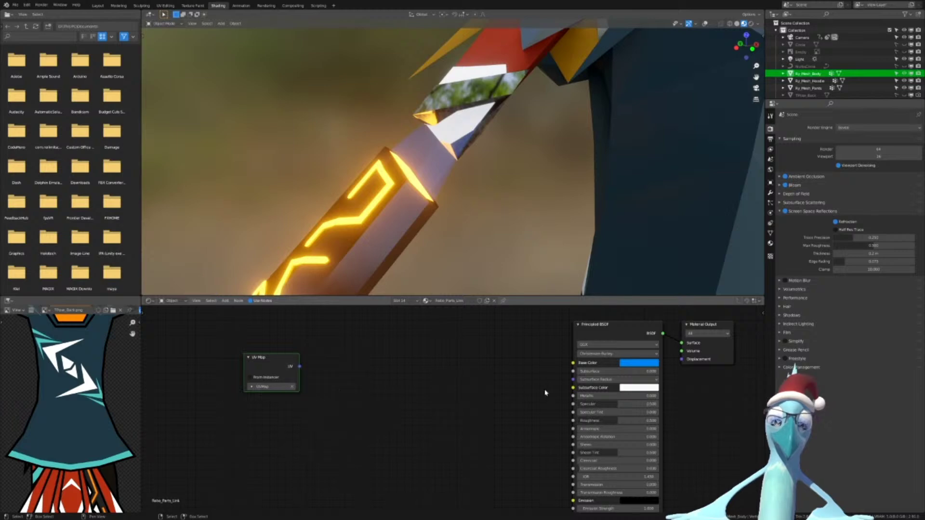
{"action": "key", "text": "shift+a"}
{"action": "left_click", "coordinate": [394, 382]}
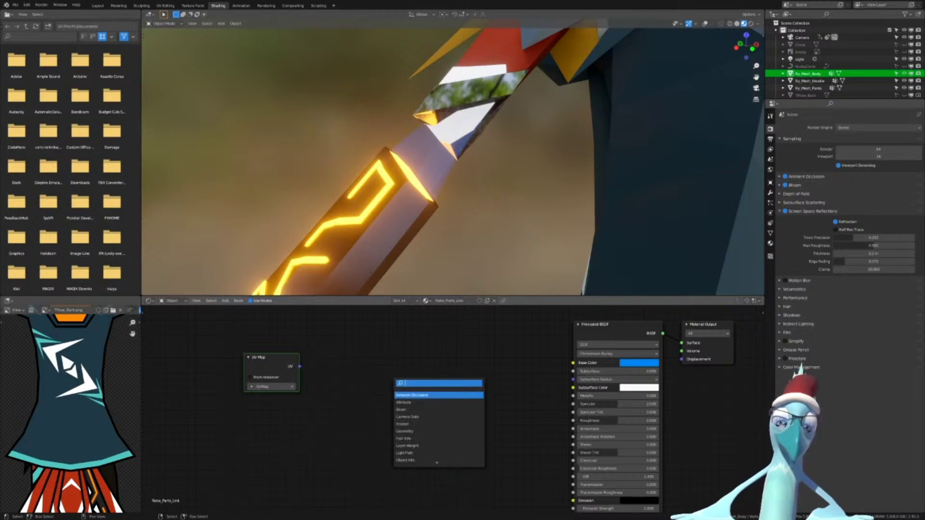
{"action": "type", "text": "s"}
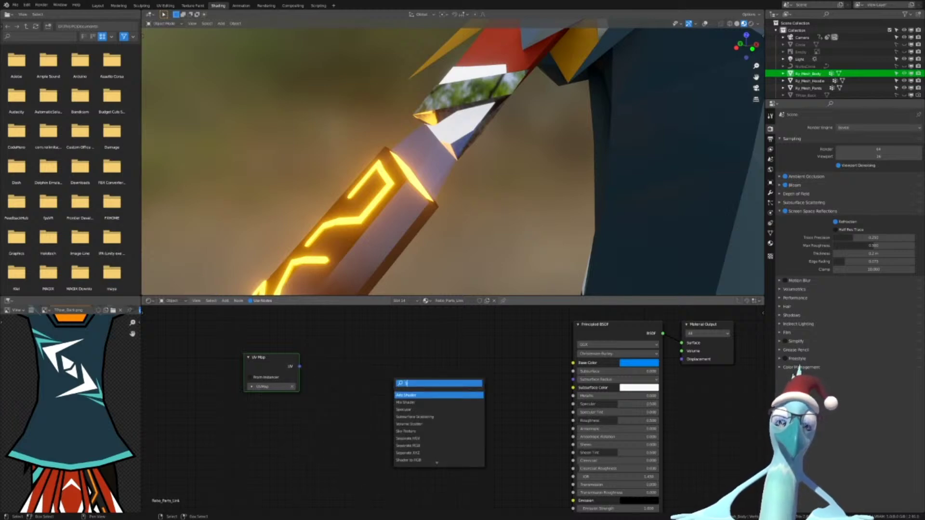
{"action": "type", "text": "ep"}
{"action": "key", "text": "BackSpace"}
{"action": "key", "text": "BackSpace"}
{"action": "key", "text": "BackSpace"}
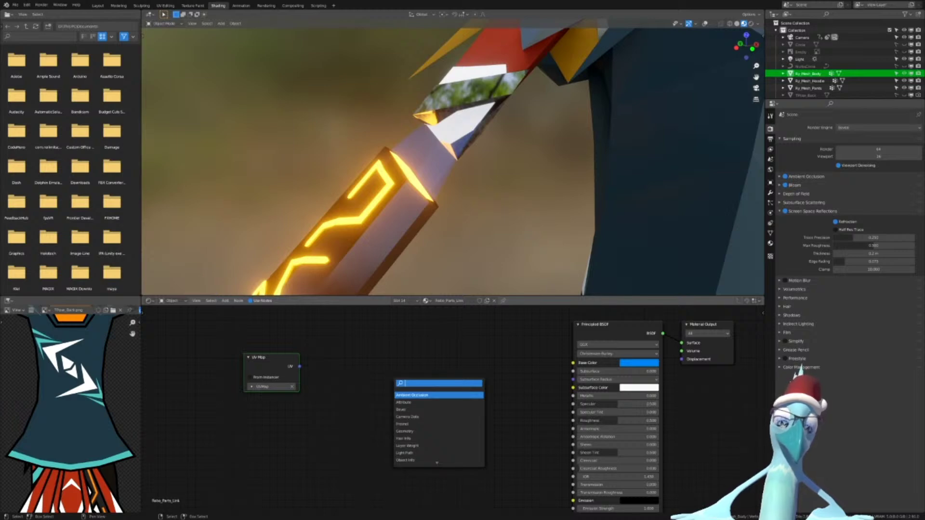
{"action": "type", "text": "sepa"}
{"action": "key", "text": "Down"}
{"action": "key", "text": "Down"}
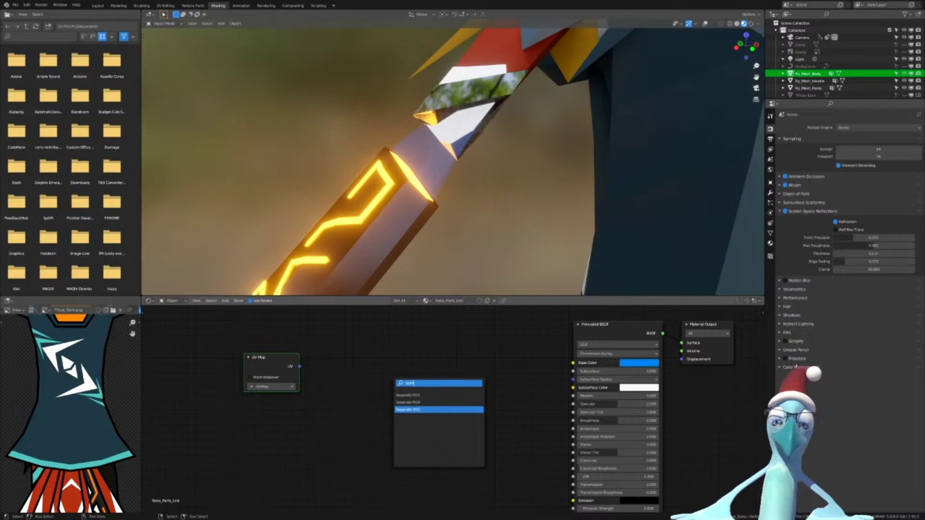
{"action": "key", "text": "Return"}
{"action": "left_click", "coordinate": [314, 332]}
{"action": "left_click_drag", "start_coordinate": [299, 367], "coordinate": [315, 386]}
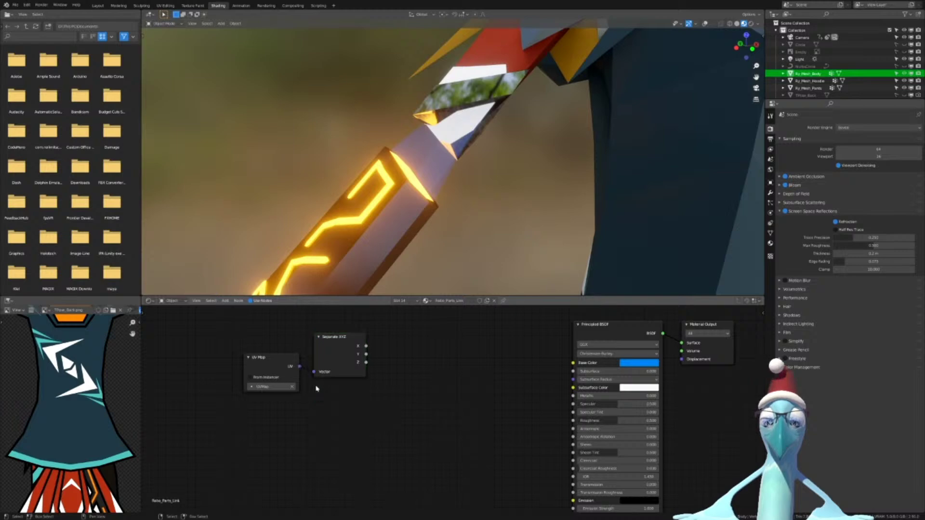
Leave From Instancer off and move the UV Map and Separate XYZ nodes farther left, side by side
{"action": "left_click", "coordinate": [252, 378]}
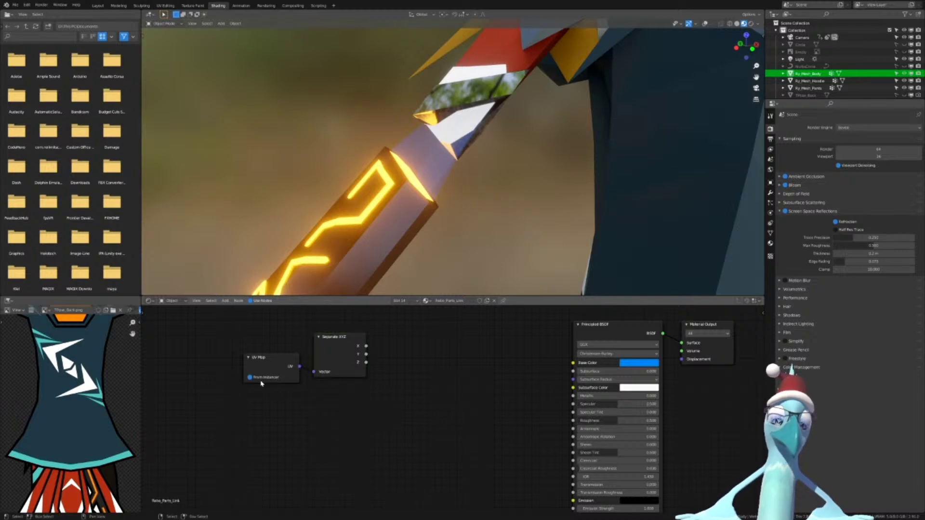
{"action": "left_click", "coordinate": [265, 378]}
{"action": "left_click_drag", "start_coordinate": [273, 371], "coordinate": [189, 360]}
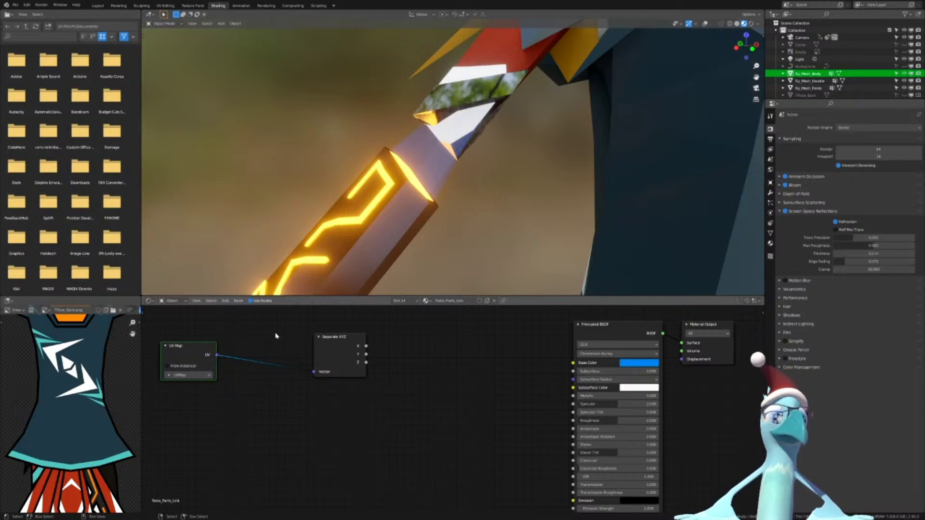
{"action": "left_click_drag", "start_coordinate": [337, 337], "coordinate": [337, 364]}
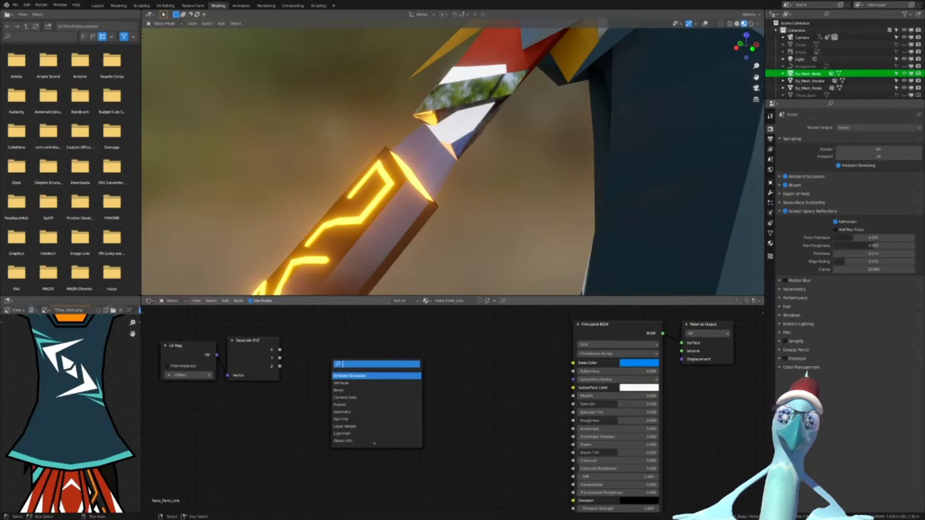
Add a Math node set to Sine, fed by Separate XYZ, and connect its value to the Material Output's Surface
{"action": "type", "text": "math"}
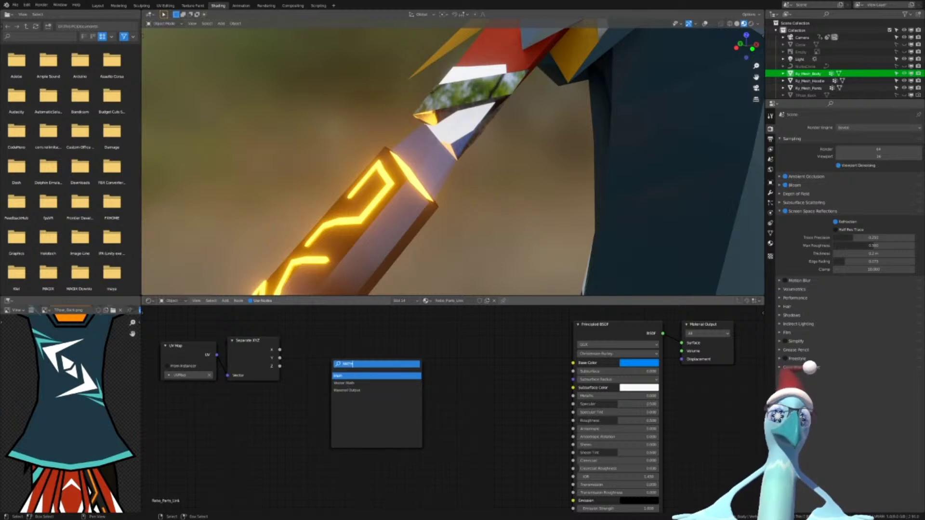
{"action": "key", "text": "Return"}
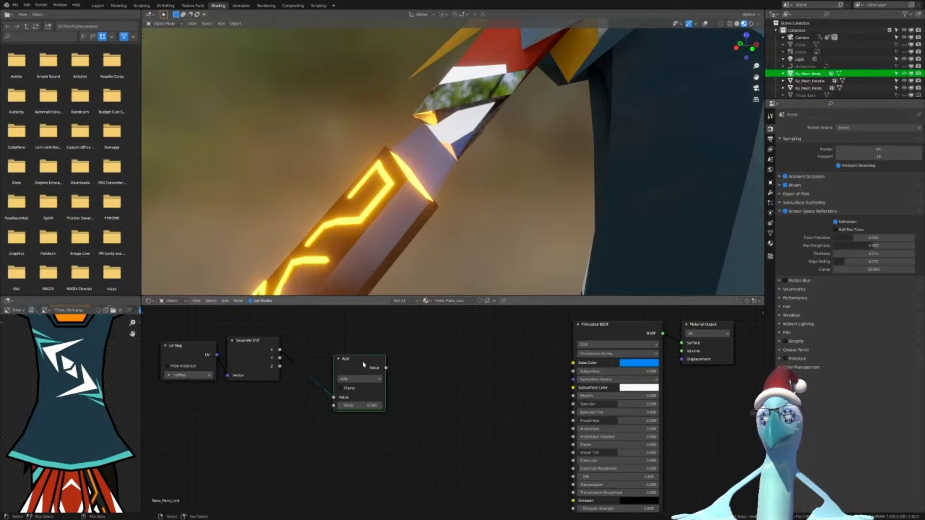
{"action": "left_click", "coordinate": [381, 383]}
{"action": "left_click", "coordinate": [341, 363]}
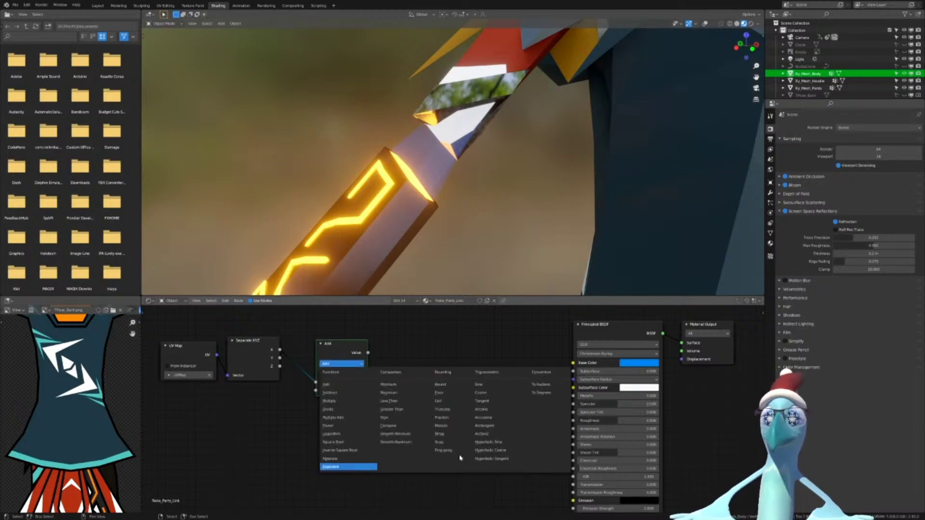
{"action": "left_click", "coordinate": [500, 386]}
{"action": "left_click_drag", "start_coordinate": [334, 350], "coordinate": [648, 353]}
Shift the UV Map and Separate XYZ nodes away from the Sine node to open a gap before it
{"action": "scroll", "coordinate": [472, 197], "scroll_direction": "down", "scroll_amount": 12}
{"action": "middle_click_drag", "start_coordinate": [516, 206], "coordinate": [483, 77], "text": "shift"}
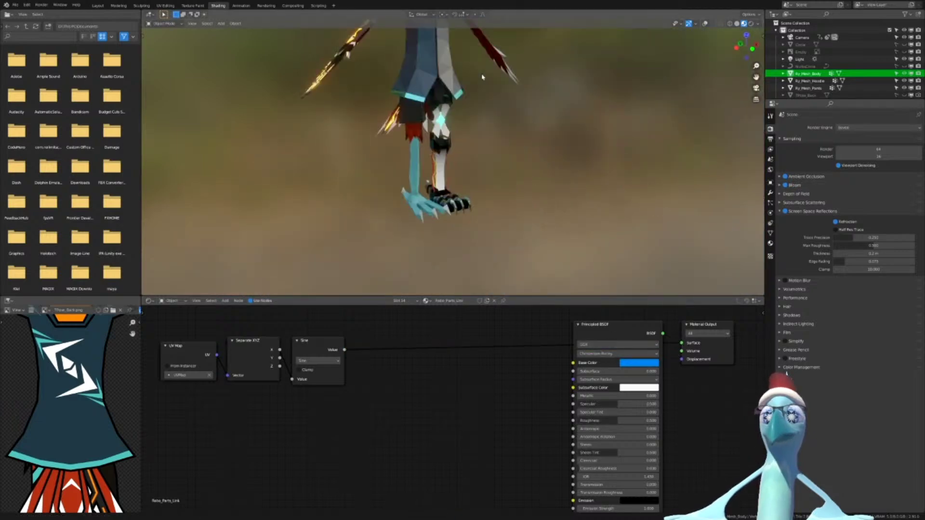
{"action": "scroll", "coordinate": [475, 106], "scroll_direction": "up", "scroll_amount": 6}
{"action": "middle_click_drag", "start_coordinate": [468, 114], "coordinate": [456, 197]}
{"action": "scroll", "coordinate": [457, 200], "scroll_direction": "up", "scroll_amount": 1}
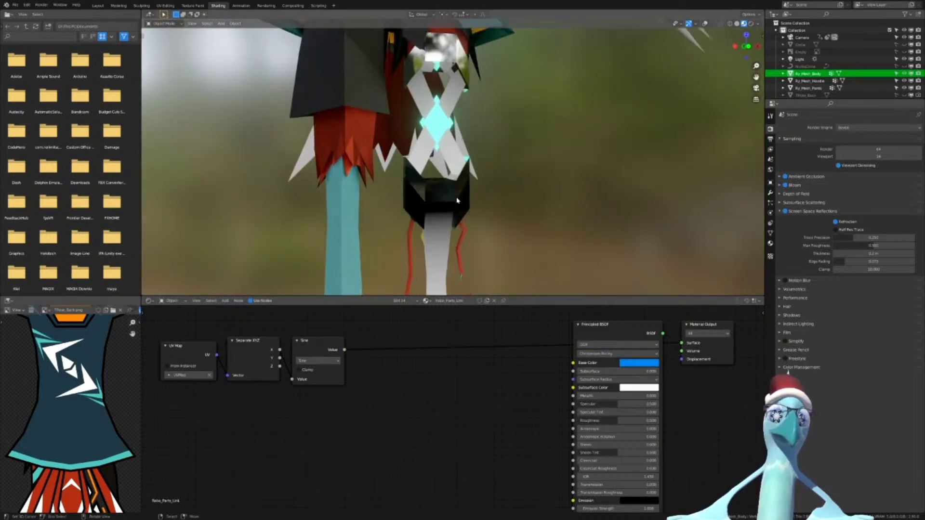
{"action": "scroll", "coordinate": [457, 200], "scroll_direction": "up", "scroll_amount": 2}
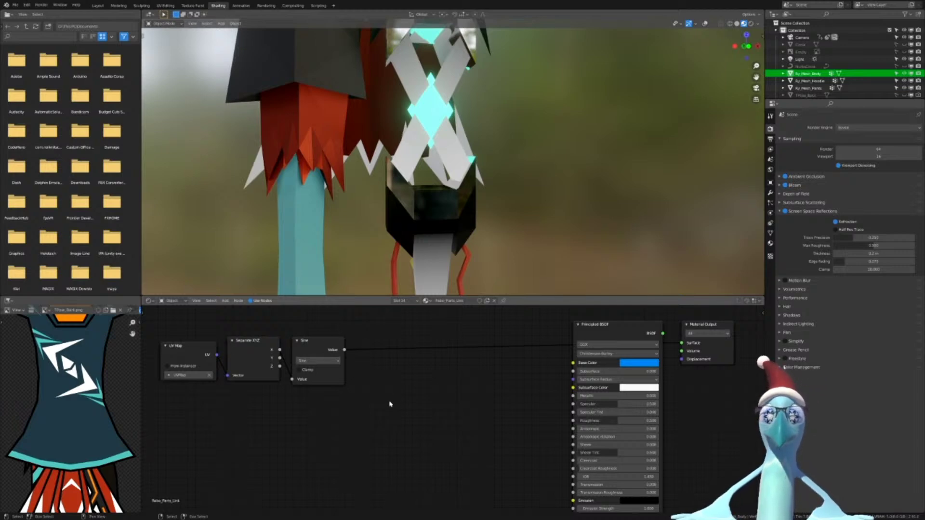
{"action": "middle_click_drag", "start_coordinate": [388, 403], "coordinate": [454, 388]}
{"action": "scroll", "coordinate": [404, 352], "scroll_direction": "up", "scroll_amount": 2}
{"action": "left_click_drag", "start_coordinate": [398, 342], "coordinate": [312, 341]}
{"action": "left_click_drag", "start_coordinate": [453, 334], "coordinate": [392, 336]}
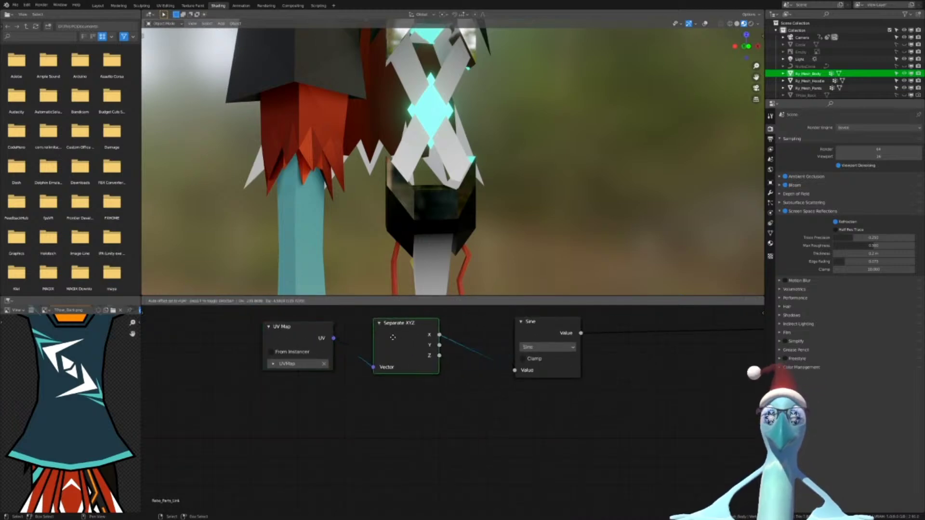
Duplicate the Sine node into the link between Separate XYZ and Sine, and change the copy to Multiply
{"action": "key", "text": "shift+a"}
{"action": "left_click", "coordinate": [443, 380]}
{"action": "left_click", "coordinate": [551, 327]}
{"action": "key", "text": "shift+d"}
{"action": "left_click", "coordinate": [512, 339]}
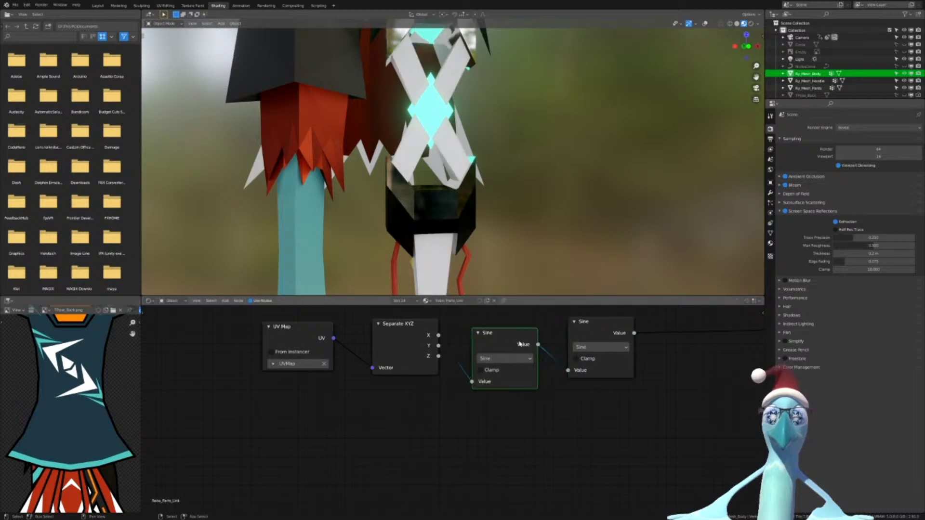
{"action": "left_click", "coordinate": [522, 358]}
{"action": "left_click", "coordinate": [501, 405]}
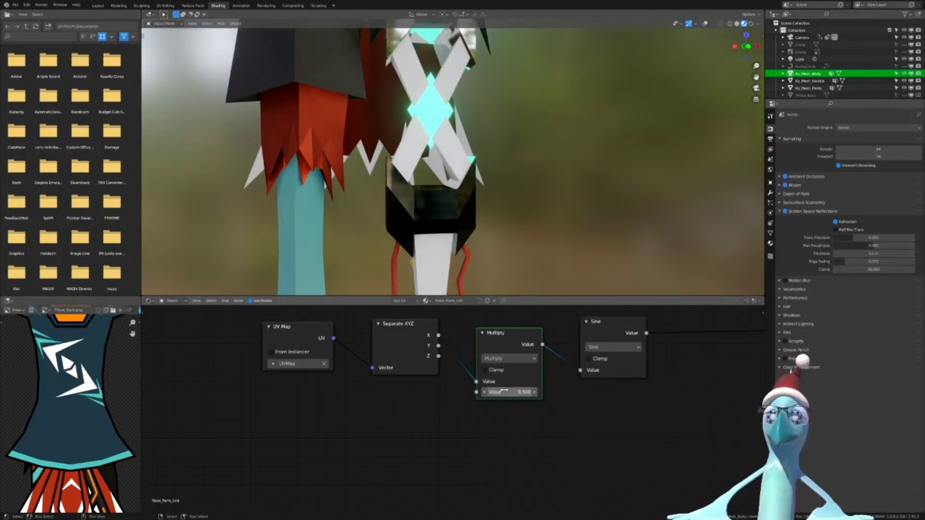
Try a Multiply value of 94.2, check the stripes on the robotic arm and leg, and reduce it to about 28.6
{"action": "left_click_drag", "start_coordinate": [506, 392], "coordinate": [571, 392]}
{"action": "scroll", "coordinate": [432, 232], "scroll_direction": "down", "scroll_amount": 5}
{"action": "middle_click_drag", "start_coordinate": [432, 154], "coordinate": [433, 274], "text": "shift"}
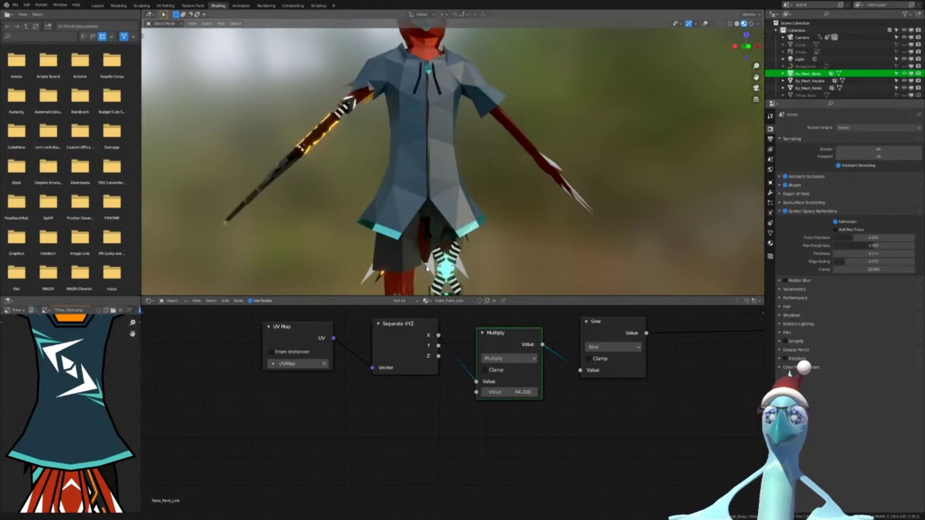
{"action": "middle_click_drag", "start_coordinate": [357, 166], "coordinate": [533, 177]}
{"action": "scroll", "coordinate": [408, 185], "scroll_direction": "up", "scroll_amount": 4}
{"action": "scroll", "coordinate": [530, 178], "scroll_direction": "down", "scroll_amount": 5}
{"action": "middle_click_drag", "start_coordinate": [533, 177], "coordinate": [469, 100], "text": "shift"}
{"action": "middle_click_drag", "start_coordinate": [568, 120], "coordinate": [536, 116]}
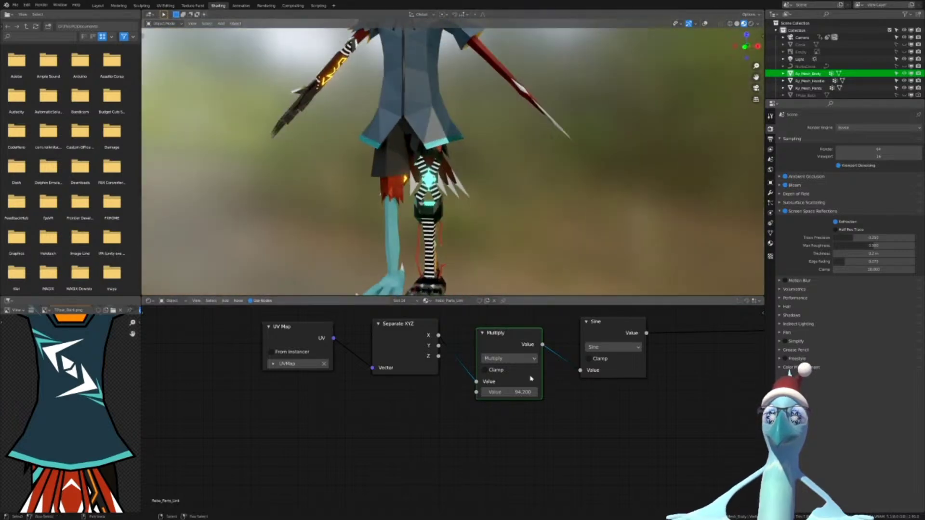
{"action": "left_click_drag", "start_coordinate": [513, 391], "coordinate": [503, 391]}
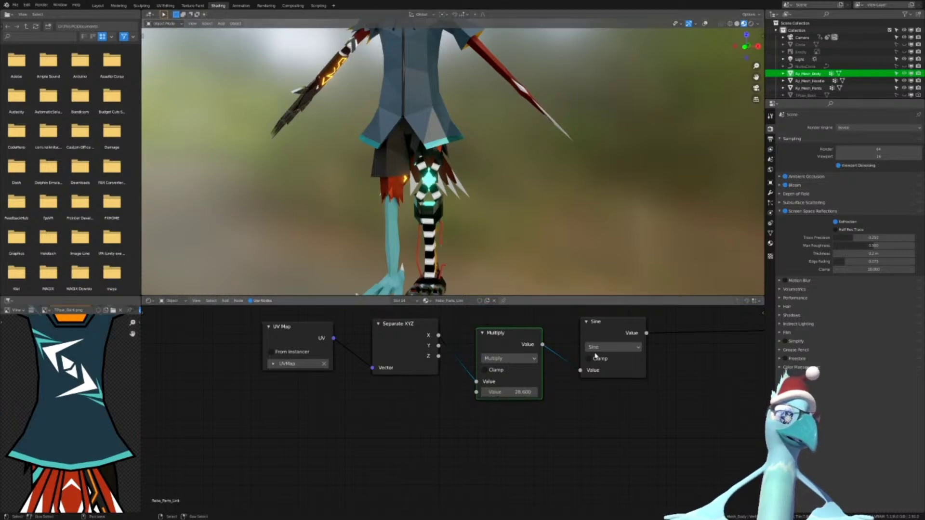
{"action": "middle_click_drag", "start_coordinate": [691, 394], "coordinate": [477, 423]}
{"action": "scroll", "coordinate": [476, 423], "scroll_direction": "up", "scroll_amount": 3}
{"action": "scroll", "coordinate": [477, 422], "scroll_direction": "down", "scroll_amount": 5}
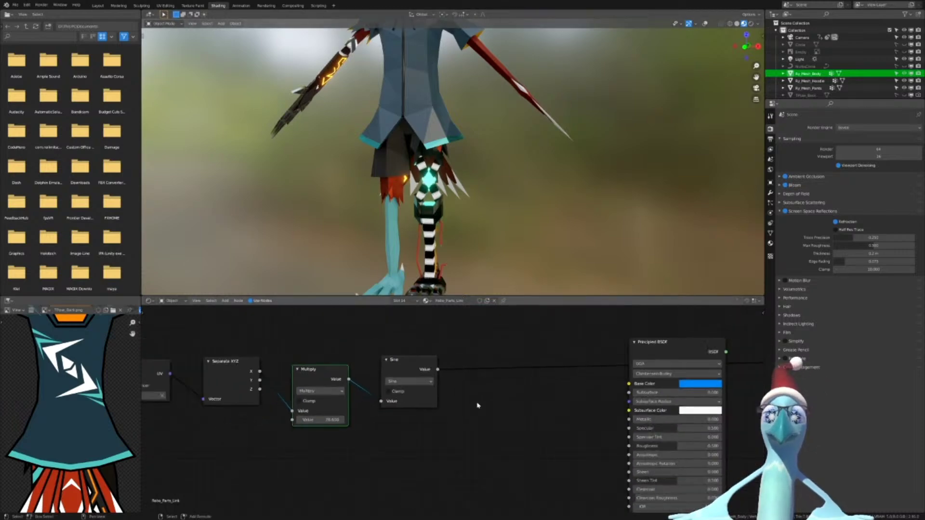
{"action": "key", "text": "shift+a"}
{"action": "left_click", "coordinate": [476, 404]}
{"action": "type", "text": "gr"}
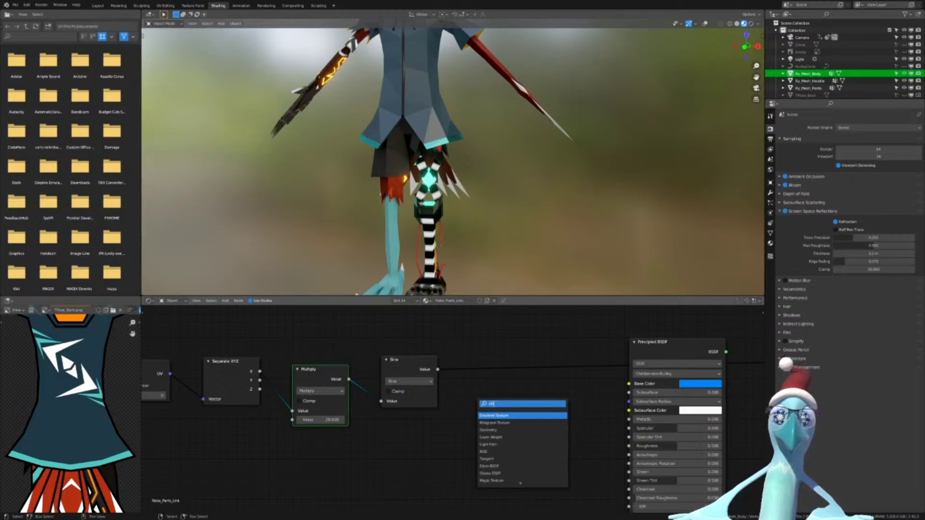
{"action": "left_click", "coordinate": [407, 418]}
Duplicate the Multiply node into the link after Sine and change the copy's operation to Multiply Add
{"action": "left_click_drag", "start_coordinate": [316, 372], "coordinate": [300, 365]}
{"action": "key", "text": "shift+d"}
{"action": "left_click", "coordinate": [443, 370]}
{"action": "mouse_move", "coordinate": [389, 370]}
{"action": "left_mouse_down"}
{"action": "mouse_move", "coordinate": [338, 380]}
{"action": "mouse_move", "coordinate": [396, 376]}
{"action": "left_mouse_up"}
{"action": "left_click_drag", "start_coordinate": [491, 379], "coordinate": [448, 369]}
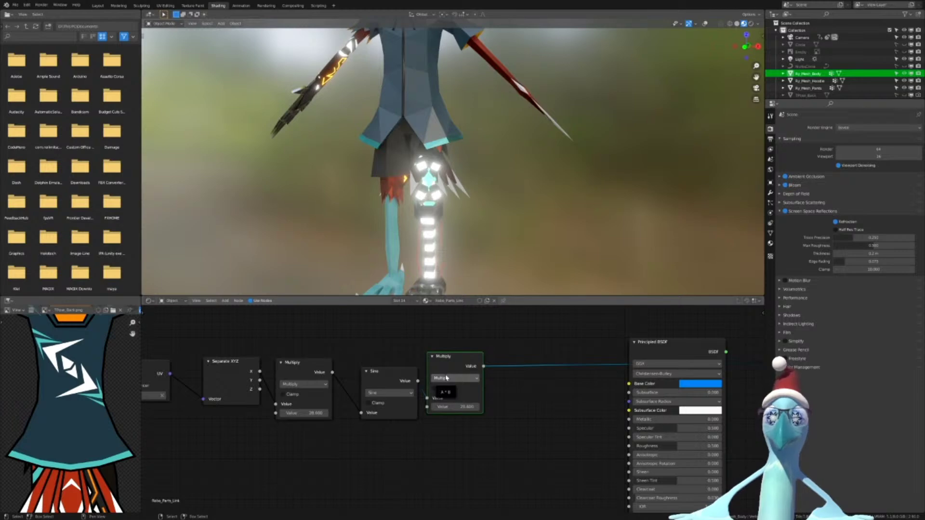
{"action": "left_click", "coordinate": [448, 378]}
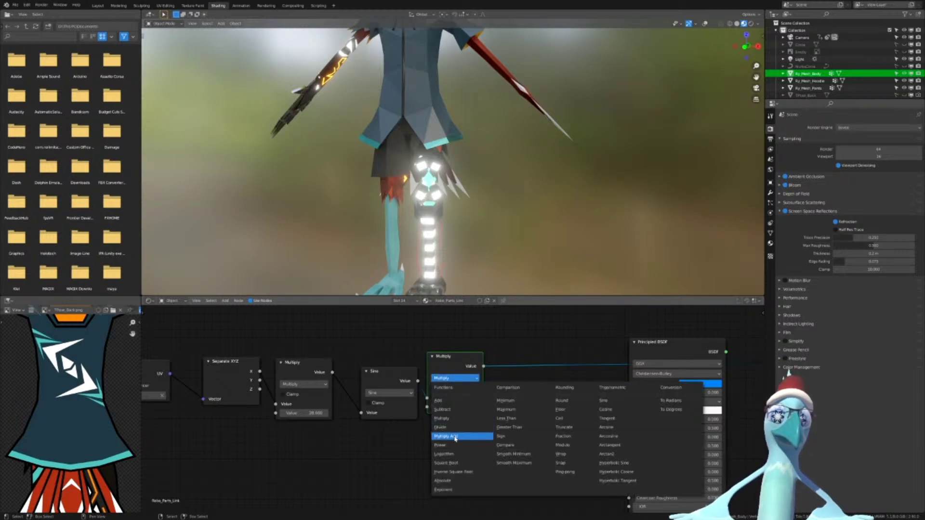
{"action": "left_click", "coordinate": [446, 436]}
Set the Multiply Add node's multiplier to 0.5, try an addend of 1, and settle on an addend of 0.5
{"action": "left_click", "coordinate": [454, 406]}
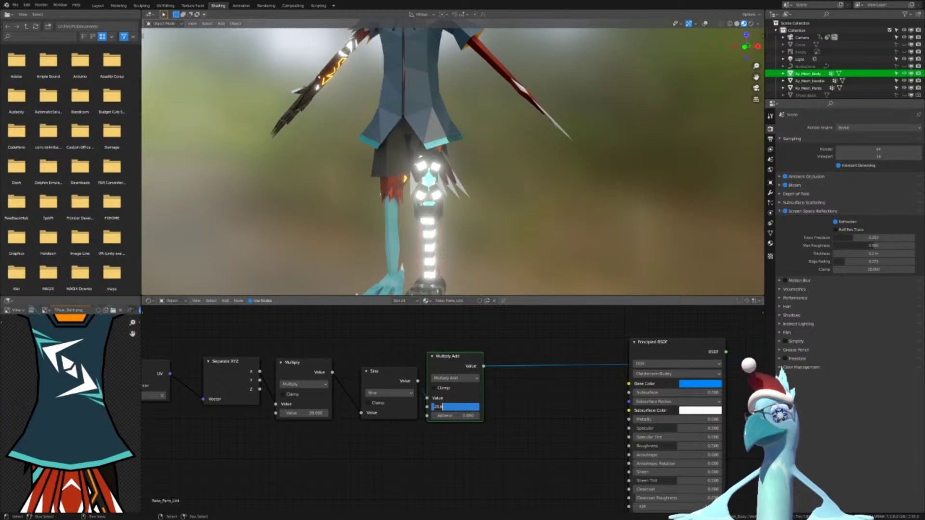
{"action": "type", "text": "0.5"}
{"action": "key", "text": "Return"}
{"action": "scroll", "coordinate": [467, 260], "scroll_direction": "up", "scroll_amount": 5}
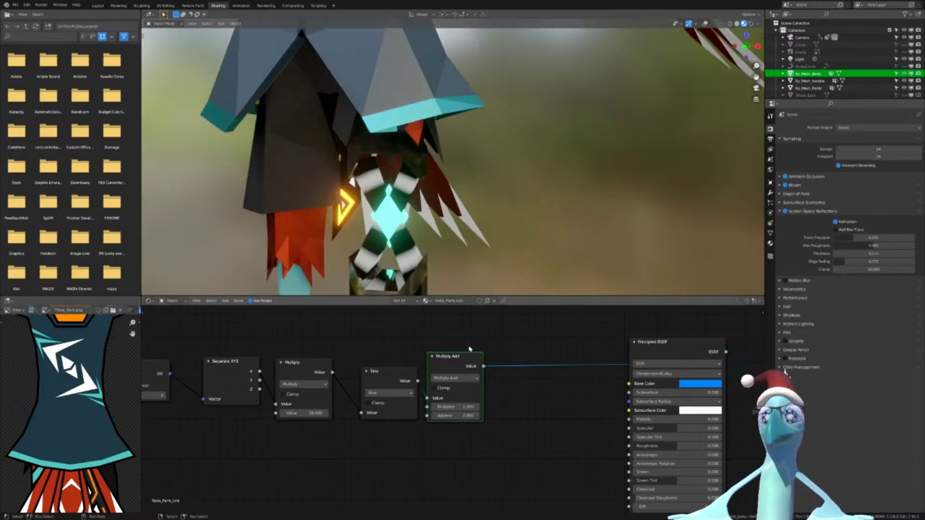
{"action": "left_click", "coordinate": [461, 416]}
{"action": "type", "text": "1"}
{"action": "key", "text": "Return"}
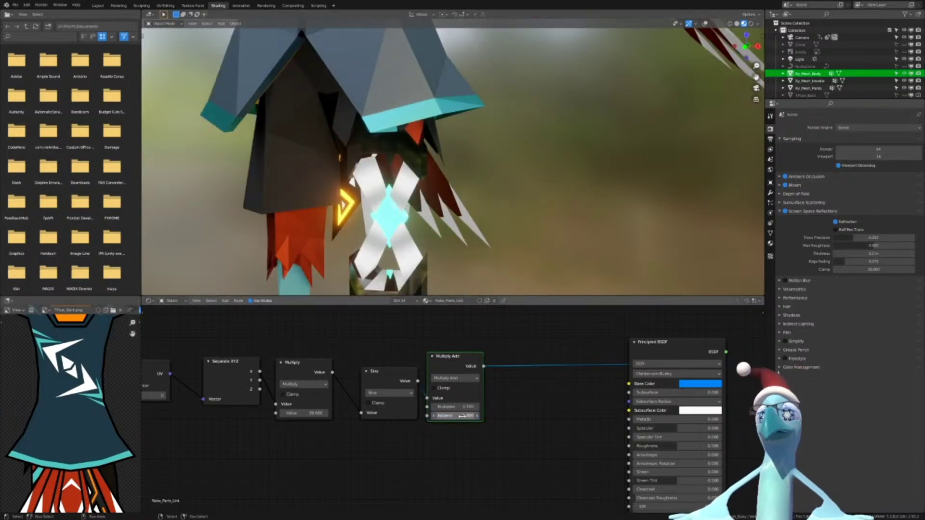
{"action": "left_click", "coordinate": [468, 415]}
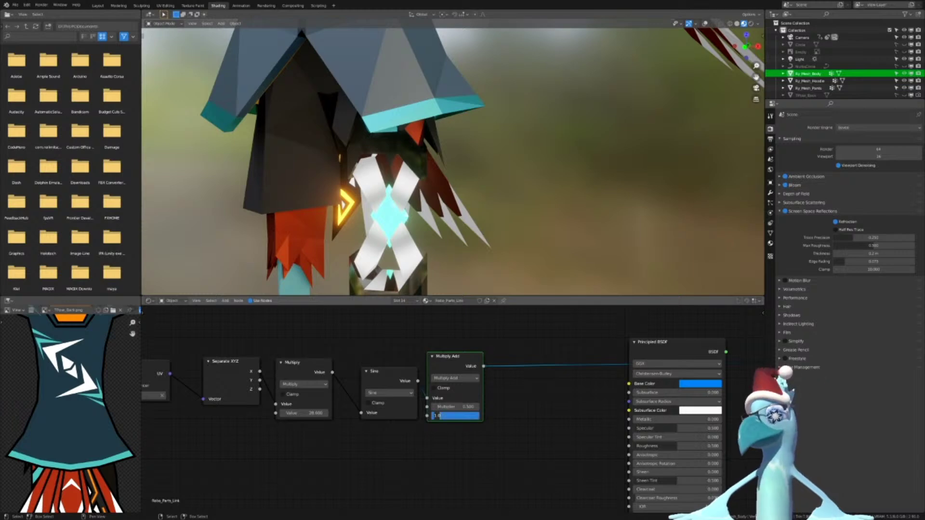
{"action": "type", "text": "0.5"}
{"action": "key", "text": "Return"}
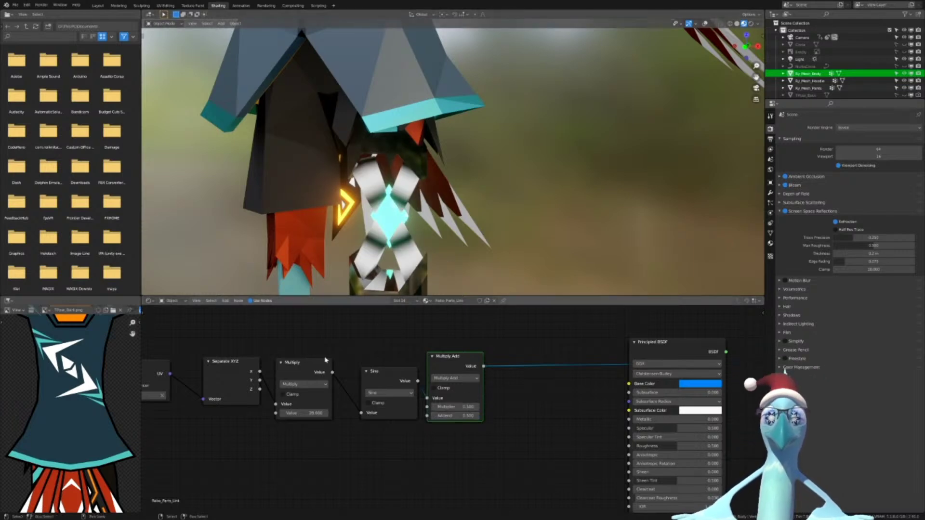
Rearrange the UV Map, Separate XYZ, Multiply, Sine and Multiply Add nodes into a row farther from the Principled BSDF
{"action": "middle_click_drag", "start_coordinate": [326, 362], "coordinate": [444, 352]}
{"action": "left_click", "coordinate": [241, 361]}
{"action": "left_click_drag", "start_coordinate": [241, 360], "coordinate": [215, 359]}
{"action": "left_click_drag", "start_coordinate": [337, 353], "coordinate": [296, 350]}
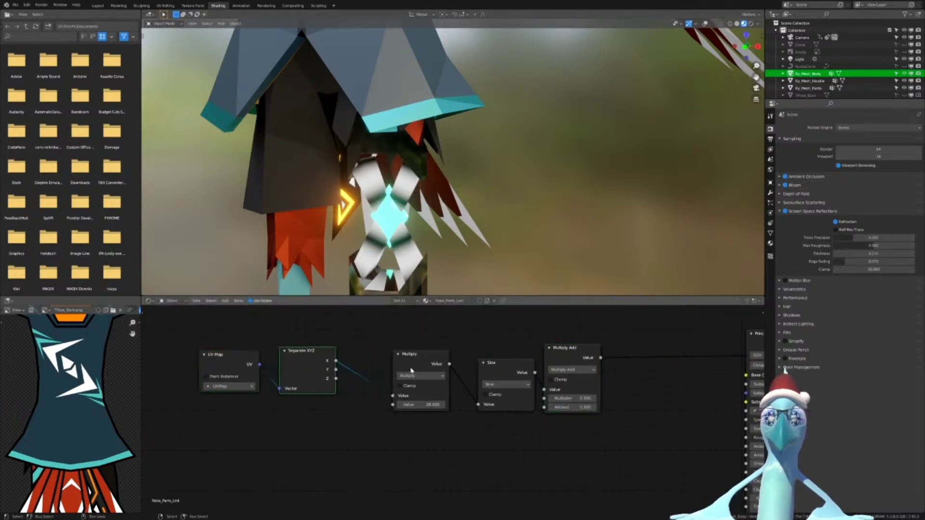
{"action": "left_click_drag", "start_coordinate": [409, 354], "coordinate": [386, 351]}
{"action": "left_click_drag", "start_coordinate": [492, 363], "coordinate": [469, 362]}
{"action": "left_click_drag", "start_coordinate": [561, 358], "coordinate": [528, 359]}
{"action": "middle_click_drag", "start_coordinate": [598, 331], "coordinate": [500, 330]}
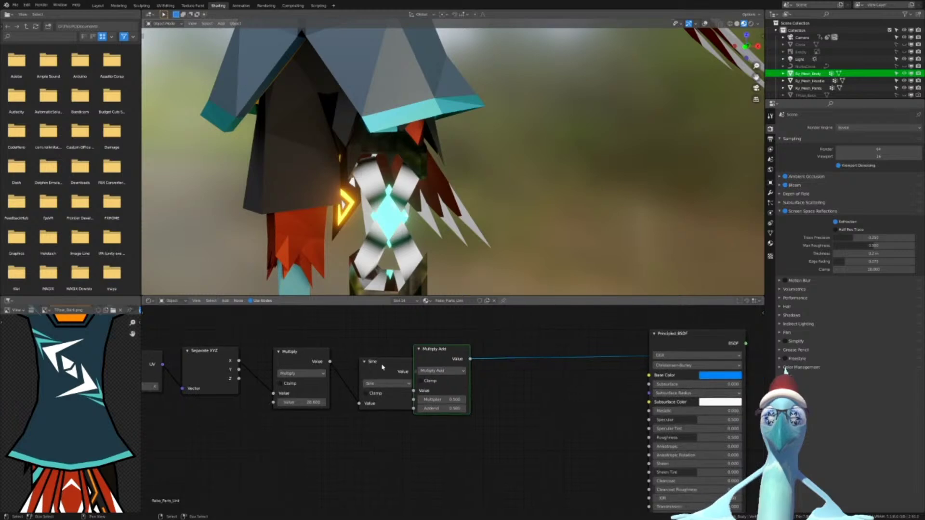
Move the Sine node closer to Multiply and insert a ColorRamp node into the link after Multiply Add
{"action": "left_click_drag", "start_coordinate": [382, 367], "coordinate": [362, 365]}
{"action": "key", "text": "shift+a"}
{"action": "type", "text": "s"}
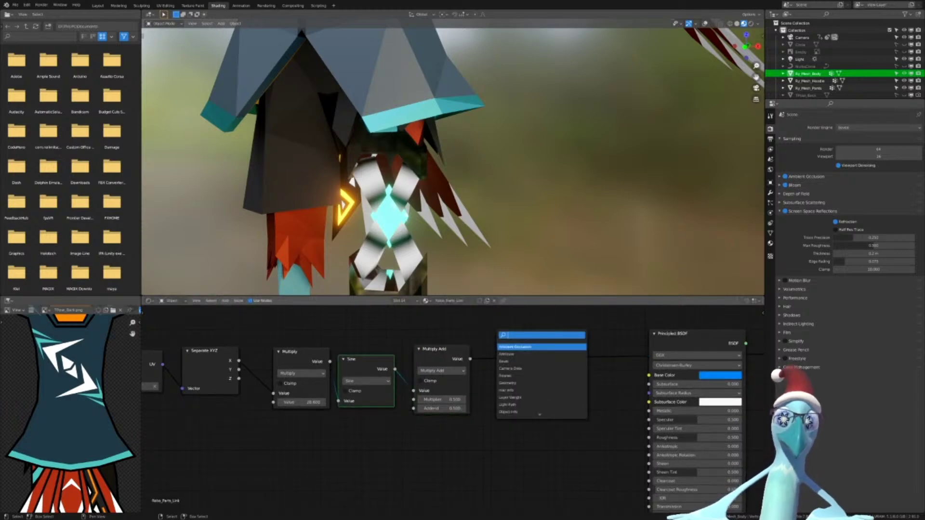
{"action": "type", "text": "color"}
{"action": "key", "text": "Down"}
{"action": "key", "text": "Return"}
{"action": "left_click", "coordinate": [497, 337]}
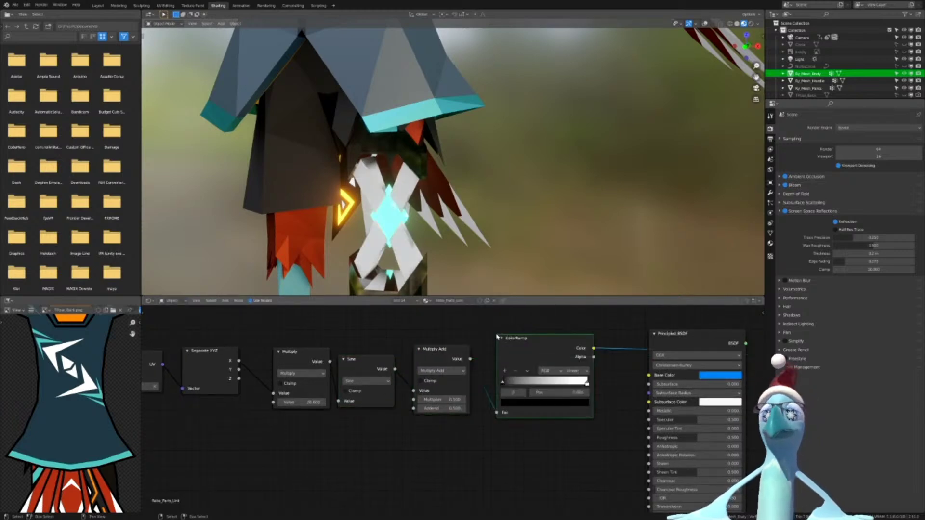
Copy the Principled BSDF's blue base color onto the ColorRamp's first stop and check the stripes on the robotic leg
{"action": "middle_click_drag", "start_coordinate": [574, 452], "coordinate": [401, 467]}
{"action": "scroll", "coordinate": [391, 435], "scroll_direction": "up", "scroll_amount": 4}
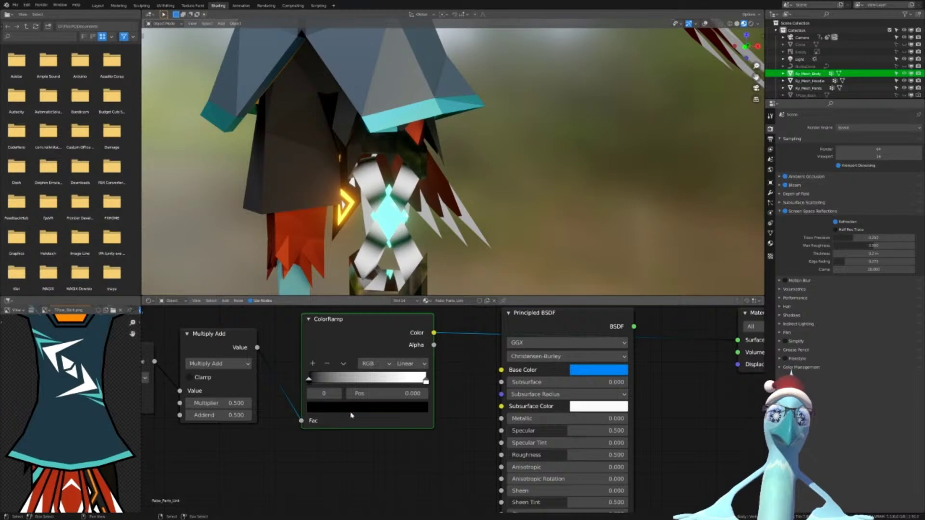
{"action": "key", "text": "ctrl+c"}
{"action": "key", "text": "ctrl+c"}
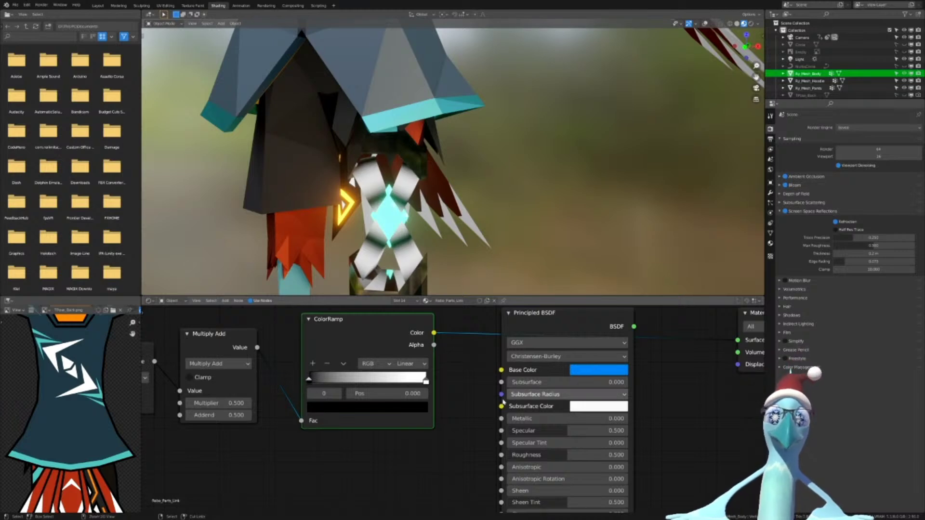
{"action": "key", "text": "ctrl+v"}
{"action": "scroll", "coordinate": [453, 261], "scroll_direction": "down", "scroll_amount": 3}
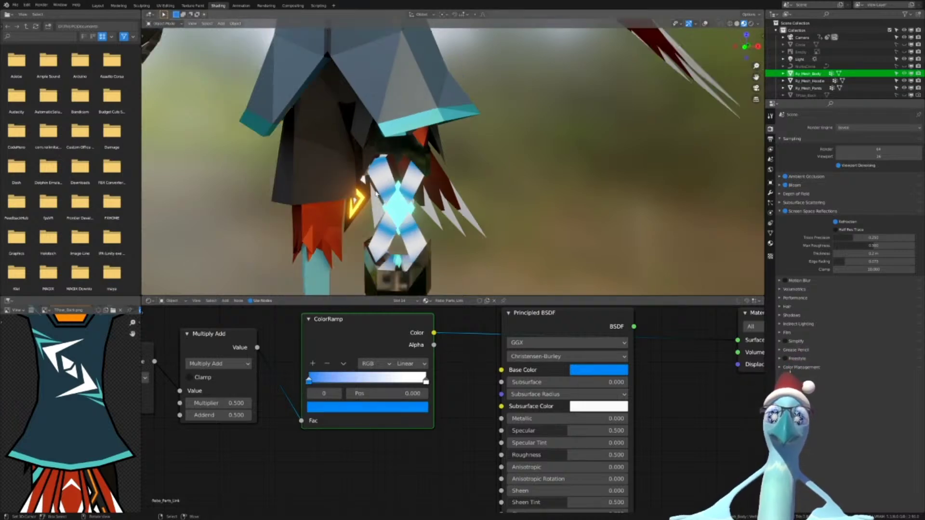
{"action": "middle_click_drag", "start_coordinate": [453, 241], "coordinate": [474, 241]}
{"action": "scroll", "coordinate": [463, 250], "scroll_direction": "up", "scroll_amount": 3}
{"action": "scroll", "coordinate": [440, 409], "scroll_direction": "down", "scroll_amount": 3}
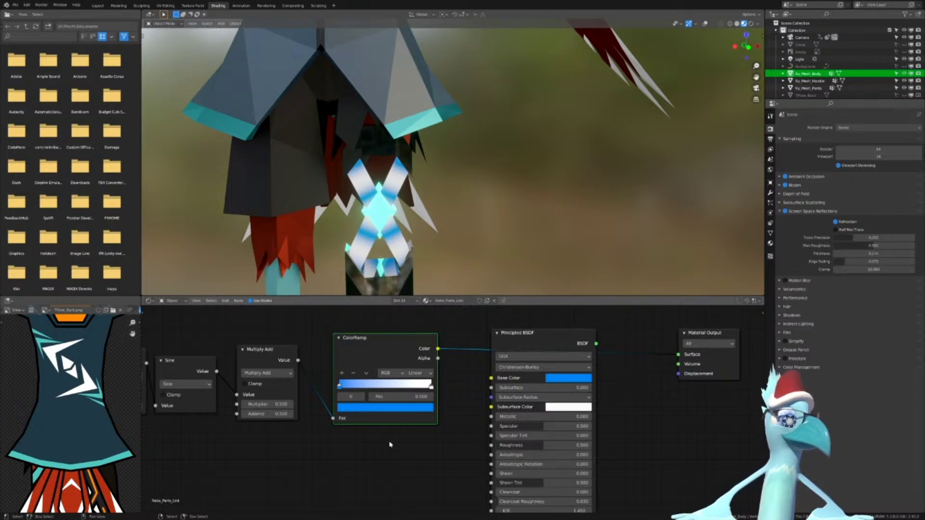
Duplicate the ColorRamp below the original and link the Multiply Add value to the copy's Fac input
{"action": "scroll", "coordinate": [432, 446], "scroll_direction": "down", "scroll_amount": 2}
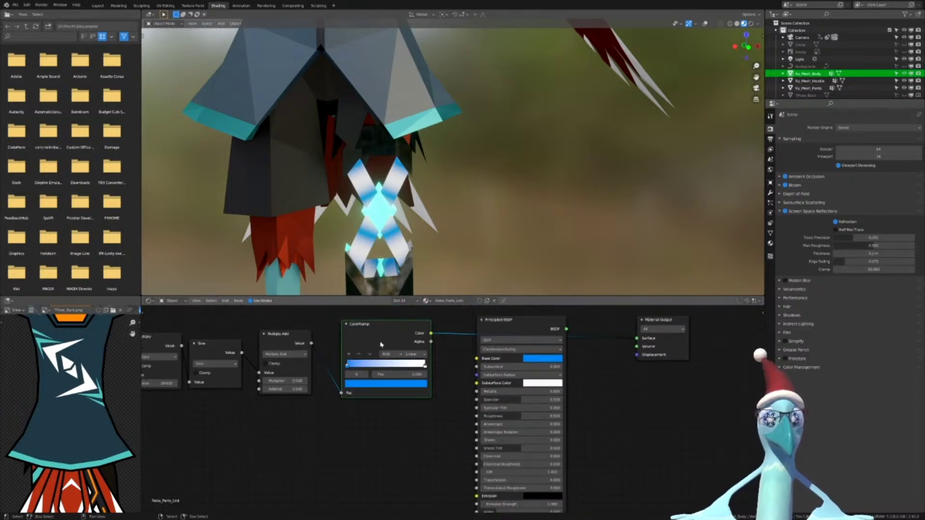
{"action": "key", "text": "shift+d"}
{"action": "left_click", "coordinate": [376, 439]}
{"action": "left_click_drag", "start_coordinate": [311, 343], "coordinate": [342, 487]}
{"action": "middle_click_drag", "start_coordinate": [372, 486], "coordinate": [343, 416]}
{"action": "scroll", "coordinate": [414, 432], "scroll_direction": "up", "scroll_amount": 4}
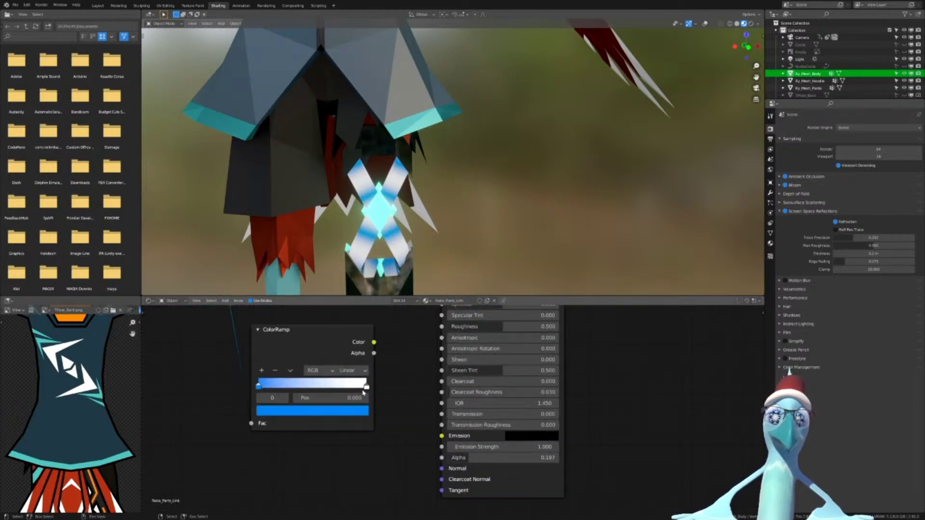
Change the duplicate ColorRamp's first stop to a neutral grey by giving its RGB channels one shared value
{"action": "left_click", "coordinate": [276, 412]}
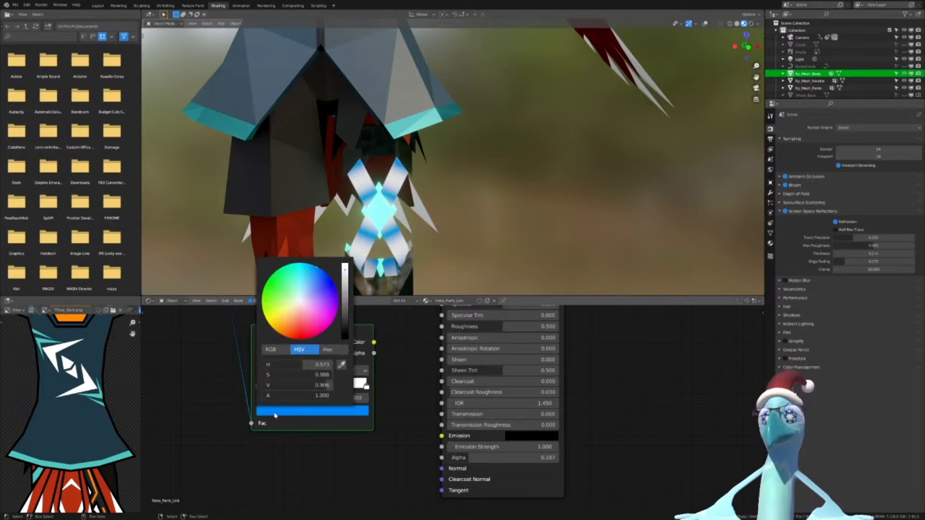
{"action": "left_click", "coordinate": [277, 352]}
{"action": "left_click_drag", "start_coordinate": [296, 367], "coordinate": [320, 385]}
{"action": "key", "text": "ctrl+v"}
{"action": "key", "text": "Return"}
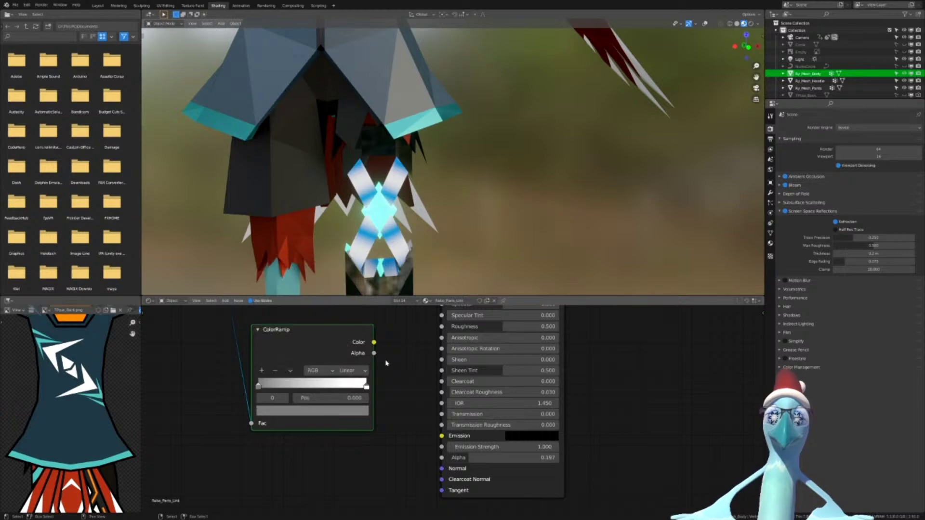
Darken the duplicate ColorRamp's last stop, at position 1, to black
{"action": "left_click", "coordinate": [365, 388]}
{"action": "left_click", "coordinate": [356, 412]}
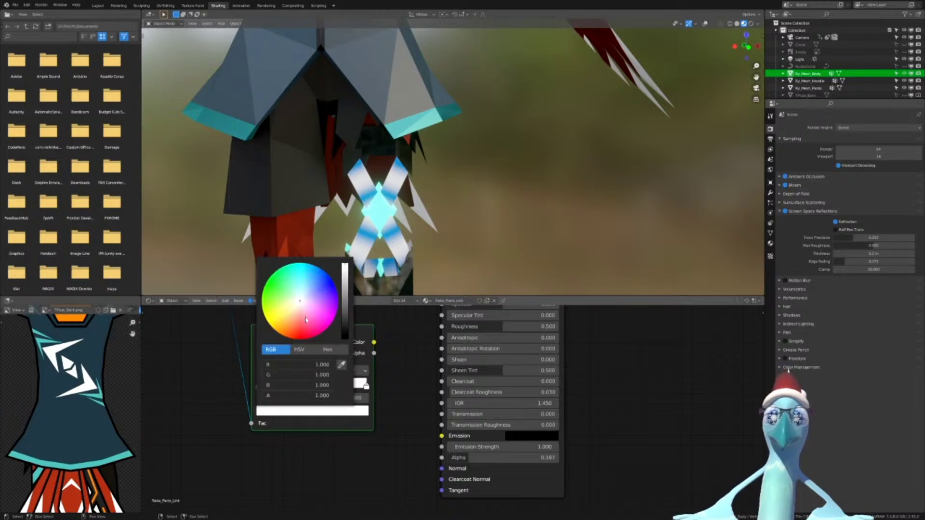
{"action": "left_click_drag", "start_coordinate": [348, 302], "coordinate": [345, 337]}
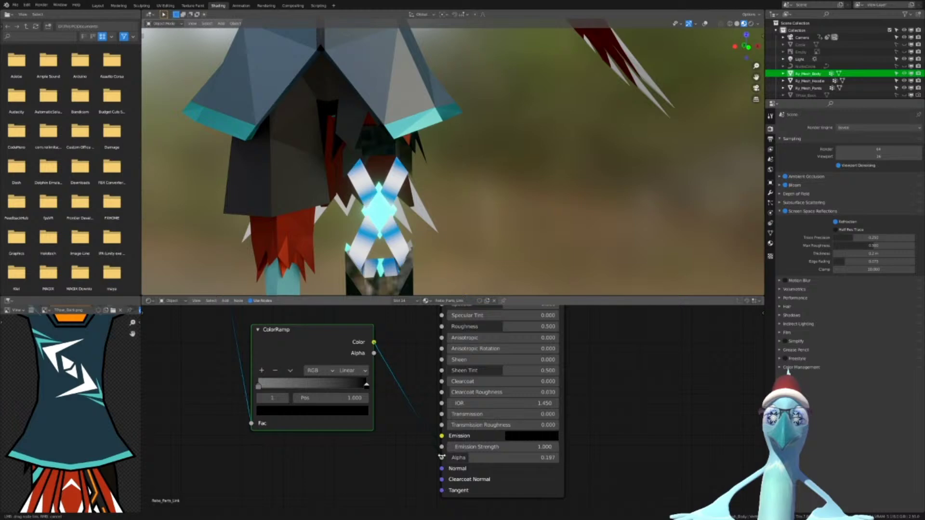
Link the grey ramp's Color to the Principled BSDF's Alpha, connect BSDF to the Material Output's Surface, and check the leg's transparency
{"action": "left_click_drag", "start_coordinate": [441, 456], "coordinate": [442, 457]}
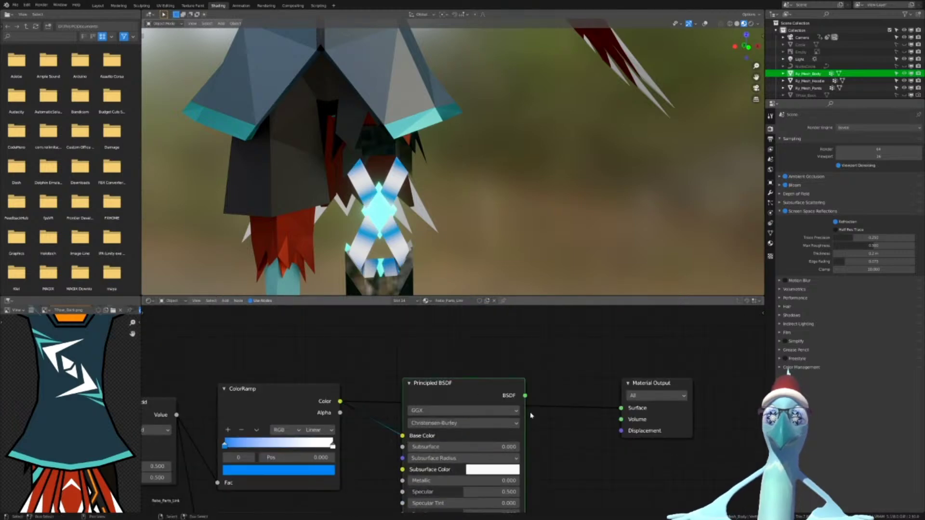
{"action": "left_click_drag", "start_coordinate": [618, 408], "coordinate": [621, 408]}
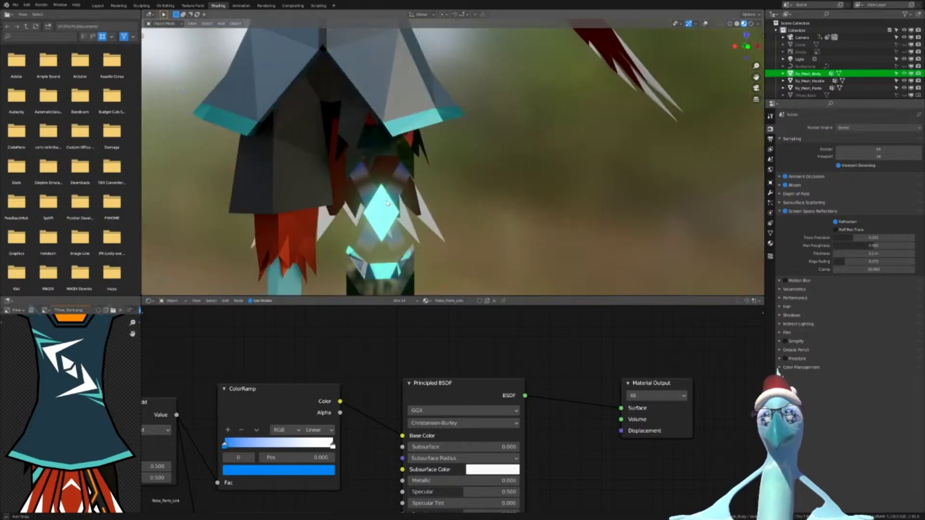
{"action": "middle_click_drag", "start_coordinate": [388, 203], "coordinate": [388, 193]}
{"action": "middle_click_drag", "start_coordinate": [388, 193], "coordinate": [401, 134], "text": "shift"}
{"action": "scroll", "coordinate": [367, 391], "scroll_direction": "down", "scroll_amount": 3}
Reverse the alpha ramp to black at 0 and grey at 1, and add a middle stop at position 0.321
{"action": "middle_click_drag", "start_coordinate": [354, 434], "coordinate": [427, 320]}
{"action": "scroll", "coordinate": [428, 391], "scroll_direction": "up", "scroll_amount": 5}
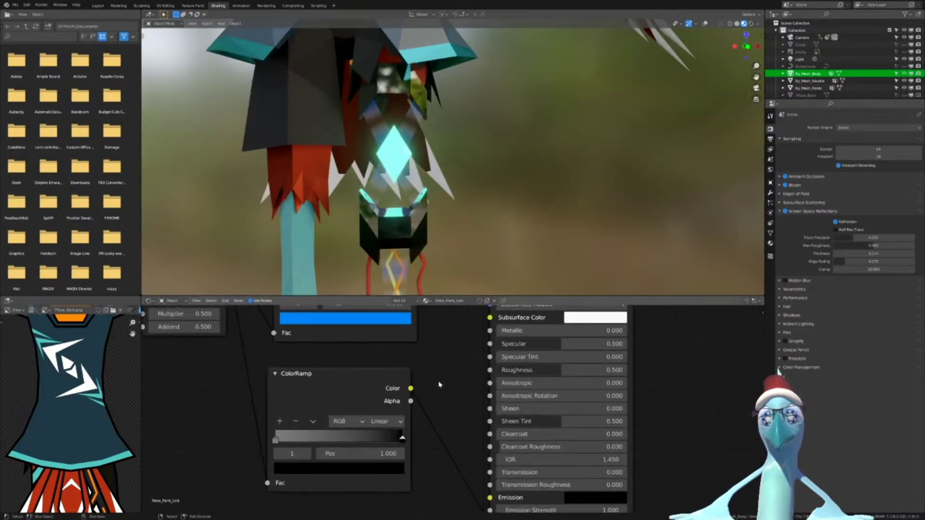
{"action": "middle_click_drag", "start_coordinate": [439, 384], "coordinate": [443, 362]}
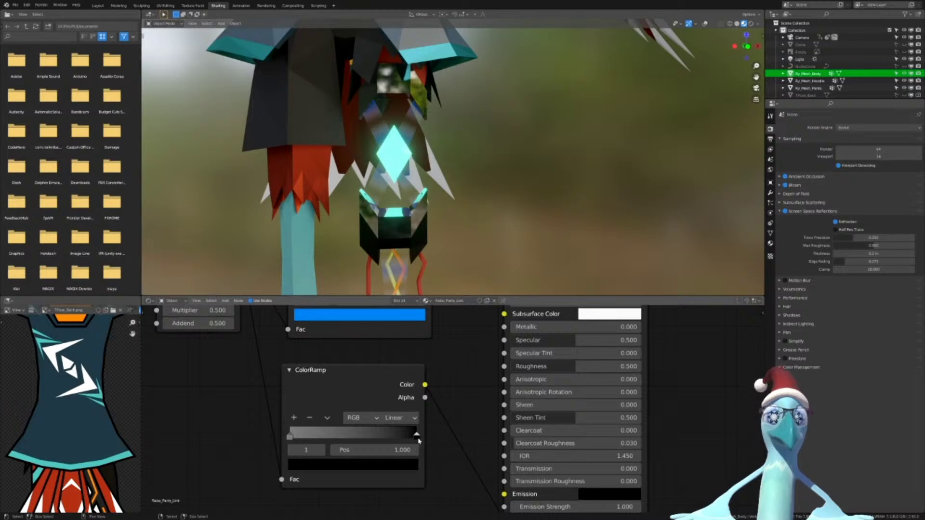
{"action": "left_click_drag", "start_coordinate": [417, 436], "coordinate": [451, 436]}
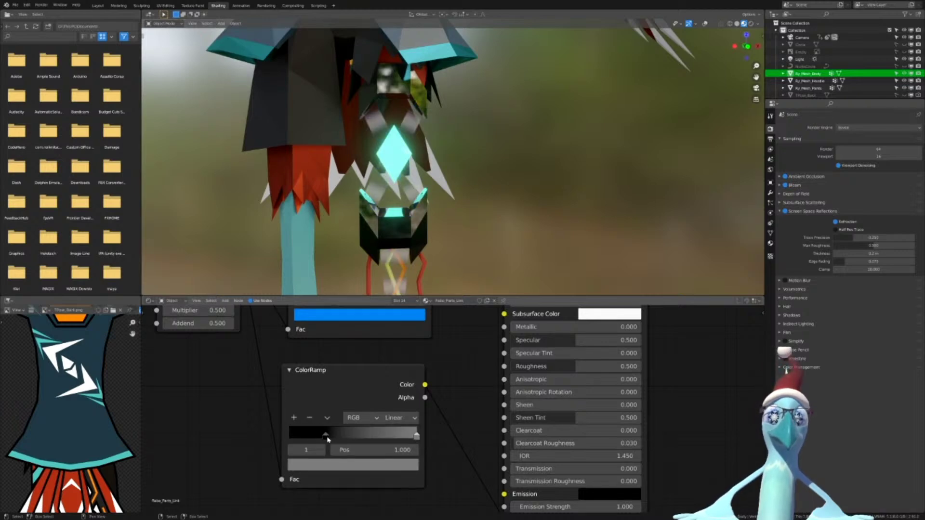
{"action": "left_click_drag", "start_coordinate": [326, 436], "coordinate": [265, 434]}
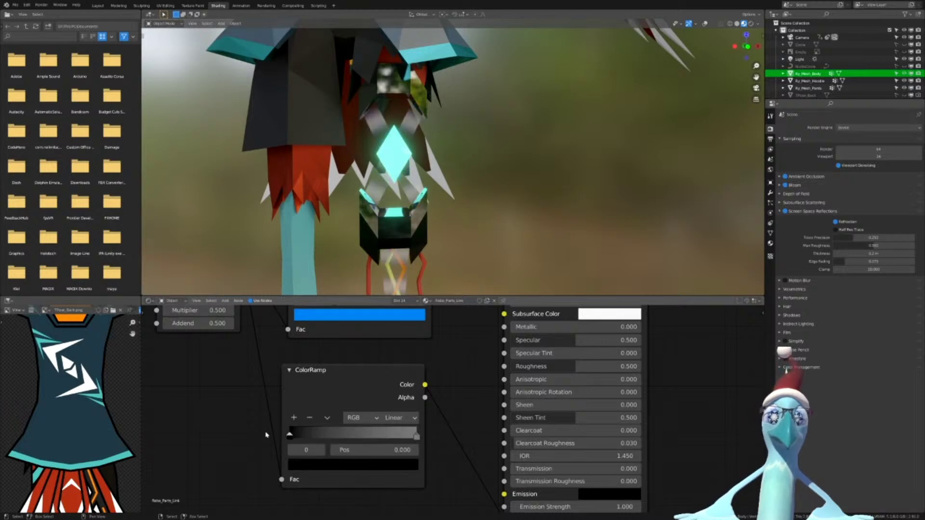
{"action": "left_click", "coordinate": [295, 419]}
{"action": "left_click_drag", "start_coordinate": [353, 437], "coordinate": [322, 437]}
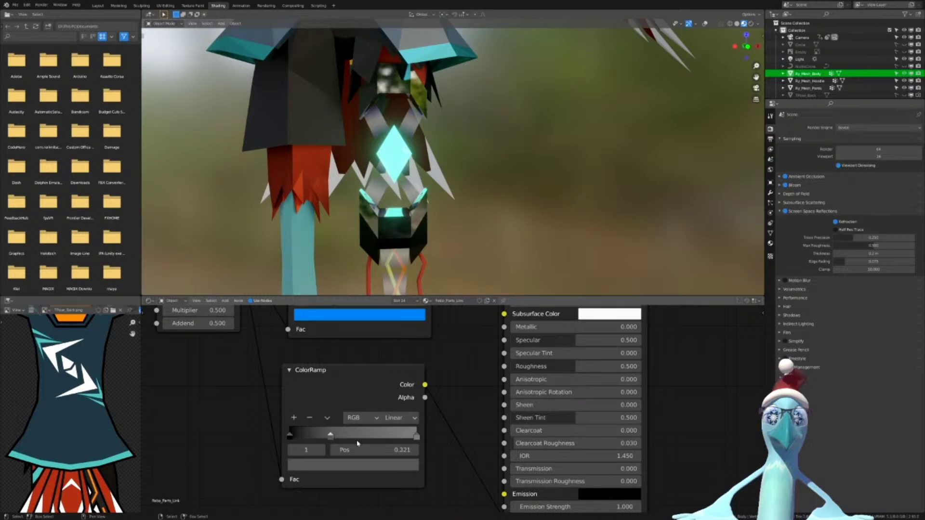
Set the last stop of the grayscale ColorRamp feeding Alpha to white, RGB 1.000
{"action": "left_click", "coordinate": [407, 465]}
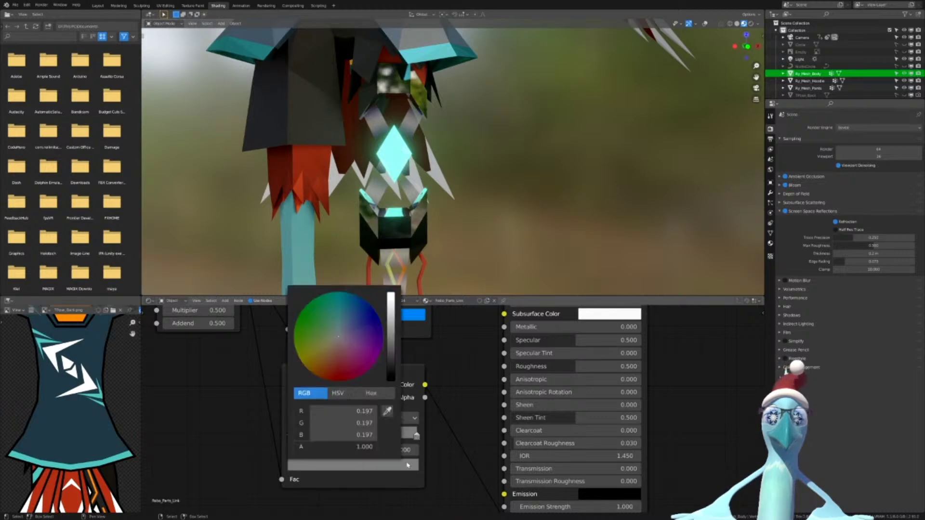
{"action": "left_click_drag", "start_coordinate": [391, 339], "coordinate": [390, 292]}
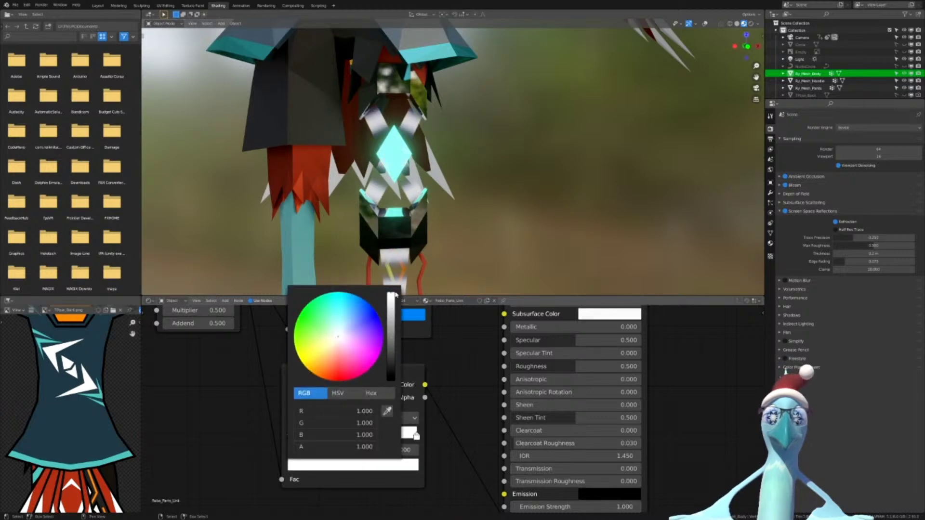
Set the Multiply node's value ahead of the Sine node to 62.8
{"action": "scroll", "coordinate": [502, 156], "scroll_direction": "down", "scroll_amount": 6}
{"action": "middle_click_drag", "start_coordinate": [502, 156], "coordinate": [464, 274], "text": "shift"}
{"action": "scroll", "coordinate": [412, 239], "scroll_direction": "up", "scroll_amount": 3}
{"action": "middle_click_drag", "start_coordinate": [412, 240], "coordinate": [457, 249]}
{"action": "middle_click_drag", "start_coordinate": [257, 321], "coordinate": [341, 442]}
{"action": "middle_click_drag", "start_coordinate": [184, 451], "coordinate": [328, 428]}
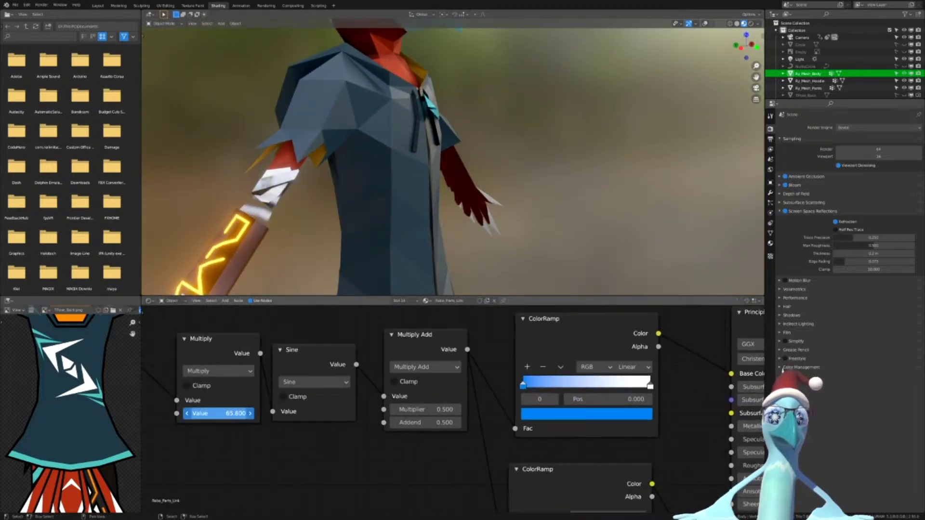
{"action": "left_click_drag", "start_coordinate": [219, 413], "coordinate": [240, 414]}
{"action": "scroll", "coordinate": [357, 448], "scroll_direction": "down", "scroll_amount": 3}
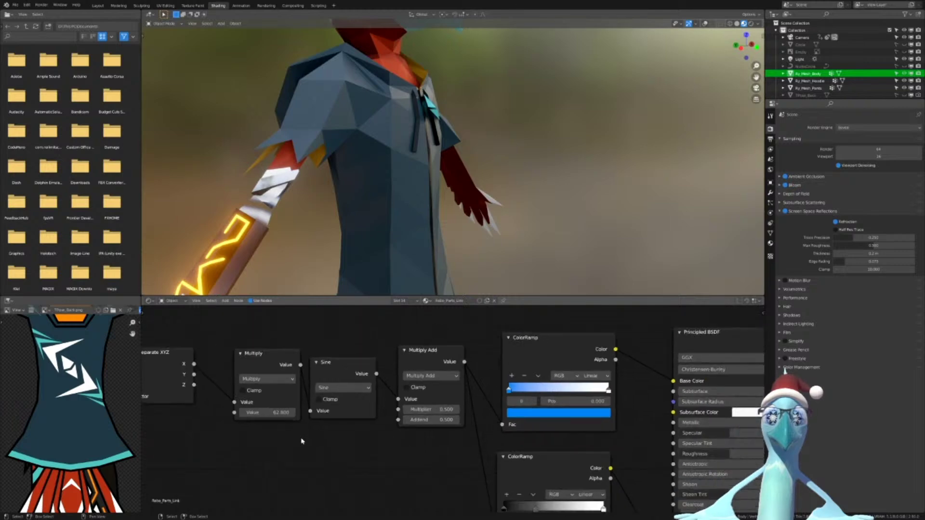
Move UV Map and Separate XYZ away from Multiply, then insert a duplicate of Multiply between them with its operation set to Add
{"action": "middle_click_drag", "start_coordinate": [249, 431], "coordinate": [430, 437]}
{"action": "left_click_drag", "start_coordinate": [276, 359], "coordinate": [188, 359]}
{"action": "left_click_drag", "start_coordinate": [398, 357], "coordinate": [318, 362]}
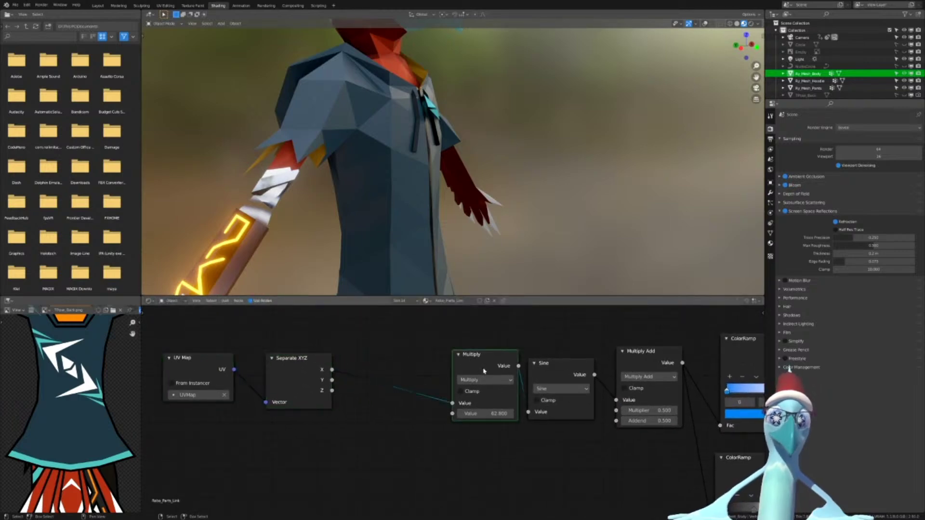
{"action": "key", "text": "shift+d"}
{"action": "left_click", "coordinate": [402, 377]}
{"action": "left_click", "coordinate": [402, 385]}
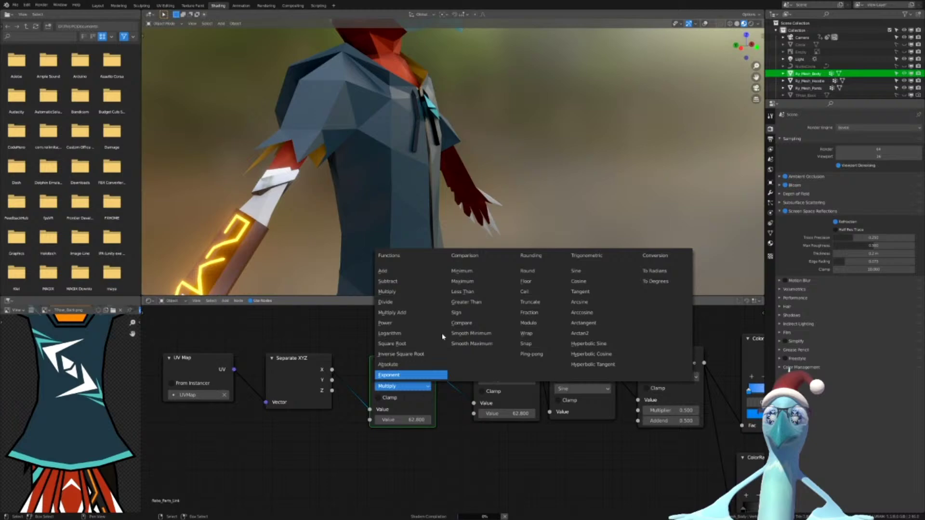
{"action": "left_click", "coordinate": [402, 272]}
Reorder the math nodes so Separate XYZ feeds Multiply, then Add, then Sine
{"action": "left_click_drag", "start_coordinate": [473, 403], "coordinate": [454, 388]}
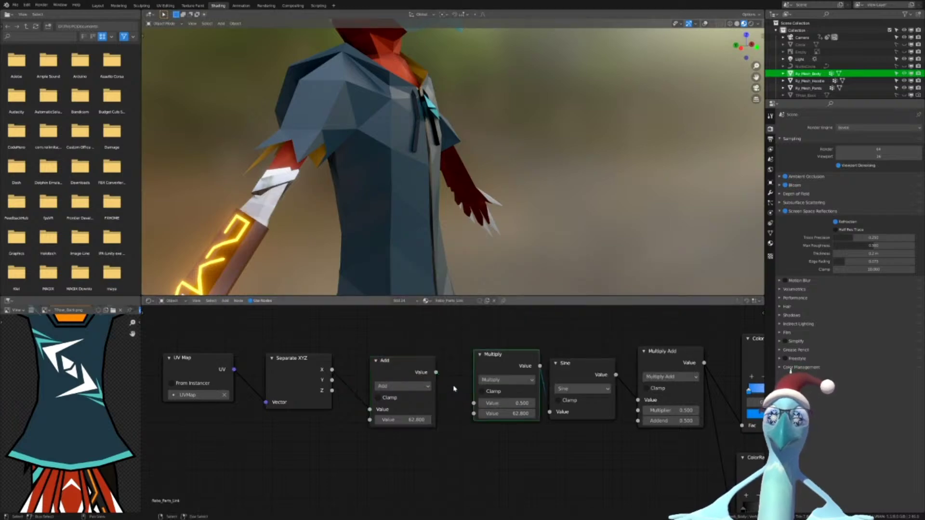
{"action": "left_click_drag", "start_coordinate": [370, 409], "coordinate": [473, 403]}
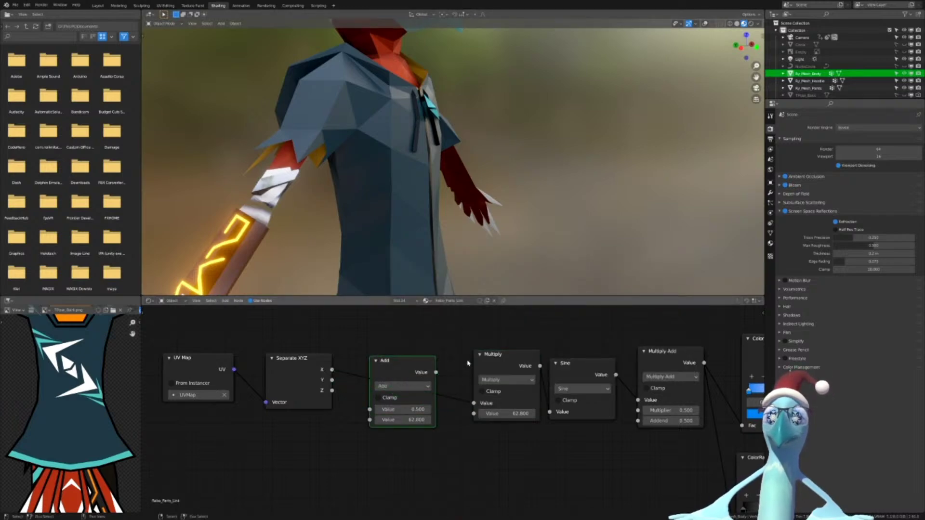
{"action": "key", "text": "h"}
{"action": "left_click_drag", "start_coordinate": [477, 355], "coordinate": [380, 316]}
{"action": "left_click", "coordinate": [445, 356]}
{"action": "left_click_drag", "start_coordinate": [427, 365], "coordinate": [502, 350]}
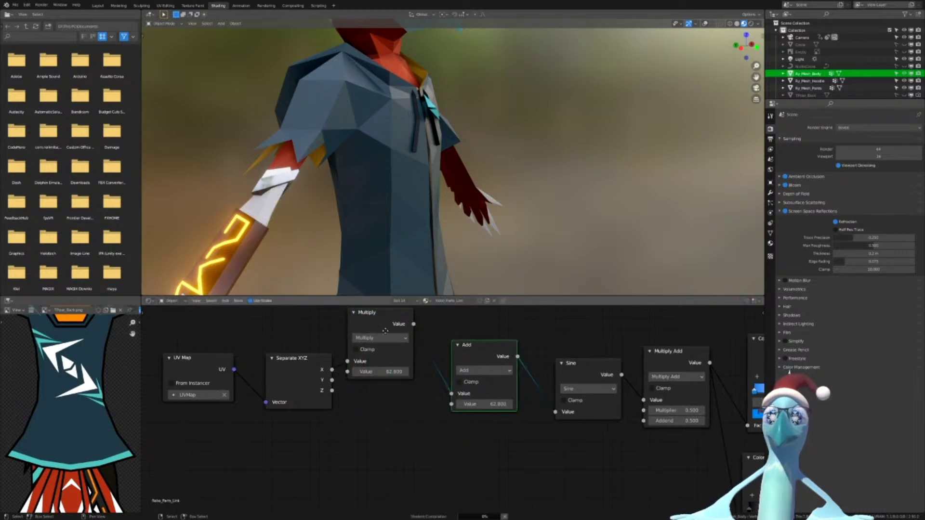
{"action": "left_click_drag", "start_coordinate": [388, 316], "coordinate": [397, 344]}
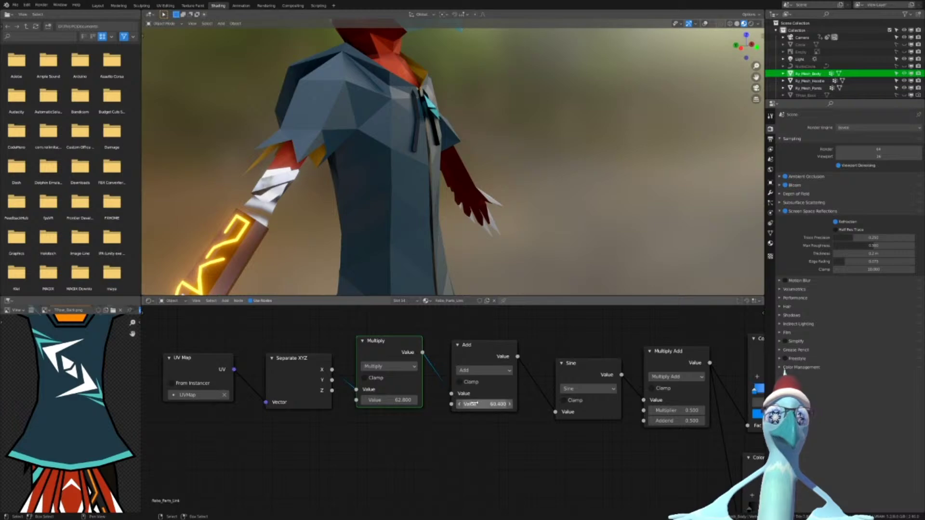
Set the Add node's value to 65.1 to shift the stripes on the mechanical leg
{"action": "scroll", "coordinate": [354, 237], "scroll_direction": "down", "scroll_amount": 4}
{"action": "middle_click_drag", "start_coordinate": [375, 239], "coordinate": [420, 155]}
{"action": "middle_click_drag", "start_coordinate": [429, 251], "coordinate": [434, 164], "text": "shift"}
{"action": "scroll", "coordinate": [499, 209], "scroll_direction": "up", "scroll_amount": 4}
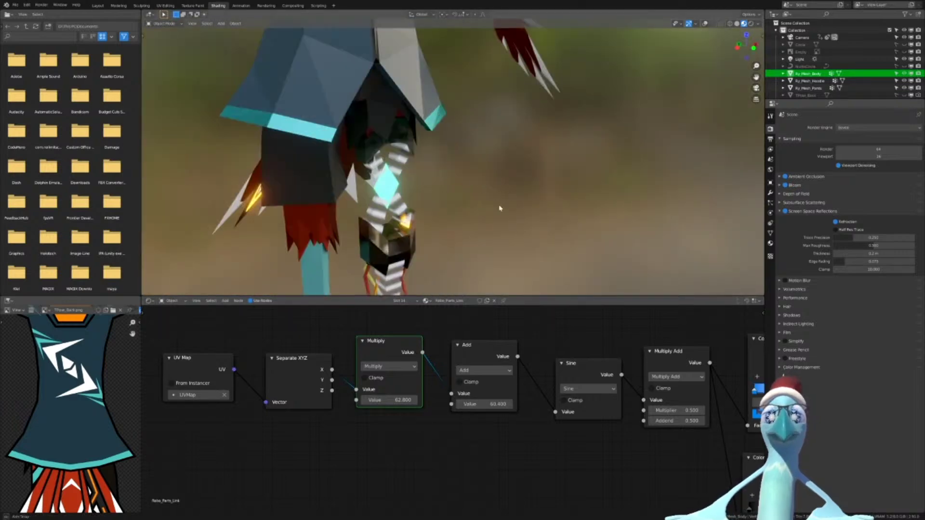
{"action": "middle_click_drag", "start_coordinate": [500, 209], "coordinate": [468, 159]}
{"action": "mouse_move", "coordinate": [488, 413]}
{"action": "left_mouse_down"}
{"action": "mouse_move", "coordinate": [547, 413]}
{"action": "mouse_move", "coordinate": [496, 404]}
{"action": "left_mouse_up"}
{"action": "scroll", "coordinate": [77, 422], "scroll_direction": "down", "scroll_amount": 4}
{"action": "scroll", "coordinate": [77, 422], "scroll_direction": "up", "scroll_amount": 5}
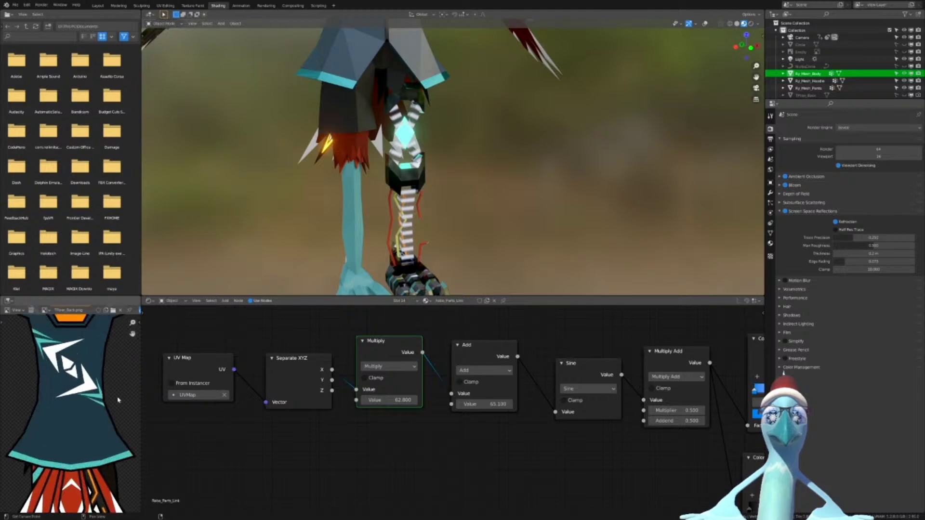
Match the reference's blue edge by moving the blue stop of the Base Color ColorRamp to position 0.515
{"action": "scroll", "coordinate": [128, 448], "scroll_direction": "up", "scroll_amount": 2}
{"action": "middle_click_drag", "start_coordinate": [128, 447], "coordinate": [19, 383]}
{"action": "scroll", "coordinate": [72, 404], "scroll_direction": "up", "scroll_amount": 3}
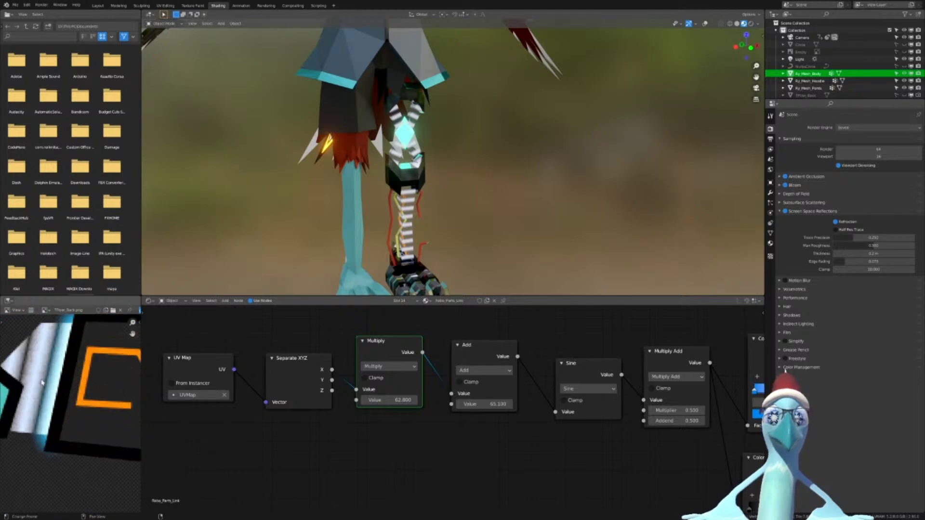
{"action": "scroll", "coordinate": [77, 407], "scroll_direction": "down", "scroll_amount": 3}
{"action": "middle_click_drag", "start_coordinate": [613, 419], "coordinate": [439, 379]}
{"action": "middle_click_drag", "start_coordinate": [610, 387], "coordinate": [393, 383]}
{"action": "scroll", "coordinate": [386, 359], "scroll_direction": "up", "scroll_amount": 5}
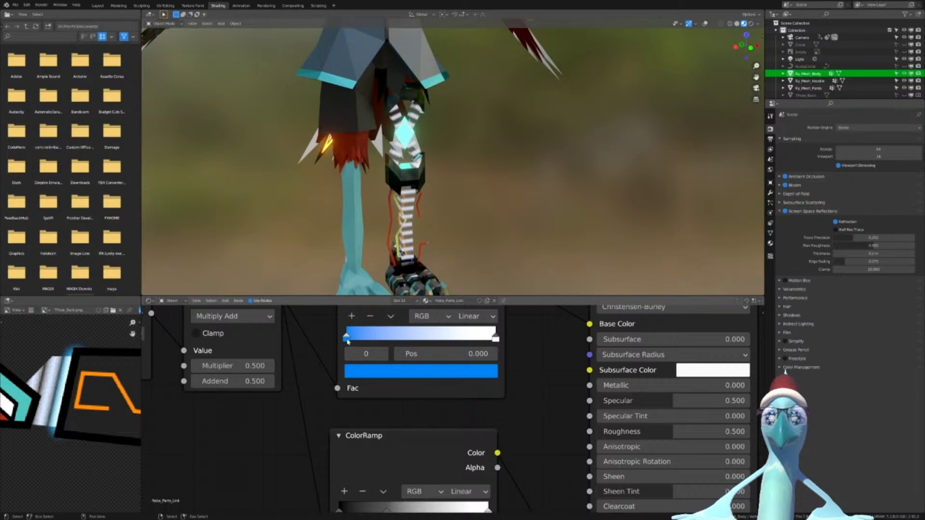
{"action": "left_click_drag", "start_coordinate": [347, 338], "coordinate": [457, 338]}
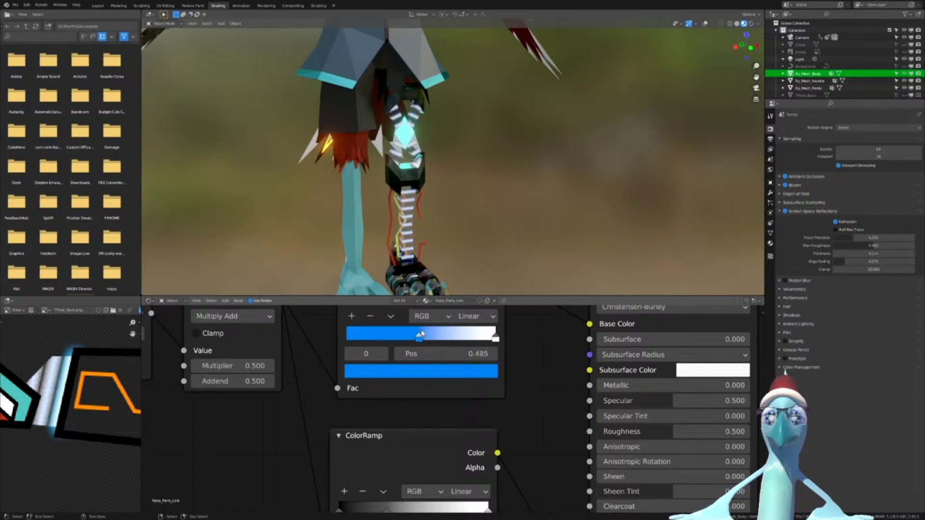
Duplicate the blue-to-white ColorRamp below the original, making room above the grayscale ramp, and feed its Fac from Multiply Add
{"action": "middle_click_drag", "start_coordinate": [506, 392], "coordinate": [434, 369]}
{"action": "scroll", "coordinate": [429, 356], "scroll_direction": "down", "scroll_amount": 8}
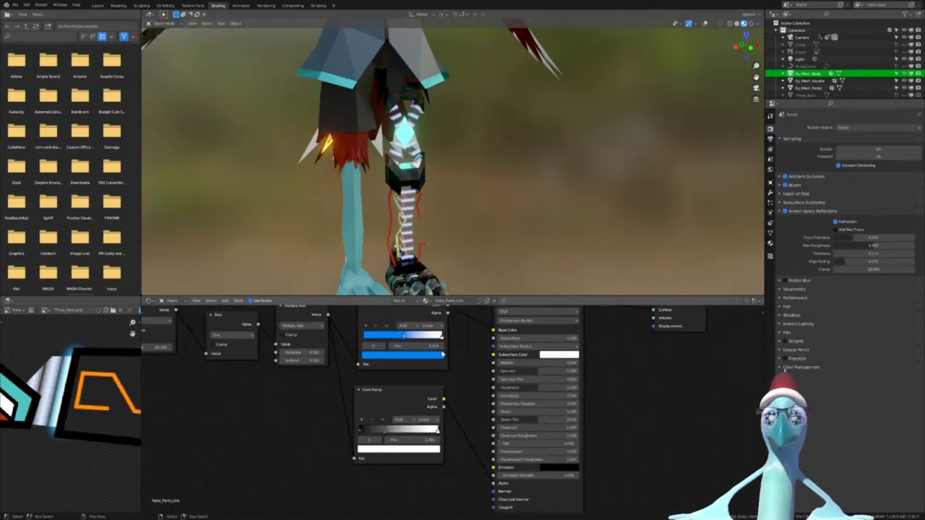
{"action": "left_click_drag", "start_coordinate": [405, 410], "coordinate": [406, 483]}
{"action": "middle_click_drag", "start_coordinate": [420, 396], "coordinate": [430, 437]}
{"action": "left_click_drag", "start_coordinate": [425, 342], "coordinate": [425, 340]}
{"action": "key", "text": "shift+d"}
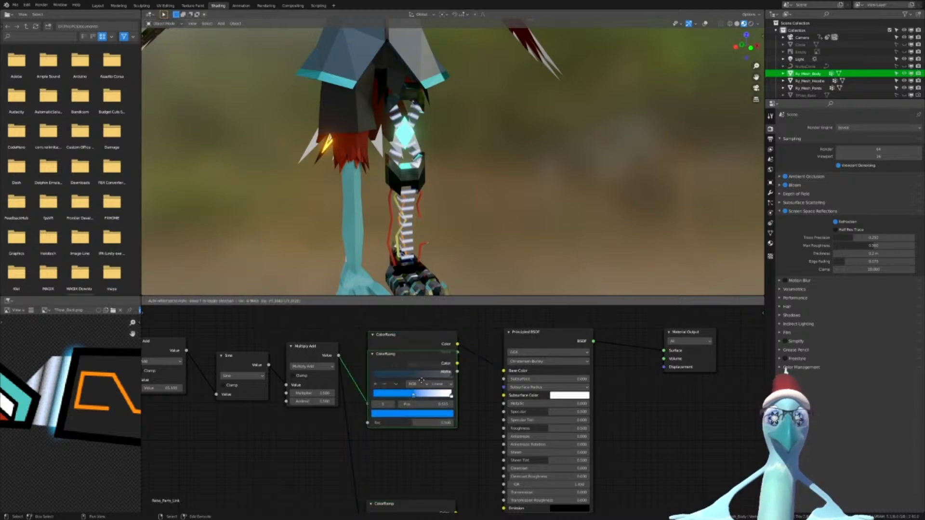
{"action": "left_click", "coordinate": [422, 414]}
{"action": "left_click_drag", "start_coordinate": [338, 355], "coordinate": [339, 361]}
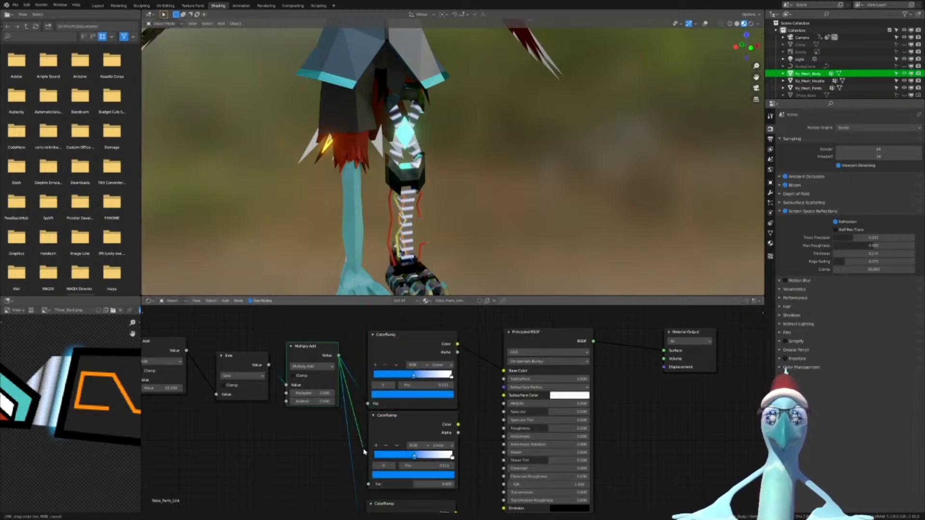
Connect the duplicated ColorRamp's Color output to the Principled BSDF's Emission input
{"action": "middle_click_drag", "start_coordinate": [463, 415], "coordinate": [384, 357]}
{"action": "scroll", "coordinate": [383, 357], "scroll_direction": "up", "scroll_amount": 2}
{"action": "left_click_drag", "start_coordinate": [366, 360], "coordinate": [421, 459]}
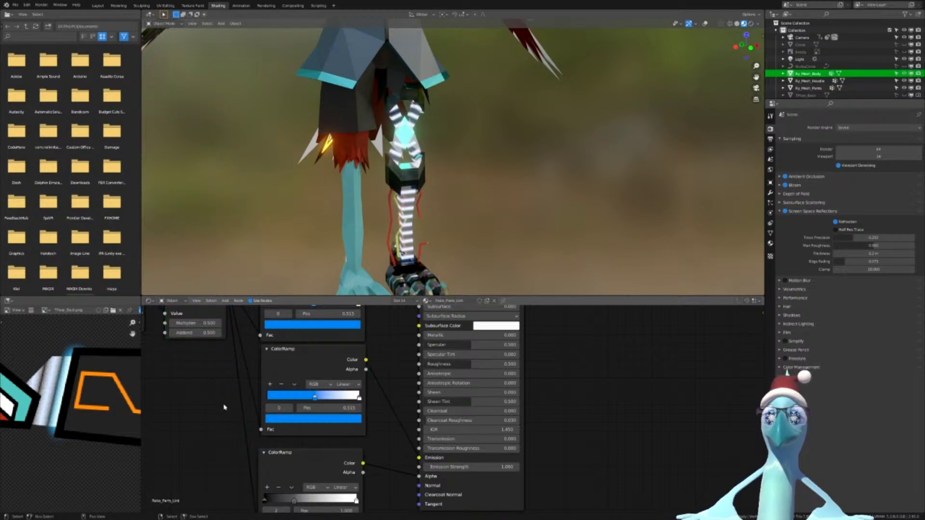
Set the Multiply node's value to 23.8 to widen the glowing stripes
{"action": "scroll", "coordinate": [351, 207], "scroll_direction": "up", "scroll_amount": 6}
{"action": "scroll", "coordinate": [310, 380], "scroll_direction": "down", "scroll_amount": 9}
{"action": "middle_click_drag", "start_coordinate": [311, 381], "coordinate": [352, 390]}
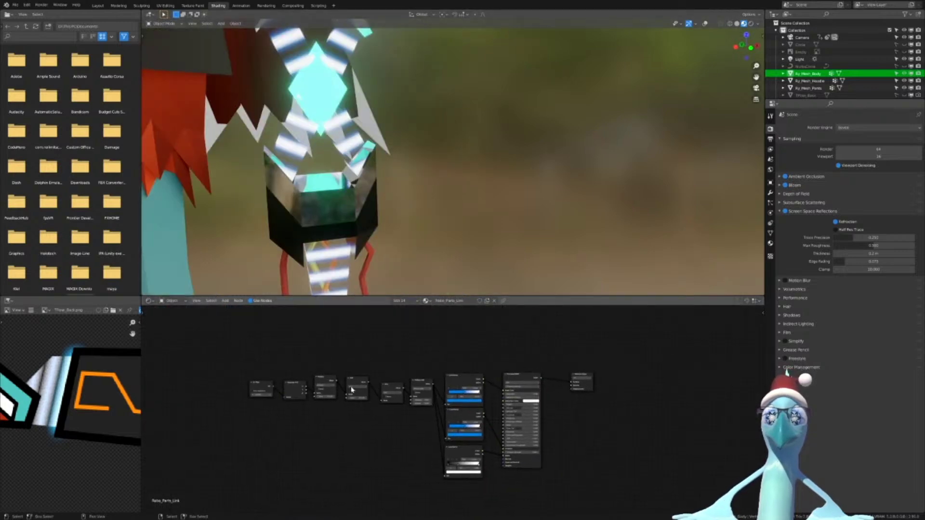
{"action": "scroll", "coordinate": [351, 389], "scroll_direction": "up", "scroll_amount": 5}
{"action": "middle_click_drag", "start_coordinate": [240, 389], "coordinate": [477, 406]}
{"action": "left_click_drag", "start_coordinate": [311, 390], "coordinate": [289, 389]}
Compare the striped links on the mechanical leg and arm with the character reference image
{"action": "scroll", "coordinate": [397, 246], "scroll_direction": "down", "scroll_amount": 8}
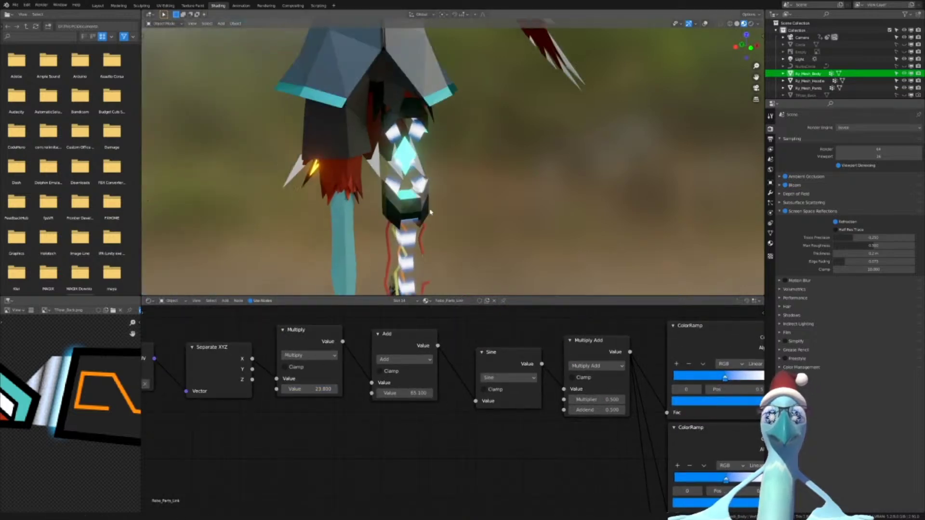
{"action": "scroll", "coordinate": [397, 246], "scroll_direction": "up", "scroll_amount": 5}
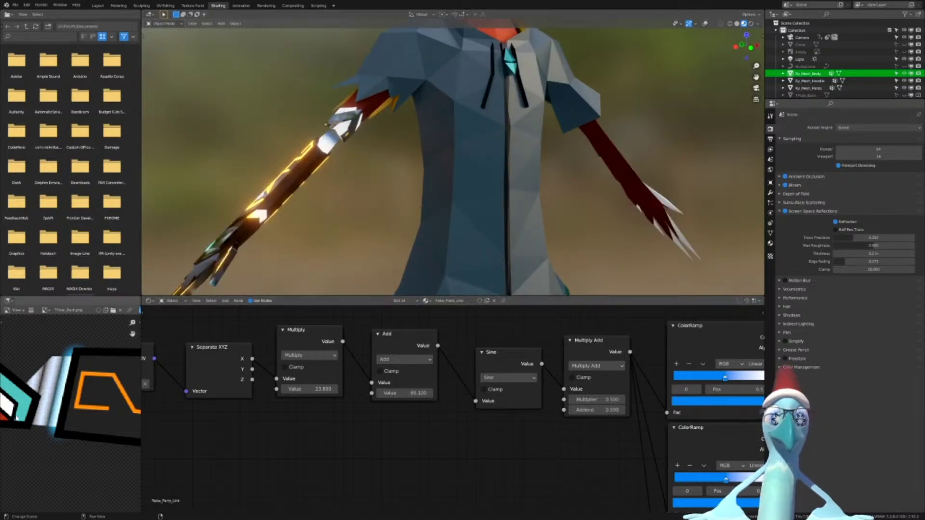
{"action": "scroll", "coordinate": [77, 448], "scroll_direction": "down", "scroll_amount": 9}
{"action": "mouse_move", "coordinate": [79, 452]}
{"action": "middle_mouse_down"}
{"action": "mouse_move", "coordinate": [122, 371]}
{"action": "mouse_move", "coordinate": [110, 277]}
{"action": "mouse_move", "coordinate": [86, 466]}
{"action": "middle_mouse_up"}
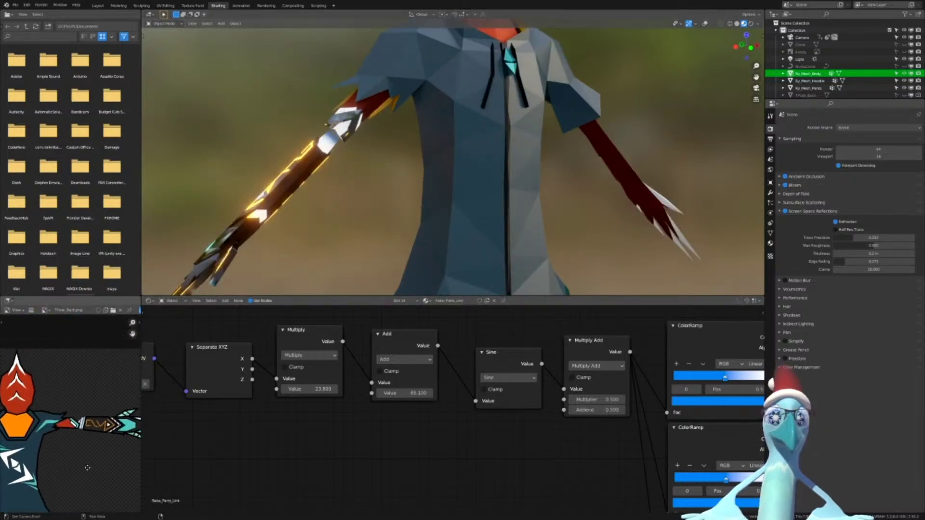
{"action": "scroll", "coordinate": [81, 464], "scroll_direction": "up", "scroll_amount": 8}
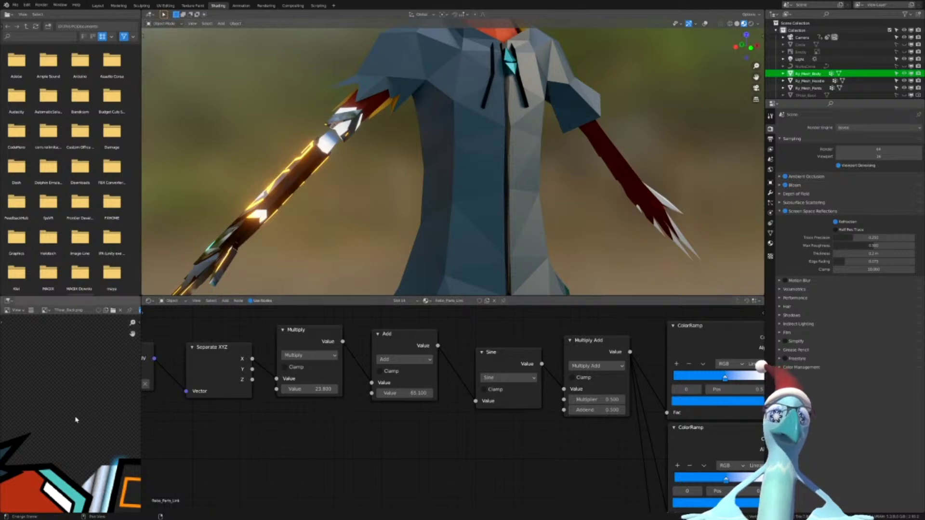
{"action": "scroll", "coordinate": [76, 423], "scroll_direction": "down", "scroll_amount": 3}
{"action": "scroll", "coordinate": [432, 232], "scroll_direction": "down", "scroll_amount": 2}
{"action": "scroll", "coordinate": [433, 233], "scroll_direction": "down", "scroll_amount": 3}
{"action": "middle_click_drag", "start_coordinate": [489, 193], "coordinate": [441, 74], "text": "shift"}
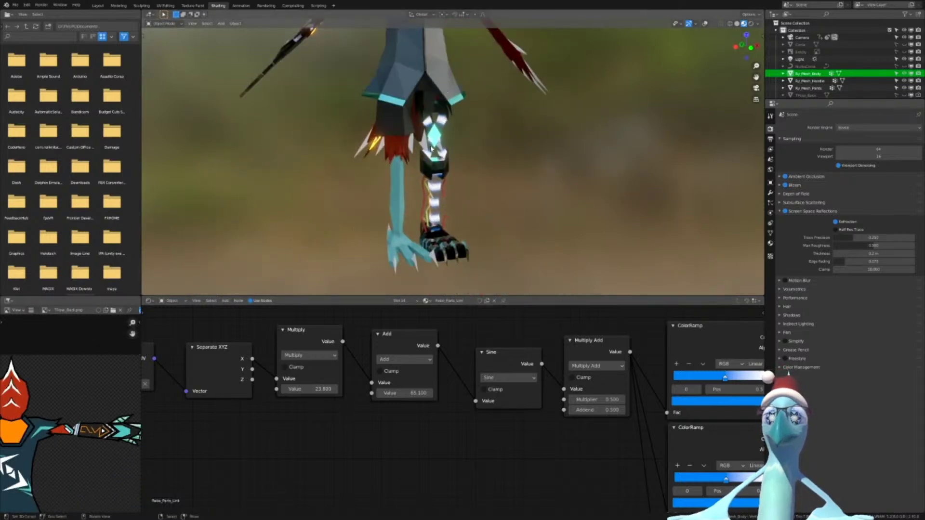
{"action": "scroll", "coordinate": [466, 261], "scroll_direction": "up", "scroll_amount": 4}
{"action": "scroll", "coordinate": [455, 229], "scroll_direction": "down", "scroll_amount": 4}
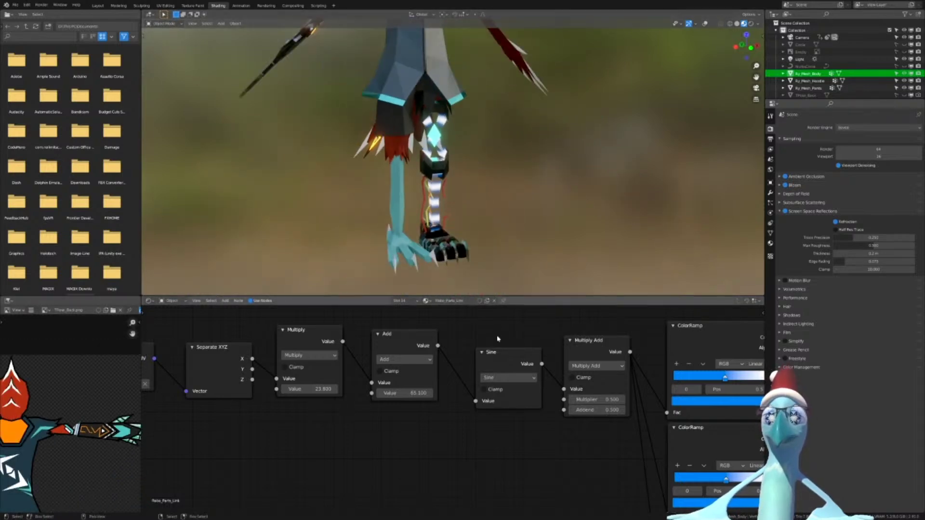
{"action": "scroll", "coordinate": [498, 340], "scroll_direction": "down", "scroll_amount": 1}
{"action": "middle_click_drag", "start_coordinate": [473, 182], "coordinate": [495, 276], "text": "shift"}
{"action": "scroll", "coordinate": [495, 277], "scroll_direction": "up", "scroll_amount": 2, "text": "shift"}
{"action": "scroll", "coordinate": [494, 277], "scroll_direction": "up", "scroll_amount": 4}
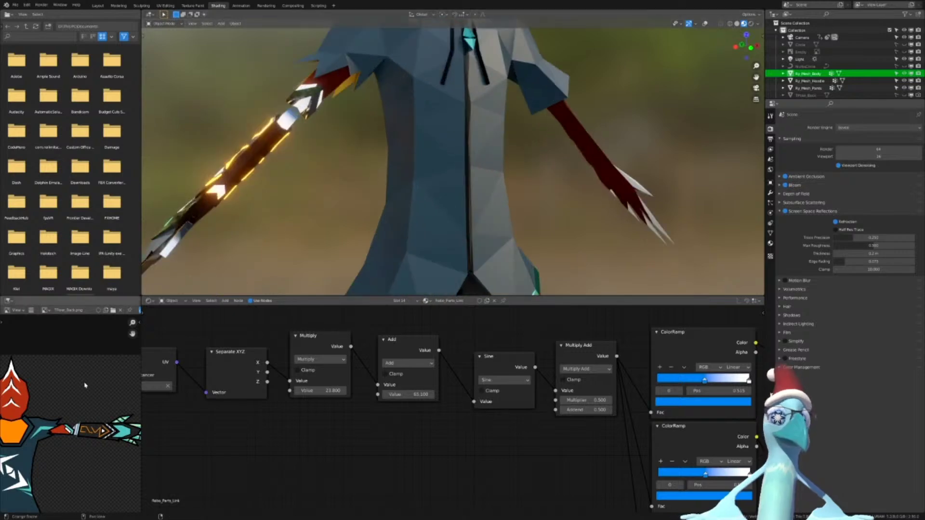
Switch the reference image area to the UV Editor and widen it
{"action": "left_click", "coordinate": [8, 301]}
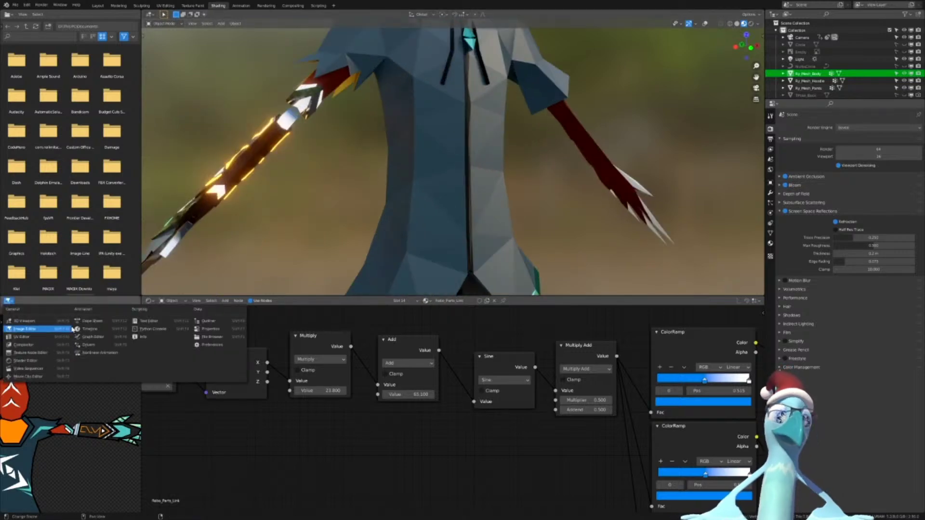
{"action": "left_click", "coordinate": [35, 341]}
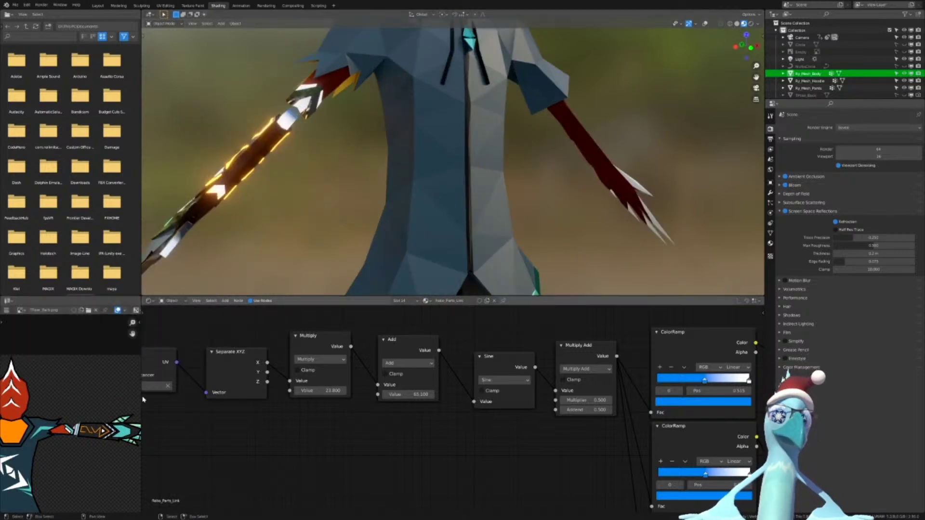
{"action": "left_click_drag", "start_coordinate": [141, 399], "coordinate": [350, 407]}
{"action": "middle_click_drag", "start_coordinate": [228, 415], "coordinate": [299, 366]}
{"action": "scroll", "coordinate": [299, 366], "scroll_direction": "down", "scroll_amount": 2}
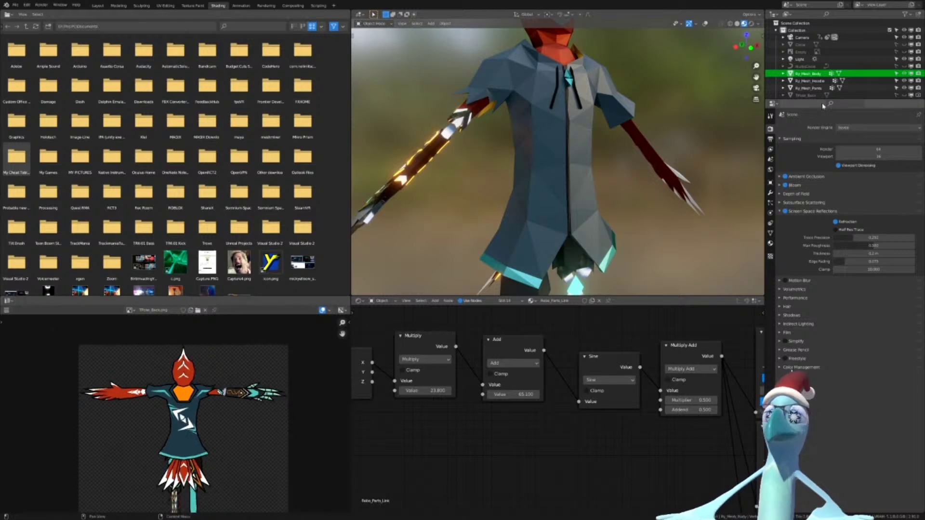
Enter Edit Mode on the body mesh and box-select the row of pointed UV islands above the diamond
{"action": "key", "text": "Tab"}
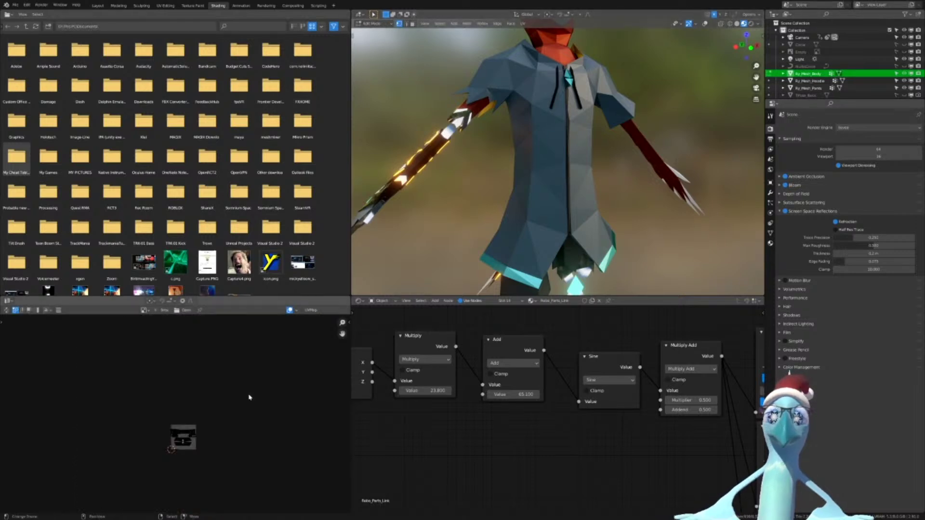
{"action": "scroll", "coordinate": [212, 414], "scroll_direction": "up", "scroll_amount": 6}
{"action": "middle_click_drag", "start_coordinate": [241, 475], "coordinate": [215, 349]}
{"action": "scroll", "coordinate": [214, 348], "scroll_direction": "up", "scroll_amount": 6}
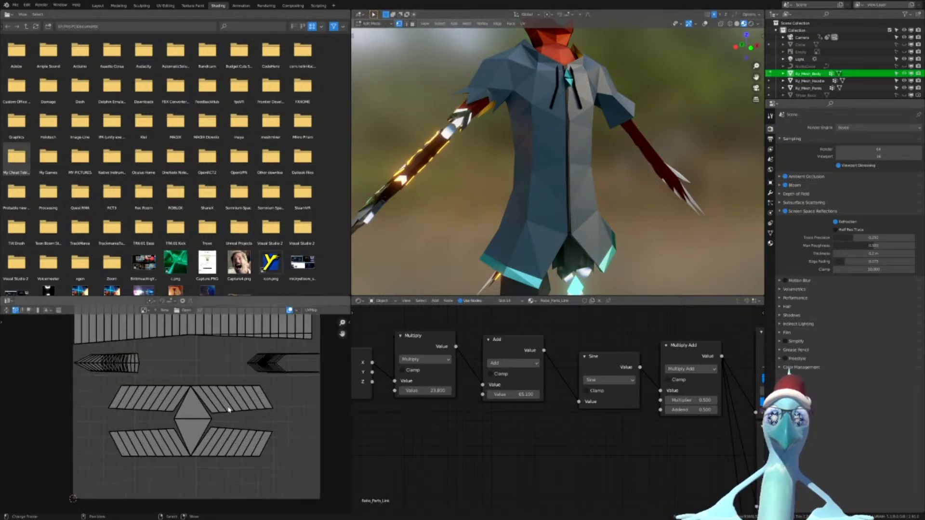
{"action": "middle_click_drag", "start_coordinate": [246, 424], "coordinate": [233, 444]}
{"action": "key", "text": "b"}
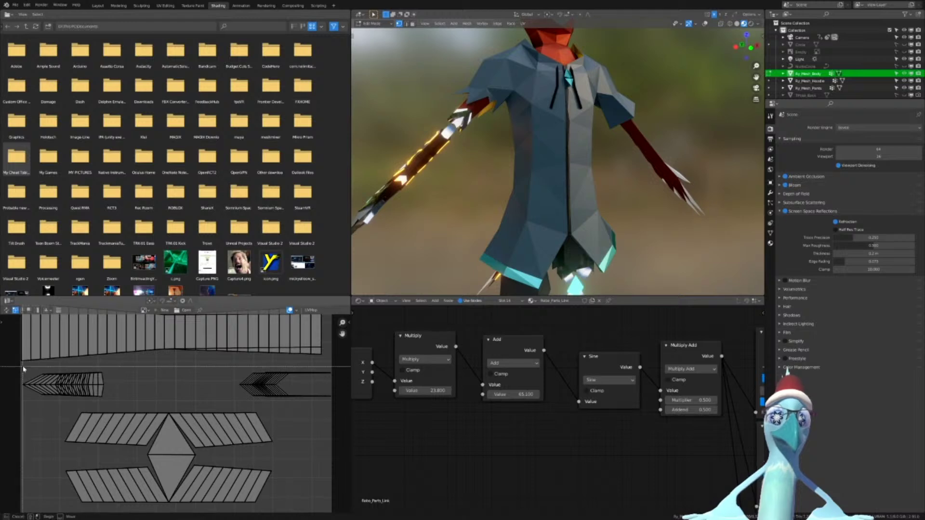
{"action": "left_click_drag", "start_coordinate": [15, 367], "coordinate": [351, 409]}
{"action": "key", "text": "s"}
{"action": "key", "text": "x"}
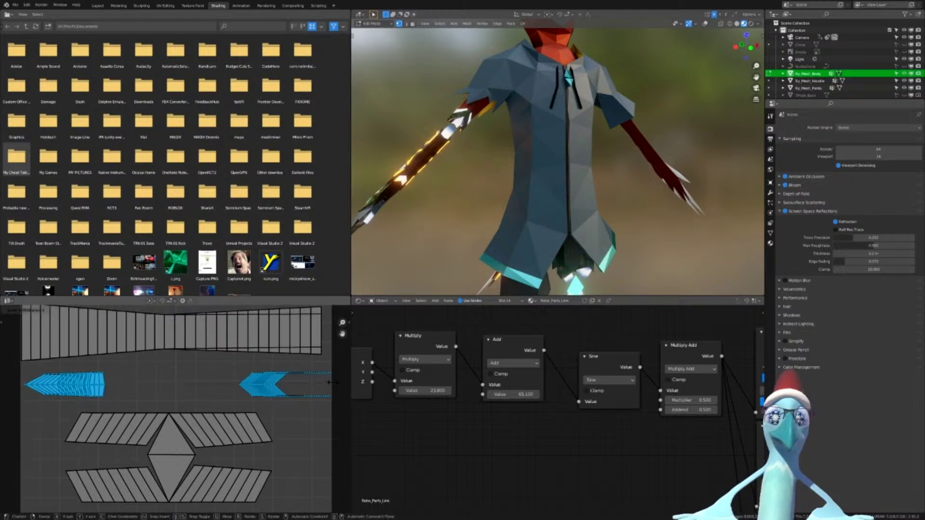
{"action": "right_click", "coordinate": [293, 383]}
{"action": "scroll", "coordinate": [292, 392], "scroll_direction": "down", "scroll_amount": 3}
{"action": "key", "text": "s"}
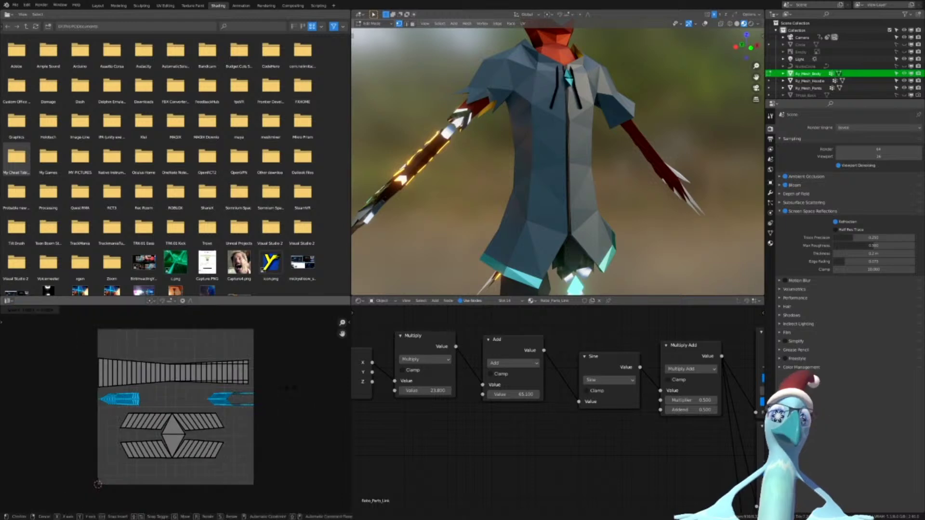
{"action": "left_click", "coordinate": [73, 415]}
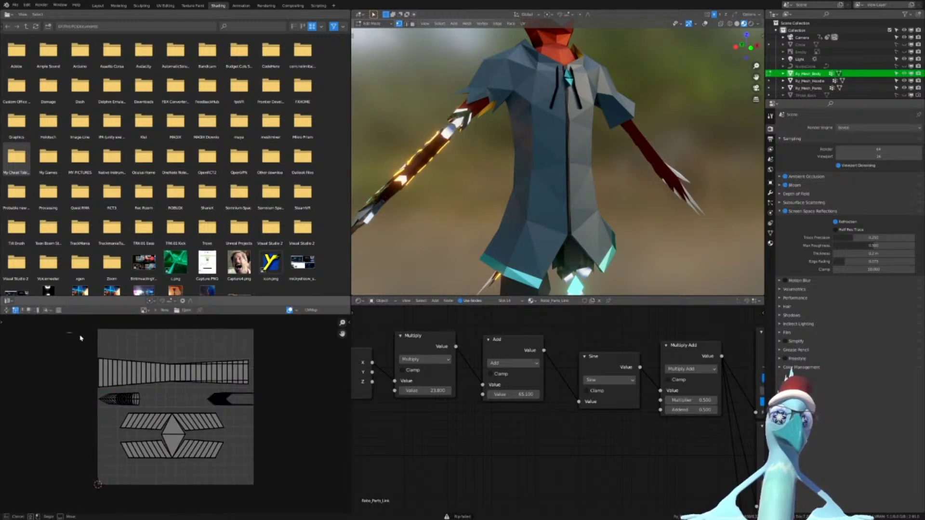
Box-select the large upper UV strip and the diamond with its angled strips, and narrow them along X to about a quarter of their width
{"action": "left_click_drag", "start_coordinate": [67, 332], "coordinate": [262, 389]}
{"action": "key", "text": "b"}
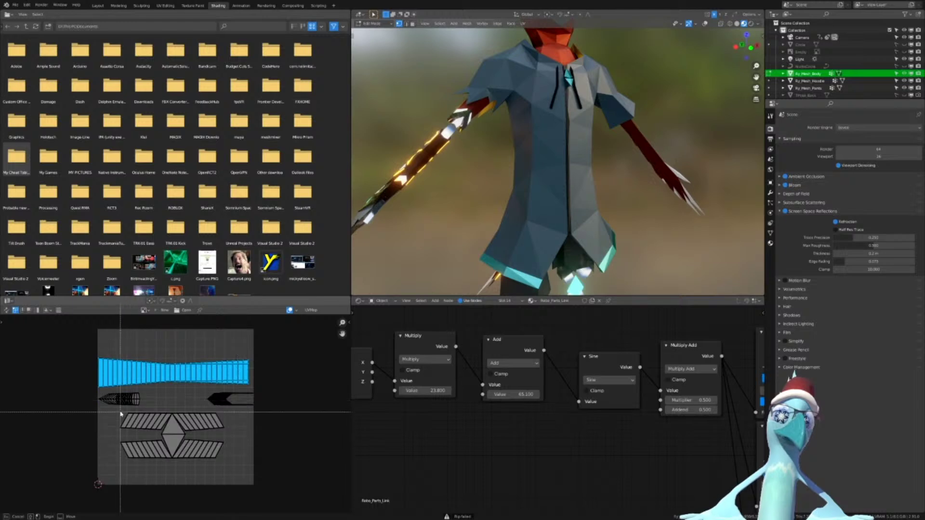
{"action": "left_click_drag", "start_coordinate": [112, 408], "coordinate": [262, 504]}
{"action": "key", "text": "s"}
{"action": "key", "text": "x"}
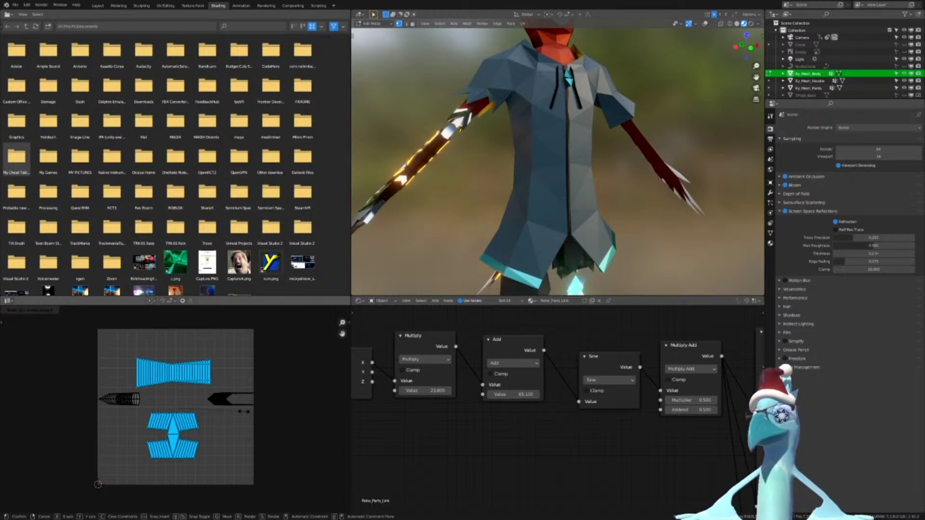
{"action": "left_click", "coordinate": [242, 412]}
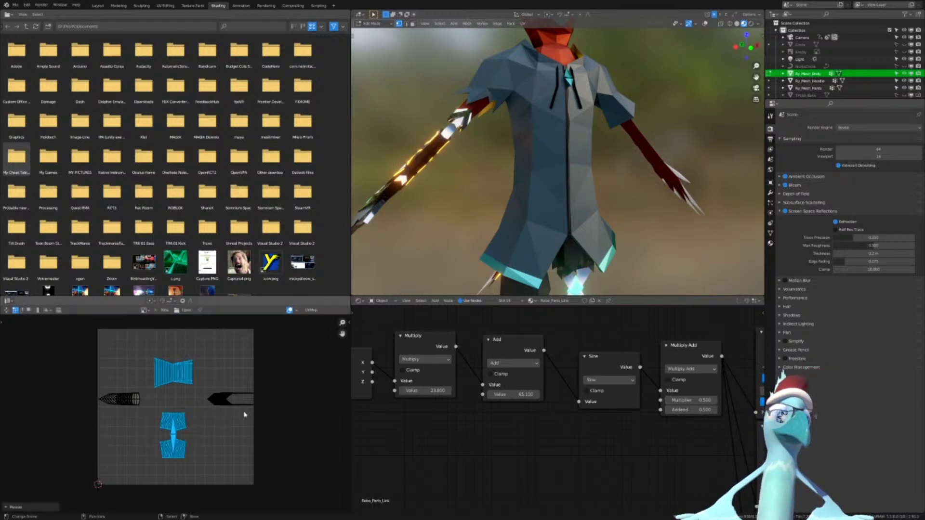
Multiply the Multiply node's value by 4, setting it to 95.2, and check the stripes on the arm and leg
{"action": "scroll", "coordinate": [623, 166], "scroll_direction": "down", "scroll_amount": 5}
{"action": "middle_click_drag", "start_coordinate": [624, 165], "coordinate": [638, 168]}
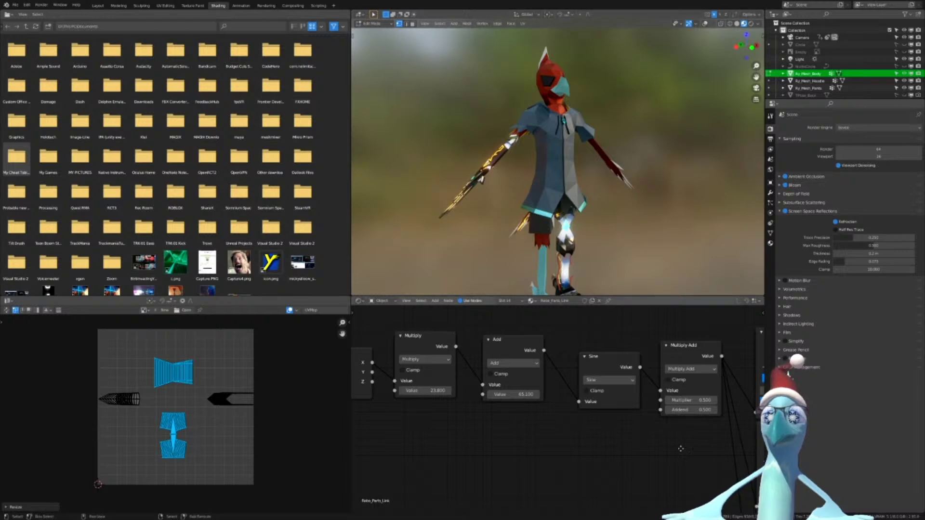
{"action": "middle_click_drag", "start_coordinate": [681, 451], "coordinate": [626, 448]}
{"action": "scroll", "coordinate": [540, 430], "scroll_direction": "up", "scroll_amount": 3}
{"action": "middle_click_drag", "start_coordinate": [540, 430], "coordinate": [590, 459]}
{"action": "middle_click_drag", "start_coordinate": [420, 421], "coordinate": [461, 411]}
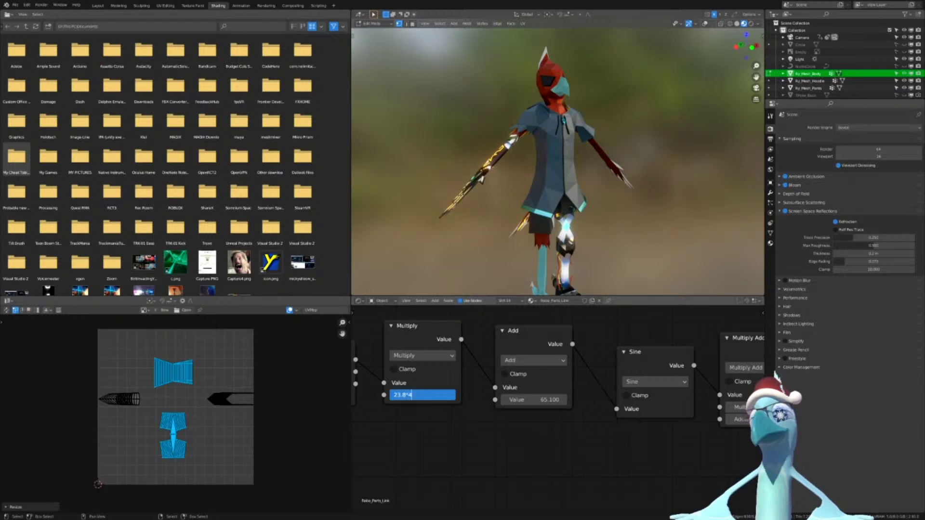
{"action": "scroll", "coordinate": [523, 176], "scroll_direction": "up", "scroll_amount": 8}
{"action": "middle_click_drag", "start_coordinate": [510, 177], "coordinate": [543, 142]}
{"action": "scroll", "coordinate": [630, 223], "scroll_direction": "down", "scroll_amount": 5}
{"action": "scroll", "coordinate": [543, 142], "scroll_direction": "down", "scroll_amount": 4}
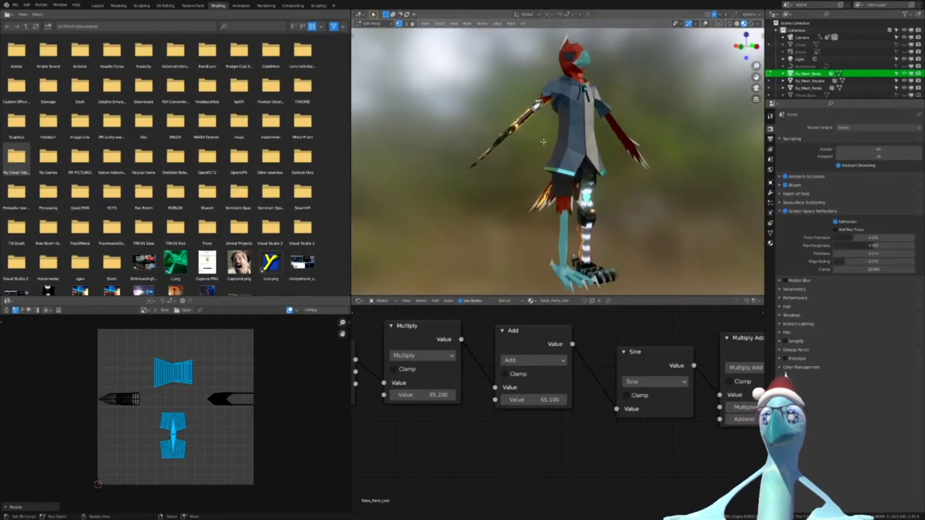
Load the character reference image behind the UV islands and frame its mechanical leg
{"action": "left_click", "coordinate": [146, 310]}
{"action": "key", "text": "Down"}
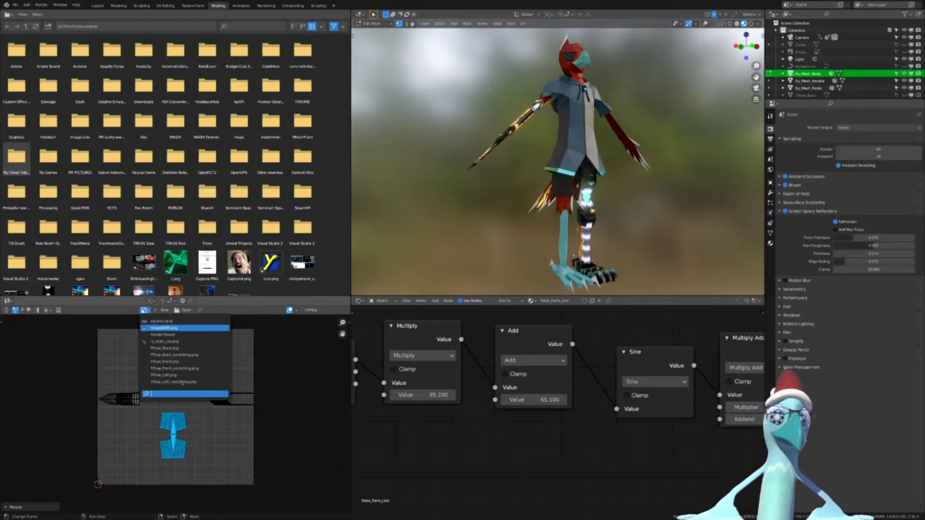
{"action": "key", "text": "Return"}
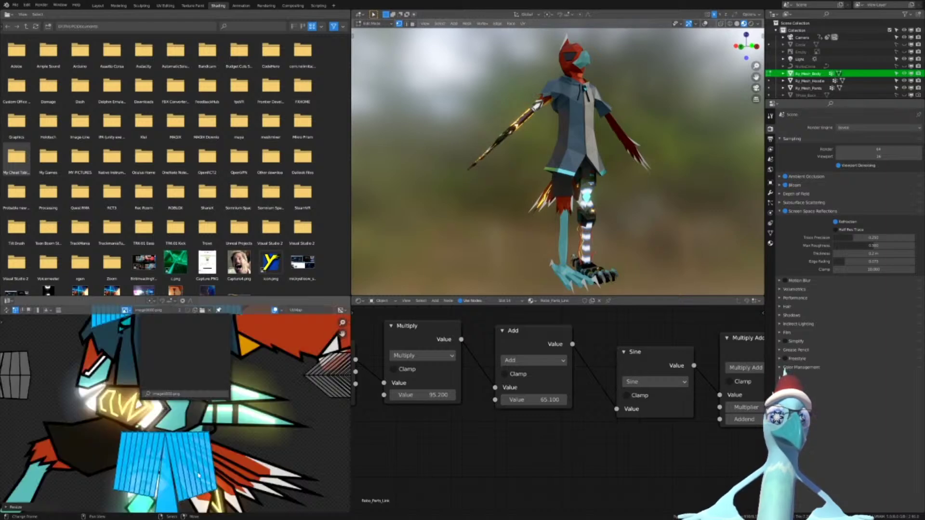
{"action": "middle_click_drag", "start_coordinate": [173, 437], "coordinate": [209, 427]}
{"action": "scroll", "coordinate": [171, 482], "scroll_direction": "down", "scroll_amount": 3}
{"action": "scroll", "coordinate": [210, 389], "scroll_direction": "up", "scroll_amount": 3}
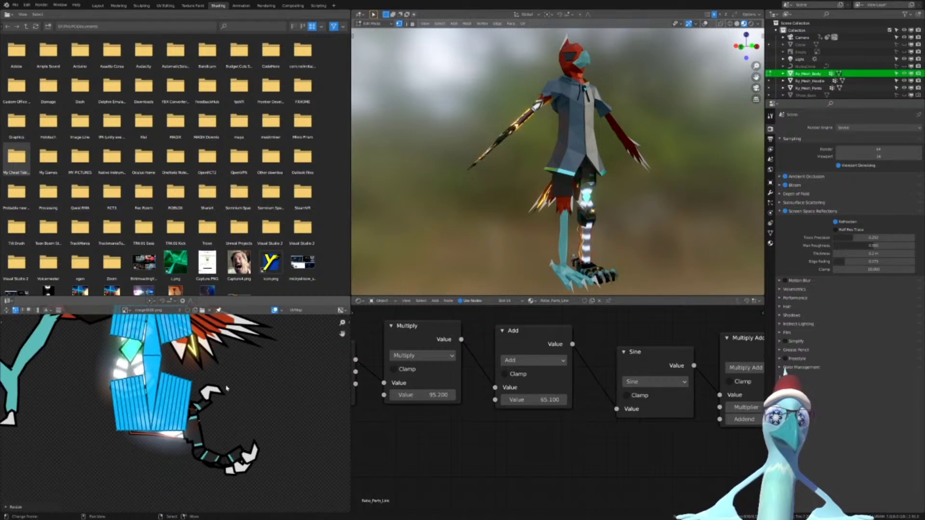
Leave Edit Mode and compare the reference's glowing leg and arm bands with the same parts on the model
{"action": "key", "text": "ctrl+Tab"}
{"action": "left_click", "coordinate": [551, 166]}
{"action": "scroll", "coordinate": [132, 378], "scroll_direction": "up", "scroll_amount": 3}
{"action": "middle_click_drag", "start_coordinate": [133, 374], "coordinate": [143, 411]}
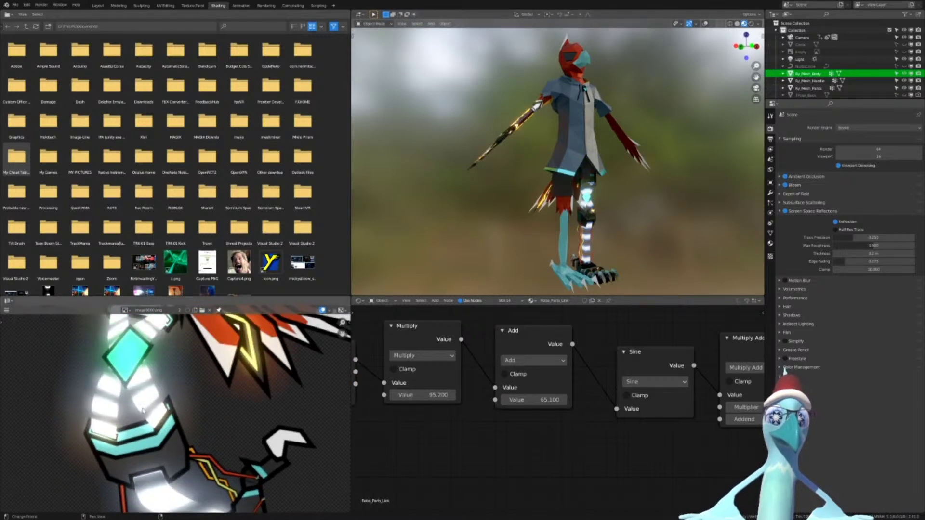
{"action": "middle_click_drag", "start_coordinate": [161, 485], "coordinate": [122, 373]}
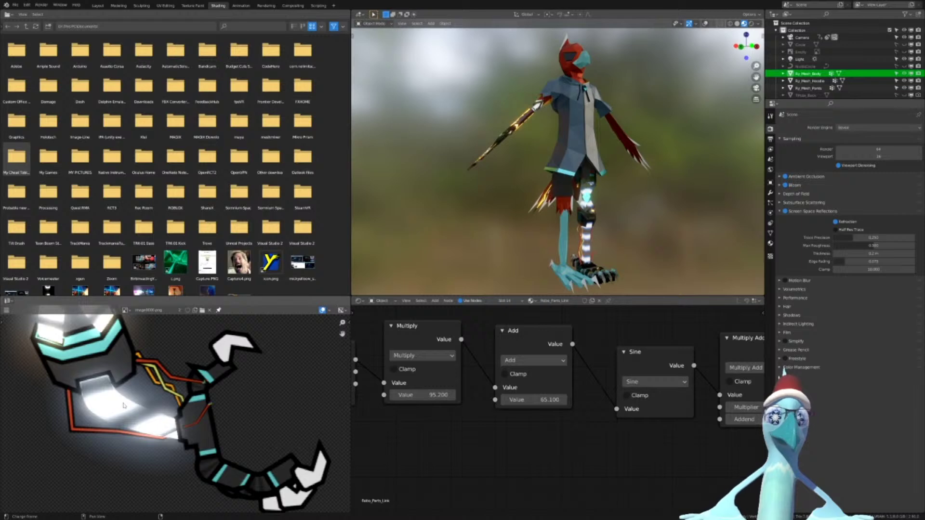
{"action": "scroll", "coordinate": [578, 227], "scroll_direction": "up", "scroll_amount": 5}
{"action": "middle_click_drag", "start_coordinate": [619, 225], "coordinate": [549, 132]}
{"action": "middle_click_drag", "start_coordinate": [427, 151], "coordinate": [454, 151]}
{"action": "scroll", "coordinate": [130, 379], "scroll_direction": "down", "scroll_amount": 5}
{"action": "scroll", "coordinate": [131, 378], "scroll_direction": "up", "scroll_amount": 6}
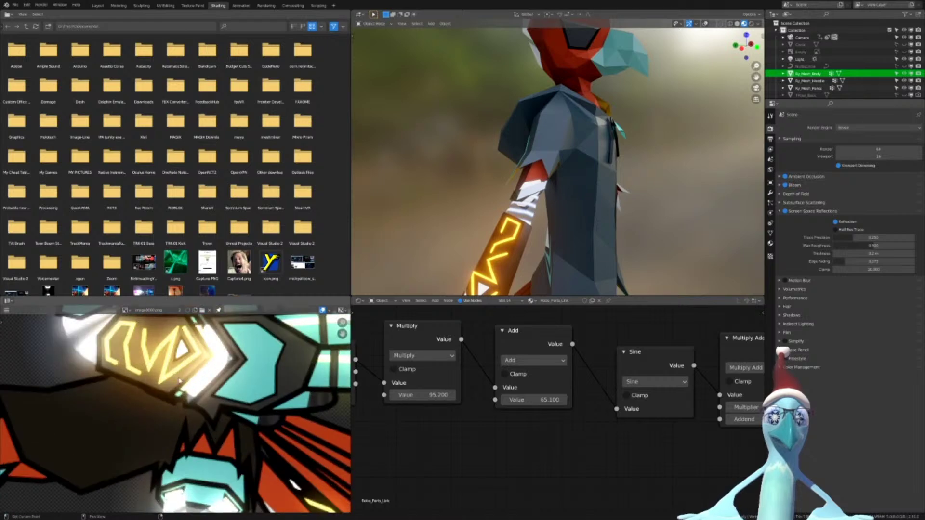
Return to Edit Mode and scale the selected upper strip and diamond-group UV islands by 2 along X
{"action": "key", "text": "Tab"}
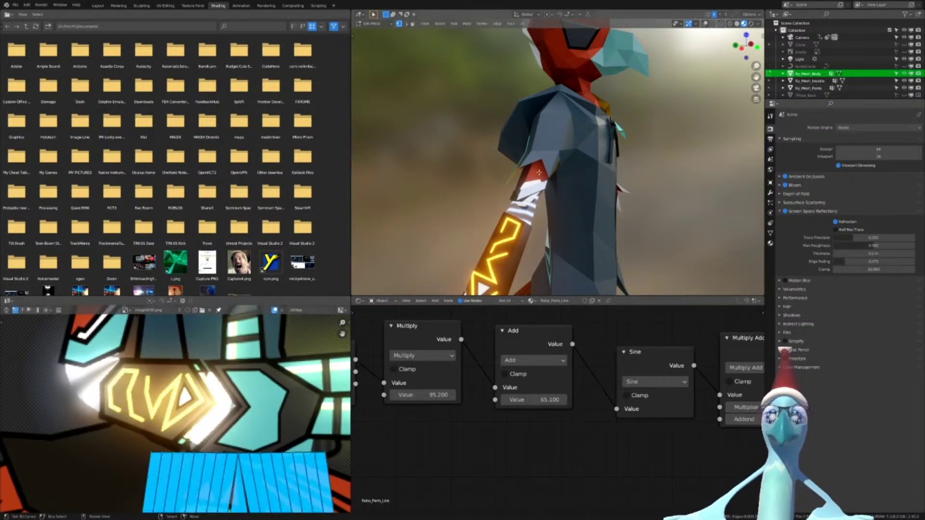
{"action": "scroll", "coordinate": [177, 415], "scroll_direction": "down", "scroll_amount": 6}
{"action": "middle_click_drag", "start_coordinate": [242, 435], "coordinate": [236, 398]}
{"action": "key", "text": "s"}
{"action": "key", "text": "x"}
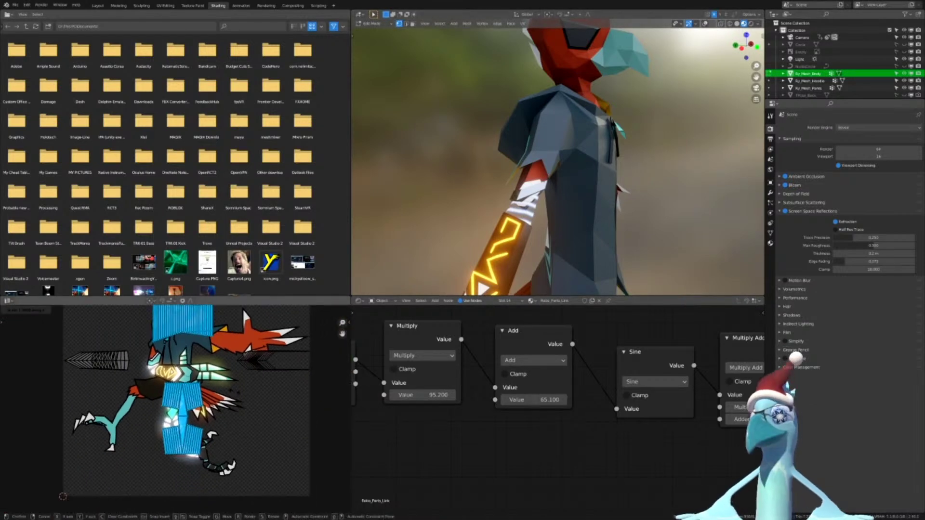
{"action": "key", "text": "2"}
{"action": "key", "text": "Return"}
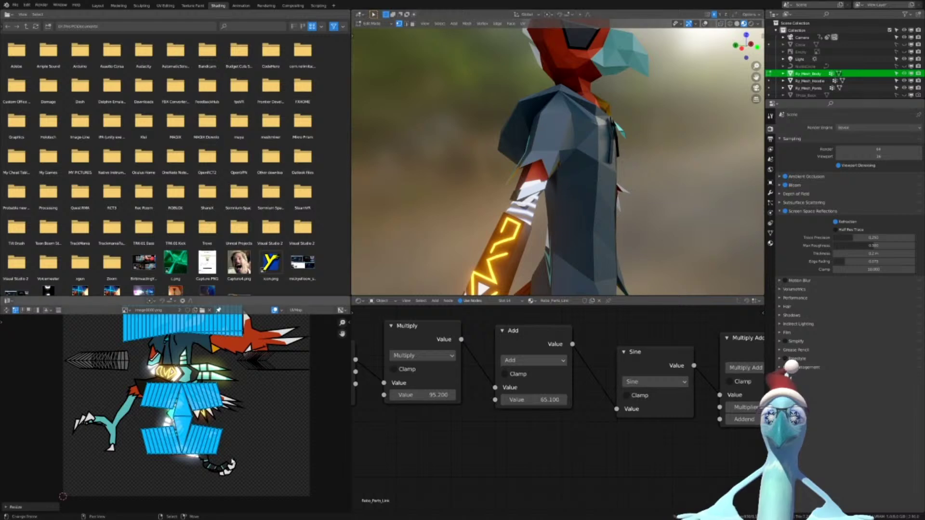
Clear the UV selection and box-select only the diamond and the four angled strips around it
{"action": "middle_click_drag", "start_coordinate": [574, 273], "coordinate": [461, 72], "text": "shift"}
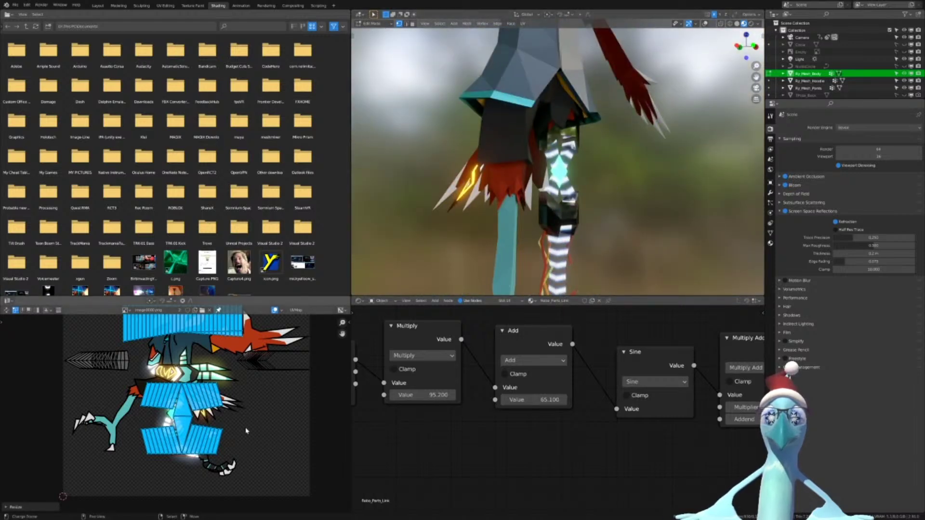
{"action": "key", "text": "alt+a"}
{"action": "key", "text": "b"}
{"action": "left_click_drag", "start_coordinate": [116, 373], "coordinate": [251, 483]}
Try widening the diamond and its angled strips to about twice their width along X, and undo the scaling
{"action": "key", "text": "s"}
{"action": "key", "text": "x"}
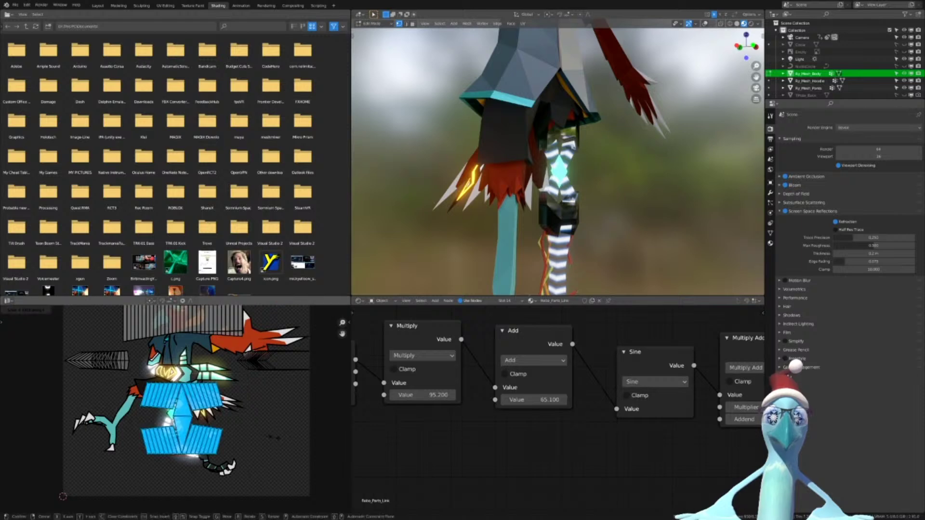
{"action": "key", "text": "x"}
{"action": "left_click", "coordinate": [257, 418]}
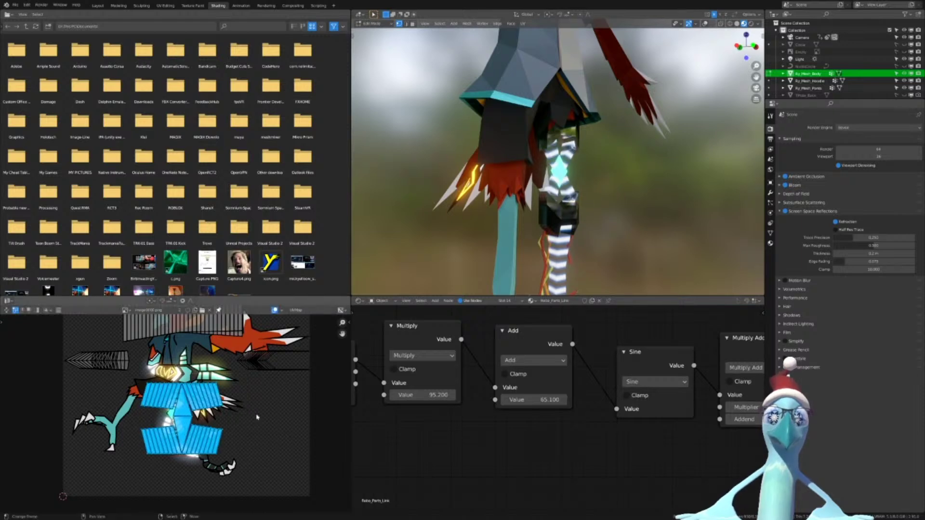
{"action": "key", "text": "s"}
{"action": "key", "text": "x"}
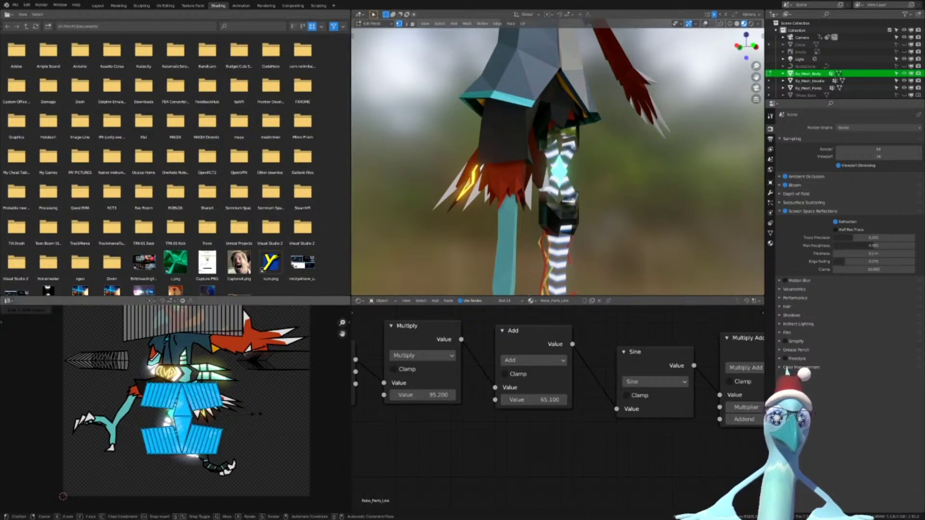
{"action": "left_click", "coordinate": [322, 381]}
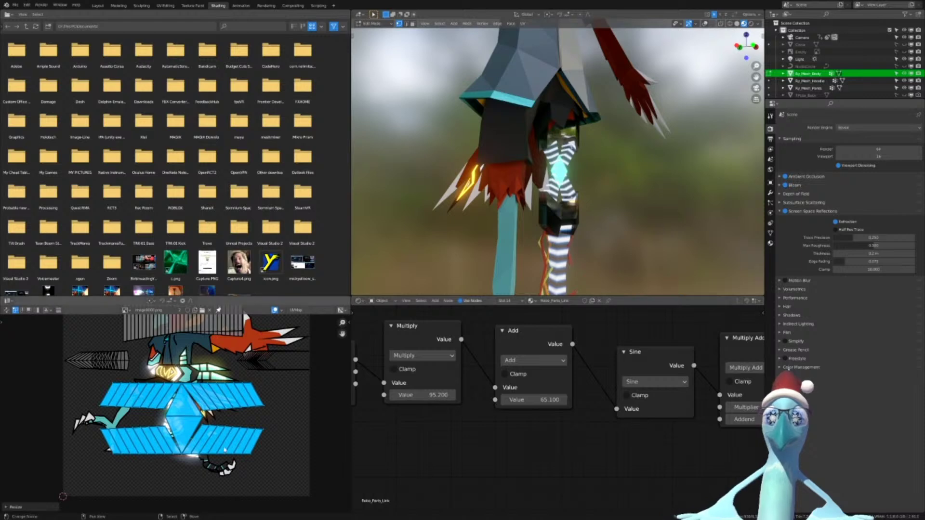
{"action": "key", "text": "ctrl+z"}
Halve the Multiply node's value to 47.6
{"action": "left_click", "coordinate": [530, 400]}
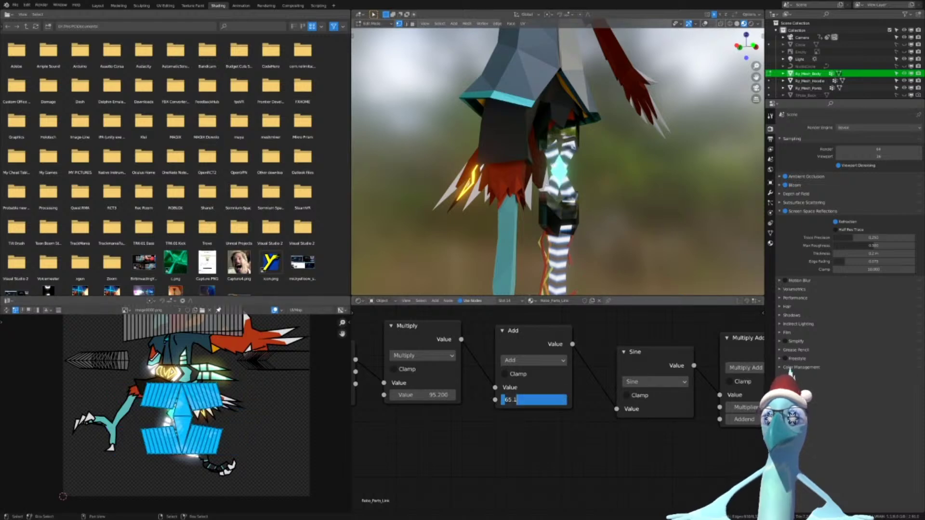
{"action": "left_click", "coordinate": [422, 395]}
{"action": "left_click", "coordinate": [422, 395]}
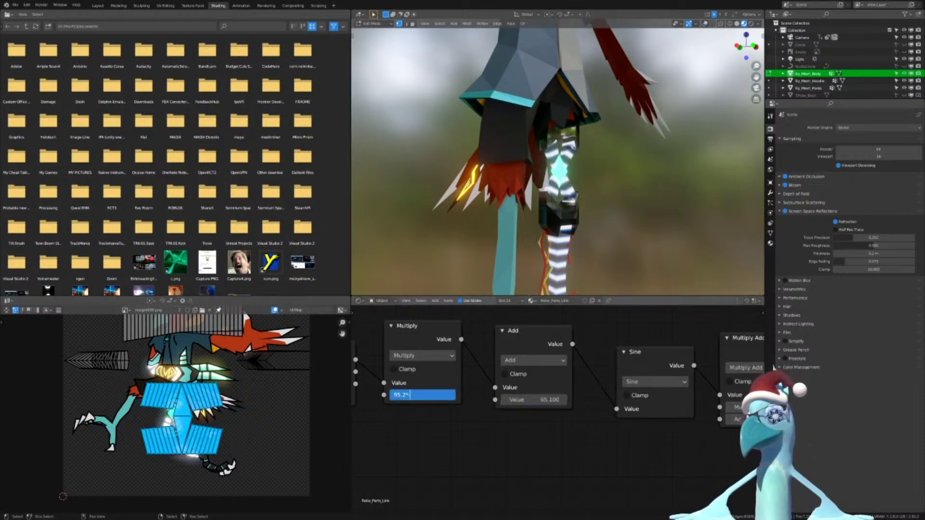
{"action": "type", "text": "*.5"}
{"action": "key", "text": "Return"}
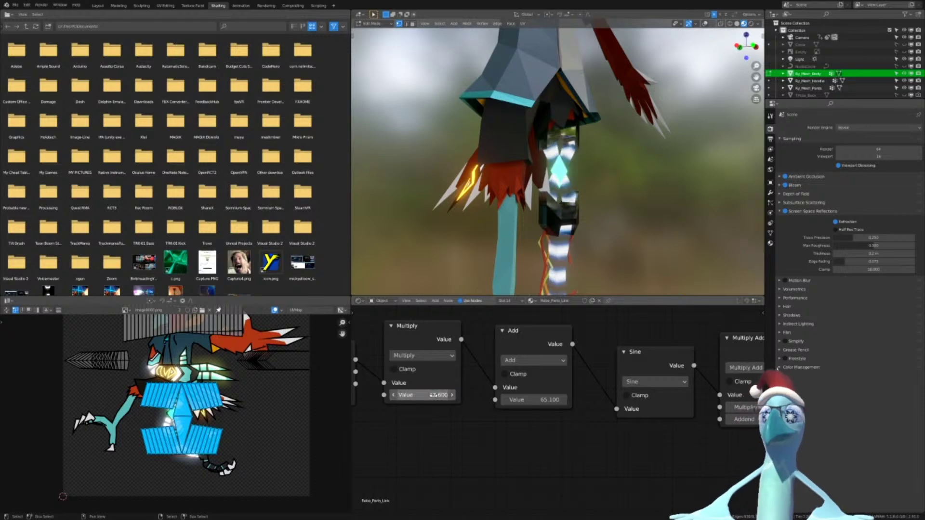
Stretch the selected diamond and angled UV strips to about twice their width along X
{"action": "scroll", "coordinate": [634, 205], "scroll_direction": "down", "scroll_amount": 3}
{"action": "key", "text": "s"}
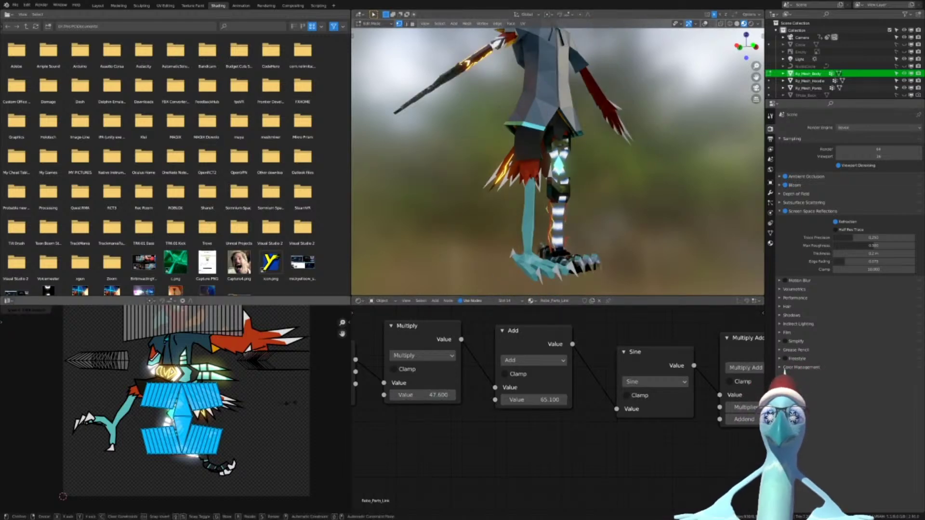
{"action": "type", "text": "x1.2"}
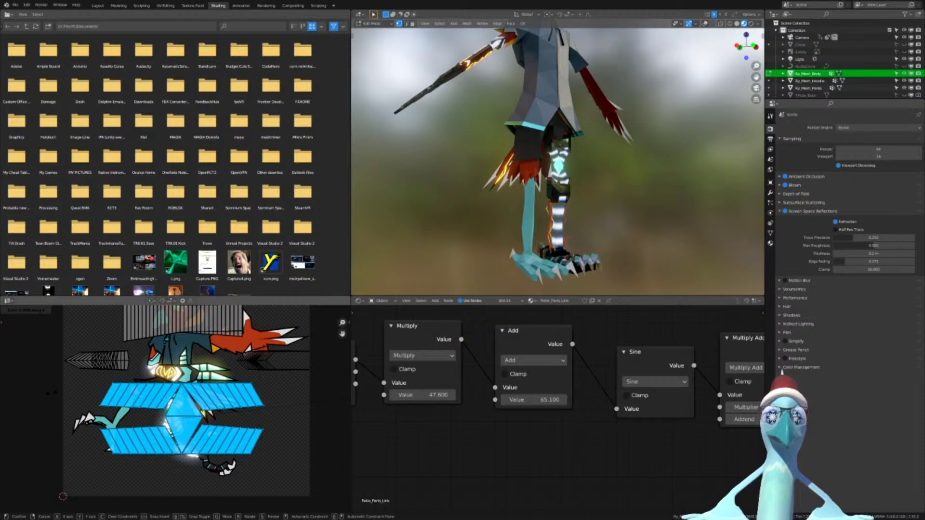
{"action": "left_click", "coordinate": [52, 393]}
{"action": "middle_click_drag", "start_coordinate": [578, 132], "coordinate": [587, 228]}
{"action": "scroll", "coordinate": [587, 228], "scroll_direction": "up", "scroll_amount": 4}
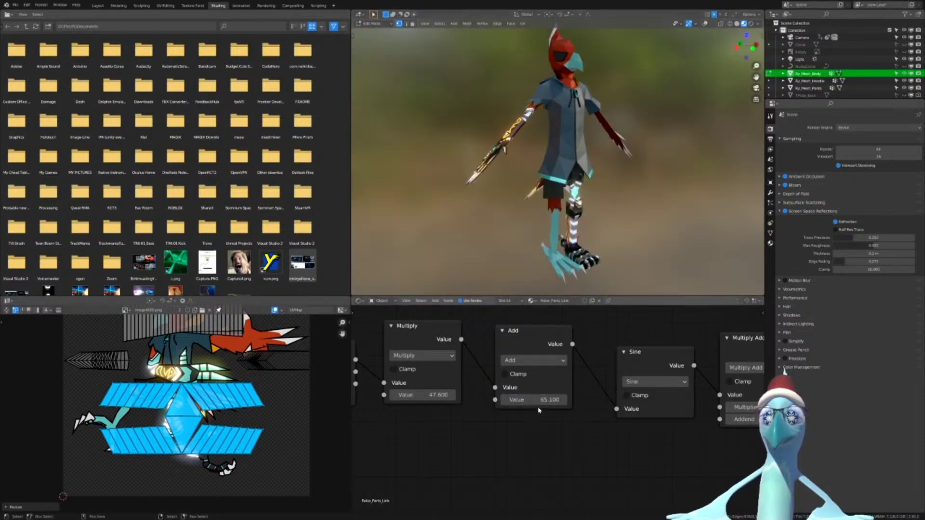
Try different values on the Add node to preview the stripes moving along the arm and leg, and restore its original value
{"action": "left_click_drag", "start_coordinate": [539, 400], "coordinate": [530, 400]}
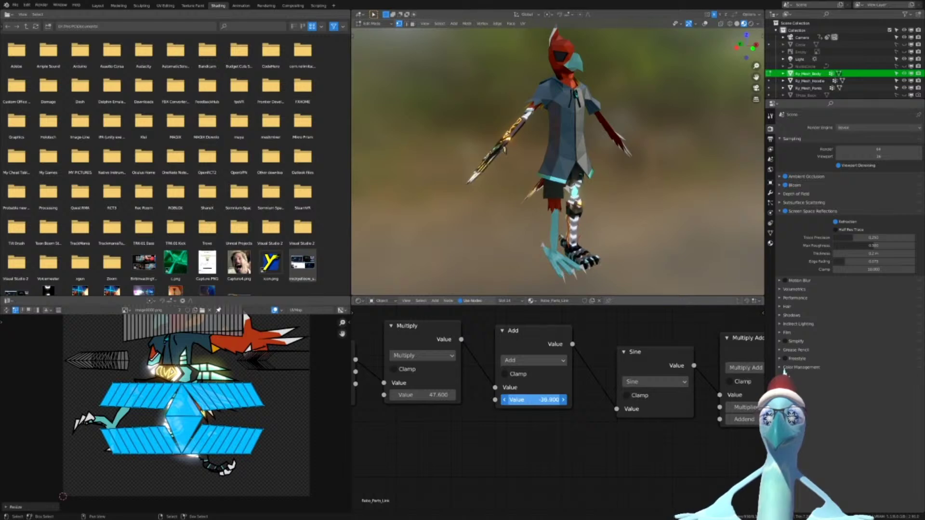
{"action": "left_click_drag", "start_coordinate": [530, 400], "coordinate": [506, 400]}
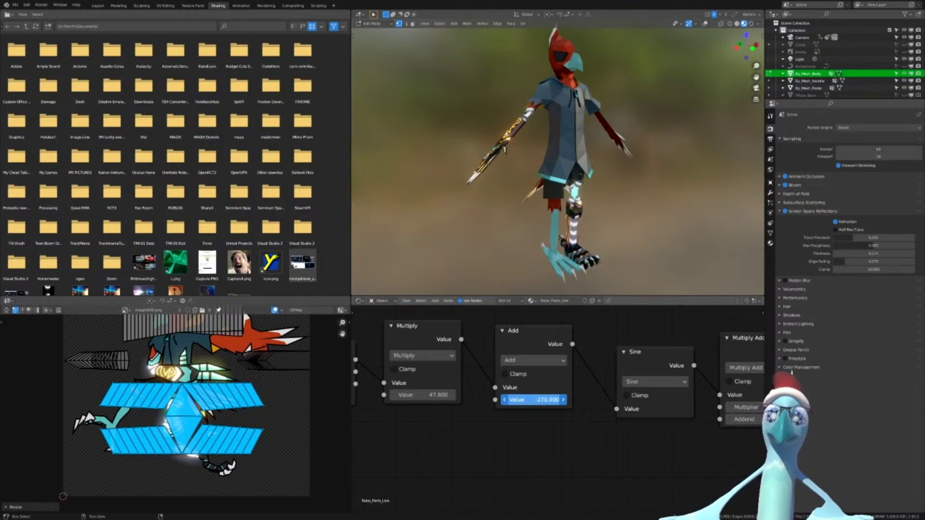
{"action": "right_click", "coordinate": [544, 400]}
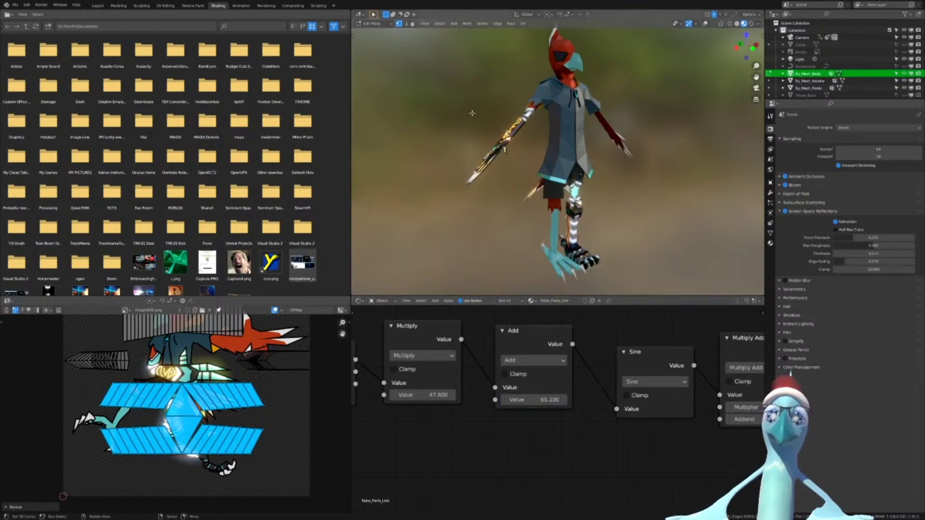
{"action": "scroll", "coordinate": [520, 127], "scroll_direction": "up", "scroll_amount": 5}
{"action": "middle_click_drag", "start_coordinate": [471, 112], "coordinate": [530, 135]}
{"action": "mouse_move", "coordinate": [530, 399]}
{"action": "left_mouse_down"}
{"action": "mouse_move", "coordinate": [512, 399]}
{"action": "mouse_move", "coordinate": [524, 400]}
{"action": "left_mouse_up"}
{"action": "middle_click_drag", "start_coordinate": [640, 208], "coordinate": [525, 120]}
{"action": "middle_click_drag", "start_coordinate": [539, 212], "coordinate": [549, 186]}
{"action": "middle_click_drag", "start_coordinate": [558, 261], "coordinate": [565, 193], "text": "shift"}
{"action": "scroll", "coordinate": [571, 226], "scroll_direction": "up", "scroll_amount": 2}
{"action": "middle_click_drag", "start_coordinate": [572, 239], "coordinate": [546, 232]}
{"action": "mouse_move", "coordinate": [526, 401]}
{"action": "left_mouse_down"}
{"action": "mouse_move", "coordinate": [487, 400]}
{"action": "mouse_move", "coordinate": [517, 400]}
{"action": "left_mouse_up"}
Inspect the diamond UV islands and the striped leg on the whole character, and switch to the Layout workspace
{"action": "scroll", "coordinate": [262, 449], "scroll_direction": "up", "scroll_amount": 6}
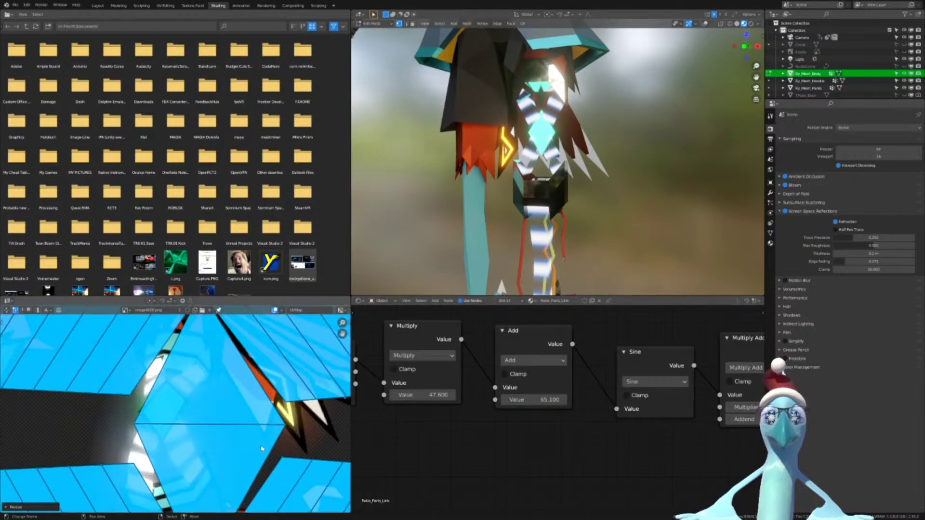
{"action": "scroll", "coordinate": [262, 449], "scroll_direction": "down", "scroll_amount": 5}
{"action": "scroll", "coordinate": [261, 449], "scroll_direction": "up", "scroll_amount": 1}
{"action": "scroll", "coordinate": [581, 207], "scroll_direction": "down", "scroll_amount": 6}
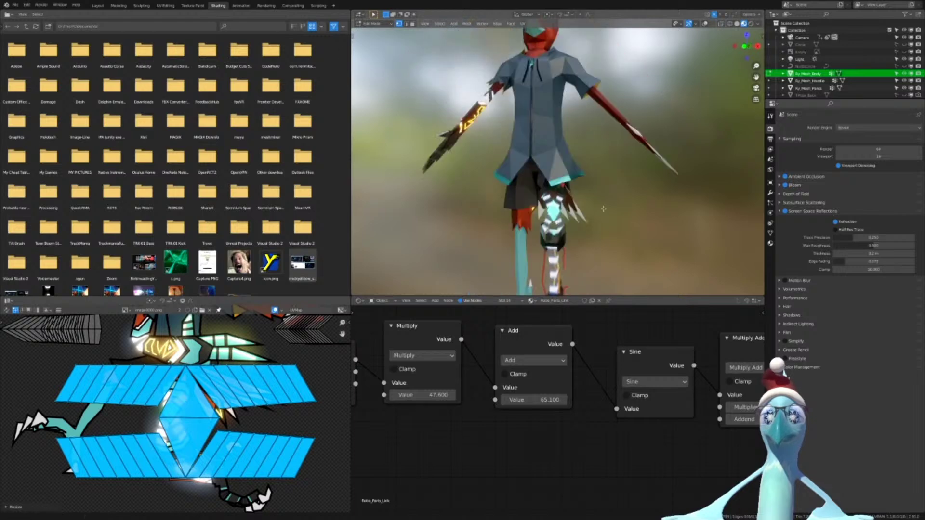
{"action": "middle_click_drag", "start_coordinate": [585, 200], "coordinate": [568, 217]}
{"action": "scroll", "coordinate": [598, 214], "scroll_direction": "down", "scroll_amount": 2}
{"action": "scroll", "coordinate": [567, 216], "scroll_direction": "up", "scroll_amount": 2}
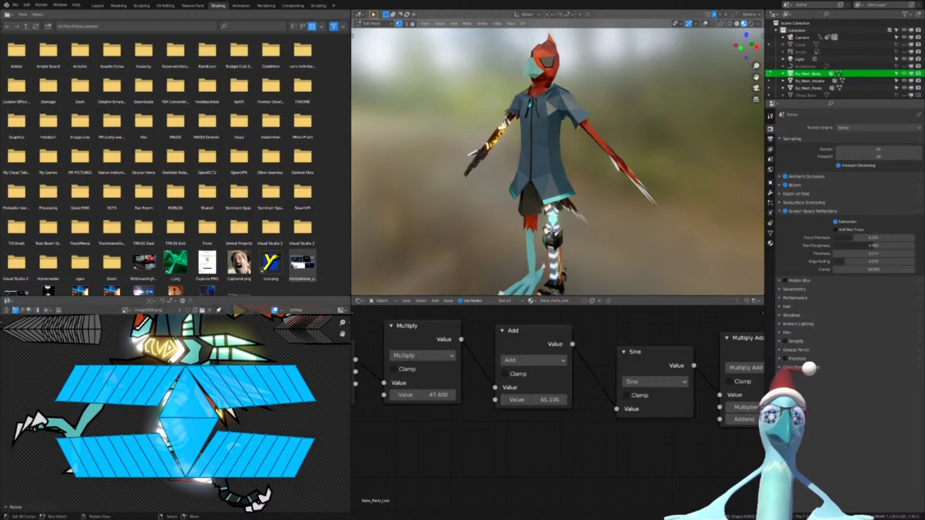
{"action": "left_click", "coordinate": [98, 5]}
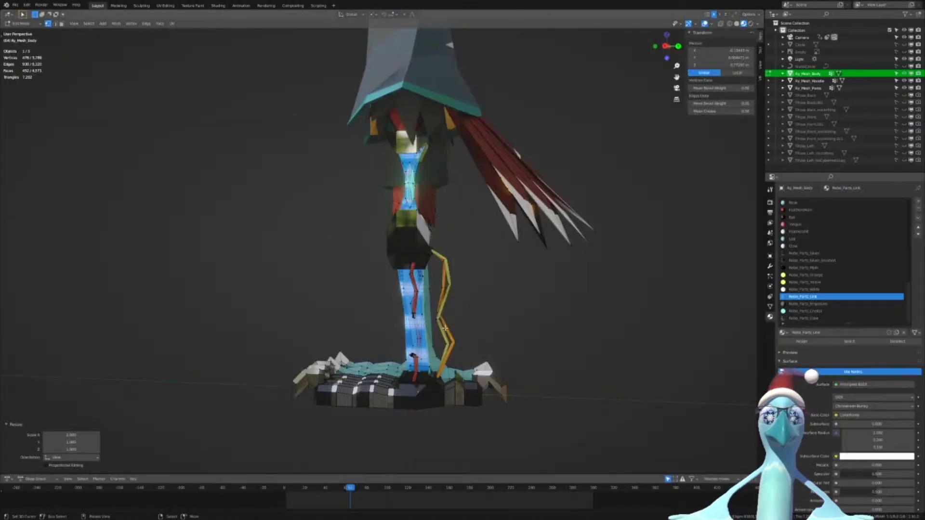
Return the body mesh to Object Mode, deselect everything and save the file
{"action": "key", "text": "Tab"}
{"action": "middle_click_drag", "start_coordinate": [444, 328], "coordinate": [489, 332]}
{"action": "key", "text": "alt+a"}
{"action": "scroll", "coordinate": [463, 270], "scroll_direction": "down", "scroll_amount": 2}
{"action": "middle_click_drag", "start_coordinate": [453, 260], "coordinate": [470, 255]}
{"action": "scroll", "coordinate": [450, 164], "scroll_direction": "down", "scroll_amount": 1}
{"action": "middle_click_drag", "start_coordinate": [451, 156], "coordinate": [439, 244], "text": "shift"}
{"action": "key", "text": "ctrl+s"}
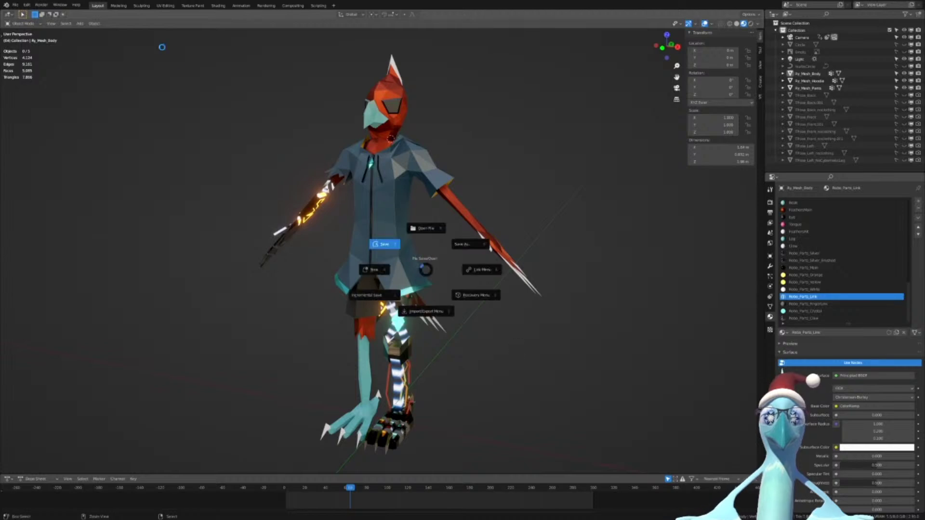
{"action": "left_click", "coordinate": [384, 243]}
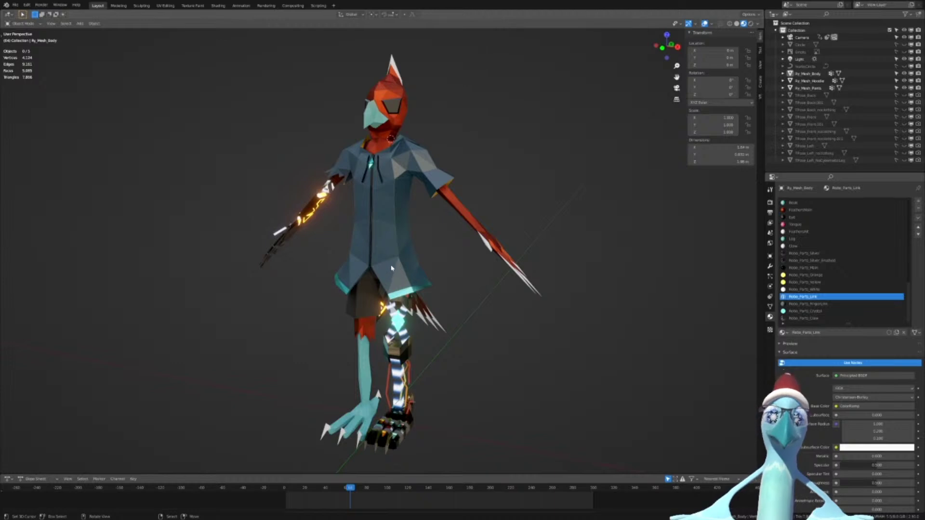
Examine the character's head, hoodie and glowing robotic arm and hand up close
{"action": "scroll", "coordinate": [391, 268], "scroll_direction": "up", "scroll_amount": 4}
{"action": "middle_click_drag", "start_coordinate": [303, 228], "coordinate": [382, 337]}
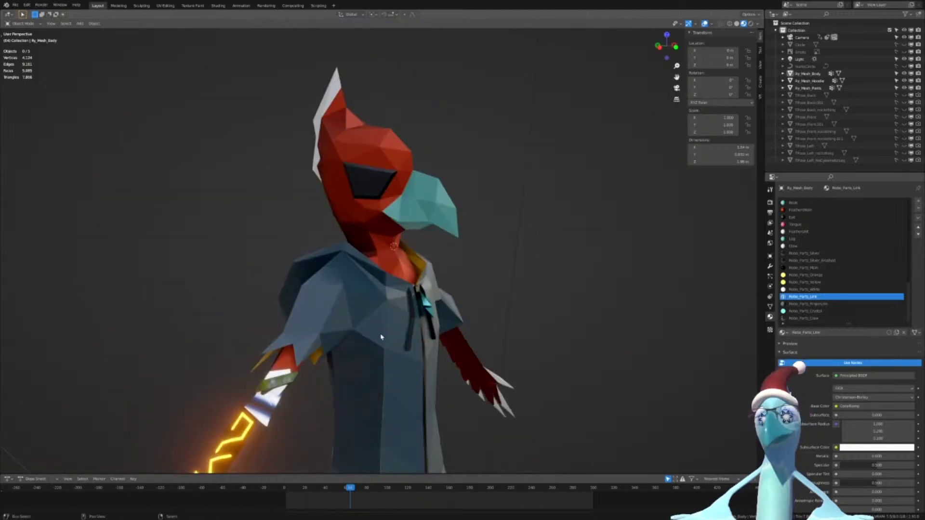
{"action": "scroll", "coordinate": [365, 242], "scroll_direction": "up", "scroll_amount": 4}
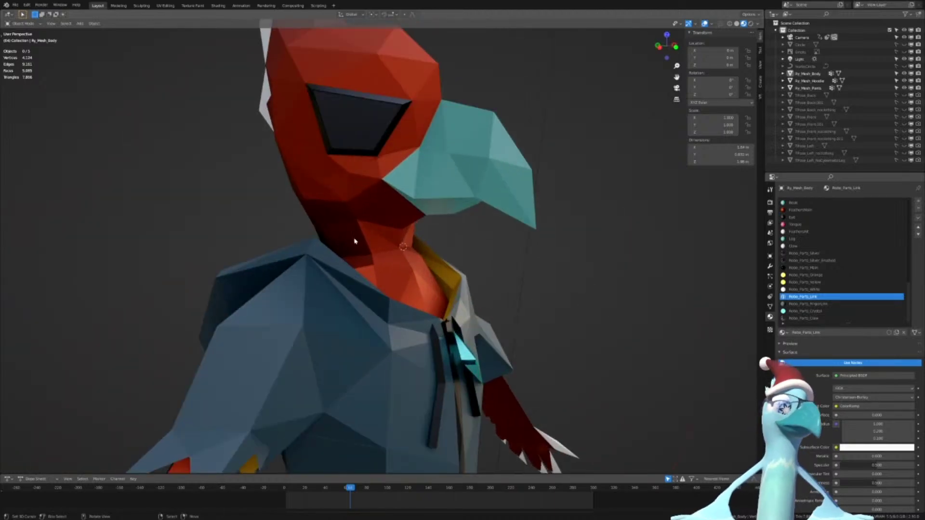
{"action": "middle_click_drag", "start_coordinate": [436, 266], "coordinate": [418, 247]}
{"action": "scroll", "coordinate": [417, 247], "scroll_direction": "down", "scroll_amount": 3}
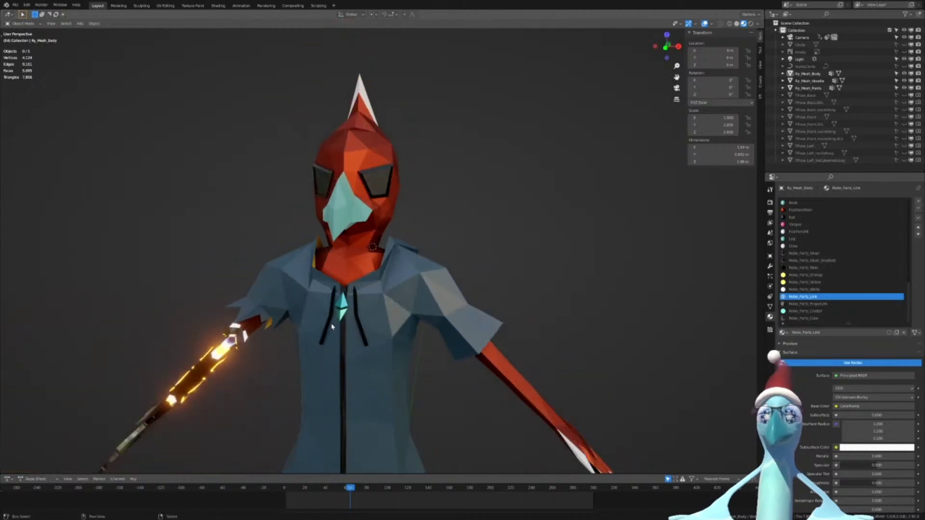
{"action": "scroll", "coordinate": [429, 247], "scroll_direction": "up", "scroll_amount": 5}
{"action": "middle_click_drag", "start_coordinate": [335, 324], "coordinate": [483, 249], "text": "shift"}
{"action": "scroll", "coordinate": [395, 308], "scroll_direction": "down", "scroll_amount": 4}
{"action": "middle_click_drag", "start_coordinate": [372, 349], "coordinate": [495, 192], "text": "shift"}
{"action": "scroll", "coordinate": [496, 192], "scroll_direction": "up", "scroll_amount": 4}
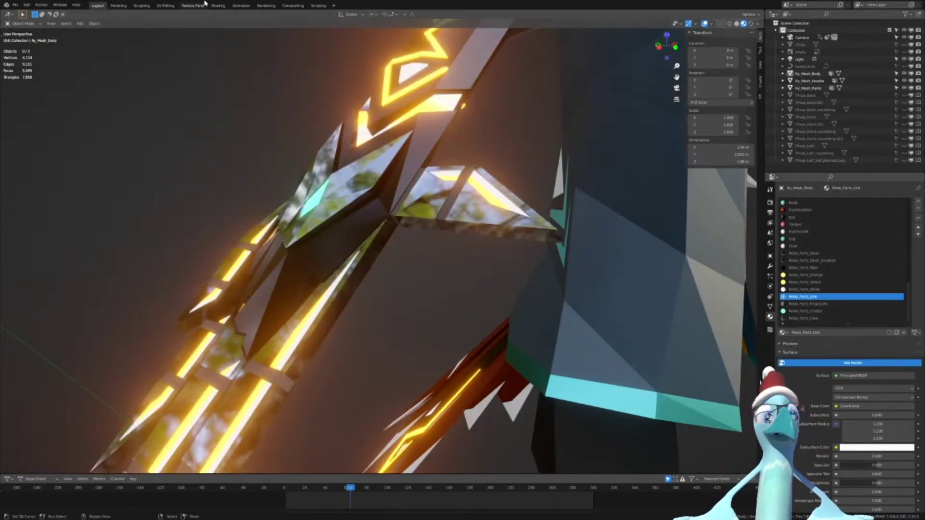
Switch to the UV Editing workspace and put the body mesh into Edit Mode as the active object
{"action": "left_click", "coordinate": [166, 5]}
{"action": "middle_click_drag", "start_coordinate": [697, 351], "coordinate": [727, 309]}
{"action": "scroll", "coordinate": [666, 325], "scroll_direction": "down", "scroll_amount": 4}
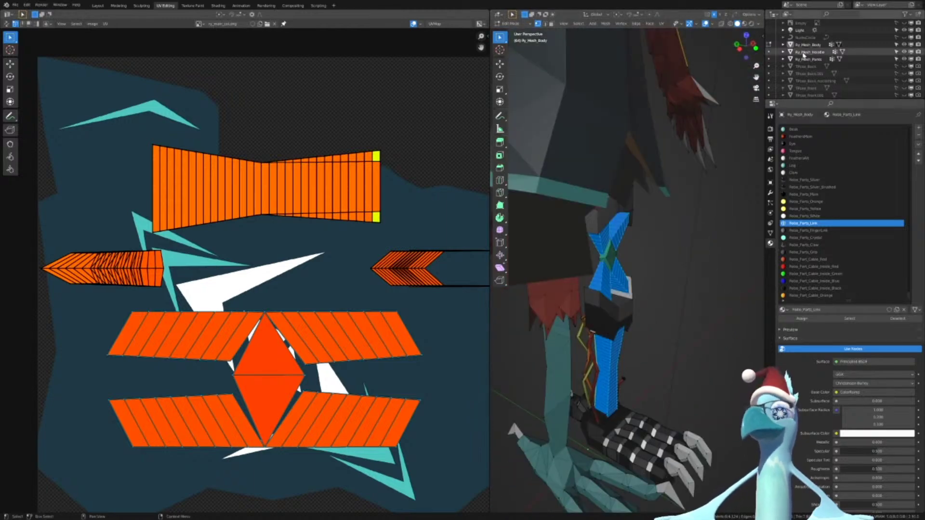
{"action": "left_click", "coordinate": [805, 46]}
{"action": "key", "text": "Tab"}
{"action": "scroll", "coordinate": [609, 208], "scroll_direction": "down", "scroll_amount": 4}
{"action": "middle_click_drag", "start_coordinate": [609, 209], "coordinate": [632, 241], "text": "shift"}
{"action": "key", "text": "Tab"}
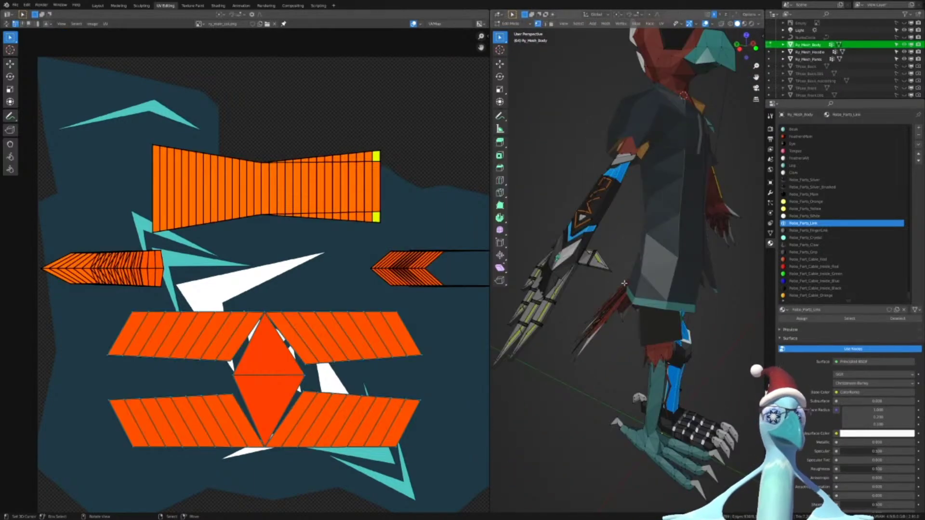
Look at the robotic hand's parts and clear the face selection on the body mesh
{"action": "scroll", "coordinate": [624, 283], "scroll_direction": "up", "scroll_amount": 3}
{"action": "middle_click_drag", "start_coordinate": [613, 314], "coordinate": [673, 301], "text": "shift"}
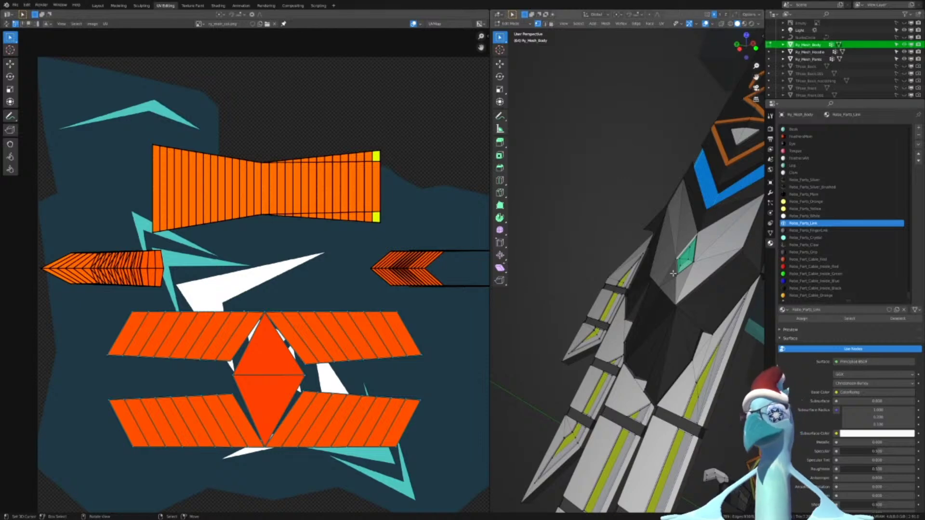
{"action": "key", "text": "KP_7"}
{"action": "key", "text": "alt+a"}
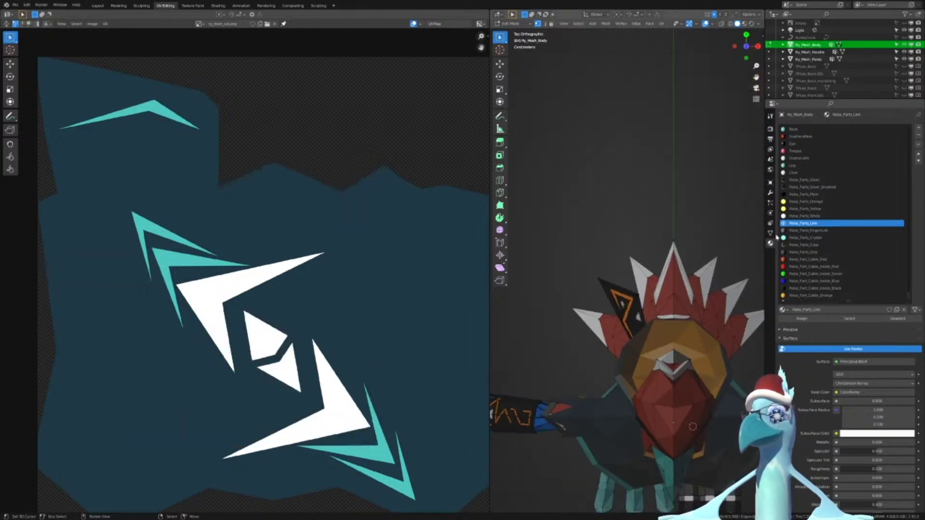
Go through the body's robotic part material slots, checking the settings of the colour, silver, link, claw, grip and cable materials
{"action": "left_click", "coordinate": [813, 202]}
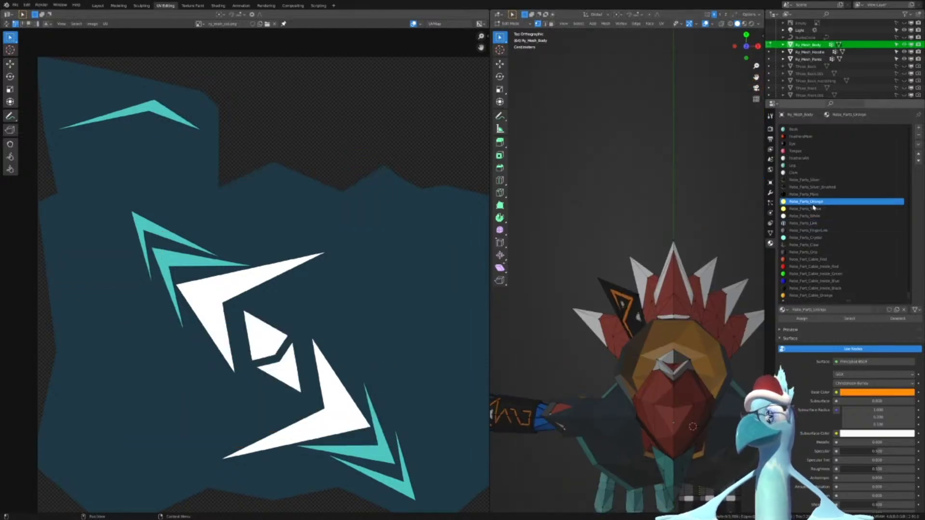
{"action": "left_click", "coordinate": [813, 186]}
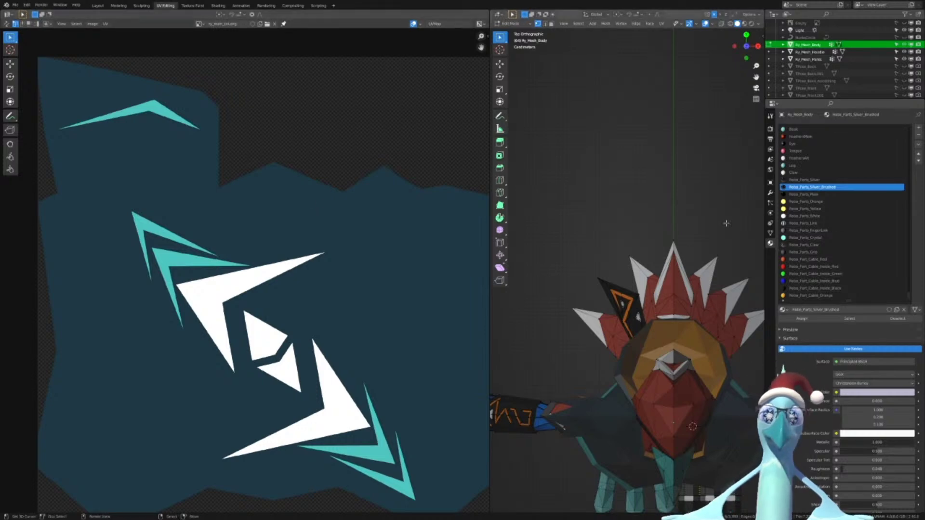
{"action": "left_click", "coordinate": [822, 253]}
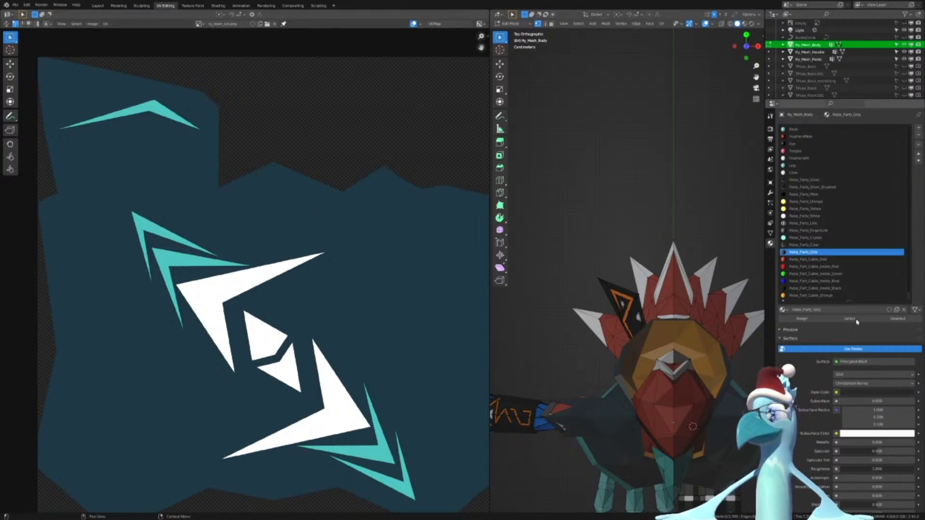
{"action": "left_click", "coordinate": [834, 259]}
{"action": "scroll", "coordinate": [833, 261], "scroll_direction": "down", "scroll_amount": 1}
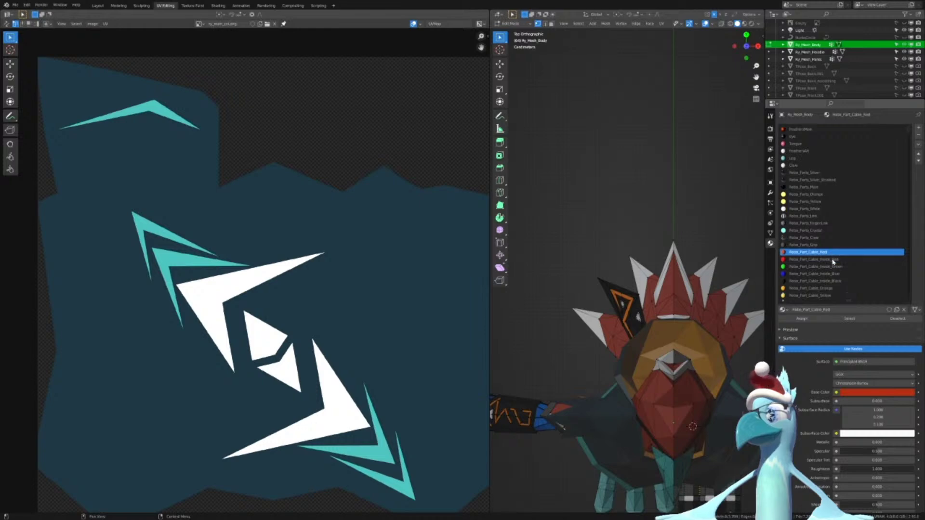
{"action": "left_click", "coordinate": [818, 228]}
{"action": "left_click", "coordinate": [818, 215]}
{"action": "left_click", "coordinate": [817, 201]}
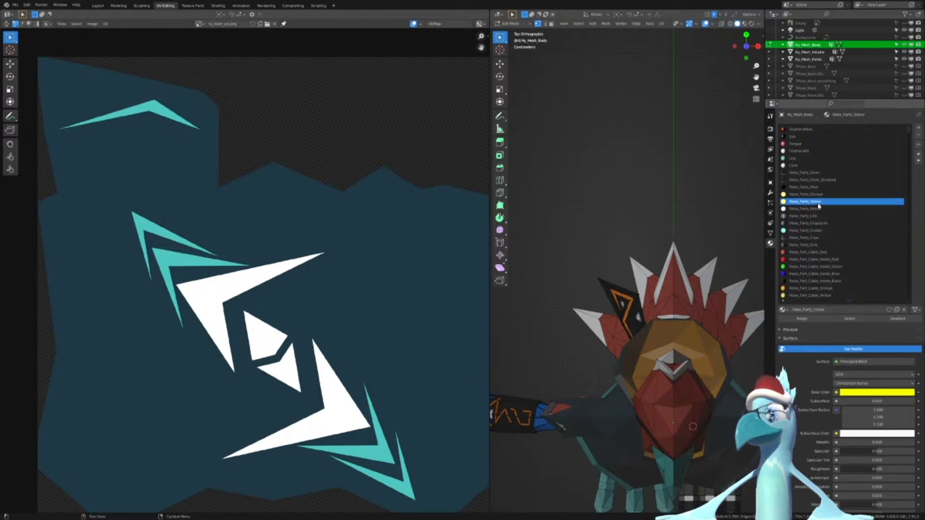
{"action": "left_click", "coordinate": [816, 187]}
{"action": "left_click", "coordinate": [815, 196]}
{"action": "left_click", "coordinate": [814, 182]}
{"action": "left_click_drag", "start_coordinate": [815, 185], "coordinate": [812, 170]}
{"action": "left_click", "coordinate": [812, 224]}
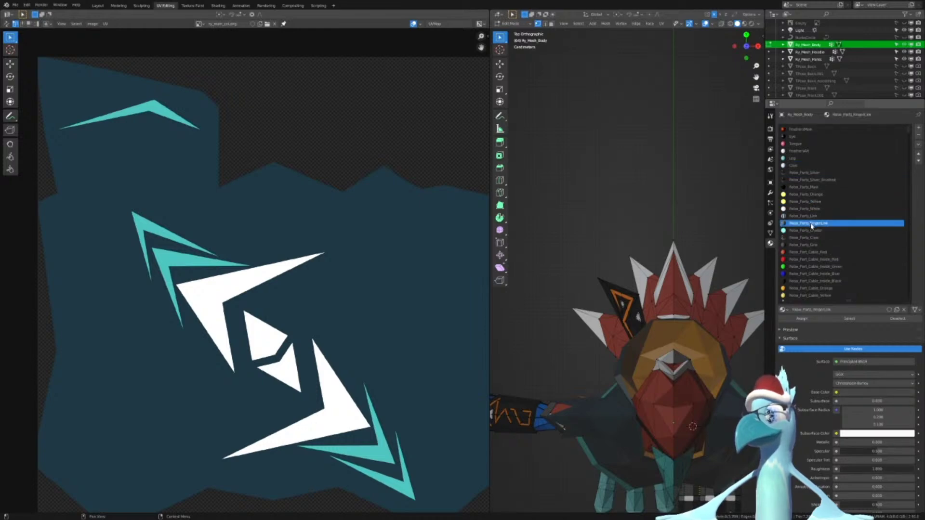
{"action": "left_click_drag", "start_coordinate": [813, 246], "coordinate": [814, 237]}
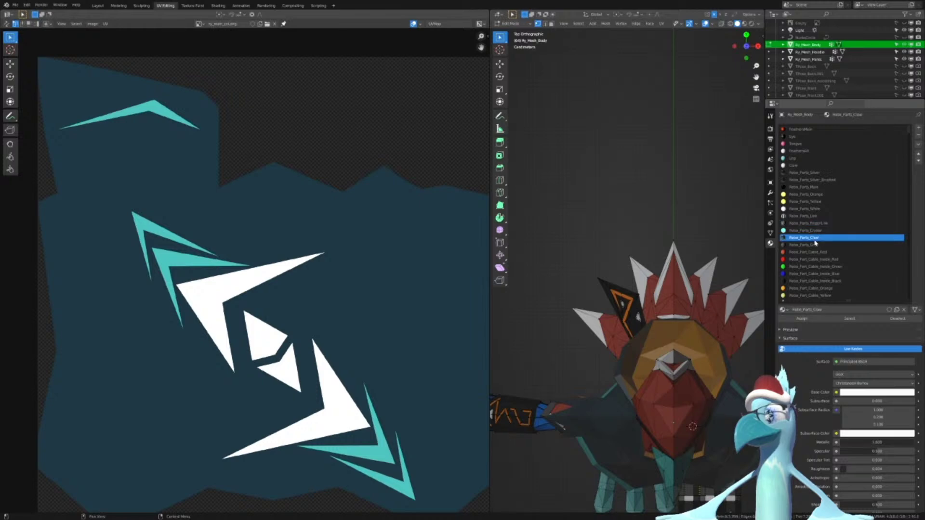
Select all faces assigned to the Robo_Parts_FingerLink material and find their UV islands
{"action": "left_click", "coordinate": [814, 224]}
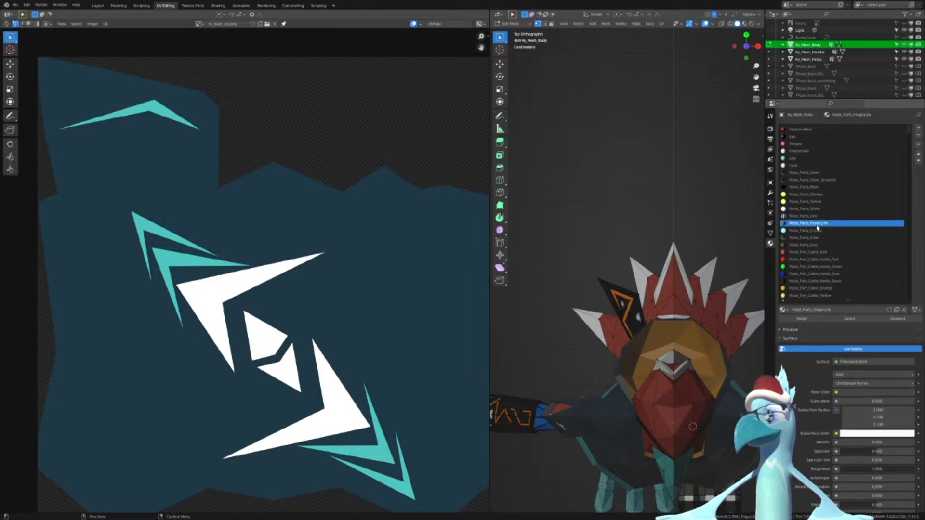
{"action": "left_click", "coordinate": [851, 319]}
{"action": "scroll", "coordinate": [403, 212], "scroll_direction": "up", "scroll_amount": 8}
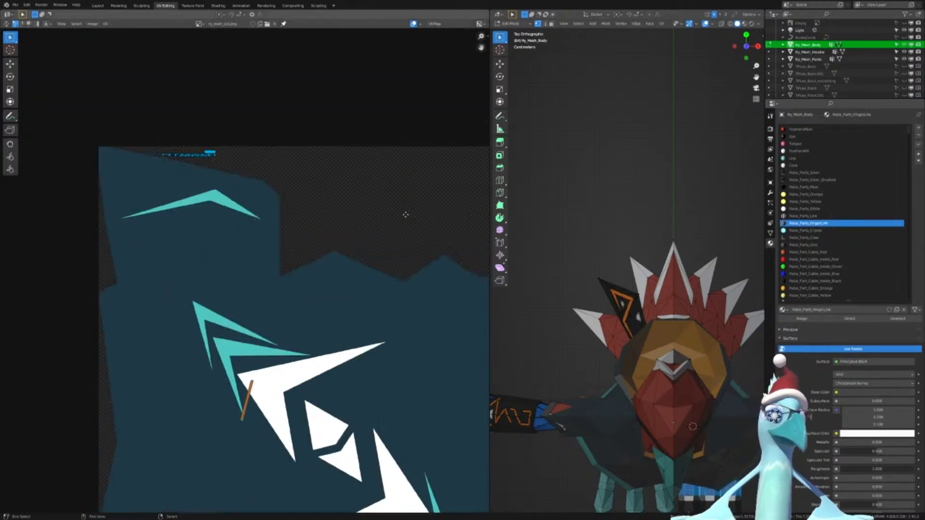
{"action": "scroll", "coordinate": [331, 281], "scroll_direction": "down", "scroll_amount": 6}
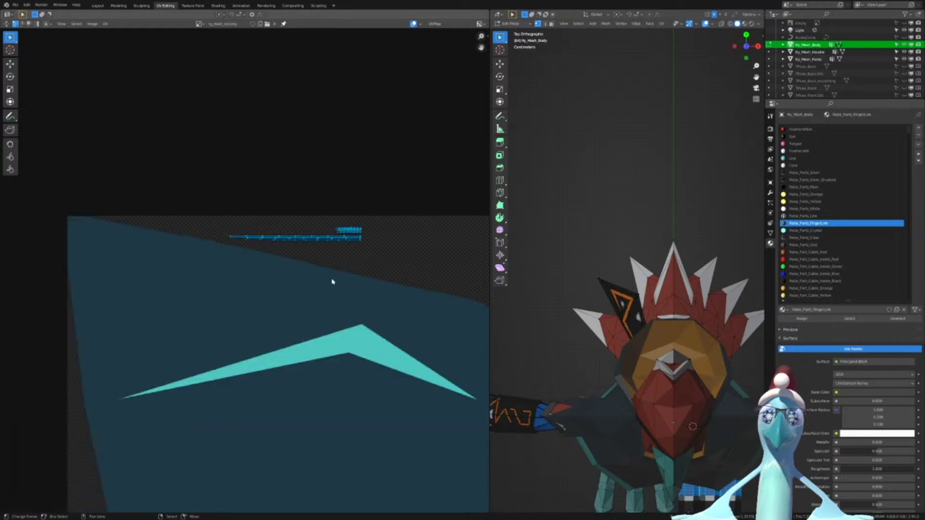
Switch to face selection mode and pick the narrow face in the gap between two robotic toes
{"action": "middle_click_drag", "start_coordinate": [626, 337], "coordinate": [631, 316]}
{"action": "scroll", "coordinate": [631, 316], "scroll_direction": "up", "scroll_amount": 10}
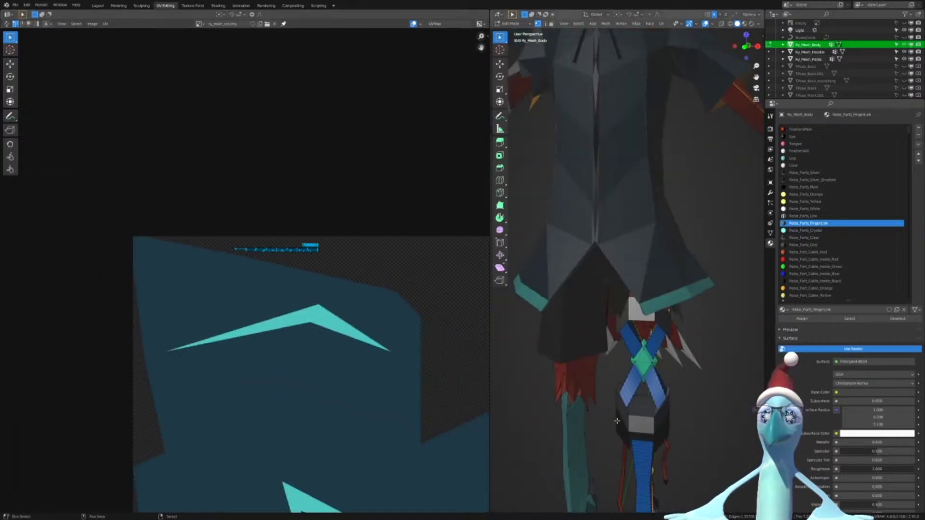
{"action": "scroll", "coordinate": [608, 180], "scroll_direction": "up", "scroll_amount": 10}
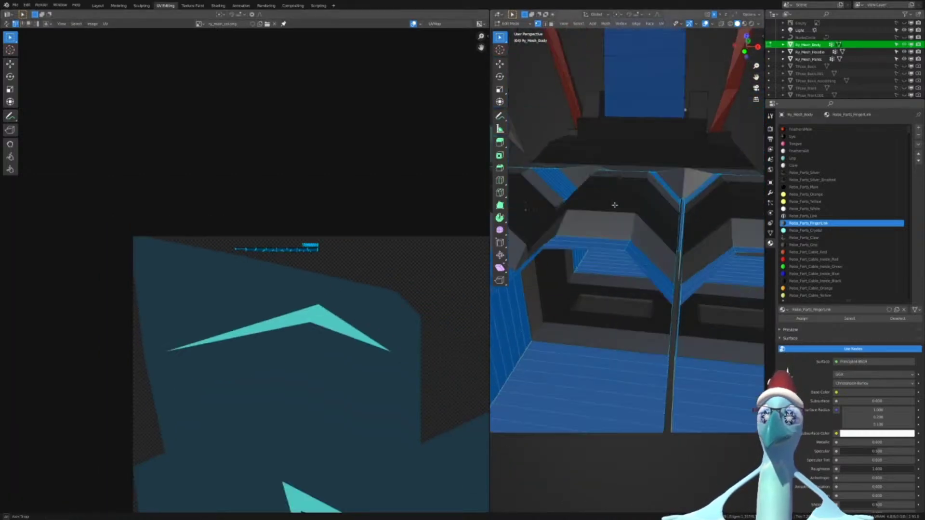
{"action": "scroll", "coordinate": [598, 265], "scroll_direction": "down", "scroll_amount": 8}
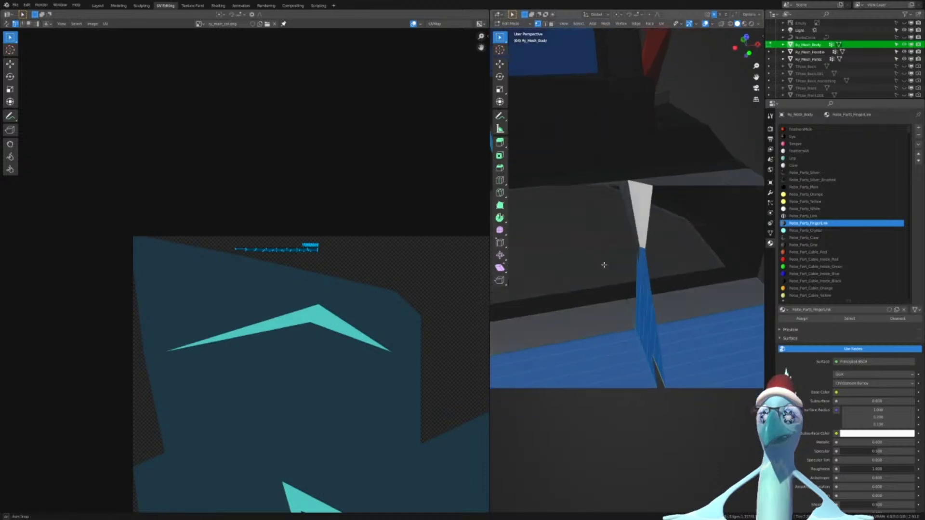
{"action": "key", "text": "ctrl+Tab"}
{"action": "left_click", "coordinate": [594, 265]}
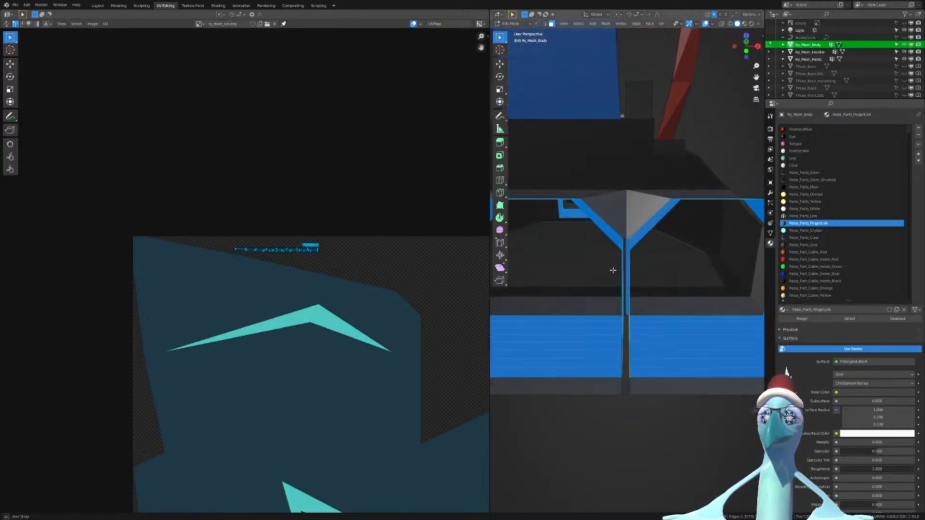
{"action": "middle_click_drag", "start_coordinate": [594, 266], "coordinate": [652, 284]}
{"action": "left_click", "coordinate": [638, 276]}
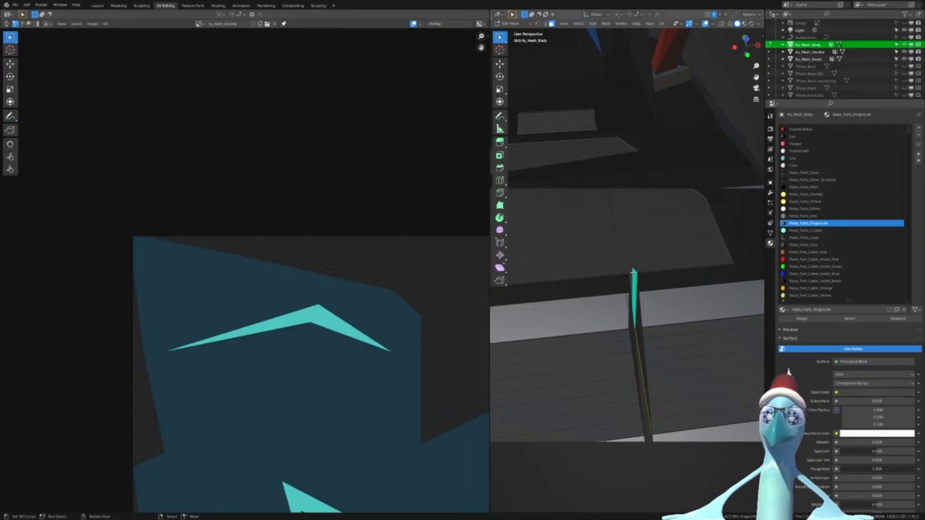
Select the faces assigned to Robo_Parts_Silver to check where they lie on the robotic foot, and deselect them
{"action": "scroll", "coordinate": [800, 241], "scroll_direction": "up", "scroll_amount": 1}
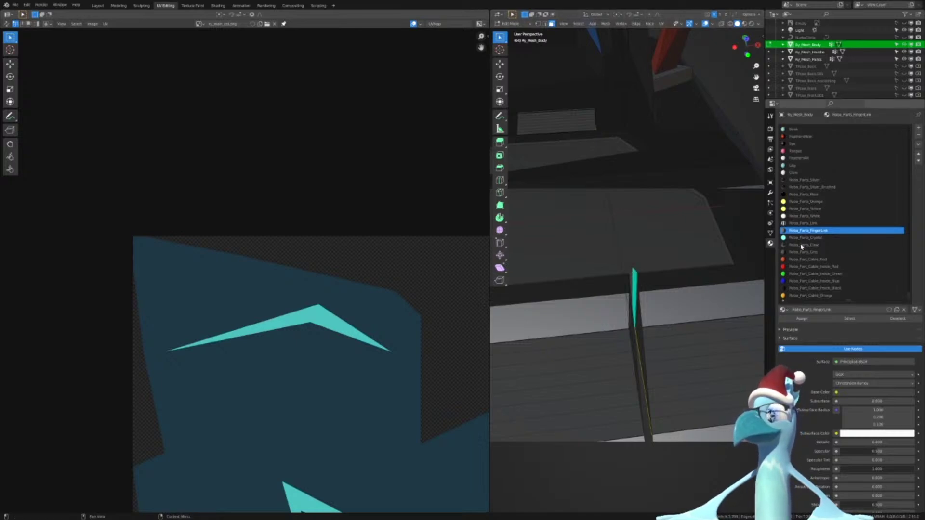
{"action": "left_click", "coordinate": [812, 195]}
{"action": "left_click", "coordinate": [809, 180]}
{"action": "left_click", "coordinate": [849, 318]}
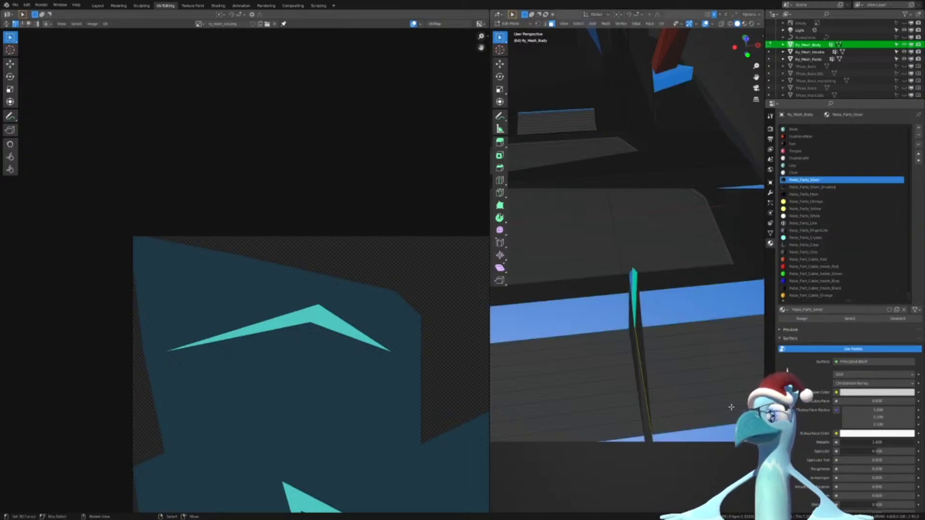
{"action": "scroll", "coordinate": [712, 366], "scroll_direction": "down", "scroll_amount": 8}
{"action": "middle_click_drag", "start_coordinate": [704, 354], "coordinate": [693, 328]}
{"action": "scroll", "coordinate": [694, 328], "scroll_direction": "up", "scroll_amount": 5}
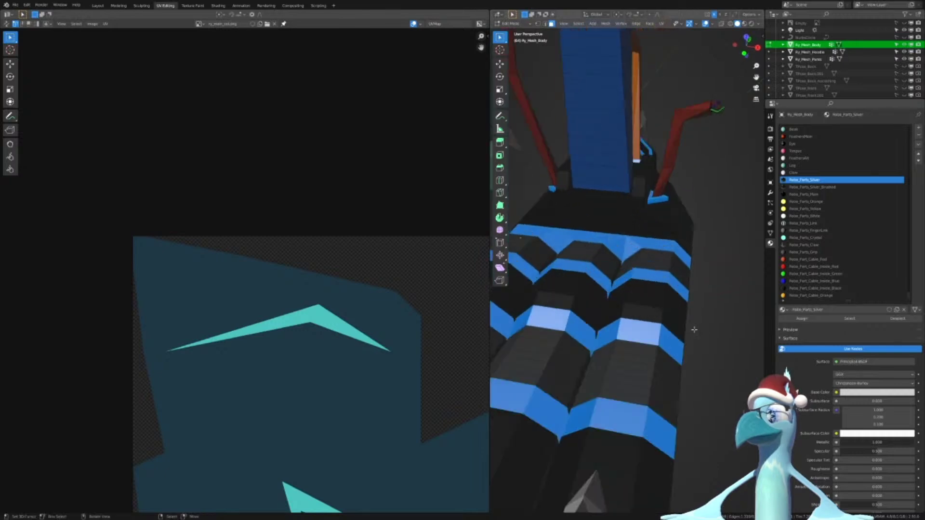
{"action": "scroll", "coordinate": [692, 325], "scroll_direction": "up", "scroll_amount": 4}
{"action": "scroll", "coordinate": [680, 319], "scroll_direction": "down", "scroll_amount": 3}
{"action": "left_click", "coordinate": [897, 319]}
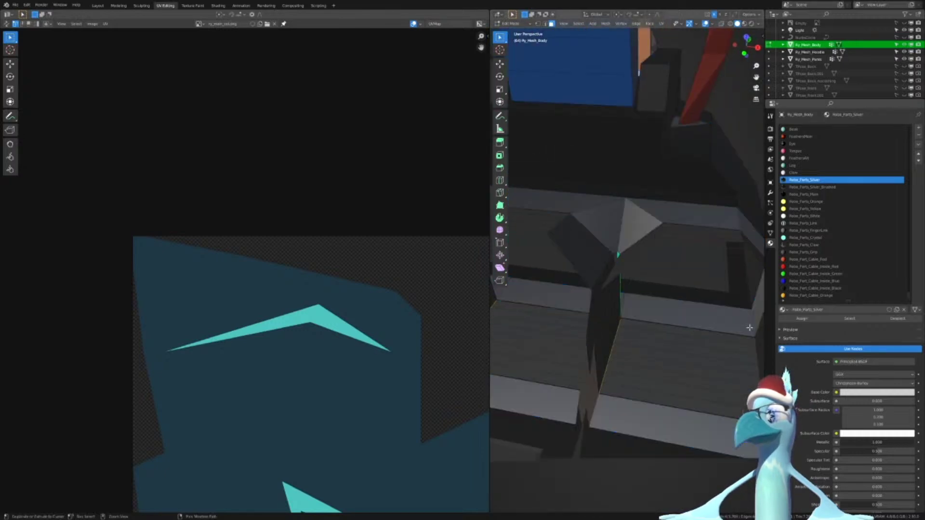
{"action": "left_click", "coordinate": [856, 318]}
{"action": "left_click", "coordinate": [890, 318]}
Reselect all faces assigned to the Robo_Parts_FingerLink material
{"action": "left_click", "coordinate": [823, 246]}
{"action": "left_click", "coordinate": [823, 253]}
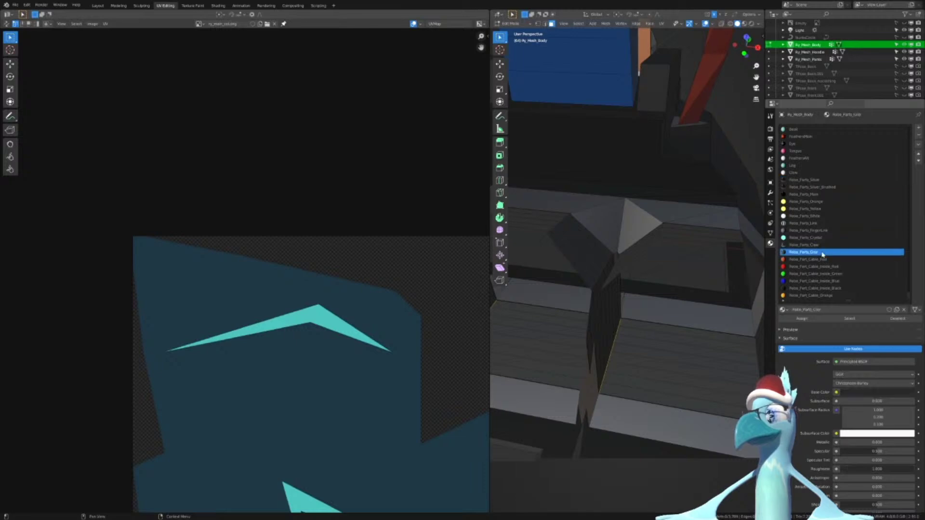
{"action": "left_click", "coordinate": [823, 246]}
{"action": "left_click", "coordinate": [823, 239]}
{"action": "left_click", "coordinate": [823, 231]}
{"action": "left_click", "coordinate": [848, 319]}
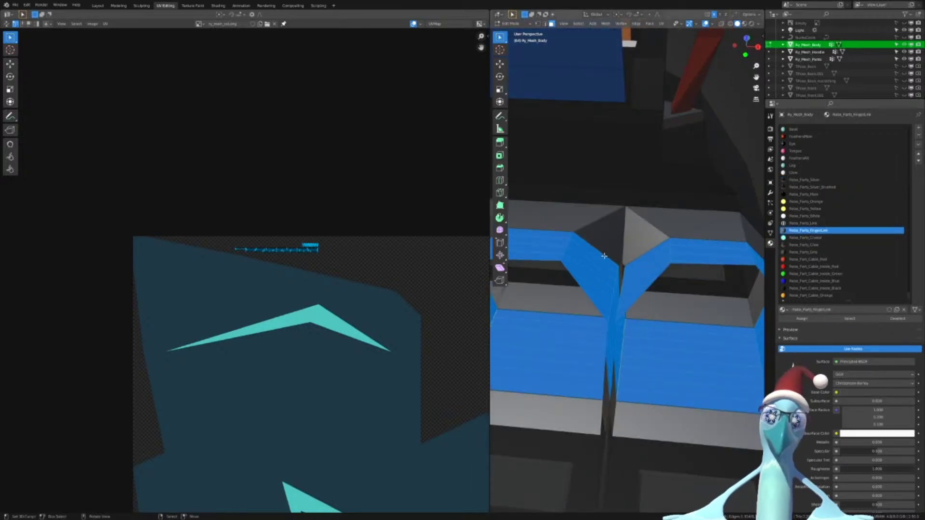
Check the finger link UVs and the robotic foot's links, and return the body mesh to Object Mode
{"action": "scroll", "coordinate": [421, 314], "scroll_direction": "down", "scroll_amount": 6}
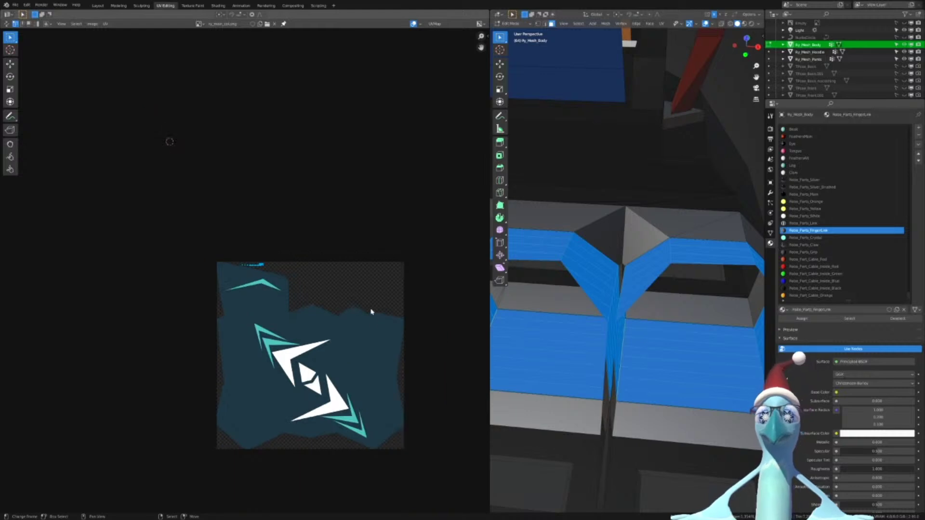
{"action": "scroll", "coordinate": [716, 287], "scroll_direction": "down", "scroll_amount": 5}
{"action": "middle_click_drag", "start_coordinate": [716, 287], "coordinate": [651, 297]}
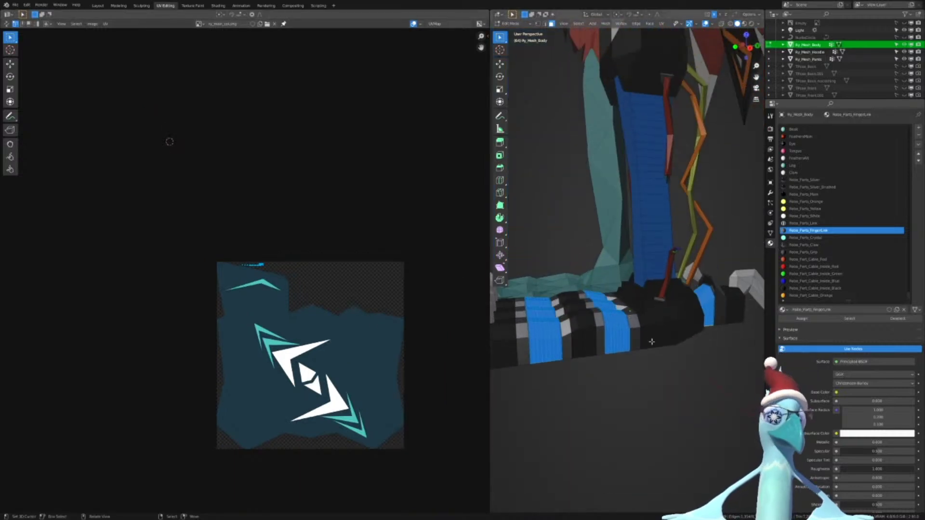
{"action": "scroll", "coordinate": [269, 314], "scroll_direction": "up", "scroll_amount": 8}
{"action": "key", "text": "Tab"}
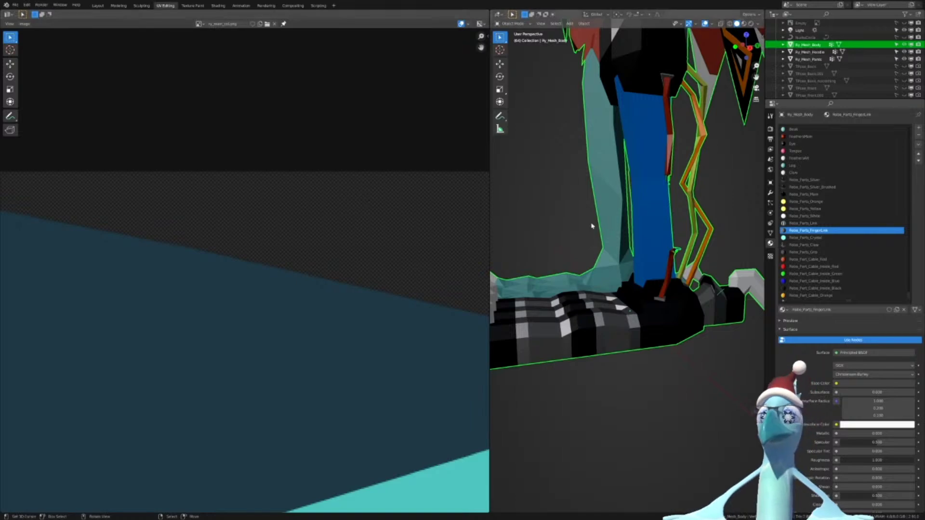
{"action": "scroll", "coordinate": [633, 211], "scroll_direction": "down", "scroll_amount": 8}
{"action": "scroll", "coordinate": [636, 270], "scroll_direction": "down", "scroll_amount": 3}
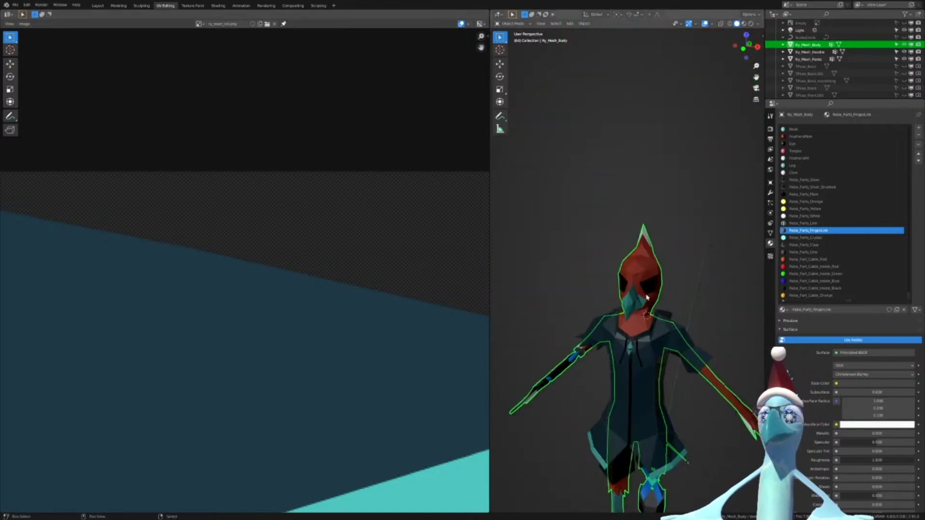
Check the character's eyes, switch to Affinity Designer, and create a new 512 × 512 px document
{"action": "scroll", "coordinate": [648, 293], "scroll_direction": "up", "scroll_amount": 8}
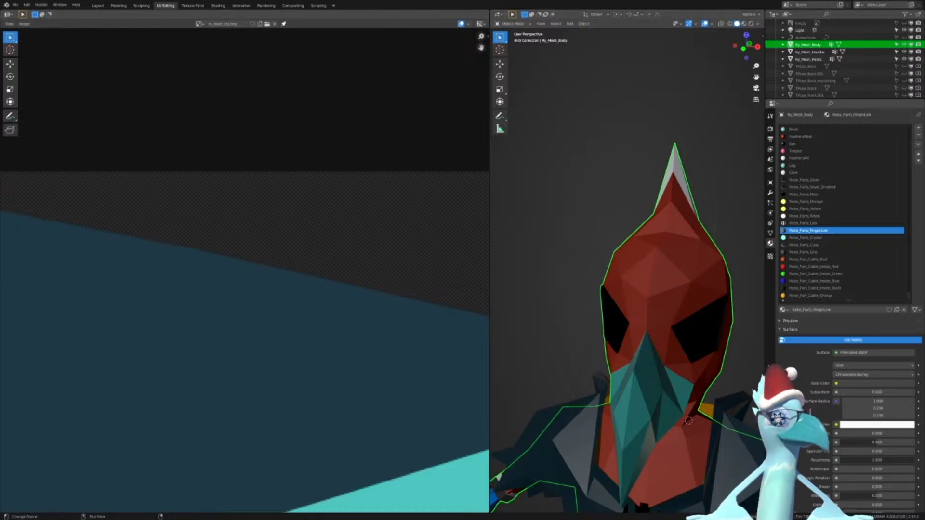
{"action": "key", "text": "alt+Tab"}
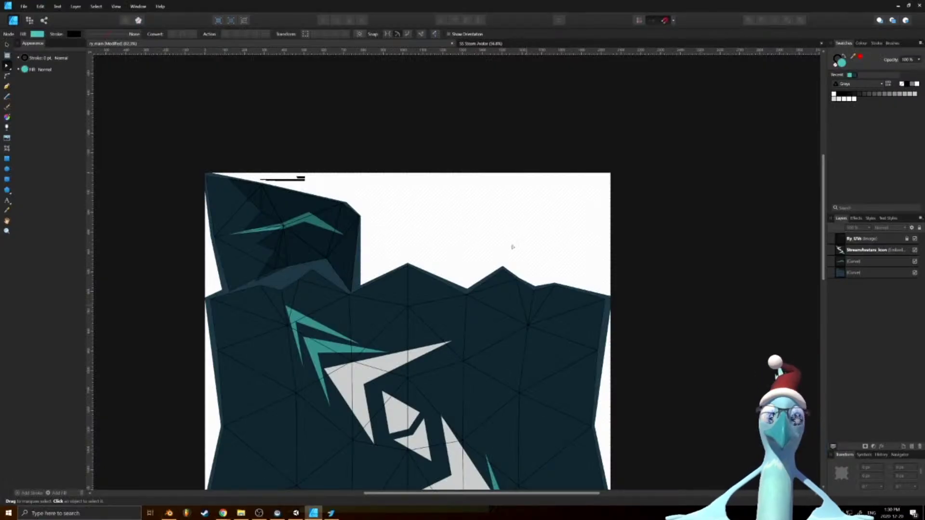
{"action": "scroll", "coordinate": [512, 246], "scroll_direction": "down", "scroll_amount": 5}
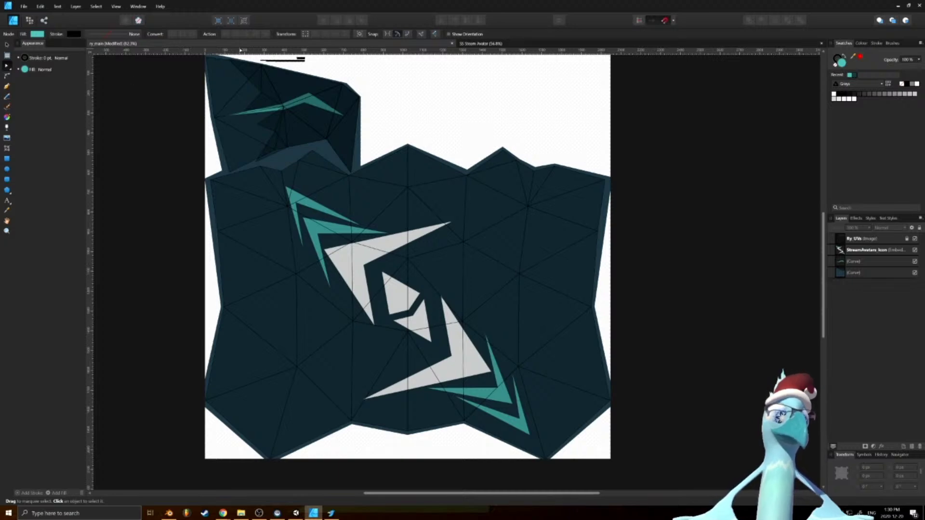
{"action": "left_click", "coordinate": [22, 6]}
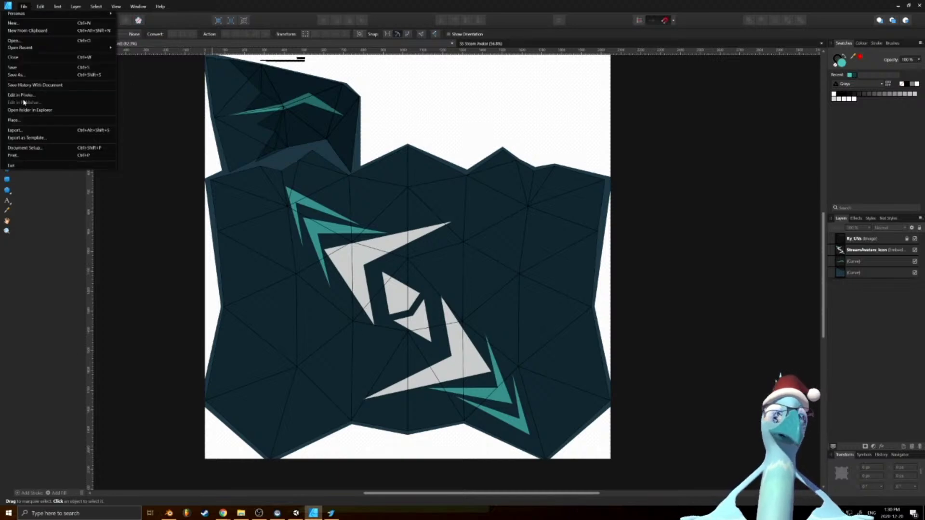
{"action": "left_click", "coordinate": [13, 23]}
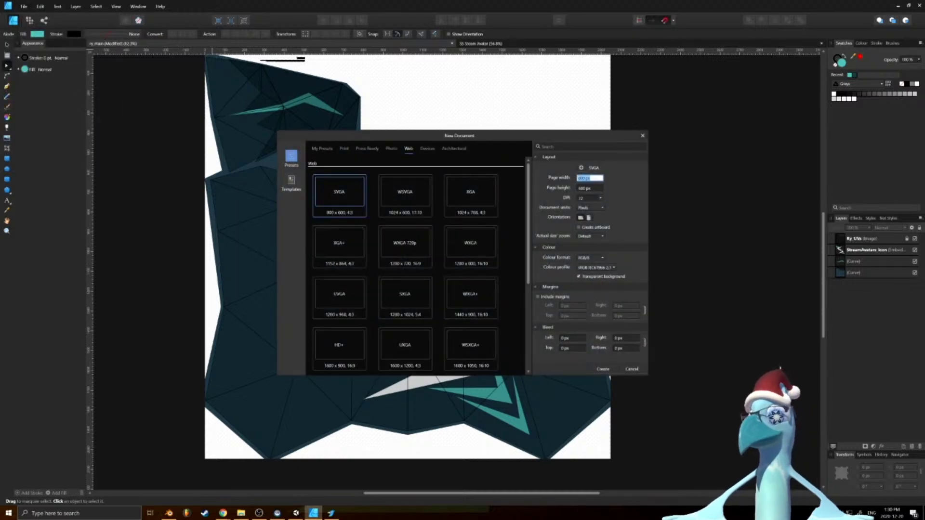
{"action": "type", "text": "512"}
{"action": "key", "text": "Tab"}
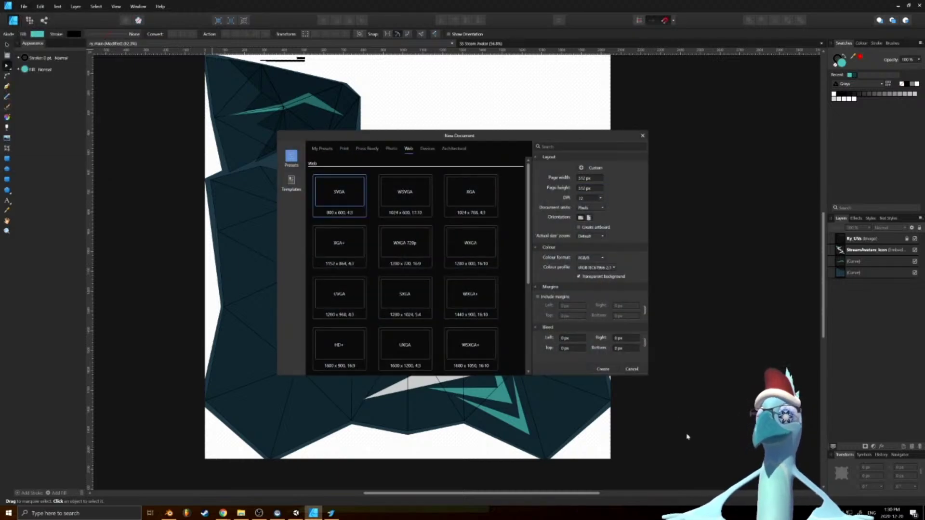
{"action": "left_click", "coordinate": [605, 369]}
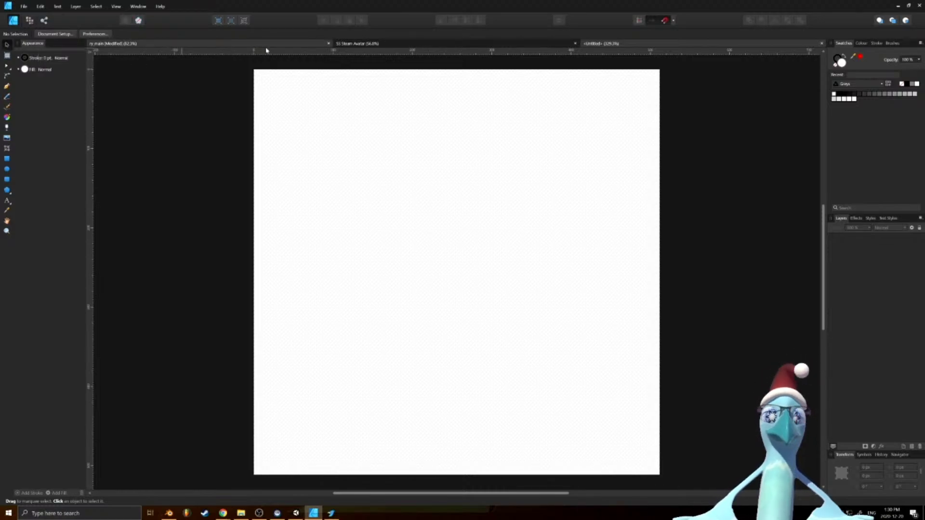
Copy the glowing green and yellow eye symbol from the SS Steam Avatar document into the new document
{"action": "left_click", "coordinate": [369, 44]}
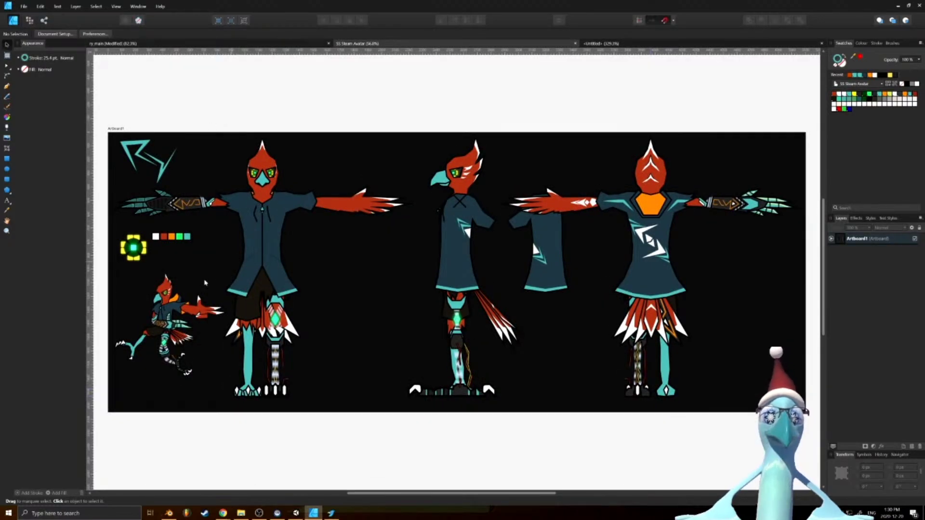
{"action": "scroll", "coordinate": [120, 251], "scroll_direction": "up", "scroll_amount": 10, "text": "ctrl"}
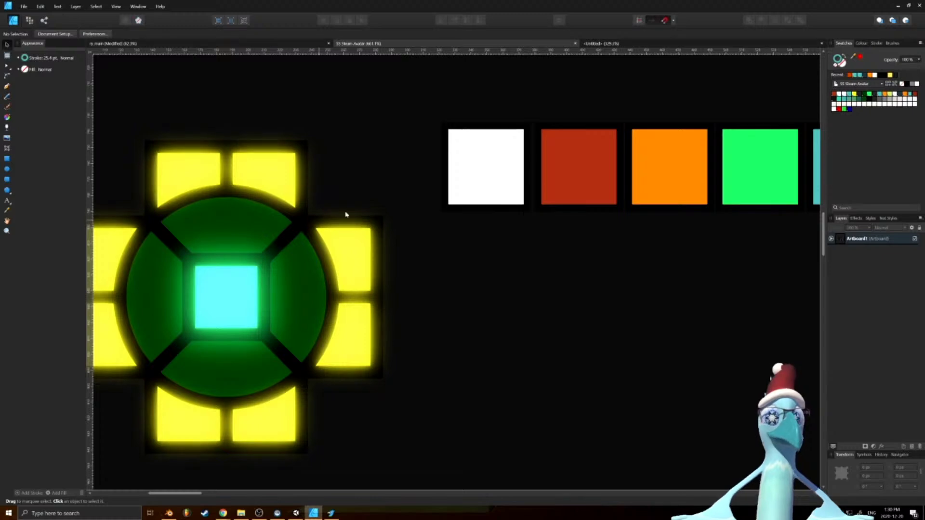
{"action": "middle_click_drag", "start_coordinate": [231, 279], "coordinate": [318, 246]}
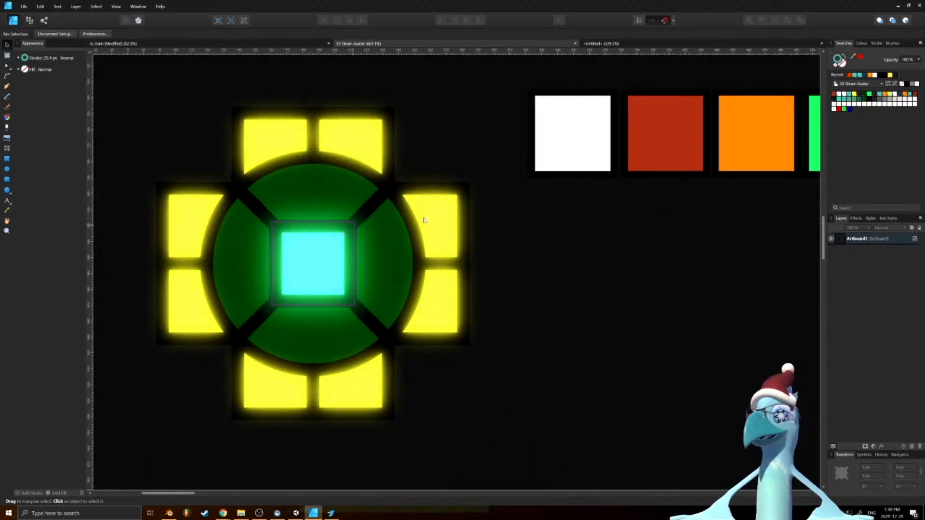
{"action": "left_click", "coordinate": [831, 239]}
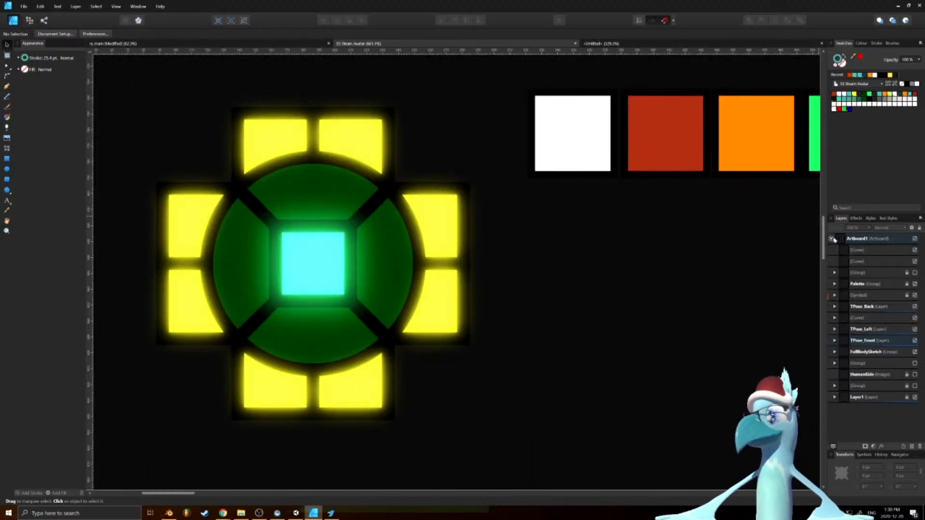
{"action": "left_click", "coordinate": [880, 295]}
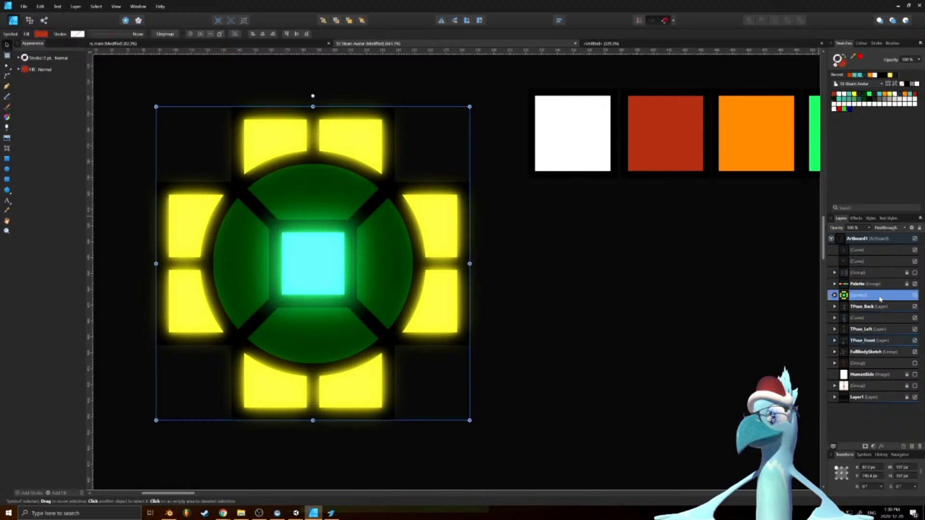
{"action": "left_click", "coordinate": [600, 43]}
{"action": "key", "text": "ctrl+v"}
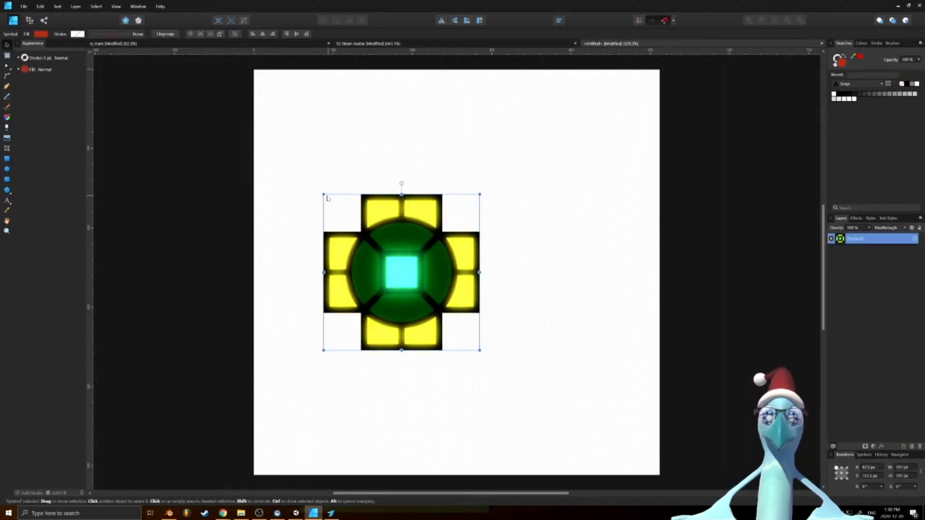
Enlarge the pasted eye symbol to about 487 px square, with an even margin inside the page, and deselect it
{"action": "left_click_drag", "start_coordinate": [323, 194], "coordinate": [236, 144]}
{"action": "left_click_drag", "start_coordinate": [481, 347], "coordinate": [614, 473]}
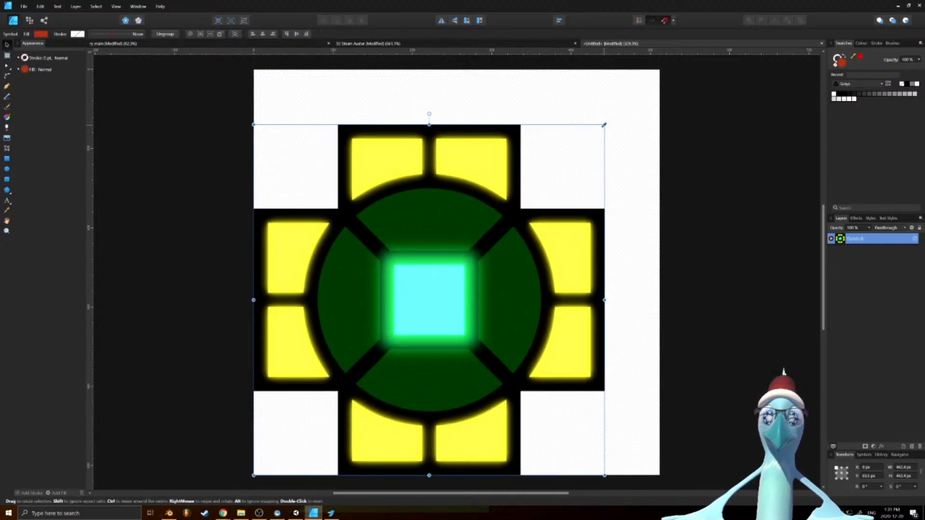
{"action": "left_click_drag", "start_coordinate": [603, 124], "coordinate": [653, 82]}
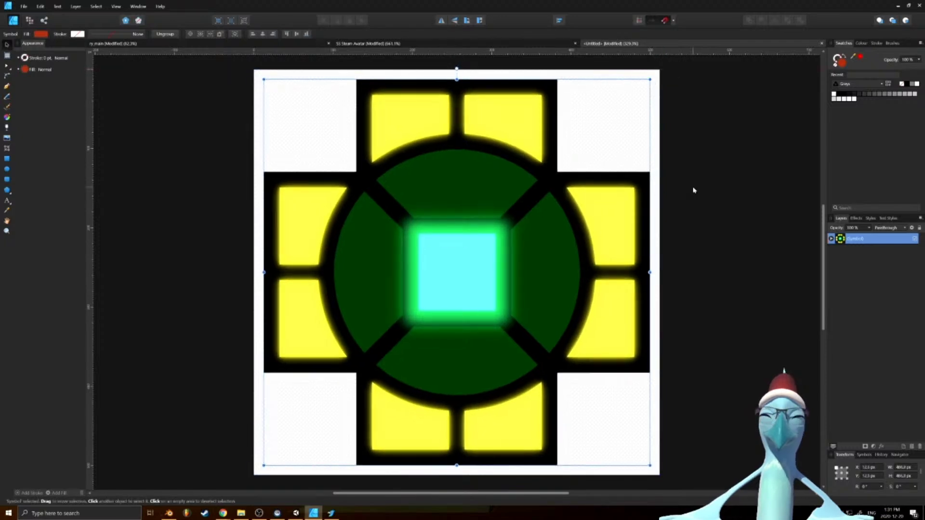
{"action": "left_click", "coordinate": [693, 189]}
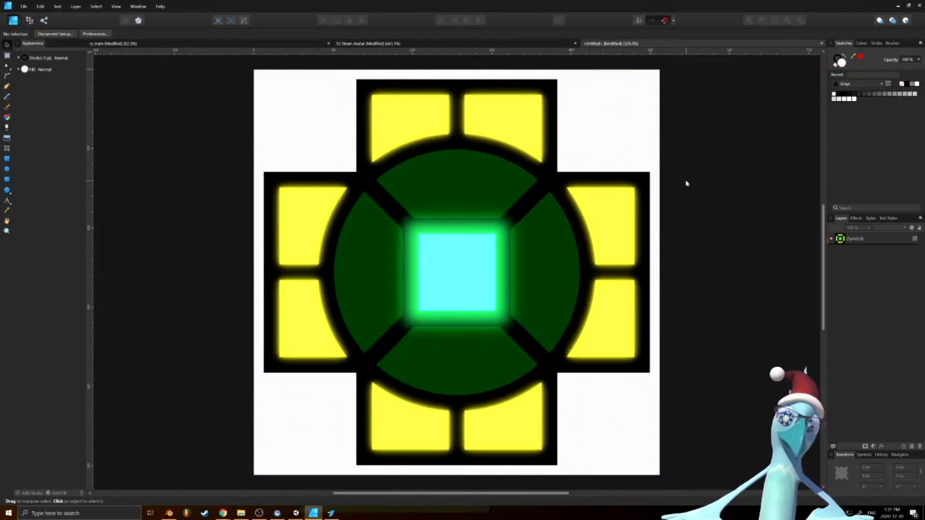
Expand the eye symbol's layers and set the Gaussian Blur radius of its topmost yellow curves to 37.5 px
{"action": "scroll", "coordinate": [499, 219], "scroll_direction": "down", "scroll_amount": 7}
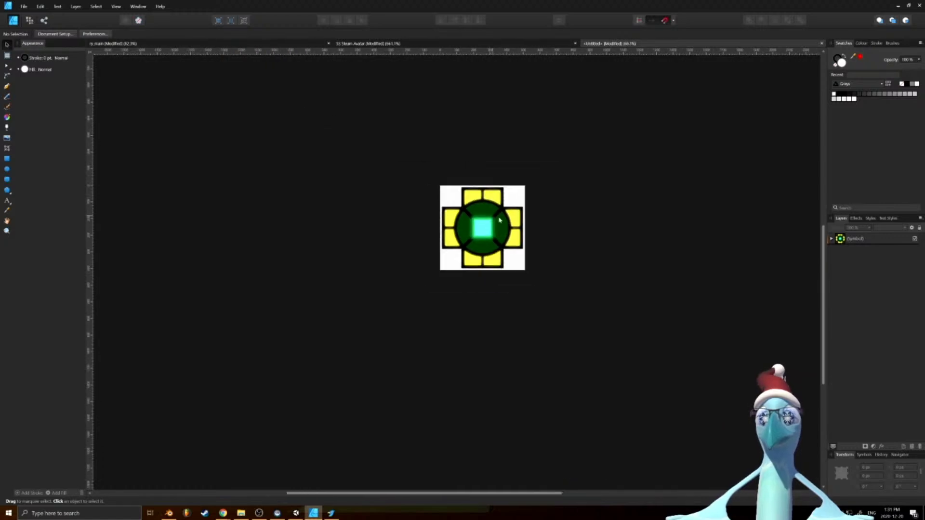
{"action": "scroll", "coordinate": [516, 233], "scroll_direction": "up", "scroll_amount": 6}
{"action": "left_click", "coordinate": [831, 238]}
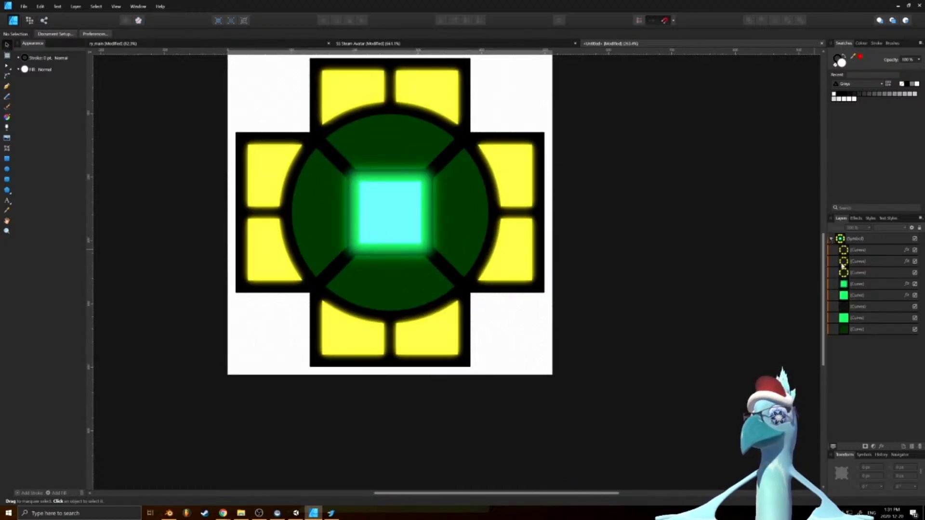
{"action": "left_click", "coordinate": [859, 251]}
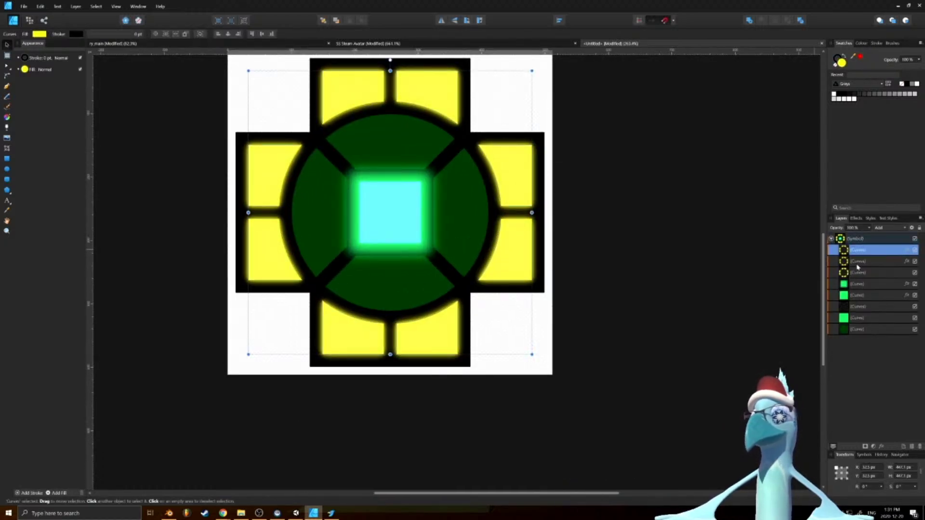
{"action": "left_click", "coordinate": [857, 283], "text": "shift"}
{"action": "left_click_drag", "start_coordinate": [858, 284], "coordinate": [868, 236]}
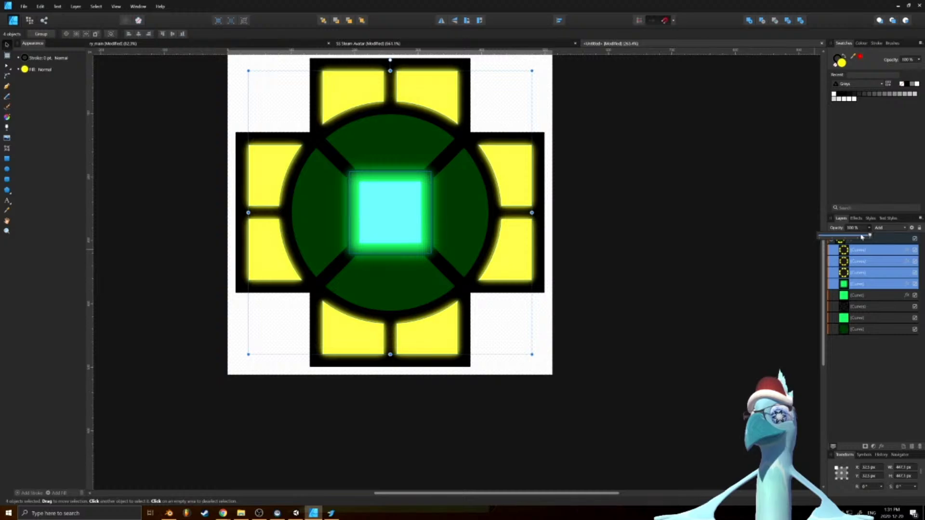
{"action": "left_click", "coordinate": [885, 337]}
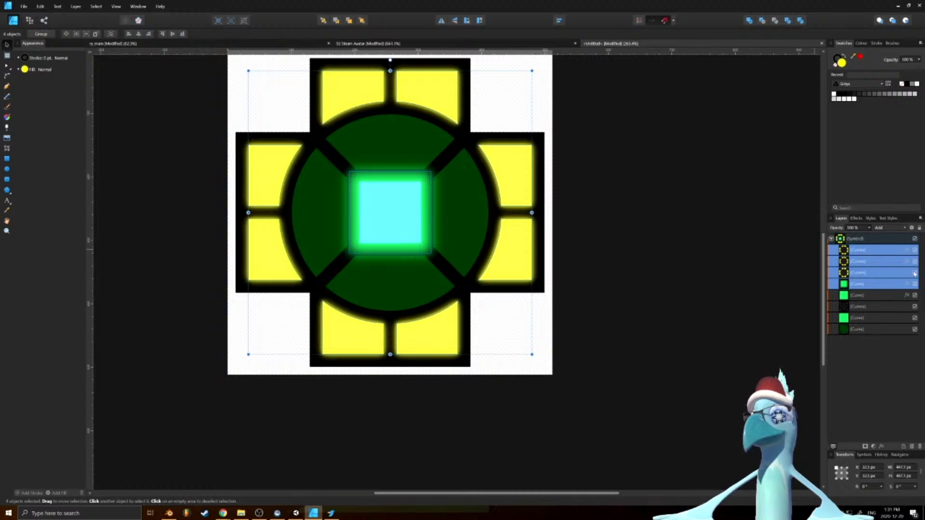
{"action": "left_click", "coordinate": [908, 252]}
{"action": "left_click_drag", "start_coordinate": [487, 169], "coordinate": [511, 169]}
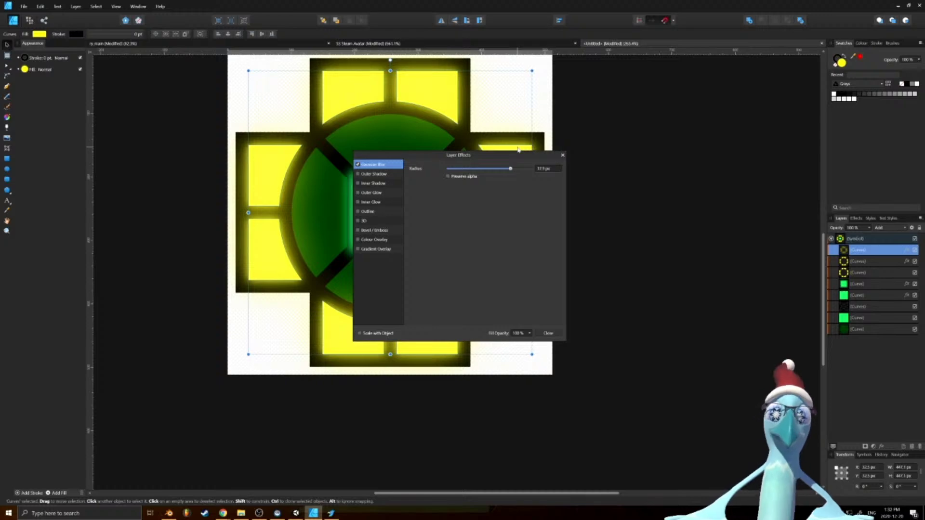
{"action": "left_click", "coordinate": [562, 155]}
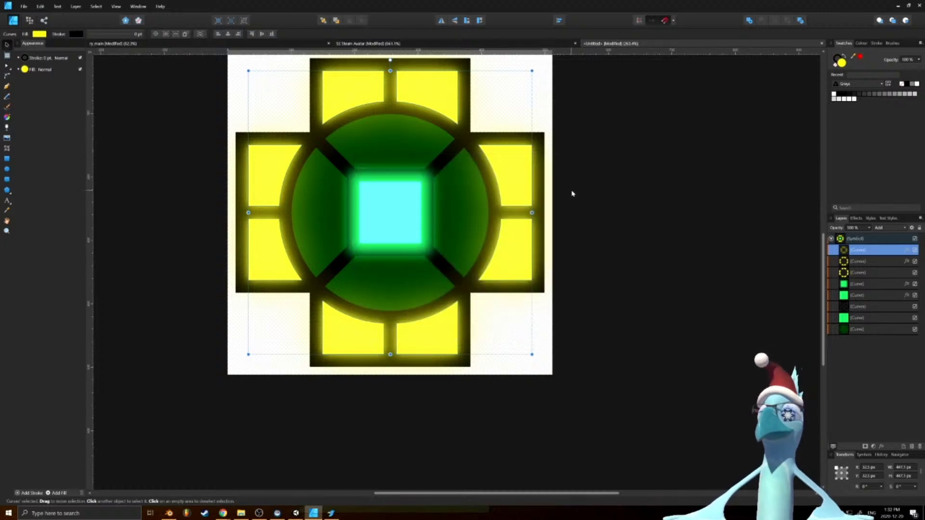
Scale the whole eye symbol down around its centre to about 399 px square
{"action": "middle_click_drag", "start_coordinate": [439, 171], "coordinate": [462, 228]}
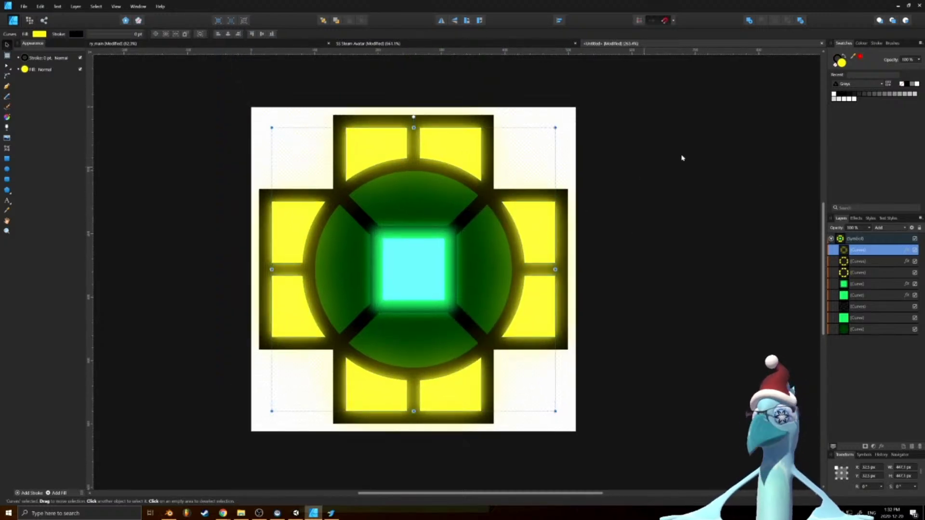
{"action": "left_click", "coordinate": [847, 239]}
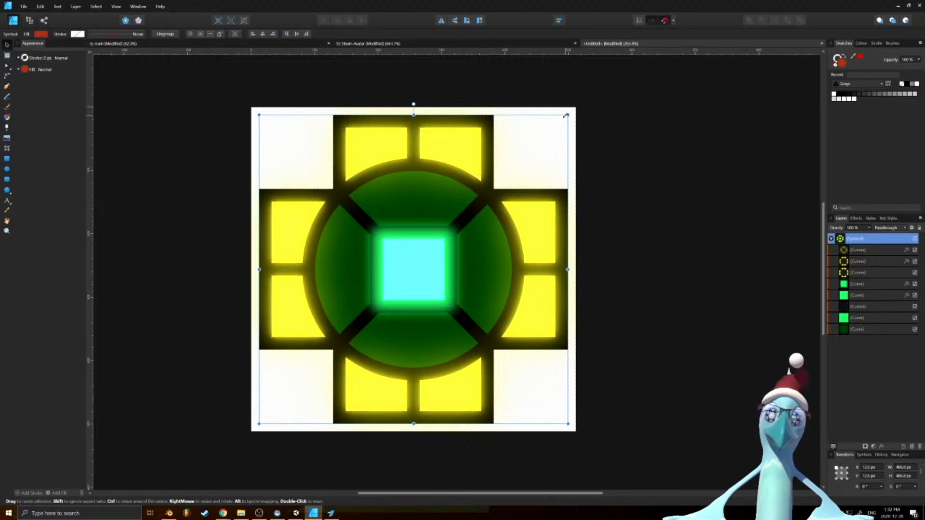
{"action": "left_click_drag", "start_coordinate": [556, 128], "coordinate": [549, 153]}
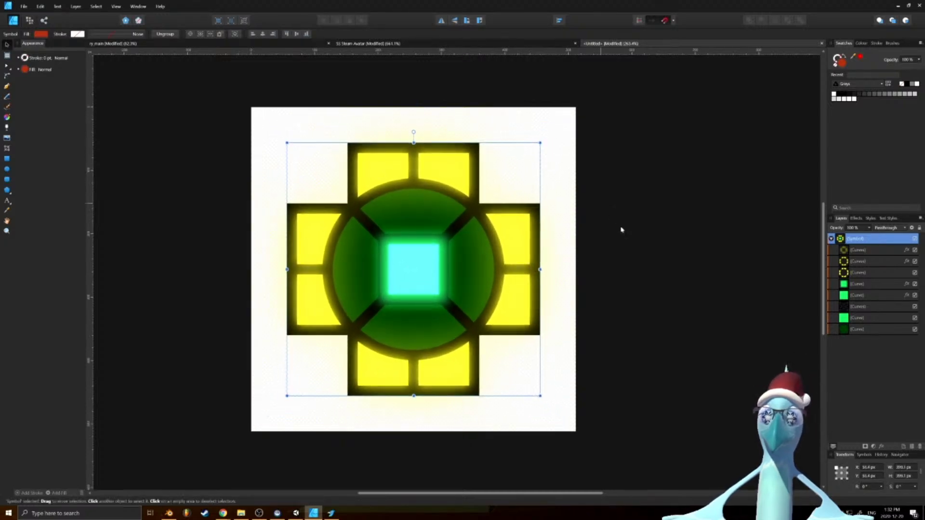
Check the topmost yellow curves' blur, and set the second yellow curves' Gaussian Blur radius to about 13.8 px
{"action": "left_click", "coordinate": [907, 250]}
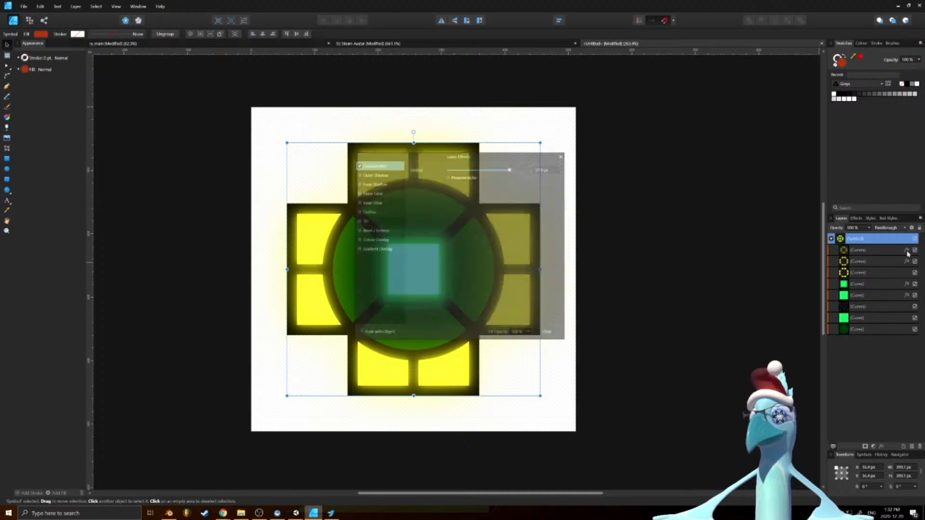
{"action": "left_click", "coordinate": [562, 156]}
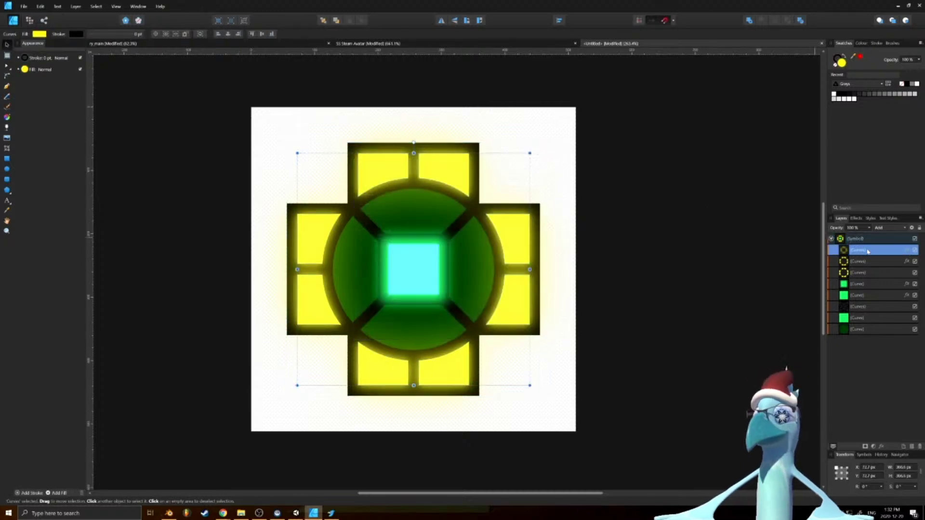
{"action": "left_click", "coordinate": [908, 261]}
{"action": "left_click", "coordinate": [544, 168]}
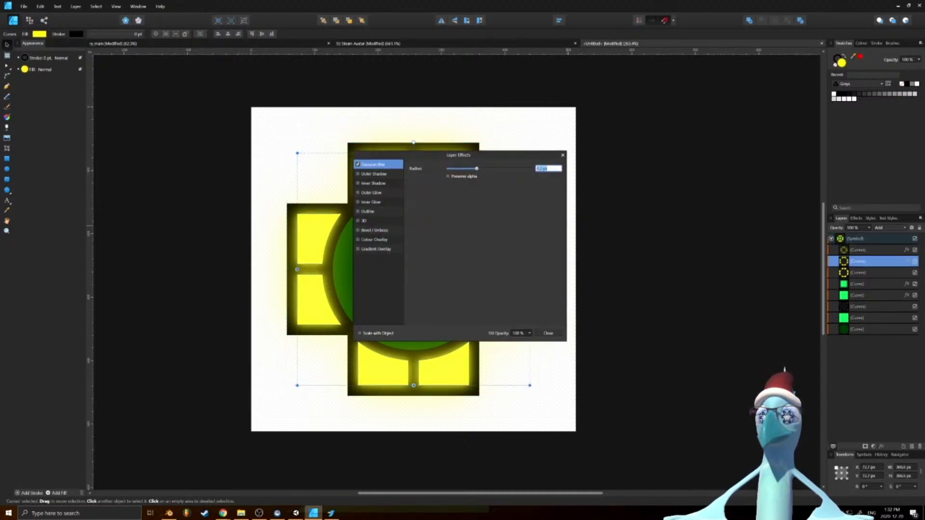
{"action": "type", "text": "37.5"}
{"action": "key", "text": "Return"}
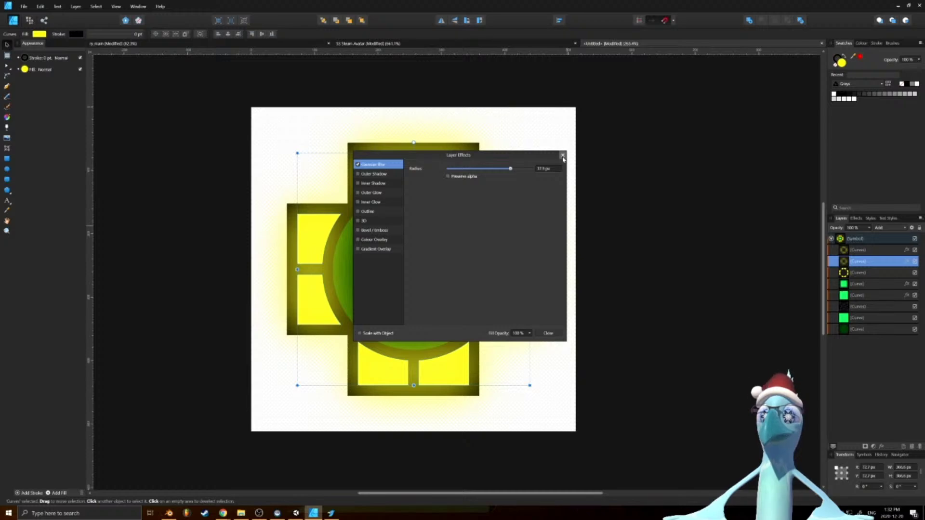
{"action": "left_click_drag", "start_coordinate": [510, 169], "coordinate": [488, 169]}
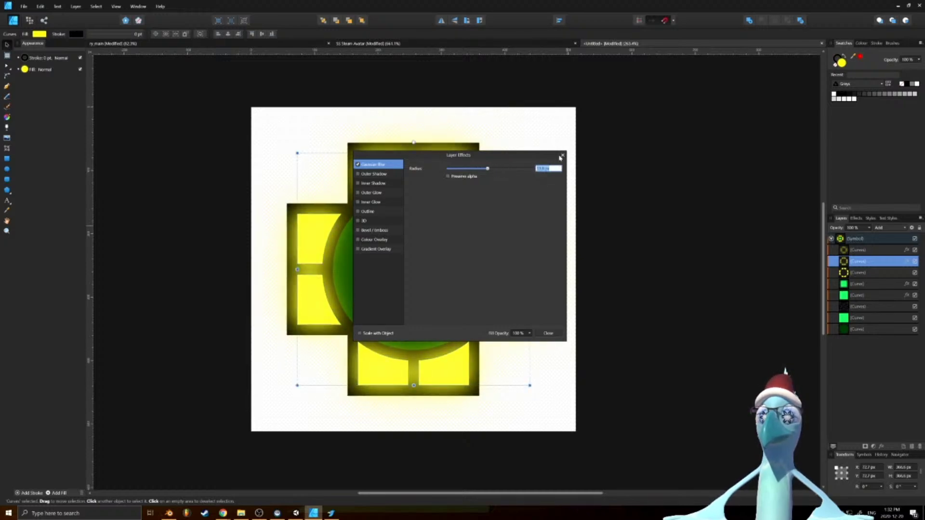
{"action": "left_click", "coordinate": [563, 155]}
Increase the Gaussian Blur radius of the upper green square curve to slightly more than 13.8 px
{"action": "left_click", "coordinate": [906, 284]}
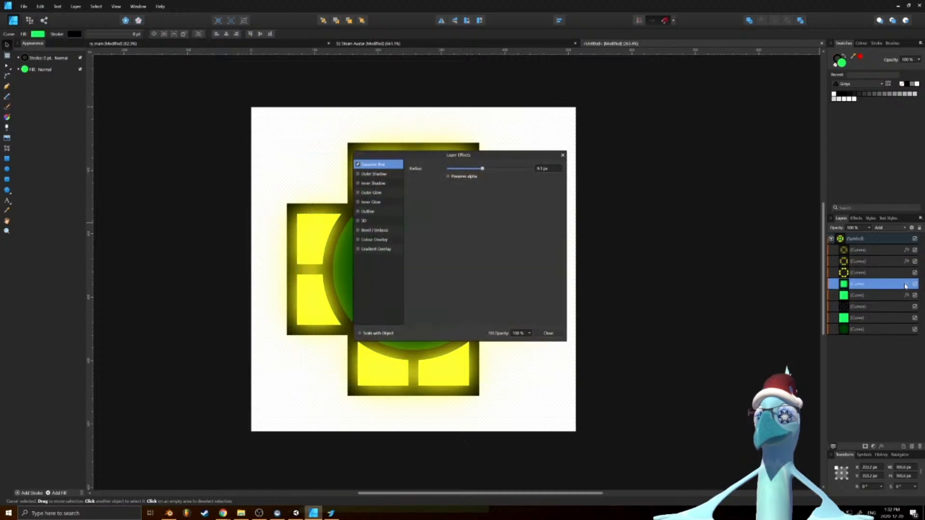
{"action": "left_click", "coordinate": [546, 169]}
{"action": "type", "text": "13.8"}
{"action": "key", "text": "Return"}
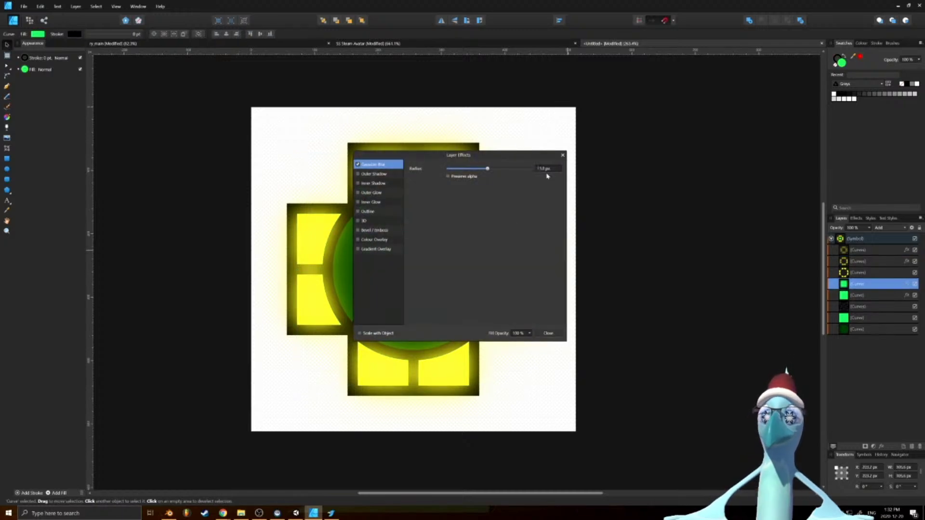
{"action": "left_click_drag", "start_coordinate": [527, 156], "coordinate": [685, 190]}
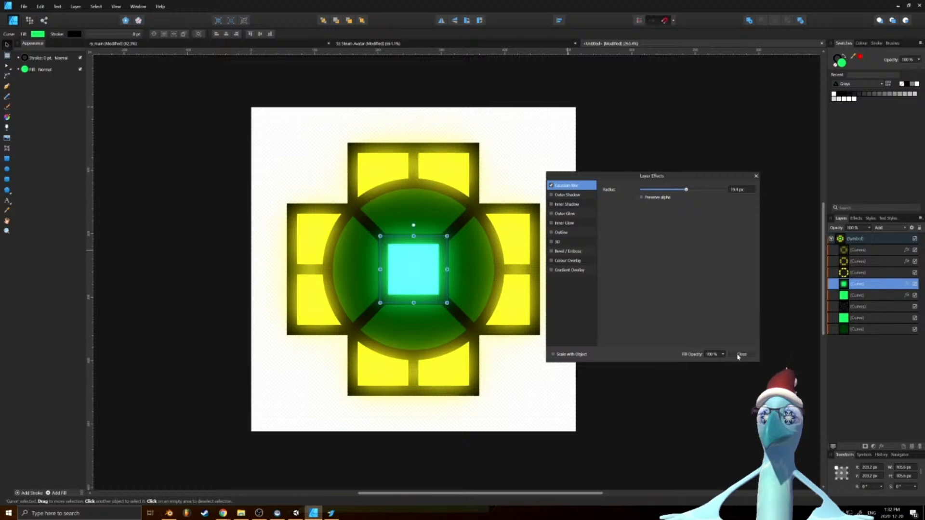
{"action": "left_click", "coordinate": [740, 354]}
Group the two topmost blurred yellow curves inside the eye symbol, keeping the group at full opacity
{"action": "left_click", "coordinate": [868, 252]}
{"action": "left_click", "coordinate": [870, 261], "text": "shift"}
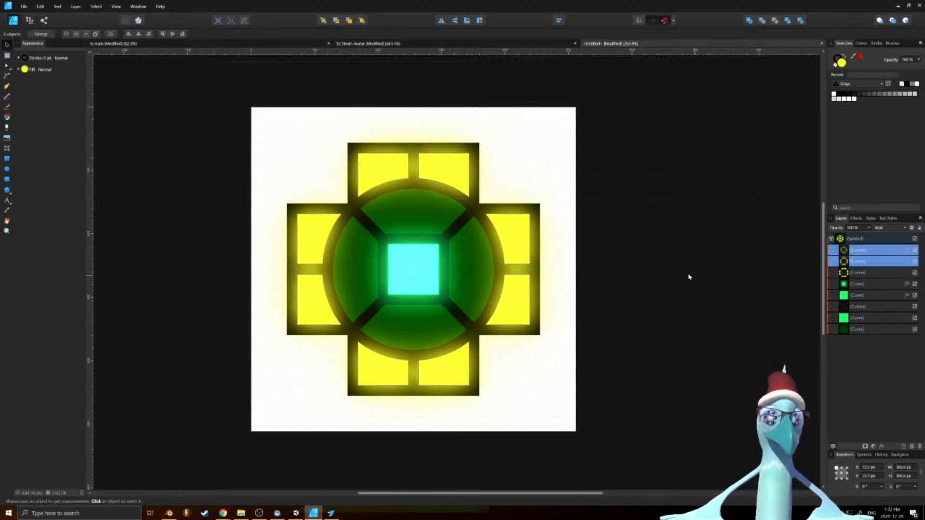
{"action": "key", "text": "ctrl+g"}
{"action": "left_click", "coordinate": [870, 228]}
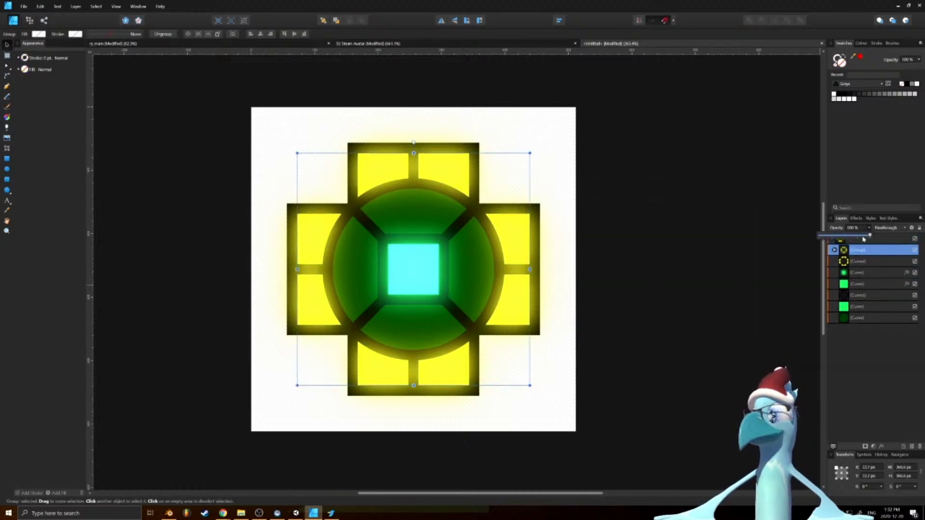
{"action": "mouse_move", "coordinate": [871, 236]}
{"action": "left_mouse_down"}
{"action": "mouse_move", "coordinate": [840, 236]}
{"action": "mouse_move", "coordinate": [884, 240]}
{"action": "left_mouse_up"}
{"action": "left_click", "coordinate": [874, 279]}
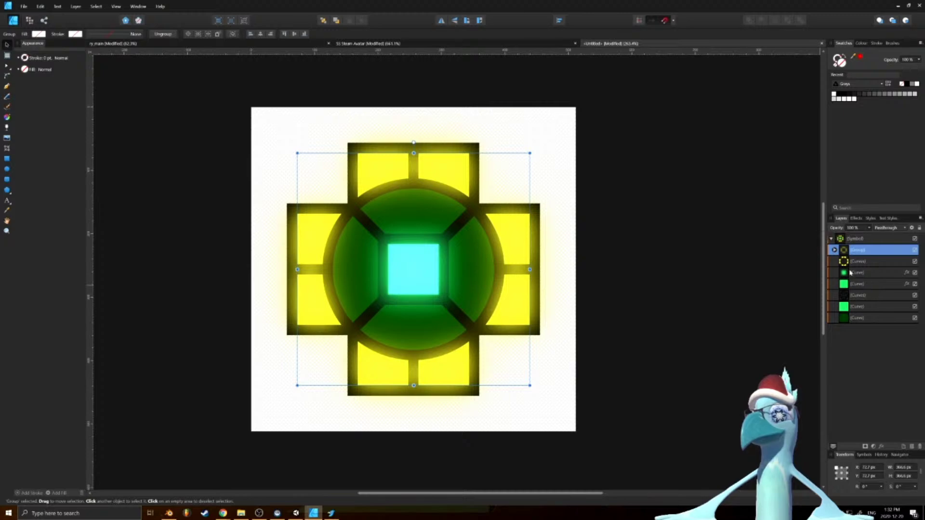
Move the upper blurred green square curve into the glow group above the yellow curves
{"action": "mouse_move", "coordinate": [850, 273]}
{"action": "left_mouse_down"}
{"action": "mouse_move", "coordinate": [857, 262]}
{"action": "mouse_move", "coordinate": [839, 255]}
{"action": "mouse_move", "coordinate": [848, 258]}
{"action": "left_mouse_up"}
{"action": "left_click", "coordinate": [835, 250]}
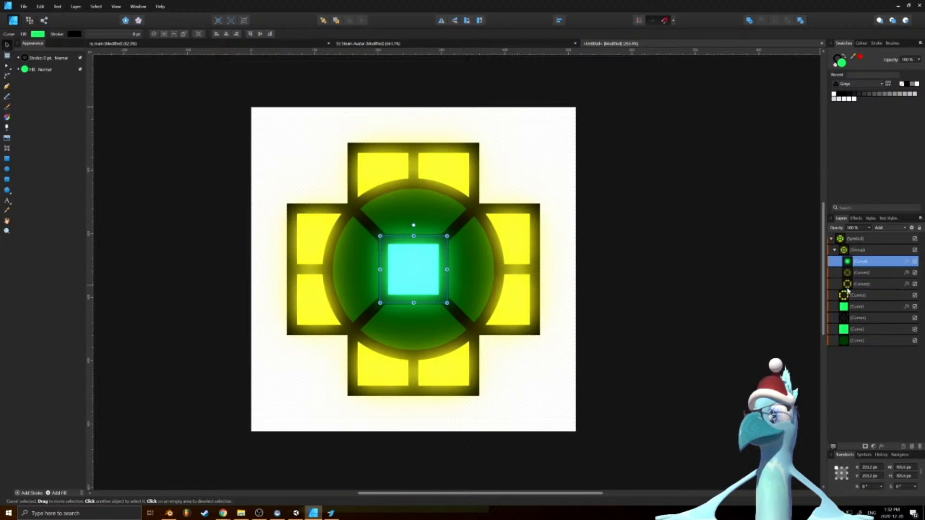
{"action": "left_click", "coordinate": [835, 250]}
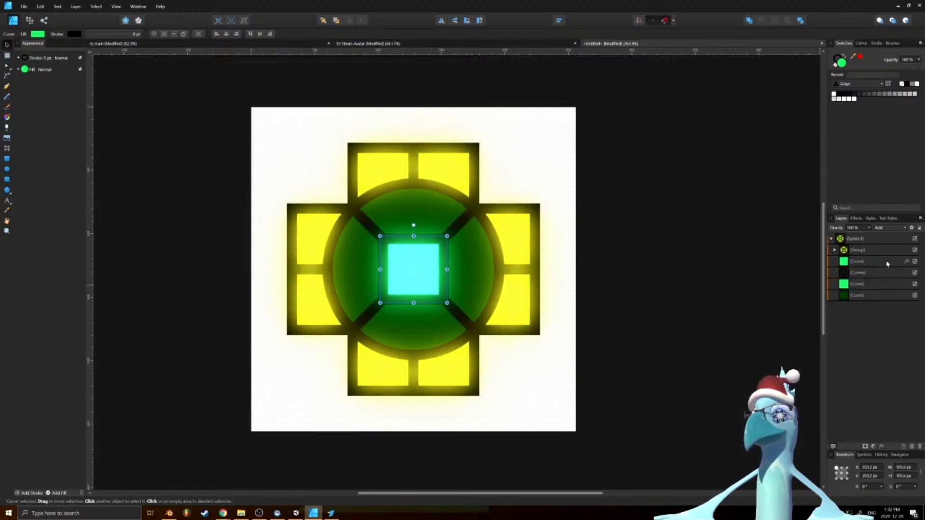
{"action": "left_click", "coordinate": [914, 262]}
{"action": "left_click", "coordinate": [913, 262]}
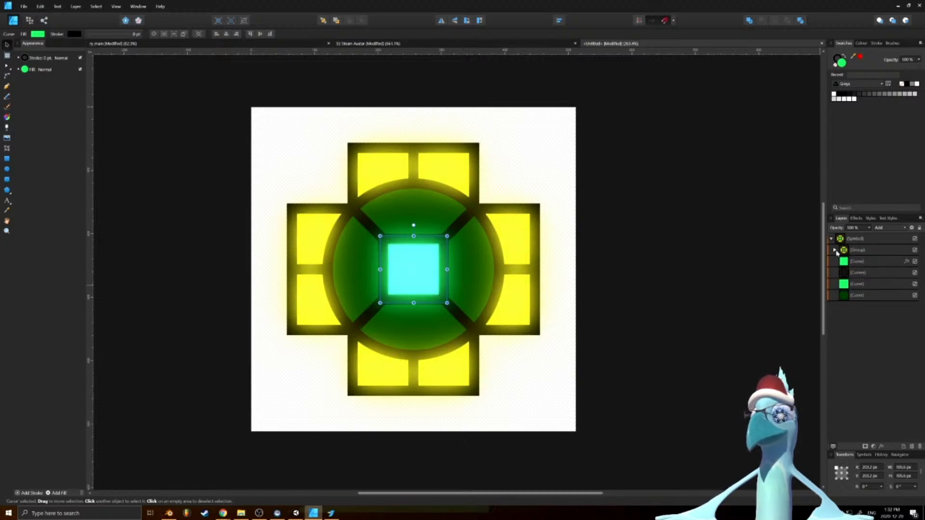
Move the unblurred yellow curves out of the glow group to below the black curves, and the remaining blurred green square into the group
{"action": "left_click", "coordinate": [834, 250]}
{"action": "left_click", "coordinate": [855, 297]}
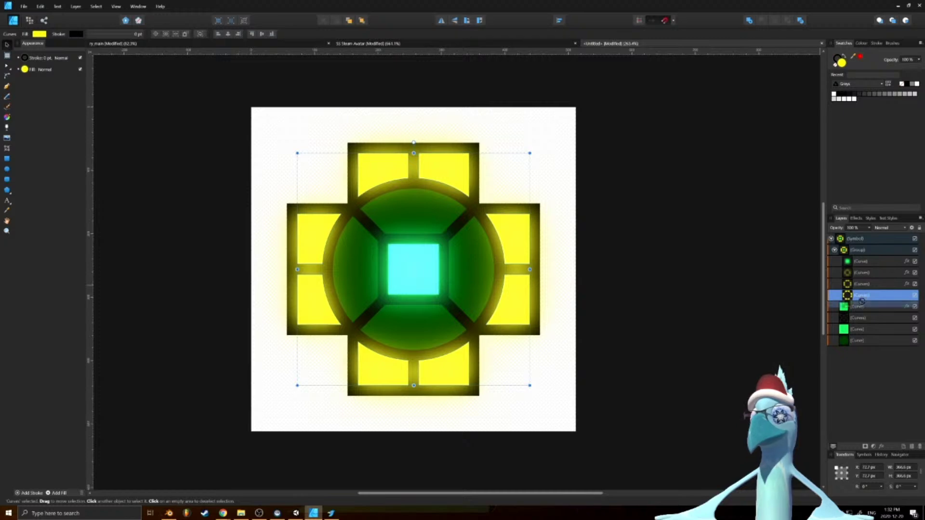
{"action": "left_click_drag", "start_coordinate": [845, 328], "coordinate": [846, 328]}
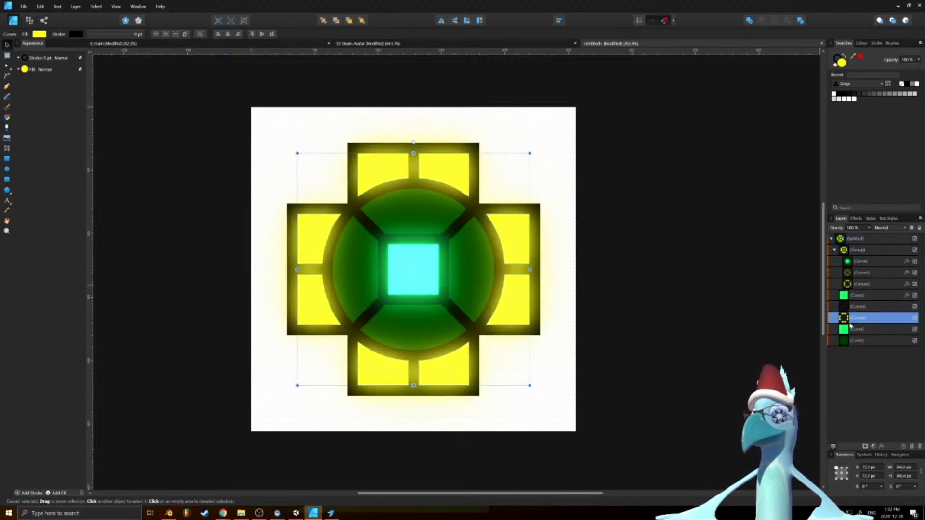
{"action": "left_click", "coordinate": [855, 292]}
{"action": "left_click_drag", "start_coordinate": [856, 288], "coordinate": [855, 288]}
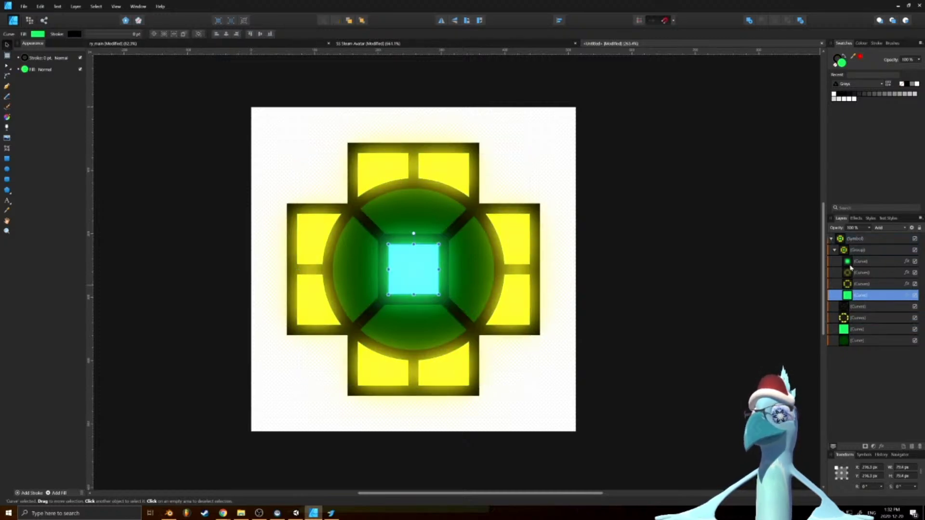
{"action": "left_click", "coordinate": [852, 264]}
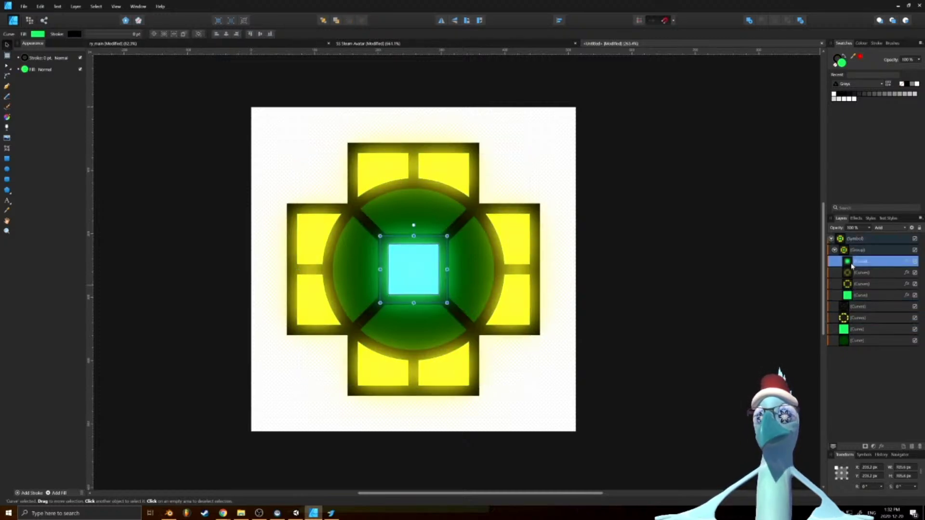
{"action": "left_click", "coordinate": [855, 297]}
{"action": "left_click_drag", "start_coordinate": [864, 249], "coordinate": [902, 262]}
{"action": "key", "text": "ctrl+z"}
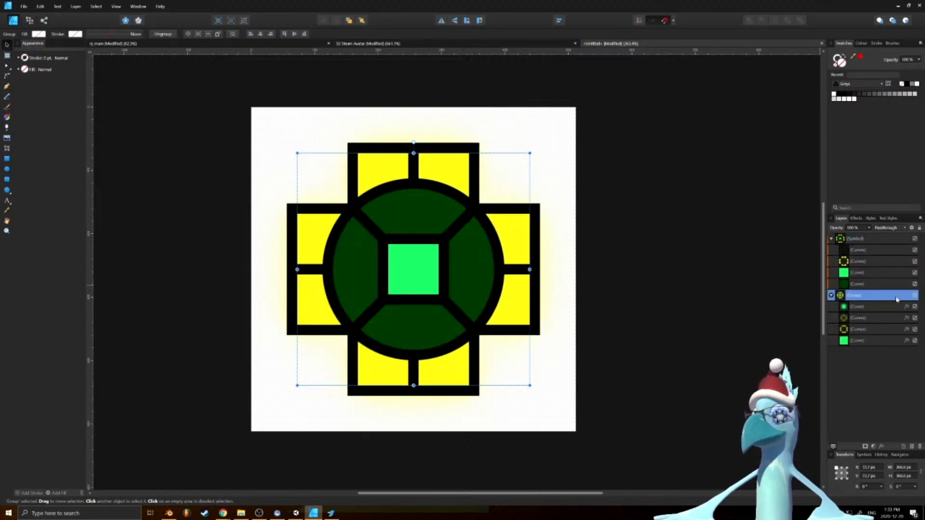
{"action": "key", "text": "ctrl+y"}
Hide the glow group inside the eye symbol
{"action": "left_click", "coordinate": [916, 251]}
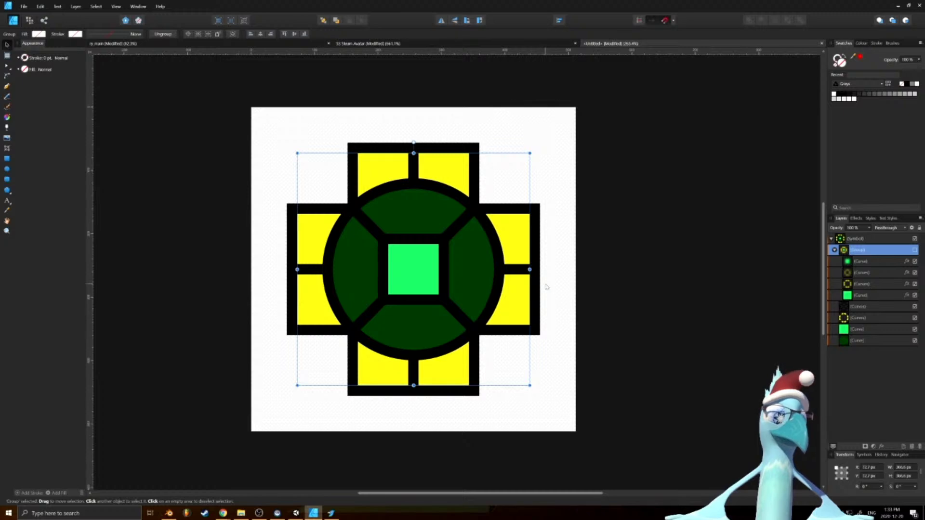
{"action": "key", "text": "alt+Tab"}
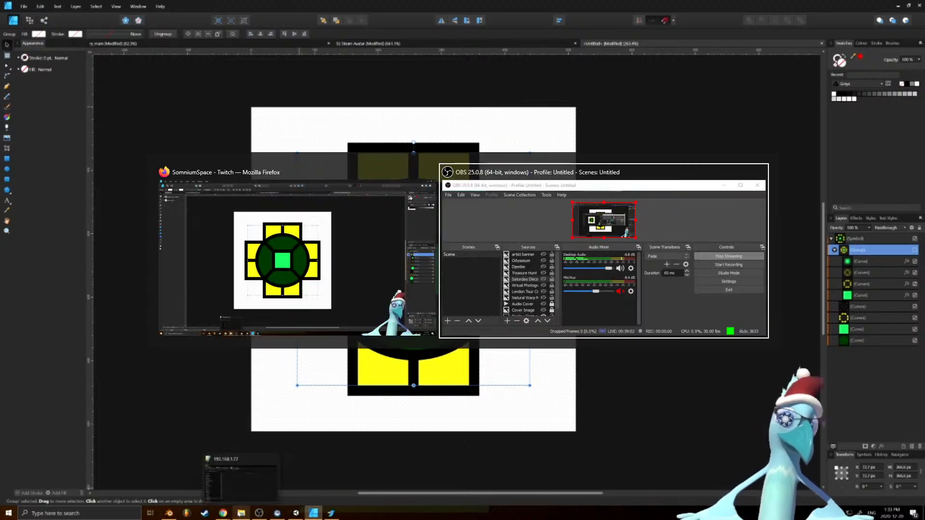
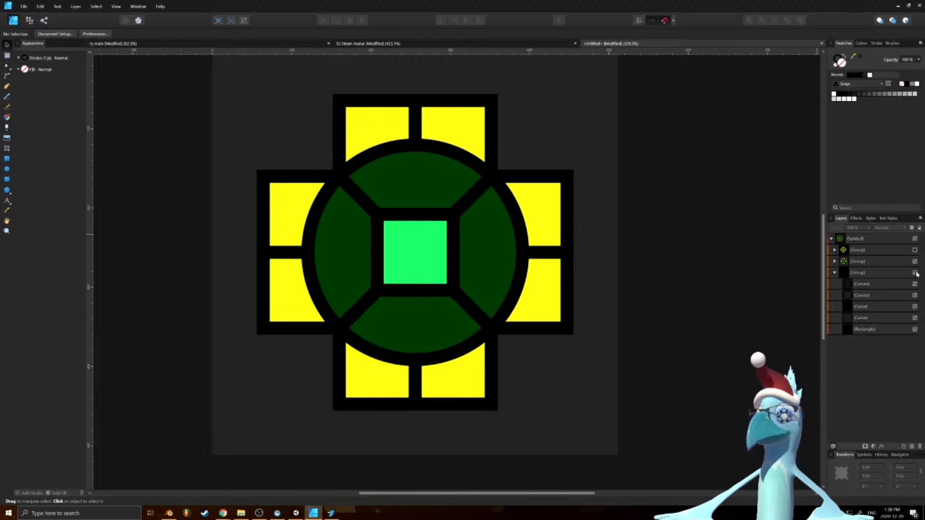
Export the flat-coloured eye as a 512 px PNG to the Textures folder, overwriting ry_eye_col.png
{"action": "left_click", "coordinate": [23, 6]}
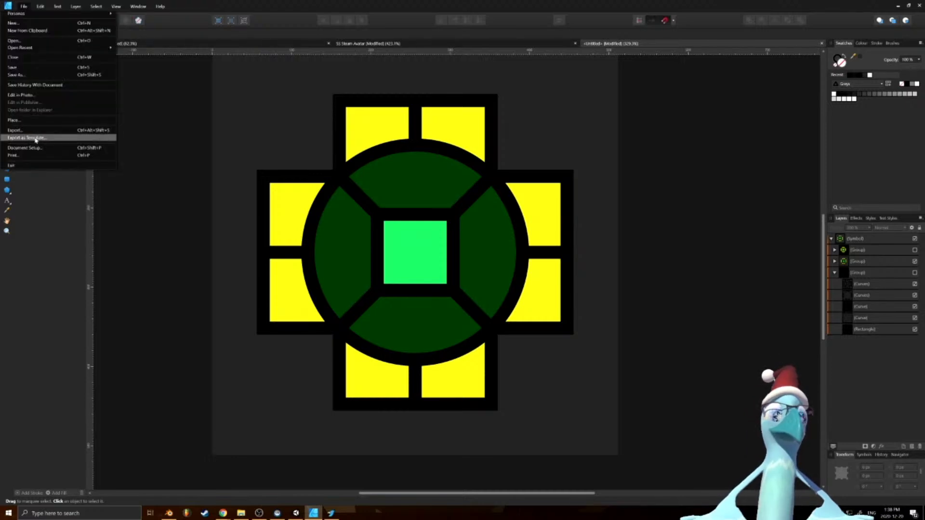
{"action": "left_click", "coordinate": [19, 138]}
{"action": "left_click", "coordinate": [522, 302]}
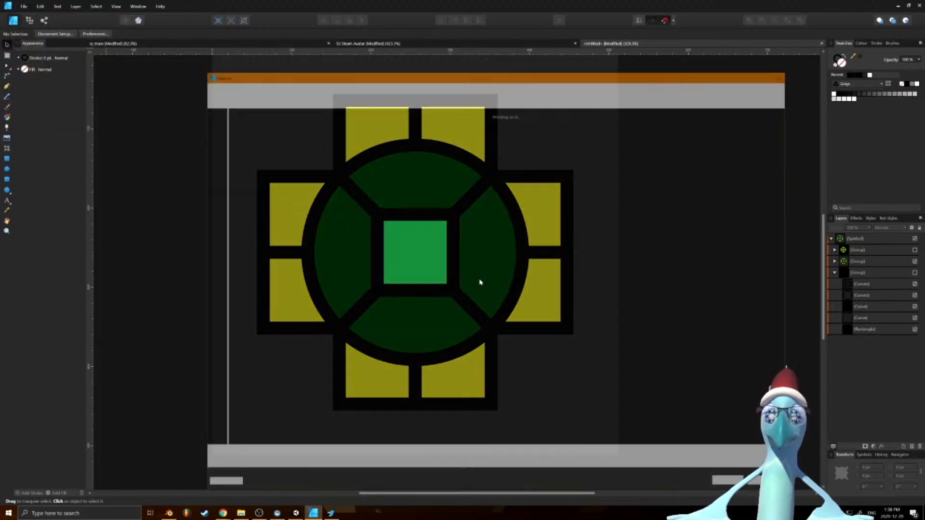
{"action": "left_click", "coordinate": [246, 126]}
{"action": "left_click", "coordinate": [734, 485]}
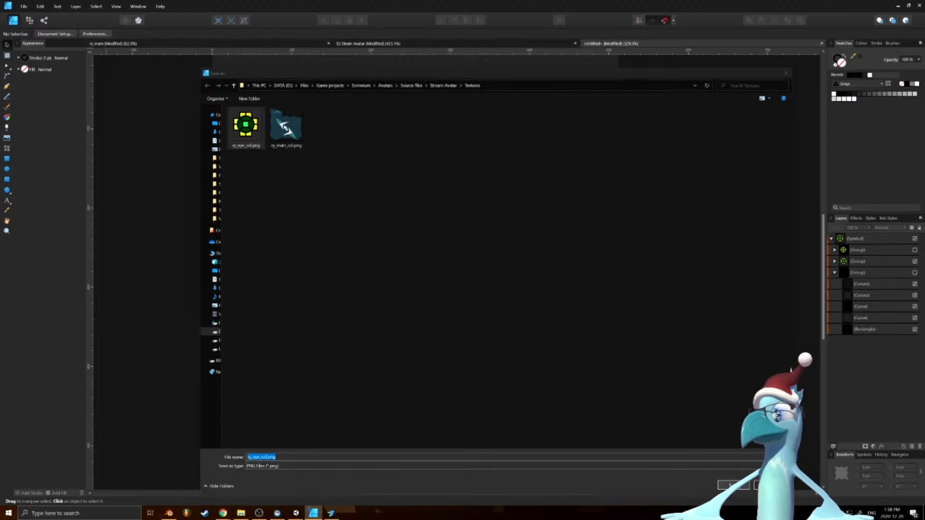
{"action": "left_click", "coordinate": [487, 285]}
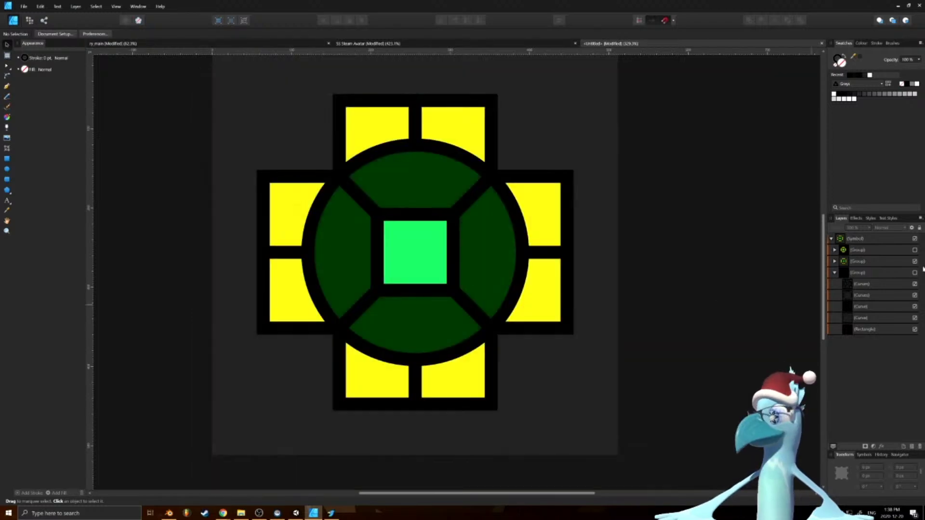
Show only the dark closed-eye group and export it as a 512 px PNG named ry_eye_col_closed.png
{"action": "left_click", "coordinate": [915, 262]}
{"action": "left_click", "coordinate": [915, 273]}
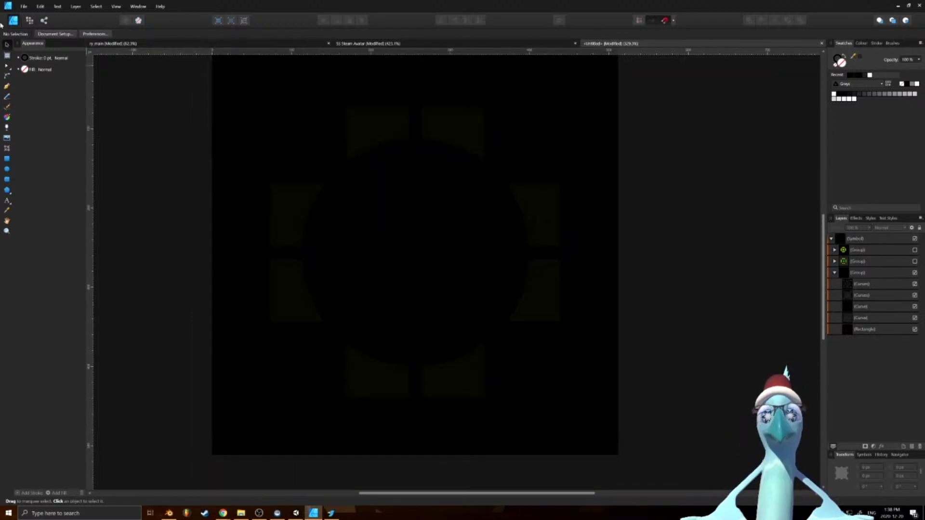
{"action": "left_click", "coordinate": [24, 7]}
{"action": "left_click", "coordinate": [49, 132]}
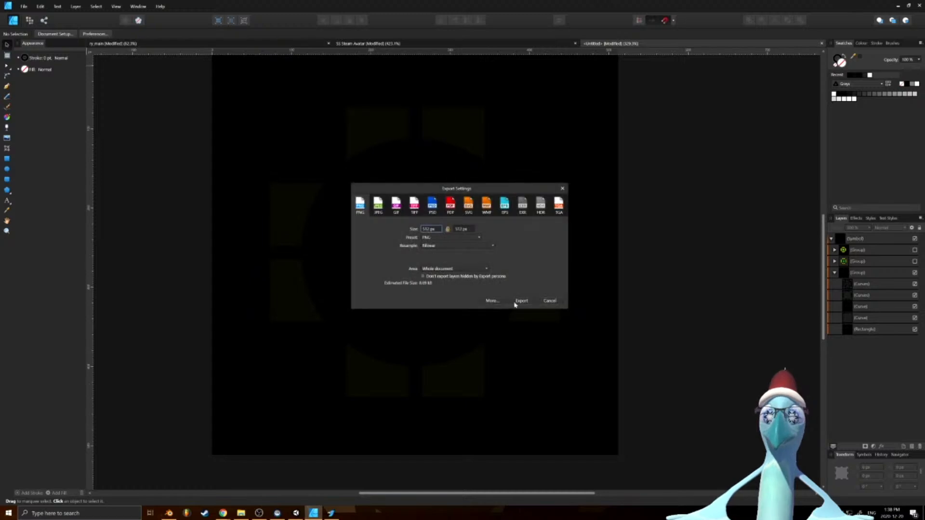
{"action": "left_click", "coordinate": [520, 306]}
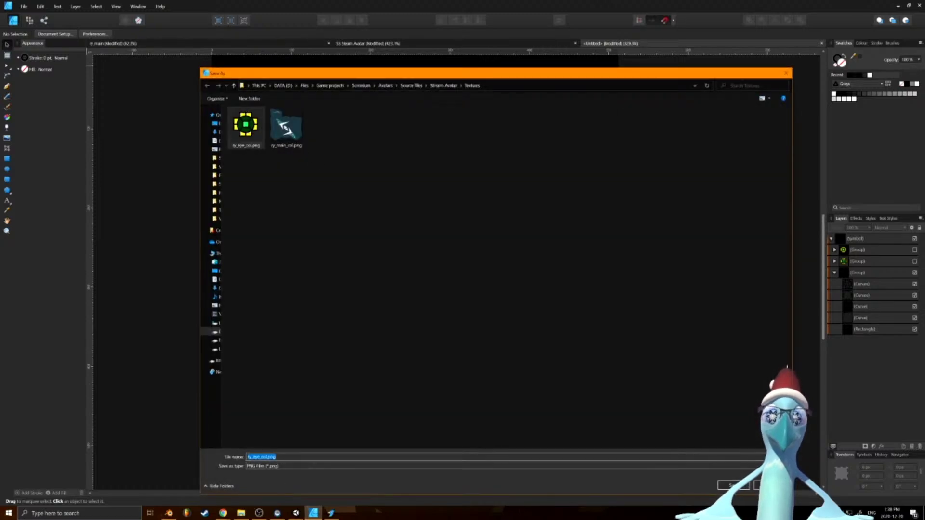
{"action": "type", "text": "_closed"}
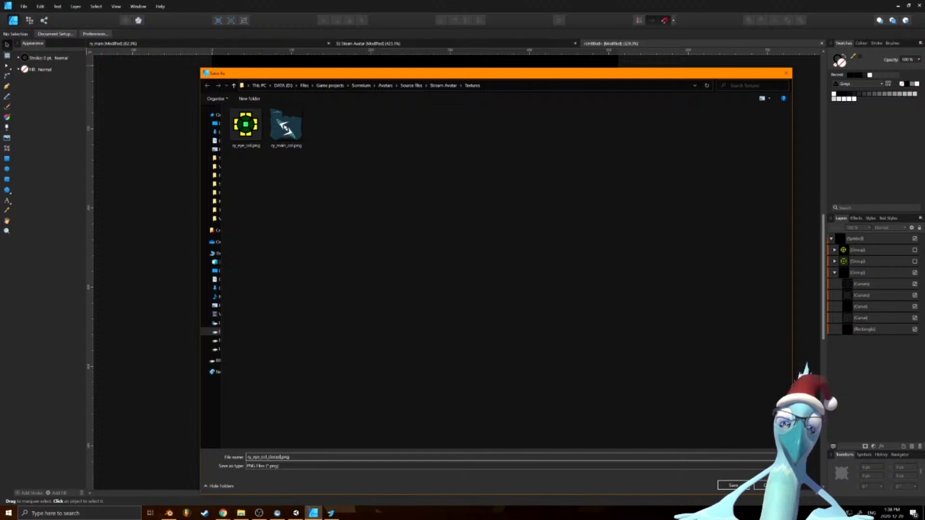
{"action": "key", "text": "Return"}
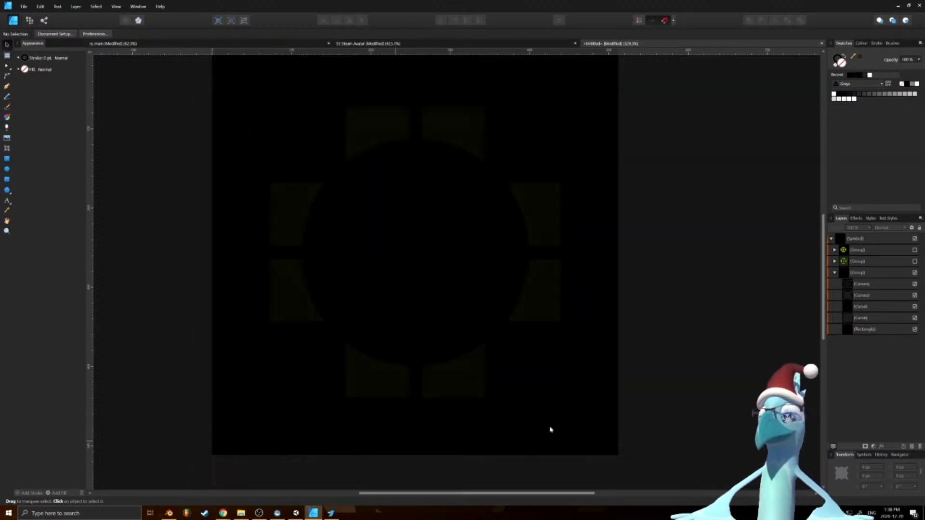
Show only the glow group in place of the dark one and export it as a separate 512 px PNG in the Textures folder
{"action": "left_click", "coordinate": [914, 272]}
{"action": "left_click", "coordinate": [915, 250]}
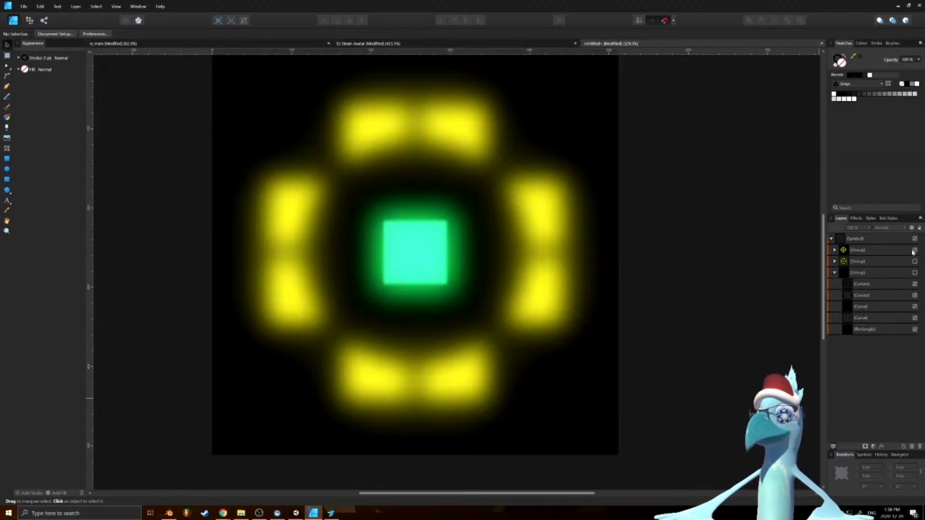
{"action": "left_click", "coordinate": [24, 6]}
{"action": "left_click", "coordinate": [34, 130]}
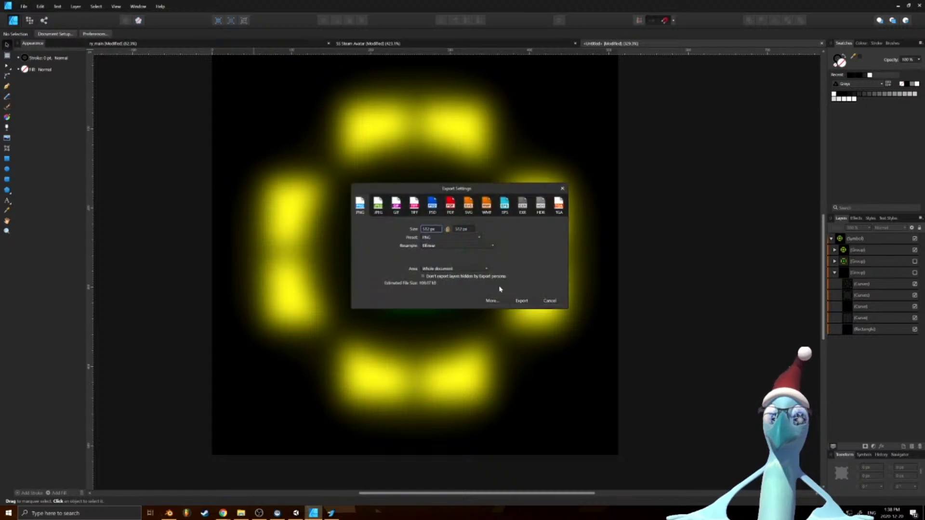
{"action": "left_click", "coordinate": [521, 301]}
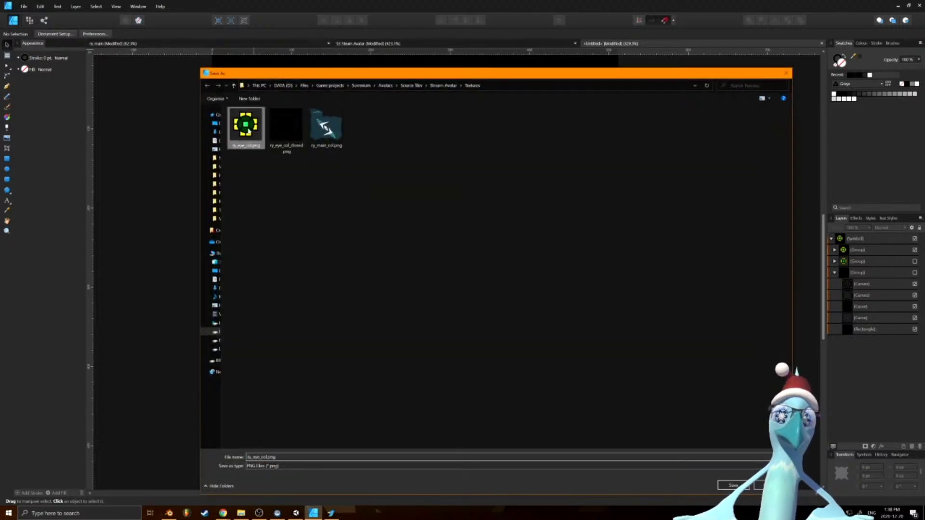
{"action": "left_click", "coordinate": [267, 457]}
{"action": "left_click", "coordinate": [268, 458]}
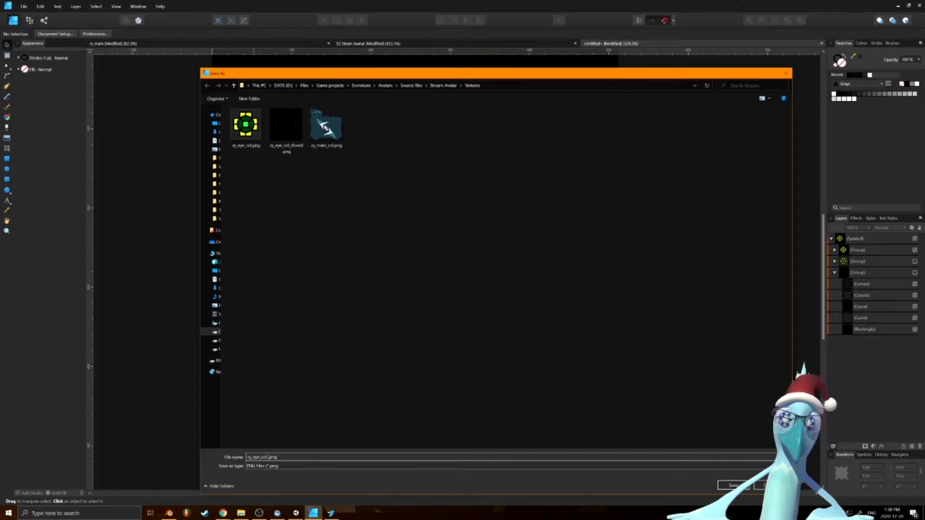
{"action": "key", "text": "Return"}
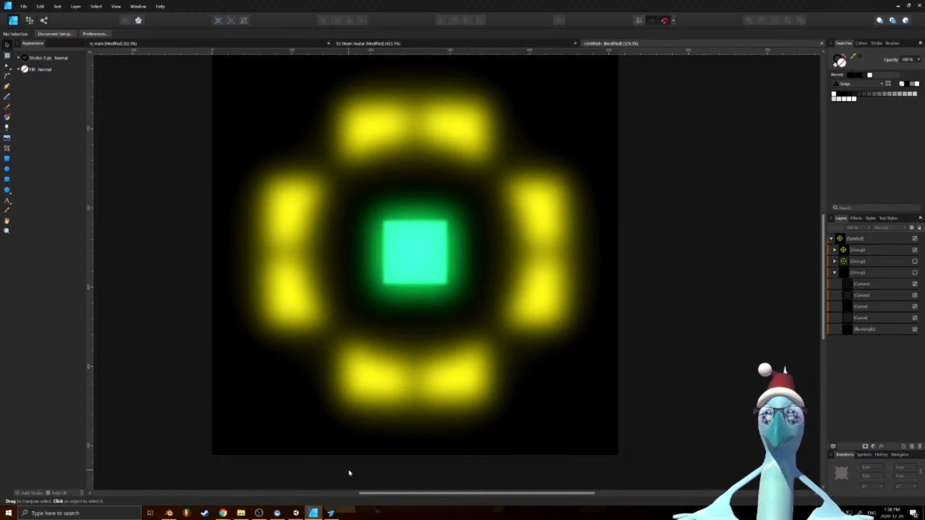
Switch to Blender and feed the Eye material's Base Color from an Image Texture
{"action": "mouse_move", "coordinate": [295, 513]}
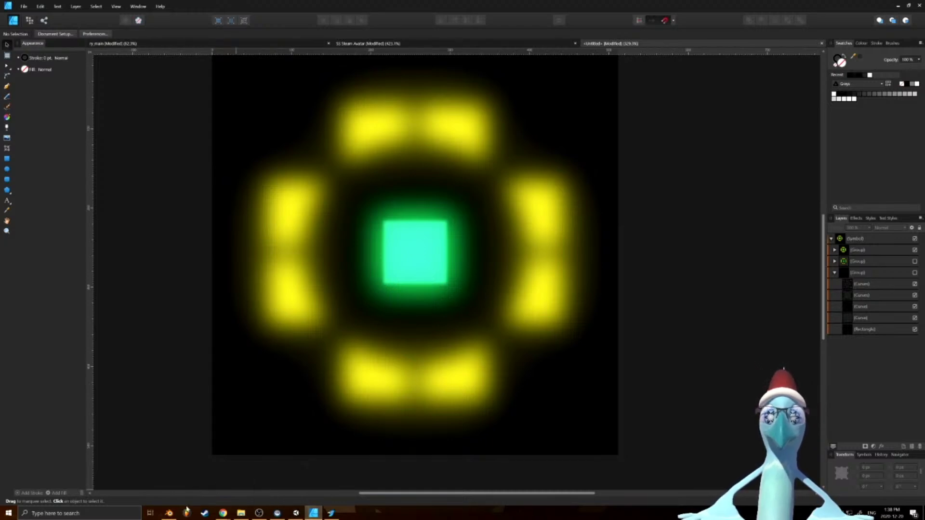
{"action": "left_click", "coordinate": [187, 512]}
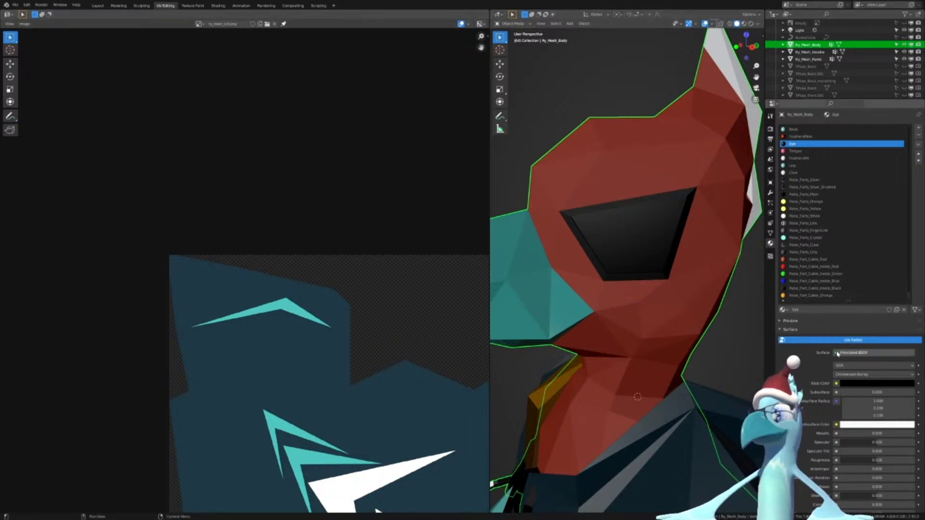
{"action": "left_click", "coordinate": [836, 383]}
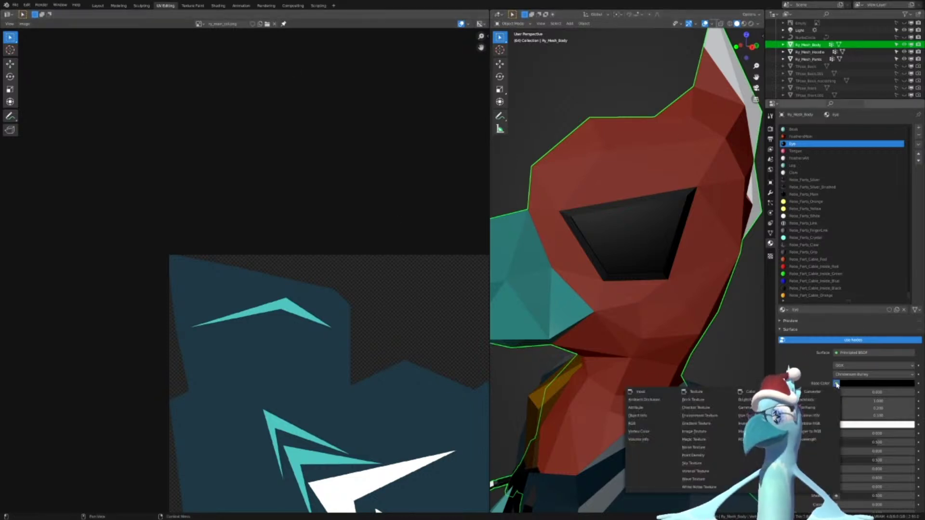
{"action": "left_click", "coordinate": [694, 433]}
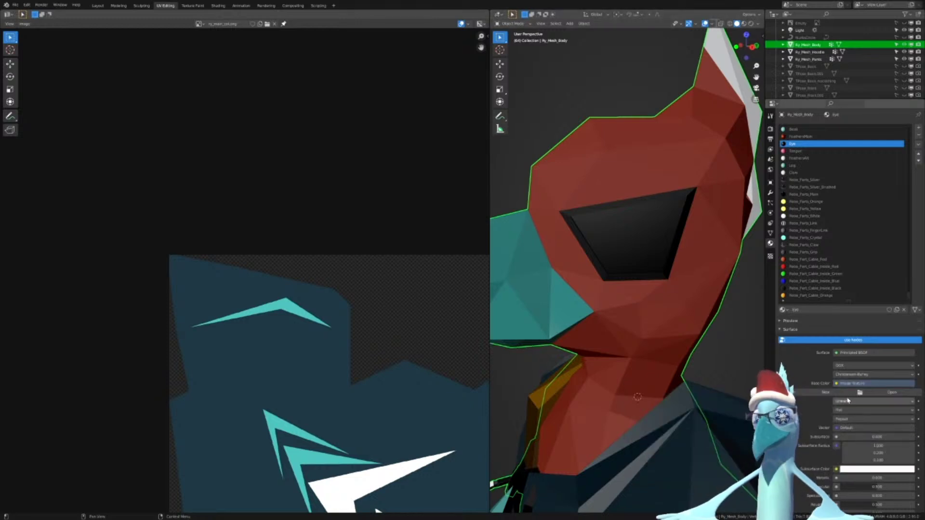
Load ry_eye_col.png from the Textures folder as the Eye material's Base Color image
{"action": "left_click", "coordinate": [873, 392]}
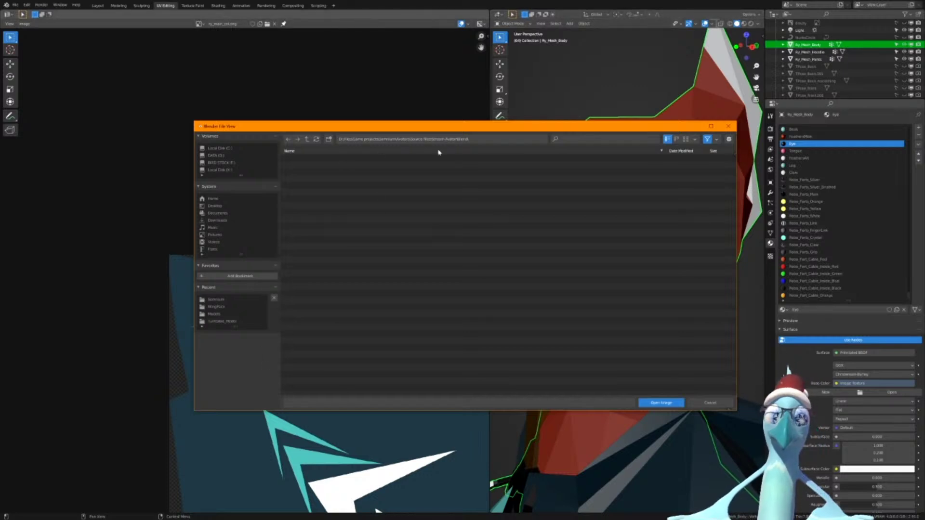
{"action": "left_click", "coordinate": [306, 139]}
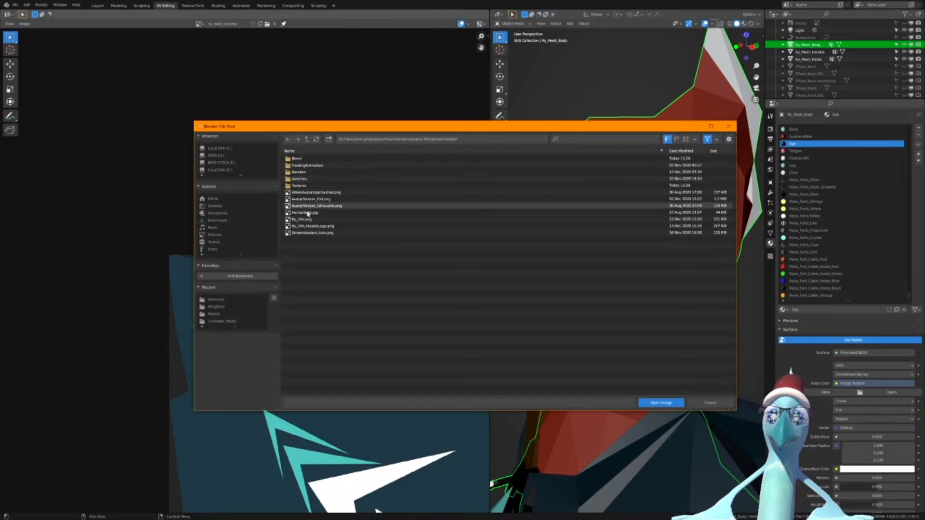
{"action": "left_click", "coordinate": [274, 298]}
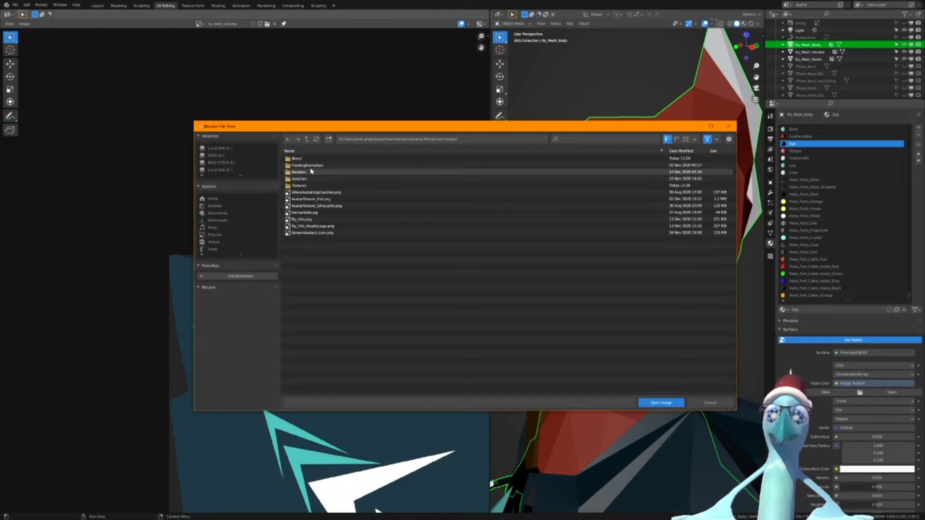
{"action": "double_click", "coordinate": [312, 185]}
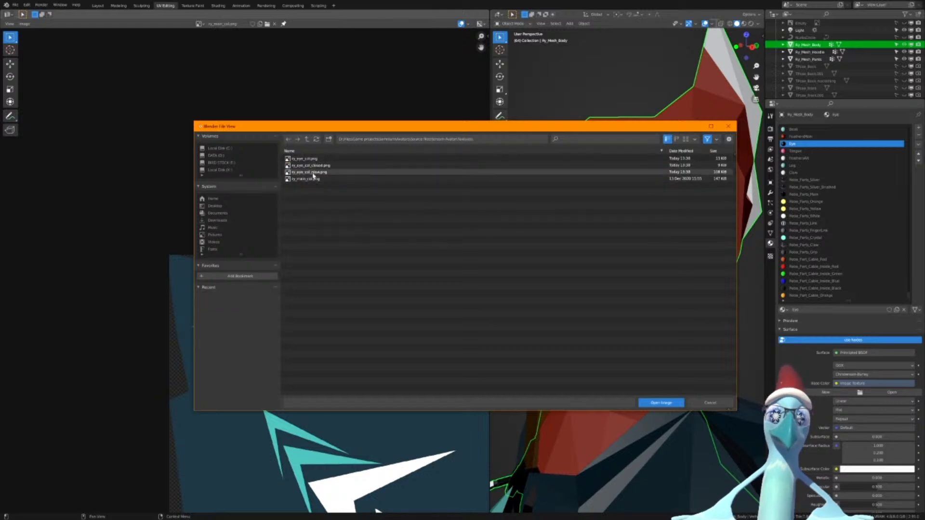
{"action": "left_click", "coordinate": [314, 173]}
{"action": "left_click", "coordinate": [316, 159]}
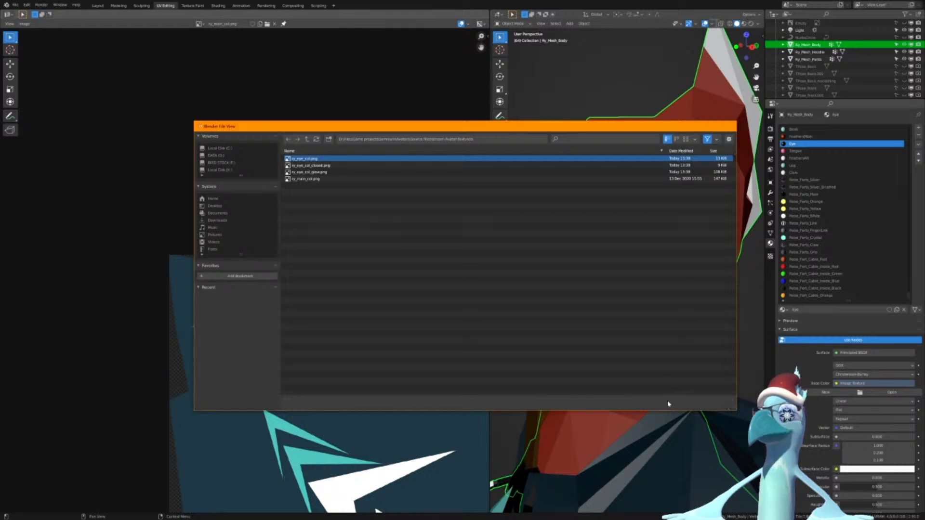
{"action": "left_click", "coordinate": [660, 403]}
Switch the 3D viewport to Material Preview shading to show the bird's textured head
{"action": "scroll", "coordinate": [289, 347], "scroll_direction": "up", "scroll_amount": 4}
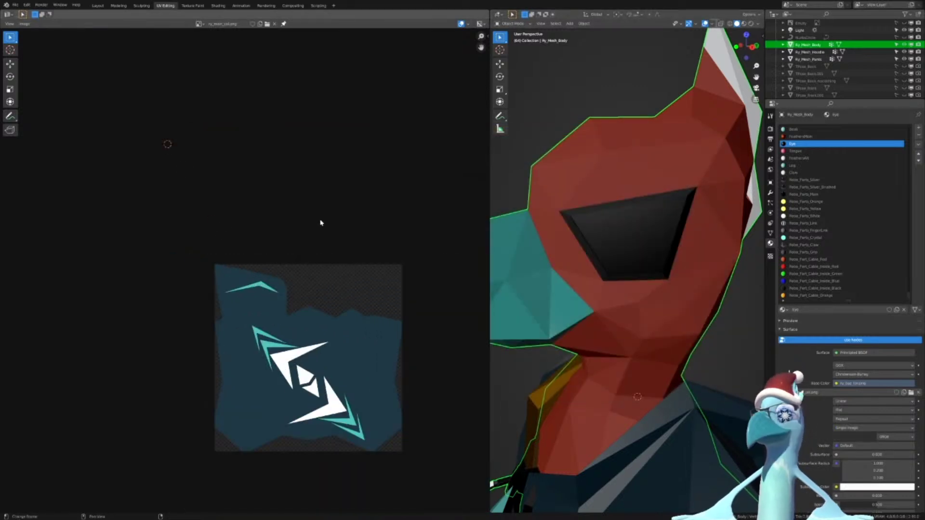
{"action": "middle_click_drag", "start_coordinate": [612, 264], "coordinate": [679, 251]}
{"action": "key", "text": "z"}
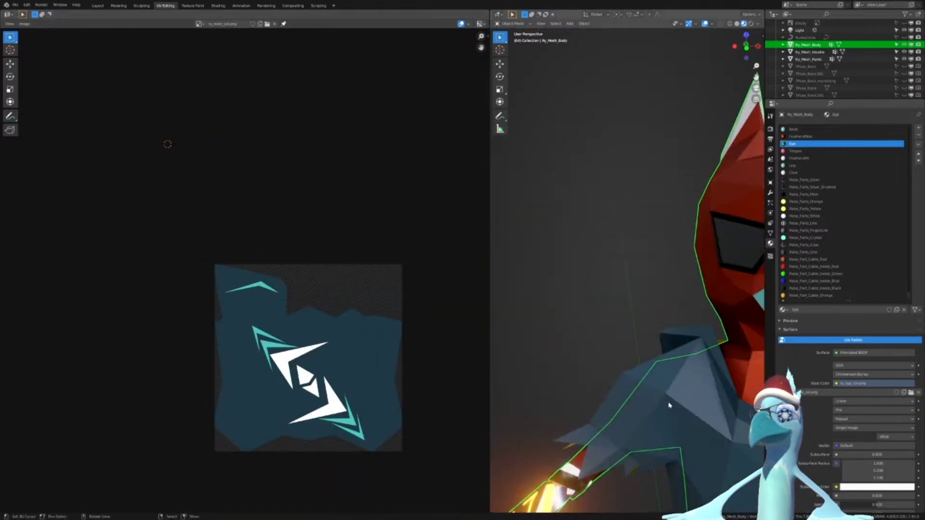
{"action": "middle_click_drag", "start_coordinate": [665, 289], "coordinate": [639, 259], "text": "shift"}
{"action": "scroll", "coordinate": [667, 263], "scroll_direction": "down", "scroll_amount": 5}
{"action": "scroll", "coordinate": [638, 259], "scroll_direction": "up", "scroll_amount": 5}
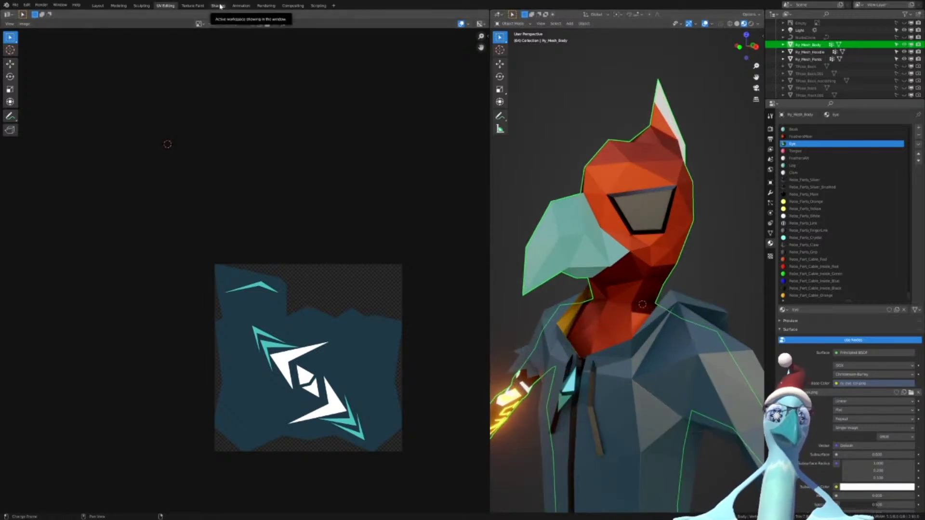
Display the ry_eye_col.png image in the UV editor
{"action": "left_click", "coordinate": [199, 24]}
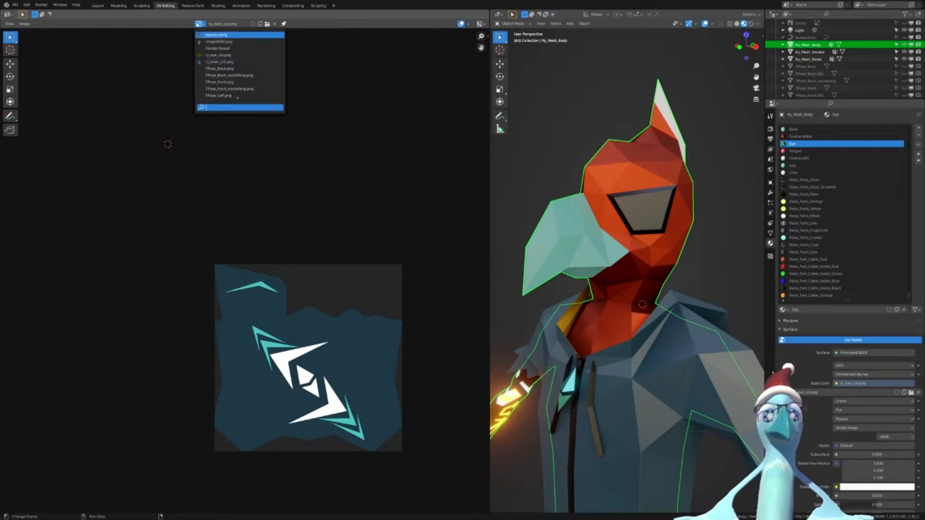
{"action": "left_click", "coordinate": [218, 55]}
{"action": "scroll", "coordinate": [270, 313], "scroll_direction": "up", "scroll_amount": 7}
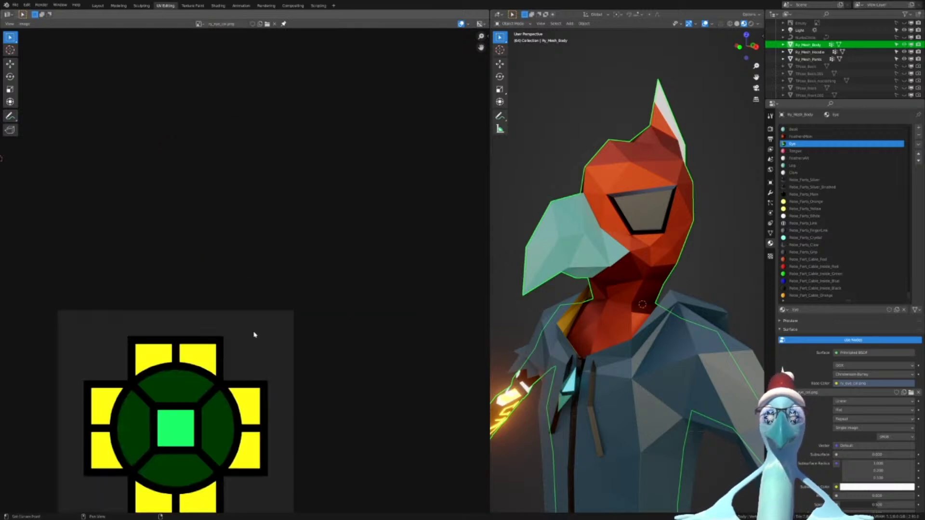
{"action": "middle_click_drag", "start_coordinate": [254, 334], "coordinate": [320, 190]}
Enter Edit Mode on the body mesh, select both eye faces and unwrap them together
{"action": "key", "text": "Tab"}
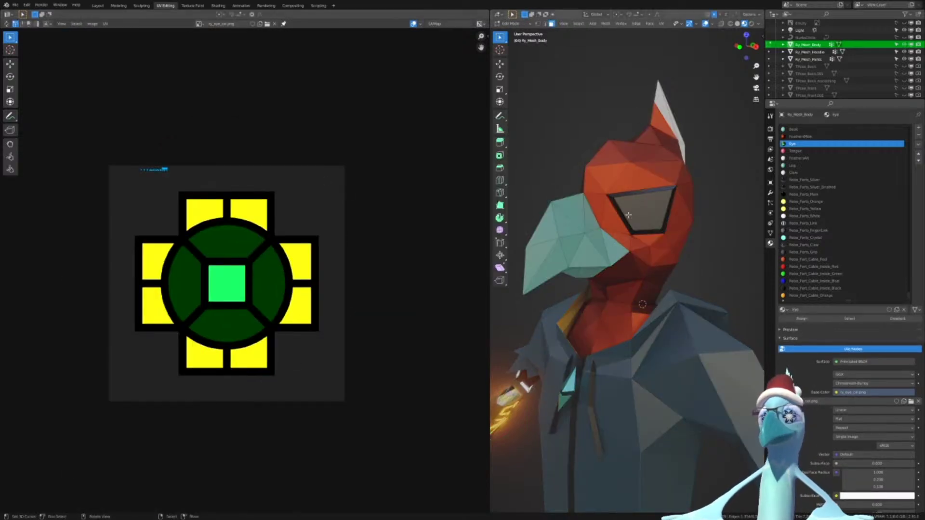
{"action": "key", "text": "ctrl+Tab"}
{"action": "left_click", "coordinate": [622, 217]}
{"action": "right_click", "coordinate": [635, 212]}
{"action": "middle_click_drag", "start_coordinate": [597, 214], "coordinate": [668, 221]}
{"action": "left_click", "coordinate": [657, 212]}
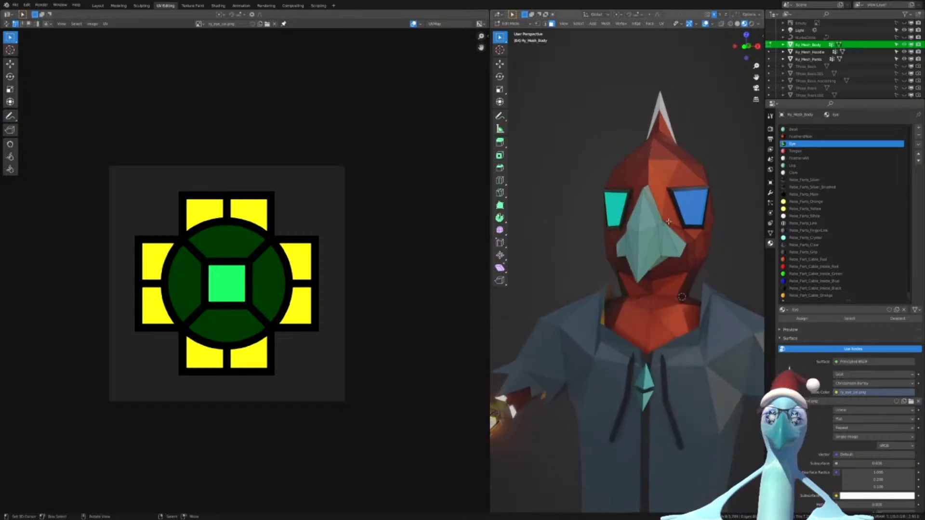
{"action": "key", "text": "u"}
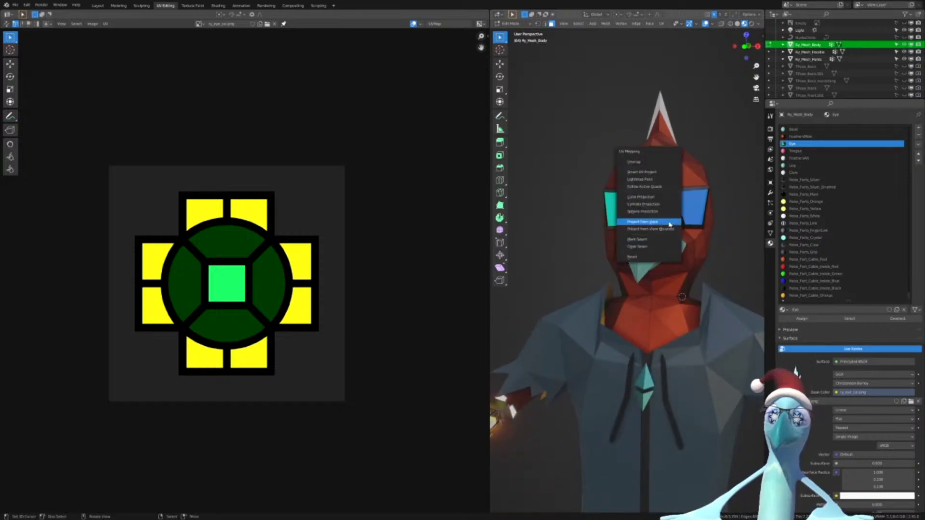
{"action": "left_click", "coordinate": [642, 163]}
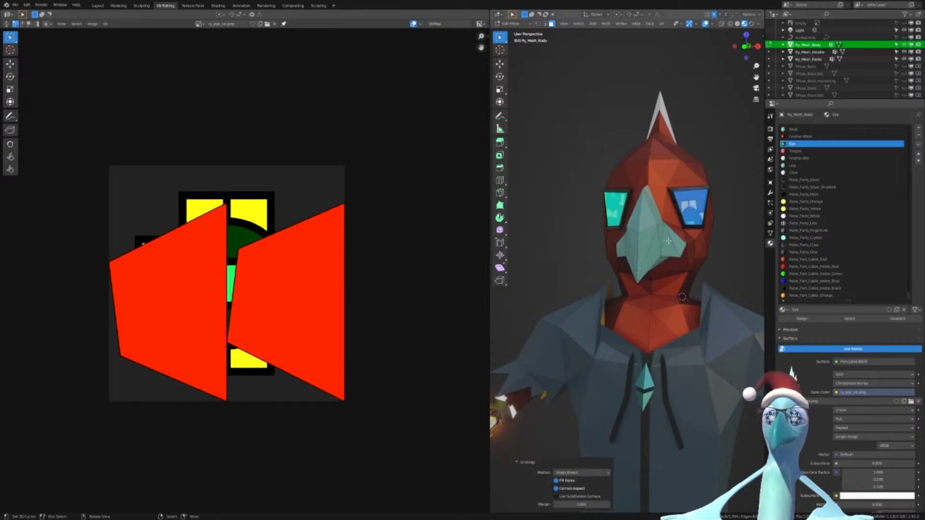
Hide the 3D viewport overlays and view the eye texture on the bird's face from the front
{"action": "scroll", "coordinate": [688, 319], "scroll_direction": "up", "scroll_amount": 2}
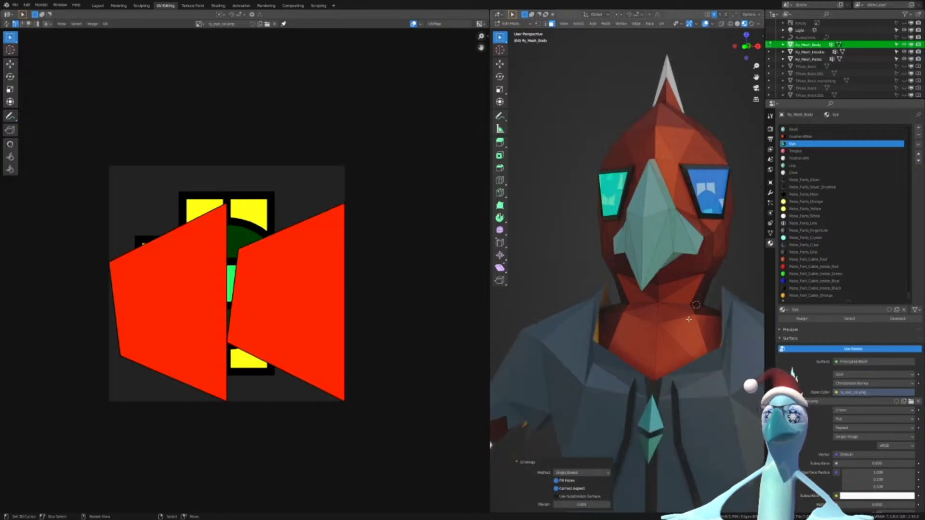
{"action": "left_click", "coordinate": [704, 24]}
{"action": "middle_click_drag", "start_coordinate": [667, 205], "coordinate": [681, 201]}
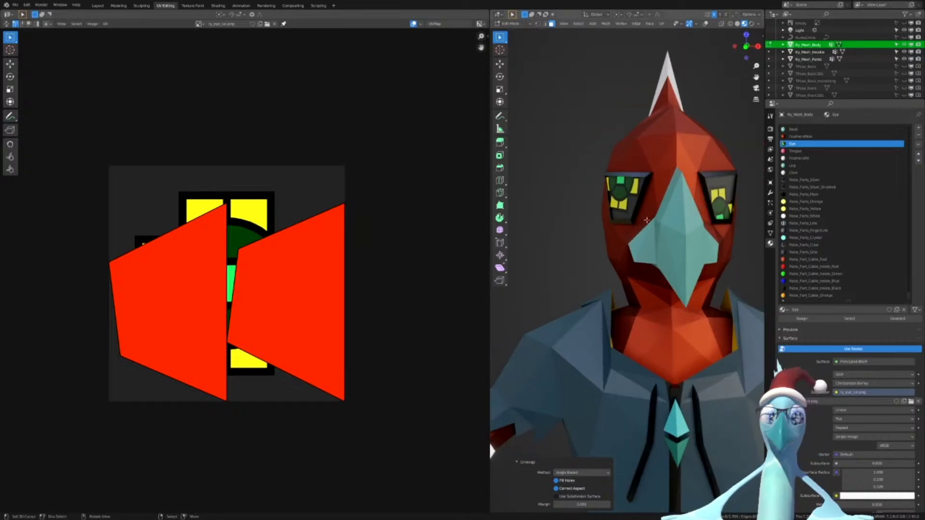
Unwrap the two eye faces one at a time so each gets its own full-size UV layout over the eye texture
{"action": "left_click", "coordinate": [305, 312]}
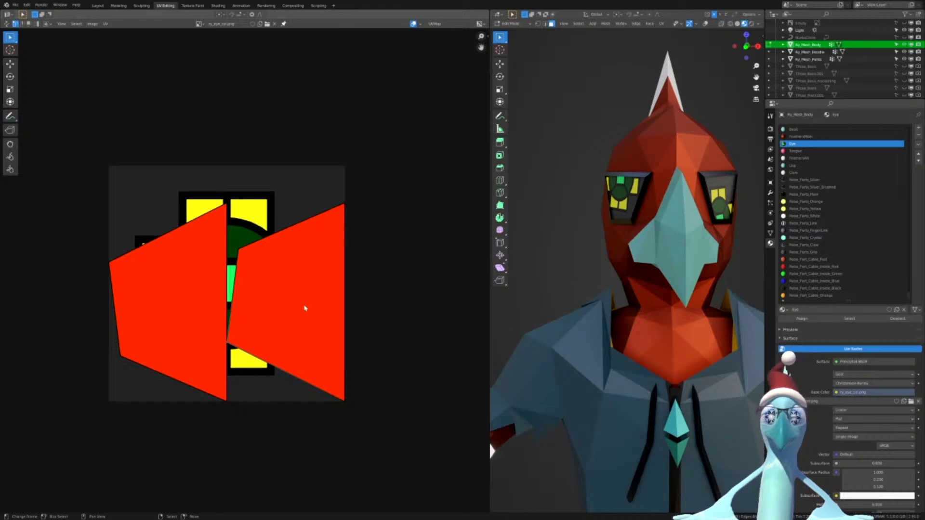
{"action": "key", "text": "ctrl+Tab"}
{"action": "left_click", "coordinate": [275, 320]}
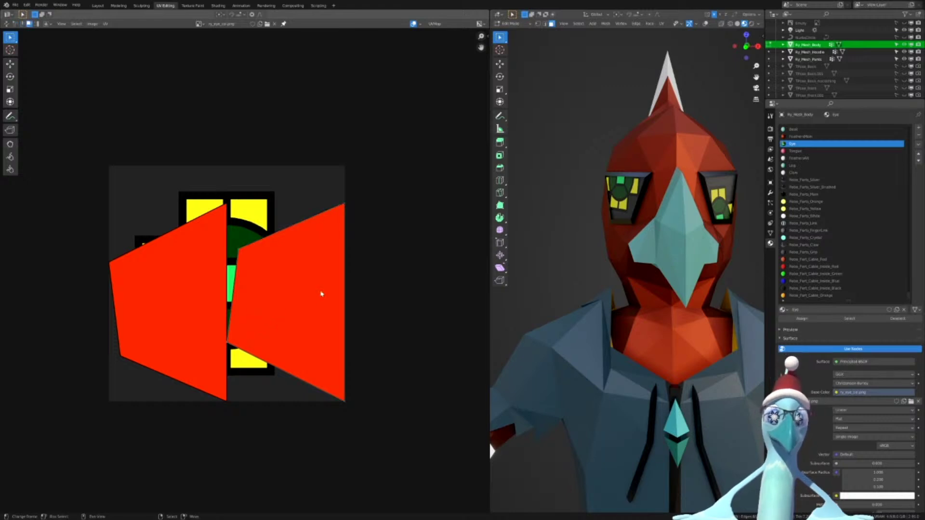
{"action": "right_click", "coordinate": [634, 201]}
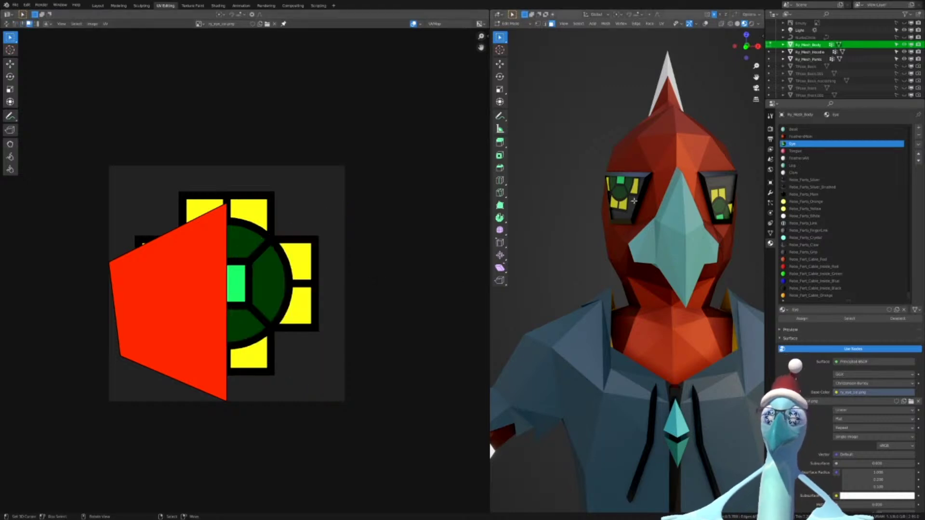
{"action": "key", "text": "u"}
{"action": "left_click", "coordinate": [634, 201]}
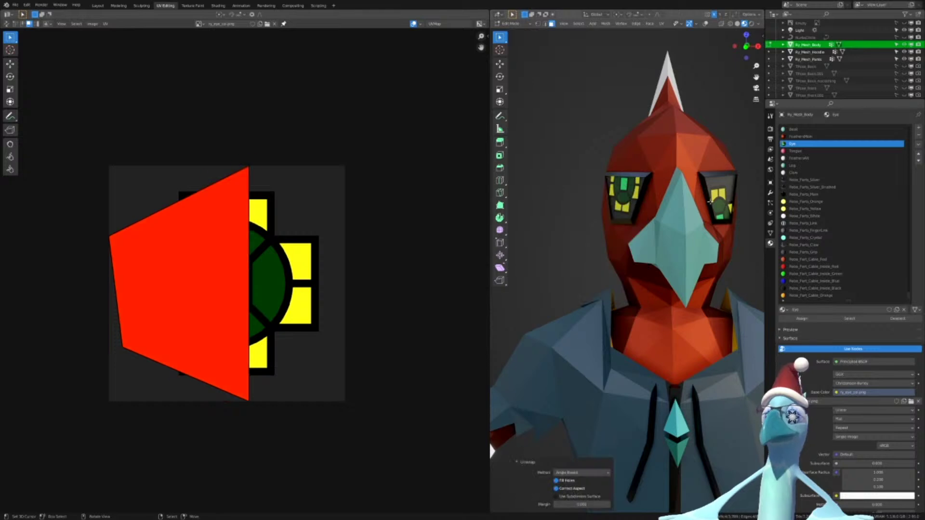
{"action": "left_click", "coordinate": [720, 198]}
{"action": "key", "text": "u"}
{"action": "left_click", "coordinate": [721, 198]}
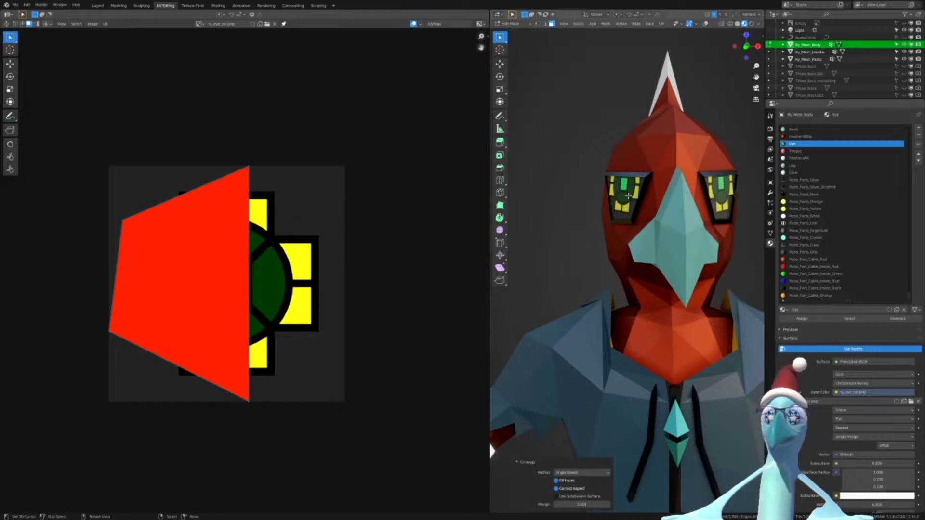
Select both eye faces and rotate their UVs 90° so the wide edge is on top
{"action": "left_click", "coordinate": [629, 196], "text": "shift"}
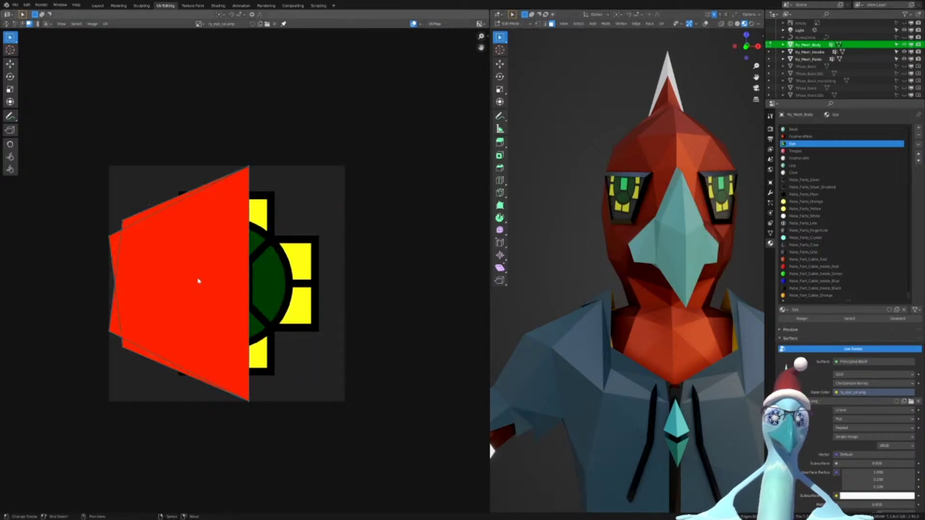
{"action": "key", "text": "r"}
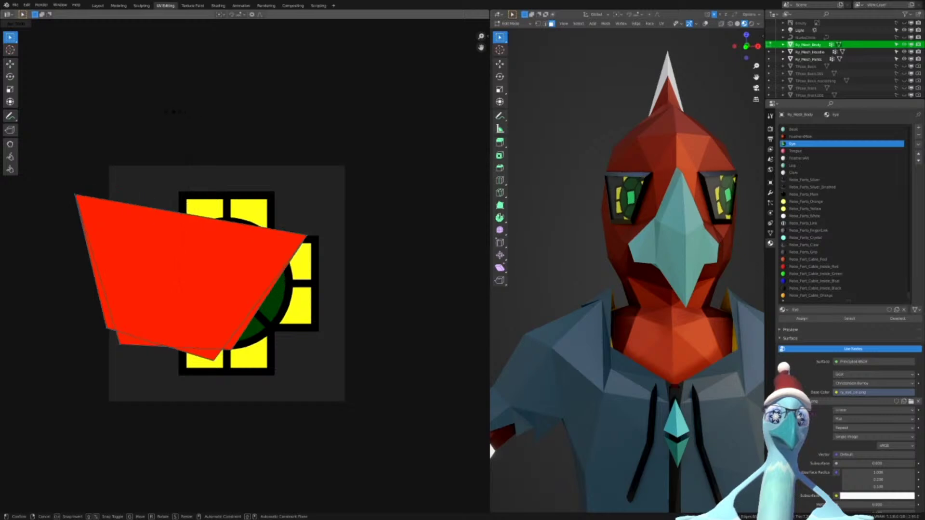
{"action": "left_click", "coordinate": [155, 300]}
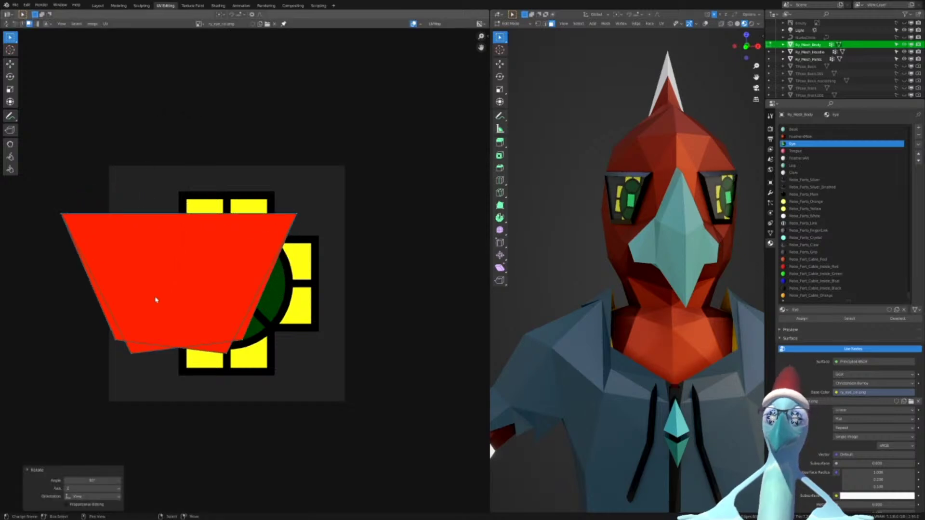
Show the numeric UV vertex coordinates of the selected eye faces in the UV editor
{"action": "key", "text": "g"}
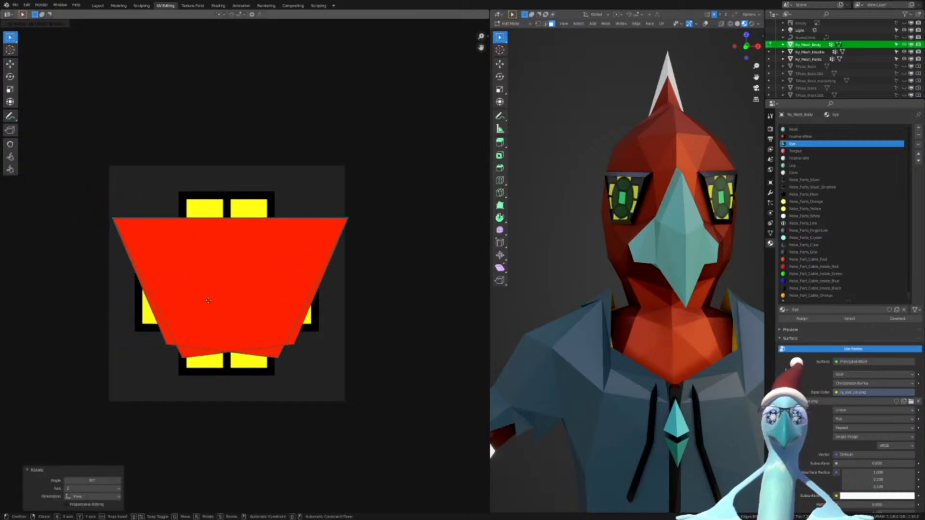
{"action": "left_click", "coordinate": [206, 301]}
{"action": "key", "text": "n"}
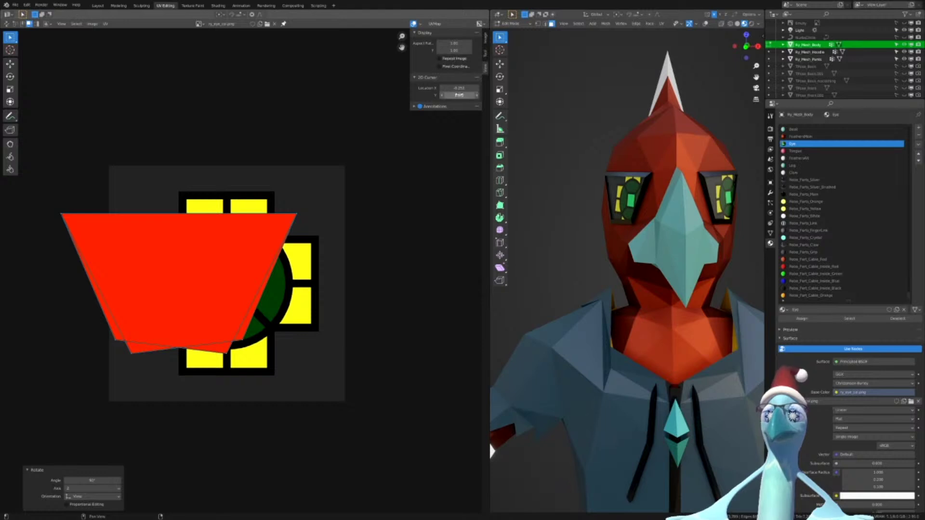
{"action": "left_click", "coordinate": [485, 40]}
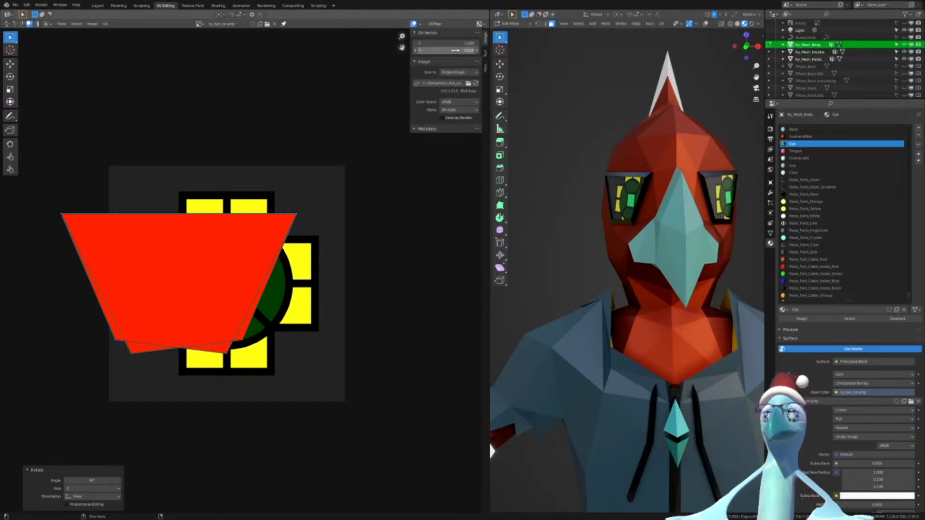
Try an X coordinate of 0 for the selected eye UVs, and undo it
{"action": "mouse_move", "coordinate": [449, 51]}
{"action": "left_mouse_down"}
{"action": "mouse_move", "coordinate": [461, 50]}
{"action": "mouse_move", "coordinate": [448, 45]}
{"action": "left_mouse_up"}
{"action": "right_click", "coordinate": [449, 50]}
{"action": "left_click", "coordinate": [448, 44]}
{"action": "type", "text": "0"}
{"action": "key", "text": "Return"}
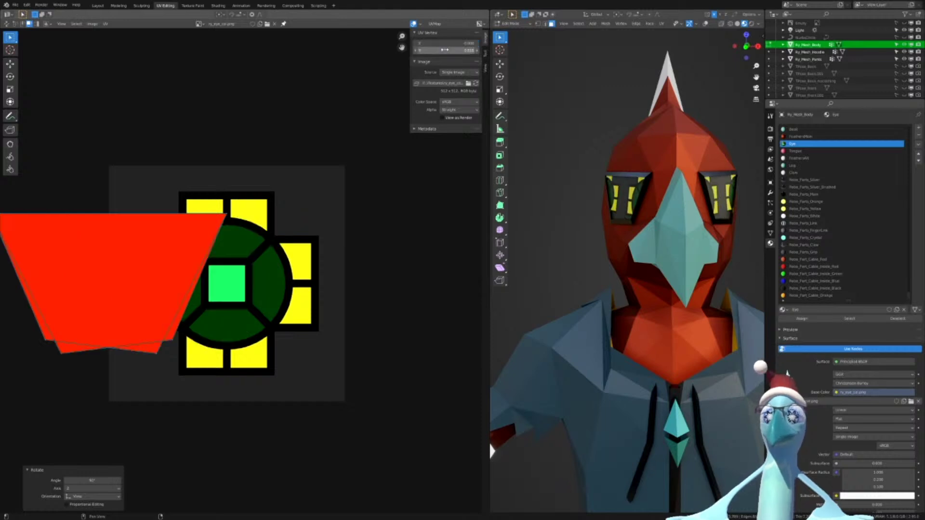
{"action": "key", "text": "ctrl+z"}
Centre the selected eye UVs horizontally on the texture by setting their X coordinate to 0.5
{"action": "left_click", "coordinate": [444, 44]}
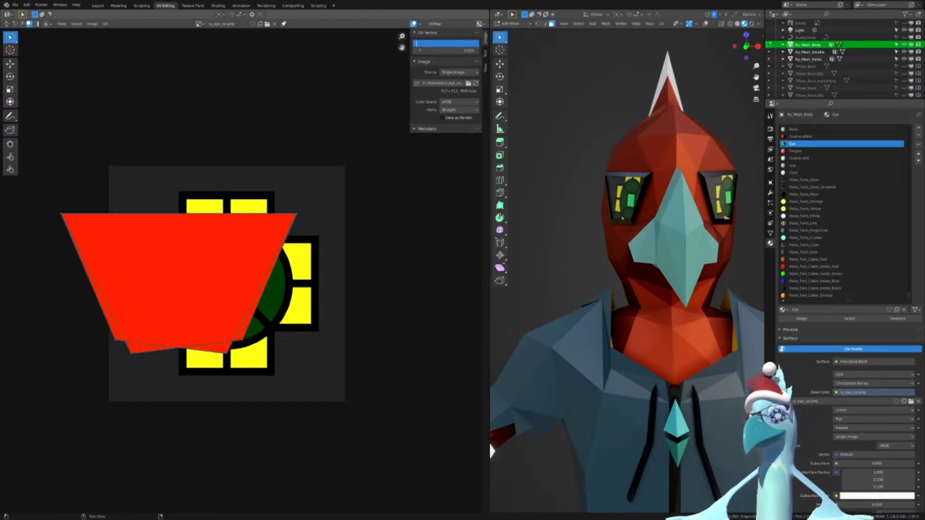
{"action": "type", "text": "0.5"}
{"action": "key", "text": "Return"}
{"action": "scroll", "coordinate": [272, 373], "scroll_direction": "down", "scroll_amount": 1}
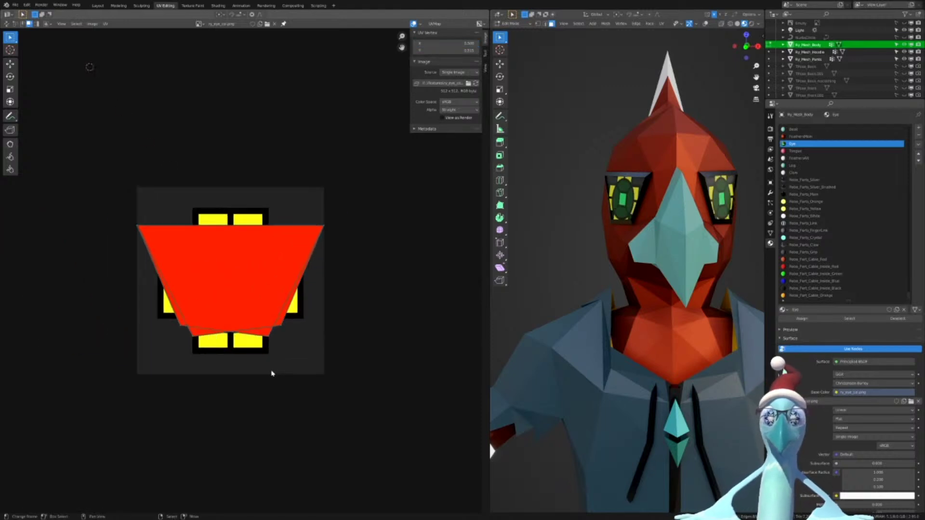
{"action": "scroll", "coordinate": [272, 373], "scroll_direction": "down", "scroll_amount": 2}
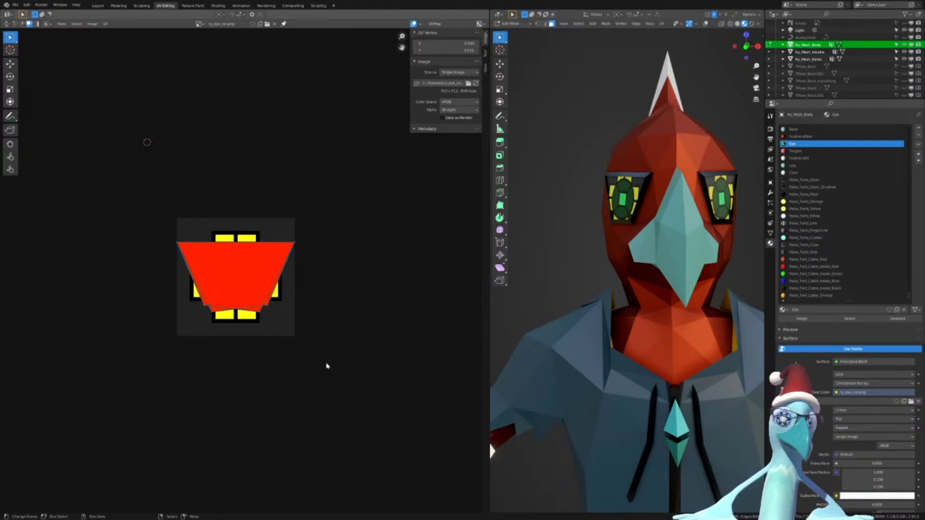
{"action": "key", "text": "s"}
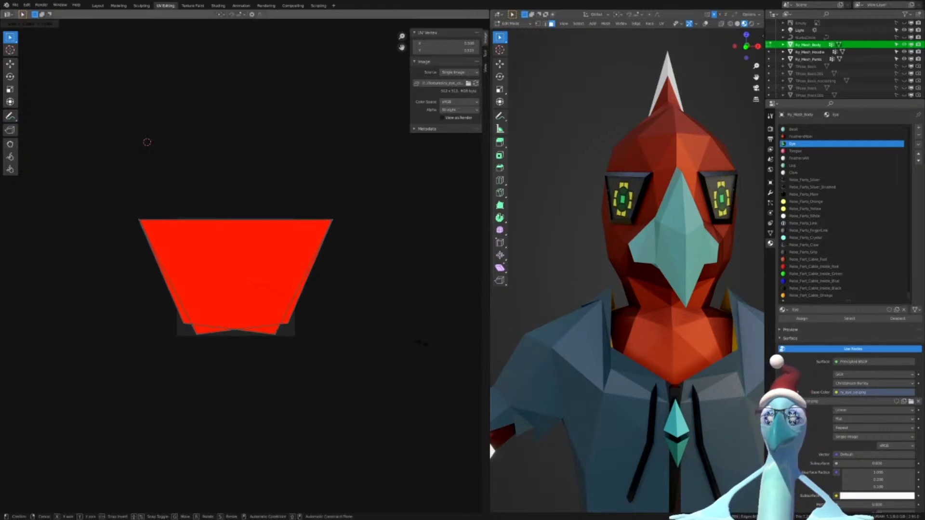
{"action": "right_click", "coordinate": [380, 318]}
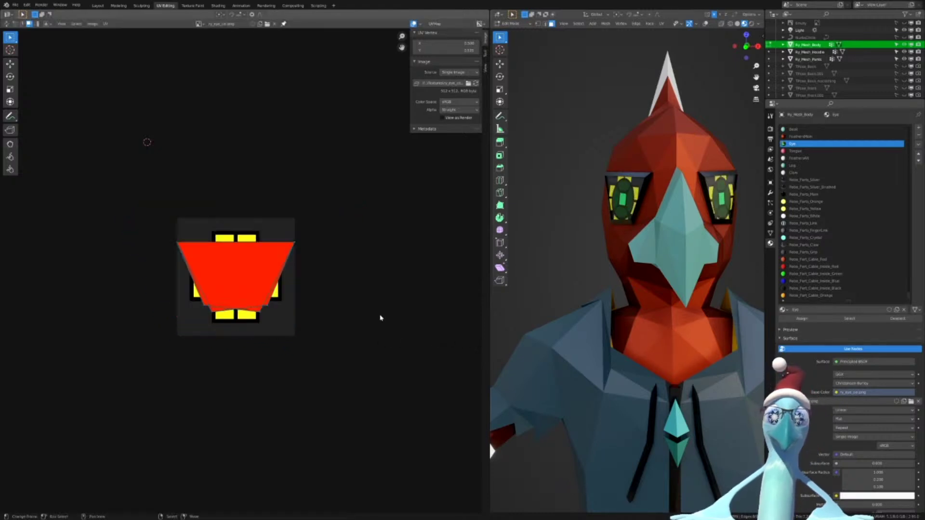
Rotate the two eyes' UVs about 5° in opposite directions and scale both up to about 1.7 times
{"action": "scroll", "coordinate": [248, 271], "scroll_direction": "up", "scroll_amount": 3}
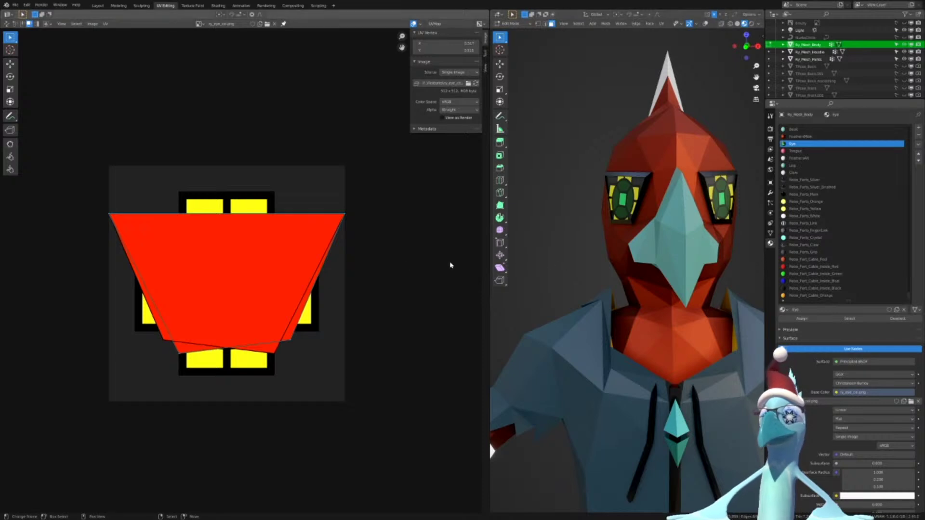
{"action": "key", "text": "r"}
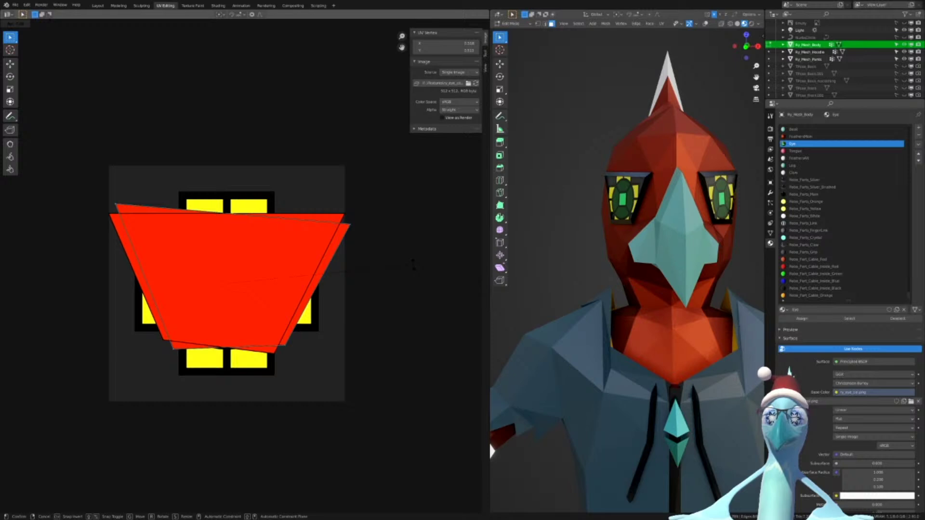
{"action": "left_click", "coordinate": [413, 265]}
{"action": "left_click", "coordinate": [224, 279]}
{"action": "key", "text": "r"}
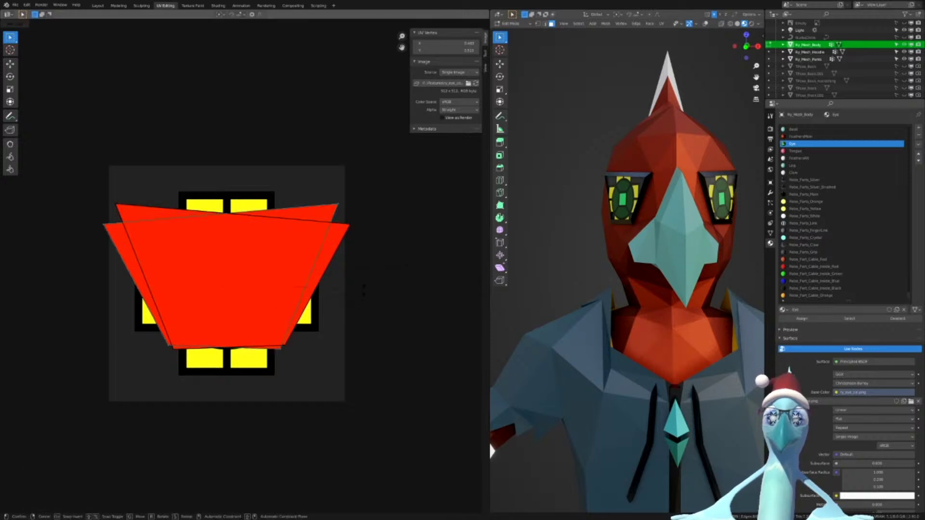
{"action": "left_click", "coordinate": [364, 290]}
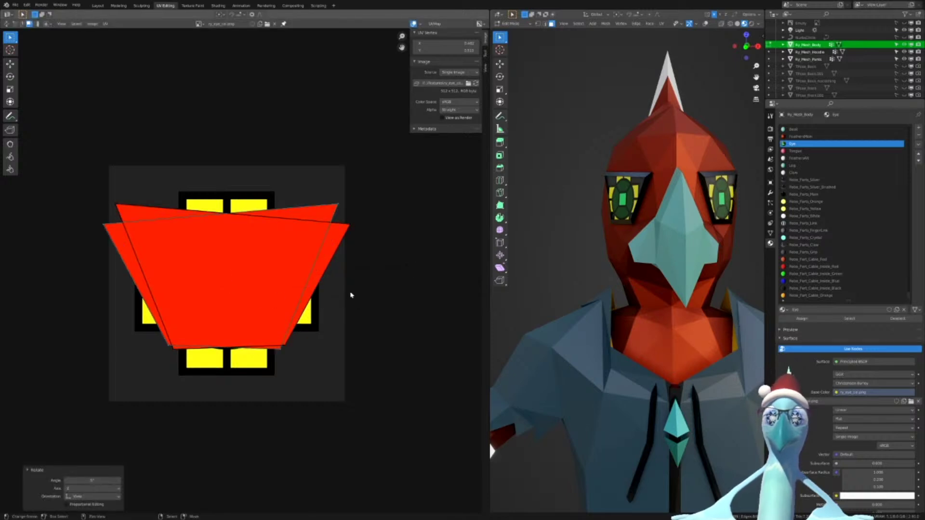
{"action": "key", "text": "s"}
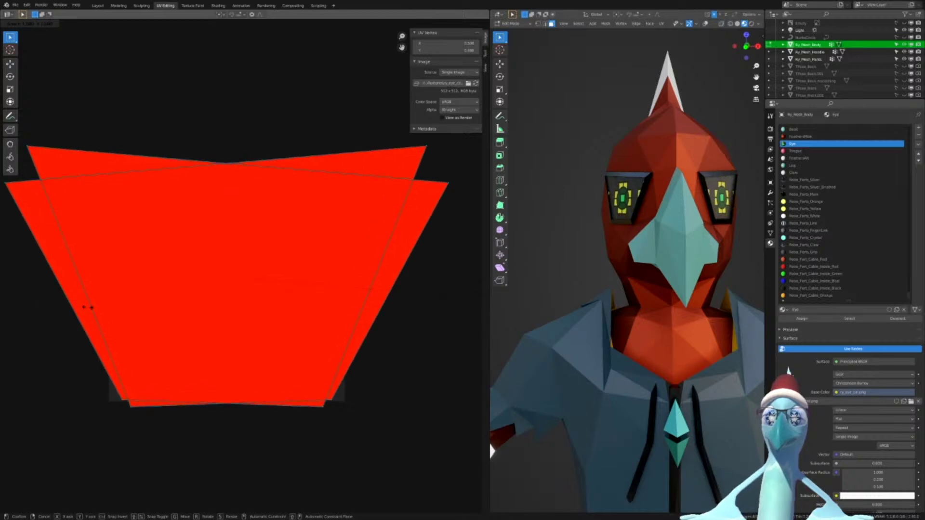
{"action": "left_click", "coordinate": [68, 306]}
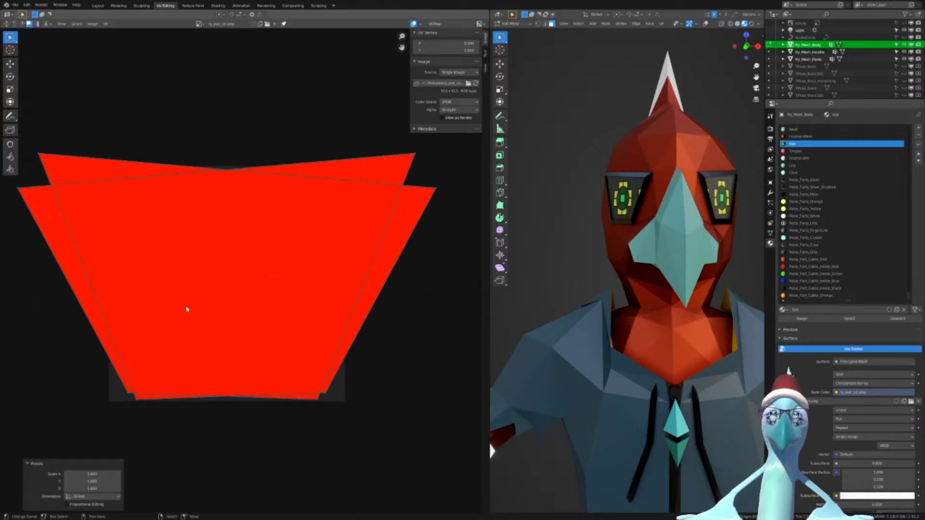
Offset the eye UVs horizontally, moving one eye's face -0.25 and the other's 0.25 along X
{"action": "right_click", "coordinate": [235, 284]}
{"action": "key", "text": "g"}
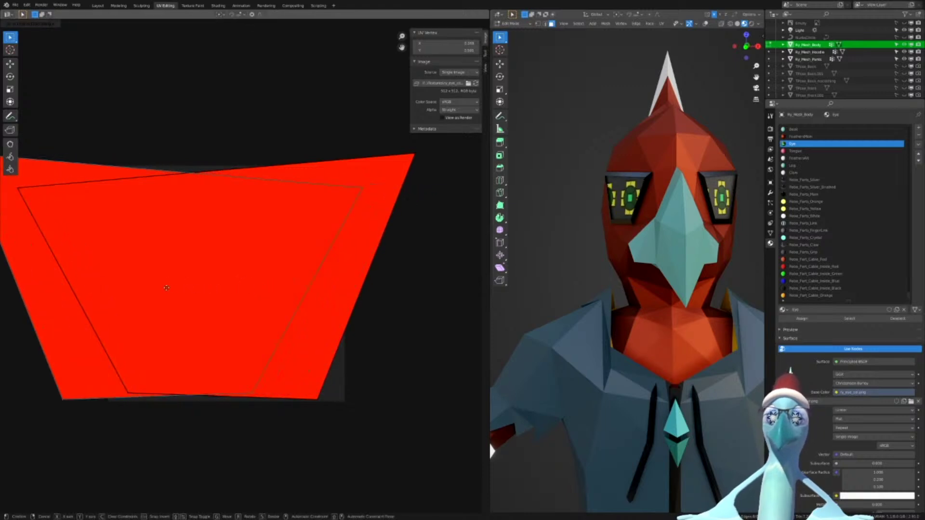
{"action": "left_click", "coordinate": [188, 290]}
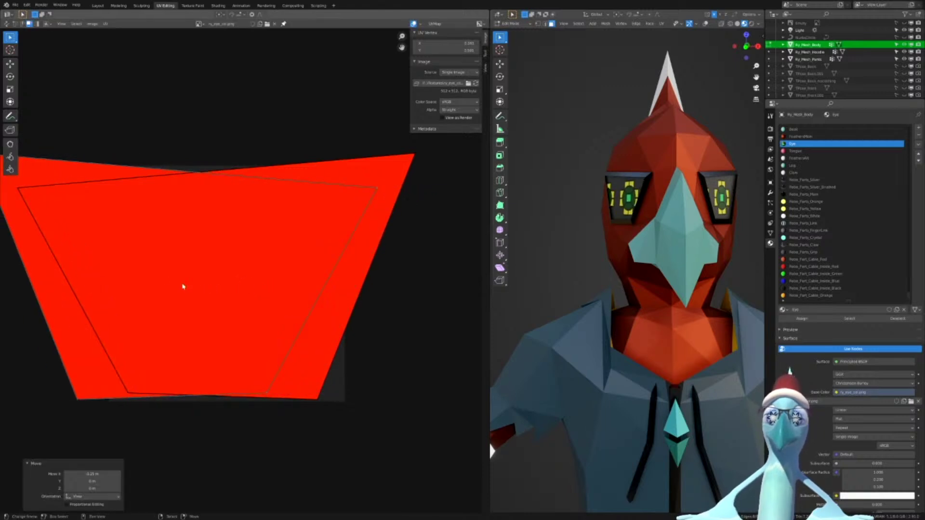
{"action": "key", "text": "g"}
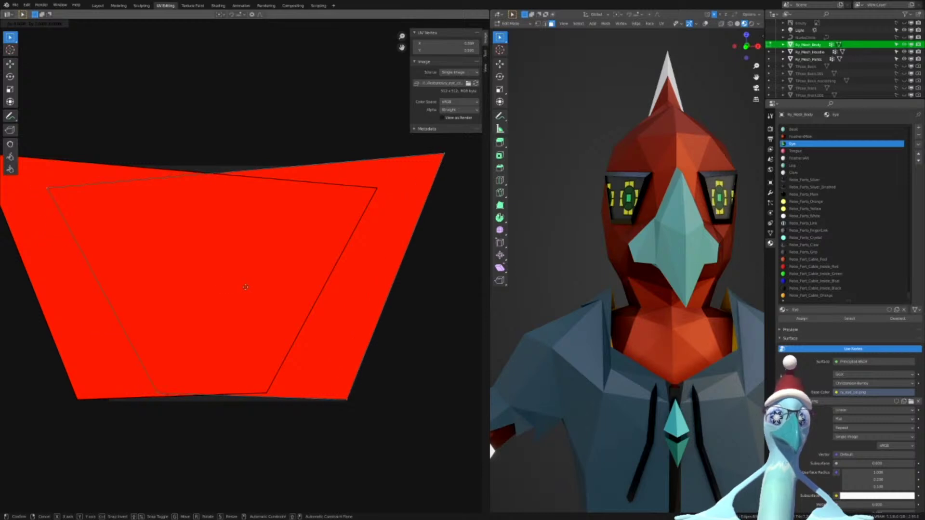
{"action": "left_click", "coordinate": [255, 289]}
{"action": "left_click", "coordinate": [92, 474]}
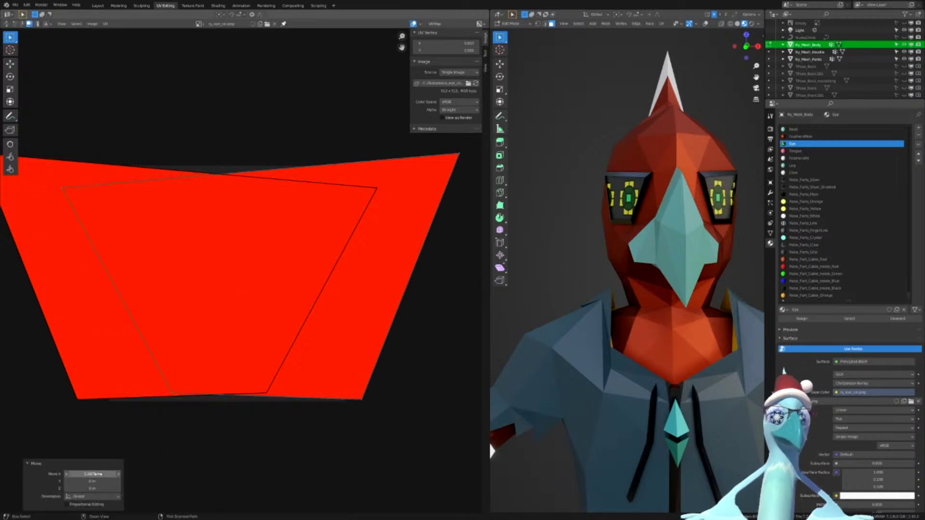
{"action": "key", "text": "Return"}
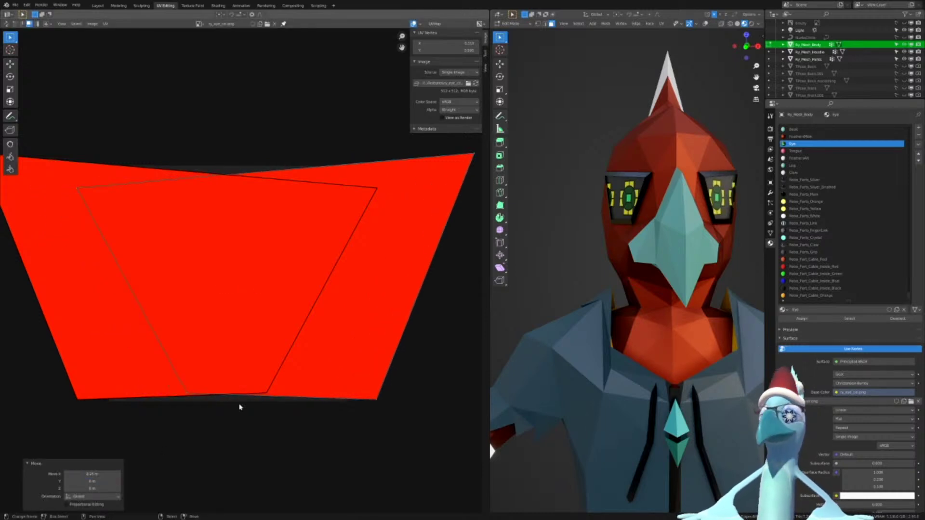
{"action": "middle_click_drag", "start_coordinate": [703, 222], "coordinate": [644, 216]}
{"action": "scroll", "coordinate": [644, 216], "scroll_direction": "up", "scroll_amount": 4}
{"action": "scroll", "coordinate": [644, 215], "scroll_direction": "up", "scroll_amount": 2}
{"action": "middle_click_drag", "start_coordinate": [549, 113], "coordinate": [645, 232], "text": "shift"}
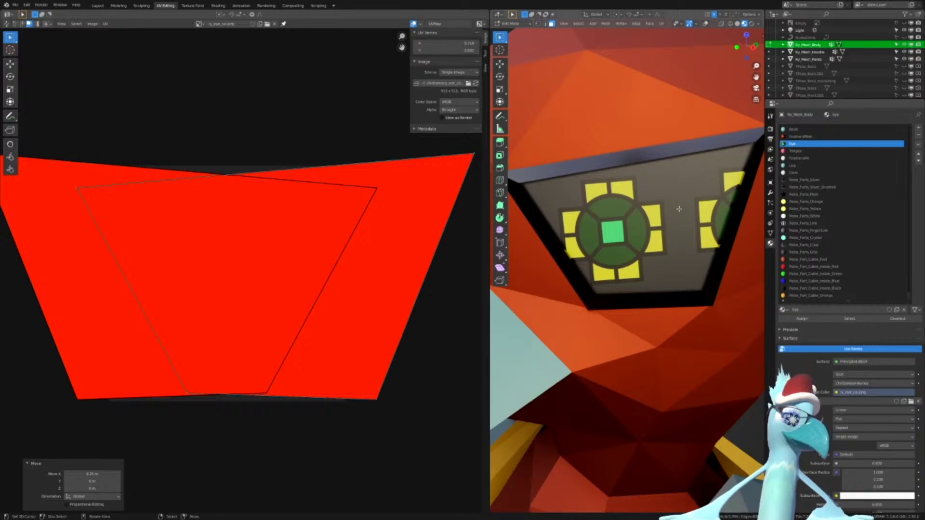
Switch to the Shading workspace and bring the Eye material's nodes into view
{"action": "left_click", "coordinate": [222, 5]}
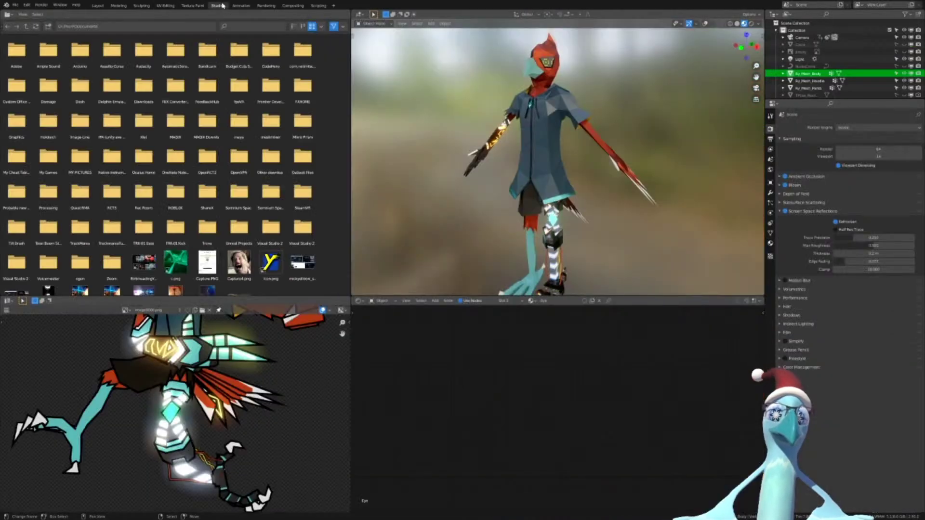
{"action": "left_click", "coordinate": [194, 5]}
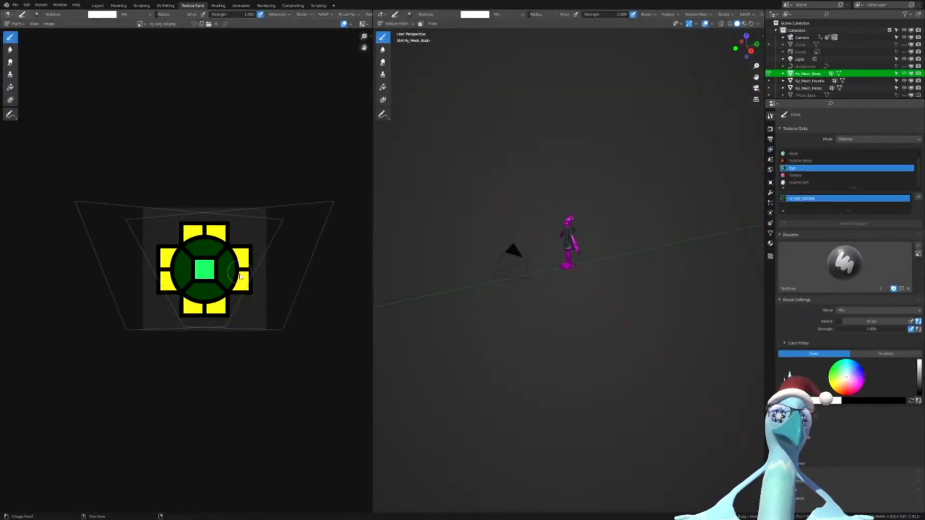
{"action": "left_click", "coordinate": [218, 6]}
{"action": "left_click", "coordinate": [165, 5]}
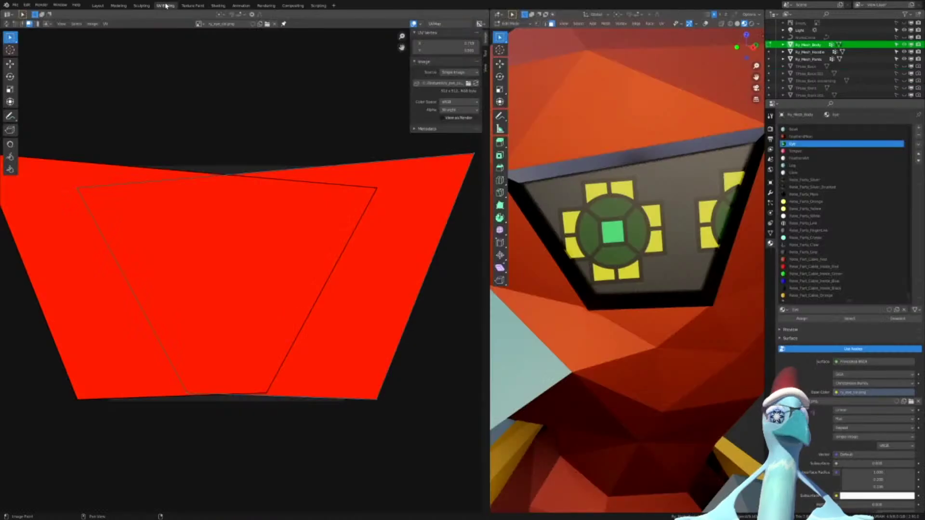
{"action": "left_click", "coordinate": [265, 6]}
{"action": "left_click", "coordinate": [293, 5]}
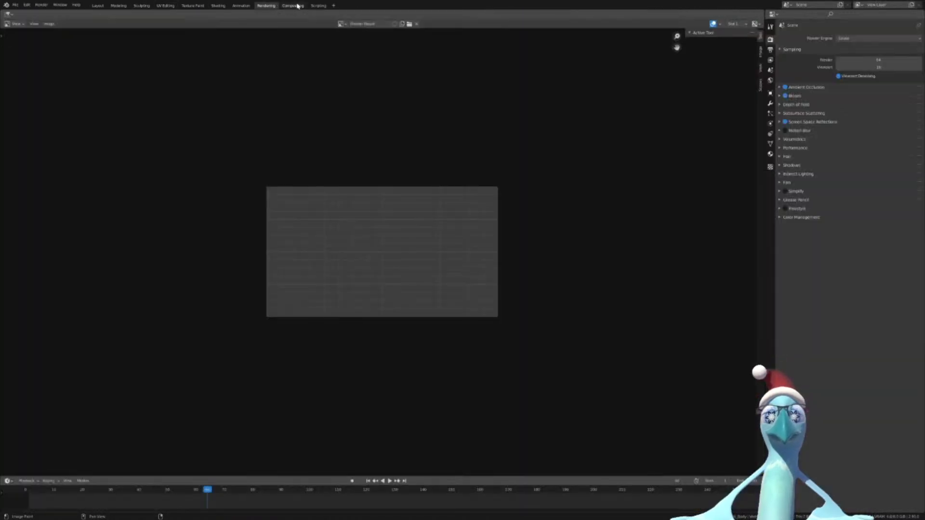
{"action": "left_click", "coordinate": [241, 5]}
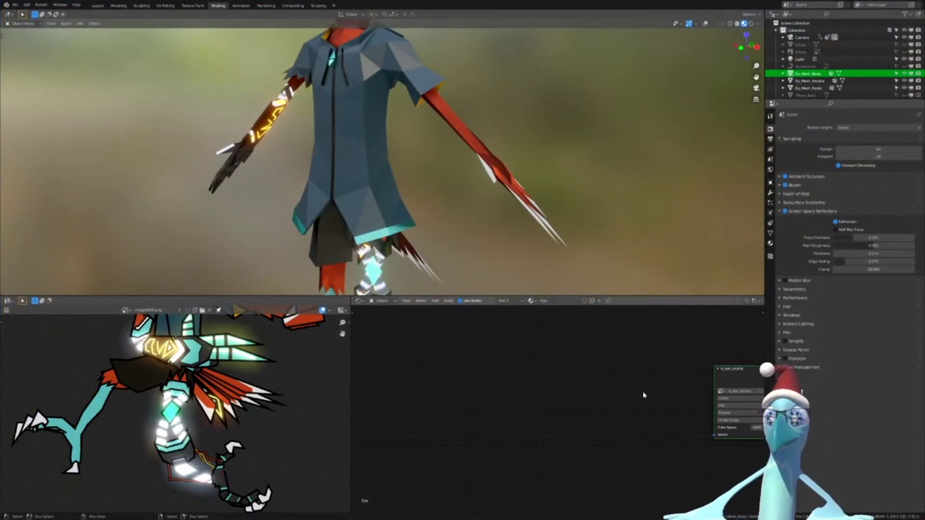
{"action": "middle_click_drag", "start_coordinate": [644, 395], "coordinate": [422, 387]}
{"action": "middle_click_drag", "start_coordinate": [563, 453], "coordinate": [544, 401]}
{"action": "scroll", "coordinate": [546, 386], "scroll_direction": "up", "scroll_amount": 2}
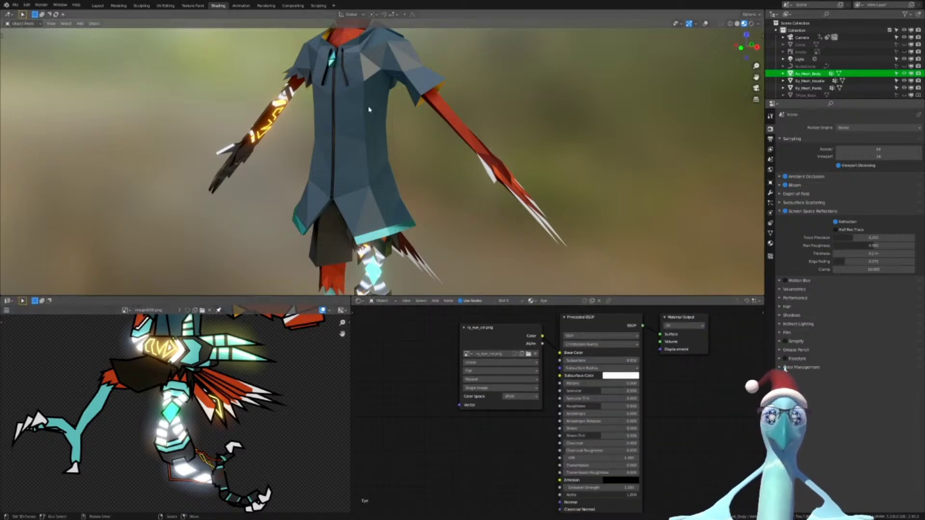
Set the ry_eye_col.png texture node's extension to Extend so the eye pattern stops repeating
{"action": "middle_click_drag", "start_coordinate": [369, 110], "coordinate": [392, 287], "text": "shift"}
{"action": "scroll", "coordinate": [407, 236], "scroll_direction": "up", "scroll_amount": 5}
{"action": "middle_click_drag", "start_coordinate": [409, 229], "coordinate": [407, 101]}
{"action": "scroll", "coordinate": [384, 203], "scroll_direction": "up", "scroll_amount": 5}
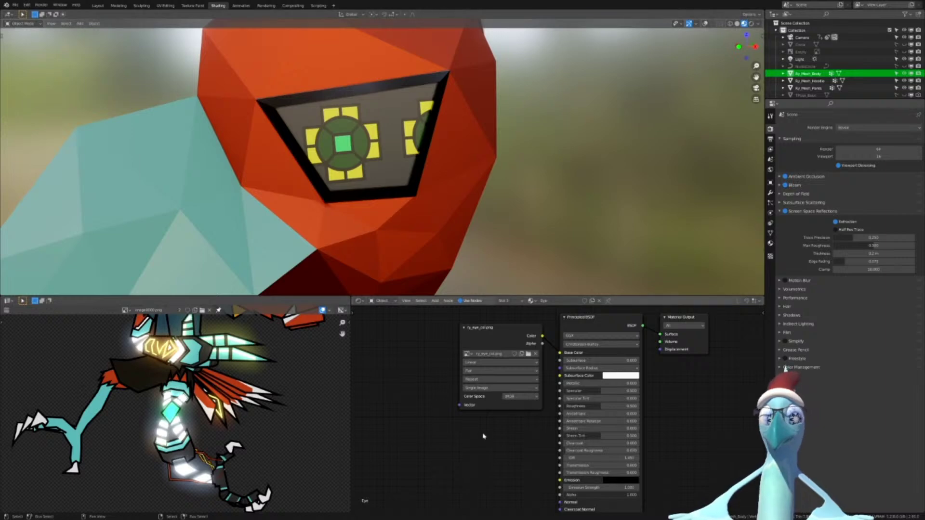
{"action": "scroll", "coordinate": [486, 437], "scroll_direction": "up", "scroll_amount": 3}
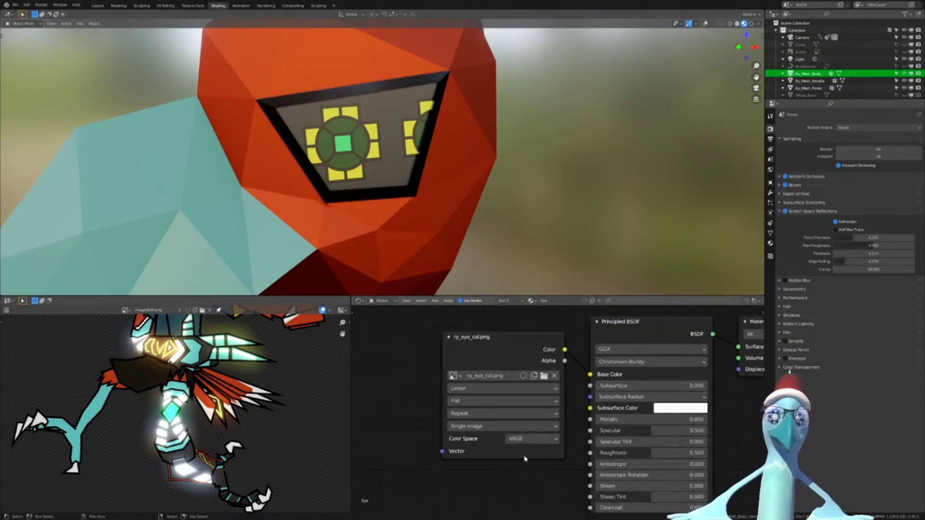
{"action": "left_click", "coordinate": [499, 415]}
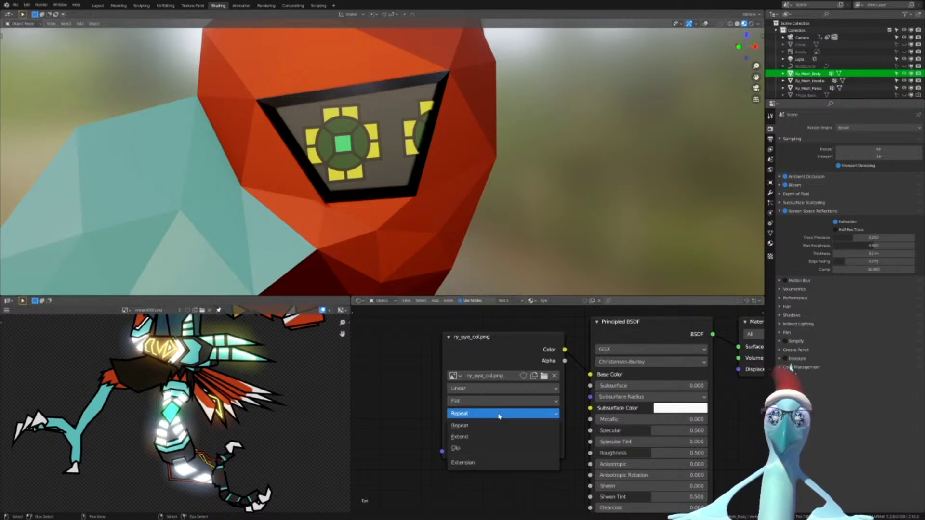
{"action": "left_click", "coordinate": [474, 437]}
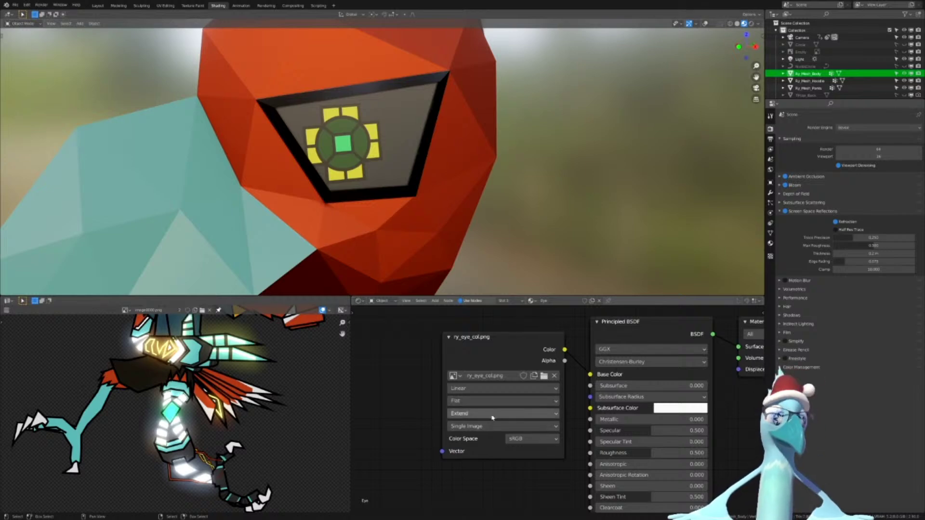
{"action": "middle_click_drag", "start_coordinate": [316, 258], "coordinate": [371, 249]}
{"action": "scroll", "coordinate": [374, 256], "scroll_direction": "down", "scroll_amount": 8}
{"action": "scroll", "coordinate": [371, 249], "scroll_direction": "up", "scroll_amount": 4}
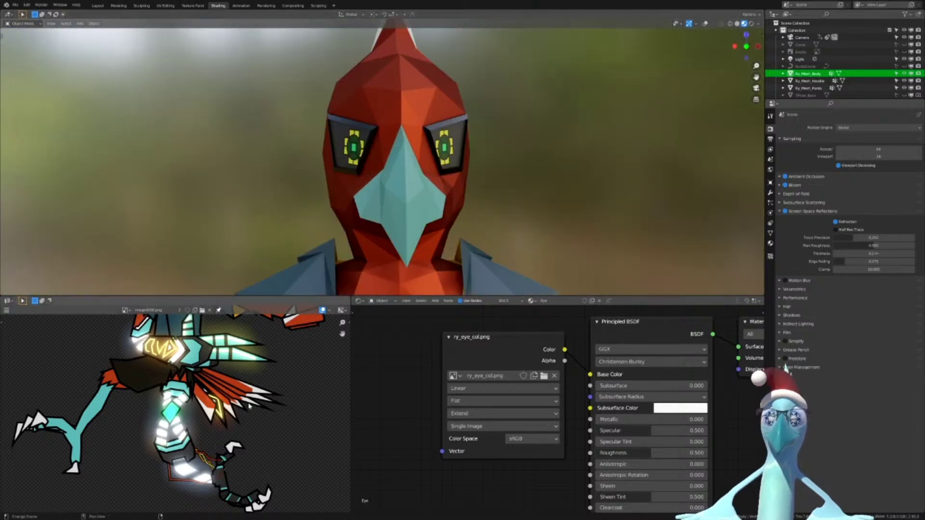
Return to the UV Editing workspace, select all the eye UVs and try to scale them
{"action": "left_click", "coordinate": [165, 5]}
{"action": "scroll", "coordinate": [353, 270], "scroll_direction": "down", "scroll_amount": 3}
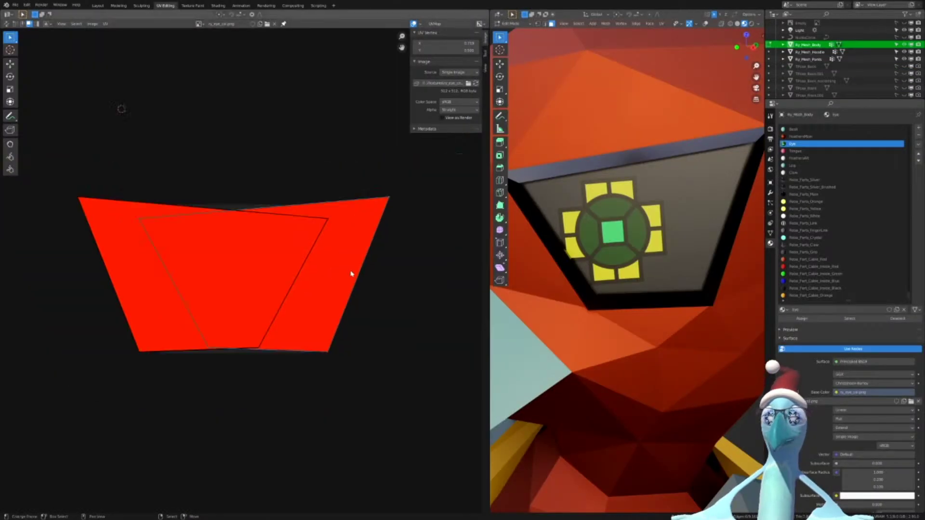
{"action": "key", "text": "a"}
{"action": "key", "text": "s"}
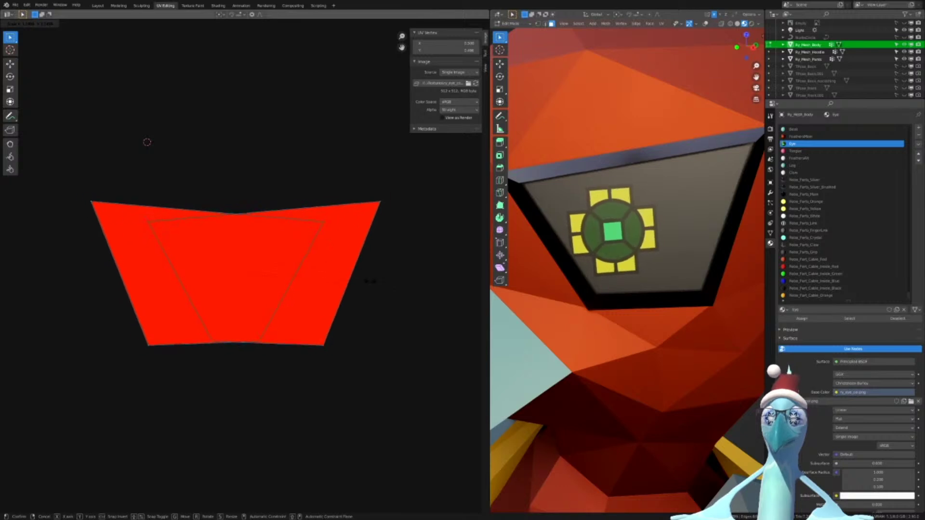
{"action": "right_click", "coordinate": [343, 278]}
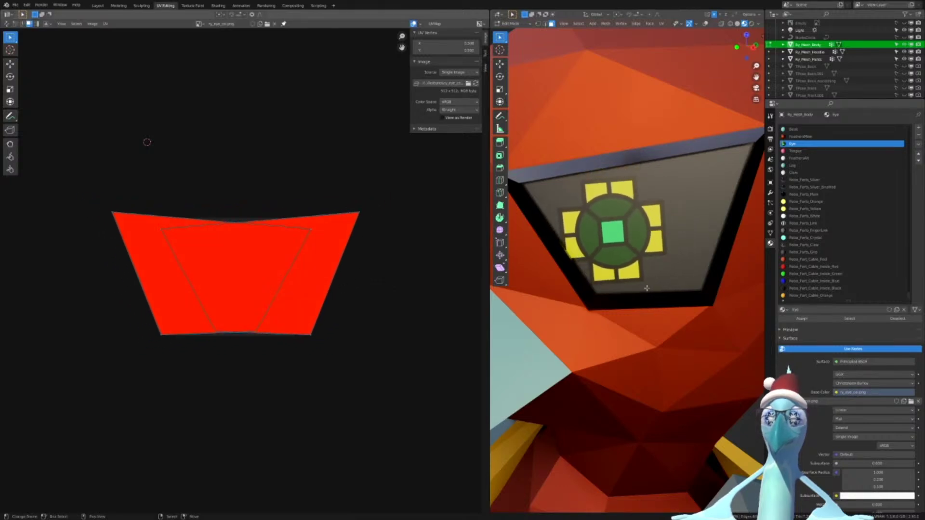
Show the left-side T-pose reference image beside the model for comparing the eye
{"action": "scroll", "coordinate": [693, 274], "scroll_direction": "down", "scroll_amount": 10}
{"action": "scroll", "coordinate": [627, 273], "scroll_direction": "up", "scroll_amount": 5}
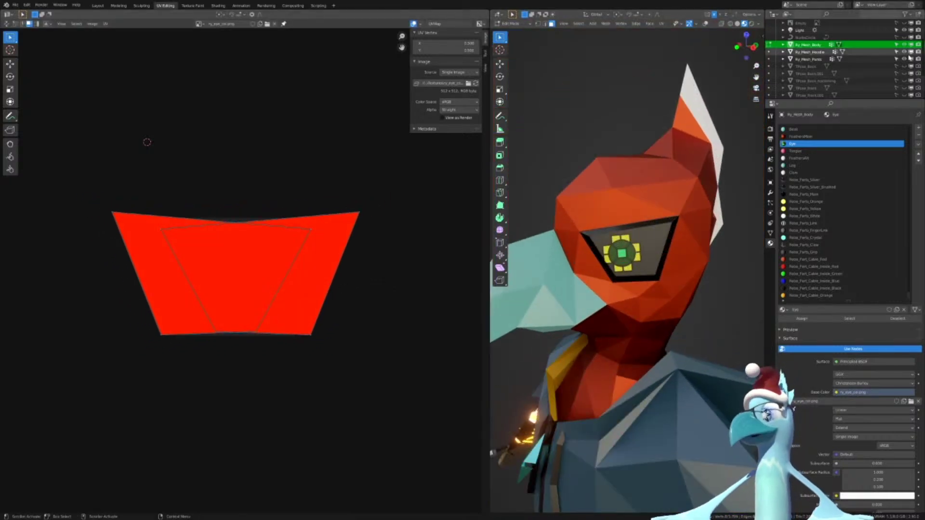
{"action": "scroll", "coordinate": [627, 272], "scroll_direction": "down", "scroll_amount": 5}
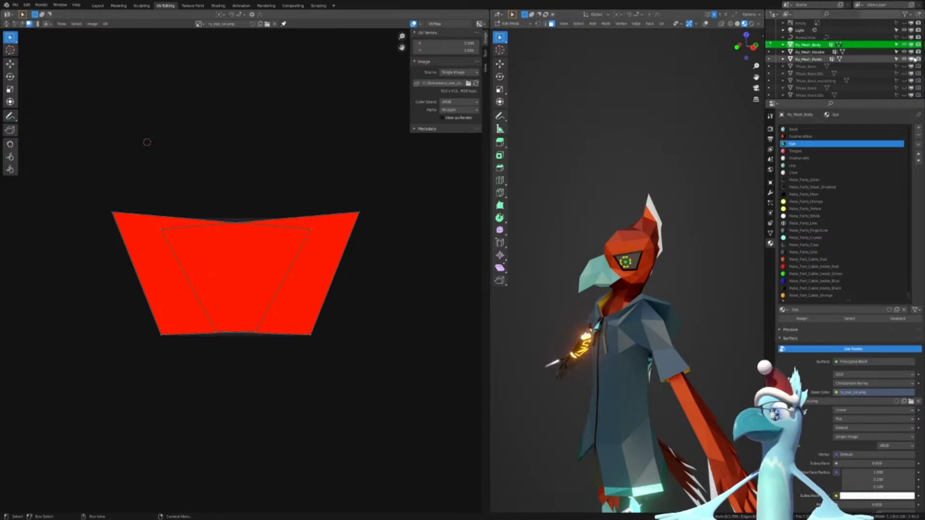
{"action": "left_click", "coordinate": [904, 74]}
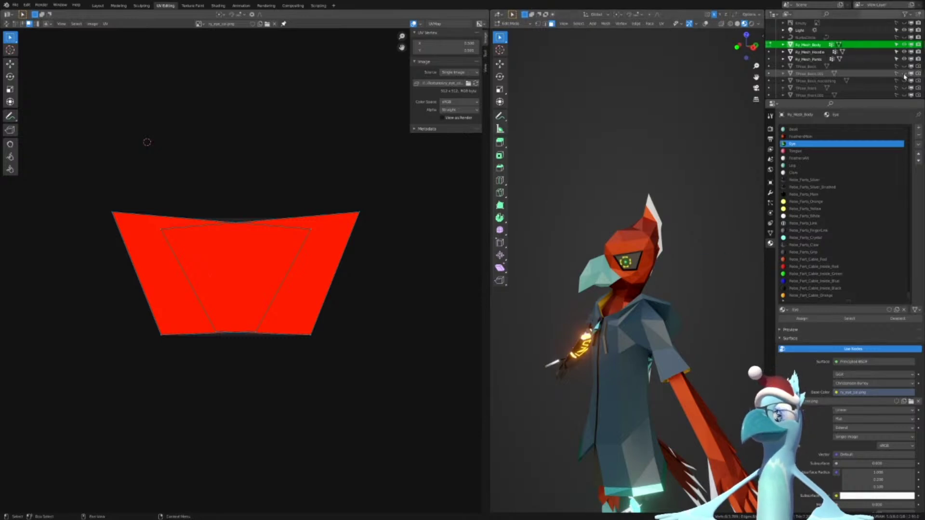
{"action": "middle_click_drag", "start_coordinate": [603, 126], "coordinate": [609, 129]}
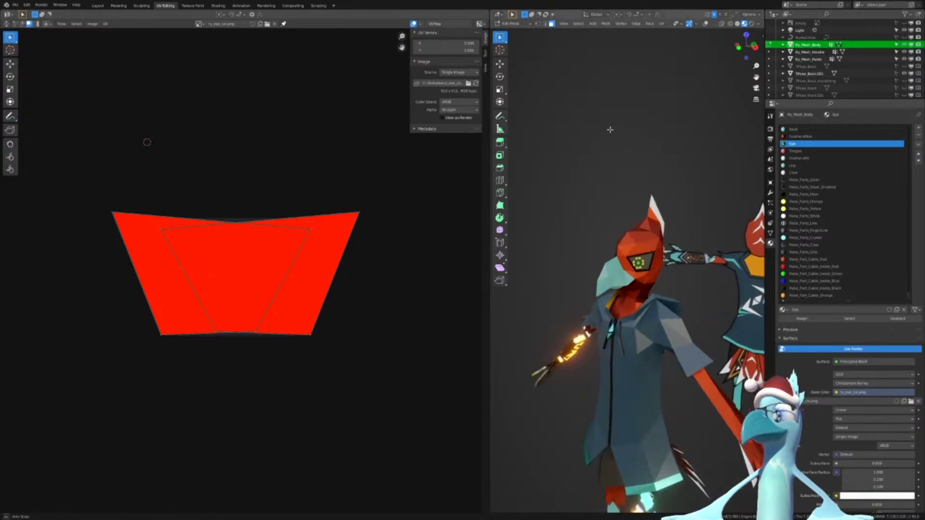
{"action": "left_click", "coordinate": [903, 66]}
{"action": "scroll", "coordinate": [906, 72], "scroll_direction": "down", "scroll_amount": 2}
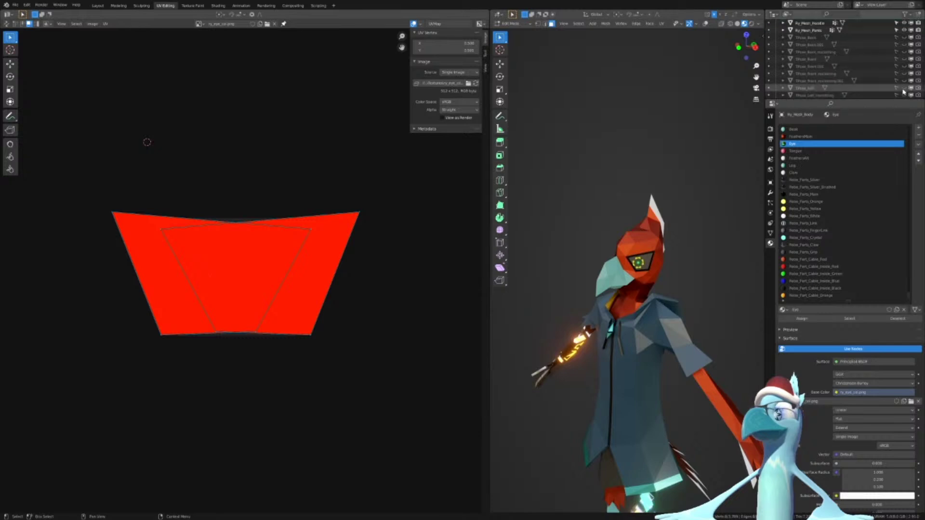
{"action": "left_click", "coordinate": [904, 88]}
{"action": "middle_click_drag", "start_coordinate": [640, 232], "coordinate": [623, 227]}
{"action": "scroll", "coordinate": [624, 228], "scroll_direction": "up", "scroll_amount": 5}
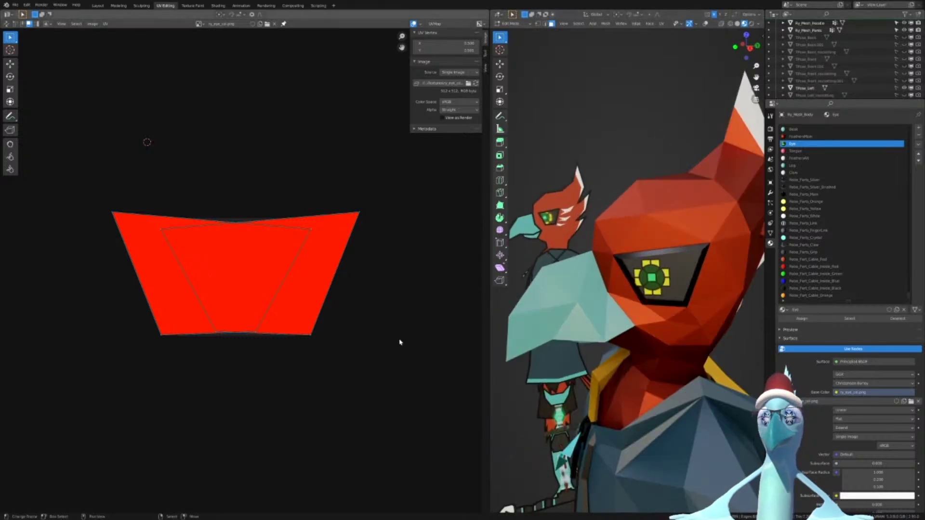
Scale both eyes' UVs down to about 0.74 over the eye texture
{"action": "key", "text": "s"}
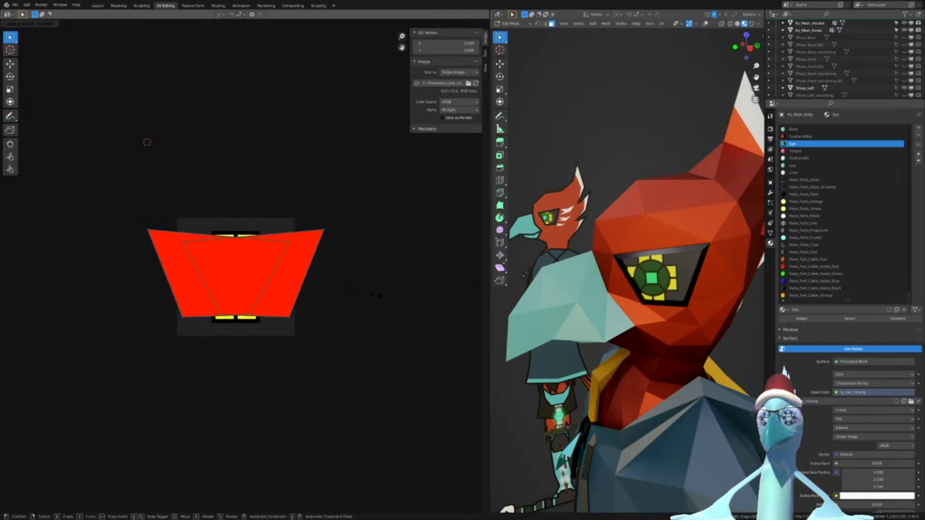
{"action": "left_click", "coordinate": [378, 299]}
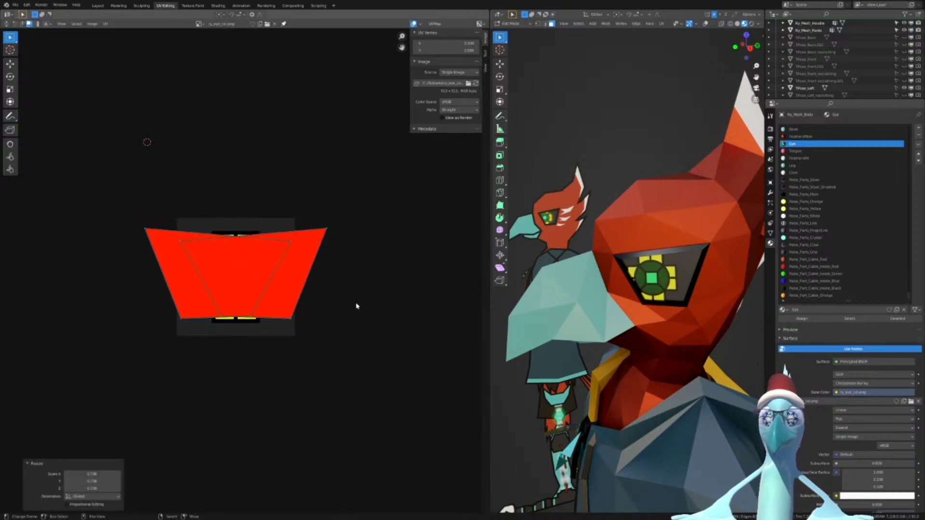
{"action": "key", "text": "g"}
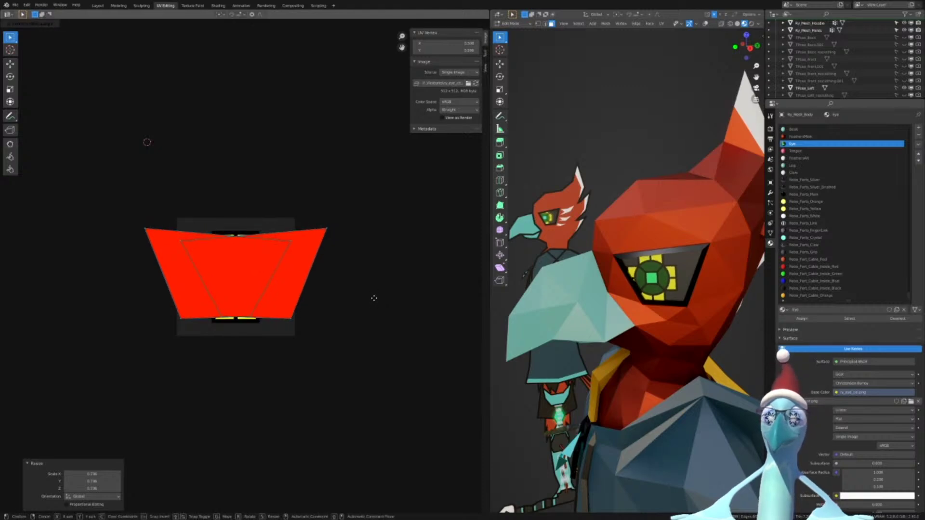
{"action": "left_click", "coordinate": [373, 297]}
Shift each eye's UV island slightly outward along X, in opposite directions, to reposition the pupil pattern
{"action": "left_click", "coordinate": [262, 285]}
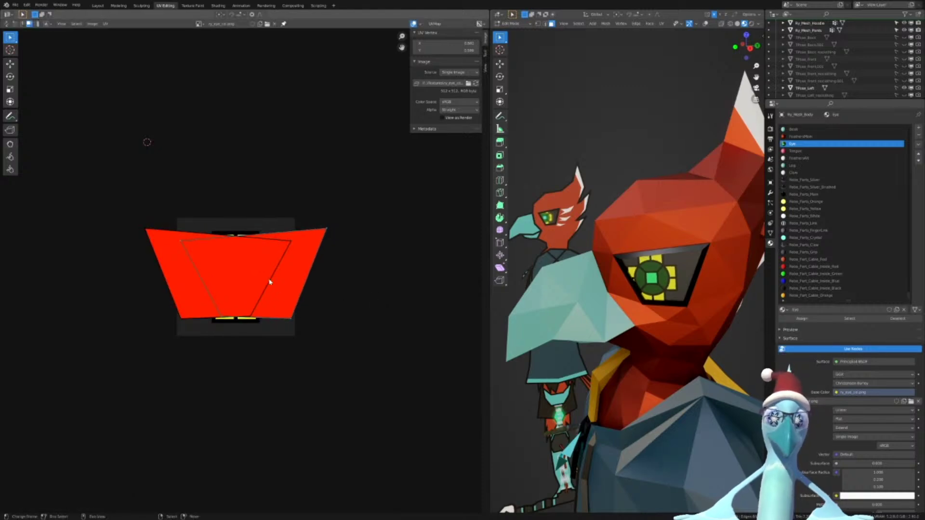
{"action": "key", "text": "g"}
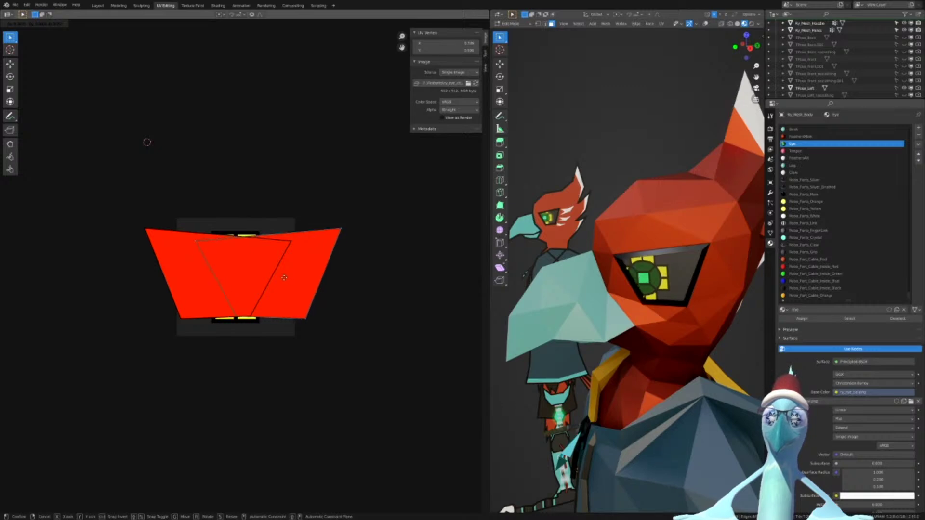
{"action": "left_click", "coordinate": [275, 278]}
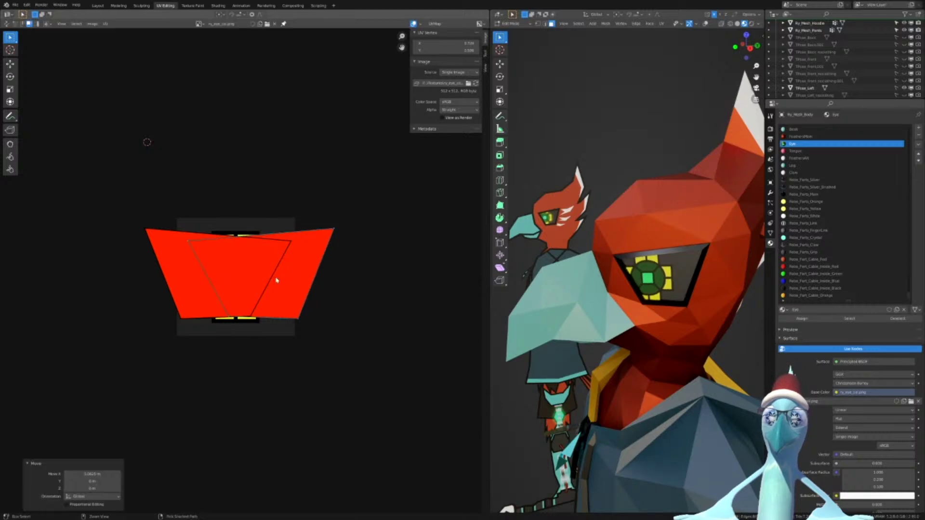
{"action": "right_click", "coordinate": [233, 278]}
{"action": "key", "text": "g"}
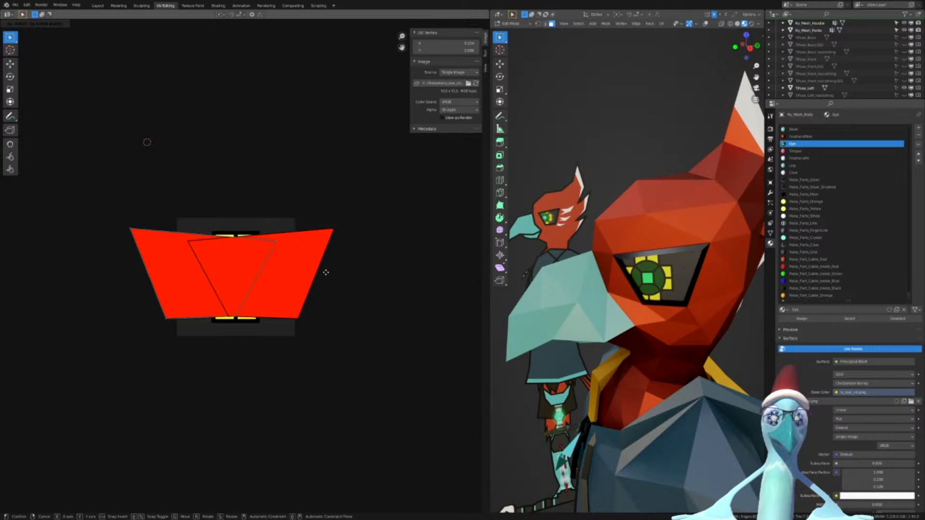
{"action": "left_click", "coordinate": [330, 273]}
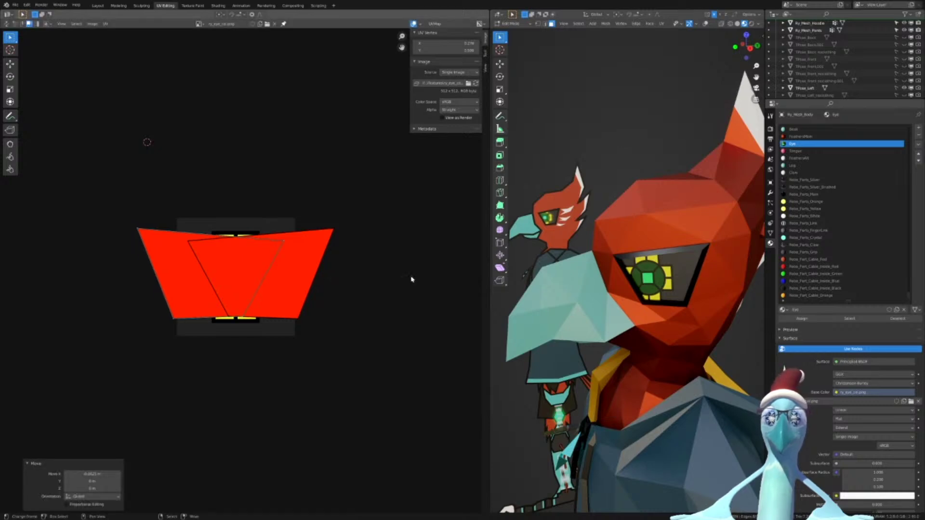
Examine the pattern's placement on the opposite eye of the bird's head
{"action": "middle_click_drag", "start_coordinate": [597, 270], "coordinate": [713, 262]}
{"action": "scroll", "coordinate": [717, 260], "scroll_direction": "down", "scroll_amount": 4}
{"action": "scroll", "coordinate": [660, 260], "scroll_direction": "up", "scroll_amount": 5}
{"action": "scroll", "coordinate": [663, 257], "scroll_direction": "down", "scroll_amount": 7}
{"action": "scroll", "coordinate": [657, 268], "scroll_direction": "up", "scroll_amount": 7}
{"action": "scroll", "coordinate": [613, 275], "scroll_direction": "up", "scroll_amount": 4}
{"action": "scroll", "coordinate": [752, 266], "scroll_direction": "down", "scroll_amount": 6}
{"action": "scroll", "coordinate": [740, 263], "scroll_direction": "up", "scroll_amount": 4}
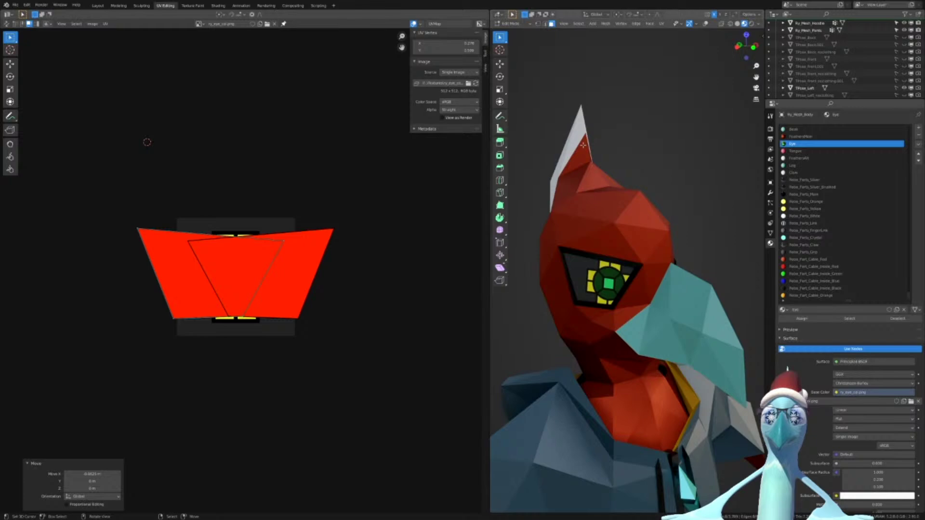
Switch to the Shading workspace and inspect both eyes from the front and the side
{"action": "left_click", "coordinate": [219, 5]}
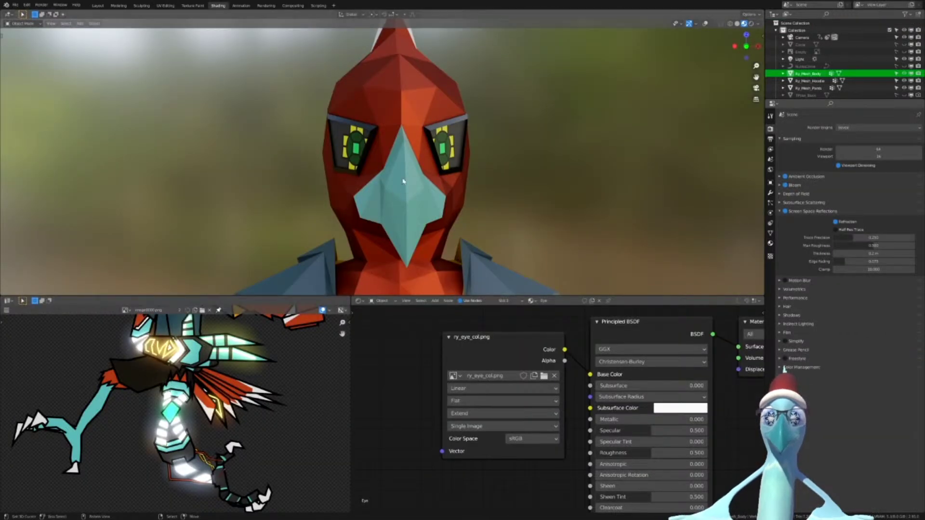
{"action": "scroll", "coordinate": [347, 183], "scroll_direction": "up", "scroll_amount": 3}
{"action": "middle_click_drag", "start_coordinate": [347, 183], "coordinate": [405, 171]}
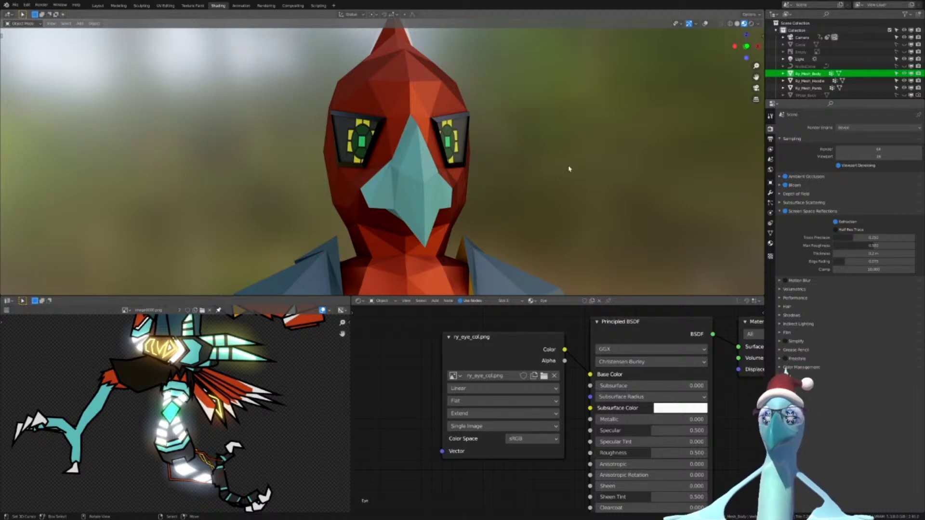
{"action": "middle_click_drag", "start_coordinate": [569, 168], "coordinate": [525, 174]}
Duplicate the ry_eye_col.png image texture node twice, placing the copies below the original in the Eye material
{"action": "scroll", "coordinate": [493, 398], "scroll_direction": "down", "scroll_amount": 3}
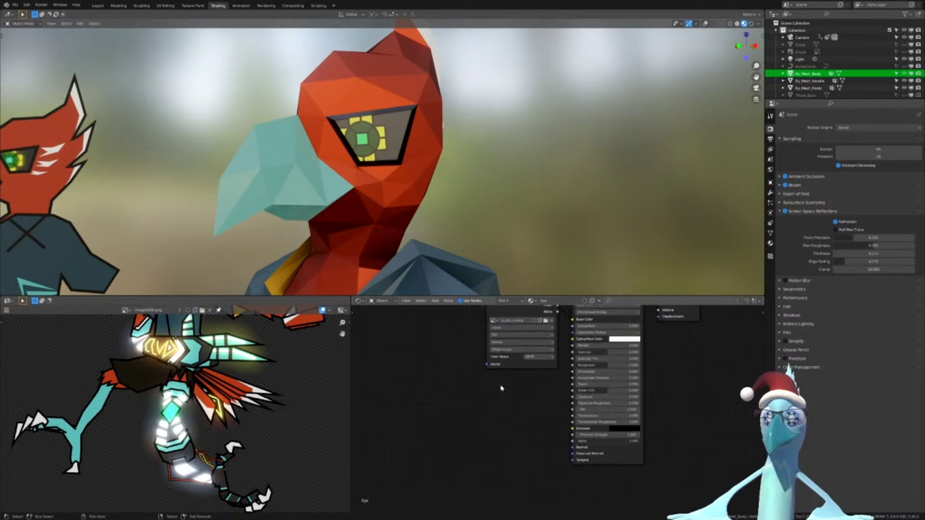
{"action": "scroll", "coordinate": [501, 388], "scroll_direction": "up", "scroll_amount": 5}
{"action": "left_click_drag", "start_coordinate": [564, 362], "coordinate": [472, 332]}
{"action": "scroll", "coordinate": [485, 343], "scroll_direction": "down", "scroll_amount": 4}
{"action": "key", "text": "shift+d"}
{"action": "left_click", "coordinate": [552, 484]}
{"action": "middle_click_drag", "start_coordinate": [564, 478], "coordinate": [583, 387]}
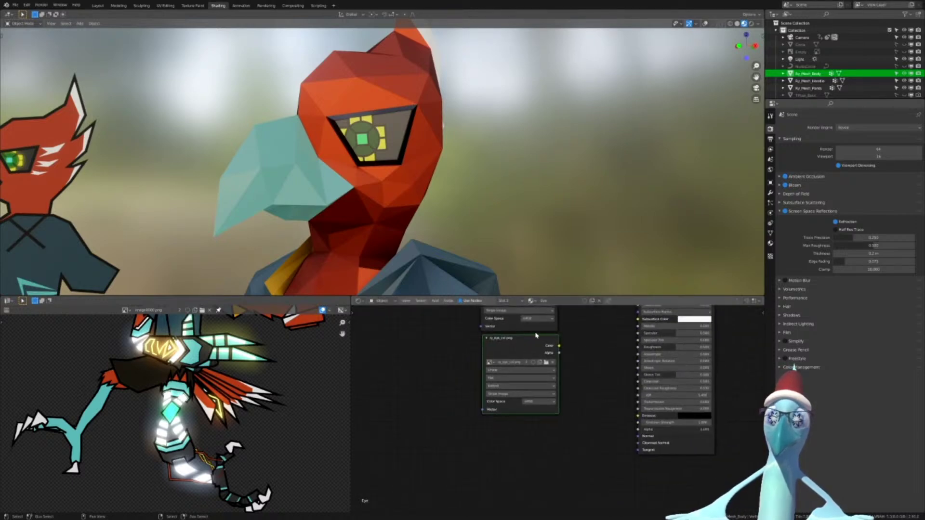
{"action": "middle_click_drag", "start_coordinate": [570, 352], "coordinate": [636, 394]}
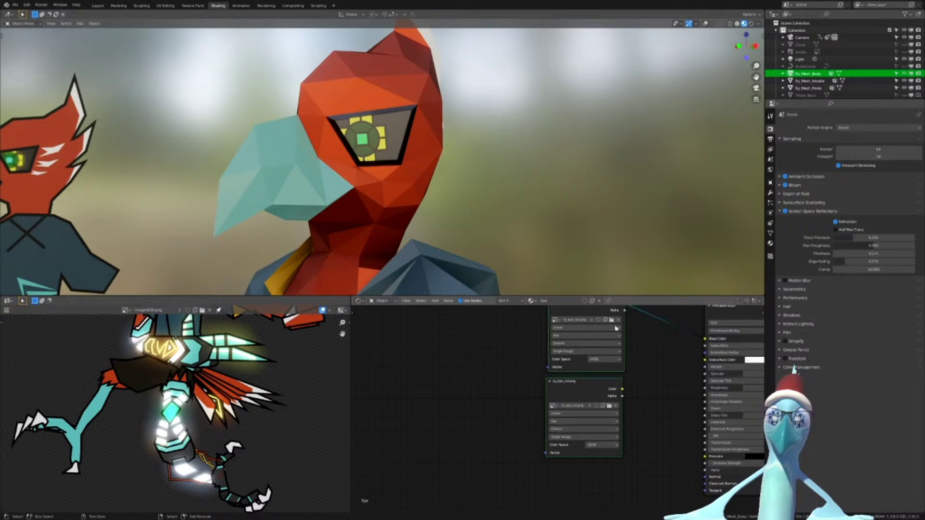
{"action": "left_click_drag", "start_coordinate": [585, 390], "coordinate": [515, 387]}
{"action": "key", "text": "shift+d"}
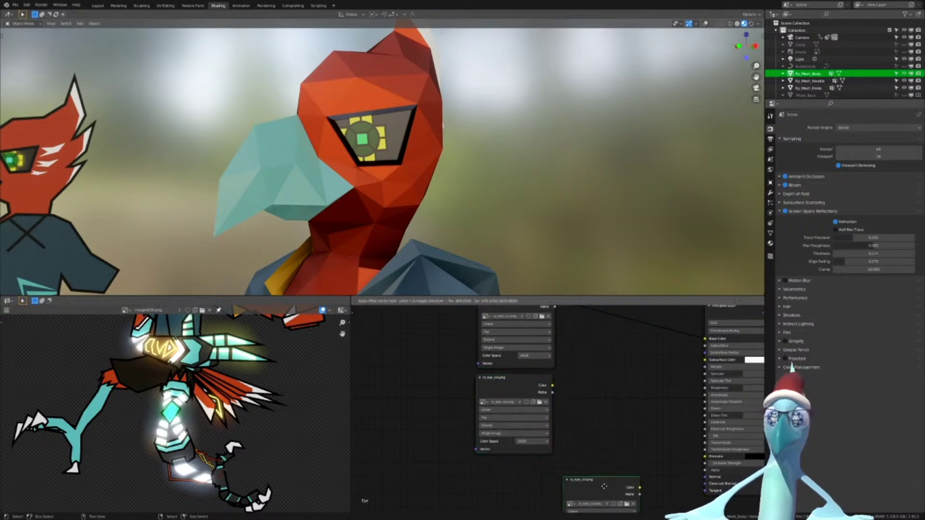
Load ry_eye_col_closed.png into the first duplicated texture node and ry_eye_col_glow.png into the second
{"action": "left_click", "coordinate": [538, 402]}
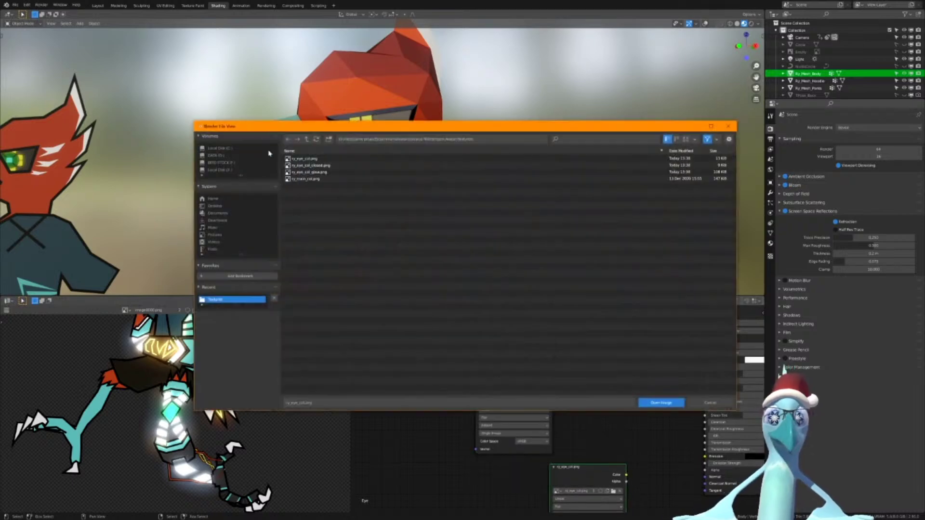
{"action": "left_click", "coordinate": [318, 166]}
{"action": "double_click", "coordinate": [319, 168]}
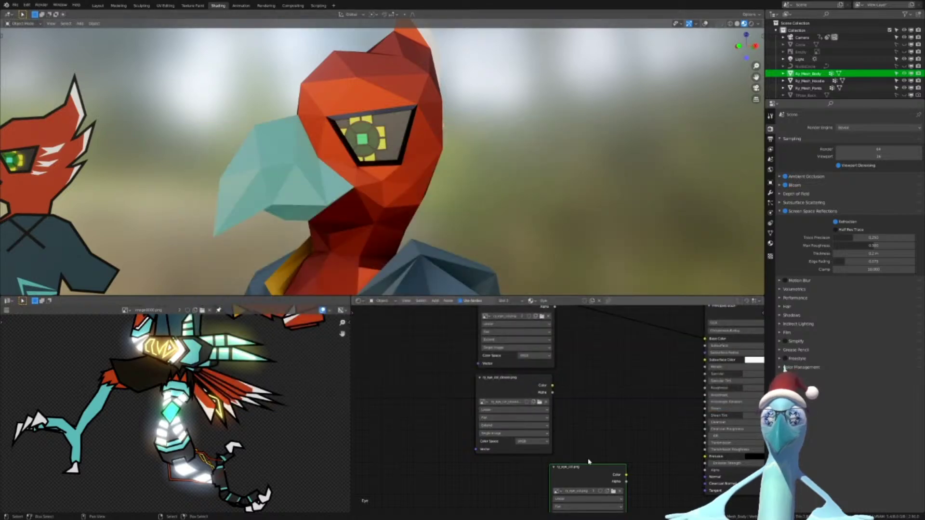
{"action": "left_click", "coordinate": [613, 492]}
{"action": "double_click", "coordinate": [300, 179]}
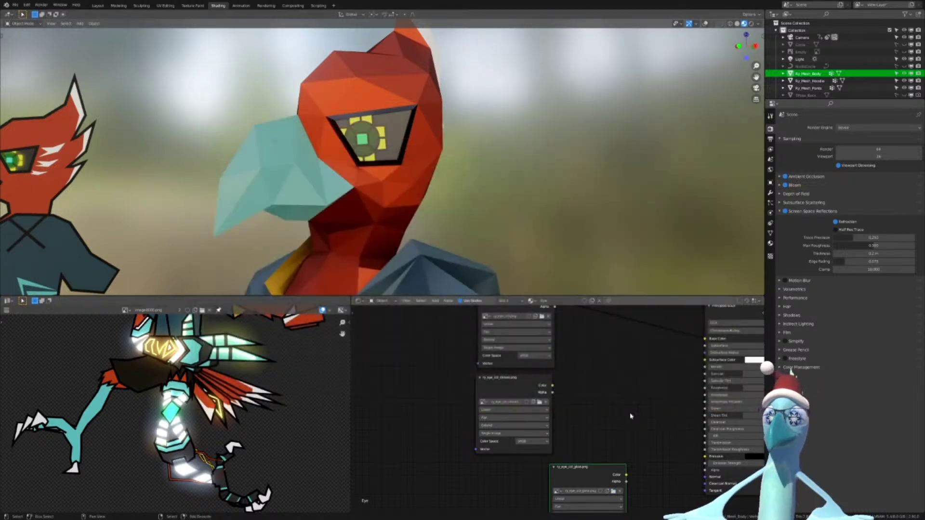
{"action": "key", "text": "Home"}
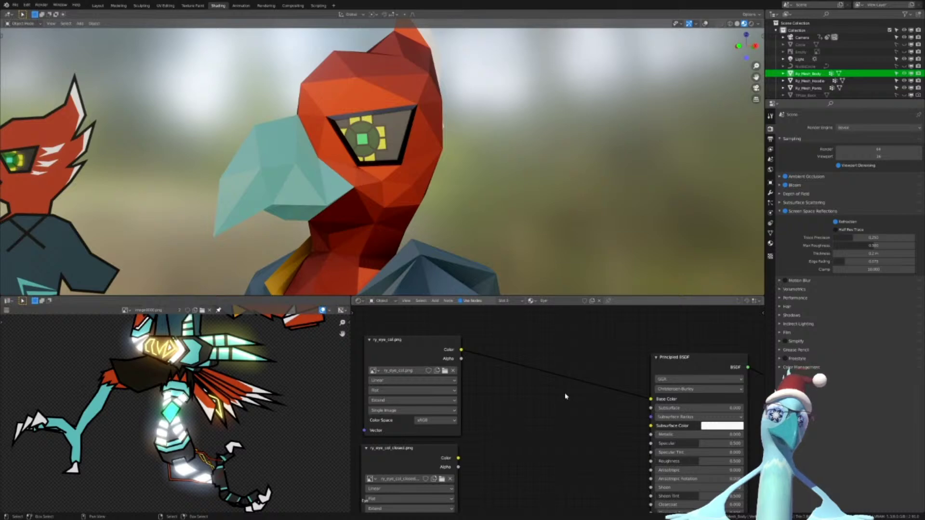
{"action": "scroll", "coordinate": [566, 395], "scroll_direction": "down", "scroll_amount": 2}
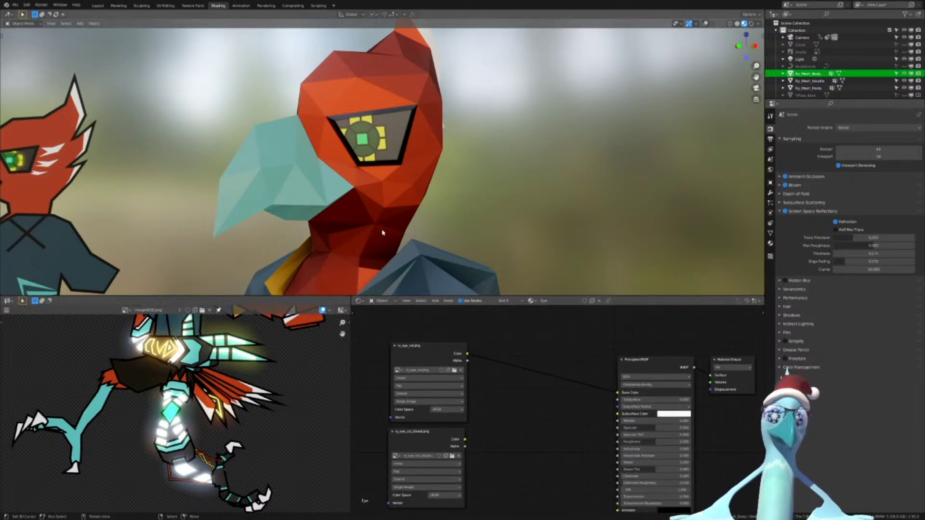
{"action": "middle_click_drag", "start_coordinate": [528, 477], "coordinate": [517, 428]}
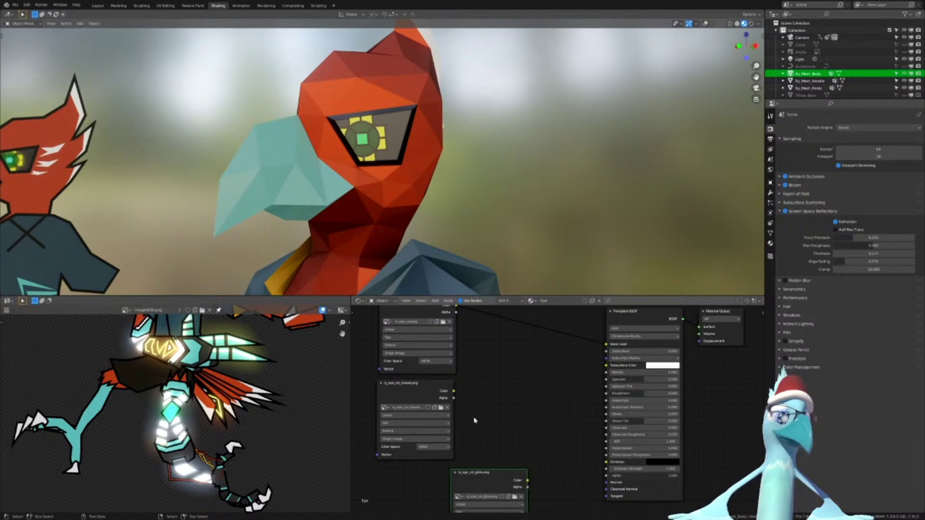
{"action": "middle_click_drag", "start_coordinate": [491, 400], "coordinate": [500, 445]}
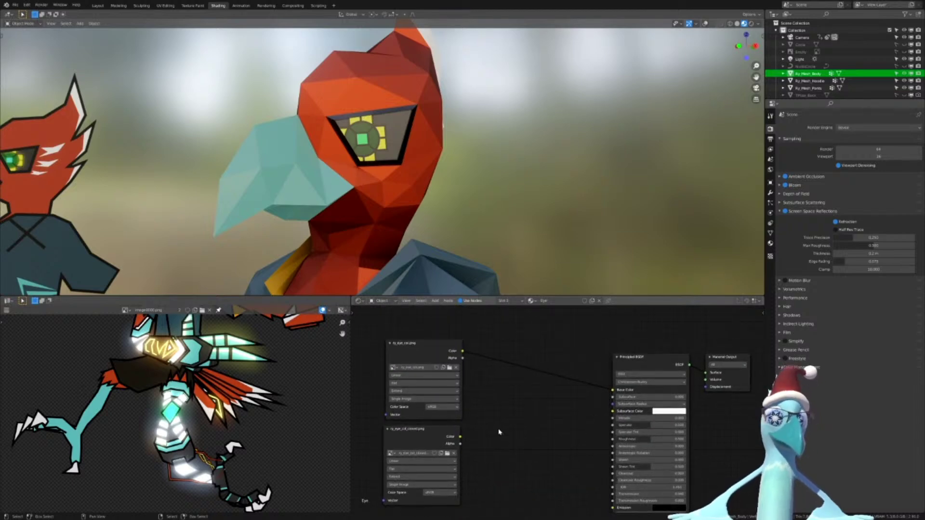
{"action": "scroll", "coordinate": [499, 432], "scroll_direction": "up", "scroll_amount": 2}
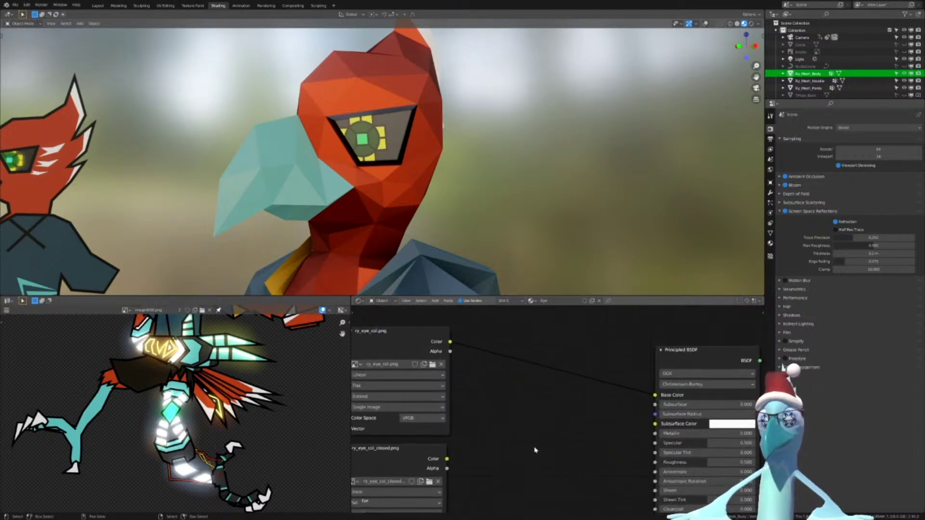
{"action": "key", "text": "shift+a"}
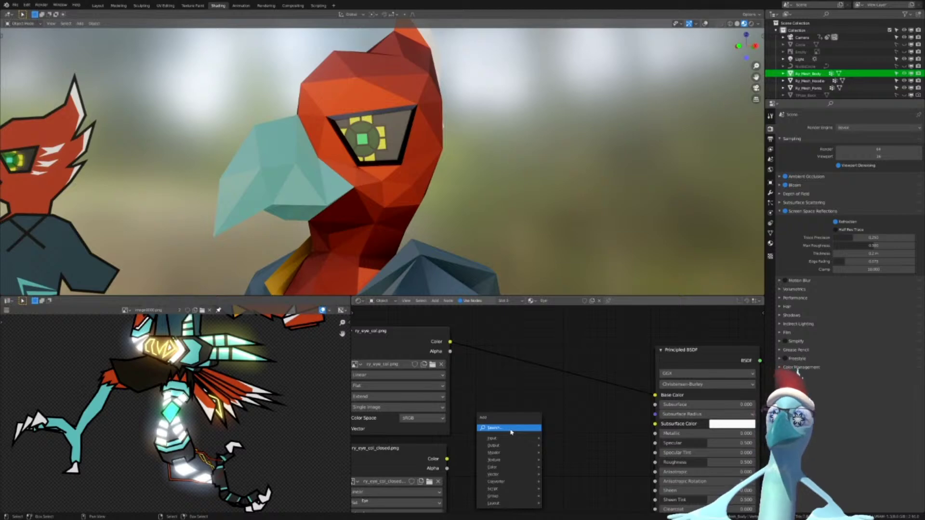
{"action": "left_click", "coordinate": [511, 430]}
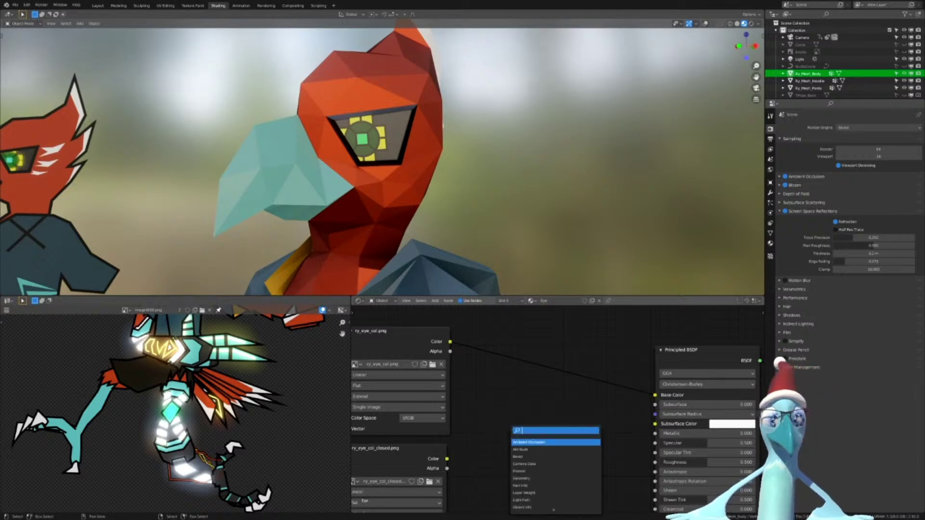
{"action": "type", "text": "d"}
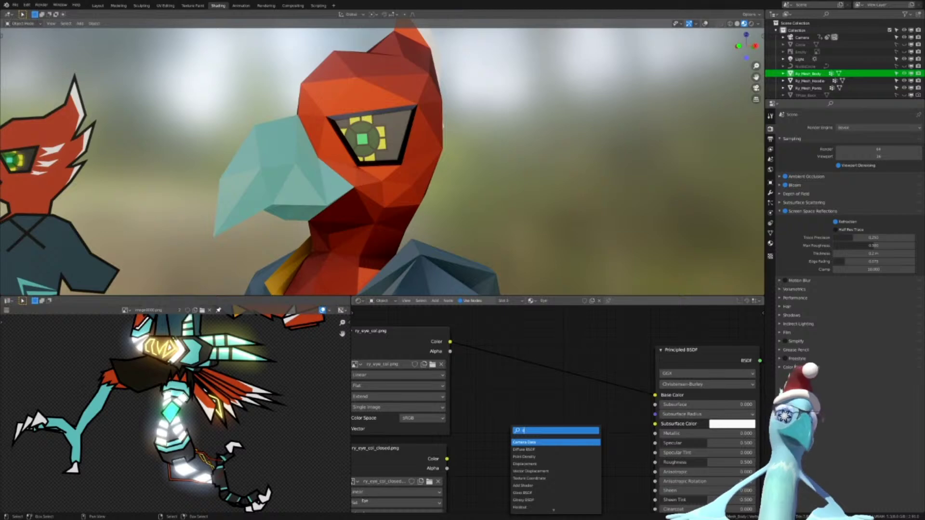
{"action": "key", "text": "BackSpace"}
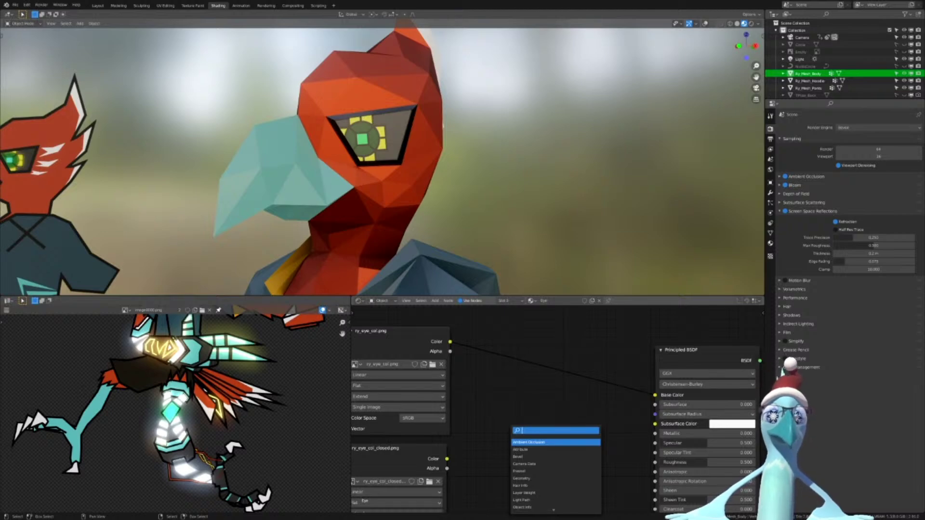
{"action": "key", "text": "Escape"}
Add a MixRGB node on the link between the ry_eye_col.png texture and the Principled BSDF's Base Color
{"action": "scroll", "coordinate": [549, 412], "scroll_direction": "down", "scroll_amount": 3}
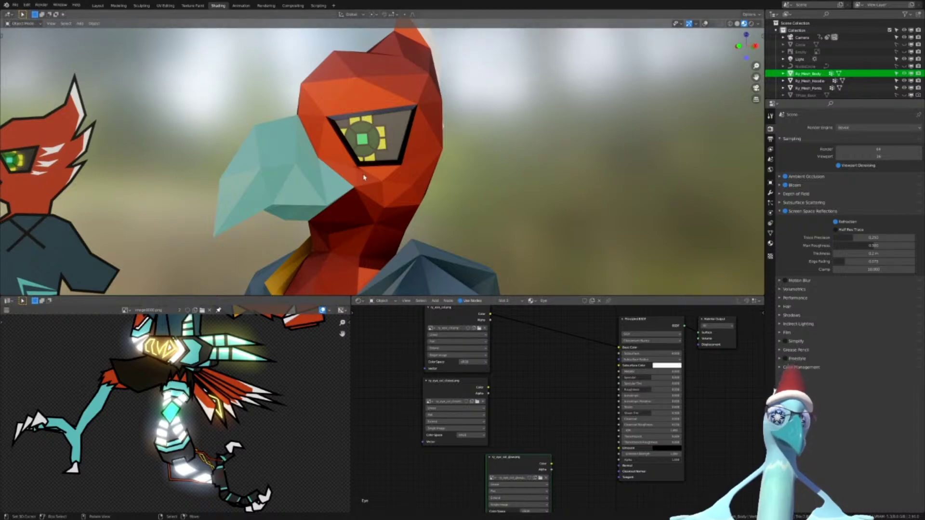
{"action": "scroll", "coordinate": [557, 435], "scroll_direction": "up", "scroll_amount": 3}
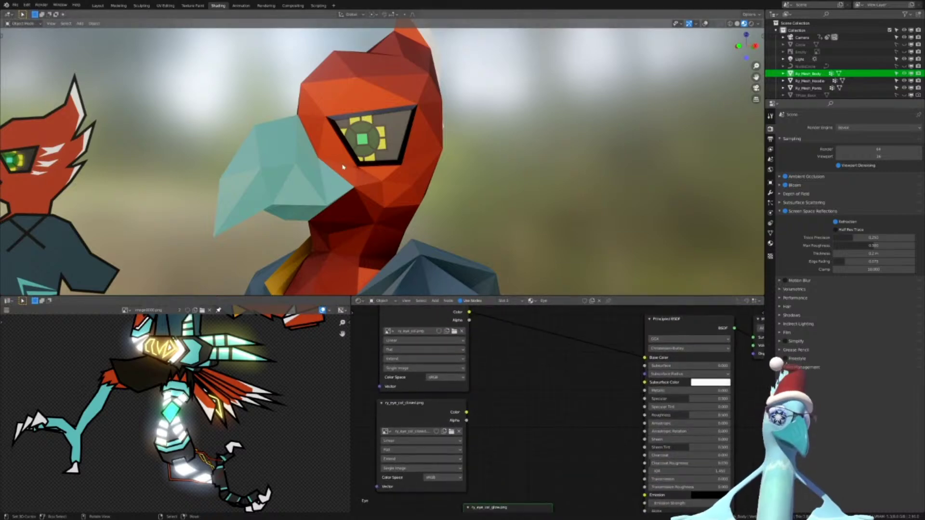
{"action": "key", "text": "shift+a"}
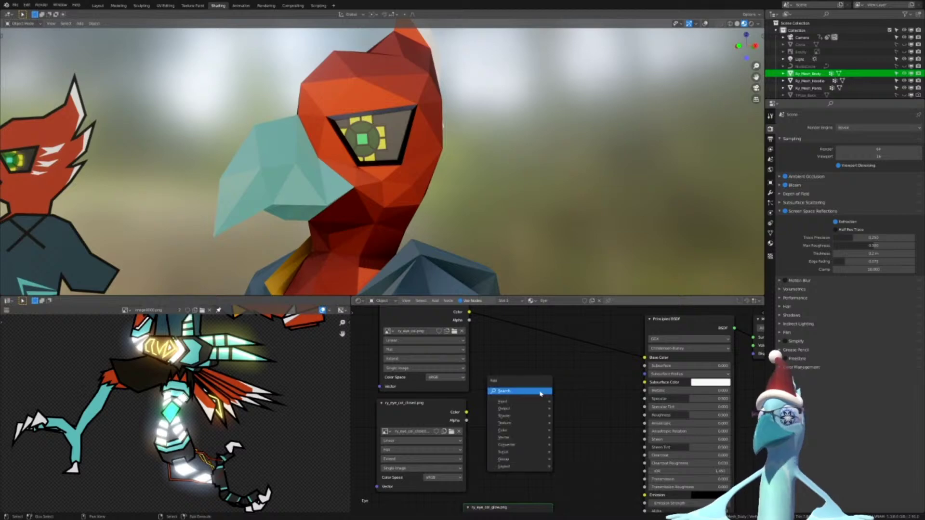
{"action": "left_click", "coordinate": [542, 393]}
{"action": "type", "text": "mi"}
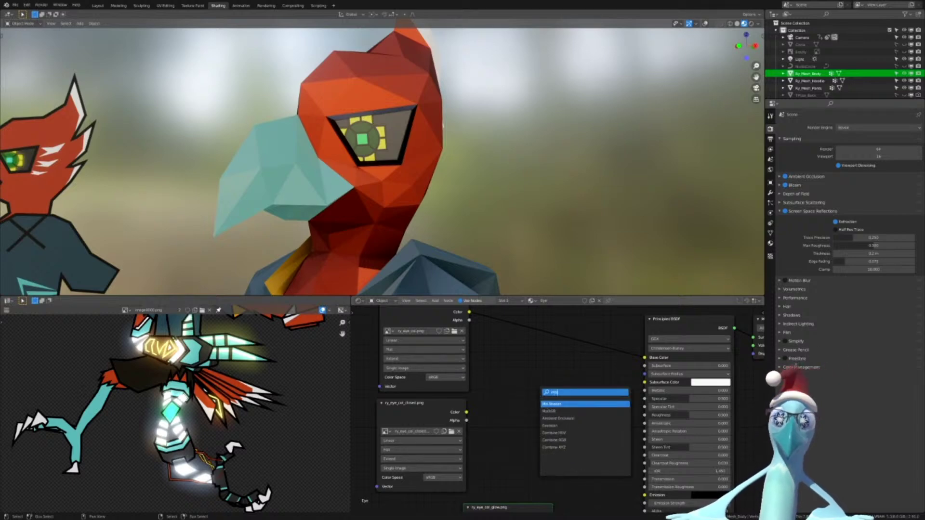
{"action": "left_click", "coordinate": [550, 411]}
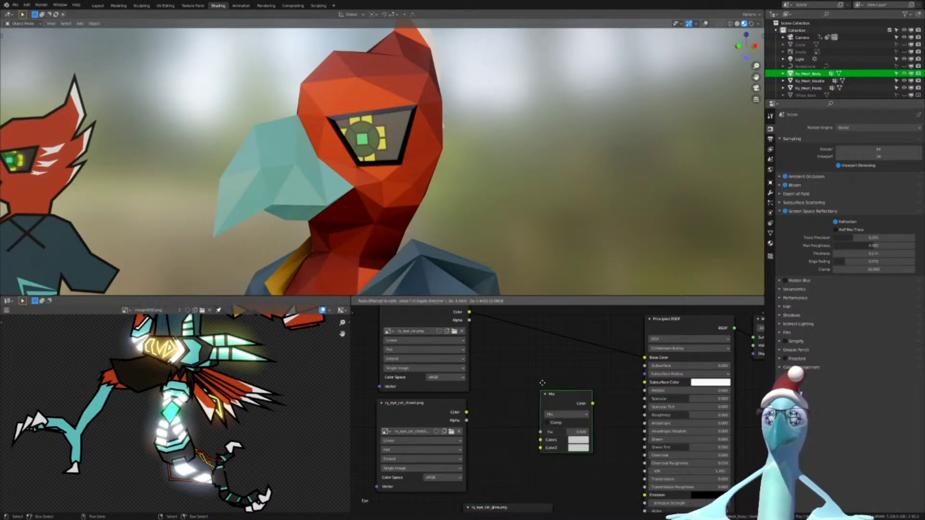
{"action": "left_click", "coordinate": [553, 355]}
Connect the closed-eye texture's Color to the Mix node's Color2, set Fac to 1.000 and inspect both closed eyes
{"action": "left_click_drag", "start_coordinate": [466, 411], "coordinate": [605, 377]}
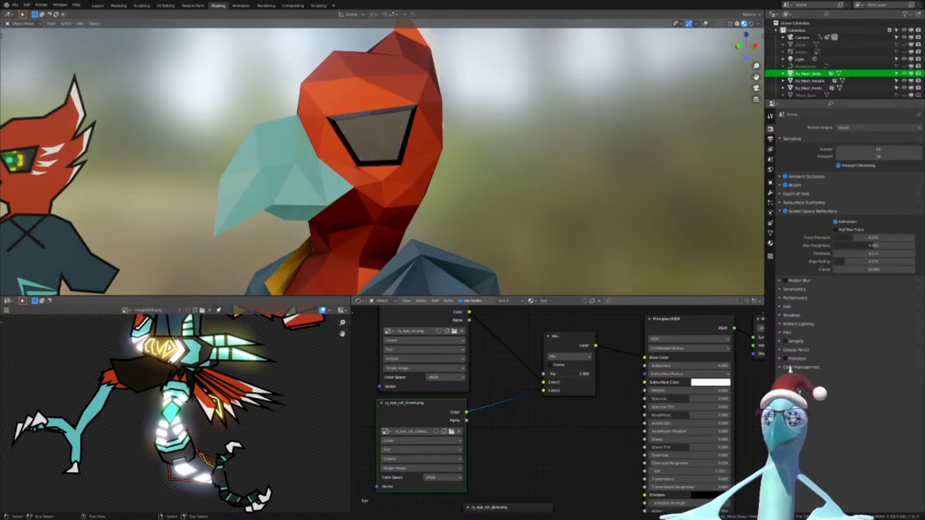
{"action": "middle_click_drag", "start_coordinate": [270, 139], "coordinate": [326, 141]}
{"action": "scroll", "coordinate": [390, 155], "scroll_direction": "up", "scroll_amount": 8}
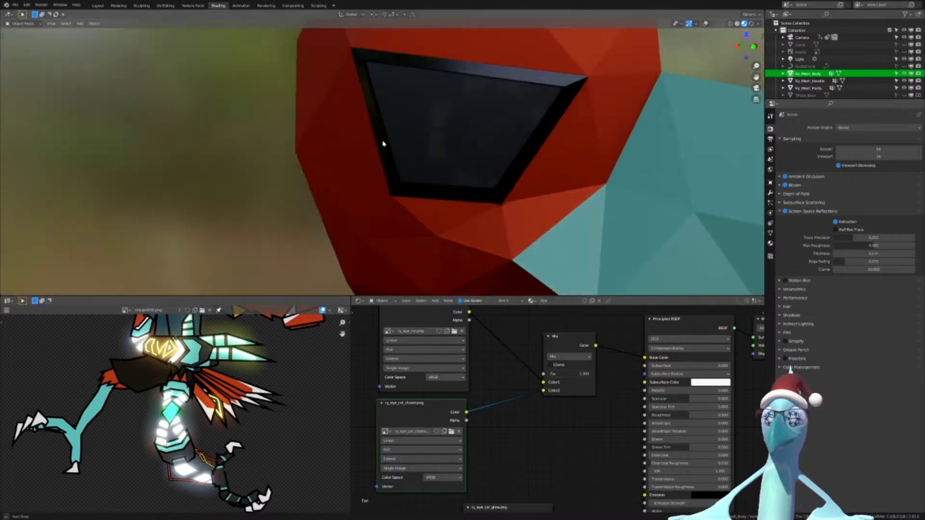
{"action": "scroll", "coordinate": [308, 146], "scroll_direction": "down", "scroll_amount": 4}
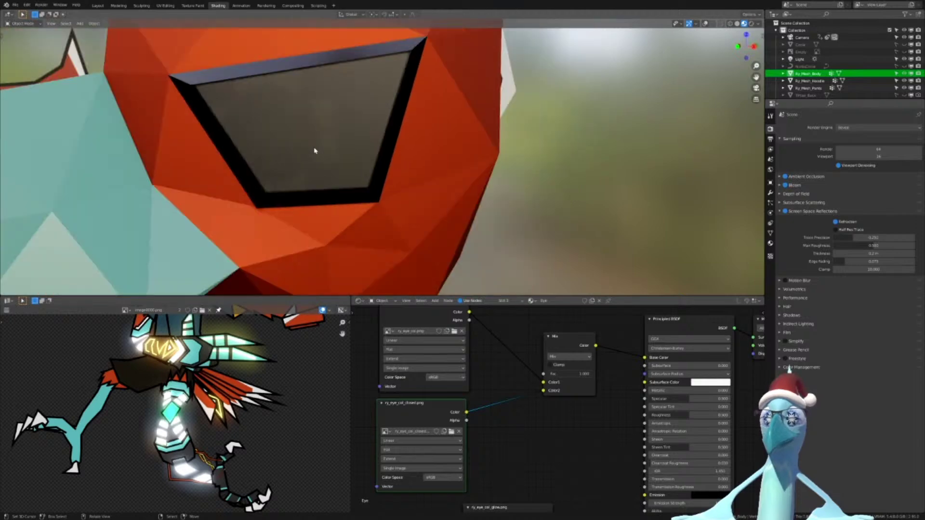
Set the Principled BSDF's Roughness first to 0.000, then to about 0.106, checking the reflections on both eyes
{"action": "scroll", "coordinate": [618, 442], "scroll_direction": "down", "scroll_amount": 1}
{"action": "scroll", "coordinate": [618, 442], "scroll_direction": "up", "scroll_amount": 3}
{"action": "left_click_drag", "start_coordinate": [618, 436], "coordinate": [558, 435]}
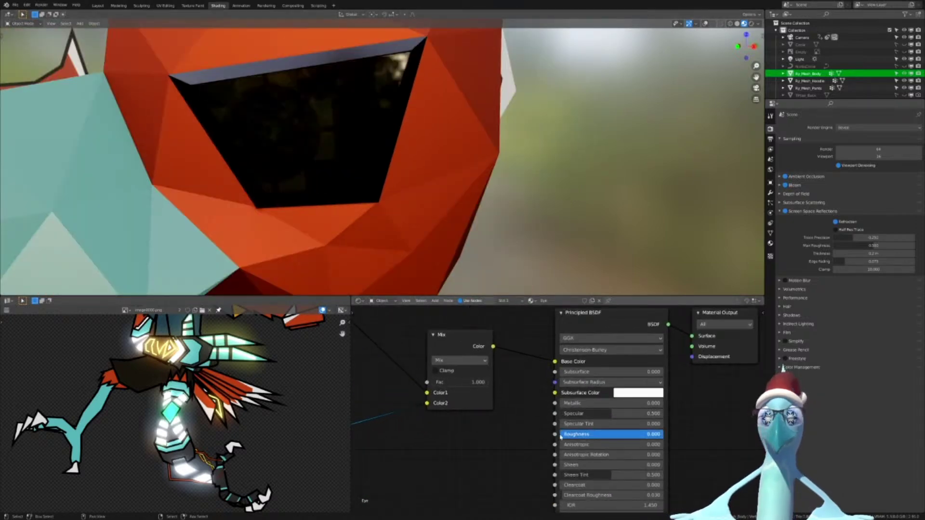
{"action": "scroll", "coordinate": [374, 104], "scroll_direction": "down", "scroll_amount": 6}
{"action": "middle_click_drag", "start_coordinate": [374, 103], "coordinate": [432, 114]}
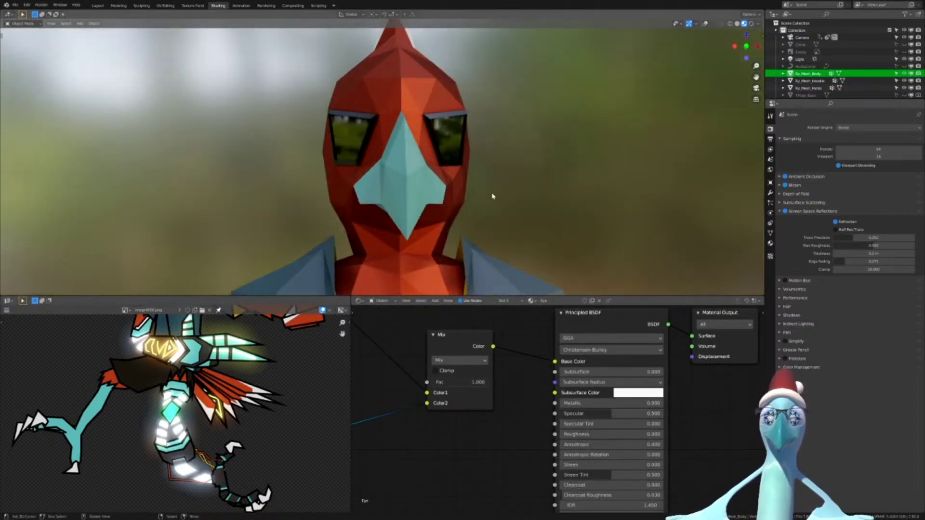
{"action": "left_click_drag", "start_coordinate": [584, 435], "coordinate": [625, 434]}
{"action": "mouse_move", "coordinate": [448, 231]}
{"action": "middle_mouse_down"}
{"action": "mouse_move", "coordinate": [442, 196]}
{"action": "mouse_move", "coordinate": [429, 207]}
{"action": "mouse_move", "coordinate": [450, 217]}
{"action": "middle_mouse_up"}
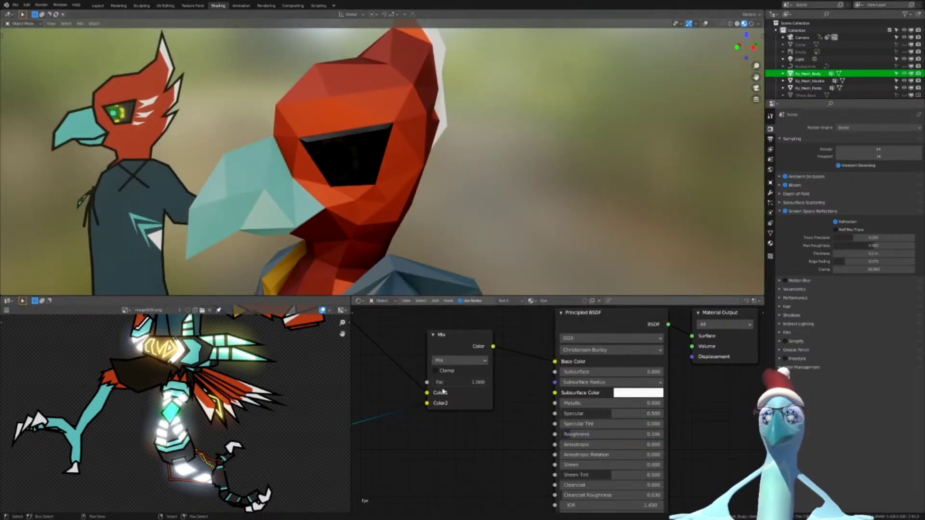
Set the Mix node's Fac to 0.000 and view the open eyes on both sides of the head
{"action": "middle_click_drag", "start_coordinate": [444, 392], "coordinate": [604, 369]}
{"action": "left_click_drag", "start_coordinate": [652, 353], "coordinate": [600, 352]}
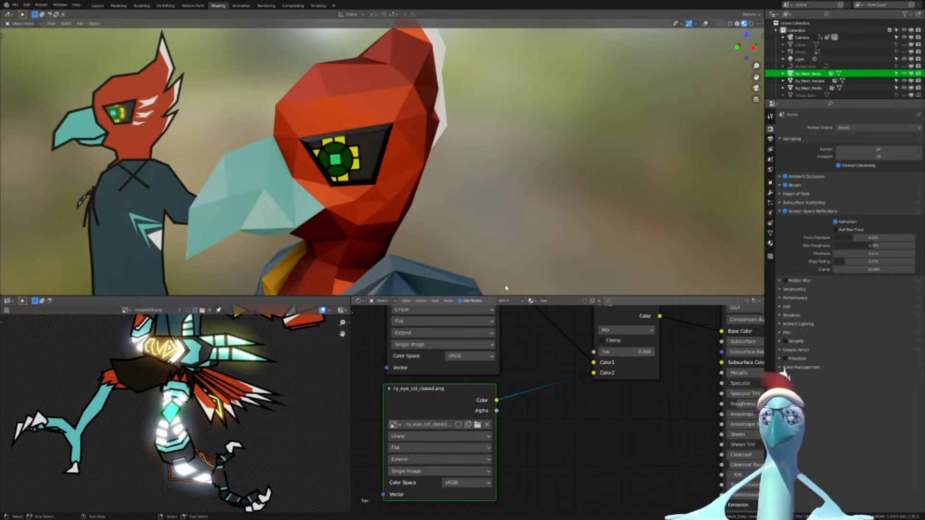
{"action": "middle_click_drag", "start_coordinate": [373, 157], "coordinate": [466, 187]}
{"action": "scroll", "coordinate": [469, 189], "scroll_direction": "down", "scroll_amount": 4}
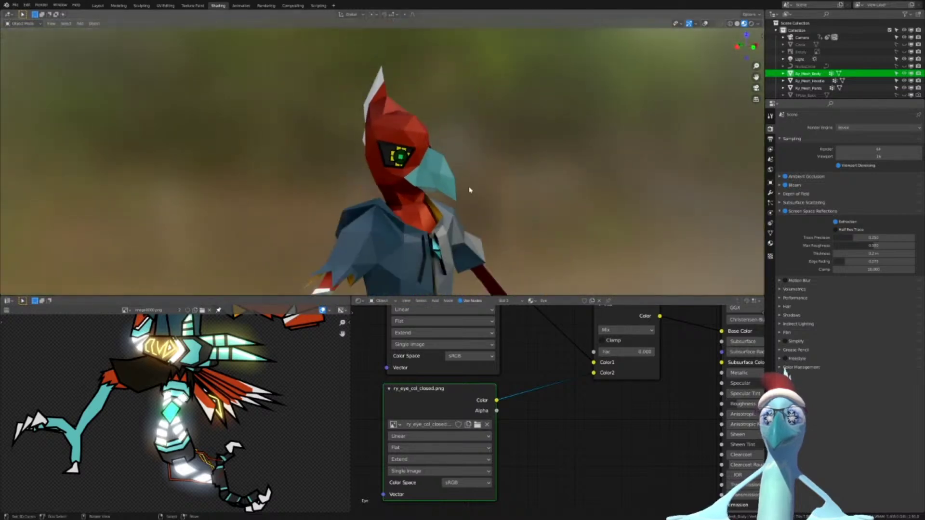
Move the ry_eye_col_glow.png texture node below the closed-eye texture and add a Value node beside it
{"action": "middle_click_drag", "start_coordinate": [598, 462], "coordinate": [486, 319]}
{"action": "middle_click_drag", "start_coordinate": [440, 388], "coordinate": [501, 434]}
{"action": "scroll", "coordinate": [501, 434], "scroll_direction": "down", "scroll_amount": 2}
{"action": "left_click_drag", "start_coordinate": [501, 434], "coordinate": [434, 444]}
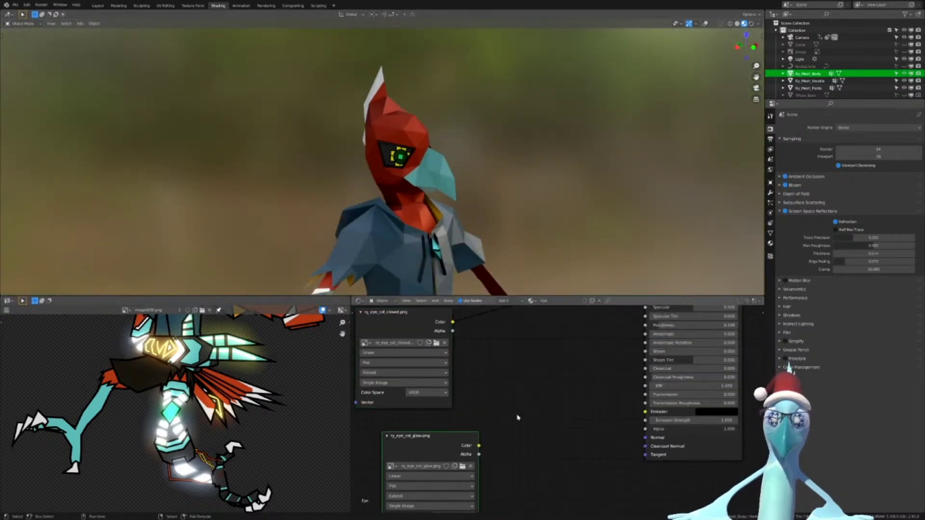
{"action": "key", "text": "shift+a"}
{"action": "left_click", "coordinate": [519, 416]}
{"action": "type", "text": "val"}
{"action": "key", "text": "Return"}
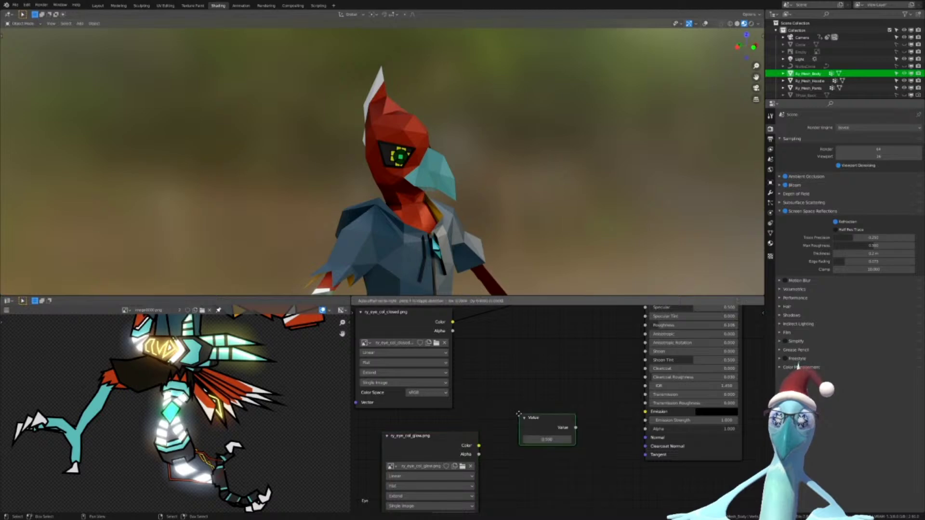
{"action": "left_click", "coordinate": [521, 474]}
Duplicate the Mix node, place the copy above the Value node, and set its blending mode to Multiply
{"action": "scroll", "coordinate": [535, 410], "scroll_direction": "down", "scroll_amount": 5}
{"action": "left_click", "coordinate": [564, 334]}
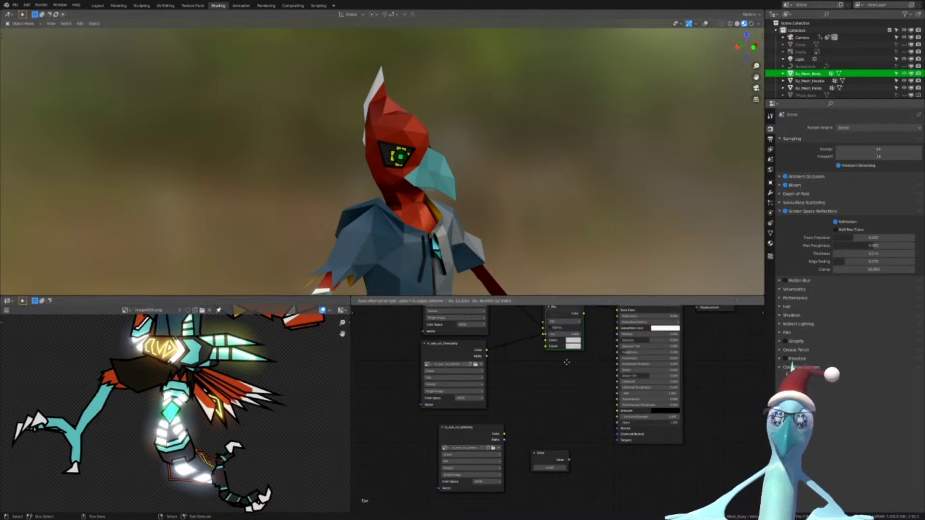
{"action": "left_click_drag", "start_coordinate": [564, 334], "coordinate": [565, 404]}
{"action": "scroll", "coordinate": [566, 408], "scroll_direction": "up", "scroll_amount": 2}
{"action": "left_click", "coordinate": [566, 408]}
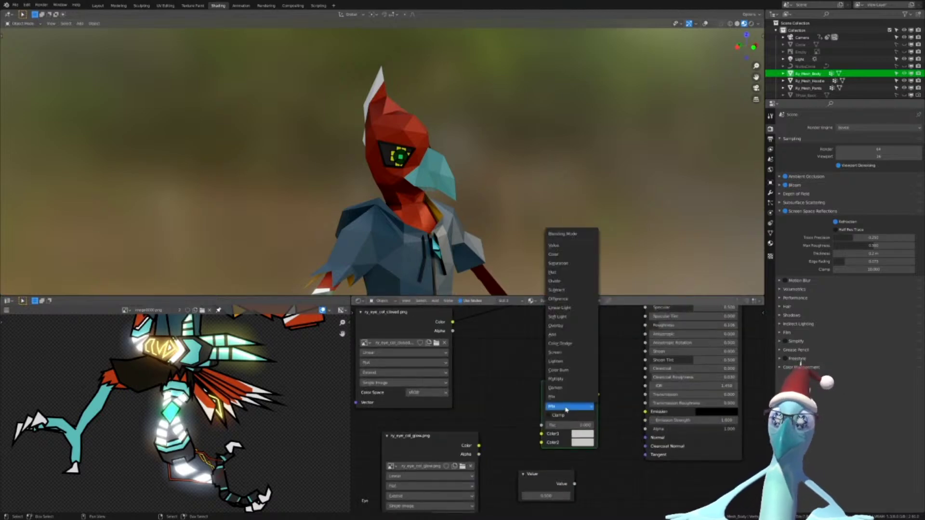
{"action": "left_click", "coordinate": [558, 379]}
Link the glow texture to Multiply's Color1 and the Value node to Color2, set Fac to 1.000, and feed the result into Emission
{"action": "left_click_drag", "start_coordinate": [478, 445], "coordinate": [540, 434]}
{"action": "left_click_drag", "start_coordinate": [554, 425], "coordinate": [603, 426]}
{"action": "left_click_drag", "start_coordinate": [575, 481], "coordinate": [541, 443]}
{"action": "left_click_drag", "start_coordinate": [597, 395], "coordinate": [645, 411]}
{"action": "scroll", "coordinate": [576, 125], "scroll_direction": "up", "scroll_amount": 8}
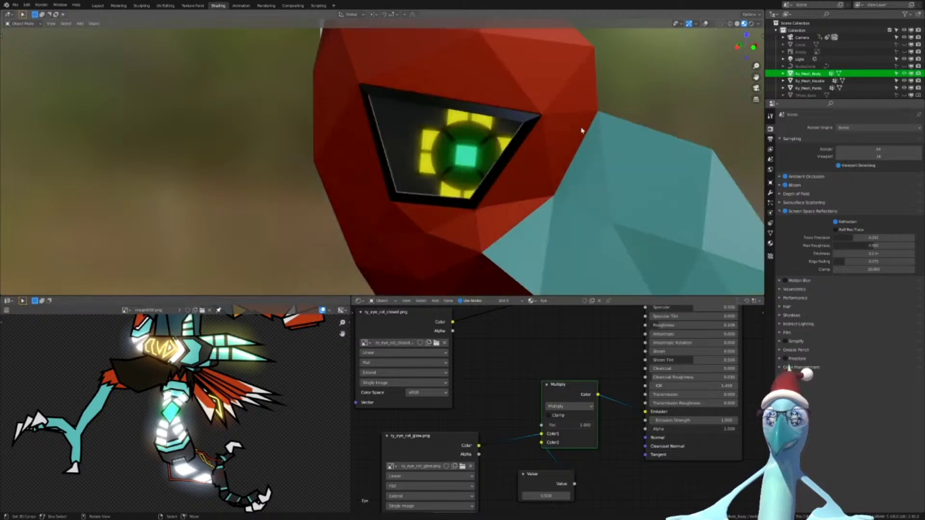
{"action": "middle_click_drag", "start_coordinate": [576, 125], "coordinate": [535, 120]}
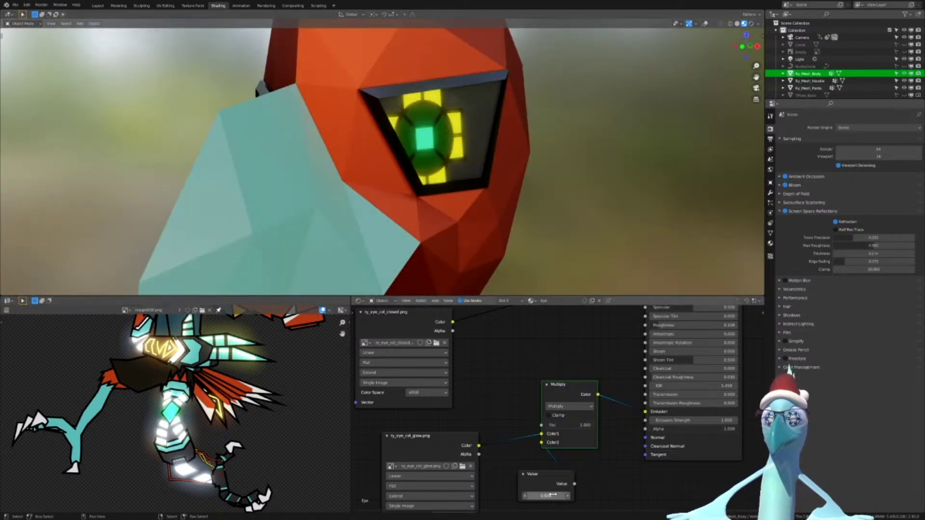
Try a much higher multiplier in the Value node and examine the stronger eye glow up close
{"action": "mouse_move", "coordinate": [549, 496]}
{"action": "left_mouse_down"}
{"action": "mouse_move", "coordinate": [648, 496]}
{"action": "mouse_move", "coordinate": [554, 496]}
{"action": "mouse_move", "coordinate": [564, 496]}
{"action": "left_mouse_up"}
{"action": "scroll", "coordinate": [404, 198], "scroll_direction": "down", "scroll_amount": 6}
{"action": "mouse_move", "coordinate": [405, 197]}
{"action": "middle_mouse_down"}
{"action": "mouse_move", "coordinate": [475, 197]}
{"action": "mouse_move", "coordinate": [394, 193]}
{"action": "middle_mouse_up"}
{"action": "scroll", "coordinate": [394, 194], "scroll_direction": "up", "scroll_amount": 4}
{"action": "scroll", "coordinate": [396, 190], "scroll_direction": "up", "scroll_amount": 4}
{"action": "middle_click_drag", "start_coordinate": [417, 165], "coordinate": [425, 190]}
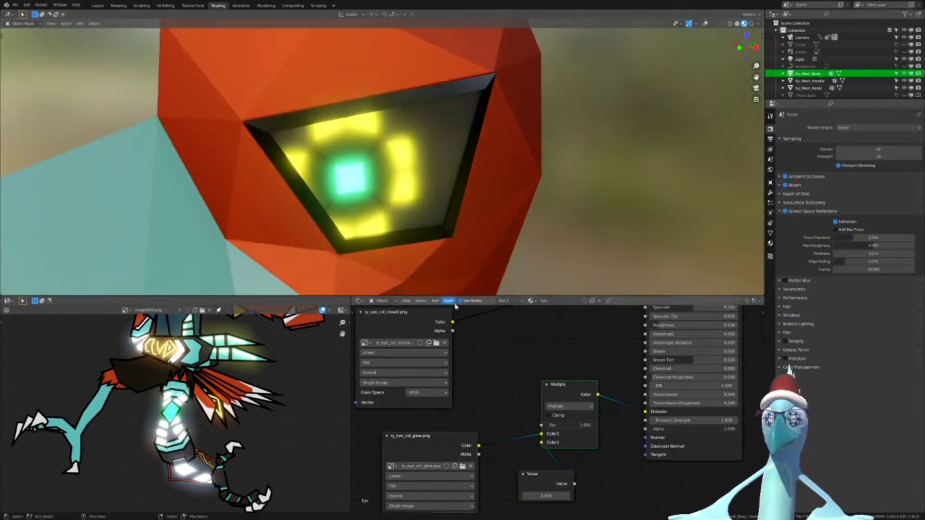
Lower the Value node's multiplier to soften the eye glow, checking the head from near and far
{"action": "left_click_drag", "start_coordinate": [546, 496], "coordinate": [526, 497]}
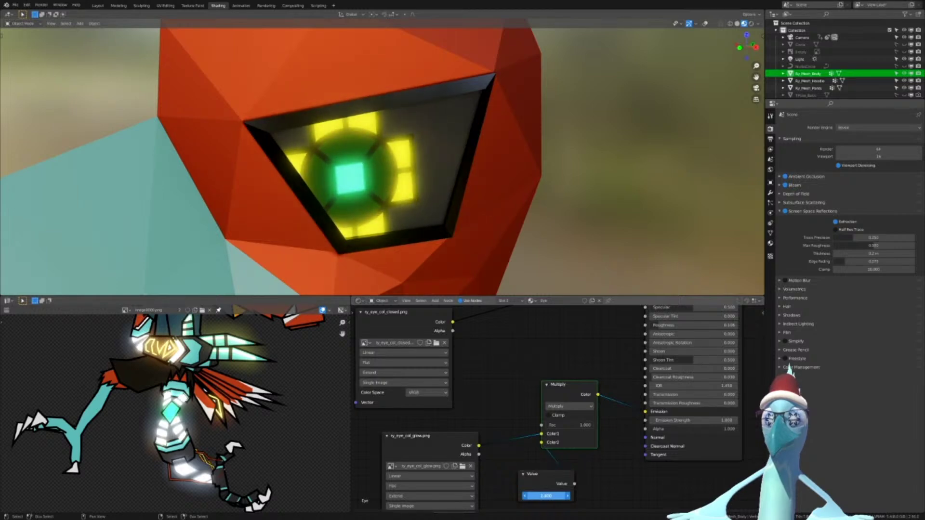
{"action": "left_click_drag", "start_coordinate": [526, 497], "coordinate": [522, 496]}
{"action": "scroll", "coordinate": [434, 196], "scroll_direction": "down", "scroll_amount": 12}
{"action": "middle_click_drag", "start_coordinate": [434, 196], "coordinate": [407, 200]}
{"action": "scroll", "coordinate": [496, 188], "scroll_direction": "down", "scroll_amount": 6}
{"action": "scroll", "coordinate": [432, 196], "scroll_direction": "up", "scroll_amount": 11}
{"action": "scroll", "coordinate": [406, 200], "scroll_direction": "up", "scroll_amount": 3}
{"action": "middle_click_drag", "start_coordinate": [332, 192], "coordinate": [408, 210]}
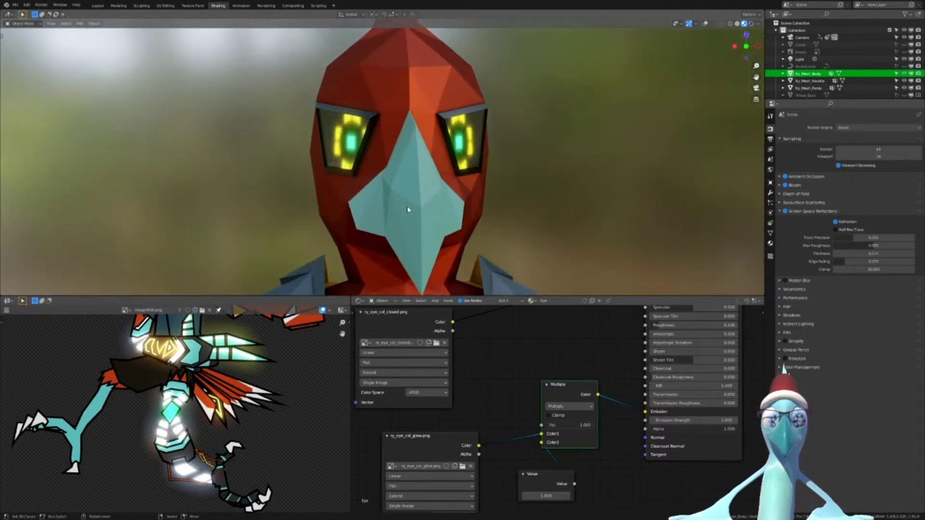
{"action": "left_click", "coordinate": [546, 496]}
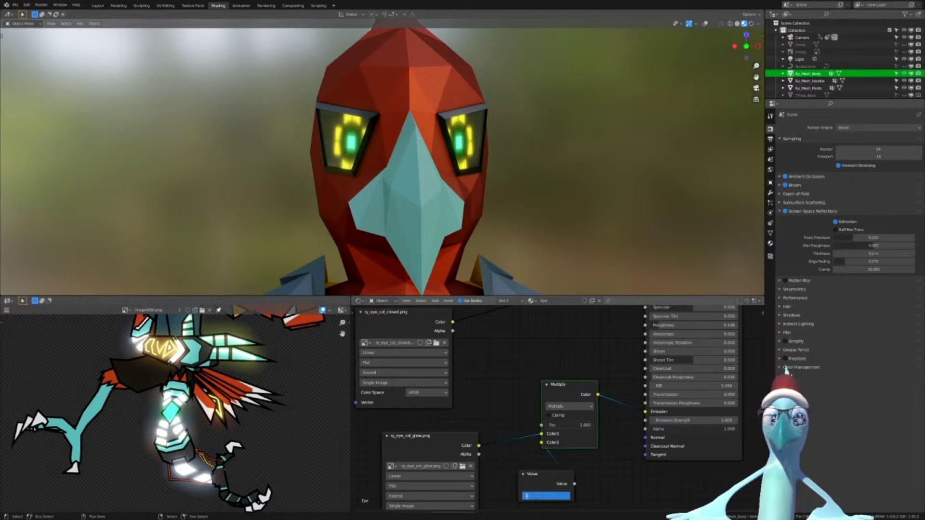
{"action": "key", "text": "Return"}
Examine the glowing eye from several distances and angles, including how the texture's dark background looks within the eye
{"action": "scroll", "coordinate": [452, 99], "scroll_direction": "down", "scroll_amount": 5}
{"action": "middle_click_drag", "start_coordinate": [469, 107], "coordinate": [433, 110]}
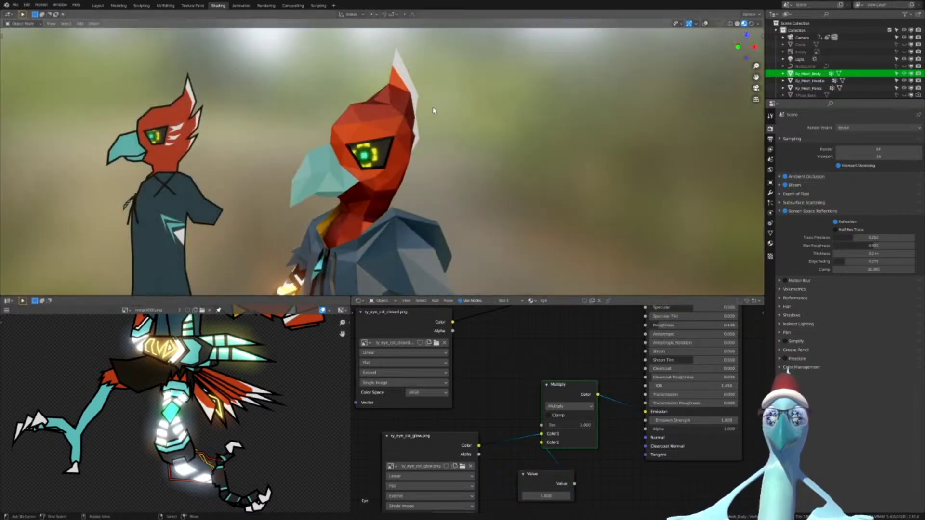
{"action": "scroll", "coordinate": [434, 110], "scroll_direction": "up", "scroll_amount": 3}
{"action": "scroll", "coordinate": [530, 410], "scroll_direction": "down", "scroll_amount": 4}
{"action": "middle_click_drag", "start_coordinate": [526, 418], "coordinate": [529, 391]}
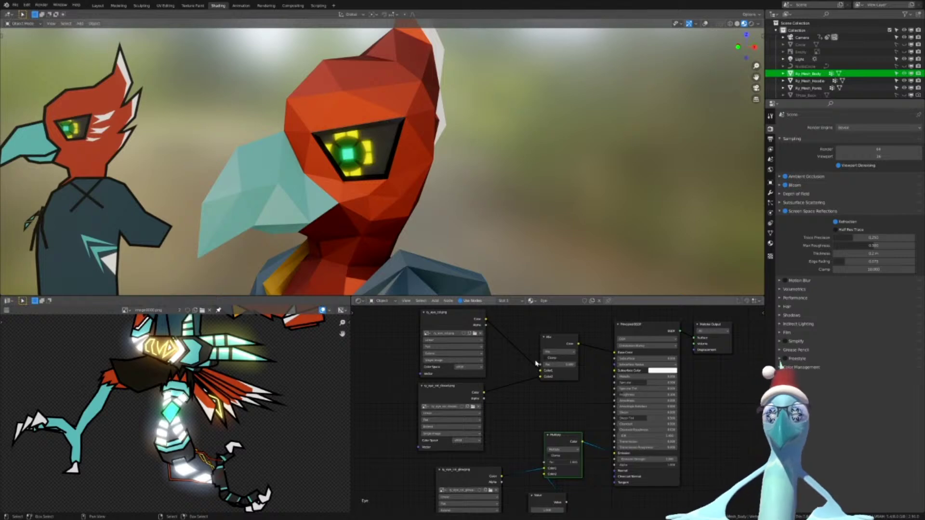
{"action": "scroll", "coordinate": [357, 224], "scroll_direction": "down", "scroll_amount": 3}
{"action": "scroll", "coordinate": [367, 226], "scroll_direction": "up", "scroll_amount": 6}
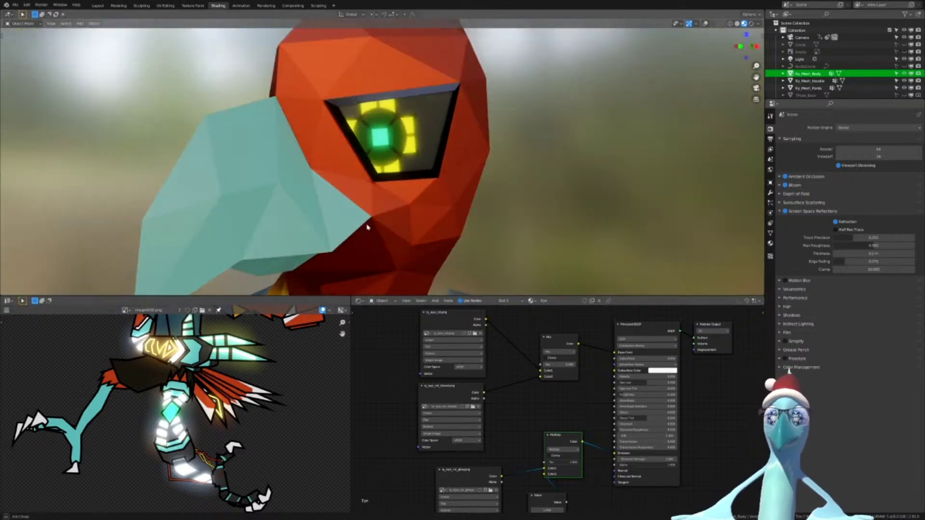
{"action": "middle_click_drag", "start_coordinate": [367, 227], "coordinate": [341, 233]}
{"action": "scroll", "coordinate": [375, 243], "scroll_direction": "down", "scroll_amount": 4}
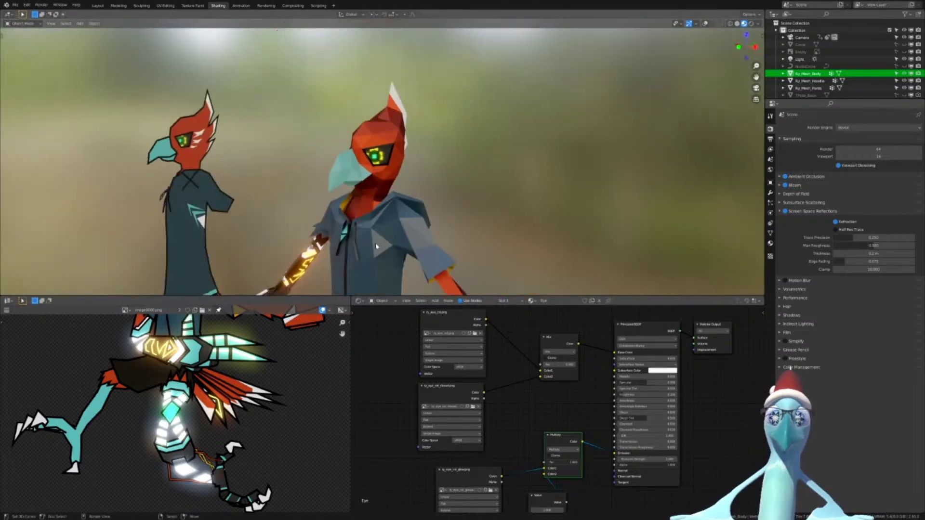
{"action": "scroll", "coordinate": [375, 230], "scroll_direction": "up", "scroll_amount": 8}
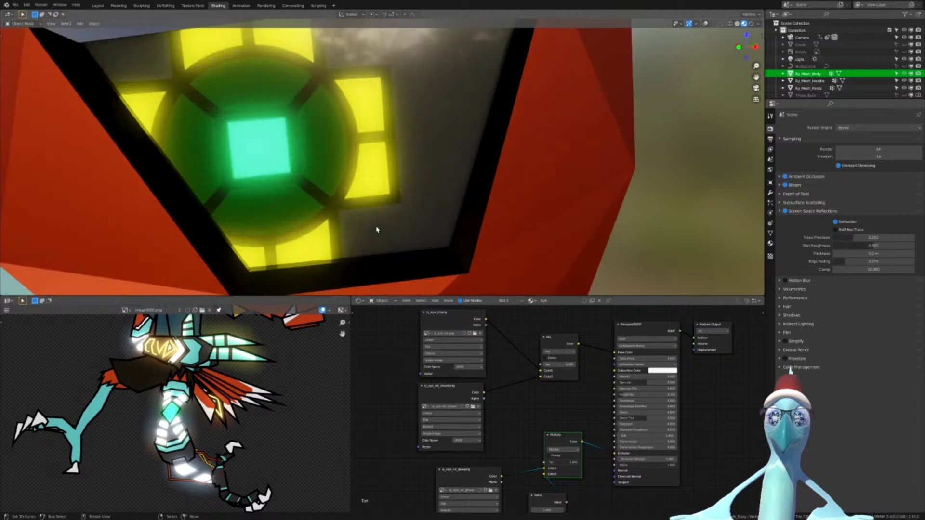
{"action": "scroll", "coordinate": [377, 229], "scroll_direction": "down", "scroll_amount": 6}
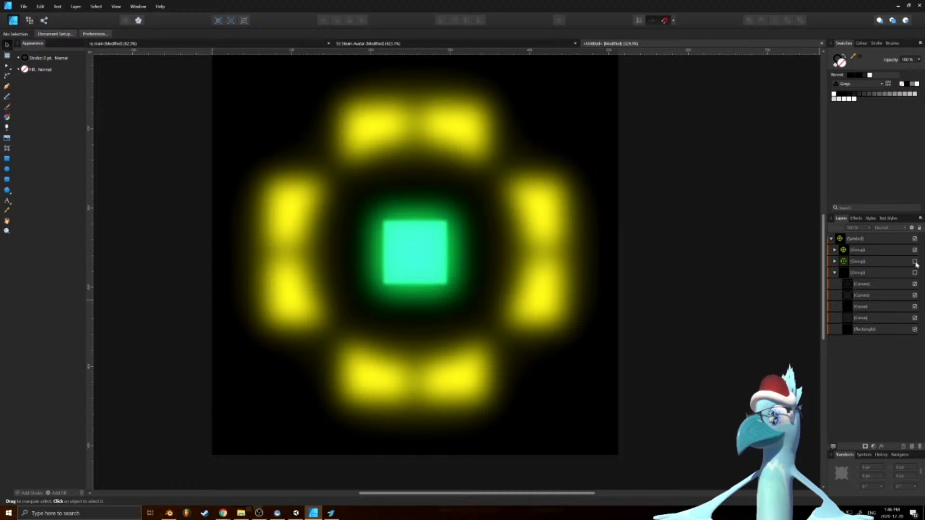
{"action": "left_click", "coordinate": [835, 262]}
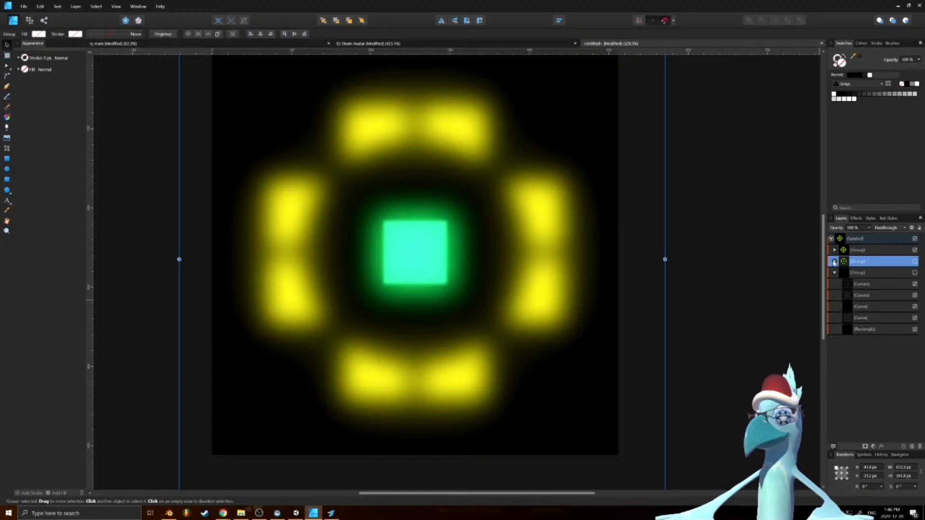
{"action": "left_click", "coordinate": [842, 251]}
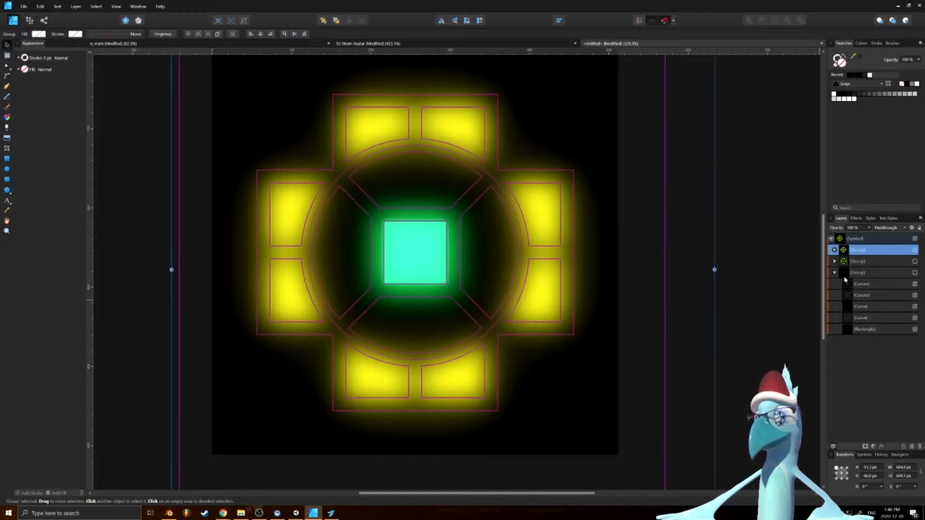
{"action": "left_click", "coordinate": [844, 262]}
{"action": "key", "text": "ctrl+j"}
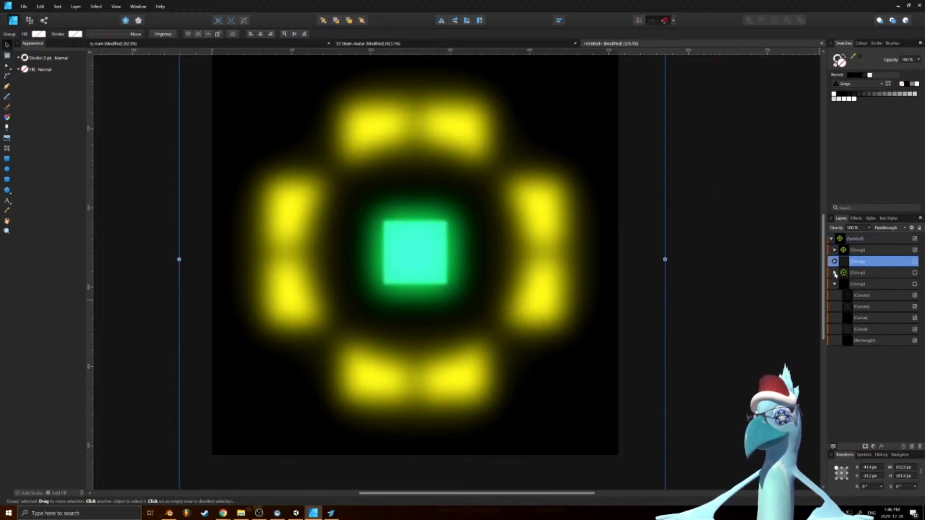
{"action": "left_click", "coordinate": [835, 272]}
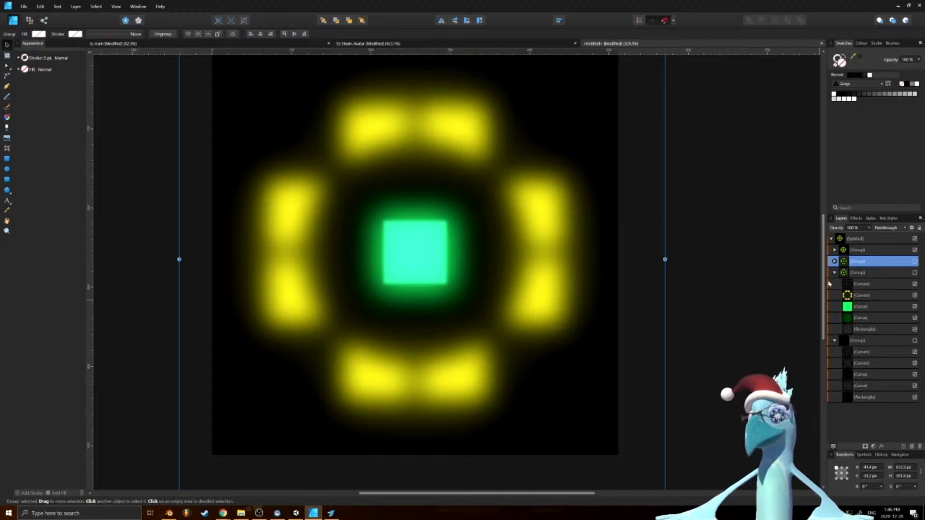
{"action": "key", "text": "Delete"}
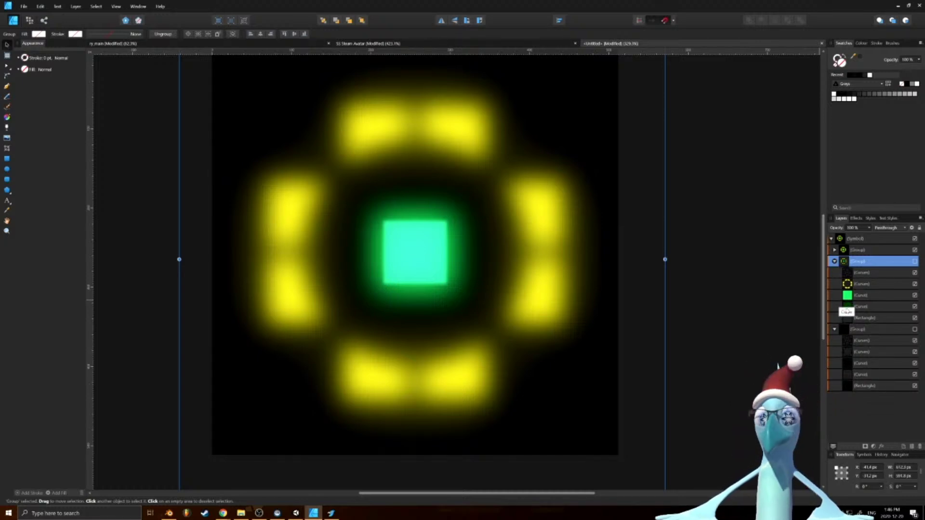
In Affinity Designer, delete the coloured eye group's background rectangle, hide the closed-eye group's rectangle, and leave only the coloured group visible
{"action": "left_click", "coordinate": [850, 320]}
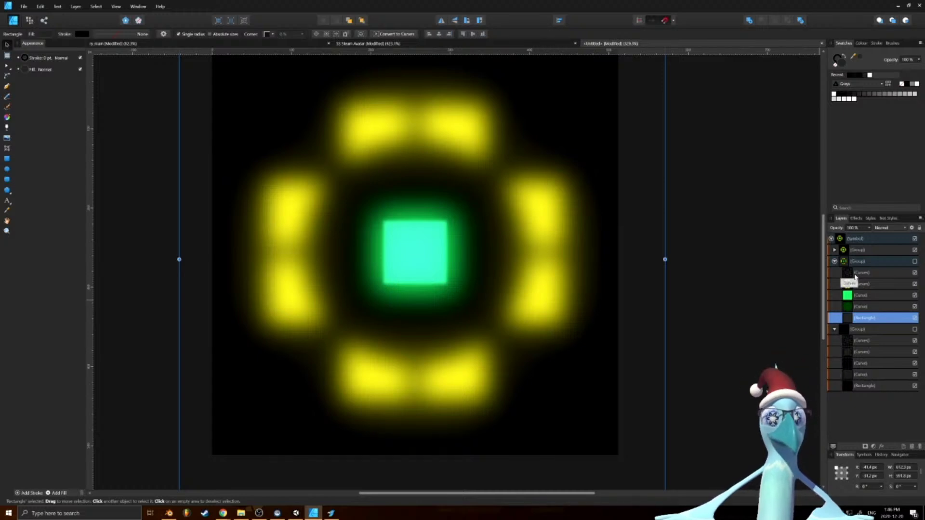
{"action": "left_click", "coordinate": [866, 385]}
{"action": "left_click", "coordinate": [862, 320]}
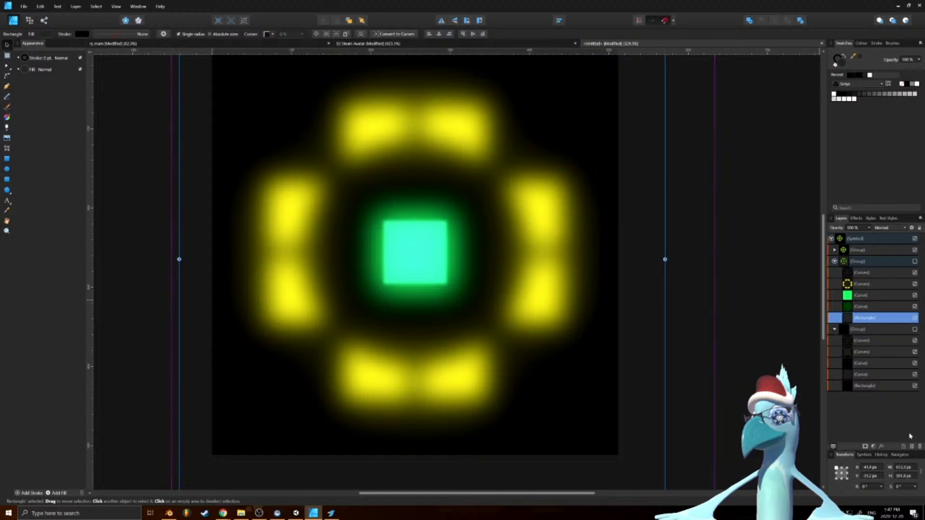
{"action": "key", "text": "Delete"}
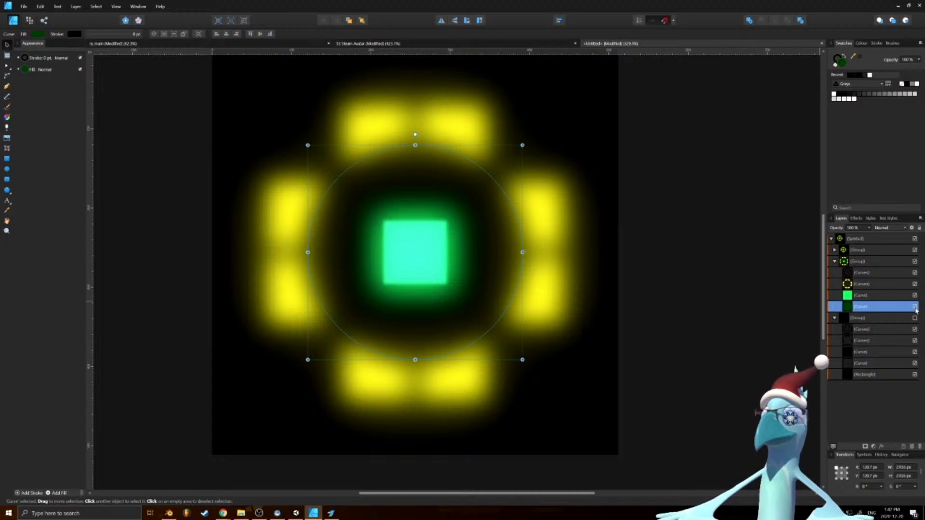
{"action": "left_click", "coordinate": [915, 250]}
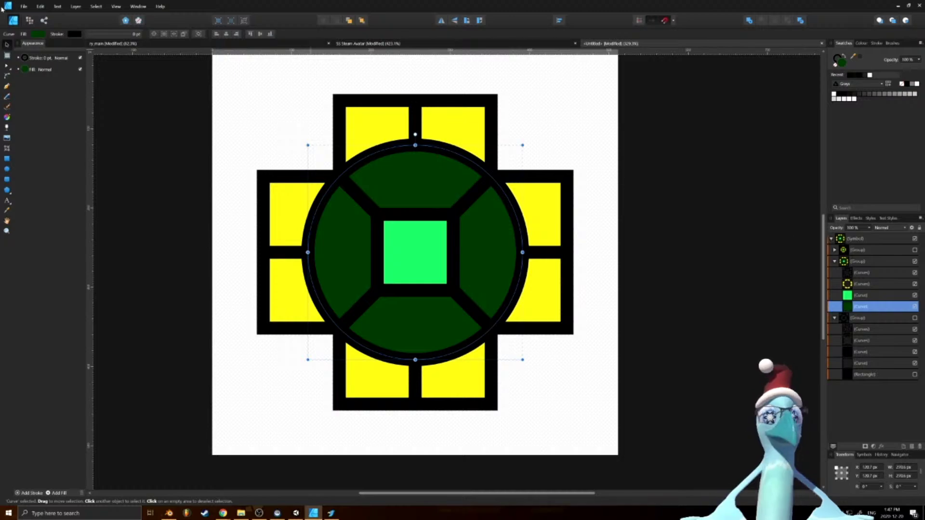
Export the coloured eye artwork as a 512 px PNG, overwriting ry_eye_col.png in the Textures folder
{"action": "left_click", "coordinate": [23, 7]}
{"action": "left_click", "coordinate": [45, 132]}
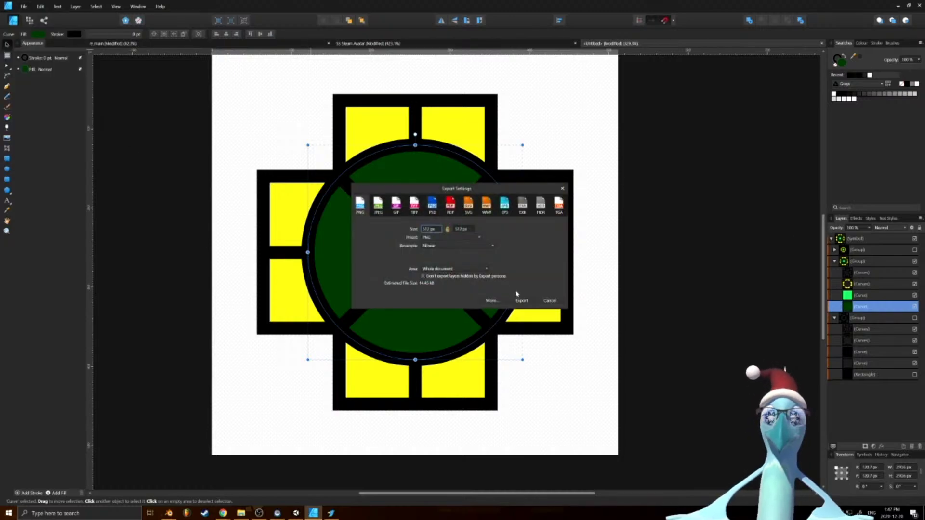
{"action": "left_click", "coordinate": [522, 301]}
{"action": "double_click", "coordinate": [240, 126]}
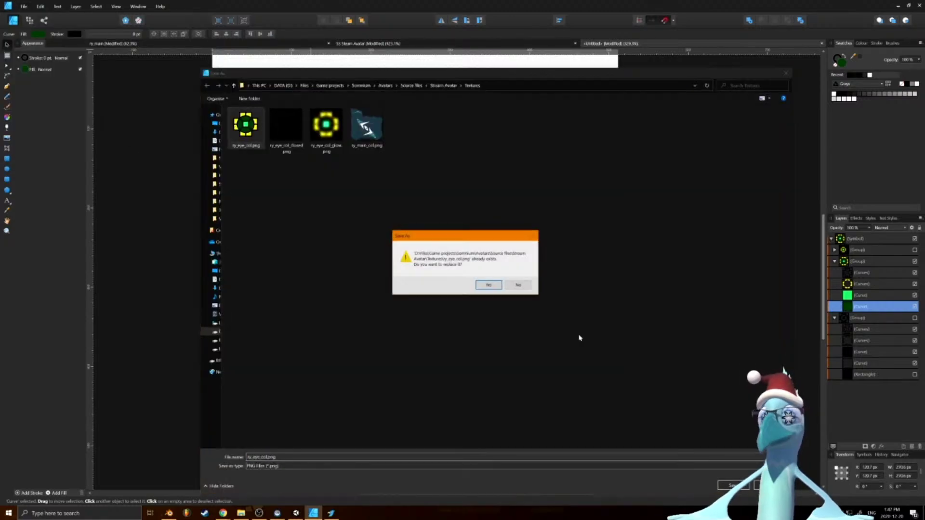
{"action": "left_click", "coordinate": [485, 285]}
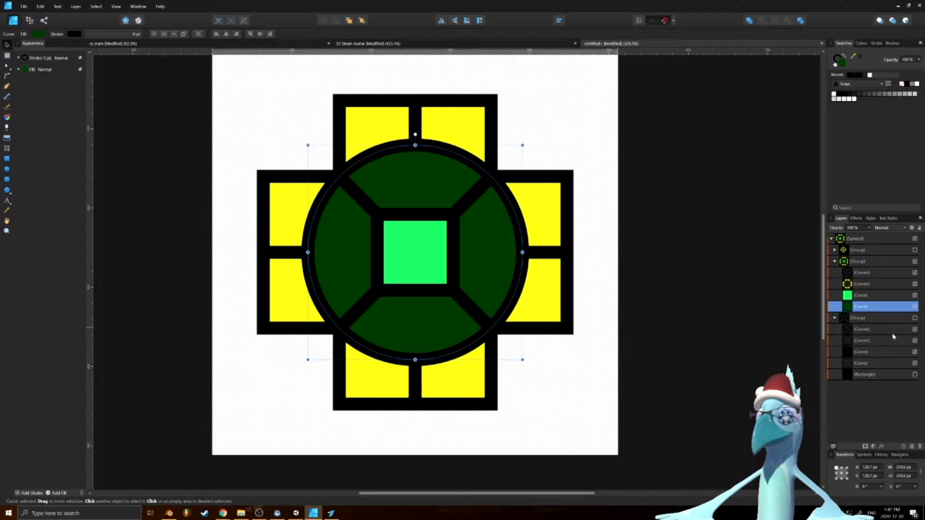
Show the closed-eye group and hide the coloured eye group so only the closed eye remains on the canvas
{"action": "left_click", "coordinate": [914, 318]}
{"action": "left_click", "coordinate": [914, 261]}
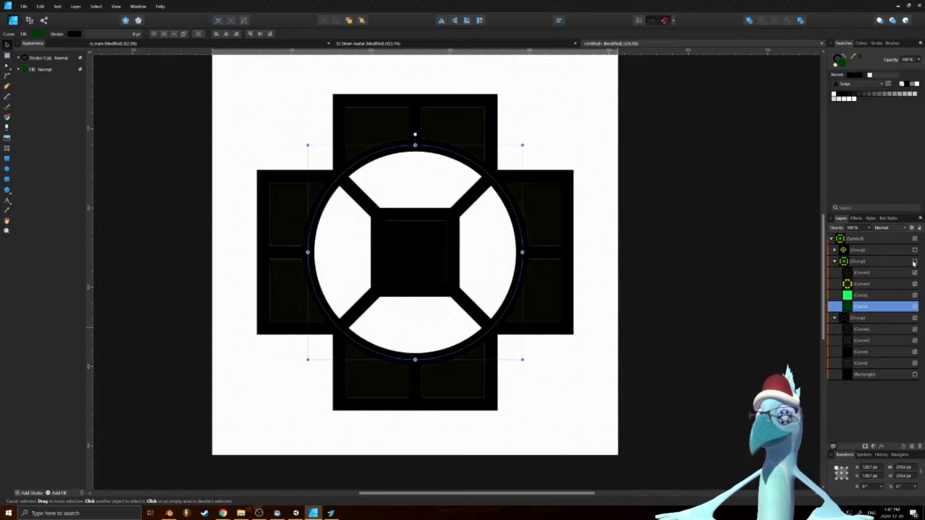
{"action": "left_click", "coordinate": [24, 7]}
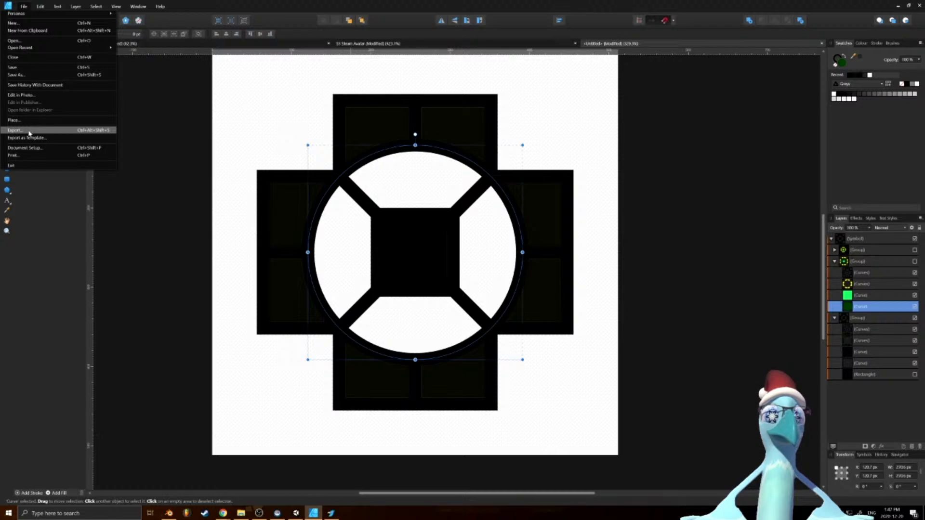
{"action": "left_click", "coordinate": [645, 220]}
Fill the closed-eye group's circle curve with black, checking it with the group's background rectangle shown and hidden
{"action": "left_click", "coordinate": [854, 319]}
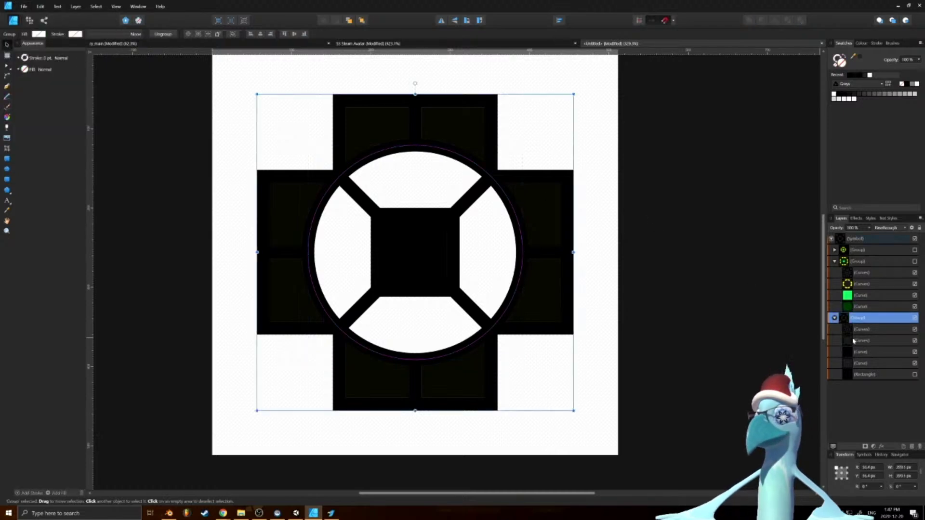
{"action": "left_click", "coordinate": [852, 352]}
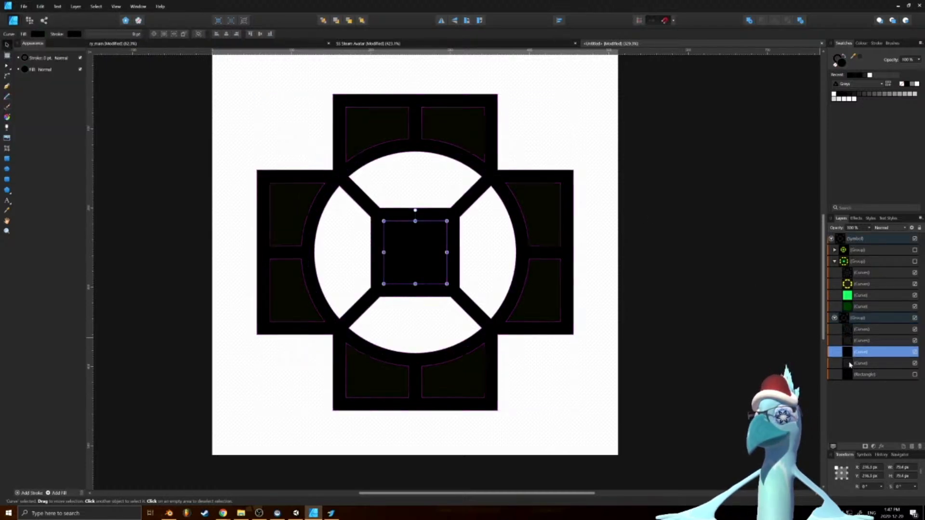
{"action": "left_click", "coordinate": [850, 364]}
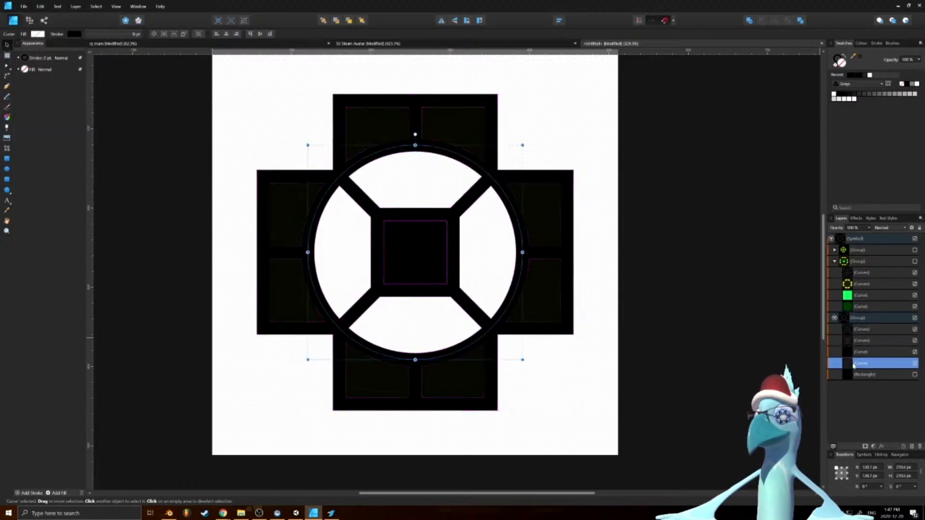
{"action": "left_click", "coordinate": [915, 374]}
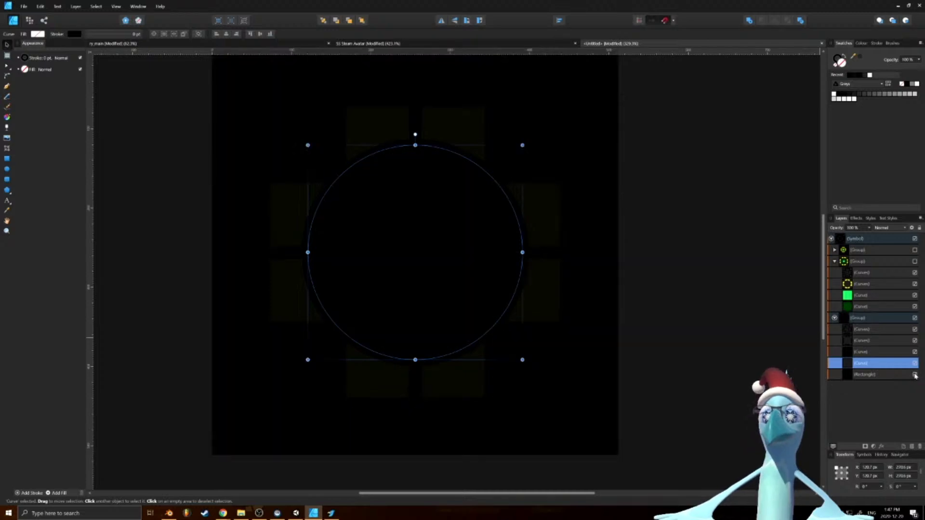
{"action": "left_click", "coordinate": [915, 375]}
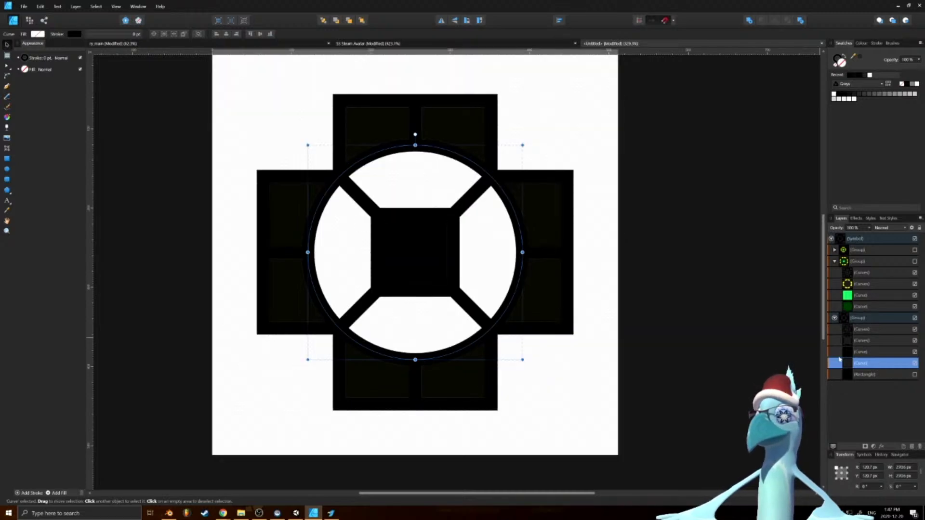
{"action": "left_click", "coordinate": [851, 356]}
{"action": "left_click", "coordinate": [850, 365]}
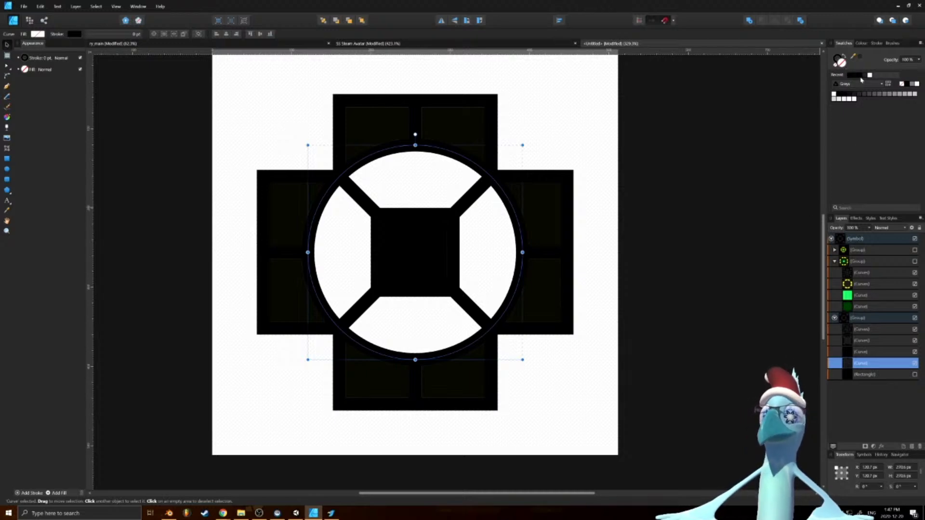
{"action": "left_click", "coordinate": [909, 85]}
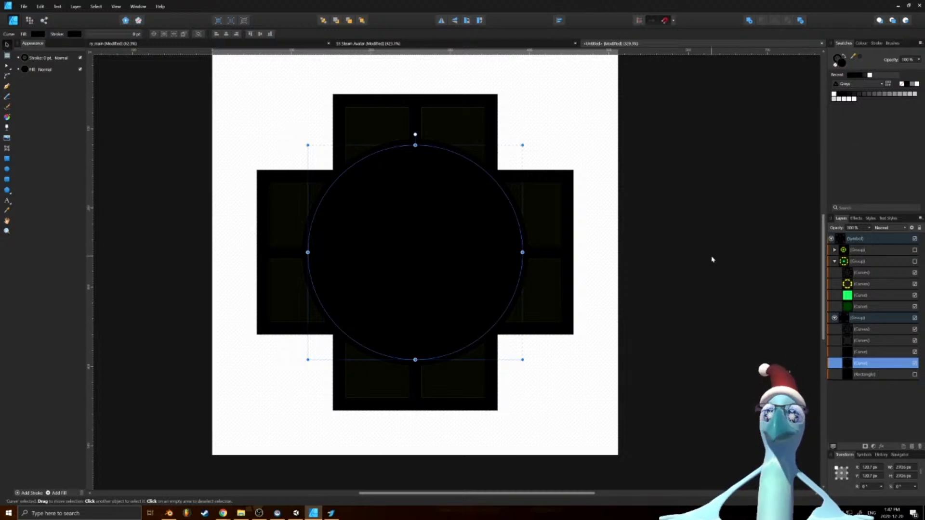
Export the closed-eye artwork as a 512 px PNG, overwriting ry_eye_col_closed.png in the Textures folder
{"action": "left_click", "coordinate": [24, 7]}
{"action": "left_click", "coordinate": [15, 130]}
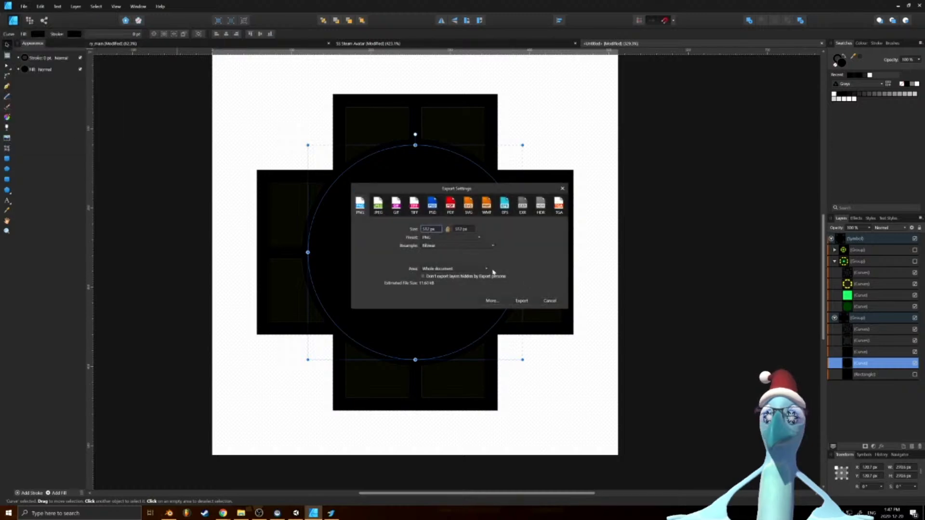
{"action": "left_click", "coordinate": [520, 299]}
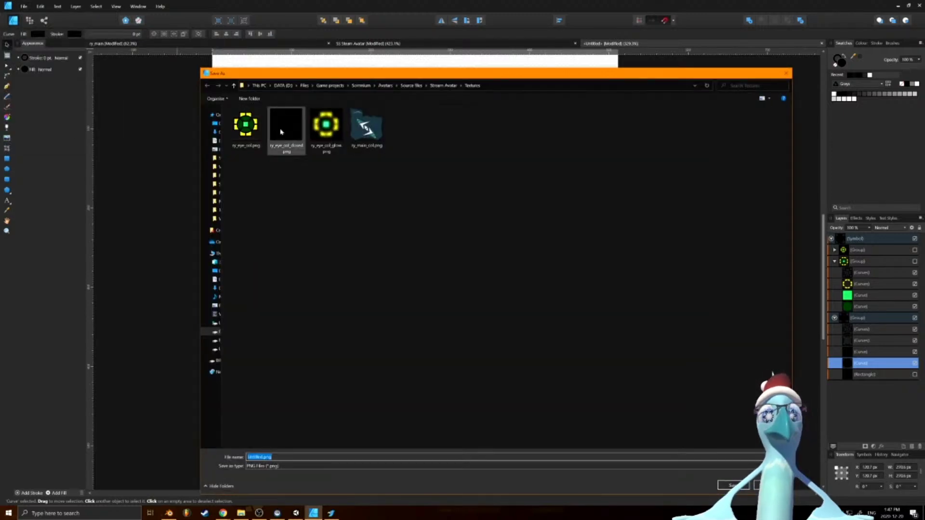
{"action": "double_click", "coordinate": [282, 131]}
{"action": "left_click", "coordinate": [480, 287]}
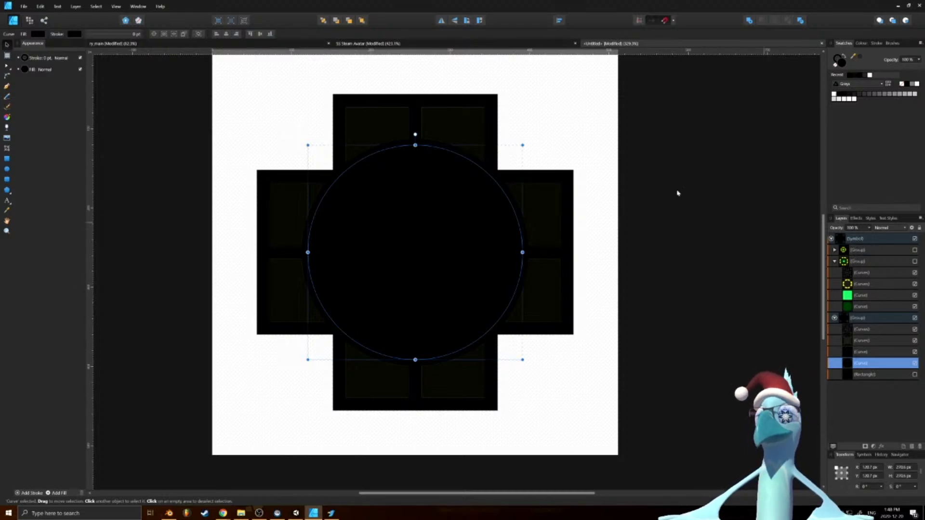
Examine the closed-eye artwork's black circle and dark outer segments up close and as a whole
{"action": "scroll", "coordinate": [582, 173], "scroll_direction": "up", "scroll_amount": 8, "text": "ctrl"}
{"action": "scroll", "coordinate": [349, 264], "scroll_direction": "up", "scroll_amount": 5, "text": "ctrl"}
{"action": "scroll", "coordinate": [573, 151], "scroll_direction": "down", "scroll_amount": 11, "text": "ctrl"}
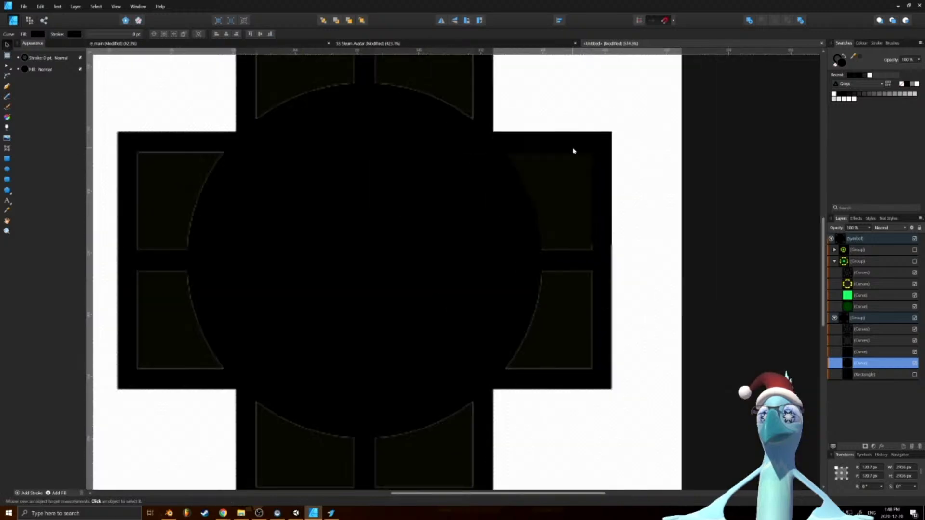
{"action": "scroll", "coordinate": [537, 196], "scroll_direction": "down", "scroll_amount": 5, "text": "ctrl"}
{"action": "left_click", "coordinate": [601, 191]}
{"action": "scroll", "coordinate": [498, 169], "scroll_direction": "up", "scroll_amount": 3, "text": "ctrl"}
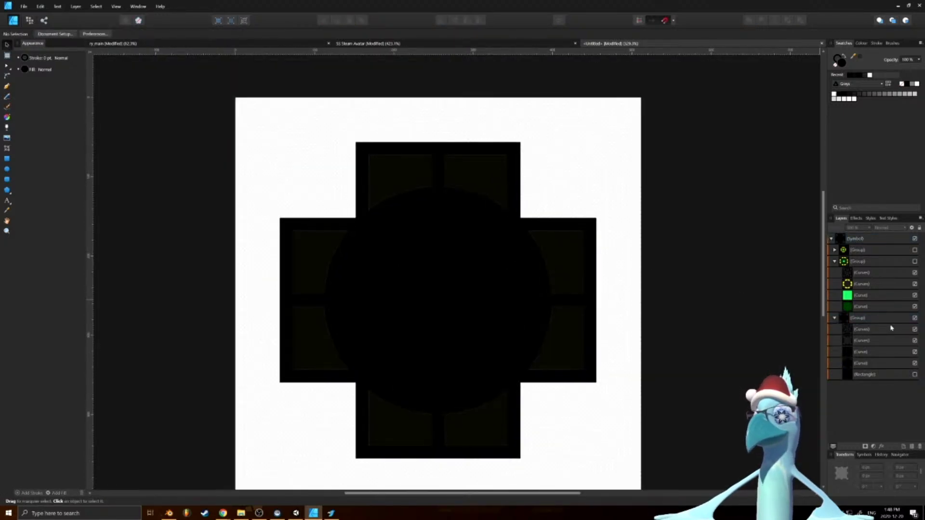
{"action": "left_click", "coordinate": [914, 375]}
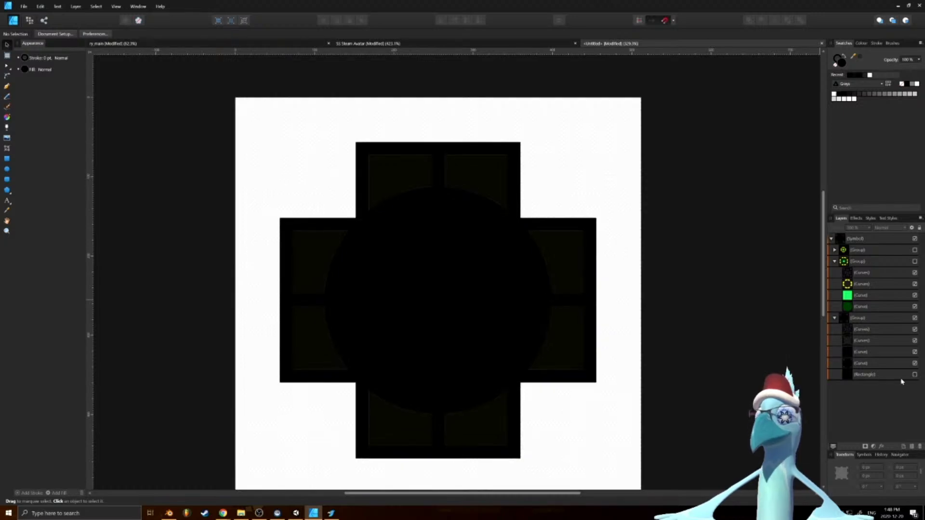
{"action": "scroll", "coordinate": [434, 154], "scroll_direction": "up", "scroll_amount": 5, "text": "ctrl"}
{"action": "scroll", "coordinate": [386, 200], "scroll_direction": "down", "scroll_amount": 5, "text": "ctrl"}
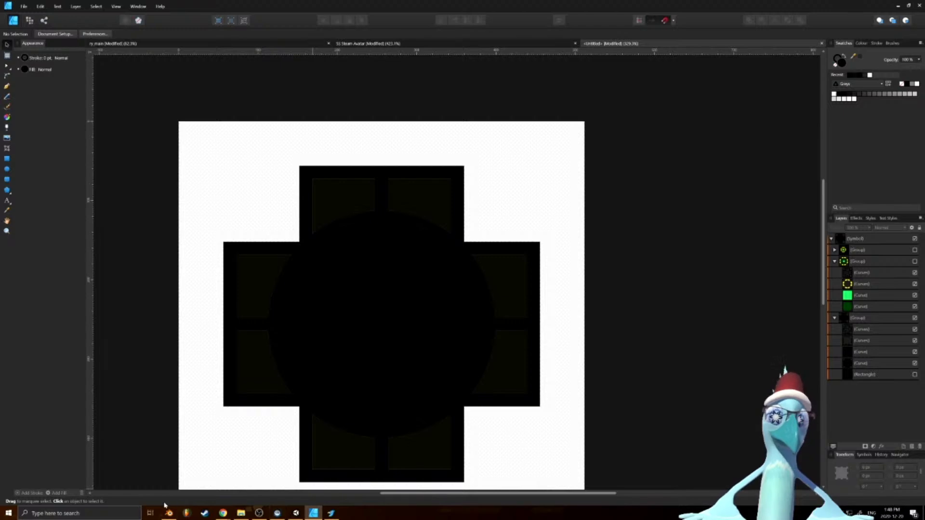
{"action": "scroll", "coordinate": [255, 330], "scroll_direction": "down", "scroll_amount": 3}
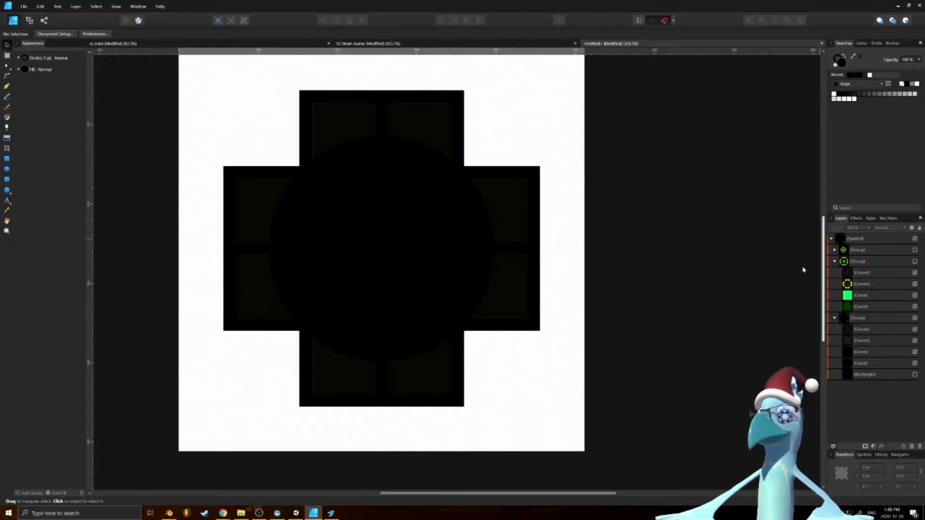
Undo back to the coloured eye with its dark grey background rectangle, and sample that grey with the colour picker
{"action": "key", "text": "ctrl+z"}
{"action": "key", "text": "ctrl+z"}
{"action": "key", "text": "ctrl+z"}
{"action": "key", "text": "ctrl+z"}
{"action": "key", "text": "ctrl+z"}
{"action": "key", "text": "ctrl+z"}
{"action": "key", "text": "ctrl+z"}
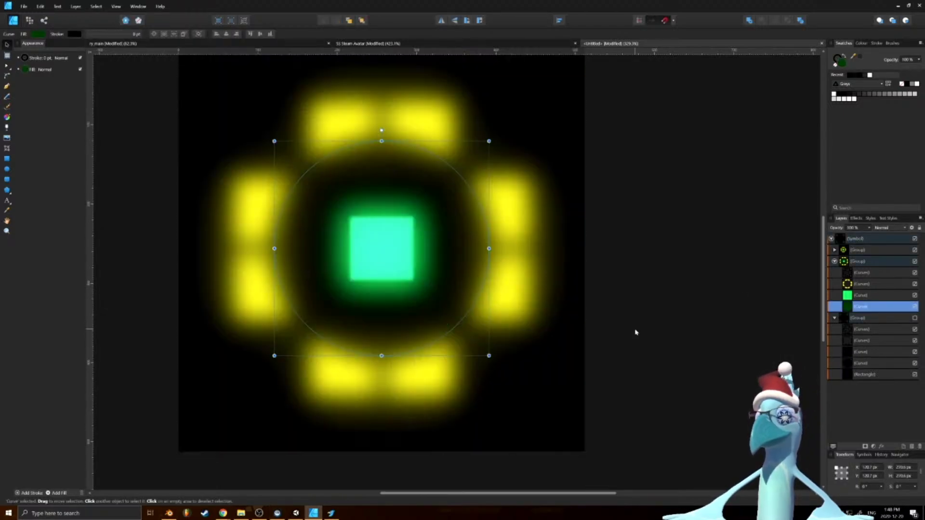
{"action": "key", "text": "ctrl+z"}
{"action": "key", "text": "ctrl+z"}
{"action": "key", "text": "ctrl+z"}
{"action": "key", "text": "ctrl+z"}
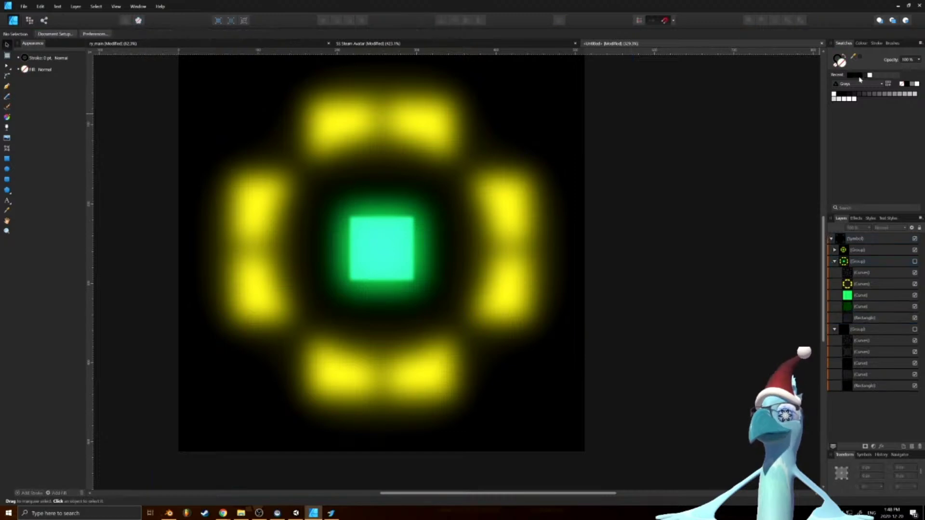
{"action": "key", "text": "ctrl+z"}
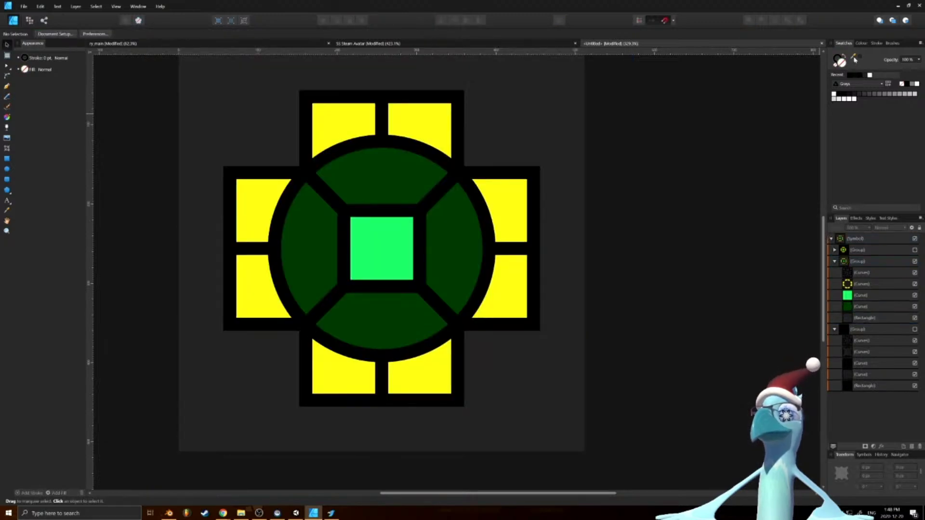
{"action": "left_click_drag", "start_coordinate": [740, 107], "coordinate": [558, 115]}
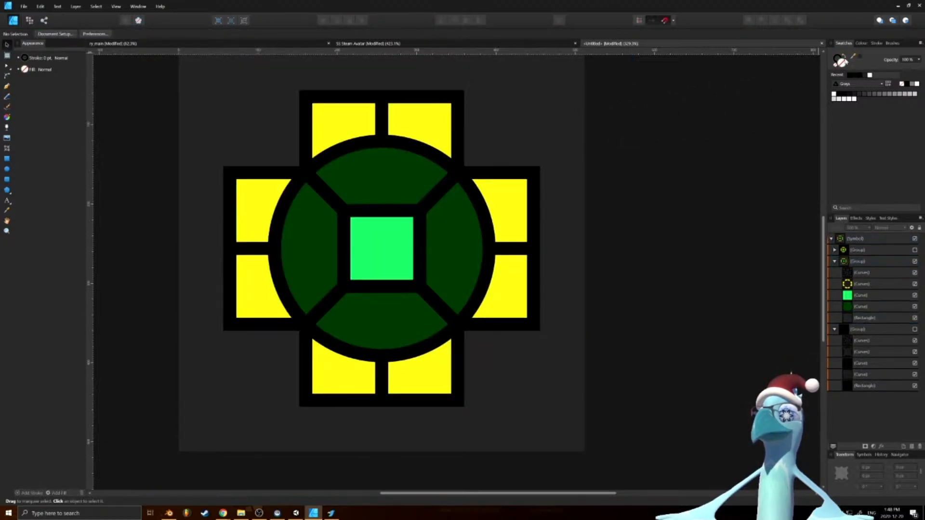
Redo the undone edits back to the closed-eye artwork with its black circle, and clear the selection
{"action": "key", "text": "ctrl+z"}
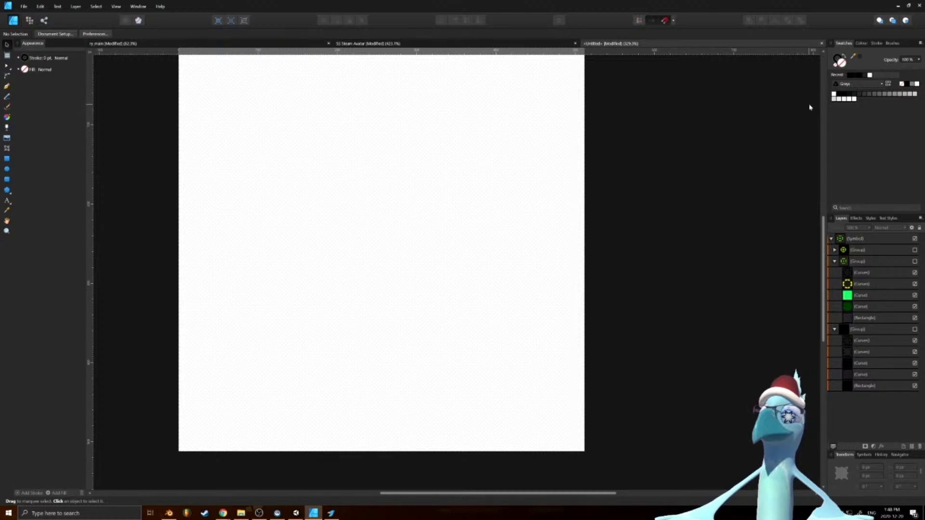
{"action": "key", "text": "ctrl+z"}
{"action": "key", "text": "ctrl+z"}
{"action": "key", "text": "ctrl+z"}
{"action": "key", "text": "ctrl+z"}
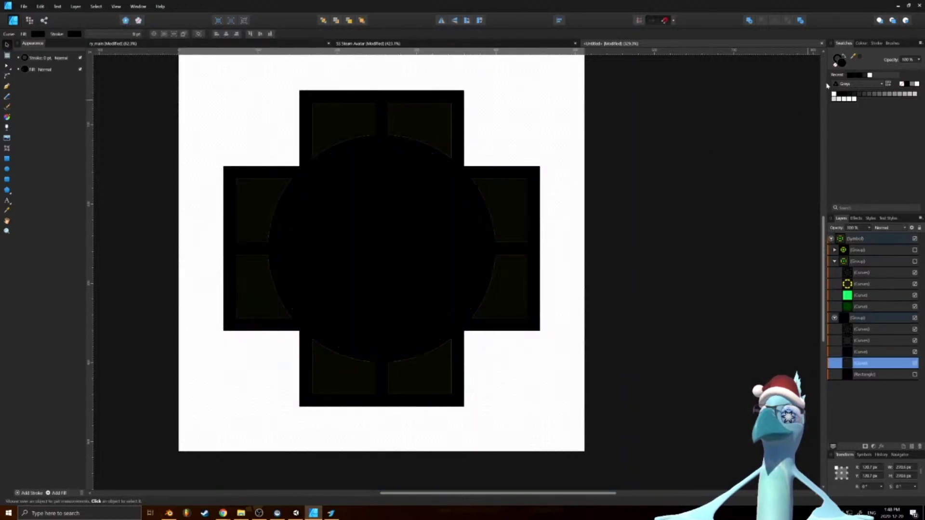
{"action": "left_click", "coordinate": [749, 169]}
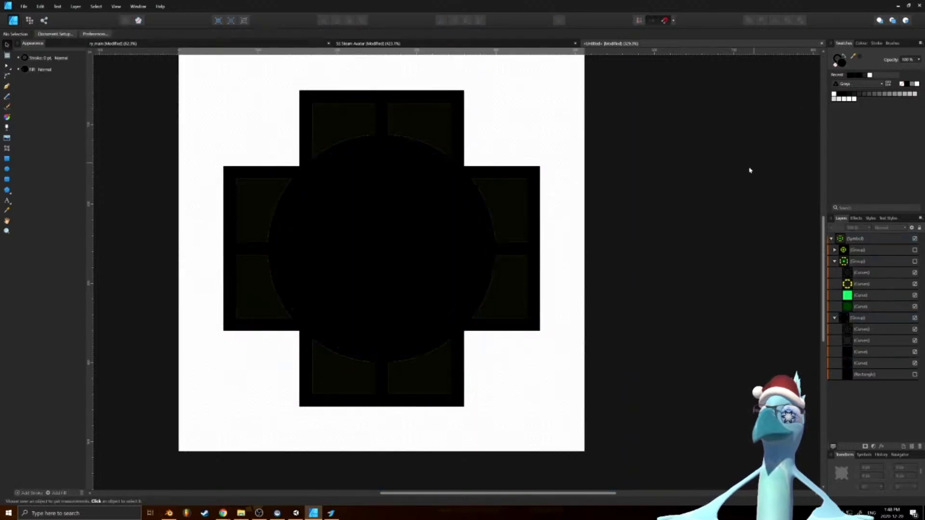
Make the sampled dark grey the current fill colour and look up its code in the colour chooser
{"action": "left_click", "coordinate": [860, 56]}
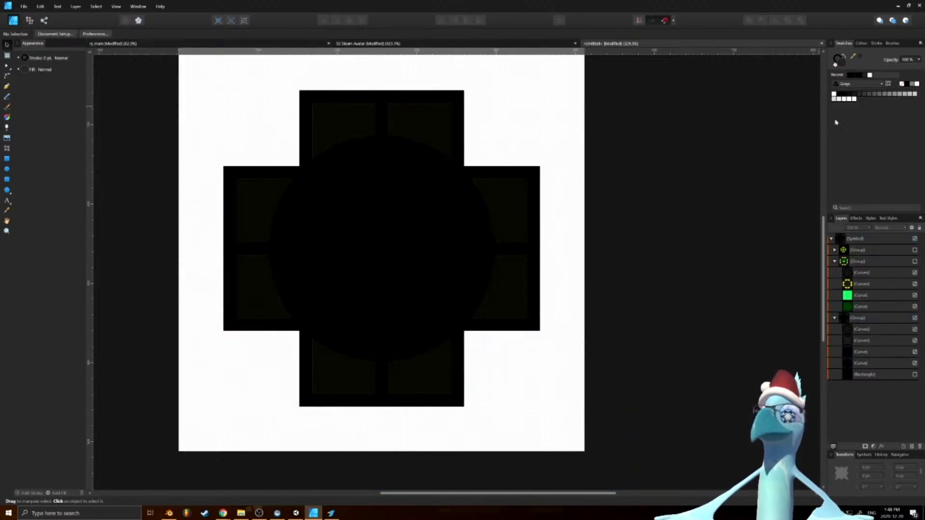
{"action": "double_click", "coordinate": [842, 64]}
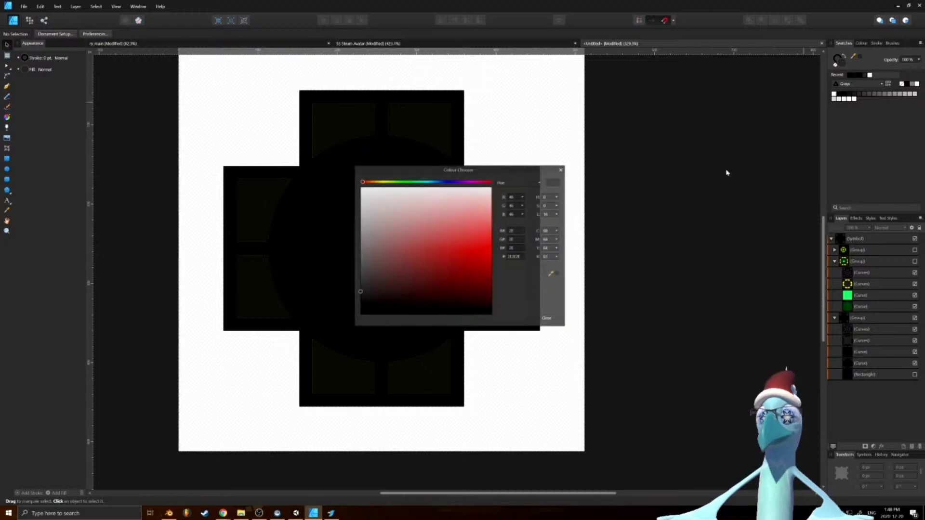
{"action": "left_click", "coordinate": [562, 170]}
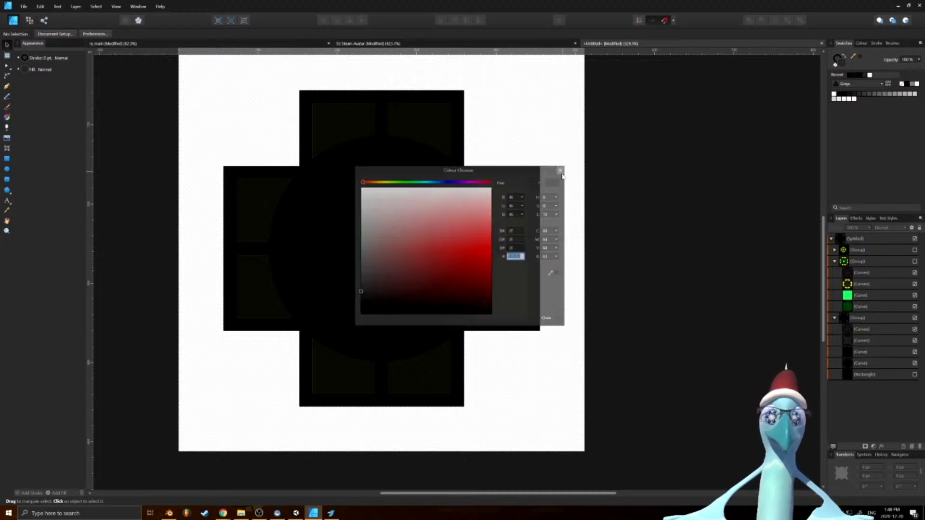
Switch to Blender and align the glow image texture node directly beneath the closed-eye image texture node
{"action": "left_click", "coordinate": [169, 513]}
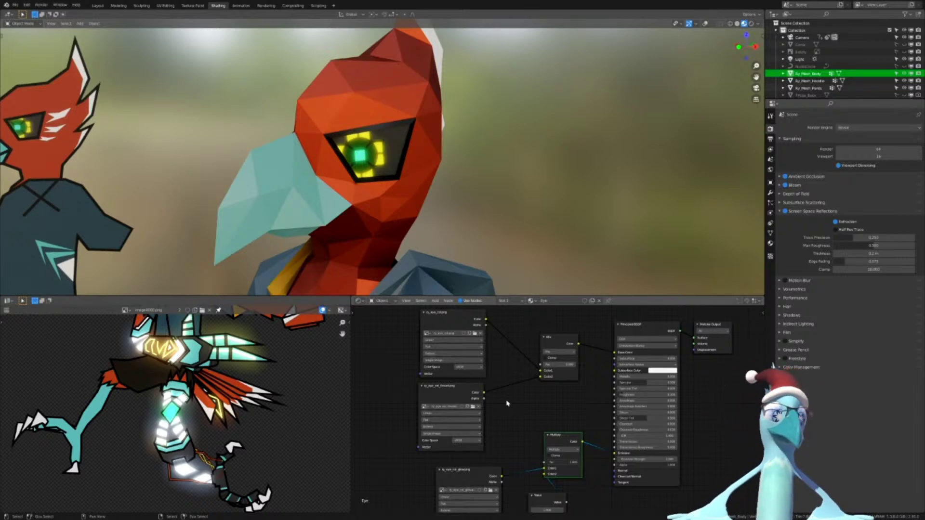
{"action": "middle_click_drag", "start_coordinate": [547, 439], "coordinate": [563, 404]}
{"action": "scroll", "coordinate": [526, 435], "scroll_direction": "up", "scroll_amount": 1}
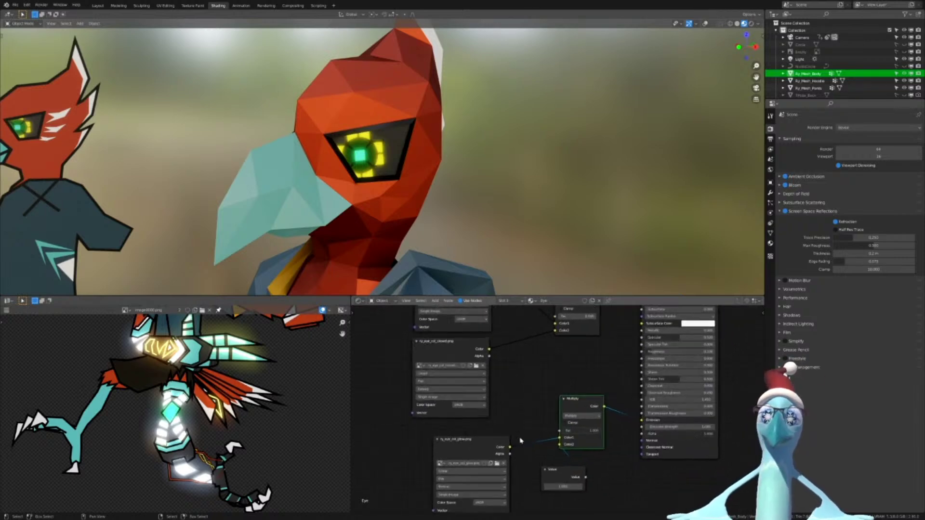
{"action": "left_click_drag", "start_coordinate": [488, 446], "coordinate": [471, 433]}
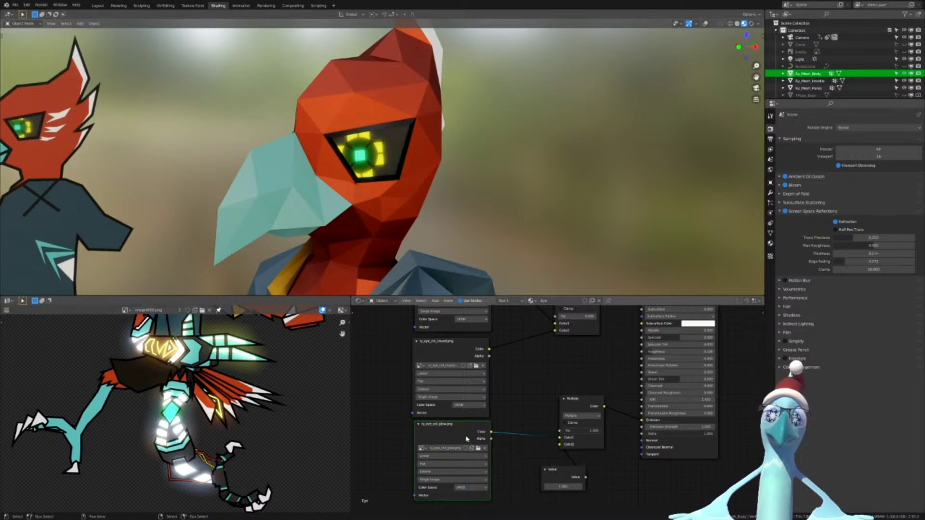
{"action": "left_click_drag", "start_coordinate": [463, 432], "coordinate": [462, 428]}
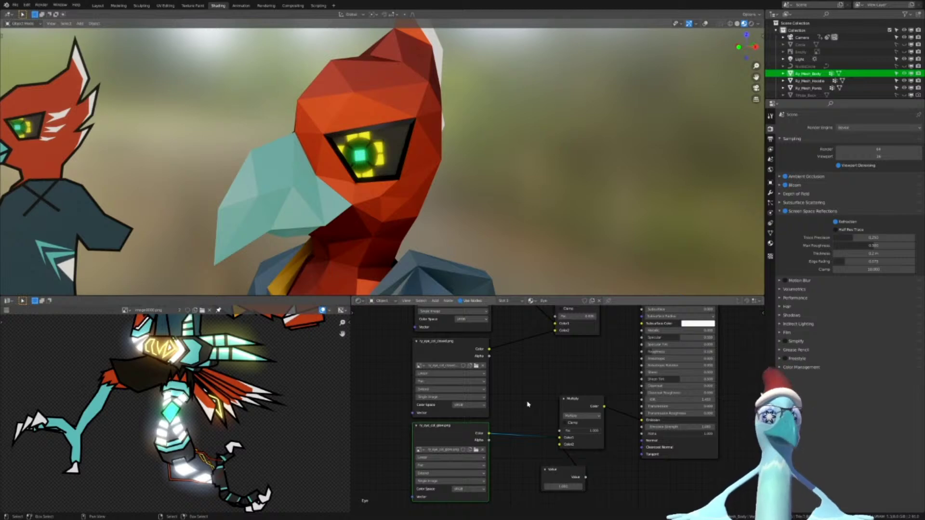
Move the Value node to just below and beside the Multiply node, next to the glow image texture node
{"action": "middle_click_drag", "start_coordinate": [524, 399], "coordinate": [518, 428]}
{"action": "middle_click_drag", "start_coordinate": [554, 512], "coordinate": [554, 457]}
{"action": "left_click_drag", "start_coordinate": [562, 478], "coordinate": [523, 409]}
{"action": "scroll", "coordinate": [523, 409], "scroll_direction": "up", "scroll_amount": 1}
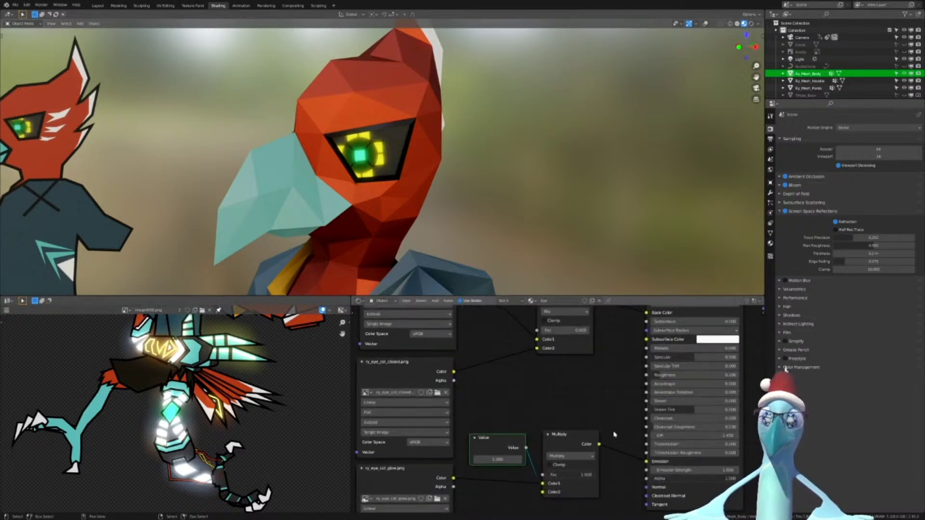
{"action": "middle_click_drag", "start_coordinate": [509, 449], "coordinate": [529, 358]}
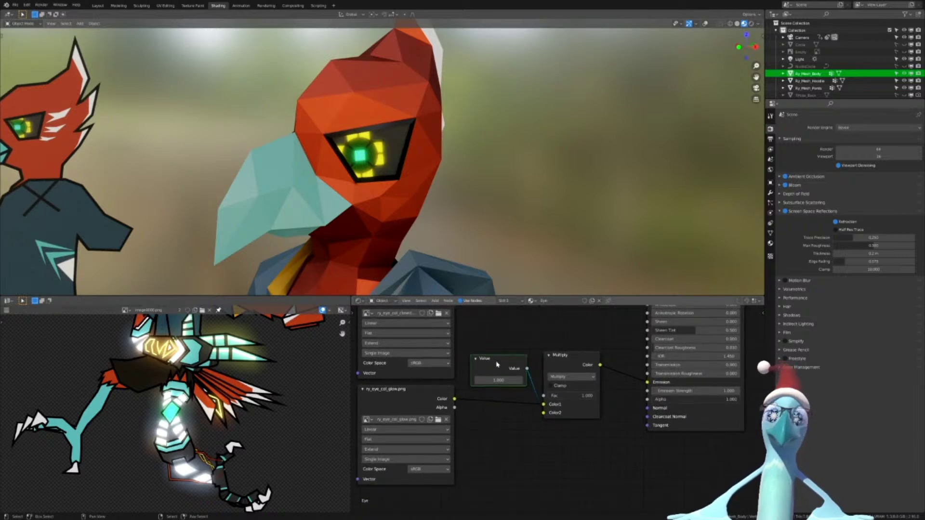
{"action": "left_click_drag", "start_coordinate": [496, 365], "coordinate": [499, 431]}
{"action": "scroll", "coordinate": [505, 417], "scroll_direction": "down", "scroll_amount": 1}
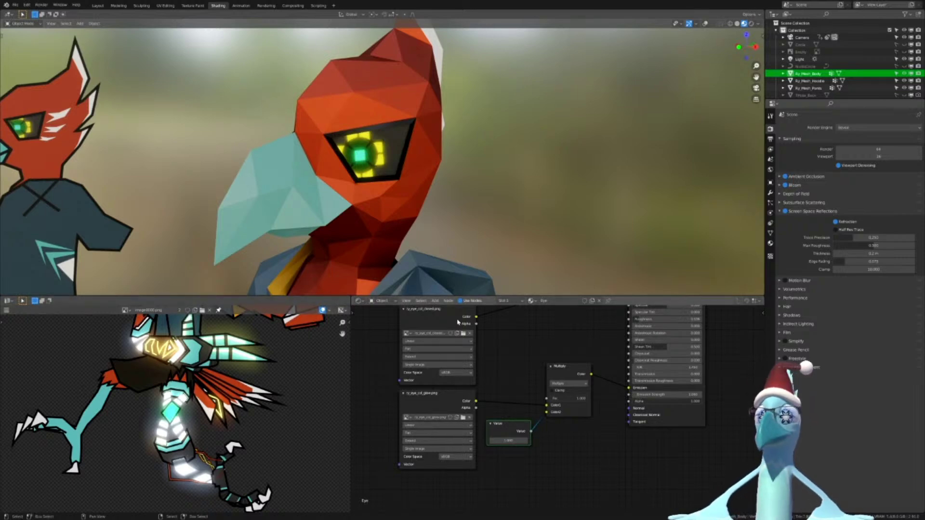
{"action": "mouse_move", "coordinate": [528, 365]}
{"action": "middle_mouse_down"}
{"action": "mouse_move", "coordinate": [490, 443]}
{"action": "mouse_move", "coordinate": [531, 352]}
{"action": "middle_mouse_up"}
{"action": "scroll", "coordinate": [501, 415], "scroll_direction": "down", "scroll_amount": 1}
{"action": "scroll", "coordinate": [497, 369], "scroll_direction": "up", "scroll_amount": 3}
{"action": "scroll", "coordinate": [498, 369], "scroll_direction": "down", "scroll_amount": 3}
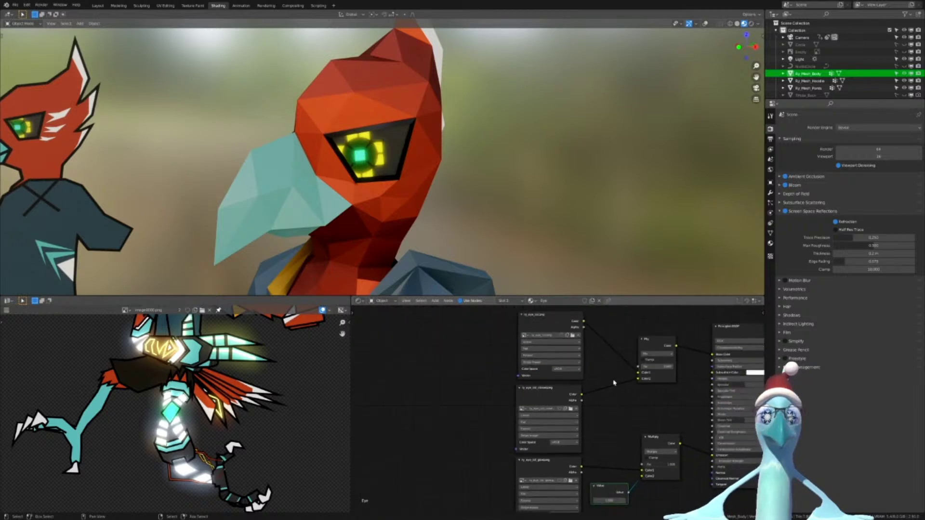
Show the open-eye texture ry_eye_col.png in the image editor instead of the body reference image
{"action": "scroll", "coordinate": [464, 247], "scroll_direction": "up", "scroll_amount": 3}
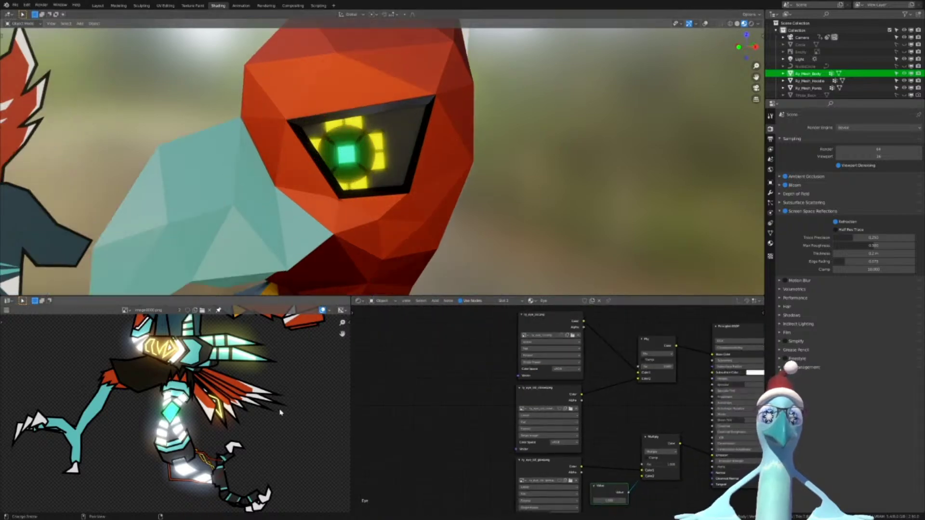
{"action": "left_click", "coordinate": [125, 309]}
{"action": "key", "text": "Down"}
{"action": "key", "text": "Down"}
{"action": "key", "text": "Down"}
{"action": "key", "text": "Down"}
{"action": "key", "text": "Down"}
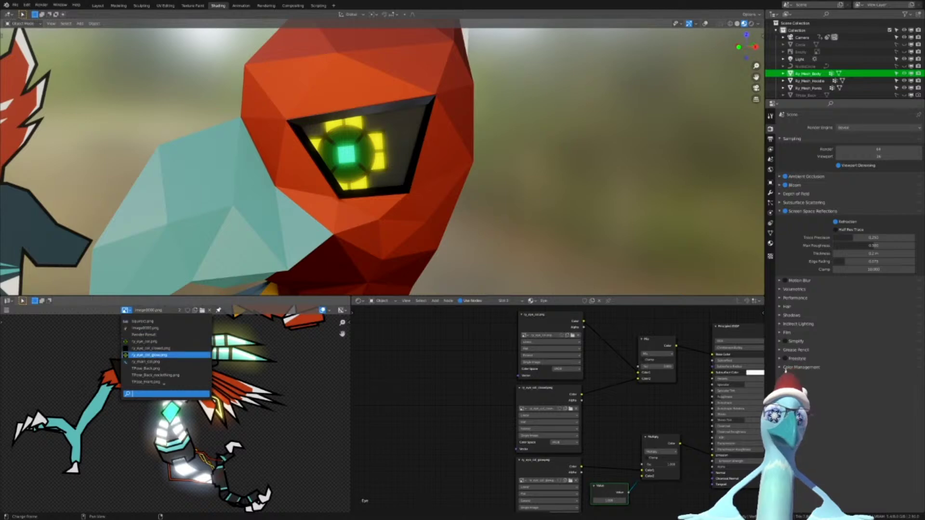
{"action": "key", "text": "Up"}
{"action": "key", "text": "Up"}
{"action": "left_click", "coordinate": [145, 341]}
{"action": "scroll", "coordinate": [206, 392], "scroll_direction": "down", "scroll_amount": 4}
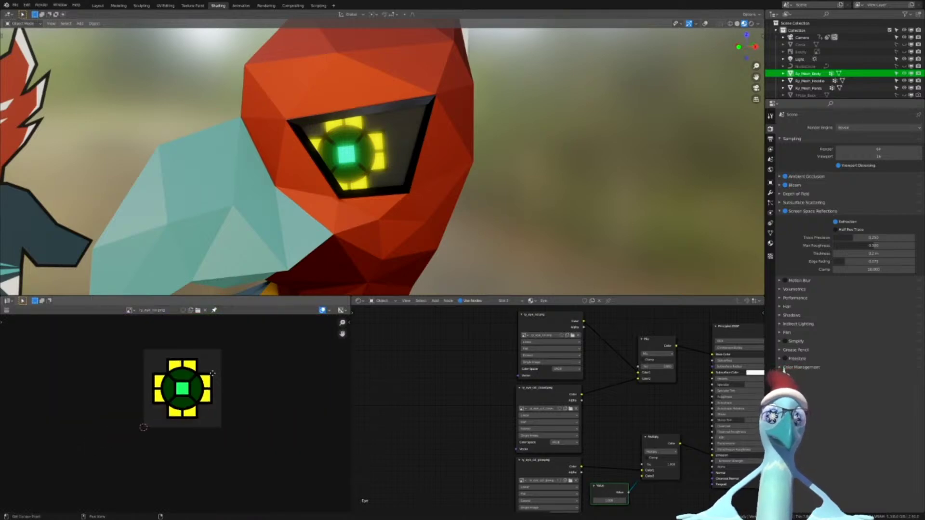
Frame the open-eye texture in the image editor and reload it from disk to get its transparent background
{"action": "middle_click_drag", "start_coordinate": [206, 375], "coordinate": [197, 412]}
{"action": "scroll", "coordinate": [197, 413], "scroll_direction": "up", "scroll_amount": 4}
{"action": "middle_click_drag", "start_coordinate": [264, 426], "coordinate": [253, 406]}
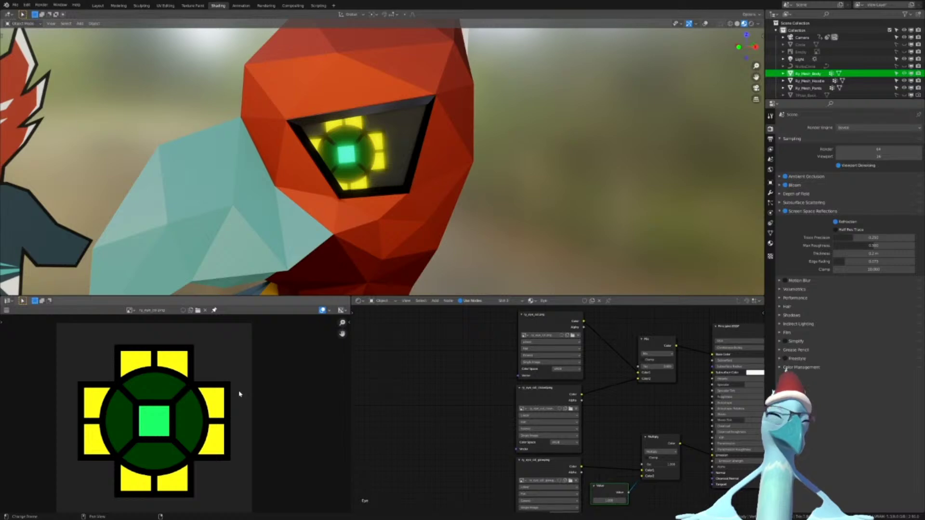
{"action": "scroll", "coordinate": [248, 387], "scroll_direction": "down", "scroll_amount": 3}
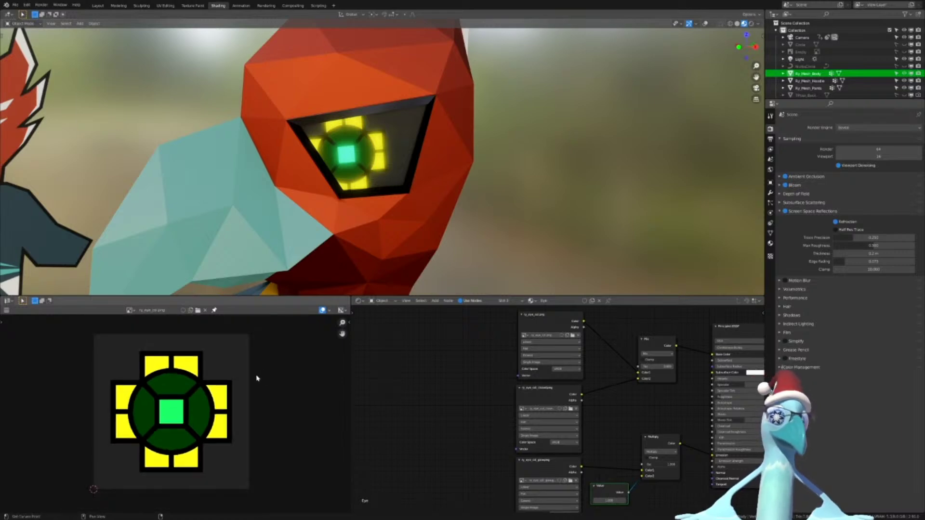
{"action": "scroll", "coordinate": [251, 391], "scroll_direction": "up", "scroll_amount": 2}
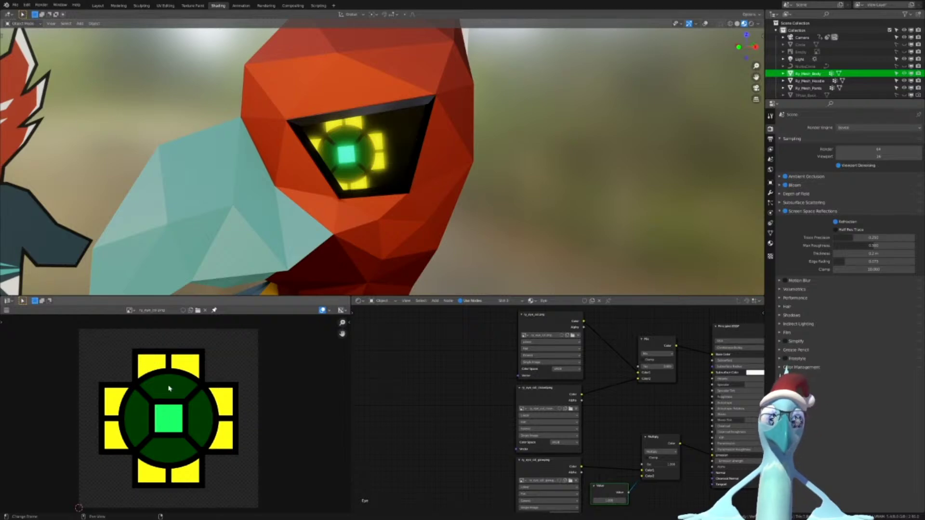
{"action": "middle_click_drag", "start_coordinate": [451, 366], "coordinate": [503, 393]}
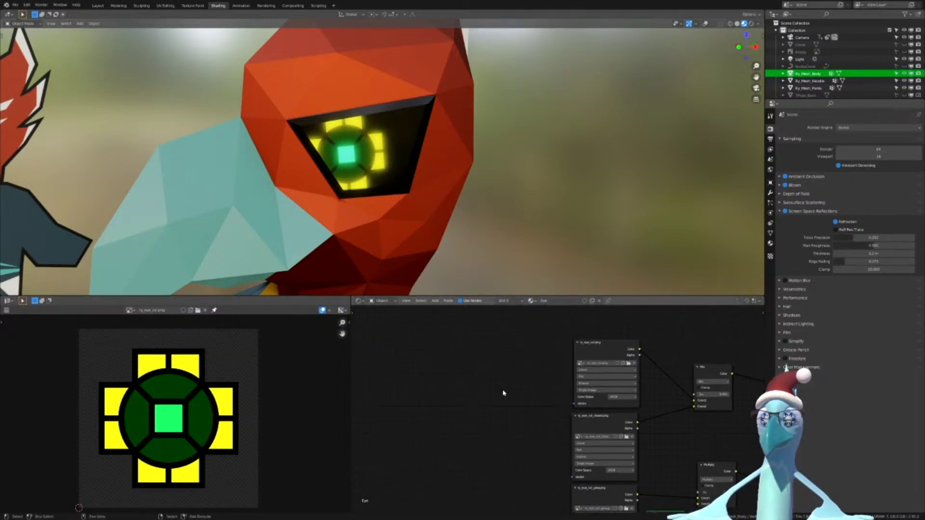
{"action": "key", "text": "shift+a"}
{"action": "left_click", "coordinate": [501, 391]}
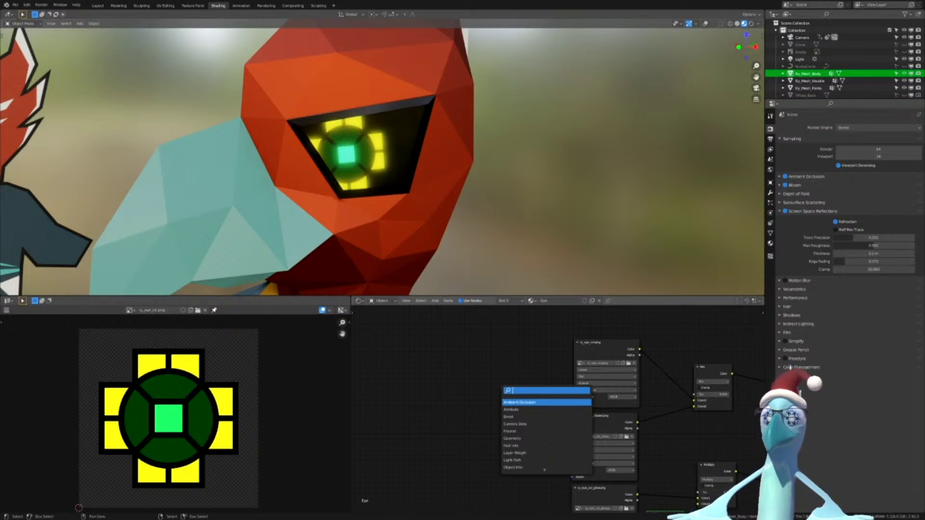
{"action": "key", "text": "Escape"}
Move the open-eye and closed-eye image texture nodes and their Mix node away from the Principled BSDF to free space
{"action": "middle_click_drag", "start_coordinate": [513, 361], "coordinate": [453, 392]}
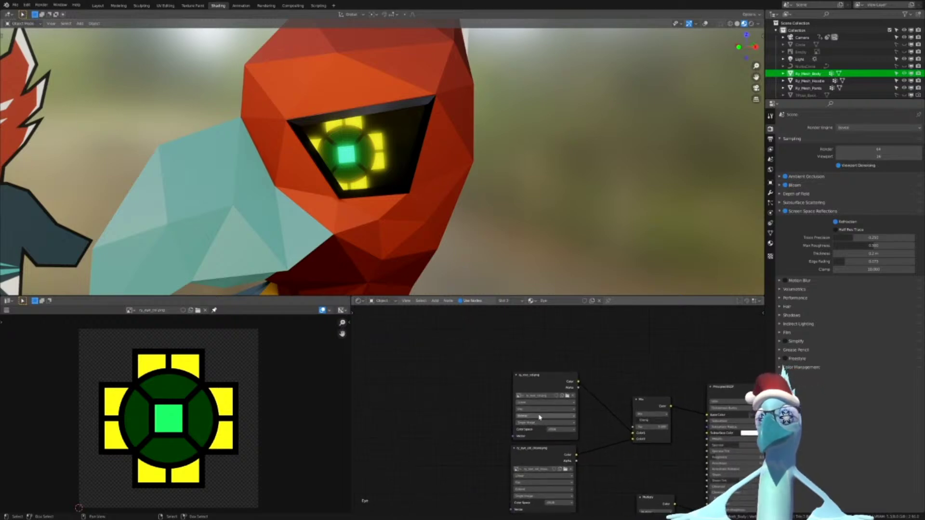
{"action": "left_click_drag", "start_coordinate": [557, 380], "coordinate": [506, 362]}
{"action": "left_click_drag", "start_coordinate": [558, 454], "coordinate": [506, 433]}
{"action": "left_click_drag", "start_coordinate": [660, 409], "coordinate": [577, 387]}
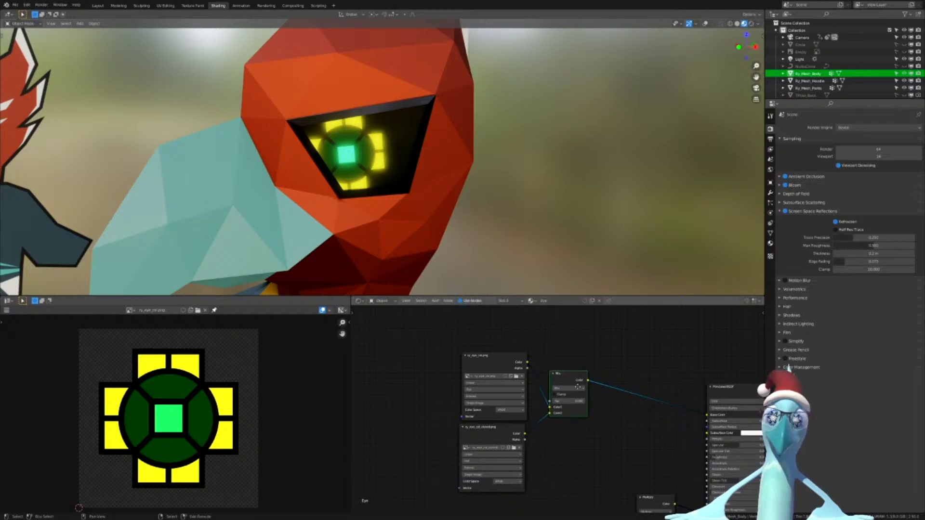
Duplicate the Mix node onto the link before the Principled BSDF and connect the closed-eye image's Alpha to its Fac
{"action": "key", "text": "shift+d"}
{"action": "left_click", "coordinate": [634, 393]}
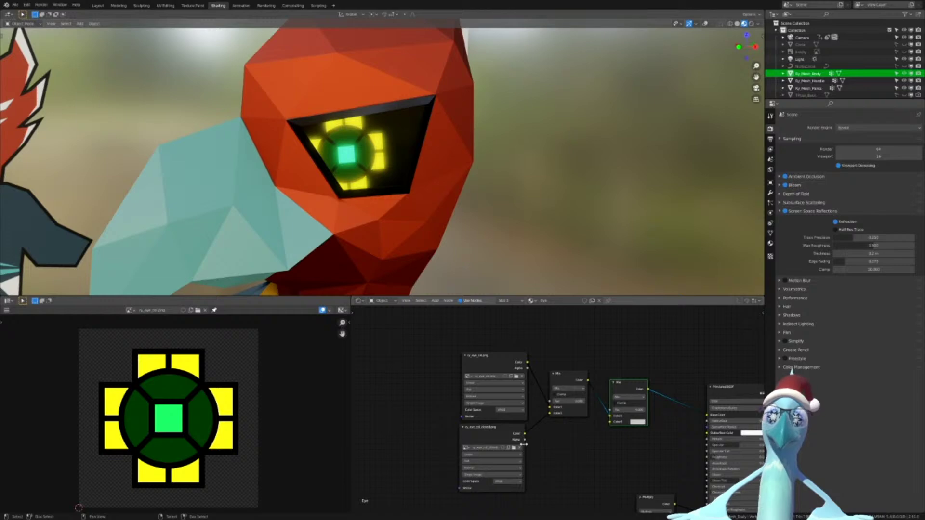
{"action": "left_click_drag", "start_coordinate": [525, 442], "coordinate": [586, 432]}
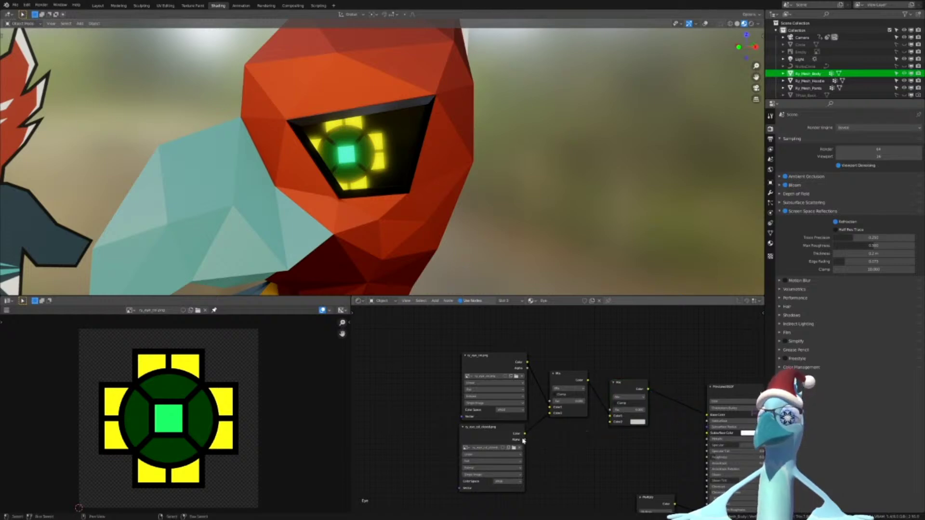
{"action": "left_click_drag", "start_coordinate": [525, 439], "coordinate": [610, 422]}
{"action": "scroll", "coordinate": [611, 448], "scroll_direction": "up", "scroll_amount": 2}
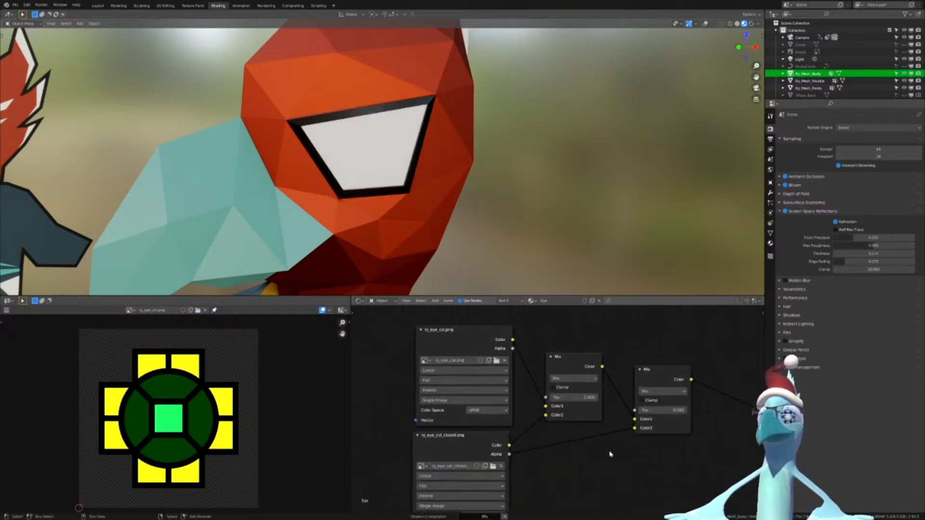
{"action": "middle_click_drag", "start_coordinate": [597, 442], "coordinate": [614, 413], "text": "shift"}
{"action": "scroll", "coordinate": [564, 395], "scroll_direction": "up", "scroll_amount": 4}
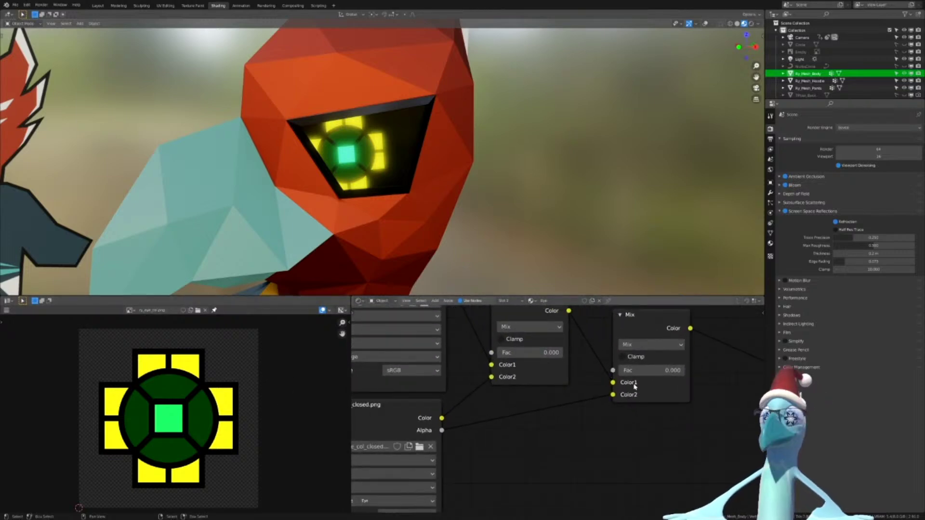
{"action": "left_click_drag", "start_coordinate": [613, 394], "coordinate": [615, 371]}
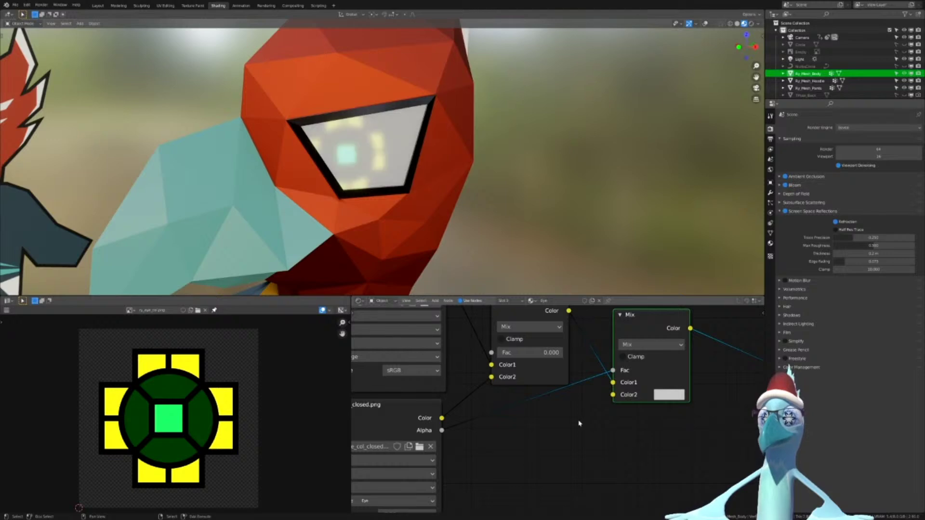
Darken the duplicated Mix node's Color2 to black
{"action": "middle_click_drag", "start_coordinate": [617, 371], "coordinate": [664, 363]}
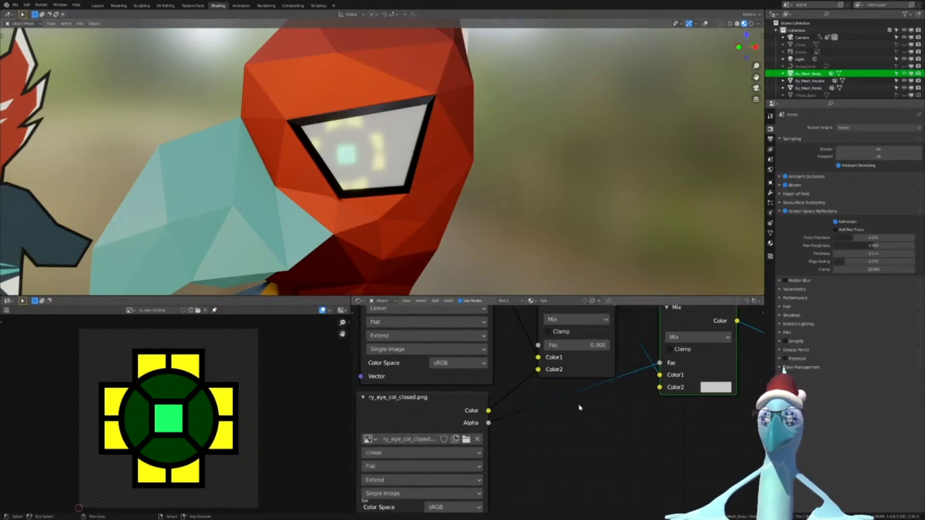
{"action": "left_click", "coordinate": [707, 388]}
{"action": "left_click_drag", "start_coordinate": [796, 274], "coordinate": [795, 309]}
{"action": "middle_click_drag", "start_coordinate": [602, 410], "coordinate": [590, 494]}
{"action": "middle_click_drag", "start_coordinate": [625, 466], "coordinate": [568, 370]}
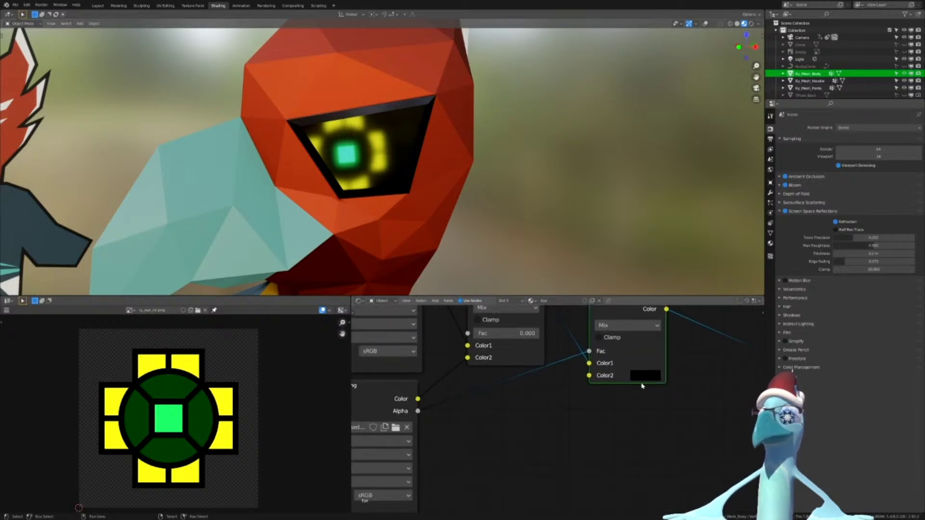
Set the duplicated Mix node's Color2 to the copied hex colour 2E2E2E
{"action": "key", "text": "ctrl+v"}
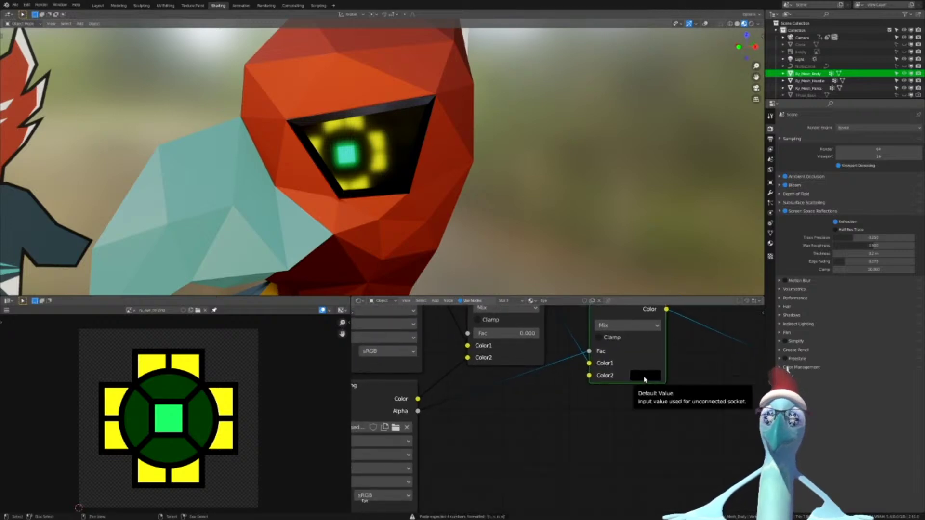
{"action": "left_click", "coordinate": [643, 377]}
{"action": "left_click", "coordinate": [707, 310]}
{"action": "left_click", "coordinate": [684, 328]}
{"action": "key", "text": "ctrl+v"}
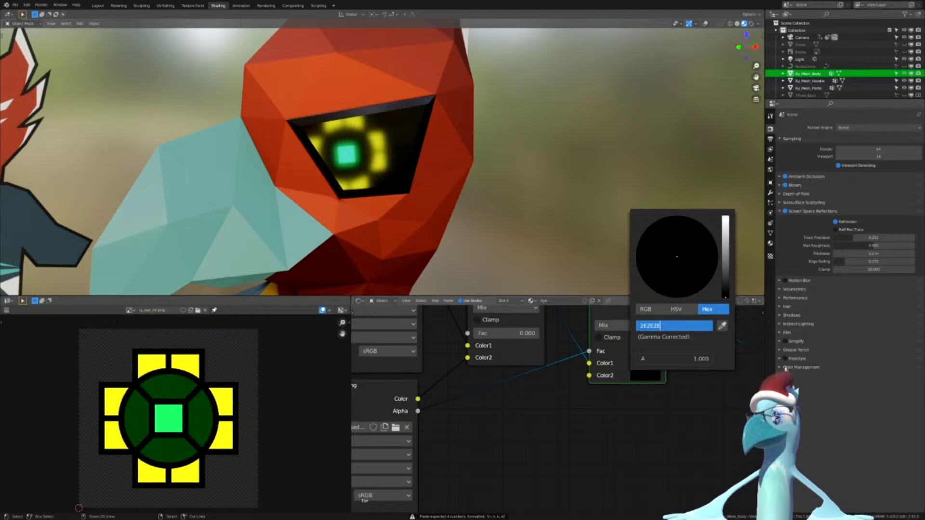
{"action": "key", "text": "Return"}
{"action": "scroll", "coordinate": [551, 394], "scroll_direction": "down", "scroll_amount": 2}
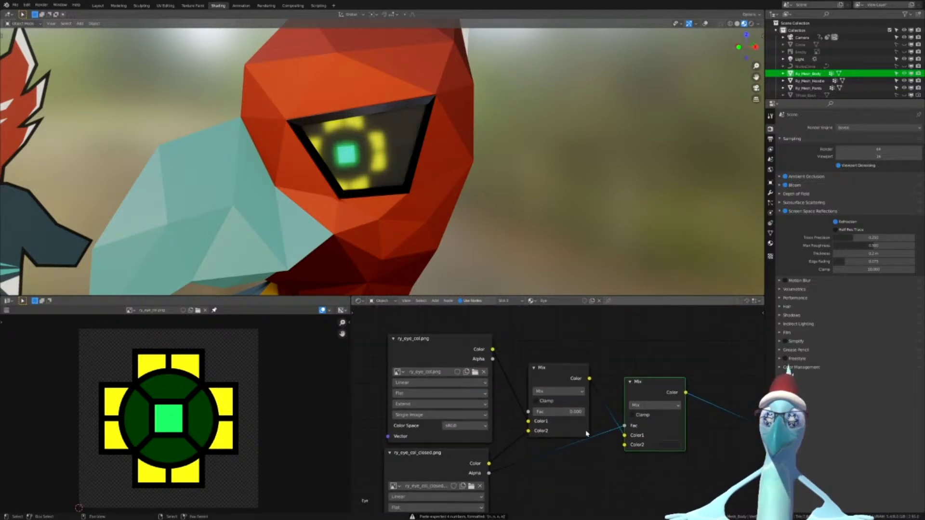
Move the second Mix node's Color1 link to its Color2 input and set Color1 to dark grey 2E2E2E
{"action": "middle_click_drag", "start_coordinate": [586, 434], "coordinate": [575, 408]}
{"action": "left_click_drag", "start_coordinate": [548, 386], "coordinate": [597, 386]}
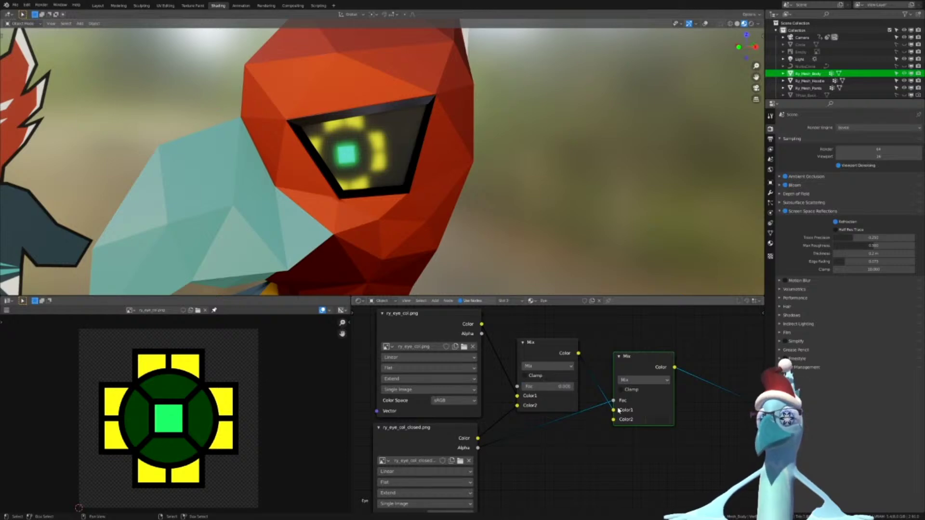
{"action": "left_click_drag", "start_coordinate": [613, 410], "coordinate": [614, 420]}
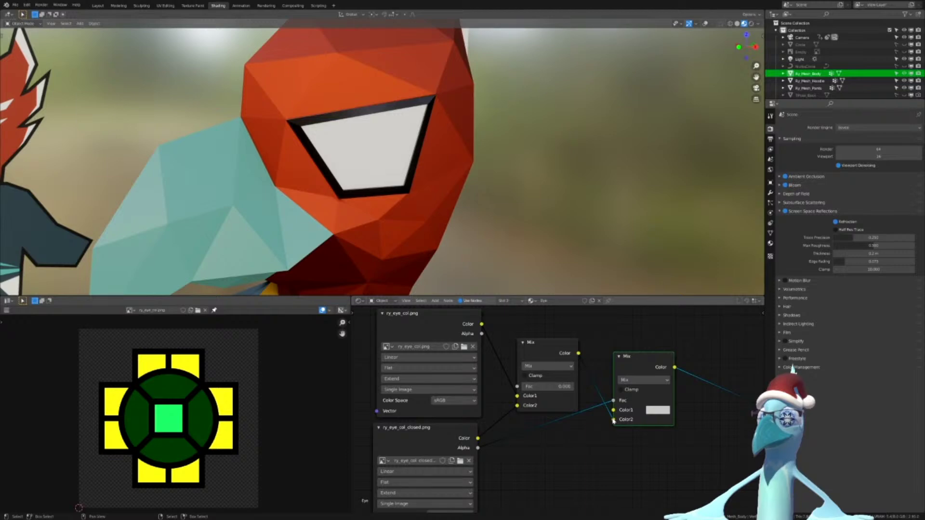
{"action": "left_click", "coordinate": [657, 410]}
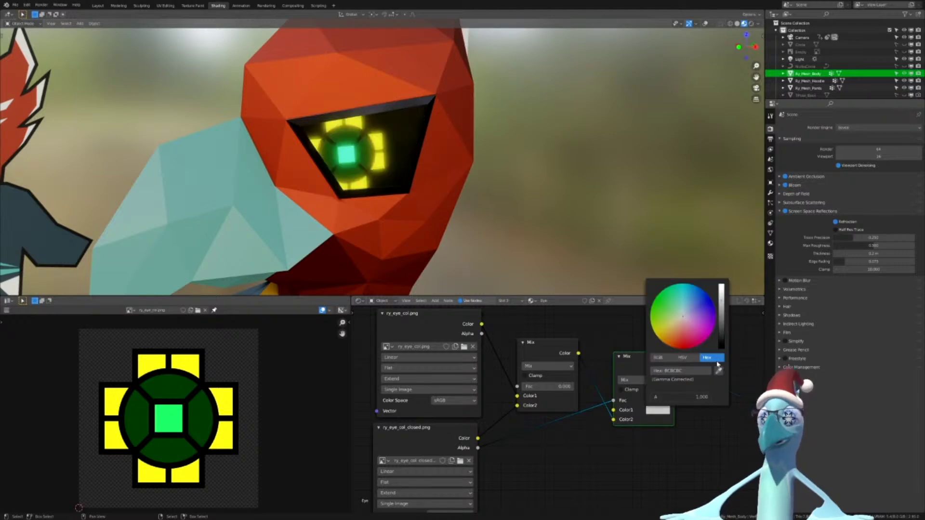
{"action": "scroll", "coordinate": [558, 408], "scroll_direction": "up", "scroll_amount": 2}
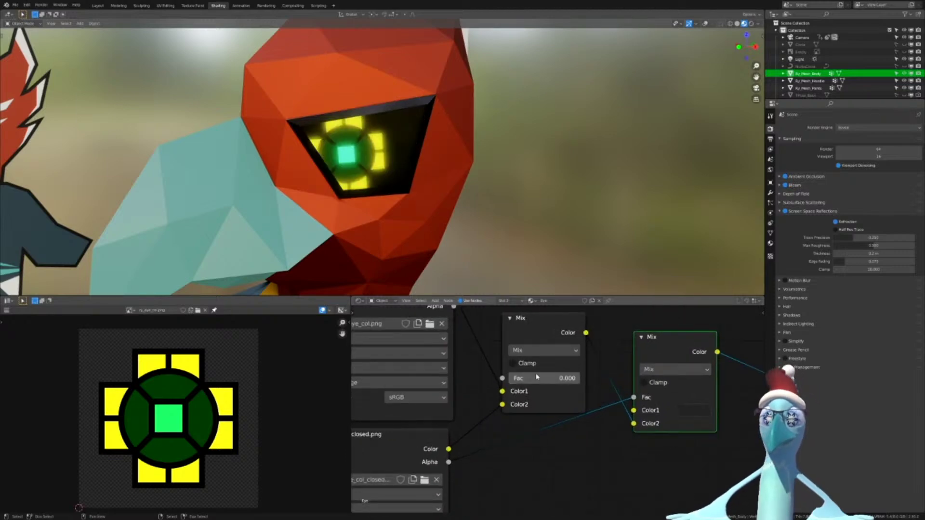
Set the first Mix node's factor to 1.000 to use the ry_eye_col_closed.png colour
{"action": "left_click_drag", "start_coordinate": [536, 377], "coordinate": [580, 379]}
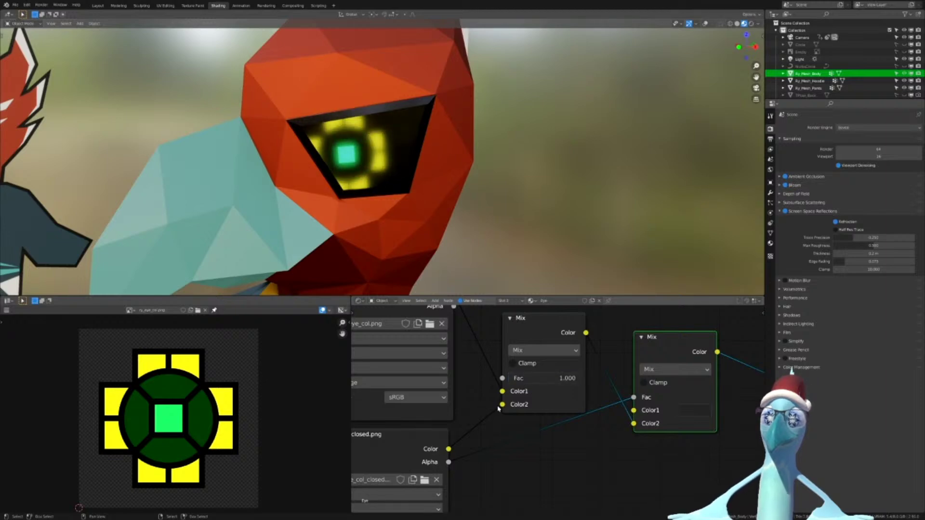
{"action": "left_click_drag", "start_coordinate": [501, 405], "coordinate": [501, 392]}
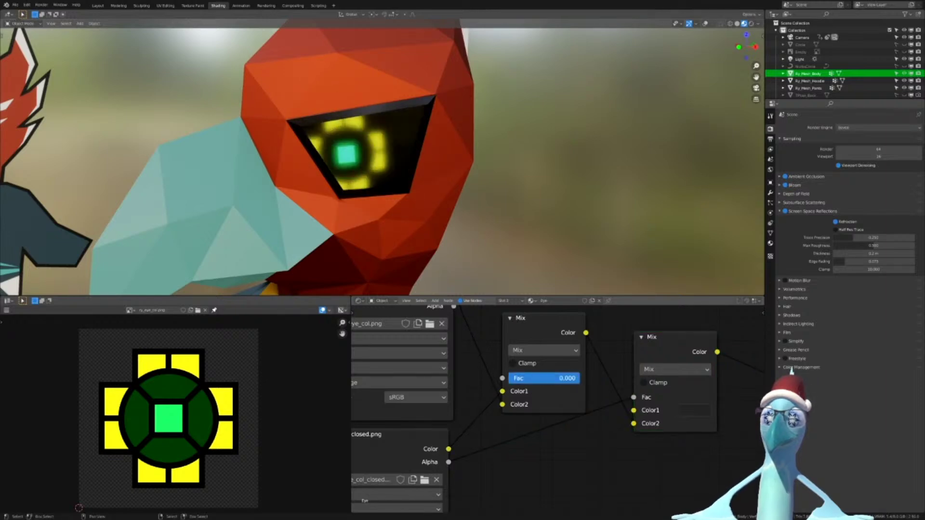
Try lightening the second Mix node's Color1 to D1D1D1 while checking the eye up close
{"action": "left_click", "coordinate": [695, 412]}
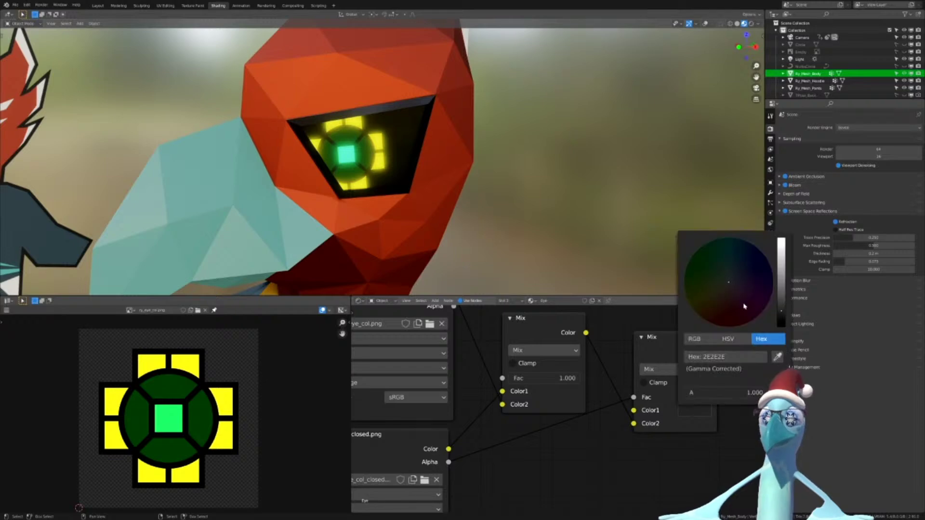
{"action": "scroll", "coordinate": [369, 152], "scroll_direction": "up", "scroll_amount": 4}
{"action": "scroll", "coordinate": [367, 152], "scroll_direction": "down", "scroll_amount": 4}
{"action": "middle_click_drag", "start_coordinate": [361, 154], "coordinate": [399, 176], "text": "shift"}
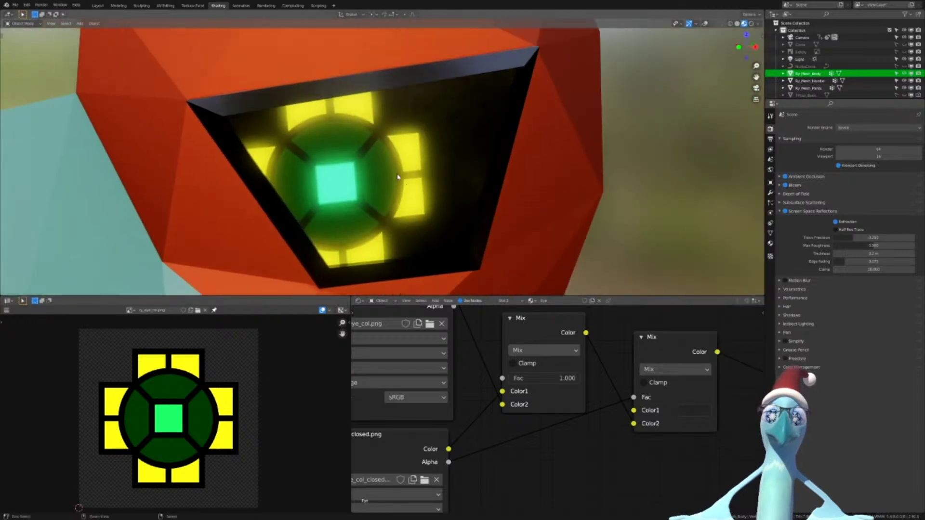
{"action": "scroll", "coordinate": [399, 176], "scroll_direction": "up", "scroll_amount": 1}
{"action": "left_click", "coordinate": [691, 414]}
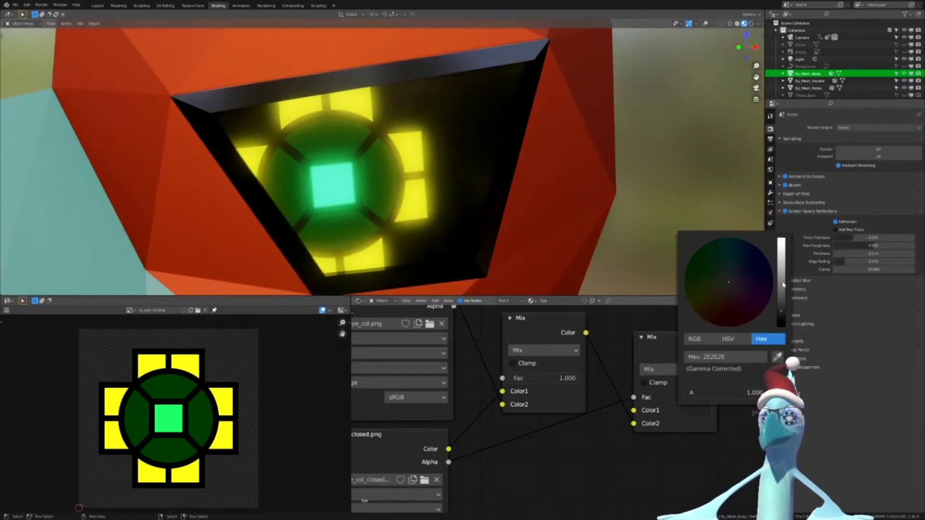
{"action": "mouse_move", "coordinate": [781, 269]}
{"action": "left_mouse_down"}
{"action": "mouse_move", "coordinate": [781, 241]}
{"action": "mouse_move", "coordinate": [781, 258]}
{"action": "left_mouse_up"}
{"action": "scroll", "coordinate": [701, 395], "scroll_direction": "up", "scroll_amount": 2}
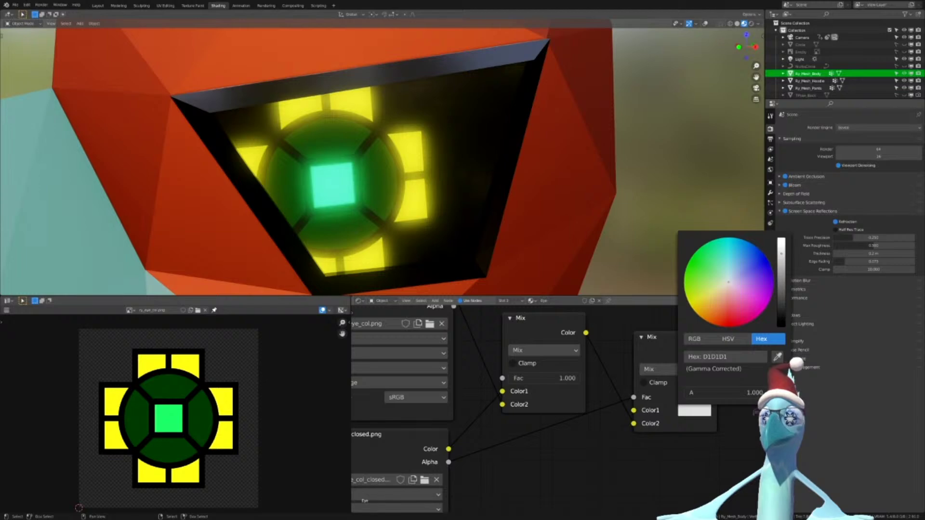
{"action": "scroll", "coordinate": [701, 395], "scroll_direction": "down", "scroll_amount": 15}
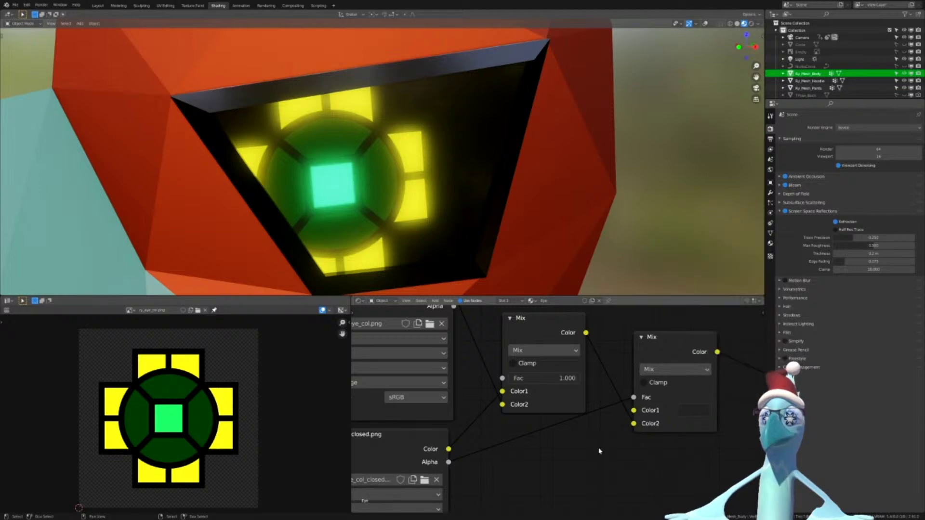
{"action": "scroll", "coordinate": [471, 432], "scroll_direction": "down", "scroll_amount": 1}
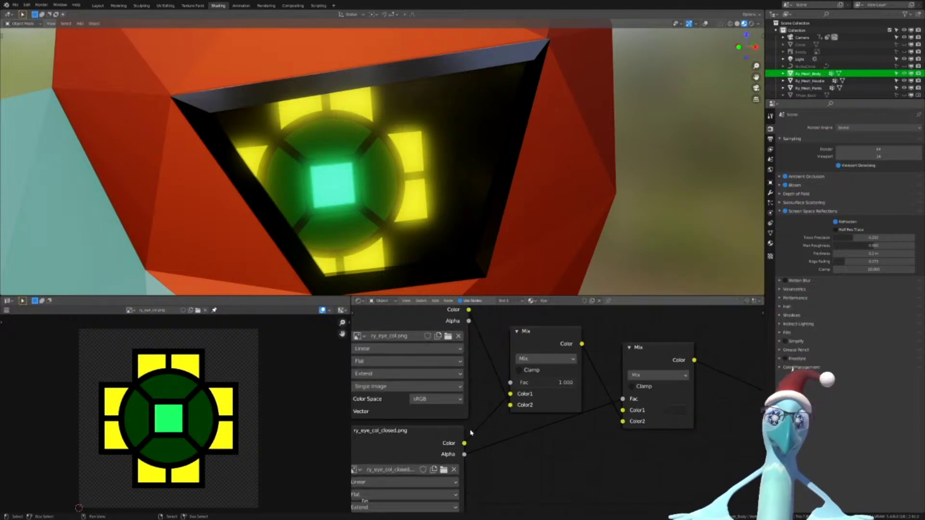
View the ry_eye_col_glow.png and ry_eye_col_closed.png textures in turn in the image editor
{"action": "left_click", "coordinate": [130, 310]}
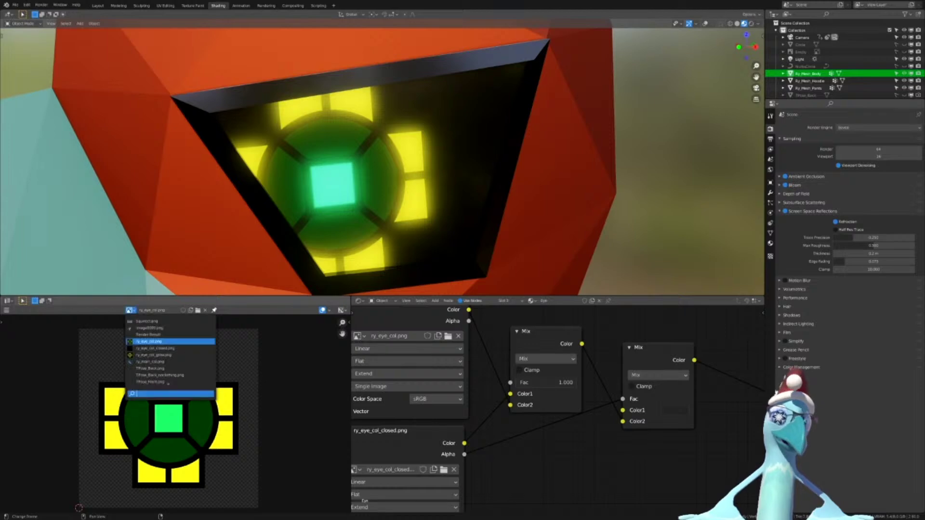
{"action": "left_click", "coordinate": [144, 356]}
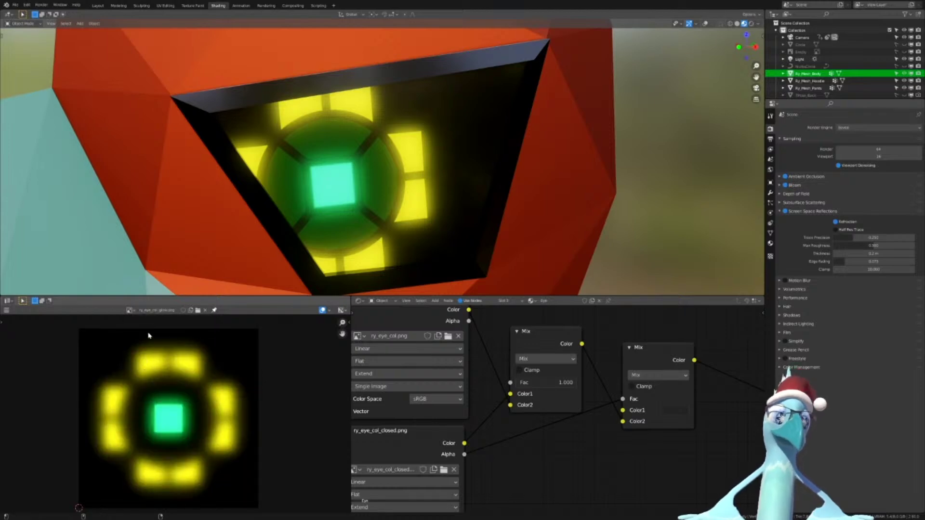
{"action": "left_click", "coordinate": [129, 311]}
{"action": "left_click", "coordinate": [159, 350]}
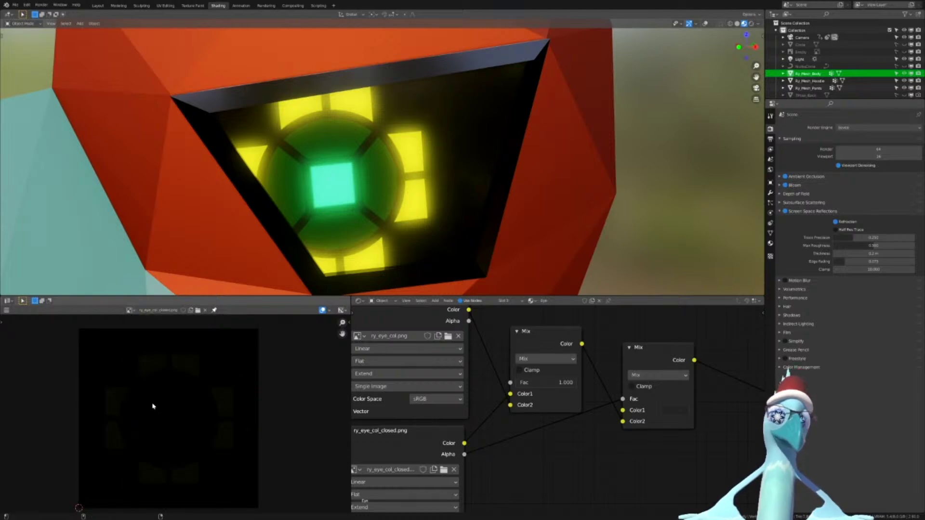
Try a different brightness for the second Mix node's Color1 and undo the change
{"action": "left_click", "coordinate": [676, 410]}
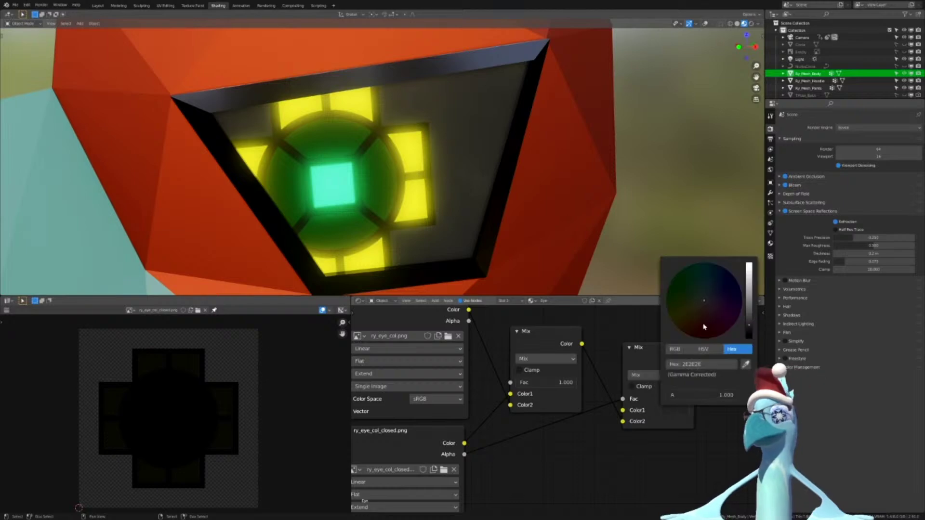
{"action": "left_click_drag", "start_coordinate": [748, 288], "coordinate": [705, 301]}
{"action": "key", "text": "ctrl+z"}
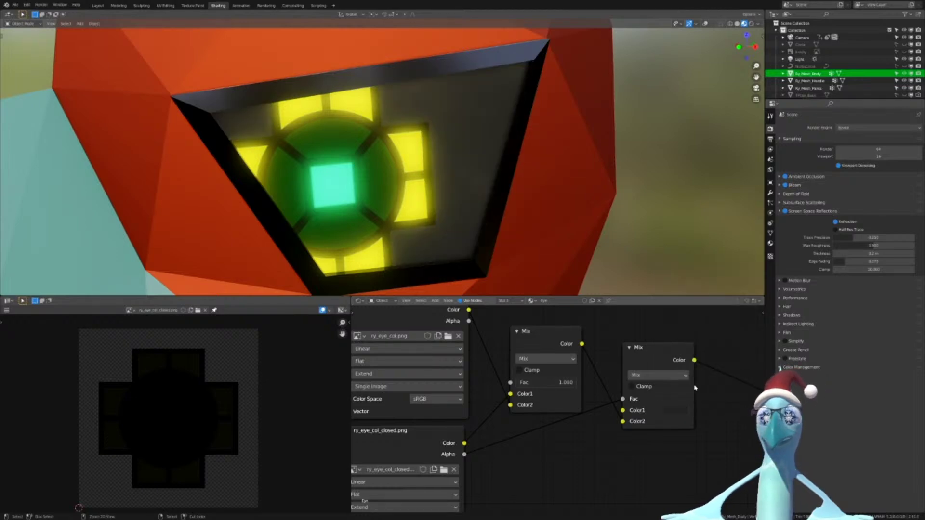
{"action": "scroll", "coordinate": [692, 377], "scroll_direction": "down", "scroll_amount": 8}
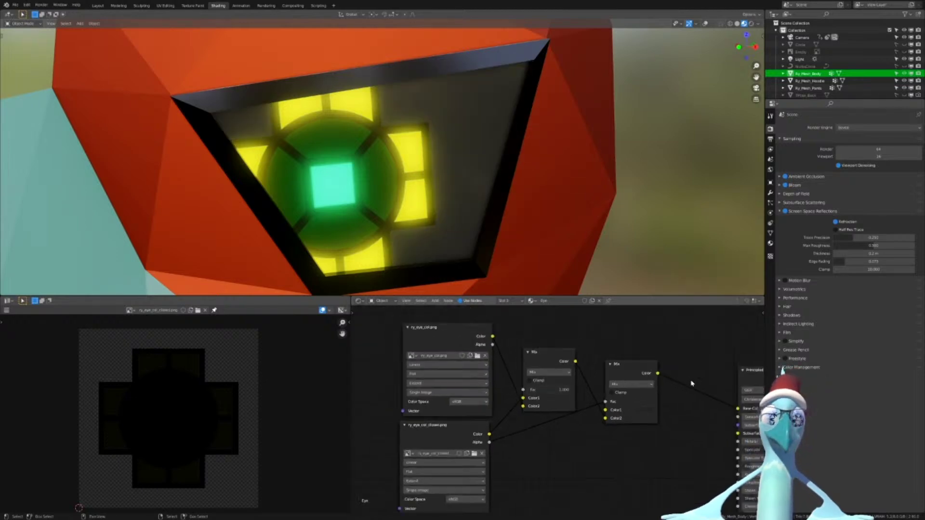
{"action": "middle_click_drag", "start_coordinate": [667, 397], "coordinate": [582, 396]}
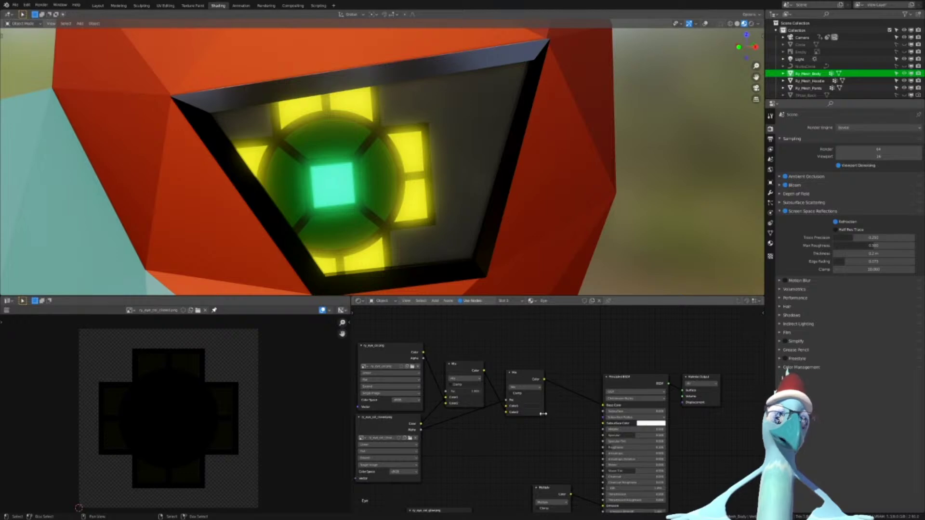
{"action": "scroll", "coordinate": [543, 413], "scroll_direction": "up", "scroll_amount": 2}
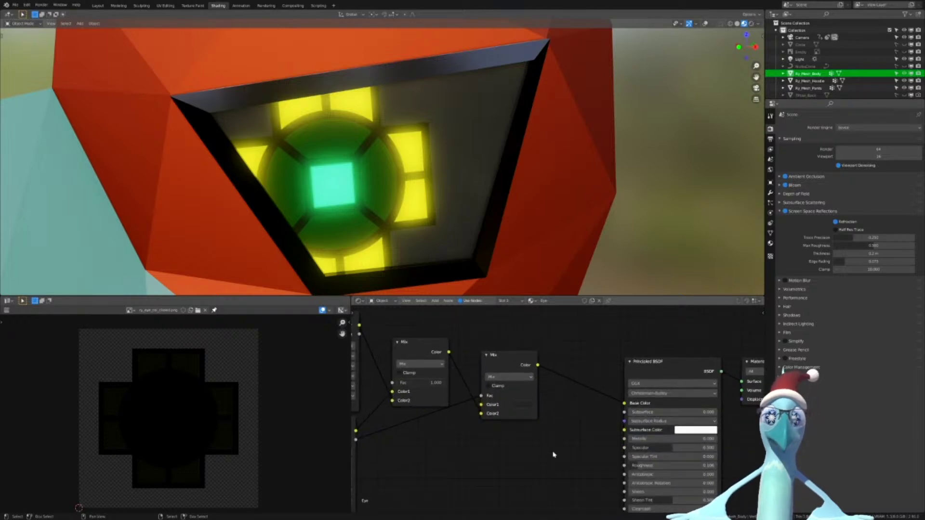
{"action": "middle_click_drag", "start_coordinate": [553, 454], "coordinate": [558, 412]}
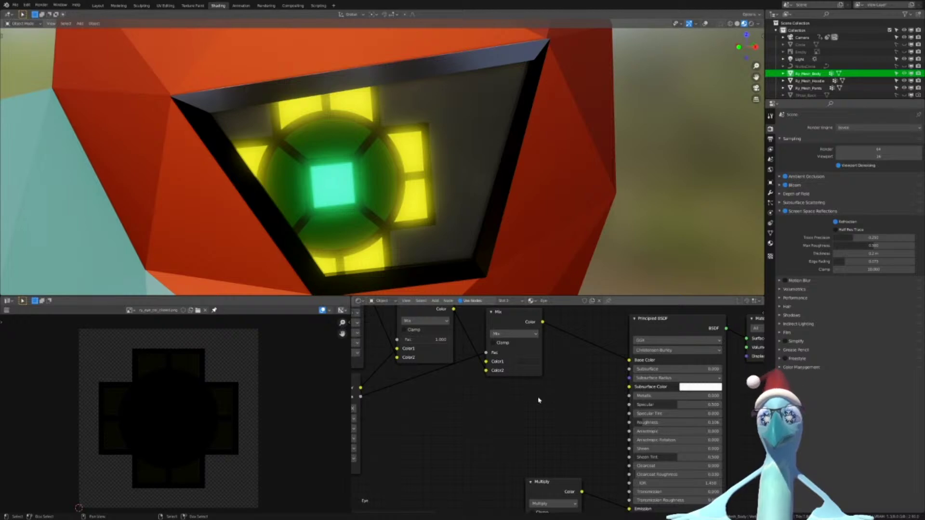
{"action": "middle_click_drag", "start_coordinate": [538, 404], "coordinate": [635, 429]}
{"action": "scroll", "coordinate": [632, 409], "scroll_direction": "up", "scroll_amount": 1}
{"action": "key", "text": "shift+a"}
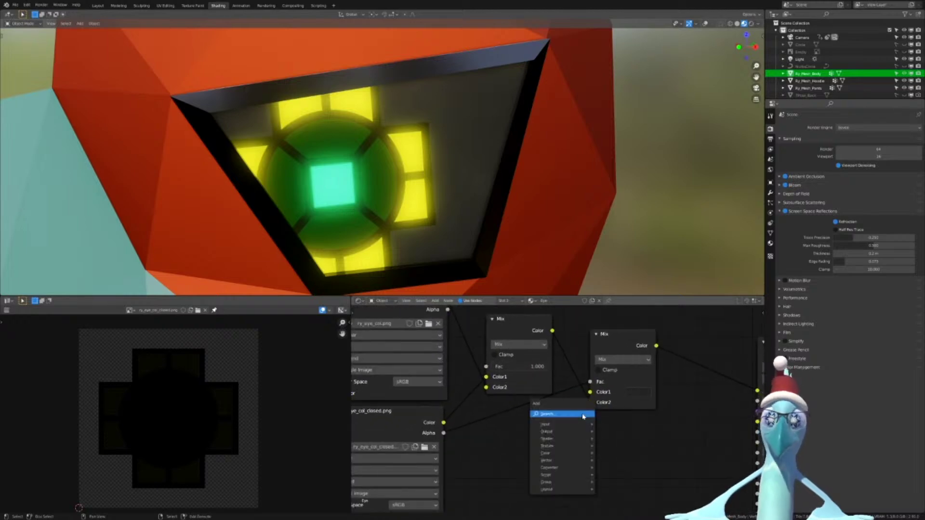
{"action": "left_click", "coordinate": [584, 417]}
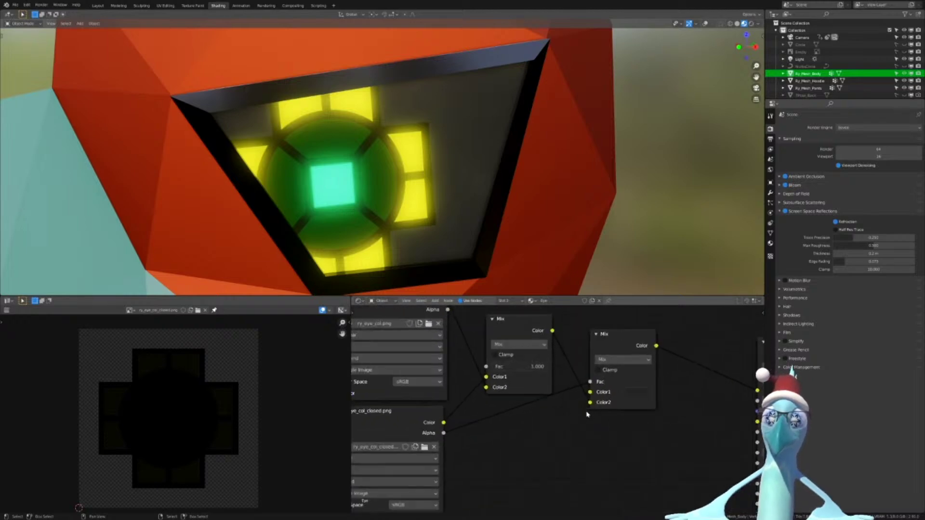
{"action": "scroll", "coordinate": [559, 412], "scroll_direction": "down", "scroll_amount": 1}
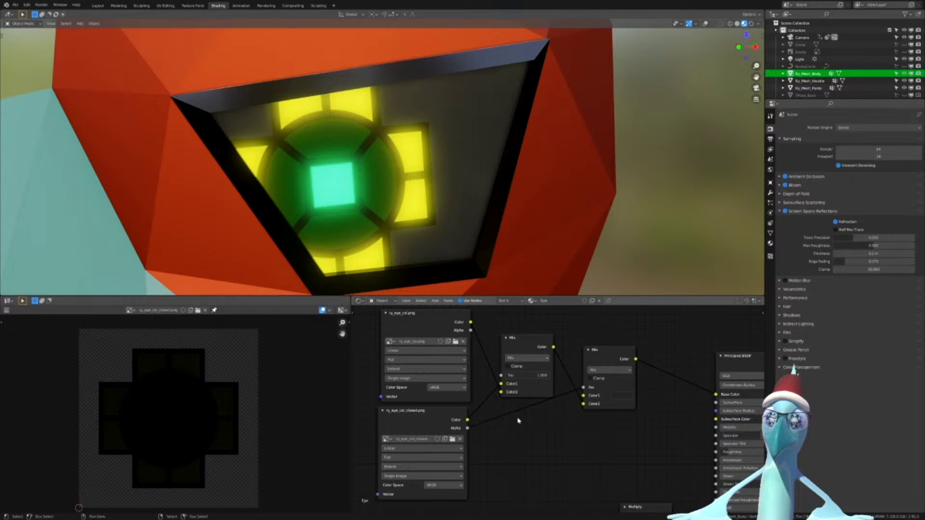
{"action": "scroll", "coordinate": [546, 422], "scroll_direction": "down", "scroll_amount": 1}
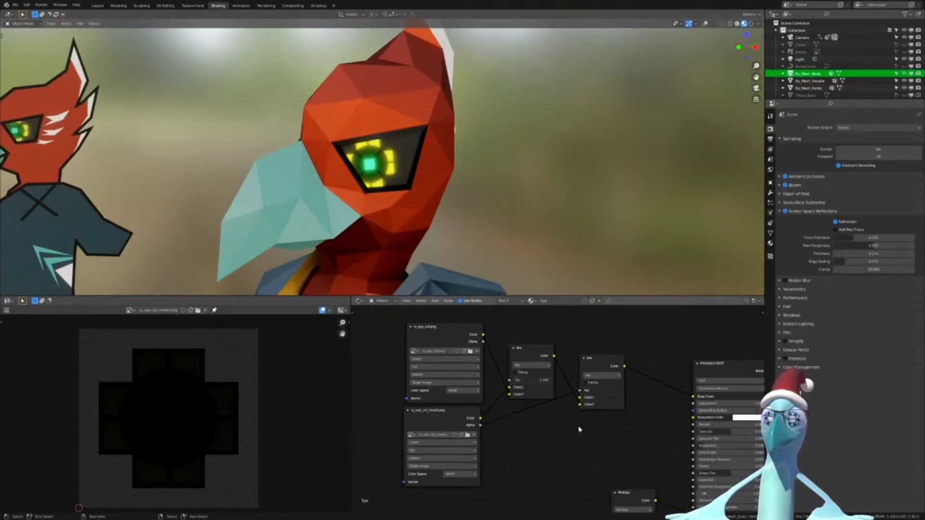
Duplicate the emission's Multiply node and insert the copy on the link between the two Mix nodes
{"action": "middle_click_drag", "start_coordinate": [546, 422], "coordinate": [577, 361]}
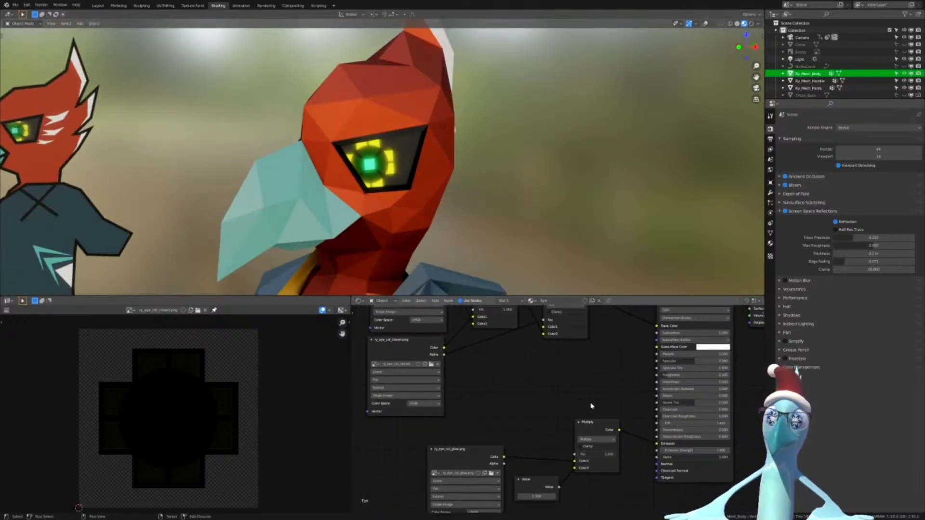
{"action": "middle_click_drag", "start_coordinate": [591, 406], "coordinate": [565, 437]}
{"action": "left_click", "coordinate": [563, 465]}
{"action": "middle_click_drag", "start_coordinate": [462, 357], "coordinate": [500, 372]}
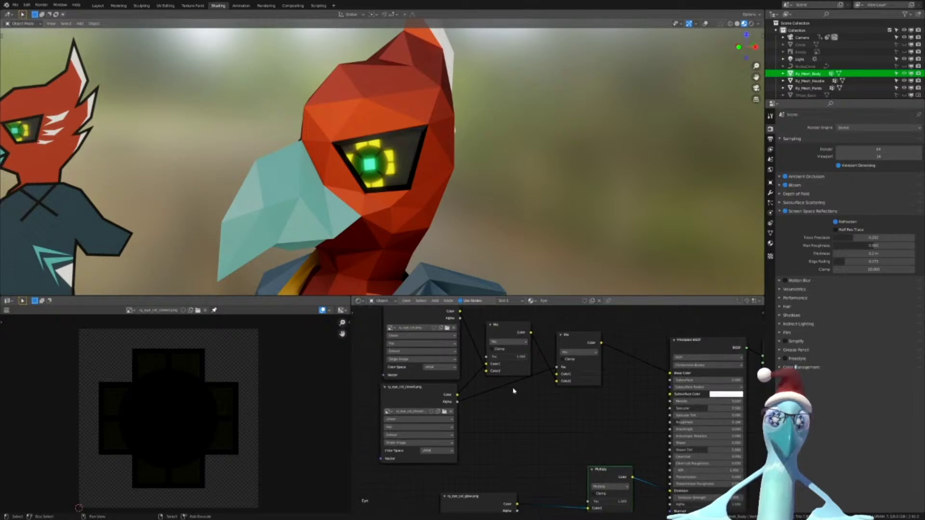
{"action": "key", "text": "shift+d"}
{"action": "left_click", "coordinate": [505, 322]}
Connect the Value node to the duplicated Multiply node's factor, adjust its value and inspect the eye
{"action": "middle_click_drag", "start_coordinate": [582, 427], "coordinate": [580, 380]}
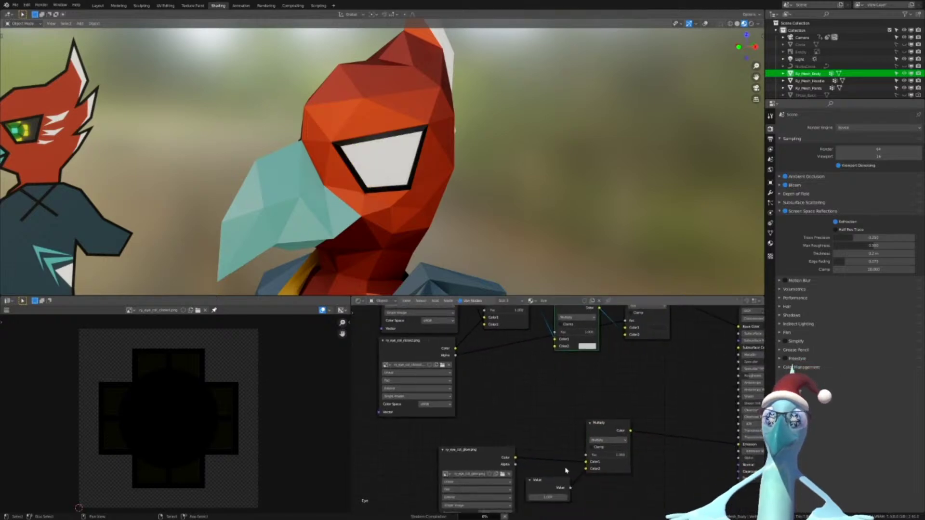
{"action": "left_click_drag", "start_coordinate": [571, 487], "coordinate": [554, 332]}
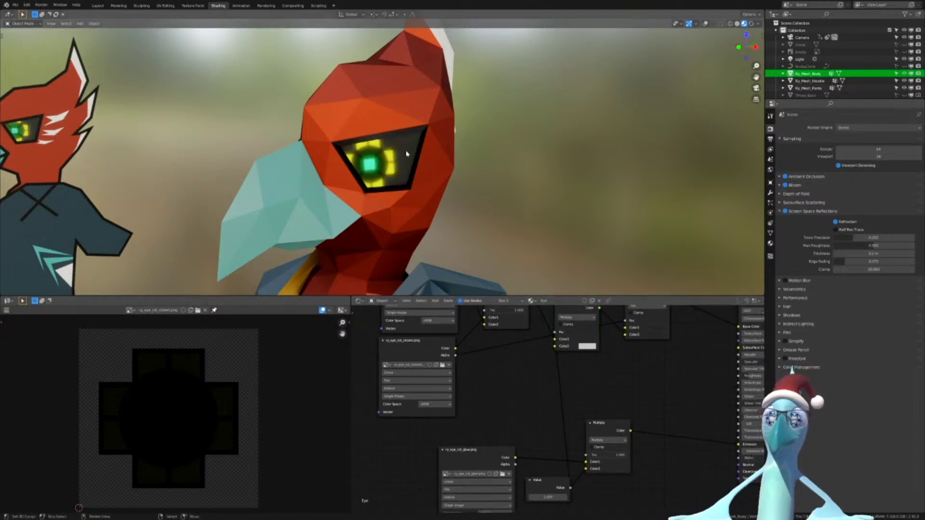
{"action": "scroll", "coordinate": [407, 154], "scroll_direction": "up", "scroll_amount": 8}
{"action": "mouse_move", "coordinate": [552, 496]}
{"action": "left_mouse_down"}
{"action": "mouse_move", "coordinate": [578, 496]}
{"action": "mouse_move", "coordinate": [564, 496]}
{"action": "left_mouse_up"}
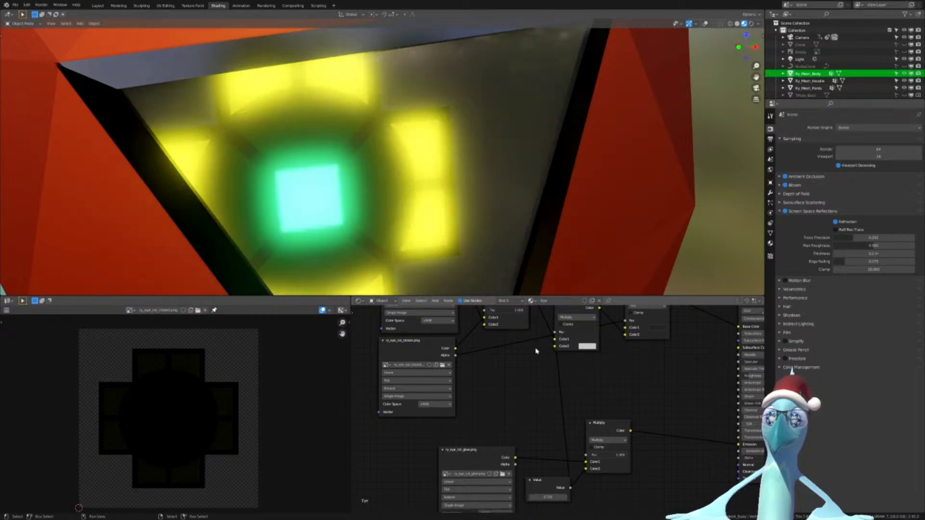
{"action": "scroll", "coordinate": [504, 192], "scroll_direction": "down", "scroll_amount": 8}
{"action": "scroll", "coordinate": [498, 182], "scroll_direction": "down", "scroll_amount": 2}
{"action": "middle_click_drag", "start_coordinate": [504, 192], "coordinate": [527, 194]}
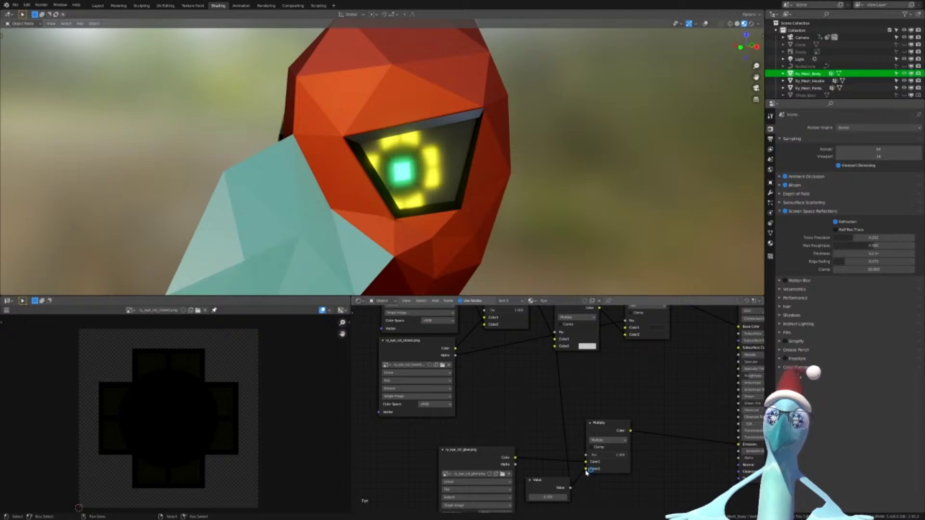
Detach the Value node from the emission Multiply's Color2 and place it below the first Mix node, linked to the upper Multiply
{"action": "left_click_drag", "start_coordinate": [586, 471], "coordinate": [490, 331]}
{"action": "scroll", "coordinate": [500, 343], "scroll_direction": "up", "scroll_amount": 5}
{"action": "middle_click_drag", "start_coordinate": [506, 354], "coordinate": [529, 433]}
{"action": "mouse_move", "coordinate": [495, 410]}
{"action": "left_mouse_down"}
{"action": "mouse_move", "coordinate": [521, 411]}
{"action": "mouse_move", "coordinate": [503, 410]}
{"action": "left_mouse_up"}
{"action": "scroll", "coordinate": [626, 435], "scroll_direction": "down", "scroll_amount": 3}
{"action": "middle_click_drag", "start_coordinate": [649, 418], "coordinate": [599, 422]}
{"action": "left_click_drag", "start_coordinate": [482, 415], "coordinate": [485, 458]}
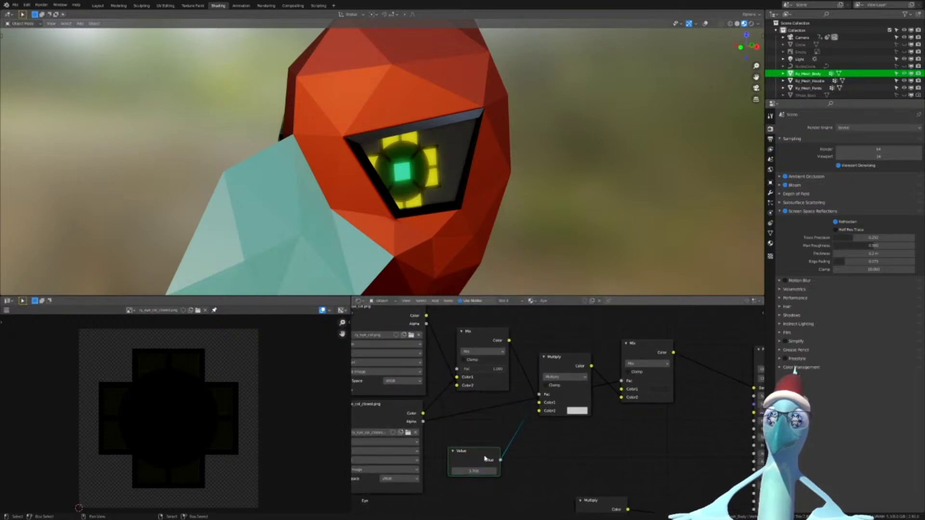
Link the open eye texture's colour straight to the second Mix node, bypassing the first Mix and the Multiply
{"action": "scroll", "coordinate": [573, 419], "scroll_direction": "down", "scroll_amount": 2}
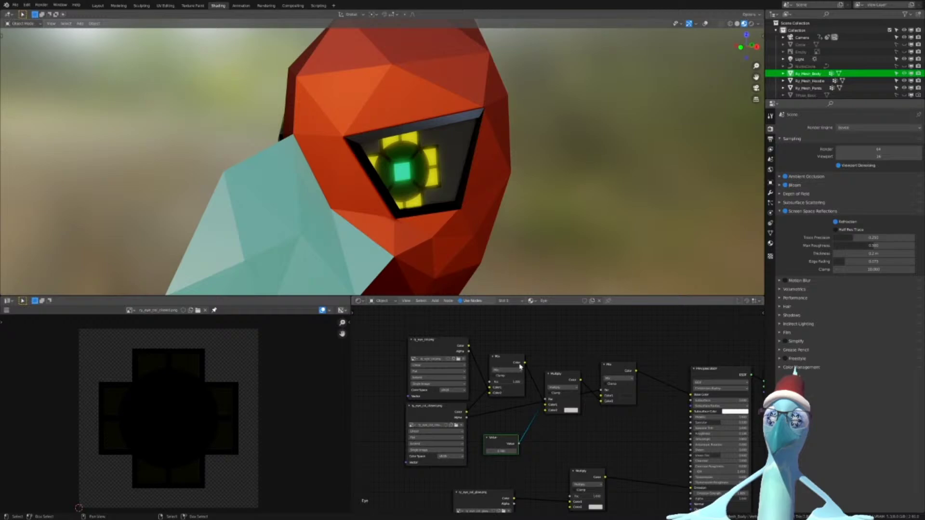
{"action": "left_click_drag", "start_coordinate": [520, 366], "coordinate": [611, 370]}
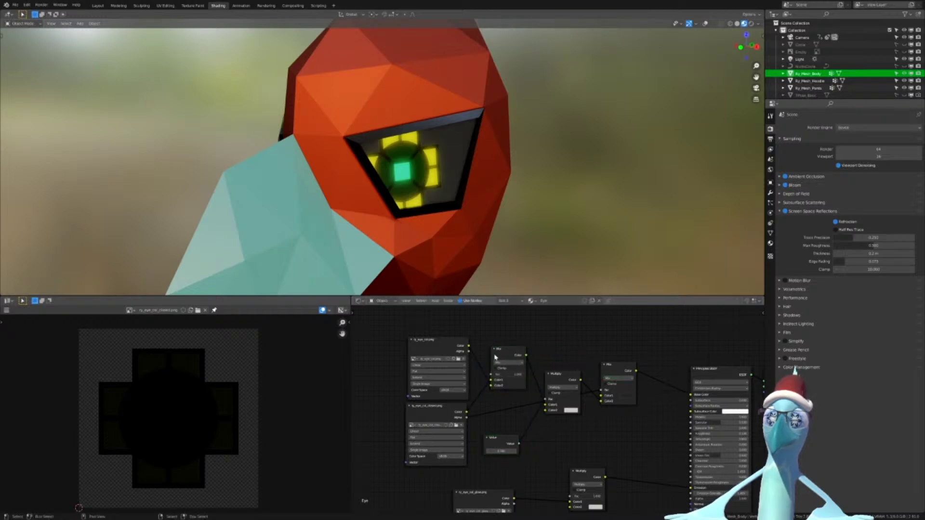
{"action": "left_click_drag", "start_coordinate": [456, 353], "coordinate": [607, 402]}
{"action": "left_click_drag", "start_coordinate": [604, 402], "coordinate": [603, 402]}
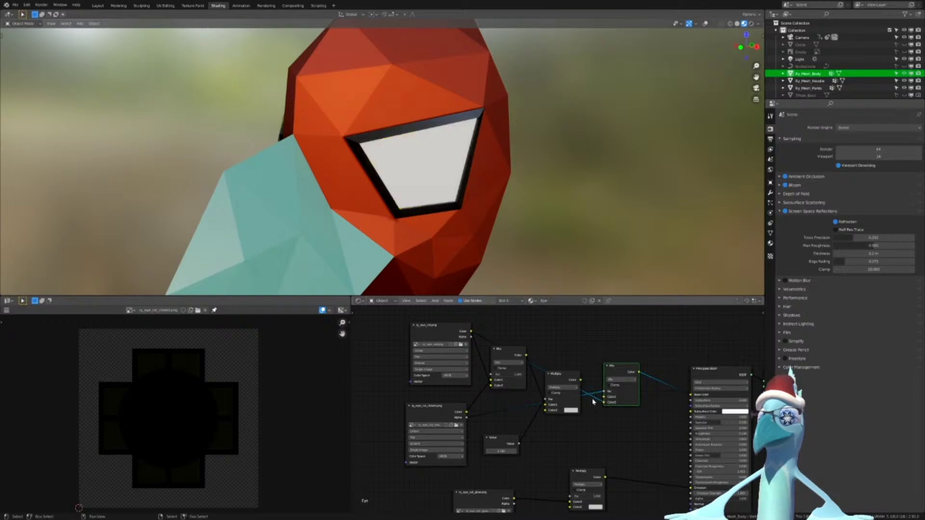
Move the upper Multiply and first Mix nodes down, and detach the Multiply's output from the second Mix
{"action": "left_click_drag", "start_coordinate": [553, 373], "coordinate": [570, 408]}
{"action": "left_click_drag", "start_coordinate": [517, 352], "coordinate": [511, 383]}
{"action": "left_click_drag", "start_coordinate": [600, 413], "coordinate": [639, 459]}
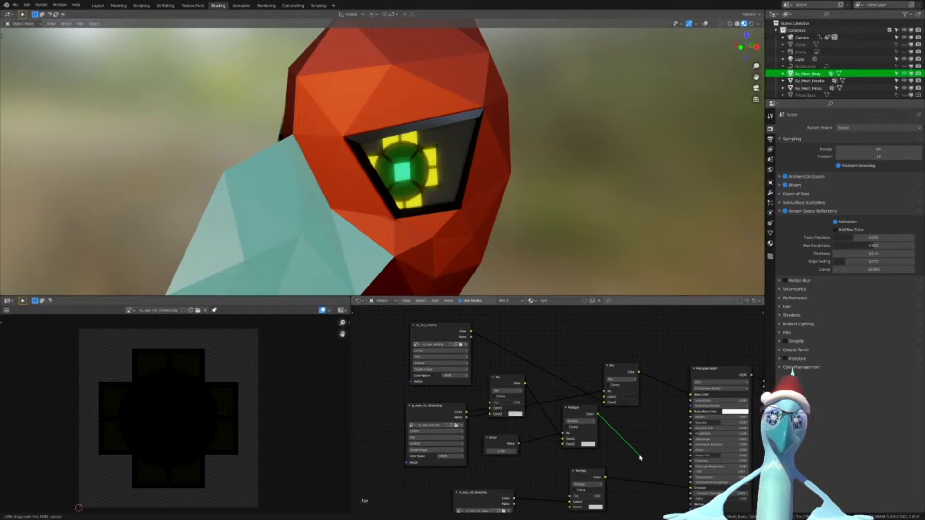
{"action": "left_click_drag", "start_coordinate": [639, 456], "coordinate": [639, 456]}
Duplicate the emission Multiply onto its link to Emission, set the copy to Add, and feed the upper Multiply into its Color1
{"action": "middle_click_drag", "start_coordinate": [636, 457], "coordinate": [539, 391]}
{"action": "scroll", "coordinate": [528, 408], "scroll_direction": "up", "scroll_amount": 5}
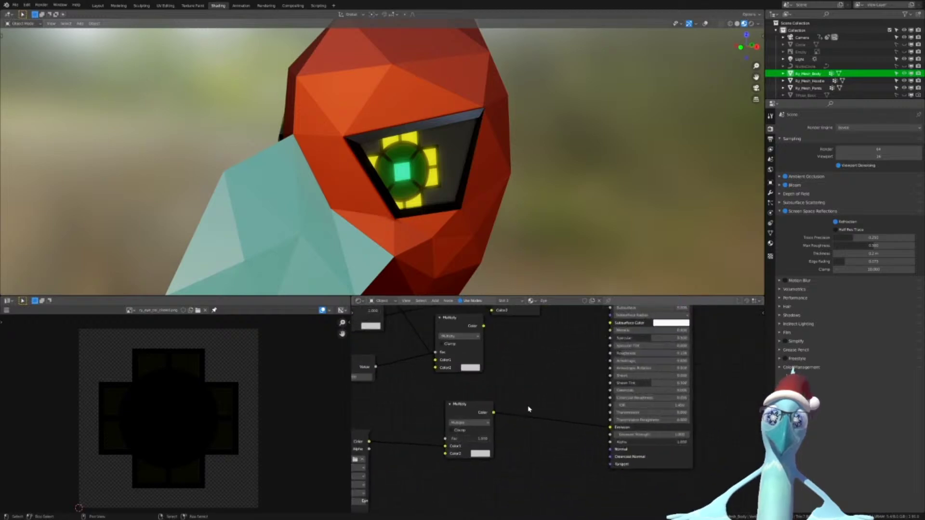
{"action": "middle_click_drag", "start_coordinate": [470, 405], "coordinate": [509, 427]}
{"action": "key", "text": "shift+d"}
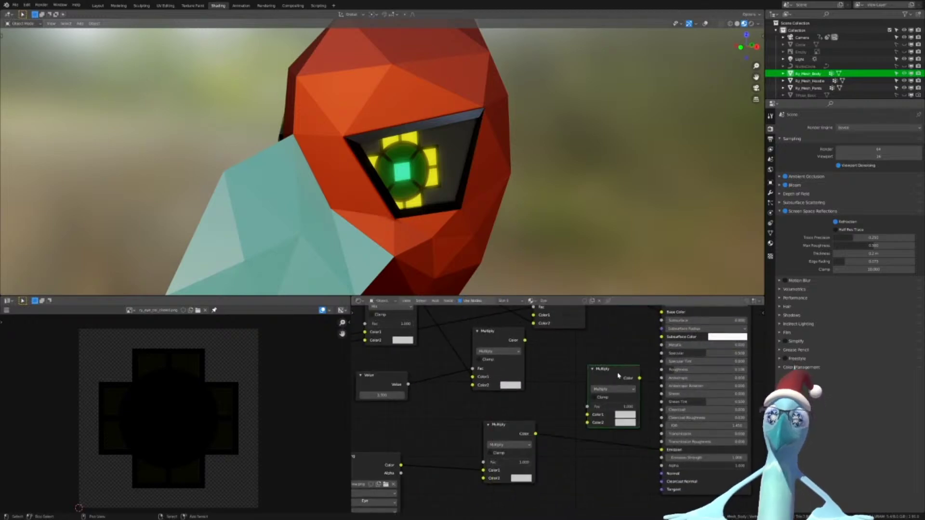
{"action": "left_click", "coordinate": [598, 414]}
{"action": "left_click", "coordinate": [597, 413]}
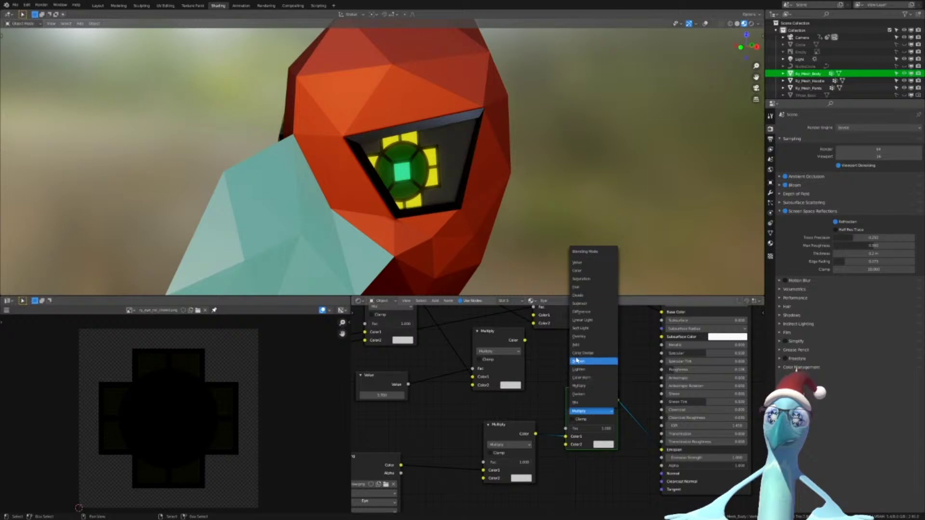
{"action": "left_click", "coordinate": [585, 345]}
{"action": "left_click_drag", "start_coordinate": [525, 340], "coordinate": [570, 436]}
{"action": "scroll", "coordinate": [558, 416], "scroll_direction": "down", "scroll_amount": 2}
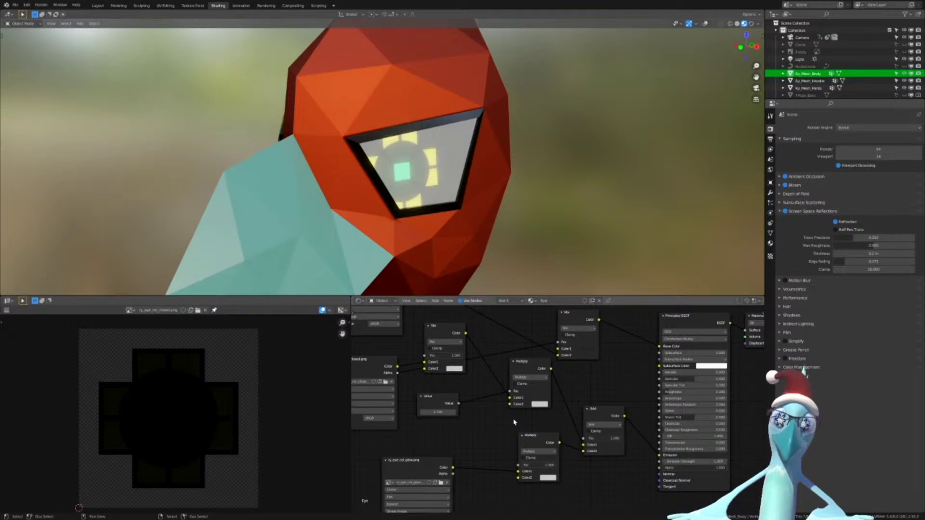
Relink the first Mix node to the upper Multiply's Color1 and the Value node to its Color2
{"action": "middle_click_drag", "start_coordinate": [552, 414], "coordinate": [584, 415]}
{"action": "scroll", "coordinate": [587, 379], "scroll_direction": "down", "scroll_amount": 1}
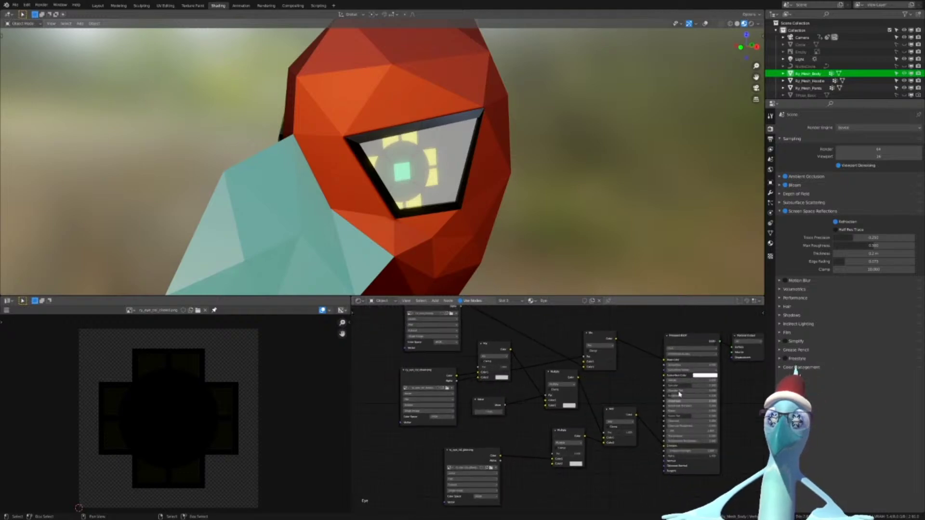
{"action": "scroll", "coordinate": [559, 408], "scroll_direction": "up", "scroll_amount": 1}
{"action": "left_click", "coordinate": [573, 404]}
{"action": "mouse_move", "coordinate": [621, 336]}
{"action": "left_mouse_down"}
{"action": "mouse_move", "coordinate": [621, 359]}
{"action": "mouse_move", "coordinate": [620, 325]}
{"action": "left_mouse_up"}
{"action": "middle_click_drag", "start_coordinate": [512, 412], "coordinate": [522, 439]}
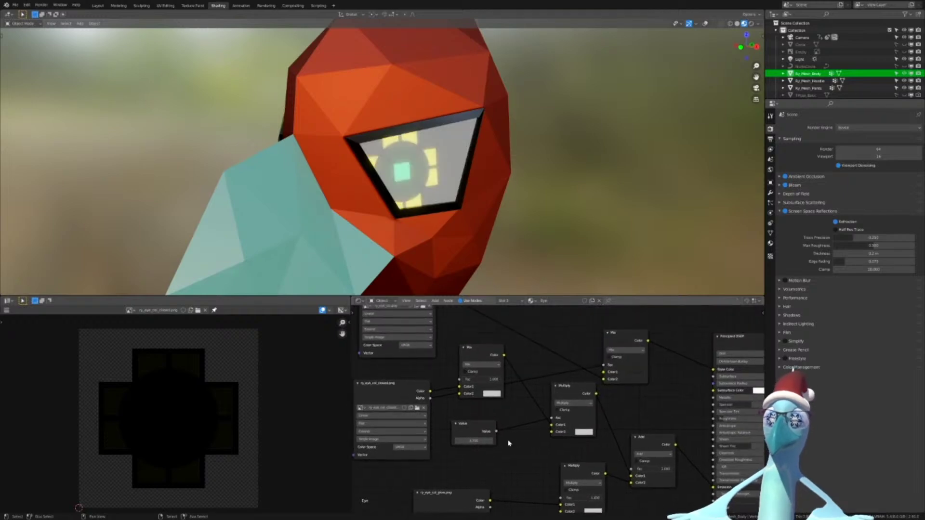
{"action": "left_click_drag", "start_coordinate": [550, 419], "coordinate": [551, 418]}
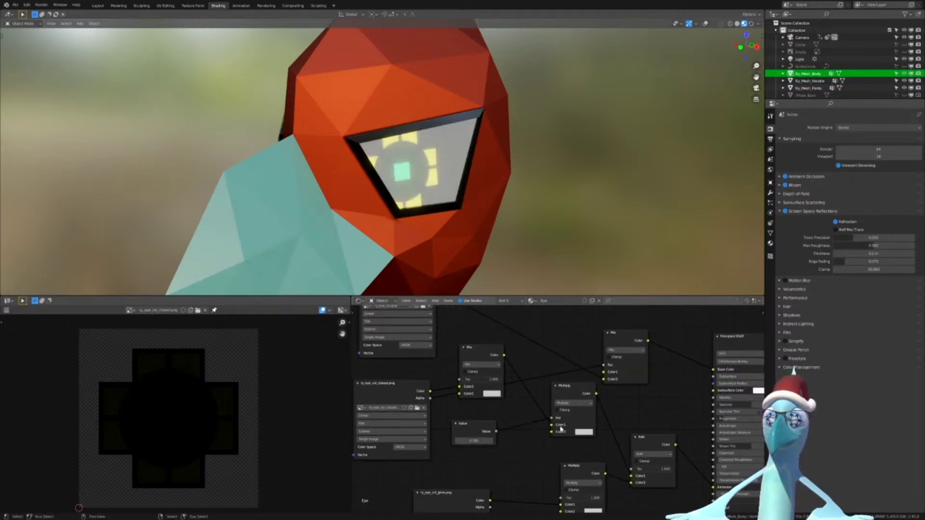
{"action": "left_click_drag", "start_coordinate": [498, 365], "coordinate": [496, 378]}
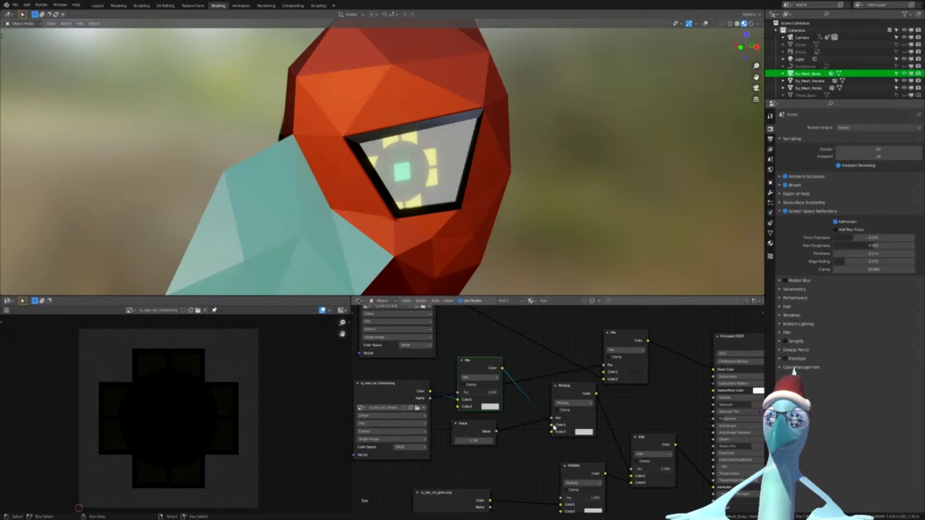
{"action": "left_click_drag", "start_coordinate": [552, 418], "coordinate": [552, 432]}
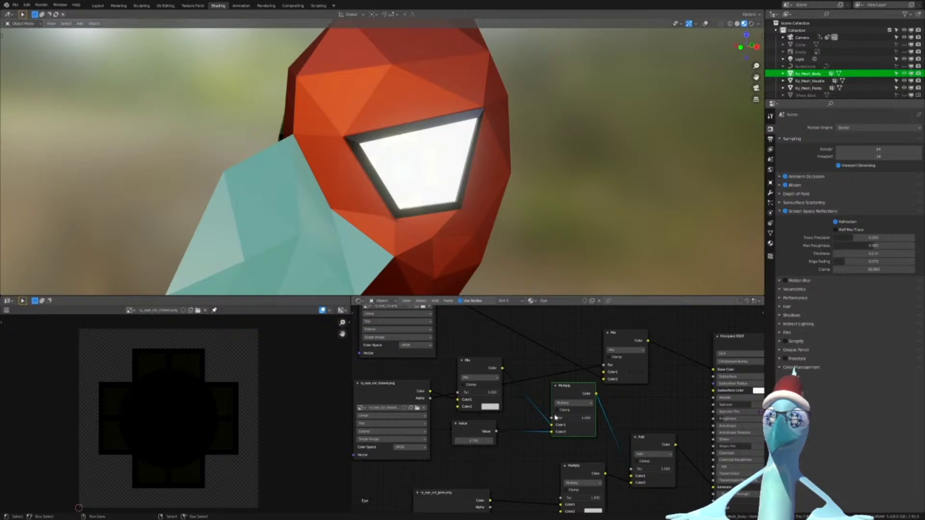
Try several strengths in the Value node to test the eye's emission
{"action": "left_click", "coordinate": [477, 441]}
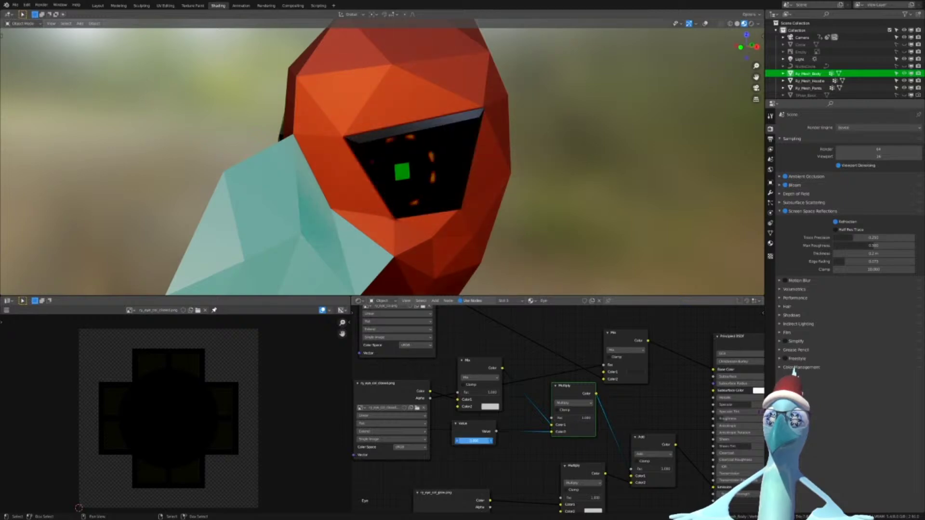
{"action": "mouse_move", "coordinate": [477, 442]}
{"action": "left_mouse_down"}
{"action": "mouse_move", "coordinate": [488, 441]}
{"action": "mouse_move", "coordinate": [472, 441]}
{"action": "left_mouse_up"}
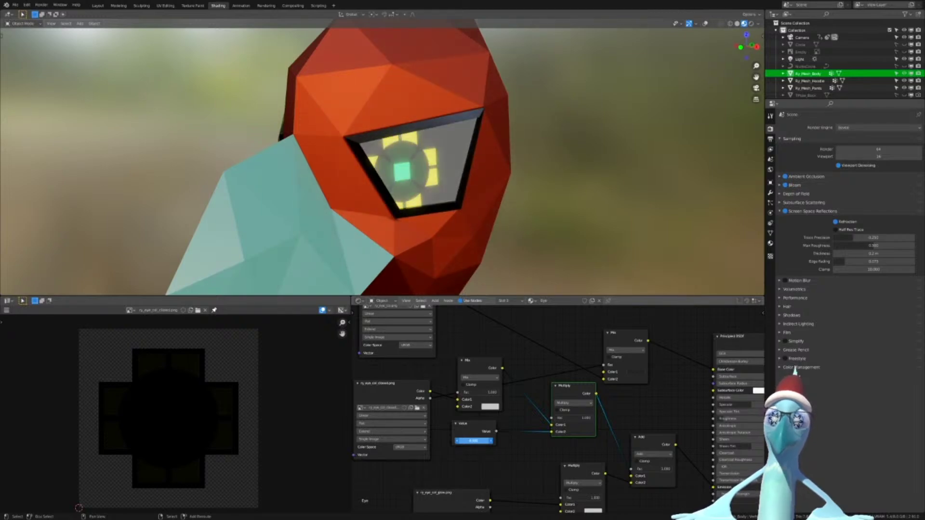
{"action": "left_click_drag", "start_coordinate": [471, 441], "coordinate": [477, 441]}
Link the open eye colour to the upper Multiply's Color1 and the closed eye colour to the second Mix, deleting the first Mix
{"action": "middle_click_drag", "start_coordinate": [488, 360], "coordinate": [511, 429]}
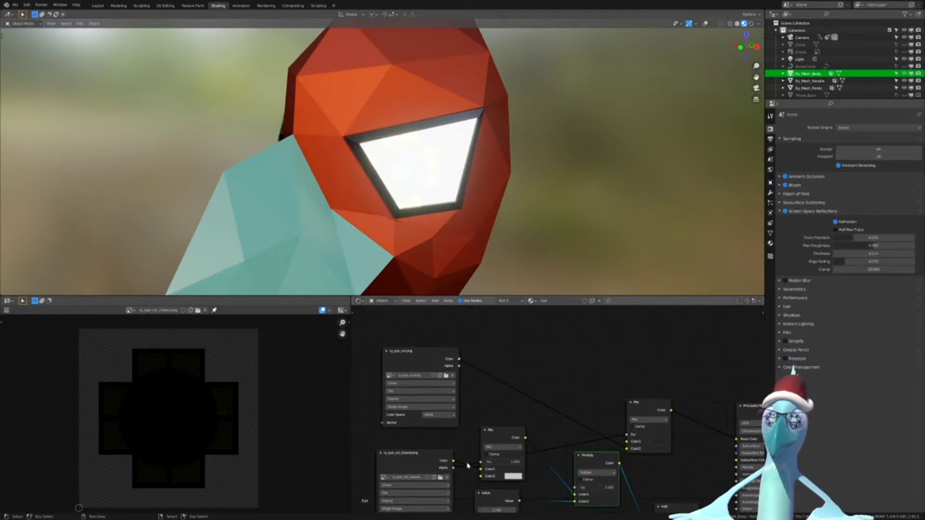
{"action": "left_click_drag", "start_coordinate": [454, 462], "coordinate": [574, 496]}
{"action": "left_click_drag", "start_coordinate": [510, 437], "coordinate": [577, 329]}
{"action": "key", "text": "x"}
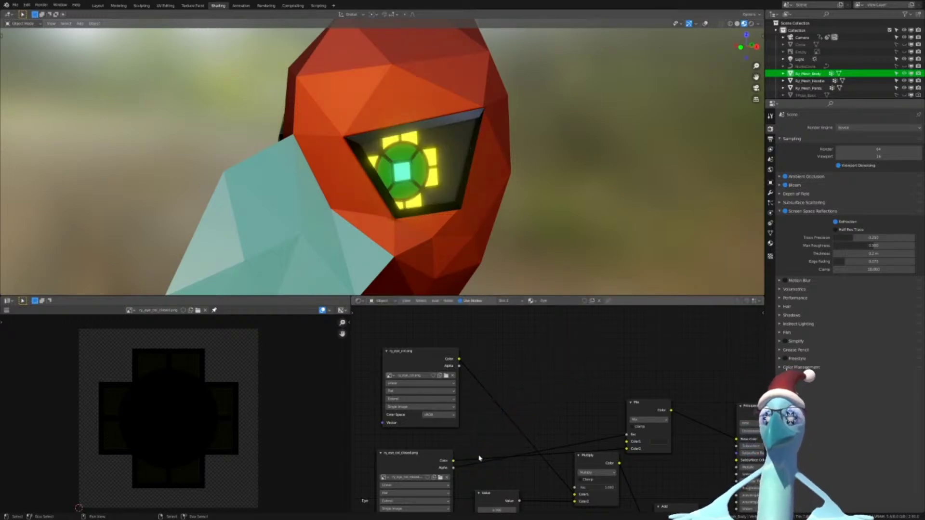
Try a dark blue Color1 on the remaining Mix node, and adjust the Value node while inspecting the eye up close
{"action": "middle_click_drag", "start_coordinate": [625, 396], "coordinate": [514, 359]}
{"action": "left_click", "coordinate": [546, 403]}
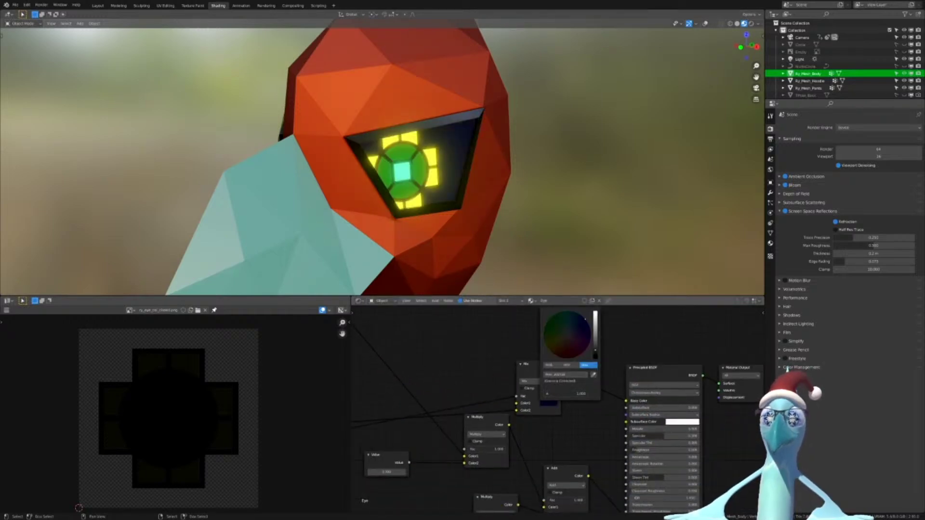
{"action": "middle_click_drag", "start_coordinate": [515, 460], "coordinate": [574, 395]}
{"action": "scroll", "coordinate": [574, 396], "scroll_direction": "up", "scroll_amount": 2}
{"action": "mouse_move", "coordinate": [426, 406]}
{"action": "left_mouse_down"}
{"action": "mouse_move", "coordinate": [463, 406]}
{"action": "mouse_move", "coordinate": [426, 407]}
{"action": "left_mouse_up"}
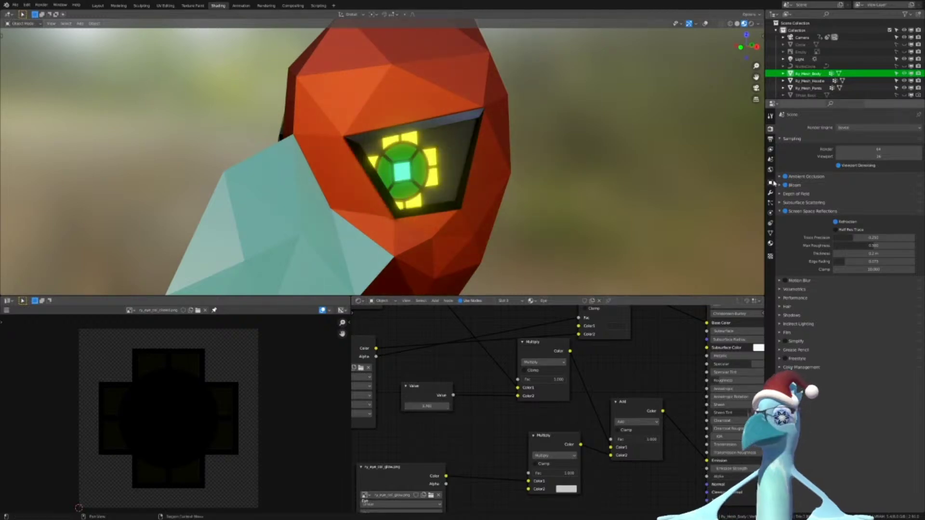
{"action": "scroll", "coordinate": [533, 201], "scroll_direction": "up", "scroll_amount": 6}
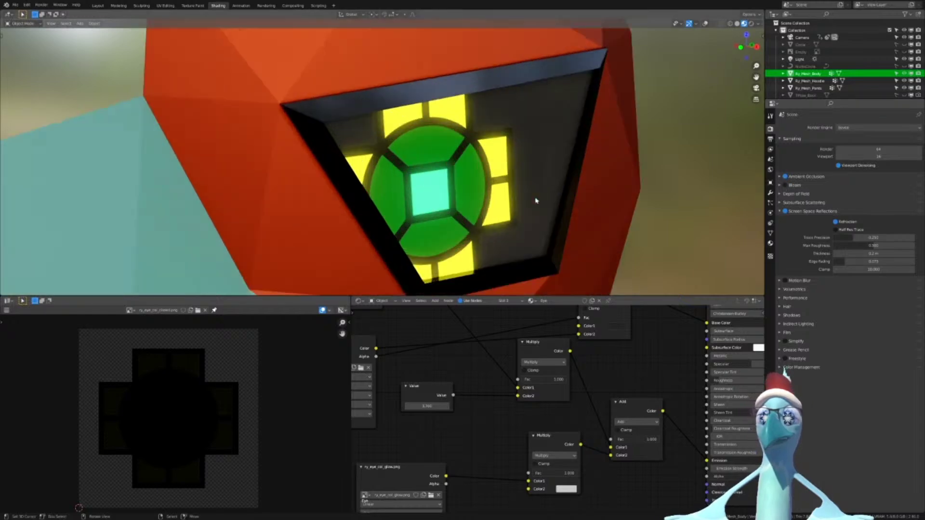
Add a Math node on the link between the Value node and the upper Multiply
{"action": "left_click_drag", "start_coordinate": [439, 407], "coordinate": [410, 388]}
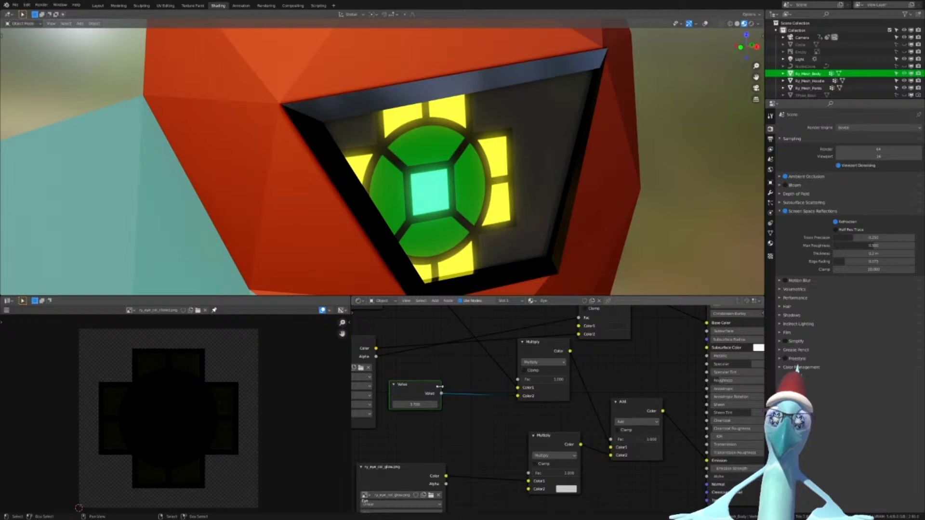
{"action": "key", "text": "shift+a"}
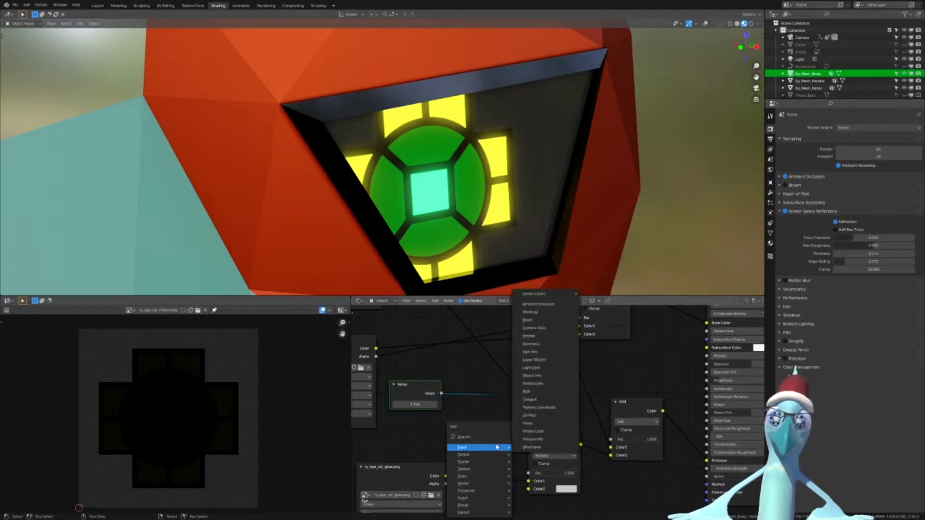
{"action": "left_click", "coordinate": [498, 437]}
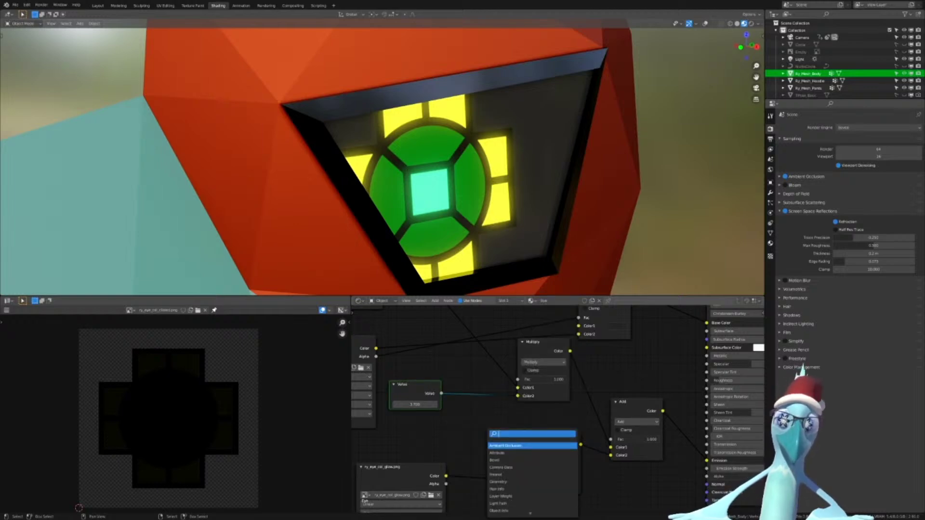
{"action": "type", "text": "ma"}
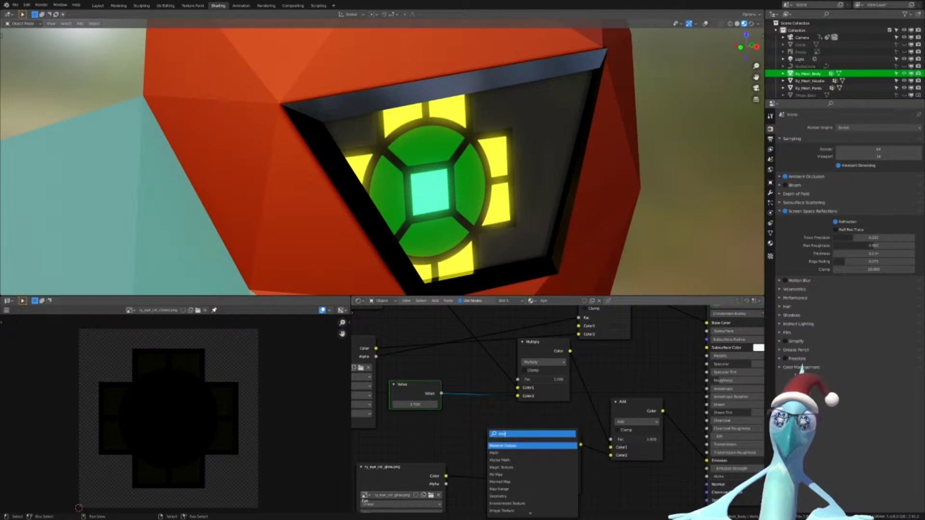
{"action": "left_click", "coordinate": [499, 453]}
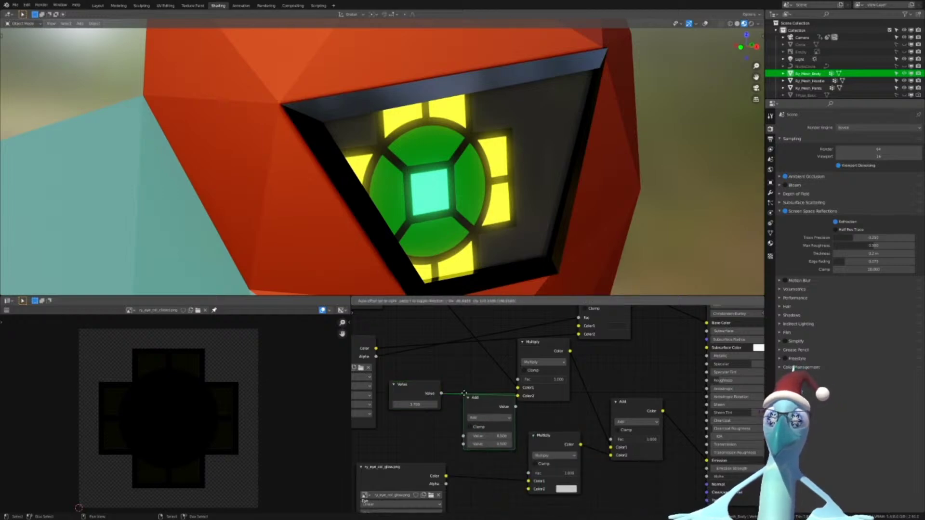
{"action": "left_click", "coordinate": [475, 408]}
Set the Math node to Multiply, link its output to the emission Multiply's Color2, and connect Value directly to the upper Multiply's Color2
{"action": "left_click", "coordinate": [489, 415]}
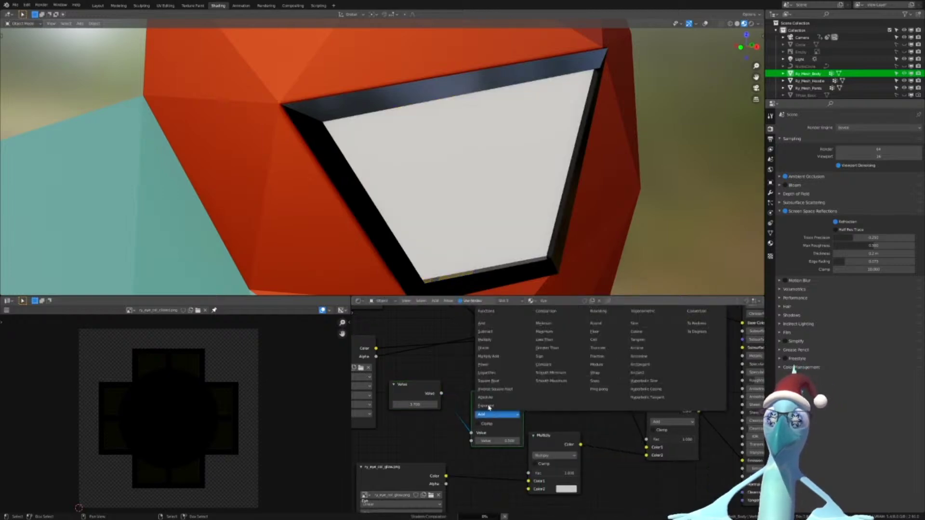
{"action": "left_click", "coordinate": [498, 357]}
{"action": "left_click_drag", "start_coordinate": [523, 403], "coordinate": [531, 490]}
{"action": "left_click_drag", "start_coordinate": [483, 432], "coordinate": [554, 396]}
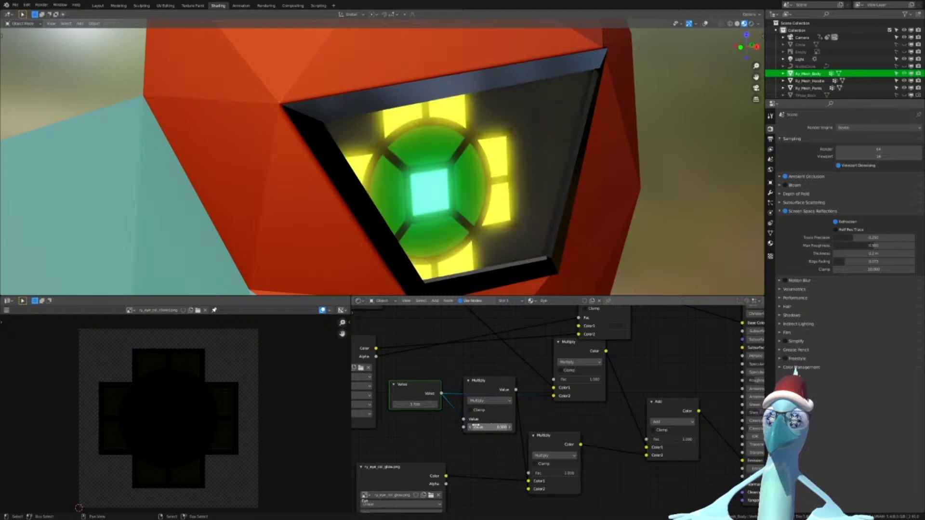
Try a Math multiplier of 1 and a much lower one, with different Value node strengths, to compare the glow
{"action": "left_click_drag", "start_coordinate": [414, 405], "coordinate": [482, 427]}
{"action": "left_click", "coordinate": [482, 427]}
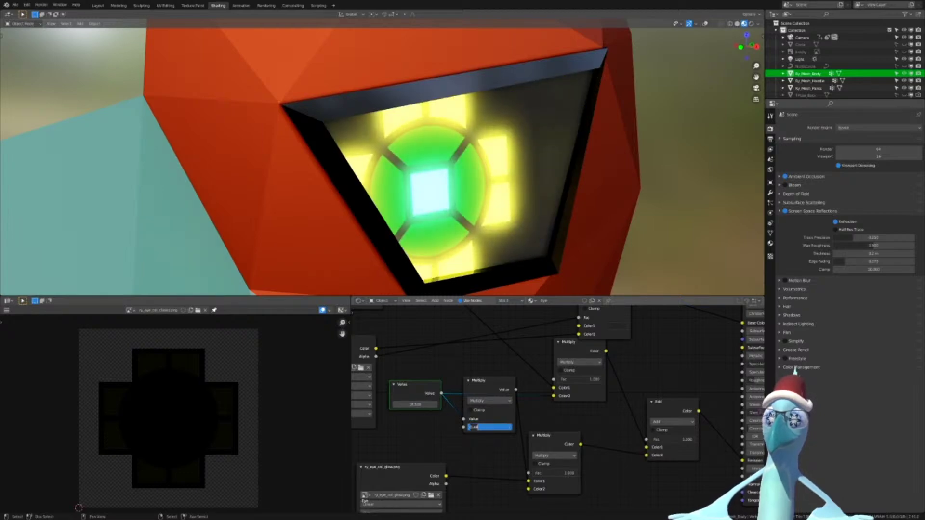
{"action": "type", "text": "1"}
{"action": "key", "text": "Return"}
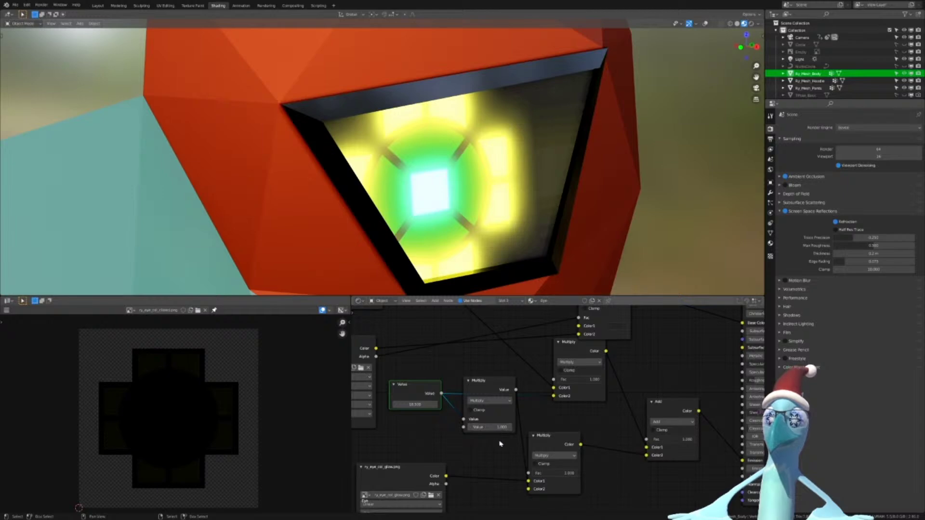
{"action": "left_click_drag", "start_coordinate": [496, 428], "coordinate": [457, 428]}
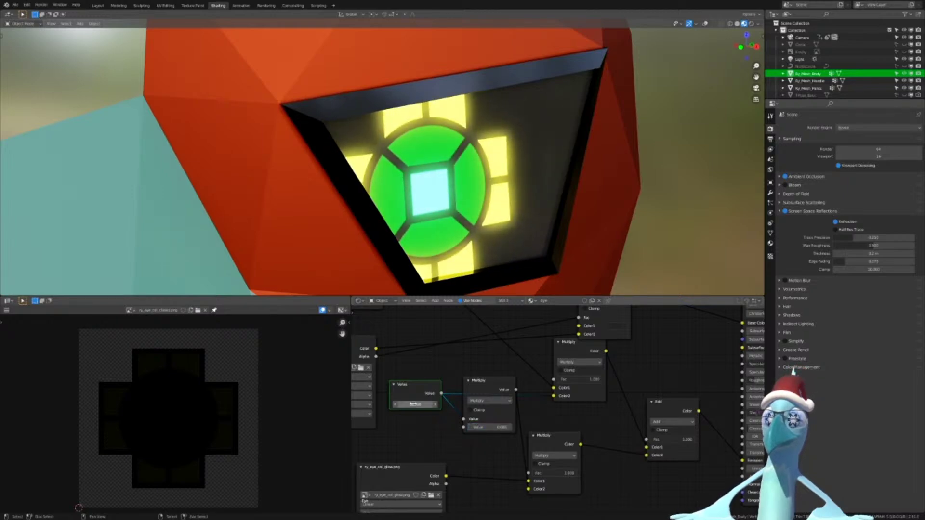
{"action": "mouse_move", "coordinate": [417, 405]}
{"action": "left_mouse_down"}
{"action": "mouse_move", "coordinate": [388, 406]}
{"action": "mouse_move", "coordinate": [421, 404]}
{"action": "left_mouse_up"}
Set the Math node's multiplier to 0.3, viewing the head from the other side
{"action": "scroll", "coordinate": [445, 251], "scroll_direction": "down", "scroll_amount": 8}
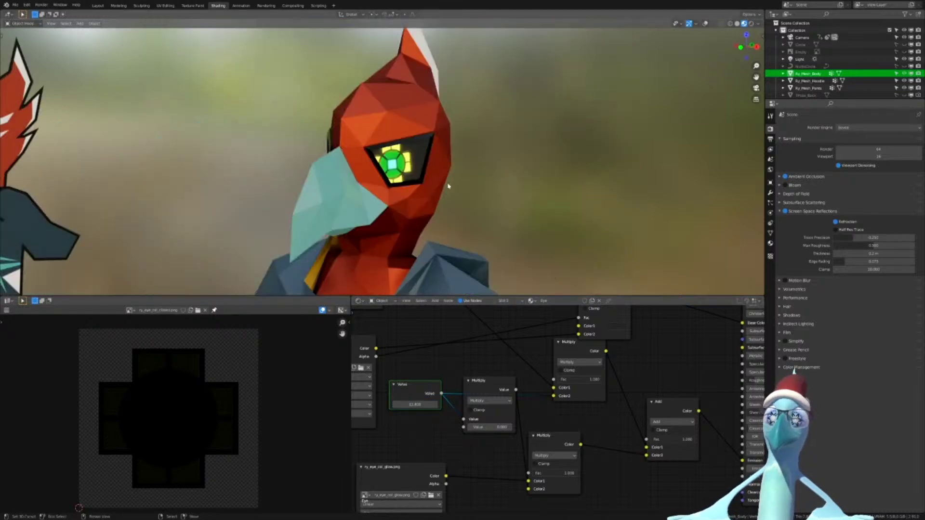
{"action": "middle_click_drag", "start_coordinate": [448, 186], "coordinate": [516, 180]}
{"action": "left_click_drag", "start_coordinate": [495, 427], "coordinate": [496, 427]}
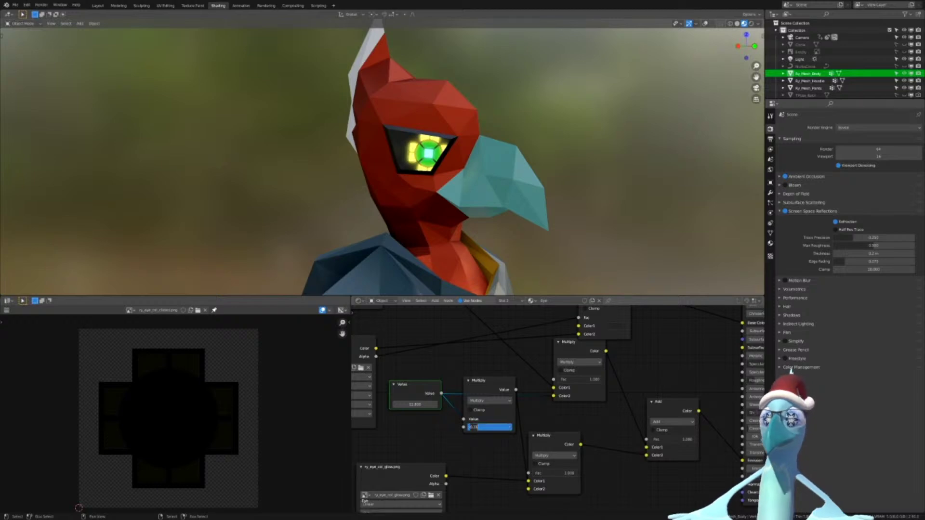
{"action": "type", "text": "0.3"}
{"action": "key", "text": "Return"}
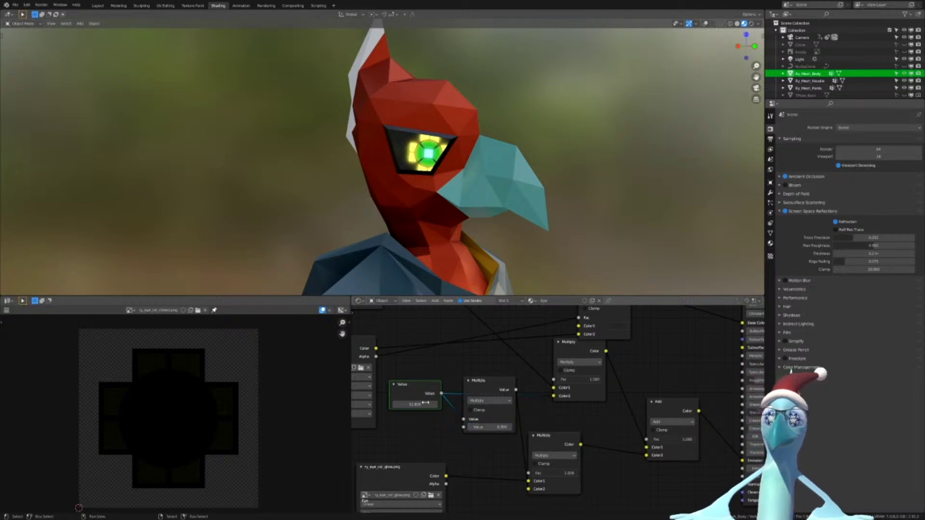
Adjust the Value node's strength for the eye glow and check the eyes from the front
{"action": "mouse_move", "coordinate": [424, 404]}
{"action": "left_mouse_down"}
{"action": "mouse_move", "coordinate": [371, 404]}
{"action": "mouse_move", "coordinate": [429, 404]}
{"action": "left_mouse_up"}
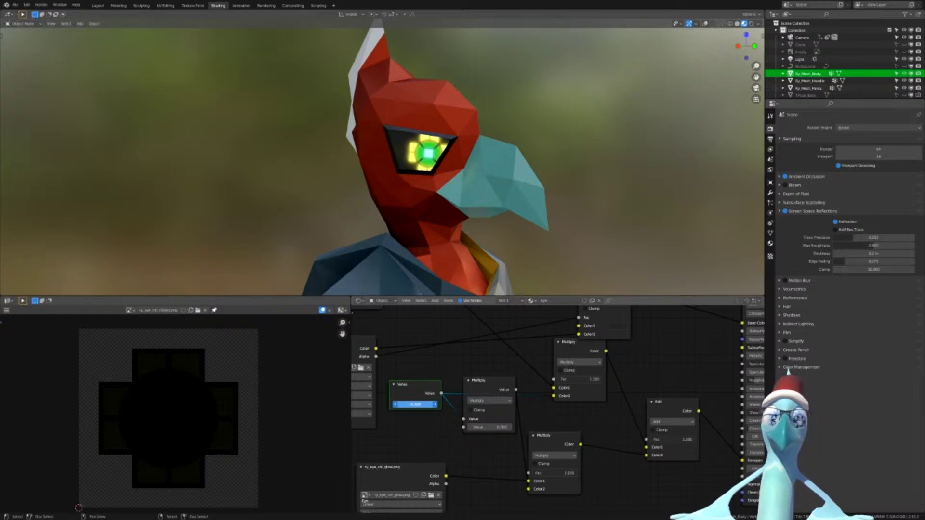
{"action": "scroll", "coordinate": [480, 446], "scroll_direction": "down", "scroll_amount": 4}
{"action": "middle_click_drag", "start_coordinate": [541, 408], "coordinate": [538, 445]}
{"action": "middle_click_drag", "start_coordinate": [590, 176], "coordinate": [533, 173]}
{"action": "scroll", "coordinate": [534, 173], "scroll_direction": "up", "scroll_amount": 4}
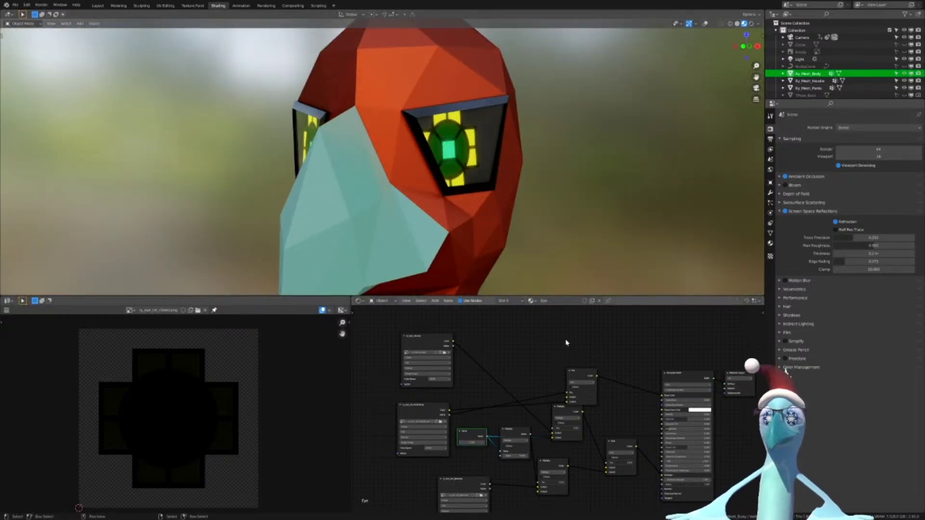
Rearrange the Value node and the Math Multiply node above the glow texture to tidy the emission strength connections
{"action": "scroll", "coordinate": [605, 241], "scroll_direction": "up", "scroll_amount": 3}
{"action": "scroll", "coordinate": [579, 242], "scroll_direction": "up", "scroll_amount": 3}
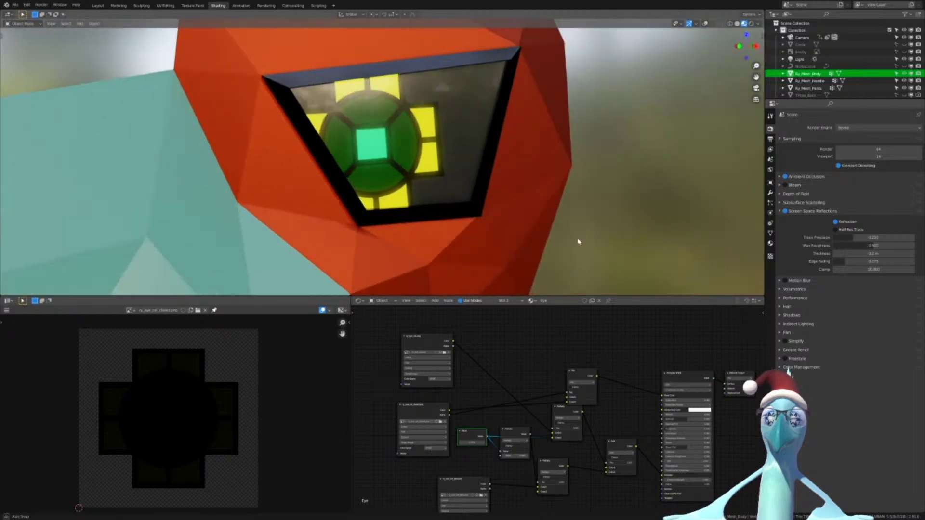
{"action": "middle_click_drag", "start_coordinate": [579, 241], "coordinate": [572, 241]}
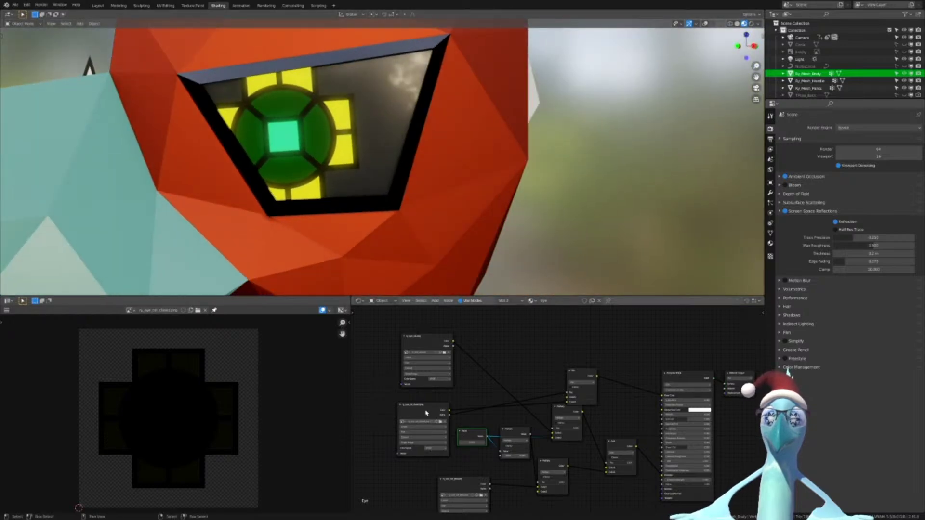
{"action": "left_click_drag", "start_coordinate": [425, 413], "coordinate": [375, 404]}
{"action": "left_click_drag", "start_coordinate": [472, 433], "coordinate": [449, 428]}
{"action": "scroll", "coordinate": [468, 469], "scroll_direction": "up", "scroll_amount": 3}
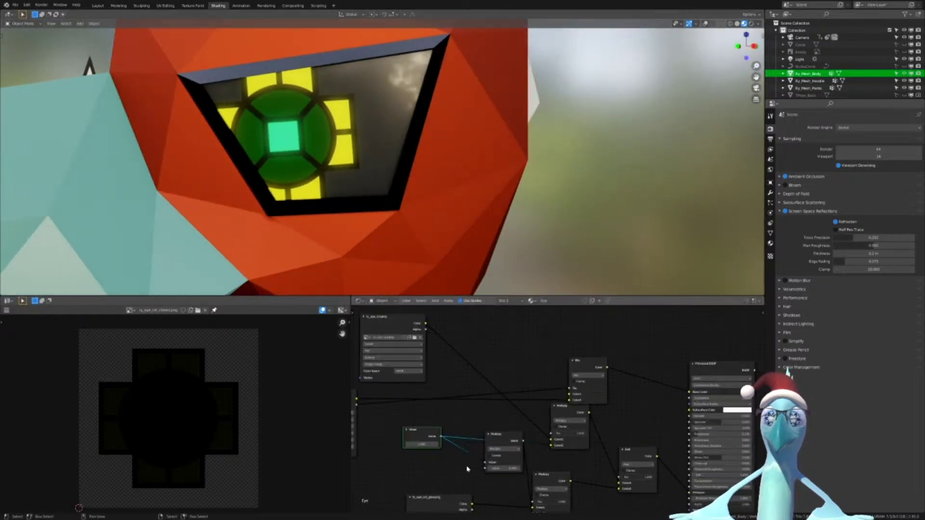
{"action": "scroll", "coordinate": [466, 469], "scroll_direction": "up", "scroll_amount": 1}
{"action": "middle_click_drag", "start_coordinate": [466, 469], "coordinate": [518, 395]}
{"action": "left_click_drag", "start_coordinate": [498, 430], "coordinate": [482, 440]}
{"action": "left_click_drag", "start_coordinate": [474, 357], "coordinate": [459, 354]}
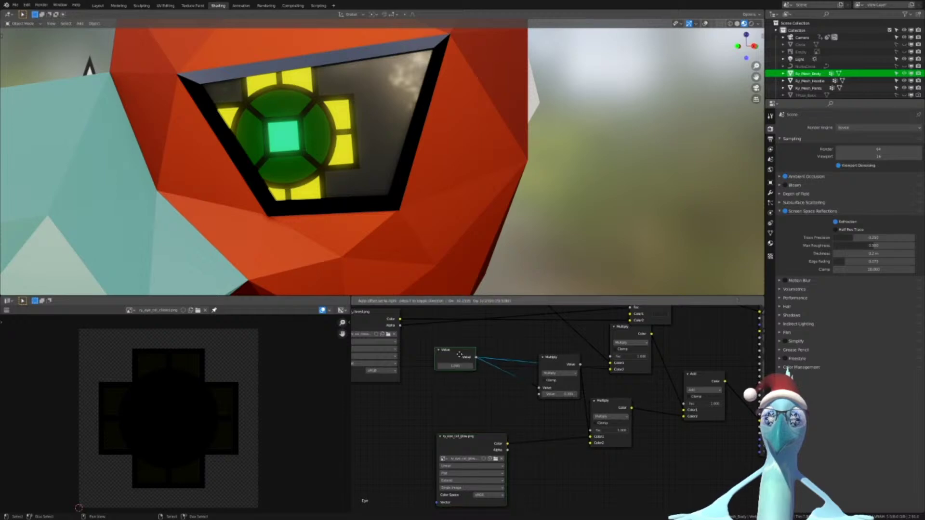
{"action": "left_click_drag", "start_coordinate": [553, 361], "coordinate": [524, 380]}
Try a higher Value node strength for the eye glow with Bloom enabled, and disable Bloom again
{"action": "scroll", "coordinate": [424, 234], "scroll_direction": "down", "scroll_amount": 5}
{"action": "middle_click_drag", "start_coordinate": [392, 232], "coordinate": [455, 232]}
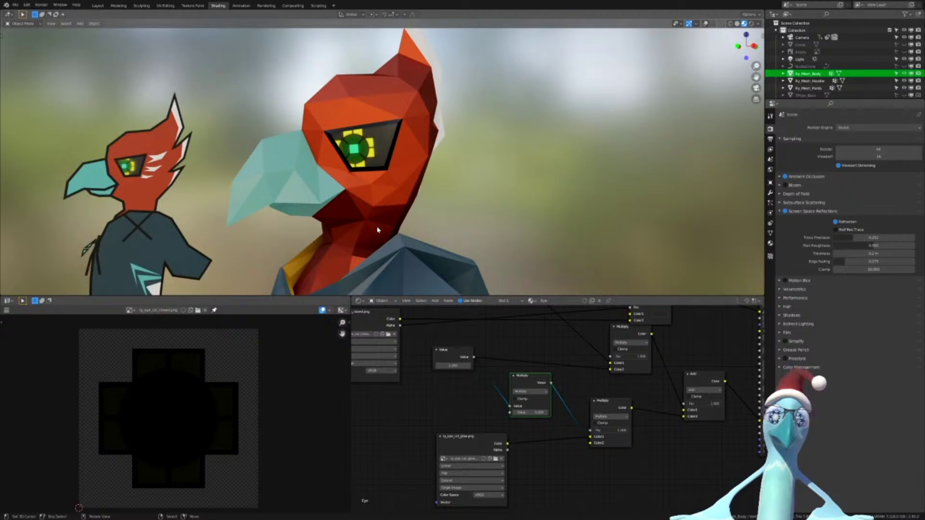
{"action": "scroll", "coordinate": [378, 230], "scroll_direction": "up", "scroll_amount": 5}
{"action": "left_click_drag", "start_coordinate": [452, 366], "coordinate": [480, 366]}
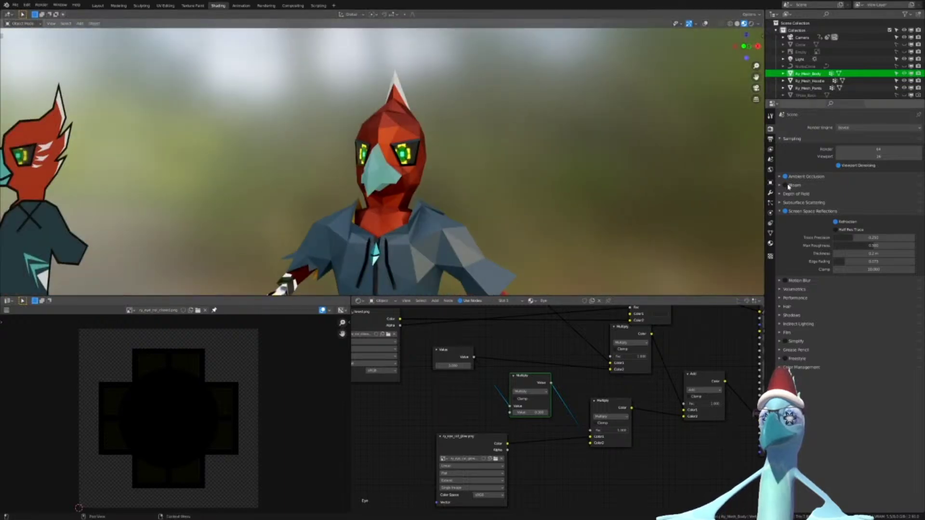
{"action": "left_click", "coordinate": [787, 185]}
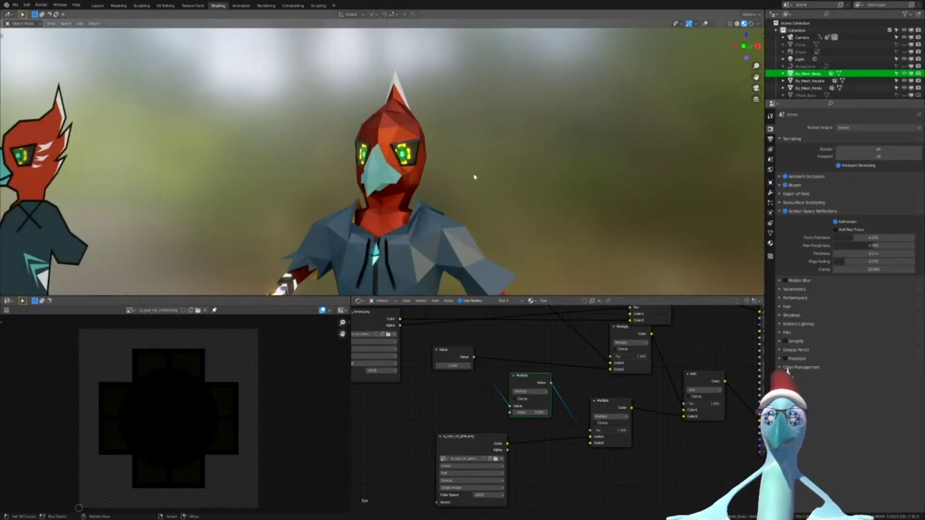
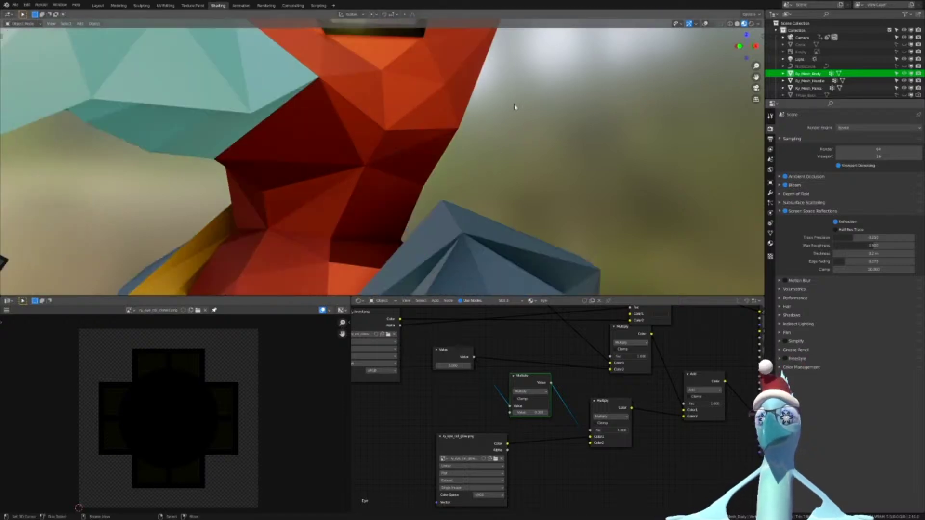
{"action": "left_click", "coordinate": [786, 185]}
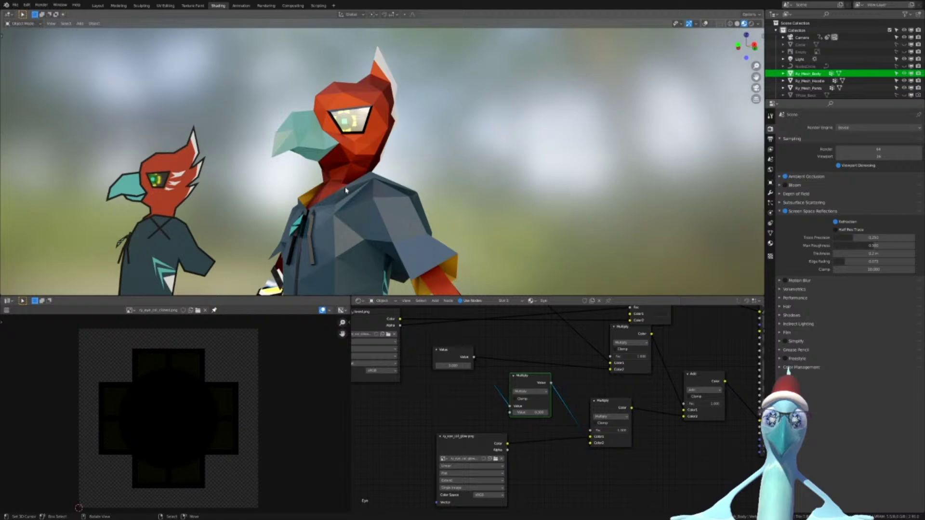
Add a Mapping node and link its Vector output to the Vector inputs of all three eye image textures
{"action": "middle_click_drag", "start_coordinate": [415, 309], "coordinate": [532, 399]}
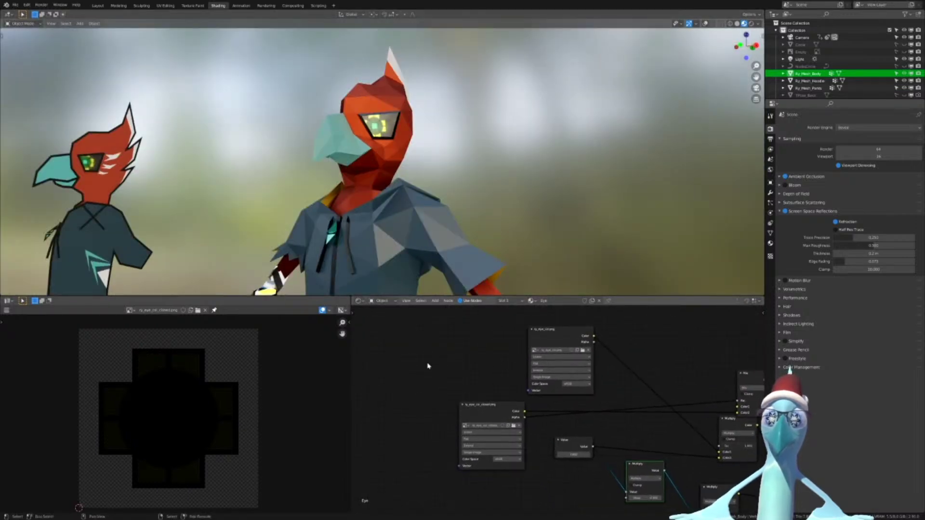
{"action": "key", "text": "F3"}
{"action": "type", "text": "mapping"}
{"action": "key", "text": "Return"}
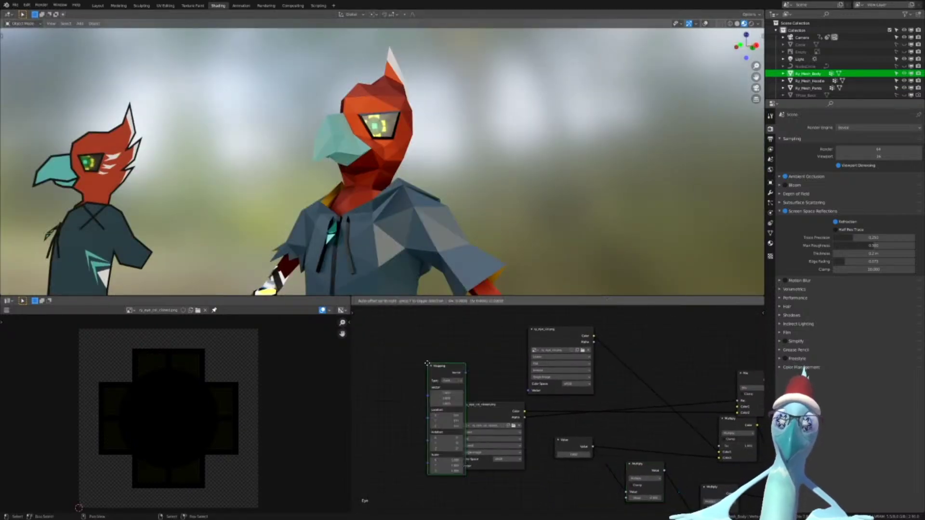
{"action": "left_click", "coordinate": [439, 375]}
{"action": "left_click_drag", "start_coordinate": [417, 360], "coordinate": [540, 396]}
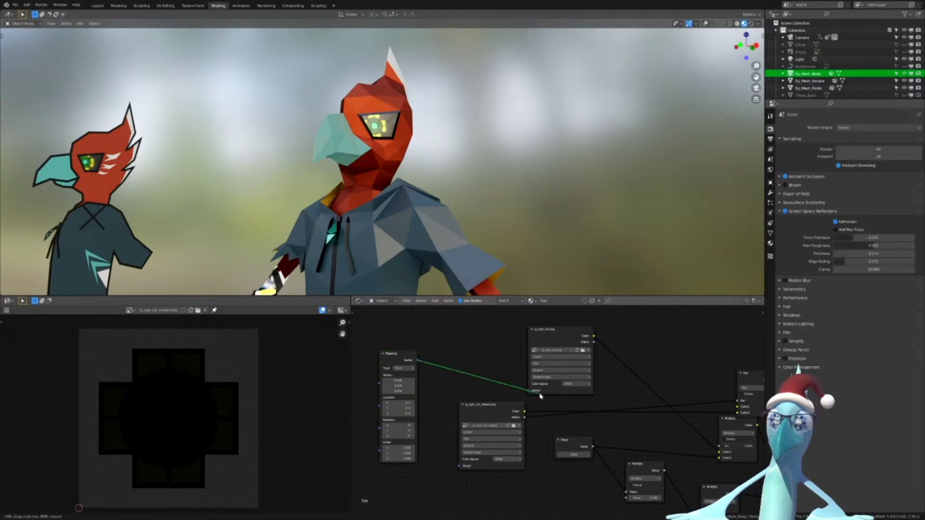
{"action": "left_click_drag", "start_coordinate": [418, 361], "coordinate": [460, 467]}
{"action": "scroll", "coordinate": [446, 344], "scroll_direction": "down", "scroll_amount": 3}
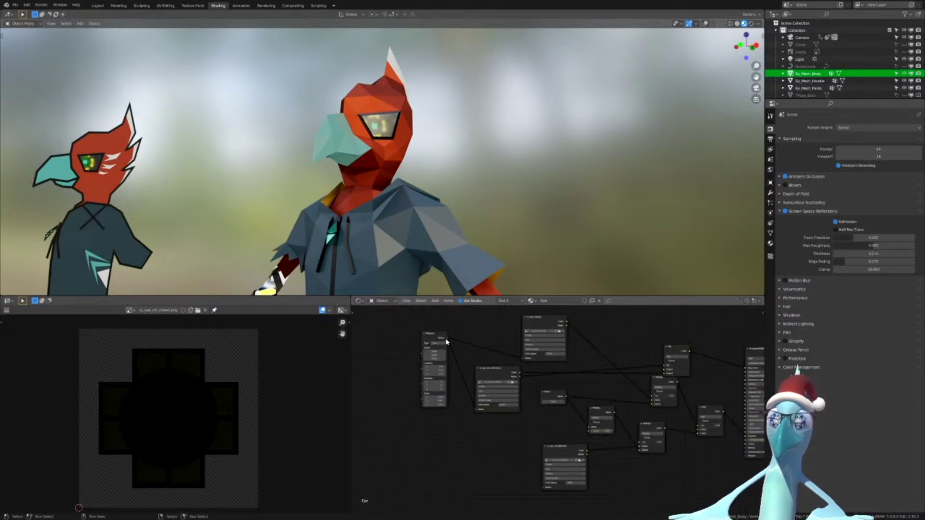
{"action": "left_click_drag", "start_coordinate": [447, 341], "coordinate": [546, 487]}
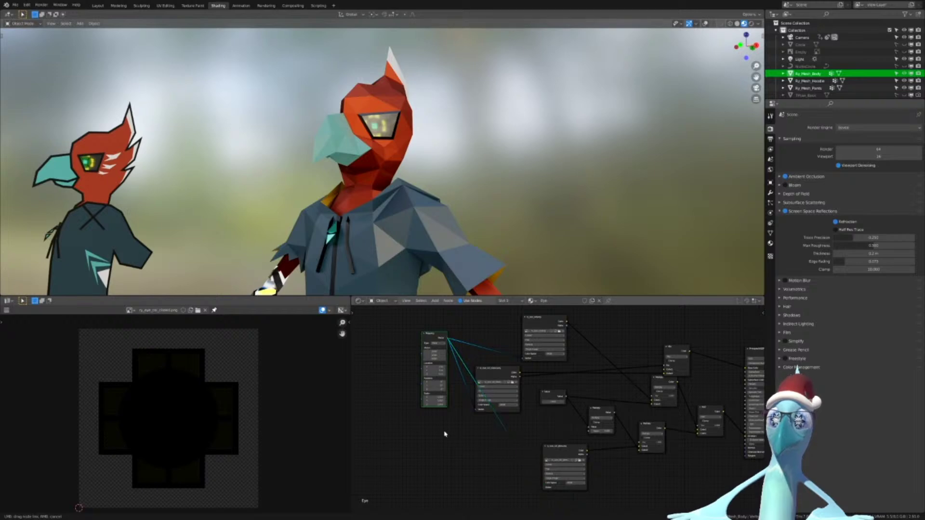
Add a UV Map node set to UVMap and link its UV output to the Mapping node's Vector input
{"action": "middle_click_drag", "start_coordinate": [454, 428], "coordinate": [581, 434]}
{"action": "scroll", "coordinate": [581, 434], "scroll_direction": "up", "scroll_amount": 5}
{"action": "middle_click_drag", "start_coordinate": [492, 392], "coordinate": [509, 438]}
{"action": "scroll", "coordinate": [526, 413], "scroll_direction": "up", "scroll_amount": 3}
{"action": "key", "text": "shift+a"}
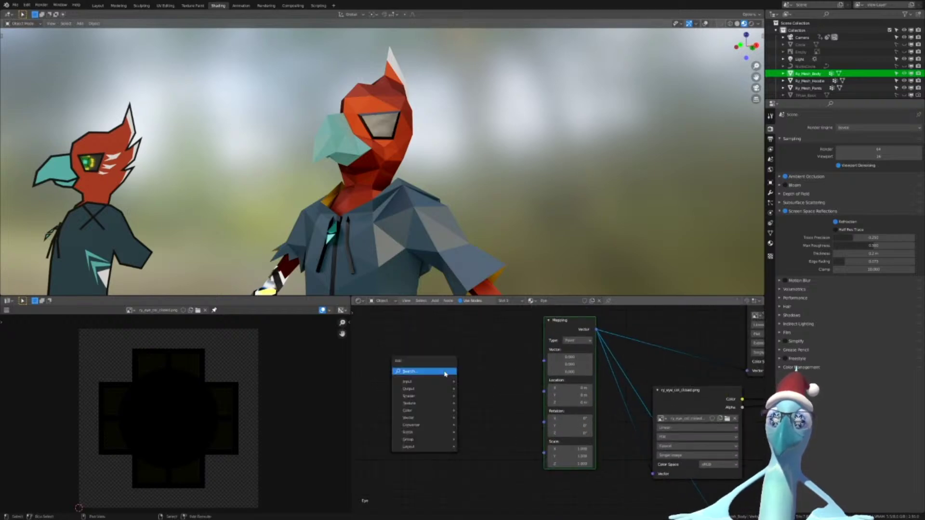
{"action": "left_click", "coordinate": [444, 374]}
{"action": "type", "text": "uv"}
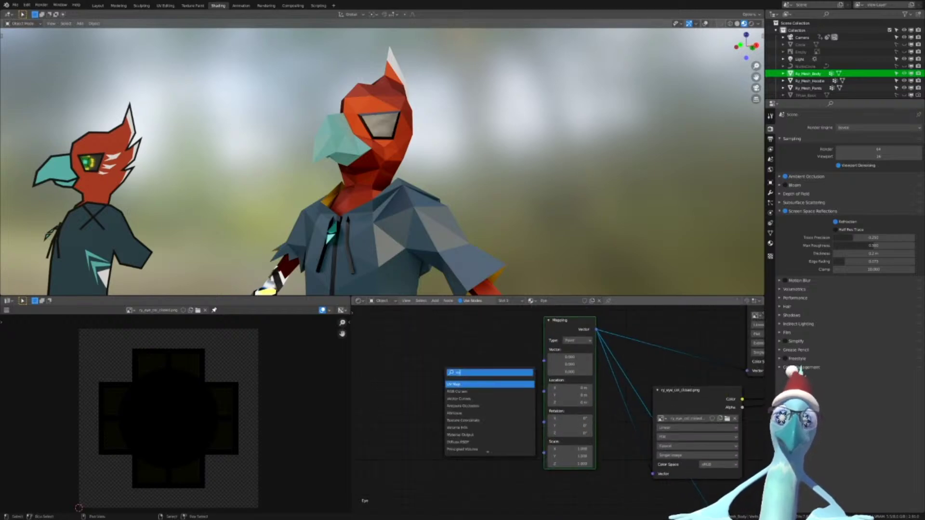
{"action": "key", "text": "Return"}
{"action": "left_click", "coordinate": [443, 374]}
{"action": "left_click", "coordinate": [471, 405]}
{"action": "left_click", "coordinate": [472, 415]}
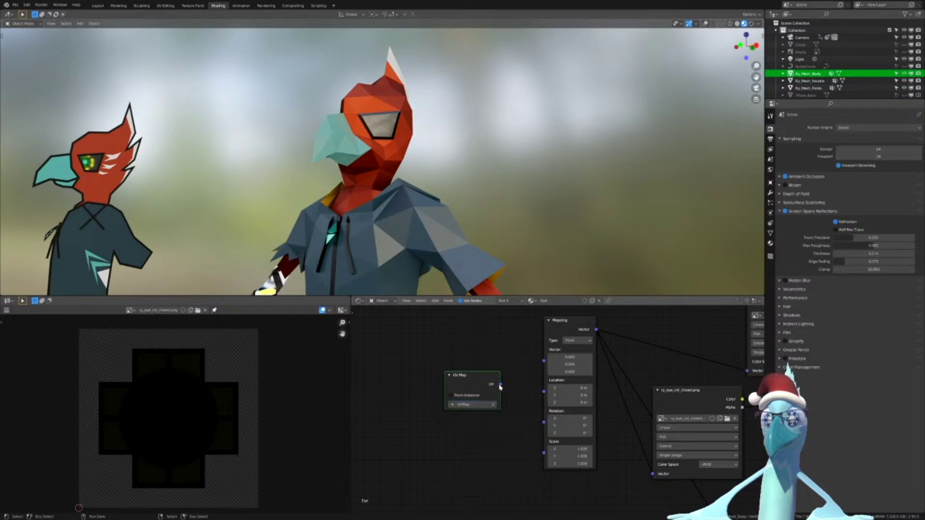
{"action": "left_click_drag", "start_coordinate": [500, 385], "coordinate": [544, 361]}
Set the Mapping node's type to Texture
{"action": "key", "text": "KP_0"}
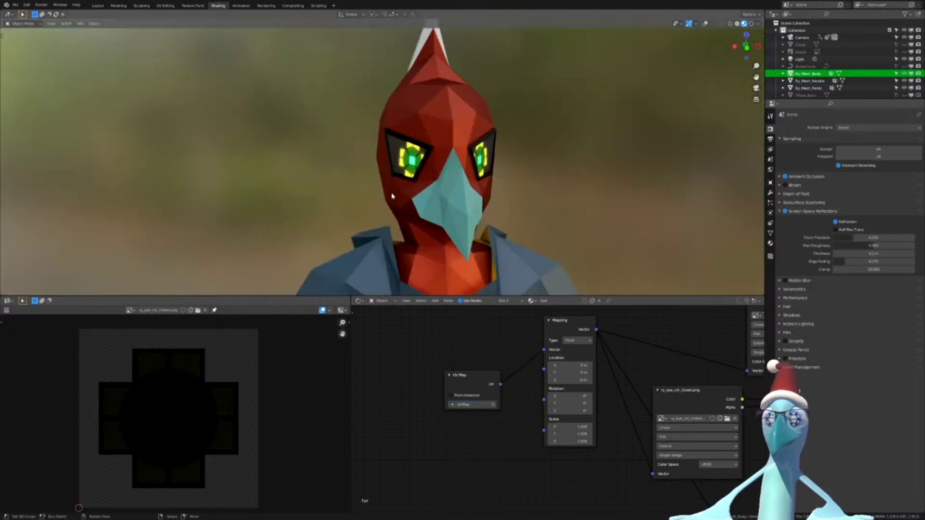
{"action": "left_click", "coordinate": [576, 341]}
{"action": "left_click", "coordinate": [576, 360]}
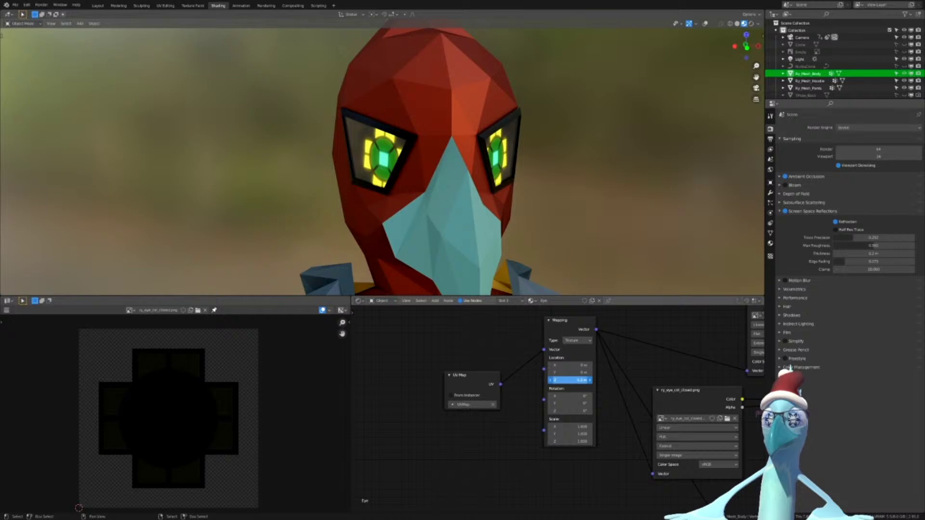
Try shifting the eye textures with the Mapping node's Y location, and reset it to 0
{"action": "left_click_drag", "start_coordinate": [582, 380], "coordinate": [563, 373]}
{"action": "right_click", "coordinate": [570, 366]}
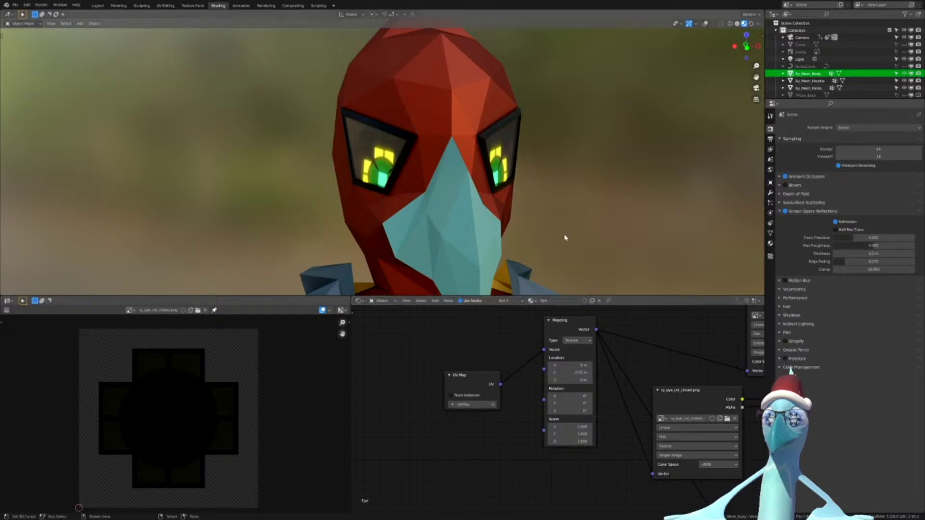
{"action": "middle_click_drag", "start_coordinate": [566, 238], "coordinate": [491, 231]}
{"action": "left_click_drag", "start_coordinate": [572, 373], "coordinate": [571, 373]}
{"action": "middle_click_drag", "start_coordinate": [385, 270], "coordinate": [457, 284]}
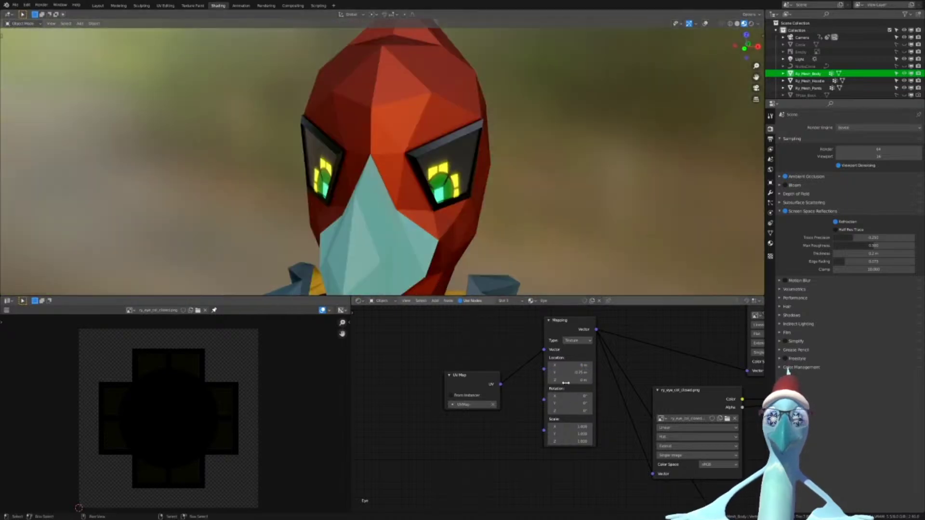
{"action": "left_click", "coordinate": [569, 372]}
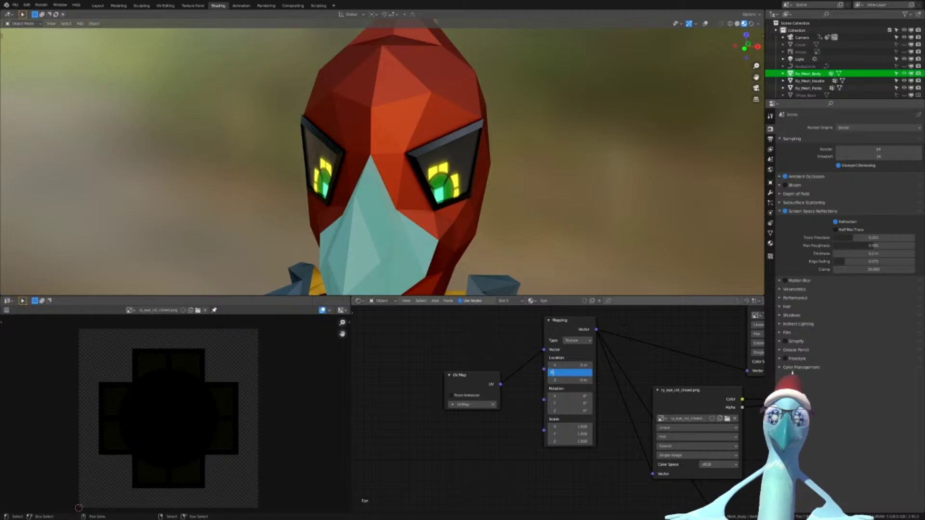
{"action": "type", "text": "0"}
{"action": "key", "text": "Return"}
Try shifting the eye textures with the Mapping node's X location, check both eyes from several angles, and reset it to 0
{"action": "mouse_move", "coordinate": [569, 365]}
{"action": "left_mouse_down"}
{"action": "mouse_move", "coordinate": [561, 365]}
{"action": "mouse_move", "coordinate": [578, 365]}
{"action": "left_mouse_up"}
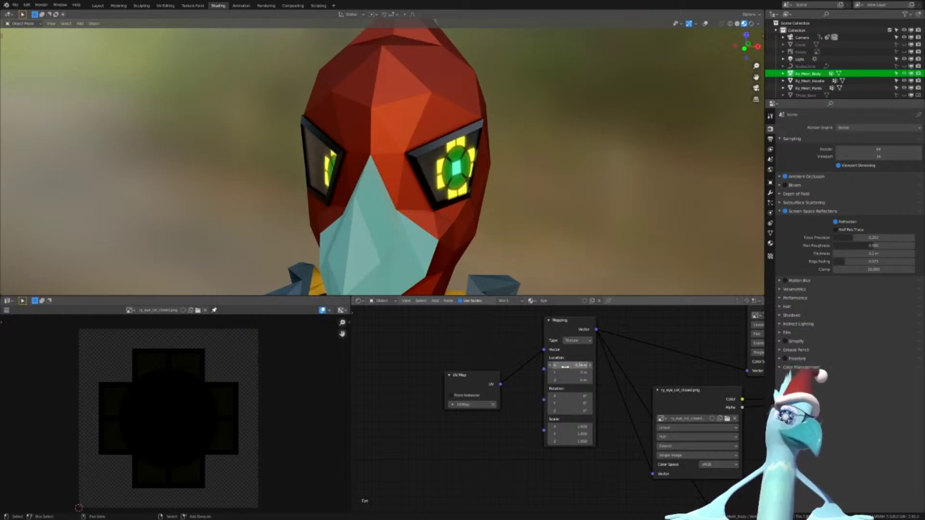
{"action": "scroll", "coordinate": [464, 169], "scroll_direction": "down", "scroll_amount": 5}
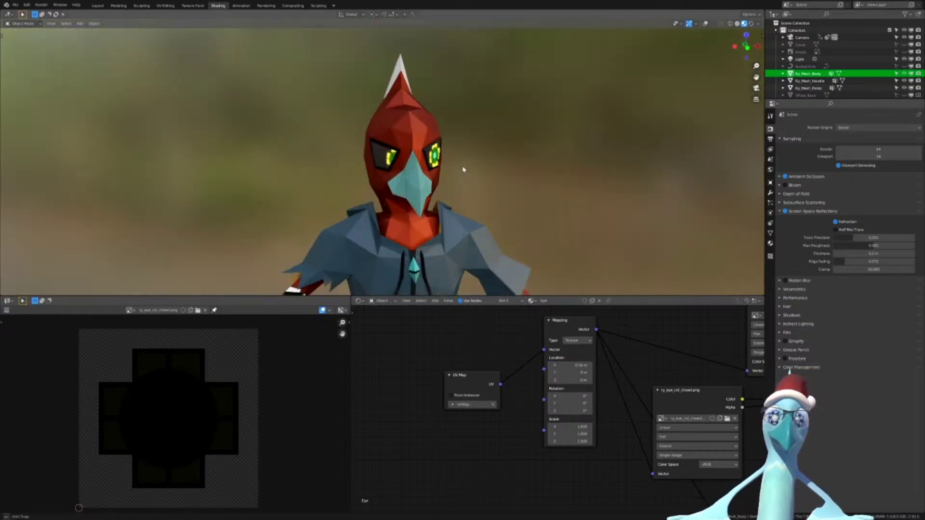
{"action": "middle_click_drag", "start_coordinate": [465, 169], "coordinate": [511, 193]}
{"action": "scroll", "coordinate": [511, 213], "scroll_direction": "up", "scroll_amount": 5}
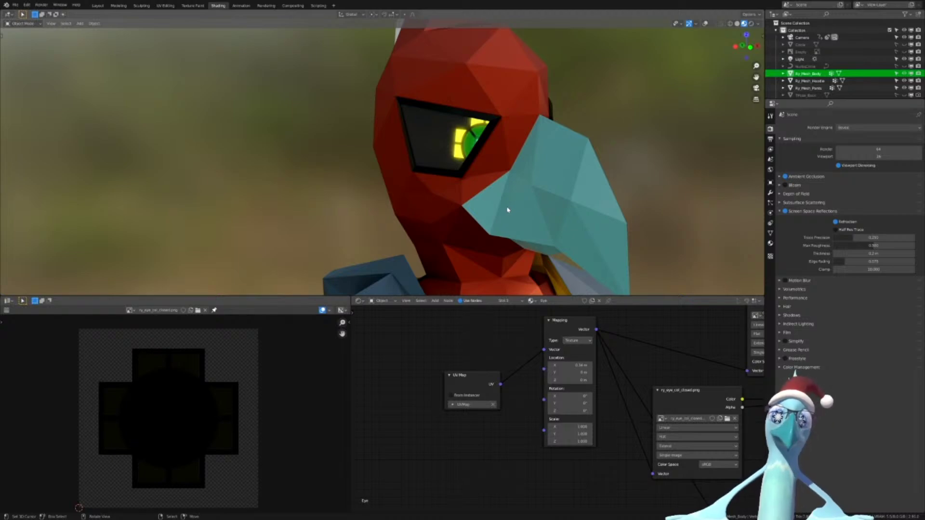
{"action": "middle_click_drag", "start_coordinate": [542, 203], "coordinate": [520, 205]}
{"action": "scroll", "coordinate": [468, 200], "scroll_direction": "down", "scroll_amount": 5}
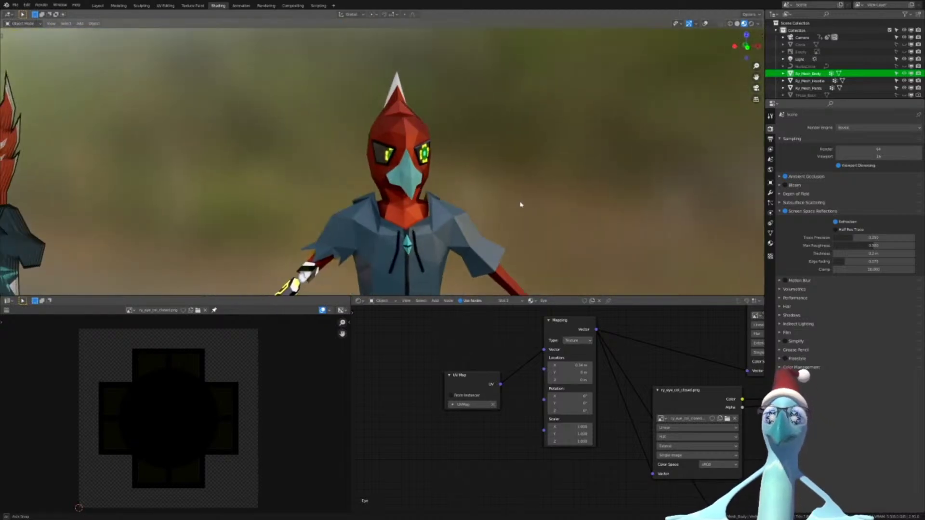
{"action": "scroll", "coordinate": [520, 205], "scroll_direction": "up", "scroll_amount": 4}
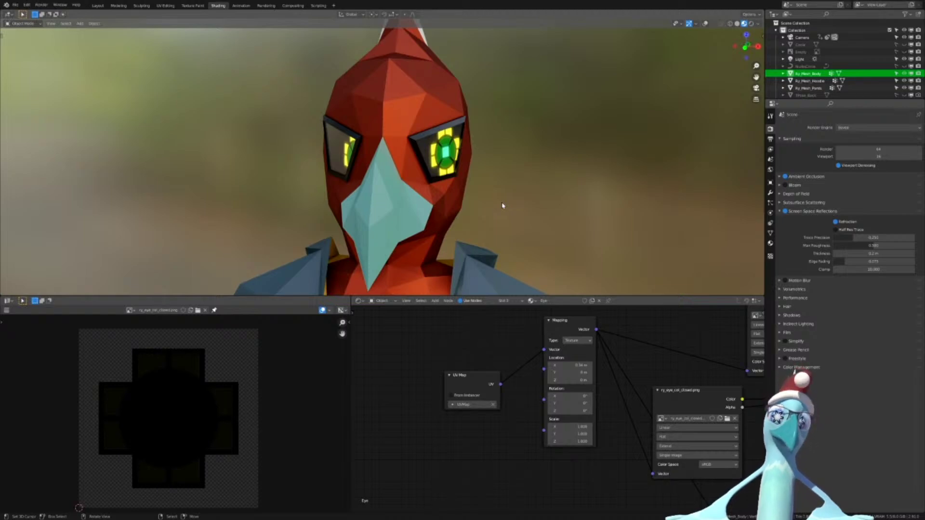
{"action": "middle_click_drag", "start_coordinate": [450, 194], "coordinate": [471, 185]}
{"action": "scroll", "coordinate": [471, 185], "scroll_direction": "down", "scroll_amount": 2}
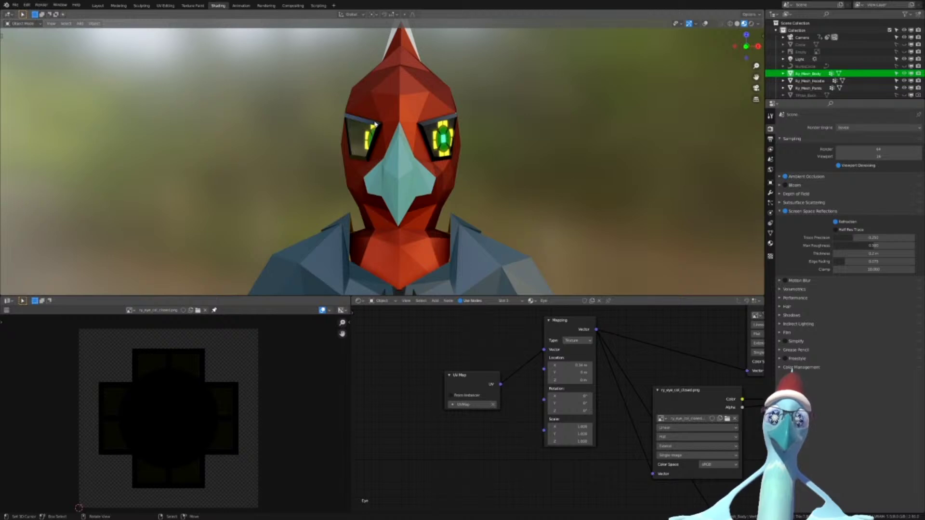
{"action": "scroll", "coordinate": [375, 124], "scroll_direction": "up", "scroll_amount": 2}
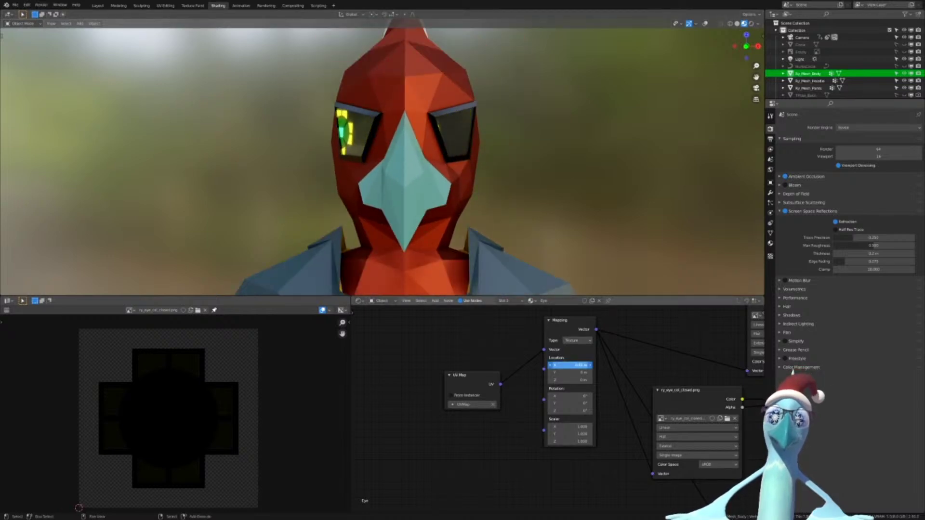
{"action": "left_click_drag", "start_coordinate": [573, 365], "coordinate": [576, 365]}
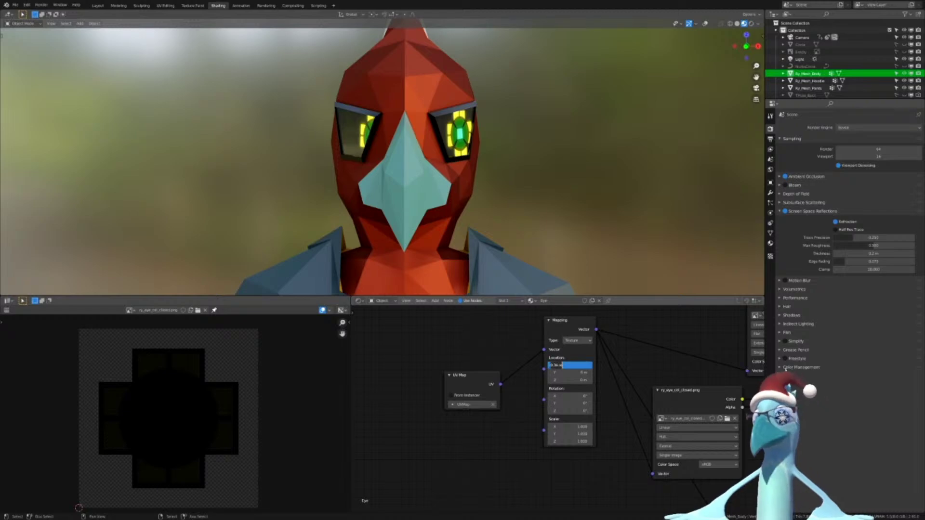
{"action": "key", "text": "Return"}
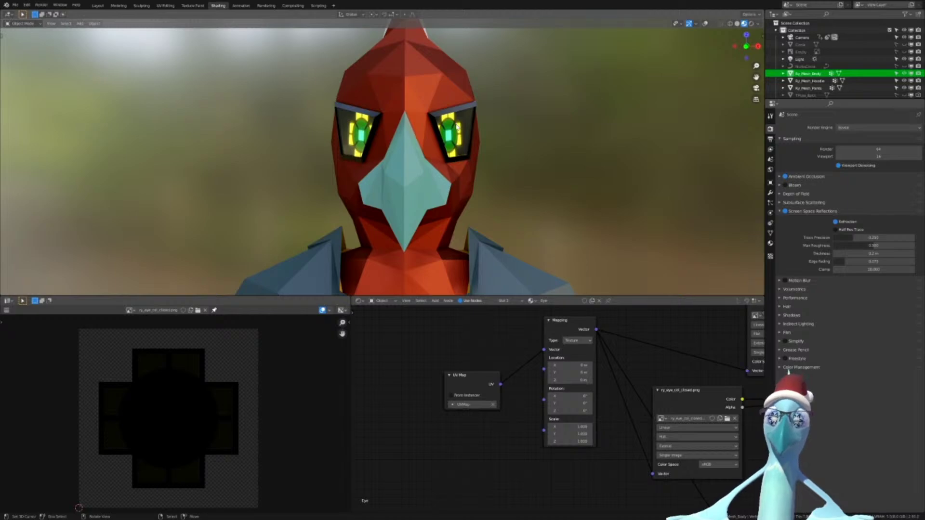
Examine the finished eyes up close and the whole character from several sides against the reference drawing
{"action": "scroll", "coordinate": [456, 127], "scroll_direction": "down", "scroll_amount": 7}
{"action": "middle_click_drag", "start_coordinate": [470, 227], "coordinate": [426, 234]}
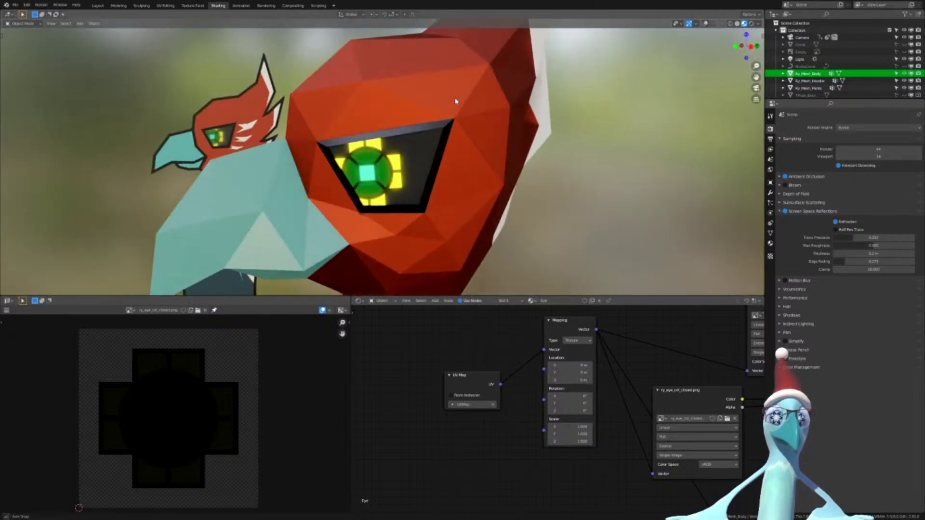
{"action": "middle_click_drag", "start_coordinate": [499, 83], "coordinate": [492, 82]}
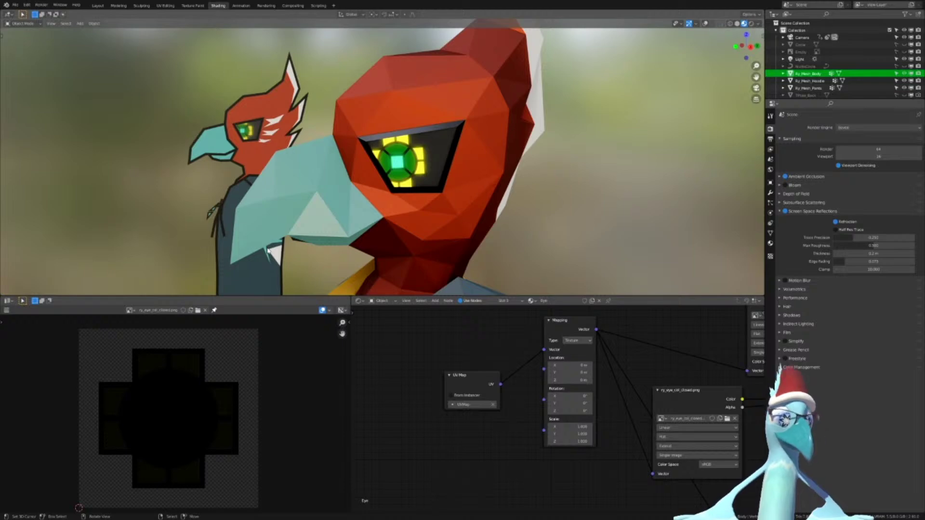
{"action": "middle_click_drag", "start_coordinate": [374, 181], "coordinate": [403, 179]}
{"action": "scroll", "coordinate": [404, 180], "scroll_direction": "down", "scroll_amount": 5}
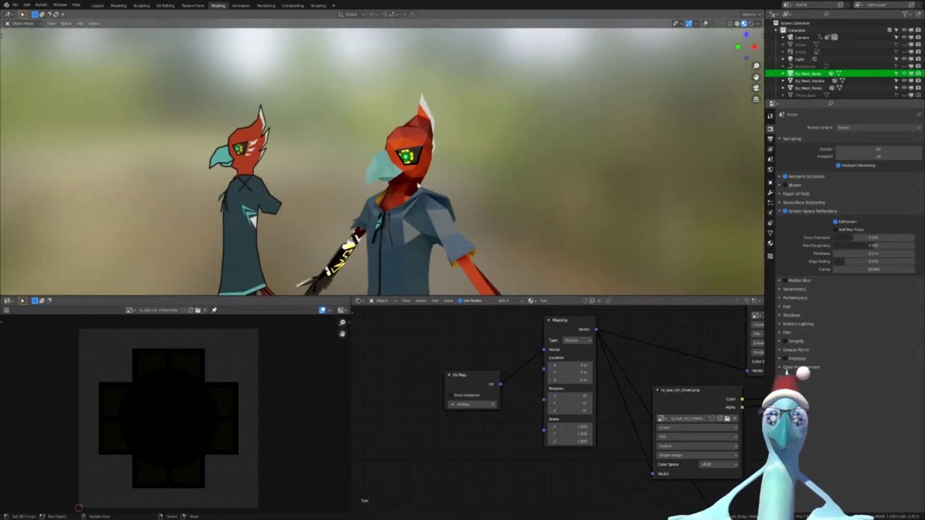
{"action": "scroll", "coordinate": [458, 167], "scroll_direction": "down", "scroll_amount": 2}
{"action": "middle_click_drag", "start_coordinate": [458, 168], "coordinate": [447, 125]}
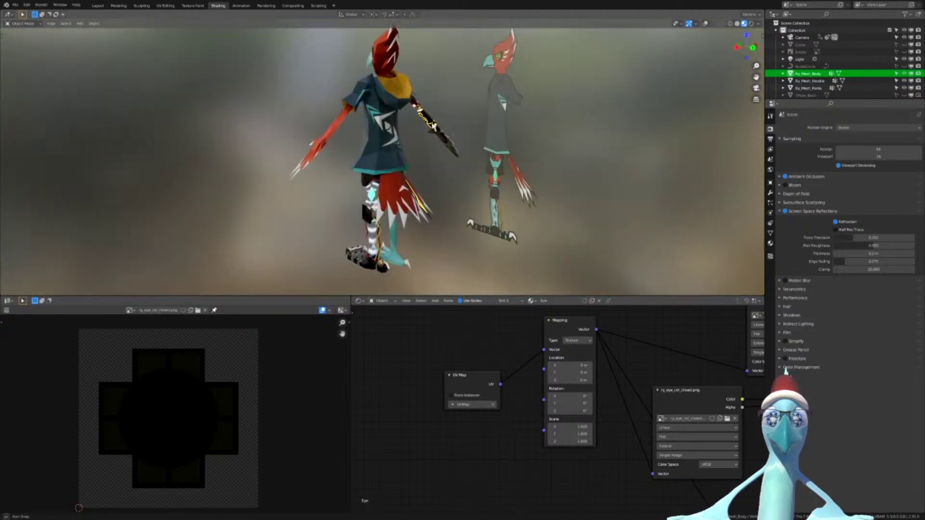
Save the file and switch to the UV Editing workspace with the 3D viewport overlays shown
{"action": "middle_click_drag", "start_coordinate": [432, 126], "coordinate": [547, 125]}
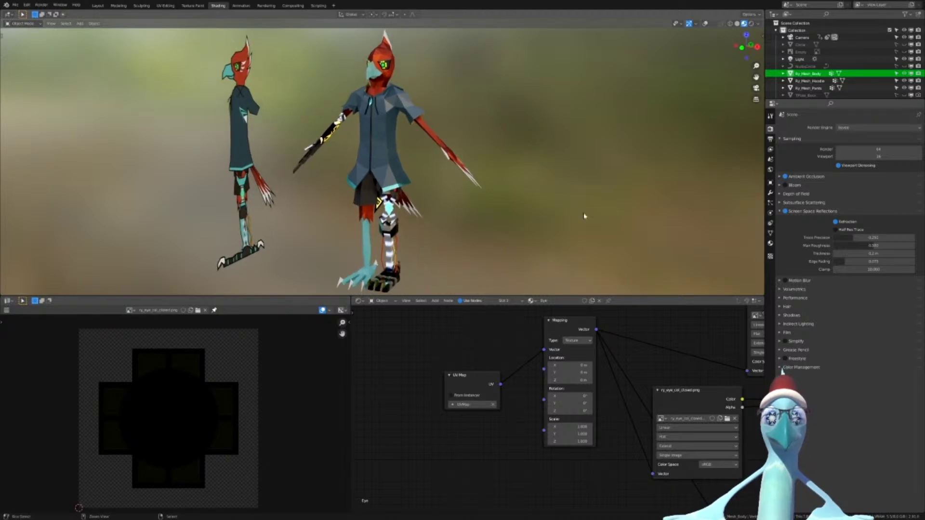
{"action": "key", "text": "ctrl+s"}
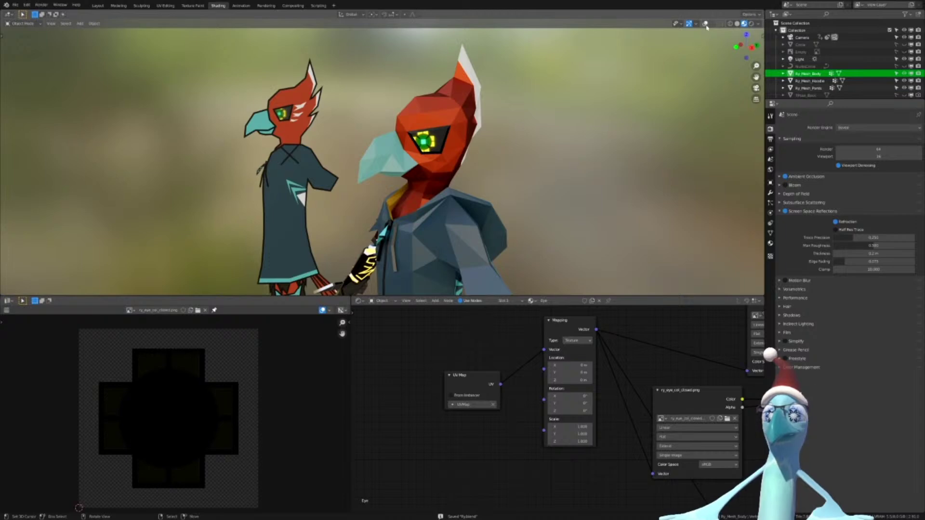
{"action": "left_click", "coordinate": [165, 6]}
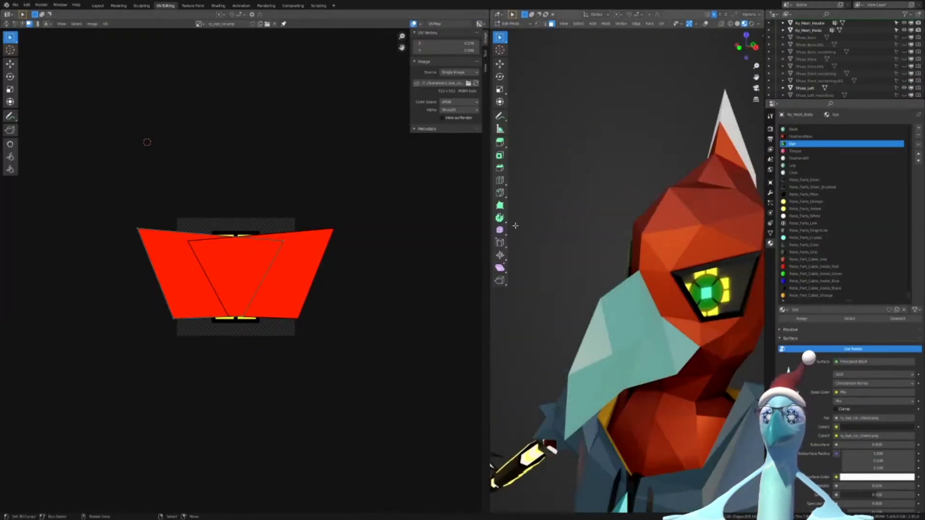
{"action": "left_click", "coordinate": [706, 24]}
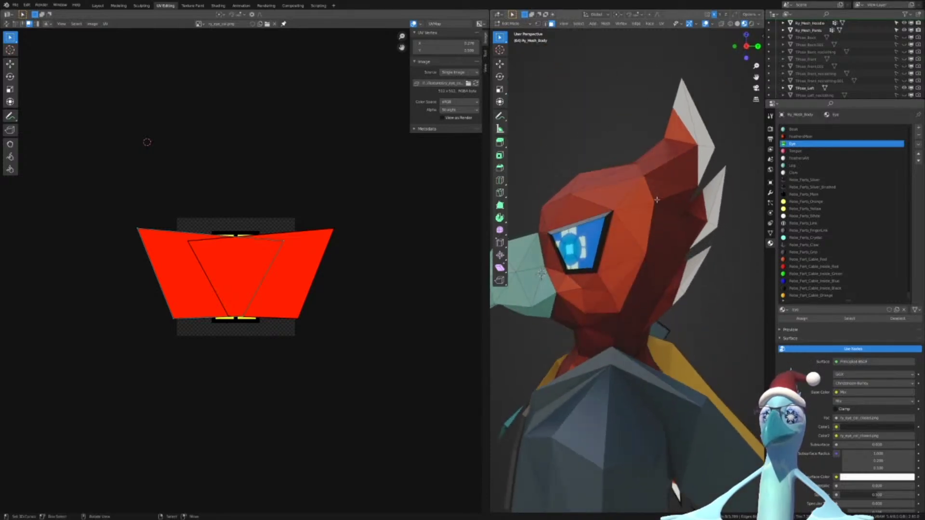
Select the group of red feather faces behind the eye on one side of the head
{"action": "right_click", "coordinate": [657, 196]}
{"action": "right_click", "coordinate": [669, 203], "text": "shift"}
{"action": "right_click", "coordinate": [643, 196], "text": "shift"}
{"action": "right_click", "coordinate": [640, 218], "text": "shift"}
{"action": "right_click", "coordinate": [659, 223], "text": "shift"}
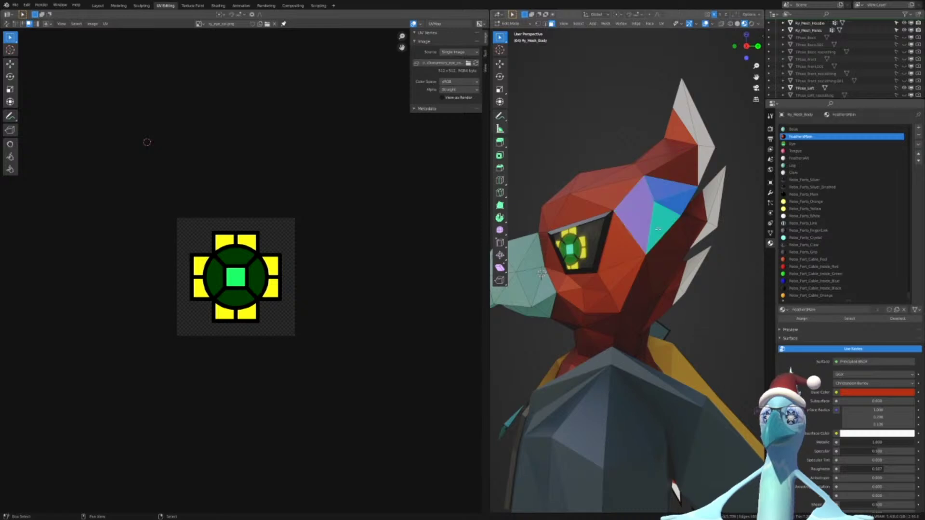
{"action": "right_click", "coordinate": [667, 241], "text": "shift"}
{"action": "right_click", "coordinate": [633, 251], "text": "shift"}
Mirror the face selection along X to the opposite side of the head with Select Mirror
{"action": "middle_click_drag", "start_coordinate": [633, 250], "coordinate": [581, 240]}
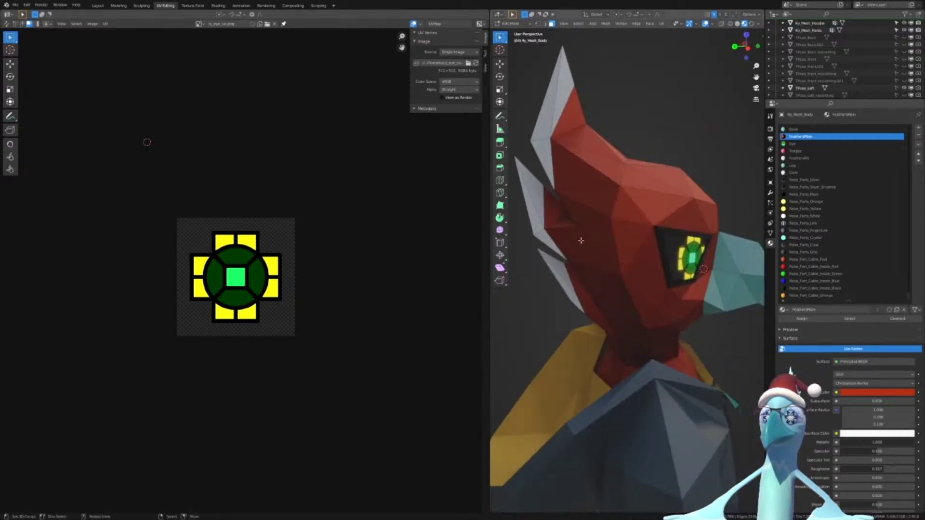
{"action": "key", "text": "F3"}
{"action": "type", "text": "select m"}
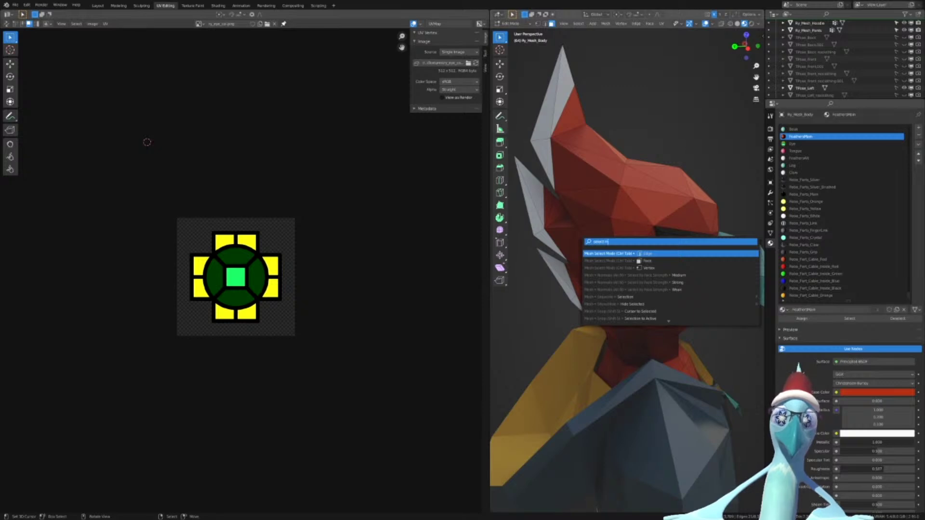
{"action": "type", "text": "irro"}
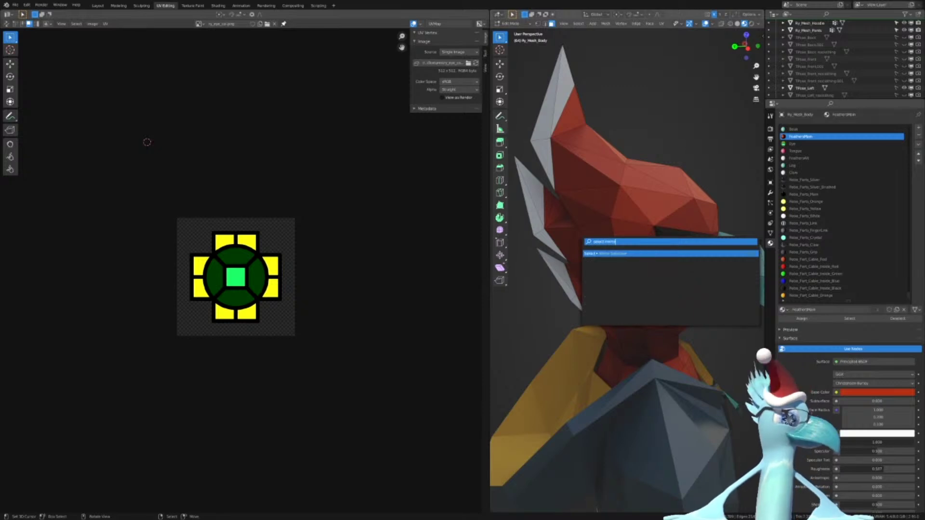
{"action": "key", "text": "Return"}
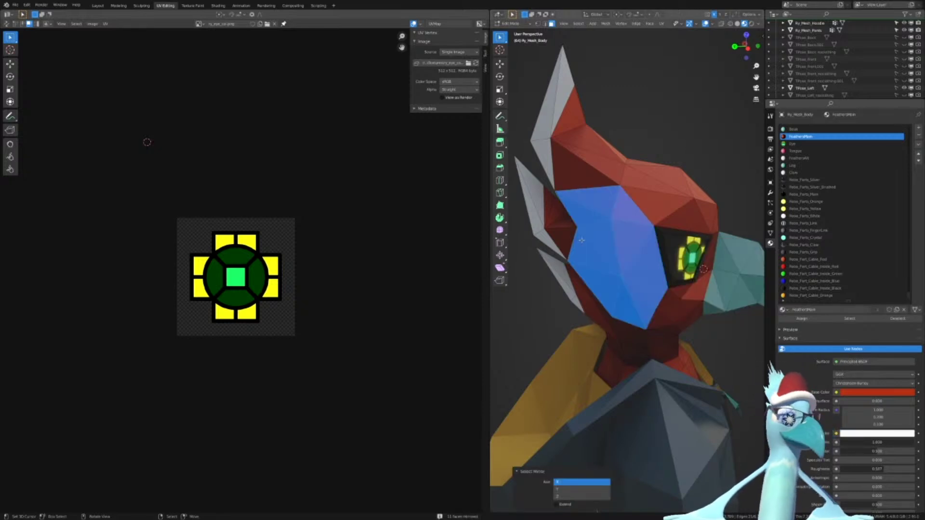
Enable Extend for the mirrored selection and unwrap the faces on both sides of the head together
{"action": "middle_click_drag", "start_coordinate": [559, 200], "coordinate": [659, 201]}
{"action": "left_click", "coordinate": [565, 505]}
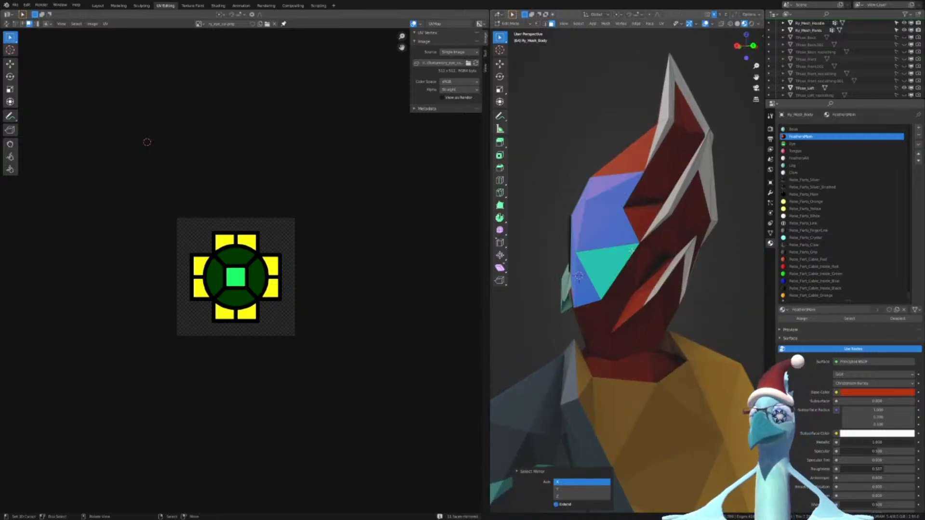
{"action": "middle_click_drag", "start_coordinate": [631, 251], "coordinate": [613, 232]}
{"action": "key", "text": "u"}
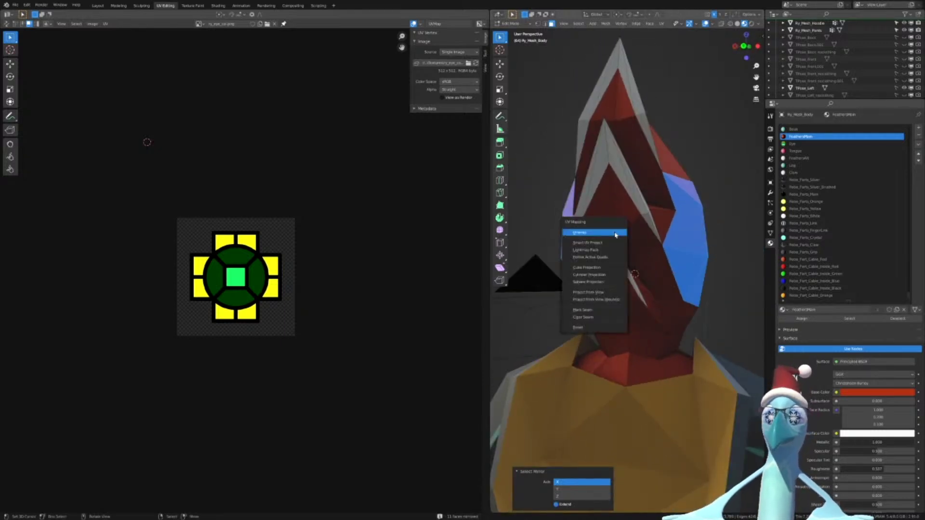
{"action": "left_click", "coordinate": [615, 235]}
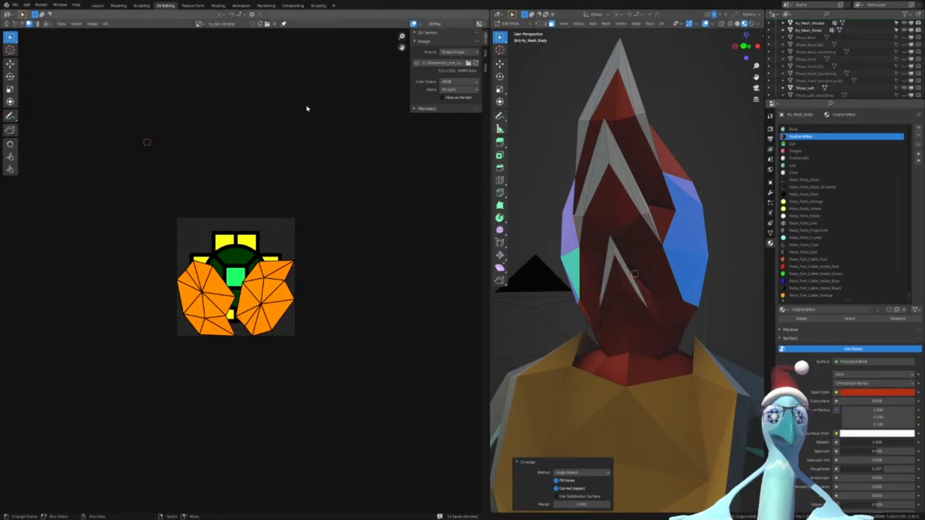
Return to the one-sided face selection and unwrap only those faces behind the eye
{"action": "key", "text": "alt+a"}
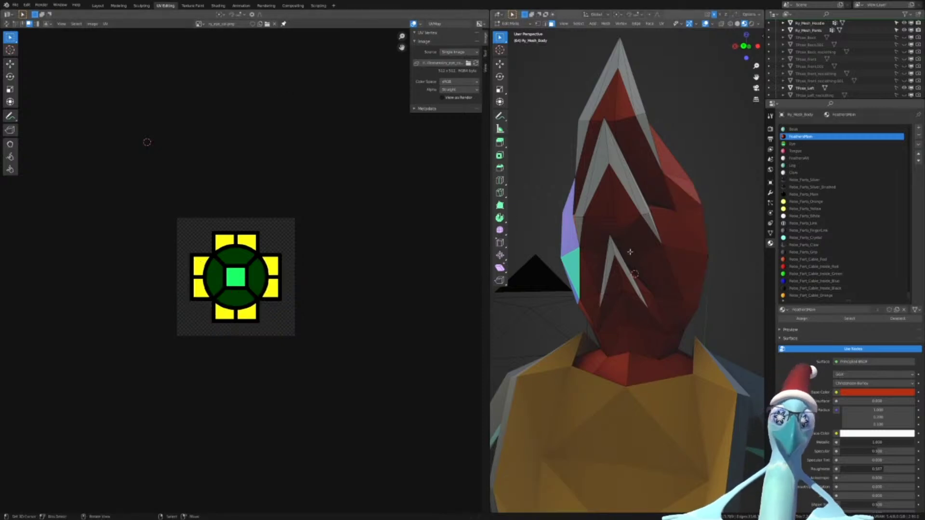
{"action": "key", "text": "u"}
{"action": "left_click", "coordinate": [630, 252]}
Try to repeat Select Mirror on the unwrapped faces
{"action": "key", "text": "F3"}
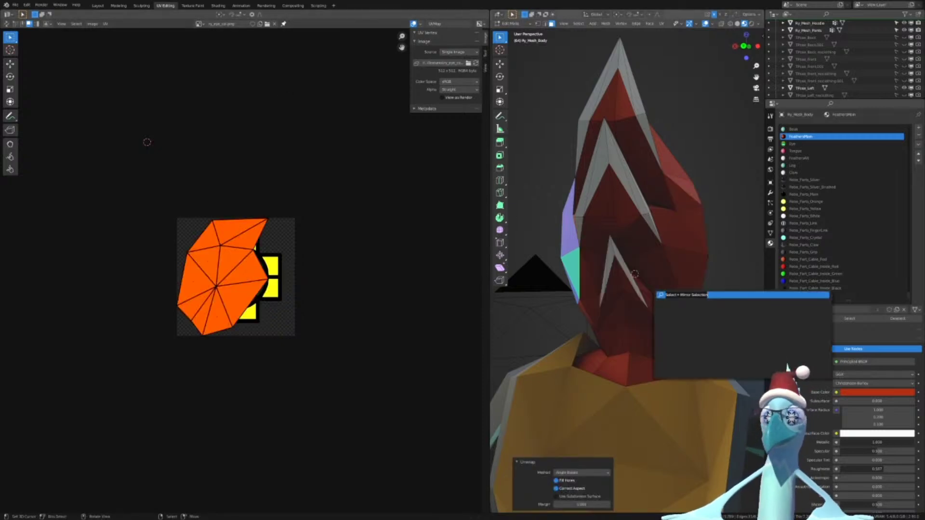
{"action": "key", "text": "Return"}
{"action": "middle_click_drag", "start_coordinate": [596, 322], "coordinate": [636, 231]}
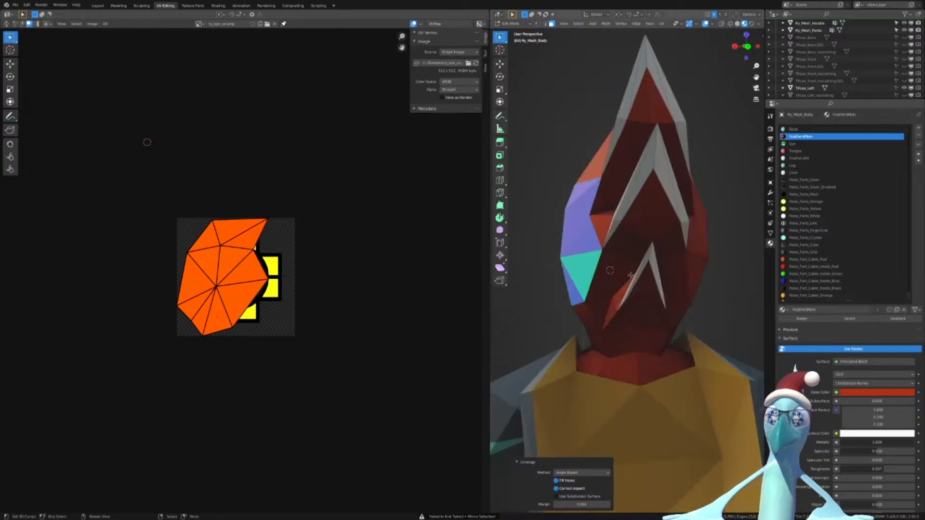
{"action": "key", "text": "F3"}
{"action": "key", "text": "Return"}
{"action": "key", "text": "F3"}
{"action": "key", "text": "Escape"}
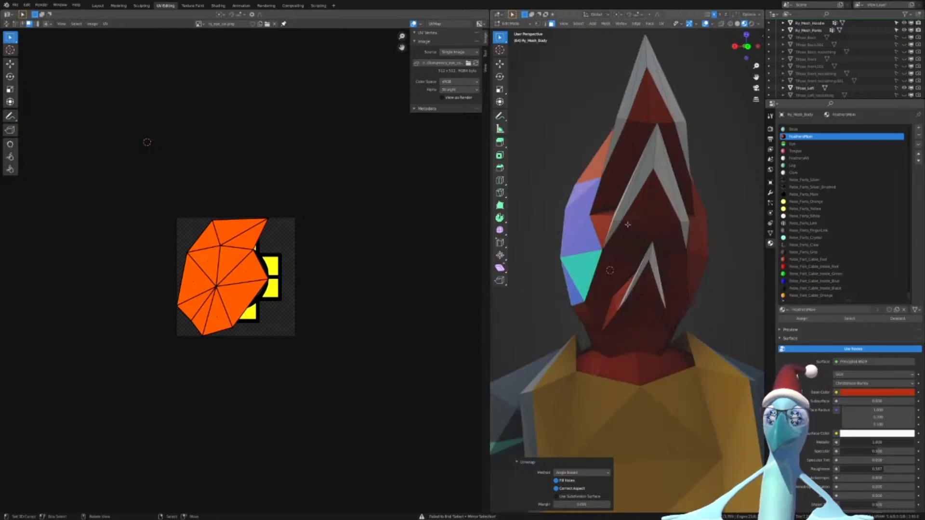
Clear the selection and reselect the unwrapped group of faces behind the eye one by one
{"action": "middle_click_drag", "start_coordinate": [628, 224], "coordinate": [699, 235]}
{"action": "key", "text": "alt+a"}
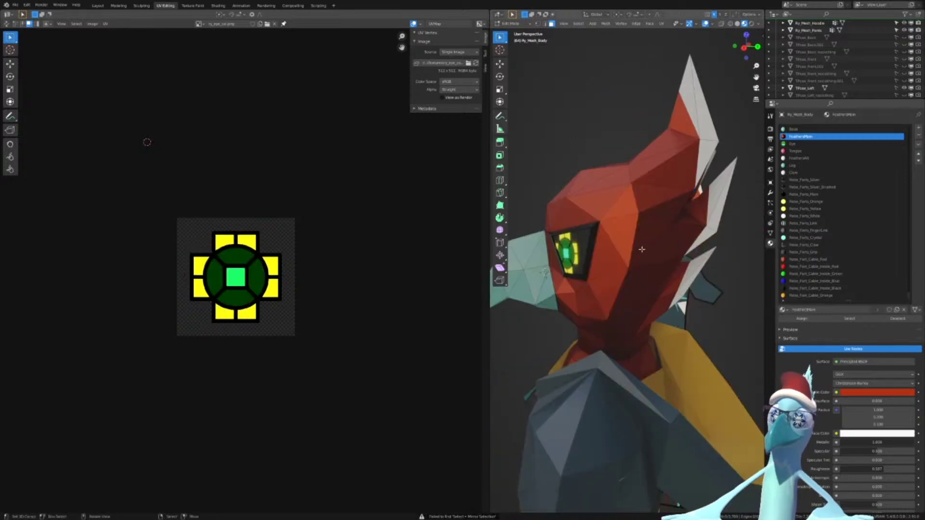
{"action": "left_click", "coordinate": [643, 249]}
{"action": "left_click", "coordinate": [651, 199], "text": "shift"}
{"action": "left_click", "coordinate": [666, 209], "text": "shift"}
{"action": "left_click", "coordinate": [623, 206], "text": "shift"}
{"action": "left_click", "coordinate": [621, 232], "text": "shift"}
{"action": "left_click", "coordinate": [606, 256], "text": "shift"}
{"action": "left_click", "coordinate": [604, 284], "text": "shift"}
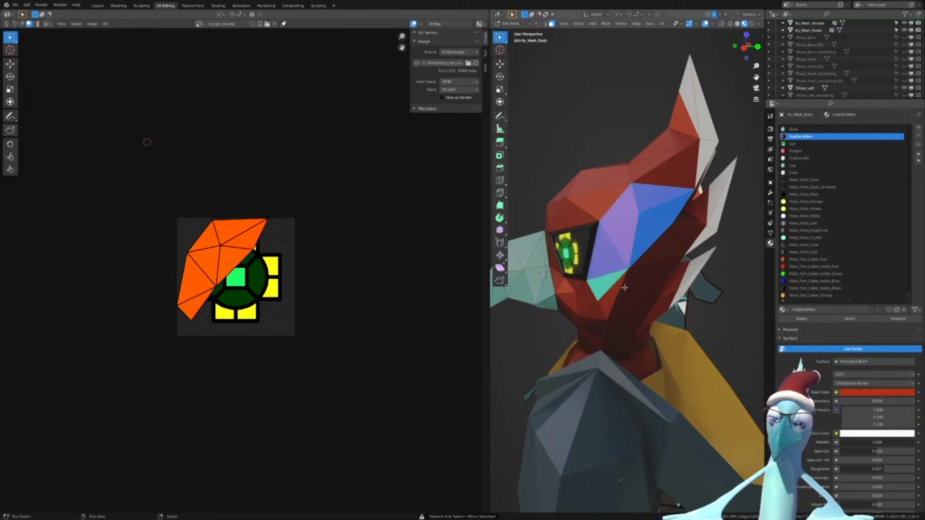
{"action": "left_click", "coordinate": [611, 296], "text": "shift"}
{"action": "left_click", "coordinate": [628, 290], "text": "shift"}
{"action": "left_click", "coordinate": [645, 279], "text": "shift"}
{"action": "left_click", "coordinate": [640, 250], "text": "shift"}
{"action": "left_click", "coordinate": [652, 237], "text": "shift"}
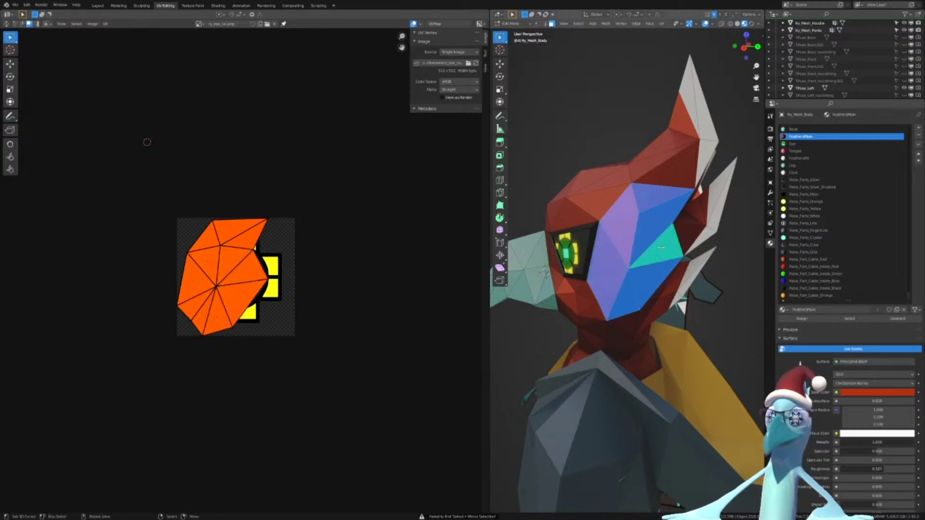
Find and run Select Mirror along X on the selected head faces
{"action": "key", "text": "F3"}
{"action": "key", "text": "BackSpace"}
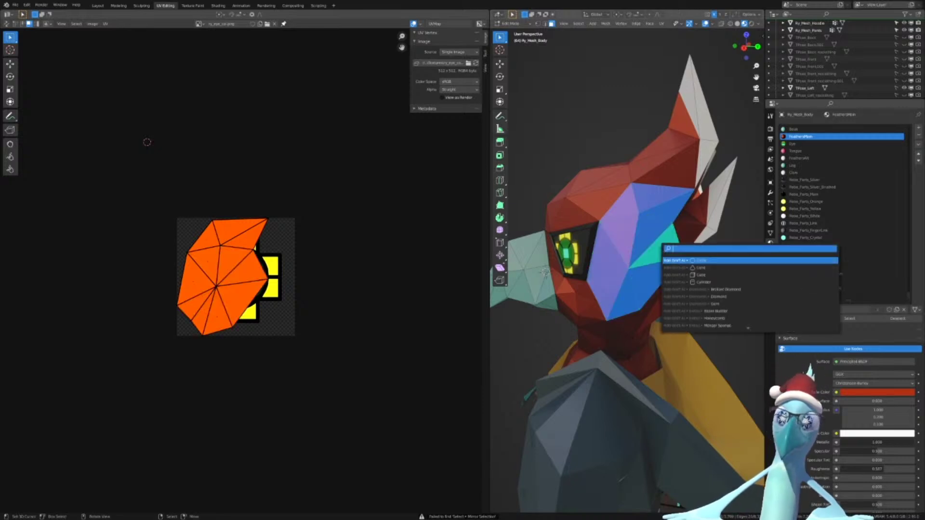
{"action": "type", "text": "mirror"}
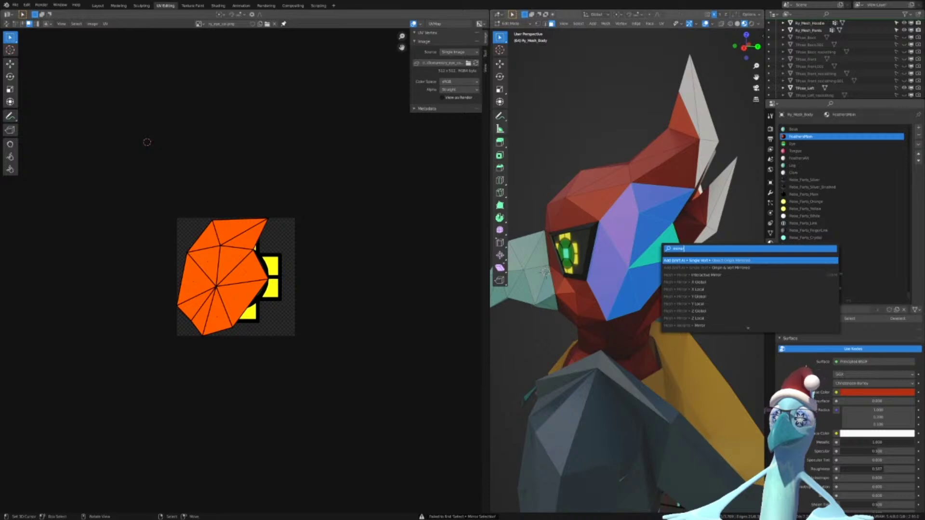
{"action": "key", "text": "BackSpace"}
{"action": "key", "text": "BackSpace"}
{"action": "key", "text": "BackSpace"}
{"action": "key", "text": "BackSpace"}
{"action": "key", "text": "BackSpace"}
{"action": "key", "text": "BackSpace"}
{"action": "type", "text": "sele"}
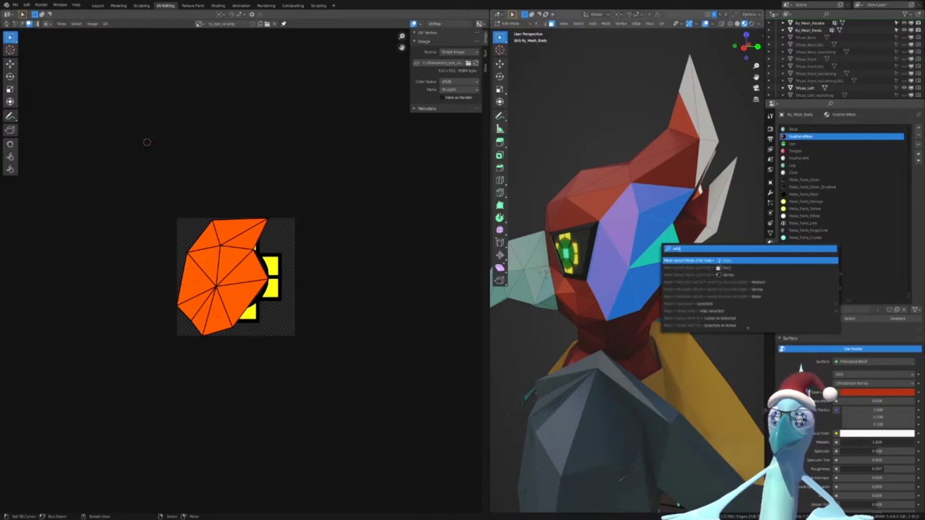
{"action": "type", "text": "ct mir"}
{"action": "key", "text": "Return"}
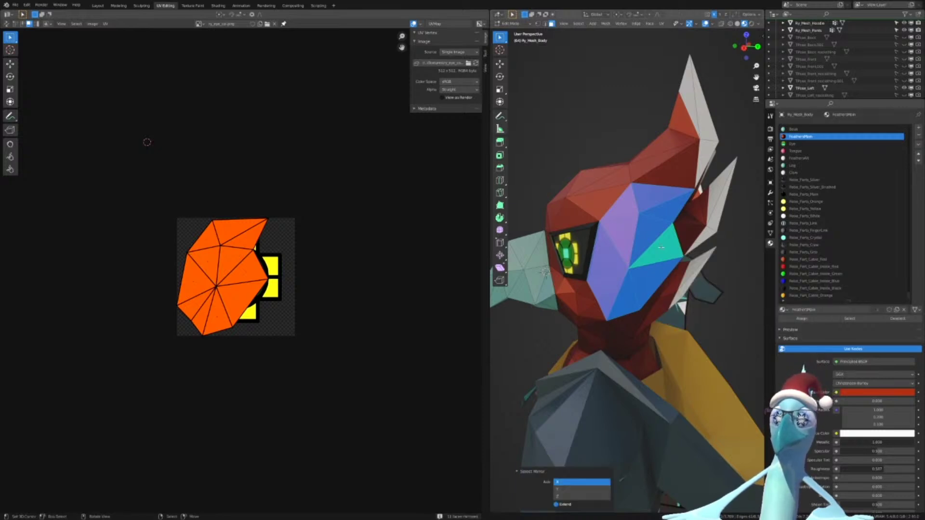
Disable Extend for the mirrored selection and unwrap the faces on the opposite side of the head separately
{"action": "middle_click_drag", "start_coordinate": [661, 247], "coordinate": [611, 426]}
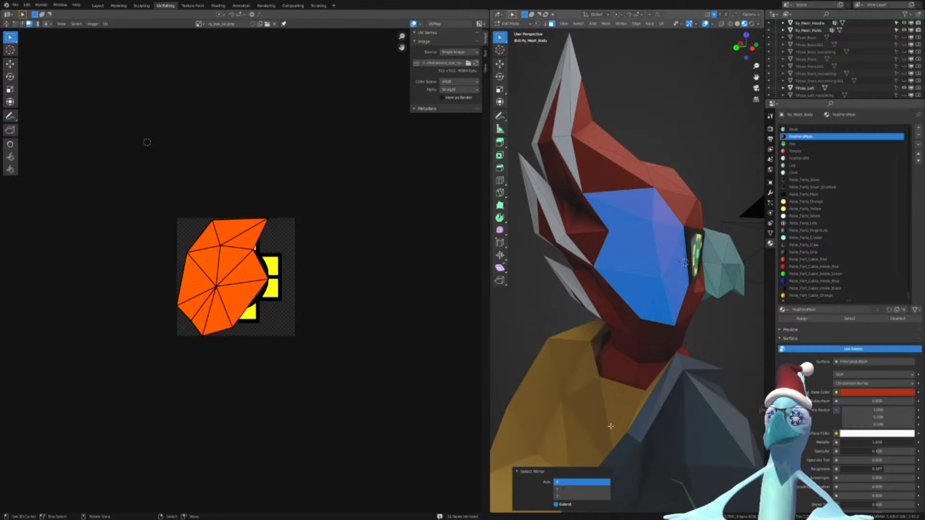
{"action": "left_click", "coordinate": [556, 504]}
{"action": "key", "text": "u"}
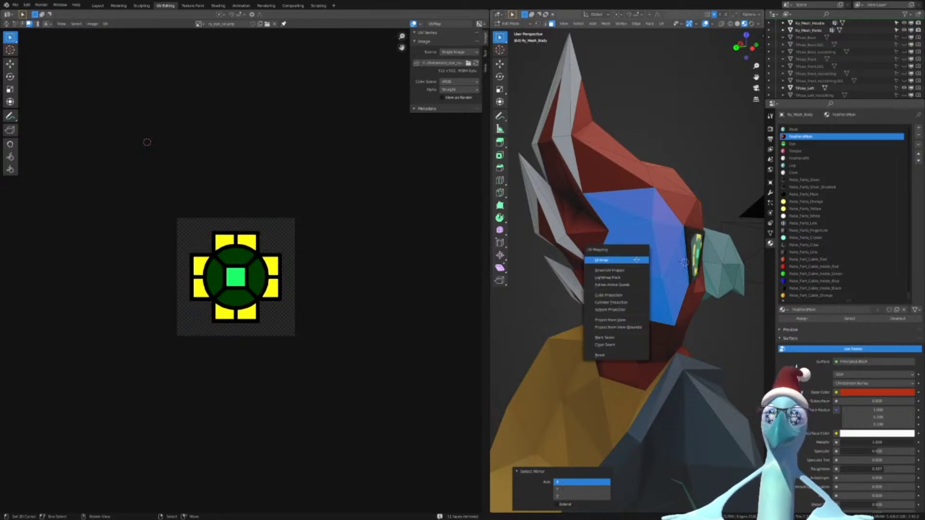
{"action": "left_click", "coordinate": [637, 260]}
Add the matching faces on the first side of the head to the selection with Circle Select
{"action": "middle_click_drag", "start_coordinate": [584, 217], "coordinate": [667, 212]}
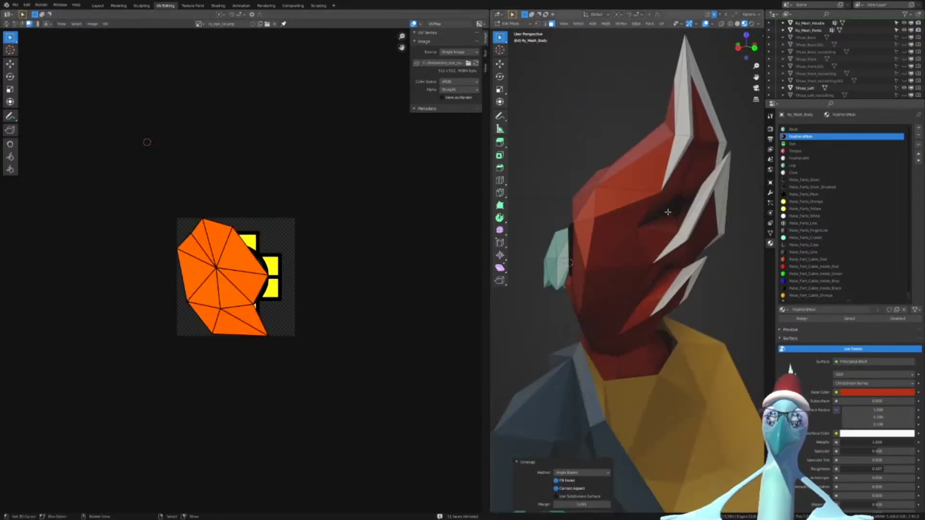
{"action": "middle_click_drag", "start_coordinate": [607, 256], "coordinate": [630, 253]}
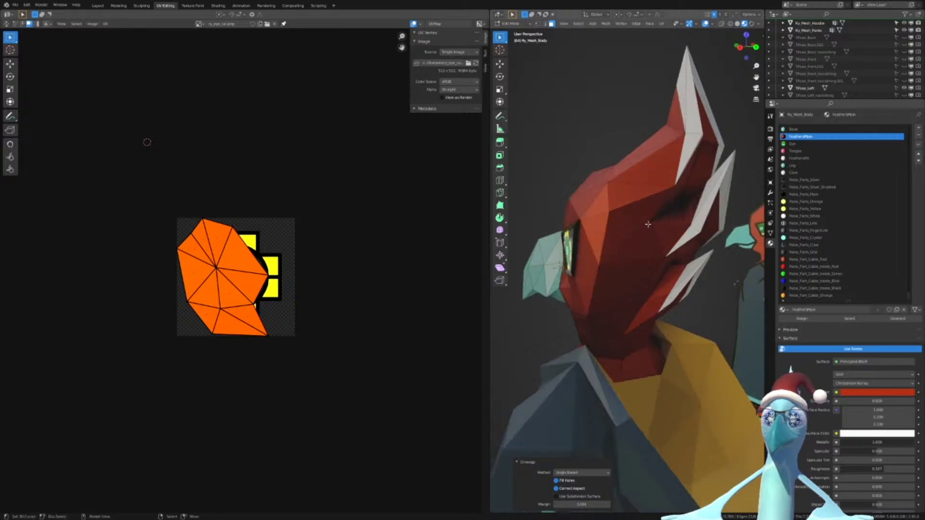
{"action": "key", "text": "c"}
{"action": "mouse_move", "coordinate": [626, 217]}
{"action": "left_mouse_down"}
{"action": "mouse_move", "coordinate": [593, 232]}
{"action": "mouse_move", "coordinate": [610, 279]}
{"action": "left_mouse_up"}
{"action": "key", "text": "Escape"}
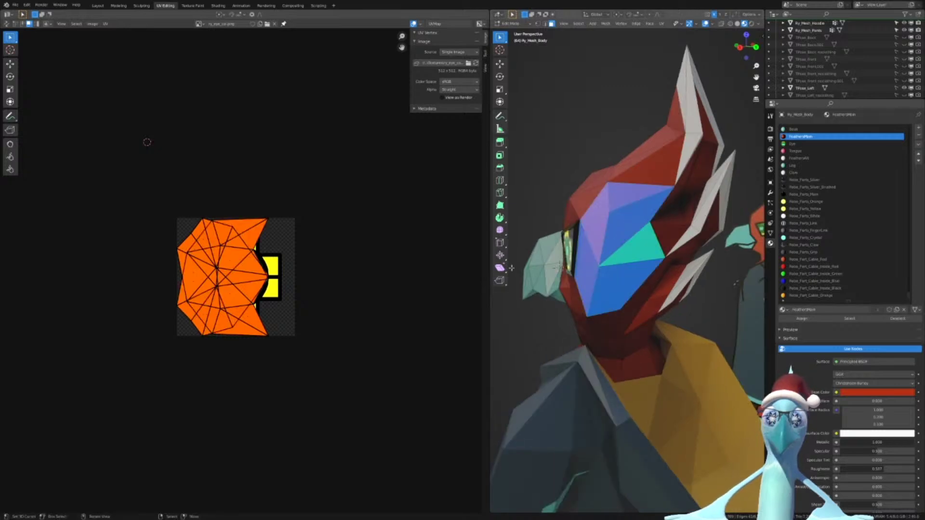
Select all UVs of both head patches and display the ry_main_col.png image in the UV editor
{"action": "scroll", "coordinate": [281, 249], "scroll_direction": "up", "scroll_amount": 4}
{"action": "key", "text": "a"}
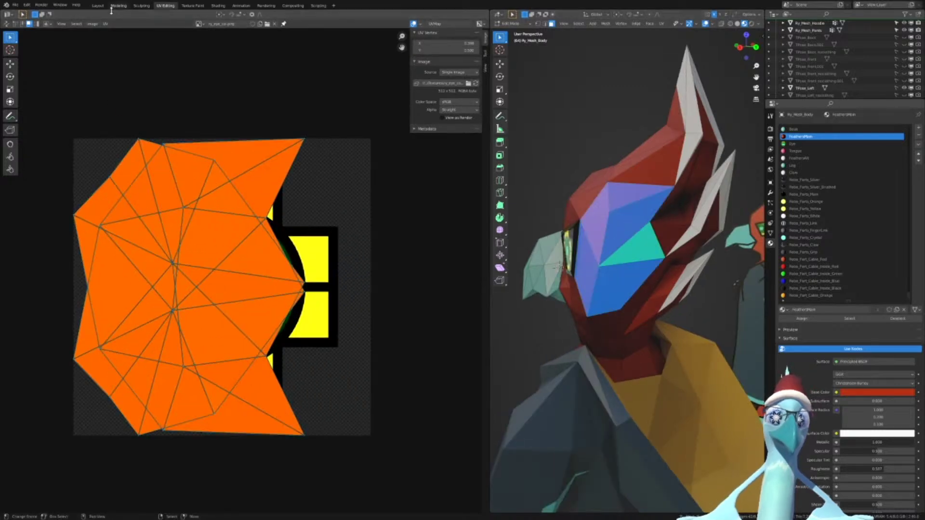
{"action": "left_click", "coordinate": [201, 24]}
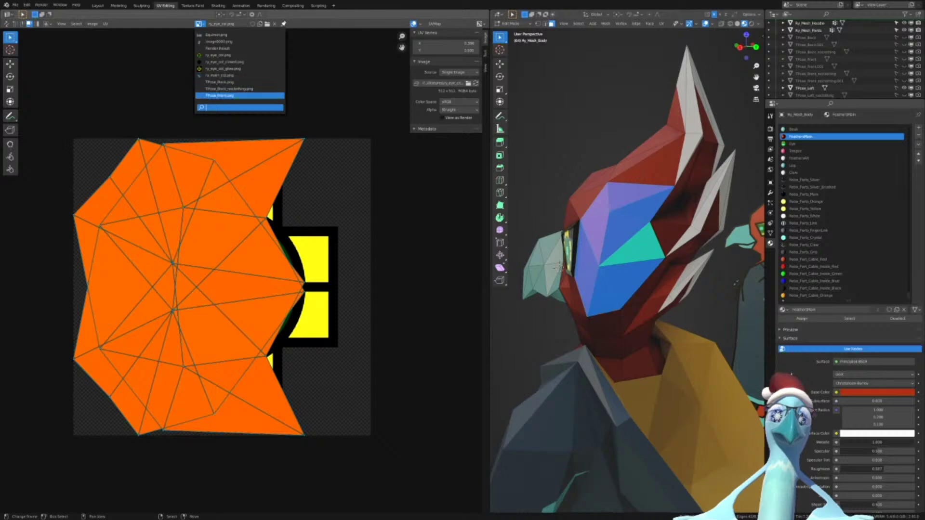
{"action": "scroll", "coordinate": [240, 65], "scroll_direction": "up", "scroll_amount": 14}
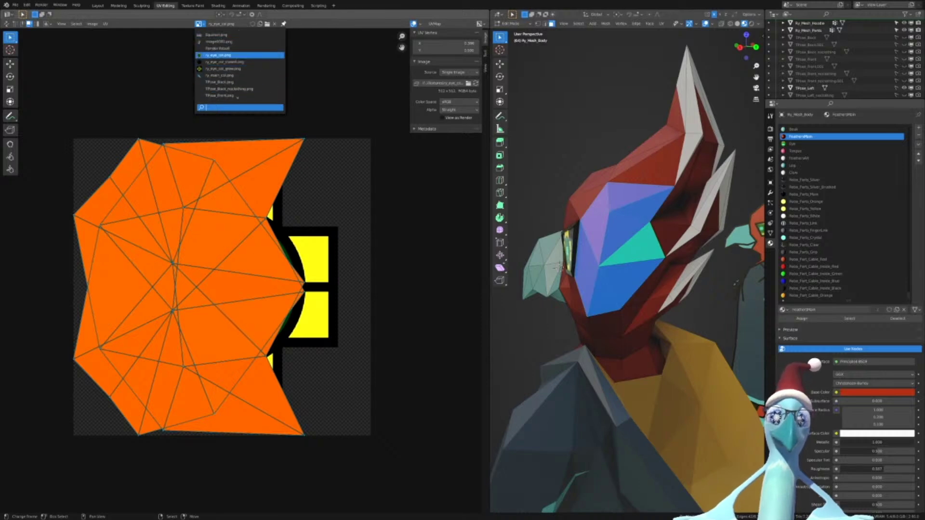
{"action": "left_click", "coordinate": [236, 76]}
Rotate both head-side UV islands by 90° so their pointed tips face up
{"action": "scroll", "coordinate": [265, 228], "scroll_direction": "down", "scroll_amount": 15}
{"action": "scroll", "coordinate": [245, 270], "scroll_direction": "up", "scroll_amount": 7}
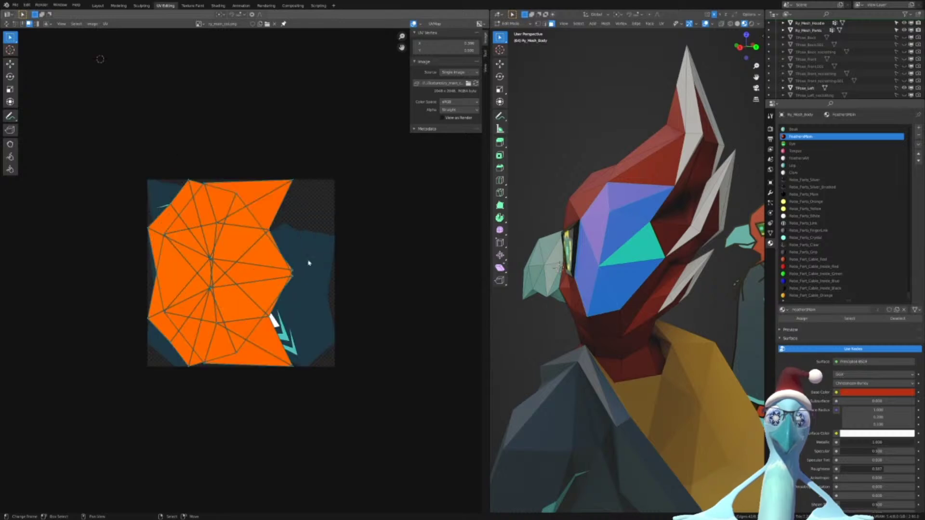
{"action": "key", "text": "r"}
{"action": "left_click", "coordinate": [334, 109]}
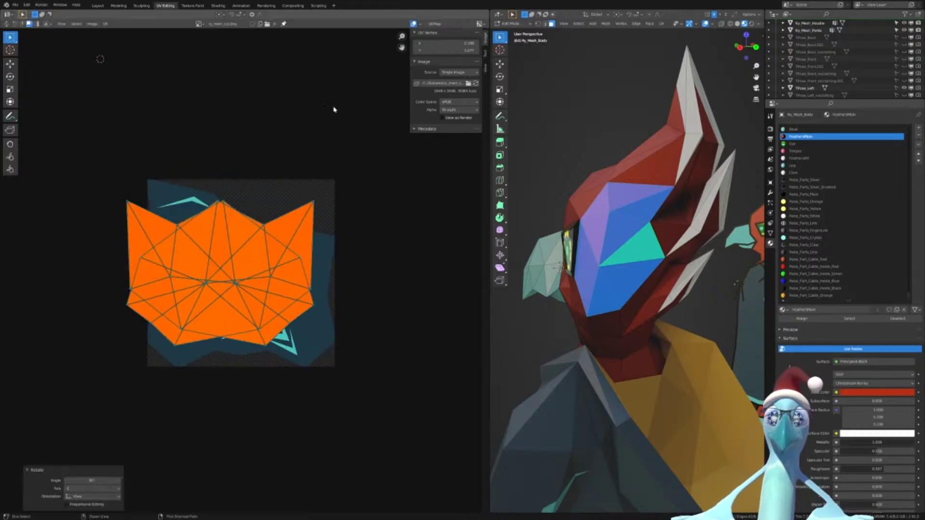
Move both head-side UV islands up toward the texture's upper edge and scale them down to about 0.215
{"action": "left_click", "coordinate": [7, 24]}
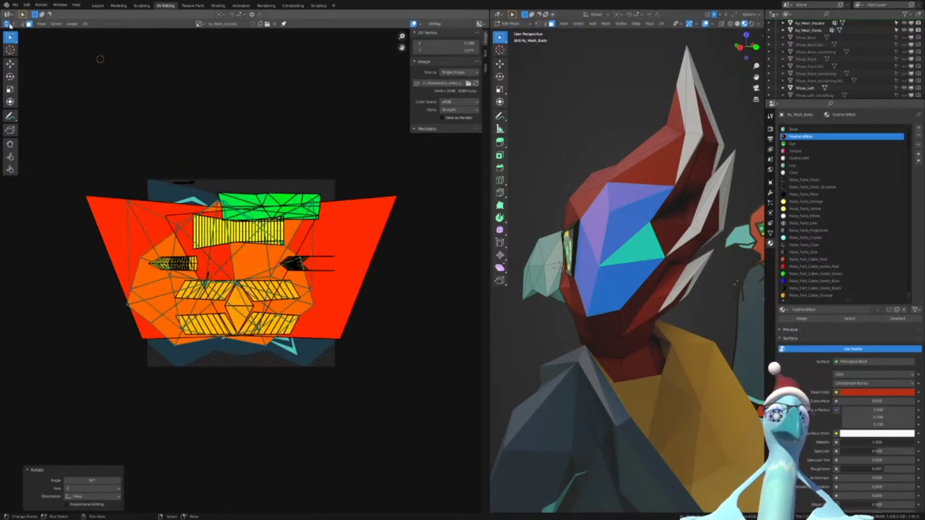
{"action": "key", "text": "g"}
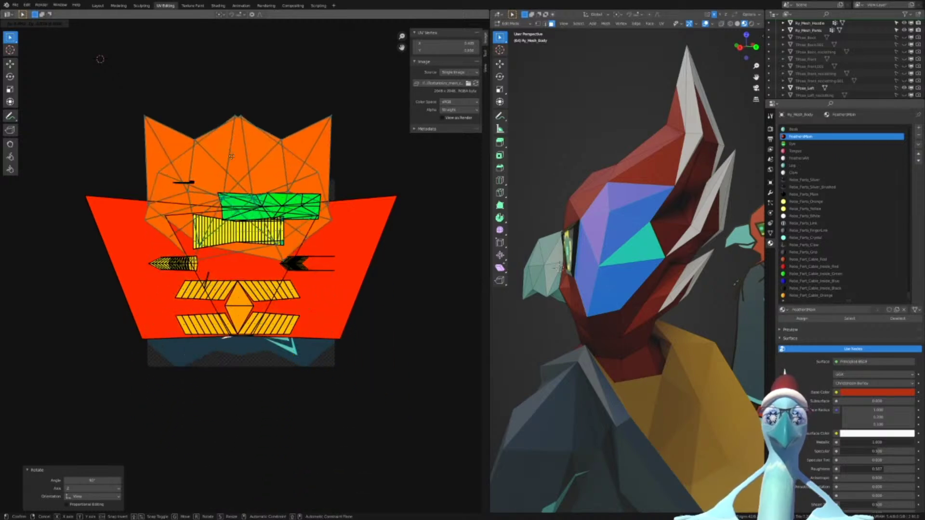
{"action": "left_click", "coordinate": [350, 236]}
{"action": "scroll", "coordinate": [250, 242], "scroll_direction": "up", "scroll_amount": 6}
{"action": "scroll", "coordinate": [378, 294], "scroll_direction": "down", "scroll_amount": 5}
{"action": "key", "text": "s"}
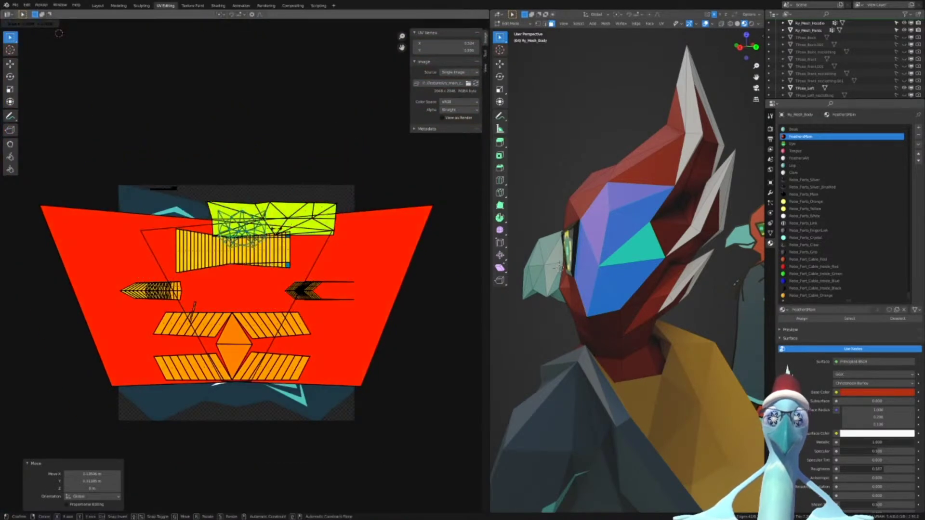
{"action": "left_click", "coordinate": [275, 228]}
Position the shrunken head-side islands in the empty area above the dark blue shapes, and check their placement with UV sync selection toggled
{"action": "scroll", "coordinate": [279, 231], "scroll_direction": "up", "scroll_amount": 4}
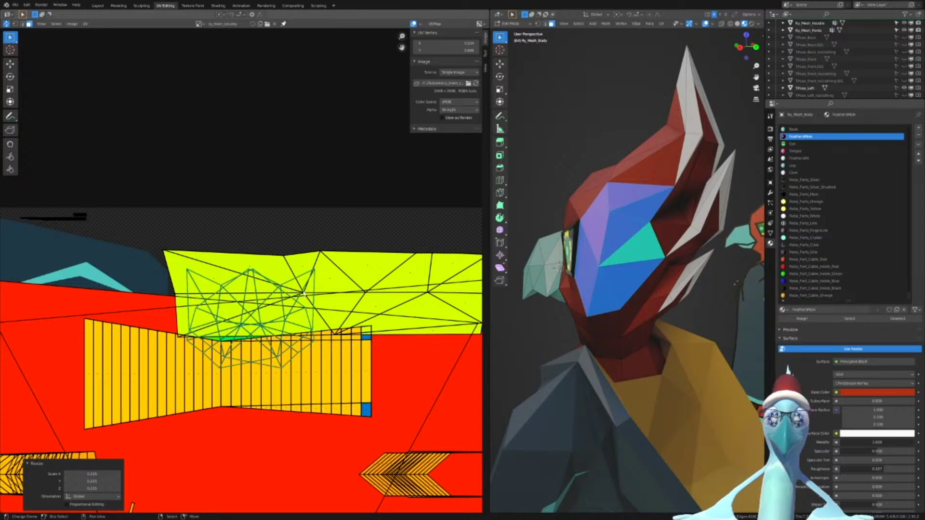
{"action": "key", "text": "g"}
{"action": "left_click", "coordinate": [295, 281]}
{"action": "scroll", "coordinate": [294, 281], "scroll_direction": "up", "scroll_amount": 4}
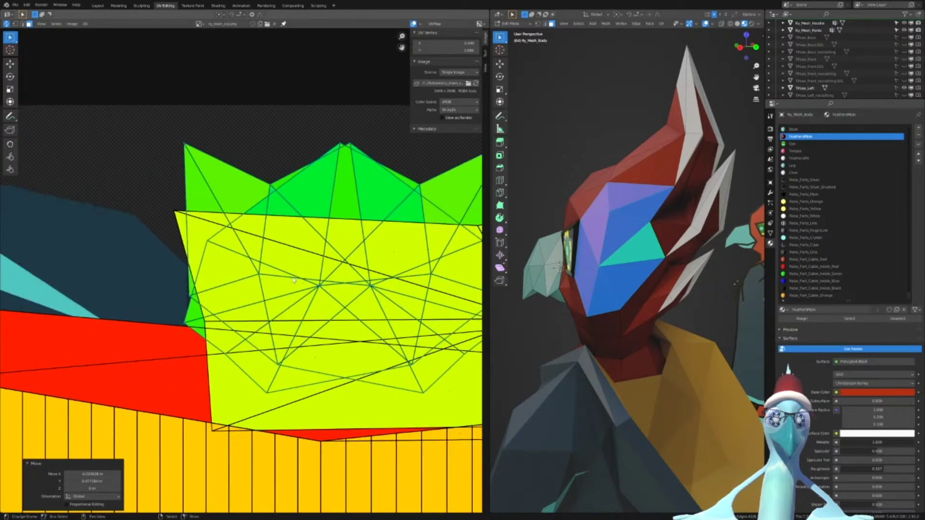
{"action": "middle_click_drag", "start_coordinate": [294, 281], "coordinate": [215, 312]}
{"action": "scroll", "coordinate": [216, 308], "scroll_direction": "down", "scroll_amount": 3}
{"action": "key", "text": "g"}
{"action": "left_click", "coordinate": [233, 296]}
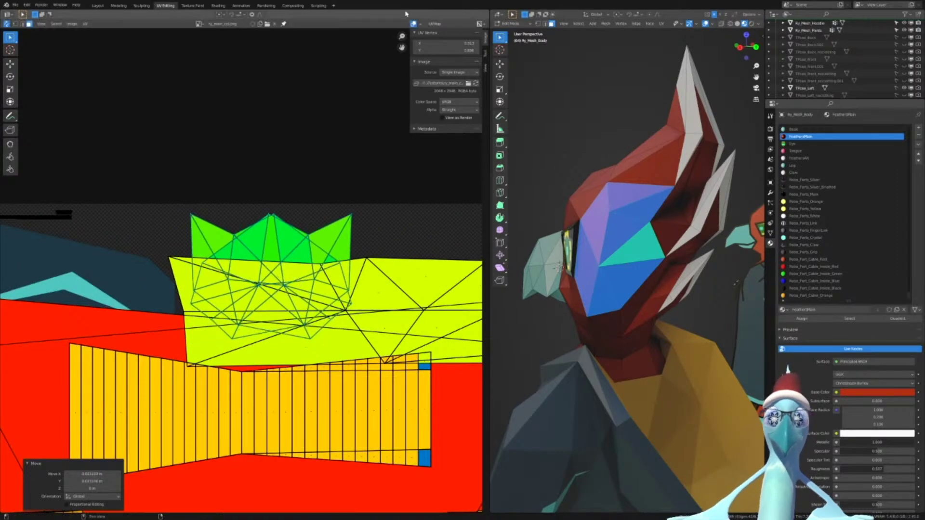
{"action": "left_click", "coordinate": [9, 26]}
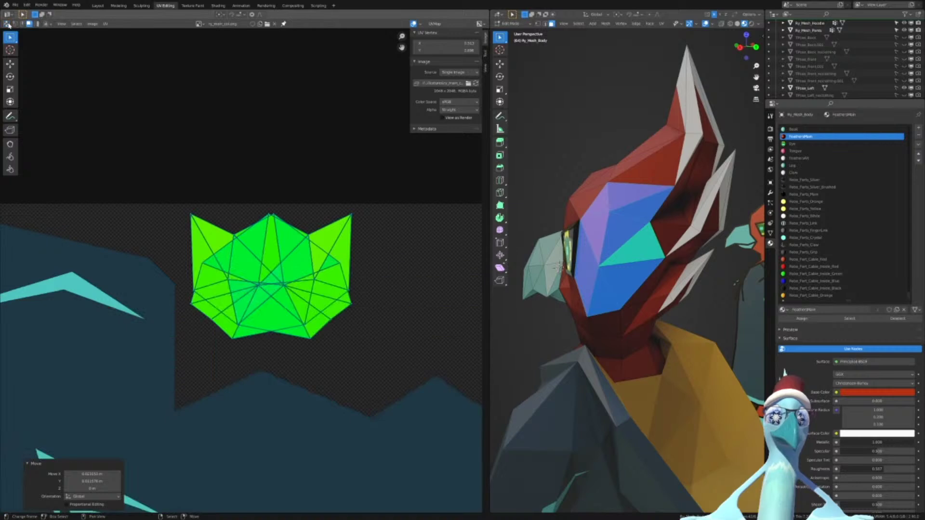
{"action": "left_click", "coordinate": [9, 26]}
{"action": "scroll", "coordinate": [245, 271], "scroll_direction": "down", "scroll_amount": 7}
{"action": "scroll", "coordinate": [248, 268], "scroll_direction": "up", "scroll_amount": 3}
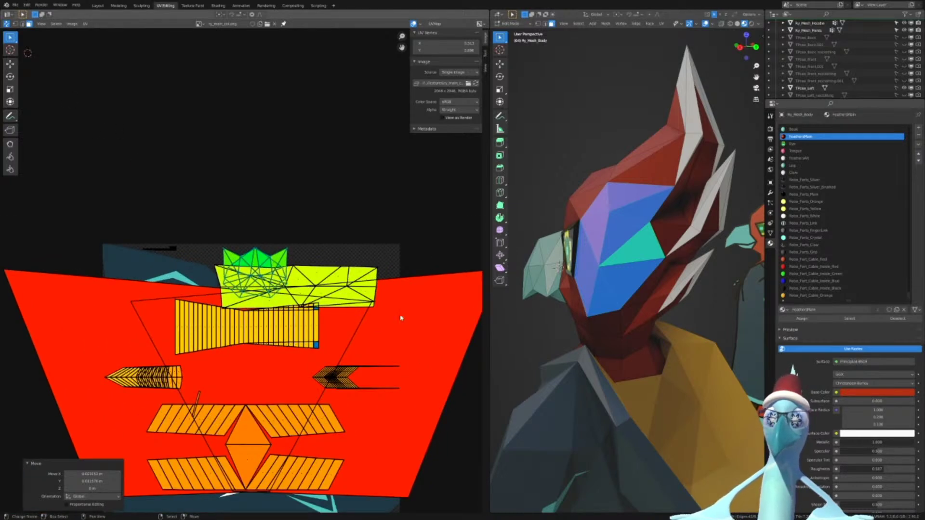
Set UV selection to face mode, then select the eye's oversized red UV faces and hide them
{"action": "left_click", "coordinate": [375, 334]}
{"action": "key", "text": "ctrl+Tab"}
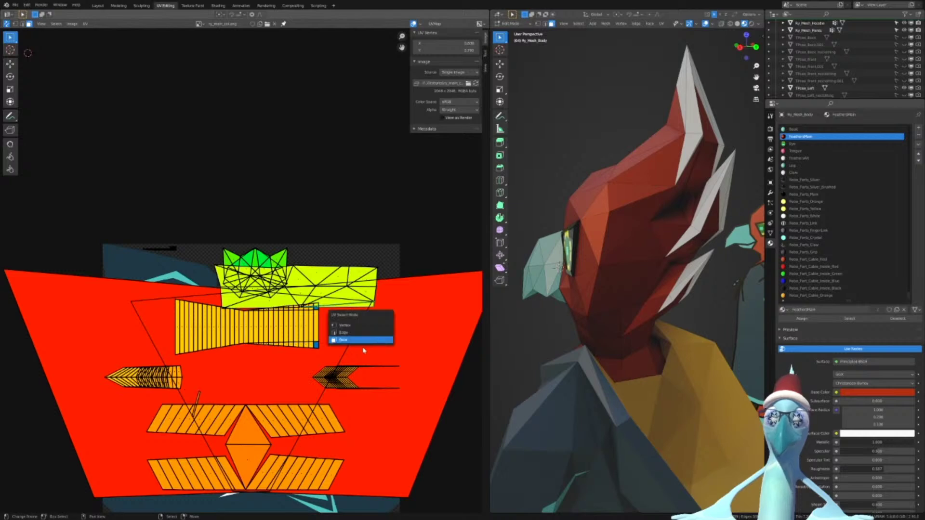
{"action": "left_click", "coordinate": [385, 342]}
{"action": "scroll", "coordinate": [435, 326], "scroll_direction": "down", "scroll_amount": 2}
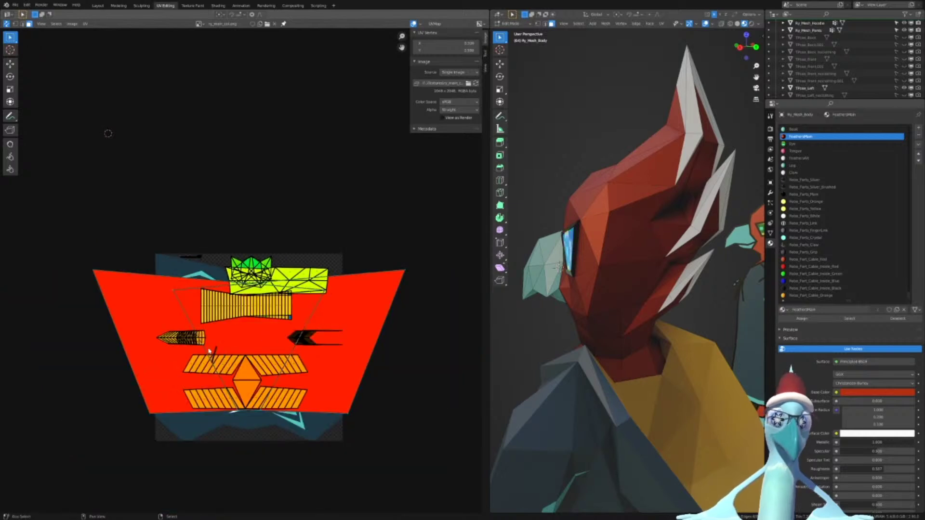
{"action": "key", "text": "h"}
Select the remaining UV islands around the head patches with Circle Select and hide them
{"action": "scroll", "coordinate": [278, 304], "scroll_direction": "up", "scroll_amount": 4}
{"action": "key", "text": "c"}
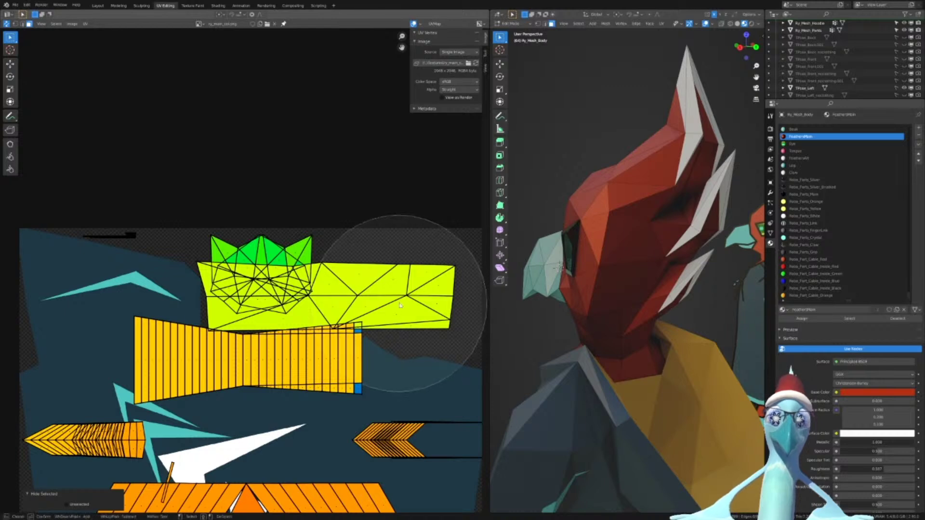
{"action": "mouse_move", "coordinate": [404, 306]}
{"action": "left_mouse_down"}
{"action": "mouse_move", "coordinate": [419, 364]}
{"action": "mouse_move", "coordinate": [289, 495]}
{"action": "mouse_move", "coordinate": [71, 467]}
{"action": "left_mouse_up"}
{"action": "right_click", "coordinate": [70, 468]}
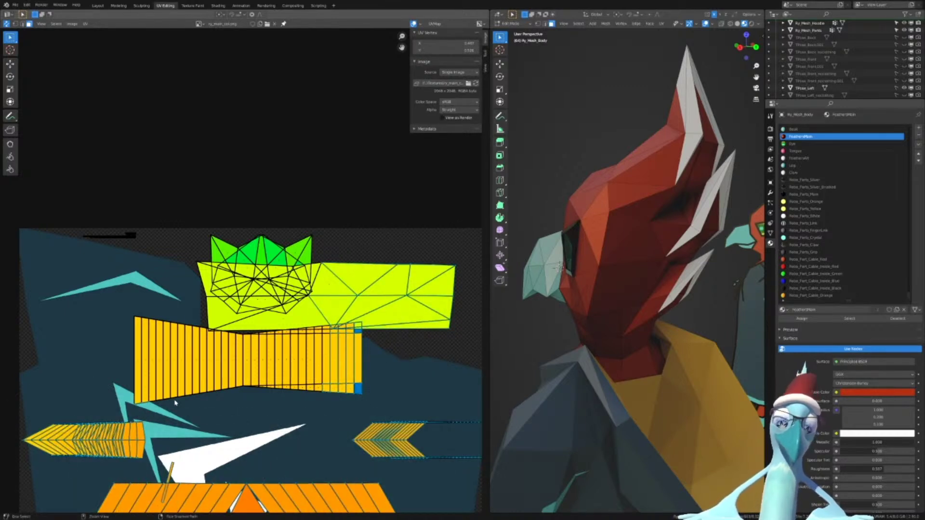
{"action": "key", "text": "h"}
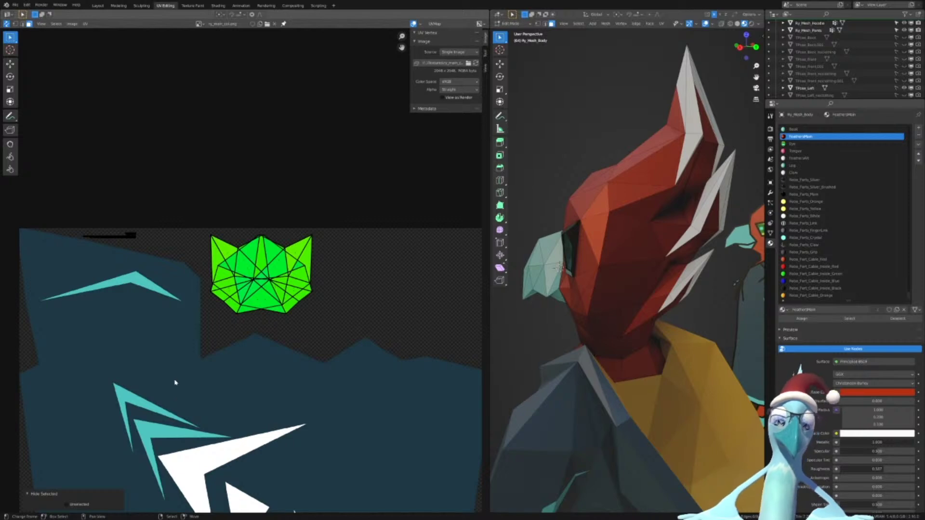
{"action": "scroll", "coordinate": [175, 403], "scroll_direction": "down", "scroll_amount": 6}
{"action": "scroll", "coordinate": [269, 358], "scroll_direction": "up", "scroll_amount": 5}
{"action": "key", "text": "alt+h"}
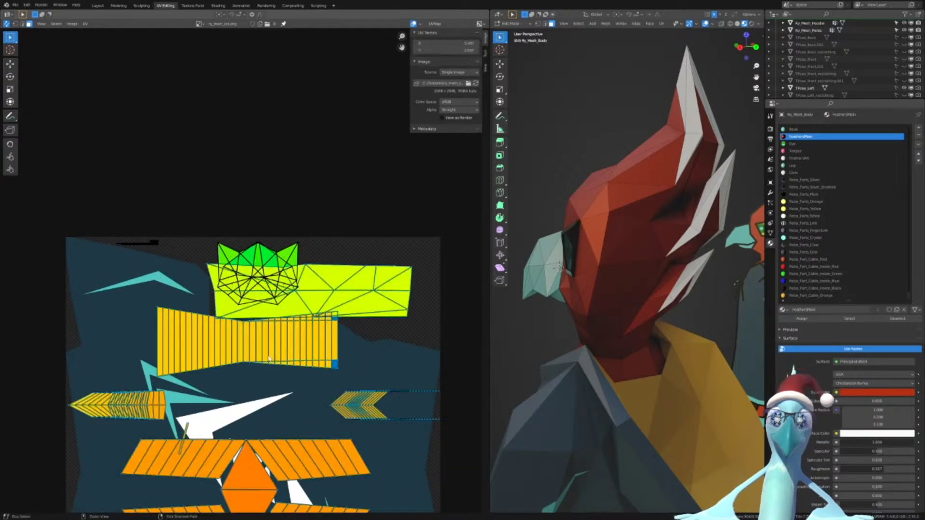
{"action": "key", "text": "ctrl+z"}
Leave Edit Mode, add the hoodie mesh to the selection, and open both meshes together in Edit Mode
{"action": "key", "text": "ctrl+Tab"}
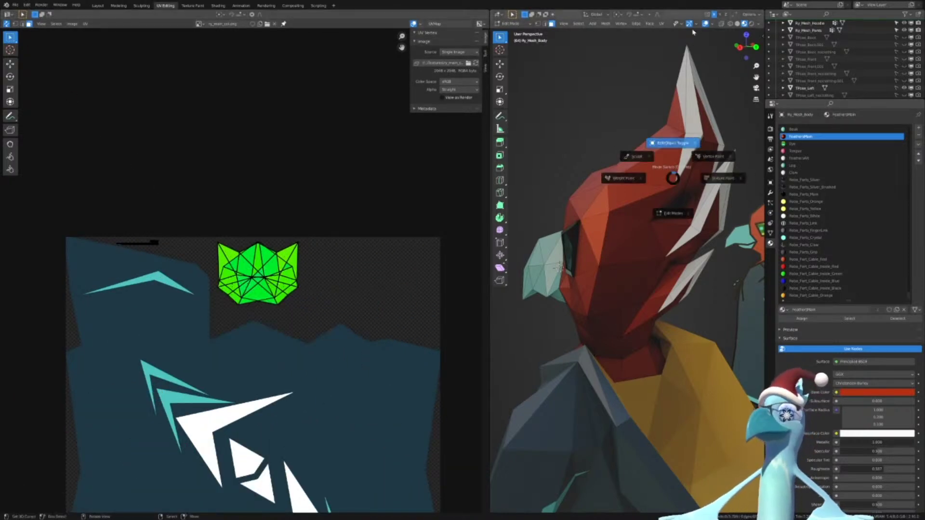
{"action": "left_click", "coordinate": [673, 142]}
{"action": "scroll", "coordinate": [845, 41], "scroll_direction": "up", "scroll_amount": 4}
{"action": "left_click", "coordinate": [814, 81], "text": "shift"}
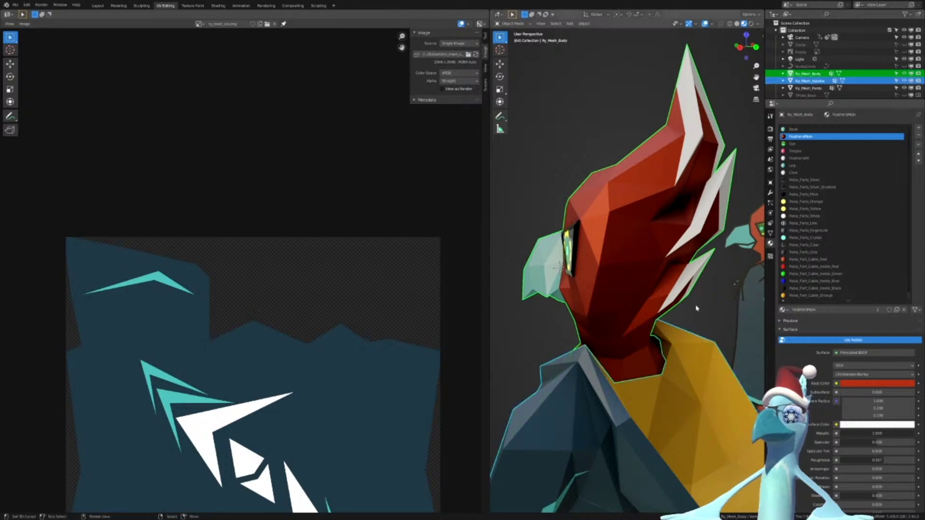
{"action": "key", "text": "Tab"}
Select the linked faces of the yellow hood lining and hide them to declutter the UV layout
{"action": "scroll", "coordinate": [386, 310], "scroll_direction": "down", "scroll_amount": 4}
{"action": "scroll", "coordinate": [387, 304], "scroll_direction": "up", "scroll_amount": 4}
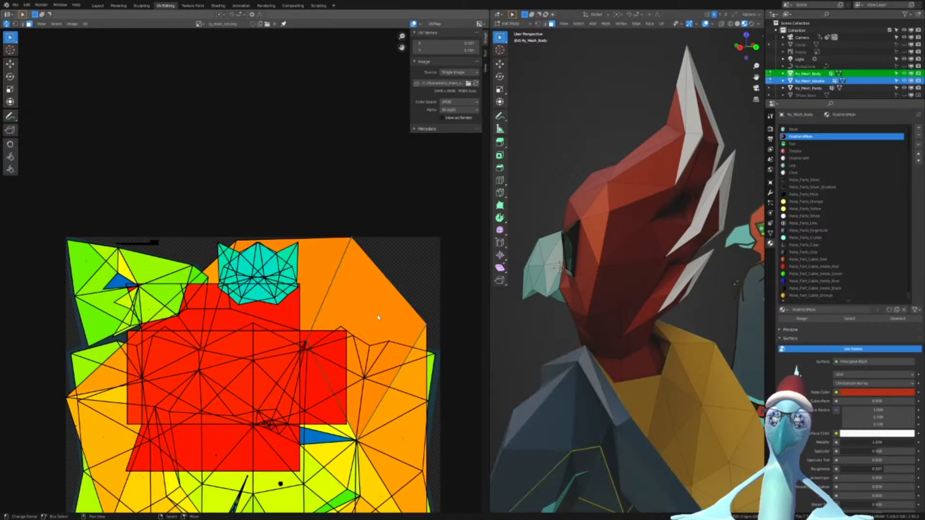
{"action": "scroll", "coordinate": [378, 317], "scroll_direction": "down", "scroll_amount": 4}
{"action": "scroll", "coordinate": [403, 340], "scroll_direction": "up", "scroll_amount": 3}
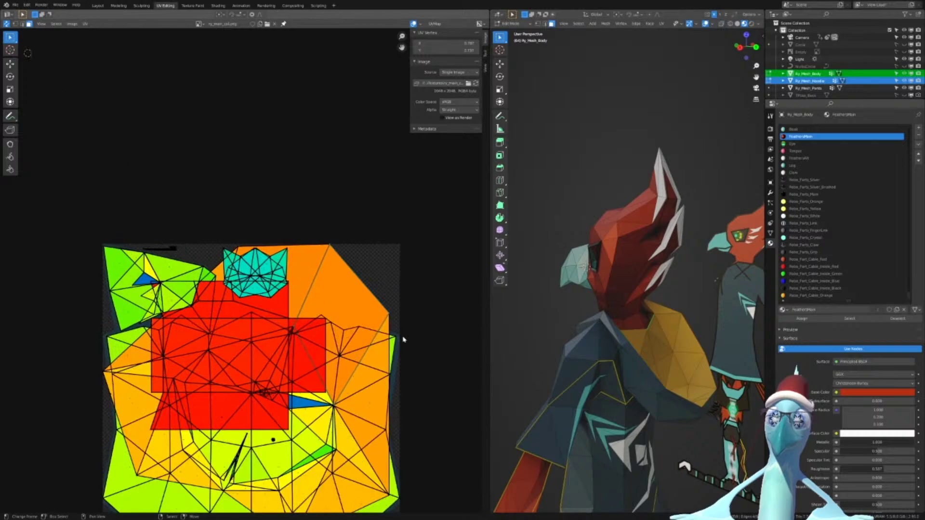
{"action": "scroll", "coordinate": [582, 318], "scroll_direction": "down", "scroll_amount": 2}
{"action": "middle_click_drag", "start_coordinate": [590, 319], "coordinate": [555, 295]}
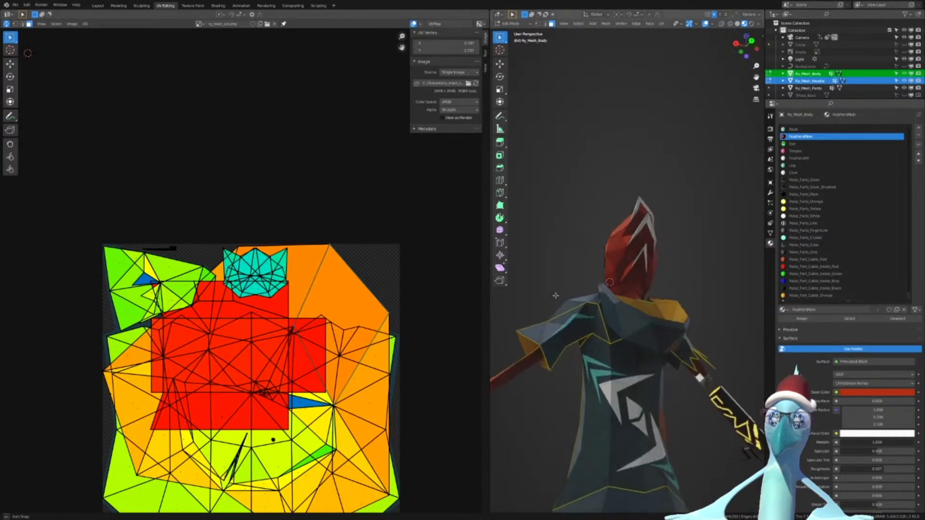
{"action": "key", "text": "l"}
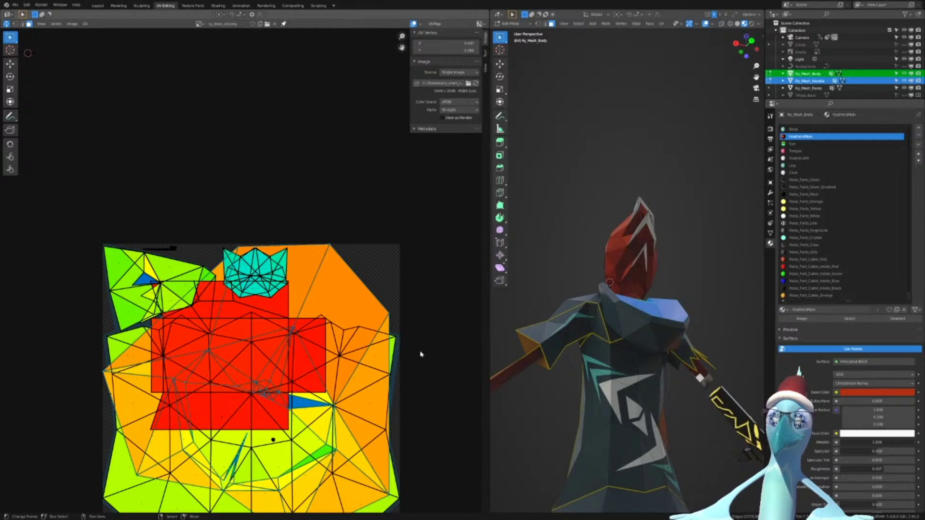
{"action": "key", "text": "Tab"}
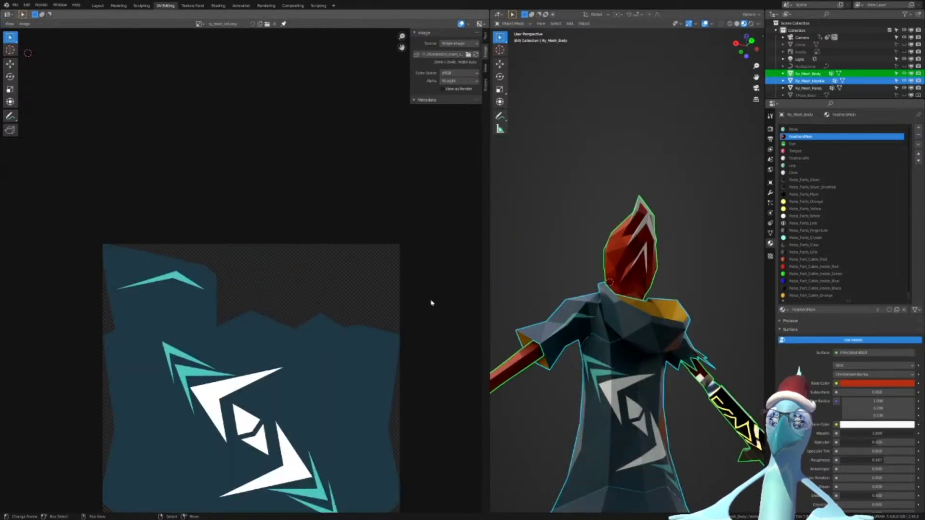
{"action": "key", "text": "Tab"}
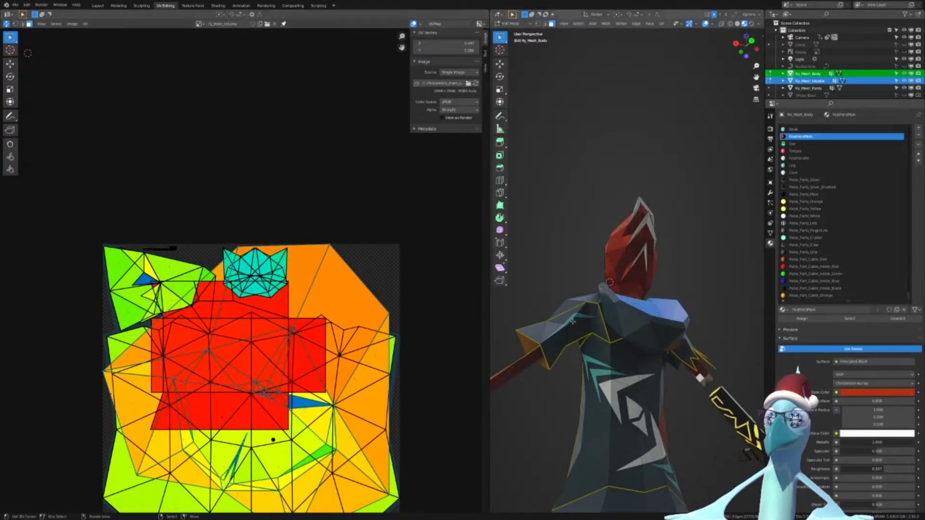
{"action": "key", "text": "h"}
{"action": "scroll", "coordinate": [202, 316], "scroll_direction": "up", "scroll_amount": 3}
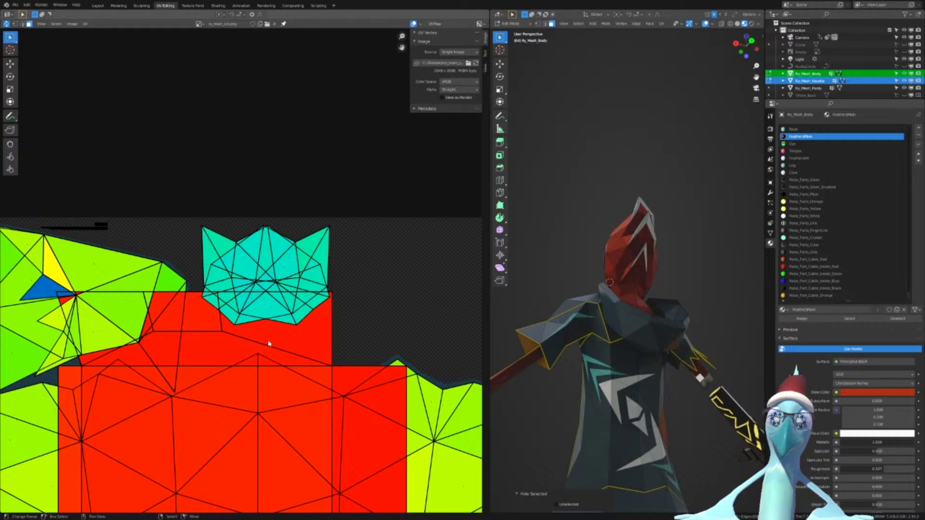
{"action": "scroll", "coordinate": [268, 343], "scroll_direction": "down", "scroll_amount": 2}
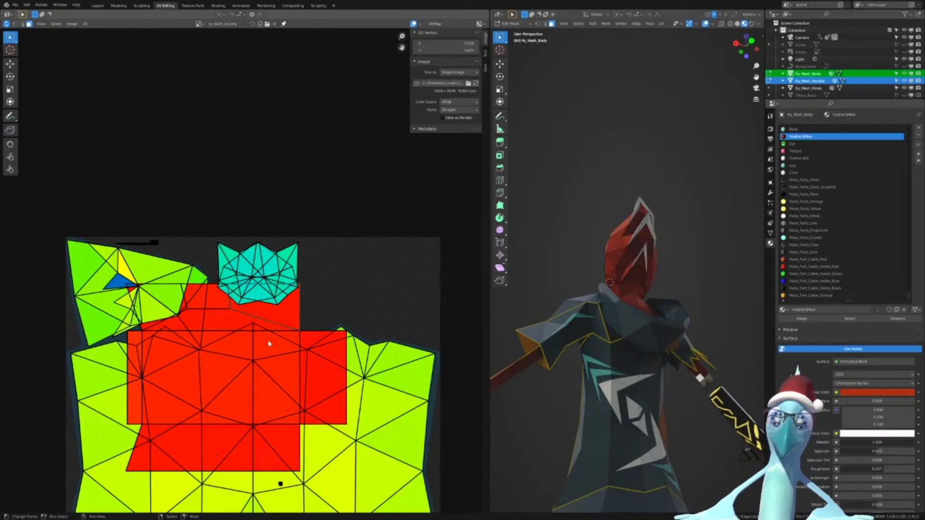
Select the linked faces belonging to the large red overlapping UV islands and try hiding them
{"action": "key", "text": "ctrl+l"}
{"action": "middle_click_drag", "start_coordinate": [520, 289], "coordinate": [544, 305]}
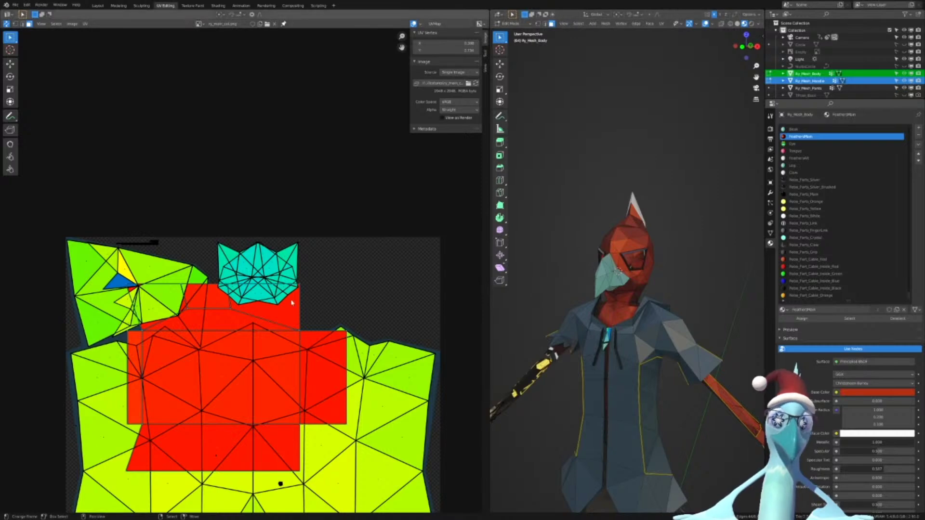
{"action": "key", "text": "h"}
{"action": "key", "text": "ctrl+z"}
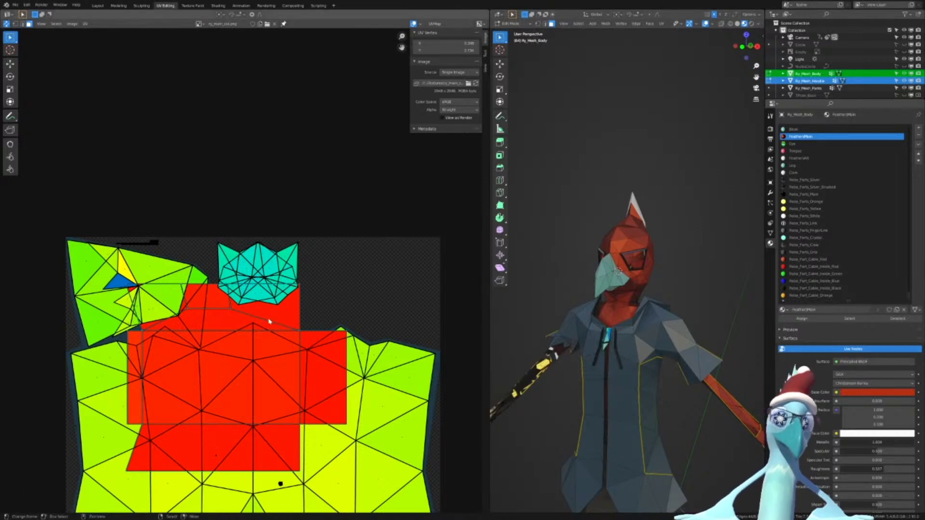
{"action": "key", "text": "ctrl+shift+z"}
{"action": "key", "text": "ctrl+z"}
Move the selected red-island piece in front of the hoodie to identify it and hide it
{"action": "key", "text": "g"}
{"action": "right_click", "coordinate": [445, 317]}
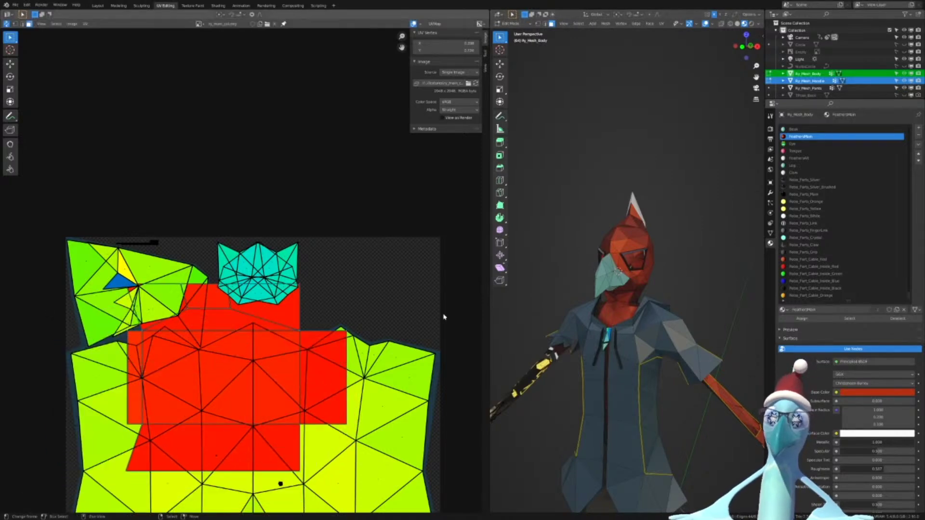
{"action": "key", "text": "g"}
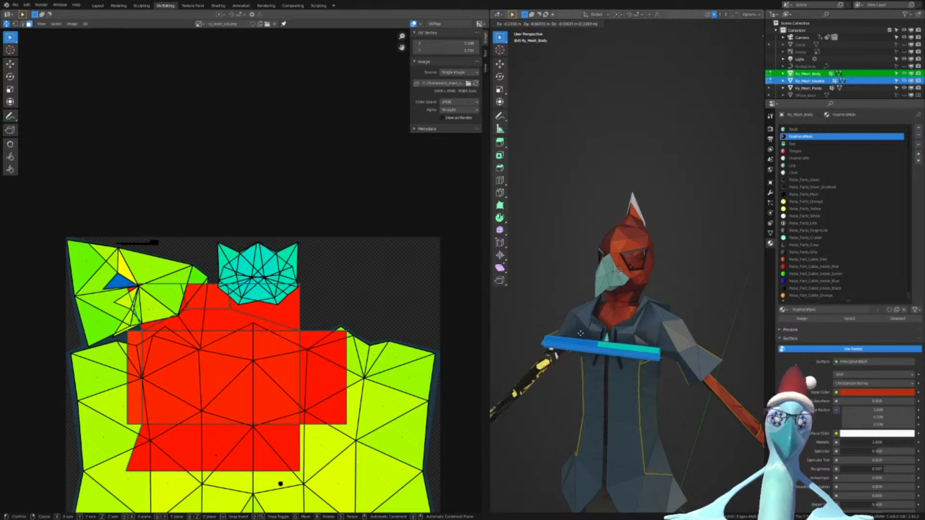
{"action": "left_click", "coordinate": [602, 331]}
{"action": "key", "text": "h"}
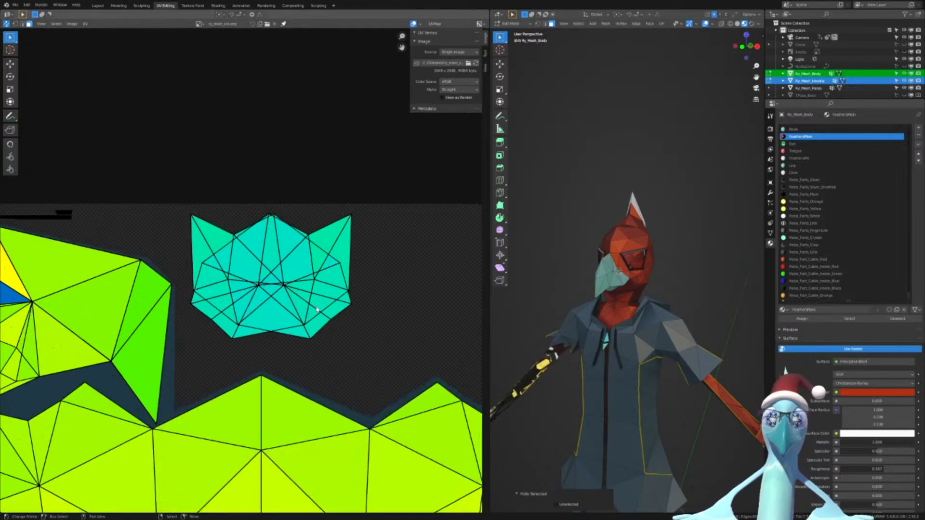
Undo the hiding, moving and selection changes until only the body mesh is selected in Object Mode
{"action": "scroll", "coordinate": [316, 313], "scroll_direction": "down", "scroll_amount": 2}
{"action": "scroll", "coordinate": [320, 310], "scroll_direction": "down", "scroll_amount": 1}
{"action": "key", "text": "ctrl+z"}
{"action": "key", "text": "ctrl+z"}
{"action": "key", "text": "ctrl+z"}
{"action": "key", "text": "ctrl+z"}
{"action": "key", "text": "ctrl+z"}
{"action": "key", "text": "ctrl+z"}
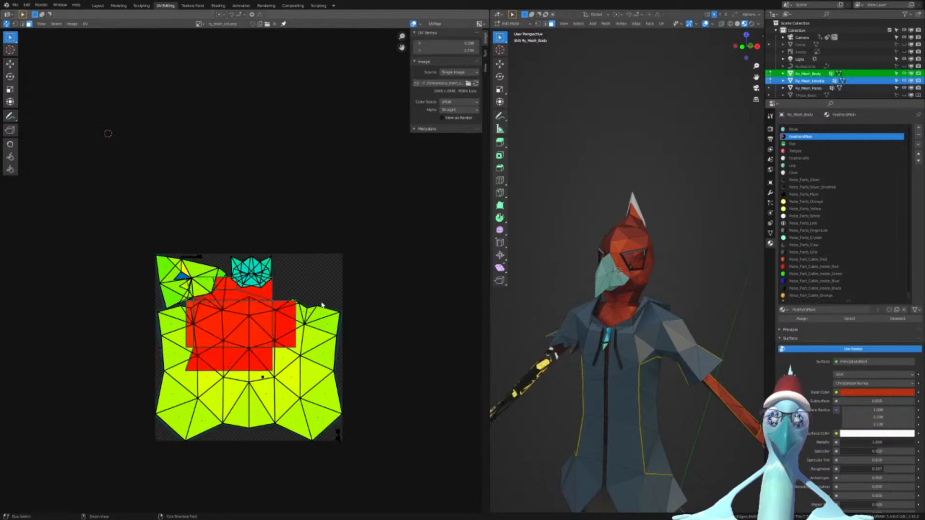
{"action": "key", "text": "ctrl+z"}
{"action": "key", "text": "ctrl+z"}
{"action": "key", "text": "ctrl+z"}
{"action": "key", "text": "ctrl+z"}
{"action": "key", "text": "ctrl+z"}
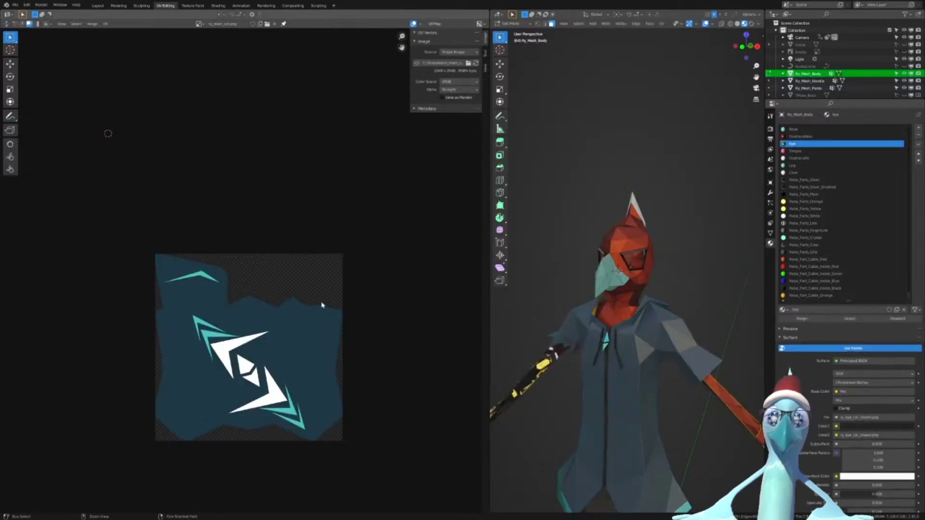
{"action": "key", "text": "ctrl+z"}
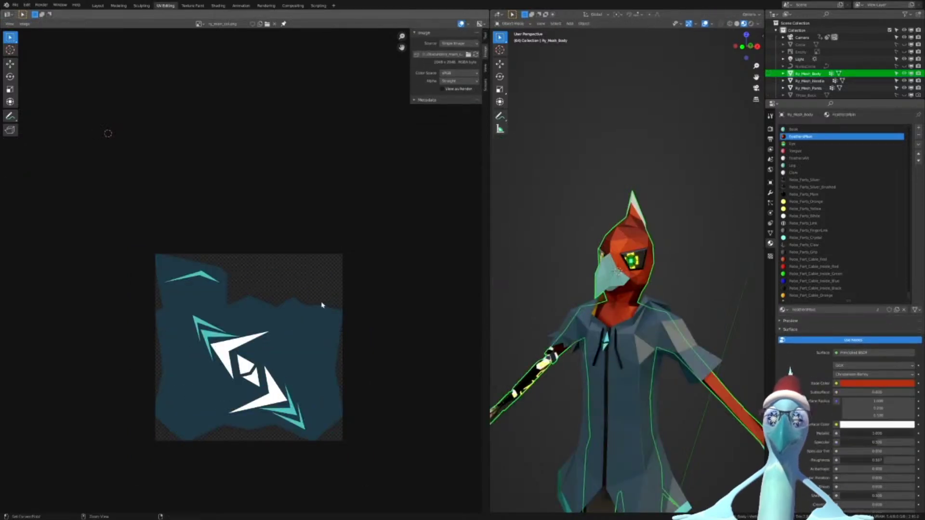
Redo the switch into Edit Mode on the body mesh, restore one further change, and undo that change again
{"action": "key", "text": "ctrl+shift+z"}
{"action": "scroll", "coordinate": [684, 258], "scroll_direction": "up", "scroll_amount": 5}
{"action": "middle_click_drag", "start_coordinate": [684, 258], "coordinate": [596, 280]}
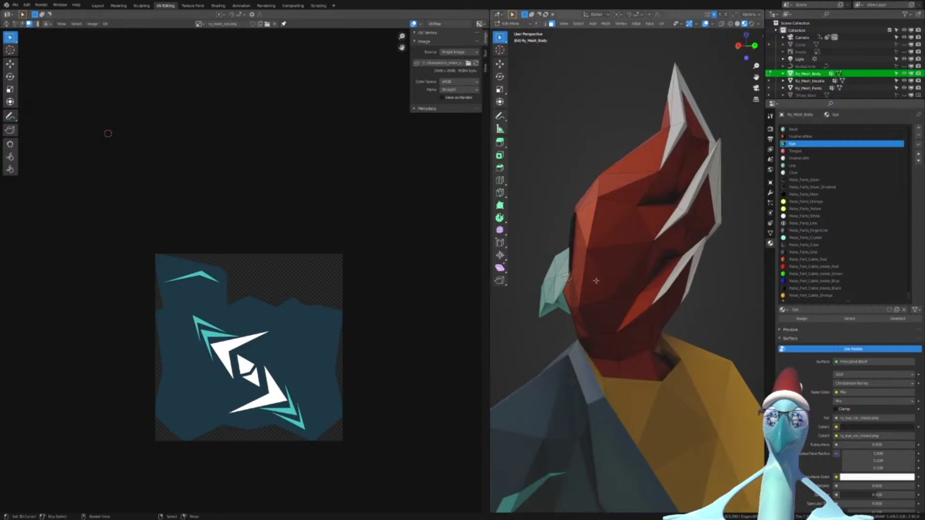
{"action": "key", "text": "ctrl+shift+z"}
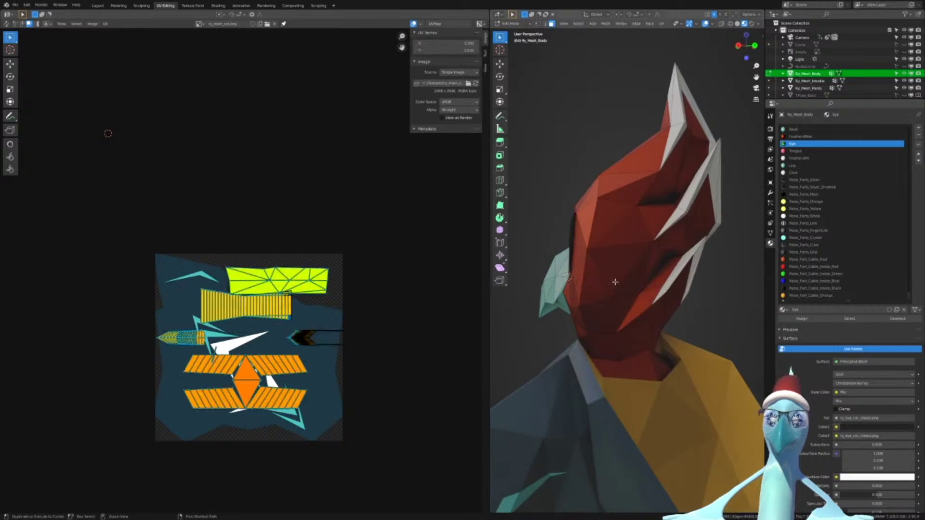
{"action": "key", "text": "ctrl+z"}
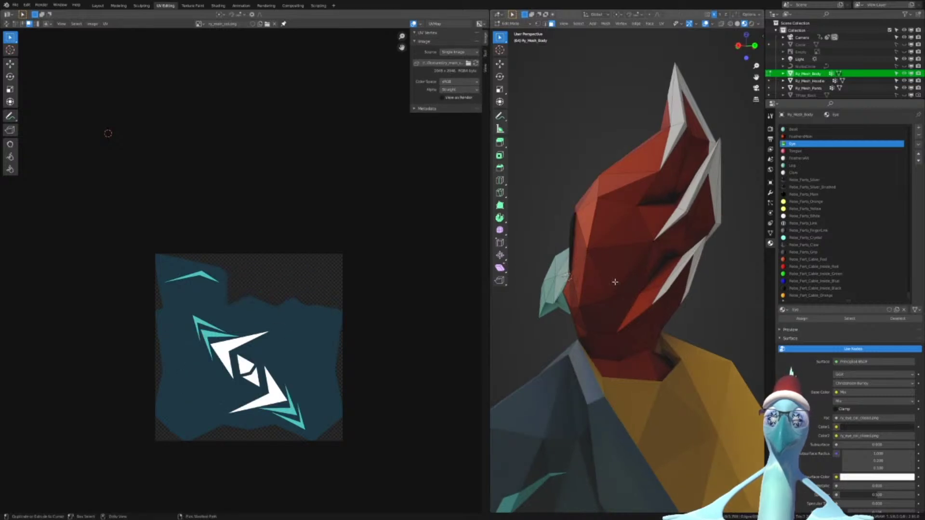
Select the faces on the side of the head behind the eye
{"action": "mouse_move", "coordinate": [615, 282]}
{"action": "middle_mouse_down"}
{"action": "mouse_move", "coordinate": [633, 271]}
{"action": "mouse_move", "coordinate": [611, 252]}
{"action": "middle_mouse_up"}
{"action": "key", "text": "c"}
{"action": "mouse_move", "coordinate": [611, 252]}
{"action": "left_mouse_down"}
{"action": "mouse_move", "coordinate": [626, 227]}
{"action": "mouse_move", "coordinate": [591, 247]}
{"action": "left_mouse_up"}
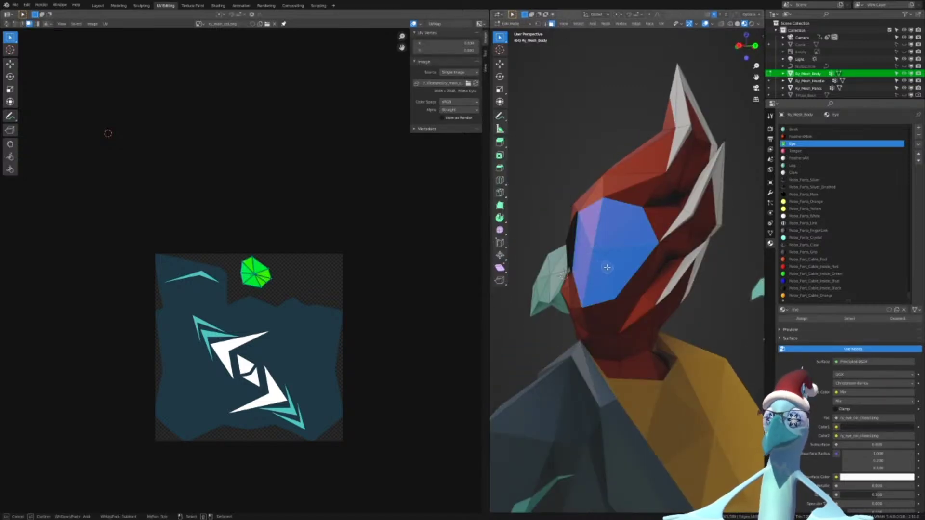
{"action": "key", "text": "Escape"}
{"action": "middle_click_drag", "start_coordinate": [610, 267], "coordinate": [664, 261]}
{"action": "scroll", "coordinate": [621, 257], "scroll_direction": "up", "scroll_amount": 3}
{"action": "scroll", "coordinate": [664, 261], "scroll_direction": "down", "scroll_amount": 6}
{"action": "key", "text": "c"}
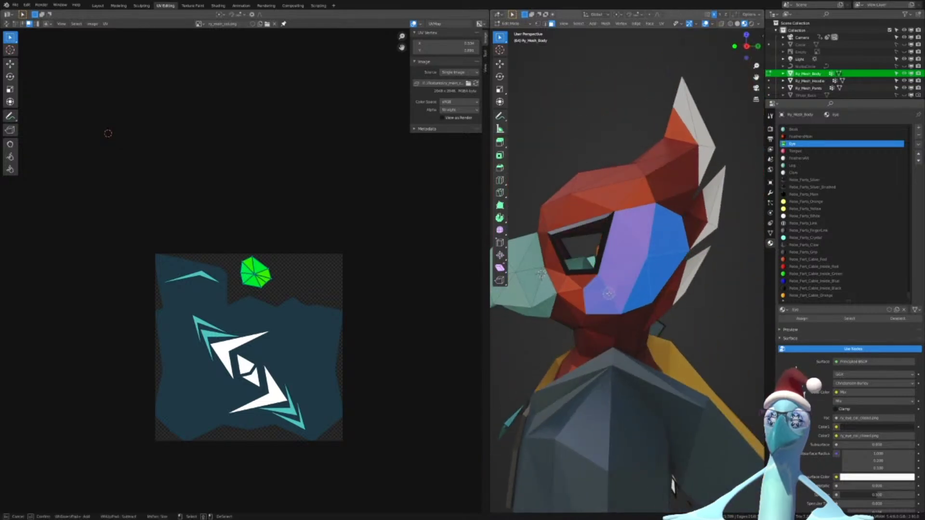
{"action": "middle_click_drag", "start_coordinate": [587, 295], "coordinate": [600, 301]}
{"action": "key", "text": "Escape"}
{"action": "middle_click_drag", "start_coordinate": [646, 270], "coordinate": [612, 255]}
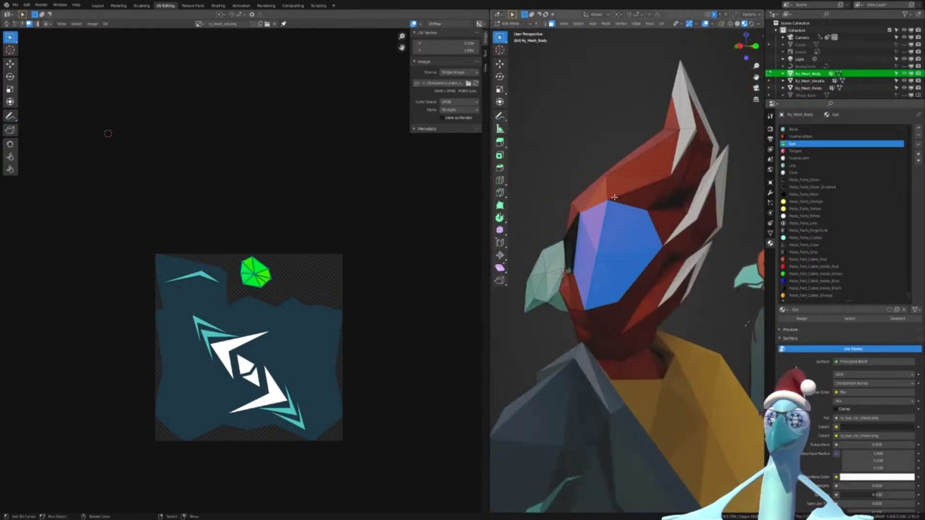
Try extending the selection to the faces above the side of the head, and undo it
{"action": "key", "text": "c"}
{"action": "left_click", "coordinate": [609, 199]}
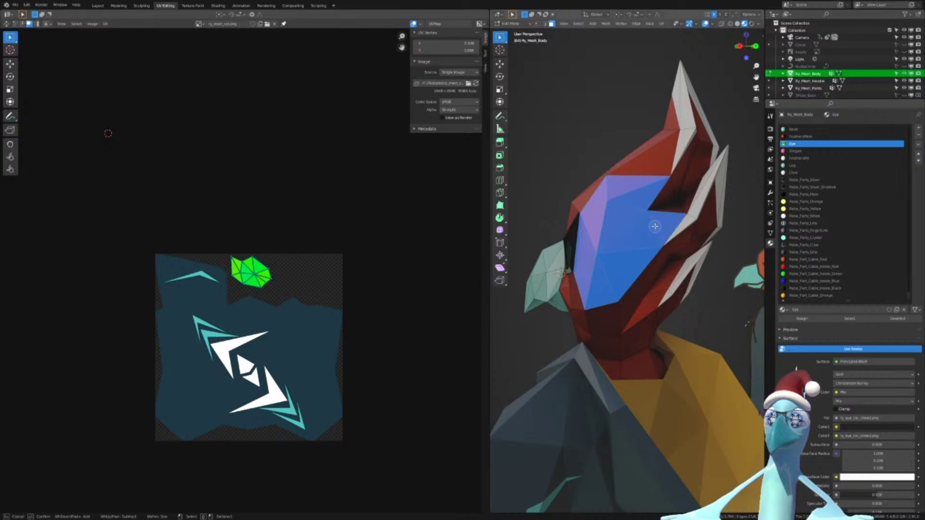
{"action": "key", "text": "Escape"}
{"action": "key", "text": "ctrl+z"}
{"action": "left_click", "coordinate": [655, 268], "text": "shift"}
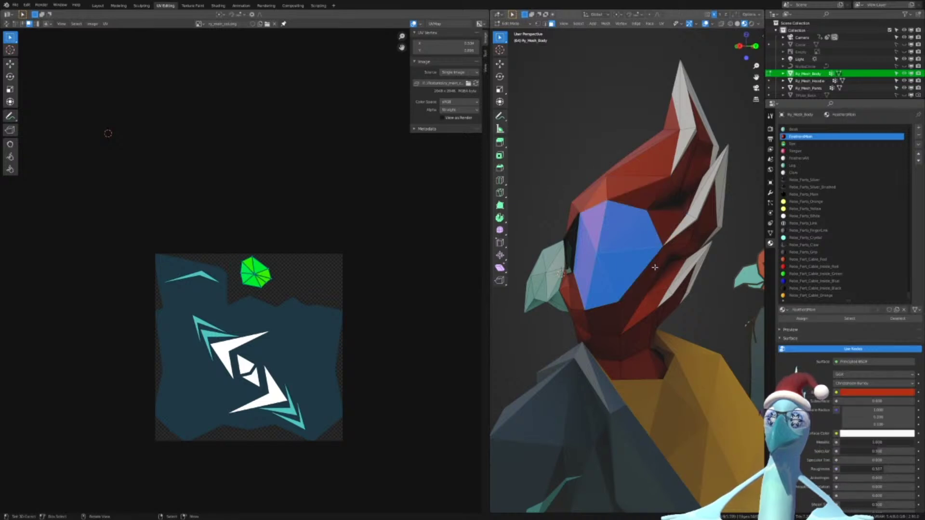
{"action": "key", "text": "ctrl+z"}
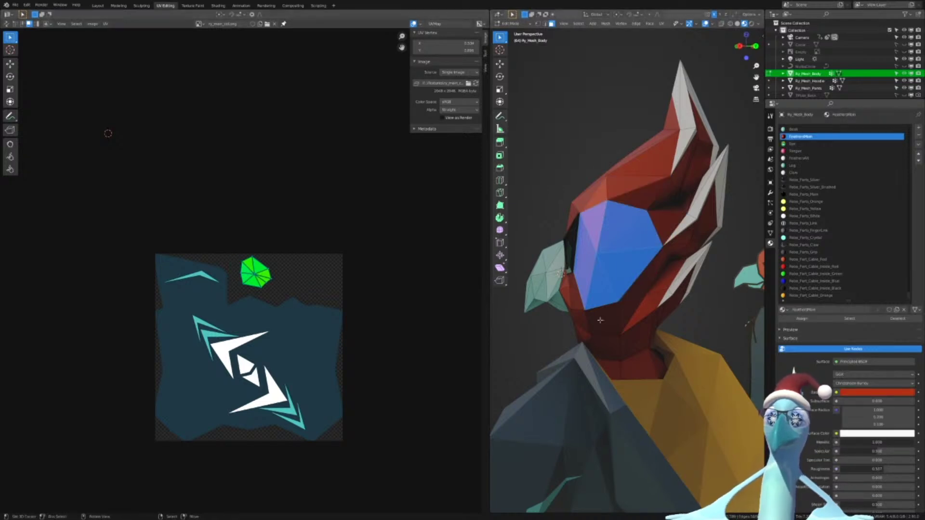
Select all visible faces of the body mesh to bring up both head-side UV islands
{"action": "key", "text": "c"}
{"action": "key", "text": "Escape"}
{"action": "scroll", "coordinate": [604, 273], "scroll_direction": "down", "scroll_amount": 3}
{"action": "key", "text": "a"}
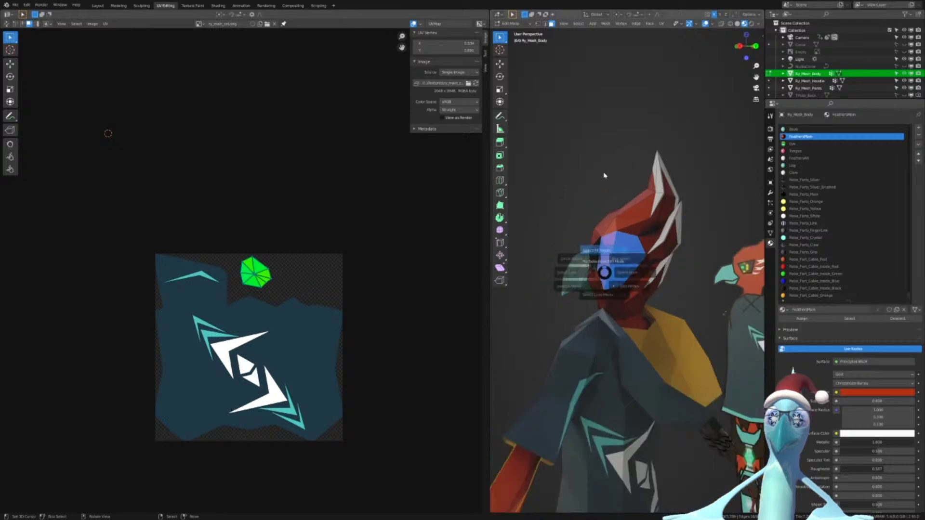
{"action": "left_click", "coordinate": [609, 170]}
{"action": "scroll", "coordinate": [605, 231], "scroll_direction": "up", "scroll_amount": 3}
{"action": "scroll", "coordinate": [604, 230], "scroll_direction": "up", "scroll_amount": 1}
{"action": "scroll", "coordinate": [313, 284], "scroll_direction": "up", "scroll_amount": 7}
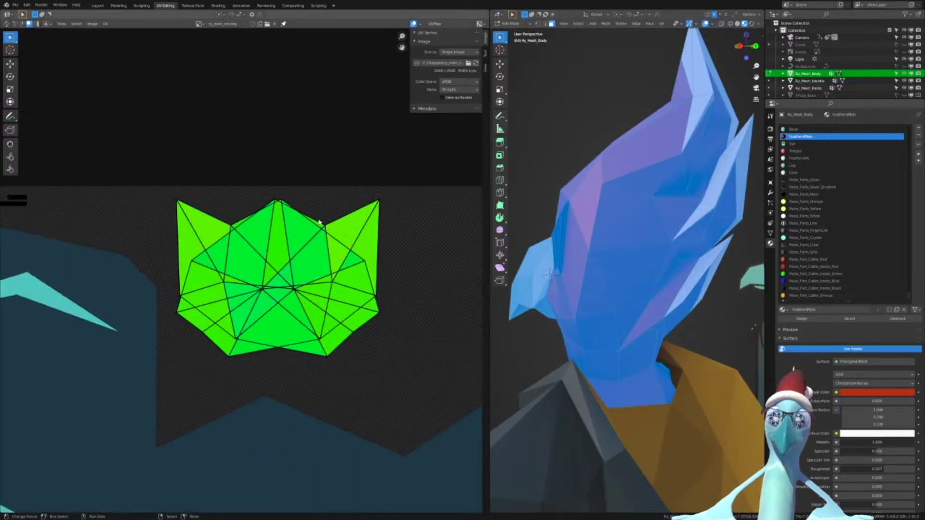
Select both head-side UV islands, reposition them in the free area above the hoodie islands, and enlarge them
{"action": "key", "text": "v"}
{"action": "key", "text": "c"}
{"action": "scroll", "coordinate": [339, 264], "scroll_direction": "up", "scroll_amount": 7}
{"action": "scroll", "coordinate": [326, 264], "scroll_direction": "down", "scroll_amount": 6}
{"action": "left_click", "coordinate": [317, 264]}
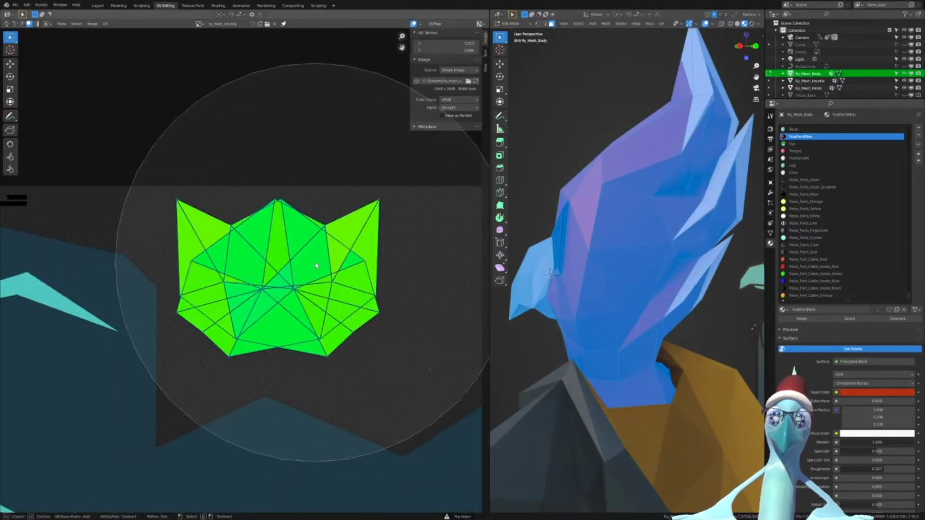
{"action": "key", "text": "Escape"}
{"action": "scroll", "coordinate": [347, 263], "scroll_direction": "down", "scroll_amount": 6}
{"action": "scroll", "coordinate": [324, 269], "scroll_direction": "up", "scroll_amount": 4}
{"action": "key", "text": "g"}
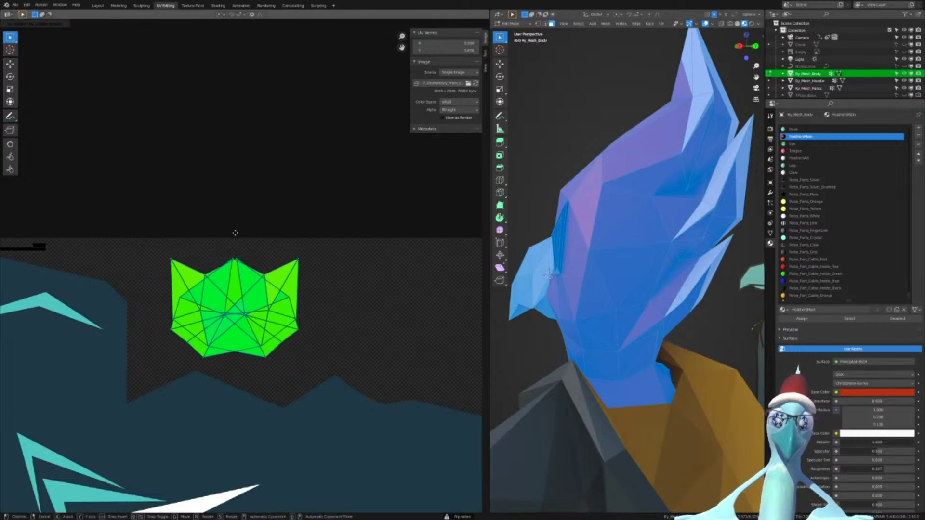
{"action": "left_click", "coordinate": [246, 231]}
{"action": "key", "text": "s"}
{"action": "left_click", "coordinate": [386, 271]}
{"action": "scroll", "coordinate": [597, 270], "scroll_direction": "down", "scroll_amount": 3}
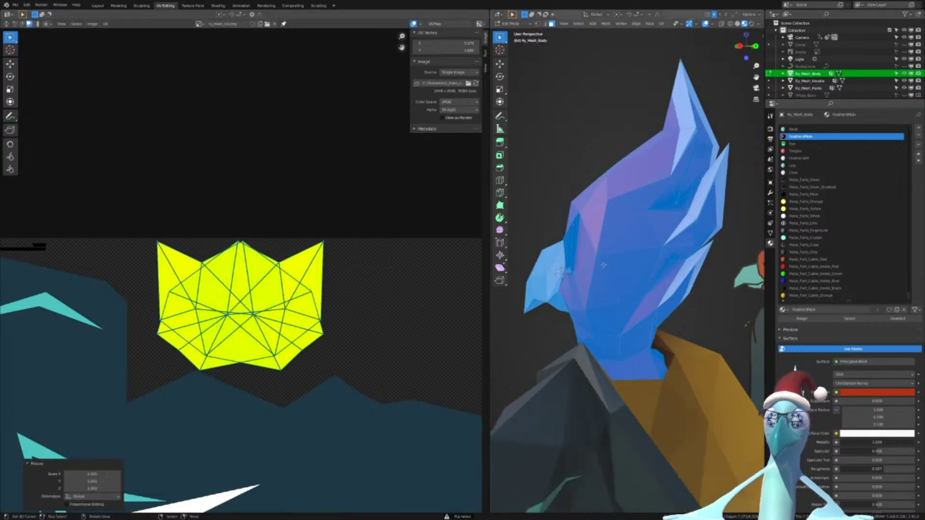
Mirror one of the two head-side UV islands and lay it exactly over the other
{"action": "middle_click_drag", "start_coordinate": [597, 270], "coordinate": [640, 270]}
{"action": "scroll", "coordinate": [641, 270], "scroll_direction": "up", "scroll_amount": 2}
{"action": "scroll", "coordinate": [366, 277], "scroll_direction": "up", "scroll_amount": 1}
{"action": "right_click", "coordinate": [322, 283]}
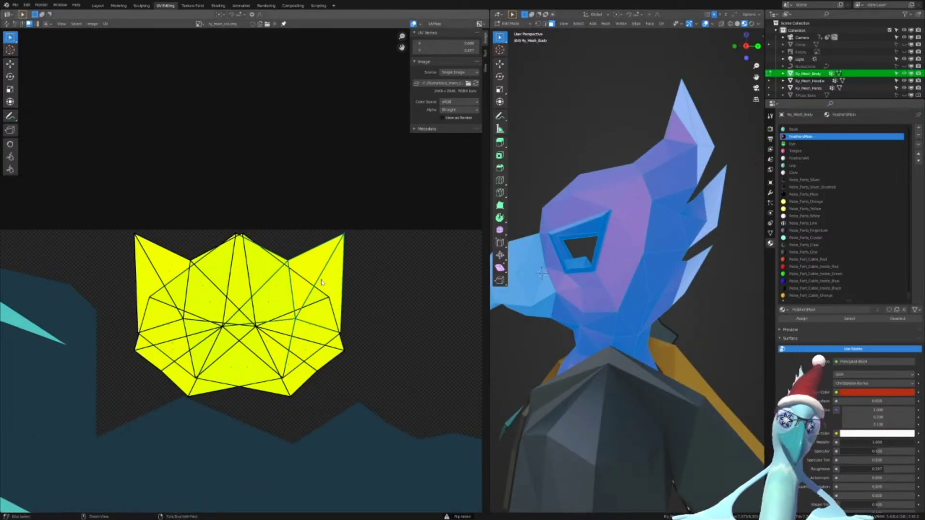
{"action": "key", "text": "l"}
{"action": "key", "text": "r"}
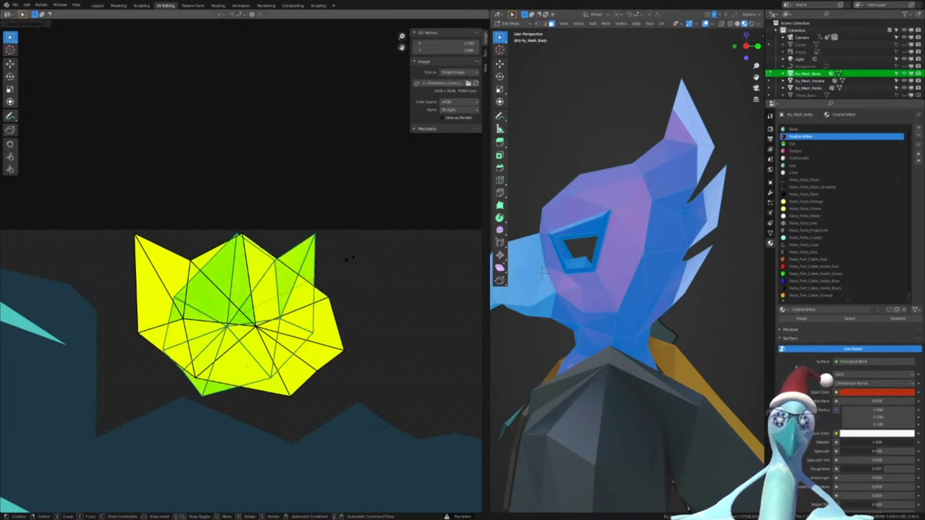
{"action": "key", "text": "Escape"}
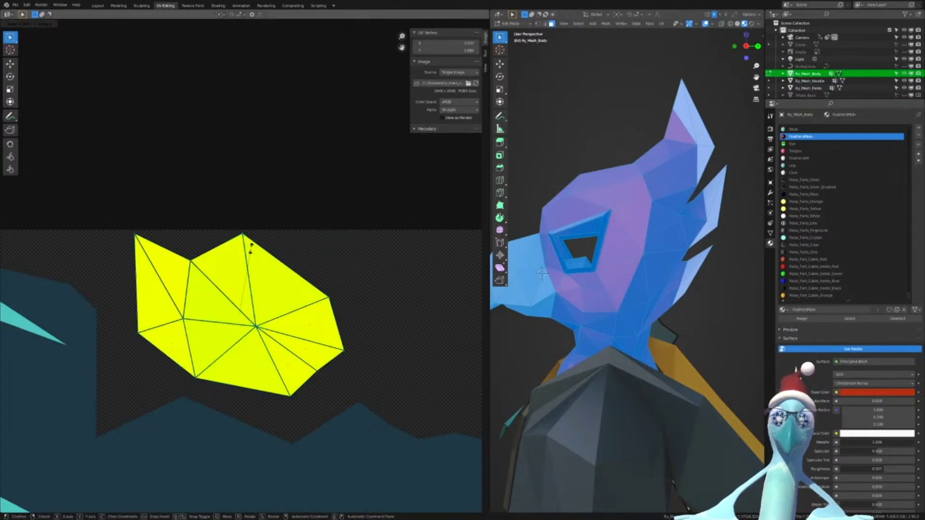
Select both stacked head-side UV islands and scale them up slightly
{"action": "key", "text": "c"}
{"action": "key", "text": "Escape"}
{"action": "scroll", "coordinate": [258, 283], "scroll_direction": "down", "scroll_amount": 4}
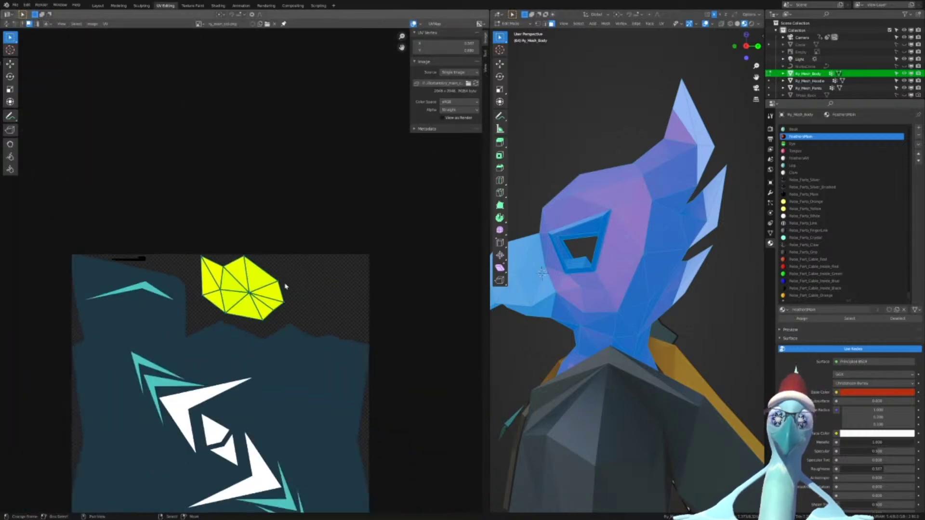
{"action": "key", "text": "s"}
{"action": "left_click", "coordinate": [290, 284]}
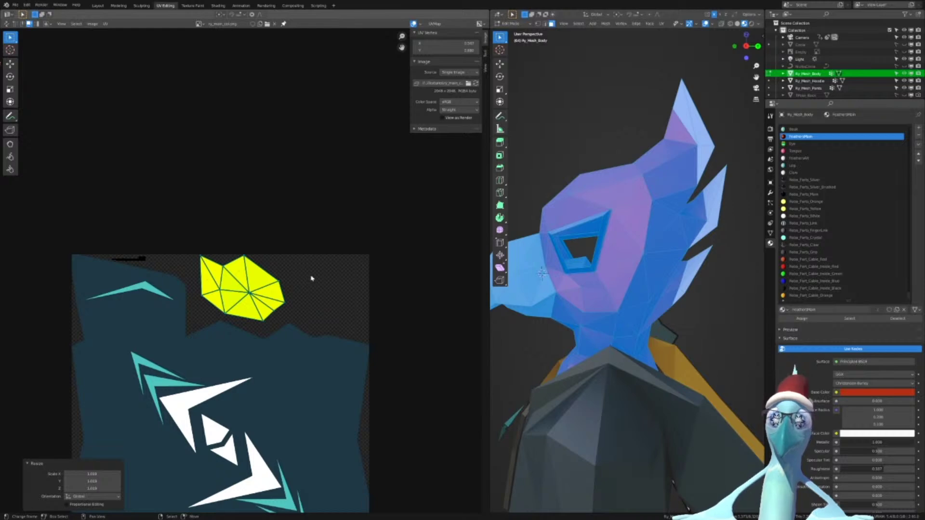
Mirror the stacked head-side islands horizontally and move them to the texture's upper-right corner
{"action": "key", "text": "g"}
{"action": "left_click", "coordinate": [313, 277]}
{"action": "key", "text": "g"}
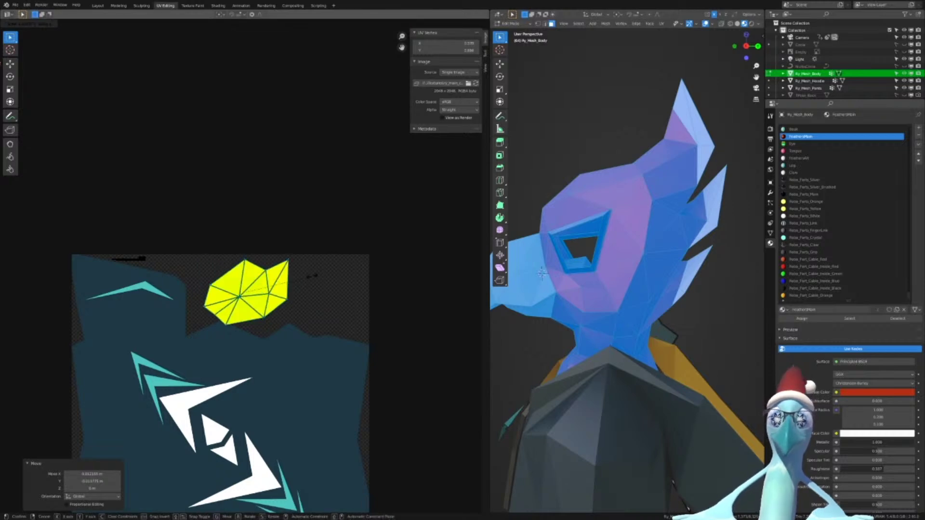
{"action": "left_click", "coordinate": [312, 276]}
{"action": "key", "text": "g"}
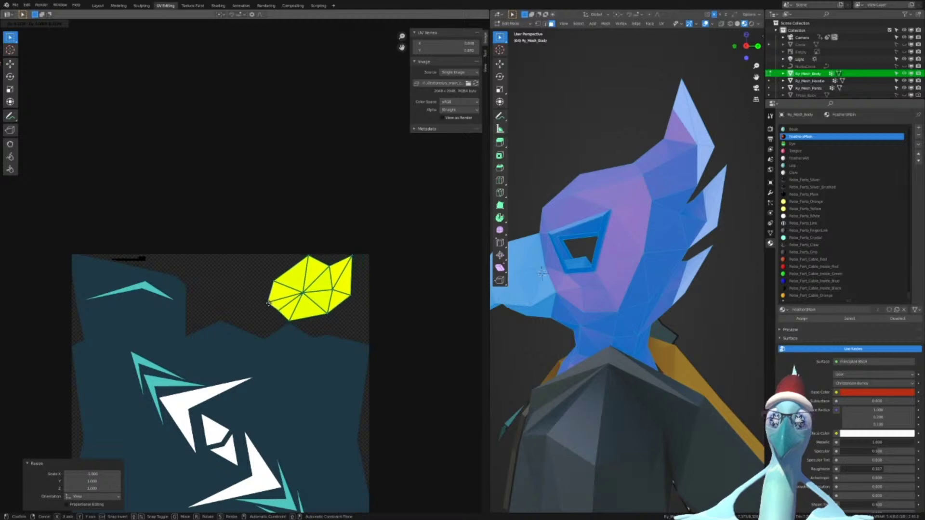
{"action": "left_click", "coordinate": [272, 305]}
Rotate the stacked head-side islands so the pointed end faces down-left, and reposition and enlarge them within the free corner
{"action": "key", "text": "t"}
{"action": "key", "text": "r"}
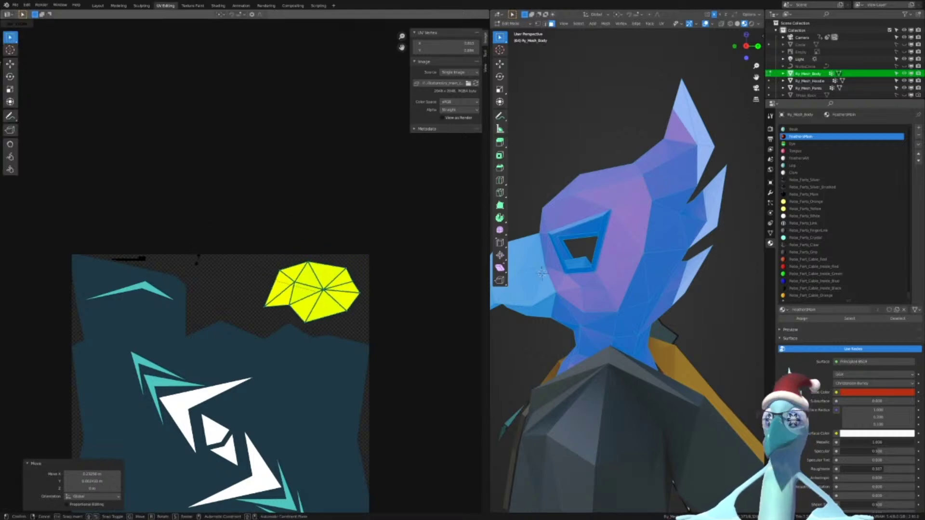
{"action": "left_click", "coordinate": [198, 263]}
{"action": "key", "text": "g"}
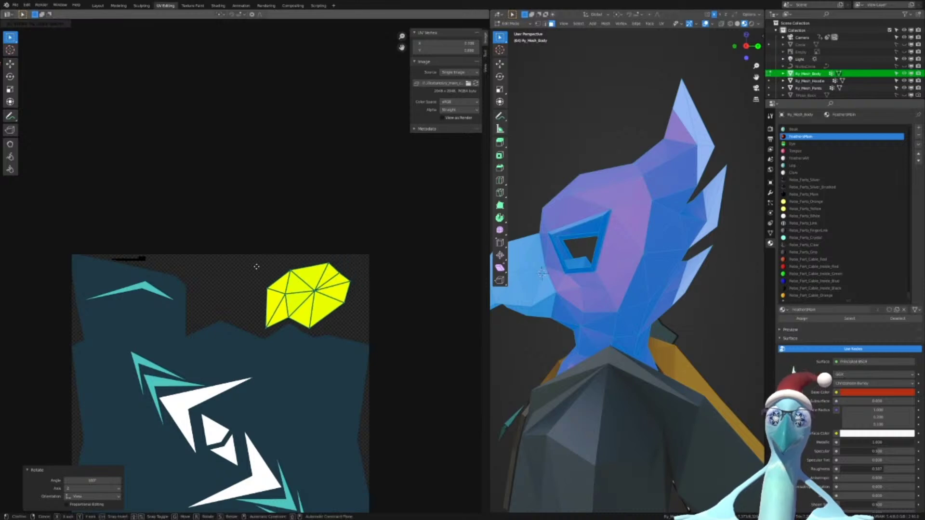
{"action": "left_click", "coordinate": [262, 268]}
{"action": "key", "text": "s"}
{"action": "left_click", "coordinate": [353, 275]}
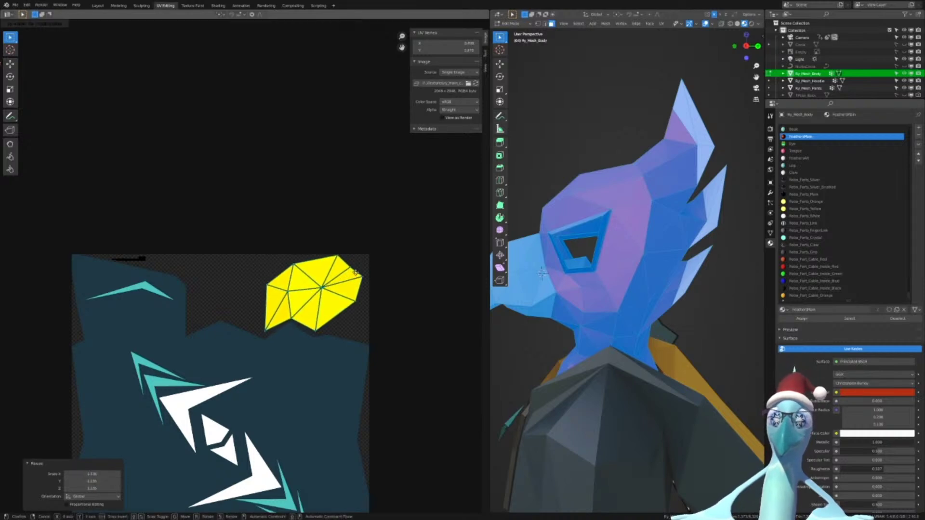
{"action": "left_click", "coordinate": [357, 276]}
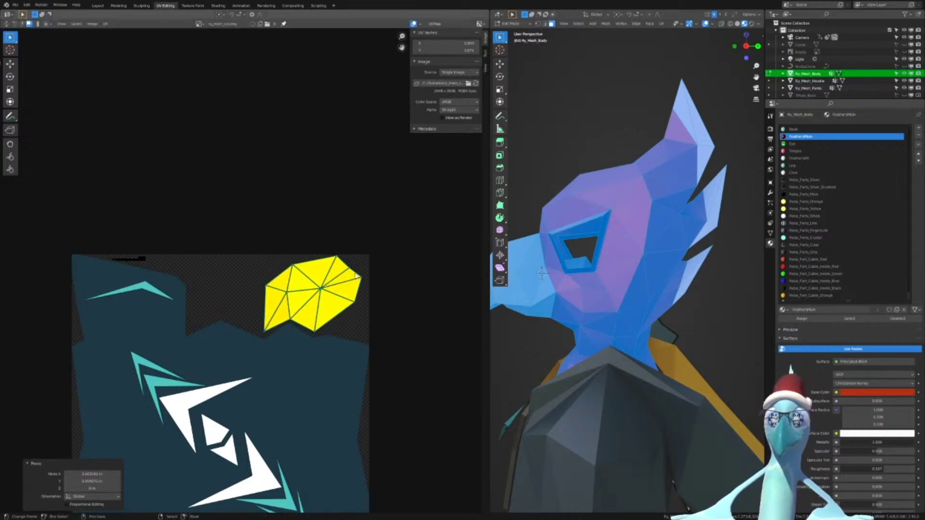
Fine-tune the size and position of the stacked head-side islands between the texture's border and the hoodie island
{"action": "key", "text": "s"}
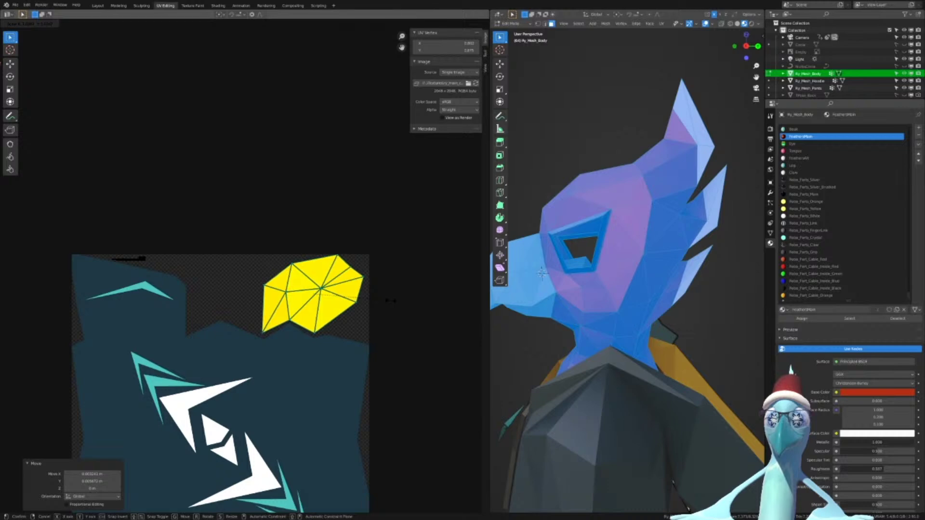
{"action": "left_click", "coordinate": [390, 300]}
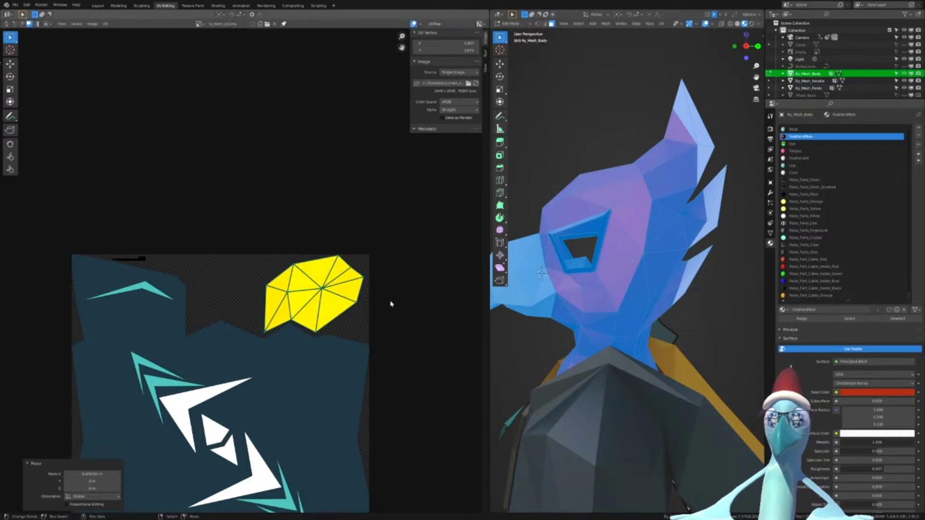
{"action": "key", "text": "s"}
{"action": "left_click", "coordinate": [391, 303]}
{"action": "key", "text": "KP_Decimal"}
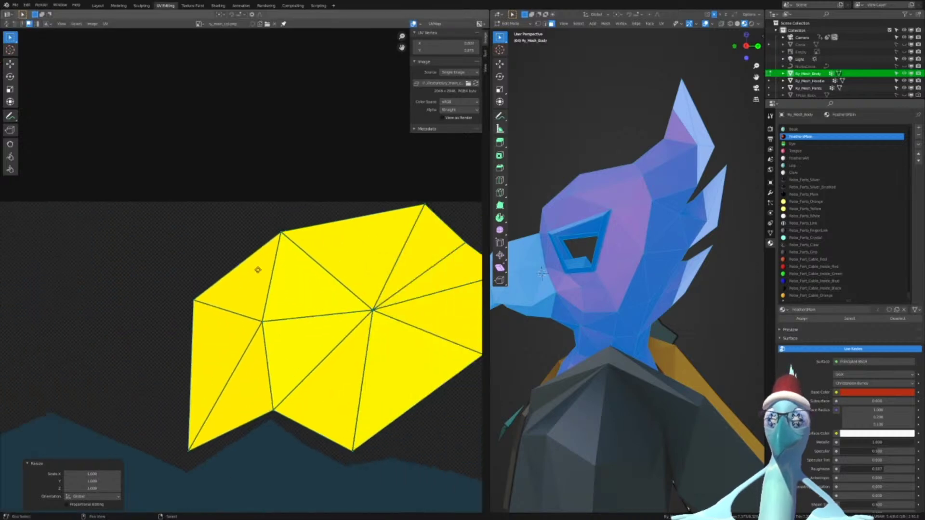
Nudge and rescale the stacked head-side islands at close range so they sit just inside the texture border
{"action": "key", "text": "g"}
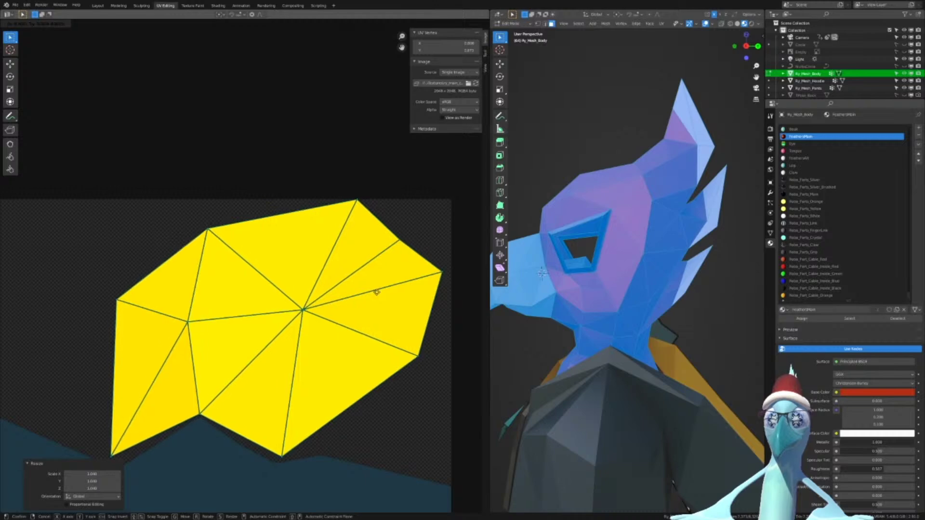
{"action": "left_click", "coordinate": [378, 292]}
{"action": "key", "text": "s"}
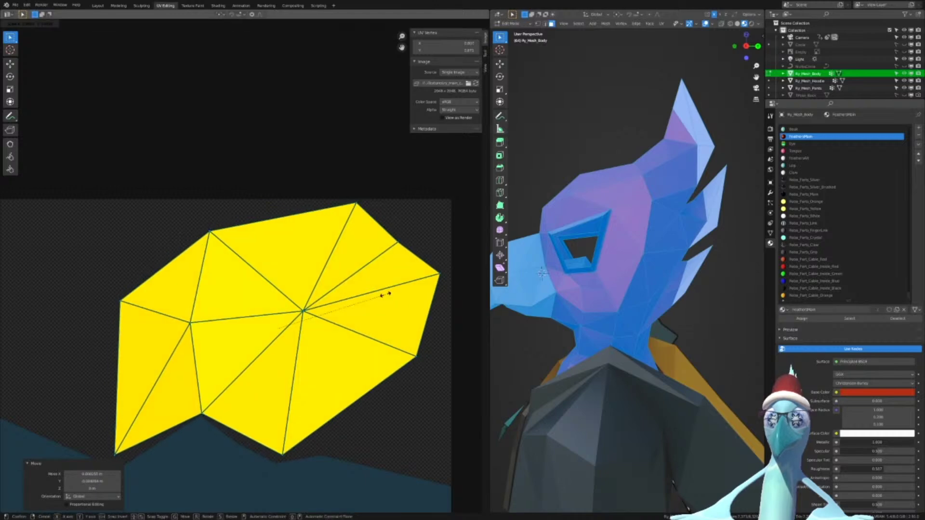
{"action": "left_click", "coordinate": [386, 294]}
{"action": "key", "text": "g"}
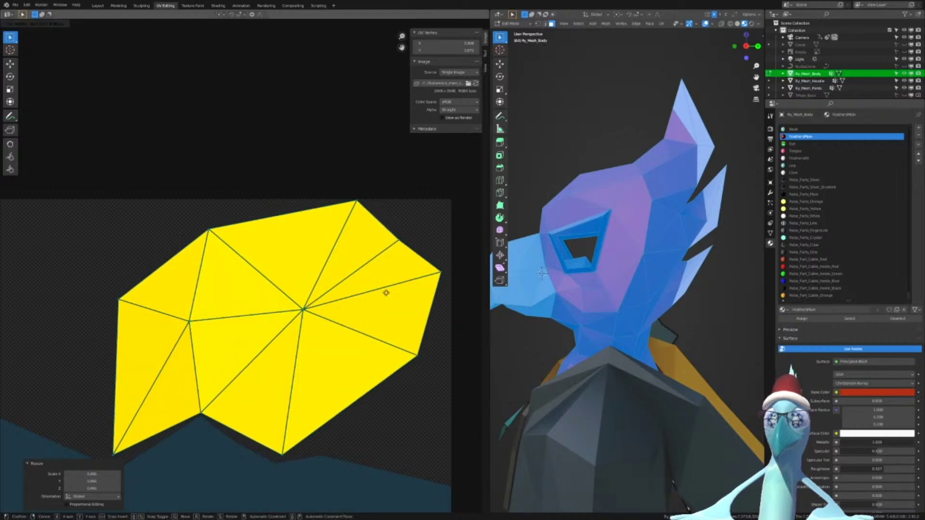
{"action": "left_click", "coordinate": [386, 292]}
{"action": "key", "text": "s"}
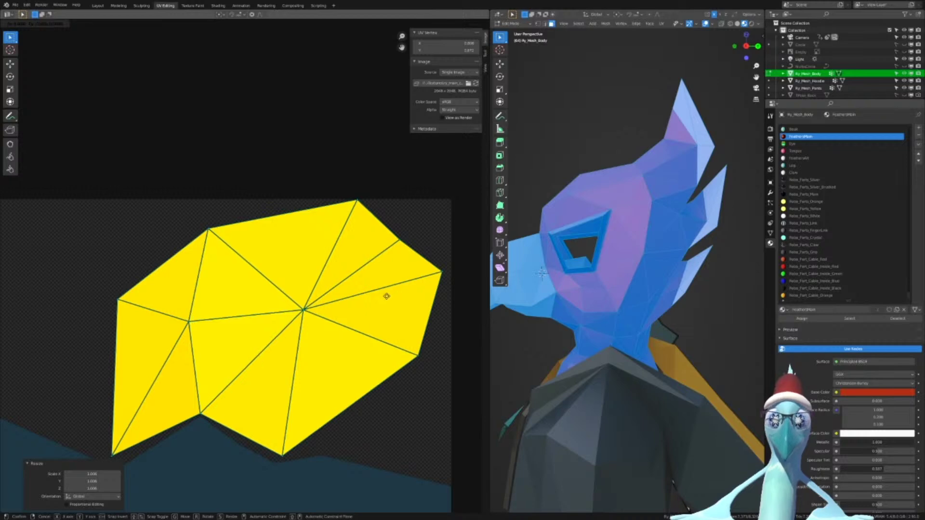
{"action": "left_click", "coordinate": [386, 304]}
Examine the placement of the stacked head-side islands against the remaining free space and the hoodie islands
{"action": "right_click", "coordinate": [387, 223]}
{"action": "scroll", "coordinate": [387, 221], "scroll_direction": "down", "scroll_amount": 1}
{"action": "scroll", "coordinate": [387, 221], "scroll_direction": "down", "scroll_amount": 6}
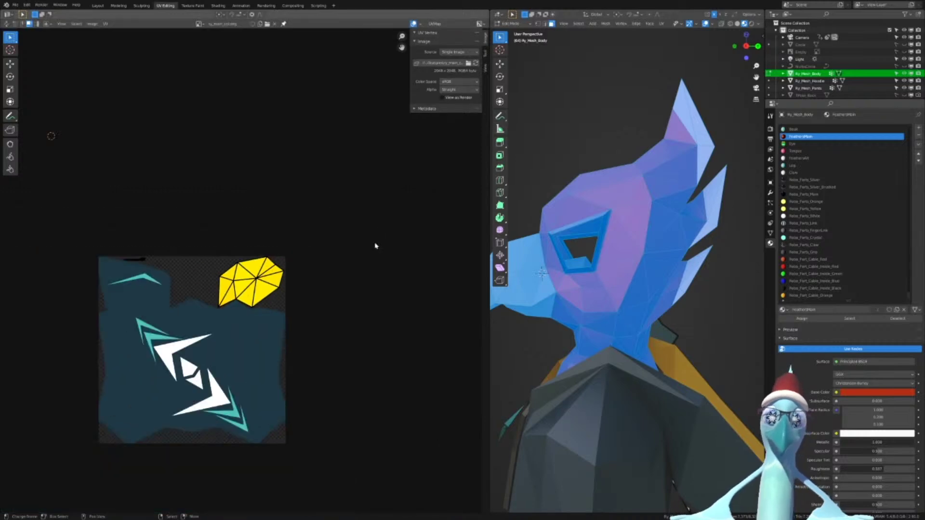
{"action": "scroll", "coordinate": [227, 289], "scroll_direction": "up", "scroll_amount": 7}
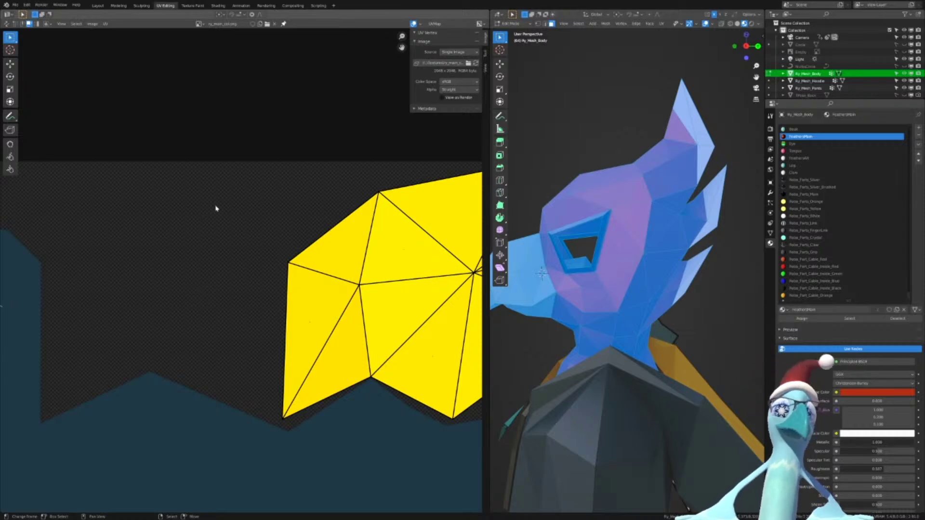
{"action": "scroll", "coordinate": [215, 208], "scroll_direction": "down", "scroll_amount": 8}
{"action": "middle_click_drag", "start_coordinate": [260, 229], "coordinate": [273, 157]}
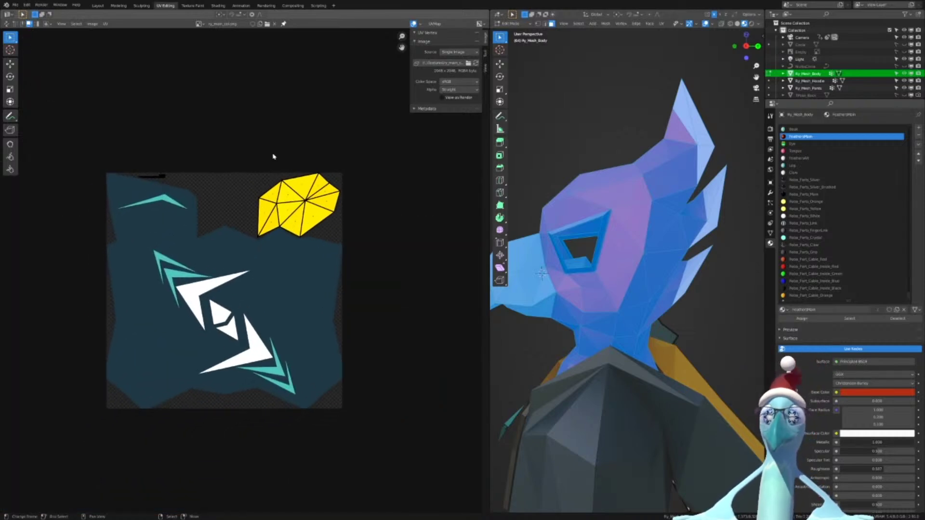
{"action": "scroll", "coordinate": [310, 263], "scroll_direction": "up", "scroll_amount": 2}
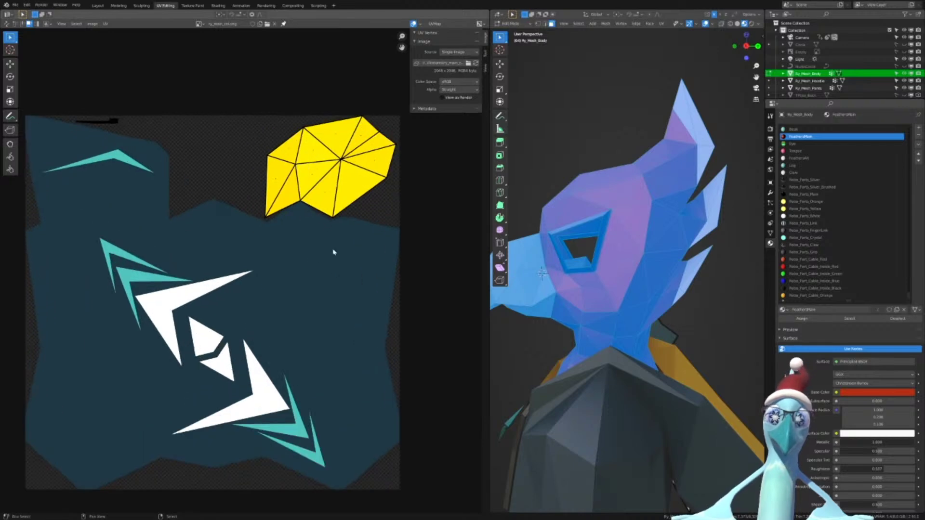
{"action": "middle_click_drag", "start_coordinate": [332, 254], "coordinate": [362, 258]}
Reveal all hidden faces of the body mesh to bring back their UV islands
{"action": "key", "text": "alt+h"}
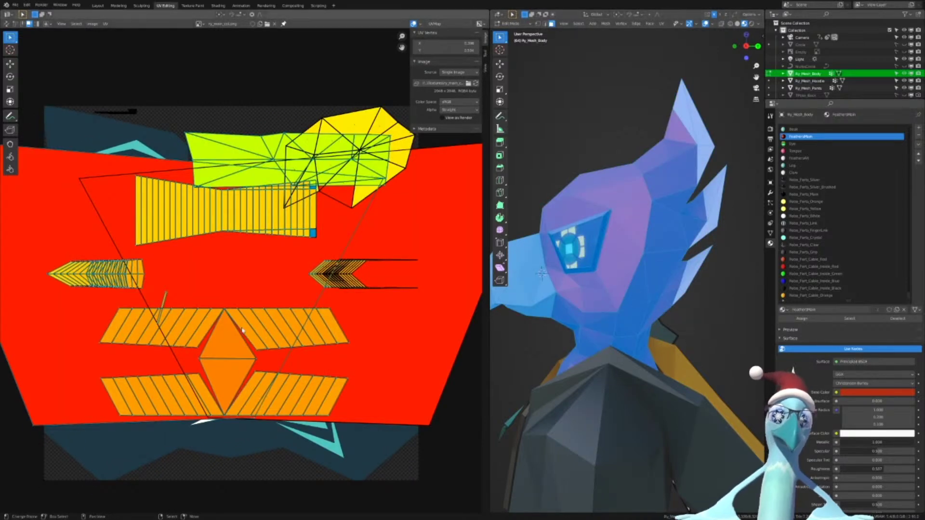
{"action": "scroll", "coordinate": [246, 313], "scroll_direction": "down", "scroll_amount": 2}
{"action": "right_click", "coordinate": [182, 287]}
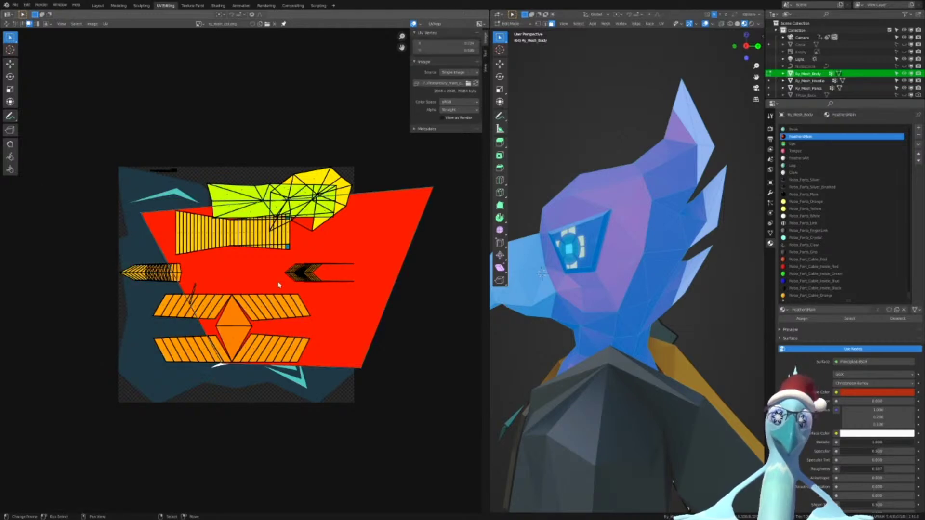
Hide the surplus body faces in the UV layout, keeping only the stacked head-side islands and the long arm strip
{"action": "key", "text": "h"}
{"action": "key", "text": "c"}
{"action": "scroll", "coordinate": [312, 307], "scroll_direction": "up", "scroll_amount": 7}
{"action": "left_click_drag", "start_coordinate": [314, 334], "coordinate": [164, 316]}
{"action": "right_click", "coordinate": [164, 316]}
{"action": "key", "text": "h"}
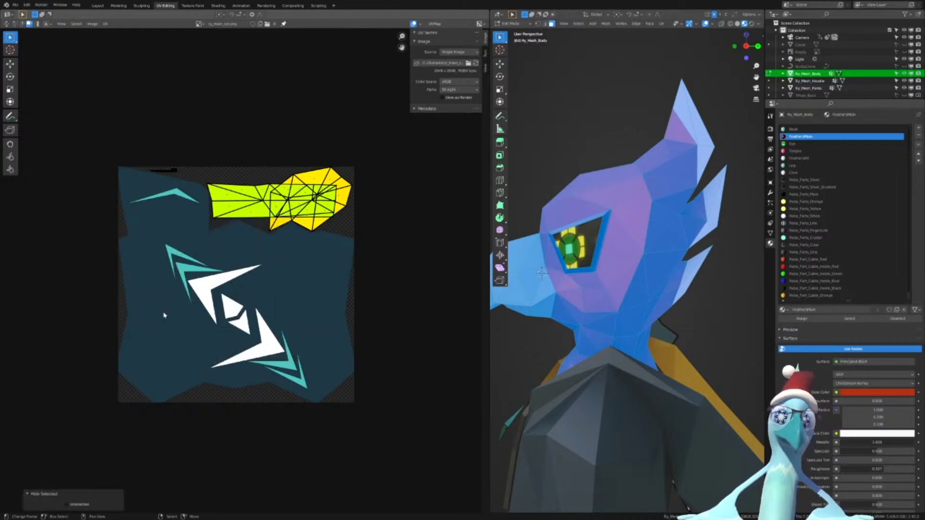
Pick out the linked arm strip island and examine how it and the head-side islands share the free space above the hoodie islands
{"action": "scroll", "coordinate": [635, 259], "scroll_direction": "down", "scroll_amount": 5}
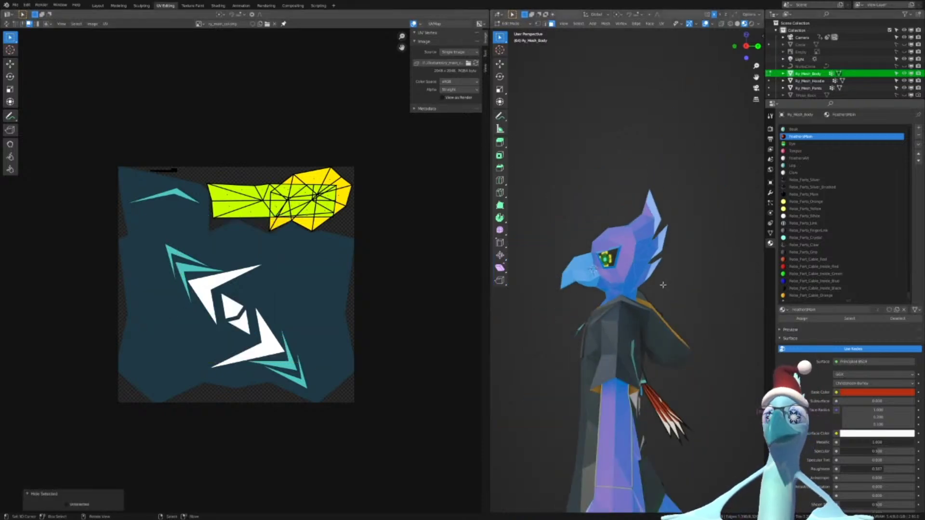
{"action": "left_click", "coordinate": [251, 194]}
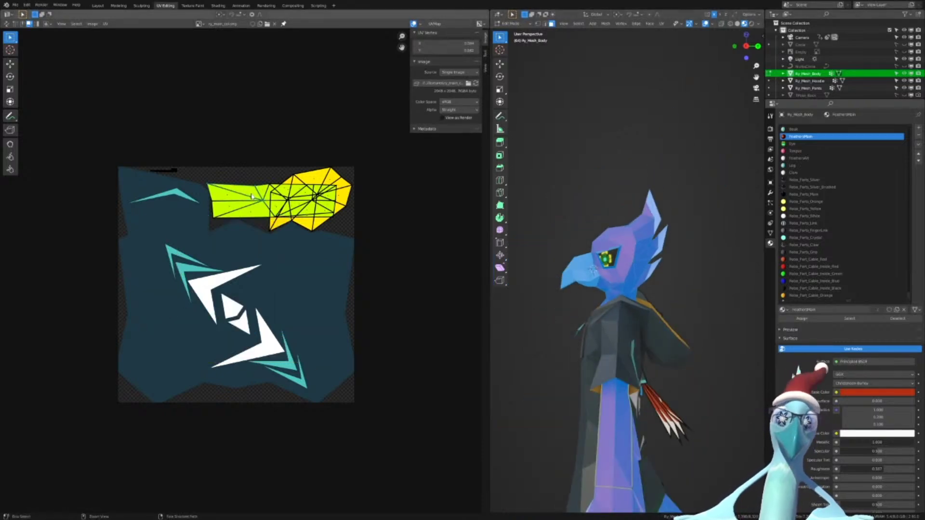
{"action": "key", "text": "ctrl+l"}
{"action": "scroll", "coordinate": [321, 313], "scroll_direction": "up", "scroll_amount": 2}
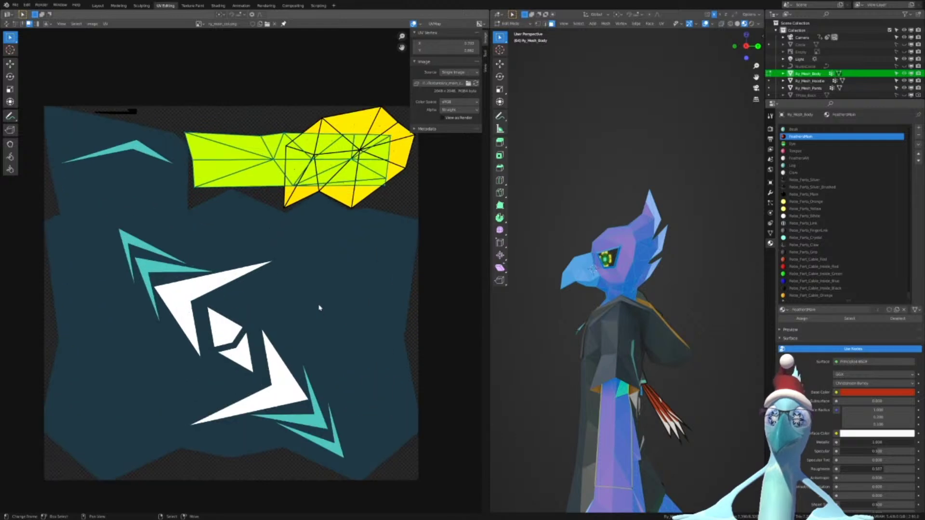
{"action": "middle_click_drag", "start_coordinate": [327, 217], "coordinate": [284, 294]}
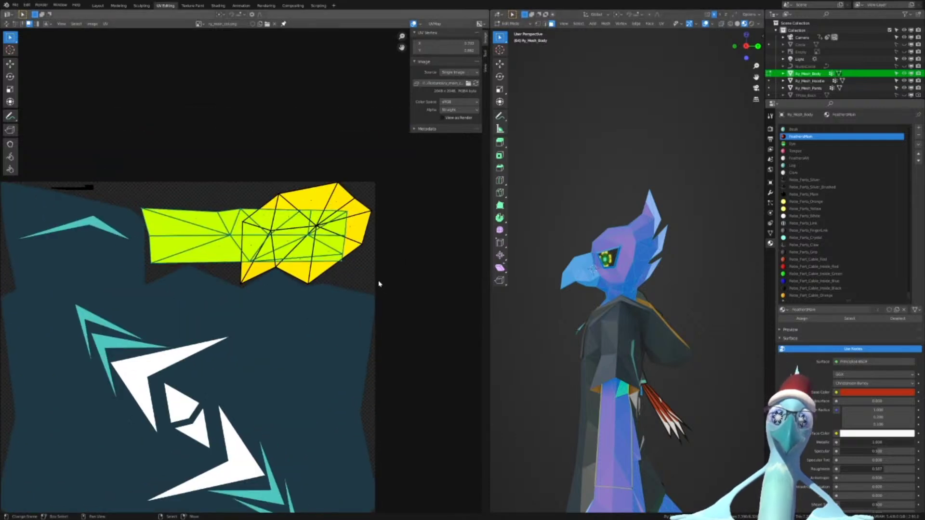
{"action": "scroll", "coordinate": [378, 285], "scroll_direction": "down", "scroll_amount": 4}
{"action": "scroll", "coordinate": [381, 281], "scroll_direction": "up", "scroll_amount": 2}
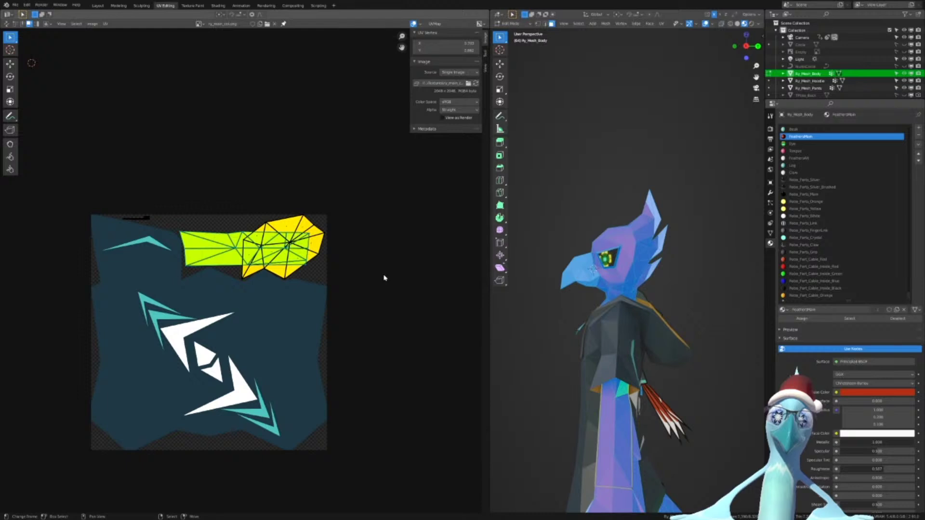
{"action": "scroll", "coordinate": [384, 278], "scroll_direction": "up", "scroll_amount": 2}
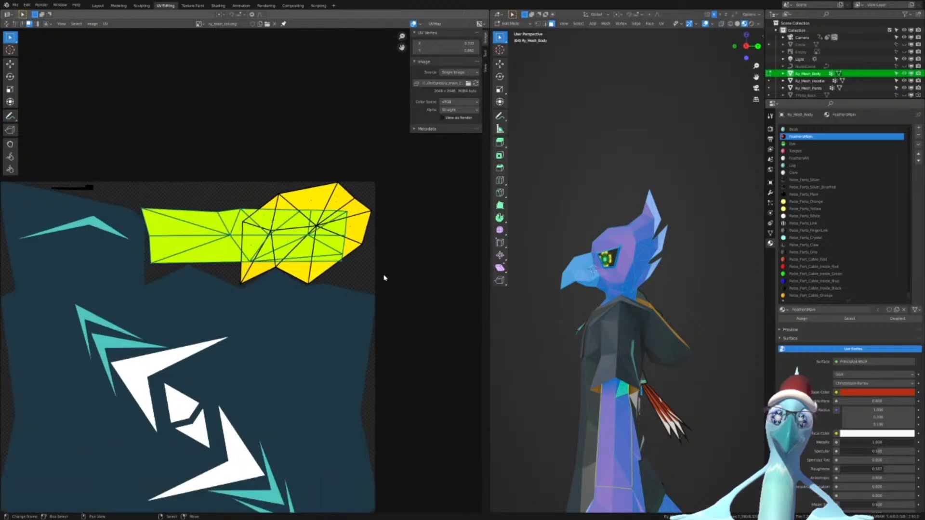
{"action": "scroll", "coordinate": [383, 278], "scroll_direction": "down", "scroll_amount": 6}
{"action": "scroll", "coordinate": [384, 278], "scroll_direction": "up", "scroll_amount": 4}
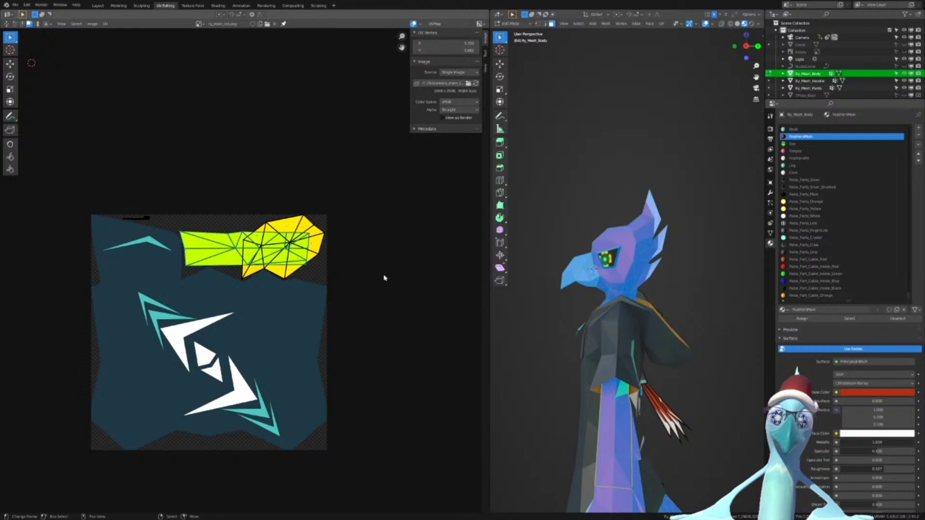
{"action": "scroll", "coordinate": [384, 278], "scroll_direction": "up", "scroll_amount": 2}
{"action": "middle_click_drag", "start_coordinate": [554, 299], "coordinate": [549, 322]}
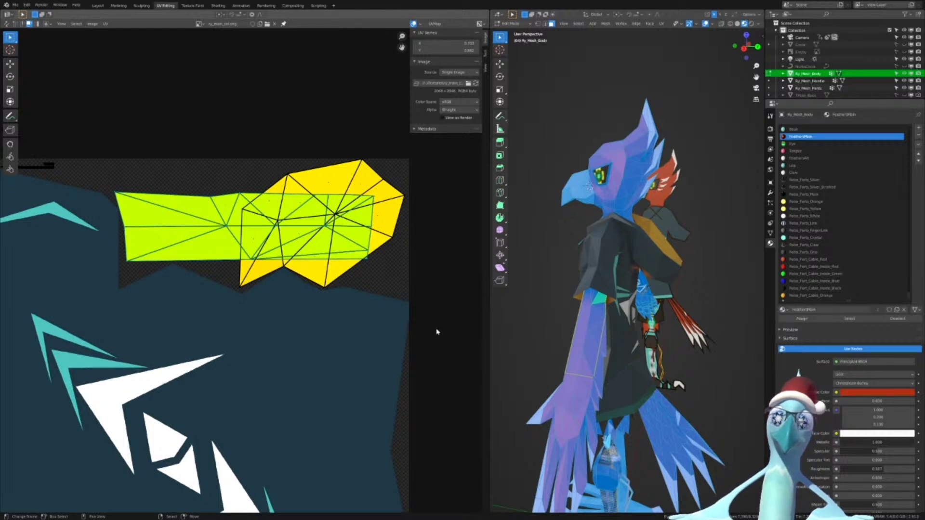
{"action": "scroll", "coordinate": [191, 380], "scroll_direction": "up", "scroll_amount": 4}
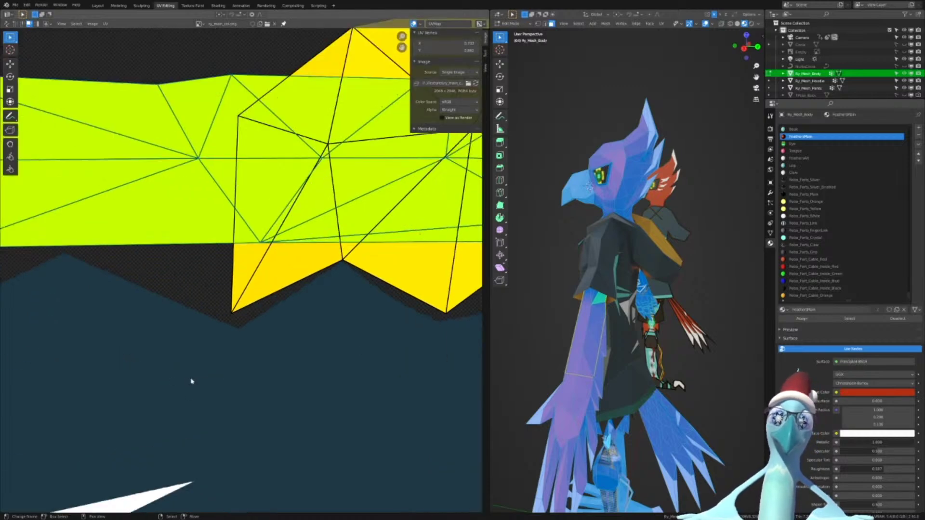
{"action": "scroll", "coordinate": [196, 378], "scroll_direction": "down", "scroll_amount": 4}
{"action": "middle_click_drag", "start_coordinate": [245, 315], "coordinate": [236, 373]}
{"action": "key", "text": "alt+a"}
{"action": "key", "text": "c"}
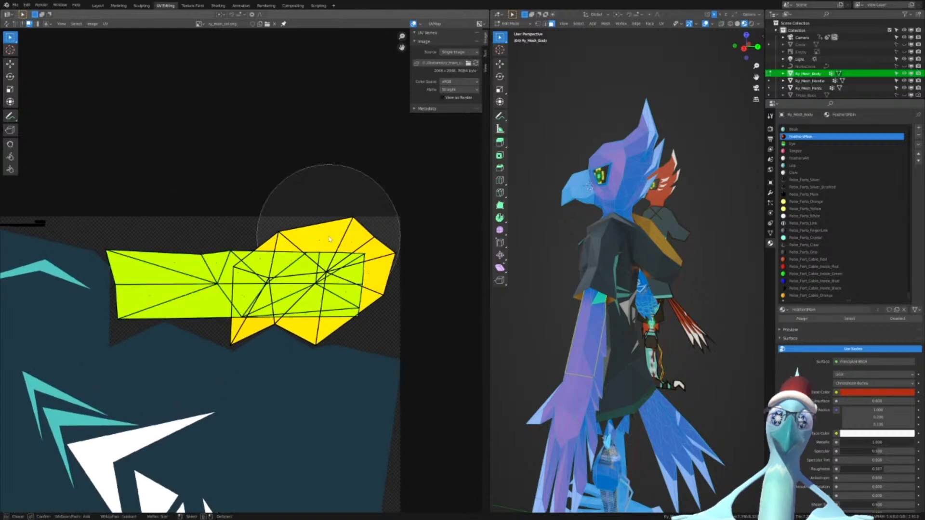
{"action": "scroll", "coordinate": [326, 240], "scroll_direction": "up", "scroll_amount": 4}
{"action": "left_click", "coordinate": [330, 229]}
{"action": "right_click", "coordinate": [331, 228]}
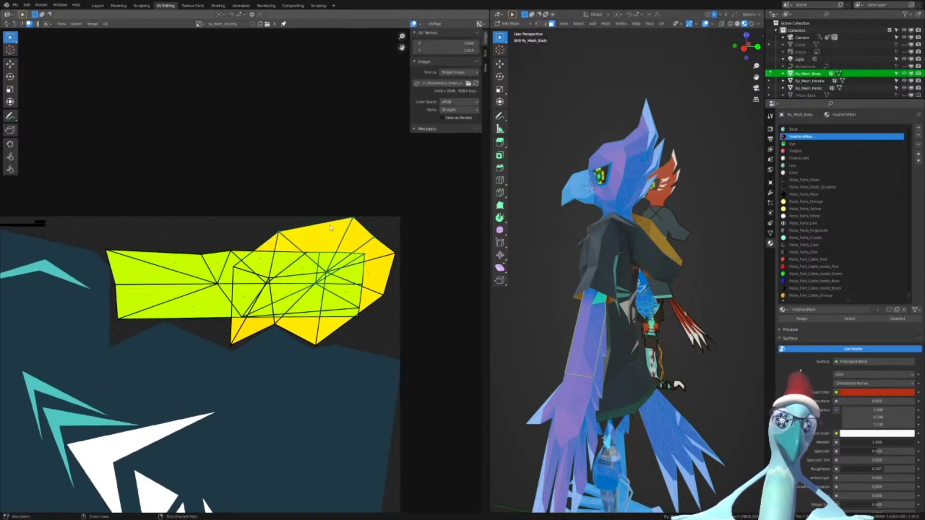
{"action": "key", "text": "ctrl+l"}
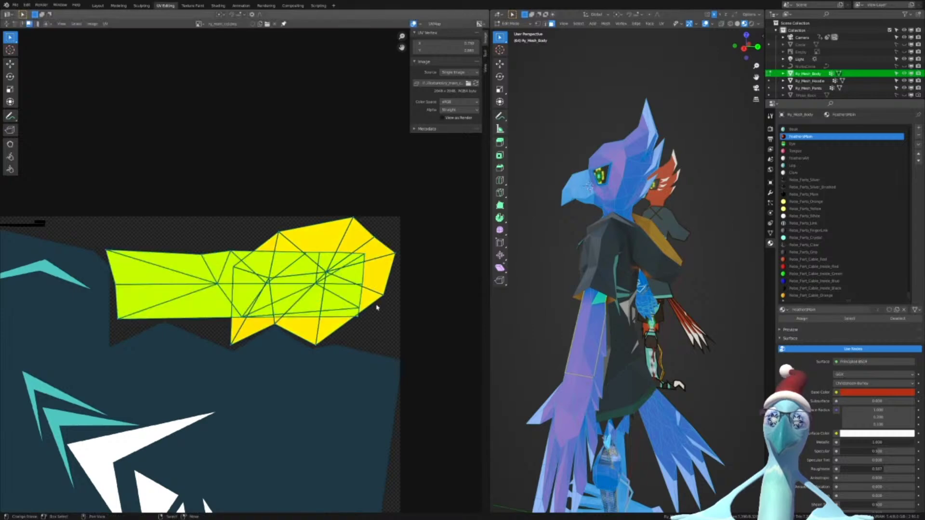
Select only the stacked head-side islands from their outer corner and scale them down noticeably
{"action": "key", "text": "alt+a"}
{"action": "key", "text": "c"}
{"action": "left_click", "coordinate": [361, 215]}
{"action": "key", "text": "Escape"}
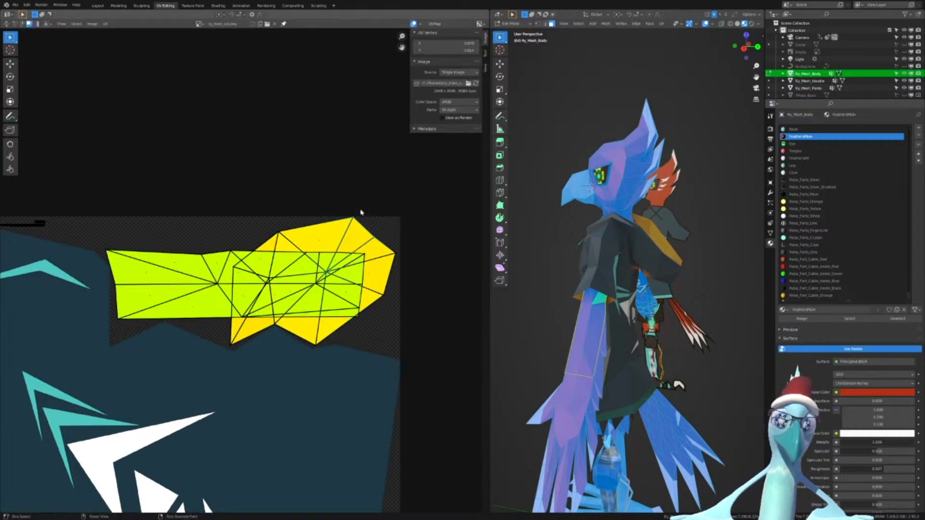
{"action": "key", "text": "ctrl+l"}
{"action": "key", "text": "r"}
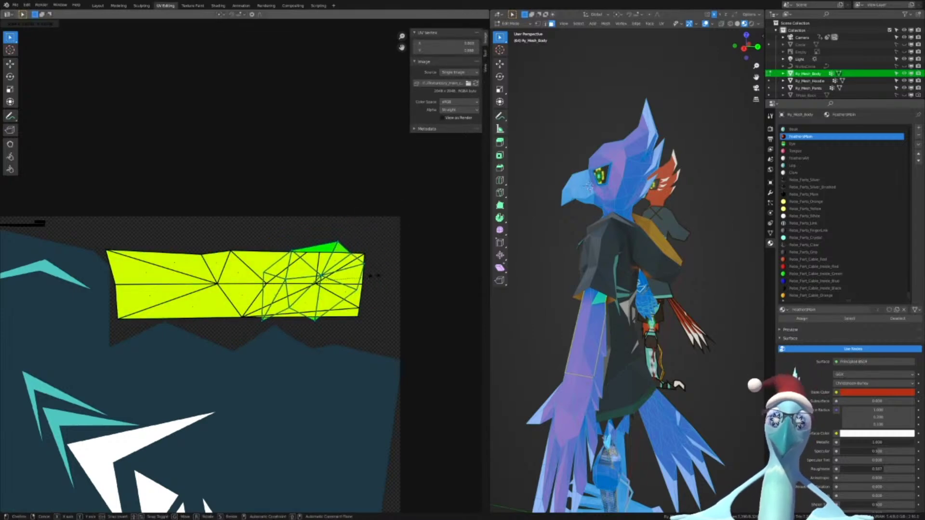
{"action": "left_click", "coordinate": [371, 275]}
Position the shrunken head-side islands in the texture's upper-right corner, overlapping the outer end of the arm strip
{"action": "middle_click_drag", "start_coordinate": [351, 319], "coordinate": [481, 316]}
{"action": "scroll", "coordinate": [481, 315], "scroll_direction": "up", "scroll_amount": 3}
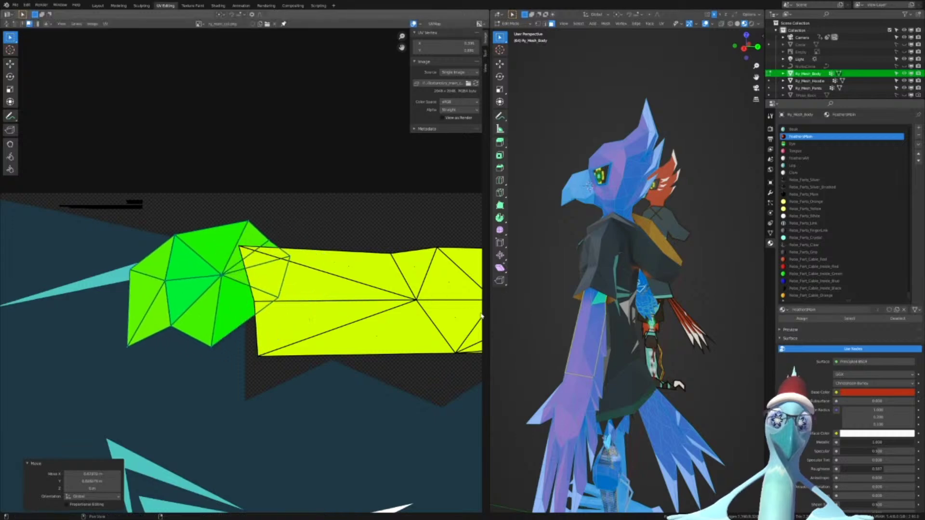
{"action": "scroll", "coordinate": [204, 326], "scroll_direction": "up", "scroll_amount": 4}
{"action": "middle_click_drag", "start_coordinate": [204, 326], "coordinate": [320, 319]}
{"action": "key", "text": "s"}
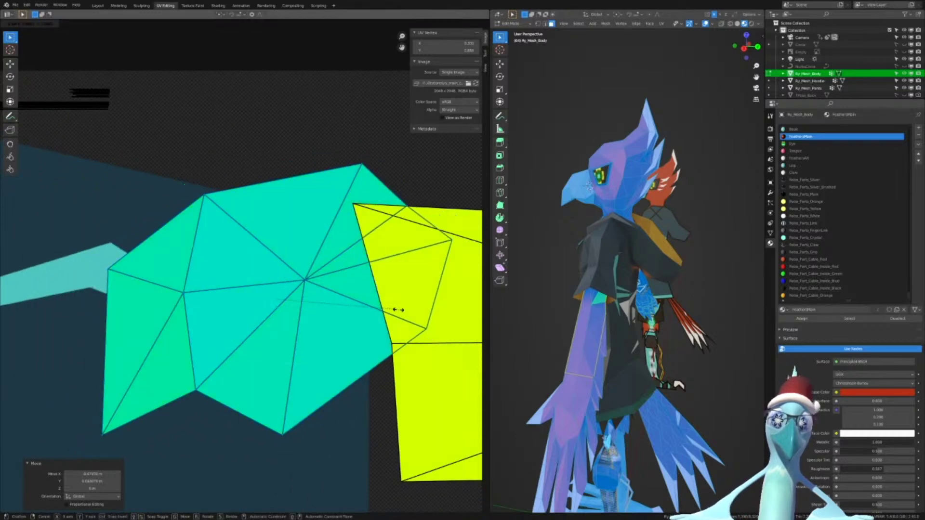
{"action": "left_click", "coordinate": [404, 310]}
{"action": "scroll", "coordinate": [326, 347], "scroll_direction": "down", "scroll_amount": 5}
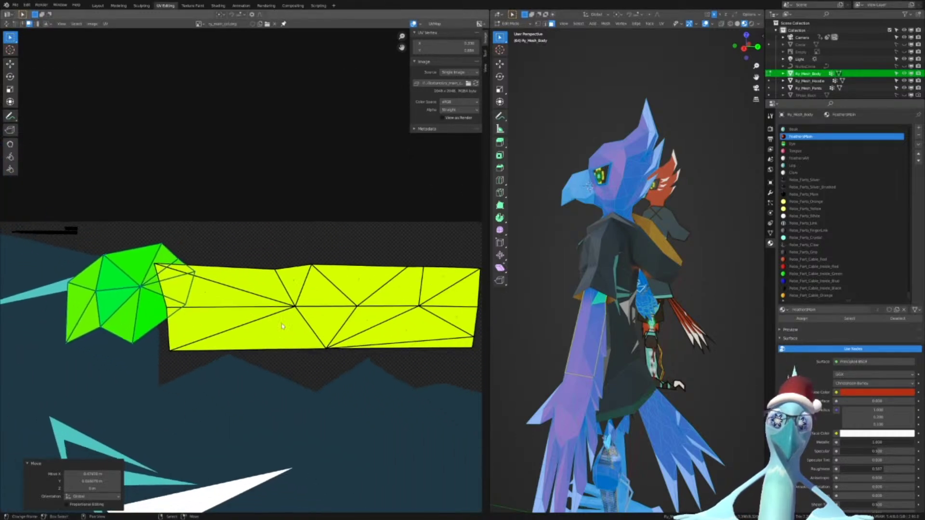
{"action": "scroll", "coordinate": [282, 326], "scroll_direction": "down", "scroll_amount": 3}
{"action": "key", "text": "r"}
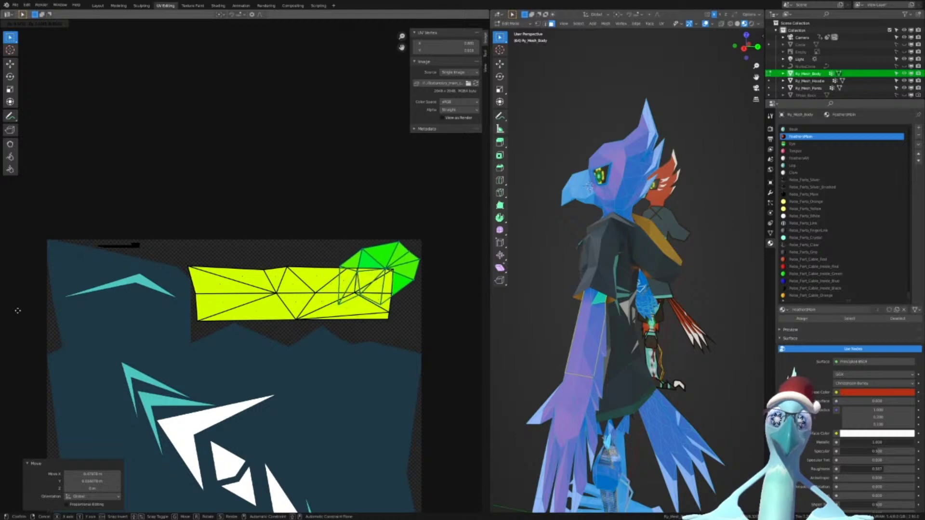
{"action": "left_click", "coordinate": [18, 310]}
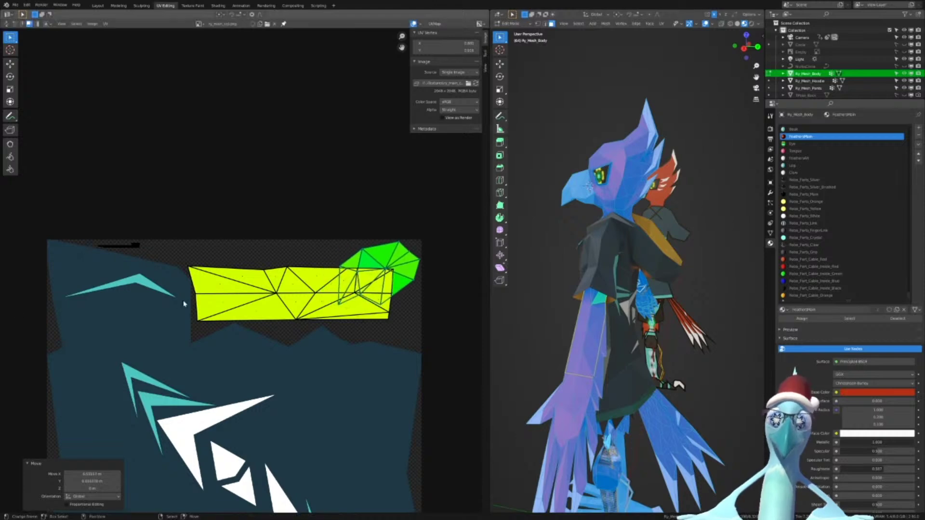
Select the arm strip, scale it down slightly, and move it up against the texture's upper border
{"action": "left_click", "coordinate": [243, 308], "text": "ctrl"}
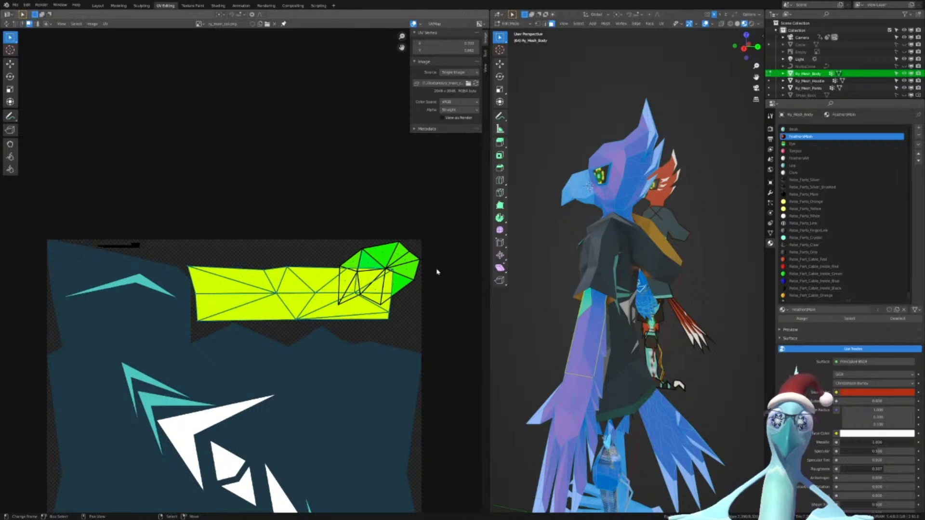
{"action": "key", "text": "r"}
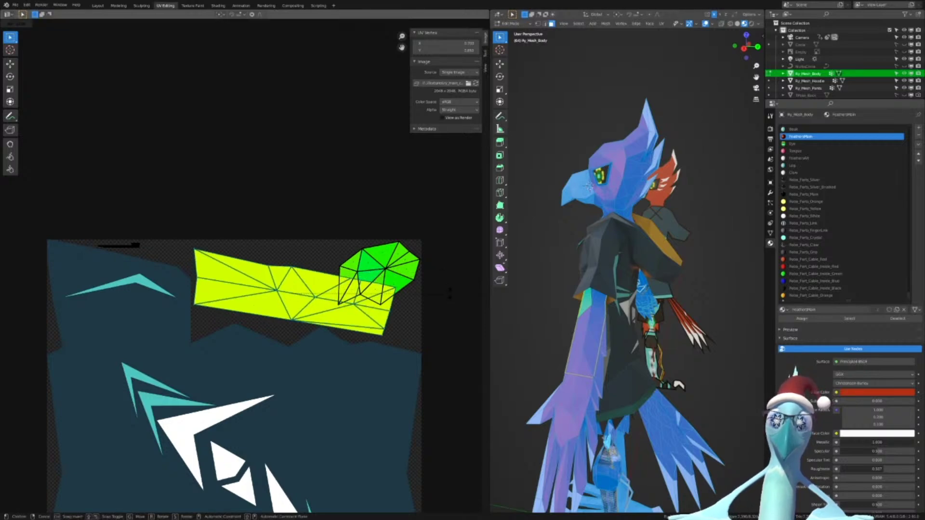
{"action": "left_click", "coordinate": [448, 268]}
{"action": "scroll", "coordinate": [240, 316], "scroll_direction": "down", "scroll_amount": 5}
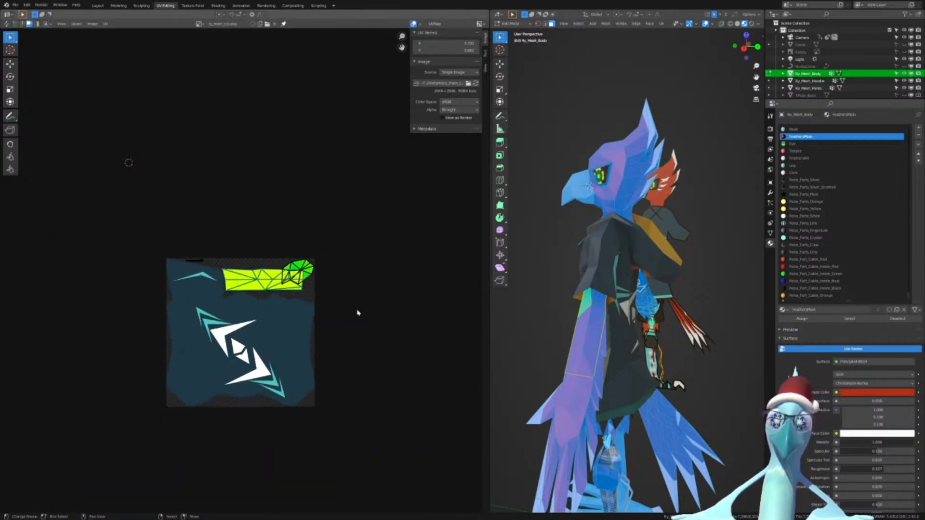
{"action": "scroll", "coordinate": [357, 312], "scroll_direction": "up", "scroll_amount": 5}
{"action": "key", "text": "s"}
{"action": "key", "text": "s"}
{"action": "left_click", "coordinate": [361, 294]}
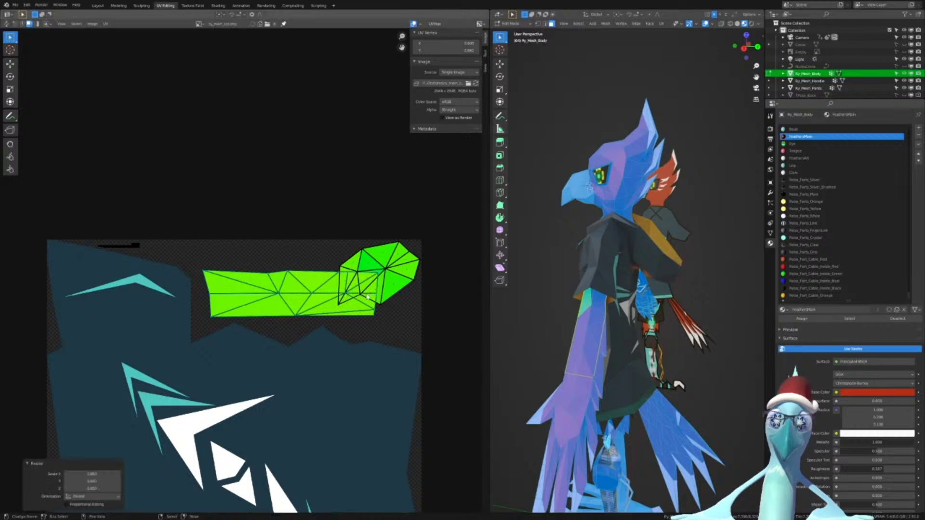
{"action": "key", "text": "g"}
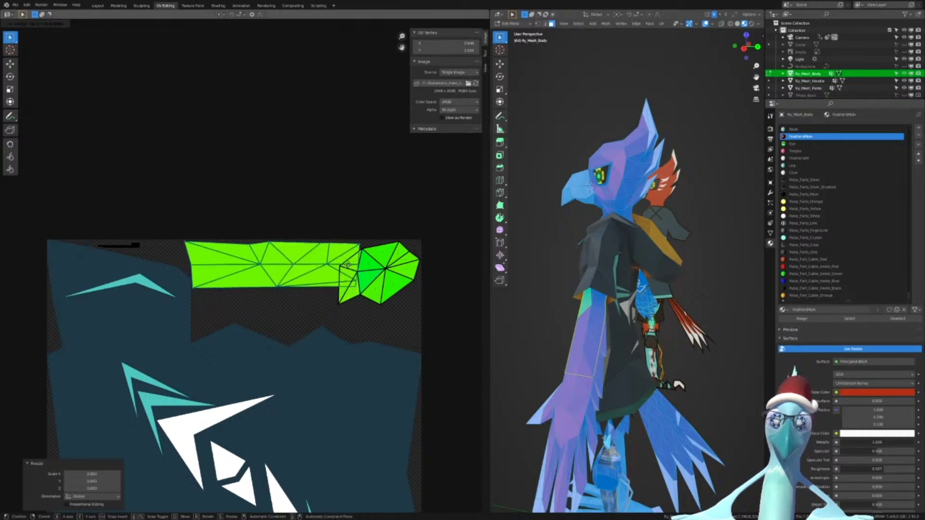
{"action": "left_click", "coordinate": [350, 270]}
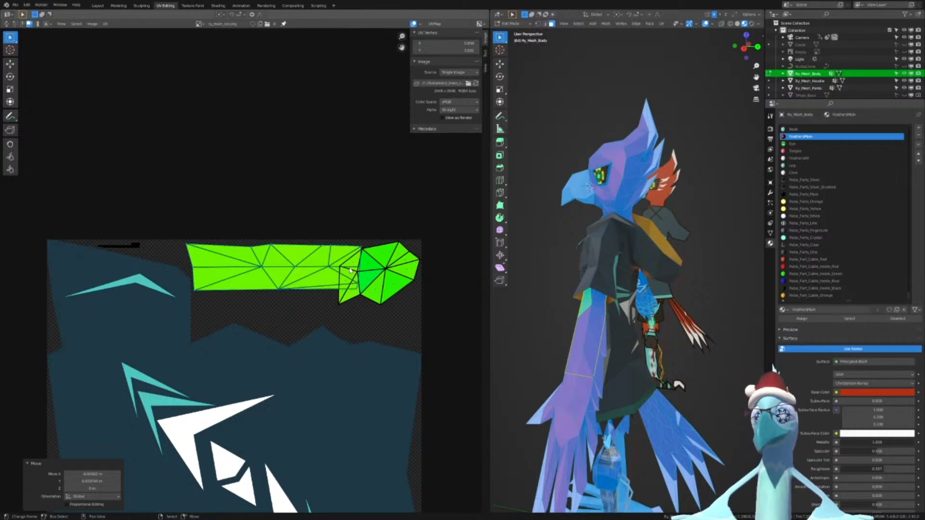
Select the complete stacked head-side islands at the outer end of the arm strip
{"action": "key", "text": "XF86AudioNext"}
{"action": "scroll", "coordinate": [351, 270], "scroll_direction": "down", "scroll_amount": 1}
{"action": "scroll", "coordinate": [354, 271], "scroll_direction": "up", "scroll_amount": 3}
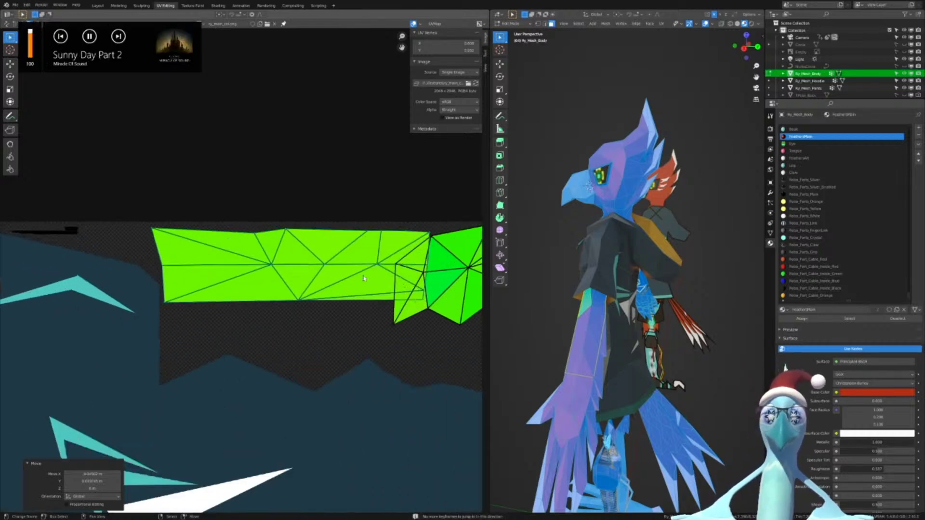
{"action": "middle_click_drag", "start_coordinate": [403, 273], "coordinate": [294, 261]}
{"action": "right_click", "coordinate": [333, 268]}
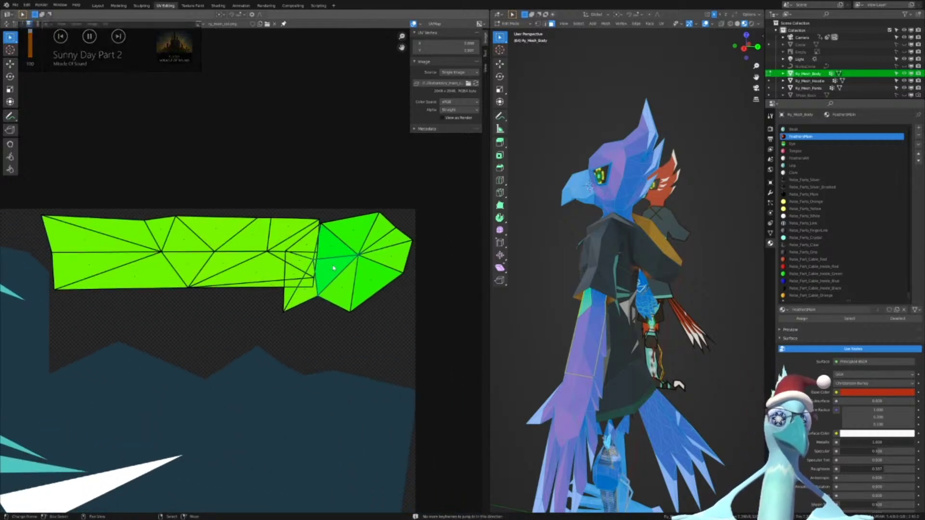
{"action": "key", "text": "l"}
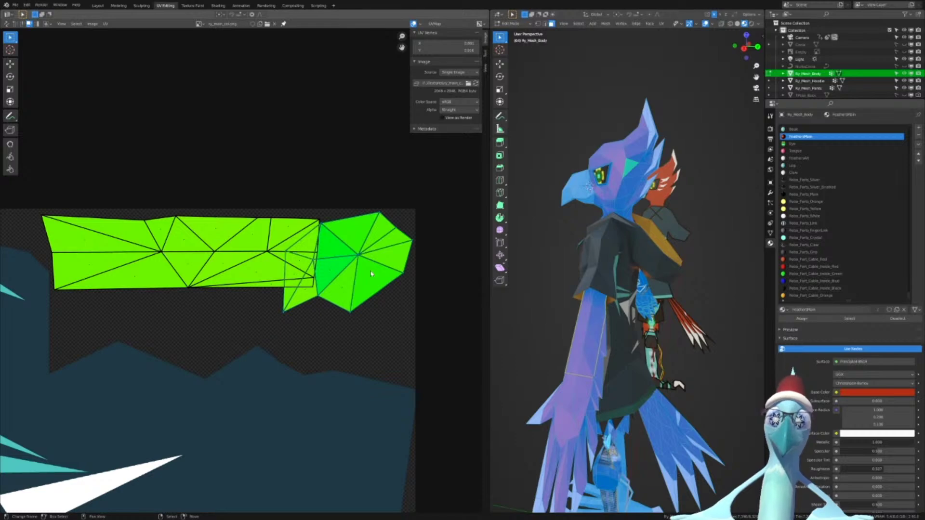
{"action": "key", "text": "c"}
{"action": "right_click", "coordinate": [363, 286]}
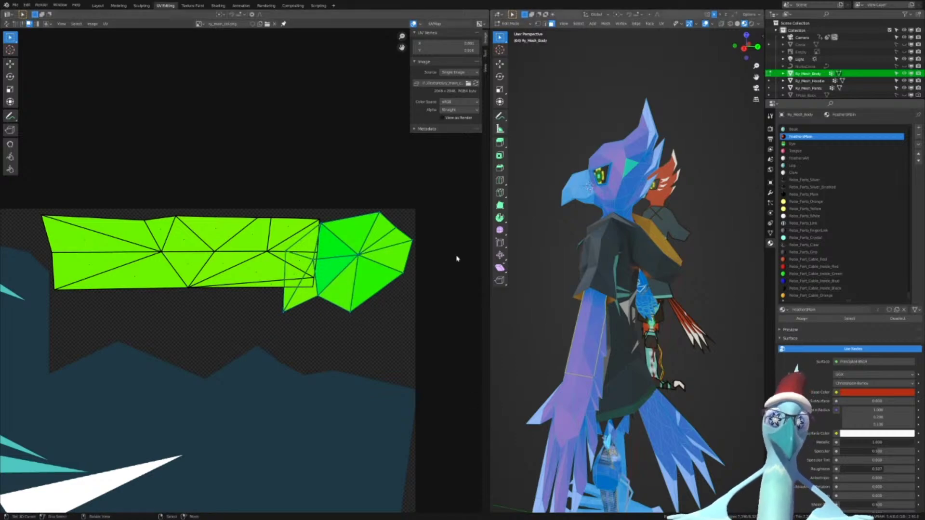
Try rotating the head-side islands clockwise to stand upright, and undo the rotation
{"action": "key", "text": "r"}
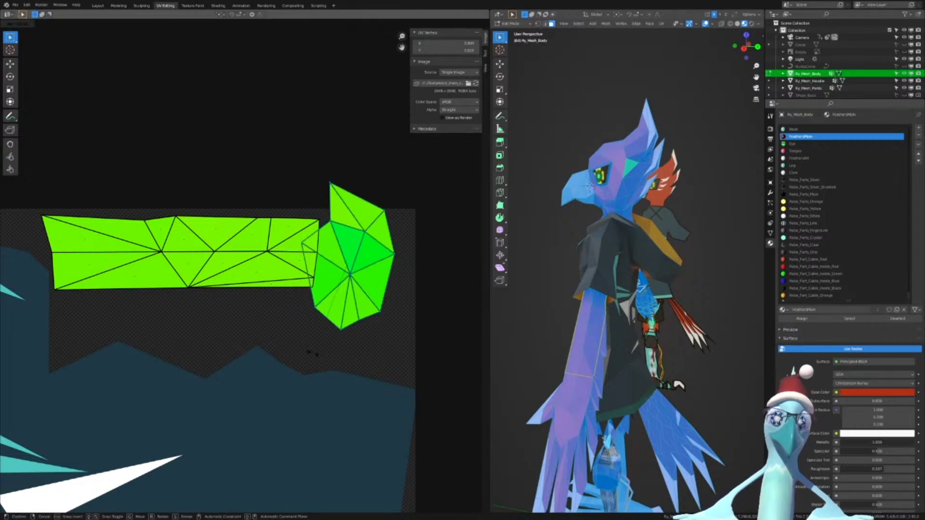
{"action": "left_click", "coordinate": [316, 357]}
{"action": "key", "text": "g"}
{"action": "right_click", "coordinate": [402, 324]}
{"action": "key", "text": "ctrl+z"}
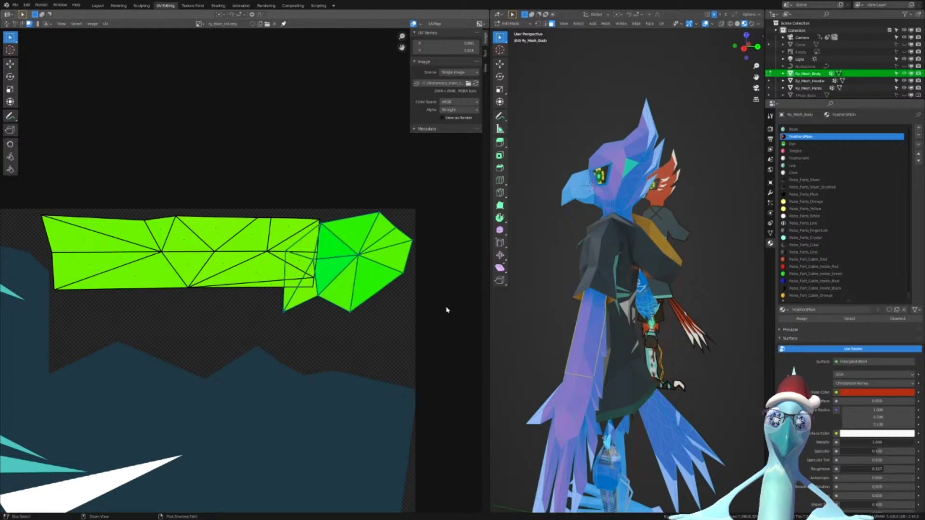
Rotate the head-side islands 90° clockwise and move them down beyond the arm strip's outer end
{"action": "key", "text": "r"}
{"action": "left_click", "coordinate": [437, 243]}
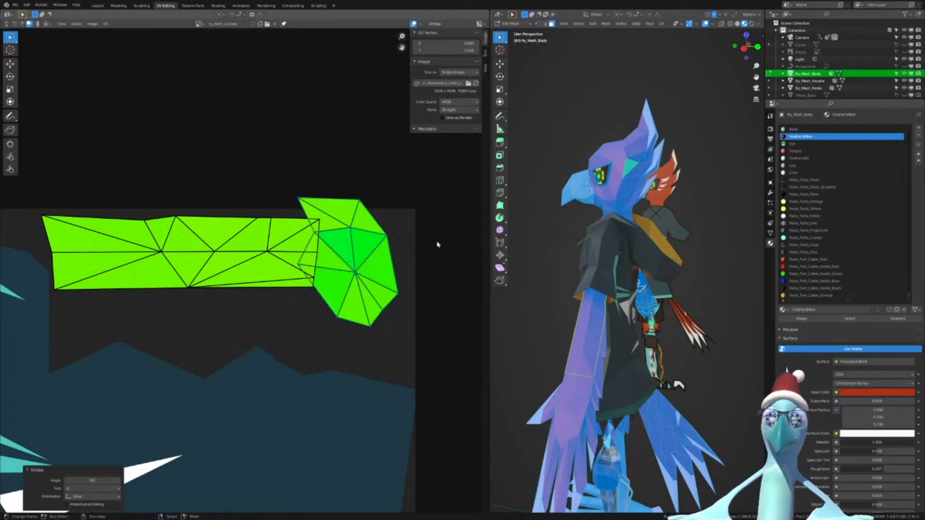
{"action": "key", "text": "g"}
{"action": "left_click", "coordinate": [454, 278]}
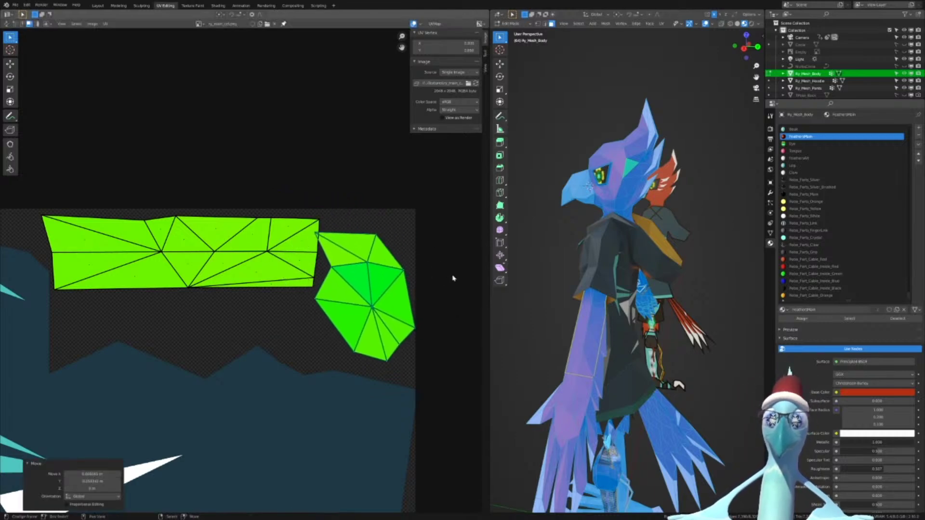
Rotate the head-side islands a further 45° clockwise so their pointed tip faces the texture's upper border
{"action": "key", "text": "r"}
{"action": "key", "text": "r"}
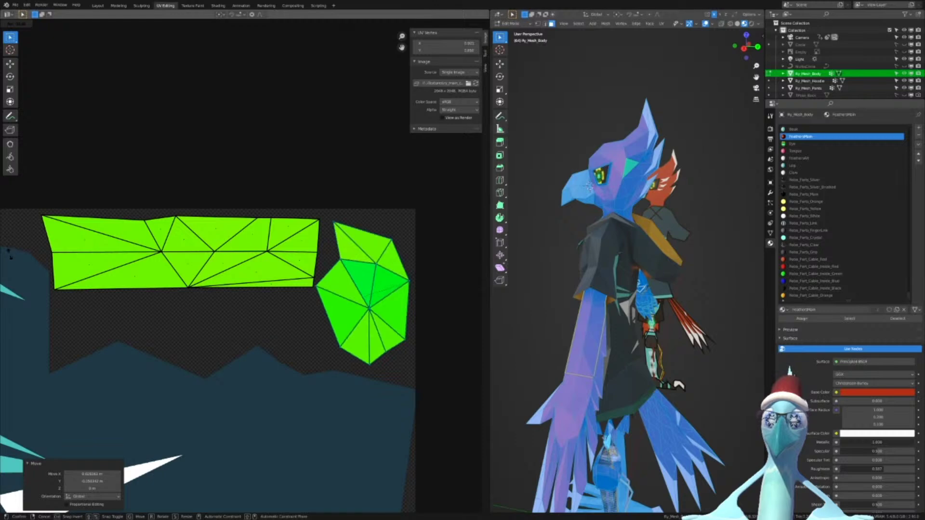
{"action": "left_click", "coordinate": [20, 294]}
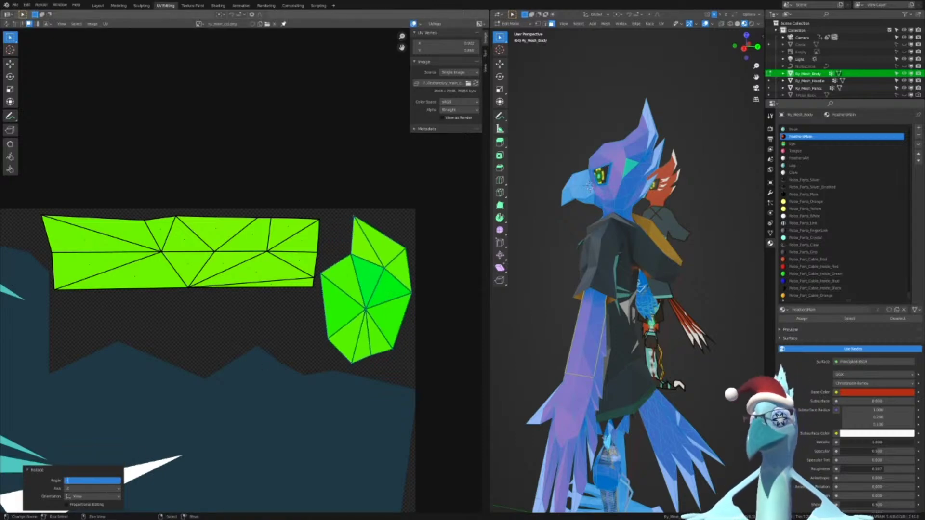
{"action": "type", "text": "45"}
{"action": "key", "text": "Return"}
Position the rotated head-side islands in the gap between the arm strip's outer end and the texture's side border
{"action": "key", "text": "g"}
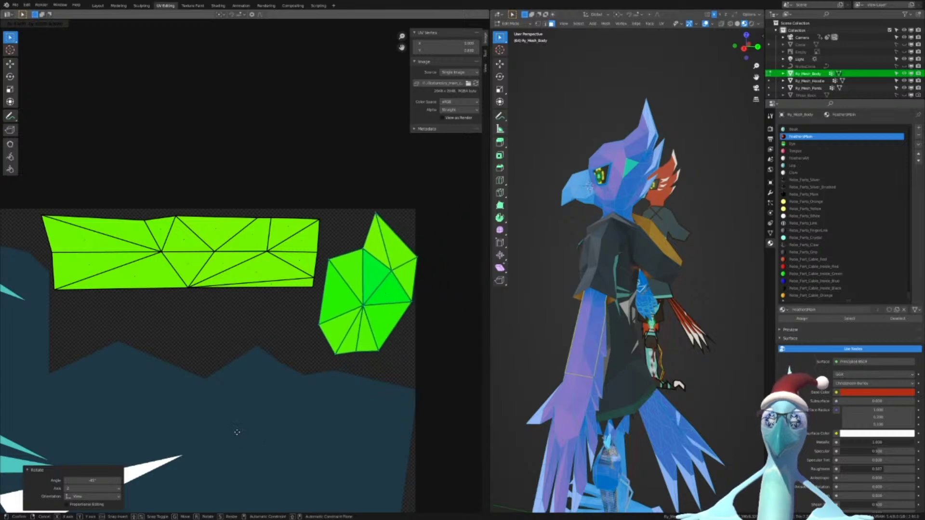
{"action": "key", "text": "g"}
{"action": "left_click", "coordinate": [247, 433]}
{"action": "key", "text": "g"}
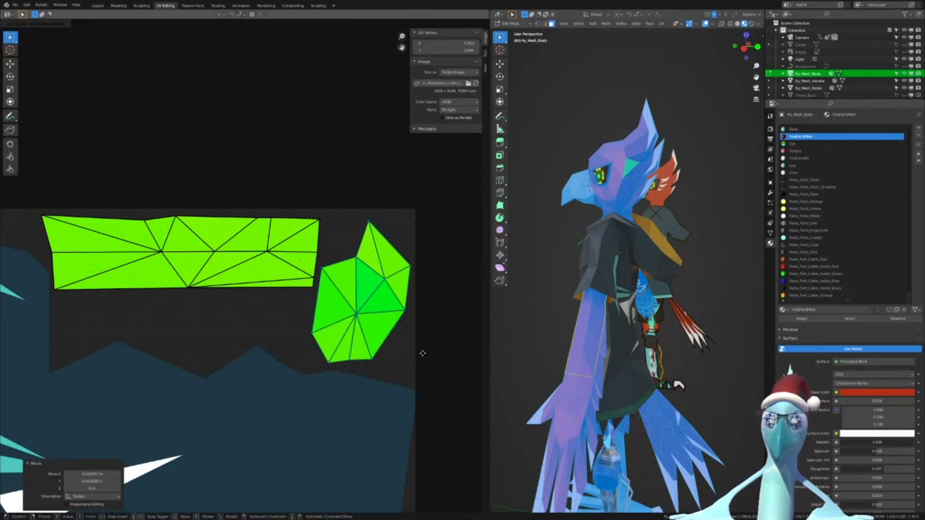
{"action": "left_click", "coordinate": [423, 352]}
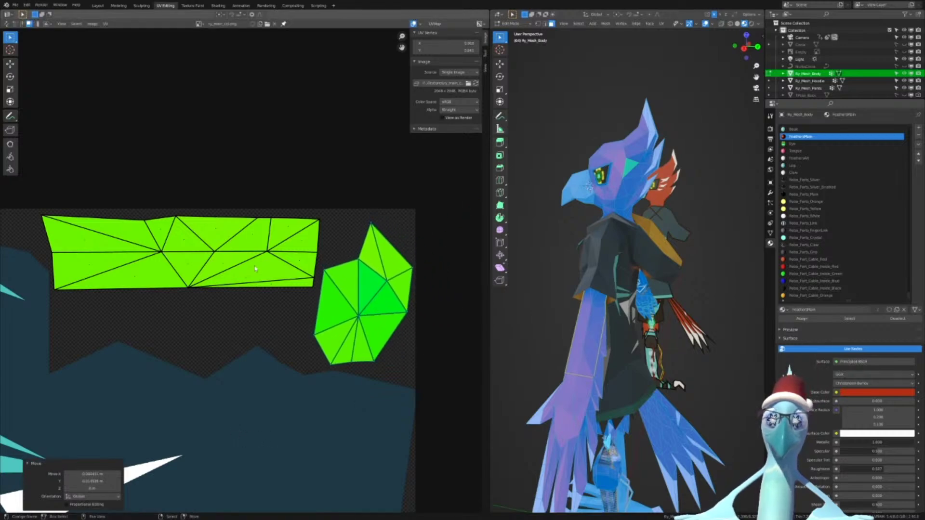
Select the whole arm strip island and scale it up slightly
{"action": "key", "text": "alt+a"}
{"action": "key", "text": "c"}
{"action": "mouse_move", "coordinate": [280, 244]}
{"action": "left_mouse_down"}
{"action": "mouse_move", "coordinate": [167, 260]}
{"action": "mouse_move", "coordinate": [74, 247]}
{"action": "left_mouse_up"}
{"action": "right_click", "coordinate": [82, 252]}
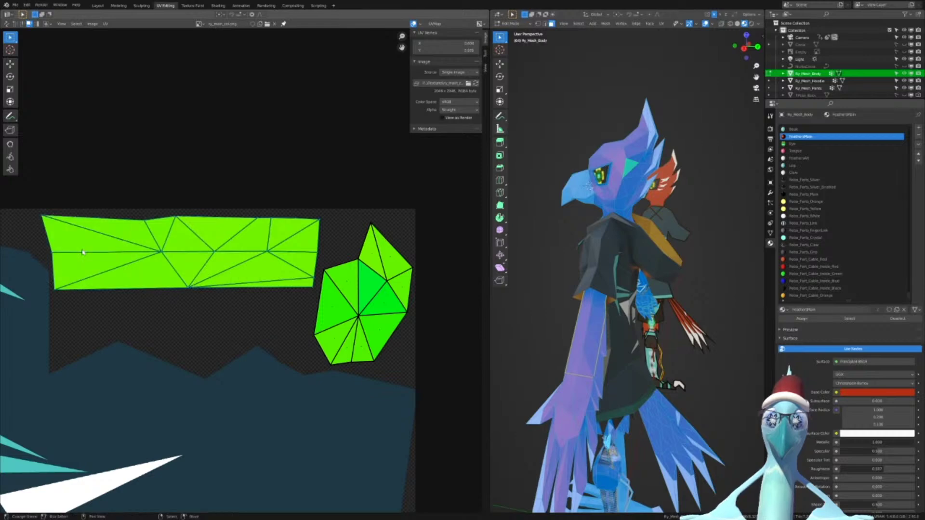
{"action": "key", "text": "s"}
{"action": "left_click", "coordinate": [295, 268]}
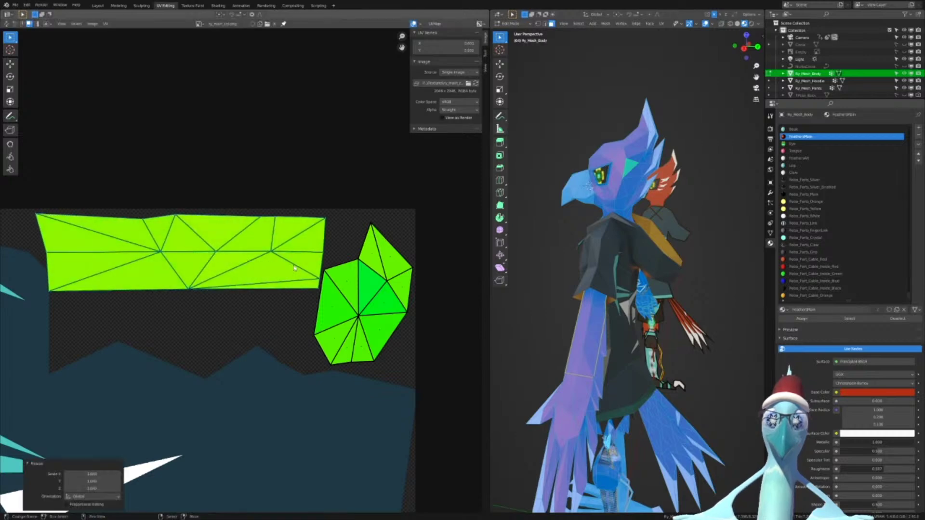
Move the enlarged arm strip slightly down from the texture's upper border, between the hoodie island and the head-side islands
{"action": "key", "text": "g"}
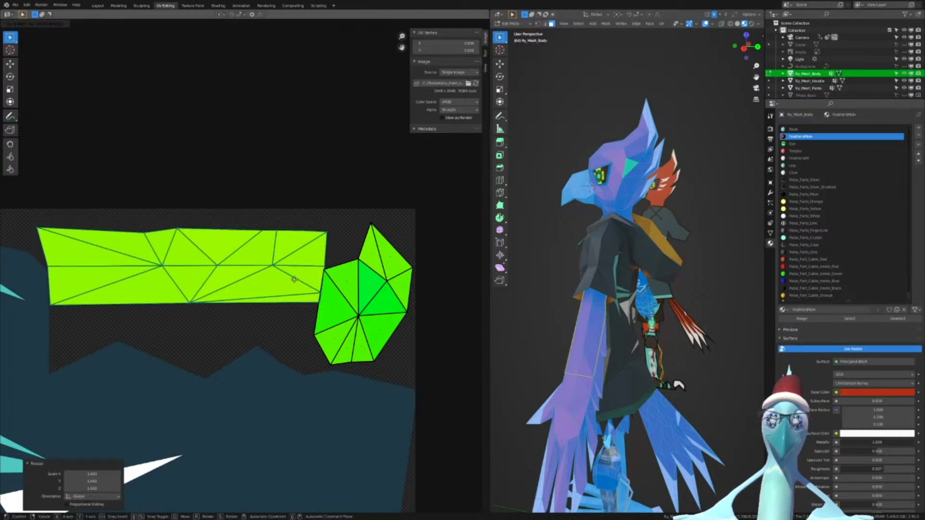
{"action": "left_click", "coordinate": [296, 283]}
{"action": "key", "text": "g"}
{"action": "left_click", "coordinate": [294, 279]}
{"action": "key", "text": "g"}
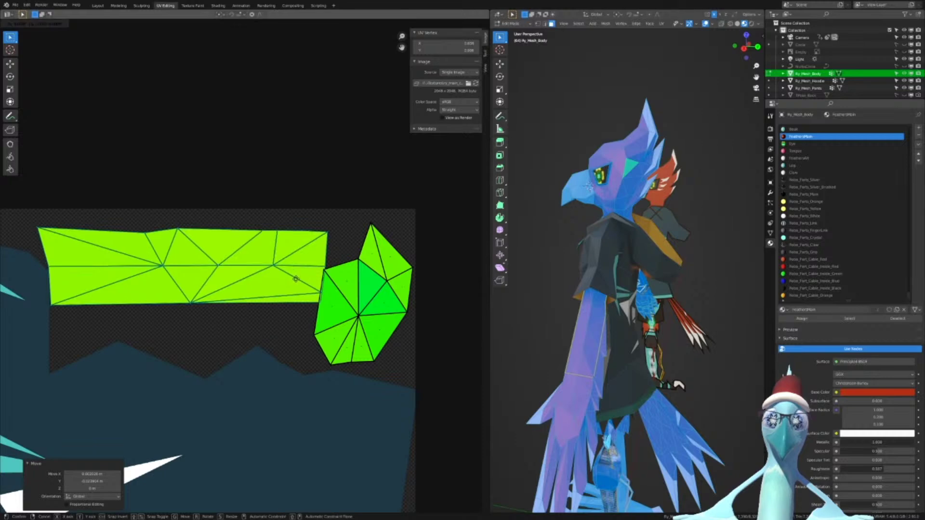
{"action": "left_click", "coordinate": [297, 281]}
Hide and reveal the arm strip to check its inner end, and nudge it sideways clear of the hoodie island
{"action": "scroll", "coordinate": [182, 305], "scroll_direction": "up", "scroll_amount": 6}
{"action": "key", "text": "h"}
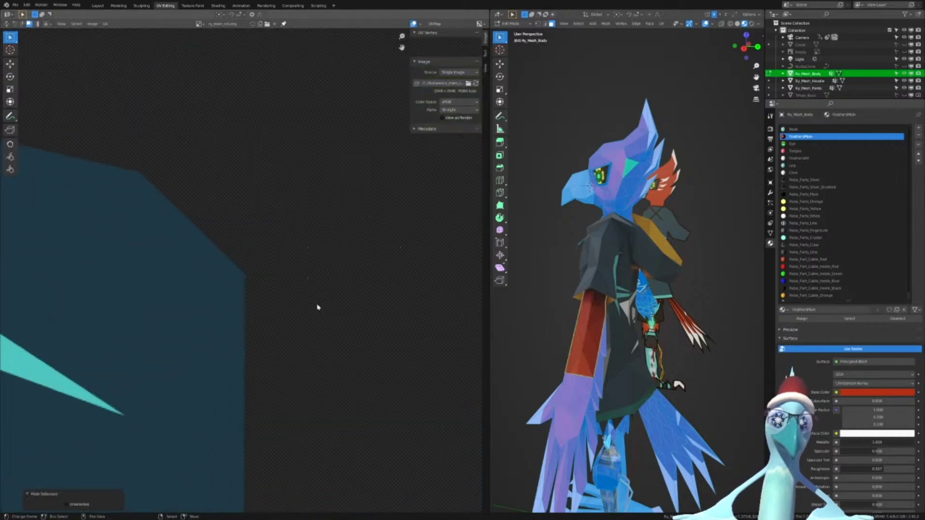
{"action": "key", "text": "alt+h"}
{"action": "key", "text": "g"}
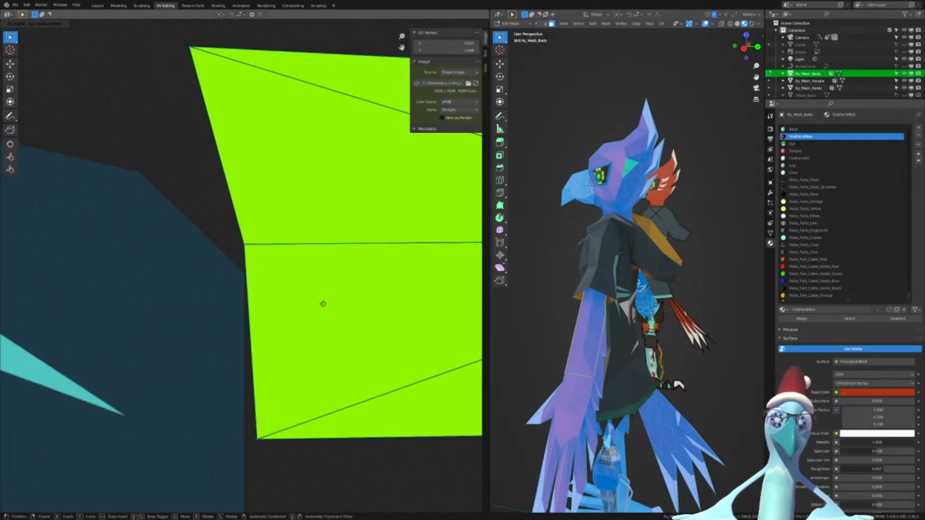
{"action": "left_click", "coordinate": [325, 308]}
{"action": "scroll", "coordinate": [283, 327], "scroll_direction": "down", "scroll_amount": 8}
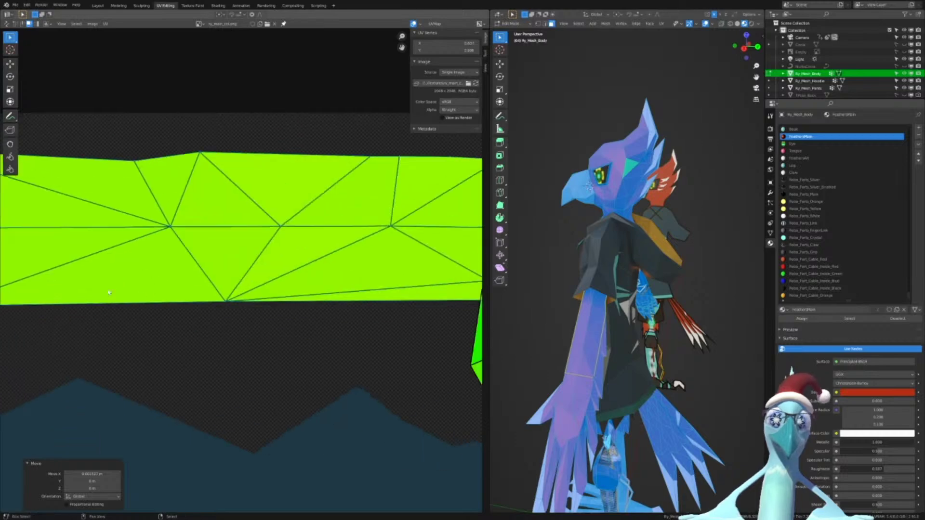
Select the complete head-side islands and scale them down slightly
{"action": "scroll", "coordinate": [296, 271], "scroll_direction": "up", "scroll_amount": 3}
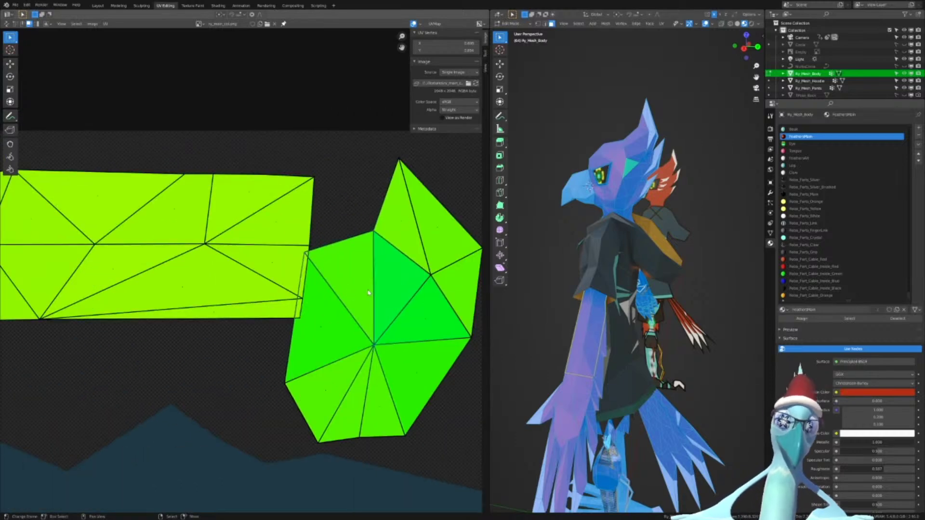
{"action": "right_click", "coordinate": [410, 278]}
{"action": "key", "text": "l"}
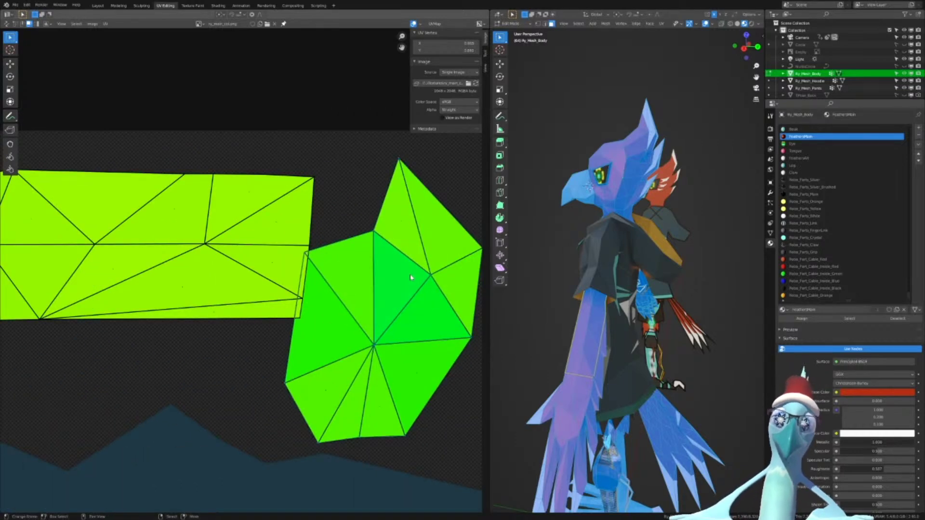
{"action": "middle_click_drag", "start_coordinate": [411, 277], "coordinate": [319, 291]}
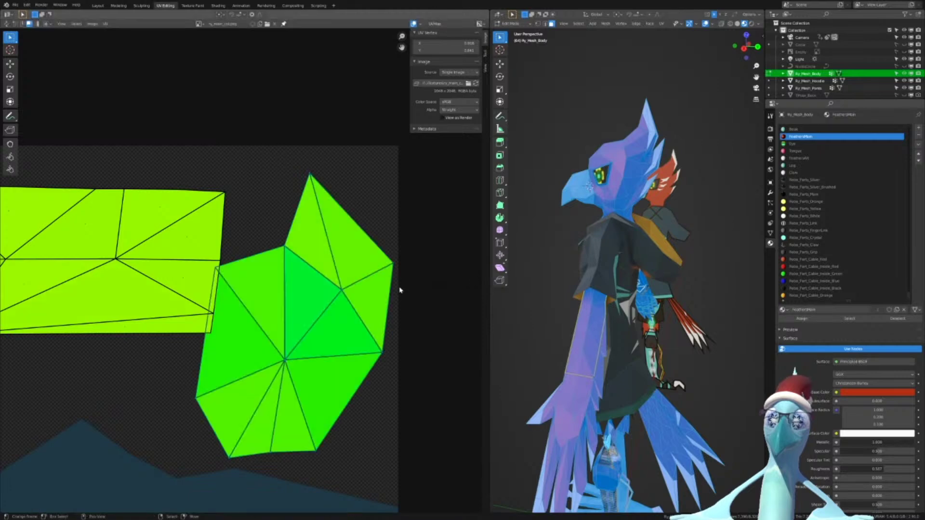
{"action": "key", "text": "s"}
{"action": "left_click", "coordinate": [404, 288]}
Nudge the head-side islands toward the texture's side border so they clear the arm strip's end
{"action": "key", "text": "g"}
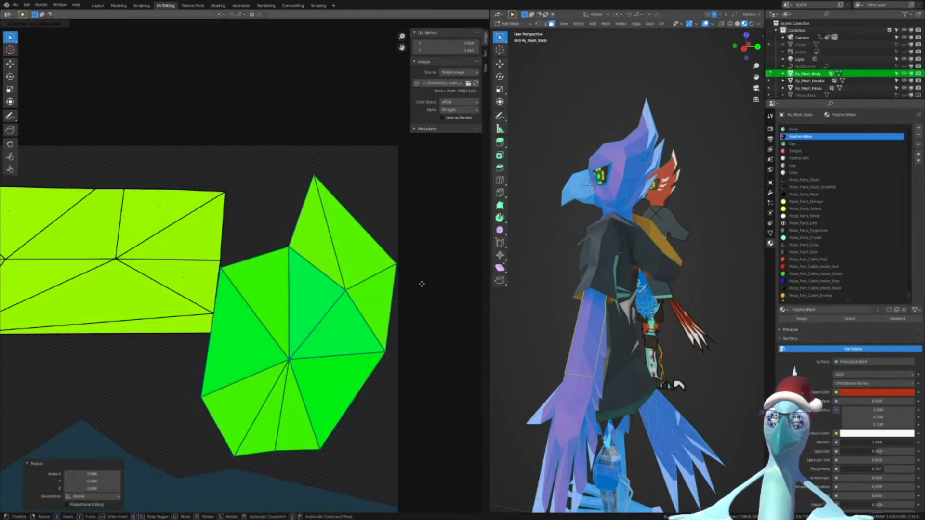
{"action": "left_click", "coordinate": [423, 287]}
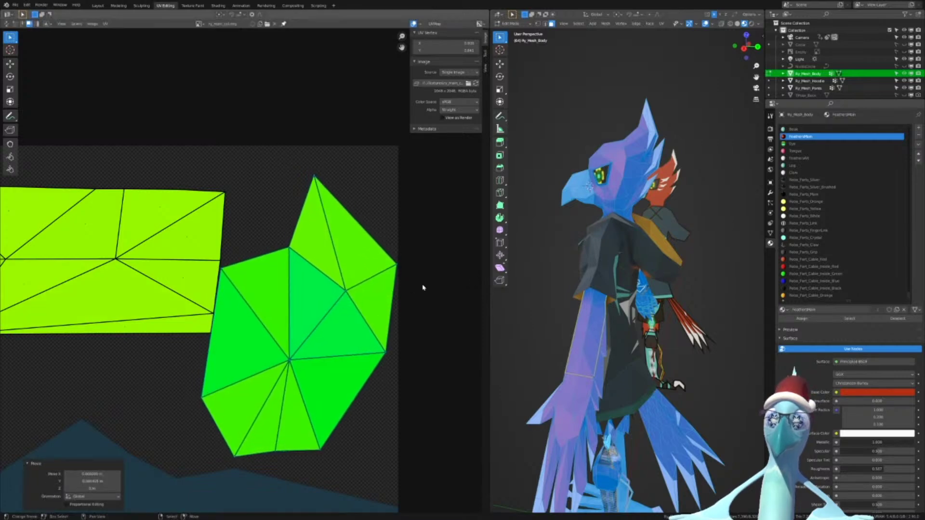
{"action": "key", "text": "g"}
{"action": "key", "text": "x"}
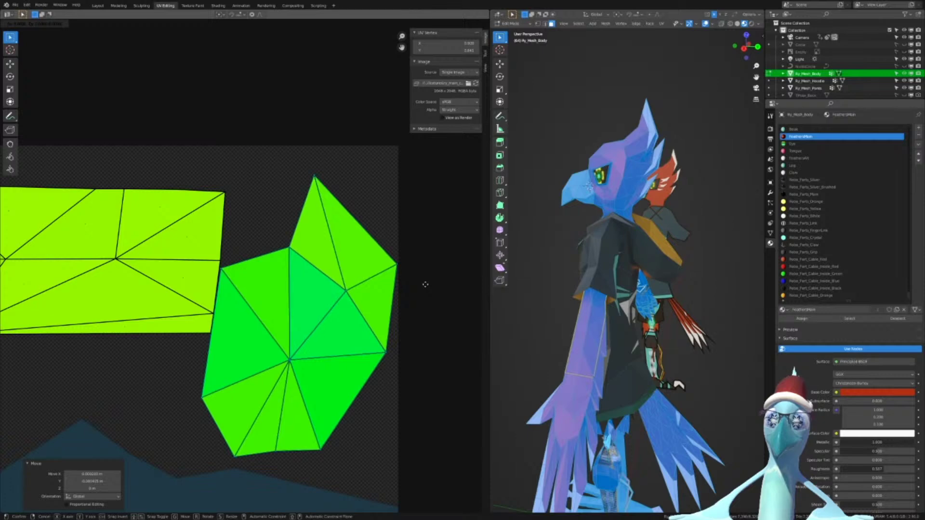
{"action": "left_click", "coordinate": [426, 287]}
Deselect all UVs and examine how the arm strip and head-side islands fit within the whole texture
{"action": "key", "text": "Tab"}
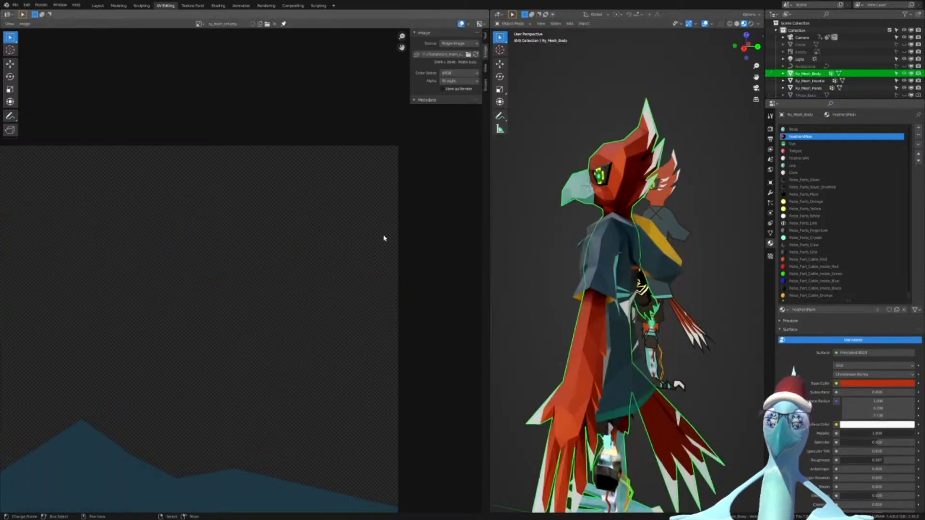
{"action": "key", "text": "Tab"}
{"action": "key", "text": "alt+a"}
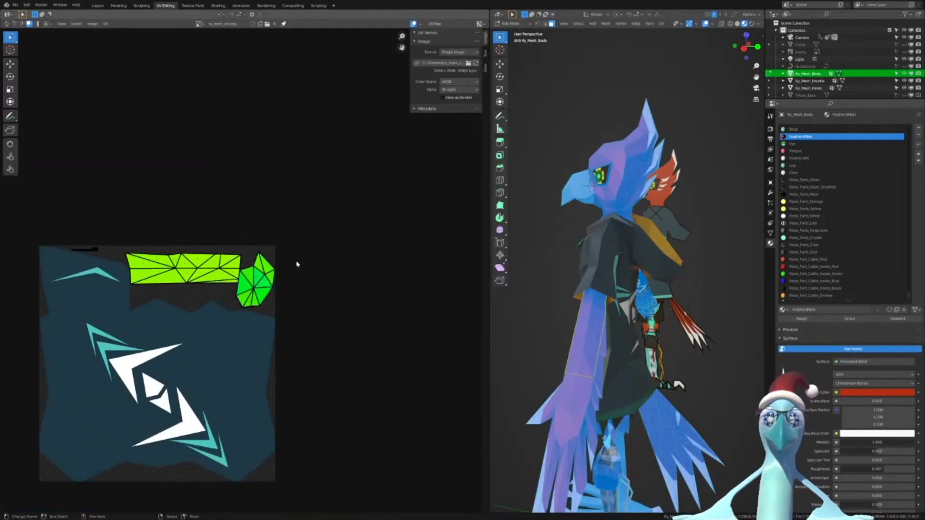
{"action": "scroll", "coordinate": [298, 264], "scroll_direction": "up", "scroll_amount": 12}
{"action": "scroll", "coordinate": [290, 302], "scroll_direction": "down", "scroll_amount": 12}
{"action": "scroll", "coordinate": [246, 272], "scroll_direction": "down", "scroll_amount": 2}
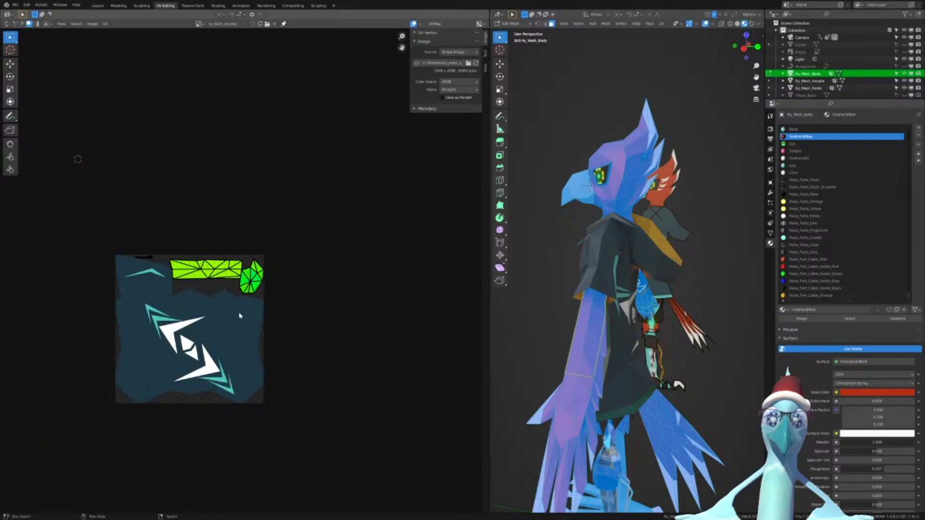
{"action": "middle_click_drag", "start_coordinate": [79, 157], "coordinate": [107, 140]}
{"action": "scroll", "coordinate": [275, 287], "scroll_direction": "up", "scroll_amount": 4}
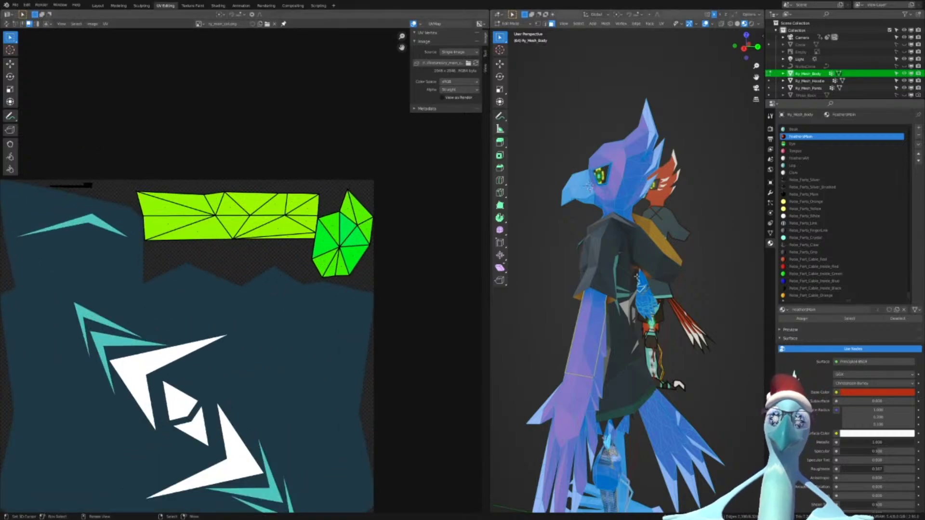
Open the body and hoodie meshes together in Edit Mode and deselect everything
{"action": "middle_click_drag", "start_coordinate": [621, 270], "coordinate": [571, 302]}
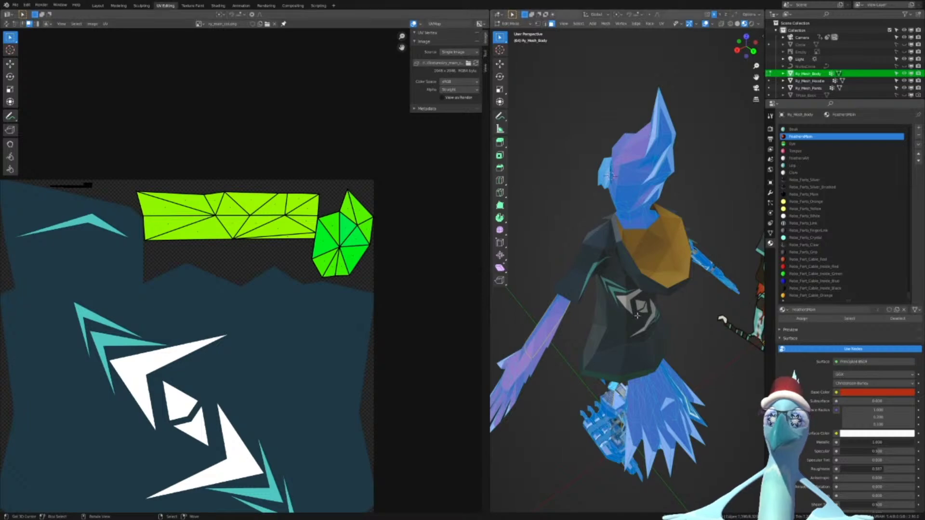
{"action": "key", "text": "Tab"}
{"action": "left_click", "coordinate": [588, 333], "text": "shift"}
{"action": "key", "text": "Tab"}
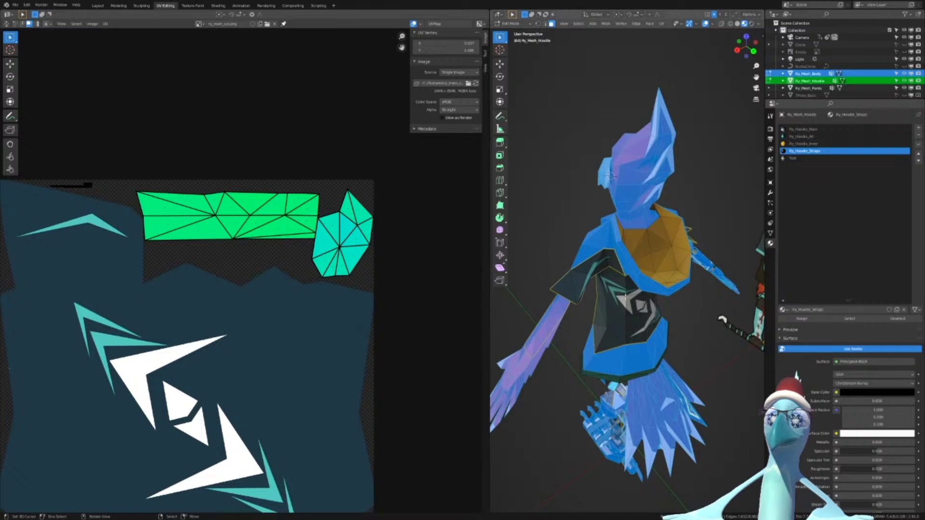
{"action": "key", "text": "alt+a"}
Select the head-side faces around the eye on the body mesh
{"action": "middle_click_drag", "start_coordinate": [625, 251], "coordinate": [588, 166]}
{"action": "left_click", "coordinate": [623, 170]}
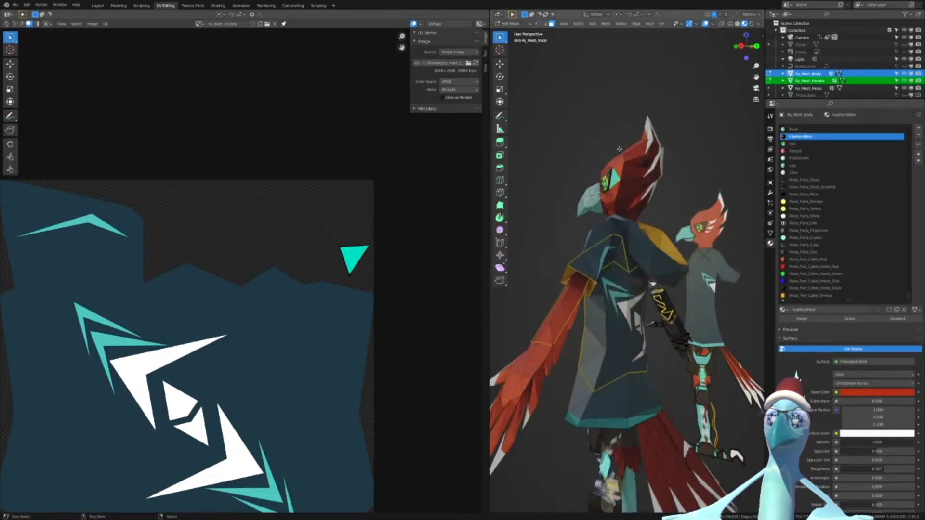
{"action": "scroll", "coordinate": [602, 161], "scroll_direction": "up", "scroll_amount": 5}
{"action": "key", "text": "c"}
{"action": "left_click_drag", "start_coordinate": [633, 170], "coordinate": [627, 228]}
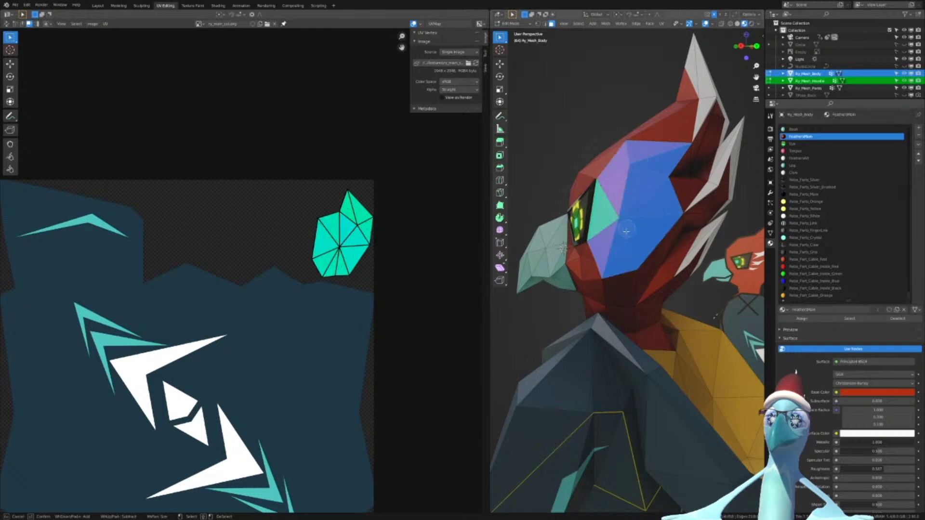
{"action": "right_click", "coordinate": [617, 238]}
Add one upper-arm face of the body and one side face of the hoodie to the selection
{"action": "scroll", "coordinate": [617, 238], "scroll_direction": "down", "scroll_amount": 4}
{"action": "mouse_move", "coordinate": [618, 267]}
{"action": "middle_mouse_down", "text": "shift"}
{"action": "mouse_move", "coordinate": [617, 218]}
{"action": "mouse_move", "coordinate": [638, 245]}
{"action": "middle_mouse_up", "text": "shift"}
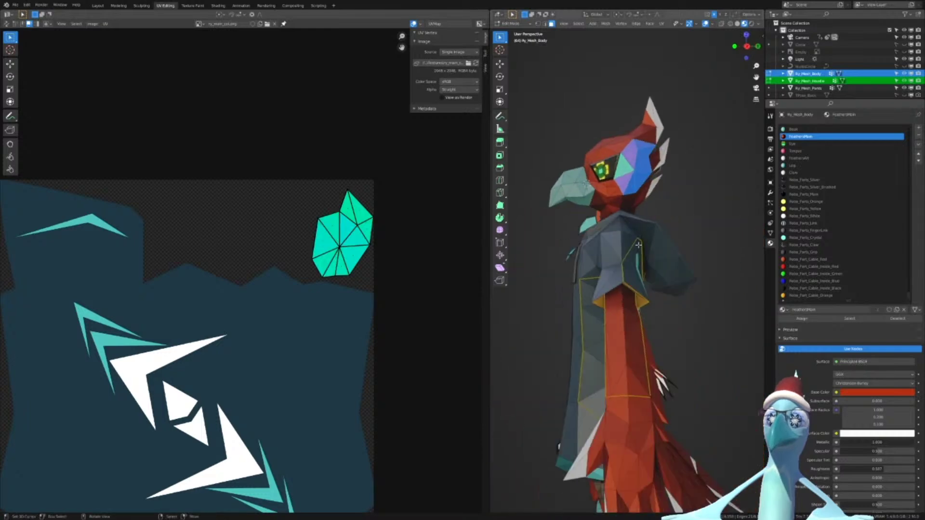
{"action": "left_click", "coordinate": [635, 380], "text": "shift"}
{"action": "left_click", "coordinate": [597, 328], "text": "shift"}
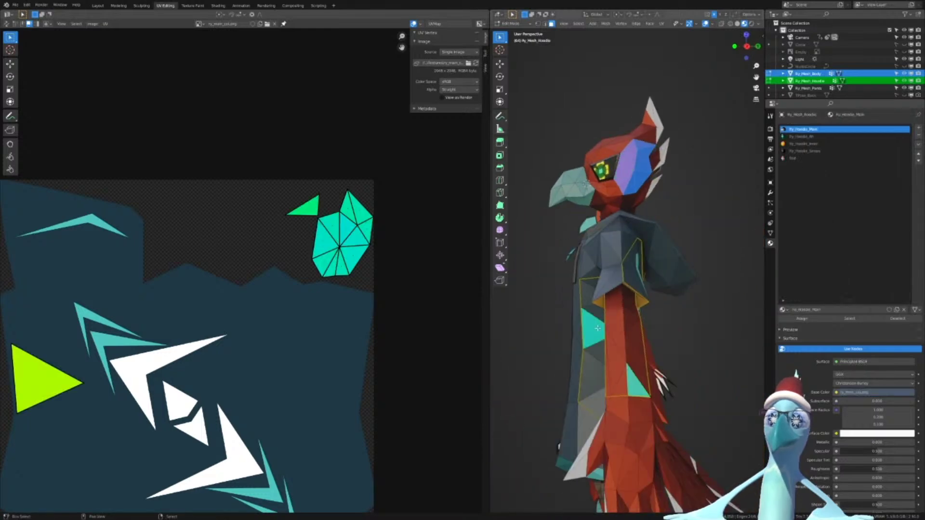
Undo the linked selection and deselect the head-side faces, keeping the arm and hoodie faces selected
{"action": "key", "text": "ctrl+l"}
{"action": "key", "text": "ctrl+z"}
{"action": "key", "text": "c"}
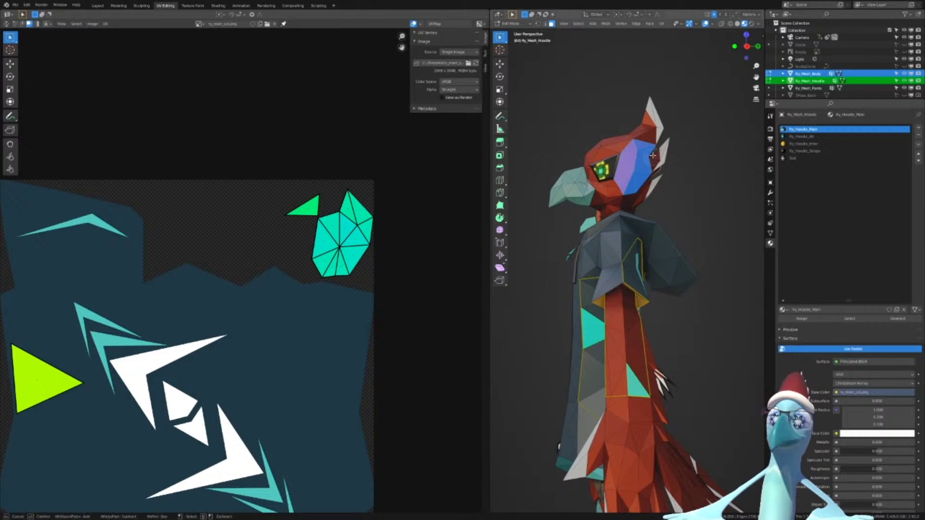
{"action": "middle_click_drag", "start_coordinate": [651, 150], "coordinate": [635, 170]}
{"action": "key", "text": "Escape"}
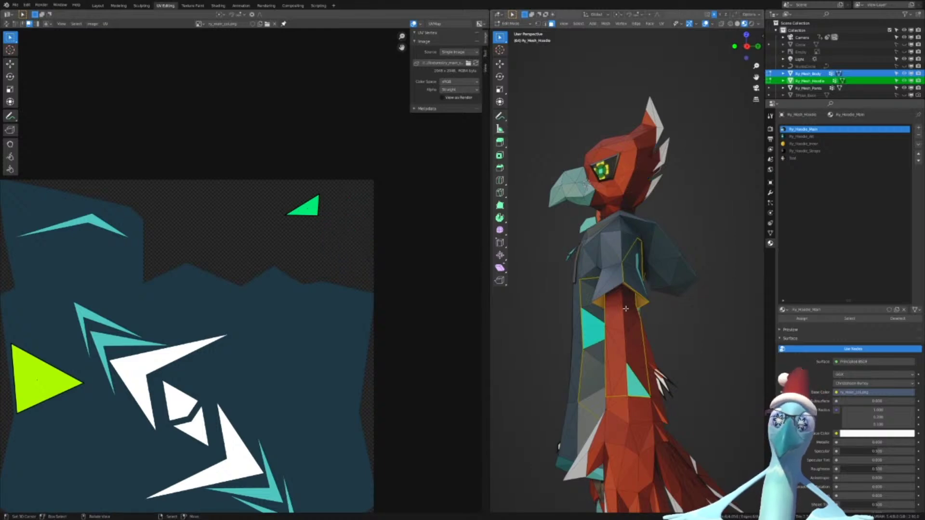
Select all faces linked to the chosen arm and hoodie faces, comparing the delimiters and settling on Material
{"action": "key", "text": "ctrl+l"}
{"action": "left_click", "coordinate": [581, 475]}
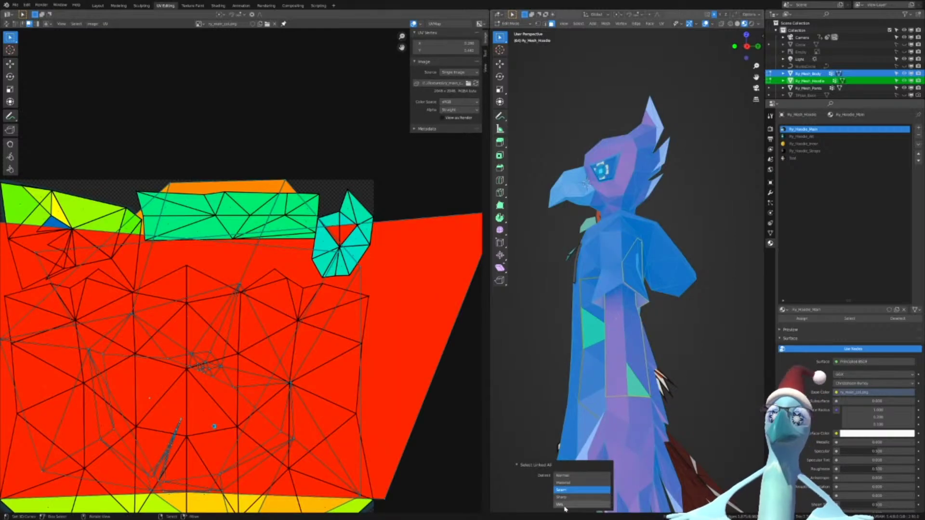
{"action": "left_click", "coordinate": [567, 497]}
{"action": "left_click", "coordinate": [567, 490]}
{"action": "left_click", "coordinate": [567, 483]}
{"action": "left_click", "coordinate": [568, 504]}
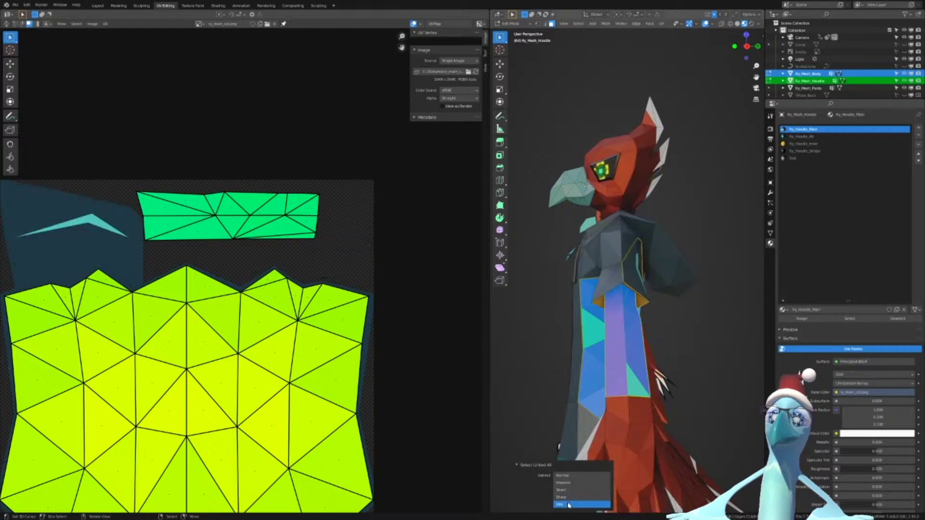
{"action": "left_click", "coordinate": [563, 482]}
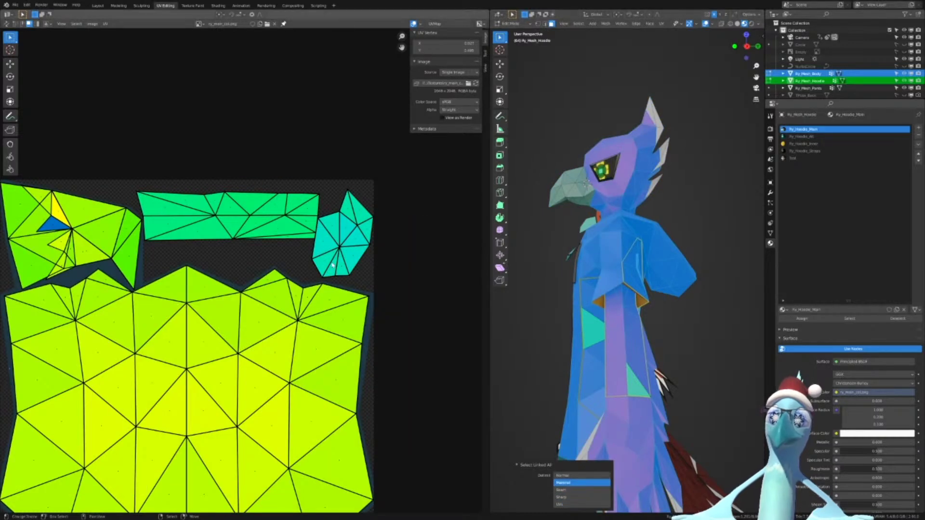
{"action": "scroll", "coordinate": [383, 252], "scroll_direction": "down", "scroll_amount": 4}
{"action": "scroll", "coordinate": [383, 248], "scroll_direction": "up", "scroll_amount": 3}
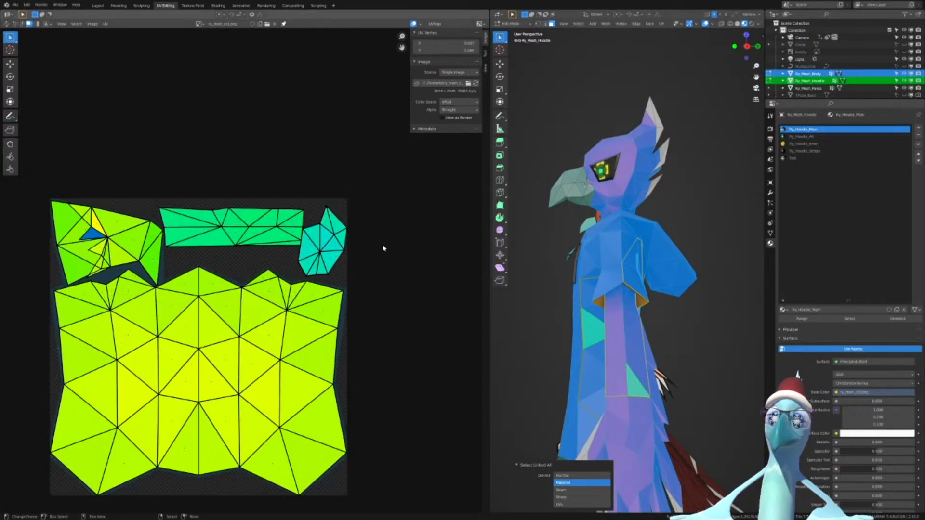
{"action": "middle_click_drag", "start_coordinate": [89, 199], "coordinate": [75, 212]}
{"action": "scroll", "coordinate": [281, 225], "scroll_direction": "up", "scroll_amount": 3}
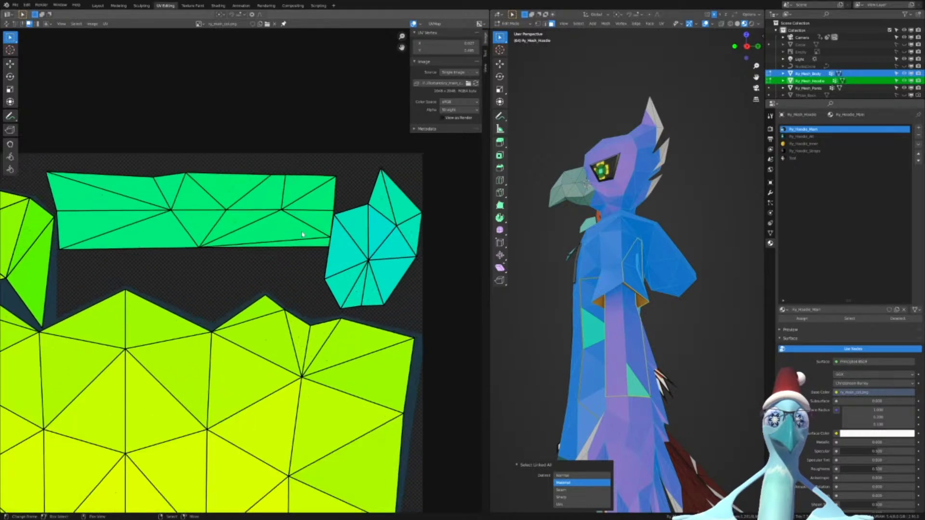
{"action": "scroll", "coordinate": [303, 234], "scroll_direction": "down", "scroll_amount": 3}
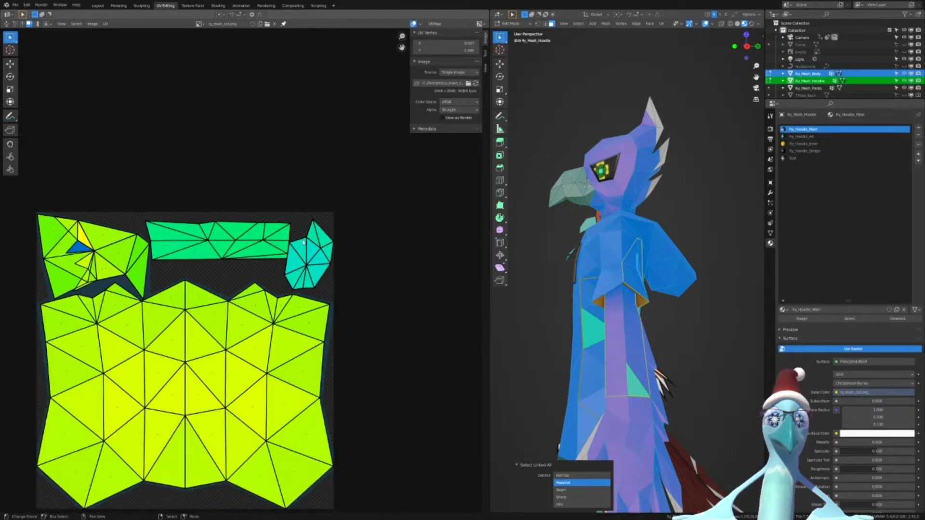
{"action": "right_click", "coordinate": [305, 243]}
{"action": "key", "text": "ctrl+l"}
{"action": "key", "text": "s"}
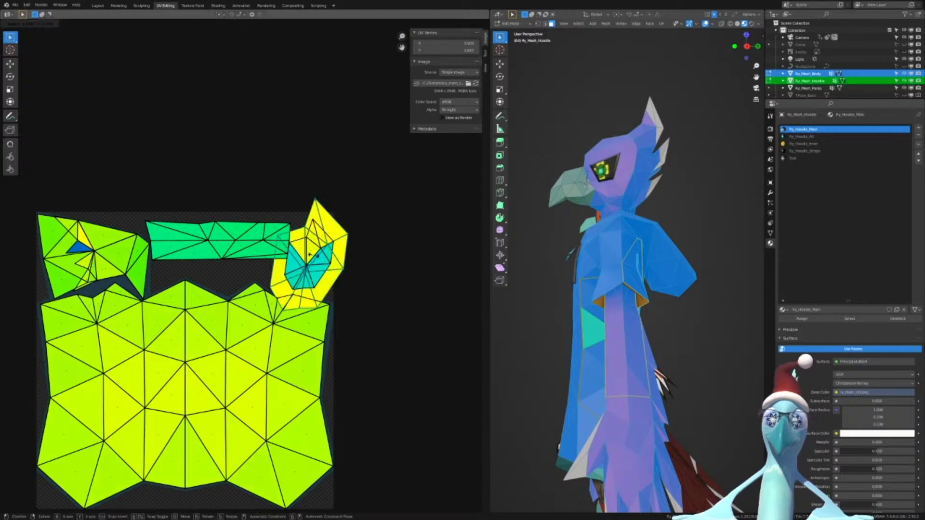
{"action": "key", "text": "Escape"}
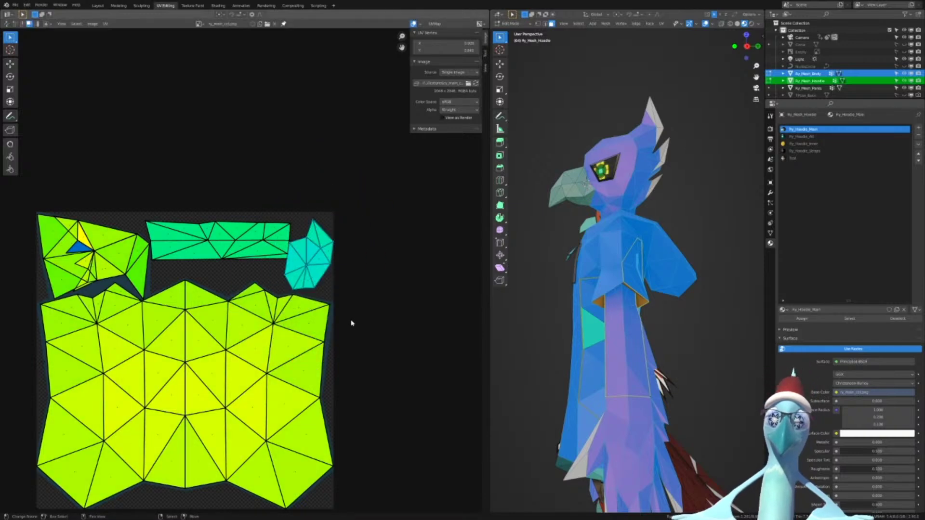
Inspect the textured hoodie and body in Object Mode from the back and the side, and return to Edit Mode
{"action": "key", "text": "Tab"}
{"action": "middle_click_drag", "start_coordinate": [684, 233], "coordinate": [603, 252]}
{"action": "scroll", "coordinate": [602, 252], "scroll_direction": "up", "scroll_amount": 3}
{"action": "middle_click_drag", "start_coordinate": [642, 334], "coordinate": [606, 269], "text": "shift"}
{"action": "middle_click_drag", "start_coordinate": [606, 270], "coordinate": [600, 243]}
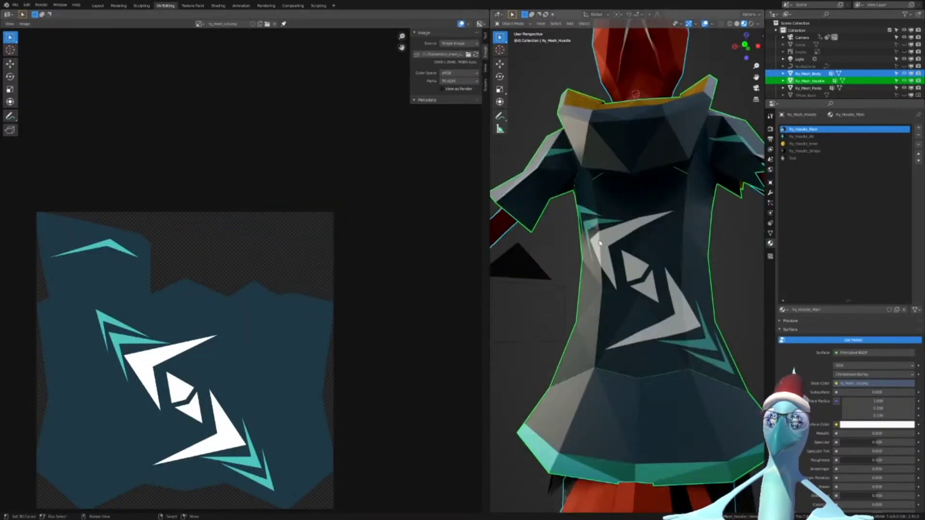
{"action": "scroll", "coordinate": [600, 245], "scroll_direction": "up", "scroll_amount": 8}
{"action": "scroll", "coordinate": [602, 248], "scroll_direction": "down", "scroll_amount": 2}
{"action": "scroll", "coordinate": [602, 248], "scroll_direction": "up", "scroll_amount": 2}
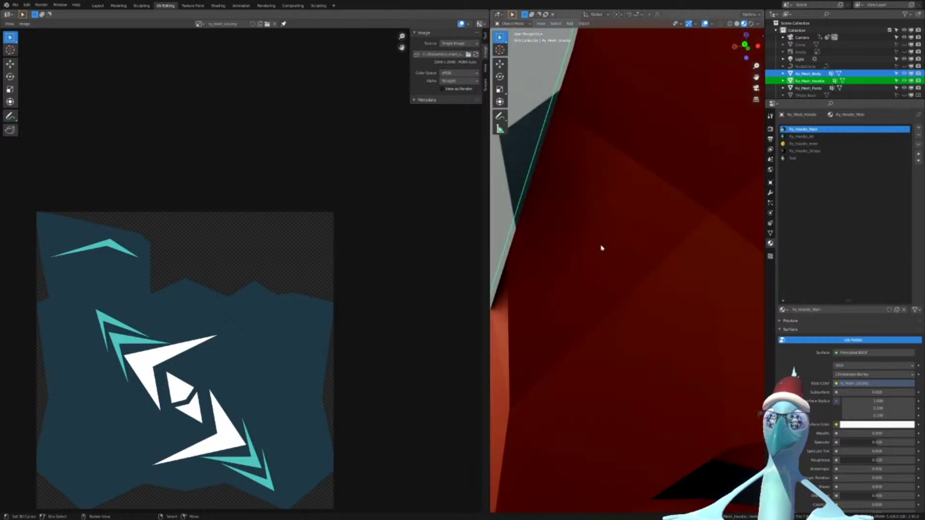
{"action": "scroll", "coordinate": [601, 248], "scroll_direction": "down", "scroll_amount": 5}
{"action": "middle_click_drag", "start_coordinate": [557, 250], "coordinate": [613, 262]}
{"action": "scroll", "coordinate": [613, 262], "scroll_direction": "down", "scroll_amount": 4}
{"action": "middle_click_drag", "start_coordinate": [556, 262], "coordinate": [589, 260]}
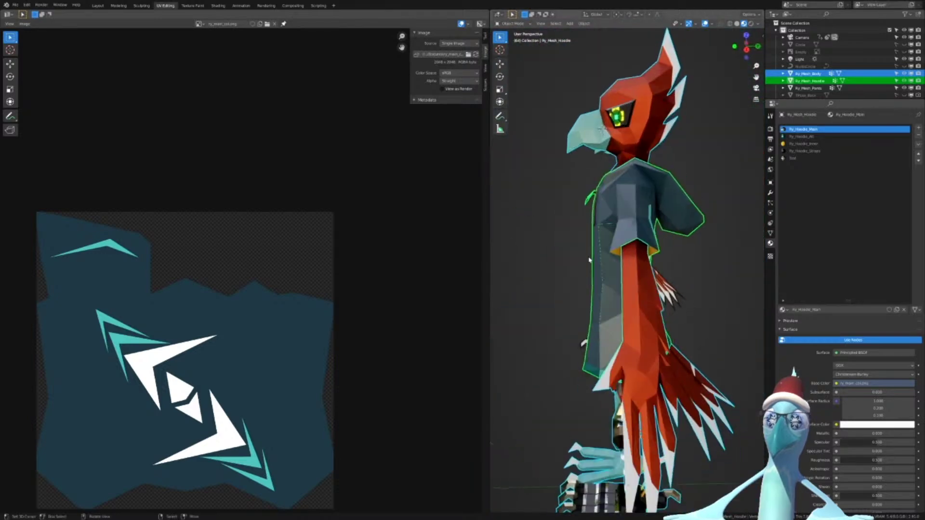
{"action": "key", "text": "Tab"}
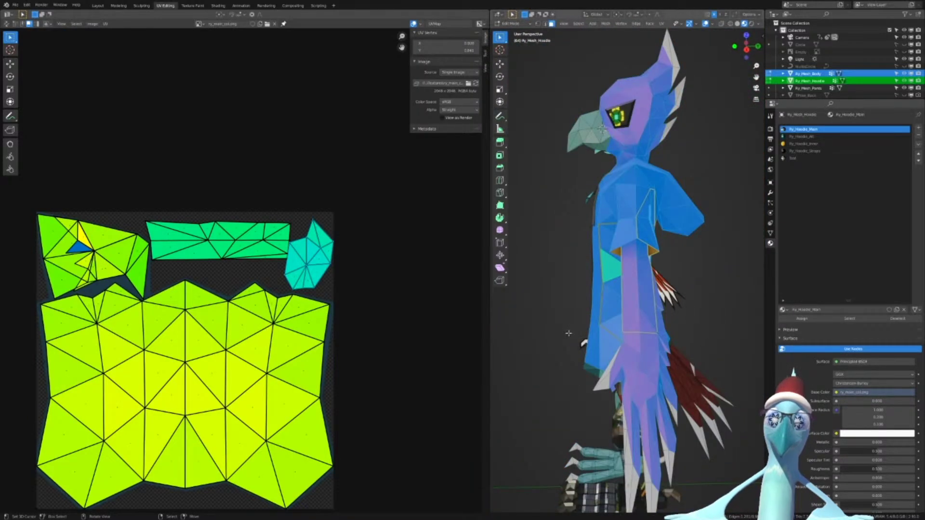
Export the combined UV layout as a PNG to the Stream Avatar folder, overwriting Ry_UVs.png
{"action": "middle_click_drag", "start_coordinate": [290, 286], "coordinate": [322, 245]}
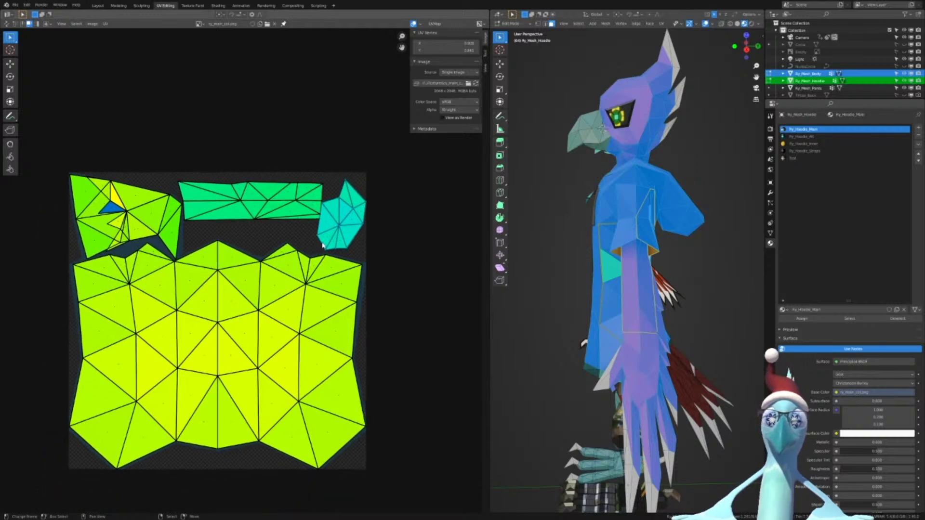
{"action": "left_click", "coordinate": [105, 24]}
{"action": "left_click", "coordinate": [126, 212]}
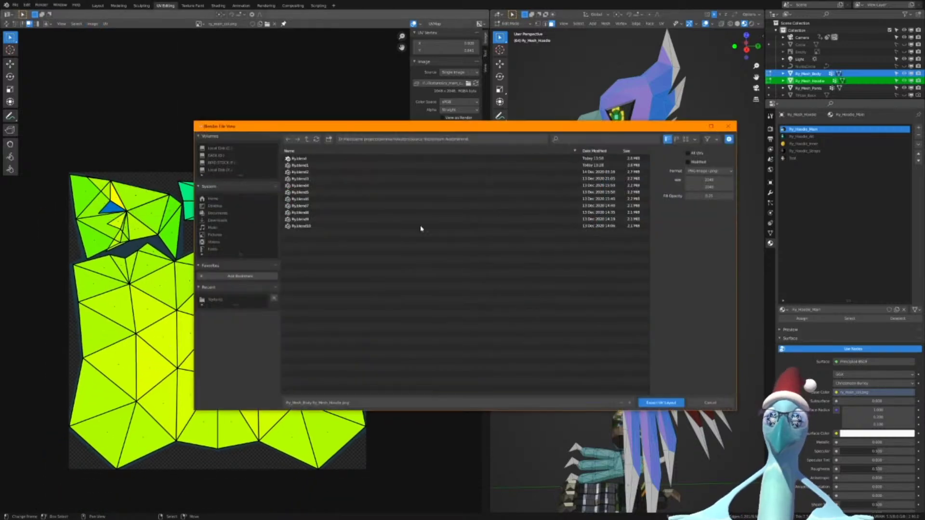
{"action": "left_click", "coordinate": [307, 139]}
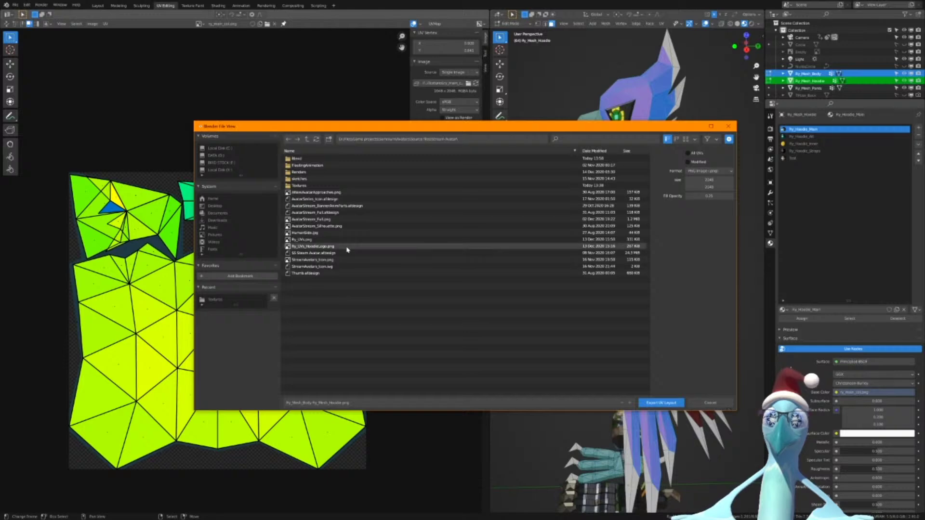
{"action": "left_click", "coordinate": [336, 245]}
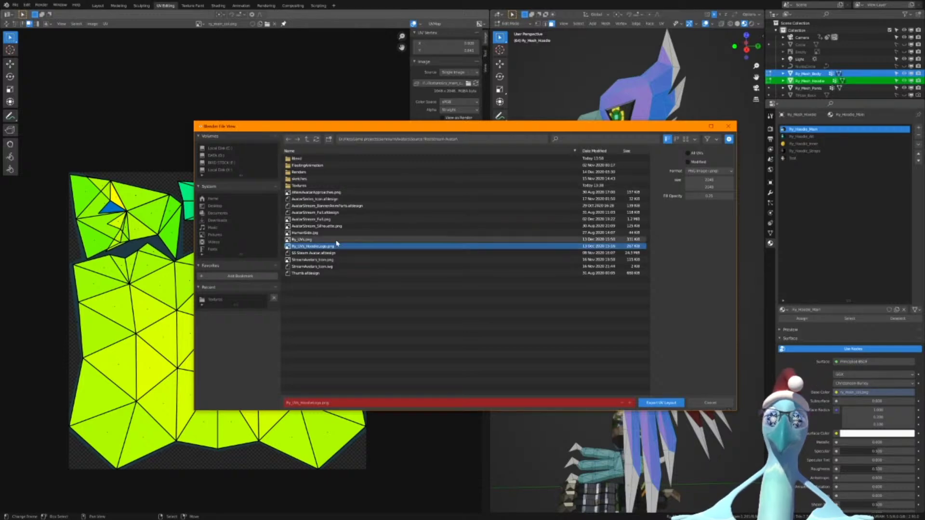
{"action": "left_click", "coordinate": [337, 239]}
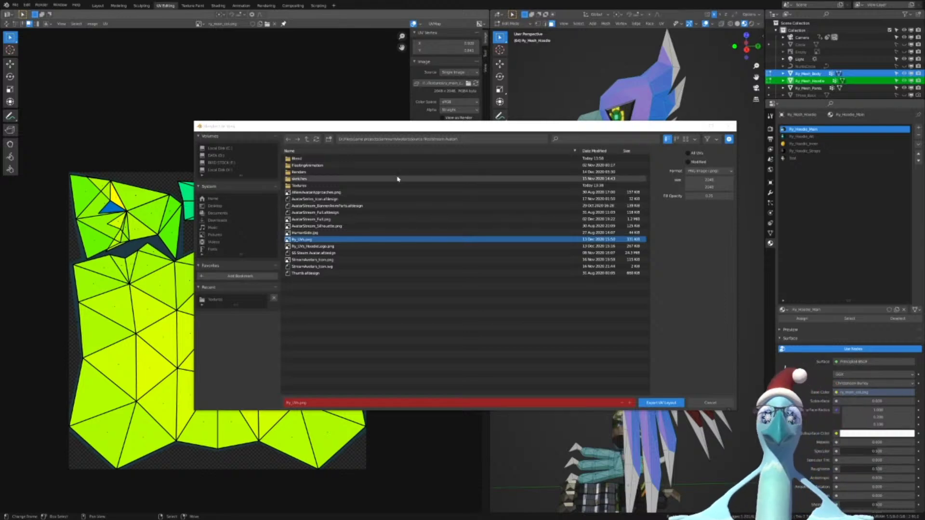
{"action": "left_click", "coordinate": [315, 240]}
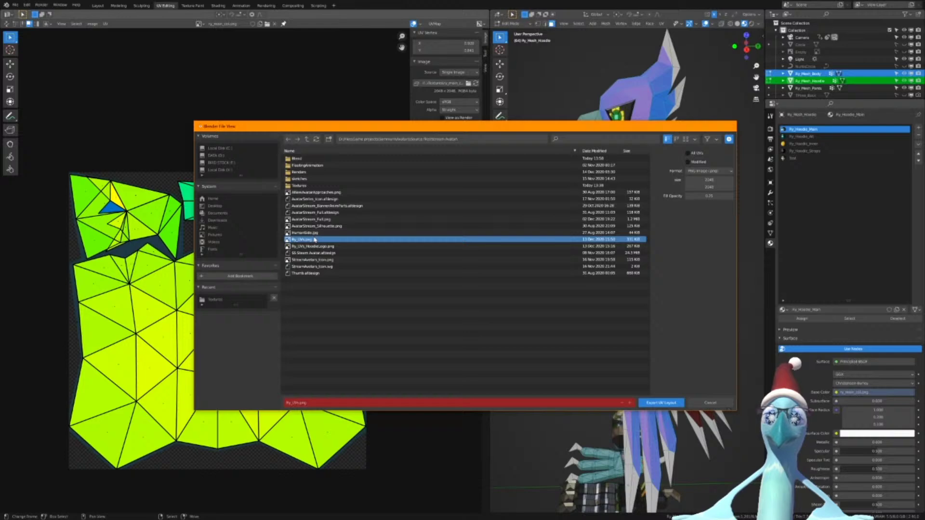
{"action": "left_click", "coordinate": [661, 403]}
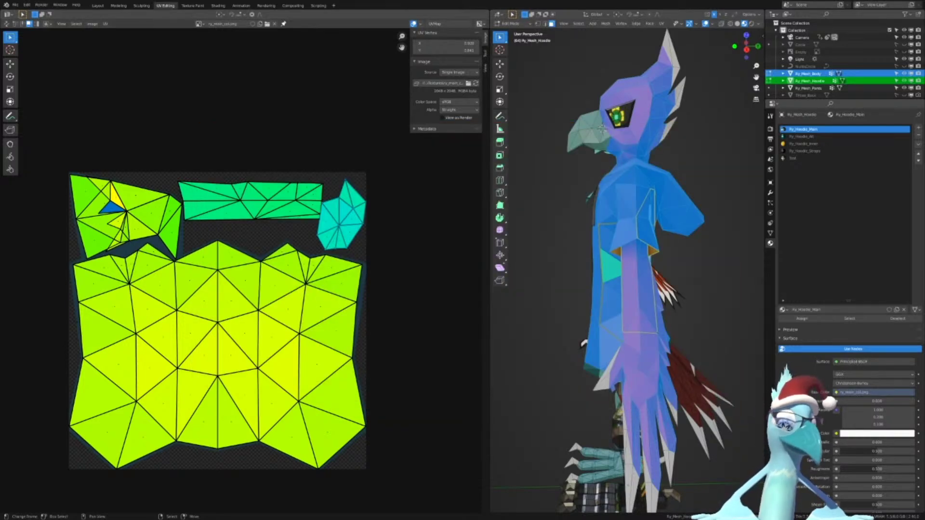
Switch to Affinity Designer and bring up the ry_main document
{"action": "key", "text": "alt+Tab"}
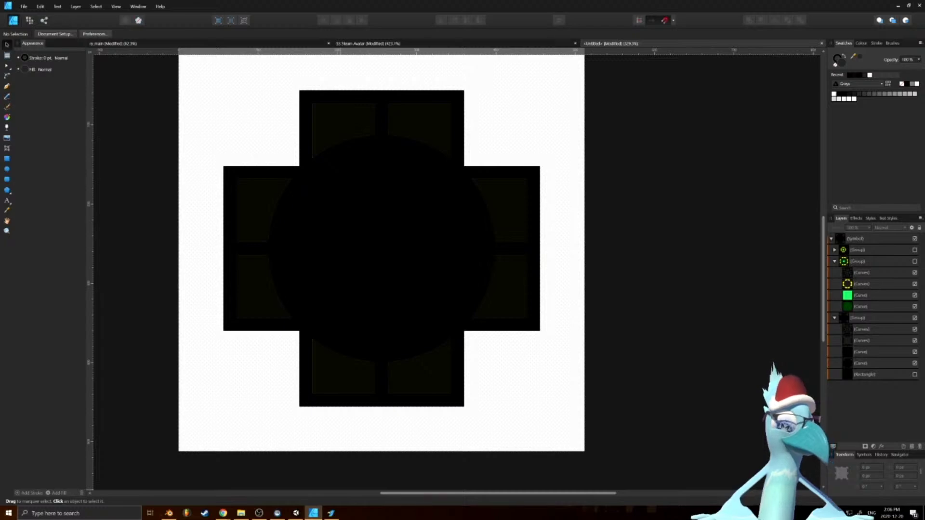
{"action": "left_click", "coordinate": [407, 44]}
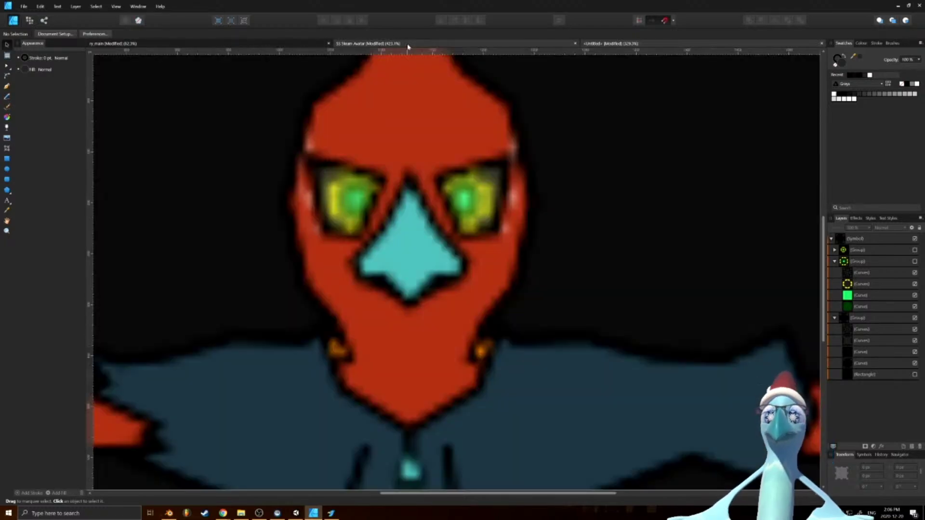
{"action": "left_click", "coordinate": [217, 44]}
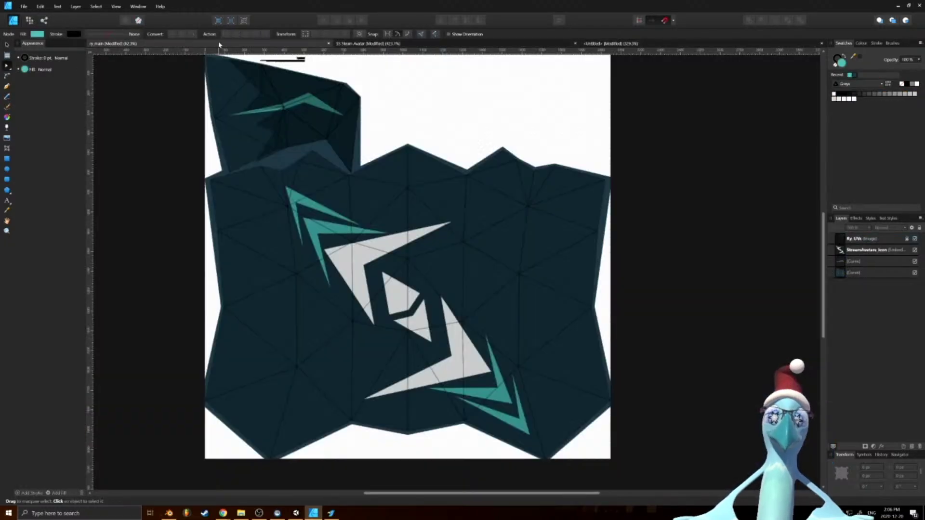
Insert the new Ry_UVs image into the document and align it with the page at X 0 px, Y 0 px
{"action": "key", "text": "ctrl+v"}
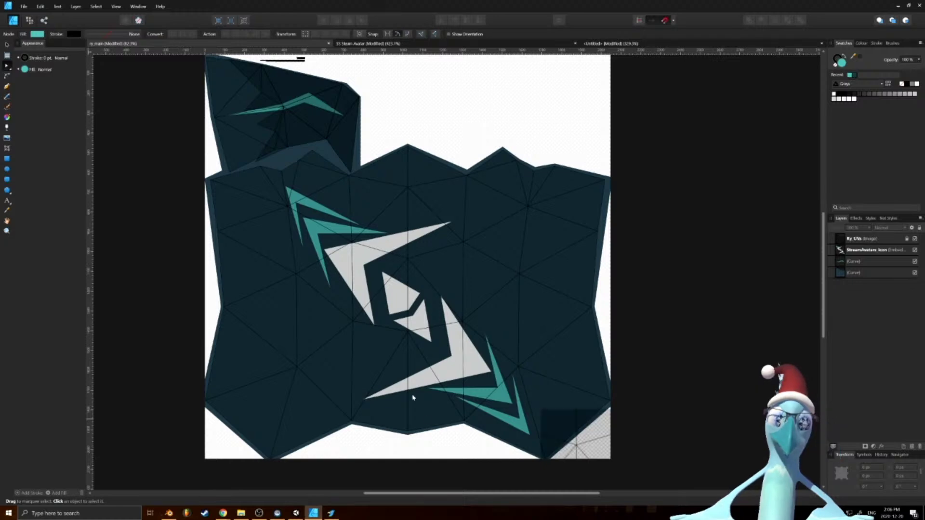
{"action": "scroll", "coordinate": [412, 400], "scroll_direction": "down", "scroll_amount": 3, "text": "ctrl"}
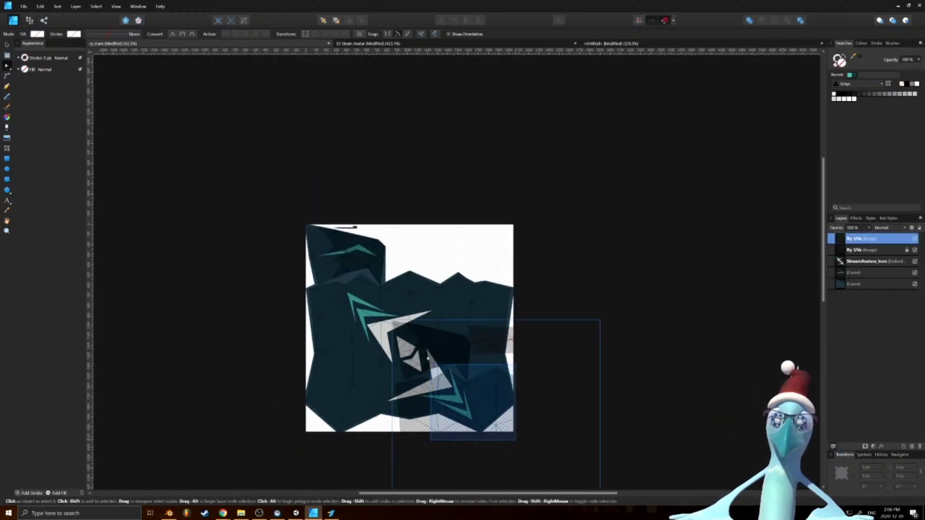
{"action": "key", "text": "v"}
{"action": "left_click_drag", "start_coordinate": [499, 421], "coordinate": [413, 328]}
{"action": "scroll", "coordinate": [511, 225], "scroll_direction": "up", "scroll_amount": 5, "text": "ctrl"}
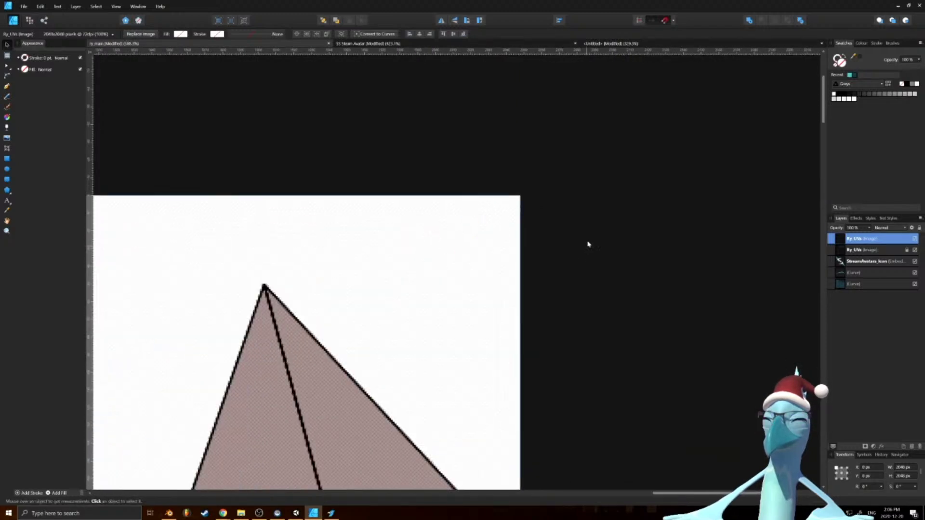
Delete the old Ry_UVs image layer and lock the new one above the artwork
{"action": "scroll", "coordinate": [589, 244], "scroll_direction": "down", "scroll_amount": 5, "text": "ctrl"}
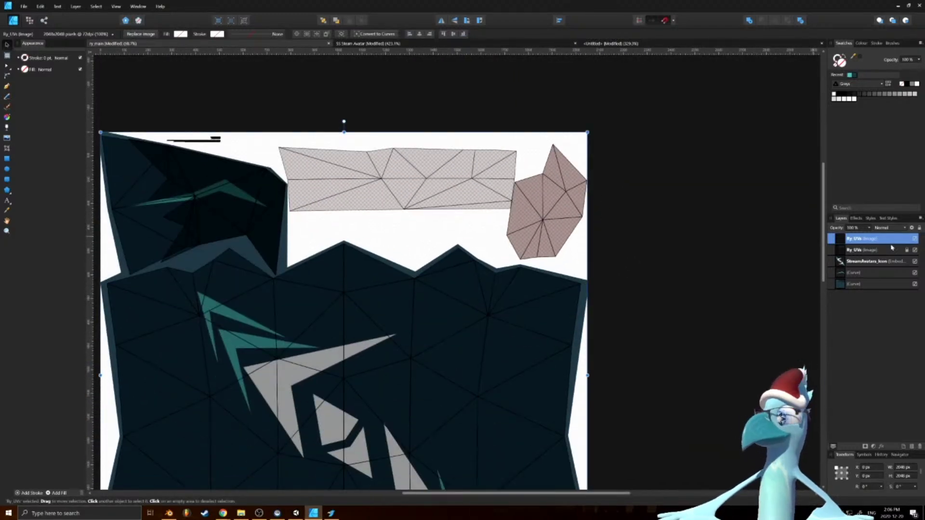
{"action": "left_click", "coordinate": [892, 247]}
{"action": "key", "text": "Delete"}
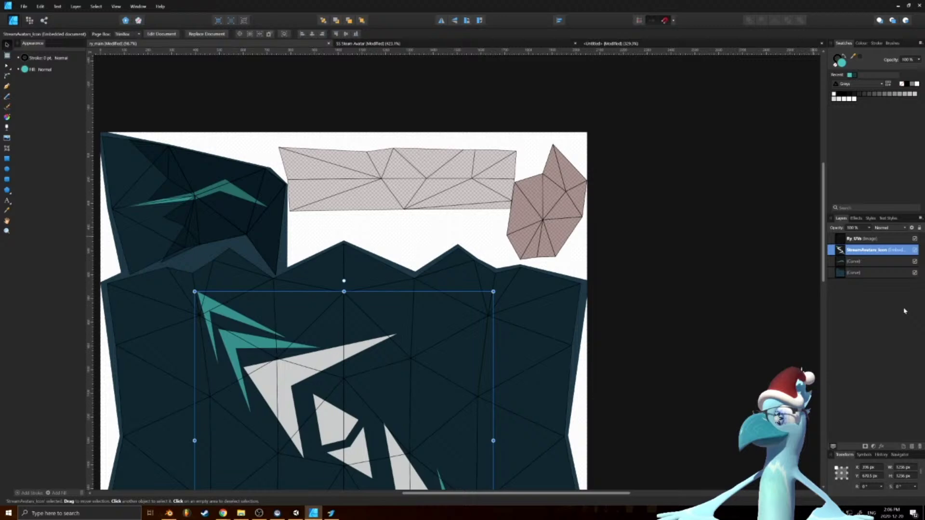
{"action": "left_click", "coordinate": [889, 240]}
{"action": "scroll", "coordinate": [518, 206], "scroll_direction": "down", "scroll_amount": 5, "text": "ctrl"}
{"action": "scroll", "coordinate": [512, 182], "scroll_direction": "up", "scroll_amount": 3, "text": "ctrl"}
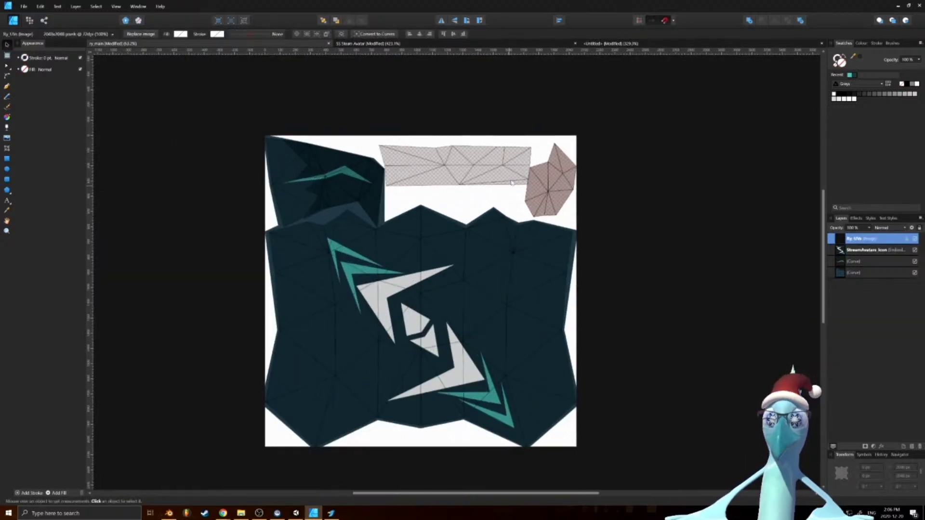
{"action": "scroll", "coordinate": [515, 193], "scroll_direction": "up", "scroll_amount": 3, "text": "ctrl"}
{"action": "scroll", "coordinate": [503, 233], "scroll_direction": "down", "scroll_amount": 2, "text": "ctrl"}
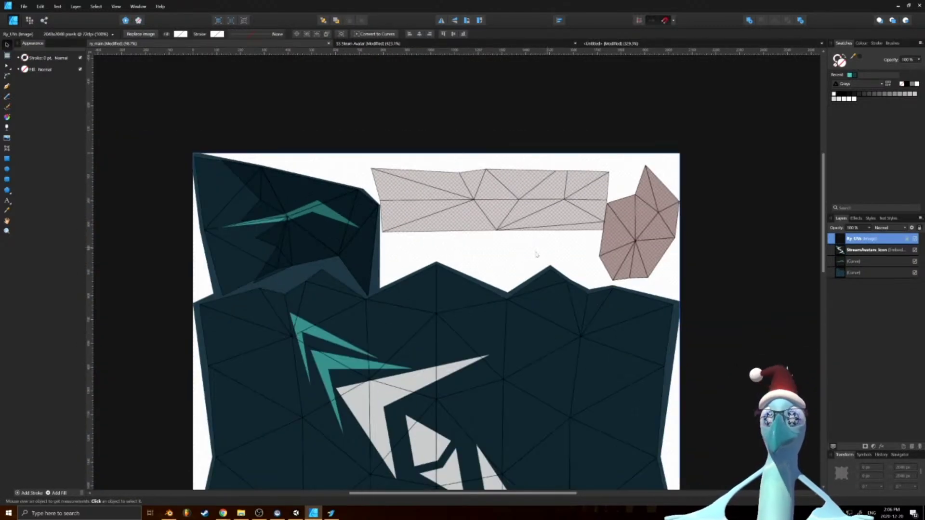
{"action": "left_click", "coordinate": [394, 239]}
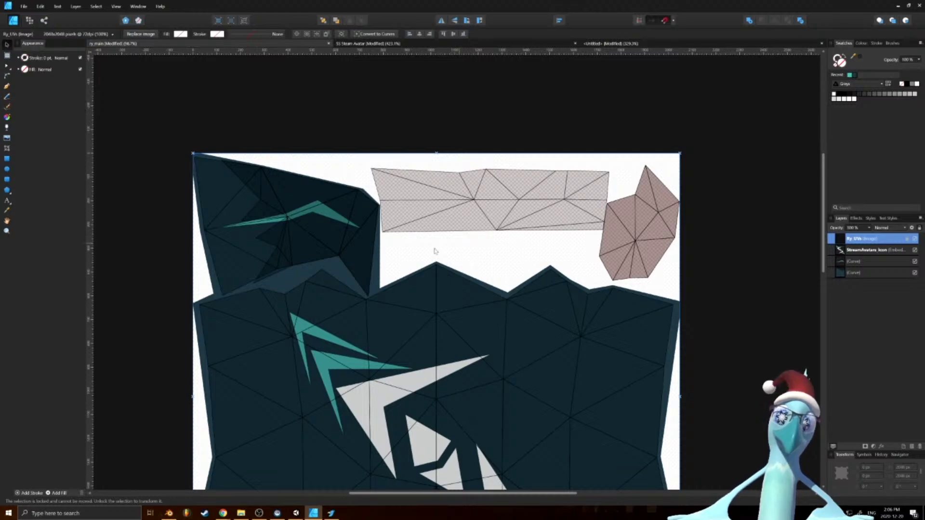
Switch back to Blender and move the arm strip UV island up along Y to the texture's upper edge
{"action": "left_click", "coordinate": [169, 514]}
{"action": "scroll", "coordinate": [250, 232], "scroll_direction": "up", "scroll_amount": 1}
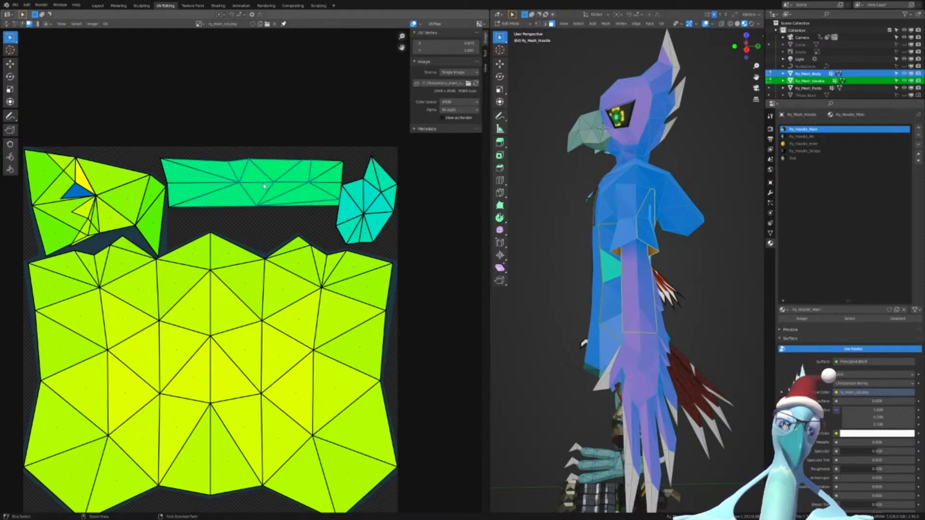
{"action": "key", "text": "g"}
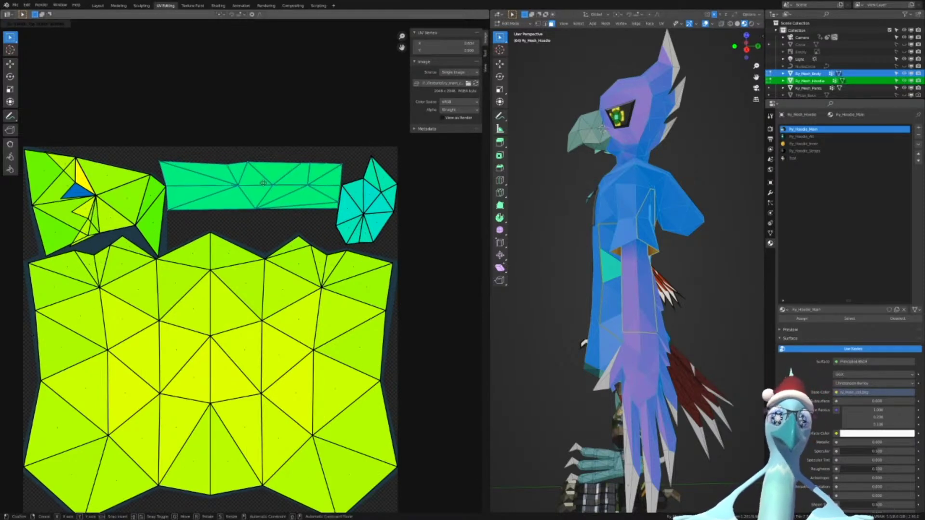
{"action": "key", "text": "y"}
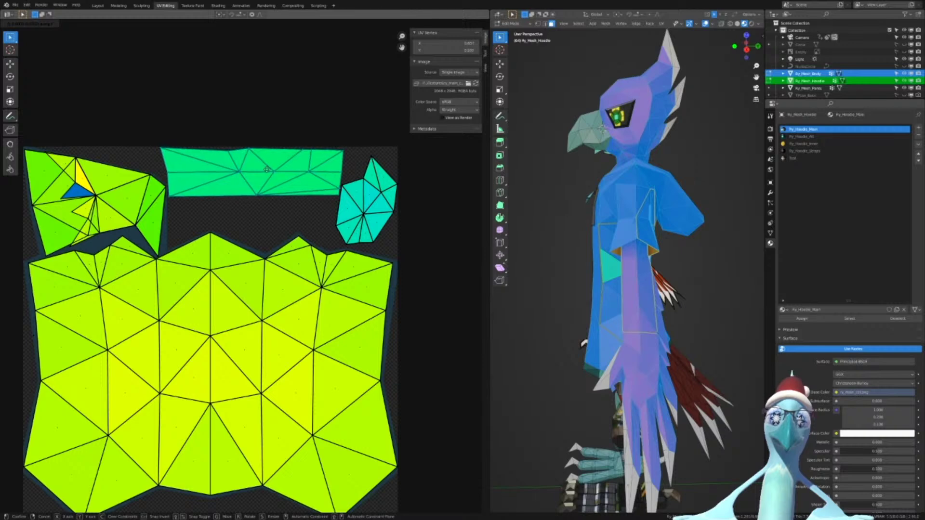
{"action": "left_click", "coordinate": [273, 170]}
Compare the UV islands with the bare texture to check the arm strip's spacing from the hoodie artwork and texture edge
{"action": "key", "text": "Tab"}
{"action": "middle_click_drag", "start_coordinate": [230, 65], "coordinate": [300, 251]}
{"action": "key", "text": "Tab"}
{"action": "scroll", "coordinate": [304, 269], "scroll_direction": "up", "scroll_amount": 3}
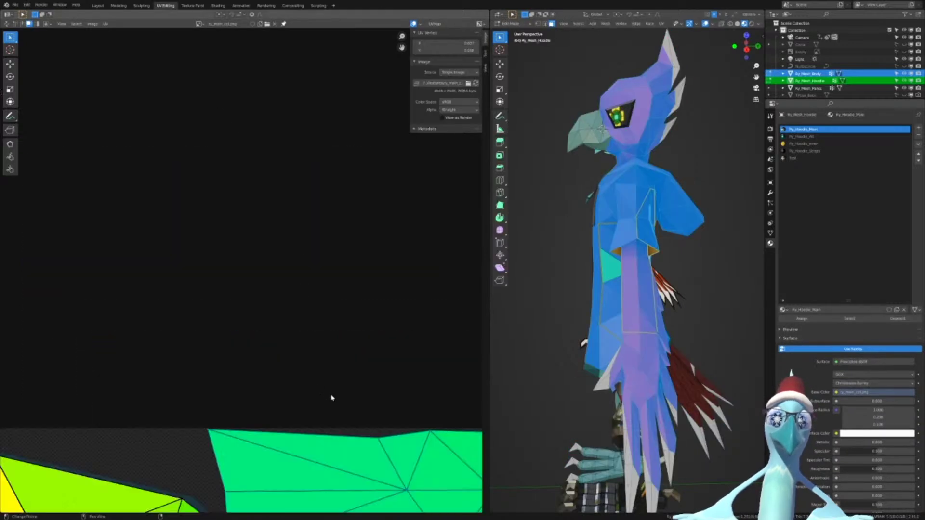
{"action": "middle_click_drag", "start_coordinate": [434, 412], "coordinate": [202, 293]}
{"action": "key", "text": "Tab"}
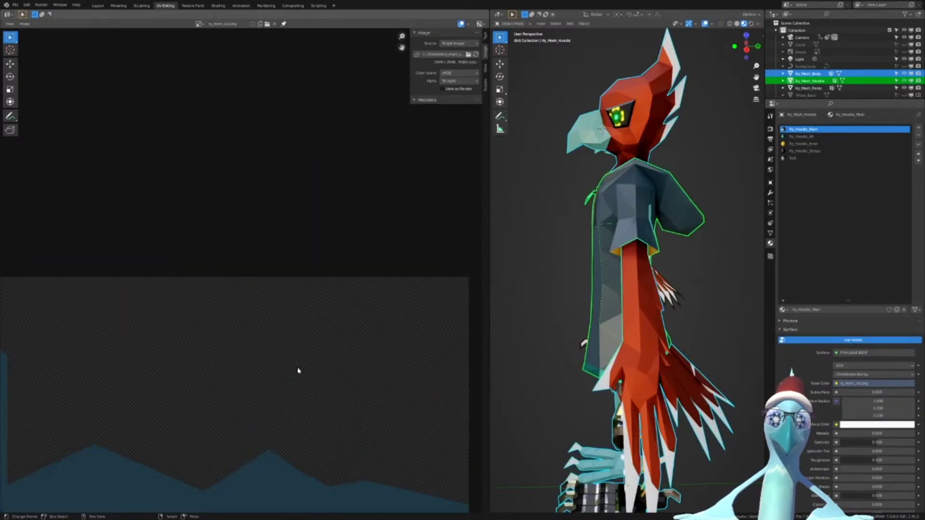
{"action": "scroll", "coordinate": [322, 343], "scroll_direction": "down", "scroll_amount": 8}
{"action": "scroll", "coordinate": [319, 378], "scroll_direction": "up", "scroll_amount": 3}
{"action": "key", "text": "Tab"}
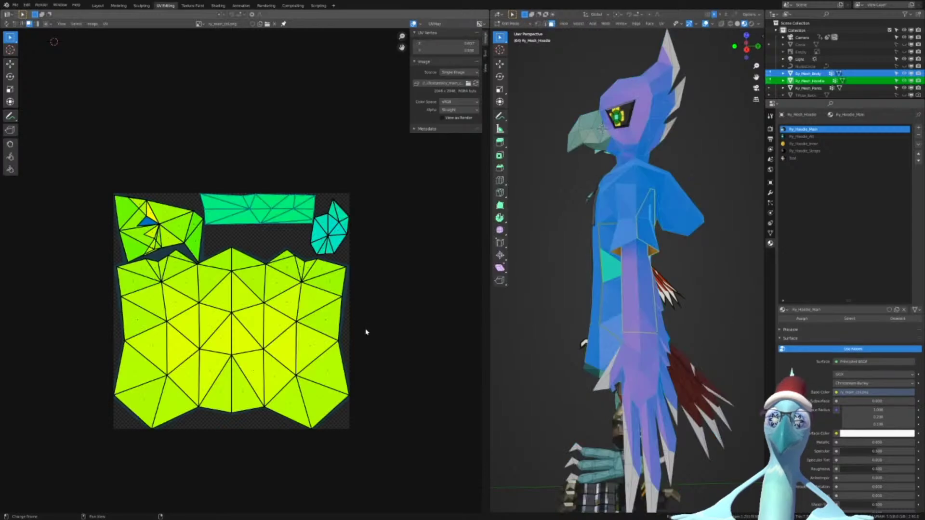
{"action": "key", "text": "Tab"}
{"action": "key", "text": "Tab"}
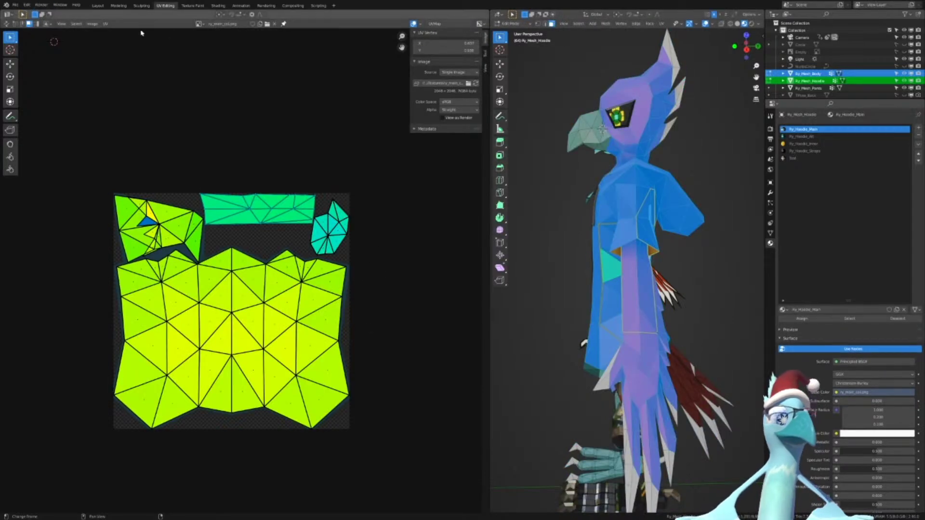
Export the updated UV layout of the body and hoodie meshes as a PNG image over the existing layout file
{"action": "left_click", "coordinate": [105, 24]}
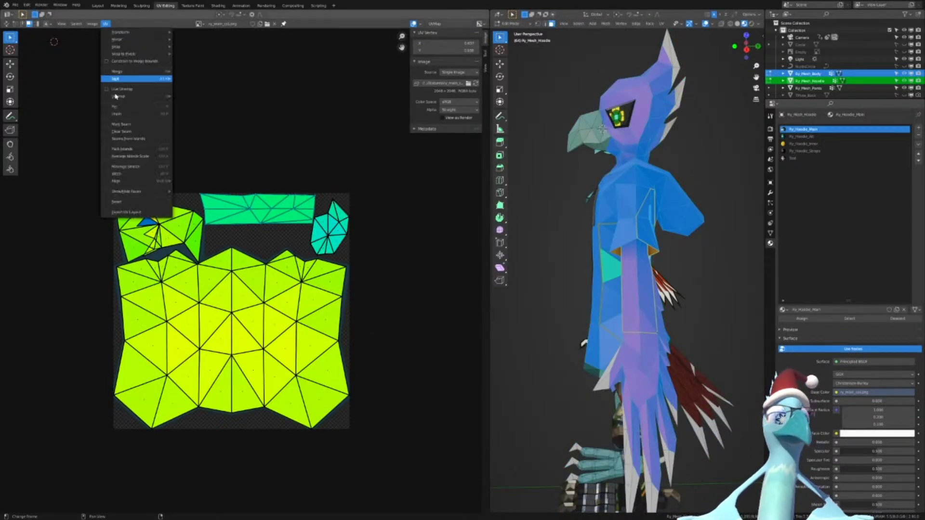
{"action": "left_click", "coordinate": [106, 24]}
{"action": "left_click", "coordinate": [126, 212]}
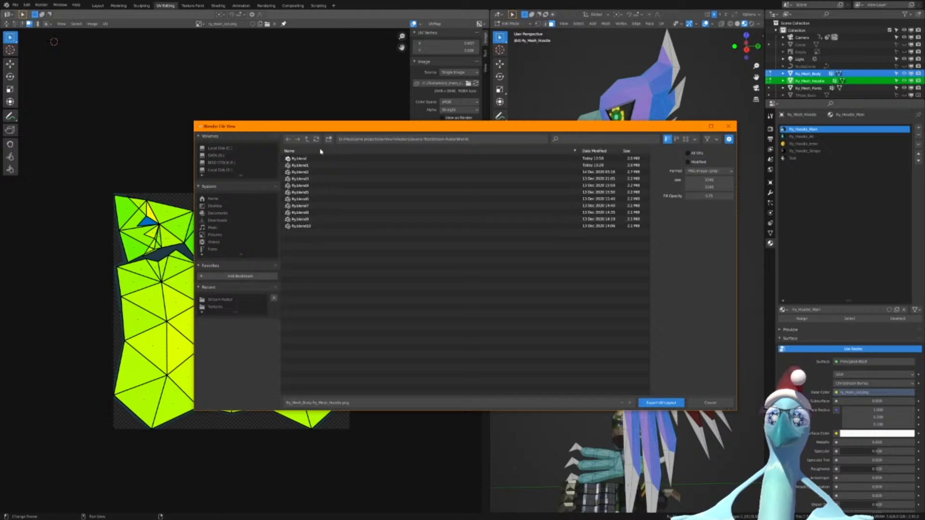
{"action": "double_click", "coordinate": [310, 240]}
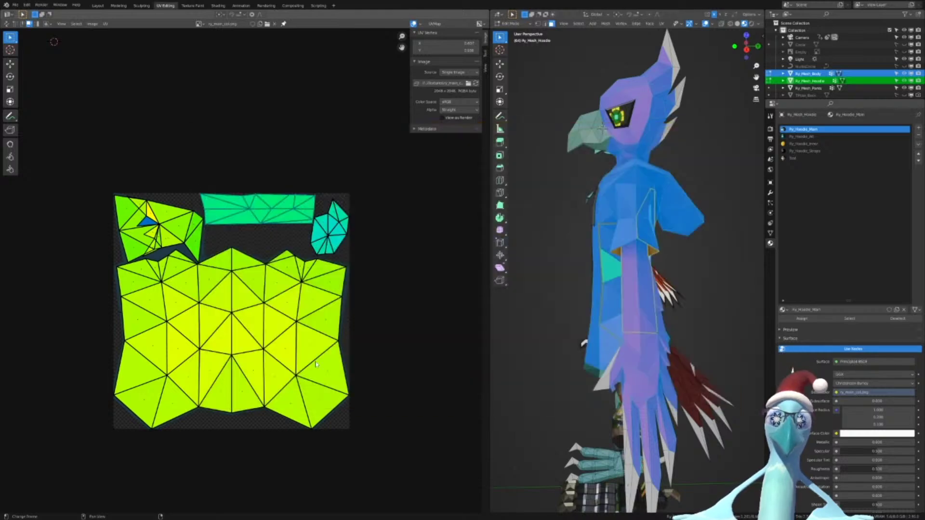
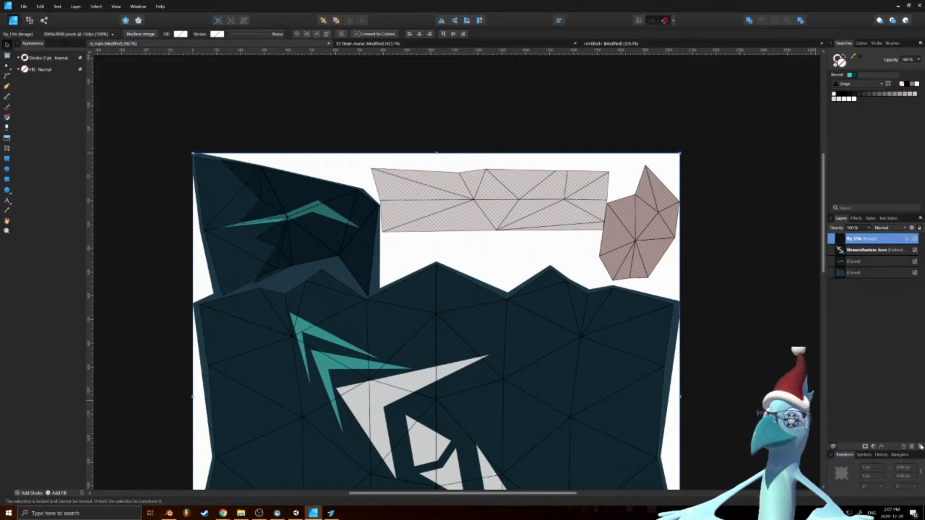
Switch to Affinity Designer and replace the old Ry_UVs image with the re-exported one at X 0 px, Y 0 px, locked above the artwork
{"action": "key", "text": "Delete"}
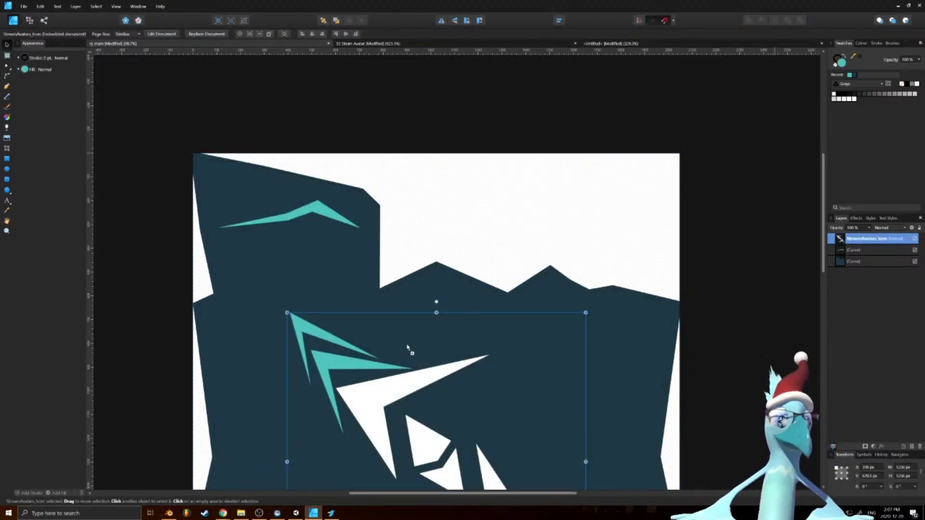
{"action": "left_click_drag", "start_coordinate": [407, 348], "coordinate": [406, 273]}
{"action": "scroll", "coordinate": [421, 206], "scroll_direction": "down", "scroll_amount": 3, "text": "ctrl"}
{"action": "left_click_drag", "start_coordinate": [532, 393], "coordinate": [414, 325]}
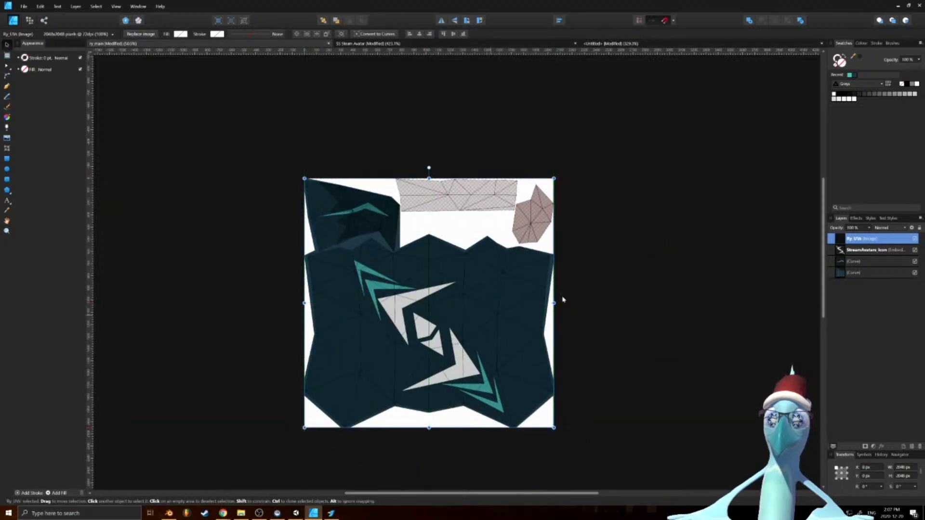
{"action": "left_click", "coordinate": [618, 260]}
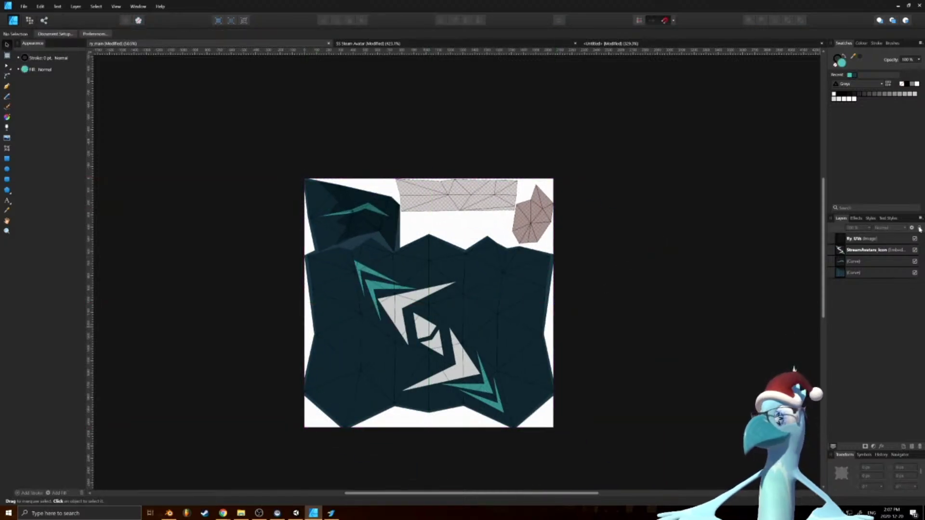
{"action": "left_click", "coordinate": [897, 240]}
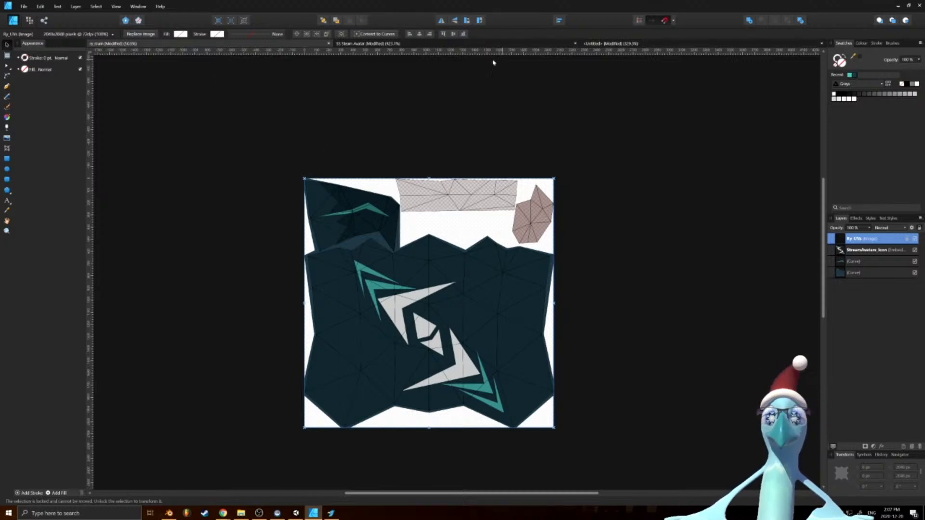
Copy the hex fill colour of the red head and body shape in the SS Steam Avatar document
{"action": "left_click", "coordinate": [405, 45]}
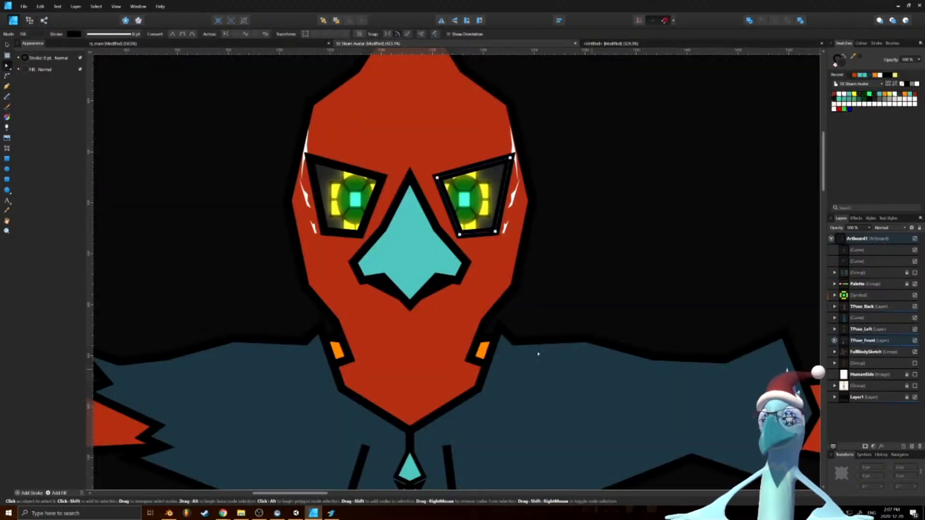
{"action": "left_click", "coordinate": [470, 321]}
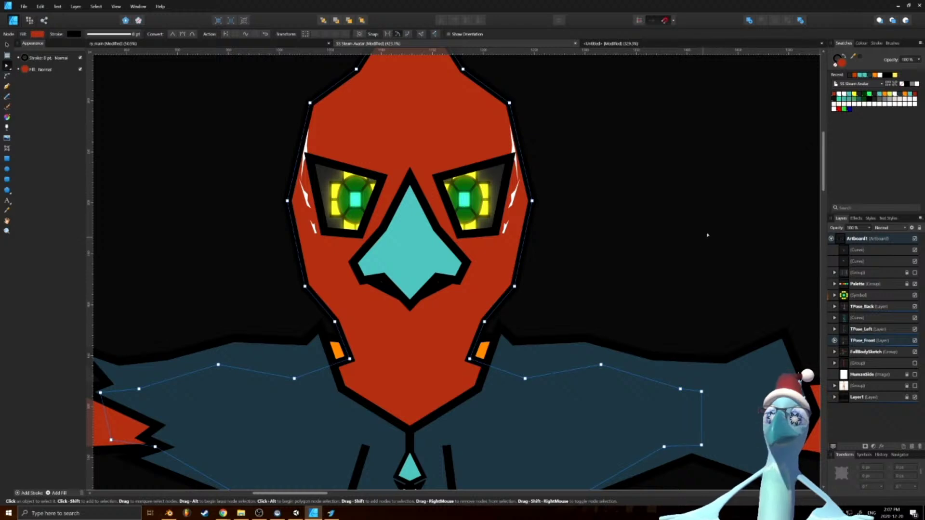
{"action": "double_click", "coordinate": [842, 62]}
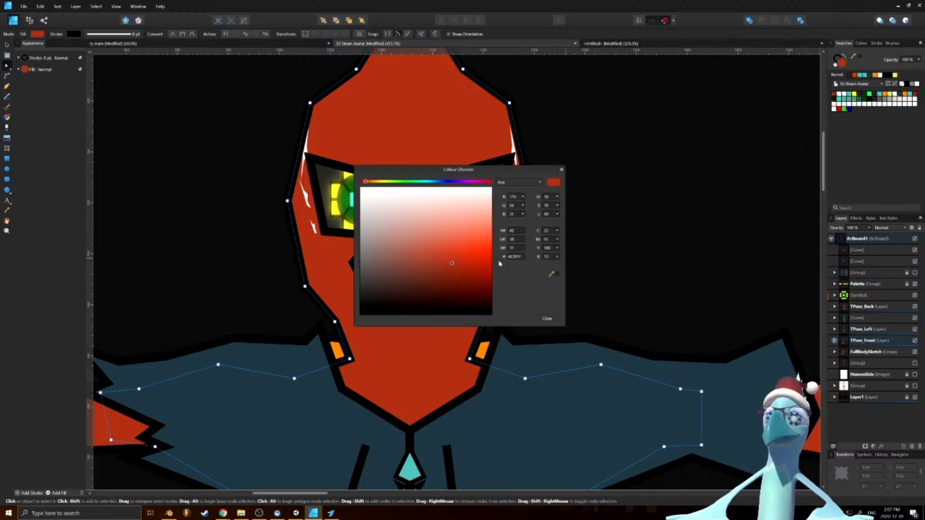
{"action": "left_click", "coordinate": [515, 256]}
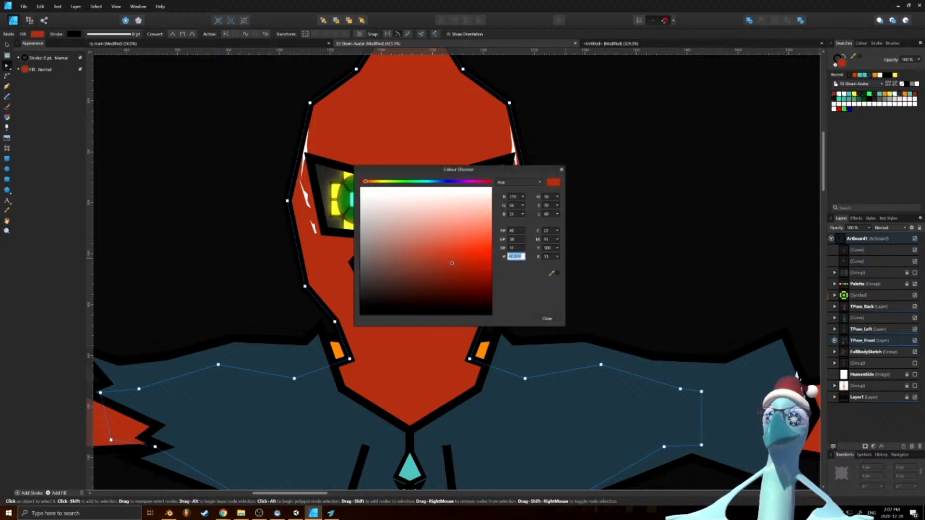
{"action": "left_click", "coordinate": [561, 170]}
In the untitled eye document, show the yellow and green eye group and hide the black group beneath it
{"action": "left_click", "coordinate": [600, 44]}
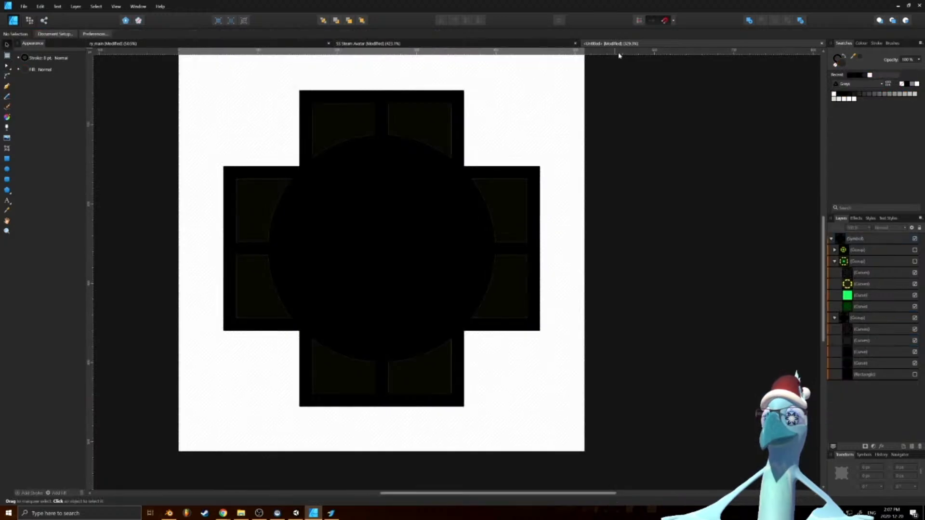
{"action": "left_click", "coordinate": [393, 43]}
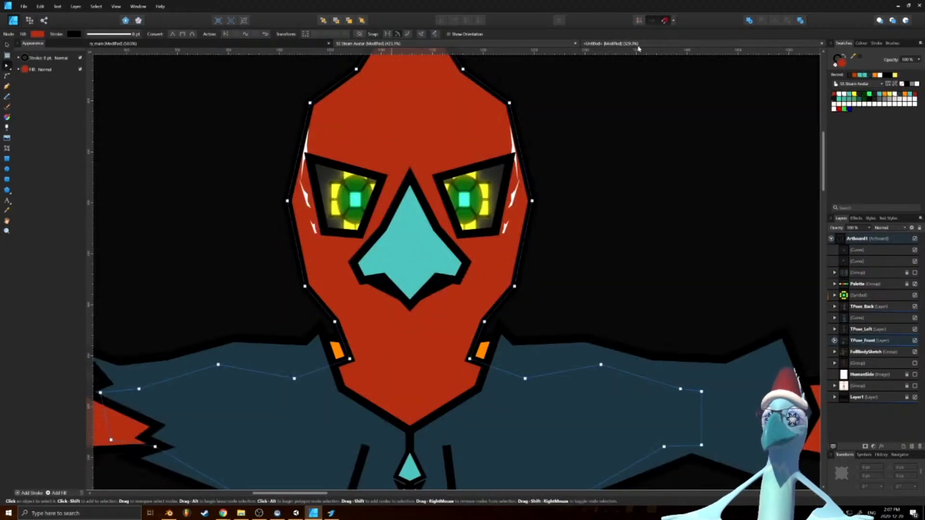
{"action": "left_click", "coordinate": [656, 43]}
{"action": "left_click", "coordinate": [915, 261]}
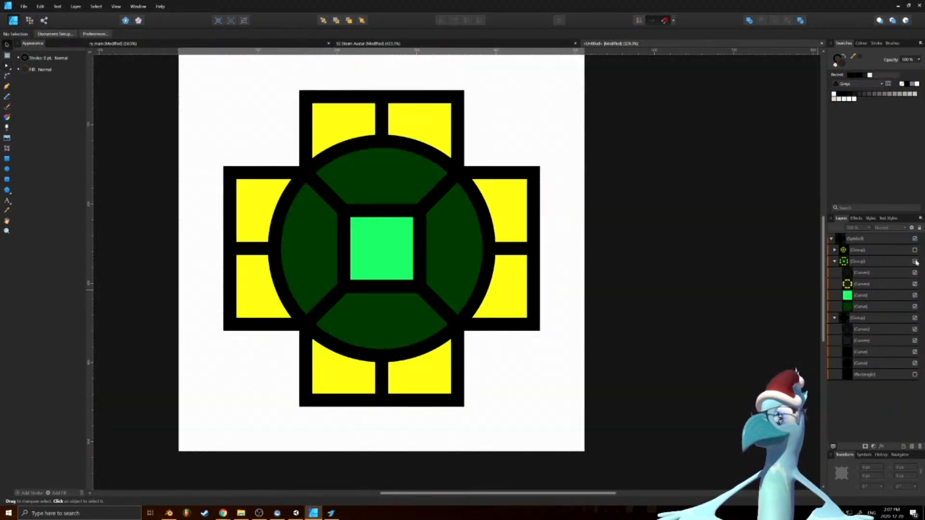
{"action": "left_click", "coordinate": [835, 318]}
{"action": "left_click", "coordinate": [915, 319]}
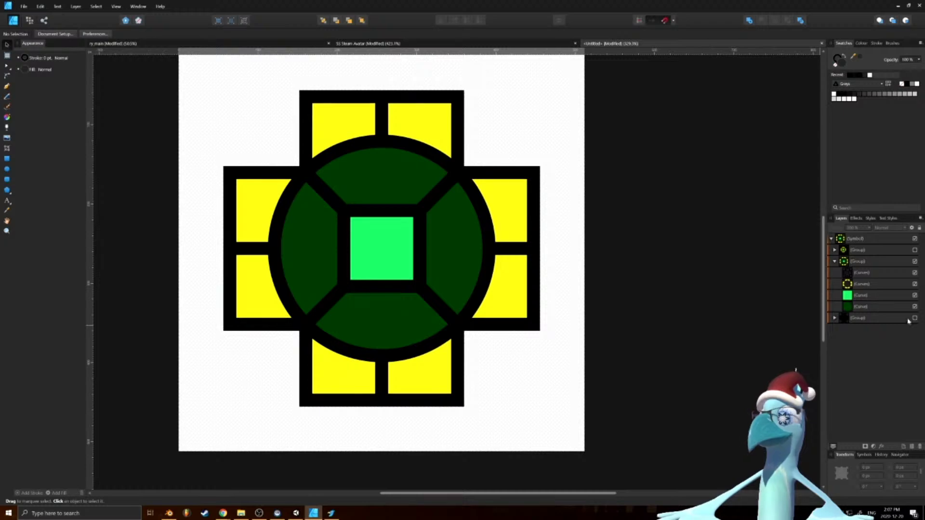
Save the eye document as ry_eye in the Textures folder of Stream Avatar
{"action": "key", "text": "ctrl+s"}
{"action": "left_click", "coordinate": [443, 86]}
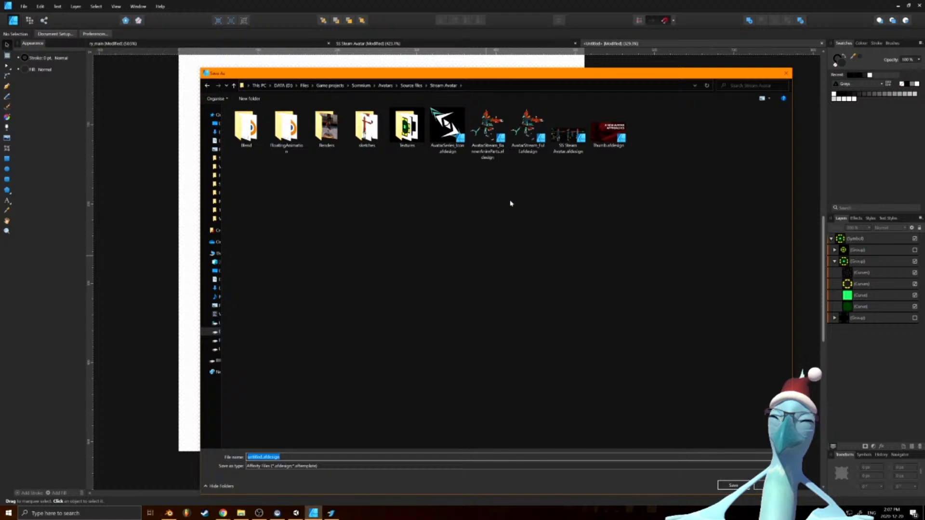
{"action": "double_click", "coordinate": [402, 129]}
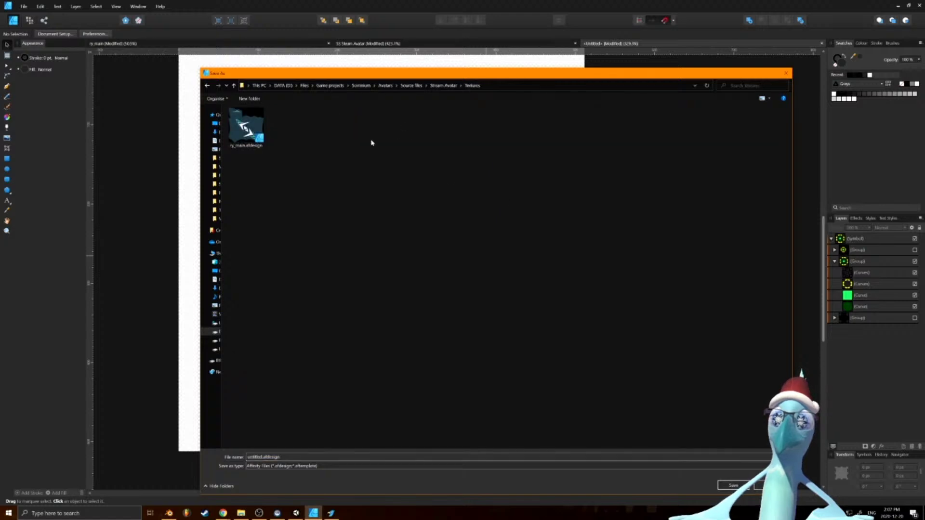
{"action": "left_click", "coordinate": [282, 457]}
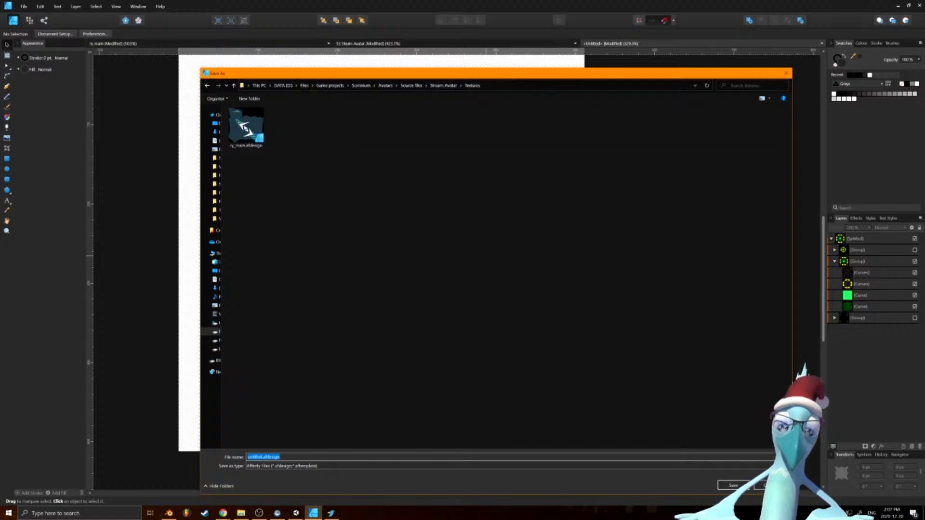
{"action": "type", "text": "ry_eye"}
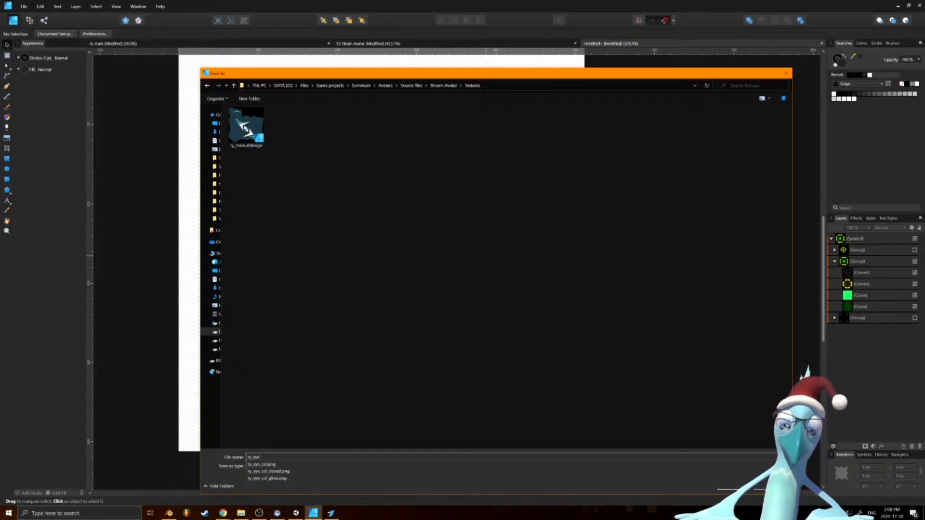
{"action": "key", "text": "Return"}
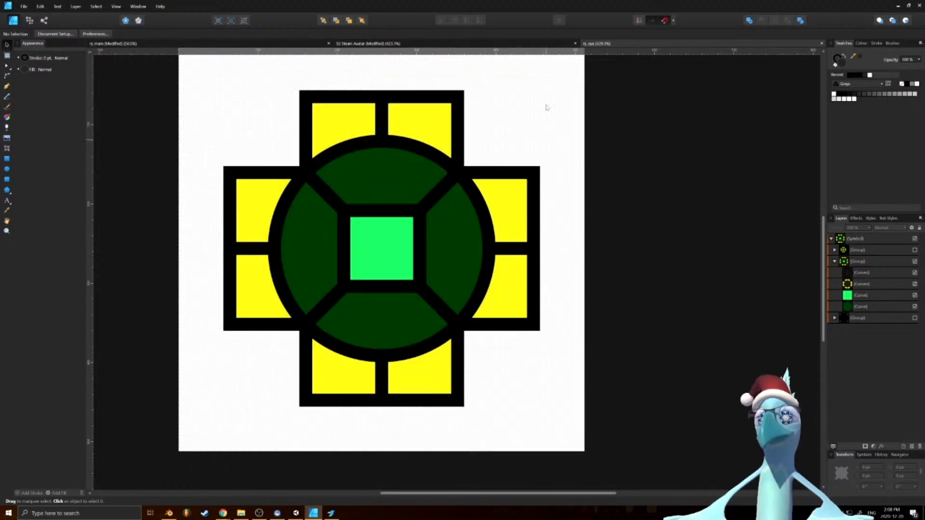
In ry_main, start a Pen outline from the arm strip's upper corner beside the hoodie artwork and along its lower edge
{"action": "left_click", "coordinate": [408, 44]}
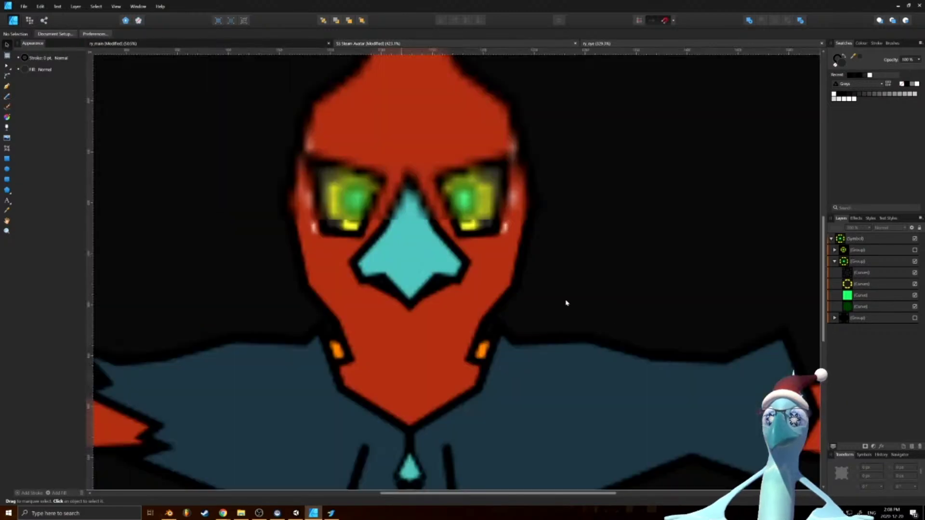
{"action": "left_click", "coordinate": [212, 44]}
{"action": "scroll", "coordinate": [458, 159], "scroll_direction": "up", "scroll_amount": 3, "text": "ctrl"}
{"action": "scroll", "coordinate": [407, 299], "scroll_direction": "up", "scroll_amount": 2, "text": "ctrl"}
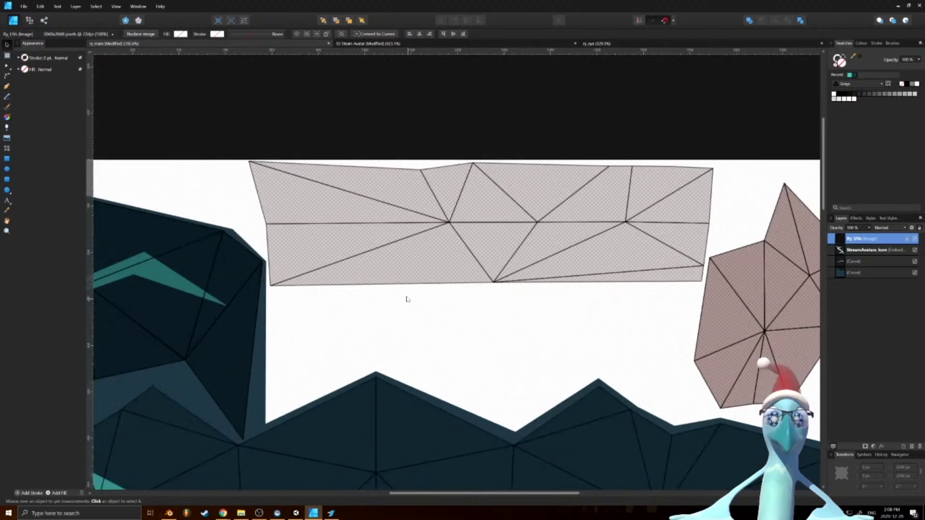
{"action": "key", "text": "p"}
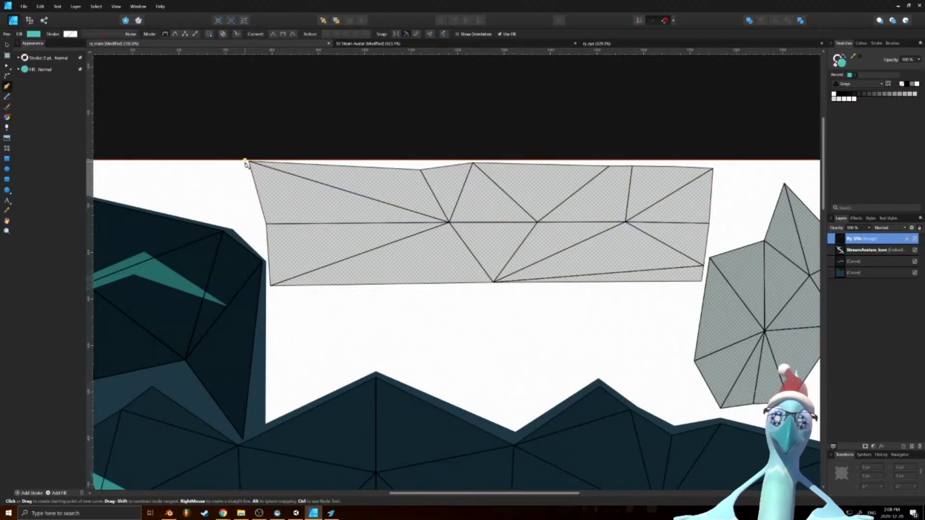
{"action": "scroll", "coordinate": [271, 264], "scroll_direction": "up", "scroll_amount": 3, "text": "ctrl"}
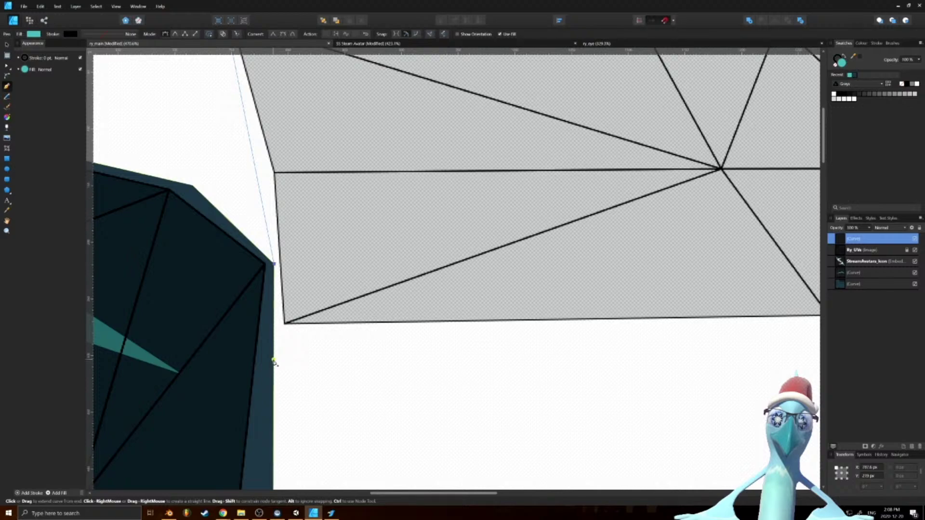
{"action": "scroll", "coordinate": [274, 365], "scroll_direction": "down", "scroll_amount": 5, "text": "ctrl"}
{"action": "scroll", "coordinate": [503, 347], "scroll_direction": "up", "scroll_amount": 7, "text": "ctrl"}
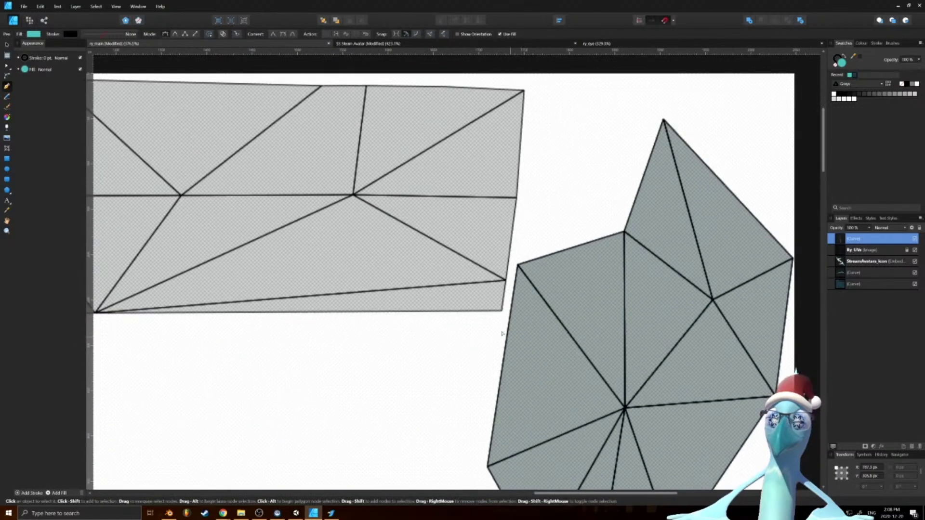
{"action": "left_click", "coordinate": [504, 347]}
{"action": "scroll", "coordinate": [503, 347], "scroll_direction": "down", "scroll_amount": 5, "text": "ctrl"}
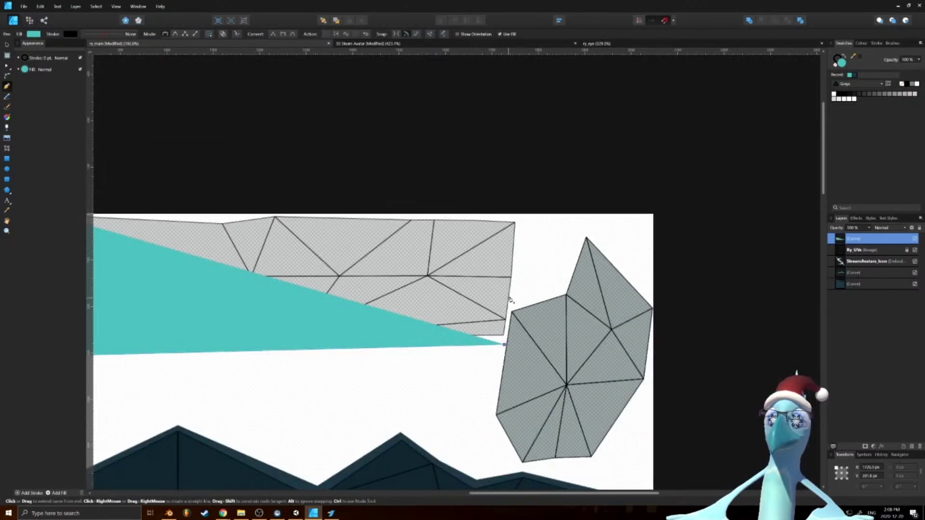
Continue the outline around the head-side island, passing slightly beyond the page edge, up to the island's peak
{"action": "left_click", "coordinate": [493, 416]}
{"action": "left_click", "coordinate": [521, 464]}
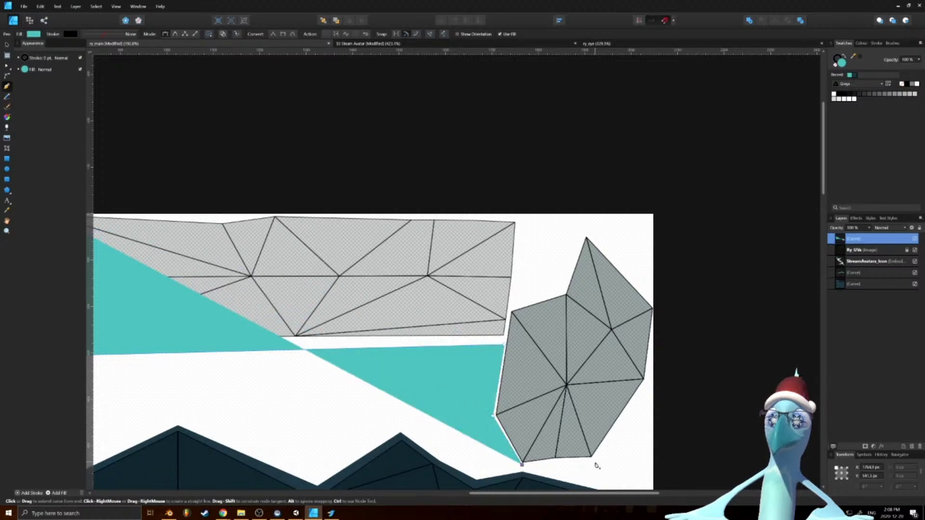
{"action": "left_click", "coordinate": [595, 463]}
{"action": "left_click", "coordinate": [646, 382]}
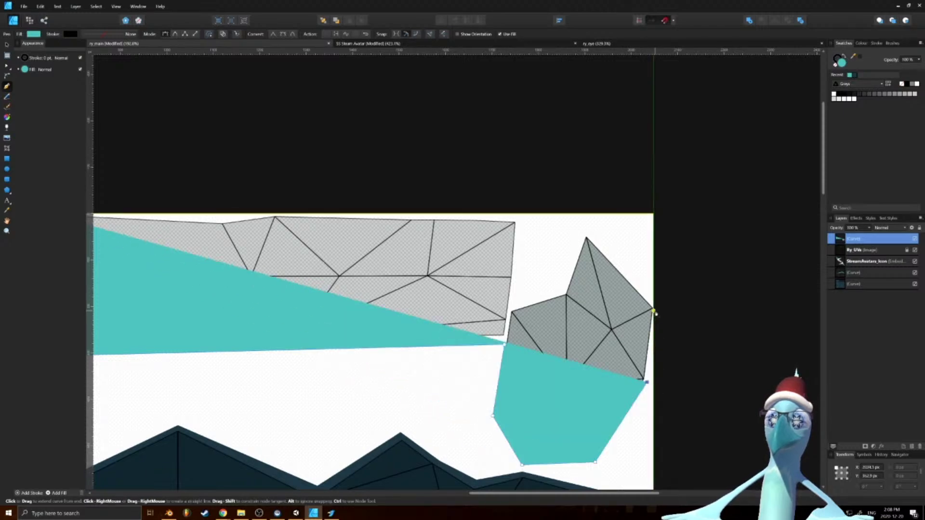
{"action": "left_click", "coordinate": [654, 308]}
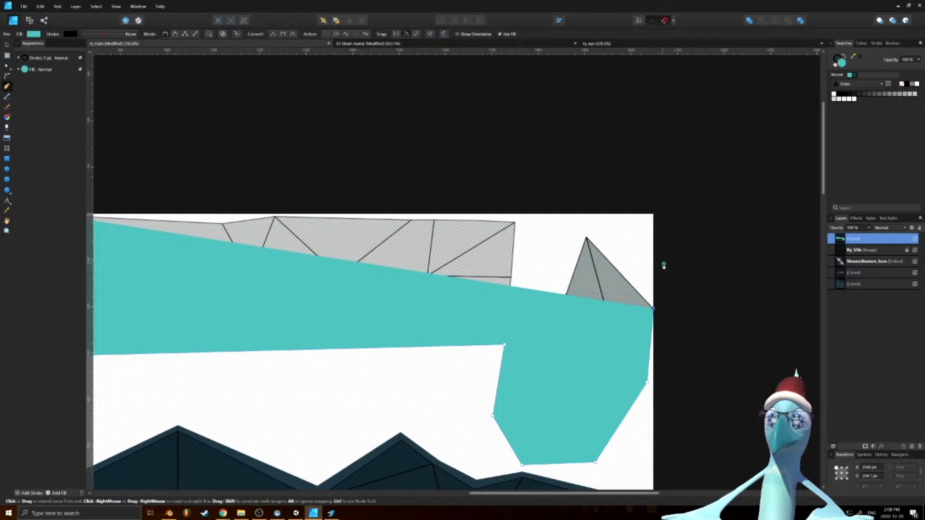
{"action": "key", "text": "ctrl+z"}
{"action": "left_click", "coordinate": [658, 309]}
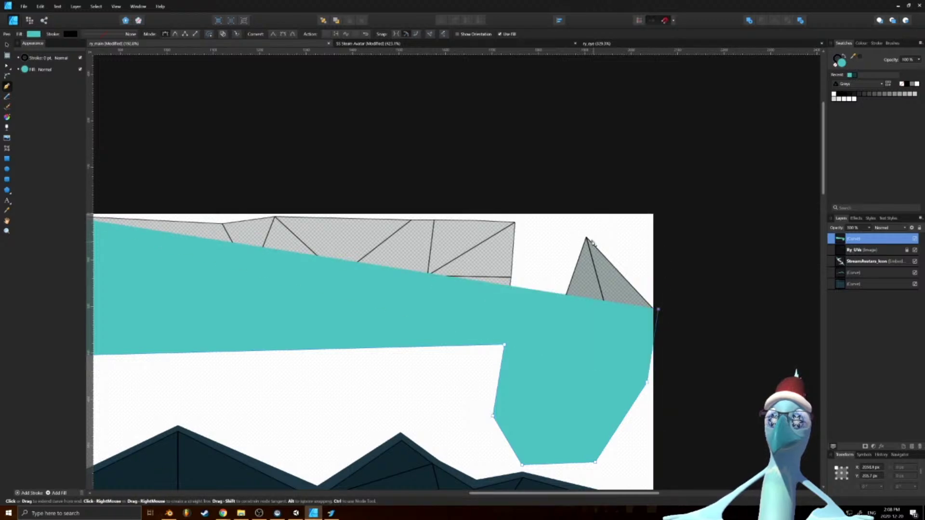
{"action": "left_click", "coordinate": [588, 235]}
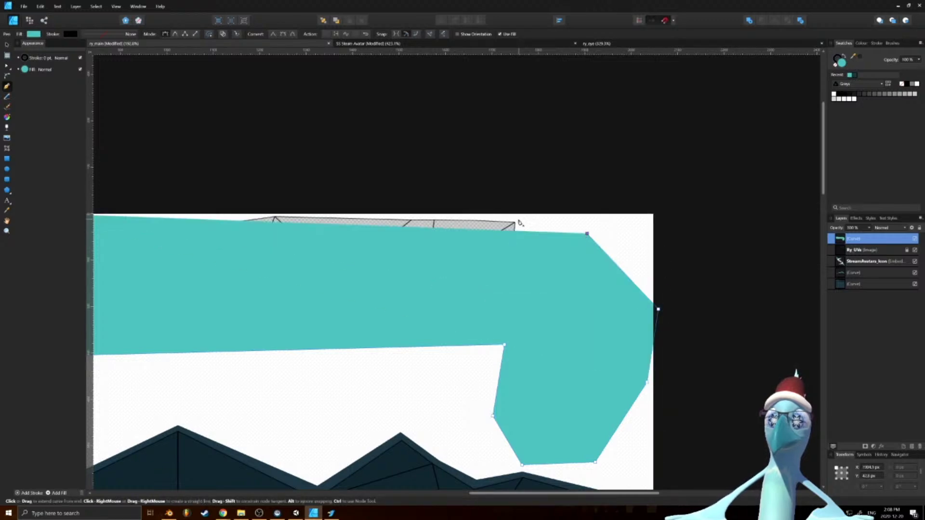
Run the outline back along the arm strip's upper edge just above the page and close it at its starting point
{"action": "left_click", "coordinate": [516, 220]}
{"action": "left_click", "coordinate": [265, 212]}
{"action": "scroll", "coordinate": [265, 212], "scroll_direction": "down", "scroll_amount": 4, "text": "ctrl"}
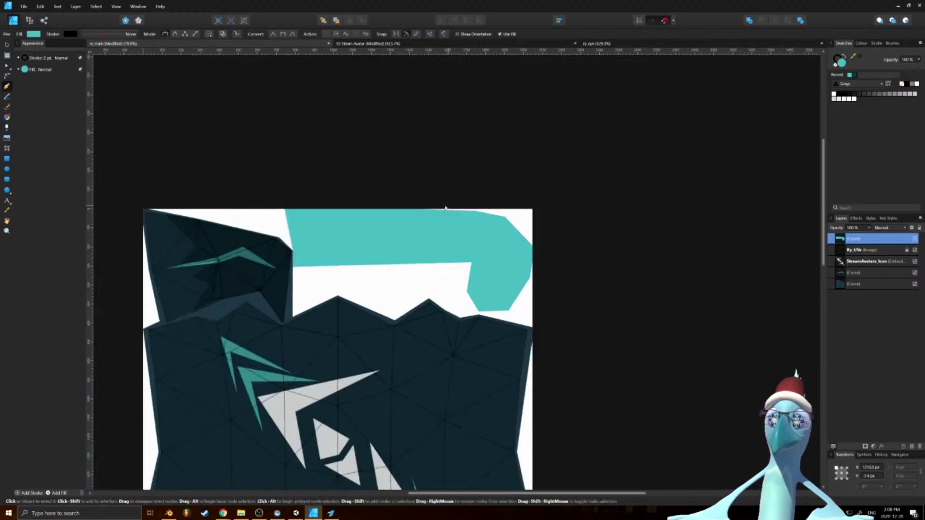
{"action": "scroll", "coordinate": [300, 209], "scroll_direction": "up", "scroll_amount": 4, "text": "ctrl"}
{"action": "left_click", "coordinate": [271, 210]}
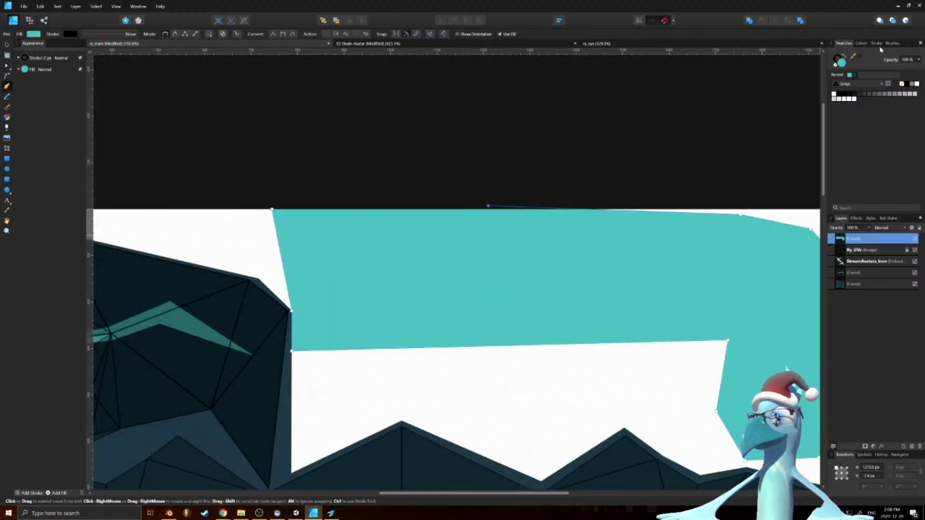
Set the fill of the new arm and head-side shape to hex colour AE381F
{"action": "double_click", "coordinate": [840, 62]}
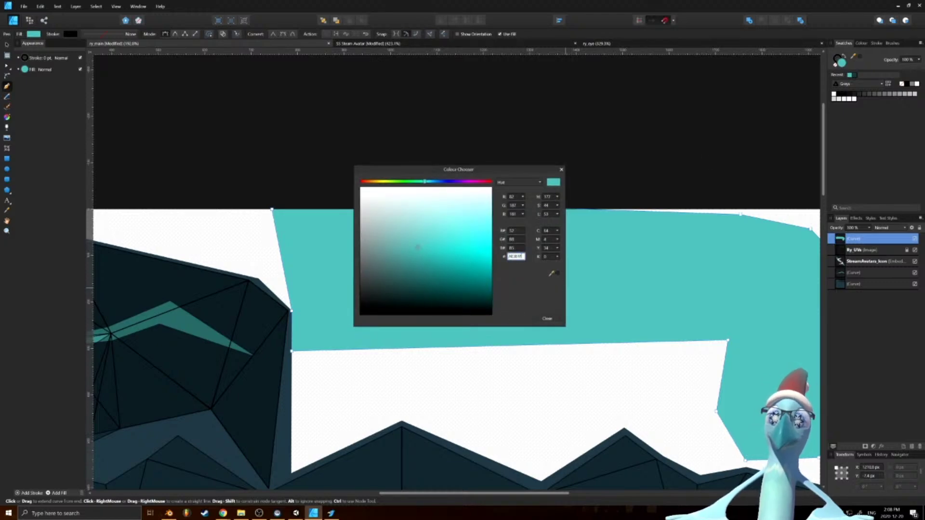
{"action": "type", "text": "AE381F"}
{"action": "key", "text": "Return"}
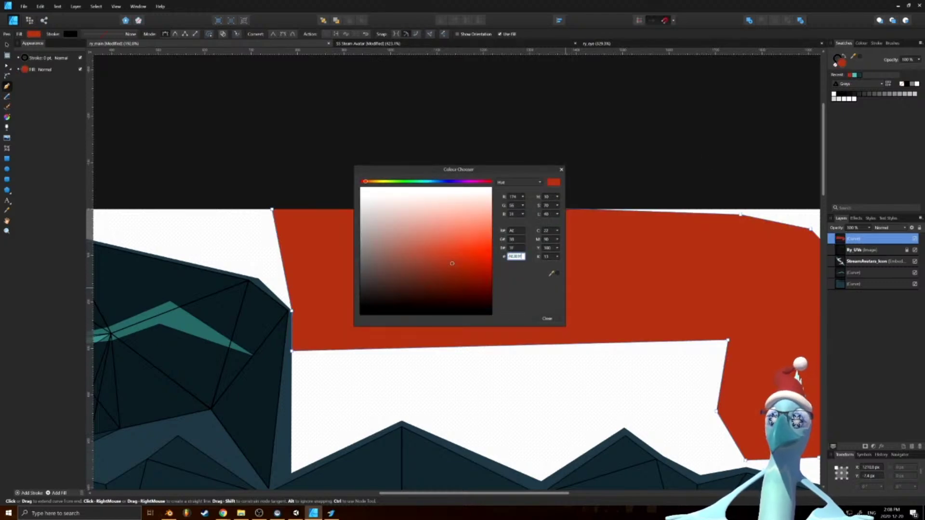
{"action": "left_click", "coordinate": [562, 170]}
Move the red shape to the bottom of the layer stack, beneath the UV guide and the hoodie artwork
{"action": "left_click_drag", "start_coordinate": [875, 240], "coordinate": [847, 294]}
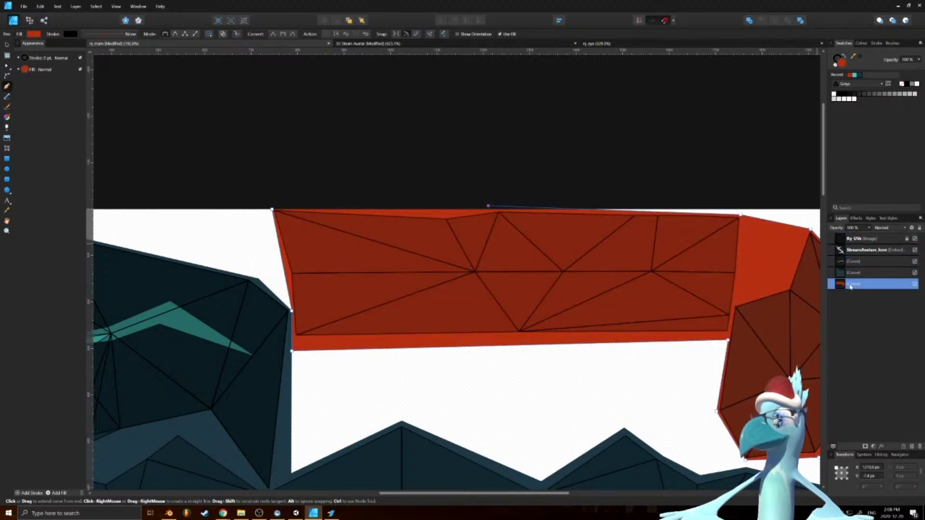
{"action": "scroll", "coordinate": [393, 275], "scroll_direction": "down", "scroll_amount": 4, "text": "ctrl"}
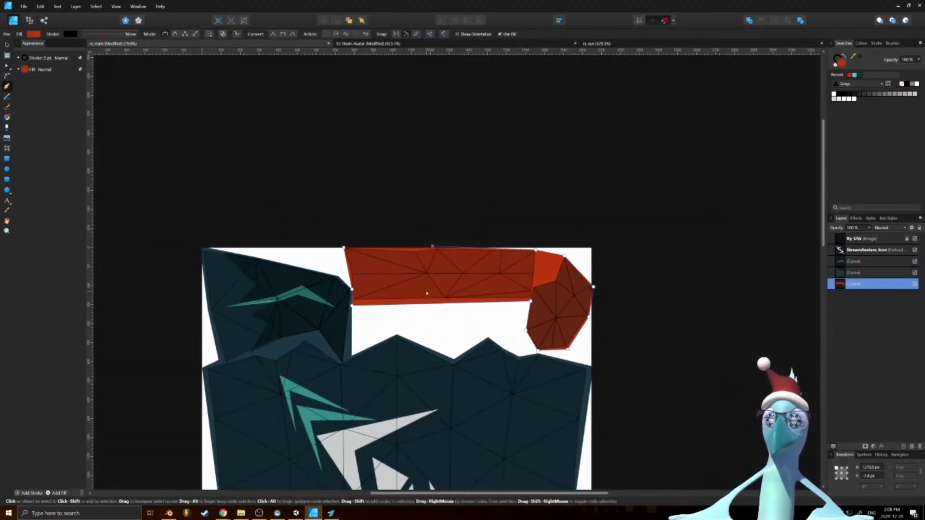
{"action": "scroll", "coordinate": [426, 292], "scroll_direction": "up", "scroll_amount": 3, "text": "ctrl"}
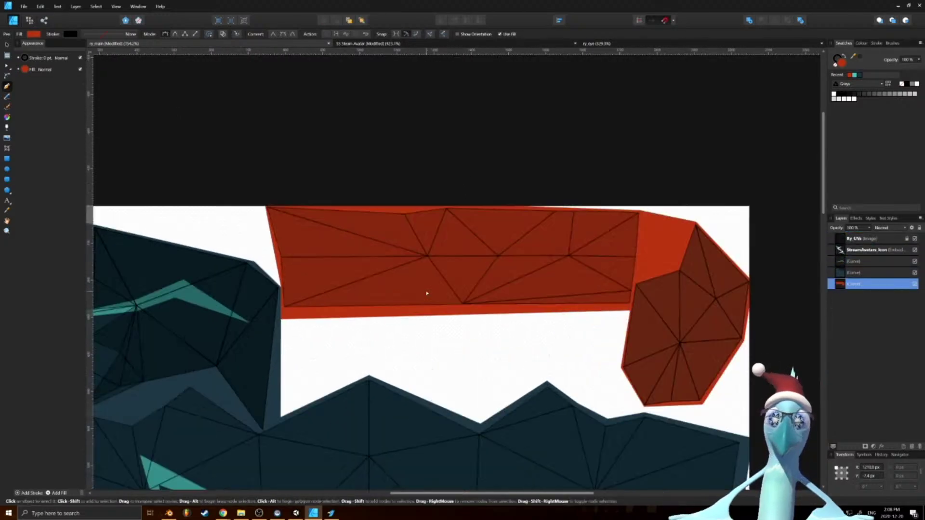
In the avatar design document, copy the four white diamond and arrow markings from the back view's red arm beside the sleeve
{"action": "left_click", "coordinate": [369, 43]}
{"action": "scroll", "coordinate": [295, 185], "scroll_direction": "down", "scroll_amount": 5, "text": "ctrl"}
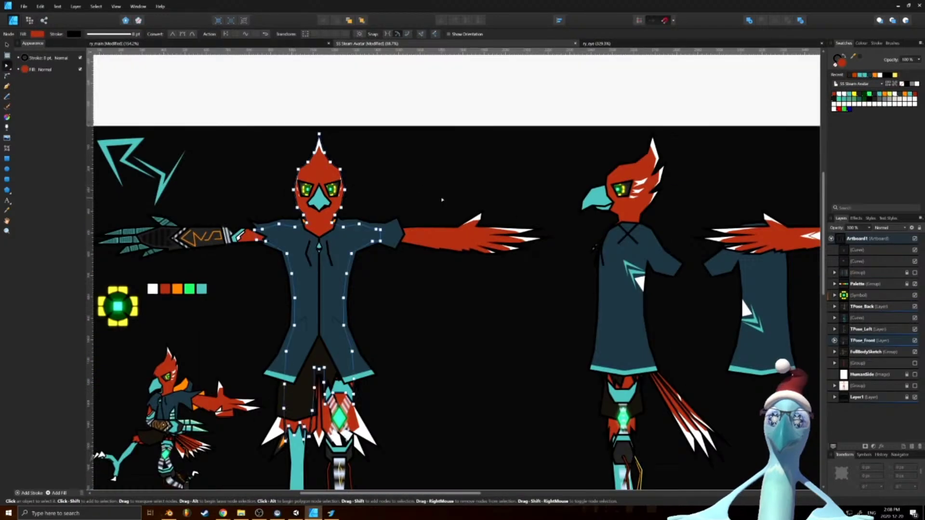
{"action": "scroll", "coordinate": [409, 195], "scroll_direction": "down", "scroll_amount": 2, "text": "ctrl"}
{"action": "scroll", "coordinate": [718, 237], "scroll_direction": "up", "scroll_amount": 3, "text": "ctrl"}
{"action": "middle_click_drag", "start_coordinate": [734, 202], "coordinate": [634, 195]}
{"action": "scroll", "coordinate": [634, 195], "scroll_direction": "down", "scroll_amount": 1, "text": "ctrl"}
{"action": "scroll", "coordinate": [545, 212], "scroll_direction": "up", "scroll_amount": 4, "text": "ctrl"}
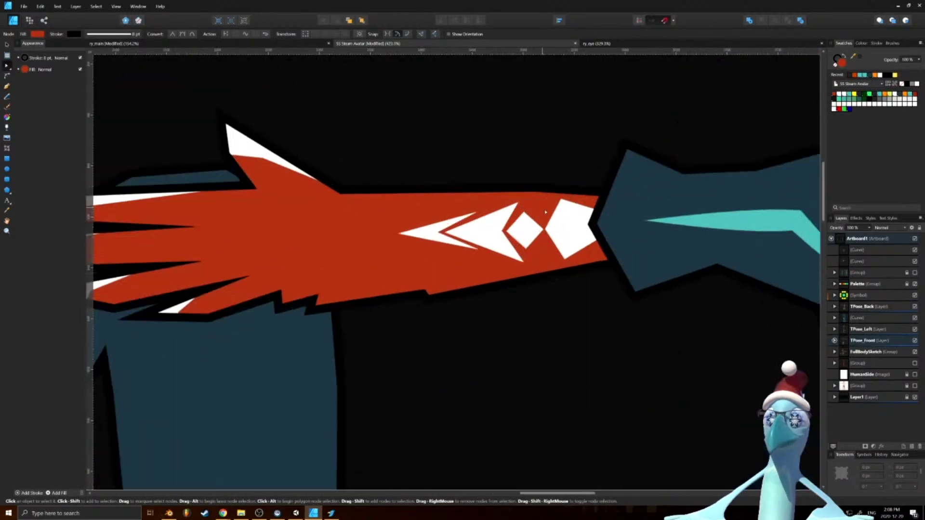
{"action": "double_click", "coordinate": [561, 219]}
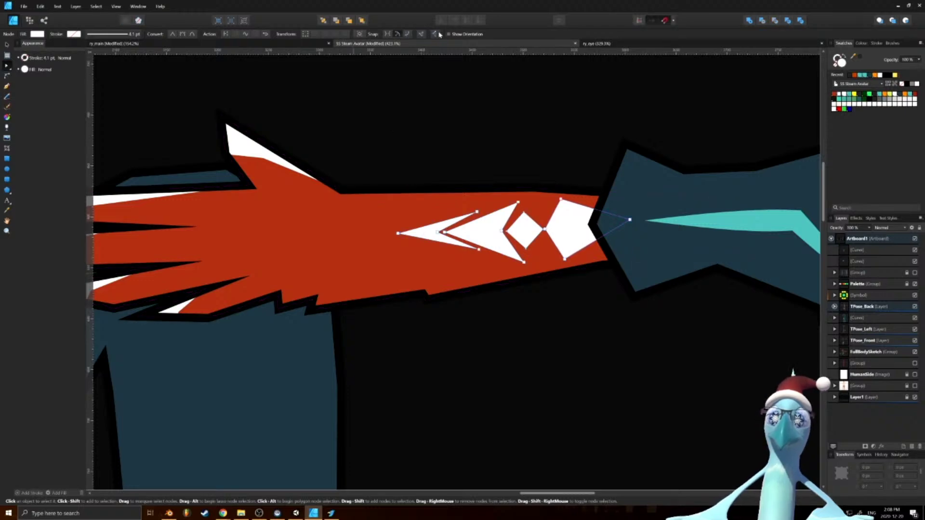
{"action": "left_click", "coordinate": [6, 45]}
Paste the white markings into ry_main above the red shape's layer and move them to the blank area just below the arm strip
{"action": "left_click", "coordinate": [598, 44]}
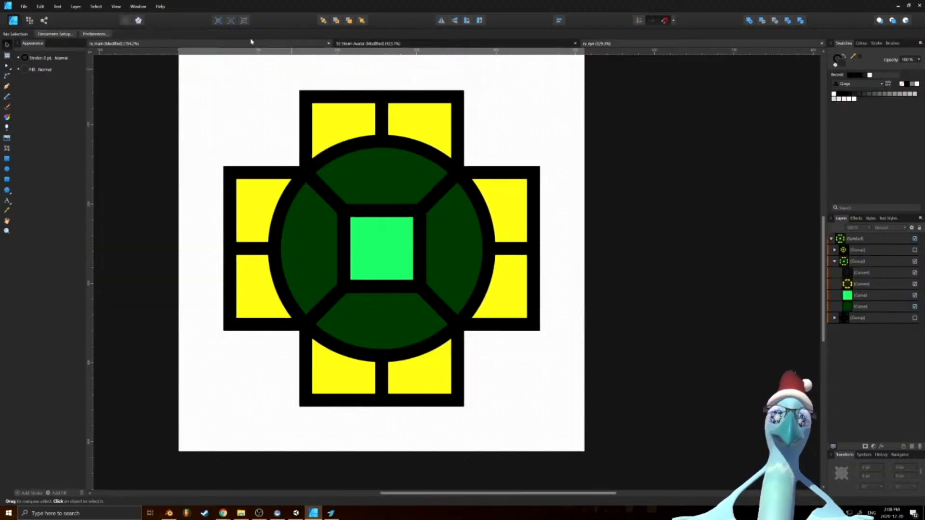
{"action": "left_click", "coordinate": [368, 43]}
{"action": "key", "text": "p"}
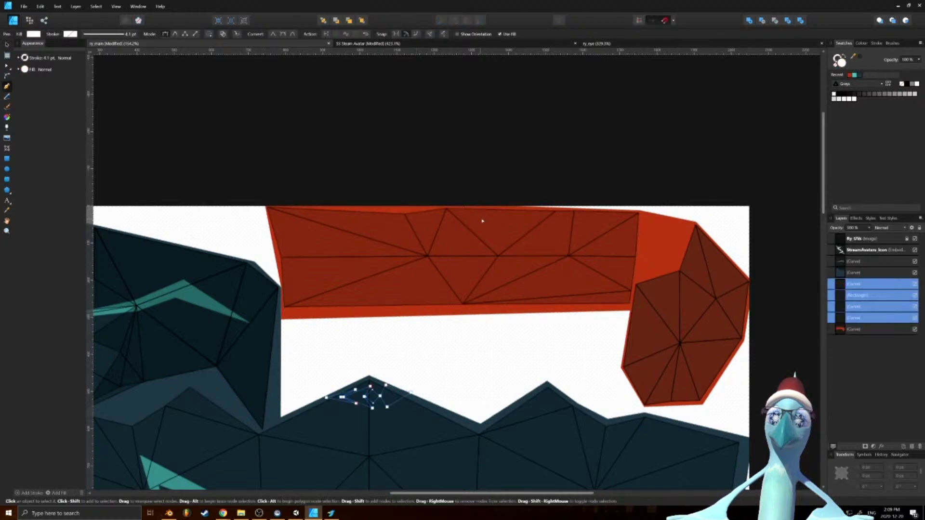
{"action": "key", "text": "v"}
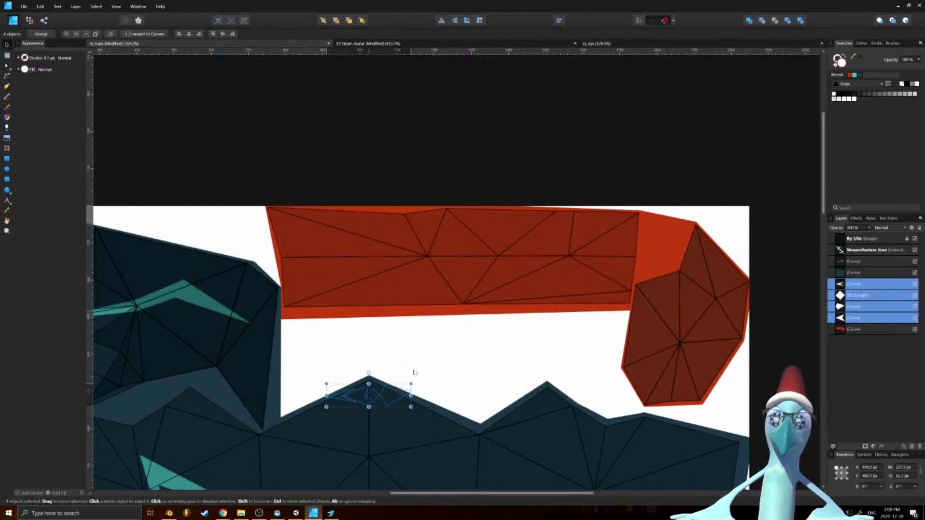
{"action": "left_click_drag", "start_coordinate": [393, 397], "coordinate": [470, 326]}
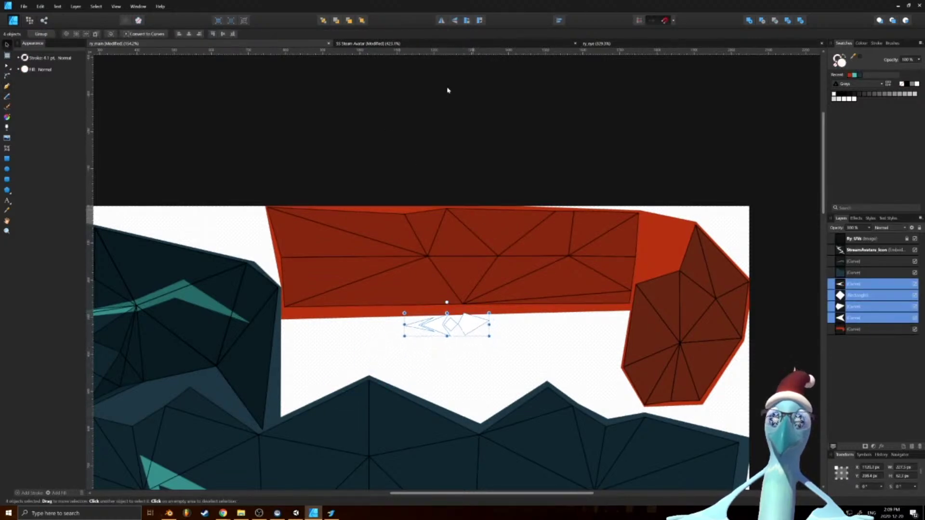
Check the arm markings in the avatar design, and examine in Blender how the arm strip's UV faces map onto the model's arm
{"action": "left_click", "coordinate": [452, 43]}
{"action": "left_click", "coordinate": [255, 43]}
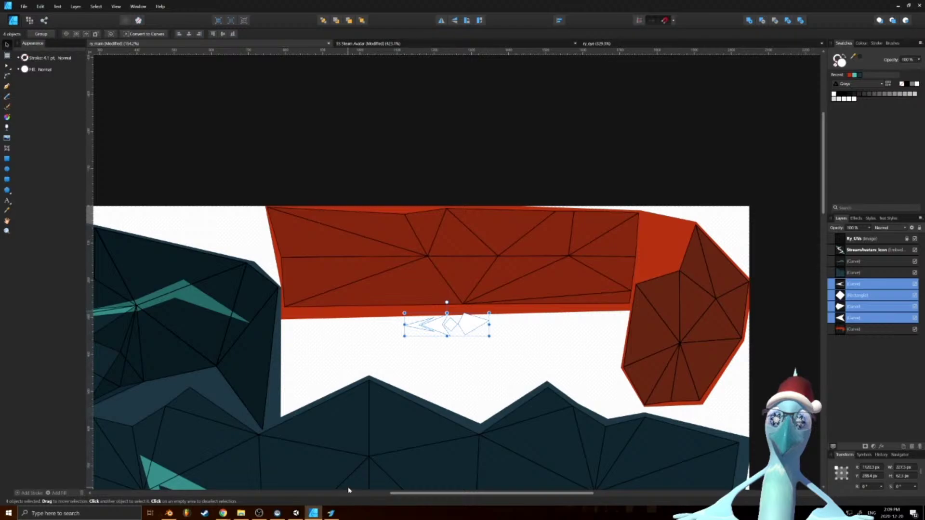
{"action": "left_click", "coordinate": [169, 513]}
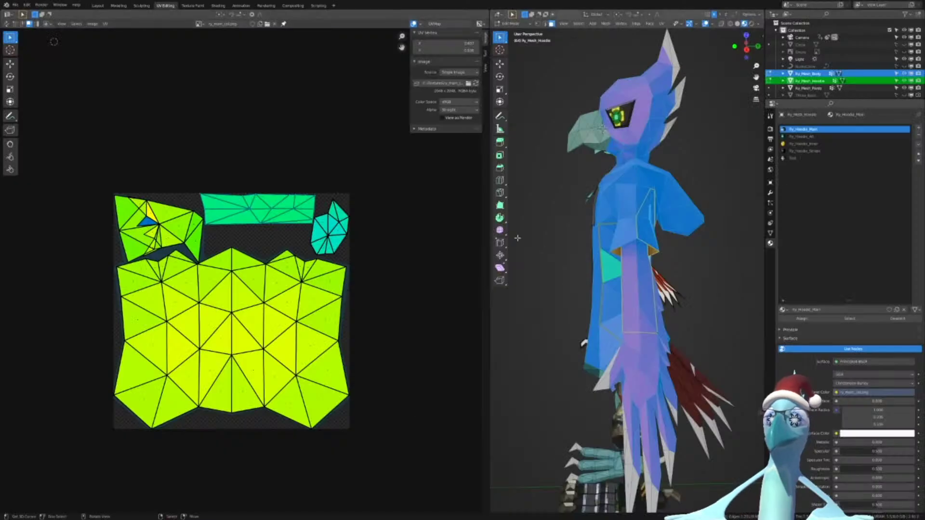
{"action": "left_click", "coordinate": [217, 208]}
{"action": "scroll", "coordinate": [589, 248], "scroll_direction": "up", "scroll_amount": 4}
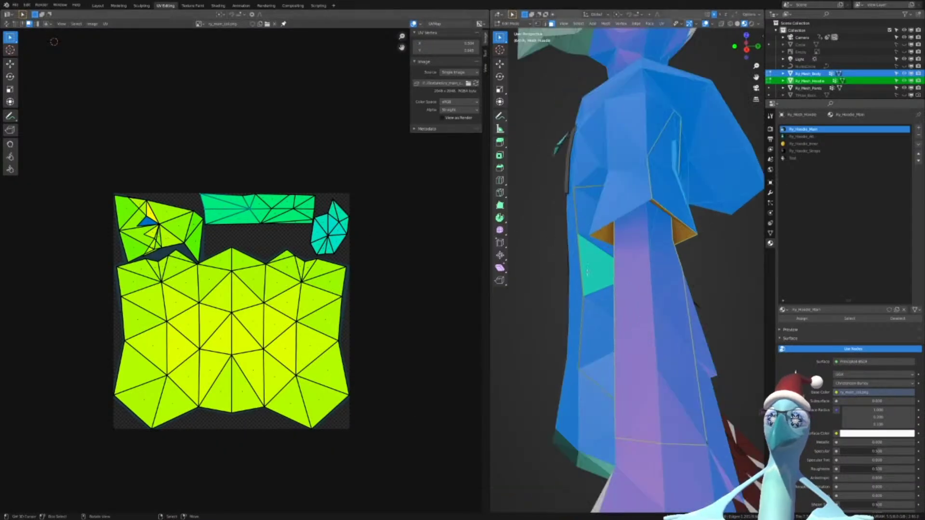
{"action": "middle_click_drag", "start_coordinate": [588, 248], "coordinate": [586, 277]}
{"action": "scroll", "coordinate": [587, 278], "scroll_direction": "down", "scroll_amount": 2}
{"action": "scroll", "coordinate": [586, 277], "scroll_direction": "down", "scroll_amount": 2}
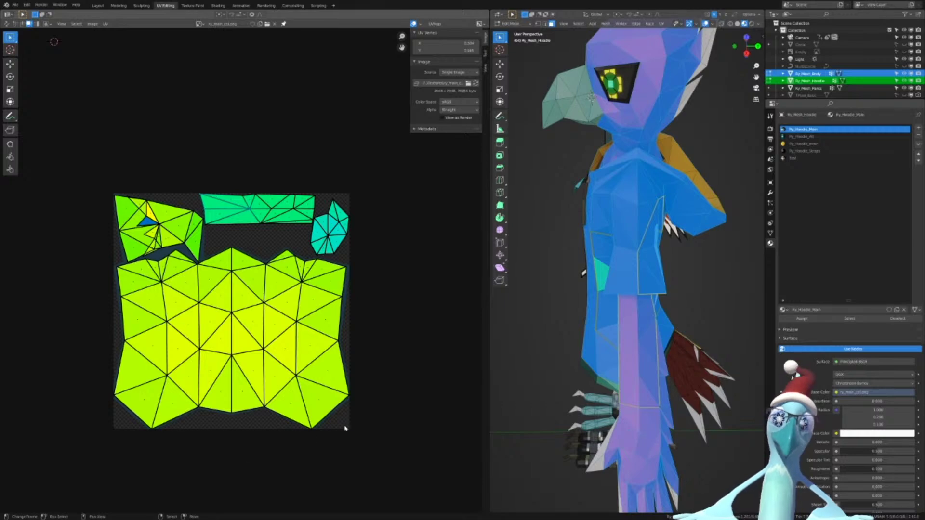
{"action": "key", "text": "super"}
{"action": "left_click", "coordinate": [313, 513]}
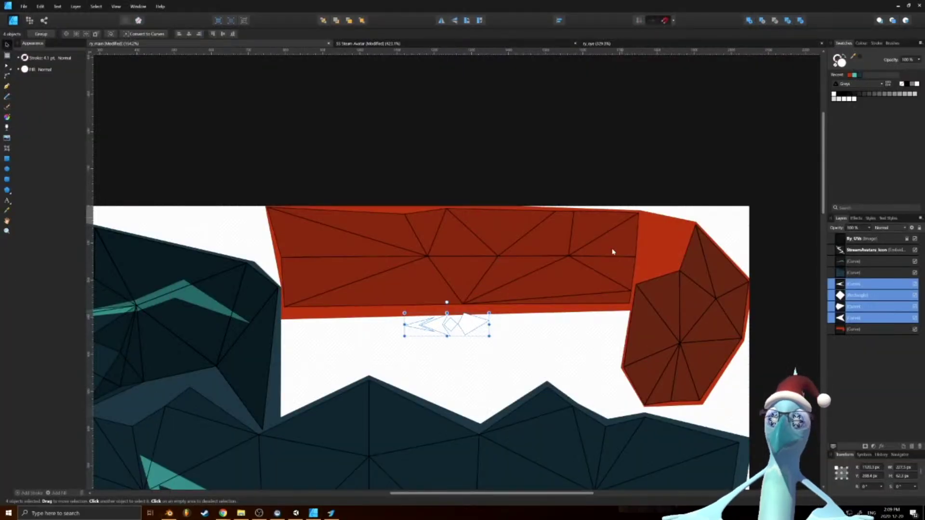
Move the four white arm markings onto the red arm strip and rotate them together by 180°
{"action": "left_click_drag", "start_coordinate": [471, 326], "coordinate": [608, 256]}
{"action": "scroll", "coordinate": [661, 262], "scroll_direction": "up", "scroll_amount": 5, "text": "ctrl"}
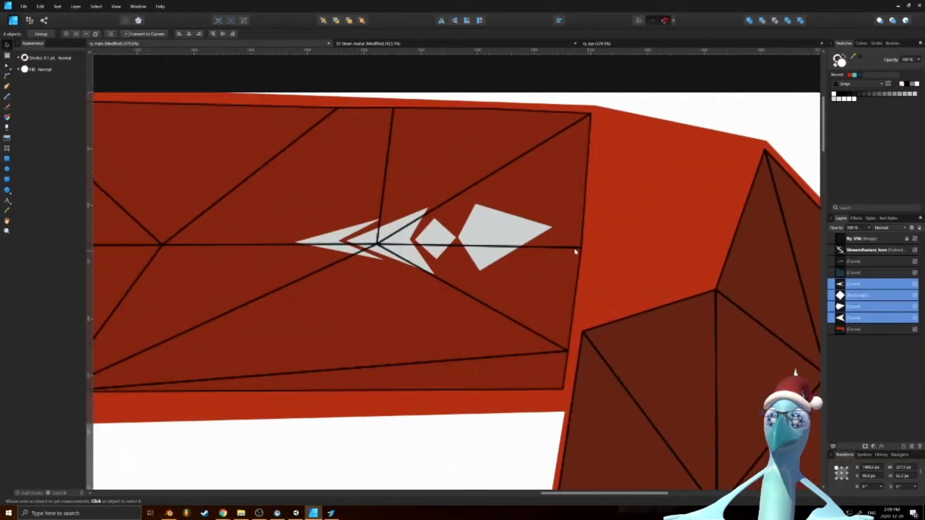
{"action": "scroll", "coordinate": [573, 251], "scroll_direction": "down", "scroll_amount": 4, "text": "ctrl"}
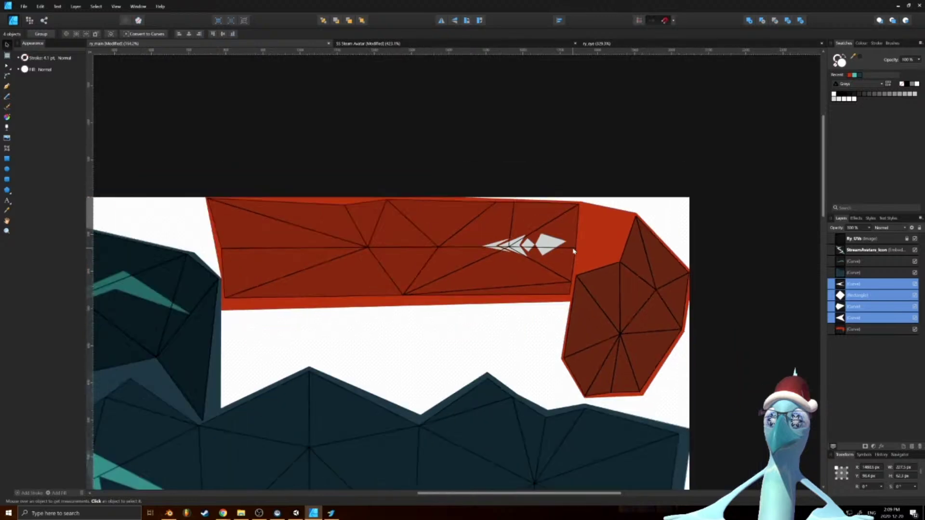
{"action": "left_click_drag", "start_coordinate": [524, 224], "coordinate": [519, 307]}
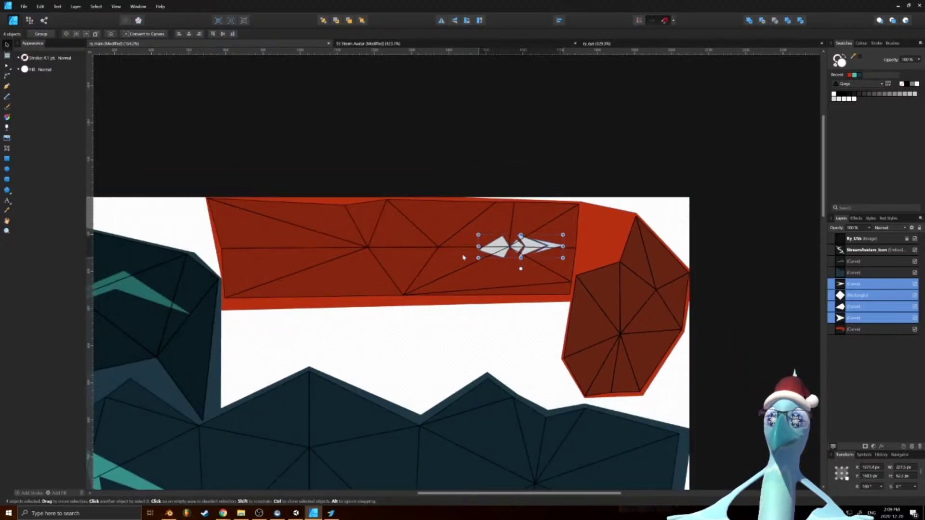
{"action": "left_click_drag", "start_coordinate": [492, 254], "coordinate": [391, 263]}
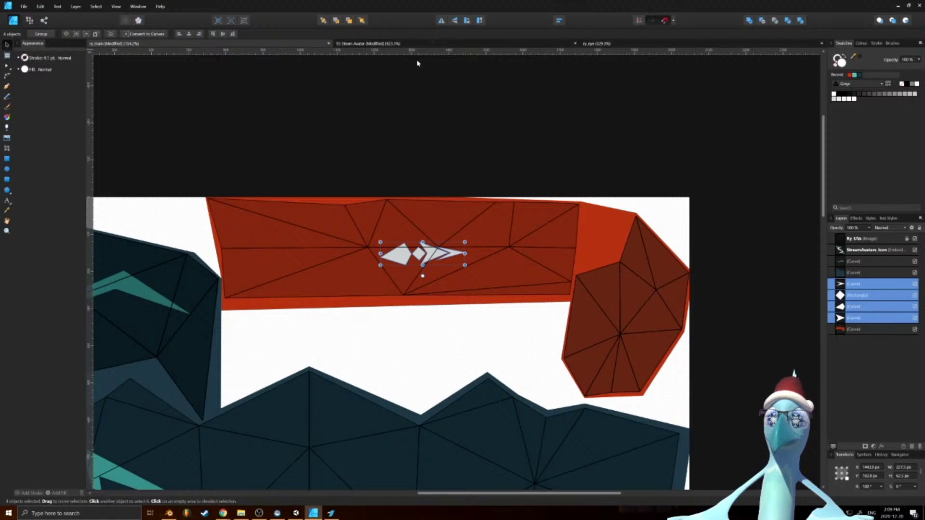
Enlarge the four markings to about 579 px wide, rotate them to about 178.6° and align them with the arm strip's horizontal mesh line
{"action": "left_click_drag", "start_coordinate": [380, 242], "coordinate": [249, 206]}
{"action": "left_click_drag", "start_coordinate": [298, 232], "coordinate": [335, 243]}
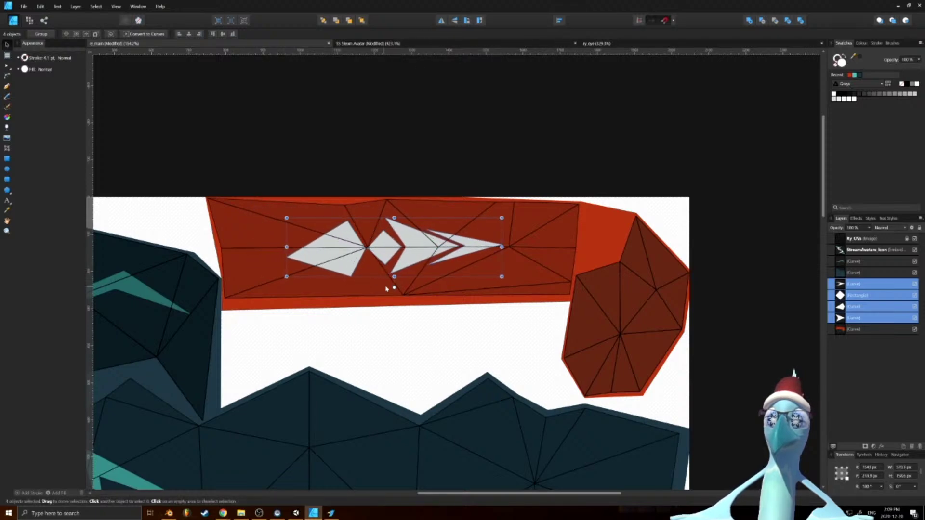
{"action": "left_click_drag", "start_coordinate": [395, 287], "coordinate": [394, 287]}
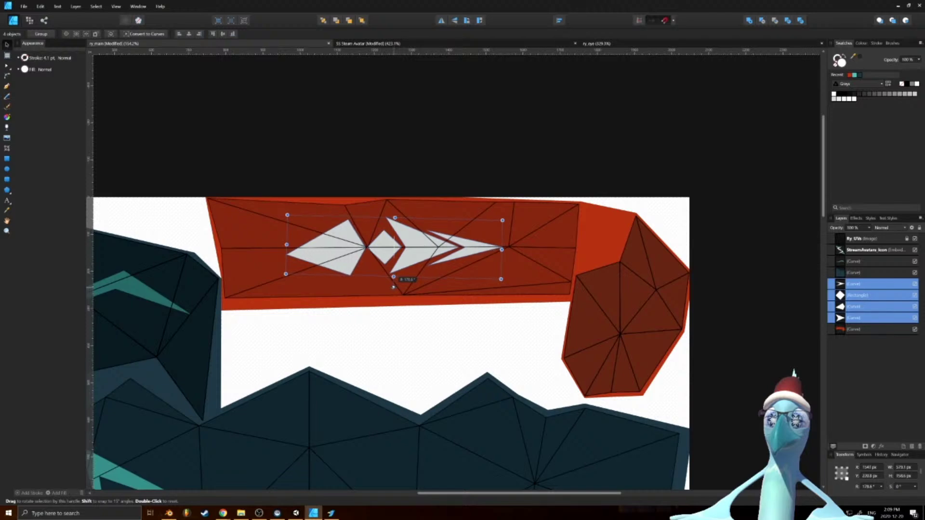
{"action": "scroll", "coordinate": [345, 257], "scroll_direction": "up", "scroll_amount": 4, "text": "ctrl"}
{"action": "mouse_move", "coordinate": [342, 255]}
{"action": "left_mouse_down"}
{"action": "mouse_move", "coordinate": [341, 236]}
{"action": "mouse_move", "coordinate": [345, 250]}
{"action": "left_mouse_up"}
{"action": "scroll", "coordinate": [487, 255], "scroll_direction": "down", "scroll_amount": 2, "text": "ctrl"}
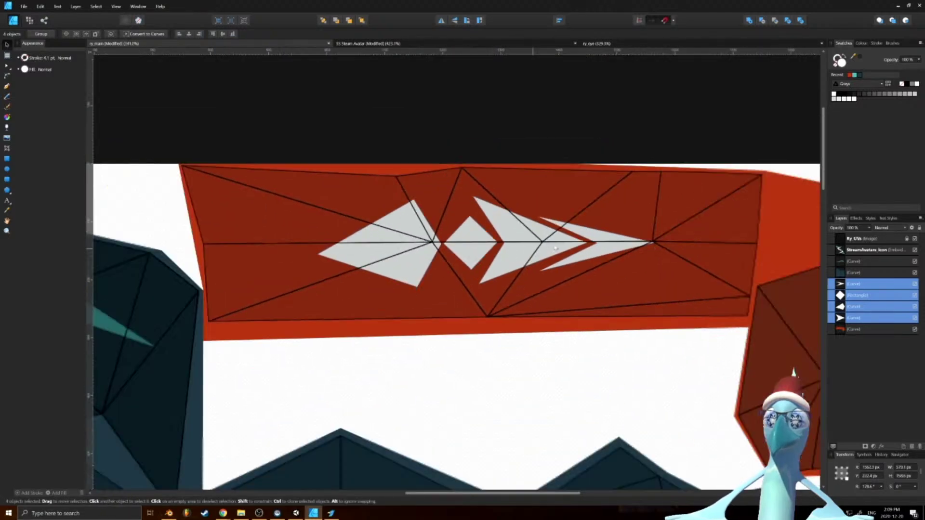
{"action": "scroll", "coordinate": [576, 246], "scroll_direction": "up", "scroll_amount": 2, "text": "ctrl"}
{"action": "left_click_drag", "start_coordinate": [570, 246], "coordinate": [574, 244]}
{"action": "scroll", "coordinate": [574, 245], "scroll_direction": "down", "scroll_amount": 2, "text": "ctrl"}
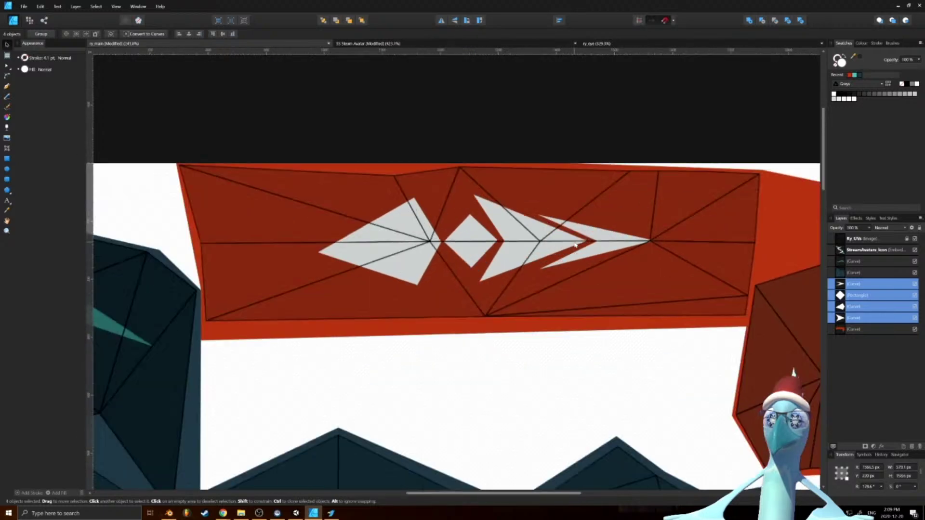
Compare with the avatar reference, then adjust the kite-shaped marking's outer tip onto the mesh line and lower its bottom corner slightly
{"action": "left_click", "coordinate": [379, 43]}
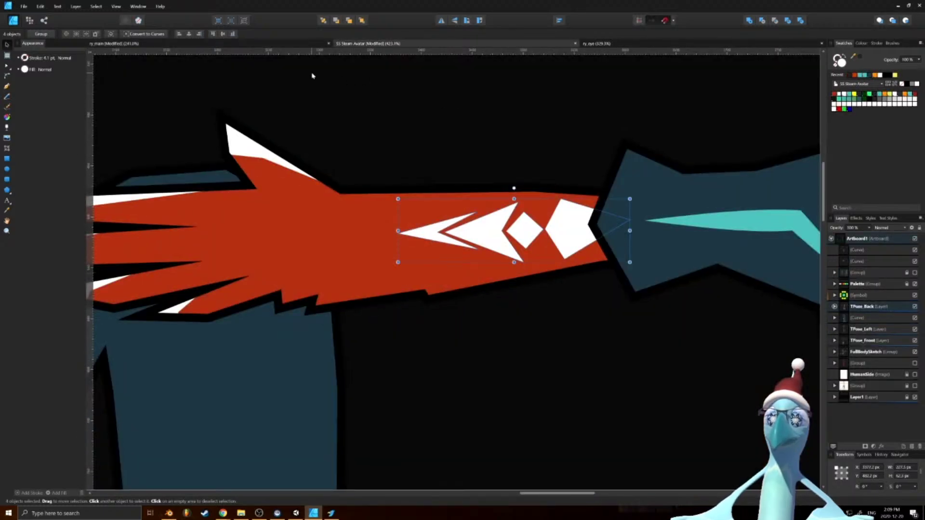
{"action": "left_click", "coordinate": [195, 44]}
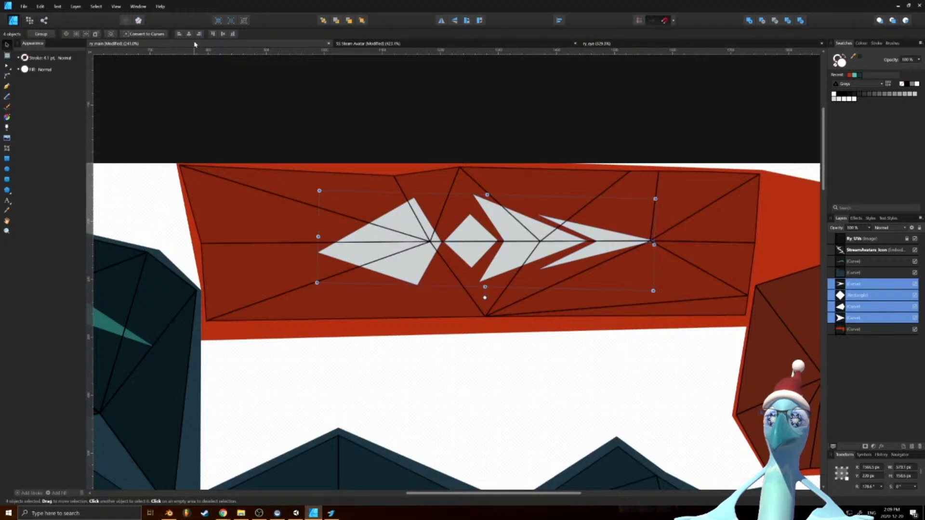
{"action": "scroll", "coordinate": [293, 259], "scroll_direction": "up", "scroll_amount": 2, "text": "ctrl"}
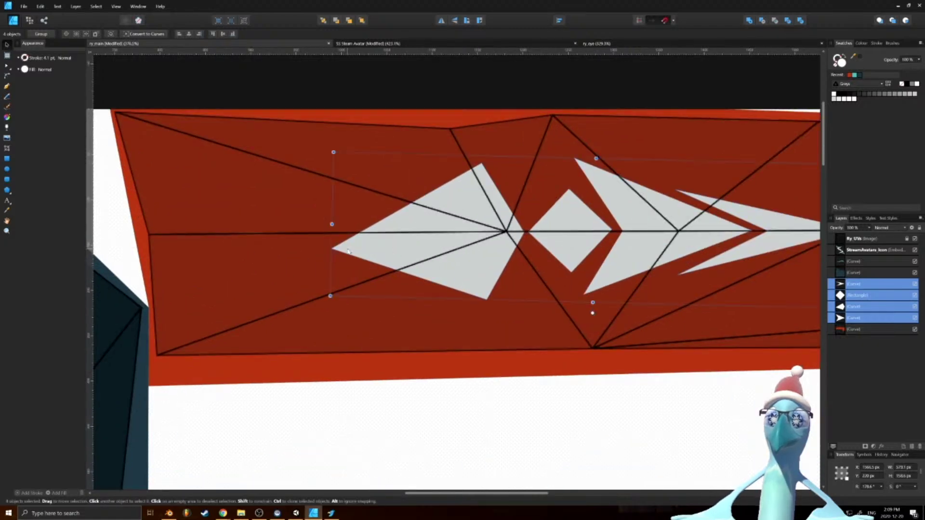
{"action": "double_click", "coordinate": [346, 256]}
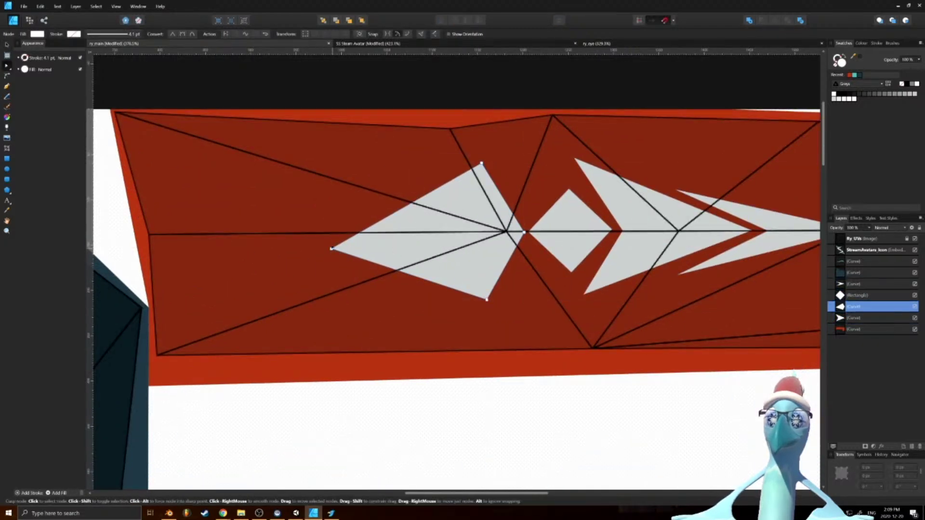
{"action": "left_click_drag", "start_coordinate": [331, 249], "coordinate": [330, 232]}
{"action": "left_click", "coordinate": [486, 299]}
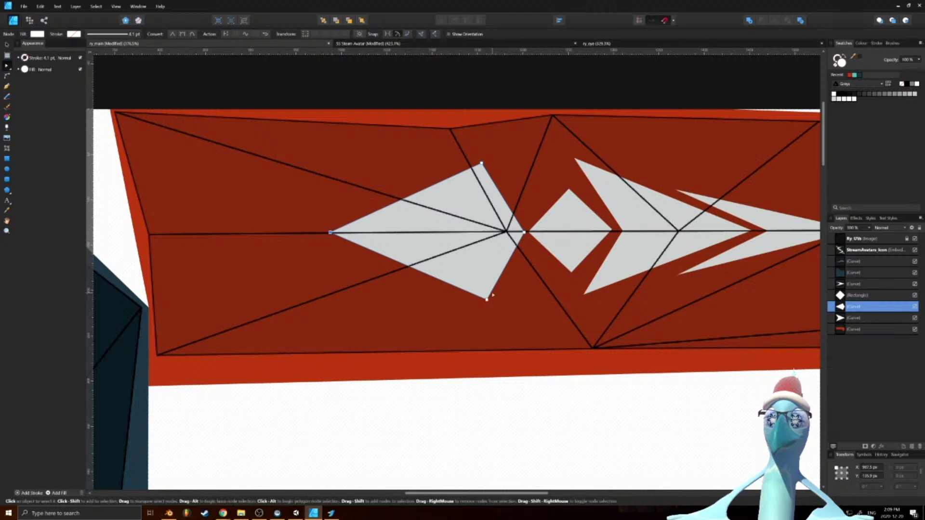
{"action": "left_click_drag", "start_coordinate": [488, 304], "coordinate": [486, 303]}
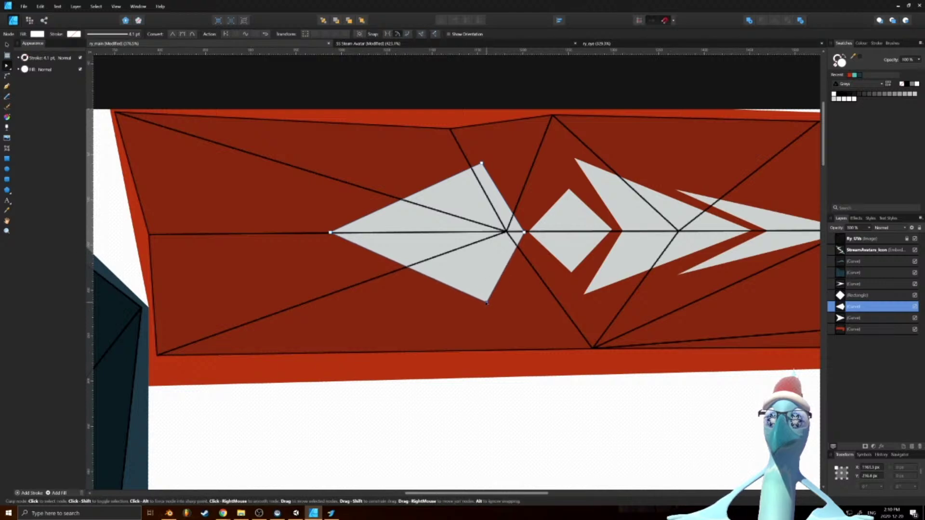
Rotate the white diamond to about 135.4° and centre it on the mesh line between the neighbouring markings
{"action": "middle_click_drag", "start_coordinate": [623, 232], "coordinate": [594, 239]}
{"action": "scroll", "coordinate": [594, 239], "scroll_direction": "up", "scroll_amount": 4}
{"action": "left_click", "coordinate": [559, 237]}
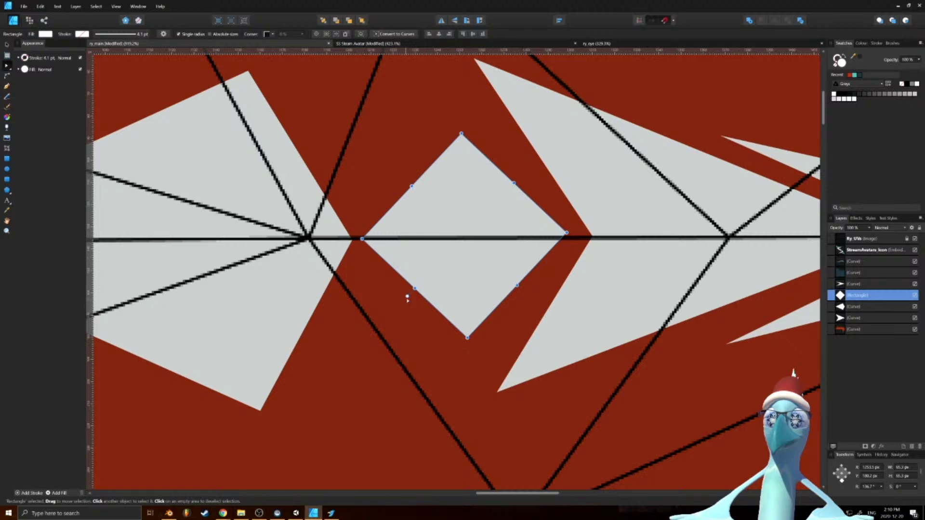
{"action": "left_click_drag", "start_coordinate": [407, 296], "coordinate": [407, 295]}
{"action": "left_click_drag", "start_coordinate": [454, 269], "coordinate": [452, 275]}
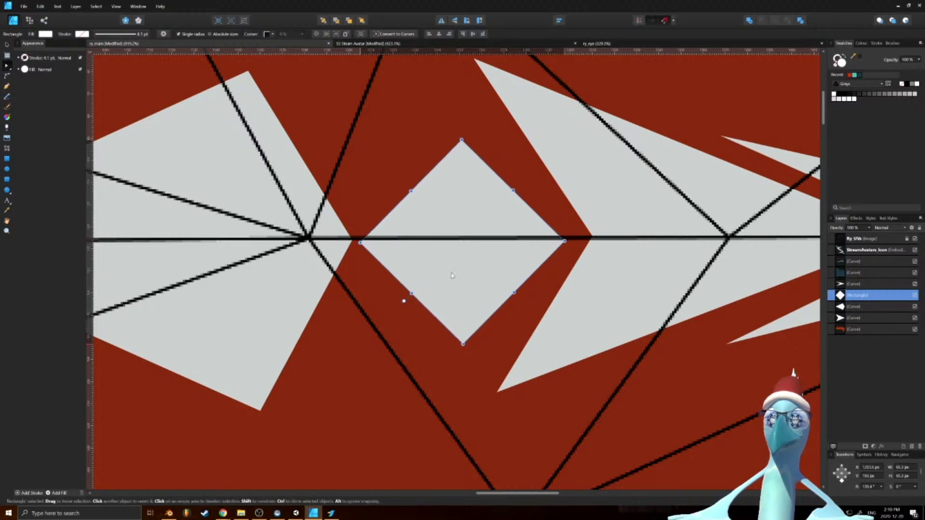
{"action": "scroll", "coordinate": [517, 203], "scroll_direction": "down", "scroll_amount": 2, "text": "ctrl"}
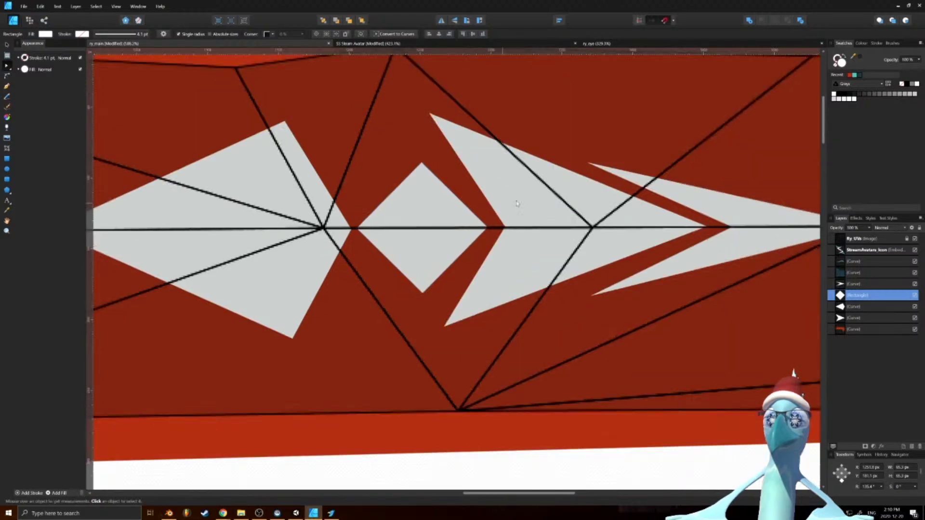
Move the large arrowhead marking's front tip onto the mesh line and extend its lower barb downward to match the upper one
{"action": "scroll", "coordinate": [516, 203], "scroll_direction": "up", "scroll_amount": 2, "text": "ctrl"}
{"action": "left_click", "coordinate": [519, 221]}
{"action": "scroll", "coordinate": [790, 250], "scroll_direction": "up", "scroll_amount": 3, "text": "ctrl"}
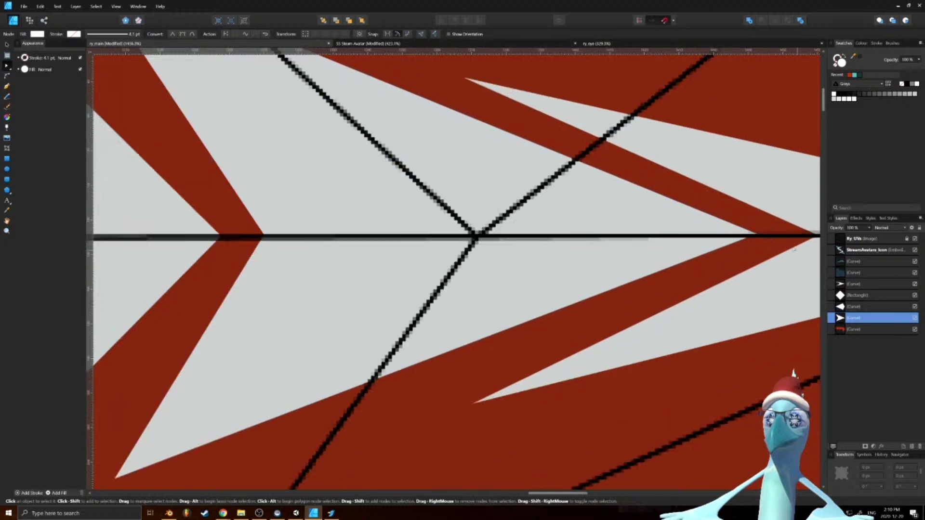
{"action": "left_click_drag", "start_coordinate": [758, 234], "coordinate": [758, 236]}
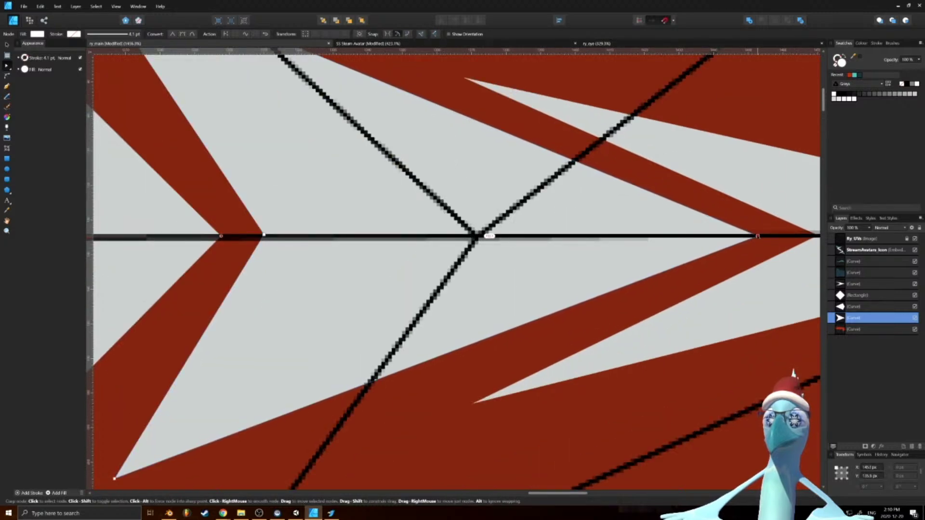
{"action": "scroll", "coordinate": [742, 236], "scroll_direction": "down", "scroll_amount": 4, "text": "ctrl"}
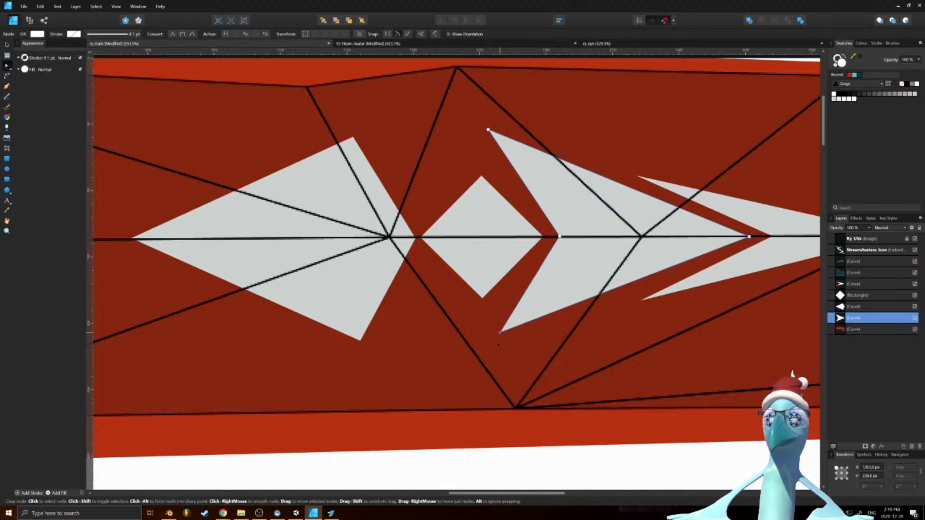
{"action": "left_click_drag", "start_coordinate": [502, 330], "coordinate": [497, 345]}
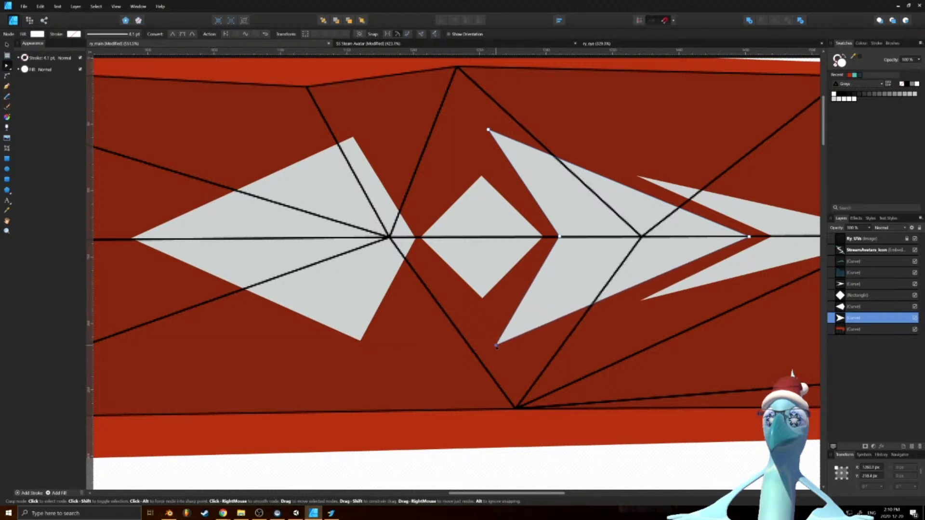
{"action": "scroll", "coordinate": [457, 338], "scroll_direction": "down", "scroll_amount": 3, "text": "ctrl"}
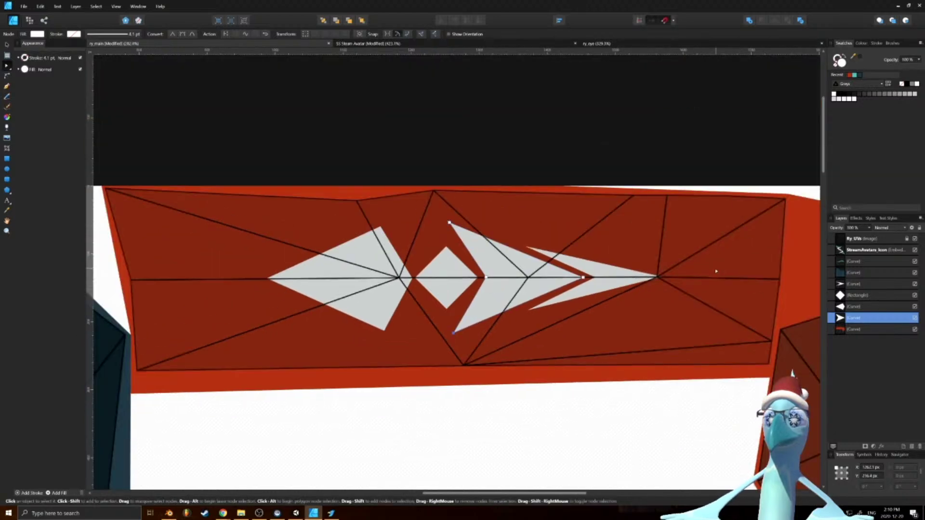
Move the thin outer arrowhead's tip onto the mesh vertex where the strip's lines meet
{"action": "scroll", "coordinate": [604, 279], "scroll_direction": "up", "scroll_amount": 5, "text": "ctrl"}
{"action": "left_click", "coordinate": [607, 280]}
{"action": "left_click_drag", "start_coordinate": [629, 275], "coordinate": [610, 275]}
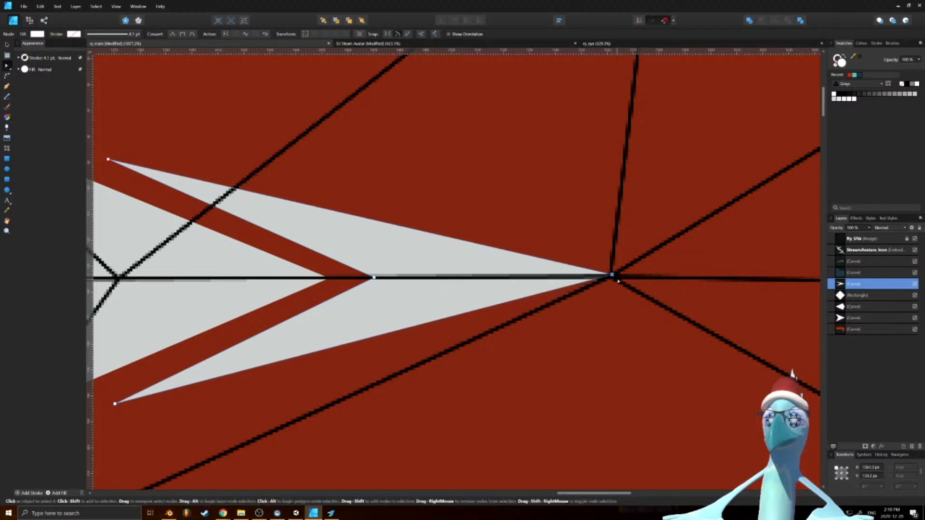
{"action": "scroll", "coordinate": [578, 262], "scroll_direction": "down", "scroll_amount": 8, "text": "ctrl"}
{"action": "scroll", "coordinate": [473, 217], "scroll_direction": "down", "scroll_amount": 2, "text": "ctrl"}
{"action": "scroll", "coordinate": [675, 264], "scroll_direction": "up", "scroll_amount": 4, "text": "ctrl"}
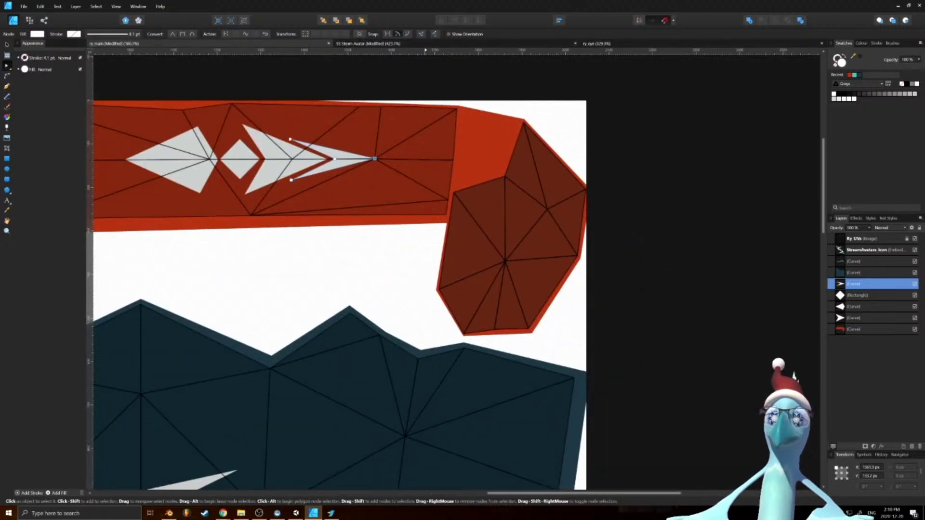
Select and copy the three white cheek markings from the side-view head in the SS Steam Avatar document
{"action": "left_click", "coordinate": [368, 43]}
{"action": "scroll", "coordinate": [142, 177], "scroll_direction": "down", "scroll_amount": 5, "text": "ctrl"}
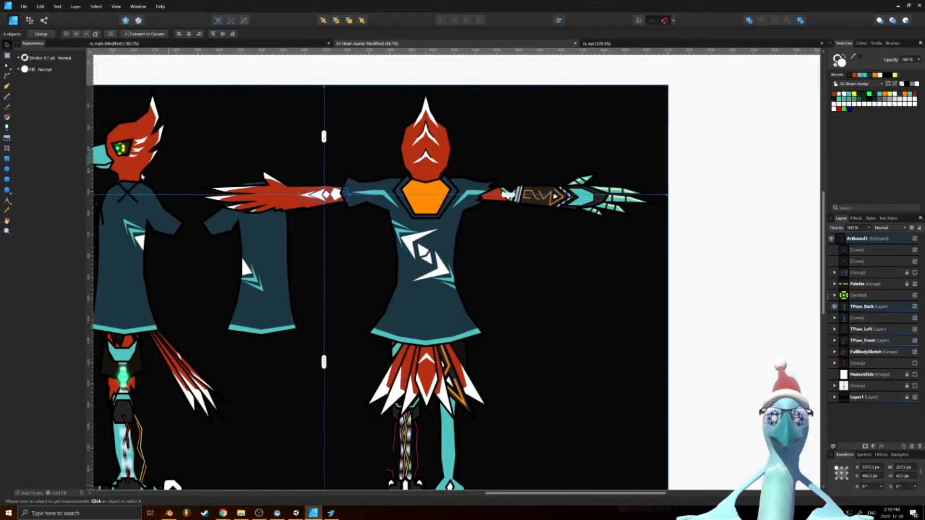
{"action": "scroll", "coordinate": [142, 178], "scroll_direction": "up", "scroll_amount": 8, "text": "ctrl"}
{"action": "left_click", "coordinate": [219, 207]}
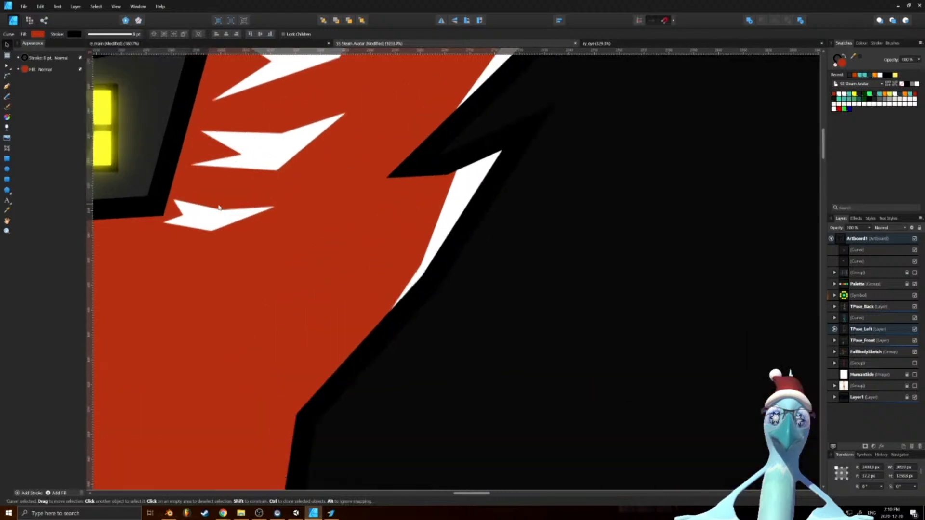
{"action": "left_click", "coordinate": [210, 213]}
{"action": "left_click", "coordinate": [251, 147], "text": "shift"}
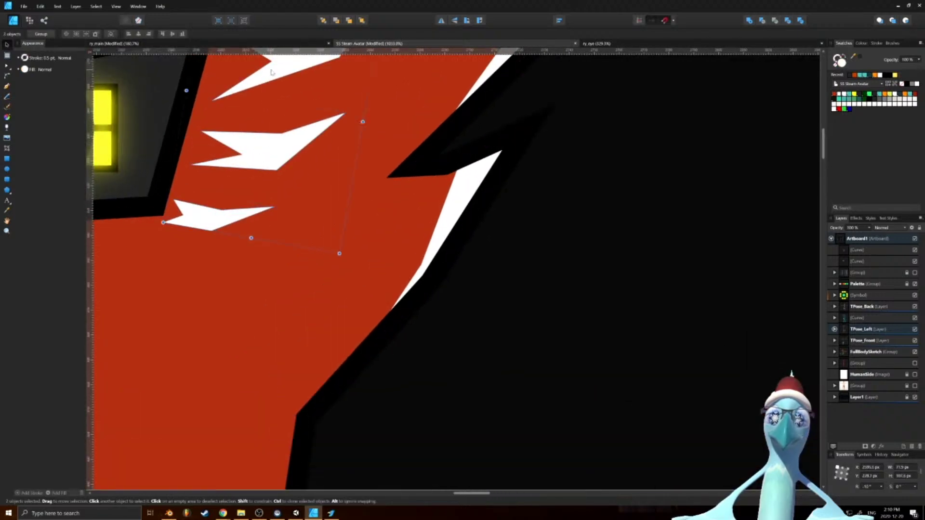
Paste the cheek markings into the ry_main document and place them in the middle of the rounded dark red head island
{"action": "left_click", "coordinate": [585, 45]}
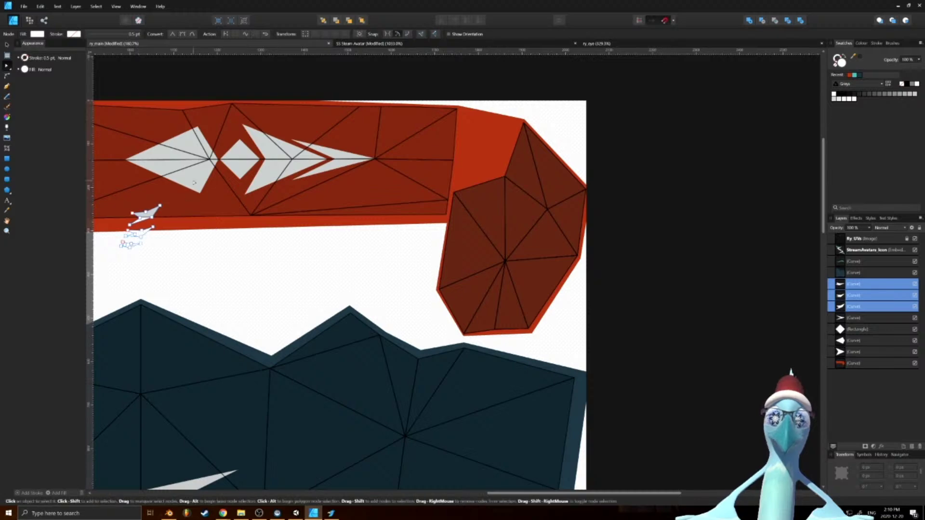
{"action": "key", "text": "v"}
{"action": "left_click_drag", "start_coordinate": [145, 239], "coordinate": [512, 257]}
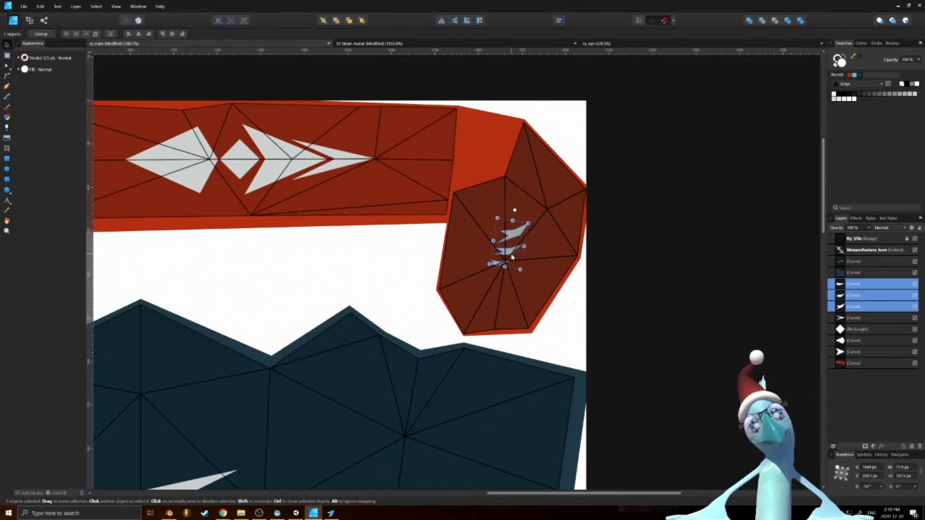
Switch to Blender and select head faces beside and behind the eye to examine where they lie in the UV layout
{"action": "left_click", "coordinate": [170, 513]}
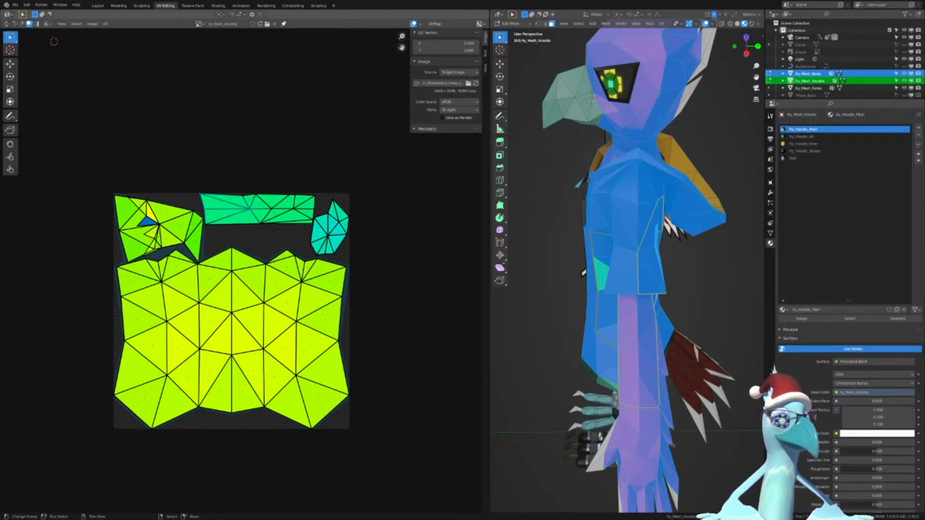
{"action": "scroll", "coordinate": [245, 356], "scroll_direction": "up", "scroll_amount": 2}
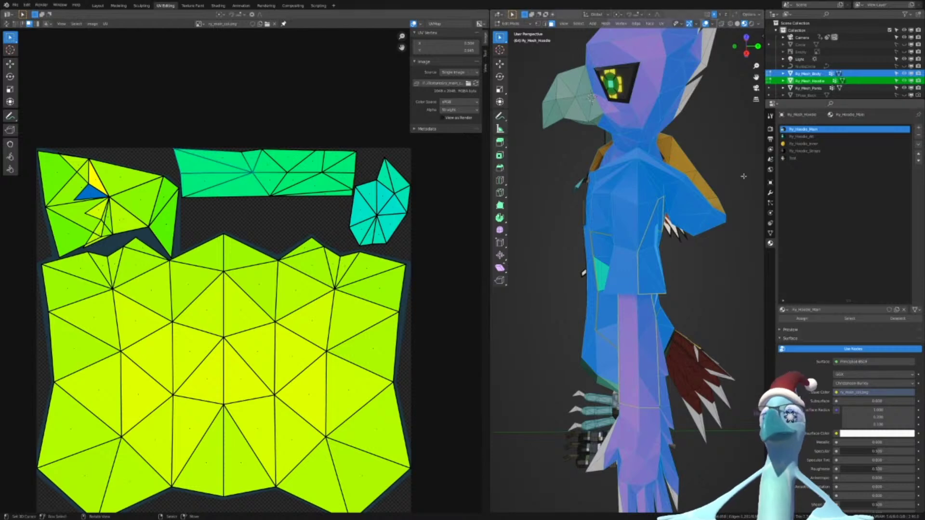
{"action": "middle_click_drag", "start_coordinate": [743, 176], "coordinate": [654, 308]}
{"action": "scroll", "coordinate": [696, 307], "scroll_direction": "up", "scroll_amount": 2}
{"action": "scroll", "coordinate": [697, 308], "scroll_direction": "up", "scroll_amount": 3}
{"action": "scroll", "coordinate": [688, 286], "scroll_direction": "up", "scroll_amount": 3}
{"action": "scroll", "coordinate": [654, 303], "scroll_direction": "down", "scroll_amount": 3}
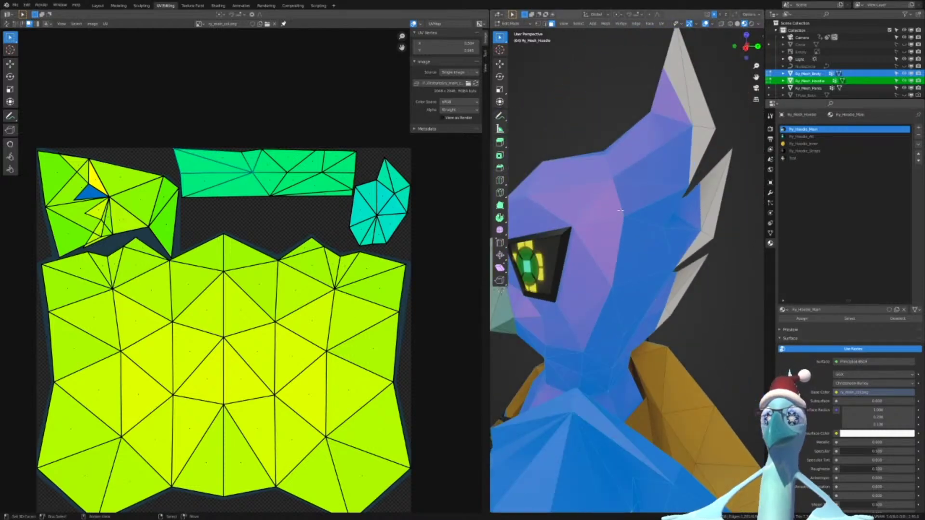
{"action": "left_click", "coordinate": [620, 210]}
{"action": "left_click", "coordinate": [582, 258]}
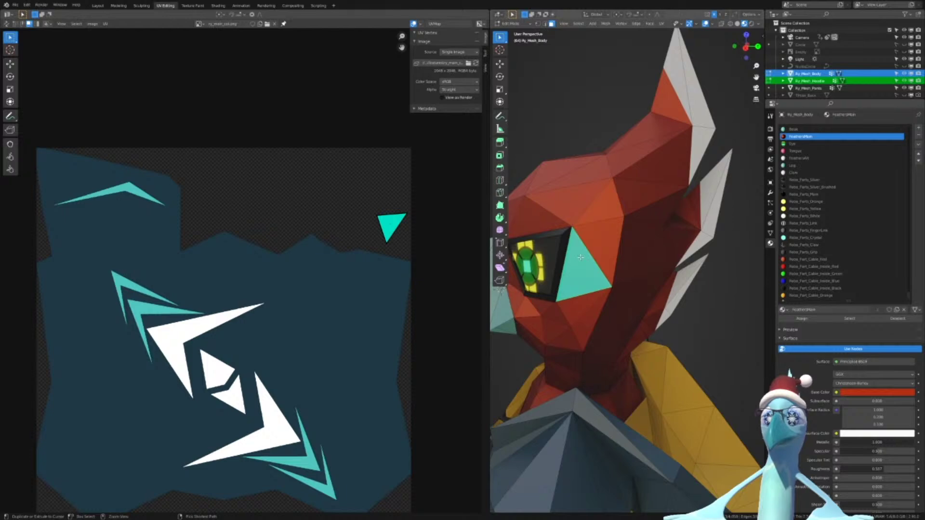
{"action": "left_click", "coordinate": [601, 237], "text": "shift"}
{"action": "left_click", "coordinate": [604, 210], "text": "shift"}
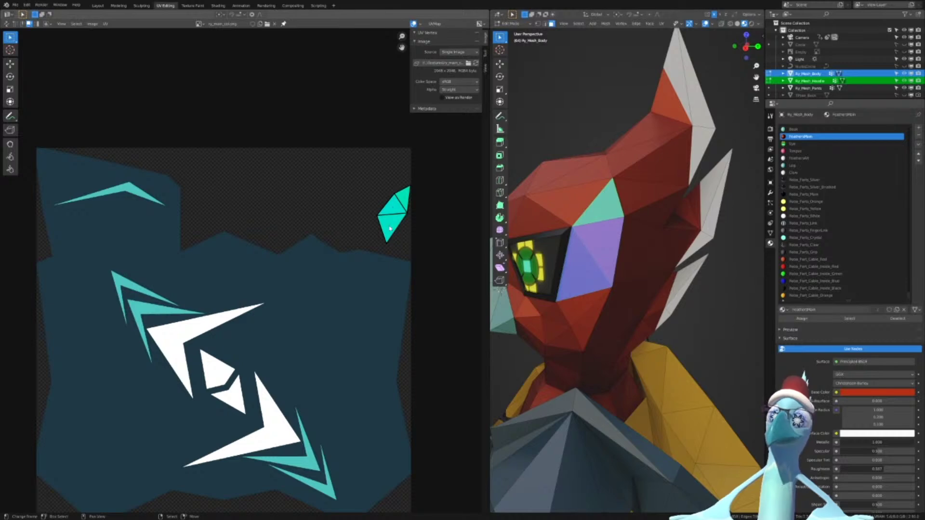
{"action": "left_click", "coordinate": [642, 192], "text": "shift"}
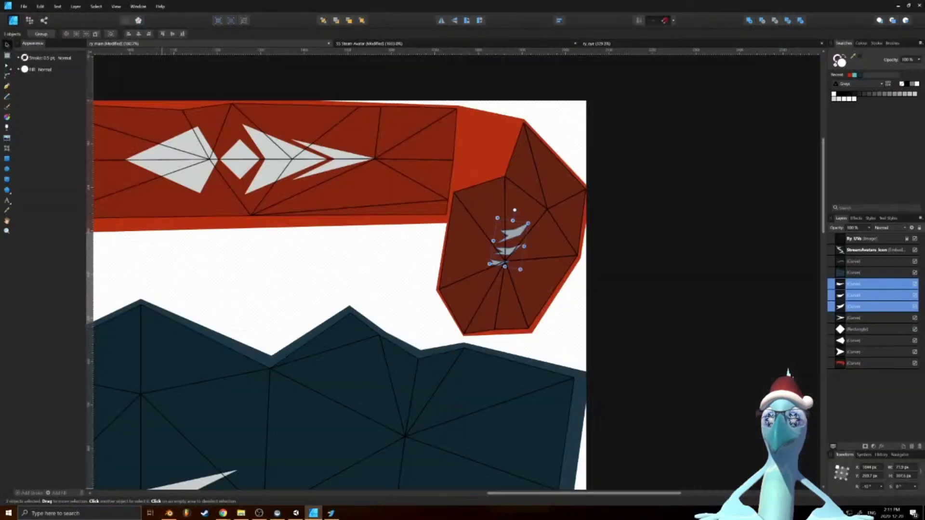
Mirror the three white cheek markings horizontally, then enlarge, rotate and position them diagonally across the rounded dark red head island
{"action": "right_click", "coordinate": [412, 234]}
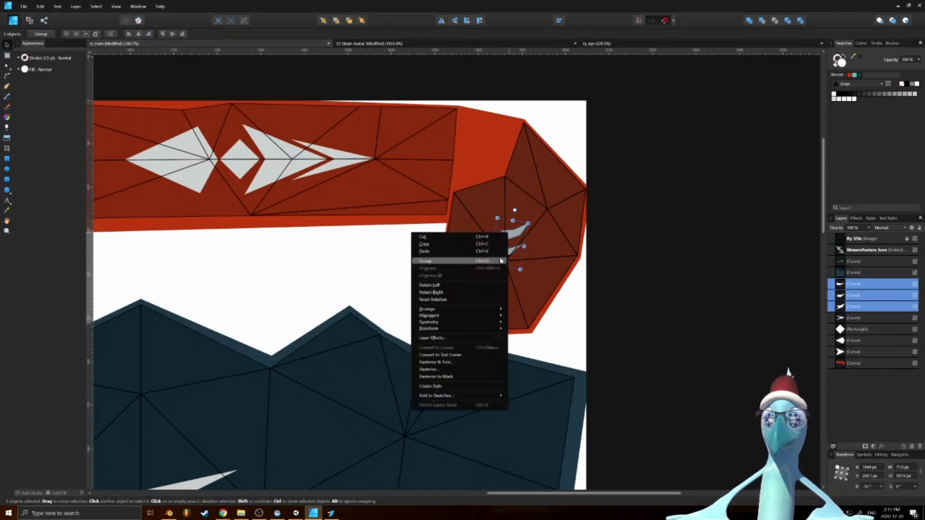
{"action": "mouse_move", "coordinate": [428, 330]}
{"action": "left_click", "coordinate": [383, 347]}
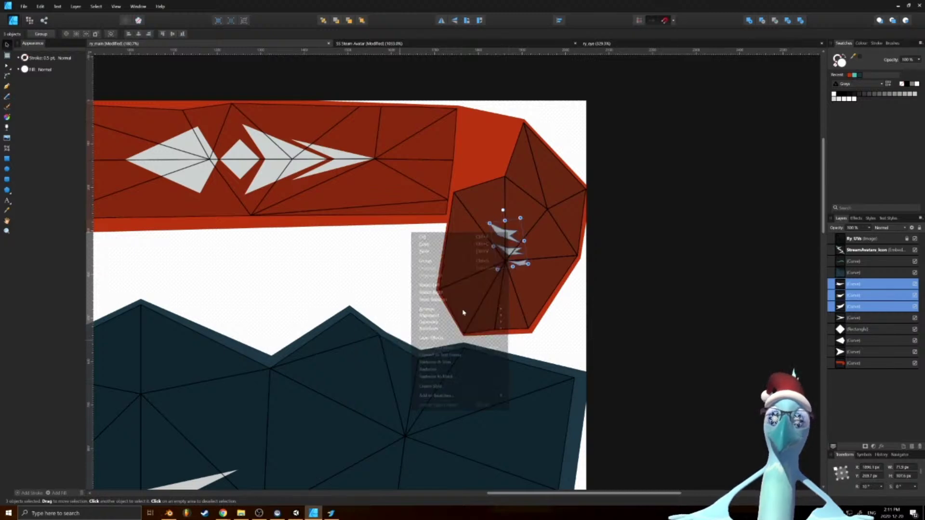
{"action": "left_click_drag", "start_coordinate": [503, 210], "coordinate": [566, 127]}
{"action": "left_click_drag", "start_coordinate": [594, 158], "coordinate": [587, 151]}
{"action": "left_click_drag", "start_coordinate": [557, 189], "coordinate": [559, 228]}
{"action": "left_click", "coordinate": [630, 329]}
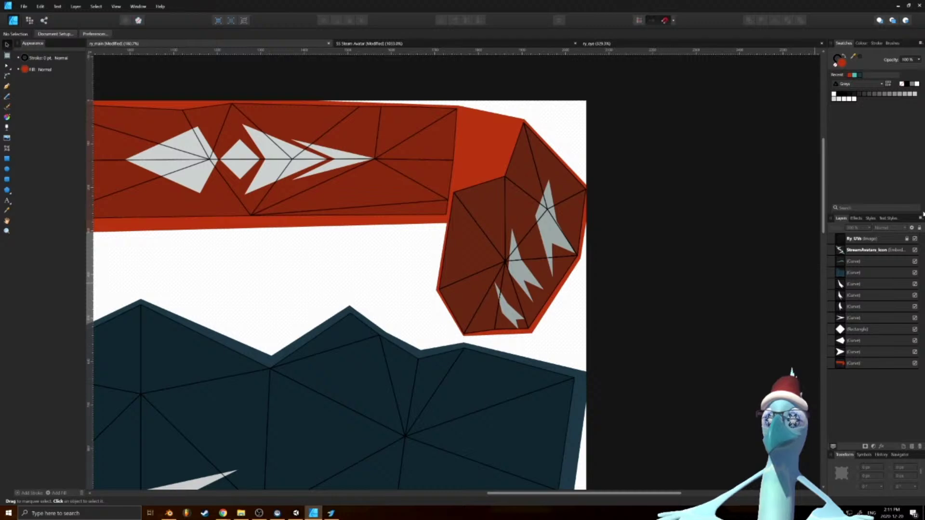
Hide the UV layout image layer and export the texture as a PNG, overwriting ry_main_col.png in the Textures folder
{"action": "left_click", "coordinate": [915, 239]}
{"action": "scroll", "coordinate": [490, 211], "scroll_direction": "down", "scroll_amount": 8}
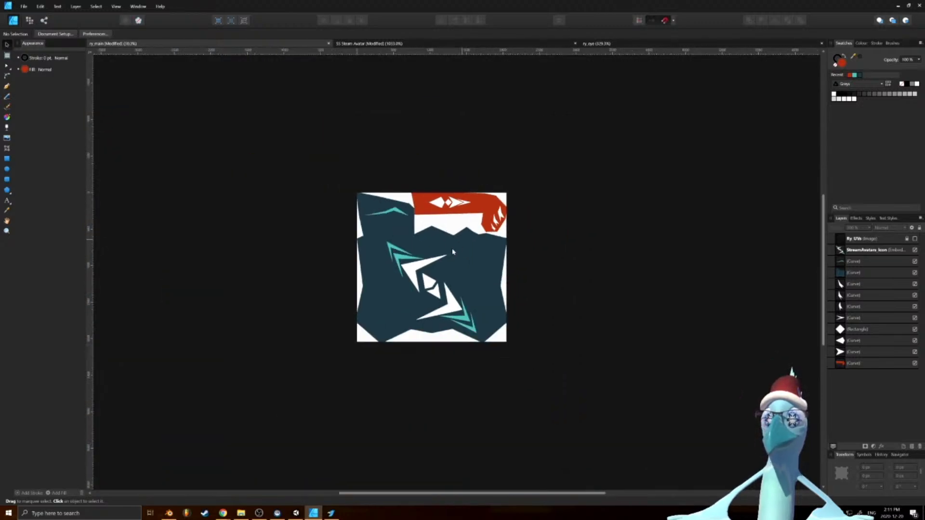
{"action": "scroll", "coordinate": [453, 249], "scroll_direction": "up", "scroll_amount": 4}
{"action": "left_click", "coordinate": [23, 6]}
{"action": "left_click", "coordinate": [36, 125]}
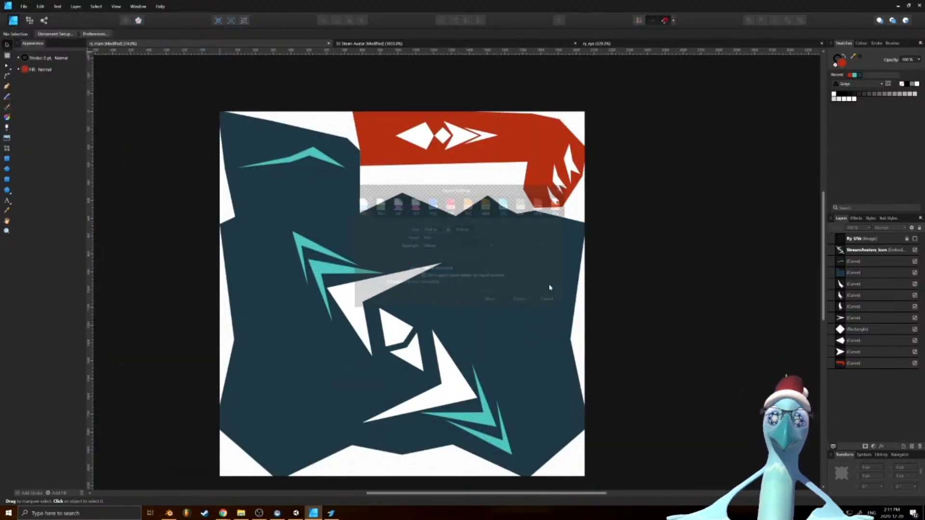
{"action": "left_click", "coordinate": [522, 301]}
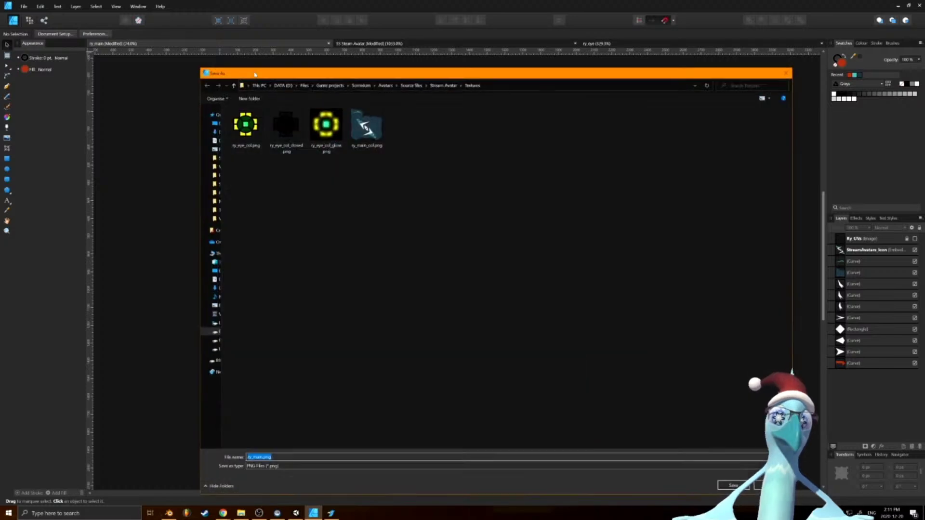
{"action": "double_click", "coordinate": [366, 127]}
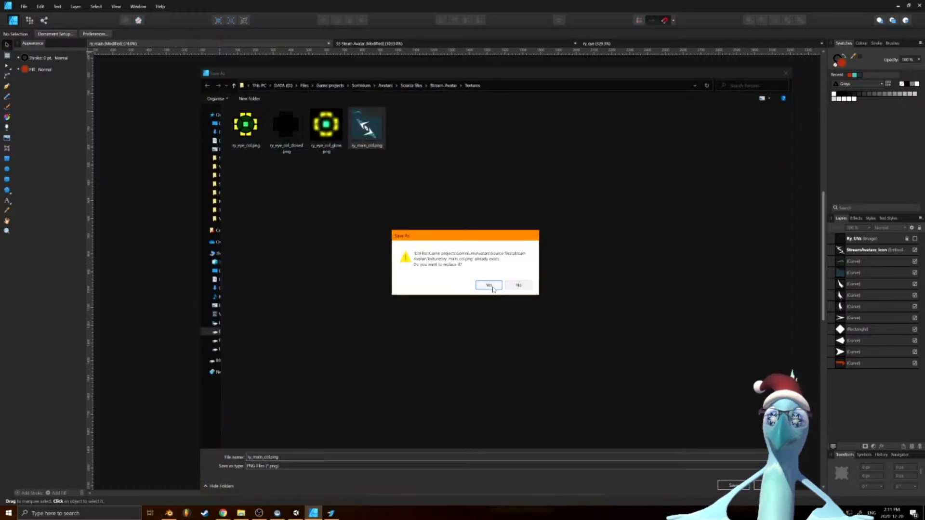
{"action": "left_click", "coordinate": [492, 285]}
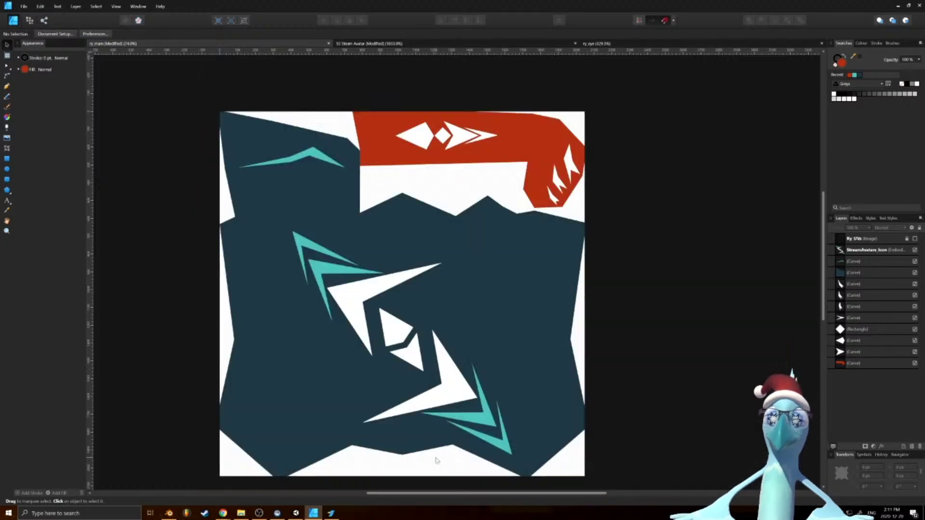
Switch to Blender and reload the exported texture image in the UV editor
{"action": "left_click", "coordinate": [173, 511]}
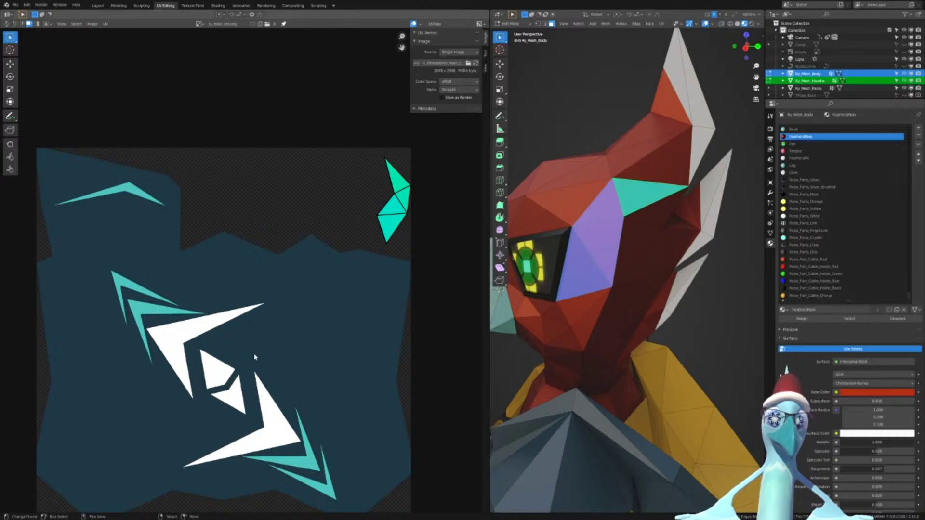
{"action": "key", "text": "alt+r"}
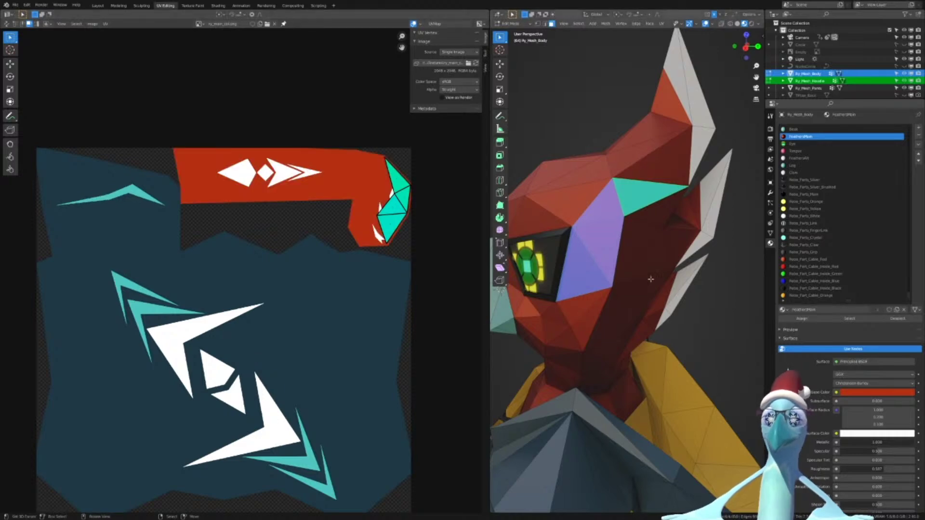
{"action": "middle_click_drag", "start_coordinate": [650, 279], "coordinate": [667, 294]}
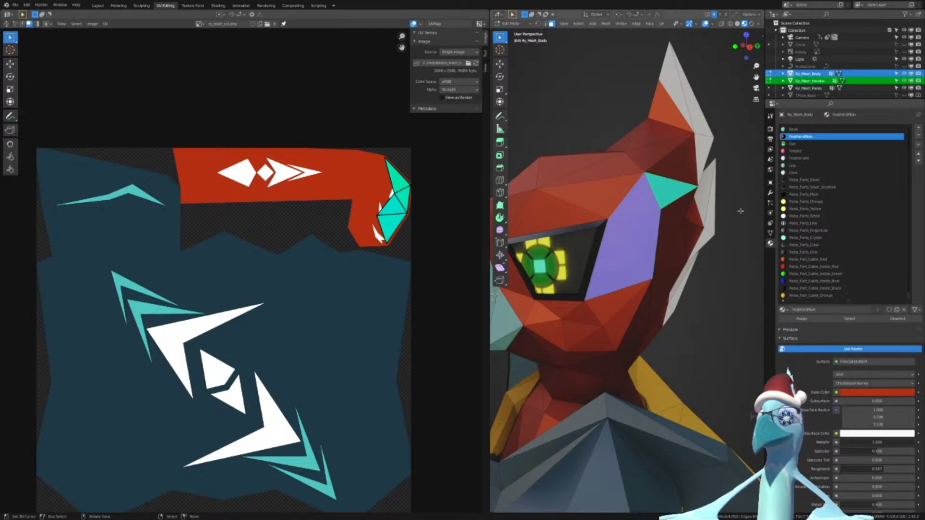
{"action": "scroll", "coordinate": [833, 270], "scroll_direction": "down", "scroll_amount": 1}
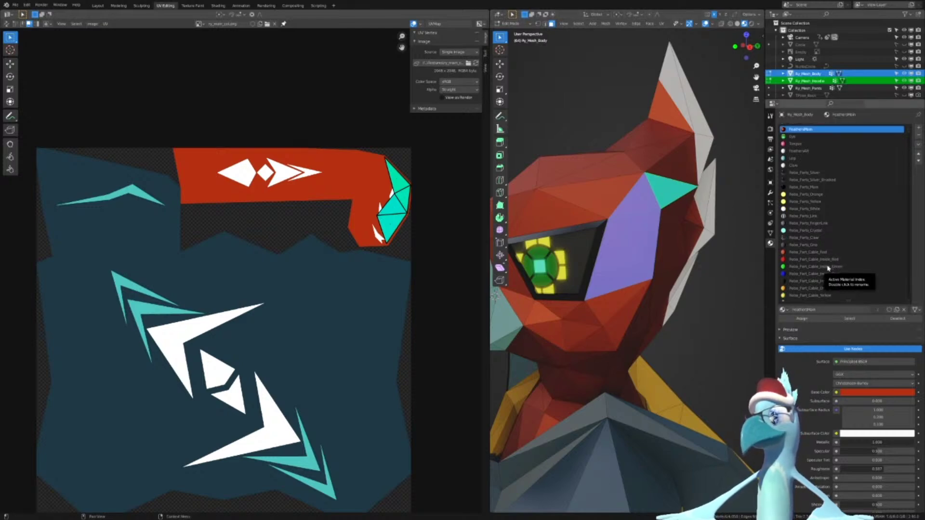
Add the remaining faces behind and below the eye to the selection so the whole cheek UV island is covered
{"action": "middle_click_drag", "start_coordinate": [692, 221], "coordinate": [639, 206]}
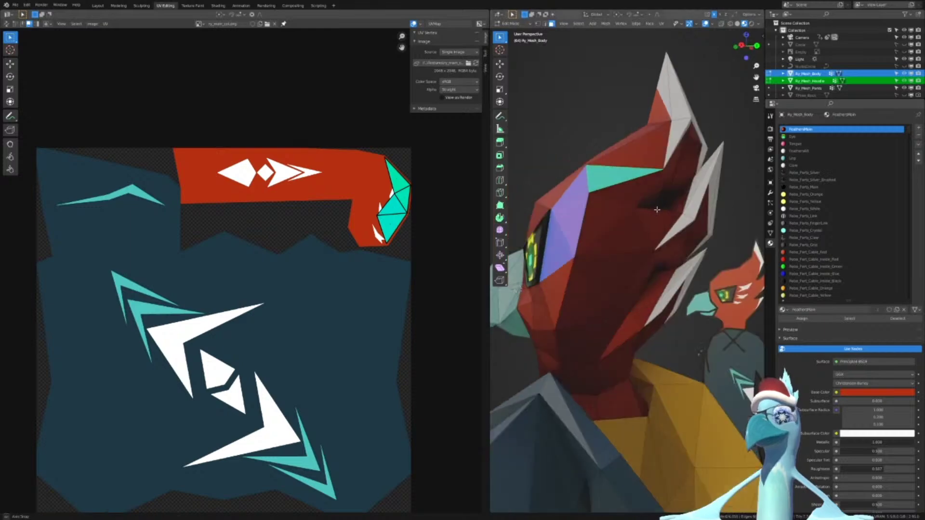
{"action": "left_click", "coordinate": [623, 198], "text": "shift"}
{"action": "left_click", "coordinate": [608, 211], "text": "shift"}
{"action": "left_click", "coordinate": [615, 238], "text": "shift"}
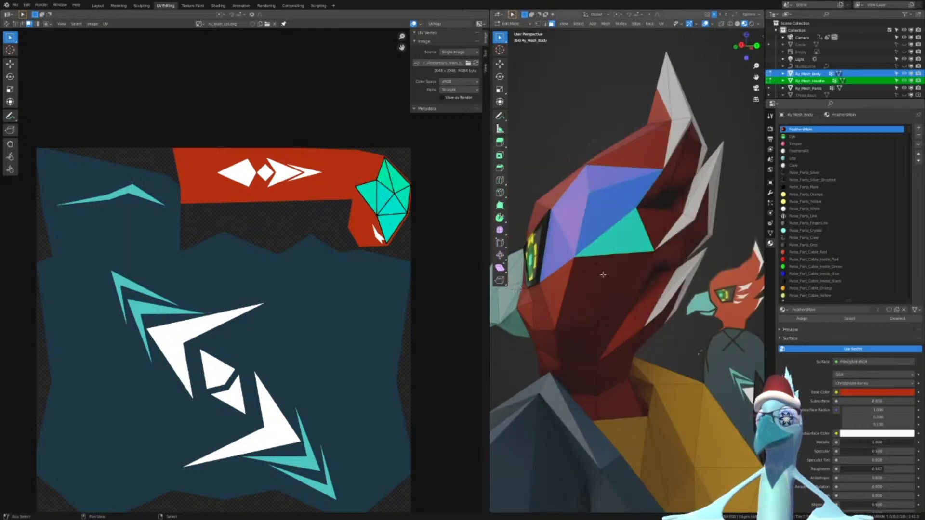
{"action": "left_click", "coordinate": [602, 273], "text": "shift"}
{"action": "left_click", "coordinate": [578, 302], "text": "shift"}
{"action": "left_click", "coordinate": [561, 302], "text": "shift"}
{"action": "left_click", "coordinate": [553, 285], "text": "shift"}
Try to mirror the cheek face selection onto the other side of the head
{"action": "mouse_move", "coordinate": [654, 259]}
{"action": "middle_mouse_down"}
{"action": "mouse_move", "coordinate": [642, 258]}
{"action": "mouse_move", "coordinate": [648, 267]}
{"action": "middle_mouse_up"}
{"action": "key", "text": "F3"}
{"action": "key", "text": "Return"}
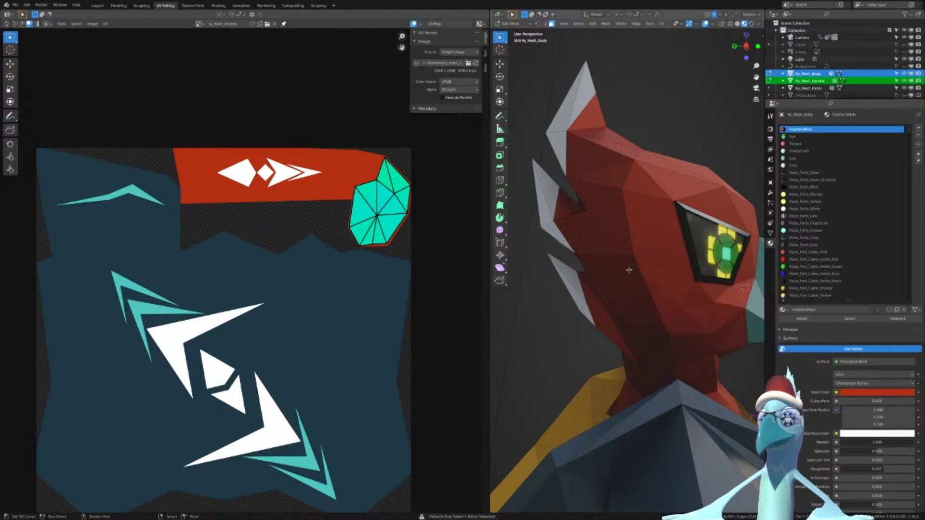
Add the matching cheek faces on the opposite side of the head to the selection
{"action": "right_click", "coordinate": [656, 280], "text": "shift"}
{"action": "mouse_move", "coordinate": [656, 281]}
{"action": "left_mouse_down"}
{"action": "mouse_move", "coordinate": [648, 309]}
{"action": "mouse_move", "coordinate": [598, 270]}
{"action": "mouse_move", "coordinate": [607, 219]}
{"action": "mouse_move", "coordinate": [639, 209]}
{"action": "left_mouse_up"}
{"action": "right_click", "coordinate": [639, 209], "text": "shift"}
{"action": "right_click", "coordinate": [662, 241], "text": "shift"}
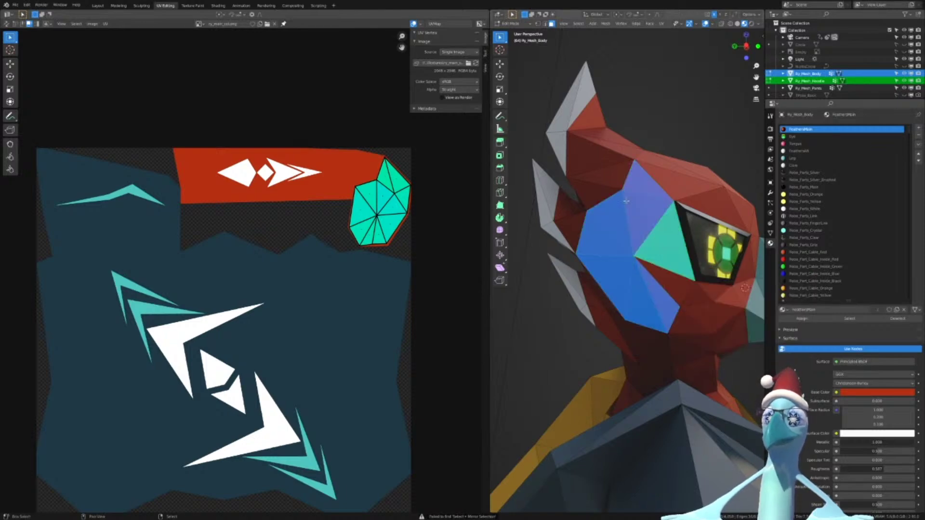
{"action": "right_click", "coordinate": [602, 190], "text": "shift"}
{"action": "right_click", "coordinate": [611, 177], "text": "shift"}
{"action": "right_click", "coordinate": [656, 272], "text": "shift"}
Edit the hoodie mesh and select its sleeve and torso islands with Select Linked, delimited by UVs
{"action": "scroll", "coordinate": [649, 291], "scroll_direction": "down", "scroll_amount": 6}
{"action": "middle_click_drag", "start_coordinate": [648, 291], "coordinate": [639, 243]}
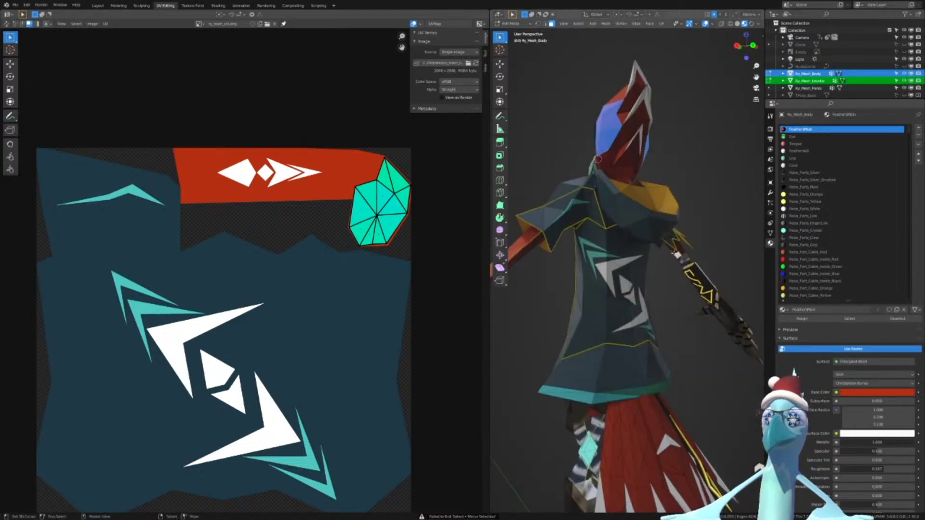
{"action": "key", "text": "ctrl+Tab"}
{"action": "left_click", "coordinate": [673, 232]}
{"action": "right_click", "coordinate": [620, 238]}
{"action": "key", "text": "Tab"}
{"action": "left_click", "coordinate": [567, 206]}
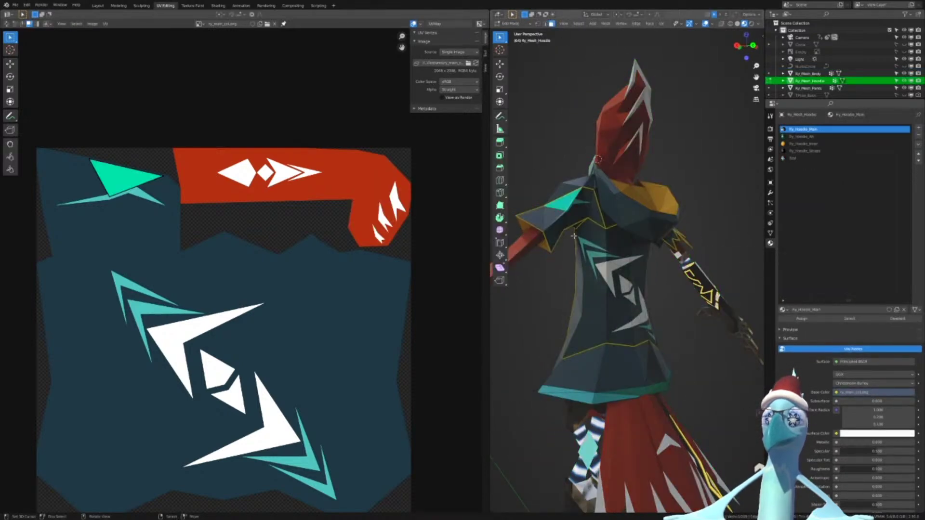
{"action": "left_click", "coordinate": [591, 257], "text": "shift"}
{"action": "key", "text": "ctrl+l"}
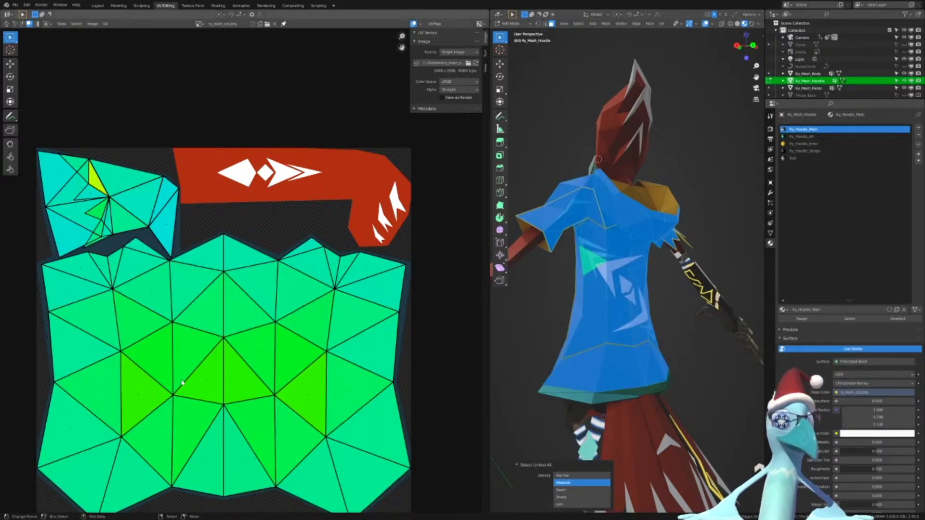
{"action": "left_click", "coordinate": [566, 497]}
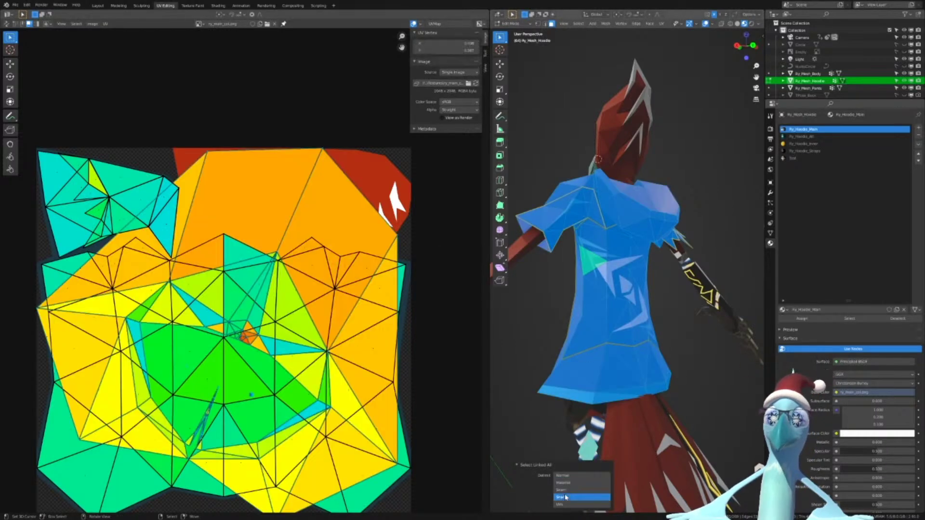
{"action": "left_click", "coordinate": [571, 504]}
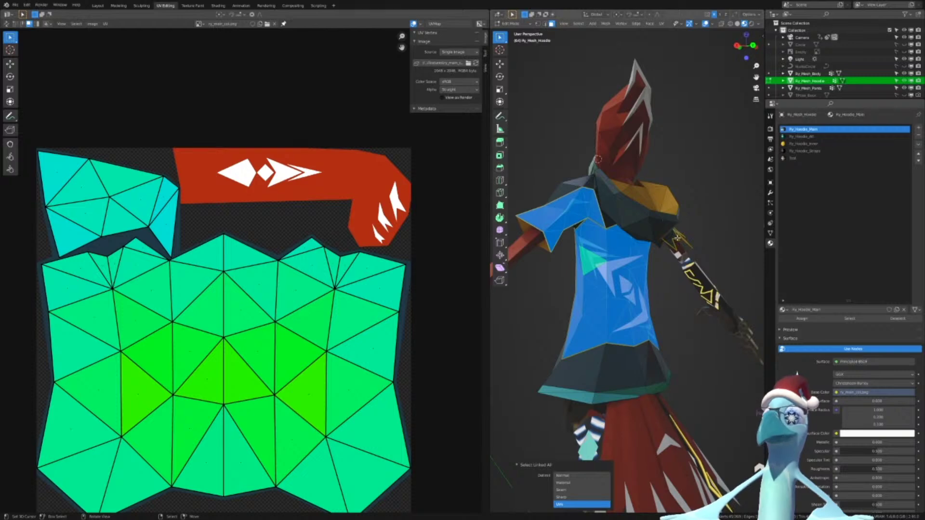
Open the body and hoodie meshes together in Edit Mode and examine how their UV islands share the texture
{"action": "key", "text": "Tab"}
{"action": "right_click", "coordinate": [640, 153], "text": "shift"}
{"action": "key", "text": "Tab"}
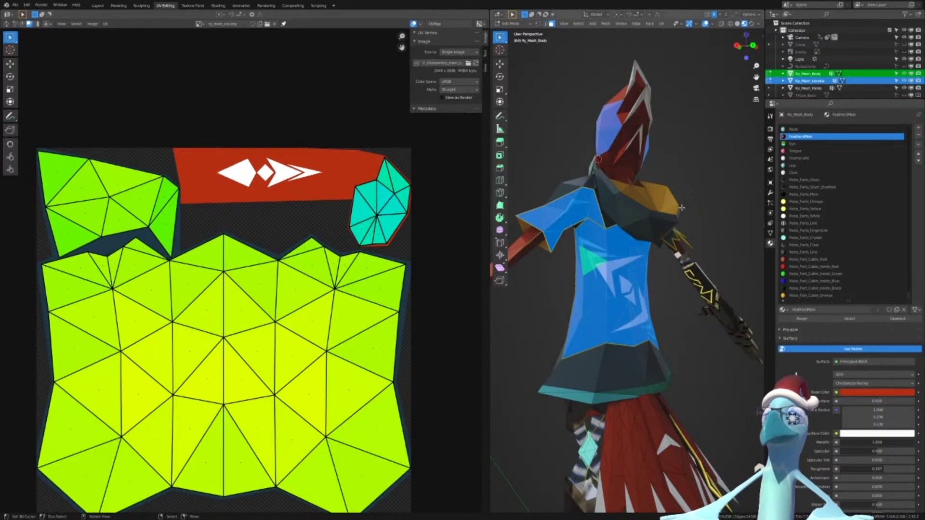
{"action": "middle_click_drag", "start_coordinate": [681, 208], "coordinate": [727, 305], "text": "shift"}
{"action": "scroll", "coordinate": [727, 305], "scroll_direction": "up", "scroll_amount": 4}
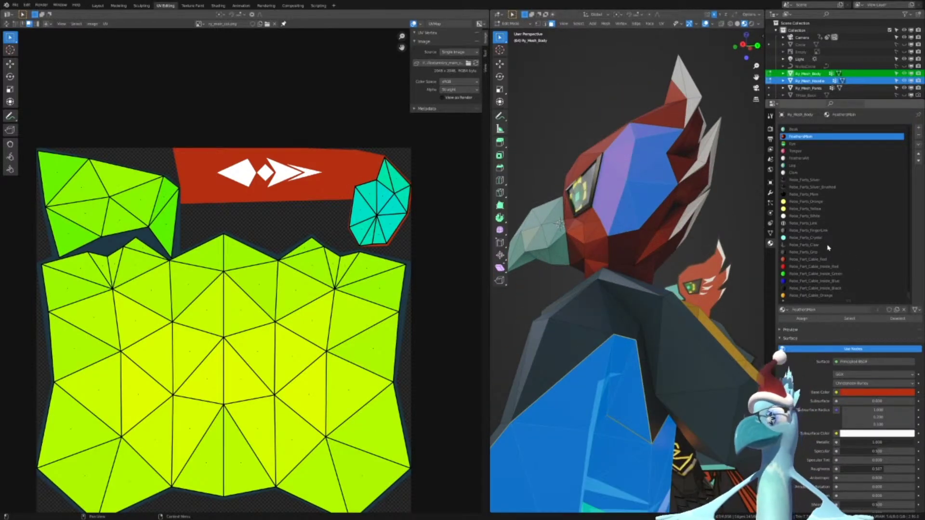
{"action": "scroll", "coordinate": [828, 248], "scroll_direction": "down", "scroll_amount": 1}
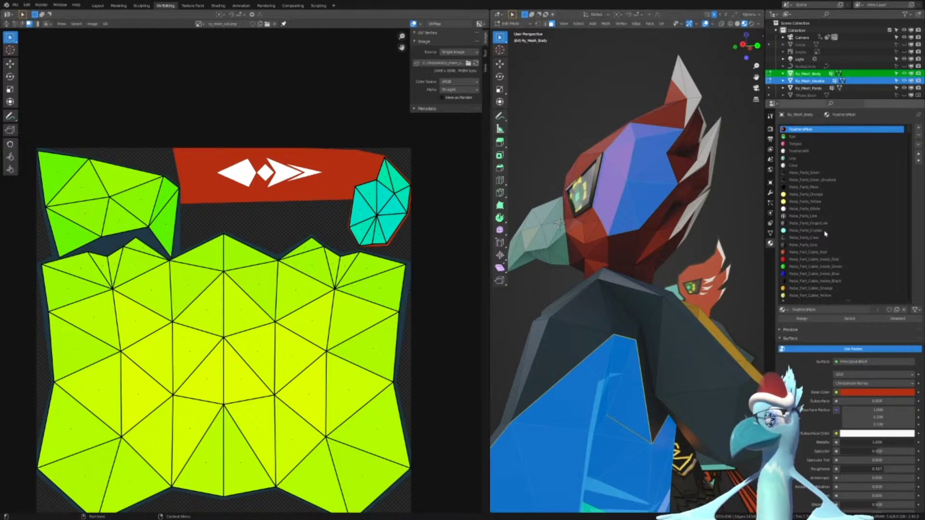
{"action": "scroll", "coordinate": [825, 227], "scroll_direction": "up", "scroll_amount": 1}
{"action": "scroll", "coordinate": [825, 226], "scroll_direction": "down", "scroll_amount": 1}
{"action": "key", "text": "Tab"}
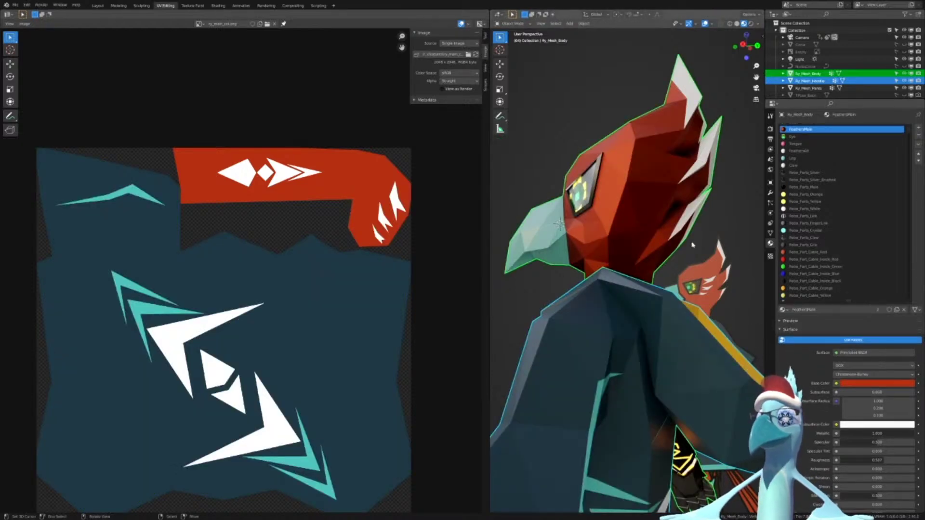
{"action": "key", "text": "Tab"}
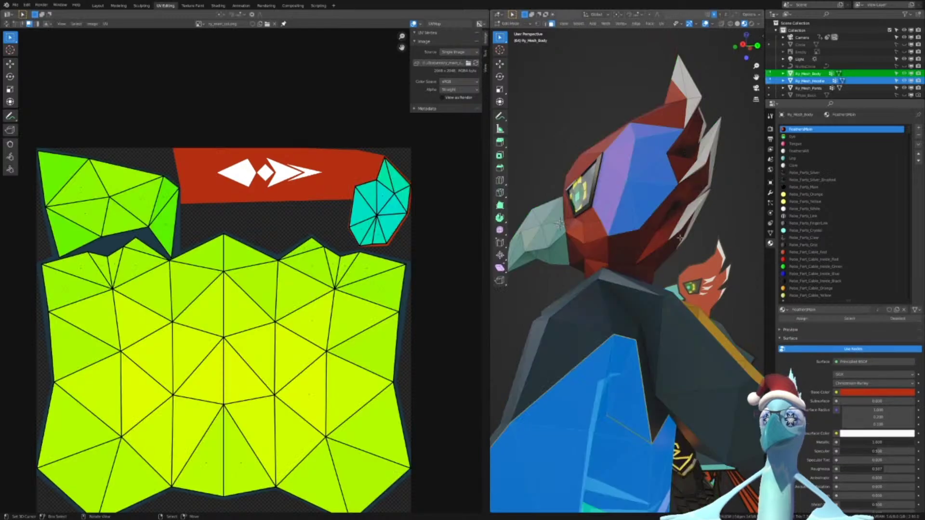
{"action": "key", "text": "Tab"}
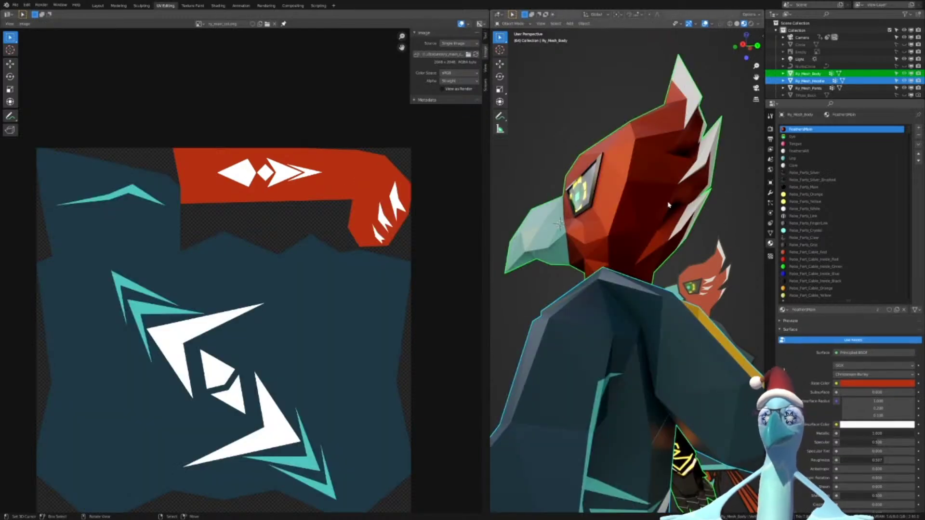
In the Shading workspace, add a MixRGB node to the main feather material, with the feather red as Color1 and Fac at 1.000
{"action": "left_click", "coordinate": [216, 6]}
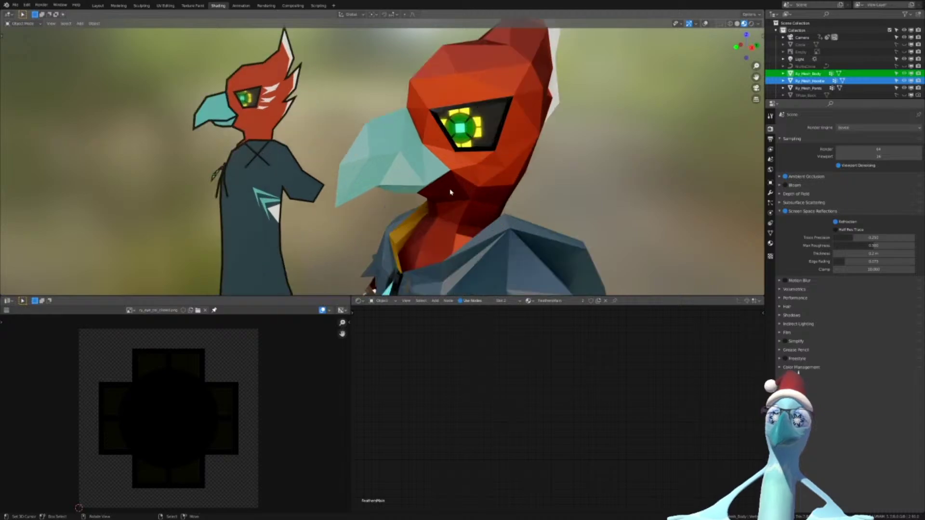
{"action": "middle_click_drag", "start_coordinate": [450, 192], "coordinate": [434, 235]}
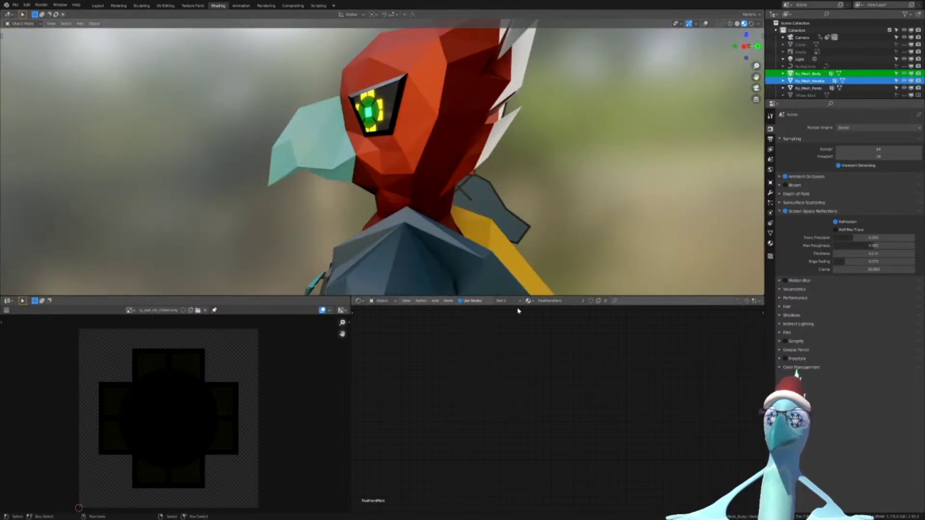
{"action": "key", "text": "Home"}
{"action": "scroll", "coordinate": [433, 332], "scroll_direction": "up", "scroll_amount": 5}
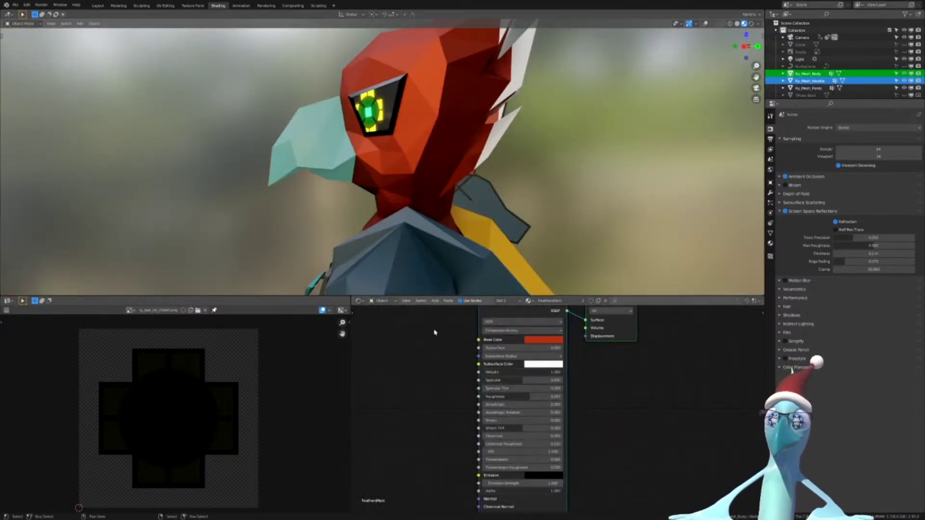
{"action": "middle_click_drag", "start_coordinate": [434, 331], "coordinate": [484, 393]}
{"action": "middle_click_drag", "start_coordinate": [423, 415], "coordinate": [508, 409]}
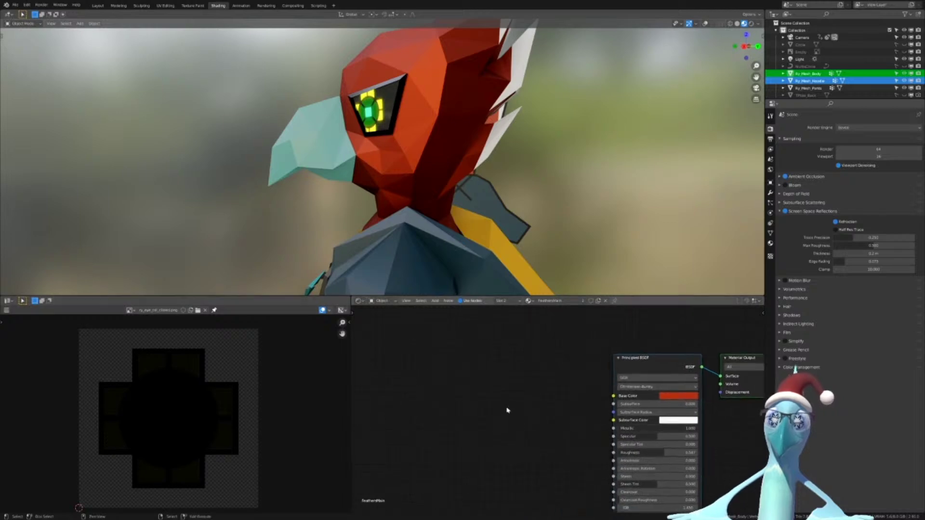
{"action": "key", "text": "shift+a"}
{"action": "left_click", "coordinate": [508, 404]}
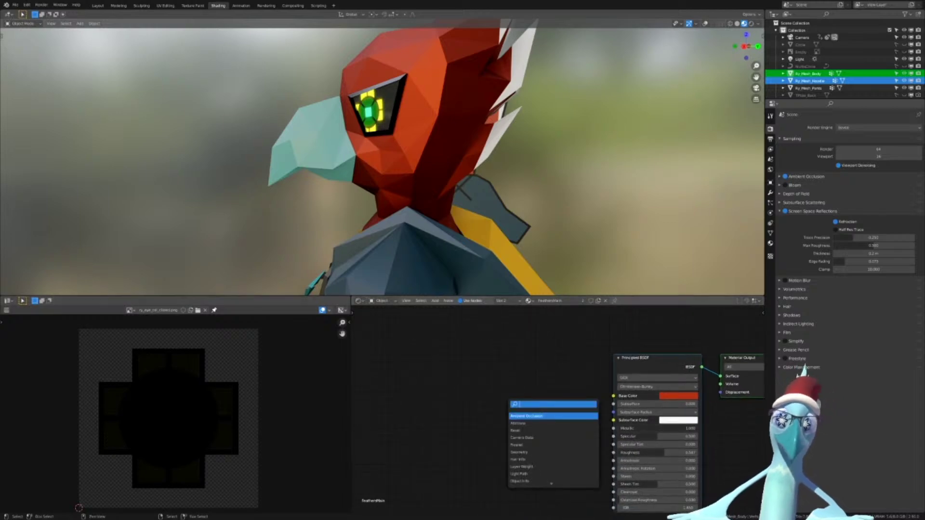
{"action": "type", "text": "mix"}
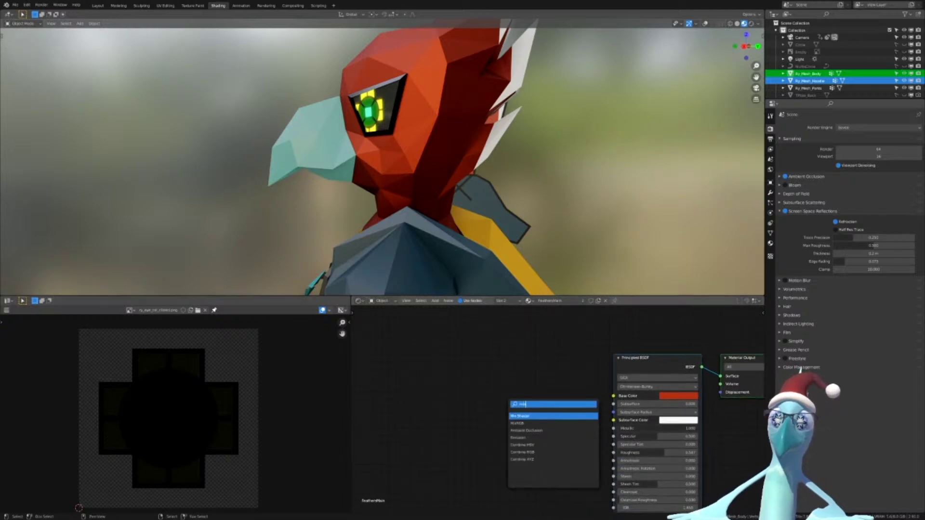
{"action": "key", "text": "Down"}
{"action": "key", "text": "Return"}
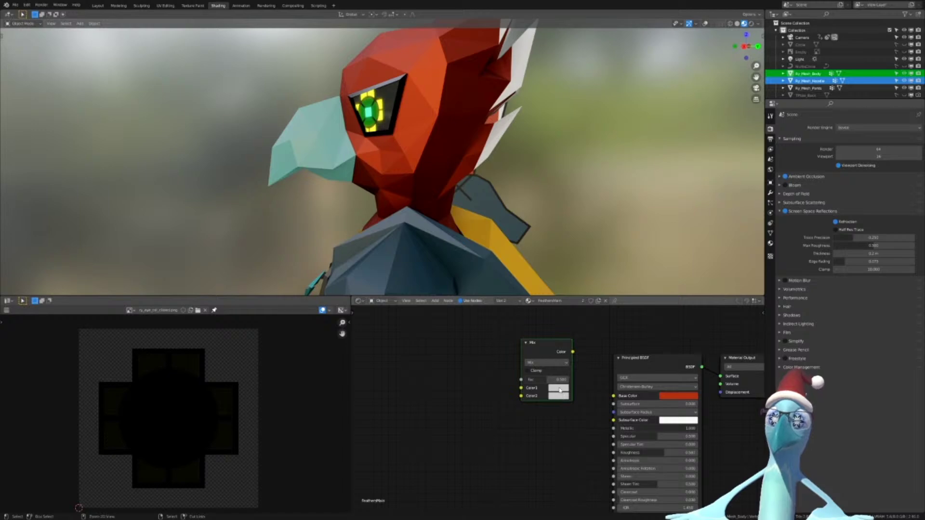
{"action": "left_click_drag", "start_coordinate": [552, 380], "coordinate": [570, 383]}
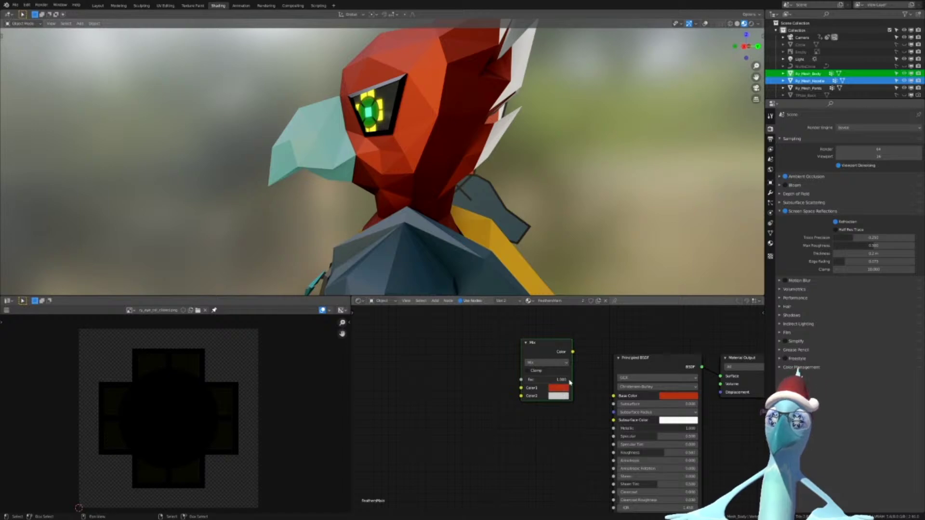
Add an Image Texture node beside the Mix node in the feather material
{"action": "left_click", "coordinate": [575, 358]}
{"action": "key", "text": "shift+a"}
{"action": "left_click", "coordinate": [441, 374]}
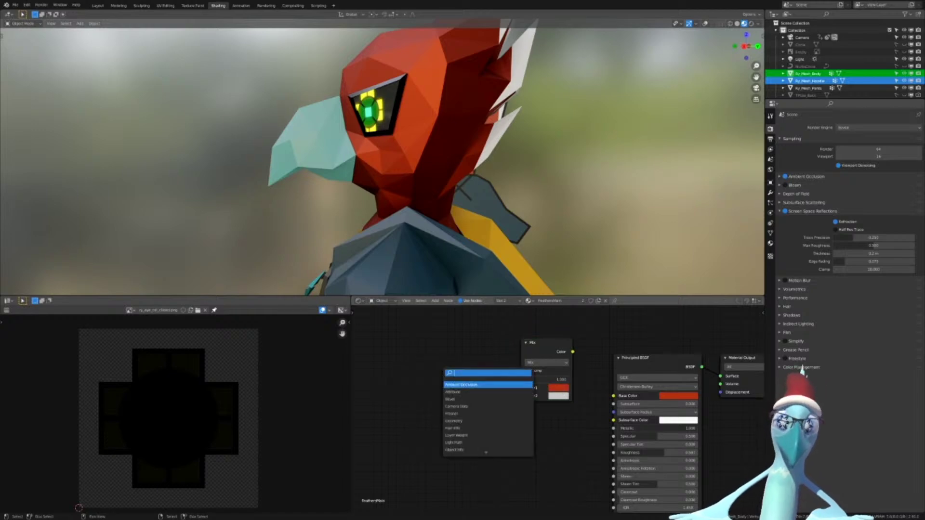
{"action": "type", "text": "textu"}
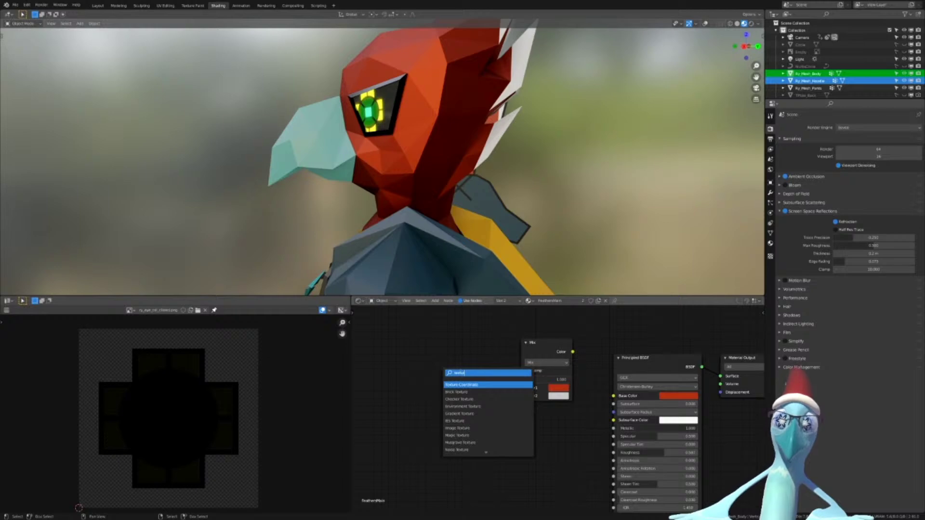
{"action": "key", "text": "Down"}
{"action": "key", "text": "Down"}
{"action": "key", "text": "Down"}
{"action": "key", "text": "Down"}
{"action": "key", "text": "Down"}
{"action": "key", "text": "Down"}
{"action": "key", "text": "Return"}
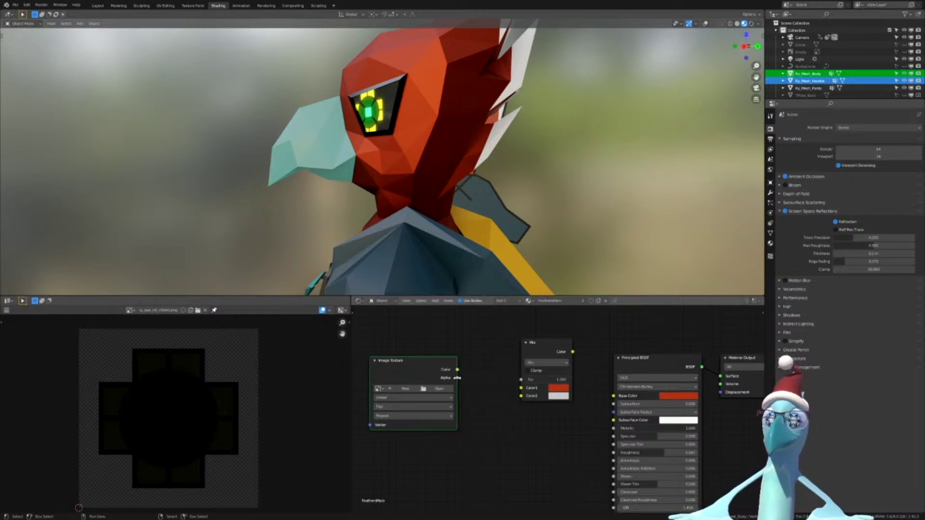
Link the Image Texture's Alpha to the Mix node's Fac, its Color to Color2, and the Mix output to the Principled BSDF's Base Color
{"action": "left_click_drag", "start_coordinate": [460, 373], "coordinate": [521, 380]}
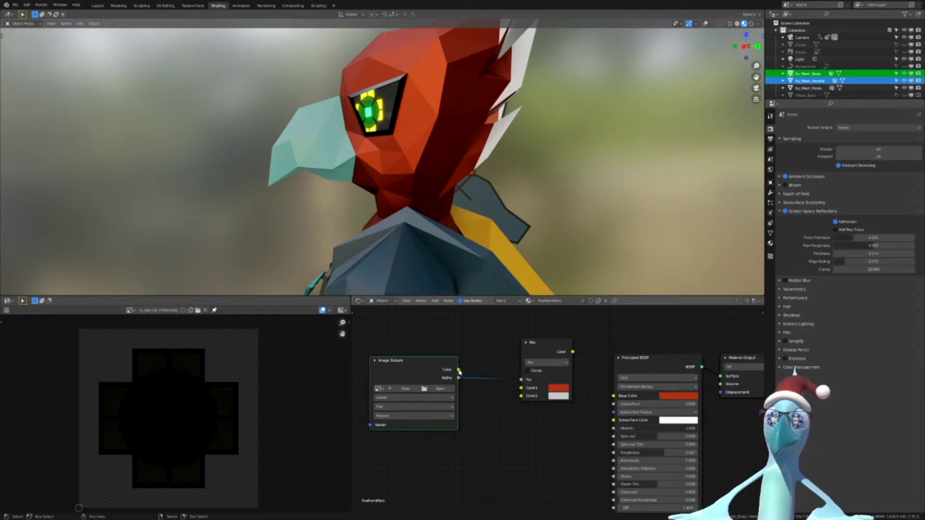
{"action": "left_click_drag", "start_coordinate": [458, 370], "coordinate": [521, 396]}
{"action": "left_click_drag", "start_coordinate": [572, 351], "coordinate": [613, 395]}
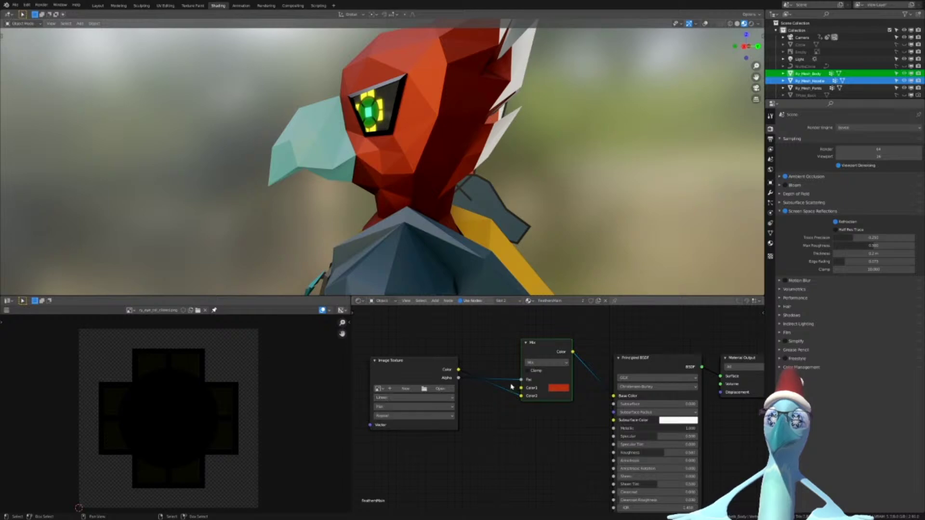
Assign the existing image ry_main_col.png to the Image Texture node
{"action": "left_click", "coordinate": [377, 389]}
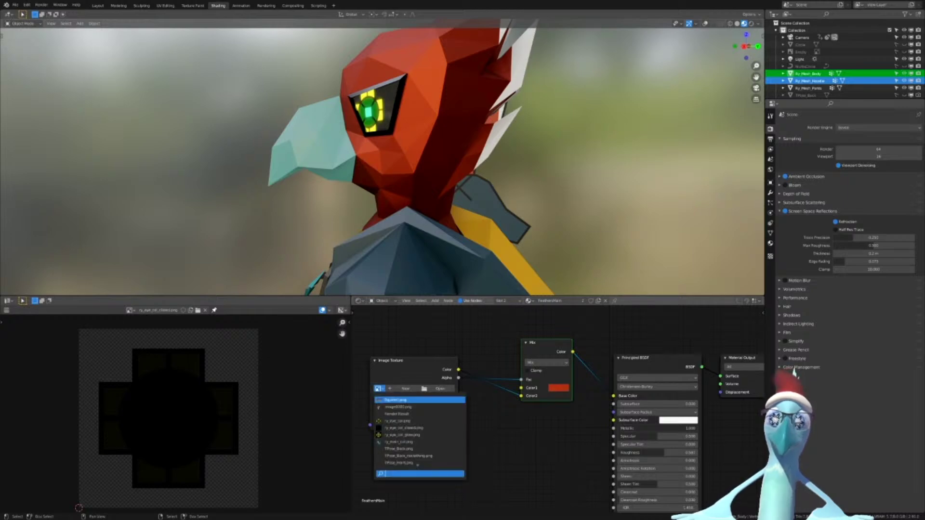
{"action": "key", "text": "Down"}
{"action": "key", "text": "Down"}
{"action": "key", "text": "Down"}
{"action": "key", "text": "Down"}
{"action": "key", "text": "Down"}
{"action": "key", "text": "Down"}
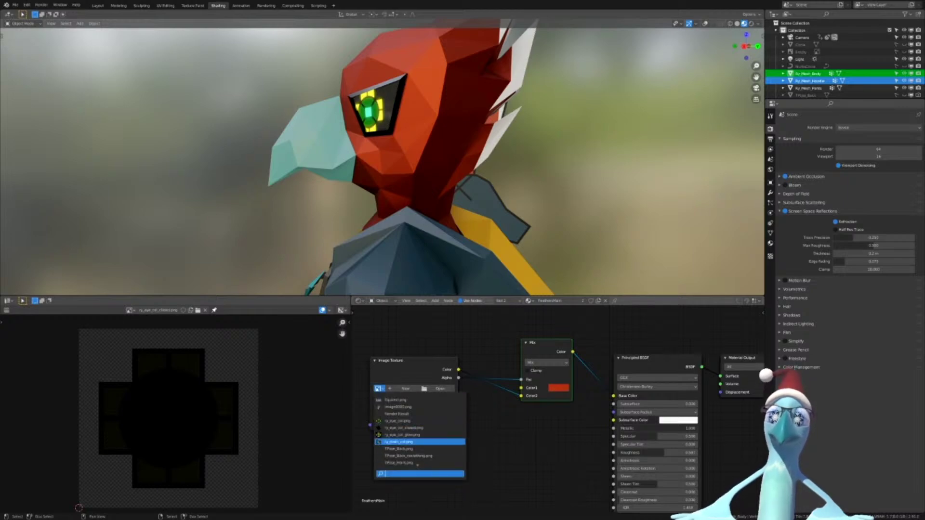
{"action": "left_click", "coordinate": [391, 441]}
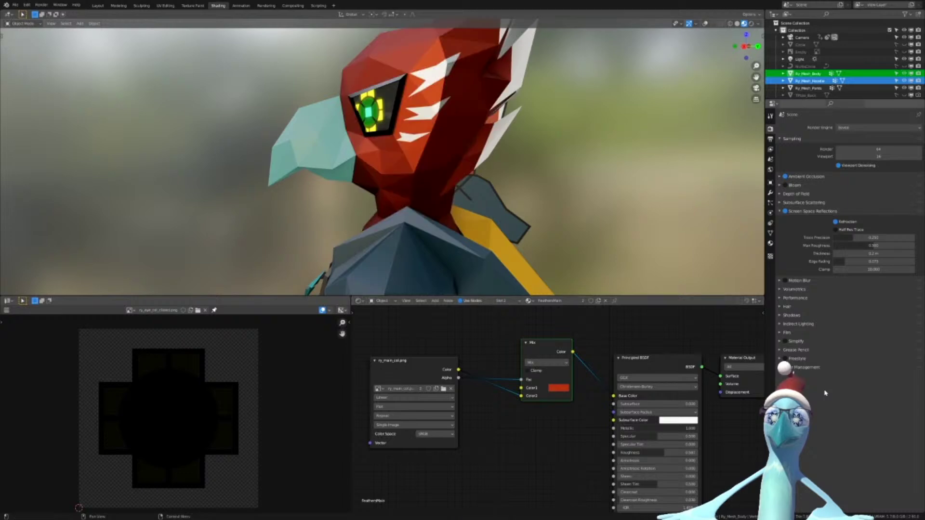
Examine the cheek and arm markings on the textured model from several sides against the reference drawing
{"action": "middle_click_drag", "start_coordinate": [579, 218], "coordinate": [452, 203]}
{"action": "scroll", "coordinate": [487, 210], "scroll_direction": "down", "scroll_amount": 6}
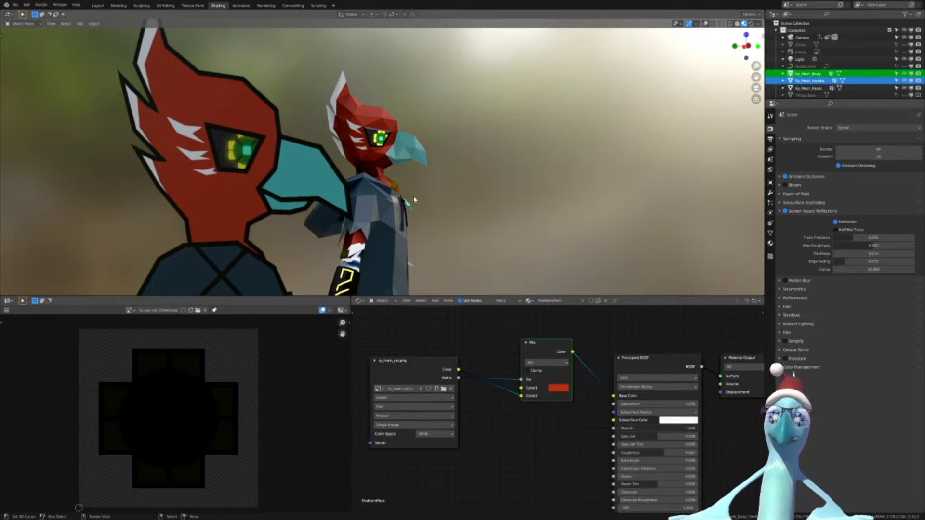
{"action": "middle_click_drag", "start_coordinate": [499, 182], "coordinate": [349, 180]}
{"action": "scroll", "coordinate": [351, 175], "scroll_direction": "down", "scroll_amount": 4}
{"action": "scroll", "coordinate": [350, 179], "scroll_direction": "up", "scroll_amount": 10}
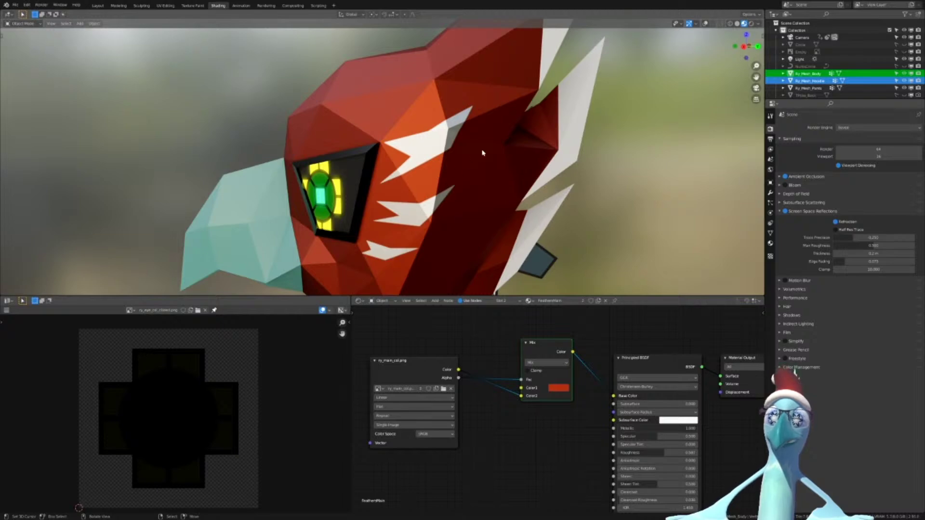
{"action": "scroll", "coordinate": [482, 158], "scroll_direction": "down", "scroll_amount": 5}
{"action": "scroll", "coordinate": [476, 176], "scroll_direction": "up", "scroll_amount": 5}
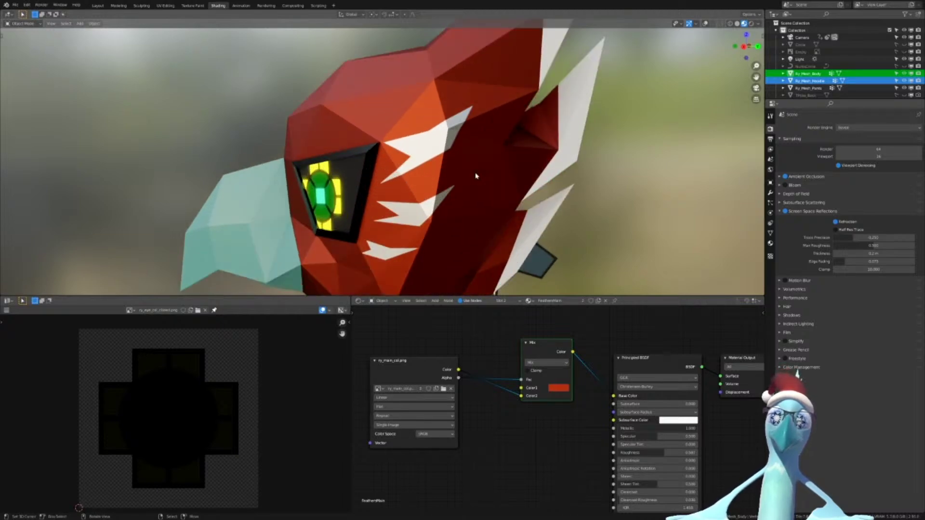
{"action": "scroll", "coordinate": [476, 176], "scroll_direction": "down", "scroll_amount": 4}
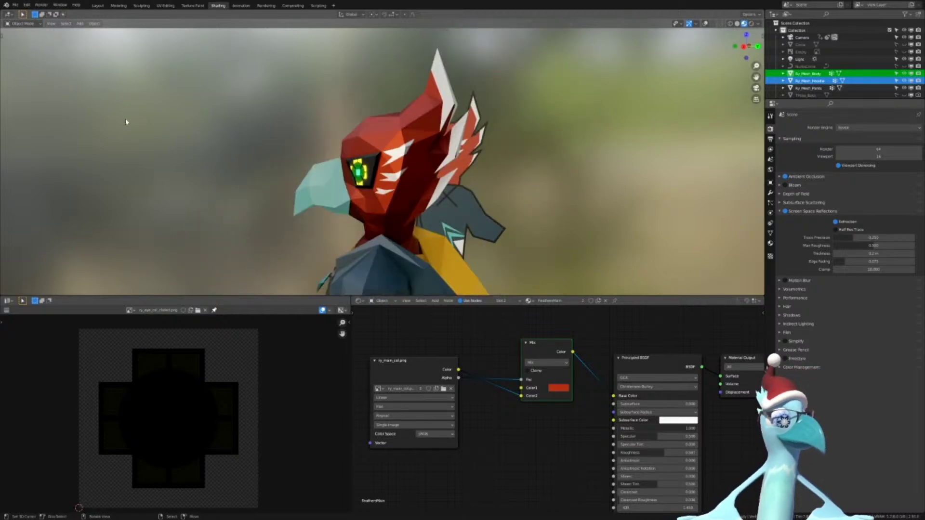
{"action": "scroll", "coordinate": [391, 118], "scroll_direction": "down", "scroll_amount": 4}
{"action": "middle_click_drag", "start_coordinate": [391, 118], "coordinate": [453, 140]}
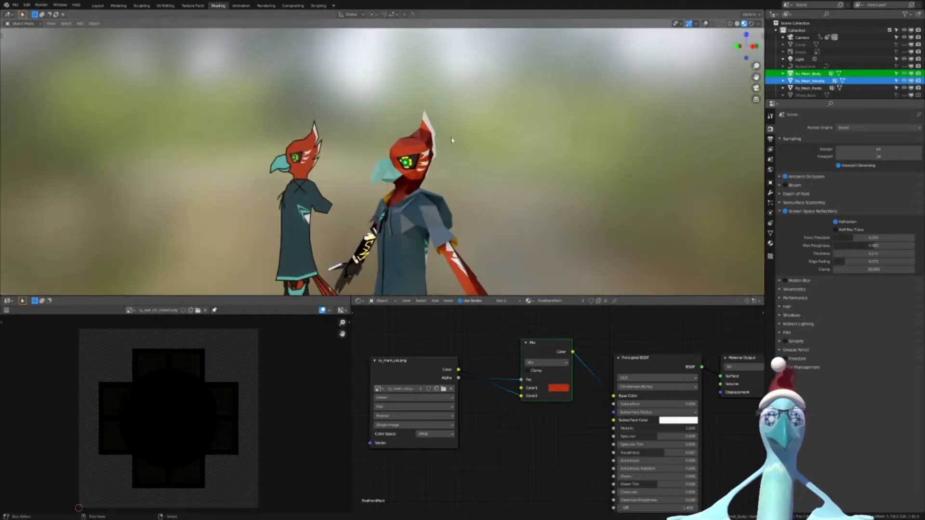
{"action": "scroll", "coordinate": [451, 137], "scroll_direction": "down", "scroll_amount": 3}
{"action": "middle_click_drag", "start_coordinate": [400, 74], "coordinate": [402, 212]}
{"action": "scroll", "coordinate": [402, 106], "scroll_direction": "up", "scroll_amount": 5}
{"action": "scroll", "coordinate": [458, 244], "scroll_direction": "up", "scroll_amount": 5}
{"action": "scroll", "coordinate": [424, 150], "scroll_direction": "up", "scroll_amount": 3}
{"action": "middle_click_drag", "start_coordinate": [424, 151], "coordinate": [383, 146]}
{"action": "scroll", "coordinate": [524, 186], "scroll_direction": "up", "scroll_amount": 3}
{"action": "scroll", "coordinate": [624, 193], "scroll_direction": "down", "scroll_amount": 10}
{"action": "scroll", "coordinate": [485, 198], "scroll_direction": "up", "scroll_amount": 3}
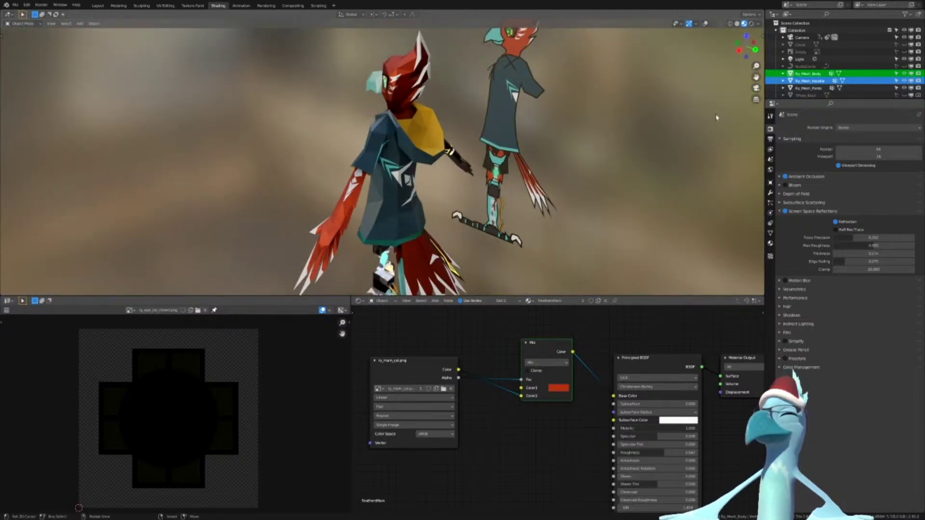
Unhide the TPose_Back reference image and compare its arm markings with those on the model
{"action": "left_click", "coordinate": [905, 95]}
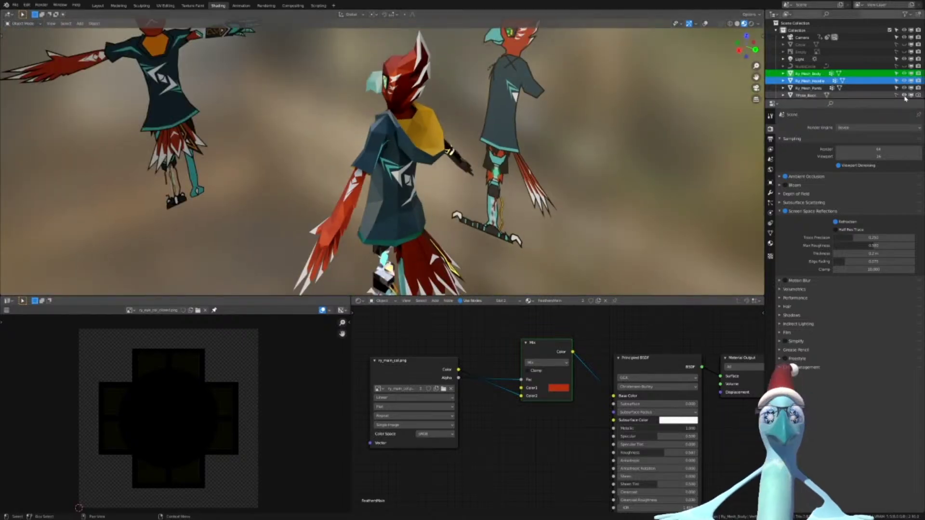
{"action": "middle_click_drag", "start_coordinate": [562, 171], "coordinate": [566, 143]}
{"action": "scroll", "coordinate": [586, 173], "scroll_direction": "up", "scroll_amount": 3}
{"action": "scroll", "coordinate": [566, 143], "scroll_direction": "up", "scroll_amount": 2}
{"action": "scroll", "coordinate": [566, 143], "scroll_direction": "down", "scroll_amount": 8}
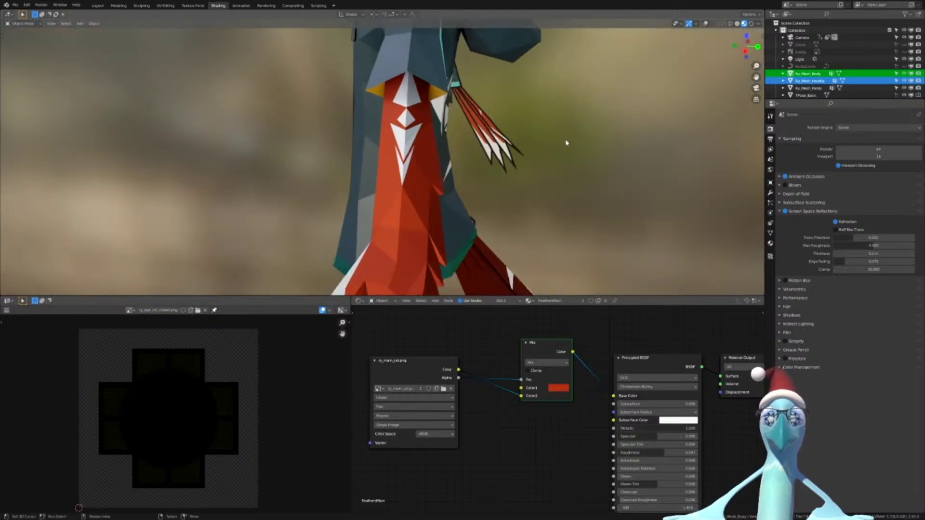
{"action": "middle_click_drag", "start_coordinate": [452, 138], "coordinate": [483, 200]}
{"action": "scroll", "coordinate": [404, 161], "scroll_direction": "up", "scroll_amount": 4}
{"action": "scroll", "coordinate": [457, 196], "scroll_direction": "down", "scroll_amount": 4}
{"action": "scroll", "coordinate": [441, 189], "scroll_direction": "down", "scroll_amount": 3}
Switch to Affinity Designer and select the four white marking shapes along the red arm in the ry_main document
{"action": "key", "text": "super"}
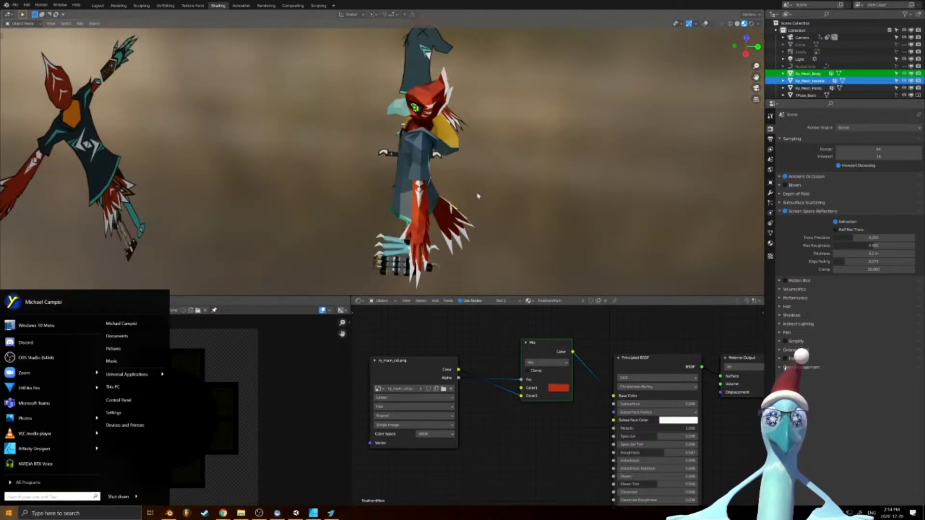
{"action": "key", "text": "super"}
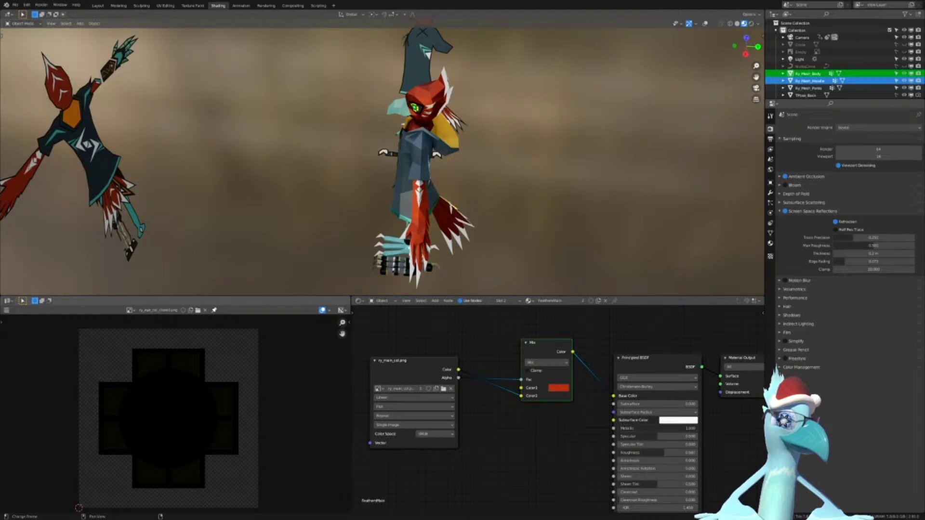
{"action": "key", "text": "alt+Tab"}
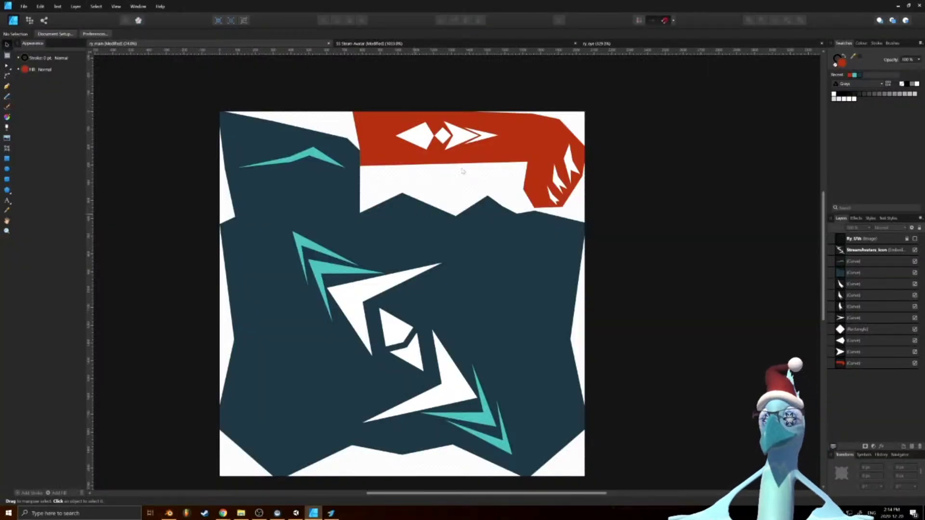
{"action": "scroll", "coordinate": [496, 86], "scroll_direction": "up", "scroll_amount": 2, "text": "ctrl"}
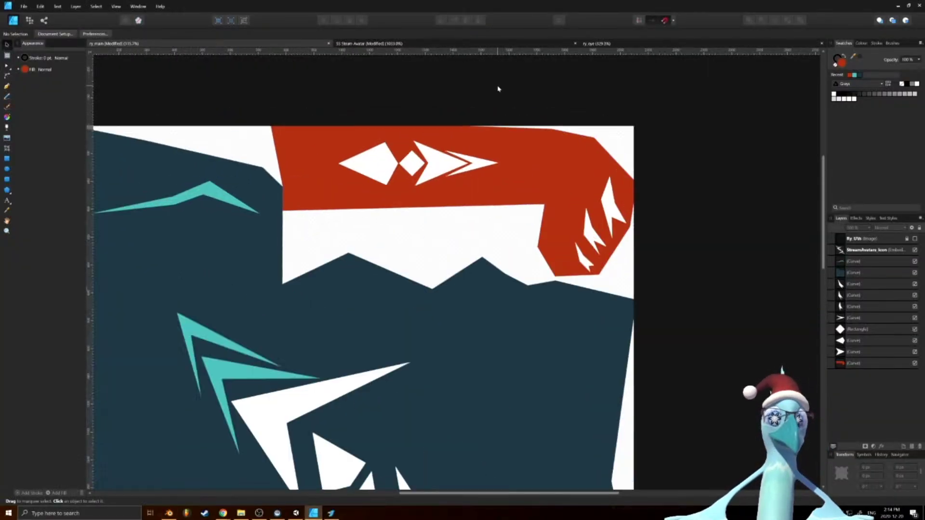
{"action": "scroll", "coordinate": [466, 181], "scroll_direction": "up", "scroll_amount": 3, "text": "ctrl"}
{"action": "left_click", "coordinate": [432, 159]}
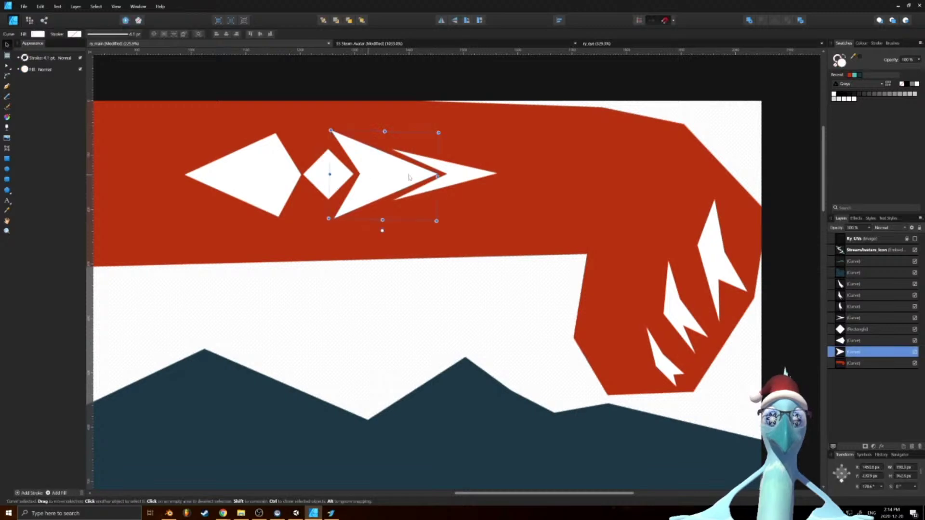
{"action": "left_click", "coordinate": [471, 172], "text": "shift"}
{"action": "left_click", "coordinate": [329, 175], "text": "shift"}
{"action": "left_click", "coordinate": [278, 182], "text": "shift"}
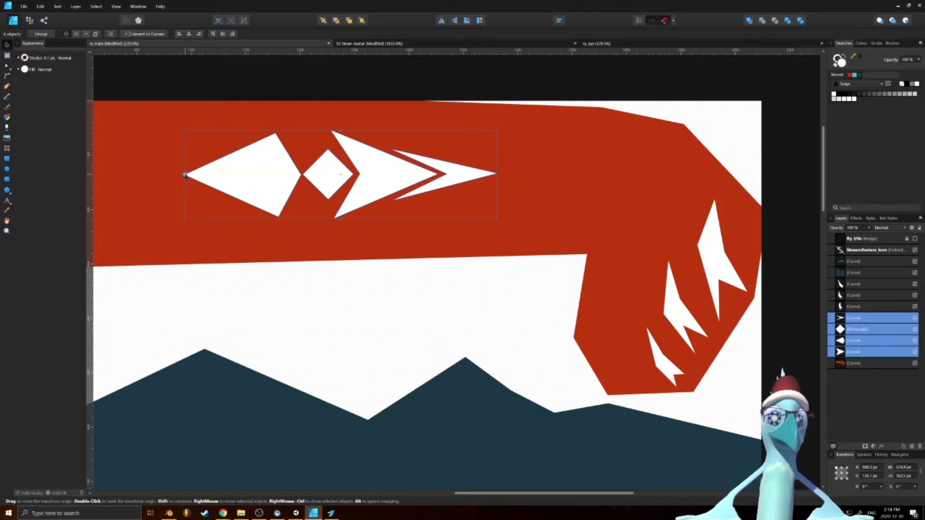
{"action": "left_click_drag", "start_coordinate": [497, 130], "coordinate": [543, 130]}
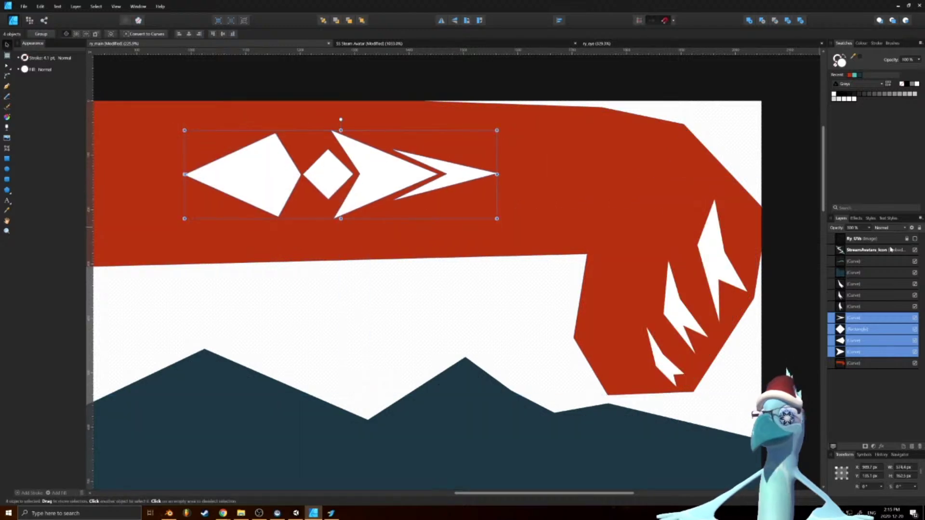
Show the UV overlay, enlarge the four arm markings proportionally to about 683 by 193 px, and hide the overlay again
{"action": "left_click", "coordinate": [915, 239]}
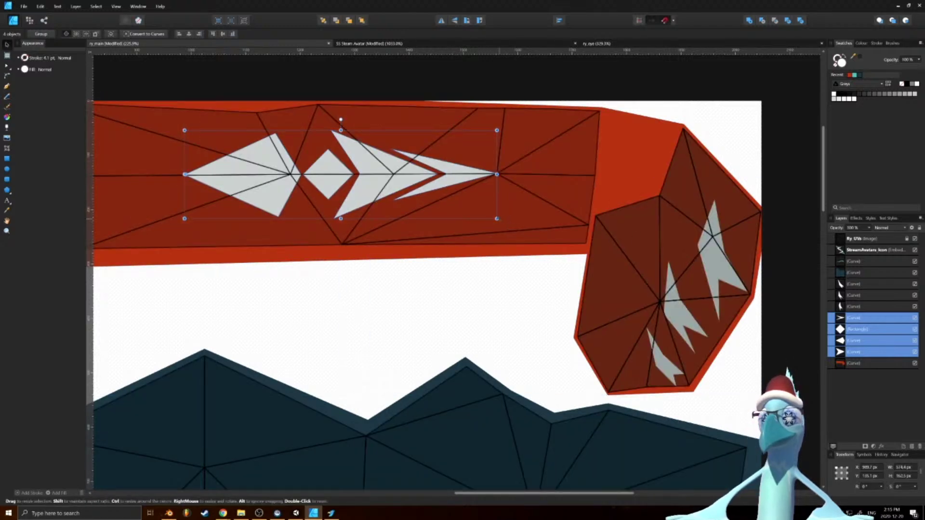
{"action": "left_click_drag", "start_coordinate": [497, 219], "coordinate": [533, 223]}
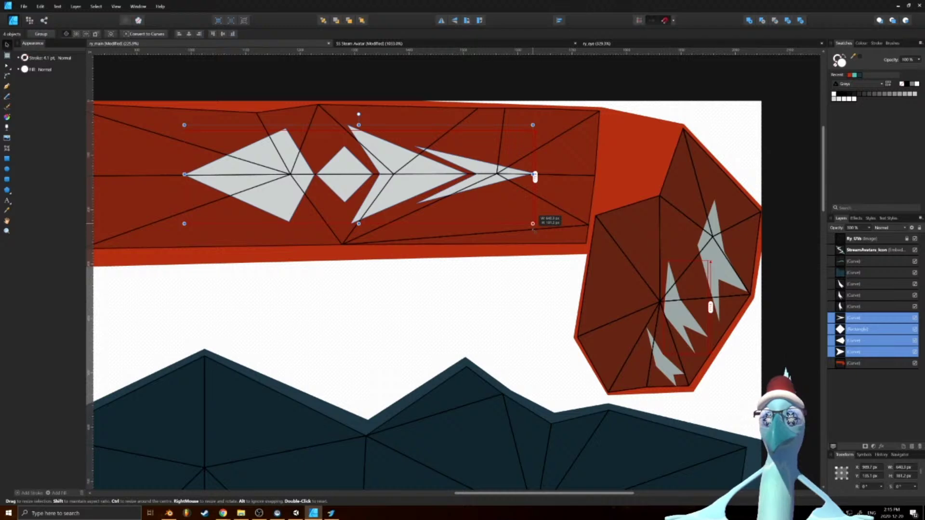
{"action": "key", "text": "ctrl+z"}
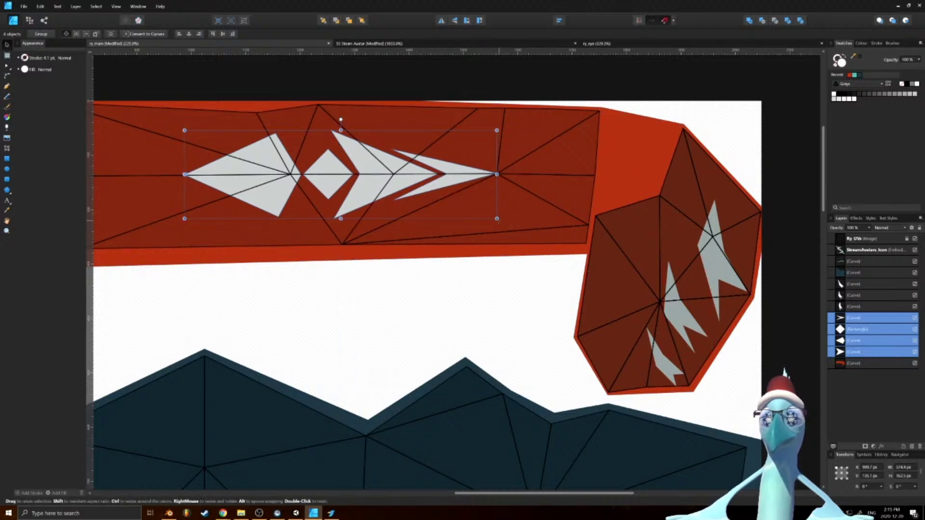
{"action": "left_click_drag", "start_coordinate": [497, 220], "coordinate": [557, 227]}
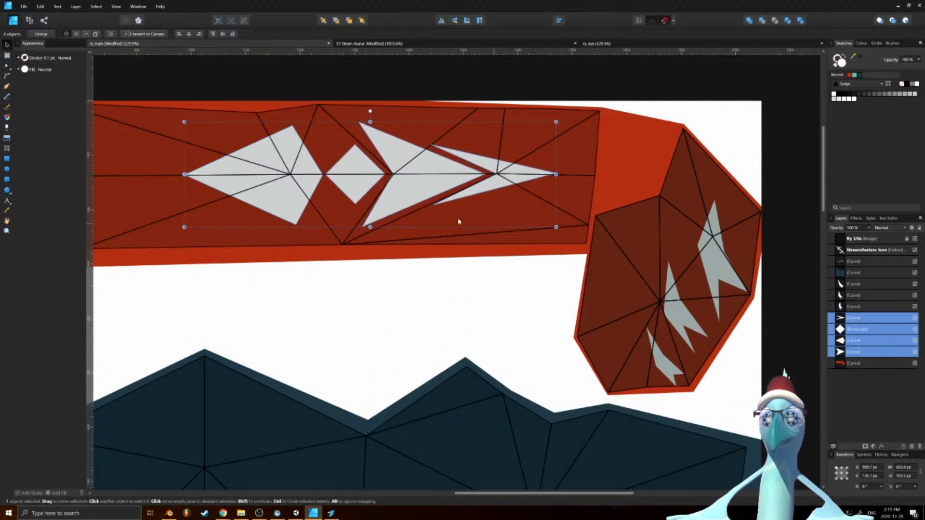
{"action": "left_click", "coordinate": [914, 238]}
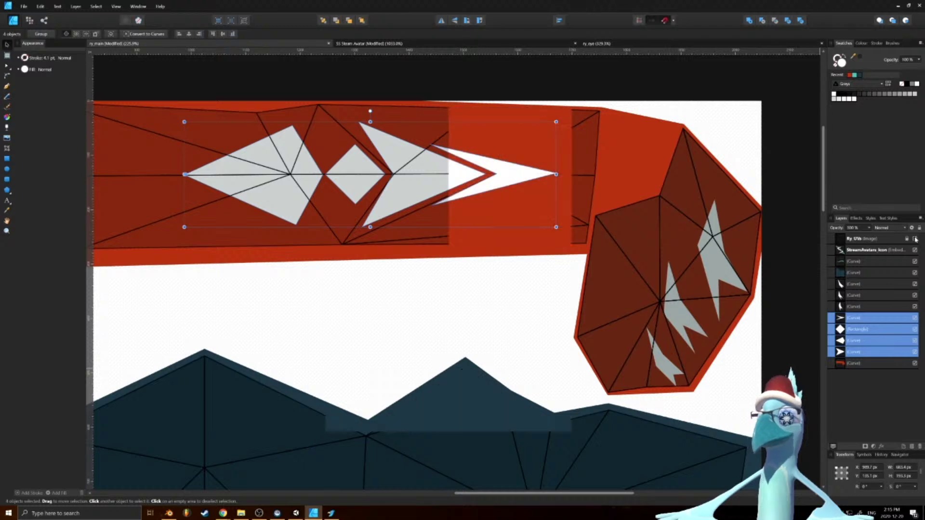
Export the texture as PNG over the existing ry_main_col.png in the Textures folder
{"action": "left_click", "coordinate": [23, 6]}
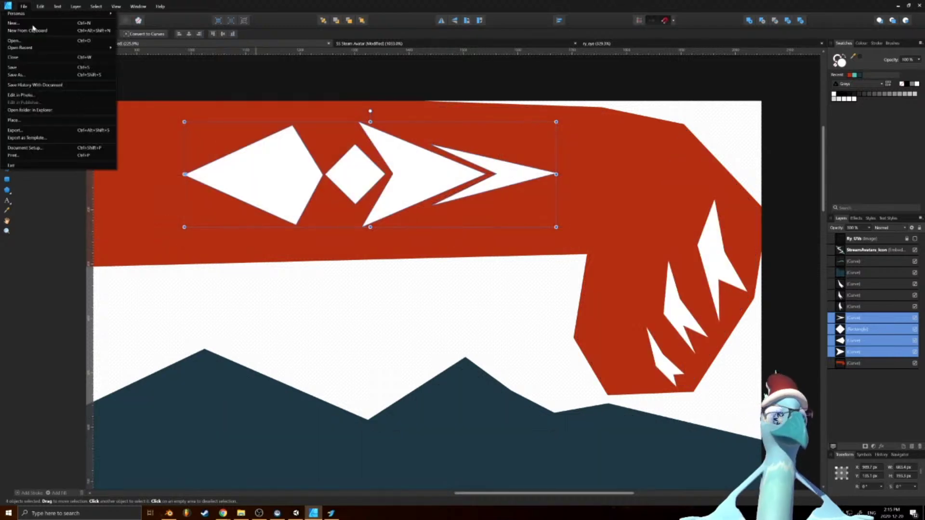
{"action": "left_click", "coordinate": [31, 132]}
{"action": "left_click", "coordinate": [522, 301]}
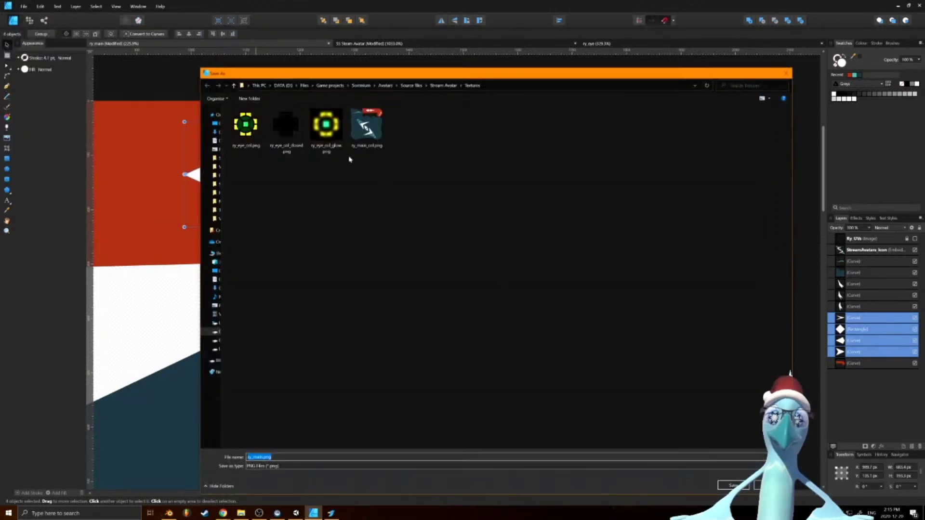
{"action": "double_click", "coordinate": [370, 140]}
{"action": "left_click", "coordinate": [486, 284]}
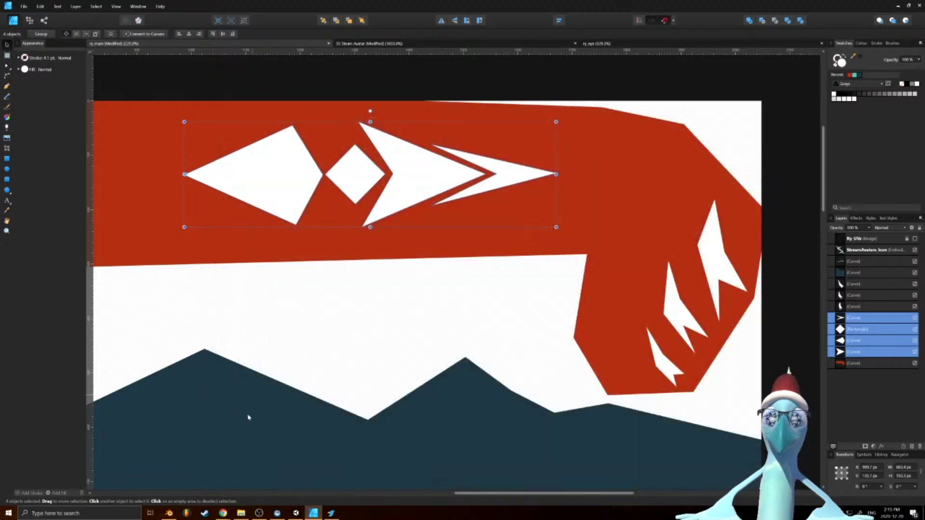
Switch back to Blender and display ry_main_col.png in the image editor
{"action": "left_click", "coordinate": [169, 513]}
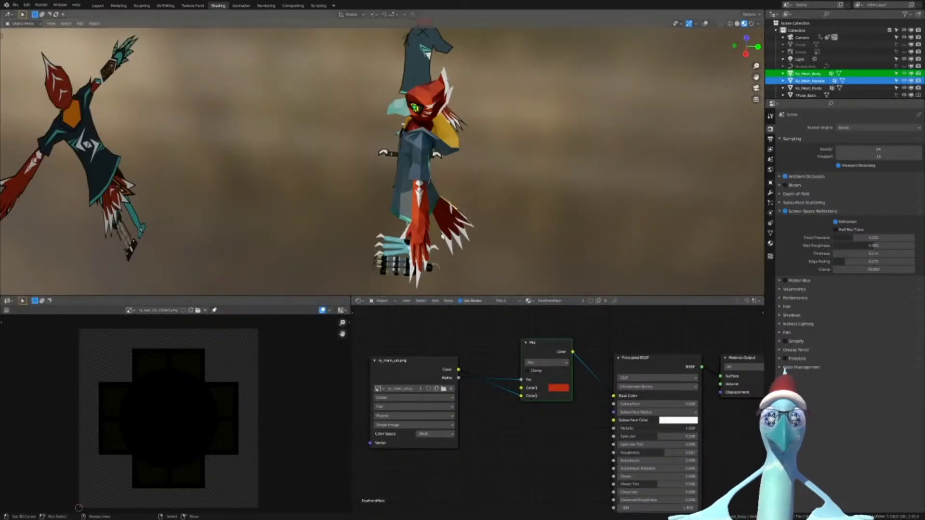
{"action": "left_click", "coordinate": [129, 310]}
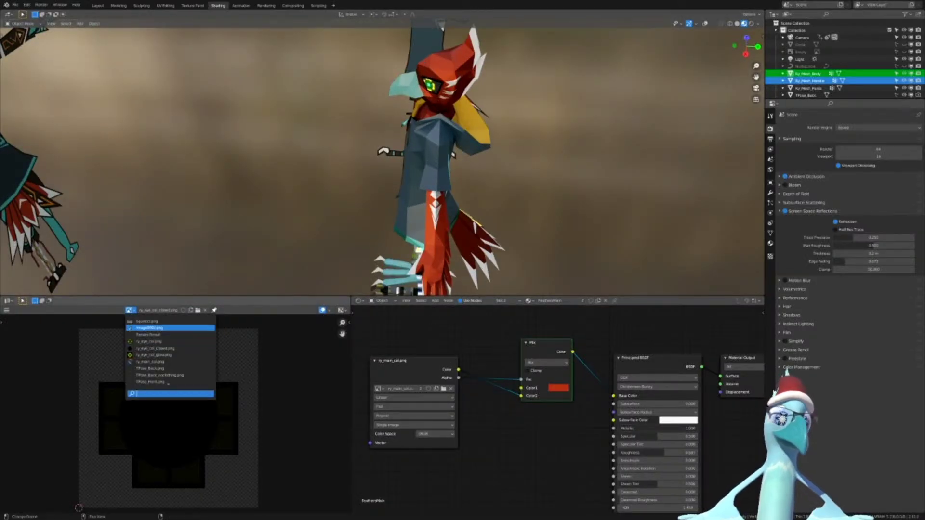
{"action": "key", "text": "Return"}
{"action": "left_click", "coordinate": [127, 310]}
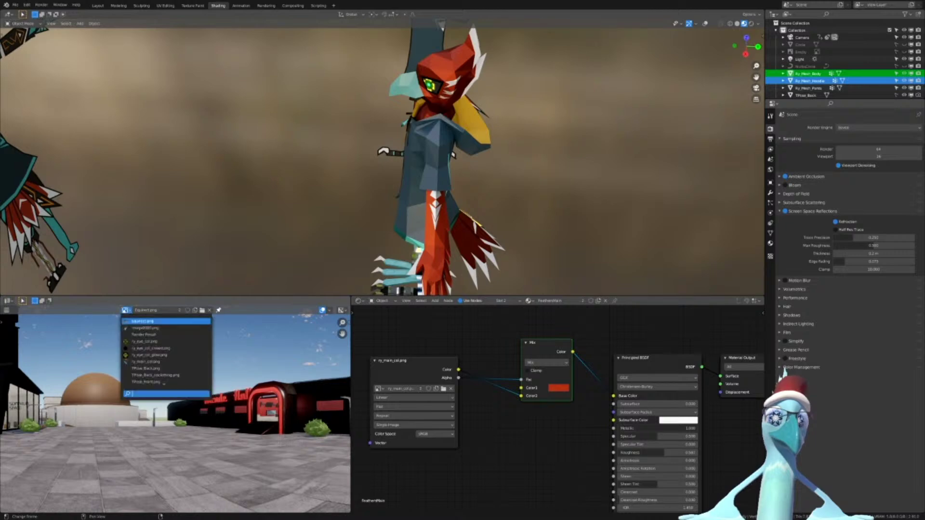
{"action": "left_click", "coordinate": [143, 362]}
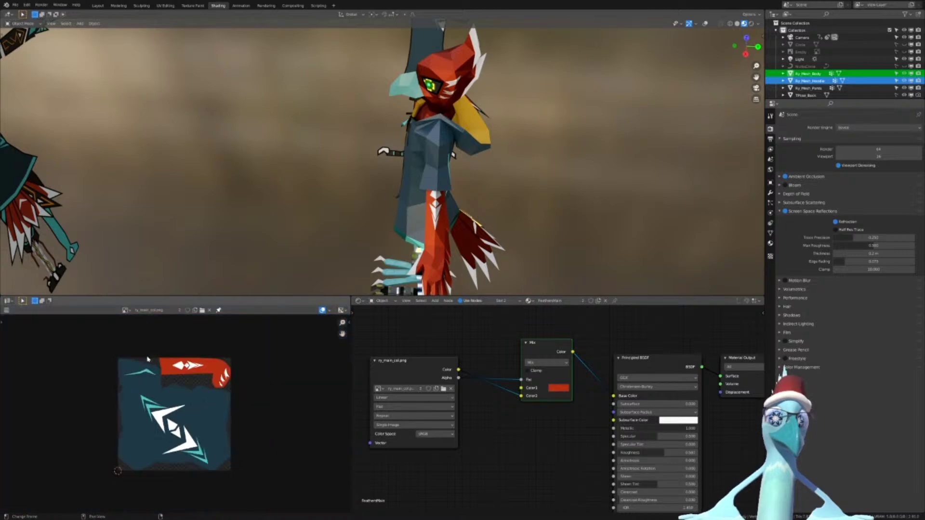
Examine the updated arm markings in the ry_main_col.png texture and up close on the model's red arm
{"action": "scroll", "coordinate": [196, 388], "scroll_direction": "up", "scroll_amount": 3}
{"action": "scroll", "coordinate": [197, 389], "scroll_direction": "down", "scroll_amount": 1}
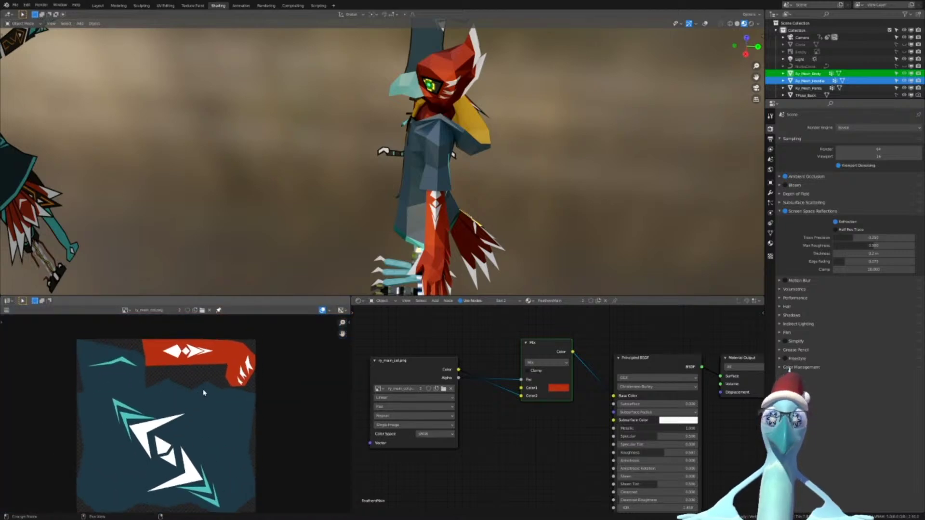
{"action": "middle_click_drag", "start_coordinate": [487, 203], "coordinate": [392, 174]}
{"action": "scroll", "coordinate": [434, 173], "scroll_direction": "up", "scroll_amount": 5}
{"action": "scroll", "coordinate": [392, 175], "scroll_direction": "up", "scroll_amount": 4}
{"action": "middle_click_drag", "start_coordinate": [336, 219], "coordinate": [493, 135]}
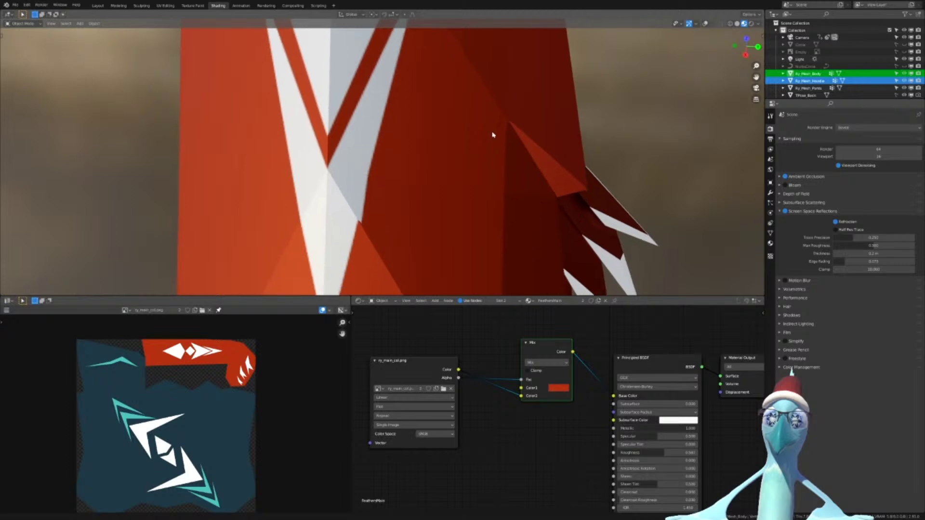
{"action": "middle_click_drag", "start_coordinate": [212, 361], "coordinate": [203, 414]}
{"action": "right_click", "coordinate": [406, 217]}
{"action": "key", "text": "Tab"}
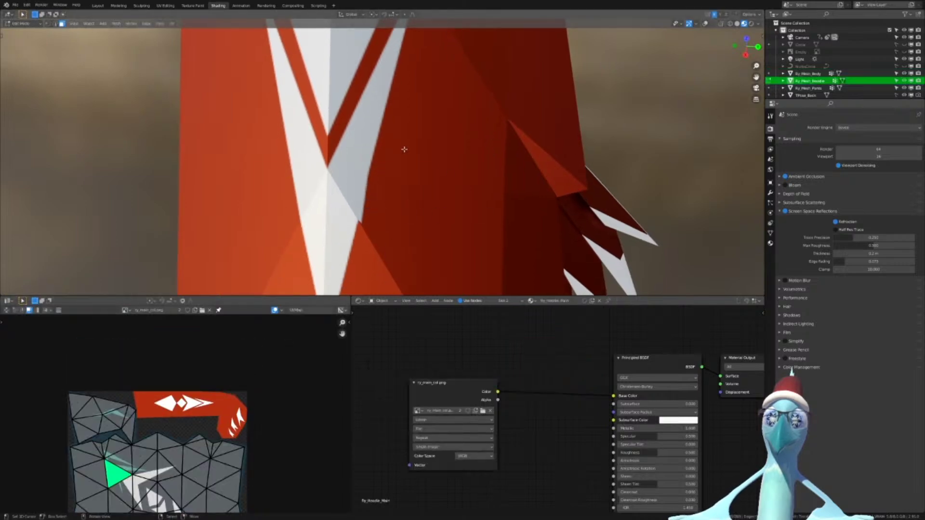
{"action": "scroll", "coordinate": [233, 411], "scroll_direction": "up", "scroll_amount": 6}
{"action": "scroll", "coordinate": [233, 411], "scroll_direction": "down", "scroll_amount": 5}
{"action": "key", "text": "Tab"}
{"action": "key", "text": "ctrl+Tab"}
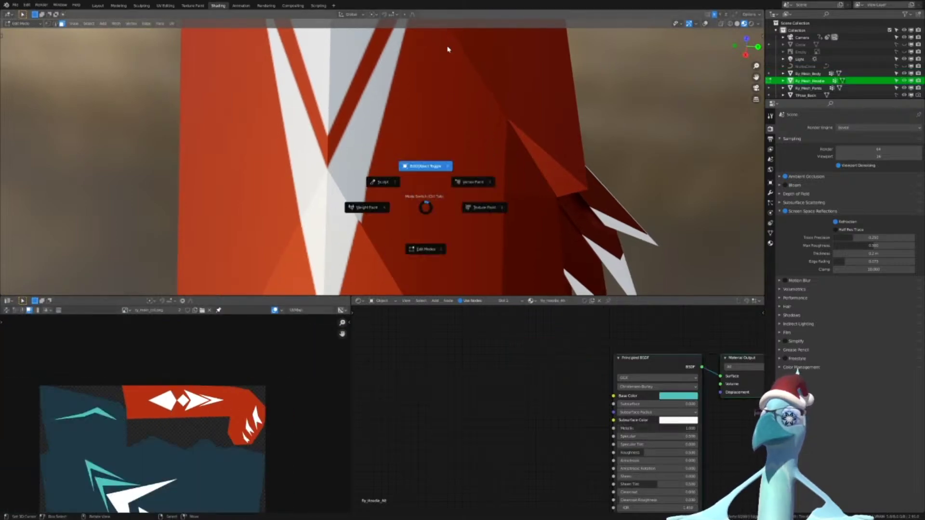
Select the Ry_Mesh_Body mesh and switch it to edit mode
{"action": "left_click", "coordinate": [798, 67]}
{"action": "left_click", "coordinate": [798, 74]}
{"action": "key", "text": "ctrl+Tab"}
{"action": "left_click", "coordinate": [475, 121]}
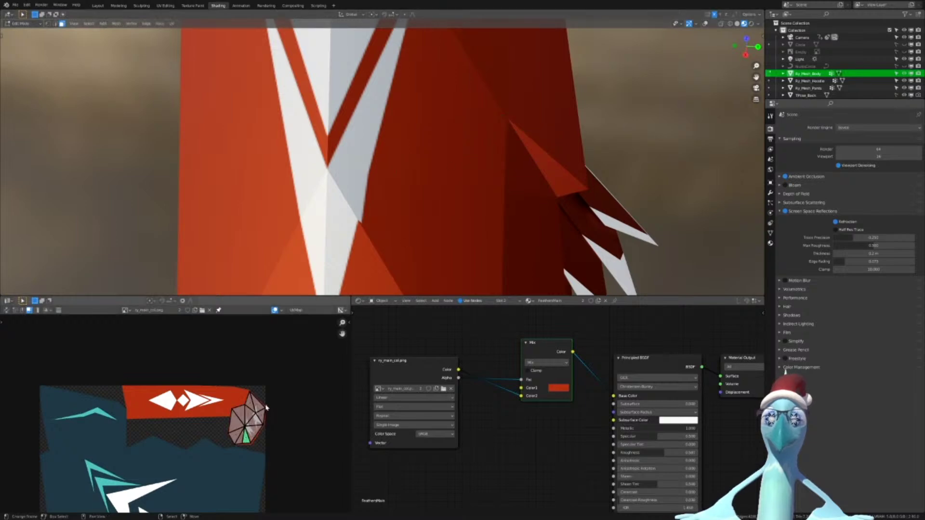
Select the UV face beside the inner tip of the arm marking and try moving it
{"action": "scroll", "coordinate": [223, 379], "scroll_direction": "up", "scroll_amount": 6}
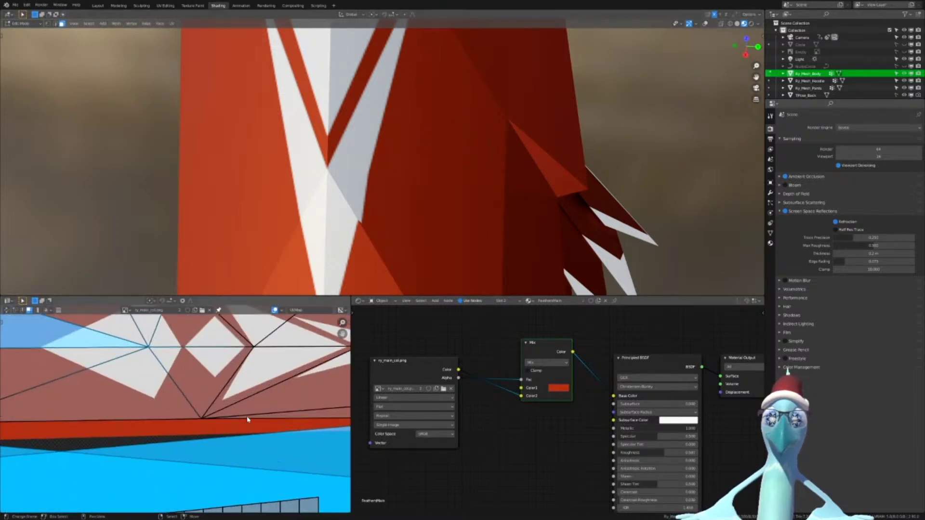
{"action": "scroll", "coordinate": [223, 379], "scroll_direction": "up", "scroll_amount": 4}
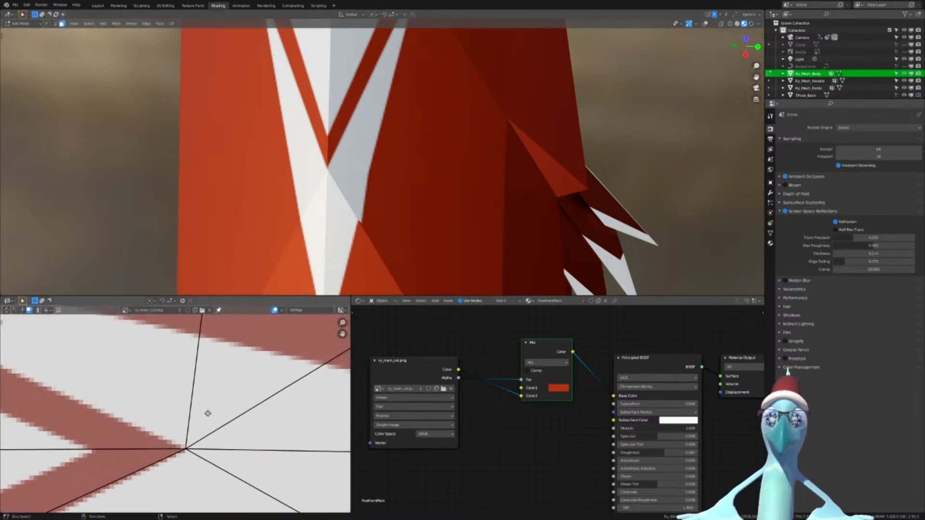
{"action": "scroll", "coordinate": [216, 383], "scroll_direction": "down", "scroll_amount": 1}
{"action": "middle_click_drag", "start_coordinate": [390, 192], "coordinate": [370, 196]}
{"action": "scroll", "coordinate": [248, 453], "scroll_direction": "down", "scroll_amount": 5}
{"action": "left_click", "coordinate": [264, 404]}
{"action": "scroll", "coordinate": [264, 404], "scroll_direction": "up", "scroll_amount": 2}
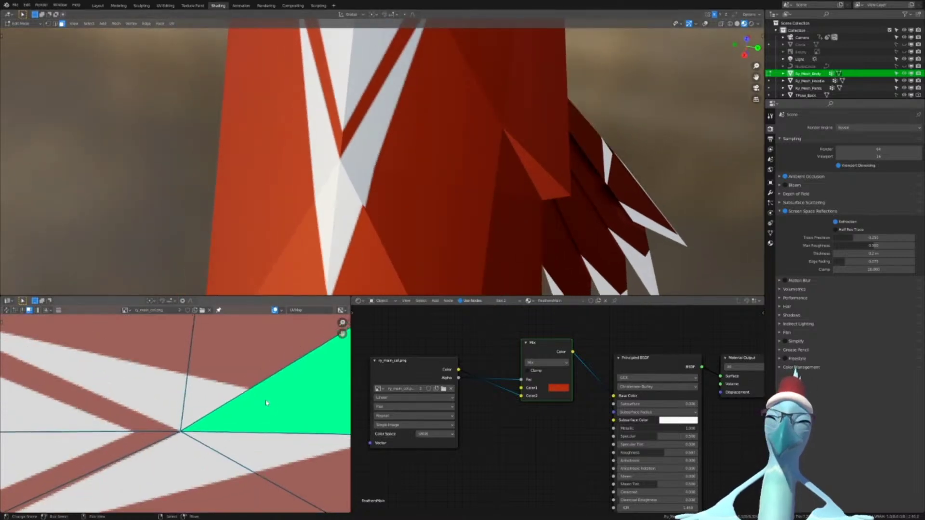
{"action": "key", "text": "g"}
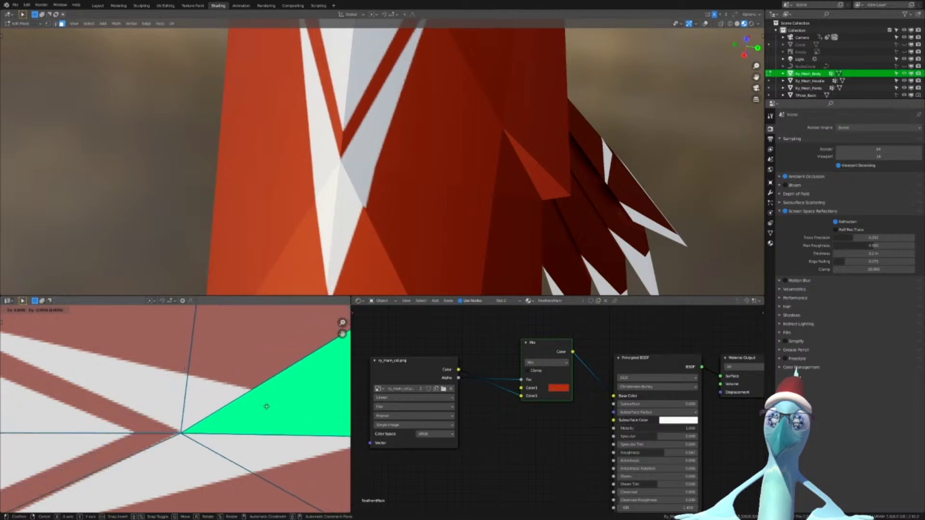
{"action": "left_click", "coordinate": [266, 400]}
Switch to the Layout workspace and return the body mesh to object mode
{"action": "middle_click_drag", "start_coordinate": [369, 223], "coordinate": [417, 254]}
{"action": "scroll", "coordinate": [417, 255], "scroll_direction": "down", "scroll_amount": 3}
{"action": "middle_click_drag", "start_coordinate": [396, 175], "coordinate": [411, 209]}
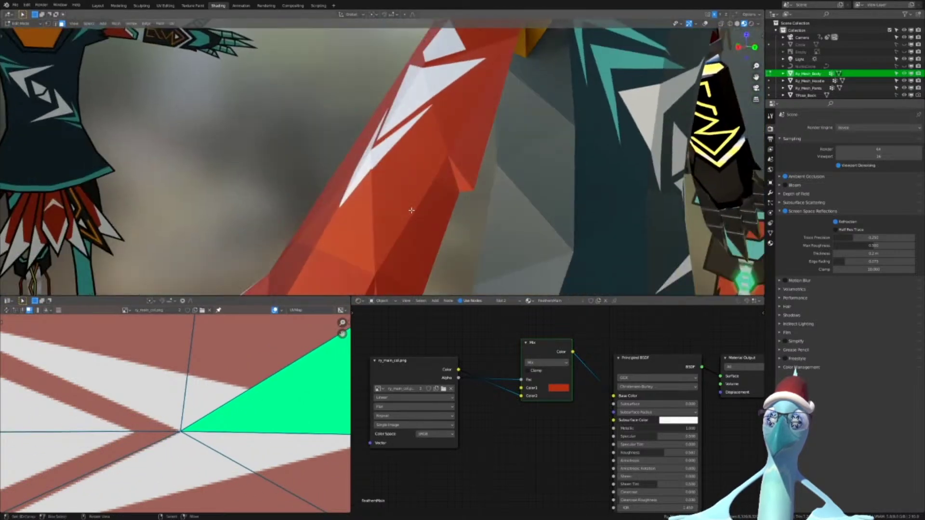
{"action": "key", "text": "ctrl+Tab"}
{"action": "left_click", "coordinate": [405, 169]}
{"action": "key", "text": "Tab"}
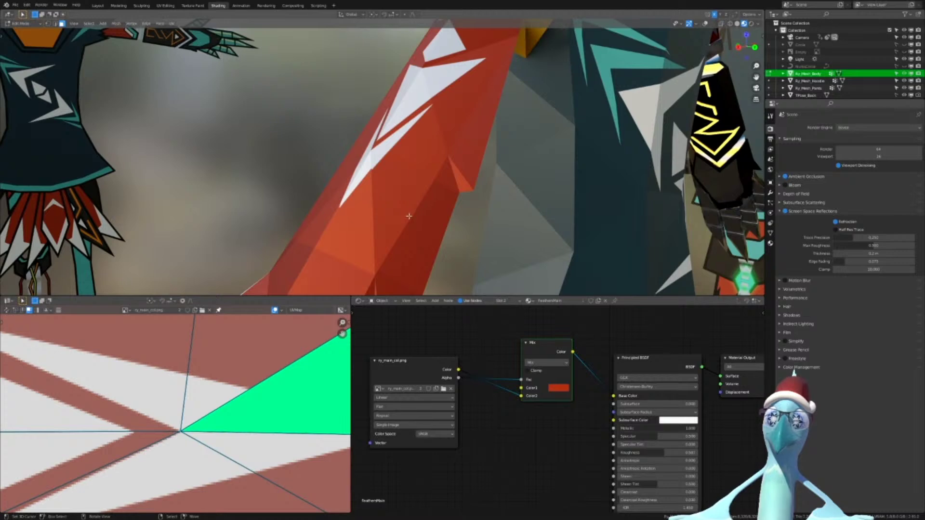
{"action": "left_click", "coordinate": [101, 6]}
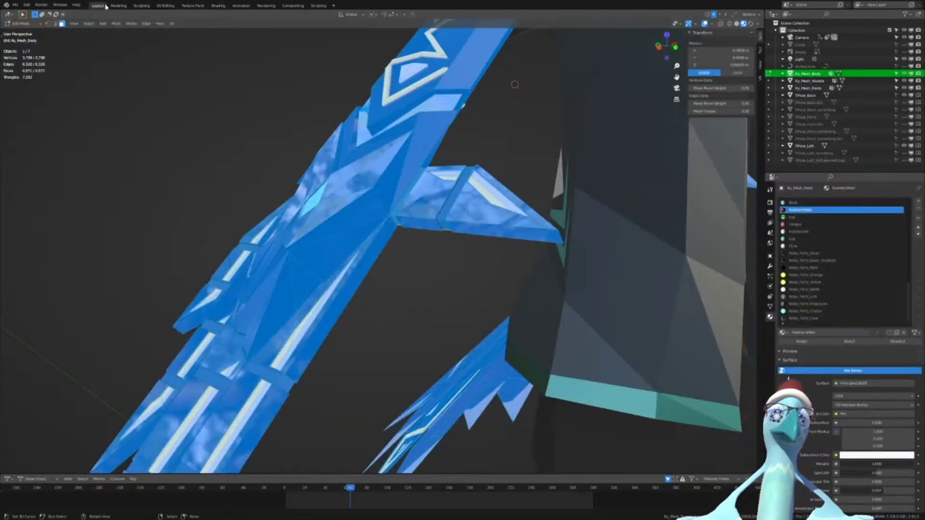
{"action": "mouse_move", "coordinate": [463, 102]}
{"action": "middle_mouse_down"}
{"action": "mouse_move", "coordinate": [443, 223]}
{"action": "mouse_move", "coordinate": [508, 176]}
{"action": "middle_mouse_up"}
{"action": "key", "text": "Tab"}
{"action": "scroll", "coordinate": [481, 217], "scroll_direction": "down", "scroll_amount": 4}
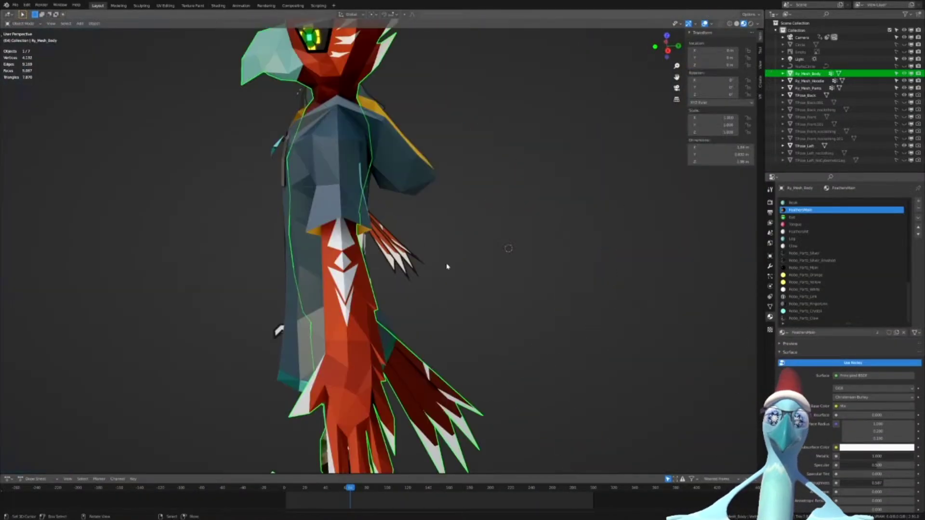
Change the viewport to solid shading to show the flat texture colours on the arm
{"action": "middle_click_drag", "start_coordinate": [448, 267], "coordinate": [438, 209], "text": "shift"}
{"action": "key", "text": "z"}
{"action": "left_click", "coordinate": [555, 209]}
{"action": "mouse_move", "coordinate": [501, 207]}
{"action": "middle_mouse_down"}
{"action": "mouse_move", "coordinate": [381, 210]}
{"action": "mouse_move", "coordinate": [500, 243]}
{"action": "middle_mouse_up"}
{"action": "scroll", "coordinate": [433, 229], "scroll_direction": "up", "scroll_amount": 4}
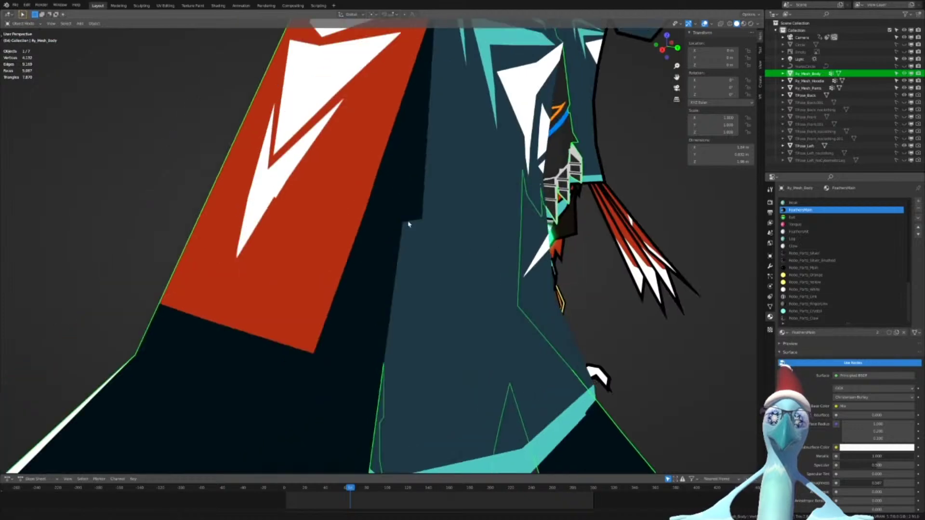
Reveal the hidden geometry of the hoodie mesh in edit mode and return it to object mode
{"action": "middle_click_drag", "start_coordinate": [409, 223], "coordinate": [460, 282], "text": "shift"}
{"action": "right_click", "coordinate": [421, 308]}
{"action": "key", "text": "Tab"}
{"action": "scroll", "coordinate": [574, 181], "scroll_direction": "down", "scroll_amount": 6}
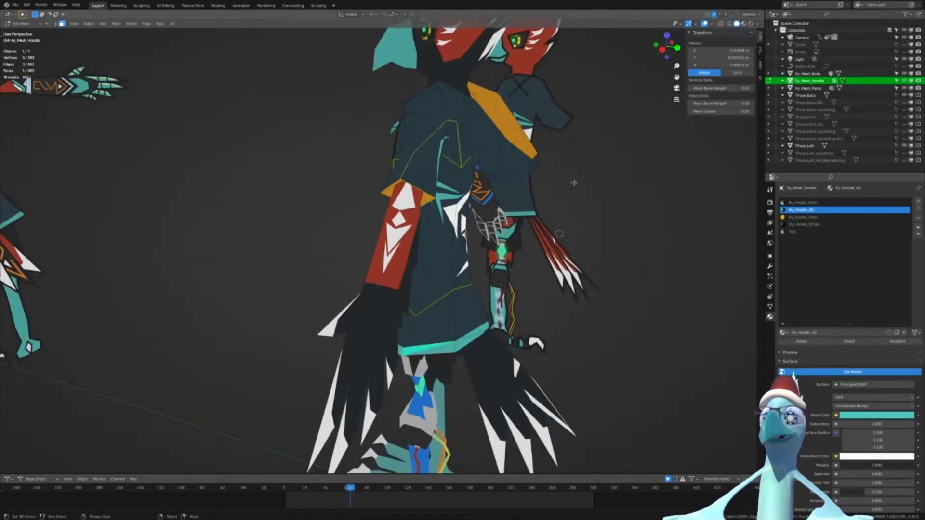
{"action": "middle_click_drag", "start_coordinate": [564, 182], "coordinate": [543, 181]}
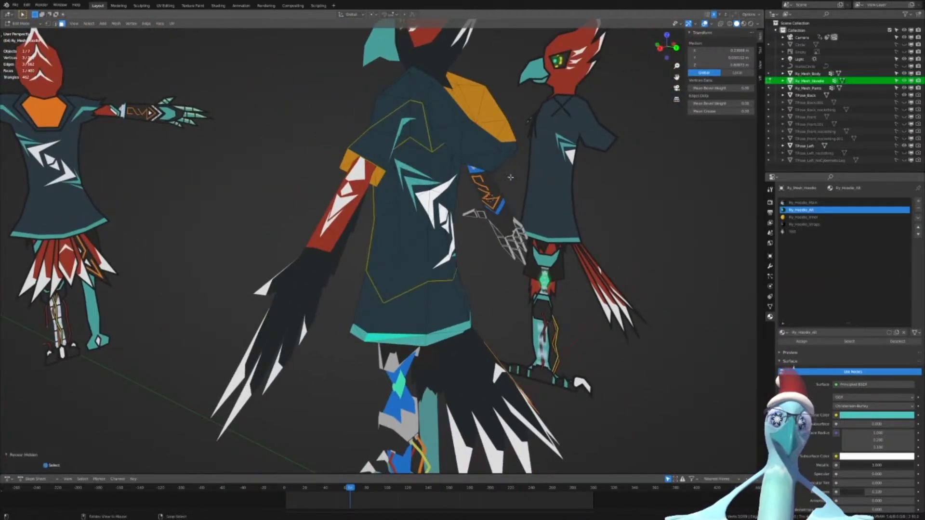
{"action": "scroll", "coordinate": [339, 270], "scroll_direction": "up", "scroll_amount": 4}
{"action": "scroll", "coordinate": [318, 238], "scroll_direction": "down", "scroll_amount": 3}
{"action": "mouse_move", "coordinate": [318, 238]}
{"action": "middle_mouse_down"}
{"action": "mouse_move", "coordinate": [342, 263]}
{"action": "mouse_move", "coordinate": [335, 243]}
{"action": "middle_mouse_up"}
{"action": "scroll", "coordinate": [335, 242], "scroll_direction": "up", "scroll_amount": 3}
{"action": "key", "text": "Tab"}
Edit the body mesh in vertex mode and select the two closely spaced vertices at the lower rear corner of the red arm section
{"action": "left_click", "coordinate": [324, 278]}
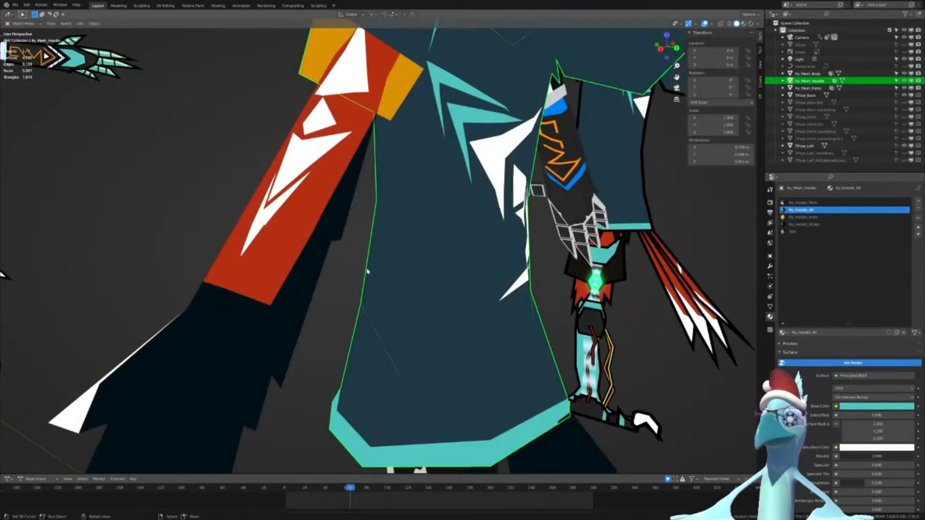
{"action": "key", "text": "Tab"}
{"action": "left_click", "coordinate": [267, 294]}
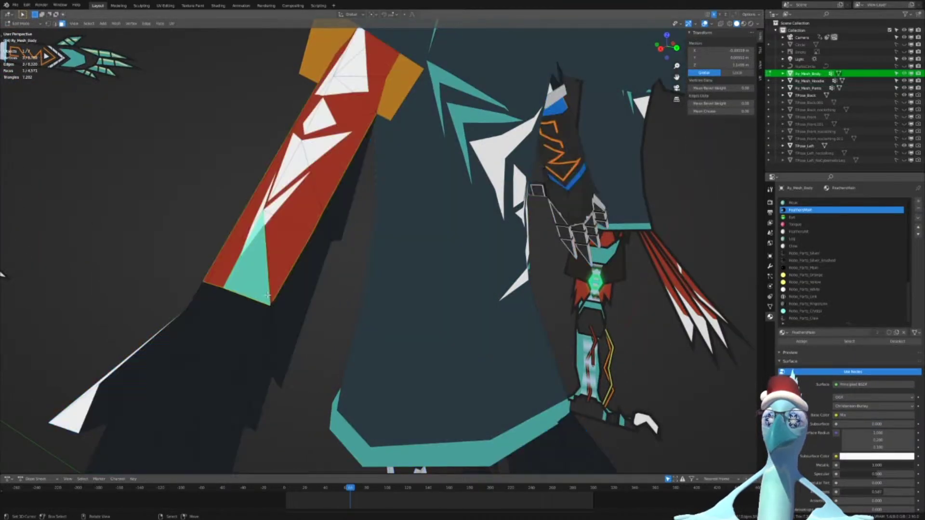
{"action": "key", "text": "ctrl+Tab"}
{"action": "left_click", "coordinate": [268, 286]}
{"action": "right_click", "coordinate": [275, 301]}
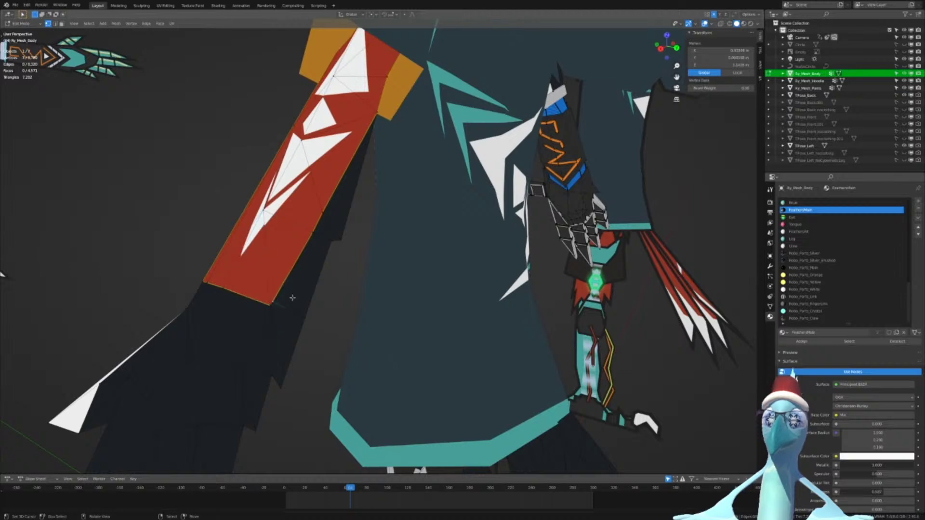
{"action": "scroll", "coordinate": [292, 298], "scroll_direction": "up", "scroll_amount": 5}
{"action": "middle_click_drag", "start_coordinate": [292, 298], "coordinate": [361, 284]}
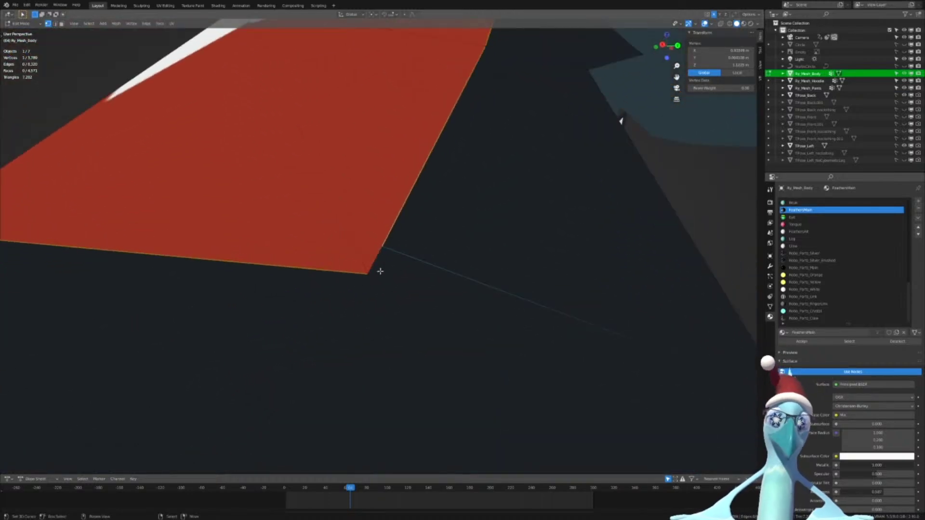
{"action": "left_click", "coordinate": [372, 269], "text": "shift"}
Try merging the two selected corner vertices at the last one, undo it, and test scaling the pair
{"action": "key", "text": "m"}
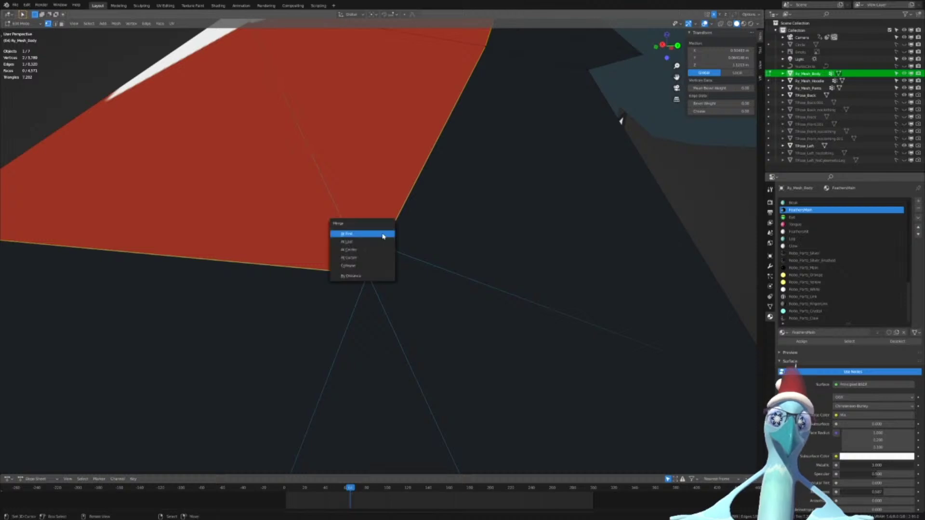
{"action": "left_click", "coordinate": [385, 242]}
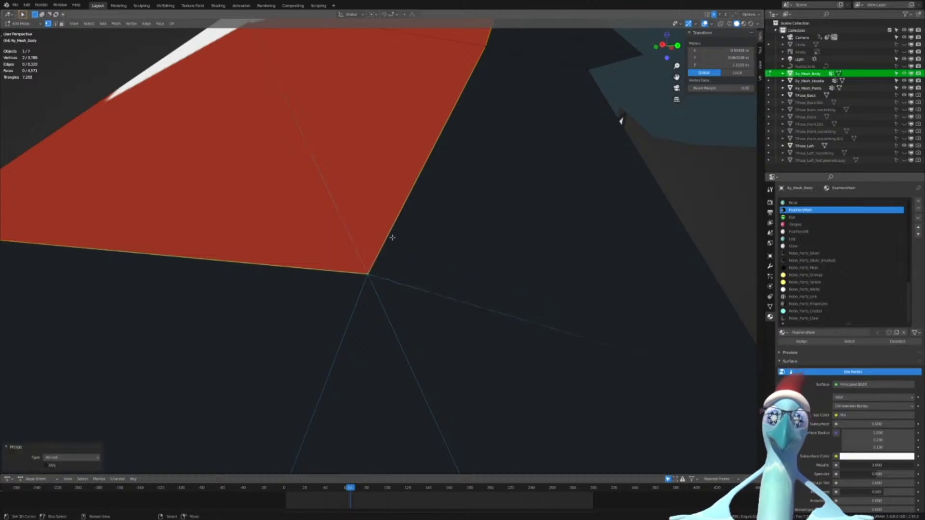
{"action": "middle_click_drag", "start_coordinate": [390, 237], "coordinate": [398, 264]}
{"action": "key", "text": "ctrl+z"}
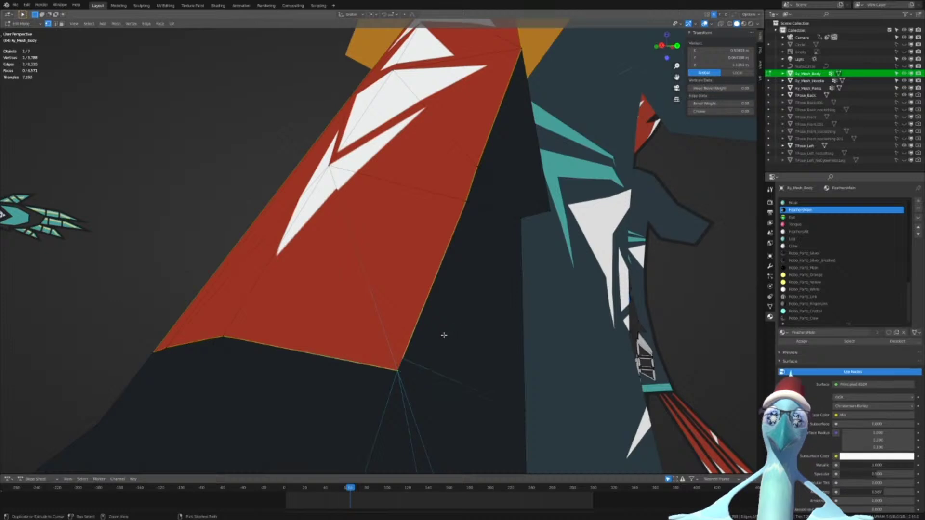
{"action": "key", "text": "s"}
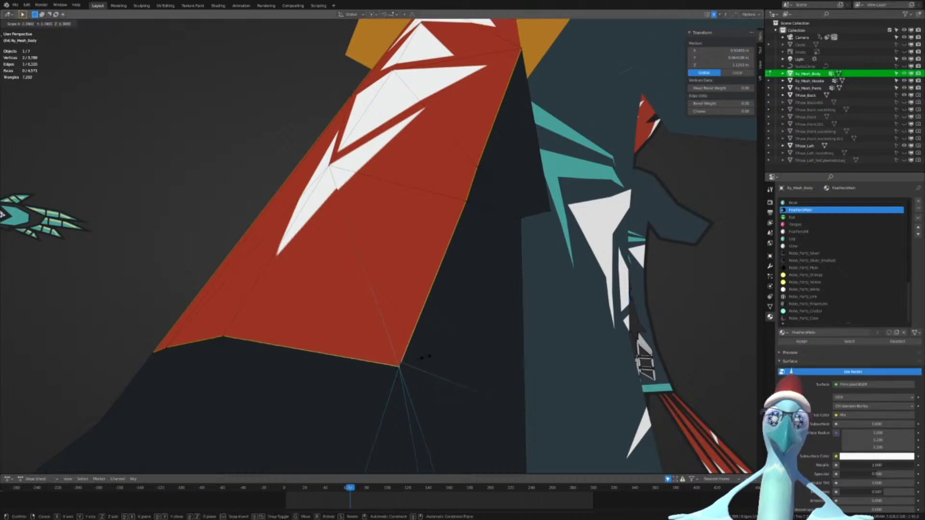
{"action": "left_click", "coordinate": [459, 330]}
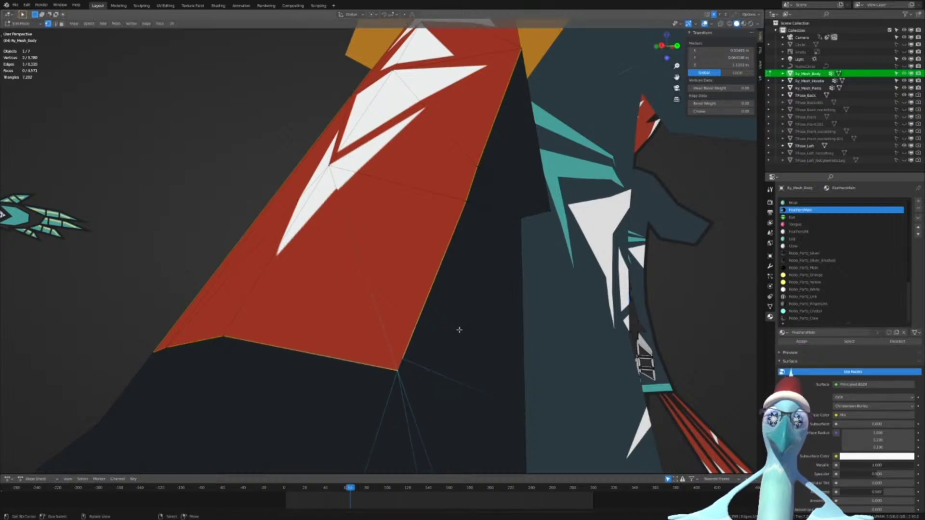
Merge the two selected corner vertices of the red arm section at the last one
{"action": "key", "text": "m"}
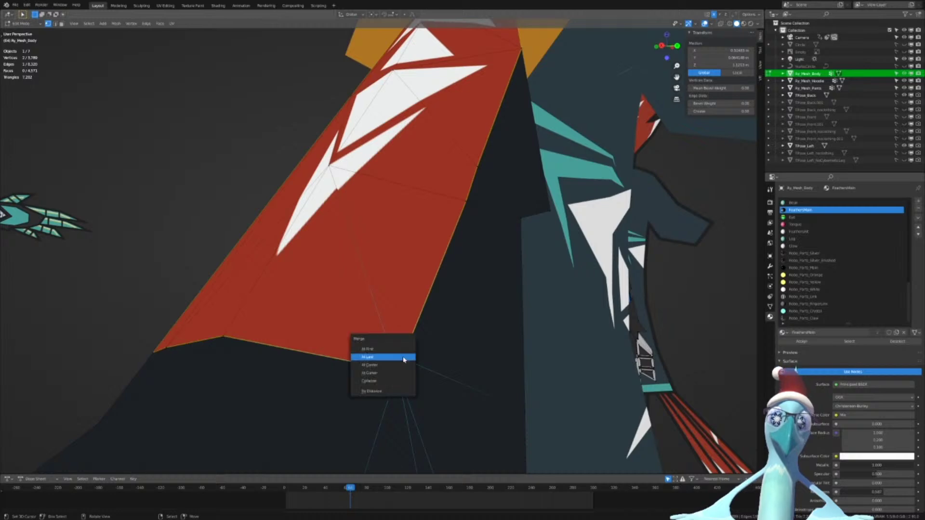
{"action": "left_click", "coordinate": [403, 355]}
{"action": "middle_click_drag", "start_coordinate": [403, 355], "coordinate": [414, 312]}
{"action": "key", "text": "ctrl+Tab"}
{"action": "middle_click_drag", "start_coordinate": [404, 248], "coordinate": [429, 199]}
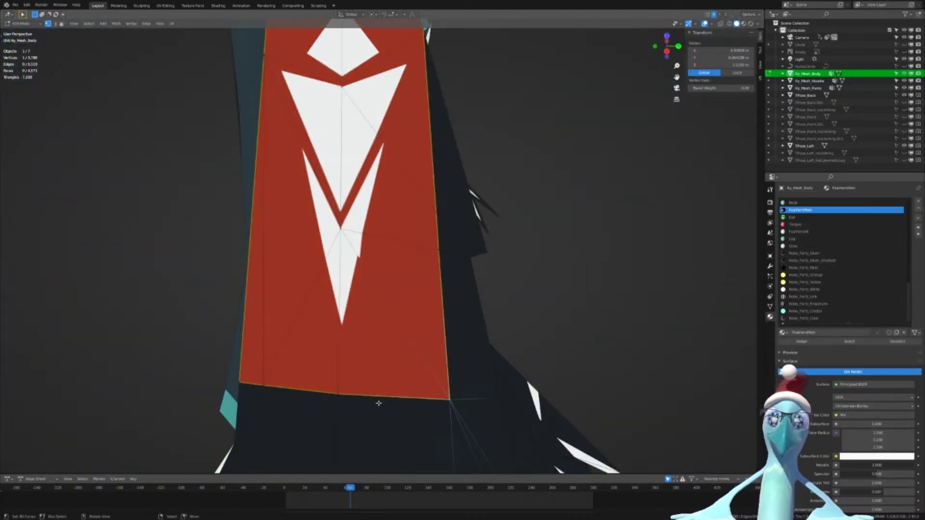
Test-move the vertices on the arm's lower edge and at the marking's centre to check how the faces connect
{"action": "right_click", "coordinate": [339, 395]}
{"action": "key", "text": "g"}
{"action": "right_click", "coordinate": [340, 420]}
{"action": "right_click", "coordinate": [449, 400]}
{"action": "key", "text": "g"}
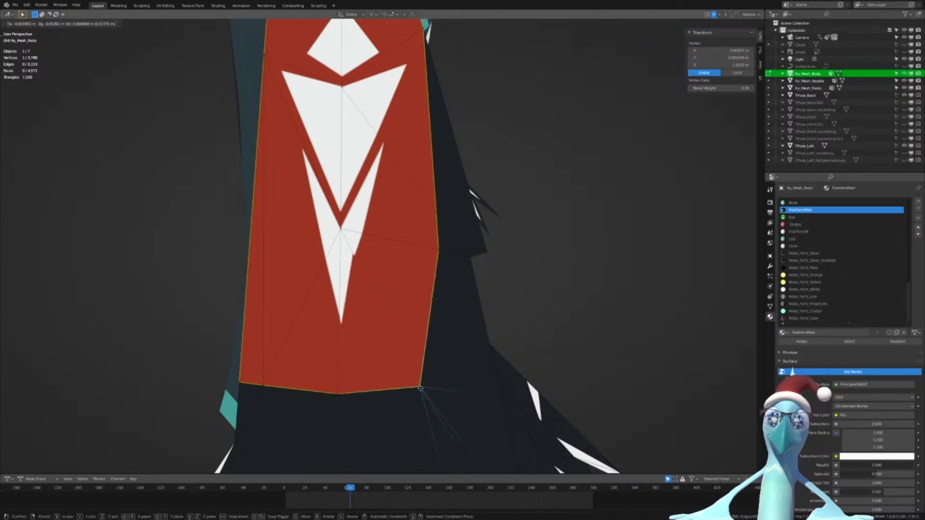
{"action": "left_click", "coordinate": [450, 399]}
{"action": "right_click", "coordinate": [338, 213]}
{"action": "key", "text": "g"}
{"action": "right_click", "coordinate": [337, 212]}
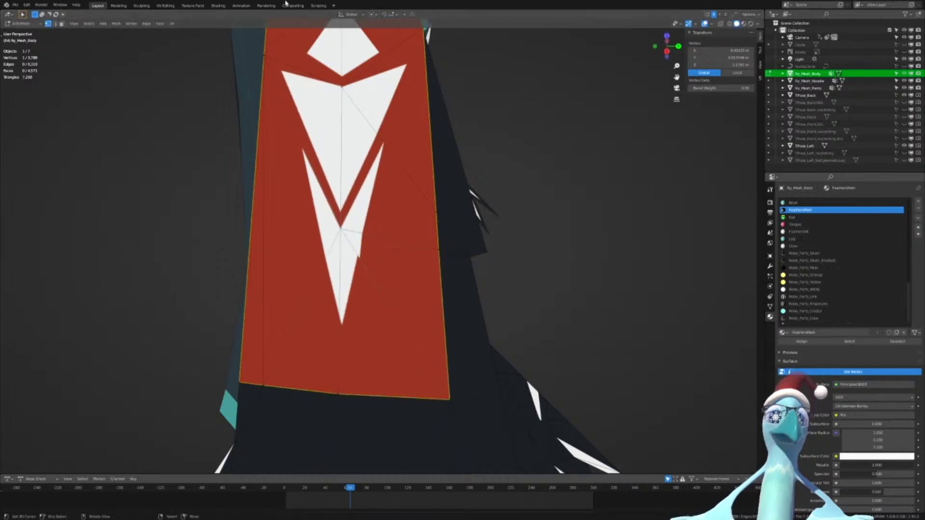
Switch to the UV Editing workspace and select the whole body mesh to display its UVs around the arm marking
{"action": "left_click", "coordinate": [165, 6]}
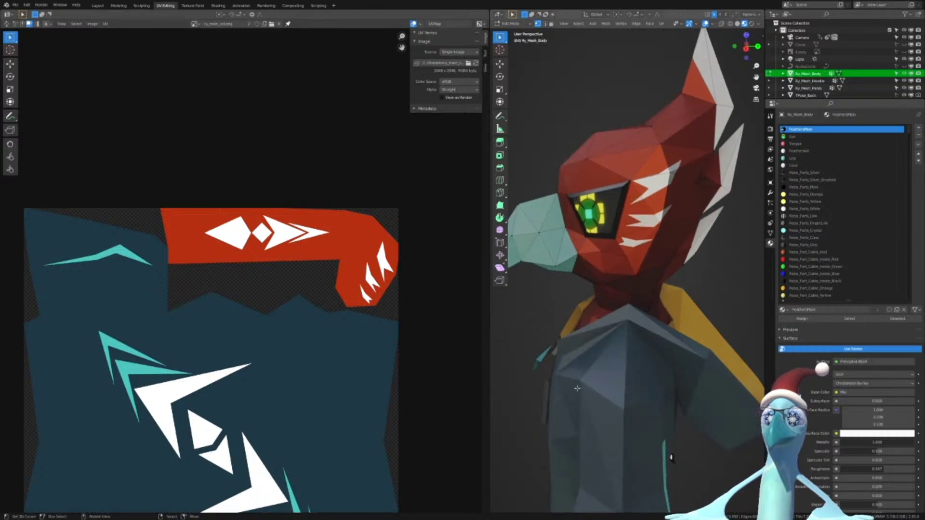
{"action": "key", "text": "a"}
{"action": "scroll", "coordinate": [272, 233], "scroll_direction": "up", "scroll_amount": 8}
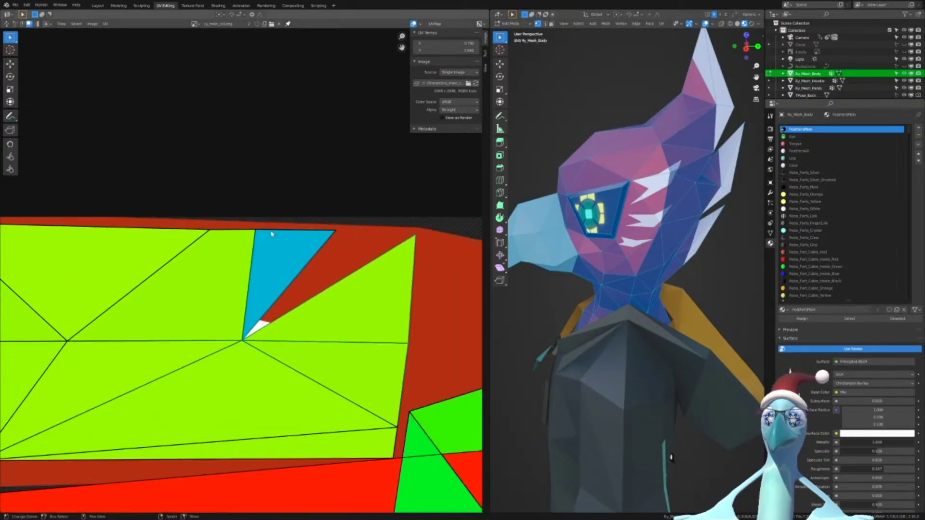
{"action": "scroll", "coordinate": [335, 235], "scroll_direction": "down", "scroll_amount": 2}
{"action": "scroll", "coordinate": [367, 239], "scroll_direction": "up", "scroll_amount": 4}
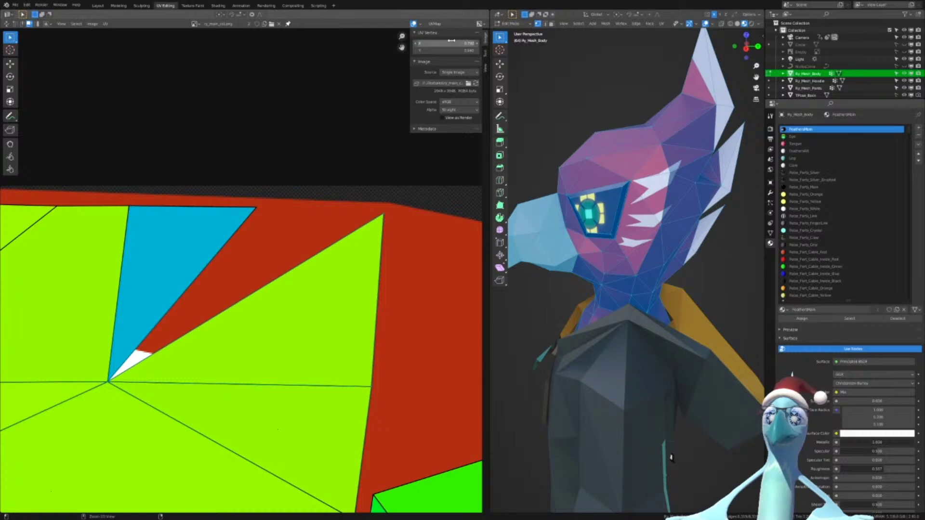
Set the UV editor's horizontal display aspect ratio to 0.79
{"action": "left_click", "coordinate": [486, 68]}
{"action": "type", "text": "0.79"}
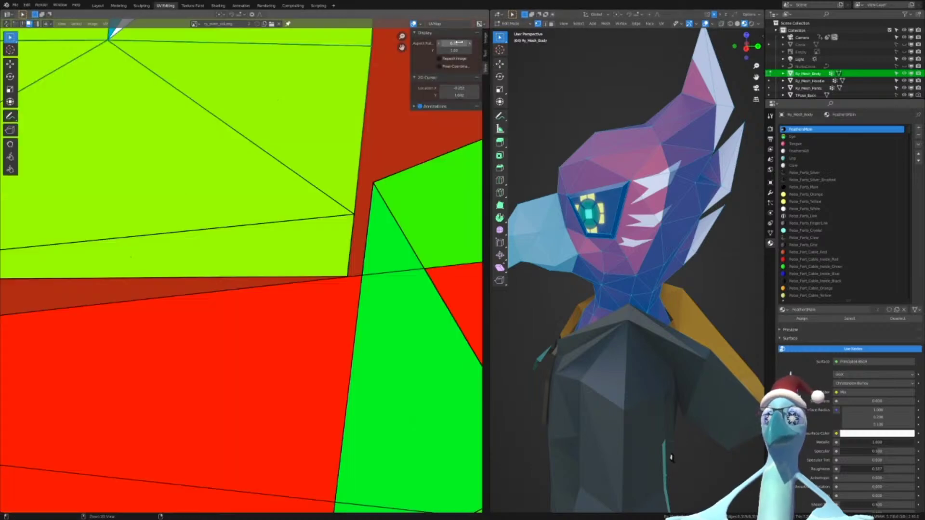
{"action": "scroll", "coordinate": [208, 182], "scroll_direction": "down", "scroll_amount": 5}
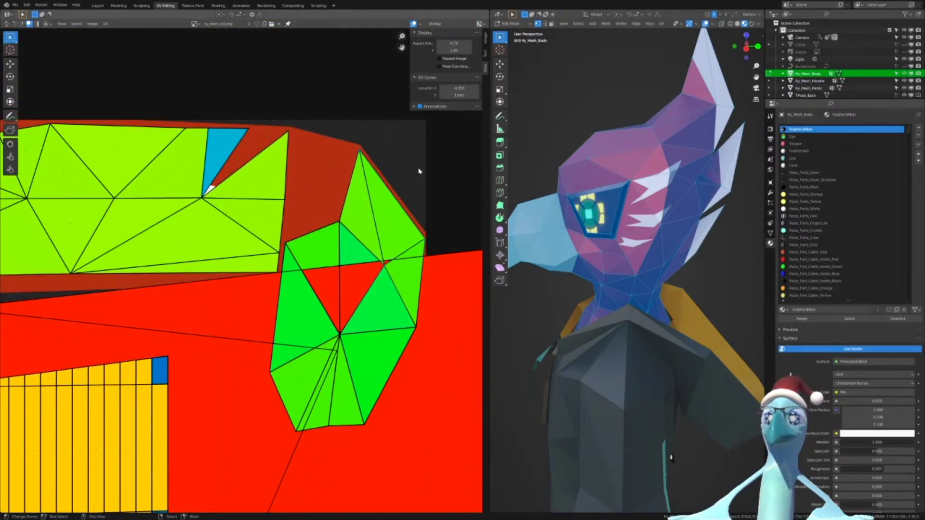
{"action": "scroll", "coordinate": [418, 172], "scroll_direction": "down", "scroll_amount": 3}
{"action": "scroll", "coordinate": [372, 189], "scroll_direction": "up", "scroll_amount": 3}
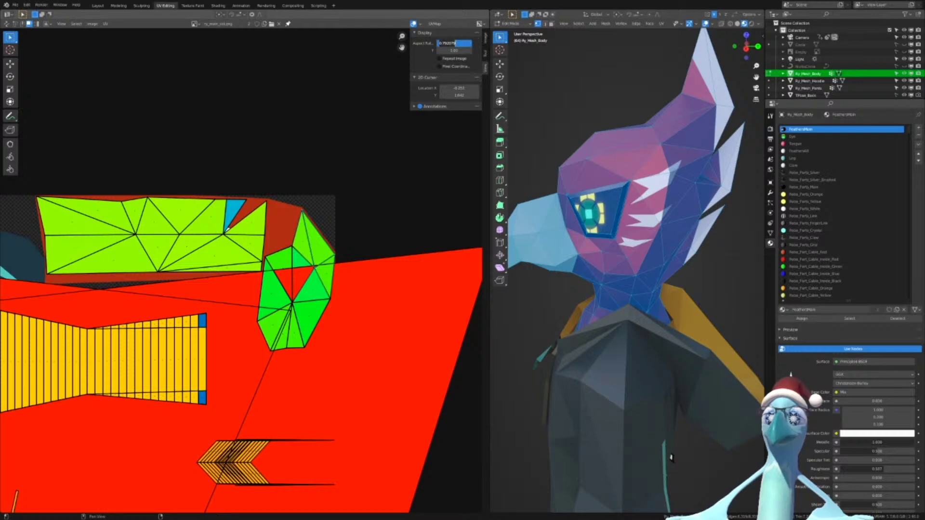
Set the UV editor's horizontal display aspect ratio to 1
{"action": "type", "text": "1"}
{"action": "key", "text": "Return"}
{"action": "scroll", "coordinate": [441, 138], "scroll_direction": "up", "scroll_amount": 6}
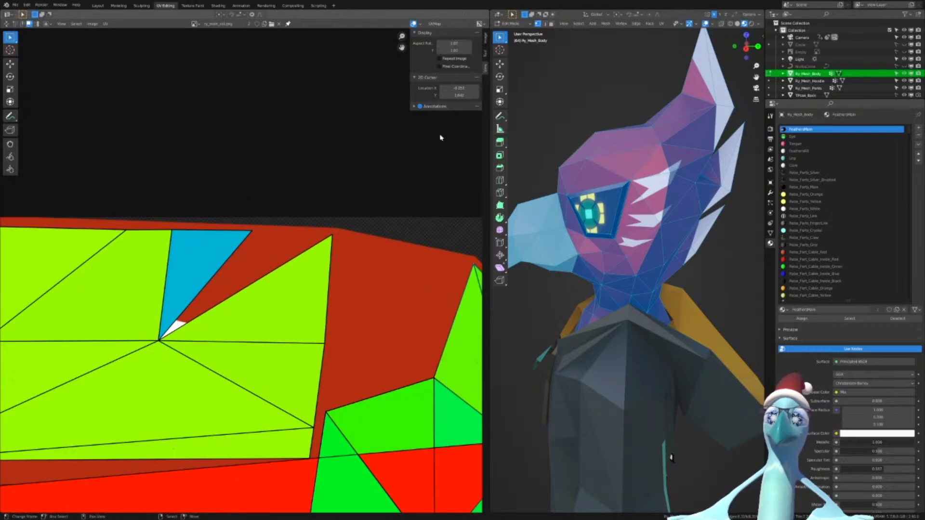
Try to place the 2D cursor on the green arm section's upper corner by copying UV coordinates into its location
{"action": "left_click", "coordinate": [486, 39]}
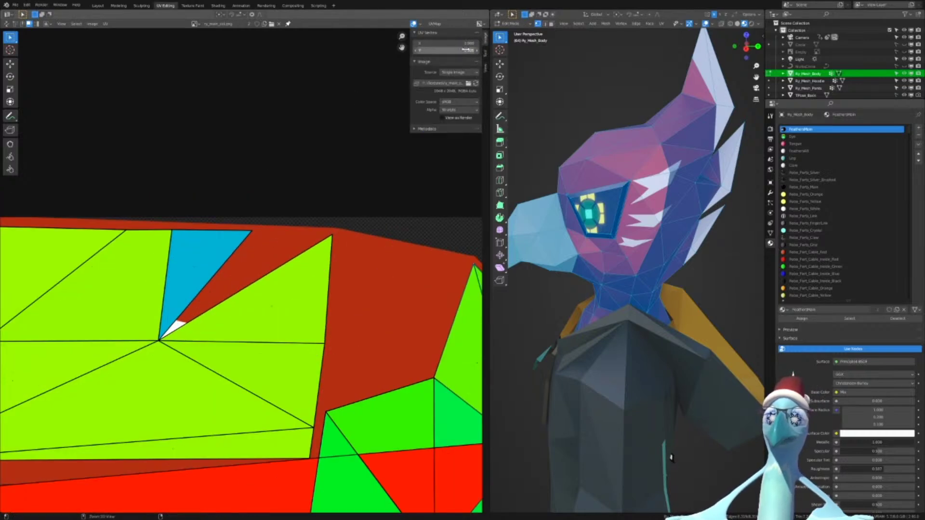
{"action": "left_click", "coordinate": [485, 67]}
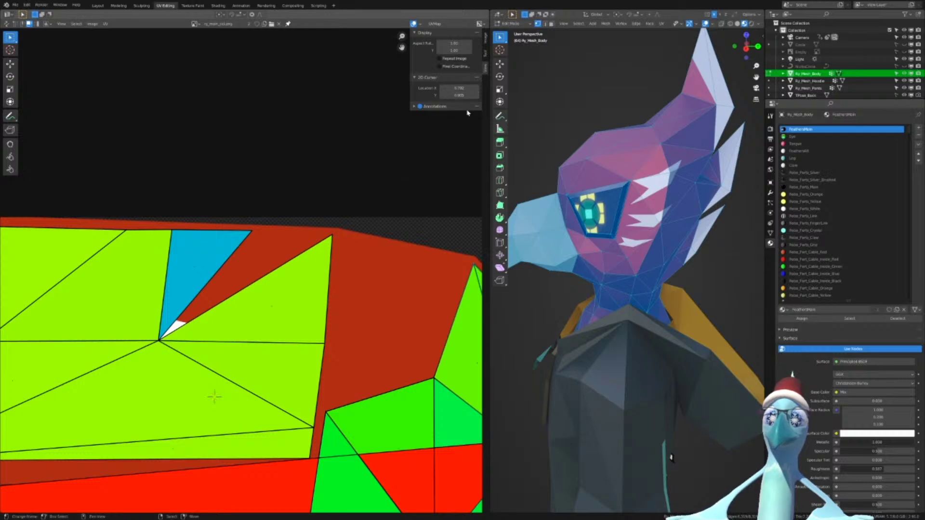
{"action": "scroll", "coordinate": [314, 283], "scroll_direction": "down", "scroll_amount": 2}
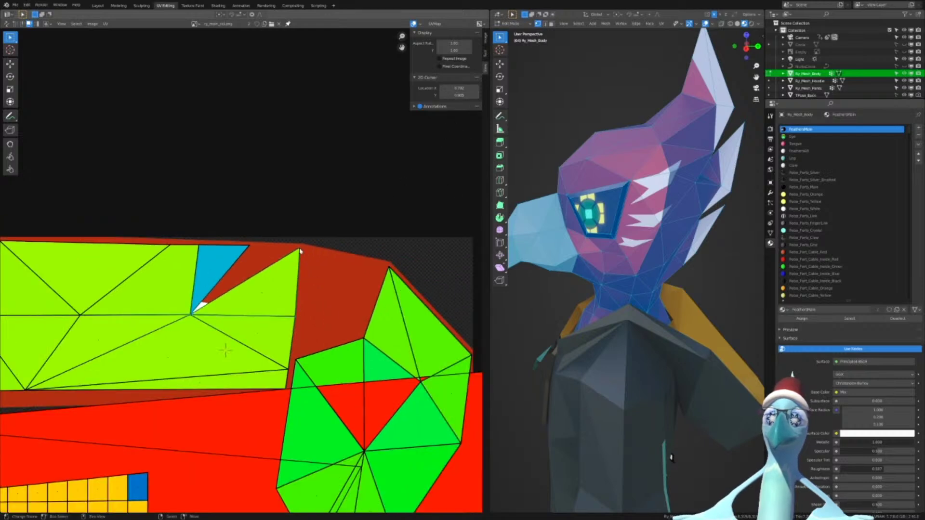
{"action": "left_click", "coordinate": [486, 38]}
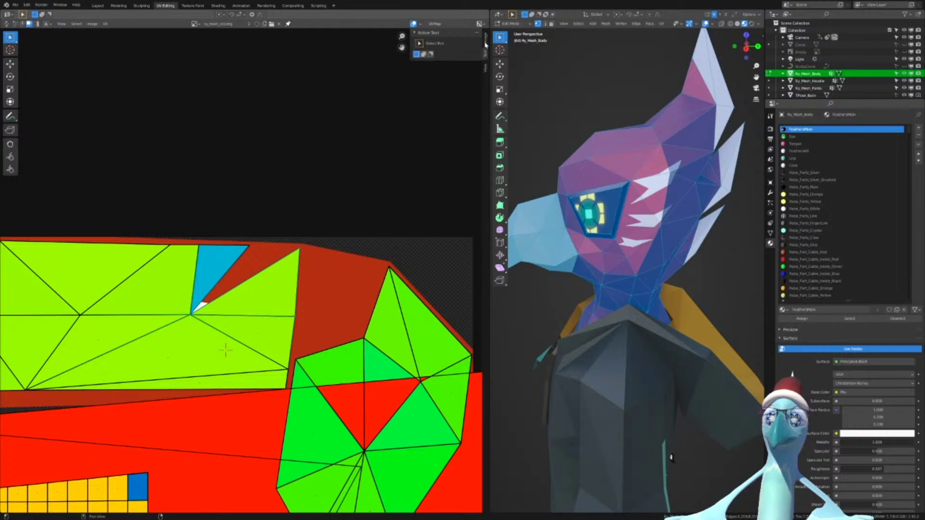
{"action": "left_click", "coordinate": [485, 69]}
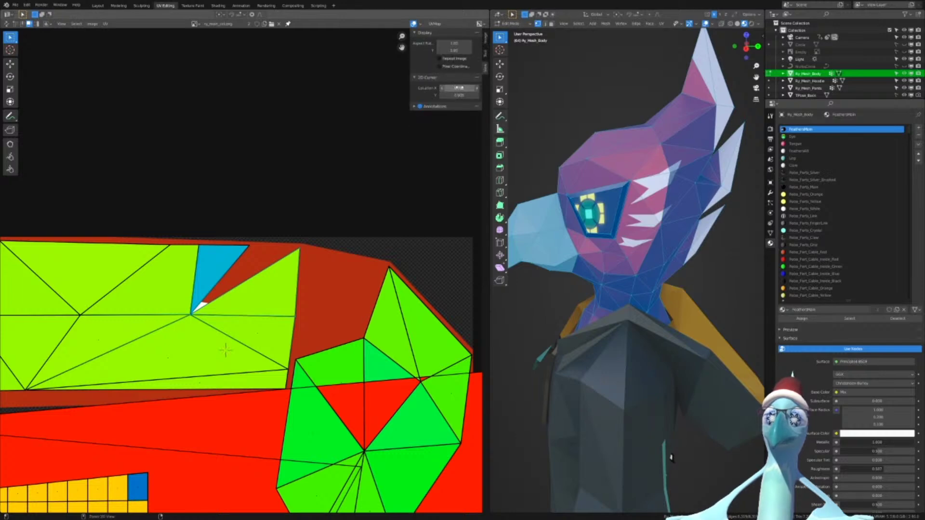
{"action": "left_click", "coordinate": [482, 43]}
{"action": "left_click", "coordinate": [485, 70]}
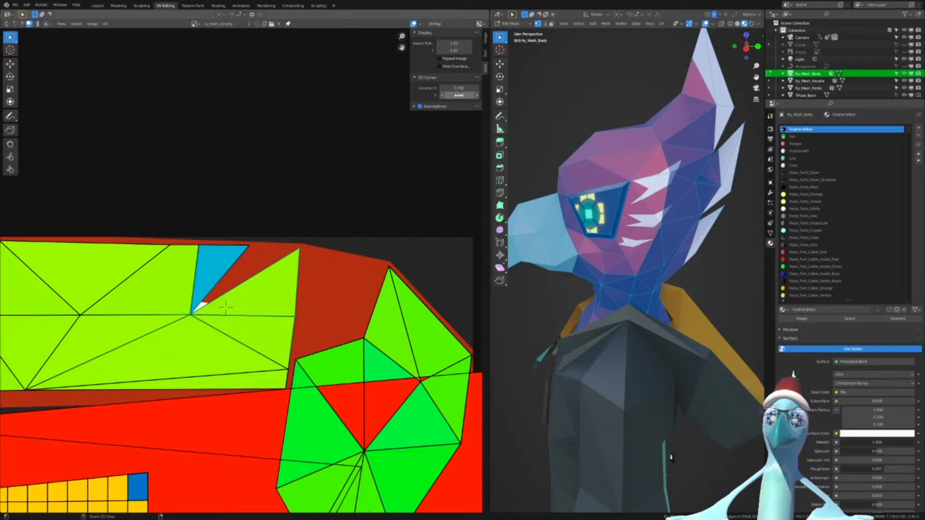
Switch UV selection to vertex mode and copy the green upper corner vertex's X and Y coordinates into the 2D cursor location
{"action": "key", "text": "ctrl+Tab"}
{"action": "left_click", "coordinate": [291, 189]}
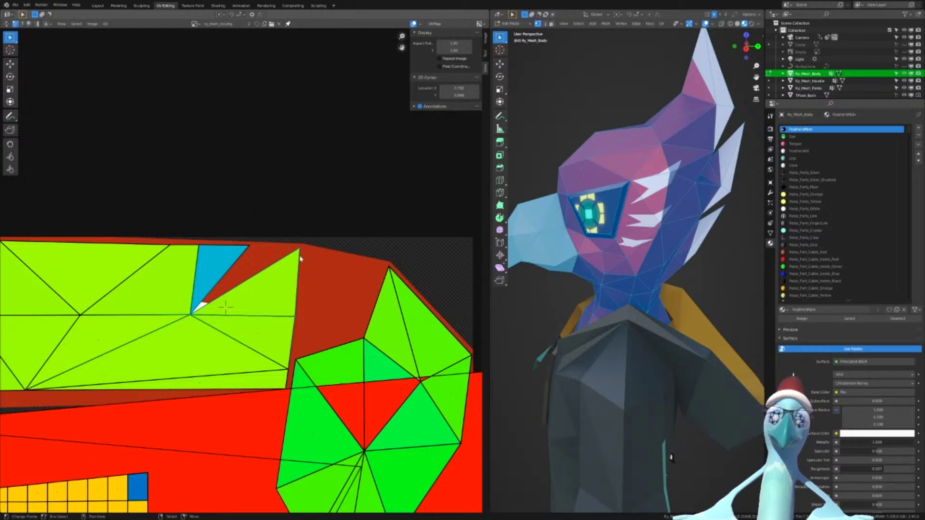
{"action": "left_click", "coordinate": [484, 46]}
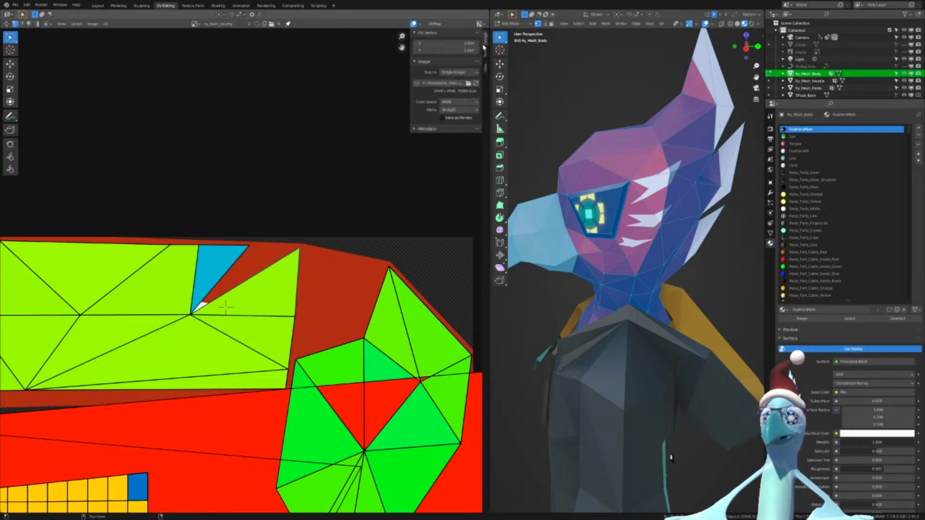
{"action": "left_click", "coordinate": [486, 67]}
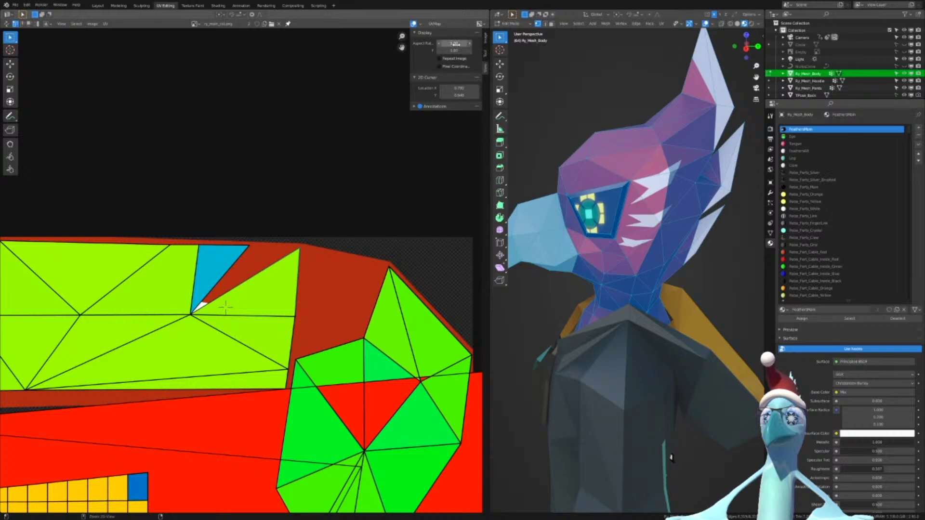
{"action": "left_click_drag", "start_coordinate": [455, 44], "coordinate": [456, 44]}
{"action": "type", "text": "1"}
{"action": "key", "text": "Return"}
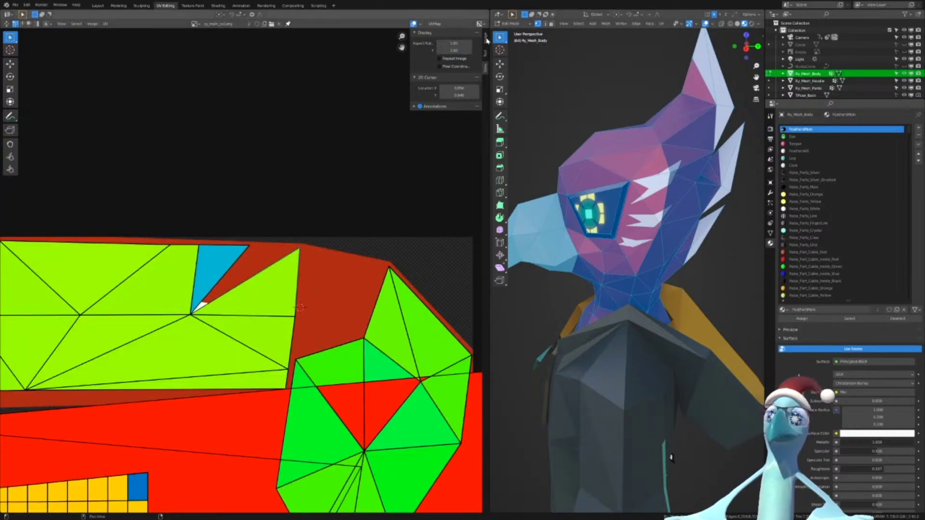
{"action": "left_click", "coordinate": [485, 38]}
{"action": "left_click", "coordinate": [486, 70]}
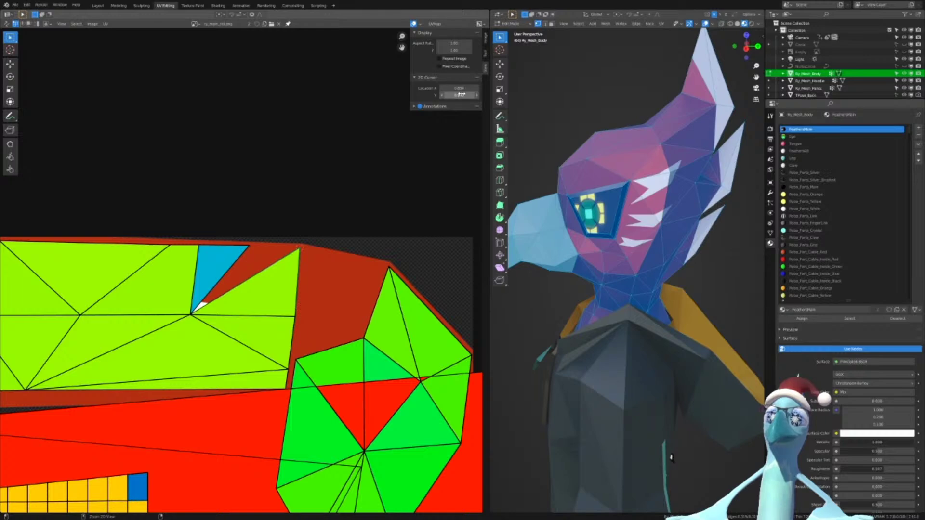
Set the pivot to the 2D cursor and scale the blue triangle's outer vertex to 0 so it lands on the corner
{"action": "scroll", "coordinate": [310, 278], "scroll_direction": "up", "scroll_amount": 5}
{"action": "key", "text": "period"}
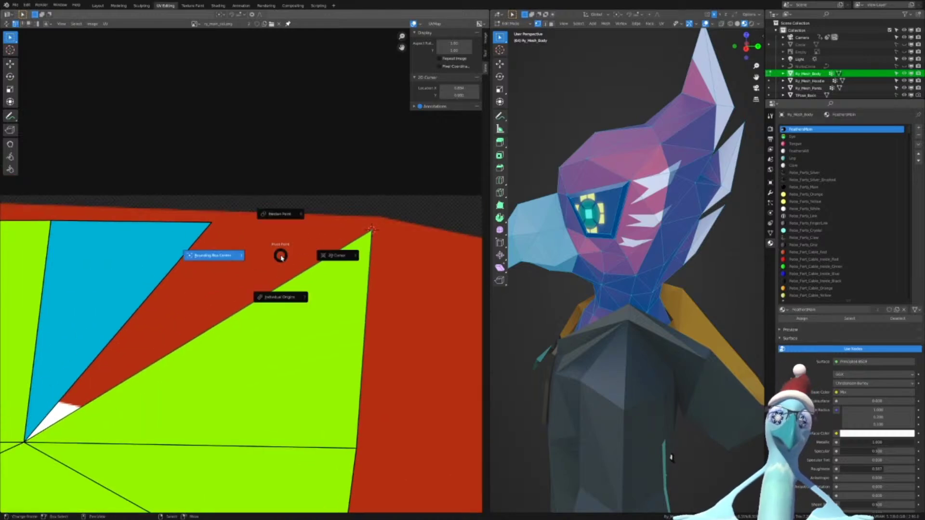
{"action": "left_click", "coordinate": [327, 261]}
{"action": "right_click", "coordinate": [211, 224]}
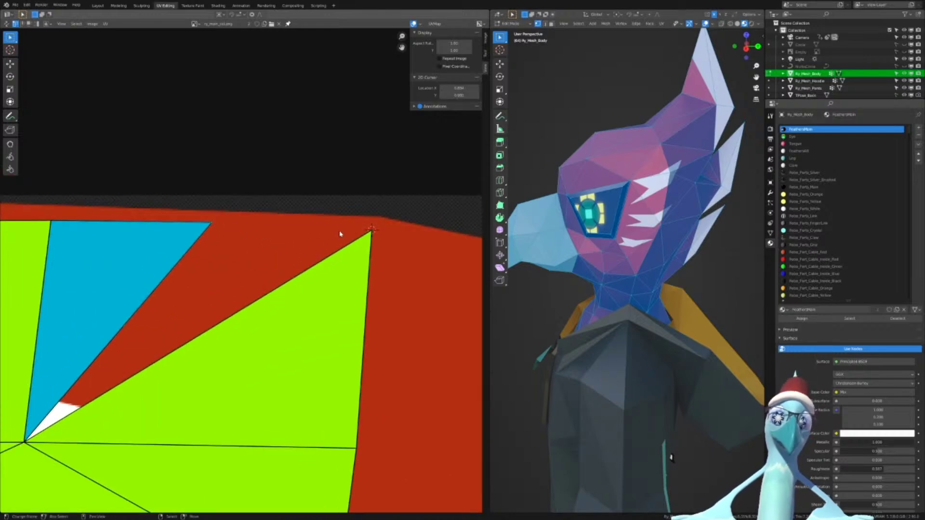
{"action": "key", "text": "s"}
{"action": "key", "text": "0"}
{"action": "key", "text": "Return"}
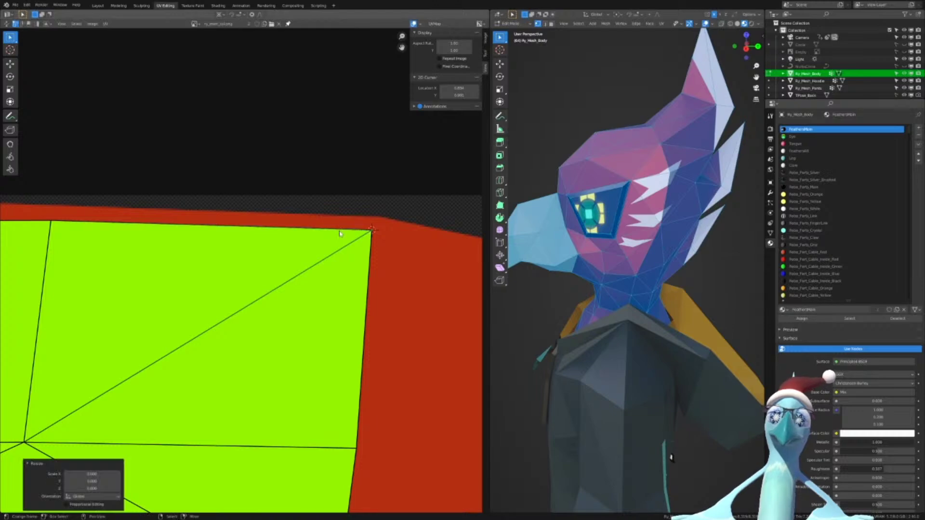
Leave Edit Mode and examine the white markings on the red arm in the 3D viewport
{"action": "key", "text": "Tab"}
{"action": "scroll", "coordinate": [652, 368], "scroll_direction": "down", "scroll_amount": 4}
{"action": "scroll", "coordinate": [674, 371], "scroll_direction": "down", "scroll_amount": 2}
{"action": "middle_click_drag", "start_coordinate": [693, 373], "coordinate": [700, 221], "text": "shift"}
{"action": "scroll", "coordinate": [638, 200], "scroll_direction": "up", "scroll_amount": 7}
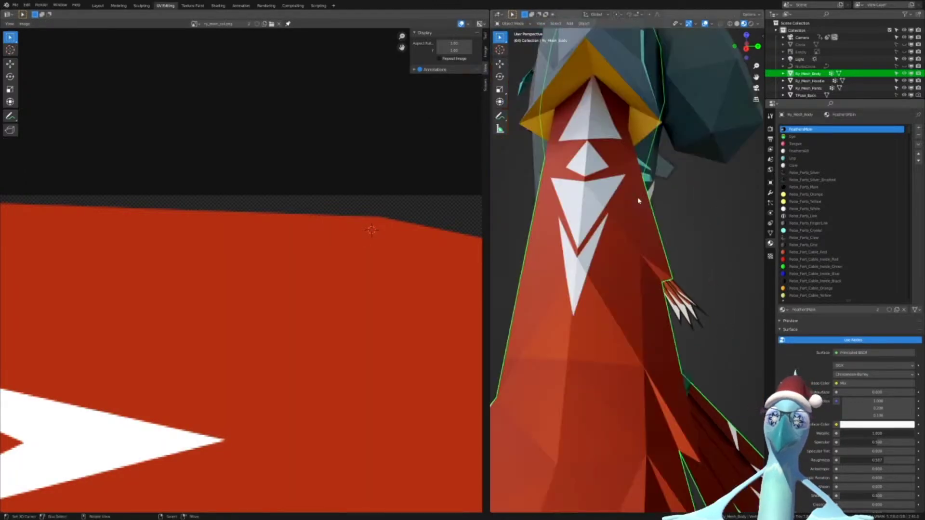
{"action": "middle_click_drag", "start_coordinate": [638, 200], "coordinate": [652, 187], "text": "shift"}
{"action": "scroll", "coordinate": [655, 198], "scroll_direction": "down", "scroll_amount": 2}
{"action": "scroll", "coordinate": [656, 196], "scroll_direction": "up", "scroll_amount": 3}
{"action": "scroll", "coordinate": [574, 273], "scroll_direction": "down", "scroll_amount": 5}
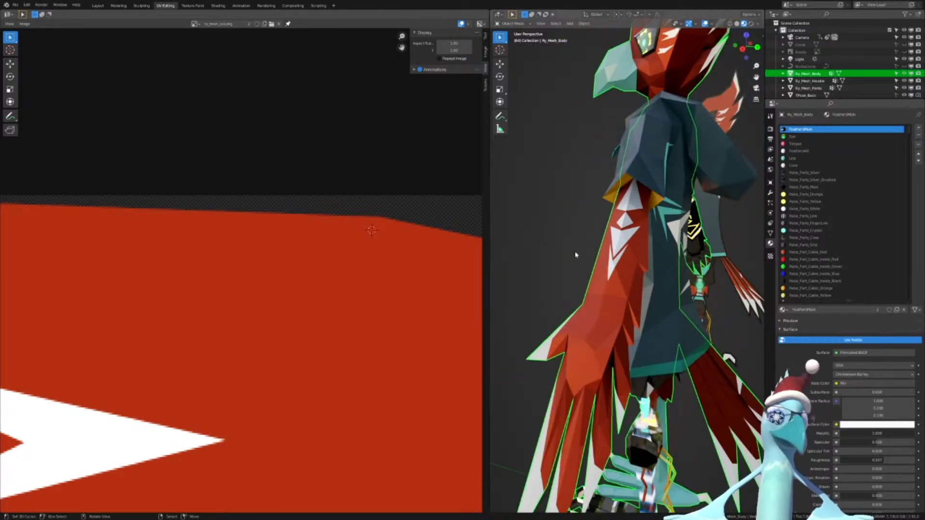
Check the whole textured avatar from the side, with the body mesh in Object Mode
{"action": "middle_click_drag", "start_coordinate": [584, 257], "coordinate": [675, 285]}
{"action": "scroll", "coordinate": [617, 271], "scroll_direction": "down", "scroll_amount": 3}
{"action": "scroll", "coordinate": [648, 278], "scroll_direction": "up", "scroll_amount": 3}
{"action": "key", "text": "Tab"}
{"action": "left_click", "coordinate": [676, 247]}
{"action": "middle_click_drag", "start_coordinate": [665, 251], "coordinate": [605, 285]}
{"action": "key", "text": "Tab"}
{"action": "left_click", "coordinate": [672, 245]}
{"action": "scroll", "coordinate": [670, 251], "scroll_direction": "down", "scroll_amount": 3}
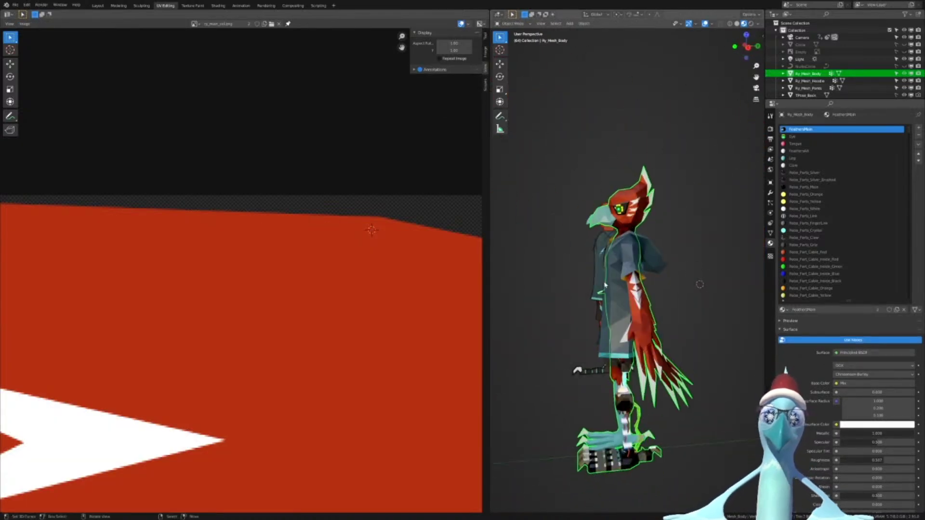
Switch to the Layout workspace and show the arm markings in Material Preview shading
{"action": "left_click", "coordinate": [101, 6]}
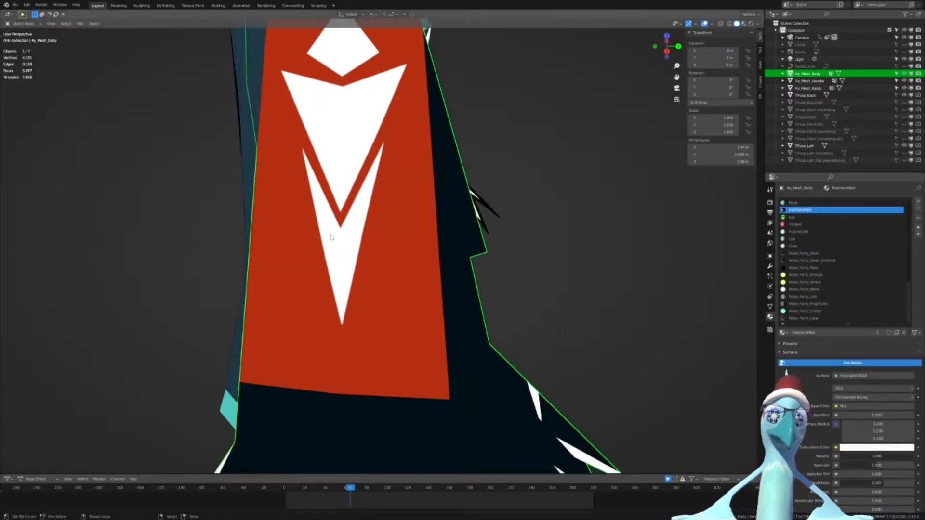
{"action": "key", "text": "z"}
{"action": "left_click", "coordinate": [381, 332]}
{"action": "scroll", "coordinate": [398, 290], "scroll_direction": "down", "scroll_amount": 2}
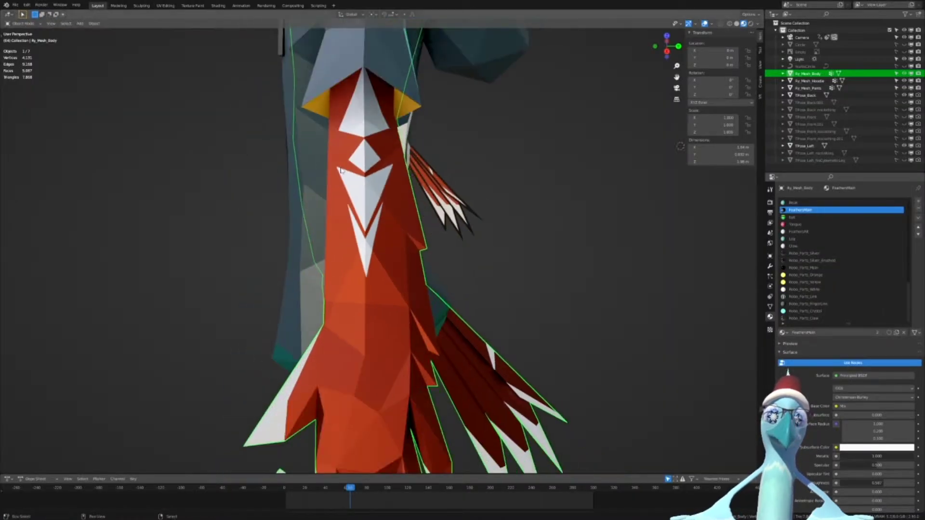
{"action": "scroll", "coordinate": [358, 229], "scroll_direction": "up", "scroll_amount": 2}
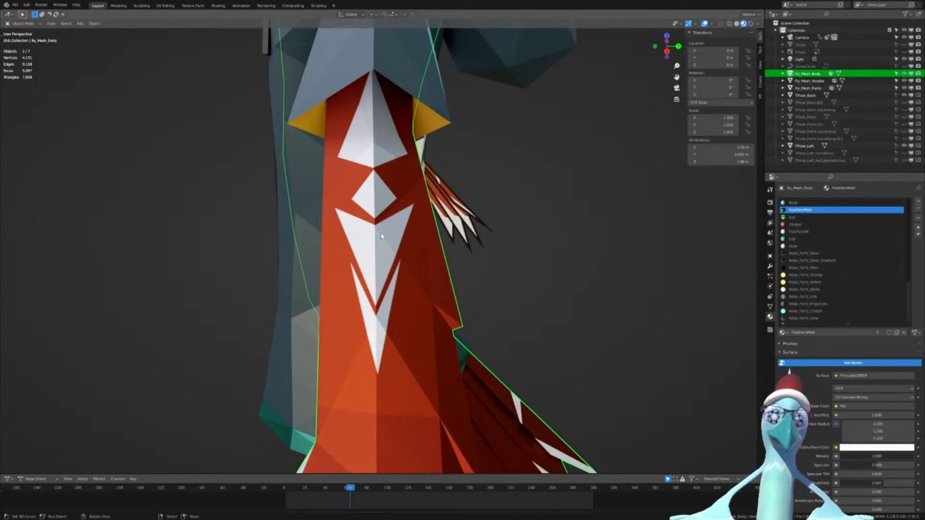
Examine the avatar's head, checking the eye, beak and white face markings from several angles
{"action": "scroll", "coordinate": [382, 237], "scroll_direction": "down", "scroll_amount": 5}
{"action": "middle_click_drag", "start_coordinate": [469, 207], "coordinate": [544, 171]}
{"action": "middle_click_drag", "start_coordinate": [366, 144], "coordinate": [469, 313], "text": "shift"}
{"action": "scroll", "coordinate": [469, 312], "scroll_direction": "up", "scroll_amount": 5}
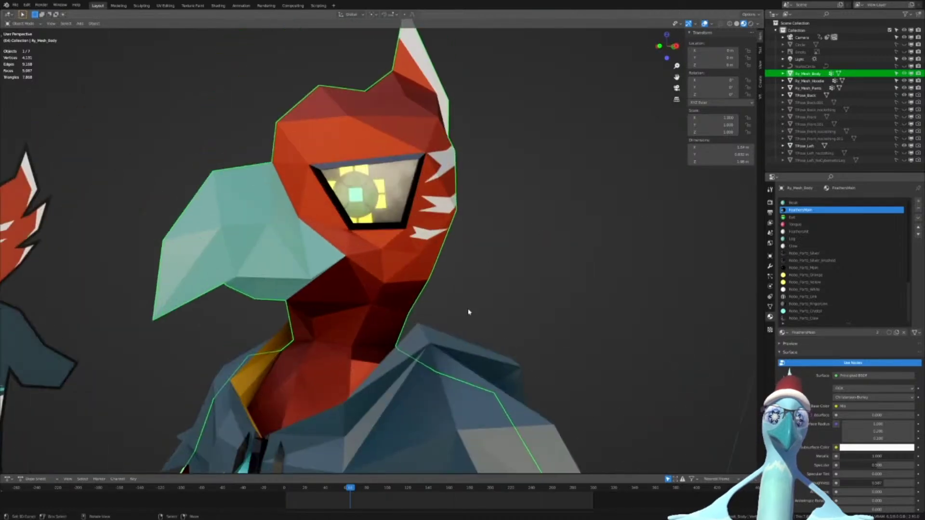
{"action": "scroll", "coordinate": [481, 270], "scroll_direction": "up", "scroll_amount": 4}
{"action": "middle_click_drag", "start_coordinate": [496, 219], "coordinate": [399, 221]}
{"action": "scroll", "coordinate": [496, 223], "scroll_direction": "down", "scroll_amount": 2}
{"action": "middle_click_drag", "start_coordinate": [356, 244], "coordinate": [330, 307], "text": "shift"}
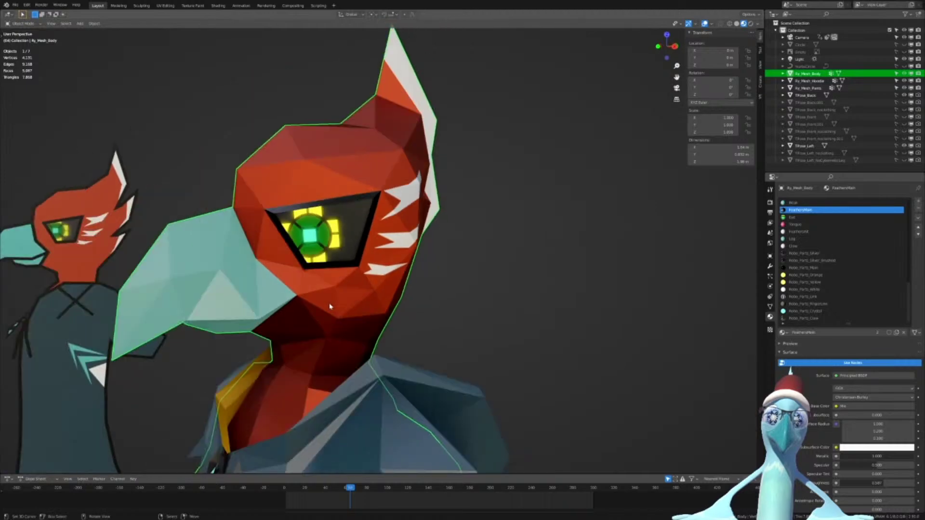
{"action": "middle_click_drag", "start_coordinate": [445, 204], "coordinate": [309, 203]}
Examine the textures on the avatar's back, both arms and front down to the legs
{"action": "scroll", "coordinate": [337, 212], "scroll_direction": "down", "scroll_amount": 4}
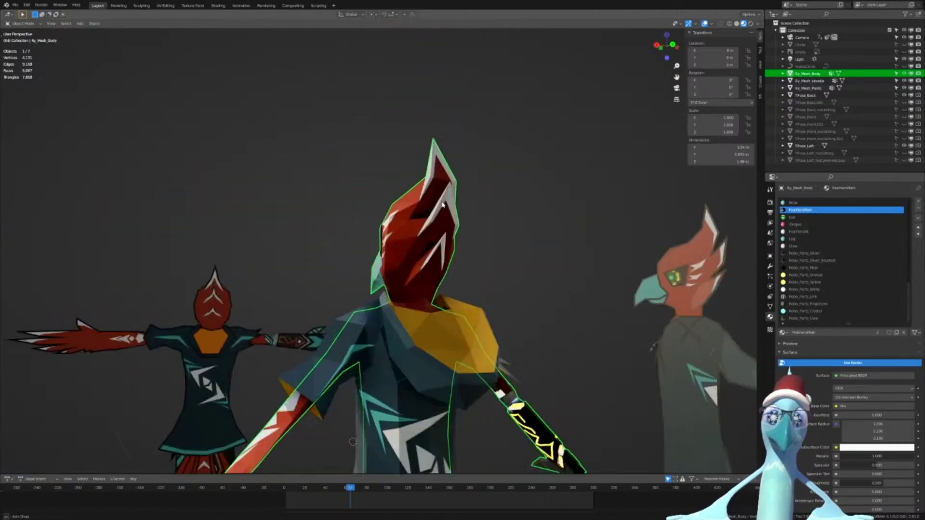
{"action": "middle_click_drag", "start_coordinate": [436, 260], "coordinate": [373, 274], "text": "shift"}
{"action": "scroll", "coordinate": [373, 273], "scroll_direction": "up", "scroll_amount": 3}
{"action": "scroll", "coordinate": [372, 274], "scroll_direction": "down", "scroll_amount": 3}
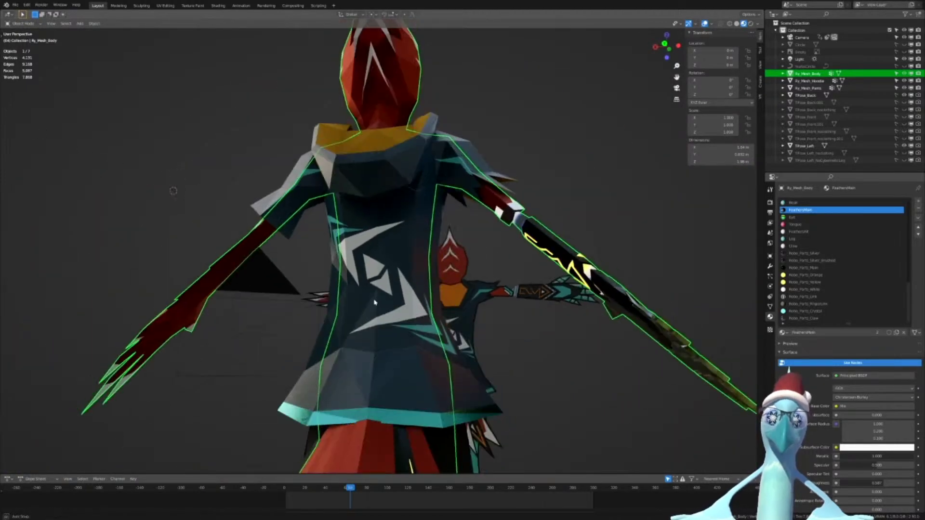
{"action": "middle_click_drag", "start_coordinate": [178, 277], "coordinate": [415, 287]}
{"action": "scroll", "coordinate": [416, 287], "scroll_direction": "down", "scroll_amount": 3}
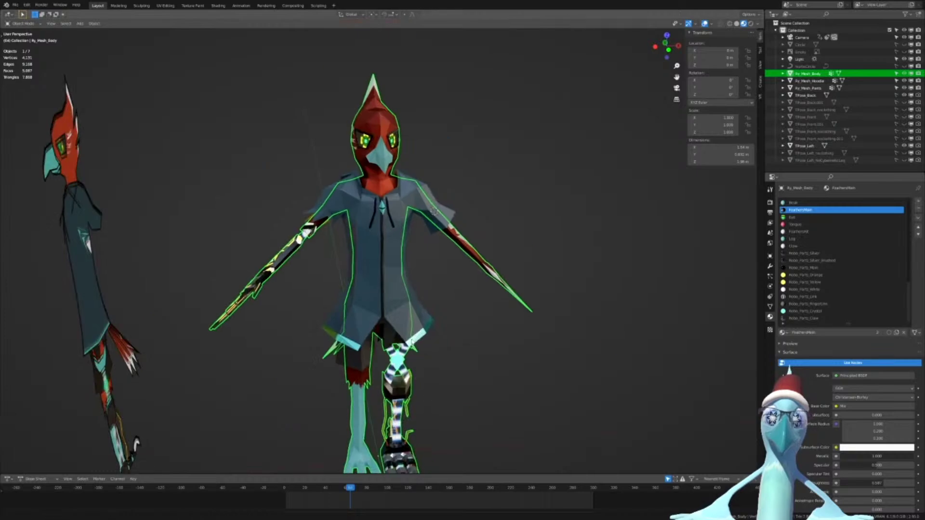
{"action": "middle_click_drag", "start_coordinate": [397, 363], "coordinate": [374, 284], "text": "shift"}
{"action": "scroll", "coordinate": [374, 284], "scroll_direction": "up", "scroll_amount": 1}
Hide the viewport overlays and save the file with the full avatar in view
{"action": "left_click", "coordinate": [704, 24]}
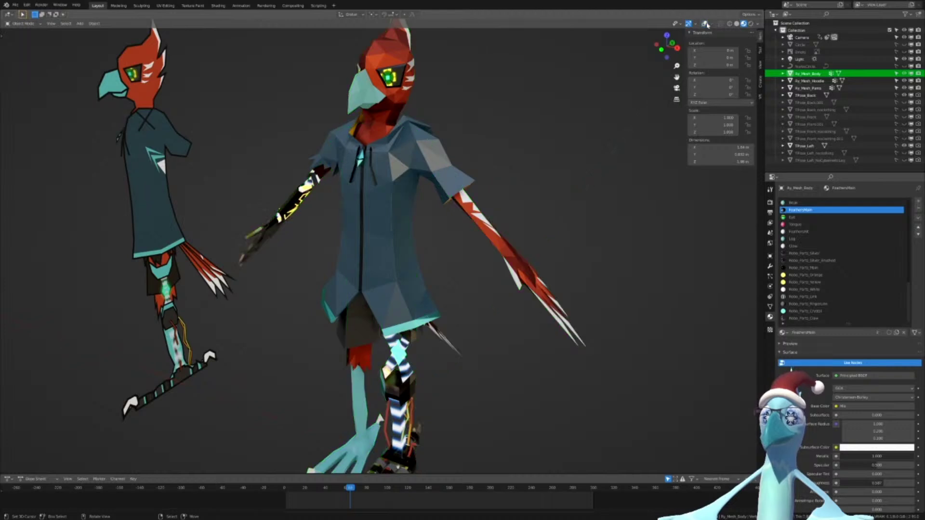
{"action": "scroll", "coordinate": [515, 114], "scroll_direction": "down", "scroll_amount": 1}
{"action": "middle_click_drag", "start_coordinate": [513, 114], "coordinate": [524, 153]}
{"action": "key", "text": "ctrl+s"}
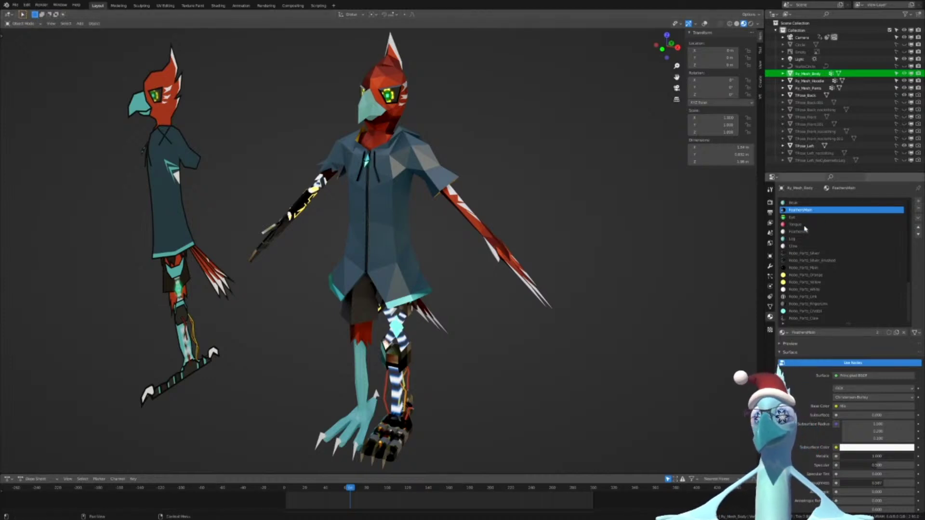
Look over the body mesh's material list while viewing the avatar's torso and back
{"action": "scroll", "coordinate": [804, 228], "scroll_direction": "down", "scroll_amount": 7}
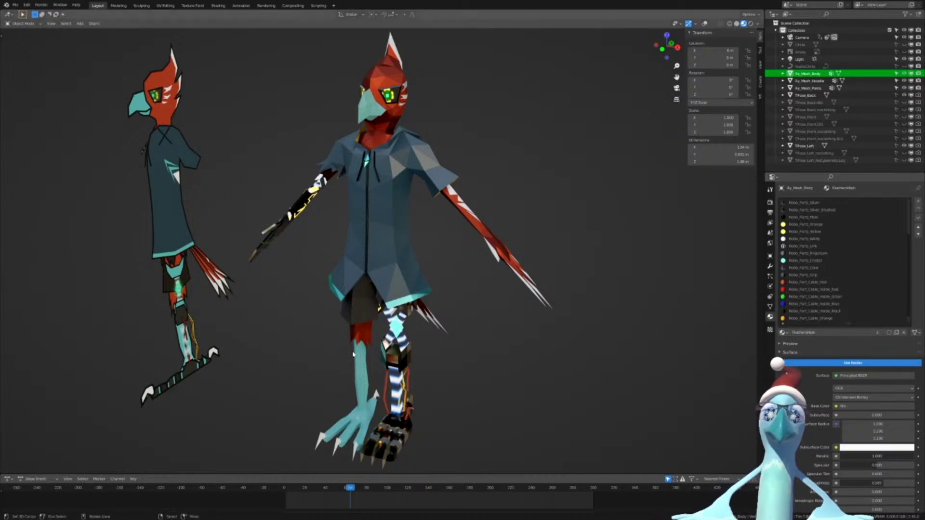
{"action": "scroll", "coordinate": [379, 332], "scroll_direction": "up", "scroll_amount": 5}
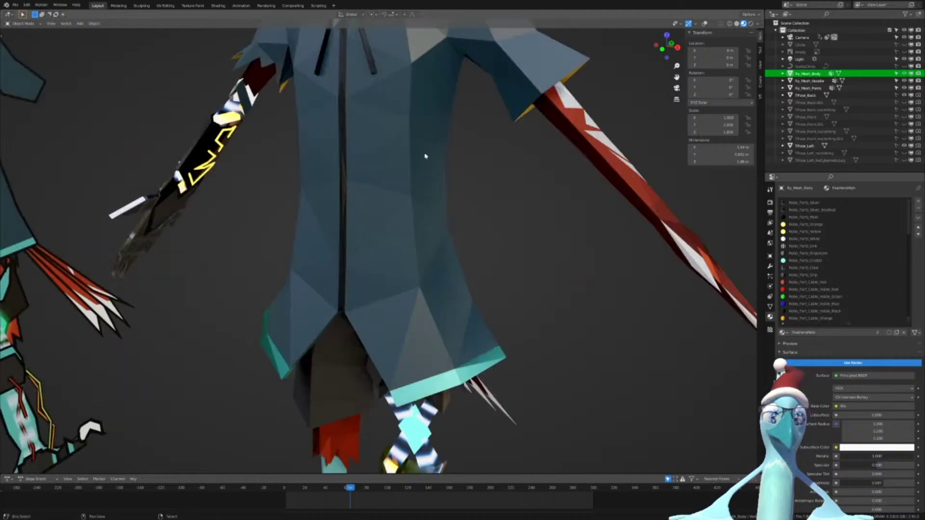
{"action": "middle_click_drag", "start_coordinate": [426, 155], "coordinate": [329, 298], "text": "shift"}
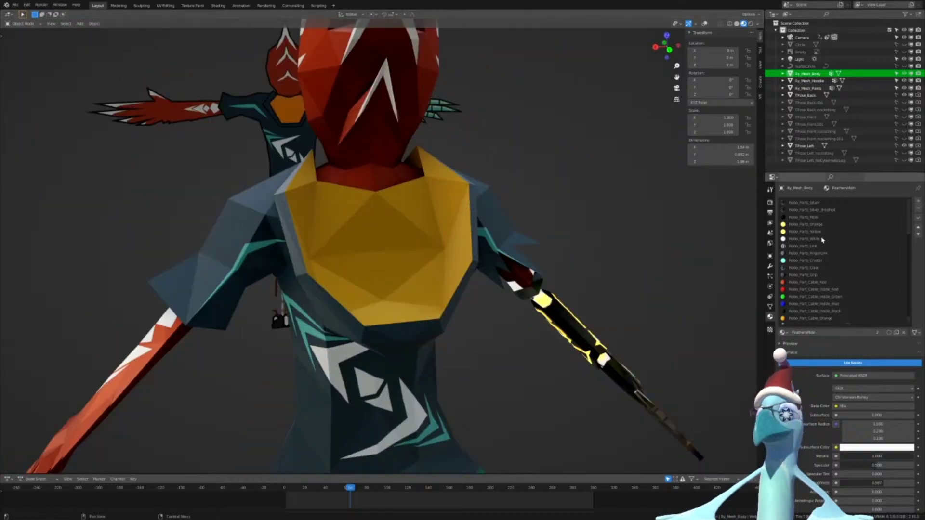
{"action": "scroll", "coordinate": [826, 240], "scroll_direction": "down", "scroll_amount": 1}
{"action": "scroll", "coordinate": [812, 250], "scroll_direction": "up", "scroll_amount": 7}
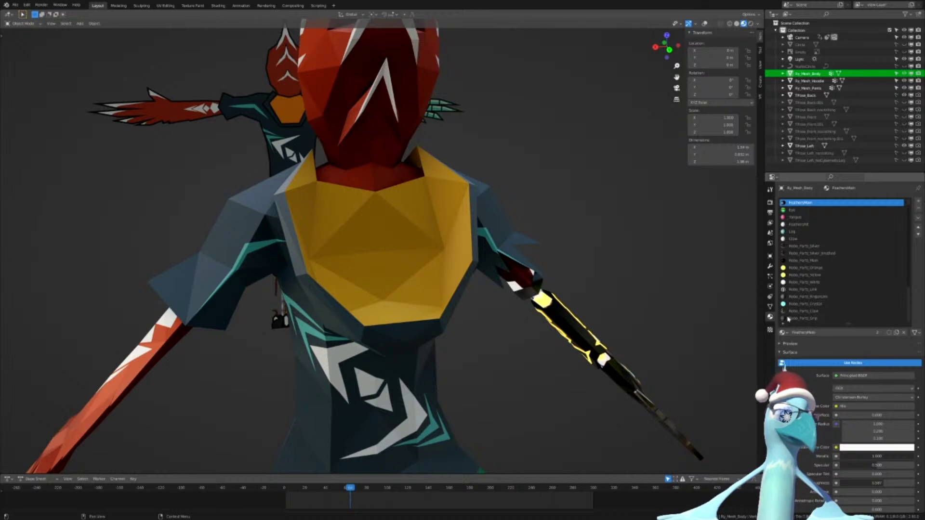
Go through the body mesh's material slots one by one from the main feather material to review each material
{"action": "left_click", "coordinate": [793, 211]}
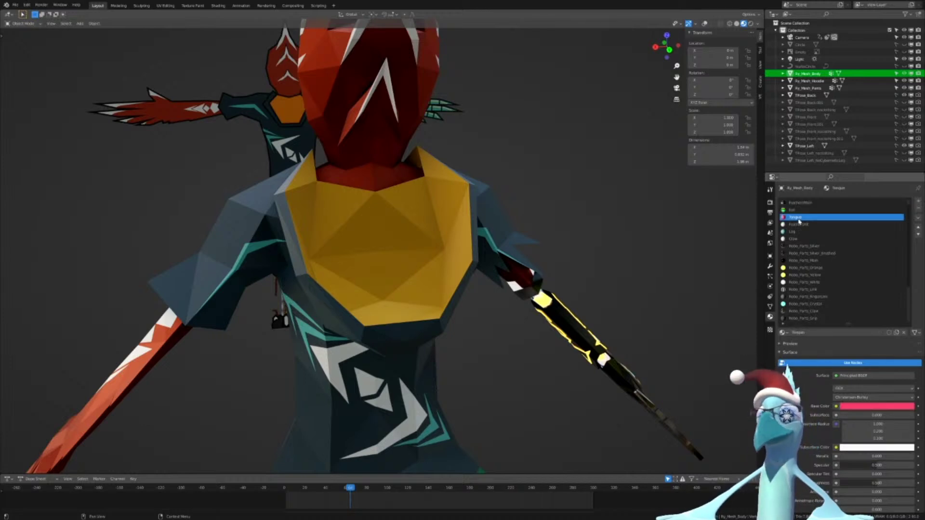
{"action": "left_click", "coordinate": [791, 204]}
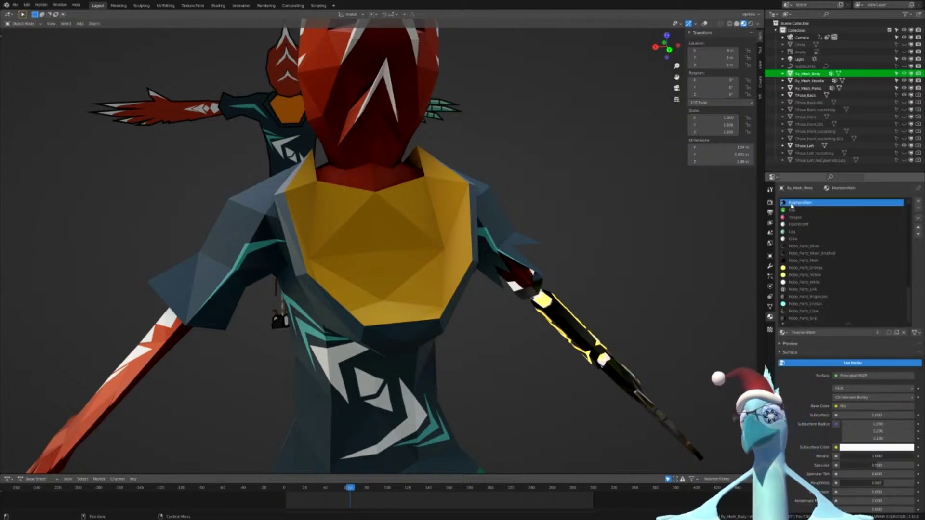
{"action": "key", "text": "Down"}
{"action": "key", "text": "Down"}
{"action": "key", "text": "Down"}
{"action": "key", "text": "Down"}
{"action": "key", "text": "Down"}
{"action": "key", "text": "Down"}
{"action": "key", "text": "Down"}
{"action": "key", "text": "Down"}
{"action": "key", "text": "Down"}
{"action": "key", "text": "Down"}
{"action": "key", "text": "Down"}
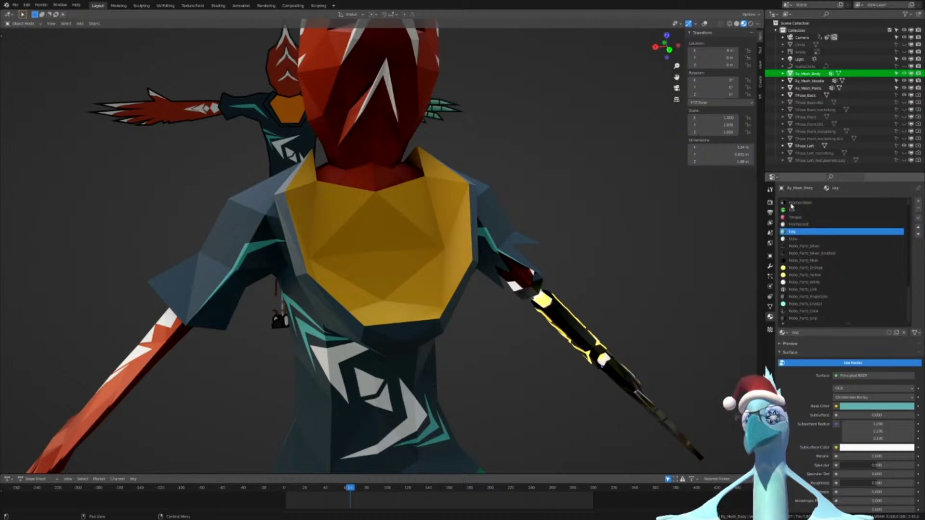
Review the remaining robotic-part materials in the body mesh's material list and view the avatar's torso from the front
{"action": "key", "text": "Down"}
{"action": "key", "text": "Down"}
{"action": "key", "text": "Down"}
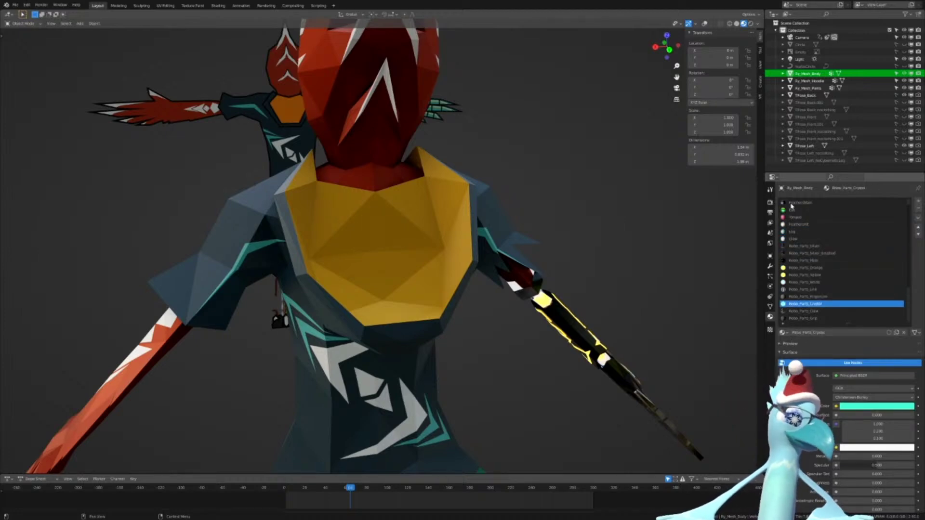
{"action": "scroll", "coordinate": [819, 255], "scroll_direction": "down", "scroll_amount": 7}
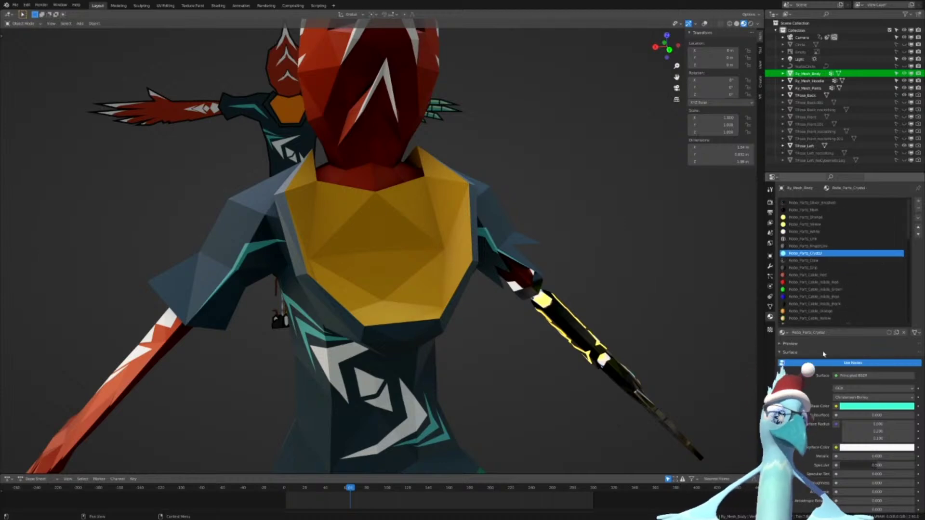
{"action": "middle_click_drag", "start_coordinate": [303, 339], "coordinate": [377, 360]}
{"action": "scroll", "coordinate": [831, 256], "scroll_direction": "up", "scroll_amount": 8}
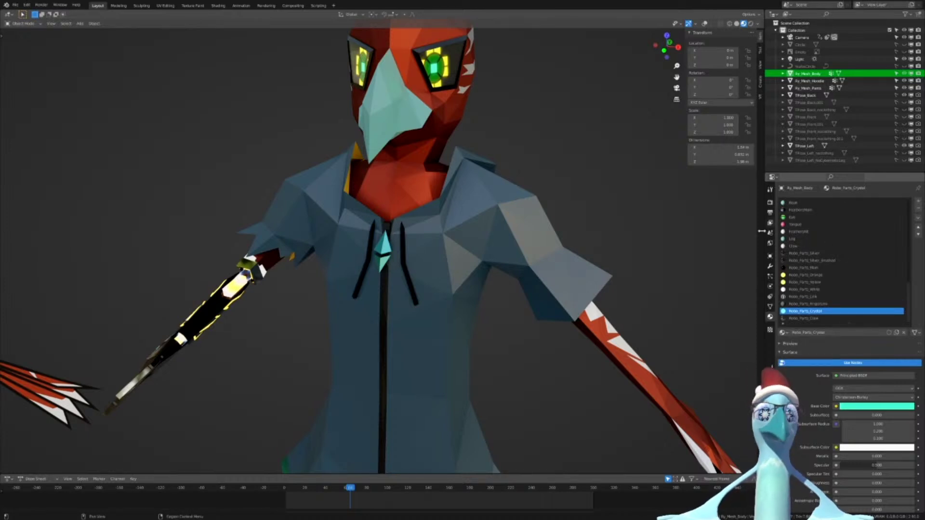
Switch to Affinity Designer and examine the empty area between the red arm and the dark blue shape in ry_main
{"action": "key", "text": "alt+Tab"}
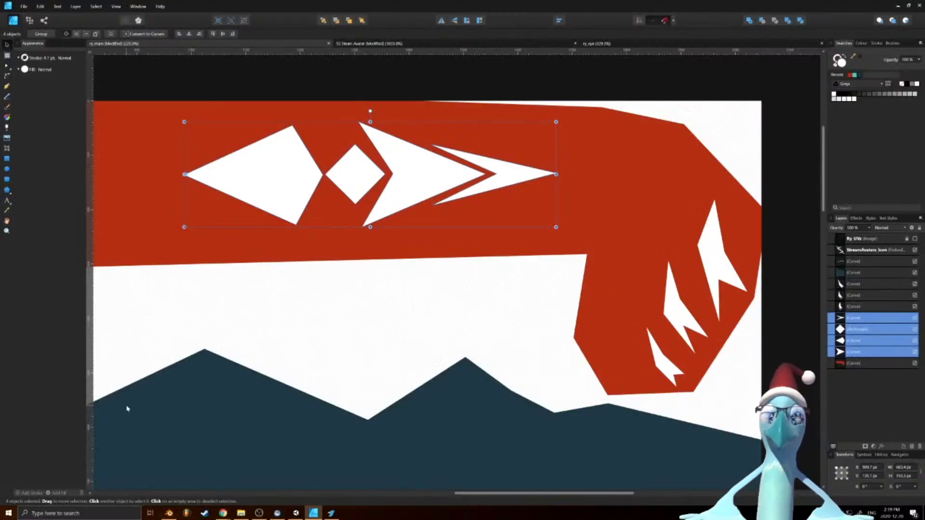
{"action": "scroll", "coordinate": [359, 267], "scroll_direction": "down", "scroll_amount": 8}
{"action": "scroll", "coordinate": [352, 276], "scroll_direction": "up", "scroll_amount": 7}
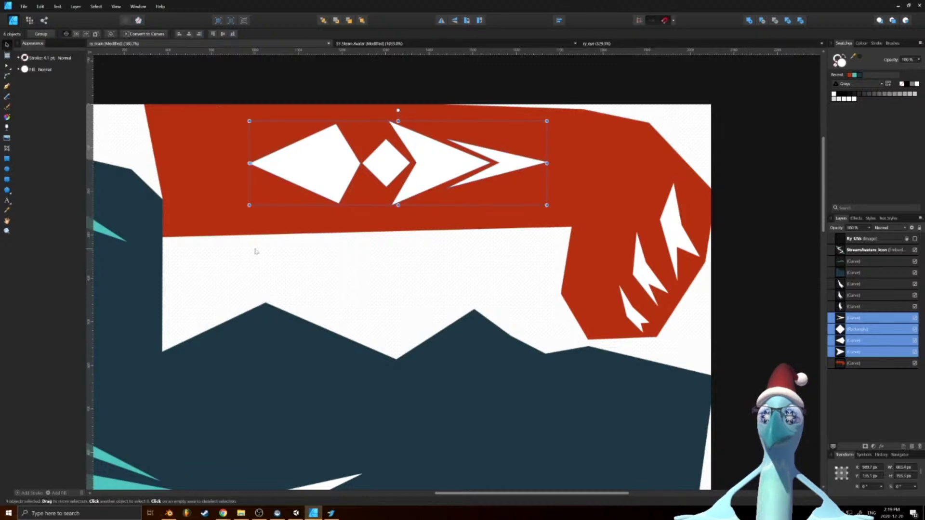
{"action": "left_click_drag", "start_coordinate": [254, 249], "coordinate": [501, 292]}
{"action": "scroll", "coordinate": [329, 259], "scroll_direction": "up", "scroll_amount": 1}
{"action": "scroll", "coordinate": [319, 293], "scroll_direction": "up", "scroll_amount": 3, "text": "ctrl"}
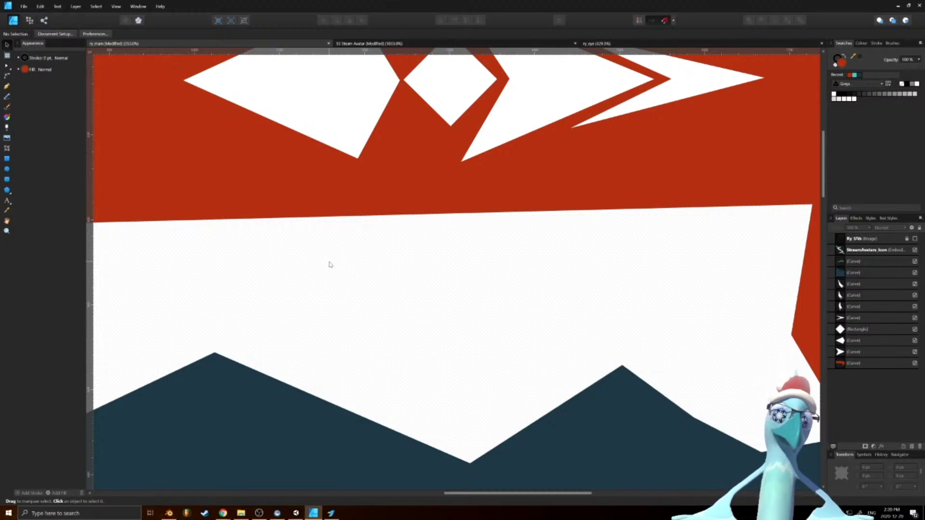
{"action": "left_click_drag", "start_coordinate": [195, 239], "coordinate": [665, 320]}
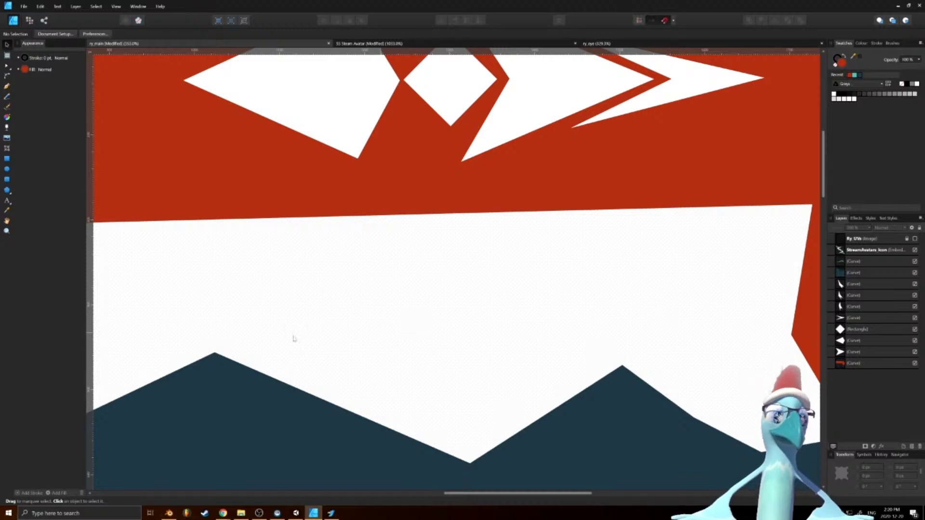
{"action": "left_click_drag", "start_coordinate": [163, 228], "coordinate": [577, 323]}
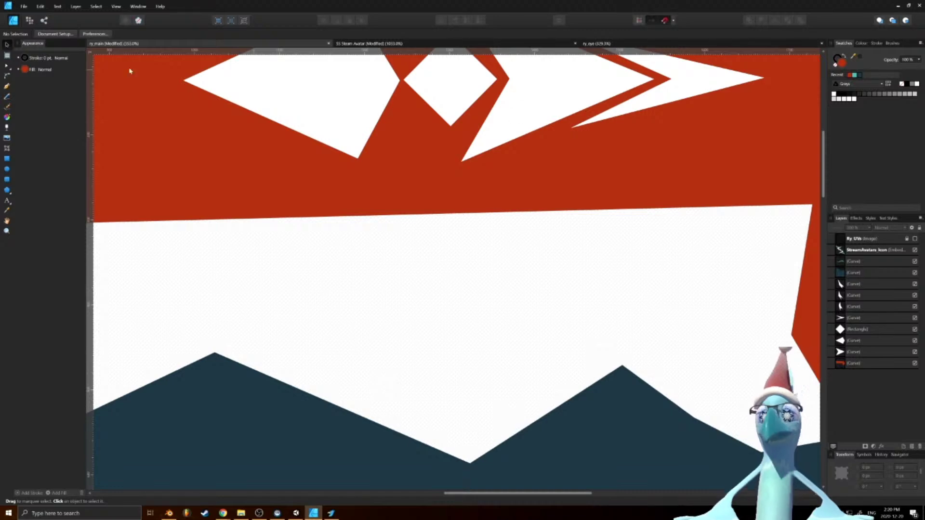
Draw a small red square in the empty area below the arm and set its size to 8 by 8 px
{"action": "left_click", "coordinate": [7, 159]}
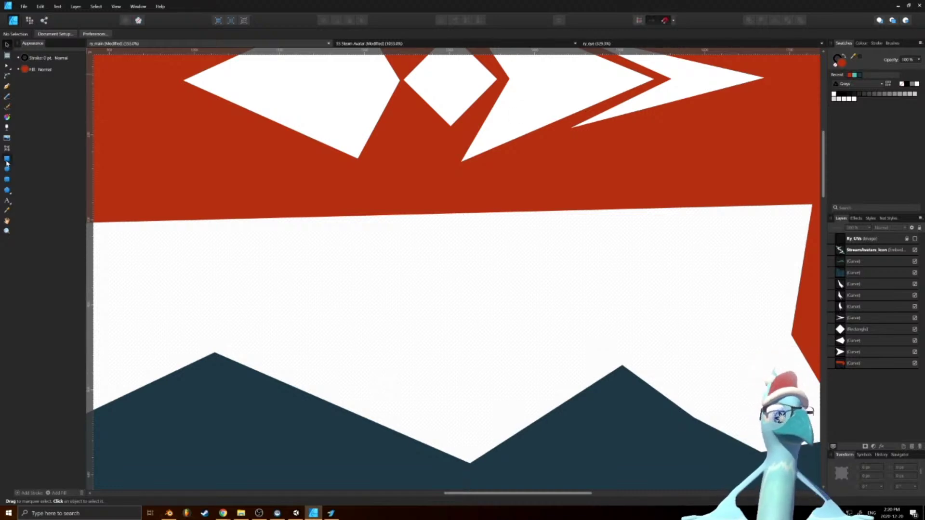
{"action": "left_click_drag", "start_coordinate": [257, 250], "coordinate": [278, 271]}
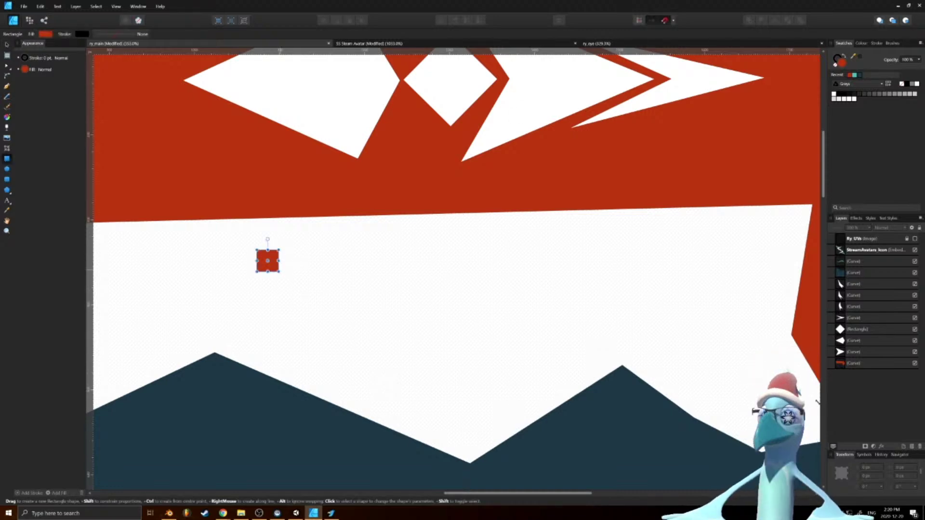
{"action": "left_click", "coordinate": [906, 467]}
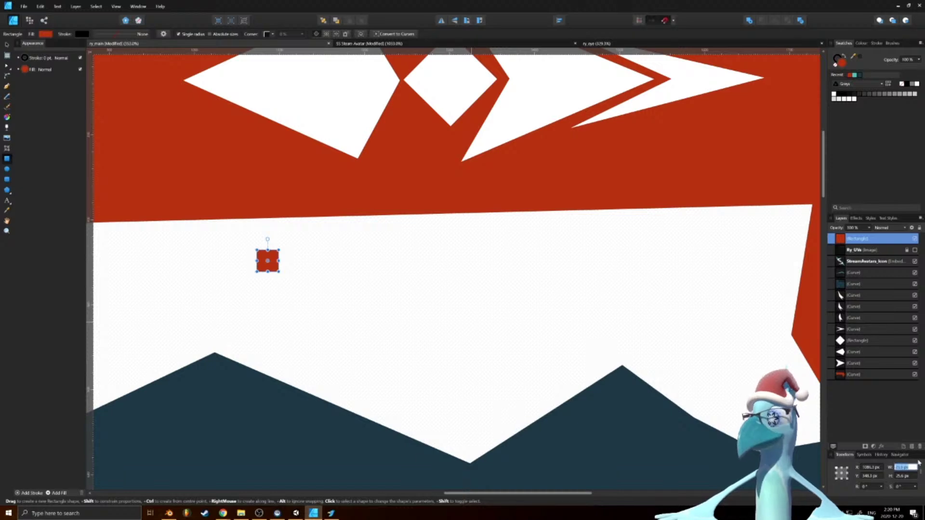
{"action": "type", "text": "8"}
{"action": "key", "text": "Tab"}
{"action": "type", "text": "8"}
{"action": "key", "text": "Return"}
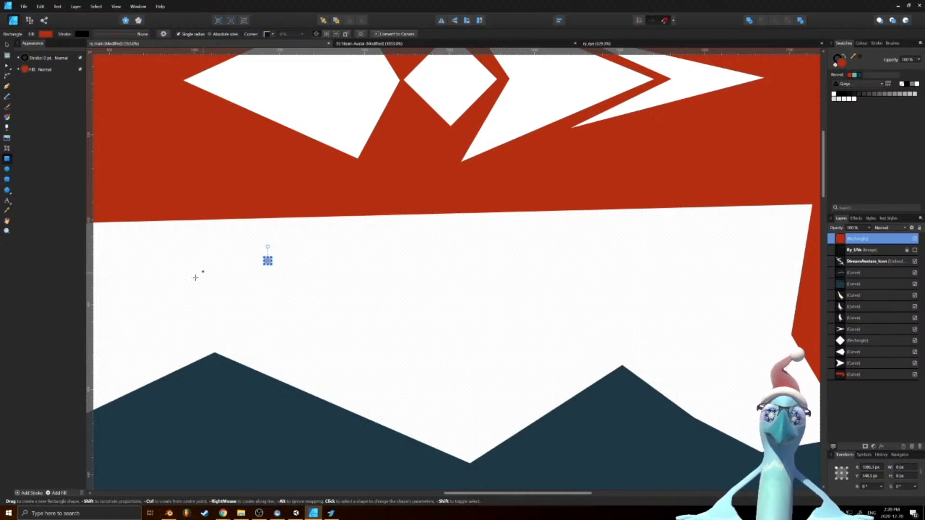
Switch to Blender and select the body mesh's Beak material to bring up its base colour
{"action": "scroll", "coordinate": [278, 284], "scroll_direction": "up", "scroll_amount": 4, "text": "ctrl"}
{"action": "scroll", "coordinate": [255, 260], "scroll_direction": "up", "scroll_amount": 2, "text": "ctrl"}
{"action": "scroll", "coordinate": [265, 202], "scroll_direction": "down", "scroll_amount": 8, "text": "ctrl"}
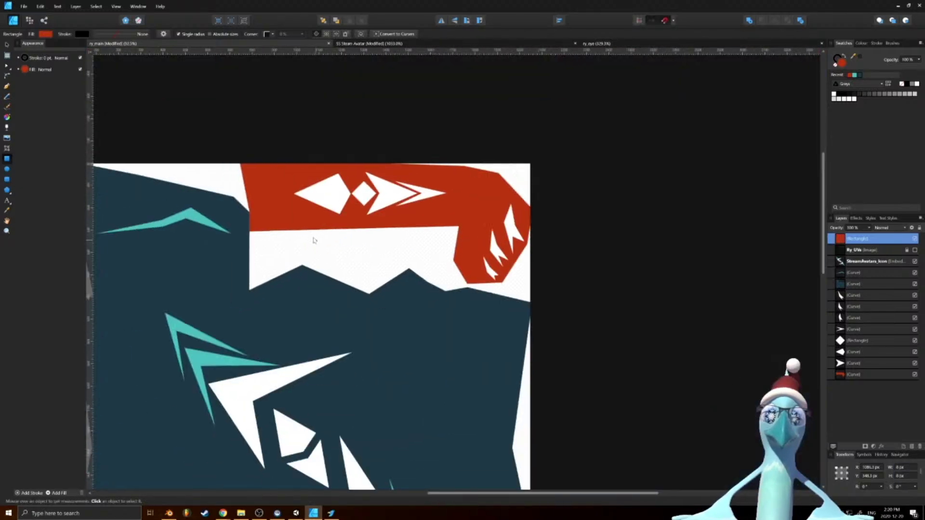
{"action": "scroll", "coordinate": [314, 241], "scroll_direction": "up", "scroll_amount": 10, "text": "ctrl"}
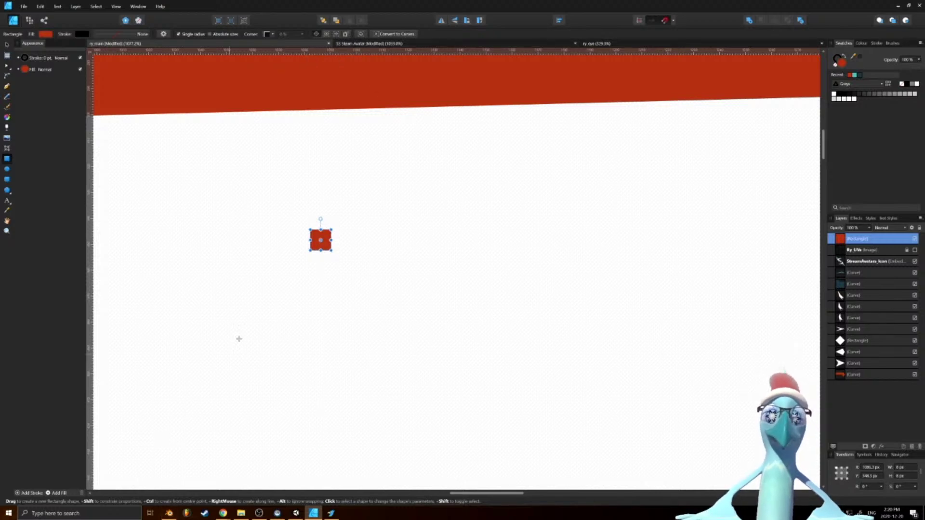
{"action": "left_click", "coordinate": [169, 513]}
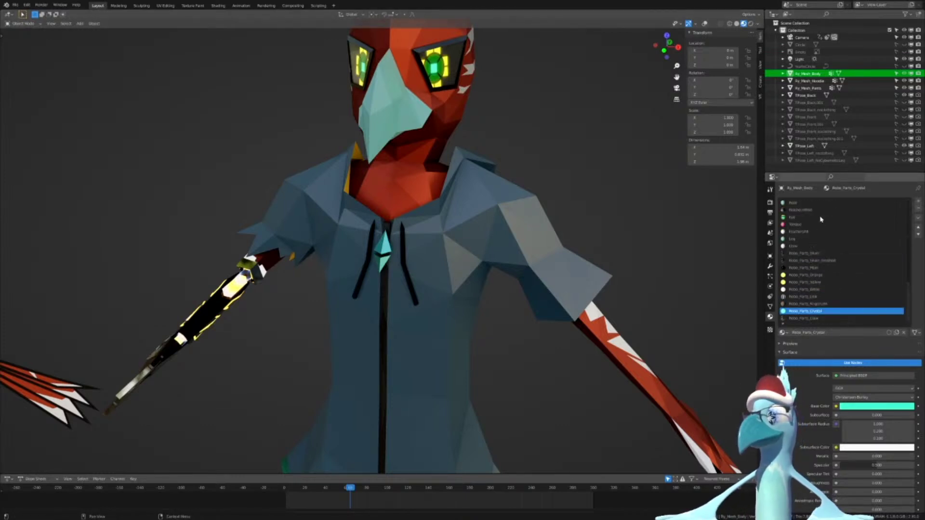
{"action": "left_click", "coordinate": [794, 202]}
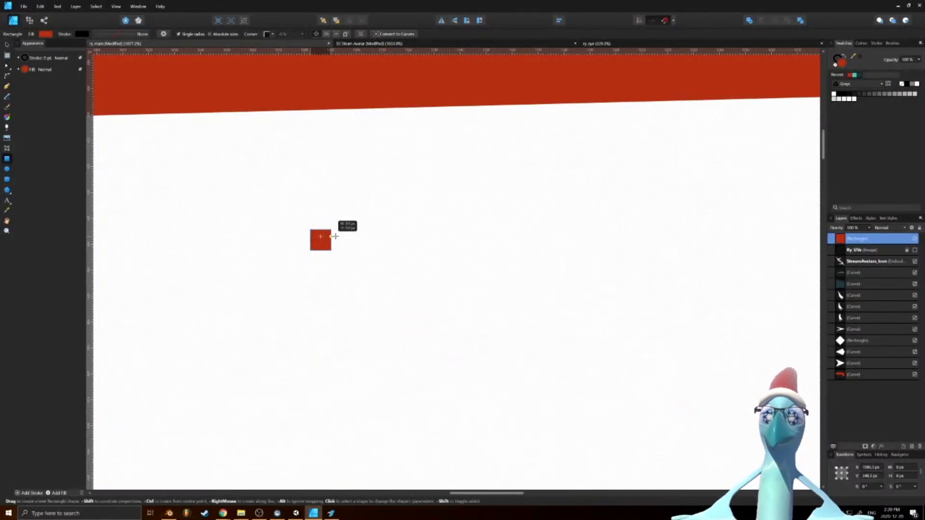
Back in Affinity Designer, duplicate the red square and place the copy flush against the original's left edge
{"action": "key", "text": "ctrl+z"}
{"action": "key", "text": "ctrl+shift+z"}
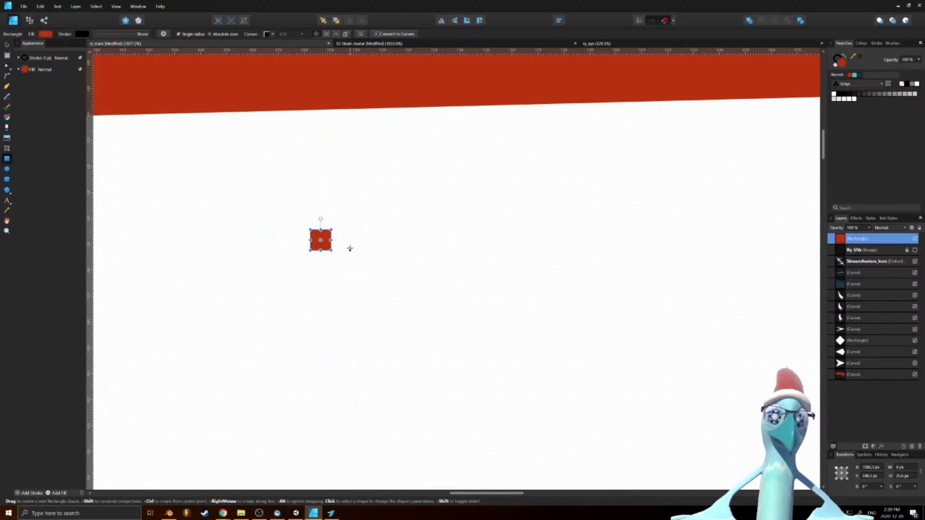
{"action": "key", "text": "v"}
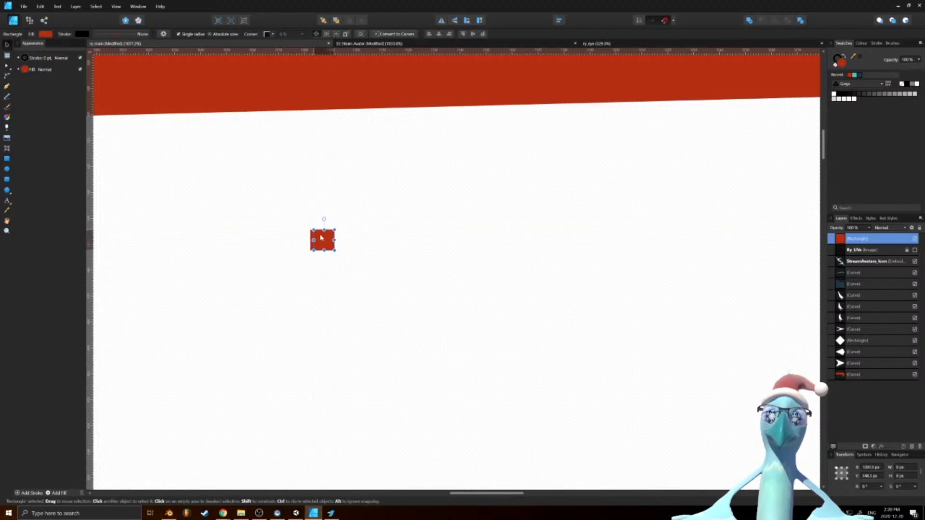
{"action": "left_click_drag", "start_coordinate": [332, 241], "coordinate": [311, 242], "text": "ctrl"}
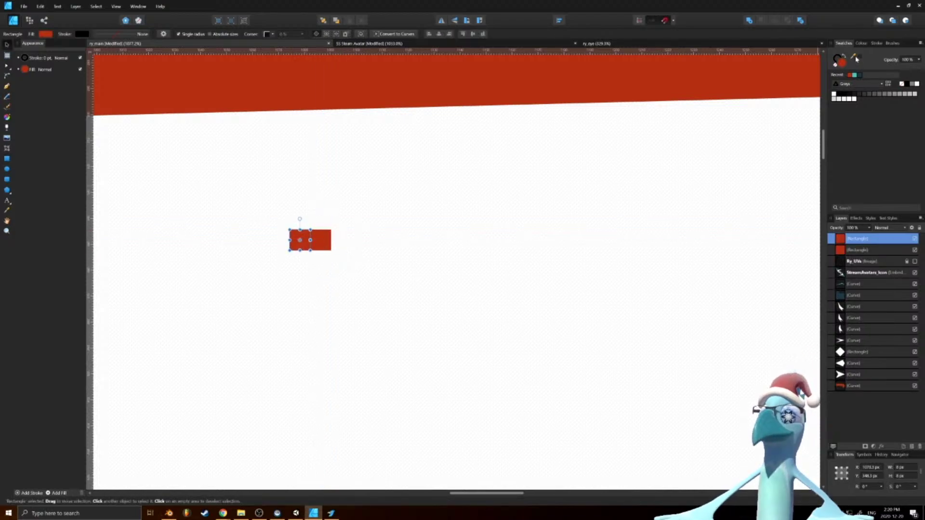
Fill the duplicated square with the teal base colour of Blender's Beak material
{"action": "double_click", "coordinate": [841, 62]}
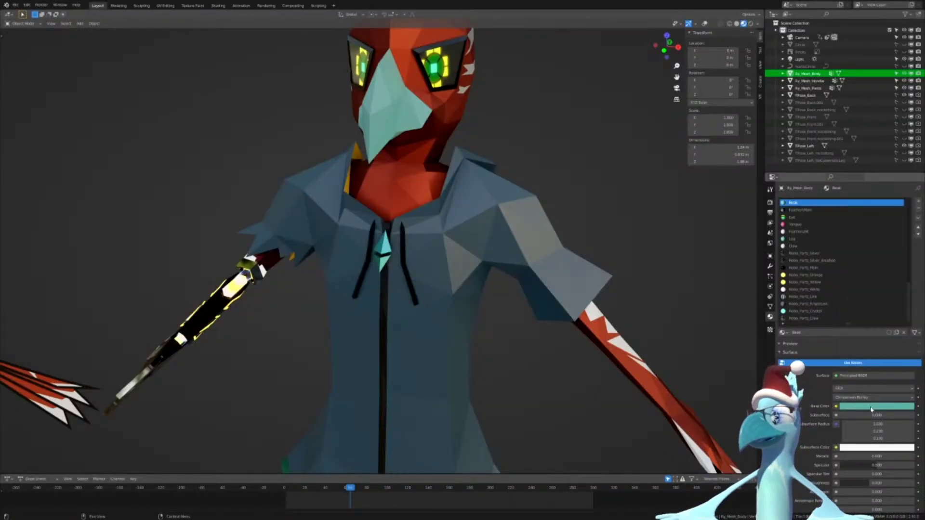
{"action": "left_click", "coordinate": [855, 410]}
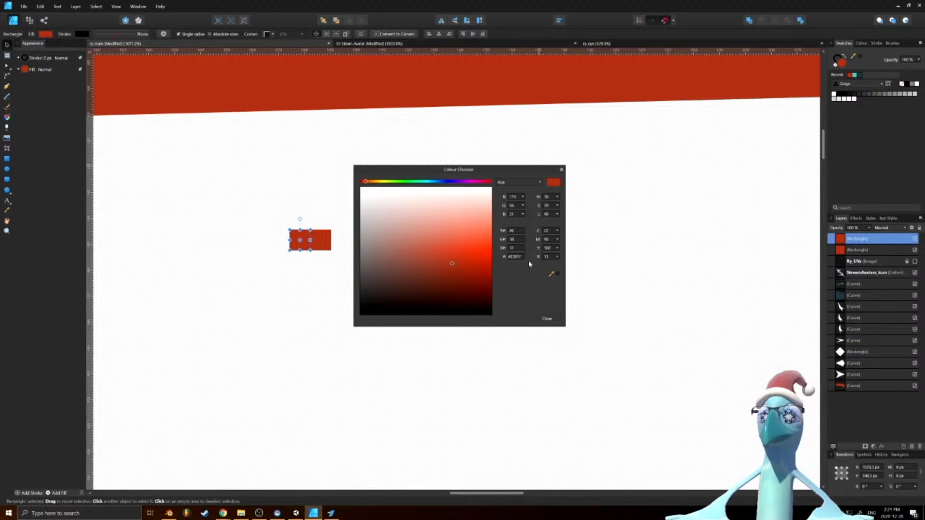
{"action": "left_click", "coordinate": [547, 319]}
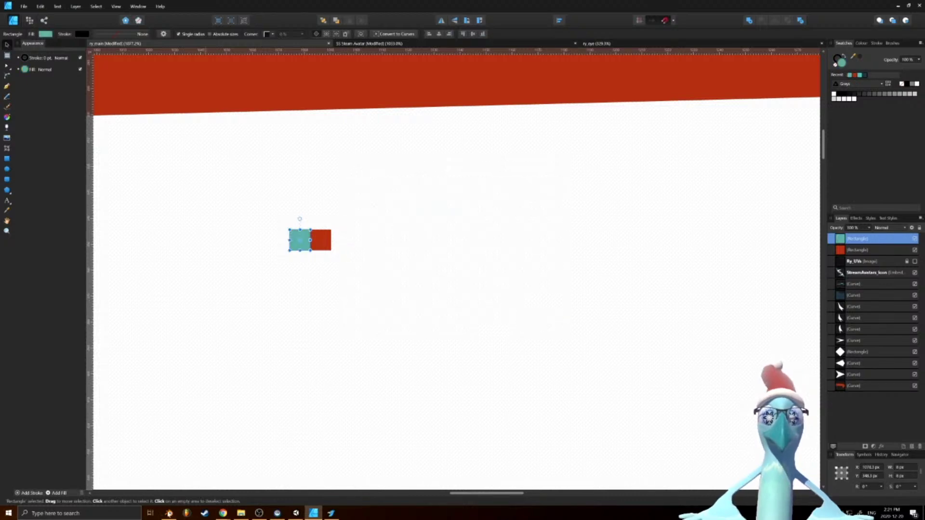
Group the teal and red squares and name the group Cols
{"action": "mouse_move", "coordinate": [168, 514]}
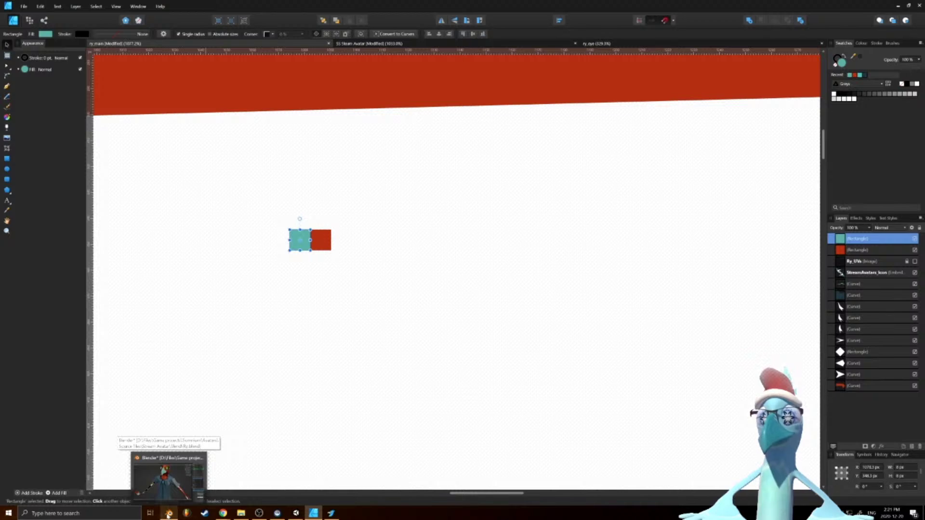
{"action": "left_click", "coordinate": [874, 251], "text": "shift"}
{"action": "key", "text": "ctrl+g"}
{"action": "double_click", "coordinate": [874, 239]}
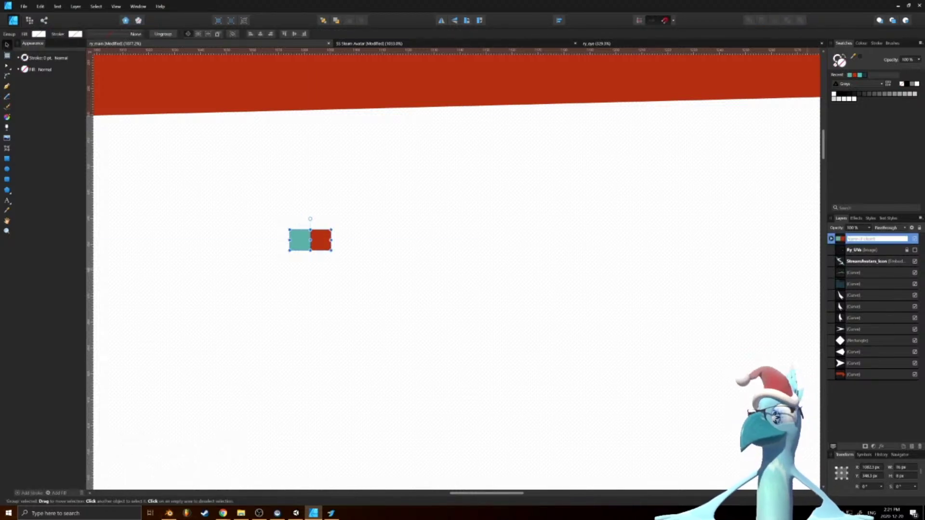
{"action": "type", "text": "Cols"}
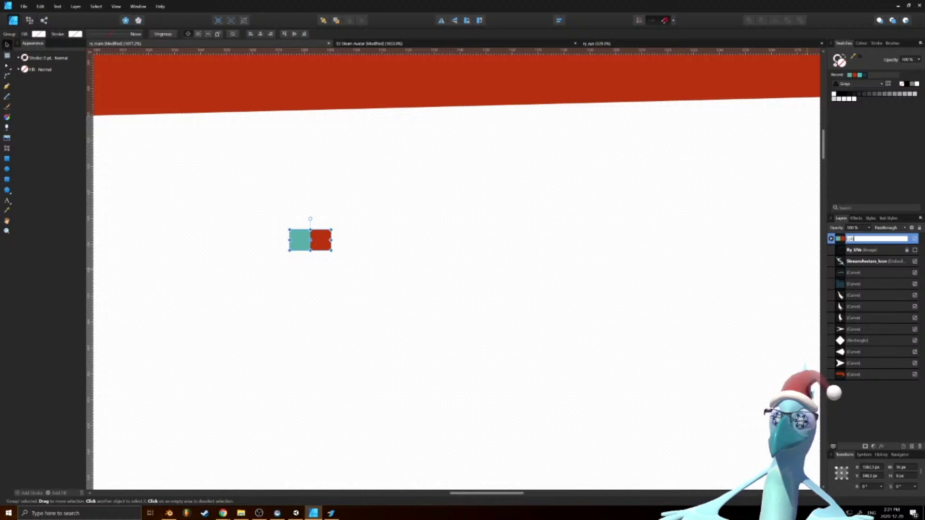
{"action": "key", "text": "Return"}
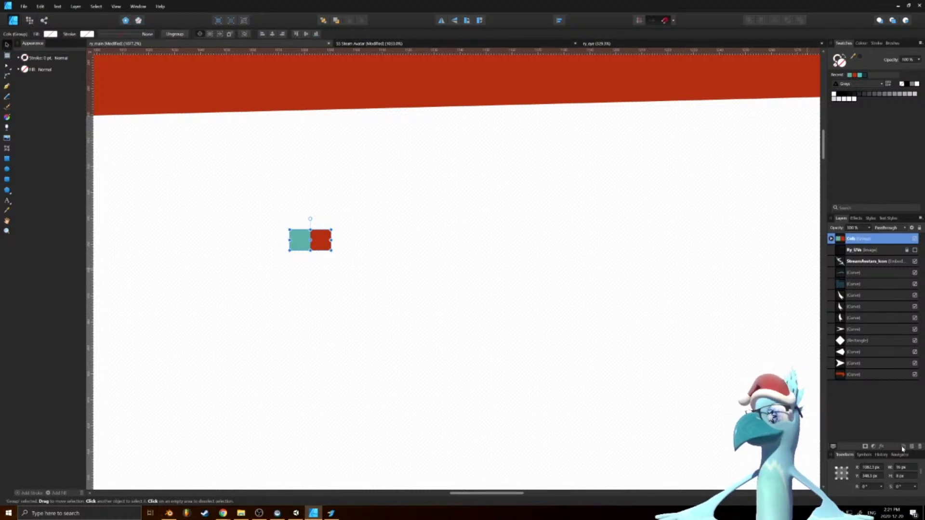
Duplicate the teal square directly above itself and move the copy out of the Cols group to the top of the layer stack
{"action": "double_click", "coordinate": [302, 243]}
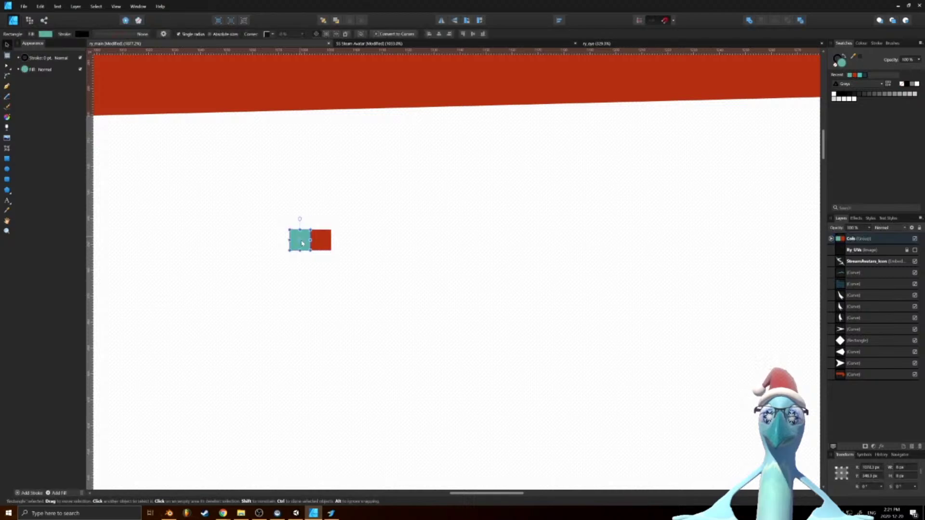
{"action": "left_click_drag", "start_coordinate": [305, 241], "coordinate": [305, 219]}
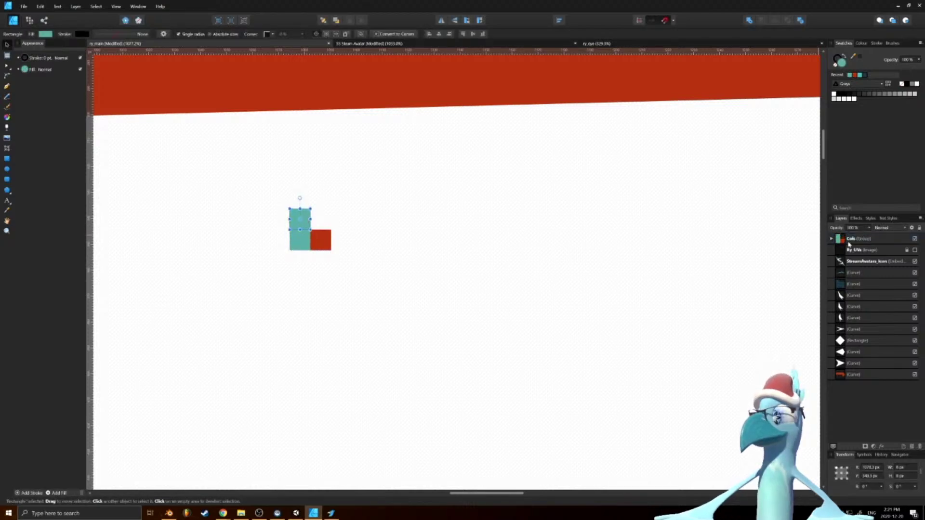
{"action": "left_click", "coordinate": [831, 239]}
{"action": "left_click_drag", "start_coordinate": [841, 236], "coordinate": [842, 234]}
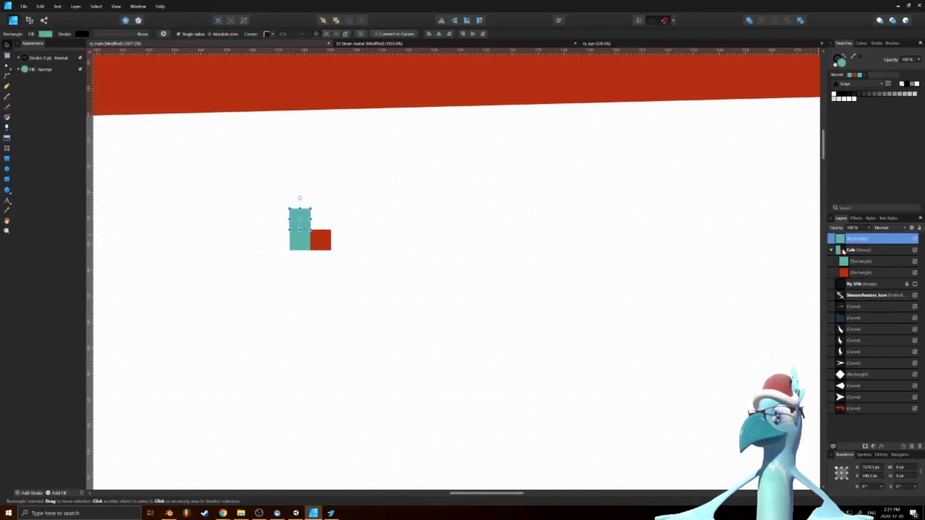
{"action": "left_click", "coordinate": [831, 250]}
{"action": "key", "text": "ctrl"}
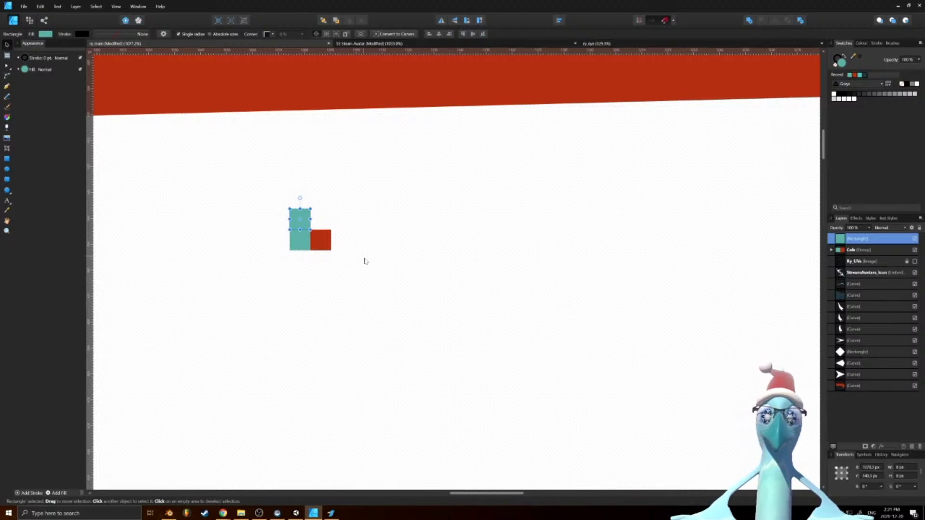
Shift the upper teal square away from the swatches and snap it back flush on top of the lower teal square
{"action": "key", "text": "ctrl"}
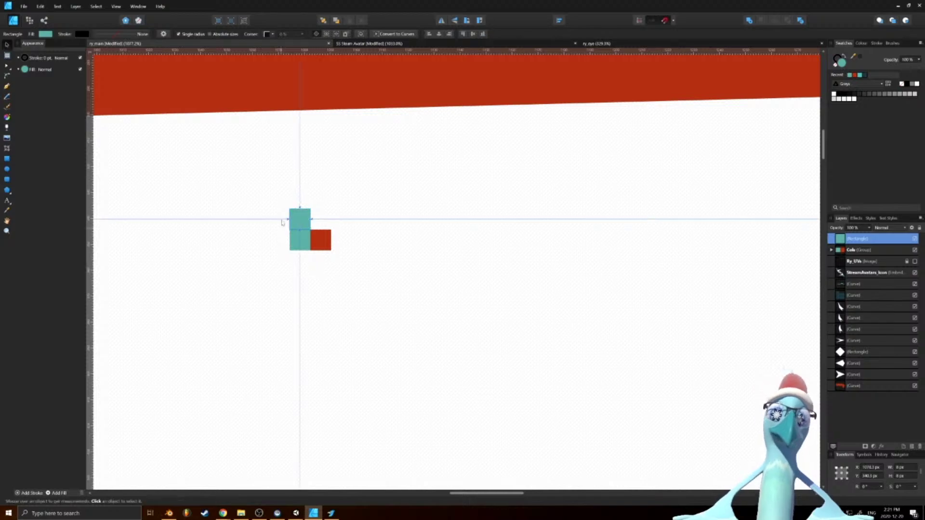
{"action": "scroll", "coordinate": [283, 222], "scroll_direction": "up", "scroll_amount": 5, "text": "ctrl"}
{"action": "left_click_drag", "start_coordinate": [388, 241], "coordinate": [421, 215]}
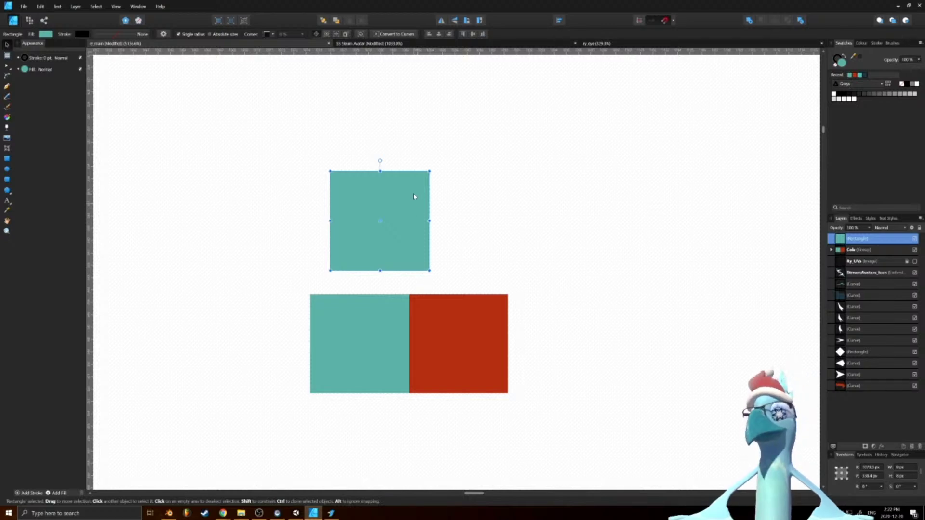
{"action": "left_click_drag", "start_coordinate": [413, 220], "coordinate": [392, 239]}
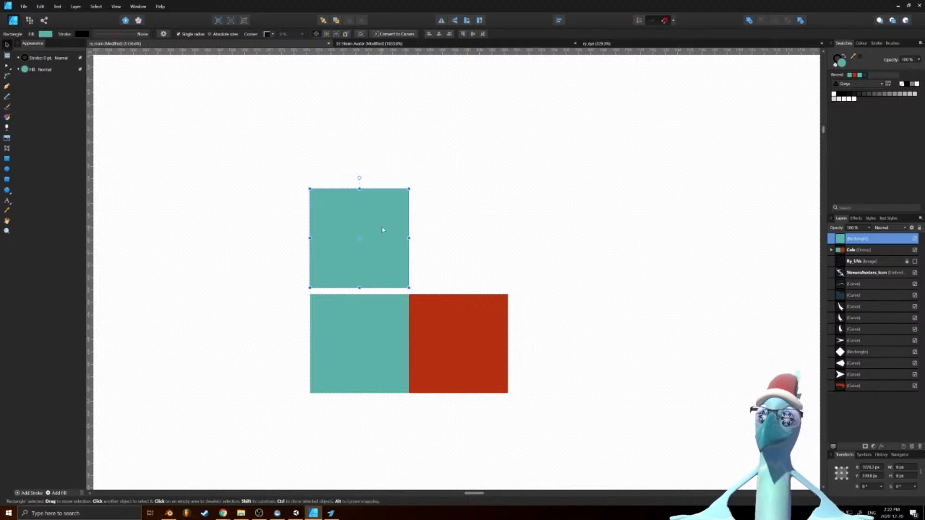
{"action": "key", "text": "Down"}
{"action": "left_click_drag", "start_coordinate": [392, 228], "coordinate": [391, 231]}
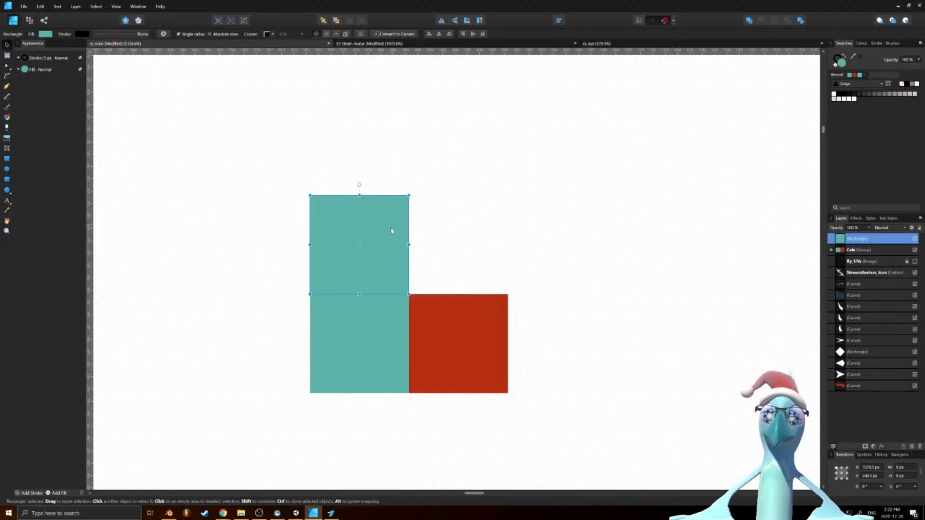
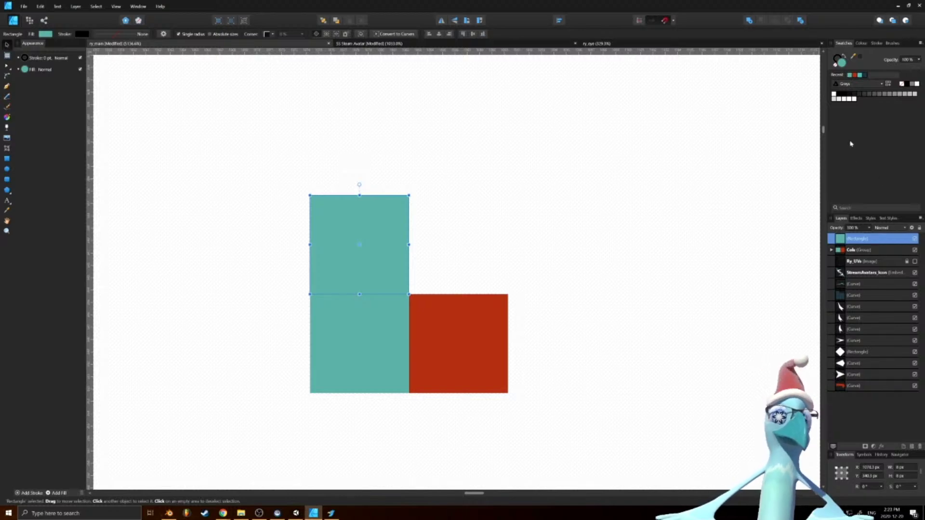
Change the fill of the upper teal square to black
{"action": "left_click", "coordinate": [493, 209]}
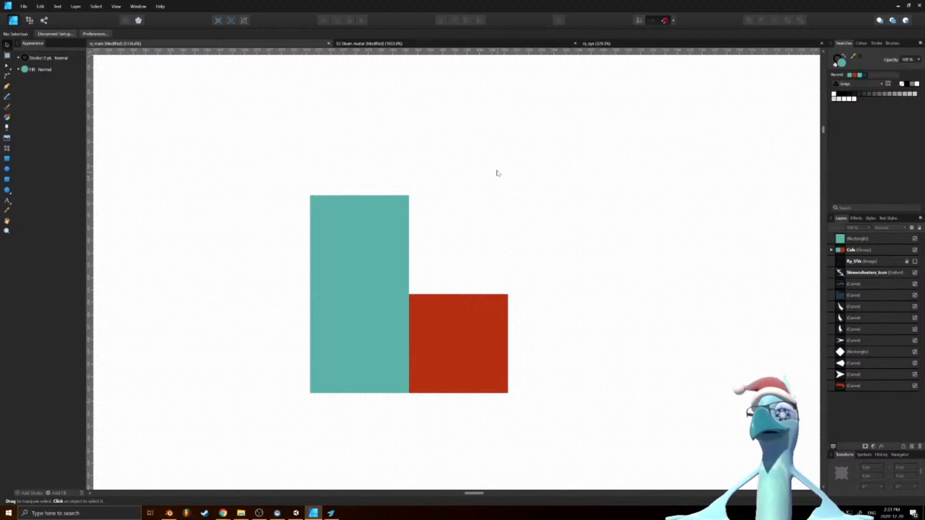
{"action": "left_click", "coordinate": [408, 207]}
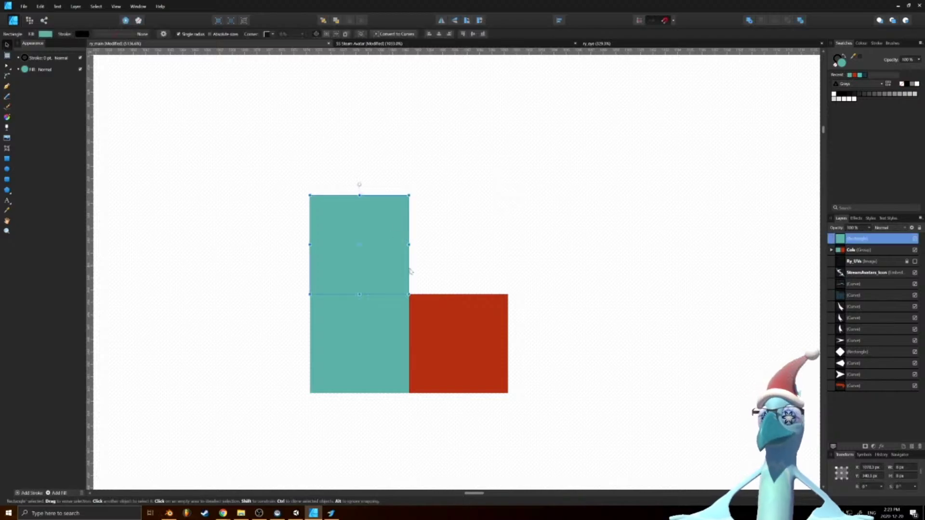
{"action": "double_click", "coordinate": [841, 65]}
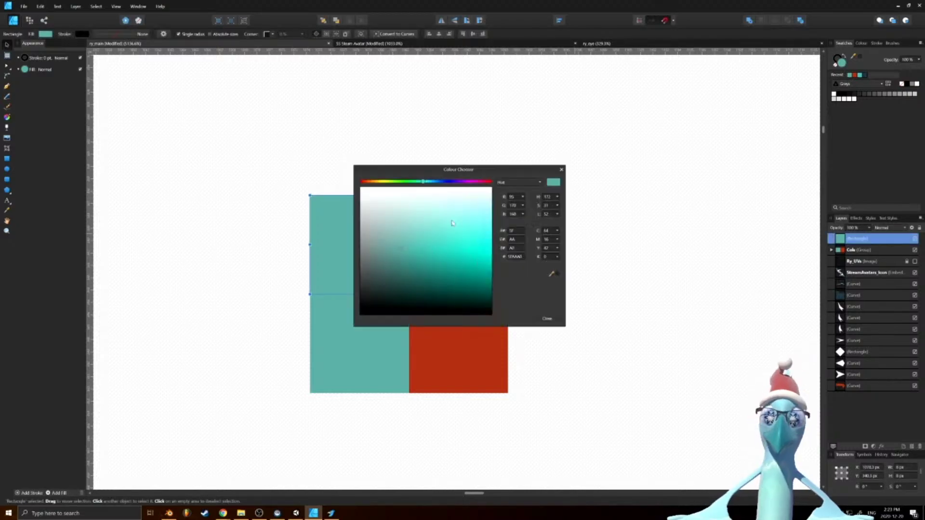
{"action": "left_click_drag", "start_coordinate": [414, 270], "coordinate": [348, 473]}
{"action": "left_click", "coordinate": [546, 319]}
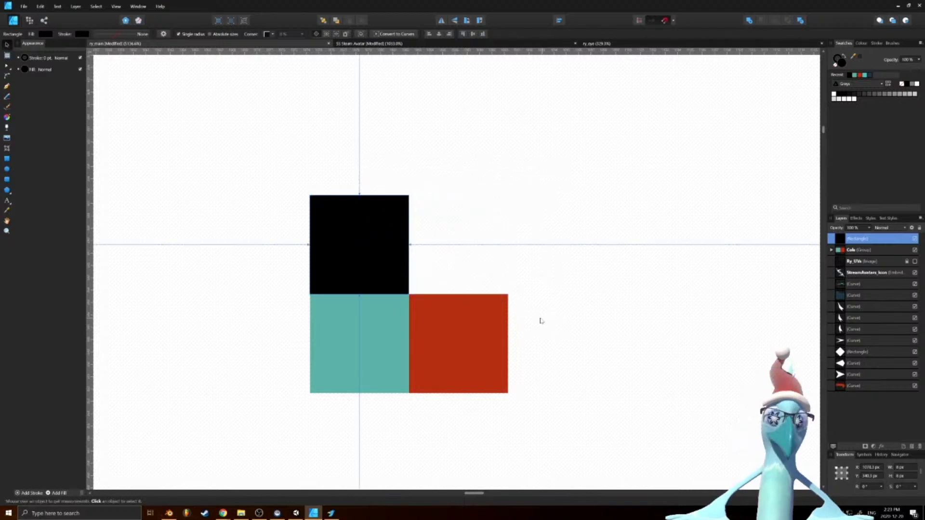
Put the black square in its own group and name the group Met
{"action": "key", "text": "ctrl+g"}
{"action": "double_click", "coordinate": [840, 239]}
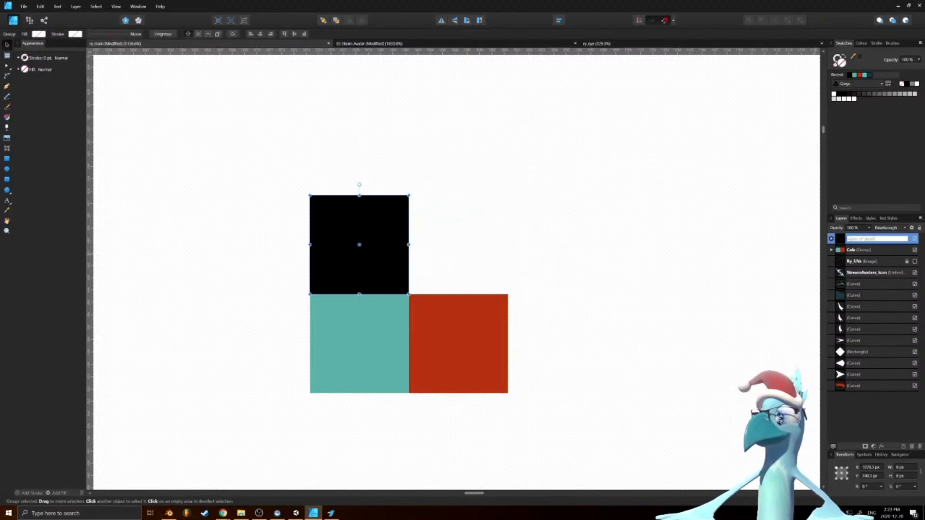
{"action": "type", "text": "Met"}
{"action": "key", "text": "Return"}
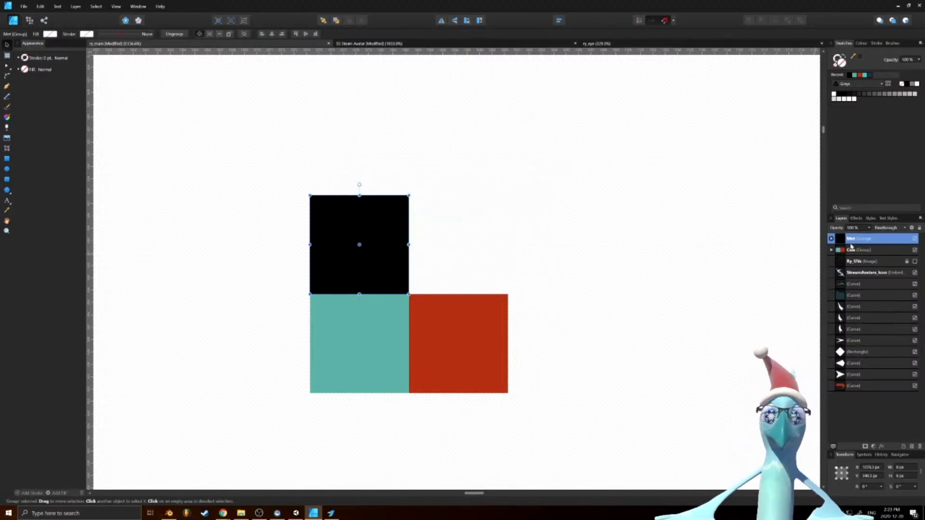
Name both the teal square in the Cols group and the black square in the Met group Beak
{"action": "left_click", "coordinate": [831, 239]}
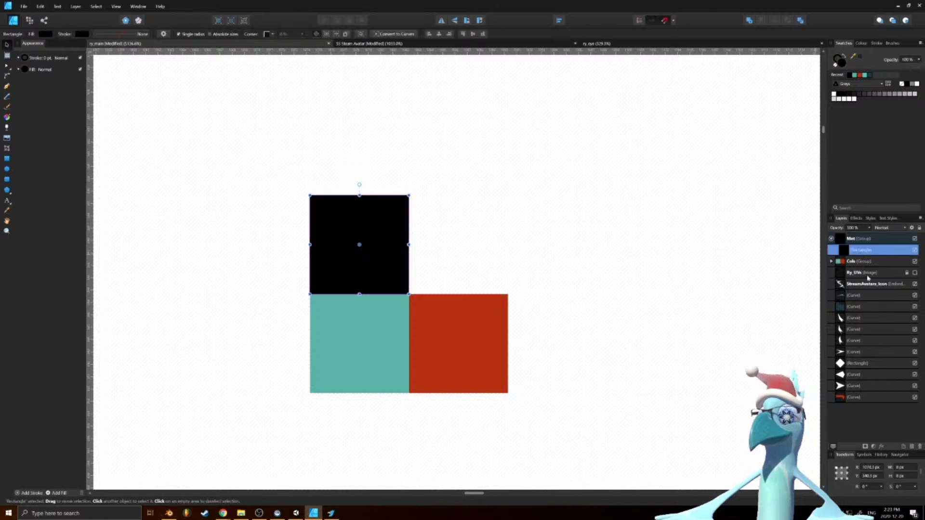
{"action": "left_click", "coordinate": [834, 250]}
{"action": "left_click", "coordinate": [840, 263]}
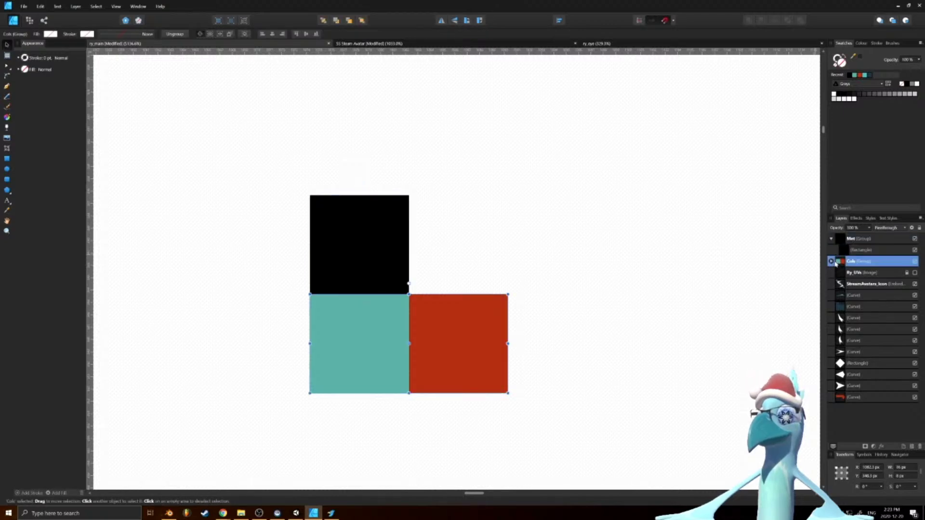
{"action": "left_click", "coordinate": [831, 261]}
{"action": "double_click", "coordinate": [860, 273]}
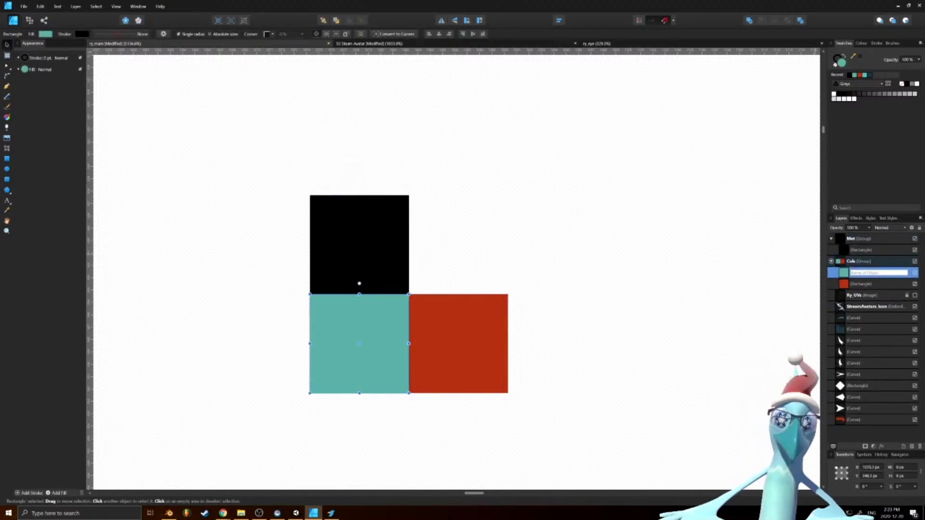
{"action": "type", "text": "Teal"}
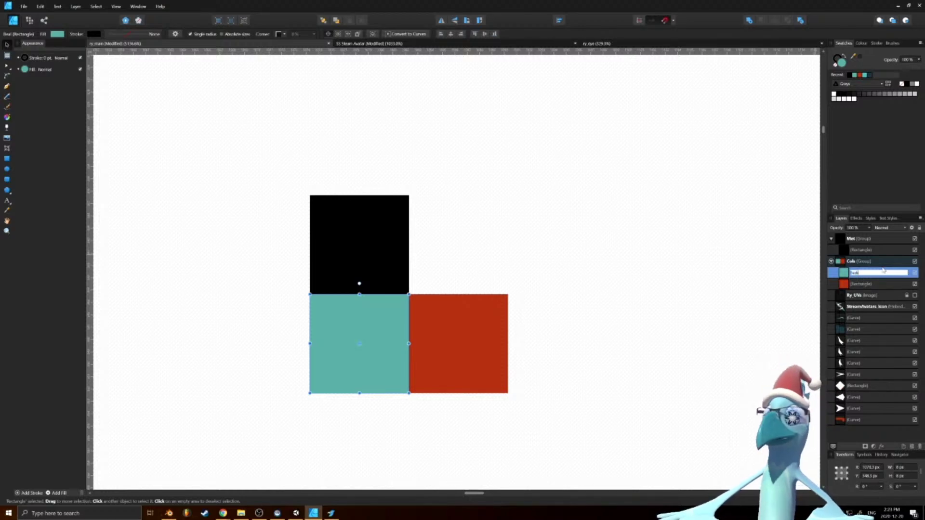
{"action": "key", "text": "Return"}
{"action": "double_click", "coordinate": [861, 250]}
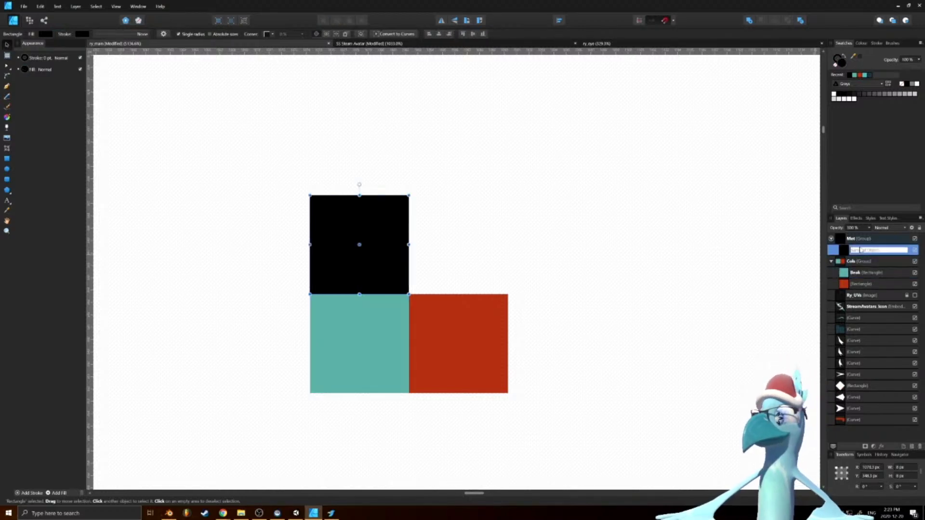
Name the red square in the Cols group MainColor
{"action": "double_click", "coordinate": [861, 284]}
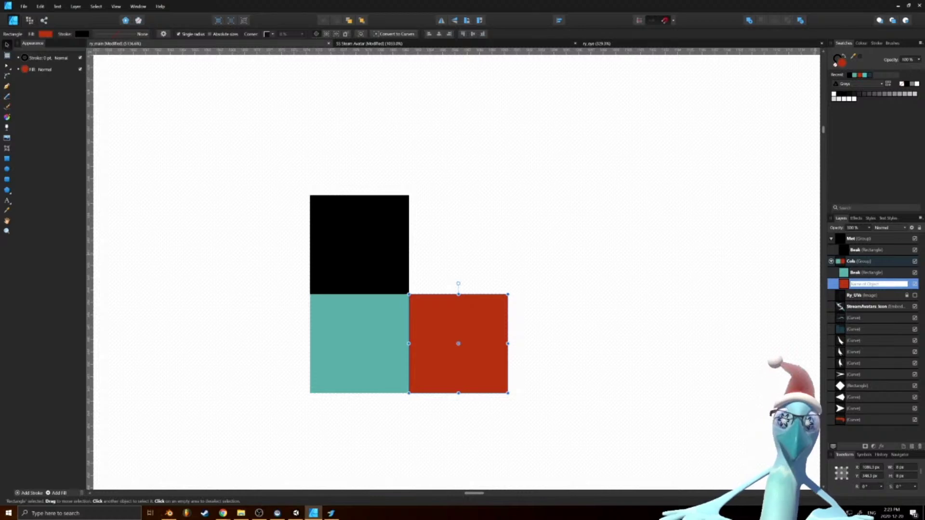
{"action": "type", "text": "MainColo"}
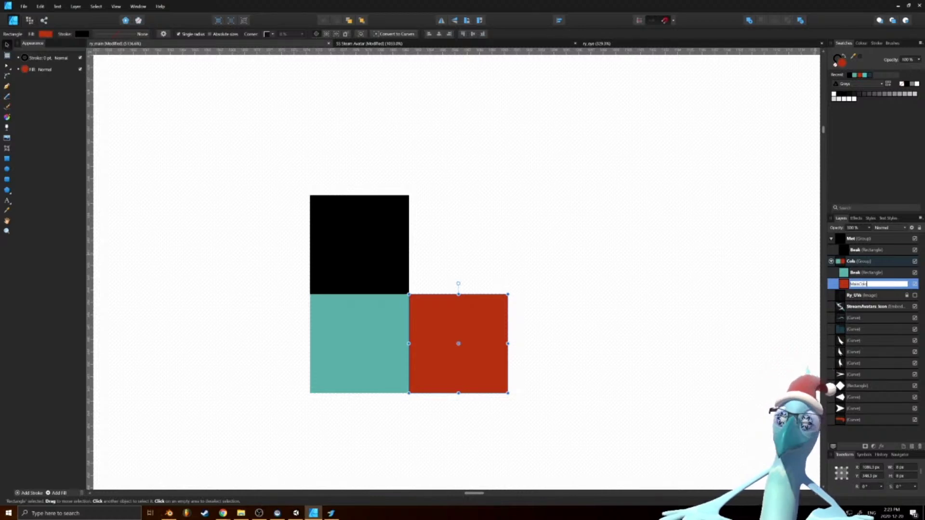
{"action": "type", "text": "r"}
{"action": "key", "text": "Return"}
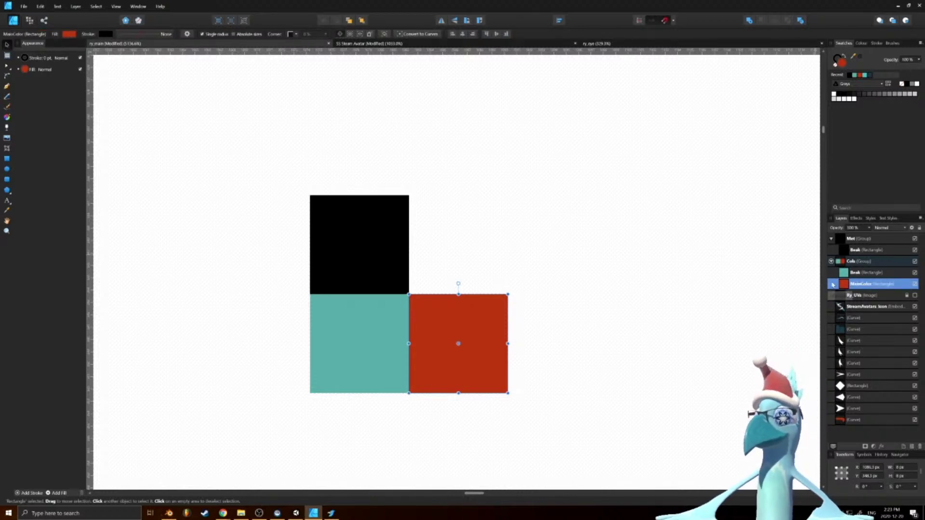
Copy the red MainColor square into the Met group, flush above the original, and fill the copy with black
{"action": "key", "text": "ctrl+j"}
{"action": "left_click_drag", "start_coordinate": [844, 281], "coordinate": [845, 259]}
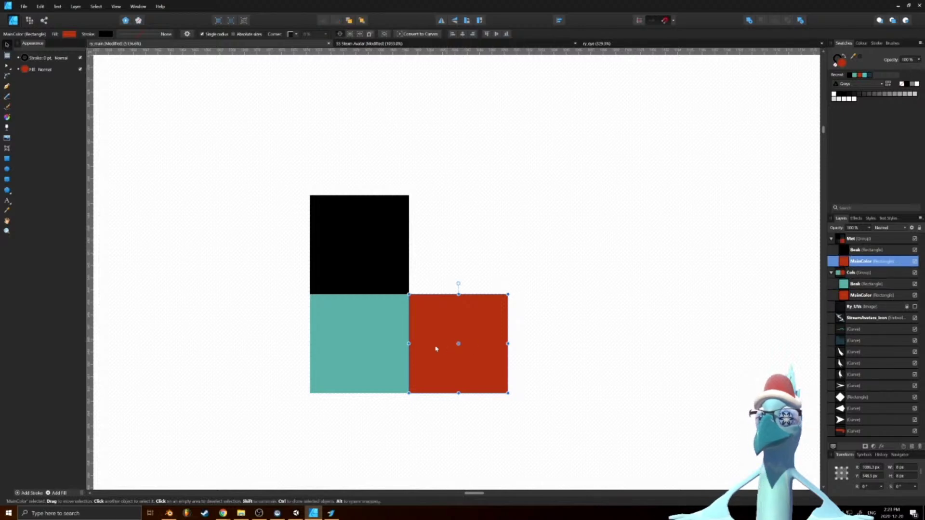
{"action": "left_click_drag", "start_coordinate": [493, 342], "coordinate": [491, 243]}
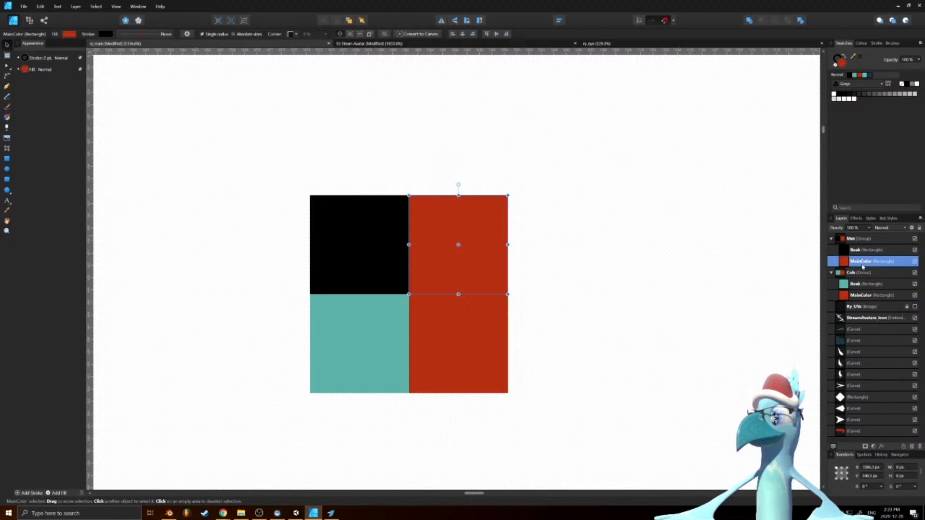
{"action": "left_click", "coordinate": [839, 93]}
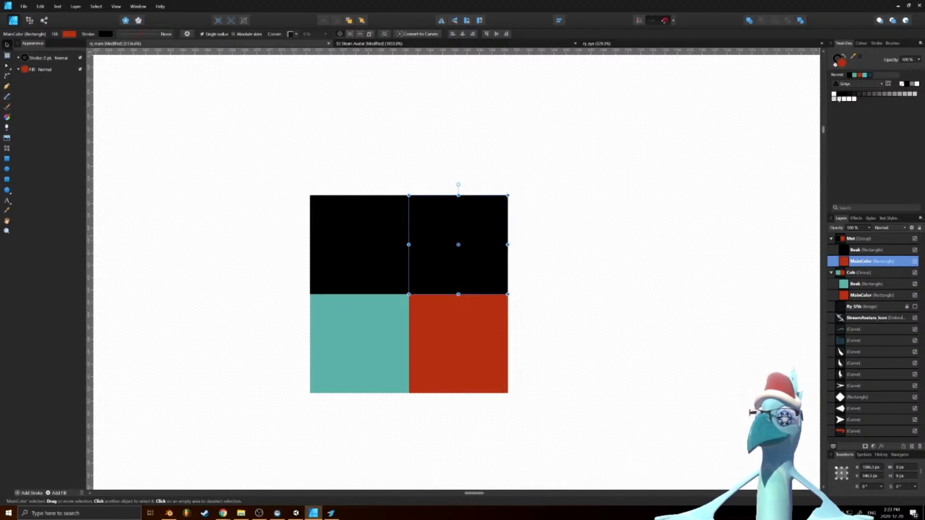
{"action": "left_click", "coordinate": [668, 251]}
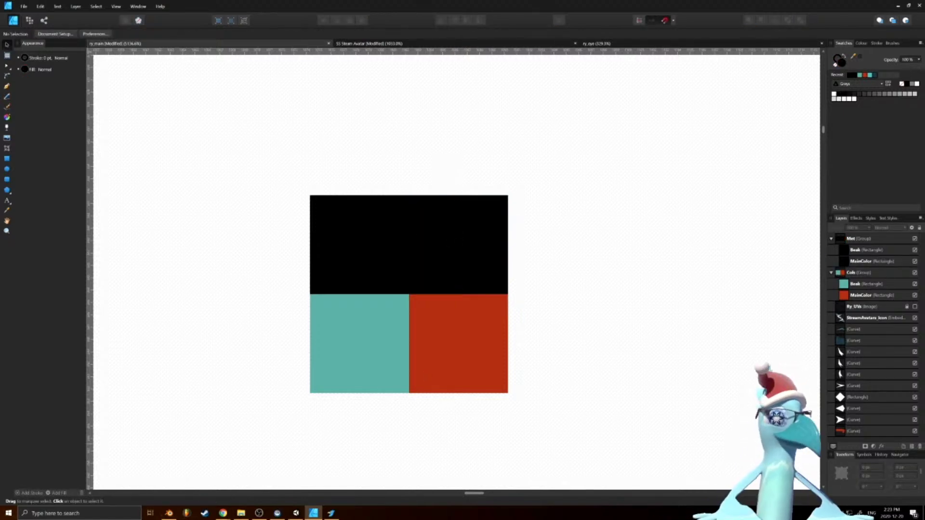
Switch to Blender, look up the Beak material's roughness value, and return to Affinity Designer
{"action": "left_click", "coordinate": [170, 513]}
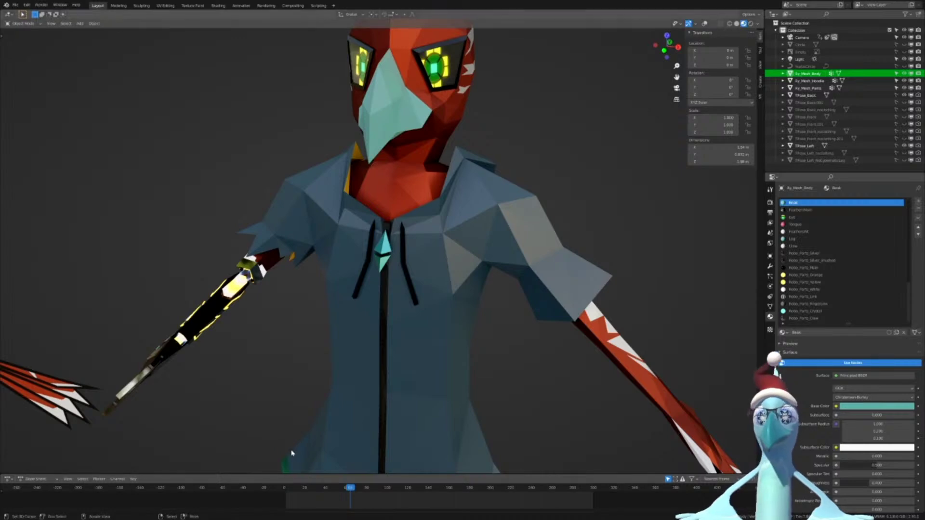
{"action": "middle_click_drag", "start_coordinate": [572, 370], "coordinate": [563, 370]}
{"action": "middle_click_drag", "start_coordinate": [517, 330], "coordinate": [326, 234], "text": "shift"}
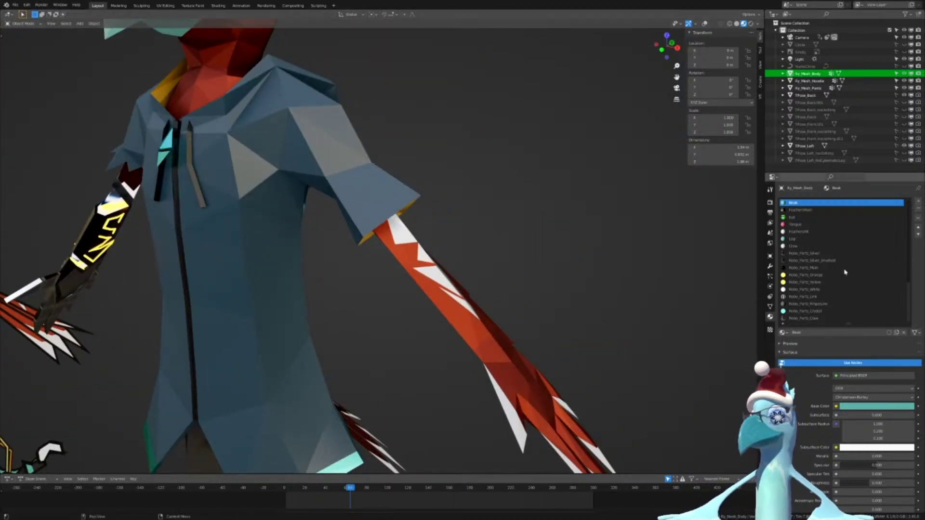
{"action": "scroll", "coordinate": [848, 289], "scroll_direction": "down", "scroll_amount": 3}
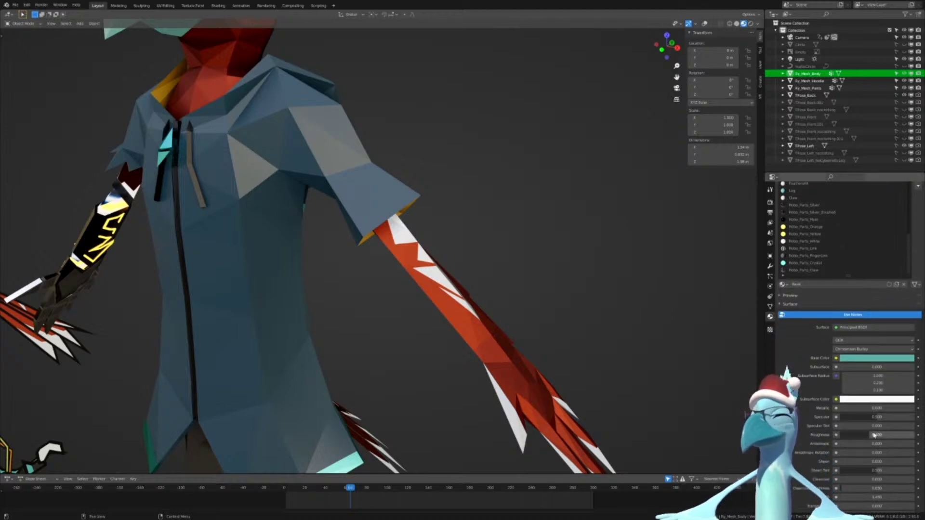
{"action": "left_click", "coordinate": [846, 435]}
{"action": "key", "text": "Return"}
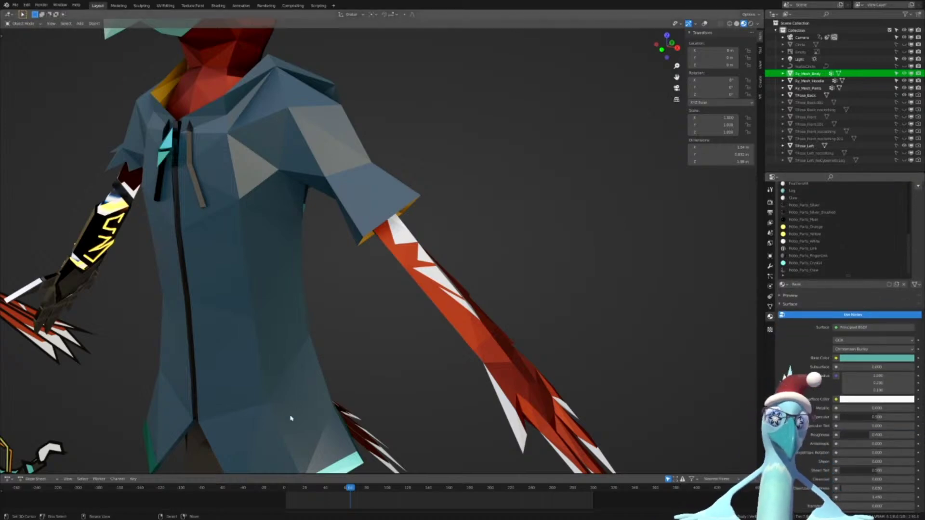
{"action": "key", "text": "super"}
{"action": "left_click", "coordinate": [295, 514]}
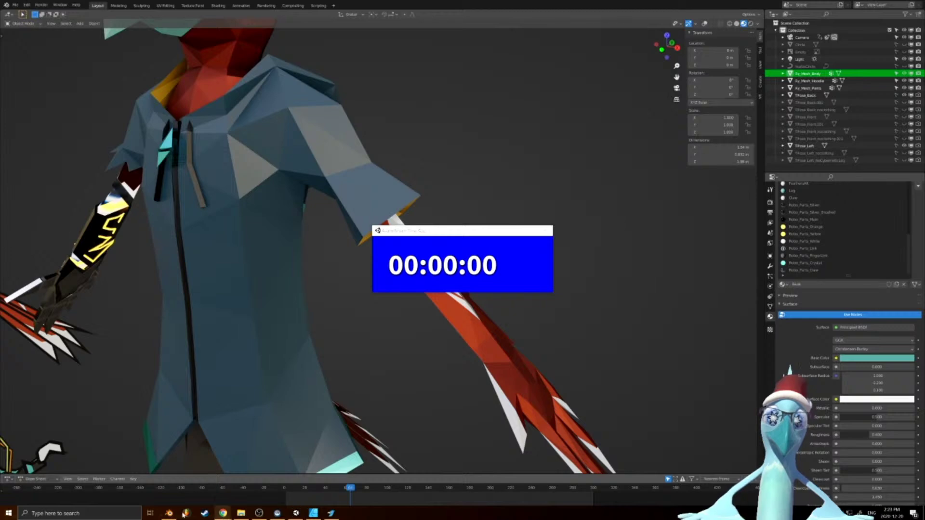
{"action": "left_click", "coordinate": [164, 513]}
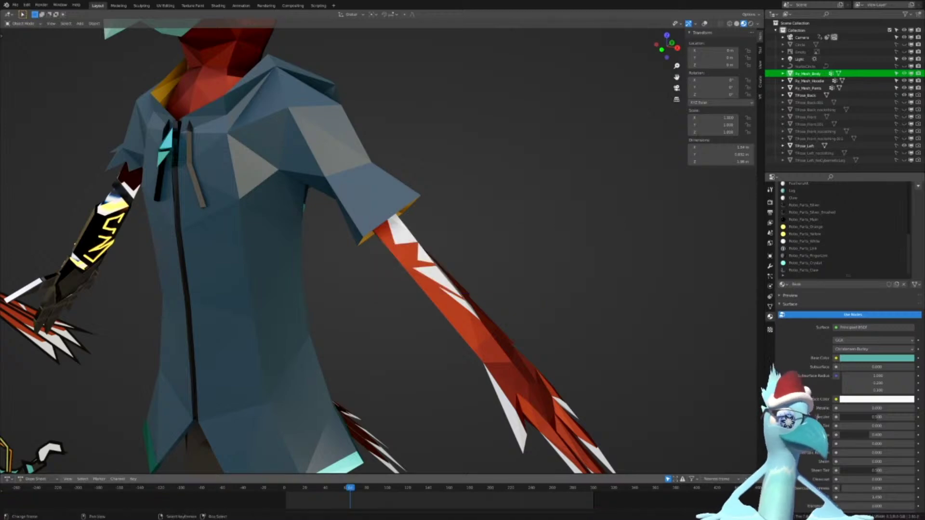
{"action": "key", "text": "alt+Tab"}
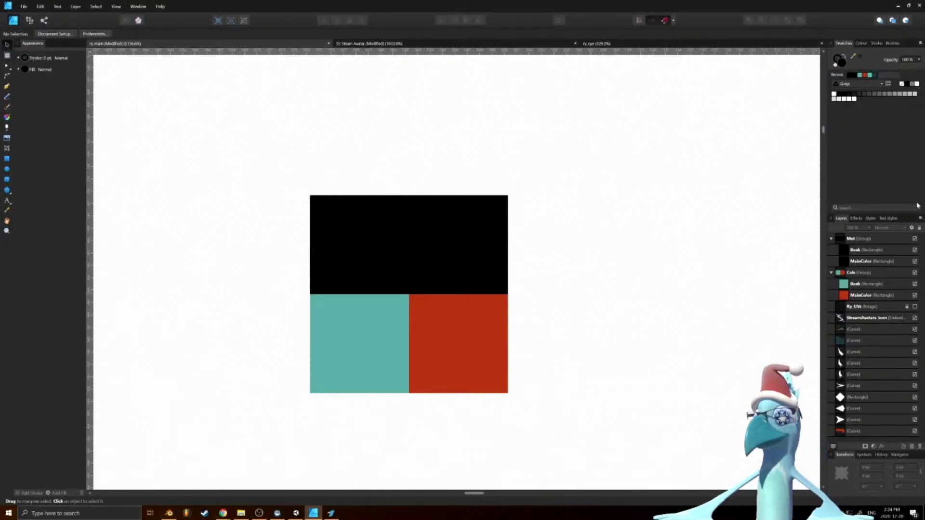
Set the opacity of the Met group's black Beak square to 40%
{"action": "left_click", "coordinate": [858, 294]}
{"action": "left_click", "coordinate": [858, 285]}
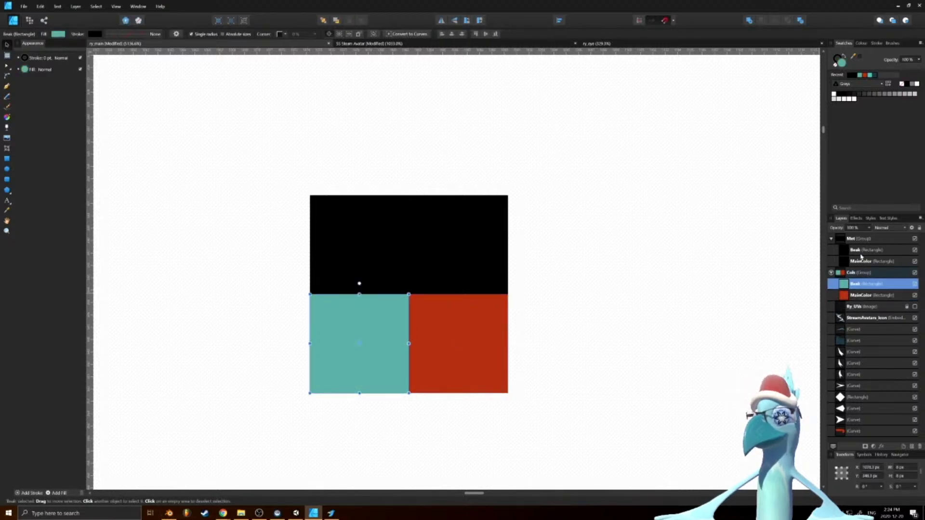
{"action": "left_click", "coordinate": [858, 250]}
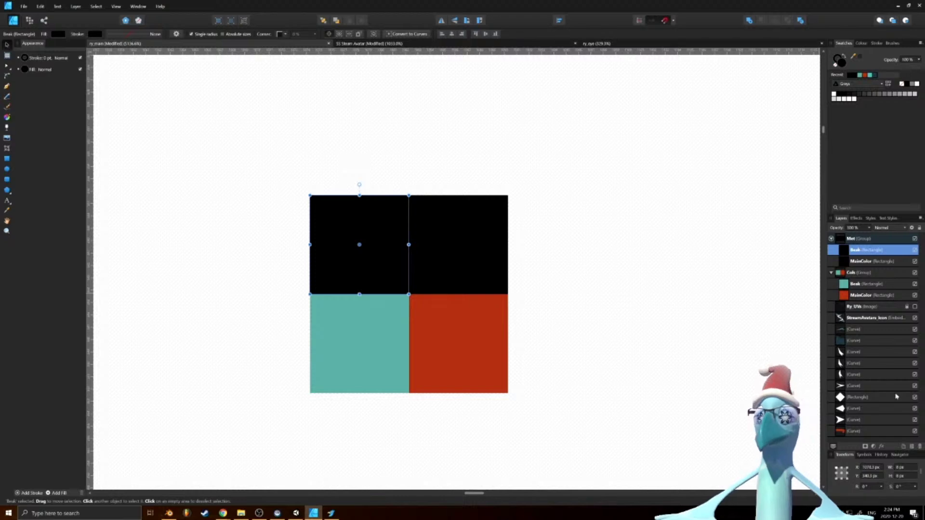
{"action": "left_click", "coordinate": [857, 228]}
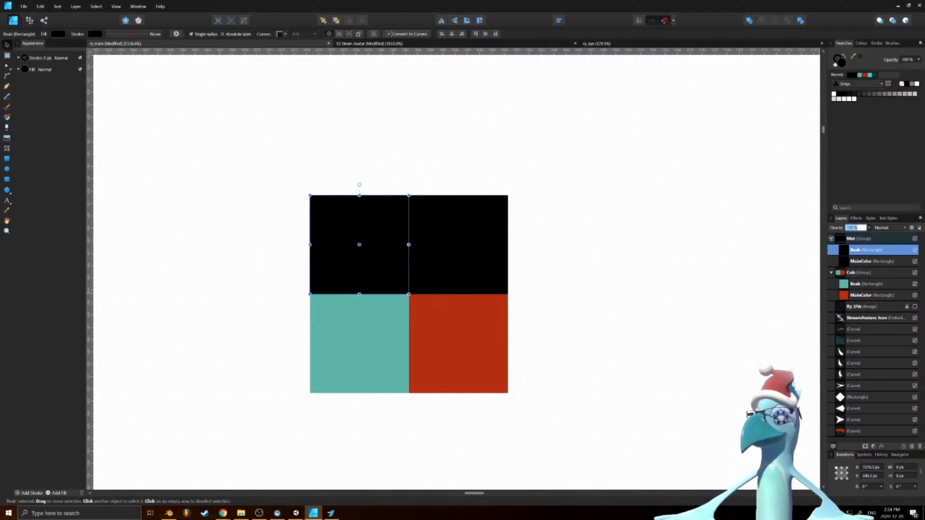
{"action": "type", "text": "24"}
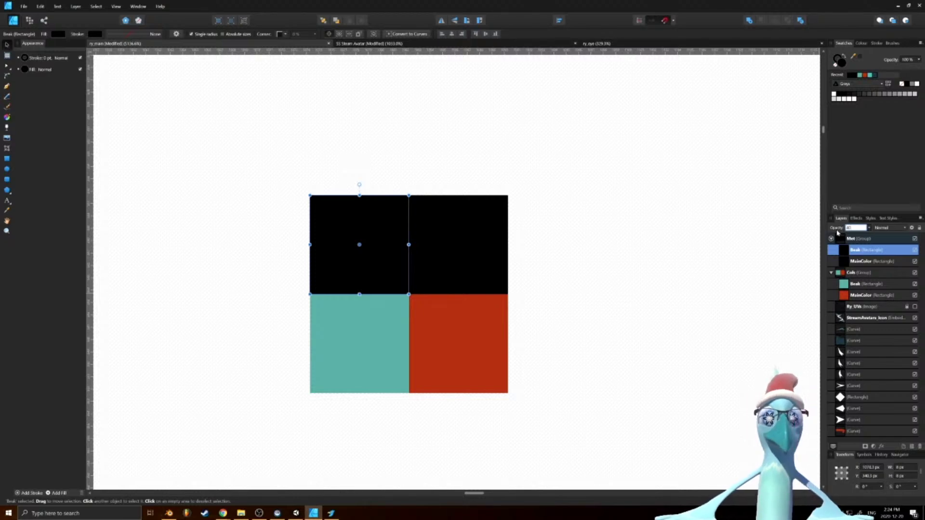
{"action": "key", "text": "Return"}
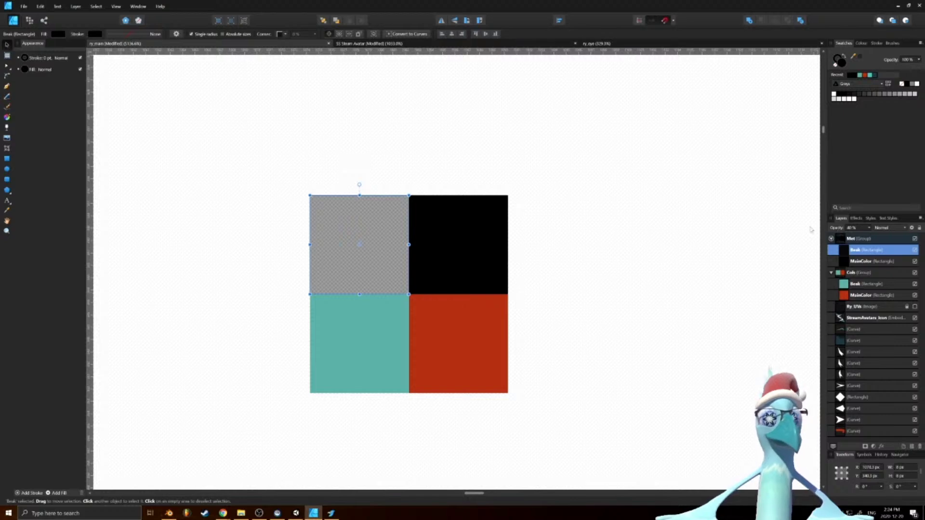
Switch to Blender and look up the FeatherMain material's roughness value in the body mesh's material list
{"action": "left_click", "coordinate": [169, 513]}
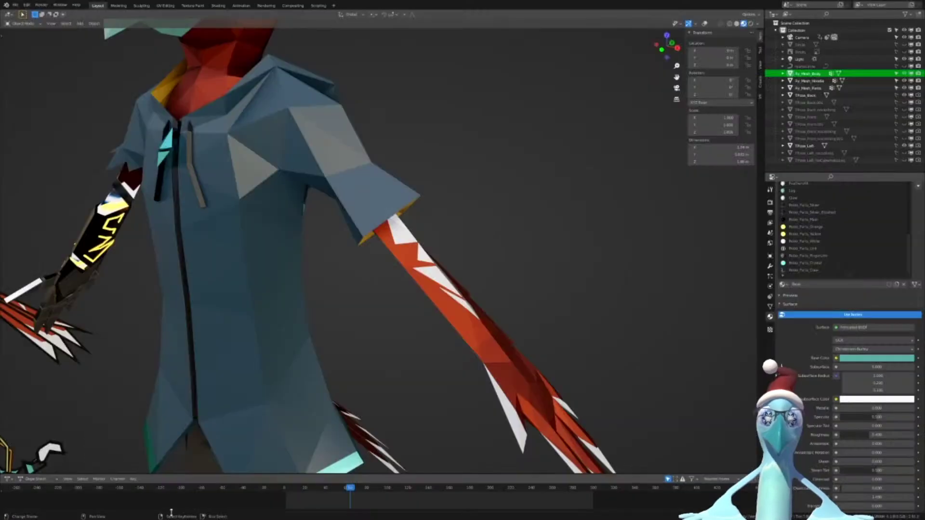
{"action": "left_click", "coordinate": [816, 199]}
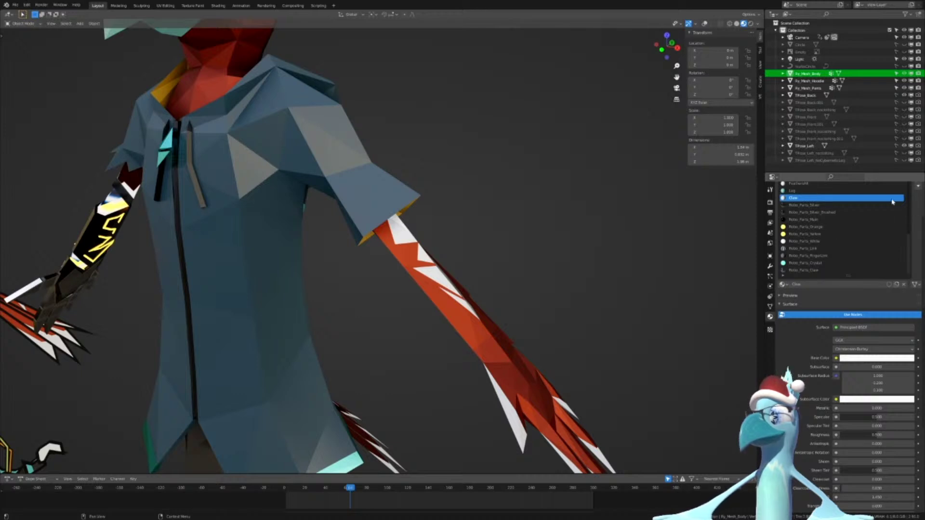
{"action": "scroll", "coordinate": [918, 236], "scroll_direction": "up", "scroll_amount": 3}
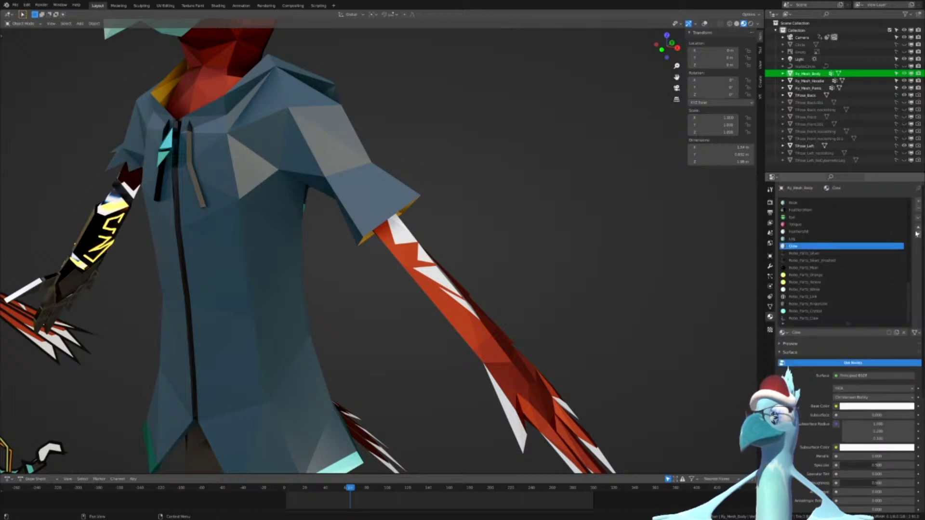
{"action": "left_click", "coordinate": [800, 211]}
{"action": "scroll", "coordinate": [818, 463], "scroll_direction": "down", "scroll_amount": 1}
{"action": "left_click", "coordinate": [862, 463]}
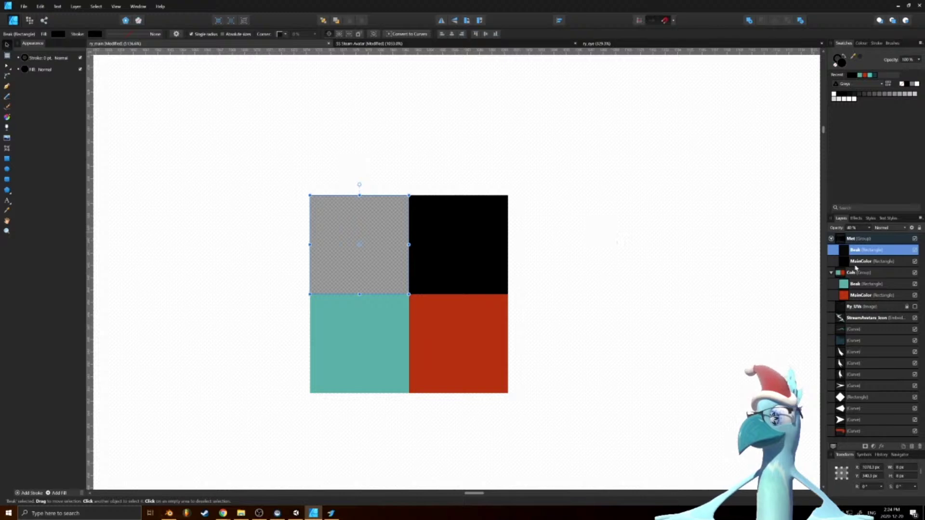
Set the opacity of the Met group's black MainColor square to 59% and deselect it
{"action": "left_click", "coordinate": [856, 260]}
{"action": "left_click", "coordinate": [855, 228]}
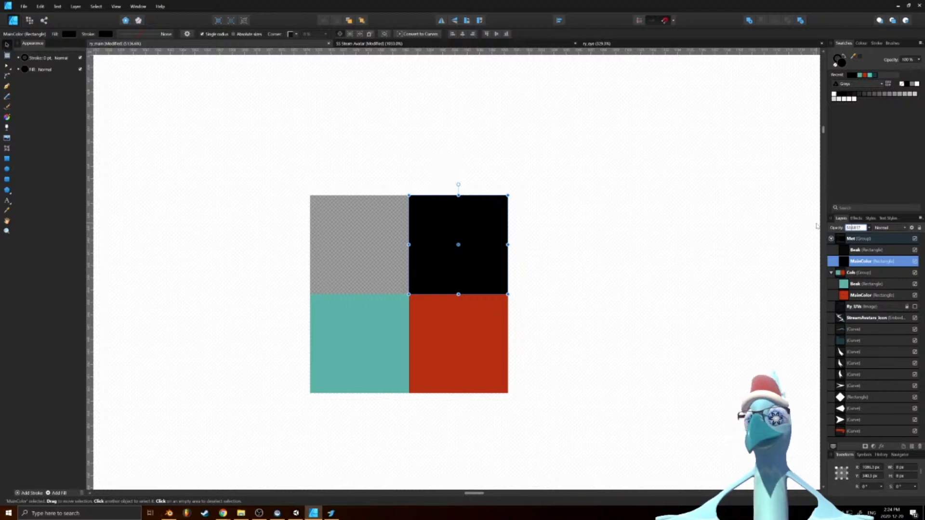
{"action": "key", "text": "Return"}
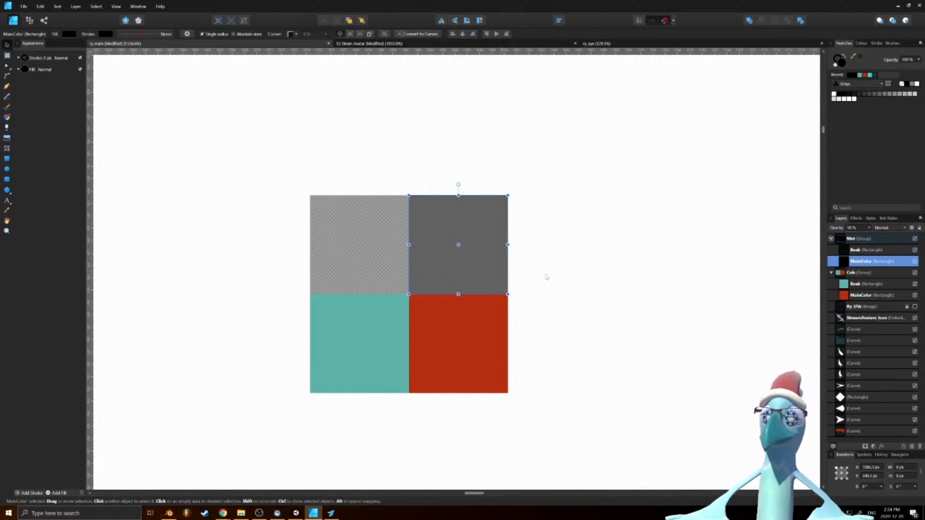
{"action": "left_click", "coordinate": [852, 228]}
{"action": "right_click", "coordinate": [656, 227]}
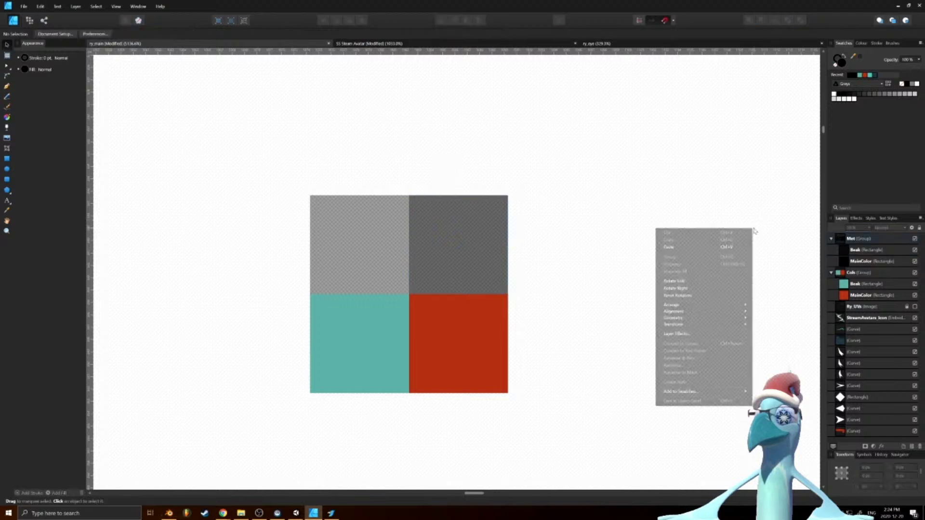
{"action": "left_click", "coordinate": [621, 260]}
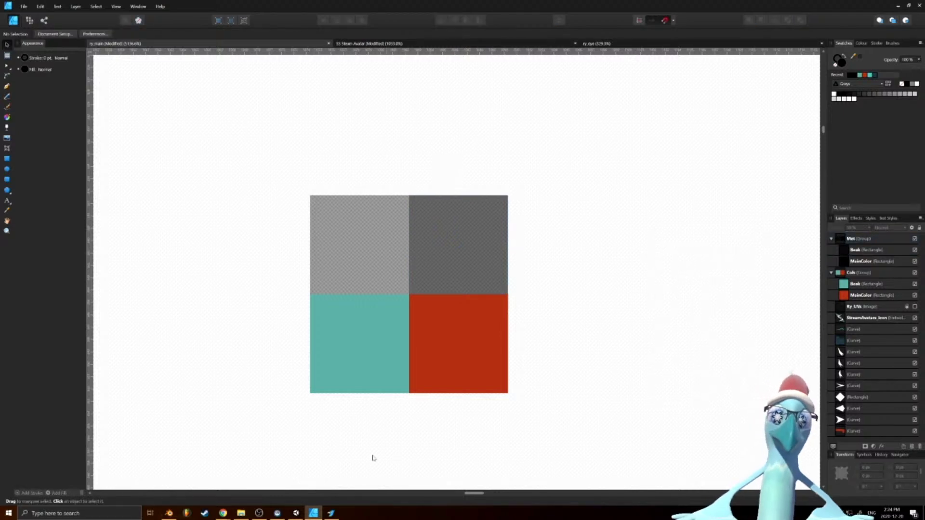
Switch to Blender and move the Eye material above Beak in the body mesh's material list
{"action": "left_click", "coordinate": [168, 516]}
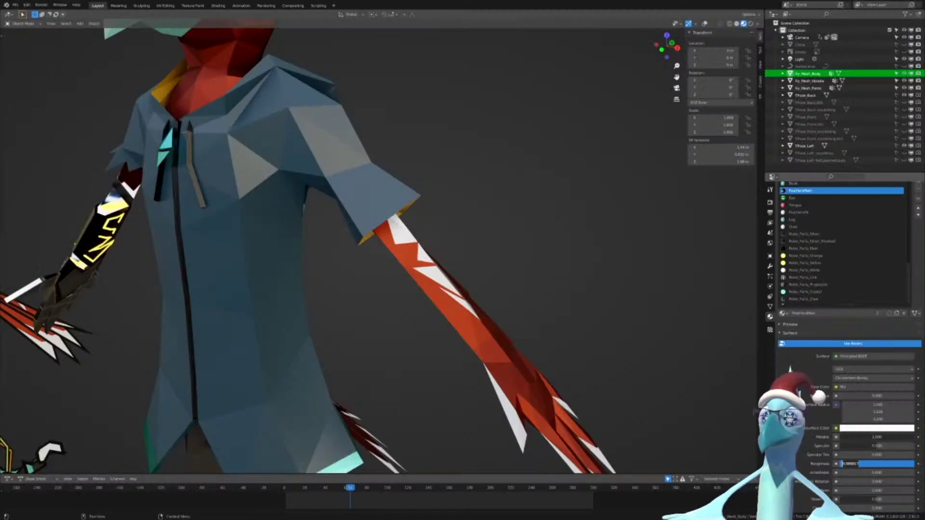
{"action": "left_click", "coordinate": [793, 199]}
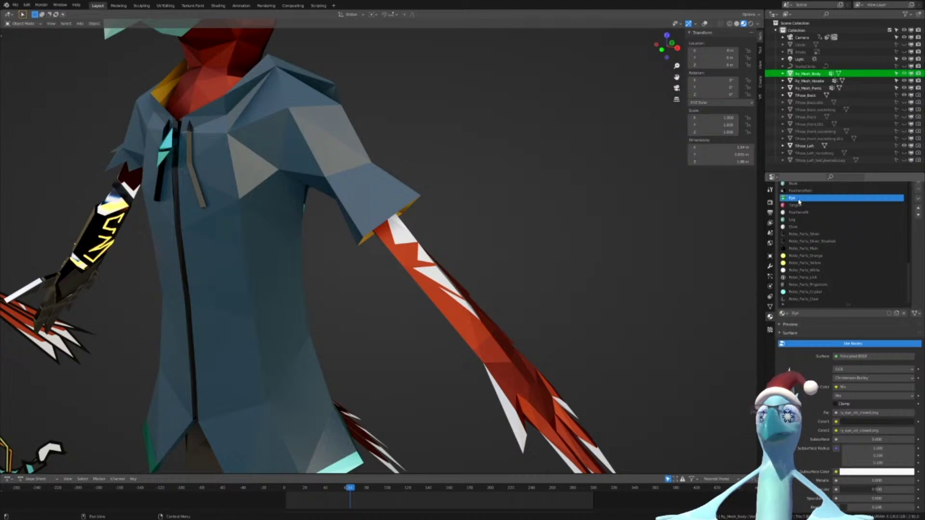
{"action": "left_click", "coordinate": [918, 208]}
{"action": "left_click", "coordinate": [918, 208]}
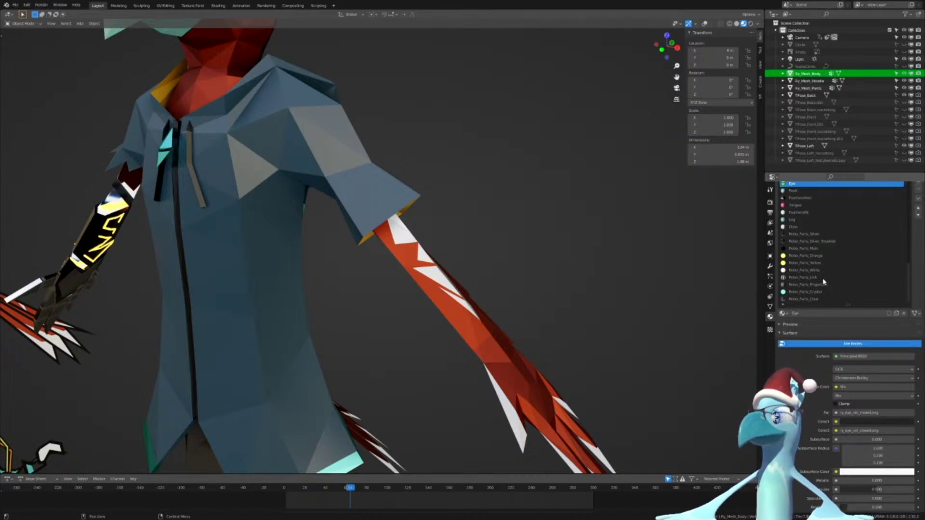
Move the Robo_Parts_Link material up the list so it sits directly below Eye
{"action": "left_click", "coordinate": [847, 277]}
{"action": "left_click", "coordinate": [918, 208]}
{"action": "left_click", "coordinate": [918, 209]}
{"action": "left_click", "coordinate": [918, 208]}
{"action": "left_click", "coordinate": [918, 209]}
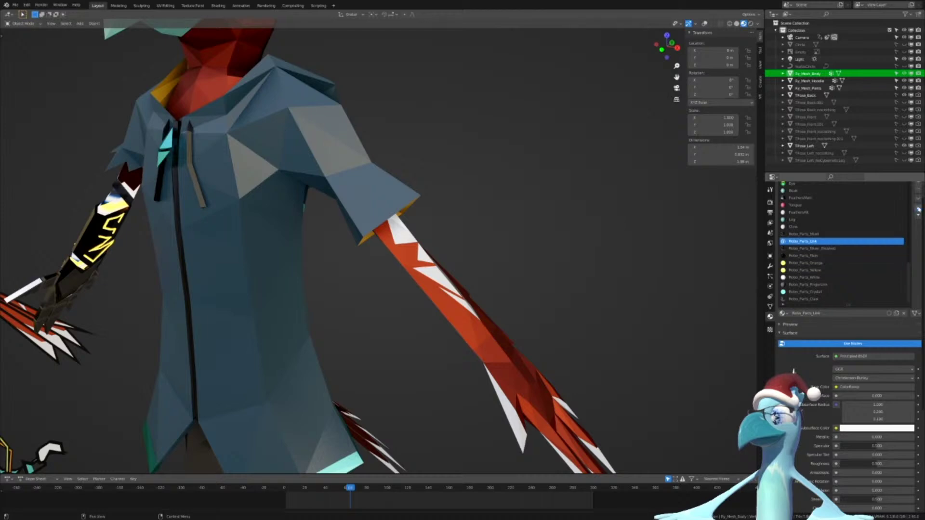
{"action": "left_click", "coordinate": [918, 209]}
{"action": "left_click", "coordinate": [918, 209]}
{"action": "left_click", "coordinate": [918, 209]}
{"action": "left_click", "coordinate": [918, 208]}
{"action": "left_click", "coordinate": [918, 208]}
{"action": "left_click", "coordinate": [918, 208]}
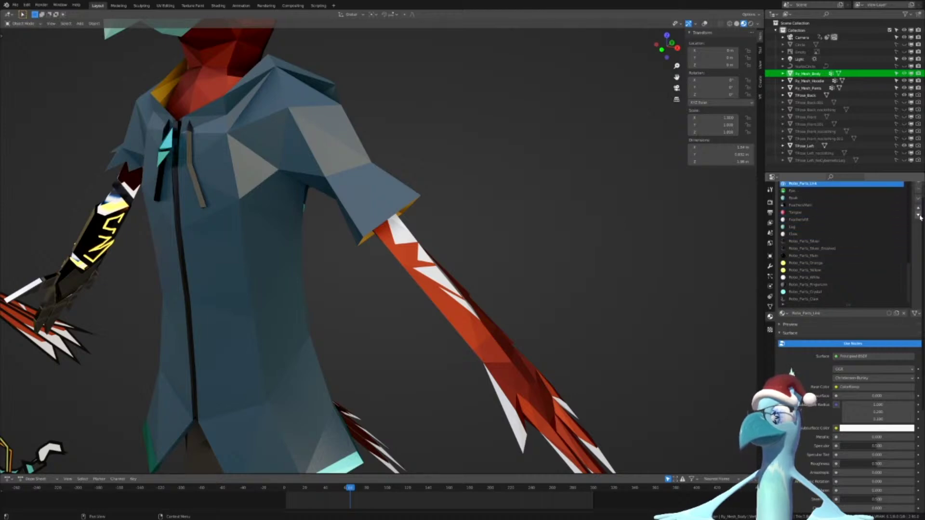
{"action": "left_click", "coordinate": [919, 215]}
Select the Tongue material and examine the tongue inside the beak together with its surface settings
{"action": "left_click", "coordinate": [801, 215]}
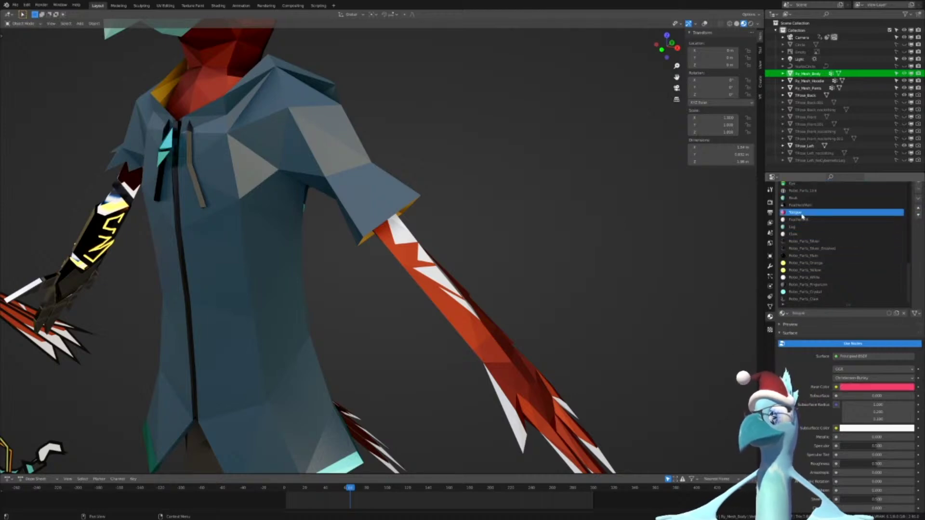
{"action": "middle_click_drag", "start_coordinate": [336, 172], "coordinate": [464, 312], "text": "shift"}
{"action": "scroll", "coordinate": [465, 312], "scroll_direction": "up", "scroll_amount": 4}
{"action": "middle_click_drag", "start_coordinate": [416, 281], "coordinate": [426, 319], "text": "shift"}
{"action": "scroll", "coordinate": [427, 318], "scroll_direction": "up", "scroll_amount": 8}
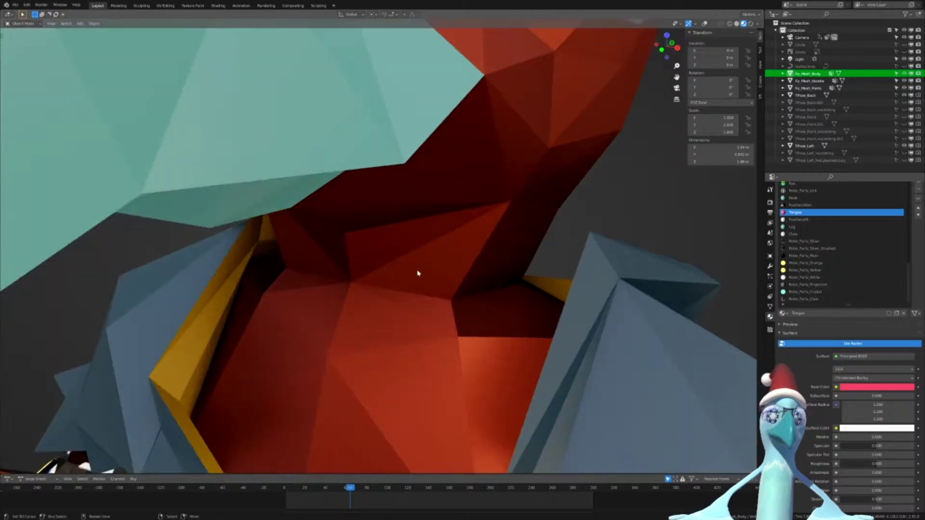
{"action": "scroll", "coordinate": [427, 262], "scroll_direction": "up", "scroll_amount": 5}
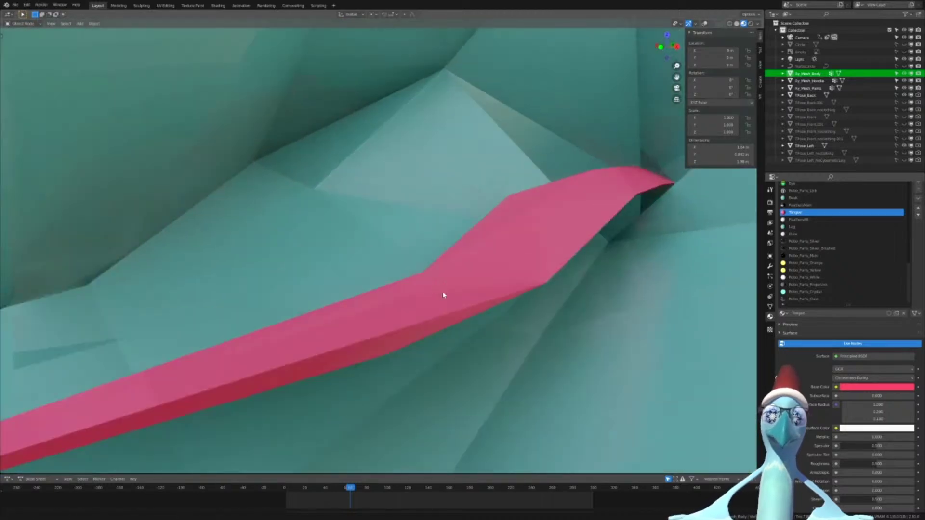
{"action": "scroll", "coordinate": [458, 290], "scroll_direction": "up", "scroll_amount": 3}
{"action": "scroll", "coordinate": [459, 291], "scroll_direction": "up", "scroll_amount": 4}
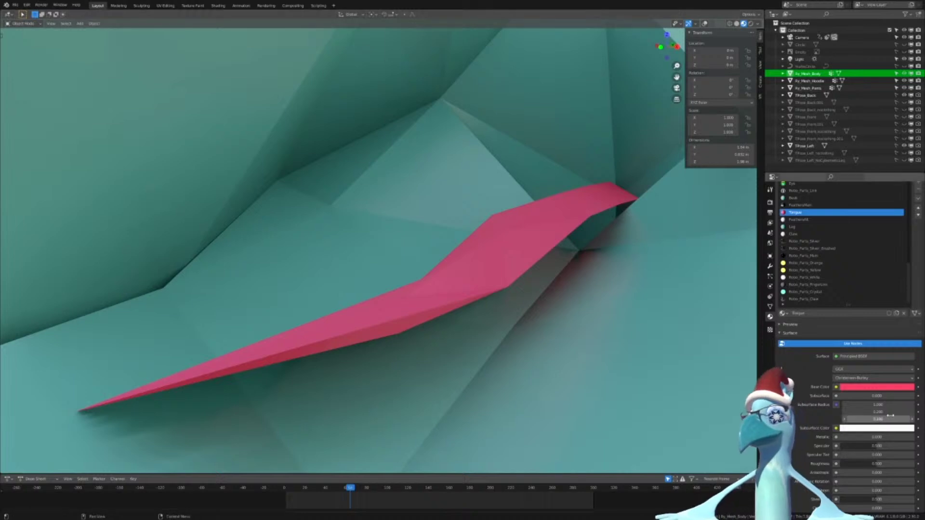
Try a roughness of 0.250 on the Tongue material and undo it
{"action": "left_click_drag", "start_coordinate": [881, 464], "coordinate": [862, 464]}
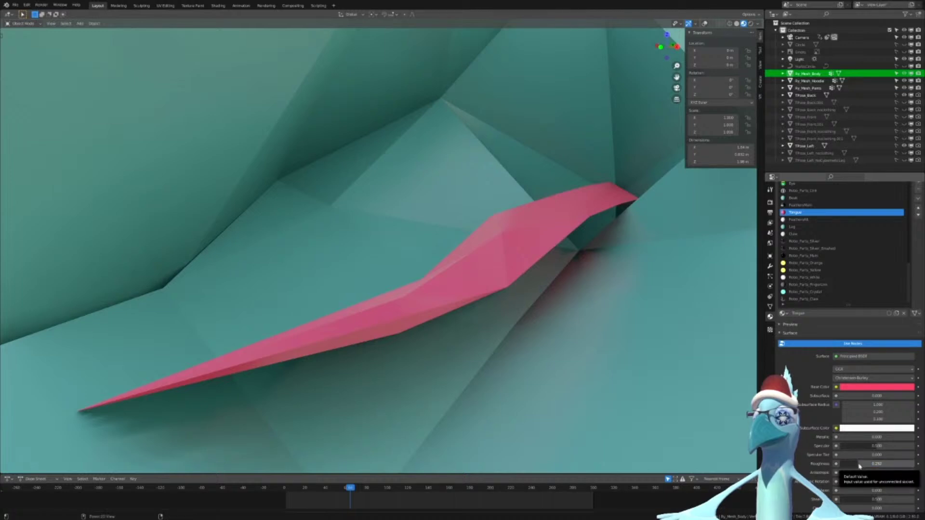
{"action": "key", "text": "ctrl+z"}
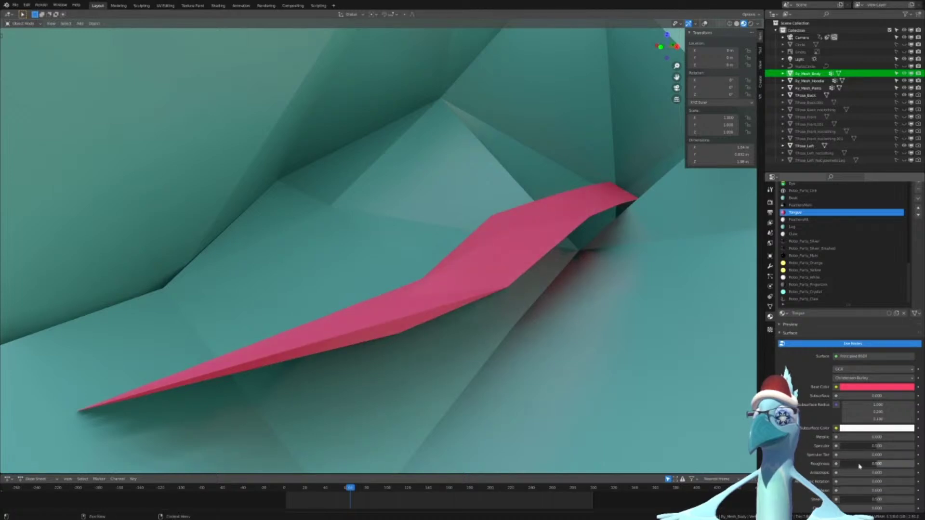
Copy the hex code of the Tongue material's base colour and return to Affinity Designer
{"action": "left_click", "coordinate": [862, 388]}
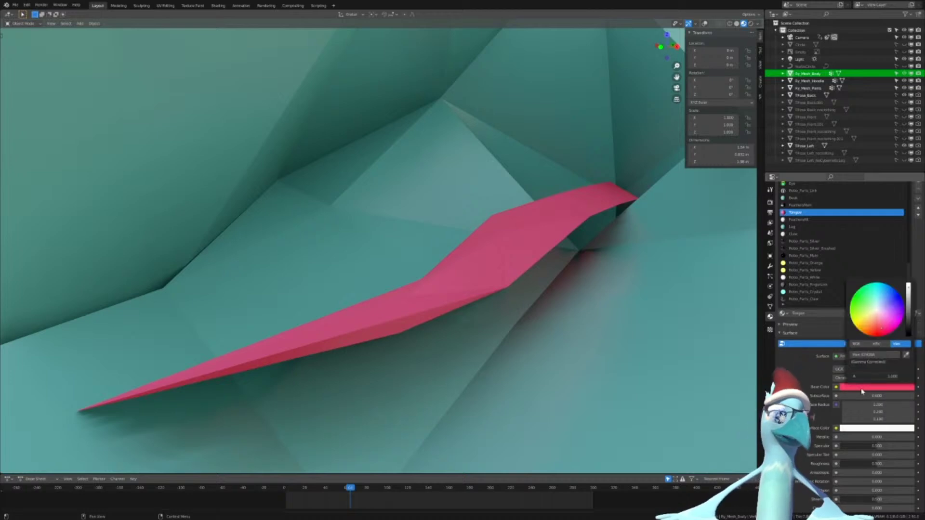
{"action": "left_click", "coordinate": [867, 354]}
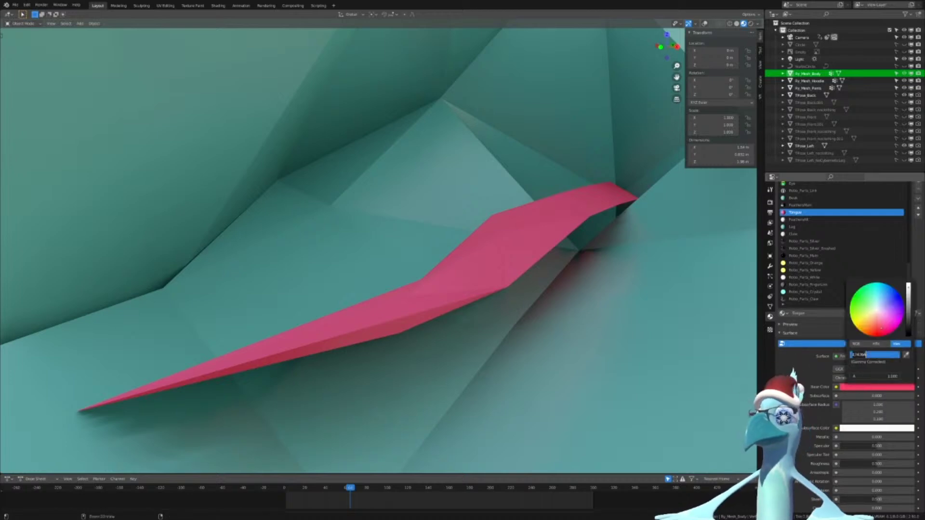
{"action": "key", "text": "Return"}
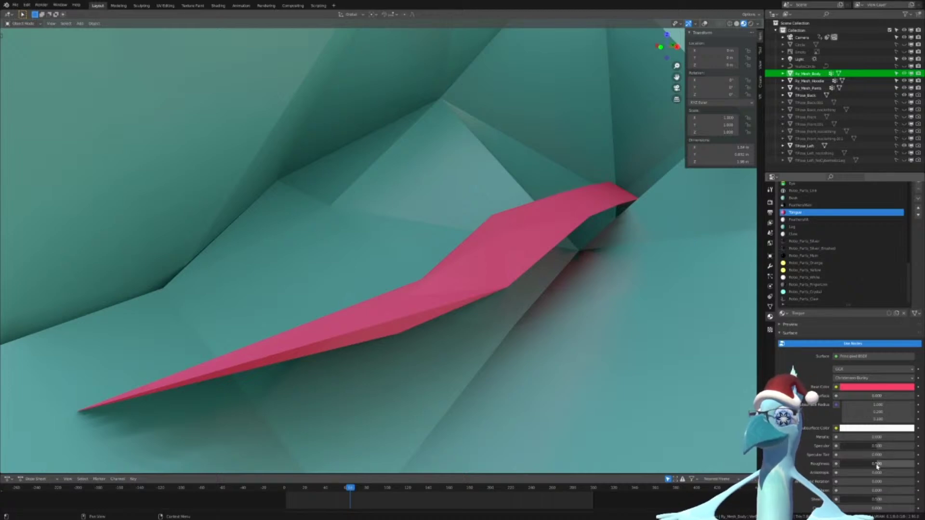
{"action": "left_click", "coordinate": [876, 388]}
{"action": "left_click", "coordinate": [866, 355]}
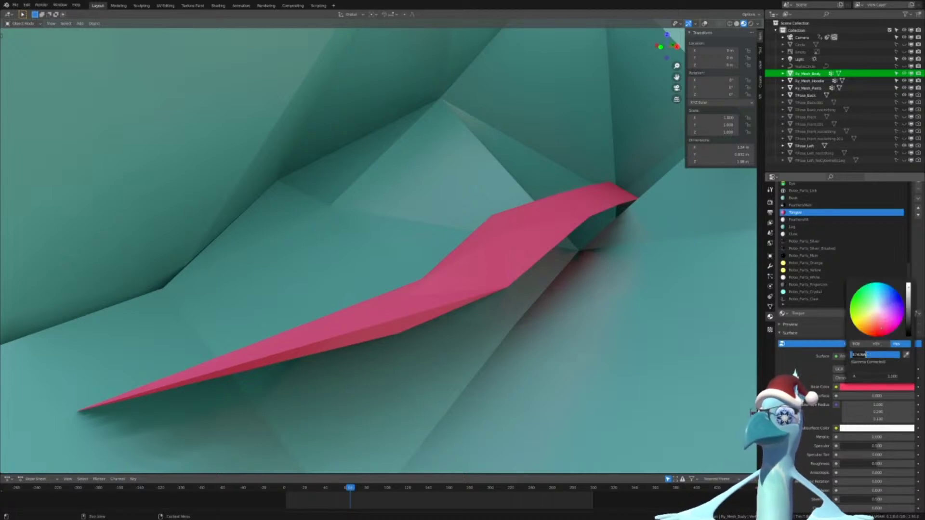
{"action": "key", "text": "Return"}
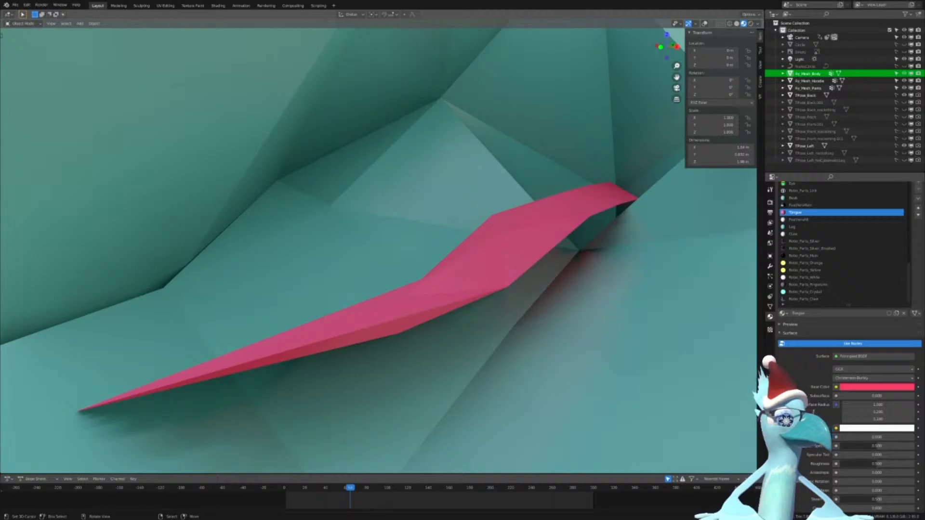
{"action": "key", "text": "alt+Tab"}
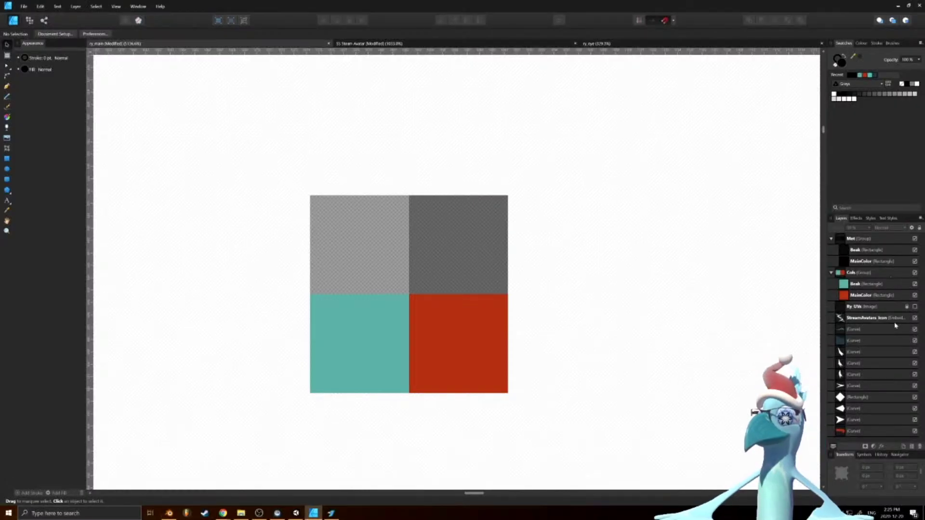
Duplicate the Met group's MainColor square and the red MainColor square, each flush to the right of its original
{"action": "left_click_drag", "start_coordinate": [647, 153], "coordinate": [397, 414]}
{"action": "left_click", "coordinate": [465, 317]}
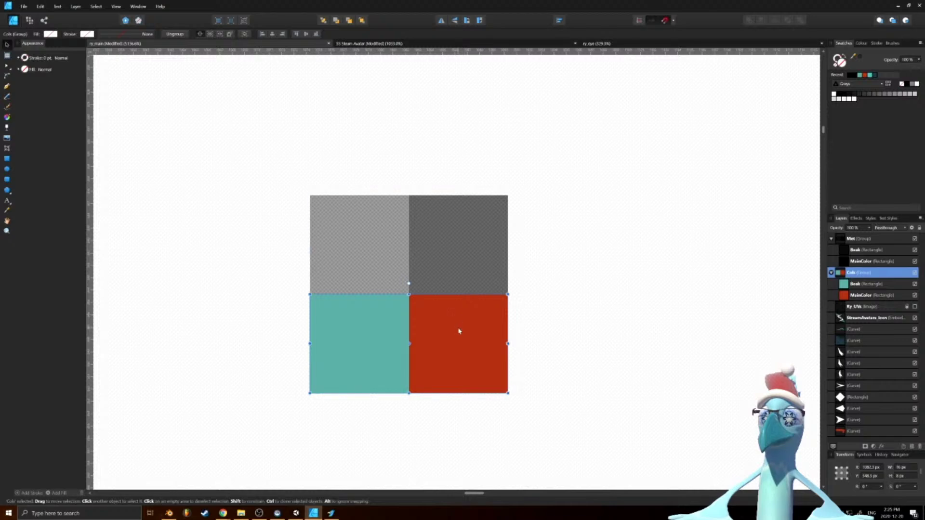
{"action": "double_click", "coordinate": [459, 329]}
{"action": "double_click", "coordinate": [463, 265]}
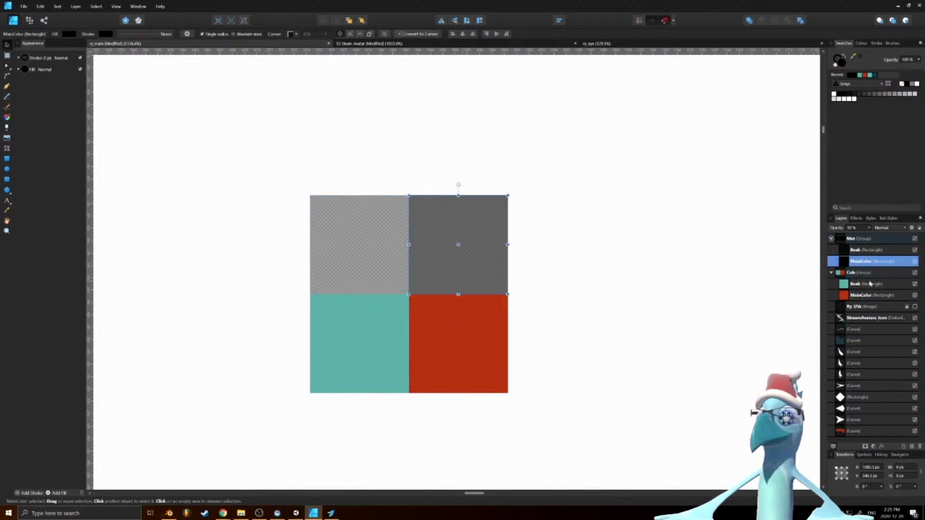
{"action": "left_click_drag", "start_coordinate": [455, 272], "coordinate": [556, 278], "text": "ctrl"}
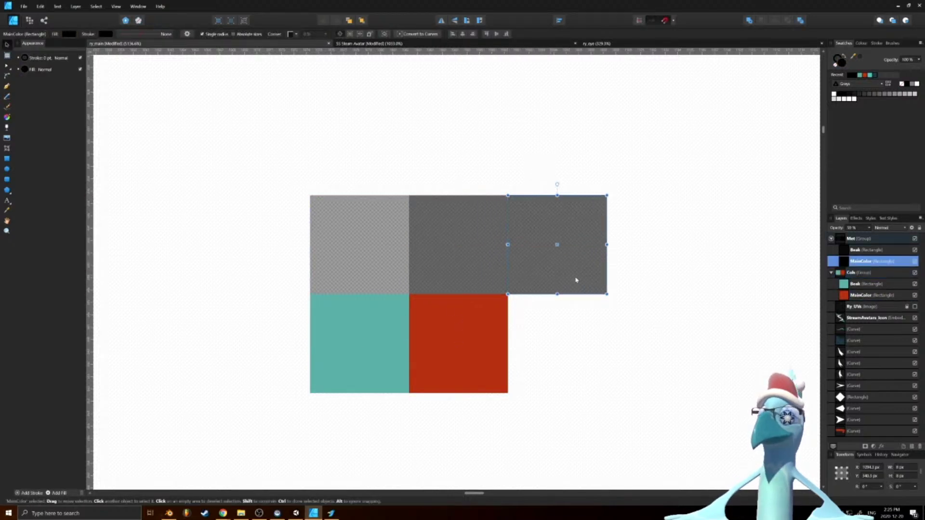
{"action": "left_click", "coordinate": [849, 307]}
{"action": "left_click_drag", "start_coordinate": [488, 352], "coordinate": [586, 354], "text": "ctrl"}
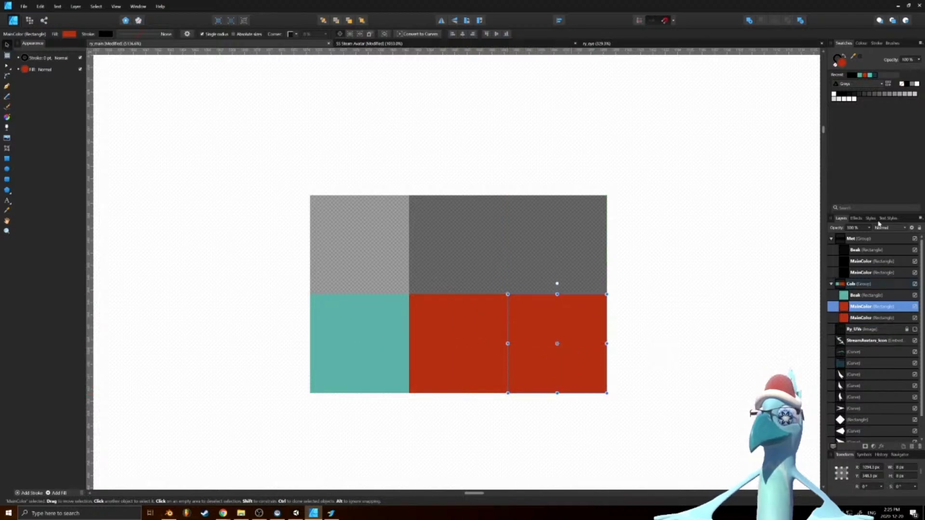
Fill the new red square with the copied tongue colour by pasting its hex code
{"action": "double_click", "coordinate": [843, 63]}
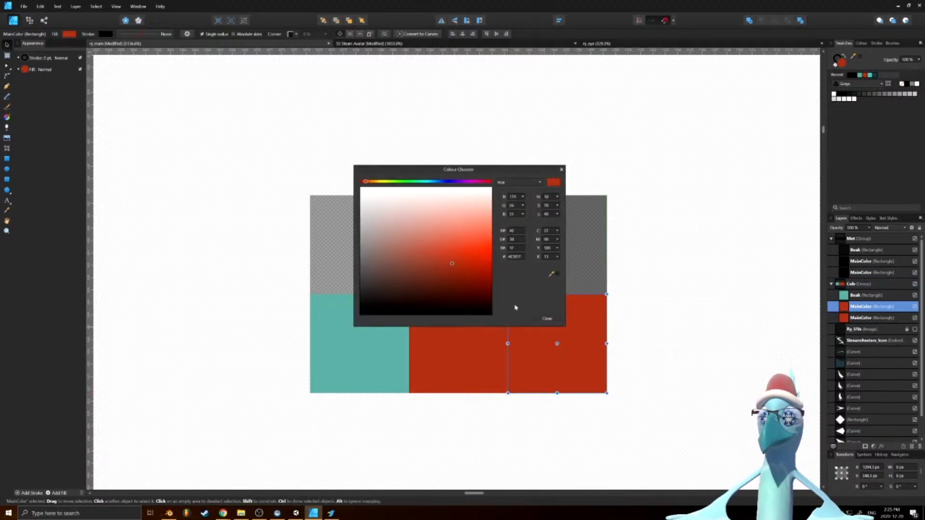
{"action": "double_click", "coordinate": [518, 260]}
{"action": "key", "text": "ctrl+v"}
{"action": "key", "text": "Return"}
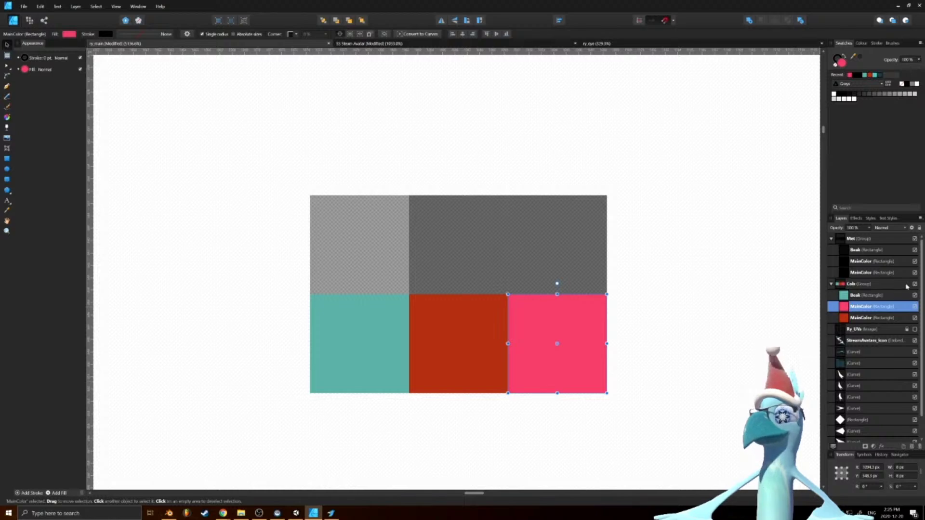
Reorder the duplicated squares below the original MainColor layers in the Met and Cols groups
{"action": "left_click", "coordinate": [860, 272]}
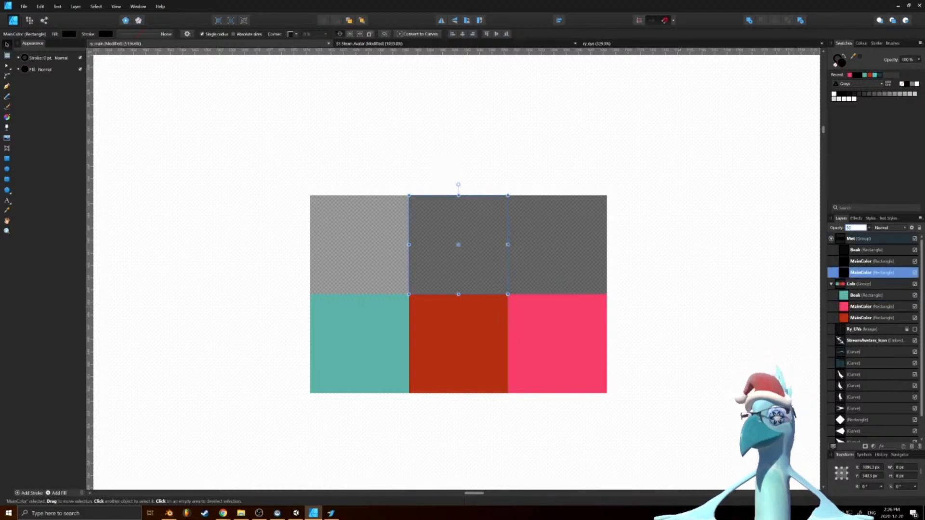
{"action": "left_click", "coordinate": [862, 265]}
{"action": "left_click_drag", "start_coordinate": [861, 260], "coordinate": [849, 324]}
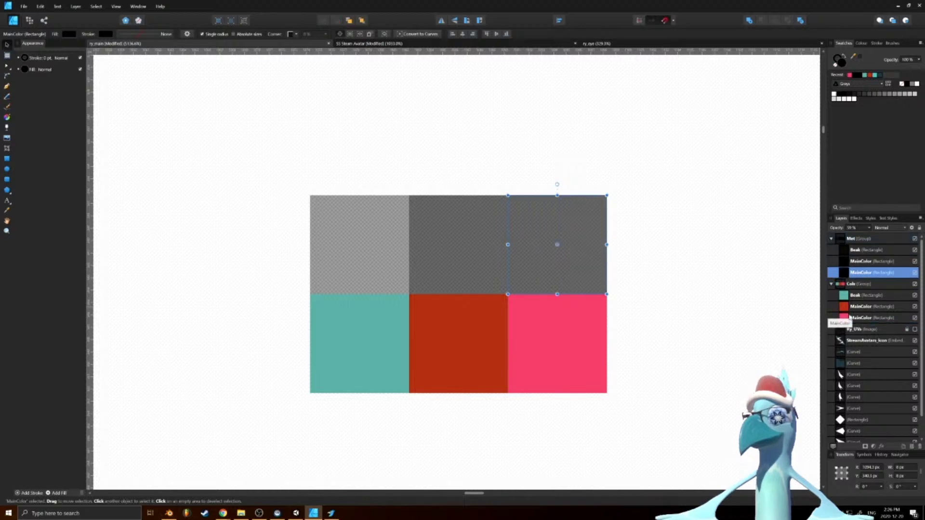
Rename the duplicated square in the Met group and the pink square in the Cols group as Tongue
{"action": "double_click", "coordinate": [862, 272]}
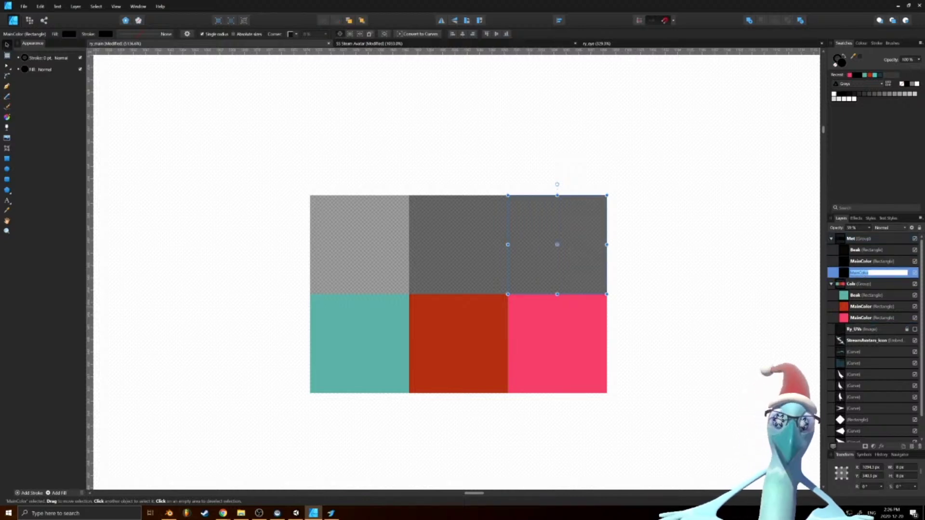
{"action": "type", "text": "Tongue"}
{"action": "key", "text": "Return"}
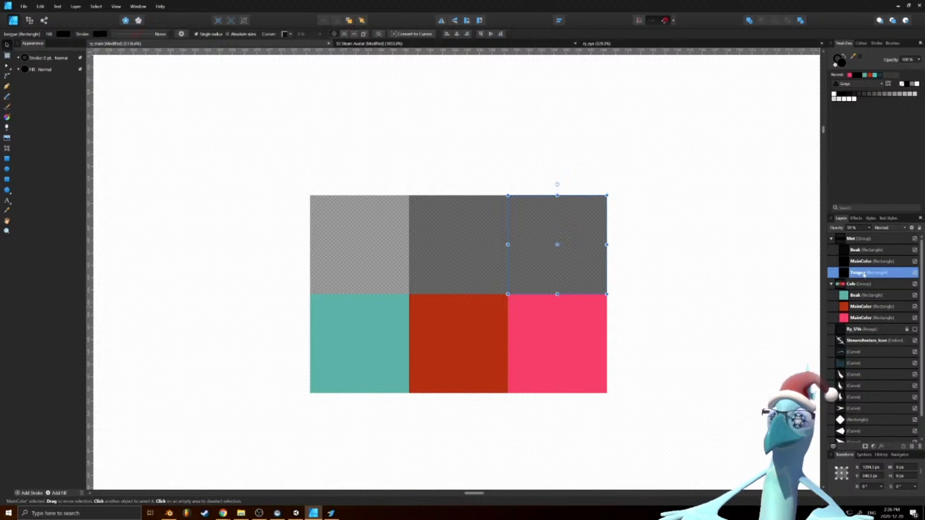
{"action": "double_click", "coordinate": [861, 318]}
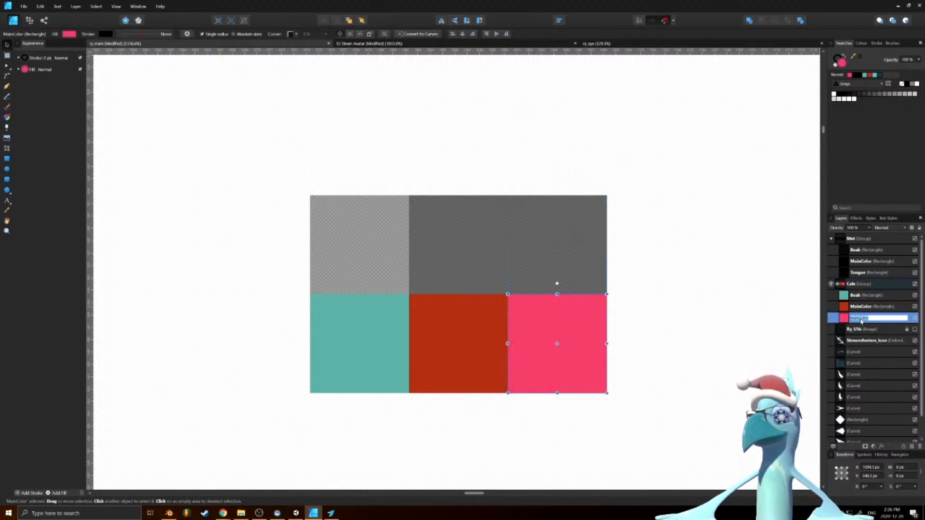
{"action": "key", "text": "Return"}
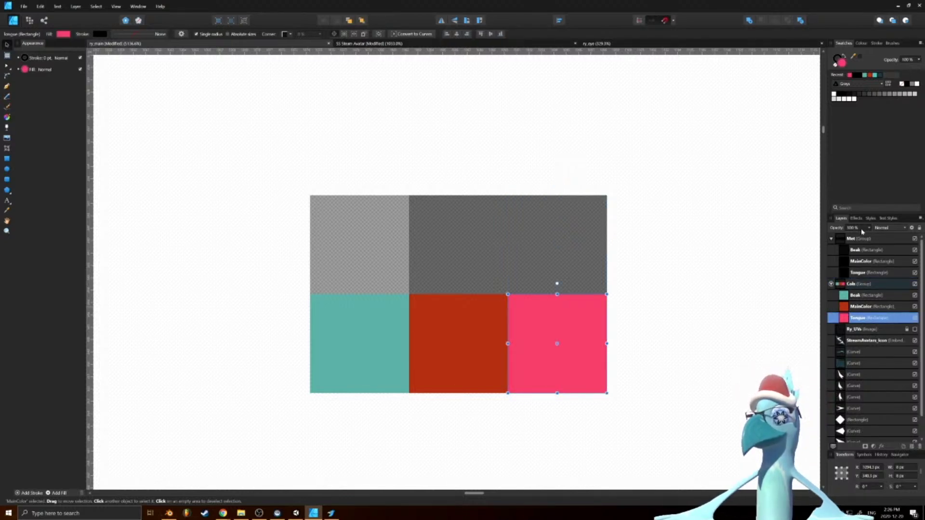
Set the opacity of the Met group's Tongue square to 50%
{"action": "left_click", "coordinate": [860, 229]}
{"action": "left_click", "coordinate": [863, 295]}
{"action": "left_click", "coordinate": [860, 273]}
{"action": "left_click", "coordinate": [856, 228]}
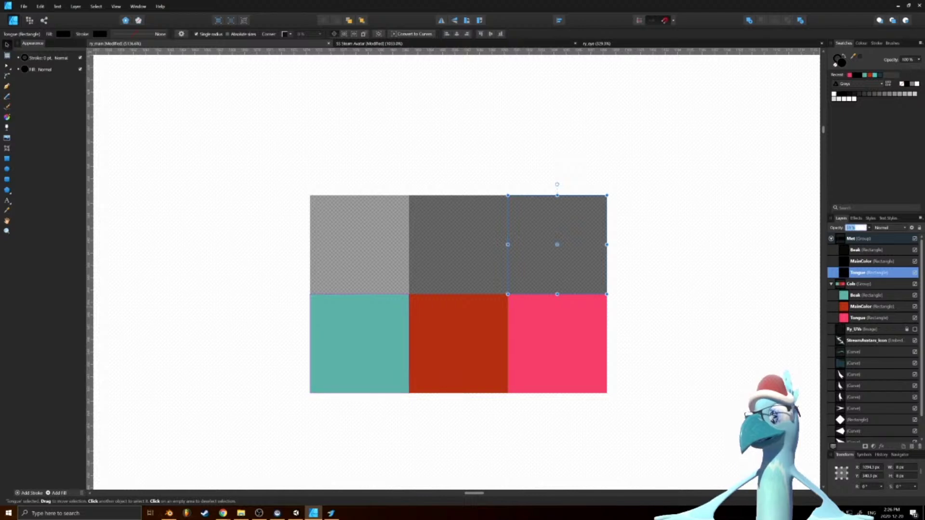
{"action": "type", "text": "50"}
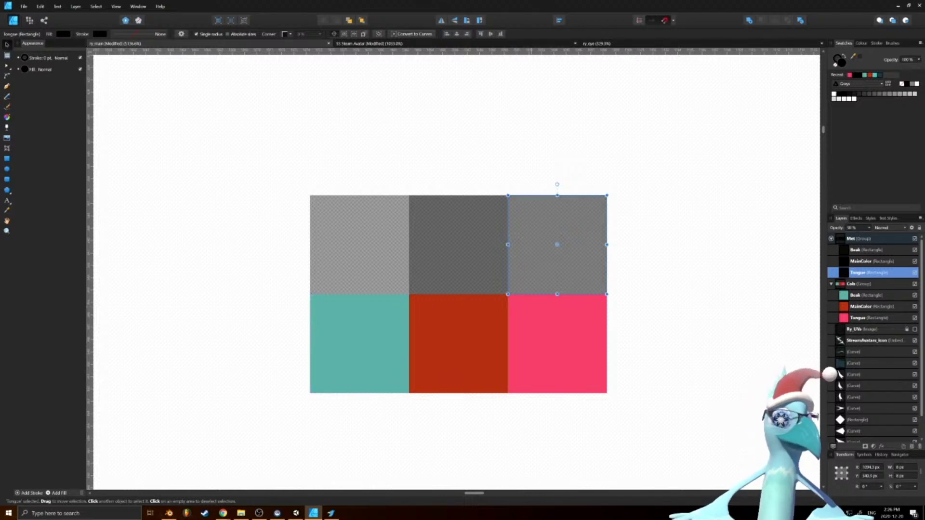
Move the Met and Cols groups together about 110 px to the left in the empty area of the texture
{"action": "scroll", "coordinate": [340, 427], "scroll_direction": "down", "scroll_amount": 15, "text": "ctrl"}
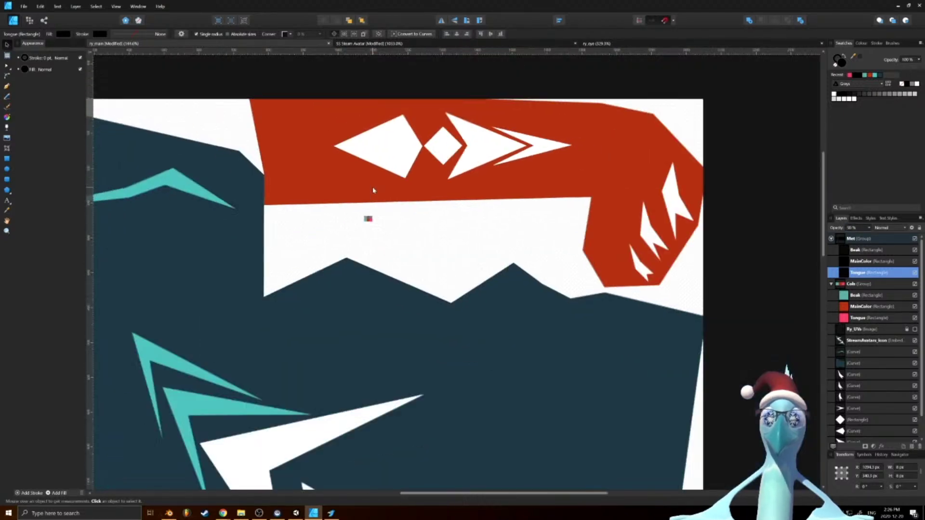
{"action": "scroll", "coordinate": [357, 226], "scroll_direction": "up", "scroll_amount": 5, "text": "ctrl"}
{"action": "left_click_drag", "start_coordinate": [436, 186], "coordinate": [382, 242]}
{"action": "scroll", "coordinate": [381, 224], "scroll_direction": "up", "scroll_amount": 1, "text": "ctrl"}
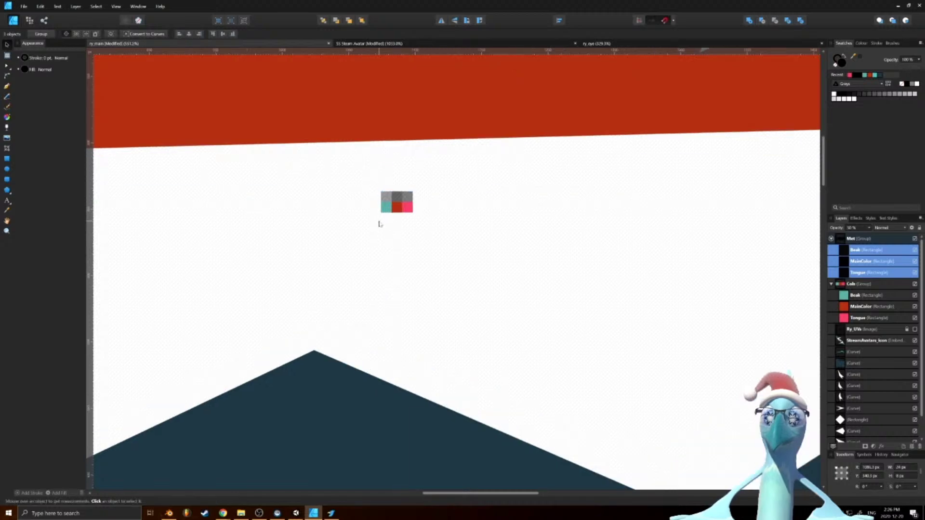
{"action": "left_click", "coordinate": [859, 240]}
{"action": "left_click", "coordinate": [851, 284], "text": "ctrl"}
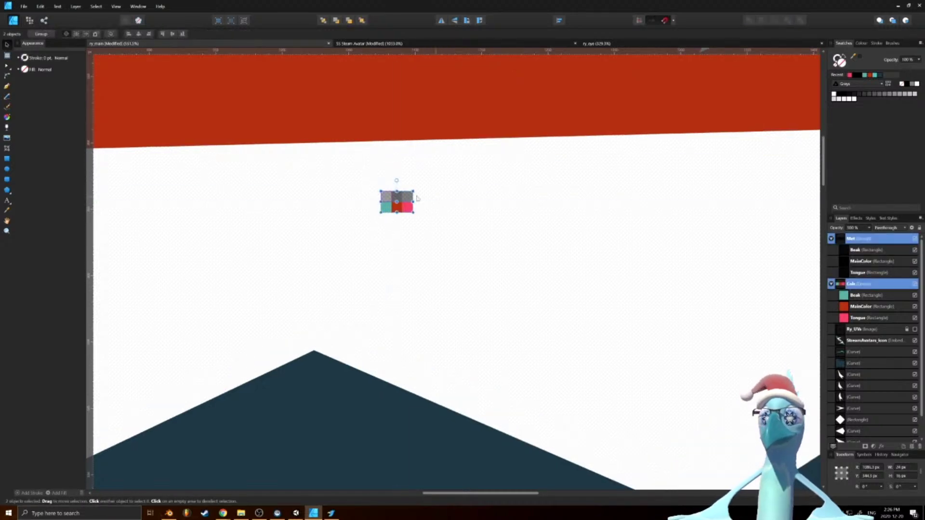
{"action": "left_click_drag", "start_coordinate": [411, 211], "coordinate": [269, 212]}
{"action": "left_click", "coordinate": [326, 240]}
{"action": "scroll", "coordinate": [320, 227], "scroll_direction": "up", "scroll_amount": 4, "text": "ctrl"}
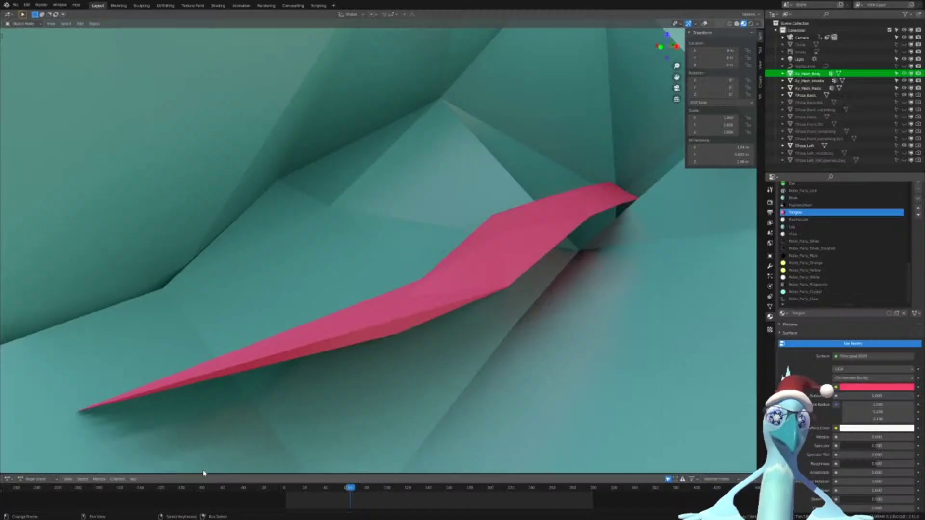
Switch to Blender and copy the base colour's hex code from the FeathersAlt material
{"action": "left_click", "coordinate": [168, 513]}
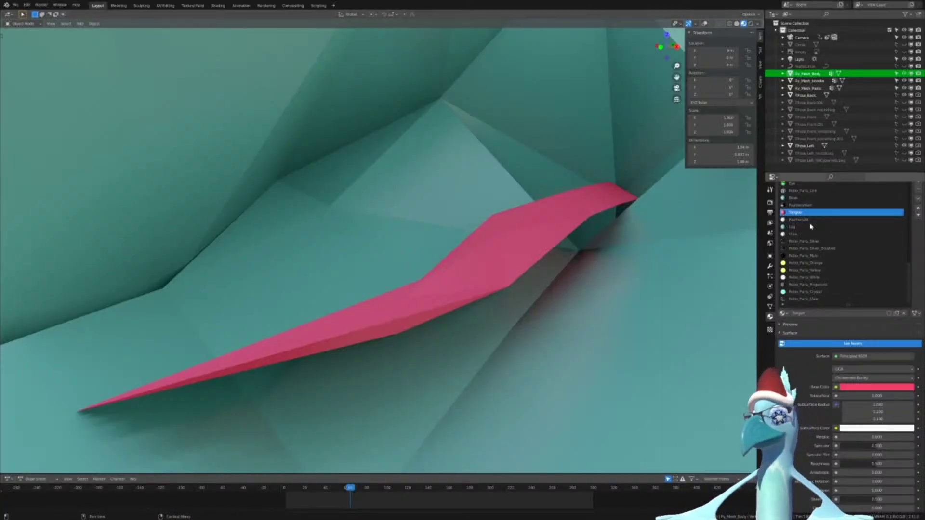
{"action": "left_click", "coordinate": [811, 222]}
{"action": "scroll", "coordinate": [586, 263], "scroll_direction": "down", "scroll_amount": 12}
{"action": "scroll", "coordinate": [587, 262], "scroll_direction": "up", "scroll_amount": 12}
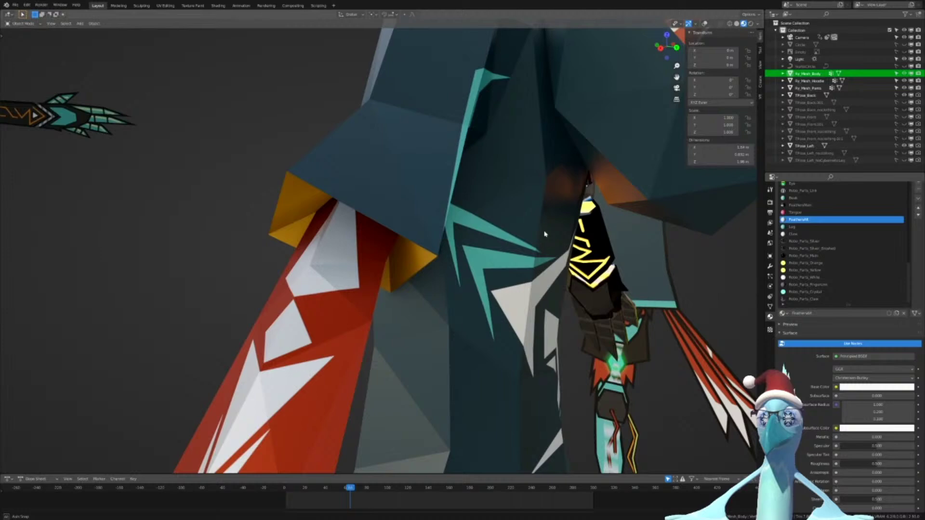
{"action": "middle_click_drag", "start_coordinate": [544, 234], "coordinate": [578, 333]}
{"action": "scroll", "coordinate": [621, 219], "scroll_direction": "down", "scroll_amount": 5}
{"action": "scroll", "coordinate": [578, 332], "scroll_direction": "up", "scroll_amount": 4}
{"action": "middle_click_drag", "start_coordinate": [585, 180], "coordinate": [334, 369]}
{"action": "scroll", "coordinate": [334, 368], "scroll_direction": "down", "scroll_amount": 3}
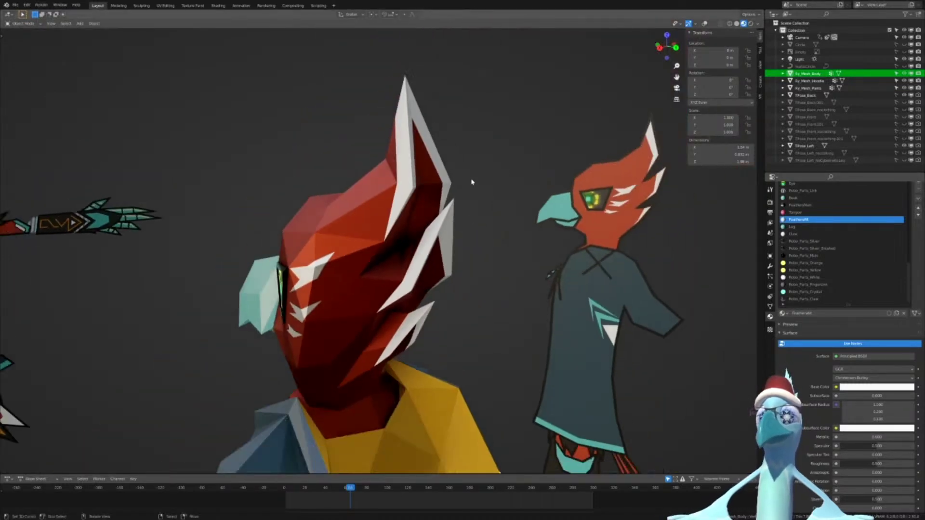
{"action": "left_click", "coordinate": [873, 388]}
{"action": "left_click", "coordinate": [865, 355]}
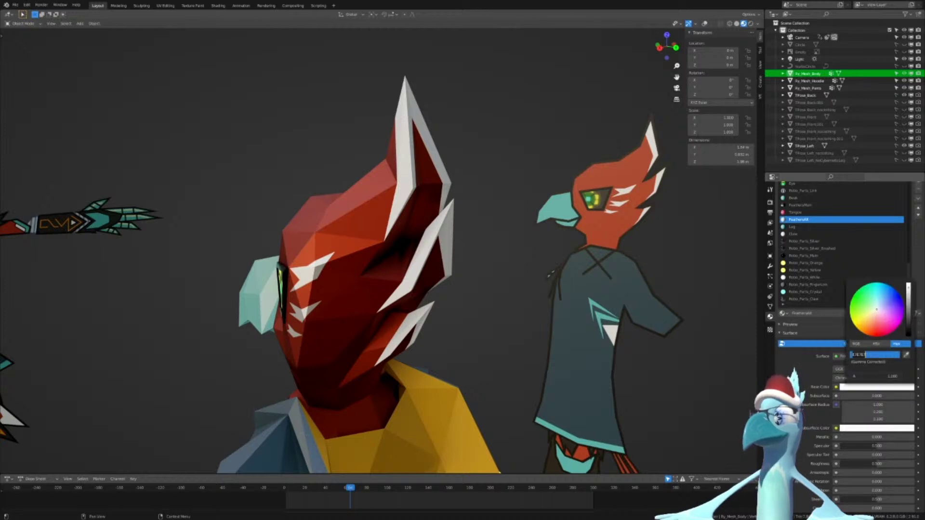
{"action": "key", "text": "Return"}
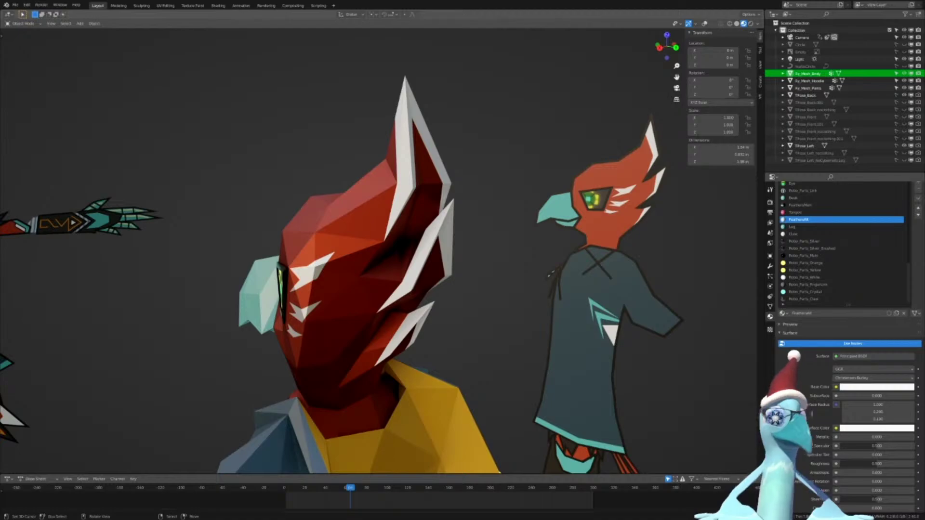
Back in Affinity Designer, duplicate the Met group's MainColor square beside the Tongue square and place the copy's layer below Tongue
{"action": "key", "text": "alt+Tab"}
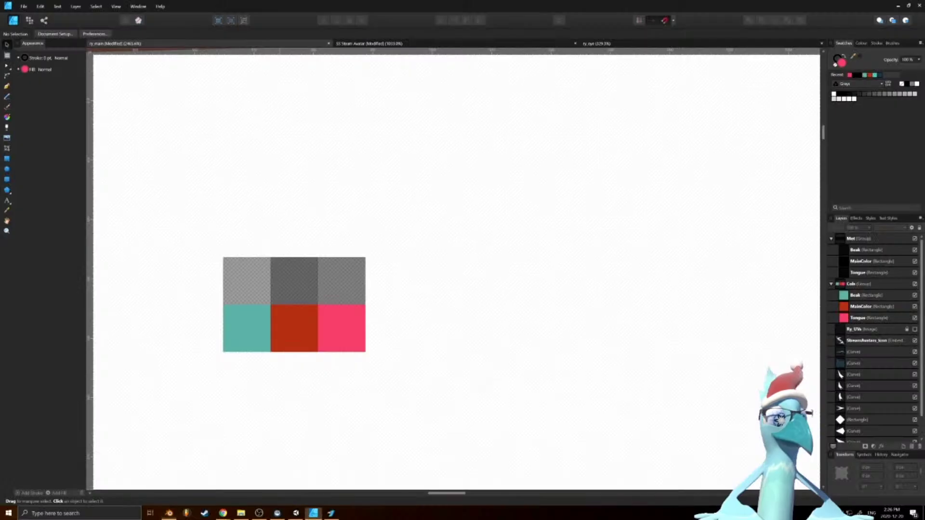
{"action": "left_click", "coordinate": [330, 287]}
{"action": "scroll", "coordinate": [323, 279], "scroll_direction": "up", "scroll_amount": 2, "text": "ctrl"}
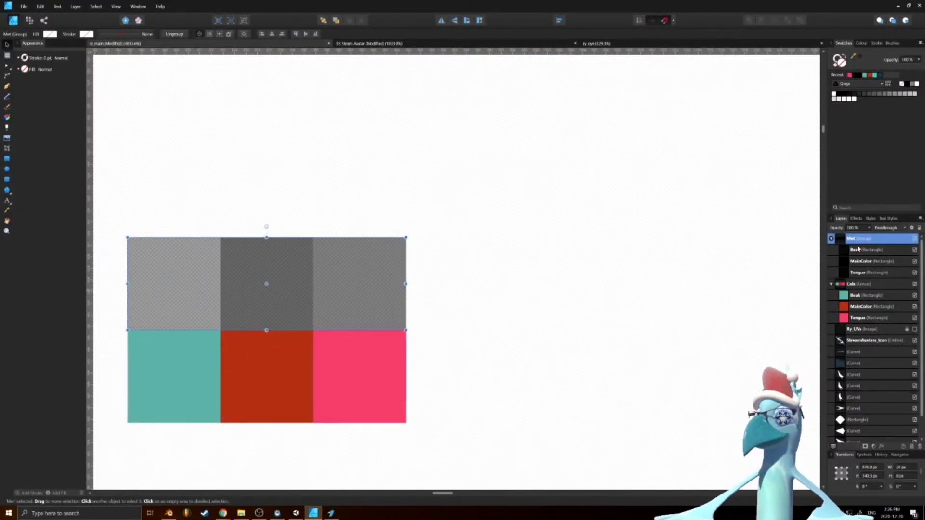
{"action": "left_click", "coordinate": [857, 261]}
{"action": "left_click_drag", "start_coordinate": [287, 305], "coordinate": [469, 304]}
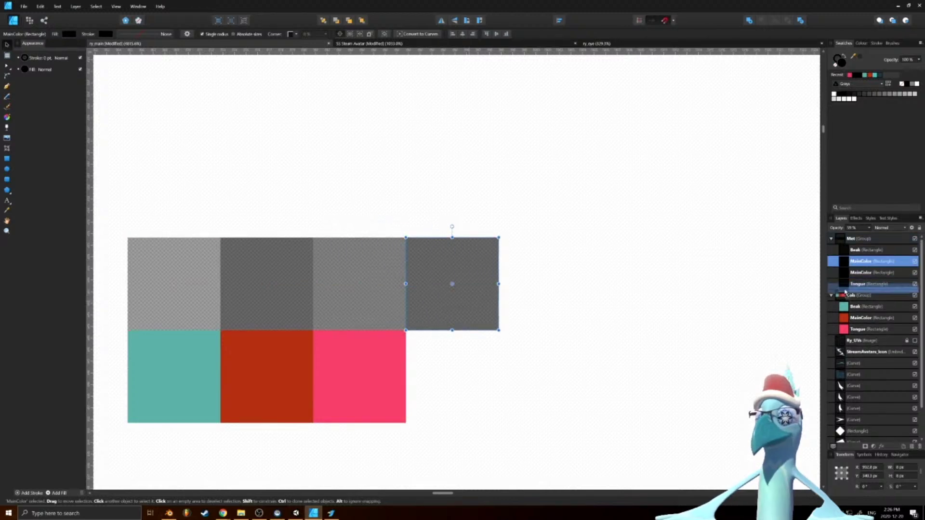
{"action": "left_click_drag", "start_coordinate": [845, 291], "coordinate": [845, 289]}
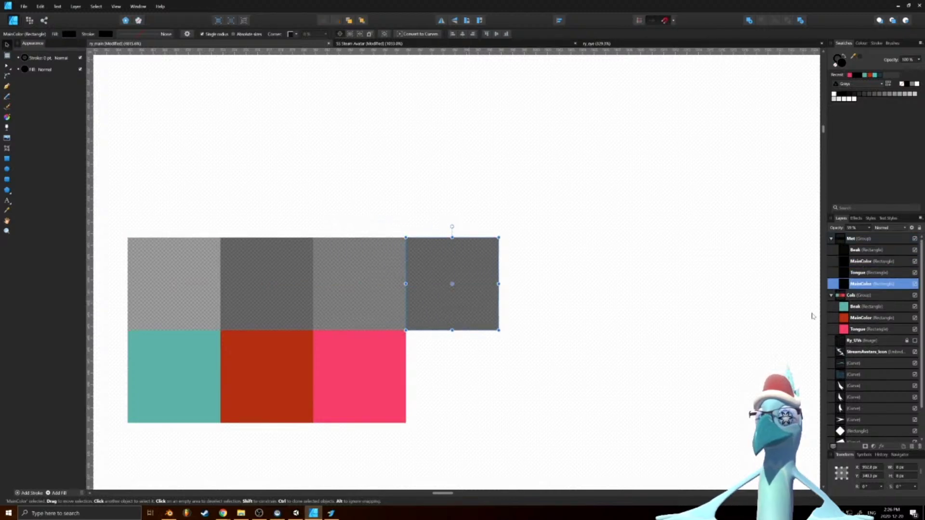
Duplicate the red MainColor square beside the pink one and place the copy's layer below Tongue in the Cols group
{"action": "left_click", "coordinate": [299, 396]}
{"action": "left_click_drag", "start_coordinate": [275, 399], "coordinate": [460, 399], "text": "ctrl"}
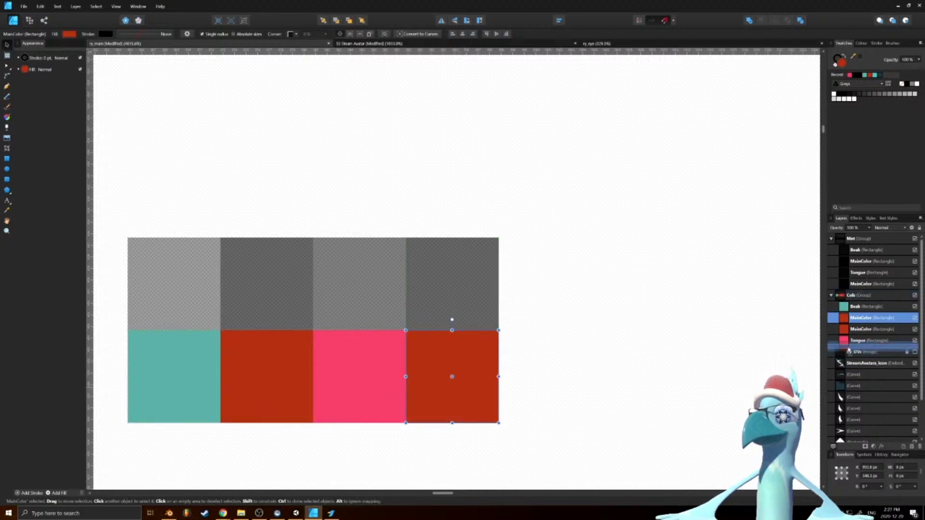
{"action": "left_click_drag", "start_coordinate": [848, 346], "coordinate": [849, 345]}
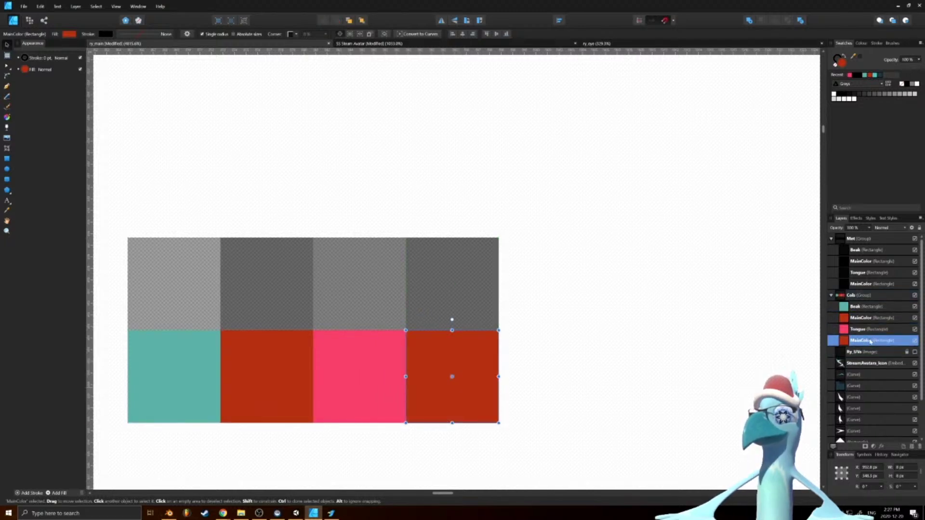
Rename the duplicated red square in the Cols group as FeathersAlt
{"action": "double_click", "coordinate": [870, 340]}
{"action": "type", "text": "FeathersAlt"}
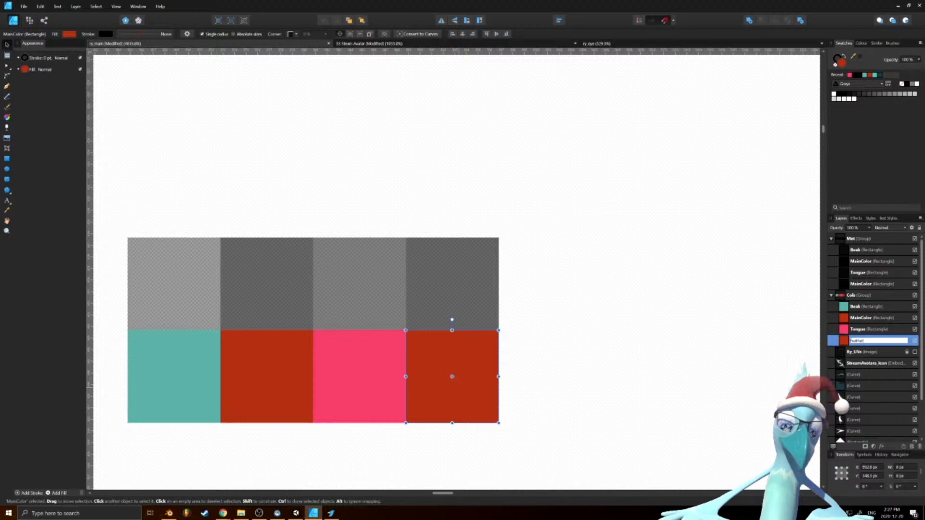
{"action": "key", "text": "Return"}
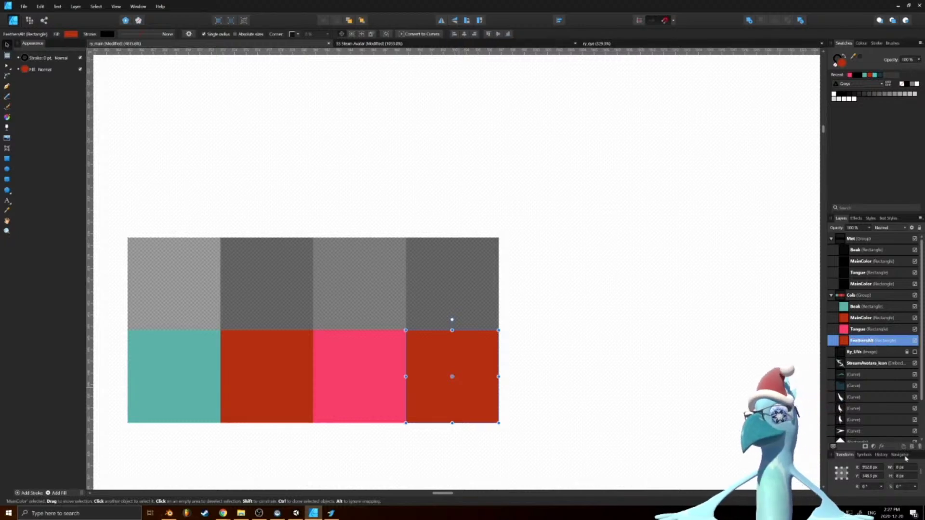
Fill the FeathersAlt square in the Cols group with the hex colour F7F7F7
{"action": "double_click", "coordinate": [840, 64]}
{"action": "left_click", "coordinate": [520, 257]}
{"action": "type", "text": "F7F7F7"}
{"action": "key", "text": "Return"}
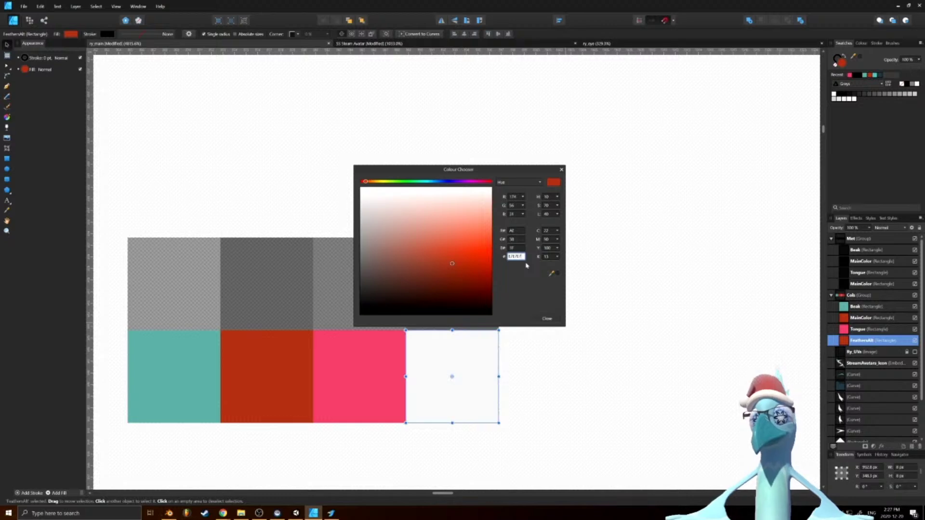
{"action": "key", "text": "Return"}
{"action": "left_click", "coordinate": [547, 319]}
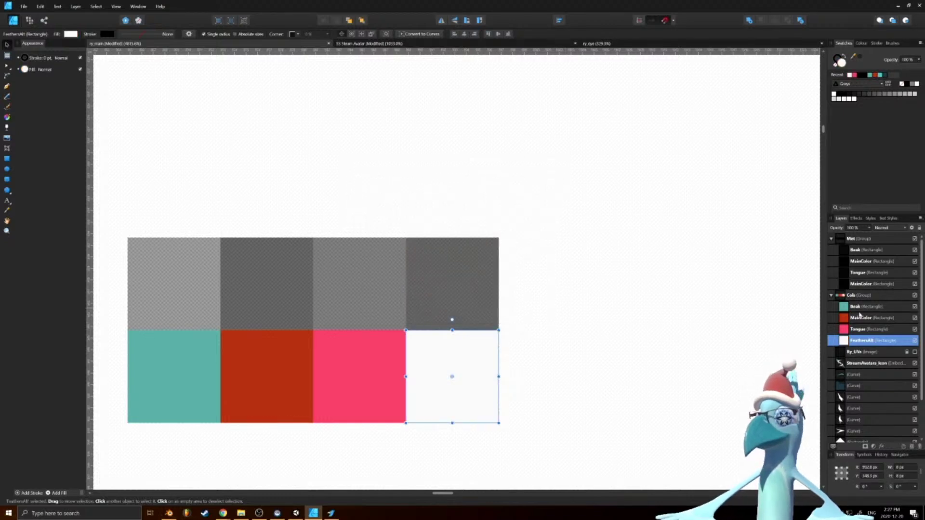
Rename the duplicated MainColor square in the Met group as FeathersAlt, reusing the name from the Cols group, and deselect it
{"action": "double_click", "coordinate": [865, 341]}
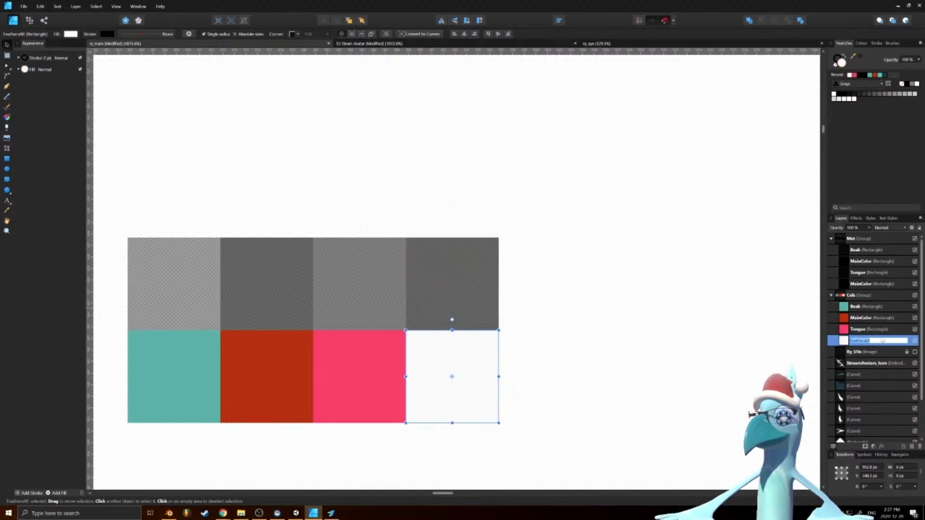
{"action": "double_click", "coordinate": [860, 285]}
{"action": "key", "text": "Return"}
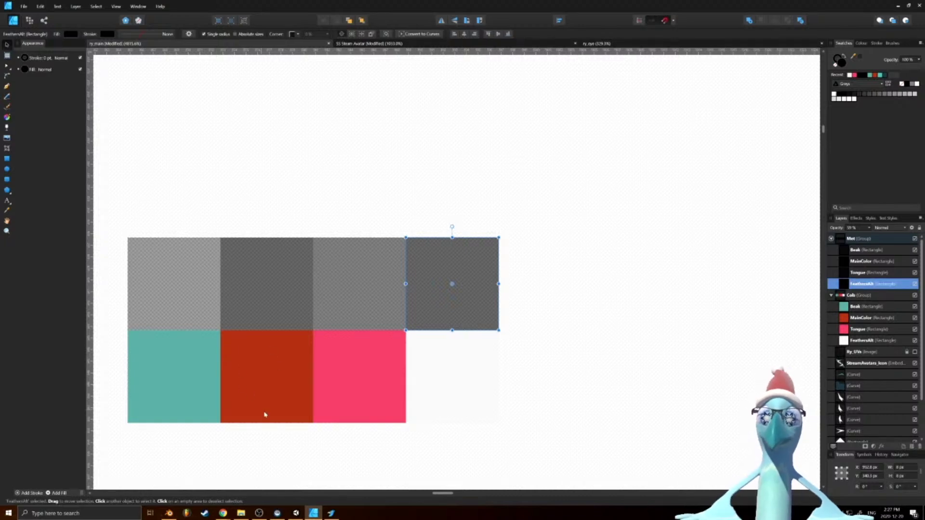
{"action": "key", "text": "Escape"}
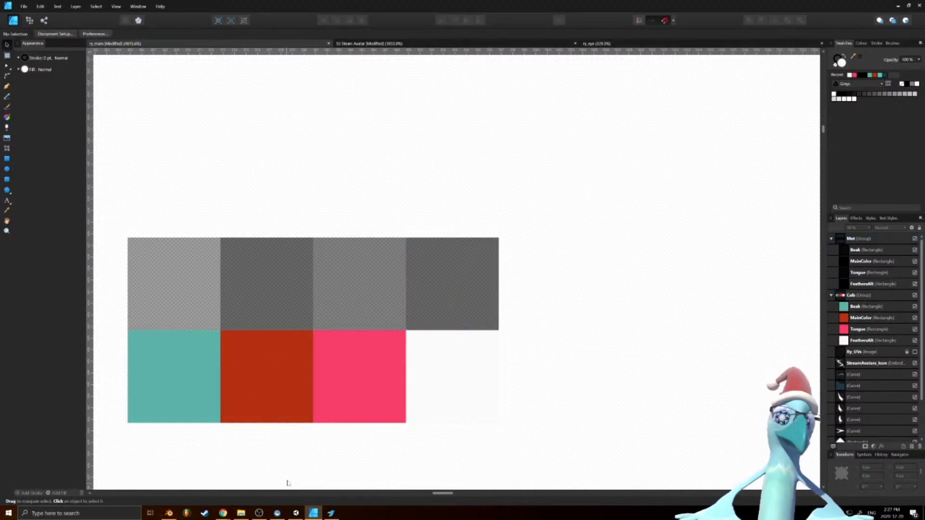
Switch to Blender, select the Leg material and copy its base colour's hex code
{"action": "left_click", "coordinate": [168, 513]}
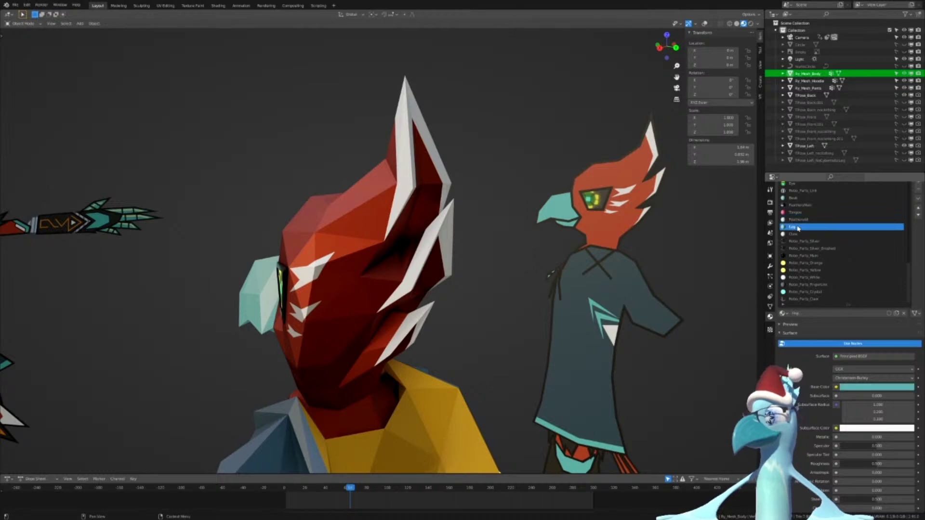
{"action": "middle_click_drag", "start_coordinate": [375, 366], "coordinate": [388, 263], "text": "shift"}
{"action": "scroll", "coordinate": [363, 234], "scroll_direction": "down", "scroll_amount": 3}
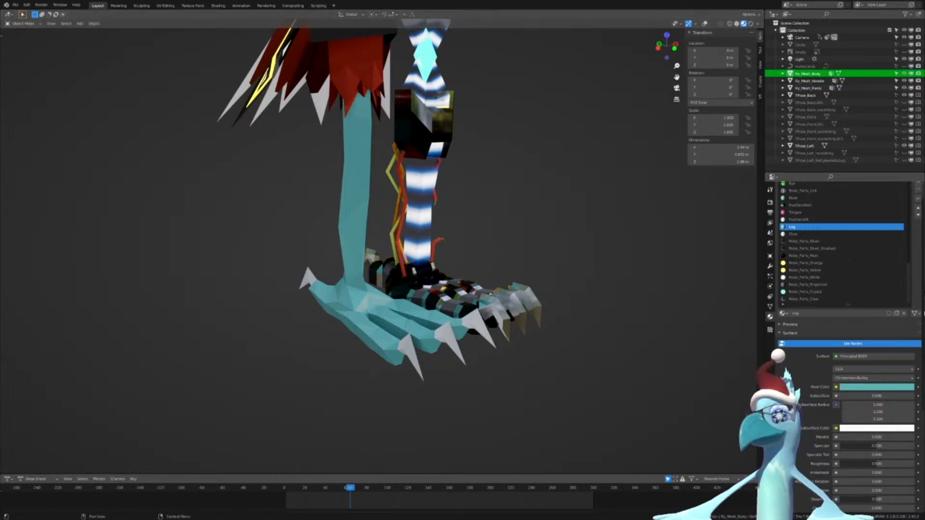
{"action": "left_click", "coordinate": [869, 388]}
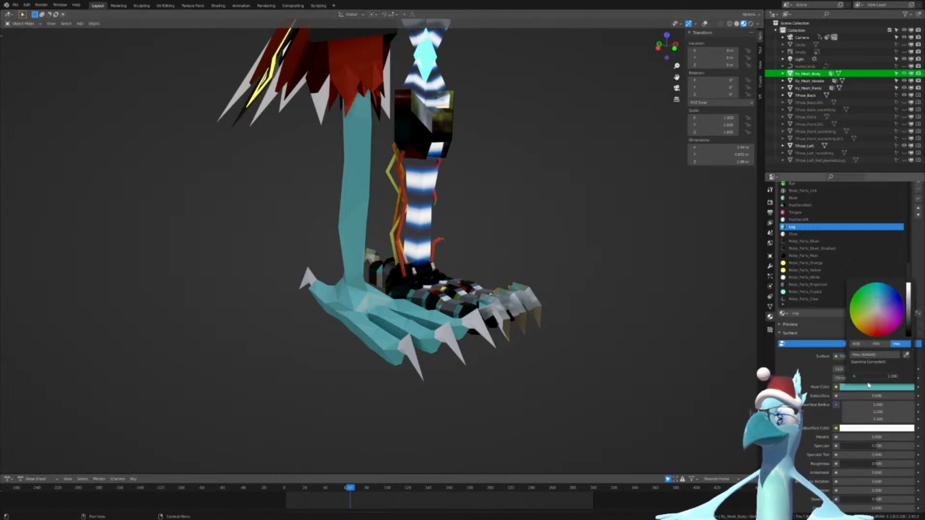
{"action": "left_click", "coordinate": [874, 355]}
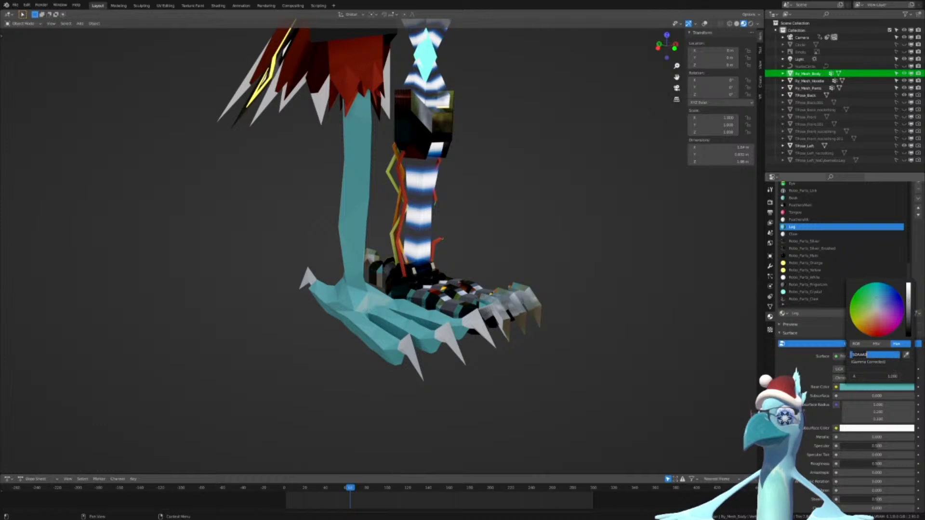
{"action": "left_click", "coordinate": [576, 330]}
{"action": "mouse_move", "coordinate": [617, 359]}
{"action": "middle_mouse_down"}
{"action": "mouse_move", "coordinate": [624, 332]}
{"action": "mouse_move", "coordinate": [620, 355]}
{"action": "middle_mouse_up"}
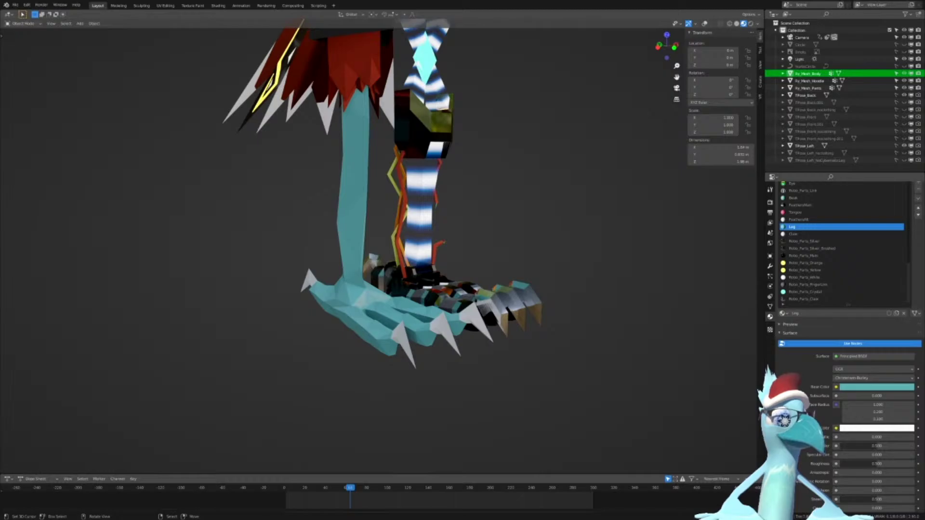
Back in Affinity Designer, duplicate the Met group's Tongue square beside the FeathersAlt square and place the copy's layer below FeathersAlt
{"action": "key", "text": "alt+Tab"}
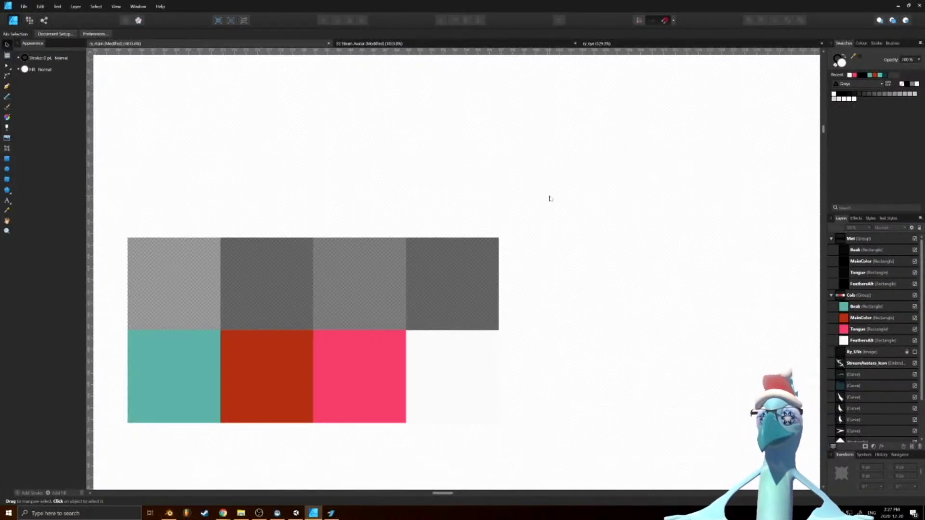
{"action": "left_click", "coordinate": [380, 296]}
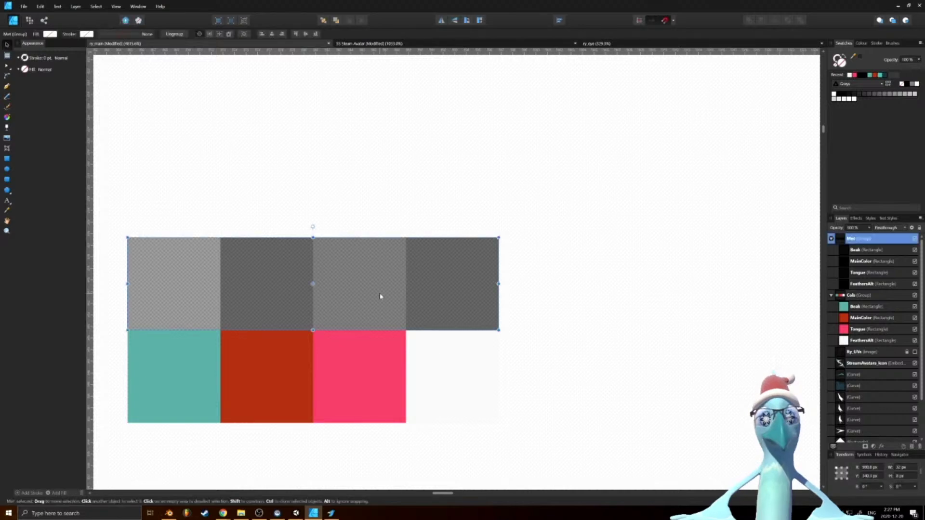
{"action": "left_click", "coordinate": [357, 304]}
{"action": "left_click_drag", "start_coordinate": [356, 304], "coordinate": [524, 310]}
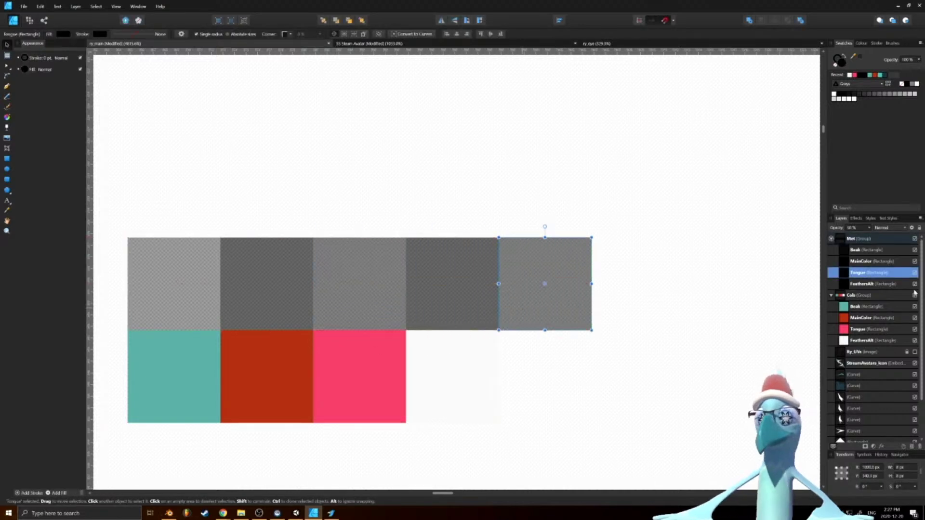
{"action": "left_click_drag", "start_coordinate": [861, 276], "coordinate": [840, 318]}
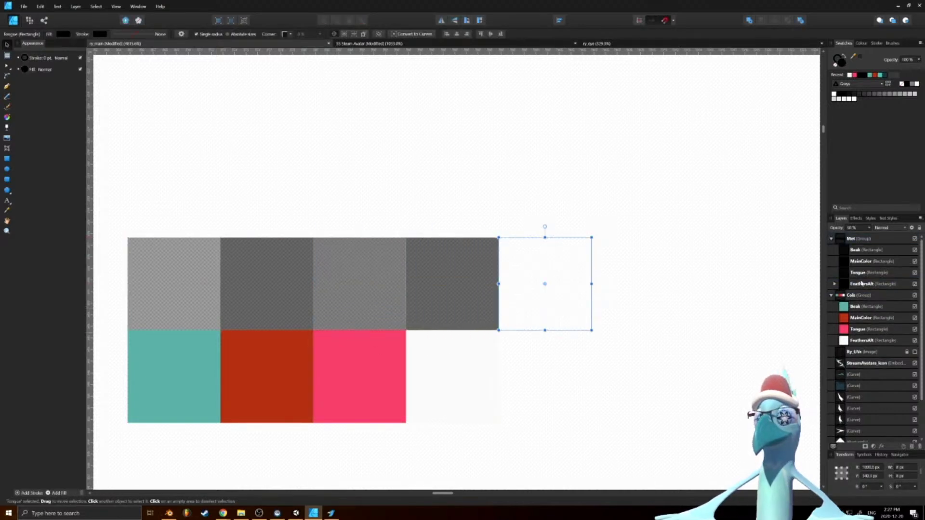
{"action": "key", "text": "ctrl+z"}
{"action": "left_click_drag", "start_coordinate": [849, 271], "coordinate": [843, 302]}
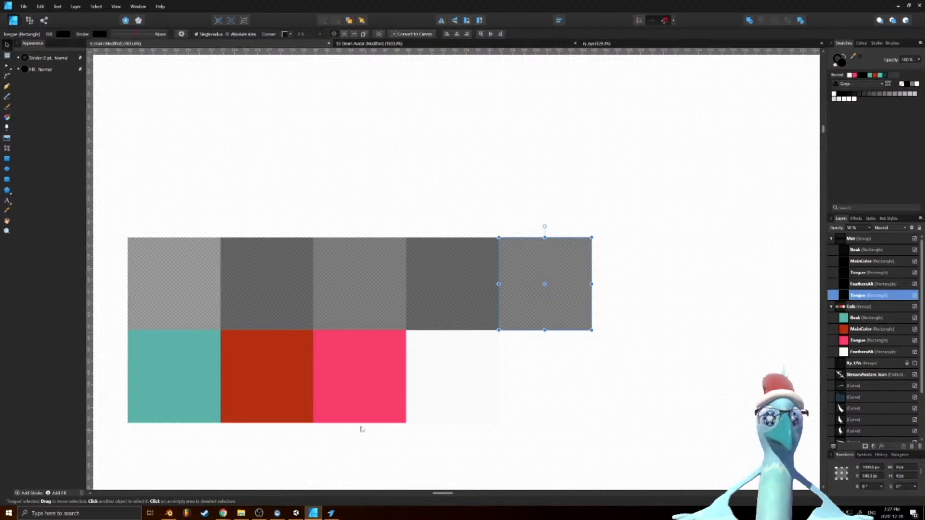
Duplicate the pink Tongue square beside the white one and place the copy's layer below FeathersAlt in the Cols group
{"action": "left_click", "coordinate": [349, 386]}
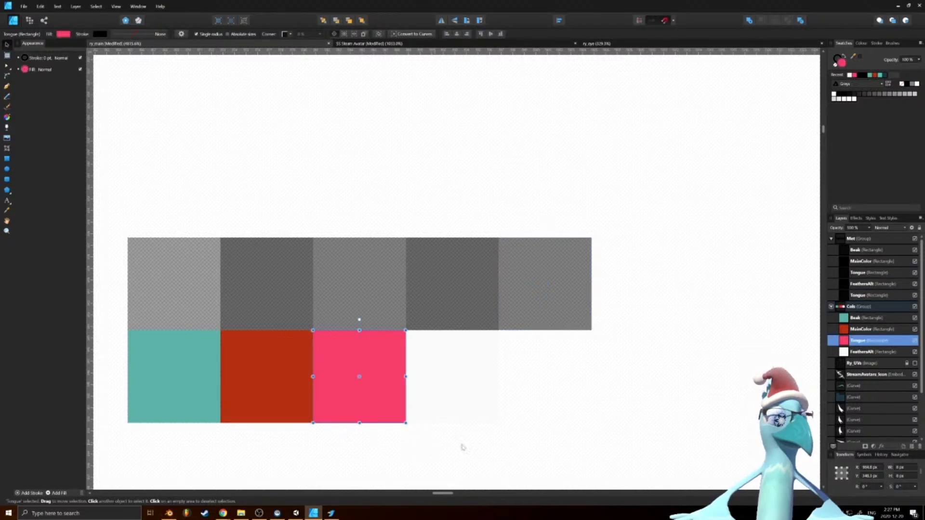
{"action": "left_click_drag", "start_coordinate": [342, 407], "coordinate": [527, 407], "text": "ctrl"}
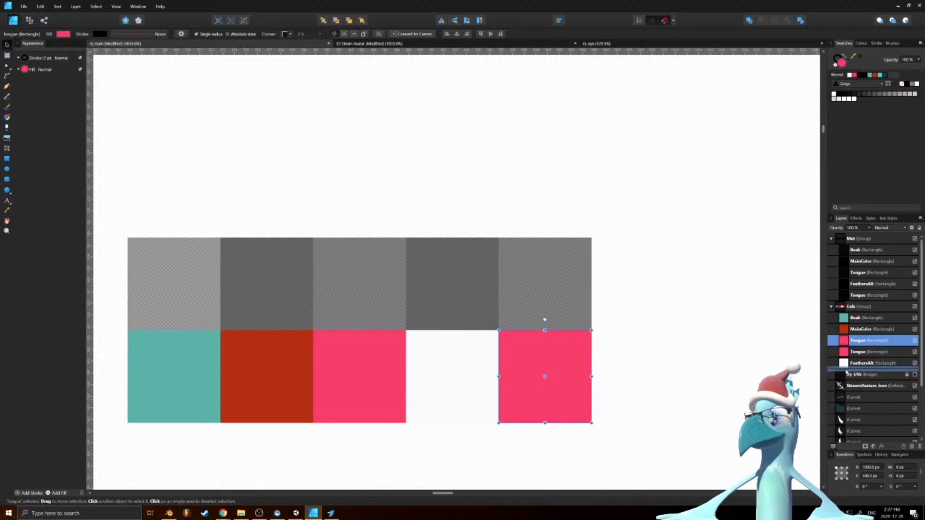
{"action": "left_click_drag", "start_coordinate": [847, 337], "coordinate": [847, 372]}
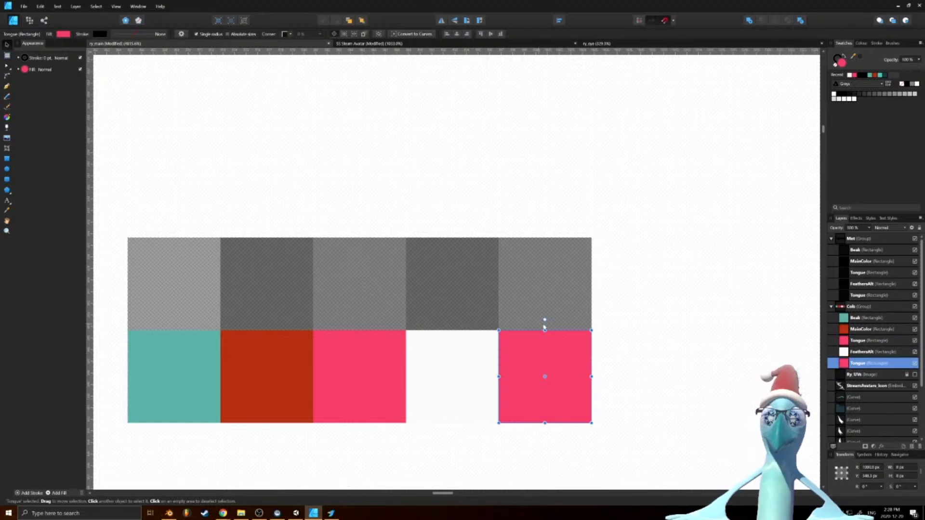
Set the fill of the copied Tongue square in the Cols group to hex 5DAAA9 and deselect it
{"action": "double_click", "coordinate": [841, 64]}
{"action": "double_click", "coordinate": [519, 258]}
{"action": "type", "text": "5DAAA9"}
{"action": "key", "text": "Return"}
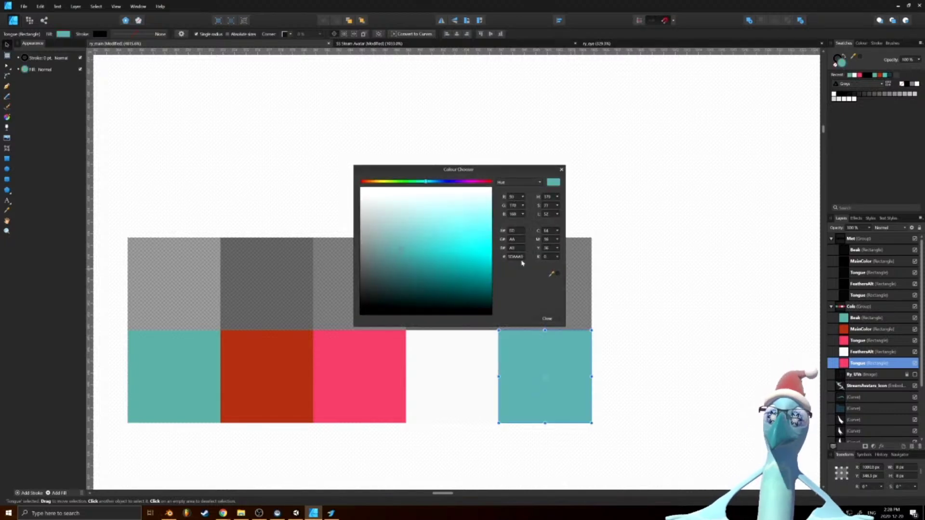
{"action": "left_click", "coordinate": [546, 320]}
{"action": "key", "text": "ctrl+d"}
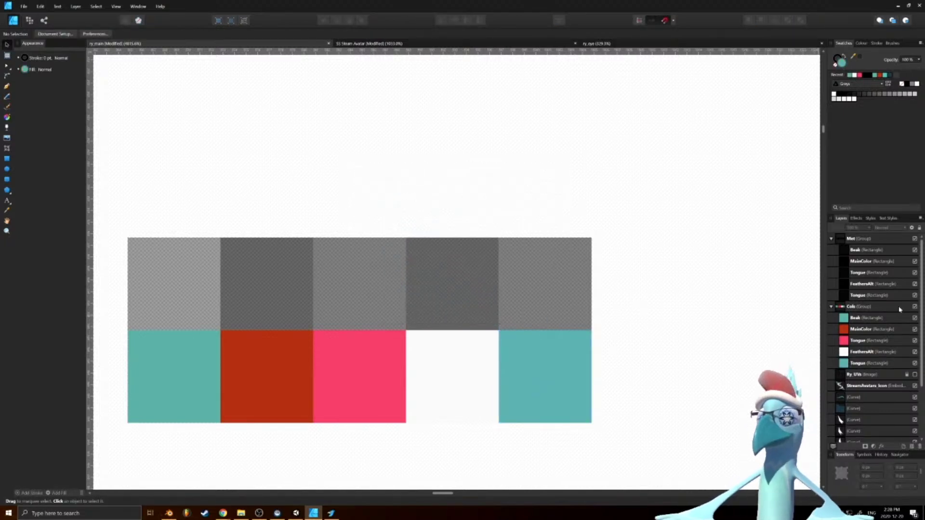
Rename the last Tongue copy in both the Cols and Met groups as Leg
{"action": "double_click", "coordinate": [859, 363]}
{"action": "type", "text": "Leg"}
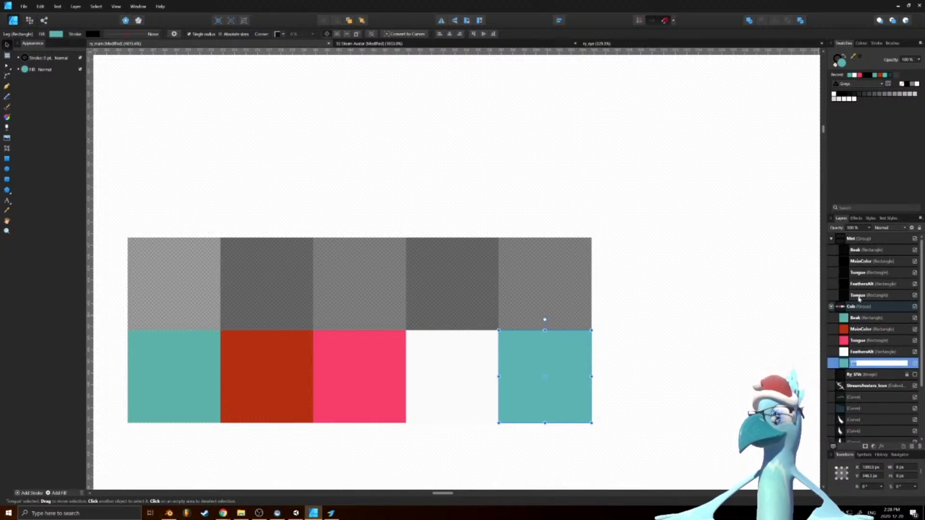
{"action": "left_click", "coordinate": [542, 315]}
{"action": "left_click", "coordinate": [663, 362]}
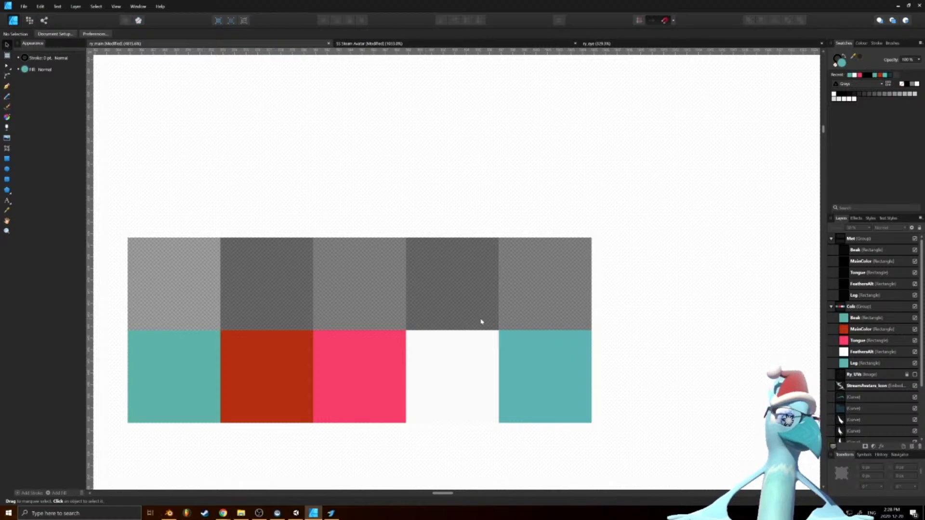
Switch to Blender, select the Claw material, set its roughness to 0.1 and check its base colour
{"action": "left_click", "coordinate": [169, 513]}
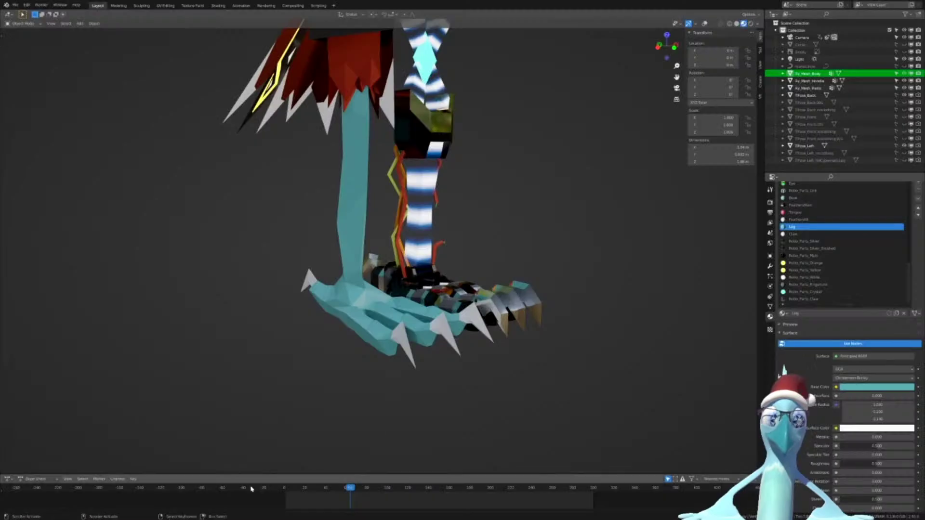
{"action": "left_click", "coordinate": [806, 234]}
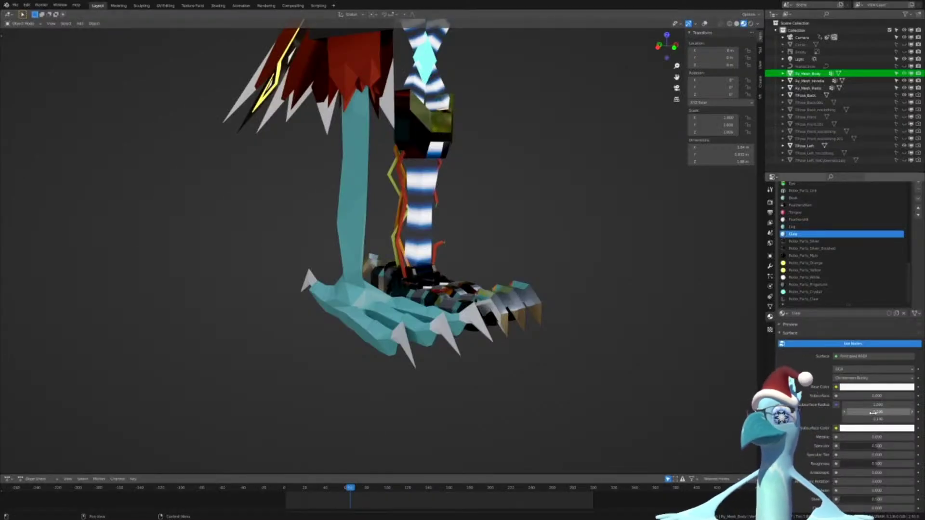
{"action": "scroll", "coordinate": [507, 278], "scroll_direction": "up", "scroll_amount": 4}
{"action": "scroll", "coordinate": [507, 278], "scroll_direction": "up", "scroll_amount": 3}
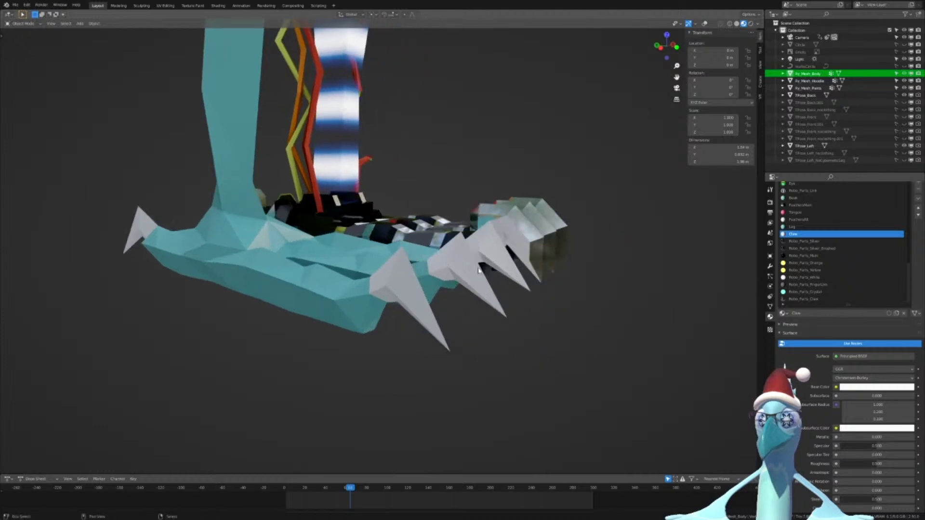
{"action": "double_click", "coordinate": [876, 464]}
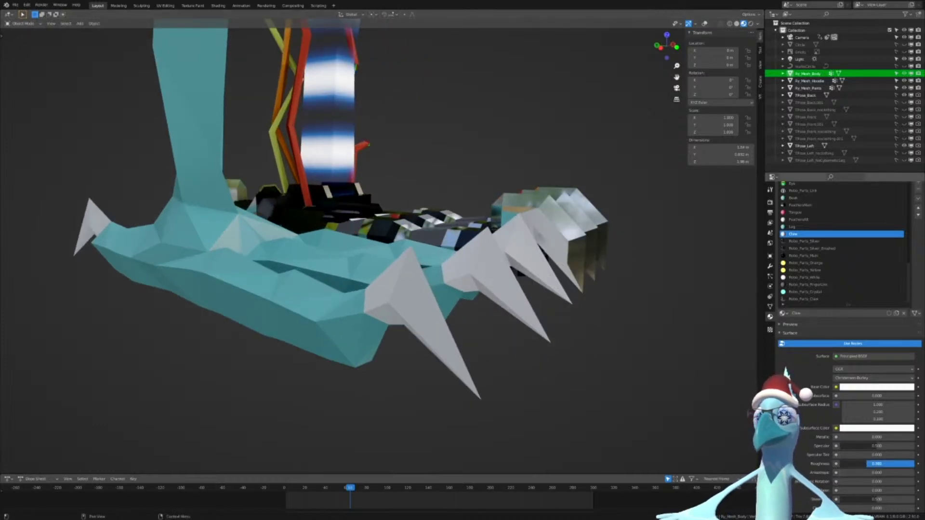
{"action": "left_click_drag", "start_coordinate": [876, 463], "coordinate": [875, 464]}
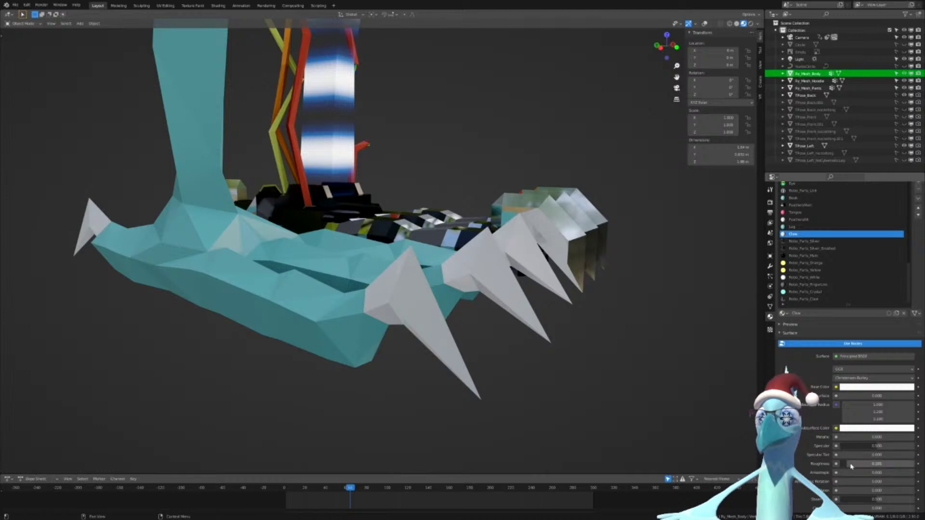
{"action": "double_click", "coordinate": [876, 464]}
{"action": "type", "text": "0.1"}
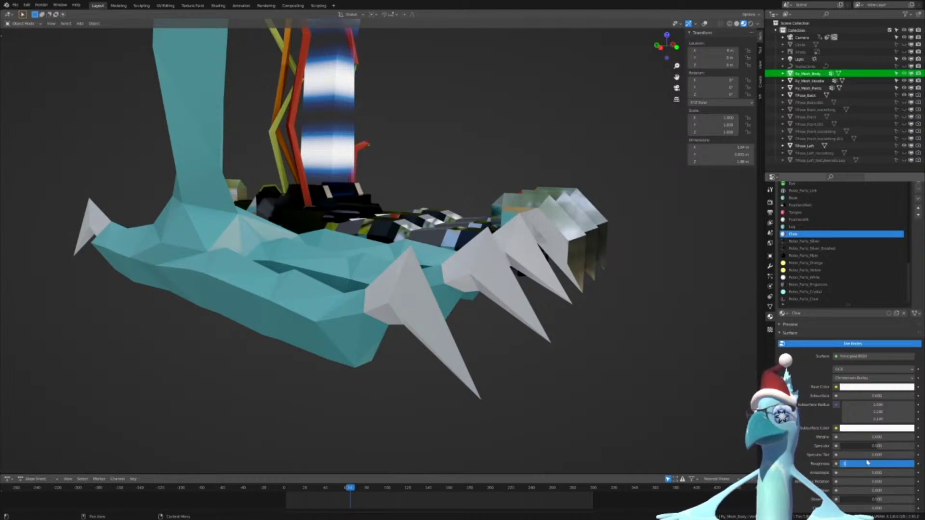
{"action": "key", "text": "Return"}
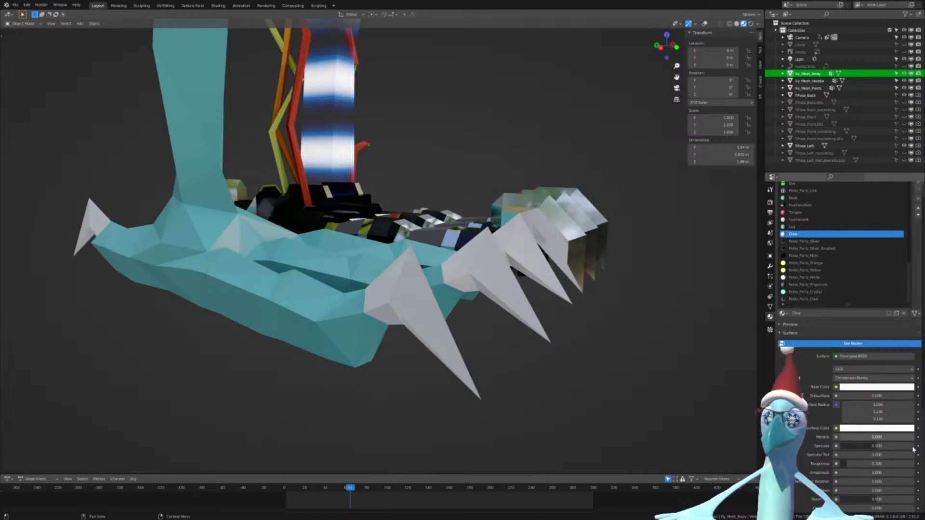
{"action": "left_click", "coordinate": [876, 387]}
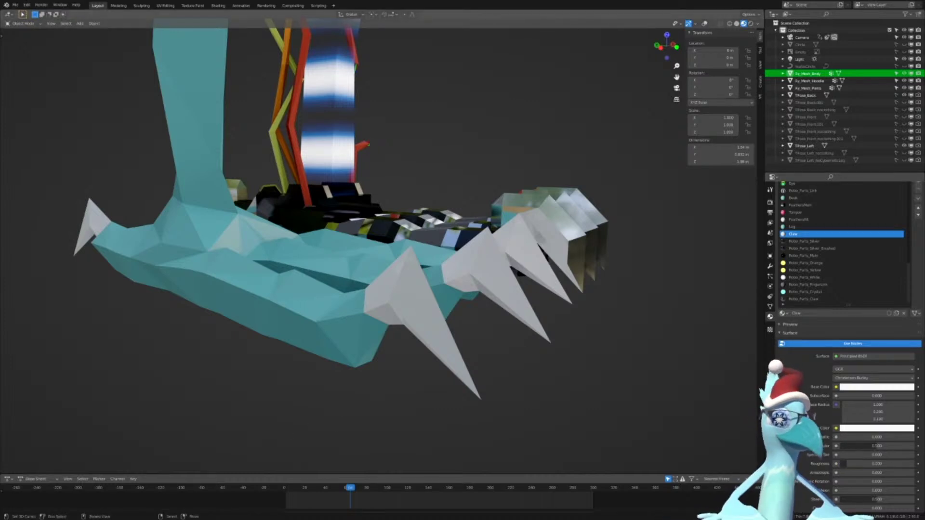
Back in Affinity Designer, duplicate both FeathersAlt squares beside the Leg squares and place the Met copy's layer below Leg
{"action": "key", "text": "alt+Tab"}
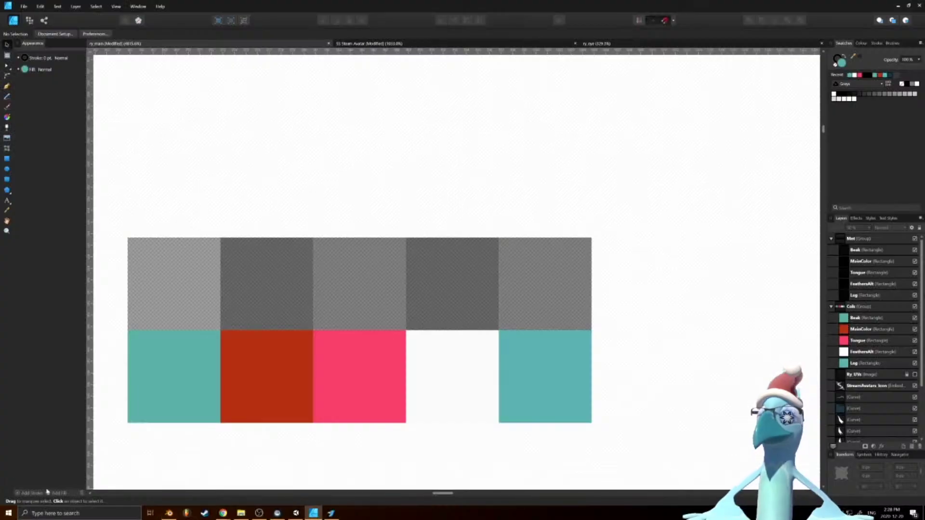
{"action": "left_click", "coordinate": [843, 353]}
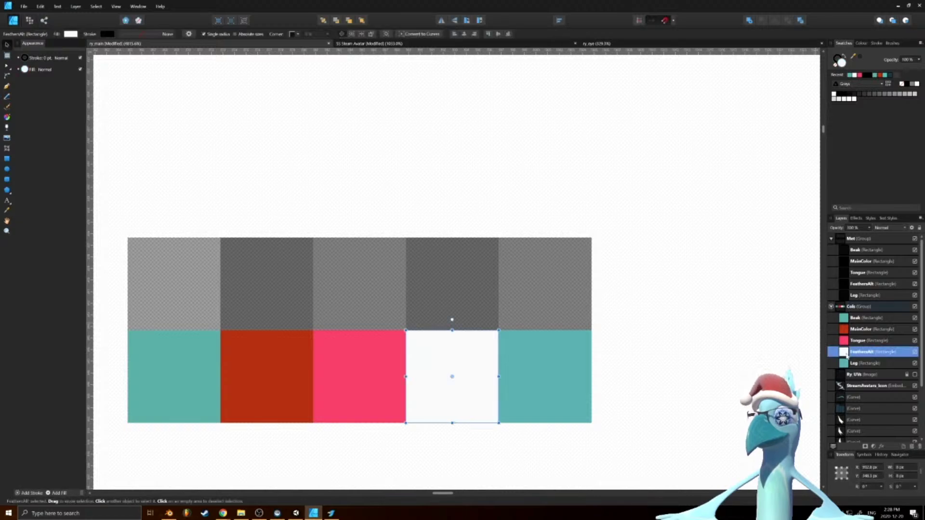
{"action": "left_click_drag", "start_coordinate": [434, 373], "coordinate": [625, 353]}
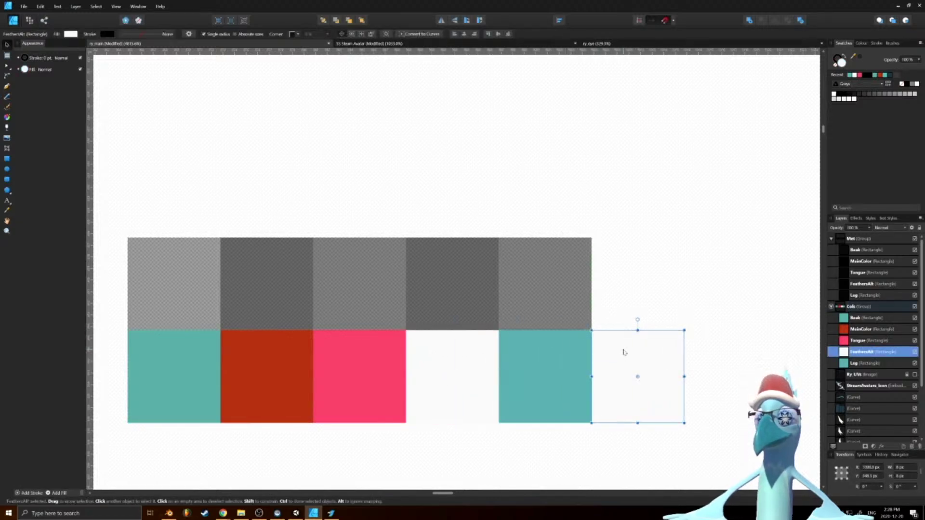
{"action": "left_click", "coordinate": [855, 287]}
{"action": "left_click_drag", "start_coordinate": [479, 273], "coordinate": [658, 256], "text": "ctrl"}
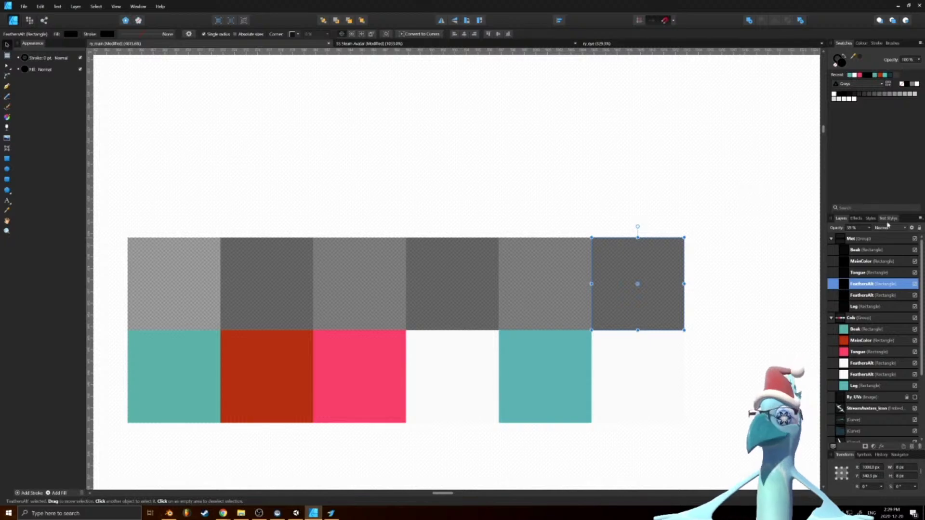
{"action": "left_click_drag", "start_coordinate": [844, 287], "coordinate": [839, 316]}
Set the opacity of the new FeathersAlt copy in the Met group to 90% and rename it Claws
{"action": "left_click", "coordinate": [857, 228]}
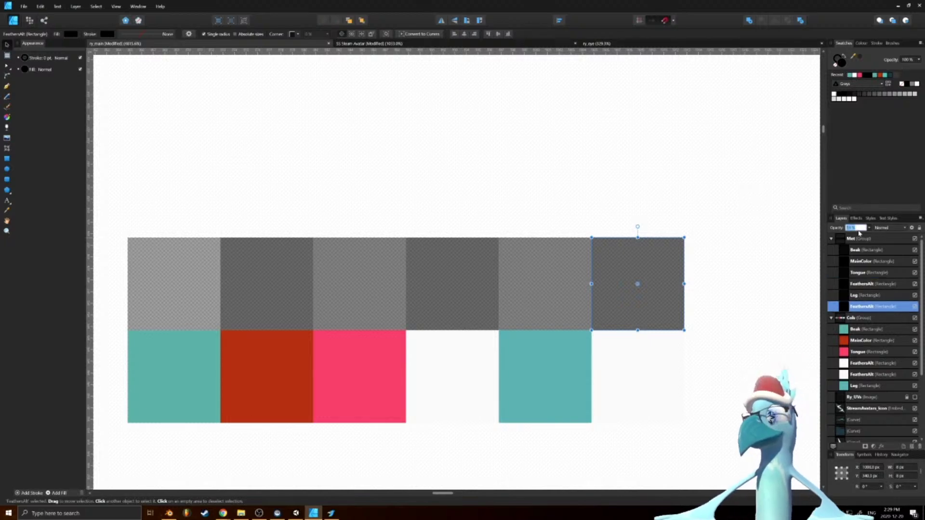
{"action": "type", "text": "90"}
{"action": "key", "text": "Return"}
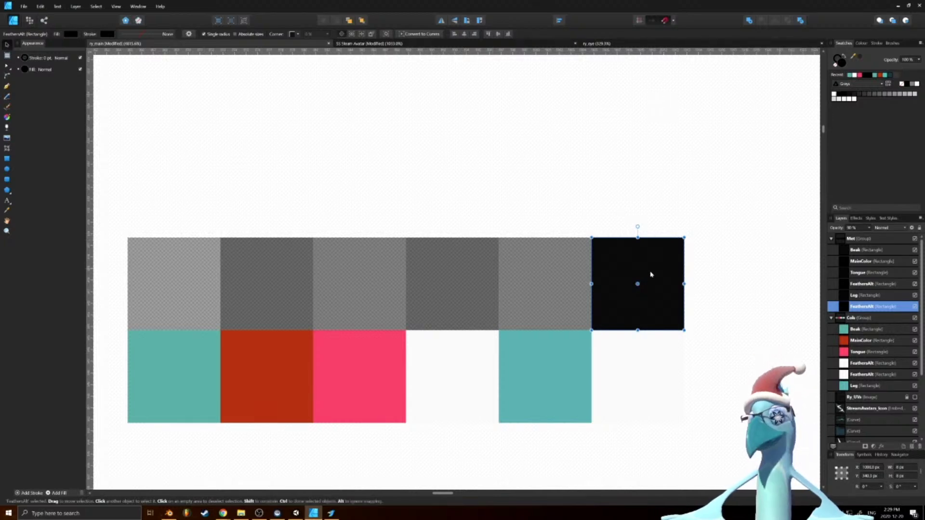
{"action": "double_click", "coordinate": [872, 311]}
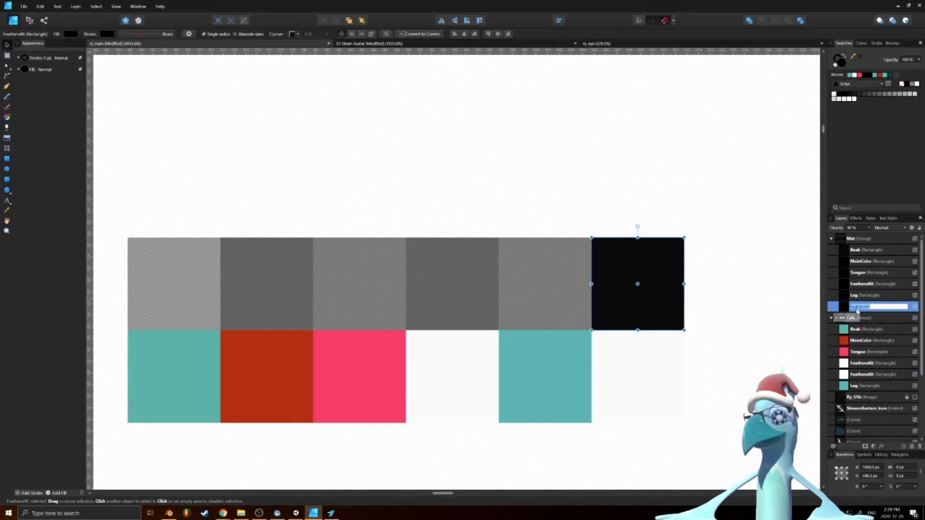
{"action": "type", "text": "Claws"}
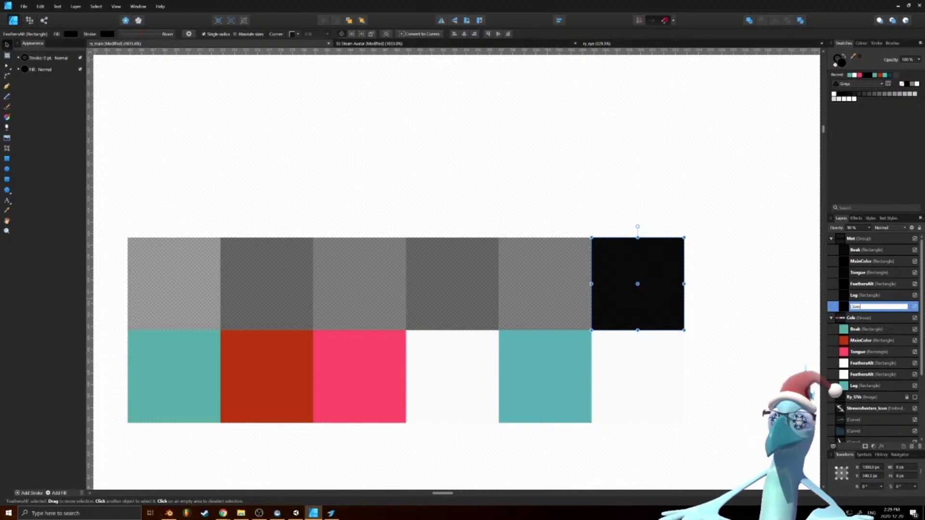
{"action": "key", "text": "Return"}
Place the white FeathersAlt copy's layer below Leg in the Cols group and rename it Claws
{"action": "double_click", "coordinate": [863, 307]}
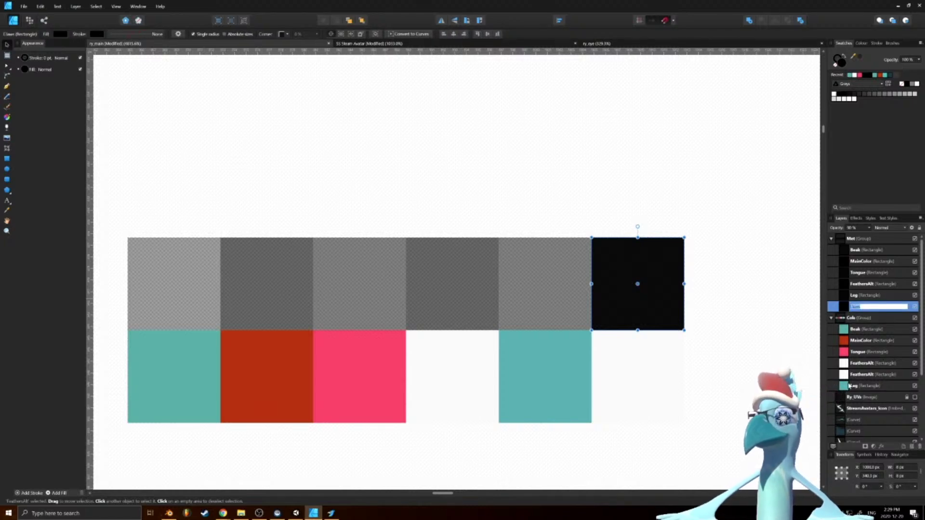
{"action": "double_click", "coordinate": [851, 387]}
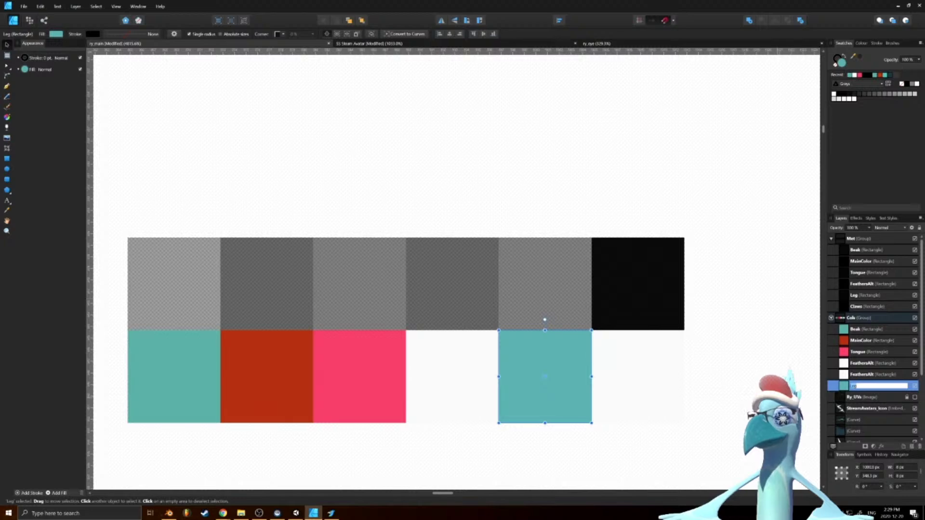
{"action": "right_click", "coordinate": [812, 392]}
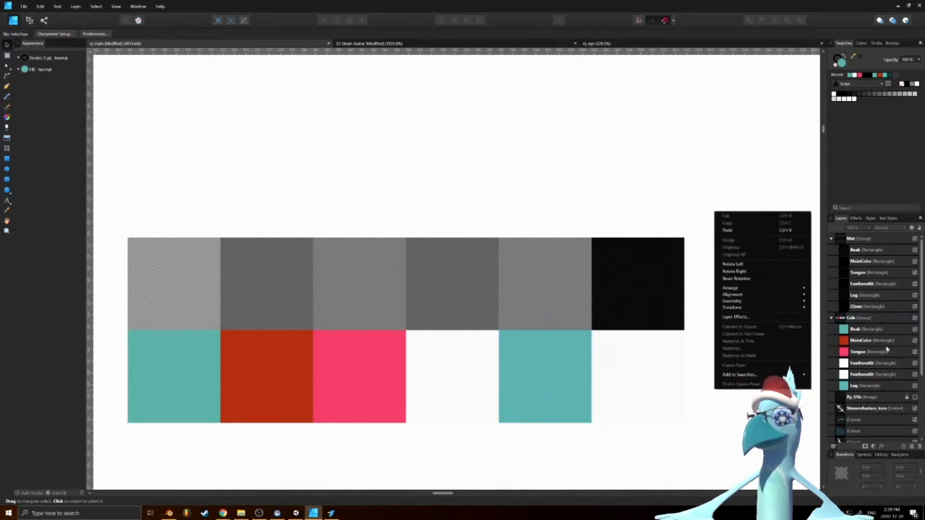
{"action": "left_click", "coordinate": [866, 363]}
{"action": "left_click", "coordinate": [866, 374]}
{"action": "left_click", "coordinate": [866, 364]}
{"action": "left_click_drag", "start_coordinate": [865, 368], "coordinate": [868, 391]}
{"action": "double_click", "coordinate": [869, 387]}
{"action": "type", "text": "Claws"}
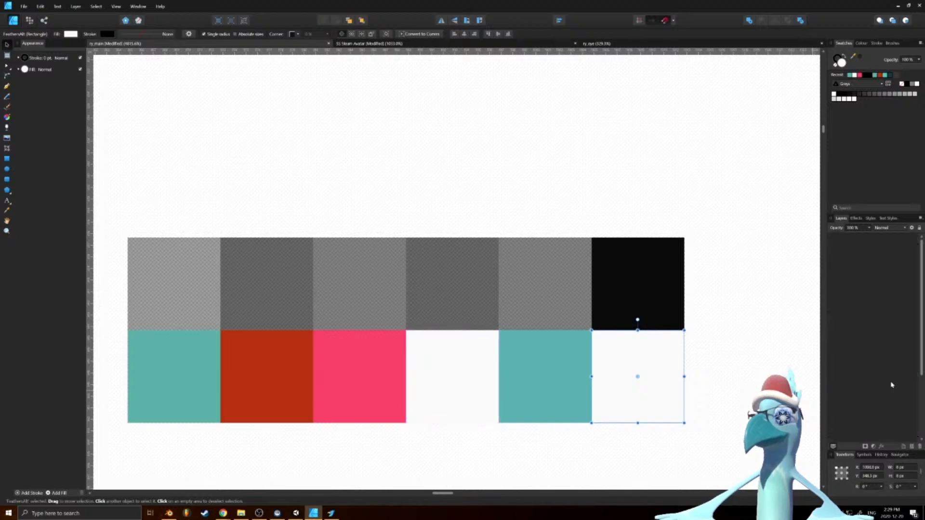
{"action": "key", "text": "Return"}
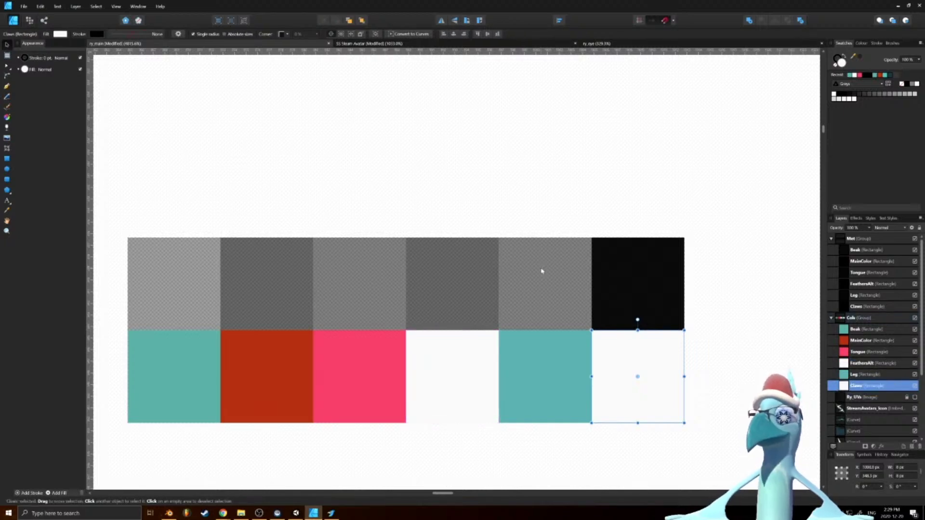
Set the opacity of the Met group's FeathersAlt square to 41%
{"action": "left_click", "coordinate": [545, 270]}
{"action": "left_click", "coordinate": [863, 293]}
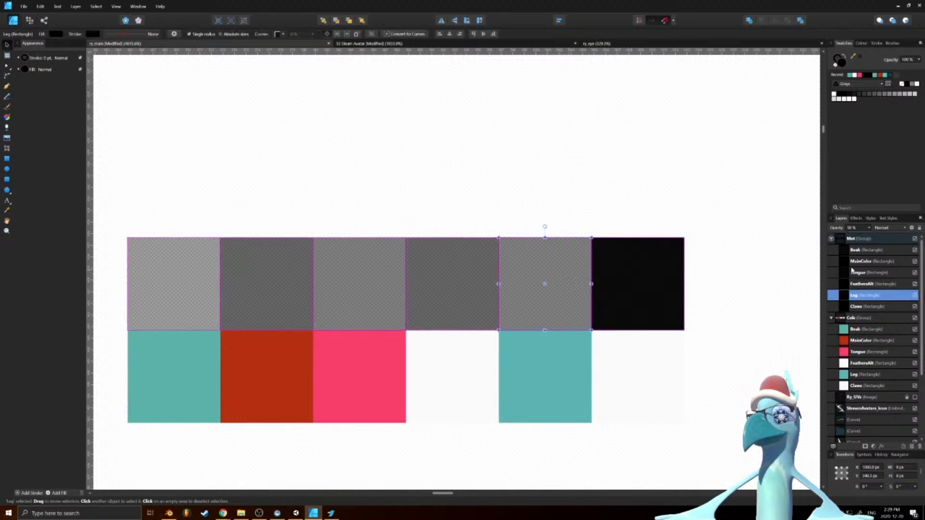
{"action": "left_click", "coordinate": [855, 285]}
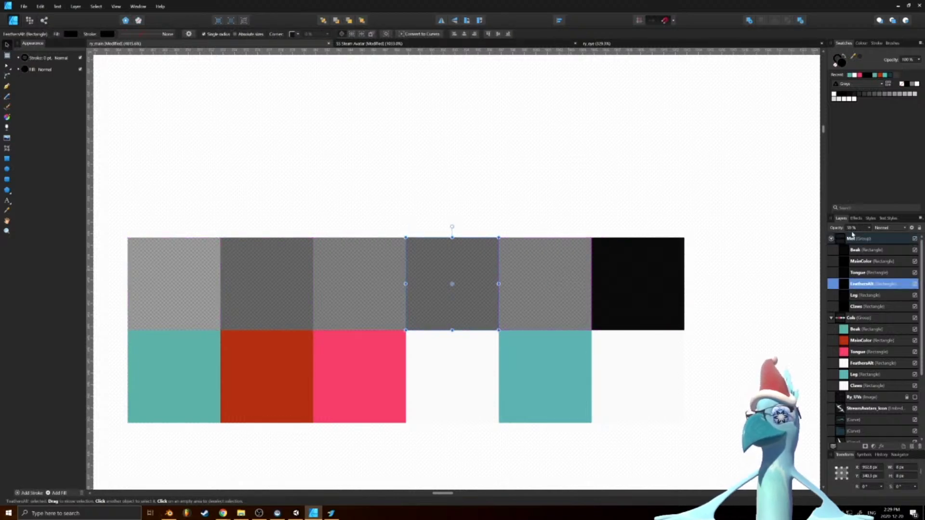
{"action": "left_click", "coordinate": [851, 227]}
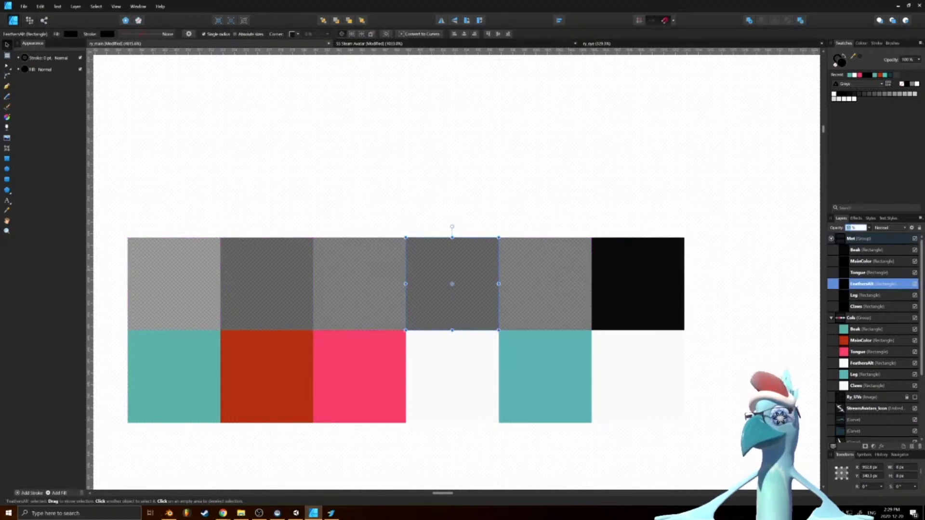
{"action": "type", "text": "41"}
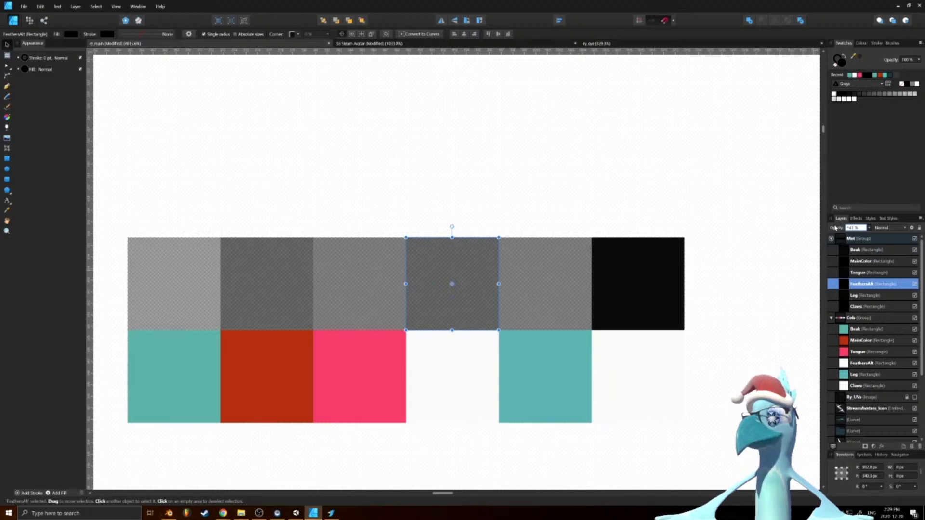
{"action": "key", "text": "Return"}
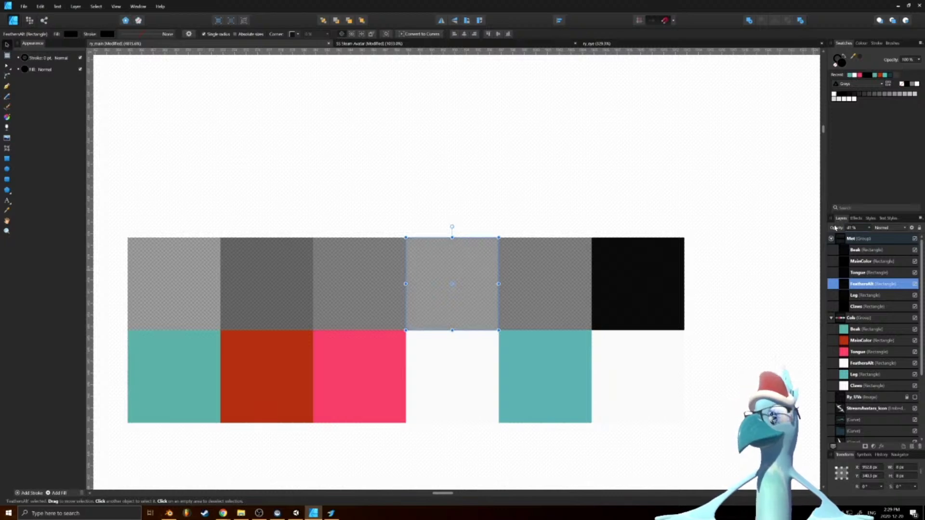
Set the opacity of the Met group's MainColor square to 41%
{"action": "left_click", "coordinate": [880, 264]}
{"action": "left_click", "coordinate": [852, 227]}
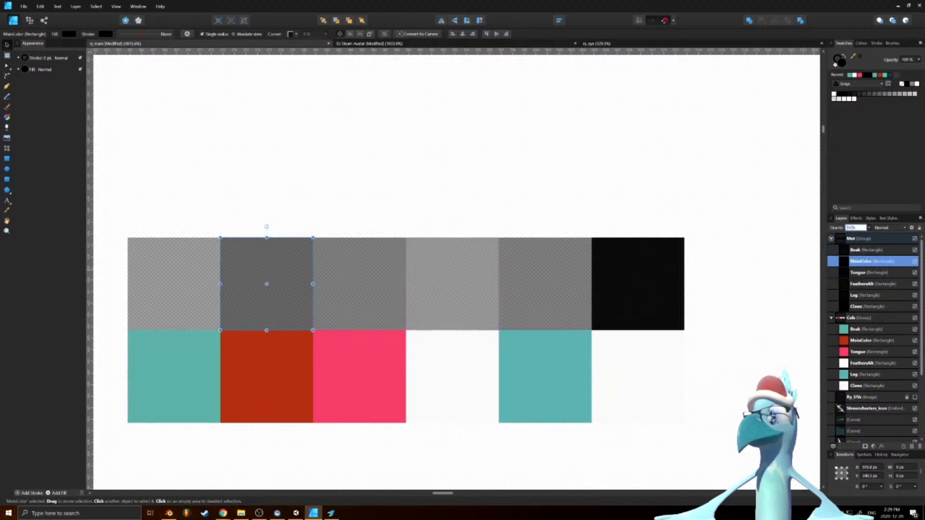
{"action": "type", "text": "41"}
{"action": "key", "text": "Return"}
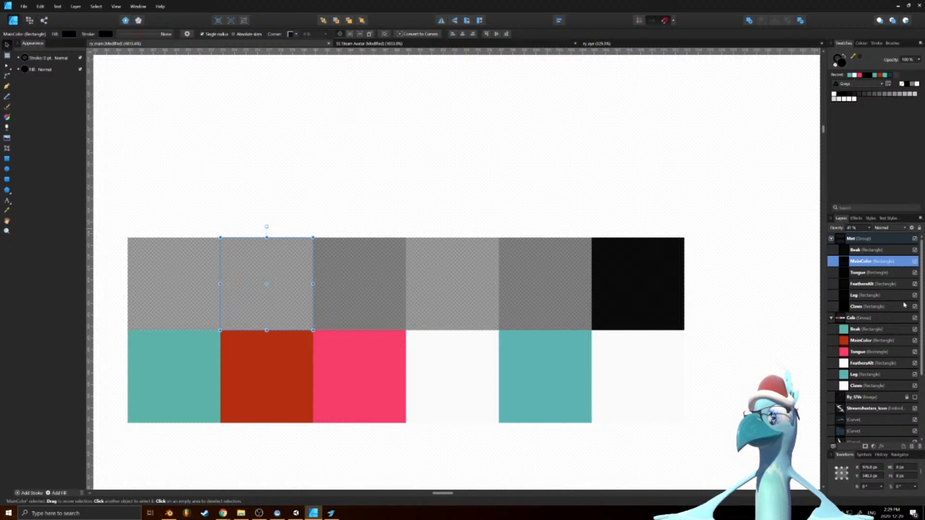
Set the opacity of the Met group's Beak square to 60% and deselect it
{"action": "left_click", "coordinate": [862, 250]}
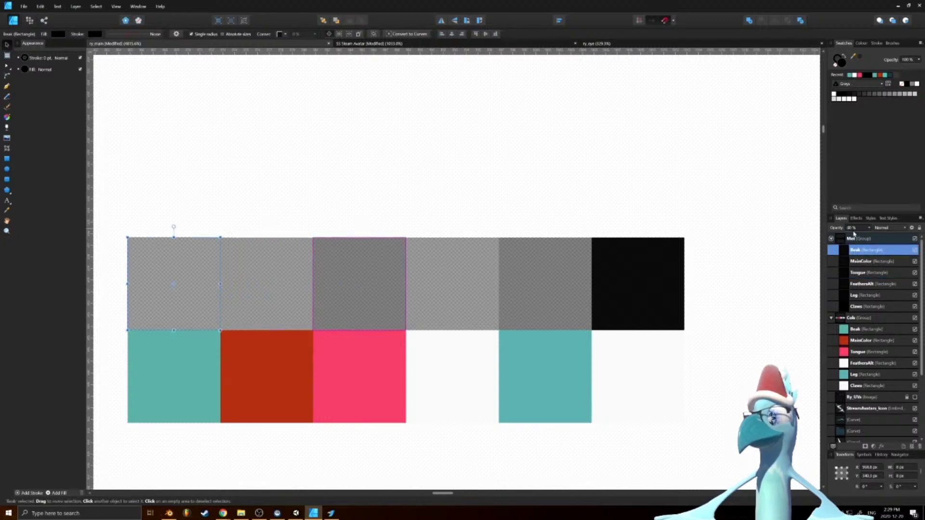
{"action": "left_click", "coordinate": [851, 228]}
{"action": "left_click", "coordinate": [867, 229]}
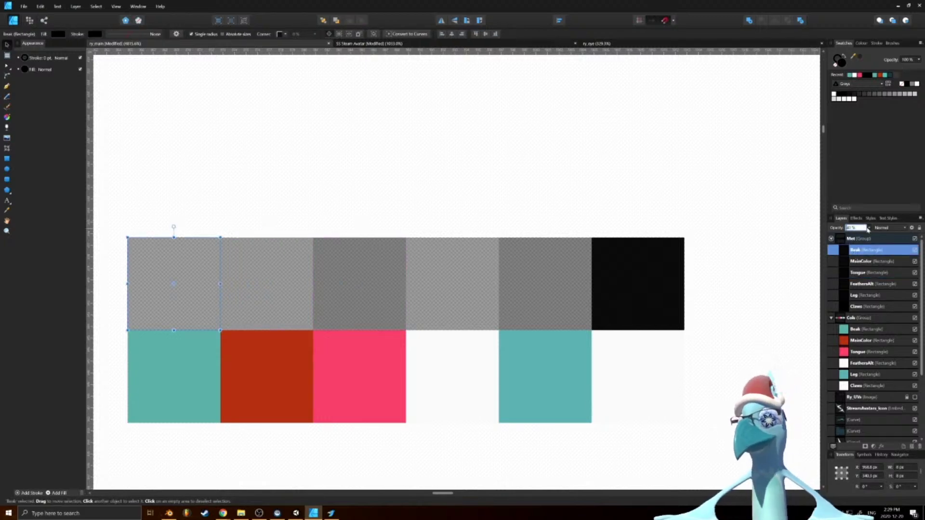
{"action": "key", "text": "BackSpace"}
{"action": "type", "text": "60"}
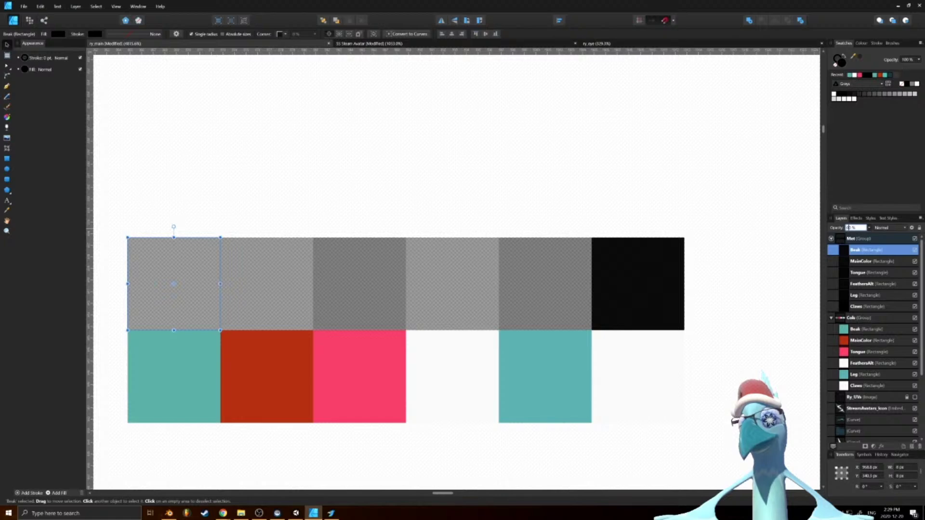
{"action": "key", "text": "Return"}
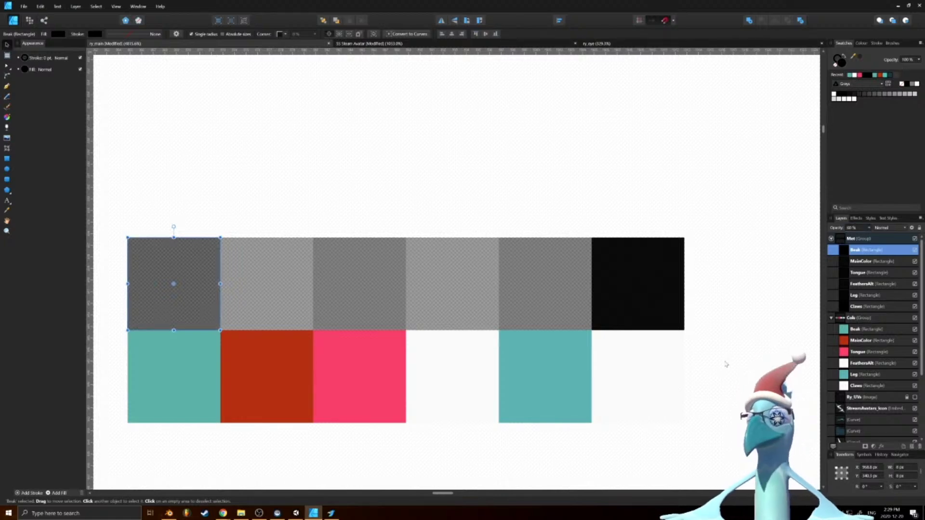
{"action": "scroll", "coordinate": [452, 289], "scroll_direction": "down", "scroll_amount": 4, "text": "ctrl"}
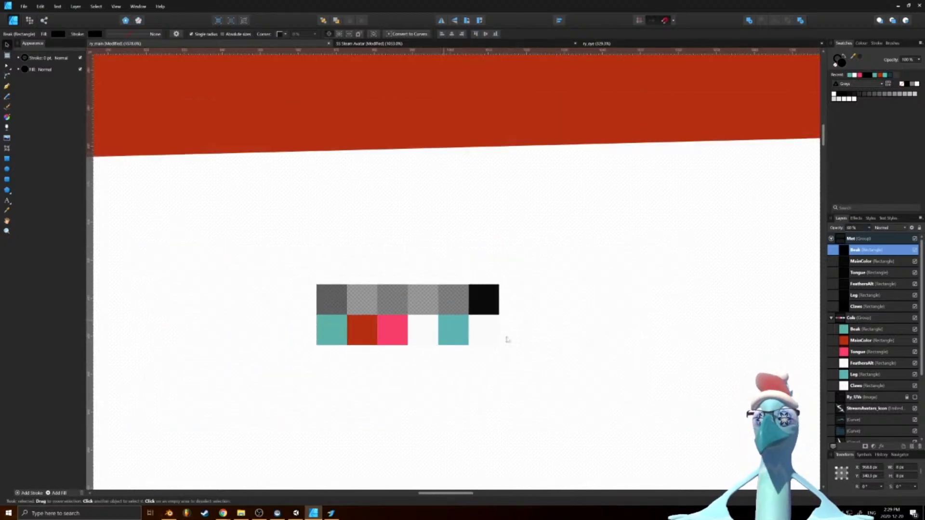
{"action": "left_click", "coordinate": [572, 344]}
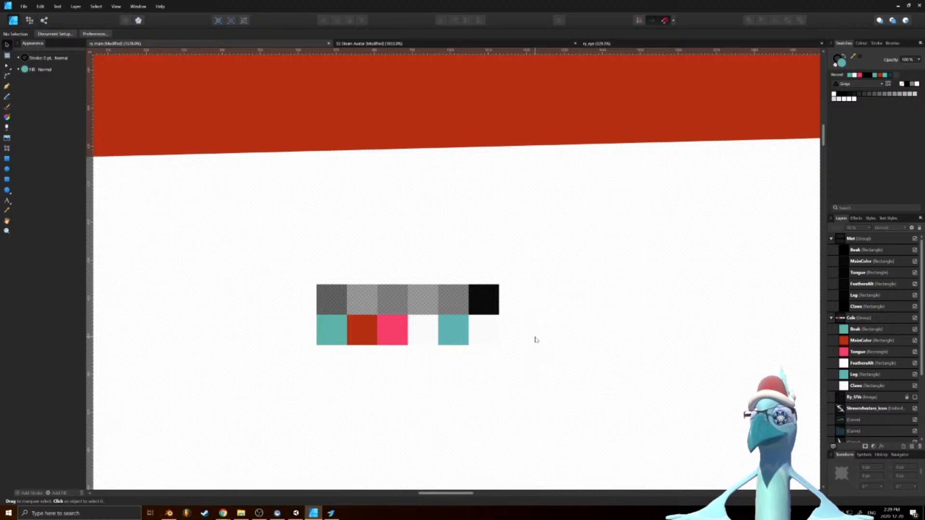
{"action": "scroll", "coordinate": [536, 340], "scroll_direction": "up", "scroll_amount": 4, "text": "ctrl"}
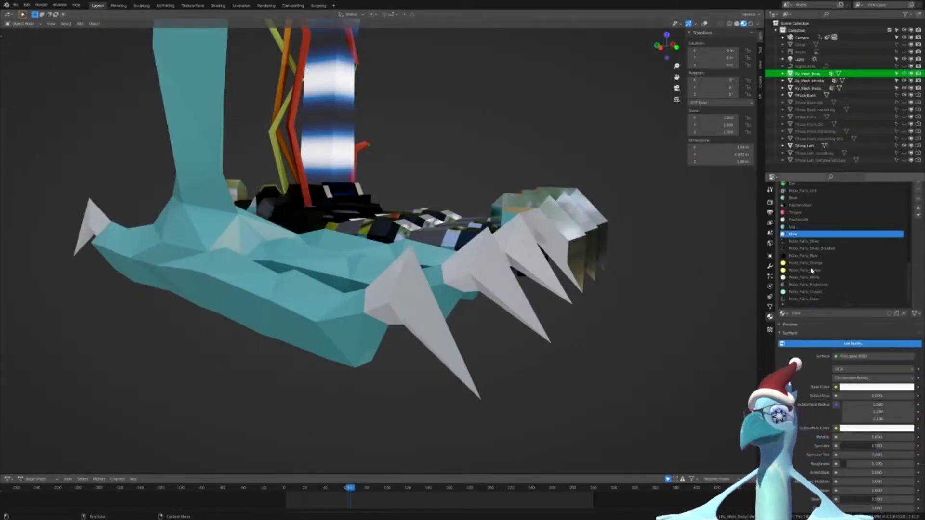
Examine the bird avatar's material colours from the claws up to the head, jacket, arms and tail, viewing the model from several sides
{"action": "scroll", "coordinate": [661, 262], "scroll_direction": "down", "scroll_amount": 5}
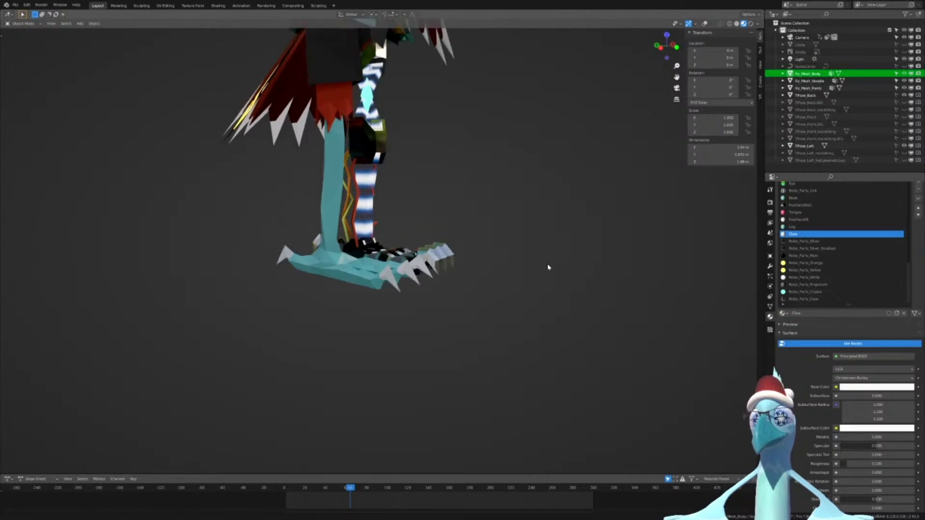
{"action": "middle_click_drag", "start_coordinate": [501, 125], "coordinate": [520, 442], "text": "shift"}
{"action": "mouse_move", "coordinate": [556, 231]}
{"action": "middle_mouse_down"}
{"action": "mouse_move", "coordinate": [474, 233]}
{"action": "mouse_move", "coordinate": [568, 228]}
{"action": "middle_mouse_up"}
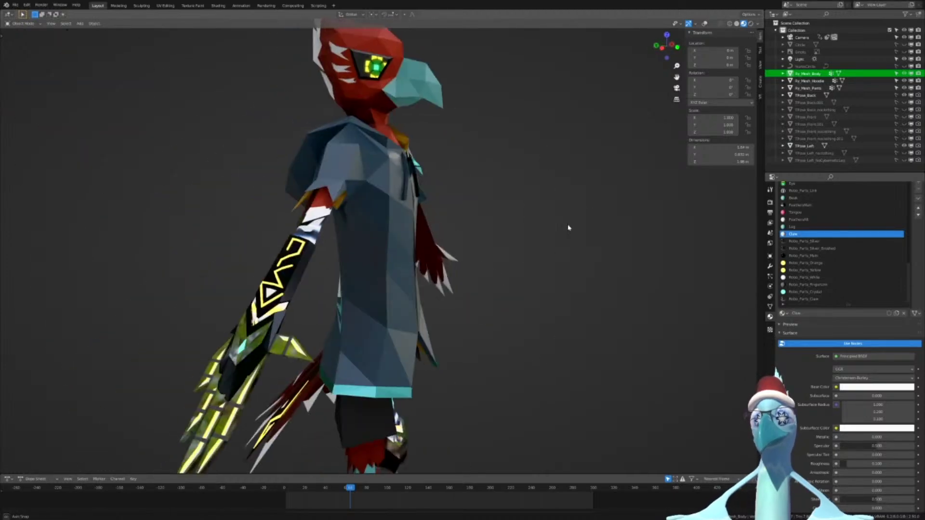
{"action": "scroll", "coordinate": [599, 346], "scroll_direction": "up", "scroll_amount": 7}
{"action": "middle_click_drag", "start_coordinate": [569, 174], "coordinate": [523, 330], "text": "shift"}
{"action": "middle_click_drag", "start_coordinate": [523, 331], "coordinate": [565, 248]}
{"action": "scroll", "coordinate": [573, 322], "scroll_direction": "down", "scroll_amount": 4}
{"action": "scroll", "coordinate": [548, 227], "scroll_direction": "down", "scroll_amount": 3}
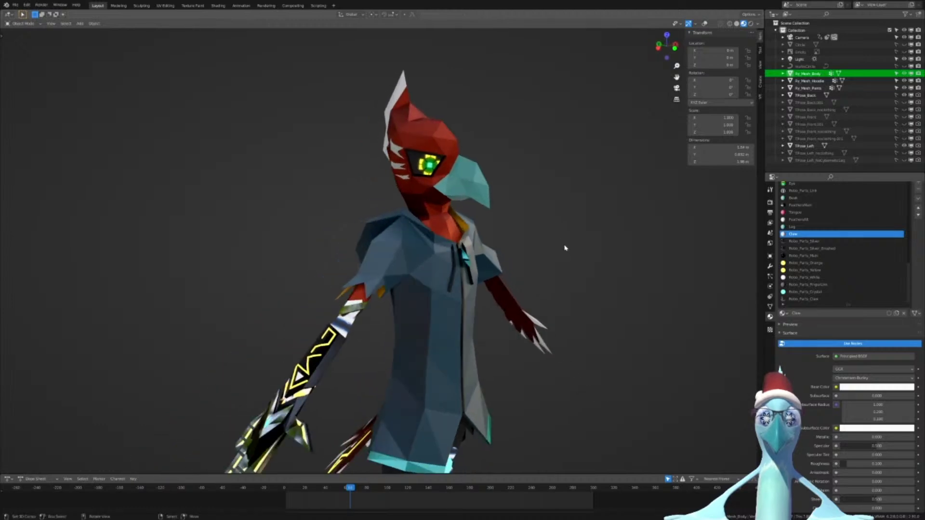
{"action": "middle_click_drag", "start_coordinate": [606, 313], "coordinate": [518, 311]}
{"action": "middle_click_drag", "start_coordinate": [542, 342], "coordinate": [554, 227], "text": "shift"}
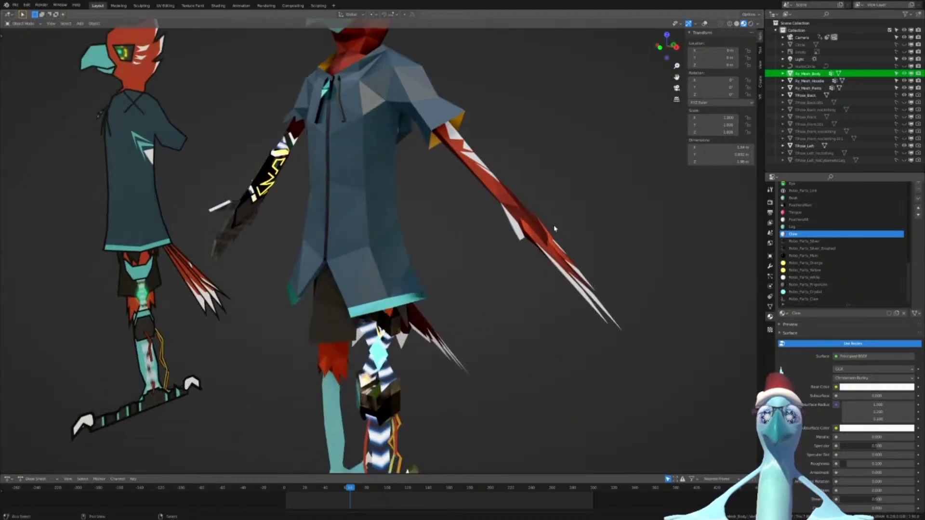
{"action": "scroll", "coordinate": [554, 229], "scroll_direction": "down", "scroll_amount": 3}
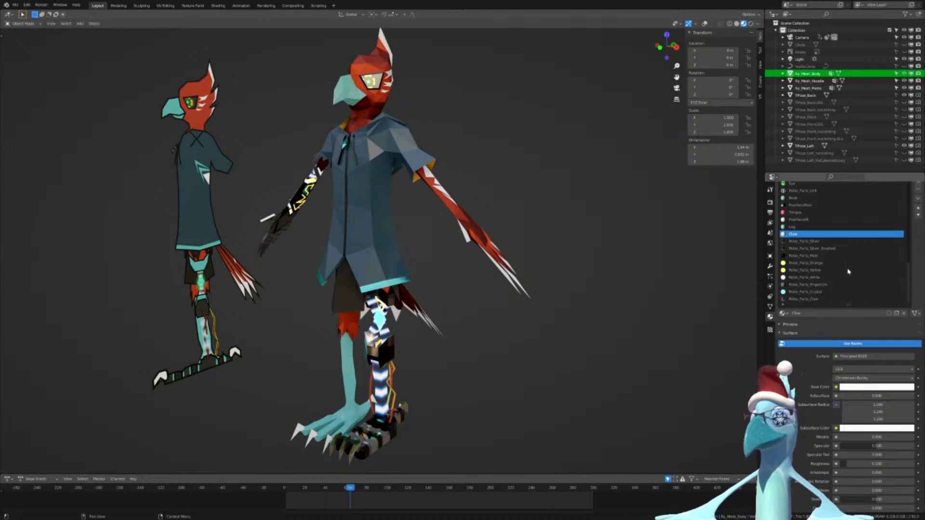
Select the Robo_Parts_Silver material among the body mesh's material slots
{"action": "scroll", "coordinate": [848, 272], "scroll_direction": "down", "scroll_amount": 5}
{"action": "scroll", "coordinate": [911, 299], "scroll_direction": "up", "scroll_amount": 2}
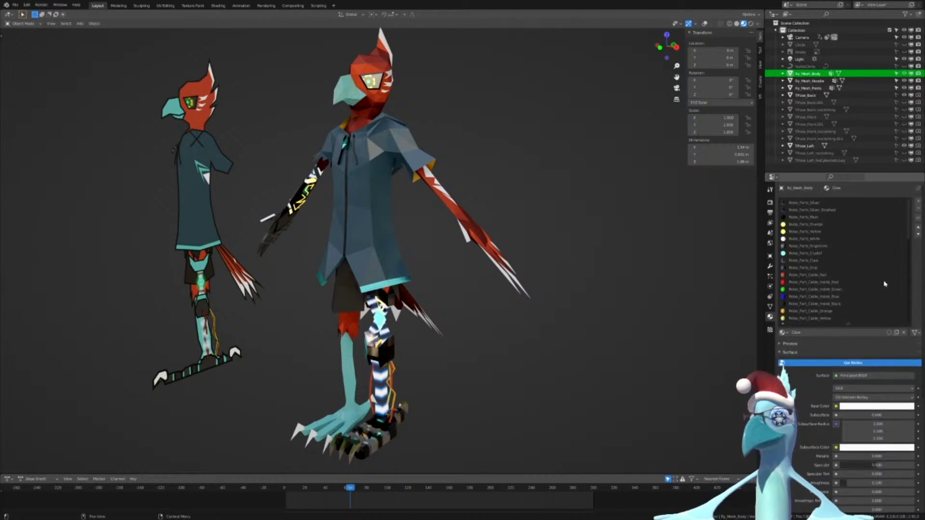
{"action": "scroll", "coordinate": [856, 270], "scroll_direction": "up", "scroll_amount": 8}
{"action": "scroll", "coordinate": [856, 280], "scroll_direction": "down", "scroll_amount": 8}
{"action": "scroll", "coordinate": [846, 280], "scroll_direction": "up", "scroll_amount": 2}
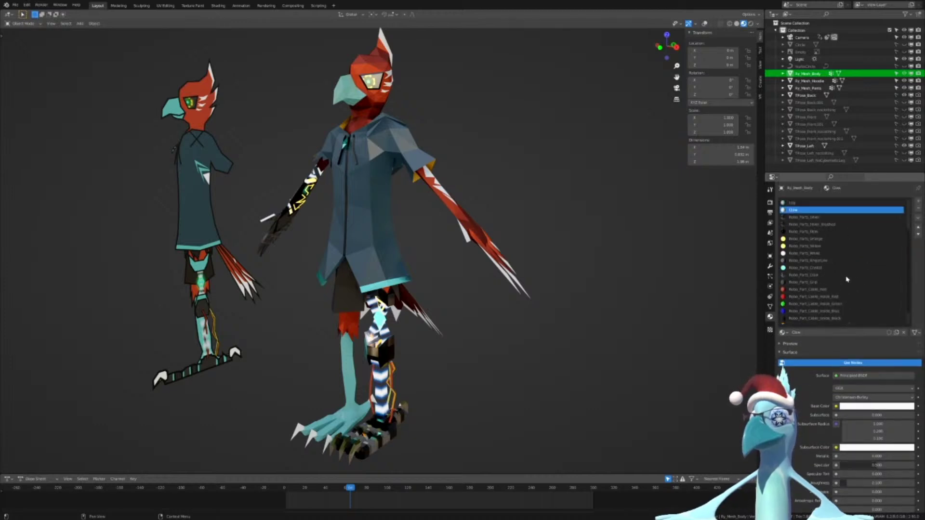
{"action": "scroll", "coordinate": [846, 279], "scroll_direction": "down", "scroll_amount": 1}
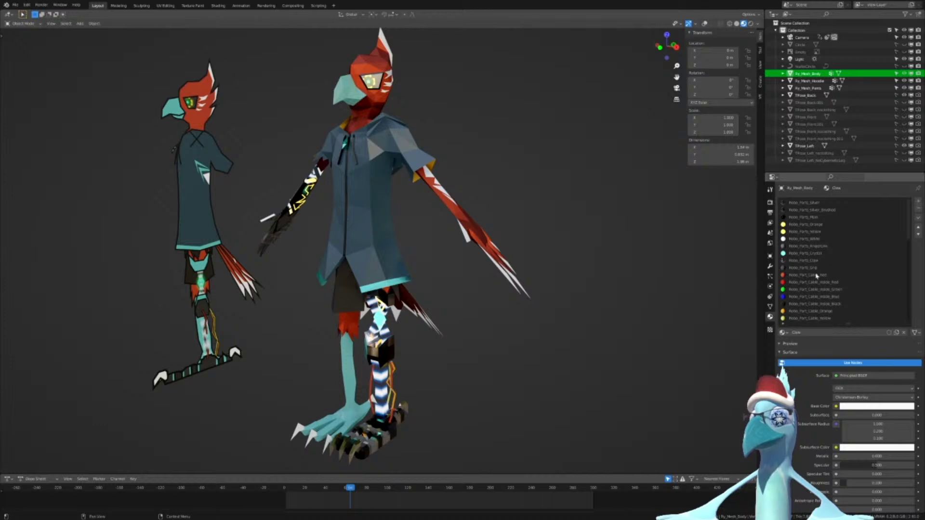
{"action": "left_click", "coordinate": [812, 203]}
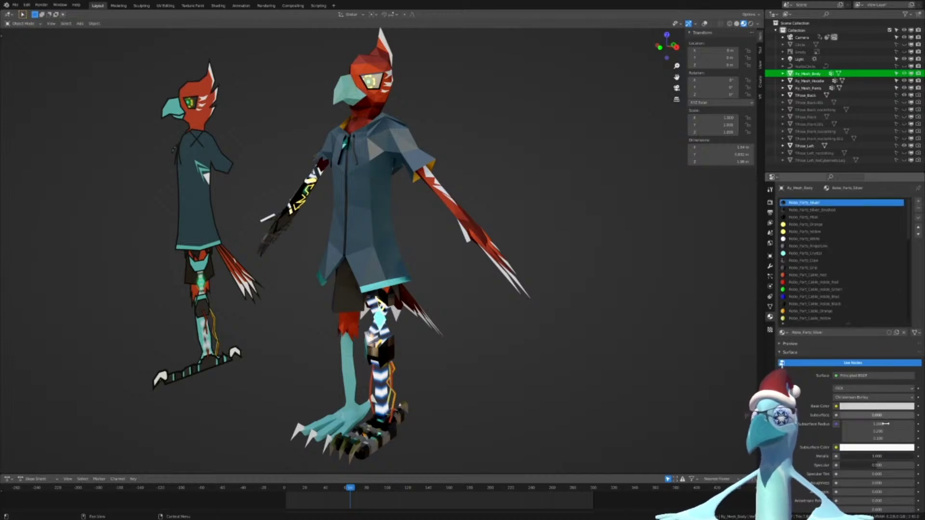
Check the hex value of the Robo_Parts_Silver material's base colour
{"action": "left_click", "coordinate": [867, 407]}
{"action": "left_click", "coordinate": [867, 407]}
{"action": "left_click", "coordinate": [866, 407]}
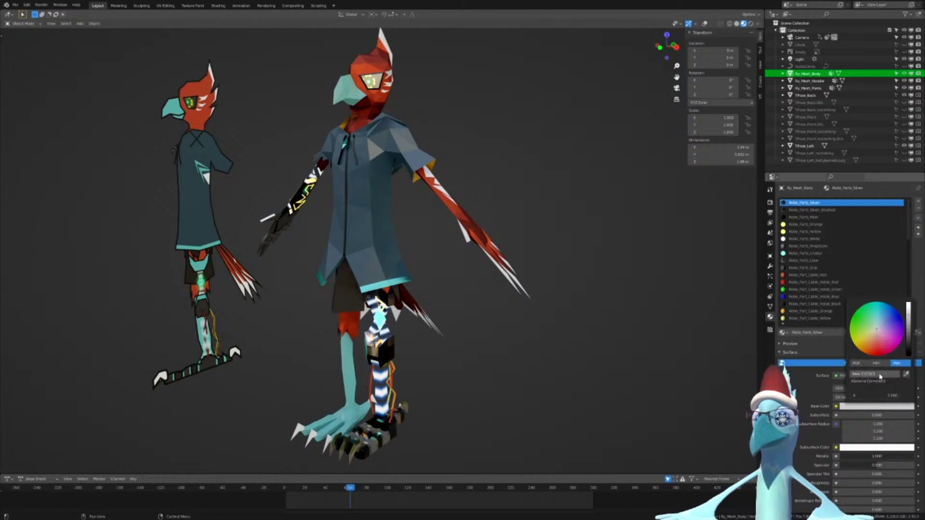
{"action": "left_click", "coordinate": [881, 375]}
{"action": "key", "text": "Return"}
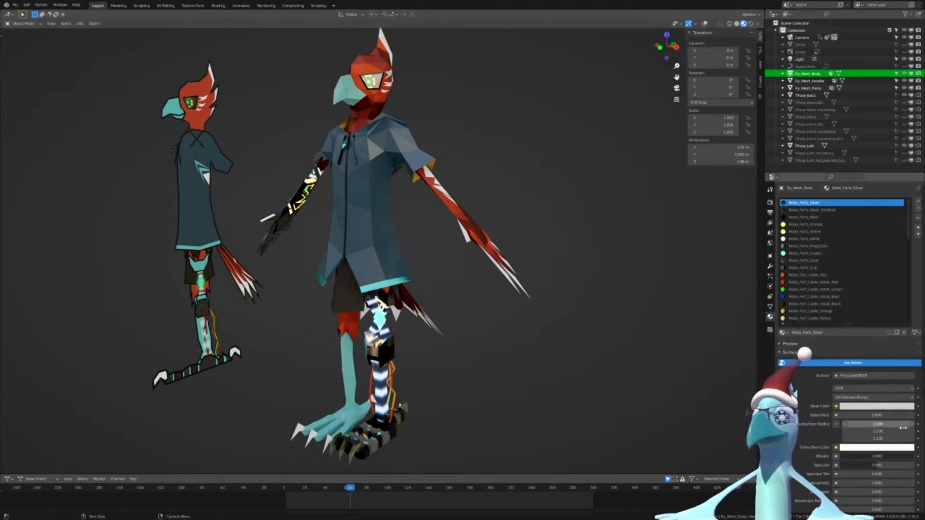
{"action": "scroll", "coordinate": [868, 459], "scroll_direction": "down", "scroll_amount": 2}
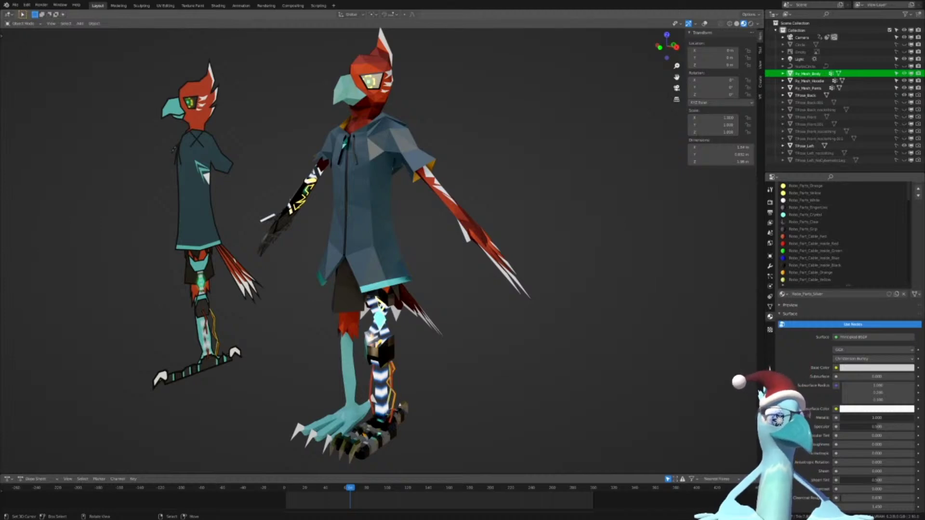
Switch to Affinity Designer and duplicate the white Claws swatch from the Cols group one swatch further right in the colour row
{"action": "key", "text": "alt+Tab"}
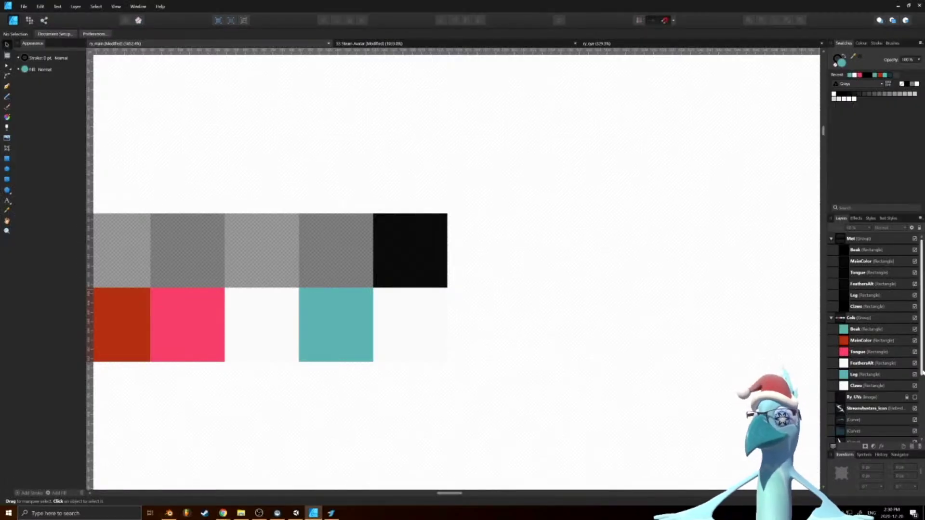
{"action": "scroll", "coordinate": [897, 365], "scroll_direction": "down", "scroll_amount": 3}
{"action": "scroll", "coordinate": [898, 365], "scroll_direction": "down", "scroll_amount": 1}
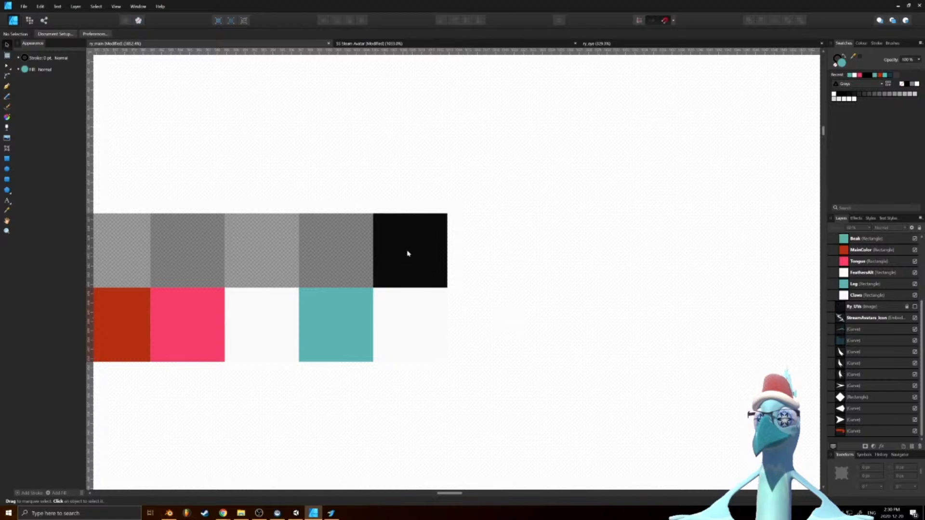
{"action": "scroll", "coordinate": [885, 290], "scroll_direction": "up", "scroll_amount": 3}
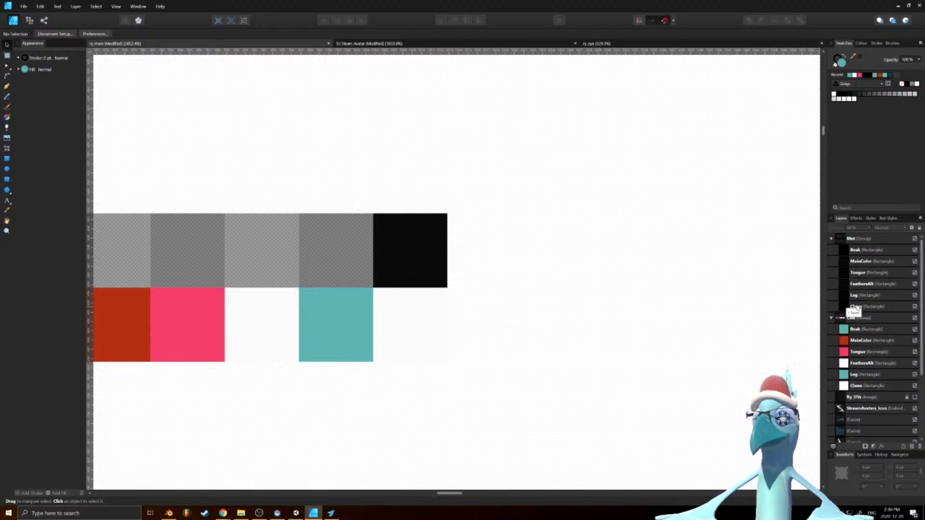
{"action": "left_click", "coordinate": [433, 254]}
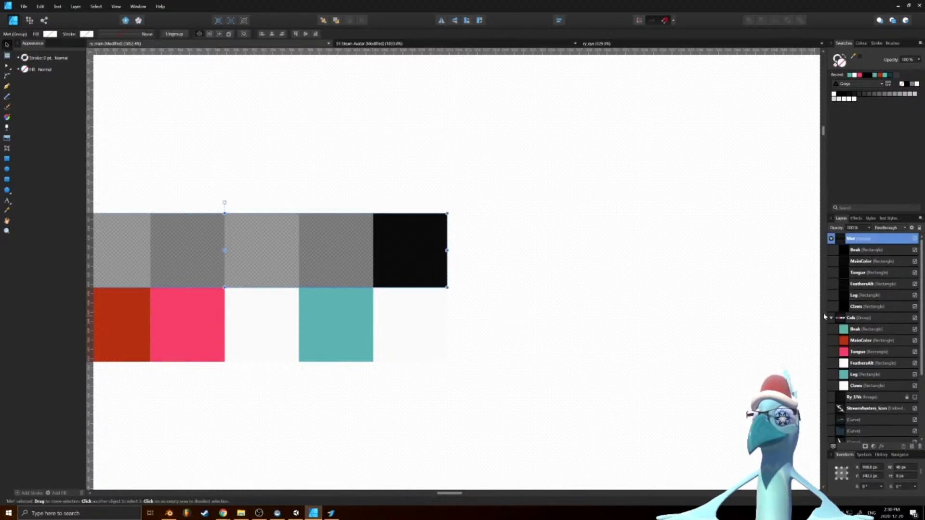
{"action": "left_click", "coordinate": [867, 307]}
{"action": "left_click", "coordinate": [849, 386], "text": "ctrl"}
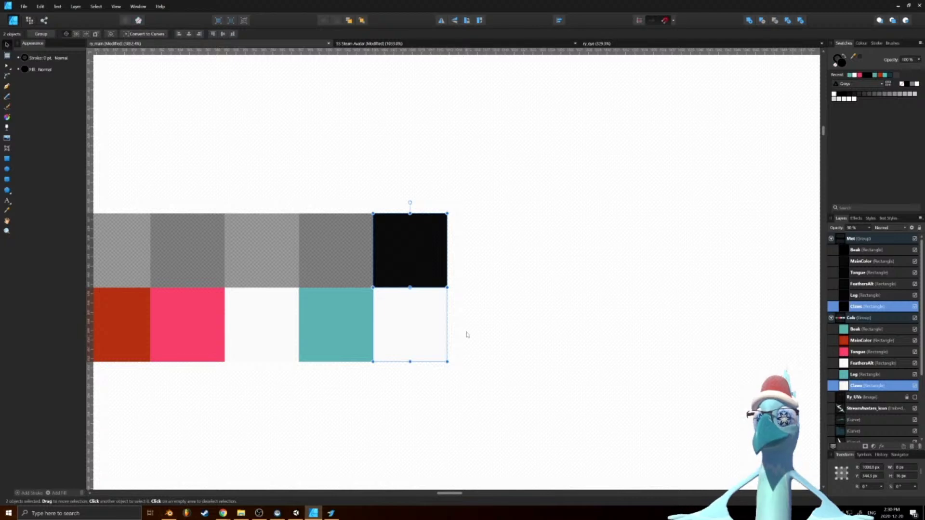
{"action": "left_click", "coordinate": [426, 324]}
{"action": "left_click_drag", "start_coordinate": [427, 324], "coordinate": [501, 324], "text": "alt"}
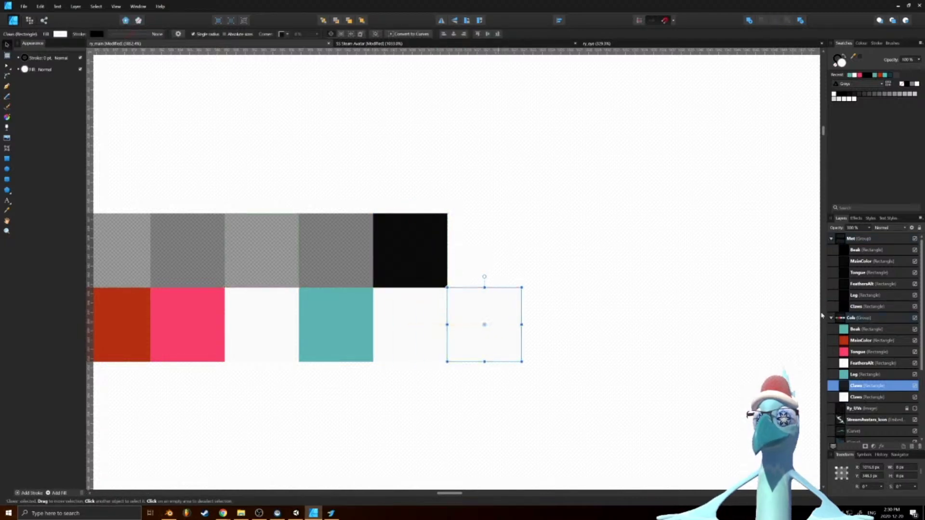
{"action": "left_click", "coordinate": [858, 397]}
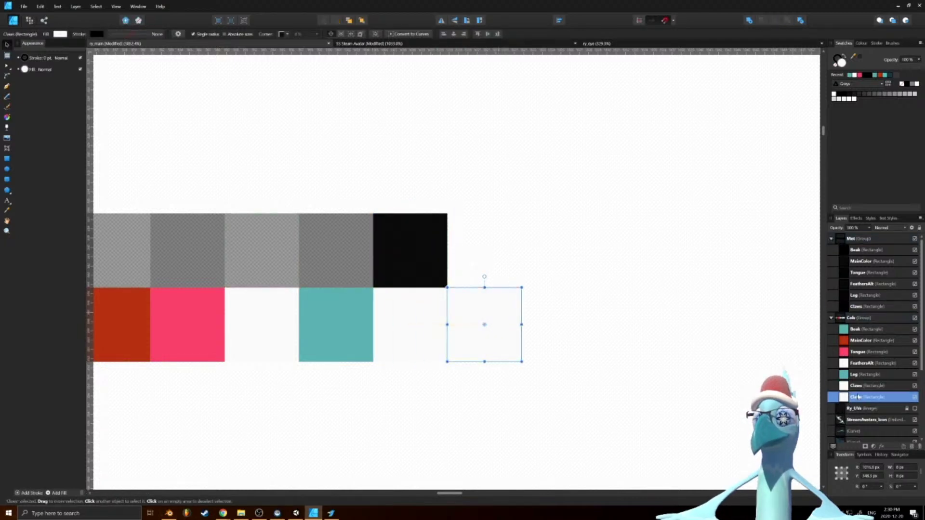
Duplicate the black Claws swatch of the Met group directly above the new colour swatch and set its opacity to 100%
{"action": "double_click", "coordinate": [415, 262]}
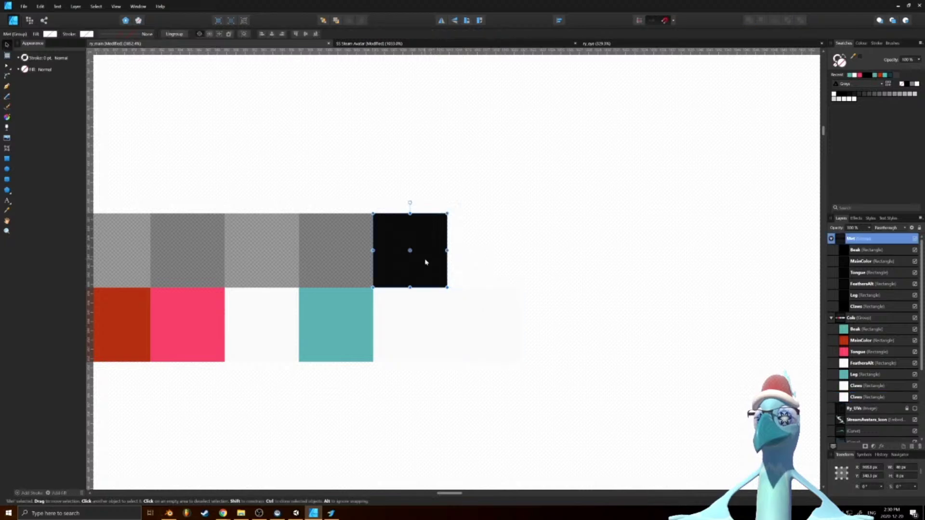
{"action": "left_click_drag", "start_coordinate": [415, 262], "coordinate": [489, 267]}
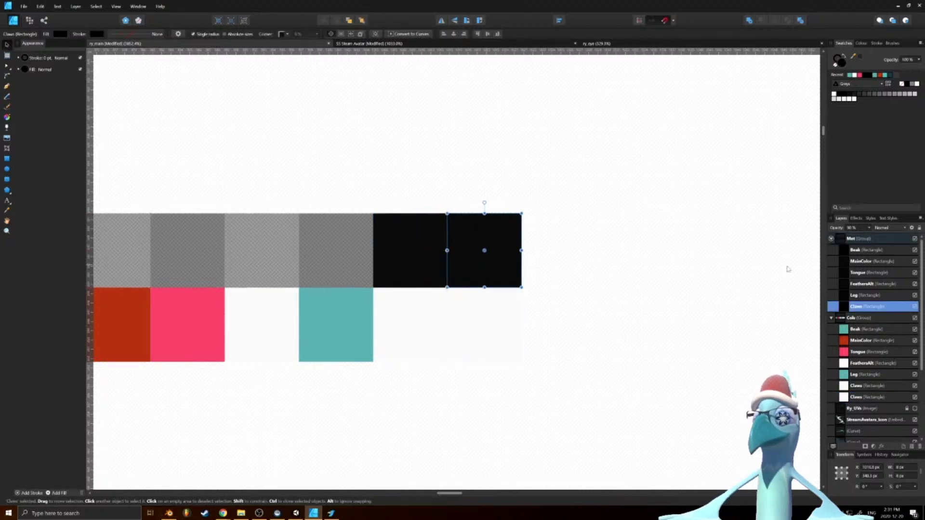
{"action": "left_click", "coordinate": [869, 228]}
{"action": "left_click_drag", "start_coordinate": [873, 241], "coordinate": [909, 236]}
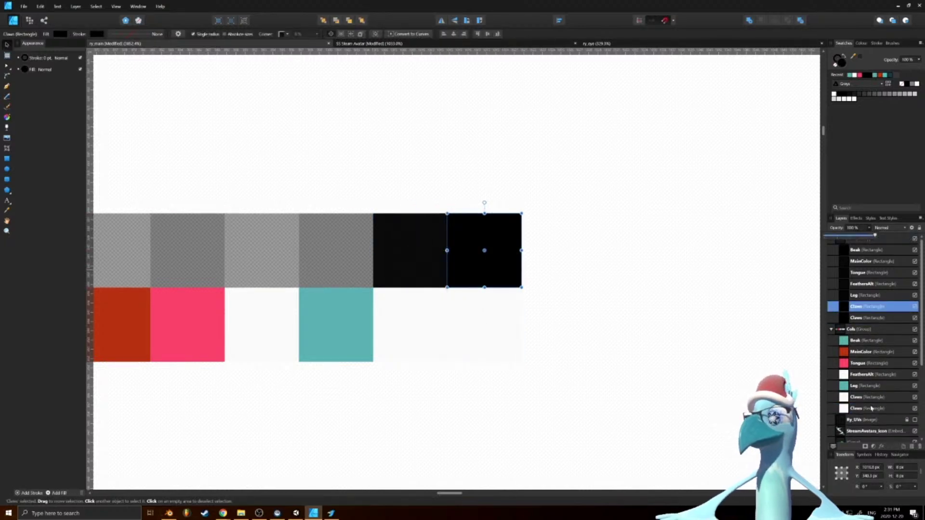
Switch to Blender and copy the name of the Robo_Parts_Silver material
{"action": "left_click", "coordinate": [853, 408]}
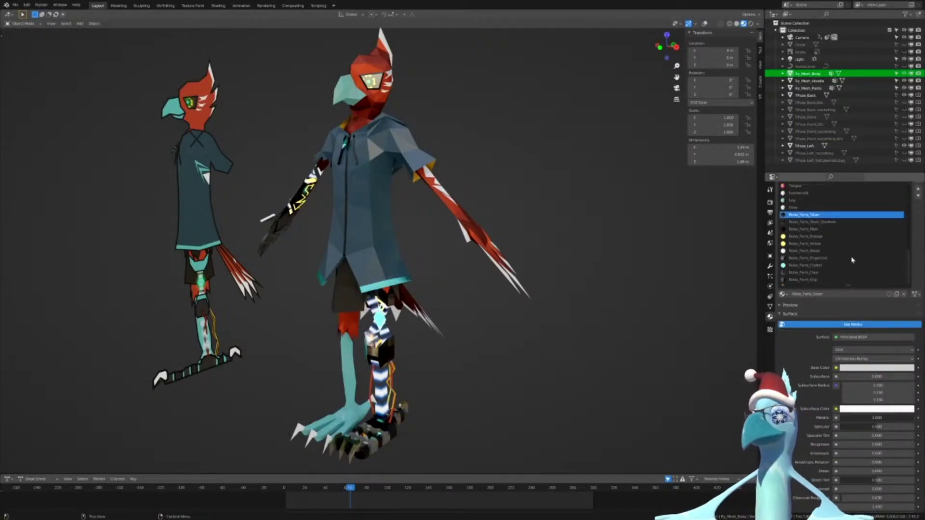
{"action": "double_click", "coordinate": [806, 215]}
{"action": "key", "text": "ctrl+c"}
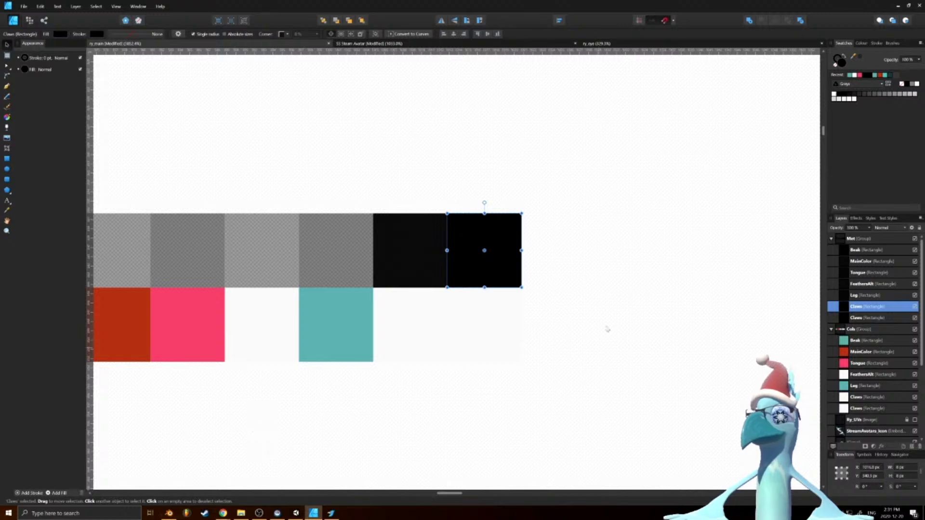
In Affinity Designer, reorder the Claws layers, moving the new black swatch last in Met and the upper white one last in Cols
{"action": "left_click", "coordinate": [857, 318]}
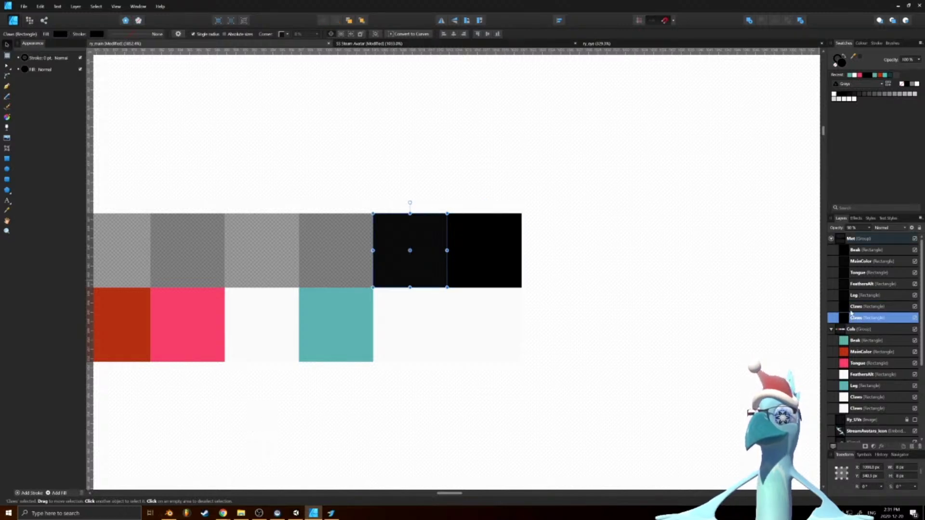
{"action": "left_click_drag", "start_coordinate": [850, 307], "coordinate": [841, 324]}
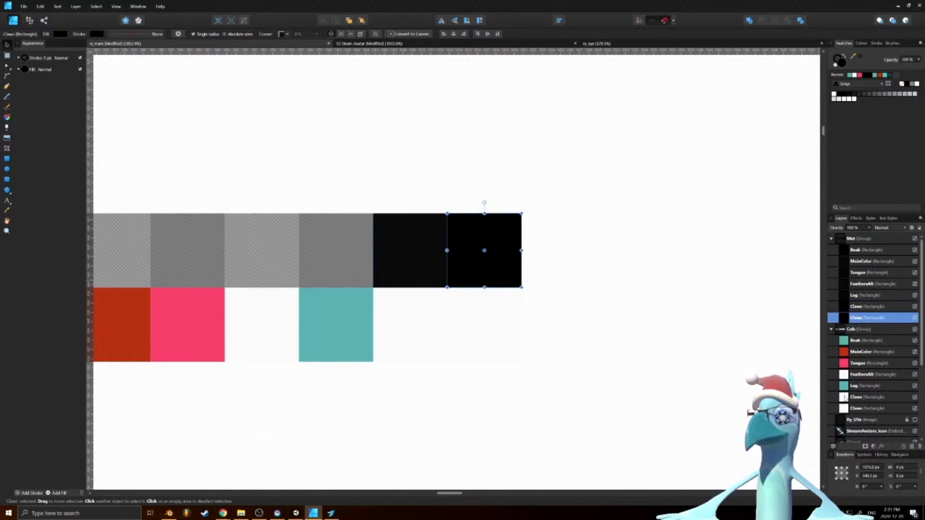
{"action": "left_click_drag", "start_coordinate": [845, 397], "coordinate": [857, 414]}
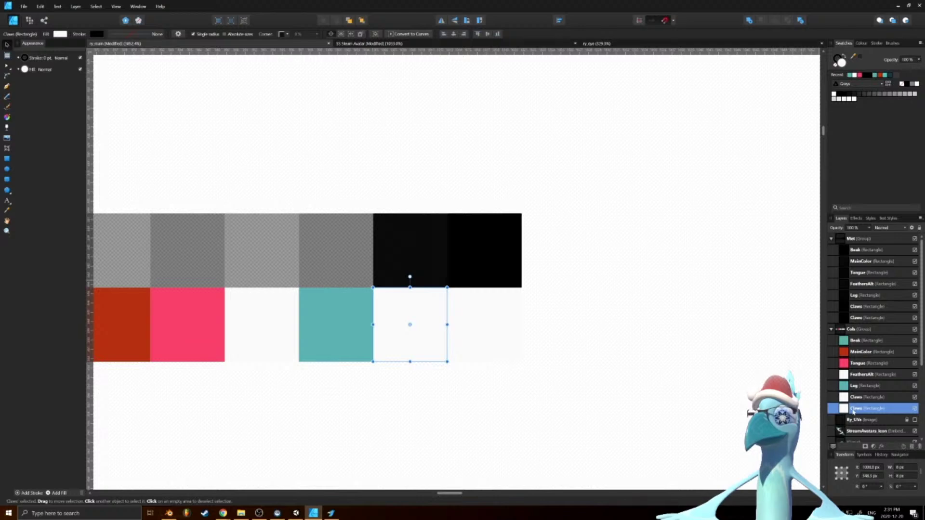
Rename the last rectangle in both the Cols and Met groups Robo_Parts_Silver
{"action": "double_click", "coordinate": [854, 410]}
{"action": "key", "text": "ctrl+v"}
{"action": "left_click", "coordinate": [857, 318]}
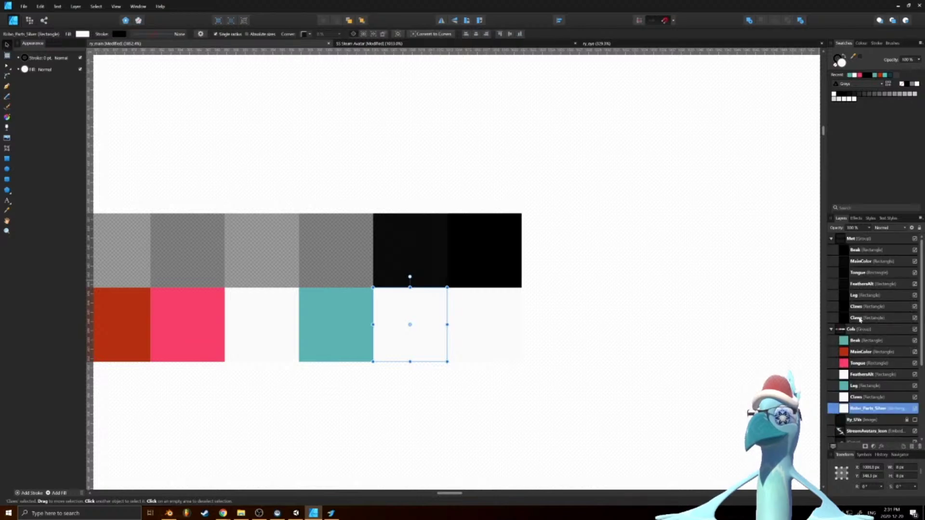
{"action": "double_click", "coordinate": [858, 318]}
{"action": "key", "text": "ctrl+v"}
{"action": "key", "text": "Return"}
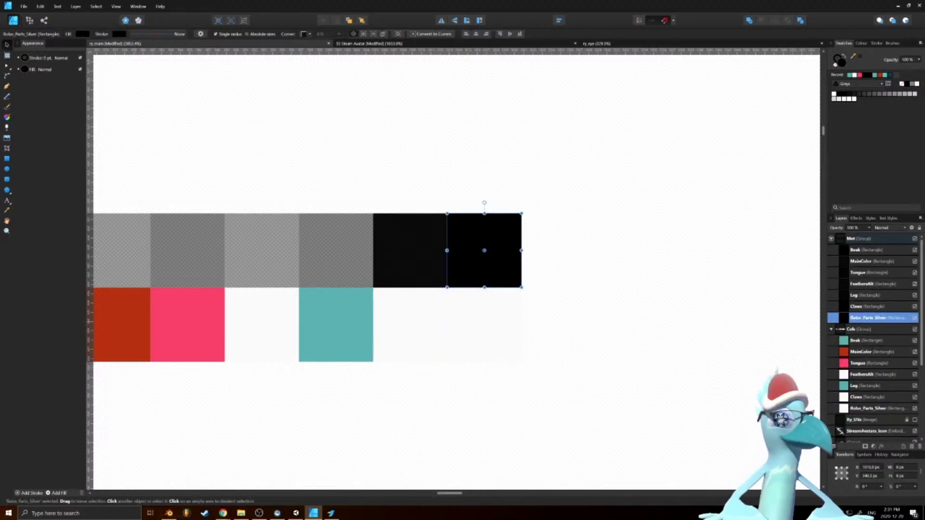
Switch to Blender and open the Robo_Parts_Silver base colour's hex value for copying
{"action": "key", "text": "alt+Tab"}
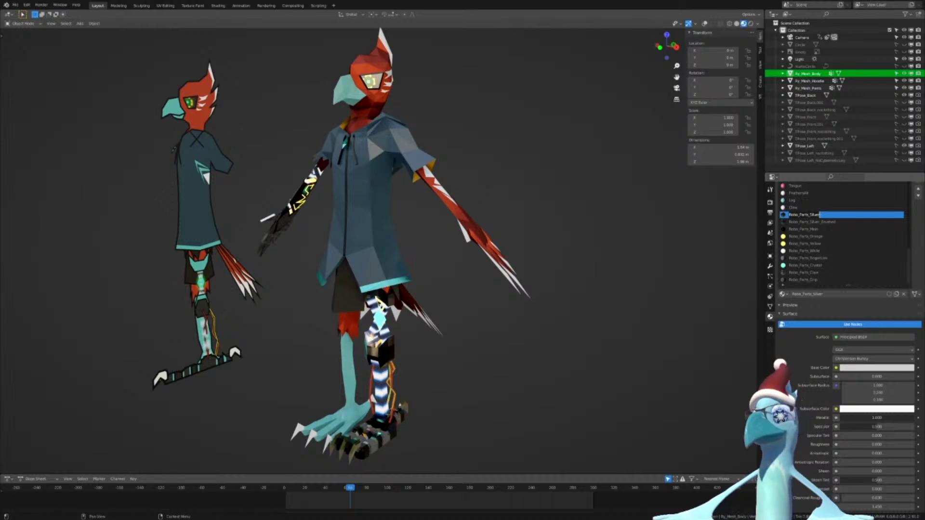
{"action": "left_click", "coordinate": [856, 369]}
{"action": "left_click", "coordinate": [883, 336]}
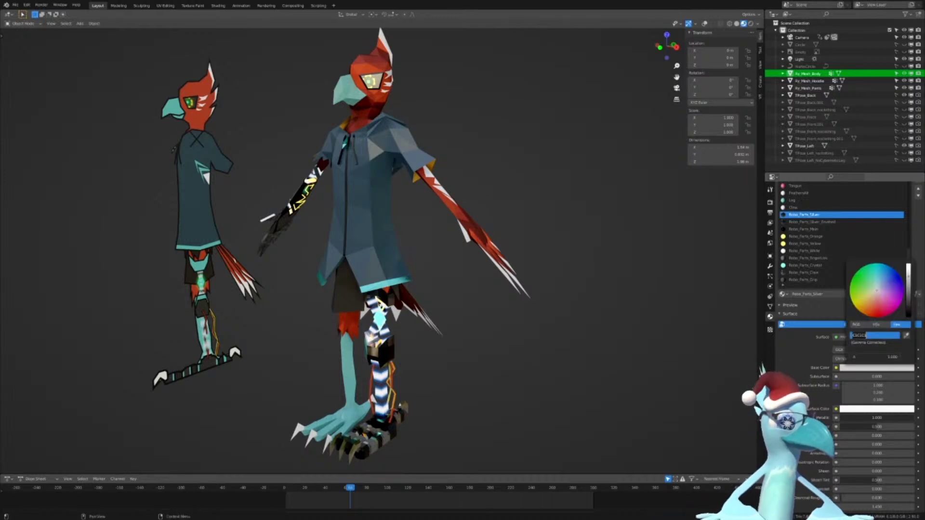
Return to Affinity Designer and rename the last rectangle in the Met group Claws
{"action": "key", "text": "alt+Tab"}
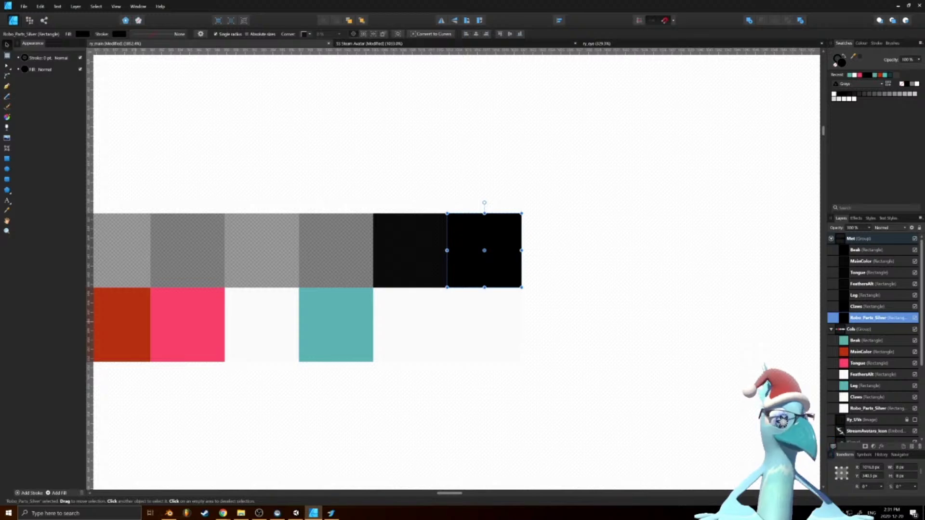
{"action": "double_click", "coordinate": [877, 319]}
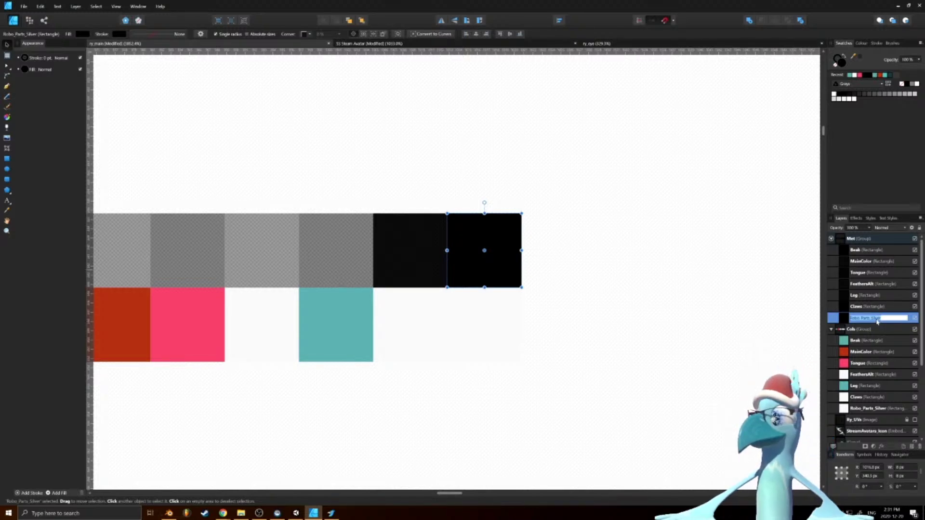
{"action": "type", "text": "Claws"}
{"action": "key", "text": "Return"}
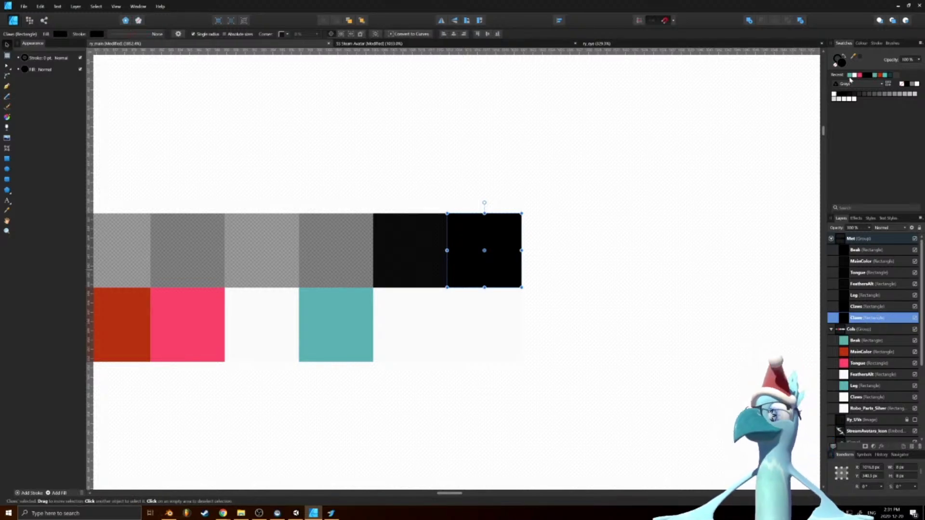
Set the fill of the Robo_Parts_Silver rectangle in the Cols group to hex C1C1C1
{"action": "left_click", "coordinate": [865, 408]}
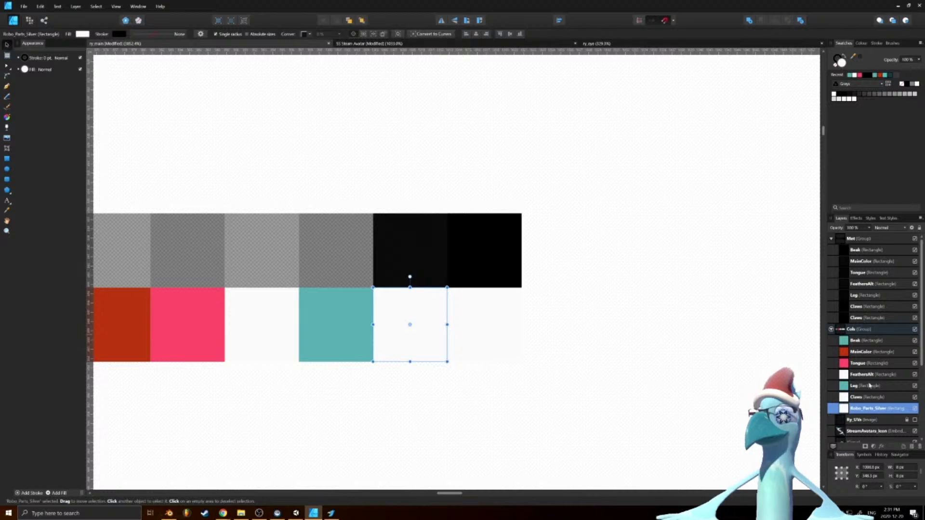
{"action": "double_click", "coordinate": [841, 62]}
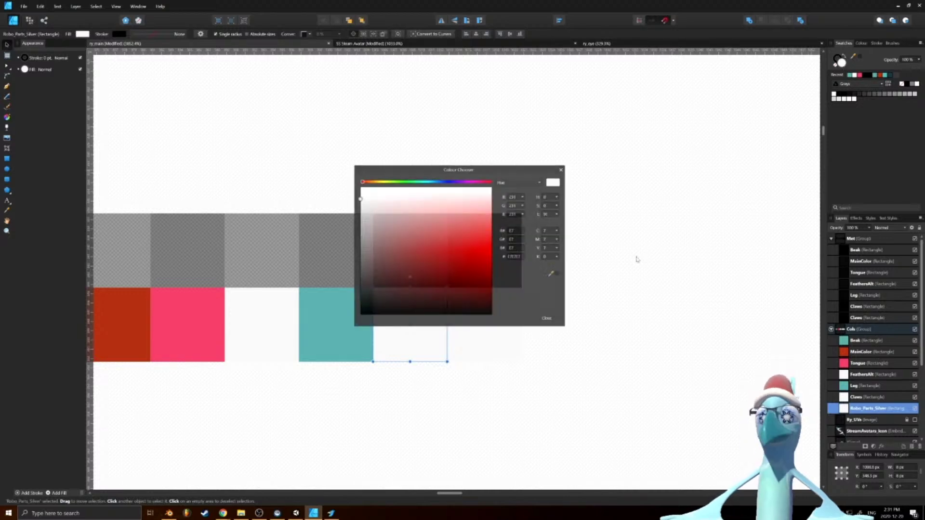
{"action": "left_click_drag", "start_coordinate": [517, 257], "coordinate": [528, 260]}
{"action": "type", "text": "C1C1C1"}
{"action": "key", "text": "Return"}
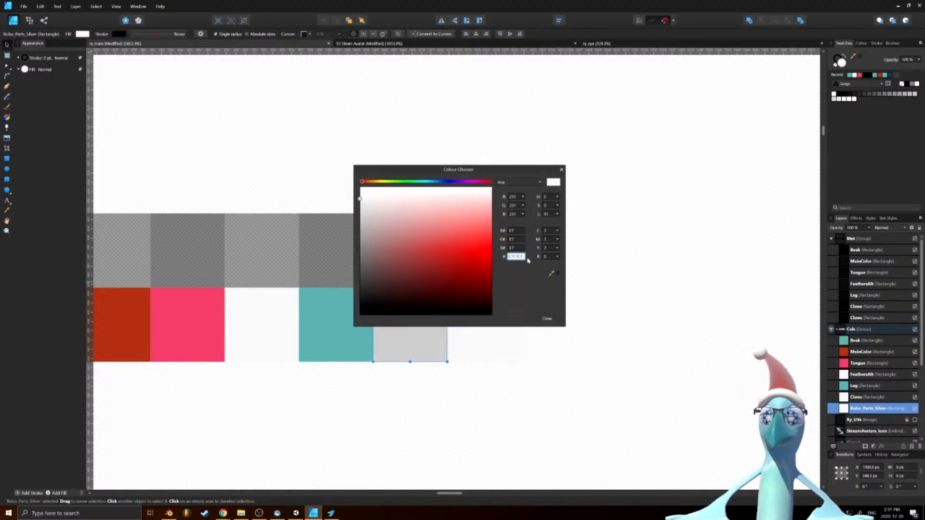
{"action": "left_click", "coordinate": [546, 319]}
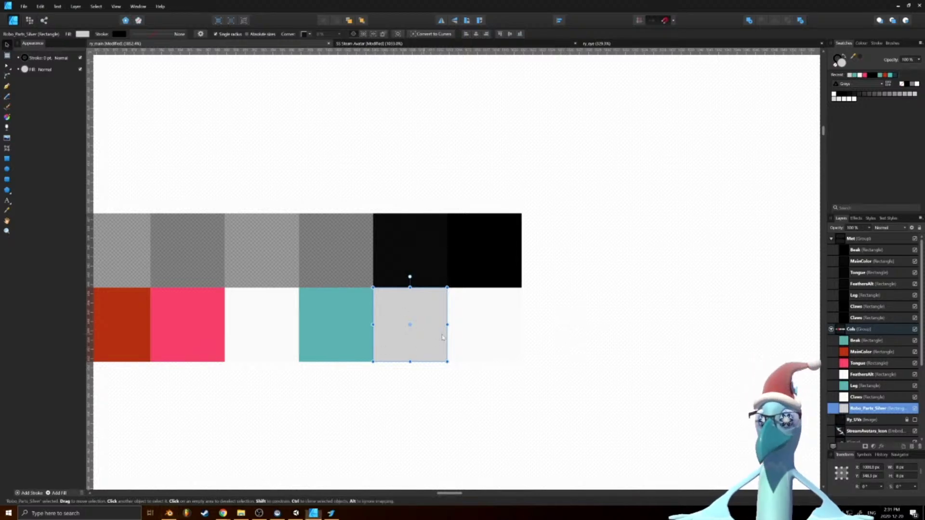
Swap the silver and white Claws swatches so the silver one ends the colour row, and select the white Claws rectangle
{"action": "left_click_drag", "start_coordinate": [443, 337], "coordinate": [544, 332]}
{"action": "left_click_drag", "start_coordinate": [465, 343], "coordinate": [391, 342]}
{"action": "left_click_drag", "start_coordinate": [537, 330], "coordinate": [491, 330]}
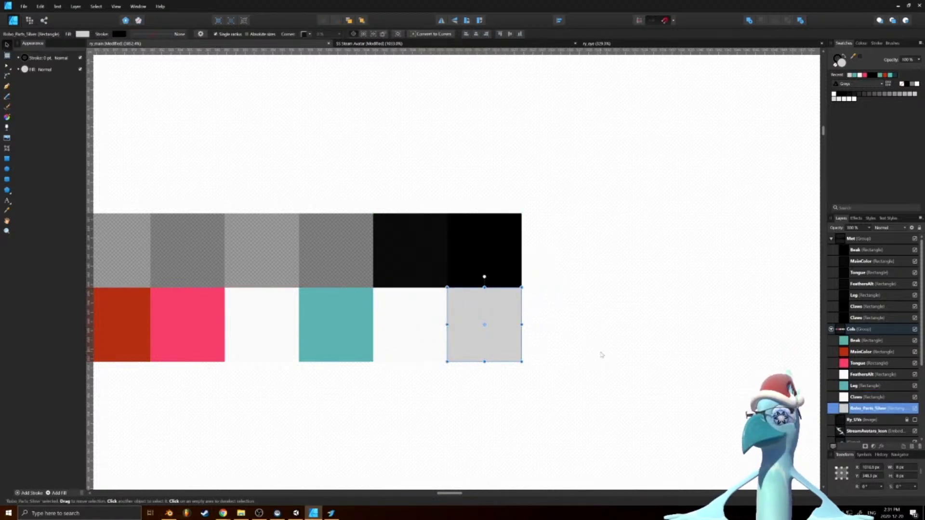
{"action": "left_click", "coordinate": [850, 397]}
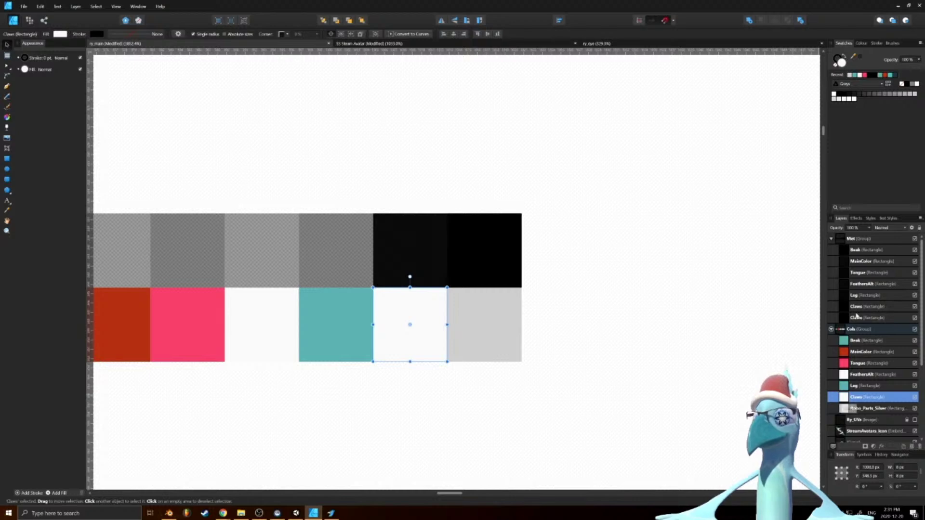
Rename the last rectangle in the Met group Robo_Parts_Silver, copying the name from its counterpart in the Cols group
{"action": "left_click", "coordinate": [857, 311]}
{"action": "left_click", "coordinate": [857, 319]}
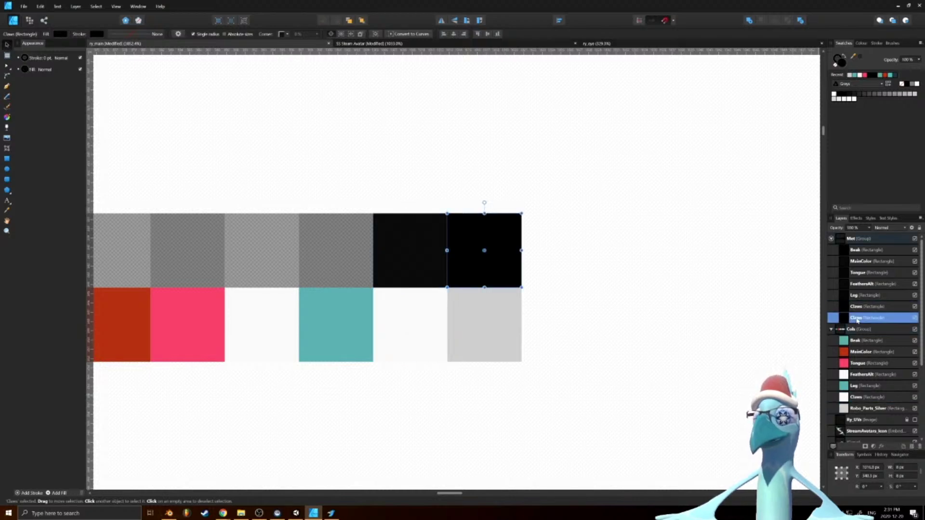
{"action": "double_click", "coordinate": [871, 409]}
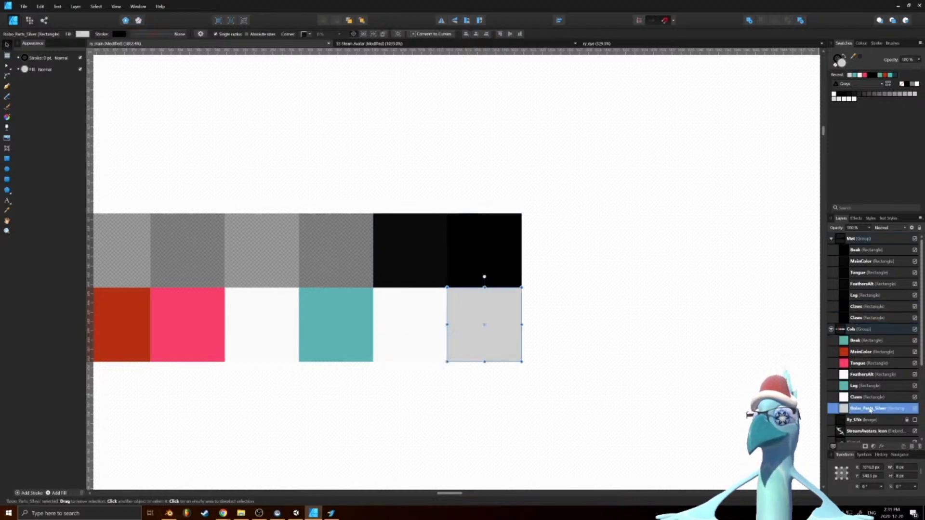
{"action": "key", "text": "ctrl+c"}
{"action": "left_click", "coordinate": [864, 317]}
{"action": "double_click", "coordinate": [864, 317]}
{"action": "key", "text": "ctrl+v"}
{"action": "key", "text": "Return"}
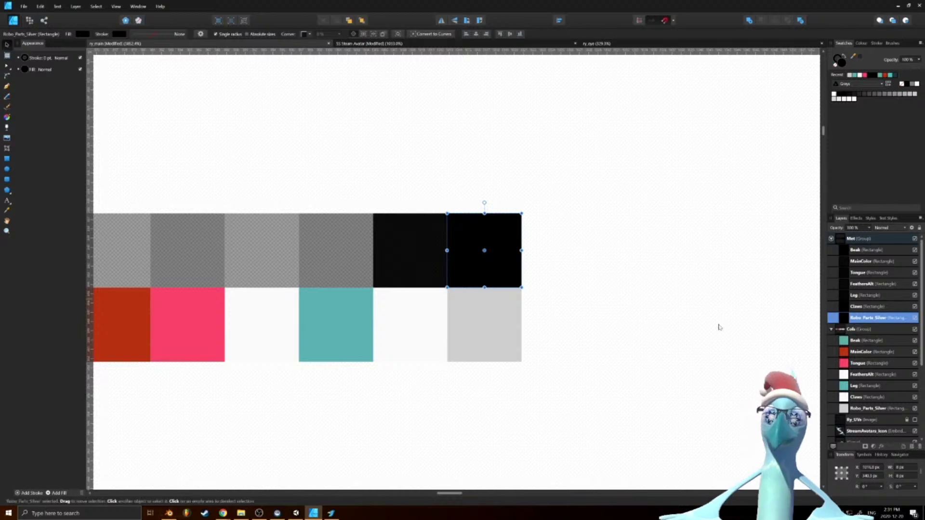
Duplicate the Robo_Parts_Silver swatches of both rows into the next column, ordering each copy last in its group
{"action": "left_click_drag", "start_coordinate": [498, 264], "coordinate": [575, 262]}
{"action": "double_click", "coordinate": [499, 351]}
{"action": "left_click_drag", "start_coordinate": [500, 352], "coordinate": [597, 343], "text": "ctrl"}
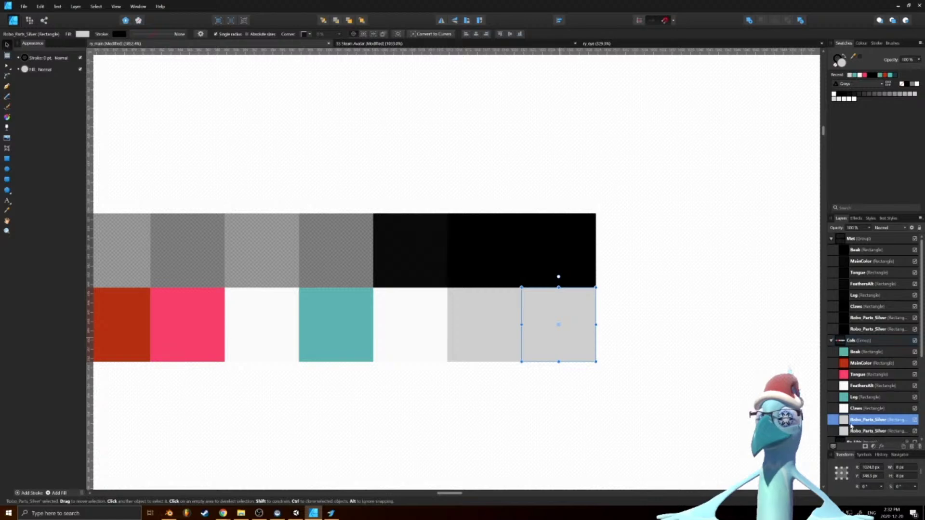
{"action": "scroll", "coordinate": [850, 426], "scroll_direction": "down", "scroll_amount": 3}
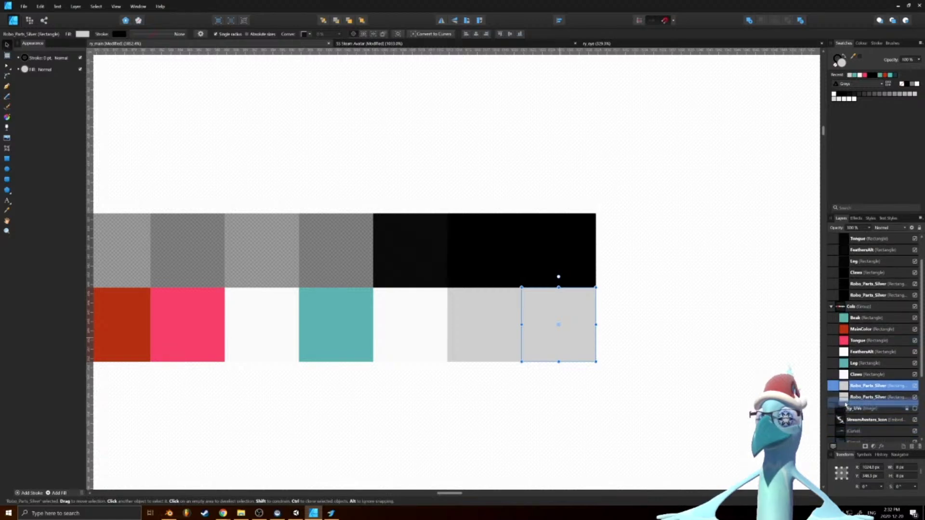
{"action": "left_click_drag", "start_coordinate": [845, 405], "coordinate": [846, 300]}
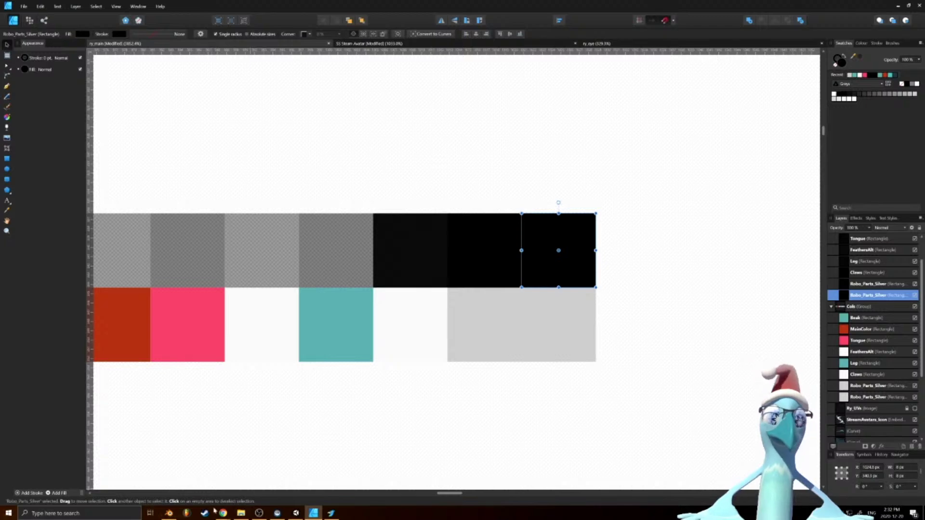
Switch to Blender and open the Robo_Parts_Silver_Brushed material's name for copying
{"action": "left_click", "coordinate": [168, 513]}
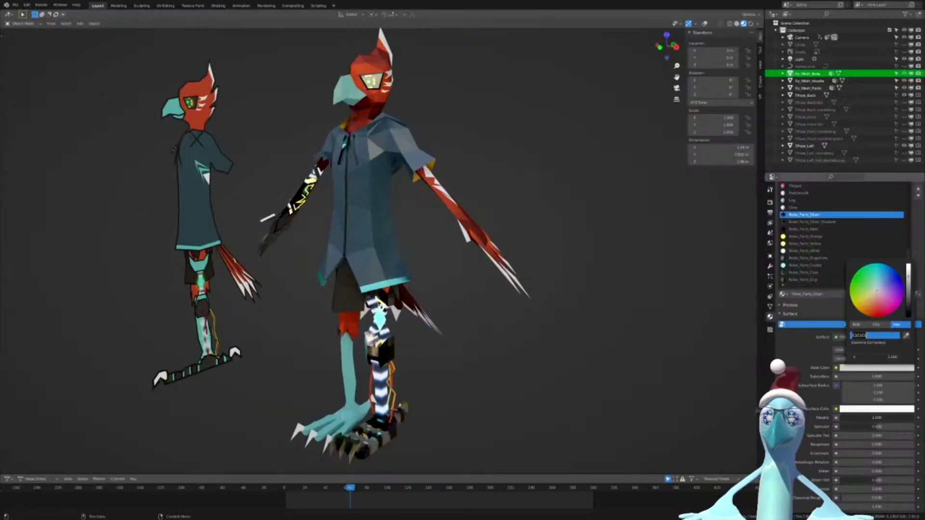
{"action": "left_click", "coordinate": [824, 222]}
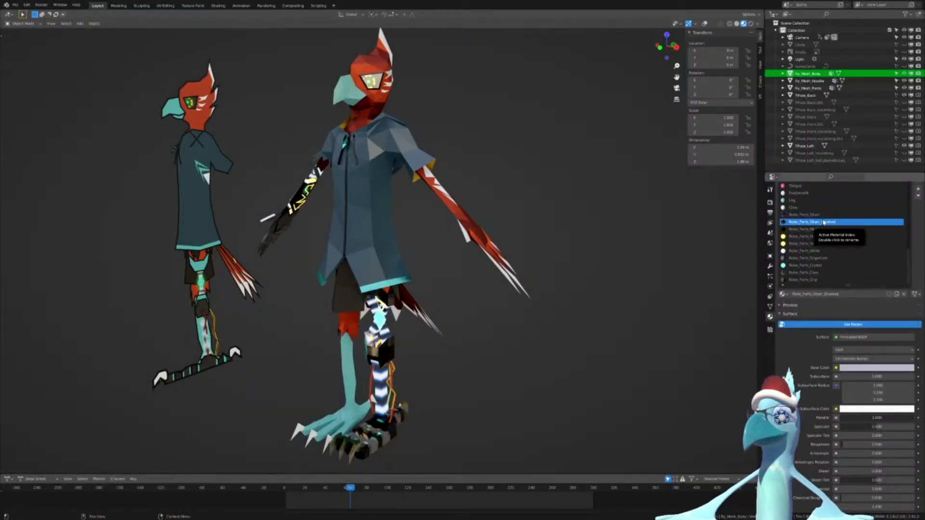
{"action": "double_click", "coordinate": [824, 222]}
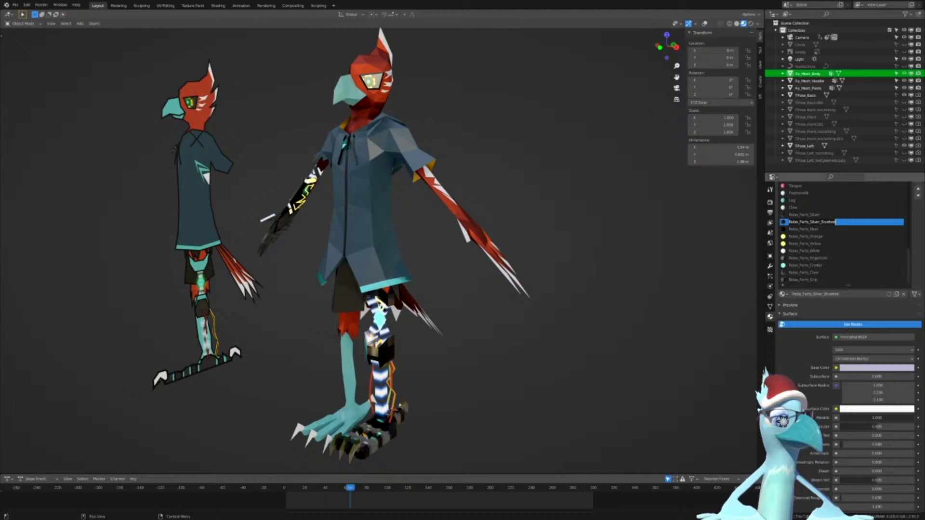
Return to Affinity Designer and rename the last rectangles of the Met and Cols groups Robo_Parts_Silver_Brushed
{"action": "key", "text": "alt+Tab"}
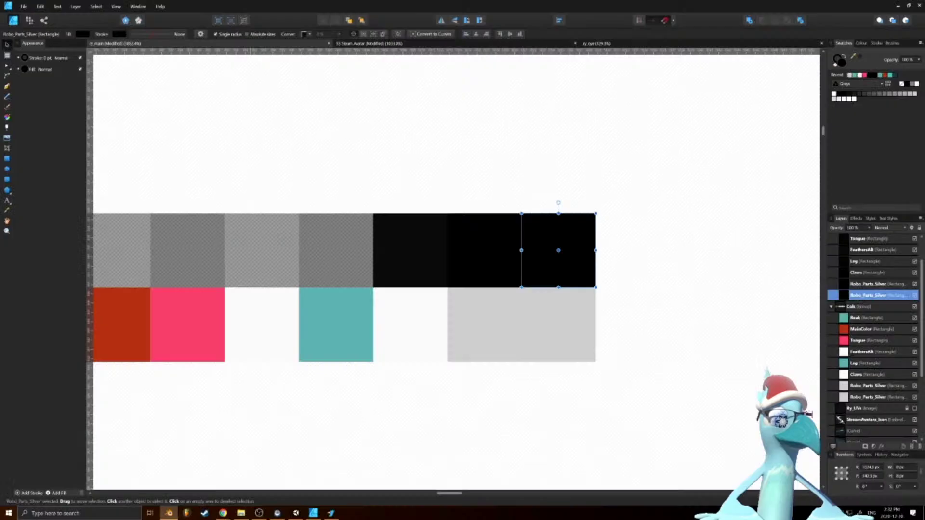
{"action": "double_click", "coordinate": [874, 295]}
{"action": "key", "text": "ctrl+v"}
{"action": "key", "text": "Return"}
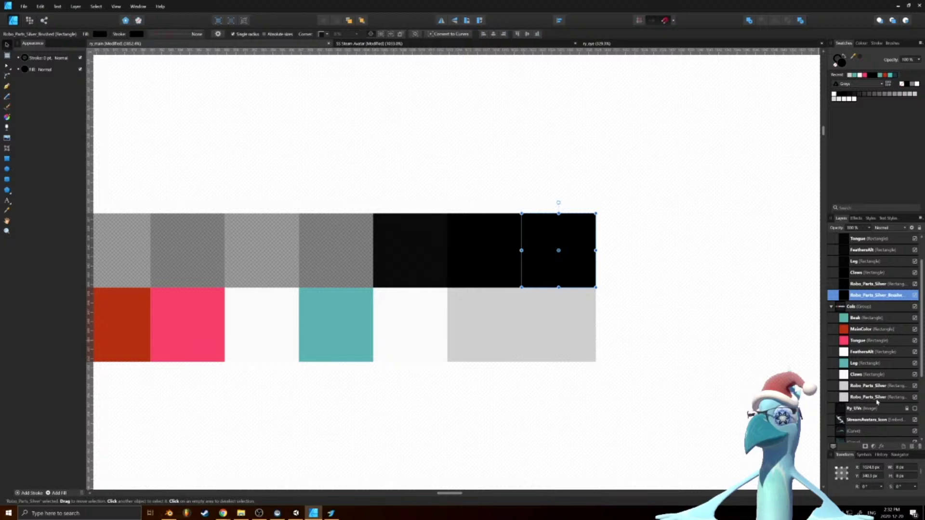
{"action": "left_click", "coordinate": [875, 398]}
{"action": "double_click", "coordinate": [876, 398]}
{"action": "key", "text": "ctrl+v"}
{"action": "key", "text": "Return"}
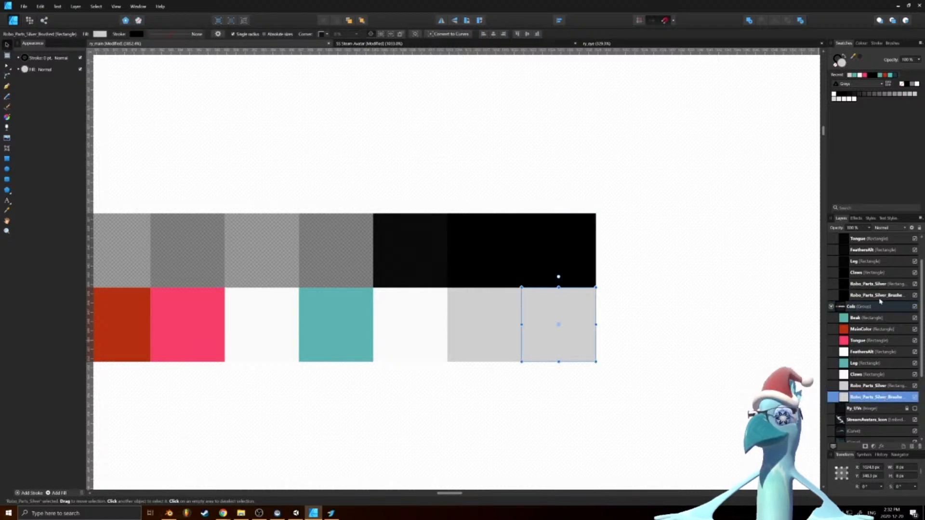
{"action": "left_click", "coordinate": [869, 297]}
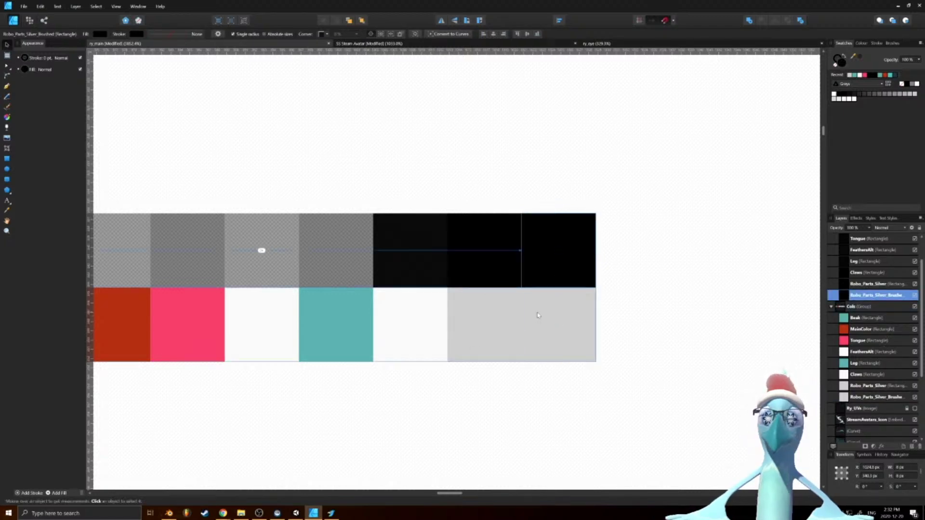
Switch to Blender and copy the hex value of the Robo_Parts_Silver_Brushed material's base colour
{"action": "left_click", "coordinate": [168, 513]}
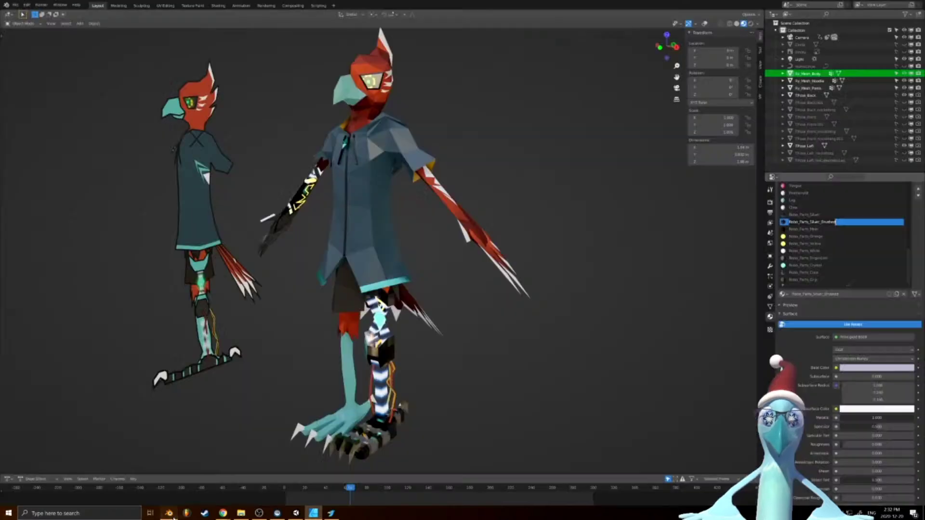
{"action": "key", "text": "Return"}
{"action": "left_click", "coordinate": [873, 369]}
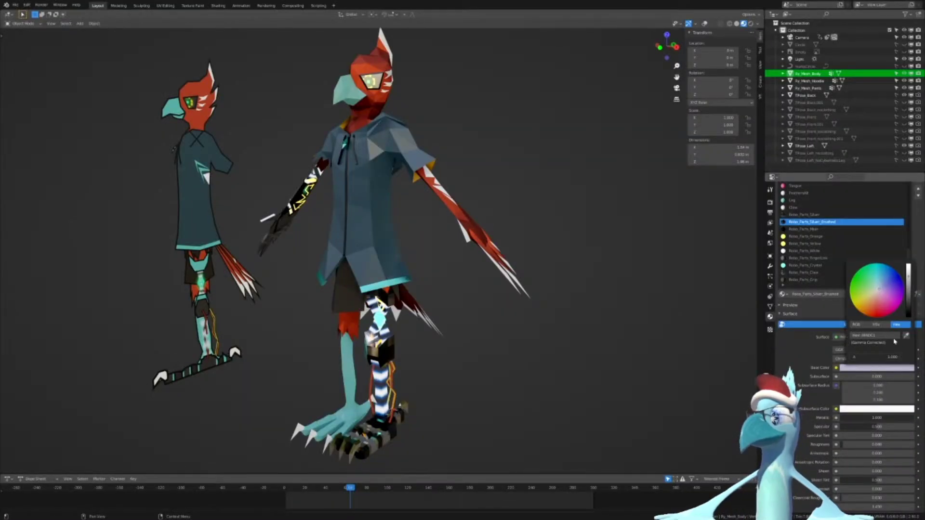
{"action": "left_click", "coordinate": [893, 339]}
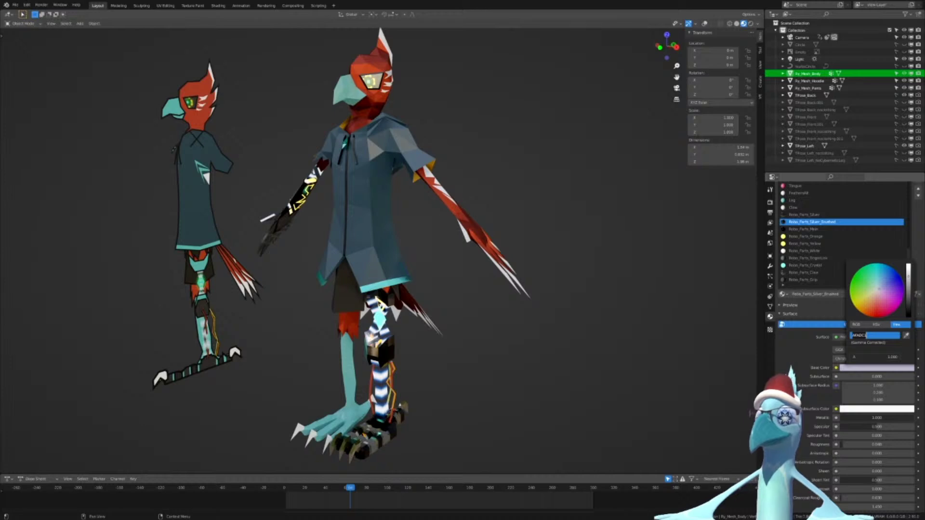
{"action": "key", "text": "Return"}
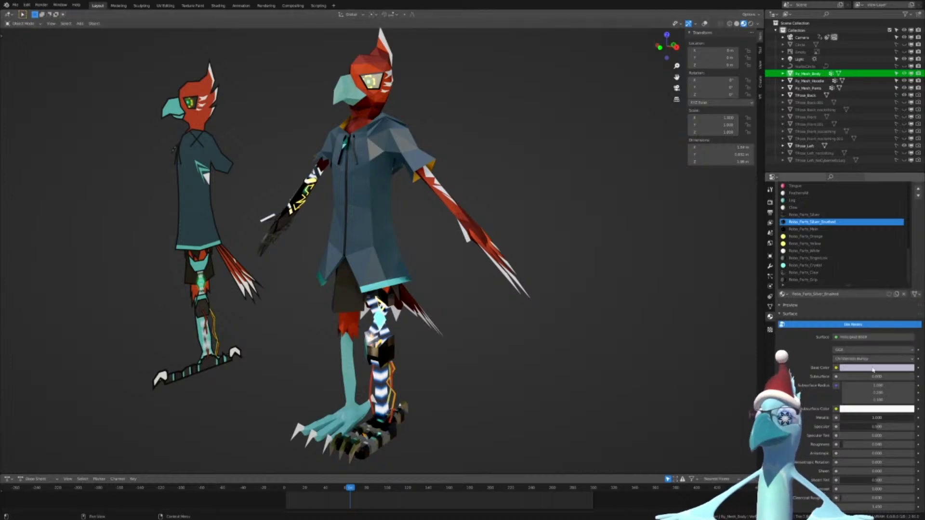
Return to Affinity Designer and fill the Robo_Parts_Silver_Brushed rectangle in the Cols group with the copied hex colour
{"action": "key", "text": "alt+Tab"}
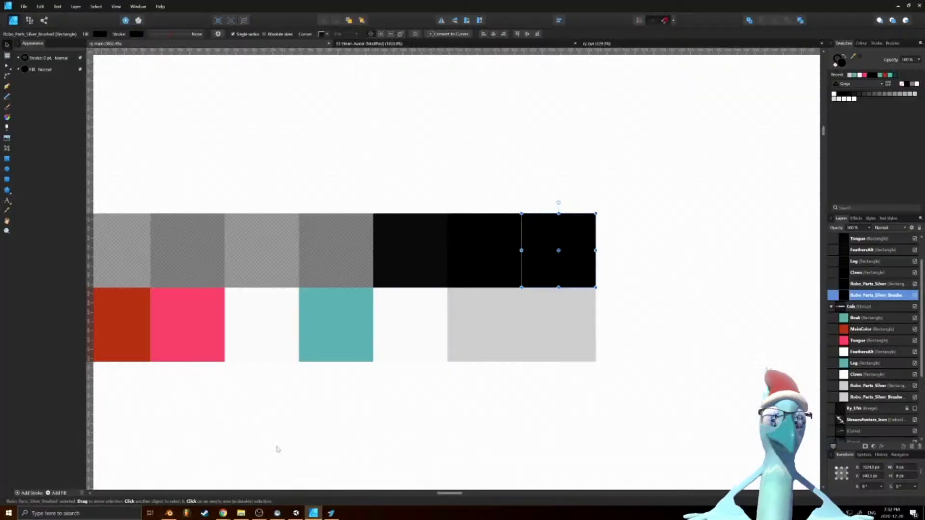
{"action": "left_click", "coordinate": [845, 398]}
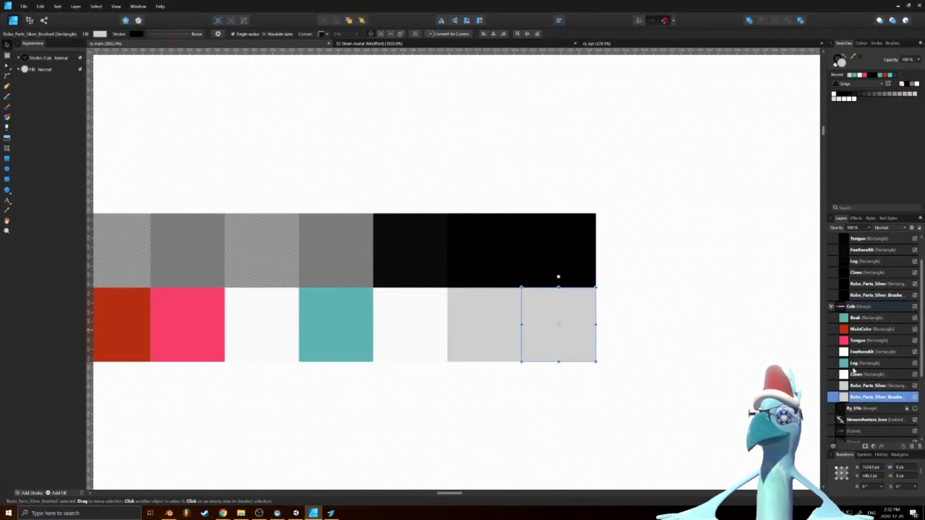
{"action": "double_click", "coordinate": [841, 62]}
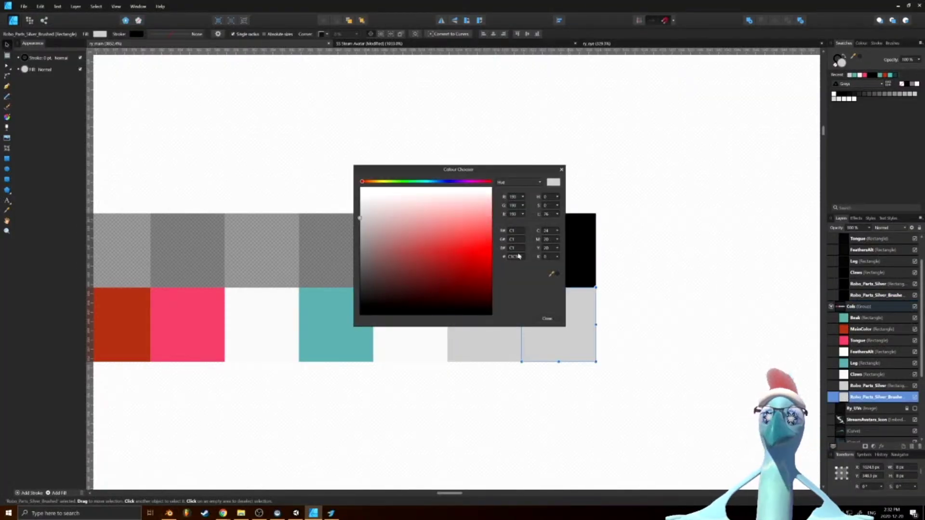
{"action": "double_click", "coordinate": [519, 257]}
{"action": "key", "text": "ctrl+v"}
{"action": "key", "text": "Return"}
{"action": "left_click", "coordinate": [547, 319]}
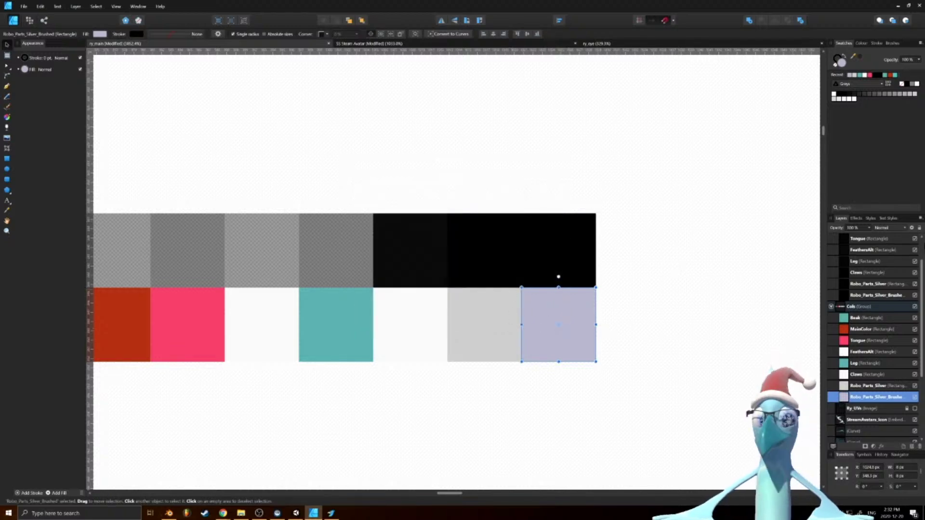
Set the opacity of the Robo_Parts_Silver_Brushed rectangle in the Met group to 95% and deselect it
{"action": "left_click", "coordinate": [865, 296]}
{"action": "left_click", "coordinate": [854, 228]}
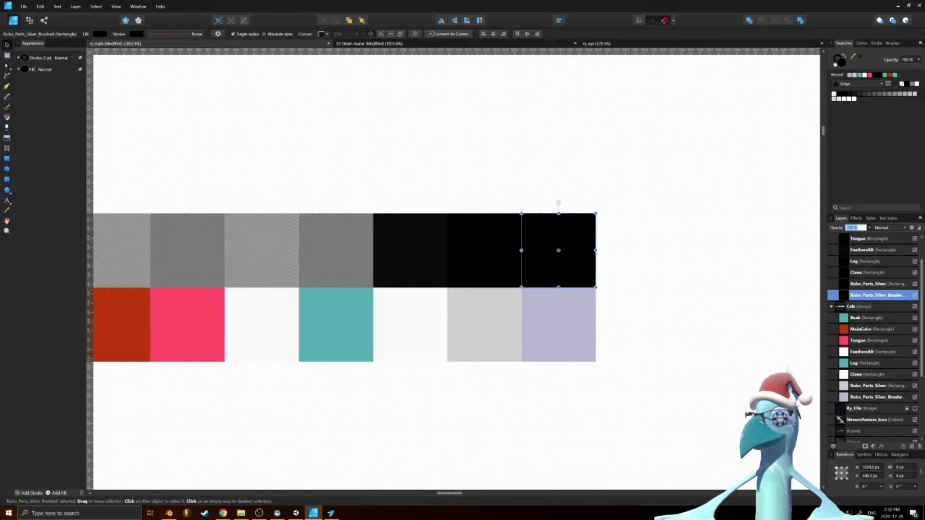
{"action": "type", "text": "95"}
{"action": "key", "text": "Return"}
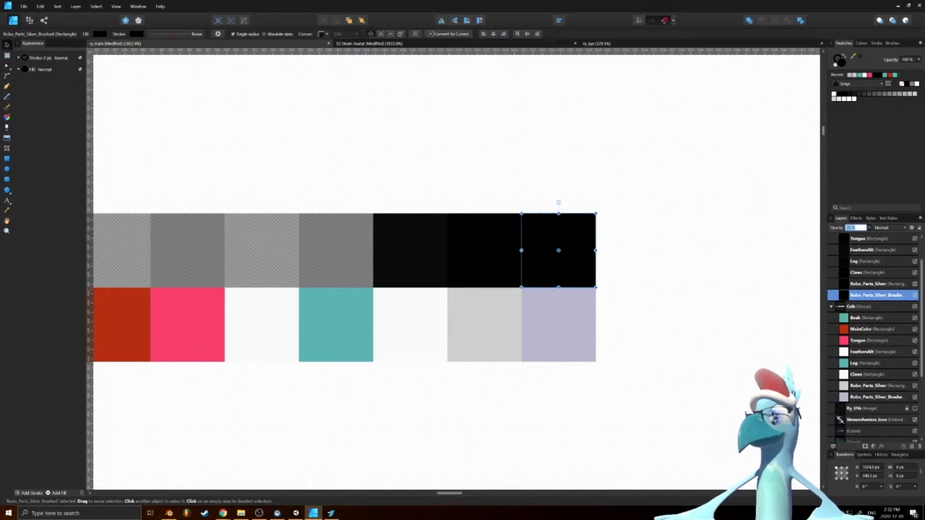
{"action": "left_click", "coordinate": [706, 285]}
{"action": "right_click", "coordinate": [644, 292]}
{"action": "left_click", "coordinate": [646, 241]}
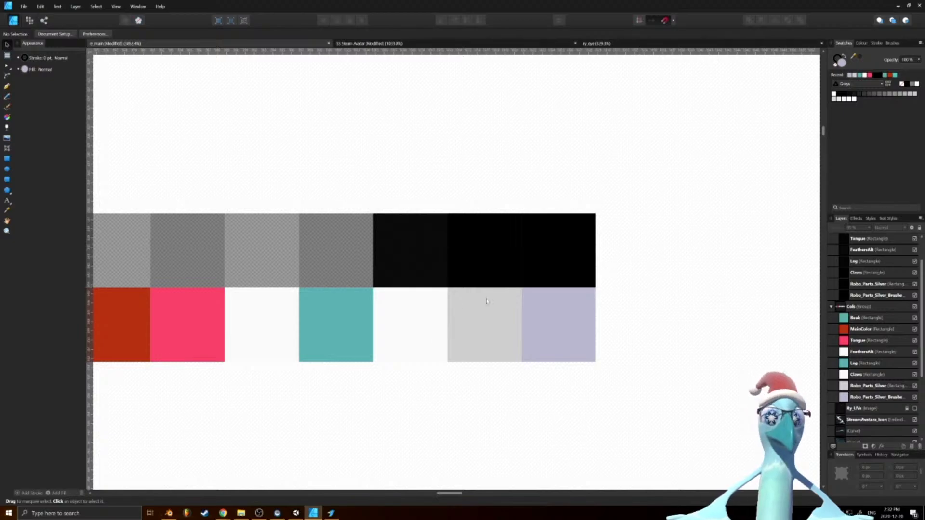
Switch to Blender and check the surface settings of the material listed after Robo_Parts_Silver_Brushed
{"action": "left_click", "coordinate": [168, 513]}
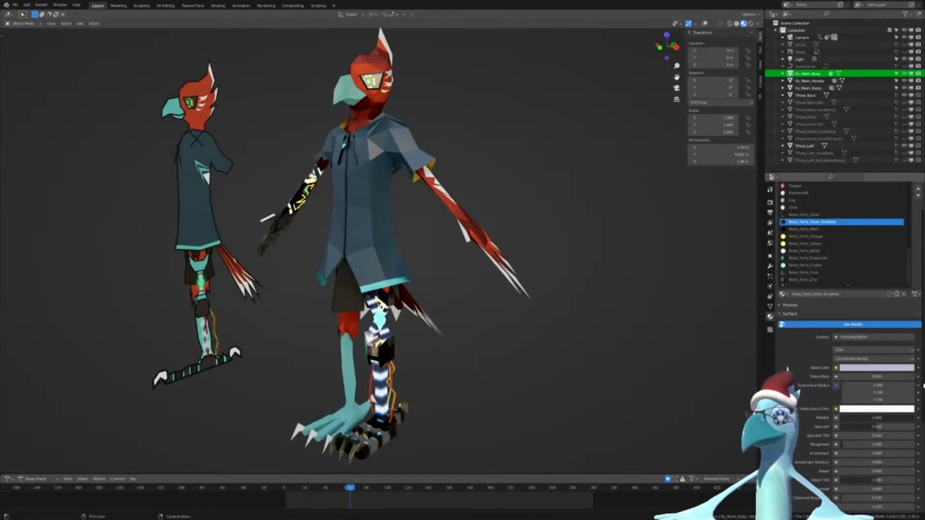
{"action": "left_click", "coordinate": [819, 229]}
{"action": "left_click", "coordinate": [879, 368]}
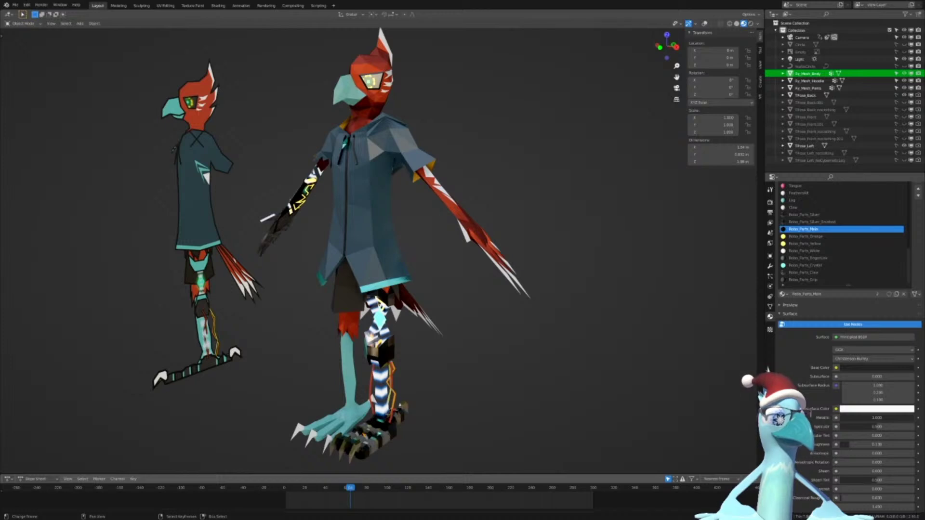
Return to Affinity Designer and duplicate both Robo_Parts_Silver_Brushed swatches into the next column, ordering each copy last in its group
{"action": "key", "text": "alt+Tab"}
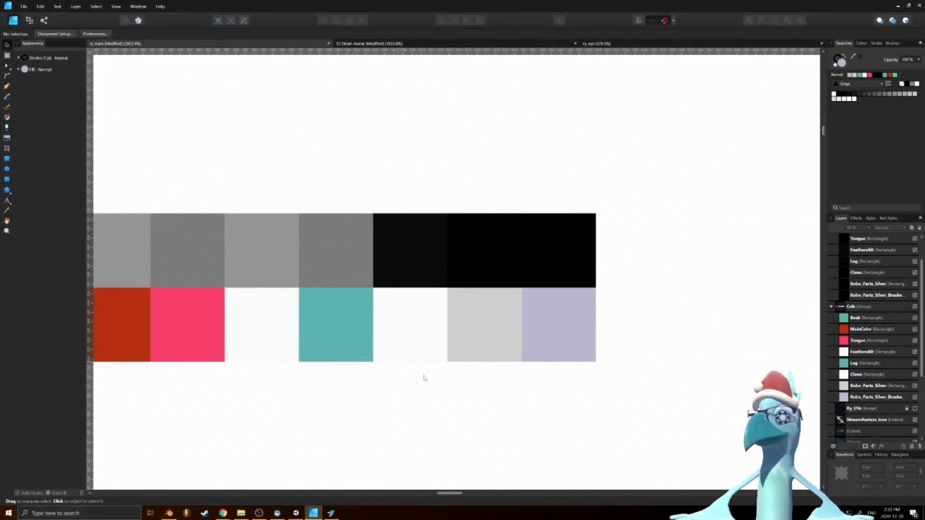
{"action": "left_click", "coordinate": [857, 296]}
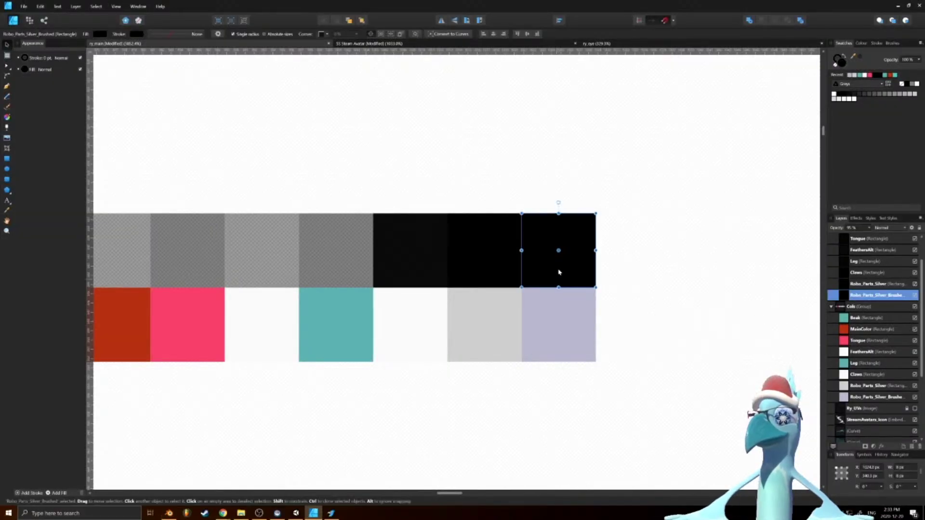
{"action": "left_click_drag", "start_coordinate": [565, 273], "coordinate": [636, 274]}
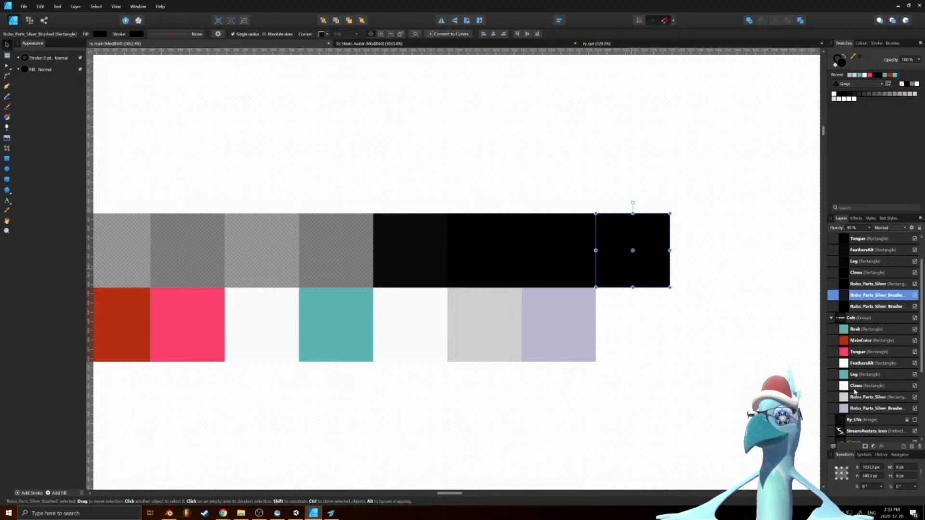
{"action": "left_click", "coordinate": [848, 408]}
{"action": "left_click_drag", "start_coordinate": [590, 357], "coordinate": [665, 357], "text": "alt"}
{"action": "scroll", "coordinate": [844, 419], "scroll_direction": "down", "scroll_amount": 3}
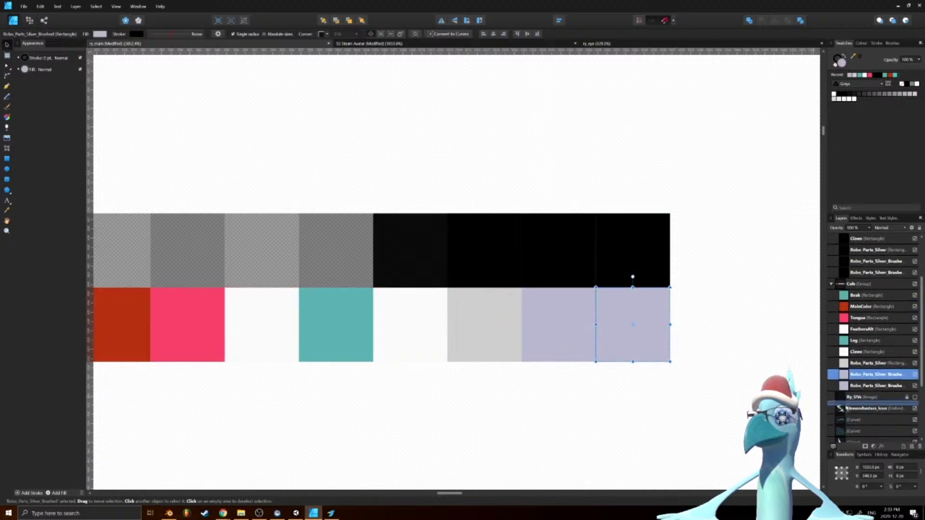
{"action": "key", "text": "ctrl+bracketleft"}
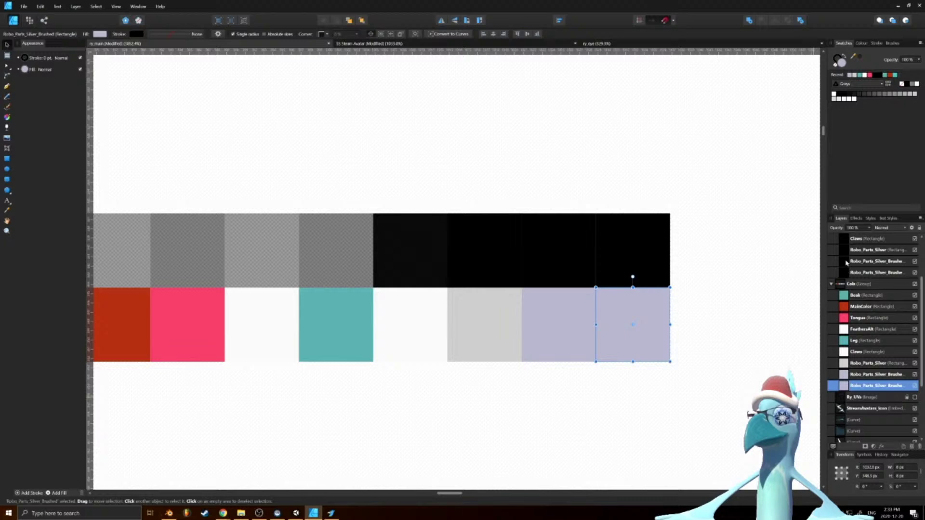
{"action": "left_click", "coordinate": [847, 262]}
{"action": "key", "text": "ctrl+bracketleft"}
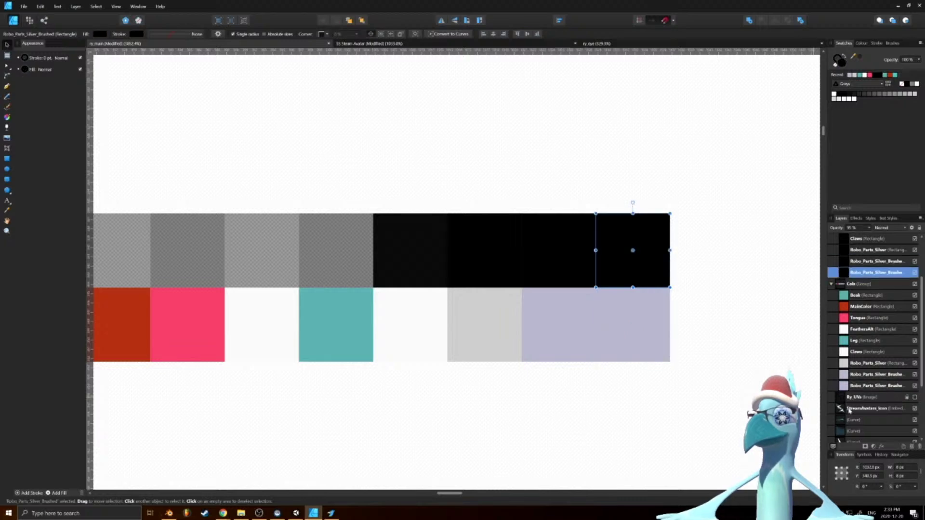
Set the opacity of the last Met rectangle to 86% and select the last rectangle in the Cols group
{"action": "left_click", "coordinate": [856, 228]}
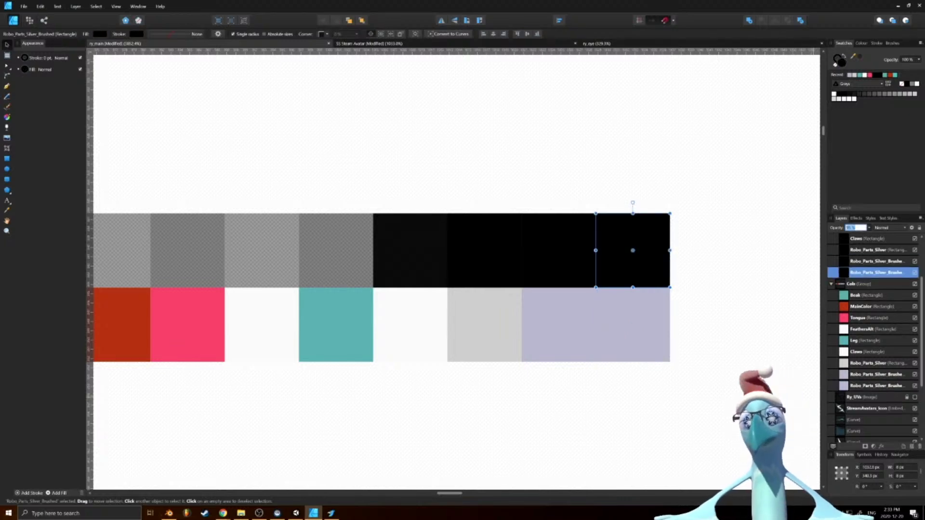
{"action": "type", "text": "86"}
{"action": "key", "text": "Return"}
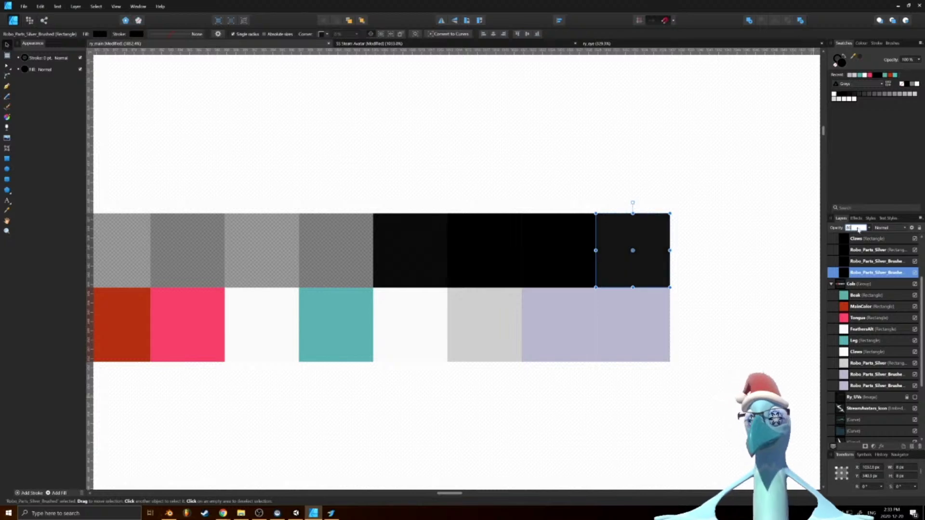
{"action": "left_click", "coordinate": [867, 389]}
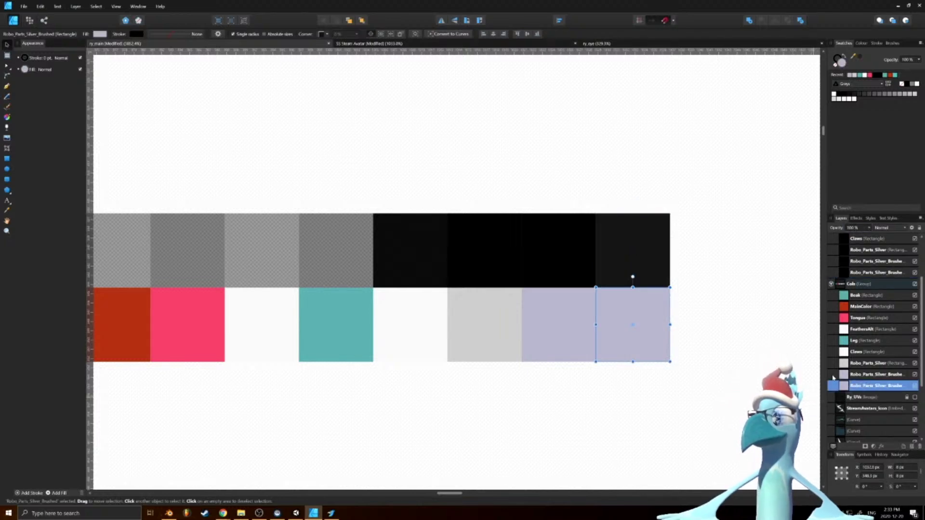
Set the fill colour of the last rectangle in the Cols group to hex 2E2E2E
{"action": "double_click", "coordinate": [841, 61]}
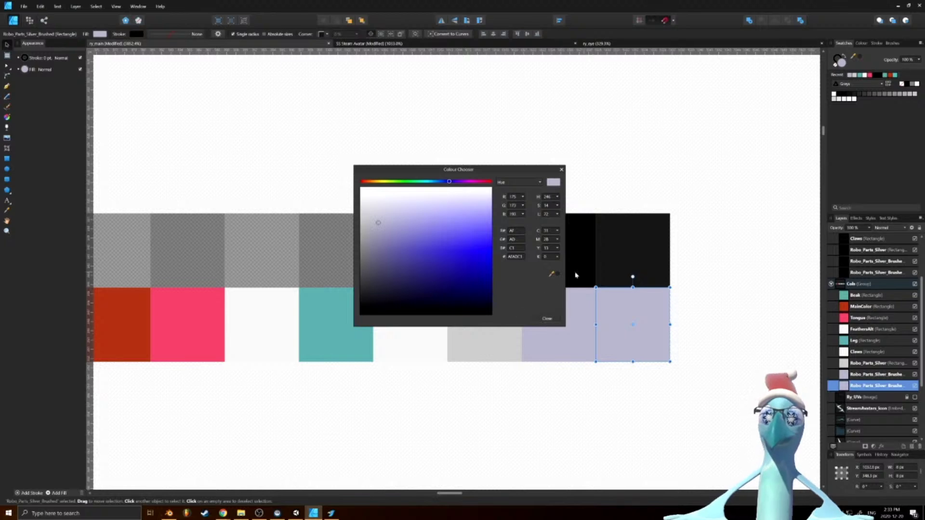
{"action": "left_click", "coordinate": [516, 256]}
{"action": "type", "text": "2E2E2E"}
{"action": "key", "text": "Return"}
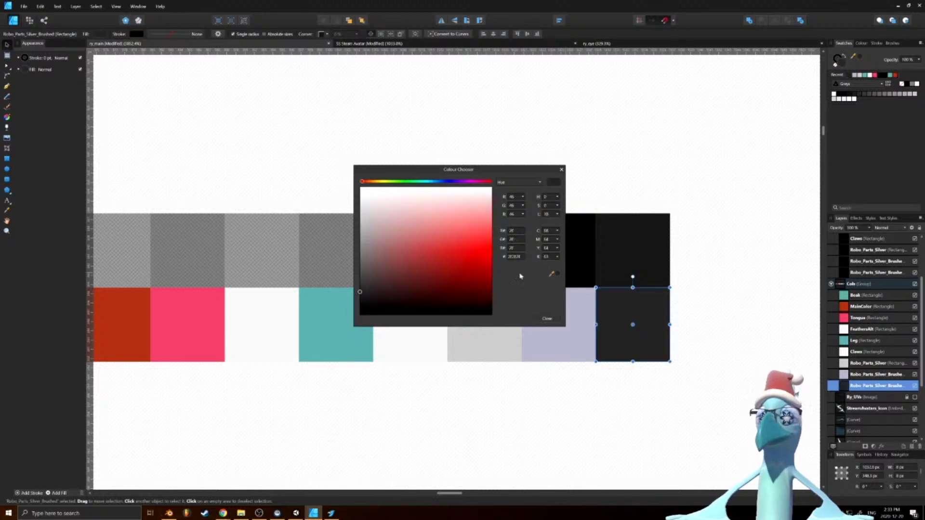
{"action": "left_click", "coordinate": [542, 320]}
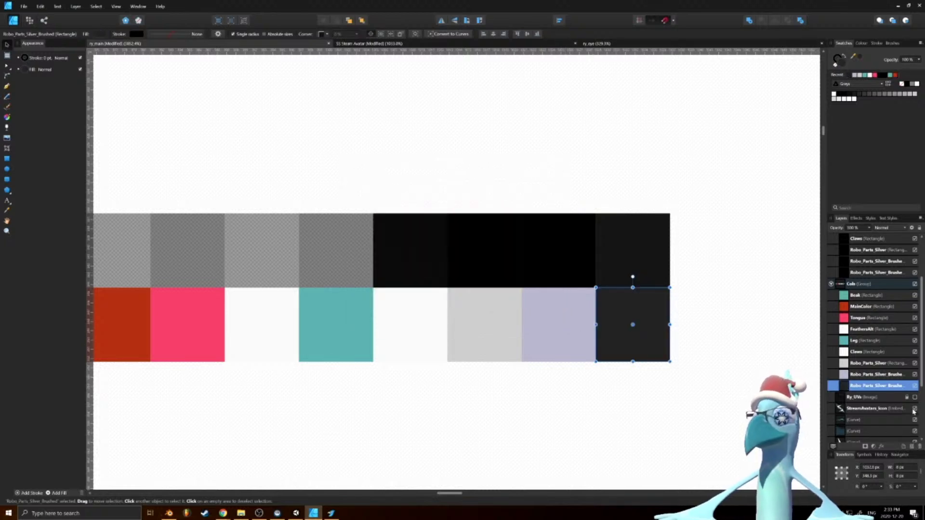
Rename the last rectangle in both the Cols and Met groups as Robo_Parts_Main
{"action": "double_click", "coordinate": [875, 386]}
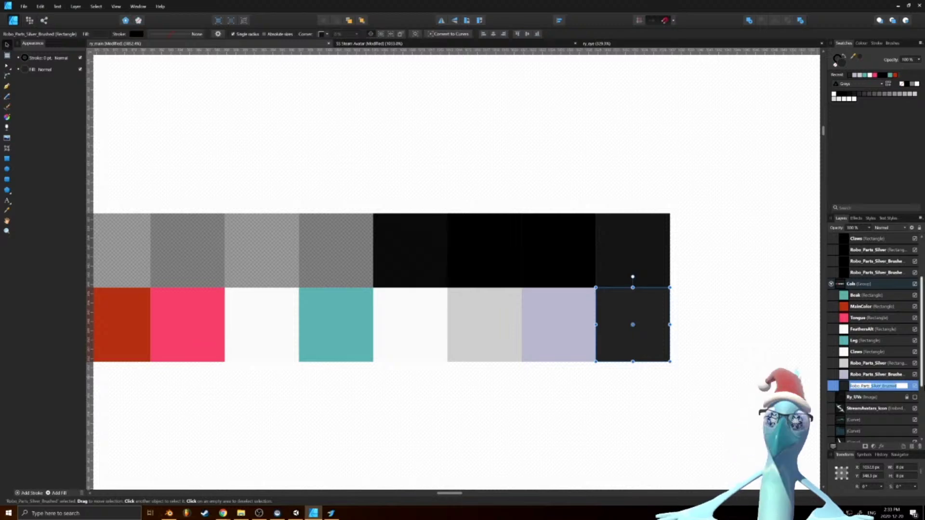
{"action": "type", "text": "Black"}
{"action": "key", "text": "ctrl+a"}
{"action": "key", "text": "Return"}
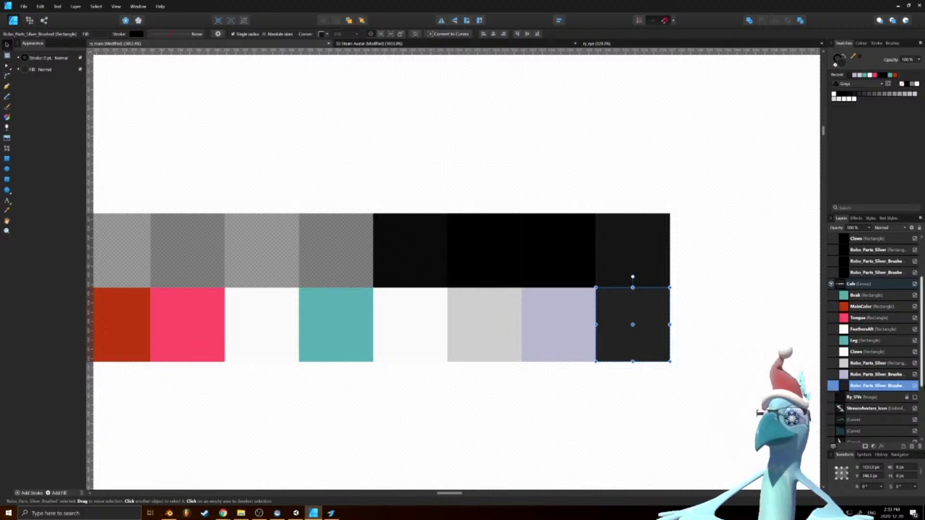
{"action": "left_click_drag", "start_coordinate": [883, 279], "coordinate": [882, 275]}
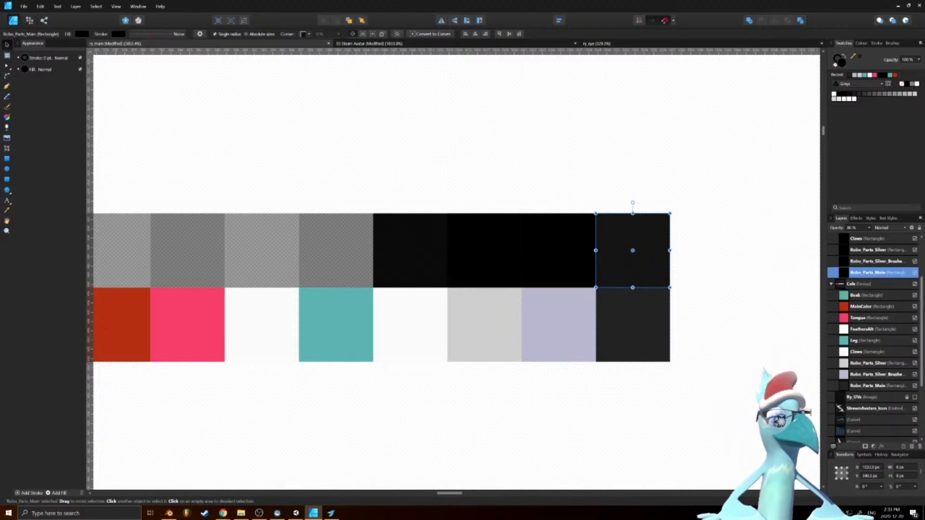
Switch to Blender and compare the surface settings of the Robo_Parts_Orange, Main, Silver_Brushed and Silver materials
{"action": "key", "text": "alt+Tab"}
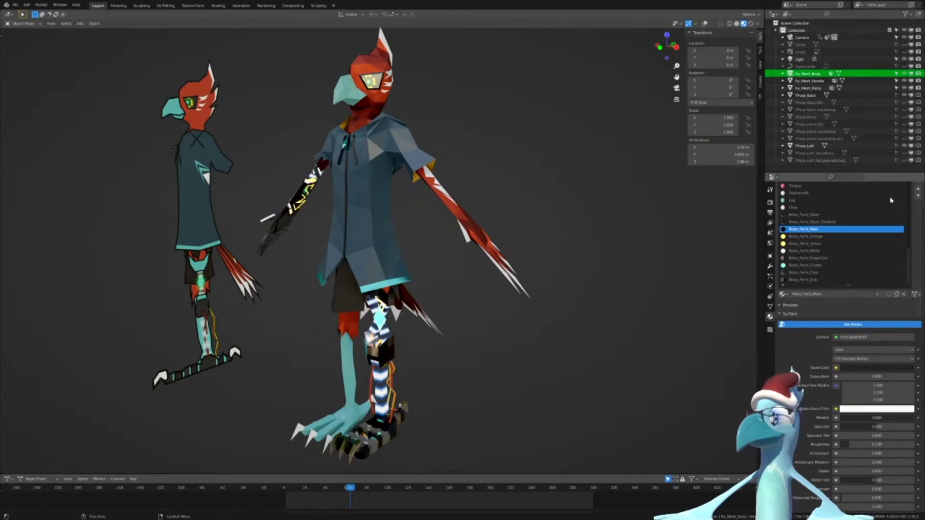
{"action": "scroll", "coordinate": [830, 242], "scroll_direction": "down", "scroll_amount": 5}
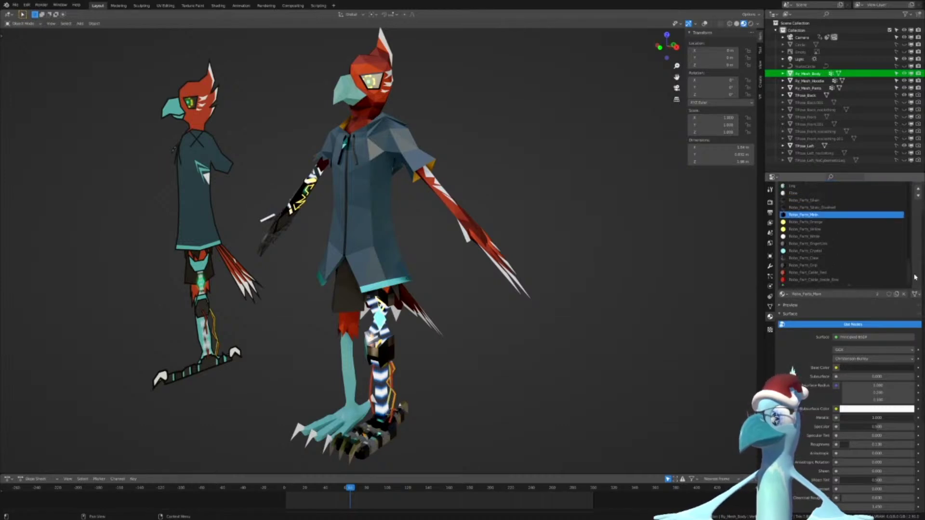
{"action": "scroll", "coordinate": [819, 238], "scroll_direction": "up", "scroll_amount": 3}
{"action": "left_click", "coordinate": [814, 224]}
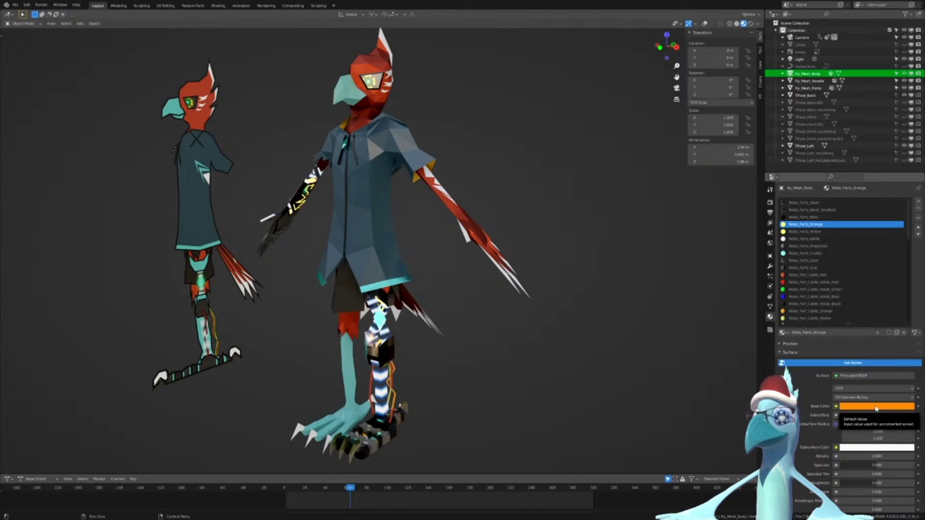
{"action": "scroll", "coordinate": [825, 252], "scroll_direction": "up", "scroll_amount": 3}
{"action": "left_click", "coordinate": [818, 224]}
{"action": "left_click", "coordinate": [816, 239]}
{"action": "left_click", "coordinate": [818, 239]}
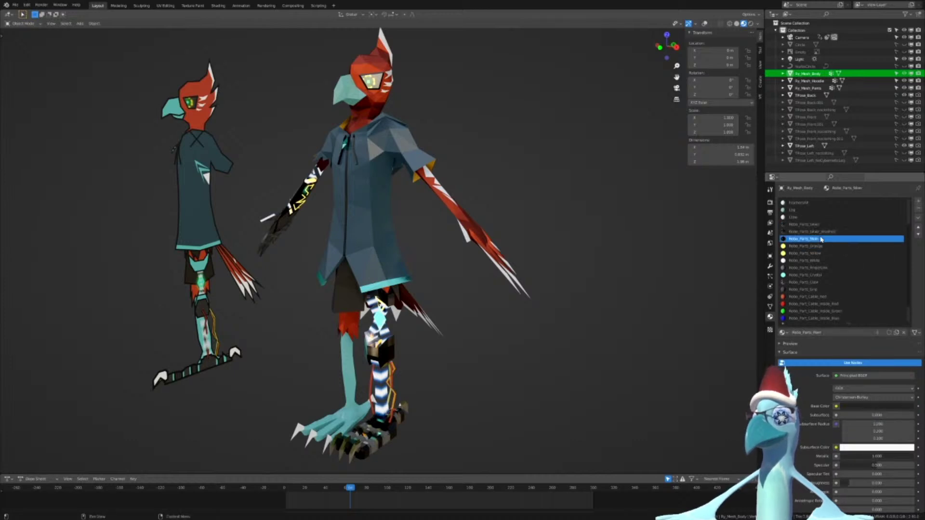
{"action": "left_click", "coordinate": [820, 232]}
{"action": "left_click", "coordinate": [820, 225]}
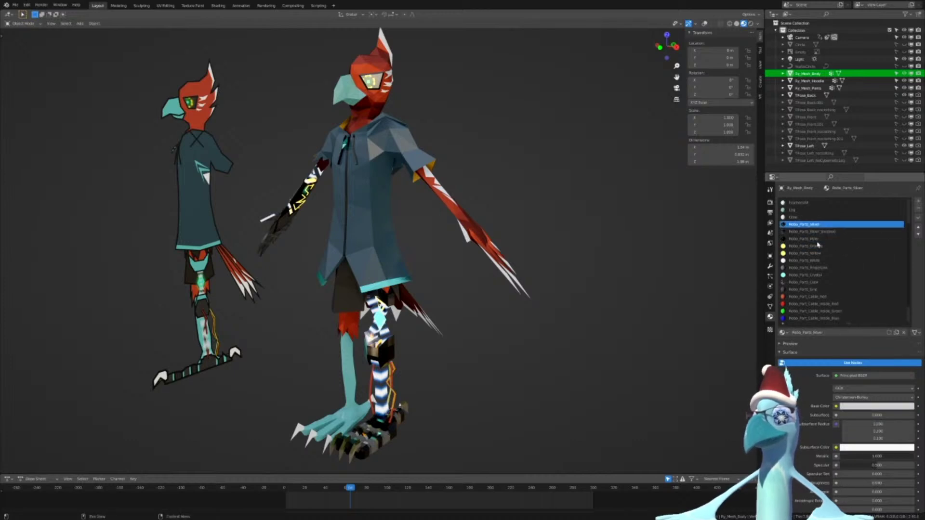
Move the Robo_Parts_Claw material up the list to sit directly after Robo_Parts_Main
{"action": "left_click", "coordinate": [815, 283]}
{"action": "left_click", "coordinate": [919, 226]}
{"action": "left_click", "coordinate": [919, 226]}
{"action": "left_click", "coordinate": [918, 226]}
{"action": "left_click", "coordinate": [918, 226]}
{"action": "left_click", "coordinate": [918, 226]}
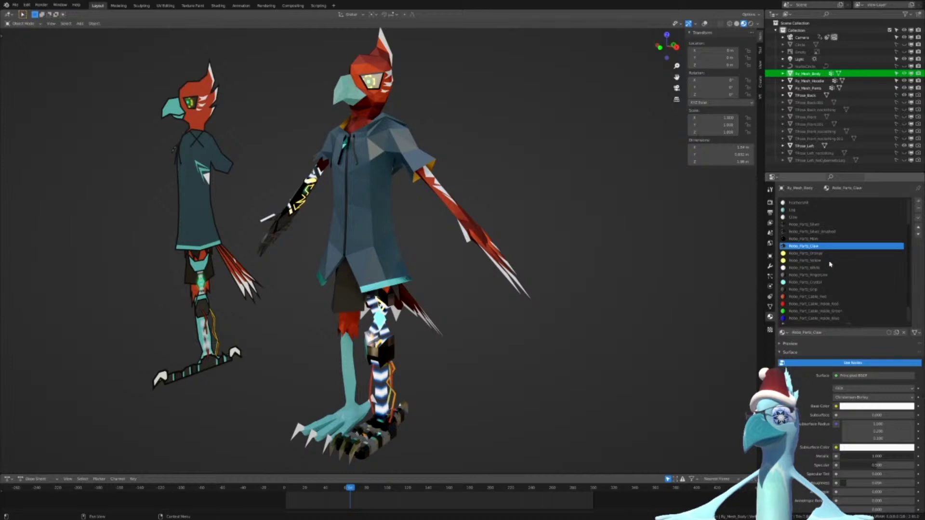
{"action": "scroll", "coordinate": [830, 264], "scroll_direction": "down", "scroll_amount": 3}
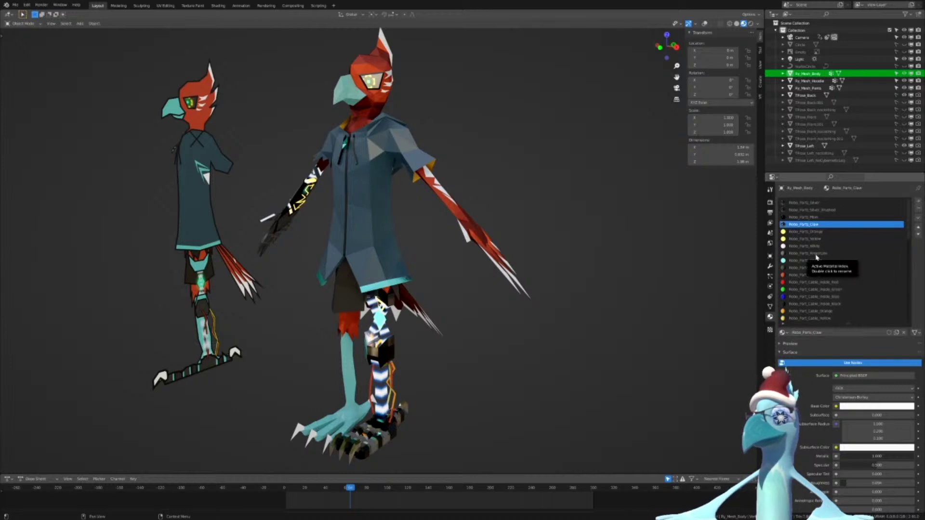
{"action": "scroll", "coordinate": [814, 243], "scroll_direction": "up", "scroll_amount": 2}
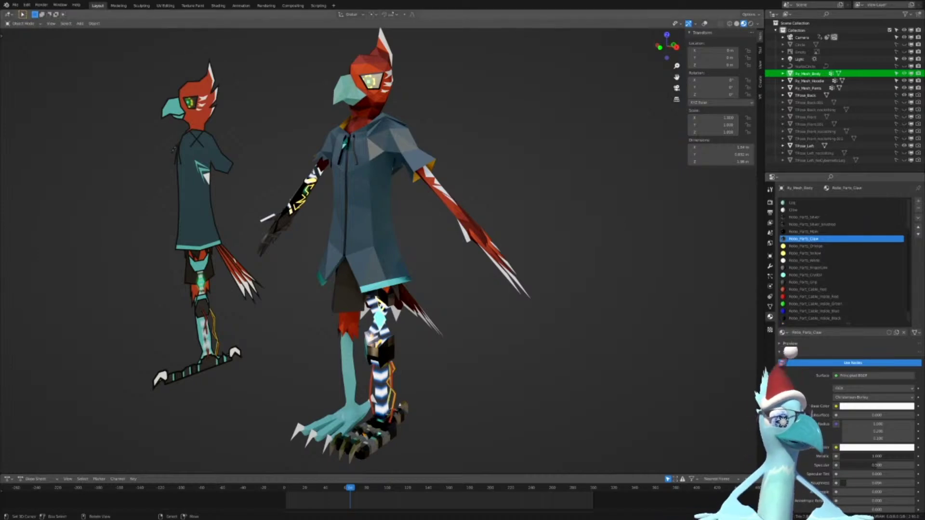
Return to Affinity Designer, fill the Met group's Robo_Parts_Silver, Silver_Brushed and Main rectangles with white, and deselect them
{"action": "key", "text": "alt+Tab"}
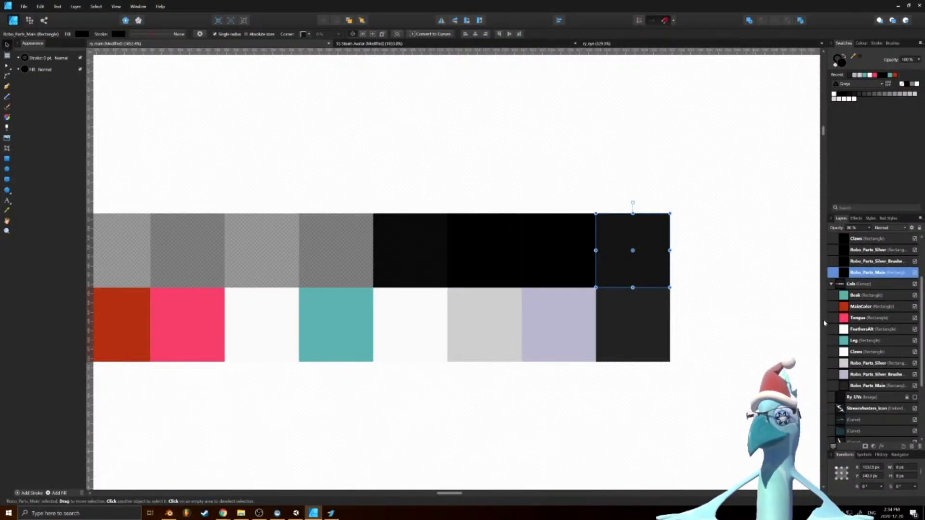
{"action": "scroll", "coordinate": [868, 323], "scroll_direction": "up", "scroll_amount": 3}
{"action": "left_click", "coordinate": [851, 318], "text": "shift"}
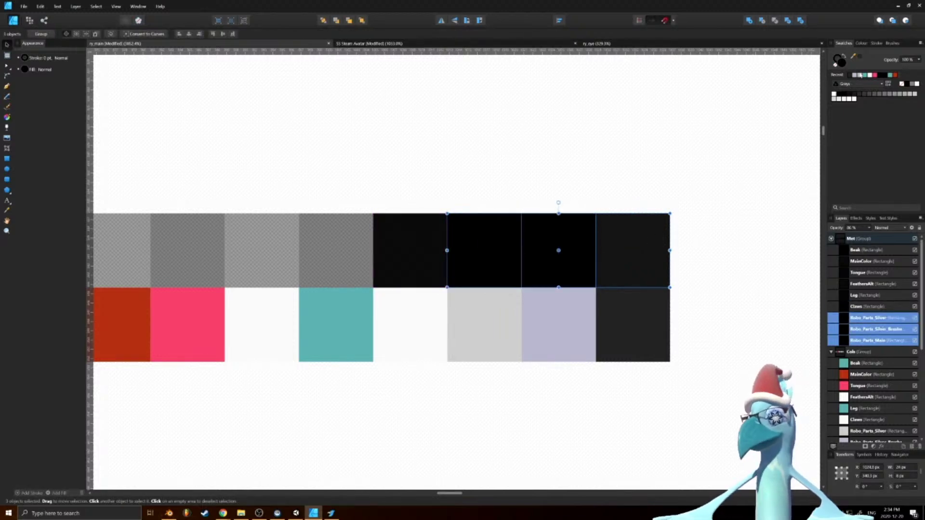
{"action": "double_click", "coordinate": [841, 63]}
{"action": "left_click_drag", "start_coordinate": [428, 283], "coordinate": [302, 130]}
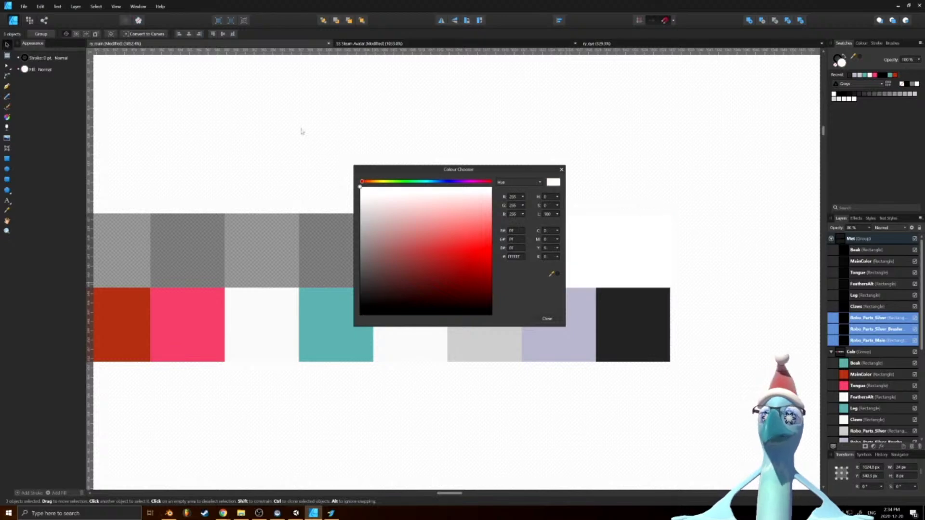
{"action": "left_click", "coordinate": [548, 319]}
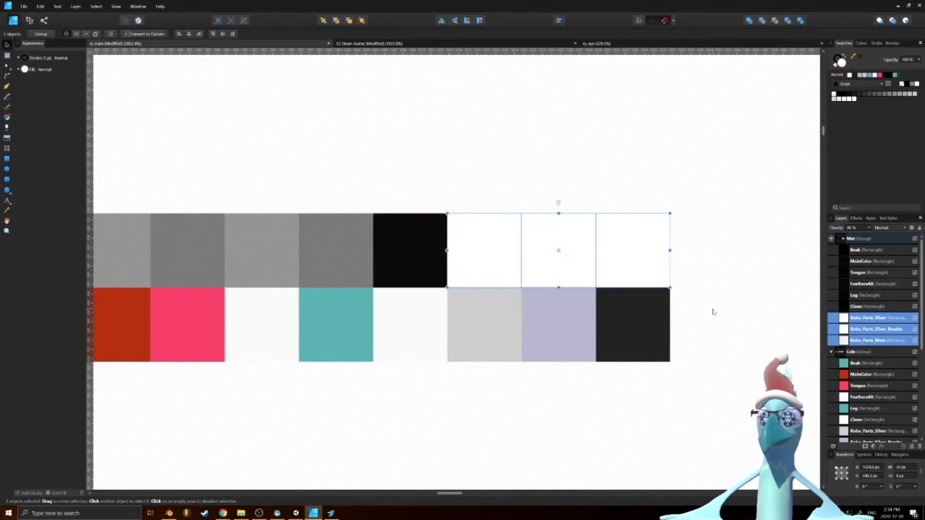
{"action": "left_click", "coordinate": [714, 312]}
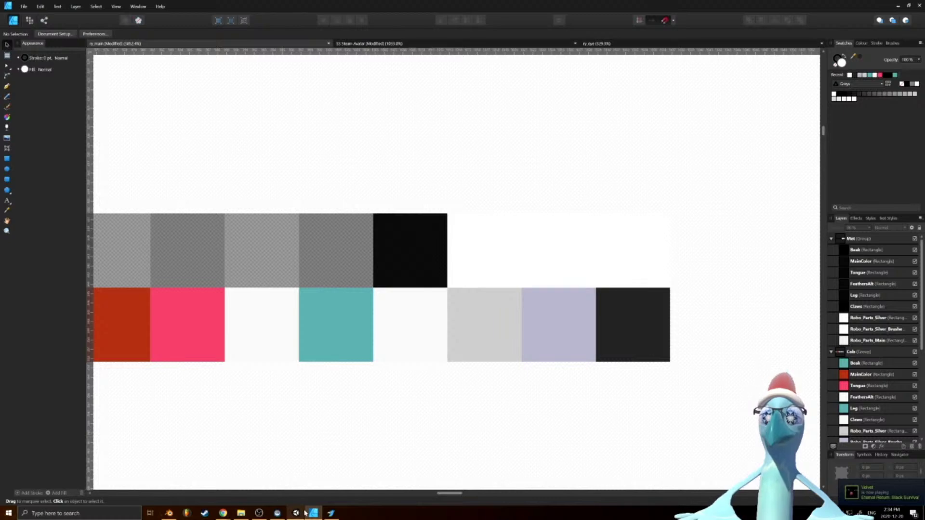
Switch to Blender, check the surface settings of the Robo_Parts_Orange material, and return to Affinity Designer
{"action": "left_click", "coordinate": [169, 513]}
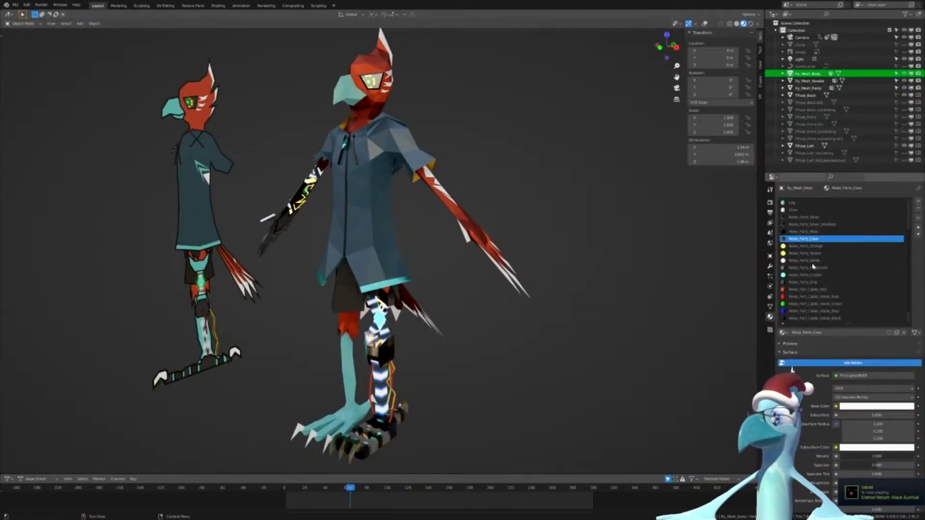
{"action": "left_click", "coordinate": [803, 246]}
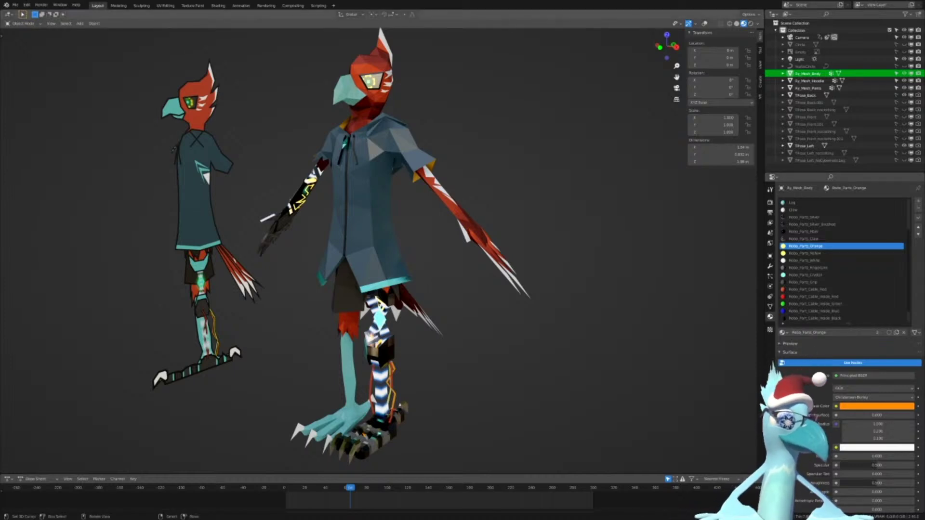
{"action": "key", "text": "alt+Tab"}
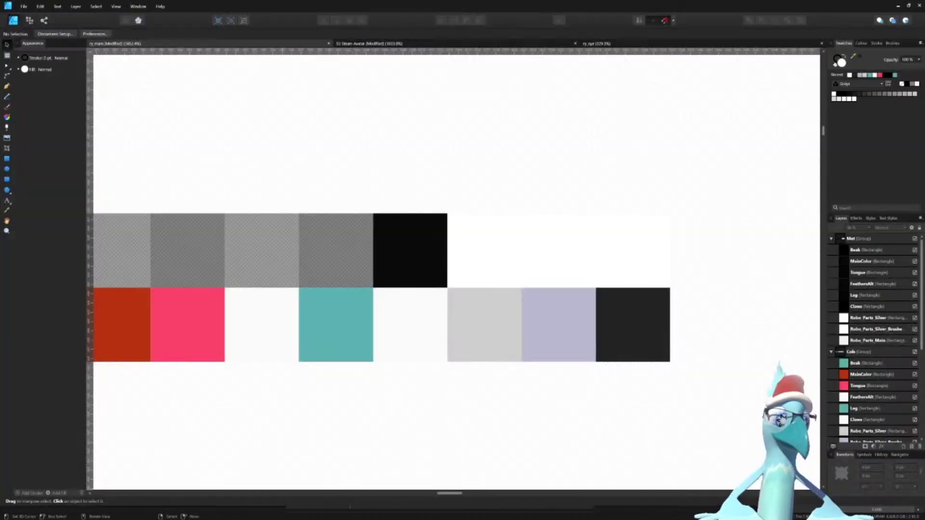
Exit Steam from the system tray
{"action": "left_click", "coordinate": [832, 513]}
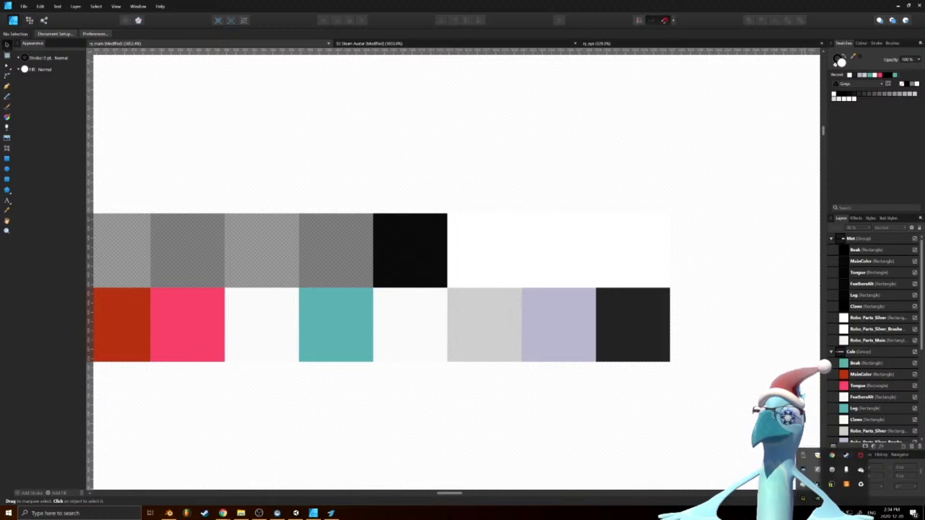
{"action": "right_click", "coordinate": [846, 456]}
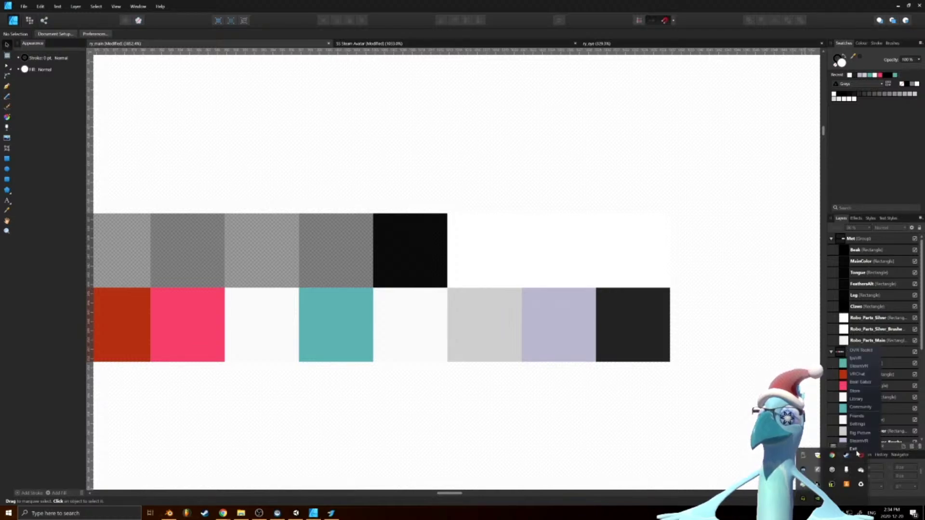
{"action": "left_click", "coordinate": [858, 450]}
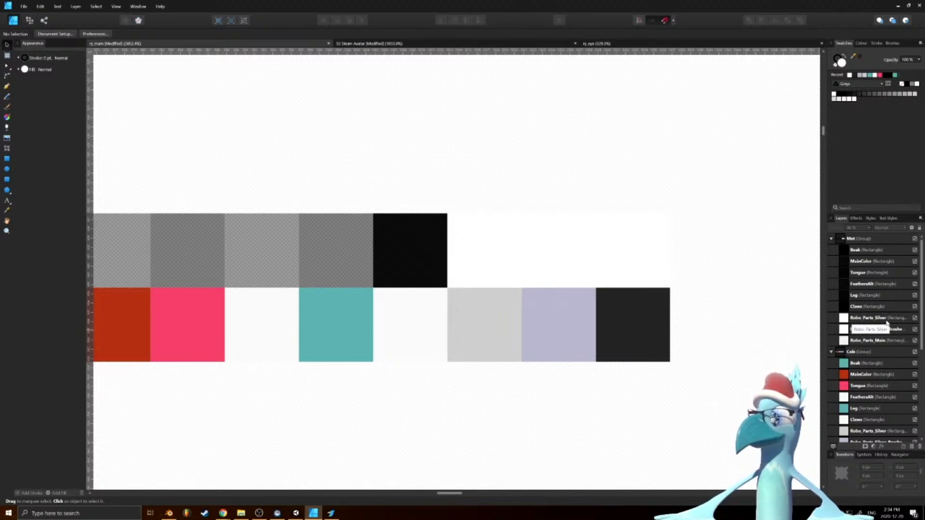
Check the opacity of the Robo_Parts_Silver_Brushed, Robo_Parts_Silver and Claws rectangles in the Met group
{"action": "left_click", "coordinate": [856, 329]}
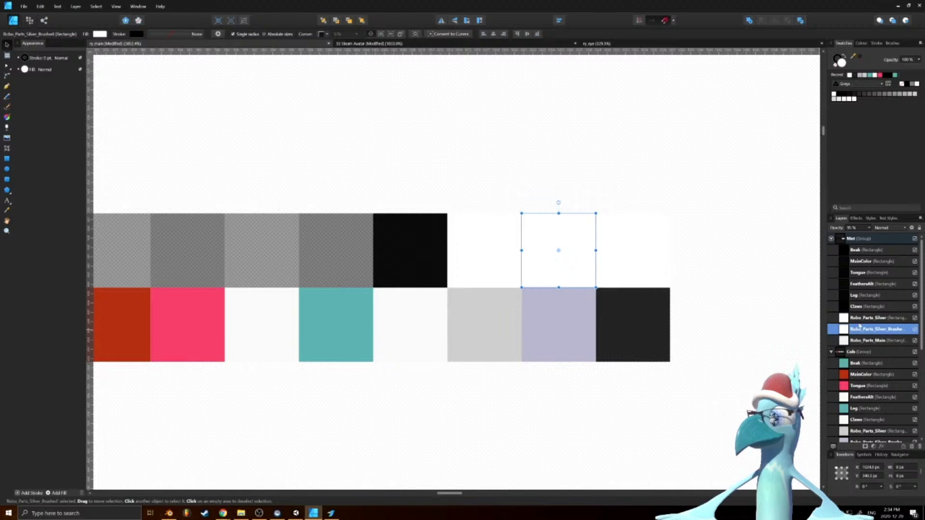
{"action": "left_click", "coordinate": [860, 318]}
{"action": "left_click", "coordinate": [859, 307]}
{"action": "left_click", "coordinate": [857, 331]}
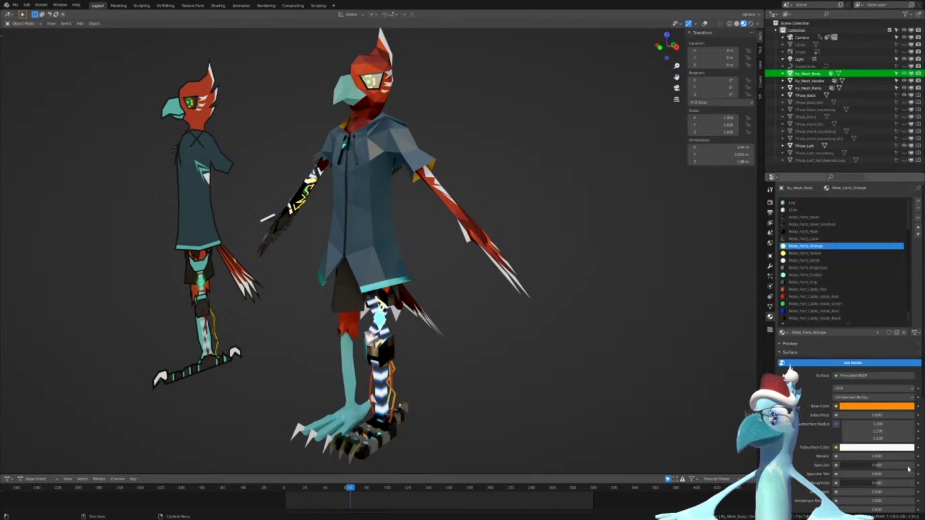
Inspect the base color of the Robo_Parts_Orange material in Blender and return to Affinity Designer
{"action": "left_click", "coordinate": [880, 406]}
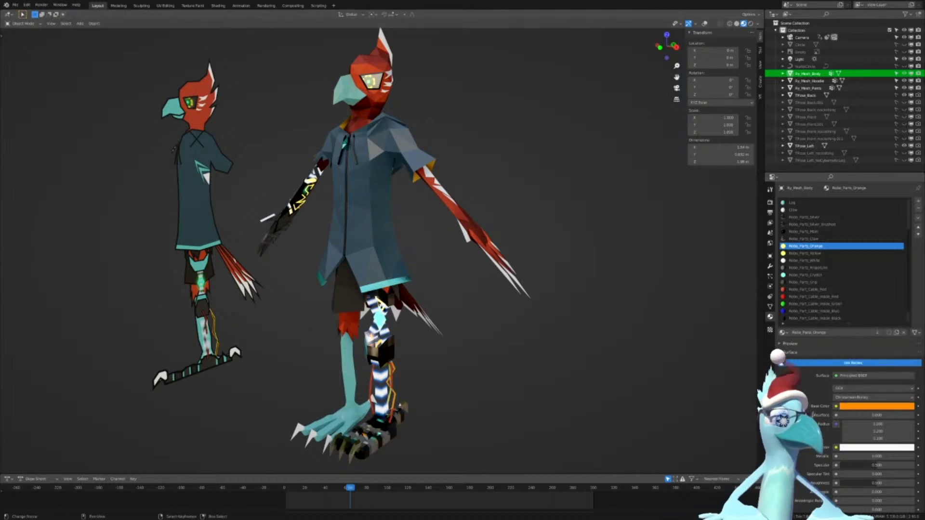
{"action": "key", "text": "alt+Tab"}
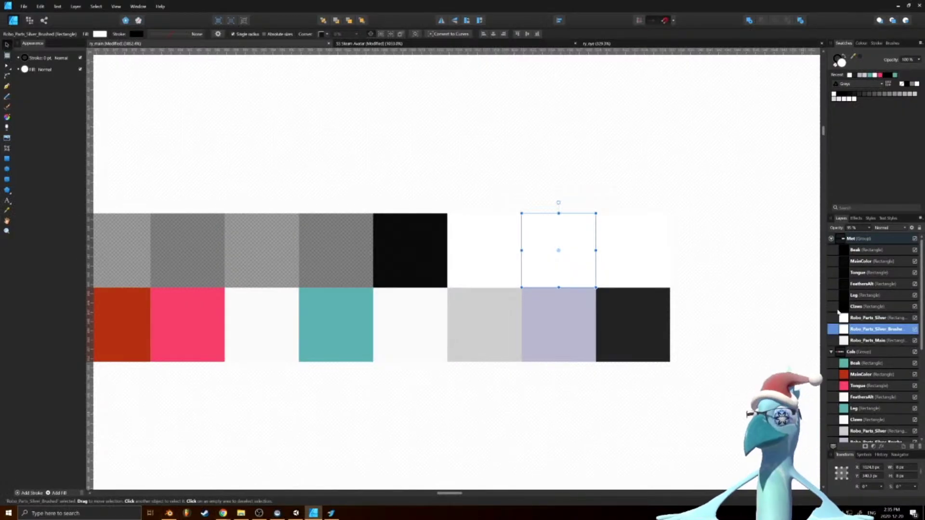
Duplicate the Robo_Parts_Main swatches of the Met and Cols rows into the next column
{"action": "left_click", "coordinate": [632, 270]}
{"action": "left_click_drag", "start_coordinate": [631, 271], "coordinate": [705, 271], "text": "ctrl"}
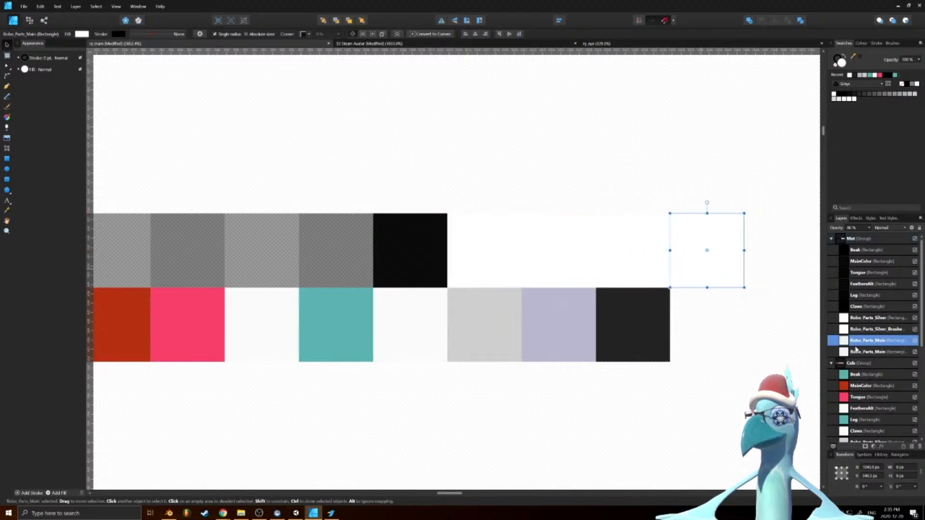
{"action": "left_click", "coordinate": [674, 337]}
{"action": "left_click", "coordinate": [651, 344]}
{"action": "double_click", "coordinate": [651, 344]}
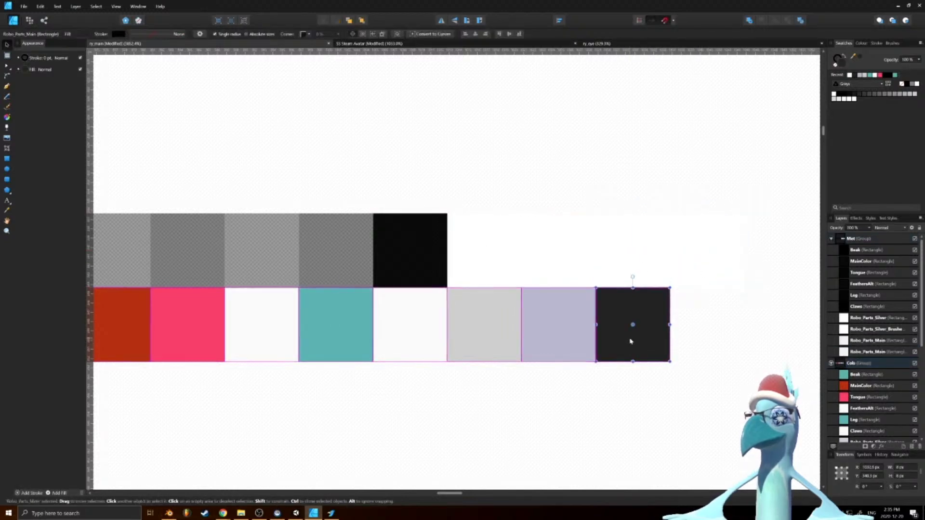
{"action": "left_click_drag", "start_coordinate": [631, 342], "coordinate": [706, 339], "text": "ctrl"}
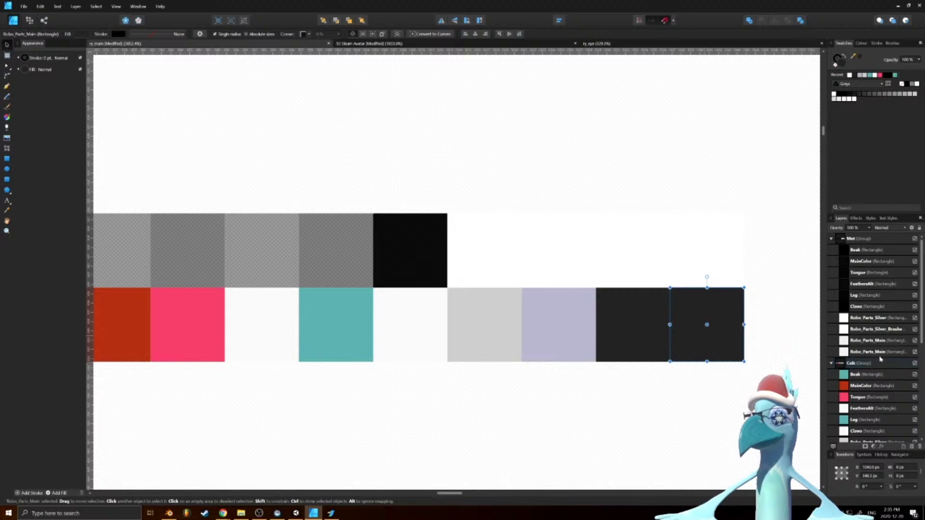
Order each Robo_Parts_Main copy last in its group and select the last rectangle in the Cols group
{"action": "left_click_drag", "start_coordinate": [872, 343], "coordinate": [845, 381]}
{"action": "scroll", "coordinate": [849, 403], "scroll_direction": "down", "scroll_amount": 3}
{"action": "double_click", "coordinate": [846, 366]}
{"action": "left_click", "coordinate": [848, 375]}
{"action": "scroll", "coordinate": [664, 309], "scroll_direction": "down", "scroll_amount": 5, "text": "ctrl"}
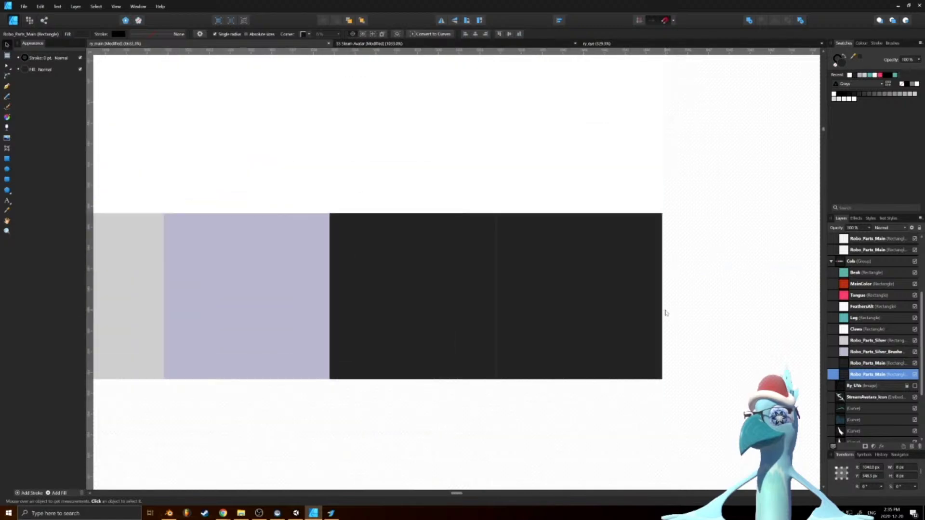
{"action": "scroll", "coordinate": [698, 288], "scroll_direction": "up", "scroll_amount": 1}
{"action": "scroll", "coordinate": [626, 323], "scroll_direction": "down", "scroll_amount": 3, "text": "ctrl"}
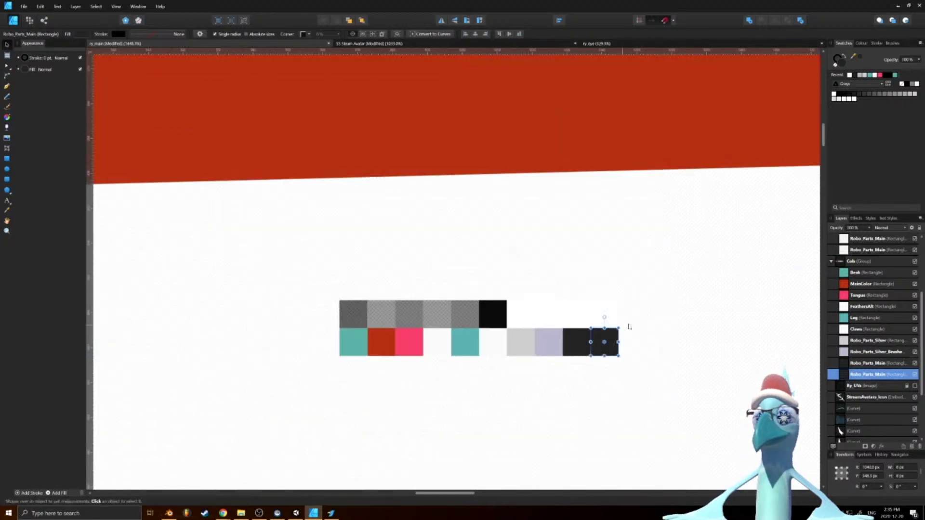
{"action": "scroll", "coordinate": [638, 368], "scroll_direction": "up", "scroll_amount": 3, "text": "ctrl"}
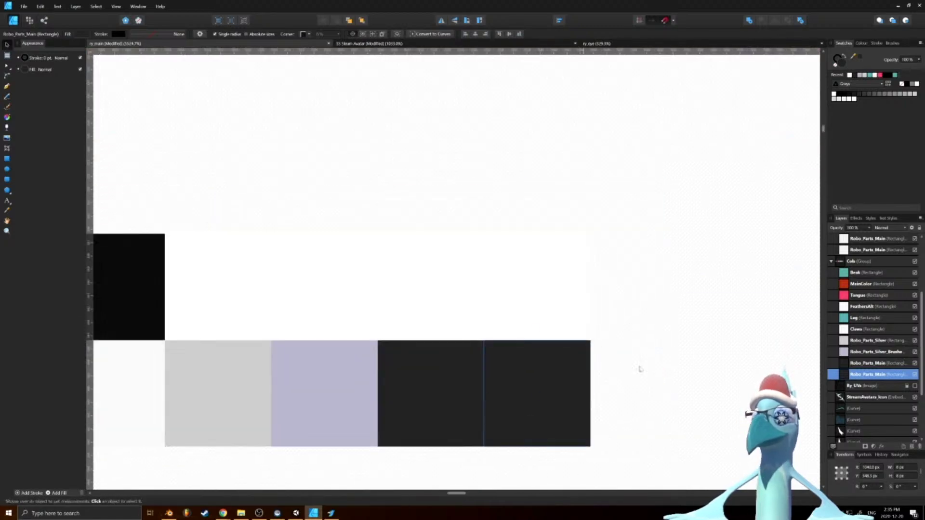
Set the fill of the last Cols rectangle to FB8A10 and check the Robo_Parts_Orange material in Blender
{"action": "double_click", "coordinate": [842, 63]}
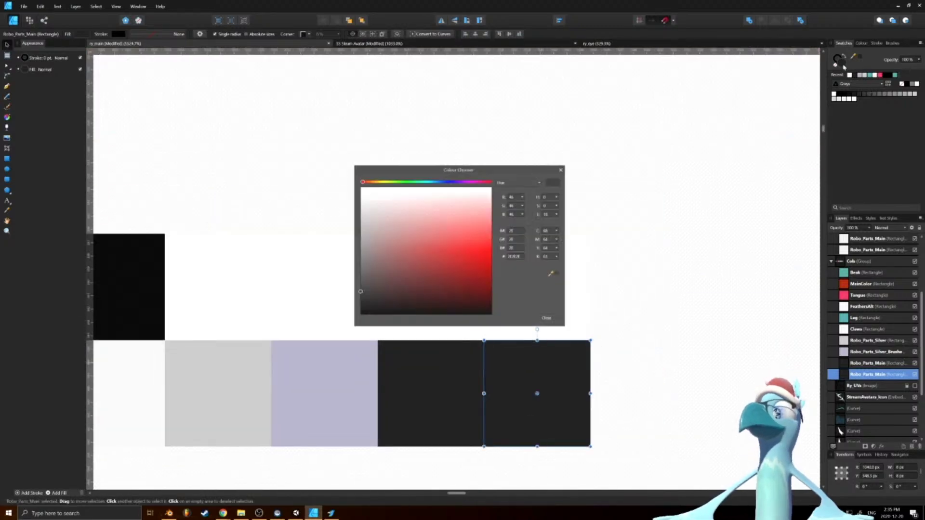
{"action": "double_click", "coordinate": [517, 258]}
{"action": "type", "text": "FB8A10"}
{"action": "key", "text": "Return"}
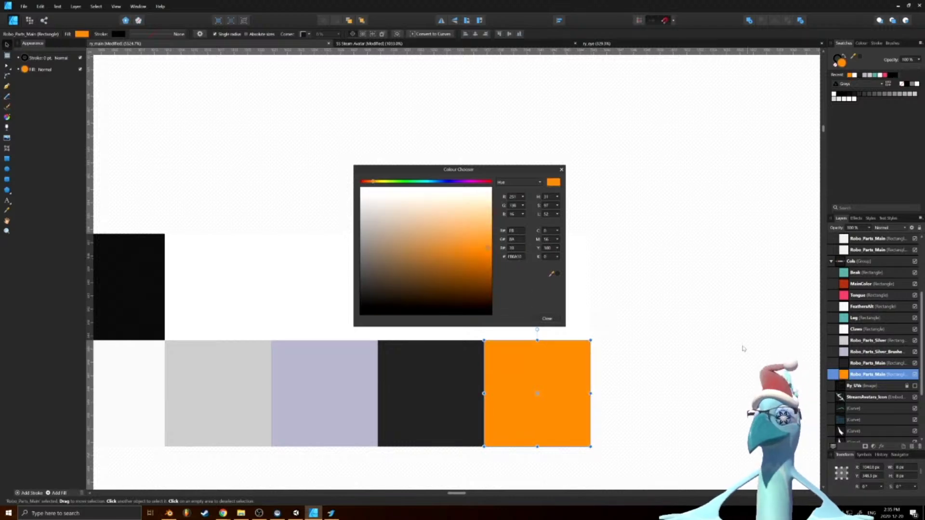
{"action": "left_click", "coordinate": [547, 318]}
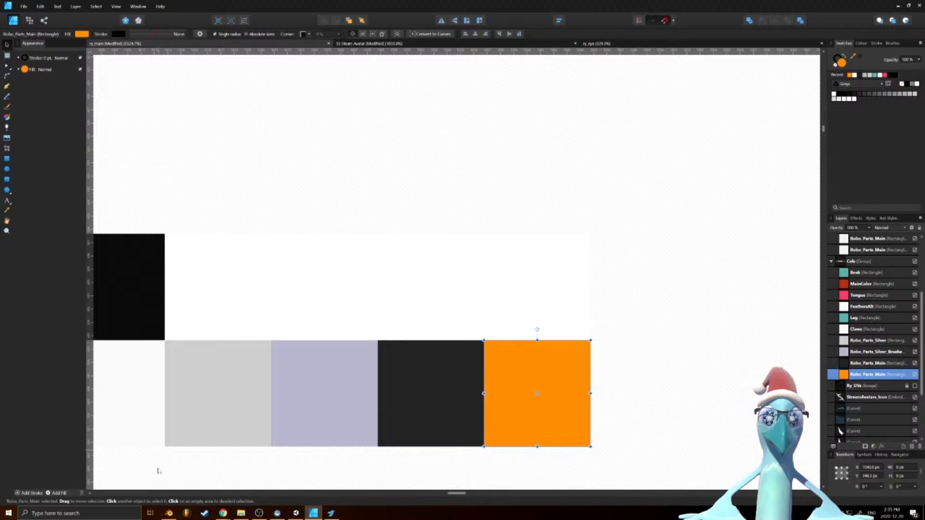
{"action": "left_click", "coordinate": [169, 514]}
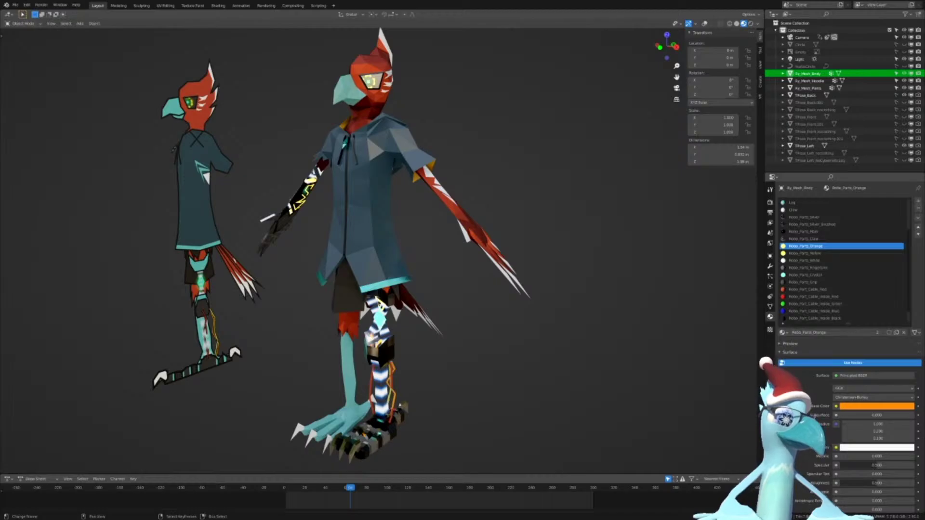
{"action": "key", "text": "alt+Tab"}
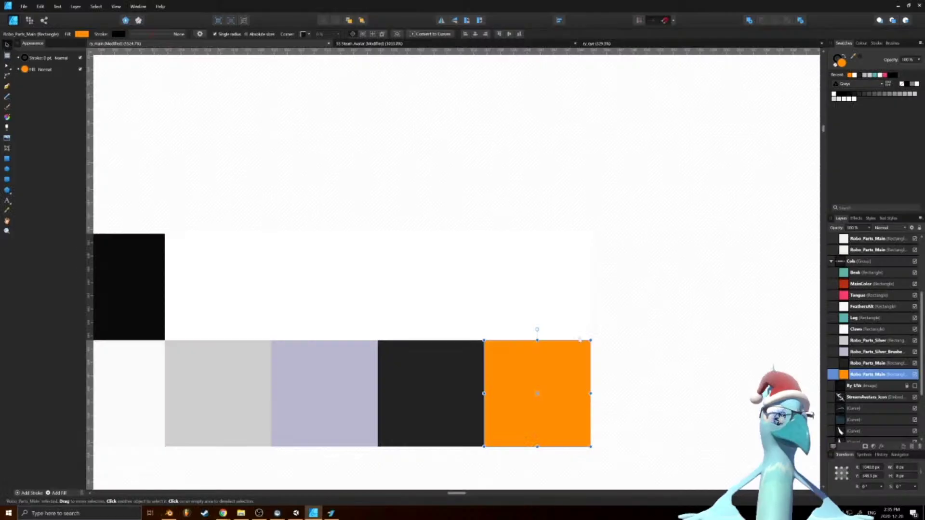
Release the Robo_Parts_Silver_Brushed rectangle from the Cols group
{"action": "left_click", "coordinate": [861, 228]}
{"action": "right_click", "coordinate": [860, 354]}
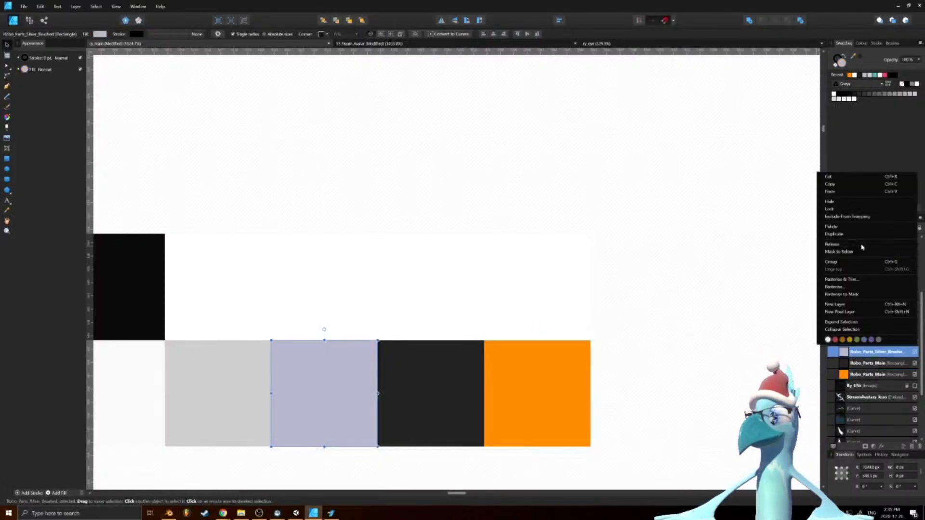
{"action": "left_click", "coordinate": [860, 245]}
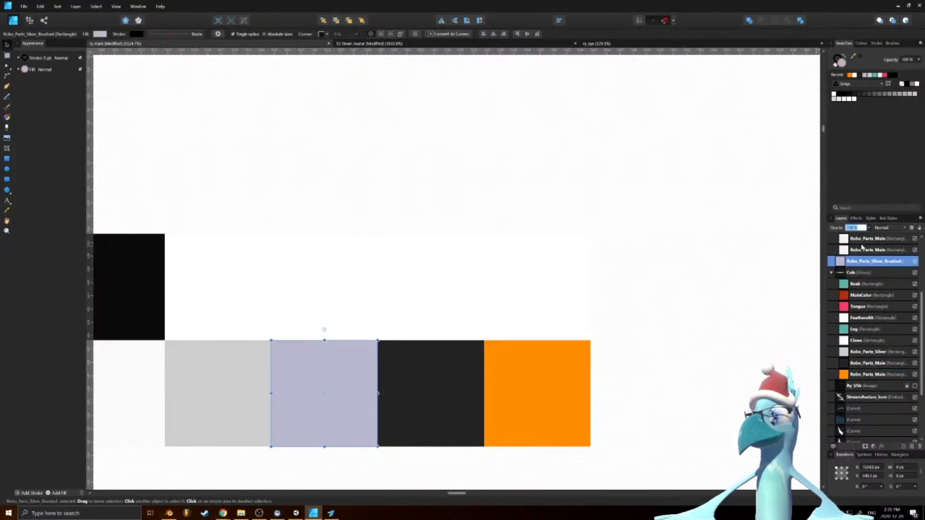
Set the opacity of the last Robo_Parts_Main rectangle in the Met group to 50%
{"action": "left_click", "coordinate": [867, 293]}
{"action": "left_click", "coordinate": [867, 251]}
{"action": "left_click", "coordinate": [856, 228]}
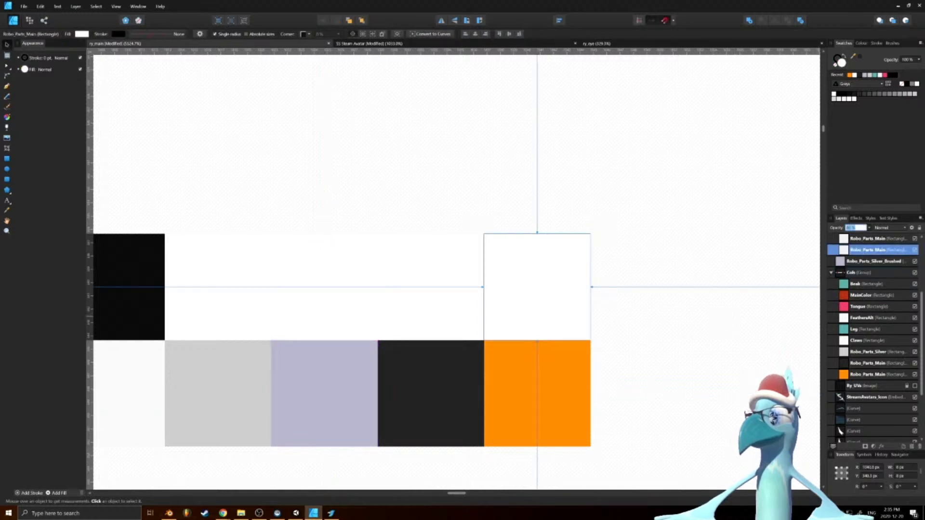
{"action": "type", "text": "50"}
{"action": "key", "text": "Return"}
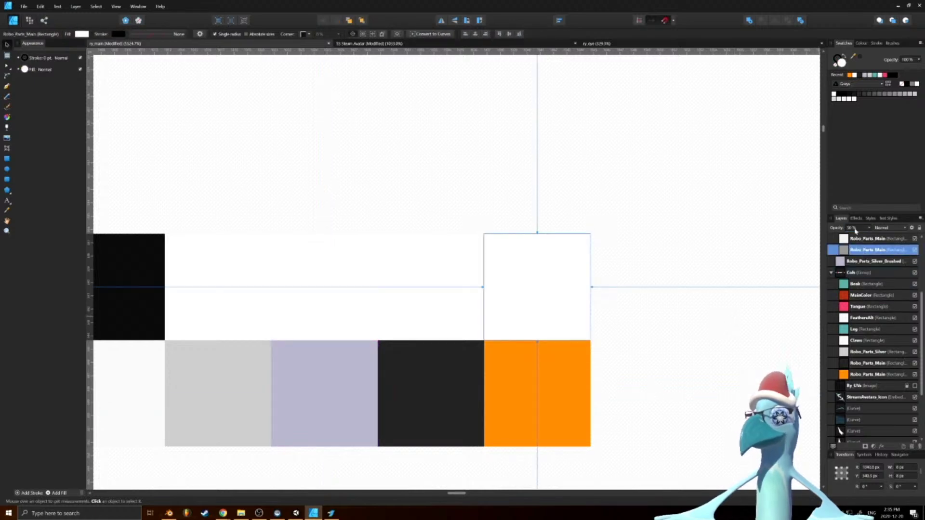
Rename the last Robo_Parts_Main rectangle in both the Met and Cols groups as Robo_Parts_Orange
{"action": "double_click", "coordinate": [879, 250]}
{"action": "left_click_drag", "start_coordinate": [871, 251], "coordinate": [914, 251]}
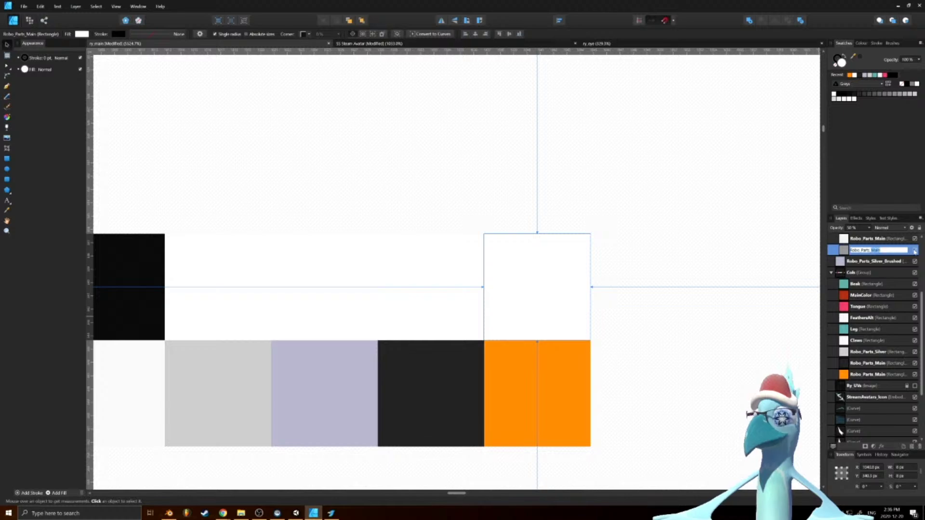
{"action": "type", "text": "Orange"}
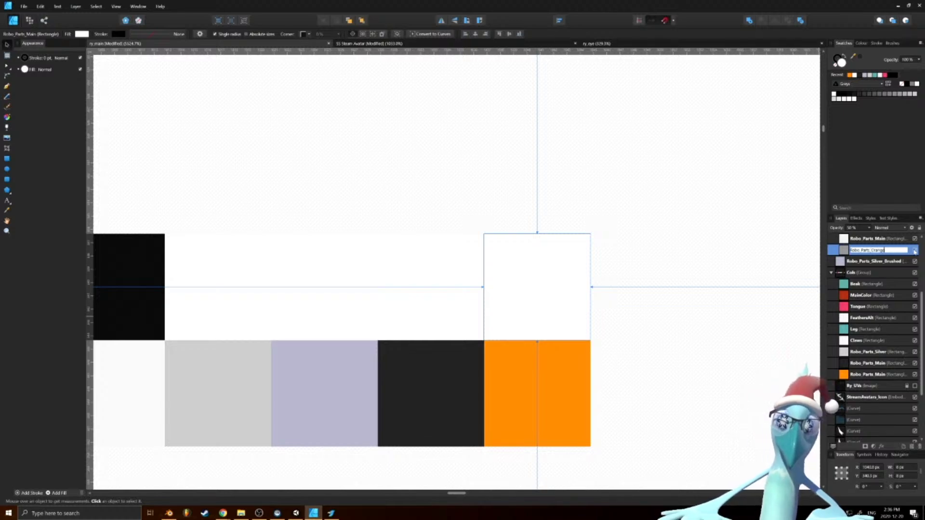
{"action": "key", "text": "ctrl+a"}
{"action": "key", "text": "Return"}
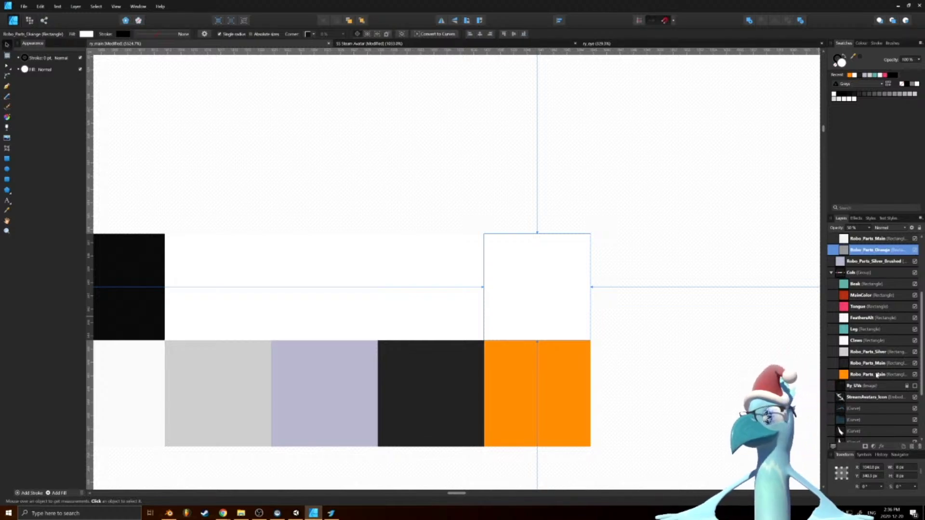
{"action": "left_click", "coordinate": [877, 375]}
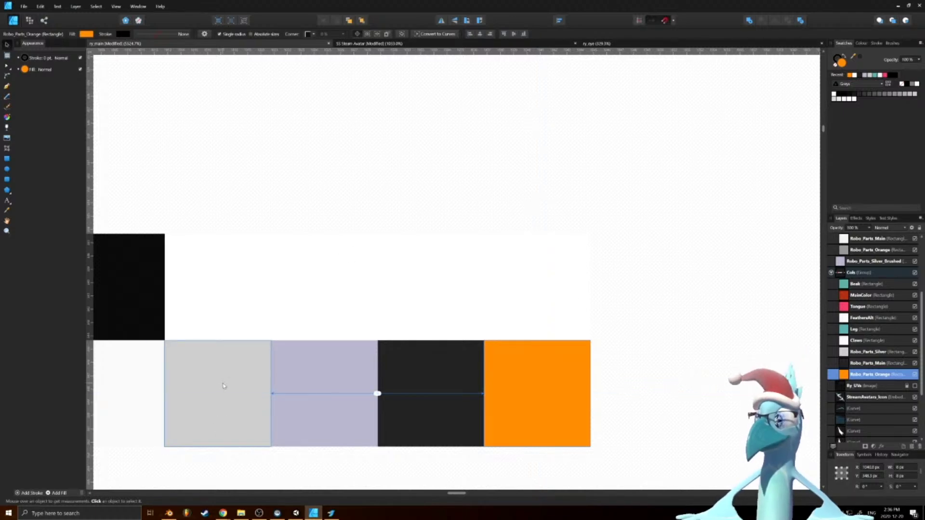
Inspect the base color of the Robo_Parts_Yellow material in Blender and return to Affinity Designer
{"action": "left_click", "coordinate": [169, 513]}
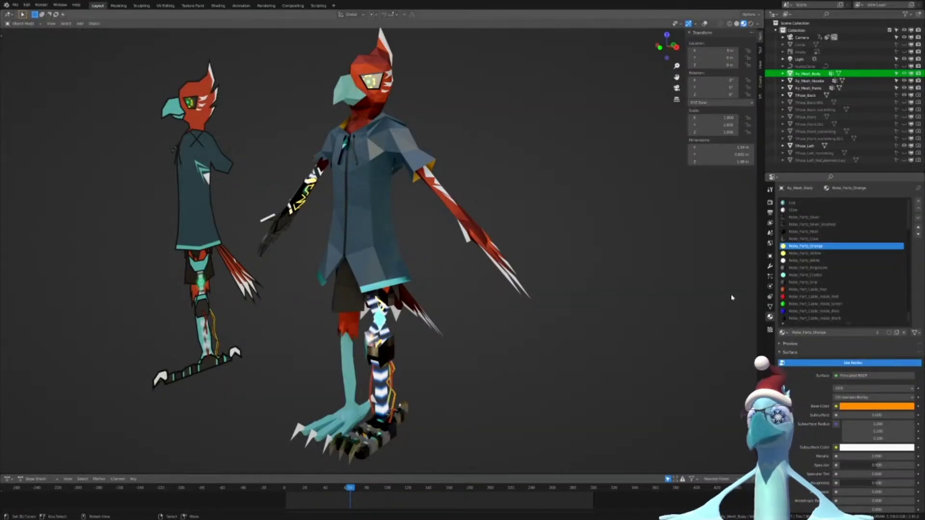
{"action": "left_click", "coordinate": [816, 254]}
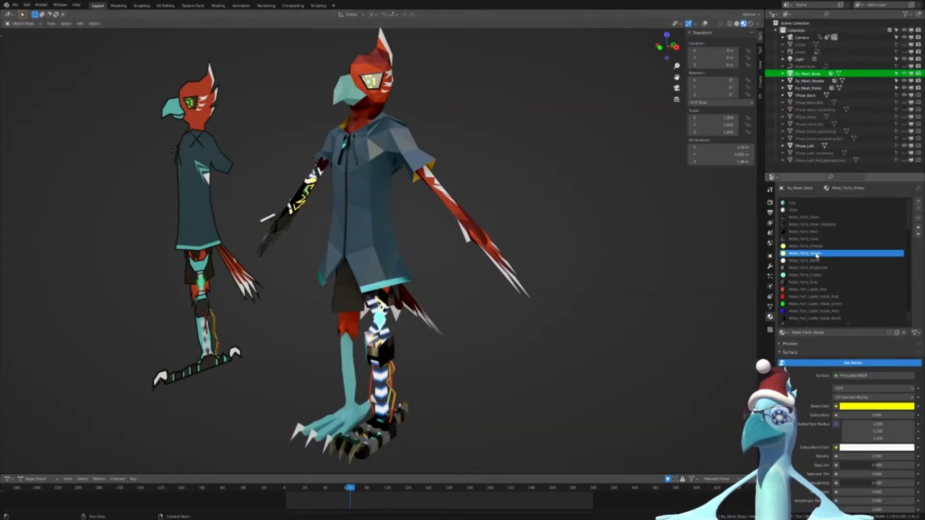
{"action": "left_click", "coordinate": [865, 407]}
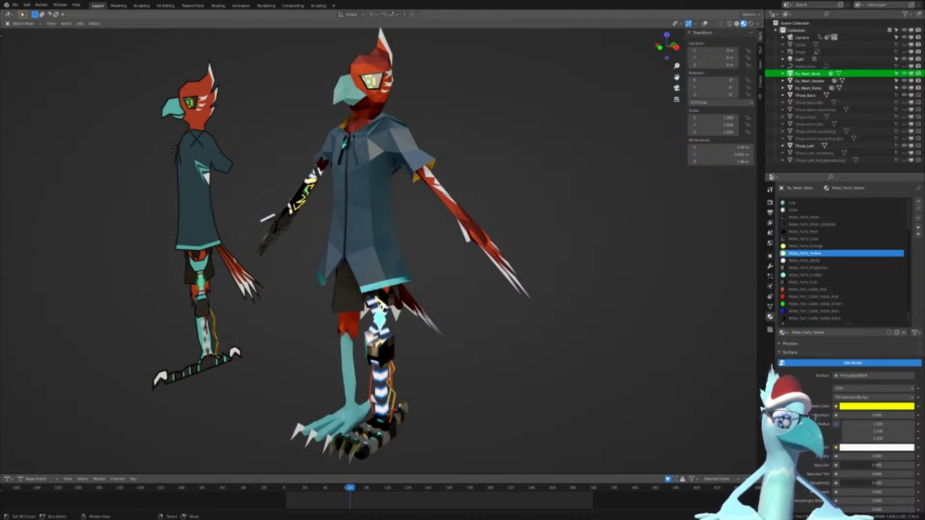
{"action": "key", "text": "alt+Tab"}
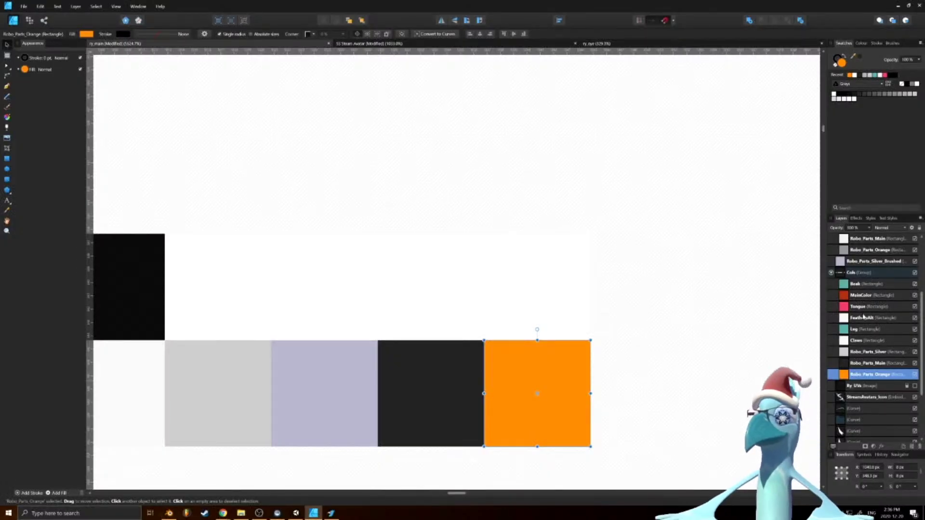
Duplicate the orange Cols swatch into the next column, order it last in the group and rename it as Robo_Parts_Yellow
{"action": "mouse_move", "coordinate": [572, 372]}
{"action": "left_mouse_down", "text": "ctrl"}
{"action": "mouse_move", "coordinate": [688, 373]}
{"action": "mouse_move", "coordinate": [679, 374]}
{"action": "left_mouse_up", "text": "ctrl"}
{"action": "left_click", "coordinate": [875, 385]}
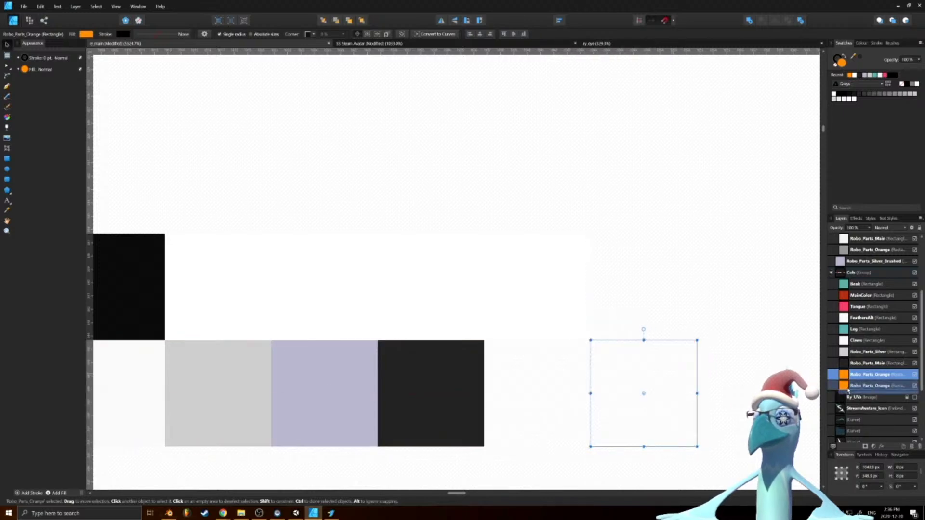
{"action": "double_click", "coordinate": [874, 385]}
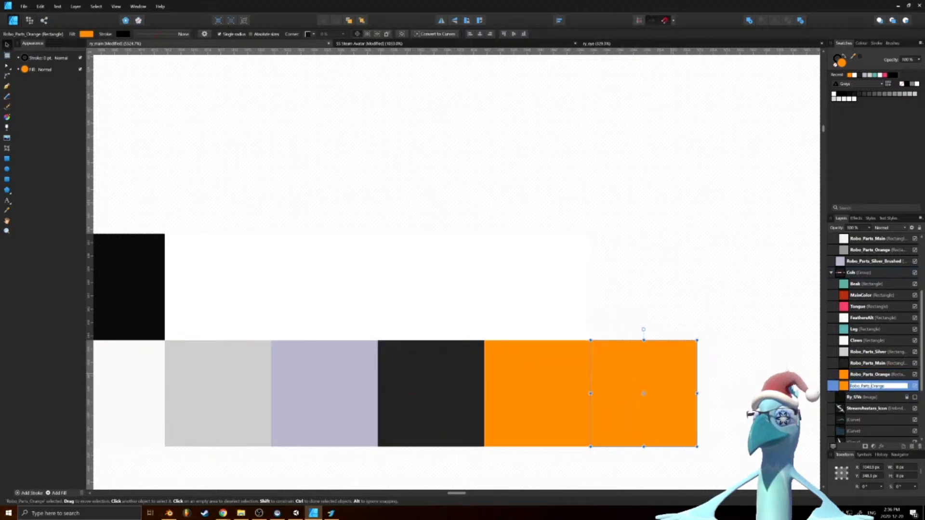
{"action": "type", "text": "Yellow"}
{"action": "key", "text": "Return"}
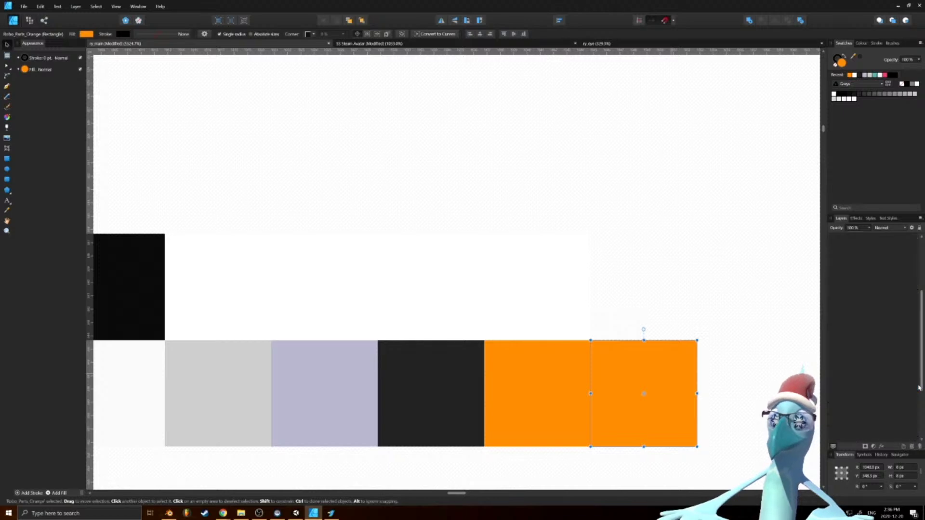
Set the fill of the Robo_Parts_Yellow rectangle in the Cols group to EAFB00
{"action": "double_click", "coordinate": [840, 62]}
{"action": "left_click", "coordinate": [515, 256]}
{"action": "type", "text": "EAFF00"}
{"action": "key", "text": "Return"}
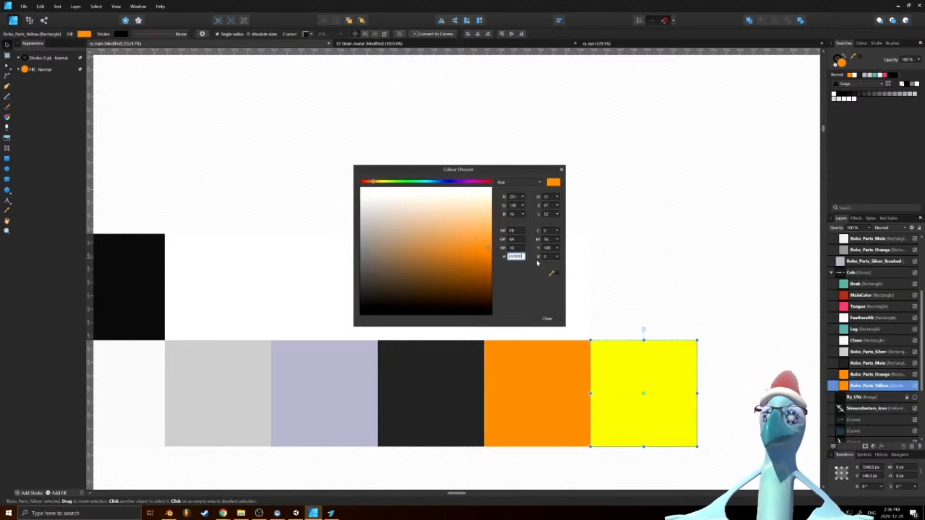
{"action": "left_click", "coordinate": [561, 169]}
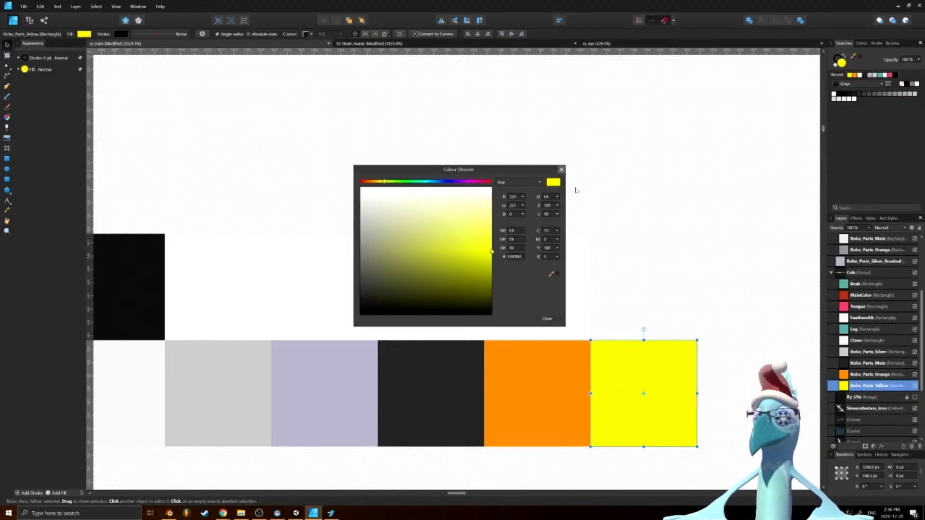
Duplicate the Met row's Robo_Parts_Orange swatch above the yellow one, order it last and rename it as Robo_Parts_Yellow
{"action": "left_click", "coordinate": [567, 307]}
{"action": "double_click", "coordinate": [559, 307]}
{"action": "left_click_drag", "start_coordinate": [542, 304], "coordinate": [648, 303]}
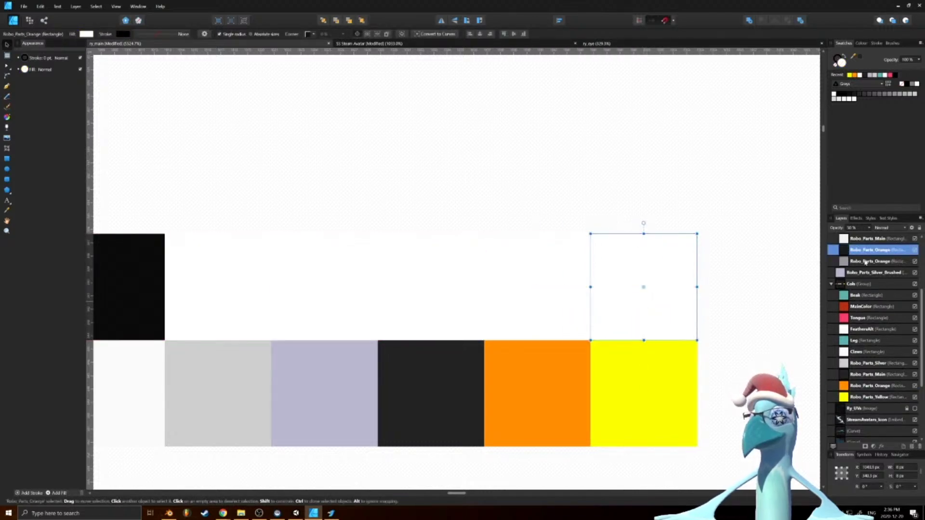
{"action": "double_click", "coordinate": [872, 262]}
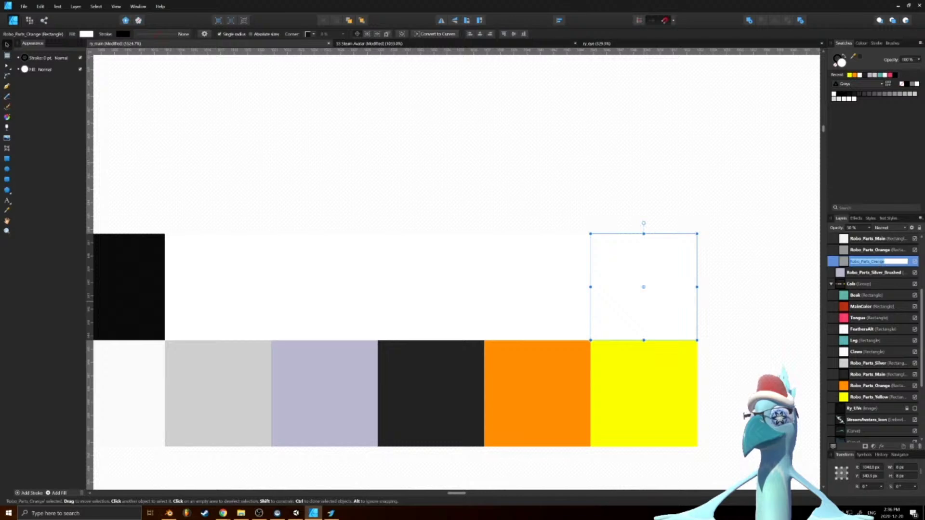
{"action": "left_click_drag", "start_coordinate": [871, 262], "coordinate": [924, 266]}
{"action": "type", "text": "Yellow"}
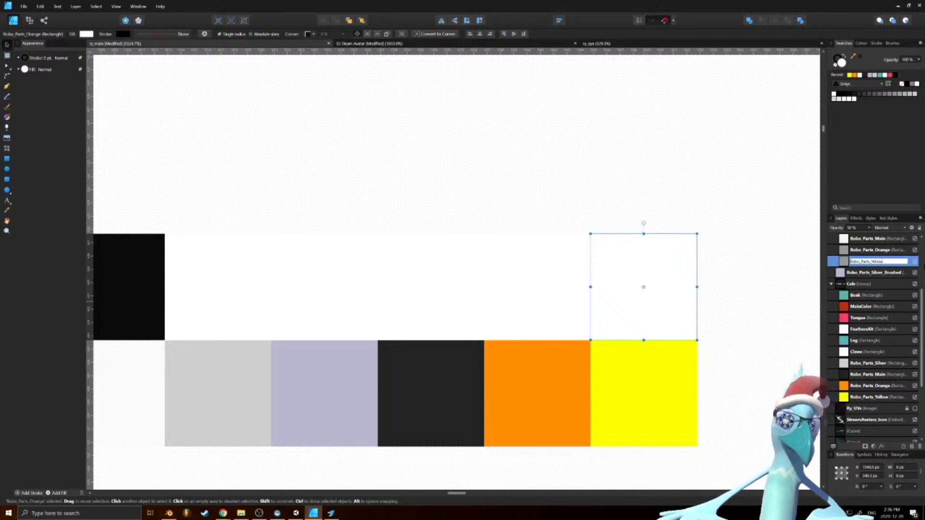
{"action": "key", "text": "Return"}
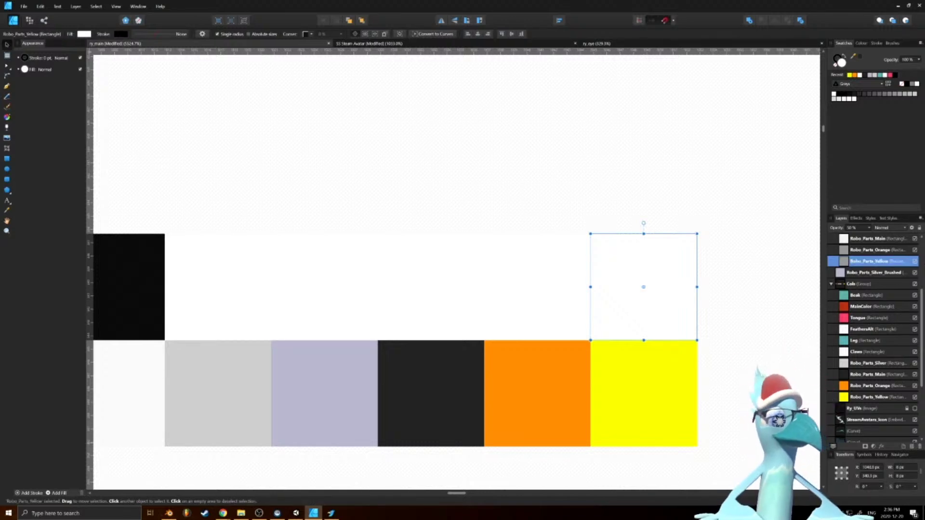
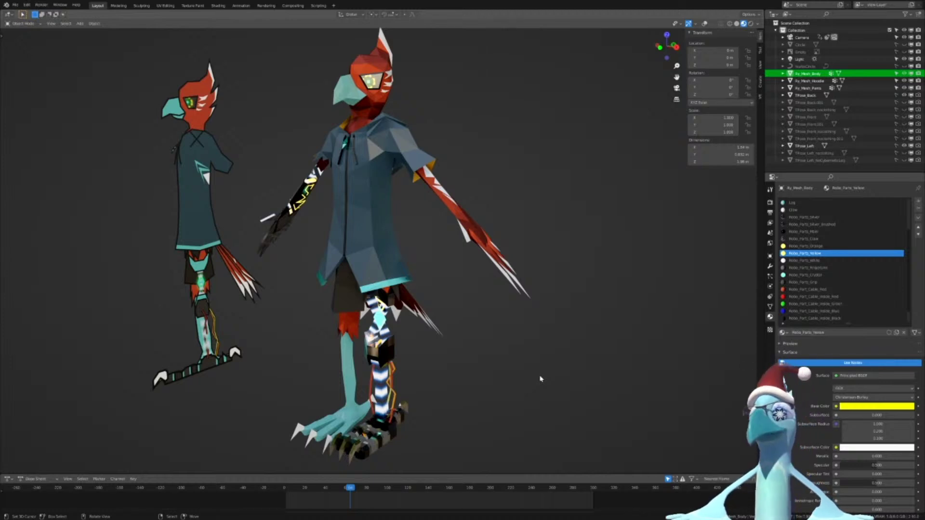
Inspect the base color and surface settings of the Robo_Parts_White material in Blender and return to Affinity Designer
{"action": "left_click", "coordinate": [814, 261]}
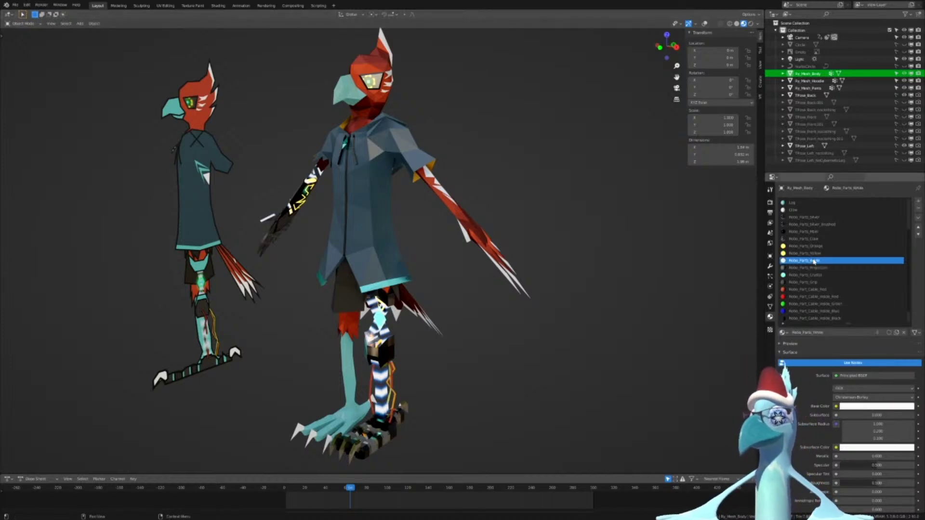
{"action": "left_click", "coordinate": [870, 406]}
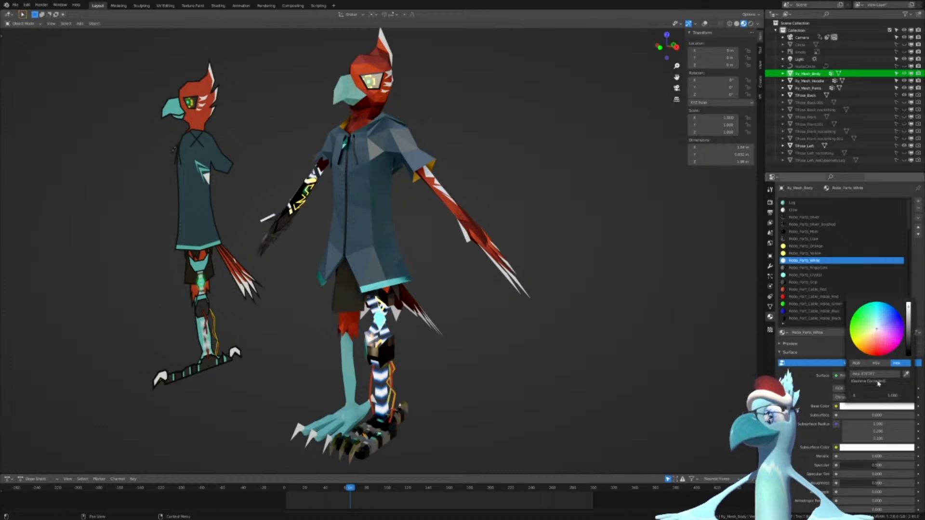
{"action": "scroll", "coordinate": [911, 448], "scroll_direction": "down", "scroll_amount": 2}
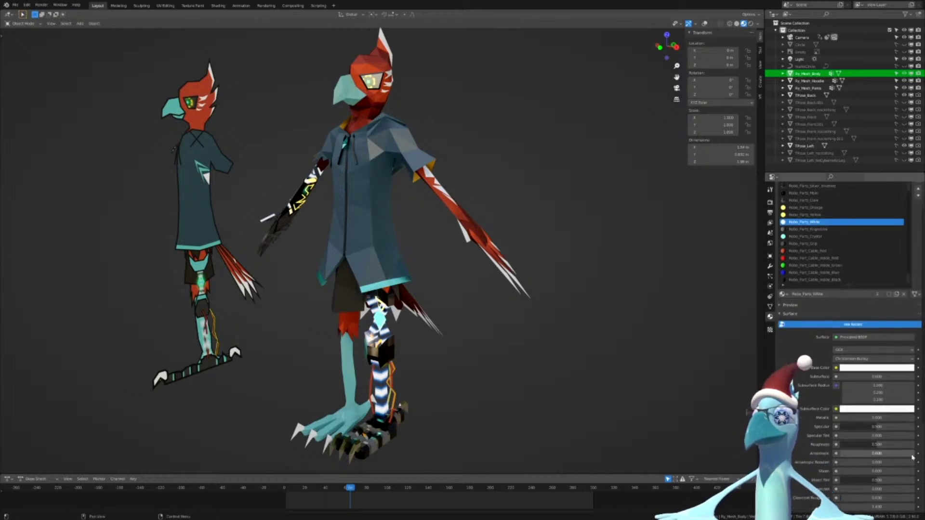
{"action": "scroll", "coordinate": [911, 457], "scroll_direction": "up", "scroll_amount": 2}
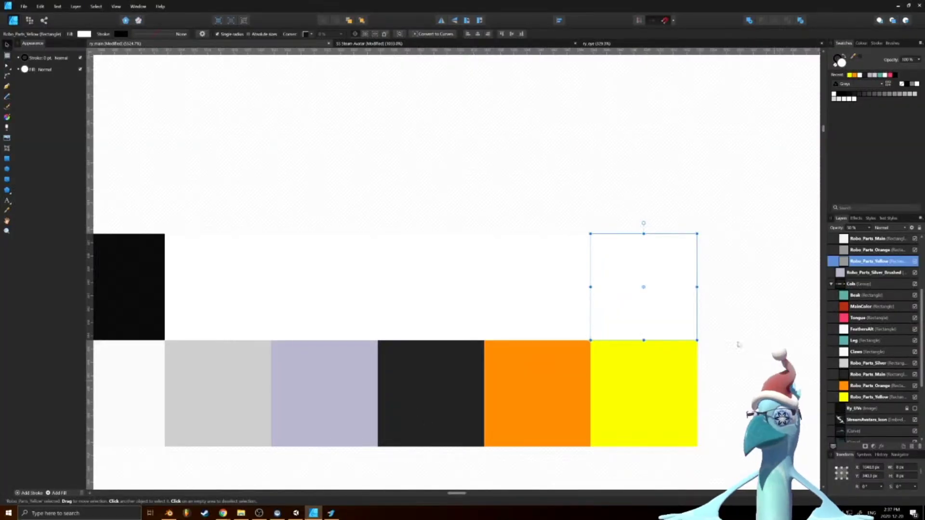
Duplicate the Met row's Robo_Parts_Yellow swatch into the next column, order it last and rename it as Robo_Parts_White
{"action": "left_click_drag", "start_coordinate": [672, 317], "coordinate": [776, 317]}
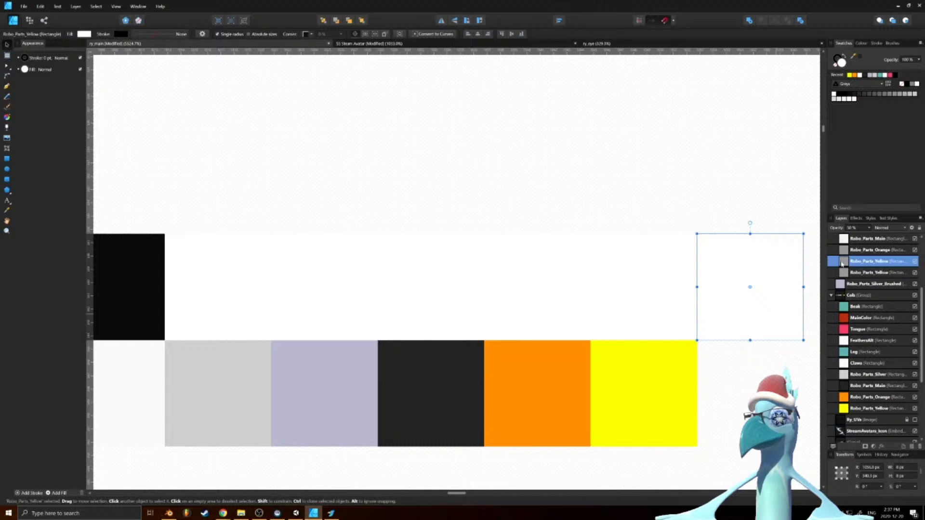
{"action": "double_click", "coordinate": [867, 272]}
{"action": "left_click", "coordinate": [870, 274]}
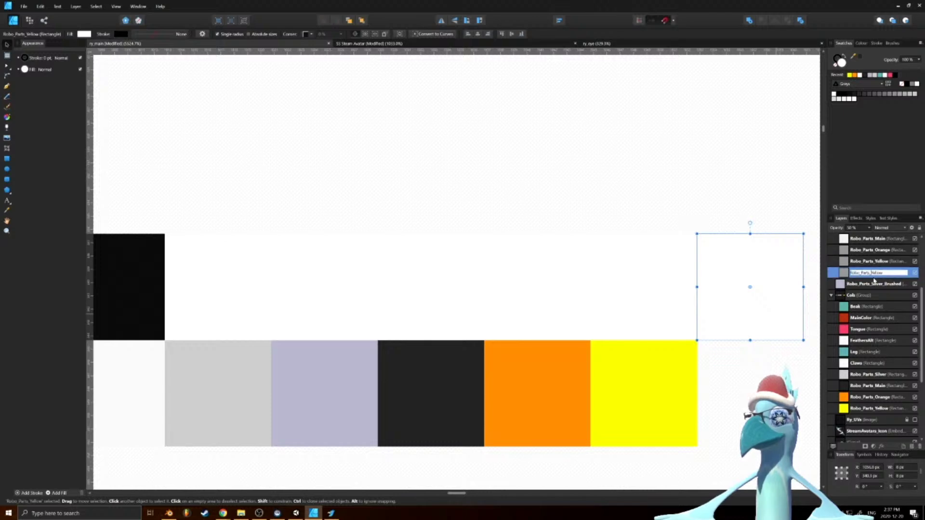
{"action": "key", "text": "shift+End"}
{"action": "type", "text": "White"}
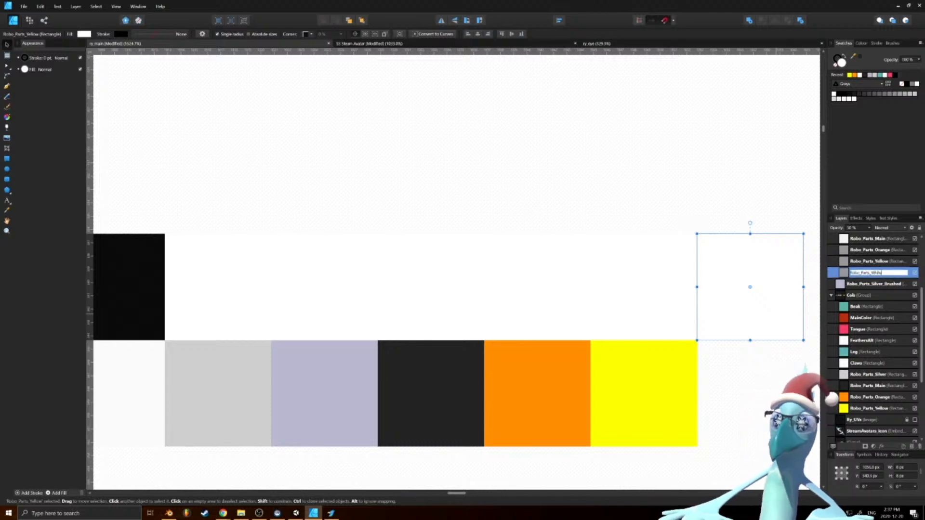
{"action": "key", "text": "Return"}
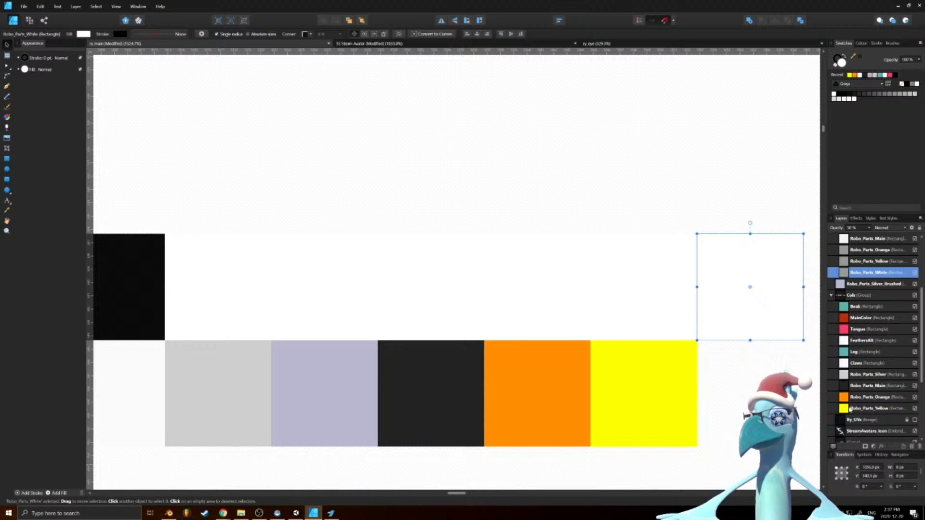
Duplicate the Cols group's Robo_Parts_Yellow swatch into the next column, order it last and rename it as Robo_Parts_White
{"action": "left_click", "coordinate": [850, 409]}
{"action": "left_click_drag", "start_coordinate": [676, 400], "coordinate": [788, 405], "text": "ctrl"}
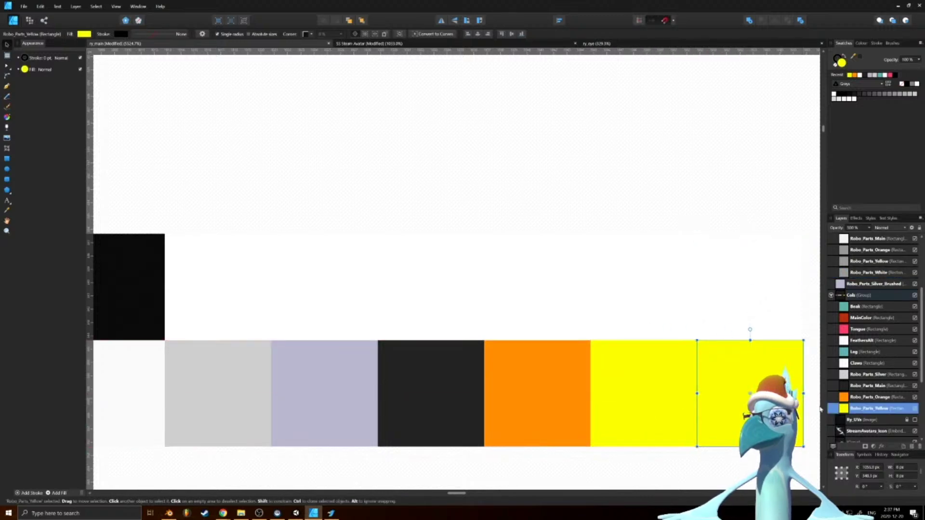
{"action": "double_click", "coordinate": [876, 413]}
{"action": "left_click", "coordinate": [847, 418]}
{"action": "left_click", "coordinate": [845, 411]}
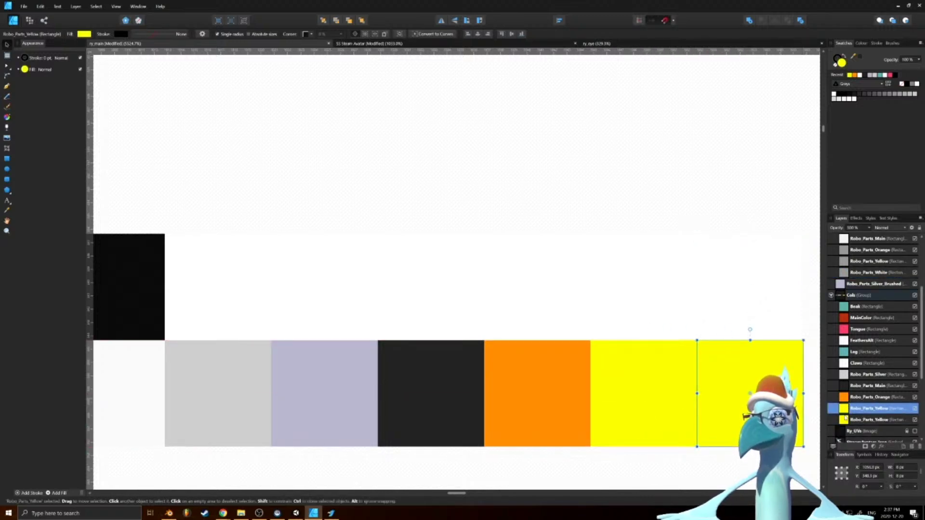
{"action": "scroll", "coordinate": [846, 417], "scroll_direction": "down", "scroll_amount": 3}
{"action": "left_click", "coordinate": [877, 387]}
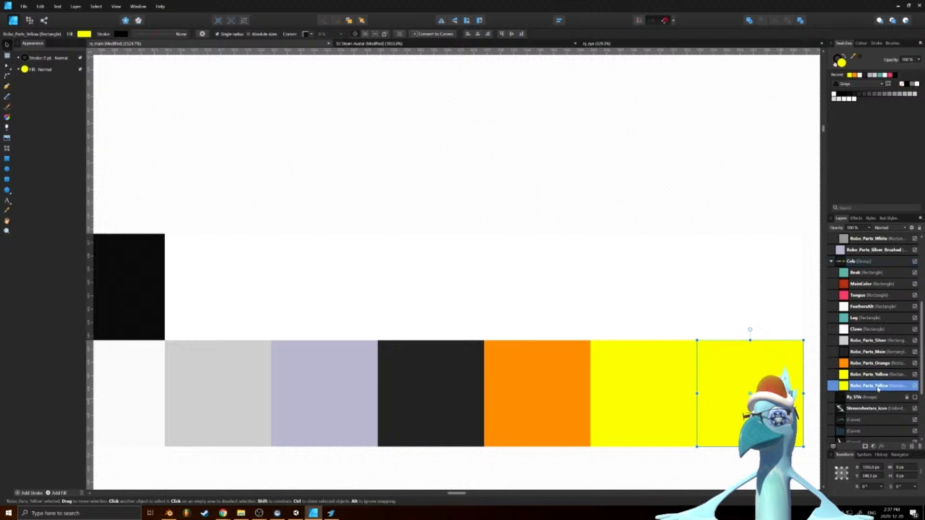
{"action": "double_click", "coordinate": [878, 386]}
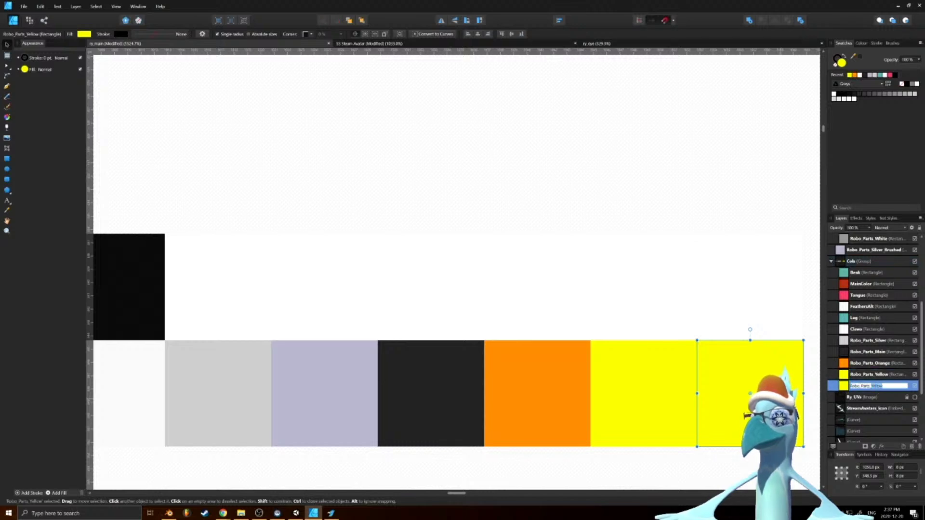
{"action": "type", "text": "Whit"}
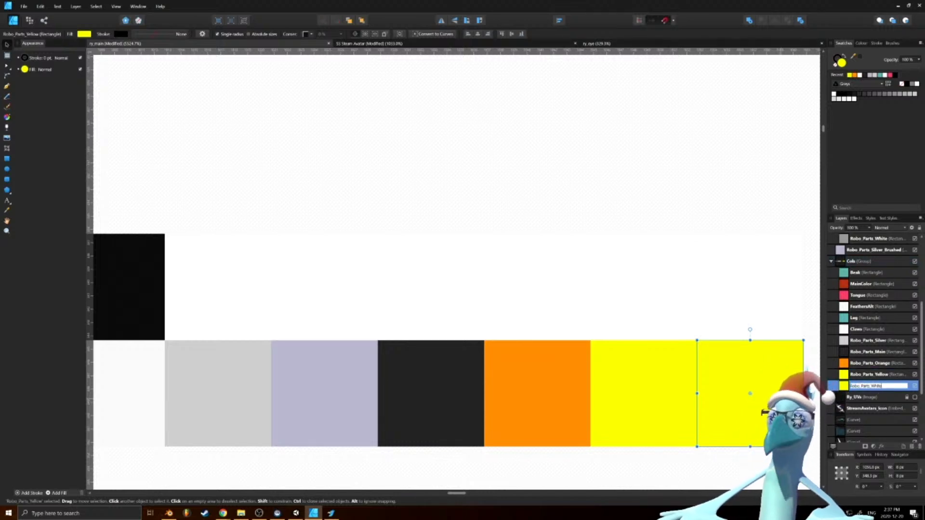
{"action": "type", "text": "e"}
{"action": "key", "text": "Return"}
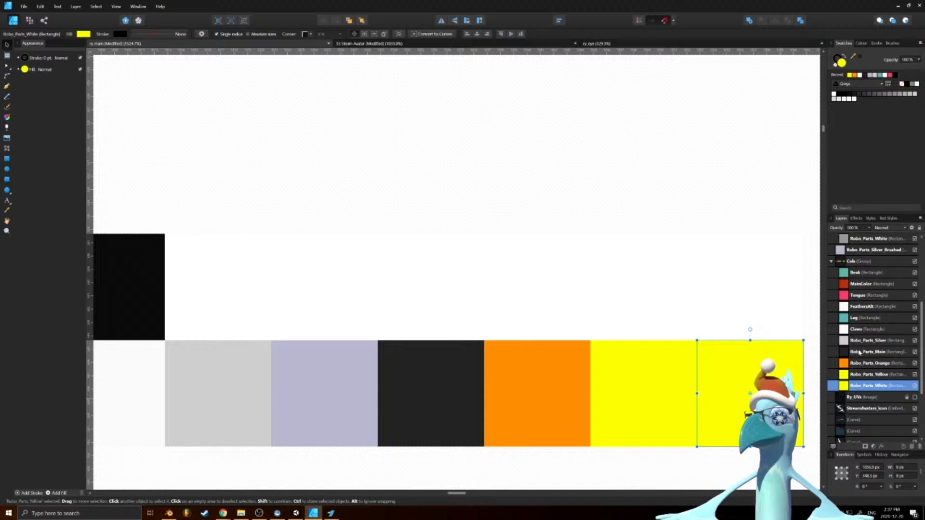
Set the fill of the Robo_Parts_White rectangle in the Cols group to E7E7E7
{"action": "double_click", "coordinate": [842, 63]}
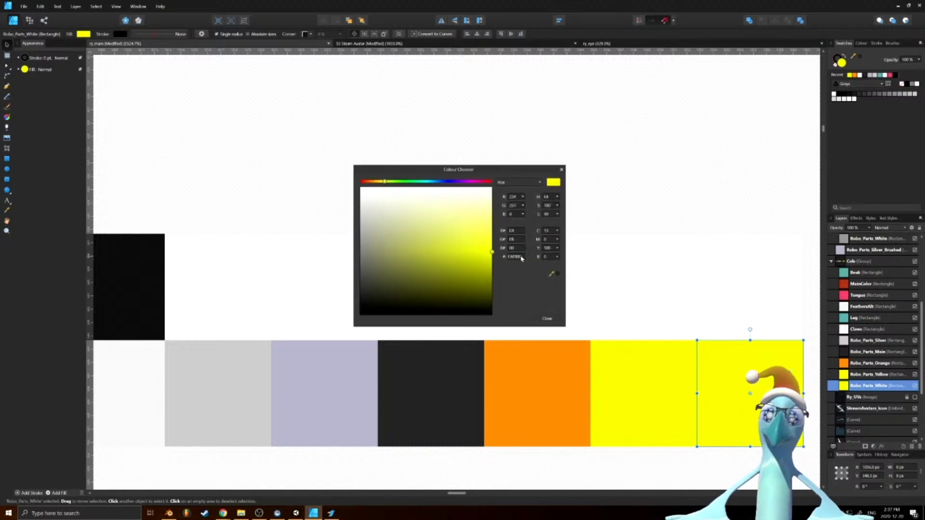
{"action": "type", "text": "ffffff"}
{"action": "key", "text": "Return"}
{"action": "left_click", "coordinate": [547, 319]}
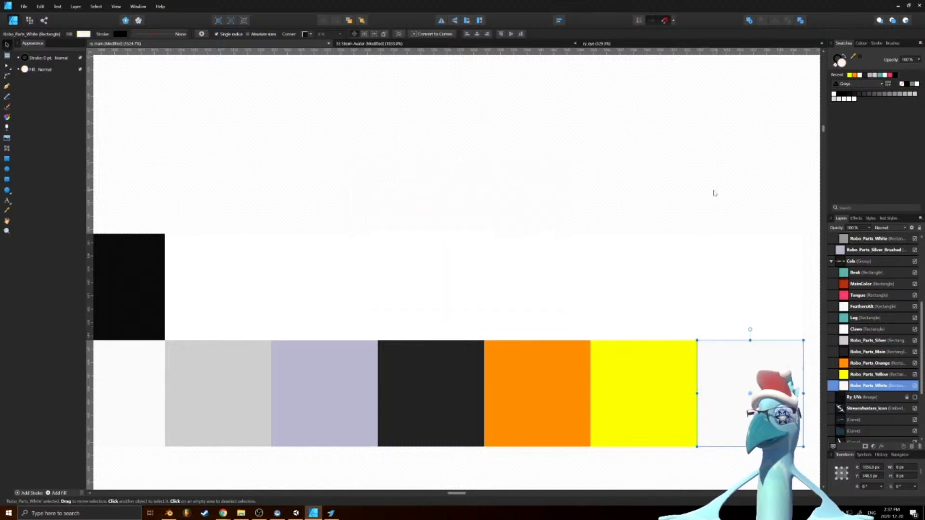
Inspect the Robo_Parts_FingerLink material and the robotic arm up close in Blender, and return to Affinity Designer
{"action": "middle_click_drag", "start_coordinate": [715, 193], "coordinate": [465, 186]}
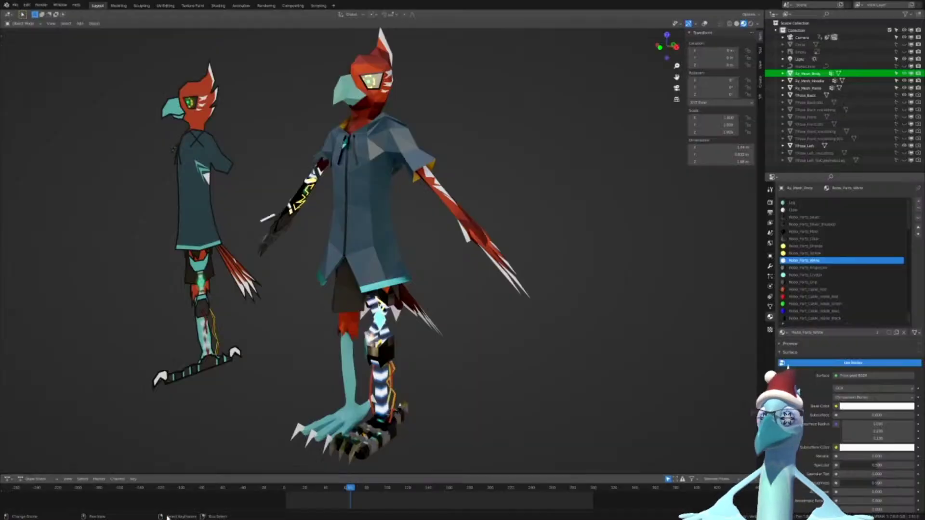
{"action": "left_click", "coordinate": [168, 513]}
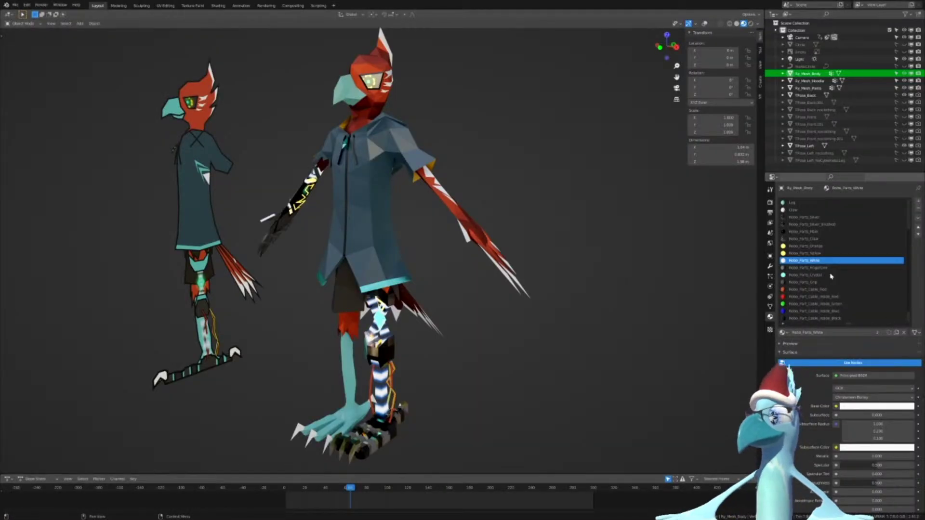
{"action": "left_click", "coordinate": [816, 268]}
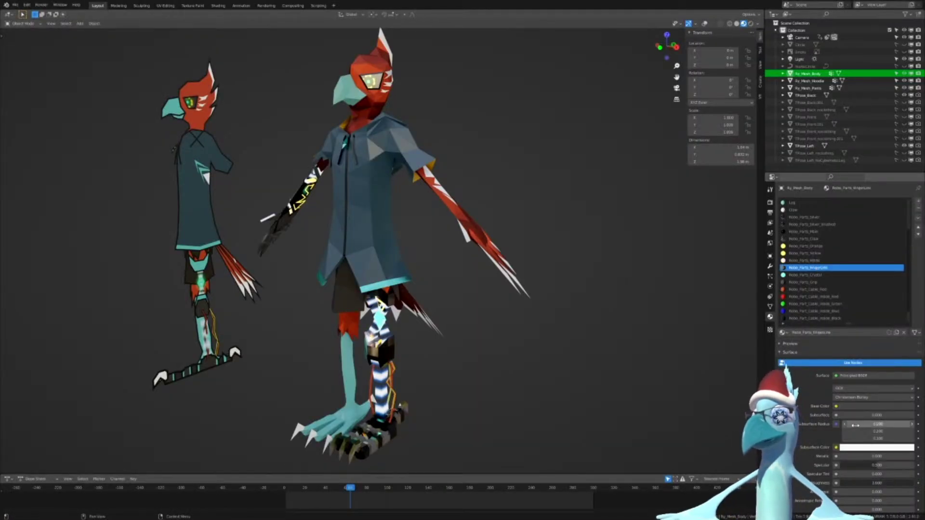
{"action": "middle_click_drag", "start_coordinate": [378, 233], "coordinate": [475, 233]}
{"action": "scroll", "coordinate": [475, 233], "scroll_direction": "up", "scroll_amount": 8}
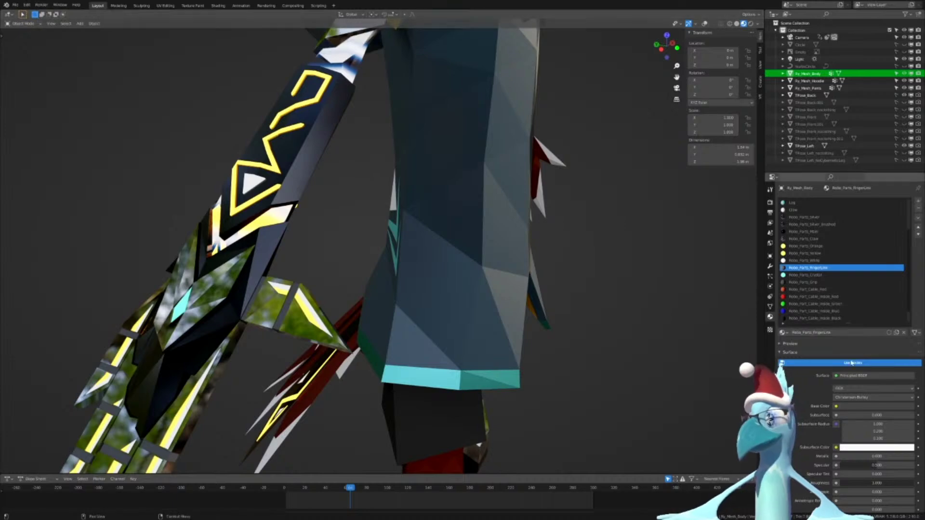
{"action": "scroll", "coordinate": [826, 283], "scroll_direction": "down", "scroll_amount": 2}
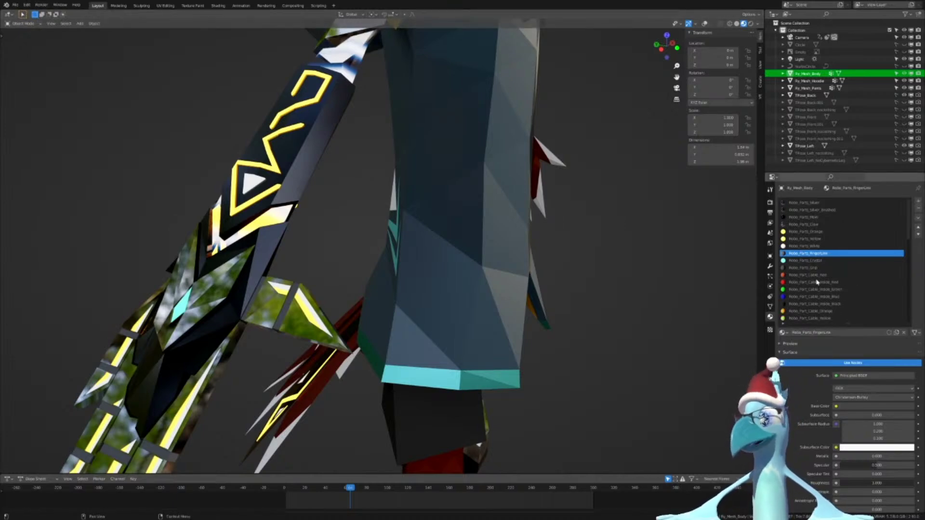
{"action": "left_click", "coordinate": [859, 448]}
{"action": "left_click", "coordinate": [859, 448]}
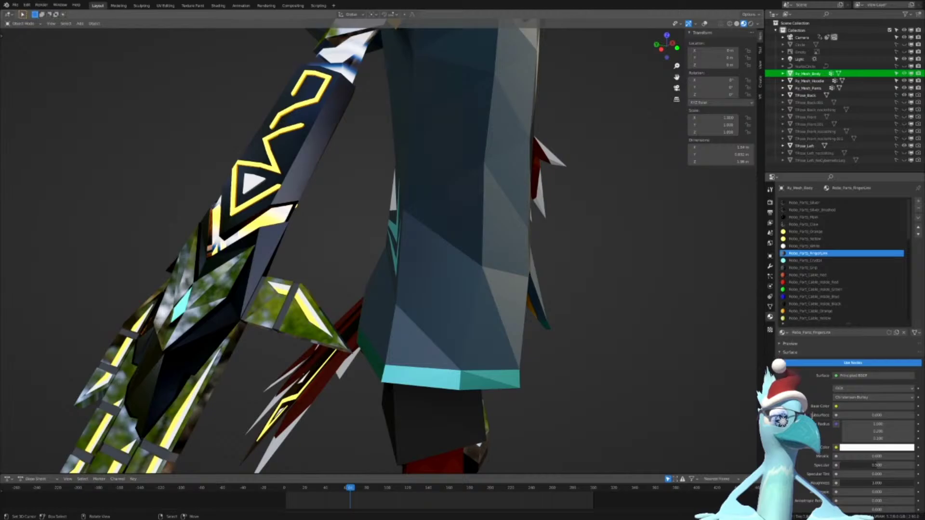
{"action": "key", "text": "alt+Tab"}
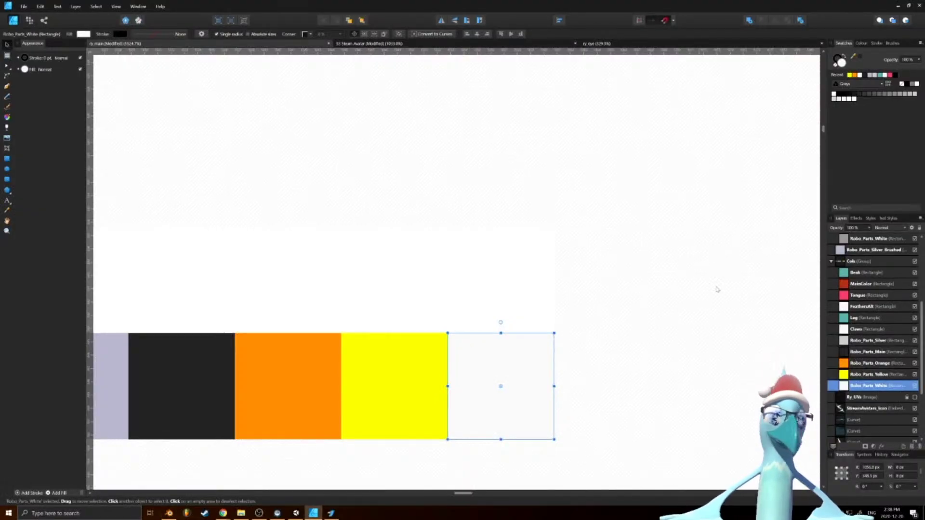
Duplicate the Cols row's Robo_Parts_White swatch into the next column and open its fill colour for editing
{"action": "scroll", "coordinate": [576, 330], "scroll_direction": "down", "scroll_amount": 1}
{"action": "middle_click_drag", "start_coordinate": [583, 355], "coordinate": [471, 315]}
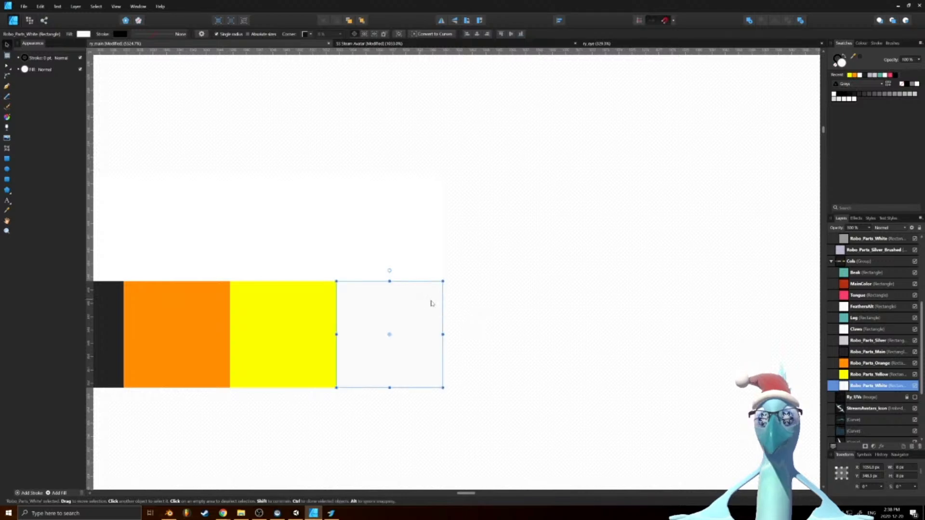
{"action": "left_click_drag", "start_coordinate": [427, 304], "coordinate": [527, 303], "text": "ctrl"}
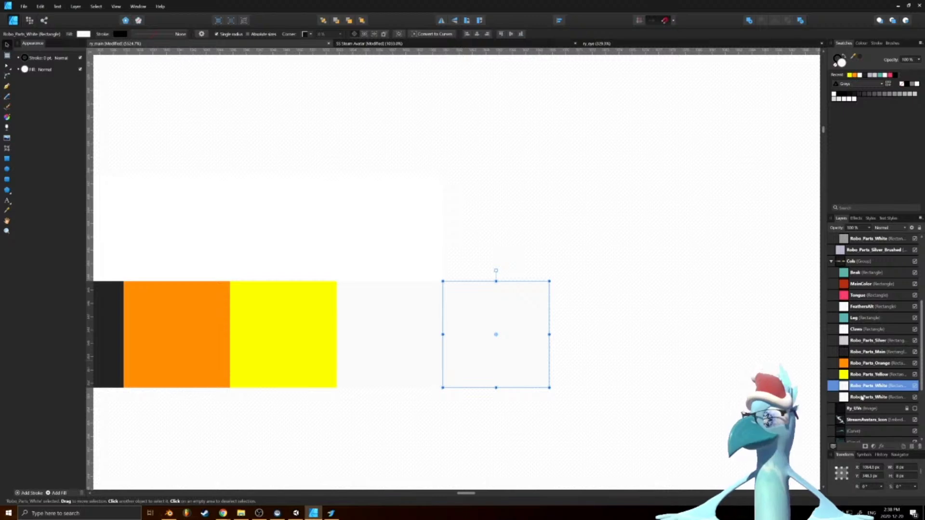
{"action": "double_click", "coordinate": [839, 66]}
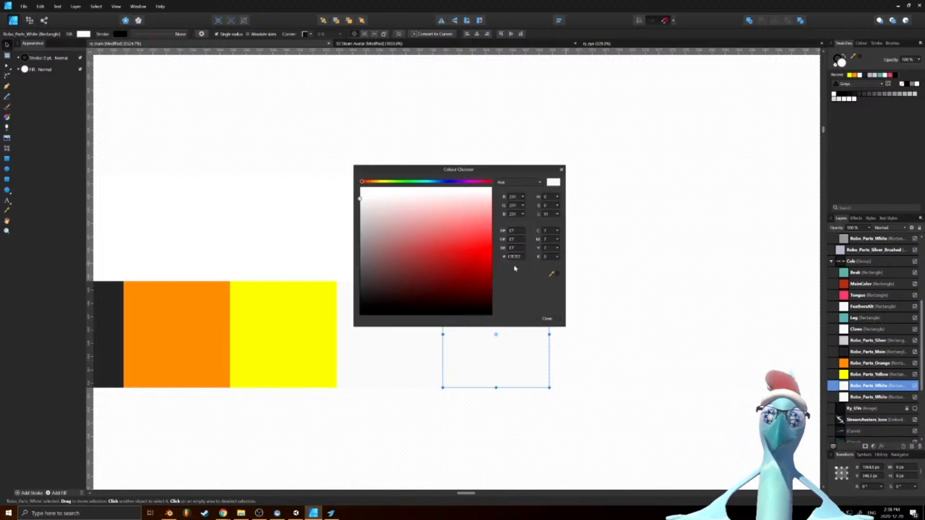
{"action": "double_click", "coordinate": [520, 257]}
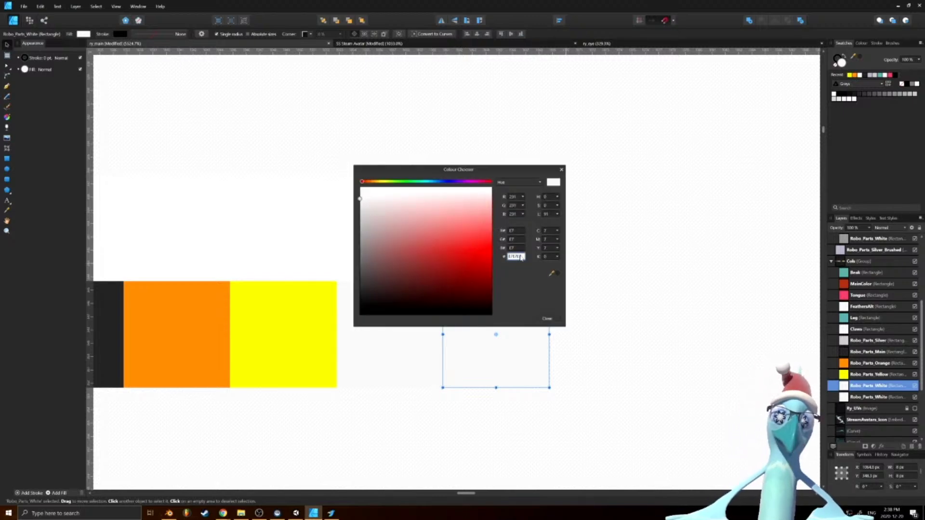
Check the Robo_Parts_FingerLink material's subsurface color hex value in Blender, then return to Affinity Designer and close the colour chooser
{"action": "right_click", "coordinate": [251, 480]}
{"action": "left_click", "coordinate": [169, 513]}
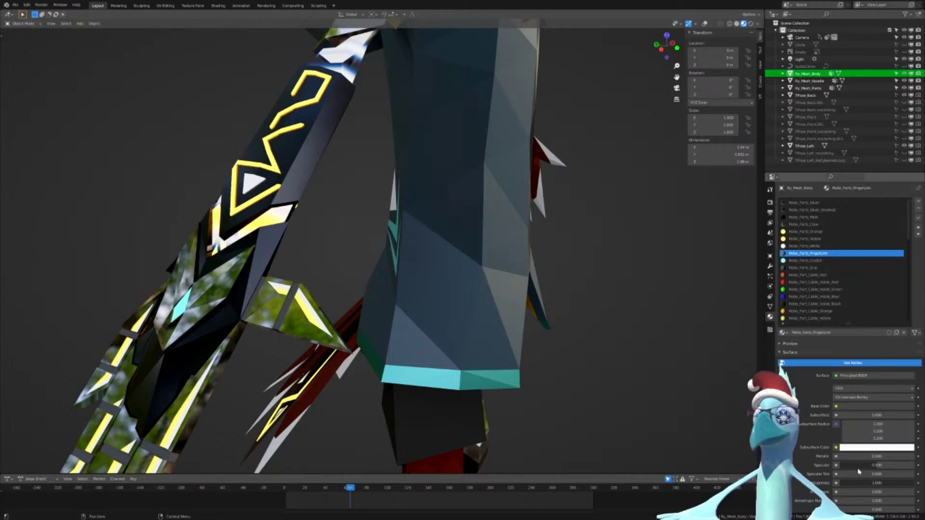
{"action": "scroll", "coordinate": [863, 406], "scroll_direction": "down", "scroll_amount": 4}
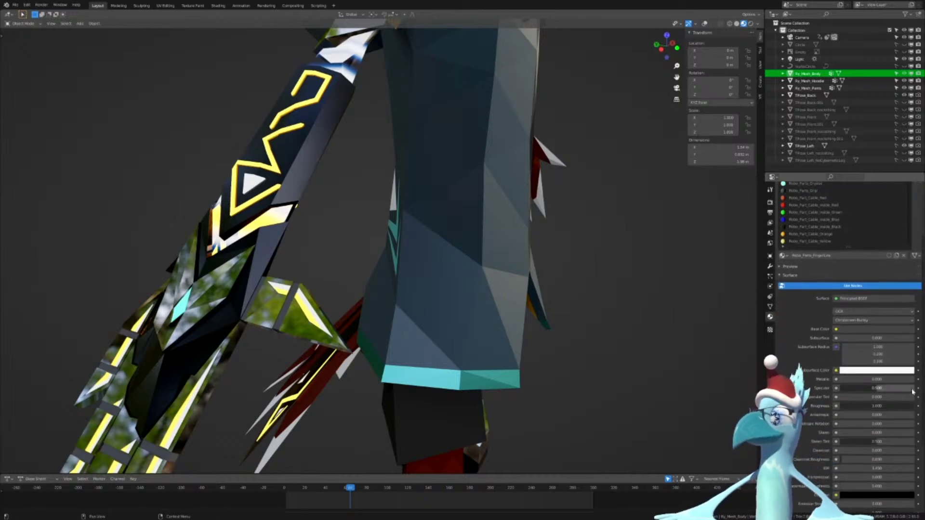
{"action": "scroll", "coordinate": [867, 424], "scroll_direction": "up", "scroll_amount": 3}
{"action": "left_click", "coordinate": [872, 437]}
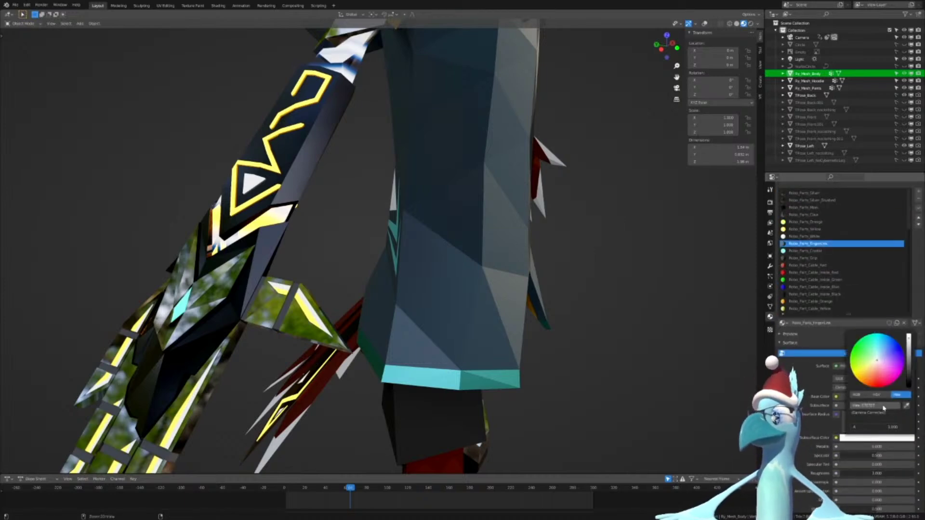
{"action": "left_click", "coordinate": [862, 406]}
{"action": "key", "text": "Return"}
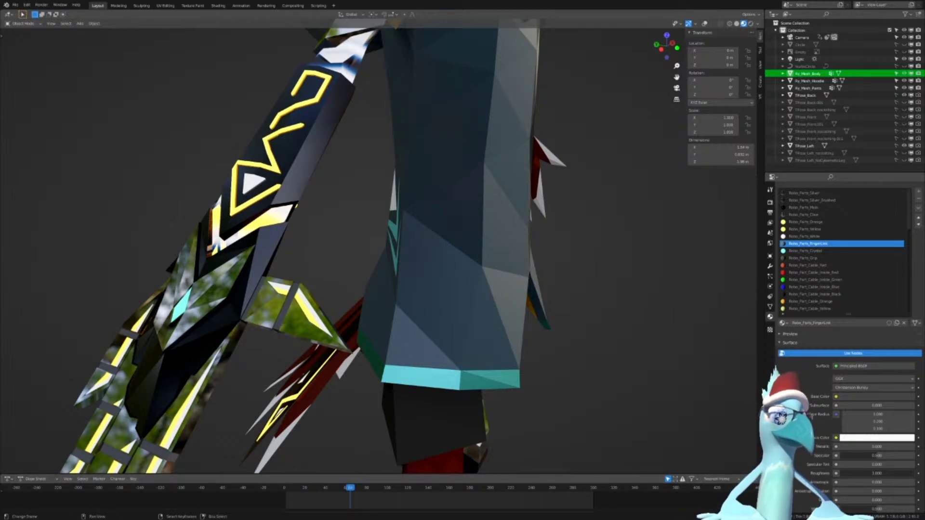
{"action": "key", "text": "alt+Tab"}
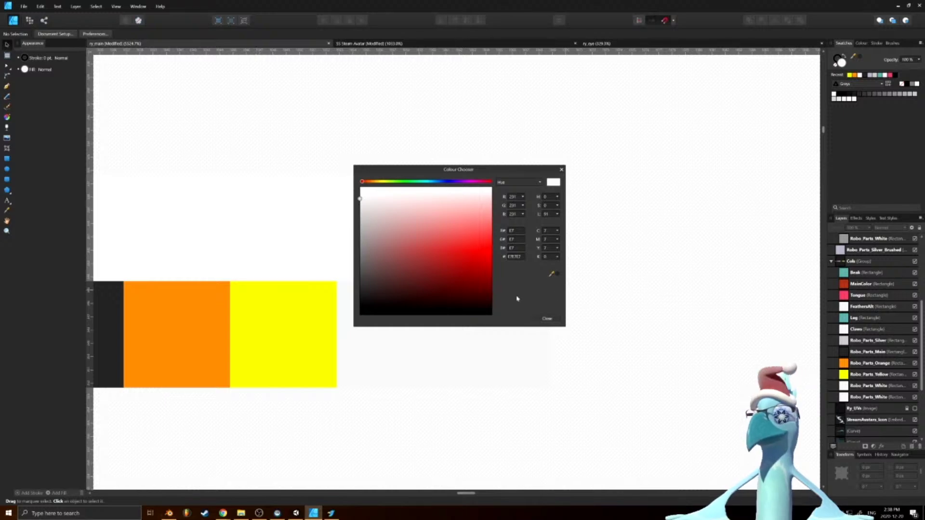
{"action": "double_click", "coordinate": [518, 257]}
{"action": "left_click", "coordinate": [548, 321]}
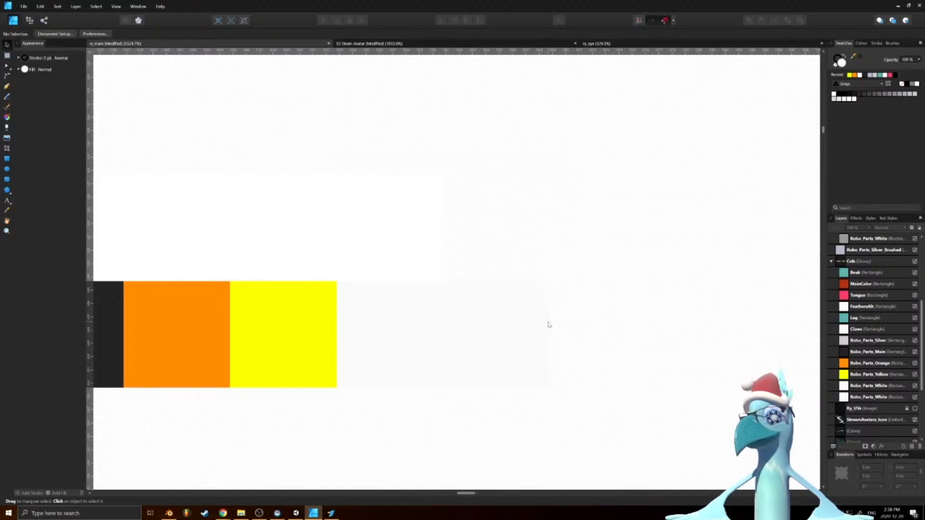
Duplicate the Met row's Robo_Parts_White swatch into the next column above the newest Cols swatch
{"action": "middle_click_drag", "start_coordinate": [626, 308], "coordinate": [557, 318]}
{"action": "left_click", "coordinate": [342, 286]}
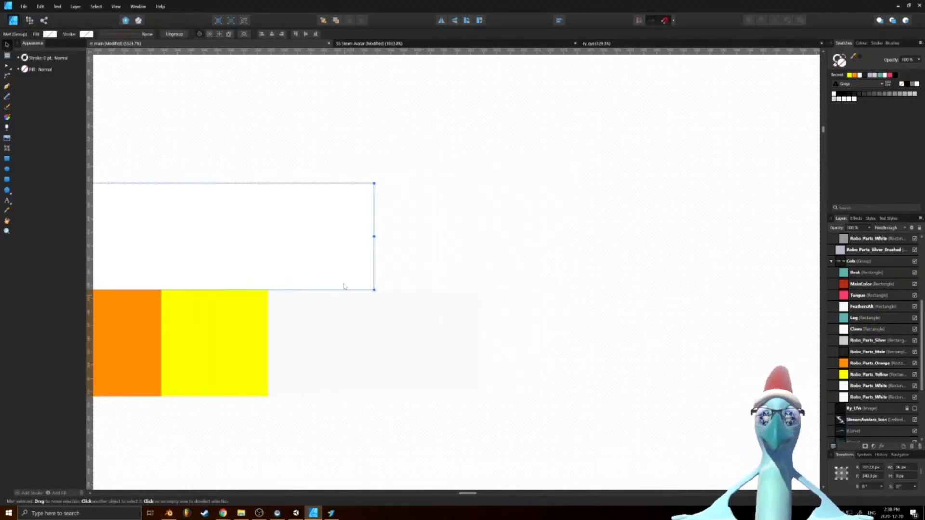
{"action": "left_click_drag", "start_coordinate": [319, 275], "coordinate": [419, 283]}
{"action": "left_click", "coordinate": [587, 291]}
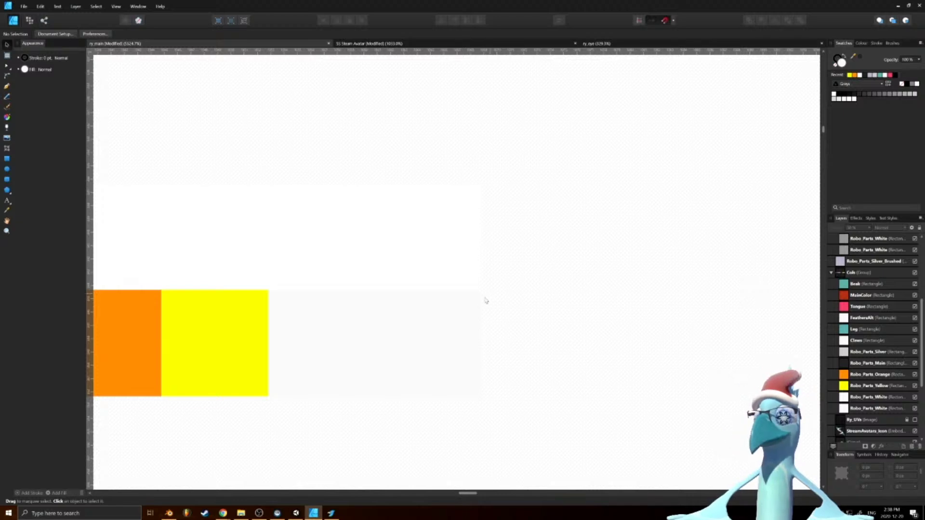
{"action": "left_click", "coordinate": [467, 314]}
Fill the new Met row swatch with black and lower its layer opacity until it is almost fully transparent
{"action": "left_click", "coordinate": [448, 232]}
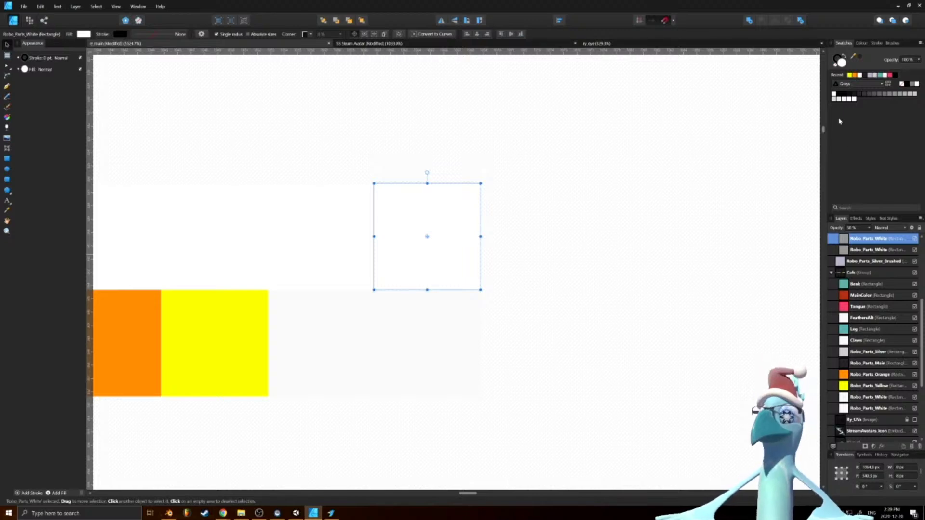
{"action": "left_click", "coordinate": [840, 96]}
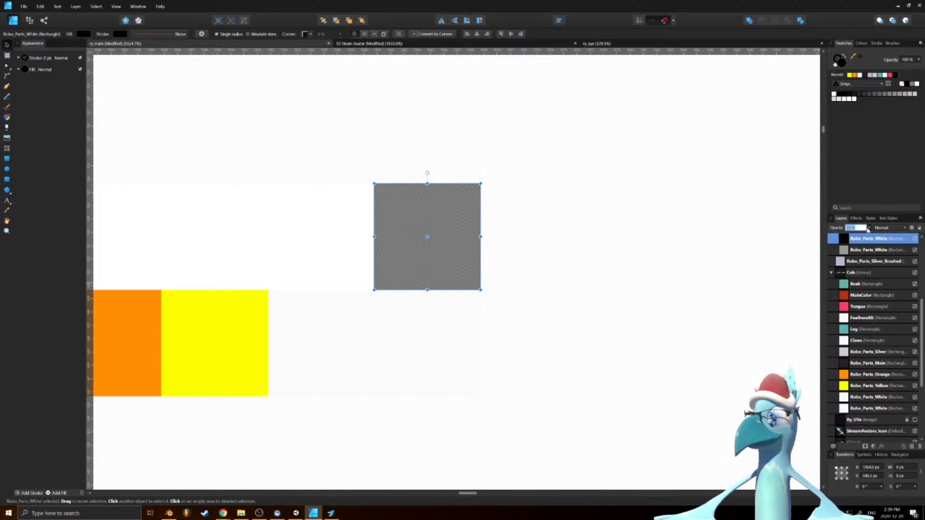
{"action": "double_click", "coordinate": [870, 236]}
{"action": "left_click", "coordinate": [871, 236]}
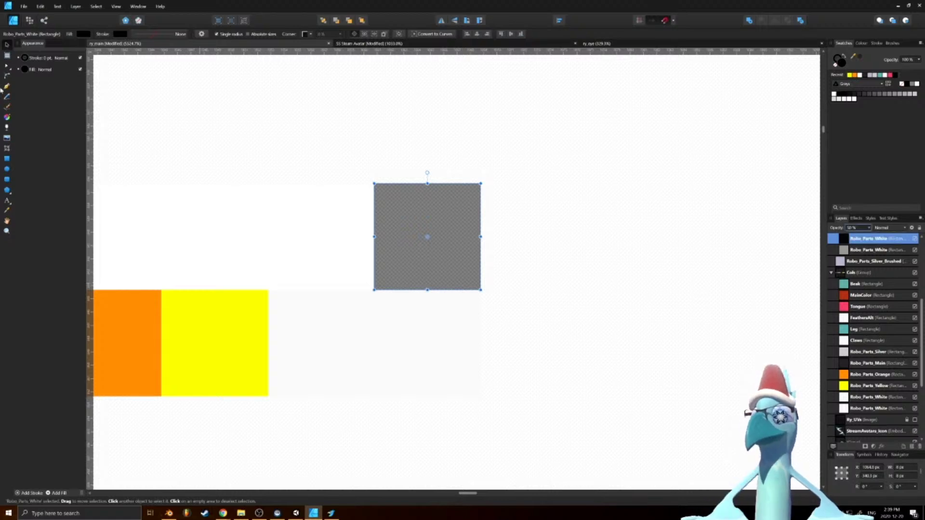
{"action": "left_click", "coordinate": [870, 230]}
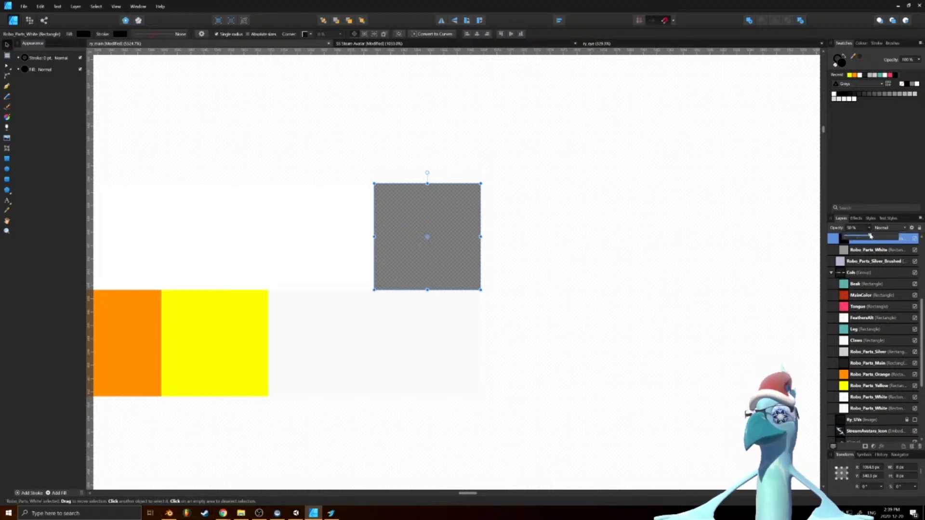
{"action": "left_click_drag", "start_coordinate": [871, 237], "coordinate": [844, 237]}
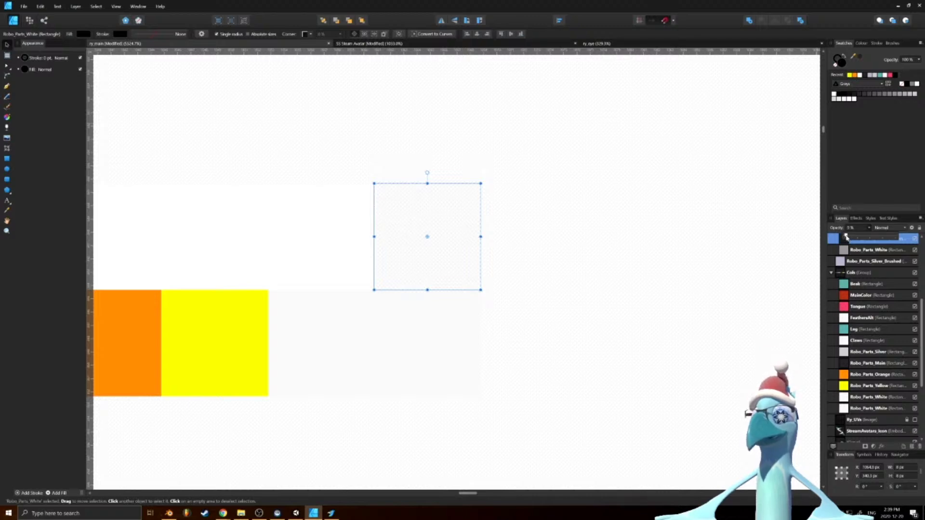
{"action": "left_click", "coordinate": [852, 230]}
{"action": "left_click", "coordinate": [857, 228]}
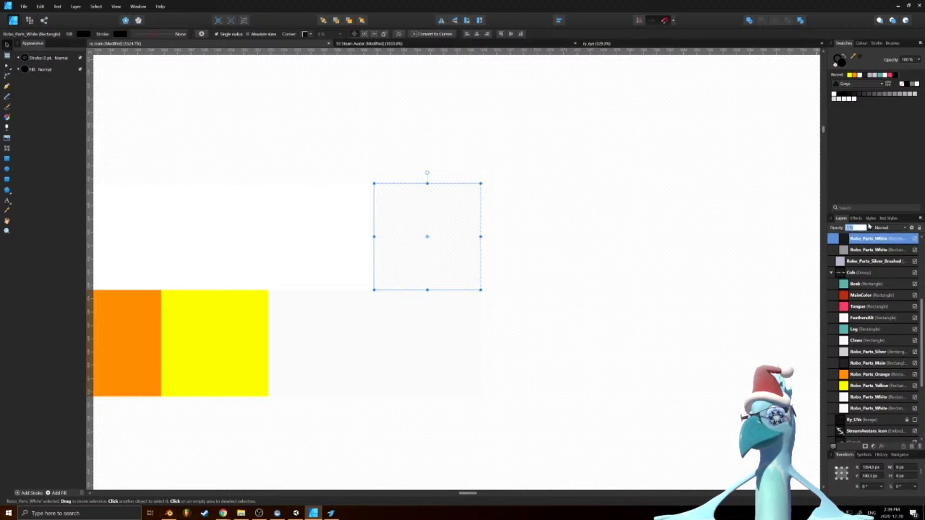
{"action": "left_click", "coordinate": [676, 246]}
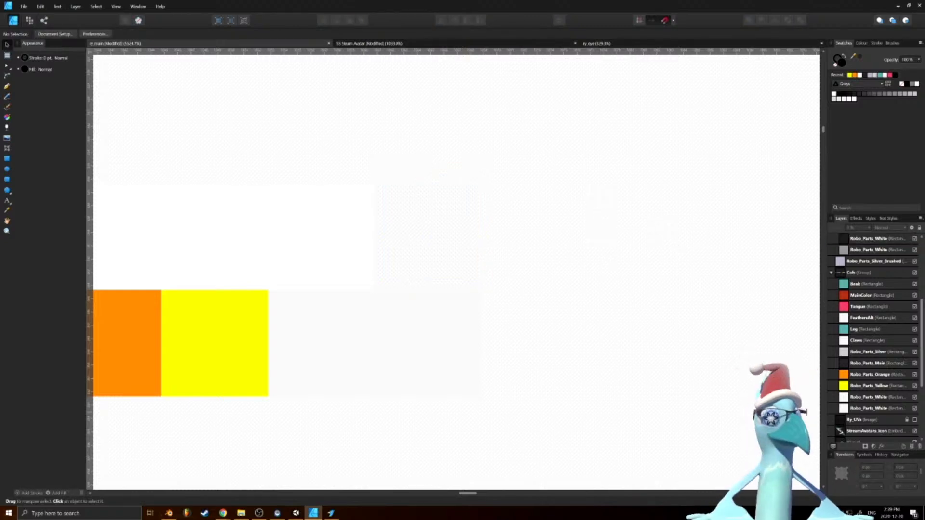
Switch to Blender to view the Robo_Parts_Crystal material's settings, and return to Affinity Designer
{"action": "key", "text": "alt+Tab"}
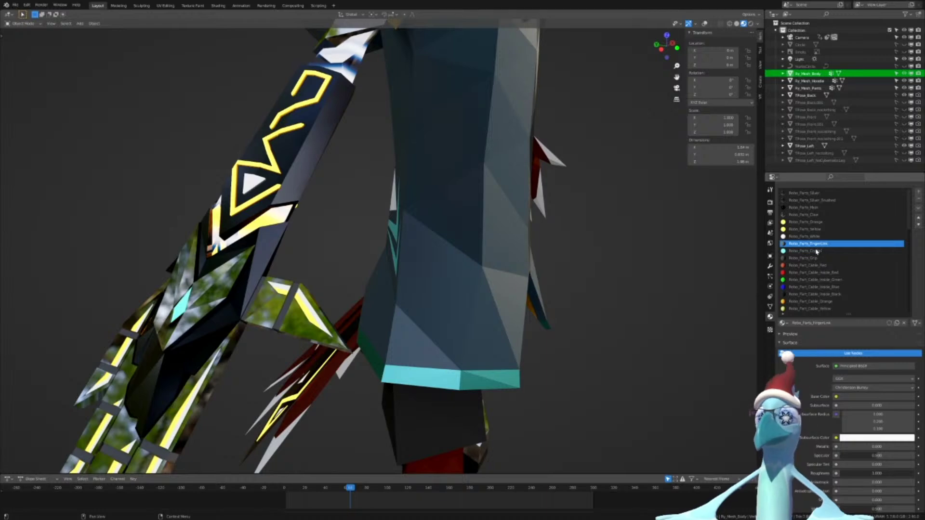
{"action": "left_click", "coordinate": [817, 250]}
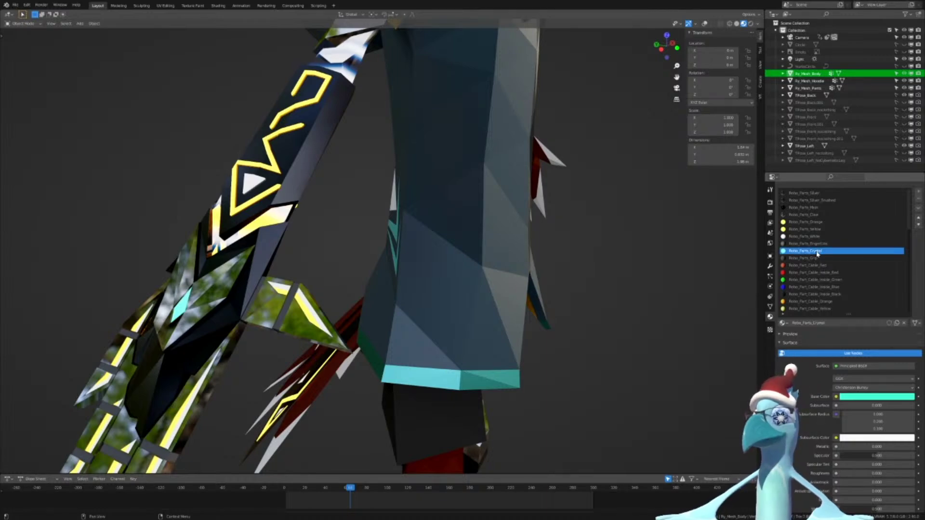
{"action": "key", "text": "alt+Tab"}
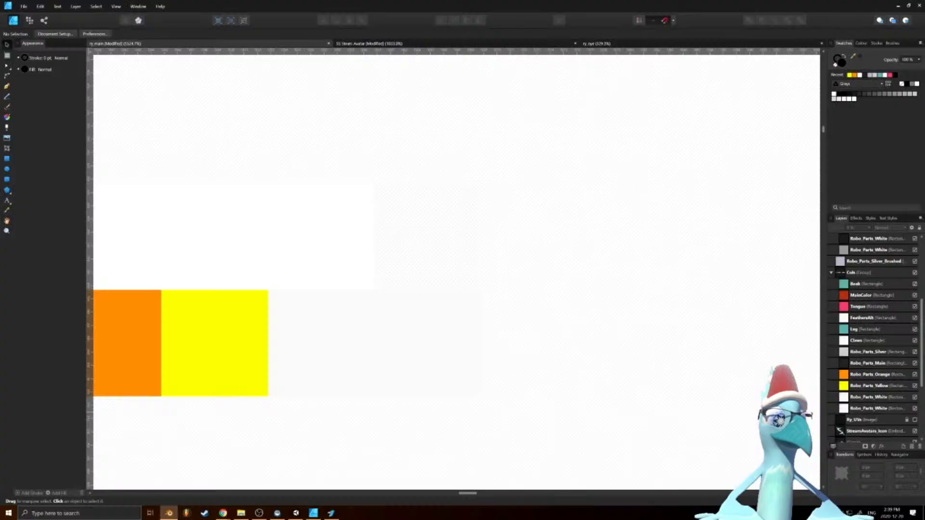
Move the Met row's duplicated swatch layer below Robo_Parts_White and rename it Robo_Parts_FingerLink
{"action": "scroll", "coordinate": [867, 267], "scroll_direction": "up", "scroll_amount": 2}
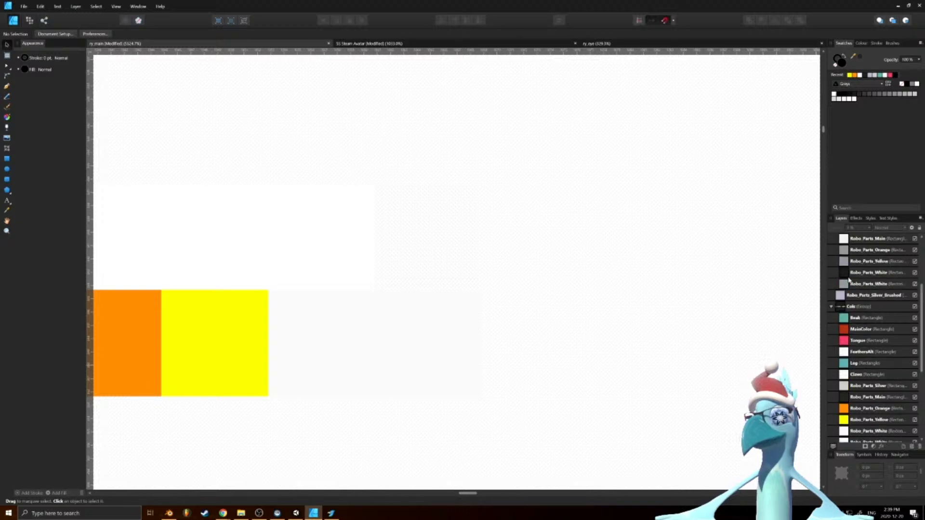
{"action": "left_click", "coordinate": [852, 283]}
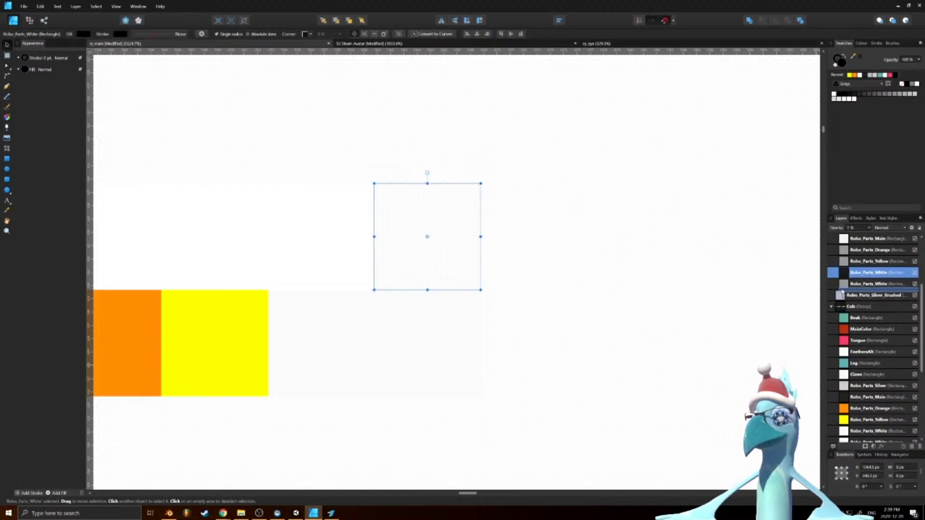
{"action": "double_click", "coordinate": [873, 284]}
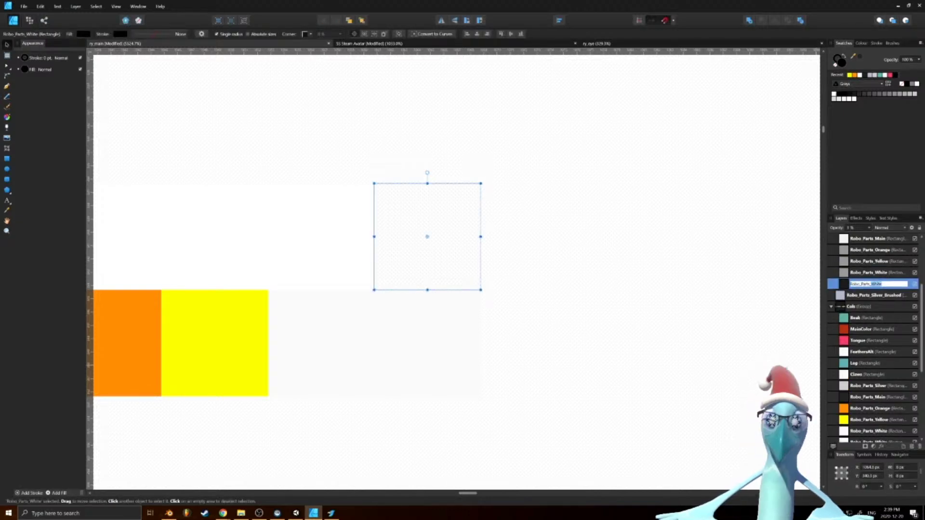
{"action": "type", "text": "Fingerlinks"}
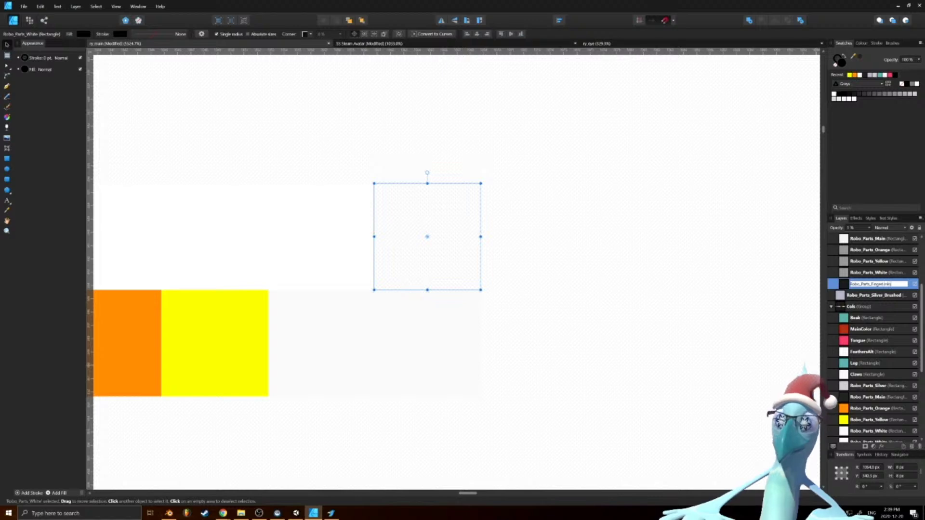
{"action": "key", "text": "ctrl+a"}
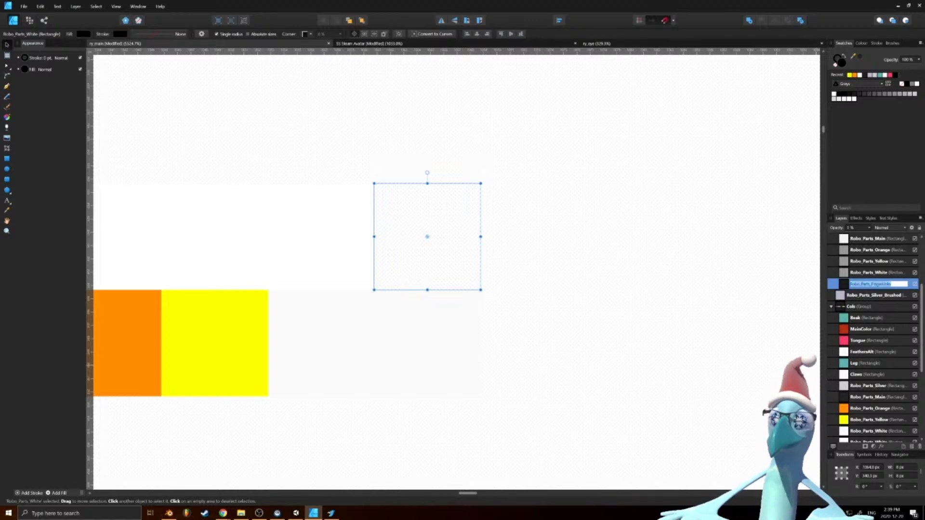
{"action": "key", "text": "Right"}
{"action": "key", "text": "BackSpace"}
{"action": "key", "text": "ctrl+a"}
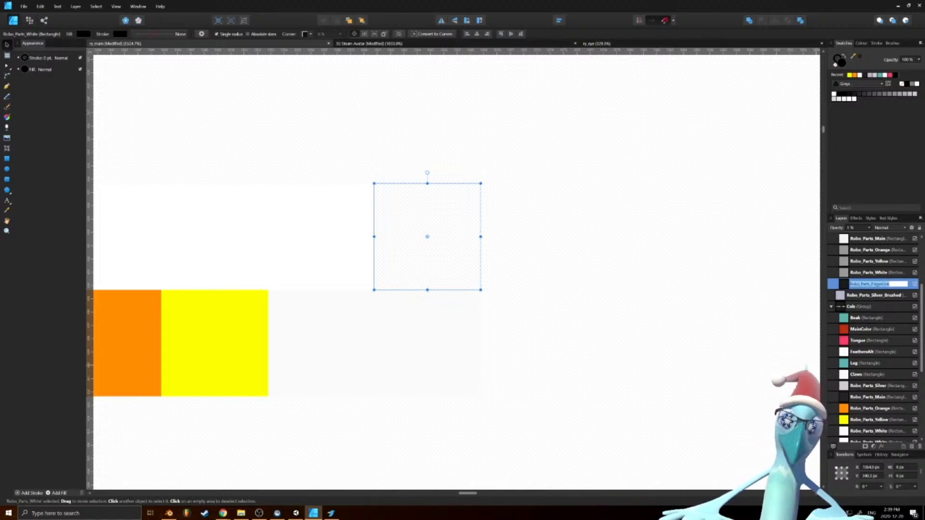
{"action": "key", "text": "Return"}
Place the Cols row's duplicated swatch layer below Robo_Parts_White and rename it Robo_Parts_FingerLink
{"action": "scroll", "coordinate": [846, 343], "scroll_direction": "down", "scroll_amount": 5}
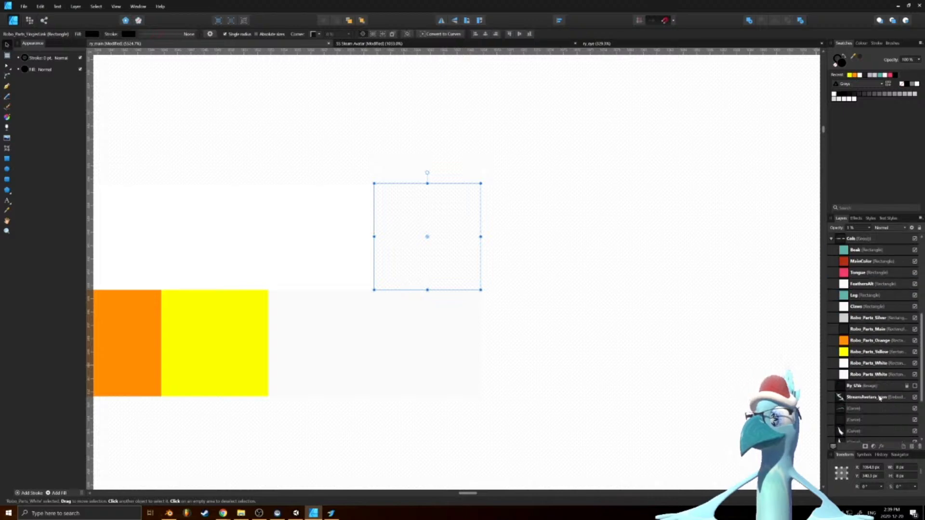
{"action": "left_click", "coordinate": [848, 341]}
{"action": "left_click", "coordinate": [850, 332]}
{"action": "left_click_drag", "start_coordinate": [850, 332], "coordinate": [846, 346]}
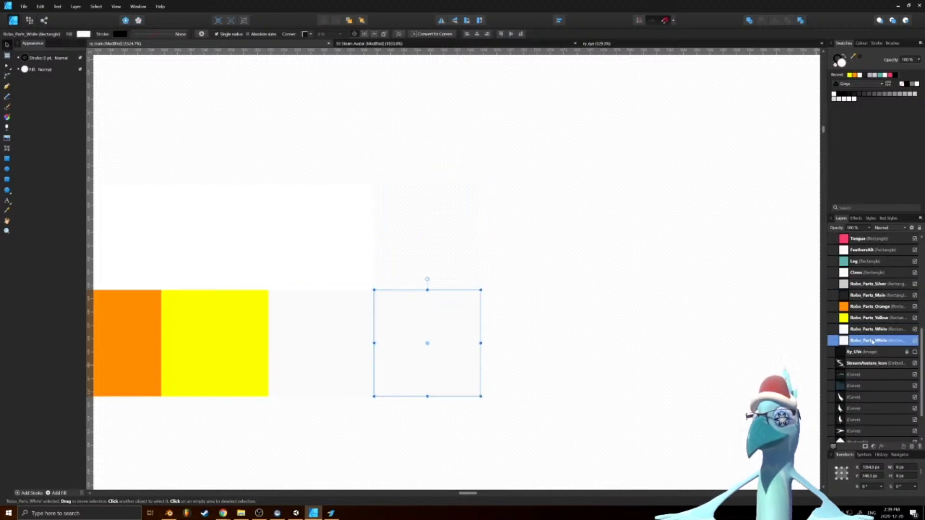
{"action": "double_click", "coordinate": [872, 342]}
{"action": "type", "text": "Robo_Parts_FingerLink"}
{"action": "key", "text": "Return"}
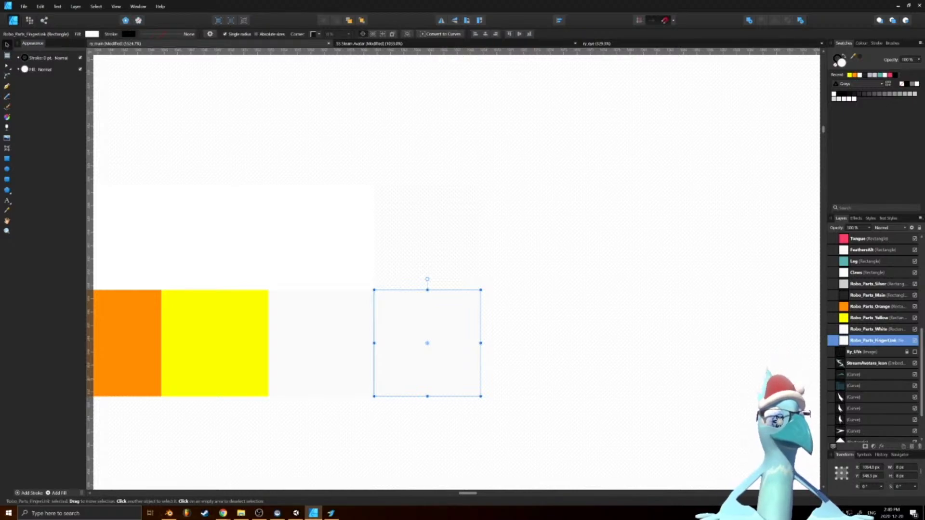
Copy the Robo_Parts_FingerLink material's base colour hex value in Blender and return to Affinity Designer
{"action": "key", "text": "alt+Tab"}
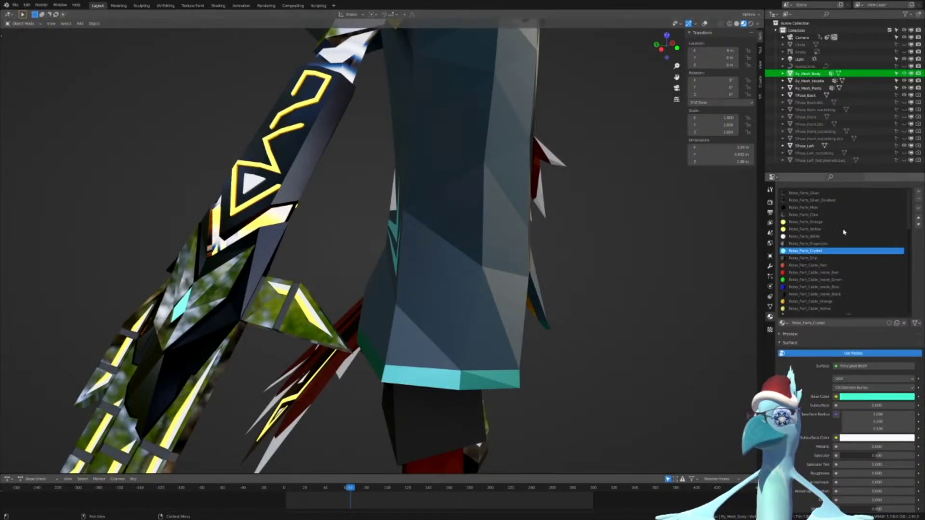
{"action": "scroll", "coordinate": [827, 256], "scroll_direction": "up", "scroll_amount": 1}
{"action": "left_click", "coordinate": [817, 251]}
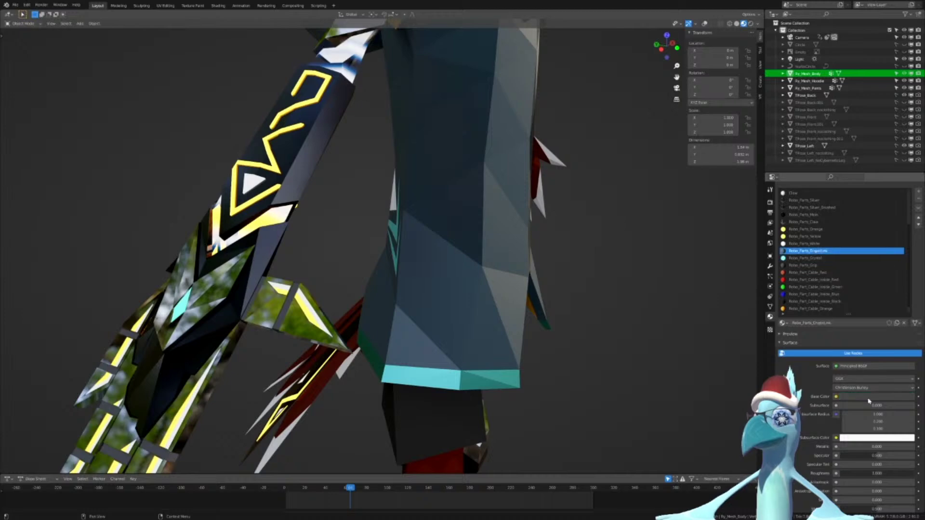
{"action": "left_click", "coordinate": [877, 396]}
{"action": "left_click", "coordinate": [875, 364]}
{"action": "key", "text": "ctrl+v"}
{"action": "key", "text": "Return"}
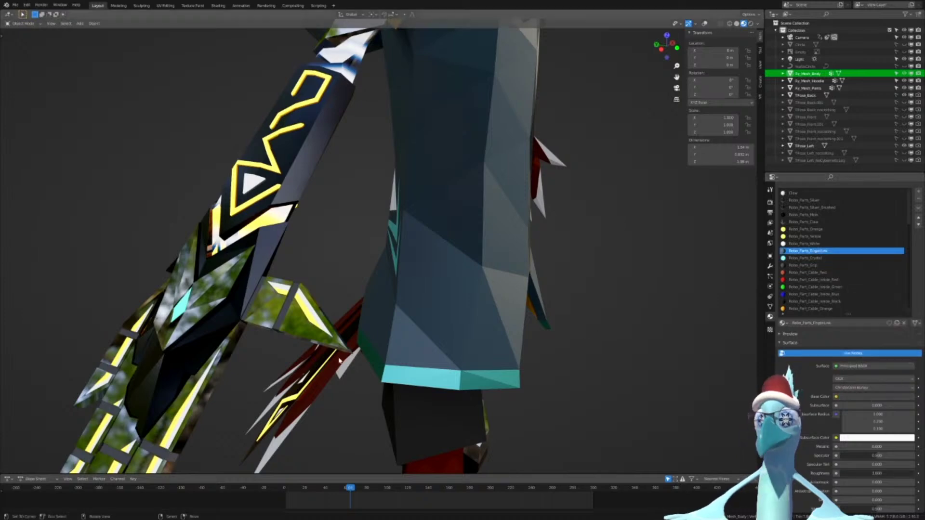
{"action": "key", "text": "alt+Tab"}
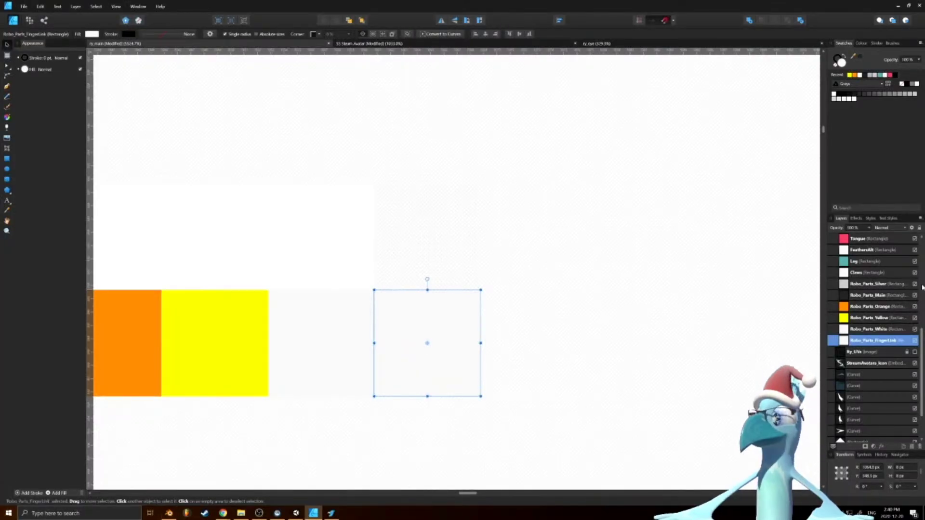
Set the Cols row's Robo_Parts_FingerLink swatch fill to hex 4B4B4B and close the colour chooser
{"action": "double_click", "coordinate": [841, 64]}
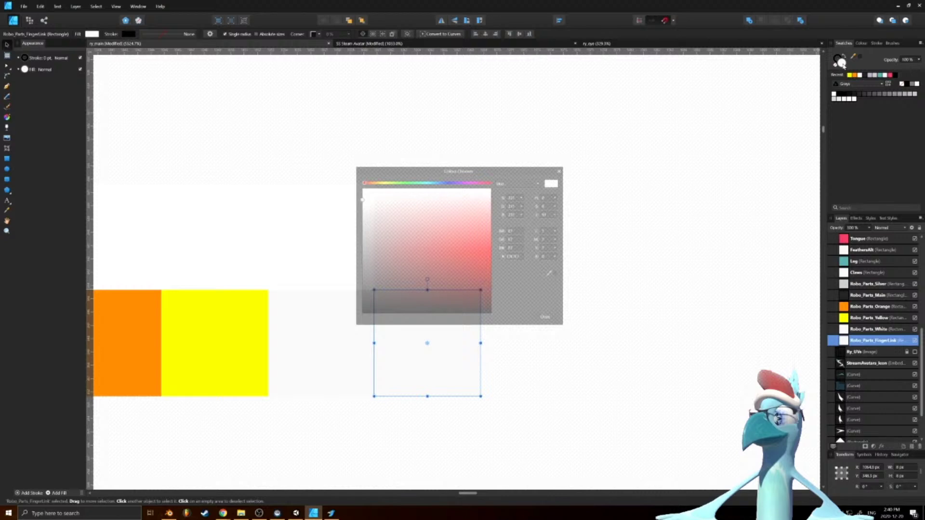
{"action": "left_click", "coordinate": [517, 256]}
{"action": "type", "text": "4E4E4E"}
{"action": "key", "text": "Return"}
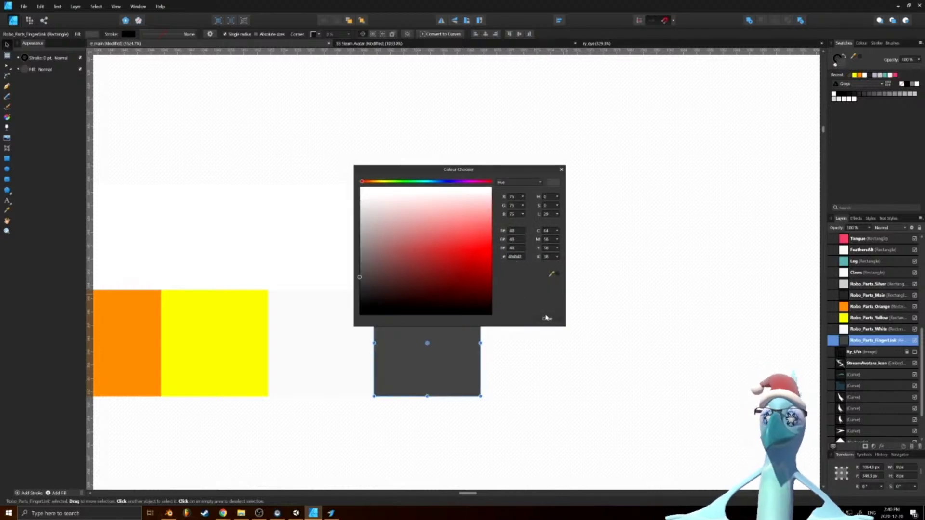
{"action": "left_click", "coordinate": [547, 318]}
Copy the Robo_Parts_Crystal material's base colour hex value in Blender and return to Affinity Designer
{"action": "left_click", "coordinate": [168, 513]}
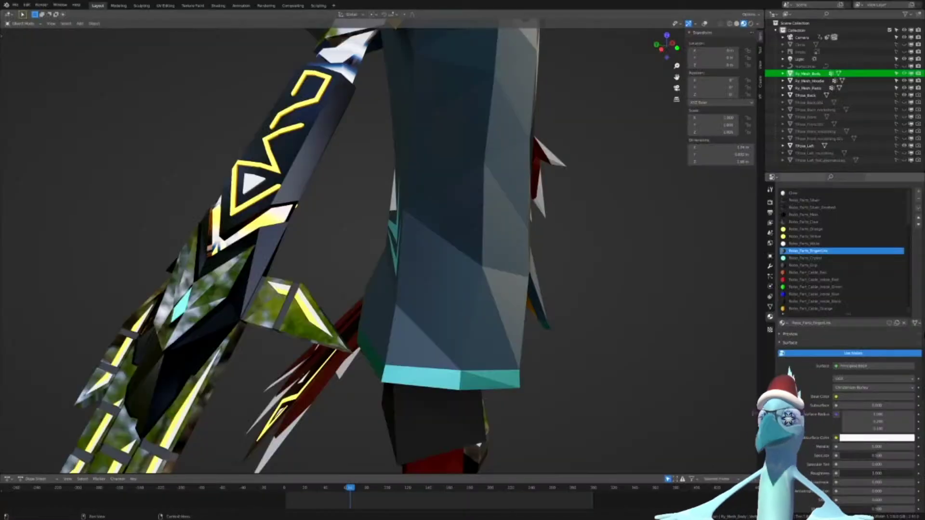
{"action": "left_click", "coordinate": [801, 258]}
{"action": "scroll", "coordinate": [800, 261], "scroll_direction": "down", "scroll_amount": 1}
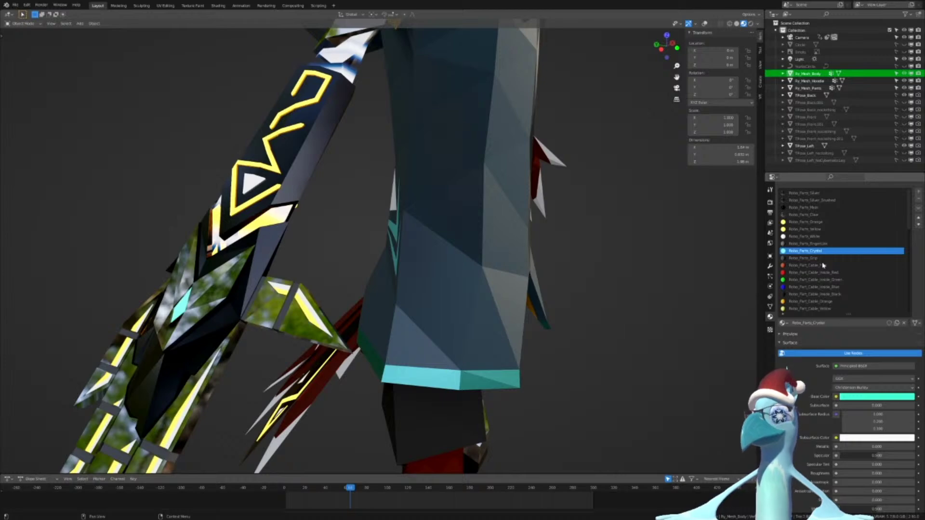
{"action": "left_click", "coordinate": [875, 398]}
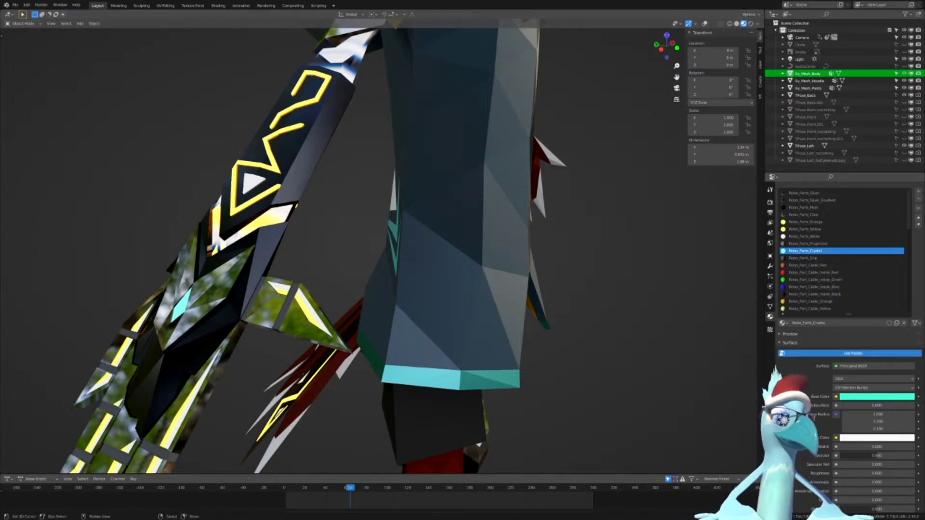
{"action": "key", "text": "alt+Tab"}
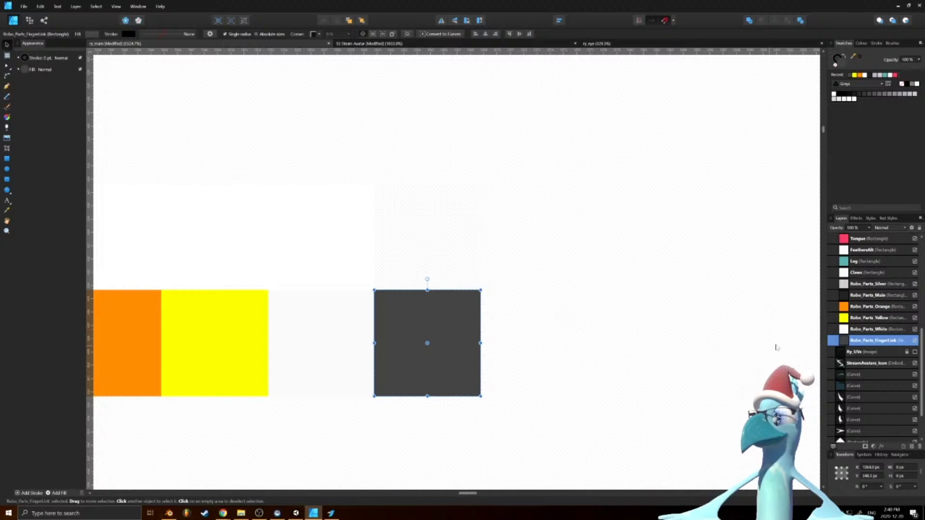
Duplicate the Cols and Met FingerLink swatches into the next column and set the new Met swatch's opacity to 100%
{"action": "left_click_drag", "start_coordinate": [426, 343], "coordinate": [533, 343], "text": "alt"}
{"action": "left_click", "coordinate": [458, 262]}
{"action": "double_click", "coordinate": [458, 263]}
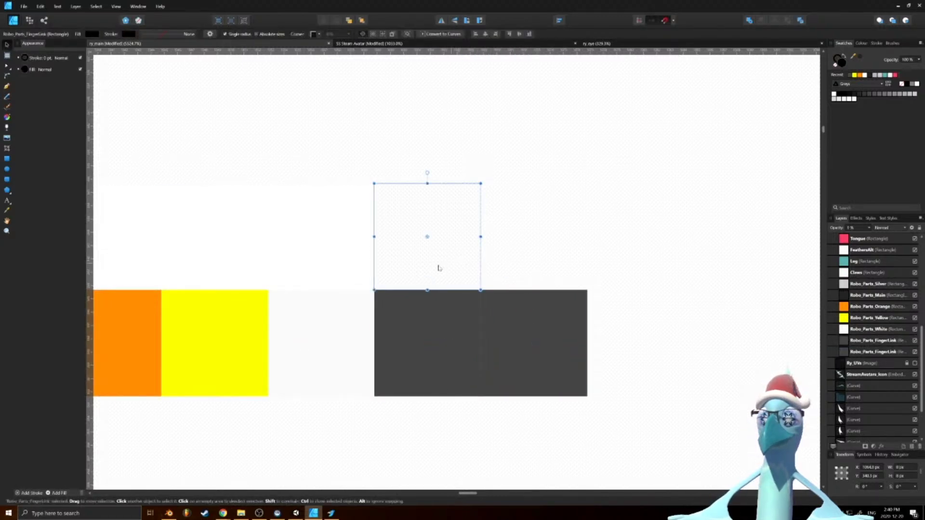
{"action": "left_click_drag", "start_coordinate": [436, 268], "coordinate": [540, 268]}
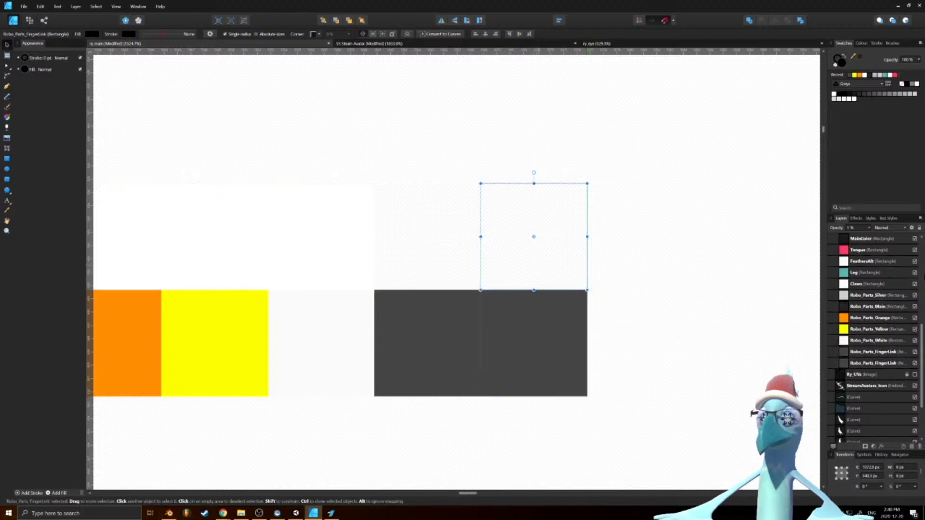
{"action": "left_click", "coordinate": [868, 229]}
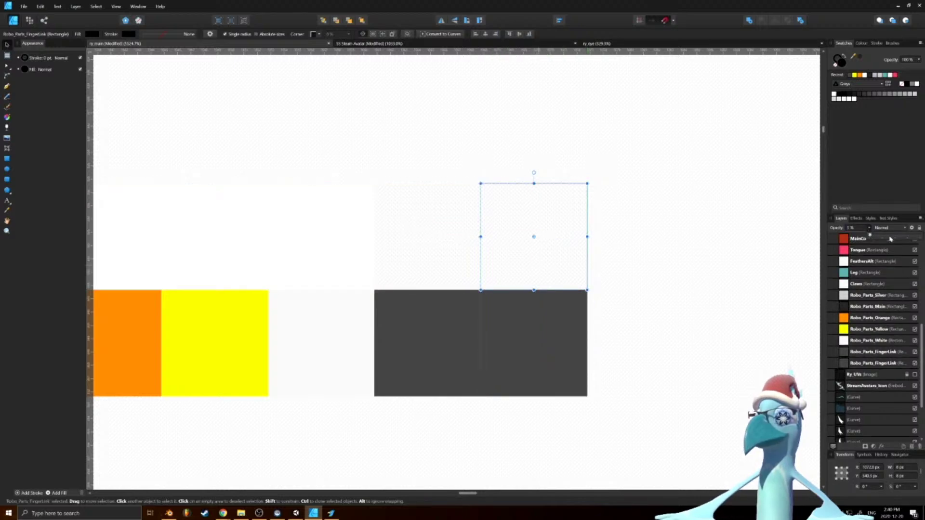
{"action": "left_click_drag", "start_coordinate": [873, 237], "coordinate": [920, 236]}
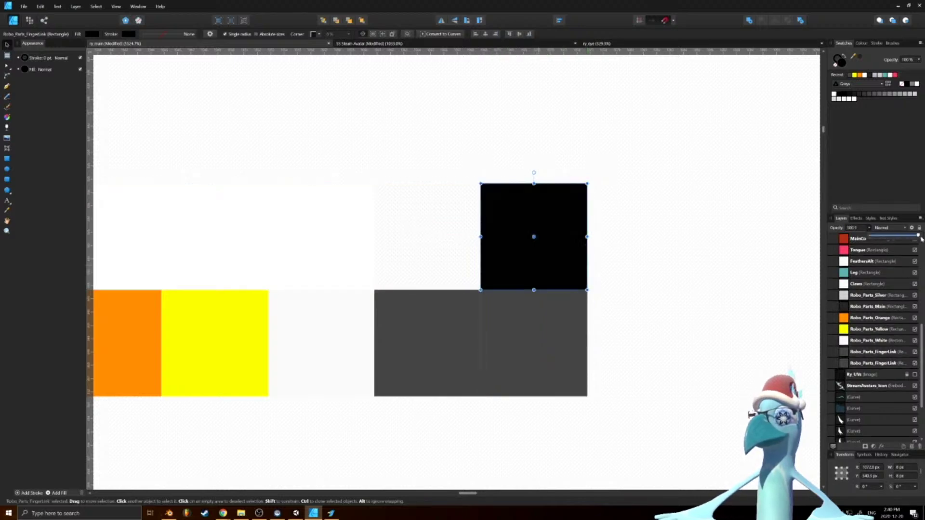
Move the newest Cols swatch layer below the original Robo_Parts_FingerLink layer in the Cols group
{"action": "left_click", "coordinate": [853, 363]}
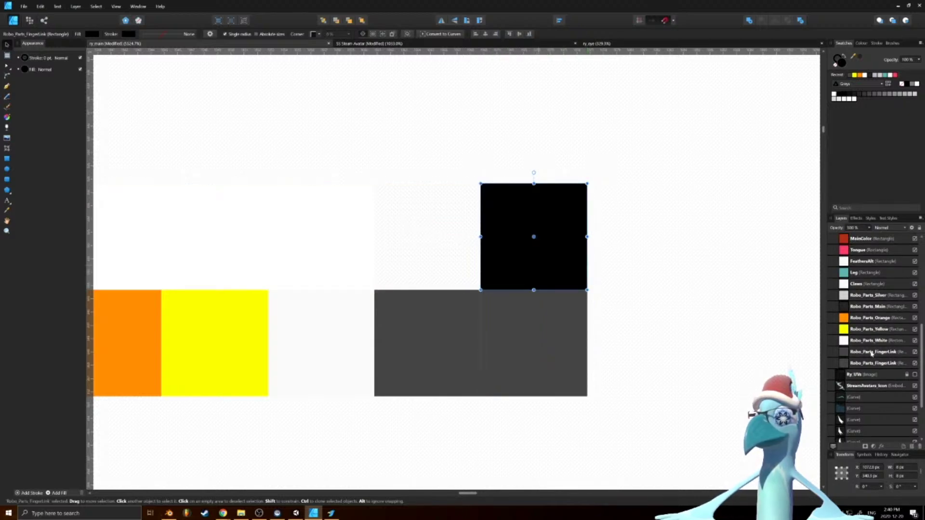
{"action": "left_click", "coordinate": [849, 306]}
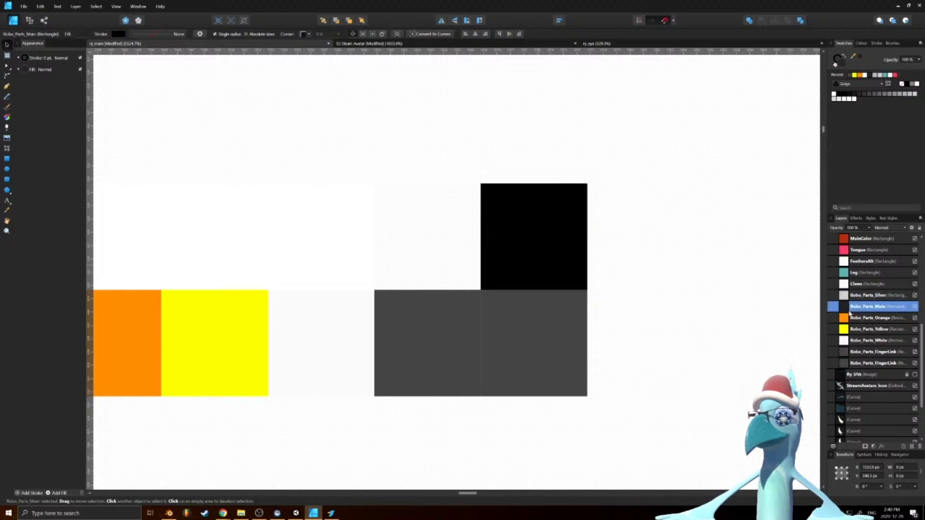
{"action": "left_click", "coordinate": [848, 353]}
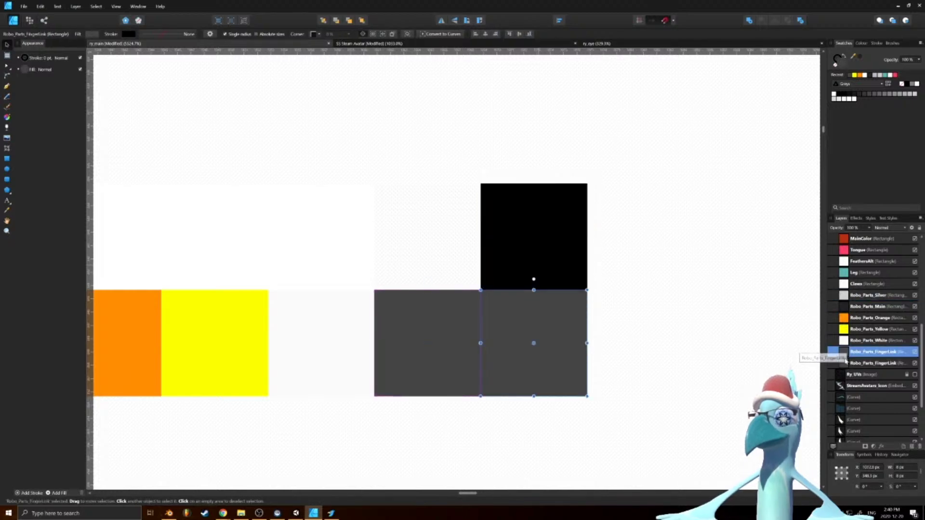
{"action": "left_click_drag", "start_coordinate": [846, 361], "coordinate": [847, 364]}
Rename the black Met row swatch's layer as Robo_Parts_Crystal
{"action": "scroll", "coordinate": [847, 369], "scroll_direction": "up", "scroll_amount": 5}
{"action": "double_click", "coordinate": [875, 364]}
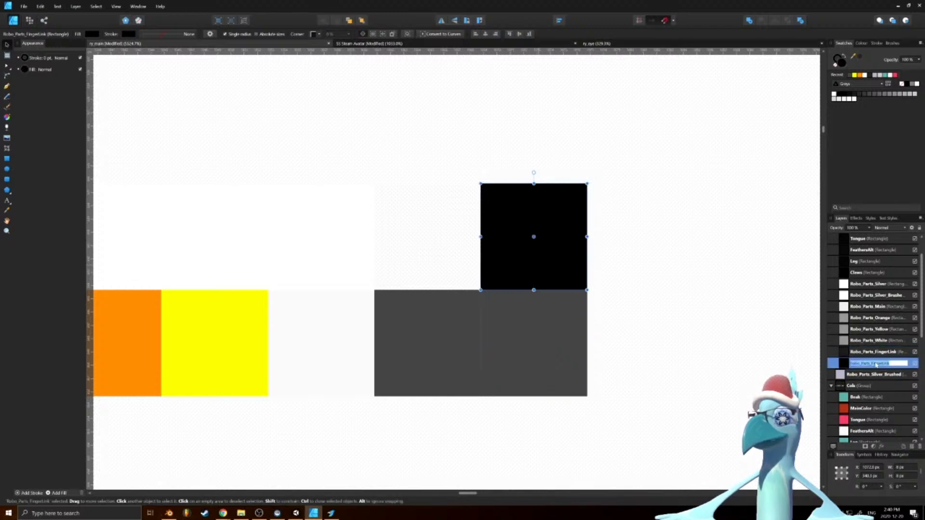
{"action": "type", "text": "Robo_Parts_Cr"}
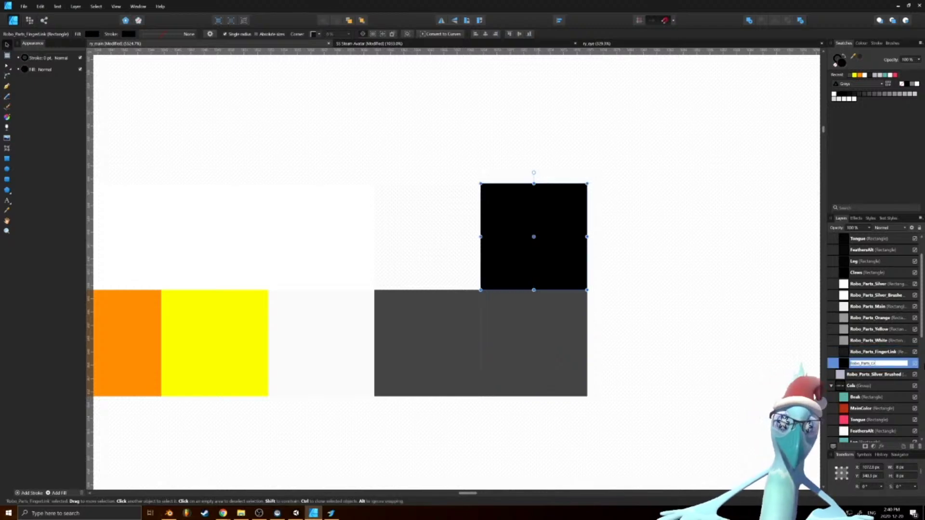
{"action": "type", "text": "ystal"}
{"action": "key", "text": "Return"}
Fill the newest Cols row swatch with the copied Robo_Parts_Crystal hex colour and close the colour chooser
{"action": "scroll", "coordinate": [875, 410], "scroll_direction": "down", "scroll_amount": 5}
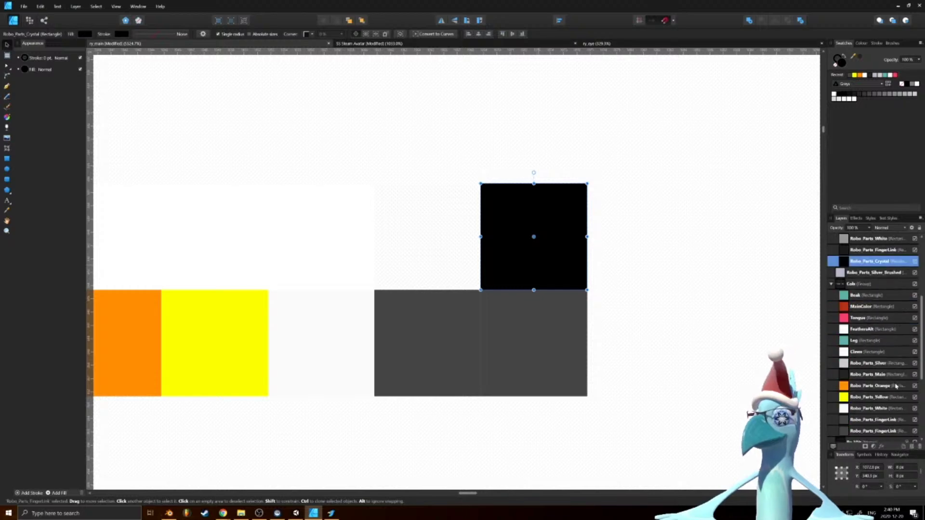
{"action": "left_click", "coordinate": [851, 399]}
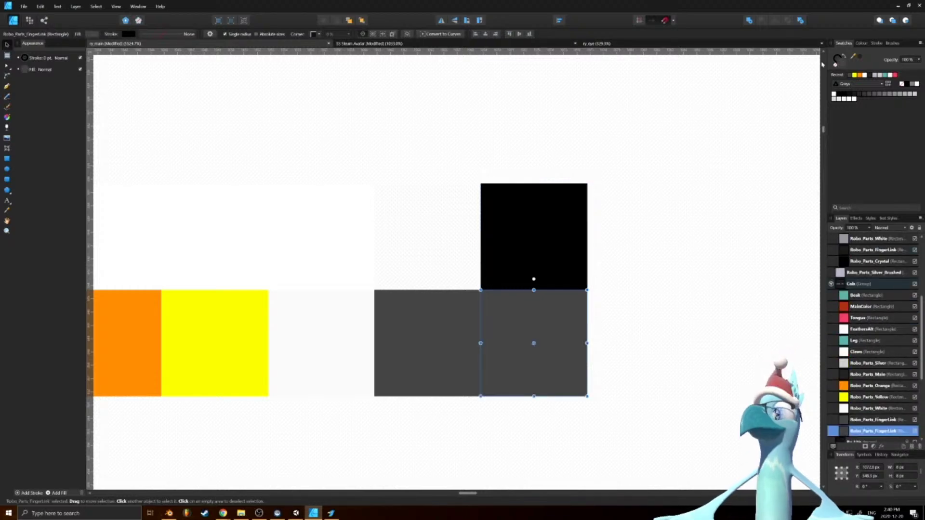
{"action": "double_click", "coordinate": [841, 65]}
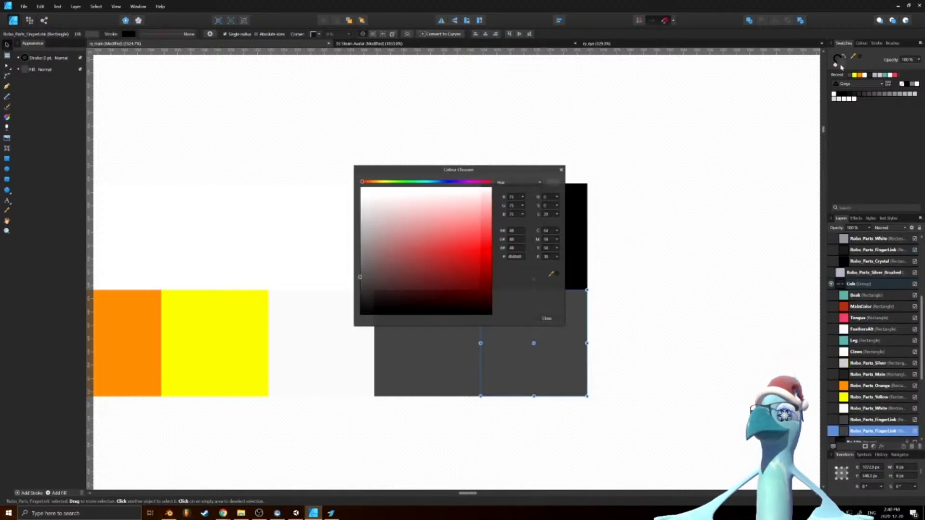
{"action": "double_click", "coordinate": [517, 258]}
{"action": "key", "text": "ctrl+v"}
{"action": "key", "text": "Return"}
{"action": "key", "text": "Return"}
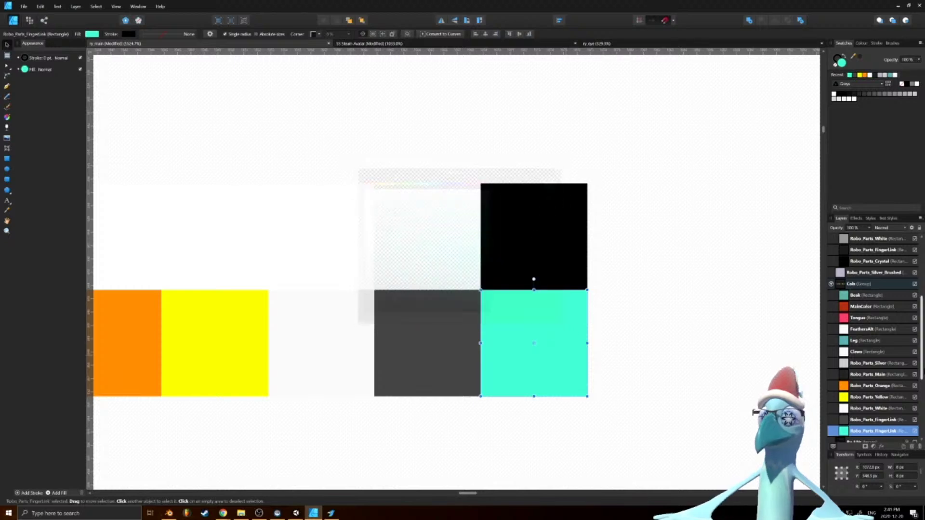
Rename the turquoise Cols row swatch's layer as Robo_Parts_Crystal, reusing the name of the black Met row swatch
{"action": "double_click", "coordinate": [870, 433]}
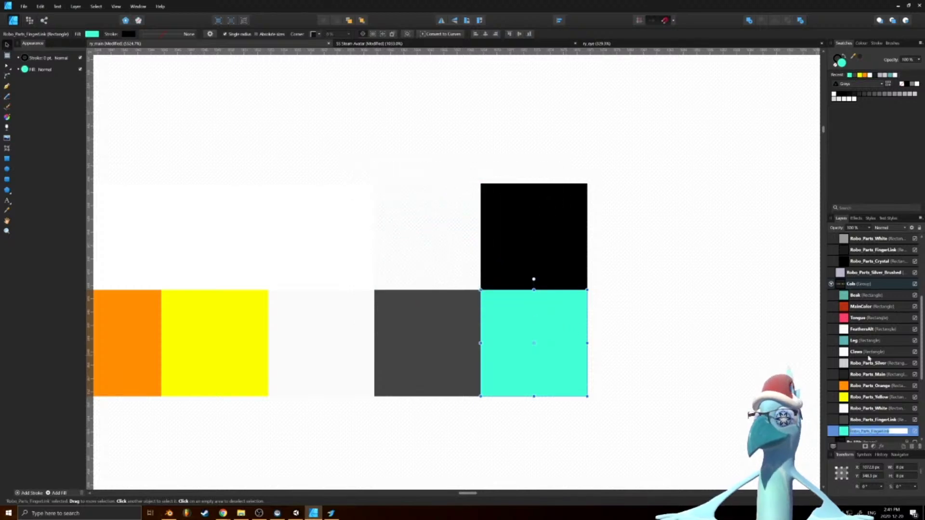
{"action": "double_click", "coordinate": [875, 261]}
{"action": "key", "text": "ctrl+c"}
{"action": "key", "text": "Escape"}
{"action": "left_click", "coordinate": [876, 431]}
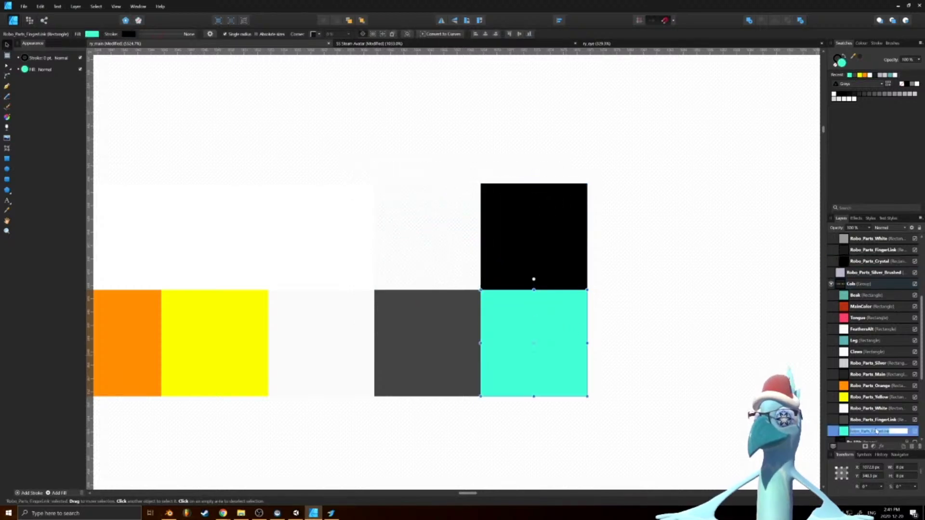
{"action": "double_click", "coordinate": [875, 431]}
{"action": "key", "text": "ctrl+v"}
{"action": "key", "text": "Return"}
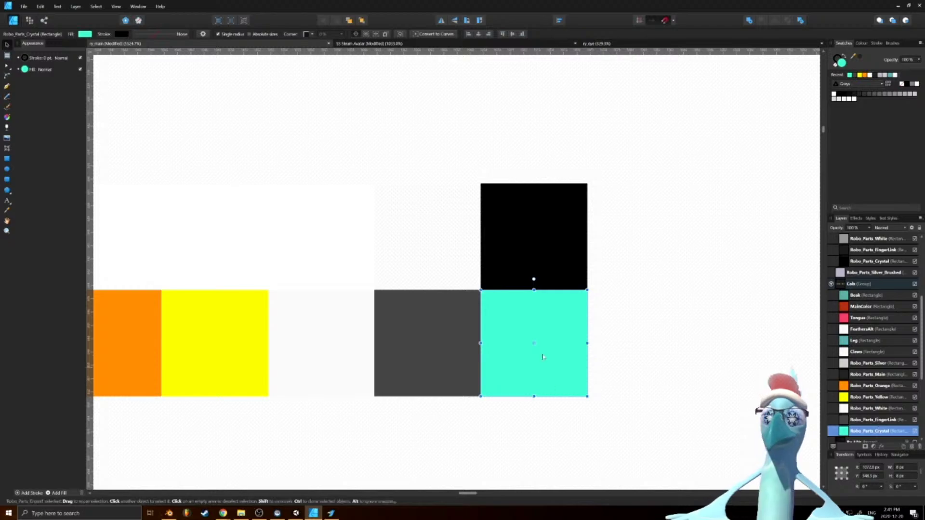
Switch to Blender and examine the crystal and robotic leg parts on the character up close
{"action": "left_click", "coordinate": [169, 513]}
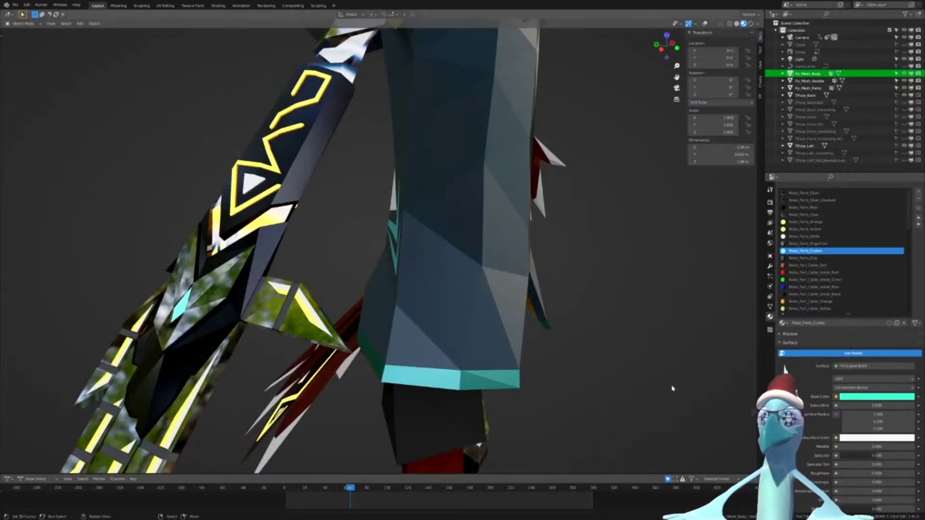
{"action": "scroll", "coordinate": [473, 302], "scroll_direction": "down", "scroll_amount": 5}
{"action": "scroll", "coordinate": [506, 221], "scroll_direction": "up", "scroll_amount": 8}
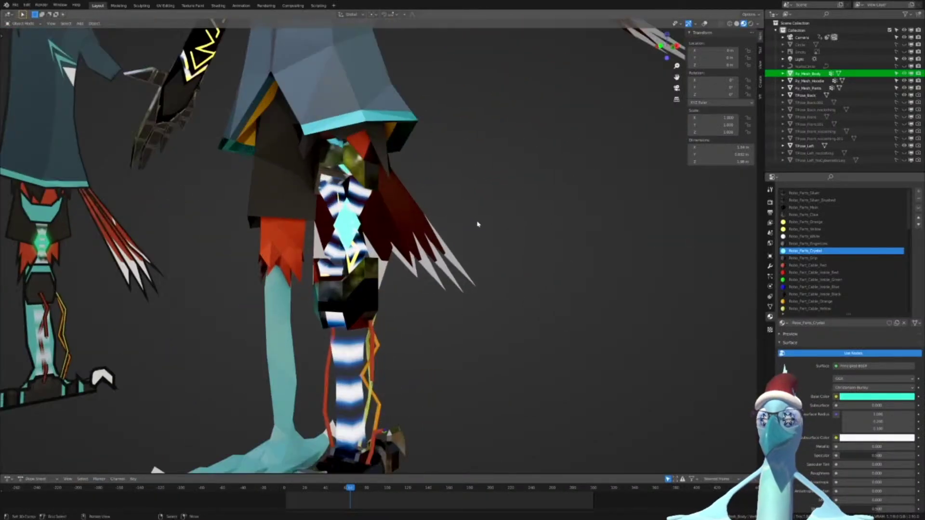
{"action": "middle_click_drag", "start_coordinate": [478, 215], "coordinate": [536, 265]}
{"action": "scroll", "coordinate": [445, 226], "scroll_direction": "up", "scroll_amount": 4}
{"action": "scroll", "coordinate": [487, 268], "scroll_direction": "up", "scroll_amount": 1}
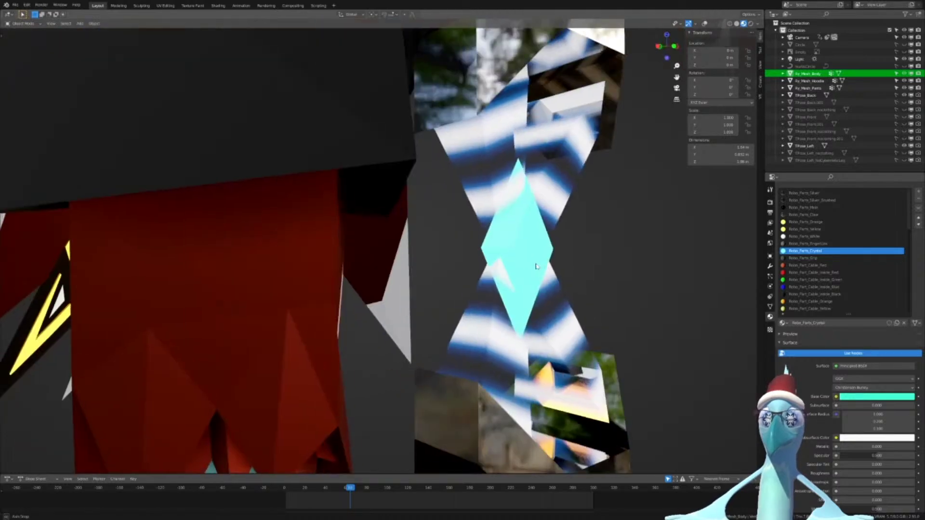
{"action": "scroll", "coordinate": [537, 266], "scroll_direction": "down", "scroll_amount": 5}
{"action": "left_click_drag", "start_coordinate": [536, 266], "coordinate": [472, 269]}
{"action": "scroll", "coordinate": [475, 266], "scroll_direction": "down", "scroll_amount": 3}
{"action": "scroll", "coordinate": [476, 267], "scroll_direction": "up", "scroll_amount": 2}
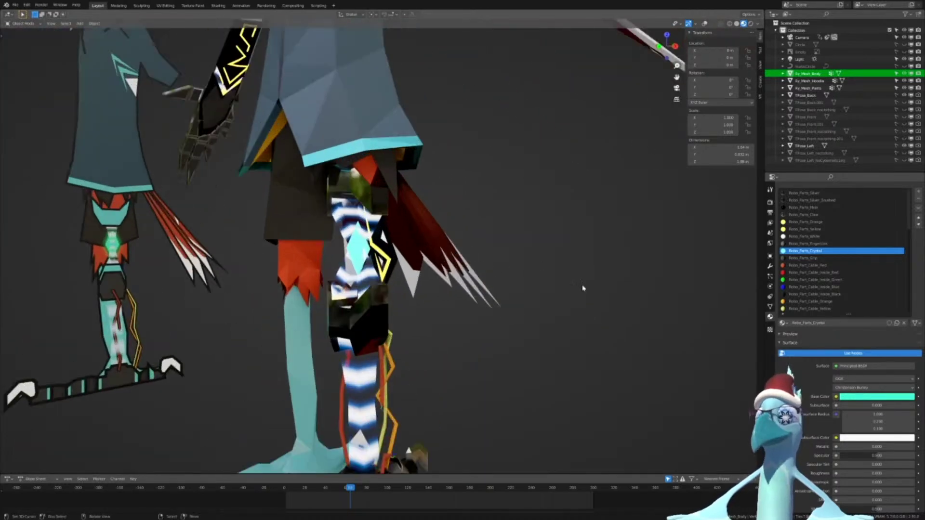
Select the Robo_Parts_Grip material, check its base colour, and return to Affinity Designer
{"action": "double_click", "coordinate": [802, 258]}
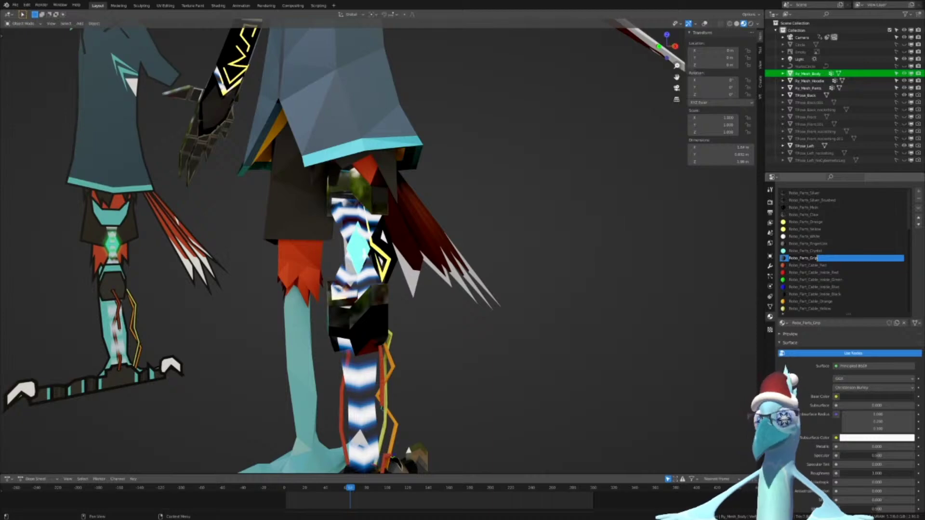
{"action": "left_click", "coordinate": [863, 395]}
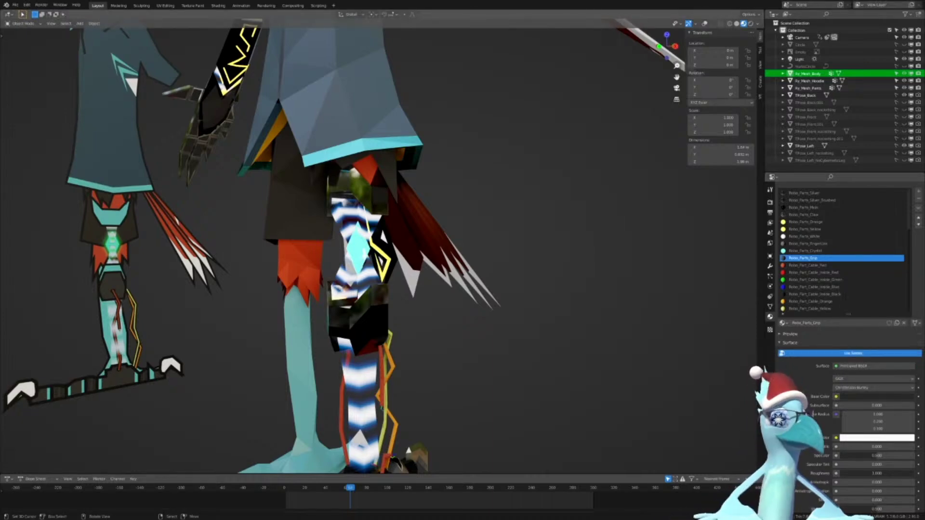
{"action": "key", "text": "alt+Tab"}
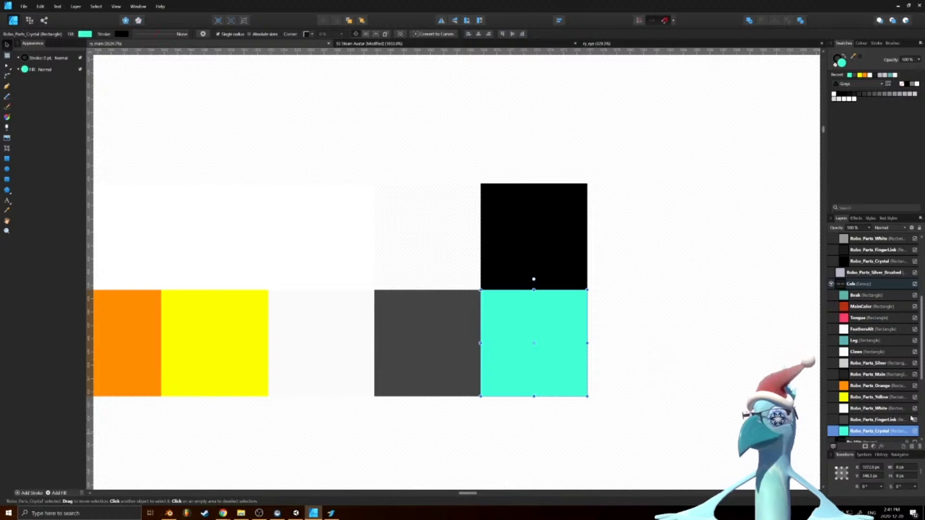
Duplicate the turquoise Robo_Parts_Crystal swatch into the next column of the Cols row
{"action": "scroll", "coordinate": [907, 405], "scroll_direction": "down", "scroll_amount": 3}
{"action": "scroll", "coordinate": [907, 405], "scroll_direction": "up", "scroll_amount": 3}
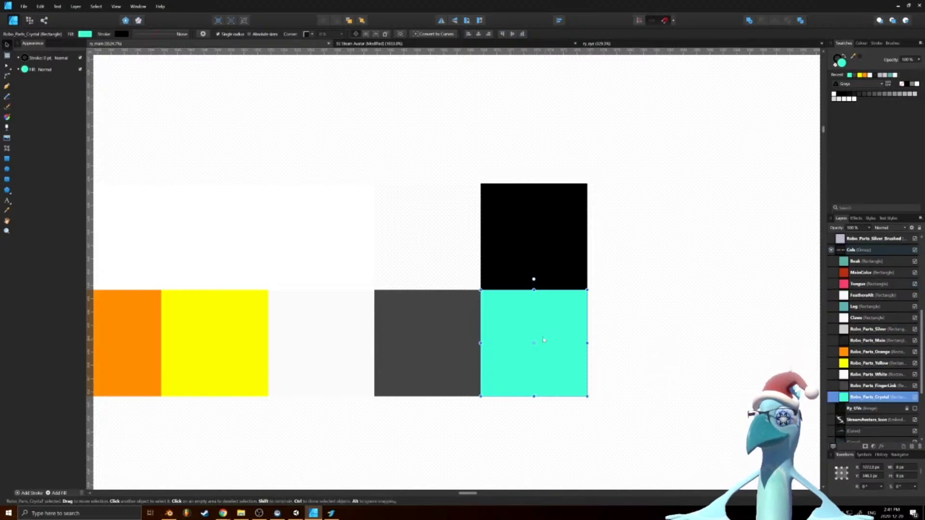
{"action": "left_click_drag", "start_coordinate": [546, 334], "coordinate": [652, 335], "text": "ctrl"}
{"action": "scroll", "coordinate": [862, 305], "scroll_direction": "up", "scroll_amount": 3}
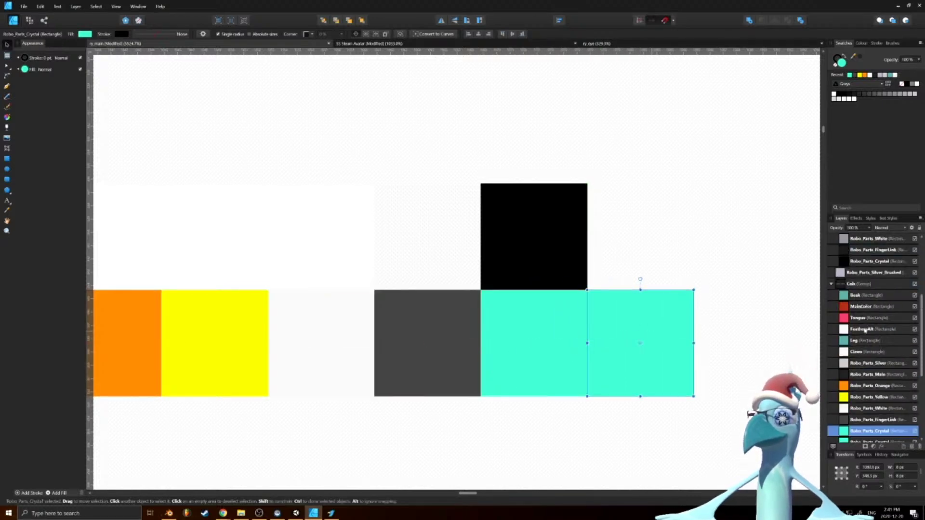
Duplicate the black Robo_Parts_Crystal swatch into the next column of the Met row and set the copy's opacity to 1%
{"action": "left_click", "coordinate": [861, 296]}
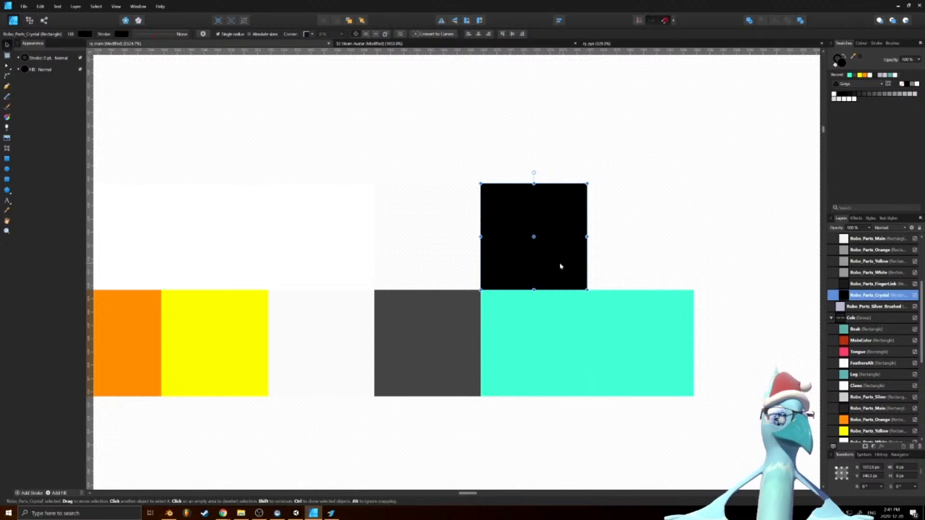
{"action": "key", "text": "ctrl"}
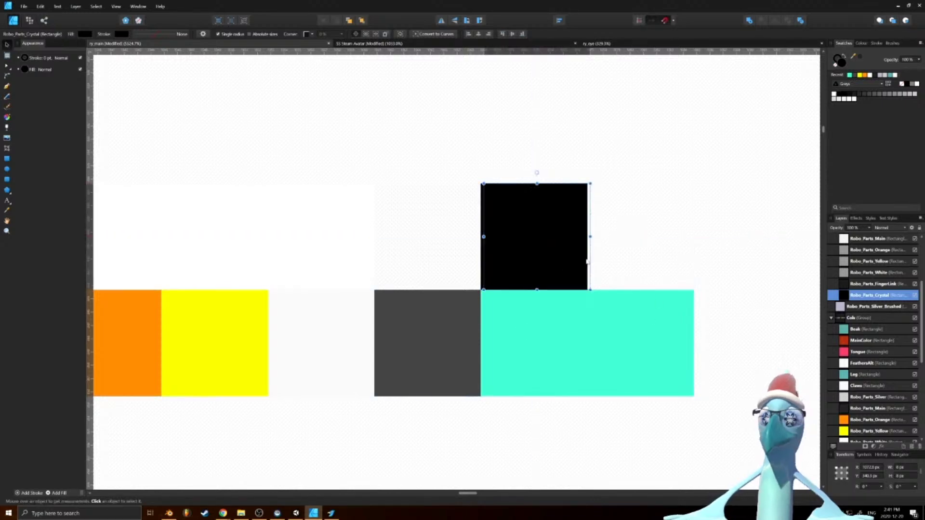
{"action": "left_click_drag", "start_coordinate": [564, 262], "coordinate": [669, 262]}
{"action": "key", "text": "ctrl+j"}
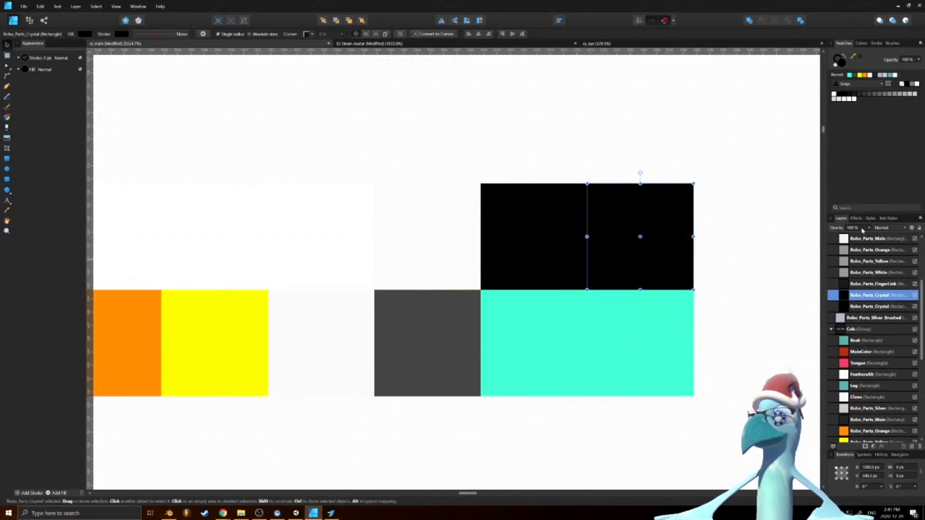
{"action": "left_click", "coordinate": [860, 229]}
{"action": "type", "text": "1"}
{"action": "key", "text": "Return"}
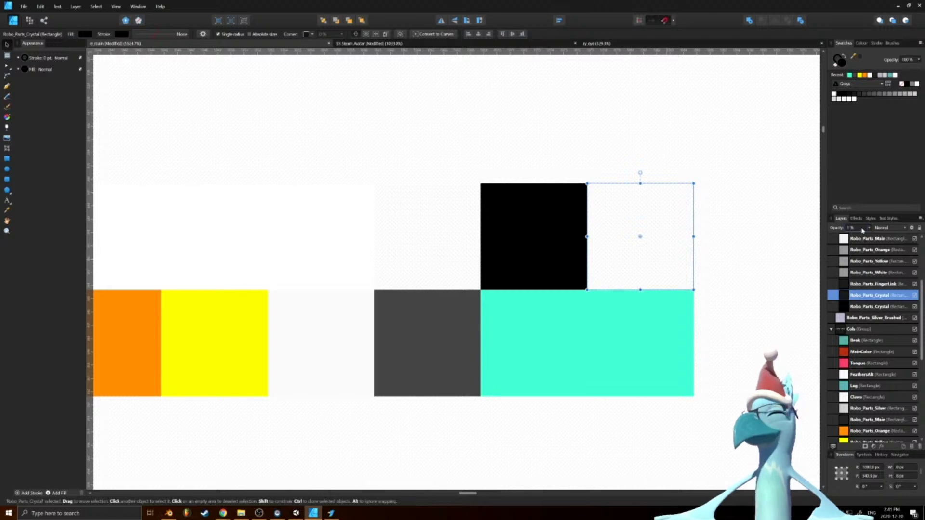
Move the newest turquoise swatch's layer into the Cols group, below the original Robo_Parts_Crystal layer, and select it
{"action": "middle_click_drag", "start_coordinate": [698, 342], "coordinate": [629, 341]}
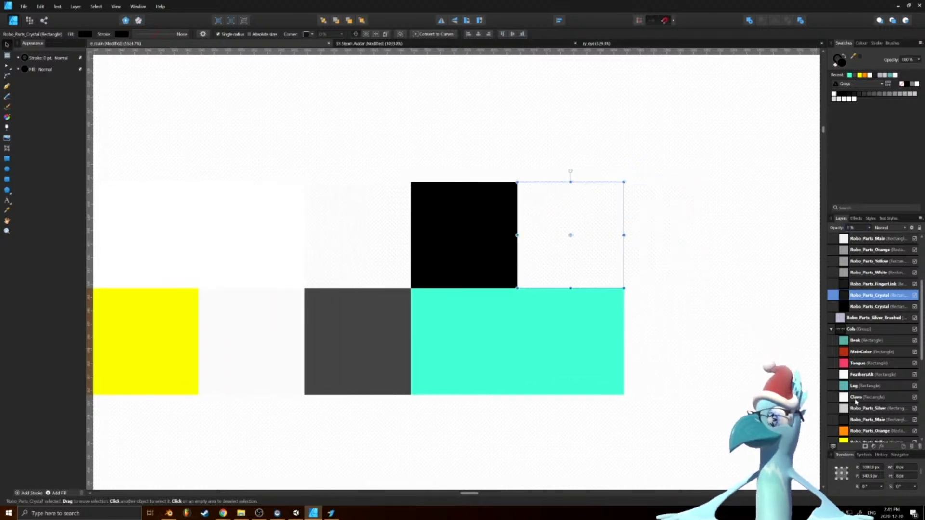
{"action": "scroll", "coordinate": [860, 348], "scroll_direction": "down", "scroll_amount": 3}
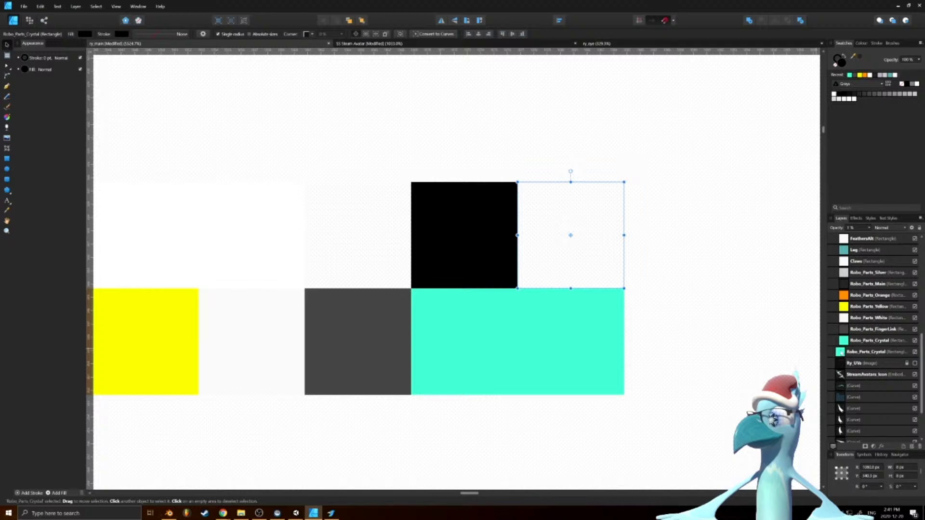
{"action": "left_click_drag", "start_coordinate": [848, 354], "coordinate": [844, 348]}
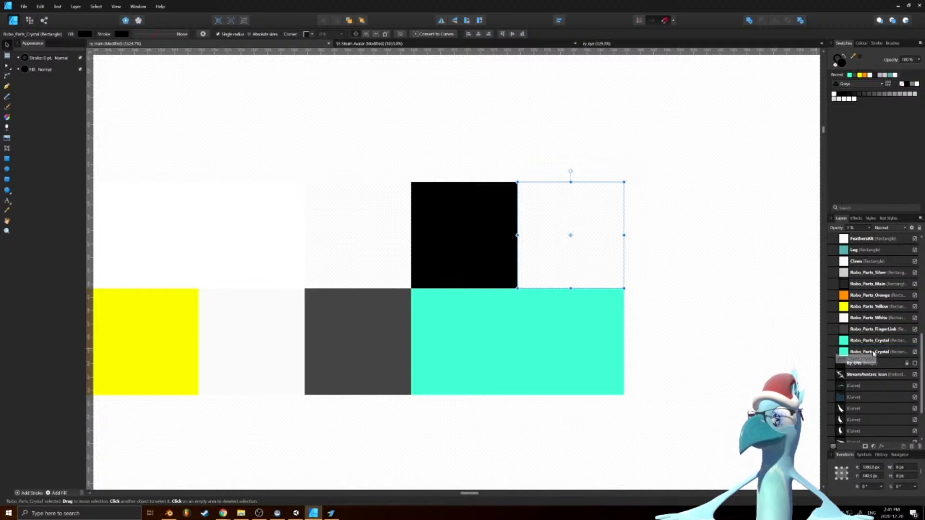
{"action": "double_click", "coordinate": [874, 352]}
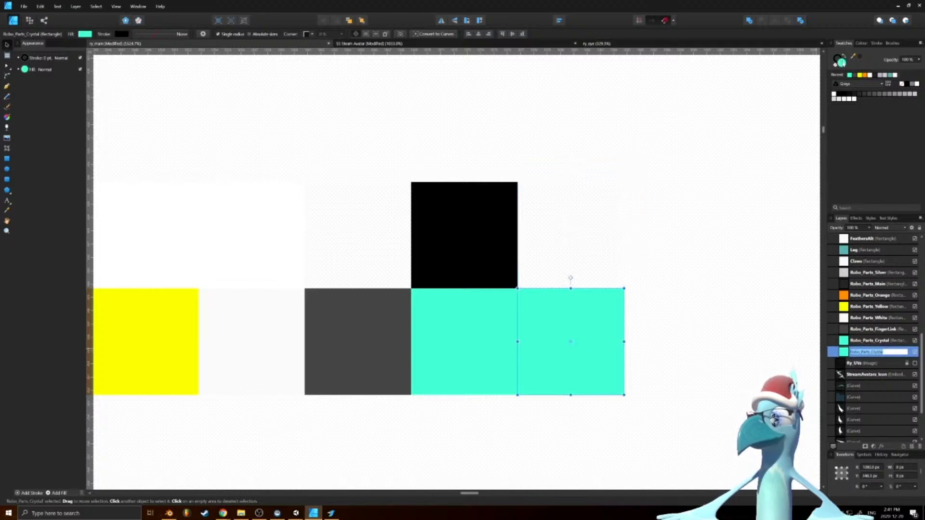
{"action": "key", "text": "Return"}
Fill the newest Cols row swatch with hex colour 323232 and close the colour chooser
{"action": "double_click", "coordinate": [841, 61]}
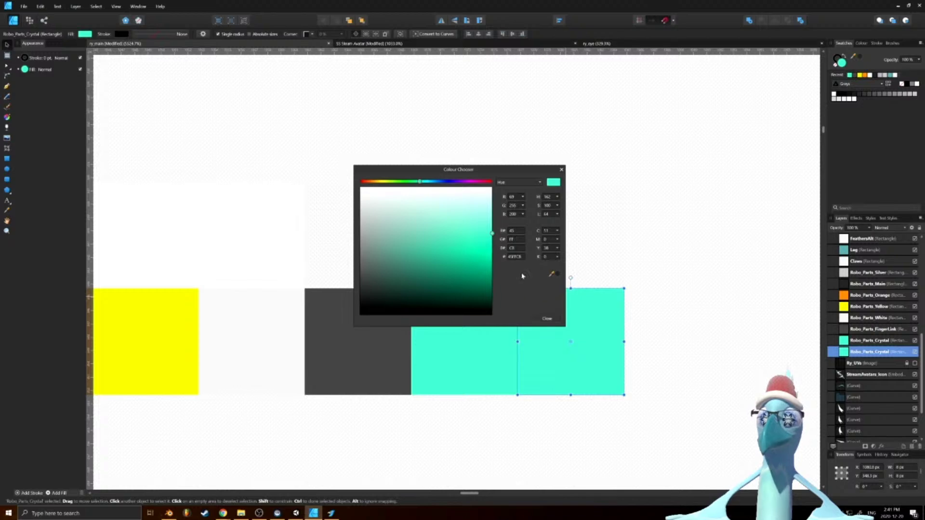
{"action": "left_click", "coordinate": [519, 257]}
{"action": "type", "text": "323232"}
{"action": "key", "text": "Return"}
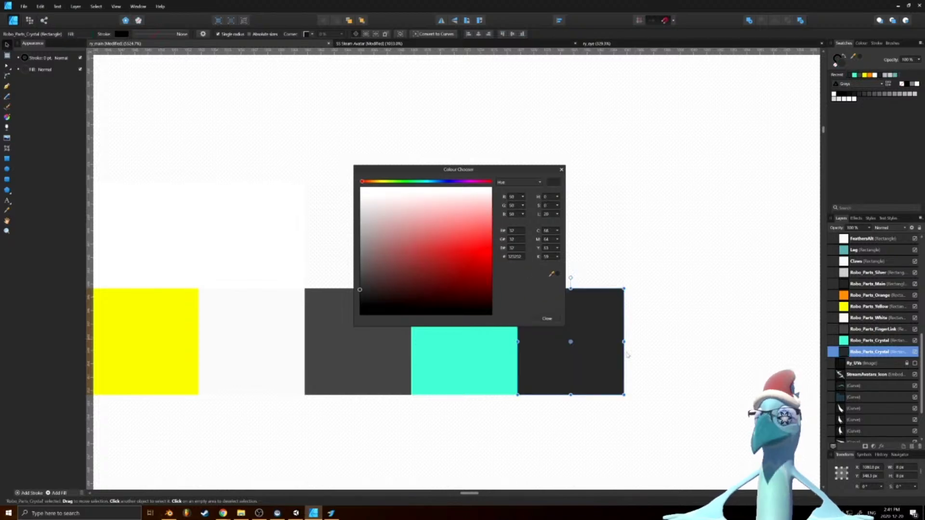
{"action": "left_click", "coordinate": [547, 318]}
{"action": "scroll", "coordinate": [877, 386], "scroll_direction": "up", "scroll_amount": 1}
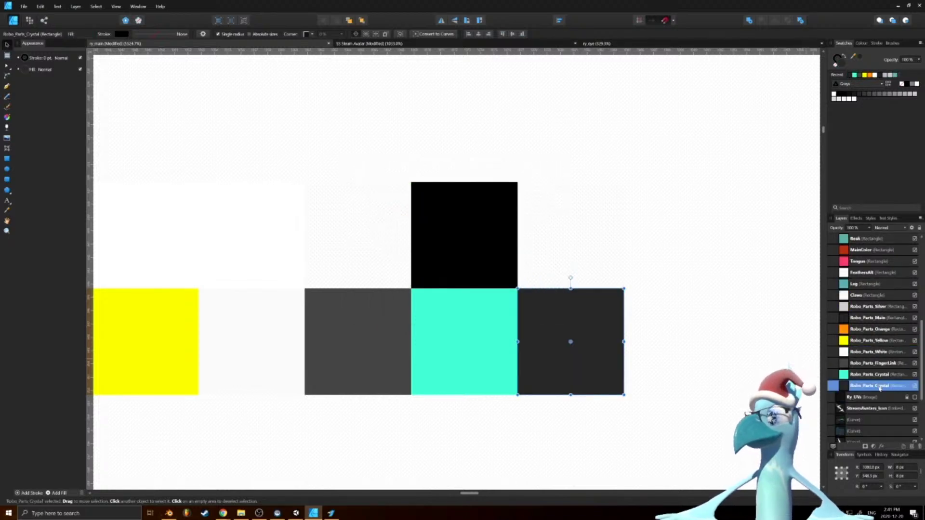
Rename the dark grey Cols row swatch's layer as Robo_Parts_Grip
{"action": "double_click", "coordinate": [879, 387]}
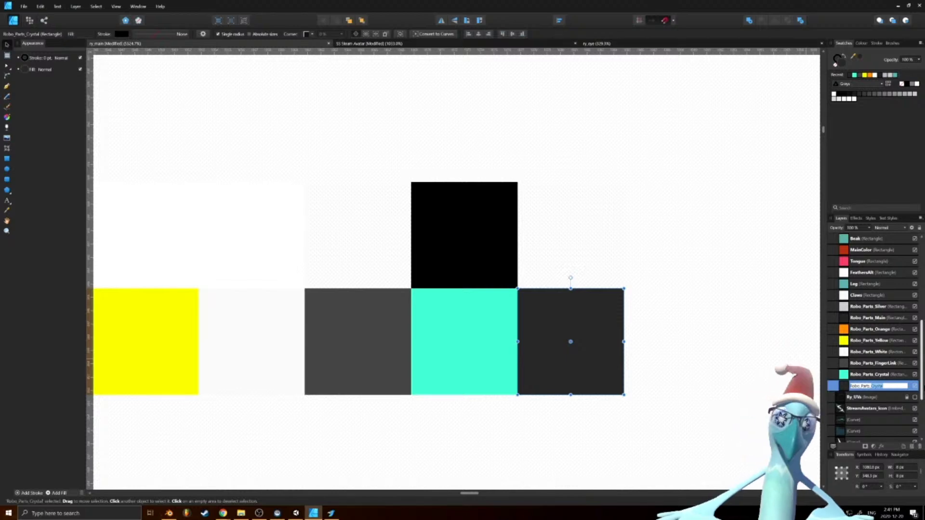
{"action": "type", "text": "Glo"}
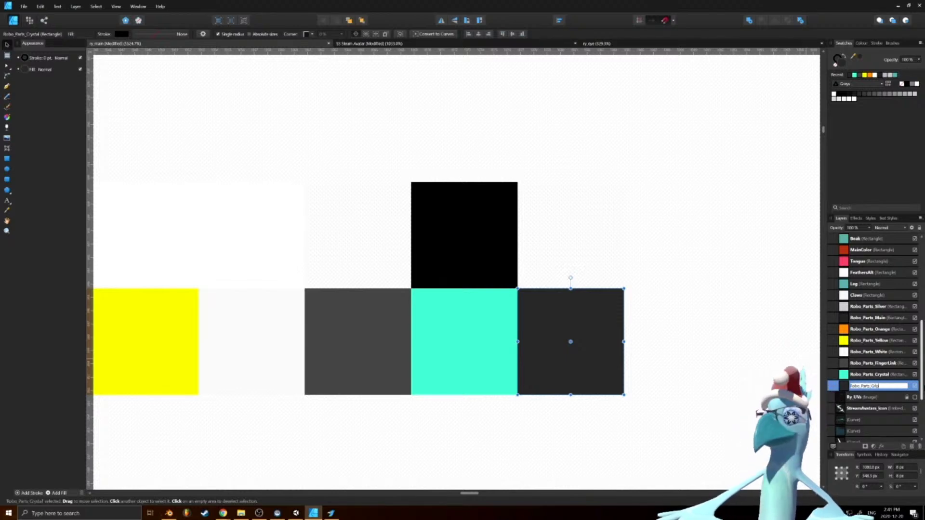
{"action": "type", "text": "ip"}
{"action": "key", "text": "Return"}
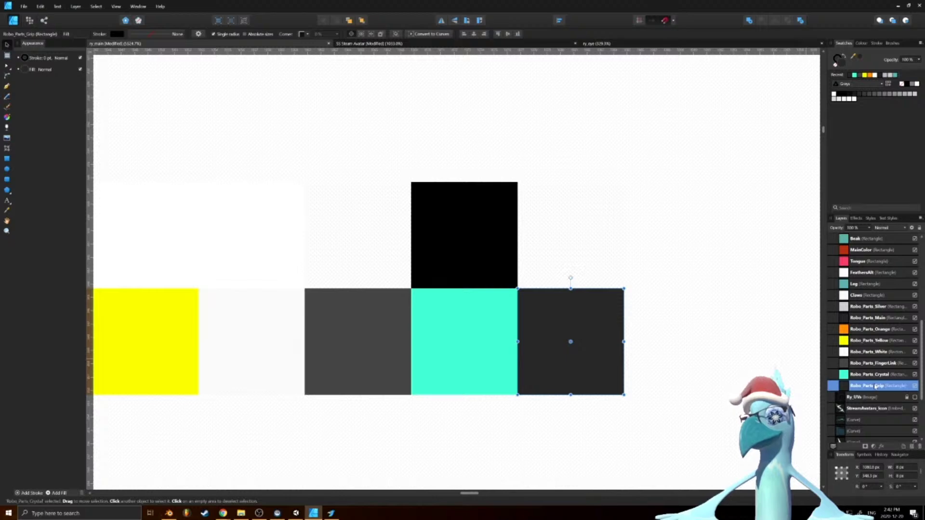
Rename the 1% opacity Met row swatch's layer as Robo_Parts_Grip
{"action": "left_click", "coordinate": [869, 352]}
{"action": "scroll", "coordinate": [871, 327], "scroll_direction": "up", "scroll_amount": 3}
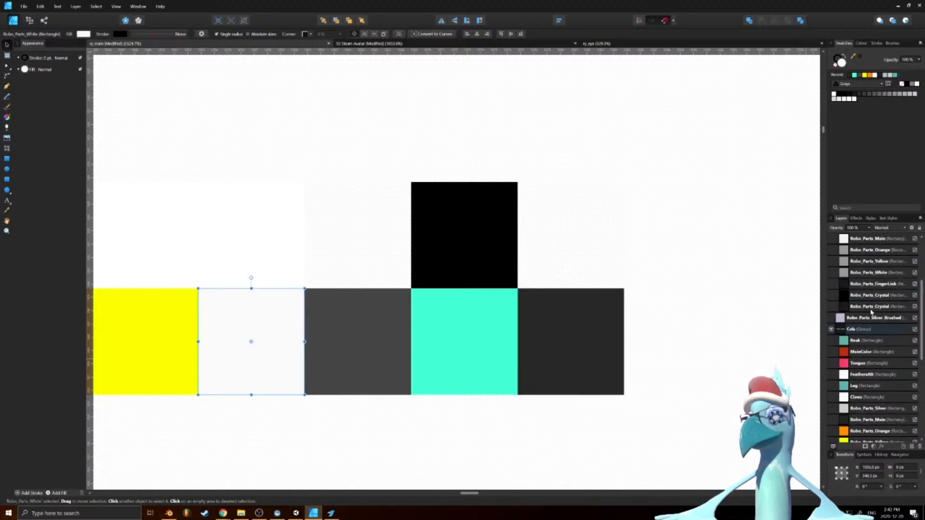
{"action": "left_click", "coordinate": [871, 307]}
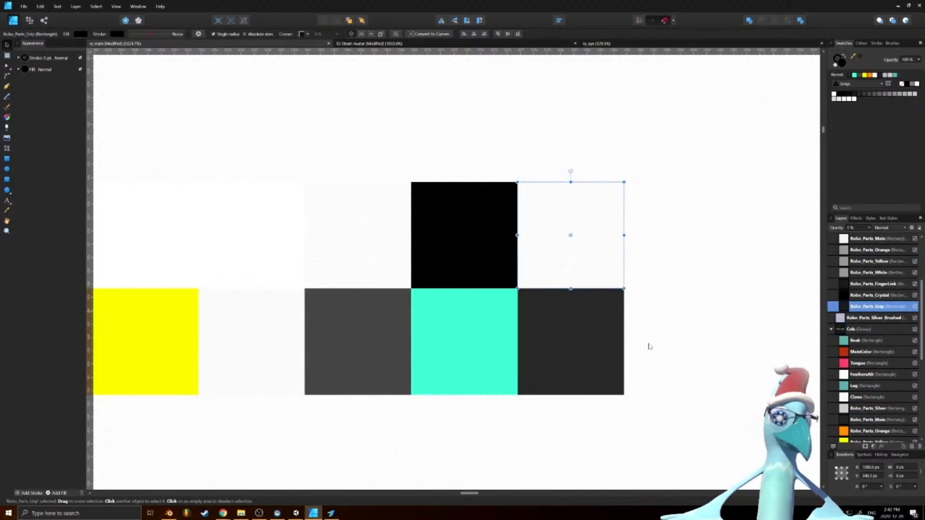
Switch to Blender, check the base colour of the Robo_Part_Cable_Red material, and return to Affinity Designer
{"action": "left_click", "coordinate": [168, 513]}
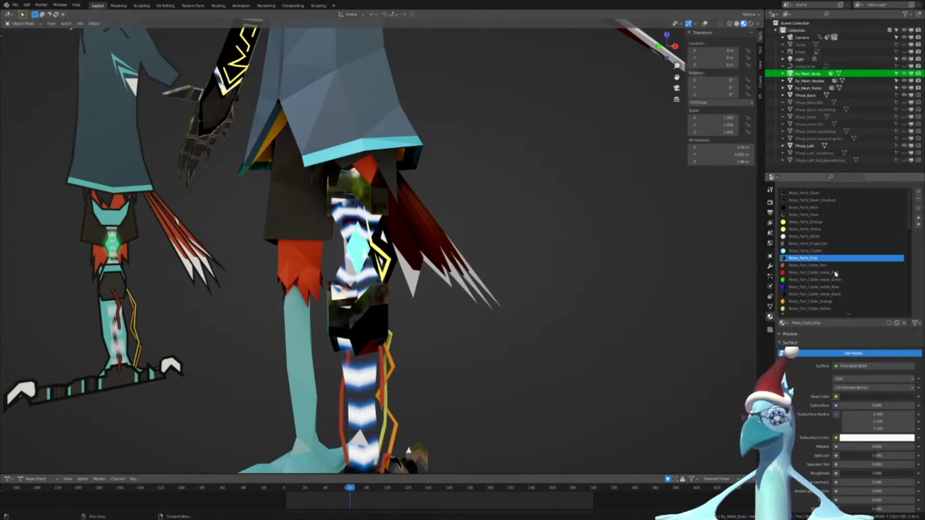
{"action": "left_click", "coordinate": [810, 266]}
{"action": "double_click", "coordinate": [810, 265]}
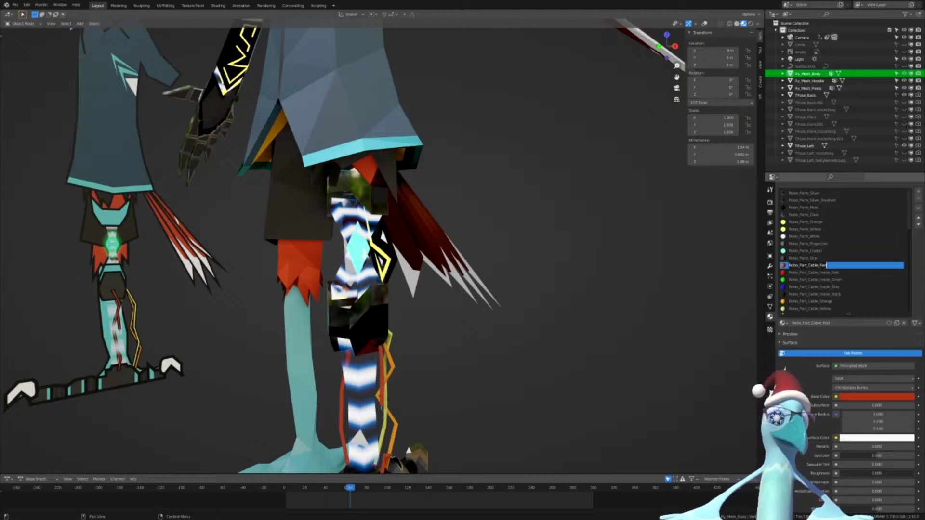
{"action": "key", "text": "Return"}
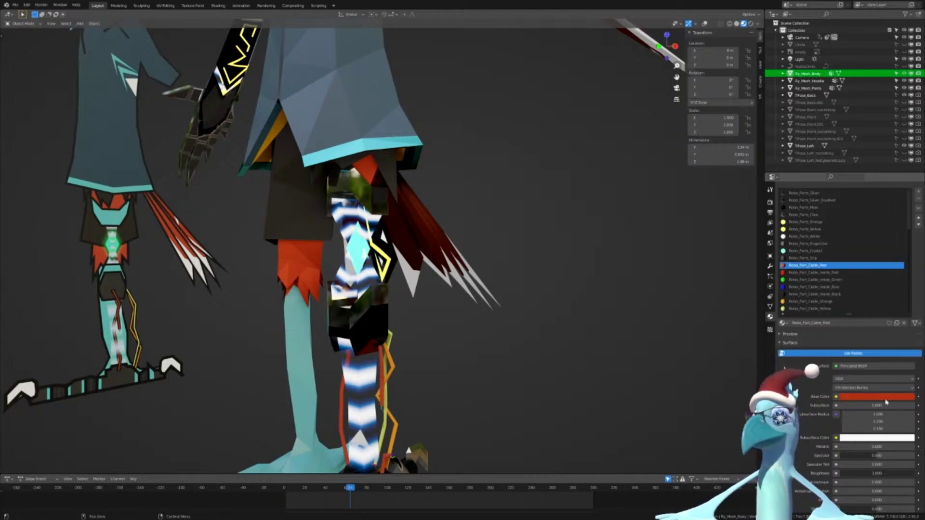
{"action": "left_click", "coordinate": [885, 400]}
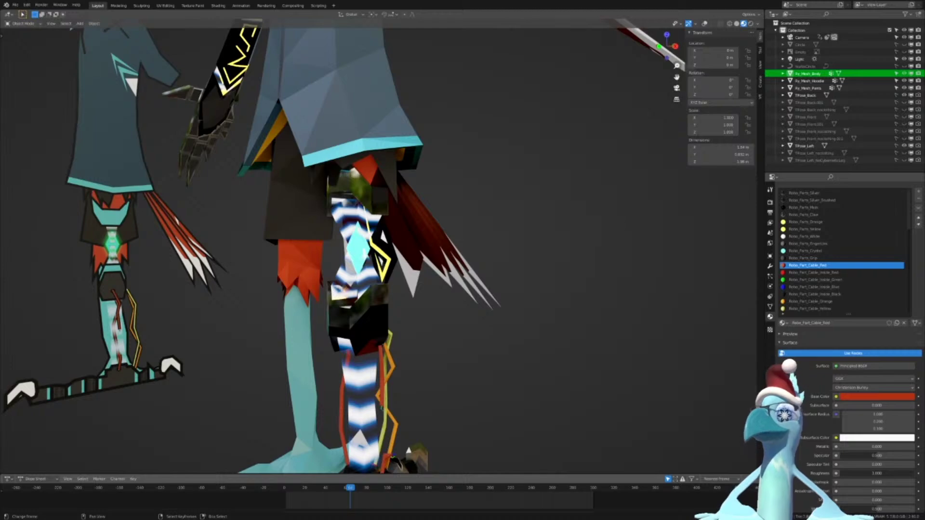
{"action": "key", "text": "alt+Tab"}
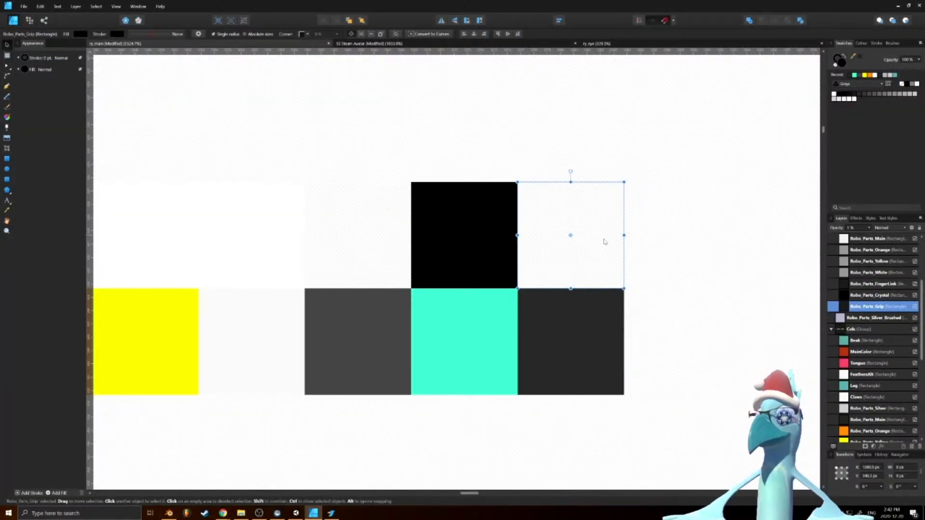
Duplicate the Met row's Robo_Parts_Grip swatch into the next column and move the copy's layer below the original
{"action": "left_click_drag", "start_coordinate": [592, 272], "coordinate": [692, 270]}
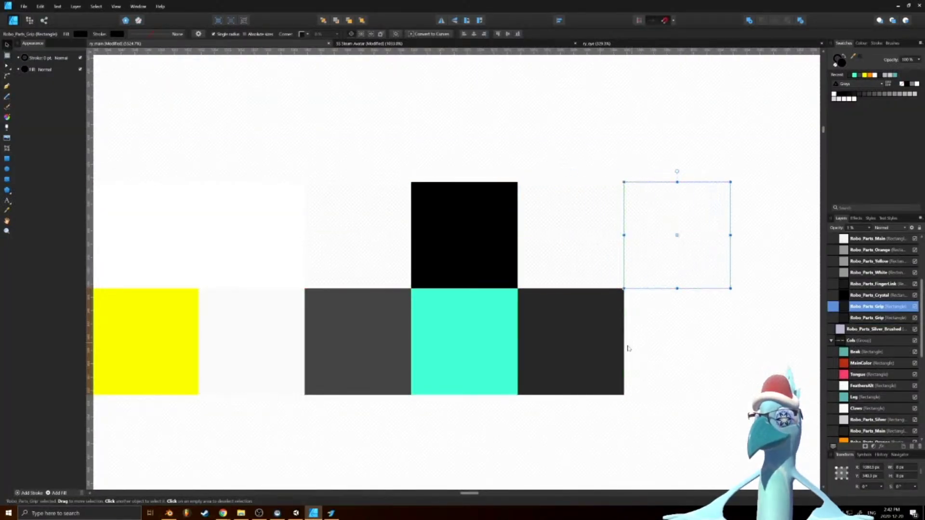
{"action": "left_click_drag", "start_coordinate": [847, 306], "coordinate": [842, 323]}
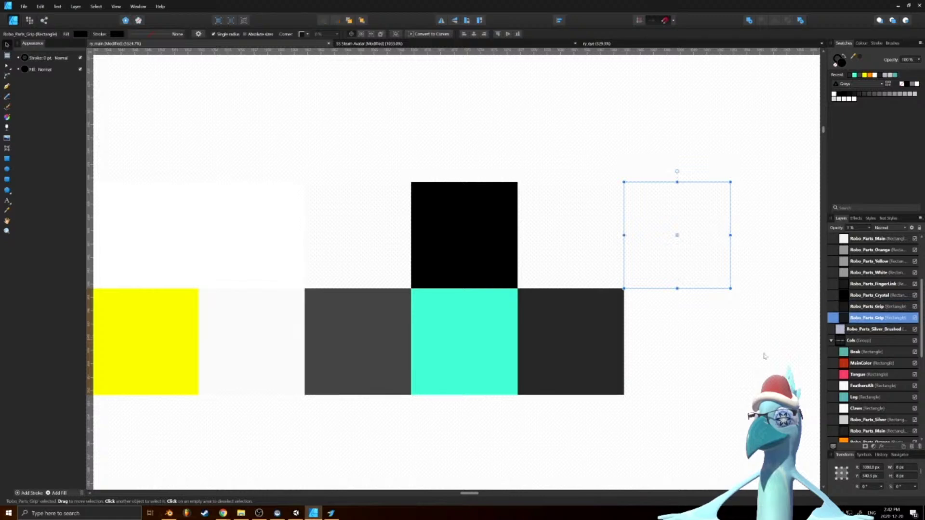
Duplicate the Cols row's dark grey Robo_Parts_Grip swatch into the next column and move the copy's layer below the original
{"action": "left_click_drag", "start_coordinate": [589, 357], "coordinate": [676, 347]}
{"action": "middle_click_drag", "start_coordinate": [722, 269], "coordinate": [553, 267]}
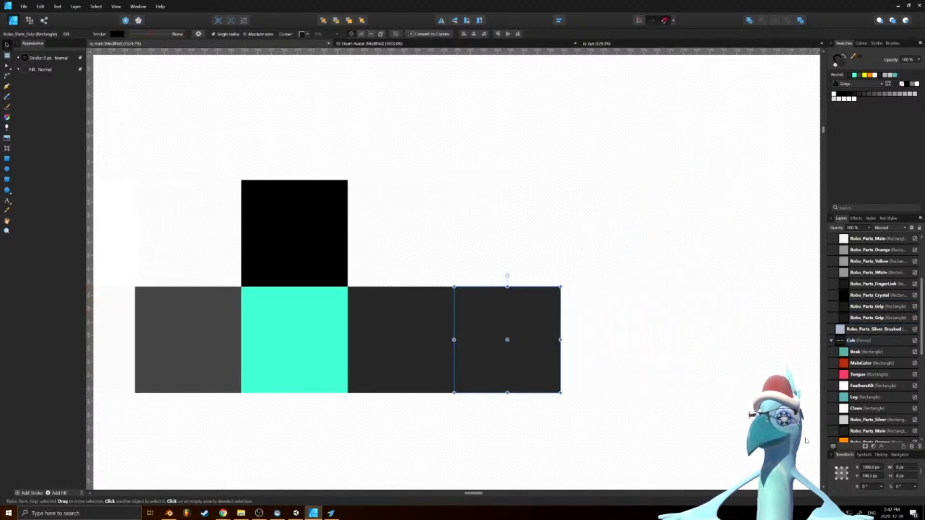
{"action": "scroll", "coordinate": [891, 380], "scroll_direction": "down", "scroll_amount": 3}
{"action": "scroll", "coordinate": [890, 380], "scroll_direction": "down", "scroll_amount": 2}
{"action": "scroll", "coordinate": [888, 378], "scroll_direction": "up", "scroll_amount": 2}
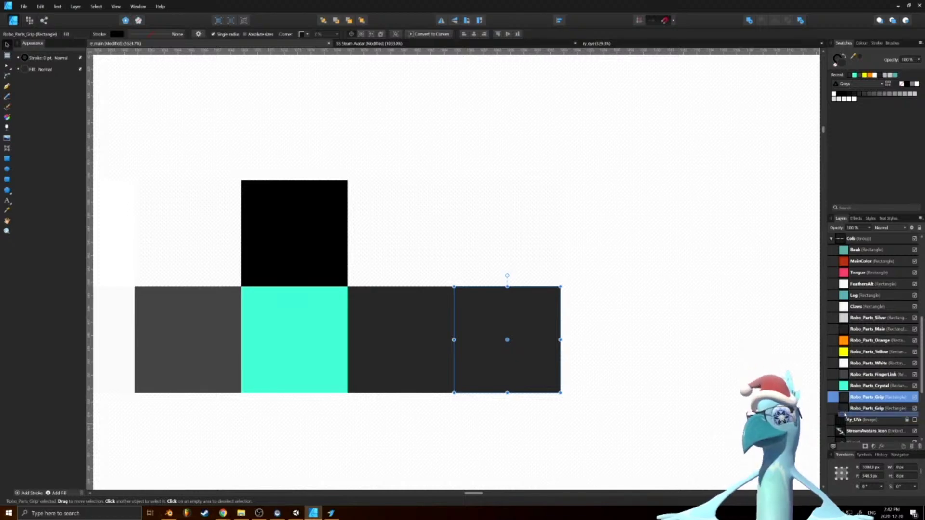
{"action": "left_click", "coordinate": [853, 408]}
Set the fill of the new Cols row swatch to hex AF381F
{"action": "double_click", "coordinate": [845, 63]}
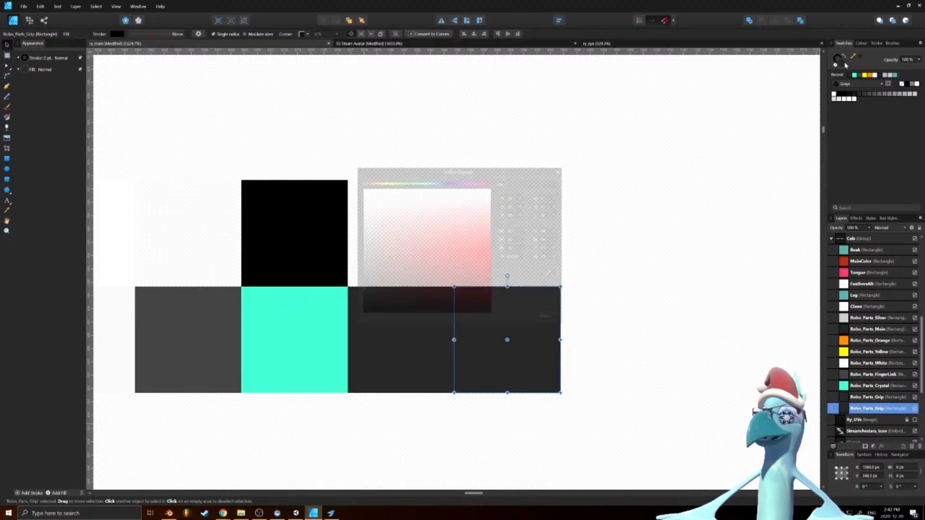
{"action": "left_click", "coordinate": [515, 258]}
{"action": "type", "text": "AF381F"}
{"action": "key", "text": "Return"}
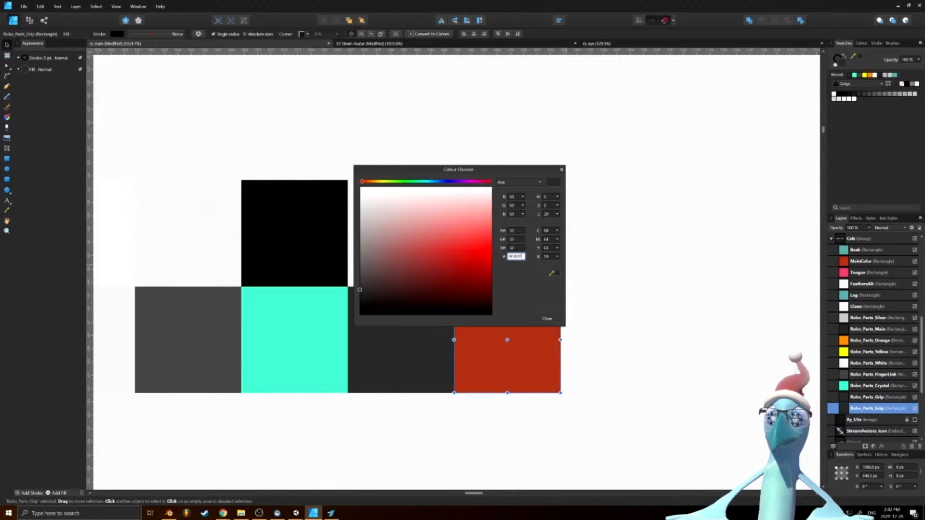
{"action": "left_click", "coordinate": [547, 319]}
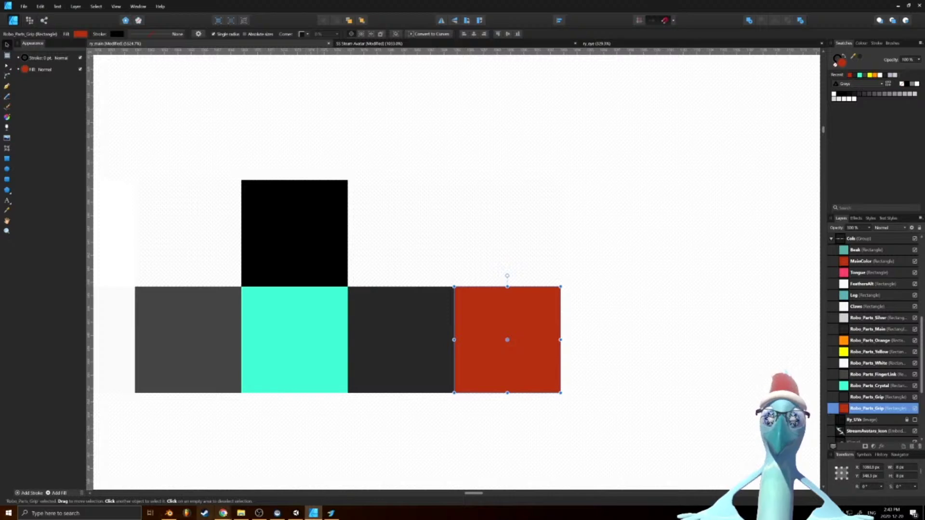
Switch to Blender, copy the name of the Robo_Part_Cable_Red material, and return to Affinity Designer
{"action": "left_click", "coordinate": [169, 513]}
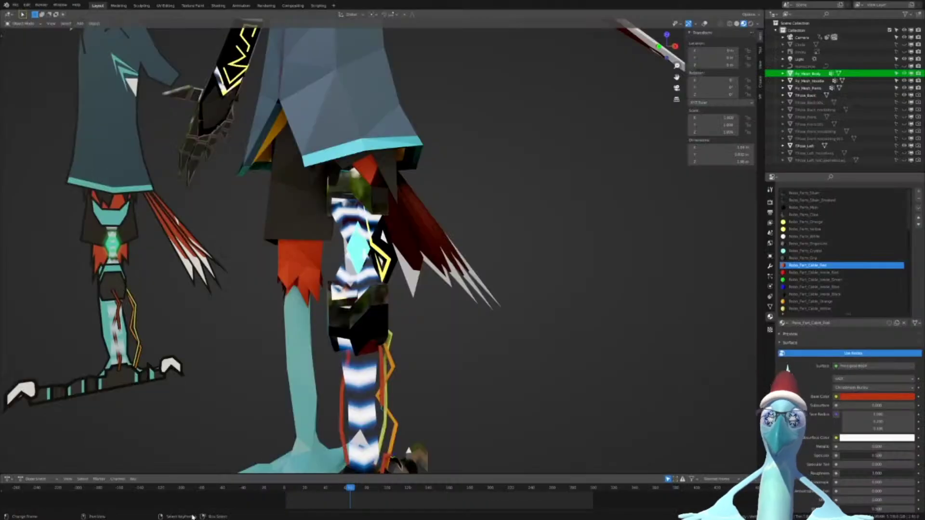
{"action": "double_click", "coordinate": [819, 266]}
{"action": "key", "text": "ctrl+c"}
{"action": "left_click", "coordinate": [823, 283]}
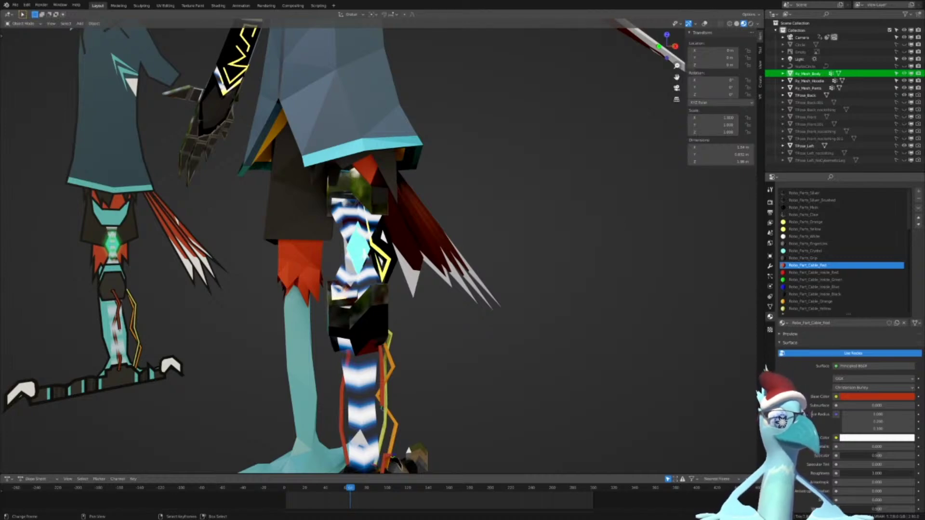
{"action": "key", "text": "alt+Tab"}
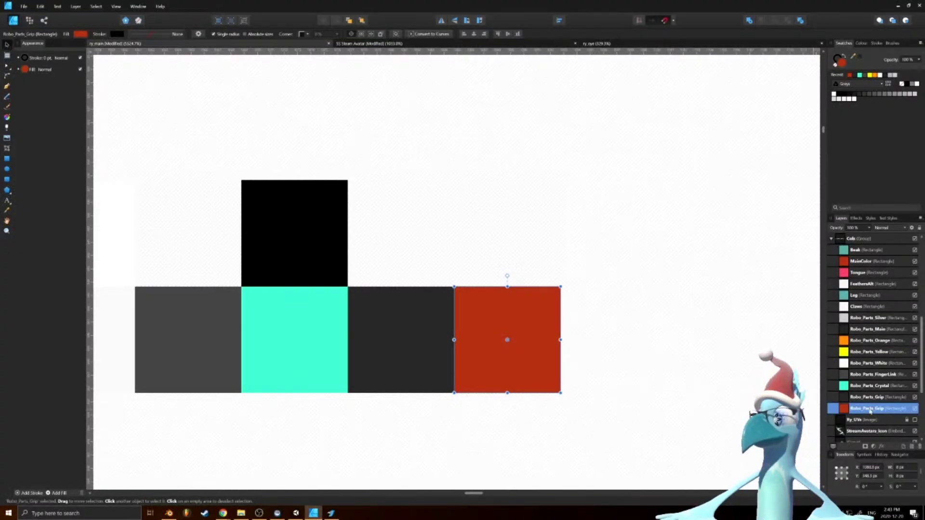
Rename the red Cols row swatch's layer as Robo_Parts_Cable_Red and clear the selection
{"action": "double_click", "coordinate": [875, 409]}
{"action": "key", "text": "ctrl+v"}
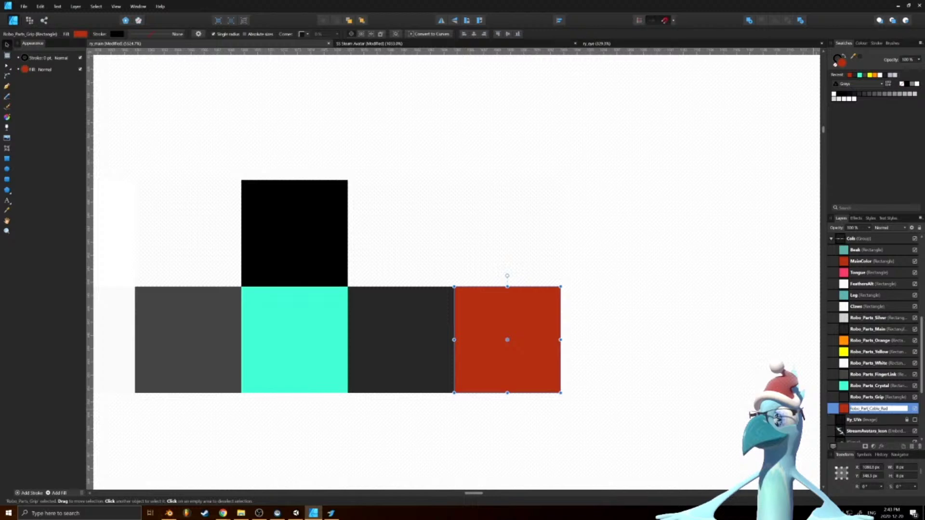
{"action": "key", "text": "Escape"}
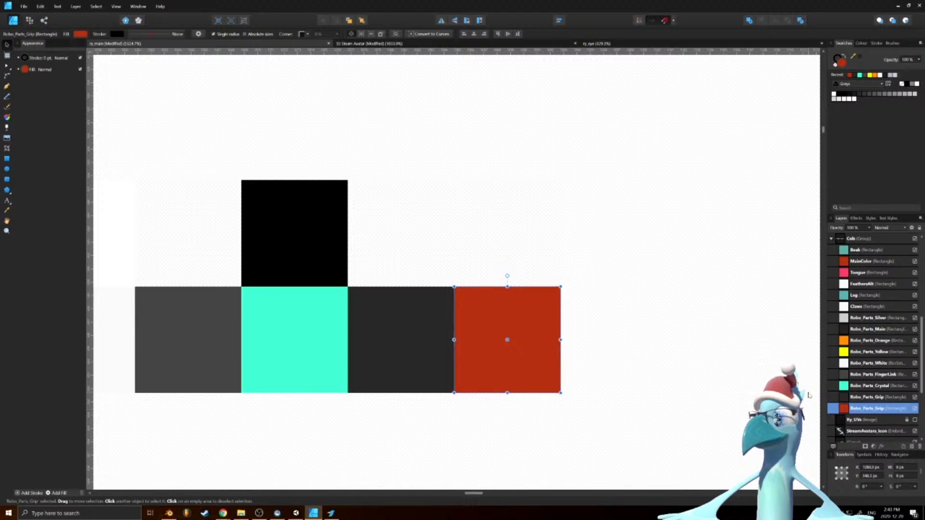
{"action": "left_click", "coordinate": [516, 268]}
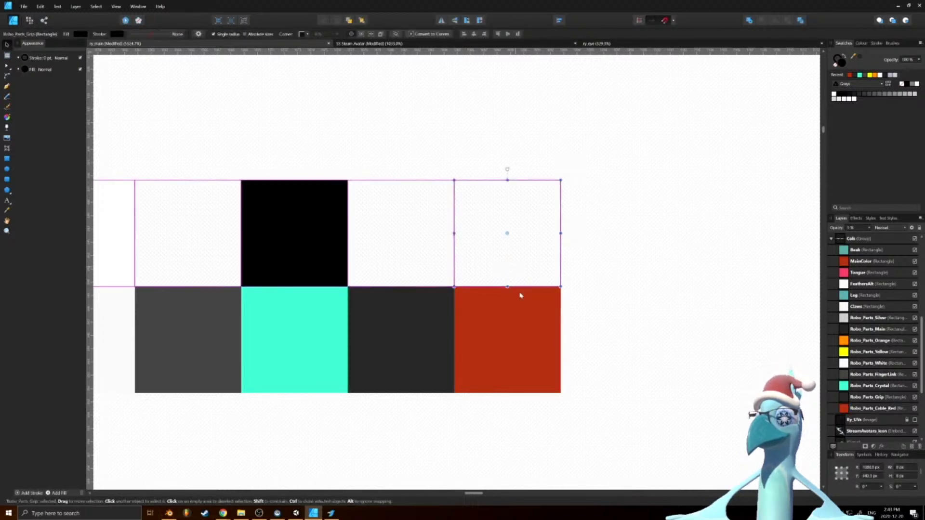
{"action": "left_click", "coordinate": [530, 351]}
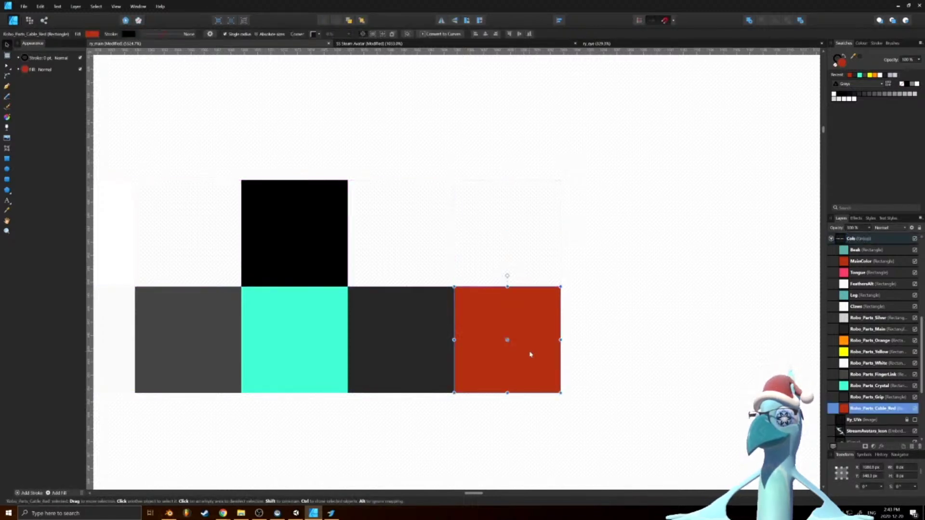
{"action": "left_click", "coordinate": [629, 341]}
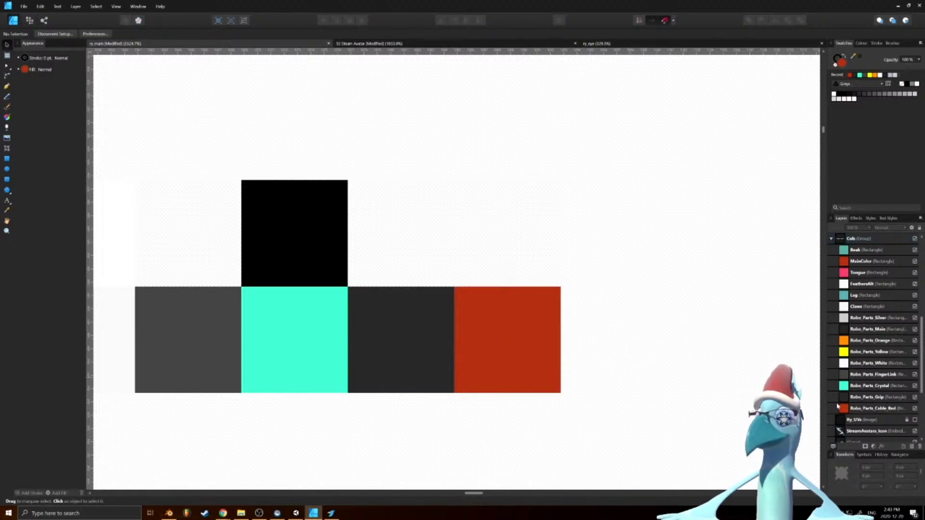
Switch to Blender and move the Robo_Part_Cable_Orange material slot up to directly below Robo_Part_Cable_Red
{"action": "left_click", "coordinate": [169, 513]}
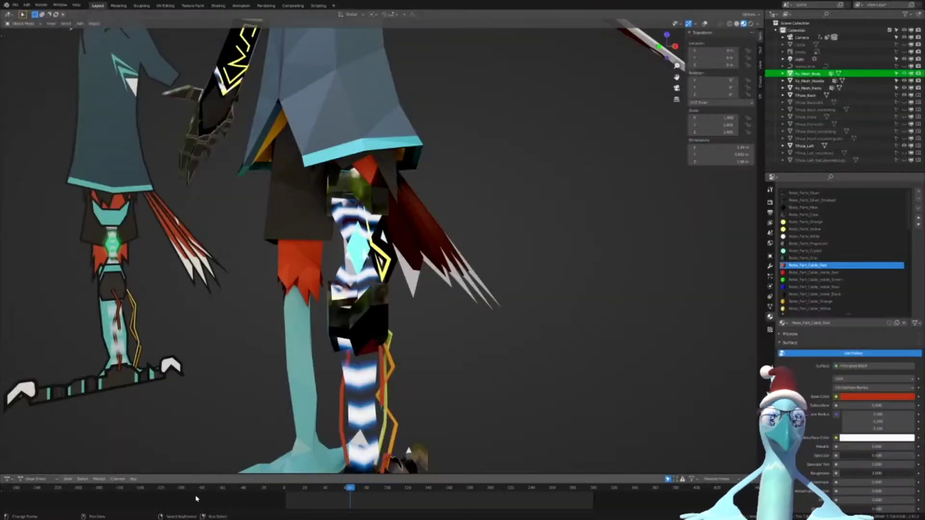
{"action": "left_click", "coordinate": [818, 280]}
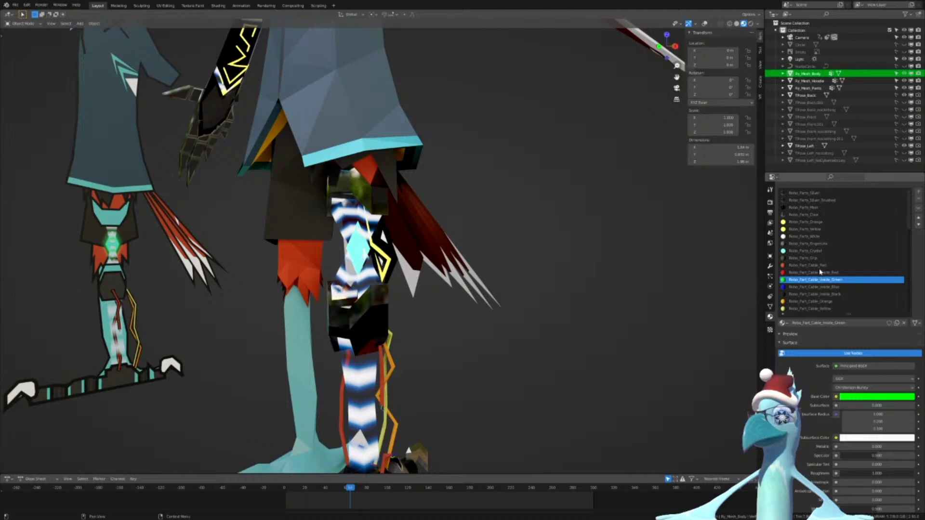
{"action": "left_click", "coordinate": [830, 274]}
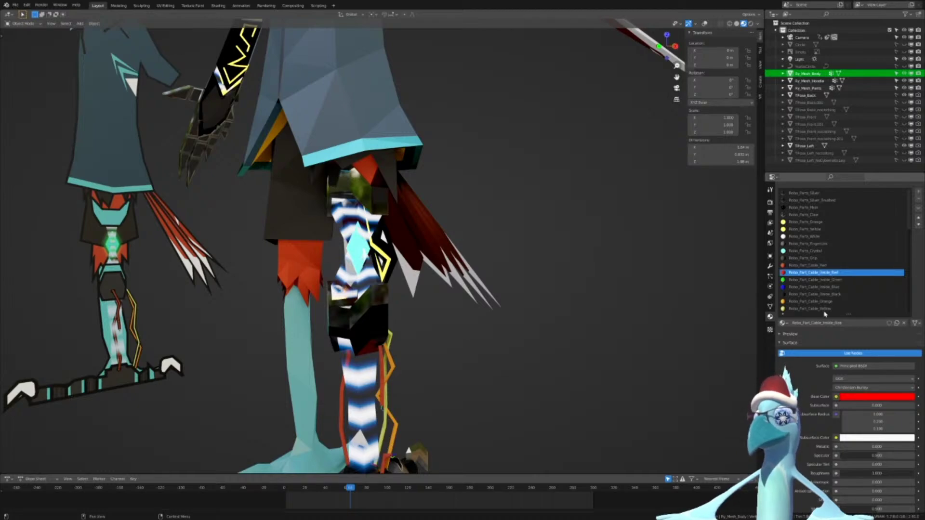
{"action": "left_click", "coordinate": [824, 302]}
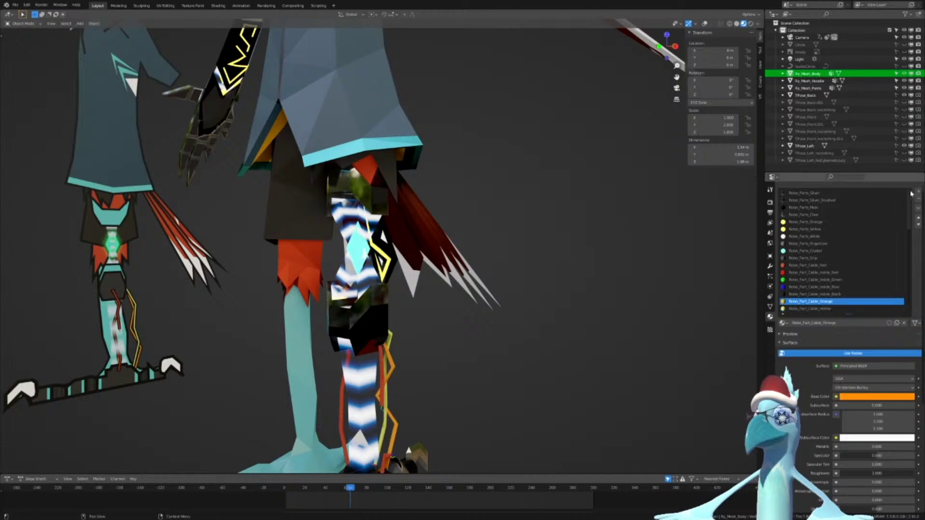
{"action": "left_click", "coordinate": [919, 219]}
{"action": "left_click", "coordinate": [919, 218]}
{"action": "left_click", "coordinate": [919, 218]}
{"action": "left_click", "coordinate": [919, 218]}
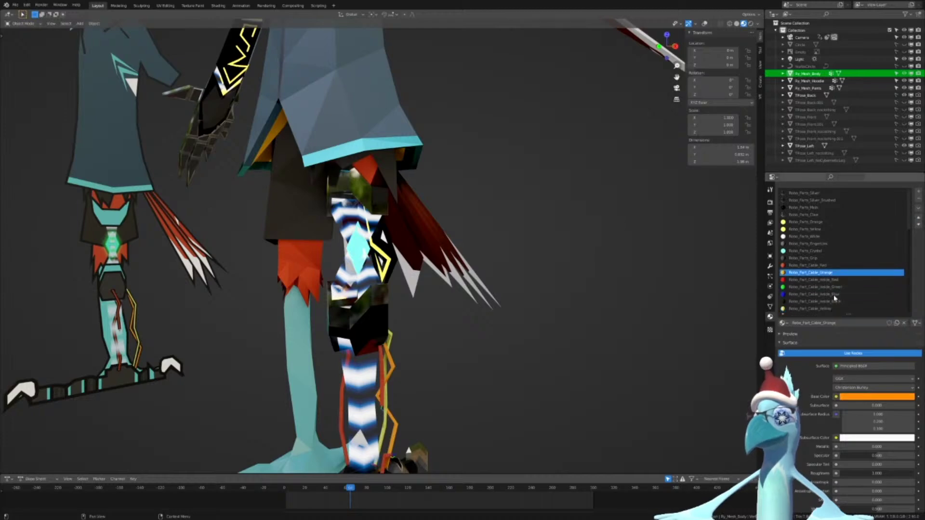
Move the Robo_Part_Cable_Yellow material slot up to directly below Robo_Part_Cable_Orange
{"action": "left_click", "coordinate": [807, 310]}
{"action": "left_click", "coordinate": [918, 219]}
{"action": "left_click", "coordinate": [918, 218]}
{"action": "left_click", "coordinate": [918, 218]}
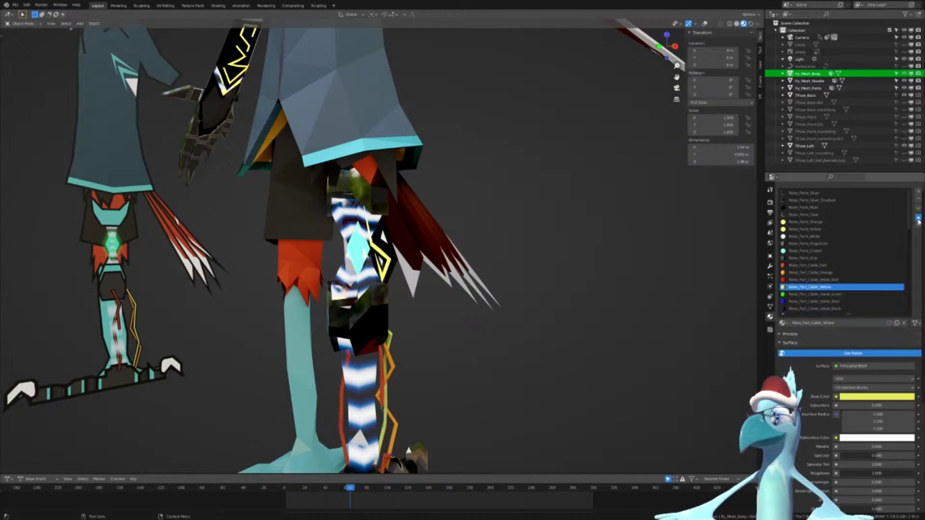
{"action": "left_click", "coordinate": [918, 218]}
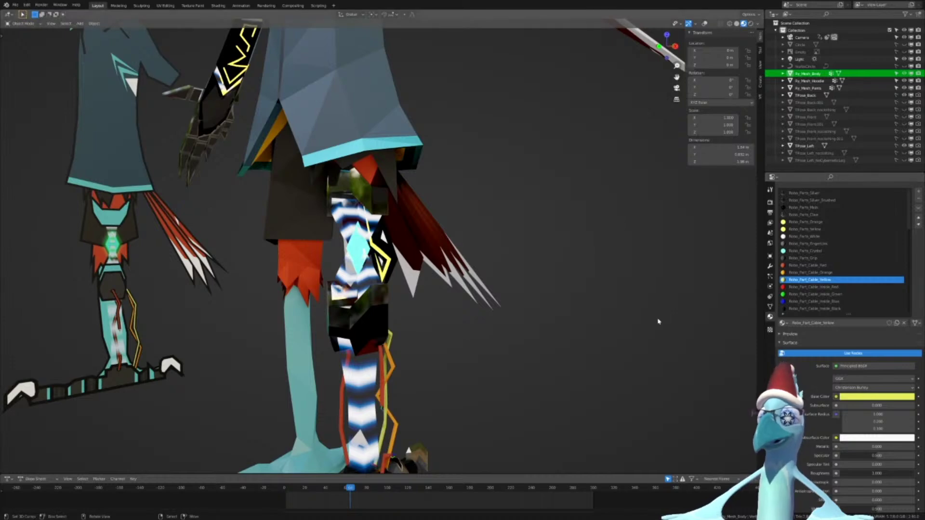
Set the roughness of the Robo_Part_Cable_Inside_Green material to 0.2
{"action": "middle_click_drag", "start_coordinate": [483, 398], "coordinate": [480, 188], "text": "shift"}
{"action": "scroll", "coordinate": [479, 216], "scroll_direction": "up", "scroll_amount": 6}
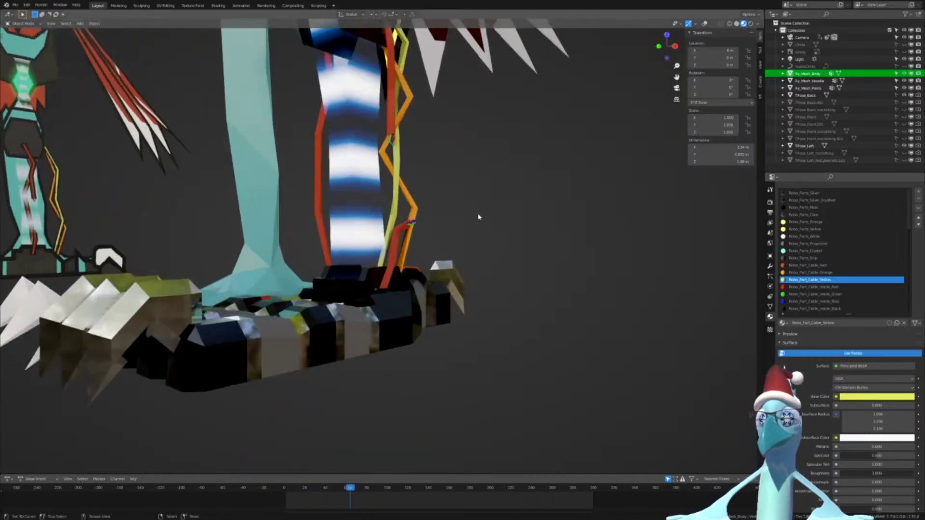
{"action": "scroll", "coordinate": [510, 214], "scroll_direction": "up", "scroll_amount": 6}
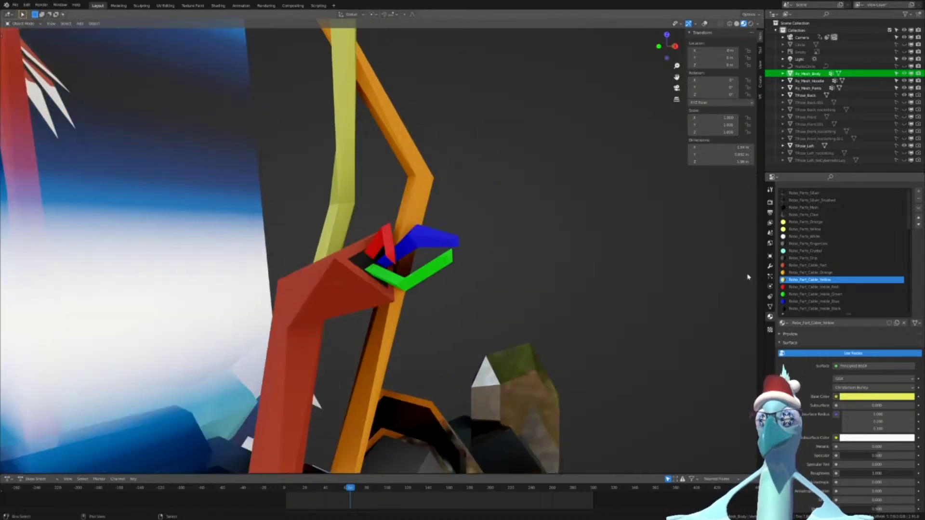
{"action": "left_click", "coordinate": [802, 308]}
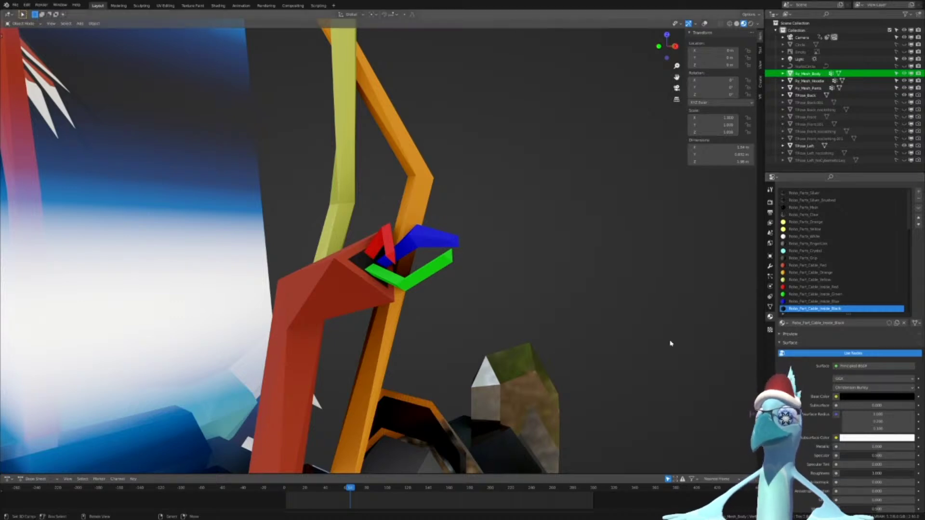
{"action": "left_click", "coordinate": [834, 294]}
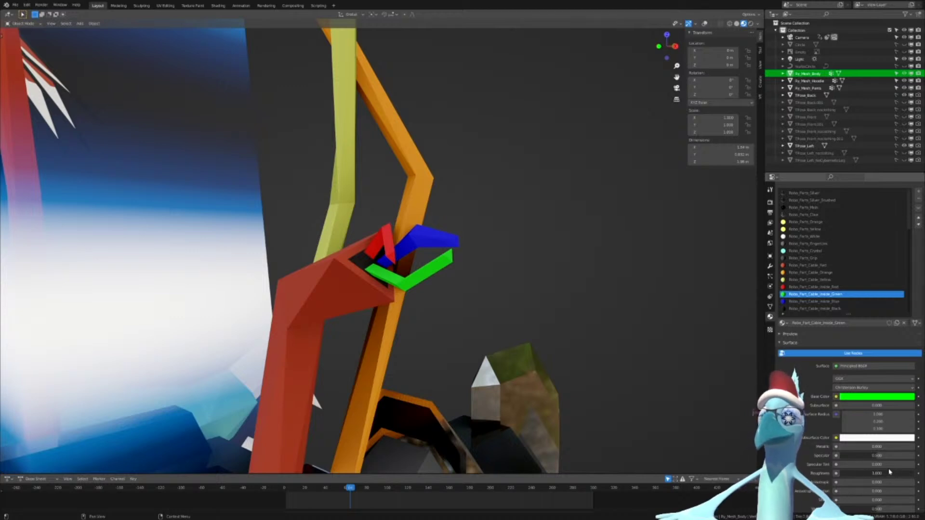
{"action": "mouse_move", "coordinate": [895, 474]}
{"action": "left_mouse_down"}
{"action": "mouse_move", "coordinate": [819, 474]}
{"action": "mouse_move", "coordinate": [878, 474]}
{"action": "mouse_move", "coordinate": [819, 474]}
{"action": "mouse_move", "coordinate": [856, 475]}
{"action": "left_mouse_up"}
{"action": "left_click", "coordinate": [858, 474]}
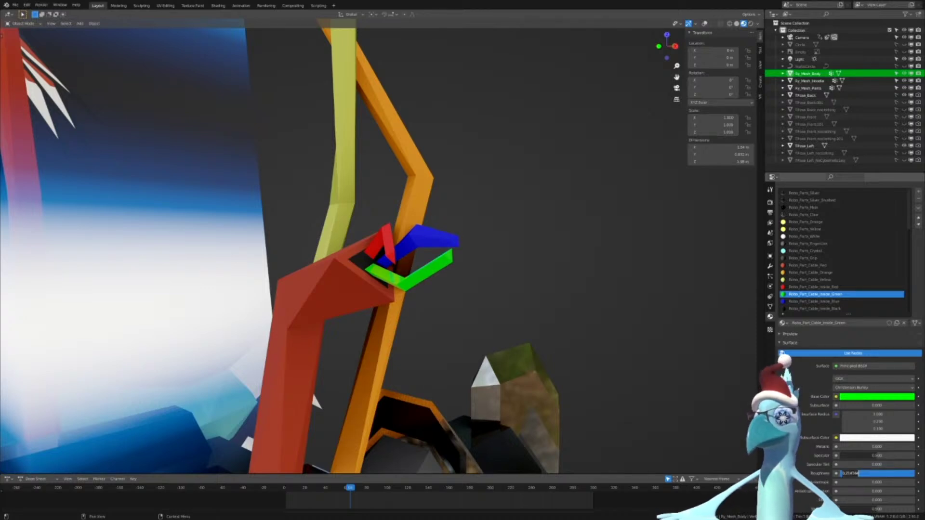
{"action": "key", "text": "Return"}
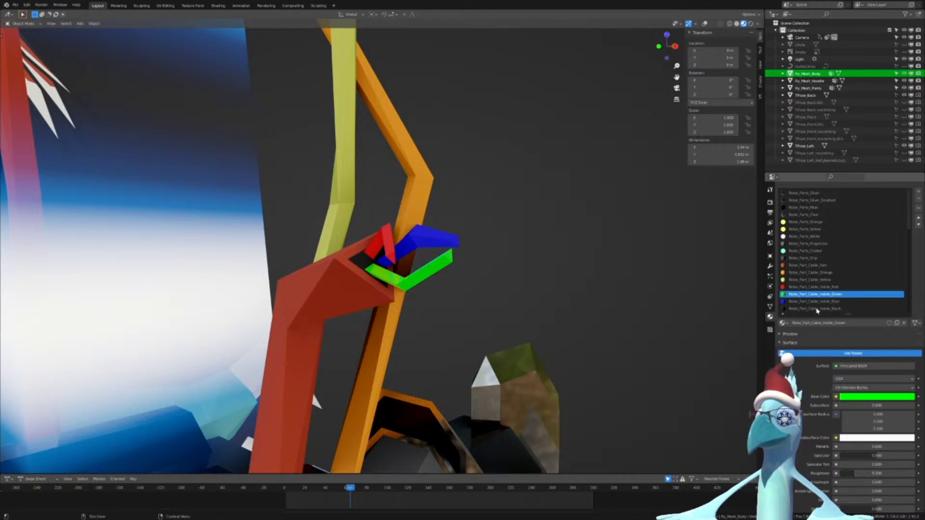
Set the roughness of the blue, black and red Robo_Part_Cable_Inside materials to 0.2
{"action": "left_click", "coordinate": [821, 302]}
{"action": "left_click", "coordinate": [827, 309]}
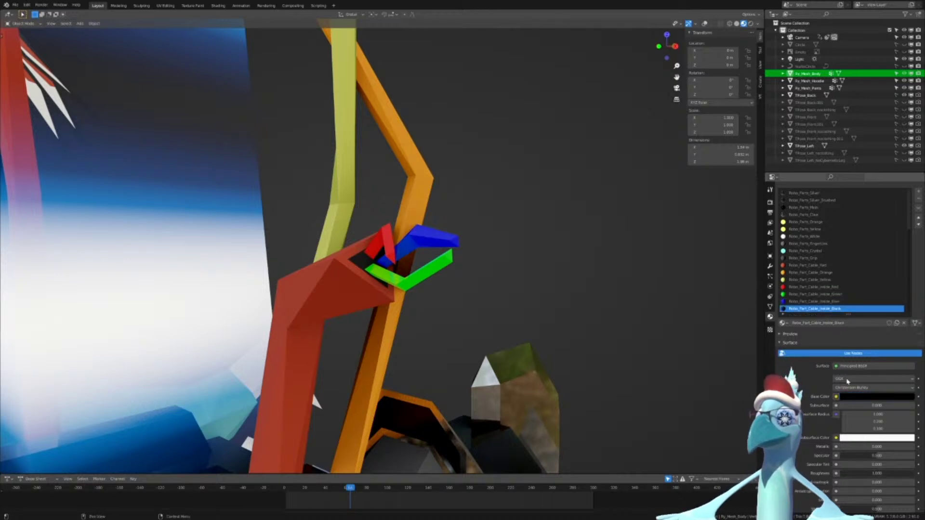
{"action": "type", "text": "0.200"}
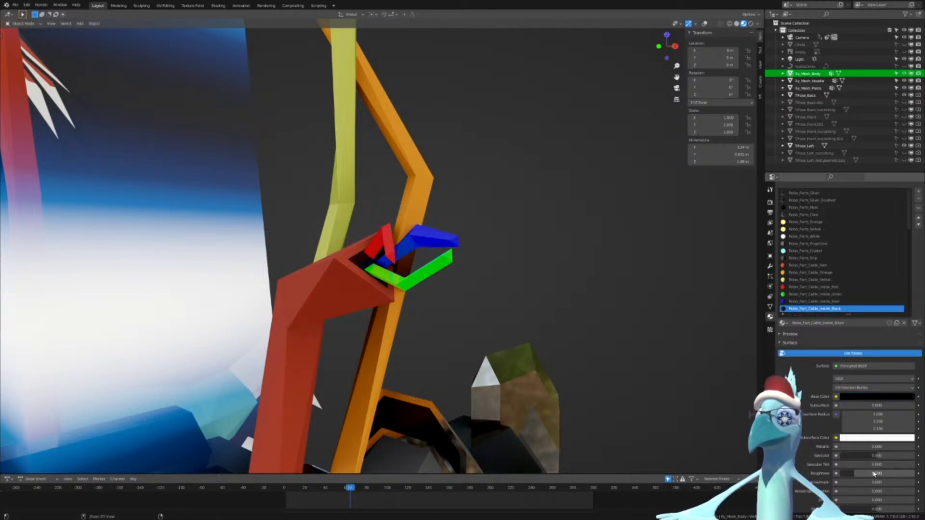
{"action": "left_click", "coordinate": [830, 288]}
{"action": "left_click_drag", "start_coordinate": [859, 480], "coordinate": [849, 479]}
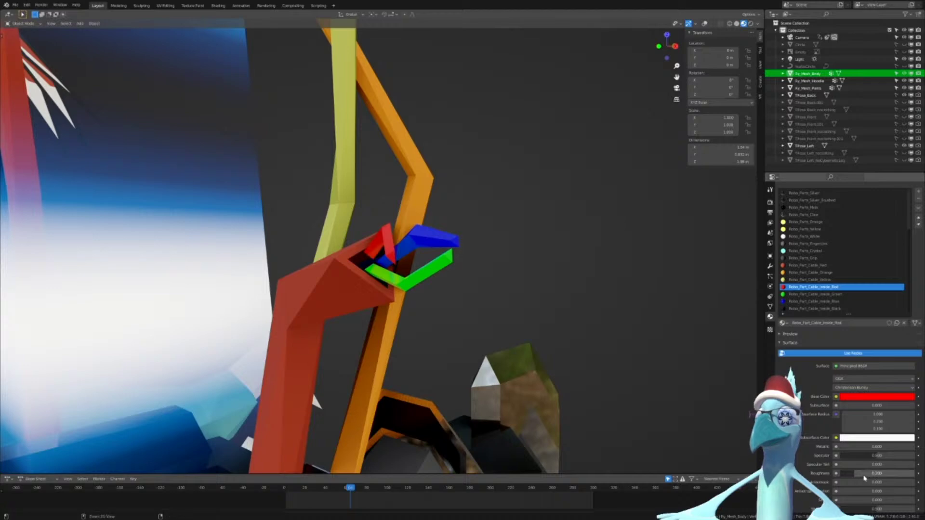
Copy the base colour hex value of the Robo_Part_Cable_Orange material and return to Affinity Designer
{"action": "mouse_move", "coordinate": [514, 294]}
{"action": "middle_mouse_down"}
{"action": "mouse_move", "coordinate": [499, 281]}
{"action": "mouse_move", "coordinate": [504, 292]}
{"action": "mouse_move", "coordinate": [496, 293]}
{"action": "mouse_move", "coordinate": [536, 303]}
{"action": "mouse_move", "coordinate": [528, 303]}
{"action": "mouse_move", "coordinate": [586, 291]}
{"action": "mouse_move", "coordinate": [491, 295]}
{"action": "mouse_move", "coordinate": [531, 284]}
{"action": "mouse_move", "coordinate": [472, 213]}
{"action": "mouse_move", "coordinate": [497, 304]}
{"action": "mouse_move", "coordinate": [514, 205]}
{"action": "mouse_move", "coordinate": [521, 306]}
{"action": "middle_mouse_up"}
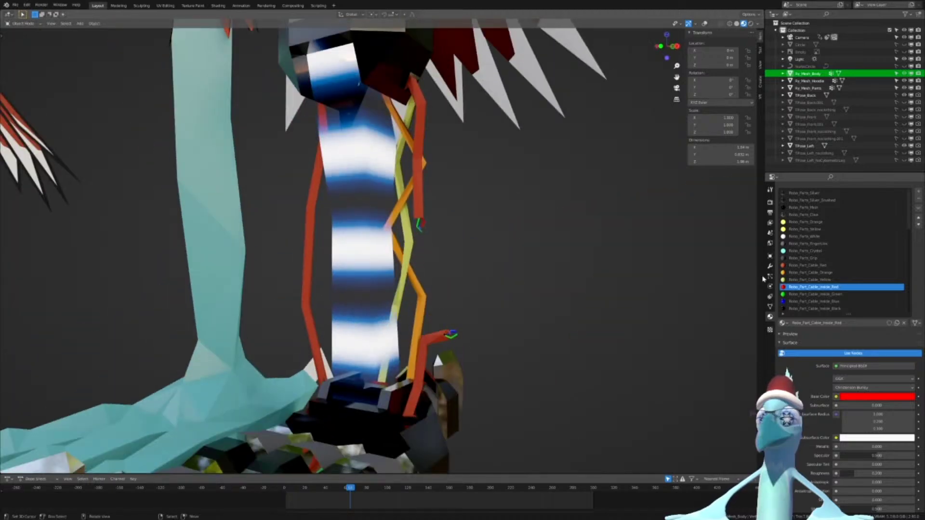
{"action": "left_click", "coordinate": [825, 273]}
{"action": "left_click", "coordinate": [876, 396]}
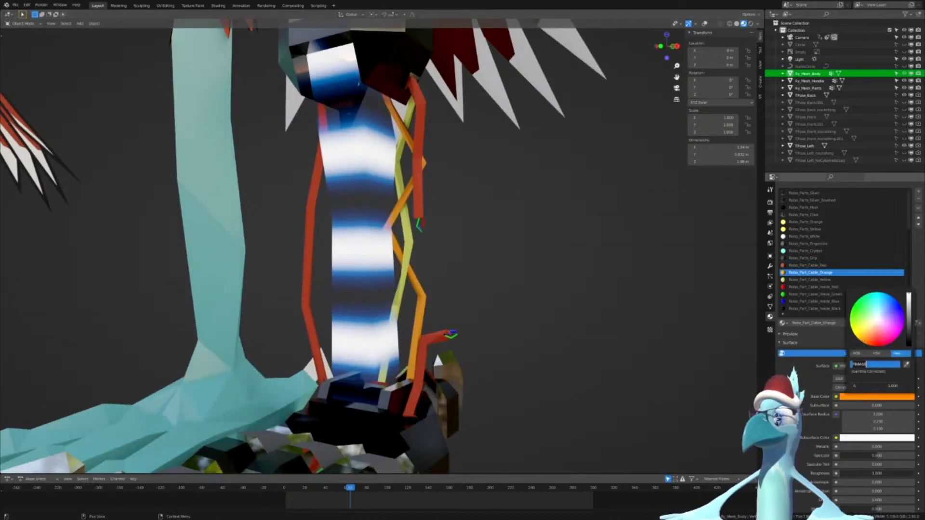
{"action": "key", "text": "alt+Tab"}
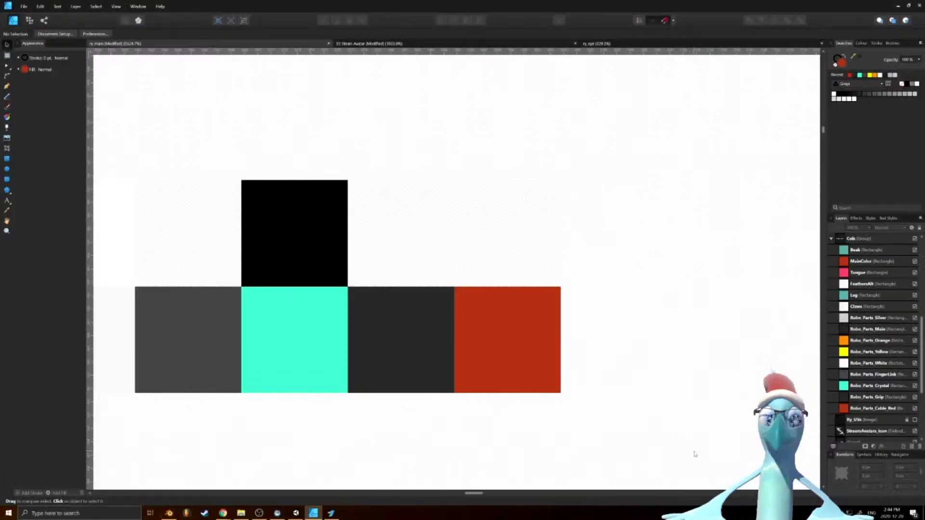
Duplicate the red Robo_Parts_Cable_Red swatch into the next column and fill the copy with the orange cable material's hex colour
{"action": "left_click_drag", "start_coordinate": [516, 340], "coordinate": [611, 368], "text": "ctrl"}
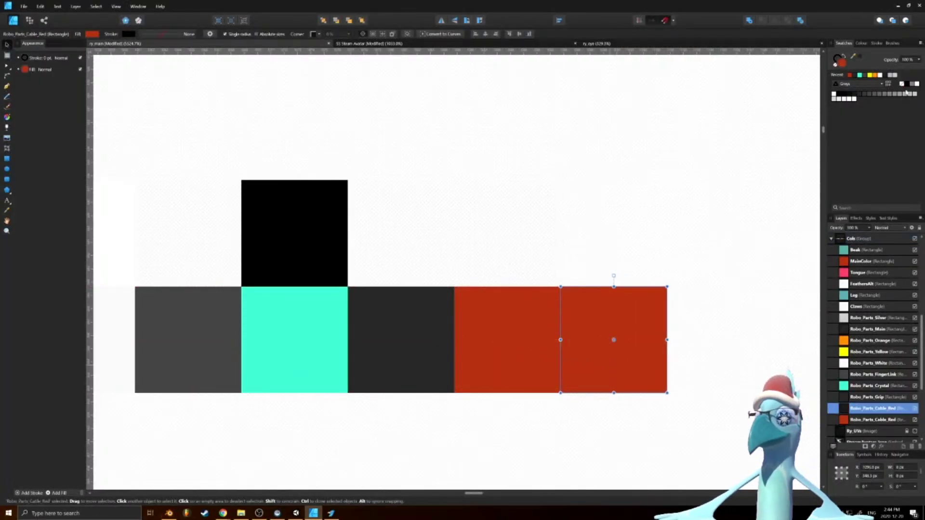
{"action": "double_click", "coordinate": [843, 63]}
{"action": "left_click", "coordinate": [515, 256]}
{"action": "type", "text": "FF8A10"}
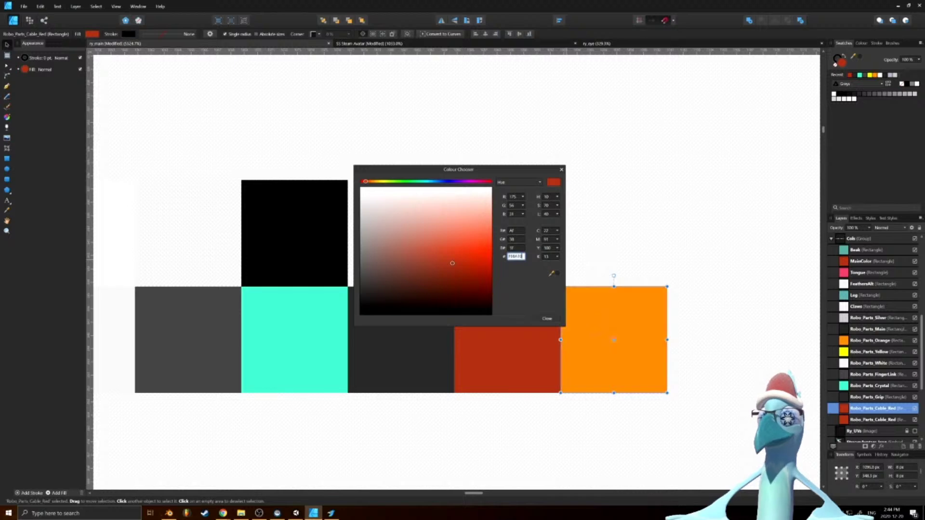
{"action": "key", "text": "Return"}
{"action": "left_click", "coordinate": [862, 420]}
{"action": "left_click", "coordinate": [863, 408]}
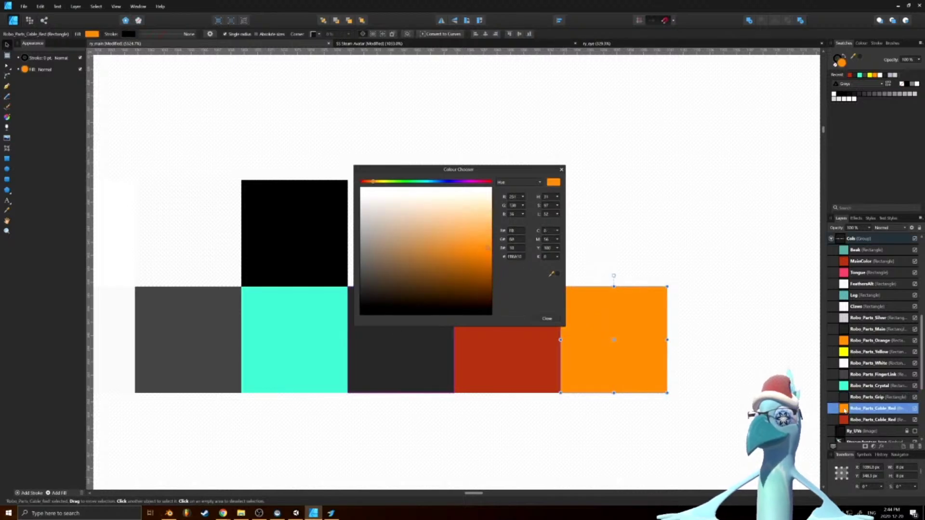
Move the new orange swatch's layer below the red Robo_Parts_Cable_Red layer and close the colour chooser
{"action": "scroll", "coordinate": [843, 386], "scroll_direction": "down", "scroll_amount": 2}
{"action": "left_click_drag", "start_coordinate": [841, 382], "coordinate": [841, 381]}
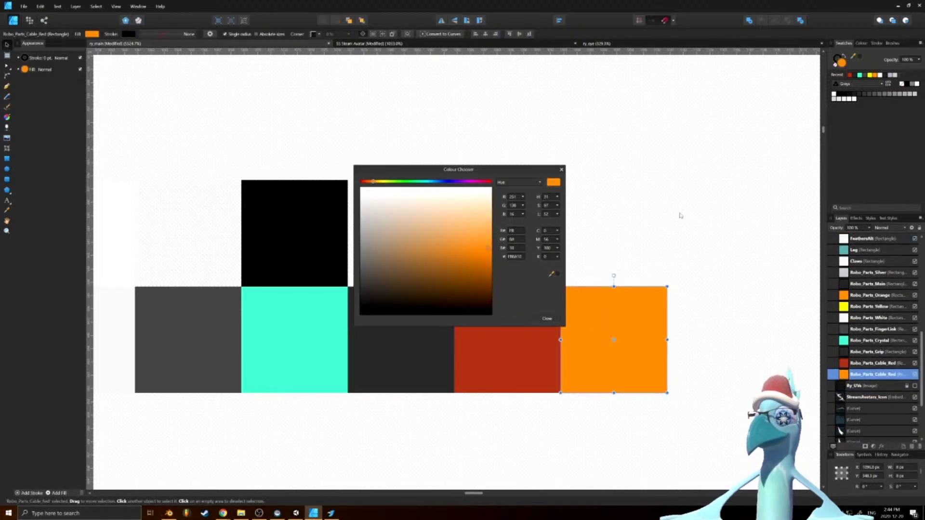
{"action": "left_click", "coordinate": [562, 169]}
Duplicate the near-transparent Robo_Parts_Grip swatch above the red cable swatch into the column above the orange one, placing its layer last in the metallic group
{"action": "left_click", "coordinate": [535, 270]}
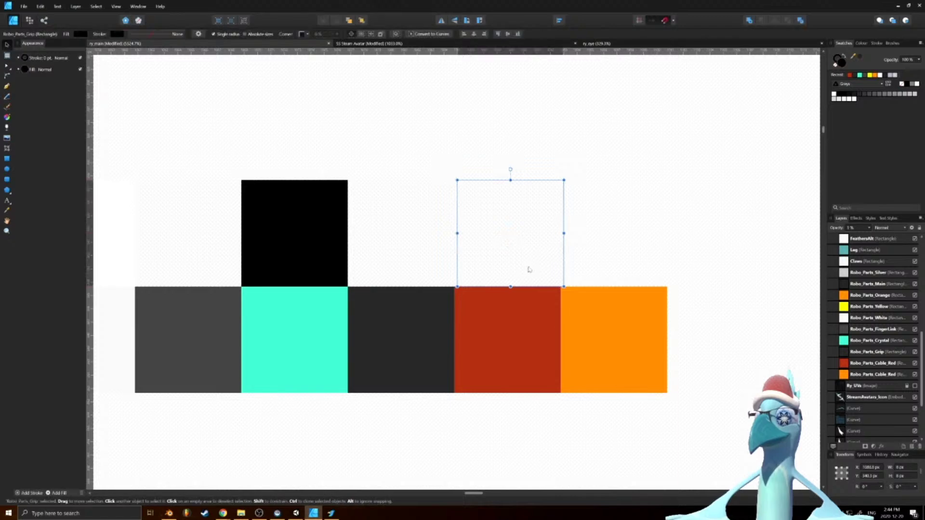
{"action": "left_click_drag", "start_coordinate": [530, 268], "coordinate": [624, 267]}
{"action": "scroll", "coordinate": [846, 329], "scroll_direction": "up", "scroll_amount": 1}
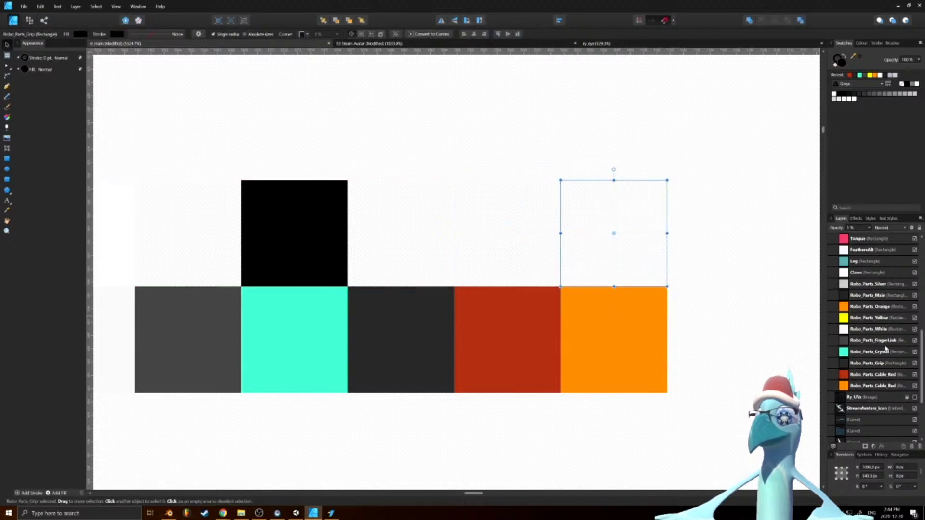
{"action": "left_click_drag", "start_coordinate": [848, 375], "coordinate": [849, 392]}
{"action": "scroll", "coordinate": [881, 394], "scroll_direction": "down", "scroll_amount": 6}
{"action": "scroll", "coordinate": [881, 393], "scroll_direction": "up", "scroll_amount": 1}
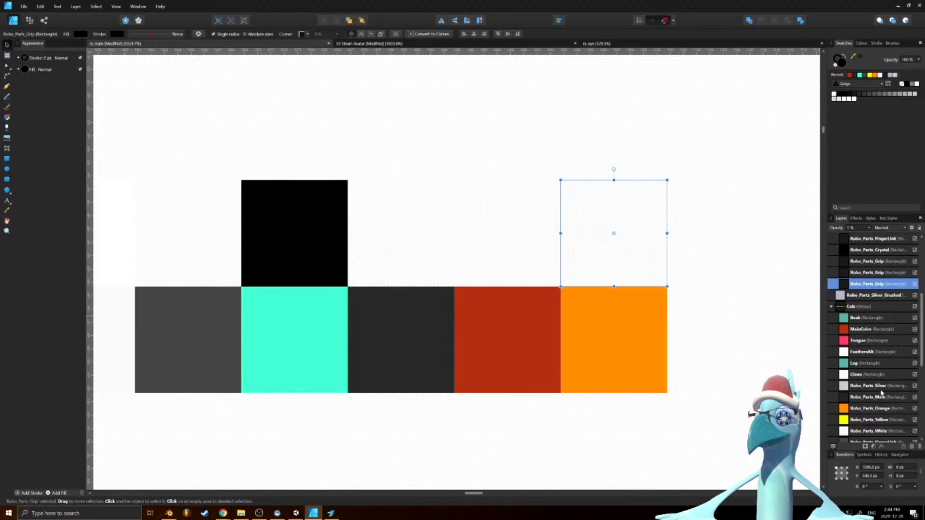
Name the metallic swatches above red and orange Robo_Parts_Cable_Red and Robo_Parts_Cable_Orange, and rename the orange colour swatch Robo_Parts_Cable_Orange
{"action": "left_click", "coordinate": [877, 410]}
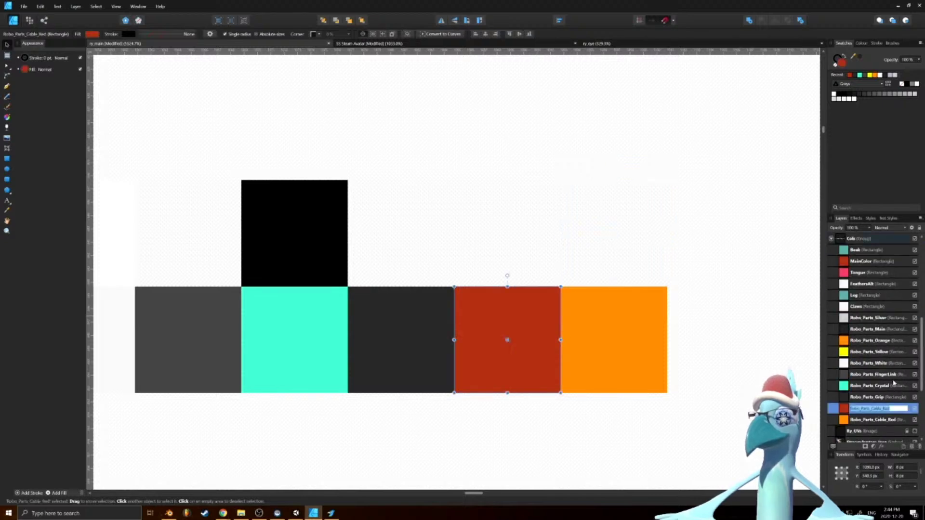
{"action": "left_click", "coordinate": [870, 341]}
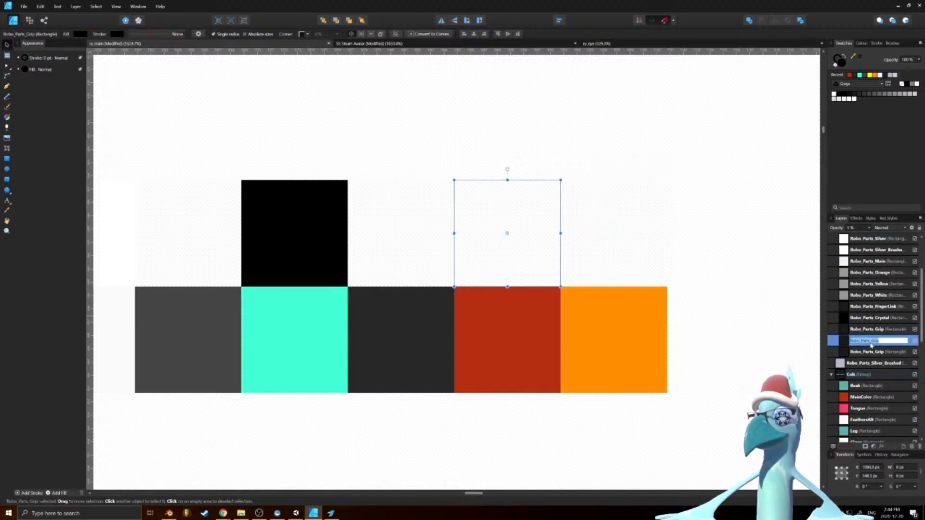
{"action": "double_click", "coordinate": [877, 352]}
{"action": "type", "text": "Robo_Parts_Cable_Red"}
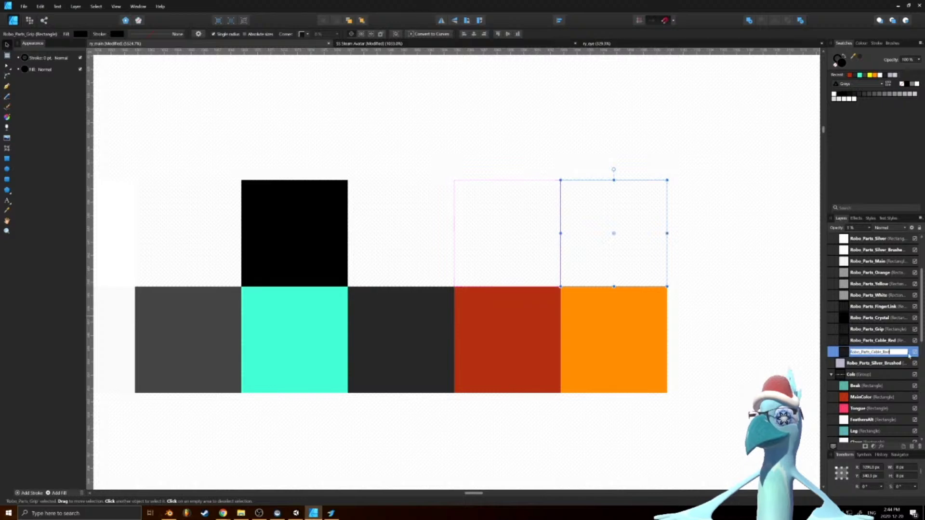
{"action": "type", "text": "Gr"}
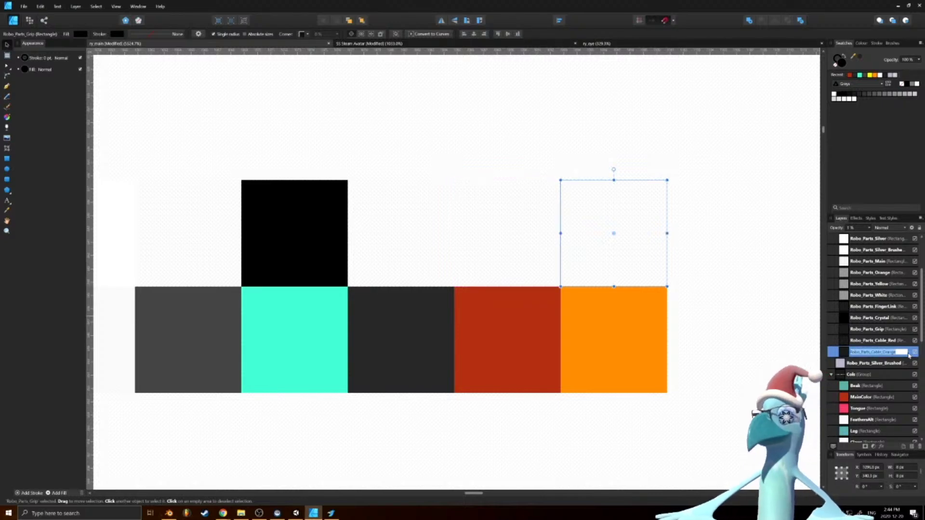
{"action": "key", "text": "Return"}
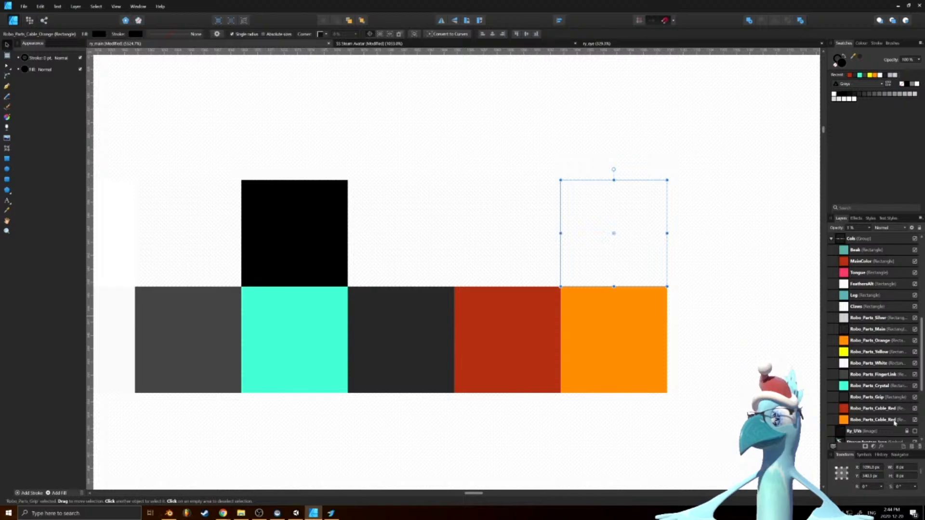
{"action": "left_click", "coordinate": [894, 420]}
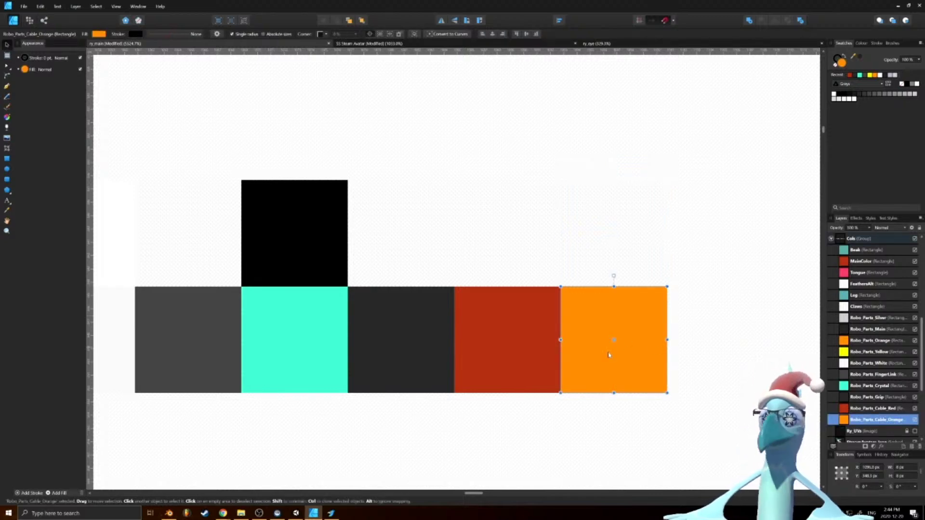
Duplicate the Robo_Parts_Cable_Orange colour swatch into the next column, keeping the copy's layer below the original
{"action": "mouse_move", "coordinate": [592, 366]}
{"action": "left_mouse_down", "text": "ctrl"}
{"action": "mouse_move", "coordinate": [715, 365]}
{"action": "mouse_move", "coordinate": [705, 365]}
{"action": "left_mouse_up", "text": "ctrl"}
{"action": "middle_click_drag", "start_coordinate": [729, 266], "coordinate": [583, 272]}
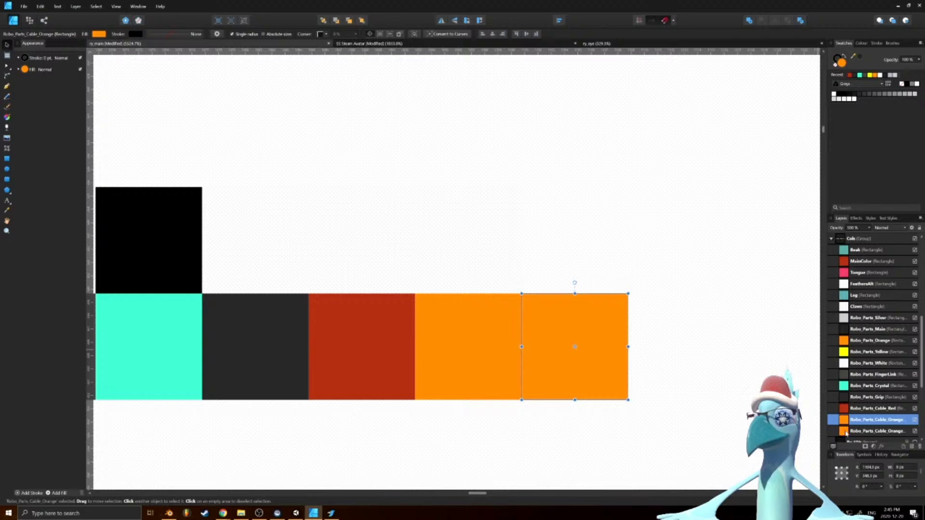
{"action": "mouse_move", "coordinate": [844, 421]}
{"action": "left_mouse_down"}
{"action": "mouse_move", "coordinate": [844, 429]}
{"action": "mouse_move", "coordinate": [848, 403]}
{"action": "left_mouse_up"}
{"action": "scroll", "coordinate": [849, 404], "scroll_direction": "up", "scroll_amount": 4}
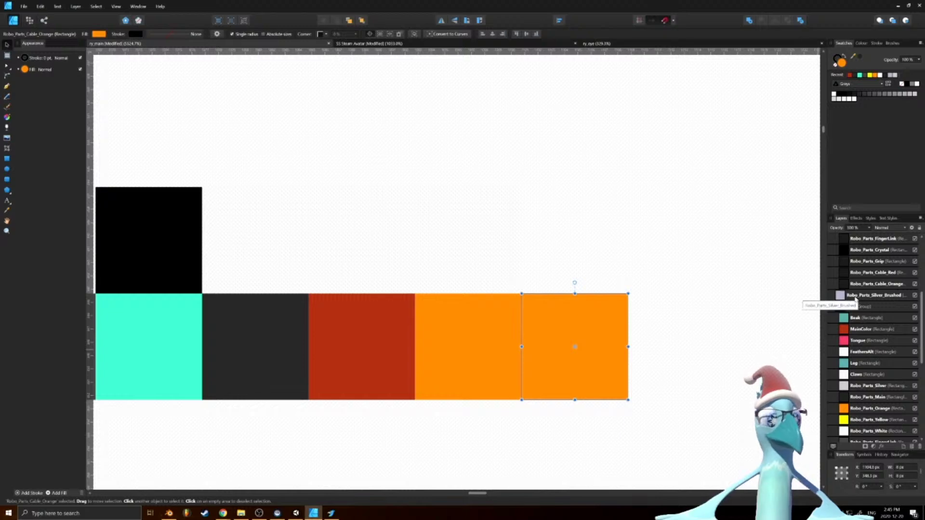
Duplicate the metallic Robo_Parts_Cable_Orange swatch into the column above the second orange swatch
{"action": "left_click", "coordinate": [849, 284]}
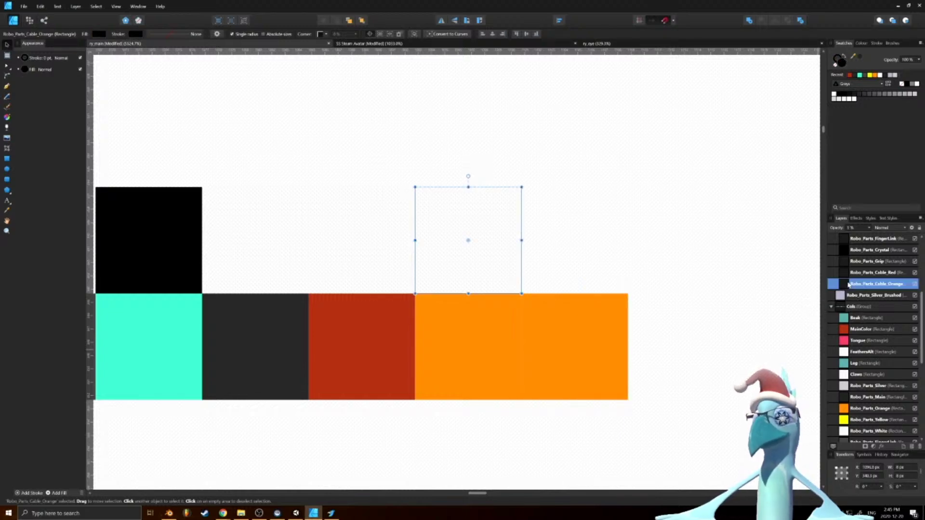
{"action": "left_click", "coordinate": [852, 273]}
{"action": "left_click", "coordinate": [852, 284]}
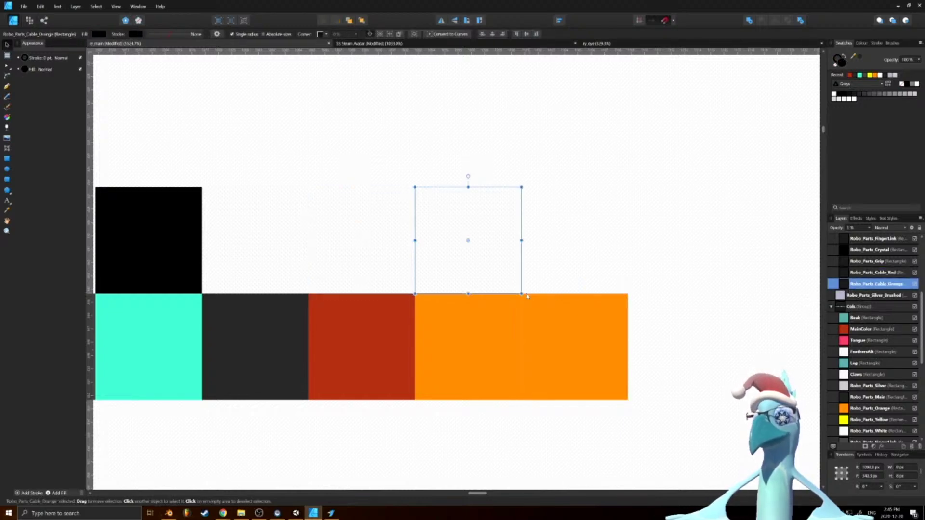
{"action": "left_click_drag", "start_coordinate": [499, 275], "coordinate": [606, 279]}
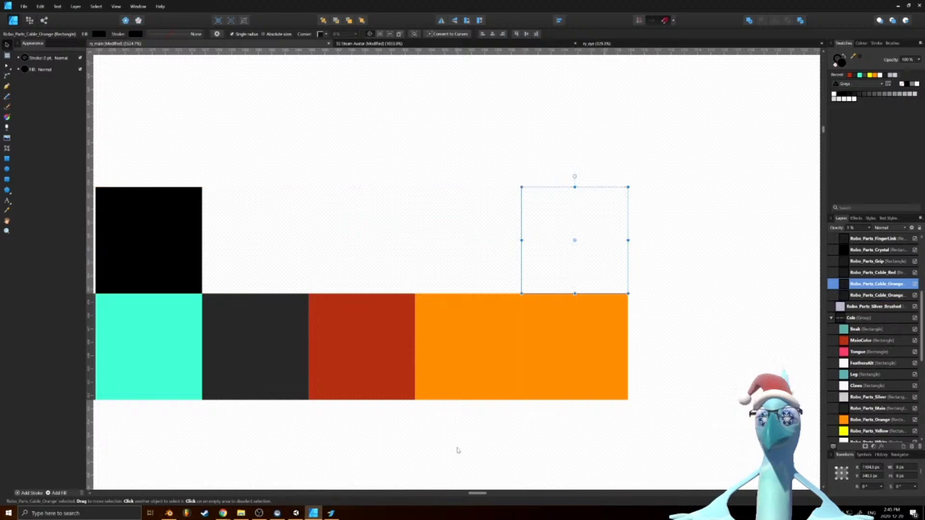
Check the next cable material in Blender and return to Affinity Designer
{"action": "left_click", "coordinate": [166, 514]}
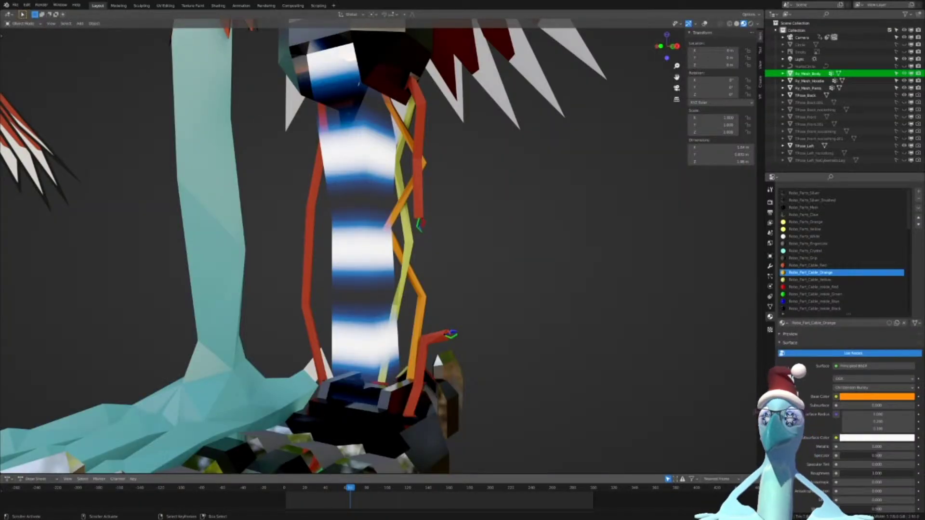
{"action": "key", "text": "alt+Tab"}
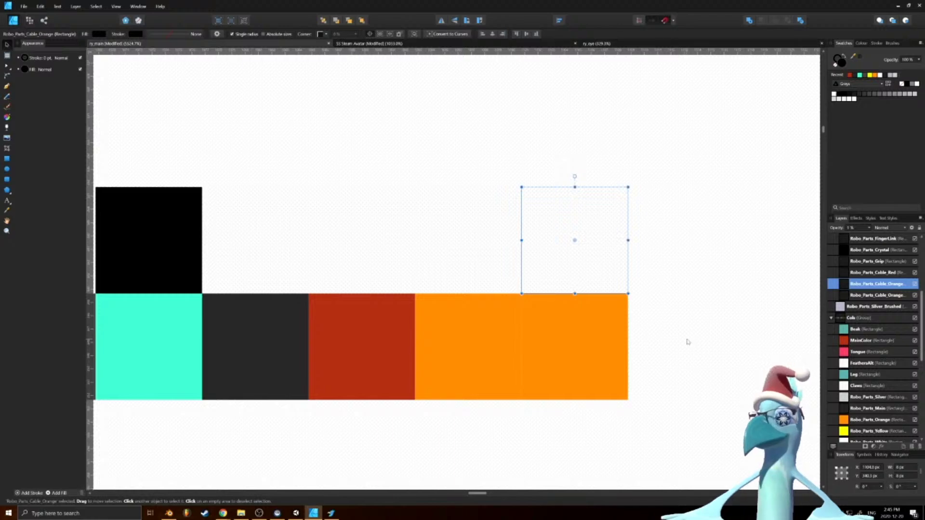
Move the copied metallic swatch's layer below the original Robo_Parts_Cable_Orange metallic layer
{"action": "left_click", "coordinate": [892, 296]}
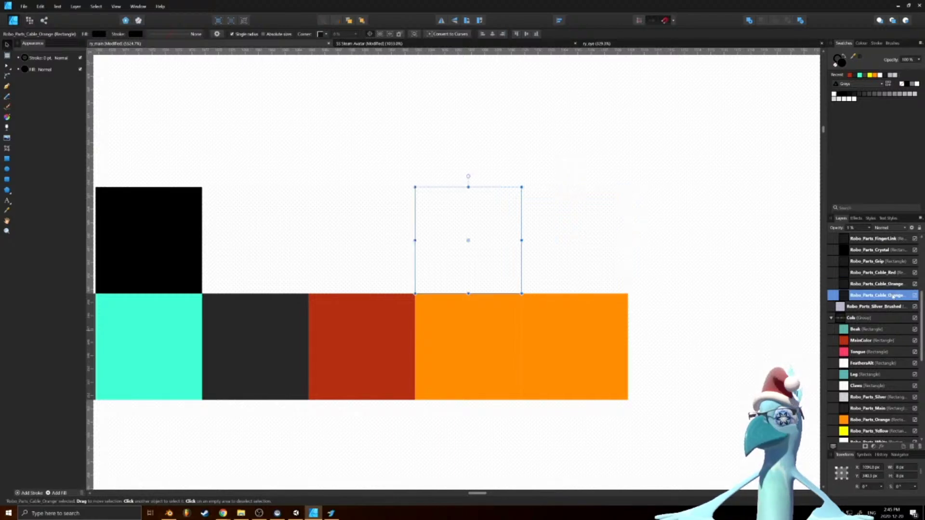
{"action": "left_click", "coordinate": [888, 285]}
{"action": "mouse_move", "coordinate": [847, 287]}
{"action": "left_mouse_down"}
{"action": "mouse_move", "coordinate": [842, 302]}
{"action": "mouse_move", "coordinate": [855, 303]}
{"action": "left_mouse_up"}
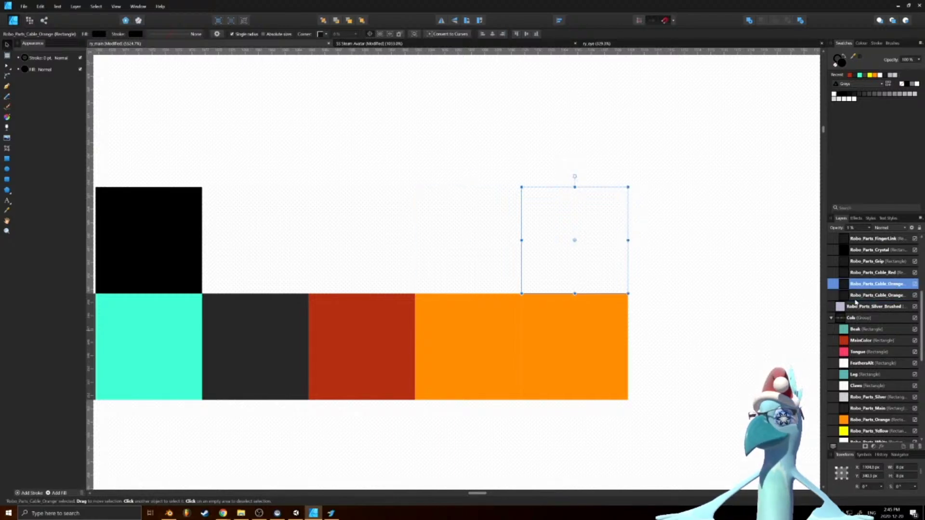
{"action": "left_click", "coordinate": [879, 273]}
Rename the copied metallic swatch and the second orange colour swatch to Robo_Parts_Cable_Yellow
{"action": "double_click", "coordinate": [883, 295]}
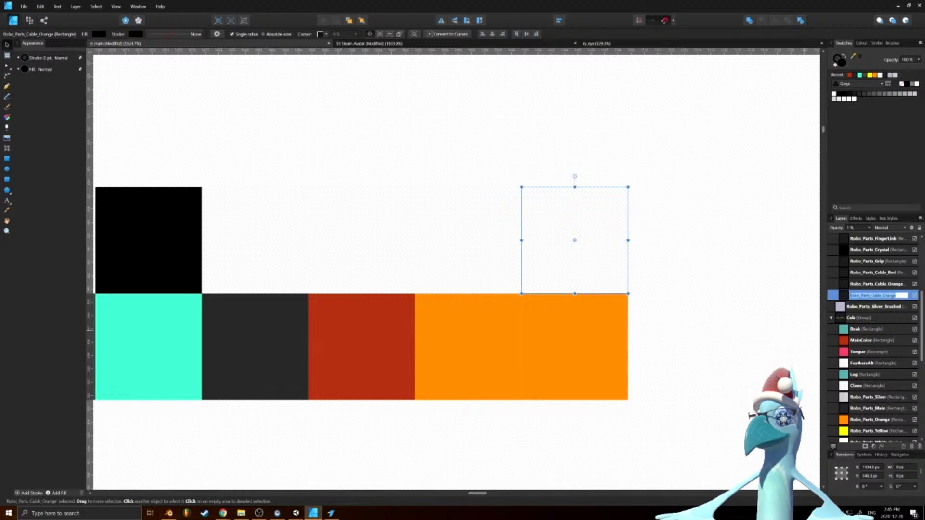
{"action": "left_click_drag", "start_coordinate": [882, 295], "coordinate": [923, 296]}
{"action": "type", "text": "Y"}
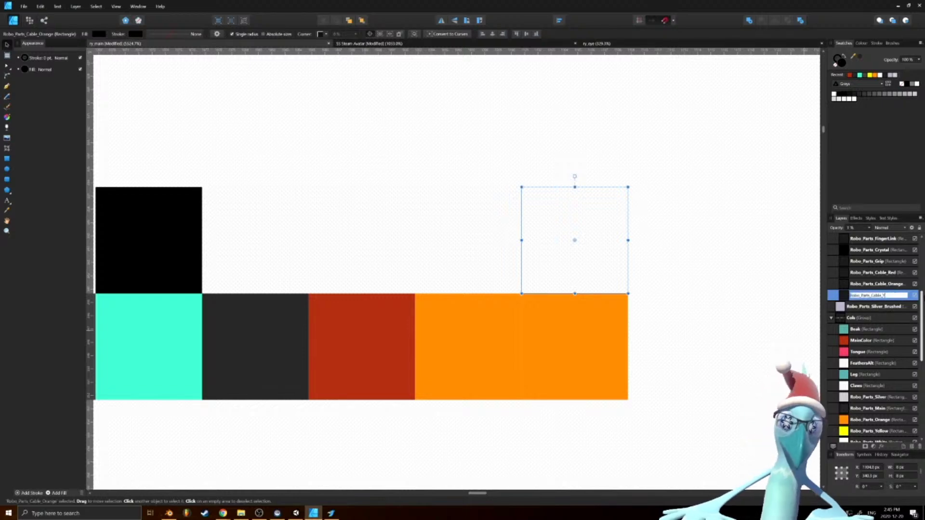
{"action": "type", "text": "ellow"}
{"action": "key", "text": "Return"}
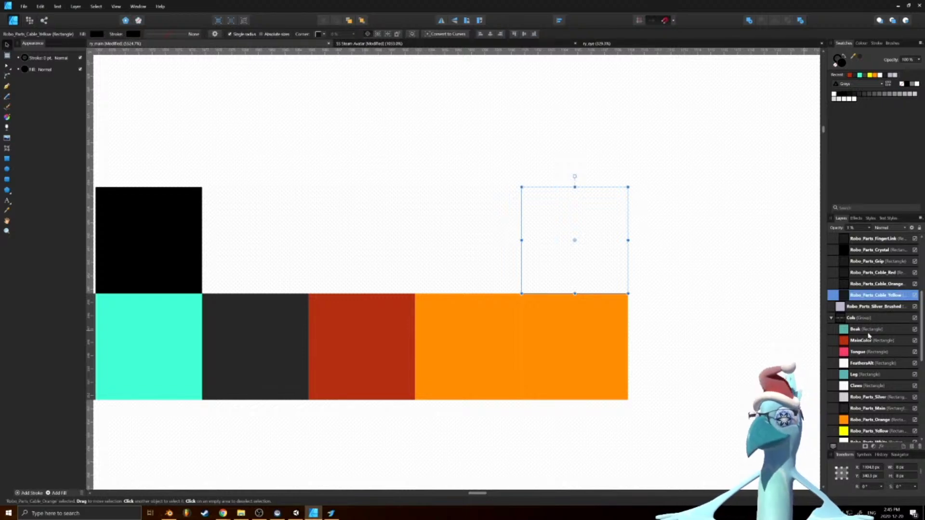
{"action": "scroll", "coordinate": [889, 343], "scroll_direction": "down", "scroll_amount": 5}
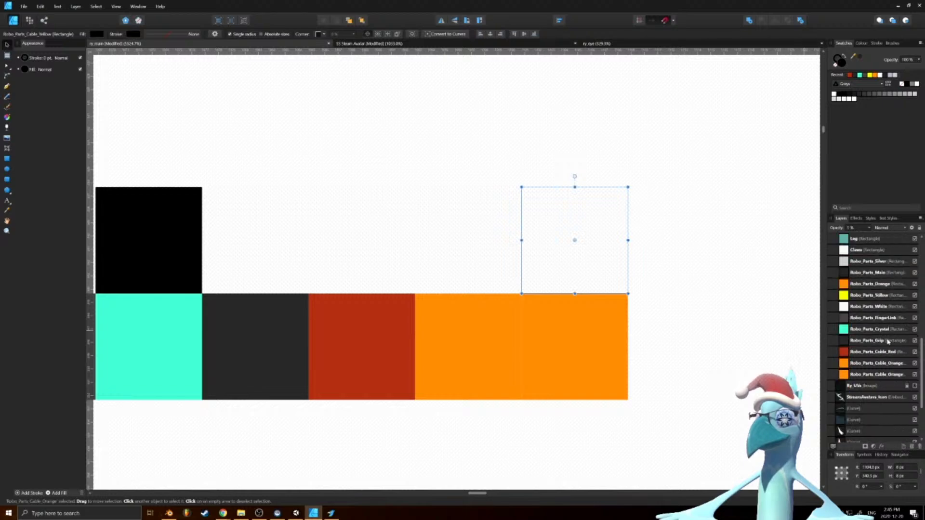
{"action": "left_click", "coordinate": [879, 341]}
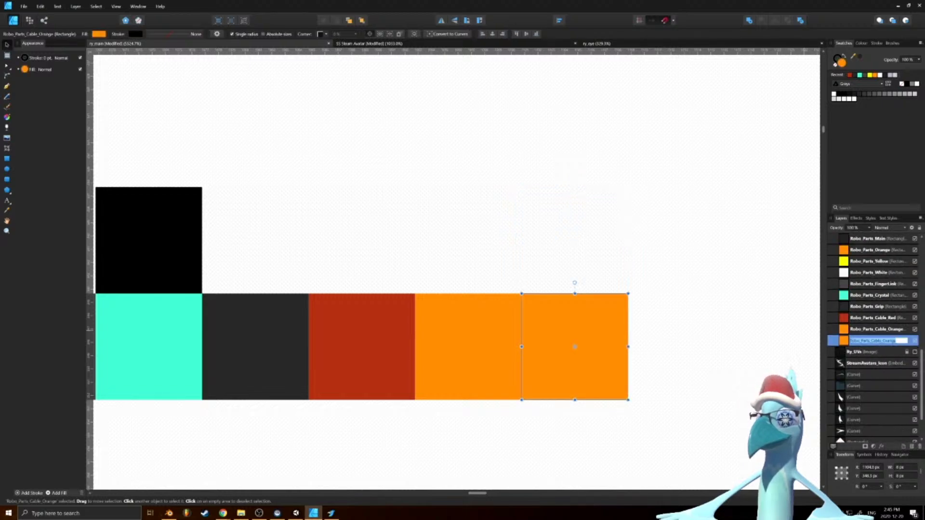
Copy the base colour hex value of the Robo_Part_Cable_Yellow material in Blender and return to Affinity Designer
{"action": "left_click", "coordinate": [168, 513]}
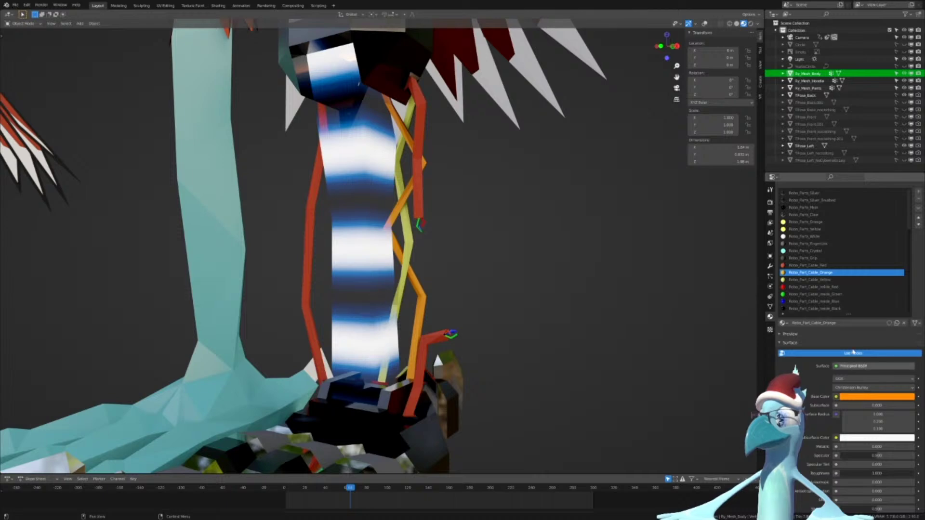
{"action": "left_click", "coordinate": [814, 281]}
{"action": "left_click", "coordinate": [869, 399]}
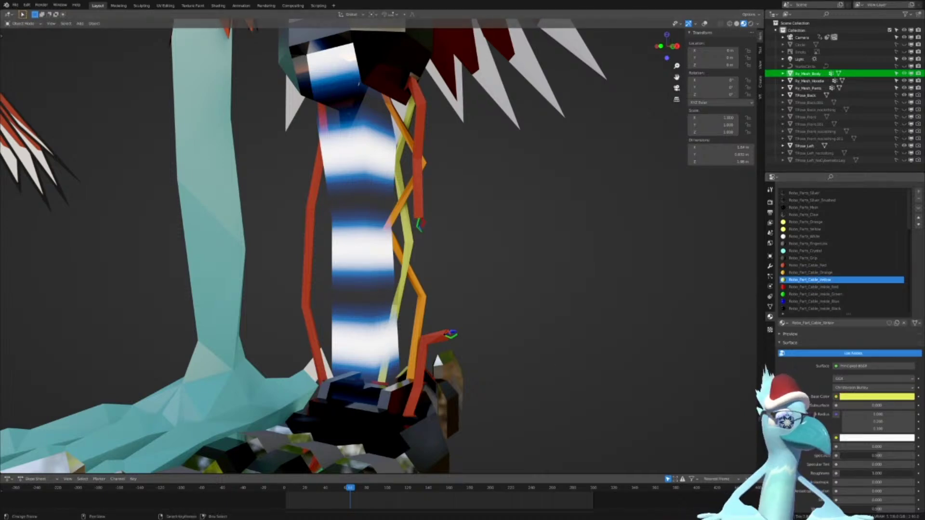
{"action": "left_click", "coordinate": [313, 513]}
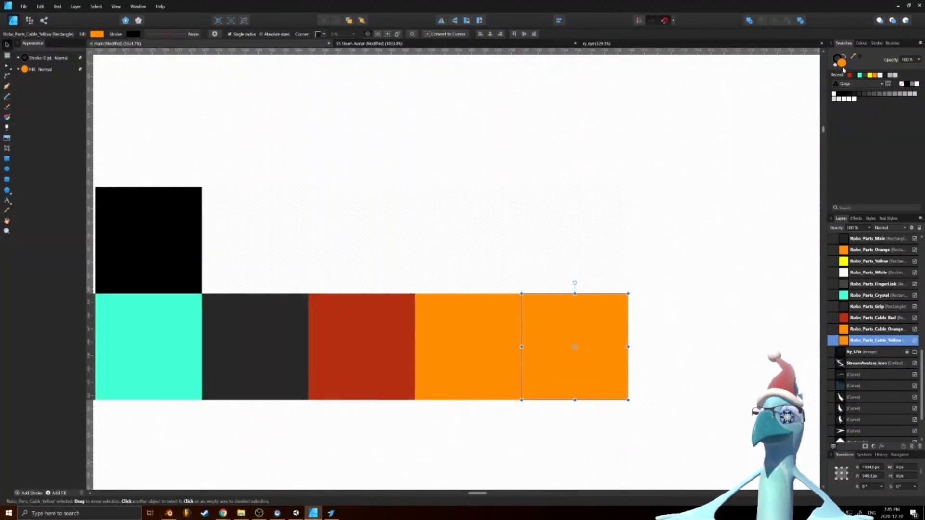
Fill the Robo_Parts_Cable_Yellow colour swatch with the copied hex colour and close the colour chooser
{"action": "double_click", "coordinate": [842, 68]}
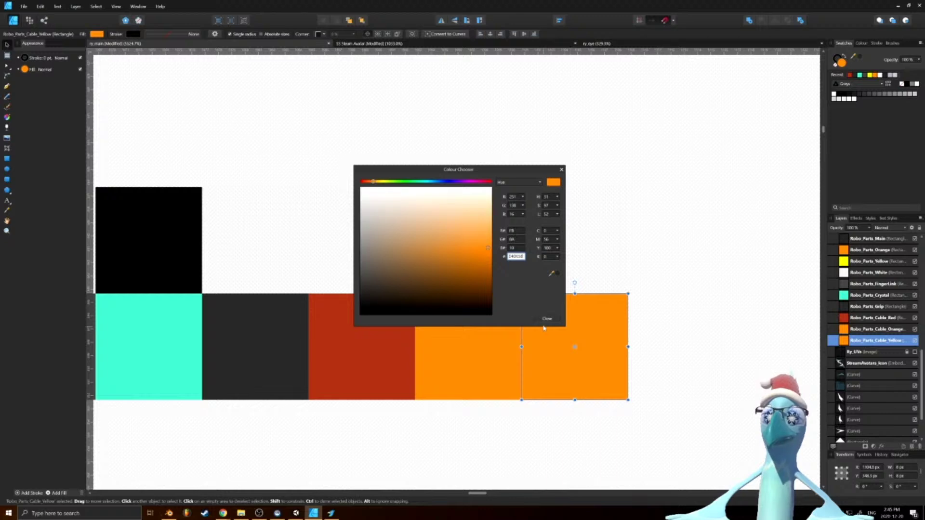
{"action": "key", "text": "Return"}
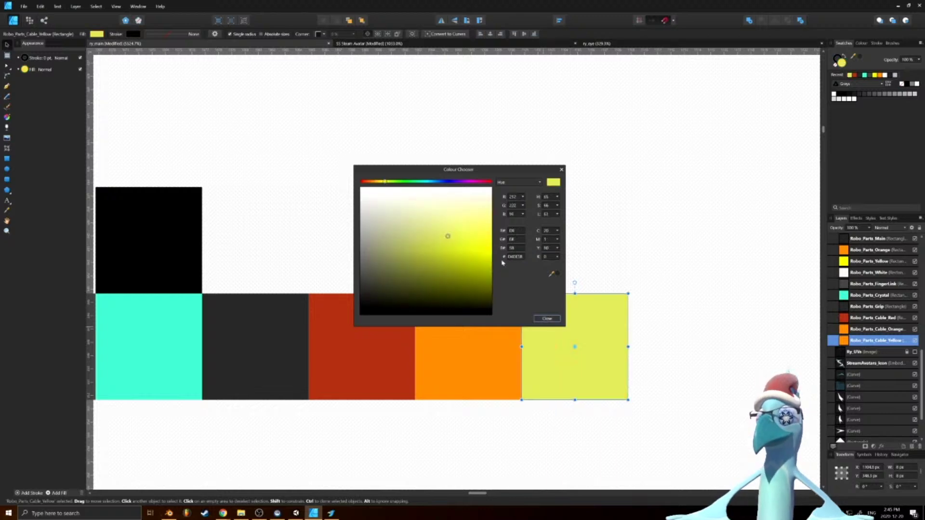
{"action": "left_click", "coordinate": [548, 319]}
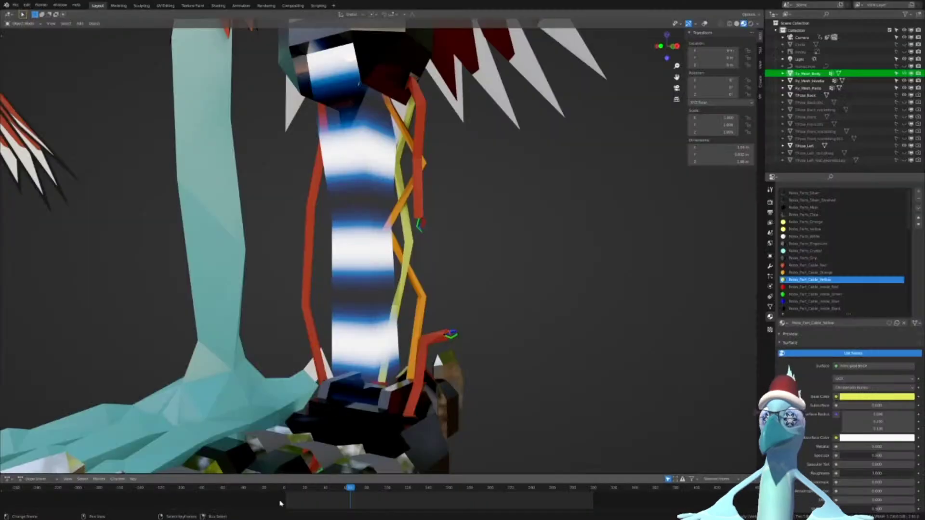
Switch to Blender and examine the base colours of the red, green and blue Robo_Part_Cable_Inside materials
{"action": "left_click", "coordinate": [169, 513]}
{"action": "left_click", "coordinate": [825, 287]}
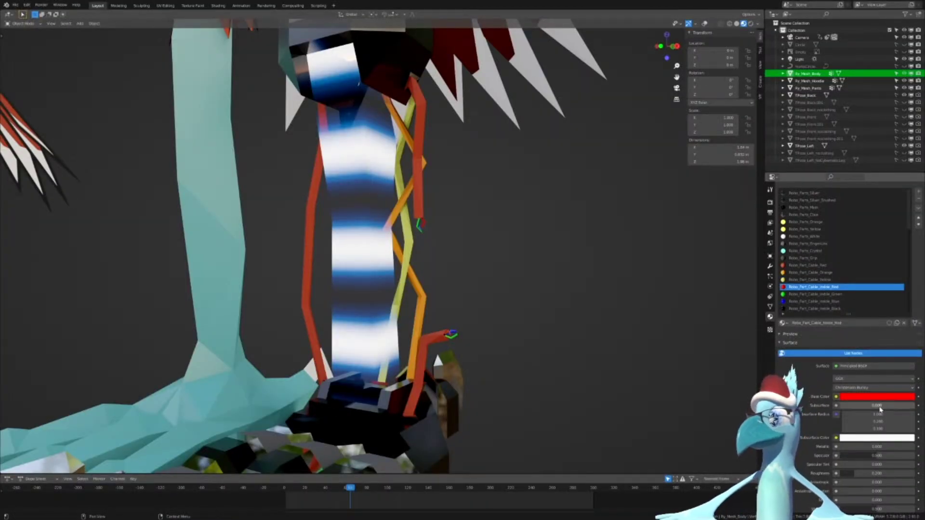
{"action": "left_click", "coordinate": [802, 294]}
{"action": "left_click", "coordinate": [813, 301]}
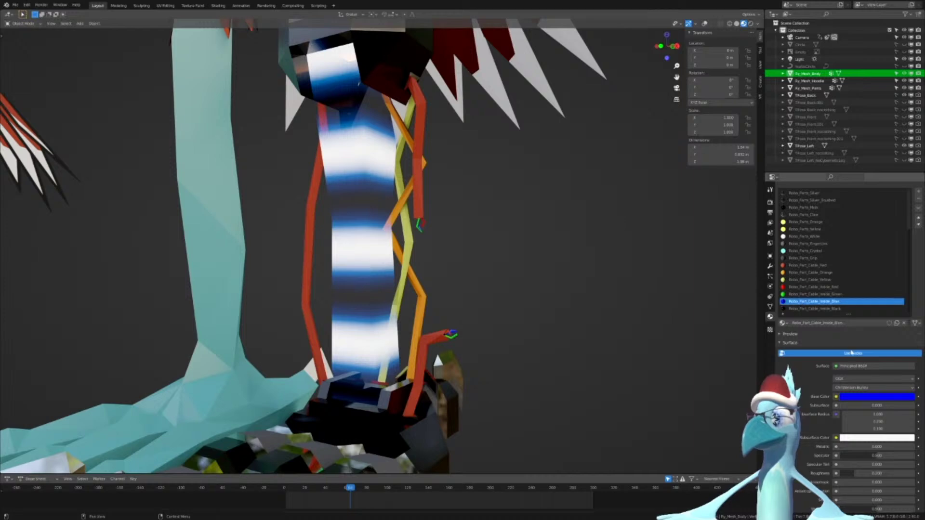
{"action": "left_click", "coordinate": [870, 397]}
{"action": "left_click", "coordinate": [814, 294]}
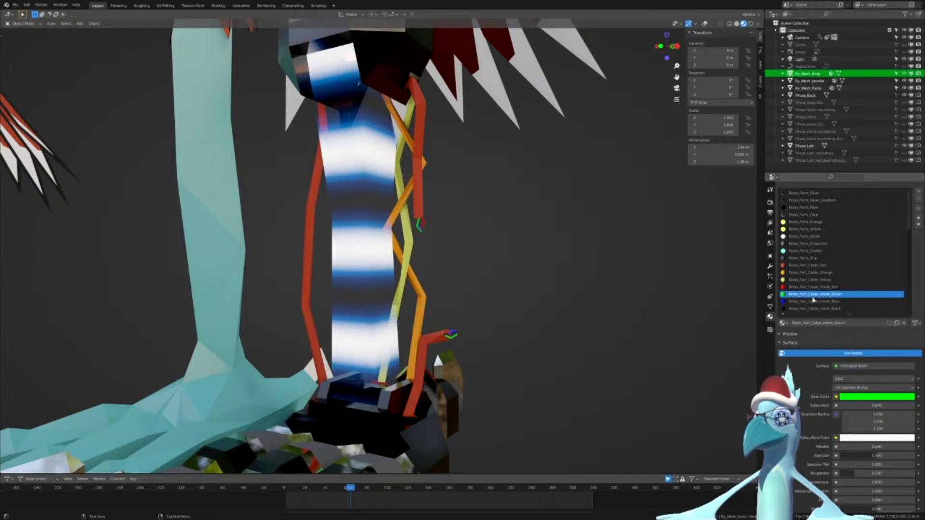
{"action": "left_click", "coordinate": [866, 397]}
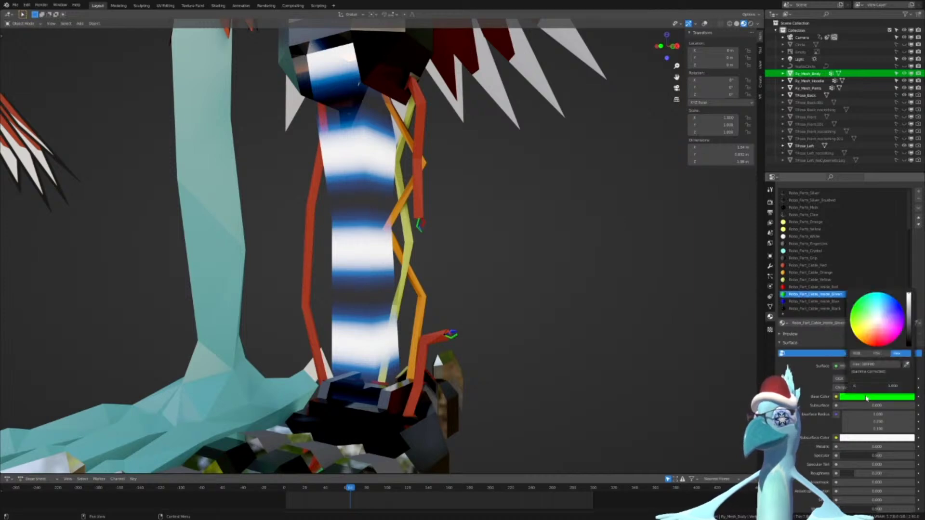
{"action": "left_click", "coordinate": [818, 308]}
{"action": "left_click", "coordinate": [819, 293]}
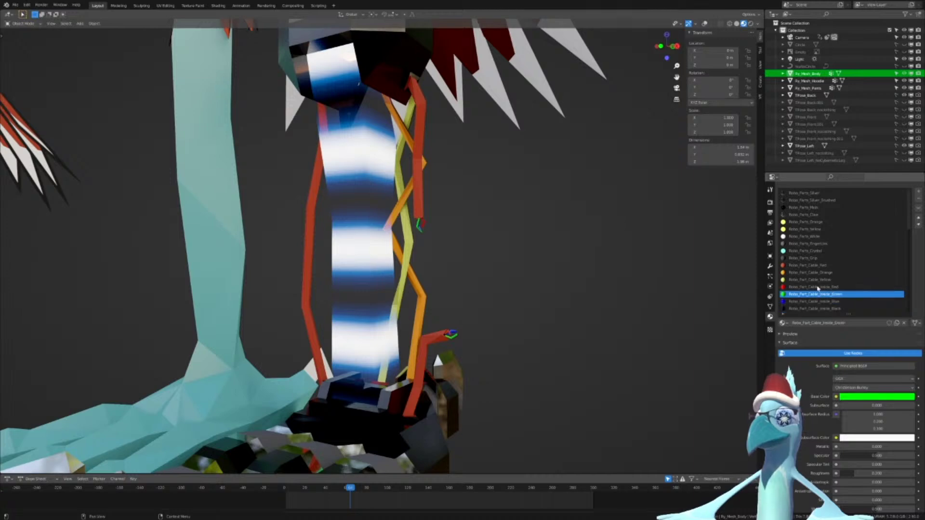
Copy the name of the Robo_Part_Cable_Inside_Red material in Blender and switch back to Affinity Designer
{"action": "left_click", "coordinate": [816, 287]}
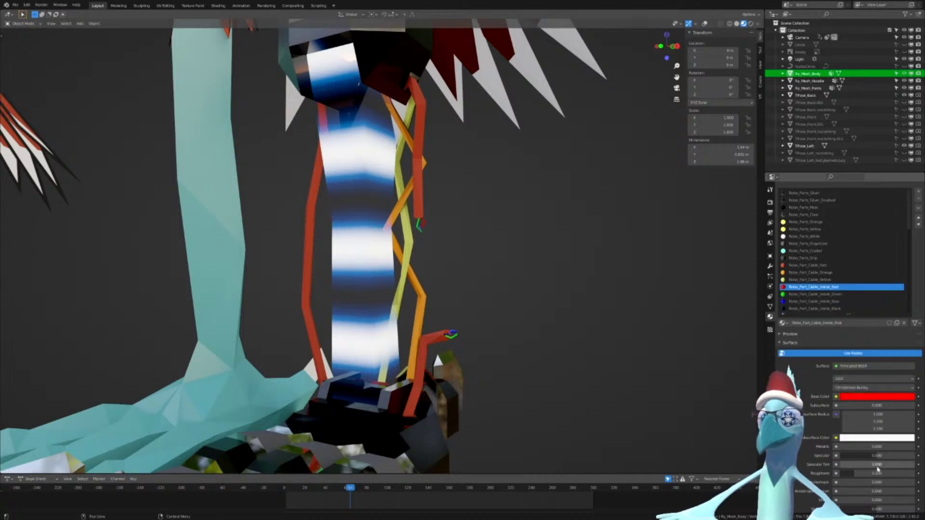
{"action": "double_click", "coordinate": [821, 287]}
{"action": "key", "text": "ctrl+c"}
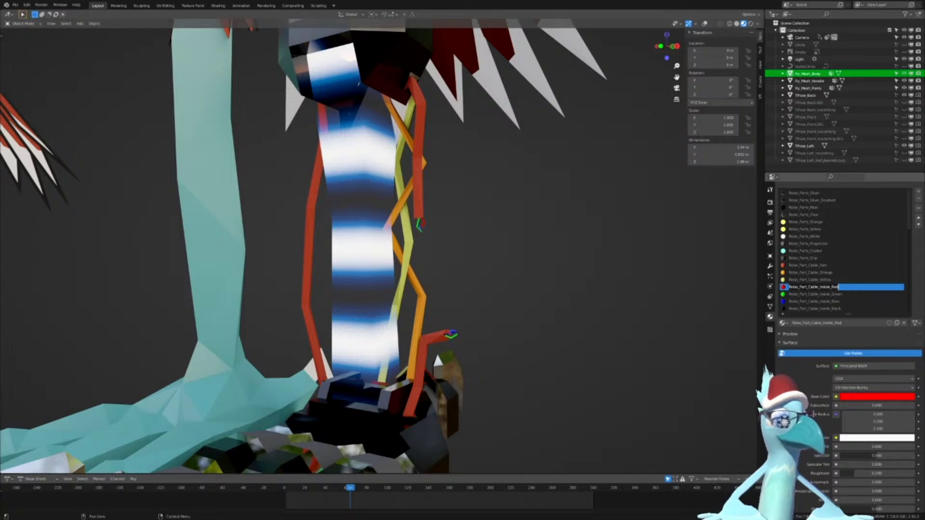
{"action": "key", "text": "alt+Tab"}
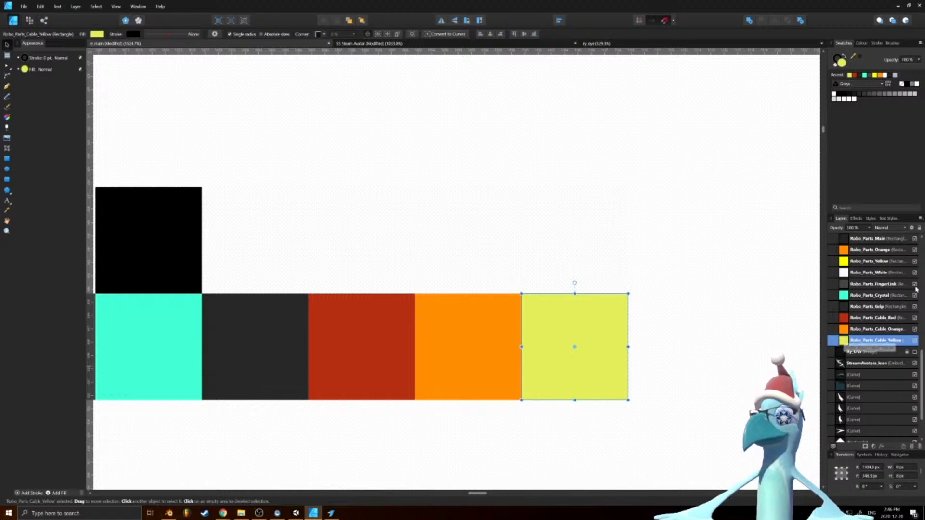
Duplicate the yellow cable swatch directly to its right and rename the end swatch's layer Robo_Parts_Cable_Inside_Red
{"action": "middle_click_drag", "start_coordinate": [767, 341], "coordinate": [727, 331]}
{"action": "left_click_drag", "start_coordinate": [540, 381], "coordinate": [647, 382], "text": "ctrl"}
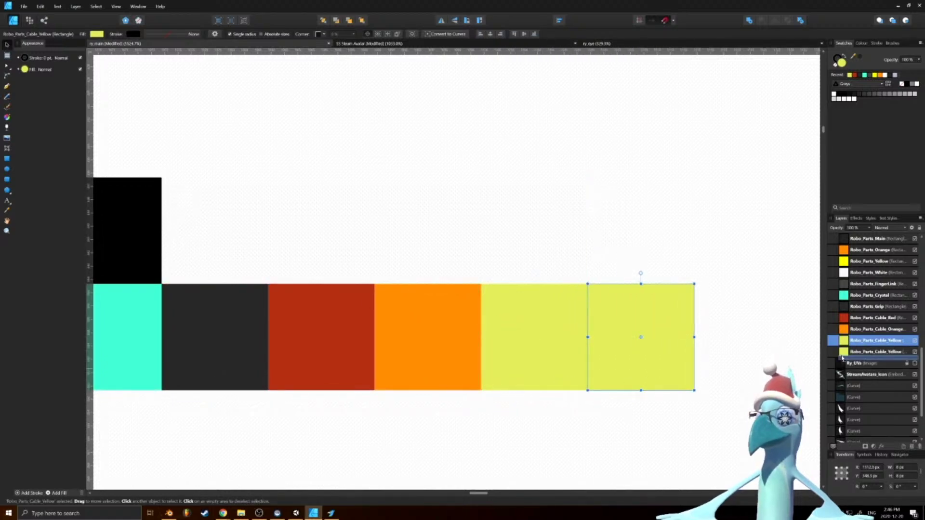
{"action": "double_click", "coordinate": [890, 352]}
{"action": "key", "text": "ctrl+v"}
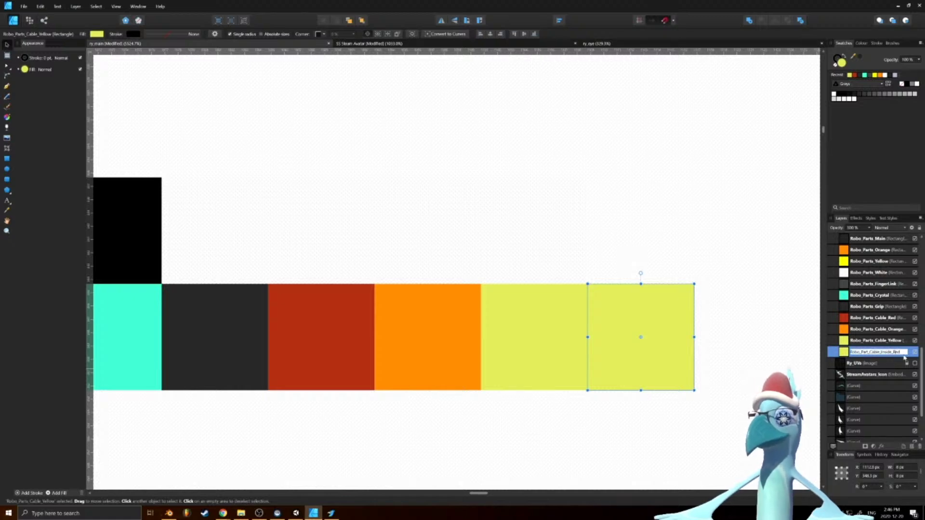
{"action": "type", "text": "s"}
{"action": "key", "text": "Return"}
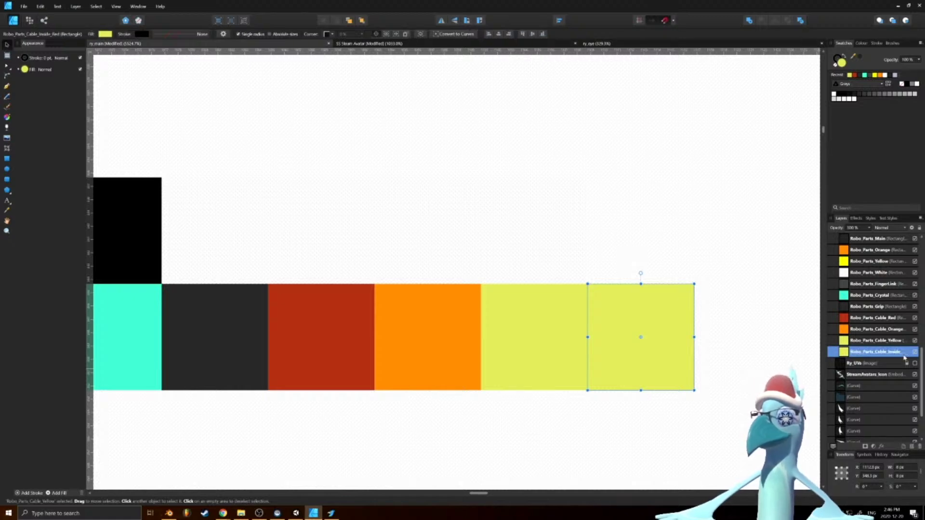
Fill the Robo_Parts_Cable_Inside_Red swatch with pure red FF0000 and close the colour chooser
{"action": "middle_click_drag", "start_coordinate": [695, 244], "coordinate": [499, 249]}
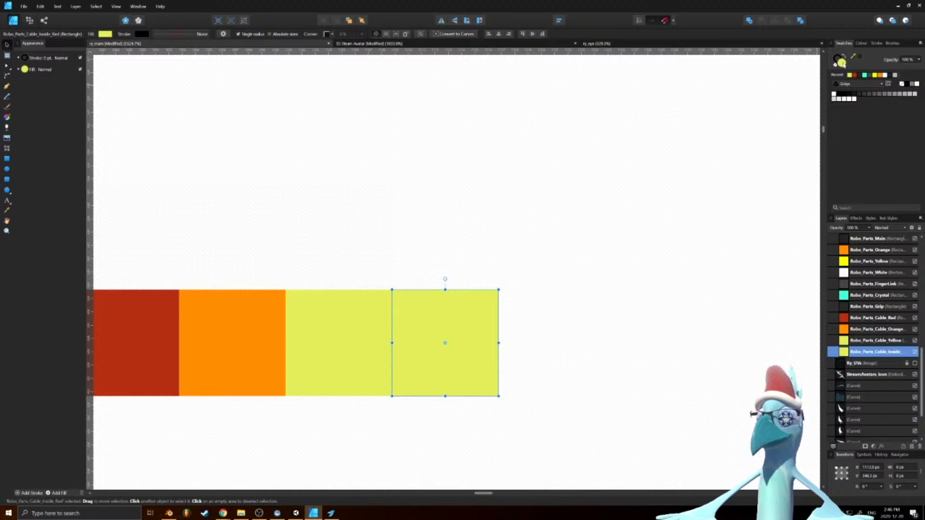
{"action": "double_click", "coordinate": [840, 62]}
{"action": "left_click_drag", "start_coordinate": [384, 181], "coordinate": [359, 182]}
{"action": "left_click", "coordinate": [492, 249]}
{"action": "left_click_drag", "start_coordinate": [508, 250], "coordinate": [508, 254]}
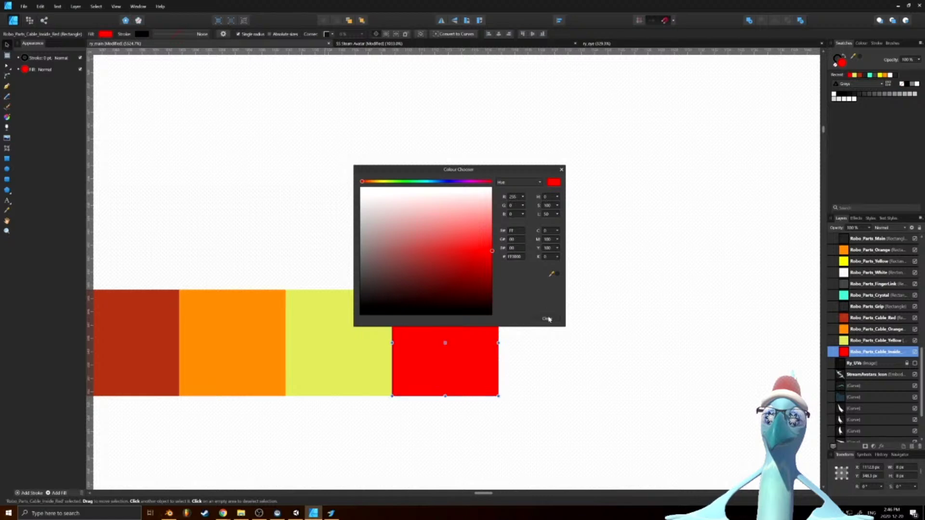
{"action": "left_click", "coordinate": [547, 319]}
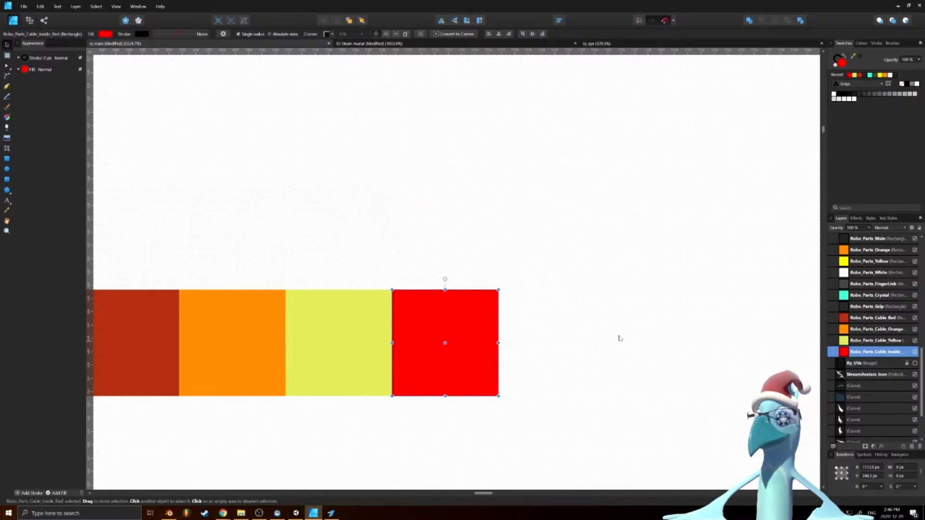
Duplicate the red inner cable swatch three times in a row and reorder the copies' layers to match their canvas order
{"action": "left_click_drag", "start_coordinate": [454, 318], "coordinate": [737, 322], "text": "ctrl"}
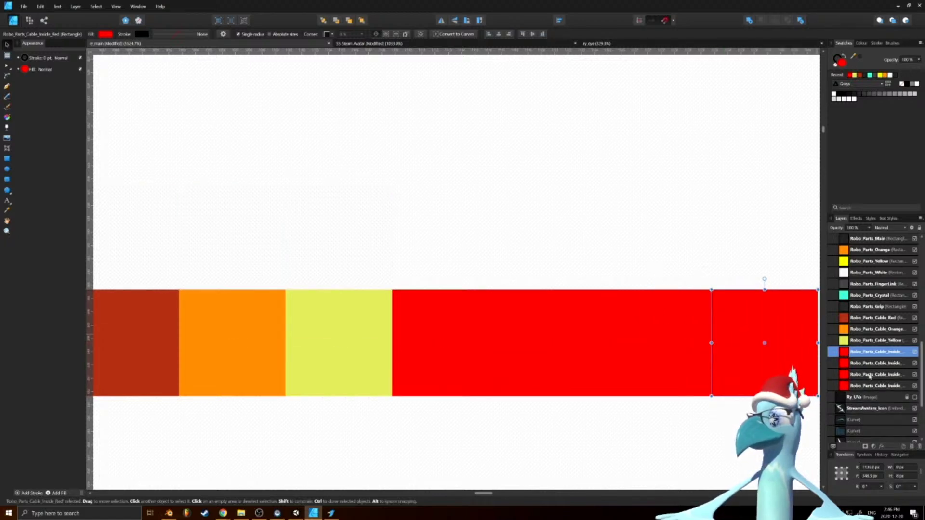
{"action": "left_click", "coordinate": [844, 363]}
{"action": "left_click", "coordinate": [843, 374]}
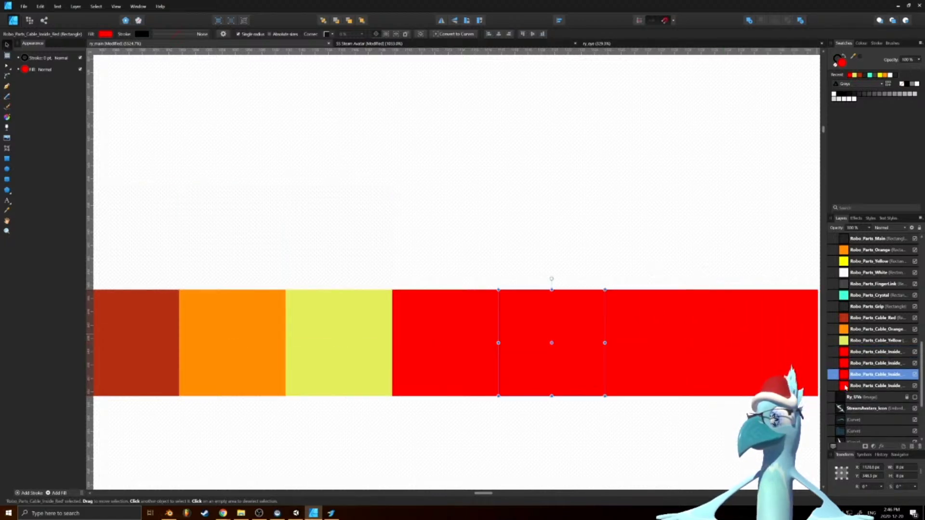
{"action": "left_click_drag", "start_coordinate": [844, 385], "coordinate": [843, 348]}
{"action": "left_click", "coordinate": [843, 386]}
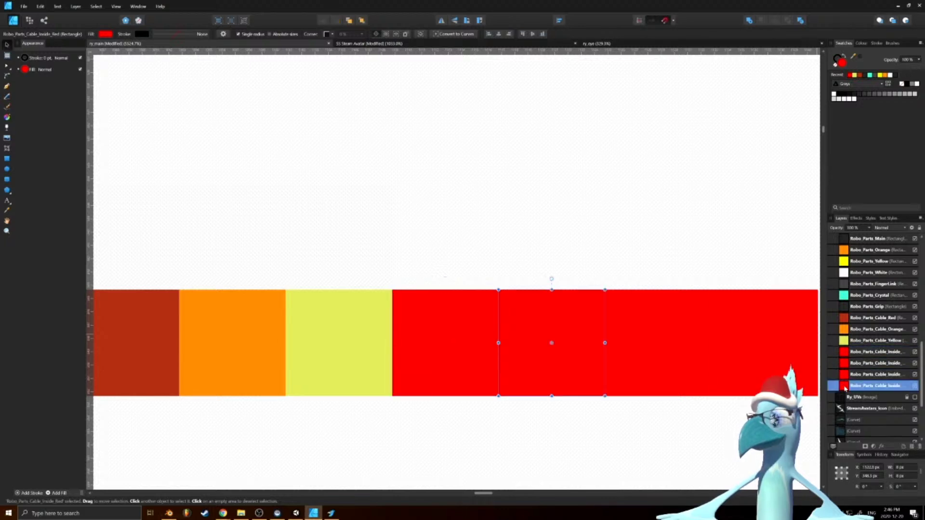
{"action": "key", "text": "ctrl+bracketright"}
{"action": "key", "text": "ctrl+bracketright"}
{"action": "left_click", "coordinate": [843, 386]}
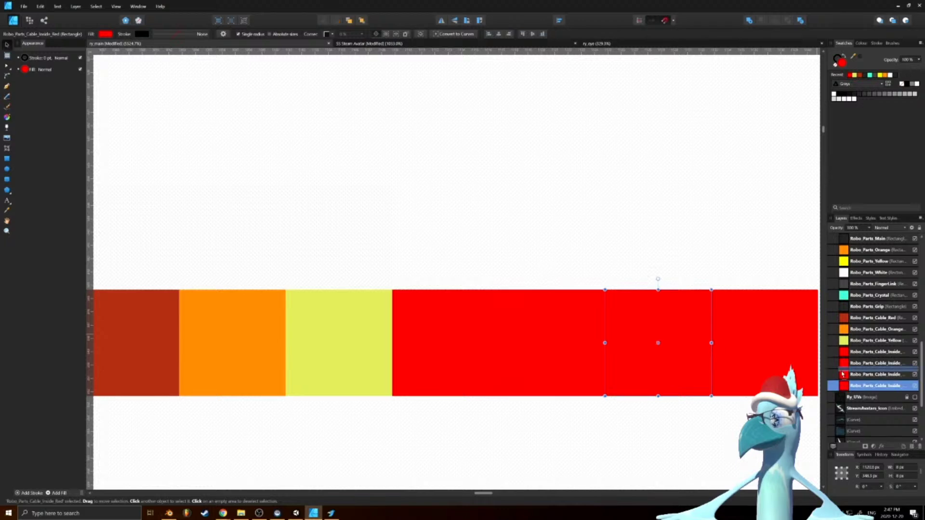
{"action": "key", "text": "ctrl+bracketright"}
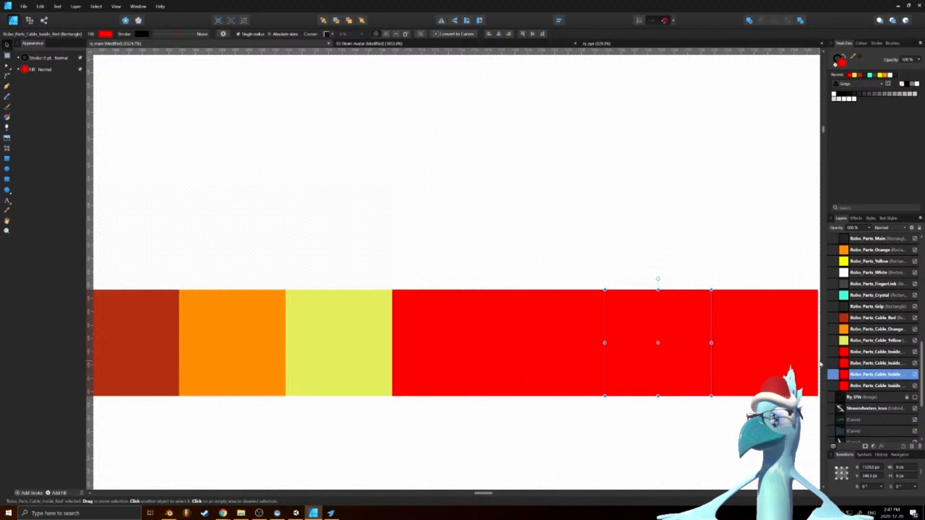
Widen the layer list to show full names and rename the second red swatch Robo_Parts_Cable_Inside_Green
{"action": "left_click", "coordinate": [815, 364]}
{"action": "left_click_drag", "start_coordinate": [825, 360], "coordinate": [779, 360]}
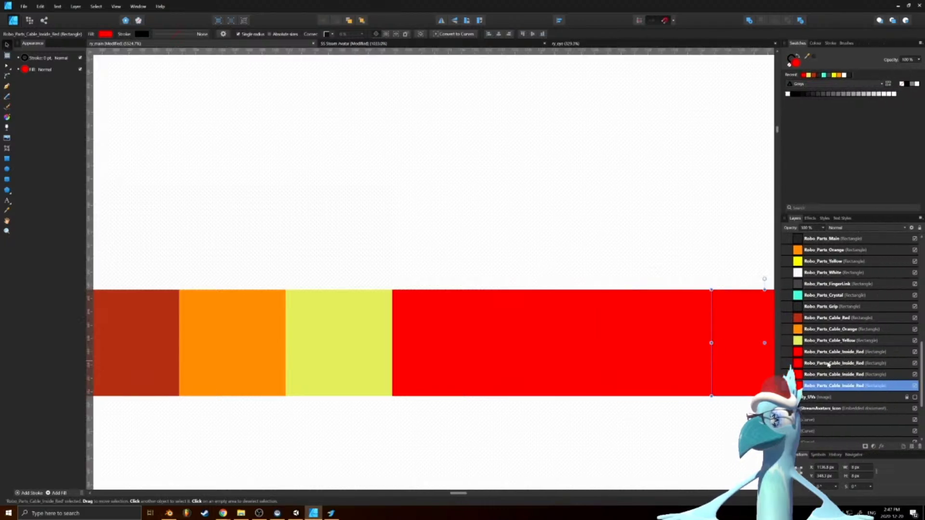
{"action": "double_click", "coordinate": [833, 363]}
{"action": "key", "text": "BackSpace"}
{"action": "key", "text": "BackSpace"}
{"action": "key", "text": "BackSpace"}
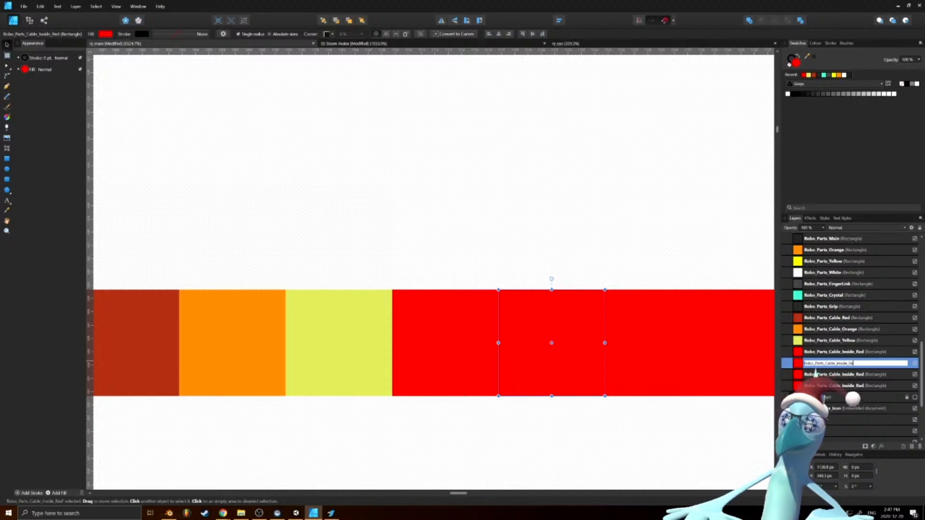
{"action": "type", "text": "Green"}
{"action": "key", "text": "Return"}
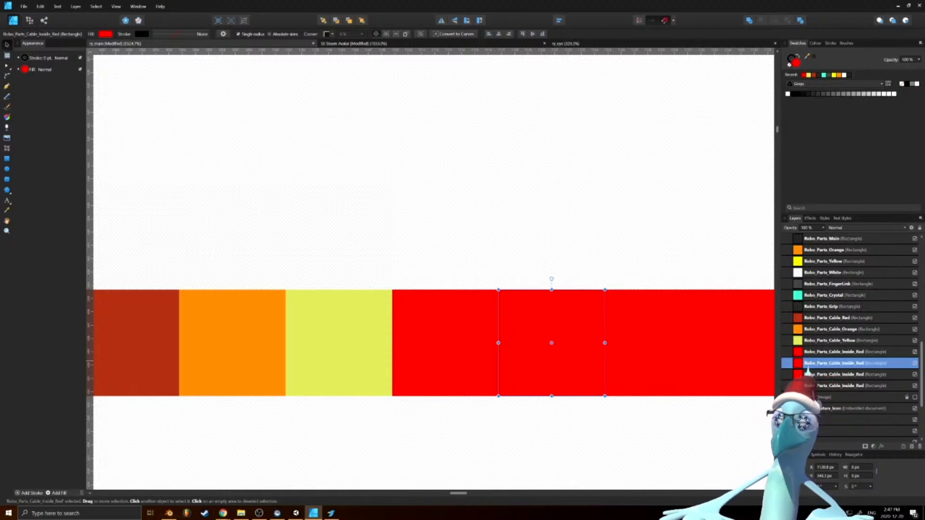
Rename the third red swatch Robo_Parts_Cable_Inside_Blue
{"action": "double_click", "coordinate": [863, 377]}
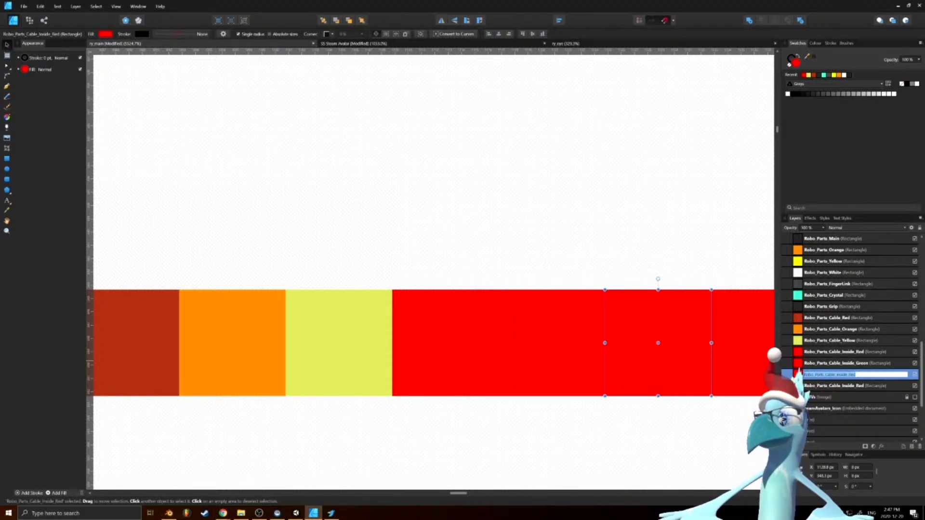
{"action": "left_click", "coordinate": [850, 376]}
{"action": "type", "text": "Blue"}
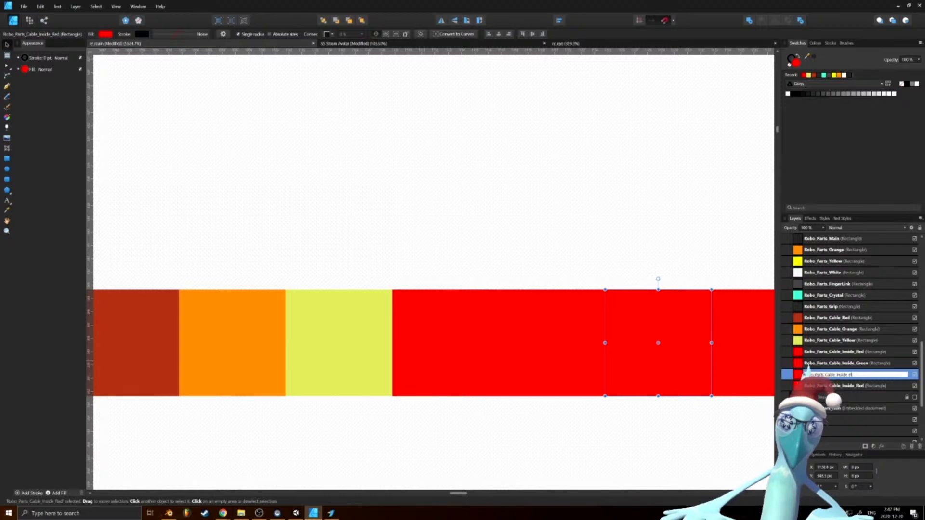
{"action": "key", "text": "Return"}
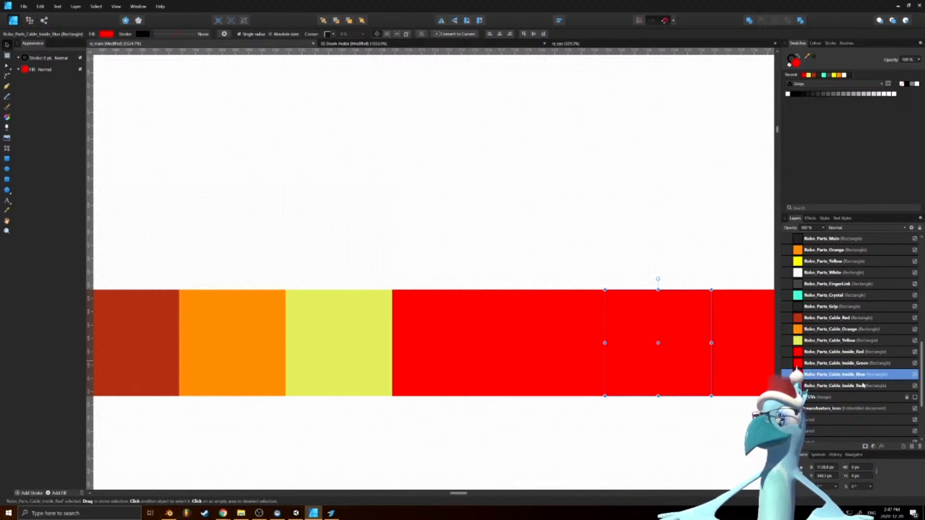
Rename the fourth red swatch Robo_Parts_Cable_Inside_Black
{"action": "double_click", "coordinate": [863, 385]}
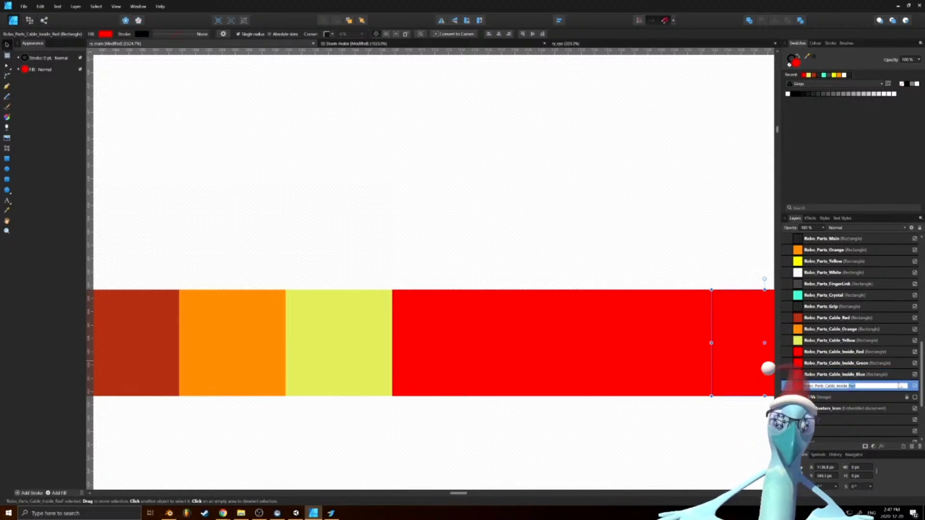
{"action": "key", "text": "End"}
{"action": "key", "text": "BackSpace"}
{"action": "key", "text": "BackSpace"}
{"action": "key", "text": "BackSpace"}
{"action": "type", "text": "Black"}
{"action": "key", "text": "Return"}
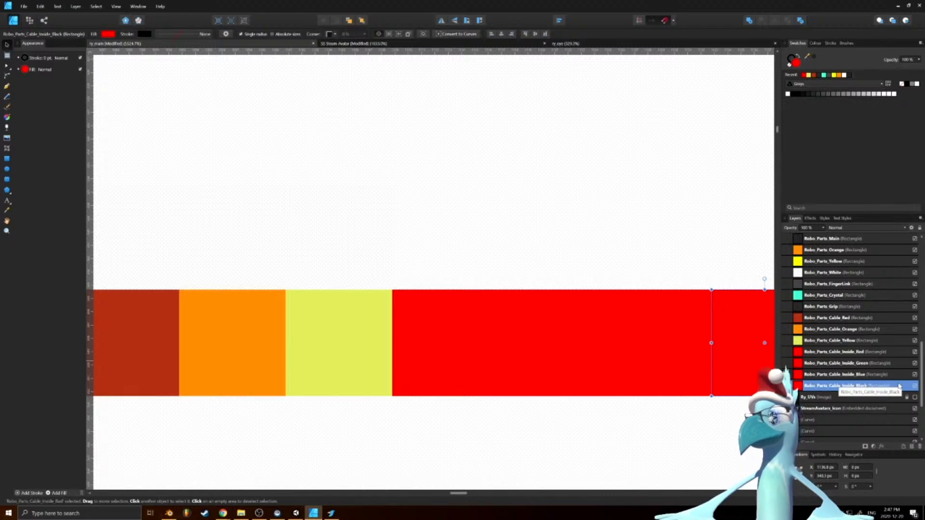
Fill the Robo_Parts_Cable_Inside_Green swatch with pure green 00FF00
{"action": "left_click", "coordinate": [858, 363]}
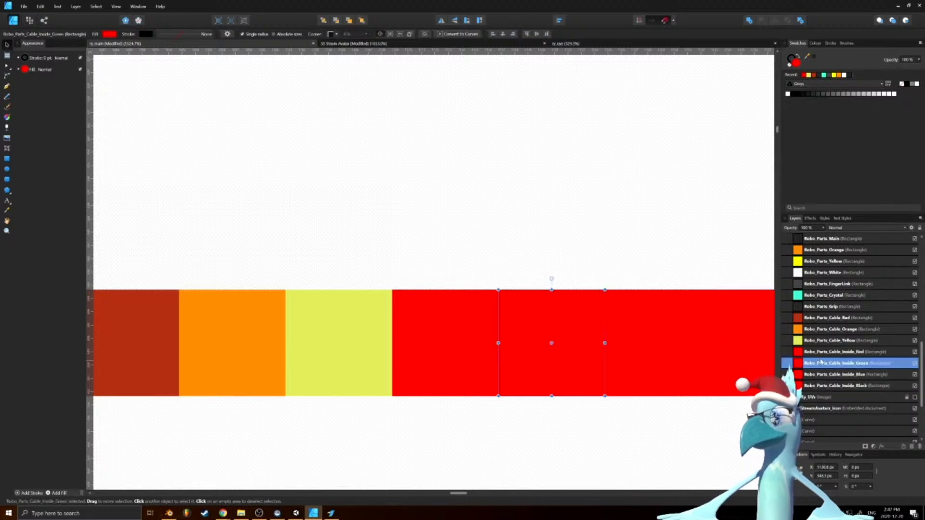
{"action": "double_click", "coordinate": [795, 61]}
{"action": "left_click", "coordinate": [523, 197]}
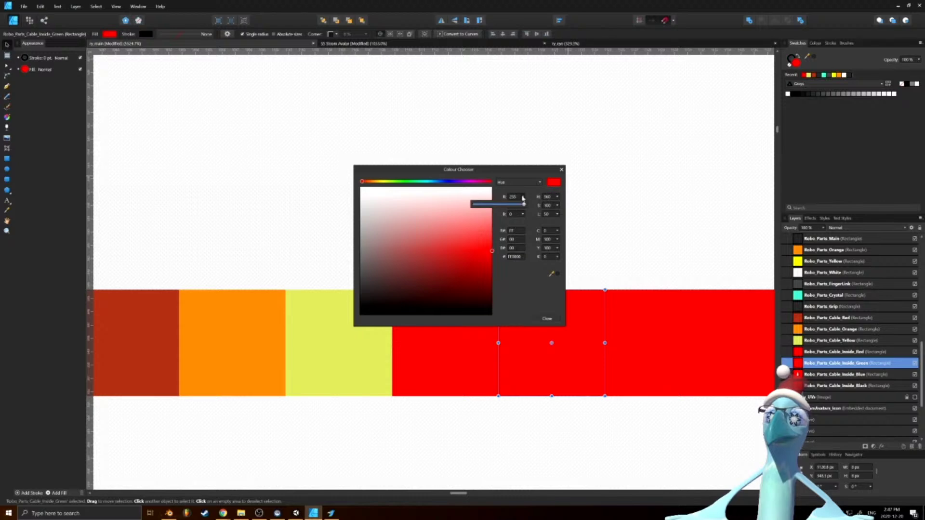
{"action": "left_click_drag", "start_coordinate": [523, 198], "coordinate": [620, 220]}
{"action": "left_click", "coordinate": [523, 213]}
{"action": "left_click", "coordinate": [543, 321]}
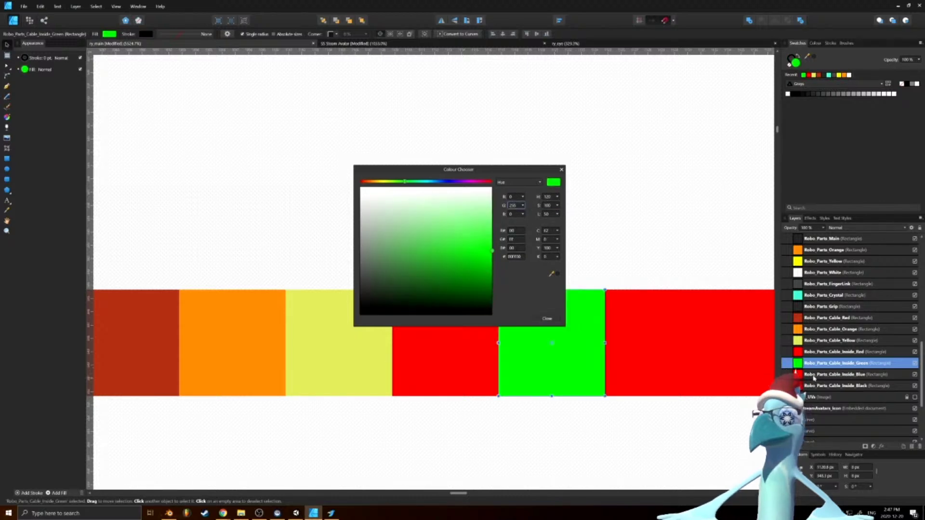
Fill the Robo_Parts_Cable_Inside_Blue swatch with pure blue 0000FF
{"action": "left_click", "coordinate": [806, 375]}
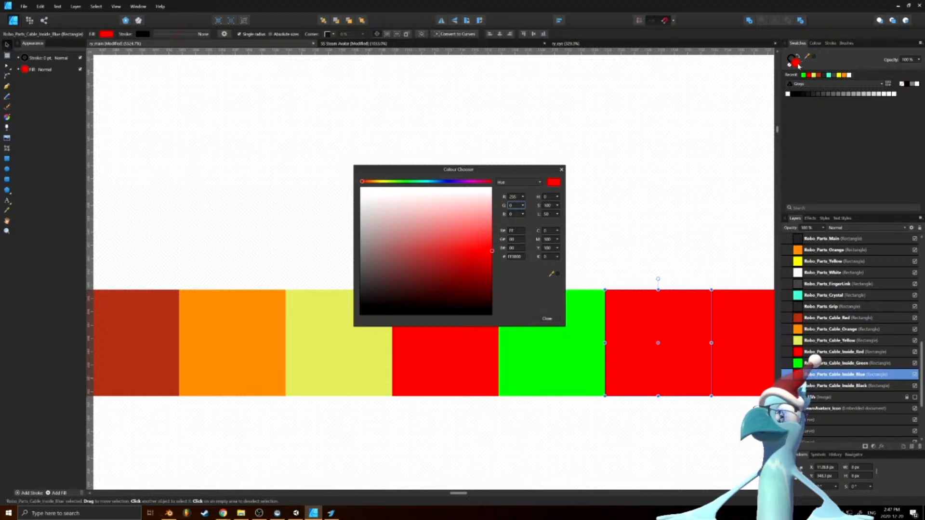
{"action": "left_click", "coordinate": [523, 197]}
{"action": "left_click_drag", "start_coordinate": [523, 200], "coordinate": [473, 204]}
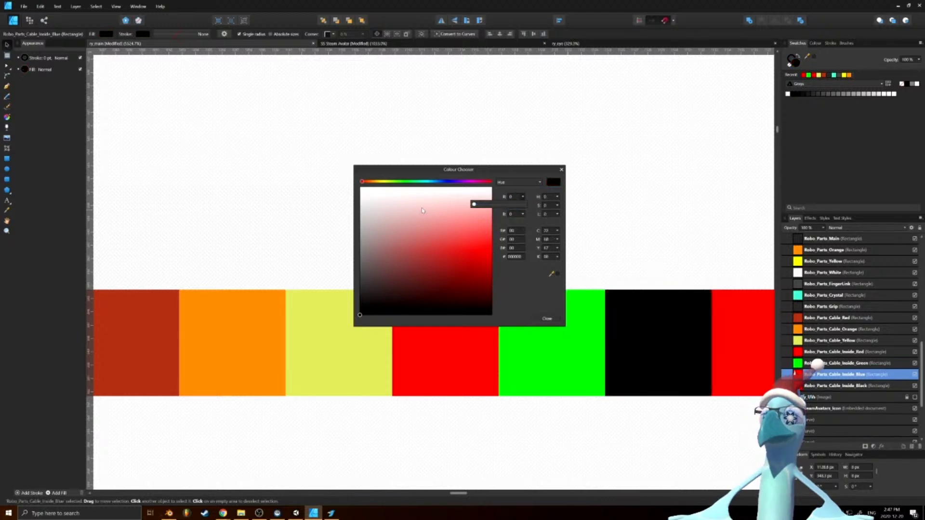
{"action": "left_click", "coordinate": [523, 214]}
{"action": "left_click_drag", "start_coordinate": [524, 217], "coordinate": [577, 218]}
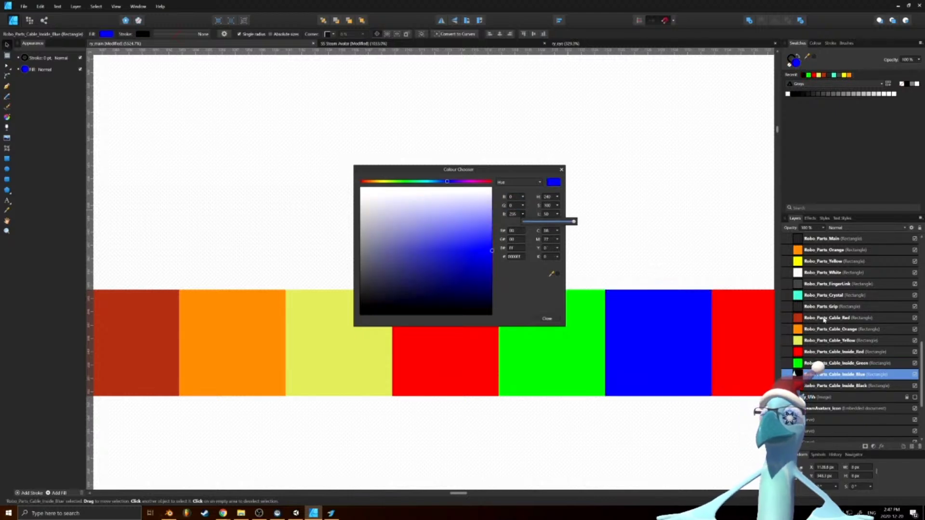
Fill the Robo_Parts_Cable_Inside_Black swatch with black 000000, deselect it and close the colour chooser
{"action": "left_click", "coordinate": [749, 338]}
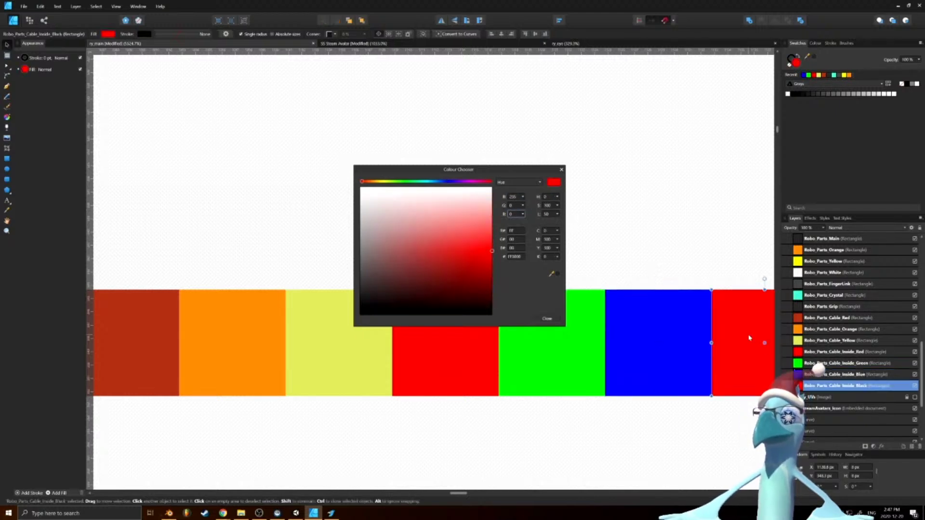
{"action": "left_click", "coordinate": [523, 197]}
{"action": "left_click_drag", "start_coordinate": [524, 204], "coordinate": [477, 204]}
{"action": "left_click", "coordinate": [523, 197]}
{"action": "left_click", "coordinate": [641, 210]}
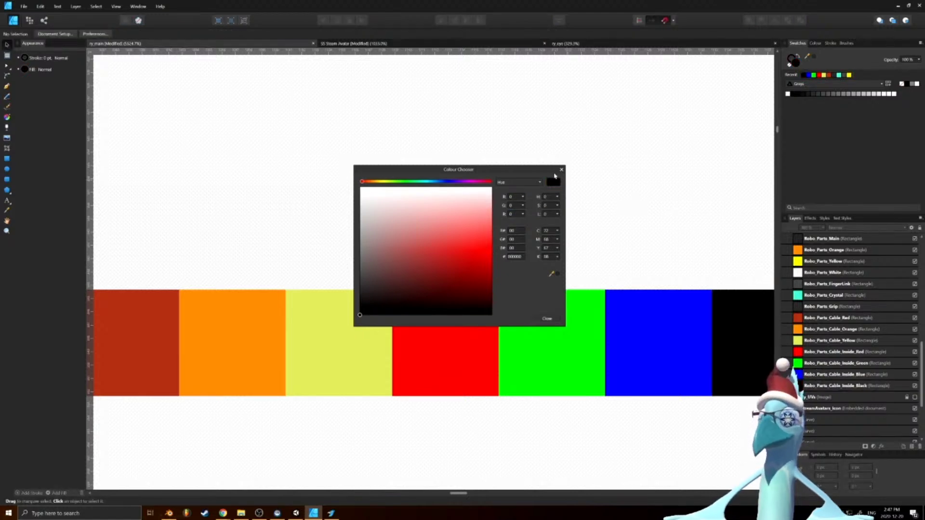
{"action": "left_click", "coordinate": [561, 170]}
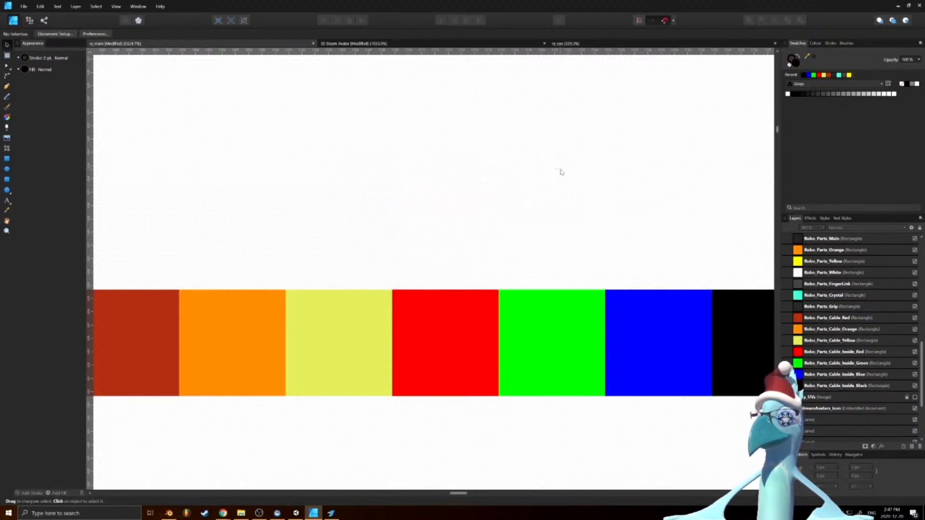
Duplicate the red, green, blue and black Robo_Parts_Cable_Inside swatches above the Robo_Parts_Silver_Brushed layer, placing the copies directly above the colour swatches on the canvas
{"action": "left_click", "coordinate": [843, 354]}
{"action": "left_click", "coordinate": [841, 342]}
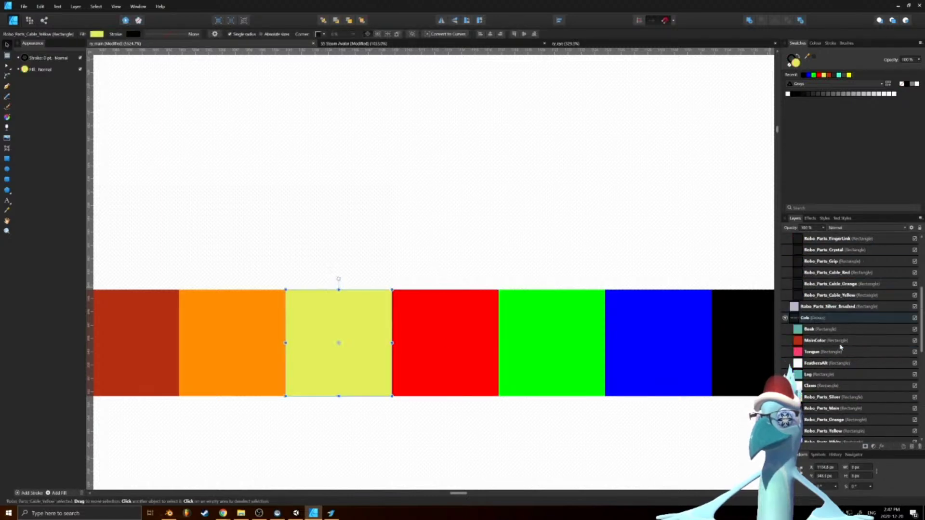
{"action": "scroll", "coordinate": [846, 361], "scroll_direction": "up", "scroll_amount": 1}
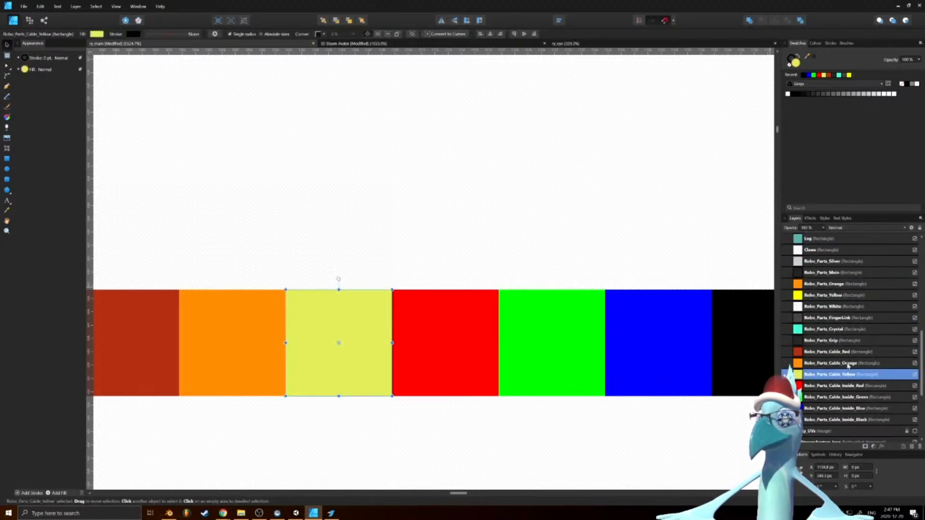
{"action": "left_click", "coordinate": [842, 386]}
{"action": "left_click", "coordinate": [844, 419], "text": "shift"}
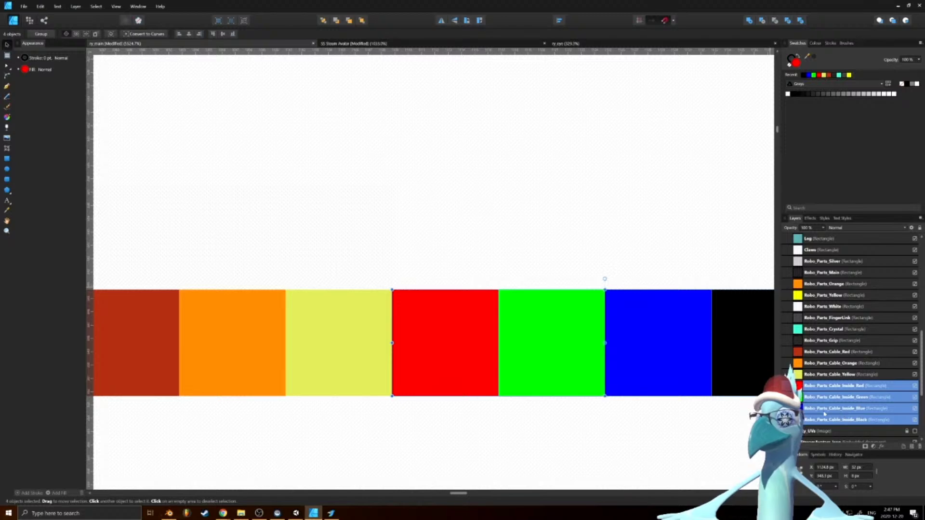
{"action": "scroll", "coordinate": [819, 289], "scroll_direction": "up", "scroll_amount": 3}
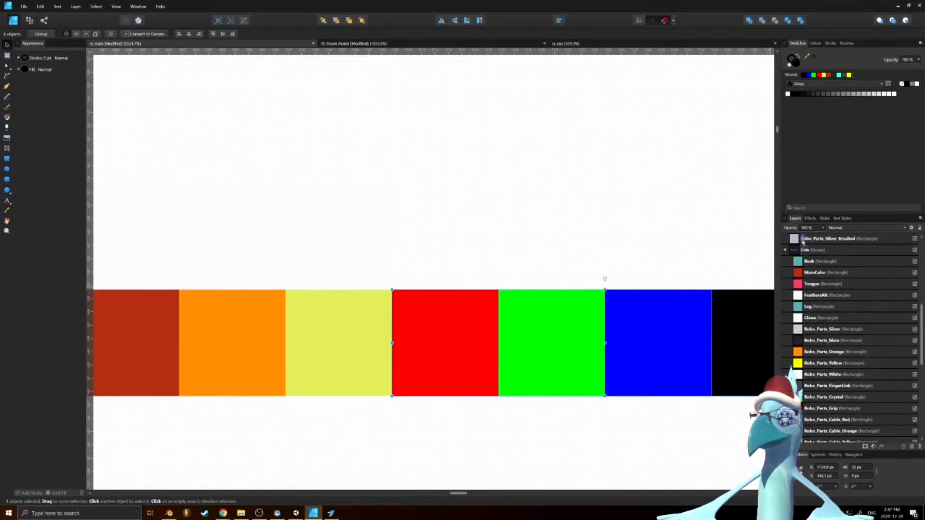
{"action": "left_click_drag", "start_coordinate": [802, 240], "coordinate": [799, 303]}
{"action": "left_click_drag", "start_coordinate": [431, 355], "coordinate": [453, 247]}
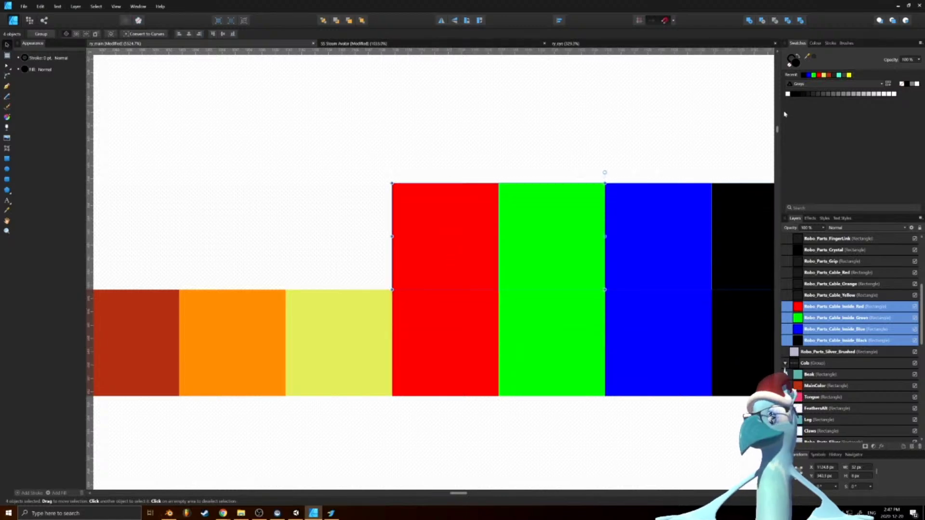
Fill the four duplicated Robo_Parts_Cable_Inside swatches with black 000000 and close the colour chooser
{"action": "double_click", "coordinate": [796, 62]}
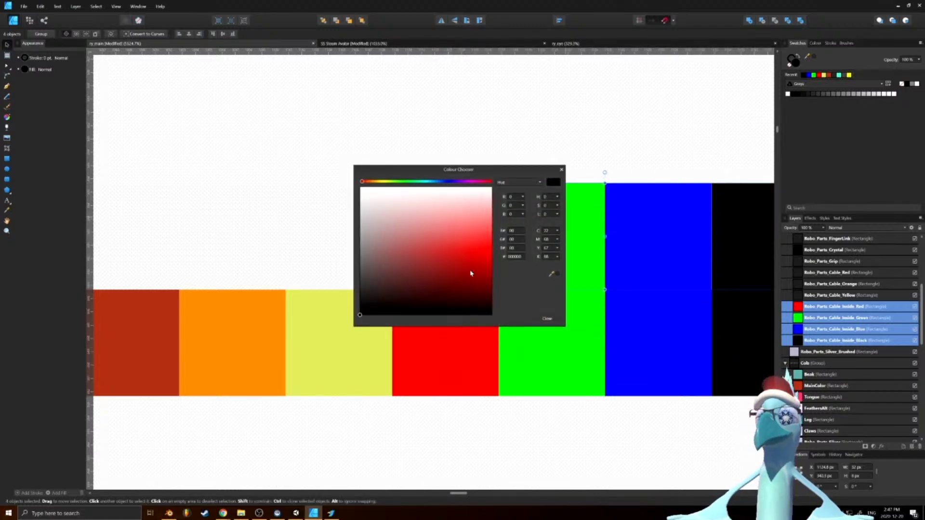
{"action": "left_click_drag", "start_coordinate": [470, 270], "coordinate": [359, 359]}
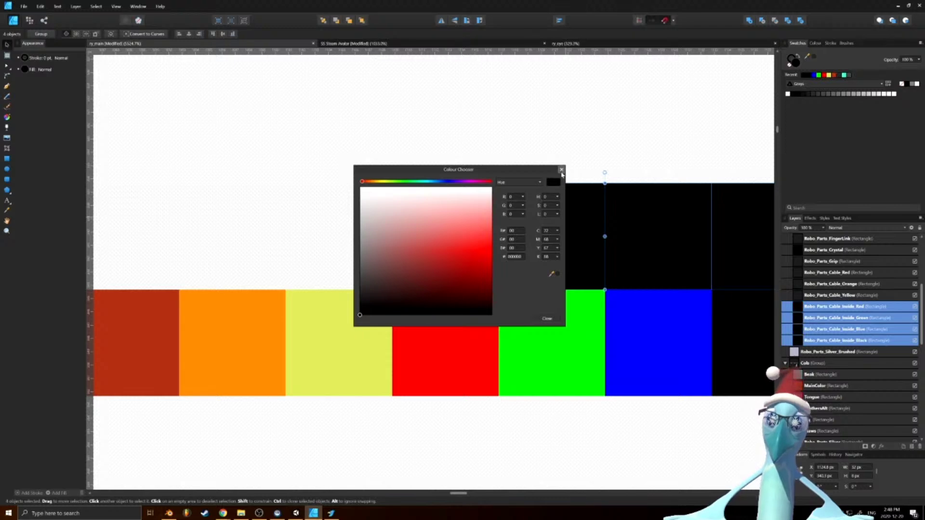
{"action": "left_click", "coordinate": [561, 170]}
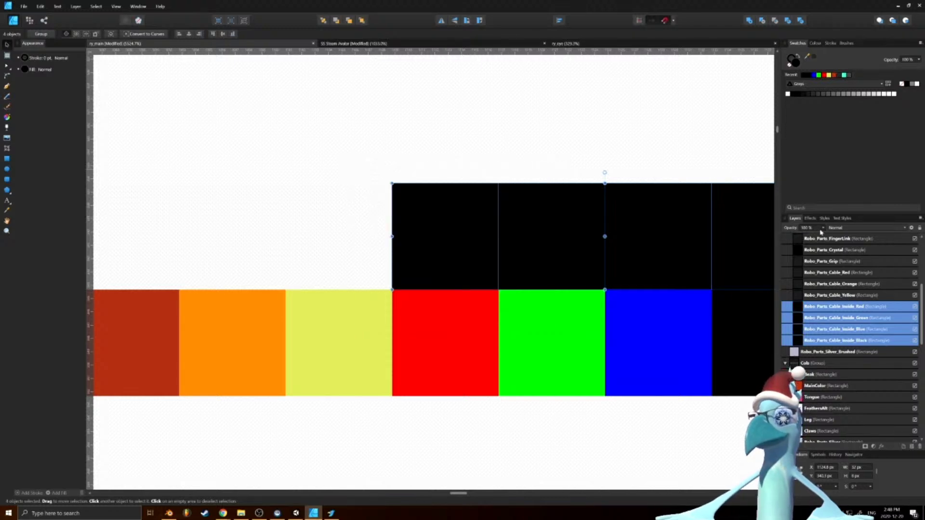
Set the layer opacity of the four black Robo_Parts_Cable_Inside copies to 80%
{"action": "left_click", "coordinate": [813, 228]}
{"action": "type", "text": "20"}
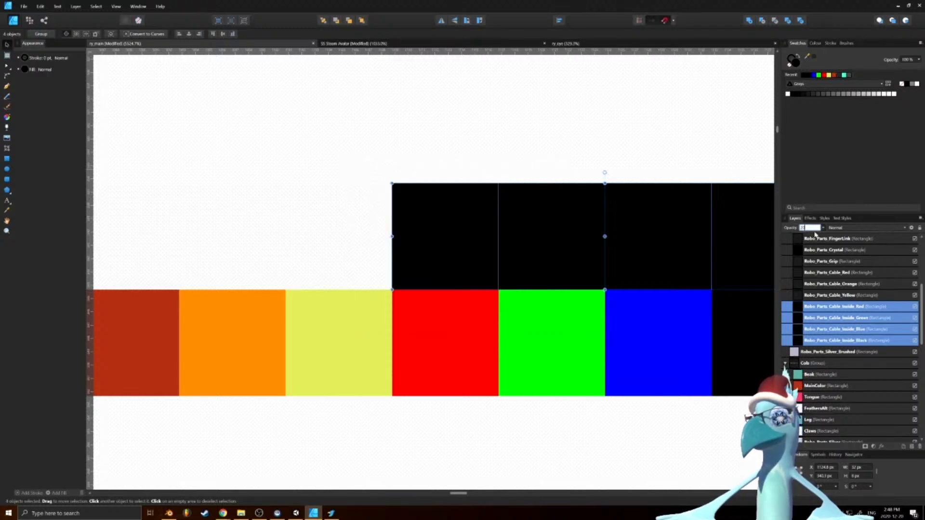
{"action": "key", "text": "Return"}
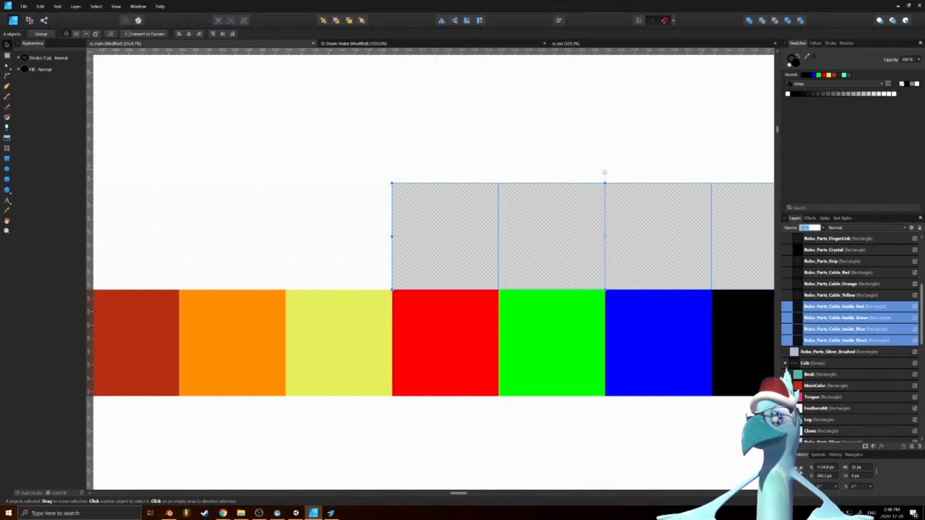
{"action": "type", "text": "80"}
{"action": "key", "text": "Return"}
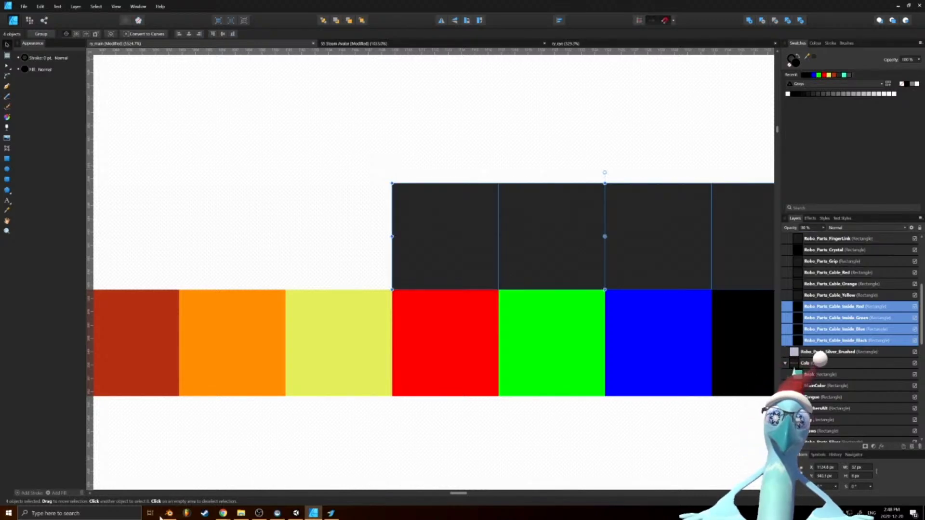
Switch to Blender and finish the name edit of the Robo_Part_Cable_Inside_Red material
{"action": "left_click", "coordinate": [169, 513]}
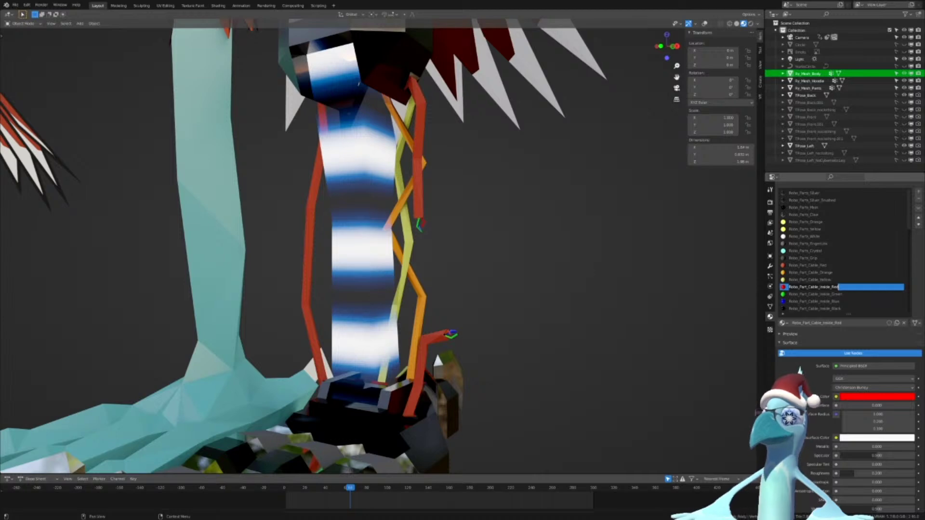
{"action": "key", "text": "Return"}
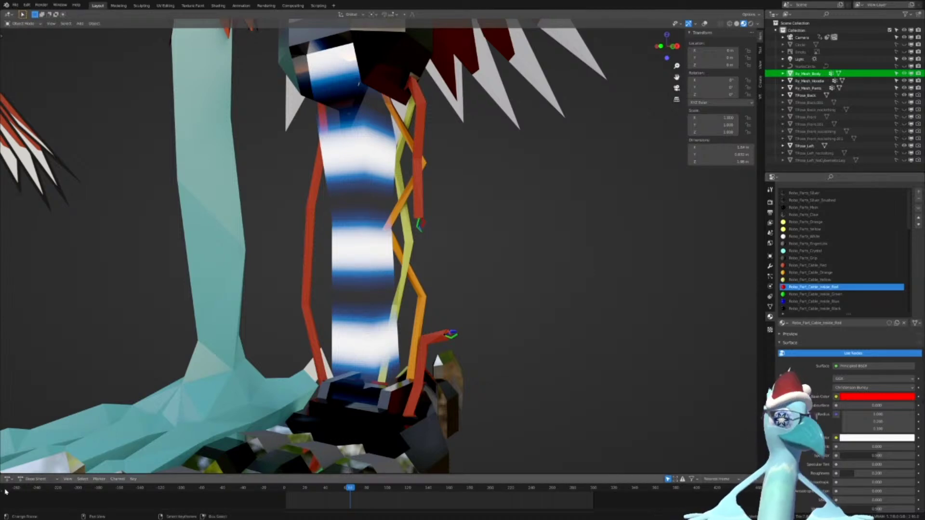
Switch to Affinity Designer and clear the selection of the four Robo_Parts_Cable_Inside rectangles
{"action": "key", "text": "alt+Tab"}
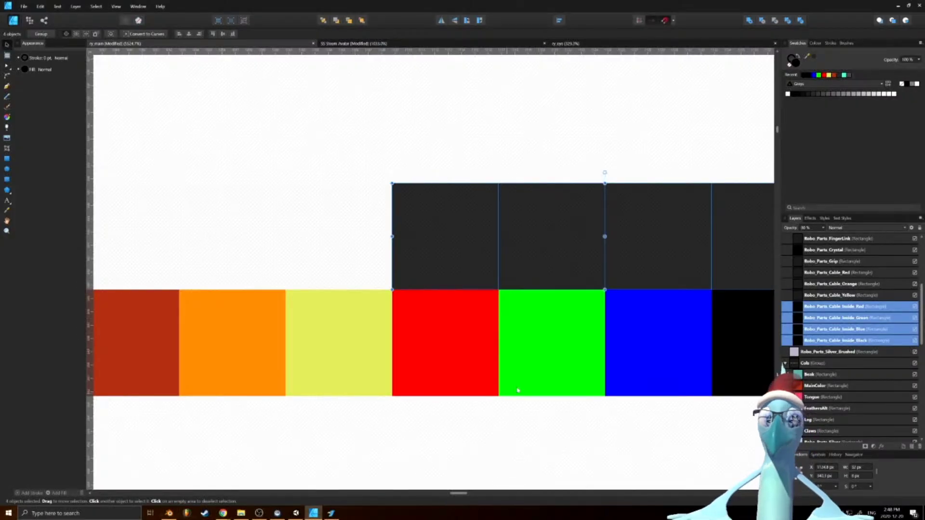
{"action": "scroll", "coordinate": [553, 381], "scroll_direction": "down", "scroll_amount": 3, "text": "ctrl"}
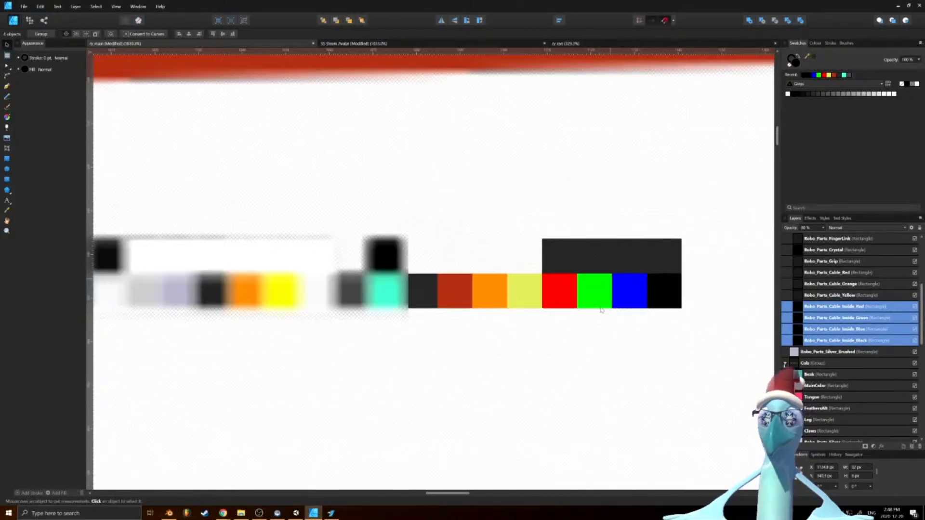
{"action": "left_click", "coordinate": [533, 340]}
{"action": "scroll", "coordinate": [533, 340], "scroll_direction": "down", "scroll_amount": 3, "text": "ctrl"}
{"action": "scroll", "coordinate": [467, 325], "scroll_direction": "up", "scroll_amount": 2, "text": "ctrl"}
{"action": "scroll", "coordinate": [466, 325], "scroll_direction": "up", "scroll_amount": 1, "text": "ctrl"}
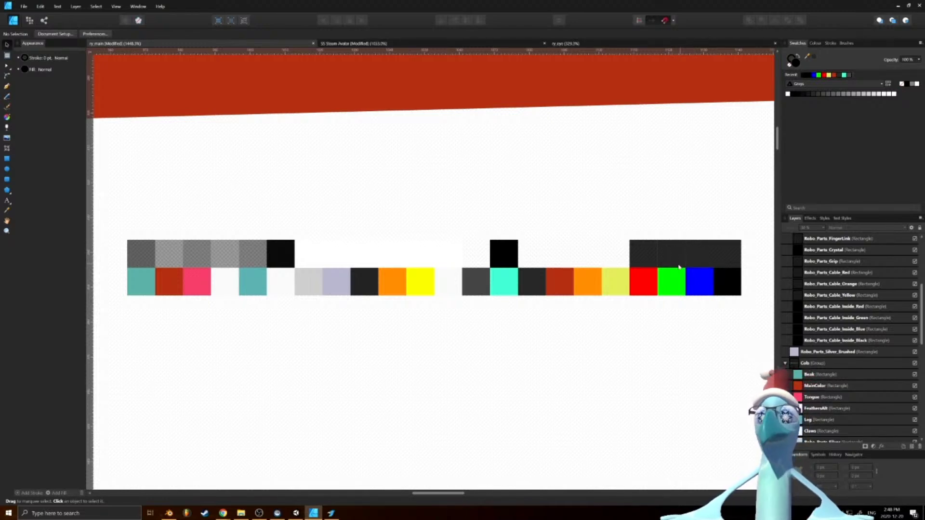
Collapse the Mat and Cols groups and move the Ry_UVs image to the top of the layer stack
{"action": "scroll", "coordinate": [839, 329], "scroll_direction": "up", "scroll_amount": 5}
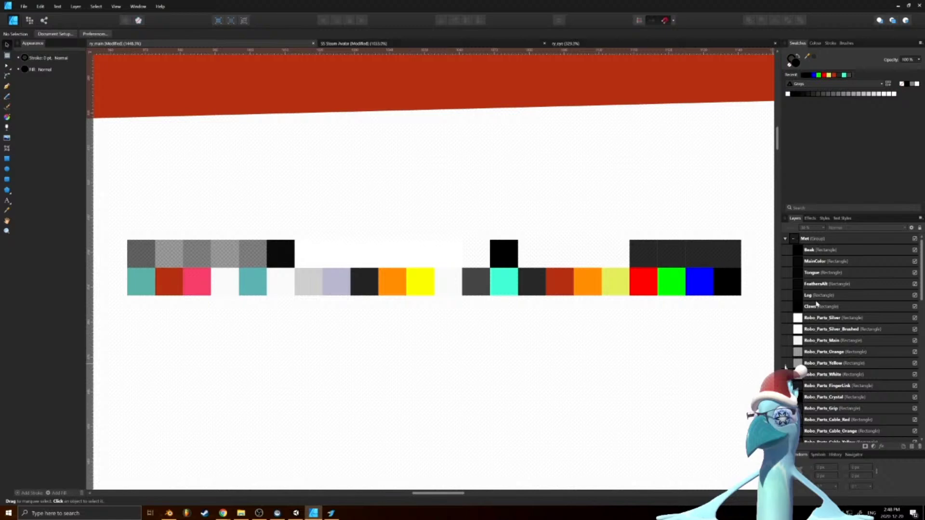
{"action": "left_click", "coordinate": [785, 239]}
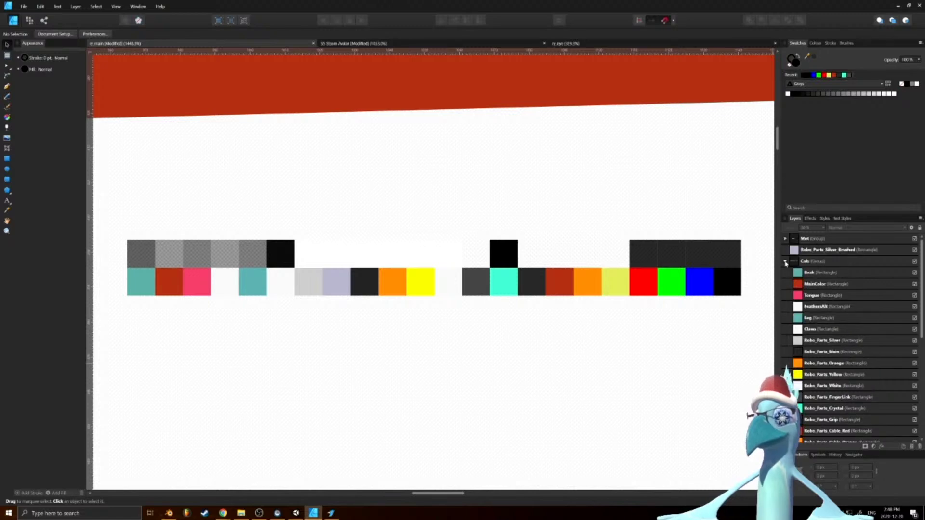
{"action": "left_click", "coordinate": [785, 261]}
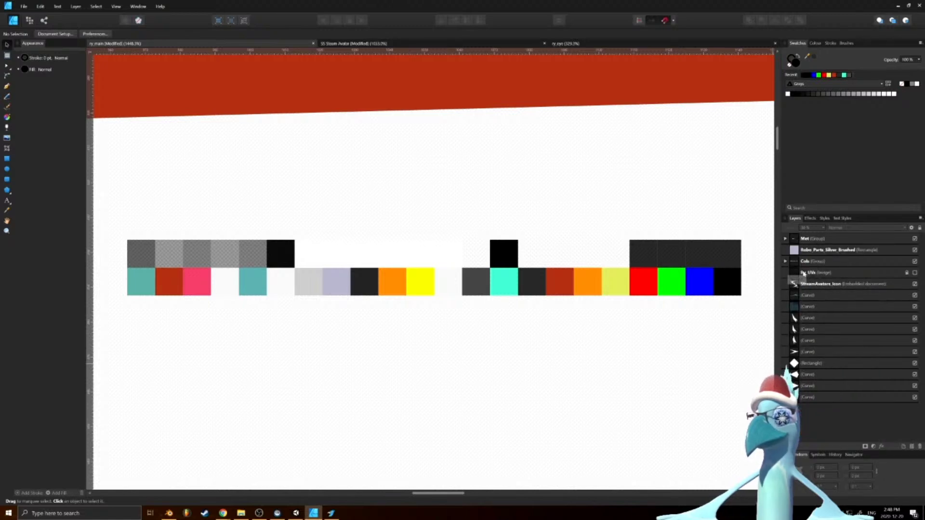
{"action": "key", "text": "ctrl+0"}
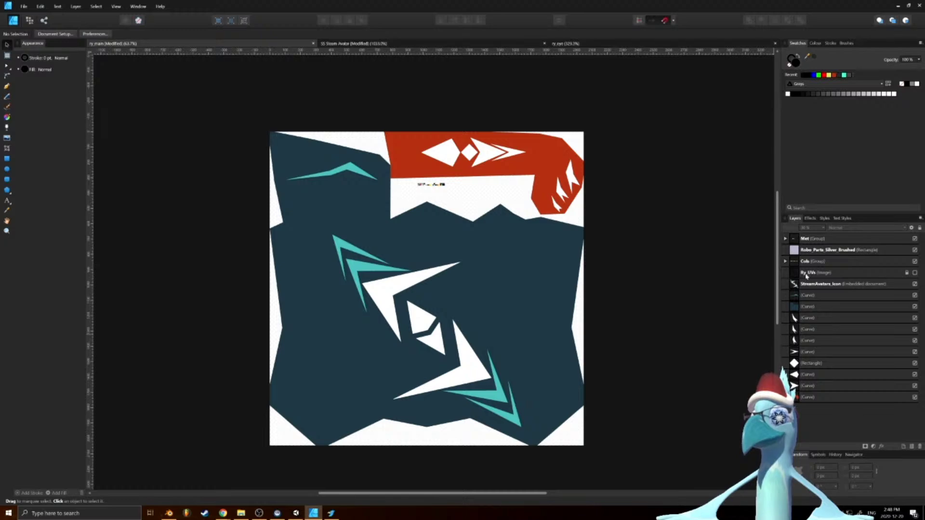
{"action": "left_click_drag", "start_coordinate": [806, 275], "coordinate": [809, 236]}
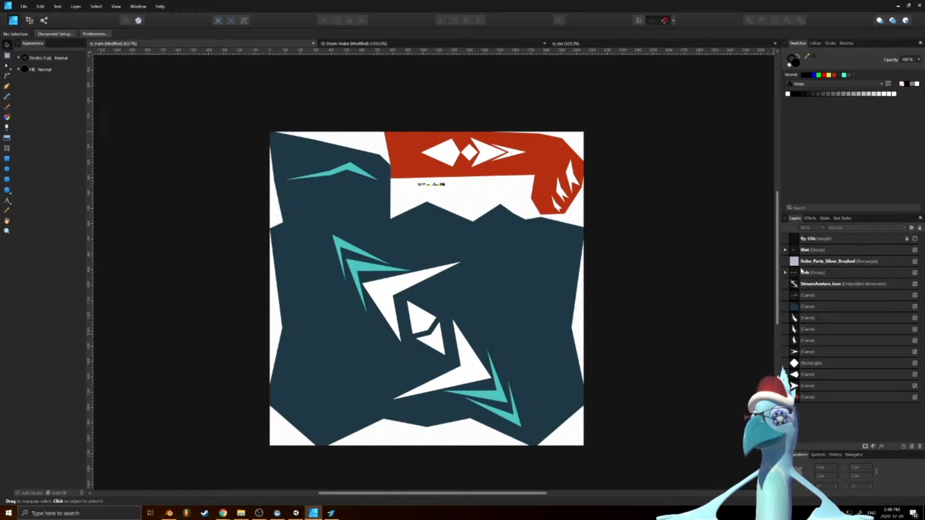
Move the loose Robo_Parts_Silver_Brushed color rectangle into the Cols group between Robo_Parts_Silver and Robo_Parts_Main, leaving the group collapsed
{"action": "left_click", "coordinate": [811, 398]}
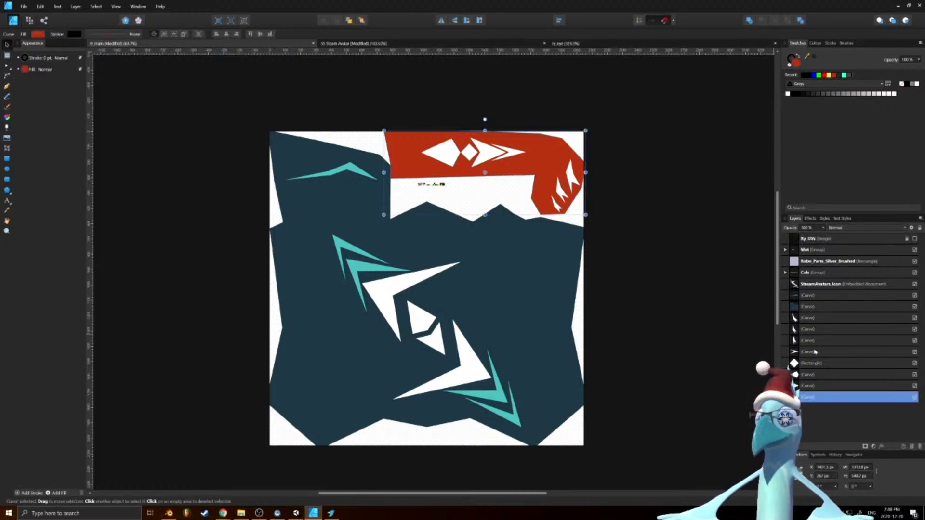
{"action": "left_click", "coordinate": [804, 263]}
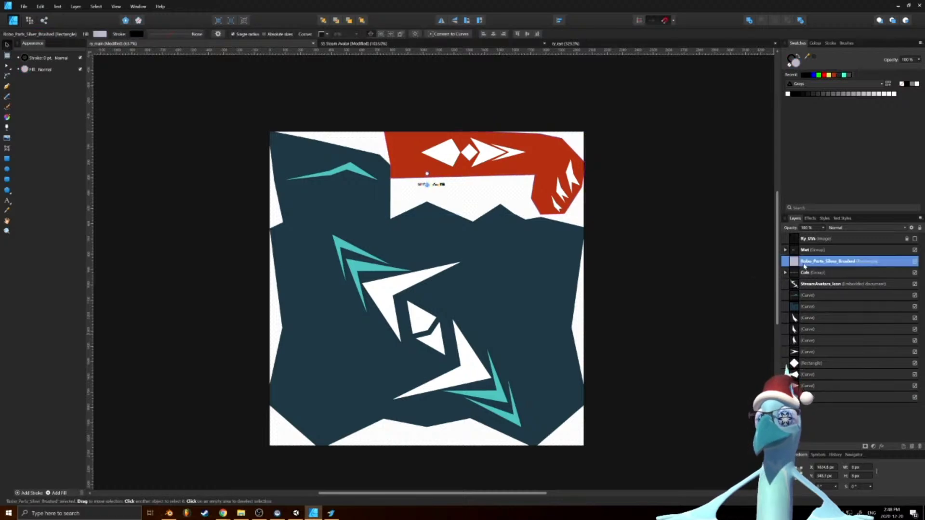
{"action": "scroll", "coordinate": [425, 183], "scroll_direction": "up", "scroll_amount": 10, "text": "ctrl"}
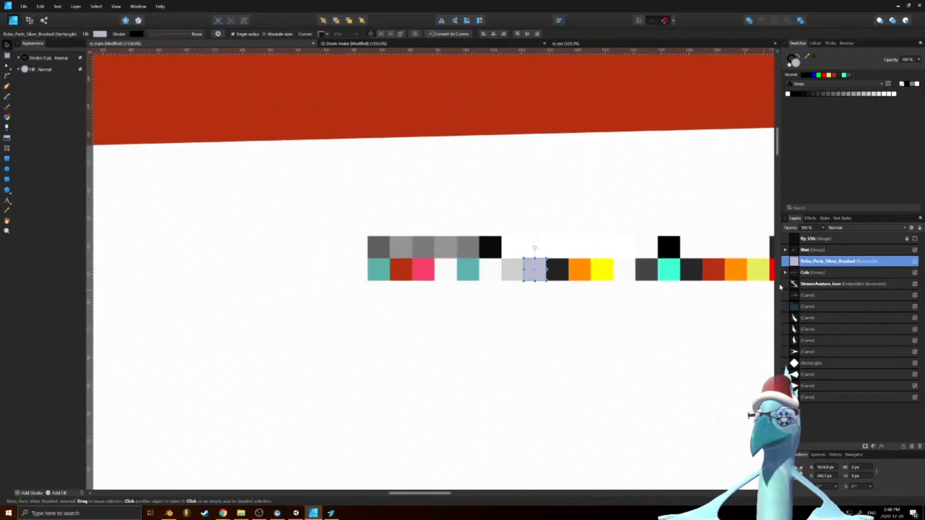
{"action": "left_click", "coordinate": [785, 250]}
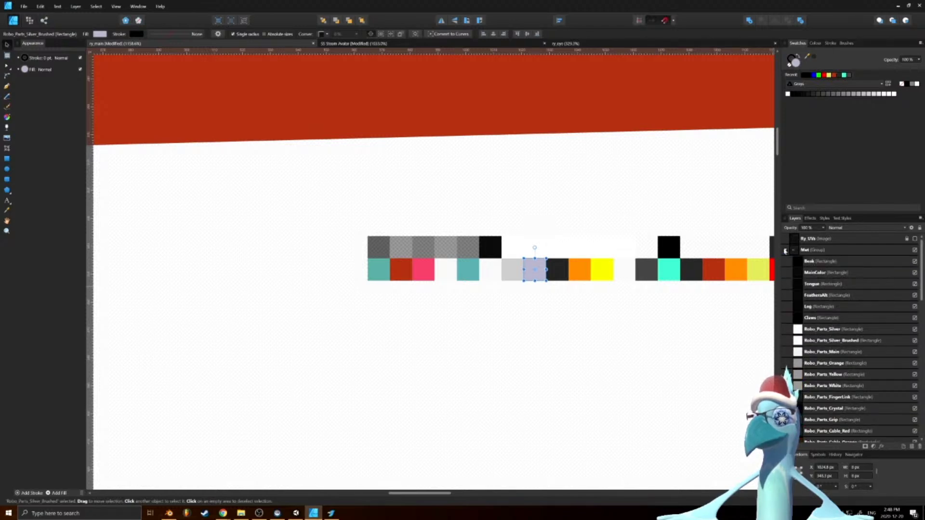
{"action": "left_click_drag", "start_coordinate": [801, 272], "coordinate": [798, 363]}
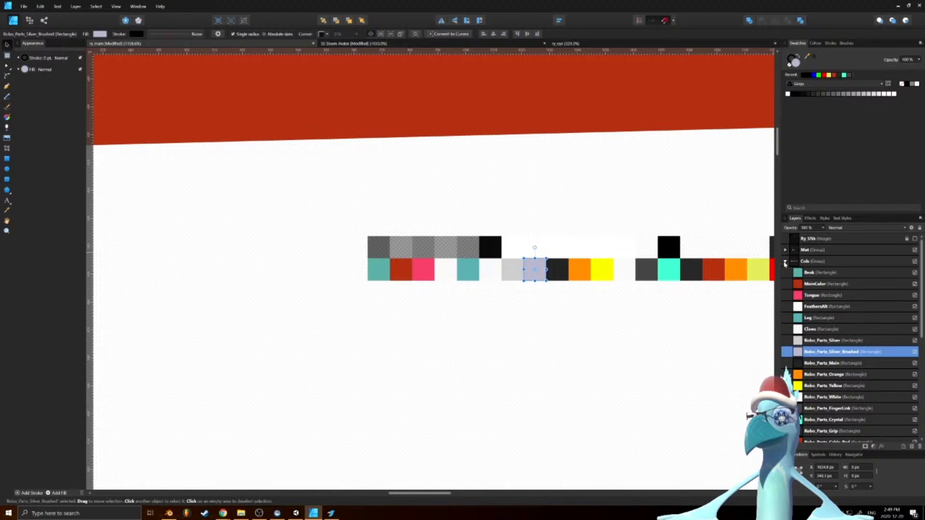
{"action": "left_click", "coordinate": [785, 262]}
Group the Cols group together with all the artwork layers beneath it and name the new group Color
{"action": "left_click", "coordinate": [796, 266]}
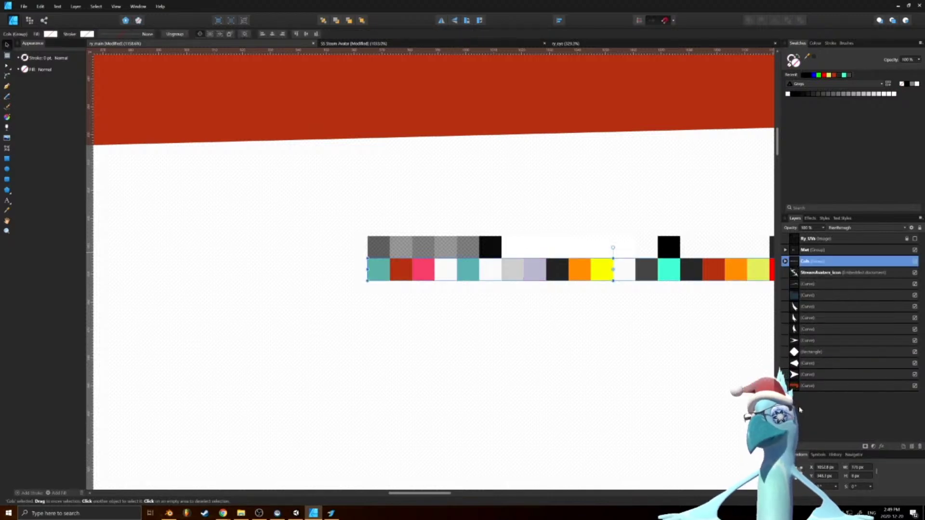
{"action": "left_click", "coordinate": [799, 390], "text": "shift"}
{"action": "key", "text": "ctrl+g"}
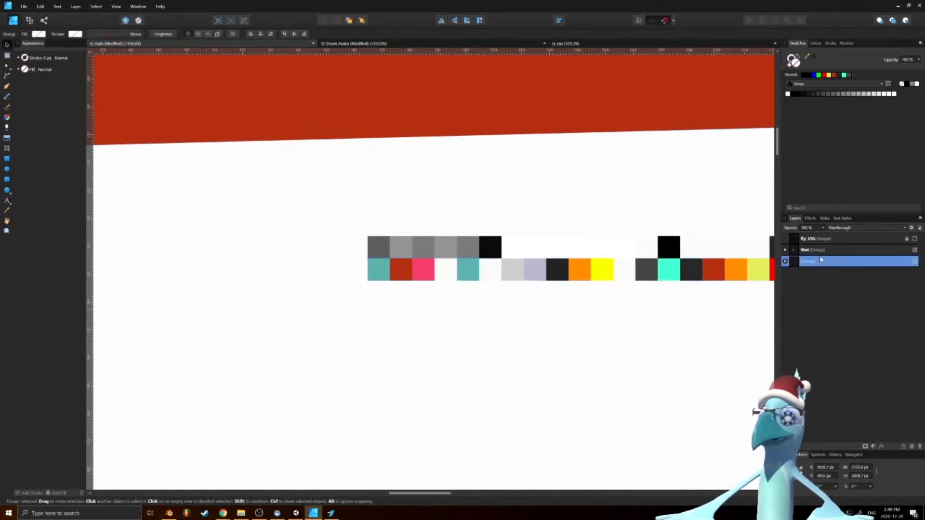
{"action": "double_click", "coordinate": [821, 262]}
{"action": "type", "text": "Co"}
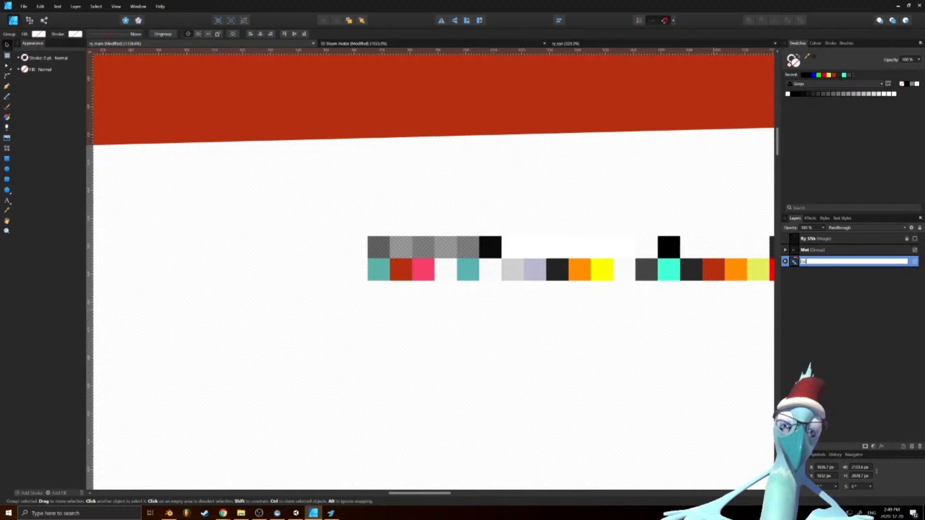
{"action": "type", "text": "Color"}
{"action": "key", "text": "Return"}
Move the Mat group's swatch row down so it lies directly over the color swatch row
{"action": "scroll", "coordinate": [386, 240], "scroll_direction": "down", "scroll_amount": 10, "text": "ctrl"}
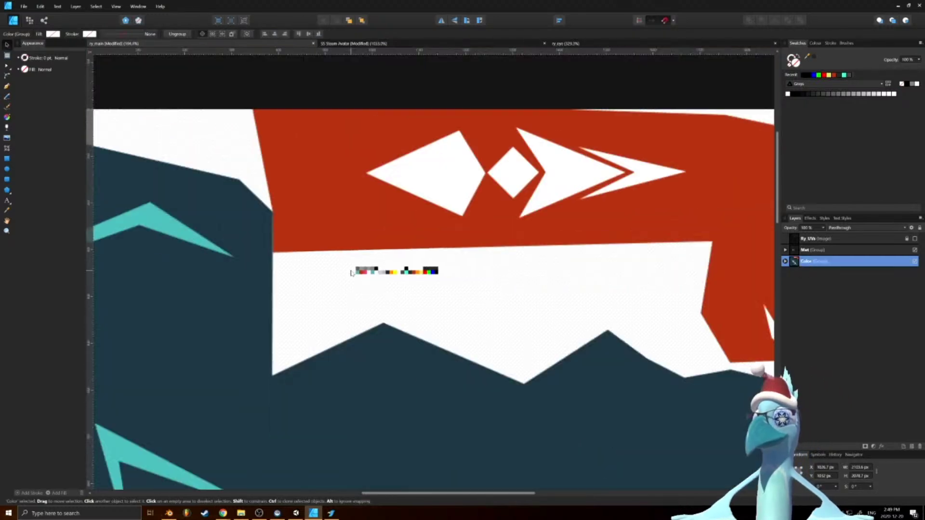
{"action": "scroll", "coordinate": [367, 270], "scroll_direction": "up", "scroll_amount": 2, "text": "ctrl"}
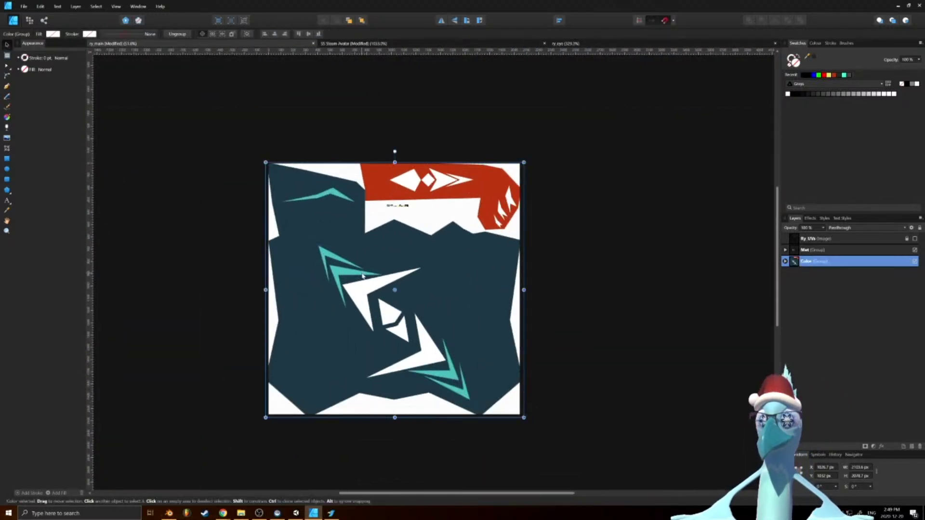
{"action": "scroll", "coordinate": [383, 210], "scroll_direction": "up", "scroll_amount": 10, "text": "ctrl"}
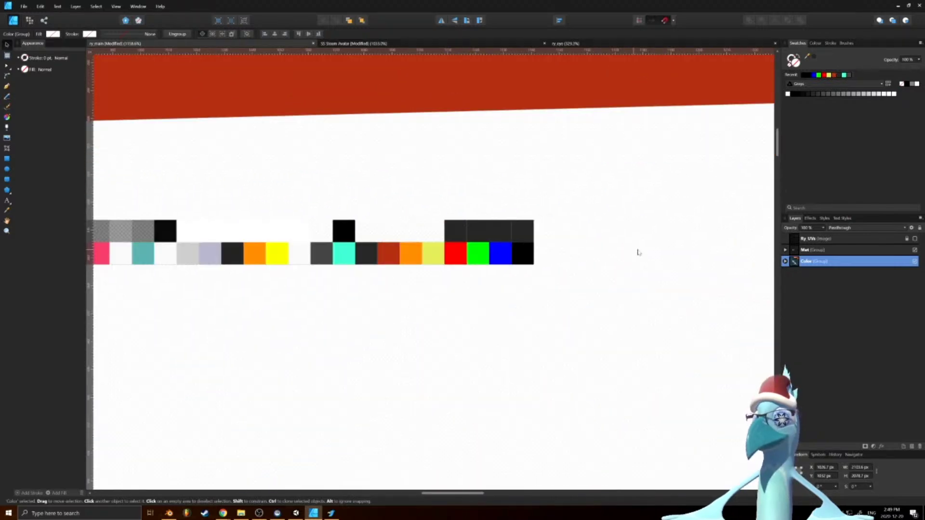
{"action": "left_click", "coordinate": [801, 251]}
{"action": "scroll", "coordinate": [405, 223], "scroll_direction": "down", "scroll_amount": 3, "text": "ctrl"}
{"action": "scroll", "coordinate": [303, 223], "scroll_direction": "up", "scroll_amount": 5, "text": "ctrl"}
{"action": "left_click_drag", "start_coordinate": [334, 220], "coordinate": [329, 266]}
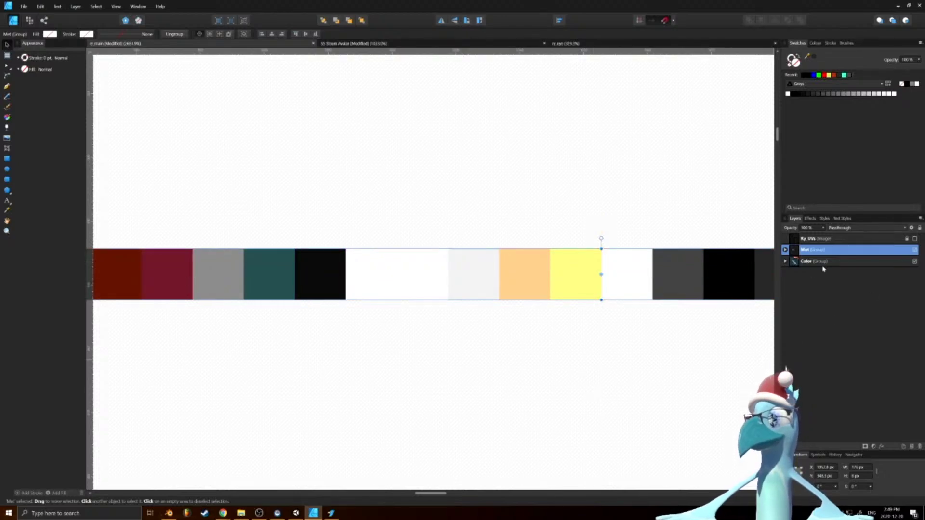
Wrap the Mat group in a new group and name it Metallic
{"action": "key", "text": "ctrl+g"}
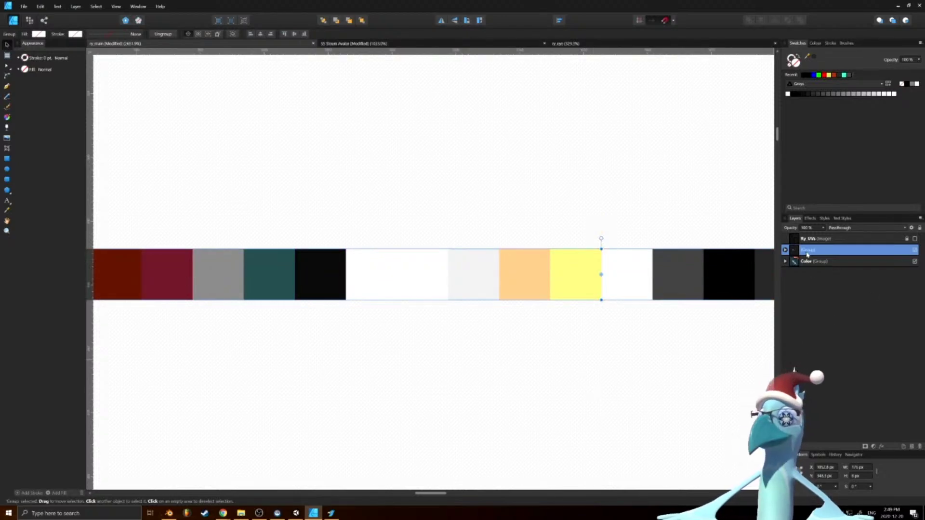
{"action": "double_click", "coordinate": [807, 254]}
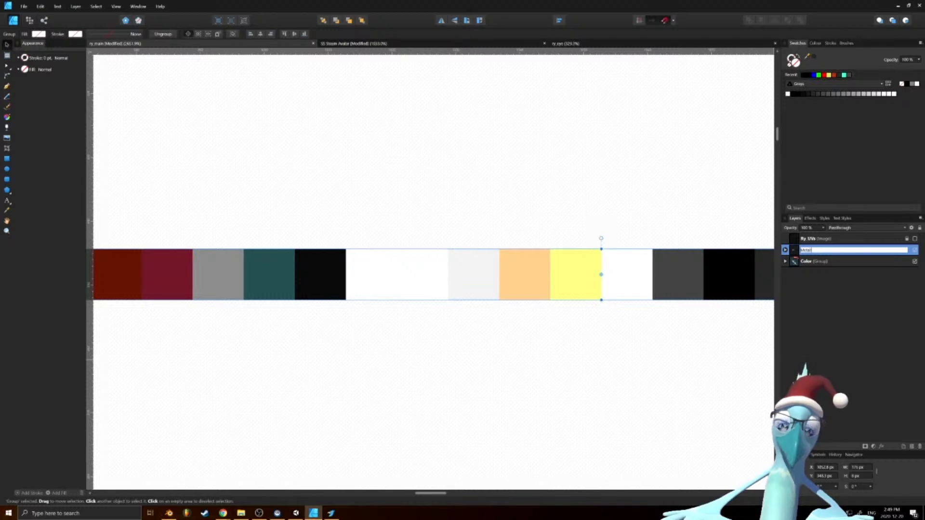
{"action": "key", "text": "Return"}
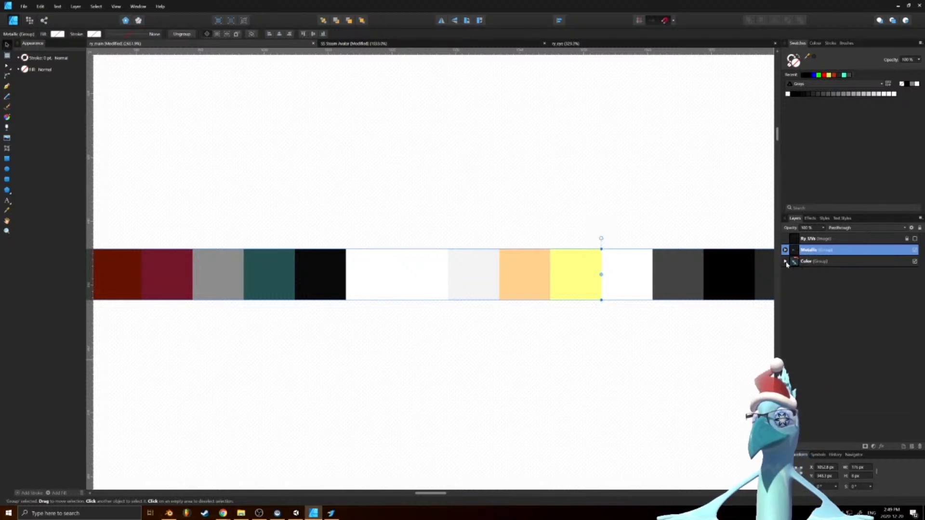
Expand the Color group and rename the Metallic group as MetallicSmoothness
{"action": "left_click", "coordinate": [785, 261]}
{"action": "double_click", "coordinate": [809, 250]}
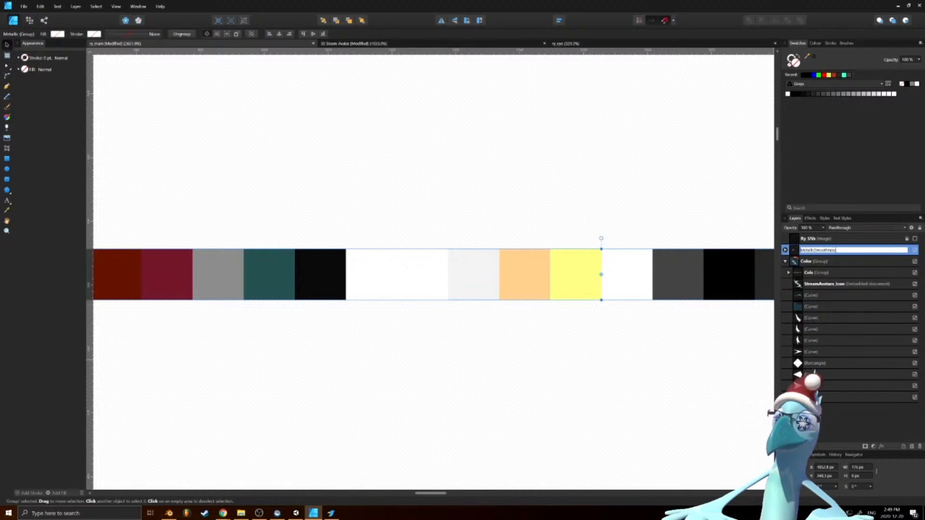
{"action": "type", "text": "MetallicSmoothness"}
{"action": "key", "text": "Return"}
{"action": "key", "text": "ctrl+0"}
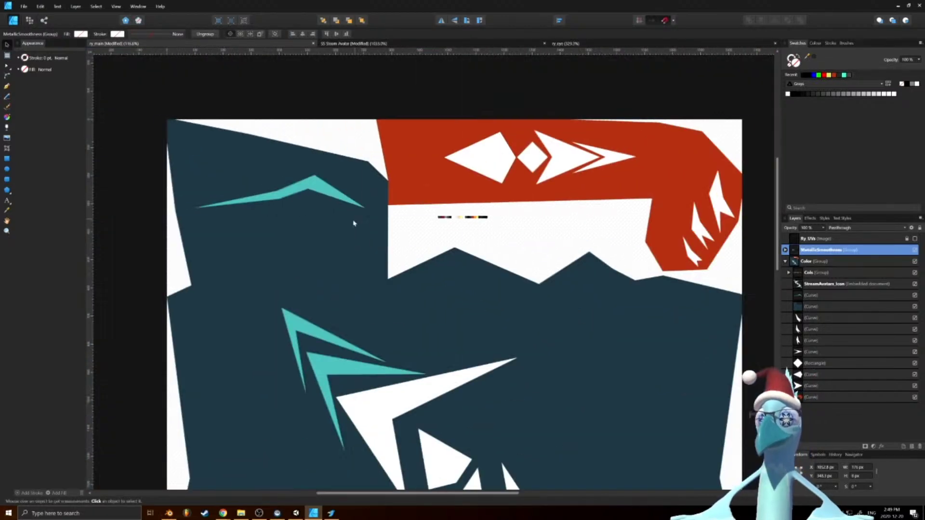
{"action": "scroll", "coordinate": [354, 223], "scroll_direction": "down", "scroll_amount": 5, "text": "alt"}
{"action": "scroll", "coordinate": [418, 242], "scroll_direction": "up", "scroll_amount": 2, "text": "alt"}
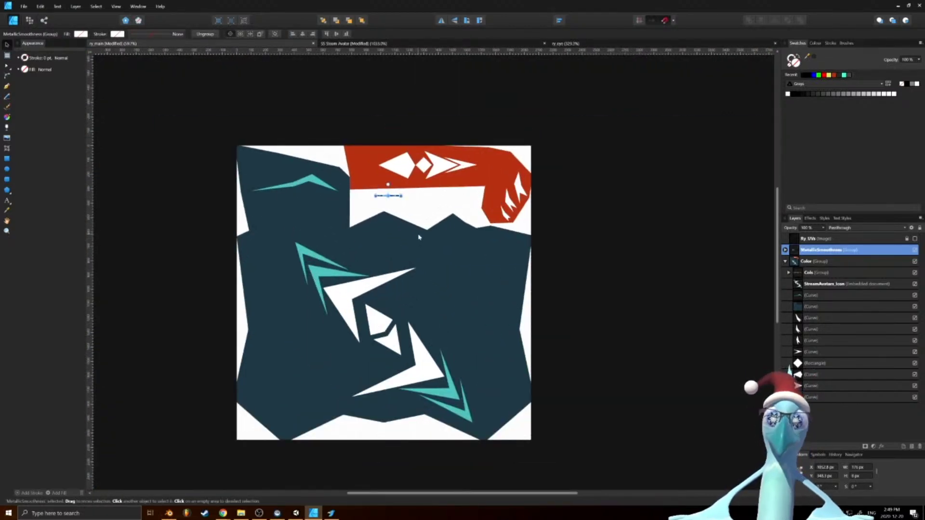
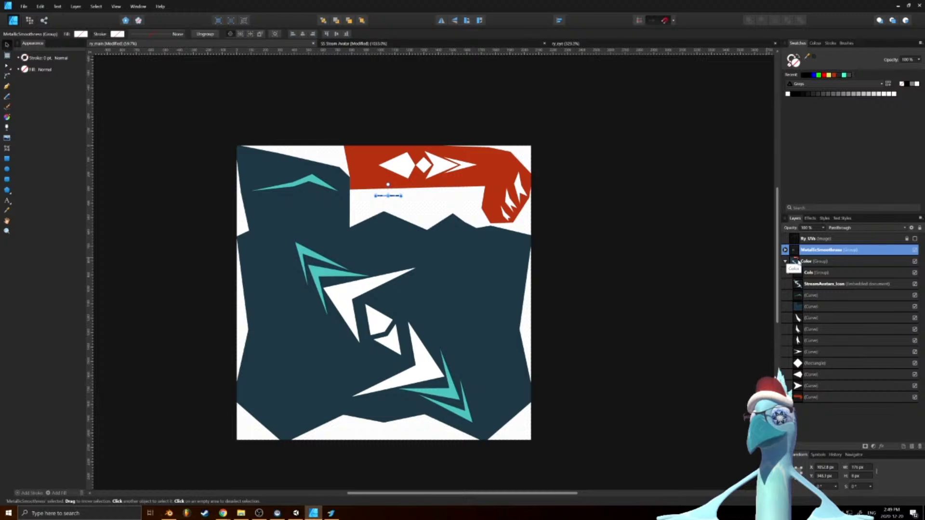
Undo the renaming and grouping of the Mat swatches and their move onto the color swatch row
{"action": "left_click", "coordinate": [802, 307]}
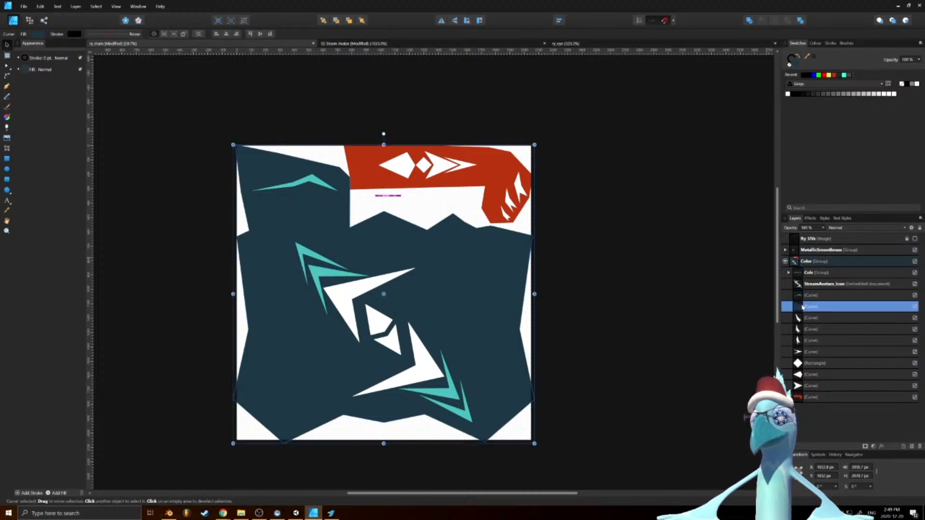
{"action": "scroll", "coordinate": [514, 272], "scroll_direction": "up", "scroll_amount": 6}
{"action": "scroll", "coordinate": [514, 274], "scroll_direction": "down", "scroll_amount": 5}
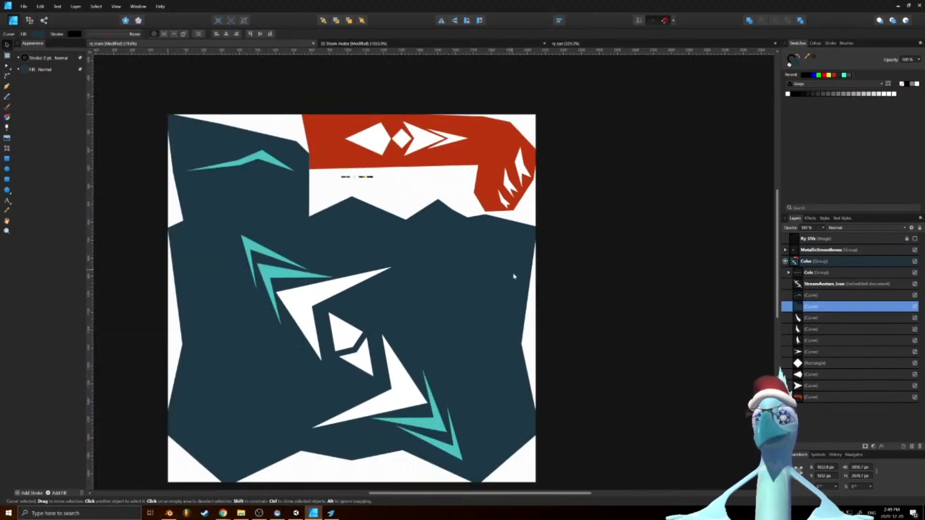
{"action": "scroll", "coordinate": [357, 184], "scroll_direction": "up", "scroll_amount": 8, "text": "ctrl"}
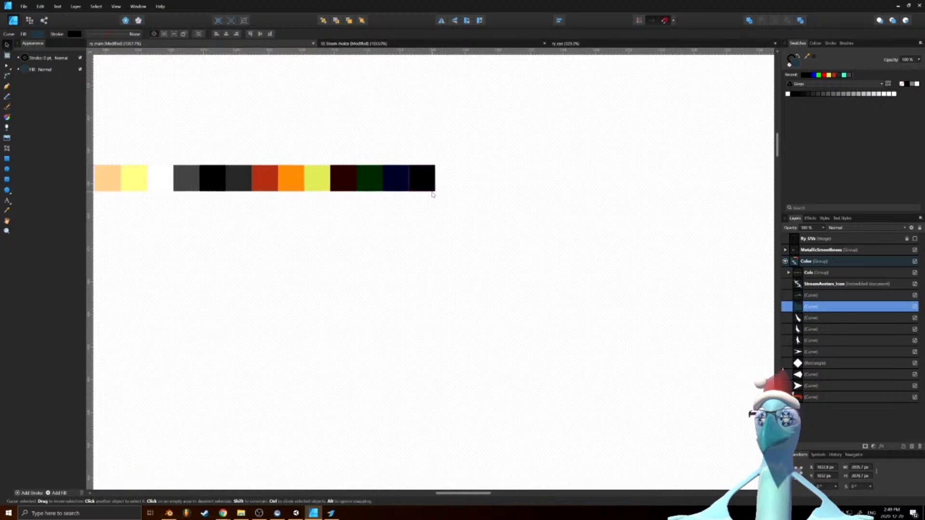
{"action": "key", "text": "ctrl+z"}
{"action": "key", "text": "ctrl+z"}
{"action": "key", "text": "ctrl+z"}
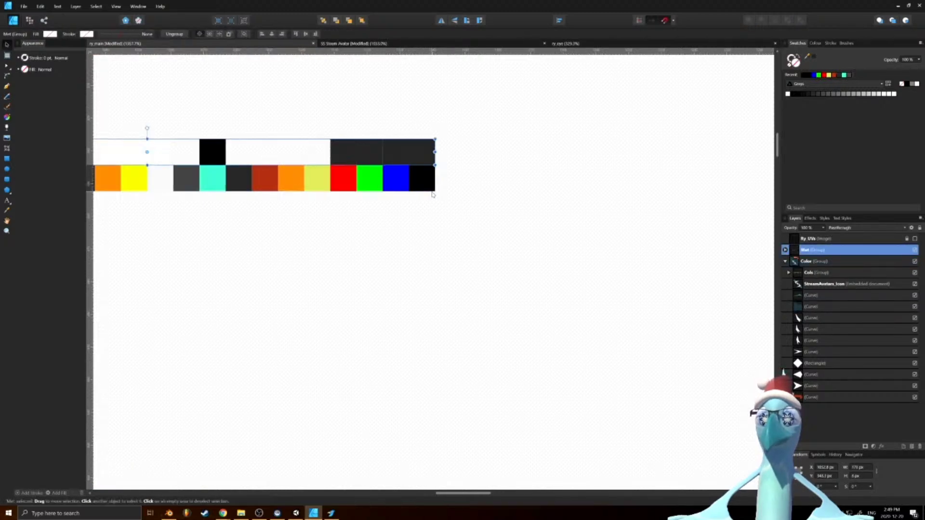
Expand the Cols group and examine its list of Robo_Parts color rectangles
{"action": "scroll", "coordinate": [462, 148], "scroll_direction": "up", "scroll_amount": 2, "text": "ctrl"}
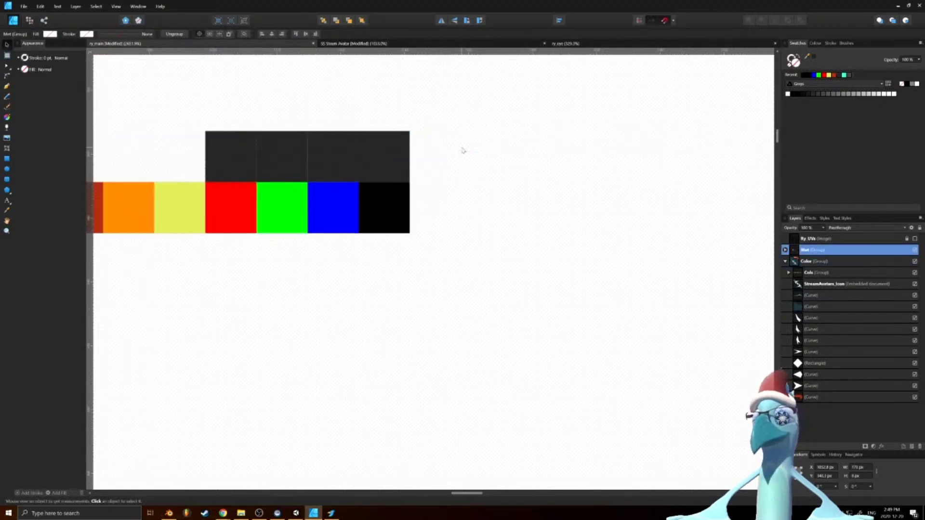
{"action": "left_click", "coordinate": [788, 273]}
{"action": "scroll", "coordinate": [790, 289], "scroll_direction": "down", "scroll_amount": 5}
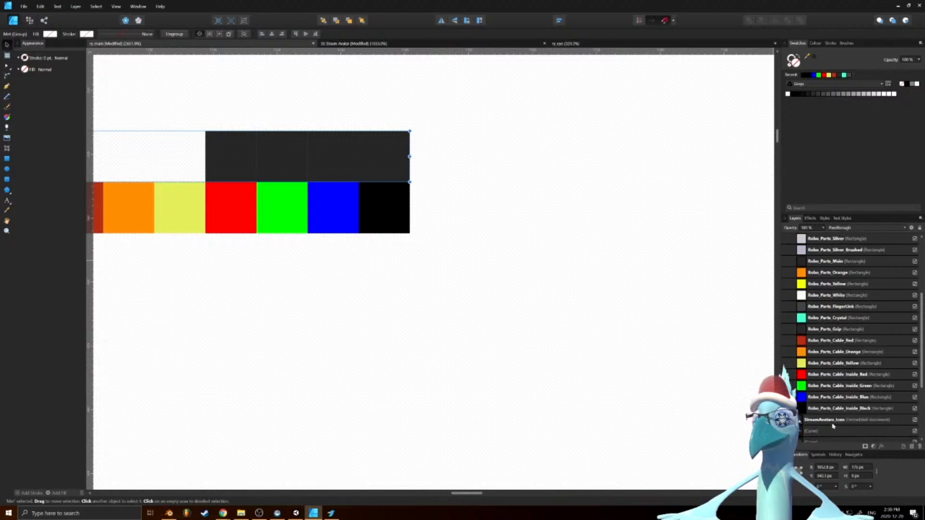
Switch to Blender and open the hoodie mesh for editing in place of the body mesh
{"action": "left_click", "coordinate": [173, 513]}
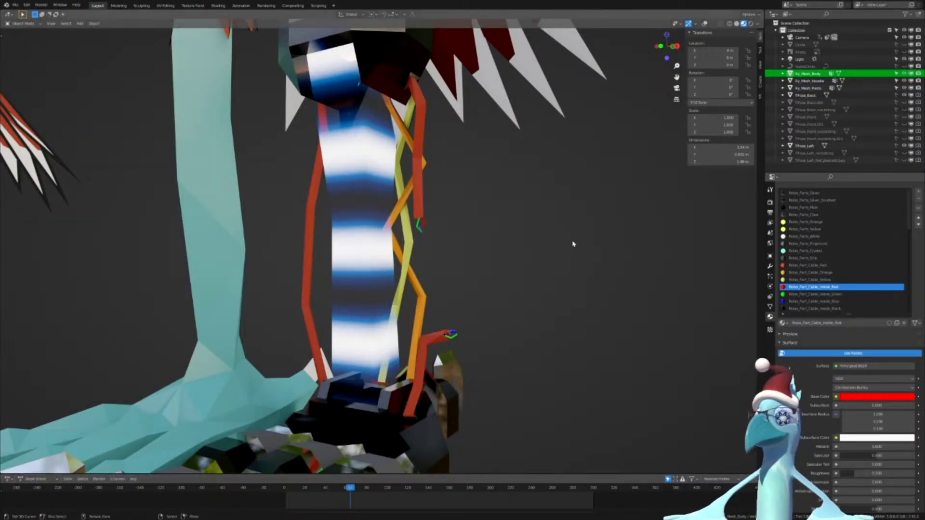
{"action": "scroll", "coordinate": [540, 243], "scroll_direction": "down", "scroll_amount": 6}
{"action": "middle_click_drag", "start_coordinate": [452, 195], "coordinate": [441, 315], "text": "shift"}
{"action": "key", "text": "Tab"}
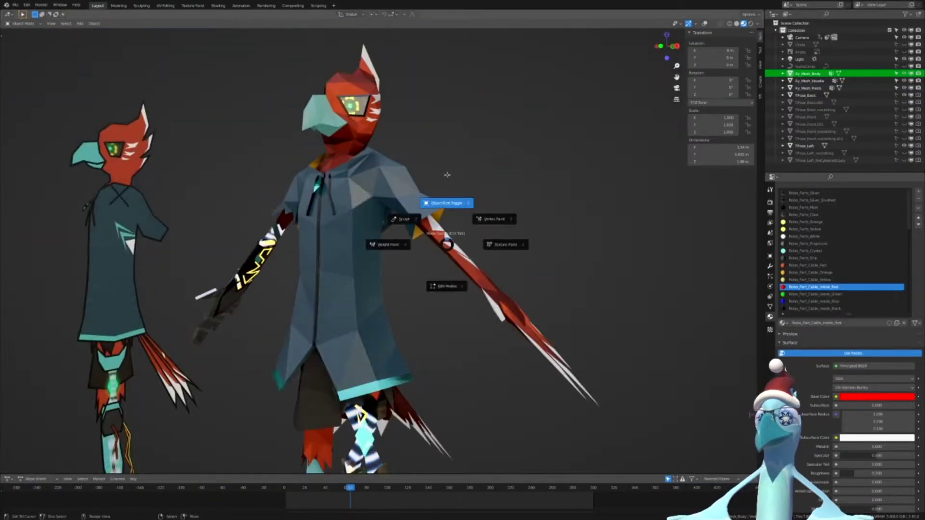
{"action": "key", "text": "Tab"}
{"action": "left_click", "coordinate": [363, 268]}
{"action": "key", "text": "Tab"}
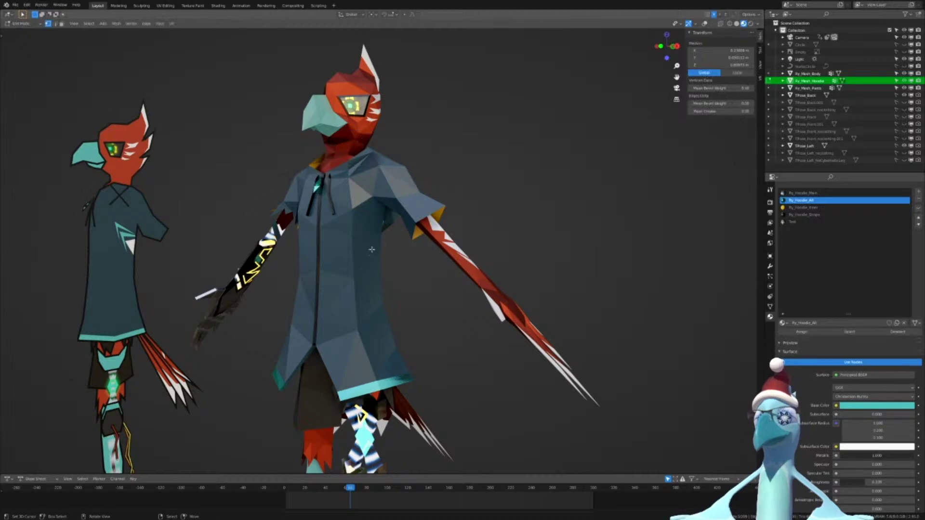
{"action": "middle_click_drag", "start_coordinate": [488, 266], "coordinate": [297, 270]}
{"action": "scroll", "coordinate": [374, 284], "scroll_direction": "up", "scroll_amount": 2}
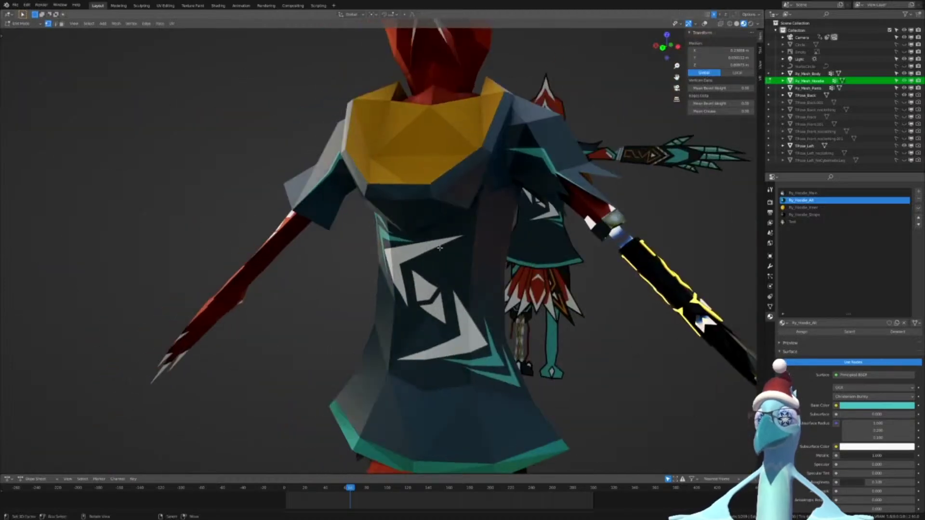
Remove the Text material slot from the hoodie mesh
{"action": "left_click", "coordinate": [800, 222]}
{"action": "left_click", "coordinate": [918, 201]}
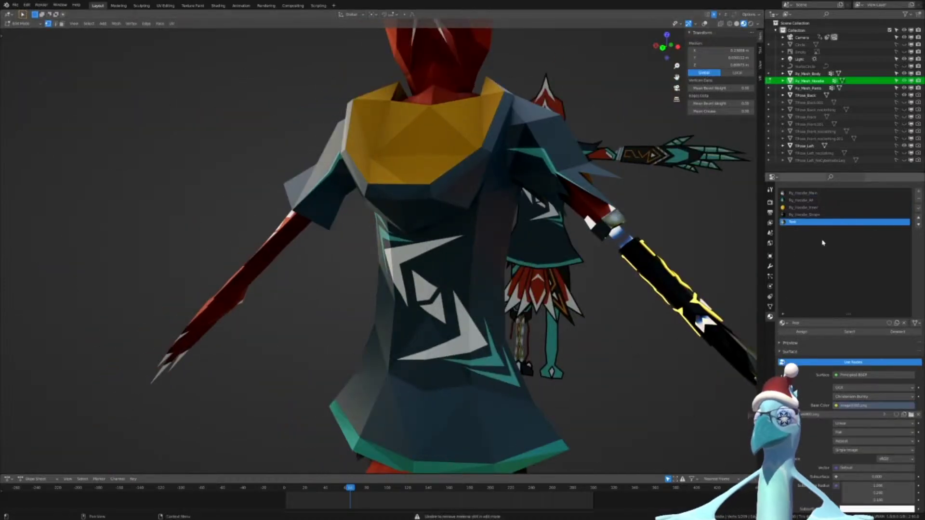
{"action": "key", "text": "Tab"}
{"action": "left_click", "coordinate": [918, 202]}
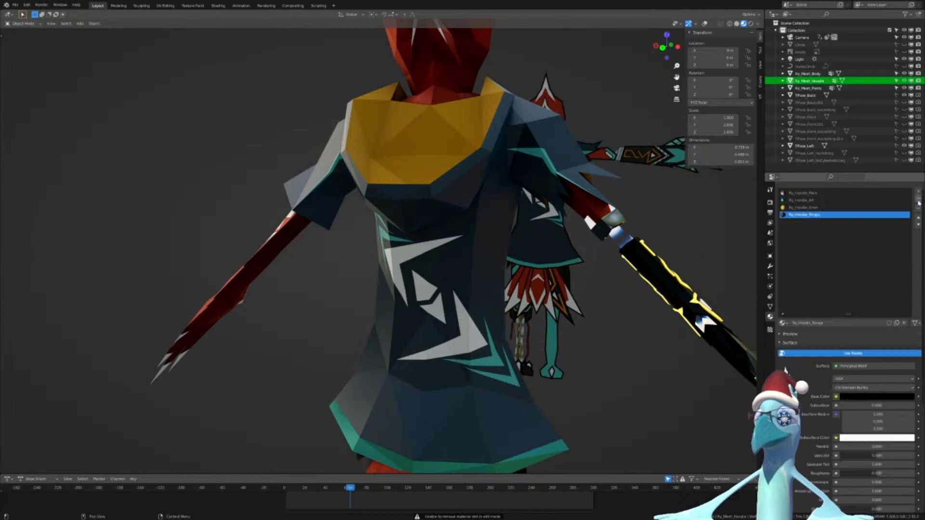
{"action": "key", "text": "ctrl+z"}
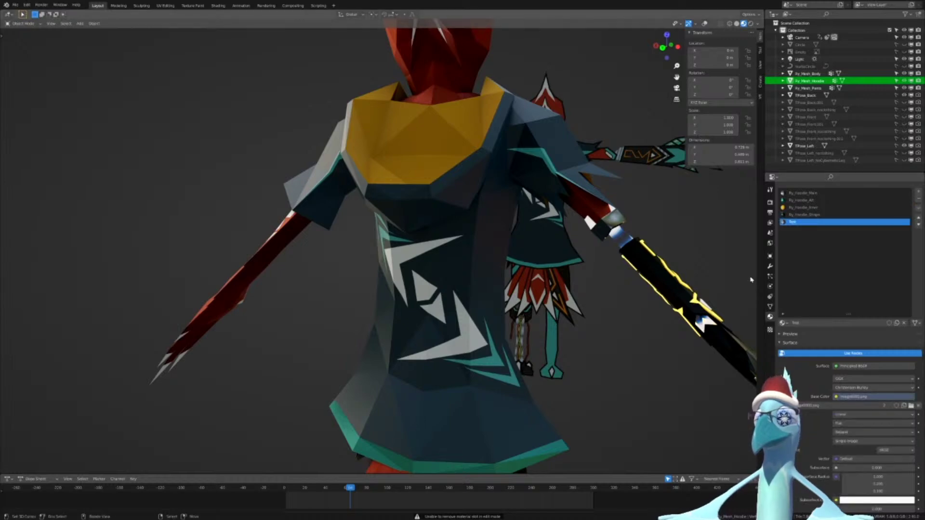
{"action": "left_click", "coordinate": [918, 203]}
{"action": "middle_click_drag", "start_coordinate": [613, 239], "coordinate": [535, 220]}
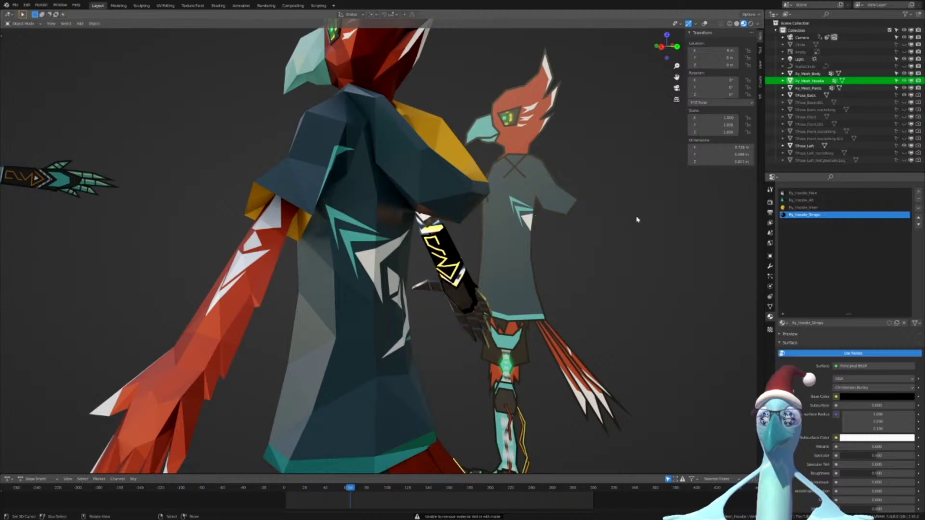
Select the faces assigned to the Ry_Hoodie_Main material and examine where they lie on the hoodie
{"action": "left_click", "coordinate": [814, 193]}
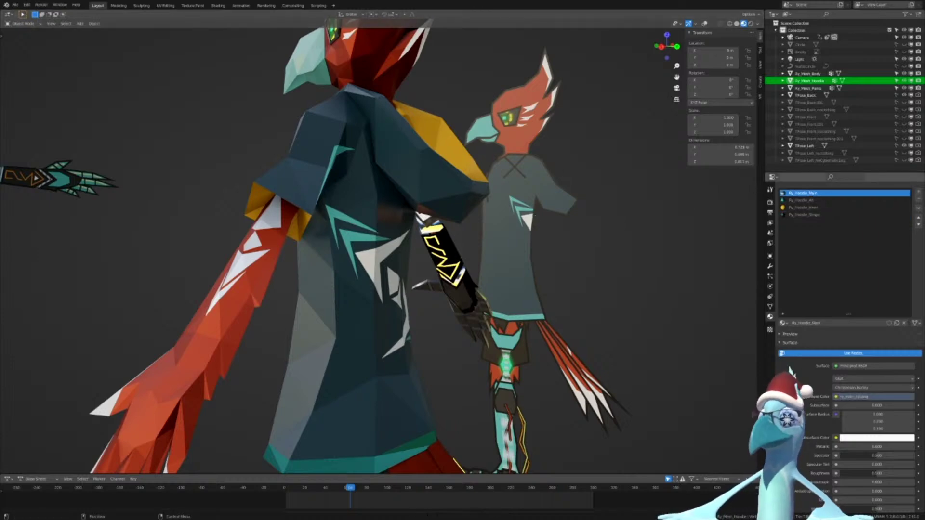
{"action": "middle_click_drag", "start_coordinate": [438, 309], "coordinate": [541, 309]}
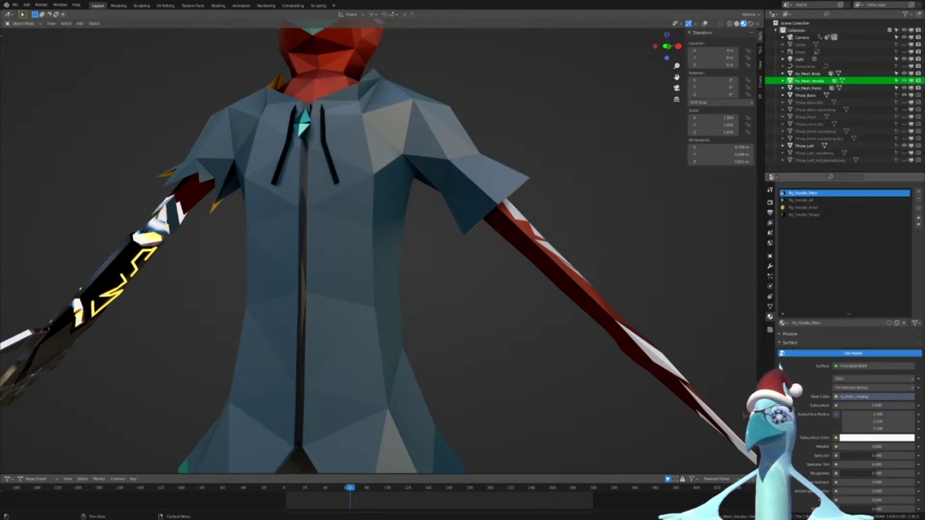
{"action": "scroll", "coordinate": [545, 331], "scroll_direction": "down", "scroll_amount": 3}
{"action": "middle_click_drag", "start_coordinate": [545, 330], "coordinate": [753, 292]}
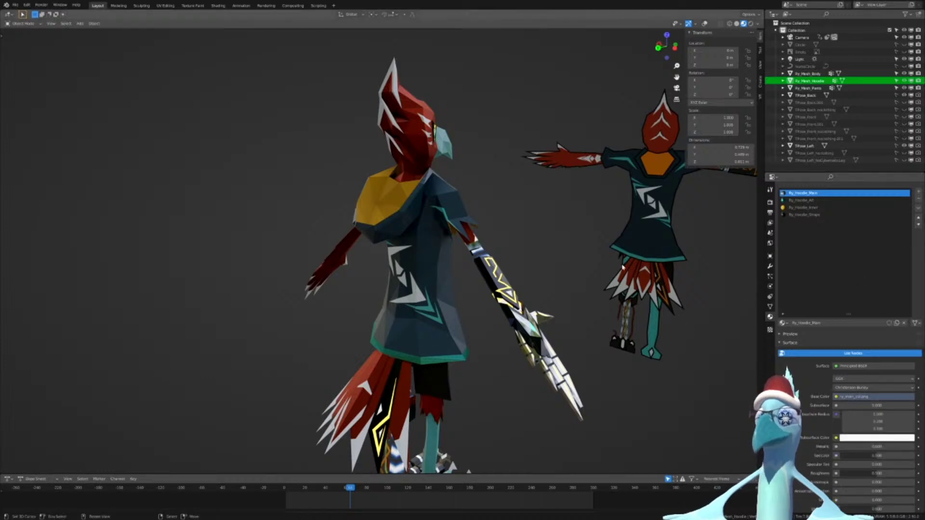
{"action": "key", "text": "Tab"}
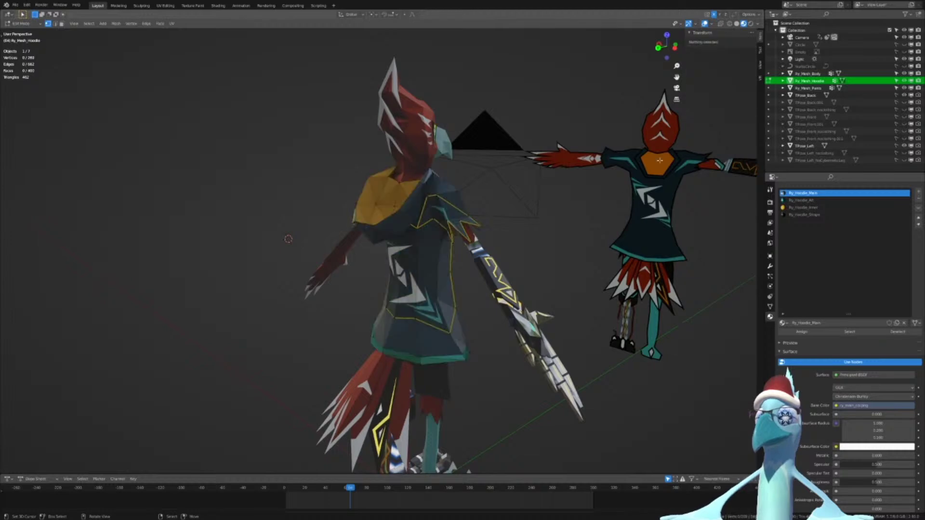
{"action": "left_click", "coordinate": [849, 332]}
{"action": "middle_click_drag", "start_coordinate": [424, 240], "coordinate": [686, 258]}
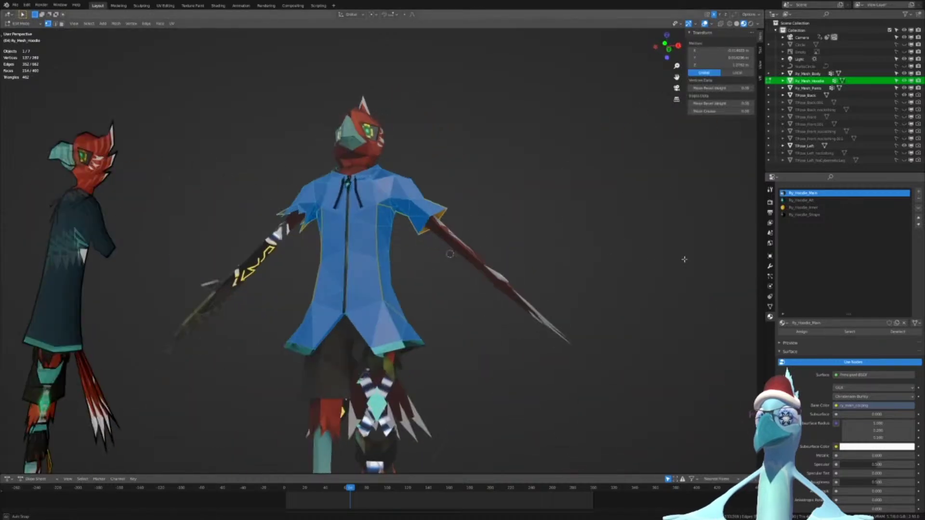
{"action": "key", "text": "Tab"}
{"action": "middle_click_drag", "start_coordinate": [518, 246], "coordinate": [558, 226]}
{"action": "scroll", "coordinate": [557, 226], "scroll_direction": "up", "scroll_amount": 2}
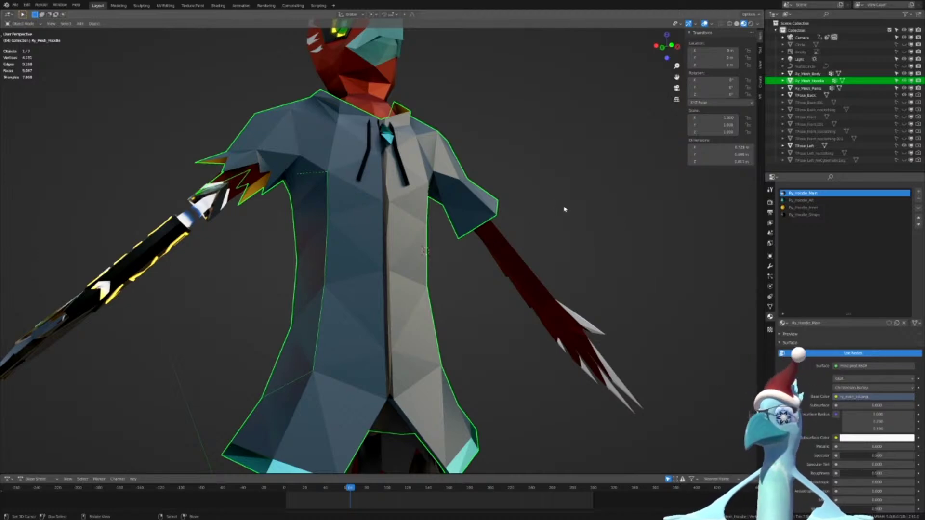
Select the faces assigned to the Ry_Hoodie_Alt material and examine them on the hoodie
{"action": "left_click", "coordinate": [810, 201]}
{"action": "middle_click_drag", "start_coordinate": [482, 270], "coordinate": [549, 310]}
{"action": "key", "text": "ctrl+Tab"}
{"action": "left_click", "coordinate": [559, 167]}
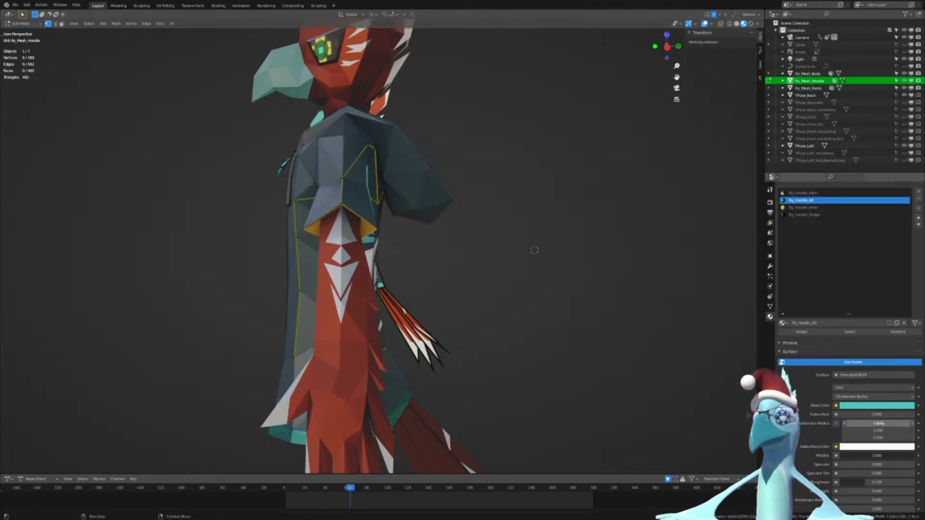
{"action": "left_click", "coordinate": [857, 335]}
{"action": "middle_click_drag", "start_coordinate": [444, 271], "coordinate": [393, 240]}
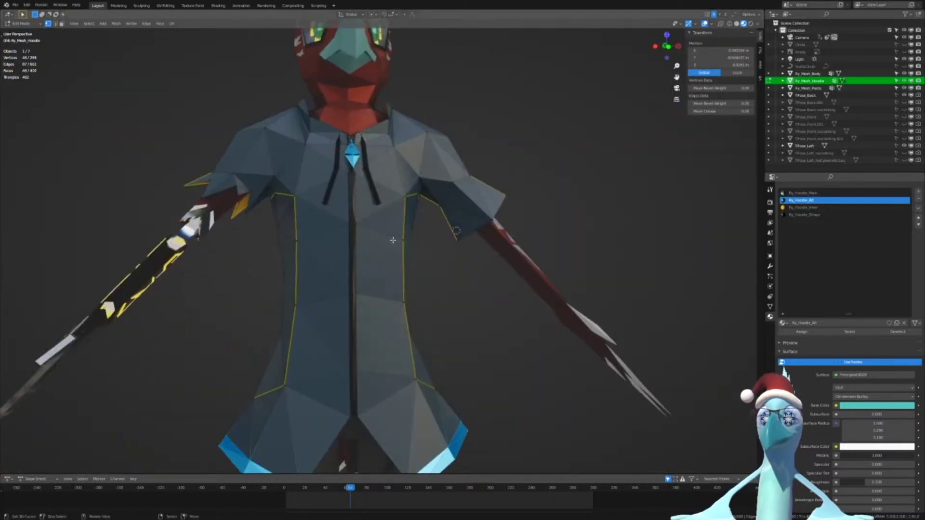
Remove the image texture from the Base Color of the Ry_Hoodie_Main material and inspect its plain color
{"action": "left_click", "coordinate": [802, 193]}
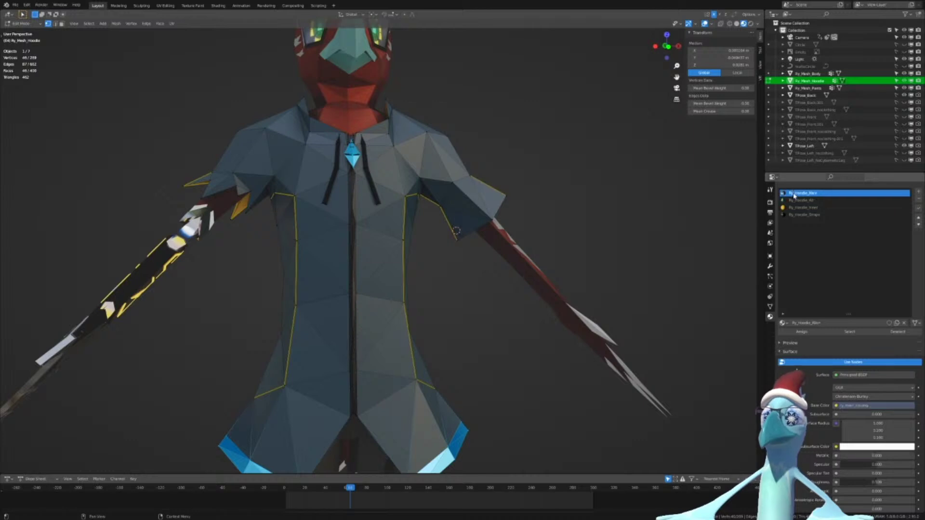
{"action": "key", "text": "Tab"}
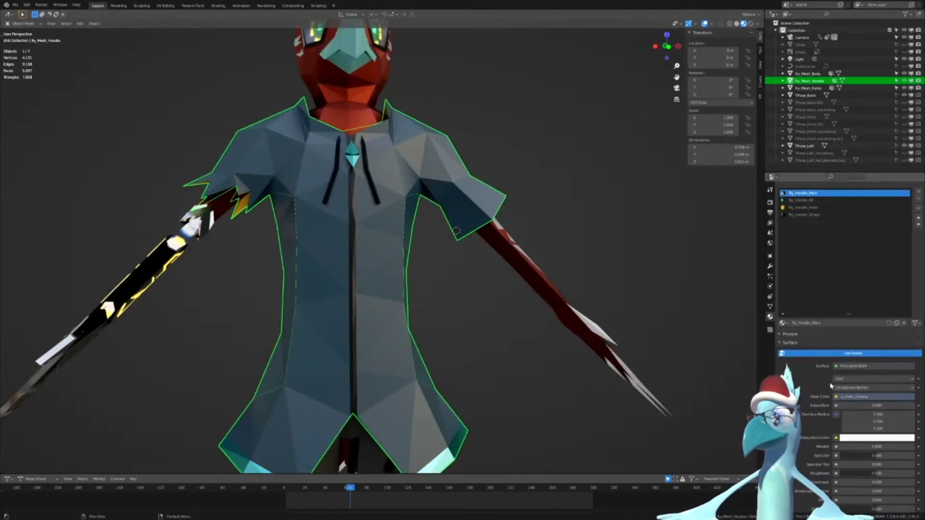
{"action": "left_click", "coordinate": [837, 397]}
{"action": "left_click", "coordinate": [886, 414]}
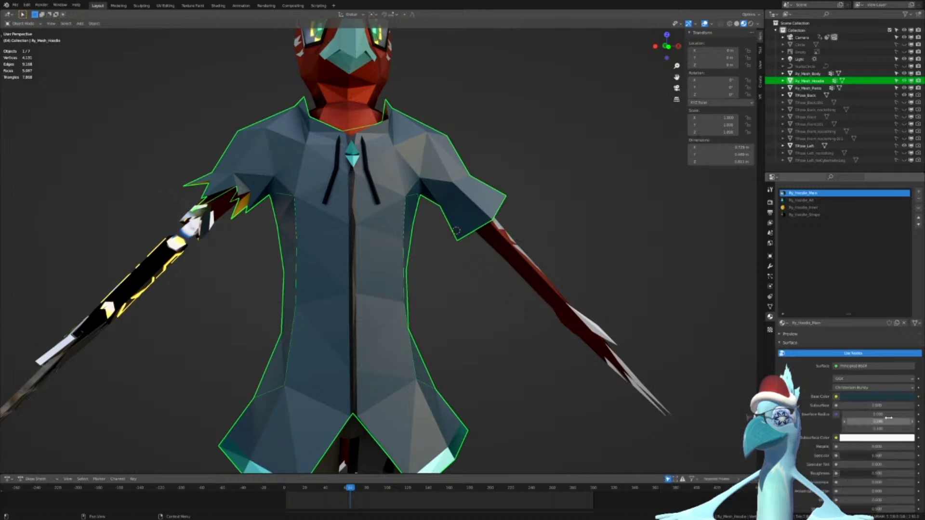
{"action": "middle_click_drag", "start_coordinate": [217, 169], "coordinate": [320, 181]}
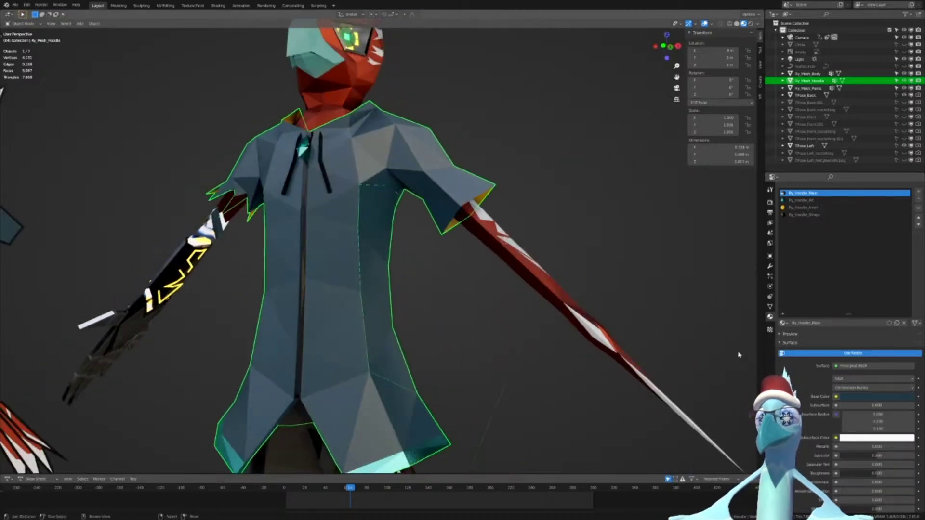
{"action": "left_click", "coordinate": [854, 398]}
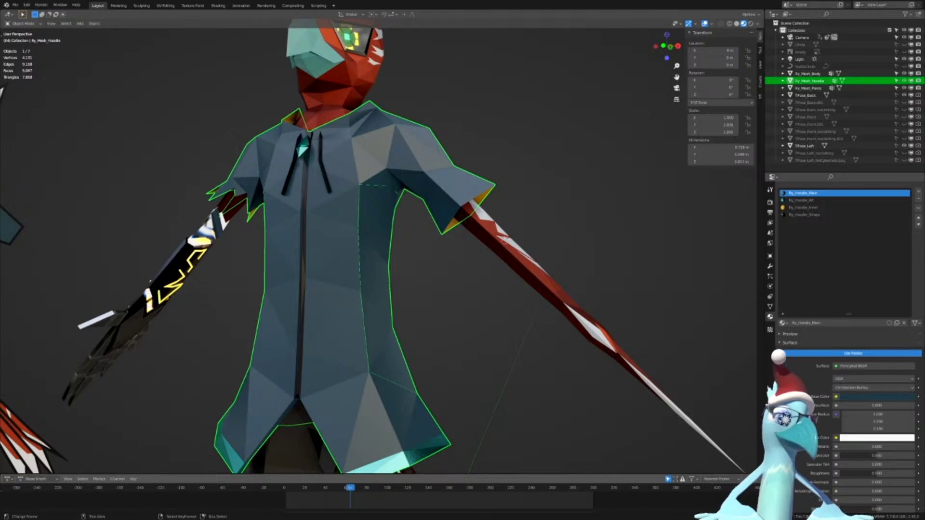
Switch to Affinity Designer, duplicate the last dark Mat swatch one cell to the right, and set the copy's opacity to 50%
{"action": "key", "text": "alt+Tab"}
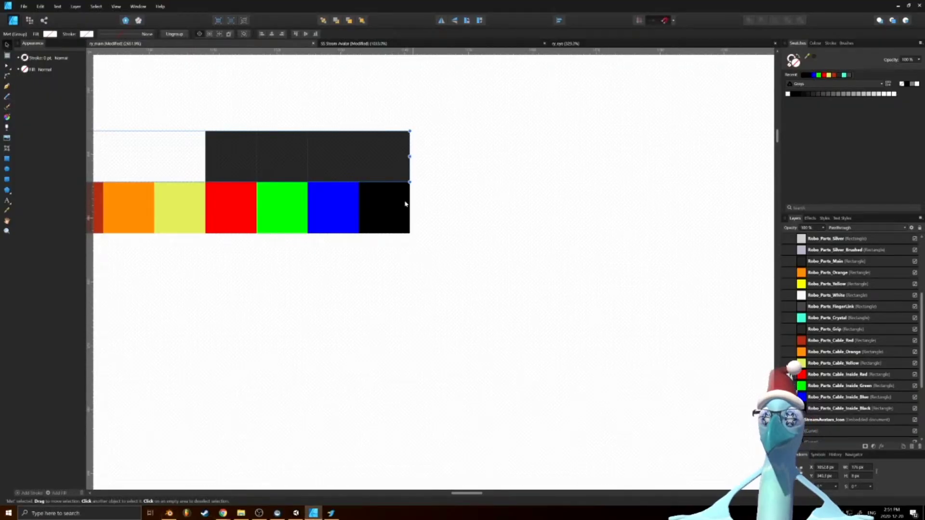
{"action": "double_click", "coordinate": [387, 170]}
{"action": "left_click_drag", "start_coordinate": [403, 167], "coordinate": [454, 167]}
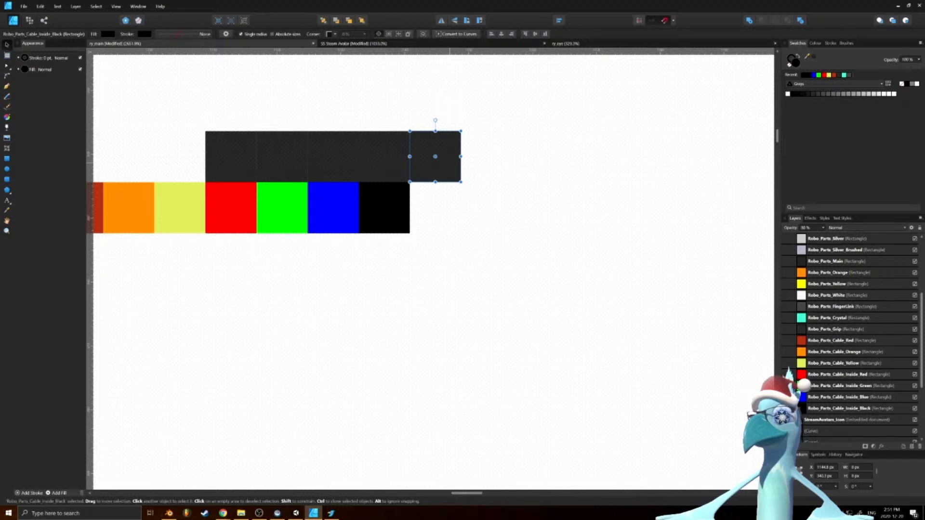
{"action": "key", "text": "5"}
Move the duplicated swatch to the end of the Mat group and rename it Hoodie_Alt
{"action": "scroll", "coordinate": [875, 398], "scroll_direction": "up", "scroll_amount": 3}
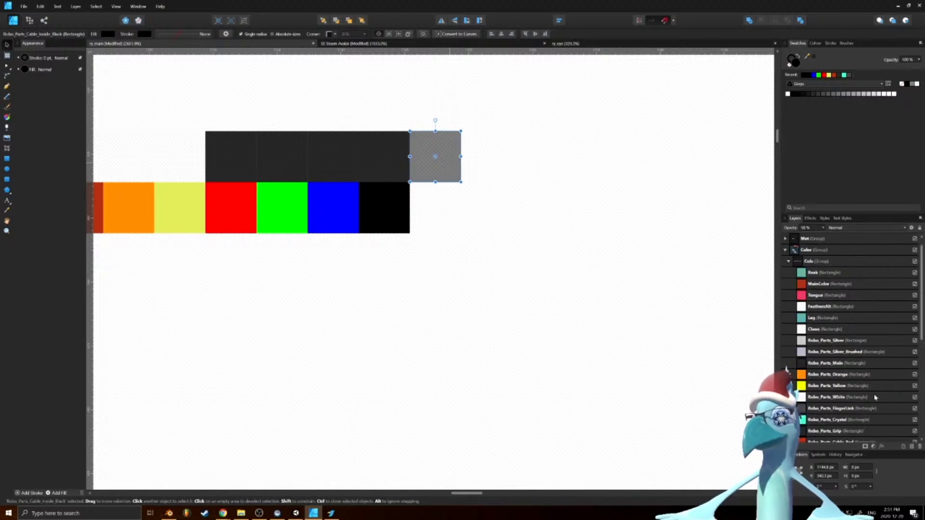
{"action": "scroll", "coordinate": [876, 398], "scroll_direction": "up", "scroll_amount": 1}
{"action": "scroll", "coordinate": [867, 369], "scroll_direction": "down", "scroll_amount": 5}
{"action": "scroll", "coordinate": [857, 367], "scroll_direction": "up", "scroll_amount": 5}
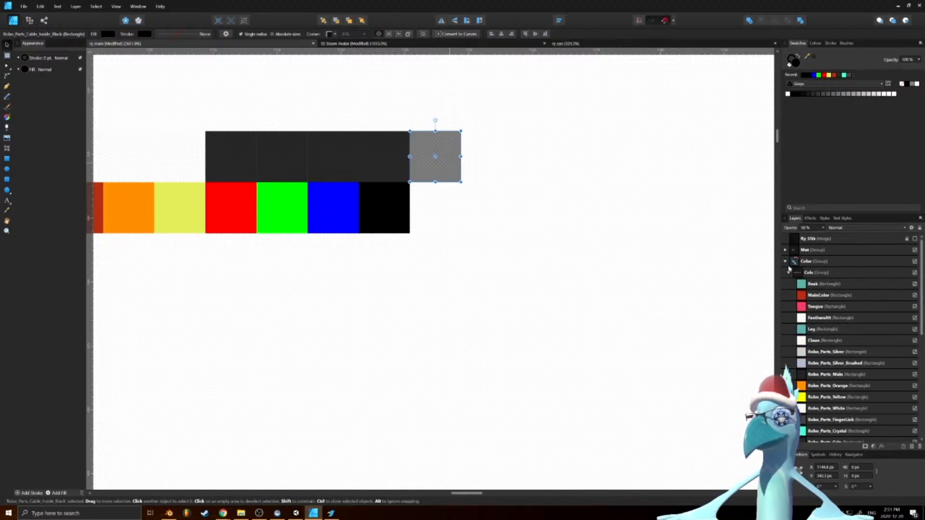
{"action": "left_click", "coordinate": [785, 250]}
{"action": "scroll", "coordinate": [822, 324], "scroll_direction": "down", "scroll_amount": 6}
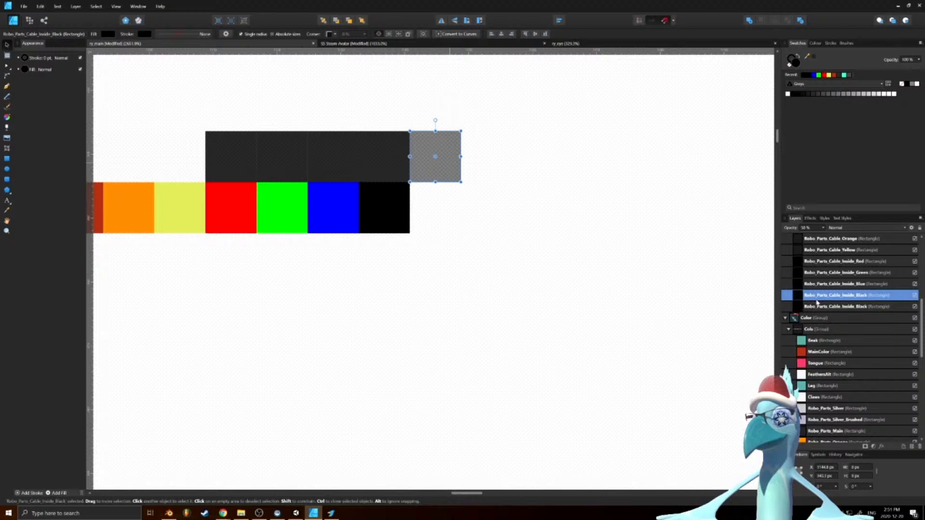
{"action": "left_click", "coordinate": [802, 306]}
{"action": "double_click", "coordinate": [842, 308]}
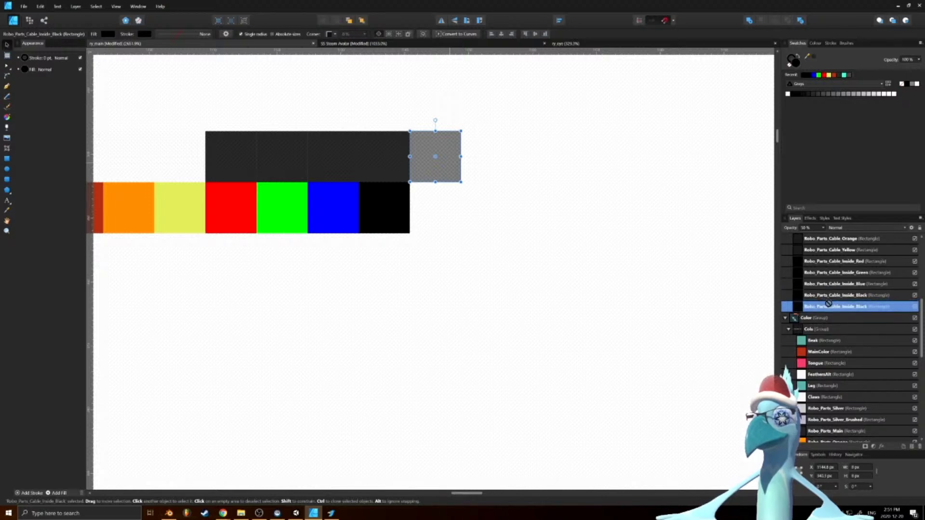
{"action": "type", "text": "Hoodie"}
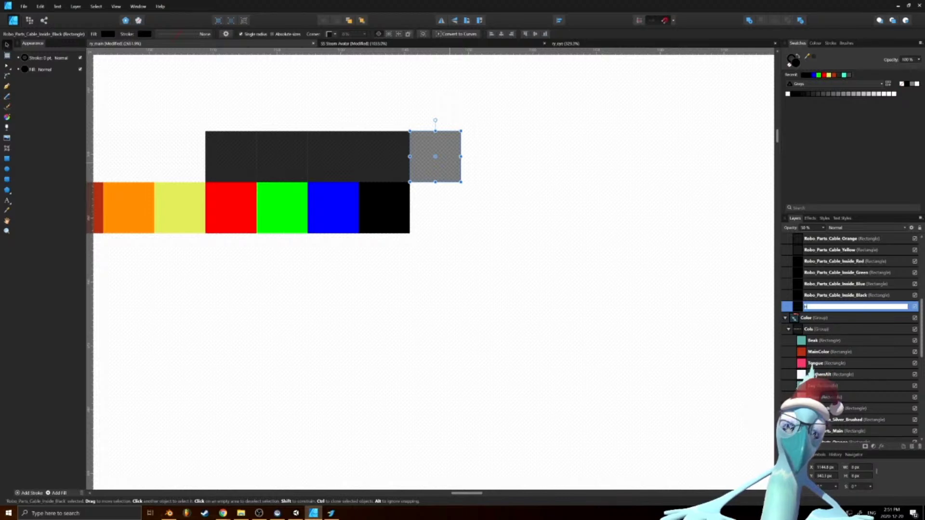
{"action": "type", "text": "lt"}
{"action": "key", "text": "Return"}
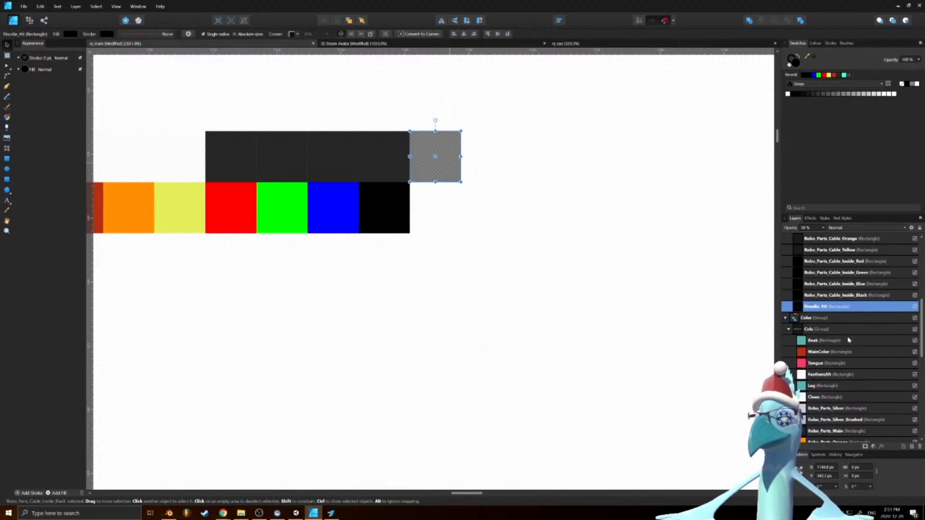
Duplicate the black color swatch one cell to the right and move the copy to the end of the Cols group
{"action": "scroll", "coordinate": [852, 337], "scroll_direction": "down", "scroll_amount": 3}
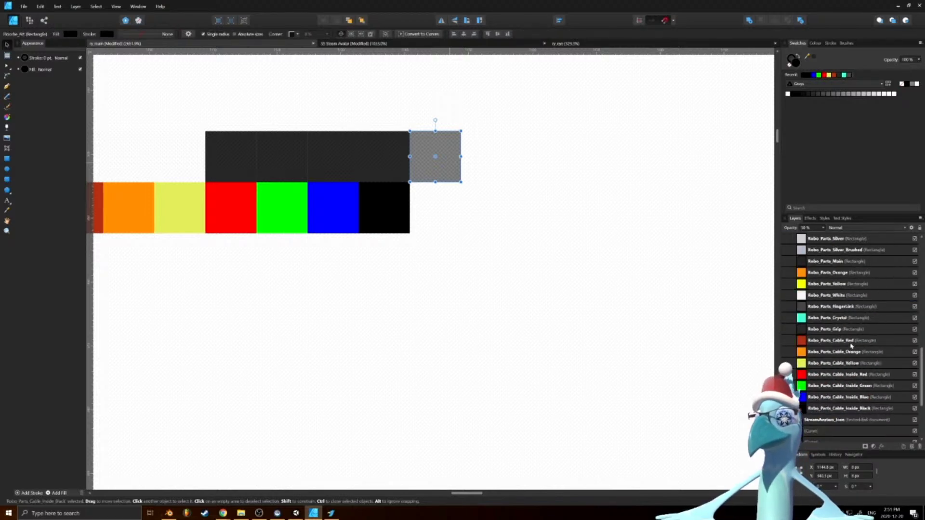
{"action": "left_click", "coordinate": [405, 220]}
{"action": "double_click", "coordinate": [390, 224]}
{"action": "left_click_drag", "start_coordinate": [390, 224], "coordinate": [441, 223], "text": "ctrl"}
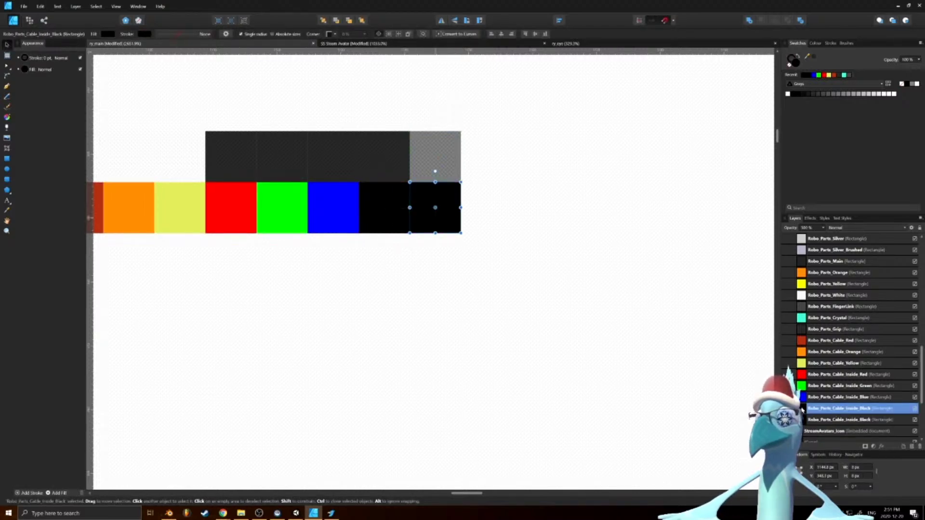
{"action": "left_click_drag", "start_coordinate": [802, 410], "coordinate": [838, 378]}
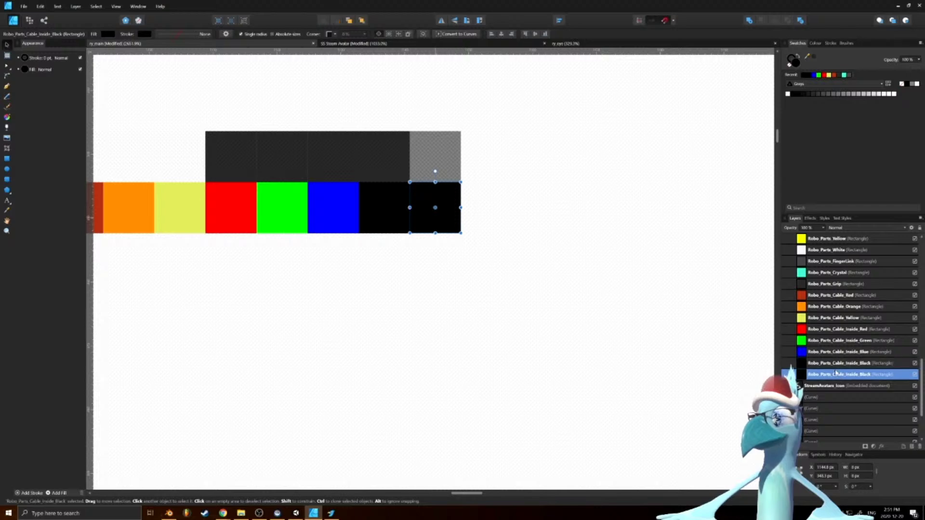
Rename the copied black color swatch Hoodie_Alt and set its fill to the dark blue hex 28404A
{"action": "double_click", "coordinate": [844, 375]}
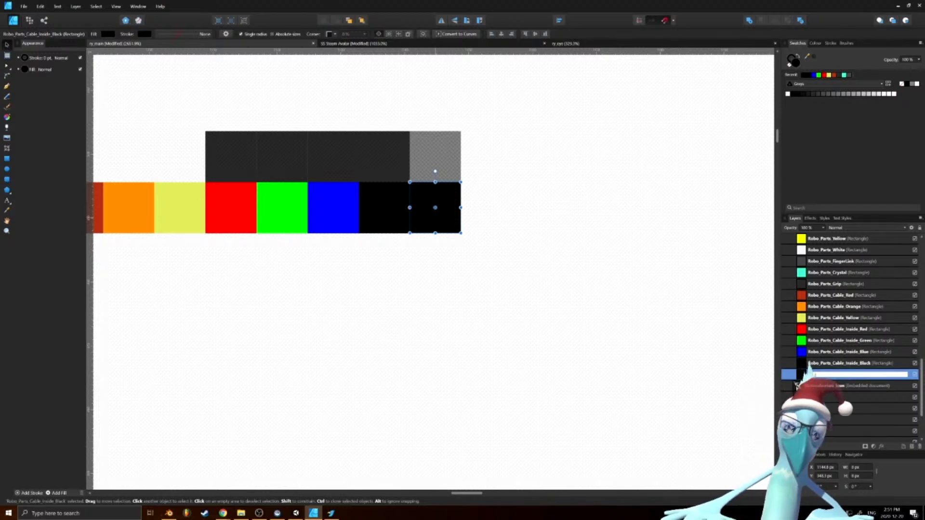
{"action": "key", "text": "Return"}
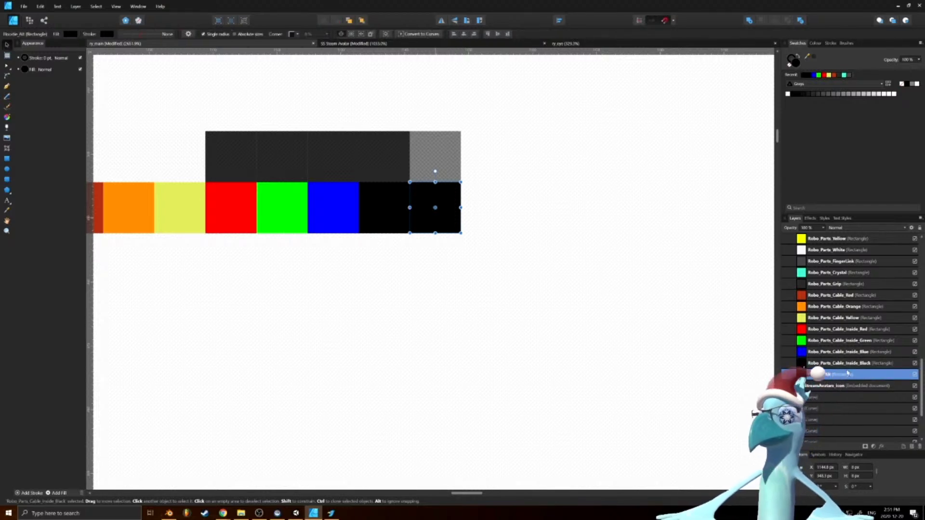
{"action": "double_click", "coordinate": [797, 63]}
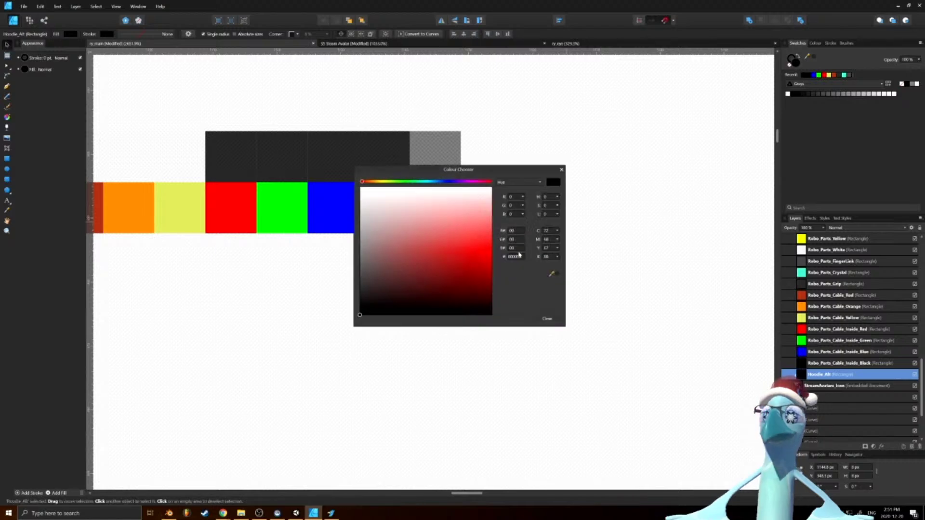
{"action": "left_click", "coordinate": [522, 255]}
{"action": "type", "text": "28404f"}
{"action": "key", "text": "Return"}
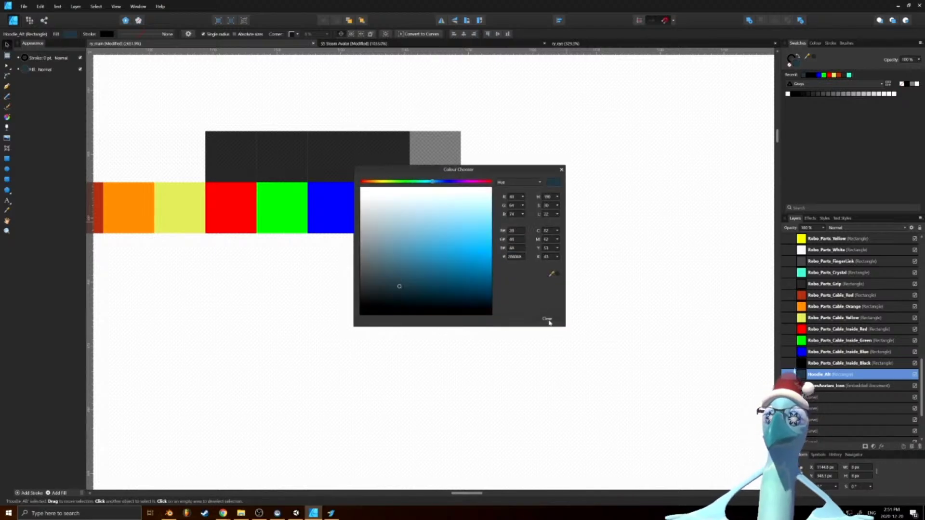
{"action": "left_click", "coordinate": [546, 318]}
{"action": "left_click", "coordinate": [568, 332]}
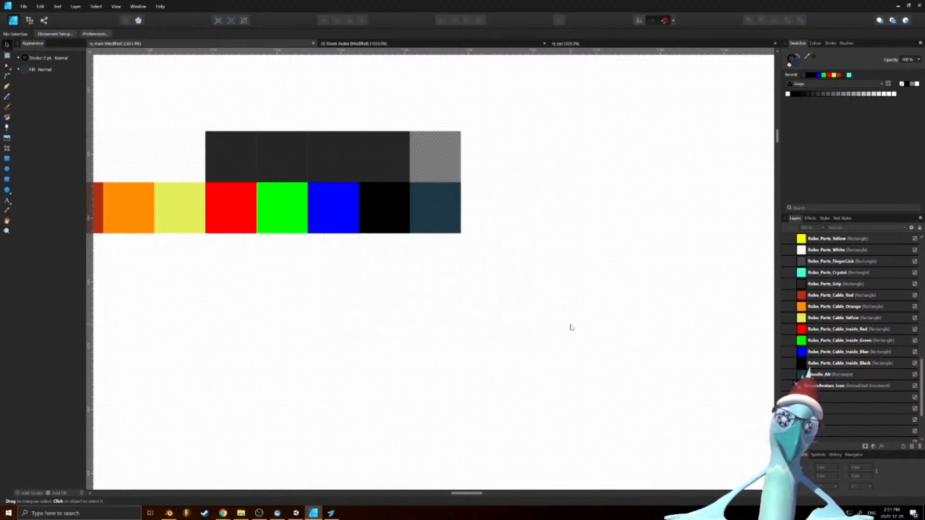
Duplicate the dark blue Hoodie_Alt color swatch and move the lower copy one cell to the right
{"action": "left_click", "coordinate": [799, 373]}
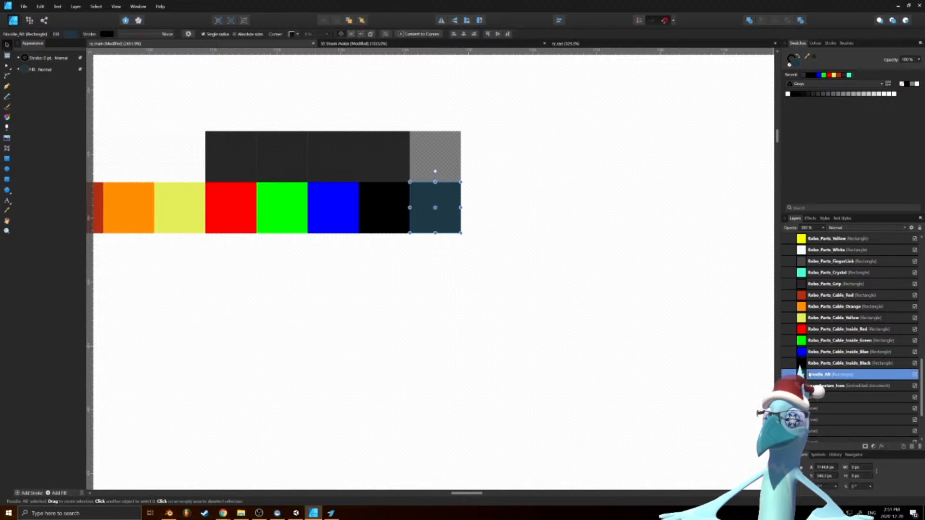
{"action": "key", "text": "ctrl+j"}
{"action": "double_click", "coordinate": [820, 373]}
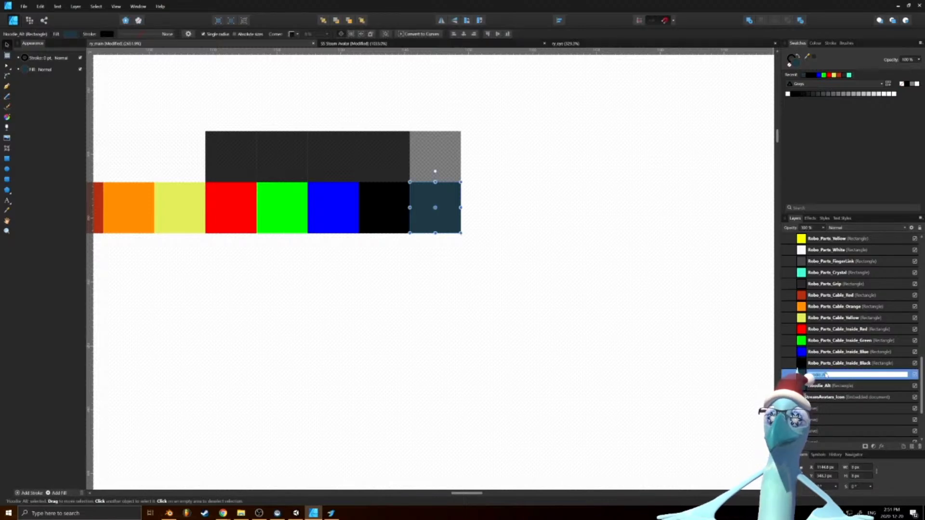
{"action": "left_click", "coordinate": [814, 385]}
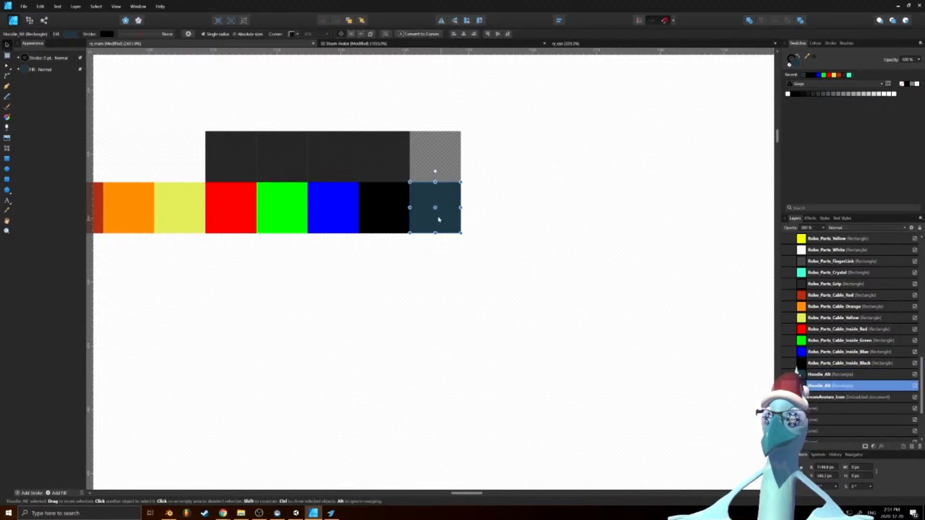
{"action": "left_click_drag", "start_coordinate": [446, 220], "coordinate": [498, 220]}
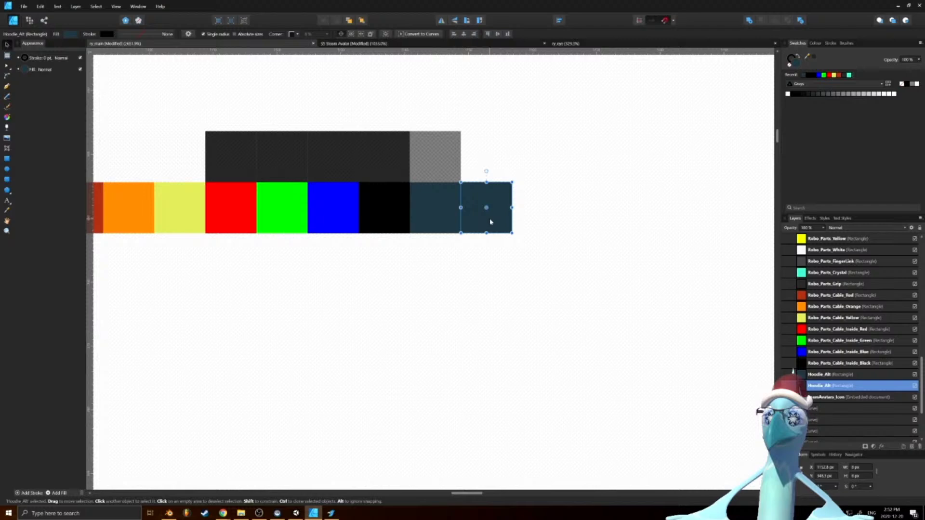
Duplicate the semi-transparent Hoodie_Alt swatch in the Mat row and move the lower copy one cell to the right
{"action": "left_click", "coordinate": [449, 171]}
{"action": "key", "text": "ctrl+j"}
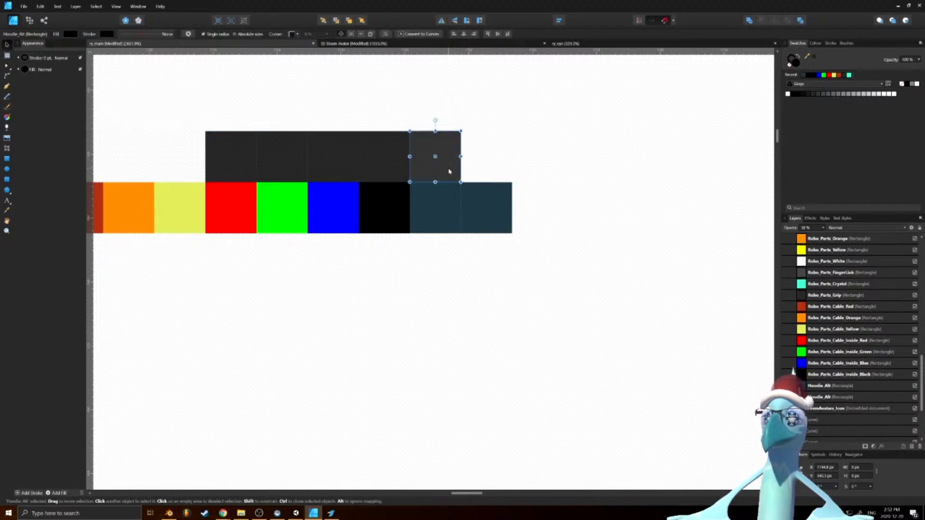
{"action": "scroll", "coordinate": [827, 330], "scroll_direction": "up", "scroll_amount": 7}
{"action": "left_click", "coordinate": [807, 341]}
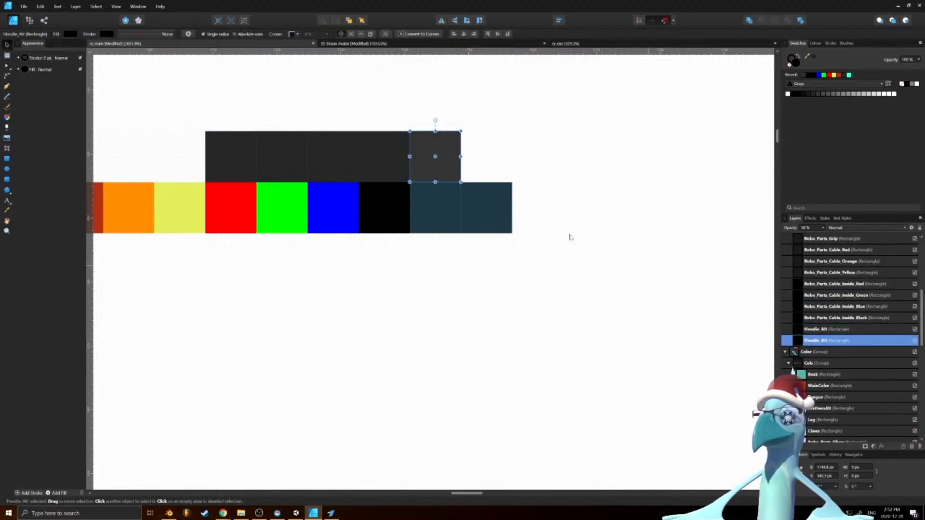
{"action": "left_click_drag", "start_coordinate": [446, 173], "coordinate": [494, 174]}
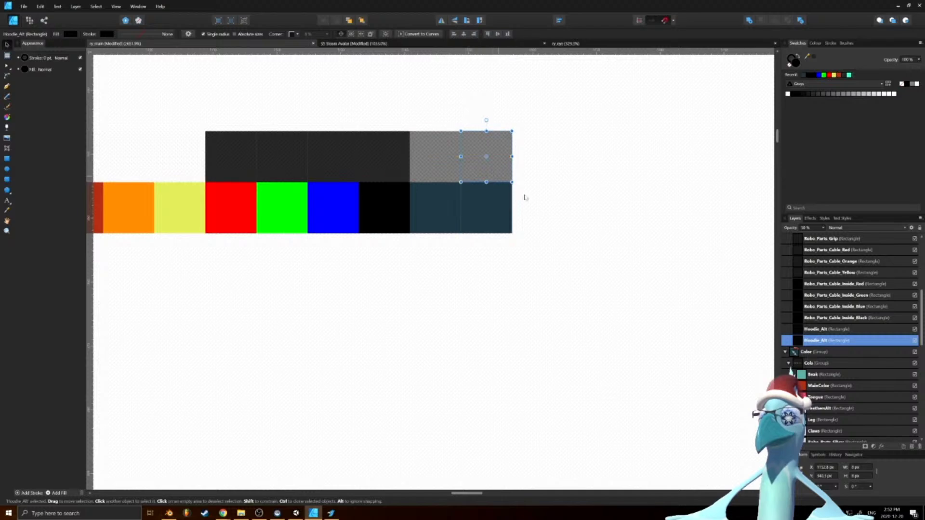
Rename the first hoodie swatch in both the Mat and Cols groups Hoodie_Main
{"action": "left_click", "coordinate": [827, 317]}
{"action": "left_click", "coordinate": [823, 330]}
{"action": "double_click", "coordinate": [823, 329]}
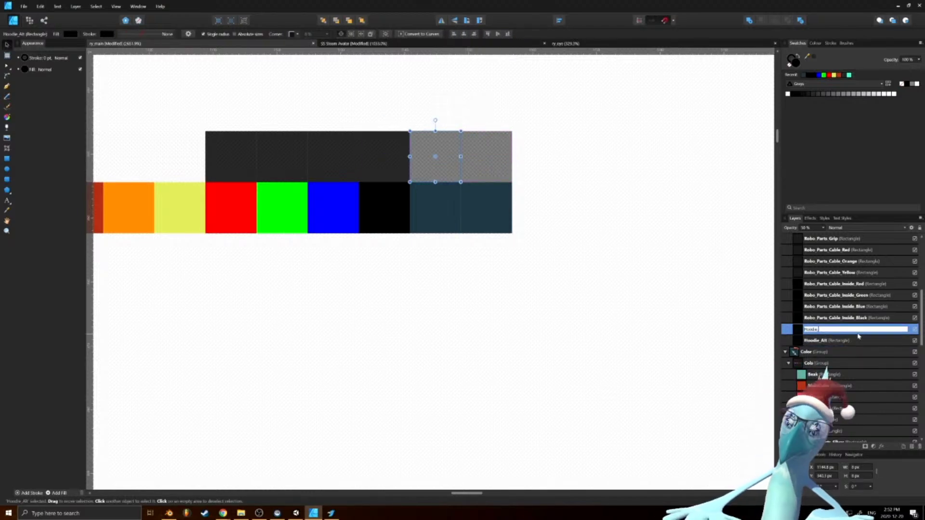
{"action": "key", "text": "Return"}
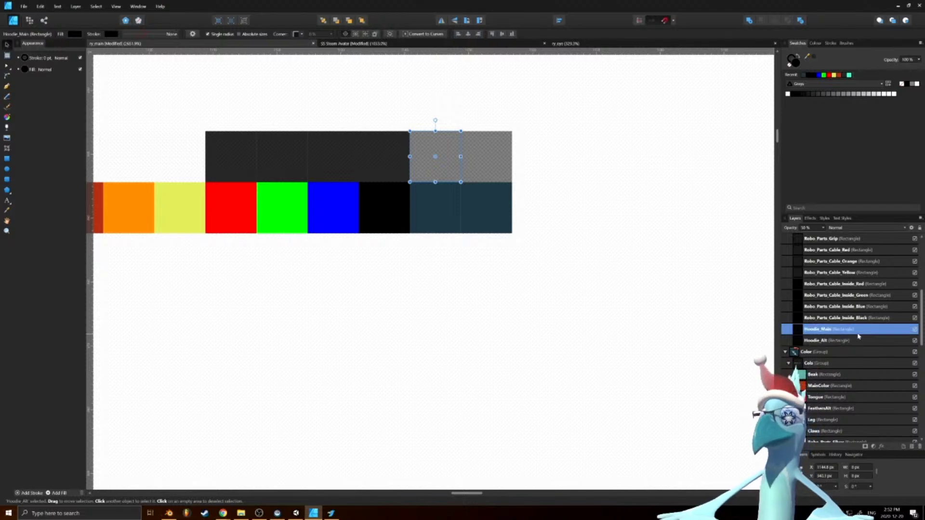
{"action": "scroll", "coordinate": [864, 335], "scroll_direction": "up", "scroll_amount": 2}
{"action": "left_click", "coordinate": [827, 386]}
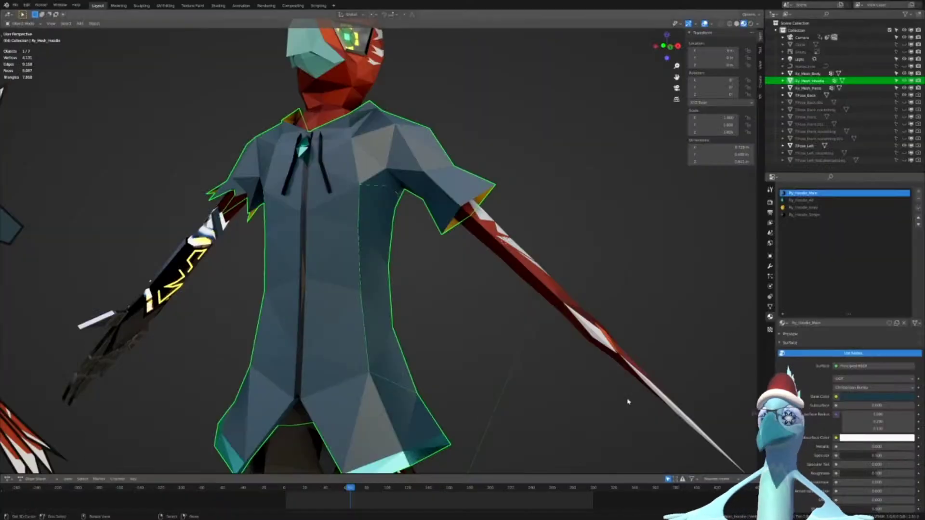
Copy the Ry_Hoodie_Alt material's base color in Blender and apply that teal to the Hoodie_Alt color swatch in Affinity Designer
{"action": "left_click", "coordinate": [808, 201]}
{"action": "left_click", "coordinate": [875, 397]}
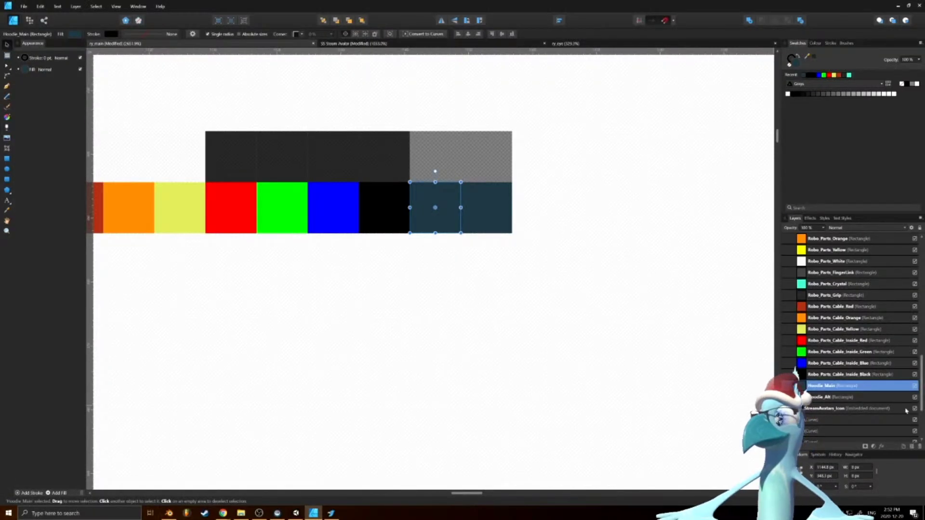
{"action": "left_click", "coordinate": [824, 398]}
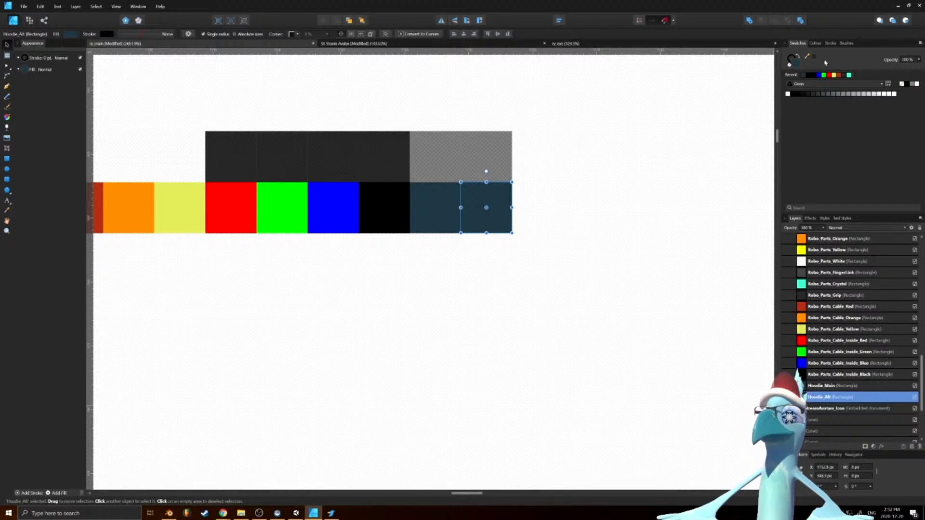
{"action": "double_click", "coordinate": [799, 64]}
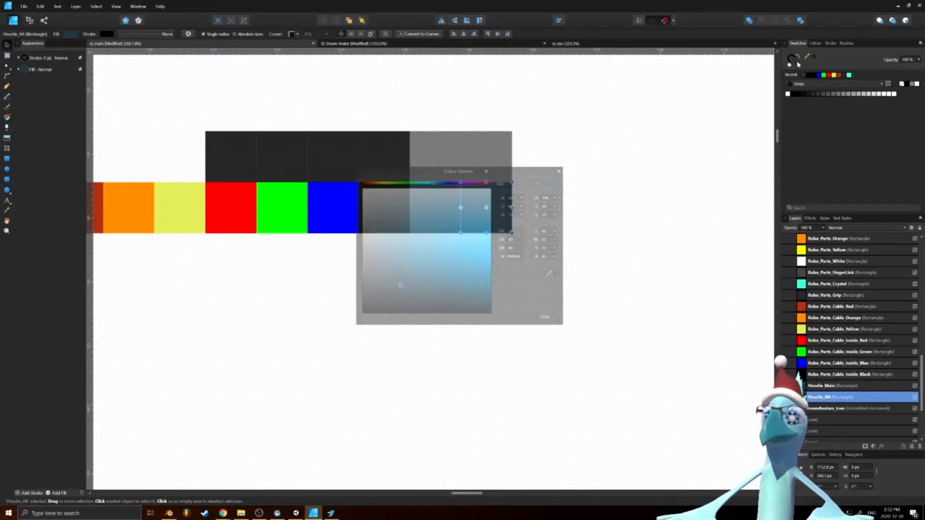
{"action": "left_click", "coordinate": [522, 258]}
{"action": "key", "text": "ctrl+v"}
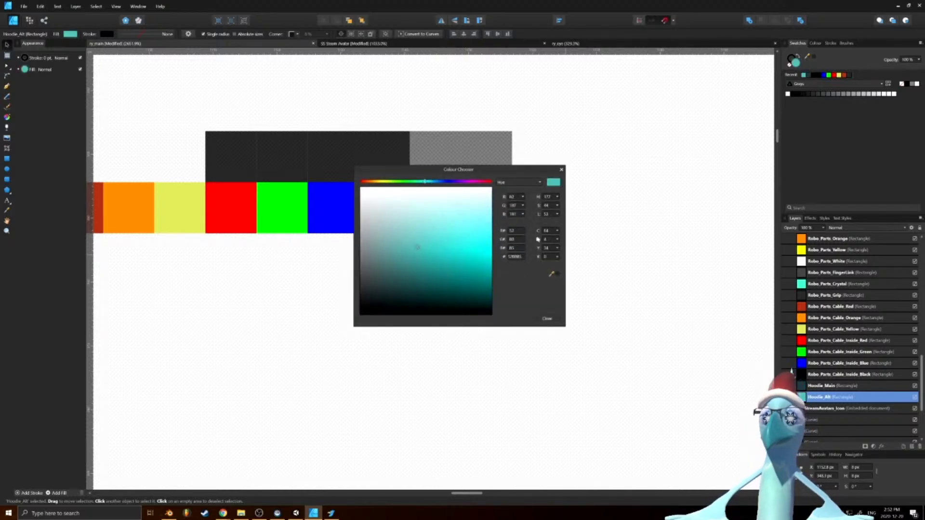
{"action": "left_click", "coordinate": [561, 169]}
Set the Hoodie_Alt swatch in the Mat group to 66% opacity and fill it with white
{"action": "scroll", "coordinate": [876, 378], "scroll_direction": "up", "scroll_amount": 3}
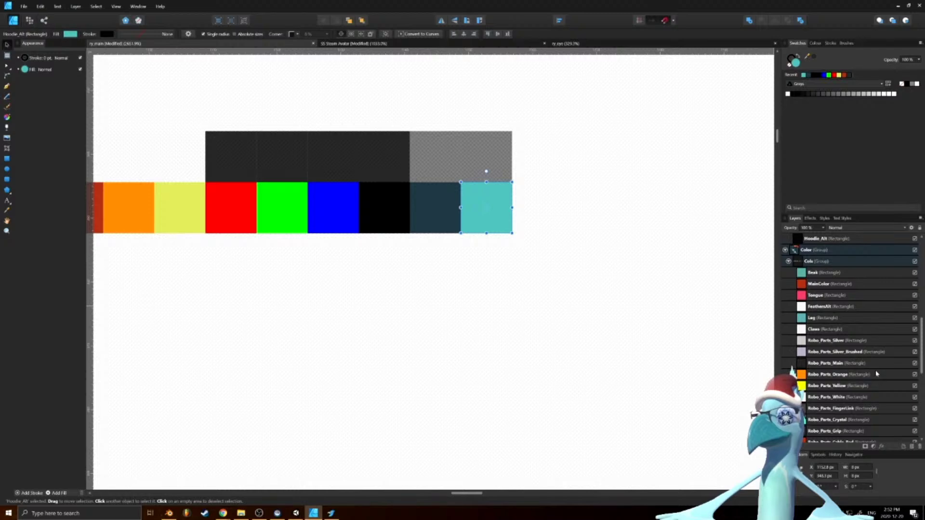
{"action": "scroll", "coordinate": [876, 374], "scroll_direction": "up", "scroll_amount": 3}
{"action": "left_click", "coordinate": [834, 329]}
{"action": "left_click", "coordinate": [834, 340]}
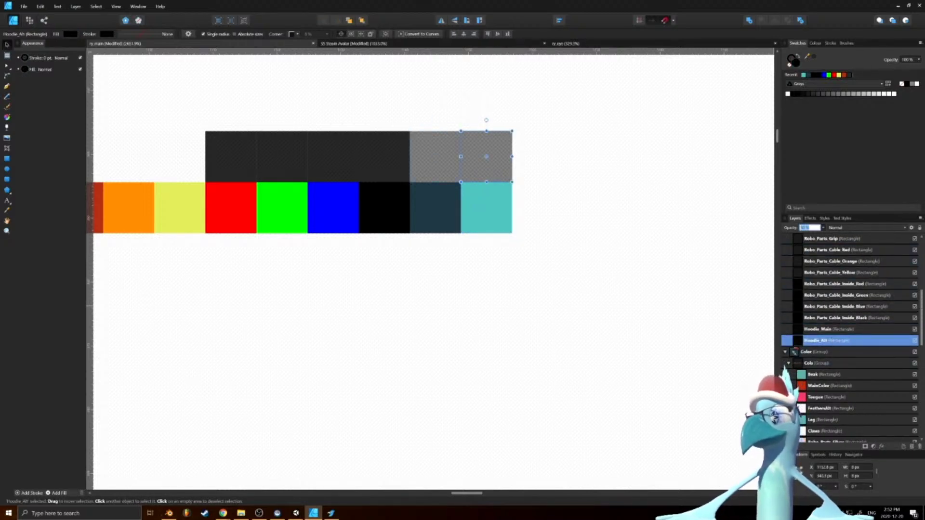
{"action": "type", "text": "66"}
{"action": "key", "text": "Return"}
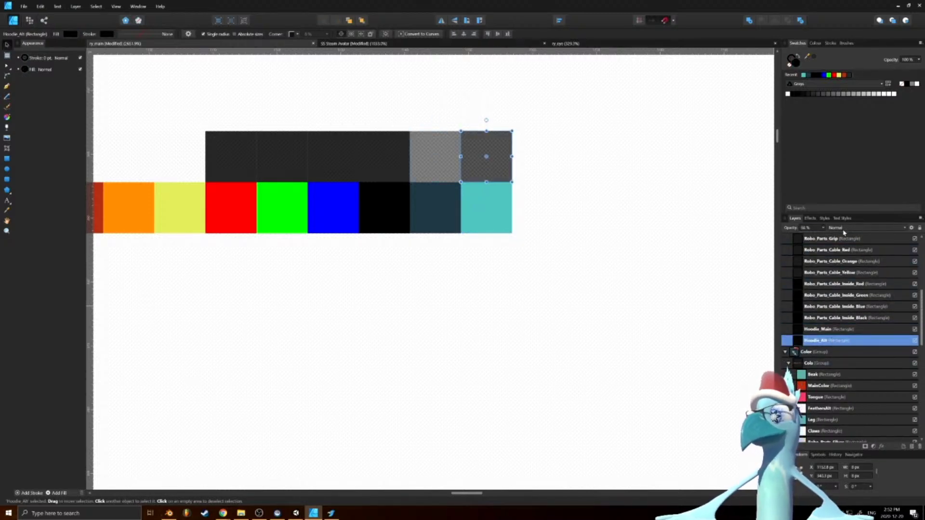
{"action": "left_click", "coordinate": [917, 85]}
{"action": "left_click", "coordinate": [667, 228]}
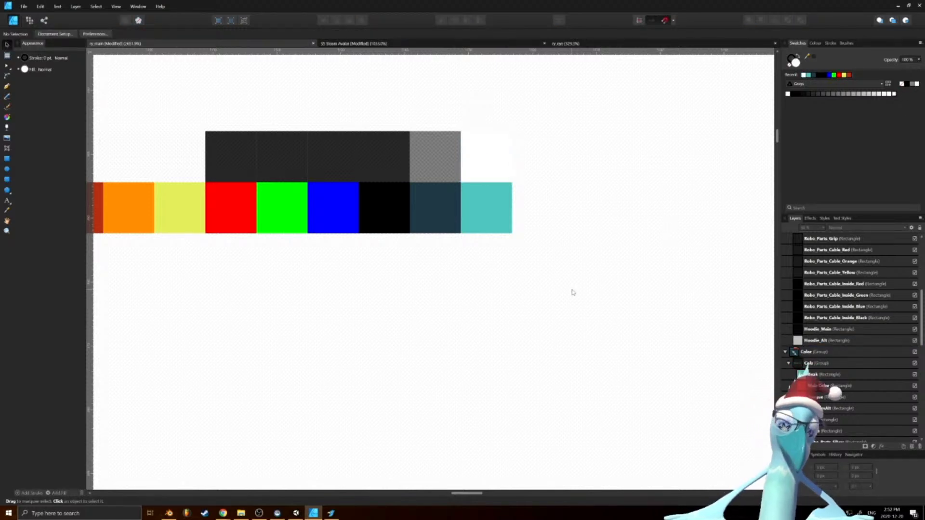
Switch to Blender and copy the hex base color of the Ry_Hoodie_Inner material
{"action": "left_click", "coordinate": [169, 513]}
{"action": "left_click", "coordinate": [816, 209]}
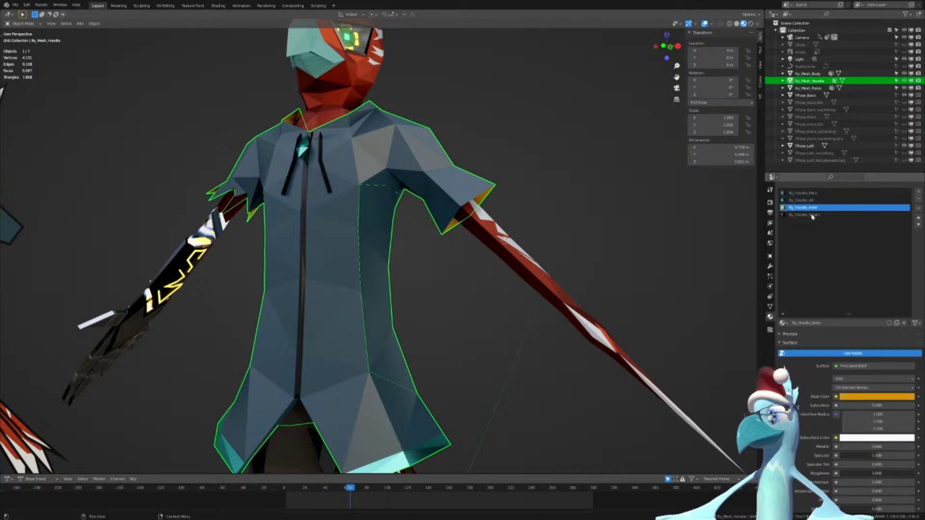
{"action": "left_click", "coordinate": [876, 397]}
{"action": "left_click", "coordinate": [875, 364]}
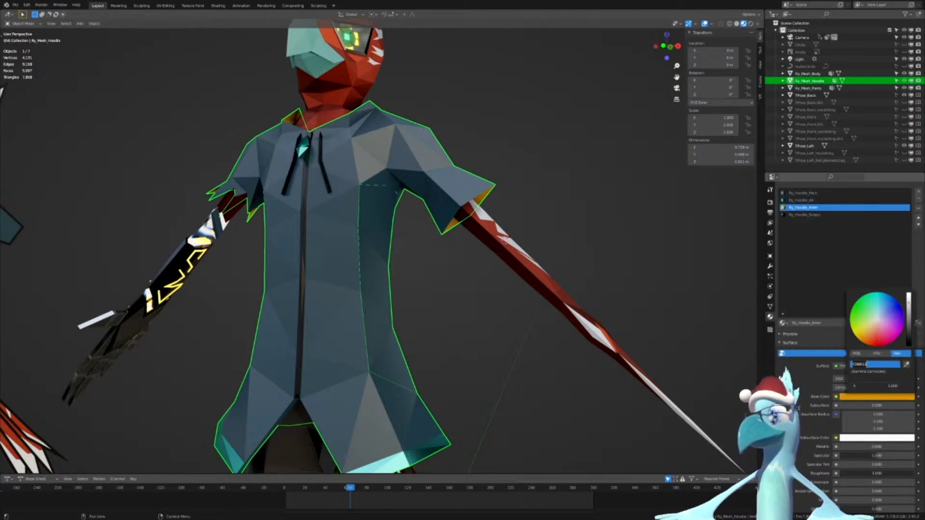
{"action": "key", "text": "ctrl+v"}
{"action": "key", "text": "Return"}
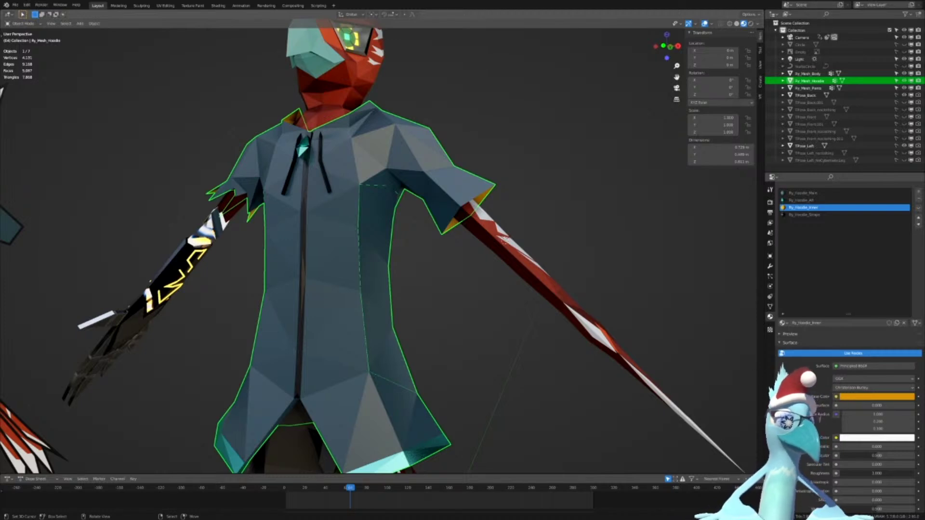
Switch to Affinity Designer, duplicate the white Hoodie_Alt Mat swatch, and move the lower copy one cell to the right
{"action": "key", "text": "alt+Tab"}
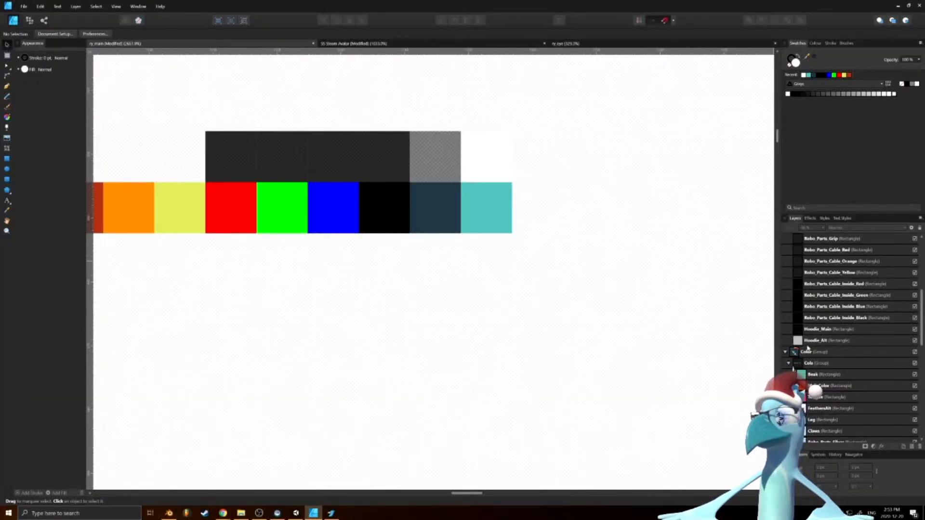
{"action": "left_click", "coordinate": [808, 343]}
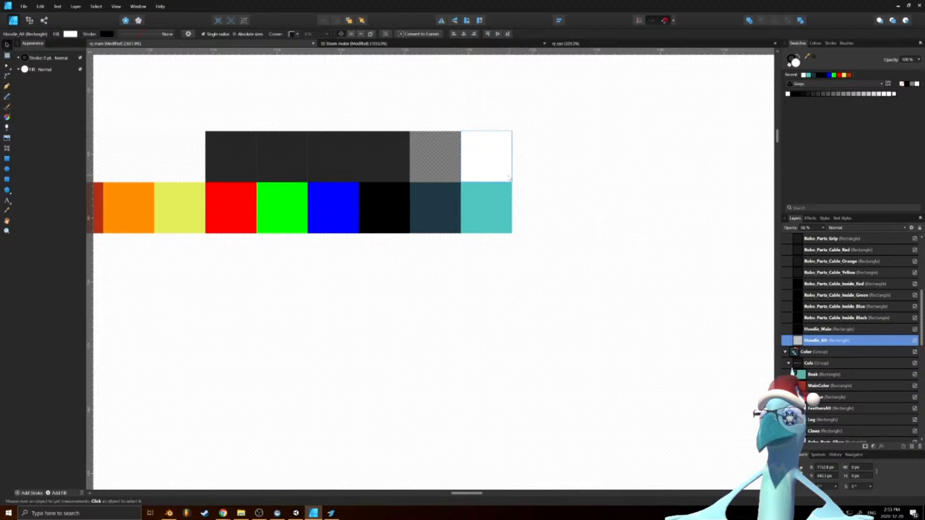
{"action": "left_click_drag", "start_coordinate": [509, 176], "coordinate": [499, 176], "text": "ctrl"}
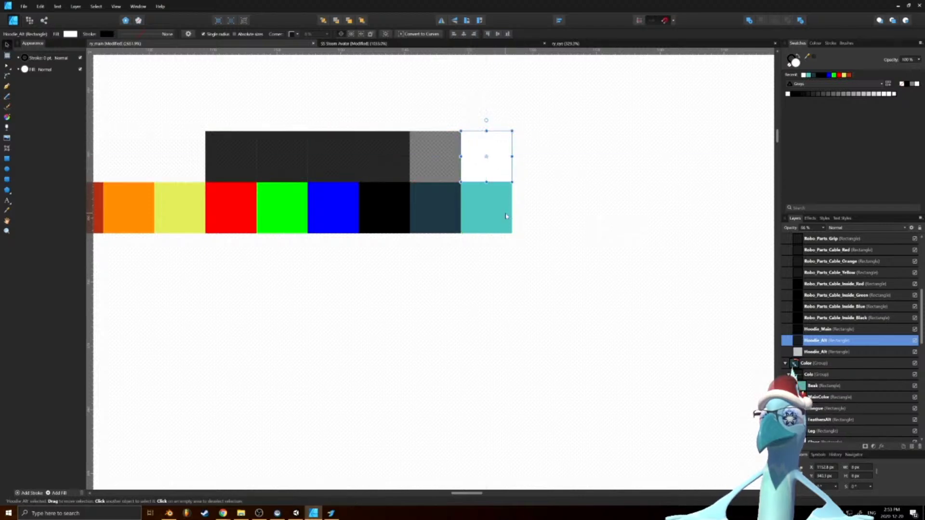
{"action": "left_click", "coordinate": [789, 350]}
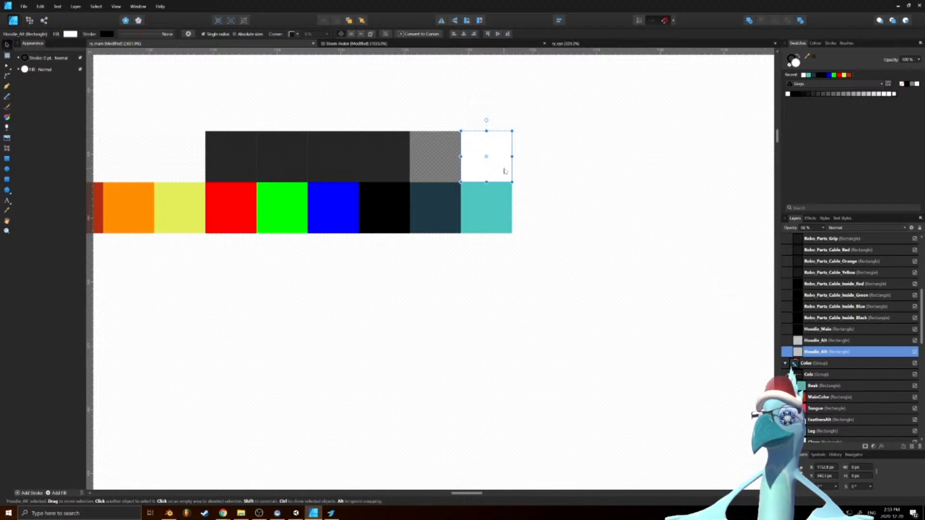
{"action": "key", "text": "Right"}
{"action": "key", "text": "Right"}
{"action": "key", "text": "Right"}
{"action": "key", "text": "Right"}
{"action": "key", "text": "Right"}
{"action": "key", "text": "Right"}
{"action": "key", "text": "Right"}
{"action": "key", "text": "Right"}
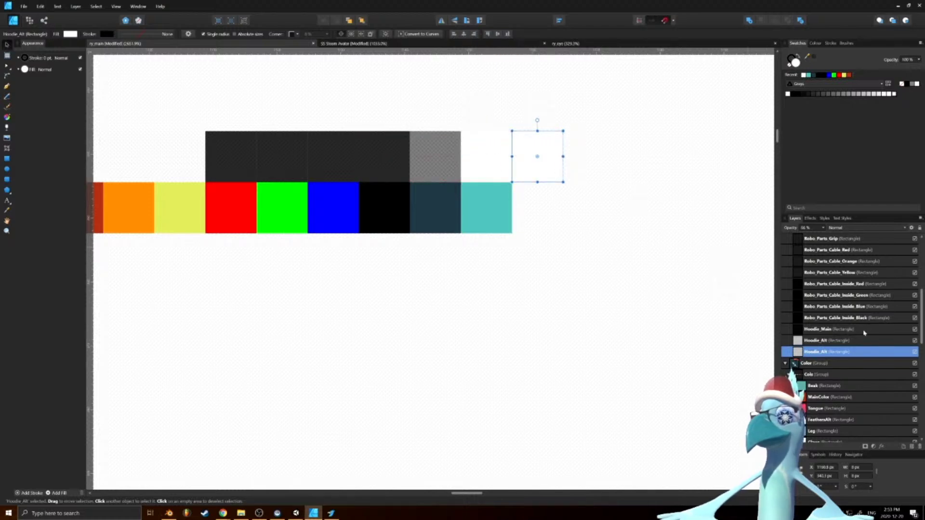
Set the duplicated Mat swatch's opacity to 1% and fill it with black
{"action": "left_click", "coordinate": [806, 227]}
{"action": "type", "text": "1"}
{"action": "key", "text": "Return"}
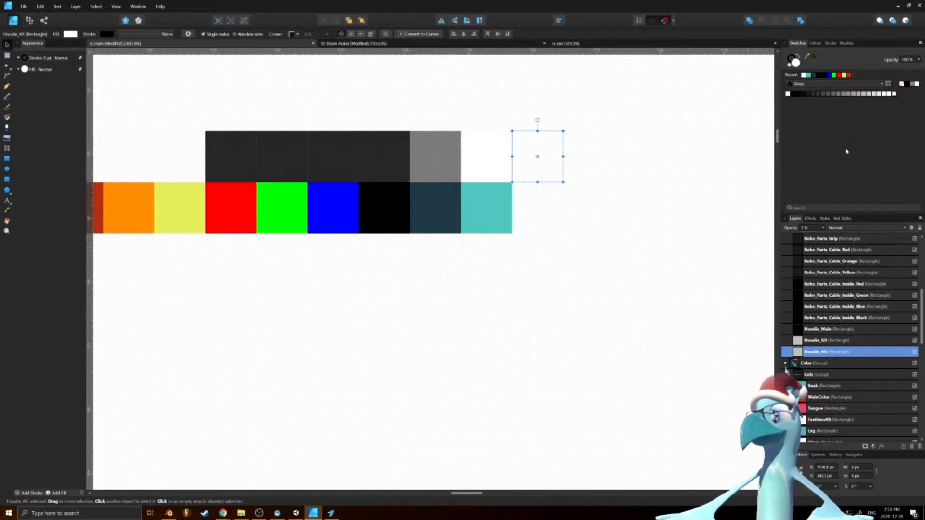
{"action": "left_click", "coordinate": [908, 85]}
Try a much higher opacity on the new black Mat swatch and restore it to 1%
{"action": "left_click", "coordinate": [823, 228]}
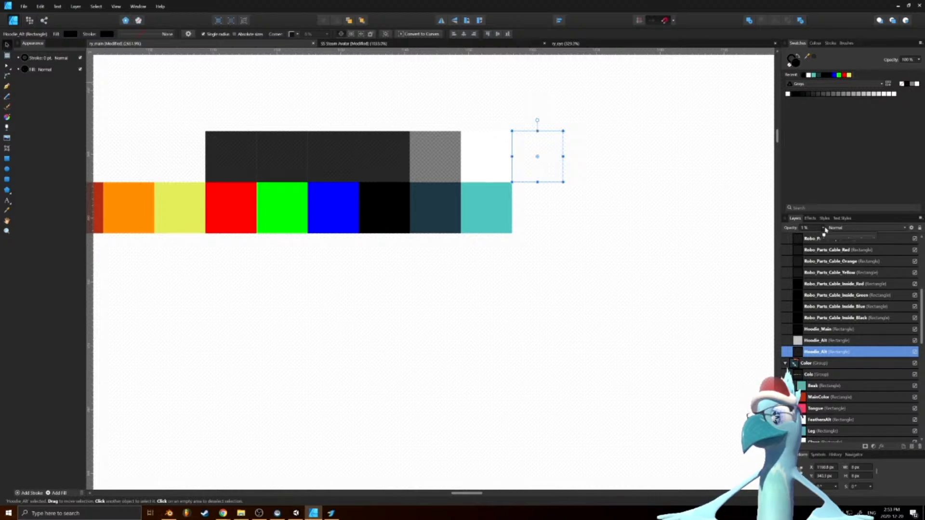
{"action": "left_click_drag", "start_coordinate": [824, 236], "coordinate": [857, 238]}
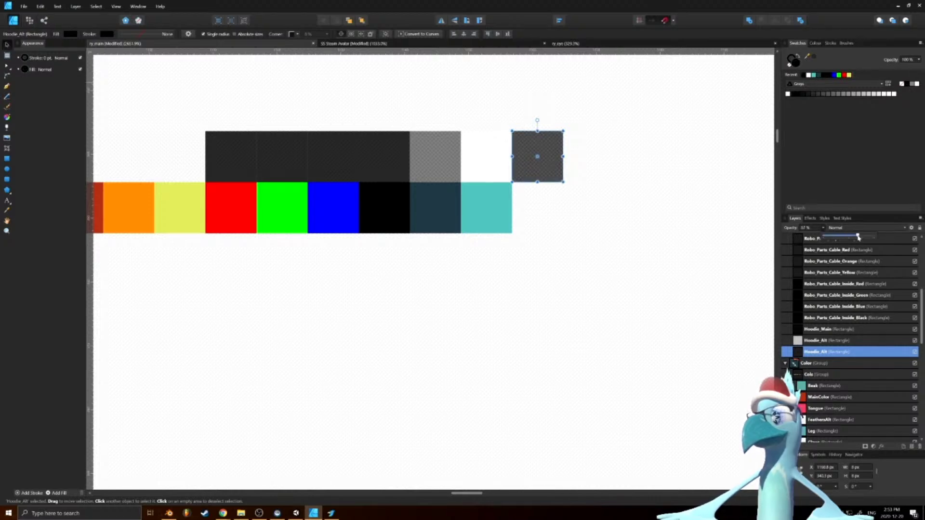
{"action": "left_click", "coordinate": [811, 228]}
{"action": "type", "text": "1"}
{"action": "key", "text": "Return"}
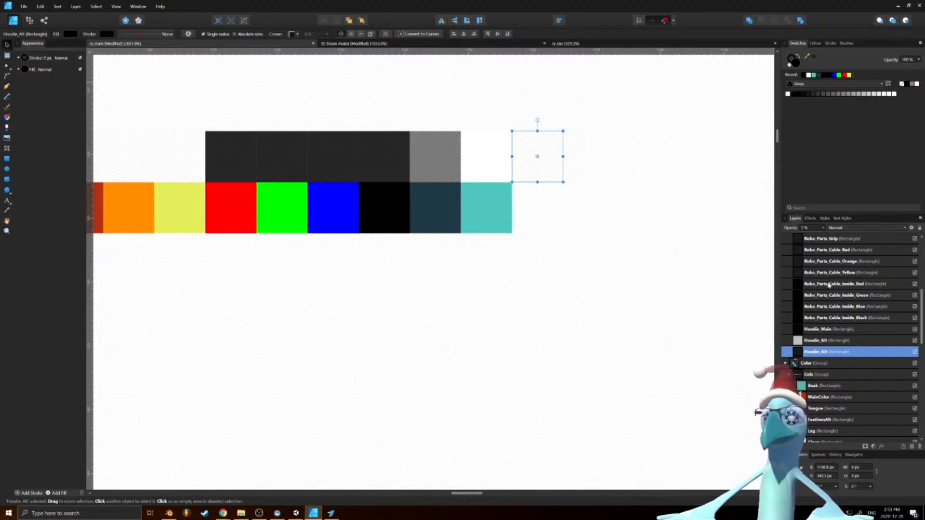
Duplicate the teal Hoodie_Alt color swatch one cell to the right and fill the copy with hex color CD8E12
{"action": "scroll", "coordinate": [841, 386], "scroll_direction": "down", "scroll_amount": 4}
{"action": "left_click", "coordinate": [814, 375]}
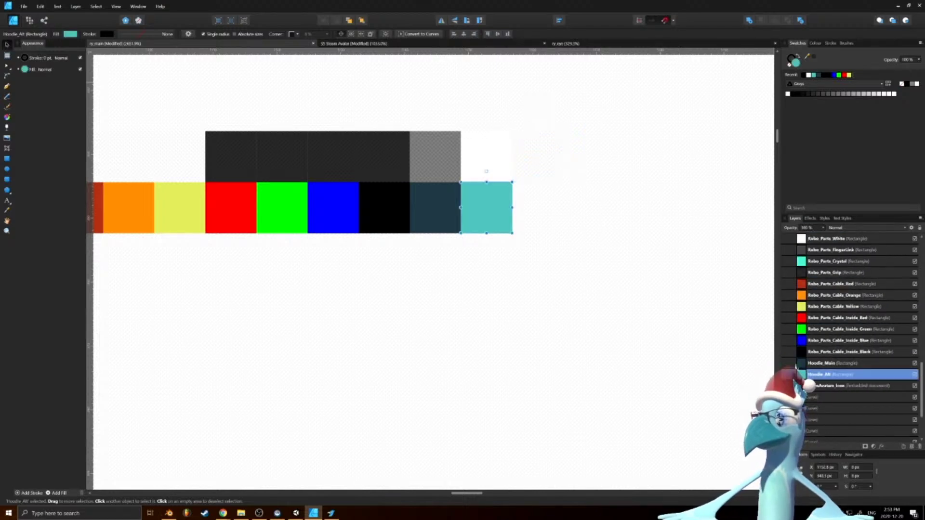
{"action": "left_click_drag", "start_coordinate": [484, 211], "coordinate": [551, 205], "text": "ctrl"}
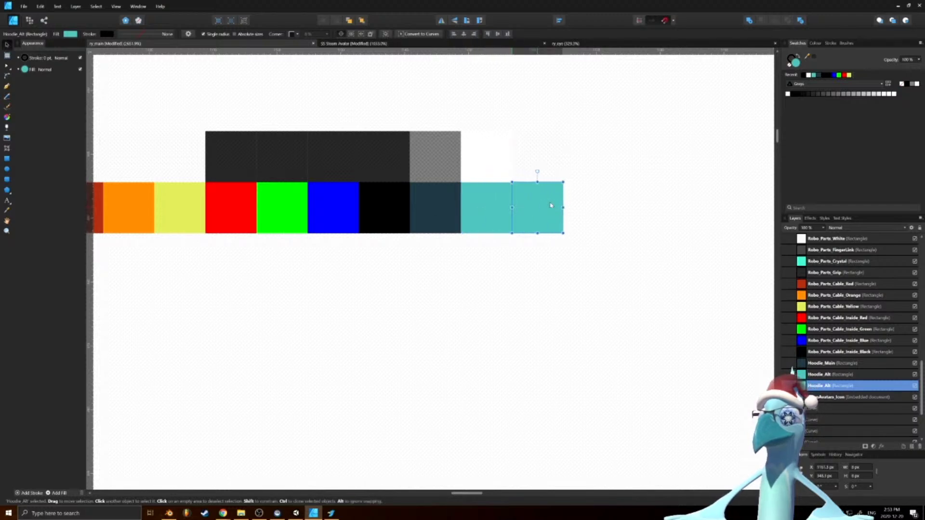
{"action": "double_click", "coordinate": [798, 65]}
{"action": "left_click", "coordinate": [519, 256]}
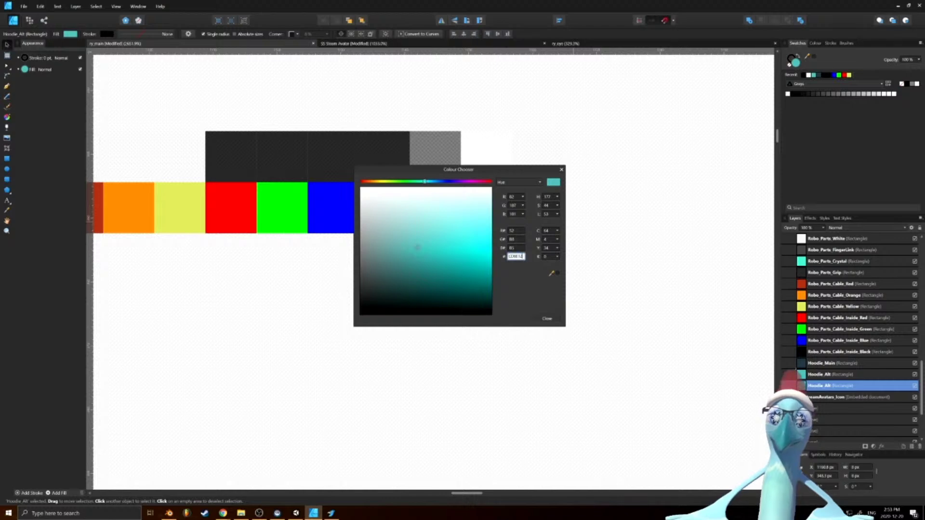
{"action": "type", "text": "CD8E12"}
{"action": "key", "text": "Return"}
Rename the duplicated Mat swatch and the new amber color swatch to Hoodie_Inner
{"action": "scroll", "coordinate": [851, 310], "scroll_direction": "down", "scroll_amount": 3}
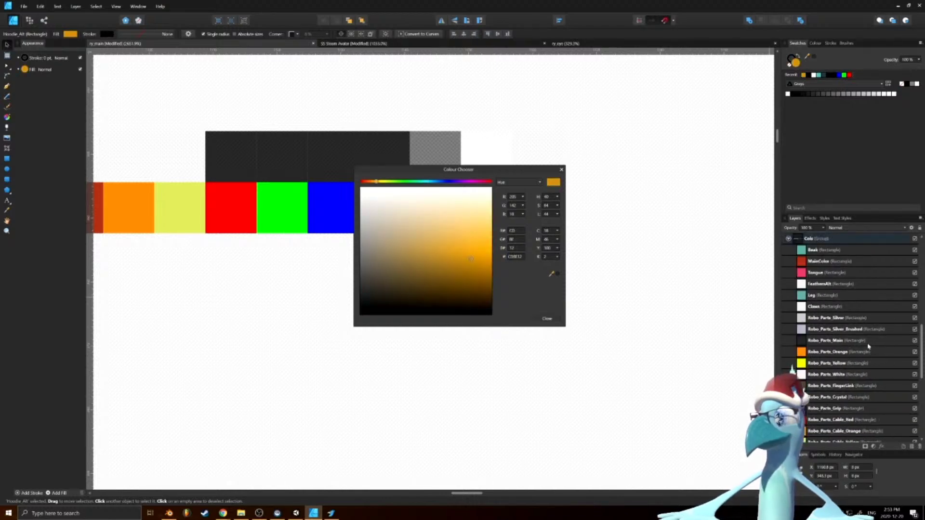
{"action": "double_click", "coordinate": [821, 319]}
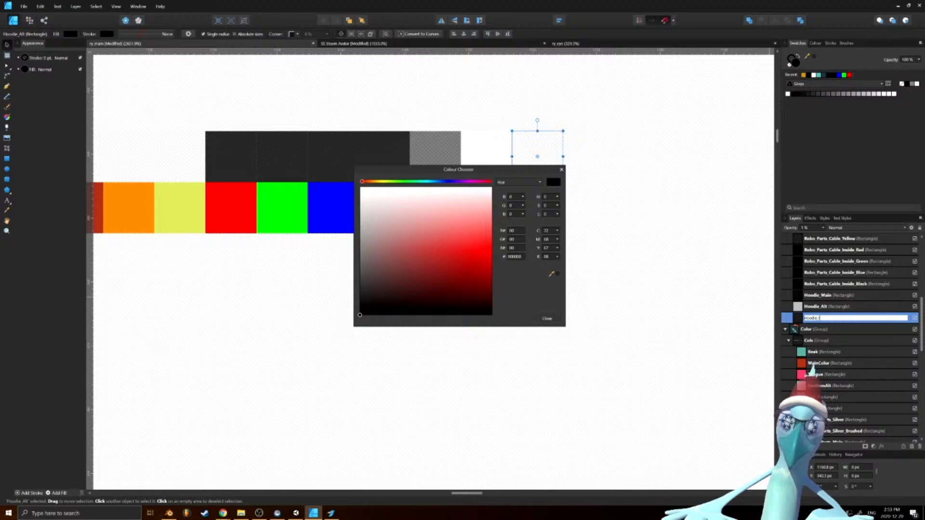
{"action": "type", "text": "Hoodie_Inner"}
{"action": "key", "text": "Return"}
{"action": "scroll", "coordinate": [857, 367], "scroll_direction": "down", "scroll_amount": 8}
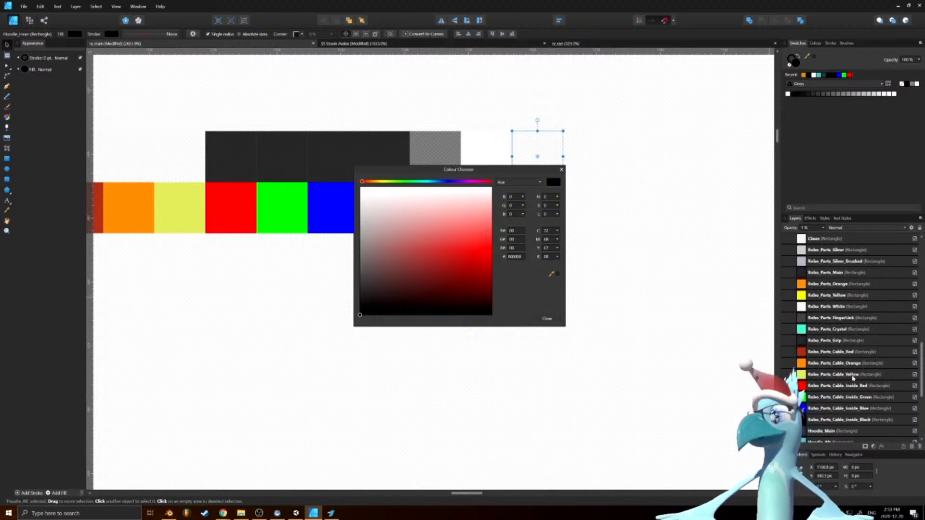
{"action": "left_click", "coordinate": [831, 352]}
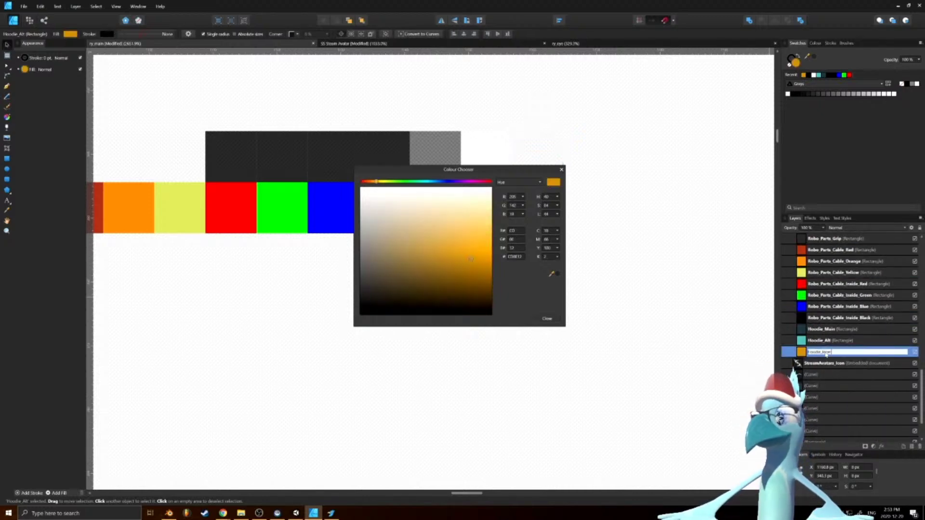
Switch to Blender and examine the hoodie mesh's straps material, its base color, and the drawstrings on the model
{"action": "left_click", "coordinate": [168, 512]}
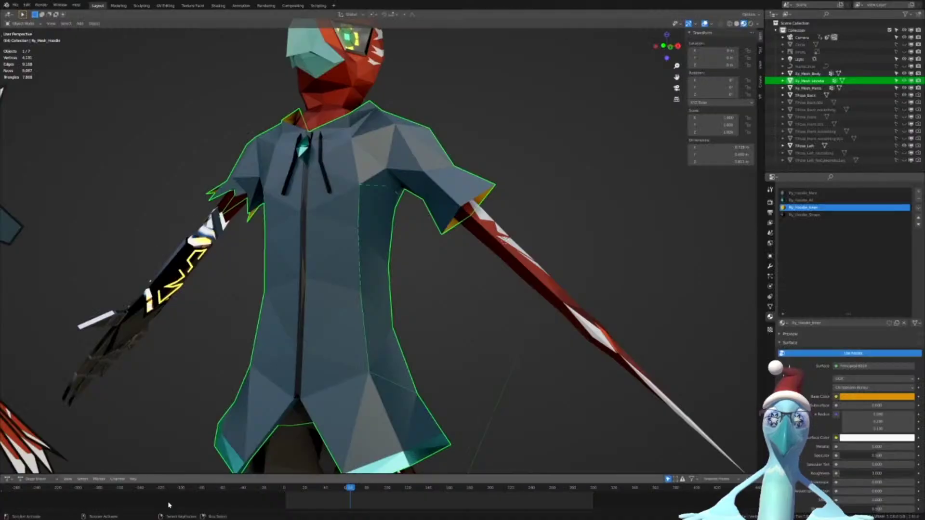
{"action": "left_click", "coordinate": [820, 215]}
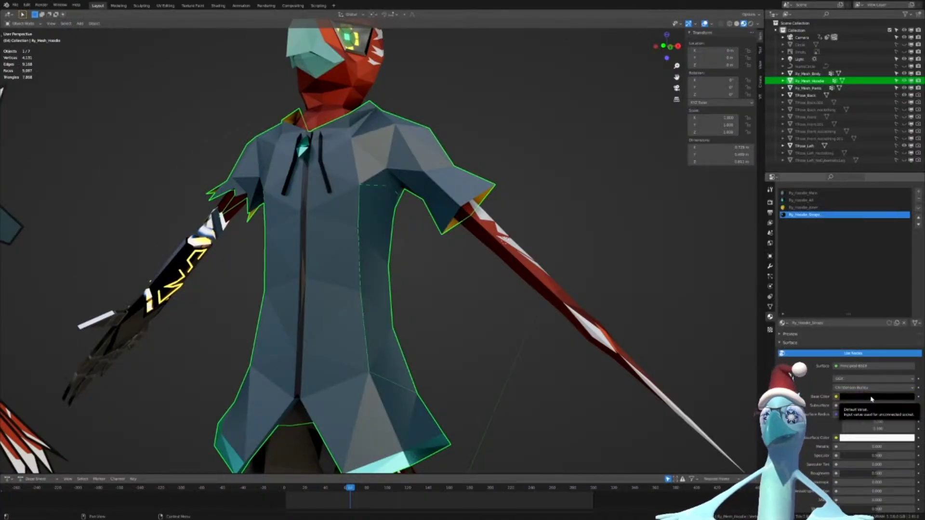
{"action": "scroll", "coordinate": [857, 405], "scroll_direction": "down", "scroll_amount": 1}
{"action": "middle_click_drag", "start_coordinate": [434, 207], "coordinate": [332, 202]}
{"action": "scroll", "coordinate": [333, 202], "scroll_direction": "up", "scroll_amount": 4}
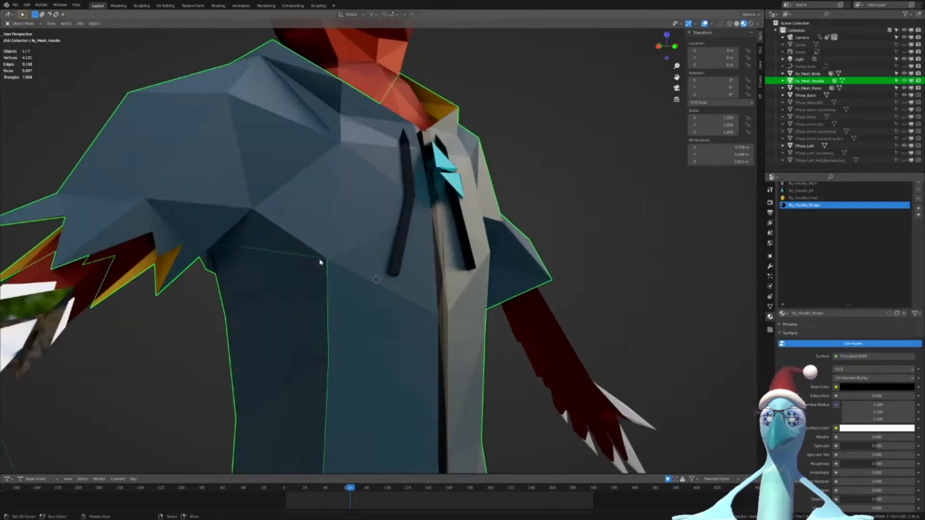
{"action": "scroll", "coordinate": [920, 369], "scroll_direction": "down", "scroll_amount": 5}
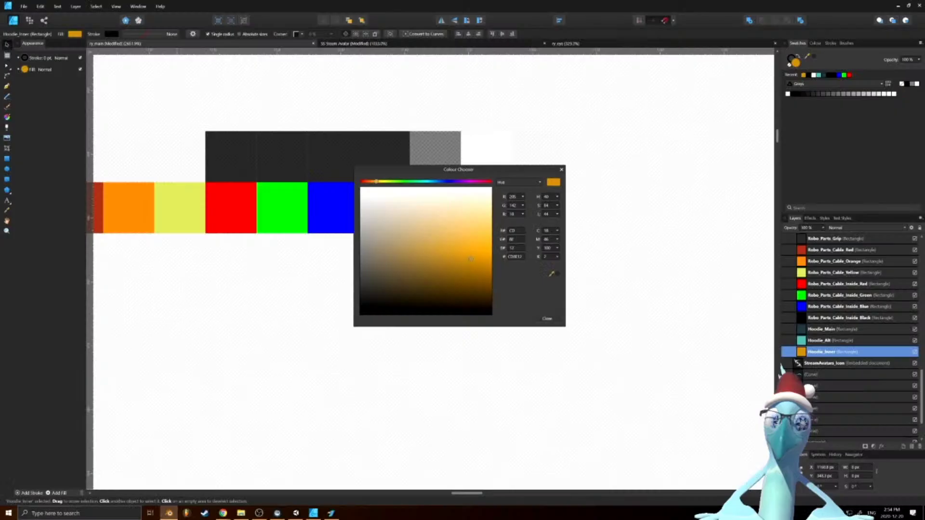
Switch to Affinity Designer and duplicate the Robo_Parts_Cable_Inside_Black color swatch into the empty cell right of the amber swatch
{"action": "left_click", "coordinate": [562, 169]}
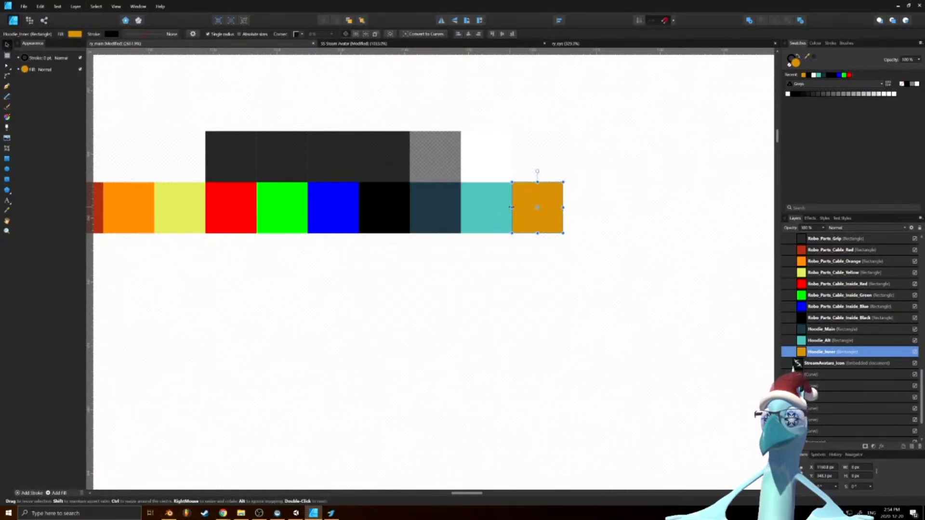
{"action": "left_click", "coordinate": [554, 150]}
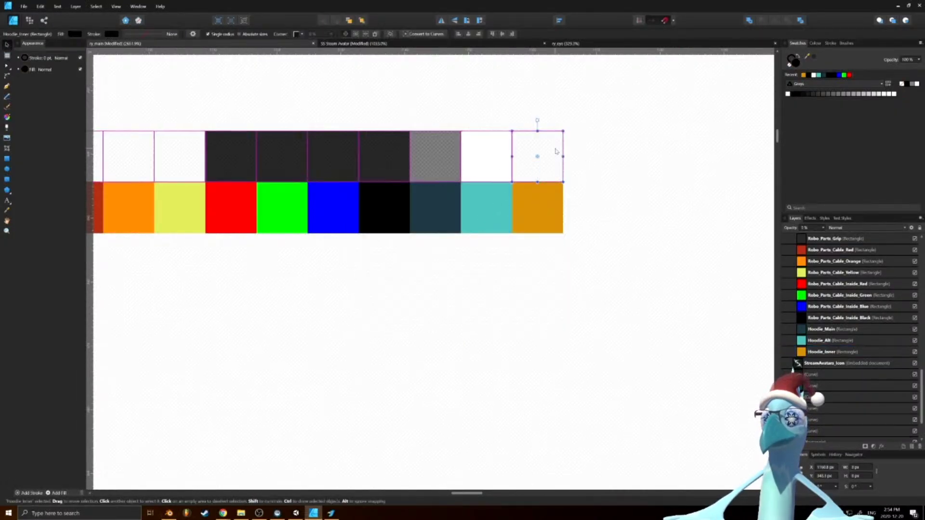
{"action": "key", "text": "XF86AudioNext"}
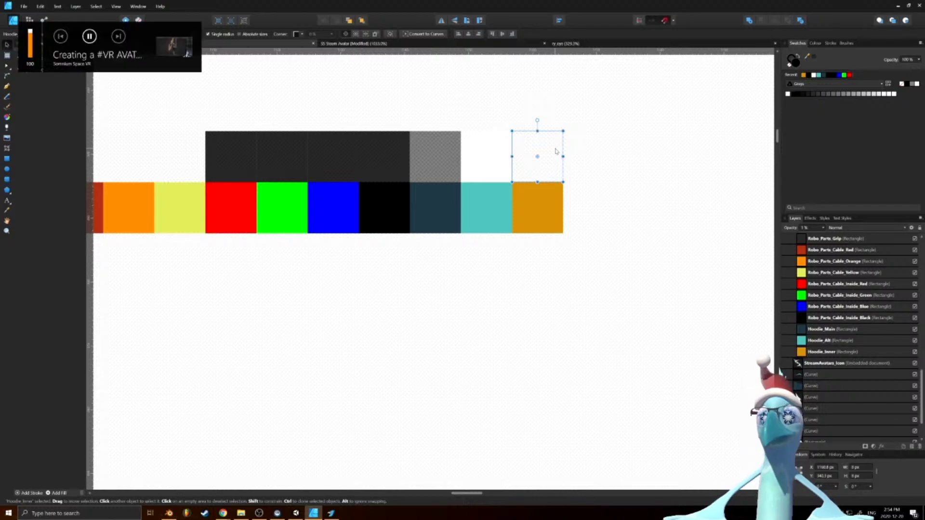
{"action": "left_click", "coordinate": [380, 168]}
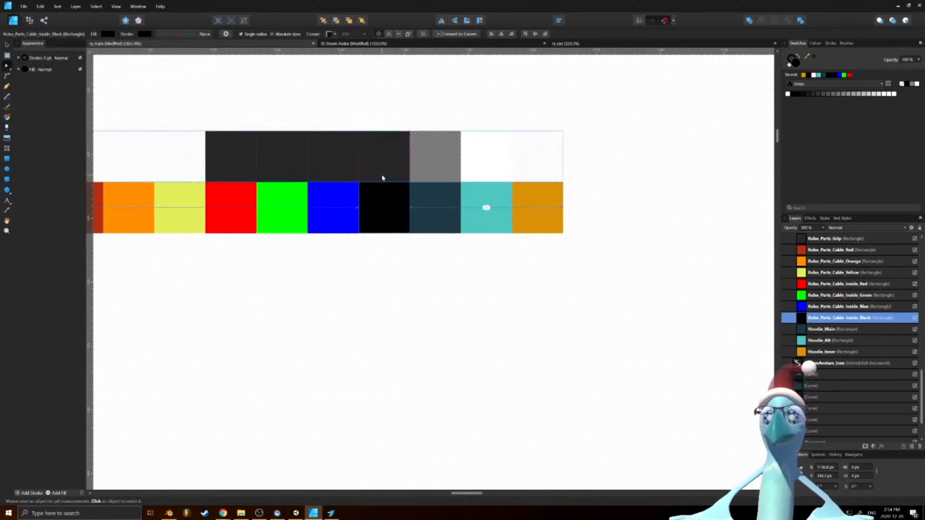
{"action": "key", "text": "5"}
{"action": "left_click", "coordinate": [396, 262]}
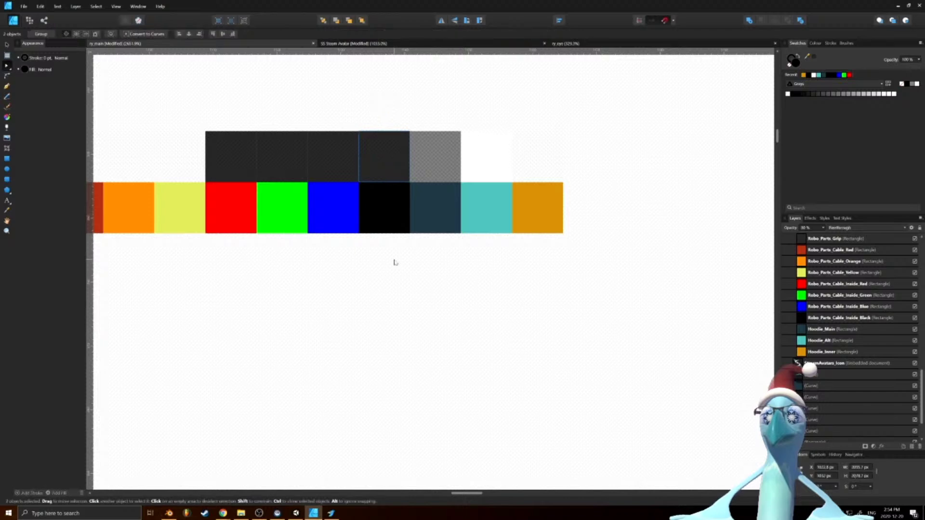
{"action": "key", "text": "a"}
{"action": "left_click", "coordinate": [395, 217]}
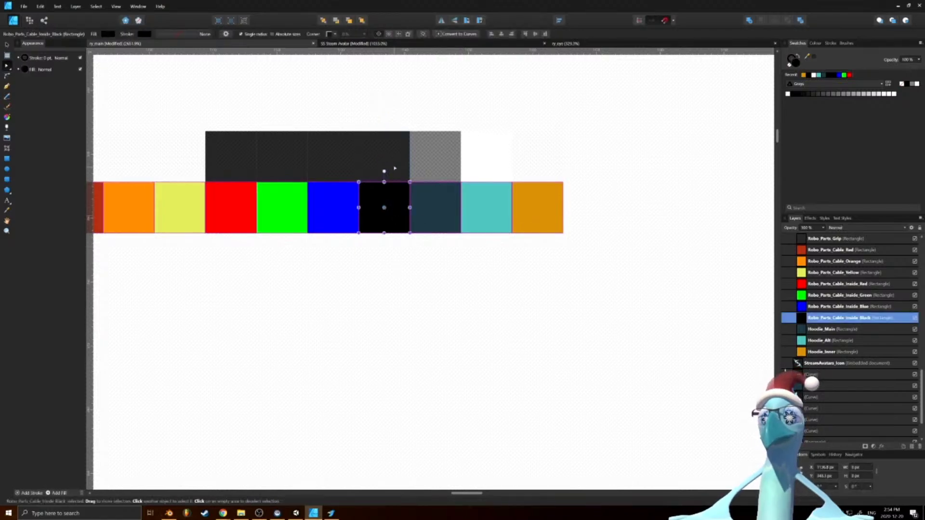
{"action": "left_click", "coordinate": [394, 169], "text": "shift"}
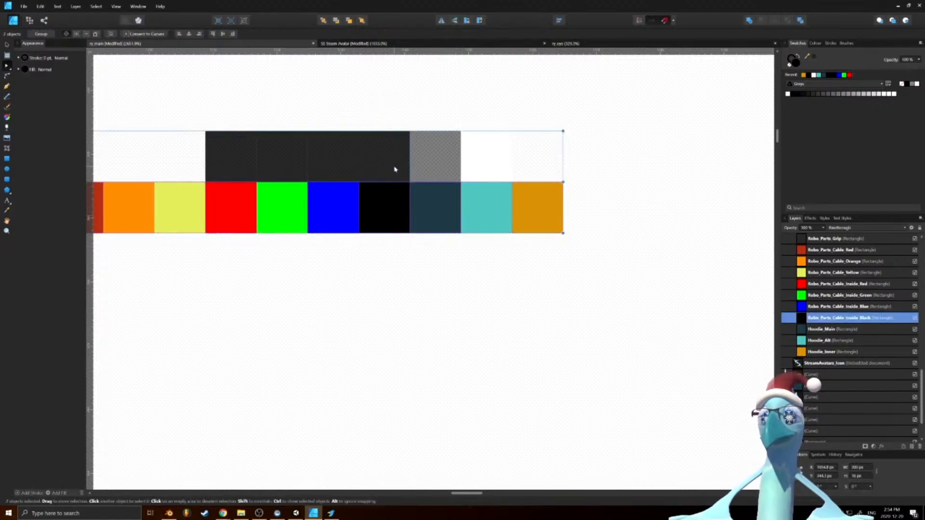
{"action": "left_click", "coordinate": [801, 320]}
{"action": "left_click_drag", "start_coordinate": [399, 196], "coordinate": [603, 196]}
{"action": "left_click", "coordinate": [808, 228]}
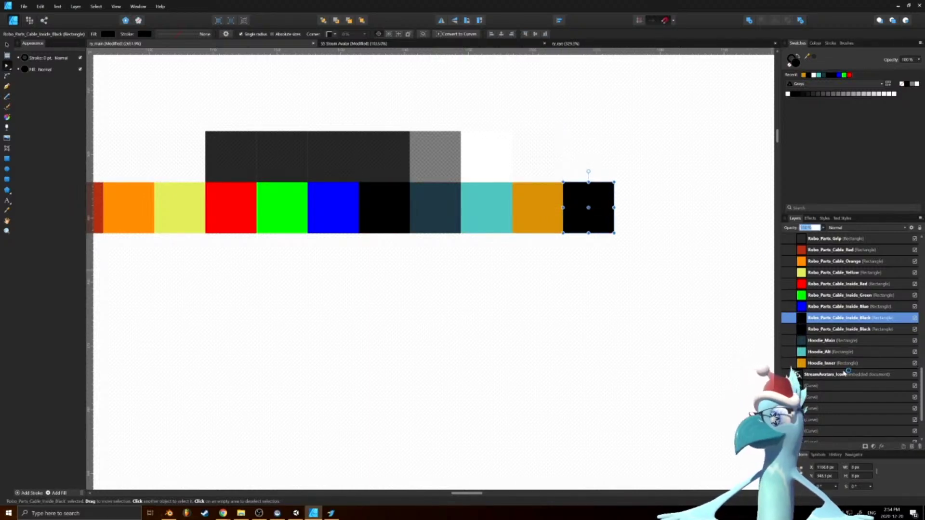
Move the copied black color swatch below Hoodie_Inner in the layer order and rename it Hoodie_Straps
{"action": "right_click", "coordinate": [849, 371]}
{"action": "left_click", "coordinate": [804, 320]}
{"action": "left_click_drag", "start_coordinate": [803, 320], "coordinate": [808, 368]}
{"action": "double_click", "coordinate": [828, 364]}
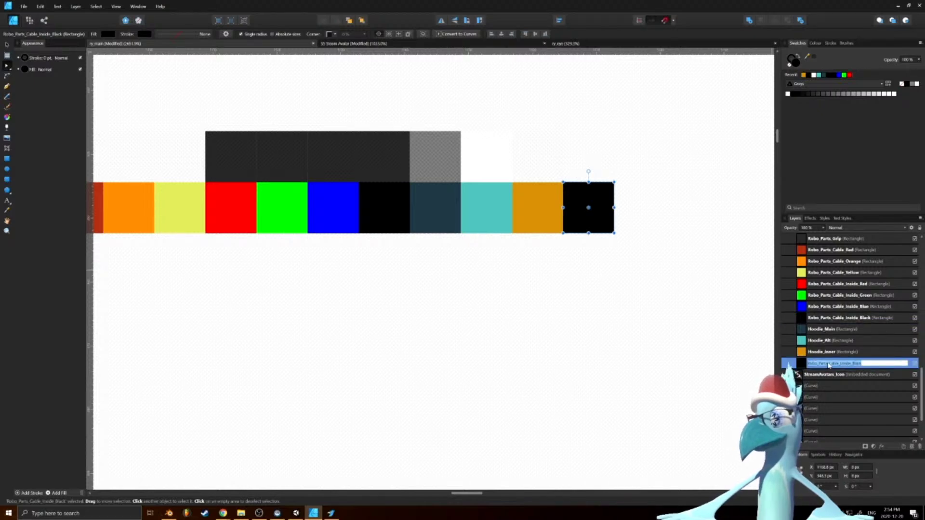
{"action": "type", "text": "Hoo"}
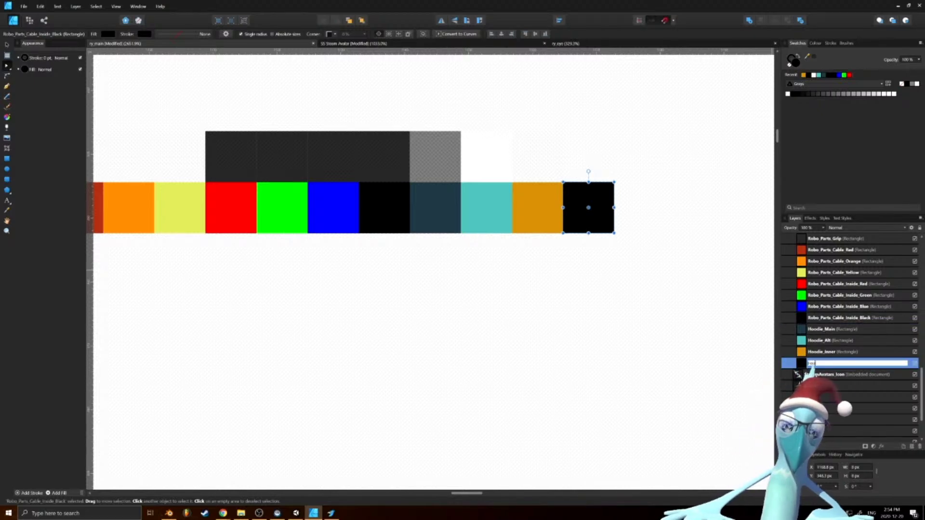
{"action": "type", "text": "die_"}
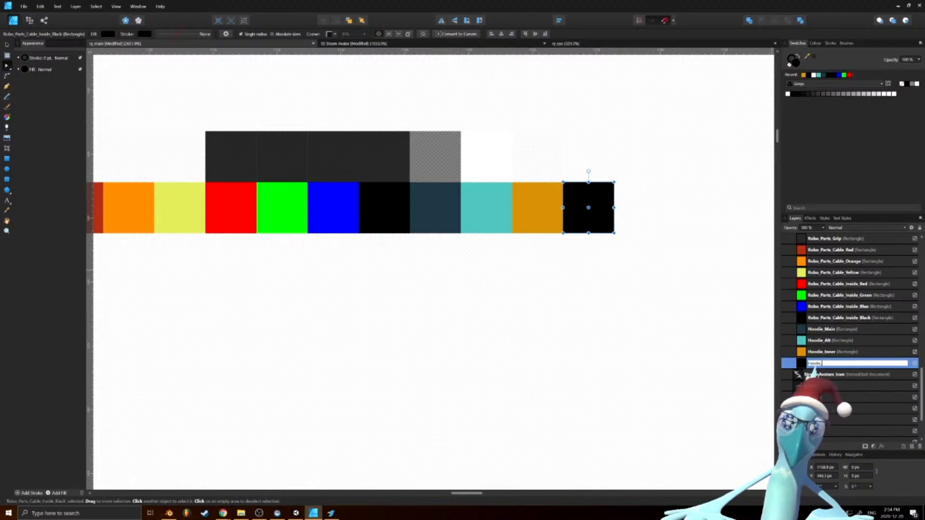
{"action": "type", "text": "Straps"}
{"action": "key", "text": "Return"}
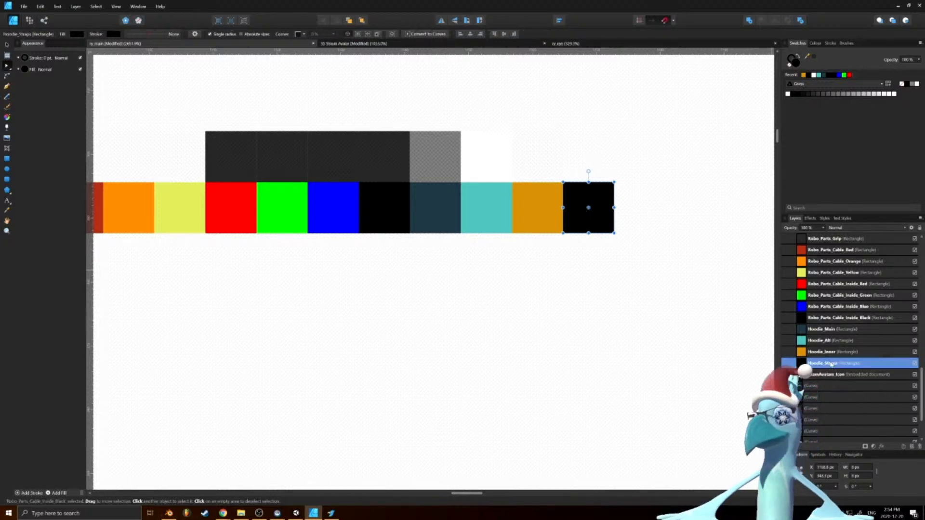
Duplicate the Hoodie_Inner Mat swatch one cell to the right, order it below the original, and rename it Hoodie_Straps
{"action": "scroll", "coordinate": [864, 338], "scroll_direction": "up", "scroll_amount": 5}
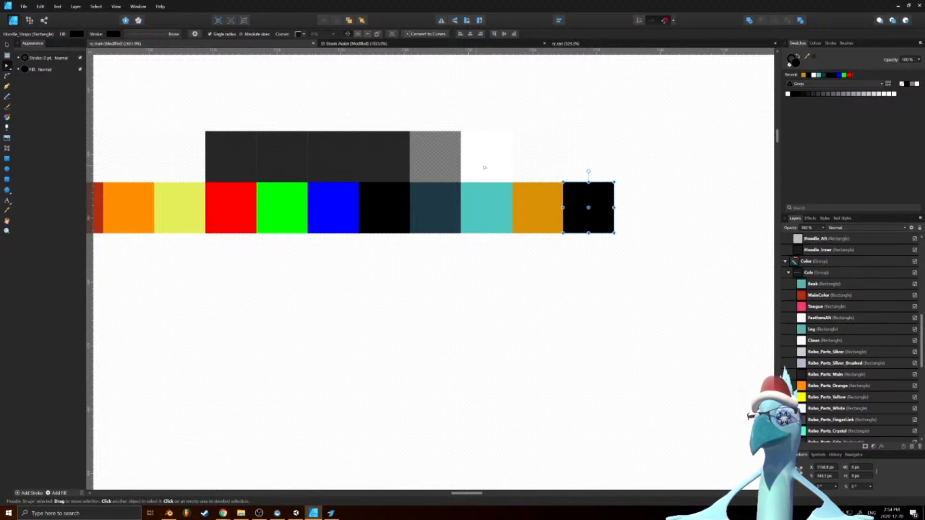
{"action": "left_click", "coordinate": [528, 178]}
{"action": "left_click_drag", "start_coordinate": [529, 171], "coordinate": [580, 171], "text": "ctrl"}
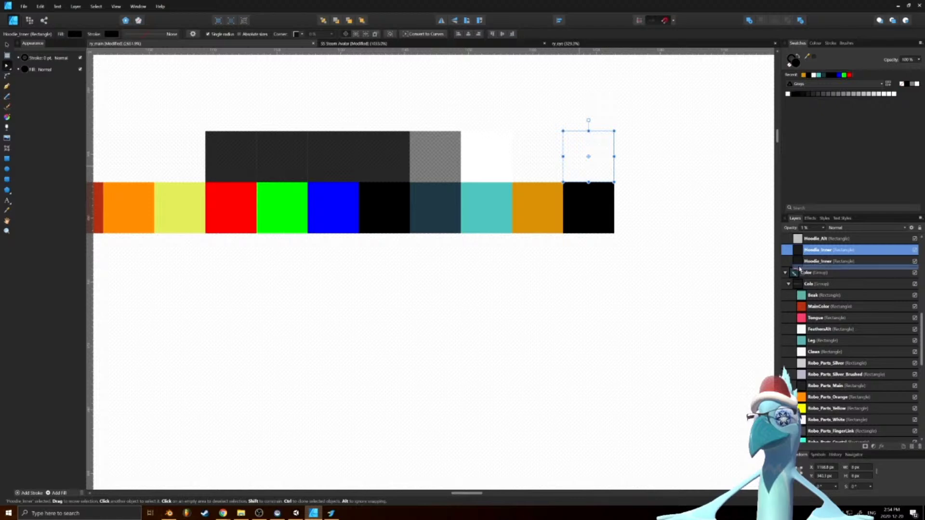
{"action": "double_click", "coordinate": [819, 261]}
{"action": "type", "text": "Hoodie_Straps"}
{"action": "key", "text": "Return"}
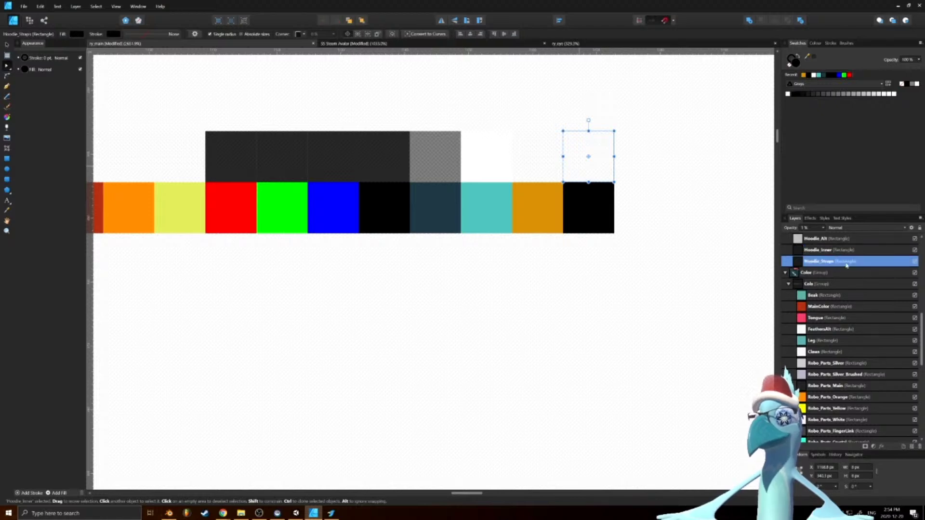
Set the Hoodie_Straps Mat swatch's opacity to 50% and save the document
{"action": "scroll", "coordinate": [822, 270], "scroll_direction": "down", "scroll_amount": 5}
{"action": "left_click", "coordinate": [802, 398]}
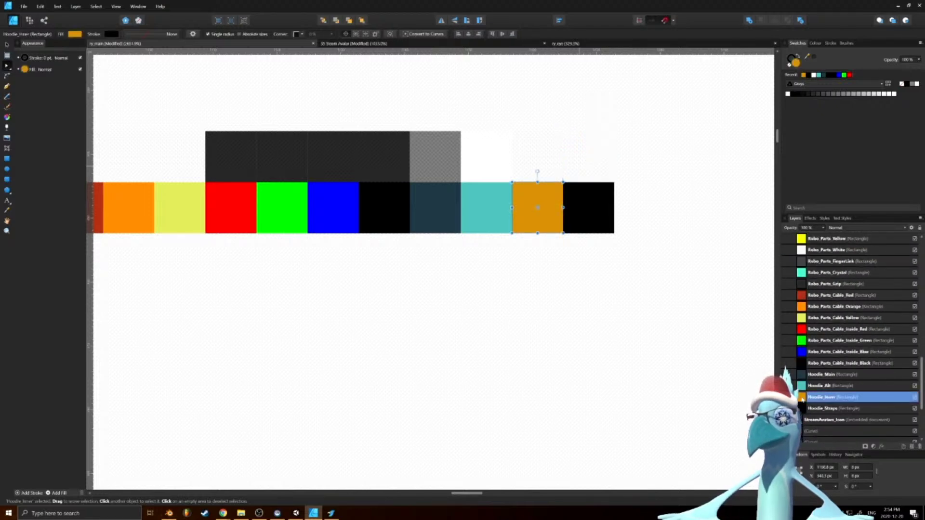
{"action": "left_click", "coordinate": [803, 408]}
{"action": "scroll", "coordinate": [803, 313], "scroll_direction": "down", "scroll_amount": 5}
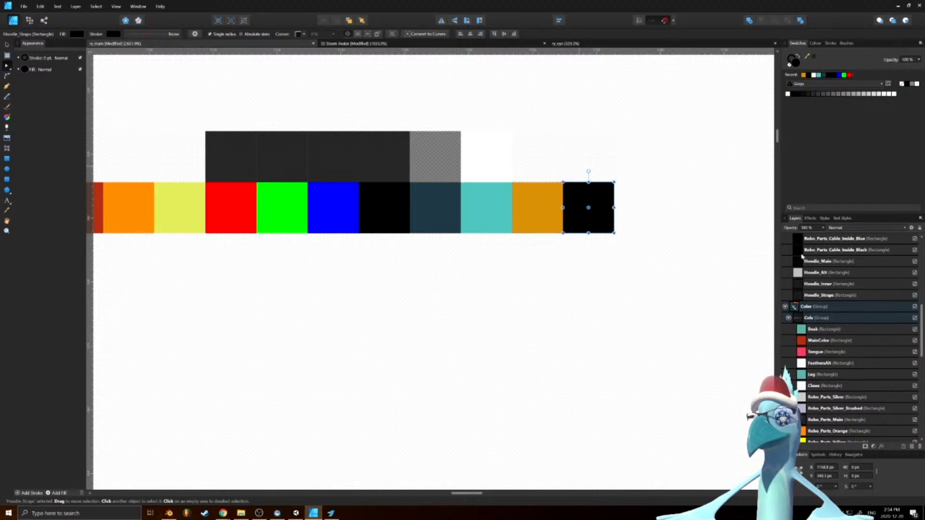
{"action": "left_click", "coordinate": [801, 287]}
{"action": "left_click", "coordinate": [801, 295]}
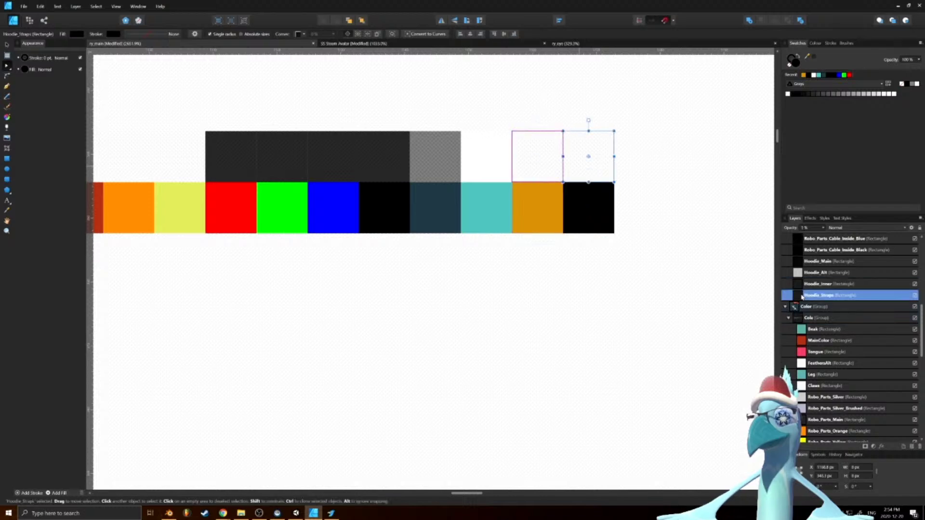
{"action": "left_click", "coordinate": [810, 228]}
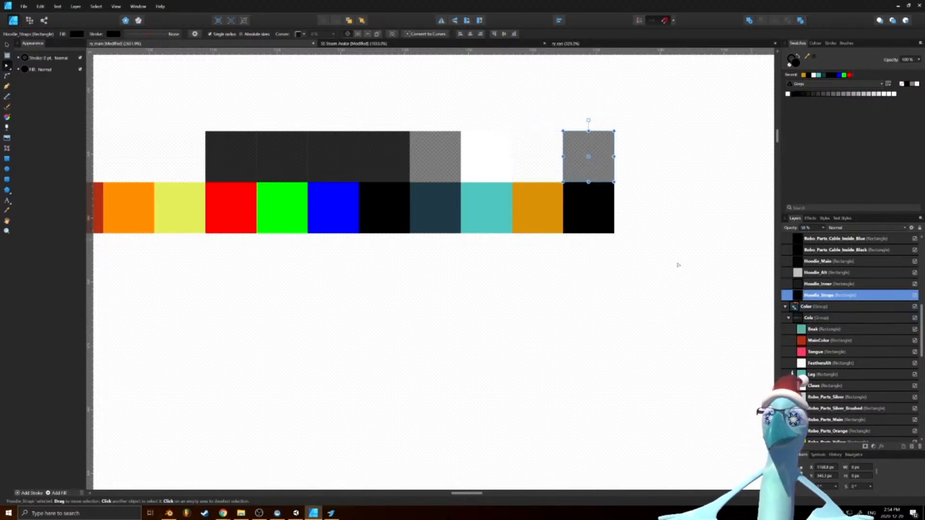
{"action": "left_click", "coordinate": [545, 316]}
{"action": "scroll", "coordinate": [481, 314], "scroll_direction": "down", "scroll_amount": 5, "text": "ctrl"}
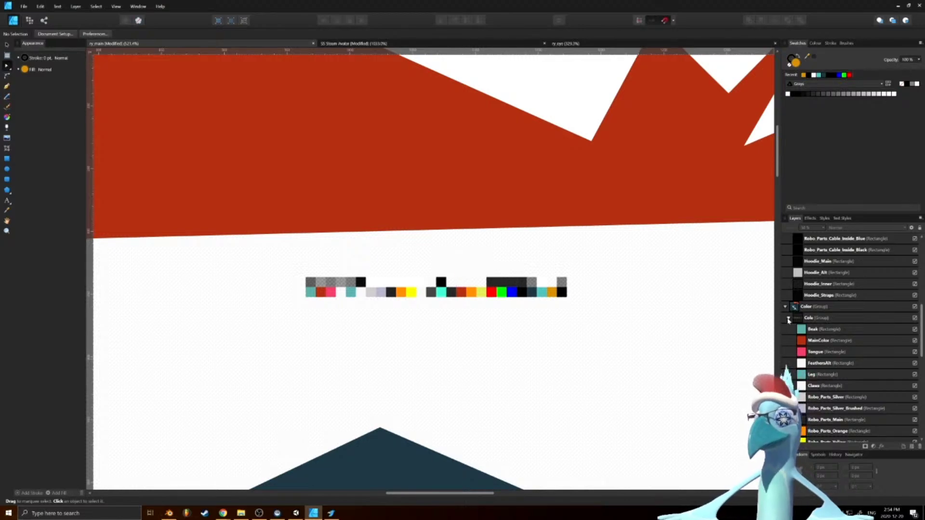
{"action": "key", "text": "ctrl+s"}
Collapse the Mat group and rename it Mats
{"action": "scroll", "coordinate": [802, 276], "scroll_direction": "up", "scroll_amount": 10}
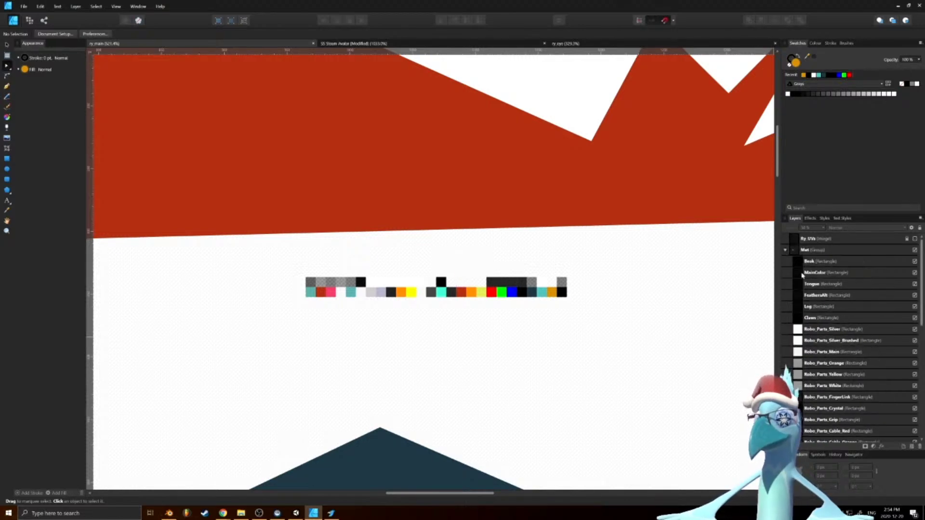
{"action": "left_click", "coordinate": [801, 250]}
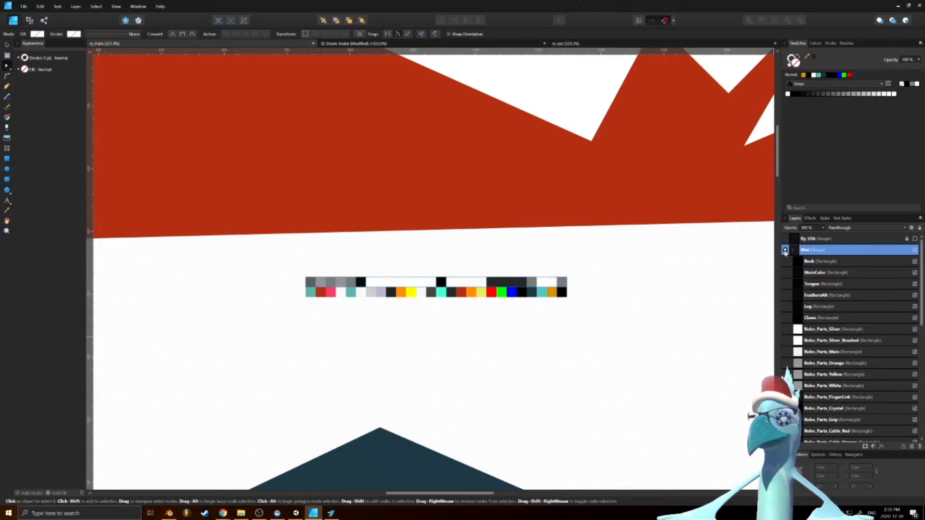
{"action": "left_click", "coordinate": [784, 250]}
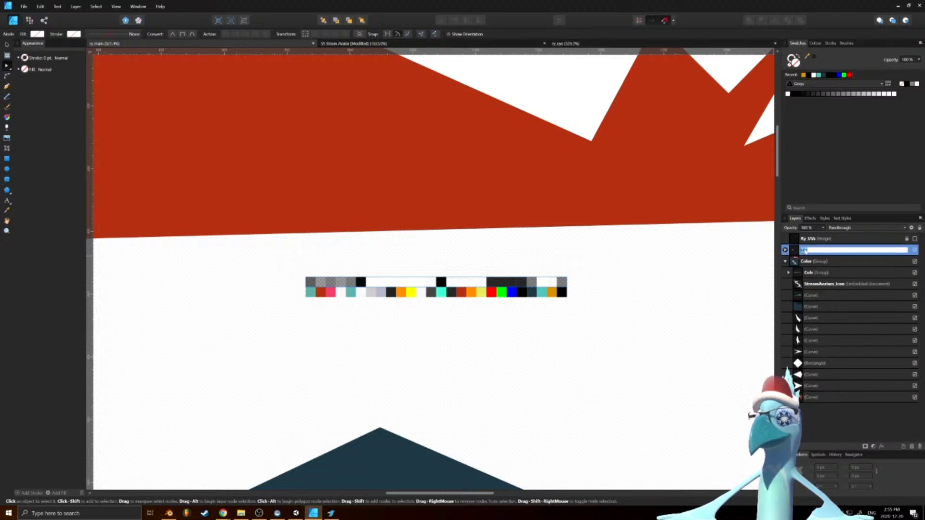
{"action": "key", "text": "Return"}
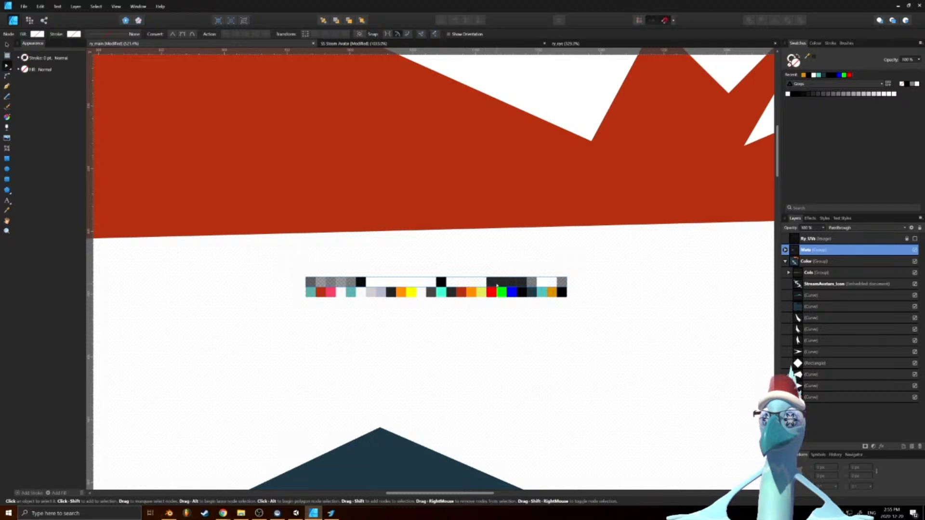
Move the Mats swatch row down so it lies directly over the color swatch row
{"action": "scroll", "coordinate": [497, 286], "scroll_direction": "up", "scroll_amount": 5, "text": "ctrl"}
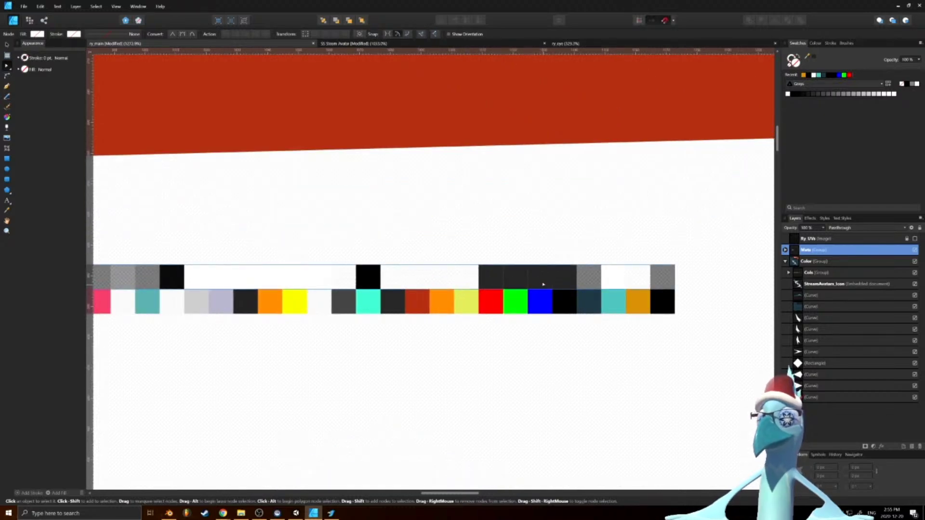
{"action": "key", "text": "v"}
{"action": "left_click_drag", "start_coordinate": [533, 275], "coordinate": [533, 301]}
{"action": "left_click", "coordinate": [545, 345]}
{"action": "scroll", "coordinate": [545, 345], "scroll_direction": "down", "scroll_amount": 6, "text": "ctrl"}
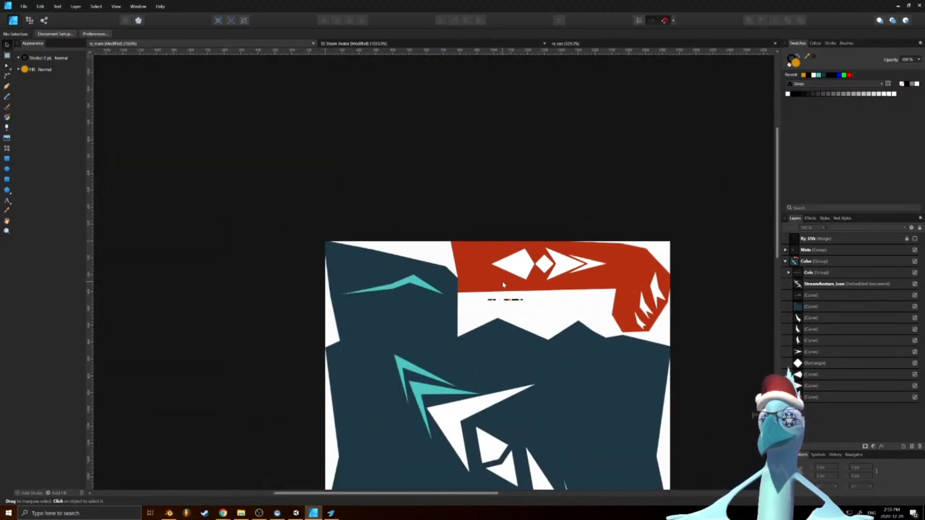
Examine the overlaid swatch rows and the surrounding texture artwork at different magnifications
{"action": "scroll", "coordinate": [540, 312], "scroll_direction": "down", "scroll_amount": 3, "text": "ctrl"}
{"action": "scroll", "coordinate": [540, 312], "scroll_direction": "up", "scroll_amount": 3, "text": "ctrl"}
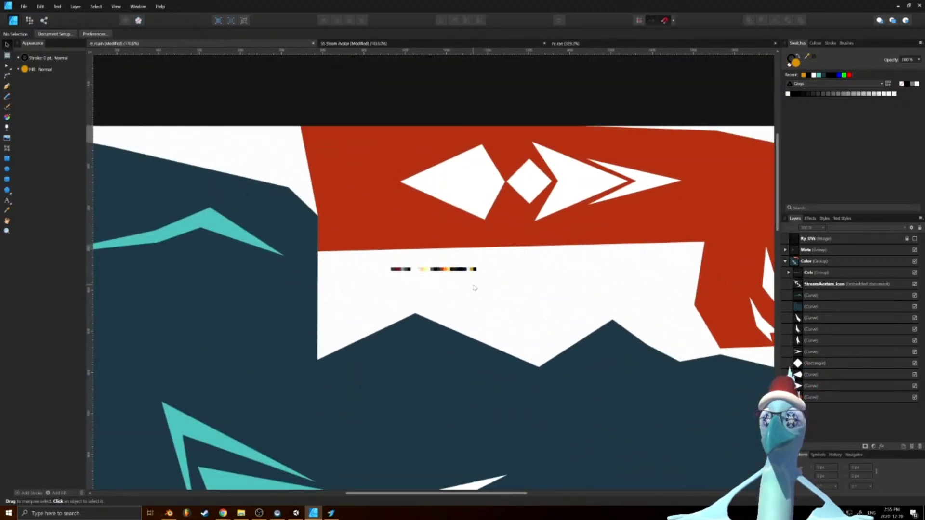
{"action": "scroll", "coordinate": [477, 280], "scroll_direction": "down", "scroll_amount": 2, "text": "ctrl"}
{"action": "scroll", "coordinate": [510, 279], "scroll_direction": "down", "scroll_amount": 4}
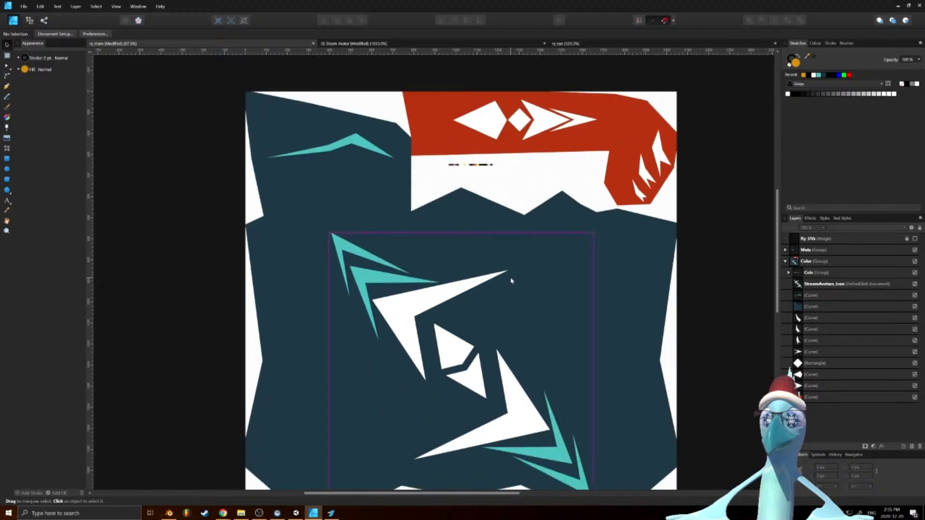
{"action": "scroll", "coordinate": [510, 252], "scroll_direction": "up", "scroll_amount": 2}
{"action": "scroll", "coordinate": [514, 166], "scroll_direction": "down", "scroll_amount": 3}
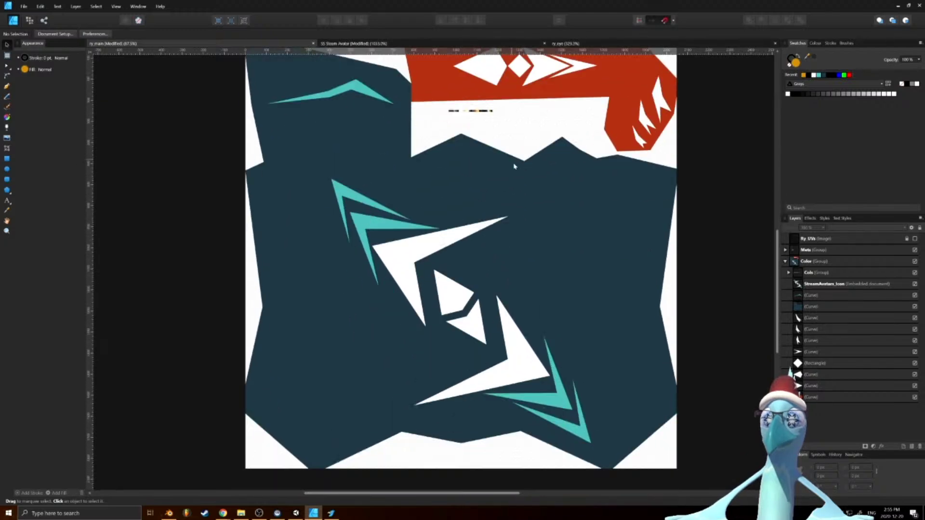
{"action": "scroll", "coordinate": [512, 173], "scroll_direction": "up", "scroll_amount": 3}
{"action": "scroll", "coordinate": [477, 275], "scroll_direction": "up", "scroll_amount": 4, "text": "ctrl"}
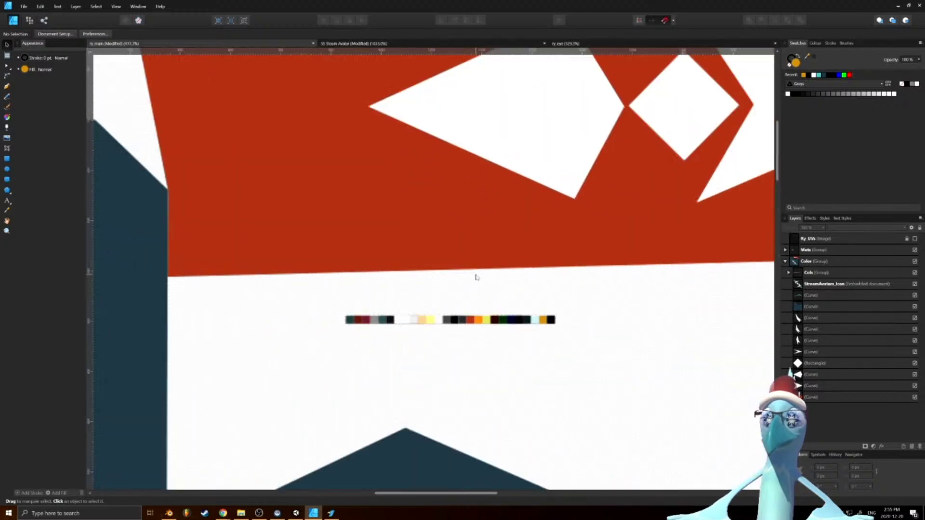
{"action": "left_click_drag", "start_coordinate": [599, 289], "coordinate": [293, 378]}
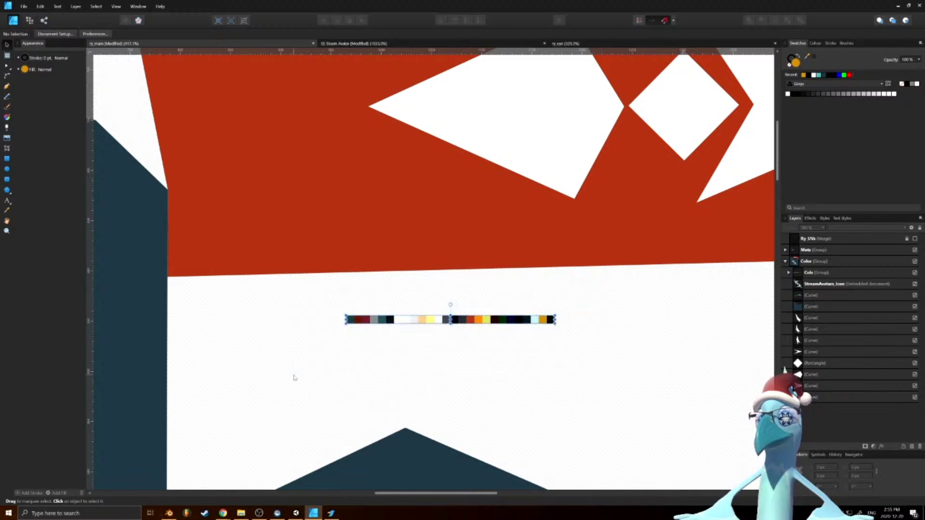
{"action": "left_click", "coordinate": [584, 367]}
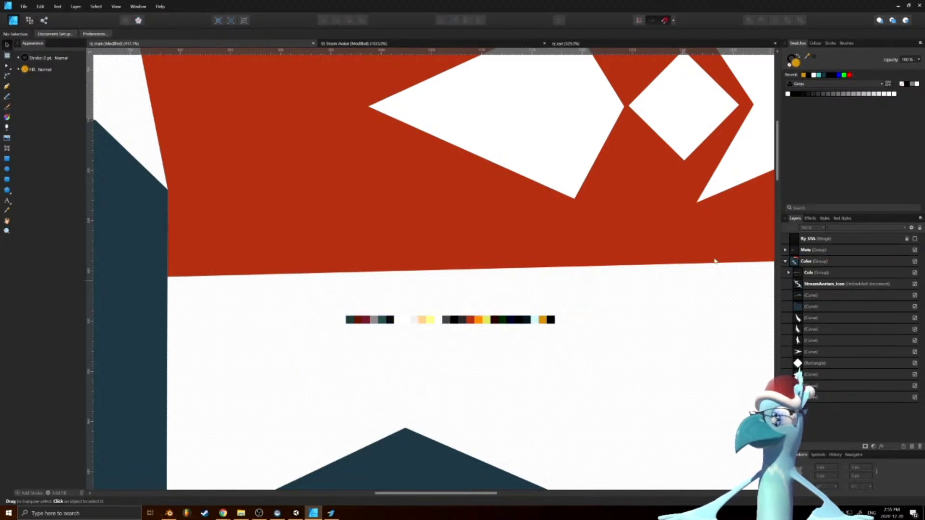
Hide the Mats group so only the color swatches and texture artwork show
{"action": "scroll", "coordinate": [716, 262], "scroll_direction": "down", "scroll_amount": 6, "text": "ctrl"}
{"action": "scroll", "coordinate": [499, 193], "scroll_direction": "up", "scroll_amount": 1}
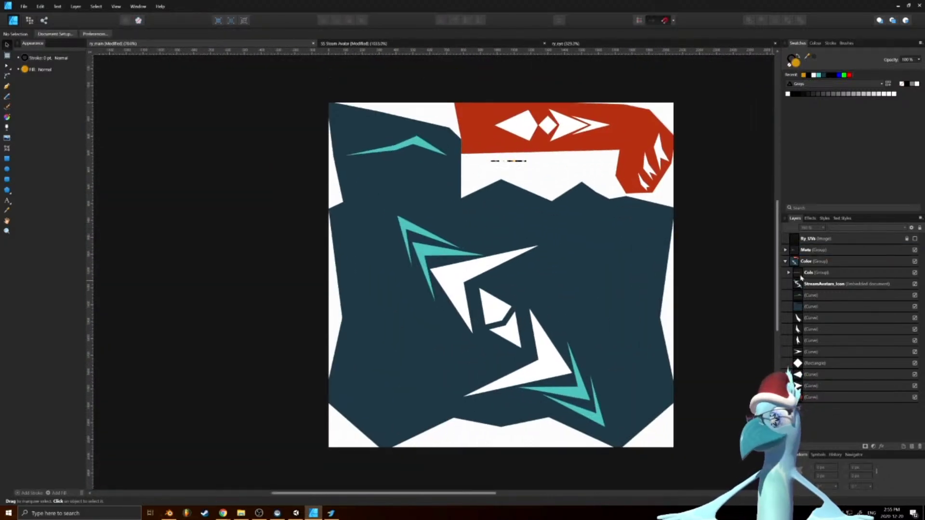
{"action": "left_click", "coordinate": [914, 250]}
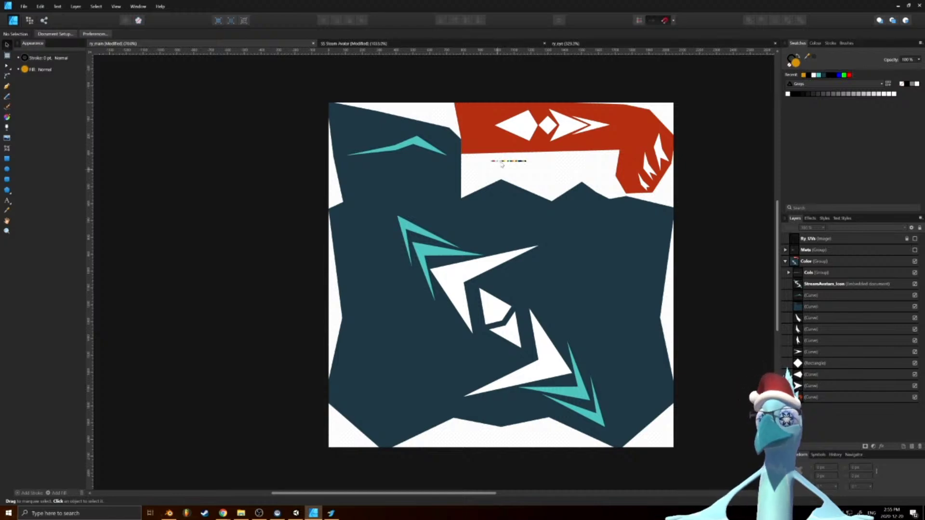
{"action": "scroll", "coordinate": [502, 164], "scroll_direction": "up", "scroll_amount": 8, "text": "ctrl"}
{"action": "scroll", "coordinate": [496, 223], "scroll_direction": "down", "scroll_amount": 10, "text": "ctrl"}
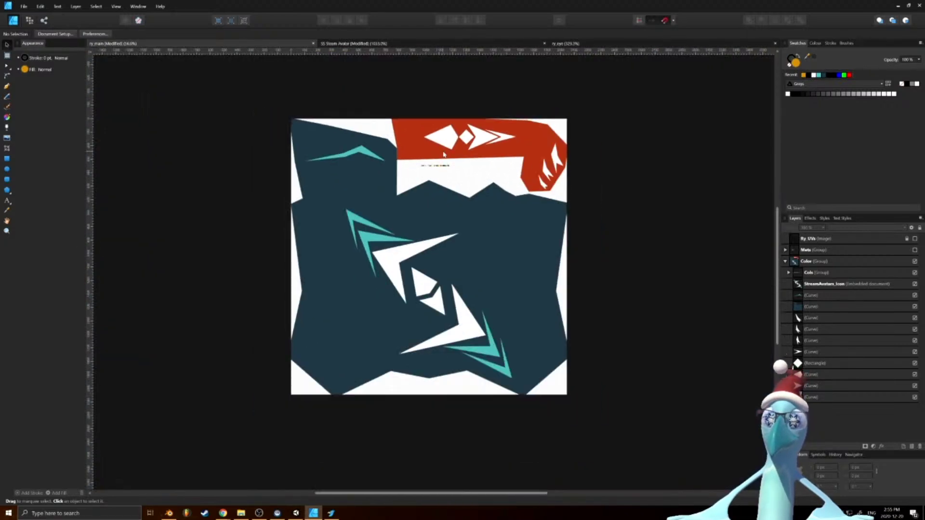
{"action": "scroll", "coordinate": [418, 223], "scroll_direction": "up", "scroll_amount": 1, "text": "ctrl"}
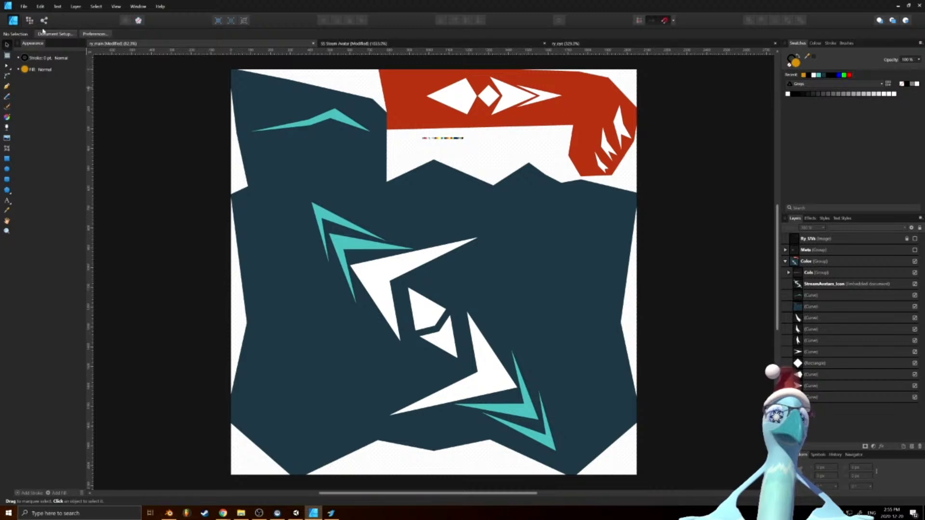
Export the whole document as a 2048 px PNG, replacing ry_main_col.png in the Textures folder
{"action": "left_click", "coordinate": [23, 6]}
{"action": "left_click", "coordinate": [29, 129]}
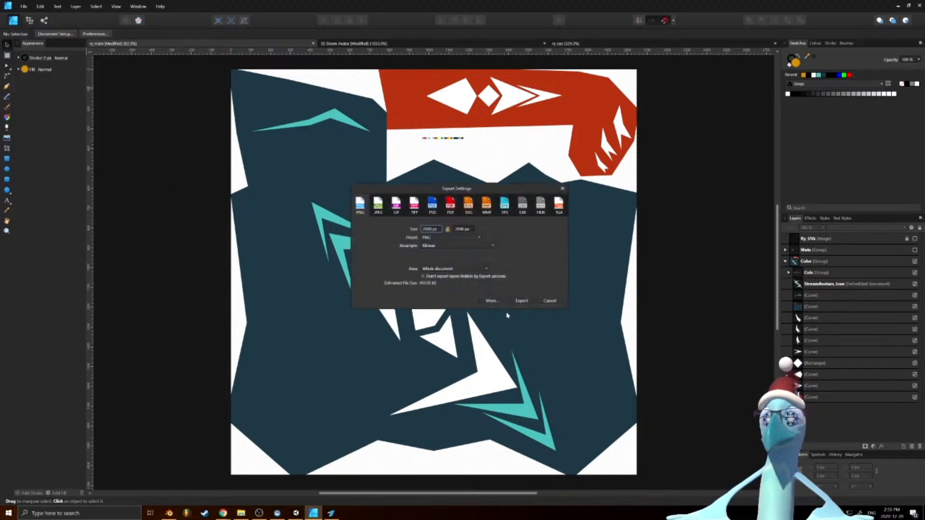
{"action": "left_click", "coordinate": [523, 302]}
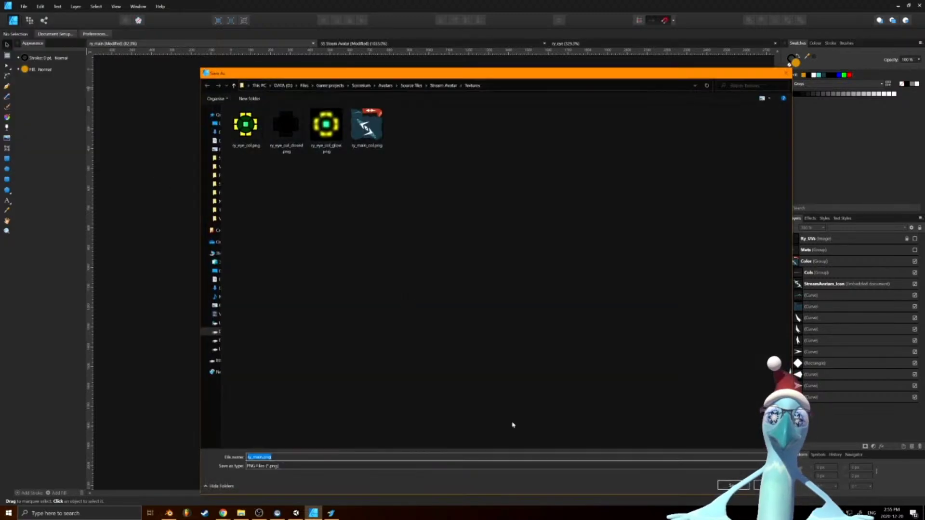
{"action": "double_click", "coordinate": [376, 134]}
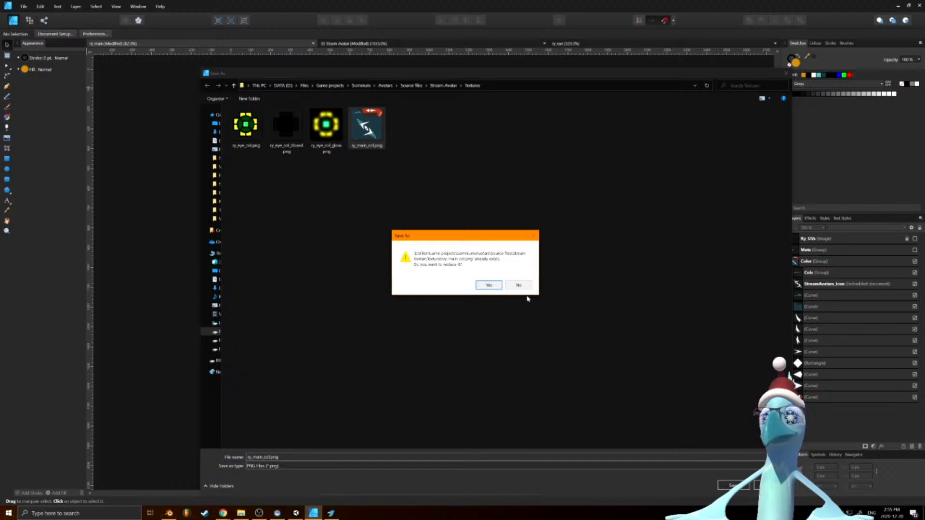
{"action": "left_click", "coordinate": [489, 291]}
Duplicate the Cols group, move the copy out of Color to above Mats, and collapse the Color group
{"action": "scroll", "coordinate": [415, 120], "scroll_direction": "up", "scroll_amount": 7}
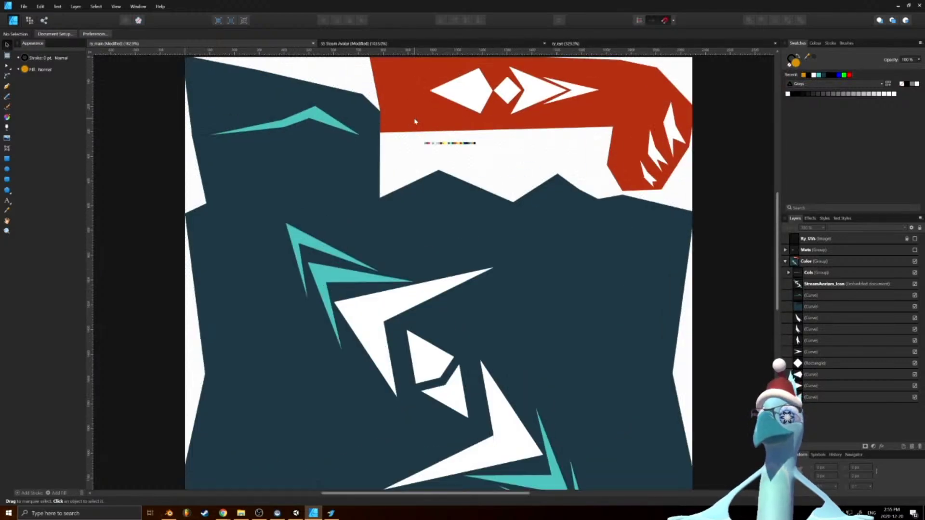
{"action": "scroll", "coordinate": [464, 214], "scroll_direction": "up", "scroll_amount": 5}
{"action": "left_click", "coordinate": [815, 273]}
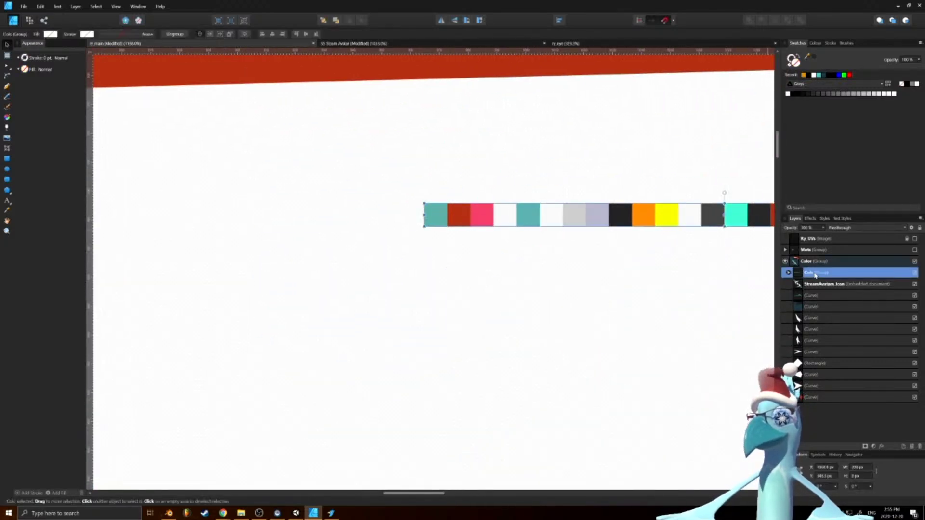
{"action": "key", "text": "ctrl+j"}
{"action": "left_click_drag", "start_coordinate": [804, 278], "coordinate": [798, 245]}
{"action": "left_click", "coordinate": [786, 273]}
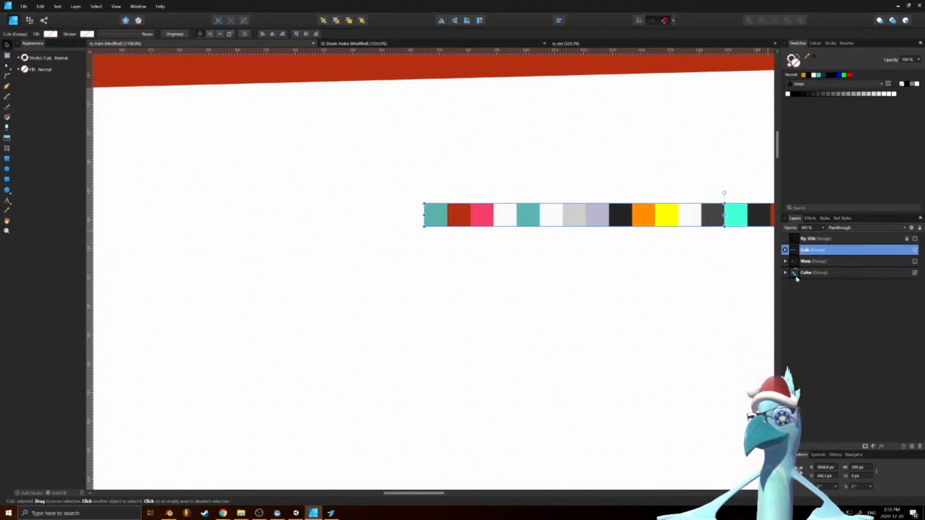
Hide the Color group and rename the copied Cols group Emis
{"action": "left_click", "coordinate": [915, 273]}
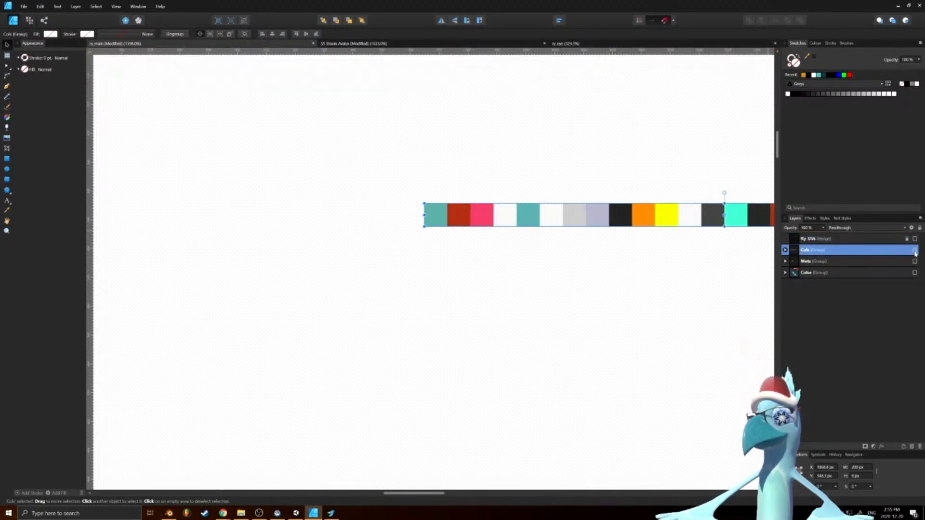
{"action": "scroll", "coordinate": [472, 250], "scroll_direction": "down", "scroll_amount": 8, "text": "ctrl"}
{"action": "left_click", "coordinate": [785, 250]}
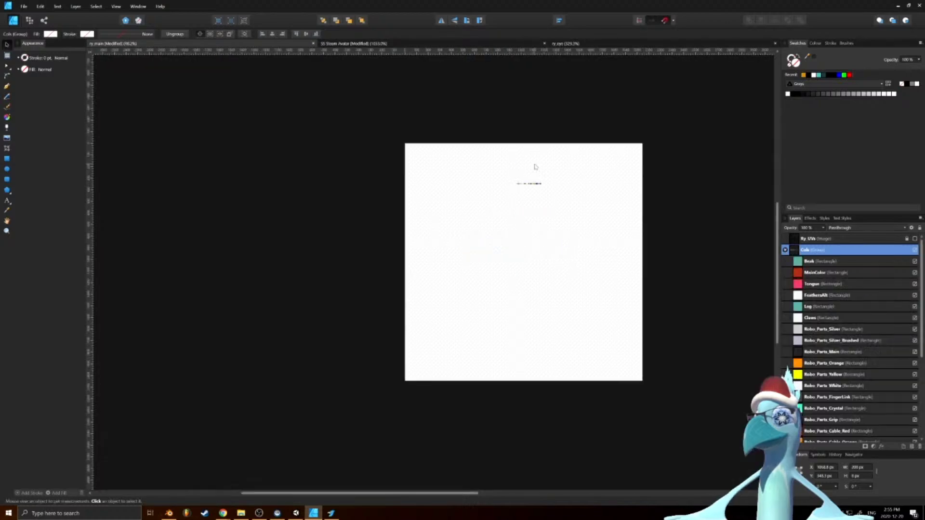
{"action": "left_click", "coordinate": [785, 250]}
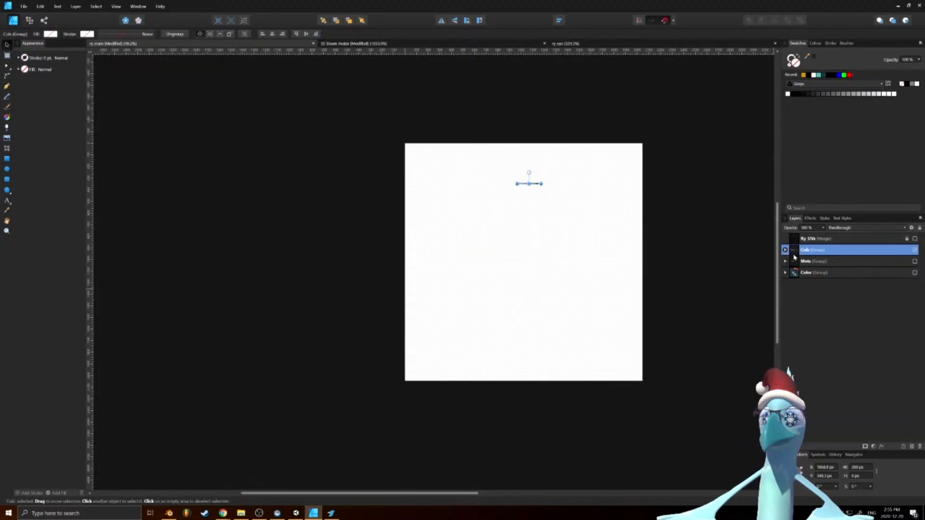
{"action": "double_click", "coordinate": [809, 249]}
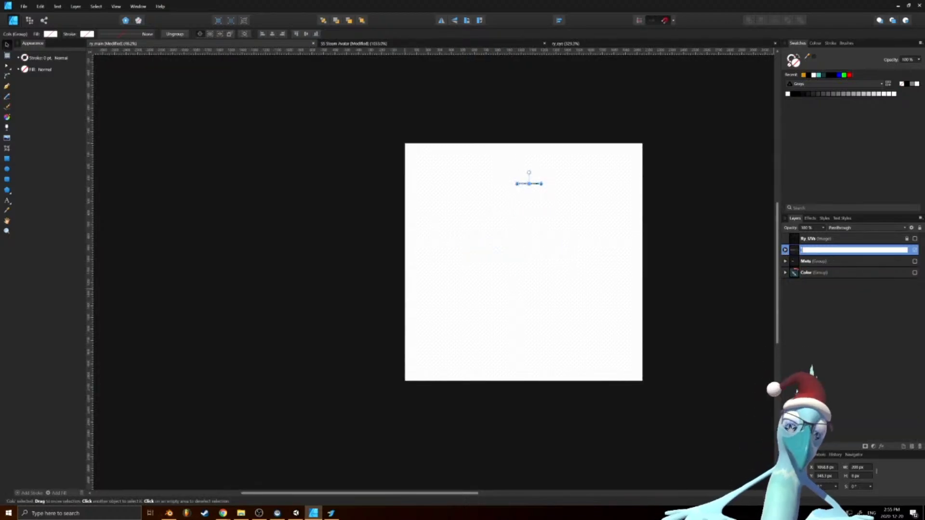
{"action": "type", "text": "Emis"}
{"action": "key", "text": "Return"}
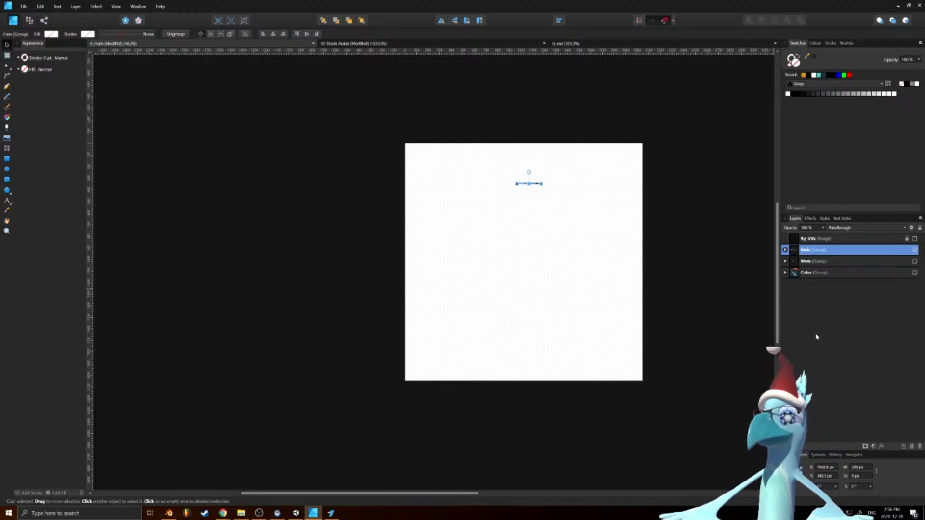
Wrap the Emis group in a new parent group named Emission
{"action": "key", "text": "ctrl+g"}
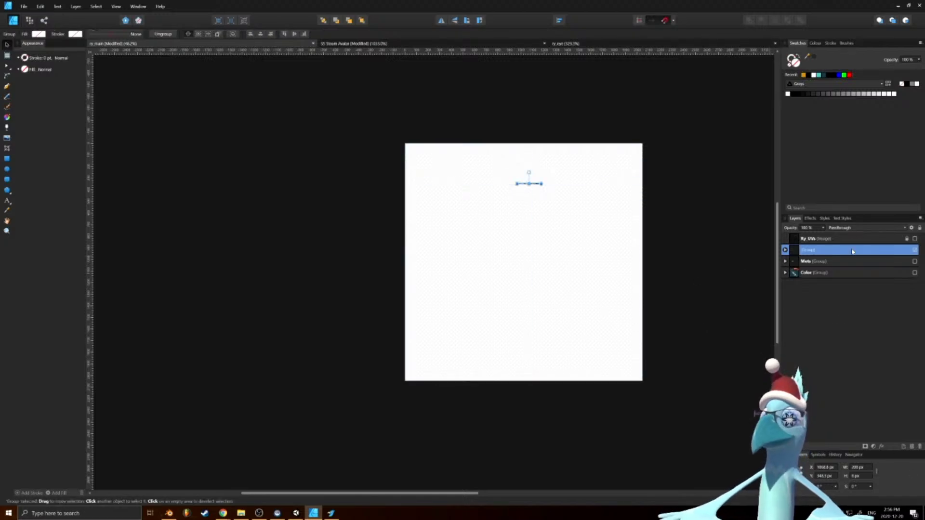
{"action": "double_click", "coordinate": [802, 250]}
{"action": "type", "text": "Emission"}
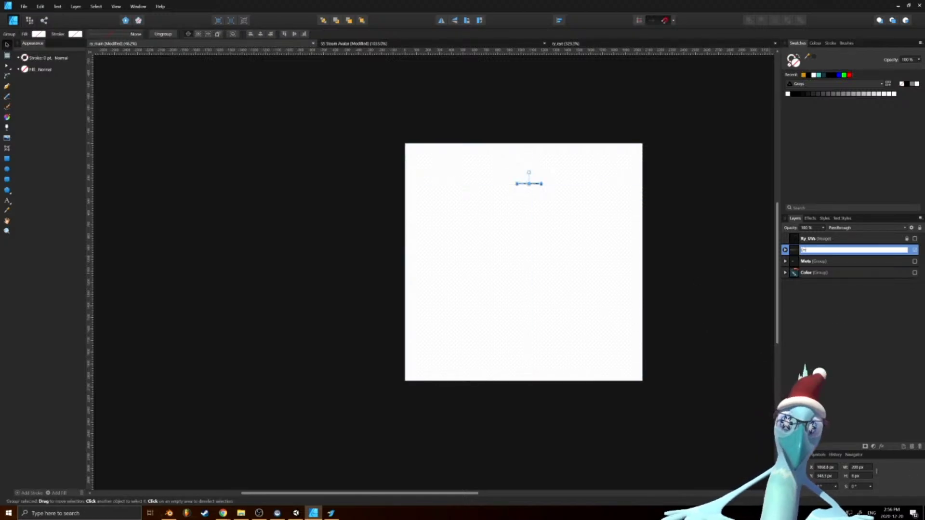
{"action": "key", "text": "Return"}
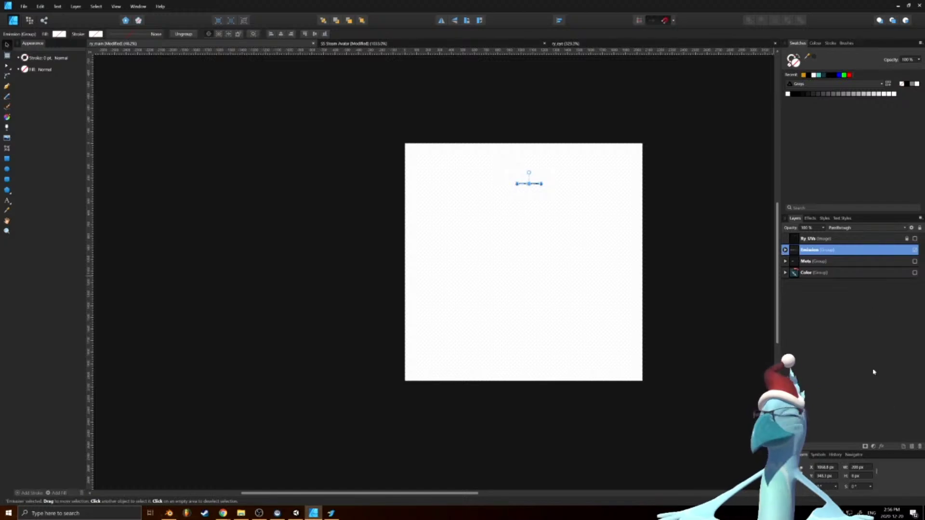
Add an empty pixel layer and place it inside the Emission group beneath Emis
{"action": "left_click", "coordinate": [785, 251]}
{"action": "left_click", "coordinate": [912, 448]}
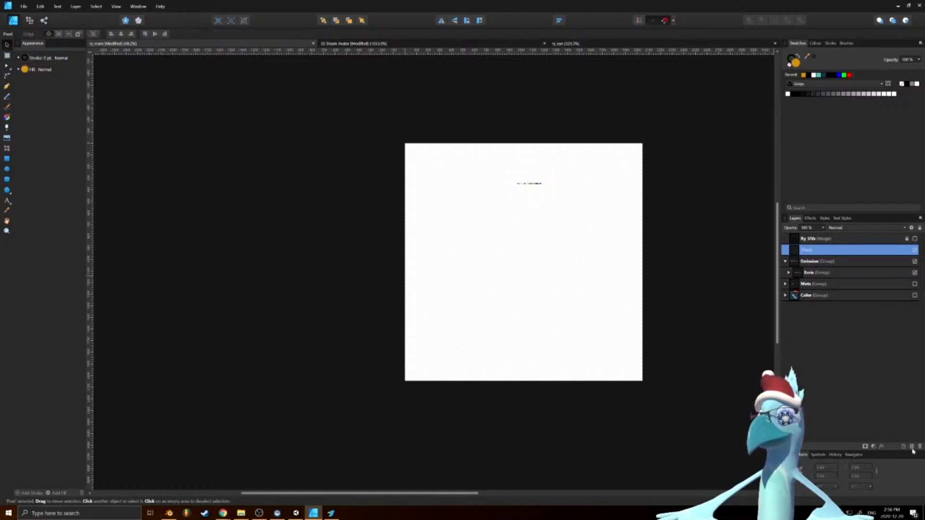
{"action": "left_click_drag", "start_coordinate": [807, 268], "coordinate": [791, 265]}
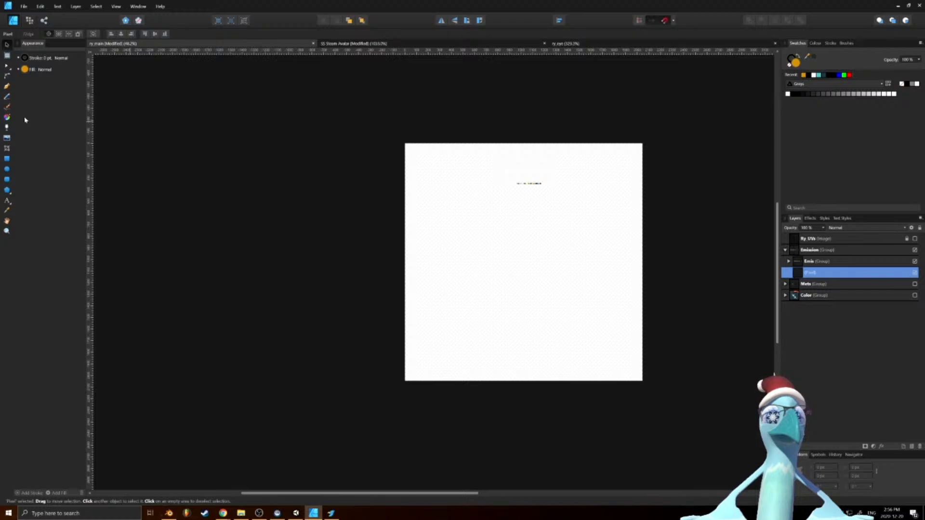
Draw a black-filled rectangle covering the whole canvas behind the Emis swatches and remove the empty pixel layer
{"action": "left_click", "coordinate": [7, 159]}
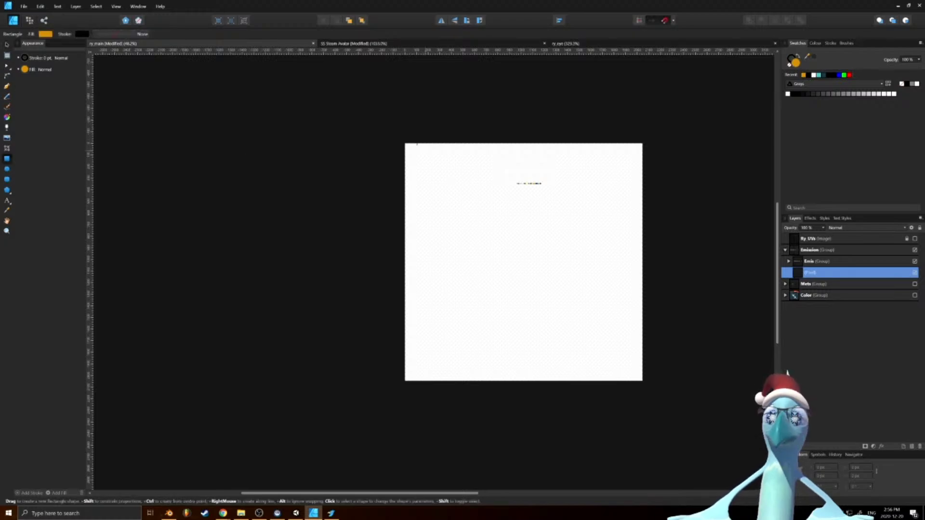
{"action": "mouse_move", "coordinate": [373, 127]}
{"action": "left_mouse_down"}
{"action": "mouse_move", "coordinate": [620, 384]}
{"action": "mouse_move", "coordinate": [669, 412]}
{"action": "left_mouse_up"}
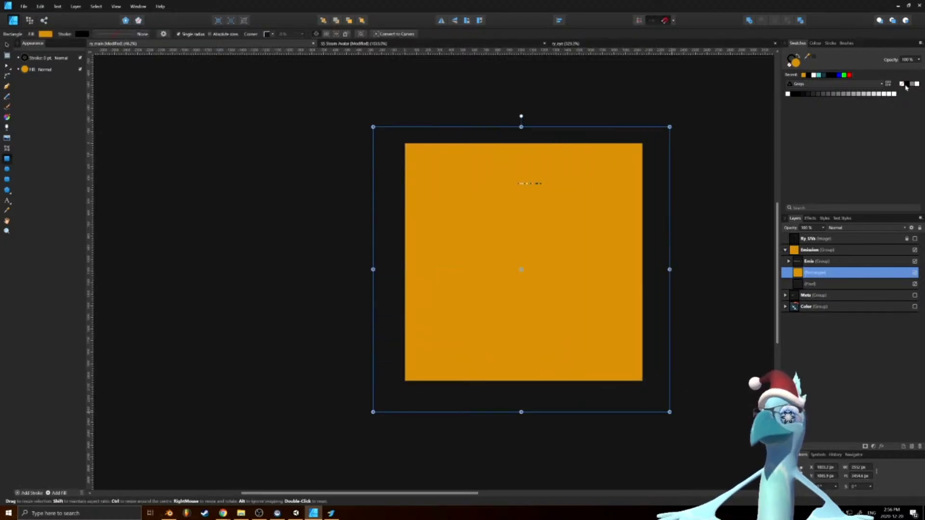
{"action": "left_click", "coordinate": [905, 85]}
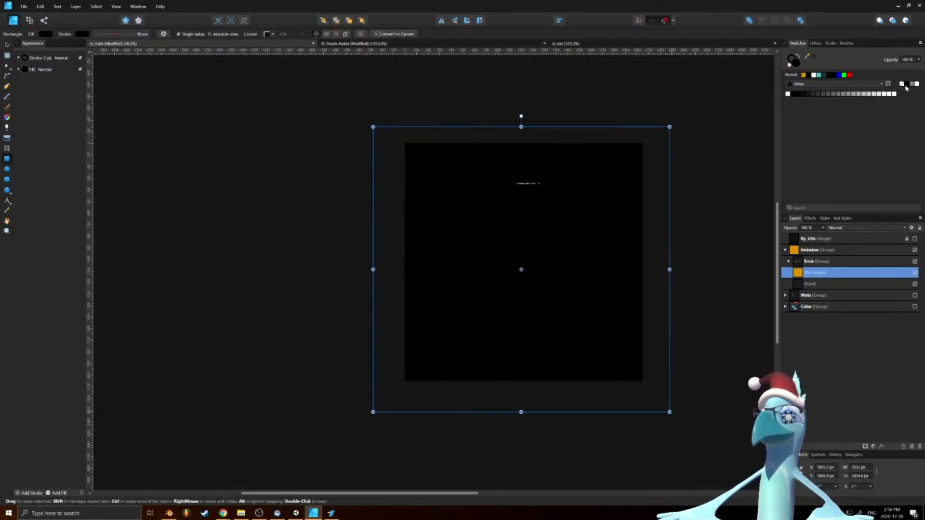
{"action": "left_click_drag", "start_coordinate": [850, 287], "coordinate": [796, 268]}
Select every swatch rectangle in the Emis group, from Beak to Hoodie_Straps
{"action": "left_click", "coordinate": [789, 261]}
{"action": "left_click", "coordinate": [788, 261]}
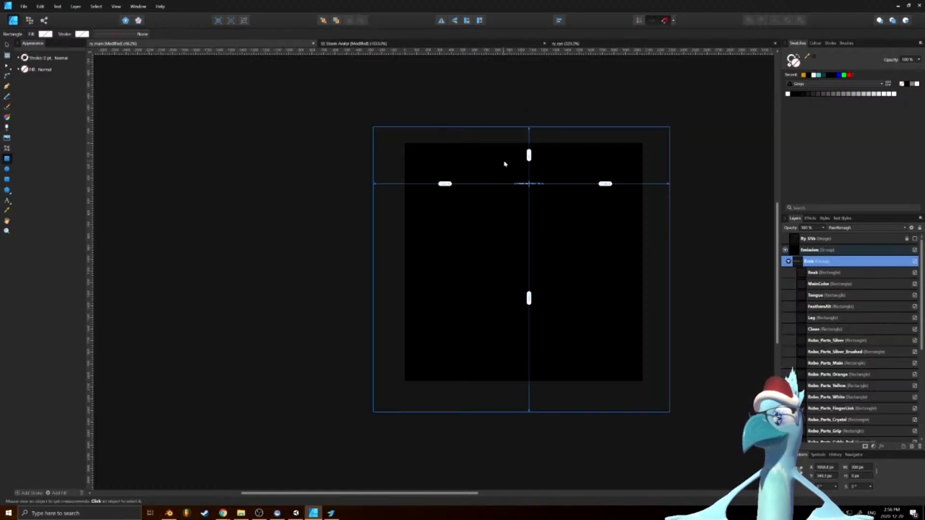
{"action": "scroll", "coordinate": [527, 158], "scroll_direction": "up", "scroll_amount": 5, "text": "ctrl"}
{"action": "scroll", "coordinate": [481, 221], "scroll_direction": "up", "scroll_amount": 6, "text": "ctrl"}
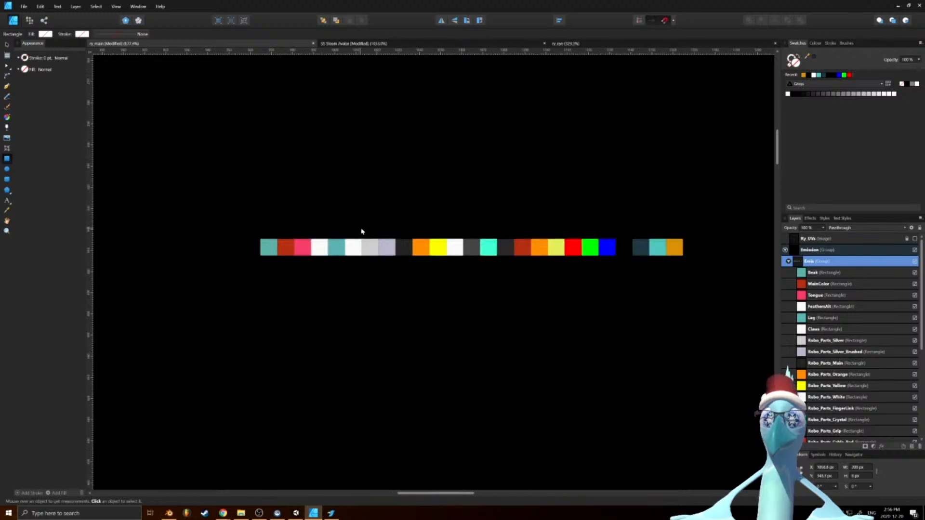
{"action": "left_click", "coordinate": [808, 274]}
{"action": "scroll", "coordinate": [814, 294], "scroll_direction": "down", "scroll_amount": 5}
{"action": "left_click", "coordinate": [825, 398], "text": "shift"}
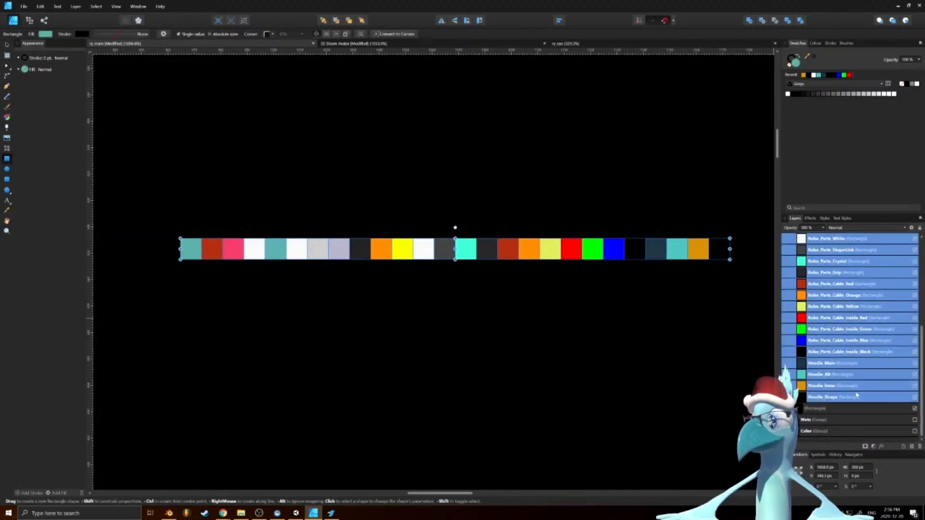
Remove Robo_Parts_Crystal, Robo_Parts_Orange, Robo_Parts_Yellow and Robo_Parts_White from the swatch selection
{"action": "scroll", "coordinate": [851, 405], "scroll_direction": "up", "scroll_amount": 1}
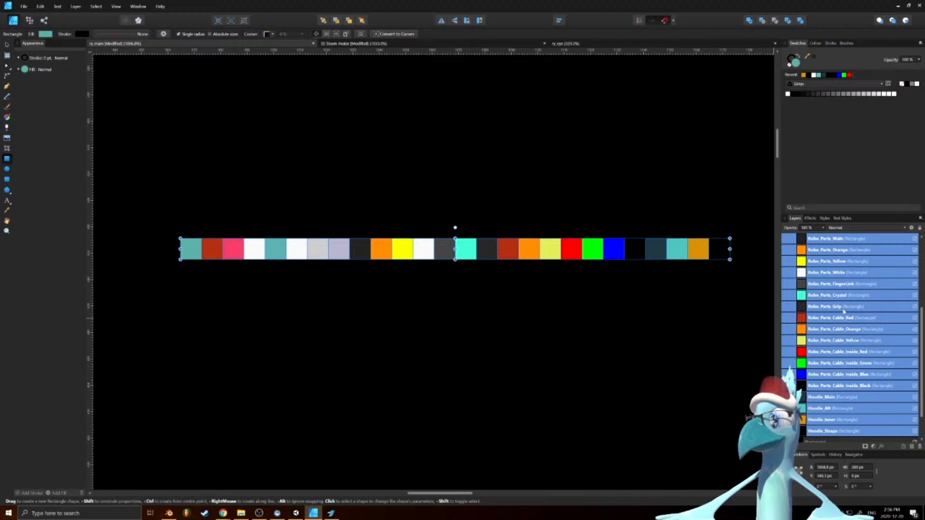
{"action": "scroll", "coordinate": [834, 335], "scroll_direction": "up", "scroll_amount": 1}
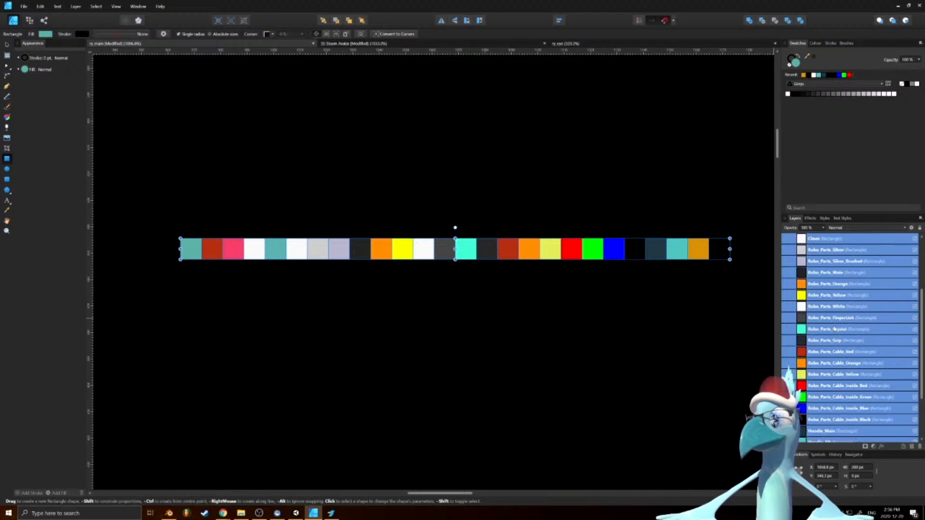
{"action": "left_click", "coordinate": [834, 329], "text": "ctrl"}
{"action": "scroll", "coordinate": [850, 385], "scroll_direction": "up", "scroll_amount": 2}
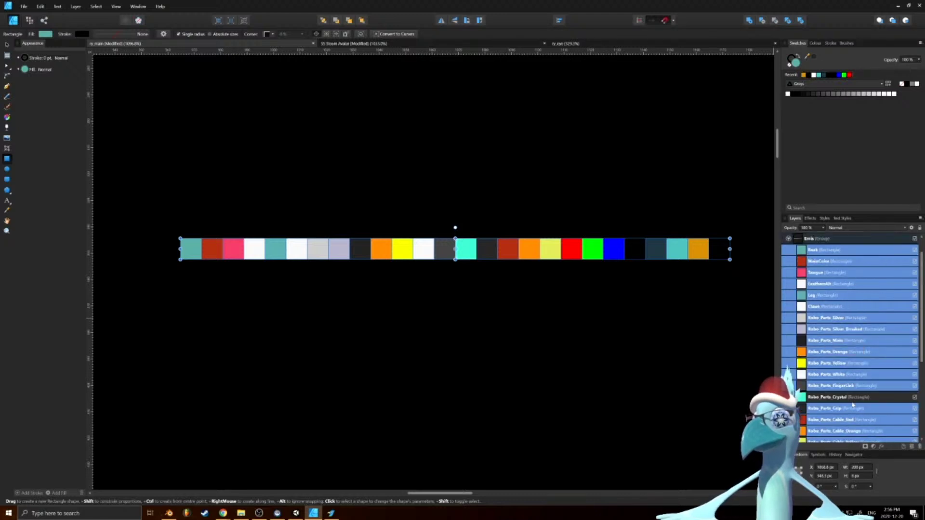
{"action": "left_click", "coordinate": [835, 352], "text": "ctrl"}
{"action": "left_click", "coordinate": [837, 363], "text": "ctrl"}
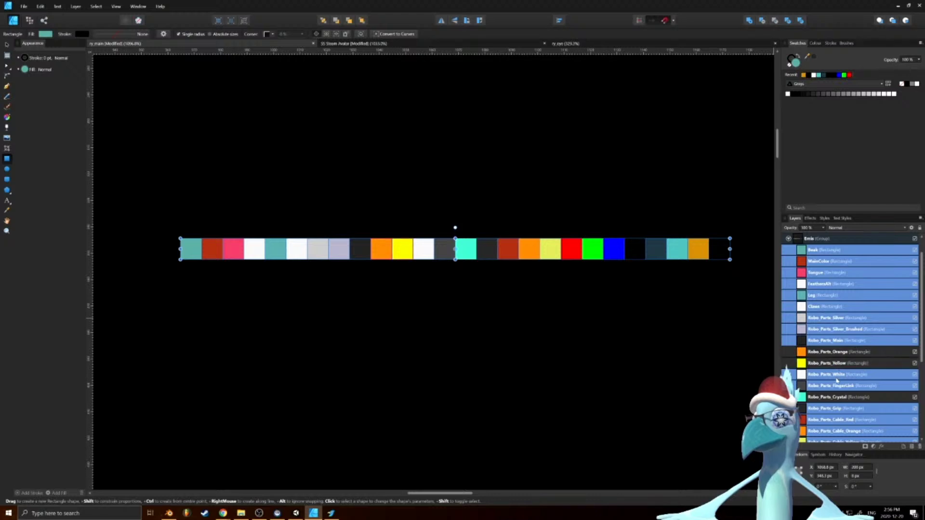
{"action": "left_click", "coordinate": [837, 375], "text": "ctrl"}
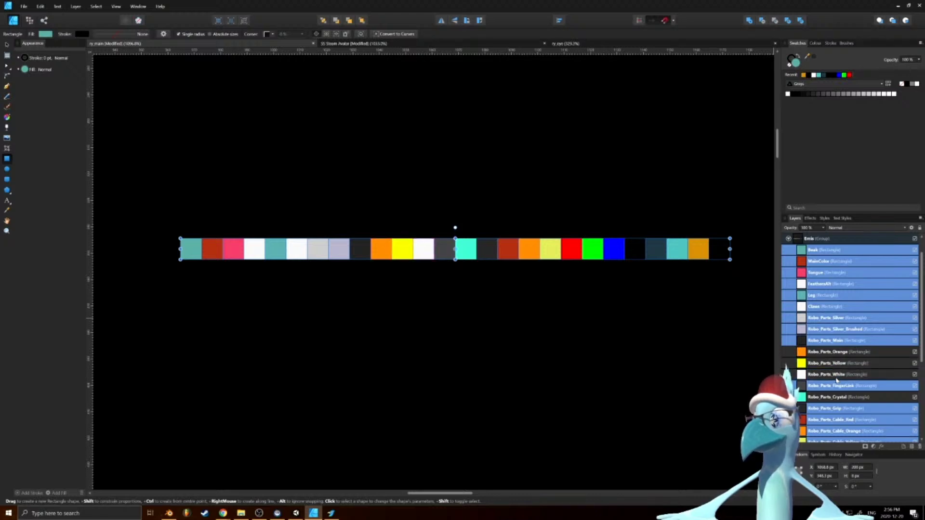
Review the selected non-emissive swatches in Emis and set their opacity to 0%
{"action": "scroll", "coordinate": [837, 380], "scroll_direction": "down", "scroll_amount": 3}
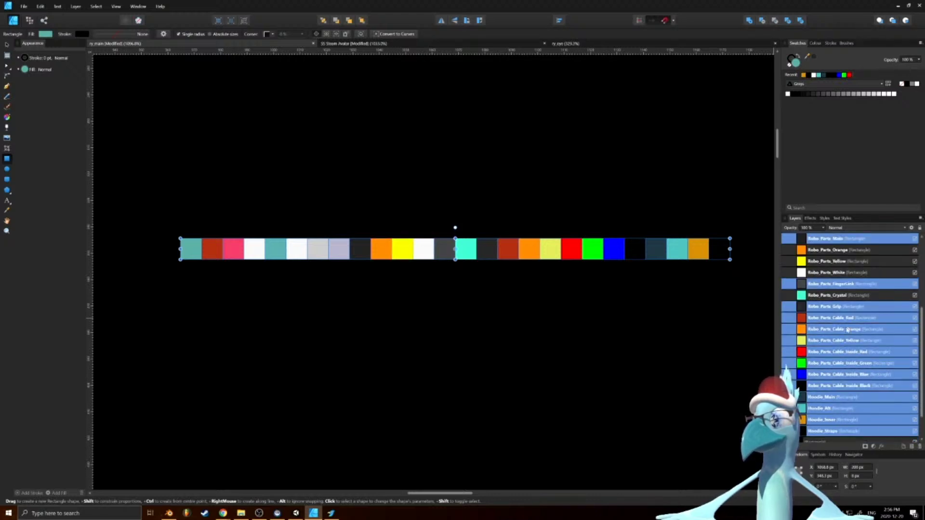
{"action": "scroll", "coordinate": [843, 431], "scroll_direction": "up", "scroll_amount": 4}
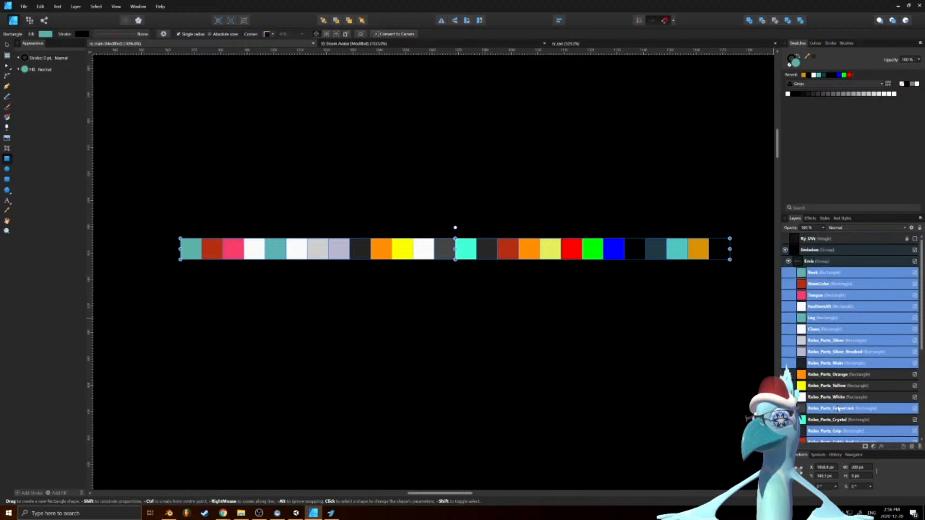
{"action": "scroll", "coordinate": [835, 382], "scroll_direction": "down", "scroll_amount": 2}
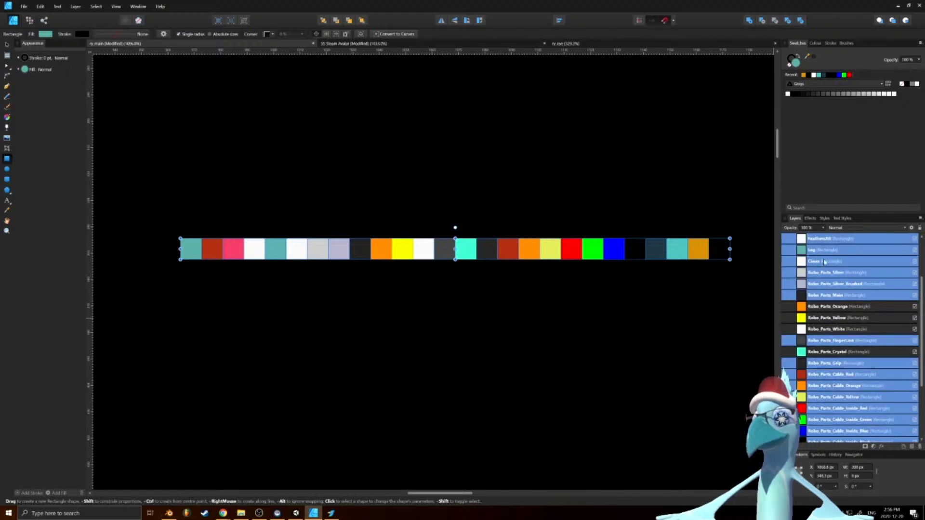
{"action": "scroll", "coordinate": [823, 314], "scroll_direction": "down", "scroll_amount": 1}
{"action": "scroll", "coordinate": [824, 337], "scroll_direction": "down", "scroll_amount": 2}
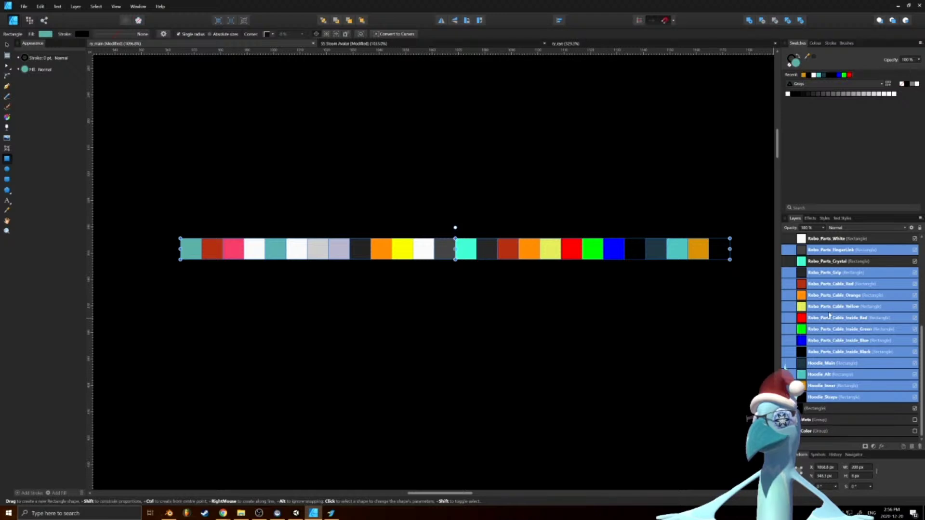
{"action": "scroll", "coordinate": [829, 315], "scroll_direction": "up", "scroll_amount": 3}
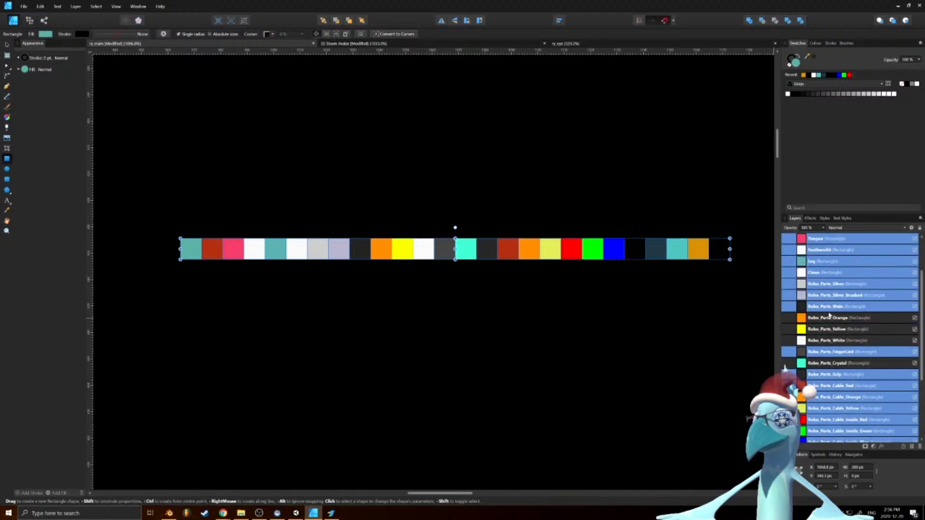
{"action": "scroll", "coordinate": [829, 315], "scroll_direction": "up", "scroll_amount": 1}
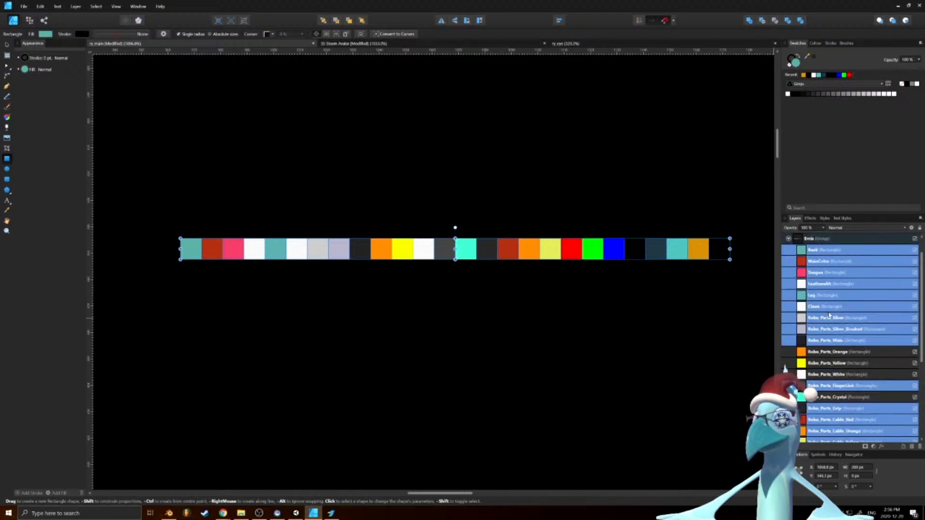
{"action": "left_click", "coordinate": [825, 231]}
{"action": "left_click_drag", "start_coordinate": [824, 236], "coordinate": [774, 236]}
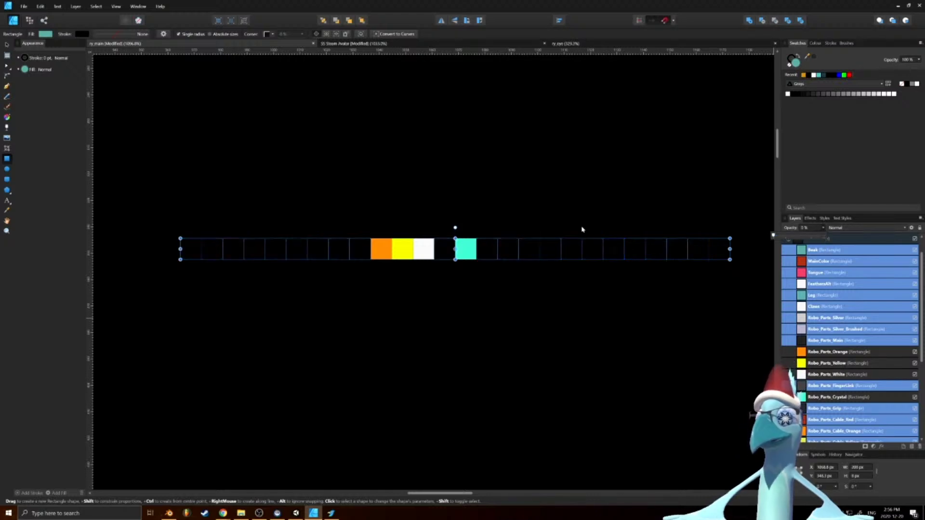
Clear the selection and examine the emission swatches left on the black canvas
{"action": "scroll", "coordinate": [525, 270], "scroll_direction": "down", "scroll_amount": 10, "text": "ctrl"}
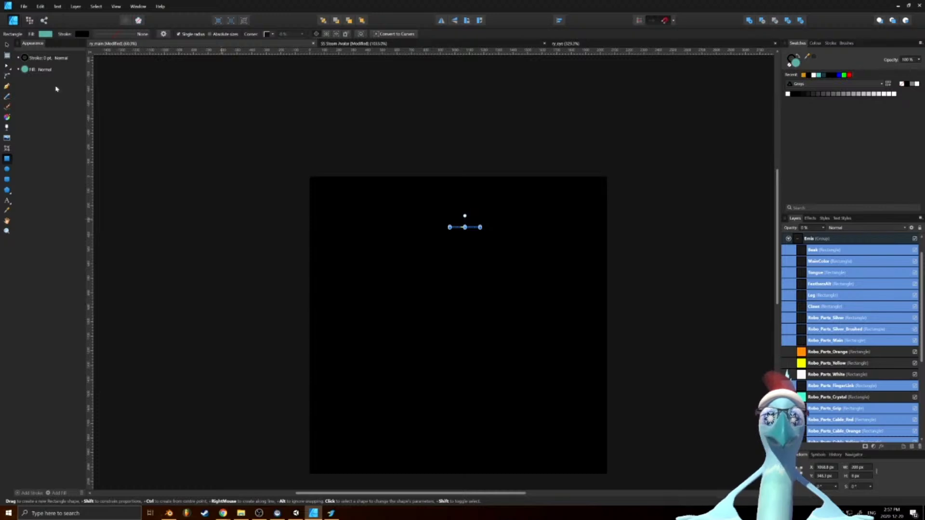
{"action": "left_click", "coordinate": [7, 44]}
{"action": "left_click", "coordinate": [99, 140]}
{"action": "scroll", "coordinate": [440, 221], "scroll_direction": "up", "scroll_amount": 5, "text": "ctrl"}
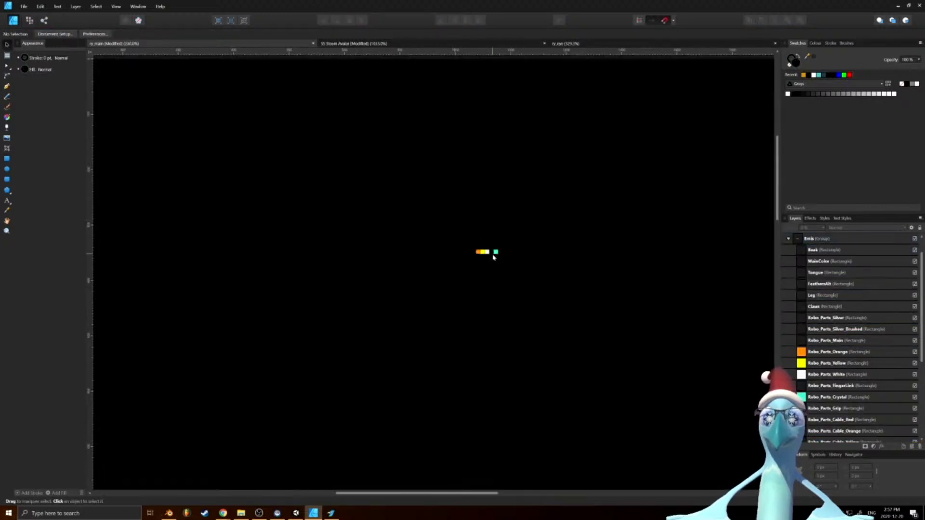
{"action": "scroll", "coordinate": [493, 256], "scroll_direction": "up", "scroll_amount": 11, "text": "ctrl"}
{"action": "scroll", "coordinate": [430, 122], "scroll_direction": "down", "scroll_amount": 8, "text": "ctrl"}
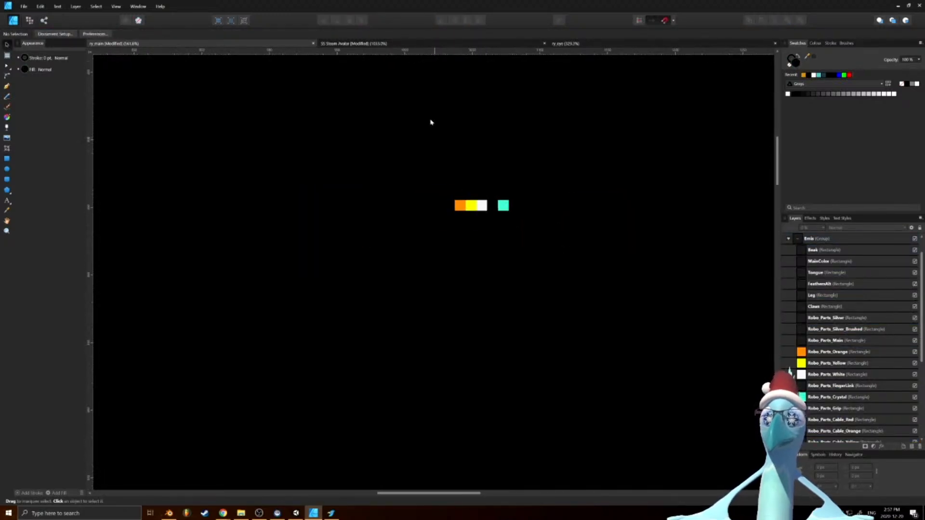
{"action": "scroll", "coordinate": [432, 116], "scroll_direction": "down", "scroll_amount": 8, "text": "ctrl"}
{"action": "scroll", "coordinate": [446, 207], "scroll_direction": "up", "scroll_amount": 1, "text": "ctrl"}
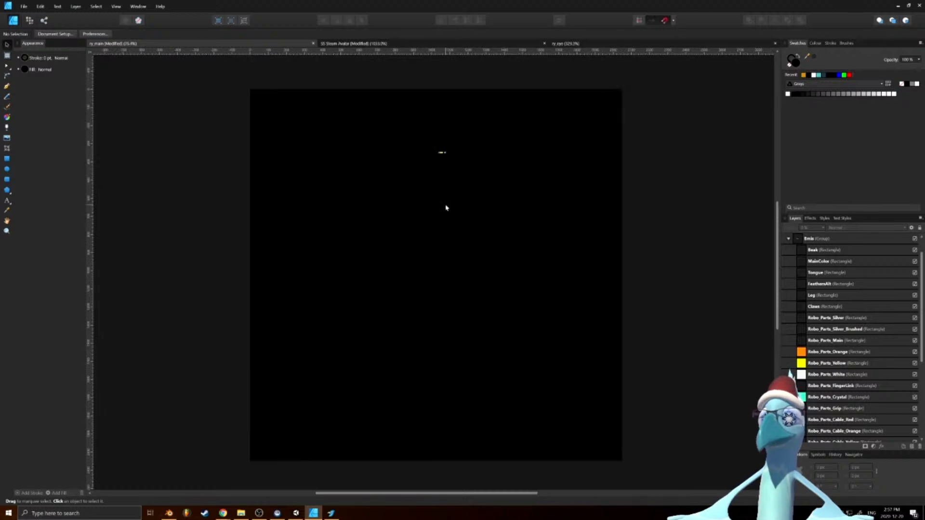
Collapse the Emis and Emission groups in the layer list
{"action": "scroll", "coordinate": [860, 290], "scroll_direction": "up", "scroll_amount": 1}
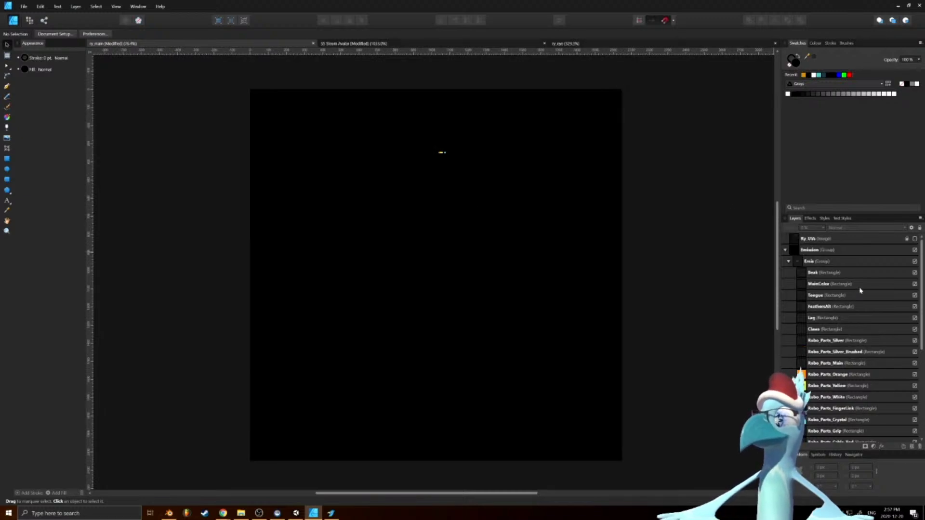
{"action": "left_click", "coordinate": [789, 262]}
{"action": "left_click", "coordinate": [785, 250]}
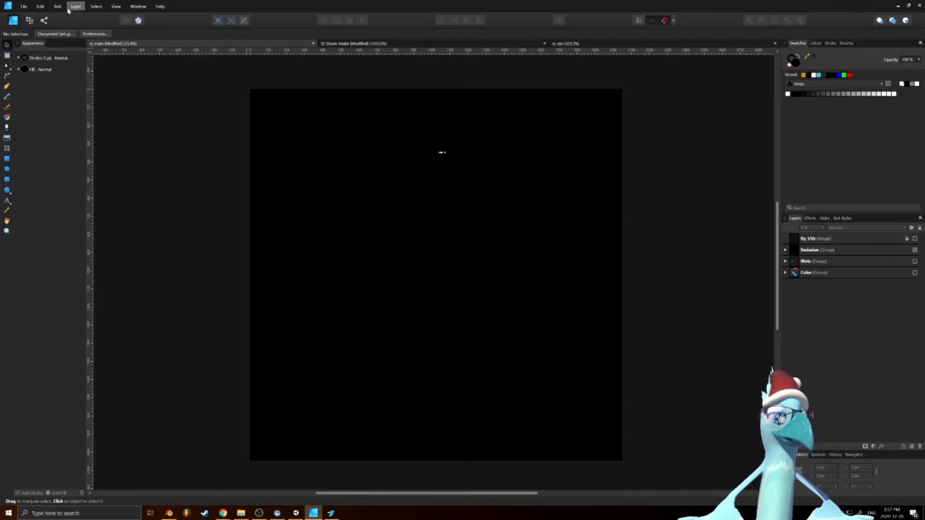
Export the emission map as a 2048 px PNG in the Textures folder, adapting the file name from ry_main_col.png
{"action": "left_click", "coordinate": [24, 6]}
{"action": "left_click", "coordinate": [38, 130]}
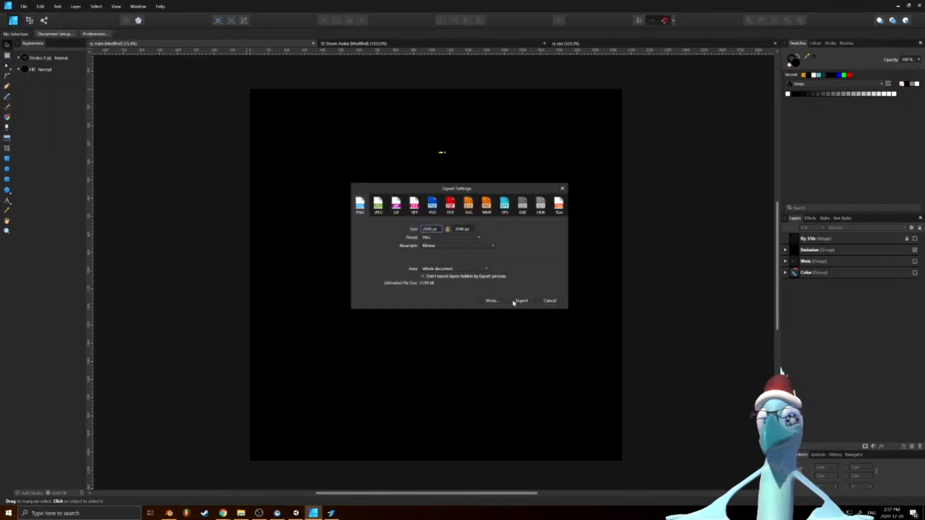
{"action": "left_click", "coordinate": [517, 303]}
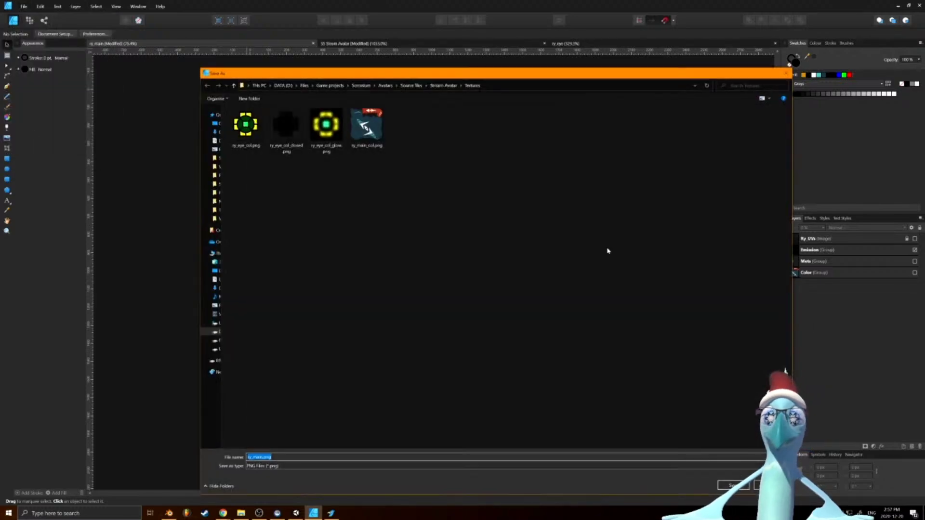
{"action": "left_click", "coordinate": [369, 132]}
{"action": "left_click", "coordinate": [273, 457]}
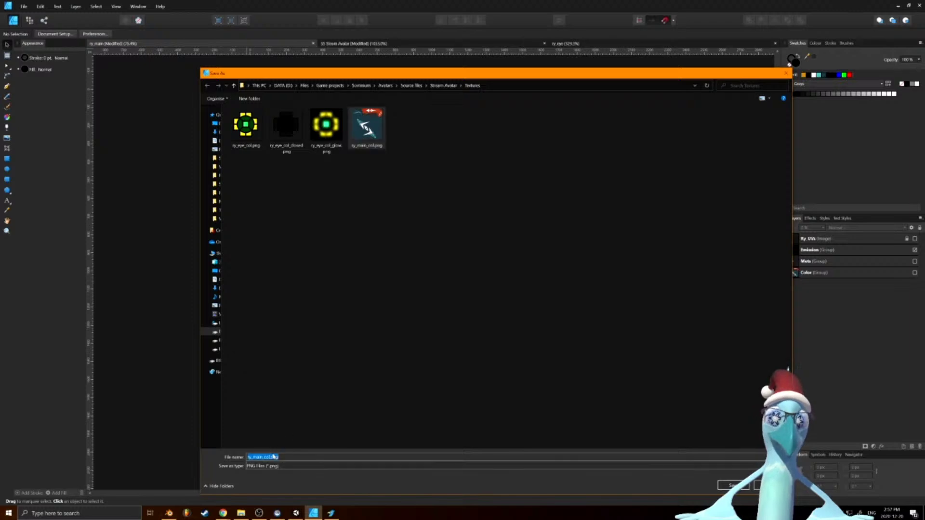
{"action": "left_click", "coordinate": [272, 458]}
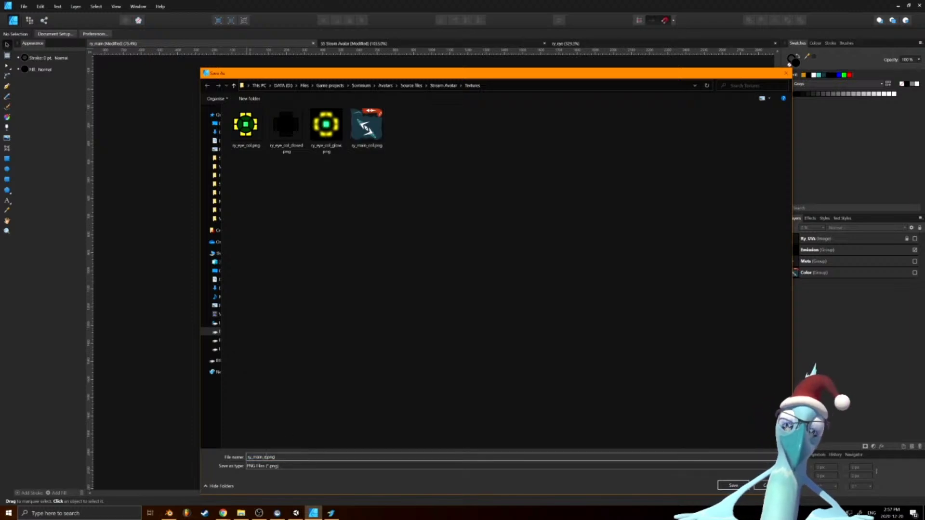
{"action": "key", "text": "Return"}
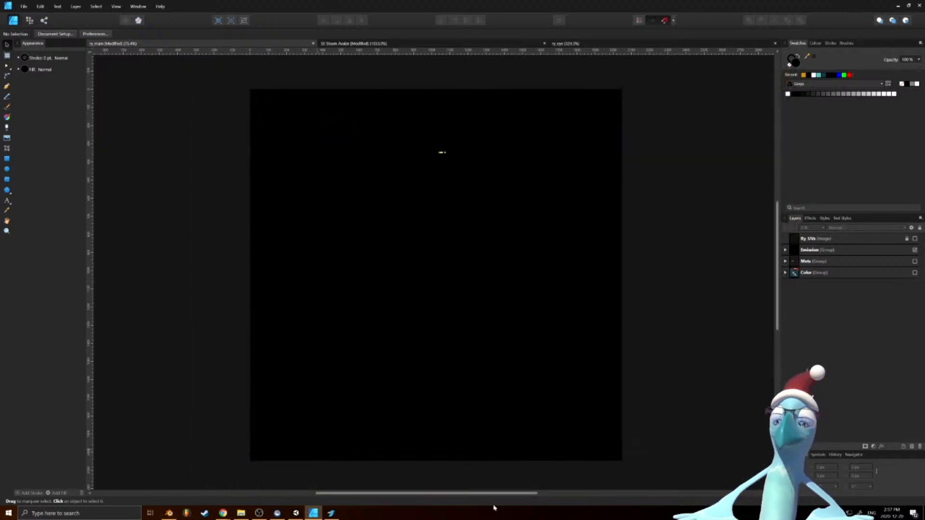
Hide Emission, show Mets, and select all Color artwork layers below Cols, from StreamAvatars_Icon to the last curve
{"action": "left_click", "coordinate": [914, 250]}
{"action": "left_click", "coordinate": [914, 261]}
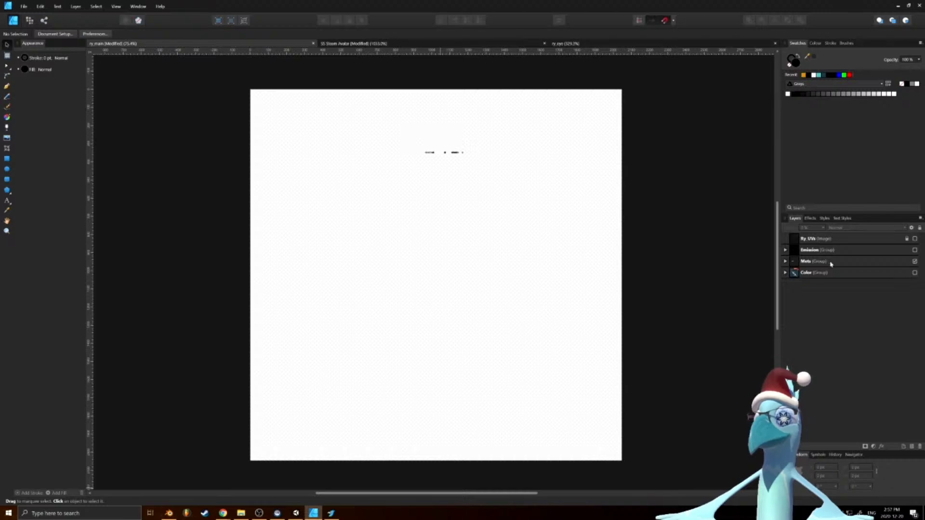
{"action": "left_click", "coordinate": [785, 274]}
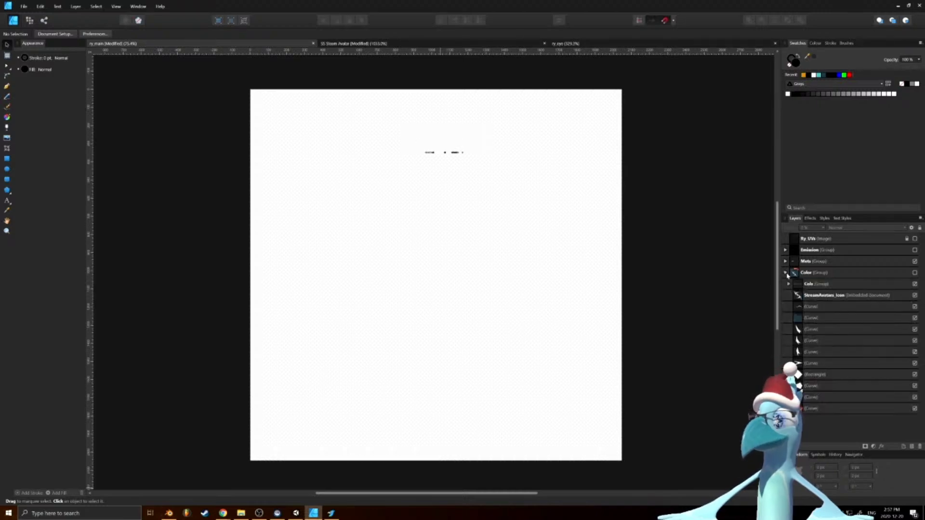
{"action": "left_click", "coordinate": [802, 319]}
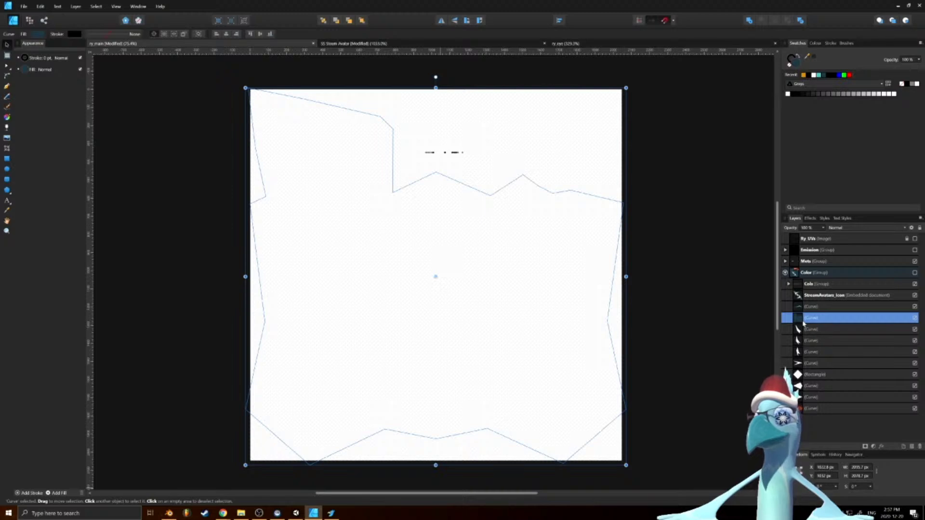
{"action": "left_click", "coordinate": [798, 296]}
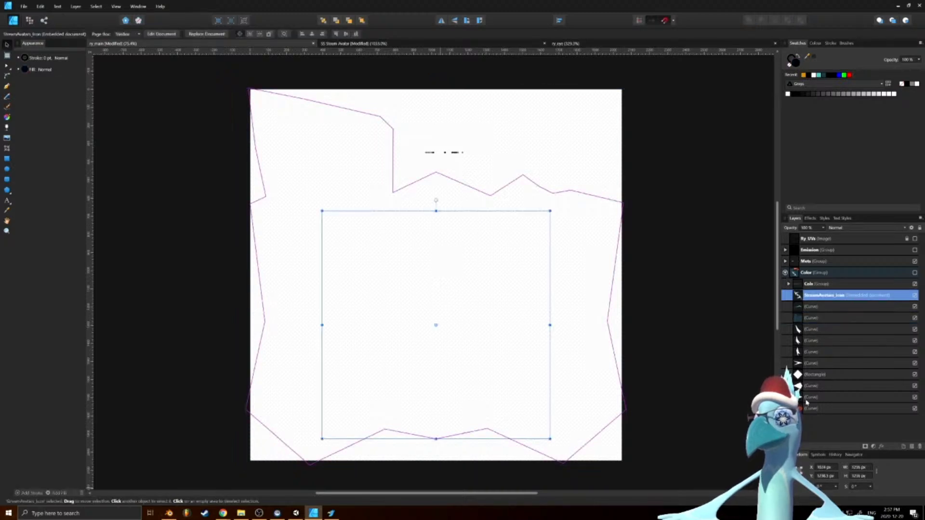
{"action": "left_click", "coordinate": [806, 408], "text": "shift"}
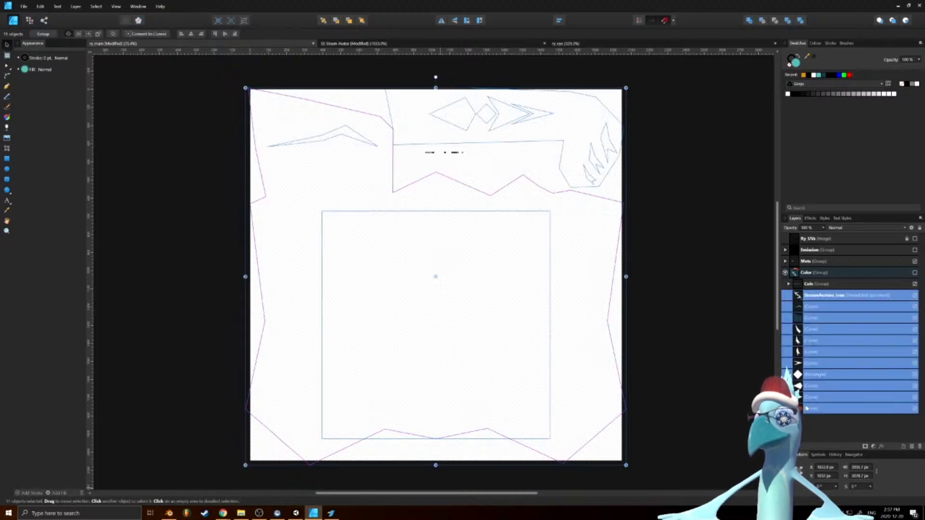
Collapse the Color group and select the Mets group with its contents folded away
{"action": "left_click", "coordinate": [785, 273]}
{"action": "left_click", "coordinate": [786, 261]}
{"action": "left_click", "coordinate": [796, 263]}
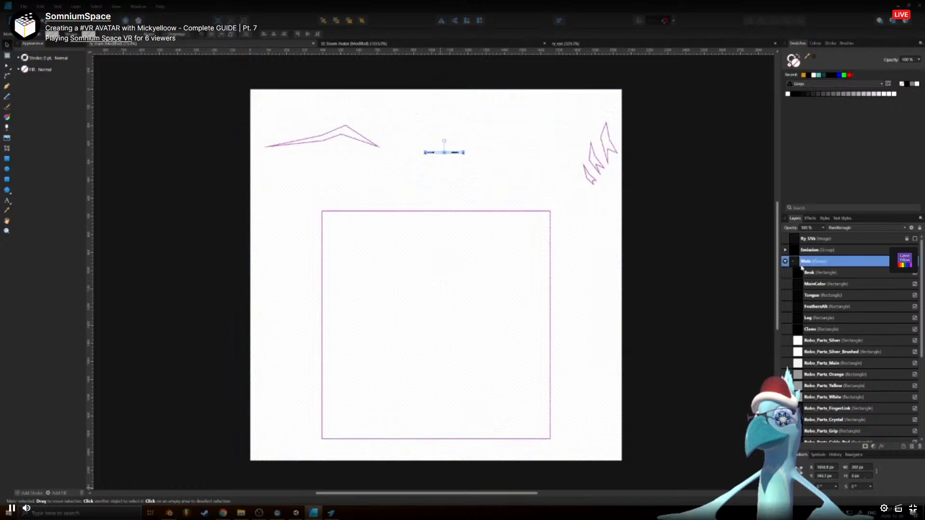
{"action": "left_click", "coordinate": [785, 261]}
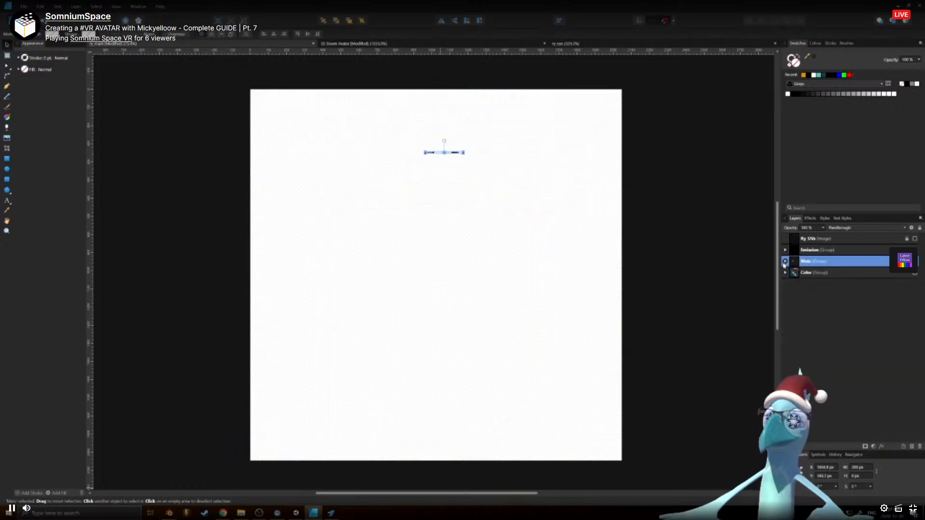
{"action": "left_click", "coordinate": [785, 261]}
{"action": "left_click", "coordinate": [785, 261]}
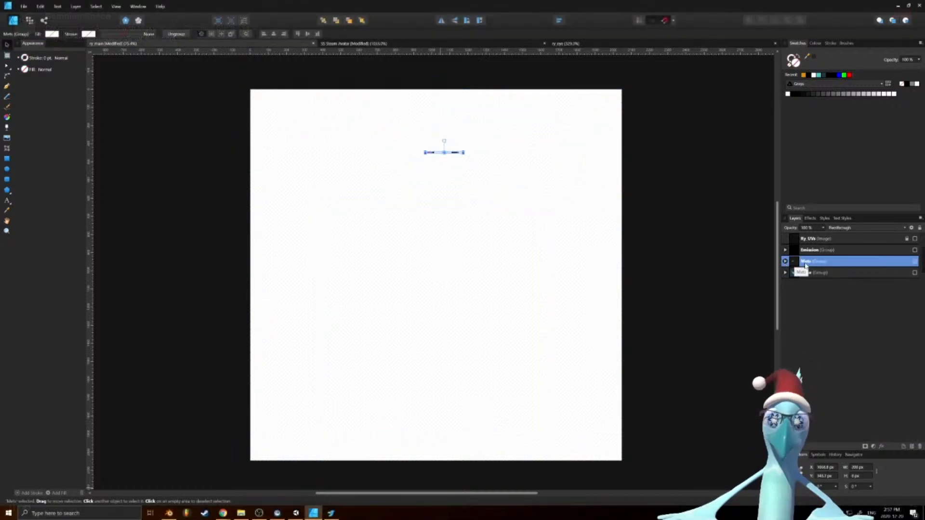
Wrap the Mets group in a new parent group and name it MetallicSmoothness
{"action": "double_click", "coordinate": [804, 263]}
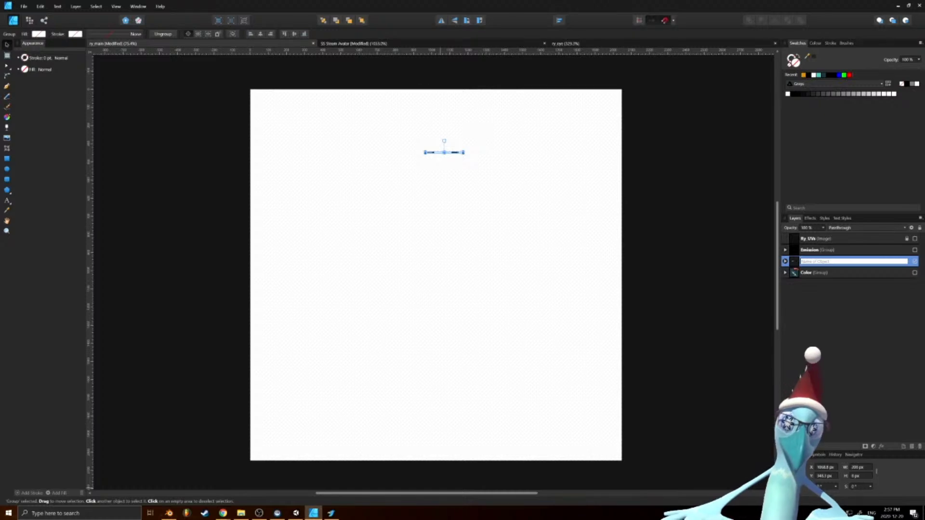
{"action": "type", "text": "Metalli"}
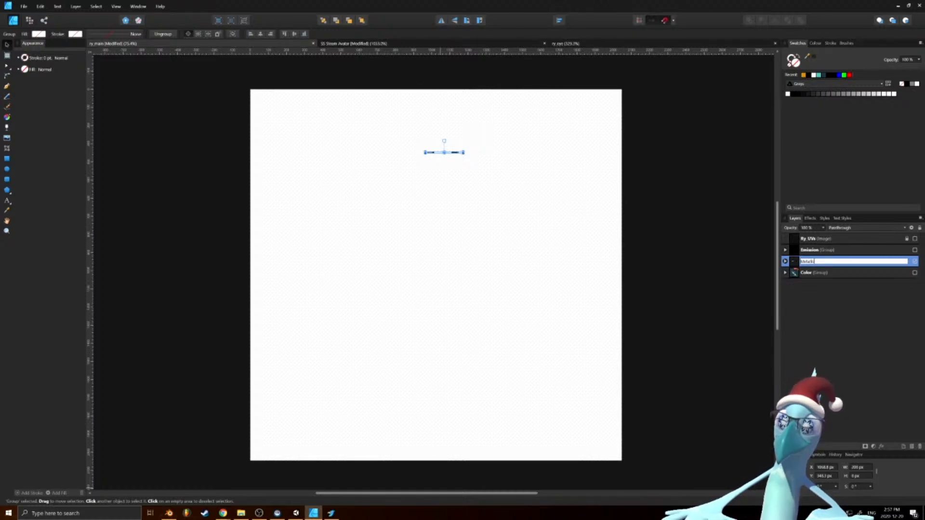
{"action": "type", "text": "cSmo"}
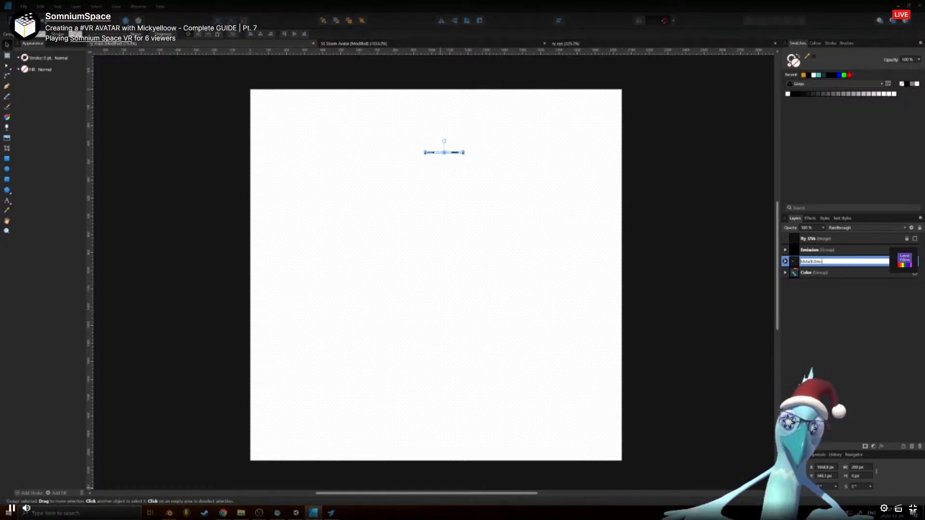
{"action": "type", "text": "othness"}
{"action": "key", "text": "Return"}
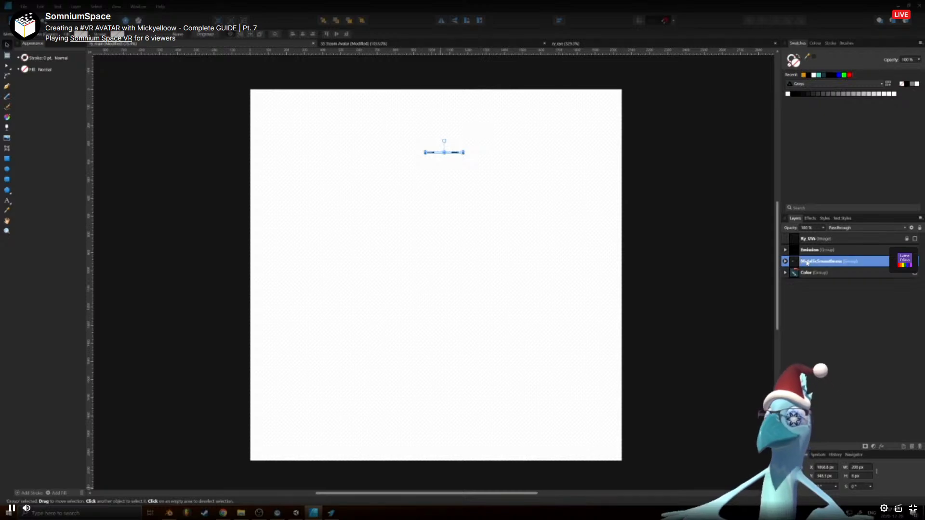
Paste the copied Color artwork layers into the MetallicSmoothness group above Mets
{"action": "left_click", "coordinate": [787, 261]}
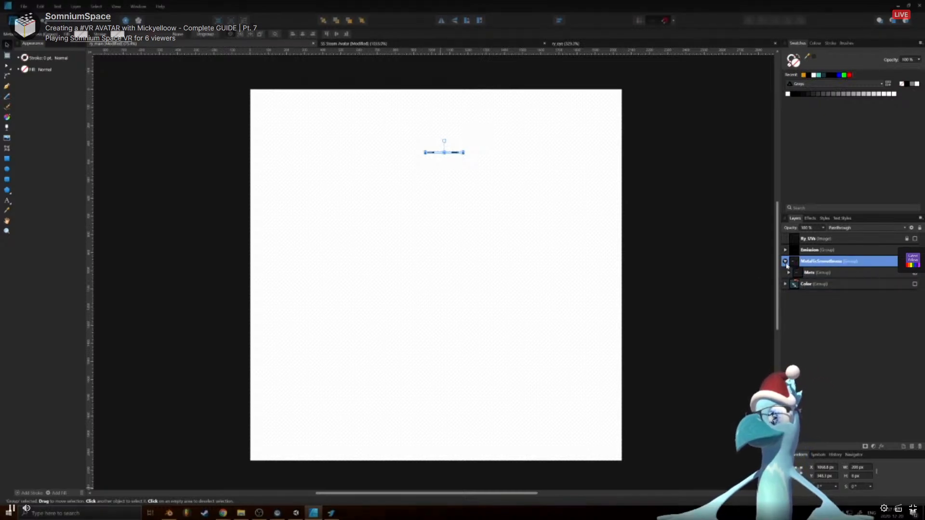
{"action": "left_click", "coordinate": [801, 275]}
{"action": "key", "text": "ctrl+v"}
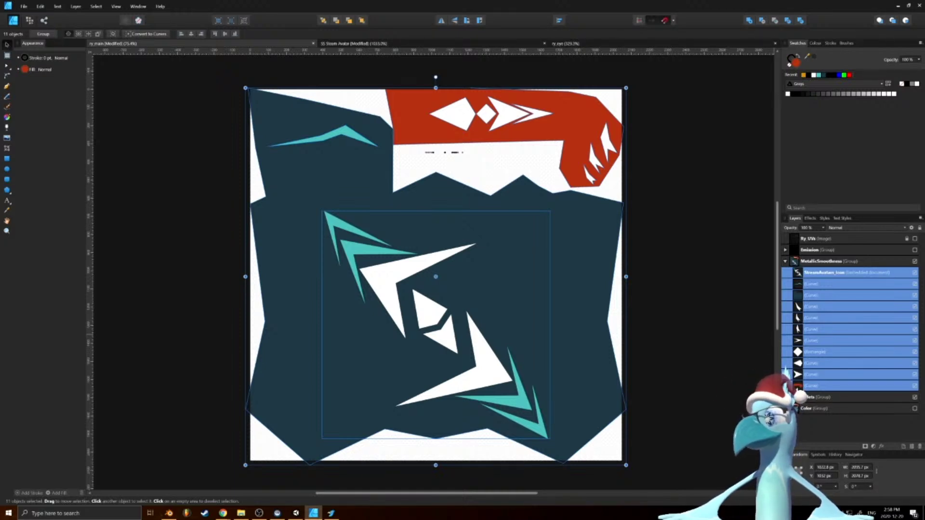
Expand Mets and check the opacity of the Hoodie_Main swatch
{"action": "left_click", "coordinate": [812, 398]}
{"action": "scroll", "coordinate": [812, 395], "scroll_direction": "down", "scroll_amount": 3}
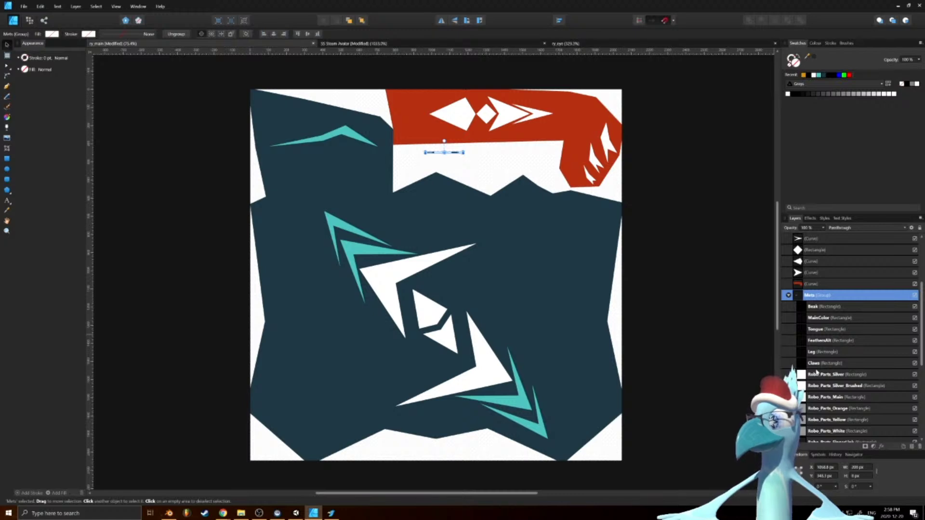
{"action": "scroll", "coordinate": [829, 327], "scroll_direction": "down", "scroll_amount": 1}
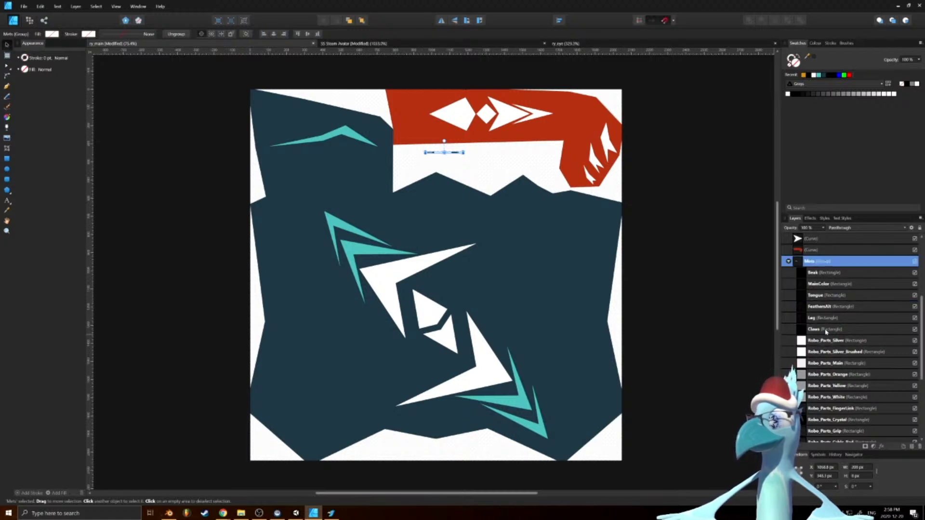
{"action": "scroll", "coordinate": [825, 332], "scroll_direction": "down", "scroll_amount": 4}
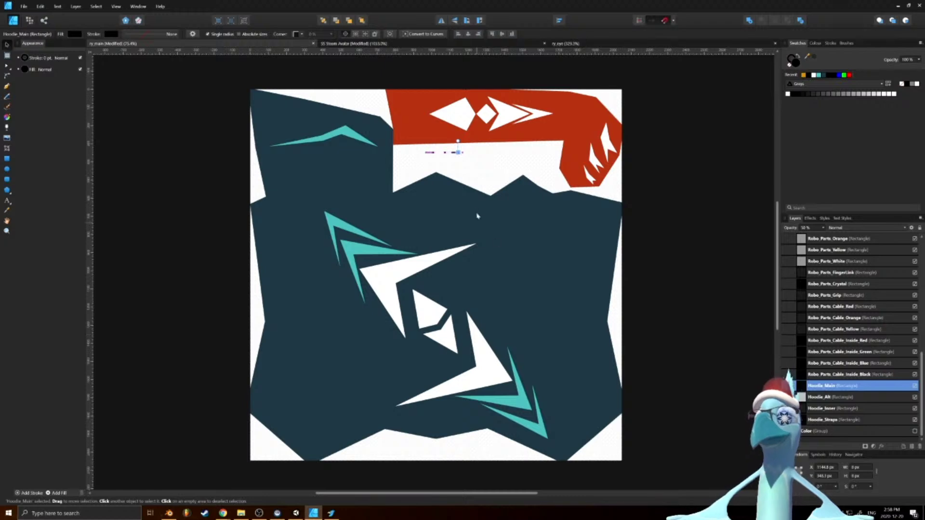
{"action": "scroll", "coordinate": [452, 141], "scroll_direction": "up", "scroll_amount": 8, "text": "ctrl"}
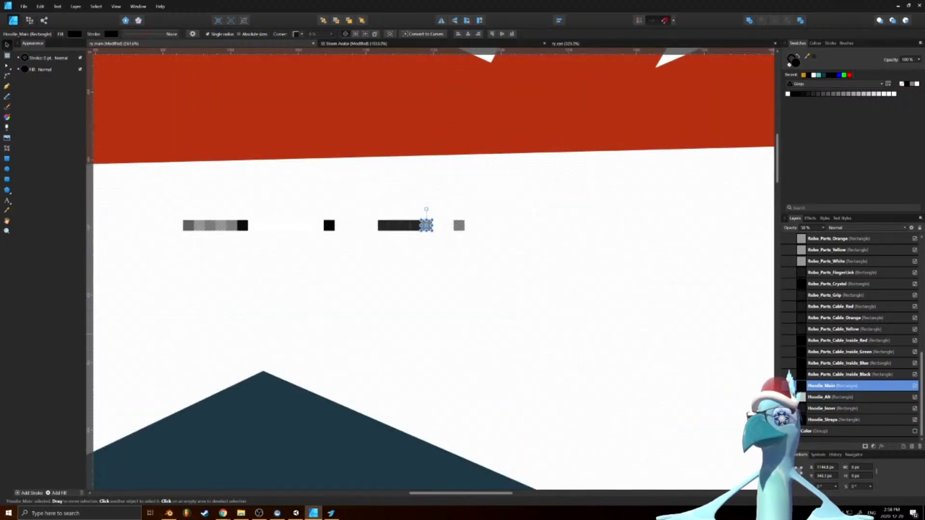
{"action": "left_click", "coordinate": [812, 228]}
{"action": "scroll", "coordinate": [567, 324], "scroll_direction": "down", "scroll_amount": 10, "text": "ctrl"}
{"action": "scroll", "coordinate": [567, 325], "scroll_direction": "up", "scroll_amount": 1, "text": "ctrl"}
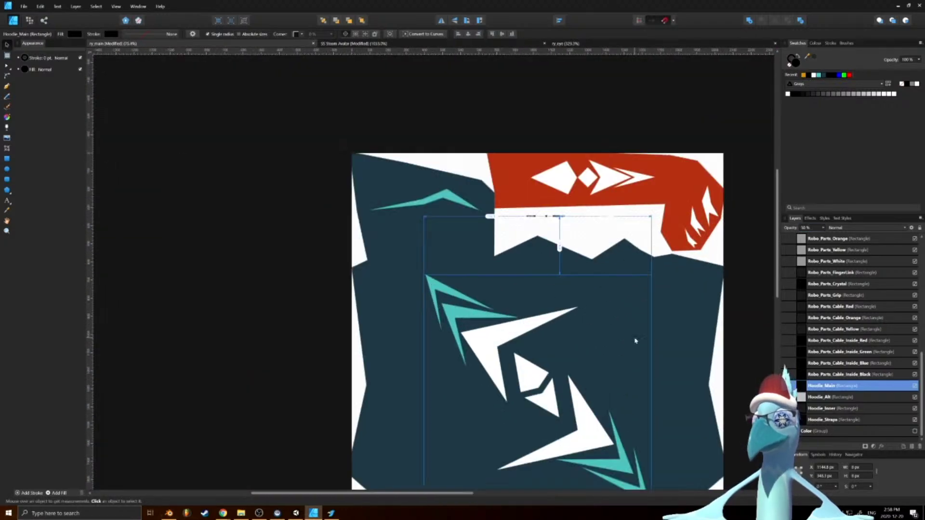
Set the opacity of the large dark blue hoodie curve to 50%
{"action": "left_click", "coordinate": [634, 341]}
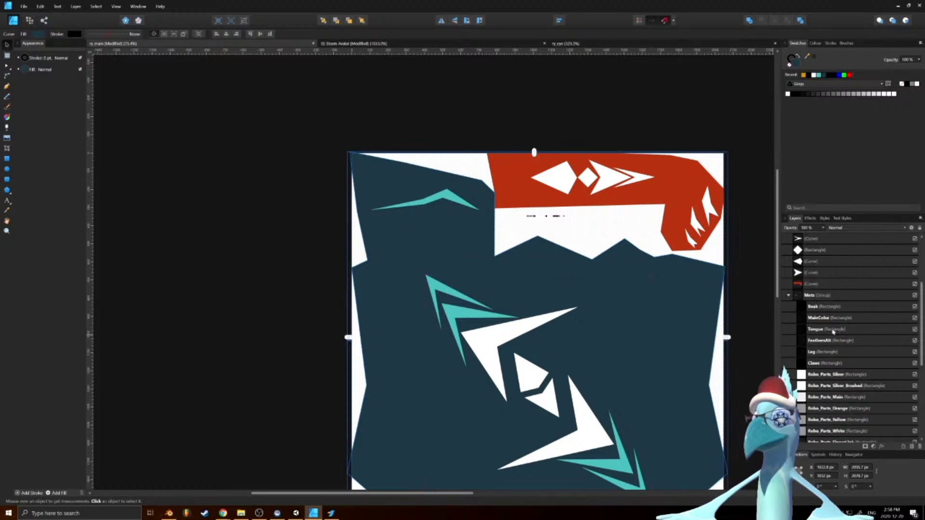
{"action": "left_click", "coordinate": [807, 229]}
{"action": "type", "text": "50"}
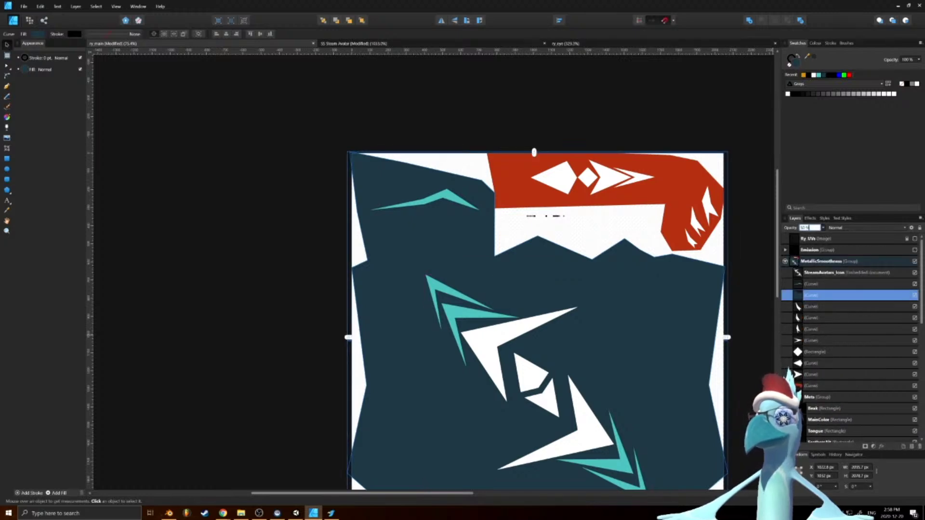
{"action": "key", "text": "Return"}
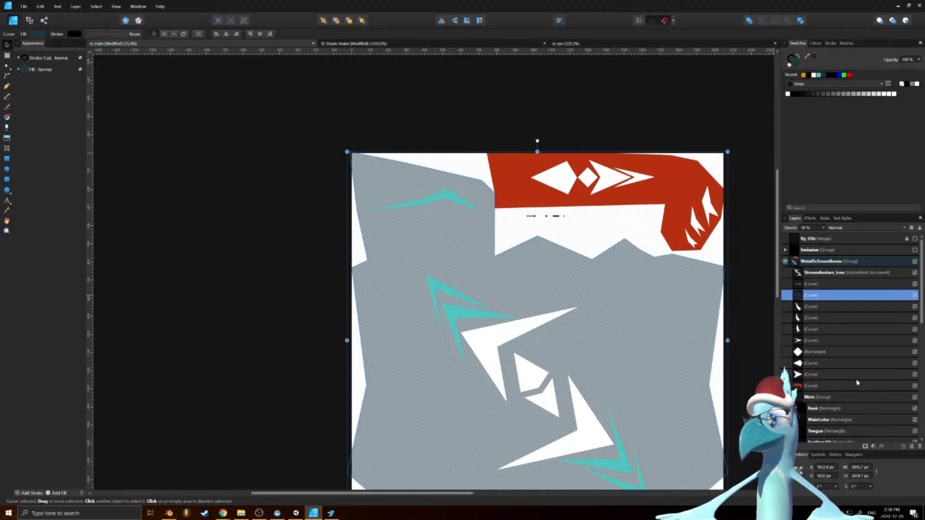
Check the MainColor swatch's opacity and set the red curve to the same 41% opacity
{"action": "scroll", "coordinate": [835, 389], "scroll_direction": "down", "scroll_amount": 2}
{"action": "scroll", "coordinate": [836, 389], "scroll_direction": "down", "scroll_amount": 1}
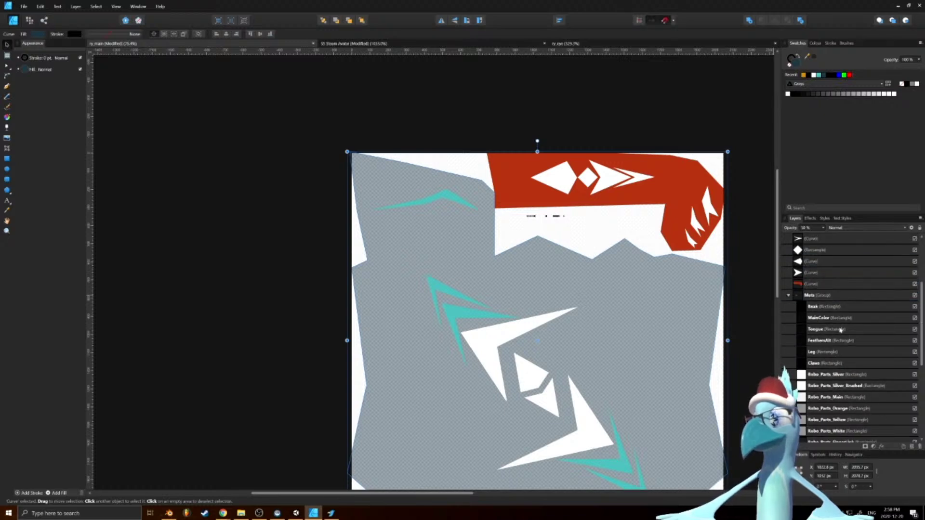
{"action": "left_click", "coordinate": [841, 319]}
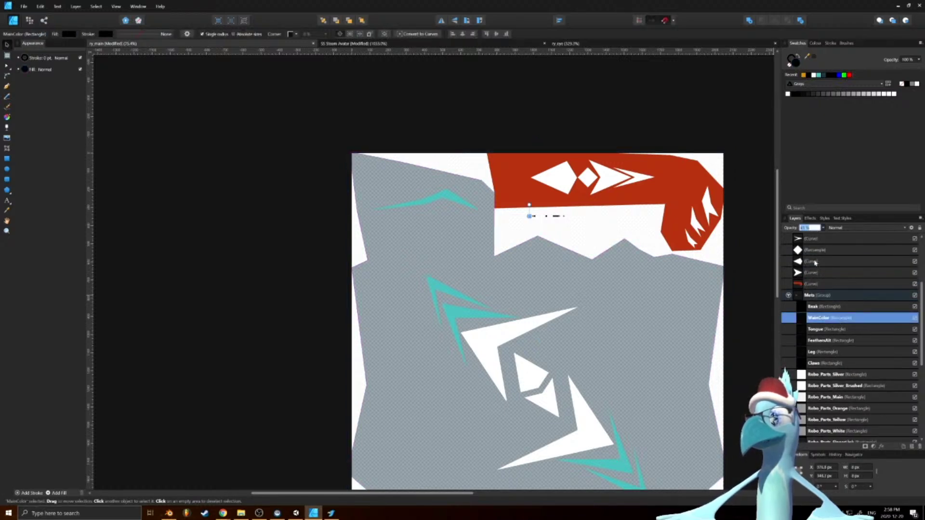
{"action": "left_click", "coordinate": [658, 198]}
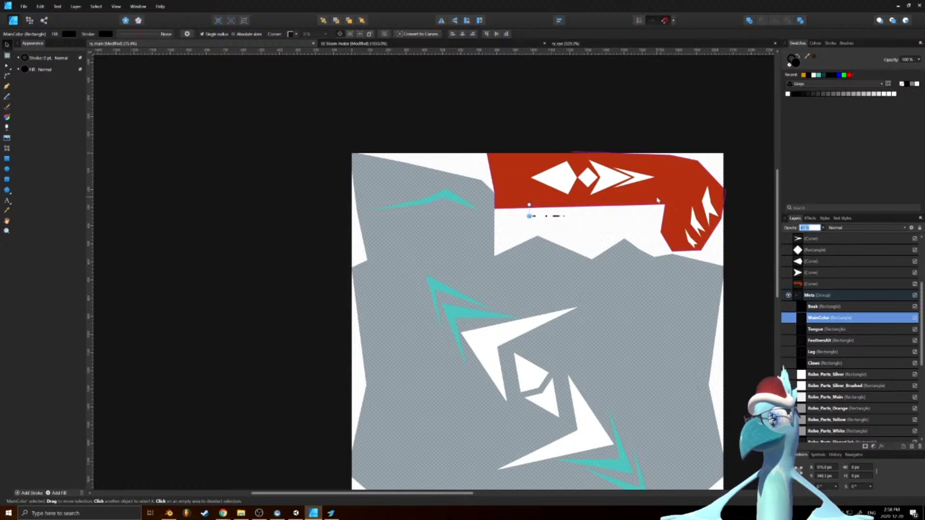
{"action": "key", "text": "a"}
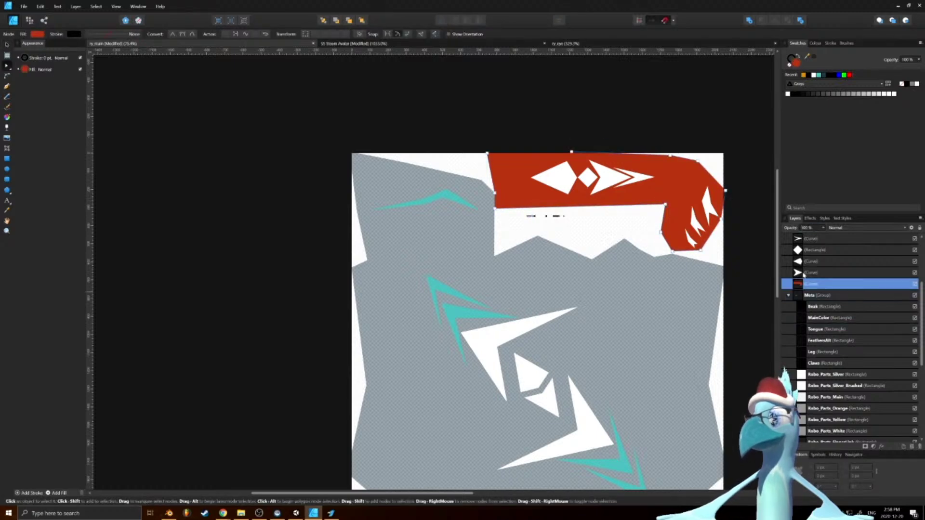
{"action": "left_click", "coordinate": [813, 229]}
{"action": "type", "text": "41"}
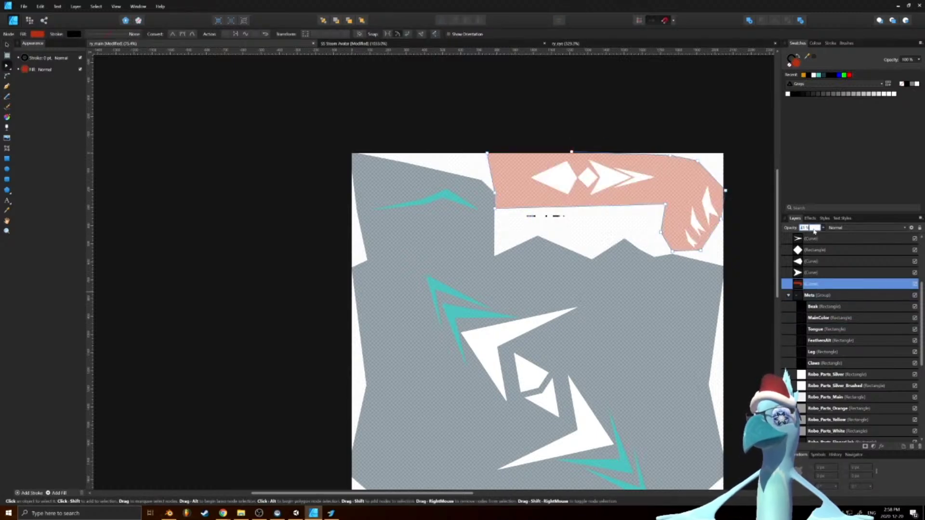
{"action": "key", "text": "Return"}
Select the teal curve on the dark upper piece and collapse the Mets group
{"action": "scroll", "coordinate": [580, 223], "scroll_direction": "up", "scroll_amount": 3}
{"action": "scroll", "coordinate": [499, 227], "scroll_direction": "down", "scroll_amount": 3}
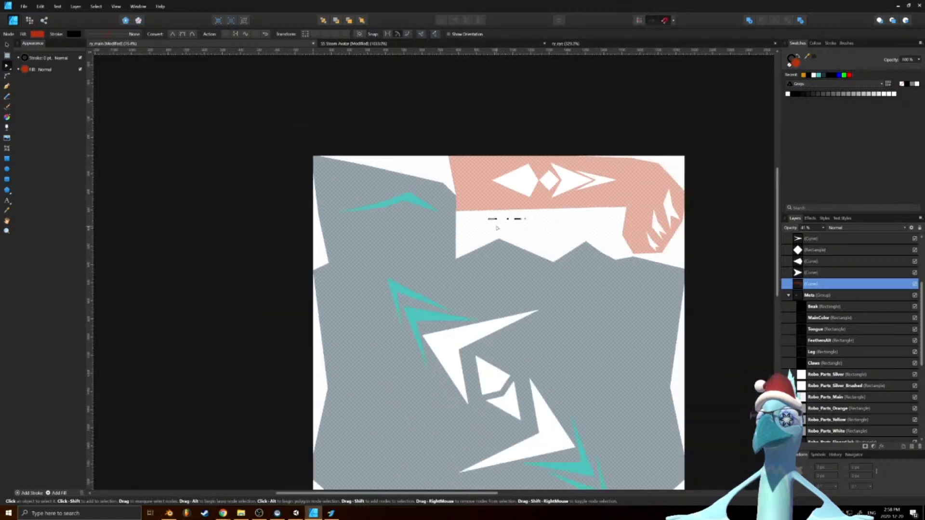
{"action": "scroll", "coordinate": [524, 226], "scroll_direction": "up", "scroll_amount": 2}
{"action": "scroll", "coordinate": [505, 203], "scroll_direction": "down", "scroll_amount": 4, "text": "ctrl"}
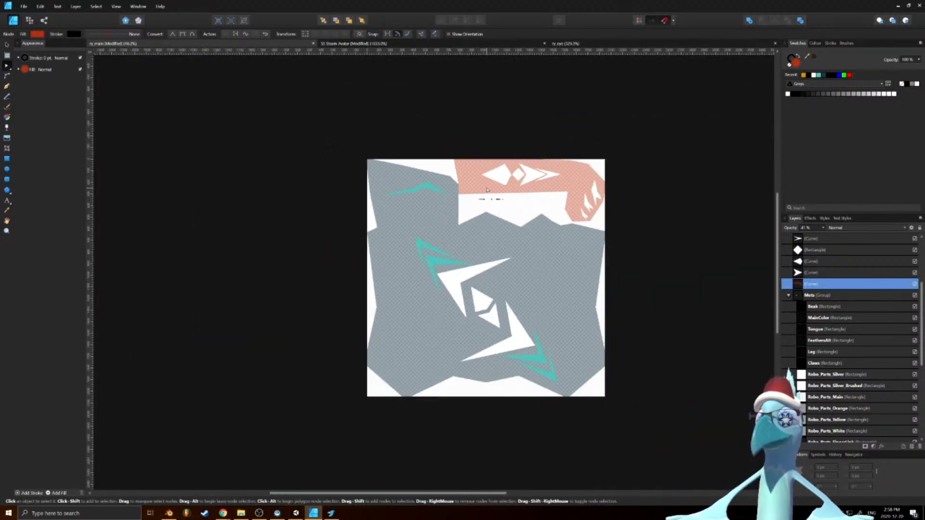
{"action": "scroll", "coordinate": [839, 351], "scroll_direction": "down", "scroll_amount": 3}
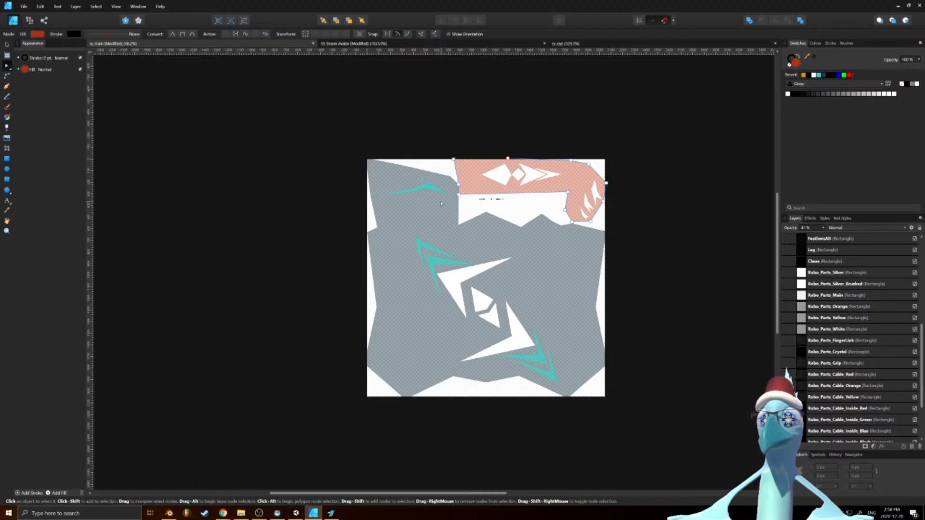
{"action": "left_click", "coordinate": [429, 186]}
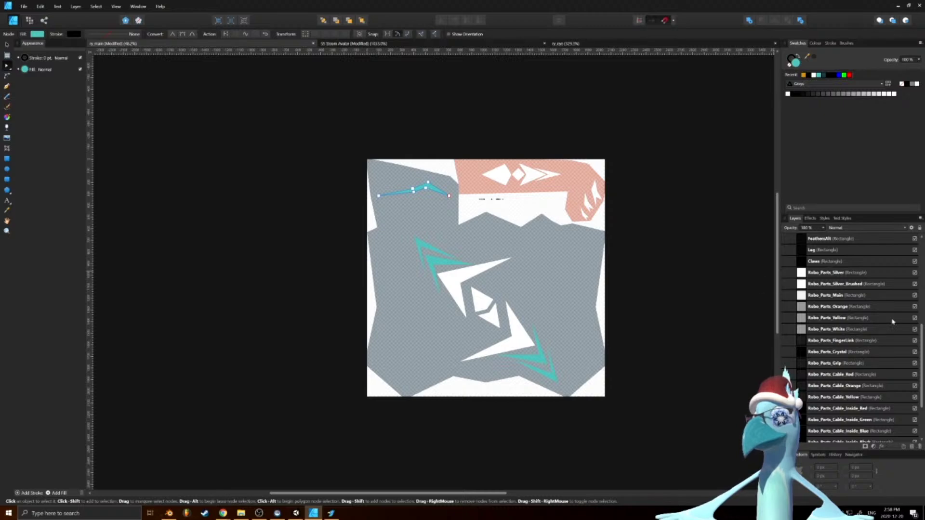
{"action": "scroll", "coordinate": [886, 320], "scroll_direction": "up", "scroll_amount": 3}
{"action": "scroll", "coordinate": [843, 313], "scroll_direction": "up", "scroll_amount": 2}
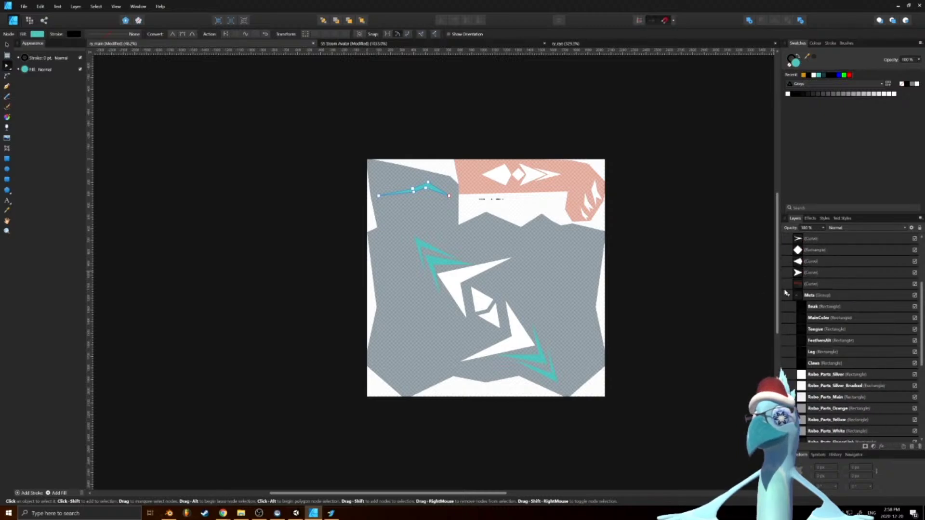
{"action": "left_click", "coordinate": [788, 296]}
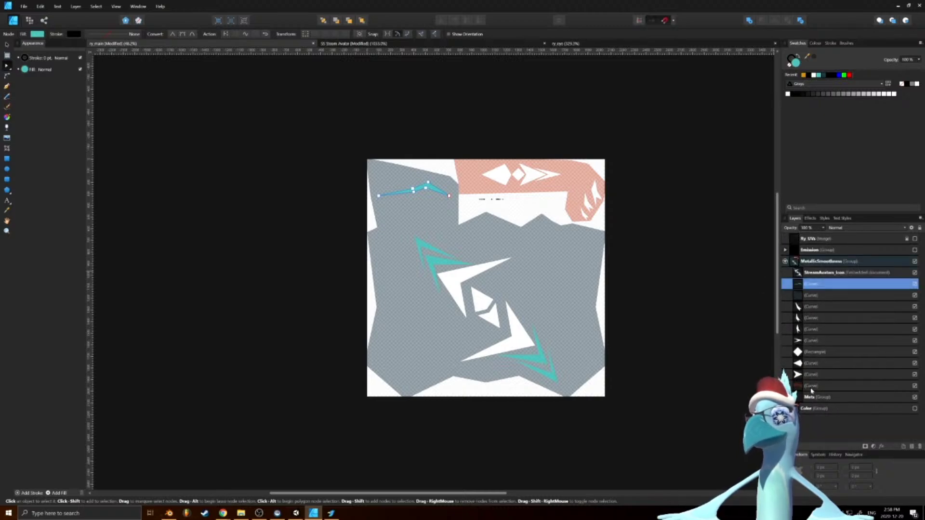
Select all artwork layers in MetallicSmoothness from the red curve up to StreamAvatars_Icon and fill them with black
{"action": "left_click", "coordinate": [812, 387]}
{"action": "left_click", "coordinate": [813, 272], "text": "shift"}
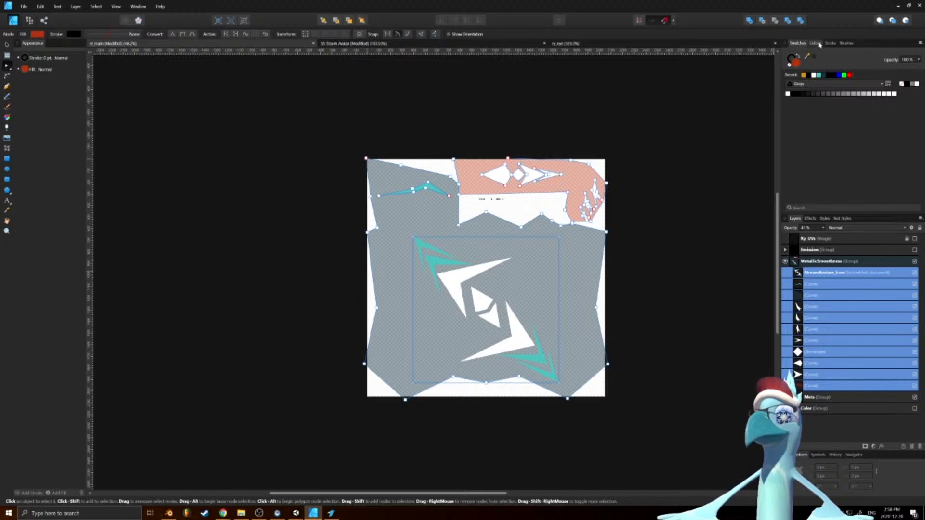
{"action": "left_click", "coordinate": [823, 228]}
{"action": "left_click_drag", "start_coordinate": [825, 235], "coordinate": [738, 238]}
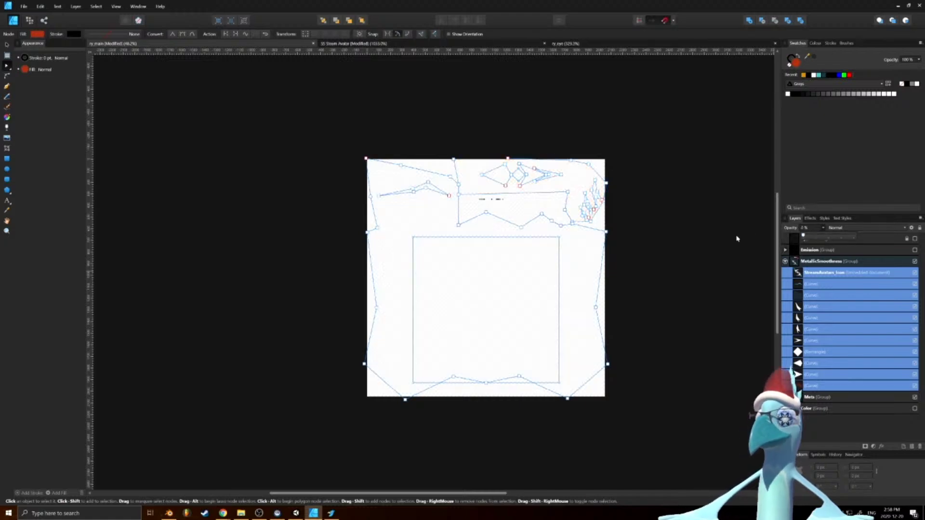
{"action": "key", "text": "ctrl+z"}
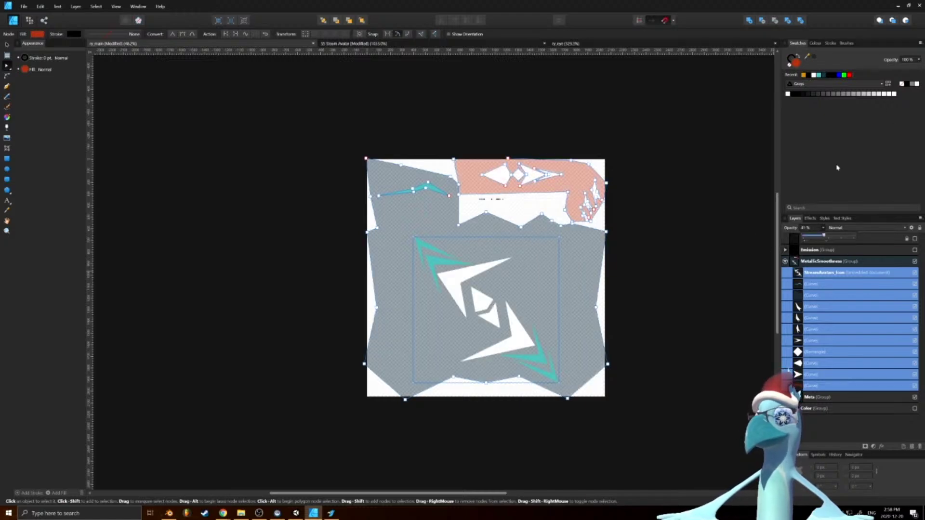
{"action": "left_click", "coordinate": [908, 84]}
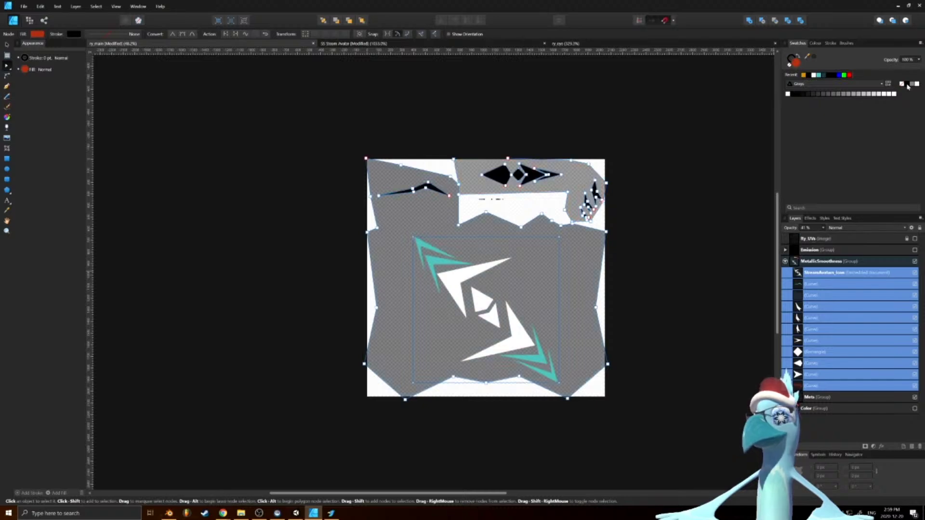
Add a Recolour adjustment with -100% lightness to the StreamAvatars_Icon layer so the icon turns black
{"action": "left_click", "coordinate": [804, 328]}
{"action": "left_click", "coordinate": [802, 273]}
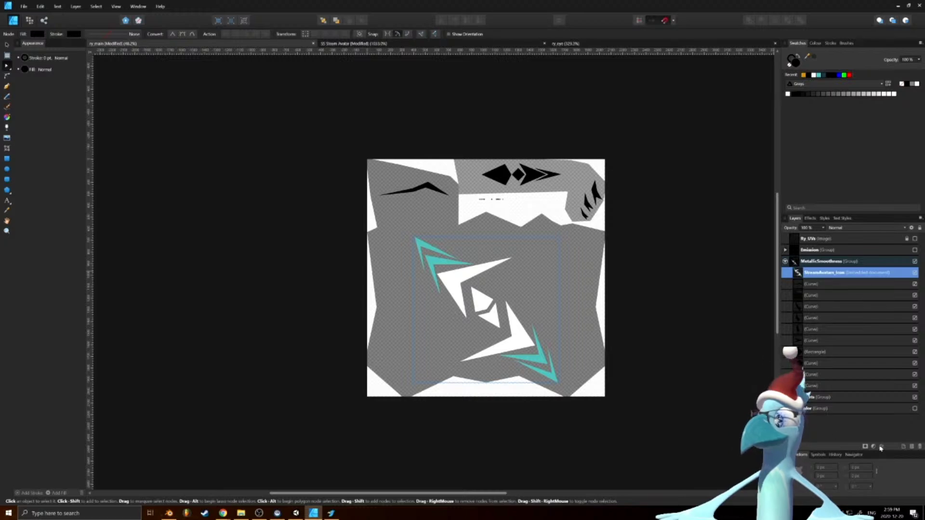
{"action": "scroll", "coordinate": [505, 303], "scroll_direction": "up", "scroll_amount": 6, "text": "ctrl"}
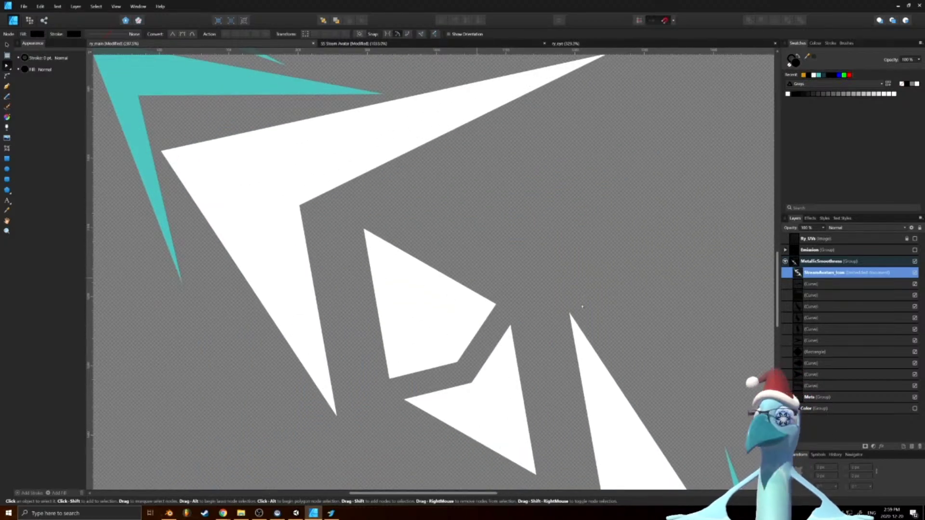
{"action": "left_click", "coordinate": [873, 447]}
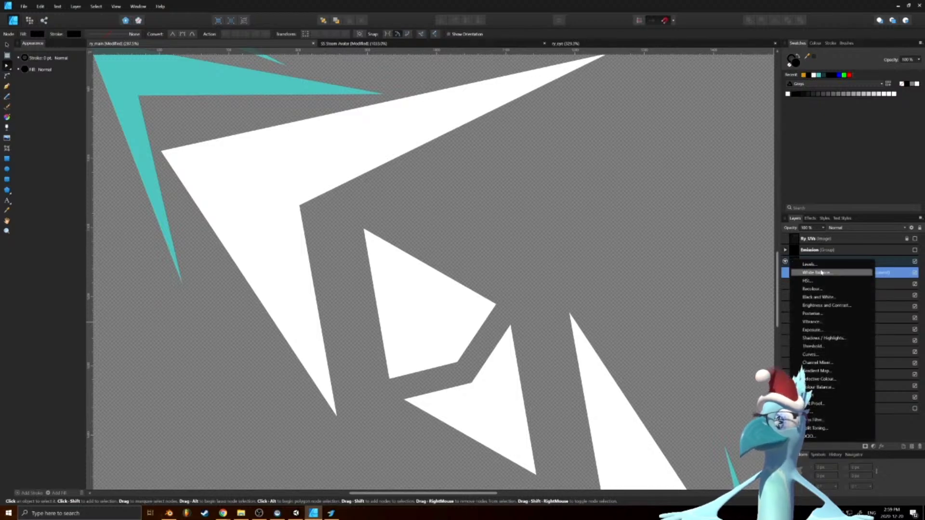
{"action": "left_click", "coordinate": [824, 290]}
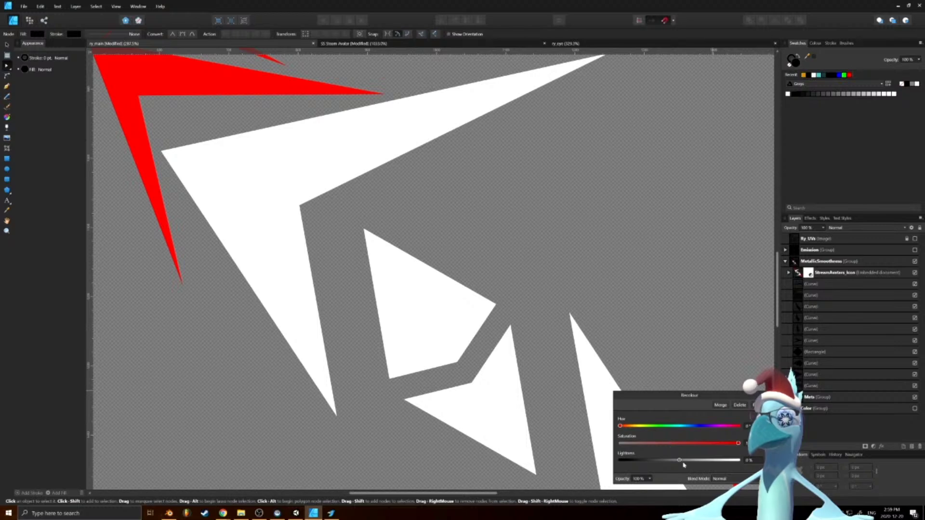
{"action": "left_click_drag", "start_coordinate": [680, 461], "coordinate": [558, 456]}
{"action": "scroll", "coordinate": [700, 380], "scroll_direction": "down", "scroll_amount": 5, "text": "ctrl"}
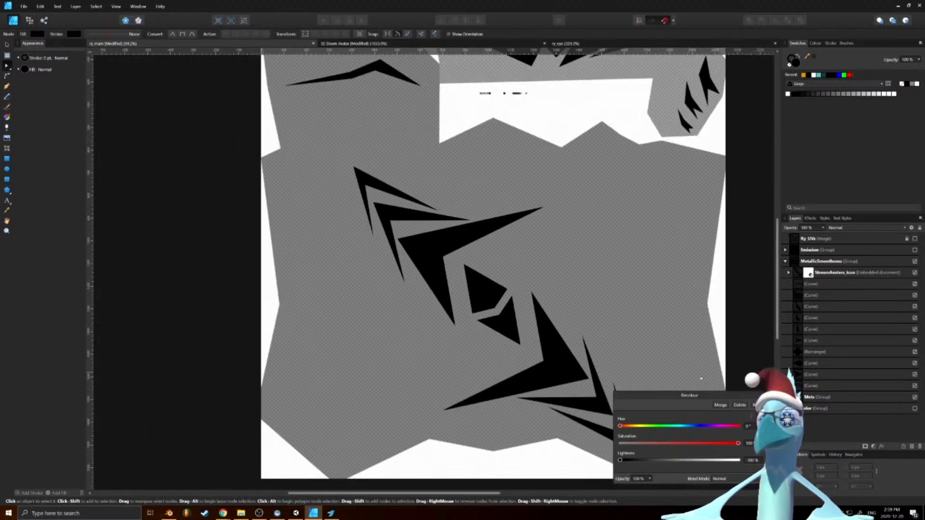
{"action": "left_click", "coordinate": [761, 395]}
Set the opacity of the StreamAvatars_Icon layer to 21%
{"action": "left_click", "coordinate": [824, 228]}
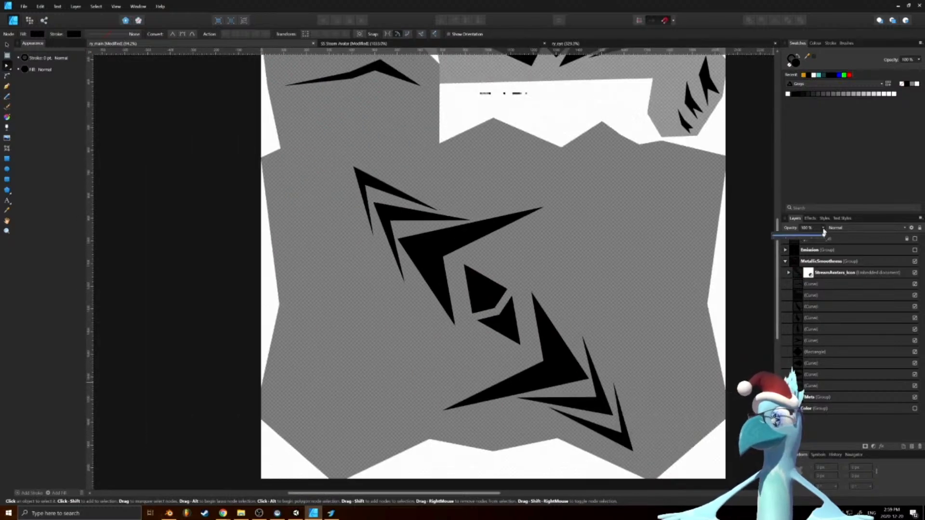
{"action": "left_click_drag", "start_coordinate": [796, 237], "coordinate": [841, 237]}
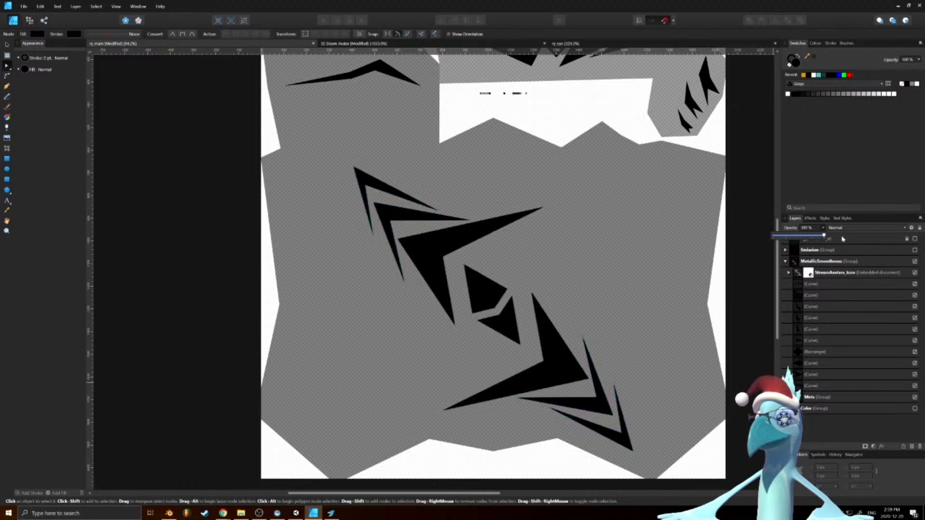
{"action": "left_click", "coordinate": [797, 273]}
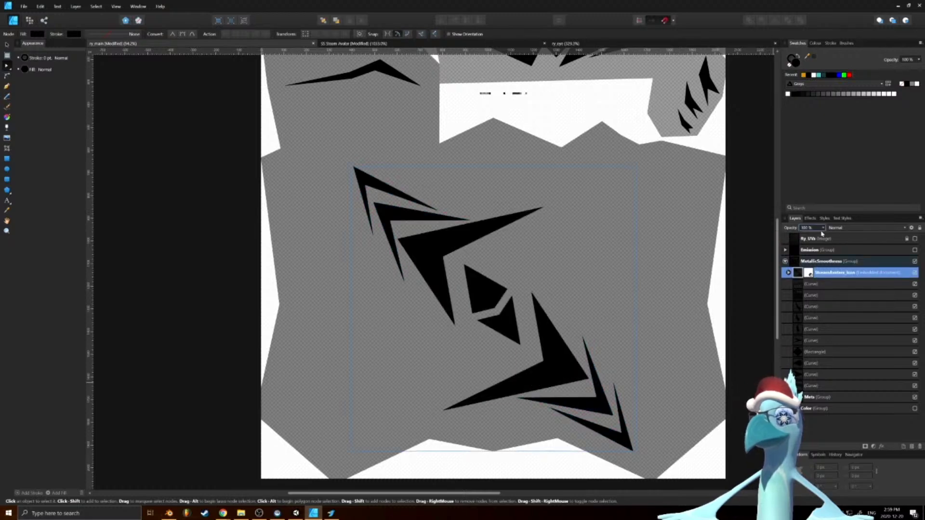
{"action": "left_click", "coordinate": [823, 228]}
{"action": "left_click_drag", "start_coordinate": [822, 235], "coordinate": [785, 234]}
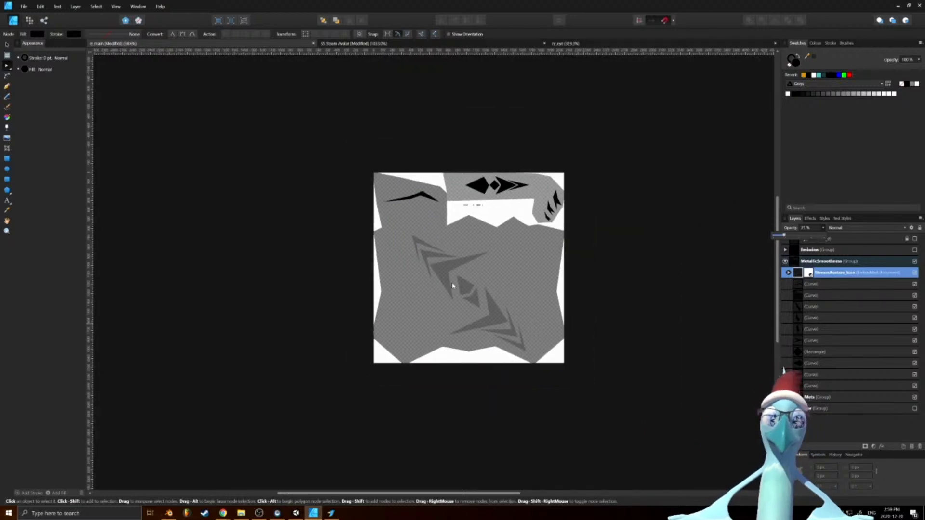
{"action": "scroll", "coordinate": [452, 287], "scroll_direction": "down", "scroll_amount": 3, "text": "ctrl"}
{"action": "left_click", "coordinate": [628, 313]}
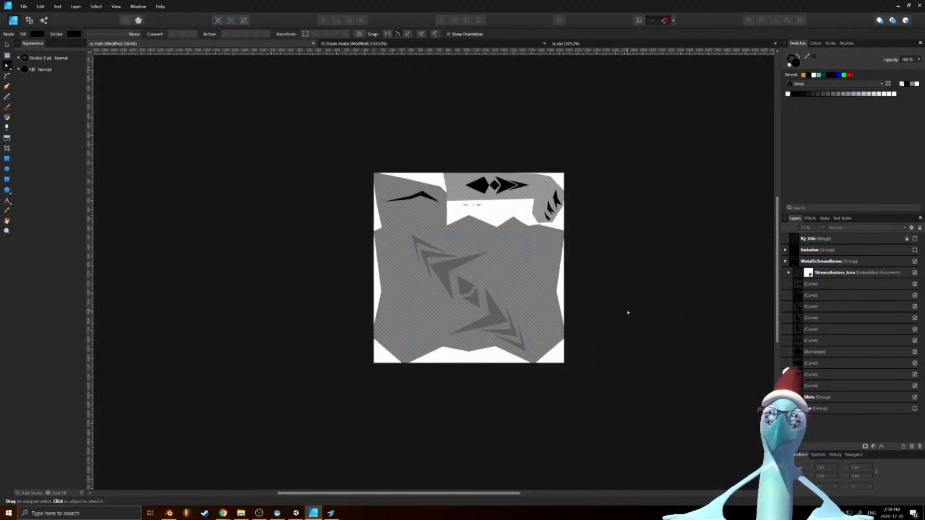
Select the arrow, diamond and feather marking layers in MetallicSmoothness, six curves and one rectangle, and hide them
{"action": "scroll", "coordinate": [462, 202], "scroll_direction": "up", "scroll_amount": 3, "text": "ctrl"}
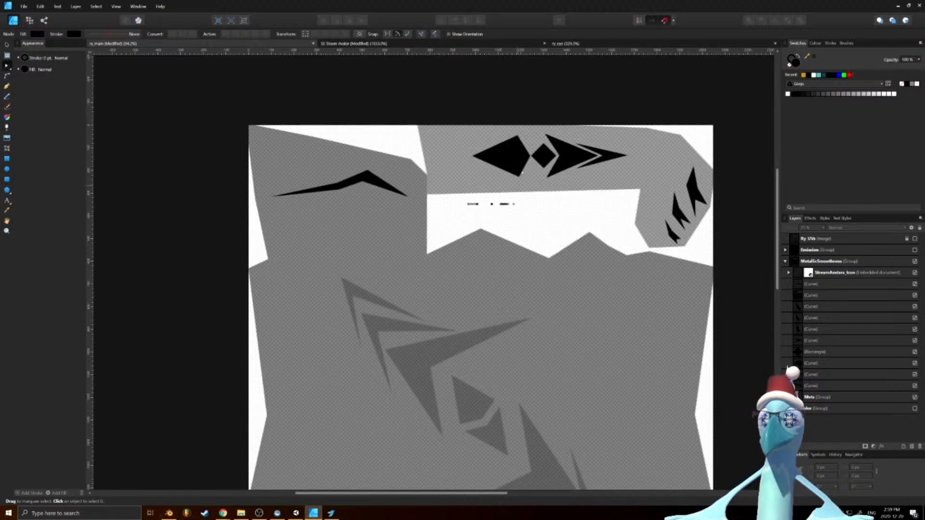
{"action": "left_click", "coordinate": [803, 364]}
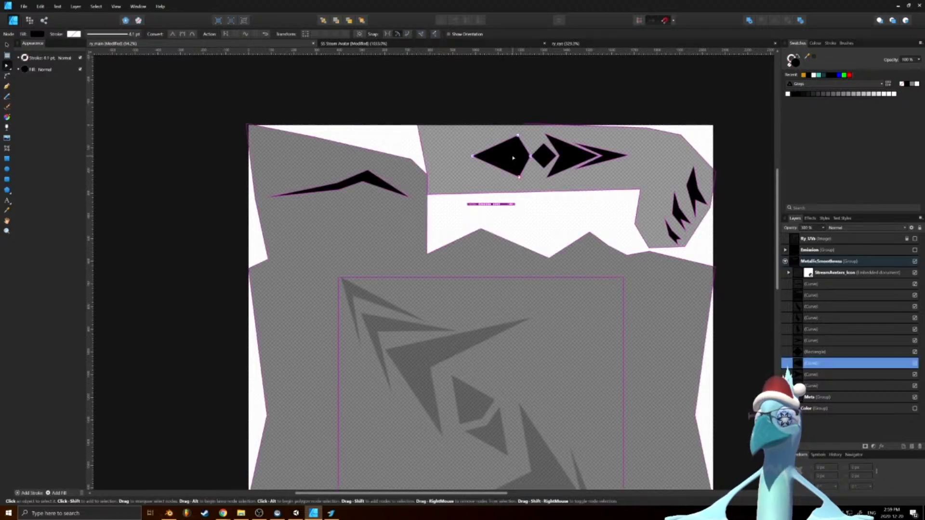
{"action": "left_click", "coordinate": [807, 375]}
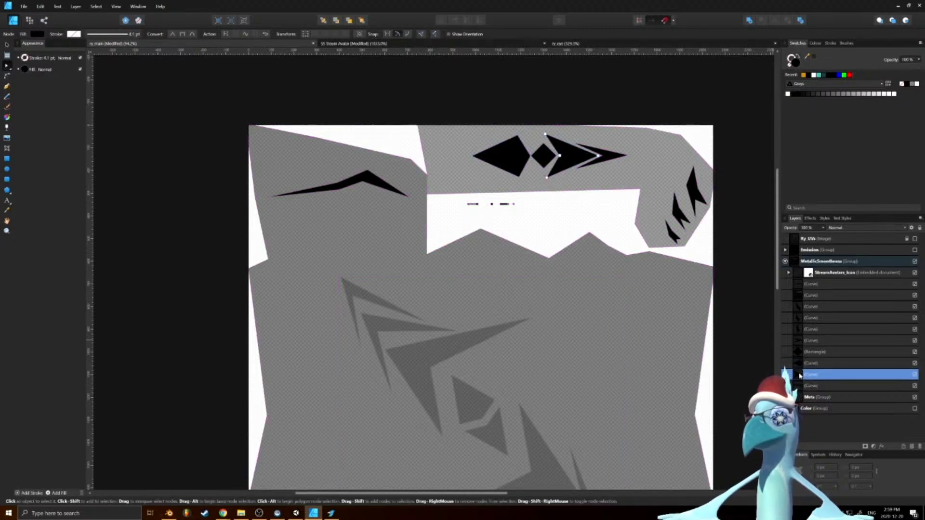
{"action": "left_click", "coordinate": [809, 317], "text": "shift"}
{"action": "left_click", "coordinate": [803, 308], "text": "shift"}
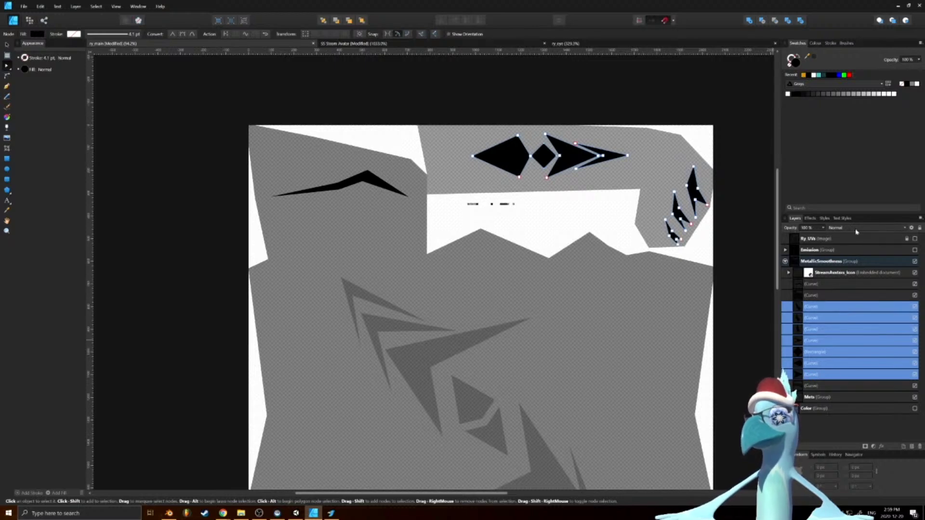
{"action": "left_click", "coordinate": [915, 307]}
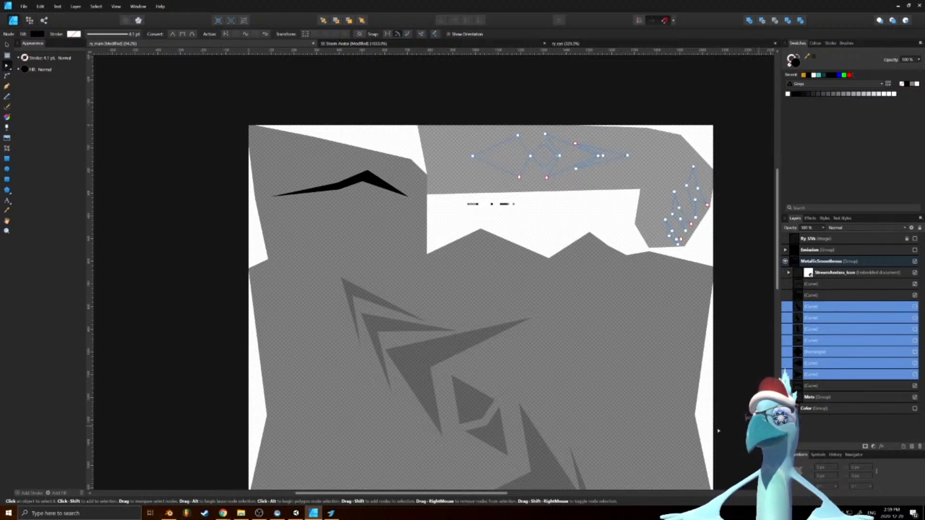
Check the opacities of the StreamAvatars_Icon layer and the curves in the MetallicSmoothness group
{"action": "left_click", "coordinate": [380, 184]}
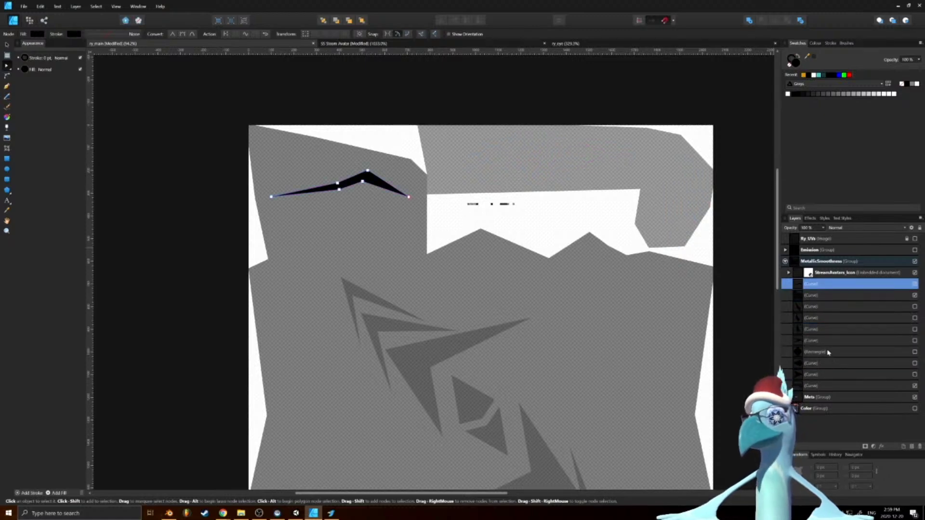
{"action": "left_click", "coordinate": [812, 384]}
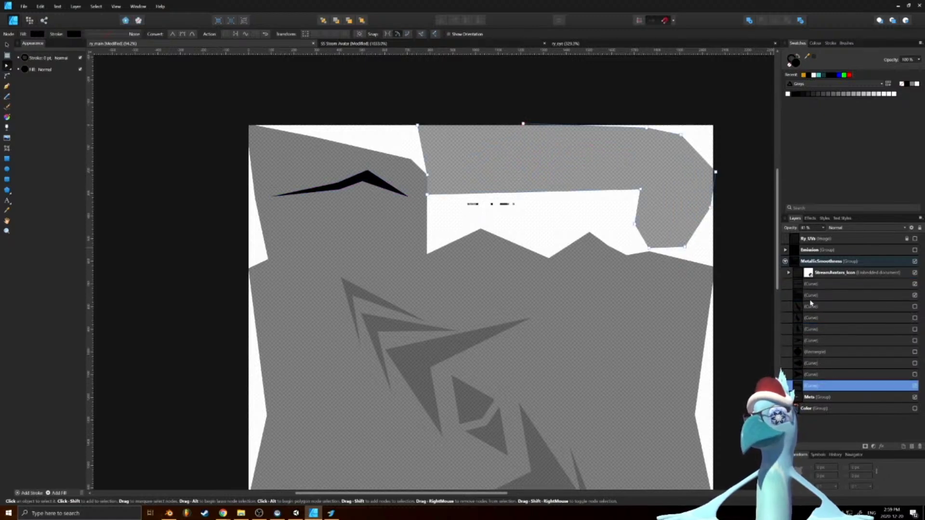
{"action": "left_click", "coordinate": [798, 273]}
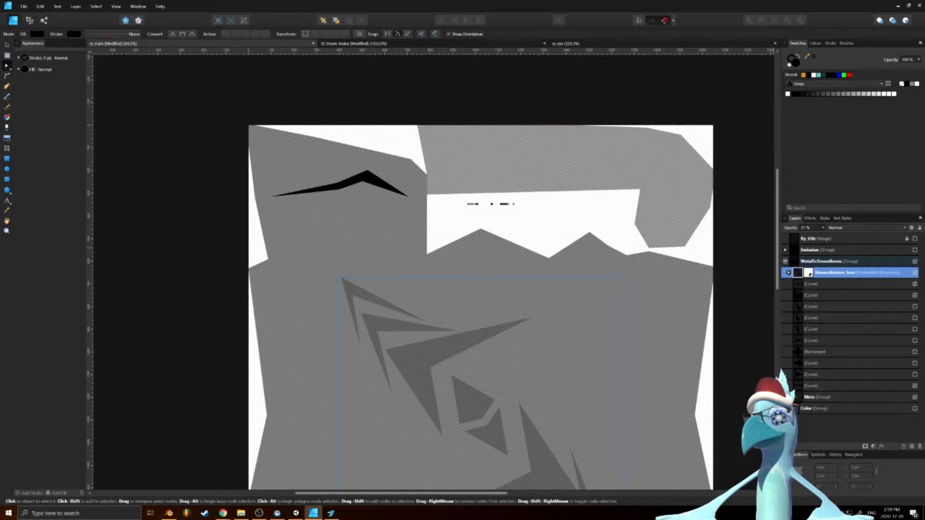
{"action": "left_click", "coordinate": [798, 306]}
{"action": "left_click", "coordinate": [798, 295]}
{"action": "left_click", "coordinate": [799, 352]}
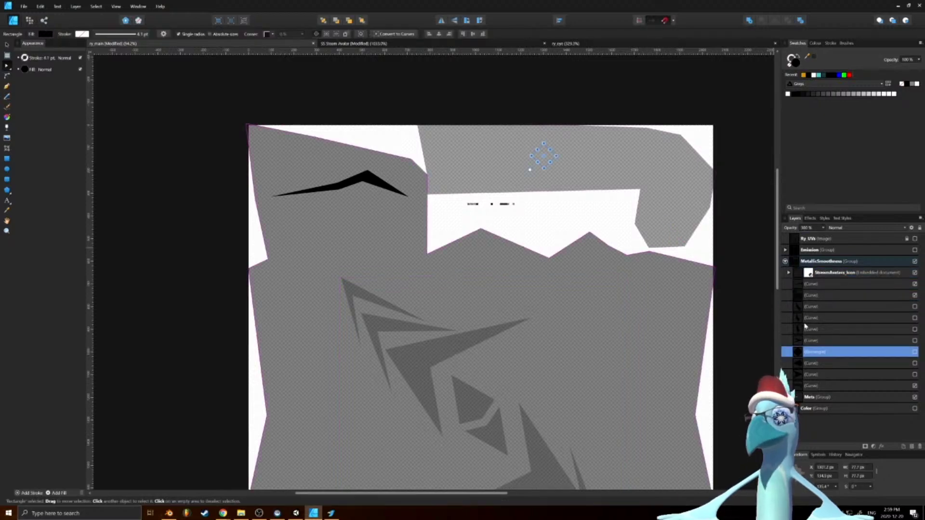
{"action": "left_click", "coordinate": [798, 397]}
{"action": "left_click", "coordinate": [798, 385]}
{"action": "left_click", "coordinate": [799, 307]}
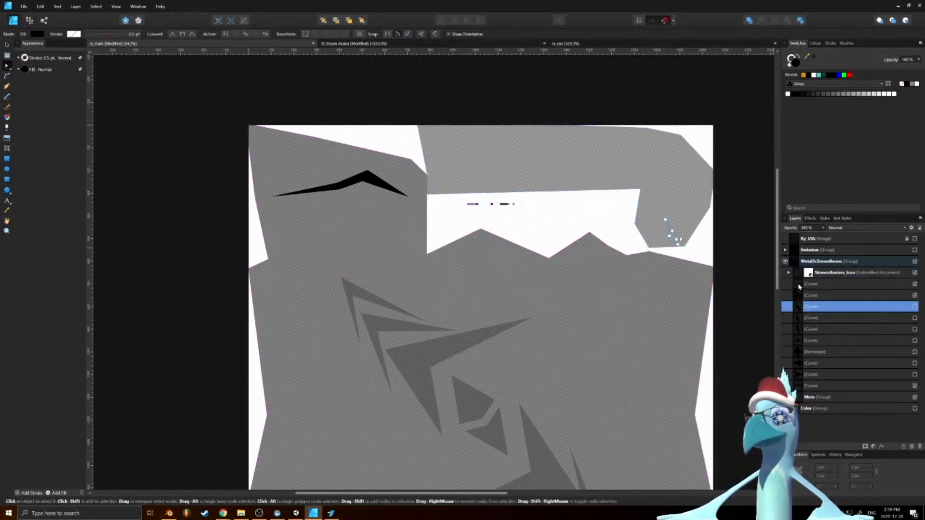
Set the opacity of the thin bent stripe curve to 21%, matching the icon, and deselect it
{"action": "left_click", "coordinate": [798, 287]}
{"action": "left_click", "coordinate": [811, 229]}
{"action": "type", "text": "21"}
{"action": "key", "text": "Return"}
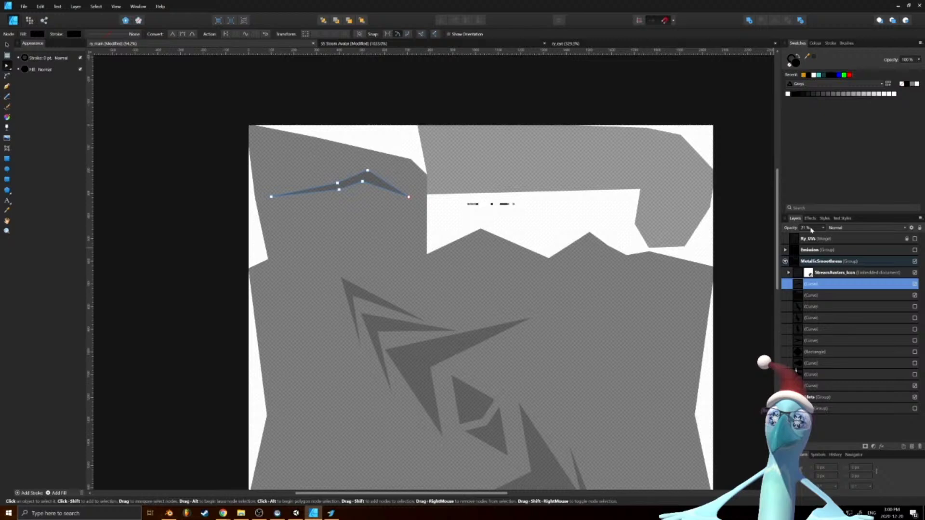
{"action": "left_click", "coordinate": [735, 339]}
{"action": "scroll", "coordinate": [534, 217], "scroll_direction": "down", "scroll_amount": 3, "text": "ctrl"}
{"action": "scroll", "coordinate": [543, 283], "scroll_direction": "up", "scroll_amount": 2, "text": "ctrl"}
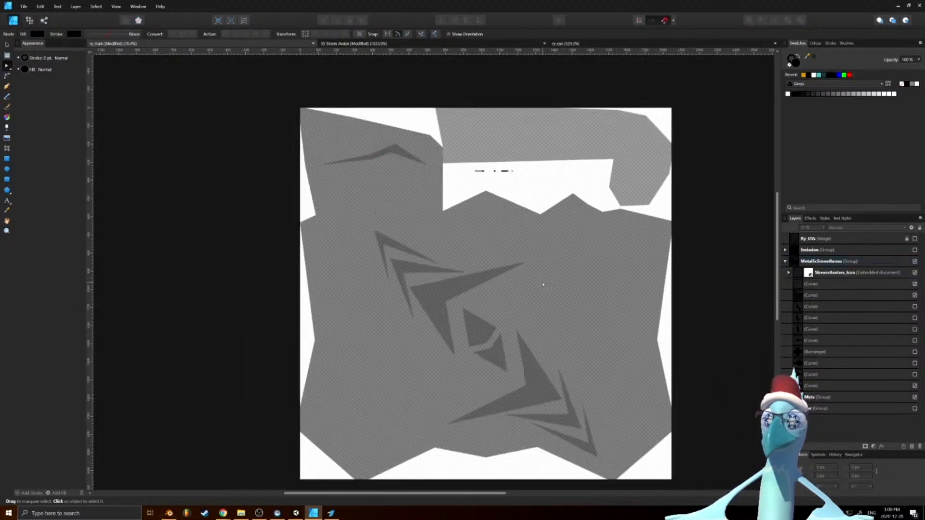
Export the whole document as a 2048 px PNG, continuing to the file saving dialog
{"action": "key", "text": "ctrl+0"}
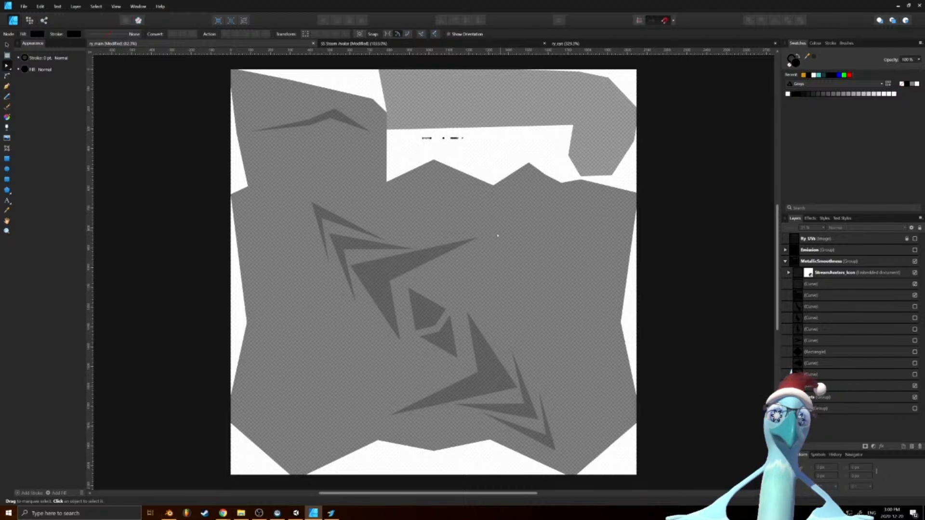
{"action": "scroll", "coordinate": [447, 94], "scroll_direction": "up", "scroll_amount": 18}
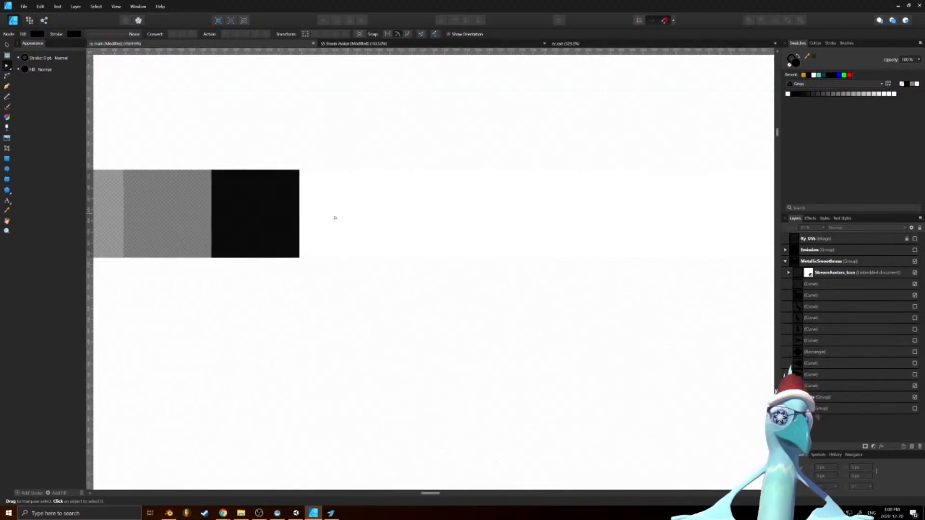
{"action": "scroll", "coordinate": [334, 217], "scroll_direction": "down", "scroll_amount": 15, "text": "ctrl"}
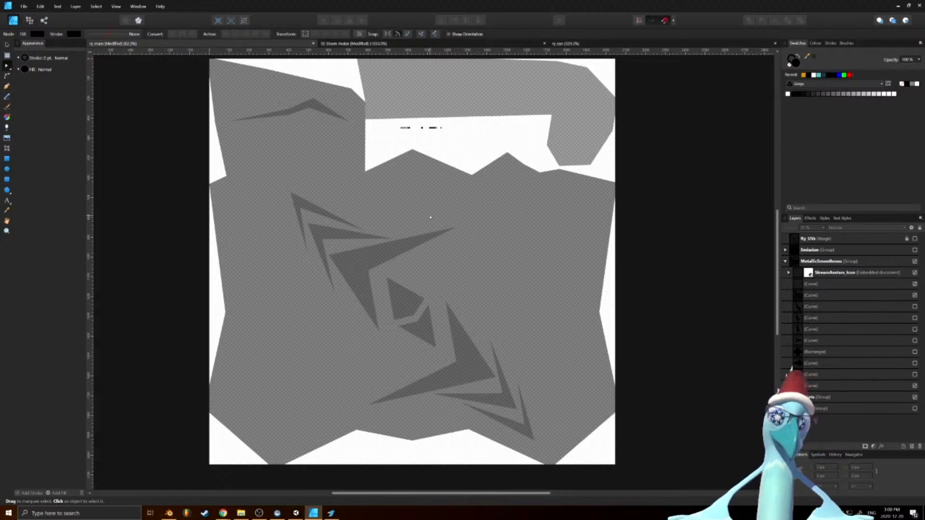
{"action": "left_click", "coordinate": [23, 7]}
{"action": "left_click", "coordinate": [14, 130]}
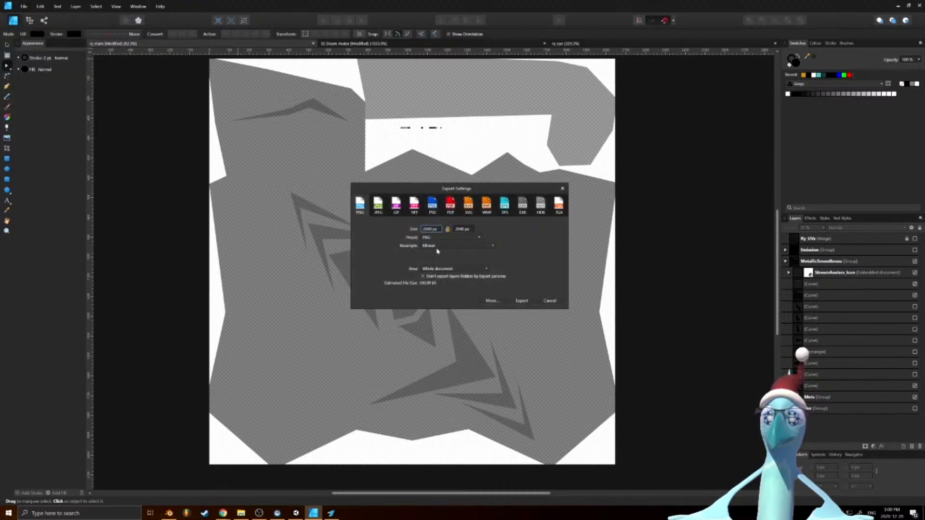
{"action": "left_click", "coordinate": [522, 301]}
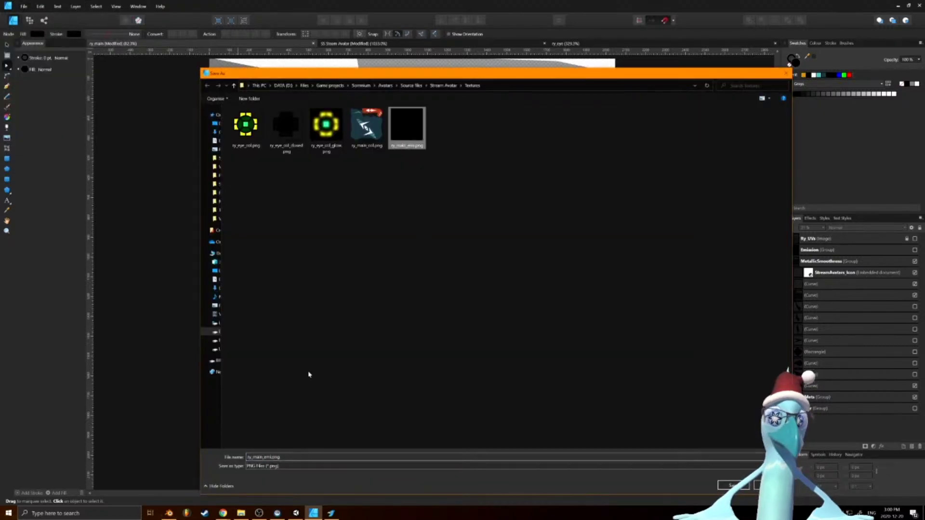
Replace the emission suffix in the ry_main file name with a metallic-smoothness one and save the PNG in the Textures folder
{"action": "left_click", "coordinate": [271, 457]}
{"action": "left_click", "coordinate": [272, 457]}
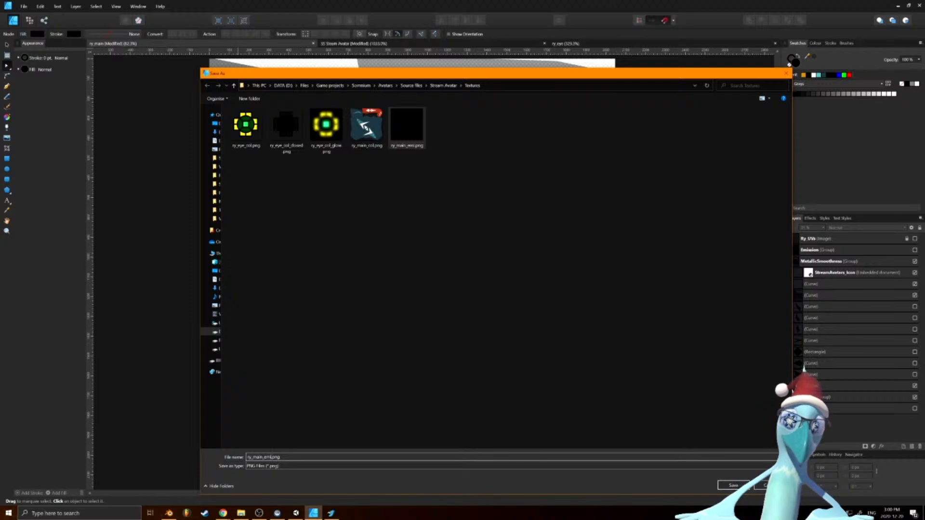
{"action": "key", "text": "BackSpace"}
{"action": "key", "text": "BackSpace"}
{"action": "key", "text": "BackSpace"}
{"action": "key", "text": "BackSpace"}
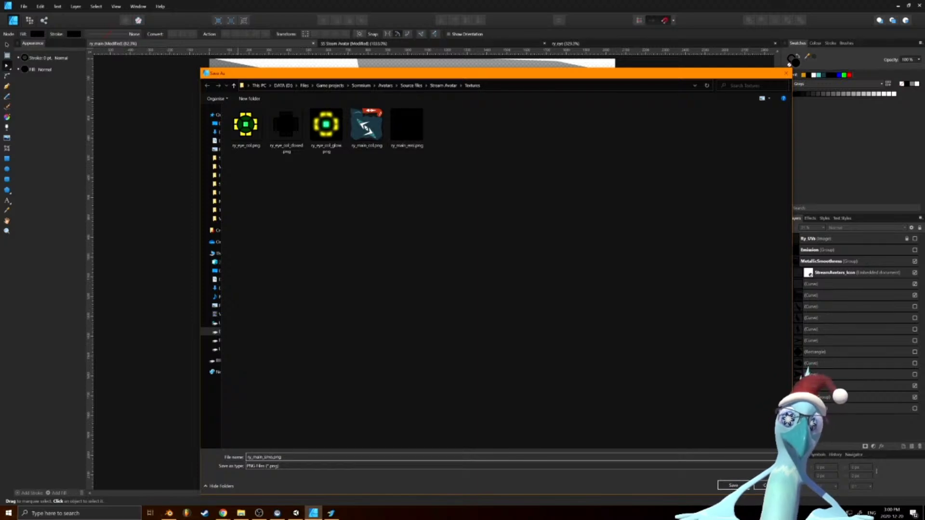
{"action": "key", "text": "Return"}
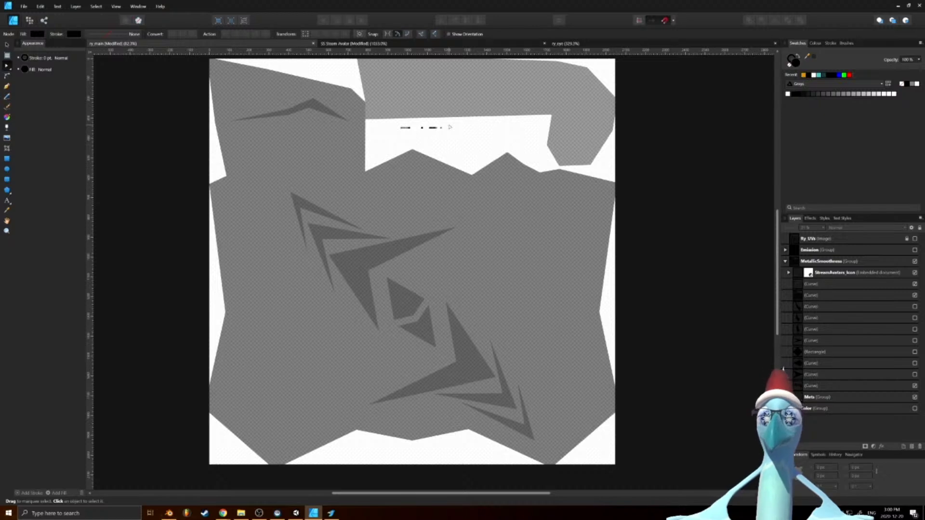
{"action": "scroll", "coordinate": [449, 127], "scroll_direction": "up", "scroll_amount": 1}
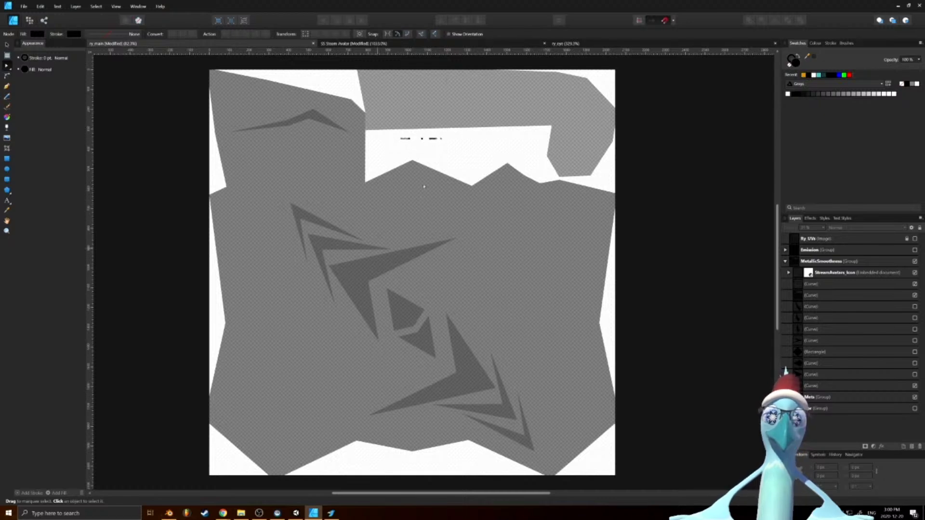
{"action": "scroll", "coordinate": [444, 132], "scroll_direction": "up", "scroll_amount": 6, "text": "ctrl"}
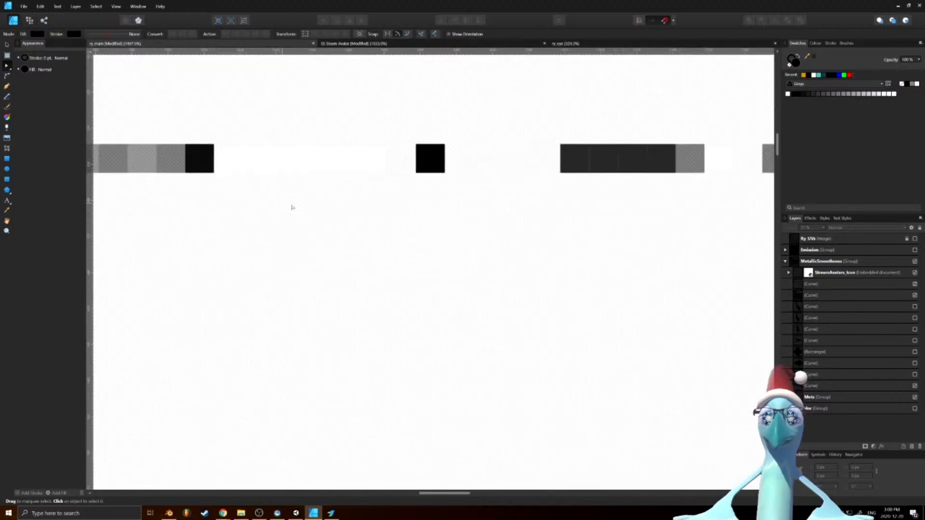
{"action": "scroll", "coordinate": [291, 206], "scroll_direction": "down", "scroll_amount": 2, "text": "ctrl"}
{"action": "scroll", "coordinate": [334, 190], "scroll_direction": "up", "scroll_amount": 1, "text": "ctrl"}
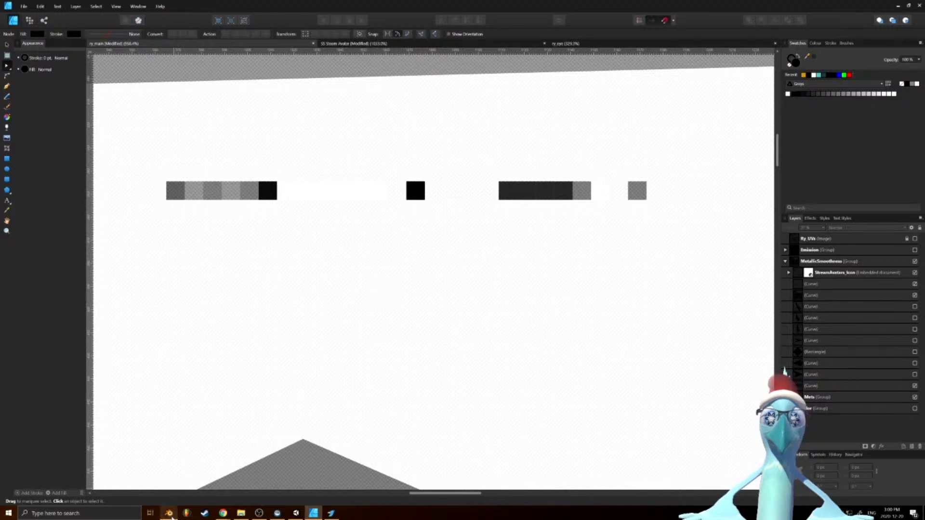
Switch to Blender and open the UV Editing workspace for the hoodie mesh
{"action": "left_click", "coordinate": [169, 513]}
{"action": "scroll", "coordinate": [520, 302], "scroll_direction": "down", "scroll_amount": 5}
{"action": "mouse_move", "coordinate": [520, 302]}
{"action": "middle_mouse_down"}
{"action": "mouse_move", "coordinate": [448, 306]}
{"action": "mouse_move", "coordinate": [487, 316]}
{"action": "mouse_move", "coordinate": [502, 281]}
{"action": "mouse_move", "coordinate": [497, 288]}
{"action": "middle_mouse_up"}
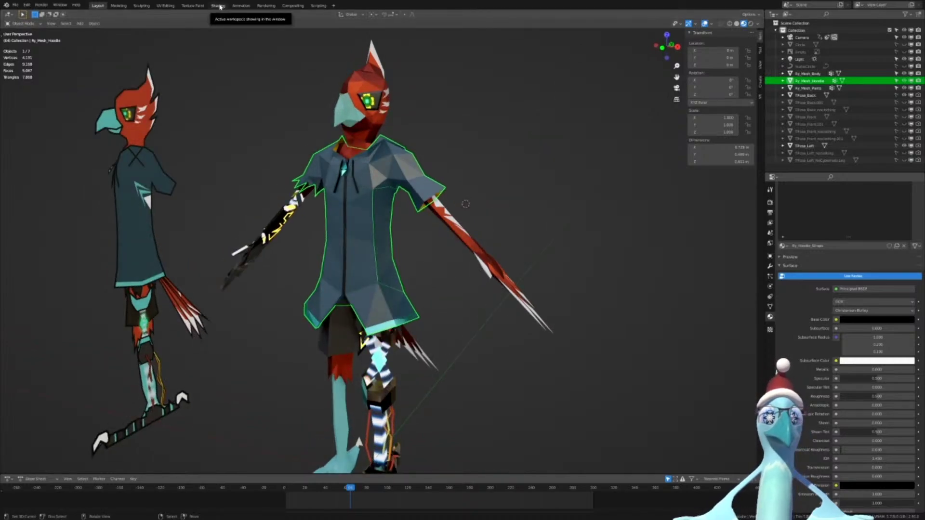
{"action": "left_click", "coordinate": [165, 5]}
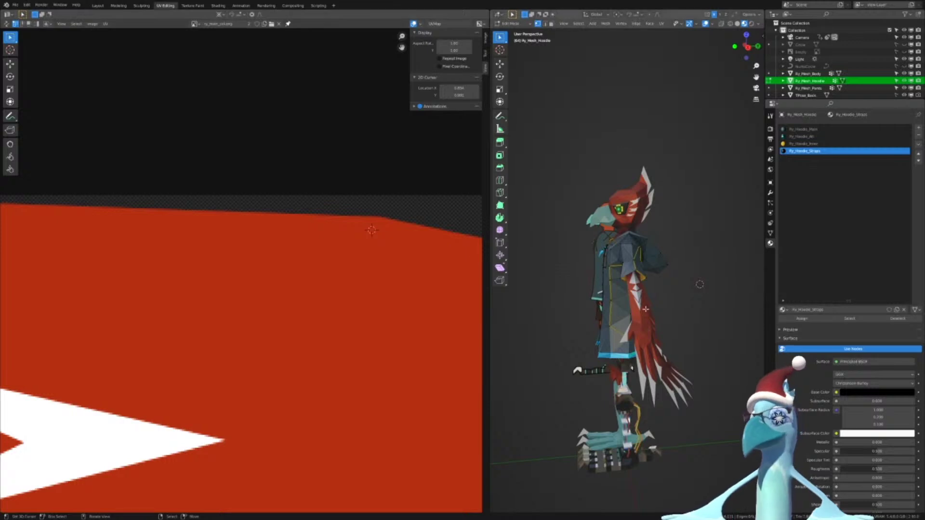
Return the hoodie mesh to Object Mode, frame the full texture map and switch to the Shading workspace
{"action": "middle_click_drag", "start_coordinate": [660, 308], "coordinate": [695, 320]}
{"action": "key", "text": "Tab"}
{"action": "scroll", "coordinate": [648, 308], "scroll_direction": "up", "scroll_amount": 5}
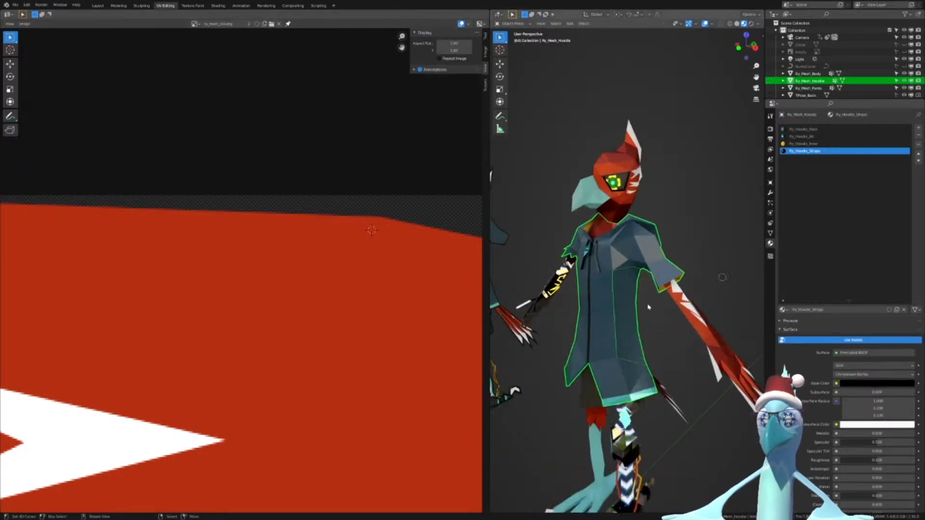
{"action": "scroll", "coordinate": [287, 324], "scroll_direction": "down", "scroll_amount": 6}
{"action": "middle_click_drag", "start_coordinate": [276, 360], "coordinate": [311, 320]}
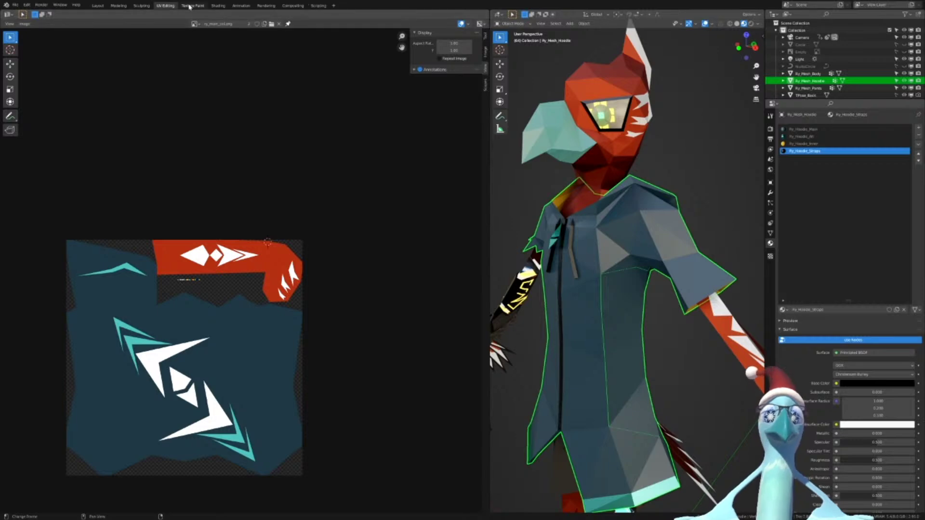
{"action": "left_click", "coordinate": [217, 5]}
{"action": "middle_click_drag", "start_coordinate": [556, 420], "coordinate": [534, 388]}
Select the Ry_Hoodie_Main material and connect its image texture's Color output to the shader's Base Color
{"action": "left_click", "coordinate": [770, 245]}
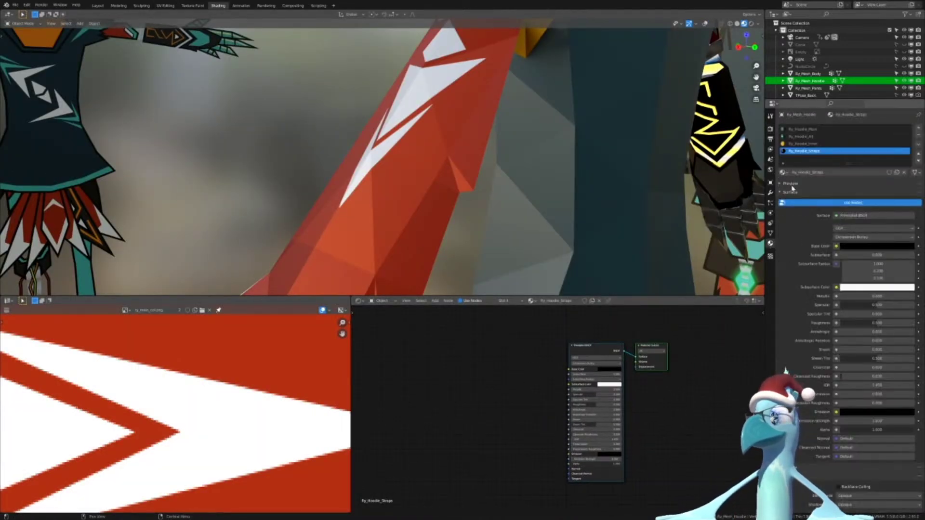
{"action": "scroll", "coordinate": [467, 205], "scroll_direction": "down", "scroll_amount": 3}
{"action": "left_click", "coordinate": [816, 129]}
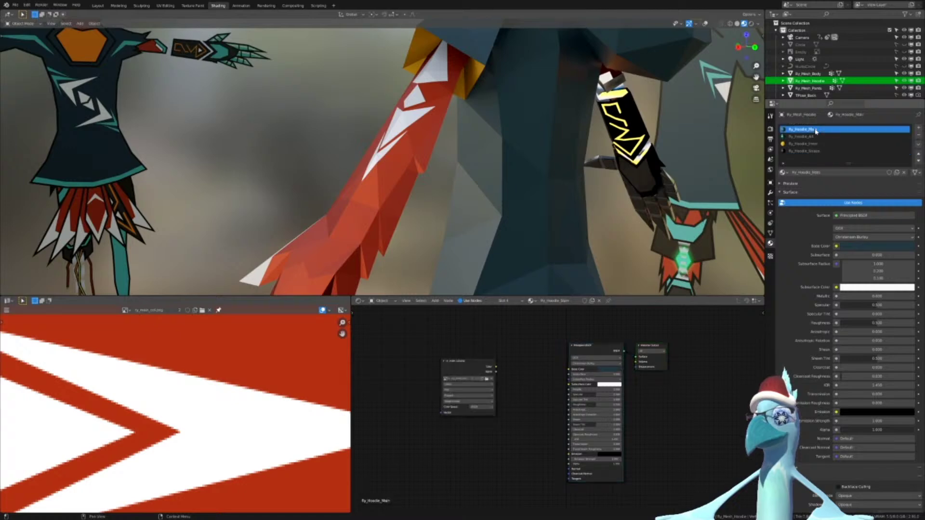
{"action": "left_click_drag", "start_coordinate": [469, 356], "coordinate": [573, 356]}
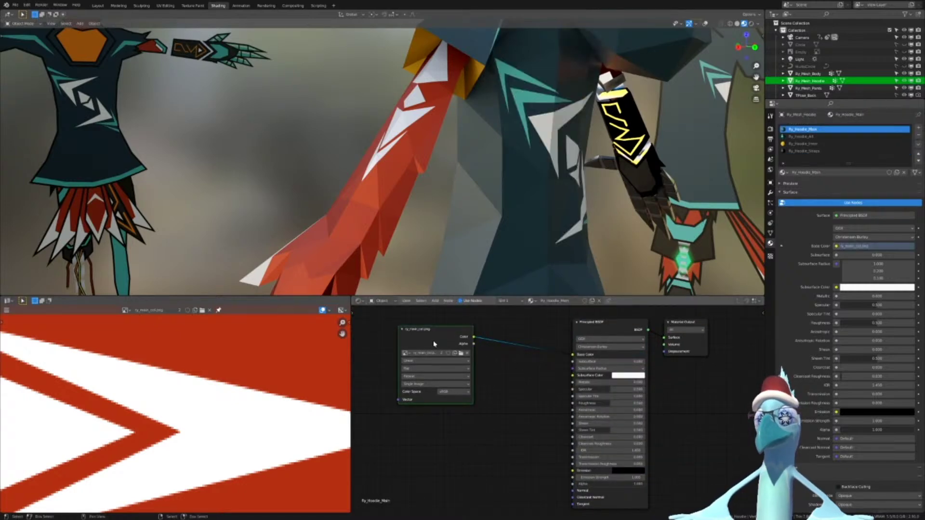
Duplicate the colour texture node below the original and load the ry_main metallic-smoothness PNG into the copy
{"action": "left_click_drag", "start_coordinate": [441, 339], "coordinate": [460, 330]}
{"action": "key", "text": "shift+d"}
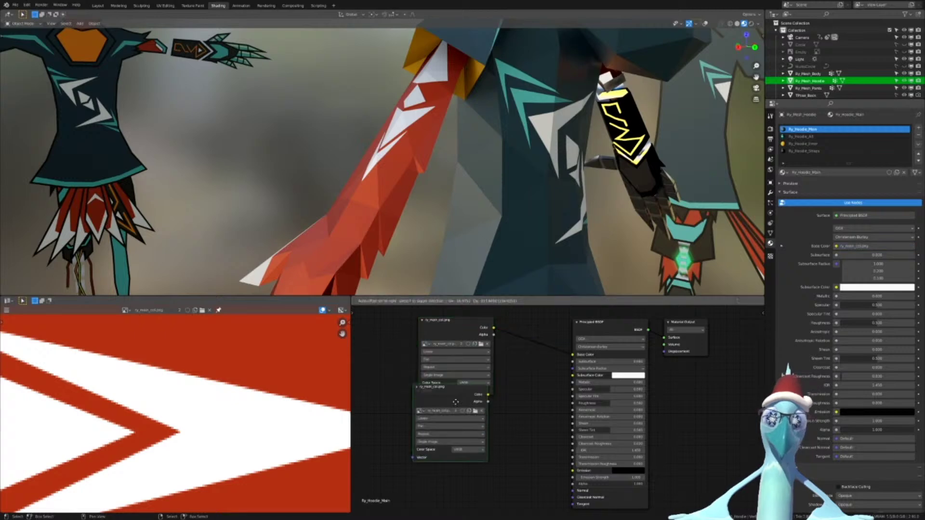
{"action": "left_click", "coordinate": [460, 419]}
{"action": "left_click", "coordinate": [480, 433]}
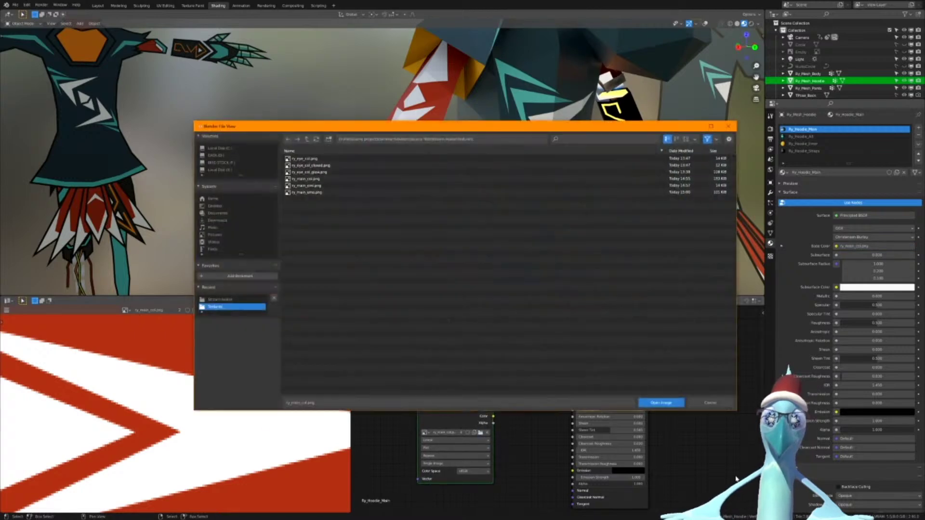
{"action": "left_click", "coordinate": [320, 192]}
{"action": "double_click", "coordinate": [320, 192]}
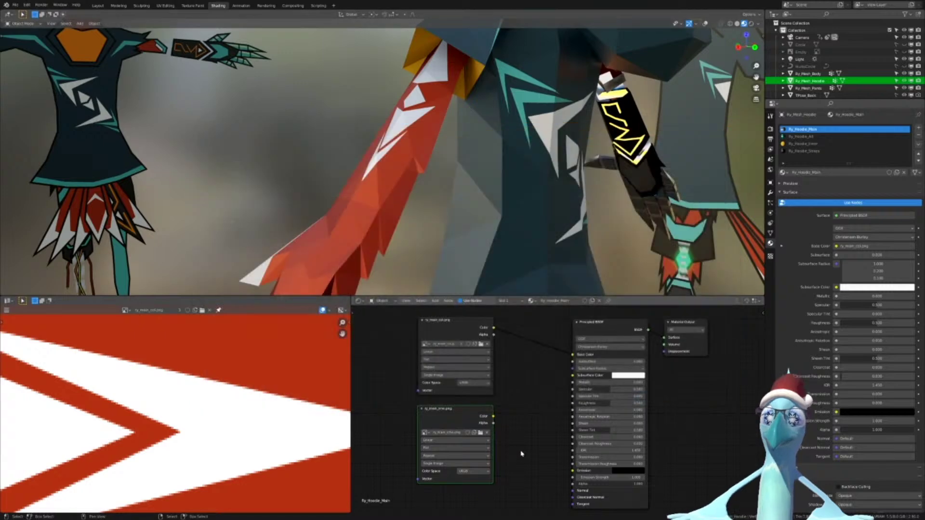
Move the metallic-smoothness texture node aside and connect its Color output to the shader's Metallic input
{"action": "scroll", "coordinate": [469, 422], "scroll_direction": "up", "scroll_amount": 1}
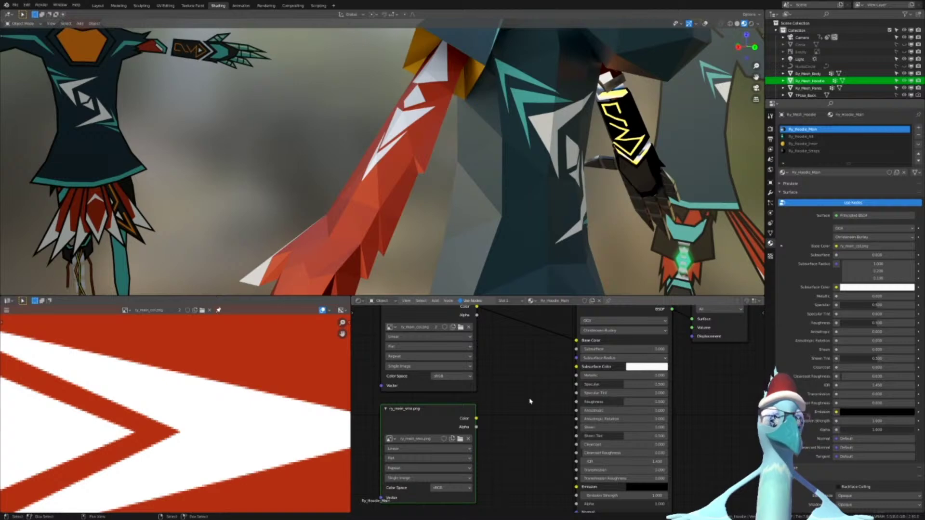
{"action": "left_click_drag", "start_coordinate": [450, 413], "coordinate": [432, 411]}
{"action": "left_click_drag", "start_coordinate": [448, 422], "coordinate": [538, 317]}
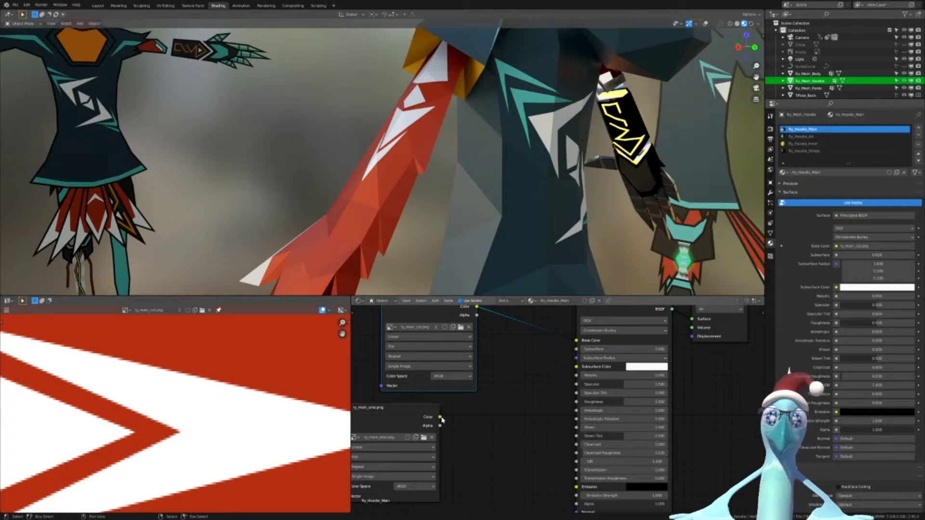
{"action": "left_click_drag", "start_coordinate": [441, 418], "coordinate": [576, 375]}
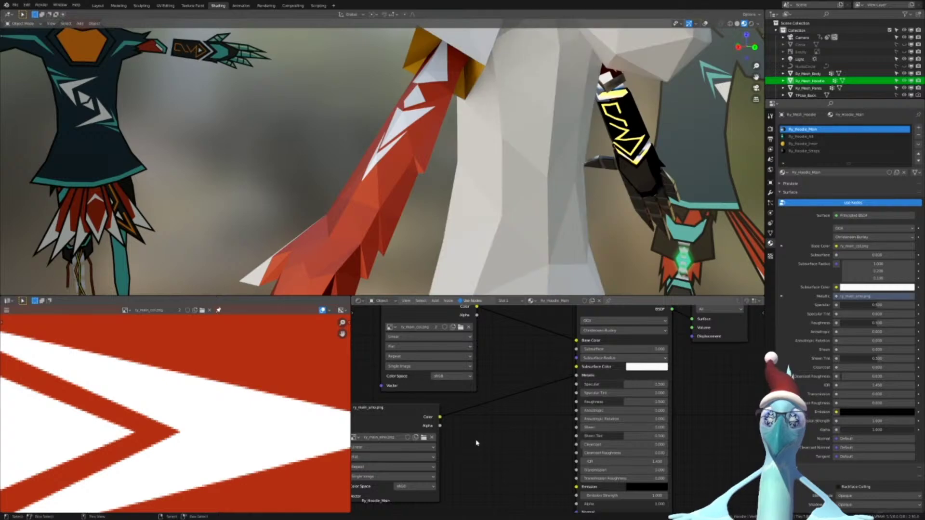
Add a Math node between the metallic-smoothness texture and the Principled BSDF shader
{"action": "key", "text": "shift+a"}
{"action": "left_click", "coordinate": [472, 430]}
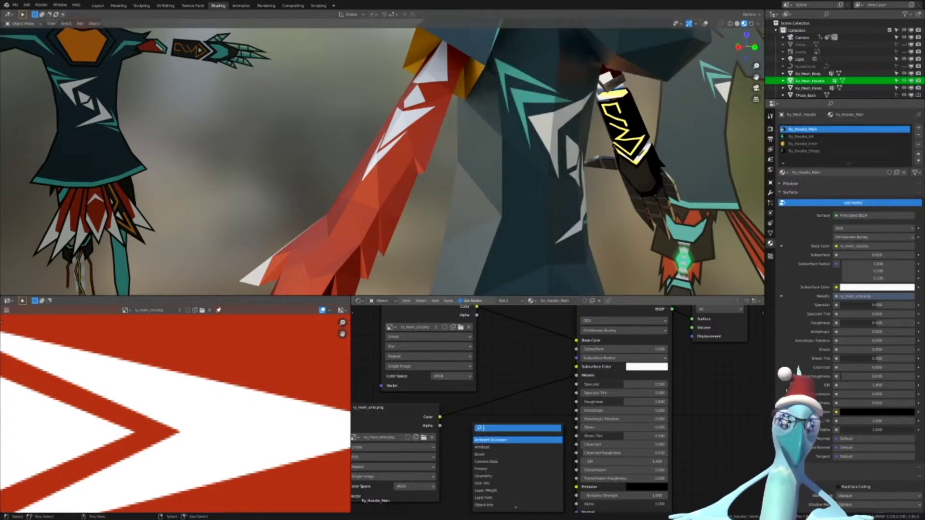
{"action": "type", "text": "ma"}
{"action": "key", "text": "Down"}
{"action": "key", "text": "Return"}
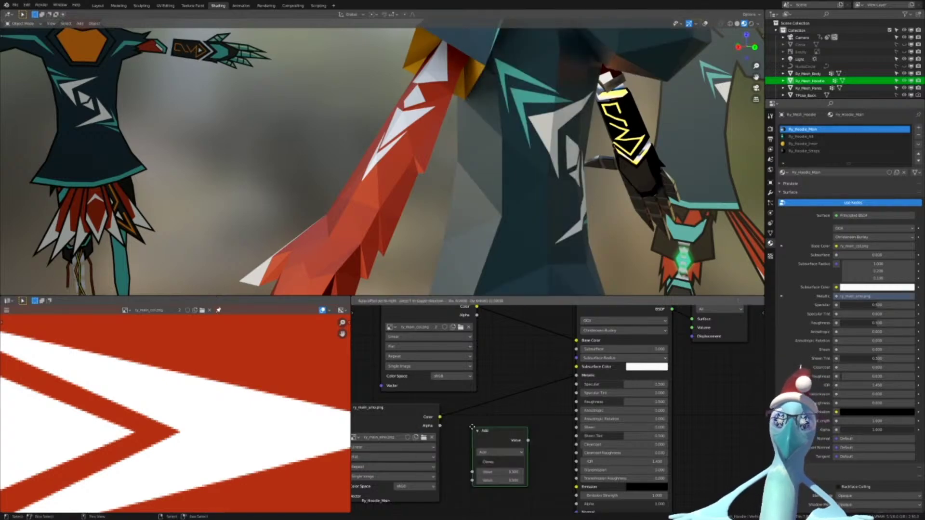
{"action": "left_click", "coordinate": [500, 419]}
Set the Math node to Subtract with a first value of 1 and feed the texture's Alpha into the second value
{"action": "left_click", "coordinate": [527, 444]}
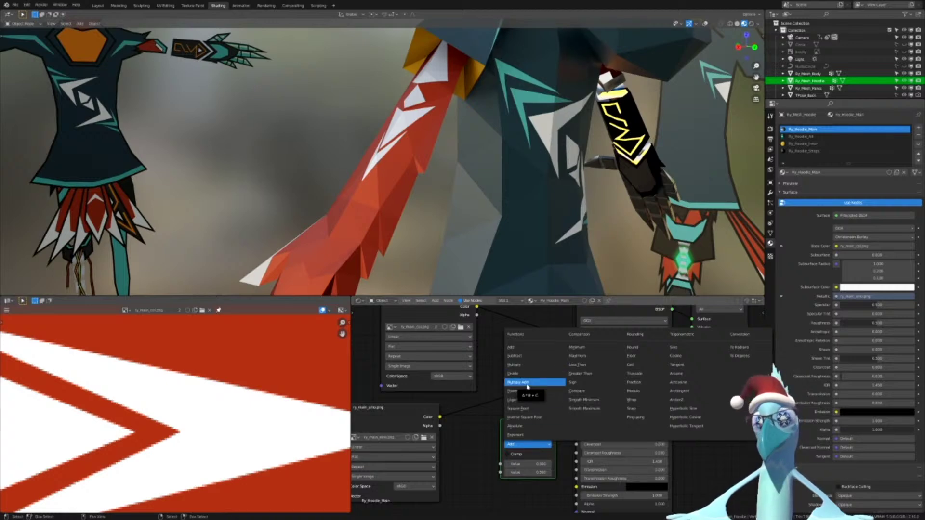
{"action": "left_click", "coordinate": [515, 356]}
{"action": "left_click_drag", "start_coordinate": [444, 426], "coordinate": [500, 472]}
{"action": "left_click", "coordinate": [527, 464]}
{"action": "type", "text": "1"}
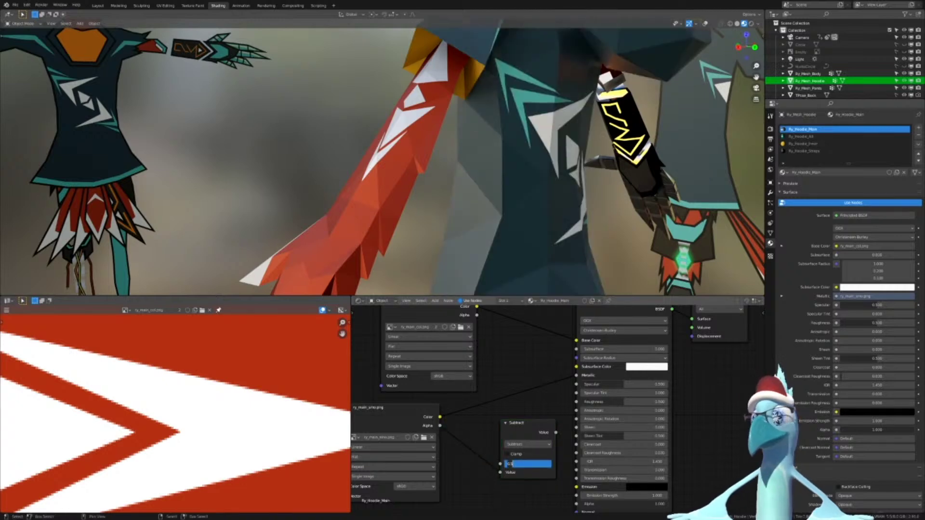
{"action": "key", "text": "Return"}
Connect the Subtract node's Value output to the shader's Roughness input
{"action": "left_click_drag", "start_coordinate": [532, 431], "coordinate": [578, 403]}
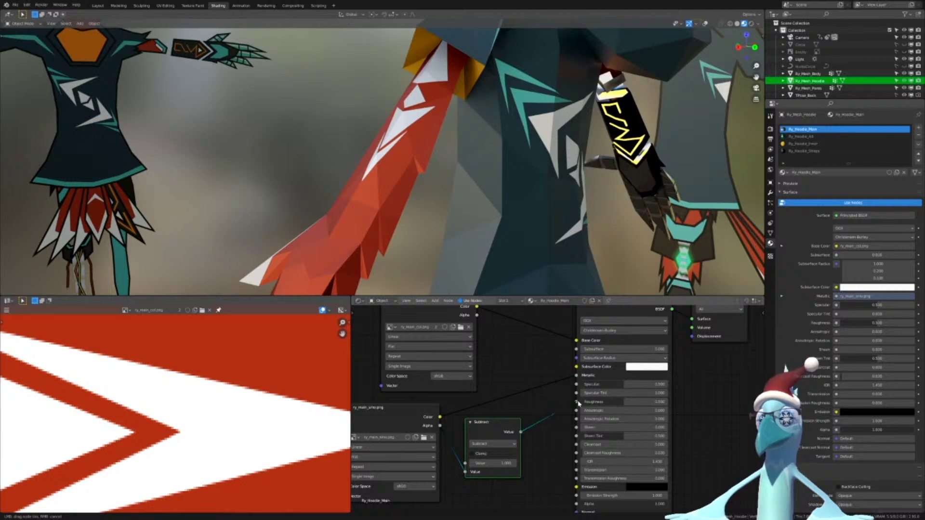
{"action": "middle_click_drag", "start_coordinate": [525, 153], "coordinate": [613, 158]}
{"action": "scroll", "coordinate": [611, 159], "scroll_direction": "down", "scroll_amount": 3}
{"action": "middle_click_drag", "start_coordinate": [397, 177], "coordinate": [537, 178], "text": "shift"}
{"action": "scroll", "coordinate": [539, 241], "scroll_direction": "up", "scroll_amount": 3}
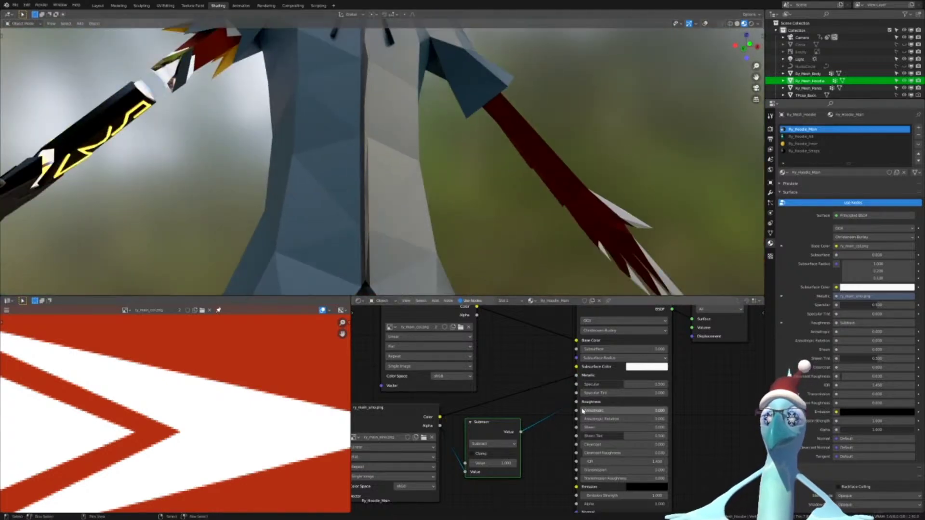
{"action": "left_click_drag", "start_coordinate": [577, 402], "coordinate": [567, 412]}
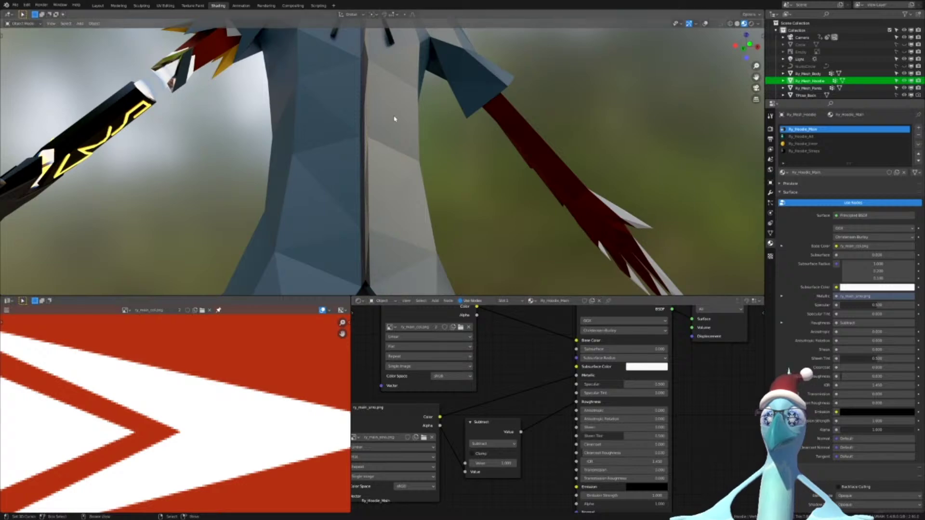
Examine the hoodie's metallic and roughness shading from the front, back and side
{"action": "scroll", "coordinate": [478, 128], "scroll_direction": "down", "scroll_amount": 5}
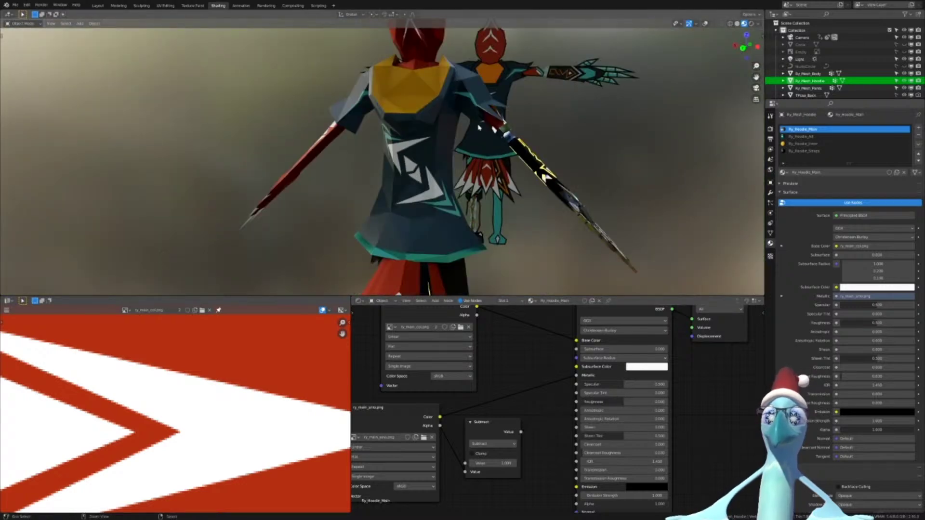
{"action": "scroll", "coordinate": [478, 127], "scroll_direction": "up", "scroll_amount": 4}
{"action": "middle_click_drag", "start_coordinate": [368, 165], "coordinate": [559, 169]}
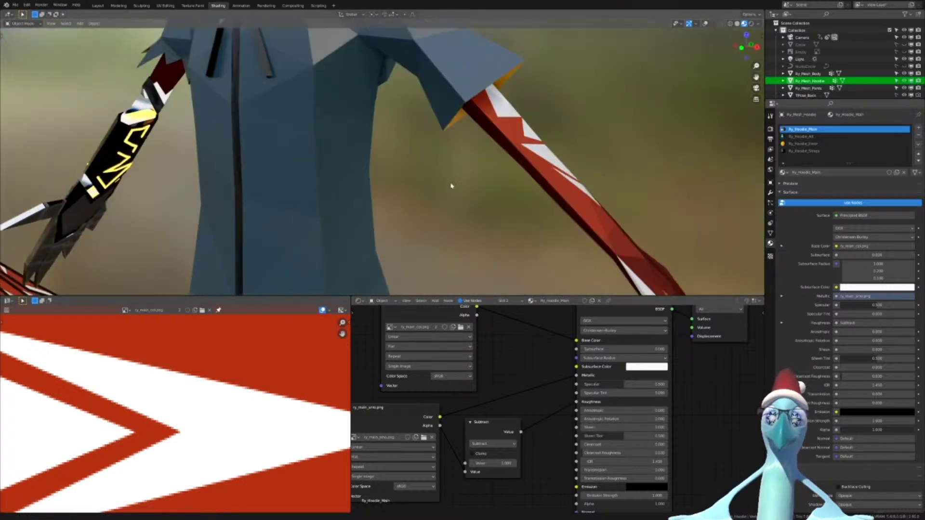
{"action": "middle_click_drag", "start_coordinate": [453, 186], "coordinate": [445, 247], "text": "shift"}
{"action": "middle_click_drag", "start_coordinate": [446, 246], "coordinate": [419, 248]}
{"action": "scroll", "coordinate": [386, 245], "scroll_direction": "down", "scroll_amount": 2}
{"action": "scroll", "coordinate": [419, 248], "scroll_direction": "up", "scroll_amount": 4}
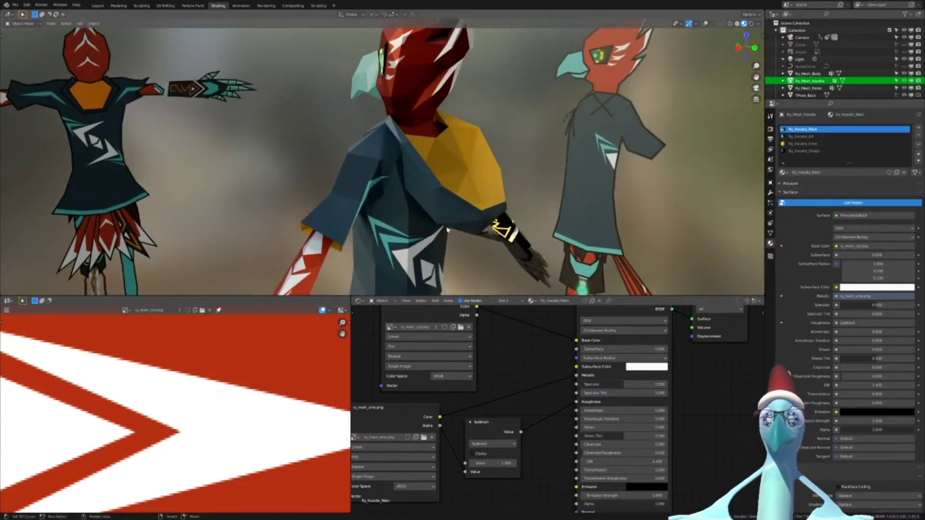
{"action": "scroll", "coordinate": [504, 395], "scroll_direction": "down", "scroll_amount": 3}
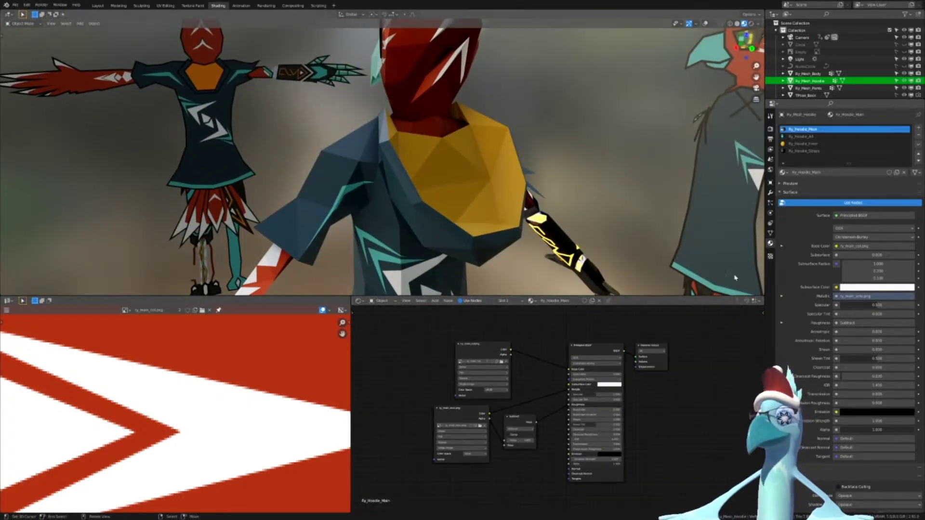
Select the Ry_Hoodie_Alt material and examine the row of palette swatches in the colour texture
{"action": "left_click", "coordinate": [805, 137]}
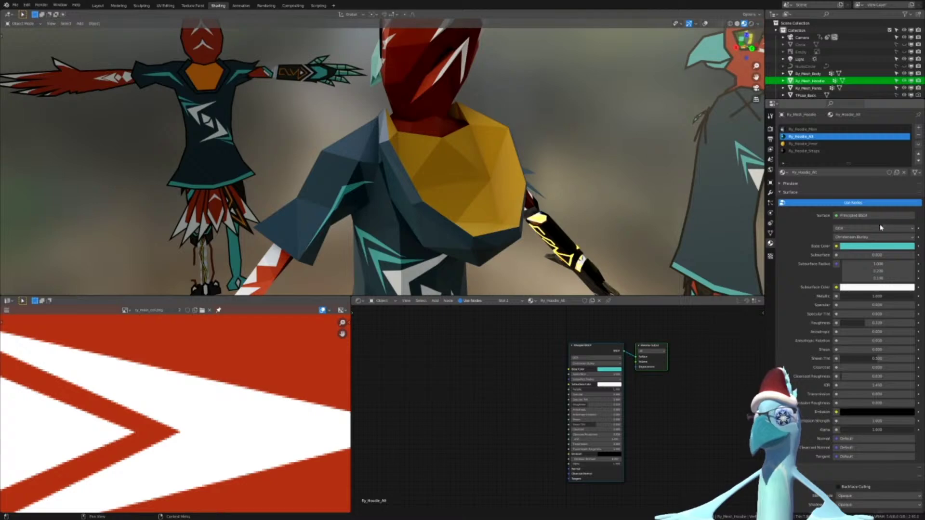
{"action": "scroll", "coordinate": [145, 448], "scroll_direction": "down", "scroll_amount": 6}
{"action": "scroll", "coordinate": [168, 386], "scroll_direction": "up", "scroll_amount": 5}
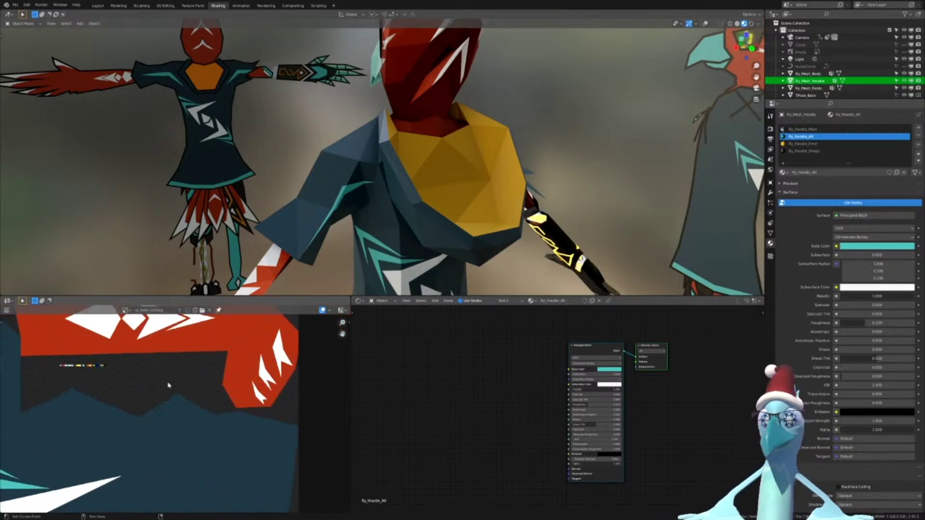
{"action": "middle_click_drag", "start_coordinate": [168, 385], "coordinate": [214, 424]}
{"action": "scroll", "coordinate": [178, 415], "scroll_direction": "up", "scroll_amount": 5}
{"action": "middle_click_drag", "start_coordinate": [79, 417], "coordinate": [196, 444]}
{"action": "scroll", "coordinate": [196, 444], "scroll_direction": "up", "scroll_amount": 3}
{"action": "middle_click_drag", "start_coordinate": [193, 380], "coordinate": [217, 423]}
{"action": "scroll", "coordinate": [236, 423], "scroll_direction": "up", "scroll_amount": 4}
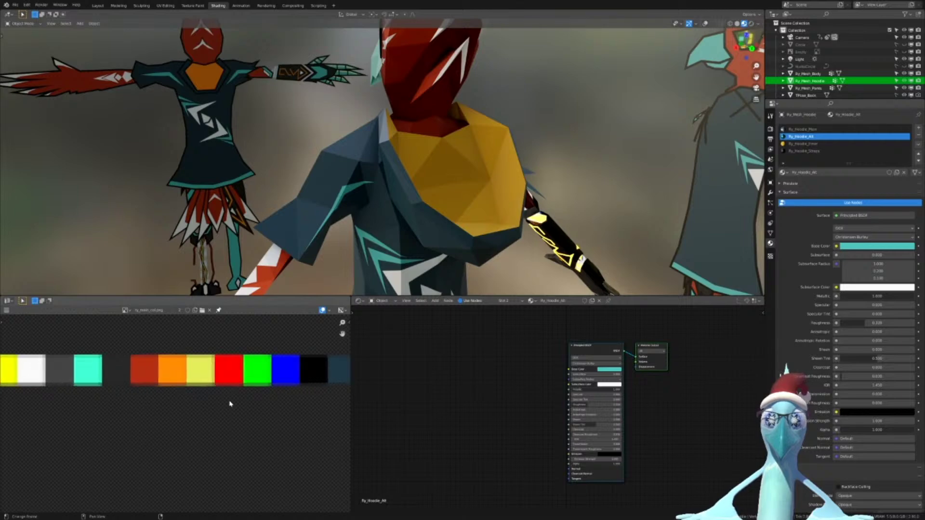
{"action": "scroll", "coordinate": [230, 404], "scroll_direction": "up", "scroll_amount": 2}
{"action": "middle_click_drag", "start_coordinate": [238, 371], "coordinate": [193, 396]}
{"action": "scroll", "coordinate": [210, 415], "scroll_direction": "down", "scroll_amount": 6}
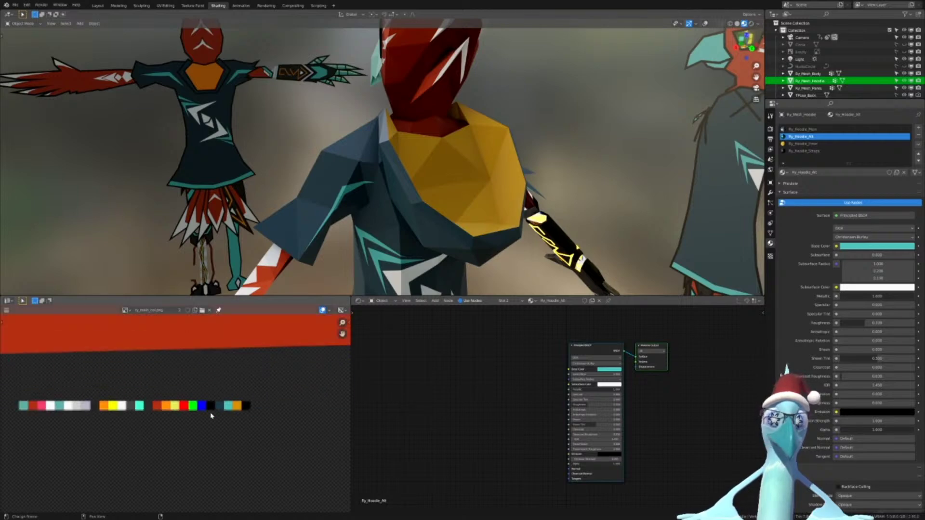
{"action": "scroll", "coordinate": [174, 412], "scroll_direction": "up", "scroll_amount": 7}
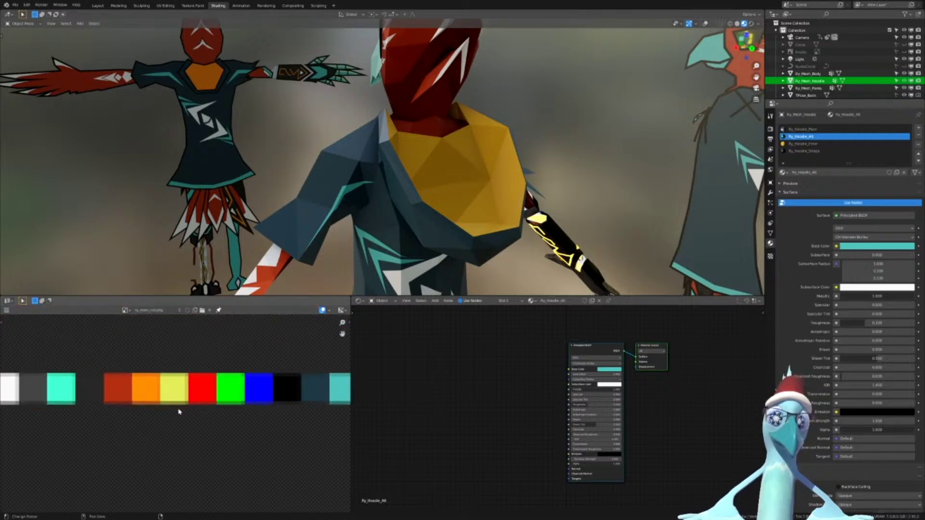
{"action": "scroll", "coordinate": [178, 419], "scroll_direction": "up", "scroll_amount": 5}
{"action": "scroll", "coordinate": [172, 377], "scroll_direction": "down", "scroll_amount": 6}
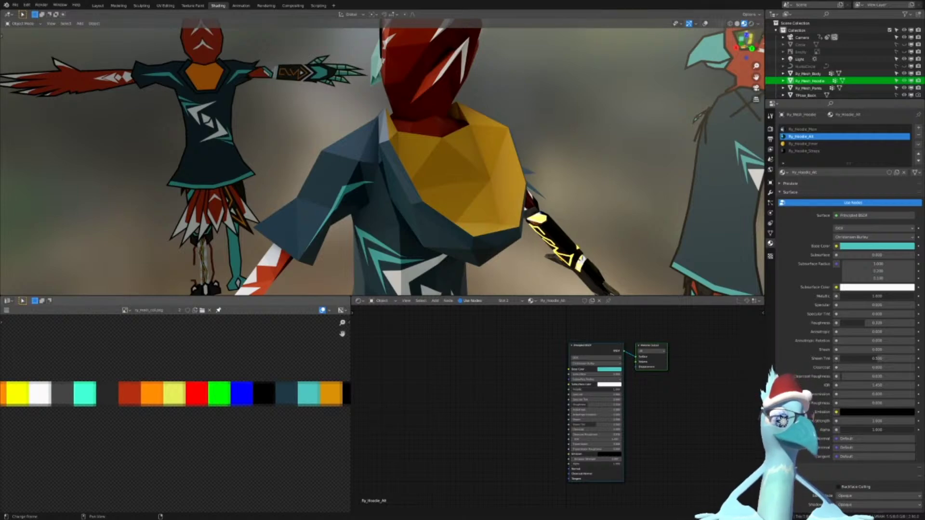
Switch to Affinity Designer, show the Emission group and hide its black background rectangle
{"action": "key", "text": "alt+Tab"}
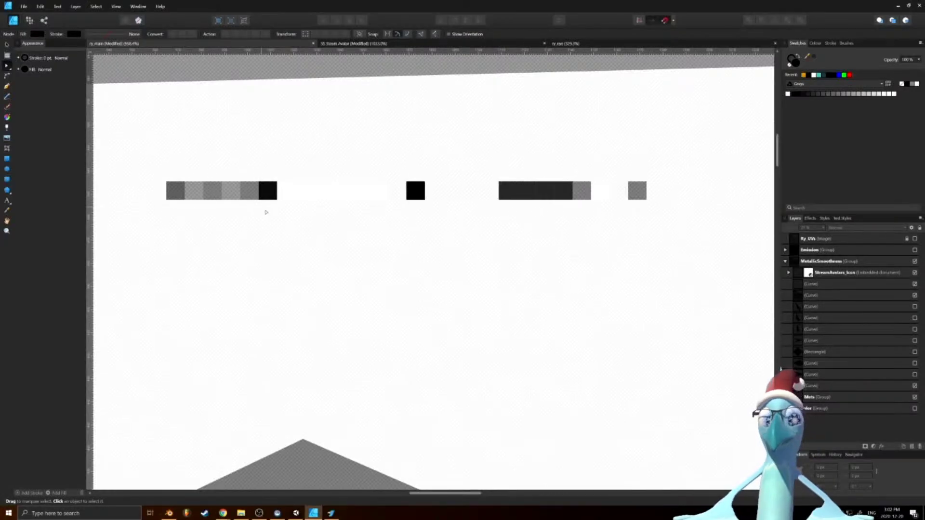
{"action": "left_click", "coordinate": [785, 250]}
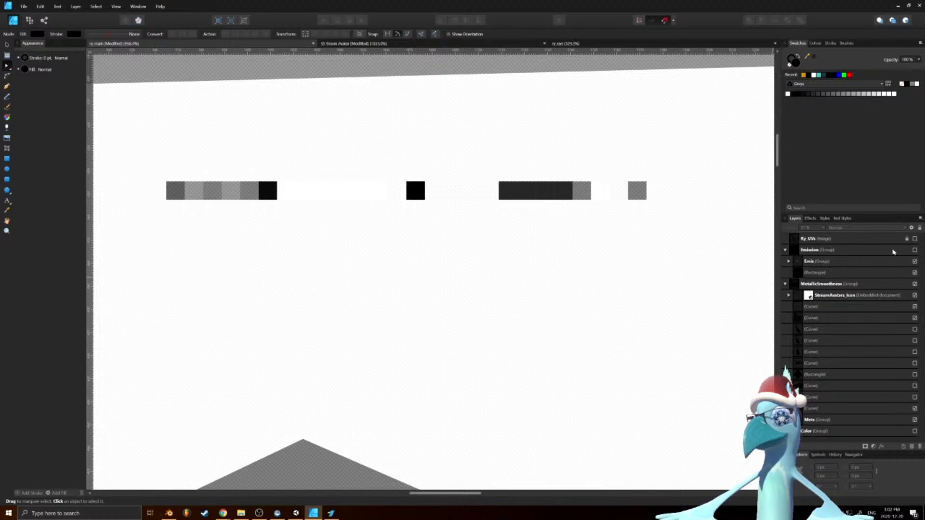
{"action": "left_click", "coordinate": [915, 250]}
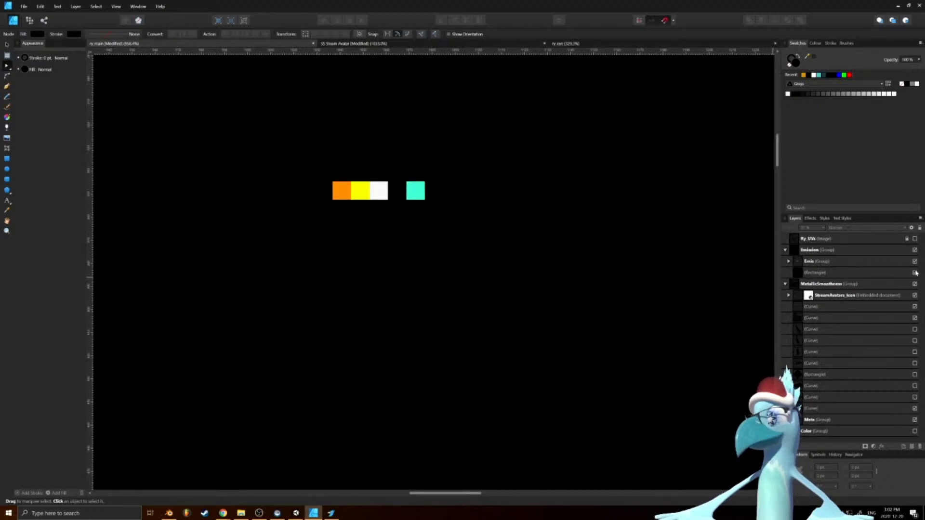
{"action": "left_click", "coordinate": [915, 272]}
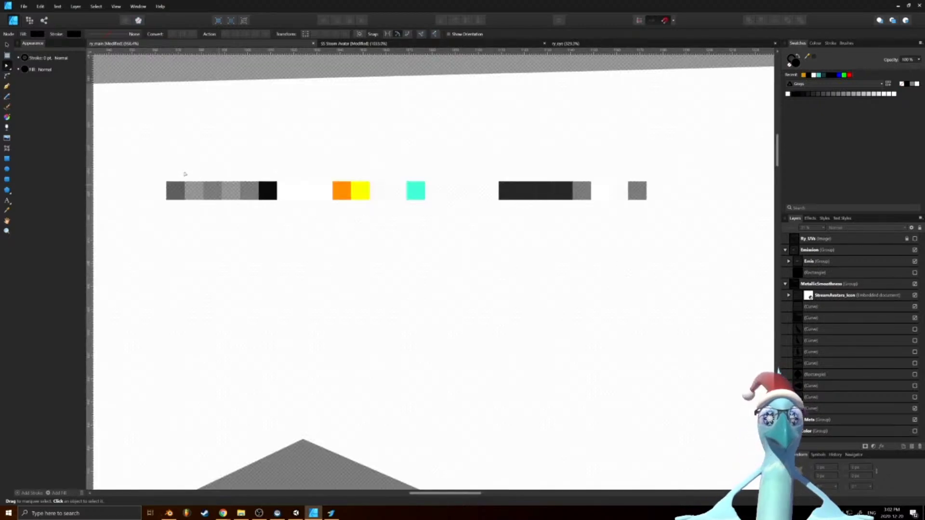
{"action": "scroll", "coordinate": [185, 173], "scroll_direction": "up", "scroll_amount": 10, "text": "ctrl"}
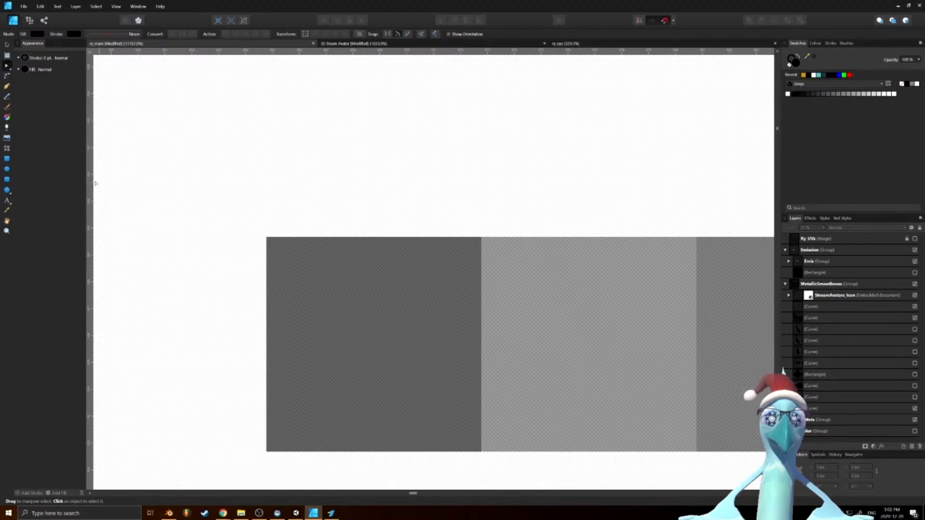
{"action": "left_click_drag", "start_coordinate": [95, 184], "coordinate": [249, 108]}
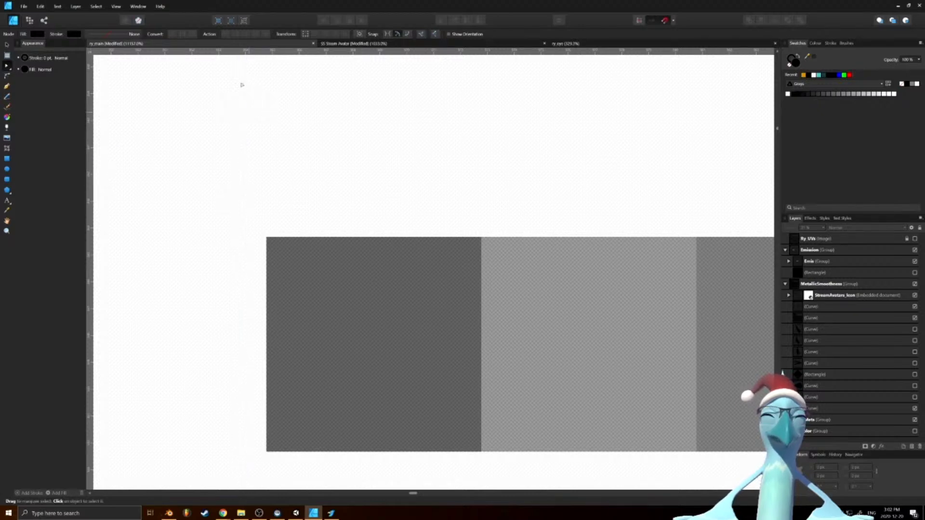
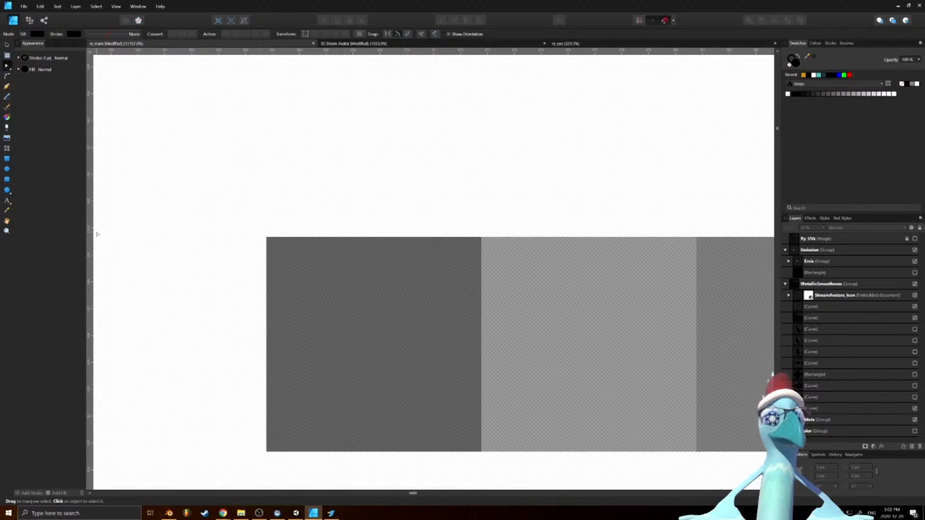
Open the Guides Manager and add a horizontal guide and a vertical guide, each at 964 px
{"action": "left_click", "coordinate": [120, 7]}
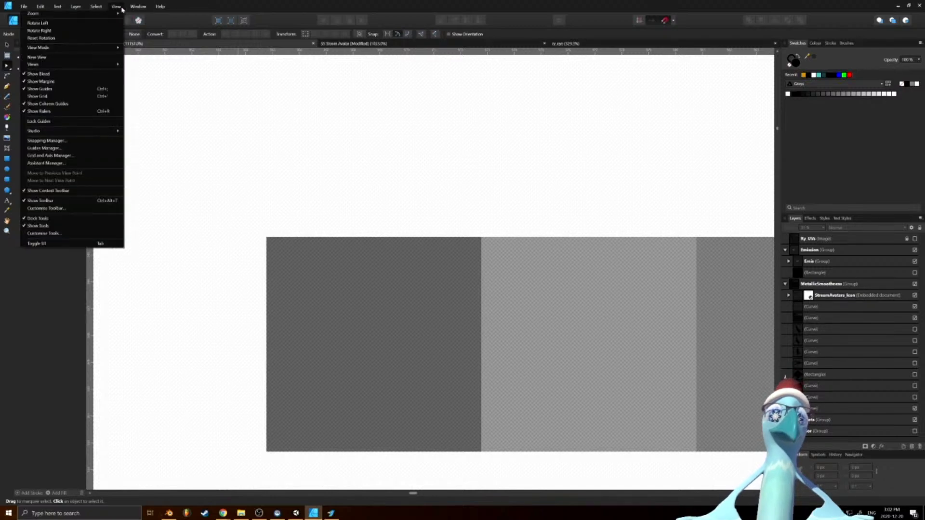
{"action": "left_click", "coordinate": [526, 27]}
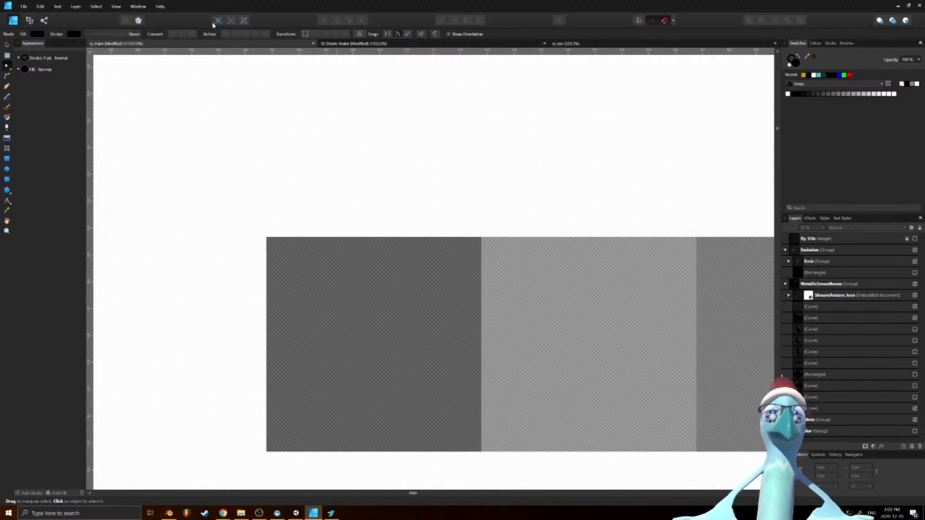
{"action": "left_click", "coordinate": [160, 6]}
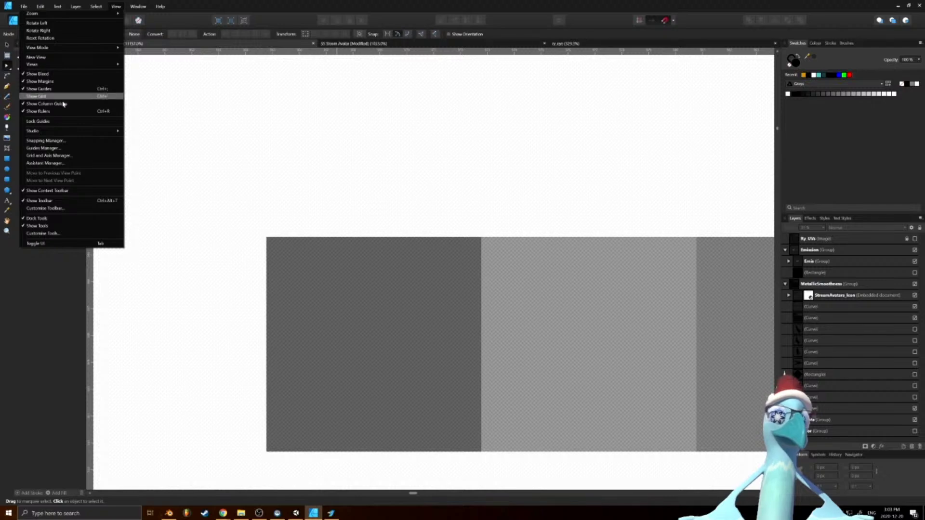
{"action": "left_click", "coordinate": [63, 148]}
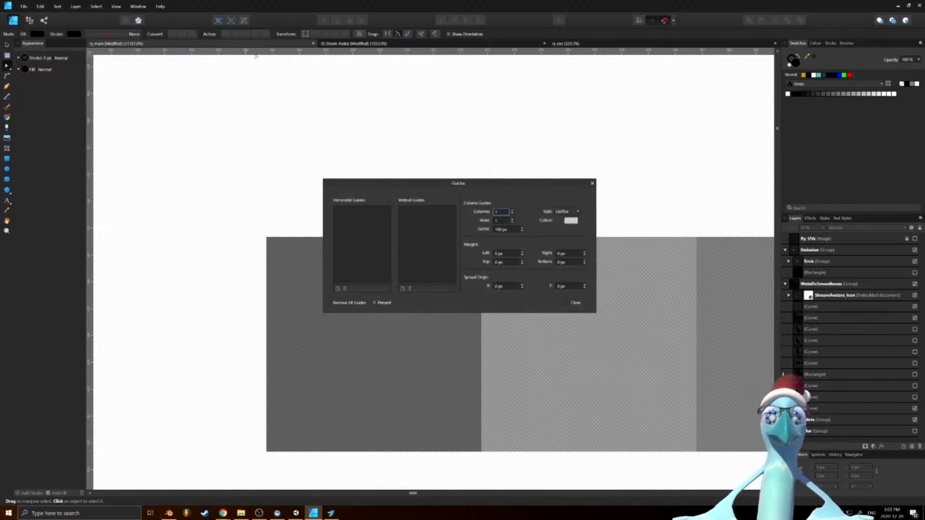
{"action": "left_click", "coordinate": [338, 288]}
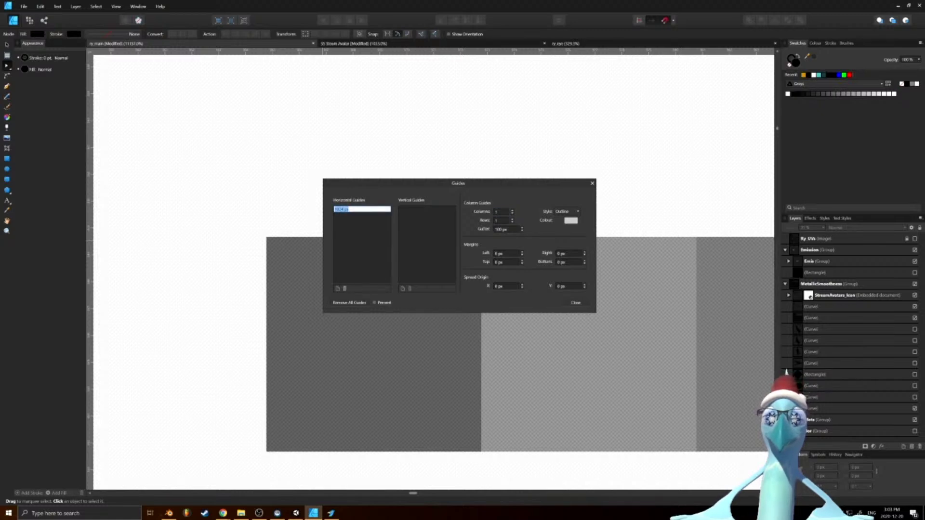
{"action": "type", "text": "964"}
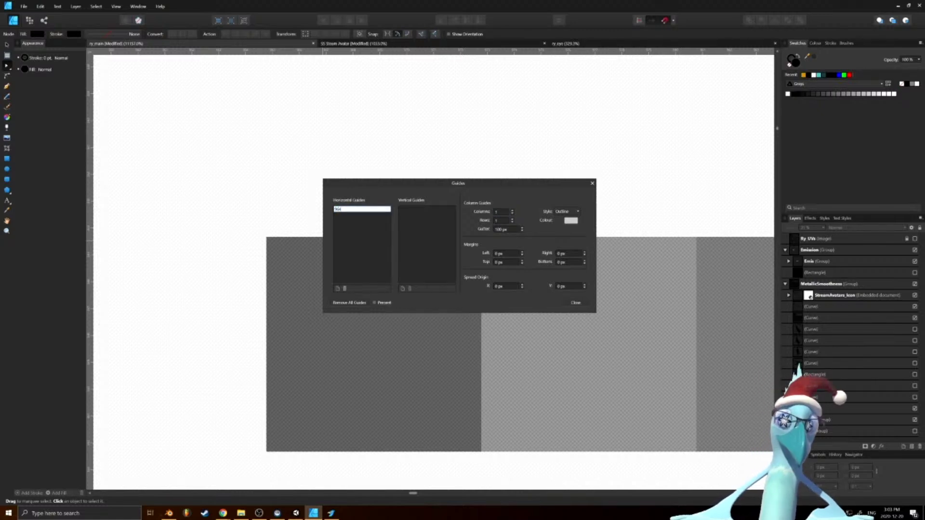
{"action": "left_click", "coordinate": [361, 210]}
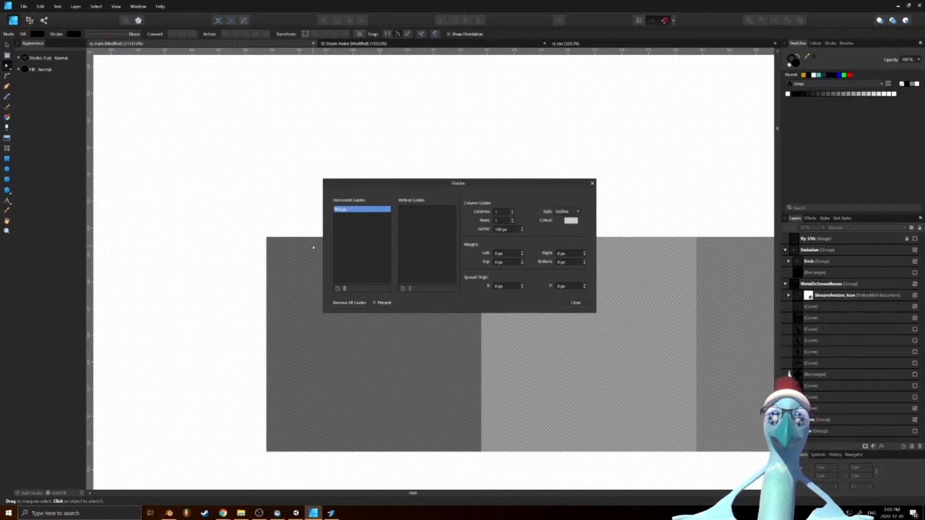
{"action": "left_click", "coordinate": [402, 289]}
{"action": "double_click", "coordinate": [413, 209]}
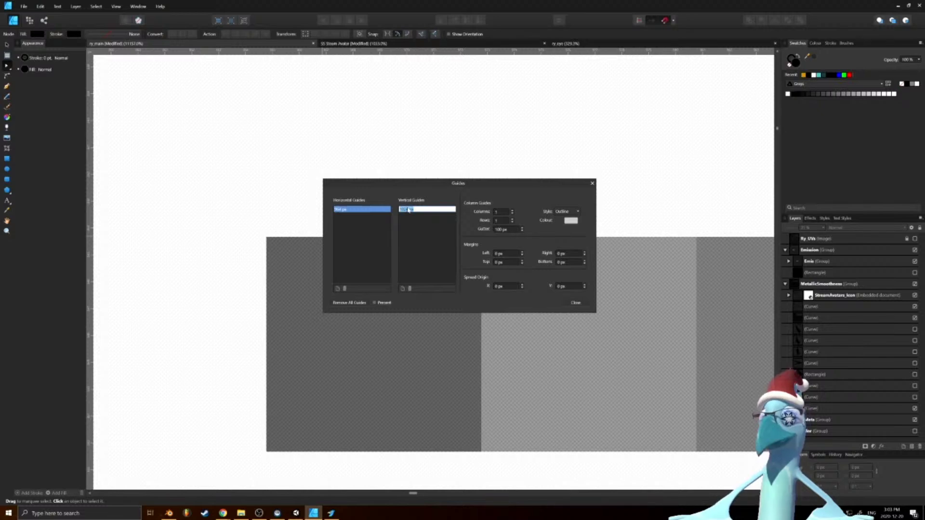
{"action": "type", "text": "964"}
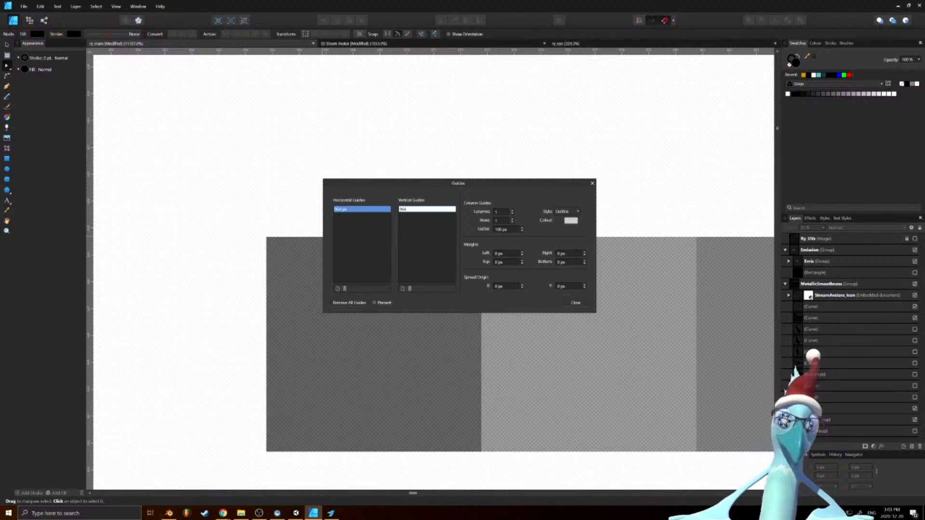
{"action": "key", "text": "Return"}
Reposition the horizontal guide to just above the palette strip and close the Guides Manager
{"action": "double_click", "coordinate": [362, 210]}
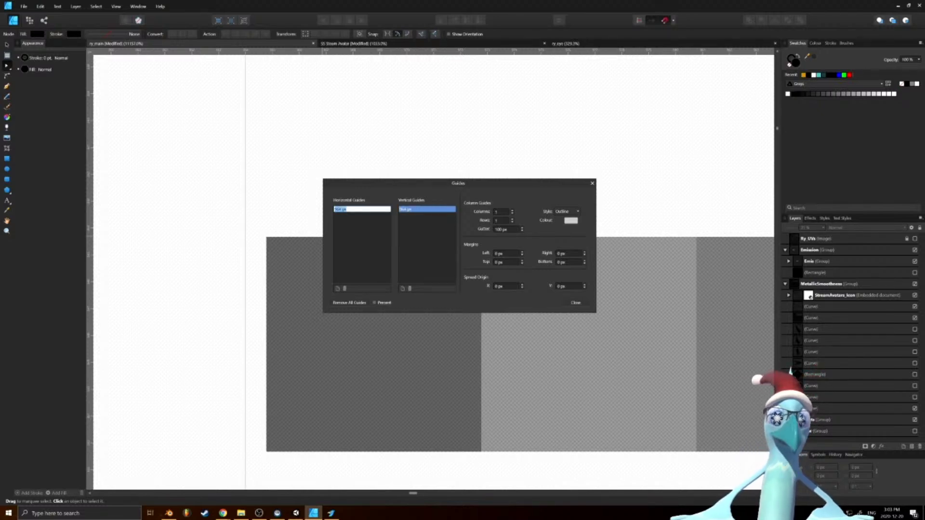
{"action": "type", "text": "9"}
{"action": "key", "text": "Return"}
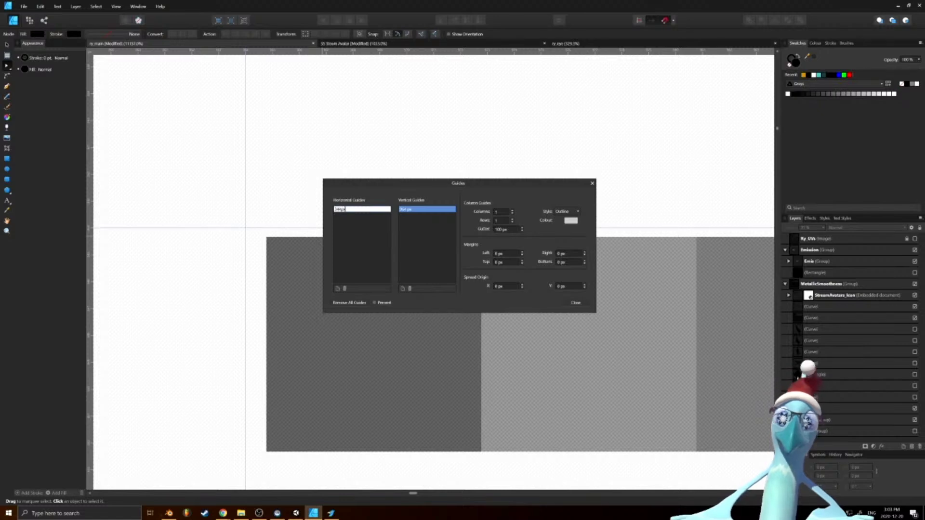
{"action": "left_click", "coordinate": [575, 303]}
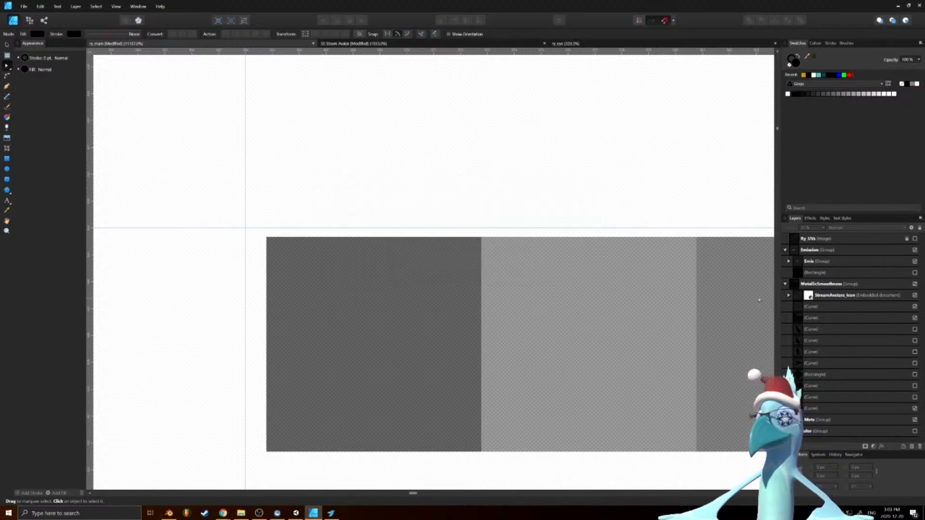
Show the Color group and select the palette groups inside Emission, MetallicSmoothness and Color together
{"action": "left_click", "coordinate": [804, 262]}
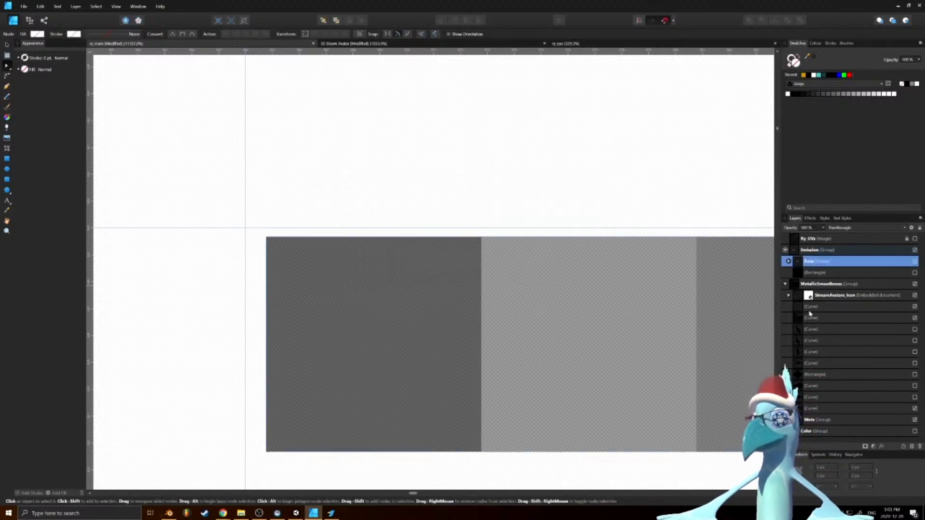
{"action": "scroll", "coordinate": [413, 254], "scroll_direction": "down", "scroll_amount": 8, "text": "ctrl"}
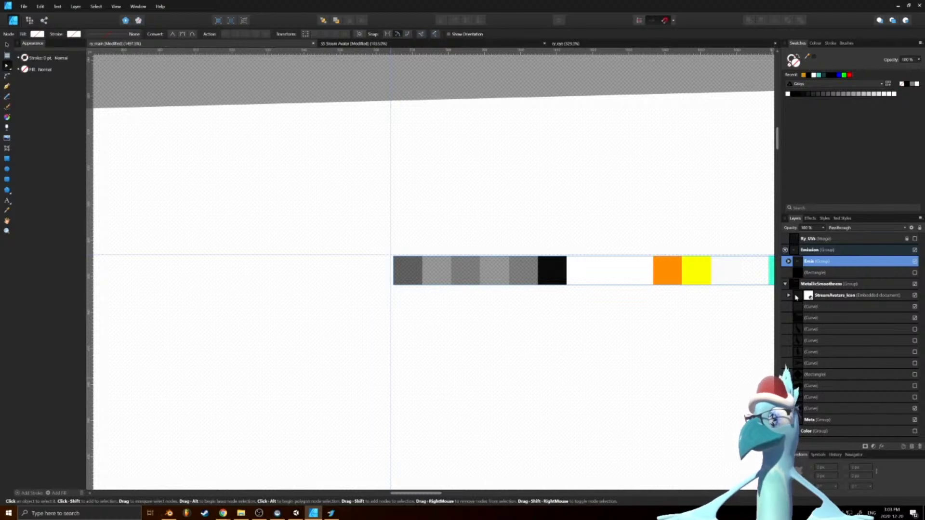
{"action": "left_click", "coordinate": [802, 421], "text": "ctrl"}
{"action": "scroll", "coordinate": [800, 359], "scroll_direction": "down", "scroll_amount": 4}
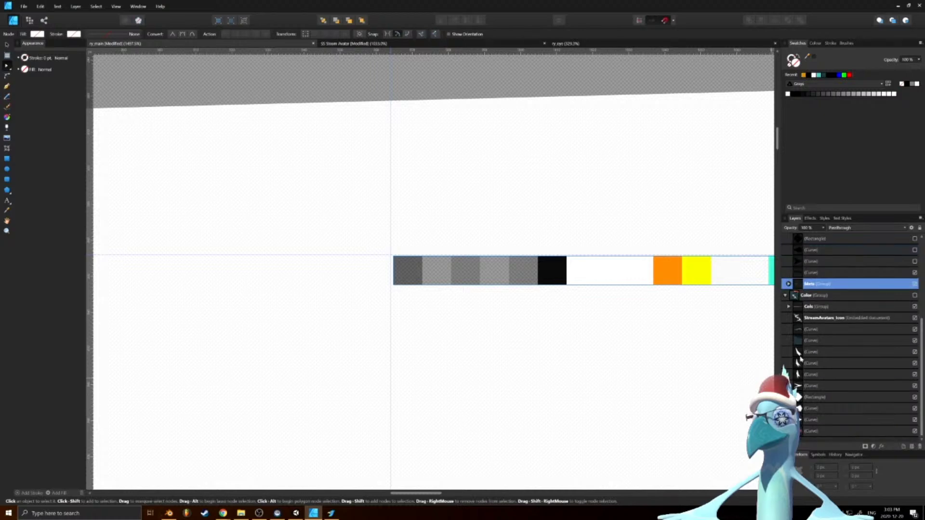
{"action": "scroll", "coordinate": [802, 316], "scroll_direction": "up", "scroll_amount": 4}
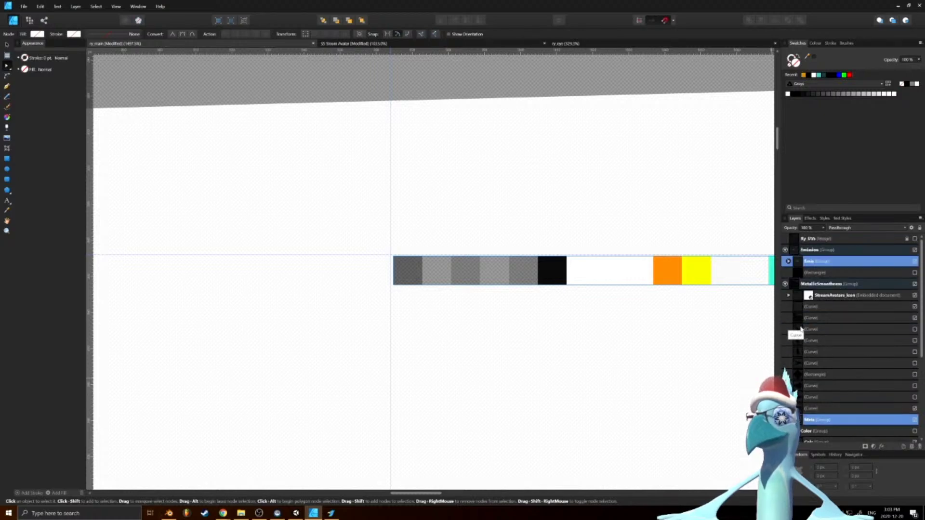
{"action": "scroll", "coordinate": [802, 332], "scroll_direction": "down", "scroll_amount": 3}
{"action": "left_click", "coordinate": [914, 329]}
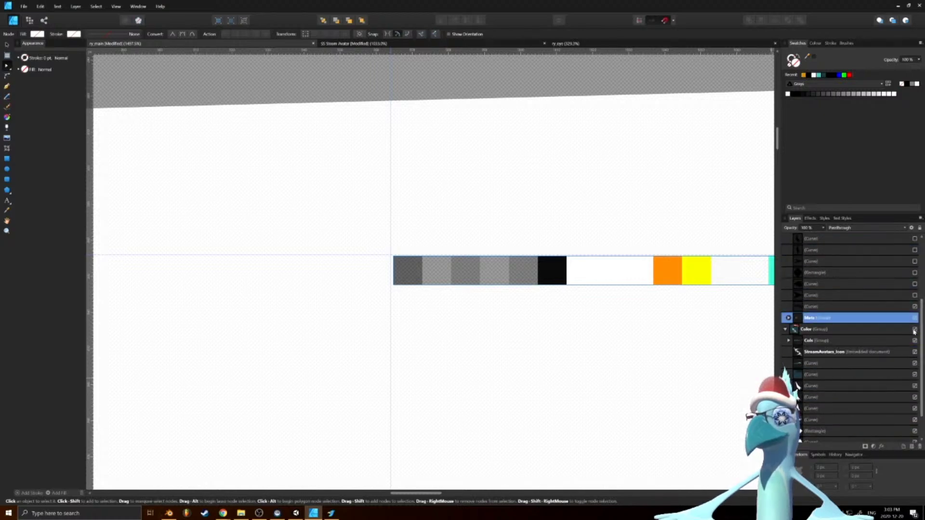
{"action": "left_click", "coordinate": [797, 344], "text": "ctrl"}
{"action": "scroll", "coordinate": [392, 285], "scroll_direction": "up", "scroll_amount": 6}
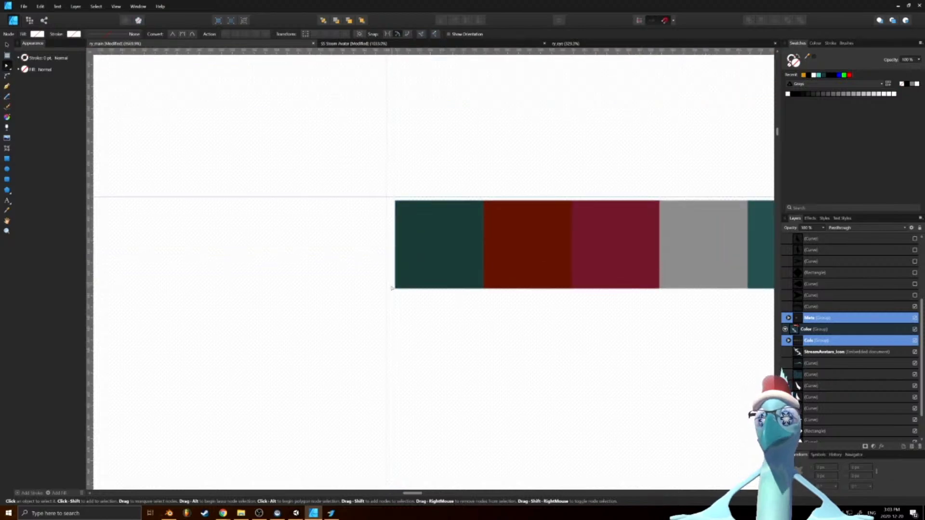
Snap the top-left corner of the three selected palette groups to the intersection of the guides
{"action": "scroll", "coordinate": [363, 235], "scroll_direction": "down", "scroll_amount": 19}
{"action": "scroll", "coordinate": [378, 231], "scroll_direction": "down", "scroll_amount": 3, "text": "ctrl"}
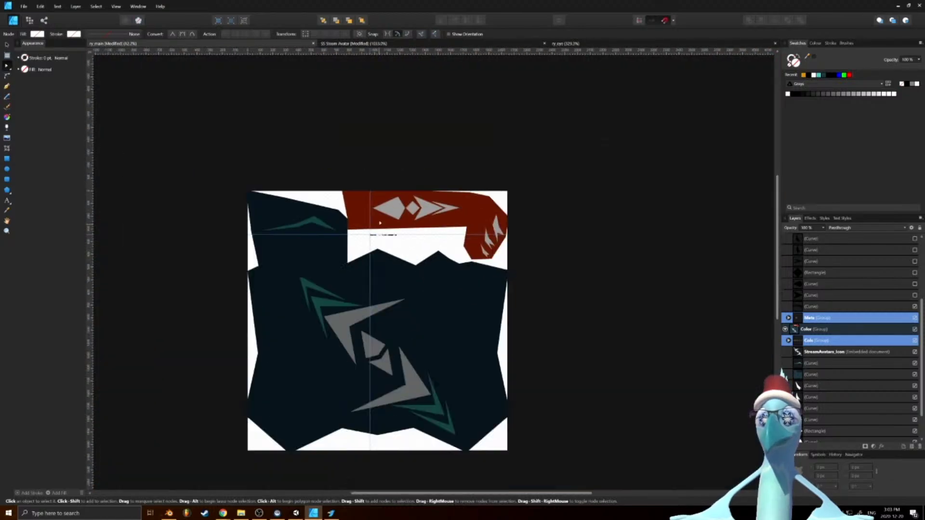
{"action": "key", "text": "v"}
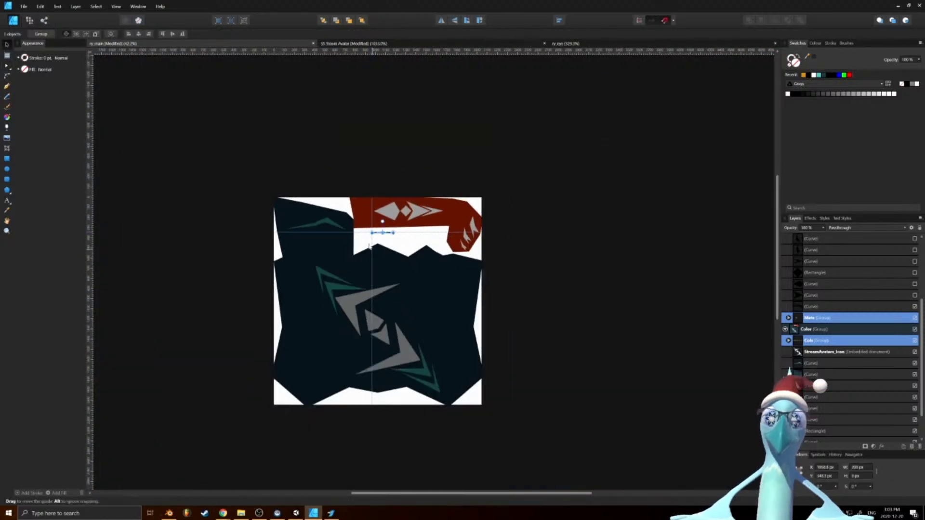
{"action": "scroll", "coordinate": [367, 232], "scroll_direction": "up", "scroll_amount": 10, "text": "ctrl"}
{"action": "scroll", "coordinate": [401, 235], "scroll_direction": "up", "scroll_amount": 4, "text": "ctrl"}
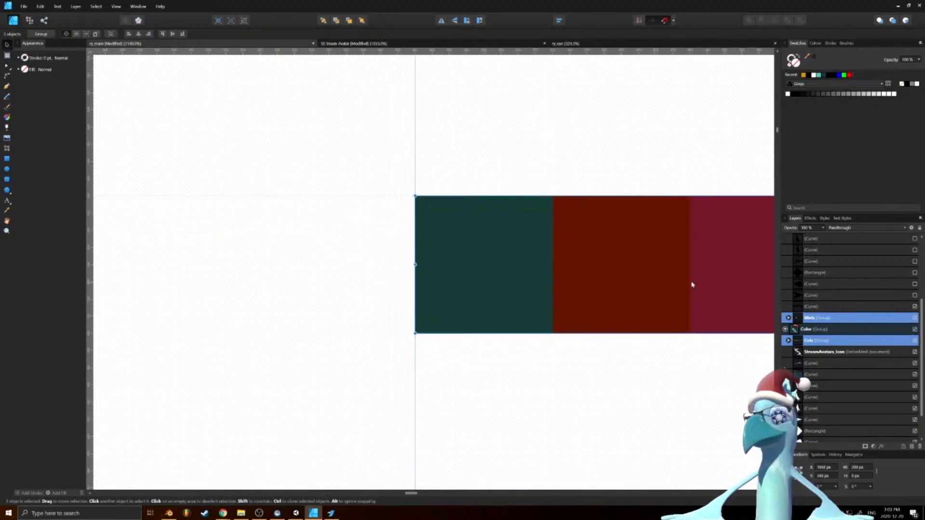
Compare the colour and metallic palette strips' alignment by toggling the Color group, clear the selection and leave Color hidden
{"action": "left_click", "coordinate": [915, 330]}
{"action": "left_click", "coordinate": [915, 330]}
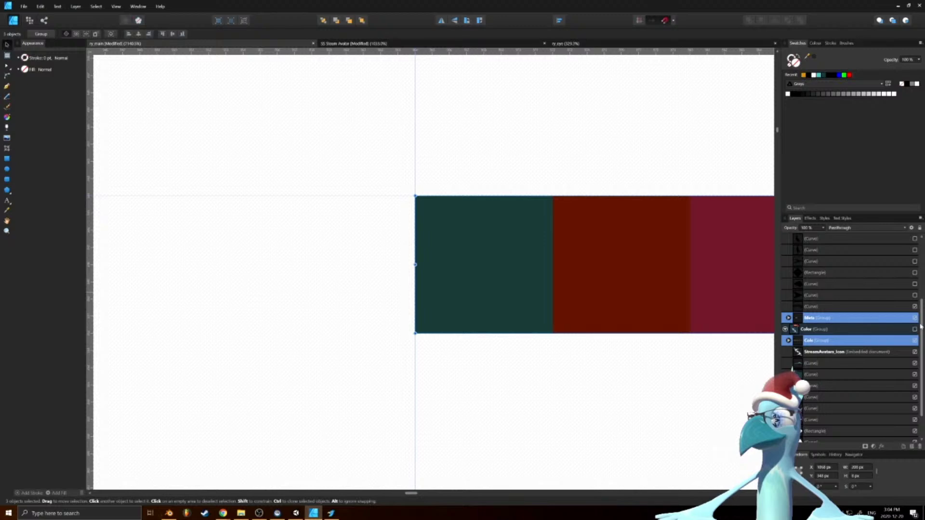
{"action": "scroll", "coordinate": [919, 337], "scroll_direction": "up", "scroll_amount": 3}
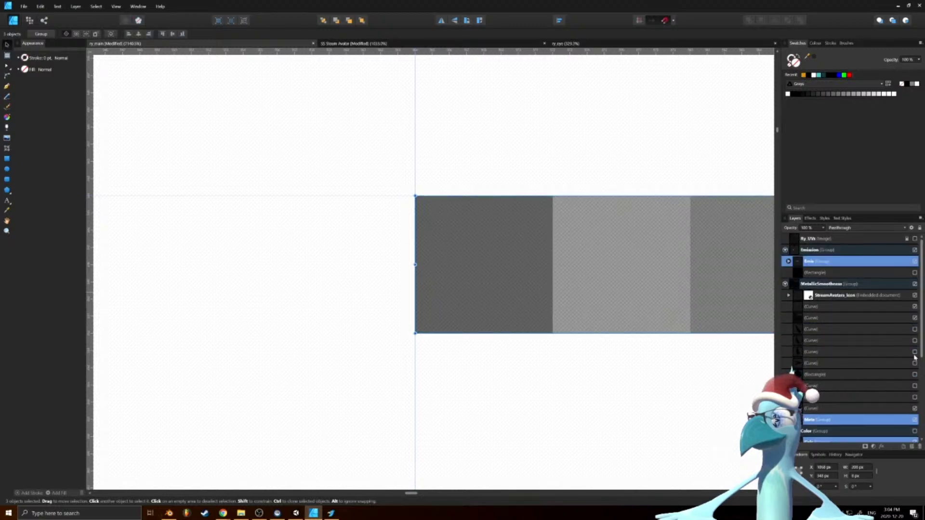
{"action": "scroll", "coordinate": [915, 357], "scroll_direction": "down", "scroll_amount": 4}
{"action": "key", "text": "ctrl+z"}
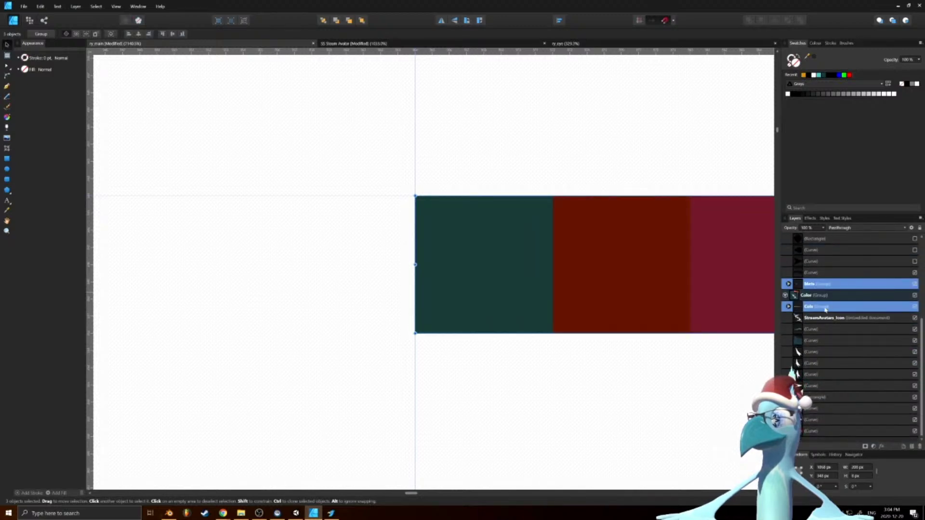
{"action": "scroll", "coordinate": [816, 422], "scroll_direction": "up", "scroll_amount": 4}
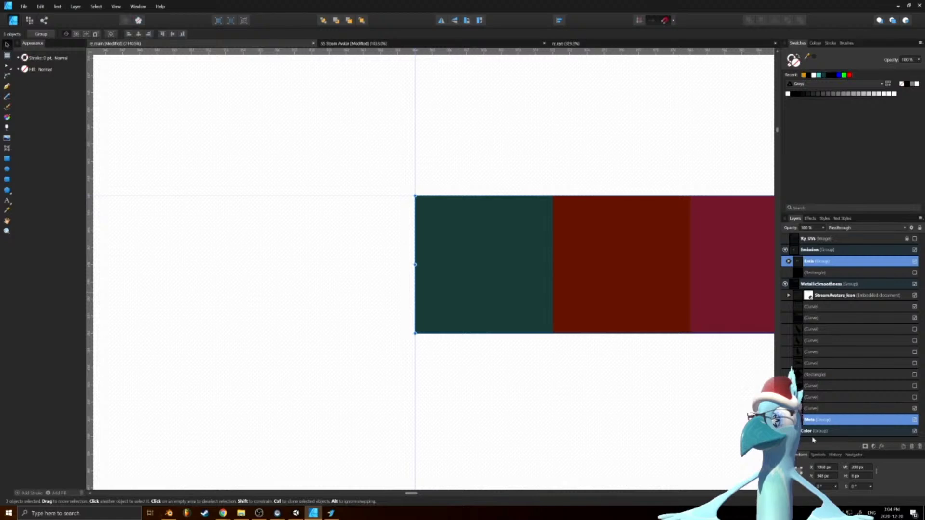
{"action": "left_click", "coordinate": [658, 391]}
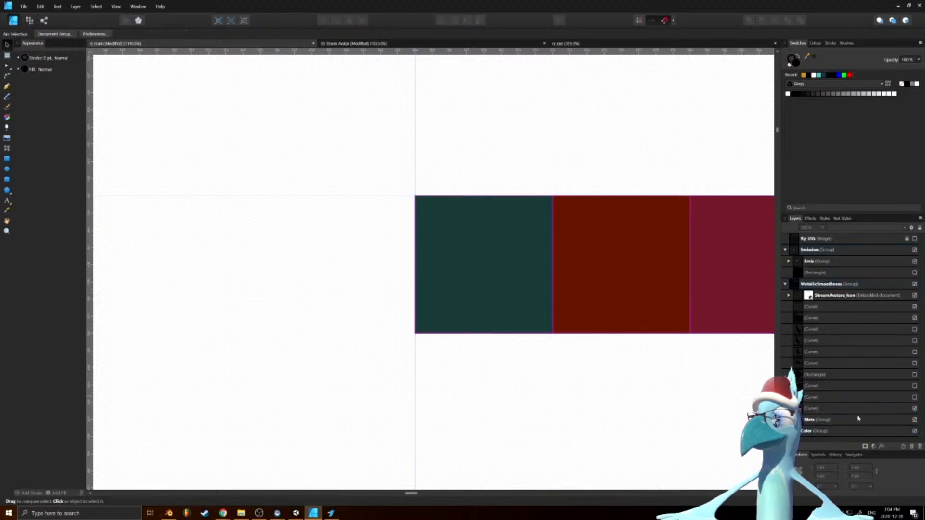
{"action": "left_click", "coordinate": [915, 431]}
{"action": "left_click", "coordinate": [915, 431]}
{"action": "left_click", "coordinate": [915, 431]}
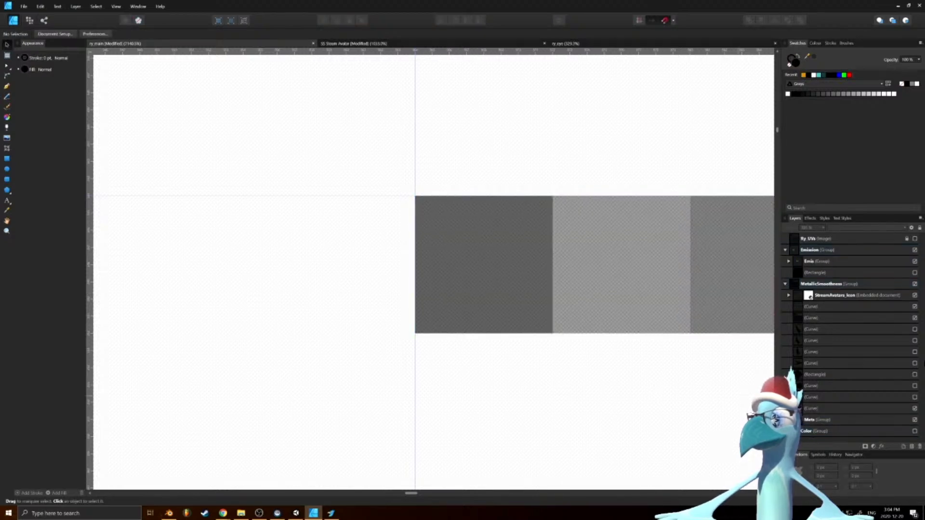
Show the Emission group's black background rectangle and check the emission swatches against the guides
{"action": "left_click", "coordinate": [915, 273]}
{"action": "scroll", "coordinate": [378, 238], "scroll_direction": "down", "scroll_amount": 8}
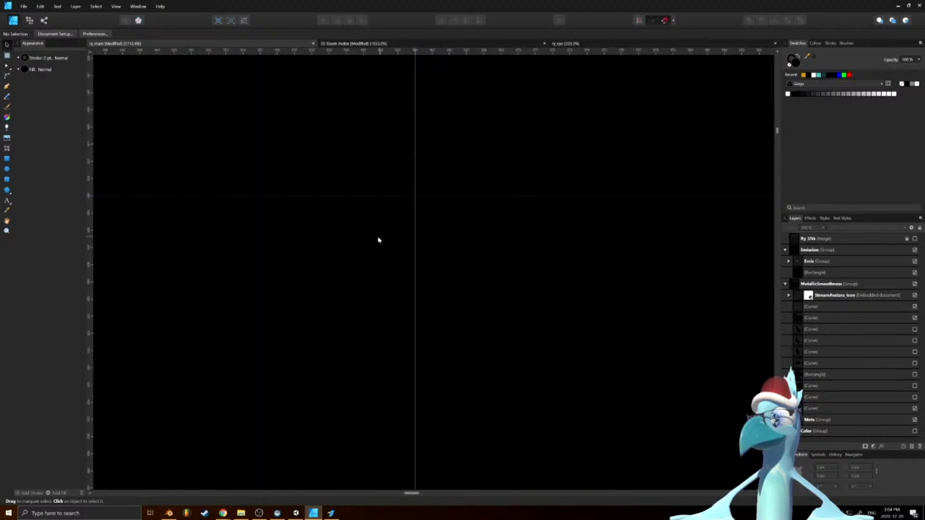
{"action": "scroll", "coordinate": [684, 232], "scroll_direction": "up", "scroll_amount": 7}
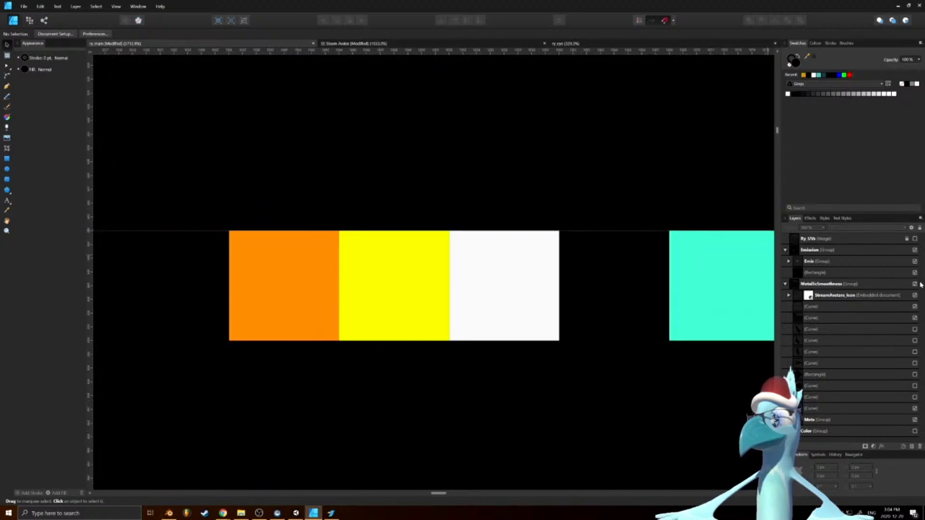
{"action": "left_click", "coordinate": [914, 250]}
{"action": "left_click", "coordinate": [915, 251]}
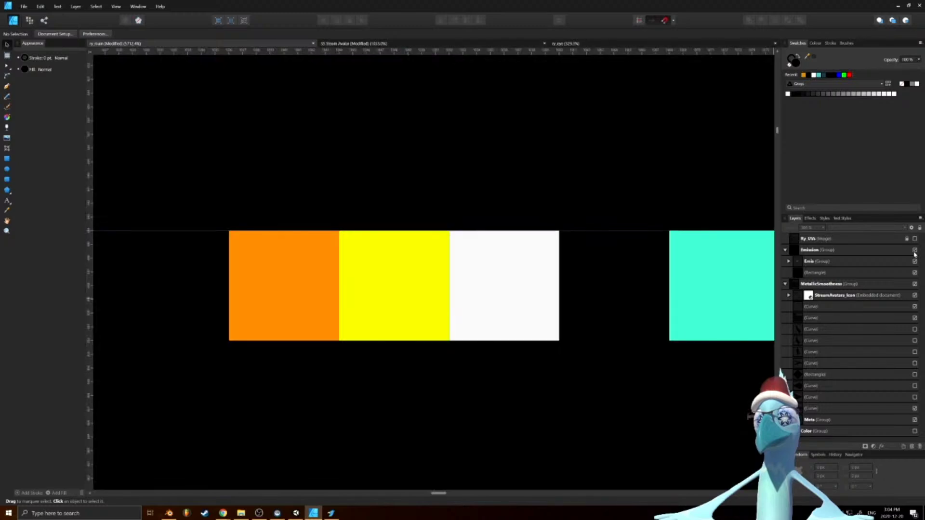
{"action": "scroll", "coordinate": [447, 211], "scroll_direction": "down", "scroll_amount": 15, "text": "ctrl"}
{"action": "scroll", "coordinate": [426, 160], "scroll_direction": "down", "scroll_amount": 5, "text": "ctrl"}
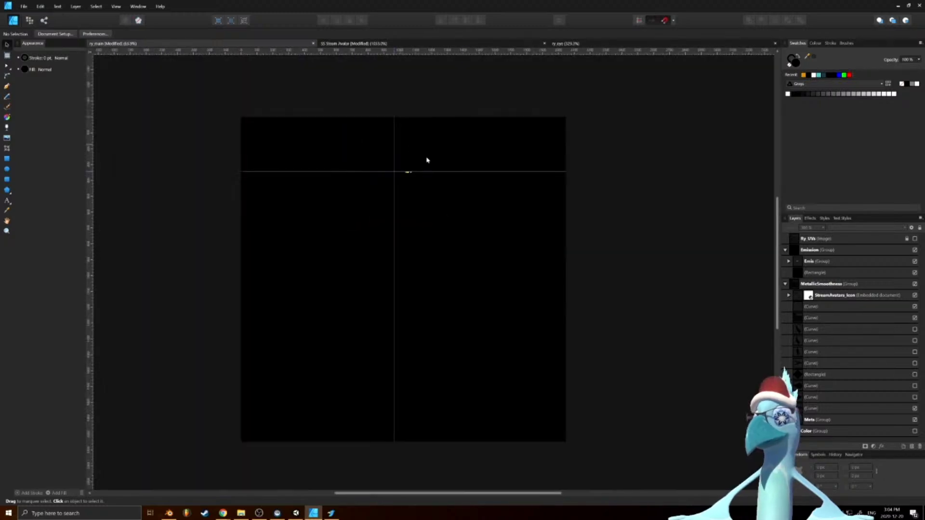
Collapse and hide the MetallicSmoothness group, and export the emission map as a PNG overwriting ry_main_emi.png
{"action": "left_click", "coordinate": [785, 284]}
{"action": "left_click", "coordinate": [785, 250]}
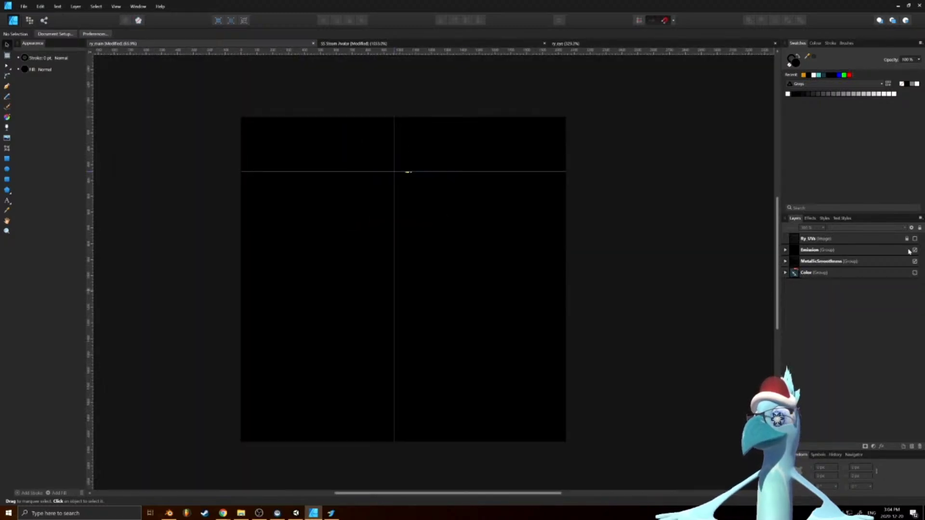
{"action": "left_click", "coordinate": [23, 7]}
{"action": "left_click", "coordinate": [63, 128]}
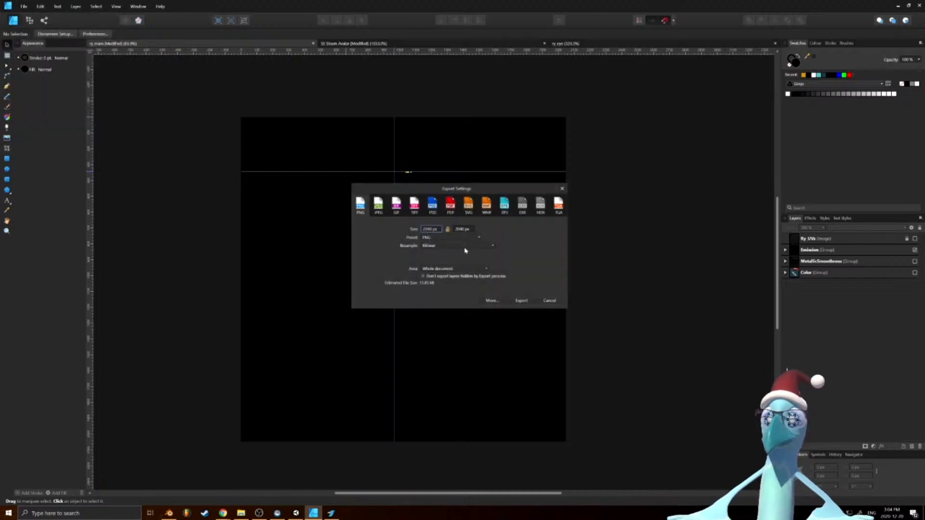
{"action": "left_click", "coordinate": [522, 300]}
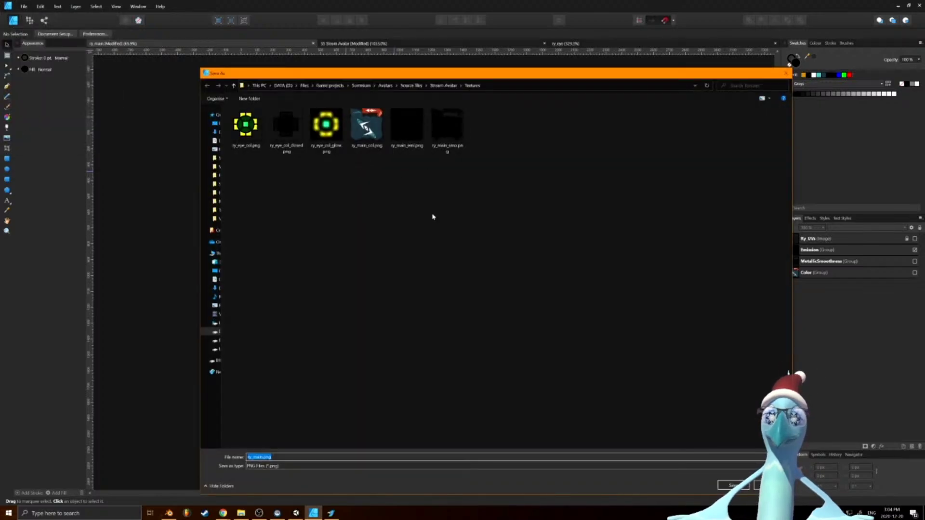
{"action": "double_click", "coordinate": [407, 126]}
{"action": "left_click", "coordinate": [483, 285]}
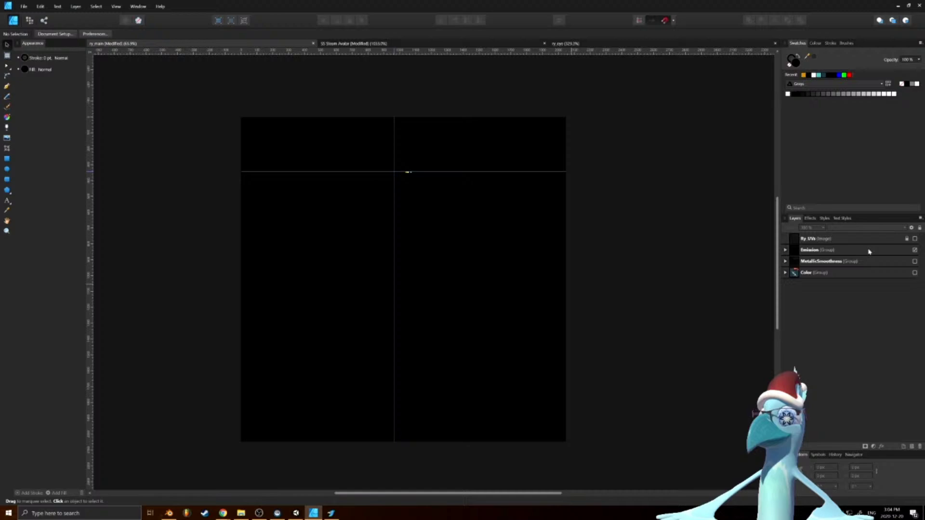
Hide the Emission group, show MetallicSmoothness and export it as a PNG overwriting ry_main_smo.png
{"action": "left_click", "coordinate": [915, 250]}
{"action": "left_click", "coordinate": [915, 261]}
{"action": "left_click", "coordinate": [24, 6]}
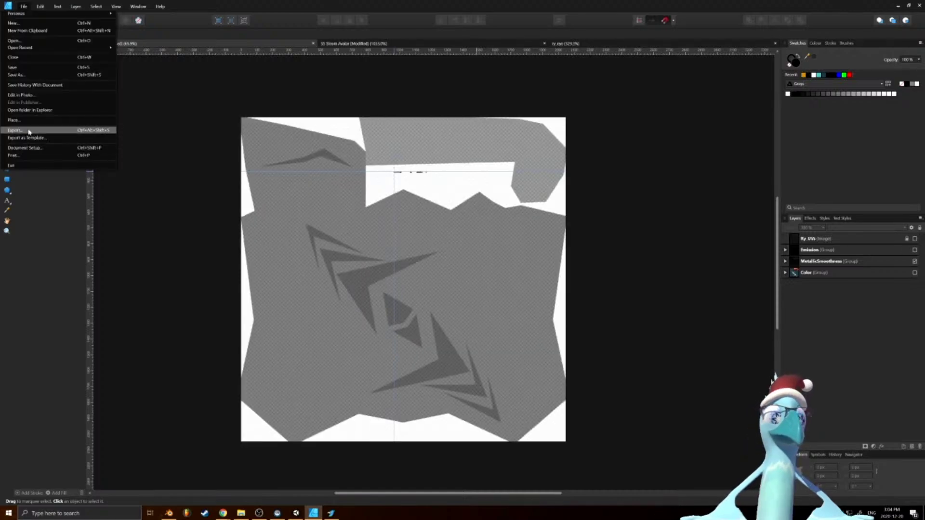
{"action": "left_click", "coordinate": [29, 131]}
{"action": "left_click", "coordinate": [520, 299]}
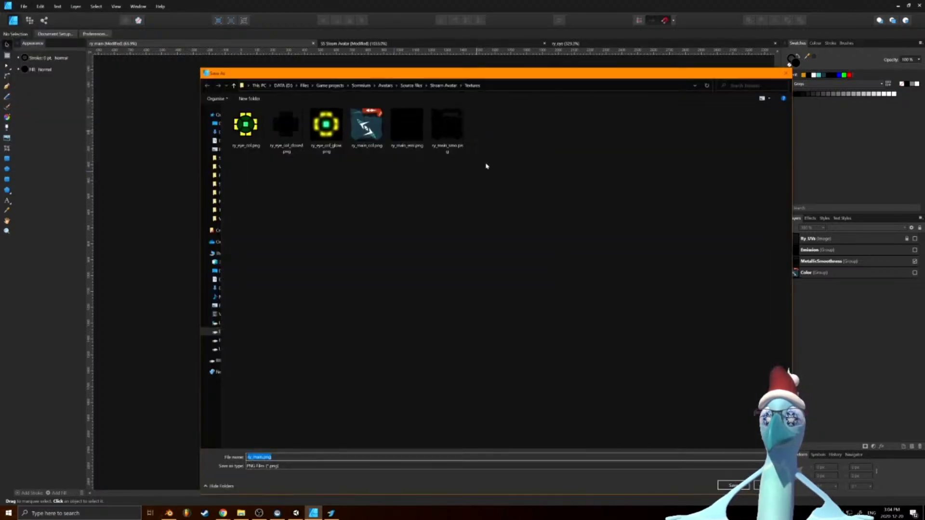
{"action": "double_click", "coordinate": [447, 126]}
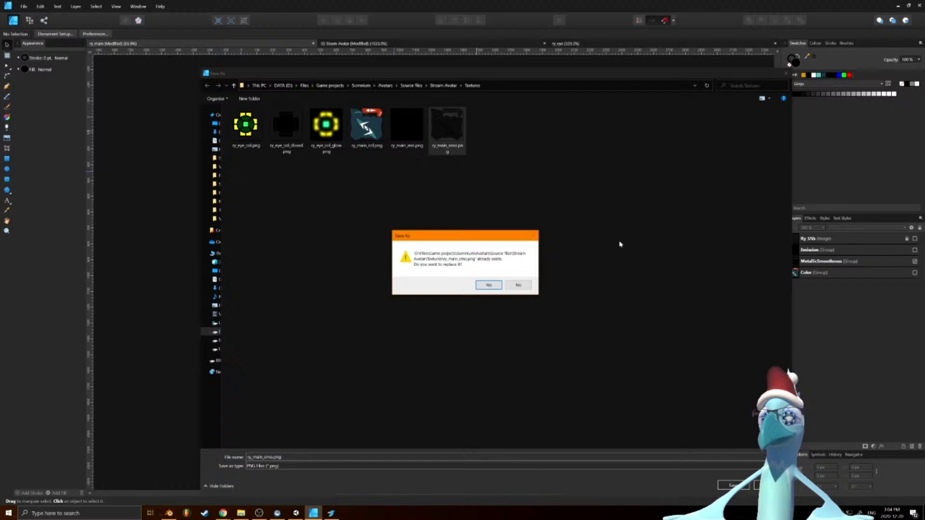
{"action": "left_click", "coordinate": [489, 285]}
Hide the MetallicSmoothness group, show Color and export it as a PNG overwriting ry_main_col.png
{"action": "left_click", "coordinate": [915, 261]}
{"action": "left_click", "coordinate": [915, 273]}
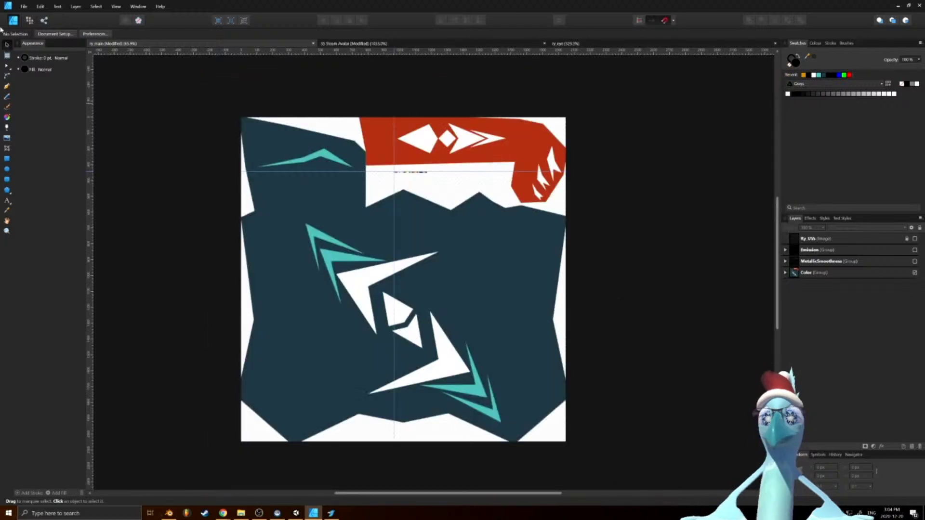
{"action": "left_click", "coordinate": [23, 7]}
{"action": "left_click", "coordinate": [22, 130]}
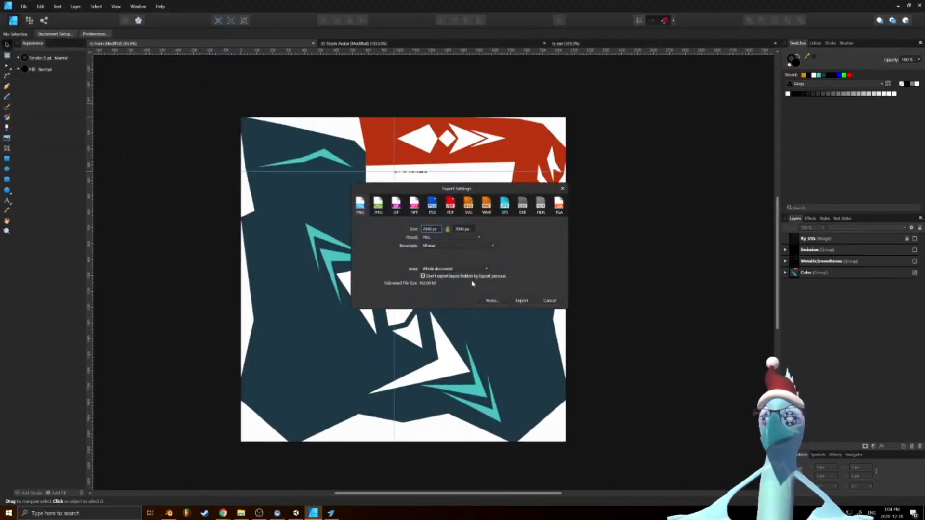
{"action": "left_click", "coordinate": [519, 300]}
{"action": "double_click", "coordinate": [367, 126]}
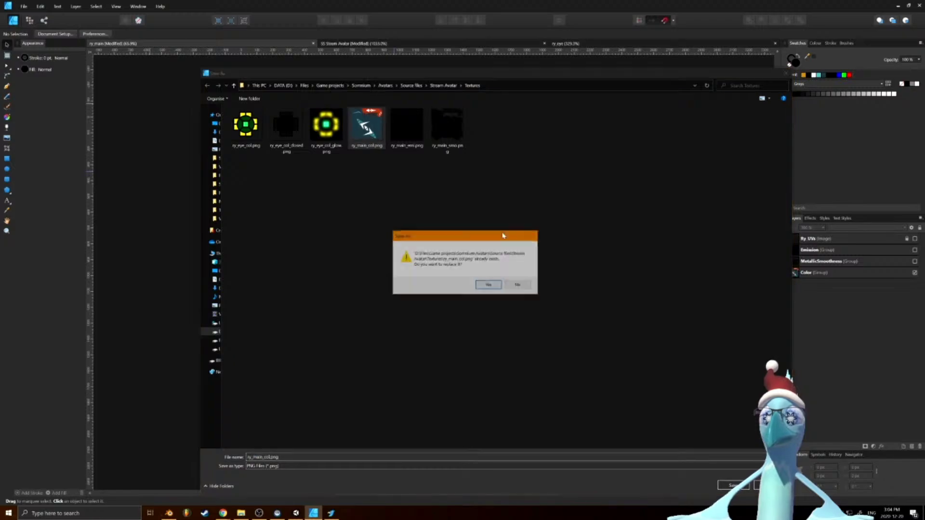
{"action": "left_click", "coordinate": [489, 285]}
Switch to Blender and check the swatch strip of the colour texture in the image editor
{"action": "left_click", "coordinate": [186, 513]}
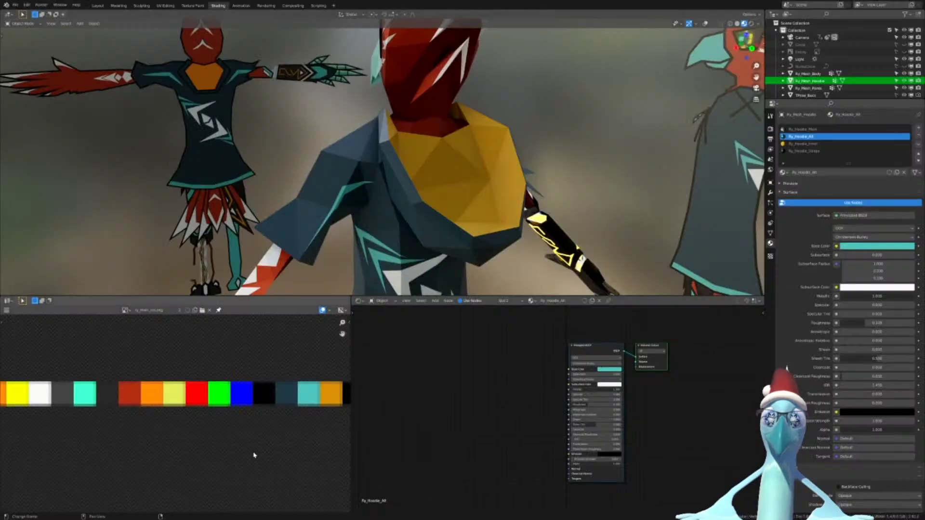
{"action": "scroll", "coordinate": [205, 415], "scroll_direction": "up", "scroll_amount": 6}
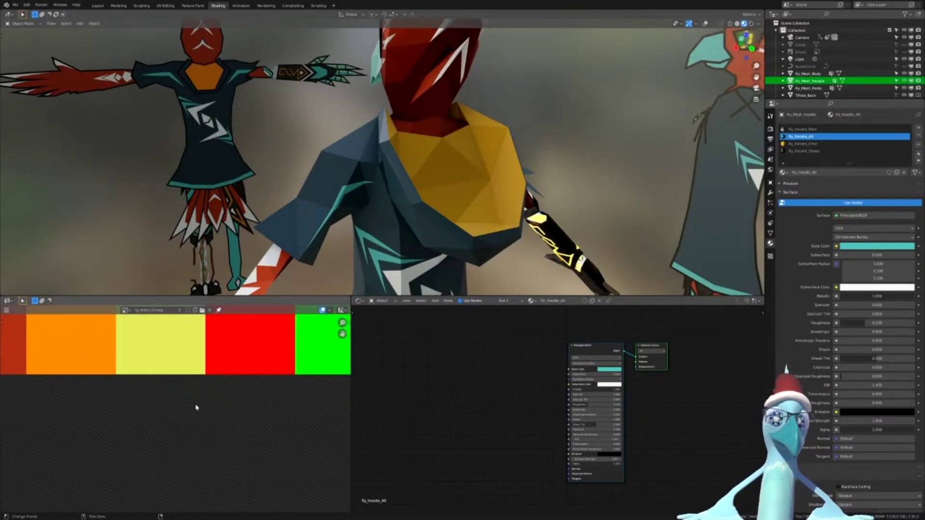
{"action": "scroll", "coordinate": [198, 407], "scroll_direction": "down", "scroll_amount": 3}
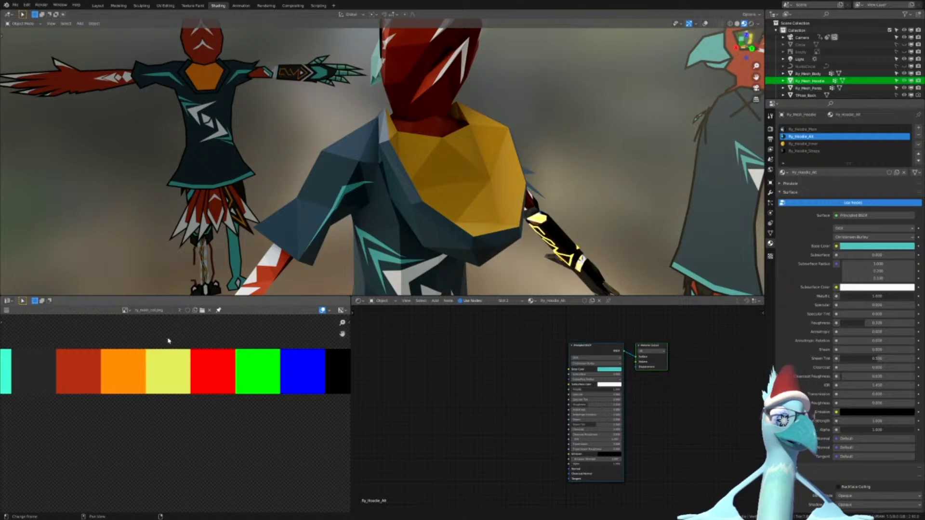
{"action": "scroll", "coordinate": [223, 376], "scroll_direction": "down", "scroll_amount": 5}
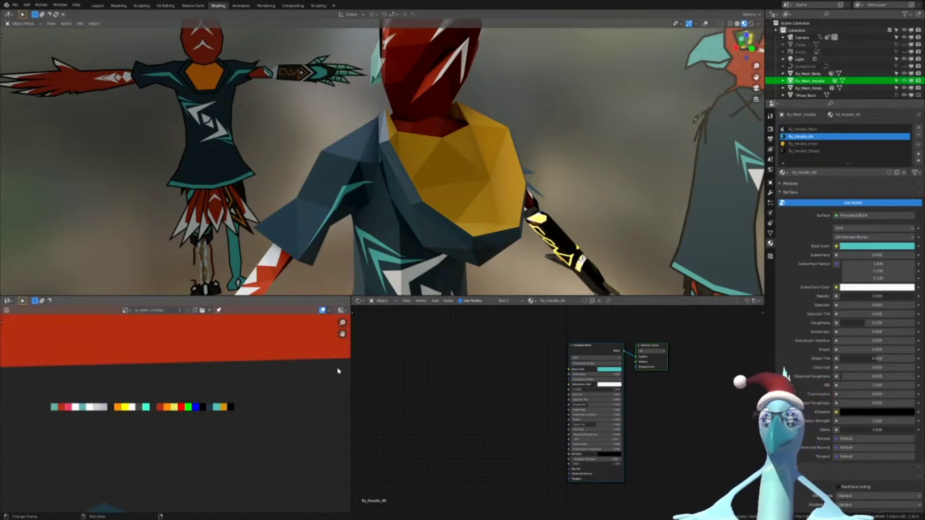
{"action": "scroll", "coordinate": [443, 178], "scroll_direction": "down", "scroll_amount": 2}
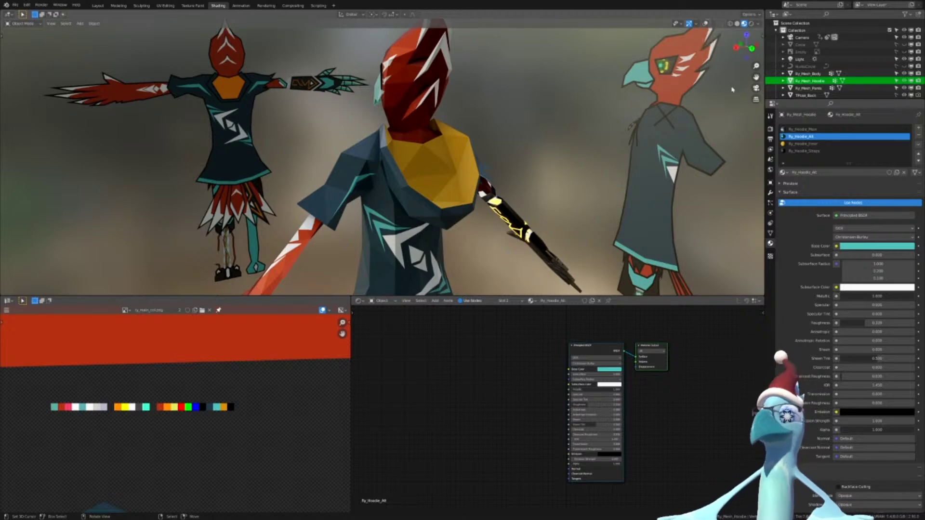
Enter Edit Mode on the hoodie mesh, select the UVs of its selected faces and scale them down to a tiny spot
{"action": "key", "text": "Tab"}
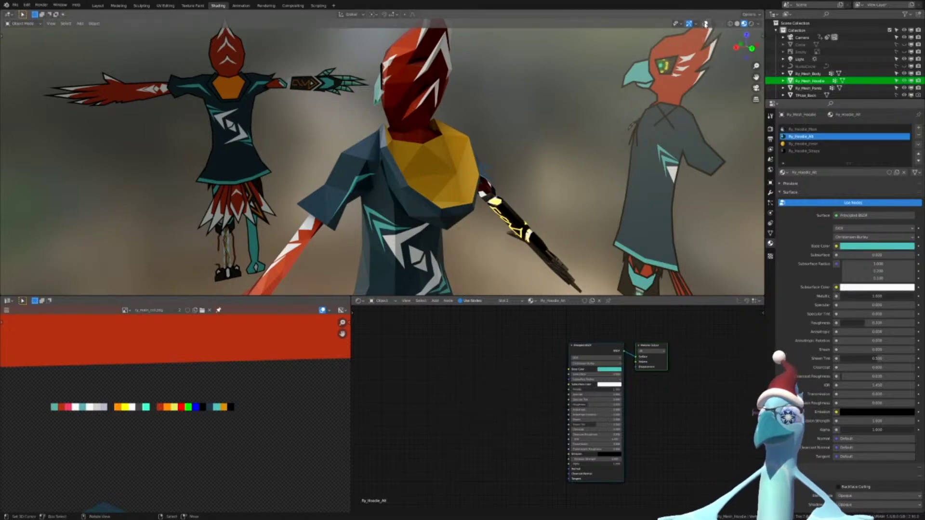
{"action": "key", "text": "a"}
{"action": "key", "text": "a"}
{"action": "key", "text": "a"}
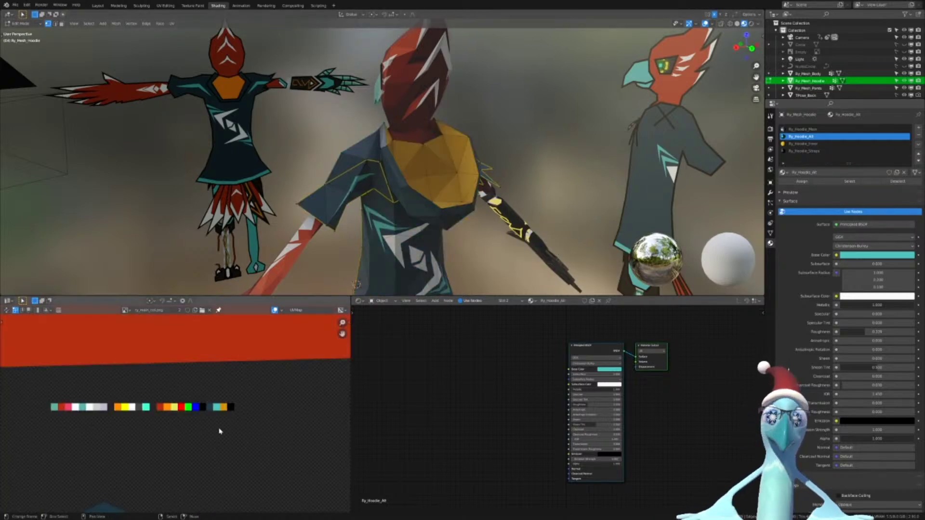
{"action": "scroll", "coordinate": [221, 429], "scroll_direction": "down", "scroll_amount": 13}
{"action": "middle_click_drag", "start_coordinate": [228, 415], "coordinate": [231, 377]}
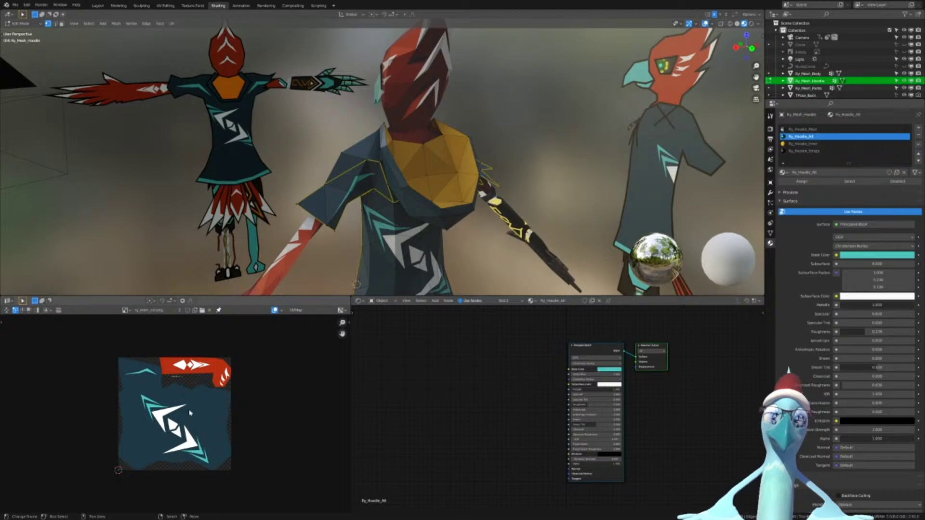
{"action": "key", "text": "s"}
{"action": "left_click", "coordinate": [149, 440]}
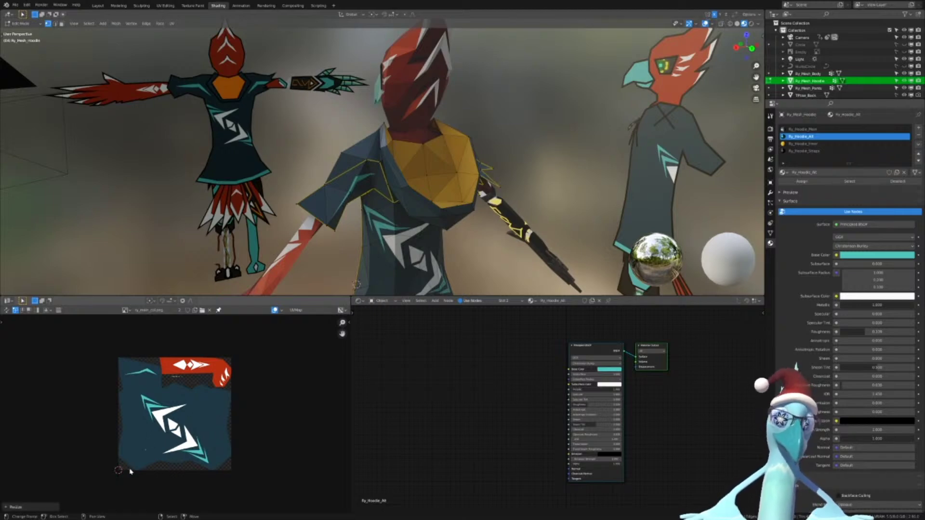
Move the shrunken UVs up close to the palette strip and set the UV editor's pivot to Bounding Box Center
{"action": "key", "text": "g"}
{"action": "left_click", "coordinate": [177, 397]}
{"action": "key", "text": "period"}
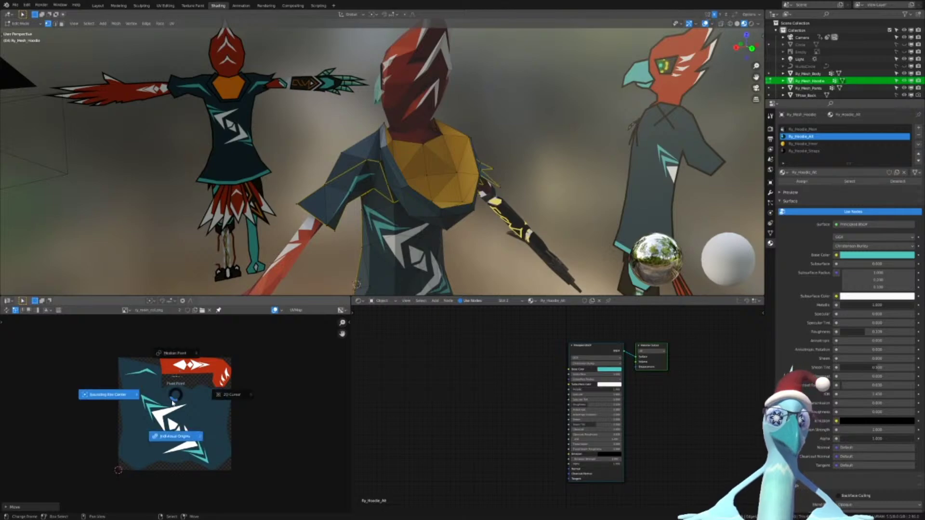
{"action": "left_click", "coordinate": [131, 398]}
{"action": "scroll", "coordinate": [246, 417], "scroll_direction": "up", "scroll_amount": 8}
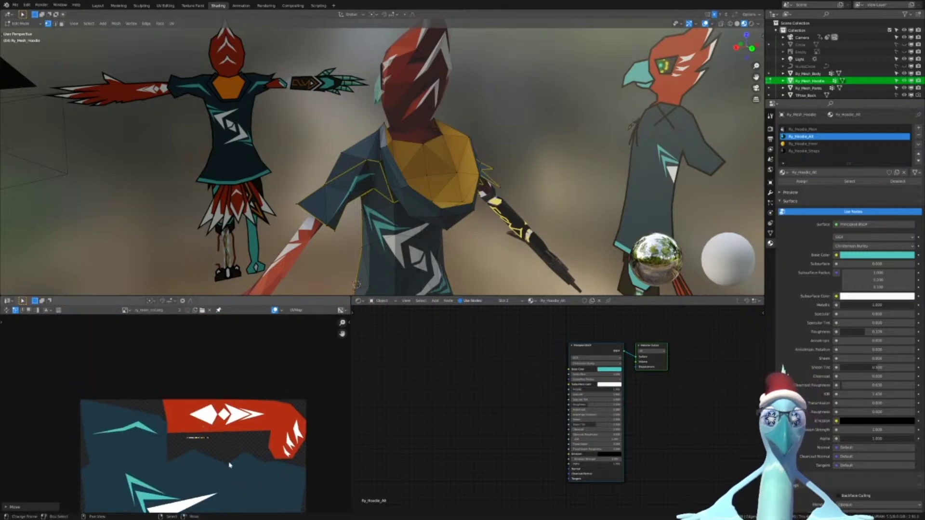
{"action": "scroll", "coordinate": [390, 177], "scroll_direction": "down", "scroll_amount": 3}
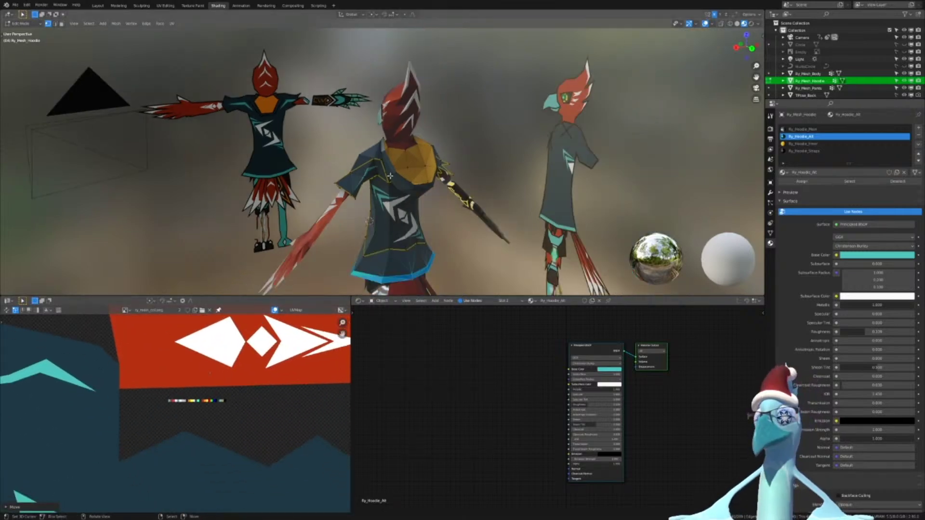
Move the shrunken hoodie UVs down onto the teal swatch in the last group of the palette strip
{"action": "middle_click_drag", "start_coordinate": [390, 176], "coordinate": [530, 162]}
{"action": "scroll", "coordinate": [204, 386], "scroll_direction": "up", "scroll_amount": 5}
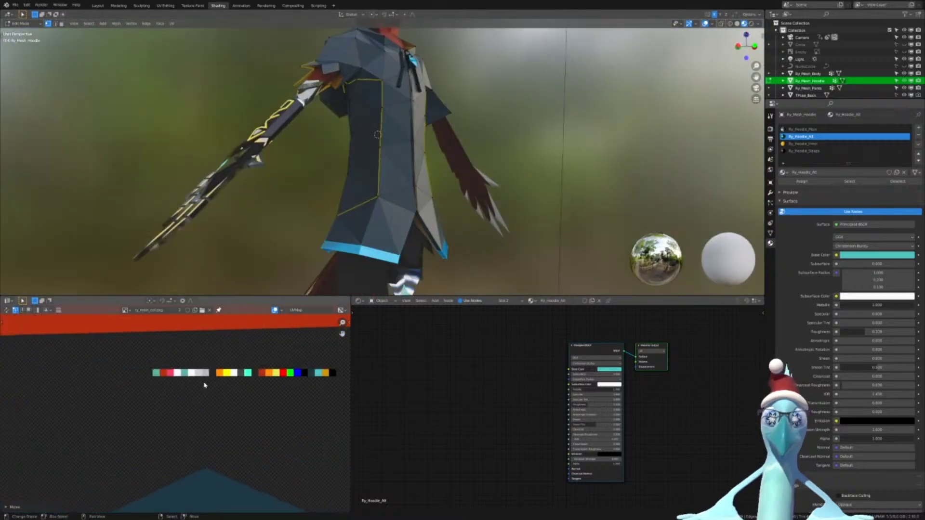
{"action": "middle_click_drag", "start_coordinate": [252, 358], "coordinate": [234, 400]}
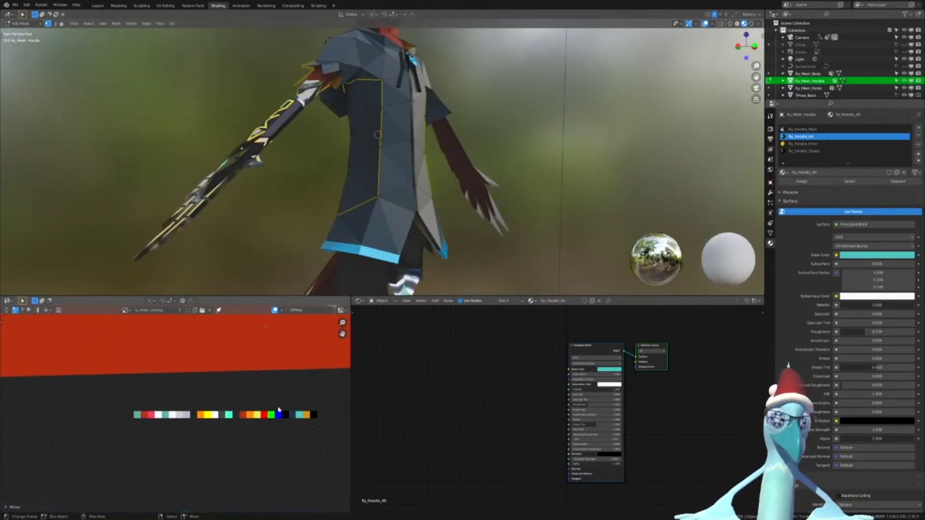
{"action": "key", "text": "g"}
{"action": "left_click", "coordinate": [313, 500]}
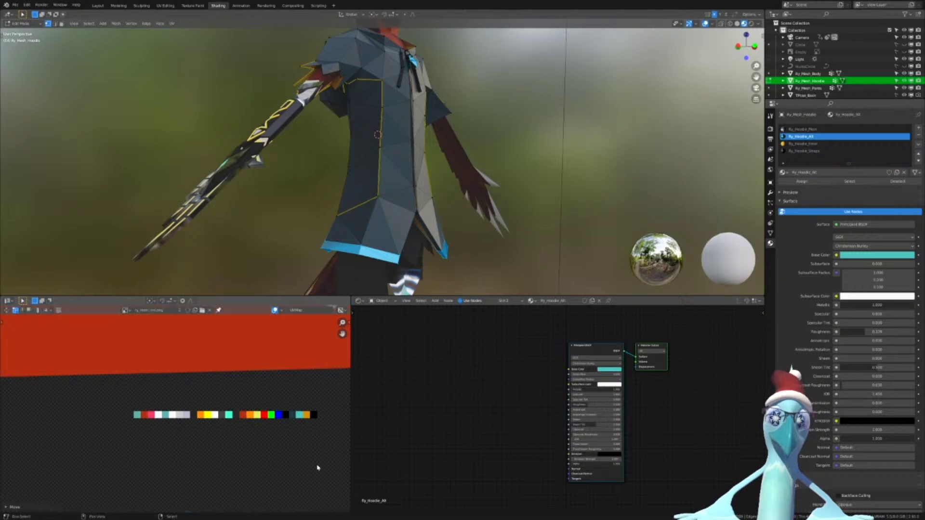
Try to reposition the hoodie UVs more precisely among the dark blue, teal and orange swatches
{"action": "scroll", "coordinate": [316, 466], "scroll_direction": "up", "scroll_amount": 3}
{"action": "middle_click_drag", "start_coordinate": [258, 438], "coordinate": [214, 417]}
{"action": "middle_click_drag", "start_coordinate": [215, 371], "coordinate": [178, 440]}
{"action": "scroll", "coordinate": [178, 429], "scroll_direction": "up", "scroll_amount": 8}
{"action": "middle_click_drag", "start_coordinate": [279, 386], "coordinate": [140, 396]}
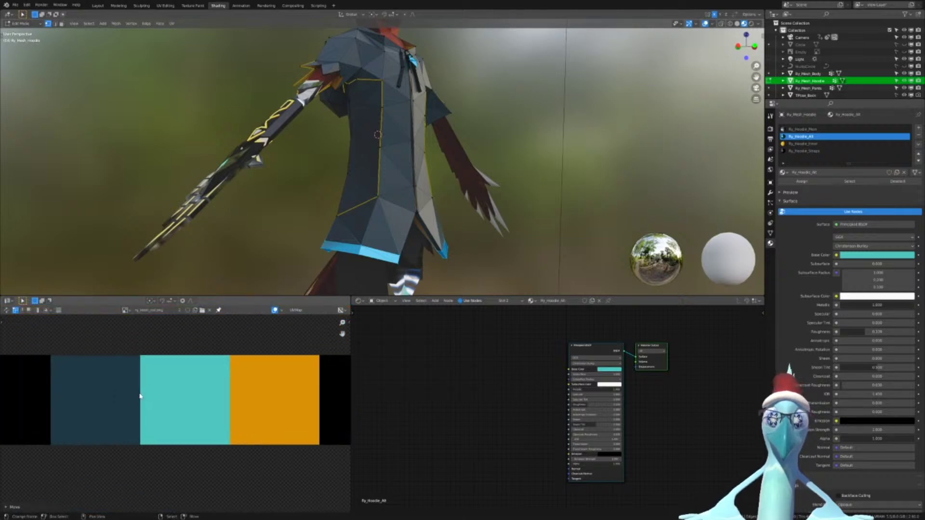
{"action": "key", "text": "g"}
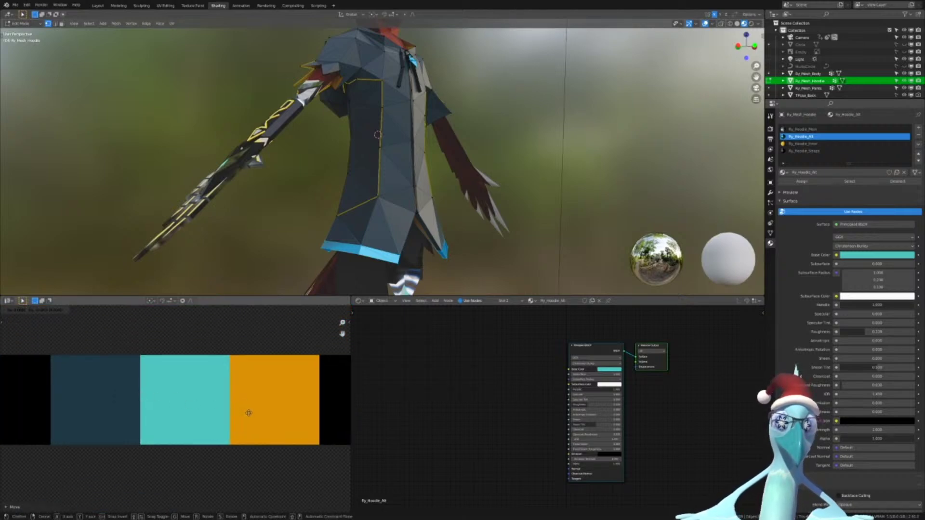
{"action": "right_click", "coordinate": [248, 412]}
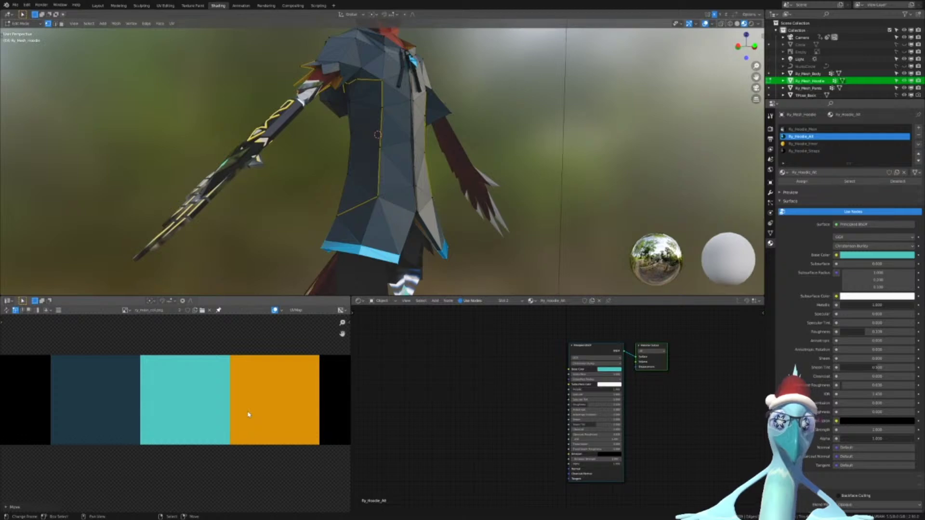
Snap the hoodie's selected UVs to pixels in the UV editor and leave Edit Mode
{"action": "key", "text": "F3"}
{"action": "type", "text": "snap"}
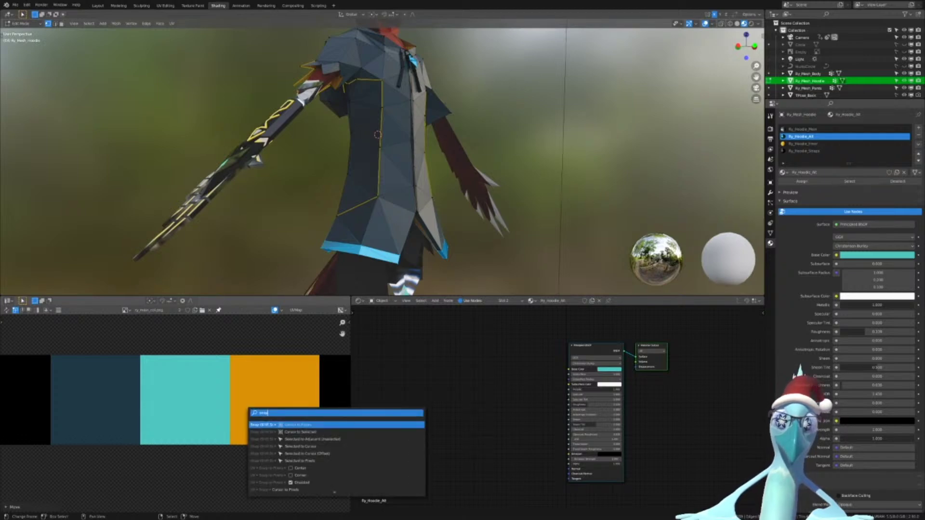
{"action": "key", "text": "Down"}
{"action": "key", "text": "Down"}
{"action": "key", "text": "Down"}
{"action": "key", "text": "Down"}
{"action": "key", "text": "Down"}
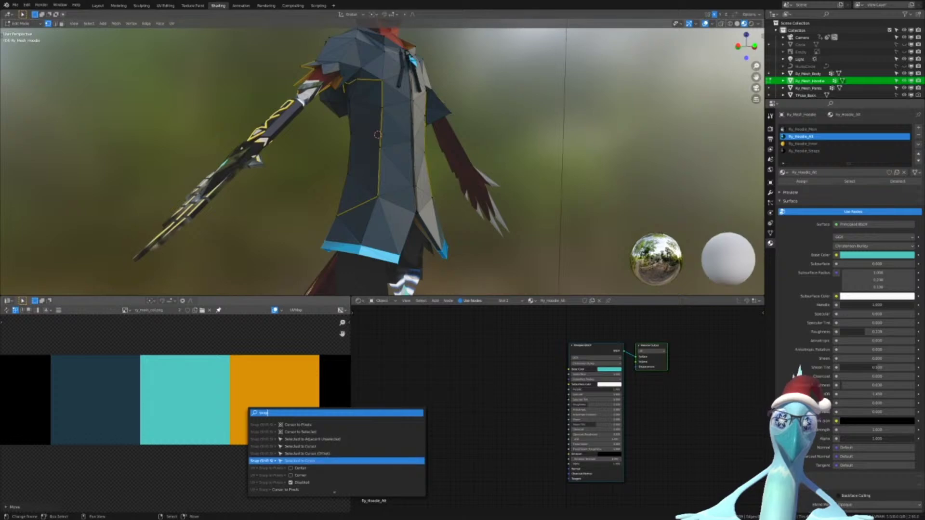
{"action": "key", "text": "Return"}
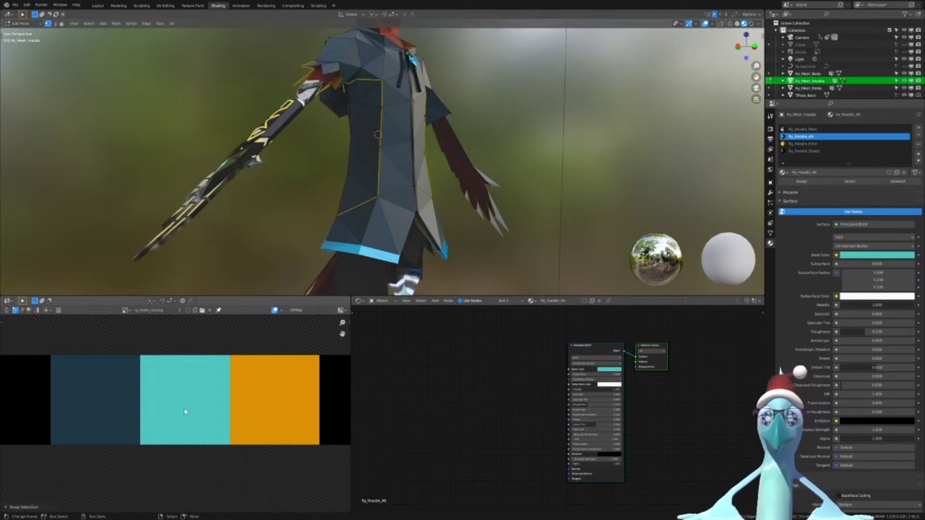
{"action": "scroll", "coordinate": [186, 415], "scroll_direction": "down", "scroll_amount": 5}
{"action": "key", "text": "Tab"}
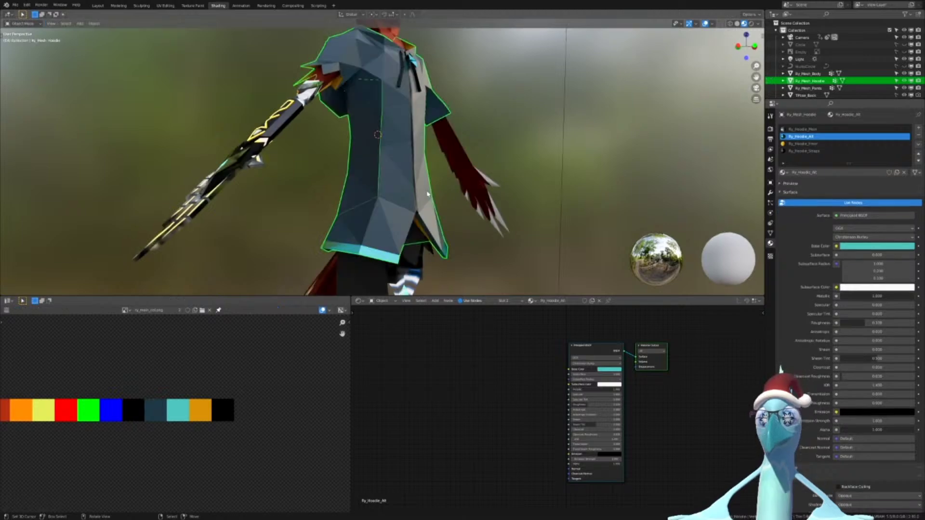
Move the Ry_Hoodie_Alt material slot above Ry_Hoodie_Main on the hoodie mesh
{"action": "middle_click_drag", "start_coordinate": [403, 249], "coordinate": [425, 227]}
{"action": "middle_click_drag", "start_coordinate": [425, 226], "coordinate": [436, 199], "text": "shift"}
{"action": "scroll", "coordinate": [436, 200], "scroll_direction": "up", "scroll_amount": 3}
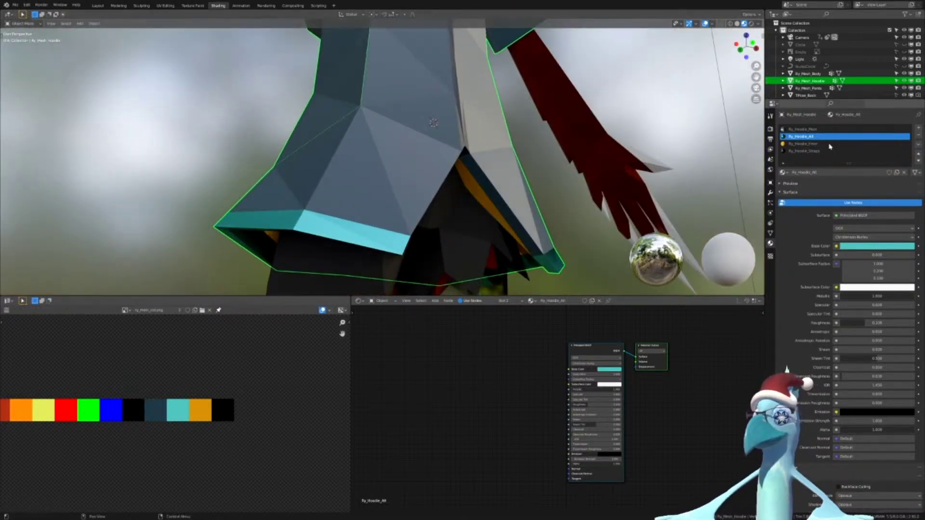
{"action": "left_click", "coordinate": [918, 154]}
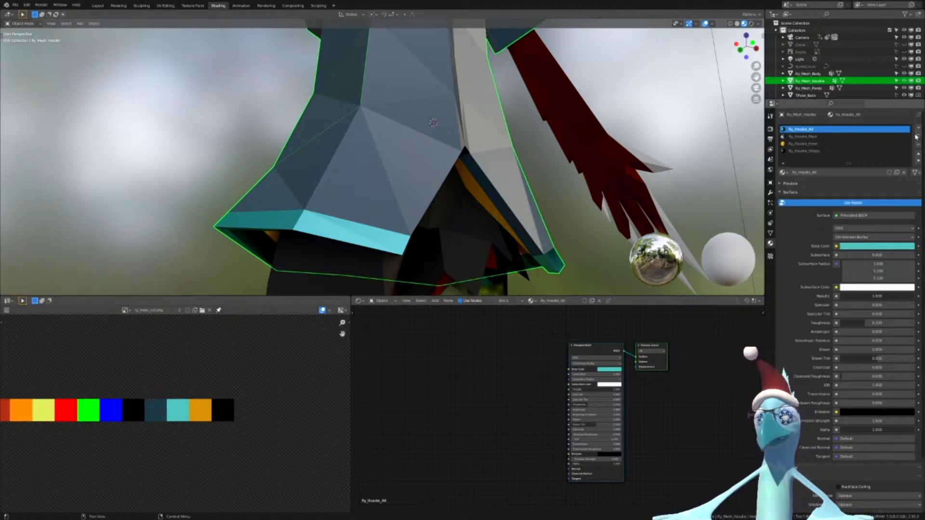
Try removing the Ry_Hoodie_Alt material slot, inspect the hoodie's hem from both sides, and undo the removal
{"action": "left_click", "coordinate": [918, 136]}
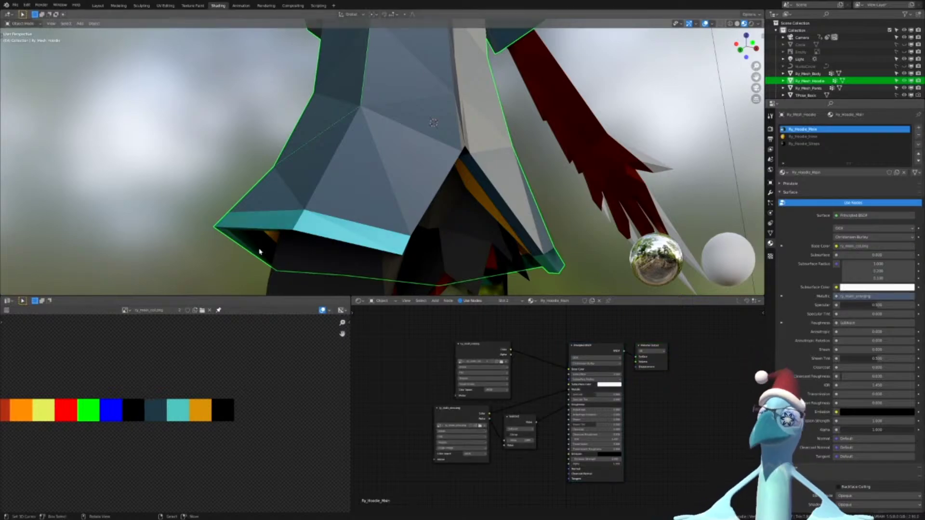
{"action": "middle_click_drag", "start_coordinate": [573, 253], "coordinate": [536, 239]}
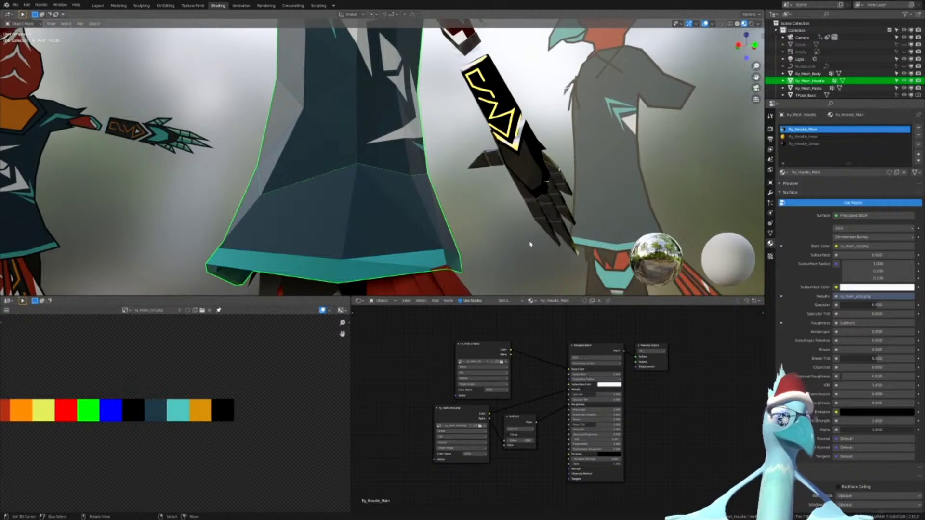
{"action": "middle_click_drag", "start_coordinate": [419, 267], "coordinate": [474, 283]}
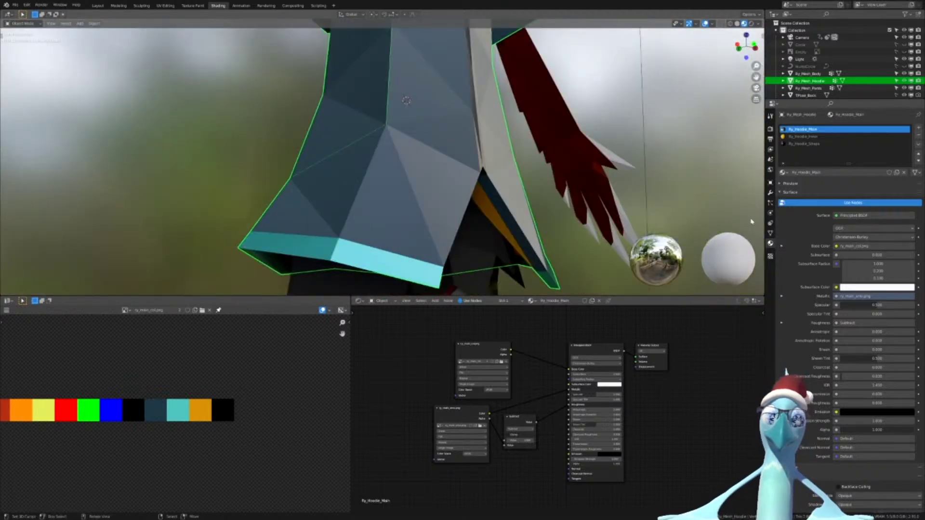
{"action": "key", "text": "ctrl+z"}
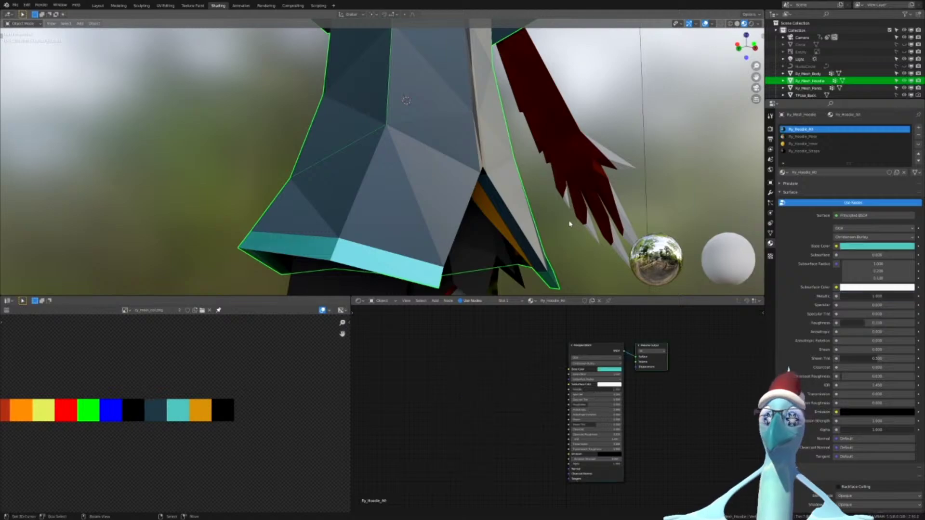
Duplicate Ry_Mesh_Body, Ry_Mesh_Hoodie and Ry_Mesh_Pants together, leaving the copies in place
{"action": "scroll", "coordinate": [599, 201], "scroll_direction": "down", "scroll_amount": 8}
{"action": "middle_click_drag", "start_coordinate": [599, 196], "coordinate": [377, 193]}
{"action": "left_click", "coordinate": [800, 73]}
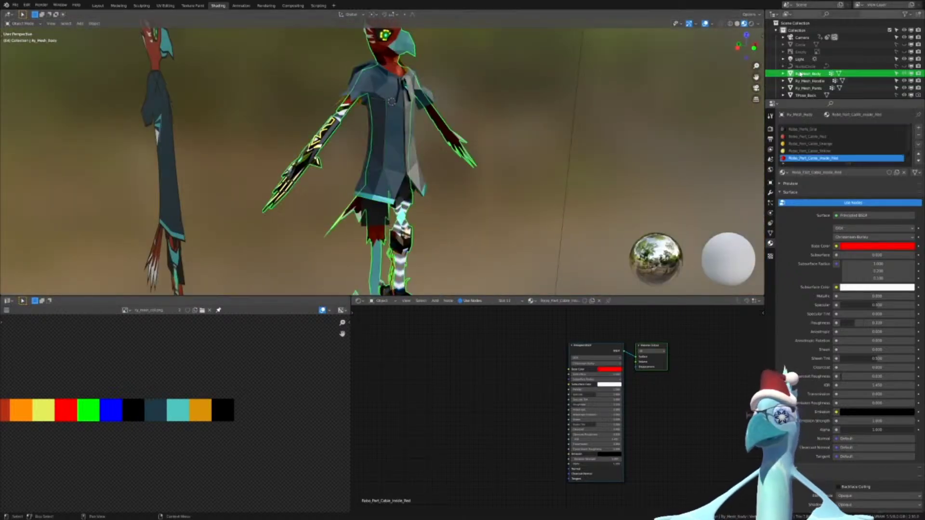
{"action": "left_click", "coordinate": [805, 88], "text": "shift"}
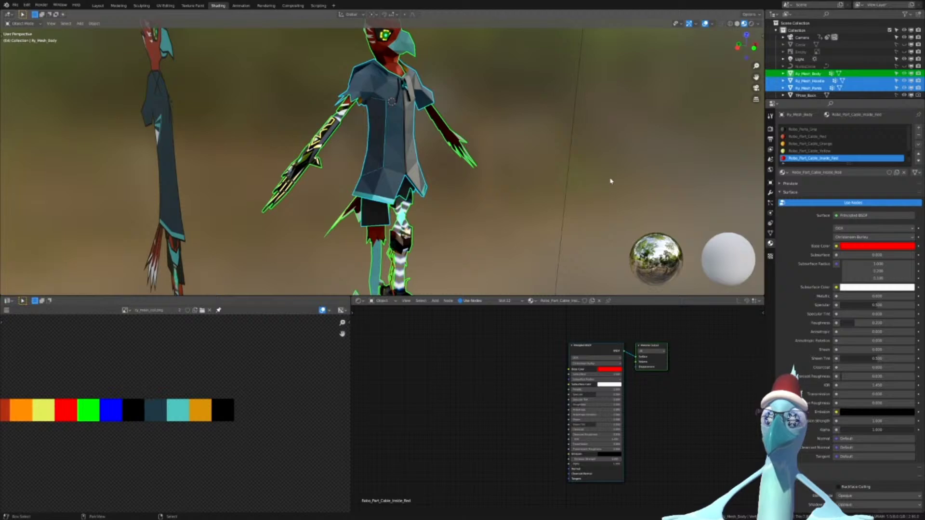
{"action": "key", "text": "shift+d"}
{"action": "key", "text": "Escape"}
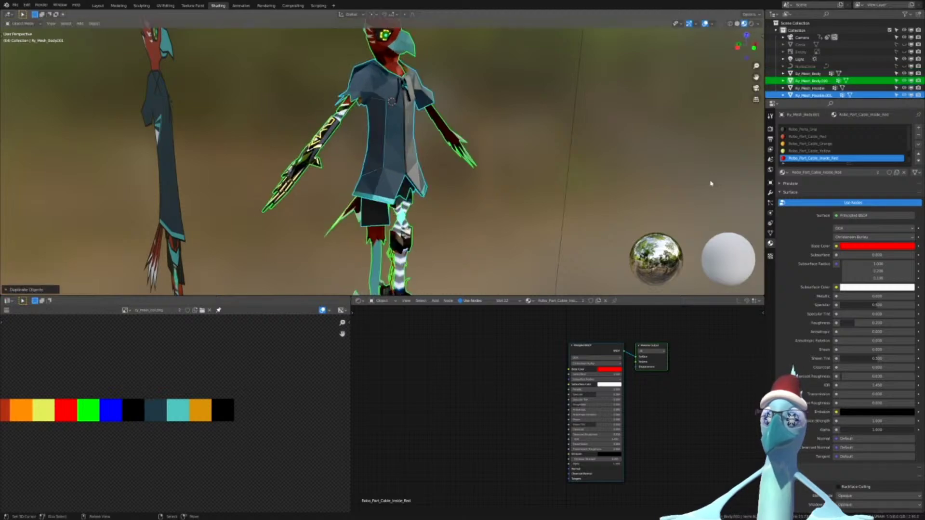
Rename the duplicated body mesh to BKP_Ry_Mesh_Body
{"action": "scroll", "coordinate": [842, 73], "scroll_direction": "down", "scroll_amount": 2}
{"action": "scroll", "coordinate": [842, 73], "scroll_direction": "down", "scroll_amount": 1}
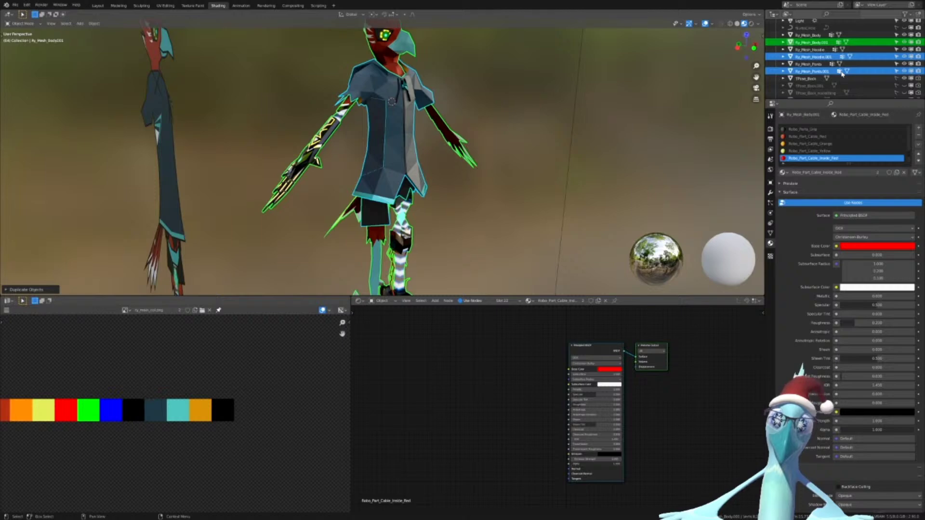
{"action": "scroll", "coordinate": [839, 68], "scroll_direction": "up", "scroll_amount": 2}
{"action": "double_click", "coordinate": [828, 55]}
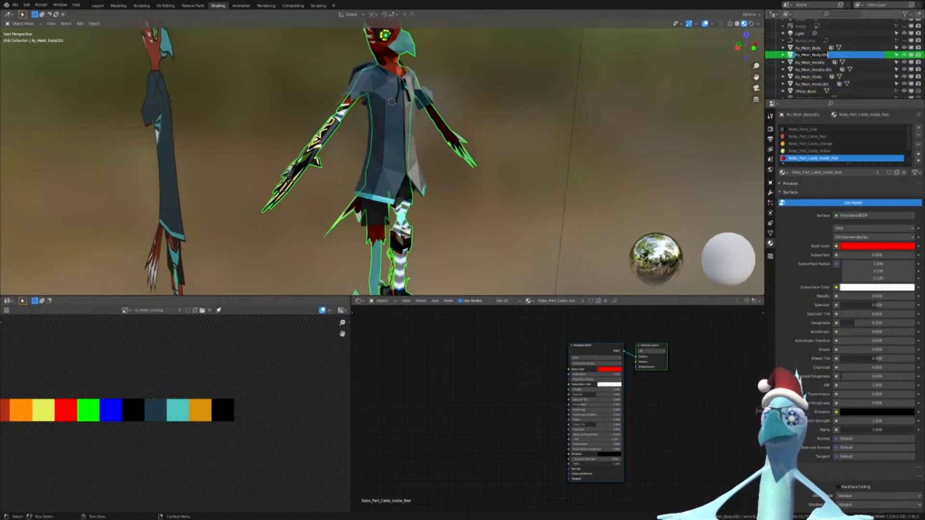
{"action": "key", "text": "Right"}
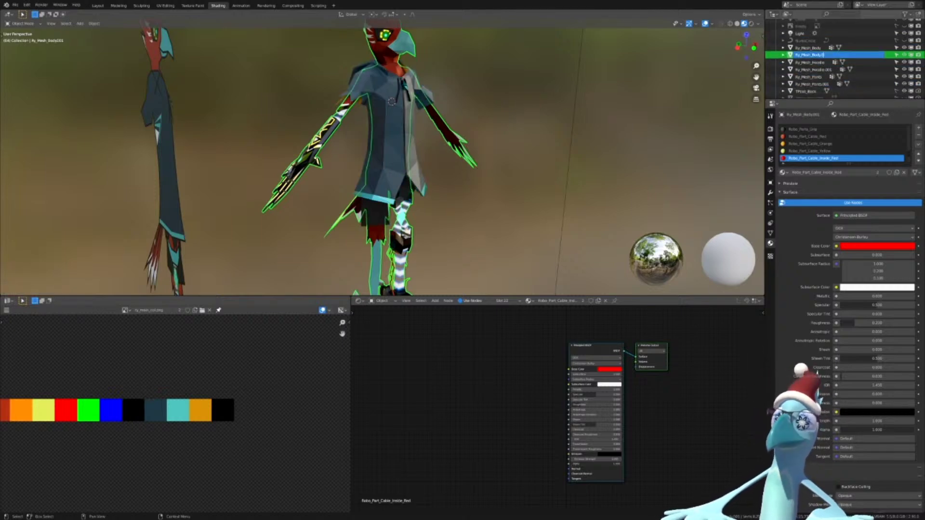
{"action": "key", "text": "Left"}
{"action": "key", "text": "Left"}
{"action": "key", "text": "Left"}
{"action": "key", "text": "Left"}
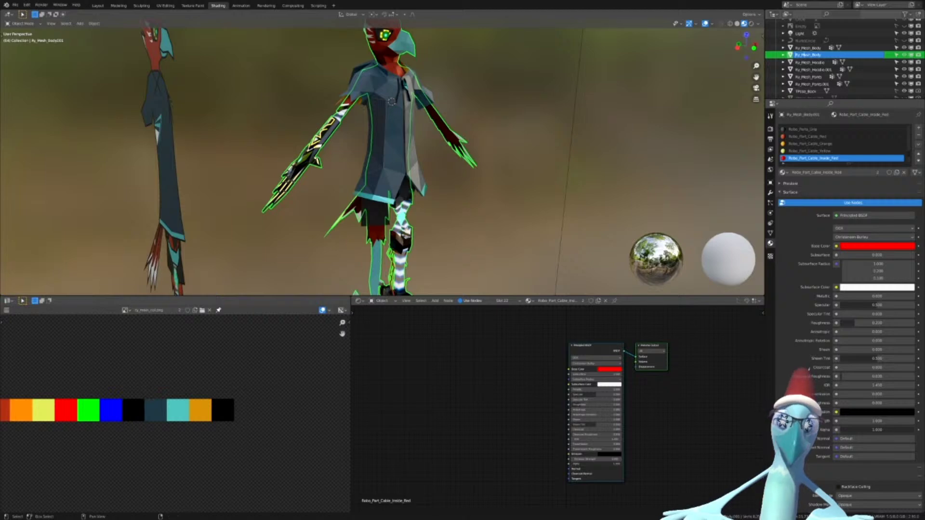
{"action": "type", "text": "EXP_"}
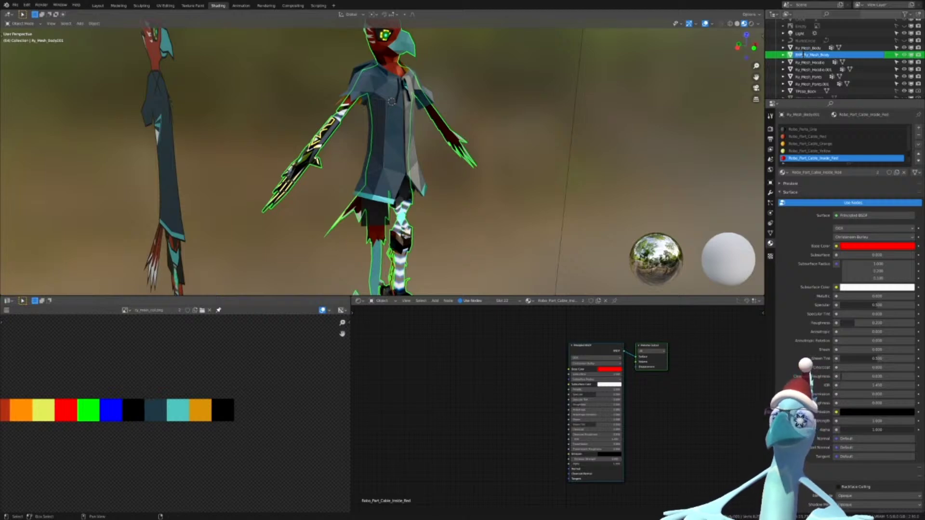
{"action": "key", "text": "BackSpace"}
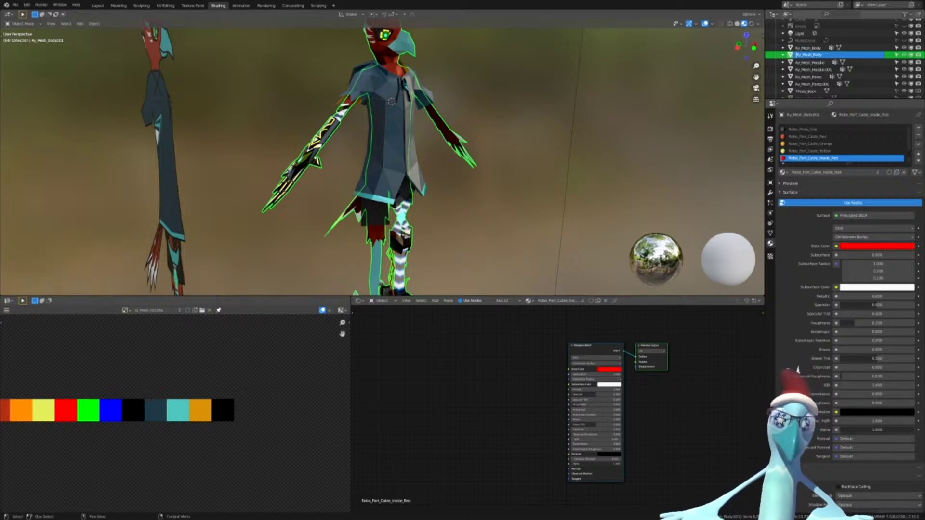
{"action": "key", "text": "Home"}
{"action": "type", "text": "BKP_"}
{"action": "key", "text": "Return"}
Rename the duplicated hoodie mesh to BKP_Ry_Mesh_Hoodie.001
{"action": "scroll", "coordinate": [842, 56], "scroll_direction": "down", "scroll_amount": 1}
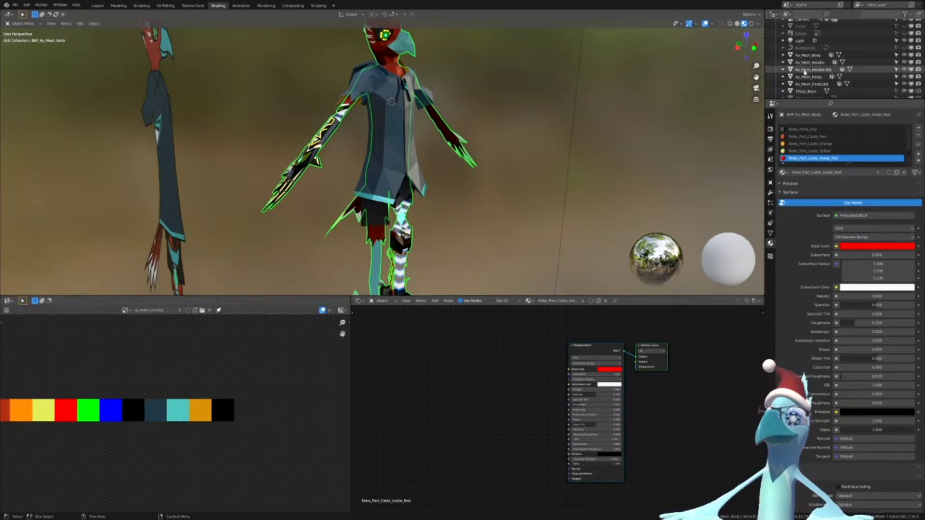
{"action": "double_click", "coordinate": [814, 55]}
{"action": "key", "text": "Home"}
{"action": "type", "text": "BKP_"}
{"action": "key", "text": "Return"}
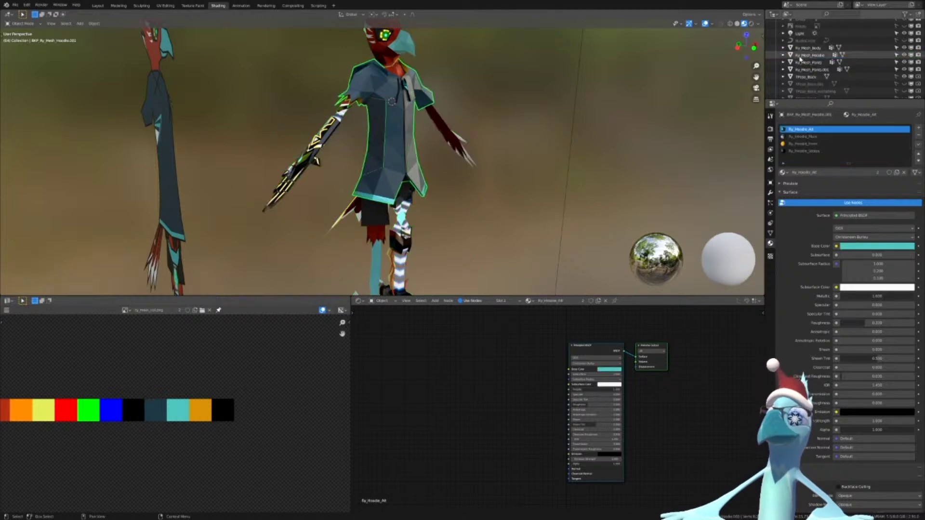
Rename the duplicated pants mesh to BKP_Ry_Mesh_Pants.001 and disable all three BKP_ backups in the viewport and renders
{"action": "double_click", "coordinate": [802, 70]}
{"action": "key", "text": "Home"}
{"action": "type", "text": "BKP_"}
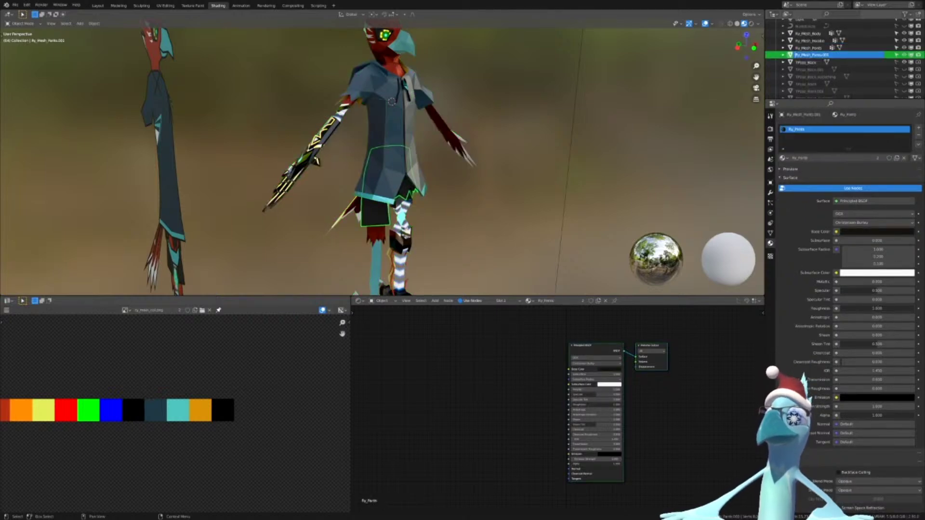
{"action": "key", "text": "Return"}
{"action": "scroll", "coordinate": [892, 62], "scroll_direction": "up", "scroll_amount": 5}
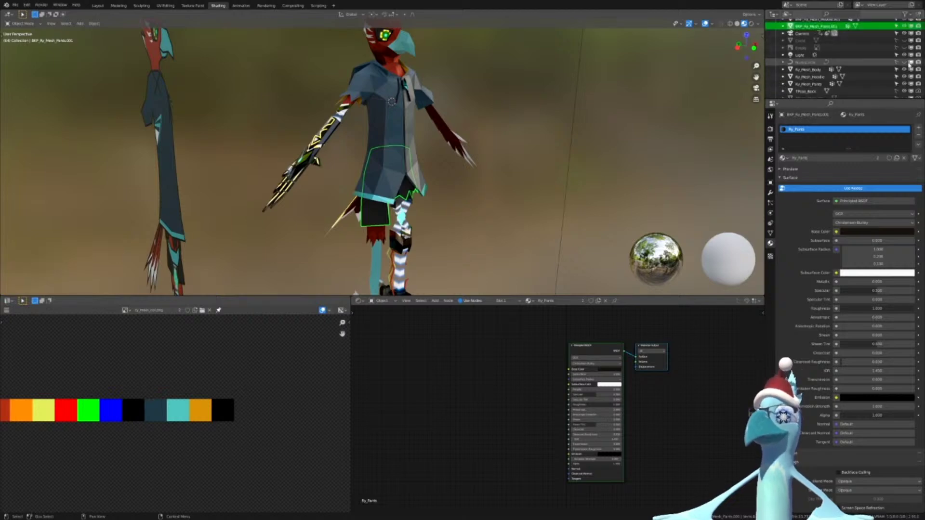
{"action": "left_click_drag", "start_coordinate": [904, 45], "coordinate": [920, 38]}
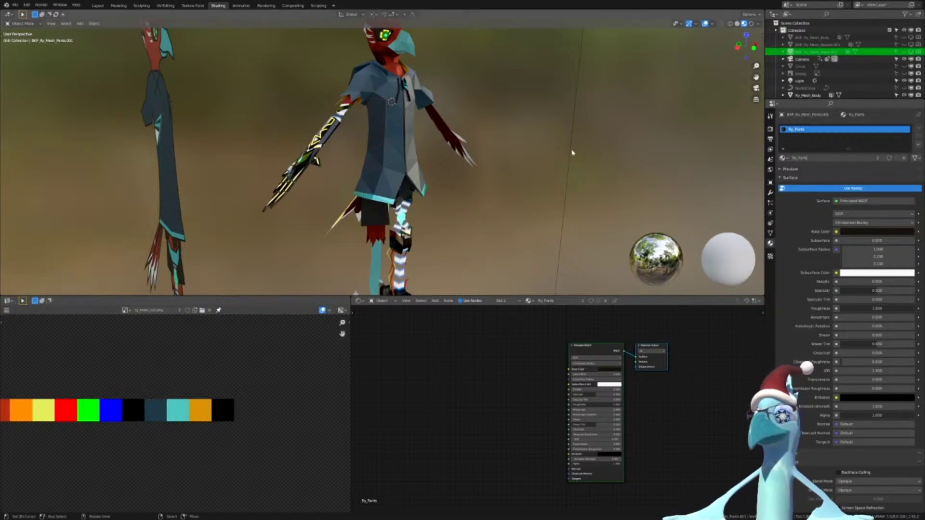
Remove the Ry_Hoodie_Alt material slot from Ry_Mesh_Hoodie
{"action": "scroll", "coordinate": [479, 188], "scroll_direction": "up", "scroll_amount": 5}
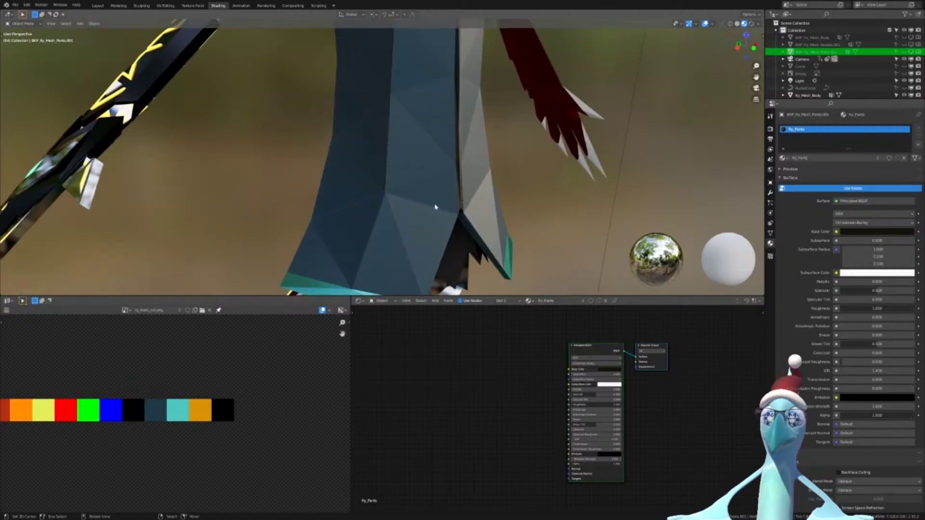
{"action": "left_click", "coordinate": [434, 207]}
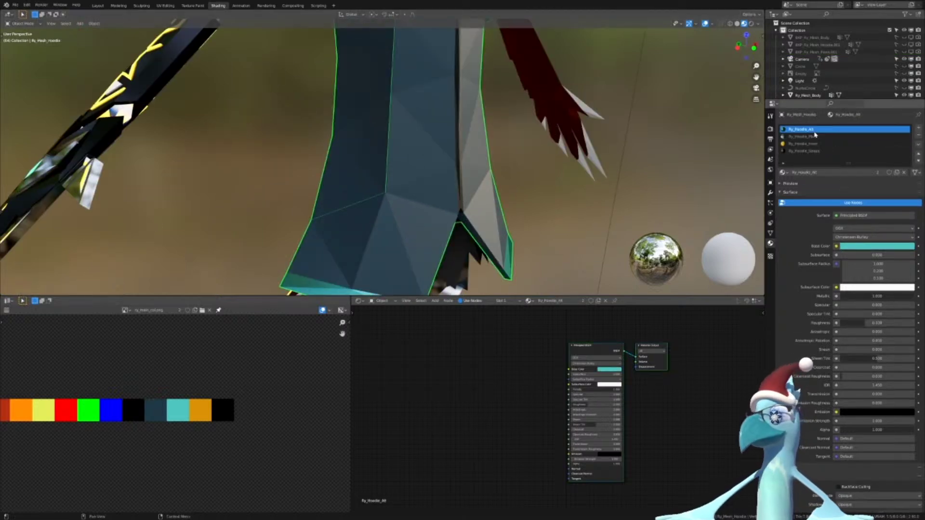
{"action": "left_click", "coordinate": [815, 137]}
{"action": "left_click", "coordinate": [835, 130]}
{"action": "left_click", "coordinate": [918, 135]}
Copy the hex code of the Ry_Pants material's base color on Ry_Mesh_Pants
{"action": "middle_click_drag", "start_coordinate": [535, 75], "coordinate": [537, 60]}
{"action": "scroll", "coordinate": [846, 75], "scroll_direction": "down", "scroll_amount": 4}
{"action": "middle_click_drag", "start_coordinate": [469, 142], "coordinate": [471, 132]}
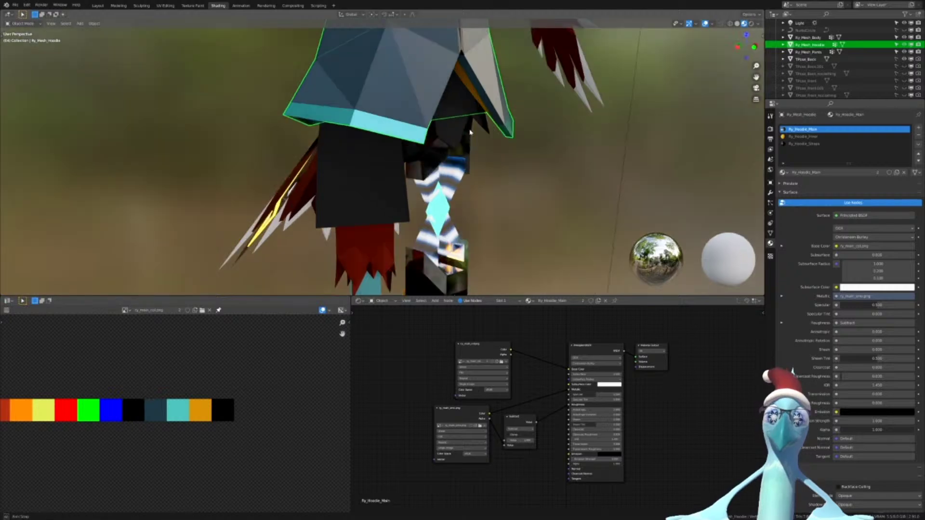
{"action": "scroll", "coordinate": [470, 132], "scroll_direction": "up", "scroll_amount": 4}
{"action": "left_click", "coordinate": [807, 52]}
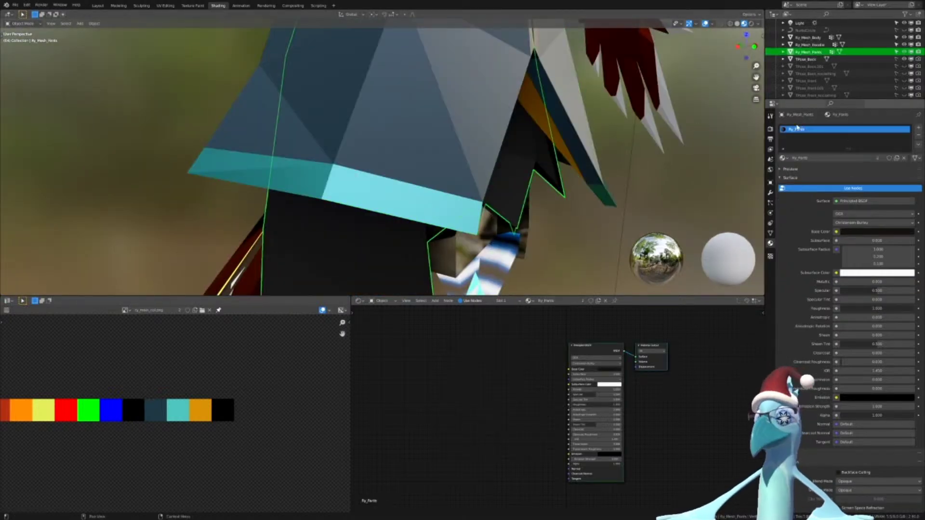
{"action": "left_click", "coordinate": [870, 232]}
{"action": "left_click", "coordinate": [874, 200]}
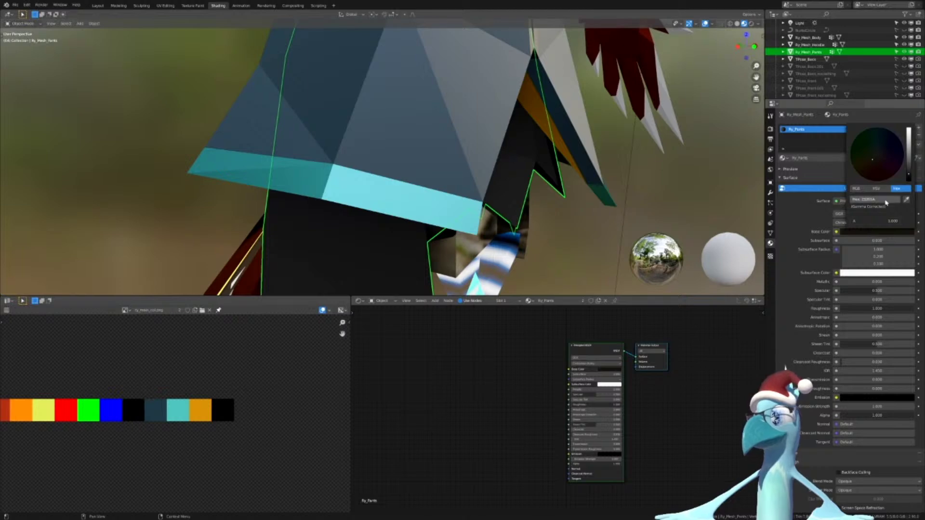
{"action": "key", "text": "ctrl+v"}
{"action": "key", "text": "Return"}
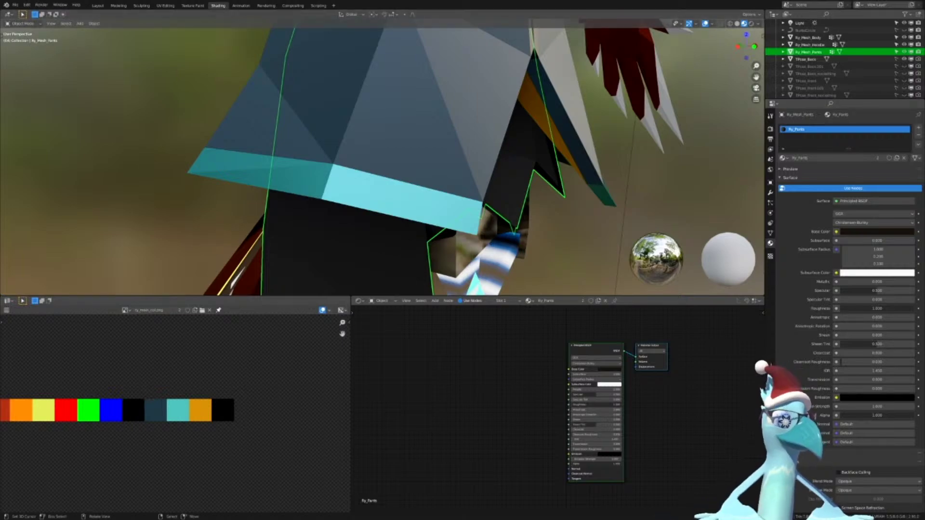
Switch to Affinity Designer and duplicate the Hoodie_Straps swatch in the Color group's palette, placing the copy directly after the original
{"action": "key", "text": "alt+Tab"}
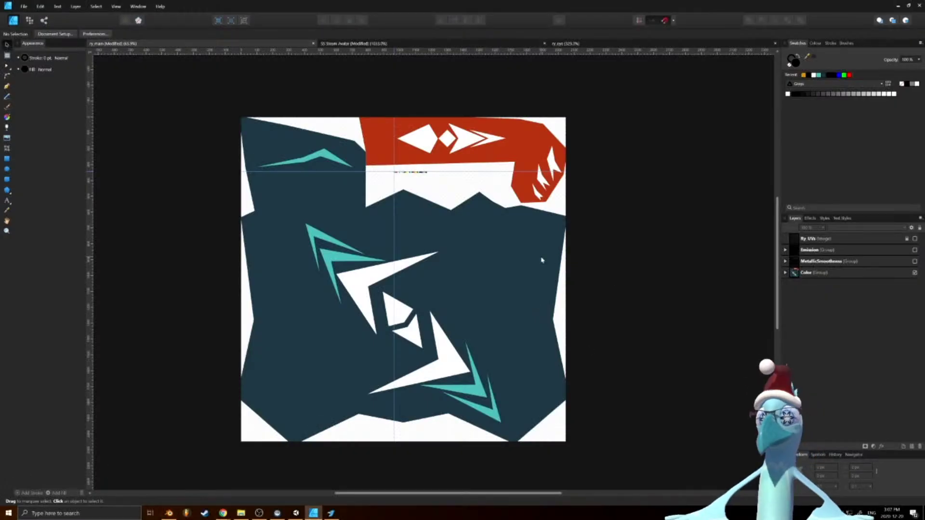
{"action": "left_click", "coordinate": [785, 261]}
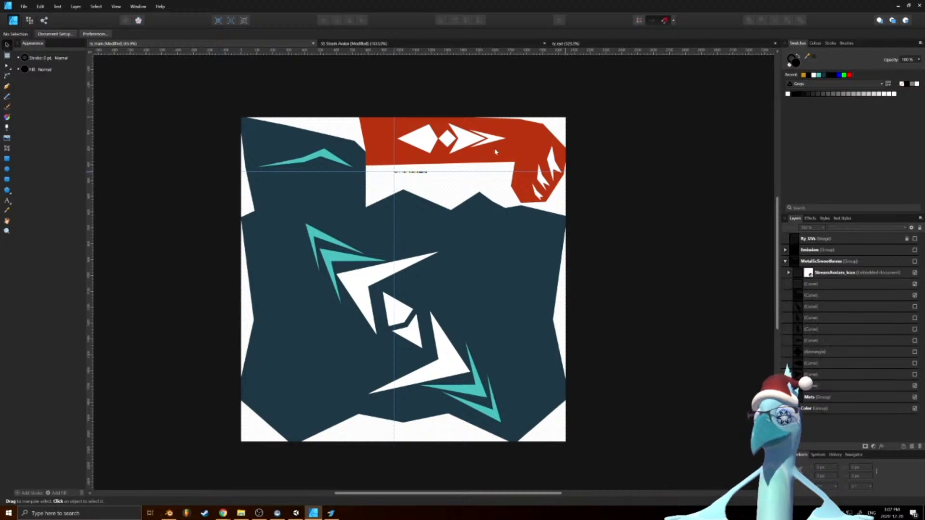
{"action": "scroll", "coordinate": [400, 187], "scroll_direction": "up", "scroll_amount": 10, "text": "ctrl"}
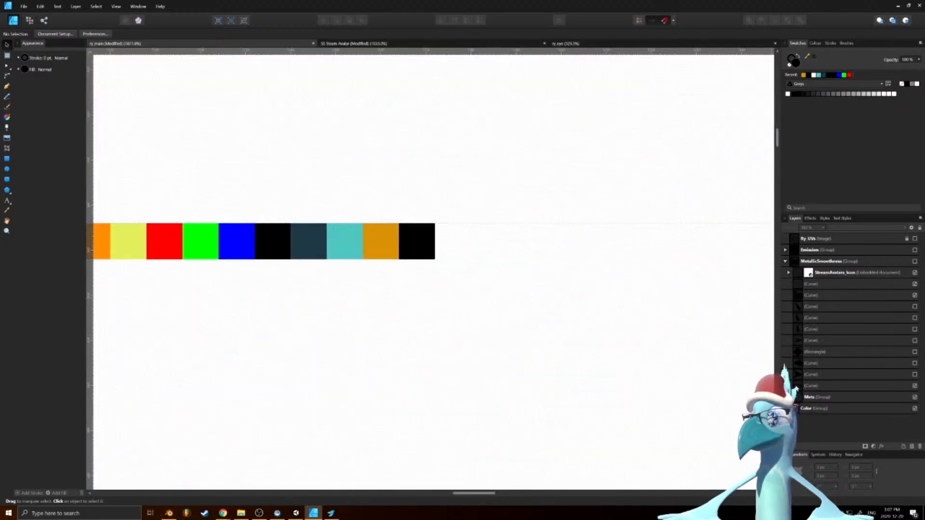
{"action": "left_click", "coordinate": [819, 397]}
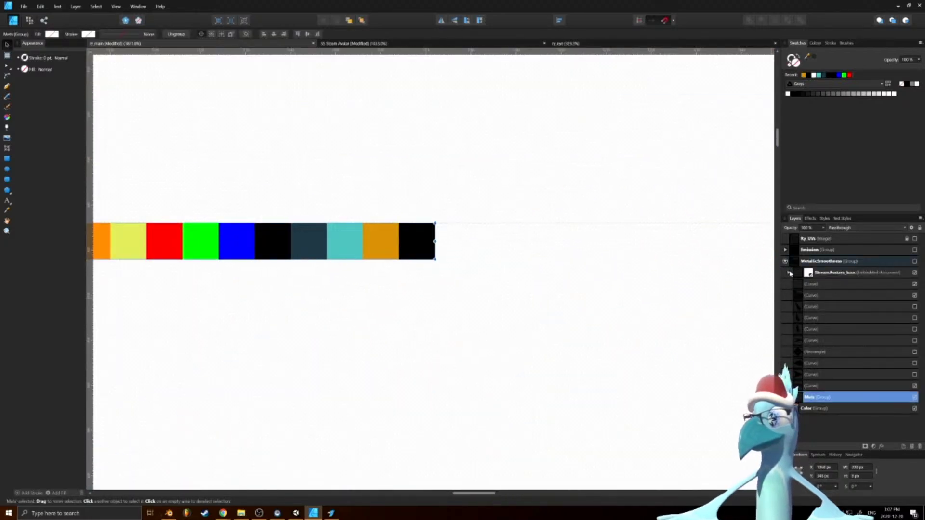
{"action": "left_click", "coordinate": [785, 408]}
{"action": "scroll", "coordinate": [848, 337], "scroll_direction": "down", "scroll_amount": 3}
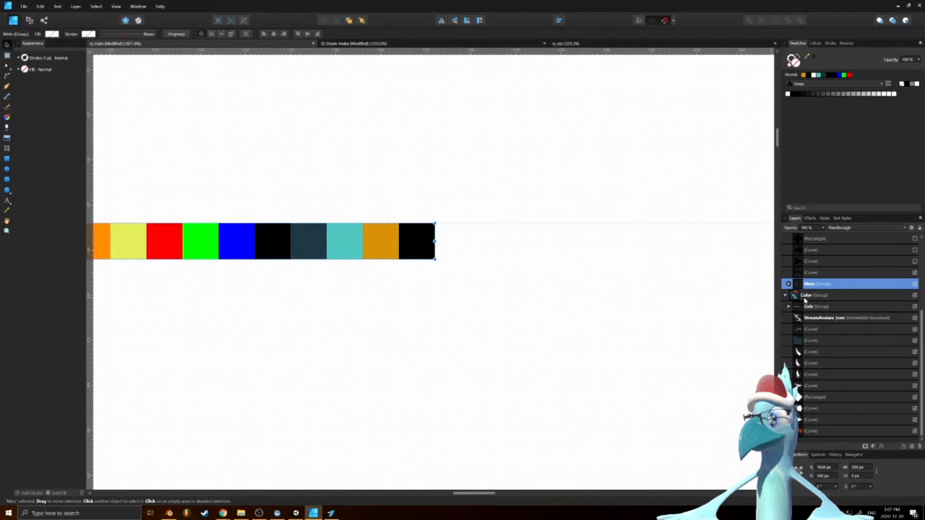
{"action": "left_click", "coordinate": [790, 307]}
{"action": "scroll", "coordinate": [810, 358], "scroll_direction": "down", "scroll_amount": 2}
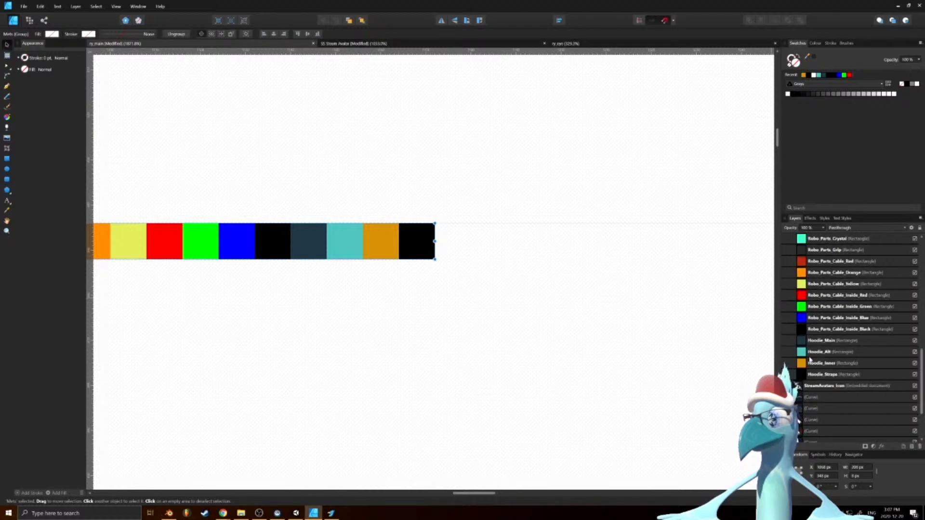
{"action": "left_click", "coordinate": [807, 377]}
{"action": "scroll", "coordinate": [484, 264], "scroll_direction": "up", "scroll_amount": 2, "text": "ctrl"}
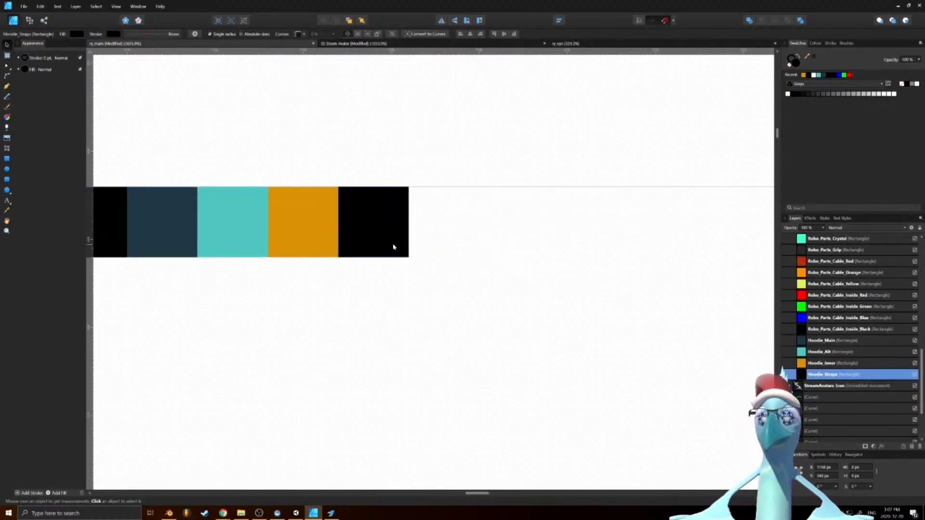
{"action": "left_click_drag", "start_coordinate": [399, 243], "coordinate": [465, 245]}
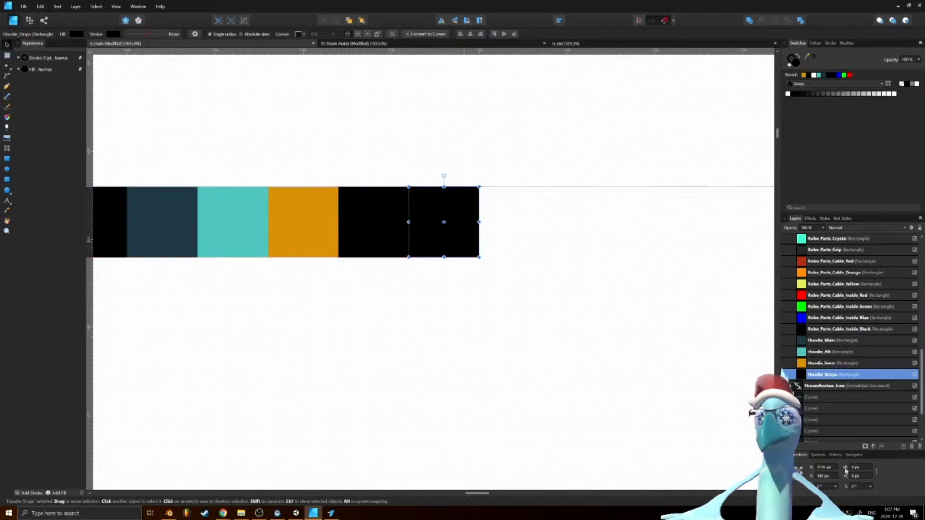
Rename the duplicated color swatch to Pants and fill it with the copied hex color 23201A
{"action": "double_click", "coordinate": [819, 386]}
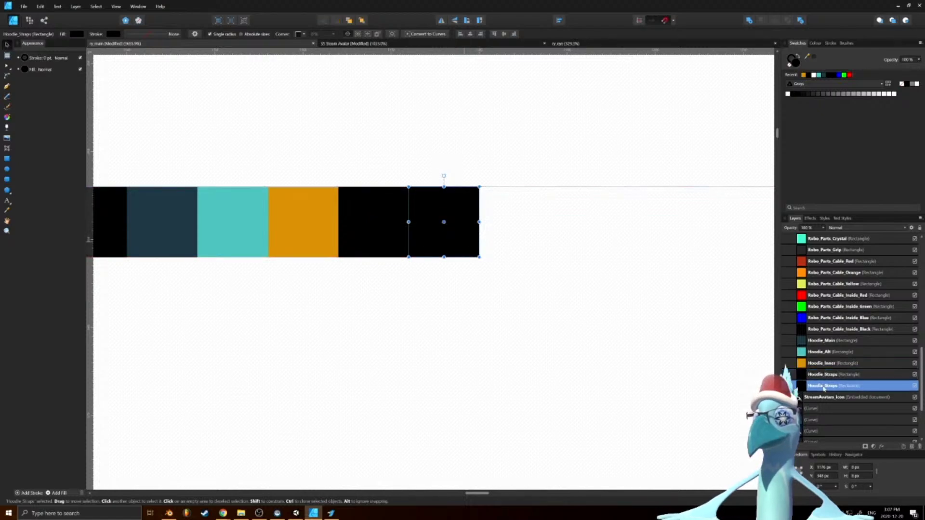
{"action": "type", "text": "Pants"}
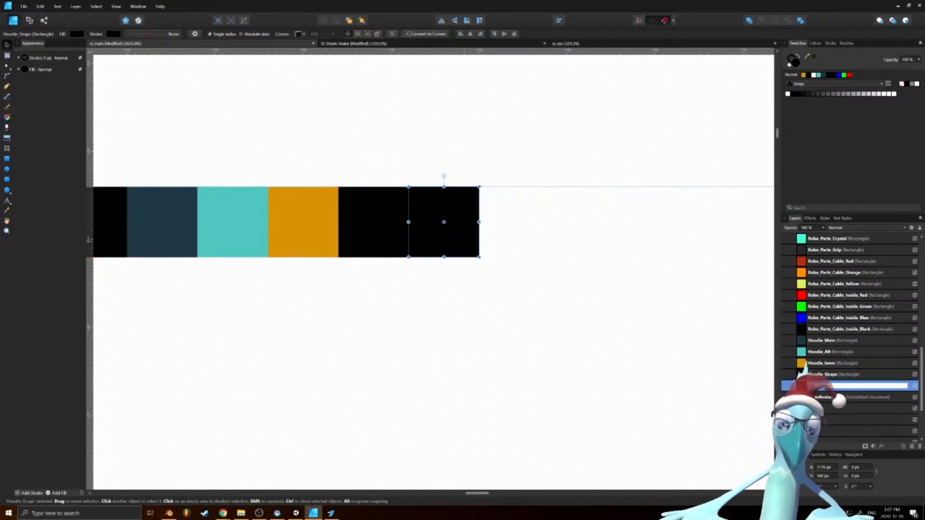
{"action": "key", "text": "Return"}
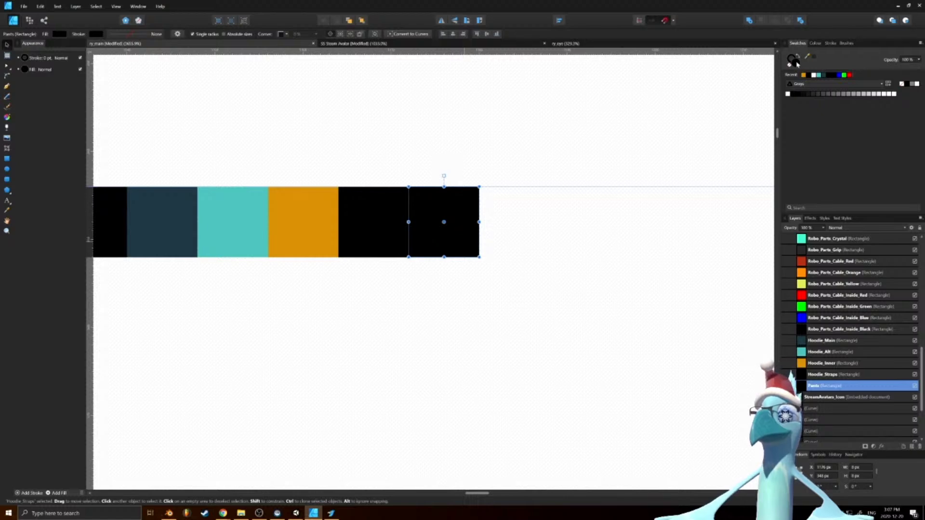
{"action": "double_click", "coordinate": [796, 63]}
{"action": "left_click", "coordinate": [518, 257]}
{"action": "type", "text": "23201A"}
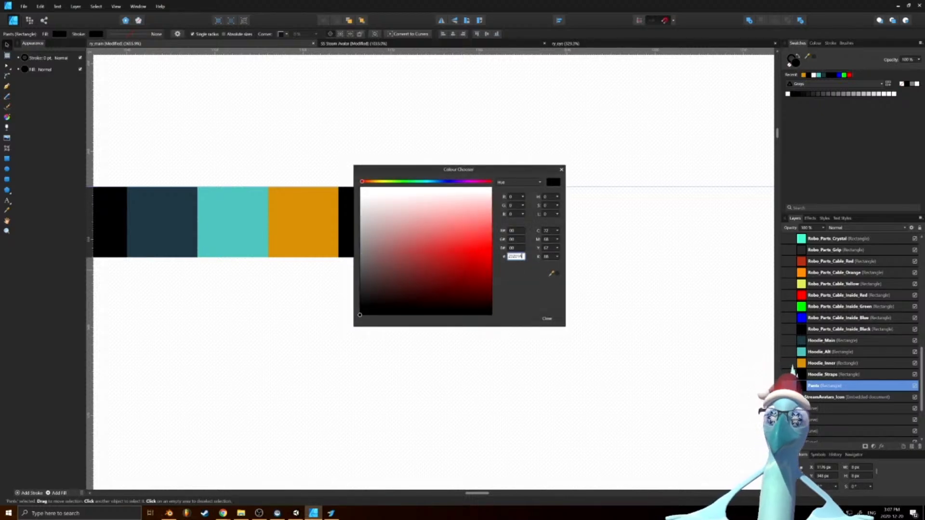
{"action": "key", "text": "Return"}
{"action": "left_click", "coordinate": [547, 318]}
Duplicate the Hoodie_Straps swatch in the MetallicSmoothness palette, align the copy with the Pants color swatch, and set its opacity to 1%
{"action": "scroll", "coordinate": [886, 329], "scroll_direction": "down", "scroll_amount": 5}
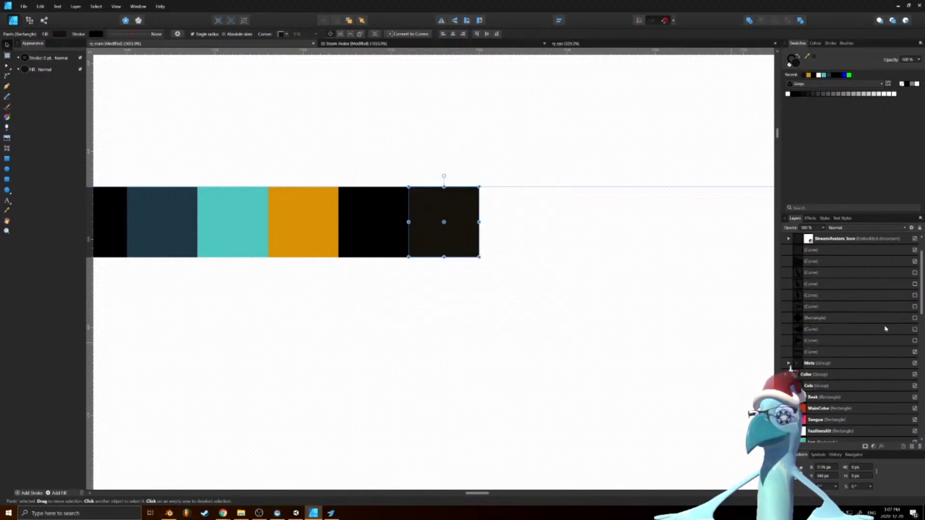
{"action": "left_click", "coordinate": [788, 364]}
{"action": "scroll", "coordinate": [818, 362], "scroll_direction": "down", "scroll_amount": 5}
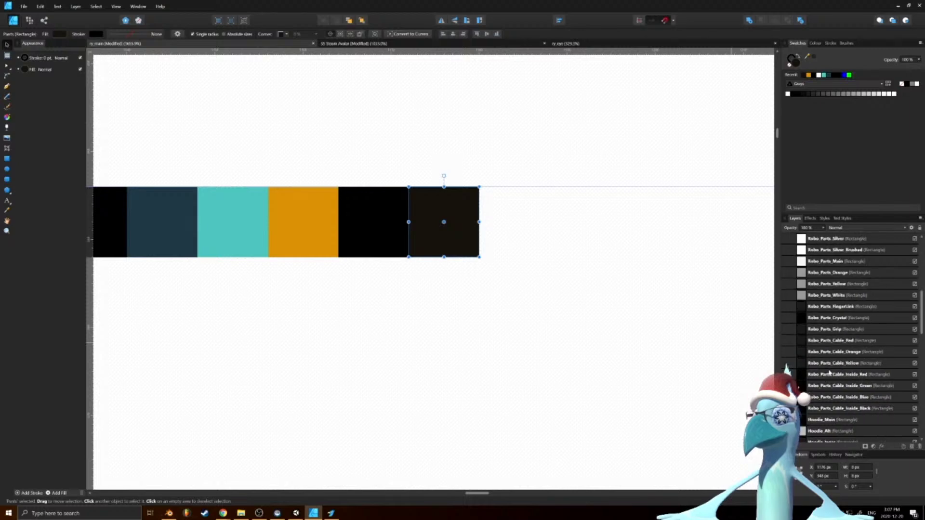
{"action": "left_click", "coordinate": [807, 319]}
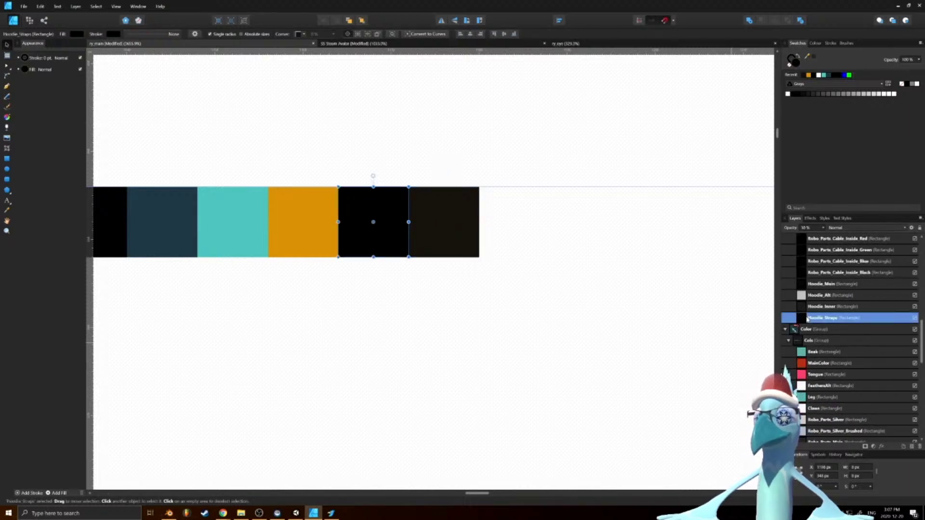
{"action": "left_click_drag", "start_coordinate": [477, 302], "coordinate": [491, 300], "text": "ctrl"}
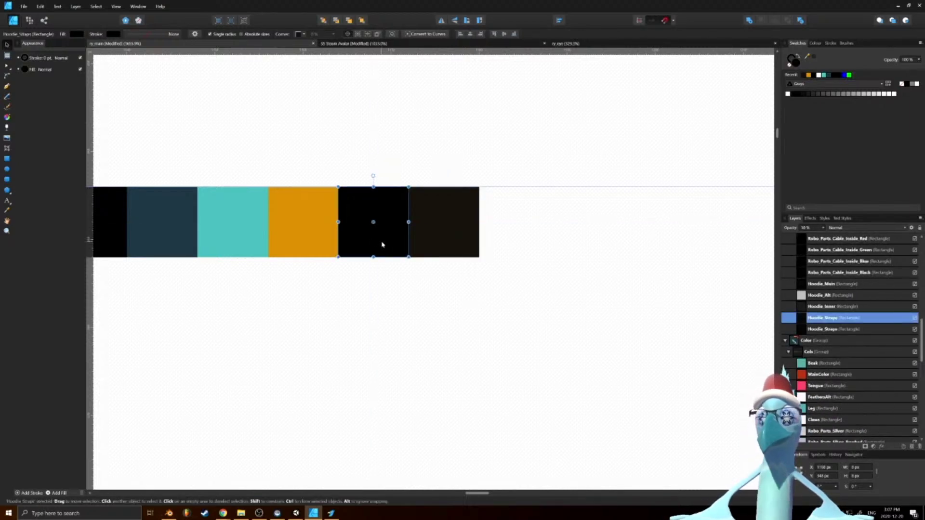
{"action": "left_click_drag", "start_coordinate": [381, 244], "coordinate": [451, 244]}
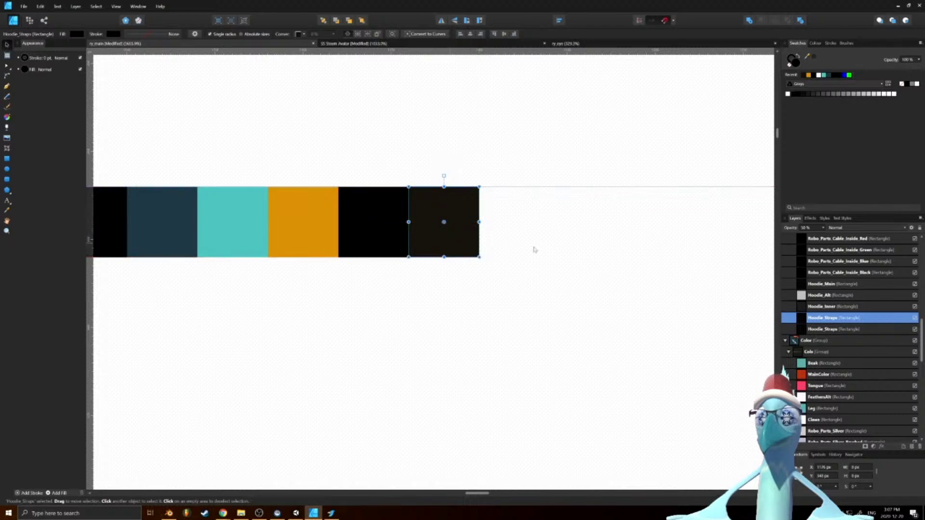
{"action": "left_click", "coordinate": [809, 228]}
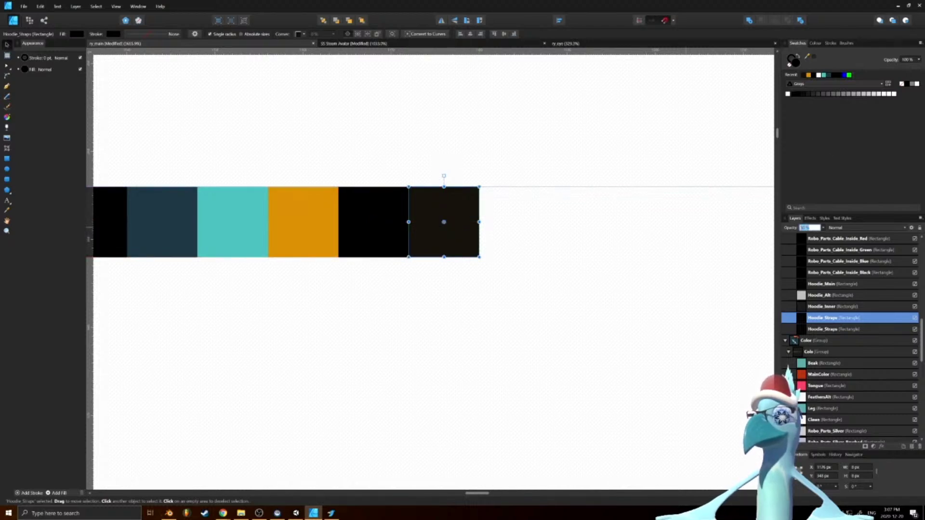
{"action": "type", "text": "1"}
{"action": "key", "text": "Return"}
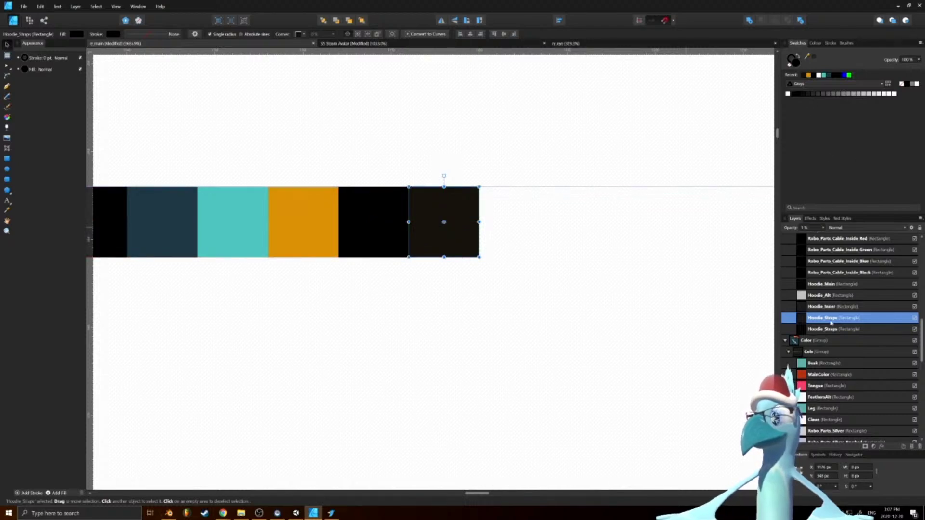
Move the duplicated MetallicSmoothness swatch below Hoodie_Straps in the layer order and rename it to Pants
{"action": "left_click", "coordinate": [806, 329]}
{"action": "left_click_drag", "start_coordinate": [803, 318], "coordinate": [827, 337]}
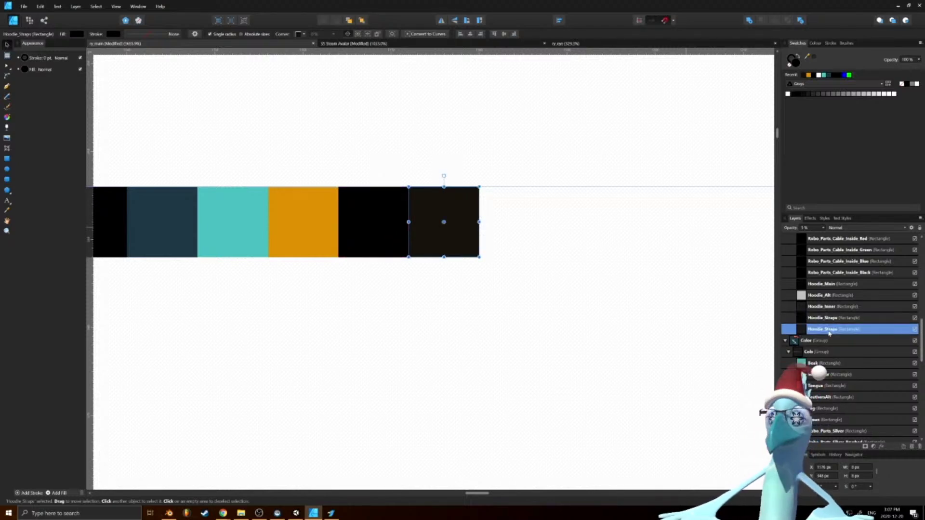
{"action": "scroll", "coordinate": [819, 318], "scroll_direction": "up", "scroll_amount": 10}
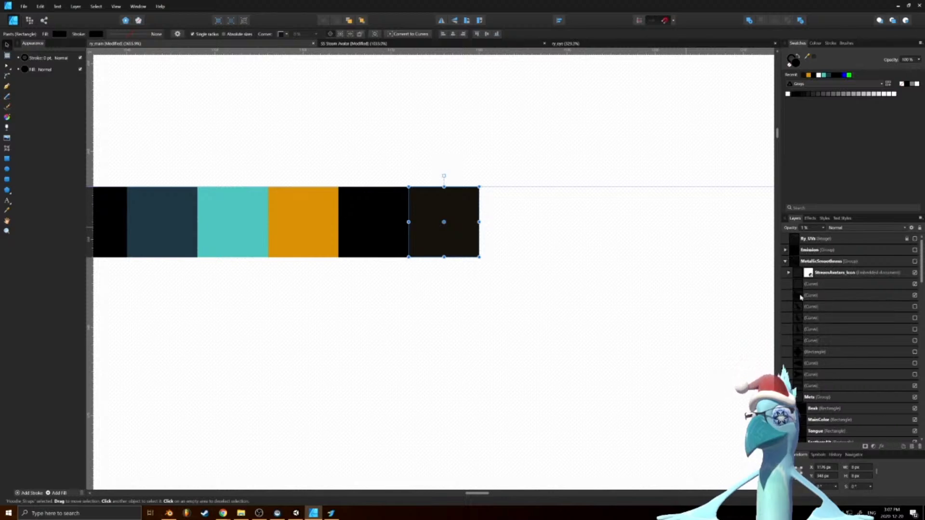
{"action": "left_click", "coordinate": [784, 262]}
{"action": "left_click", "coordinate": [785, 273]}
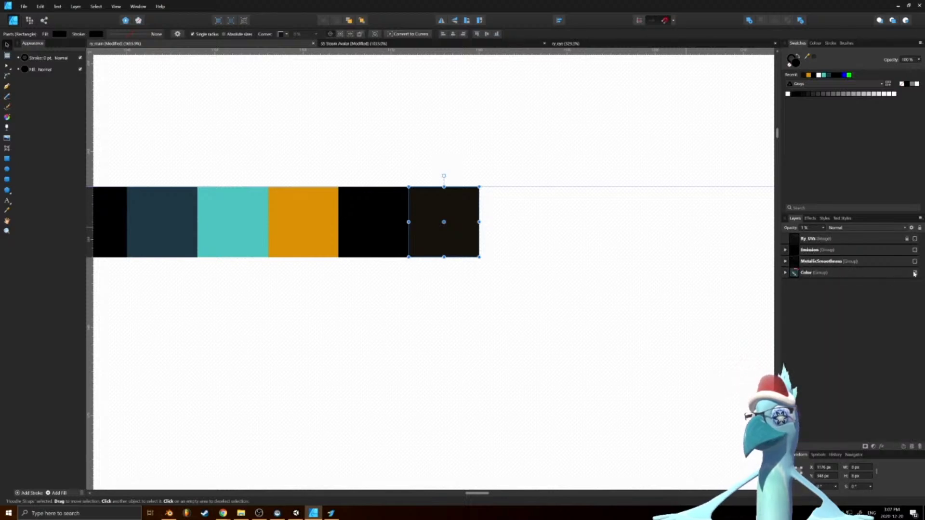
Temporarily show the MetallicSmoothness group instead of Color to check the new Pants swatch
{"action": "left_click", "coordinate": [596, 295]}
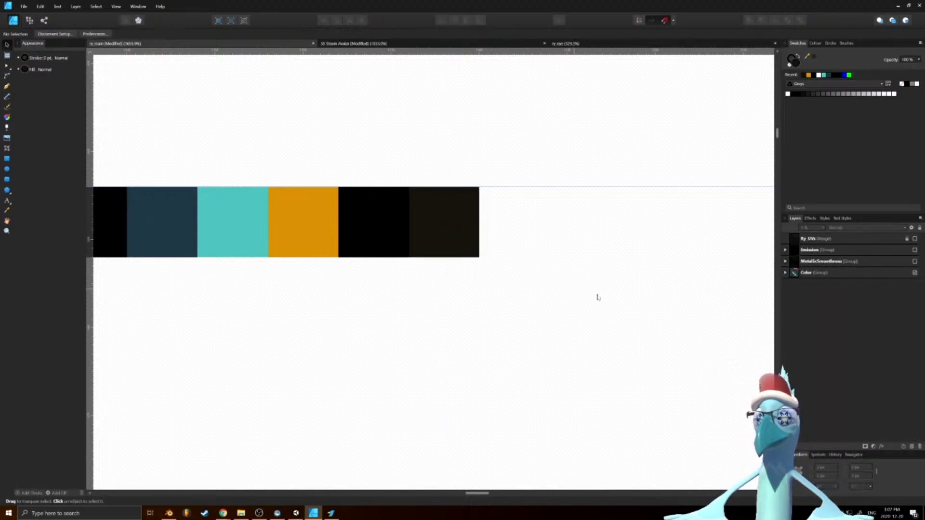
{"action": "left_click", "coordinate": [915, 273]}
{"action": "left_click", "coordinate": [914, 261]}
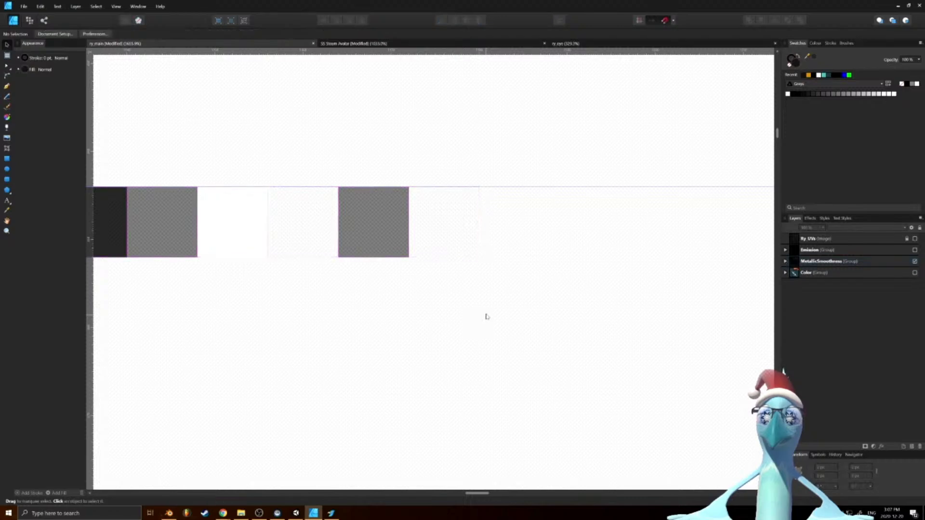
{"action": "left_click", "coordinate": [460, 248]}
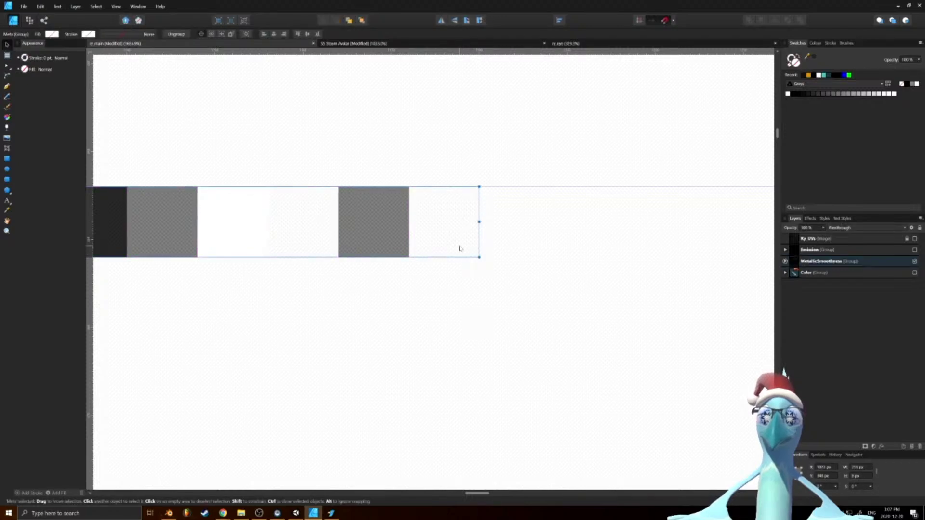
{"action": "left_click", "coordinate": [485, 335]}
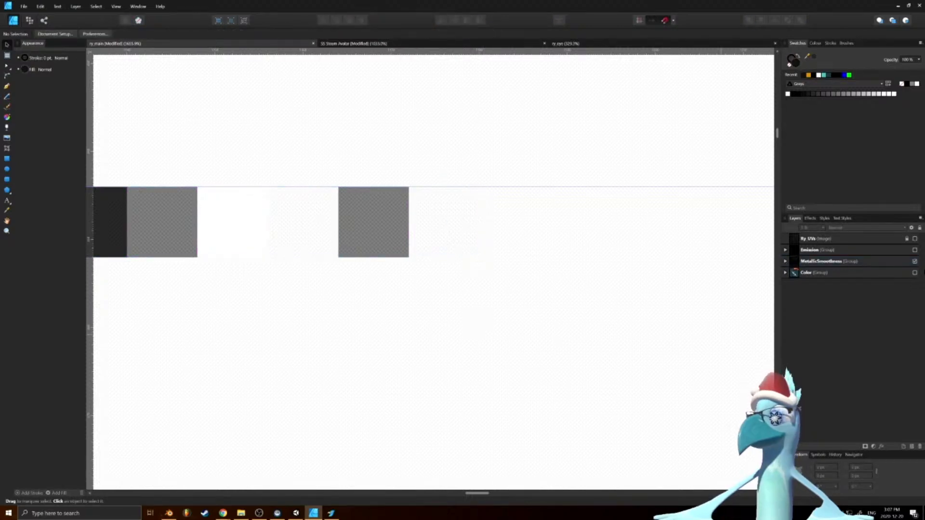
{"action": "left_click", "coordinate": [914, 261]}
{"action": "left_click", "coordinate": [914, 273]}
Export the Color group as a PNG, overwriting ry_main_col.png in the Textures folder
{"action": "scroll", "coordinate": [590, 298], "scroll_direction": "down", "scroll_amount": 10, "text": "ctrl"}
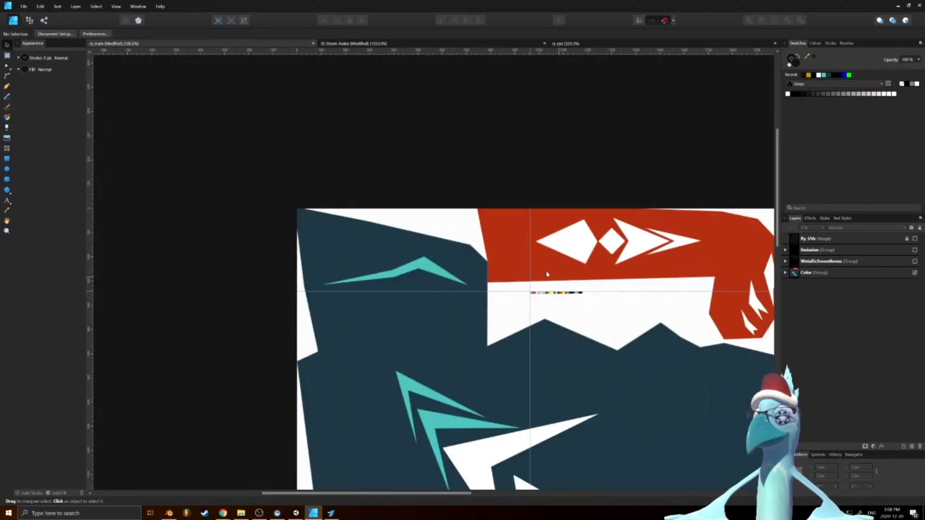
{"action": "scroll", "coordinate": [530, 243], "scroll_direction": "down", "scroll_amount": 2, "text": "ctrl"}
{"action": "left_click", "coordinate": [23, 6]}
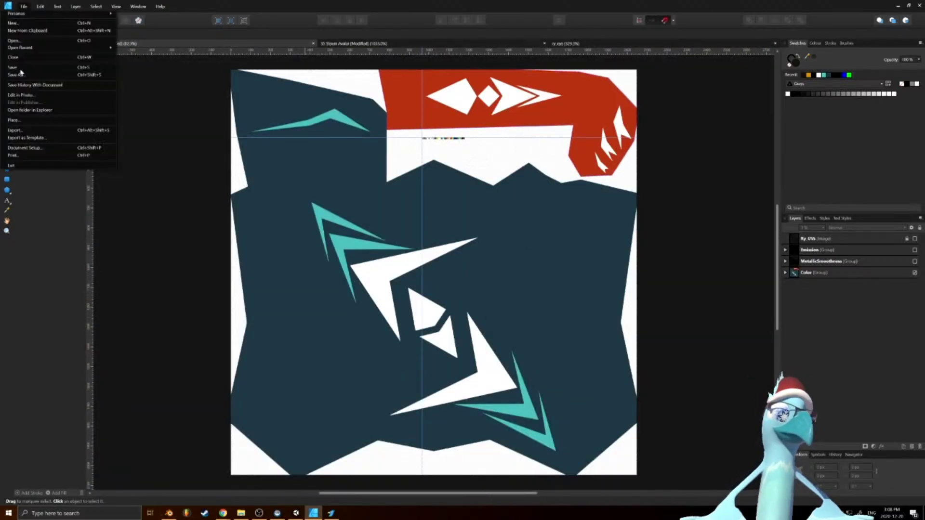
{"action": "left_click", "coordinate": [23, 130]}
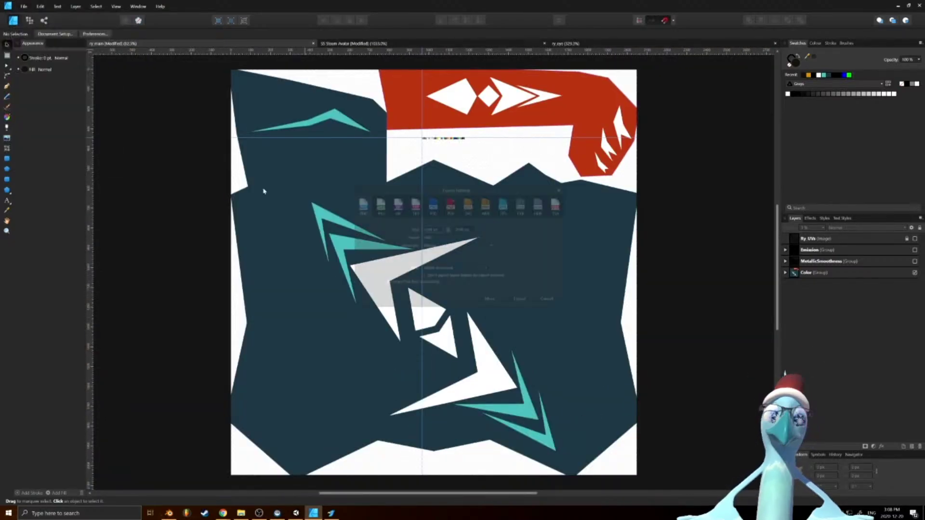
{"action": "left_click", "coordinate": [523, 302]}
{"action": "double_click", "coordinate": [368, 126]}
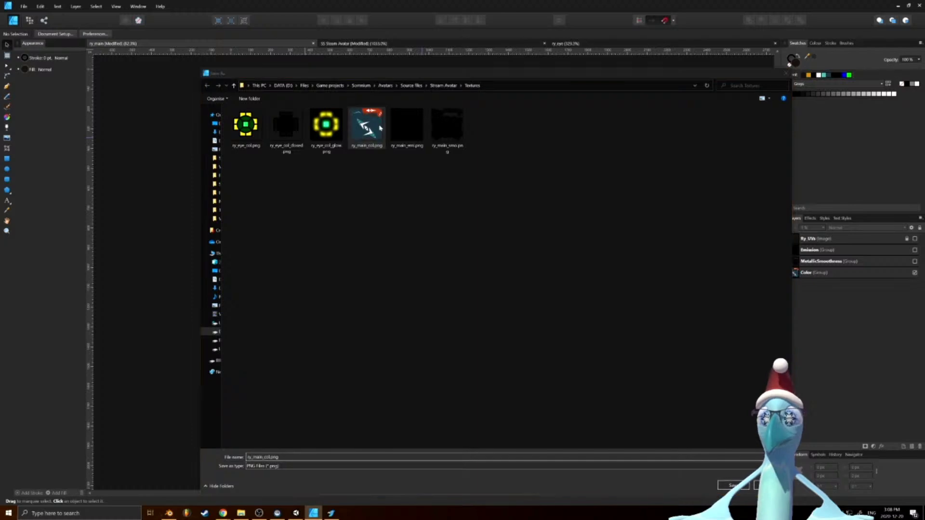
{"action": "left_click", "coordinate": [489, 286]}
Show only the MetallicSmoothness group and export it as a PNG, overwriting ry_main_smo.png
{"action": "left_click", "coordinate": [914, 273]}
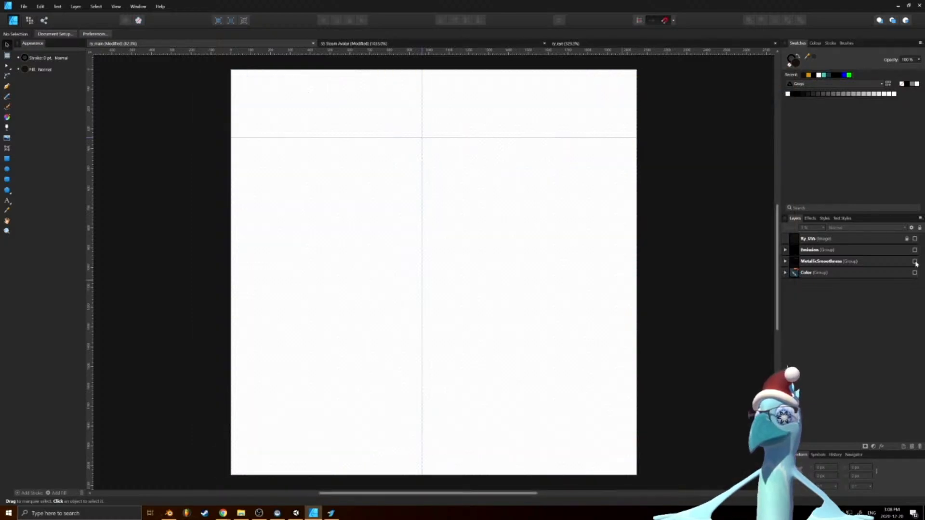
{"action": "left_click", "coordinate": [915, 261]}
{"action": "left_click", "coordinate": [24, 7]}
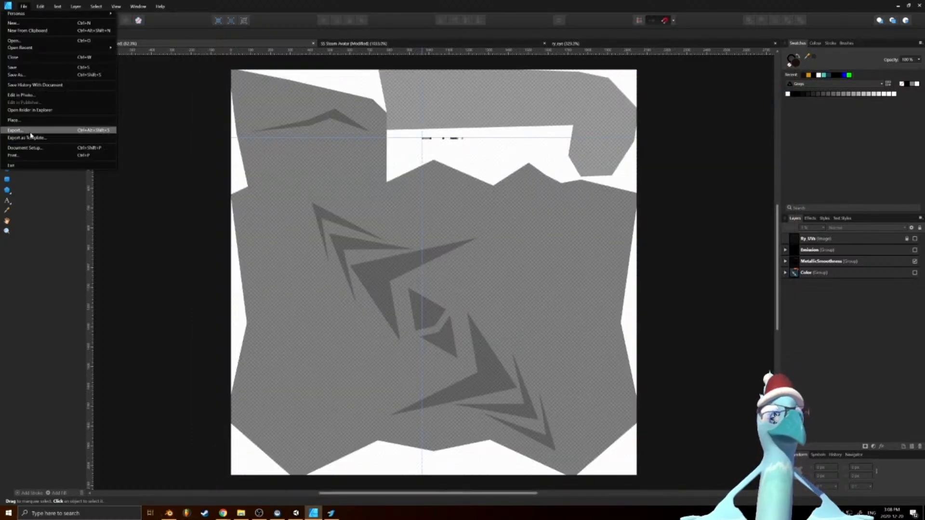
{"action": "left_click", "coordinate": [23, 131]}
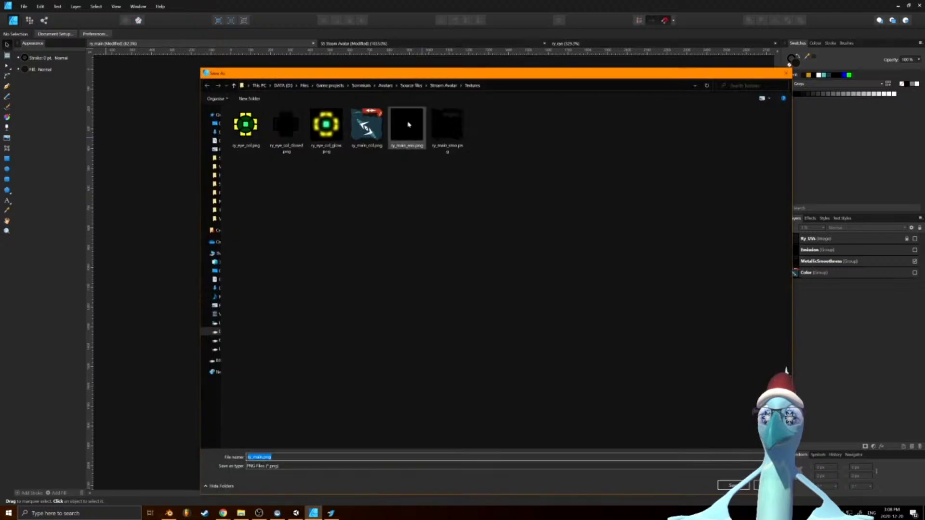
{"action": "double_click", "coordinate": [447, 125]}
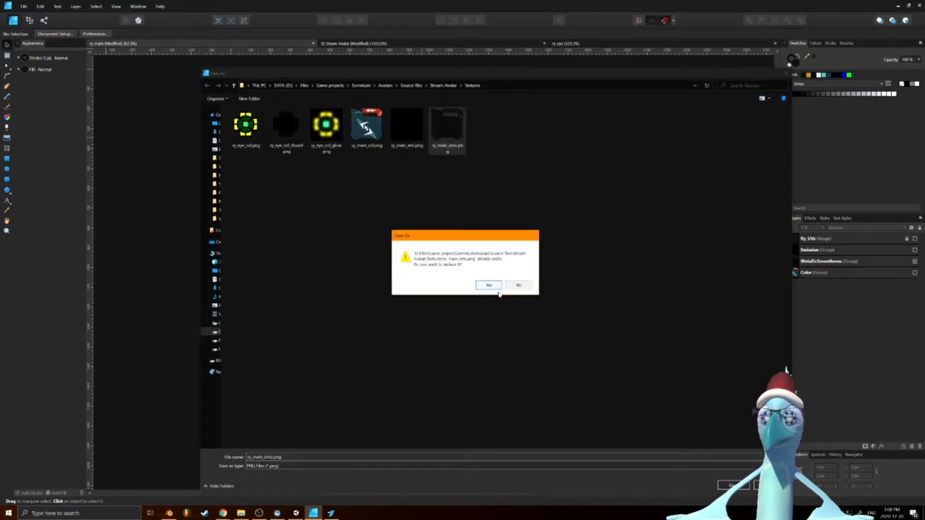
{"action": "left_click", "coordinate": [493, 288]}
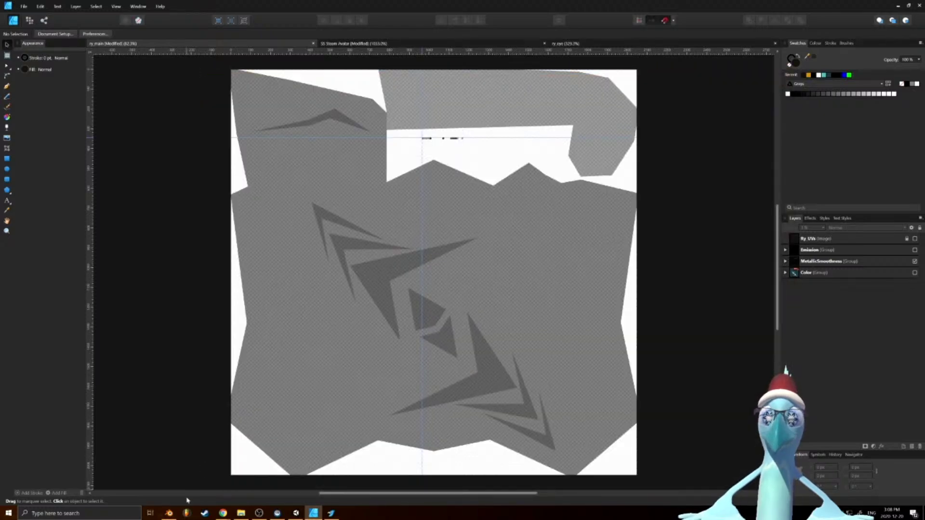
Switch to Blender and select the entire Ry_Mesh_Pants mesh in Edit Mode
{"action": "left_click", "coordinate": [169, 513]}
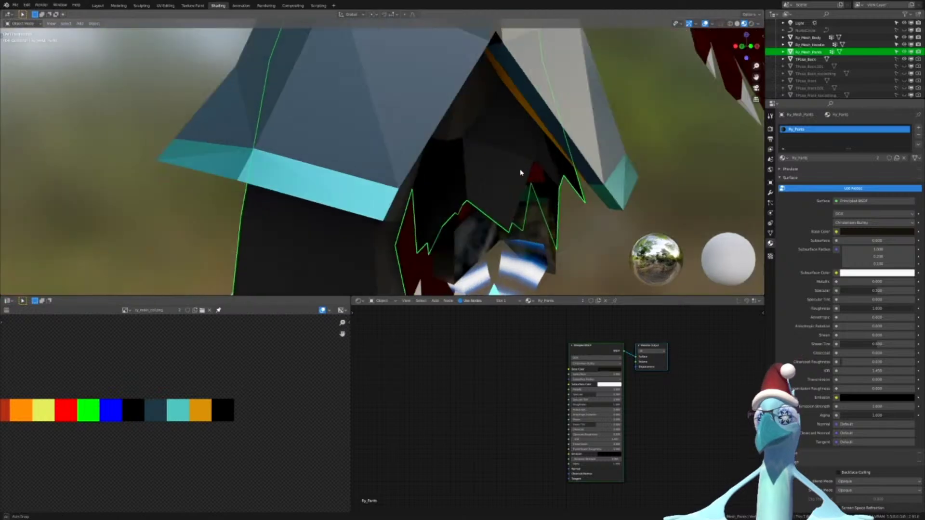
{"action": "middle_click_drag", "start_coordinate": [520, 172], "coordinate": [544, 170]}
{"action": "scroll", "coordinate": [526, 385], "scroll_direction": "up", "scroll_amount": 1}
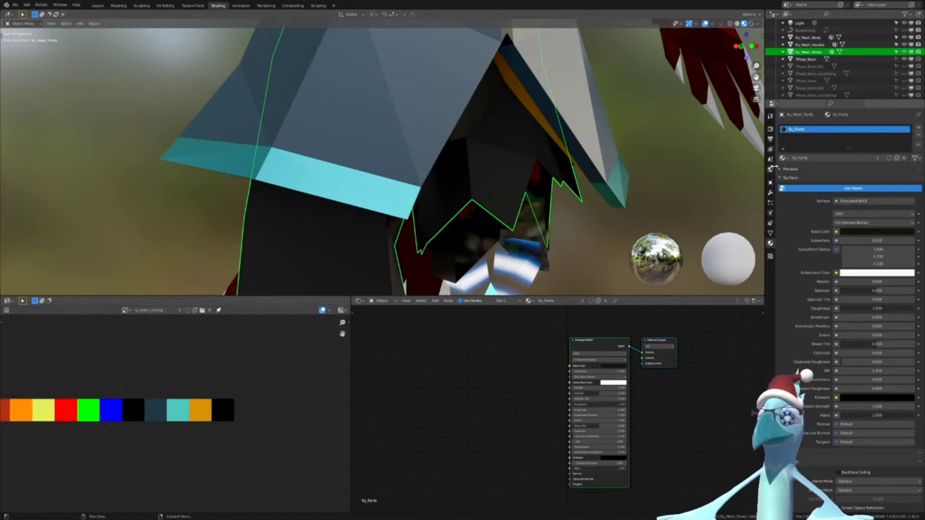
{"action": "scroll", "coordinate": [496, 241], "scroll_direction": "down", "scroll_amount": 3}
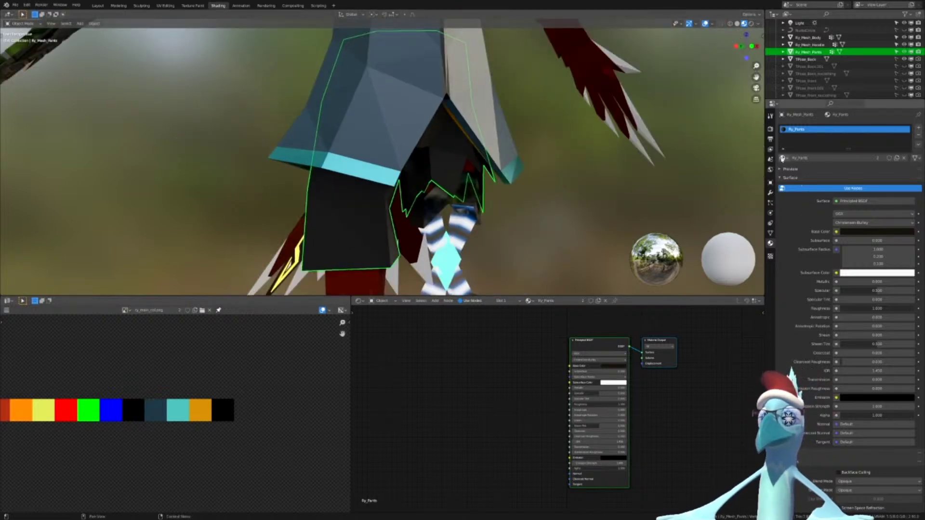
{"action": "key", "text": "Tab"}
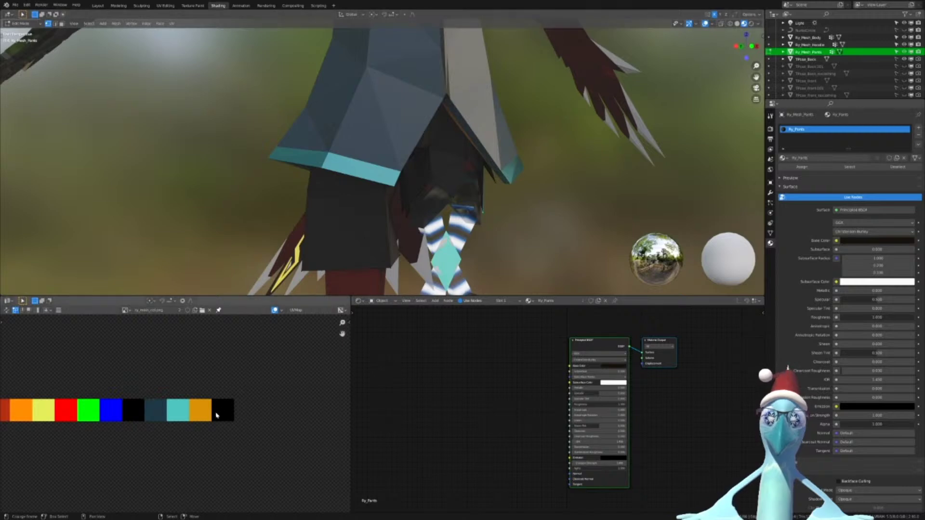
{"action": "key", "text": "a"}
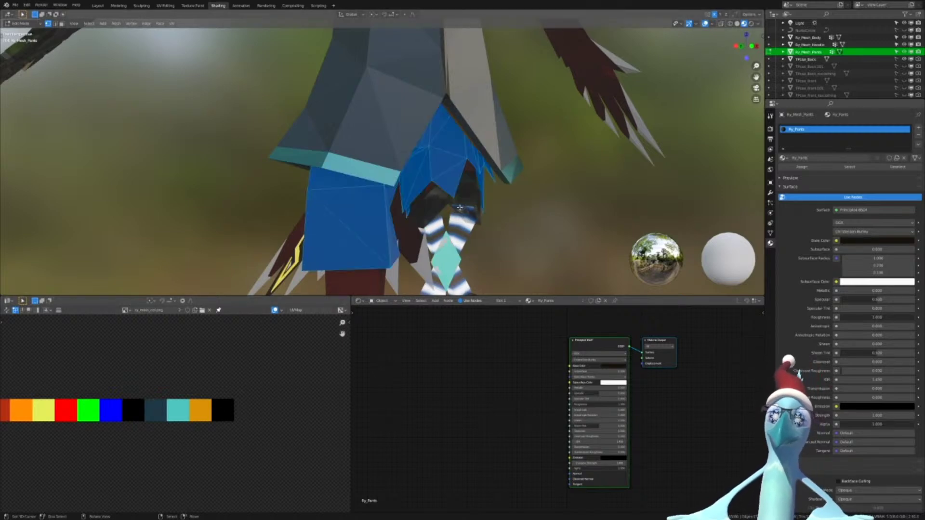
{"action": "key", "text": "a"}
{"action": "key", "text": "a"}
{"action": "key", "text": "a"}
Bring the pants UVs closer to the palette strip and collapse them to a single point by scaling to 0
{"action": "scroll", "coordinate": [195, 409], "scroll_direction": "down", "scroll_amount": 5}
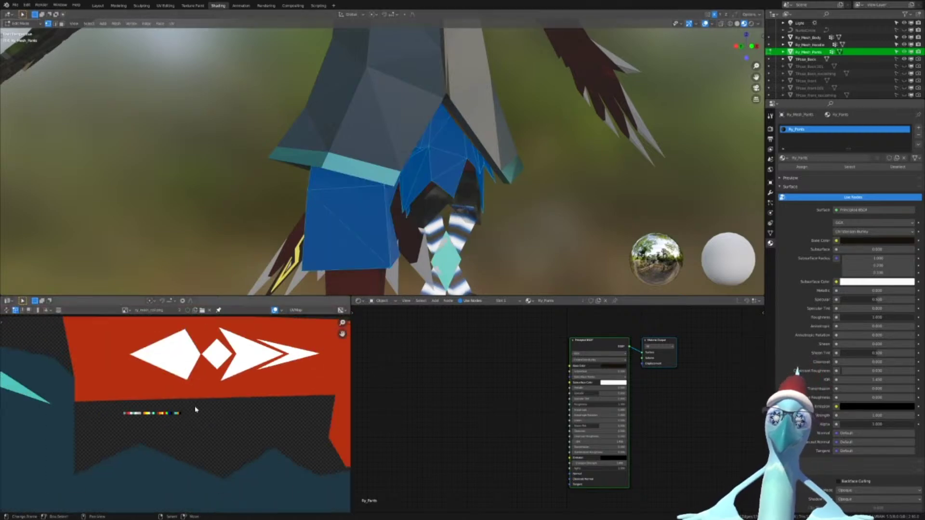
{"action": "scroll", "coordinate": [162, 441], "scroll_direction": "down", "scroll_amount": 5}
{"action": "middle_click_drag", "start_coordinate": [162, 441], "coordinate": [187, 398]}
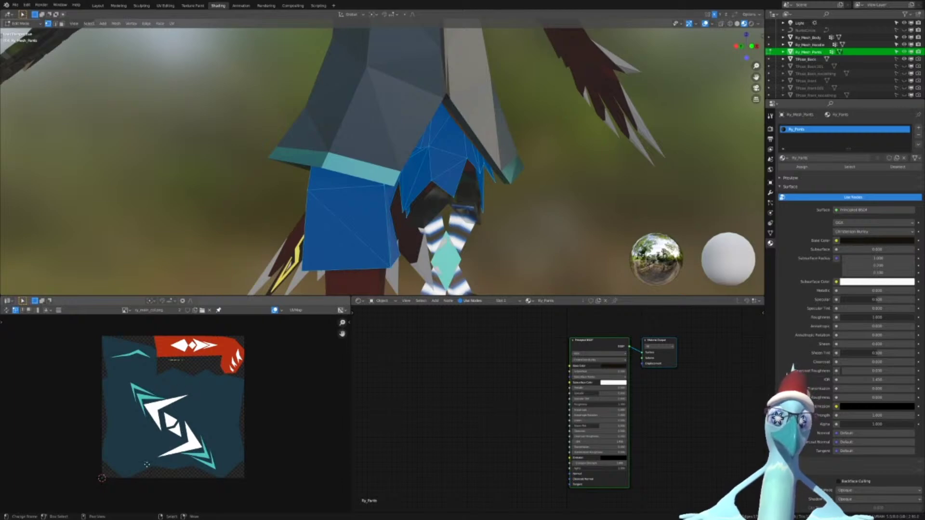
{"action": "scroll", "coordinate": [224, 349], "scroll_direction": "up", "scroll_amount": 4}
{"action": "key", "text": "g"}
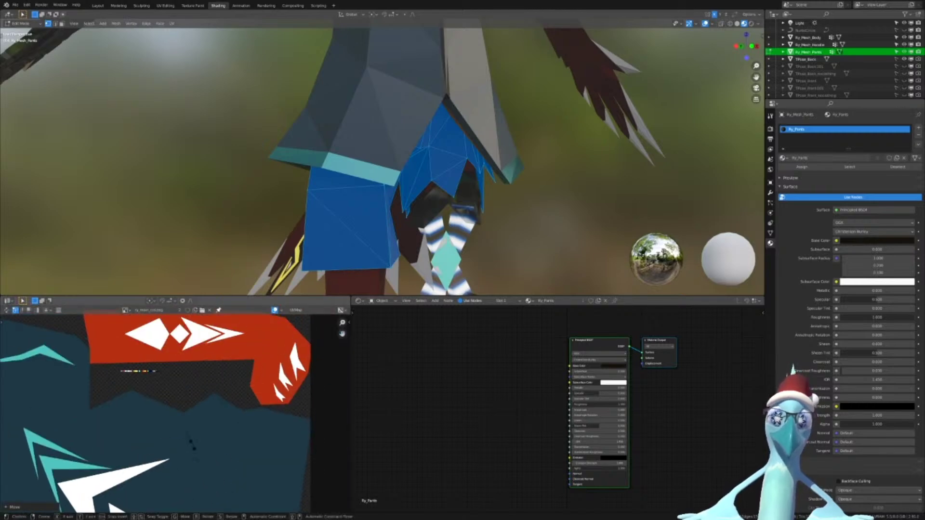
{"action": "key", "text": "0"}
{"action": "key", "text": "Return"}
Move the collapsed pants UVs onto the dark brown pants swatch and snap the selection to pixels
{"action": "scroll", "coordinate": [183, 411], "scroll_direction": "up", "scroll_amount": 7}
{"action": "middle_click_drag", "start_coordinate": [165, 338], "coordinate": [217, 394]}
{"action": "scroll", "coordinate": [139, 399], "scroll_direction": "up", "scroll_amount": 2}
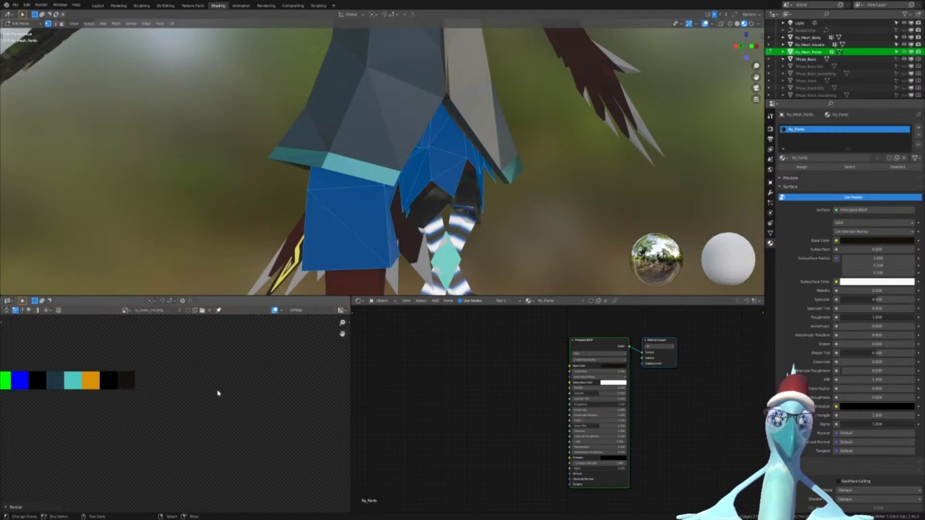
{"action": "scroll", "coordinate": [218, 393], "scroll_direction": "up", "scroll_amount": 6}
{"action": "key", "text": "g"}
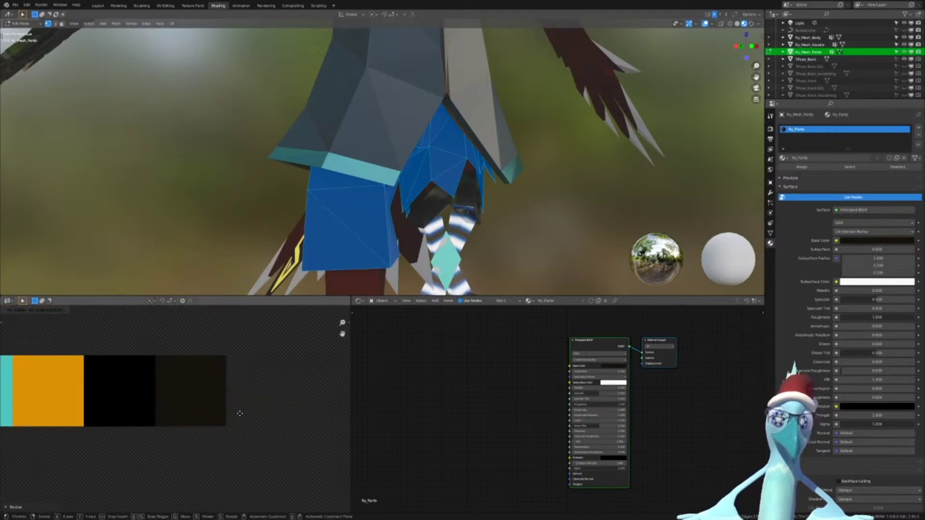
{"action": "left_click", "coordinate": [259, 422]}
{"action": "key", "text": "F3"}
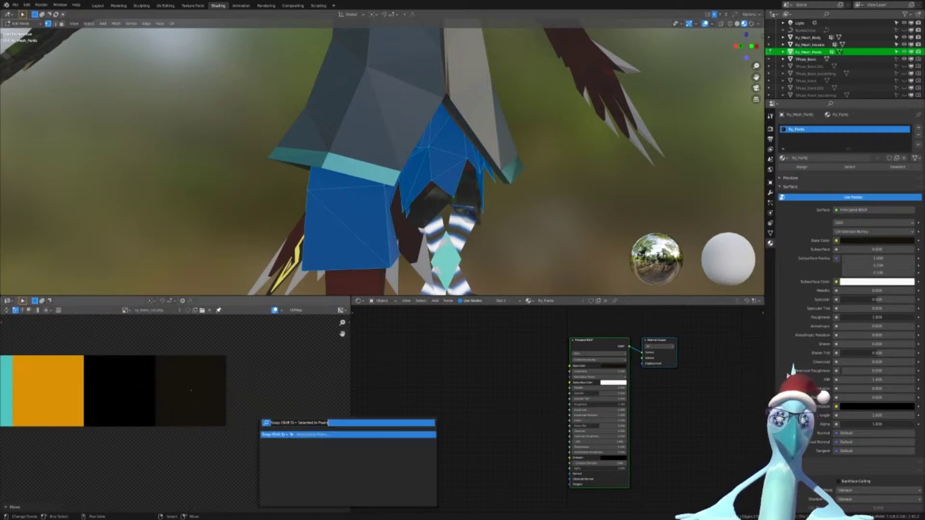
{"action": "key", "text": "Return"}
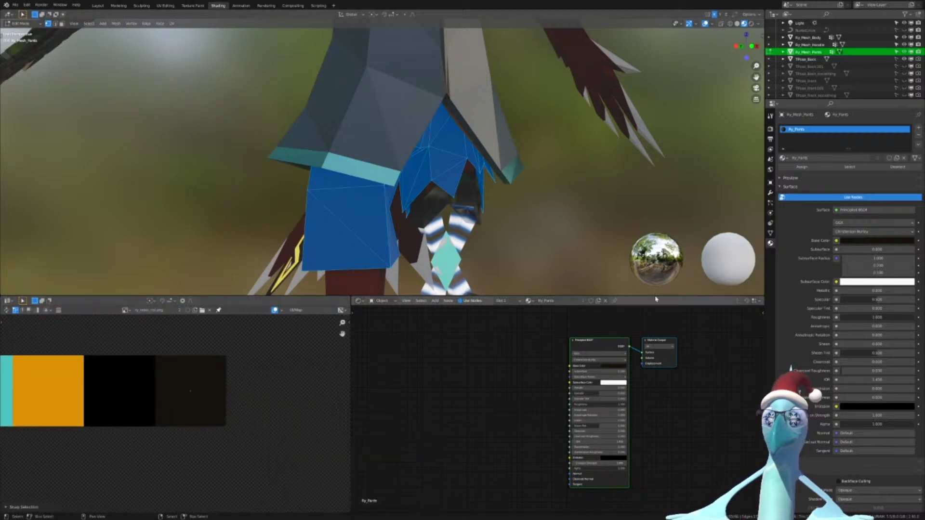
Replace the pants' Ry_Pants material with Ry_Hoodie_Main and check the pants in Object Mode
{"action": "left_click", "coordinate": [782, 158]}
{"action": "key", "text": "Up"}
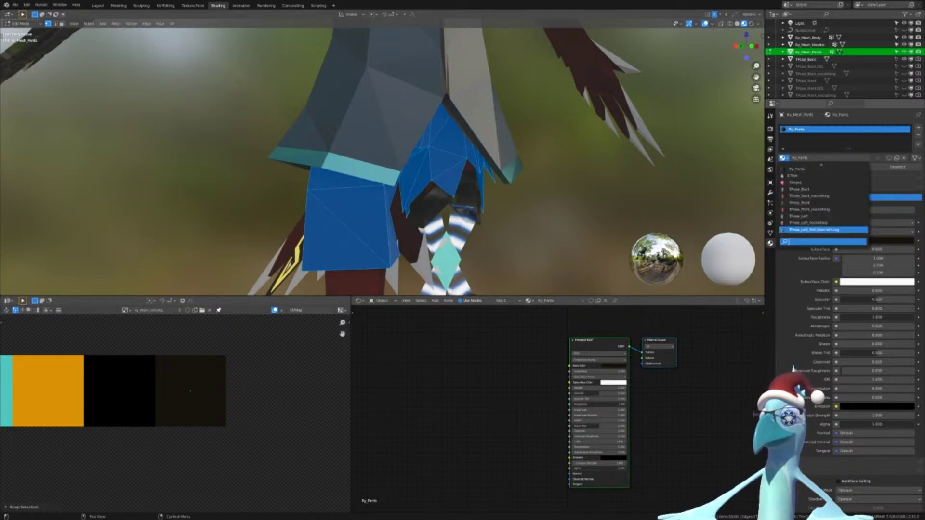
{"action": "type", "text": "hood"}
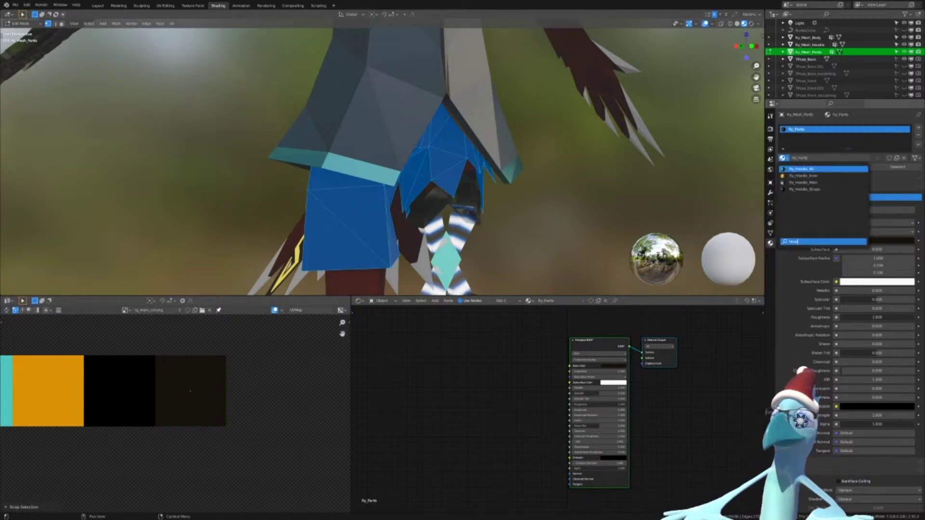
{"action": "key", "text": "Down"}
{"action": "key", "text": "Down"}
{"action": "key", "text": "Return"}
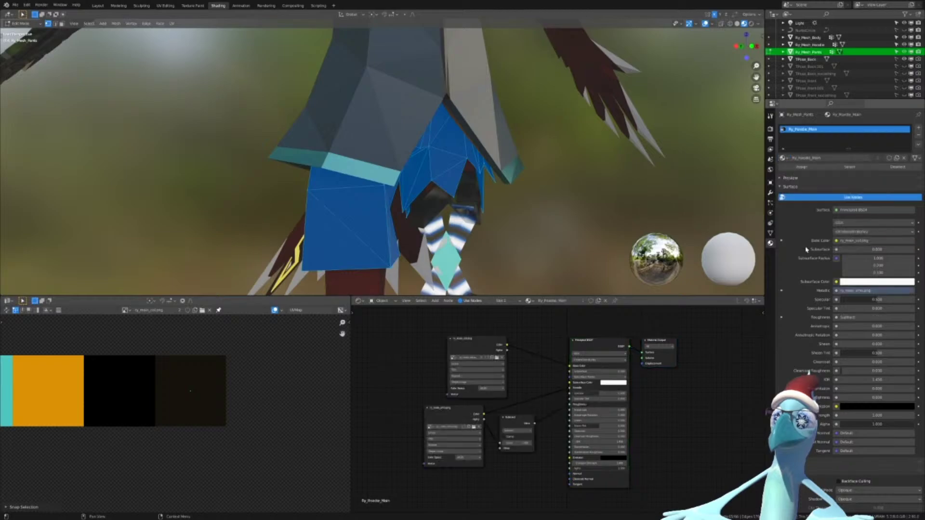
{"action": "key", "text": "Tab"}
{"action": "middle_click_drag", "start_coordinate": [481, 116], "coordinate": [57, 98]}
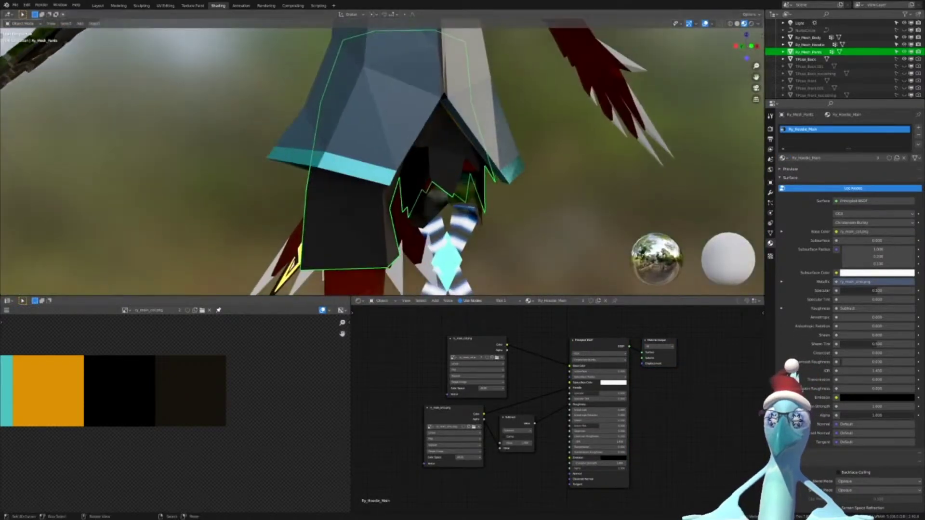
{"action": "scroll", "coordinate": [427, 175], "scroll_direction": "down", "scroll_amount": 2}
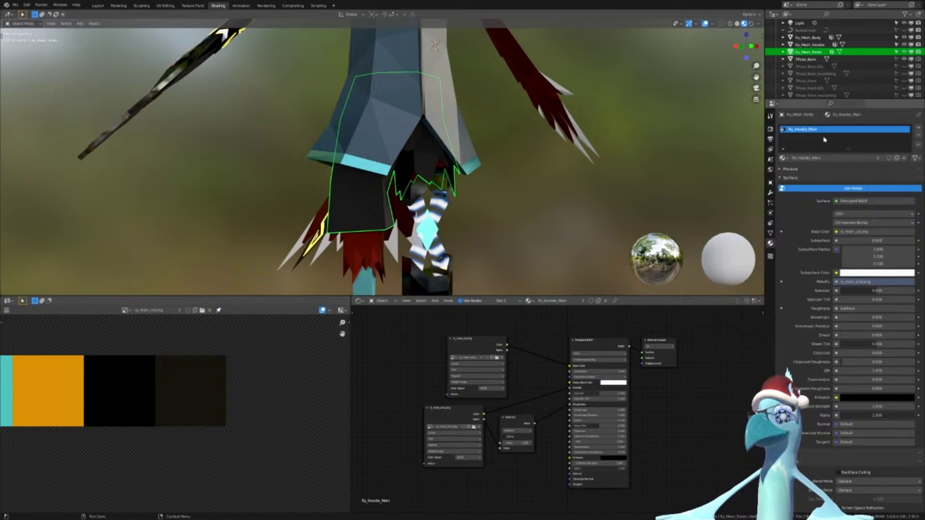
Make a separate copy of the pants' Ry_Hoodie_Main material and name it Ry_Main
{"action": "left_click", "coordinate": [897, 159]}
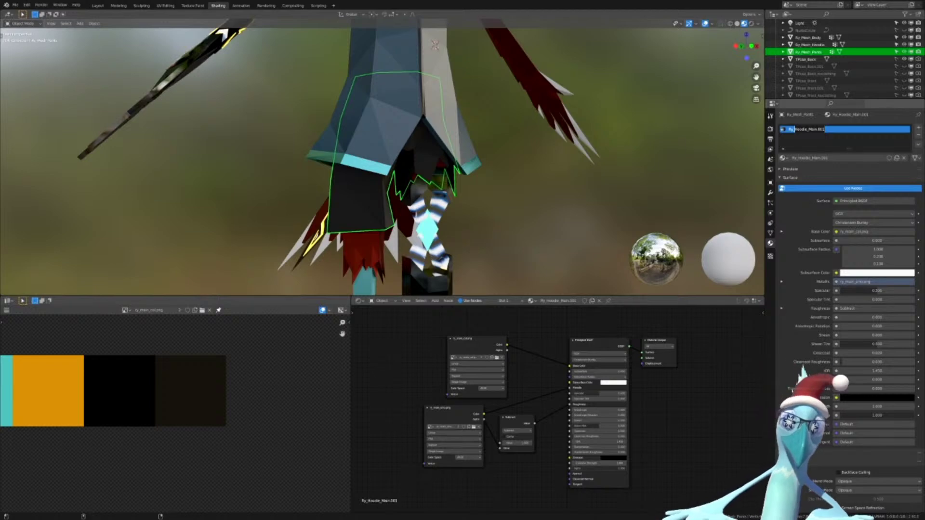
{"action": "type", "text": "Ry_Main"}
{"action": "key", "text": "Return"}
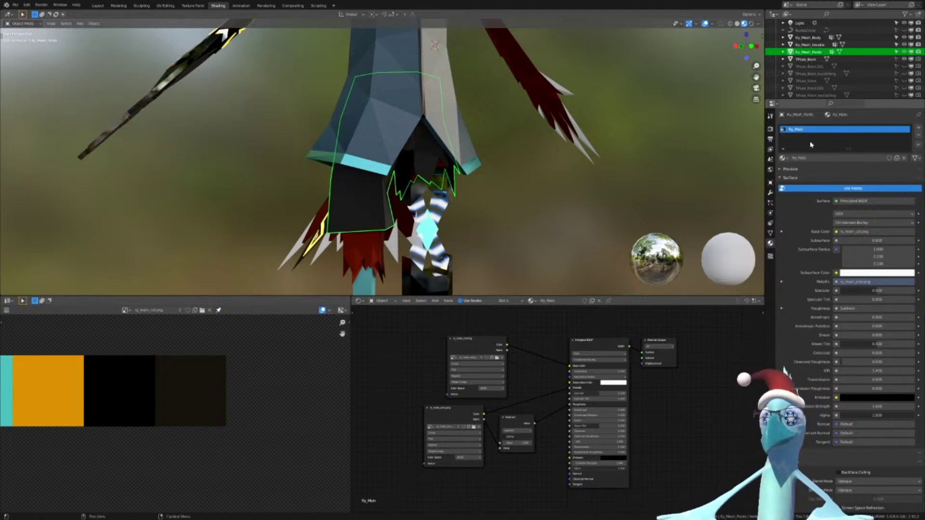
Select only the faces of Ry_Mesh_Hoodie that use the Ry_Hoodie_Inner material in Edit Mode
{"action": "left_click", "coordinate": [391, 119]}
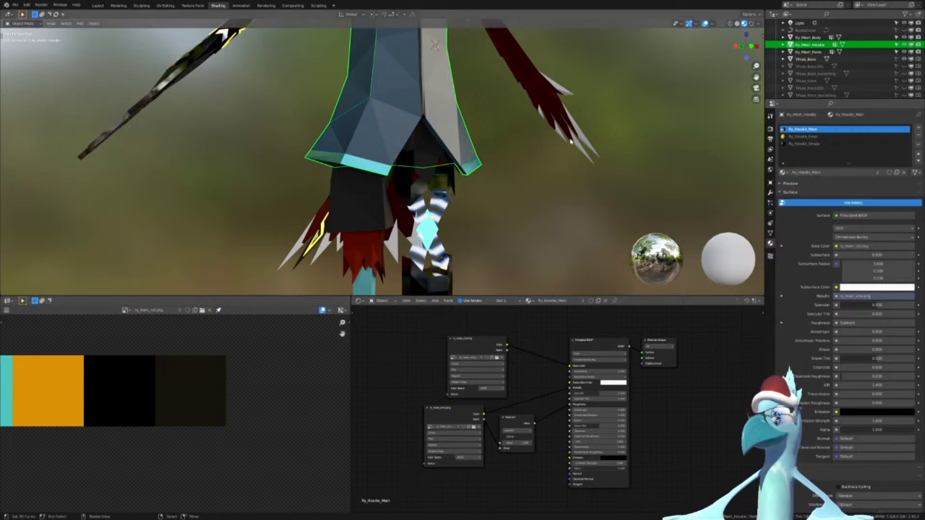
{"action": "middle_click_drag", "start_coordinate": [473, 96], "coordinate": [485, 201], "text": "shift"}
{"action": "left_click", "coordinate": [803, 138]}
{"action": "key", "text": "Tab"}
{"action": "middle_click_drag", "start_coordinate": [448, 115], "coordinate": [580, 143]}
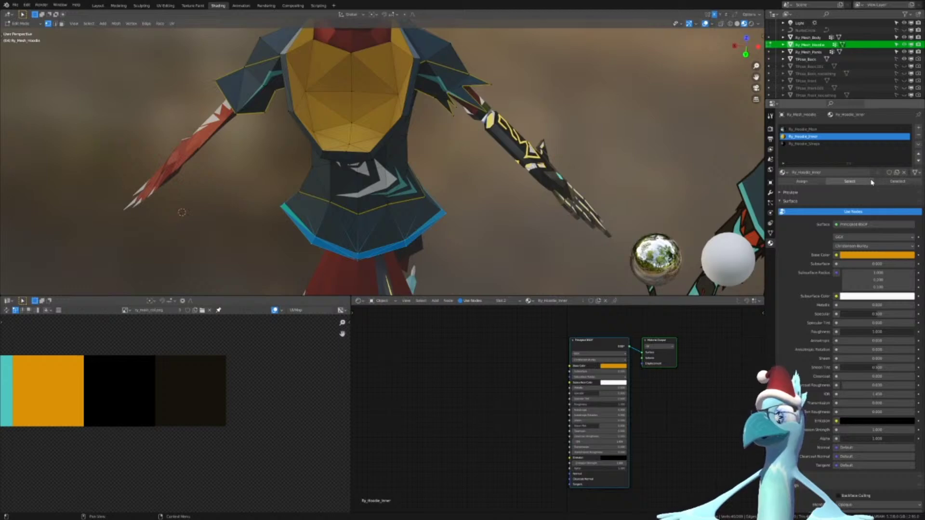
{"action": "left_click", "coordinate": [849, 181]}
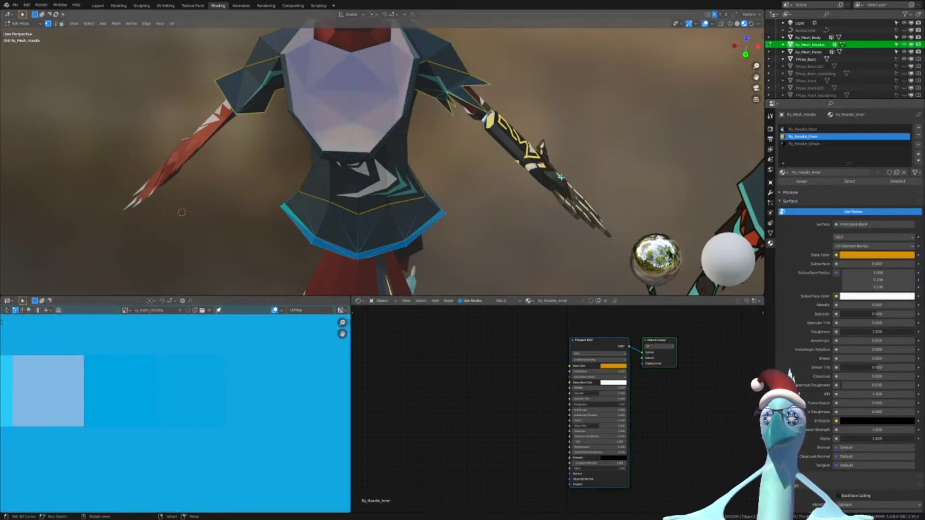
{"action": "key", "text": "a"}
{"action": "key", "text": "a"}
{"action": "key", "text": "a"}
{"action": "left_click", "coordinate": [854, 181]}
Collapse the selected inner hoodie UVs to a single point and move them near the palette strip
{"action": "scroll", "coordinate": [227, 398], "scroll_direction": "down", "scroll_amount": 8}
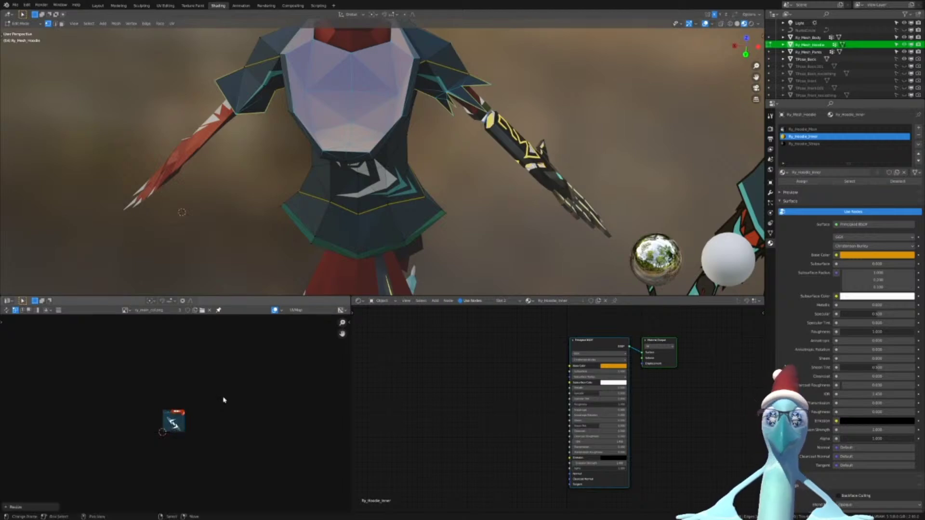
{"action": "scroll", "coordinate": [223, 399], "scroll_direction": "up", "scroll_amount": 10}
{"action": "key", "text": "g"}
{"action": "left_click", "coordinate": [181, 409]}
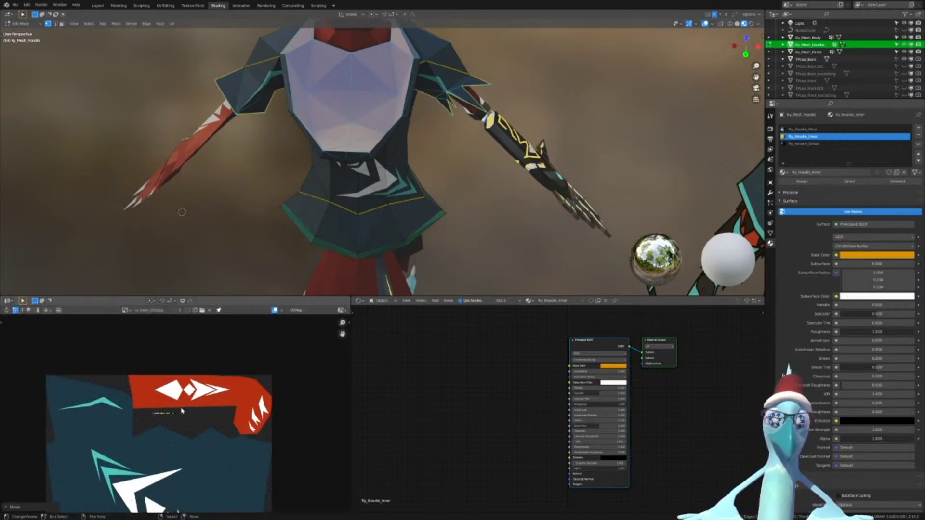
Place the collapsed inner hoodie UVs on the orange swatch and snap the selection to pixels
{"action": "scroll", "coordinate": [193, 408], "scroll_direction": "up", "scroll_amount": 13}
{"action": "key", "text": "g"}
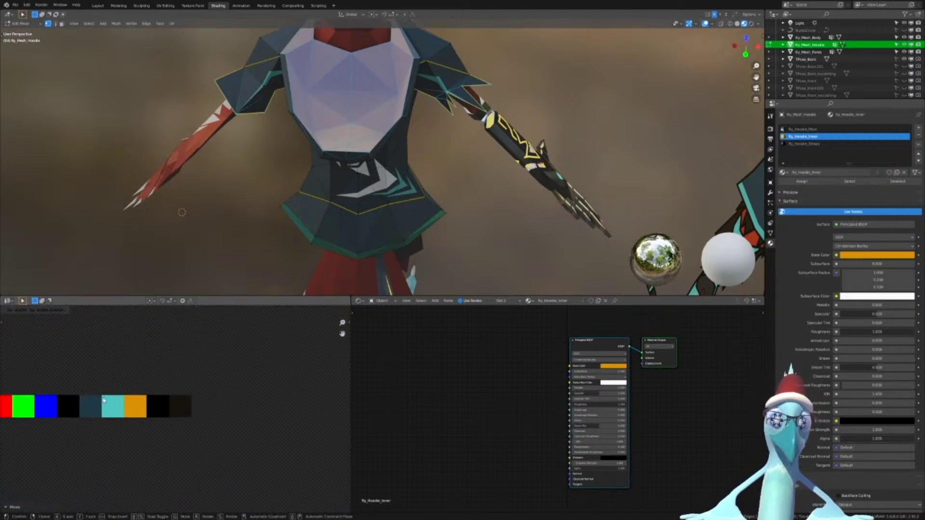
{"action": "scroll", "coordinate": [125, 403], "scroll_direction": "up", "scroll_amount": 7}
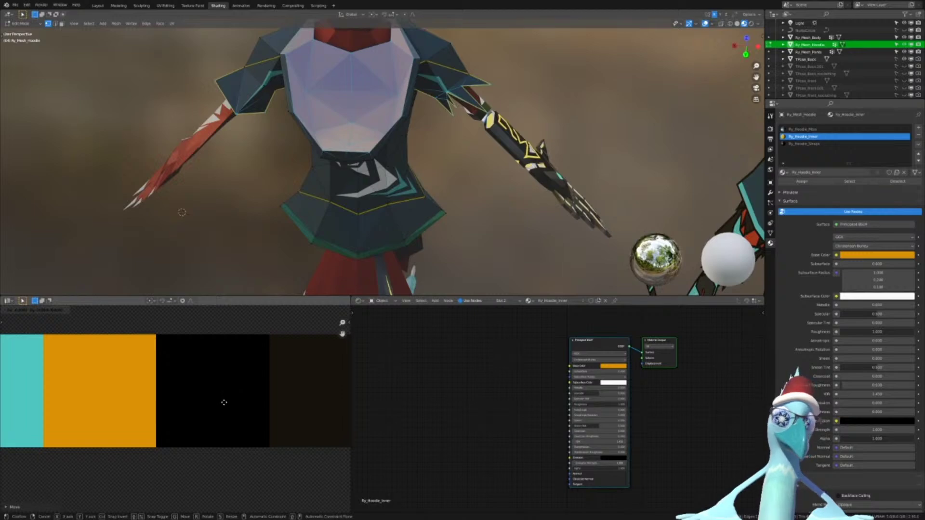
{"action": "left_click", "coordinate": [210, 390]}
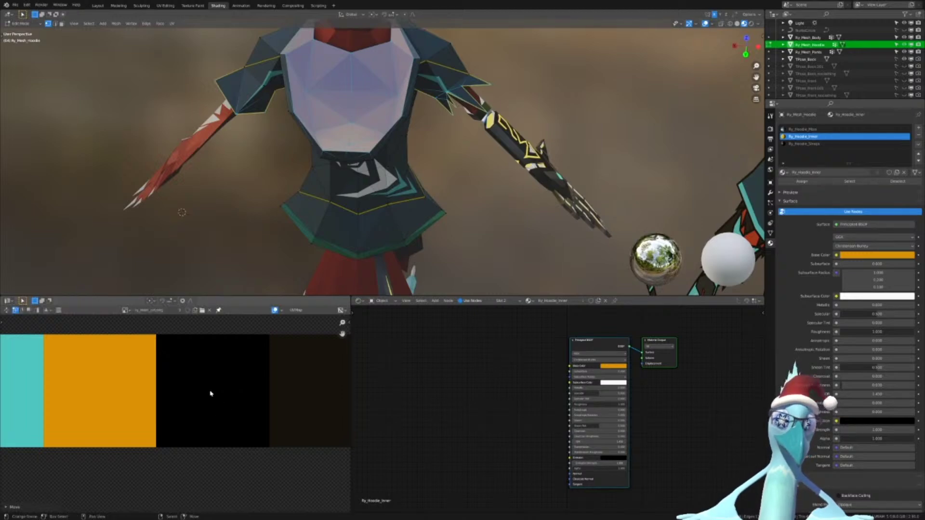
{"action": "key", "text": "F3"}
{"action": "key", "text": "Return"}
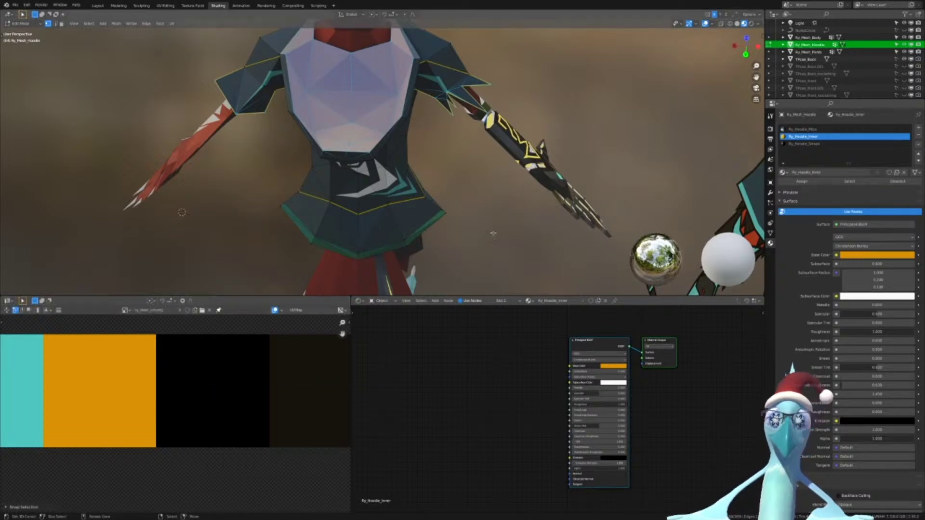
Return to Object Mode and remove the Ry_Hoodie_Inner material slot from the hoodie
{"action": "key", "text": "ctrl+Tab"}
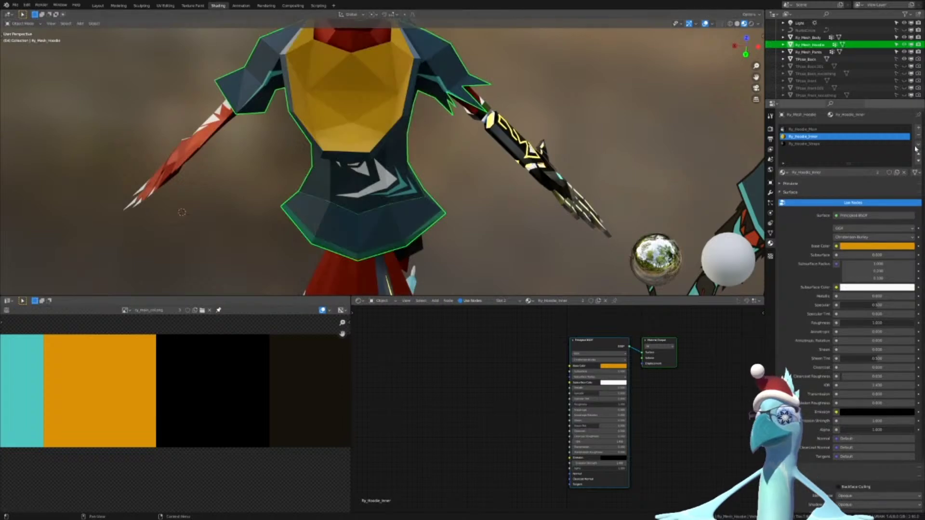
{"action": "left_click", "coordinate": [918, 155]}
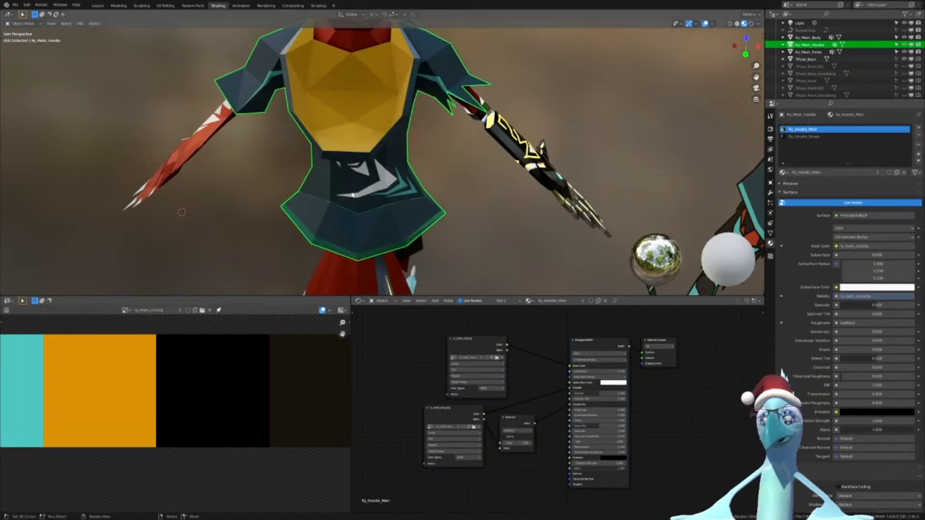
{"action": "middle_click_drag", "start_coordinate": [417, 118], "coordinate": [568, 193]}
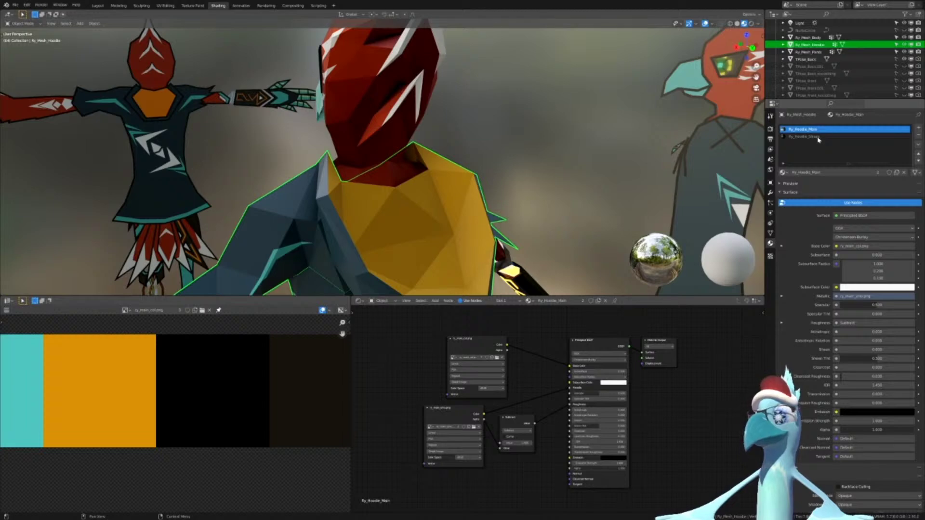
Move the Ry_Hoodie_Straps material slot above Ry_Hoodie_Main on the hoodie
{"action": "left_click", "coordinate": [817, 137]}
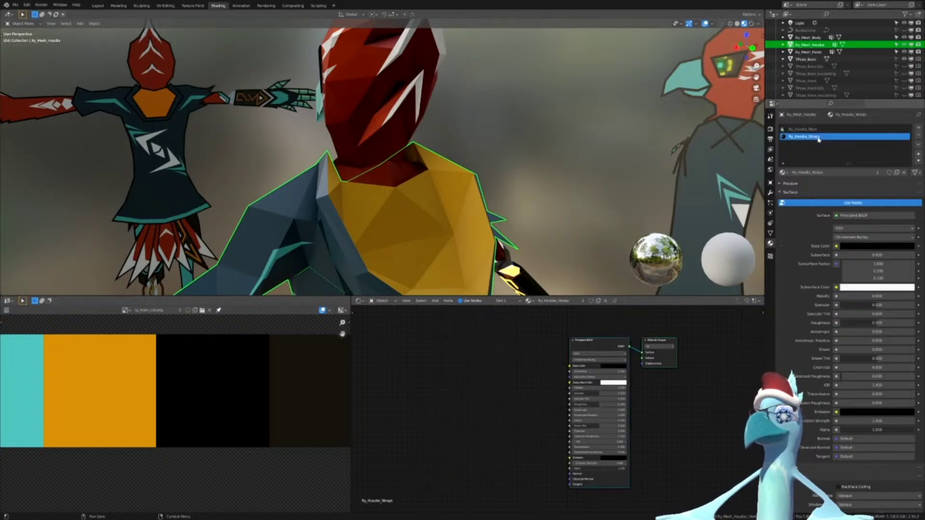
{"action": "left_click", "coordinate": [918, 155]}
{"action": "scroll", "coordinate": [175, 421], "scroll_direction": "down", "scroll_amount": 3}
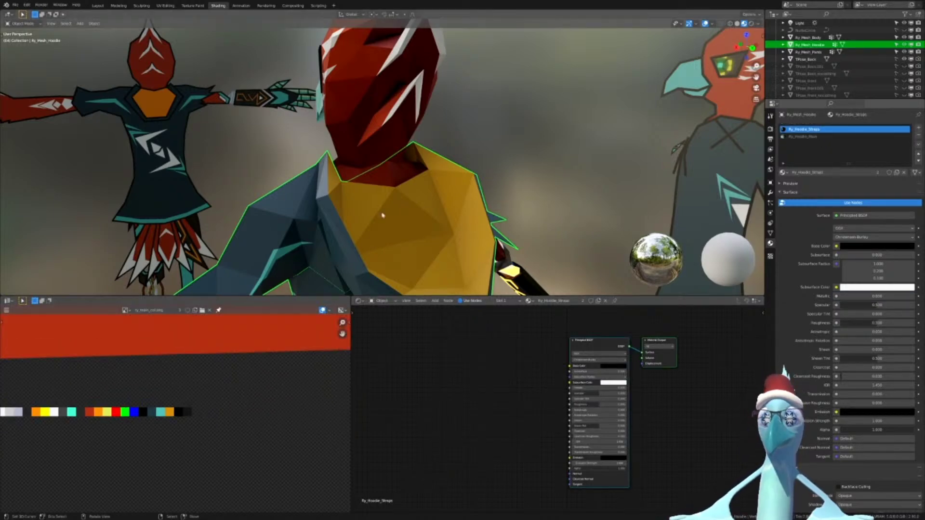
Select only the hoodie faces assigned to the Ry_Hoodie_Straps material in Edit Mode
{"action": "middle_click_drag", "start_coordinate": [383, 215], "coordinate": [505, 155]}
{"action": "key", "text": "Tab"}
{"action": "key", "text": "a"}
{"action": "key", "text": "c"}
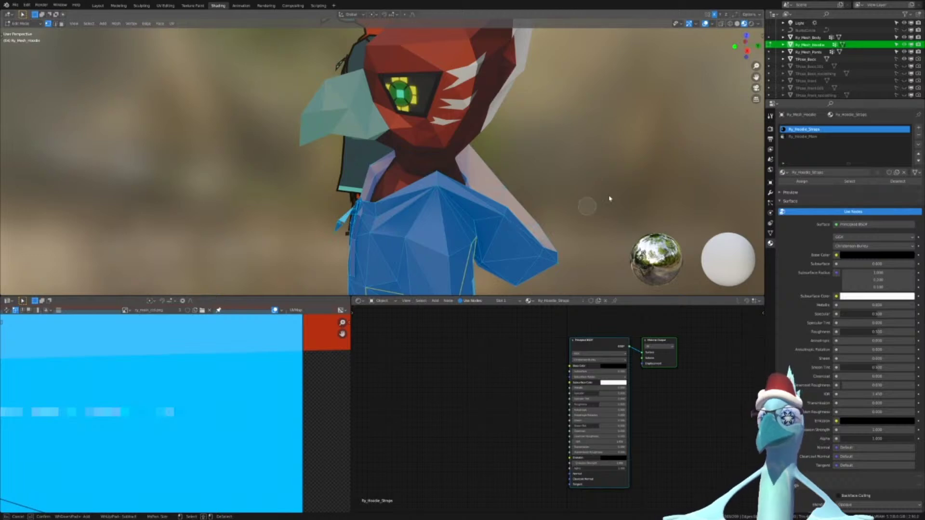
{"action": "key", "text": "alt+a"}
{"action": "left_click", "coordinate": [843, 182]}
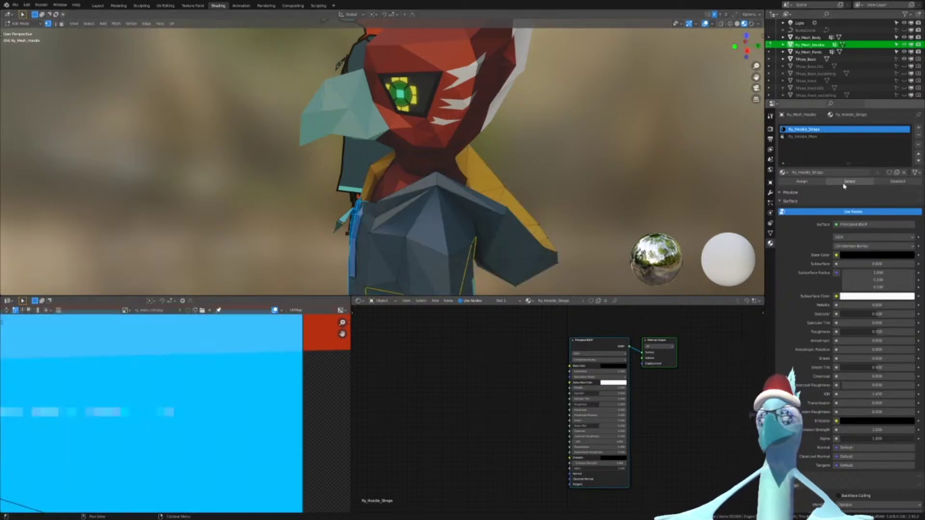
Scale the selected hoodie strap UVs down to a single point in the UV Editor
{"action": "scroll", "coordinate": [198, 405], "scroll_direction": "down", "scroll_amount": 8}
{"action": "scroll", "coordinate": [202, 428], "scroll_direction": "up", "scroll_amount": 2}
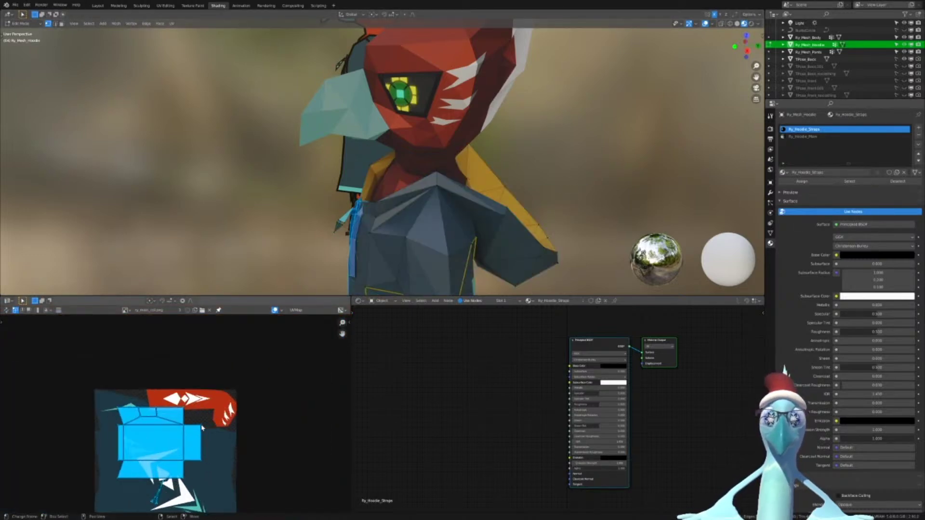
{"action": "key", "text": "s"}
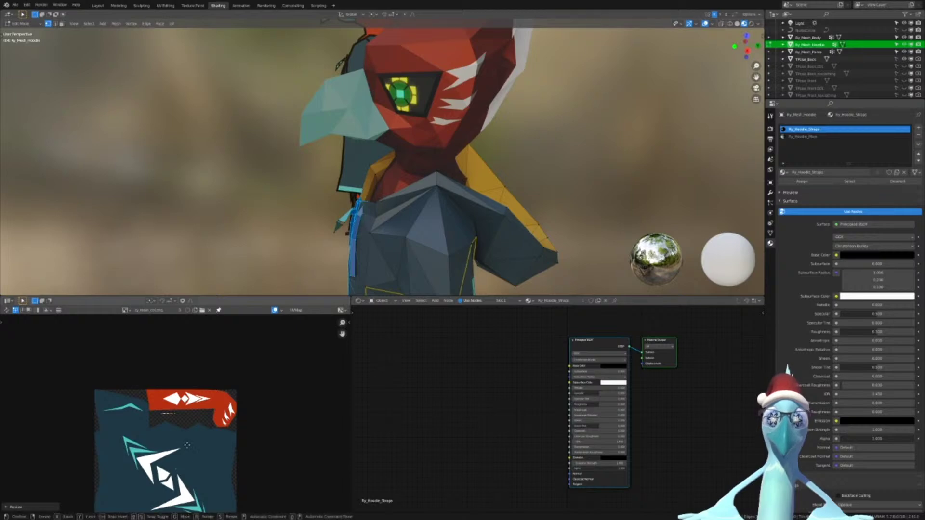
{"action": "left_click", "coordinate": [184, 389]}
Move the collapsed strap UVs onto the black swatch beside the orange one and snap the selection to pixels
{"action": "scroll", "coordinate": [231, 240], "scroll_direction": "up", "scroll_amount": 3}
{"action": "middle_click_drag", "start_coordinate": [231, 216], "coordinate": [287, 217]}
{"action": "scroll", "coordinate": [223, 429], "scroll_direction": "up", "scroll_amount": 6}
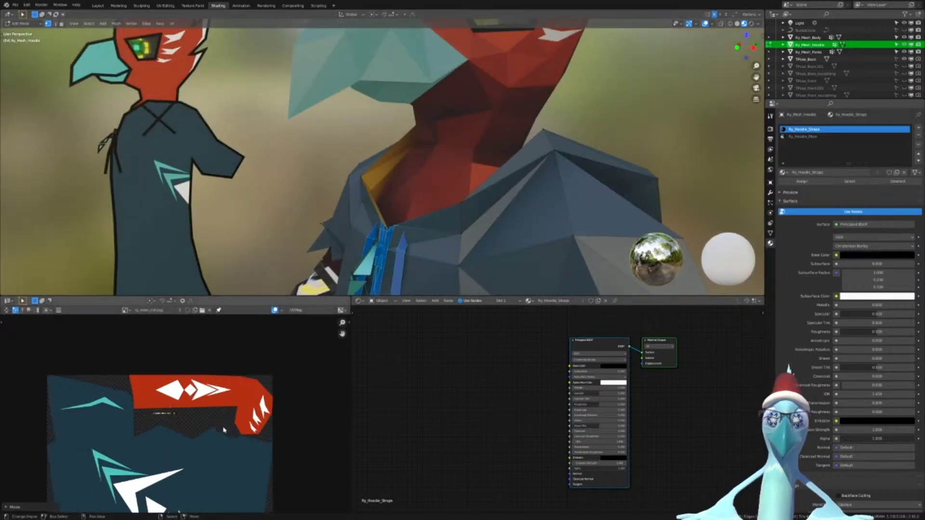
{"action": "scroll", "coordinate": [193, 400], "scroll_direction": "up", "scroll_amount": 5}
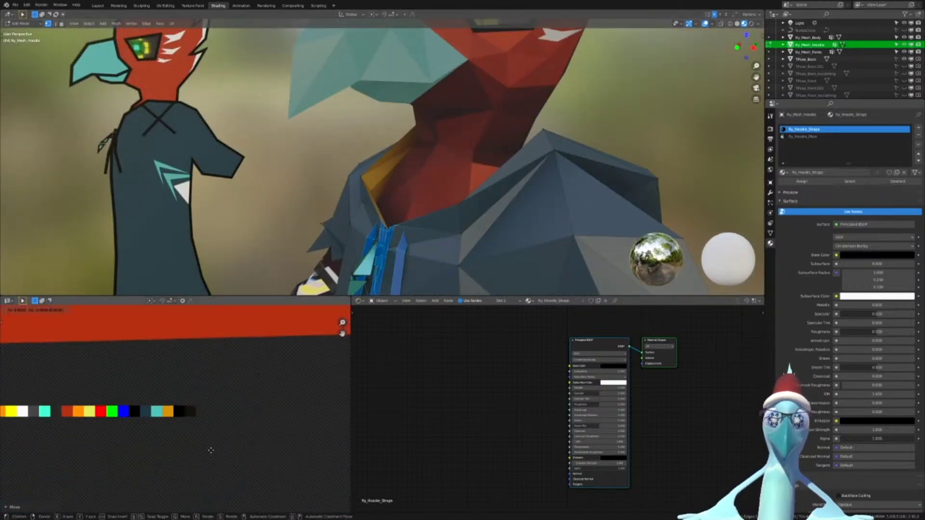
{"action": "scroll", "coordinate": [223, 448], "scroll_direction": "up", "scroll_amount": 6}
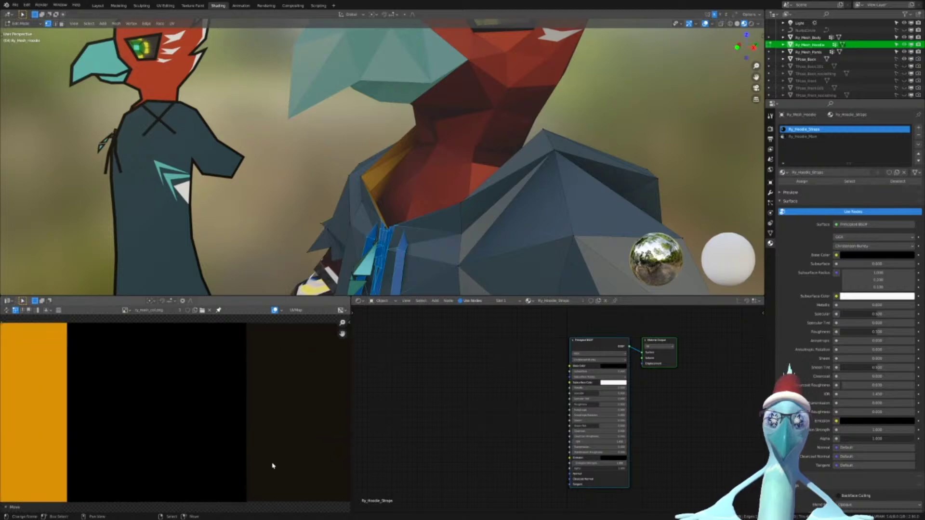
{"action": "key", "text": "g"}
{"action": "left_click", "coordinate": [221, 415]}
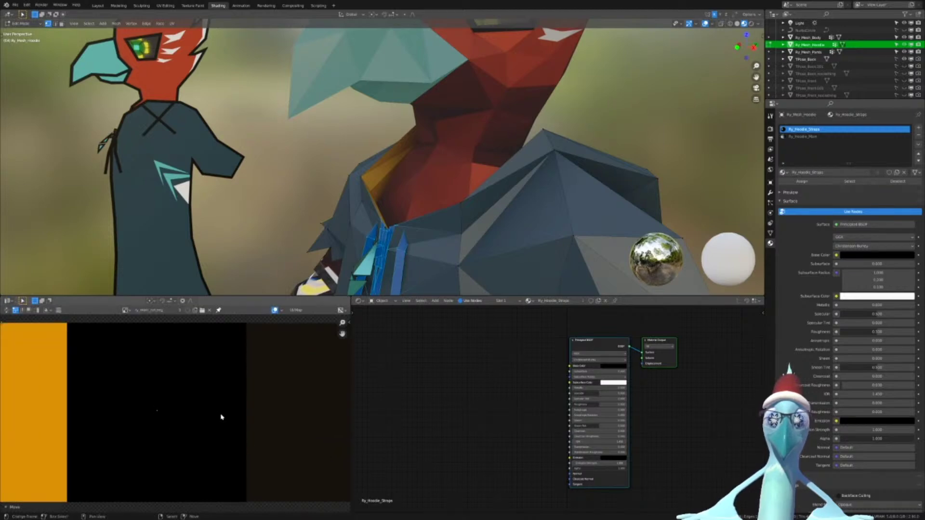
{"action": "key", "text": "F3"}
{"action": "key", "text": "Return"}
Return to Object Mode and remove the Ry_Hoodie_Straps material slot from the hoodie
{"action": "scroll", "coordinate": [469, 117], "scroll_direction": "down", "scroll_amount": 3}
{"action": "scroll", "coordinate": [469, 117], "scroll_direction": "down", "scroll_amount": 3}
{"action": "middle_click_drag", "start_coordinate": [469, 117], "coordinate": [511, 155]}
{"action": "key", "text": "Tab"}
{"action": "left_click", "coordinate": [918, 135]}
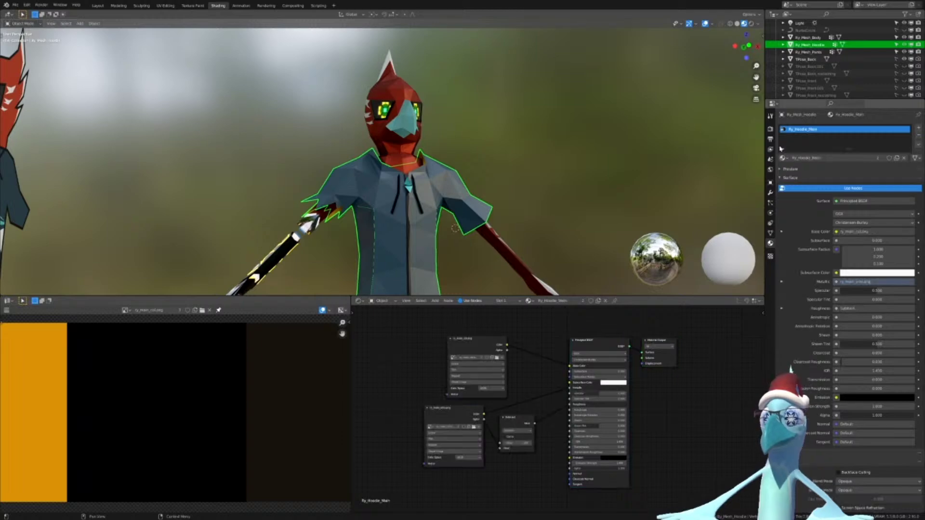
Deselect everything and examine the textured hoodie on the character from the front, back and sides
{"action": "scroll", "coordinate": [474, 183], "scroll_direction": "up", "scroll_amount": 4}
{"action": "middle_click_drag", "start_coordinate": [475, 183], "coordinate": [156, 170], "text": "shift"}
{"action": "scroll", "coordinate": [435, 187], "scroll_direction": "down", "scroll_amount": 6}
{"action": "middle_click_drag", "start_coordinate": [477, 202], "coordinate": [561, 99]}
{"action": "key", "text": "alt+a"}
{"action": "scroll", "coordinate": [415, 142], "scroll_direction": "down", "scroll_amount": 2}
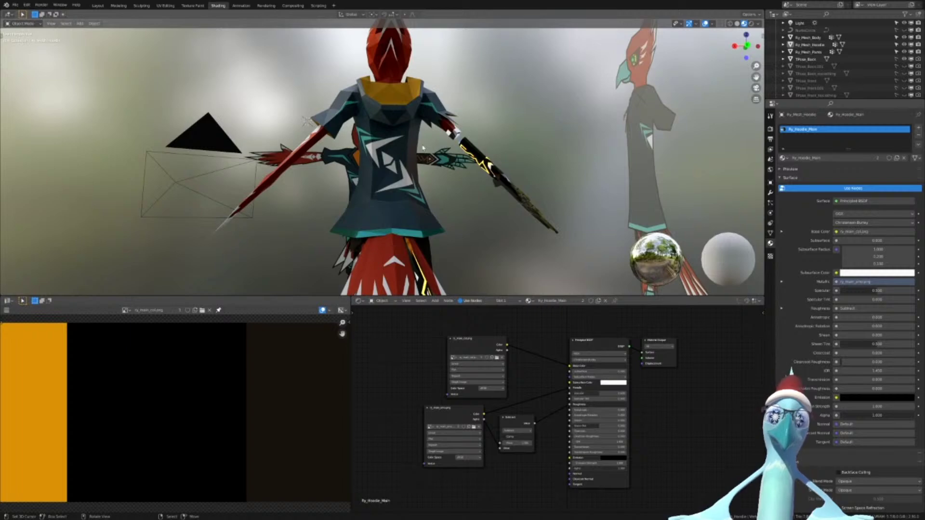
{"action": "middle_click_drag", "start_coordinate": [423, 148], "coordinate": [584, 163]}
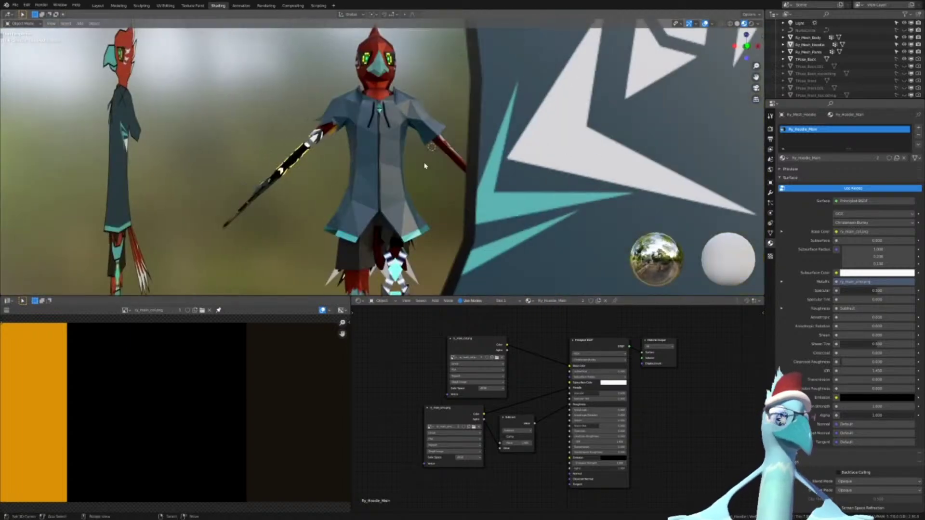
{"action": "middle_click_drag", "start_coordinate": [425, 166], "coordinate": [458, 173]}
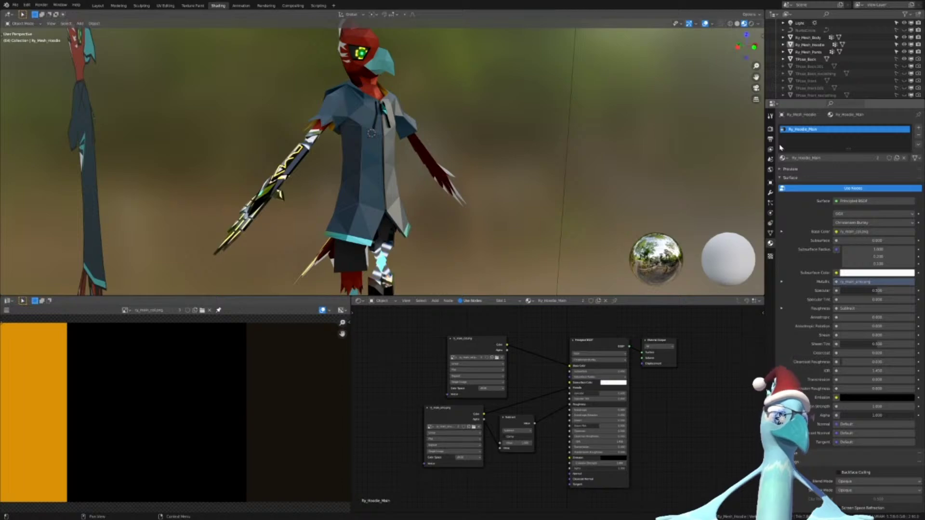
{"action": "middle_click_drag", "start_coordinate": [489, 113], "coordinate": [445, 115]}
{"action": "scroll", "coordinate": [396, 144], "scroll_direction": "up", "scroll_amount": 3}
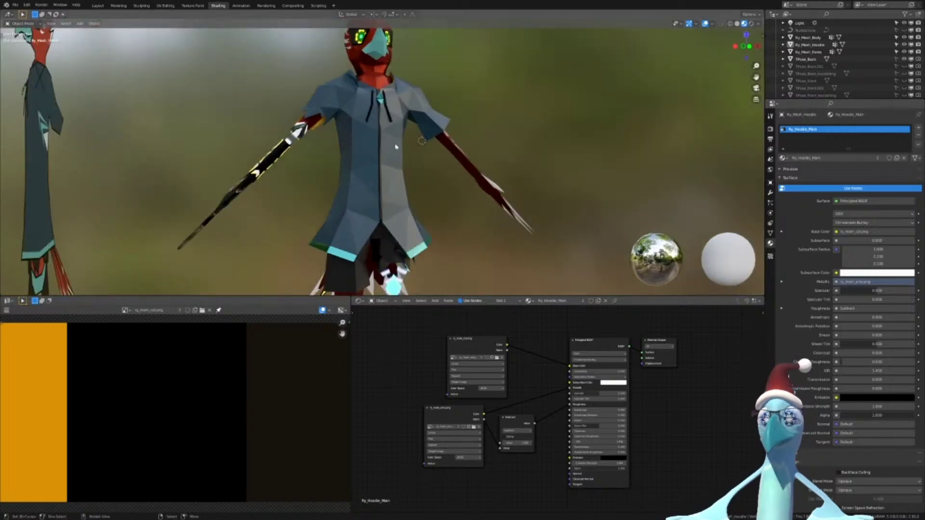
Replace the hoodie's Ry_Hoodie_Main material with the shared Ry_Main material
{"action": "left_click", "coordinate": [808, 52]}
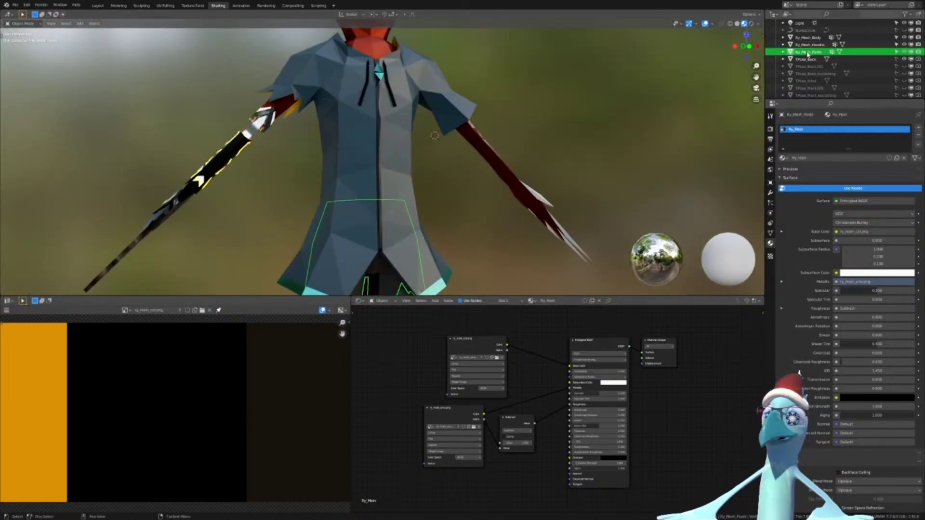
{"action": "left_click", "coordinate": [809, 44]}
{"action": "left_click", "coordinate": [783, 158]}
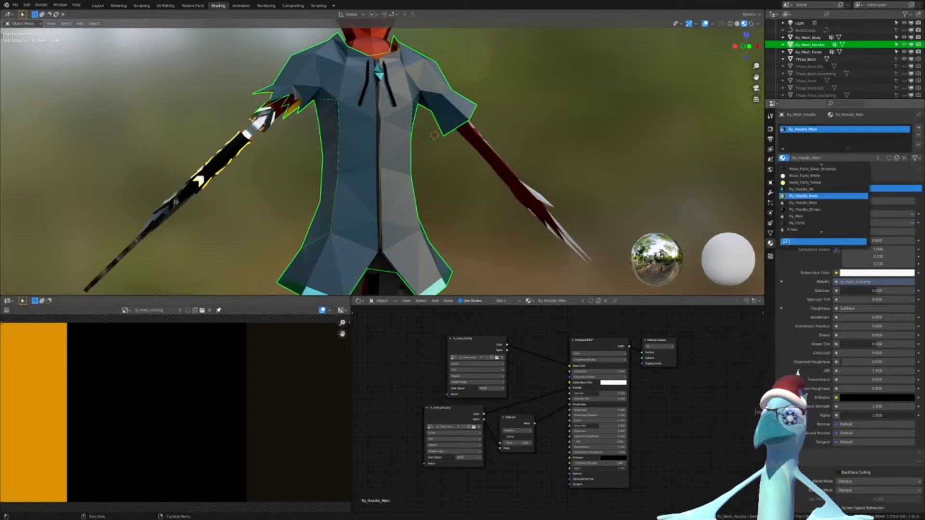
{"action": "left_click", "coordinate": [795, 216]}
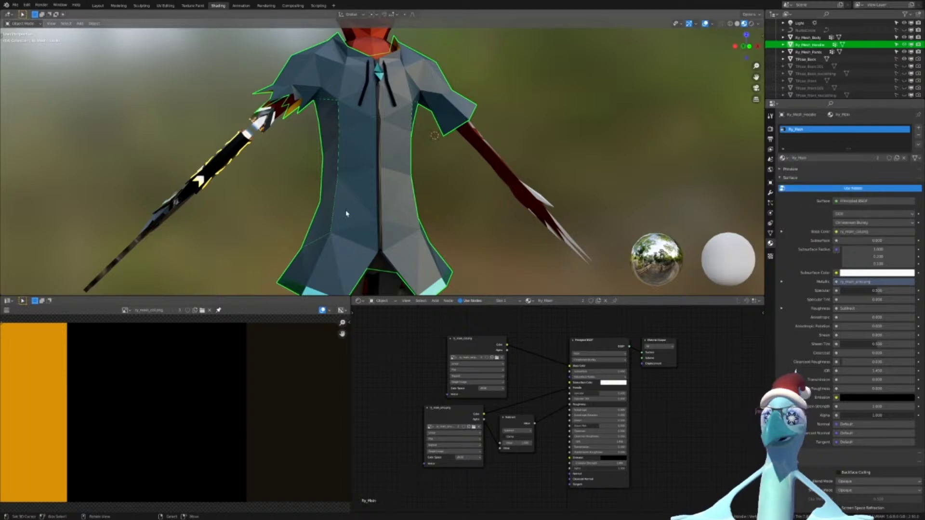
Select the character's body mesh and make its Beak material slot active
{"action": "scroll", "coordinate": [346, 212], "scroll_direction": "down", "scroll_amount": 3}
{"action": "right_click", "coordinate": [354, 262]}
{"action": "right_click", "coordinate": [350, 232]}
{"action": "scroll", "coordinate": [298, 147], "scroll_direction": "up", "scroll_amount": 3}
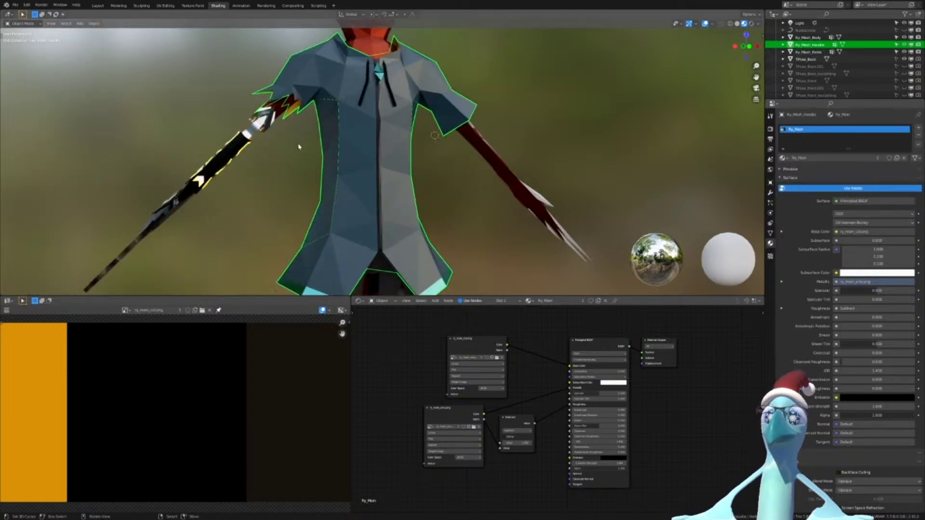
{"action": "middle_click_drag", "start_coordinate": [270, 123], "coordinate": [295, 139]}
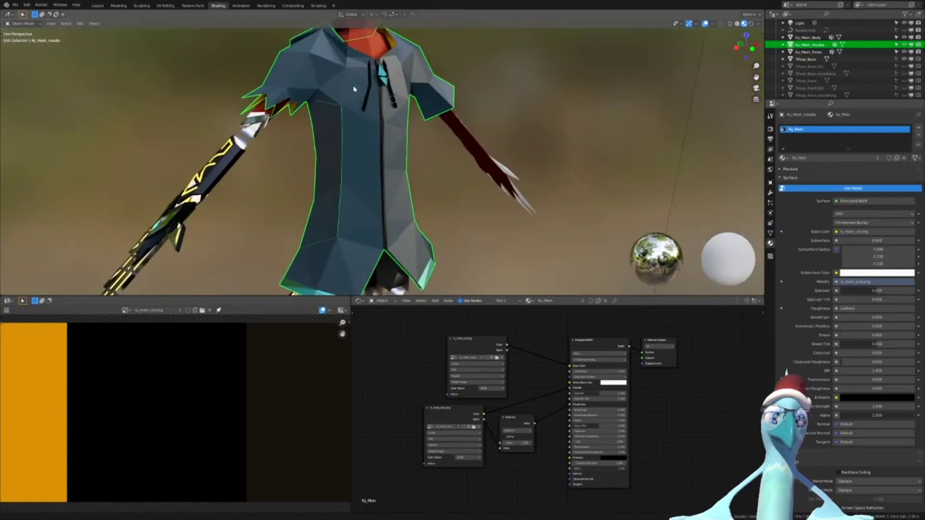
{"action": "middle_click_drag", "start_coordinate": [411, 89], "coordinate": [427, 225], "text": "shift"}
{"action": "right_click", "coordinate": [380, 141]}
{"action": "scroll", "coordinate": [815, 146], "scroll_direction": "up", "scroll_amount": 5}
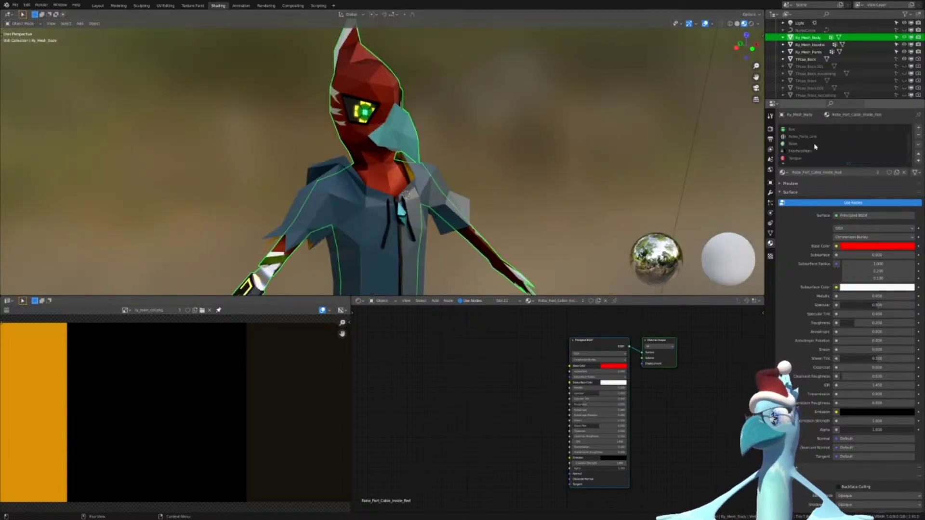
{"action": "left_click", "coordinate": [800, 145]}
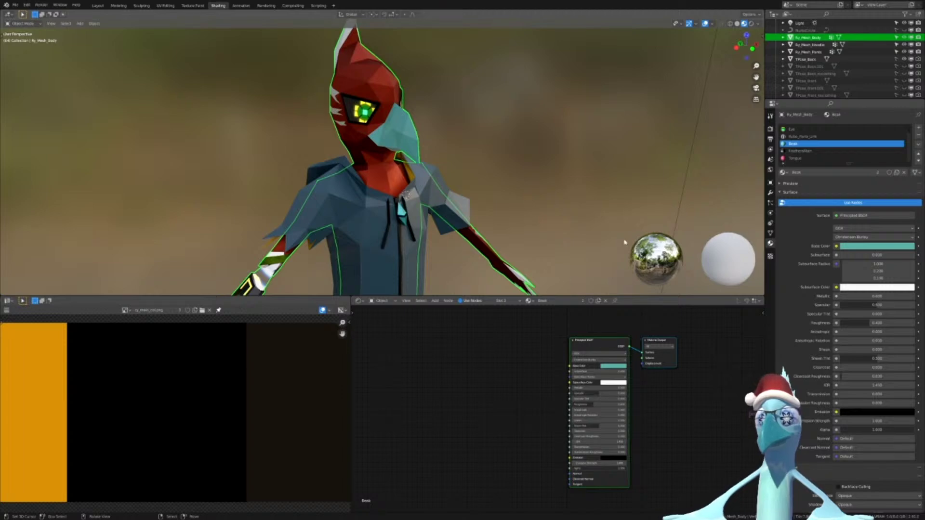
Select only the body faces assigned to the Beak material in Edit Mode
{"action": "key", "text": "Tab"}
{"action": "scroll", "coordinate": [279, 413], "scroll_direction": "down", "scroll_amount": 5}
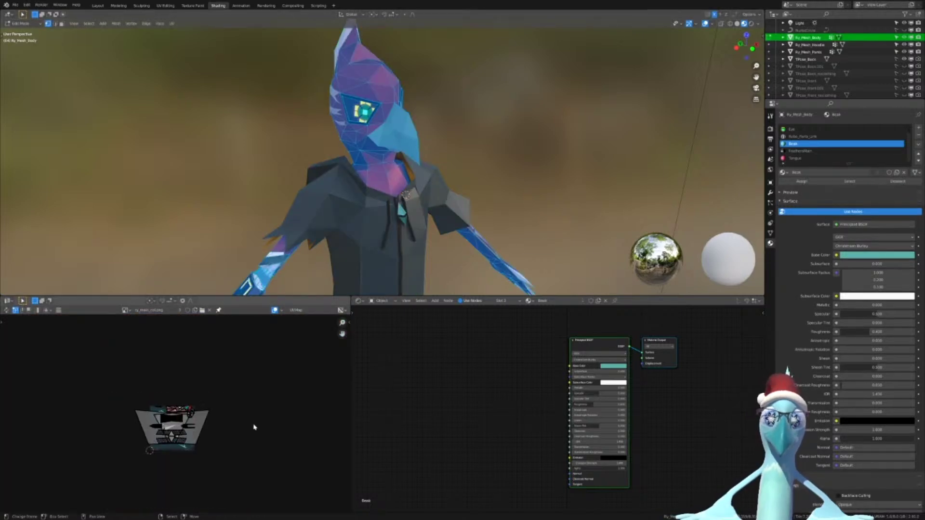
{"action": "scroll", "coordinate": [254, 427], "scroll_direction": "up", "scroll_amount": 4}
{"action": "key", "text": "a"}
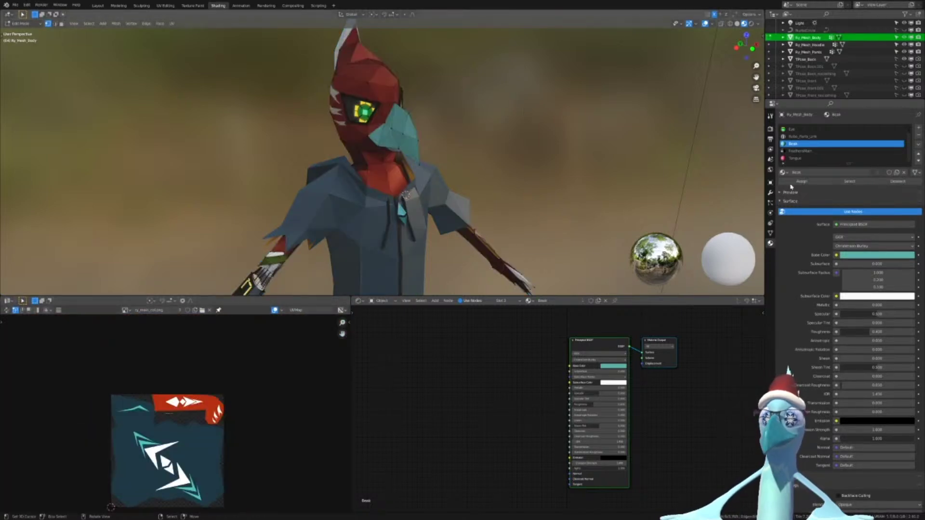
{"action": "left_click", "coordinate": [849, 185]}
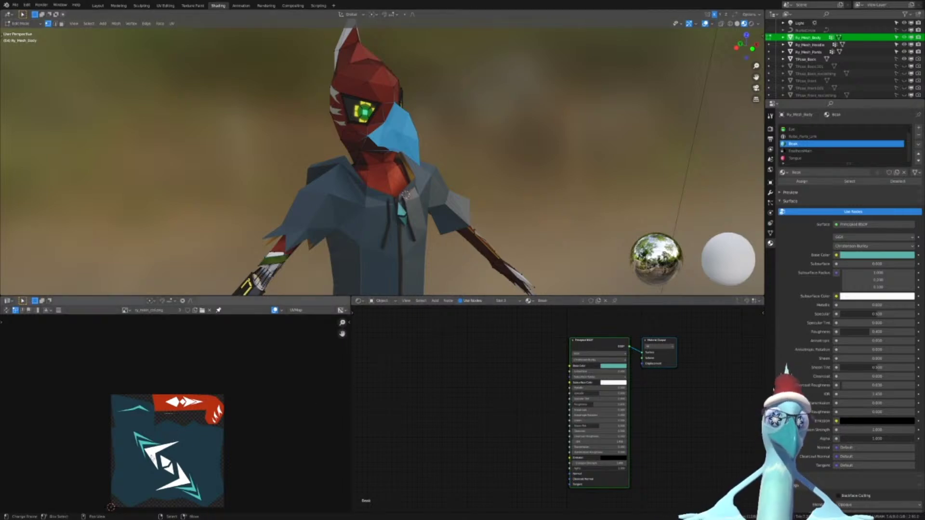
Scale the beak UVs down to a single point in the UV Editor
{"action": "key", "text": "s"}
{"action": "left_click", "coordinate": [204, 387]}
{"action": "key", "text": "s"}
{"action": "left_click", "coordinate": [212, 382]}
Move the collapsed beak UVs onto the teal swatch at the start of the palette row and snap them to pixels
{"action": "key", "text": "g"}
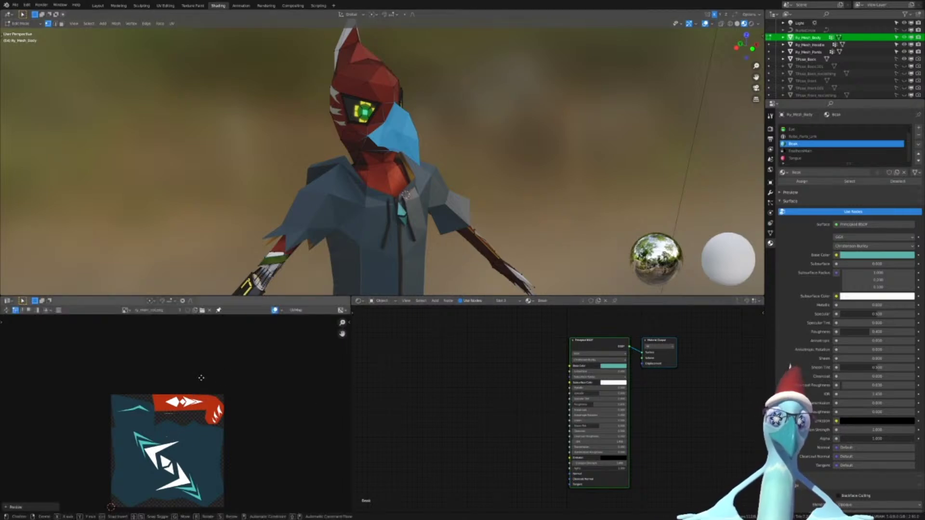
{"action": "left_click", "coordinate": [200, 374]}
{"action": "scroll", "coordinate": [202, 374], "scroll_direction": "up", "scroll_amount": 8}
{"action": "key", "text": "g"}
{"action": "left_click", "coordinate": [181, 433]}
{"action": "middle_click_drag", "start_coordinate": [141, 415], "coordinate": [207, 397]}
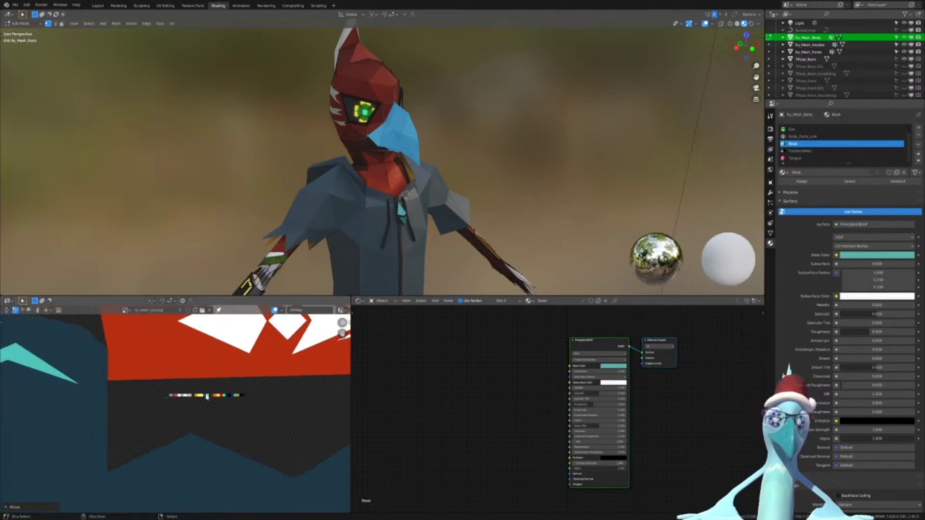
{"action": "scroll", "coordinate": [206, 396], "scroll_direction": "up", "scroll_amount": 8}
{"action": "key", "text": "g"}
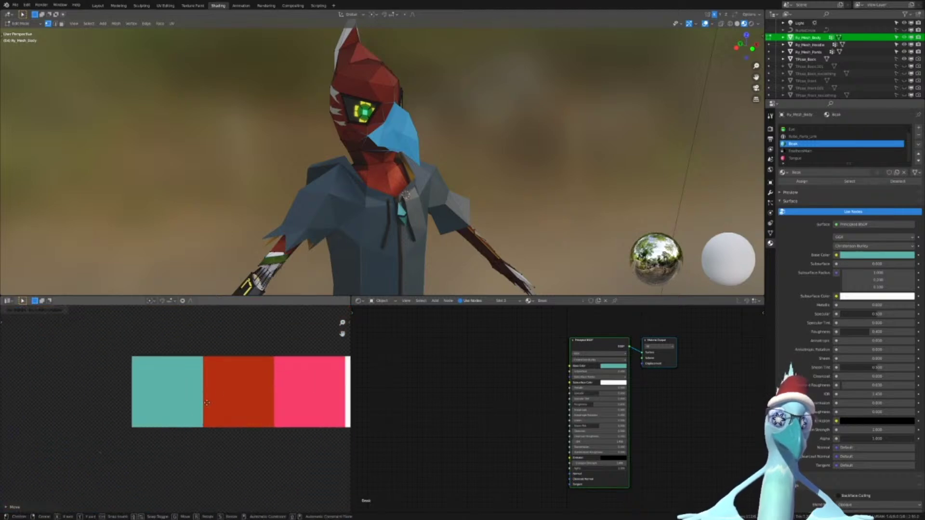
{"action": "left_click", "coordinate": [280, 367]}
{"action": "scroll", "coordinate": [244, 375], "scroll_direction": "up", "scroll_amount": 3}
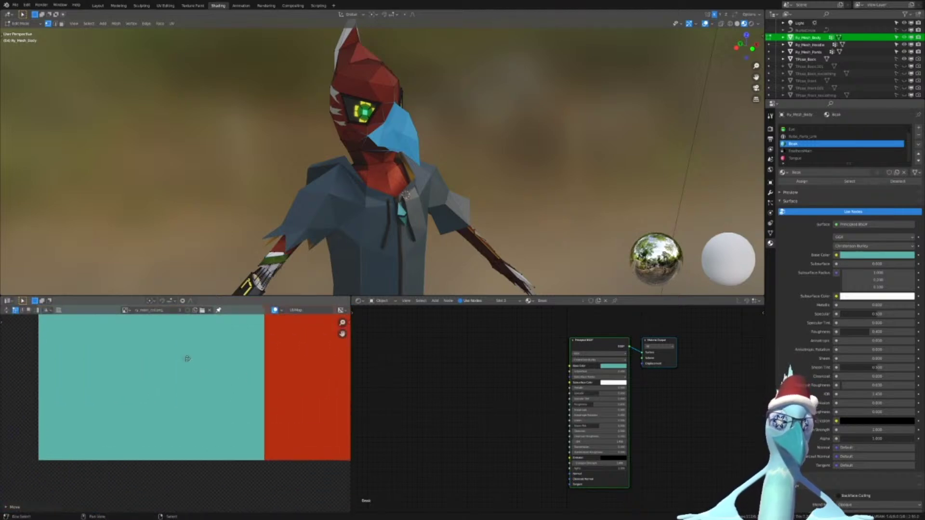
{"action": "scroll", "coordinate": [229, 380], "scroll_direction": "down", "scroll_amount": 1}
{"action": "key", "text": "g"}
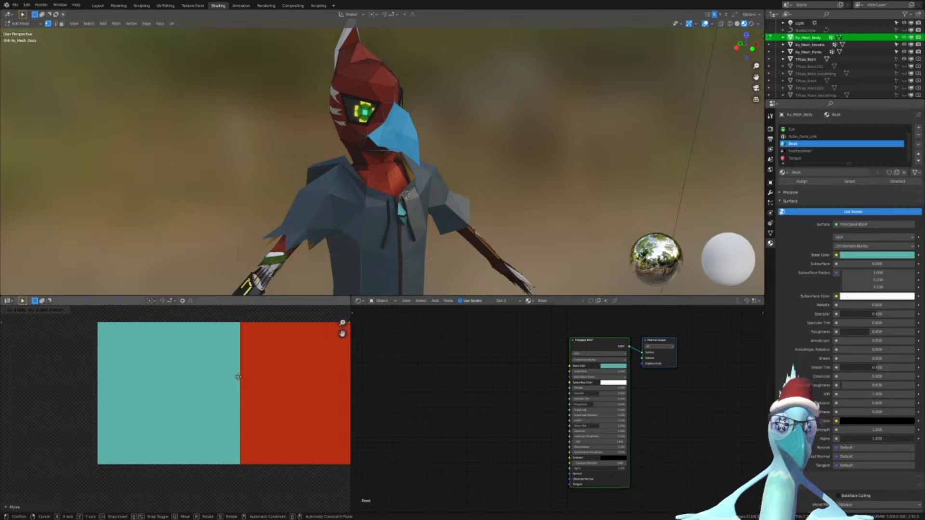
{"action": "left_click", "coordinate": [238, 377]}
{"action": "key", "text": "F3"}
{"action": "key", "text": "Return"}
Return to Object Mode and replace the Beak material in the body's slot with Ry_Main
{"action": "scroll", "coordinate": [237, 380], "scroll_direction": "down", "scroll_amount": 8}
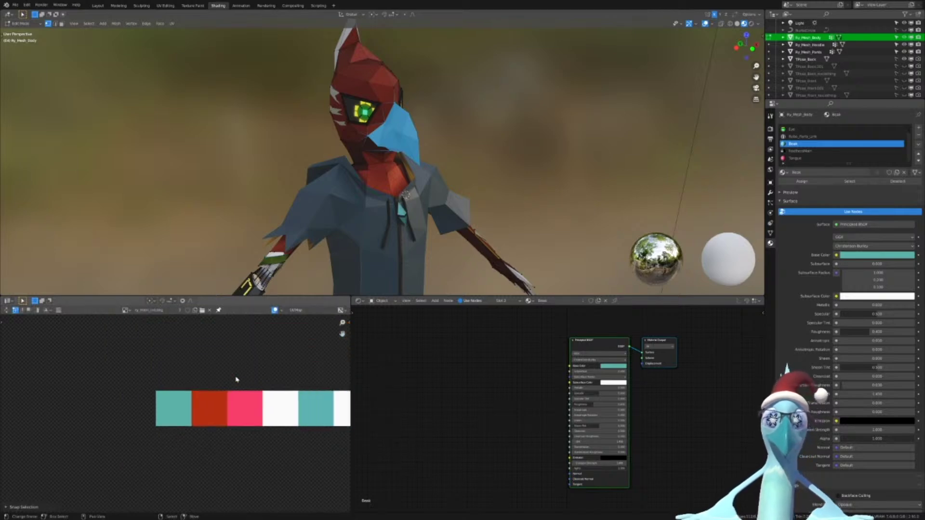
{"action": "middle_click_drag", "start_coordinate": [235, 380], "coordinate": [187, 381]}
{"action": "key", "text": "Tab"}
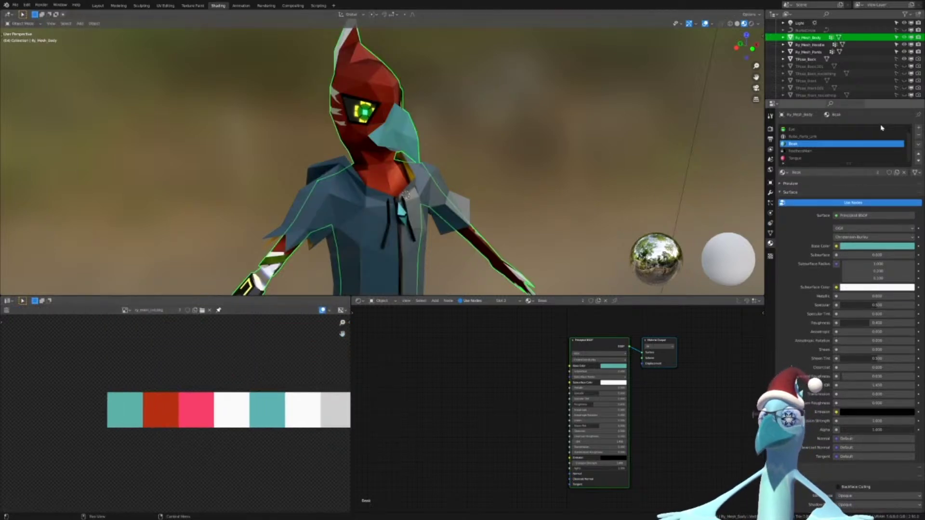
{"action": "left_click", "coordinate": [783, 173]}
{"action": "scroll", "coordinate": [821, 245], "scroll_direction": "down", "scroll_amount": 8}
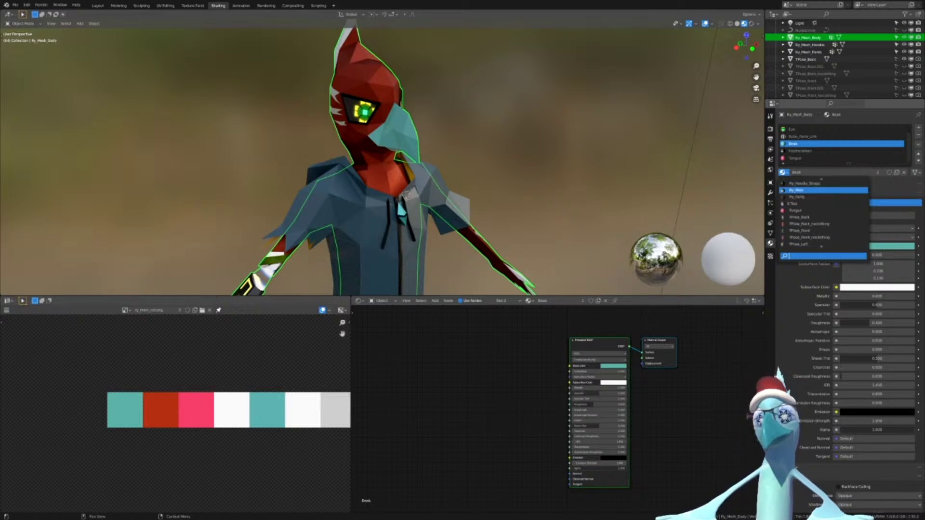
{"action": "left_click", "coordinate": [809, 191]}
{"action": "middle_click_drag", "start_coordinate": [438, 115], "coordinate": [438, 179], "text": "shift"}
{"action": "scroll", "coordinate": [440, 192], "scroll_direction": "up", "scroll_amount": 2}
{"action": "left_click", "coordinate": [784, 172]}
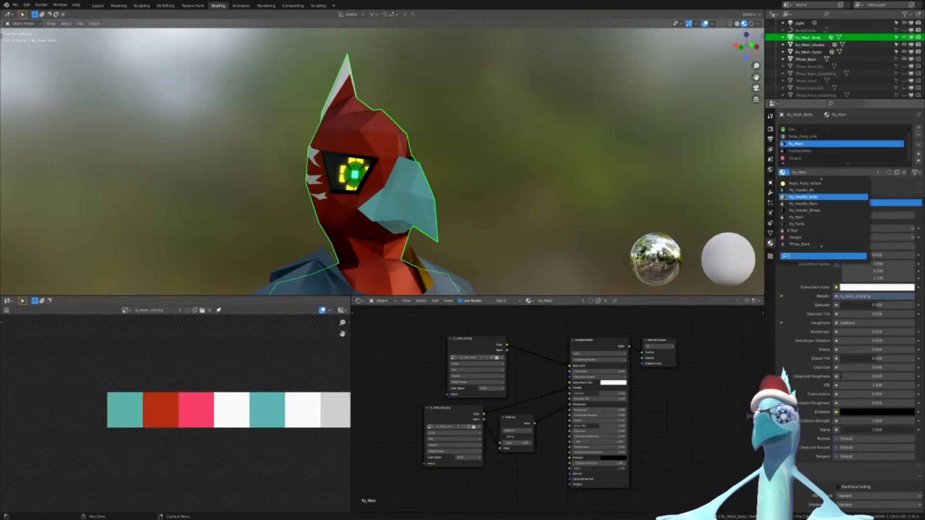
{"action": "left_click", "coordinate": [819, 197]}
{"action": "key", "text": "ctrl+z"}
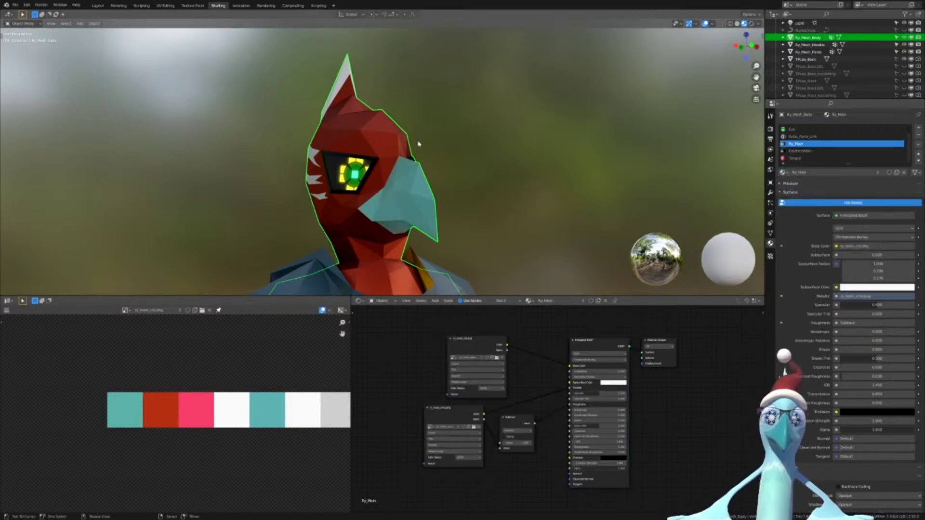
{"action": "key", "text": "ctrl+z"}
{"action": "key", "text": "ctrl+shift+z"}
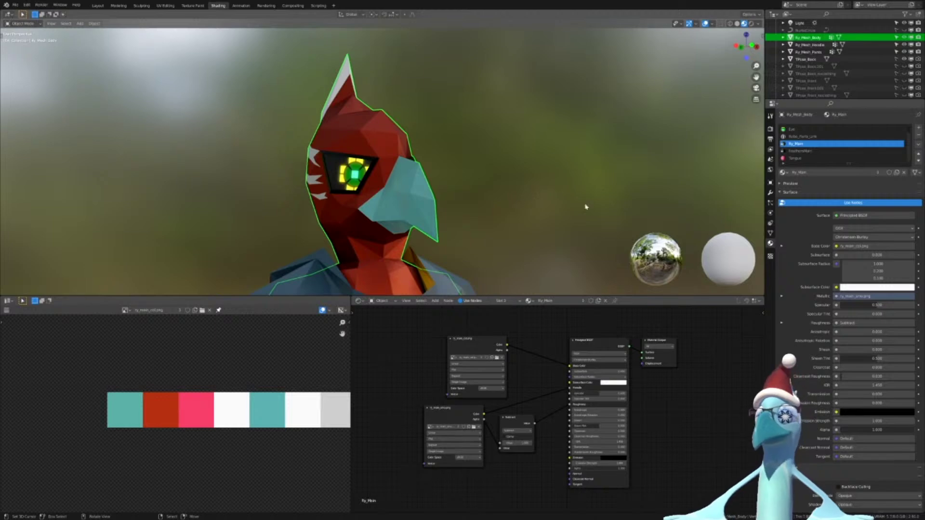
Select only the body faces assigned to the FeathersMain material in Edit Mode
{"action": "left_click", "coordinate": [802, 150]}
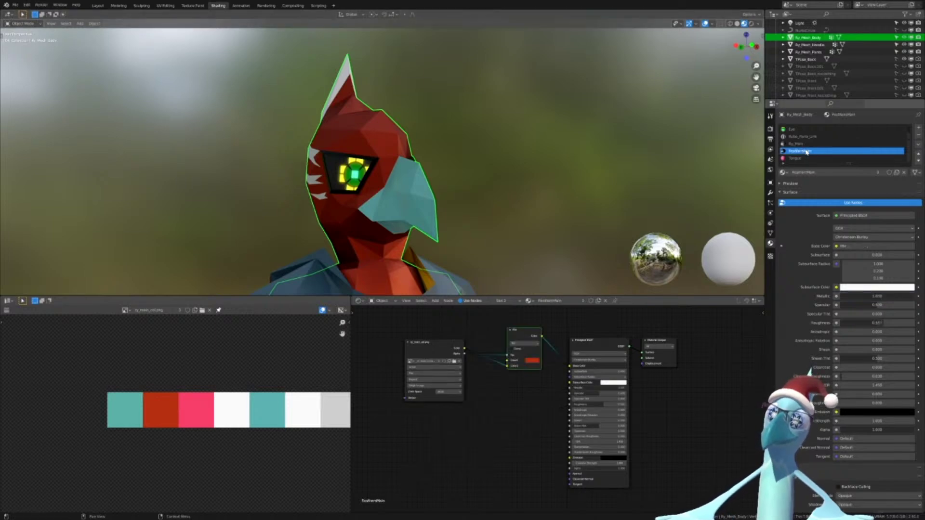
{"action": "middle_click_drag", "start_coordinate": [586, 147], "coordinate": [475, 144]}
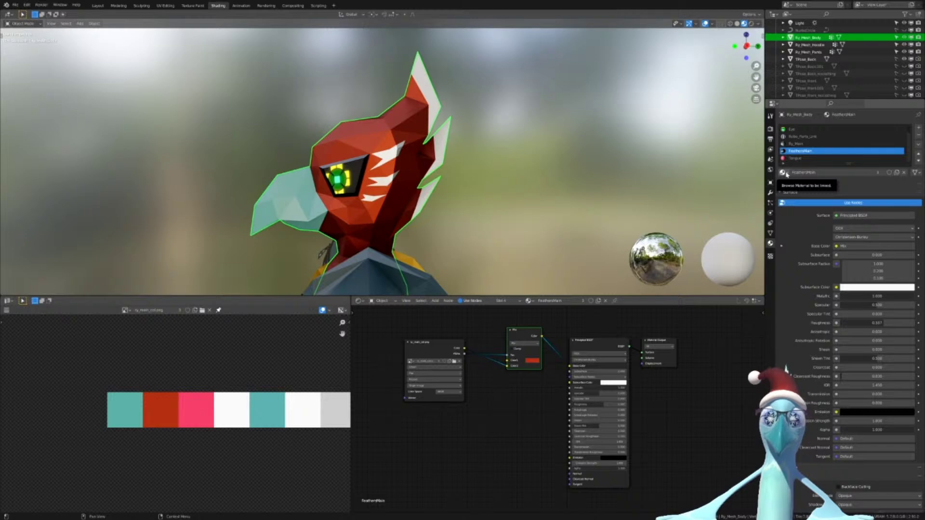
{"action": "key", "text": "ctrl+Tab"}
{"action": "scroll", "coordinate": [245, 389], "scroll_direction": "down", "scroll_amount": 12}
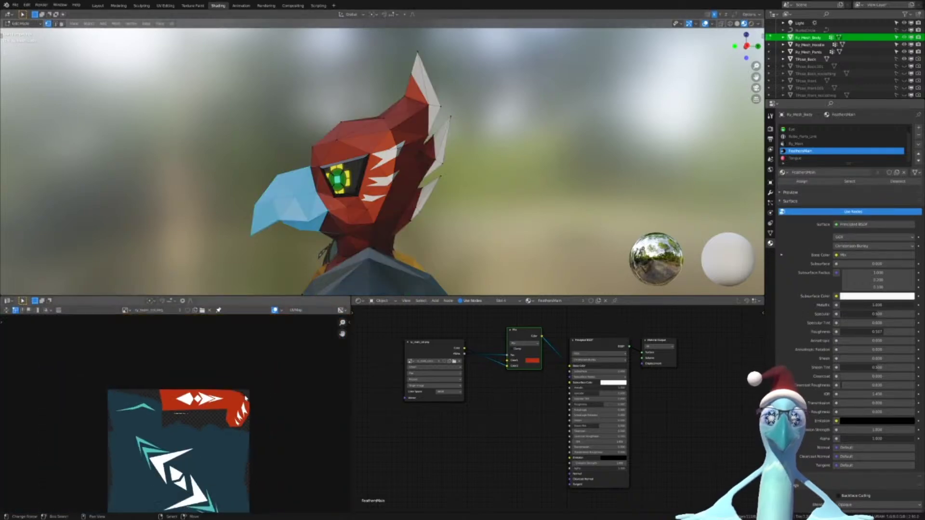
{"action": "key", "text": "alt+a"}
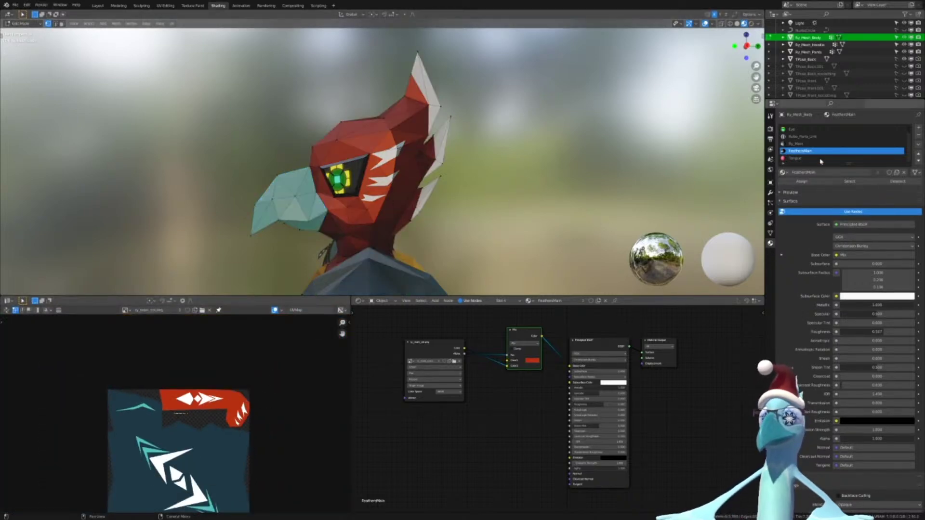
{"action": "left_click", "coordinate": [849, 182]}
{"action": "scroll", "coordinate": [185, 411], "scroll_direction": "up", "scroll_amount": 10}
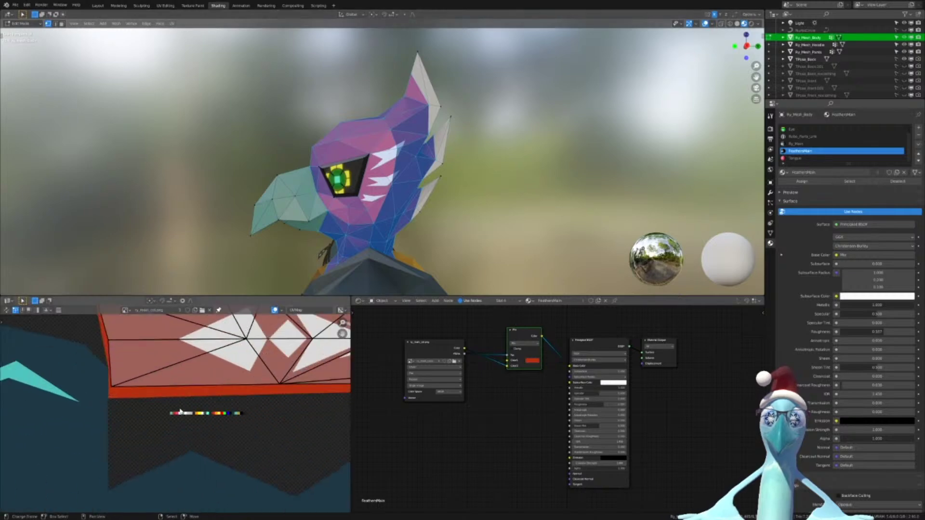
Circle-deselect the feather UV islands lying on the texture's red patterned areas, keeping only the remaining feather UVs selected
{"action": "scroll", "coordinate": [214, 421], "scroll_direction": "down", "scroll_amount": 8}
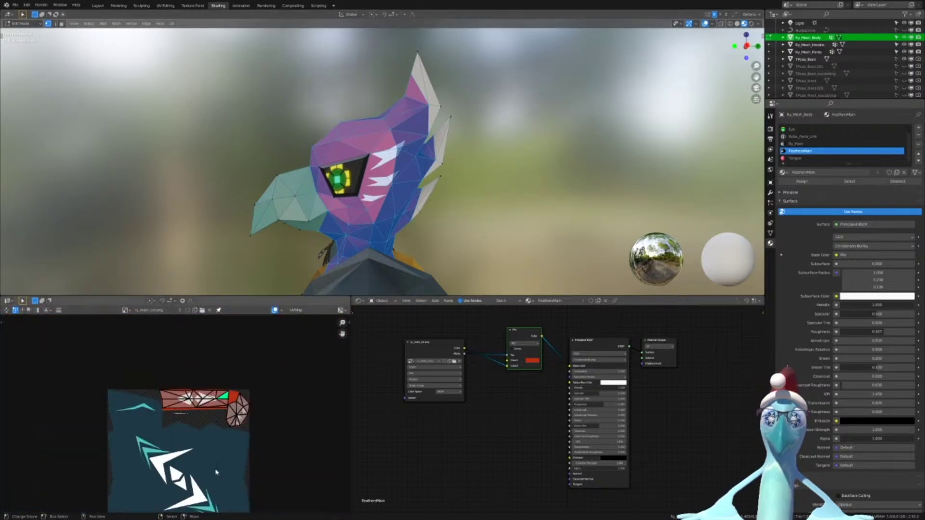
{"action": "scroll", "coordinate": [223, 482], "scroll_direction": "down", "scroll_amount": 4}
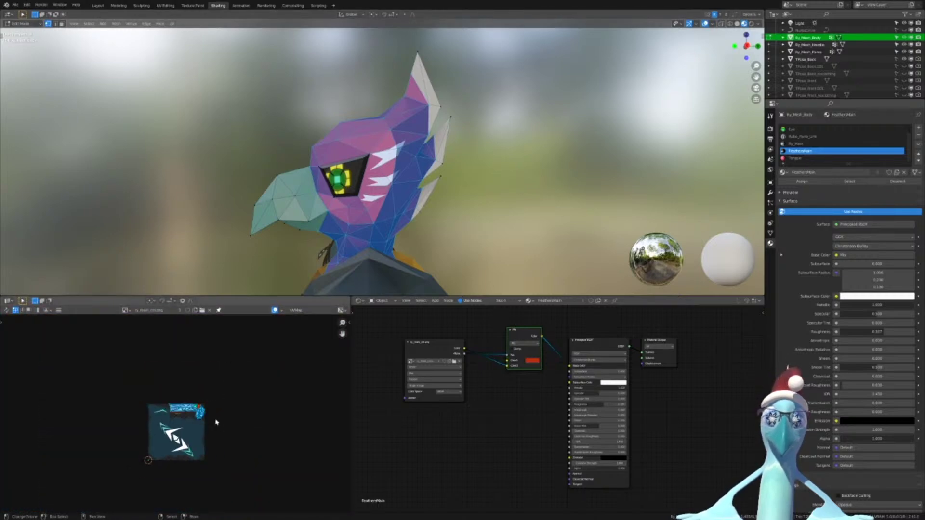
{"action": "scroll", "coordinate": [192, 406], "scroll_direction": "up", "scroll_amount": 8}
{"action": "key", "text": "c"}
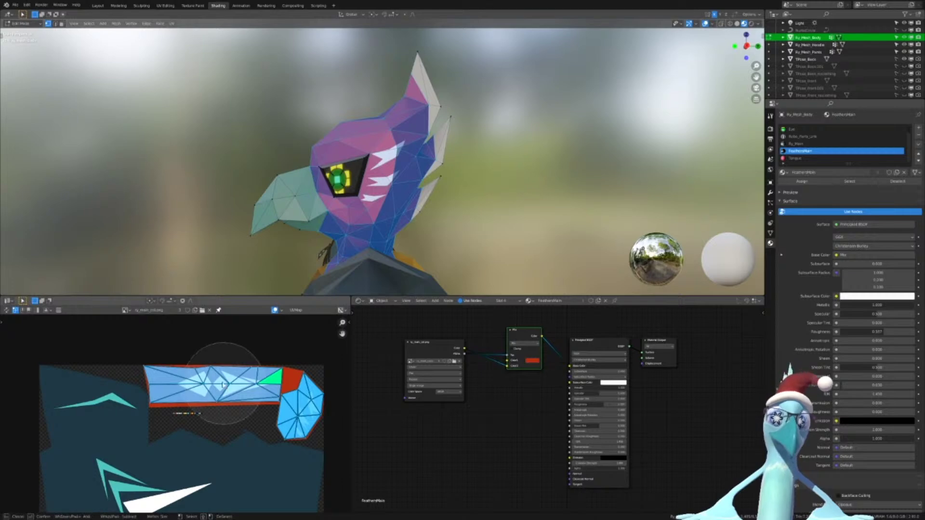
{"action": "mouse_move", "coordinate": [161, 368]}
{"action": "left_mouse_down"}
{"action": "mouse_move", "coordinate": [159, 384]}
{"action": "mouse_move", "coordinate": [232, 381]}
{"action": "mouse_move", "coordinate": [279, 395]}
{"action": "mouse_move", "coordinate": [299, 407]}
{"action": "mouse_move", "coordinate": [296, 427]}
{"action": "left_mouse_up"}
{"action": "key", "text": "Escape"}
{"action": "scroll", "coordinate": [289, 424], "scroll_direction": "down", "scroll_amount": 5}
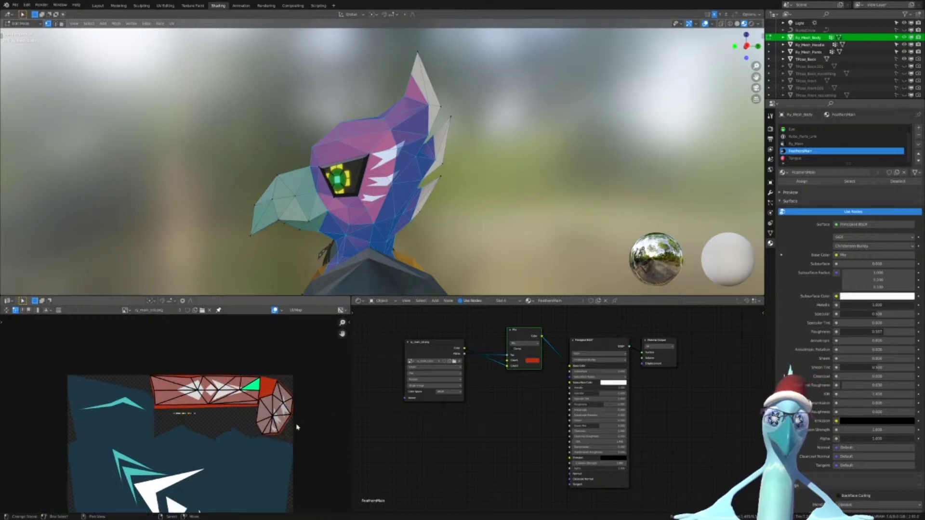
Move the selected feather UVs onto the dark red swatch beside the first teal one and snap them to pixels
{"action": "key", "text": "g"}
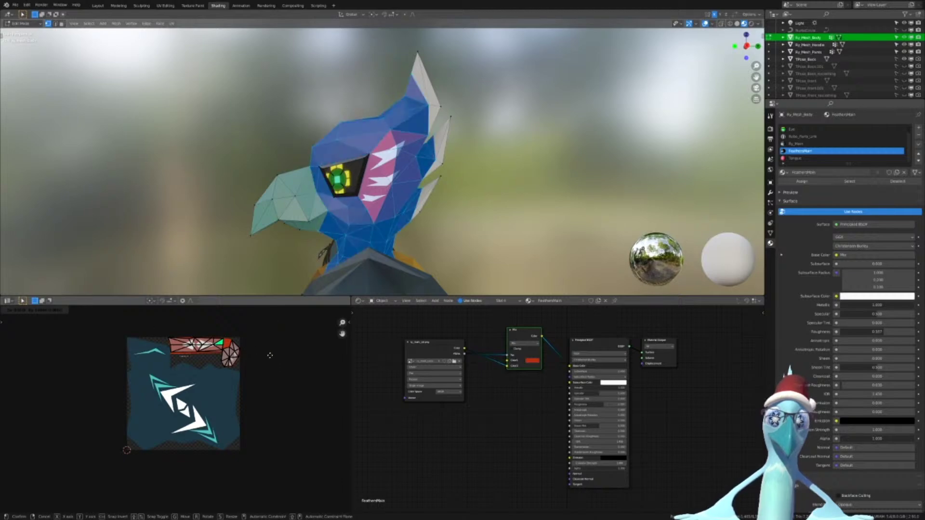
{"action": "left_click", "coordinate": [275, 348]}
{"action": "scroll", "coordinate": [255, 353], "scroll_direction": "up", "scroll_amount": 6}
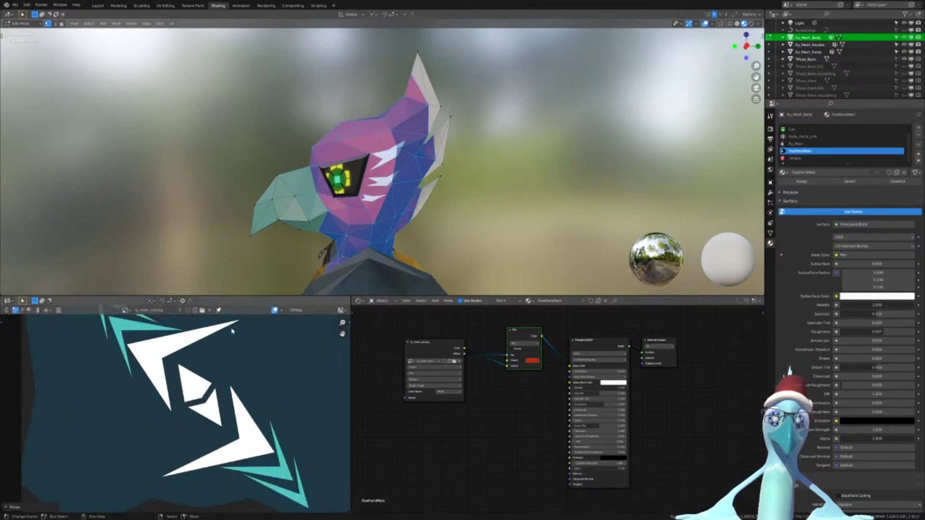
{"action": "middle_click_drag", "start_coordinate": [231, 330], "coordinate": [185, 474]}
{"action": "scroll", "coordinate": [185, 463], "scroll_direction": "up", "scroll_amount": 5}
{"action": "middle_click_drag", "start_coordinate": [181, 386], "coordinate": [206, 429]}
{"action": "scroll", "coordinate": [206, 429], "scroll_direction": "up", "scroll_amount": 3}
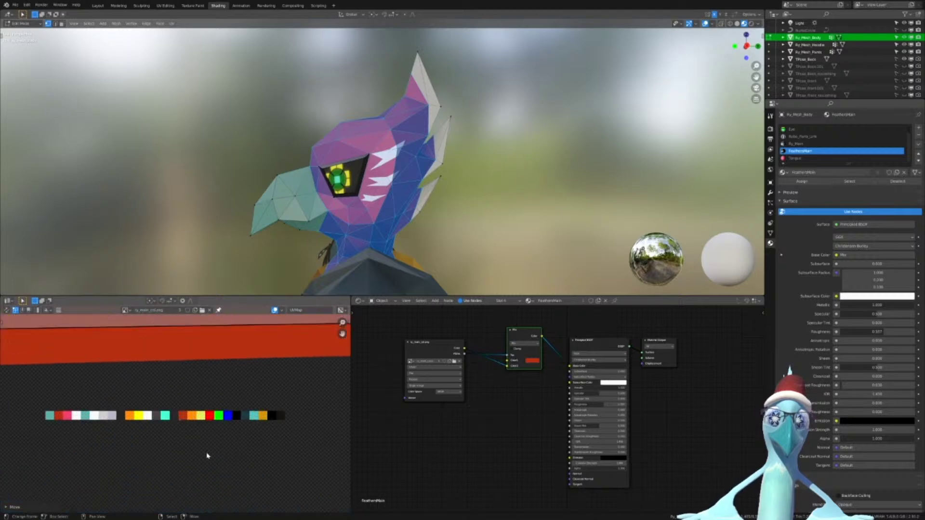
{"action": "scroll", "coordinate": [212, 441], "scroll_direction": "up", "scroll_amount": 1}
{"action": "key", "text": "g"}
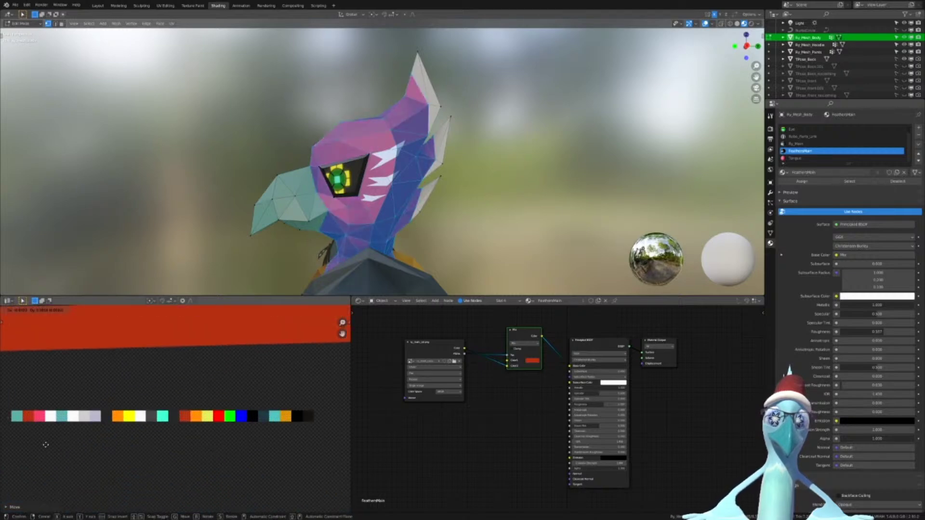
{"action": "scroll", "coordinate": [201, 428], "scroll_direction": "up", "scroll_amount": 4}
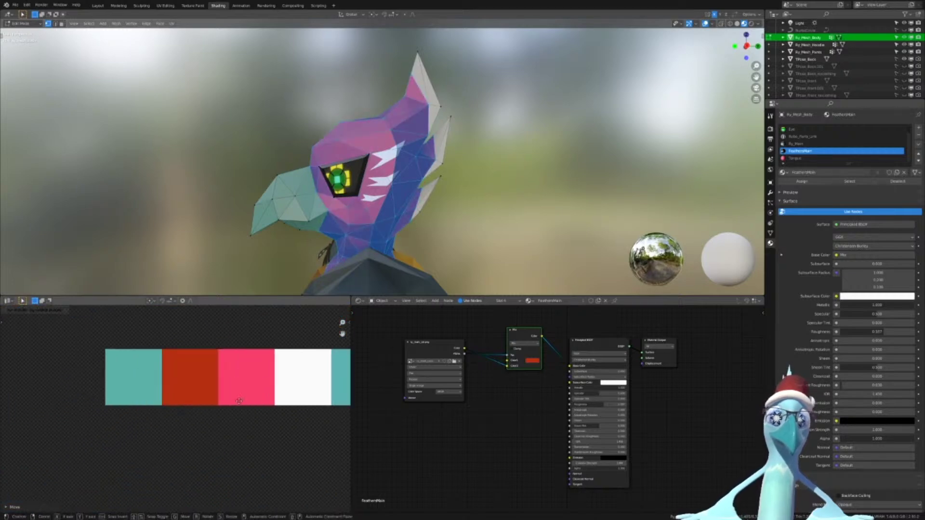
{"action": "left_click", "coordinate": [230, 405]}
{"action": "key", "text": "shift+s"}
{"action": "left_click", "coordinate": [235, 408]}
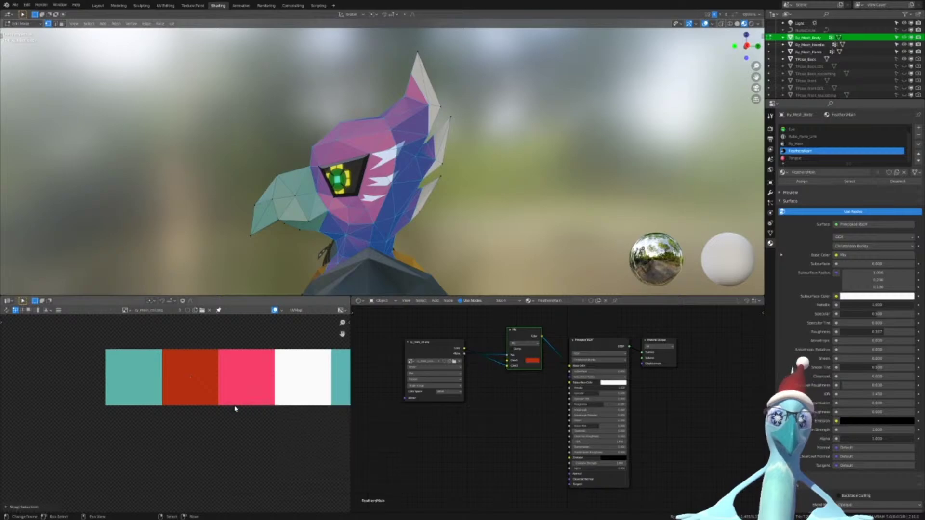
Return to Object Mode and examine the character's head, neck and arms from several angles
{"action": "middle_click_drag", "start_coordinate": [299, 158], "coordinate": [351, 154]}
{"action": "key", "text": "Tab"}
{"action": "middle_click_drag", "start_coordinate": [452, 149], "coordinate": [534, 151]}
{"action": "scroll", "coordinate": [257, 165], "scroll_direction": "down", "scroll_amount": 6}
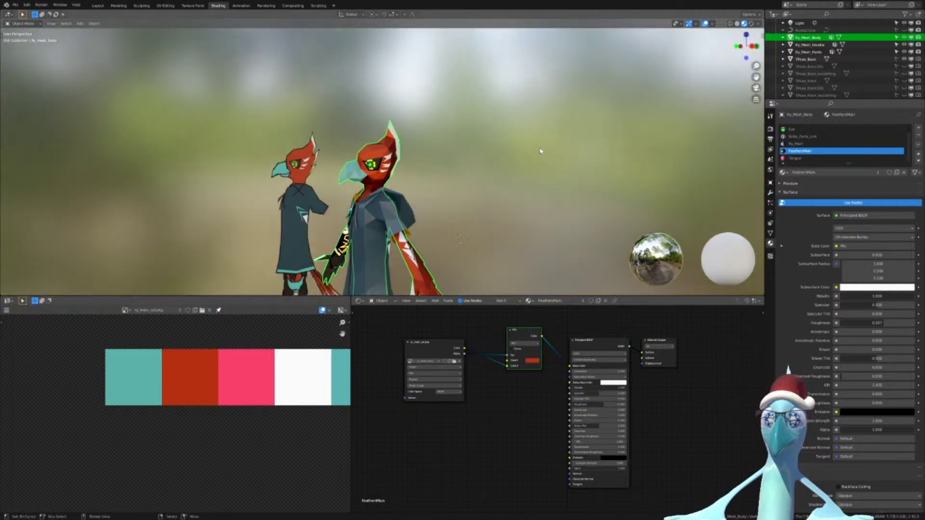
{"action": "scroll", "coordinate": [436, 200], "scroll_direction": "up", "scroll_amount": 5}
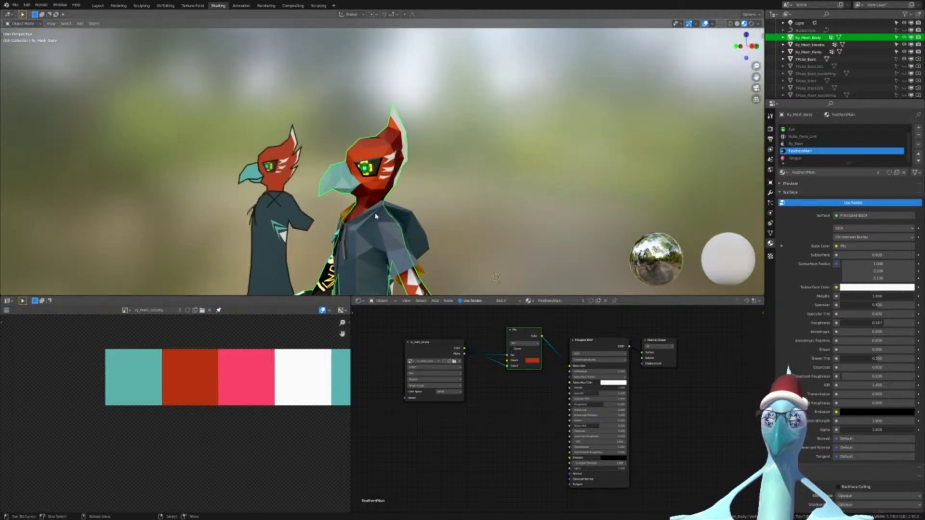
{"action": "mouse_move", "coordinate": [376, 216]}
{"action": "middle_mouse_down"}
{"action": "mouse_move", "coordinate": [464, 209]}
{"action": "mouse_move", "coordinate": [438, 209]}
{"action": "mouse_move", "coordinate": [454, 120]}
{"action": "mouse_move", "coordinate": [402, 126]}
{"action": "middle_mouse_up"}
{"action": "scroll", "coordinate": [454, 120], "scroll_direction": "up", "scroll_amount": 4}
{"action": "middle_click_drag", "start_coordinate": [403, 127], "coordinate": [458, 233], "text": "shift"}
{"action": "scroll", "coordinate": [437, 126], "scroll_direction": "up", "scroll_amount": 2}
{"action": "middle_click_drag", "start_coordinate": [437, 126], "coordinate": [426, 187], "text": "shift"}
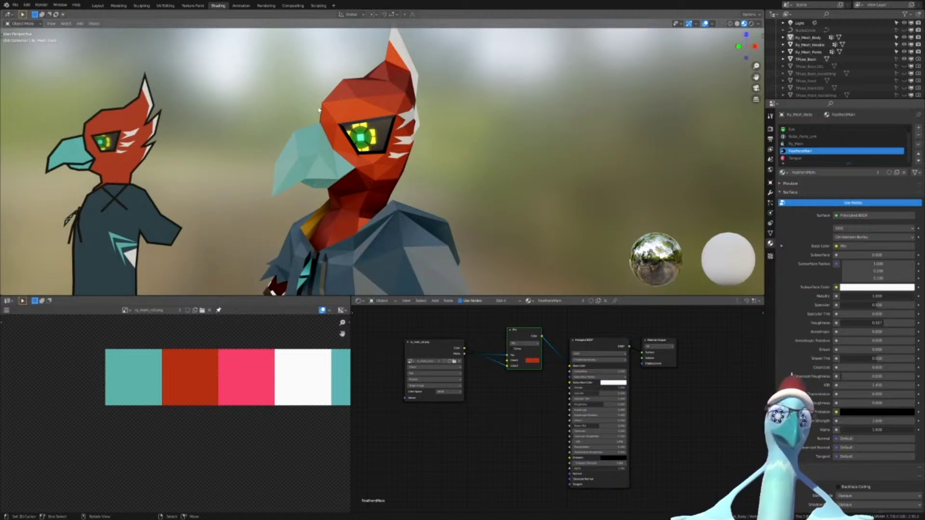
{"action": "middle_click_drag", "start_coordinate": [329, 241], "coordinate": [398, 250]}
{"action": "scroll", "coordinate": [453, 242], "scroll_direction": "down", "scroll_amount": 7}
{"action": "scroll", "coordinate": [346, 84], "scroll_direction": "up", "scroll_amount": 4}
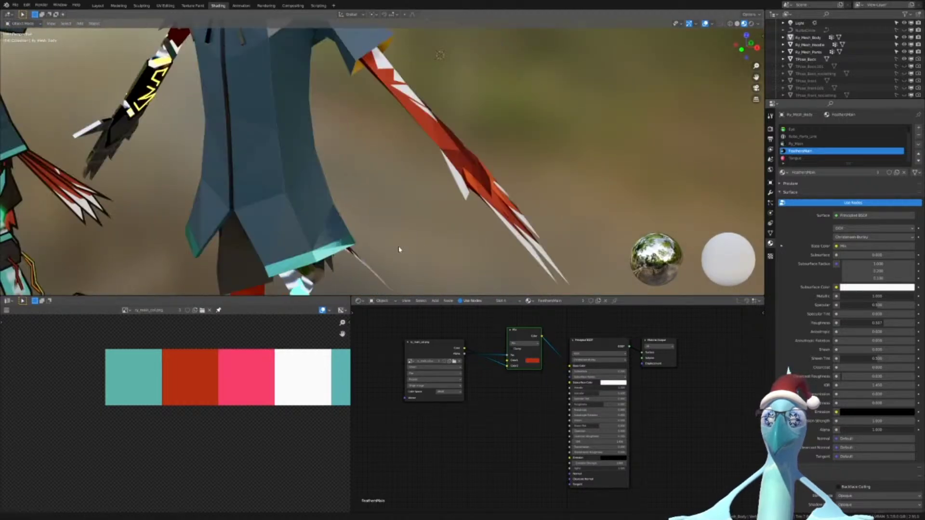
{"action": "middle_click_drag", "start_coordinate": [470, 207], "coordinate": [470, 145]}
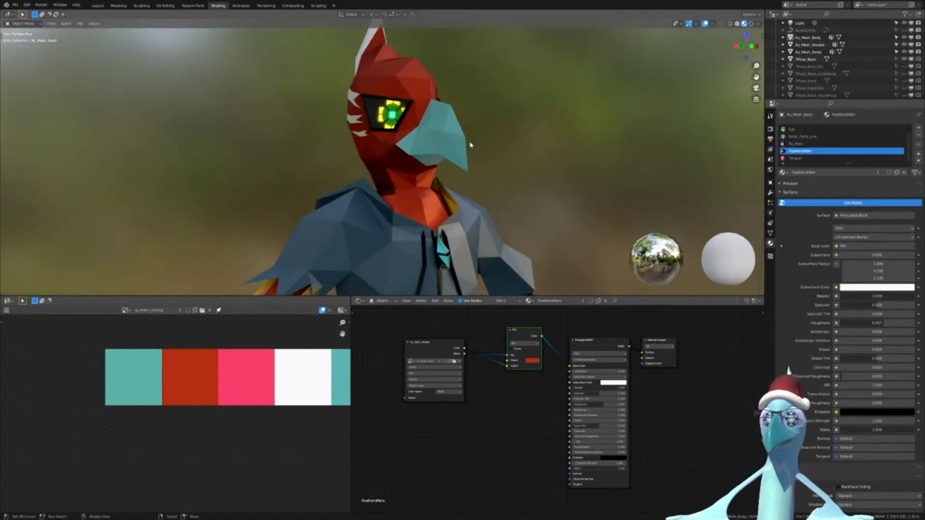
Move the FeathersMain slot above Ry_Main and try to remove it from the body, undoing the removal
{"action": "key", "text": "Tab"}
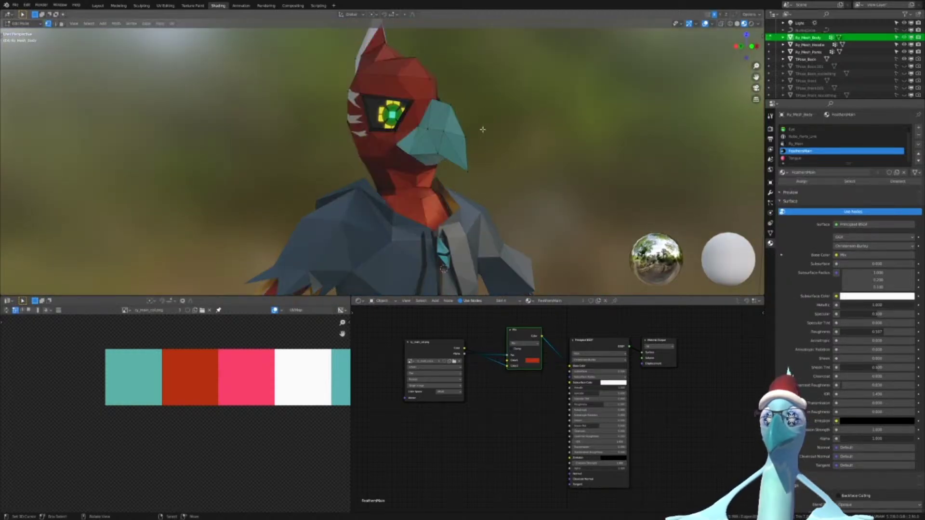
{"action": "scroll", "coordinate": [260, 411], "scroll_direction": "down", "scroll_amount": 14}
{"action": "scroll", "coordinate": [232, 411], "scroll_direction": "up", "scroll_amount": 3}
{"action": "scroll", "coordinate": [233, 413], "scroll_direction": "down", "scroll_amount": 4}
{"action": "middle_click_drag", "start_coordinate": [233, 413], "coordinate": [233, 367]}
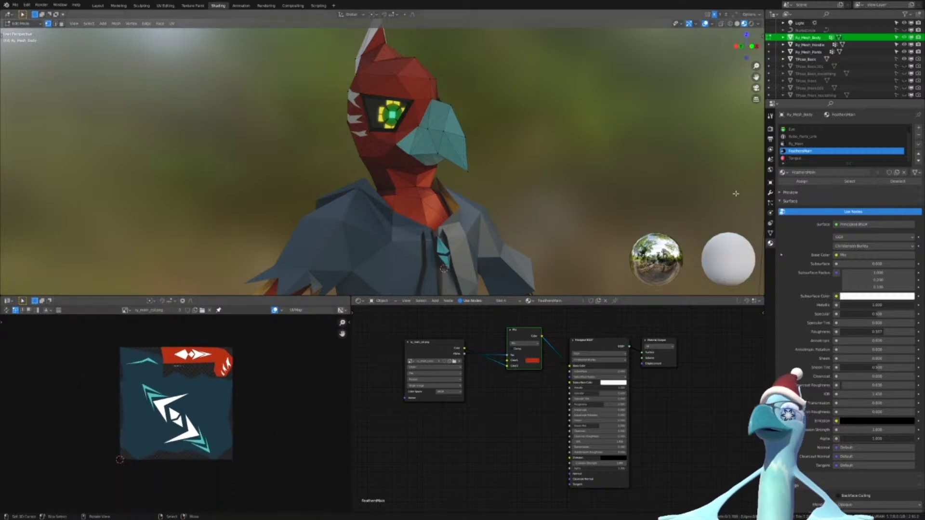
{"action": "left_click", "coordinate": [919, 153]}
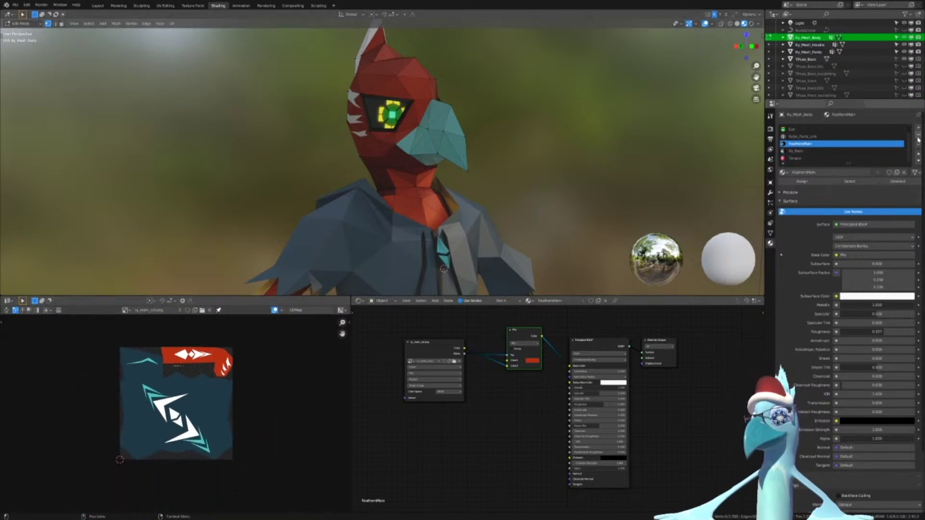
{"action": "left_click", "coordinate": [919, 137]}
{"action": "key", "text": "ctrl+Tab"}
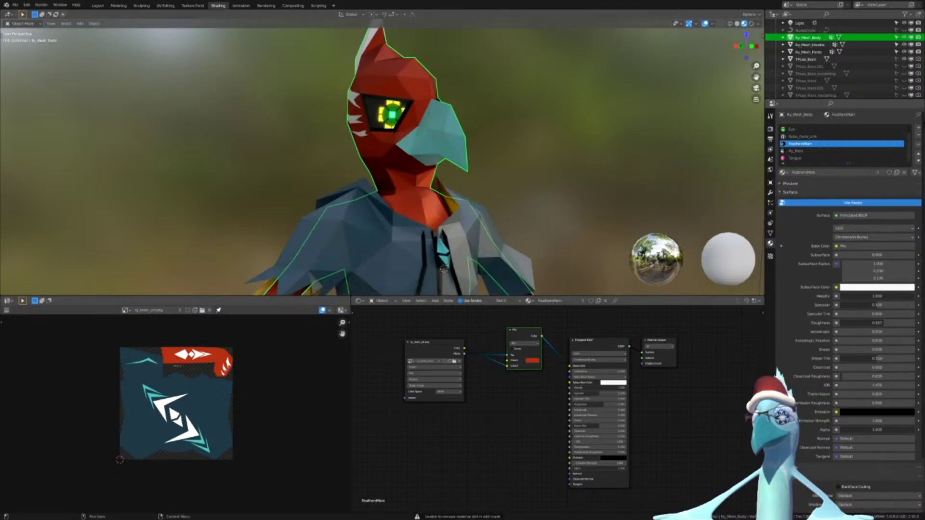
{"action": "left_click", "coordinate": [919, 137]}
{"action": "key", "text": "ctrl+z"}
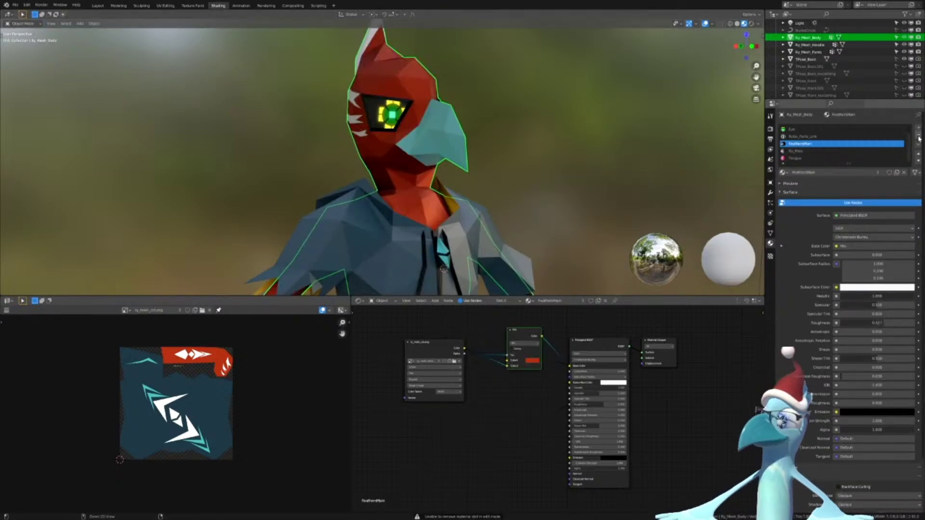
Place FeathersMain back below Ry_Main, remove its slot, and alternately undo and redo to compare the shading, ending with the removal undone
{"action": "left_click", "coordinate": [918, 162]}
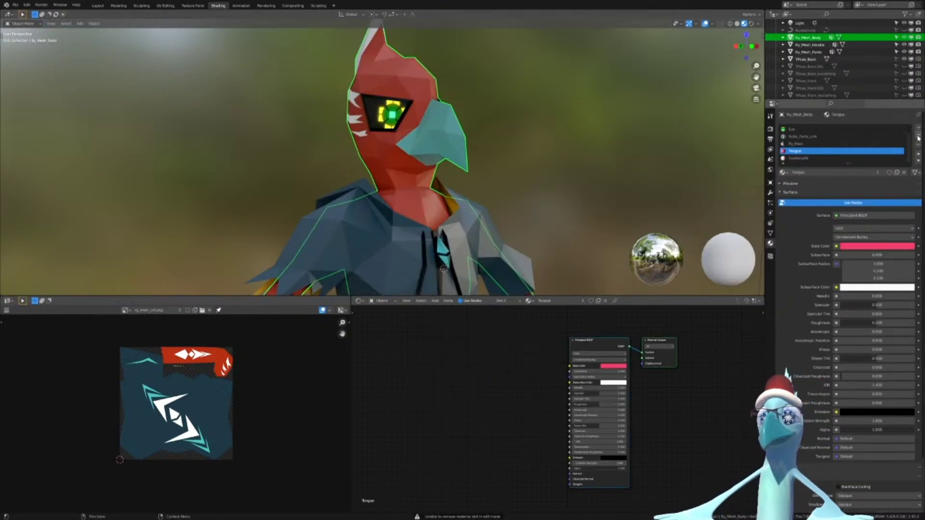
{"action": "key", "text": "ctrl+z"}
{"action": "key", "text": "ctrl+shift+z"}
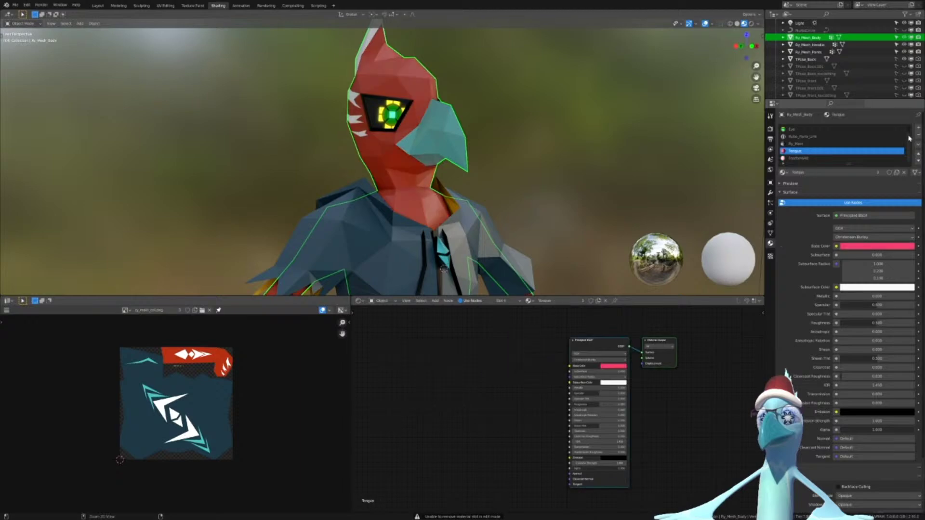
{"action": "key", "text": "ctrl+z"}
{"action": "key", "text": "ctrl+shift+z"}
{"action": "key", "text": "ctrl+z"}
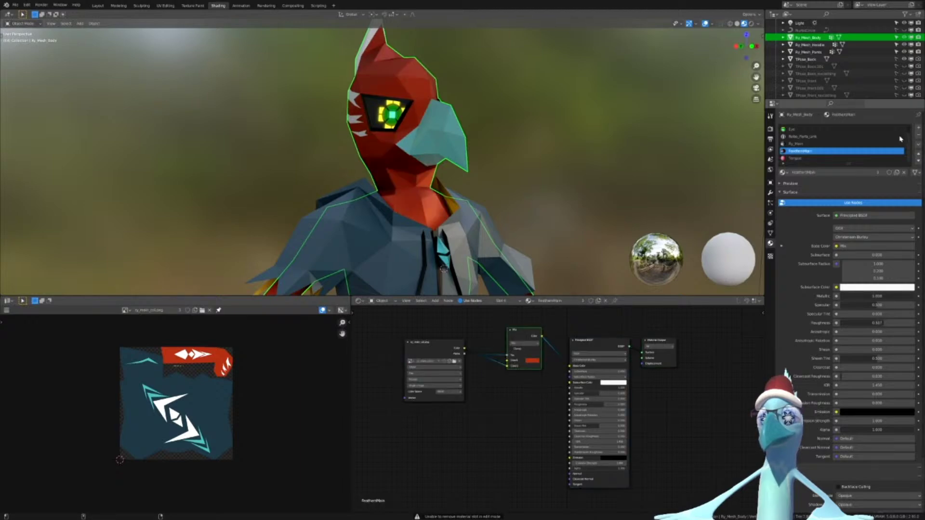
{"action": "key", "text": "ctrl+shift+z"}
{"action": "key", "text": "ctrl+z"}
{"action": "key", "text": "ctrl+shift+z"}
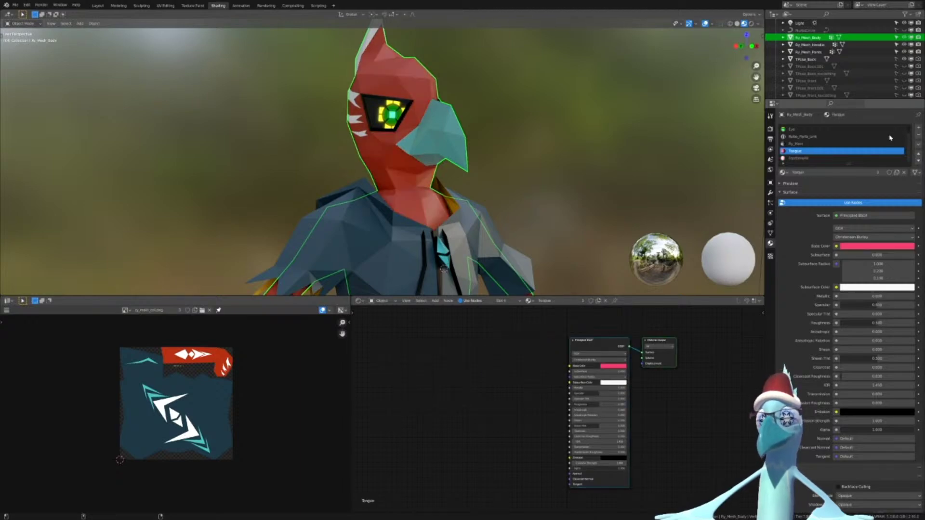
{"action": "key", "text": "ctrl+z"}
{"action": "key", "text": "ctrl+shift+z"}
{"action": "key", "text": "ctrl+z"}
{"action": "key", "text": "ctrl+shift+z"}
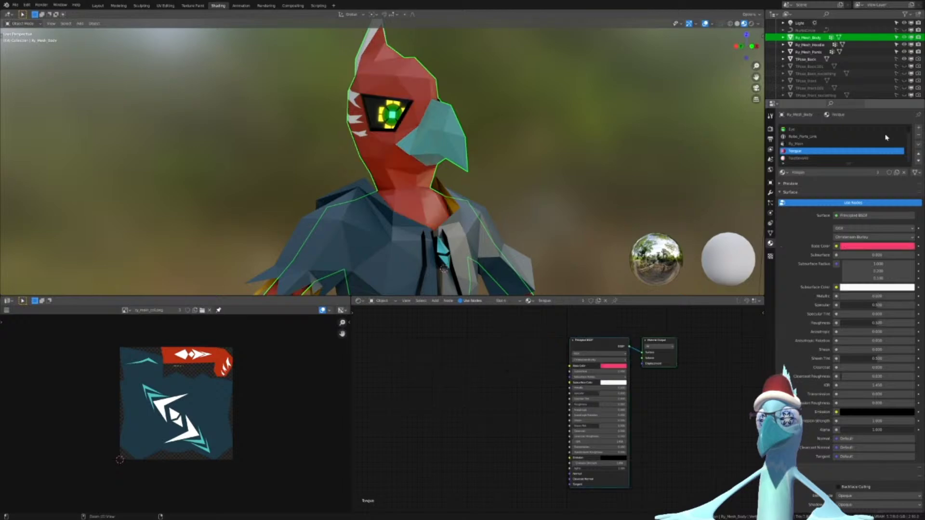
{"action": "key", "text": "ctrl+z"}
Try Ry_Main in place of FeathersMain in the body's material slot, undo the replacement, and inspect the neck up close
{"action": "left_click", "coordinate": [783, 172]}
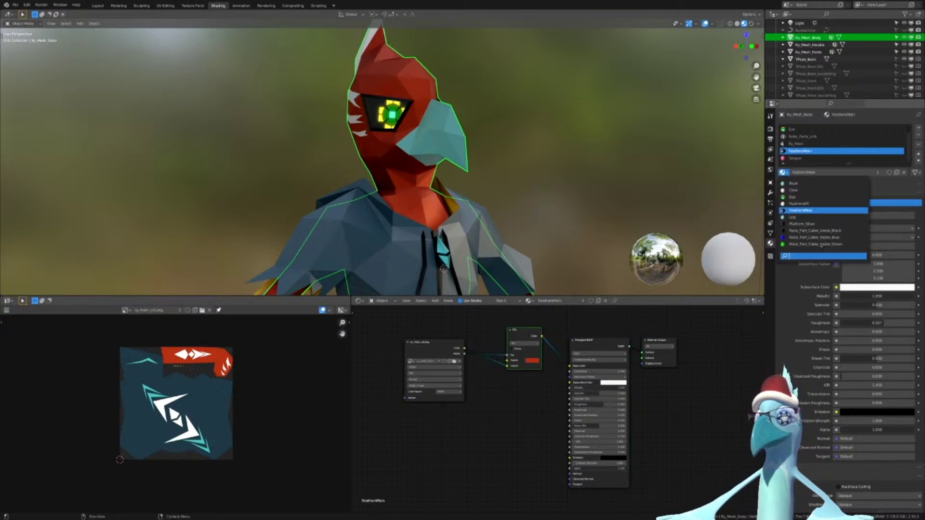
{"action": "type", "text": "ry"}
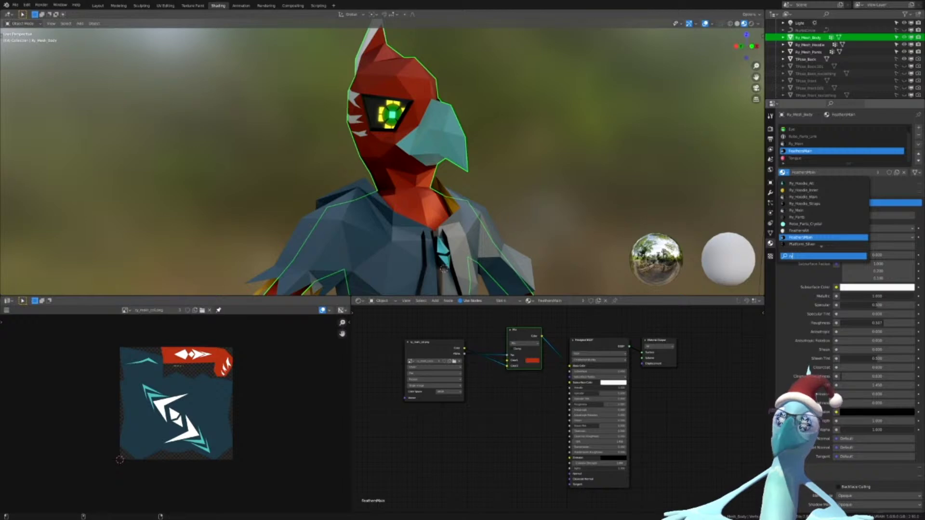
{"action": "type", "text": "_main"}
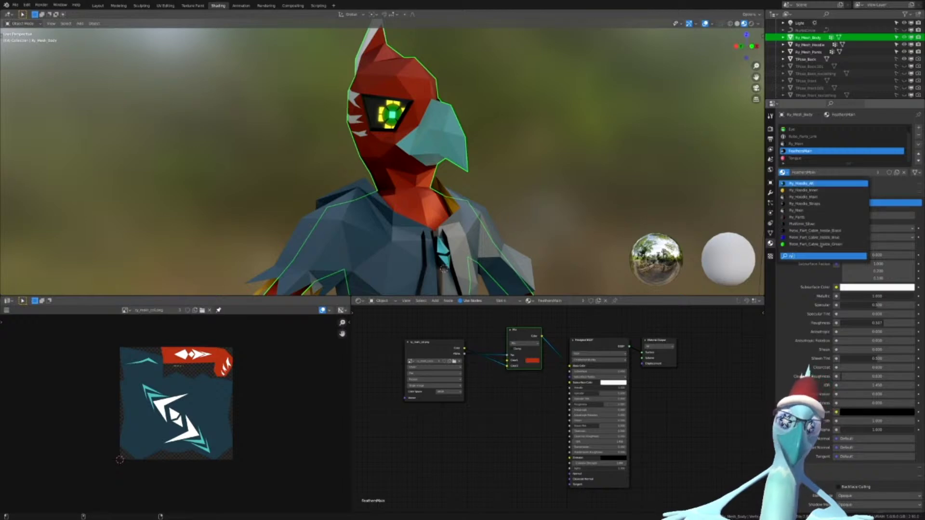
{"action": "key", "text": "Return"}
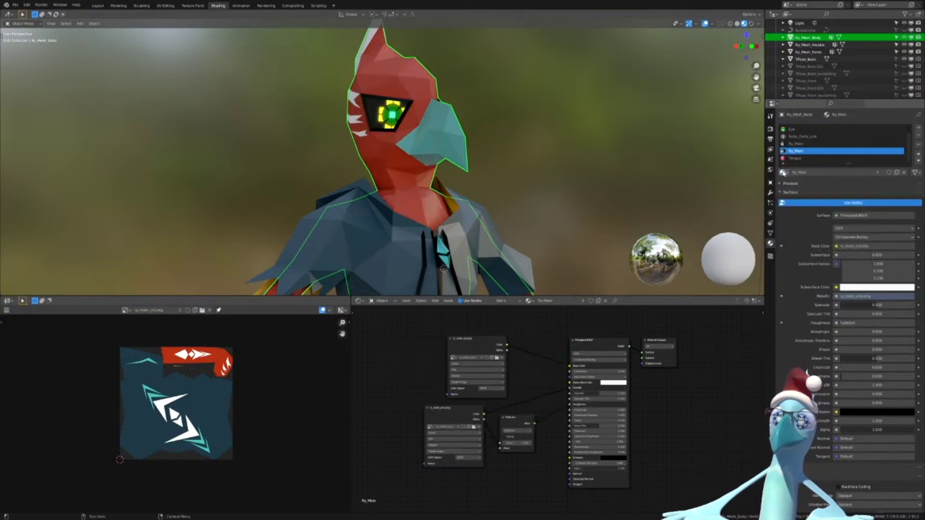
{"action": "key", "text": "ctrl+z"}
{"action": "scroll", "coordinate": [574, 149], "scroll_direction": "up", "scroll_amount": 6}
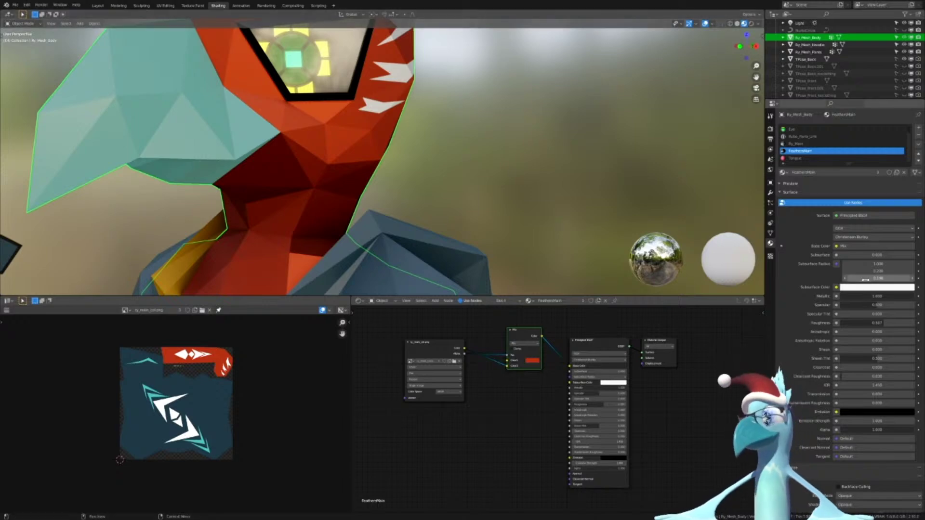
Inspect the neck from the other side and set the FeathersMain shader's roughness to 0.59
{"action": "middle_click_drag", "start_coordinate": [602, 183], "coordinate": [469, 174]}
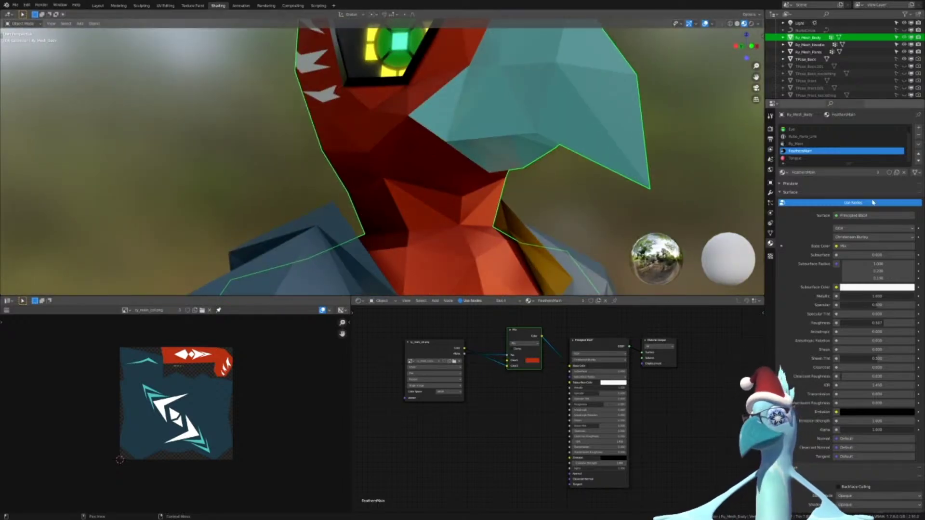
{"action": "scroll", "coordinate": [572, 439], "scroll_direction": "up", "scroll_amount": 2}
{"action": "scroll", "coordinate": [572, 439], "scroll_direction": "up", "scroll_amount": 2}
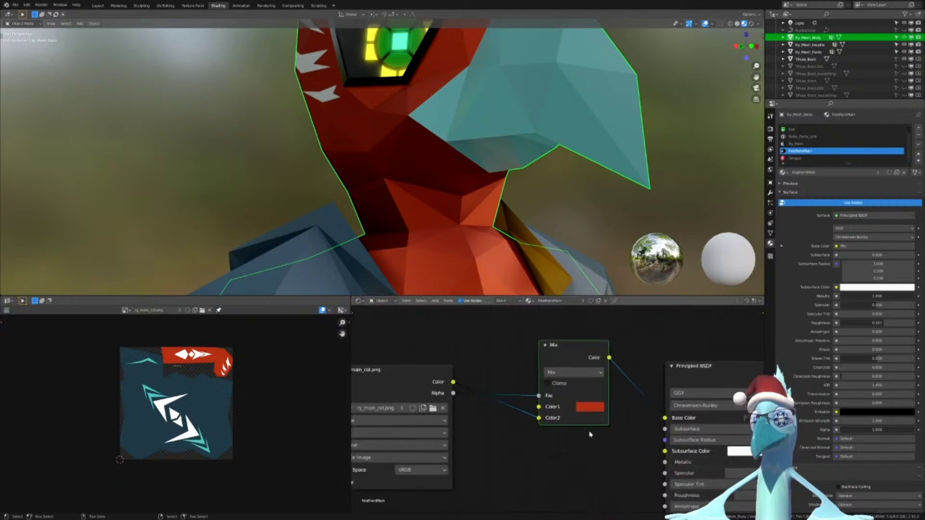
{"action": "scroll", "coordinate": [590, 432], "scroll_direction": "down", "scroll_amount": 1}
{"action": "middle_click_drag", "start_coordinate": [711, 459], "coordinate": [613, 362]}
{"action": "scroll", "coordinate": [614, 364], "scroll_direction": "up", "scroll_amount": 1}
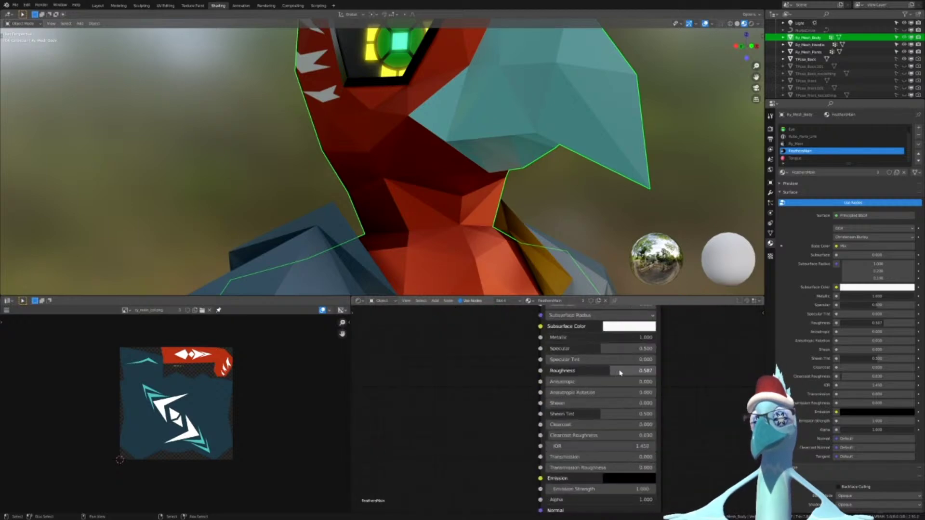
{"action": "left_click_drag", "start_coordinate": [619, 372], "coordinate": [640, 369]}
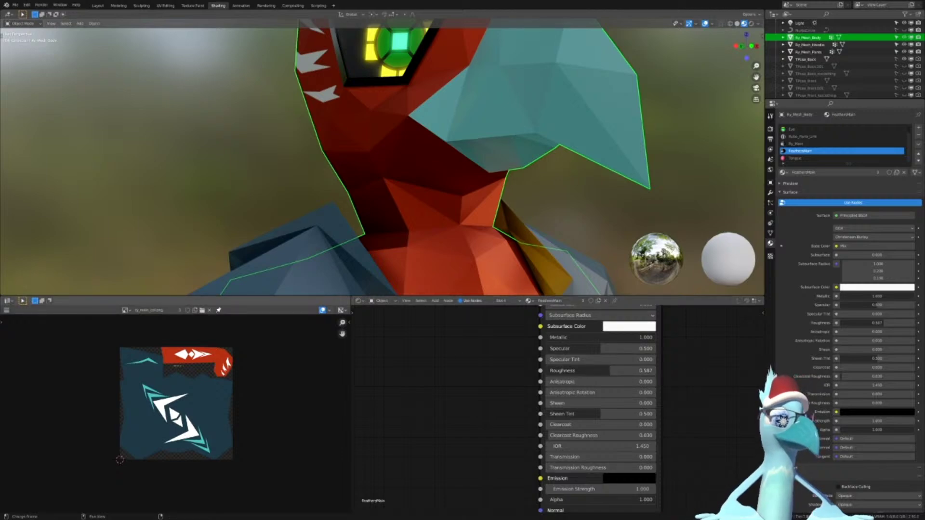
{"action": "left_click", "coordinate": [634, 371]}
{"action": "key", "text": "BackSpace"}
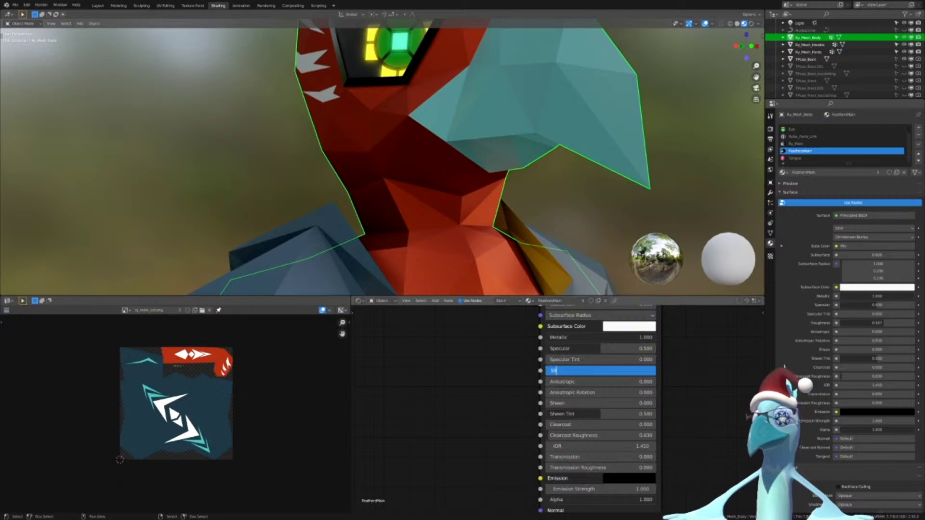
{"action": "key", "text": "Return"}
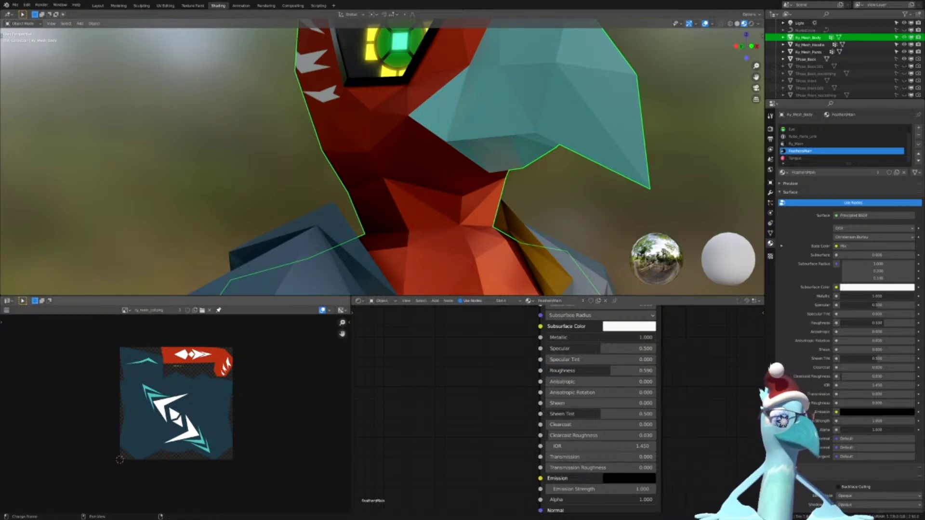
Switch to Affinity Designer and check the opacity of the MainColor rectangle in the MetallicSmoothness palette strip
{"action": "key", "text": "alt+Tab"}
{"action": "scroll", "coordinate": [442, 61], "scroll_direction": "up", "scroll_amount": 8, "text": "ctrl"}
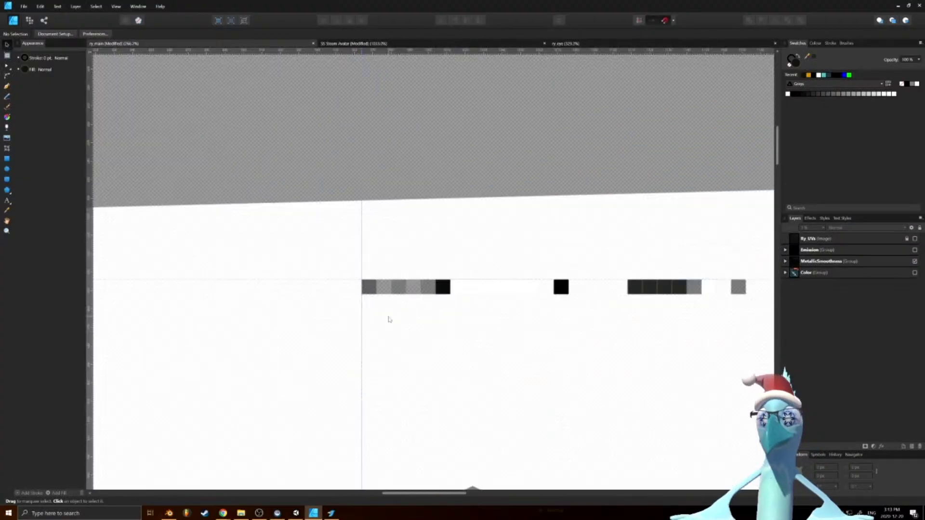
{"action": "scroll", "coordinate": [390, 319], "scroll_direction": "up", "scroll_amount": 5, "text": "ctrl"}
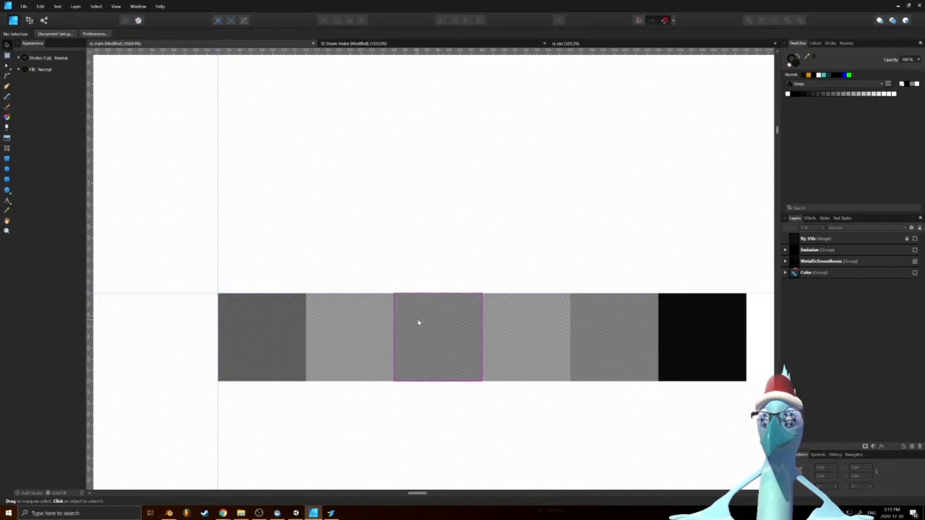
{"action": "left_click", "coordinate": [915, 272]}
{"action": "left_click", "coordinate": [914, 272]}
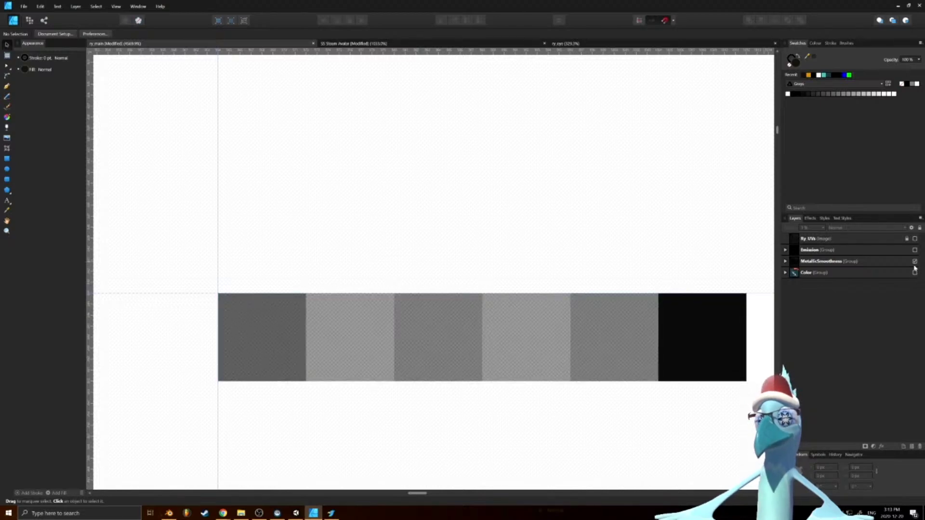
{"action": "left_click", "coordinate": [355, 316]}
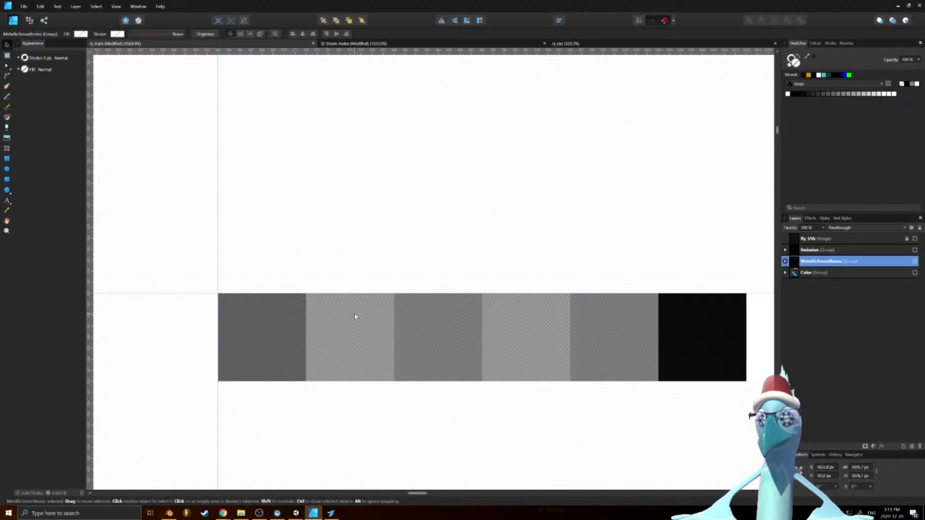
{"action": "left_click", "coordinate": [354, 316]}
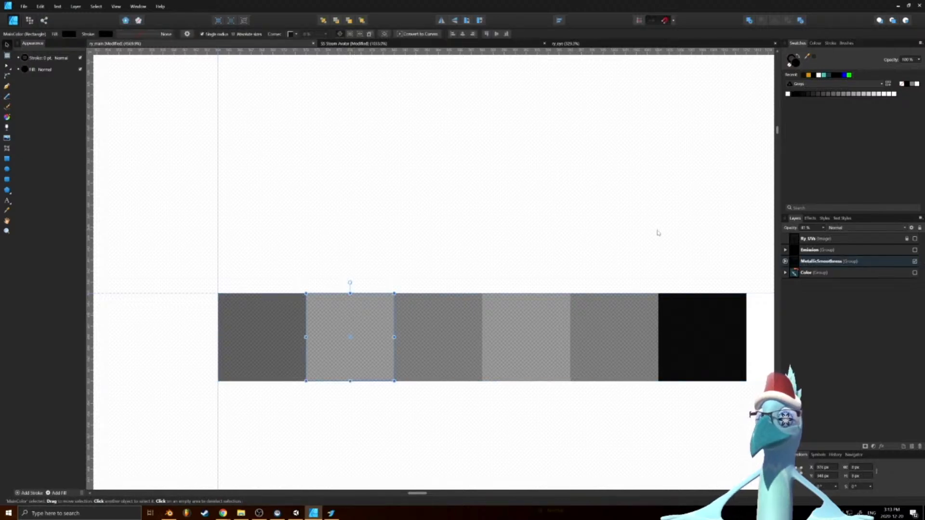
Switch back to Blender, re-enter the FeathersMain roughness as 0.59, and view the character's head and torso
{"action": "left_click", "coordinate": [898, 7]}
{"action": "scroll", "coordinate": [512, 407], "scroll_direction": "down", "scroll_amount": 5}
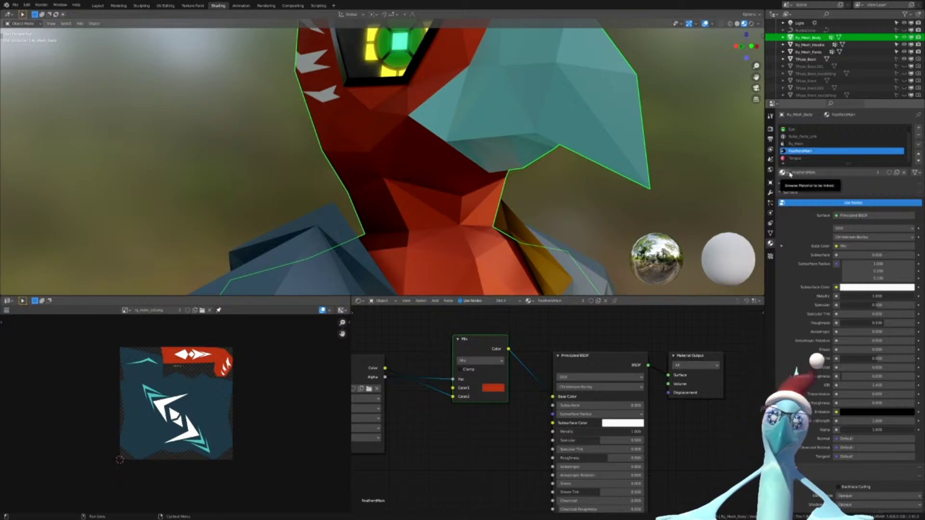
{"action": "left_click", "coordinate": [600, 458]}
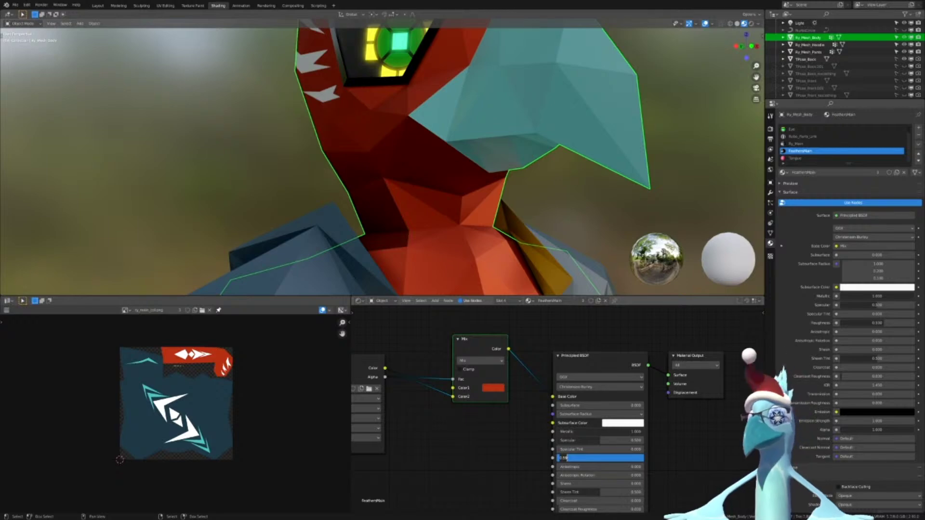
{"action": "type", "text": "41"}
{"action": "key", "text": "Return"}
{"action": "key", "text": "ctrl+z"}
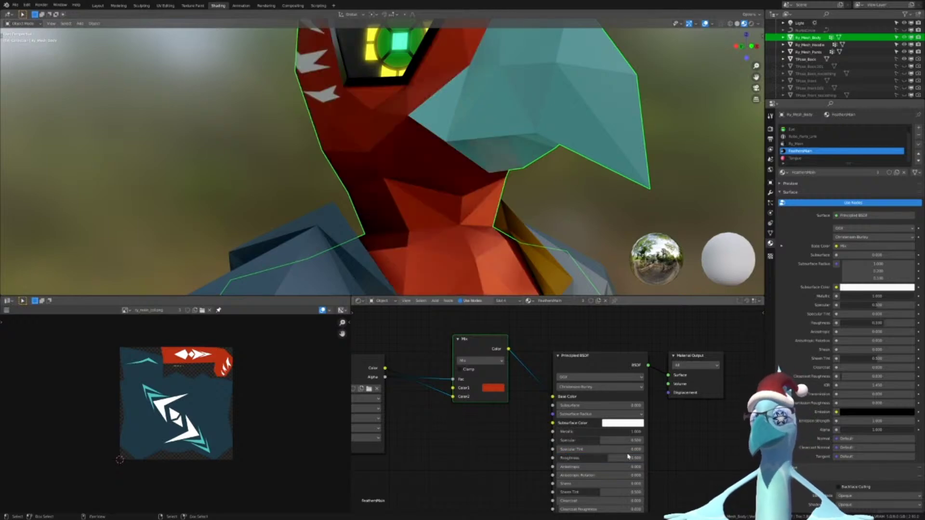
{"action": "left_click", "coordinate": [628, 457]}
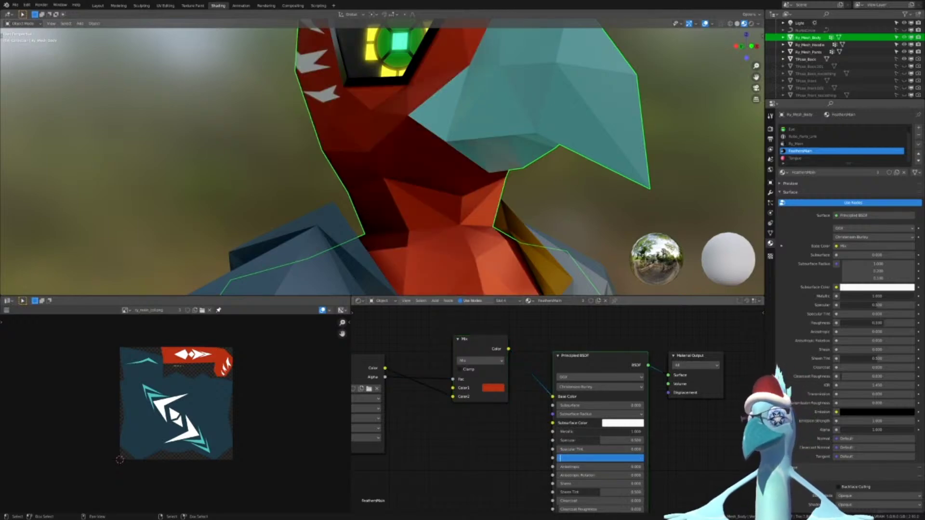
{"action": "type", "text": ".41"}
{"action": "key", "text": "Return"}
{"action": "scroll", "coordinate": [474, 169], "scroll_direction": "down", "scroll_amount": 7}
{"action": "mouse_move", "coordinate": [474, 170]}
{"action": "middle_mouse_down"}
{"action": "mouse_move", "coordinate": [440, 184]}
{"action": "mouse_move", "coordinate": [421, 173]}
{"action": "mouse_move", "coordinate": [465, 167]}
{"action": "middle_mouse_up"}
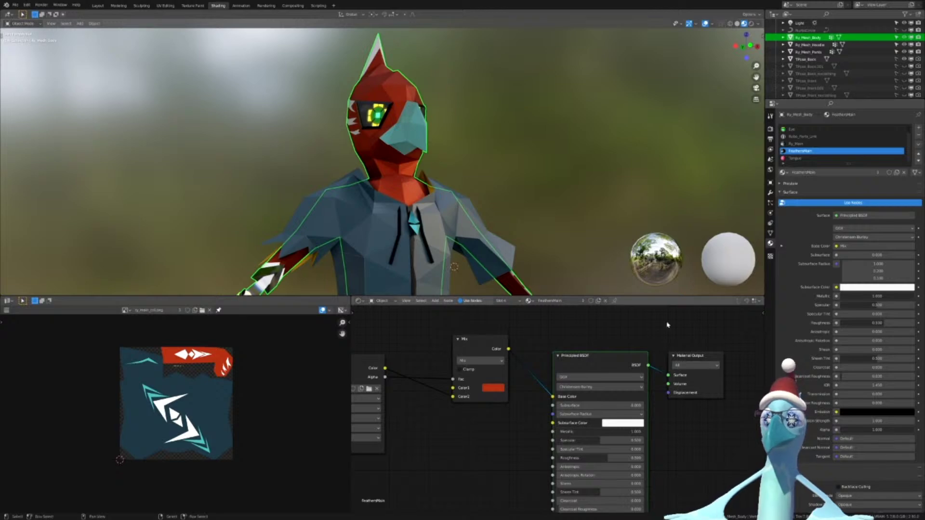
Try assigning Ry_Main to the body's FeathersMain slot and view the neck from the front
{"action": "left_click", "coordinate": [783, 172]}
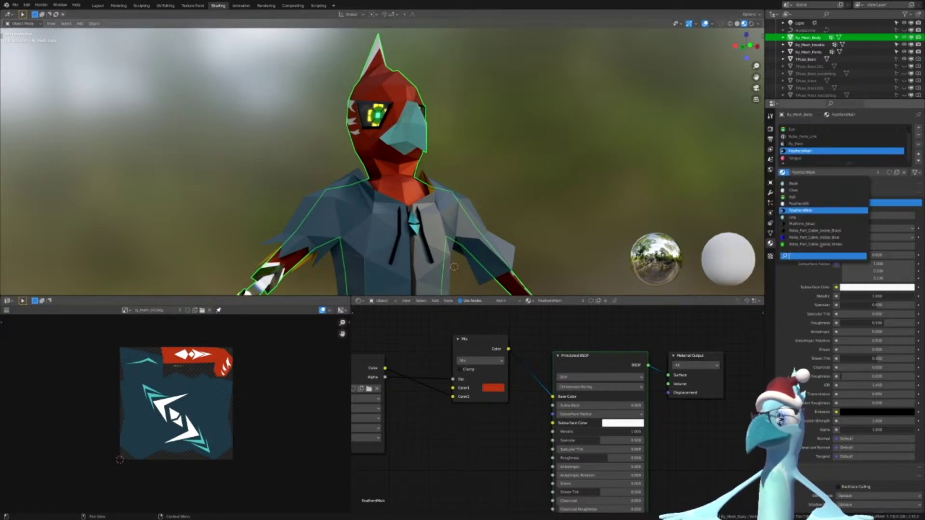
{"action": "type", "text": "main"}
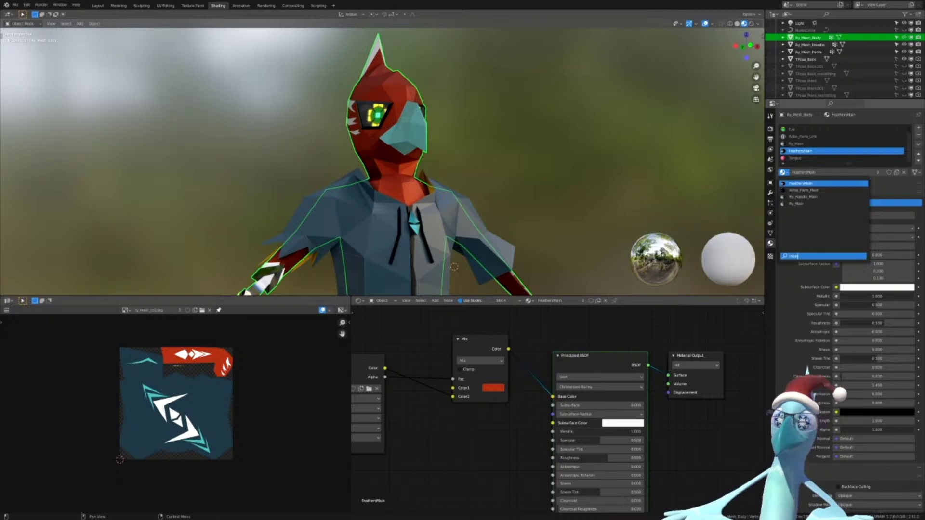
{"action": "key", "text": "Down"}
{"action": "key", "text": "Down"}
{"action": "key", "text": "Down"}
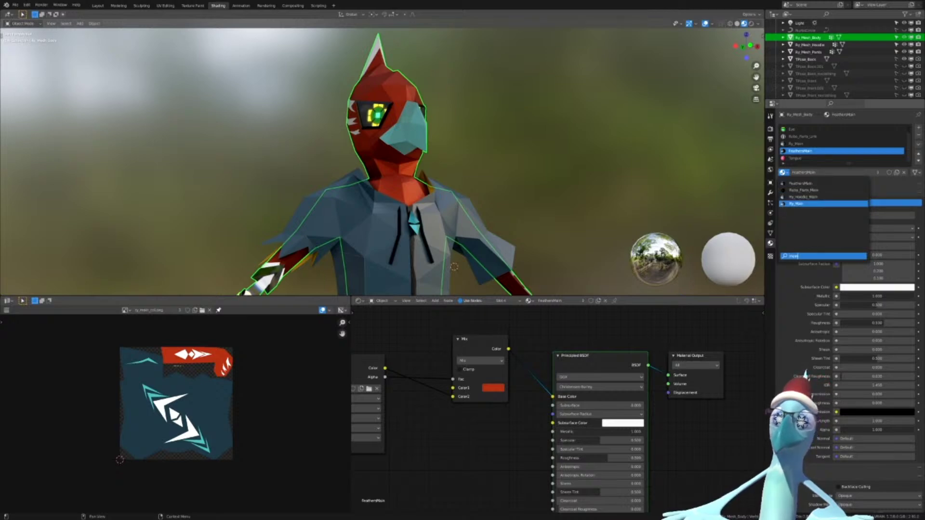
{"action": "key", "text": "Return"}
{"action": "middle_click_drag", "start_coordinate": [472, 400], "coordinate": [607, 340]}
{"action": "scroll", "coordinate": [419, 159], "scroll_direction": "up", "scroll_amount": 6}
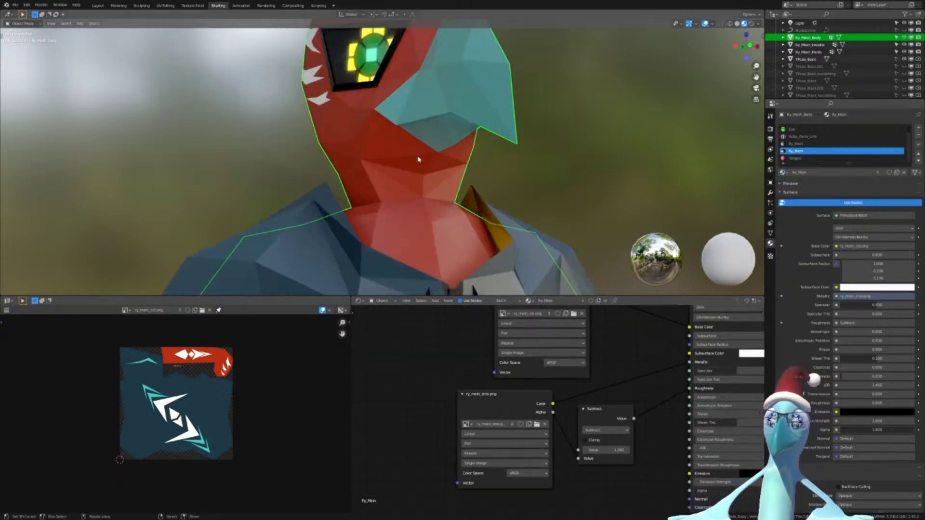
{"action": "middle_click_drag", "start_coordinate": [419, 159], "coordinate": [452, 140]}
Alternately undo and redo the material swap to compare the neck's shading, ending with FeathersMain back in the slot
{"action": "key", "text": "ctrl+z"}
{"action": "key", "text": "ctrl+shift+z"}
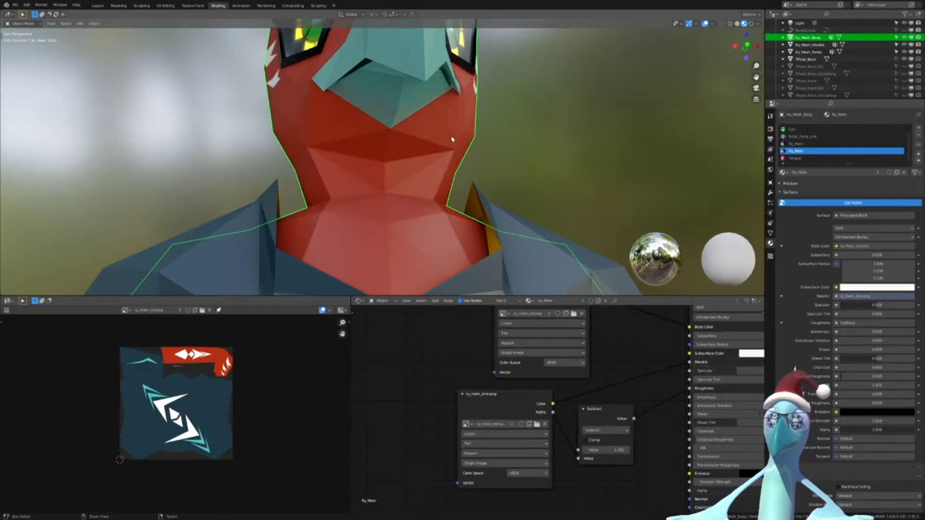
{"action": "key", "text": "ctrl+z"}
{"action": "key", "text": "ctrl+shift+z"}
{"action": "key", "text": "ctrl+z"}
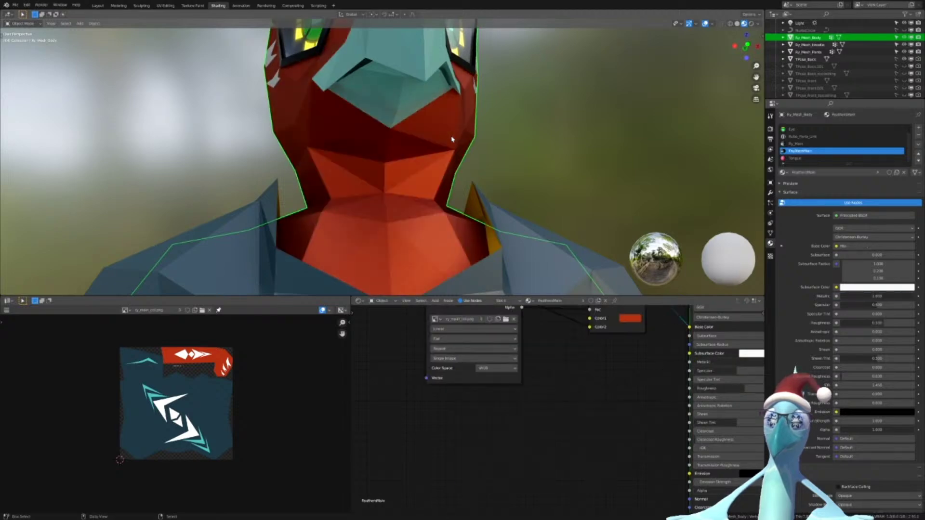
{"action": "key", "text": "ctrl+shift+z"}
{"action": "key", "text": "ctrl+z"}
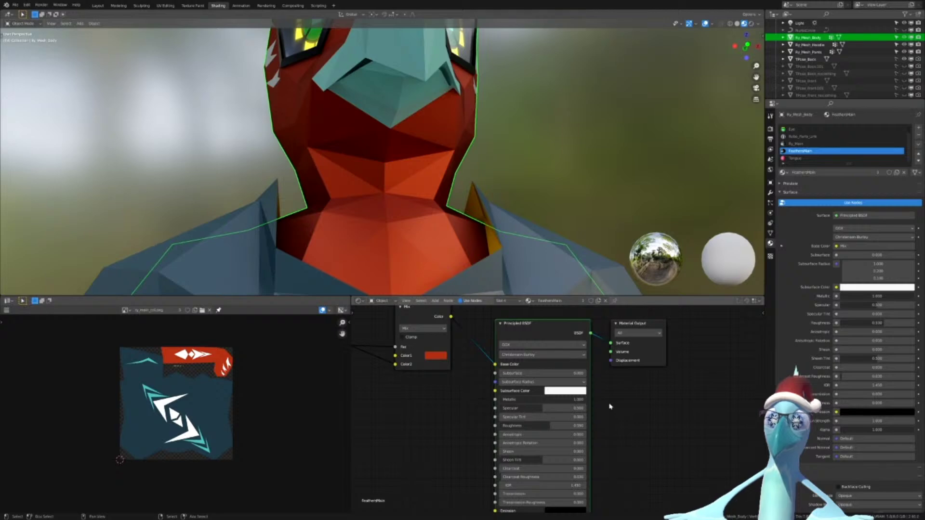
Set the FeathersMain shader's metallic value to 0 and view the character from further away
{"action": "left_click_drag", "start_coordinate": [552, 399], "coordinate": [500, 399]}
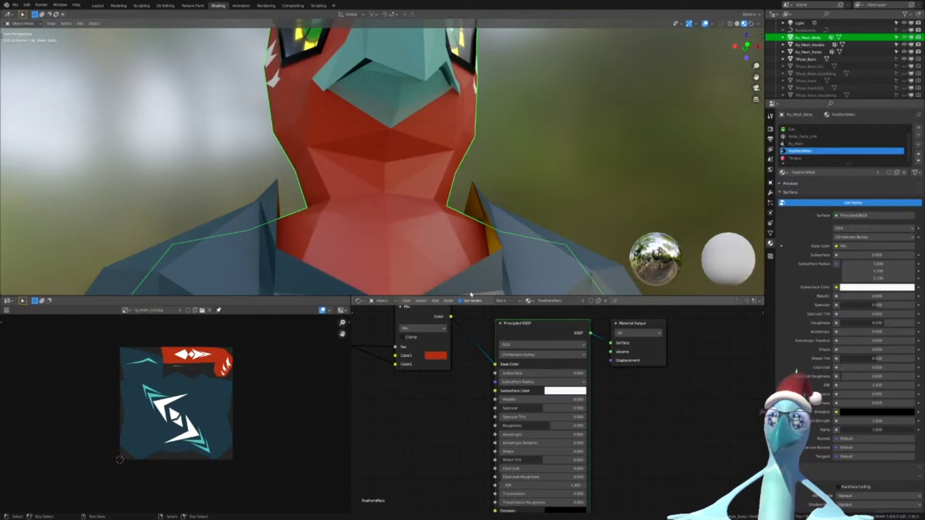
{"action": "scroll", "coordinate": [409, 192], "scroll_direction": "down", "scroll_amount": 5}
{"action": "middle_click_drag", "start_coordinate": [409, 186], "coordinate": [423, 231]}
{"action": "scroll", "coordinate": [434, 236], "scroll_direction": "down", "scroll_amount": 5}
{"action": "middle_click_drag", "start_coordinate": [448, 260], "coordinate": [444, 187], "text": "shift"}
{"action": "scroll", "coordinate": [443, 186], "scroll_direction": "up", "scroll_amount": 5}
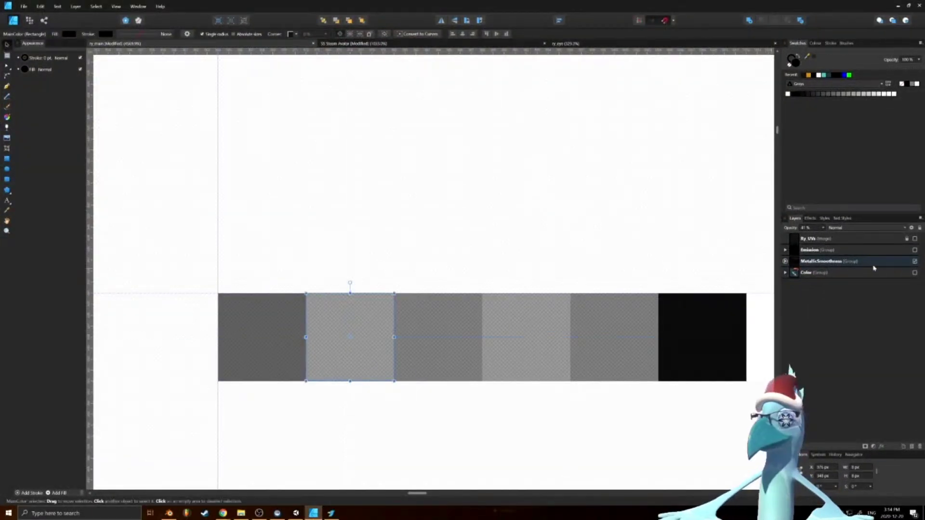
Switch to Affinity Designer and fill the MainColor and FeathersAlt rectangles of the MetallicSmoothness group with white
{"action": "left_click", "coordinate": [787, 262]}
{"action": "left_click", "coordinate": [785, 261]}
{"action": "scroll", "coordinate": [861, 329], "scroll_direction": "down", "scroll_amount": 5}
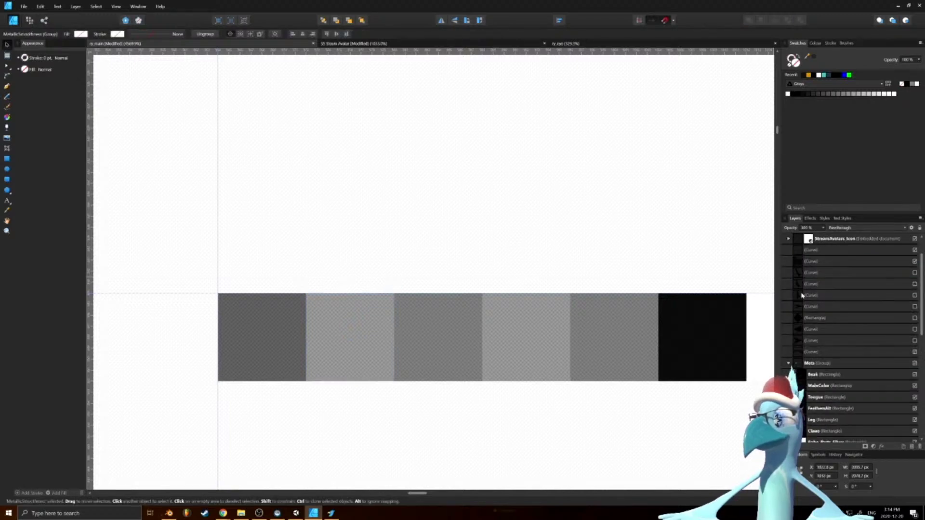
{"action": "scroll", "coordinate": [861, 329], "scroll_direction": "up", "scroll_amount": 1}
{"action": "left_click", "coordinate": [822, 319]}
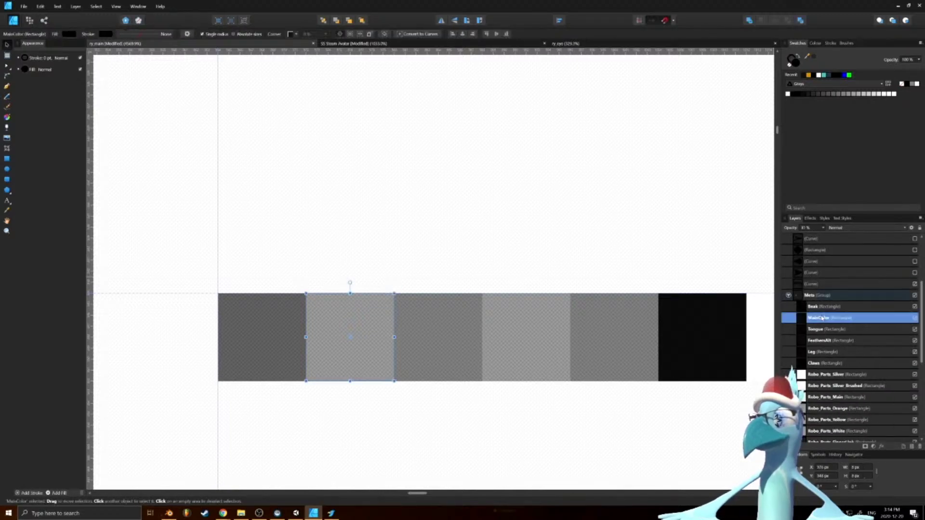
{"action": "left_click", "coordinate": [839, 339], "text": "ctrl"}
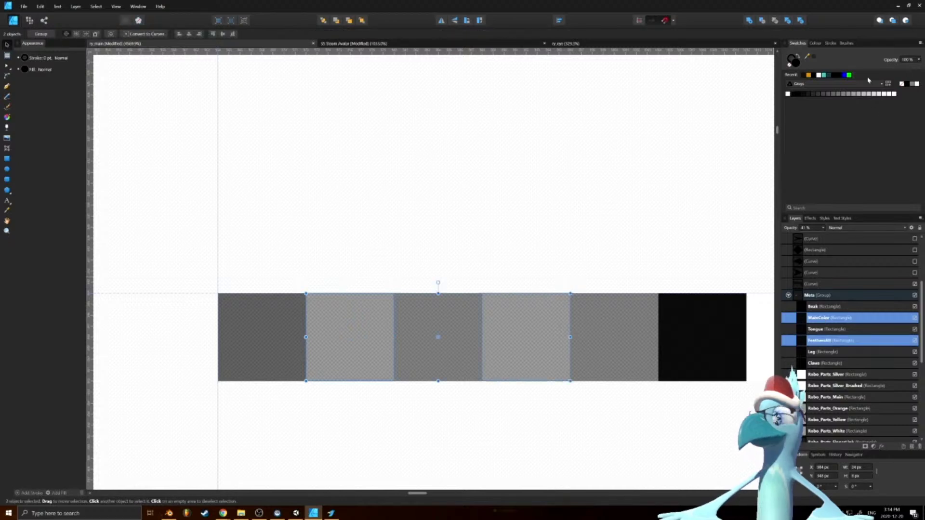
{"action": "left_click", "coordinate": [918, 86]}
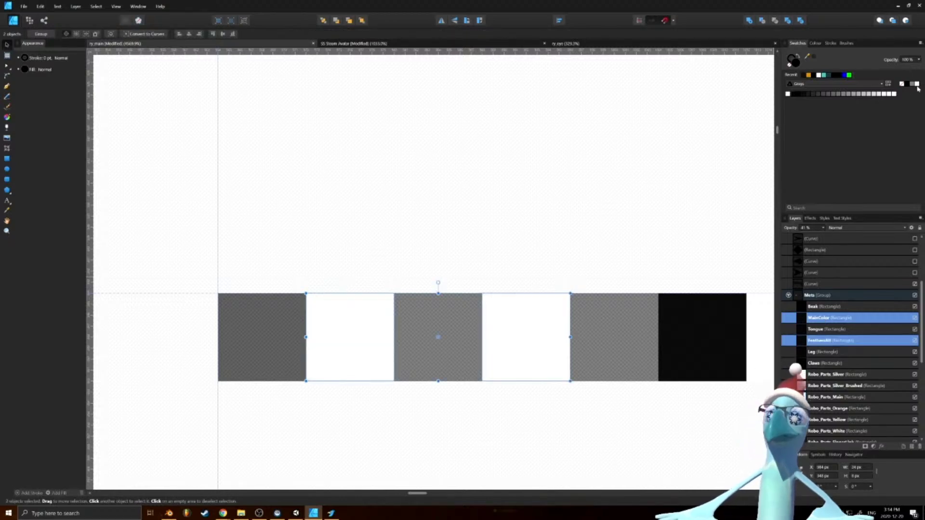
Fill the MetallicSmoothness curve covering the feather area in the texture's upper right with white, then deselect it
{"action": "scroll", "coordinate": [433, 203], "scroll_direction": "down", "scroll_amount": 15, "text": "ctrl"}
{"action": "scroll", "coordinate": [433, 203], "scroll_direction": "up", "scroll_amount": 3, "text": "ctrl"}
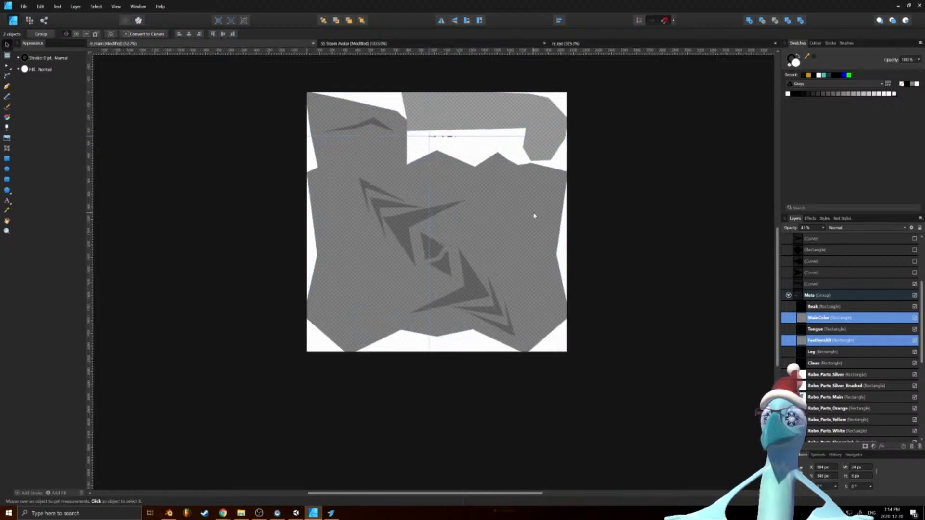
{"action": "left_click", "coordinate": [561, 110]}
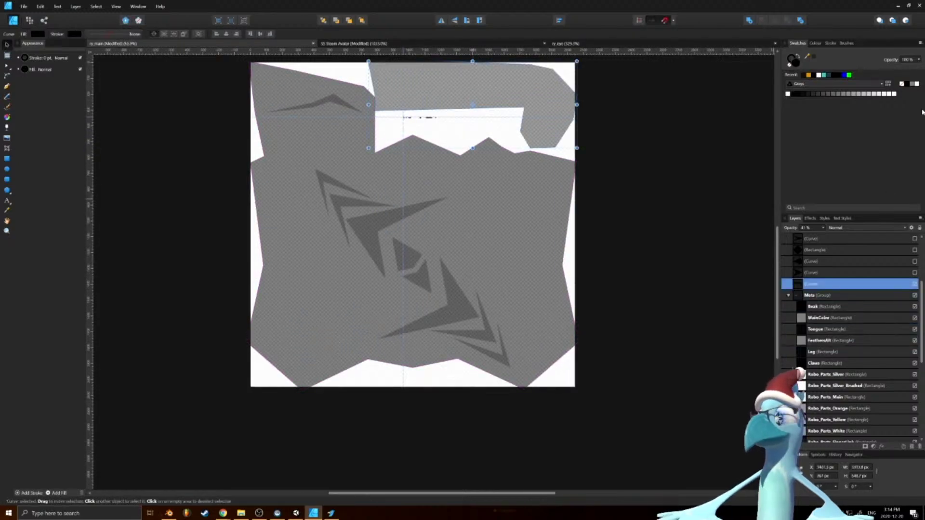
{"action": "scroll", "coordinate": [845, 275], "scroll_direction": "up", "scroll_amount": 3}
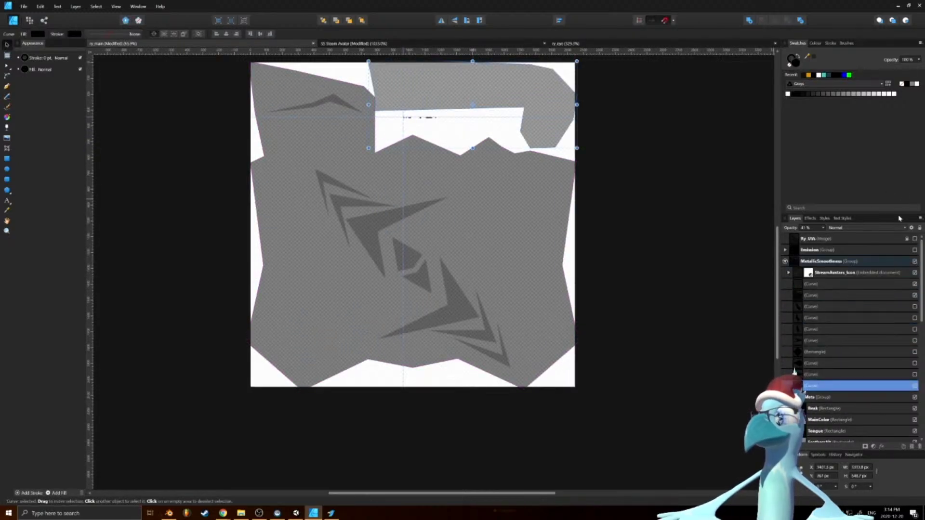
{"action": "left_click", "coordinate": [918, 84]}
{"action": "left_click", "coordinate": [695, 231]}
Export the metallic-smoothness artwork as a PNG, replacing the existing metallic-smoothness file in the Stream Avatar Textures folder
{"action": "scroll", "coordinate": [648, 318], "scroll_direction": "up", "scroll_amount": 2}
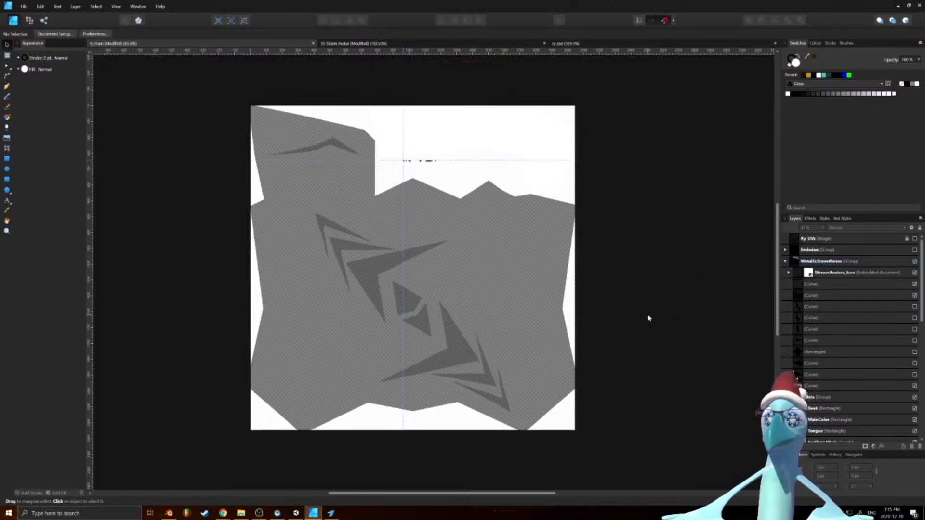
{"action": "scroll", "coordinate": [664, 325], "scroll_direction": "up", "scroll_amount": 1}
{"action": "left_click", "coordinate": [25, 6]}
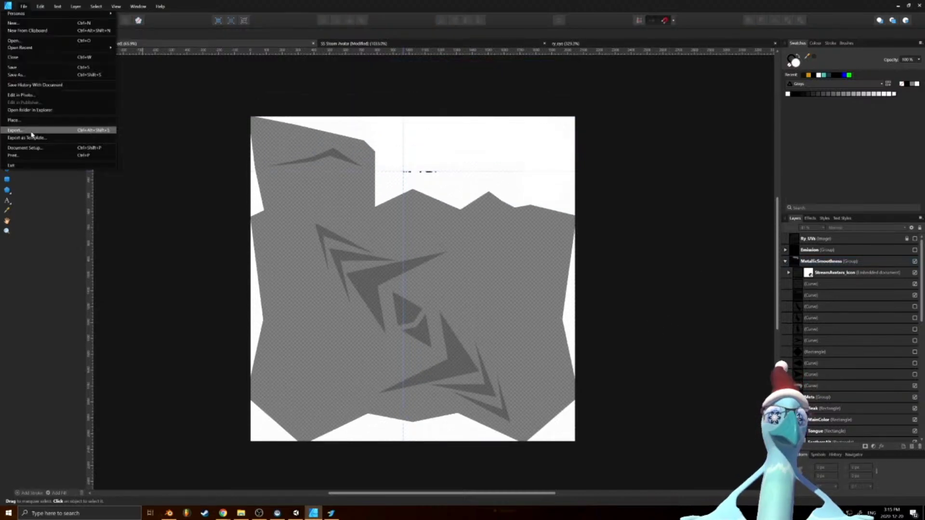
{"action": "left_click", "coordinate": [30, 131]}
{"action": "left_click", "coordinate": [517, 302]}
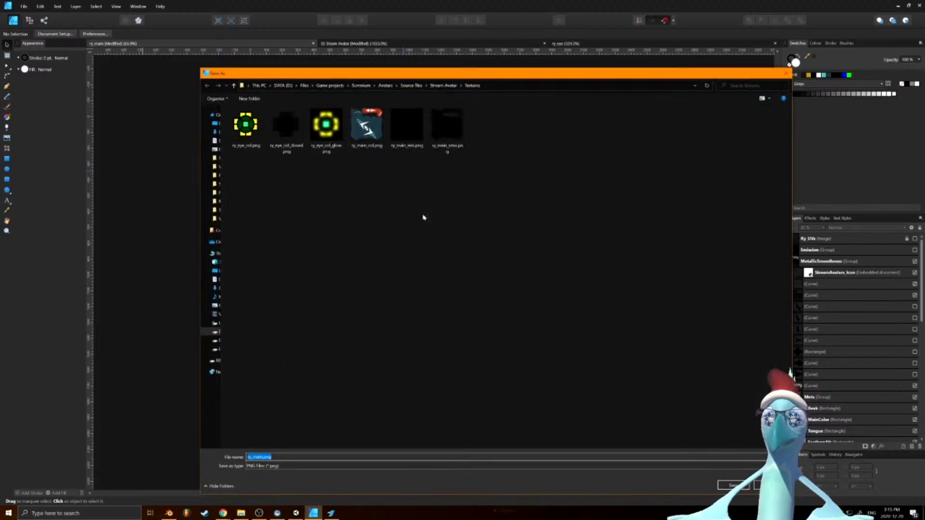
{"action": "double_click", "coordinate": [464, 134]}
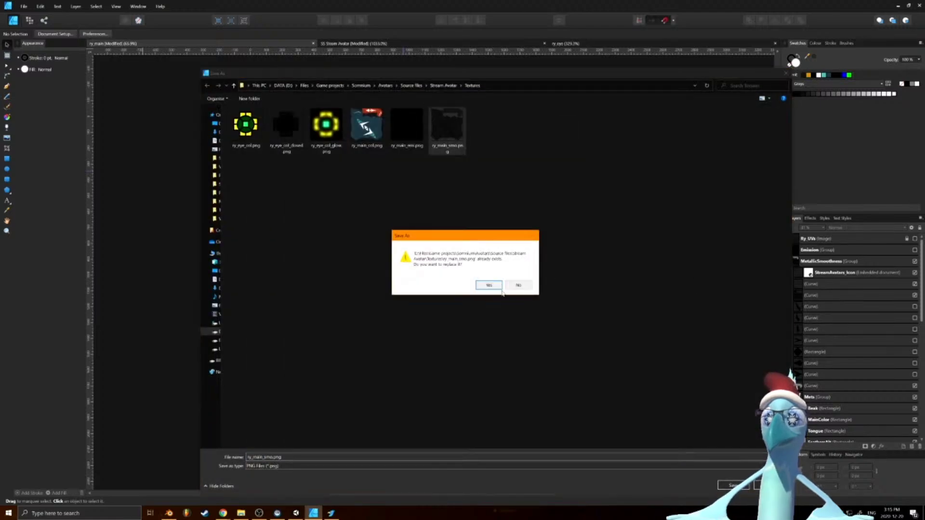
{"action": "left_click", "coordinate": [487, 288]}
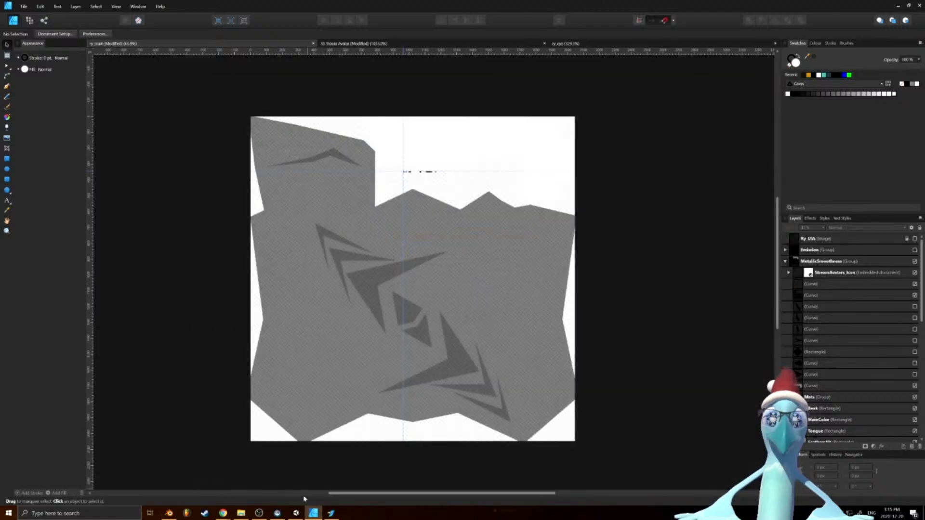
Switch to Blender, show the metallic-smoothness texture in the image editor and reload it from disk
{"action": "left_click", "coordinate": [168, 512]}
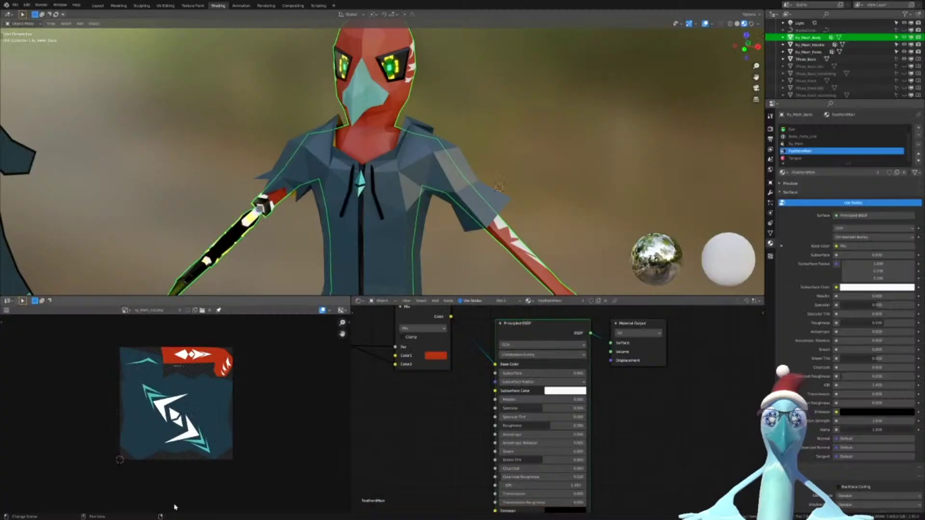
{"action": "left_click", "coordinate": [125, 309]}
{"action": "left_click", "coordinate": [163, 369]}
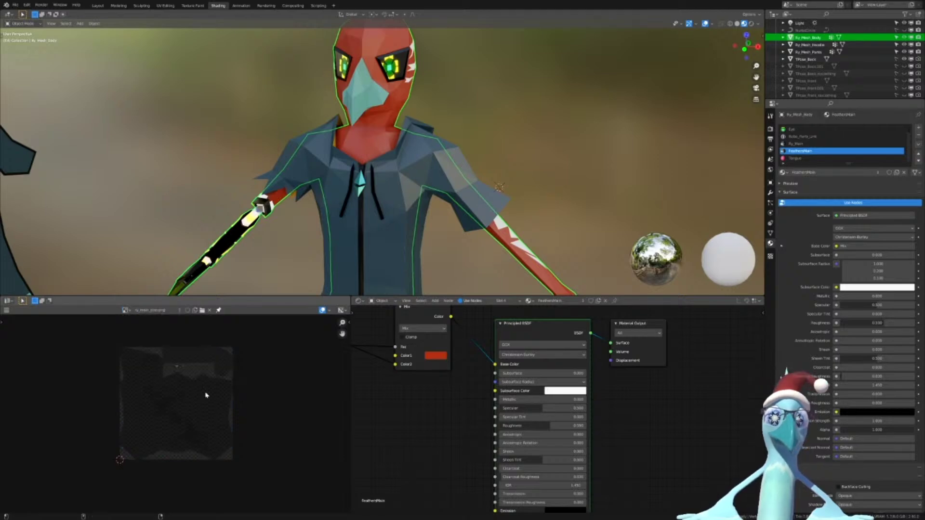
{"action": "key", "text": "alt+r"}
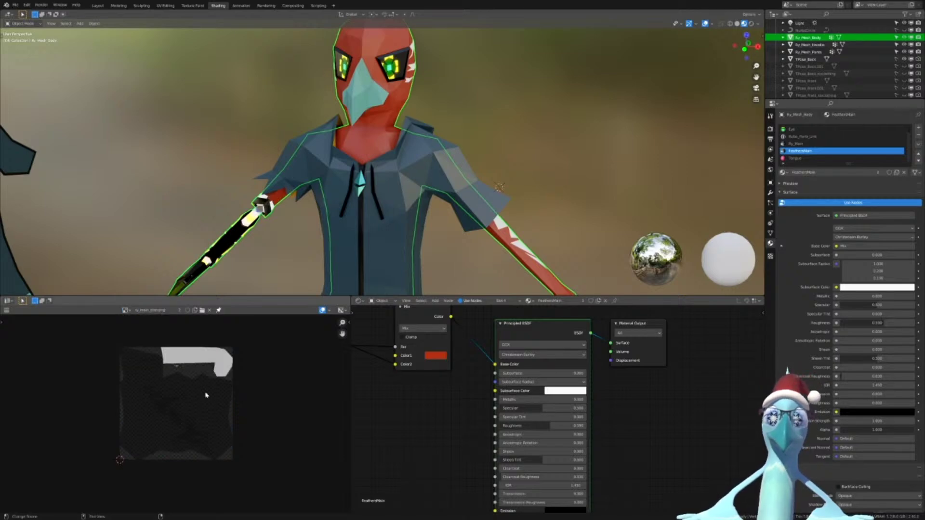
Set the FeathersMain shader's metallic value to 1 and replace that slot's material with Ry_Main
{"action": "middle_click_drag", "start_coordinate": [431, 371], "coordinate": [509, 413]}
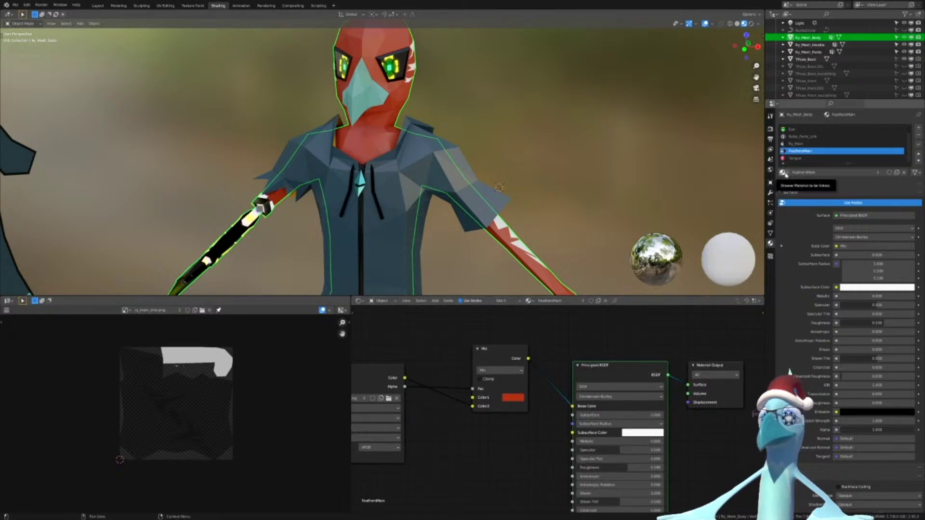
{"action": "left_click_drag", "start_coordinate": [623, 441], "coordinate": [674, 441]}
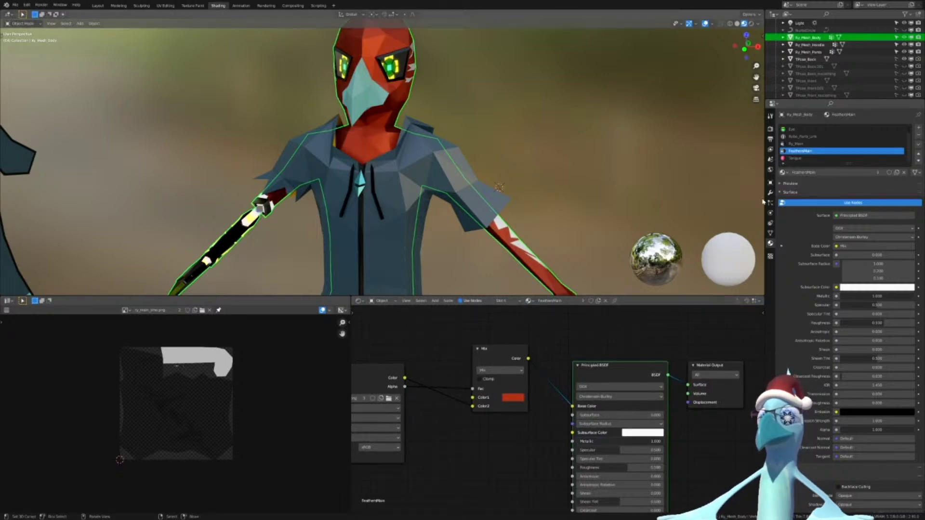
{"action": "left_click", "coordinate": [787, 173]}
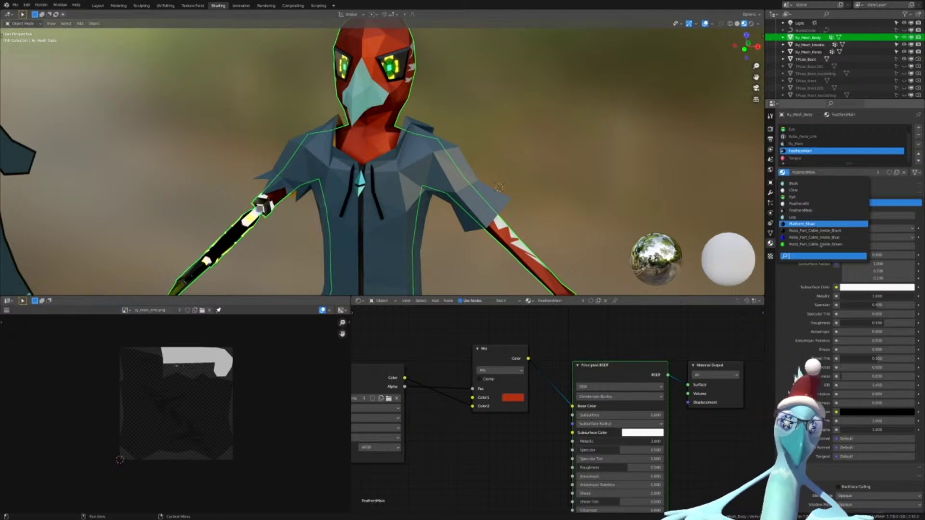
{"action": "type", "text": "main"}
{"action": "key", "text": "Down"}
{"action": "key", "text": "Down"}
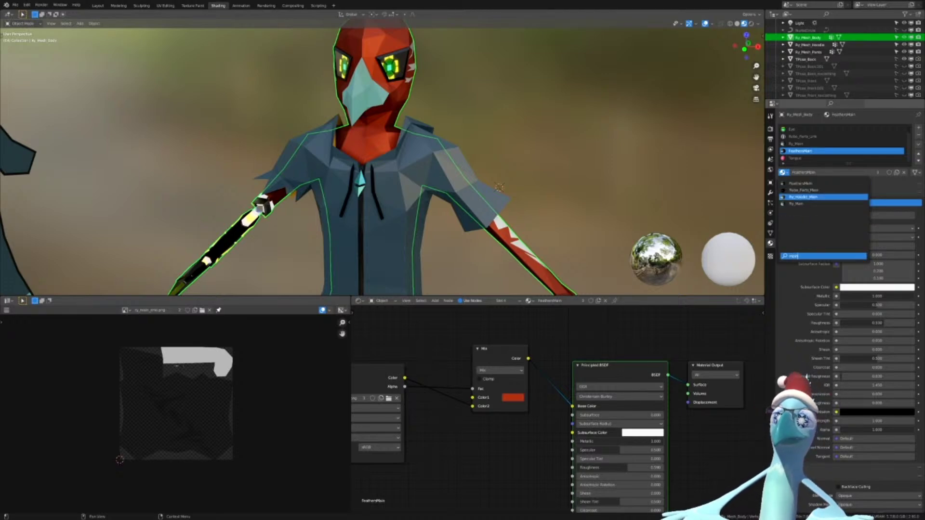
{"action": "key", "text": "Down"}
{"action": "key", "text": "Return"}
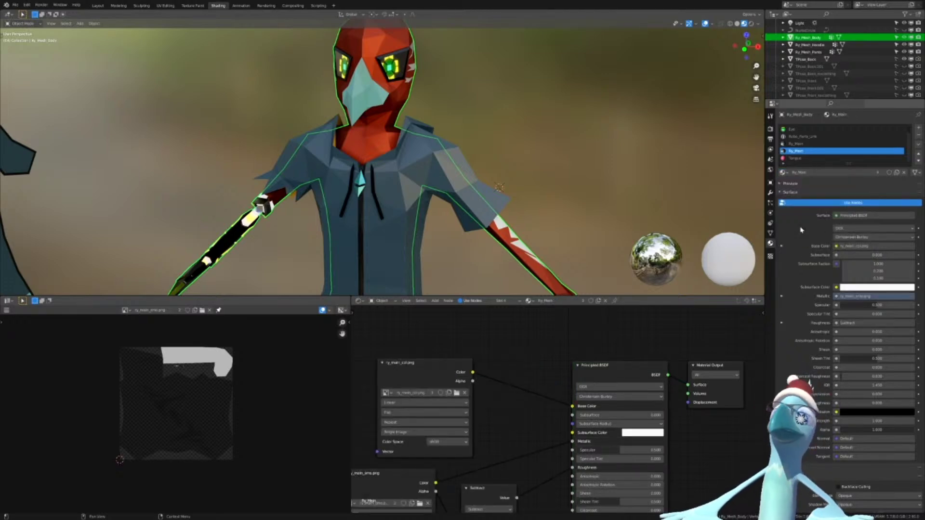
Remove the duplicate Ry_Main slot from Ry_Mesh_Body and inspect the feather shading on the neck and arms from several angles
{"action": "left_click", "coordinate": [918, 135]}
{"action": "middle_click_drag", "start_coordinate": [320, 169], "coordinate": [393, 130]}
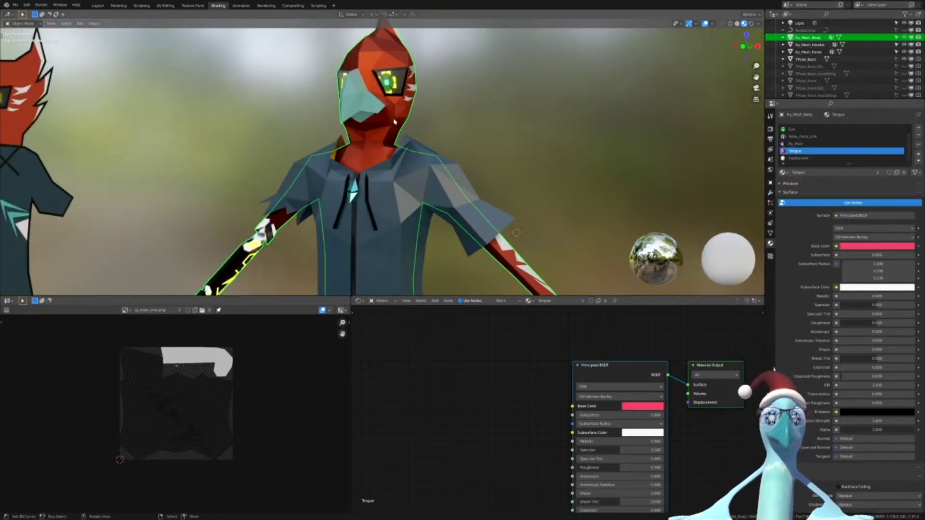
{"action": "scroll", "coordinate": [394, 121], "scroll_direction": "up", "scroll_amount": 3}
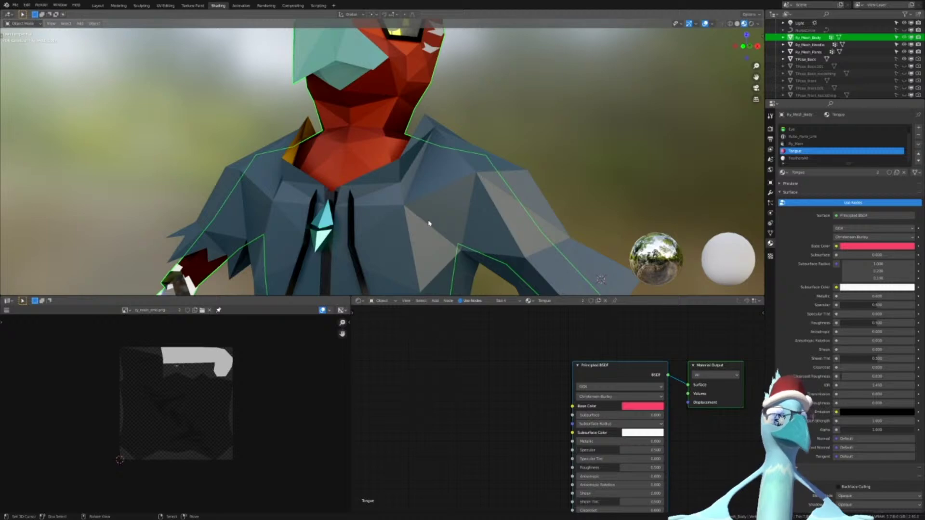
{"action": "scroll", "coordinate": [429, 223], "scroll_direction": "down", "scroll_amount": 4}
{"action": "middle_click_drag", "start_coordinate": [464, 214], "coordinate": [438, 152], "text": "shift"}
{"action": "scroll", "coordinate": [455, 173], "scroll_direction": "down", "scroll_amount": 2}
{"action": "scroll", "coordinate": [439, 157], "scroll_direction": "up", "scroll_amount": 4}
{"action": "middle_click_drag", "start_coordinate": [450, 203], "coordinate": [463, 194], "text": "shift"}
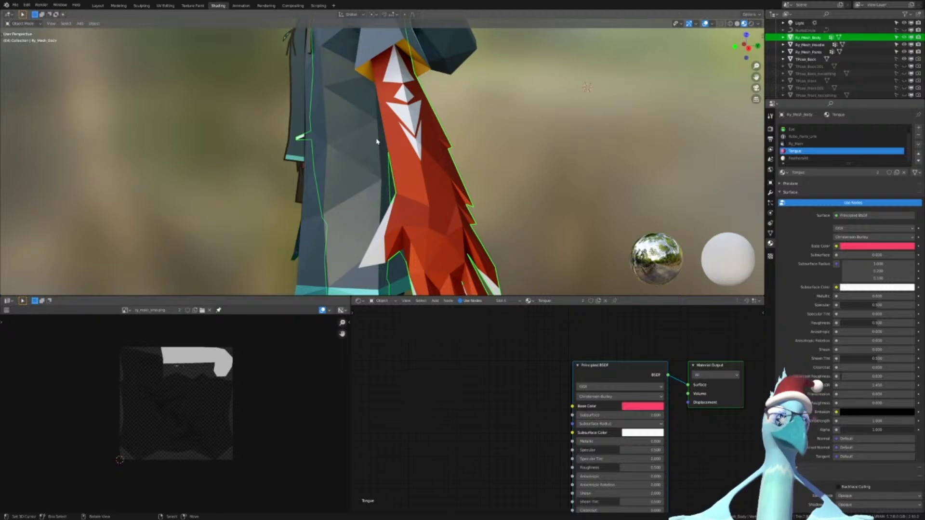
{"action": "middle_click_drag", "start_coordinate": [367, 144], "coordinate": [437, 123]}
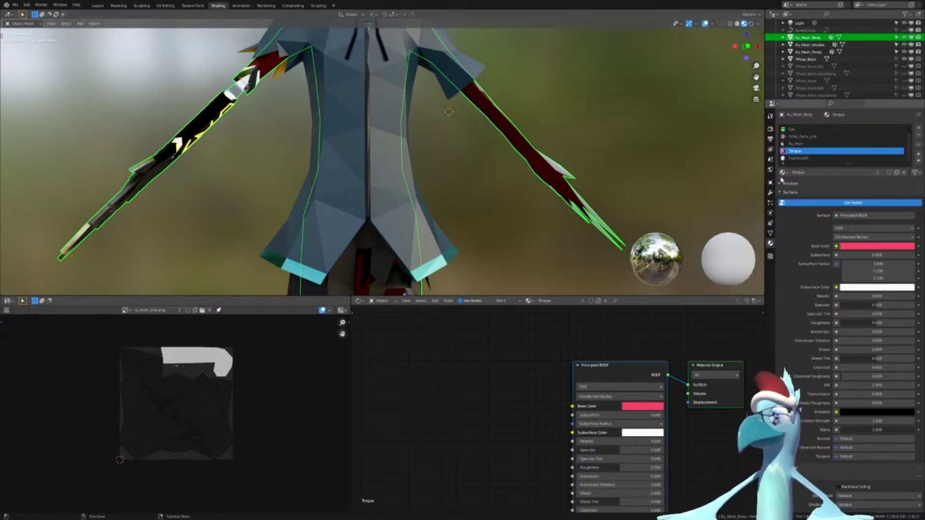
{"action": "middle_click_drag", "start_coordinate": [613, 154], "coordinate": [701, 178]}
Edit Ry_Mesh_Body, clear the selection and select only the faces that use the Tongue material
{"action": "left_click", "coordinate": [806, 144]}
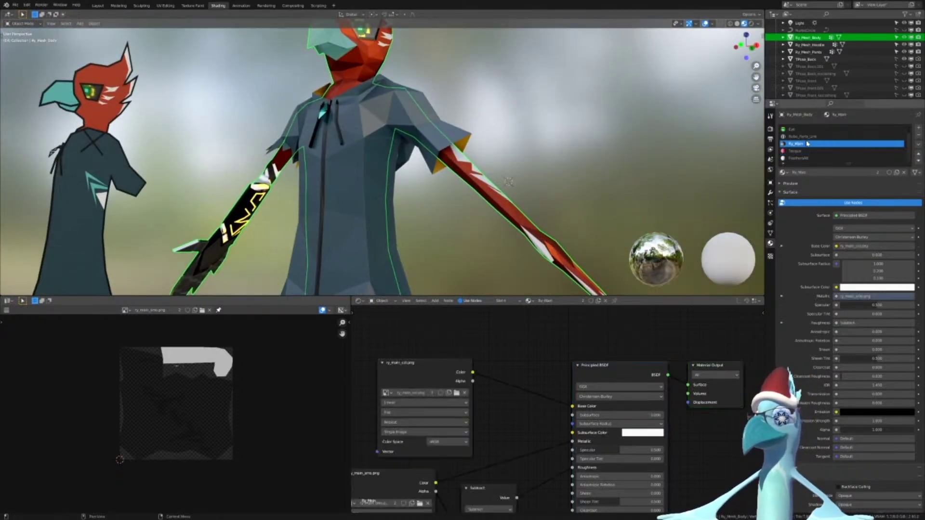
{"action": "left_click", "coordinate": [806, 151]}
{"action": "key", "text": "Tab"}
{"action": "middle_click_drag", "start_coordinate": [486, 179], "coordinate": [527, 146]}
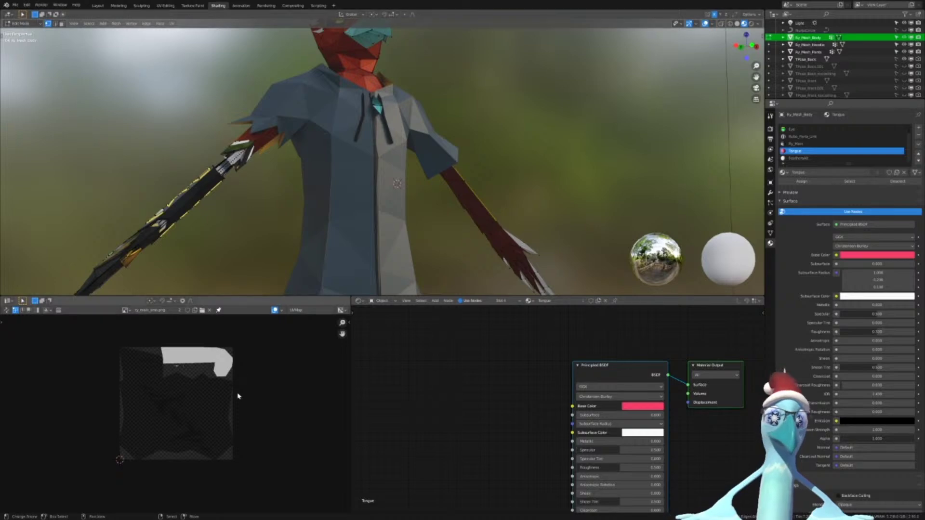
{"action": "middle_click_drag", "start_coordinate": [429, 260], "coordinate": [479, 249]}
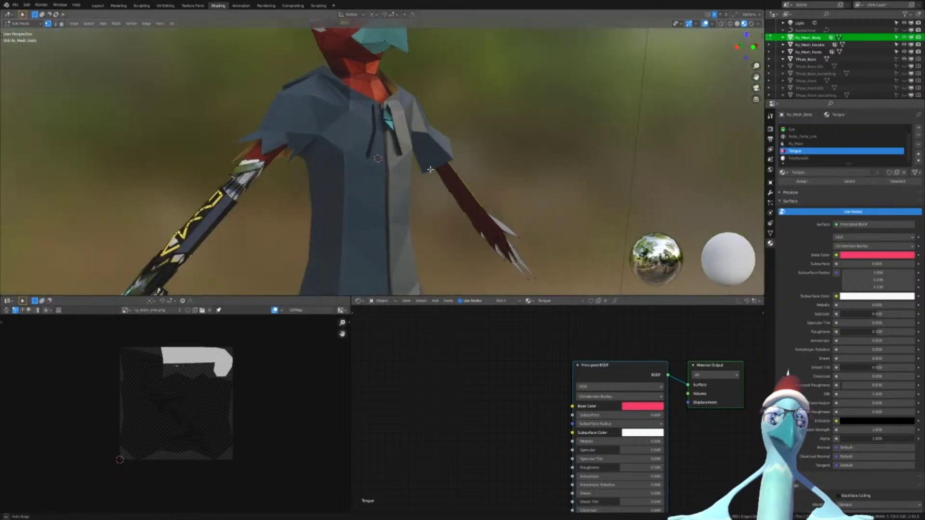
{"action": "key", "text": "a"}
{"action": "key", "text": "a"}
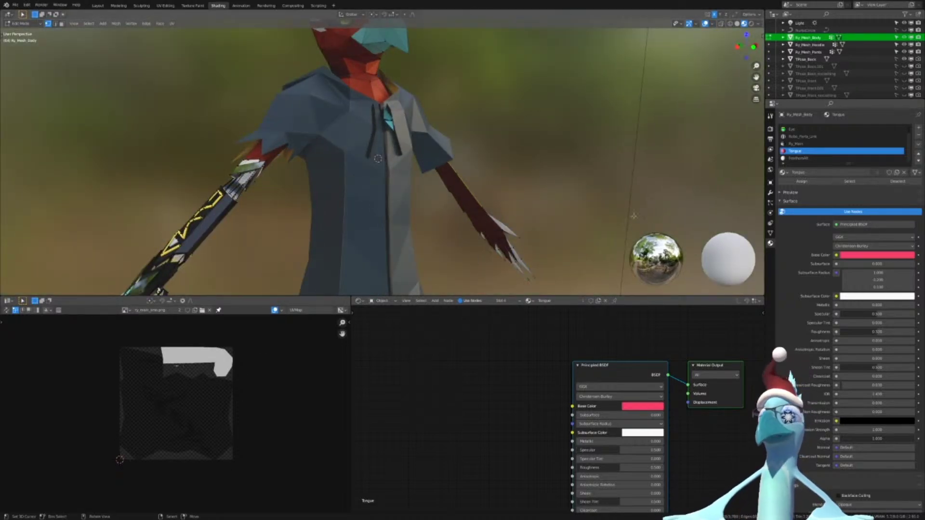
{"action": "left_click", "coordinate": [858, 183]}
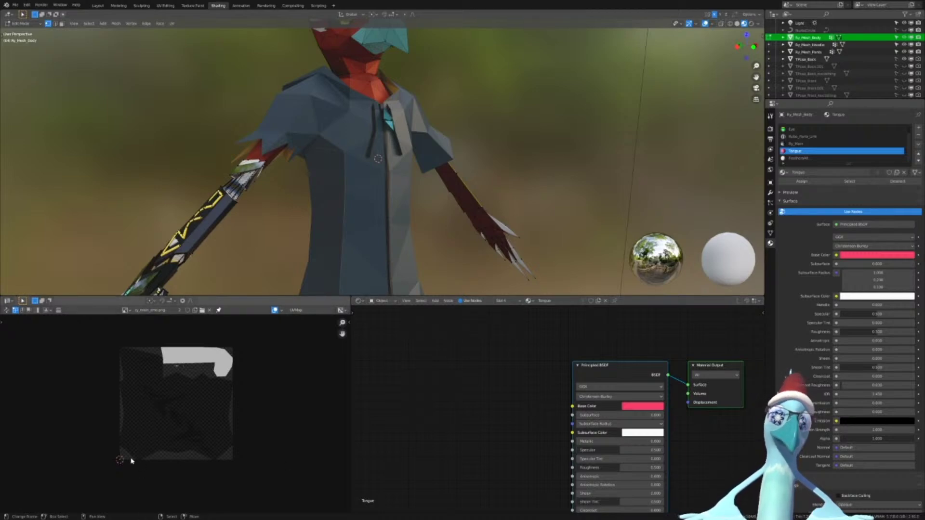
Move the tongue's UVs from the texture's lower-left corner to the small swatch strip below the feather area
{"action": "key", "text": "g"}
{"action": "left_click", "coordinate": [187, 378]}
{"action": "middle_click_drag", "start_coordinate": [186, 379], "coordinate": [222, 424]}
{"action": "scroll", "coordinate": [187, 410], "scroll_direction": "up", "scroll_amount": 4}
{"action": "key", "text": "g"}
{"action": "left_click", "coordinate": [208, 387]}
{"action": "scroll", "coordinate": [221, 425], "scroll_direction": "up", "scroll_amount": 4}
{"action": "key", "text": "g"}
{"action": "left_click", "coordinate": [257, 447]}
Place the tongue's UVs on the dark swatch between the two light grey ones and snap them to pixels
{"action": "scroll", "coordinate": [257, 435], "scroll_direction": "up", "scroll_amount": 4}
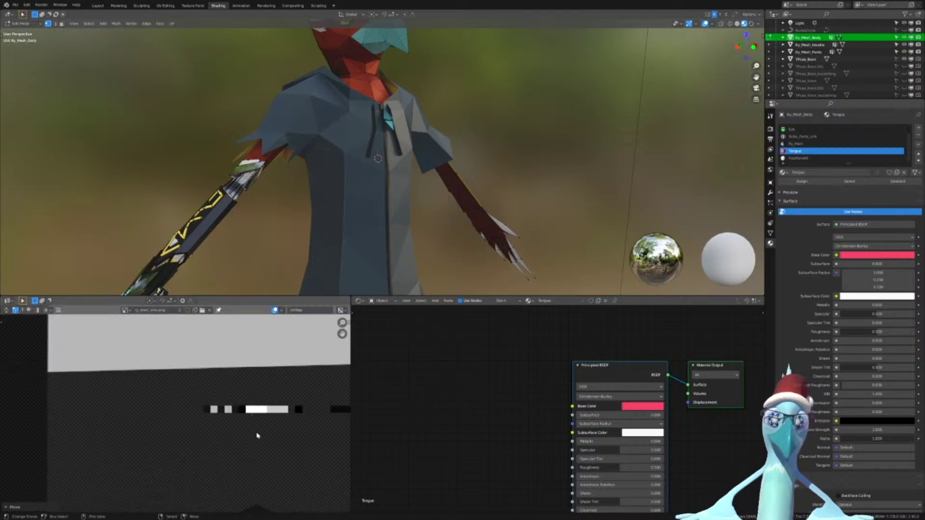
{"action": "scroll", "coordinate": [257, 436], "scroll_direction": "up", "scroll_amount": 4}
{"action": "key", "text": "g"}
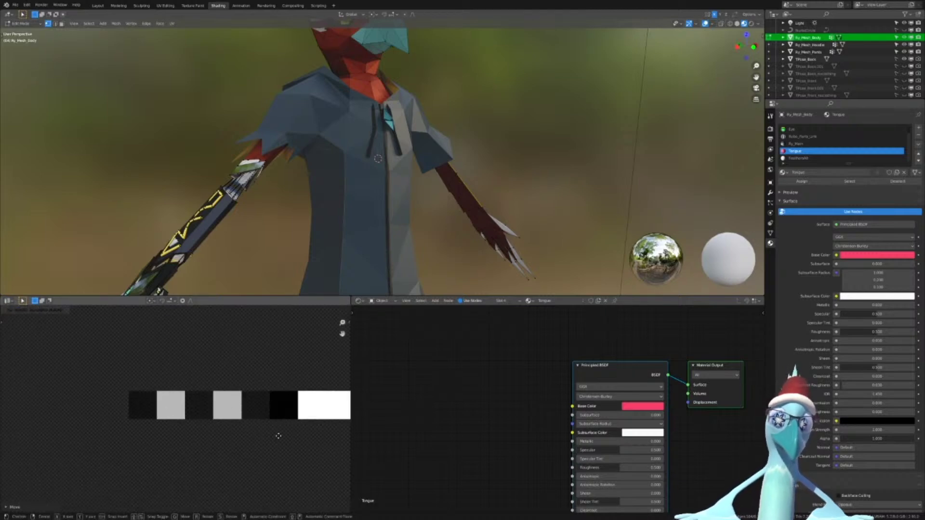
{"action": "left_click", "coordinate": [213, 433]}
{"action": "scroll", "coordinate": [231, 440], "scroll_direction": "up", "scroll_amount": 4}
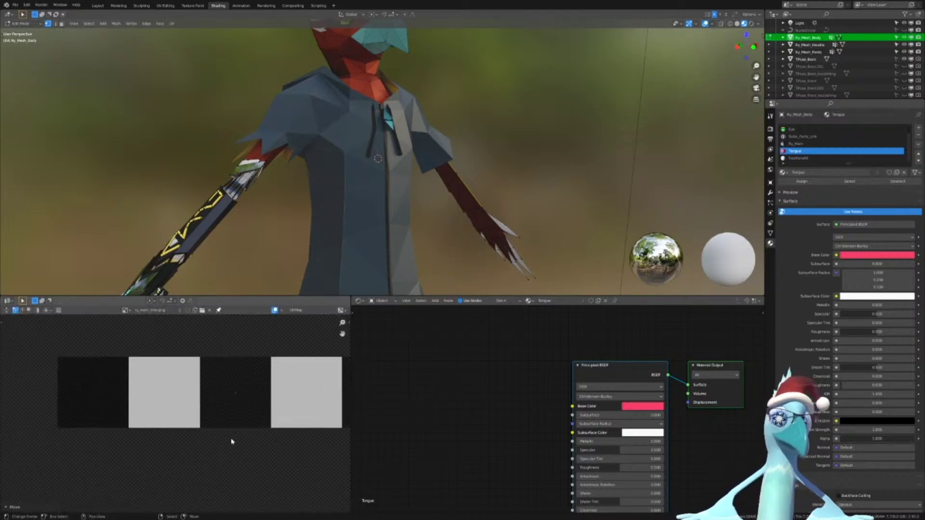
{"action": "middle_click_drag", "start_coordinate": [282, 389], "coordinate": [185, 410]}
{"action": "key", "text": "F3"}
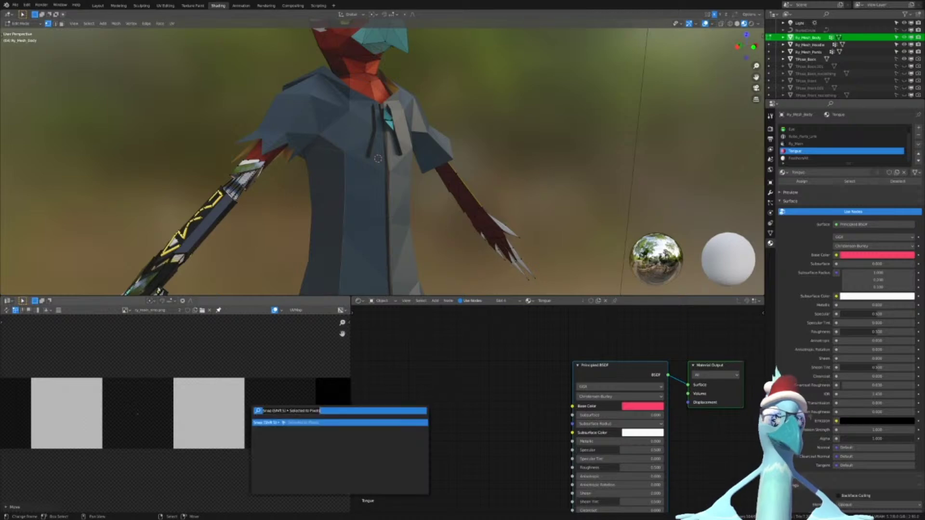
{"action": "key", "text": "Return"}
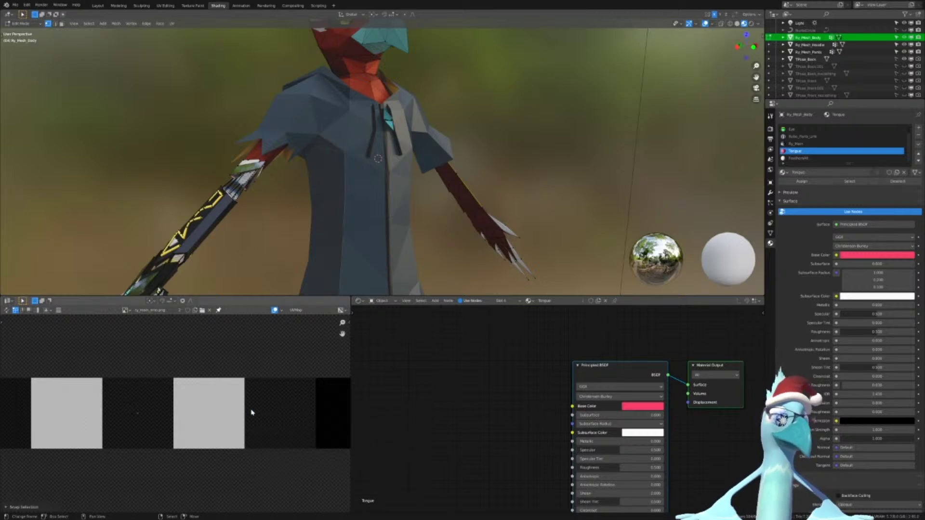
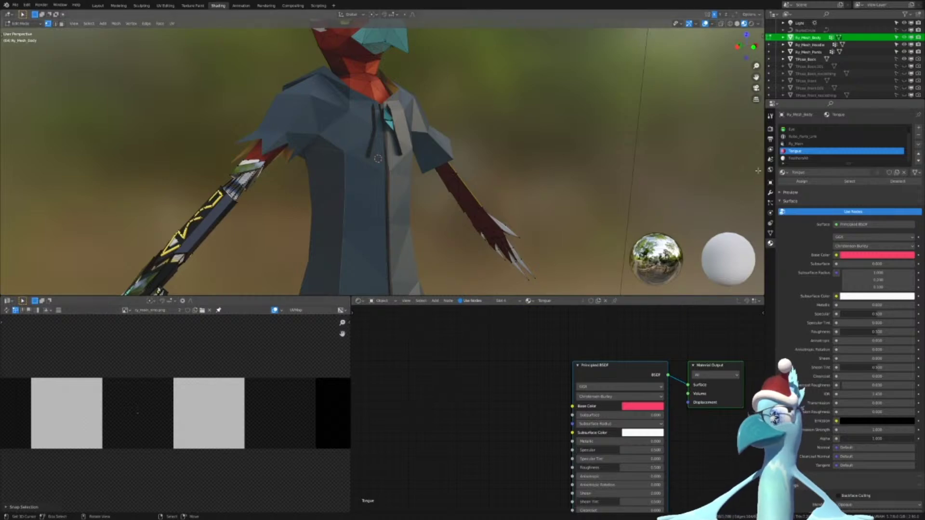
Examine the tongue inside the beak in wireframe and material preview, with the viewport overlays hidden
{"action": "middle_click_drag", "start_coordinate": [374, 117], "coordinate": [369, 222], "text": "shift"}
{"action": "scroll", "coordinate": [370, 154], "scroll_direction": "up", "scroll_amount": 5}
{"action": "key", "text": "z"}
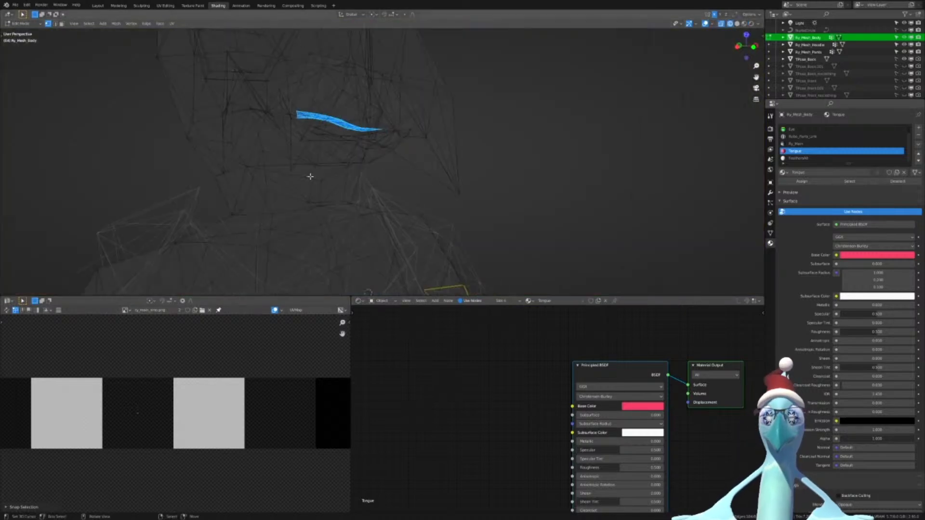
{"action": "key", "text": "z"}
{"action": "scroll", "coordinate": [376, 159], "scroll_direction": "down", "scroll_amount": 3}
{"action": "key", "text": "z"}
{"action": "scroll", "coordinate": [403, 209], "scroll_direction": "up", "scroll_amount": 6}
{"action": "middle_click_drag", "start_coordinate": [380, 181], "coordinate": [397, 255], "text": "shift"}
{"action": "key", "text": "z"}
{"action": "middle_click_drag", "start_coordinate": [423, 209], "coordinate": [423, 196], "text": "shift"}
{"action": "key", "text": "z"}
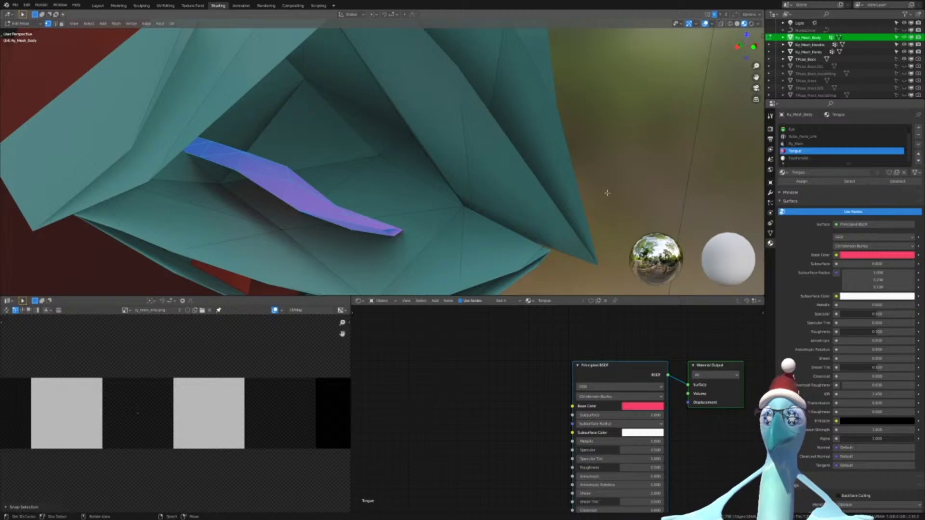
{"action": "left_click", "coordinate": [705, 24]}
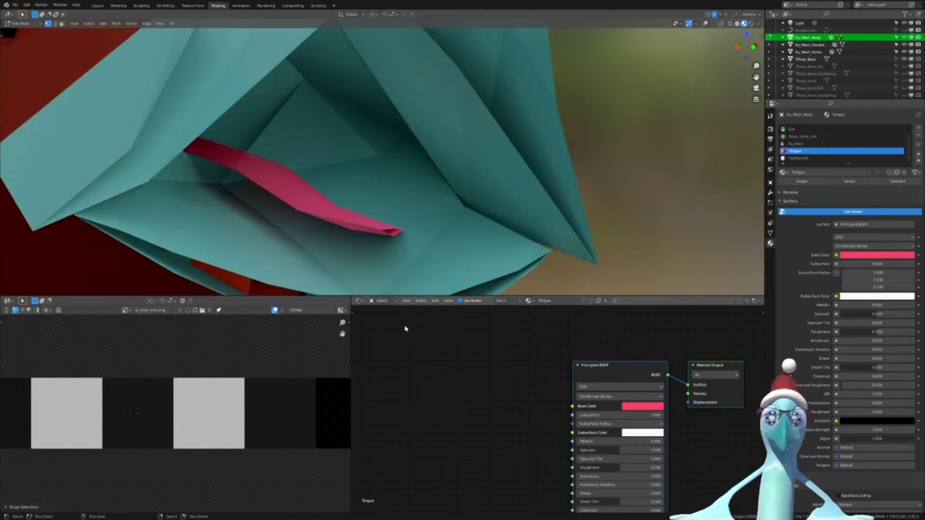
Leave edit mode and remove the Tongue material slot from Ry_Mesh_Body
{"action": "left_click", "coordinate": [919, 136]}
{"action": "key", "text": "Tab"}
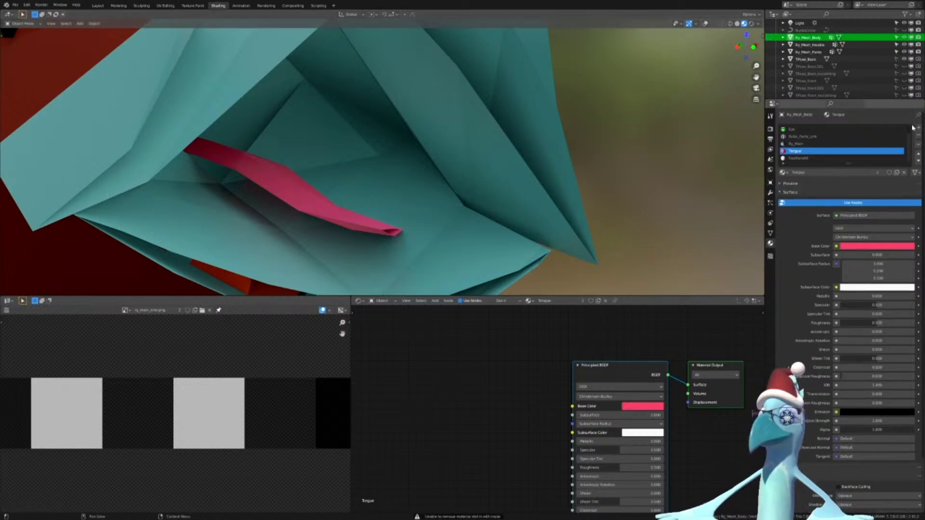
{"action": "left_click", "coordinate": [917, 136]}
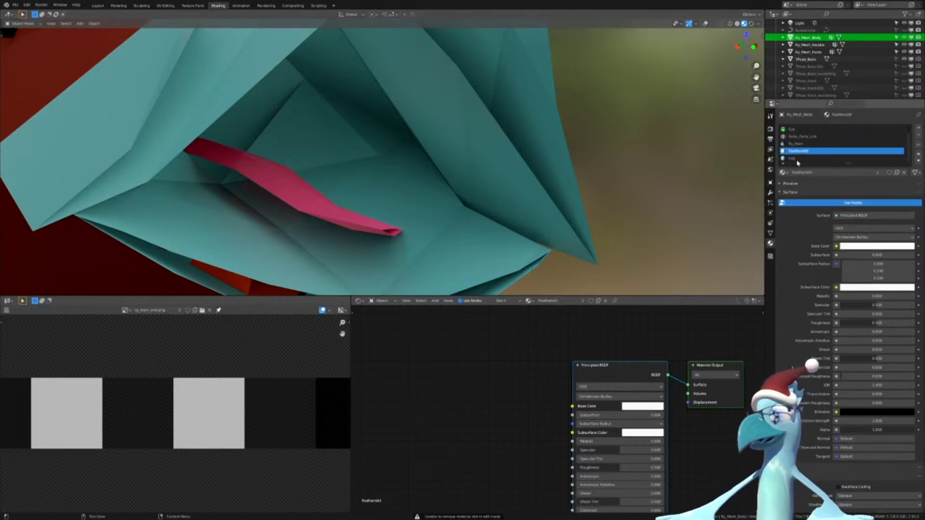
Enter edit mode on Ry_Mesh_Body and select only the faces that use the feather material
{"action": "key", "text": "Tab"}
{"action": "scroll", "coordinate": [544, 226], "scroll_direction": "down", "scroll_amount": 6}
{"action": "middle_click_drag", "start_coordinate": [538, 247], "coordinate": [548, 185], "text": "shift"}
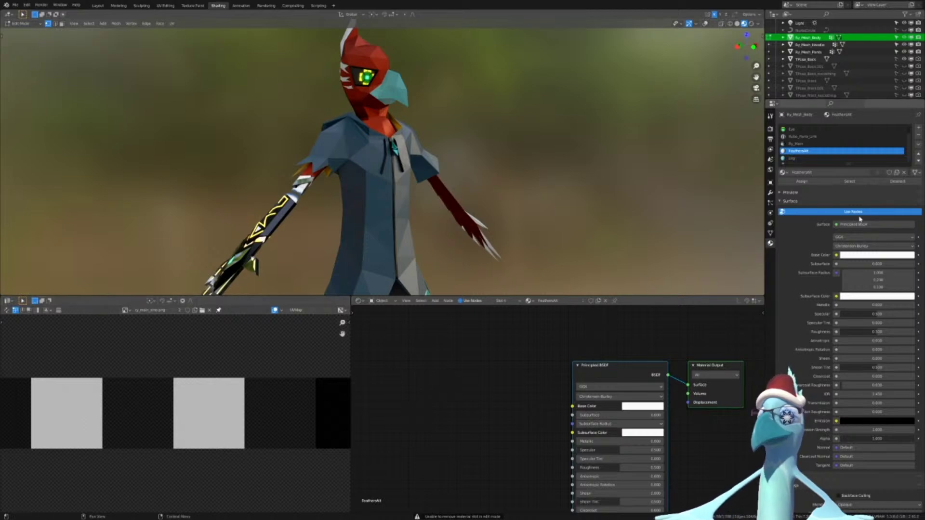
{"action": "key", "text": "a"}
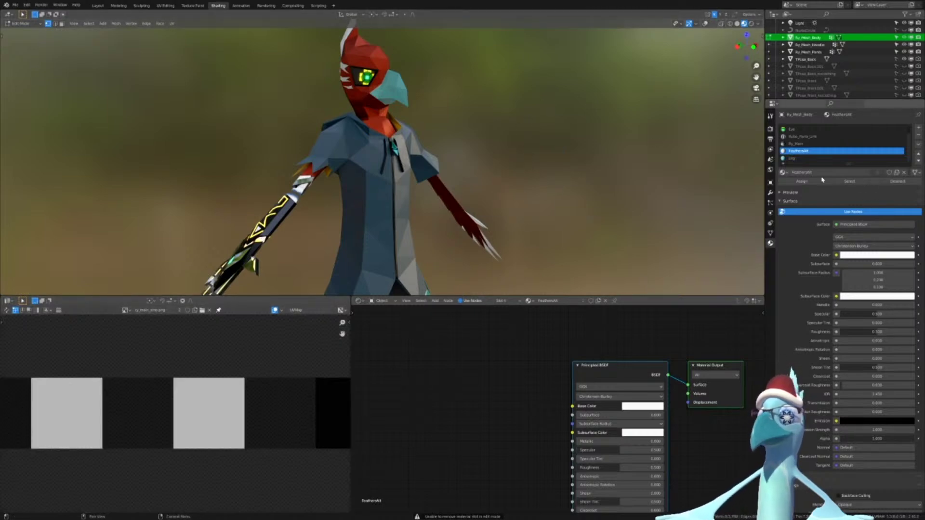
{"action": "left_click", "coordinate": [849, 181]}
{"action": "scroll", "coordinate": [125, 452], "scroll_direction": "down", "scroll_amount": 9}
{"action": "scroll", "coordinate": [125, 452], "scroll_direction": "down", "scroll_amount": 6}
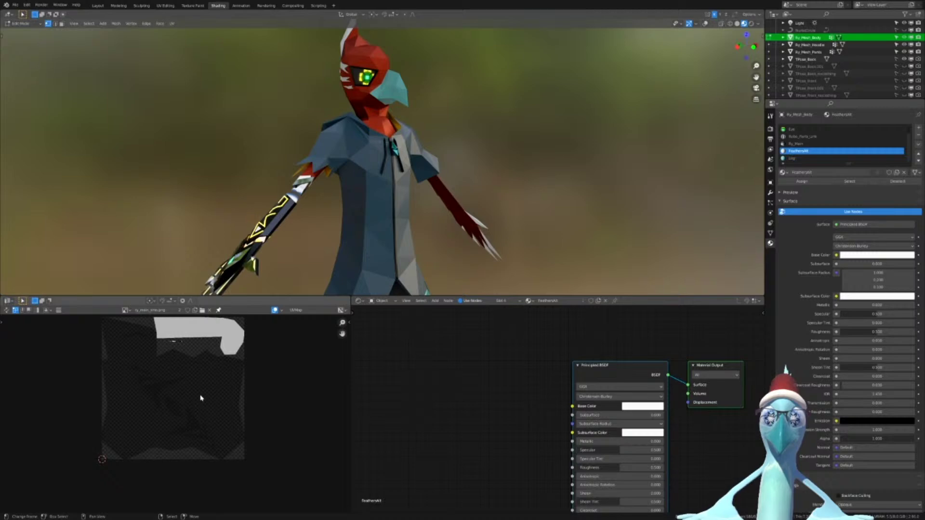
Move the feather faces' UVs to the small swatch strip below the large light grey area of the texture
{"action": "key", "text": "g"}
{"action": "left_click", "coordinate": [229, 336]}
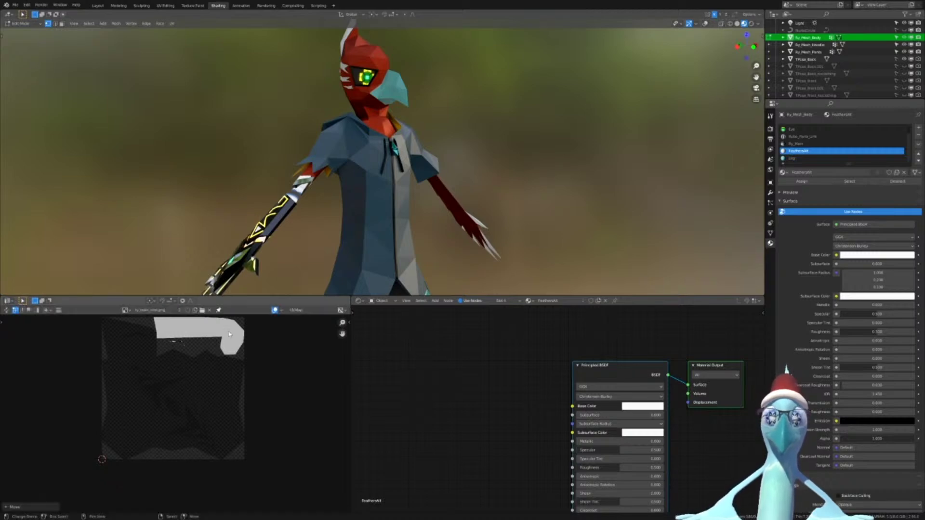
{"action": "scroll", "coordinate": [190, 404], "scroll_direction": "up", "scroll_amount": 5}
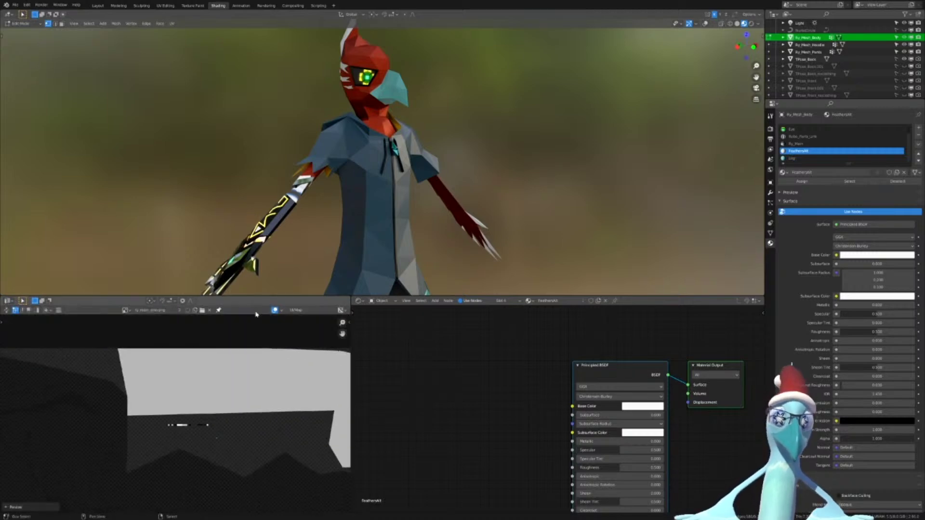
{"action": "scroll", "coordinate": [236, 279], "scroll_direction": "up", "scroll_amount": 4}
{"action": "key", "text": "g"}
{"action": "key", "text": "Escape"}
{"action": "scroll", "coordinate": [359, 201], "scroll_direction": "down", "scroll_amount": 5}
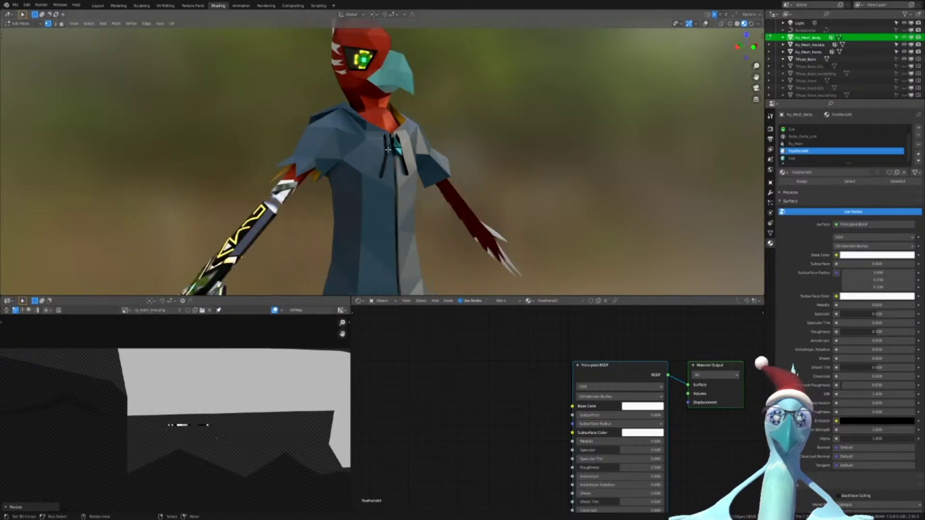
{"action": "scroll", "coordinate": [359, 202], "scroll_direction": "up", "scroll_amount": 2}
{"action": "key", "text": "g"}
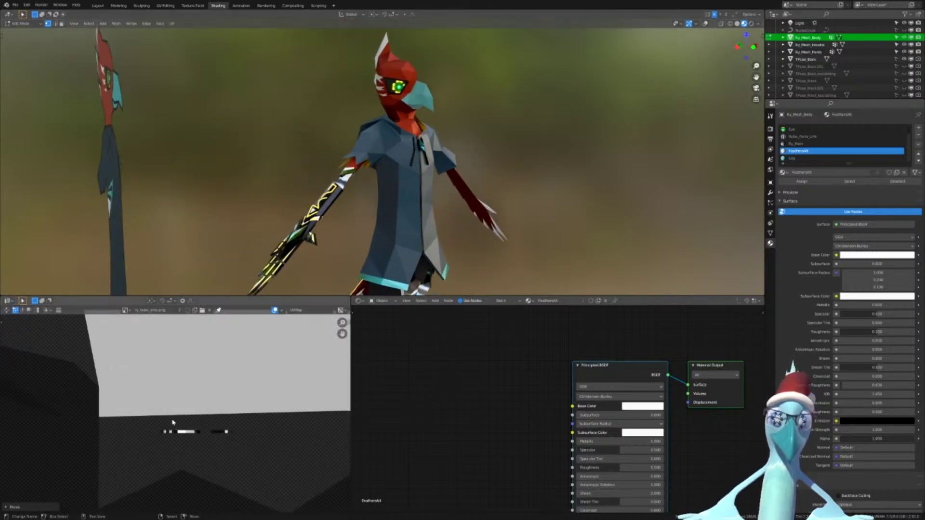
{"action": "left_click", "coordinate": [165, 428]}
Place the feather faces' UVs on the second light grey swatch, between the two dark ones, and snap them to pixels
{"action": "middle_click_drag", "start_coordinate": [161, 490], "coordinate": [194, 420]}
{"action": "scroll", "coordinate": [194, 420], "scroll_direction": "up", "scroll_amount": 6}
{"action": "scroll", "coordinate": [227, 396], "scroll_direction": "up", "scroll_amount": 1}
{"action": "key", "text": "g"}
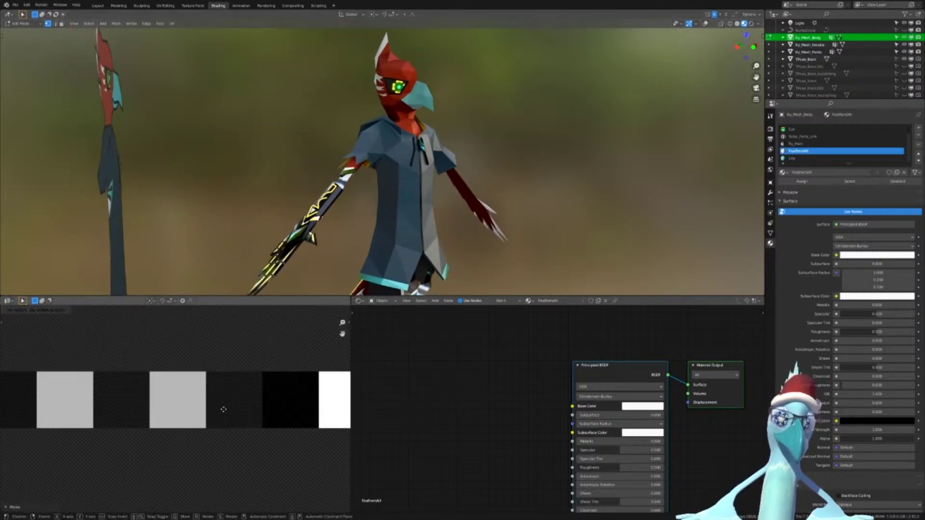
{"action": "left_click", "coordinate": [135, 442]}
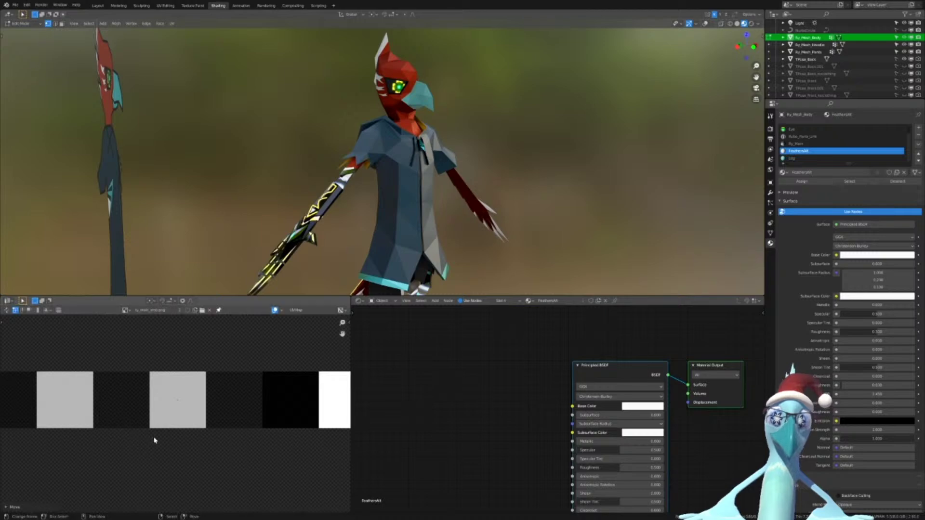
{"action": "key", "text": "F3"}
{"action": "key", "text": "Return"}
Leave edit mode and remove the feather material slot from Ry_Mesh_Body
{"action": "scroll", "coordinate": [554, 174], "scroll_direction": "up", "scroll_amount": 4}
{"action": "key", "text": "Tab"}
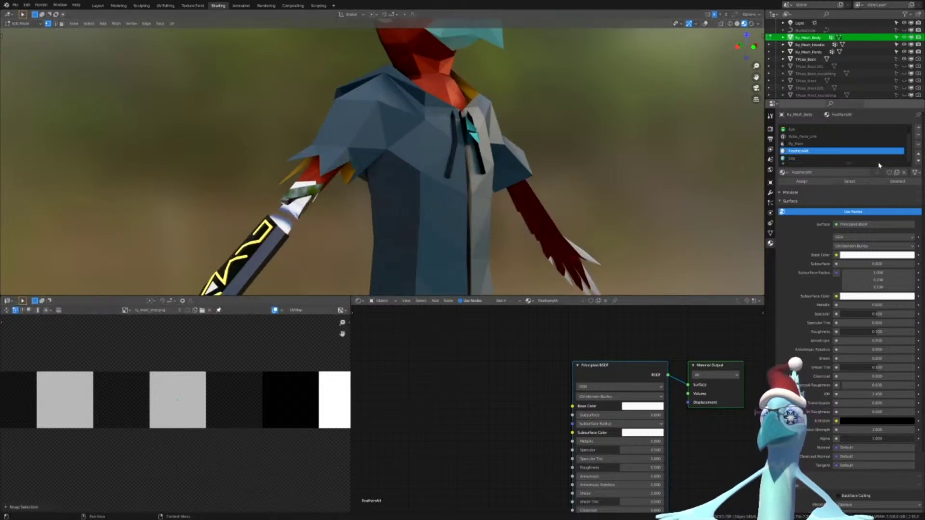
{"action": "middle_click_drag", "start_coordinate": [537, 180], "coordinate": [409, 184]}
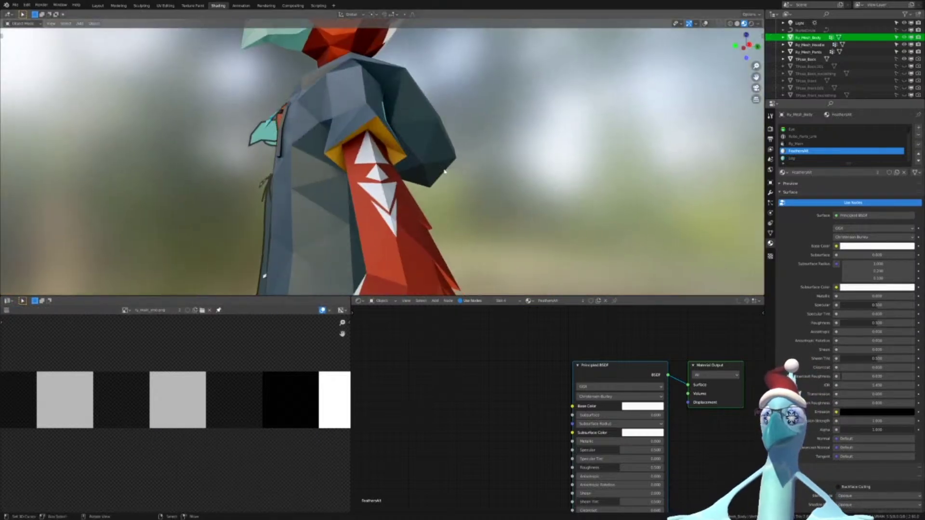
{"action": "left_click", "coordinate": [918, 135]}
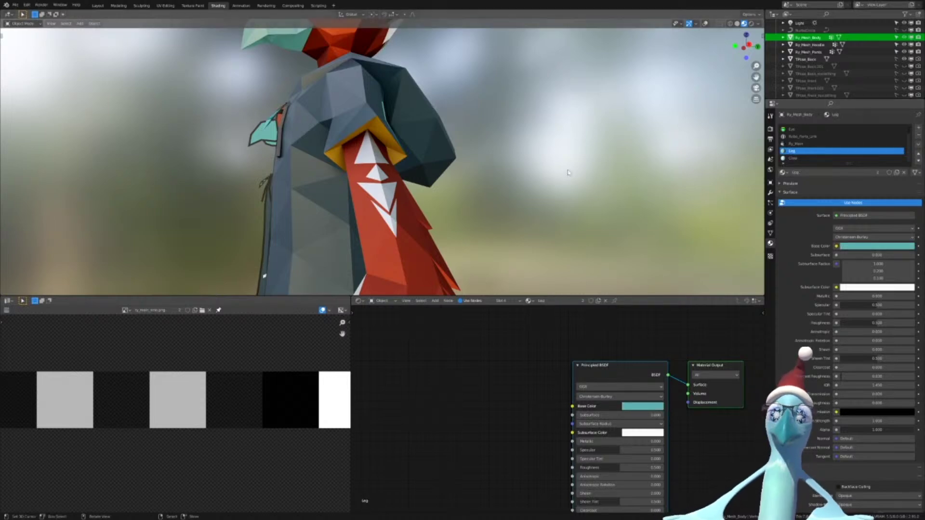
Enter edit mode and select the faces that use the Leg material
{"action": "key", "text": "Tab"}
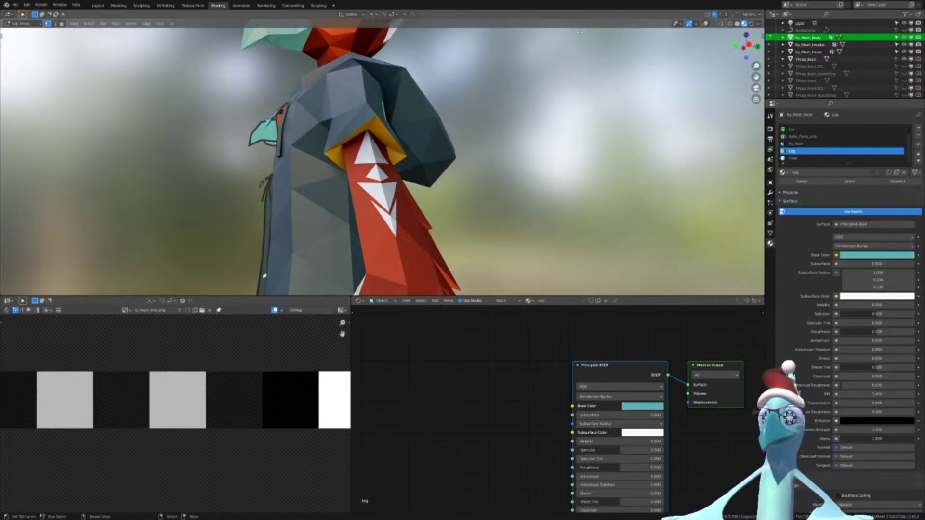
{"action": "left_click", "coordinate": [842, 184]}
{"action": "scroll", "coordinate": [434, 193], "scroll_direction": "down", "scroll_amount": 6}
{"action": "middle_click_drag", "start_coordinate": [425, 212], "coordinate": [483, 108]}
{"action": "scroll", "coordinate": [453, 139], "scroll_direction": "up", "scroll_amount": 3}
Move the leg faces' UVs to the small swatch strip below the large light grey area of the texture
{"action": "scroll", "coordinate": [159, 395], "scroll_direction": "down", "scroll_amount": 15}
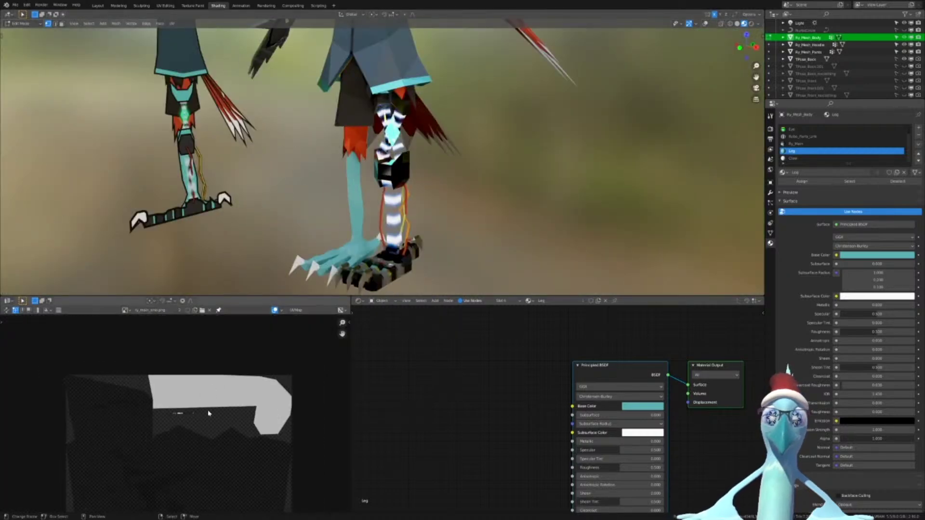
{"action": "scroll", "coordinate": [217, 403], "scroll_direction": "down", "scroll_amount": 5}
{"action": "scroll", "coordinate": [189, 441], "scroll_direction": "up", "scroll_amount": 2}
{"action": "key", "text": "g"}
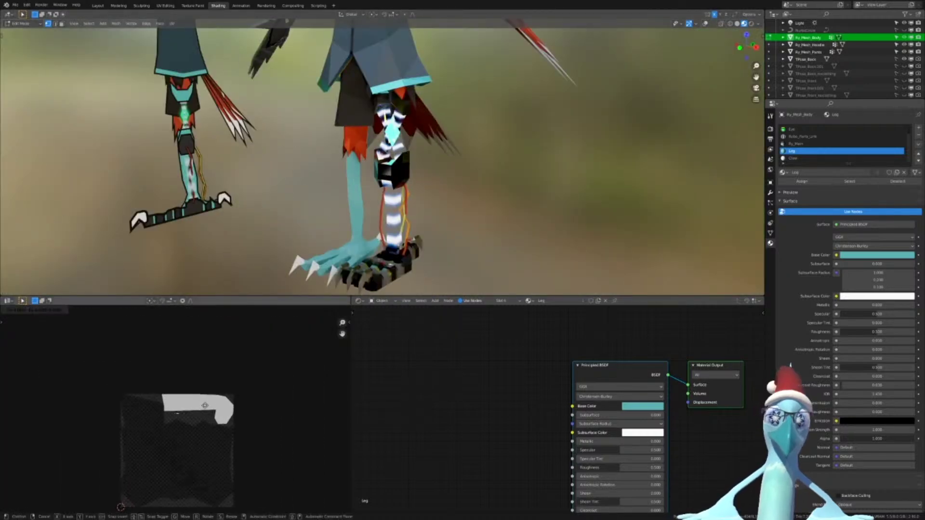
{"action": "left_click", "coordinate": [224, 373]}
{"action": "scroll", "coordinate": [212, 395], "scroll_direction": "up", "scroll_amount": 6}
{"action": "key", "text": "g"}
{"action": "left_click", "coordinate": [216, 376]}
{"action": "scroll", "coordinate": [216, 375], "scroll_direction": "up", "scroll_amount": 3}
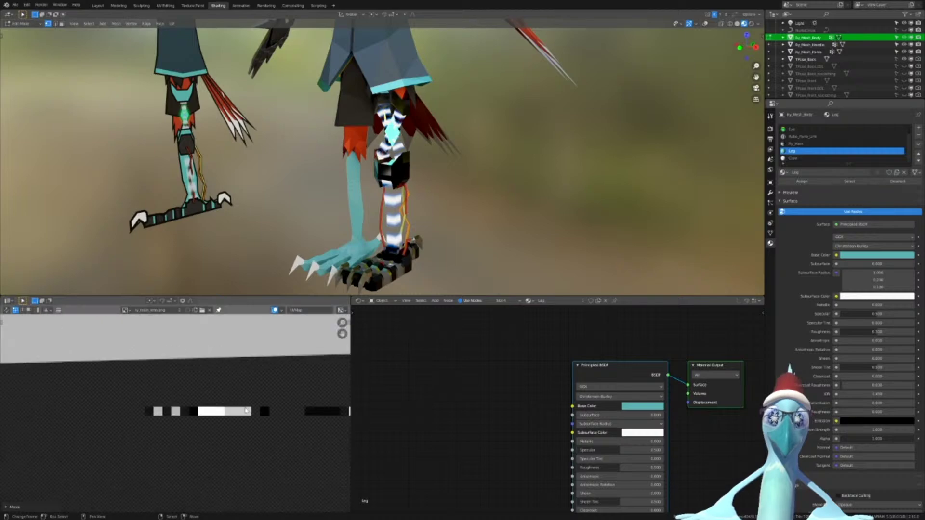
Place the leg faces' UVs on the dark grey swatch beside the black one and snap them to pixels
{"action": "key", "text": "g"}
{"action": "scroll", "coordinate": [198, 386], "scroll_direction": "up", "scroll_amount": 6}
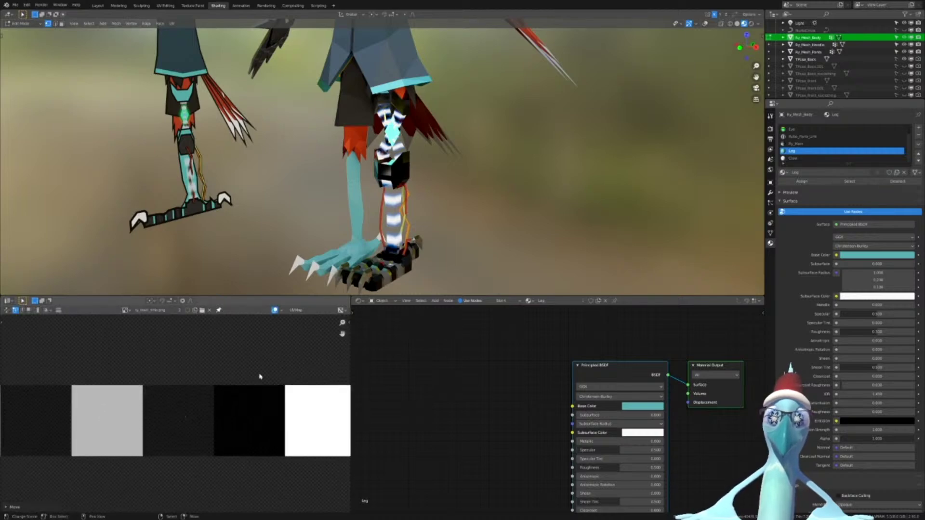
{"action": "left_click", "coordinate": [268, 377]}
{"action": "key", "text": "F3"}
{"action": "key", "text": "Return"}
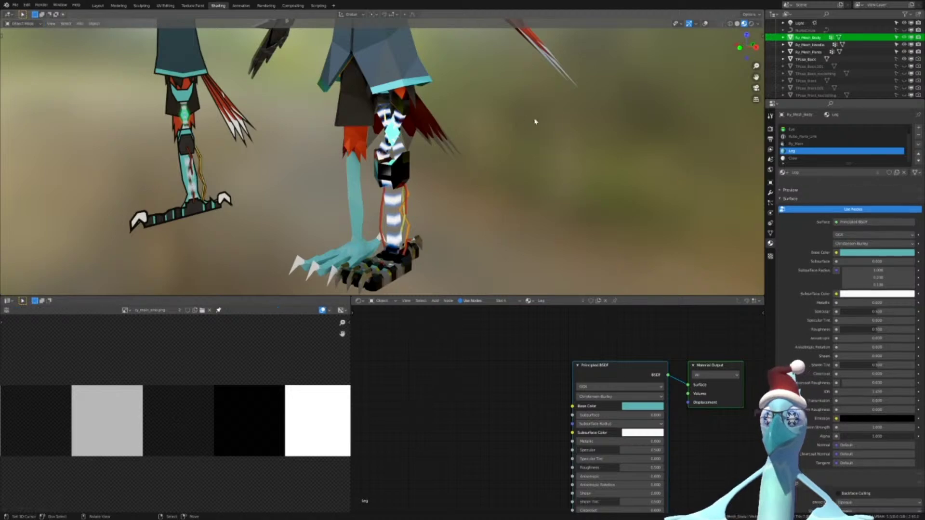
Leave edit mode and remove the Leg material slot from Ry_Mesh_Body
{"action": "key", "text": "Tab"}
{"action": "left_click", "coordinate": [918, 135]}
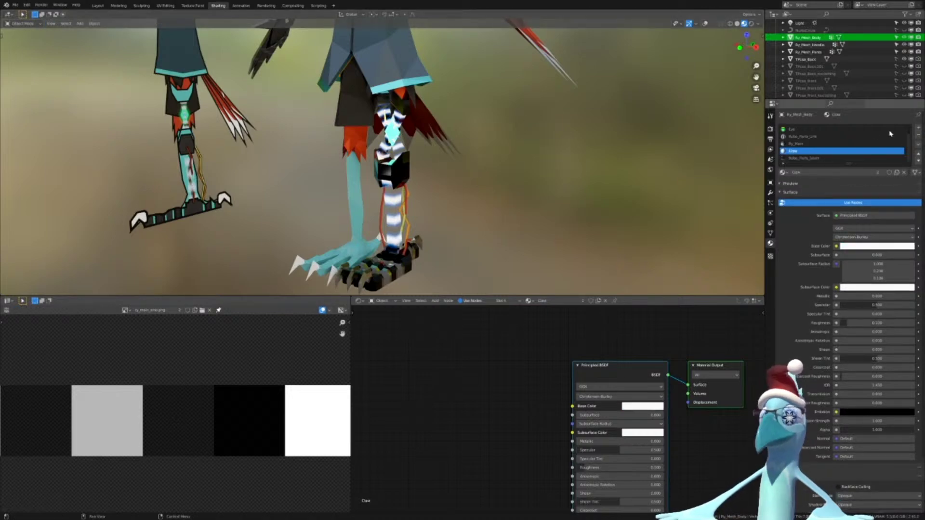
Enter edit mode, clear the selection and select only the faces that use the Claw material
{"action": "key", "text": "Tab"}
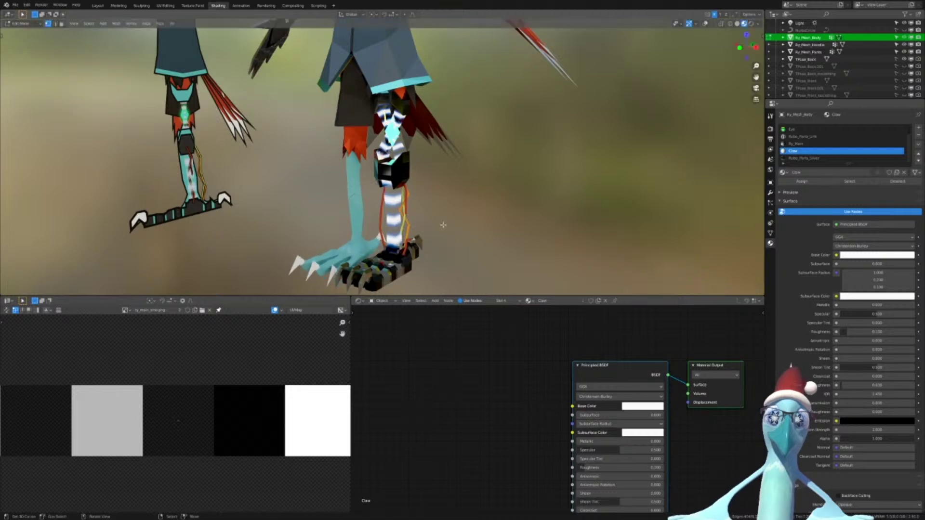
{"action": "key", "text": "a"}
{"action": "left_click", "coordinate": [459, 96]}
{"action": "left_click", "coordinate": [841, 184]}
Place the claw faces' UVs on the black swatch next to the white one and snap them to pixels
{"action": "scroll", "coordinate": [165, 448], "scroll_direction": "down", "scroll_amount": 15}
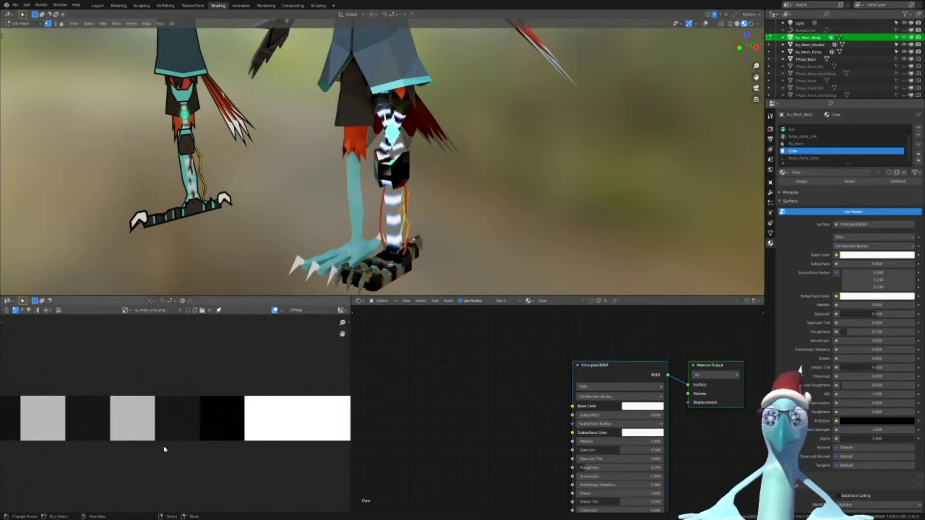
{"action": "scroll", "coordinate": [181, 453], "scroll_direction": "down", "scroll_amount": 4}
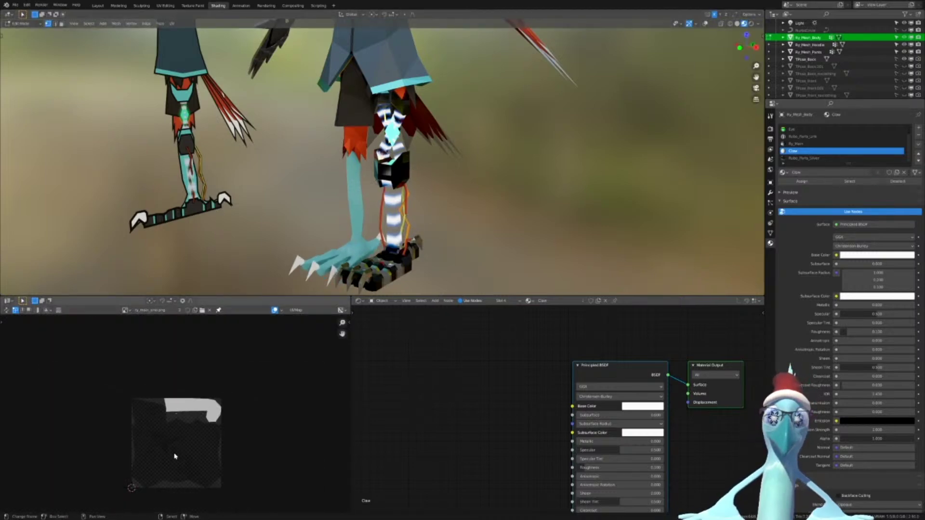
{"action": "scroll", "coordinate": [176, 414], "scroll_direction": "up", "scroll_amount": 5}
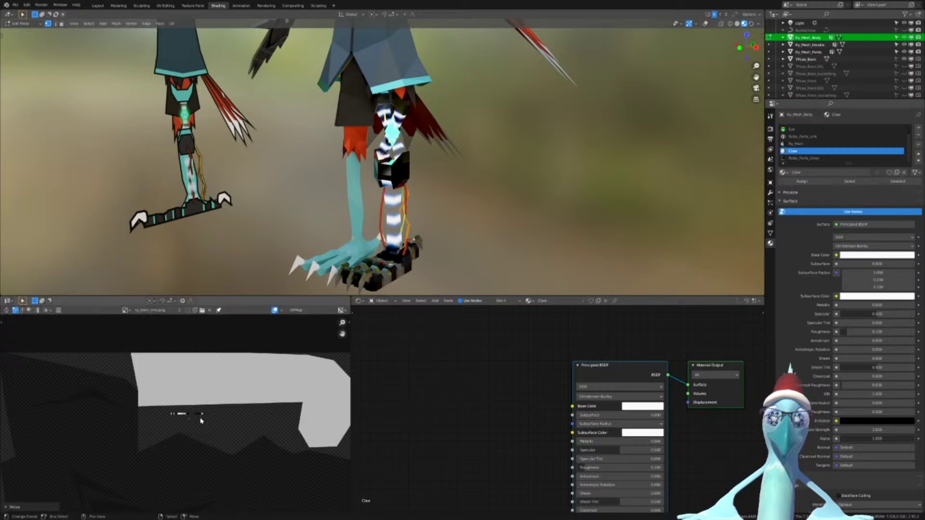
{"action": "scroll", "coordinate": [200, 421], "scroll_direction": "up", "scroll_amount": 7}
{"action": "key", "text": "g"}
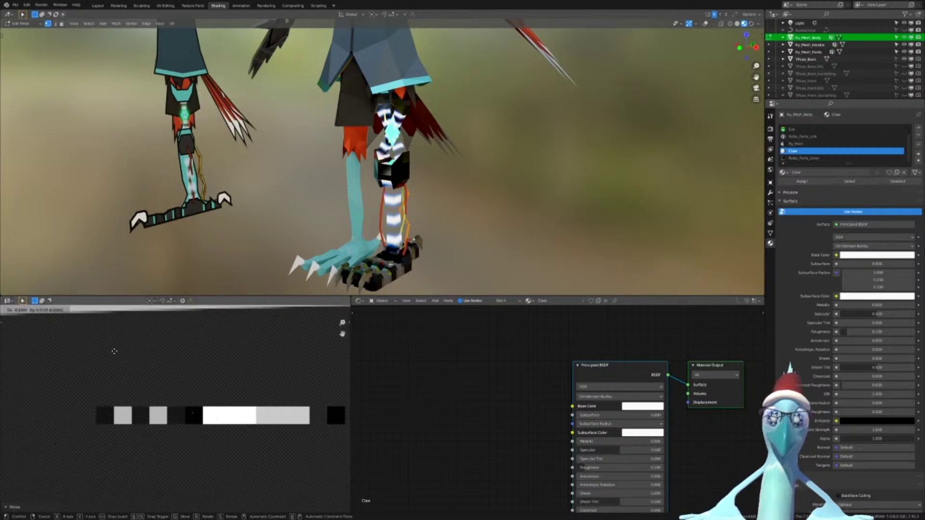
{"action": "scroll", "coordinate": [176, 414], "scroll_direction": "up", "scroll_amount": 7}
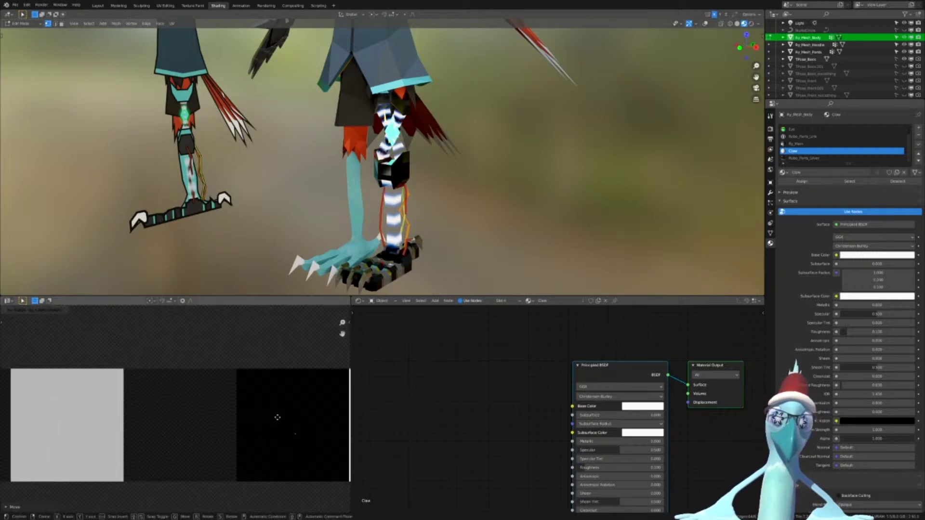
{"action": "left_click", "coordinate": [281, 413]}
{"action": "key", "text": "shift+s"}
{"action": "left_click", "coordinate": [281, 413]}
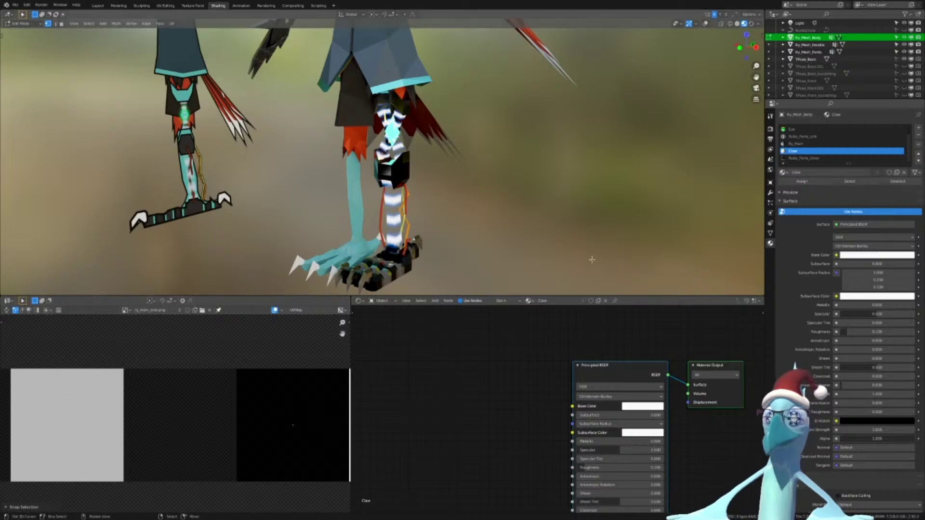
Leave edit mode, remove the Claw material slot from Ry_Mesh_Body and save the file
{"action": "key", "text": "Tab"}
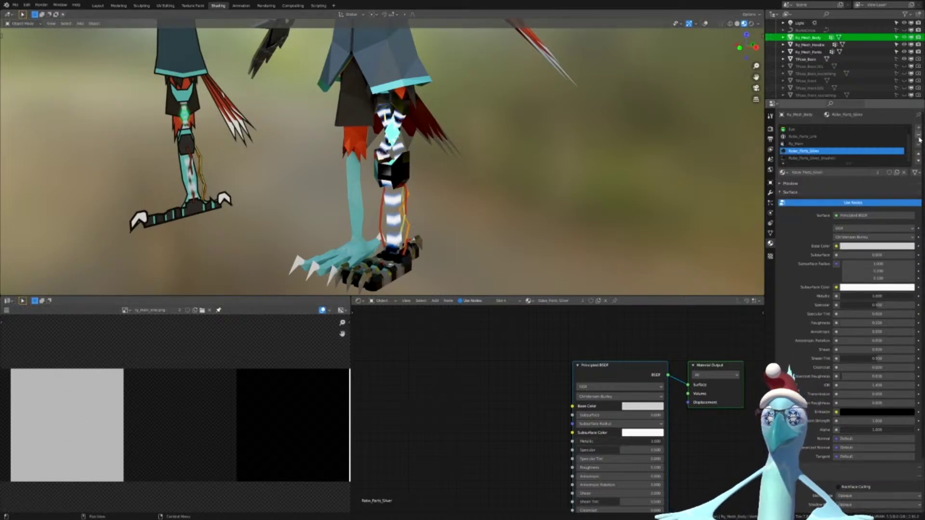
{"action": "middle_click_drag", "start_coordinate": [709, 227], "coordinate": [442, 168]}
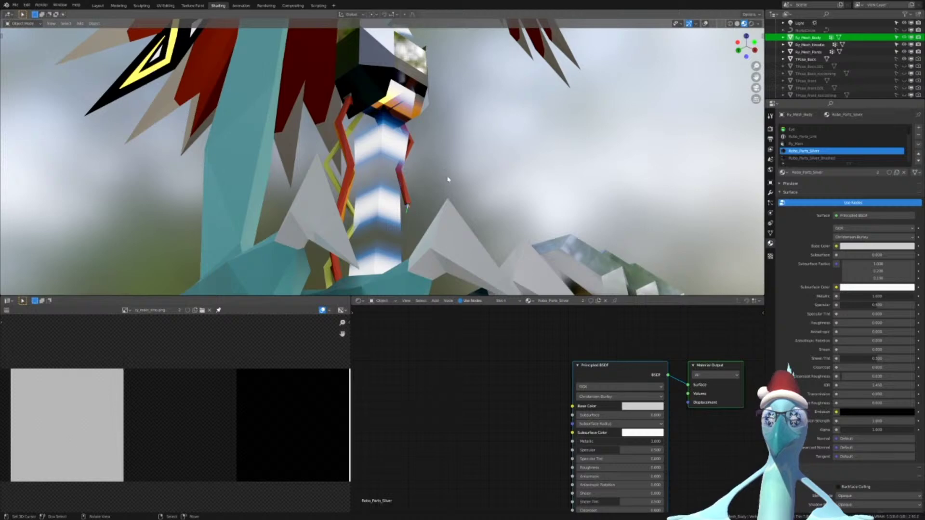
{"action": "scroll", "coordinate": [447, 179], "scroll_direction": "down", "scroll_amount": 8}
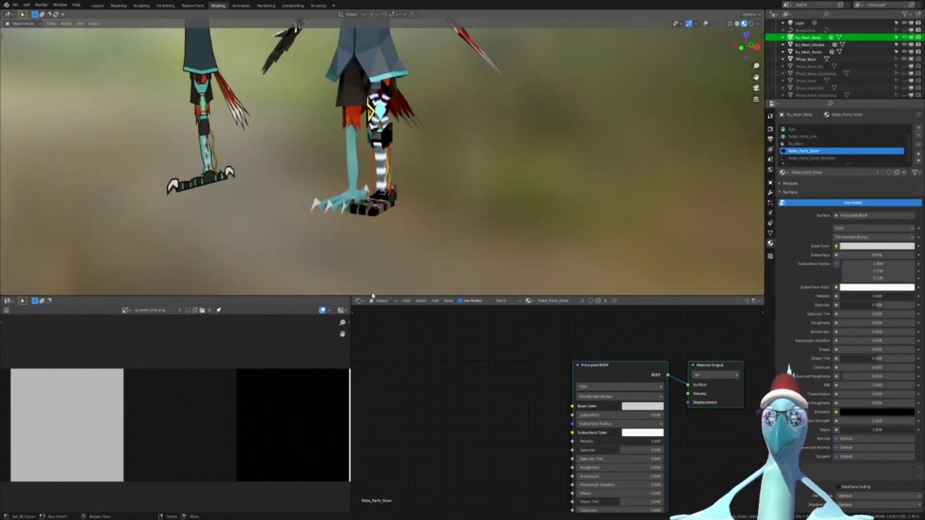
{"action": "key", "text": "ctrl+s"}
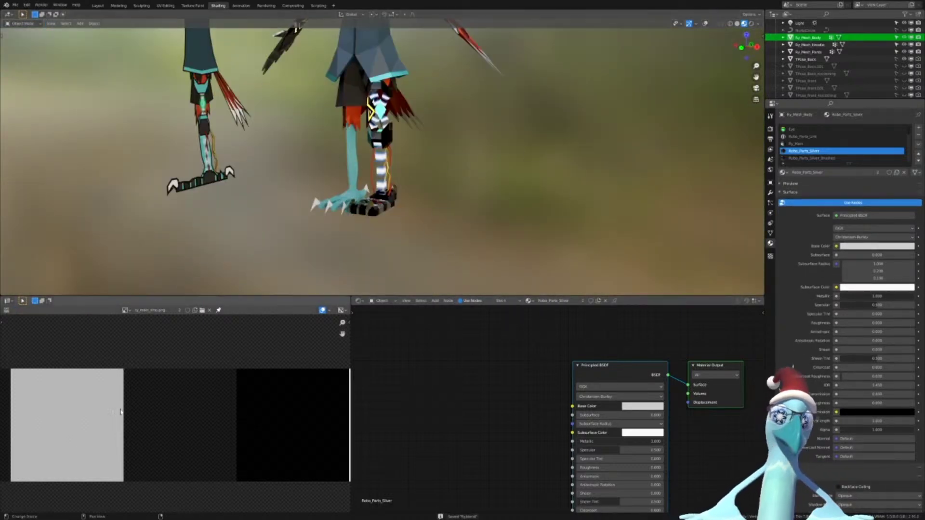
Enter edit mode and select the faces that use the Robo_Parts_Silver material
{"action": "scroll", "coordinate": [120, 412], "scroll_direction": "down", "scroll_amount": 7}
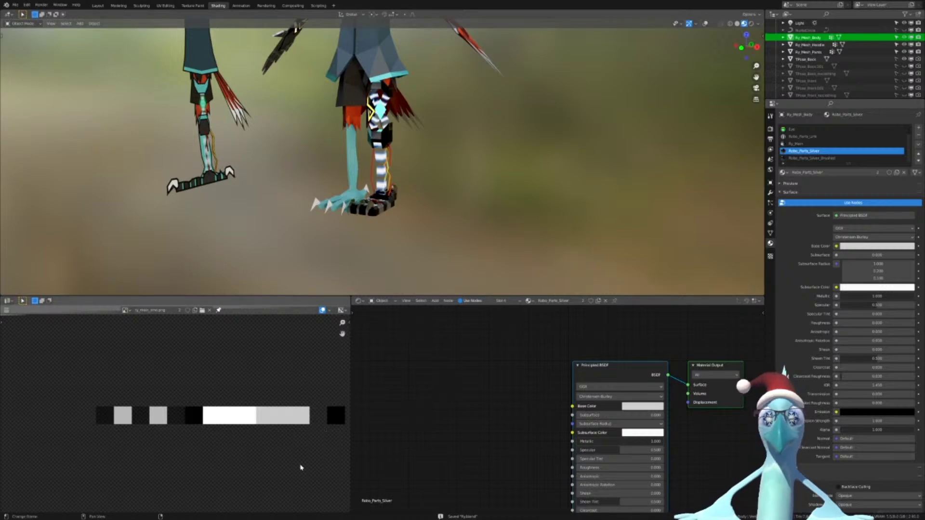
{"action": "key", "text": "Tab"}
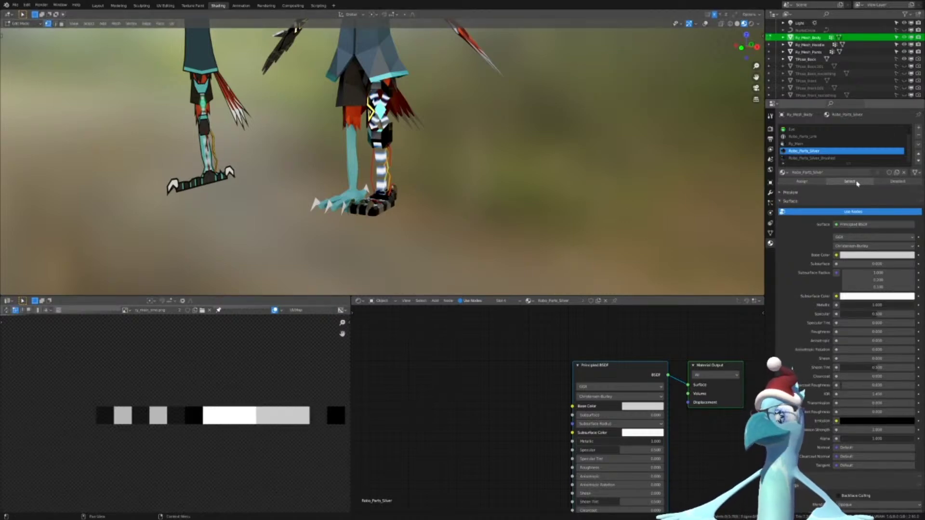
{"action": "scroll", "coordinate": [177, 424], "scroll_direction": "down", "scroll_amount": 6}
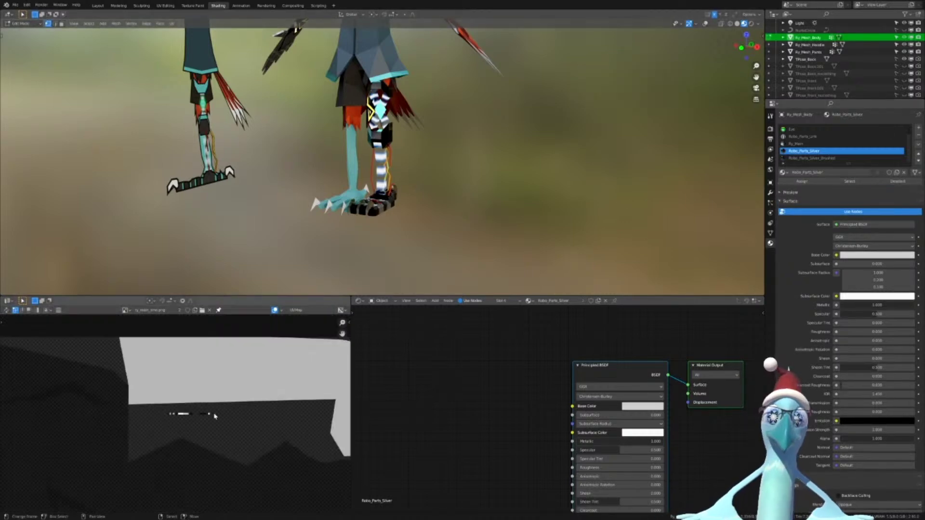
Collapse the Robo_Parts_Silver faces' UVs to a single point and move it near the swatch strip
{"action": "key", "text": "g"}
{"action": "left_click", "coordinate": [163, 474]}
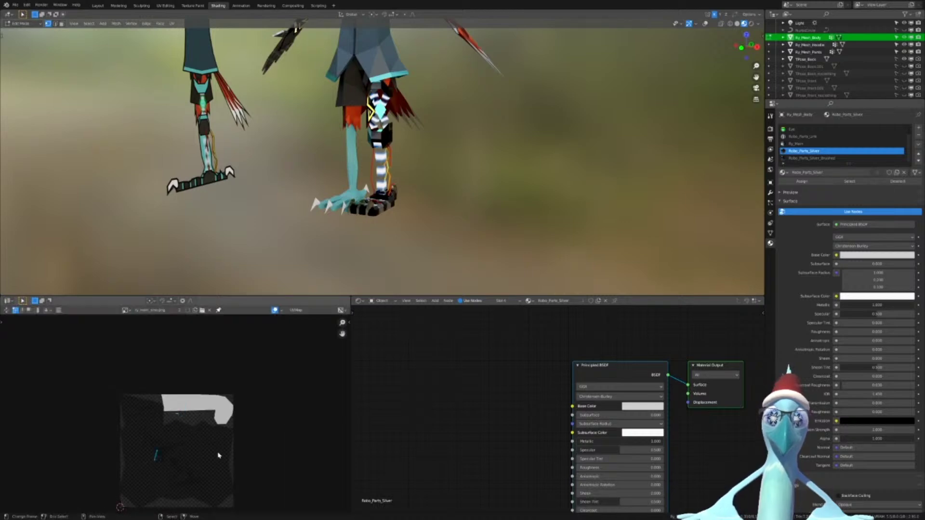
{"action": "key", "text": "s"}
{"action": "key", "text": "0"}
{"action": "key", "text": "Return"}
{"action": "key", "text": "g"}
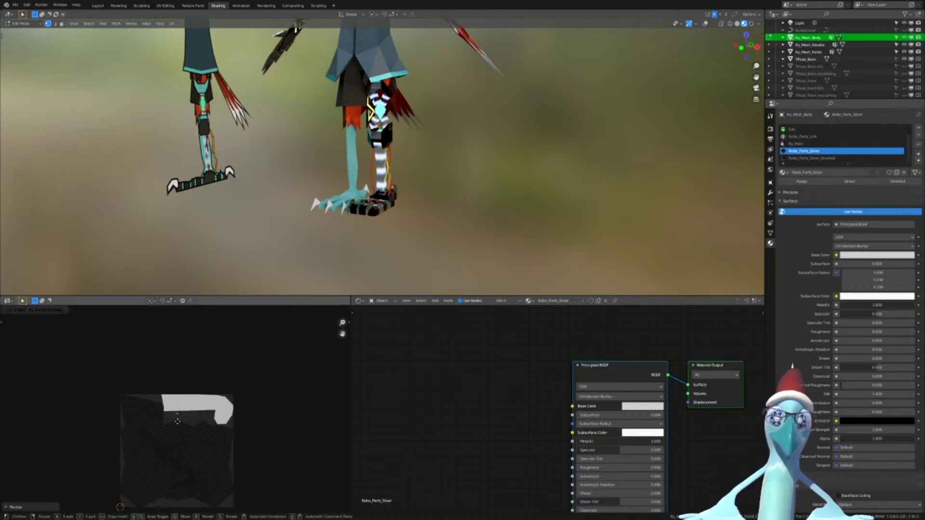
{"action": "left_click", "coordinate": [177, 410]}
Place the silver UV point on the first white pixel beside the black swatch and snap it to pixels
{"action": "scroll", "coordinate": [193, 421], "scroll_direction": "up", "scroll_amount": 12}
{"action": "key", "text": "g"}
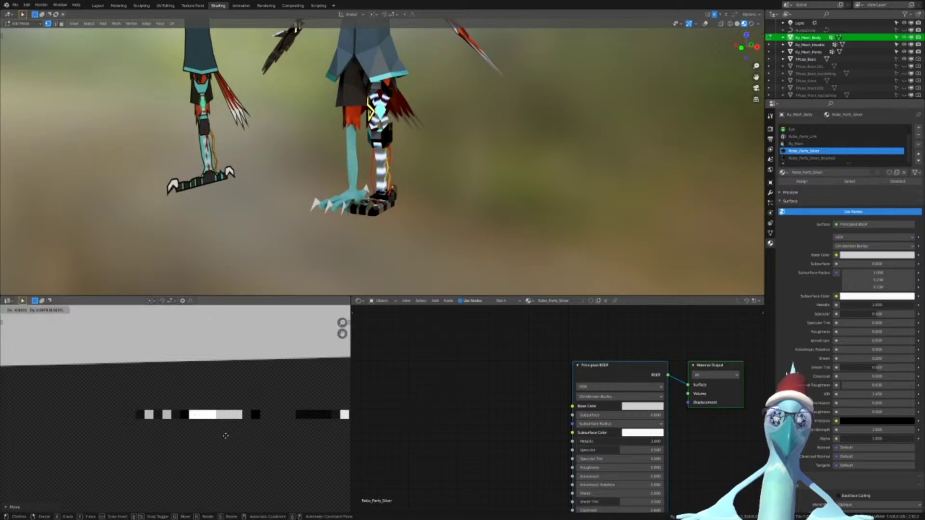
{"action": "left_click", "coordinate": [226, 436]}
{"action": "scroll", "coordinate": [272, 432], "scroll_direction": "up", "scroll_amount": 5}
{"action": "scroll", "coordinate": [274, 432], "scroll_direction": "up", "scroll_amount": 4}
{"action": "key", "text": "g"}
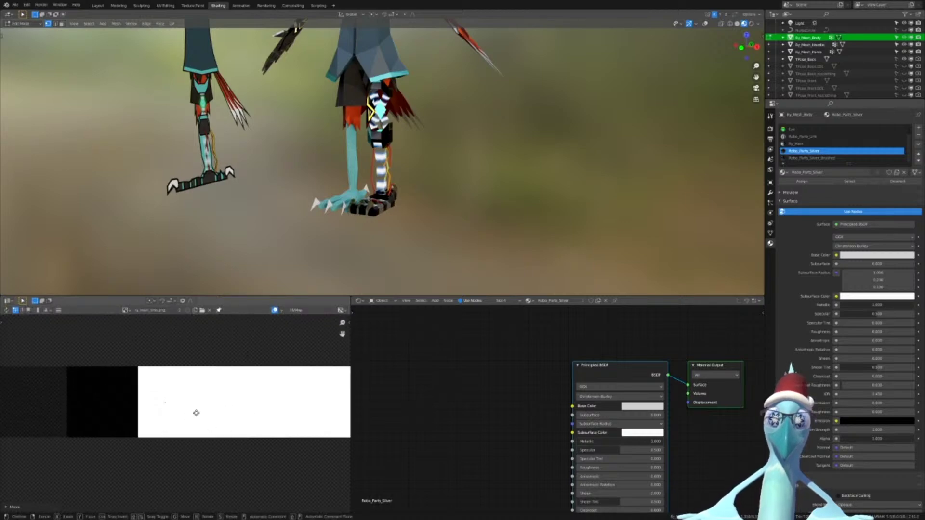
{"action": "left_click", "coordinate": [215, 421]}
{"action": "key", "text": "shift+s"}
{"action": "left_click", "coordinate": [215, 419]}
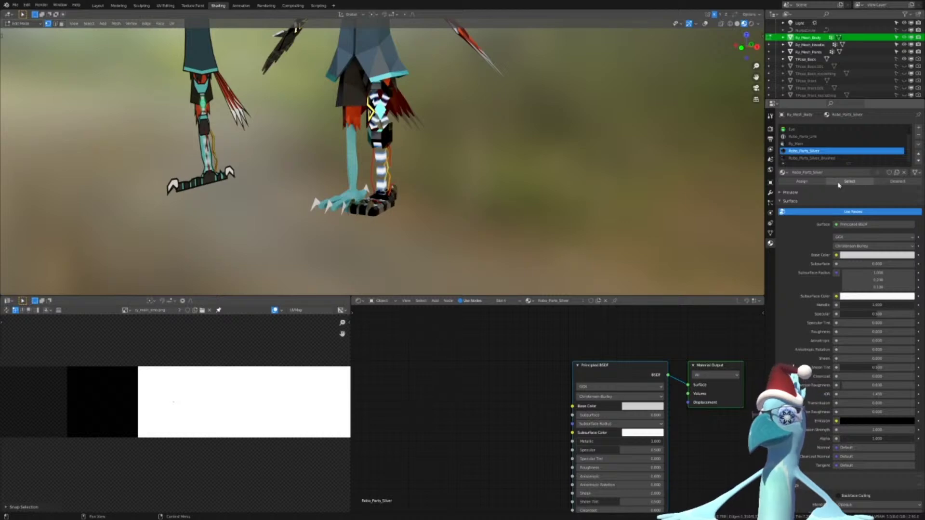
Leave edit mode, inspect the robotic foot and remove the Robo_Parts_Silver material slot from Ry_Mesh_Body
{"action": "key", "text": "Tab"}
{"action": "scroll", "coordinate": [490, 162], "scroll_direction": "up", "scroll_amount": 5}
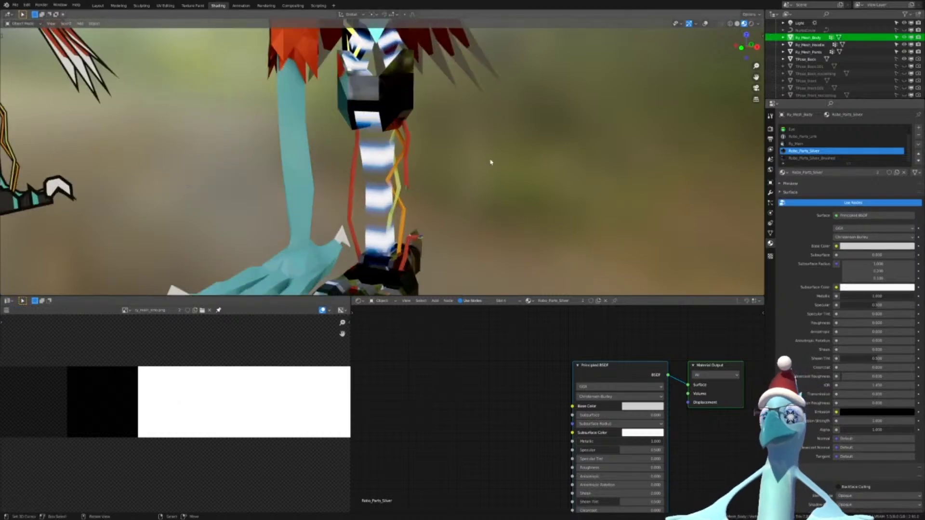
{"action": "middle_click_drag", "start_coordinate": [454, 208], "coordinate": [444, 124], "text": "shift"}
{"action": "scroll", "coordinate": [472, 160], "scroll_direction": "up", "scroll_amount": 5}
{"action": "middle_click_drag", "start_coordinate": [473, 161], "coordinate": [468, 142]}
{"action": "middle_click_drag", "start_coordinate": [469, 143], "coordinate": [485, 124], "text": "shift"}
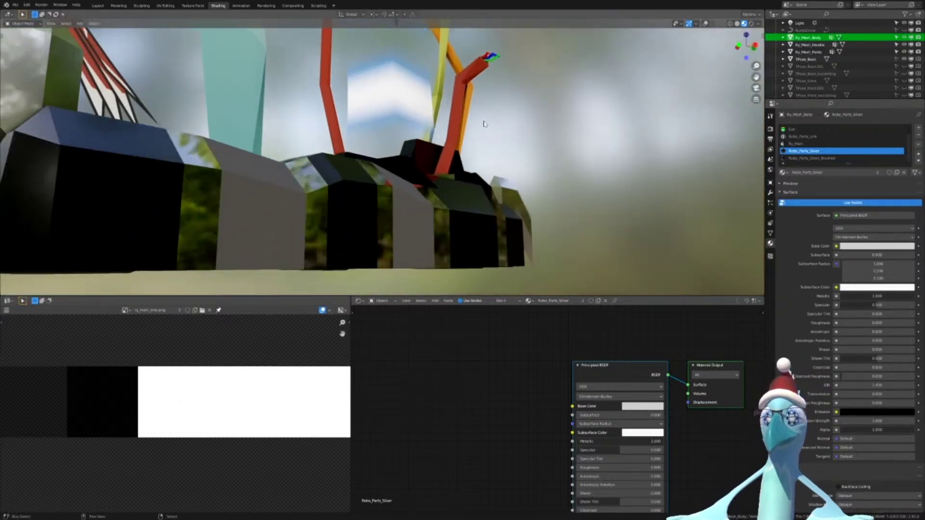
{"action": "left_click", "coordinate": [919, 139]}
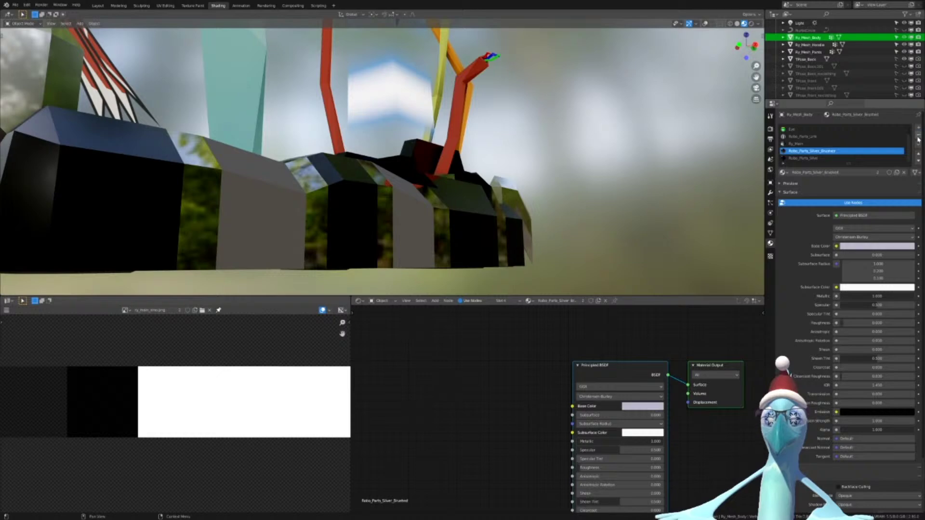
Enter edit mode, show the viewport overlays, clear the selection and select only the faces that use Robo_Parts_Silver_Brushed
{"action": "scroll", "coordinate": [504, 165], "scroll_direction": "down", "scroll_amount": 4}
{"action": "key", "text": "Tab"}
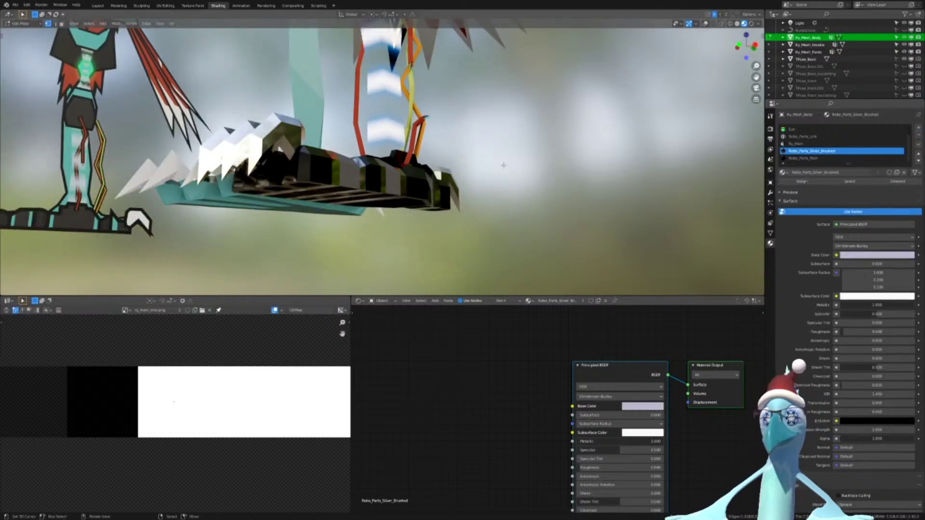
{"action": "left_click", "coordinate": [705, 24]}
{"action": "middle_click_drag", "start_coordinate": [545, 130], "coordinate": [578, 163]}
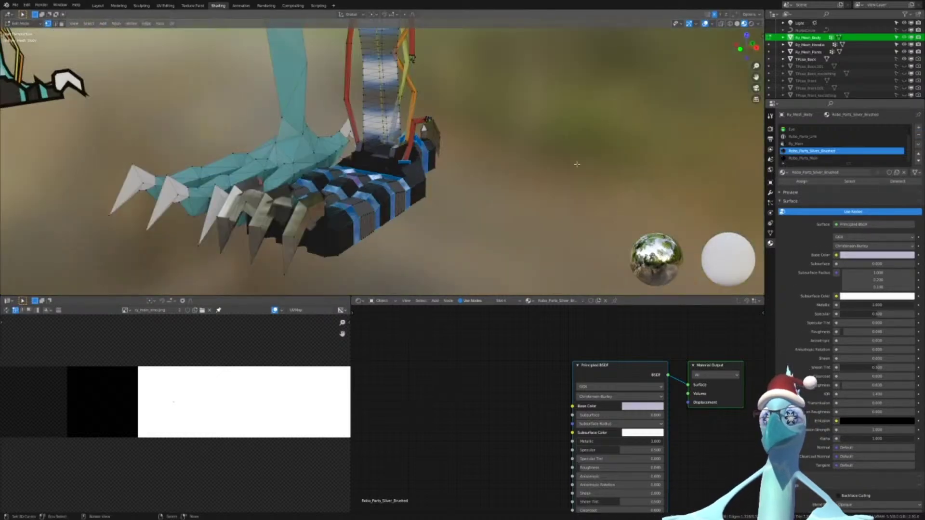
{"action": "key", "text": "a"}
{"action": "left_click", "coordinate": [559, 23]}
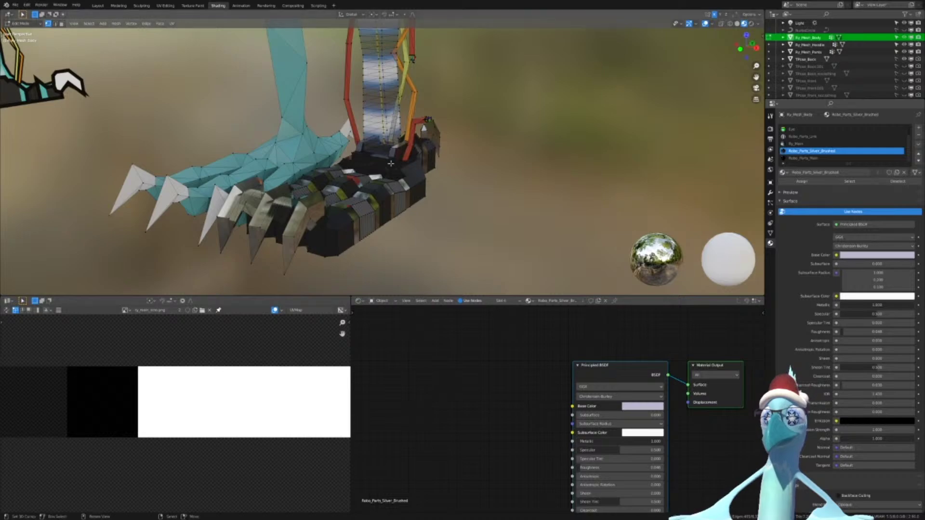
{"action": "scroll", "coordinate": [390, 161], "scroll_direction": "down", "scroll_amount": 4}
{"action": "middle_click_drag", "start_coordinate": [347, 63], "coordinate": [511, 178], "text": "shift"}
{"action": "scroll", "coordinate": [391, 163], "scroll_direction": "up", "scroll_amount": 3}
{"action": "scroll", "coordinate": [485, 121], "scroll_direction": "down", "scroll_amount": 4}
{"action": "scroll", "coordinate": [405, 190], "scroll_direction": "down", "scroll_amount": 5}
{"action": "scroll", "coordinate": [224, 456], "scroll_direction": "down", "scroll_amount": 5}
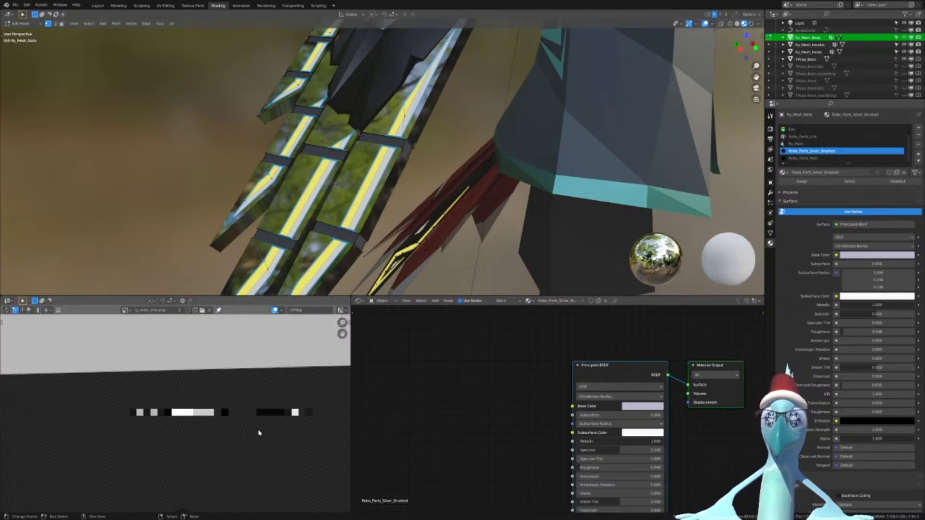
Collapse the Robo_Parts_Silver_Brushed faces' UVs to a point and move it onto the swatch strip
{"action": "scroll", "coordinate": [201, 495], "scroll_direction": "up", "scroll_amount": 4}
{"action": "scroll", "coordinate": [197, 416], "scroll_direction": "down", "scroll_amount": 4}
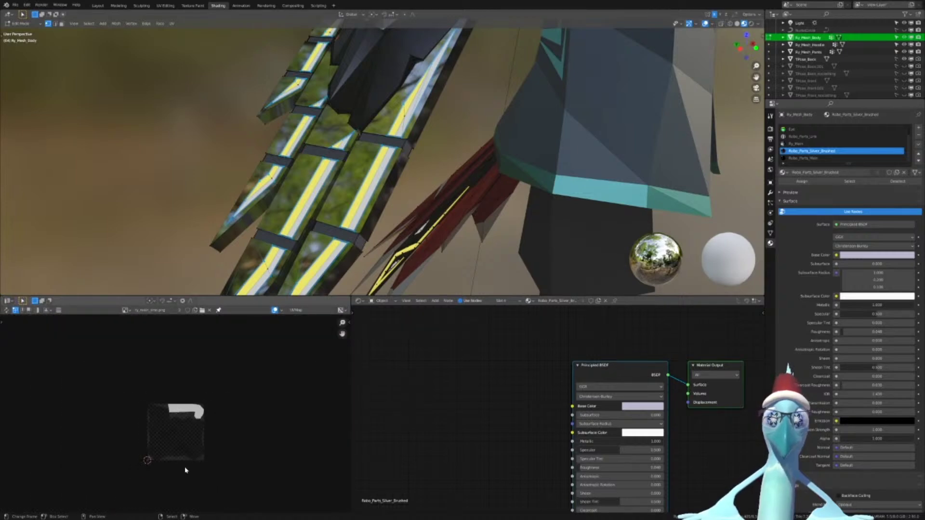
{"action": "key", "text": "g"}
{"action": "left_click", "coordinate": [215, 422]}
{"action": "scroll", "coordinate": [216, 424], "scroll_direction": "up", "scroll_amount": 8}
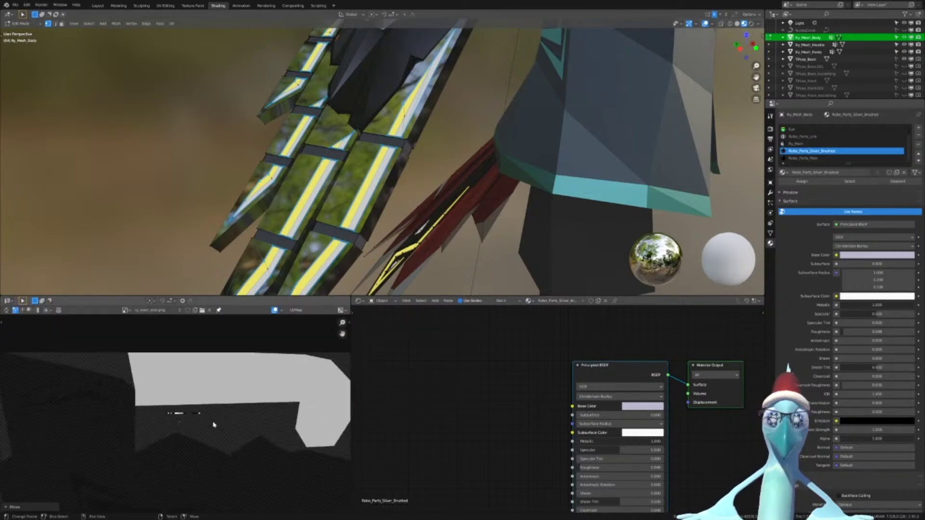
{"action": "scroll", "coordinate": [220, 423], "scroll_direction": "up", "scroll_amount": 3}
{"action": "key", "text": "g"}
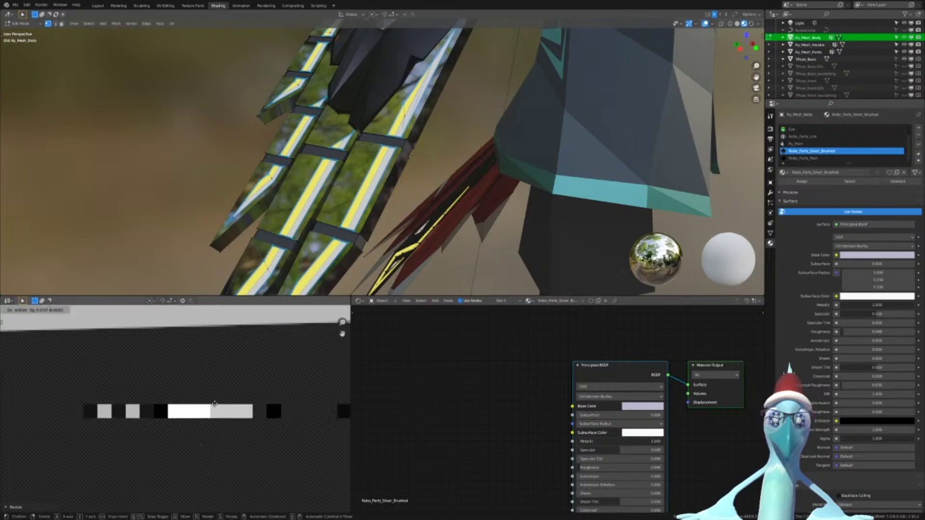
{"action": "left_click", "coordinate": [200, 377]}
{"action": "scroll", "coordinate": [233, 402], "scroll_direction": "up", "scroll_amount": 5}
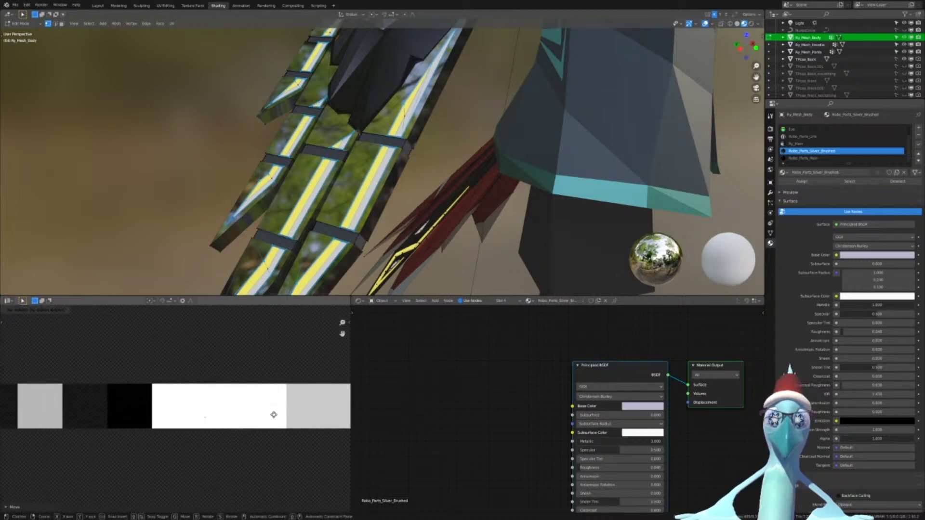
Position the brushed-silver UVs on the middle white pixel, scale them down and snap them to pixels
{"action": "scroll", "coordinate": [270, 413], "scroll_direction": "up", "scroll_amount": 4}
{"action": "middle_click_drag", "start_coordinate": [318, 425], "coordinate": [59, 400]}
{"action": "scroll", "coordinate": [167, 431], "scroll_direction": "down", "scroll_amount": 3}
{"action": "scroll", "coordinate": [125, 408], "scroll_direction": "up", "scroll_amount": 5}
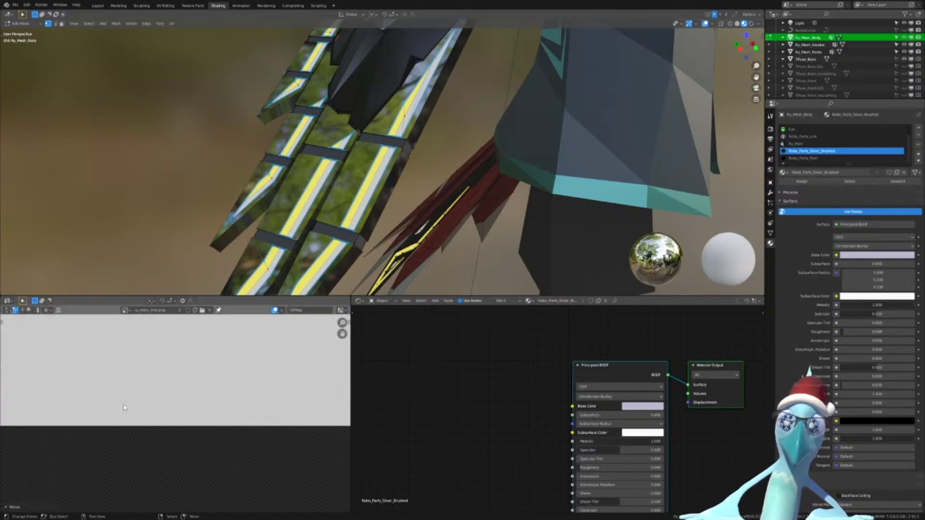
{"action": "middle_click_drag", "start_coordinate": [128, 409], "coordinate": [291, 442]}
{"action": "scroll", "coordinate": [291, 442], "scroll_direction": "down", "scroll_amount": 7}
{"action": "middle_click_drag", "start_coordinate": [85, 382], "coordinate": [211, 386]}
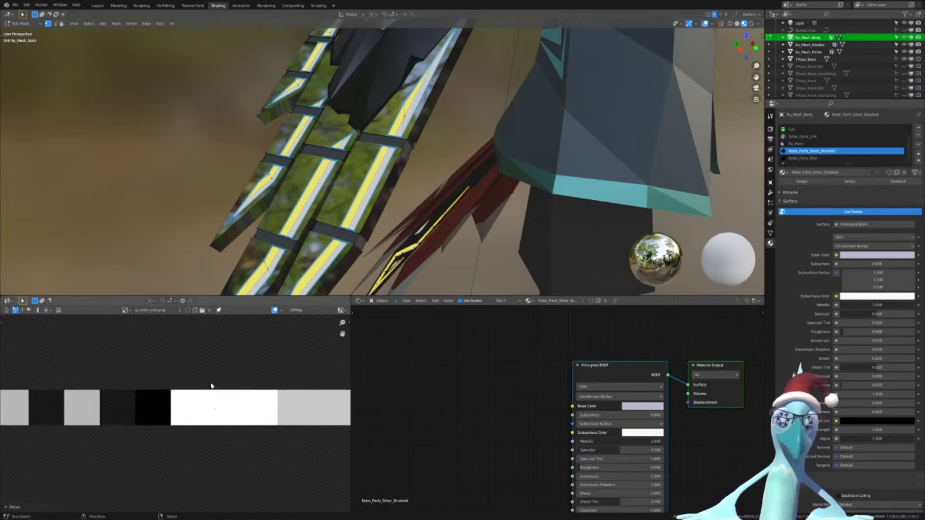
{"action": "key", "text": "g"}
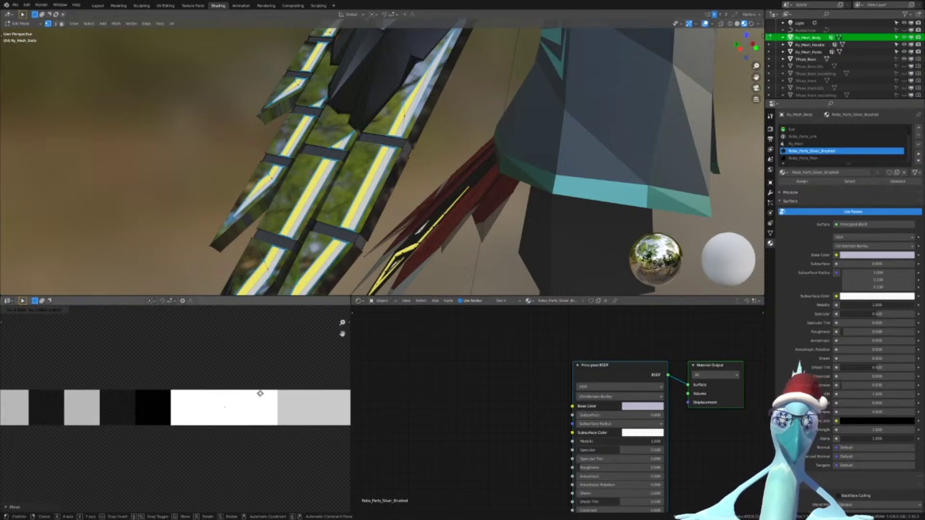
{"action": "left_click", "coordinate": [260, 395]}
{"action": "scroll", "coordinate": [261, 418], "scroll_direction": "up", "scroll_amount": 6}
{"action": "key", "text": "s"}
{"action": "left_click", "coordinate": [261, 418]}
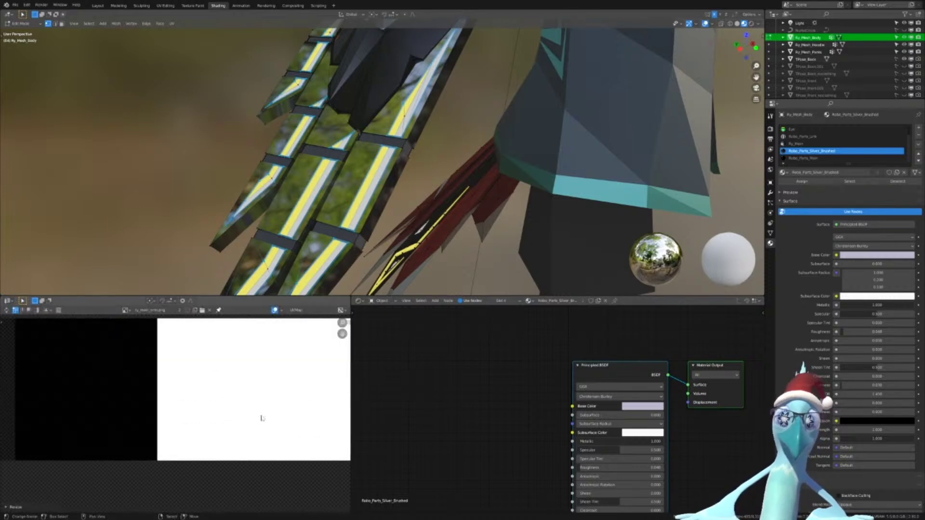
{"action": "scroll", "coordinate": [376, 417], "scroll_direction": "down", "scroll_amount": 1}
{"action": "scroll", "coordinate": [266, 419], "scroll_direction": "down", "scroll_amount": 4}
{"action": "middle_click_drag", "start_coordinate": [264, 403], "coordinate": [163, 393]}
{"action": "scroll", "coordinate": [241, 402], "scroll_direction": "up", "scroll_amount": 2}
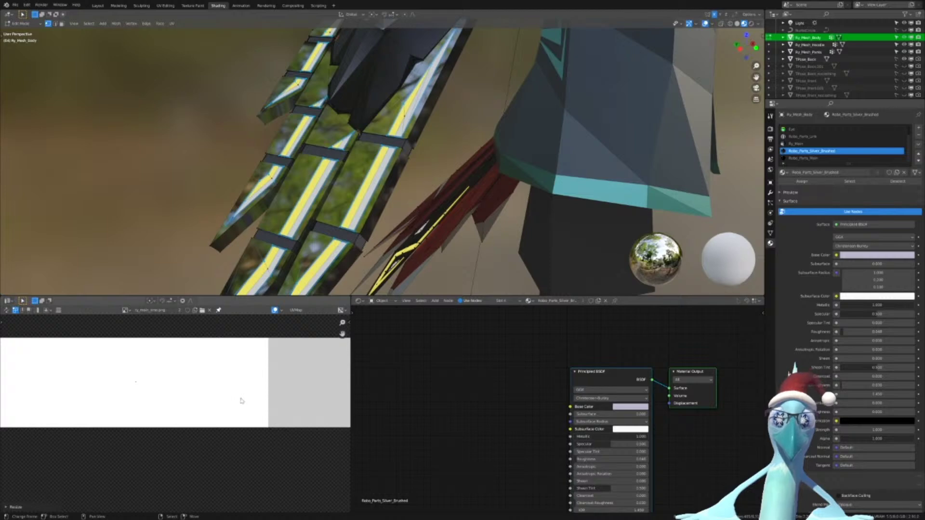
{"action": "key", "text": "shift+s"}
{"action": "left_click", "coordinate": [246, 403]}
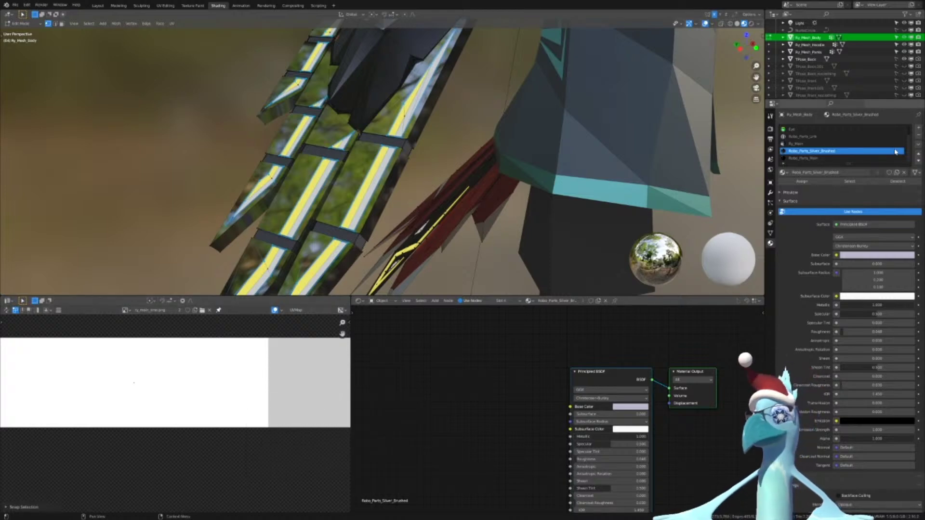
Leave edit mode, check the arm parts and remove the Robo_Parts_Silver_Brushed material slot
{"action": "key", "text": "Tab"}
{"action": "scroll", "coordinate": [515, 212], "scroll_direction": "up", "scroll_amount": 5}
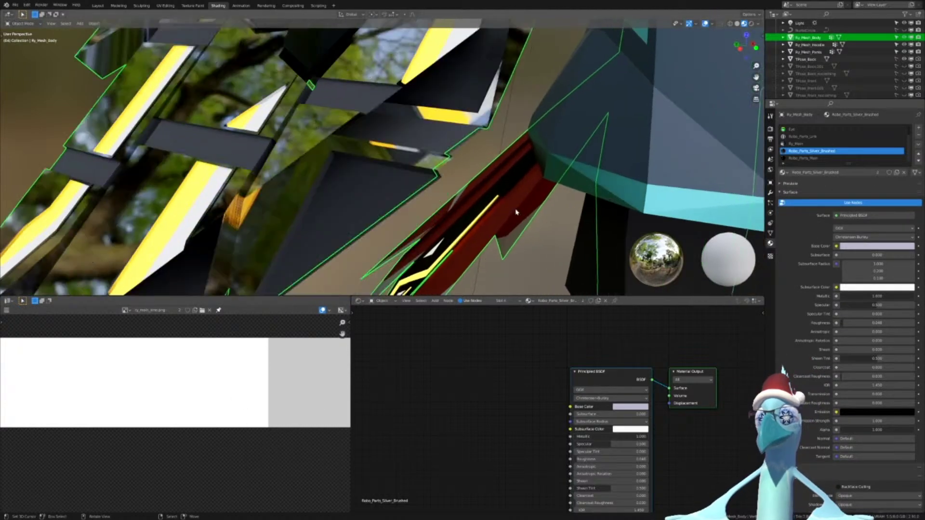
{"action": "scroll", "coordinate": [516, 212], "scroll_direction": "up", "scroll_amount": 2}
{"action": "left_click", "coordinate": [917, 139]}
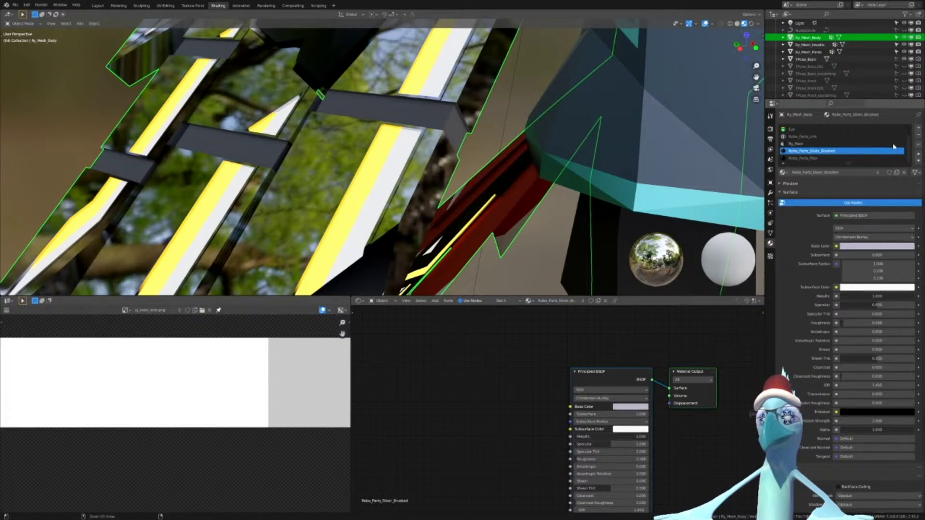
Enter edit mode, select only the faces that use Robo_Parts_Main and hide the viewport overlays
{"action": "scroll", "coordinate": [166, 435], "scroll_direction": "down", "scroll_amount": 6}
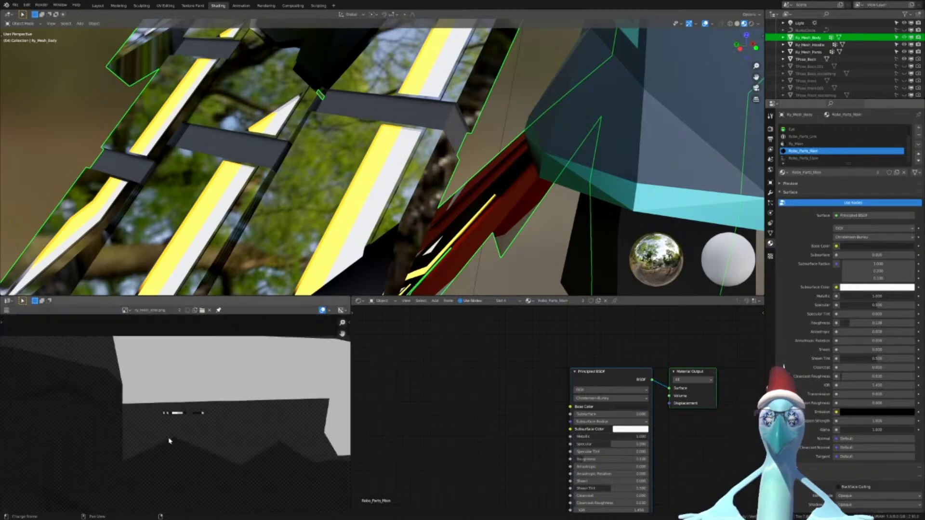
{"action": "key", "text": "Tab"}
{"action": "key", "text": "alt+a"}
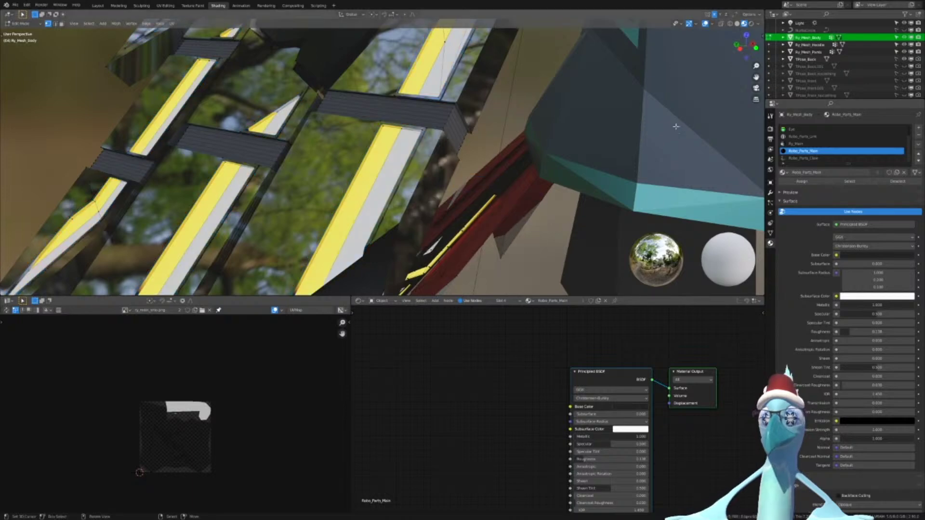
{"action": "left_click", "coordinate": [849, 181]}
{"action": "key", "text": "KP_Decimal"}
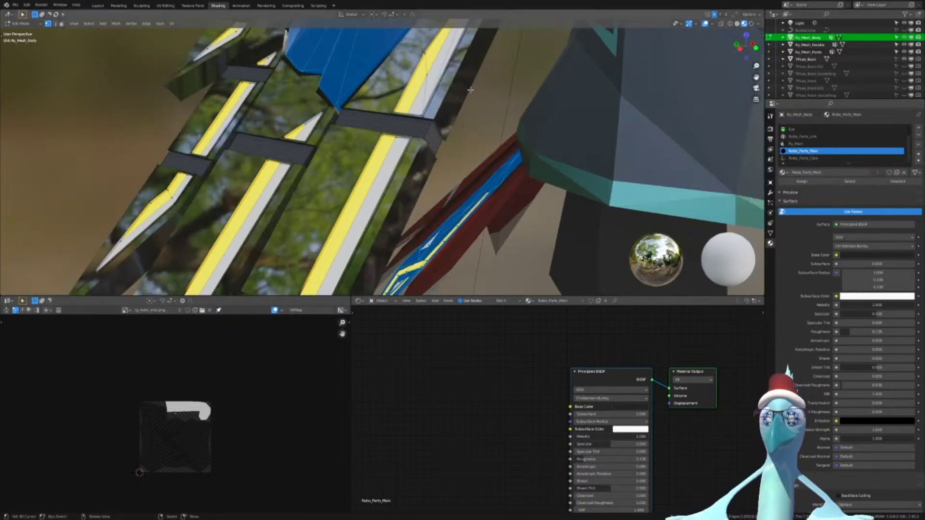
{"action": "middle_click_drag", "start_coordinate": [474, 104], "coordinate": [538, 186]}
{"action": "middle_click_drag", "start_coordinate": [458, 138], "coordinate": [455, 204]}
{"action": "key", "text": "alt+a"}
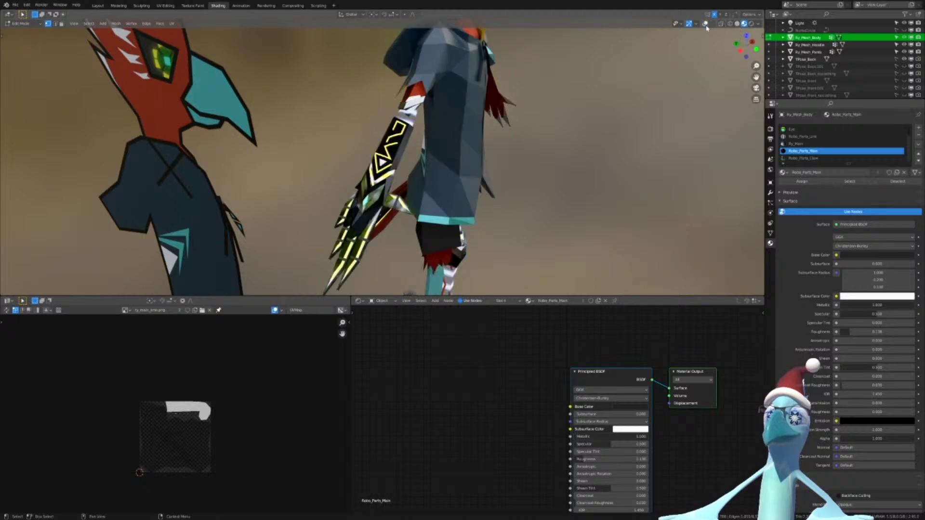
Collapse the Robo_Parts_Main faces' UVs to a single point and move it to the swatch strip
{"action": "key", "text": "s"}
{"action": "left_click", "coordinate": [172, 456]}
{"action": "key", "text": "g"}
{"action": "left_click", "coordinate": [194, 404]}
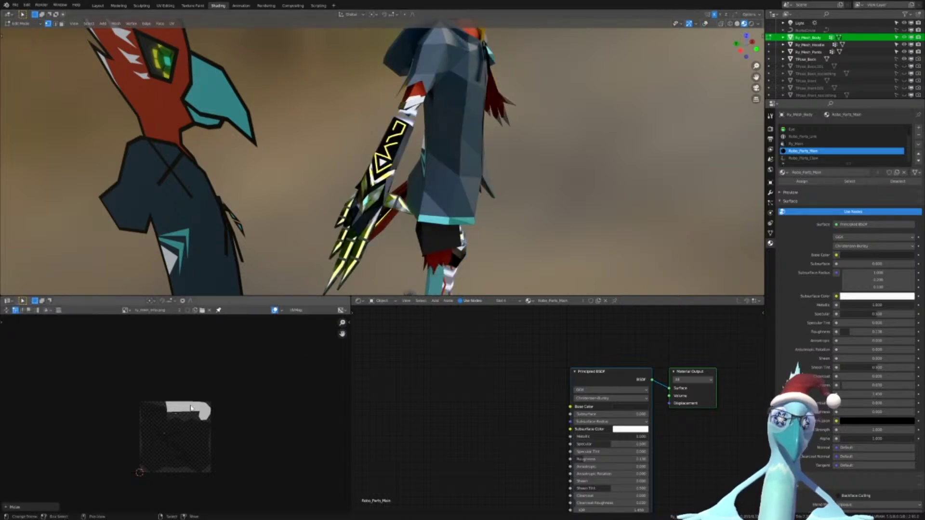
{"action": "scroll", "coordinate": [194, 409], "scroll_direction": "up", "scroll_amount": 15}
{"action": "key", "text": "g"}
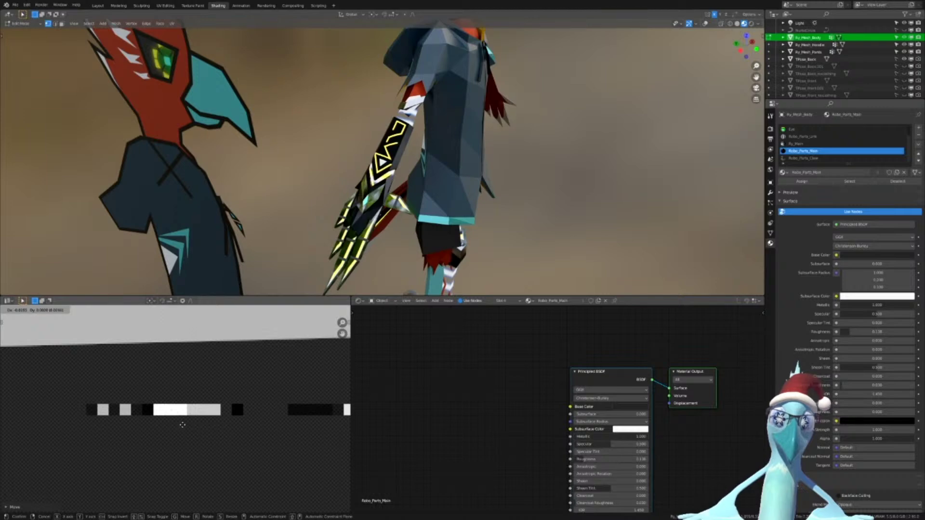
{"action": "left_click", "coordinate": [191, 424]}
Place the Robo_Parts_Main UV point on the last white pixel before the light grey swatch and snap it to pixels
{"action": "scroll", "coordinate": [188, 424], "scroll_direction": "up", "scroll_amount": 9}
{"action": "middle_click_drag", "start_coordinate": [179, 381], "coordinate": [155, 399]}
{"action": "key", "text": "g"}
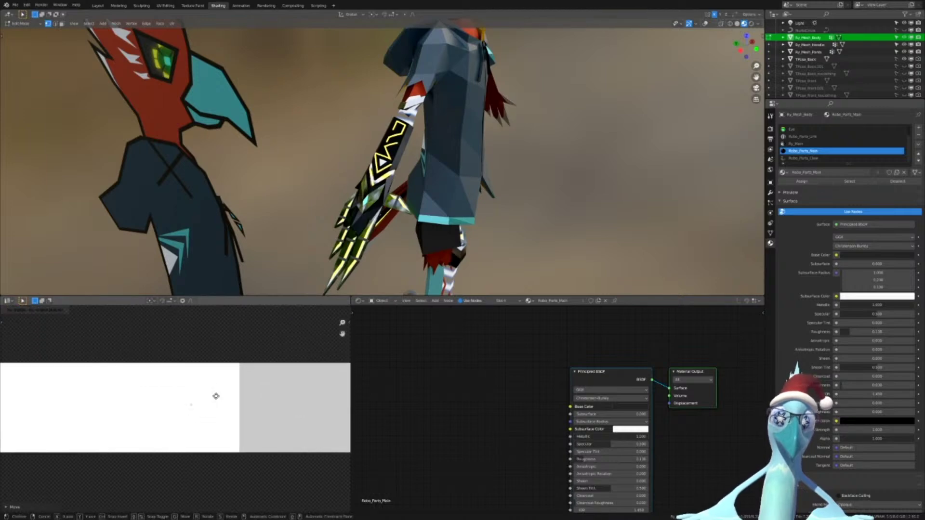
{"action": "left_click", "coordinate": [218, 400]}
{"action": "key", "text": "F3"}
{"action": "key", "text": "Return"}
{"action": "scroll", "coordinate": [223, 403], "scroll_direction": "down", "scroll_amount": 7}
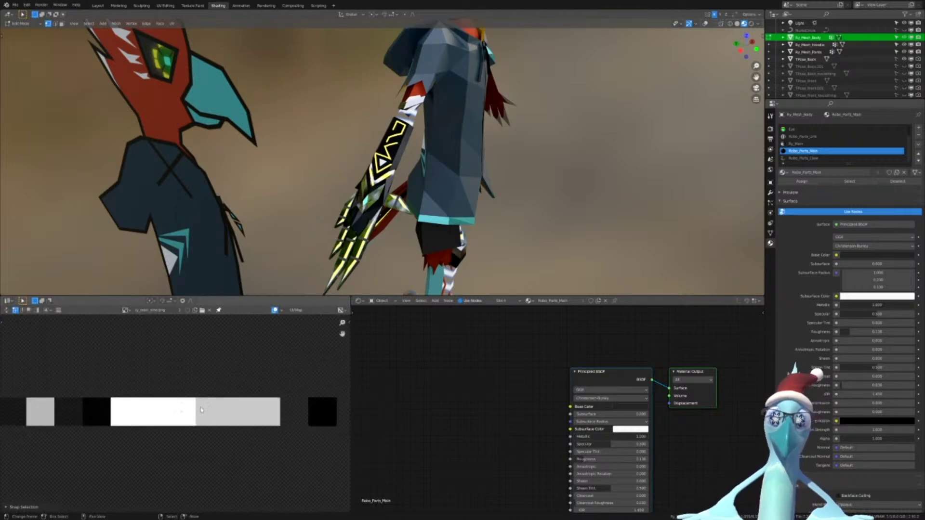
Leave edit mode, remove the Robo_Parts_Main material slot and re-enter edit mode on the body mesh
{"action": "key", "text": "Tab"}
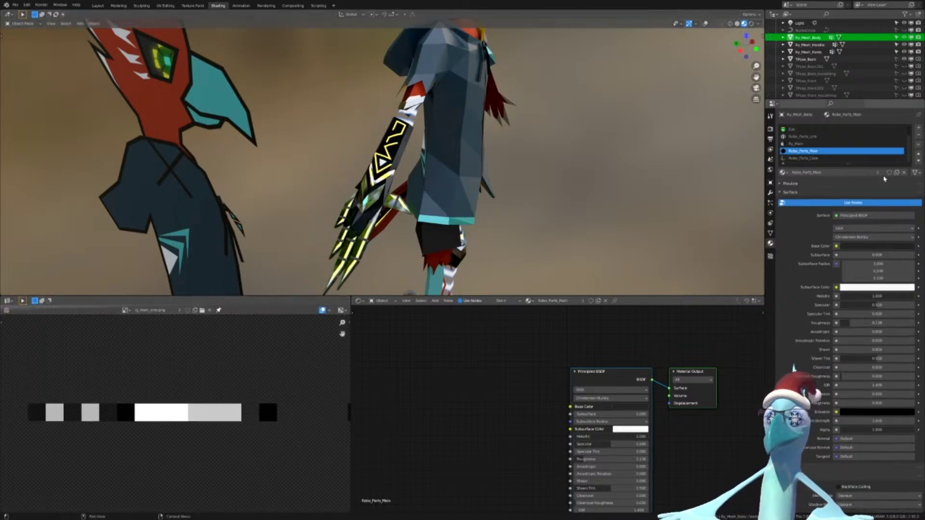
{"action": "left_click", "coordinate": [918, 138]}
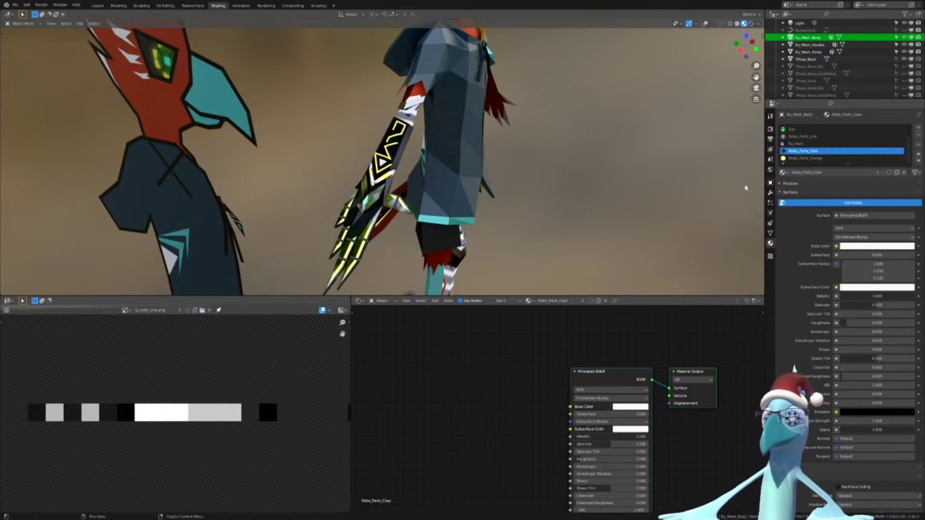
{"action": "key", "text": "Tab"}
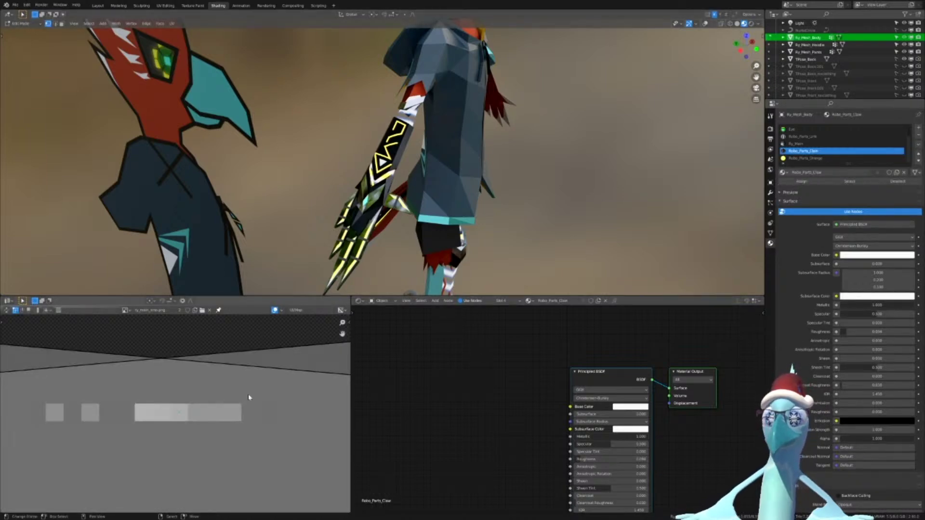
Collapse the UVs of the Robo_Parts_Claw faces to a single point
{"action": "scroll", "coordinate": [249, 395], "scroll_direction": "down", "scroll_amount": 18}
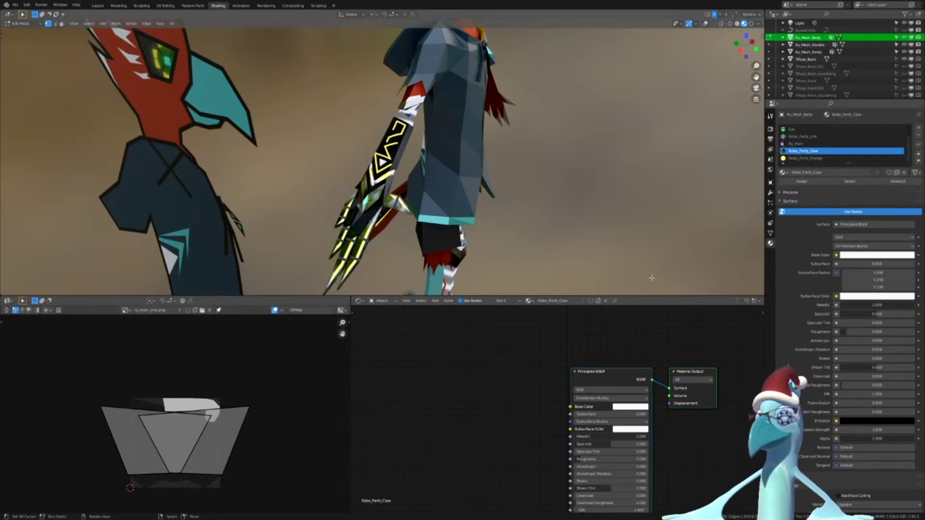
{"action": "left_click_drag", "start_coordinate": [659, 185], "coordinate": [566, 161]}
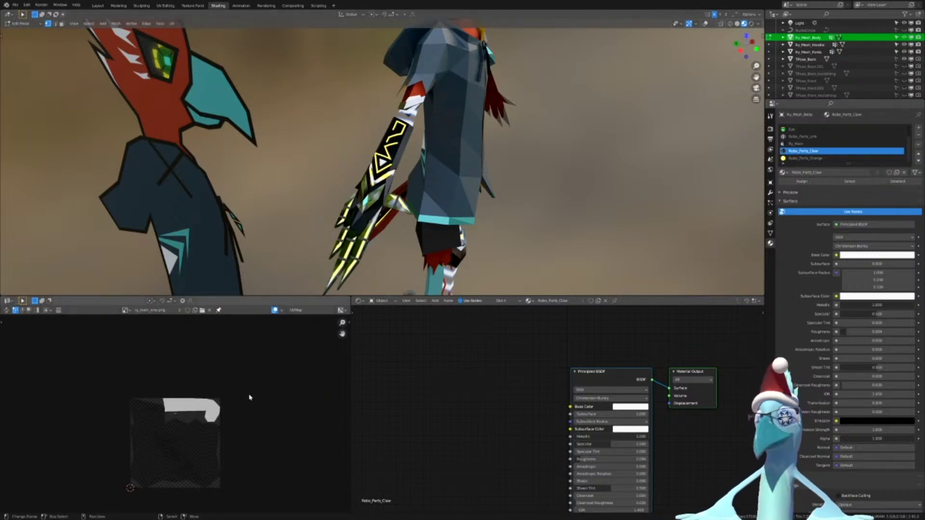
{"action": "key", "text": "KP_Decimal"}
{"action": "scroll", "coordinate": [241, 387], "scroll_direction": "down", "scroll_amount": 2}
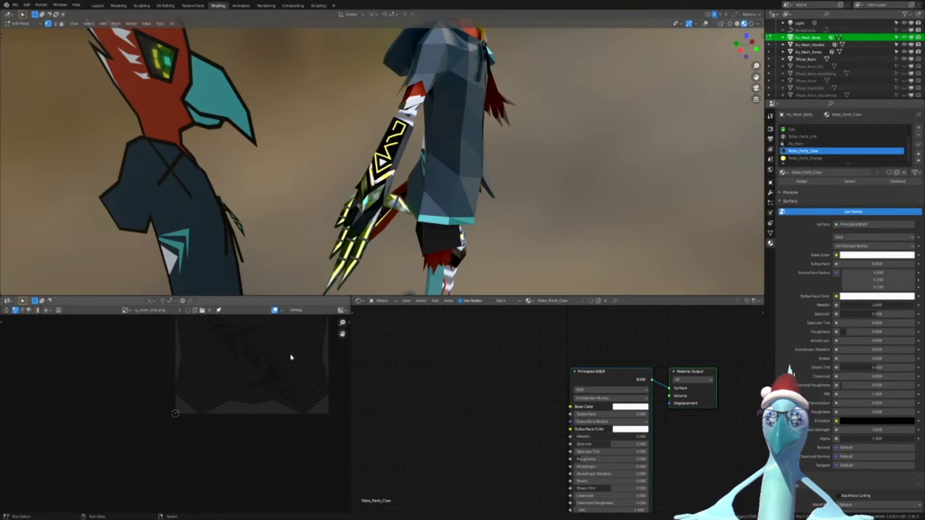
{"action": "middle_click_drag", "start_coordinate": [291, 358], "coordinate": [221, 438]}
{"action": "key", "text": "KP_Decimal"}
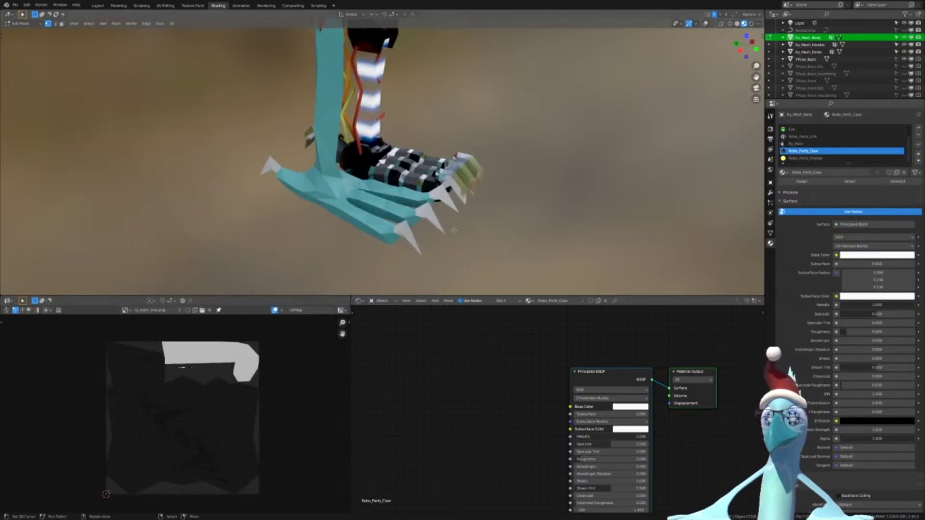
{"action": "scroll", "coordinate": [453, 230], "scroll_direction": "up", "scroll_amount": 3}
{"action": "middle_click_drag", "start_coordinate": [542, 217], "coordinate": [478, 180]}
{"action": "scroll", "coordinate": [495, 179], "scroll_direction": "up", "scroll_amount": 1}
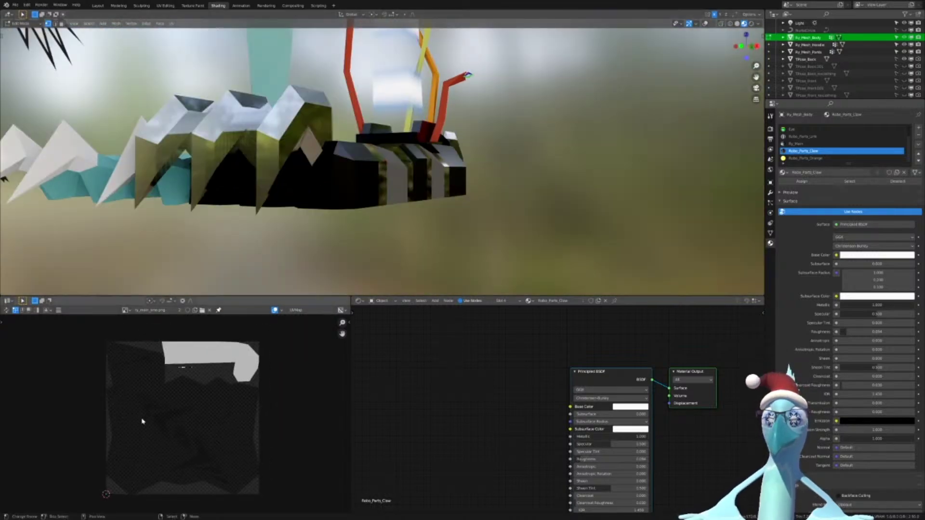
Move the Robo_Parts_Claw UV point up to the metallic-smoothness swatch strip
{"action": "key", "text": "g"}
{"action": "left_click", "coordinate": [199, 339]}
{"action": "middle_click_drag", "start_coordinate": [201, 365], "coordinate": [194, 405]}
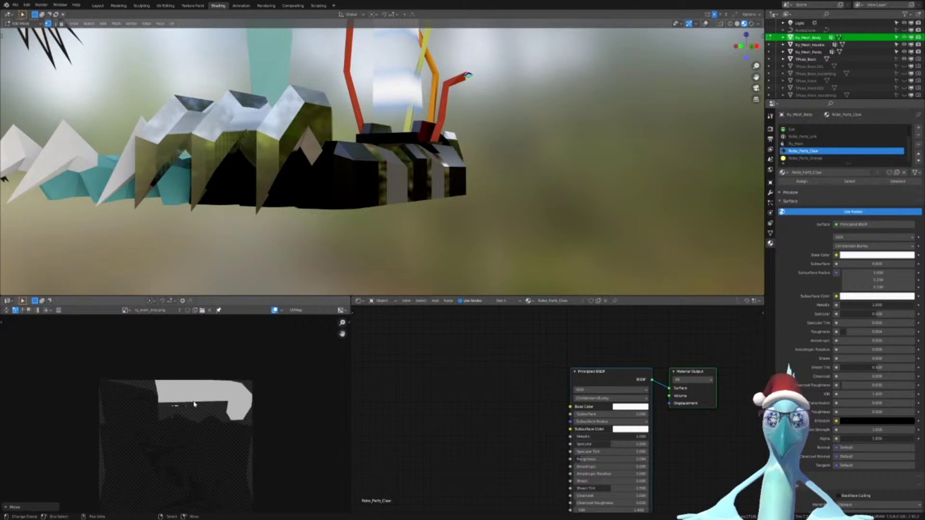
{"action": "scroll", "coordinate": [194, 404], "scroll_direction": "up", "scroll_amount": 5}
{"action": "key", "text": "g"}
{"action": "left_click", "coordinate": [201, 381]}
{"action": "scroll", "coordinate": [189, 369], "scroll_direction": "up", "scroll_amount": 6}
{"action": "middle_click_drag", "start_coordinate": [180, 359], "coordinate": [196, 503]}
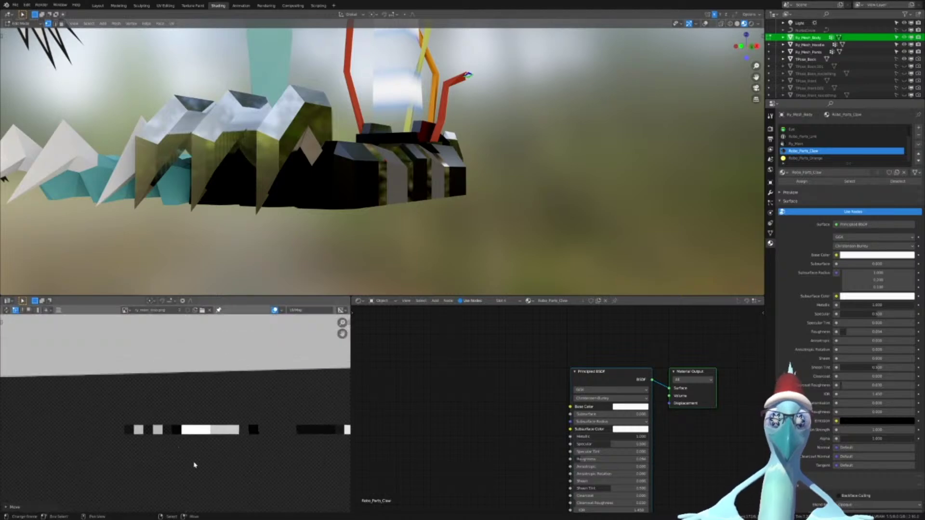
Place the Robo_Parts_Claw UV point on the light grey swatch just past the white ones and snap it to pixels
{"action": "scroll", "coordinate": [196, 463], "scroll_direction": "up", "scroll_amount": 5}
{"action": "key", "text": "g"}
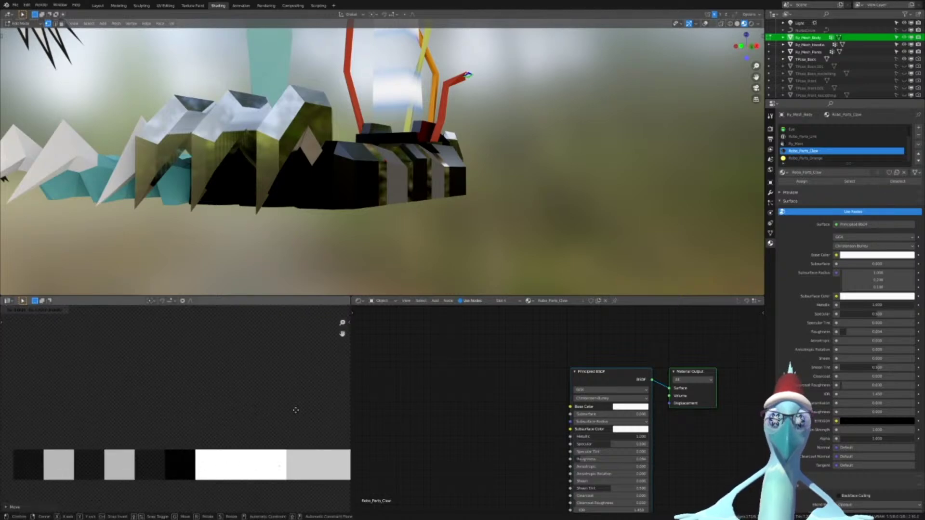
{"action": "left_click", "coordinate": [315, 408]}
{"action": "key", "text": "shift+s"}
{"action": "left_click", "coordinate": [319, 411]}
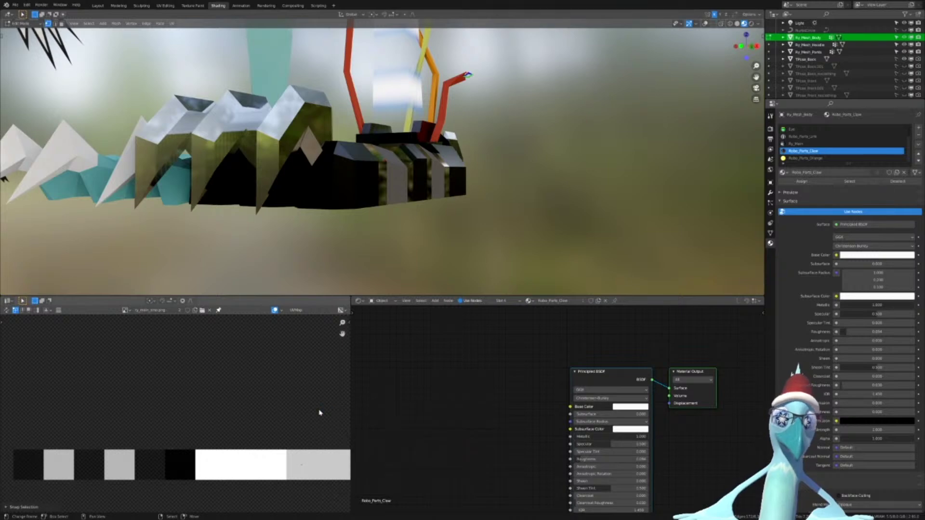
Remove the Robo_Parts_Claw material slot, undo the removal and return to edit mode on the body mesh
{"action": "scroll", "coordinate": [913, 283], "scroll_direction": "down", "scroll_amount": 1}
{"action": "key", "text": "Tab"}
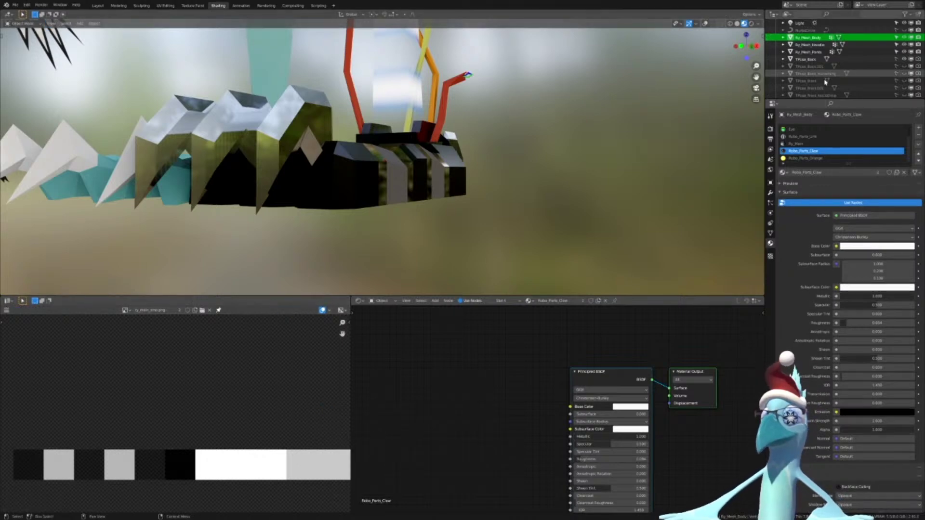
{"action": "left_click", "coordinate": [919, 138]}
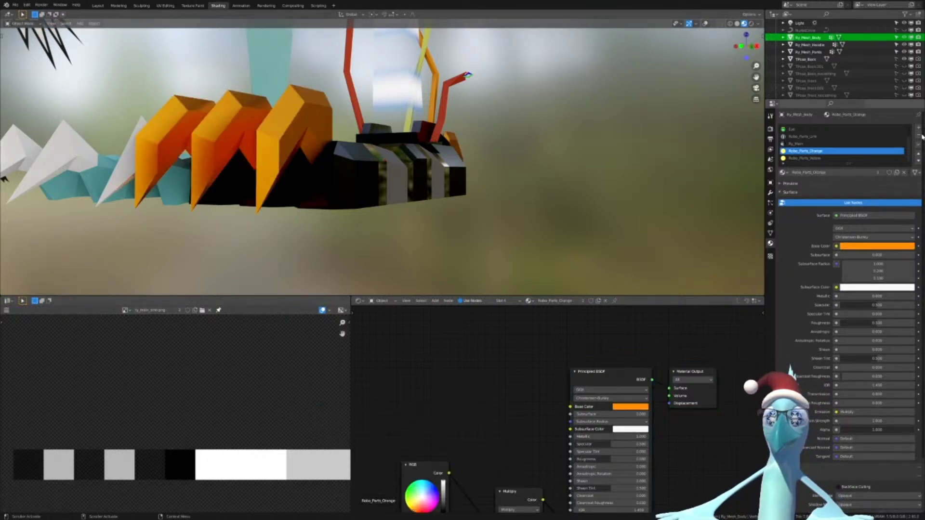
{"action": "key", "text": "ctrl+z"}
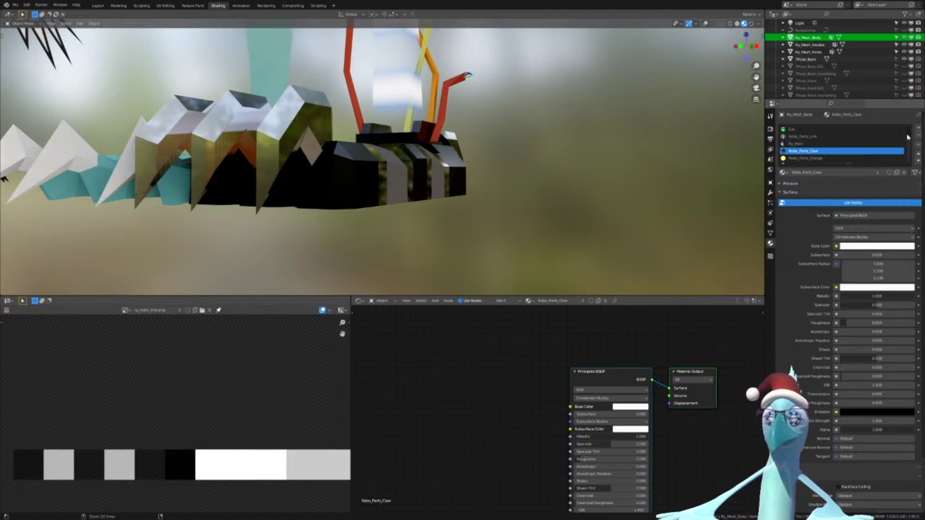
{"action": "key", "text": "Tab"}
{"action": "scroll", "coordinate": [275, 447], "scroll_direction": "up", "scroll_amount": 2}
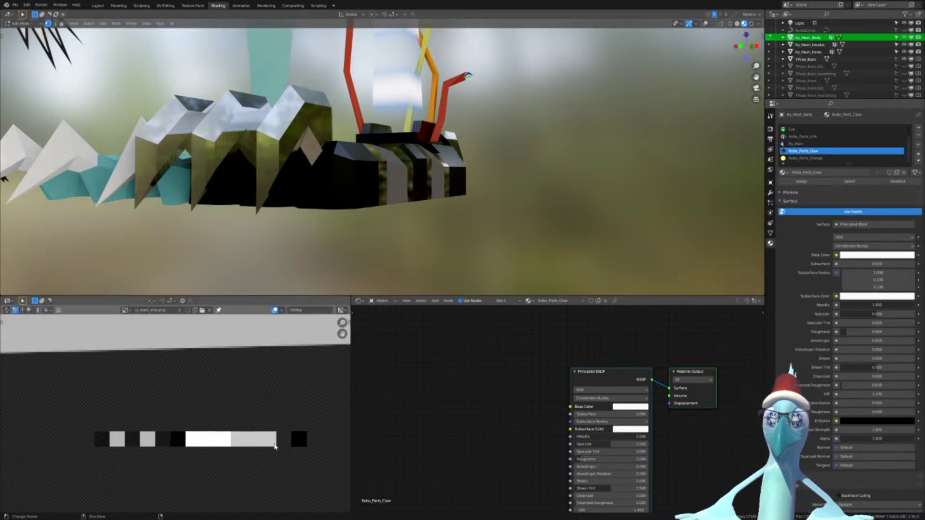
{"action": "scroll", "coordinate": [274, 447], "scroll_direction": "up", "scroll_amount": 4}
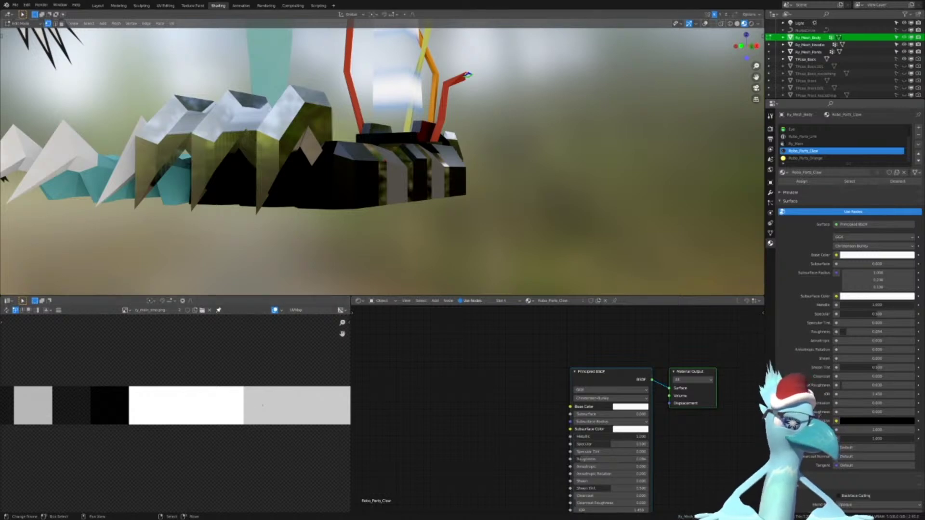
Switch to the ry_main document in Affinity Designer and select the Robo_Parts_Main swatch in the Meta group
{"action": "key", "text": "alt+Tab"}
{"action": "scroll", "coordinate": [405, 169], "scroll_direction": "up", "scroll_amount": 12, "text": "ctrl"}
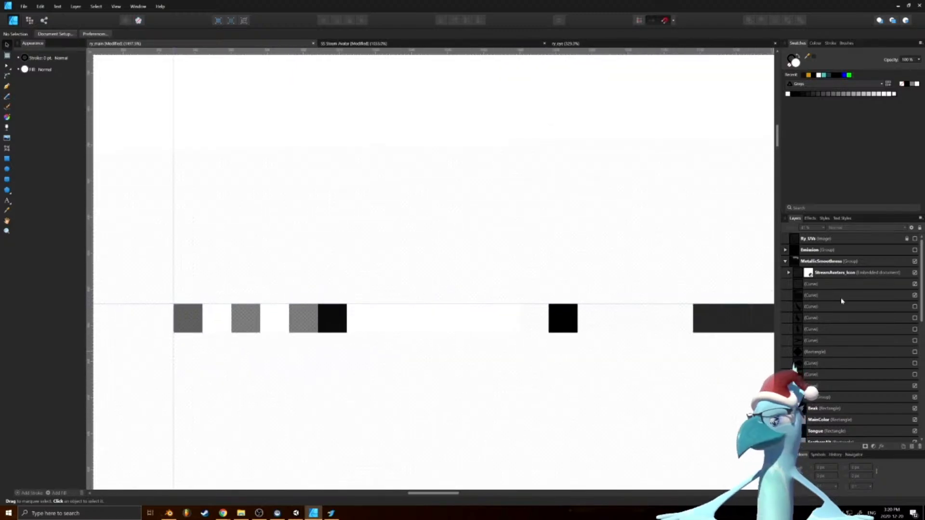
{"action": "left_click", "coordinate": [788, 274]}
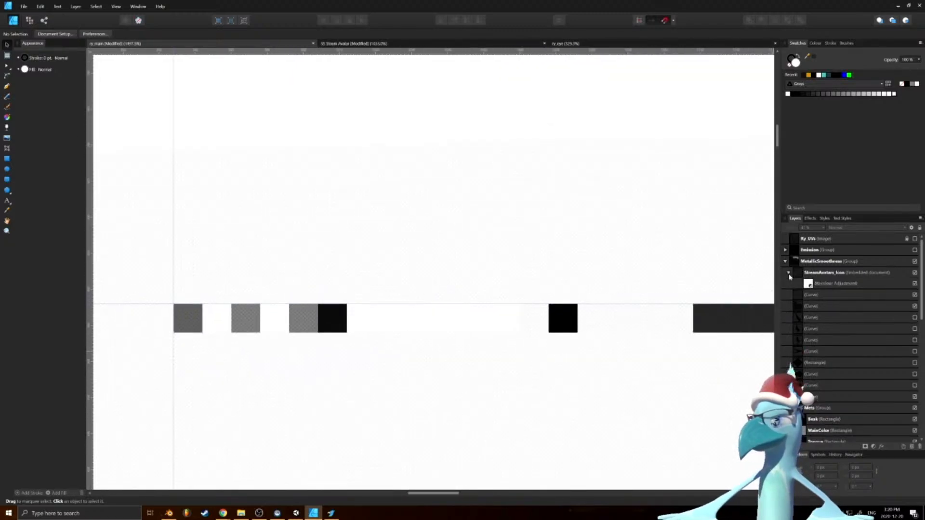
{"action": "left_click", "coordinate": [788, 273]}
{"action": "scroll", "coordinate": [789, 273], "scroll_direction": "down", "scroll_amount": 3}
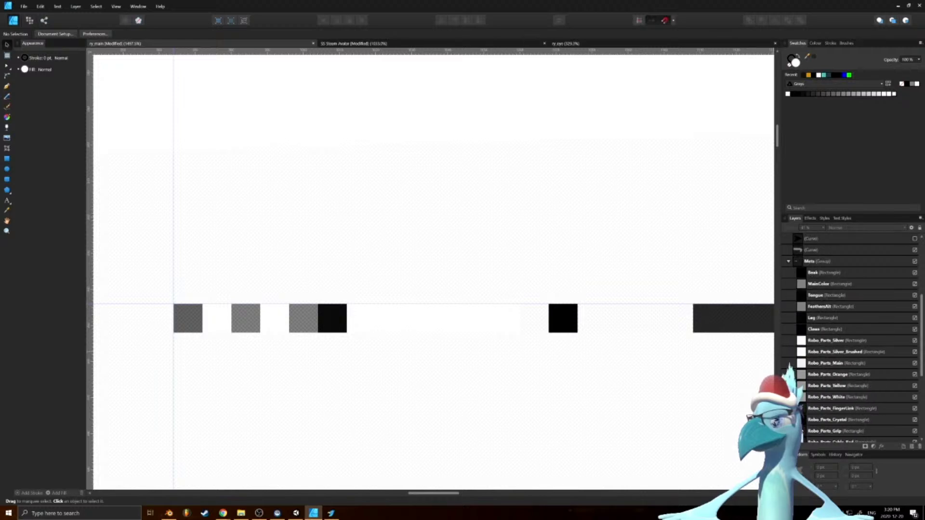
{"action": "left_click", "coordinate": [809, 366]}
{"action": "scroll", "coordinate": [448, 327], "scroll_direction": "down", "scroll_amount": 5, "text": "ctrl"}
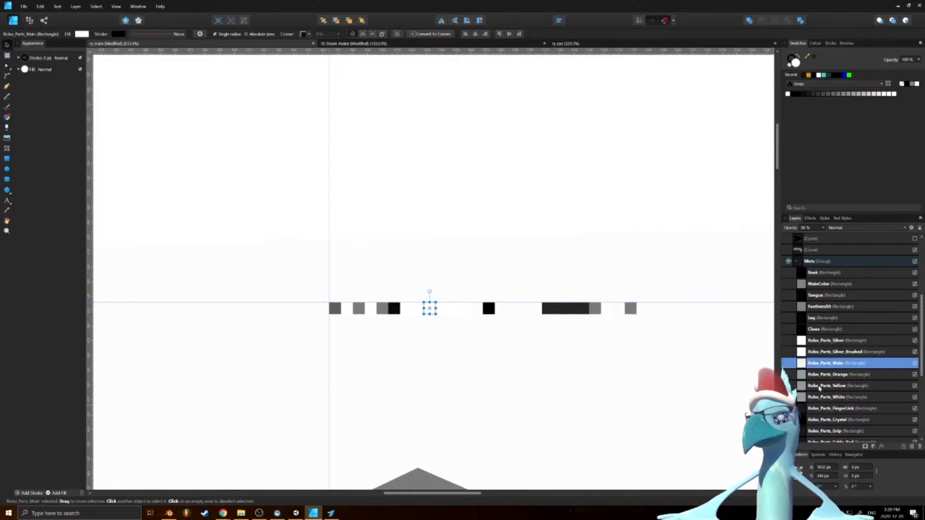
Select the Meta group's swatches from Robo_Parts_Orange through Hoodie_Straps
{"action": "left_click", "coordinate": [806, 374]}
{"action": "scroll", "coordinate": [806, 376], "scroll_direction": "down", "scroll_amount": 5}
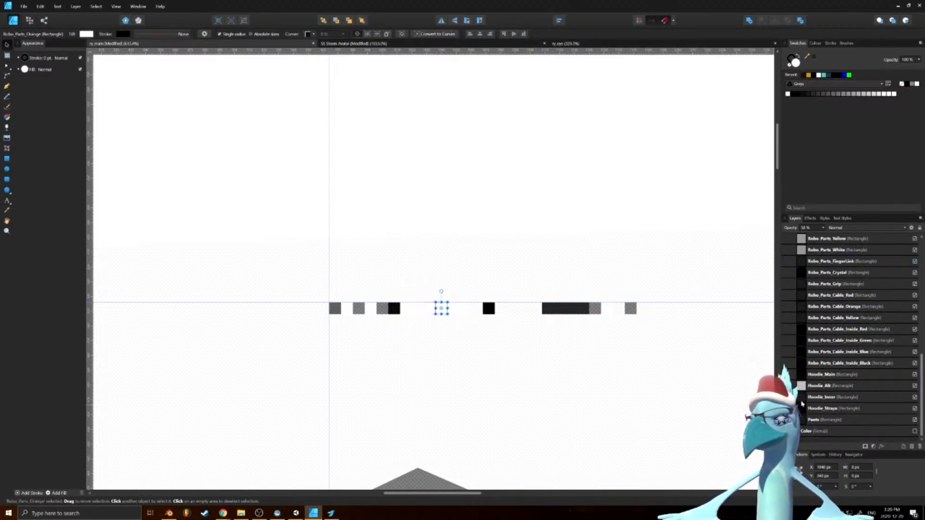
{"action": "left_click", "coordinate": [802, 414], "text": "shift"}
{"action": "scroll", "coordinate": [439, 331], "scroll_direction": "up", "scroll_amount": 5, "text": "ctrl"}
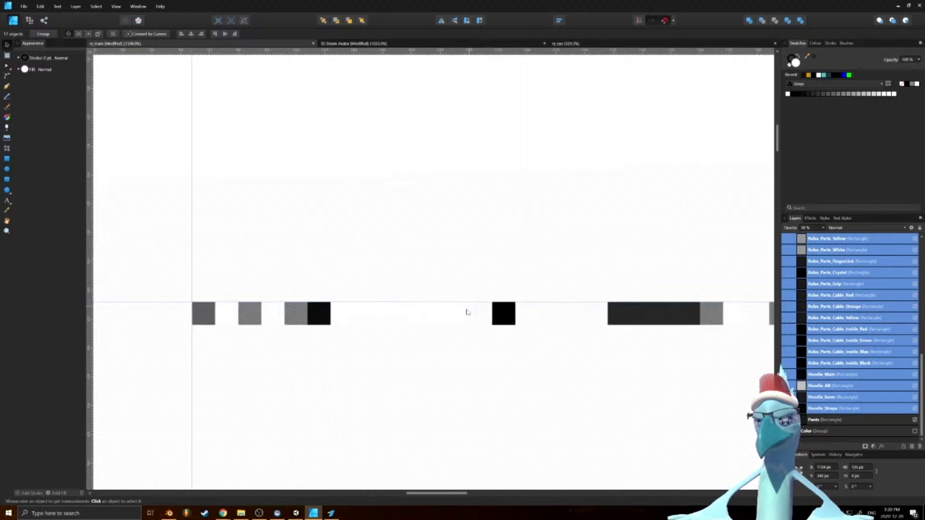
Expand the Emission group with its Emis subgroup, and expand the Color group
{"action": "scroll", "coordinate": [811, 313], "scroll_direction": "up", "scroll_amount": 6}
{"action": "scroll", "coordinate": [811, 313], "scroll_direction": "up", "scroll_amount": 3}
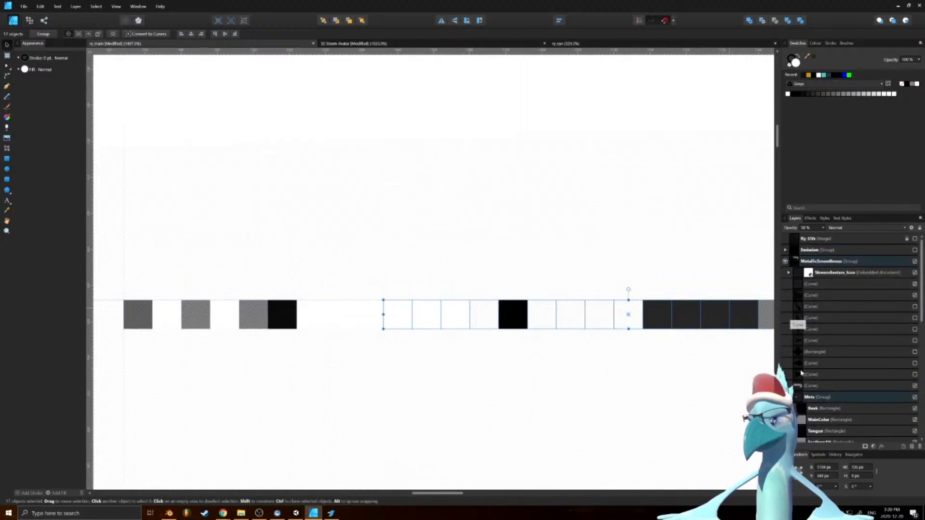
{"action": "left_click", "coordinate": [785, 250]}
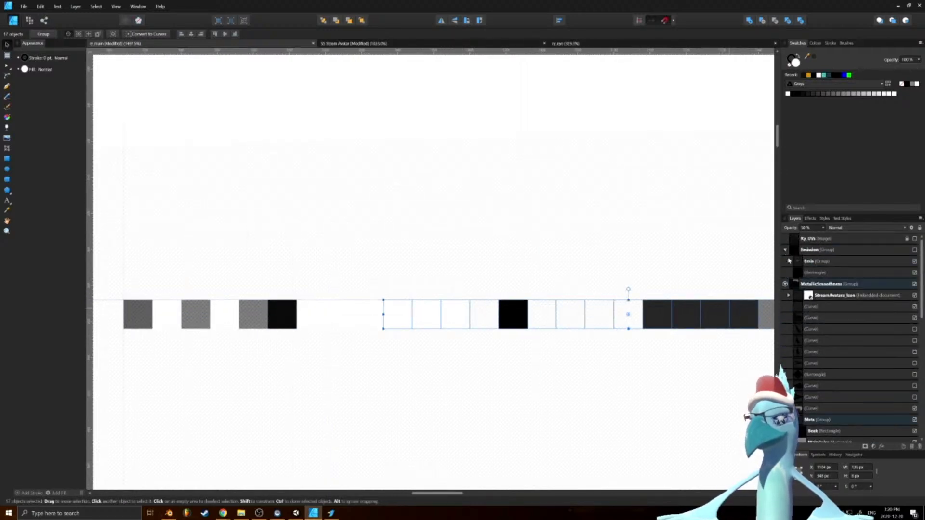
{"action": "left_click", "coordinate": [794, 261]}
{"action": "left_click", "coordinate": [789, 261]}
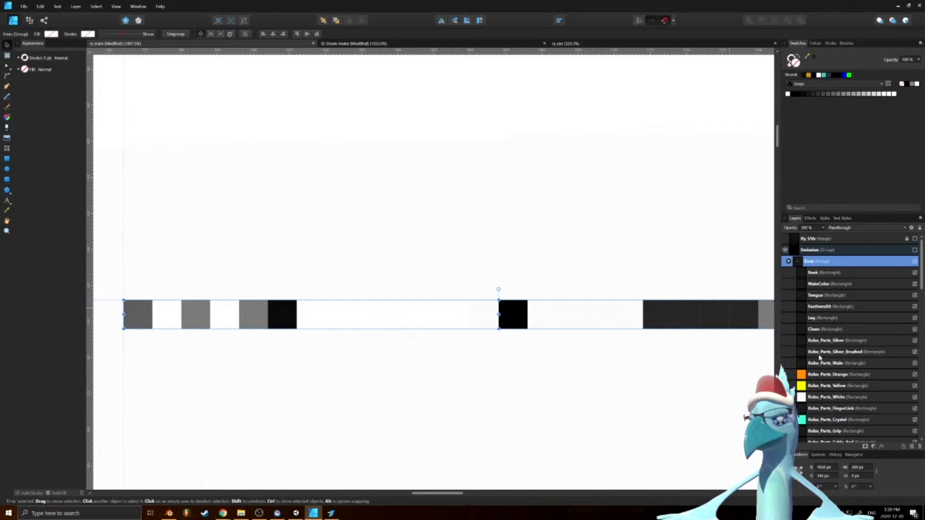
{"action": "scroll", "coordinate": [832, 383], "scroll_direction": "down", "scroll_amount": 5}
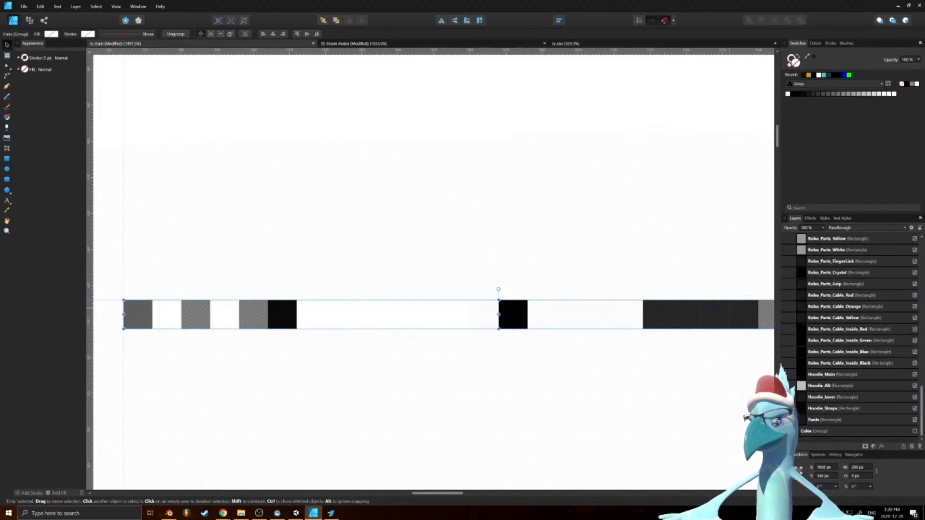
{"action": "left_click", "coordinate": [785, 431]}
Select the Color group's swatches from Robo_Parts_Orange through Pants and shift them 8 px to the right
{"action": "scroll", "coordinate": [785, 431], "scroll_direction": "down", "scroll_amount": 2}
{"action": "scroll", "coordinate": [793, 387], "scroll_direction": "down", "scroll_amount": 9}
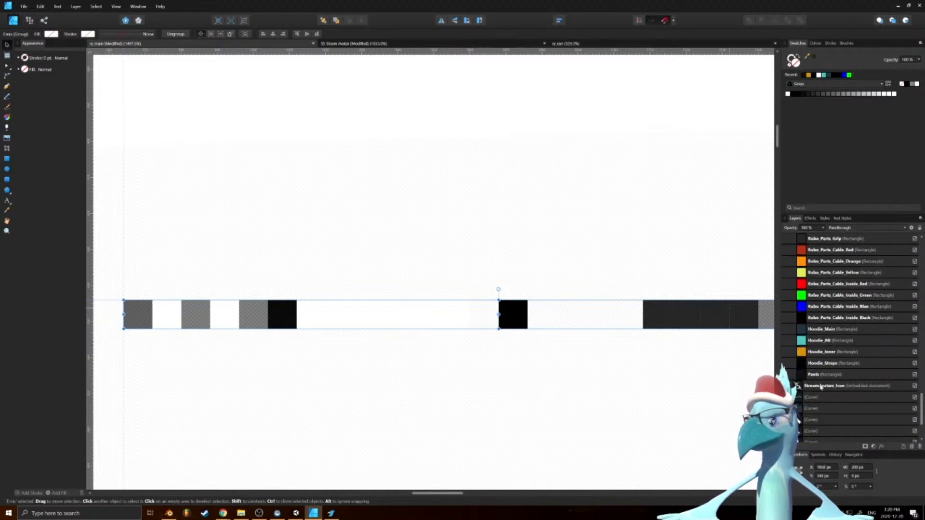
{"action": "left_click", "coordinate": [826, 375]}
{"action": "scroll", "coordinate": [826, 380], "scroll_direction": "down", "scroll_amount": 4}
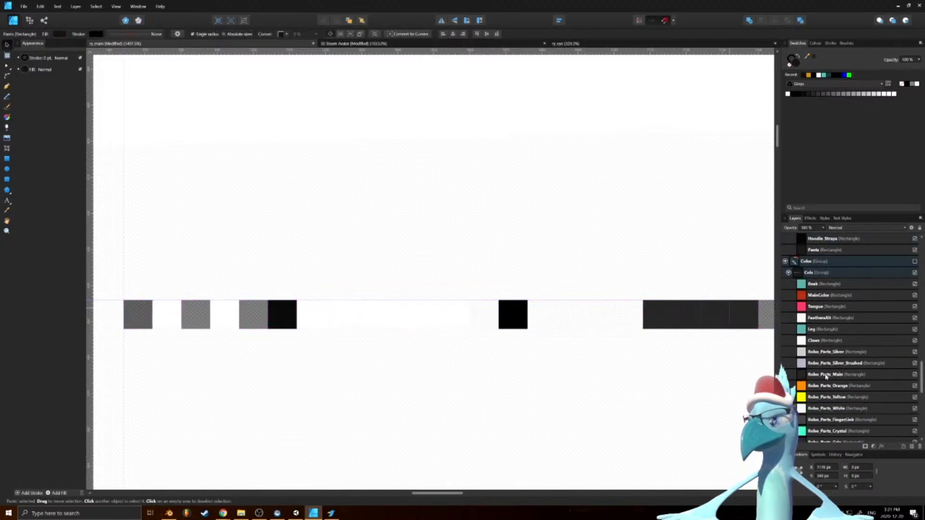
{"action": "left_click", "coordinate": [826, 390], "text": "shift"}
{"action": "scroll", "coordinate": [825, 390], "scroll_direction": "up", "scroll_amount": 4}
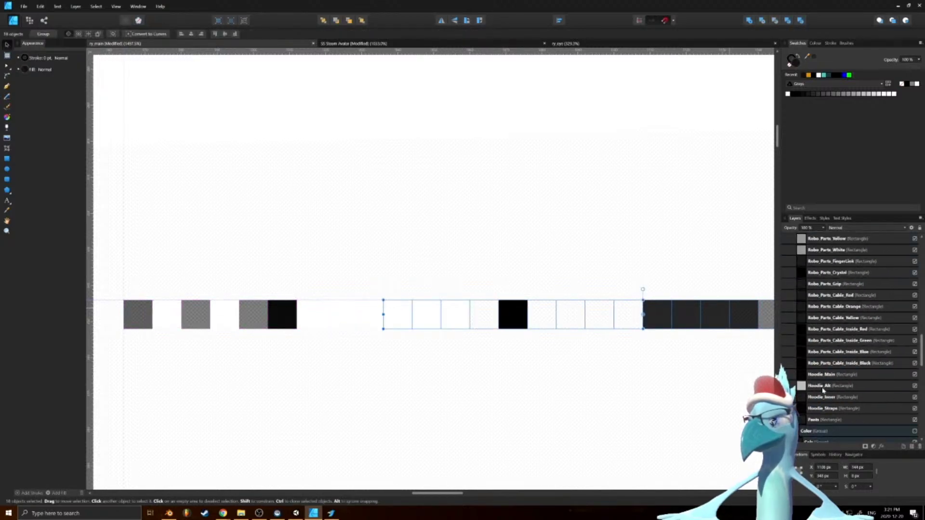
{"action": "left_click_drag", "start_coordinate": [403, 311], "coordinate": [431, 312]}
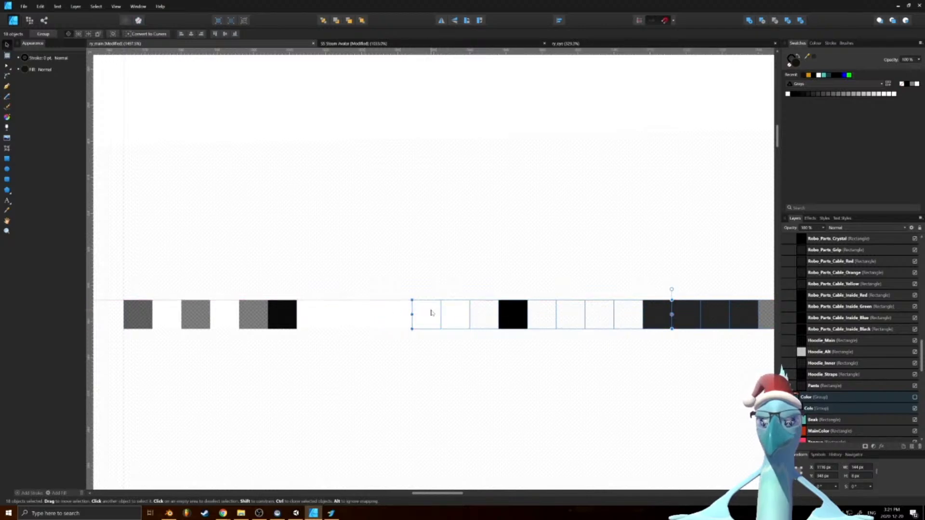
Select the Meta group's swatches from Robo_Parts_Orange through Pants, leaving Robo_Parts_Main out of the selection
{"action": "left_click", "coordinate": [827, 389]}
{"action": "scroll", "coordinate": [828, 388], "scroll_direction": "up", "scroll_amount": 4}
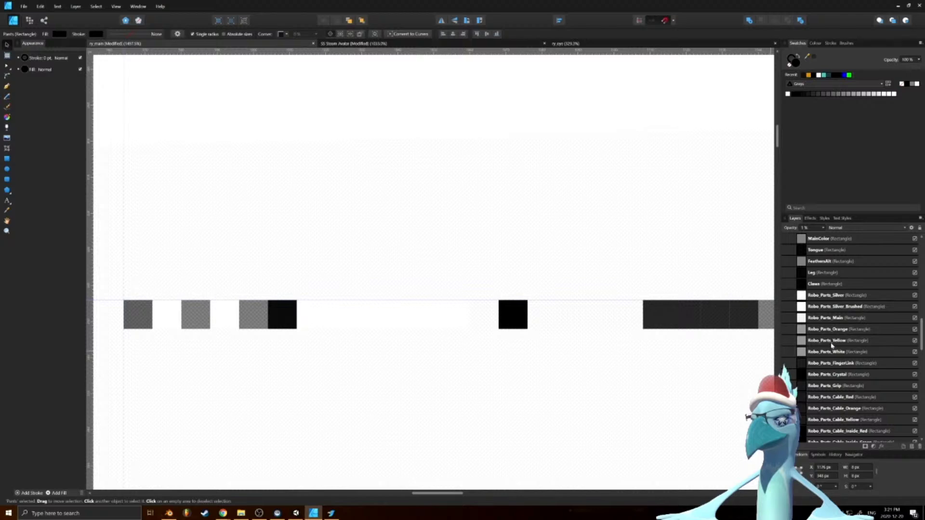
{"action": "left_click", "coordinate": [835, 320], "text": "shift"}
{"action": "left_click", "coordinate": [830, 320], "text": "ctrl"}
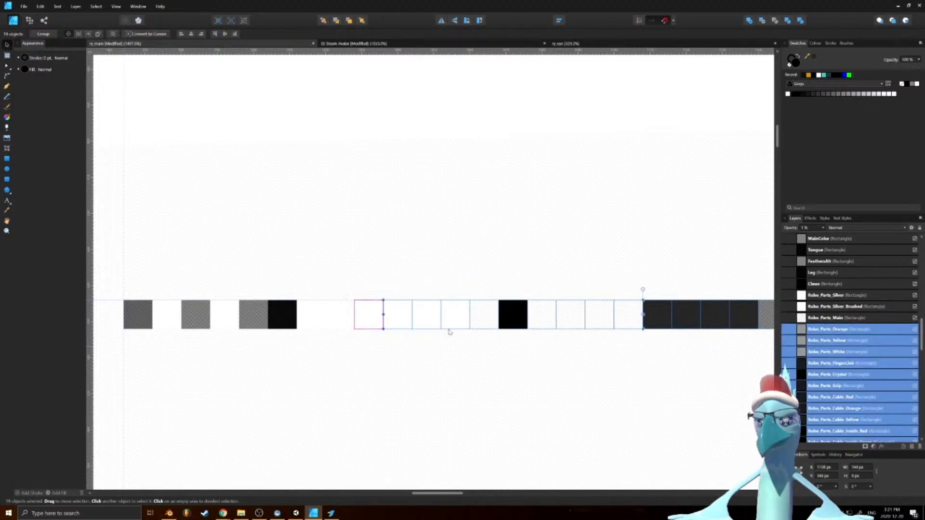
{"action": "mouse_move", "coordinate": [410, 318]}
{"action": "left_mouse_down"}
{"action": "mouse_move", "coordinate": [443, 318]}
{"action": "mouse_move", "coordinate": [404, 319]}
{"action": "left_mouse_up"}
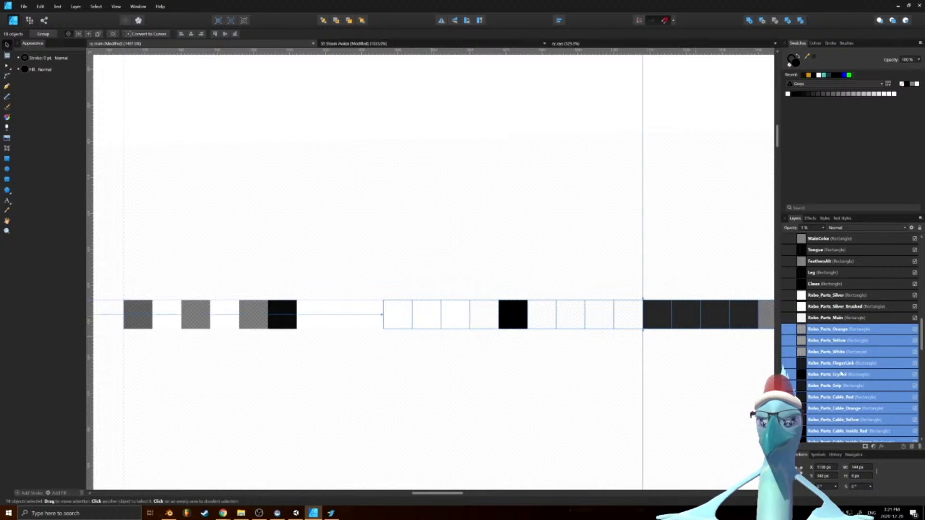
Show the Color group and shift the selected Meta swatches 8 px to the right to line up with the colour swatches
{"action": "scroll", "coordinate": [909, 395], "scroll_direction": "down", "scroll_amount": 5}
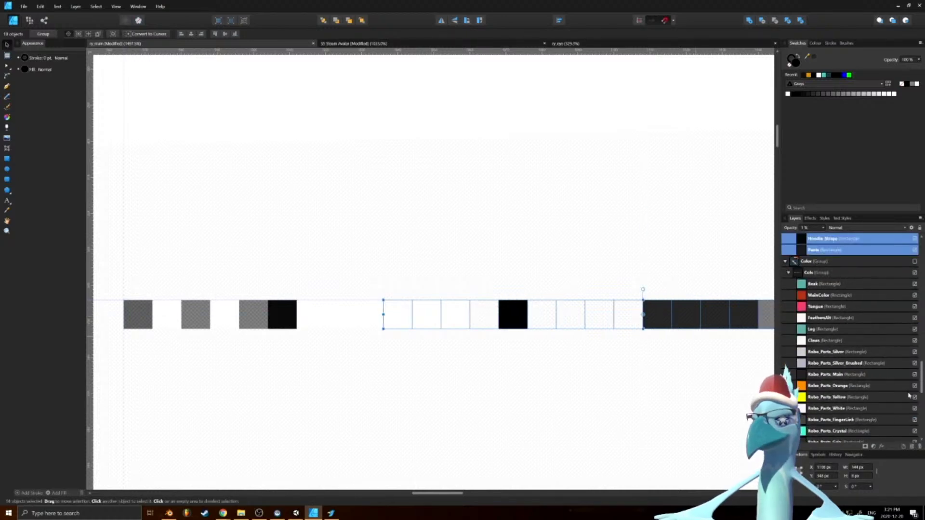
{"action": "left_click", "coordinate": [915, 261]}
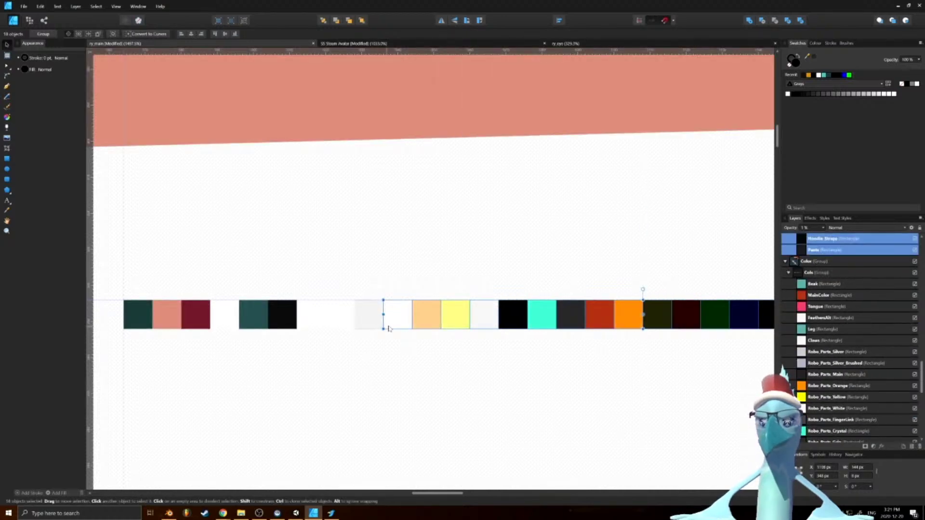
{"action": "left_click_drag", "start_coordinate": [396, 321], "coordinate": [427, 321]}
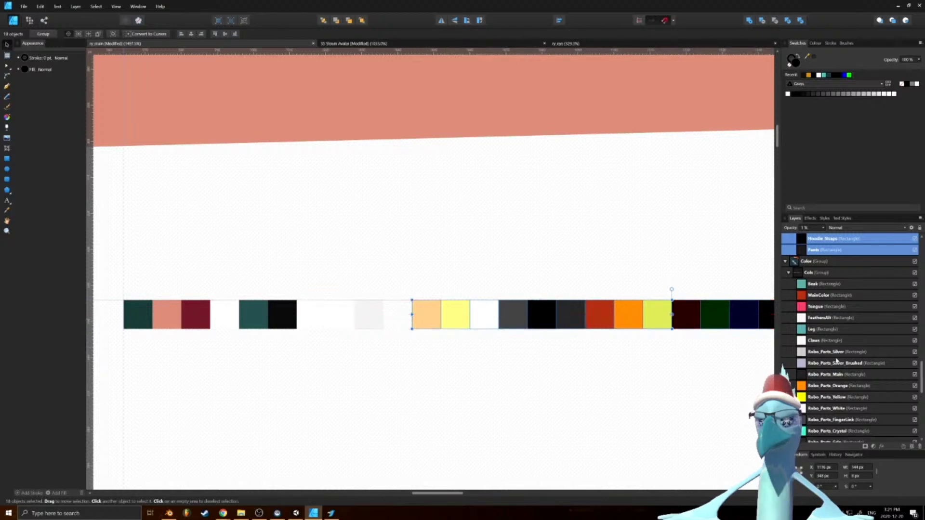
{"action": "scroll", "coordinate": [407, 332], "scroll_direction": "up", "scroll_amount": 3, "text": "ctrl"}
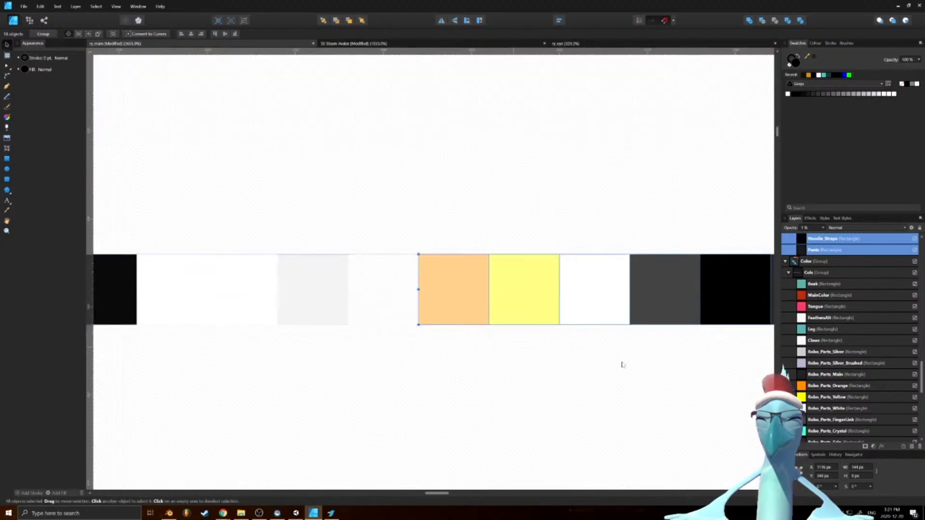
Compare the positions of the robot-part swatches in the Color, Meta and Emission groups by selecting individual swatch layers
{"action": "left_click", "coordinate": [827, 284]}
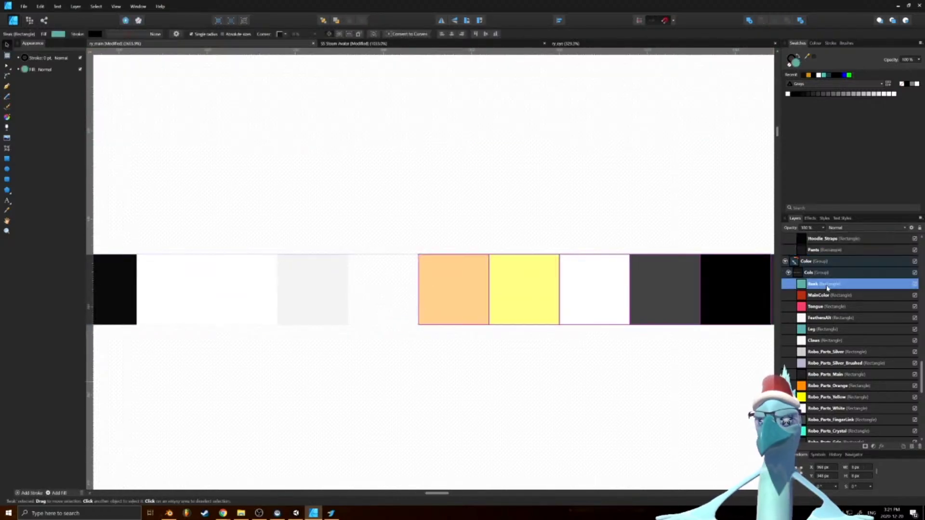
{"action": "left_click", "coordinate": [815, 363]}
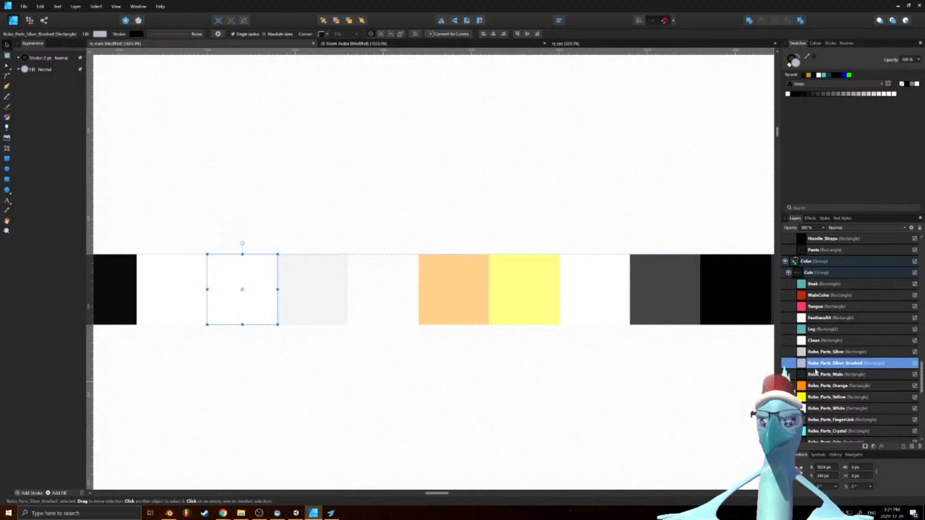
{"action": "scroll", "coordinate": [816, 375], "scroll_direction": "up", "scroll_amount": 5}
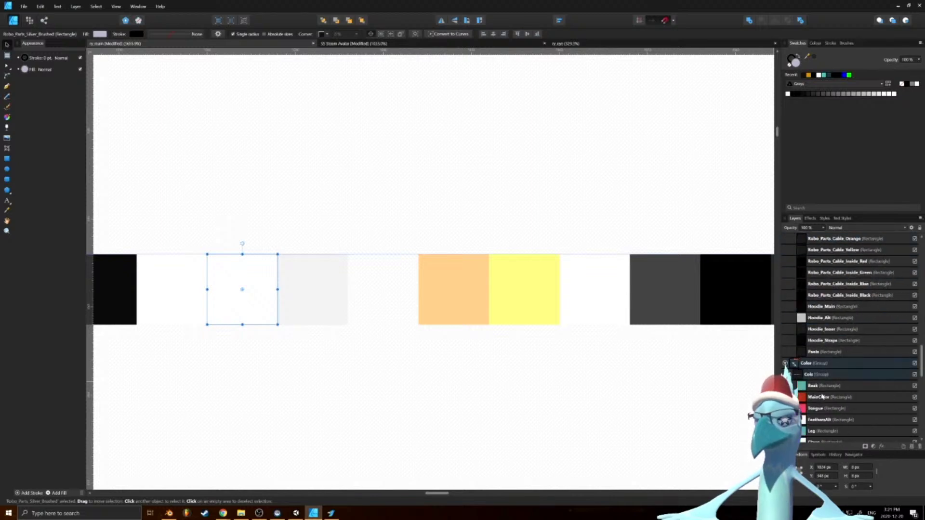
{"action": "left_click", "coordinate": [819, 295]}
{"action": "left_click", "coordinate": [821, 352]}
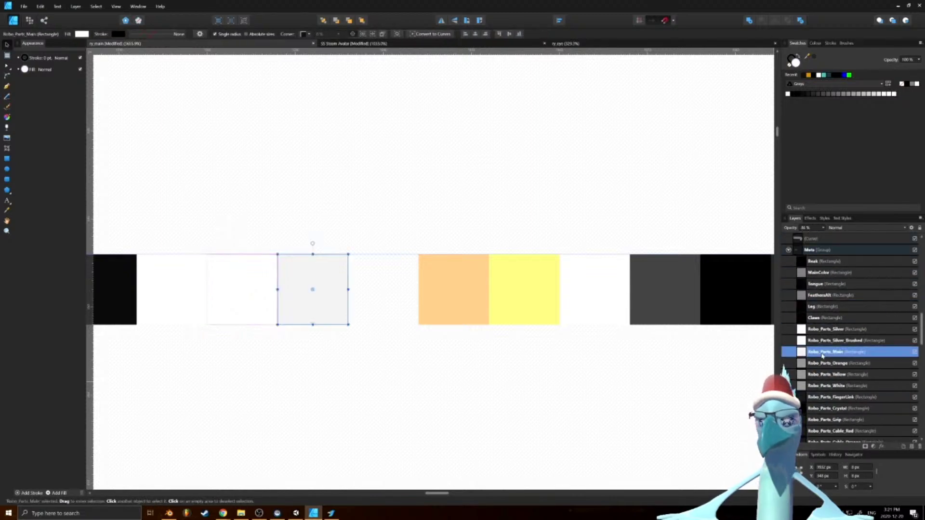
{"action": "left_click", "coordinate": [822, 363]}
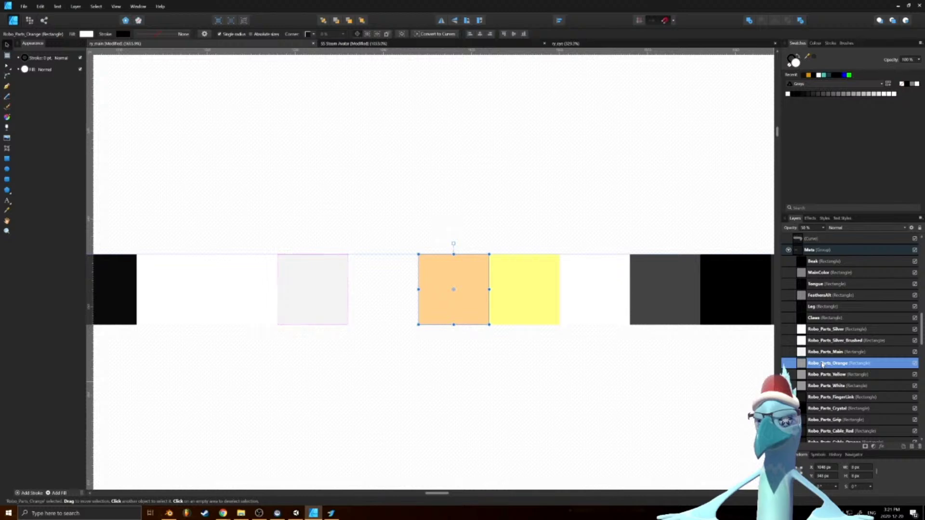
{"action": "scroll", "coordinate": [822, 365], "scroll_direction": "down", "scroll_amount": 2}
{"action": "scroll", "coordinate": [822, 366], "scroll_direction": "up", "scroll_amount": 2}
{"action": "left_click", "coordinate": [823, 386]}
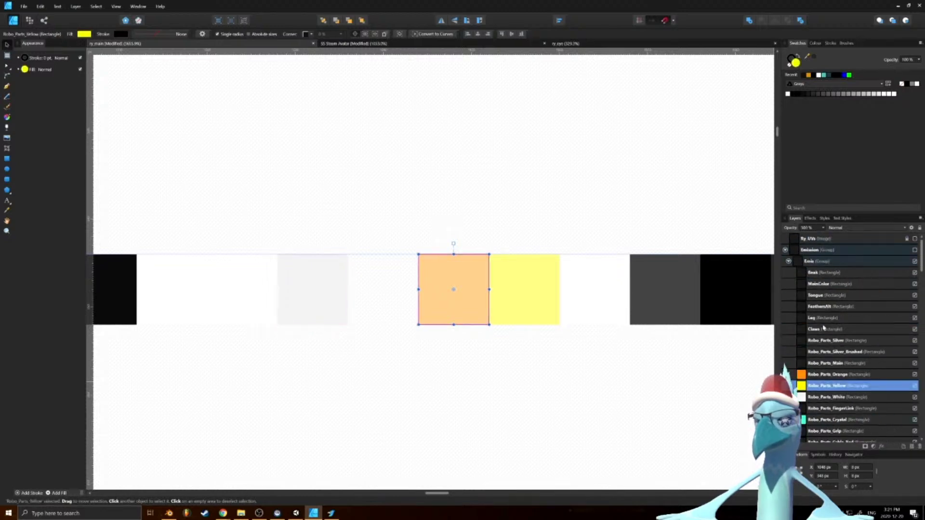
{"action": "left_click", "coordinate": [827, 375]}
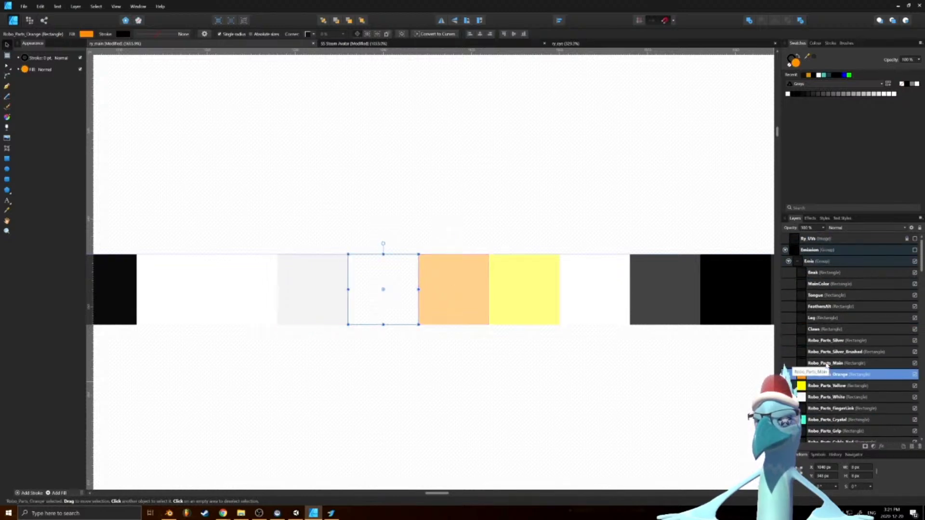
Show the Emission group and hide the full-size background rectangle beneath its Emis subgroup
{"action": "left_click", "coordinate": [915, 250]}
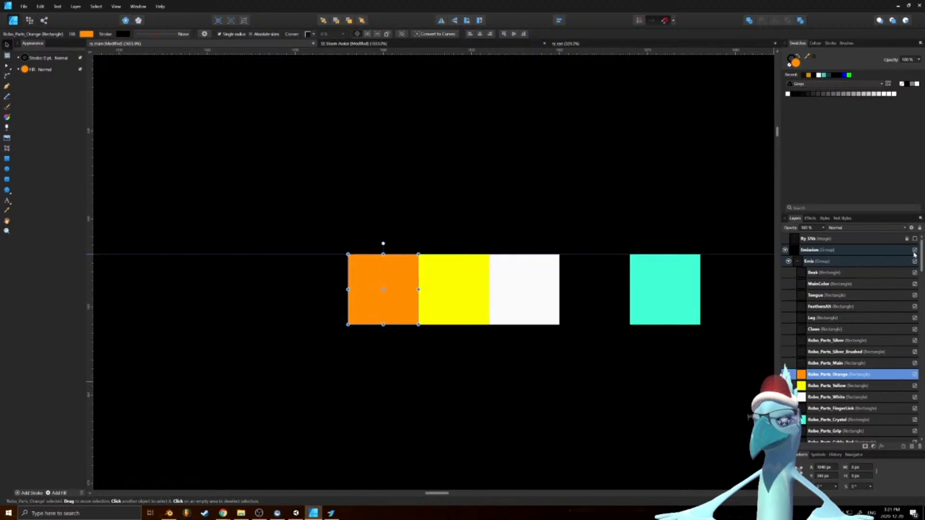
{"action": "scroll", "coordinate": [907, 410], "scroll_direction": "down", "scroll_amount": 5}
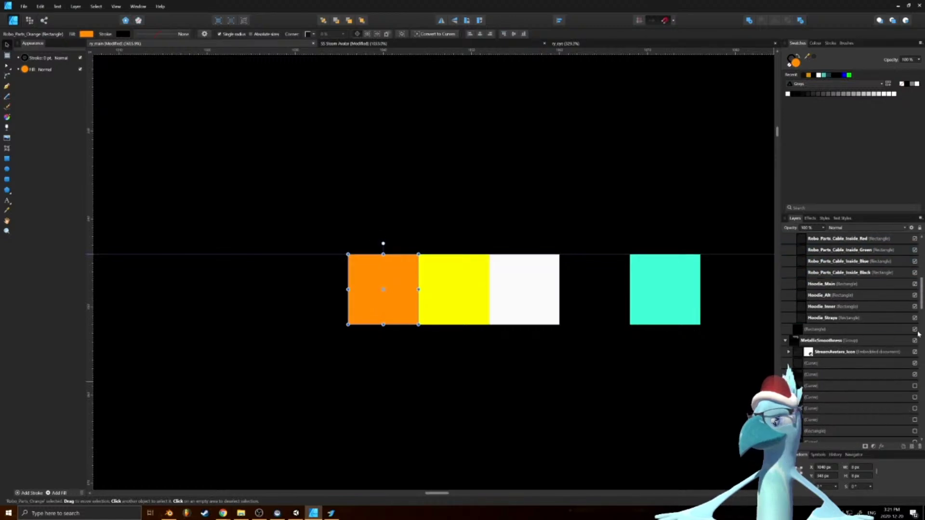
{"action": "left_click", "coordinate": [914, 329]}
Select the Emis subgroup's swatches from Robo_Parts_Orange through Hoodie_Straps and shift them 8 px to the right
{"action": "left_click", "coordinate": [884, 320]}
{"action": "scroll", "coordinate": [836, 357], "scroll_direction": "up", "scroll_amount": 6}
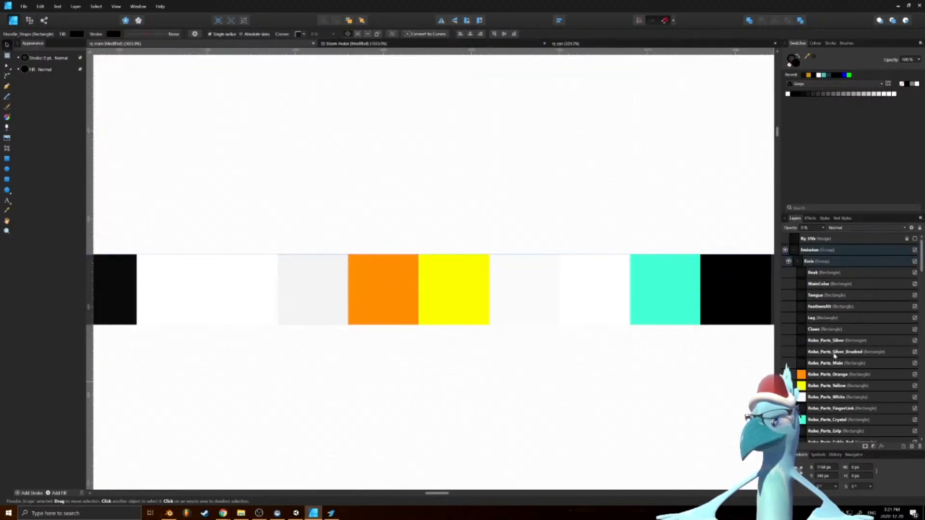
{"action": "left_click", "coordinate": [825, 377], "text": "shift"}
{"action": "left_click_drag", "start_coordinate": [388, 303], "coordinate": [459, 300]}
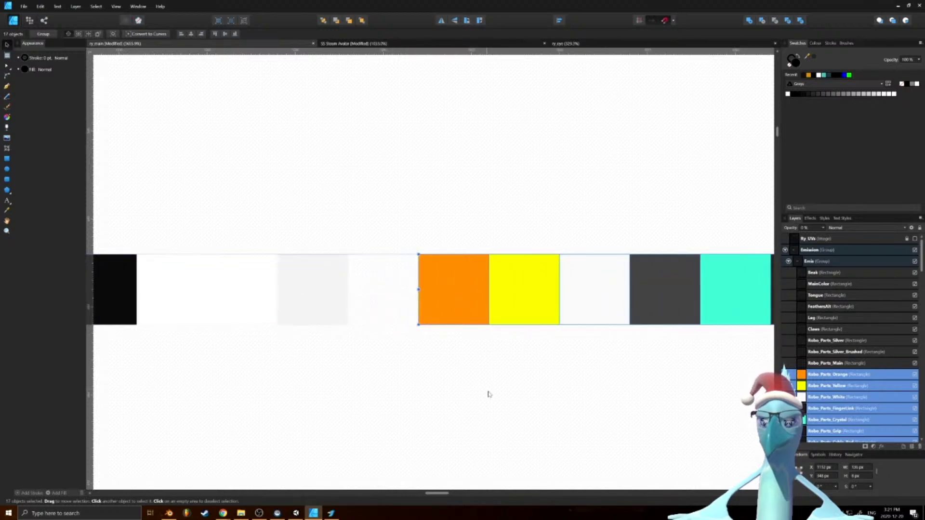
{"action": "scroll", "coordinate": [875, 408], "scroll_direction": "down", "scroll_amount": 4}
{"action": "scroll", "coordinate": [862, 400], "scroll_direction": "up", "scroll_amount": 2}
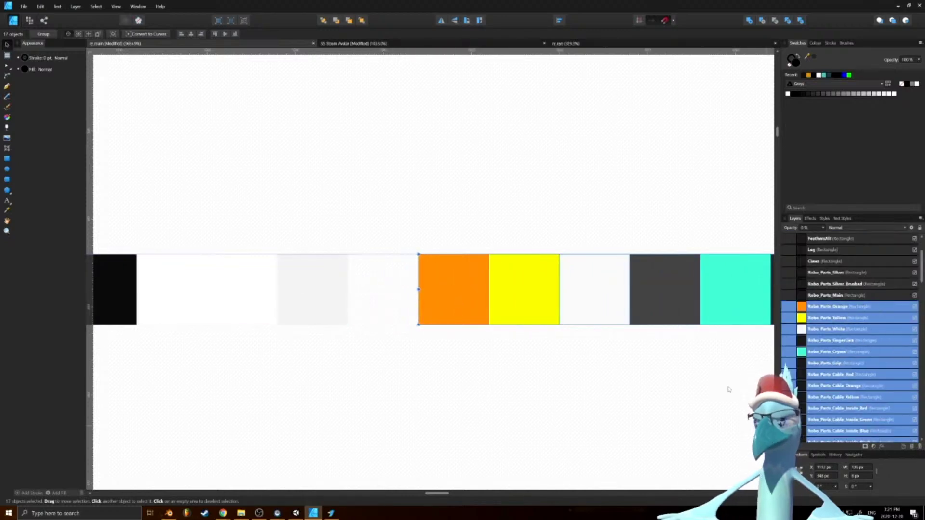
Duplicate the Emis subgroup's Robo_Parts_Main swatch 8 px to the right, into the gap before the orange swatch
{"action": "left_click", "coordinate": [304, 315]}
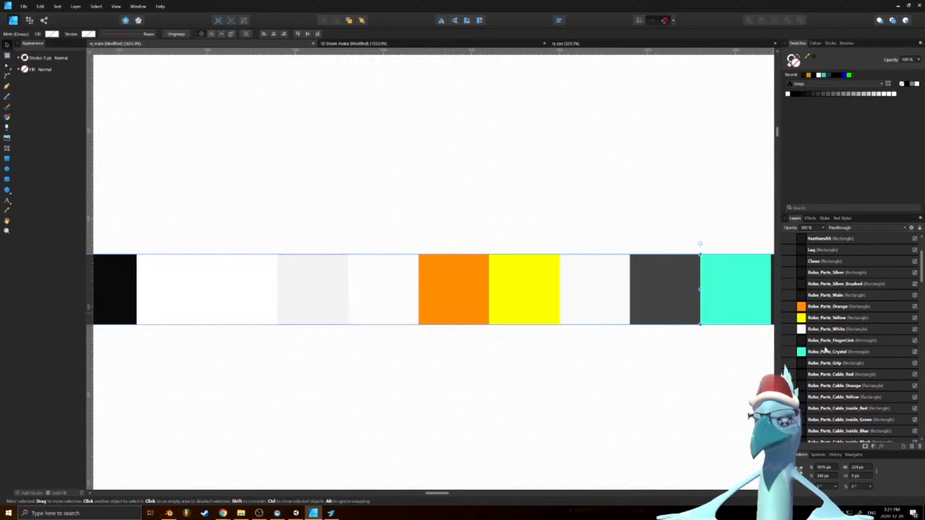
{"action": "left_click", "coordinate": [834, 296]}
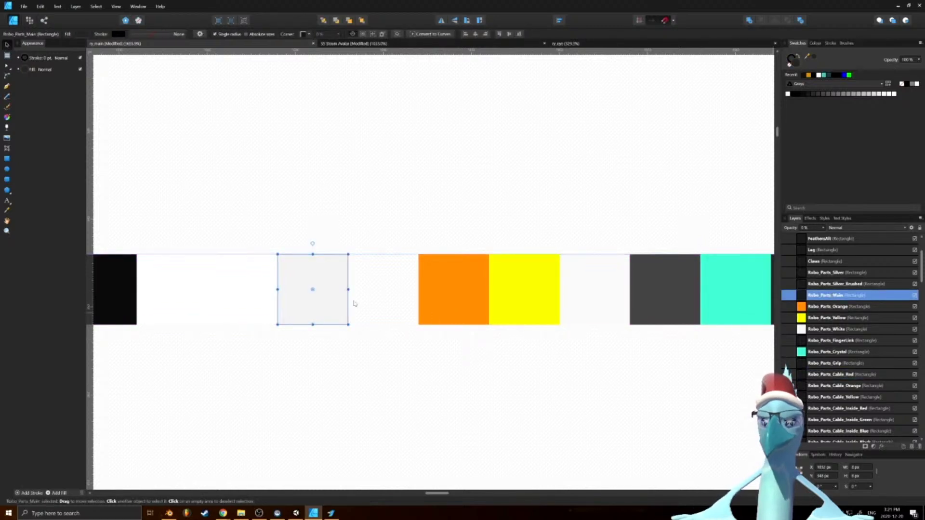
{"action": "left_click_drag", "start_coordinate": [322, 306], "coordinate": [392, 305], "text": "ctrl"}
Rename the duplicated Emis swatch as Robo_Parts_Claw
{"action": "double_click", "coordinate": [841, 299]}
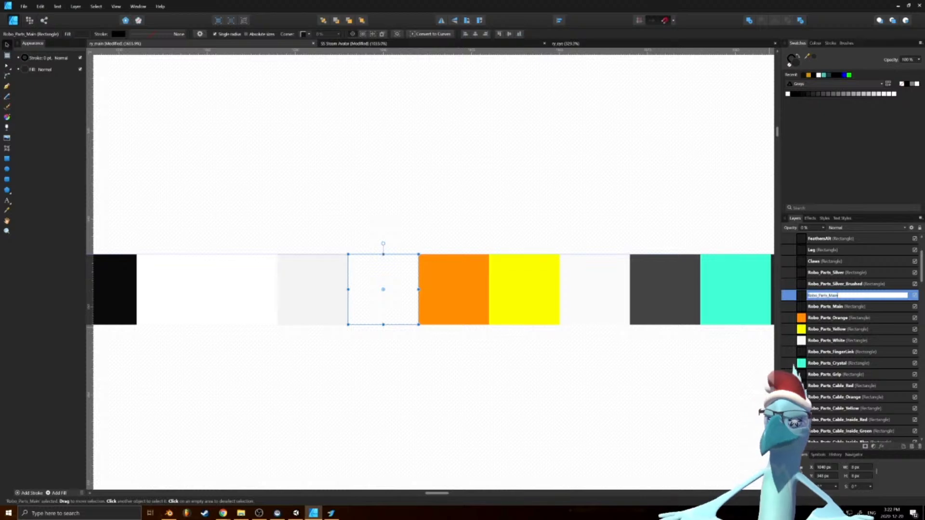
{"action": "key", "text": "BackSpace"}
{"action": "key", "text": "BackSpace"}
{"action": "key", "text": "BackSpace"}
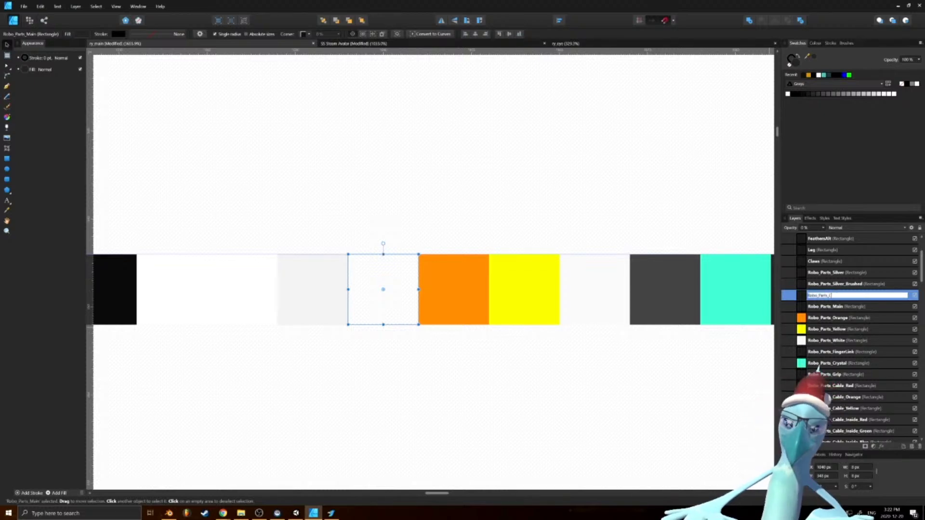
{"action": "key", "text": "Return"}
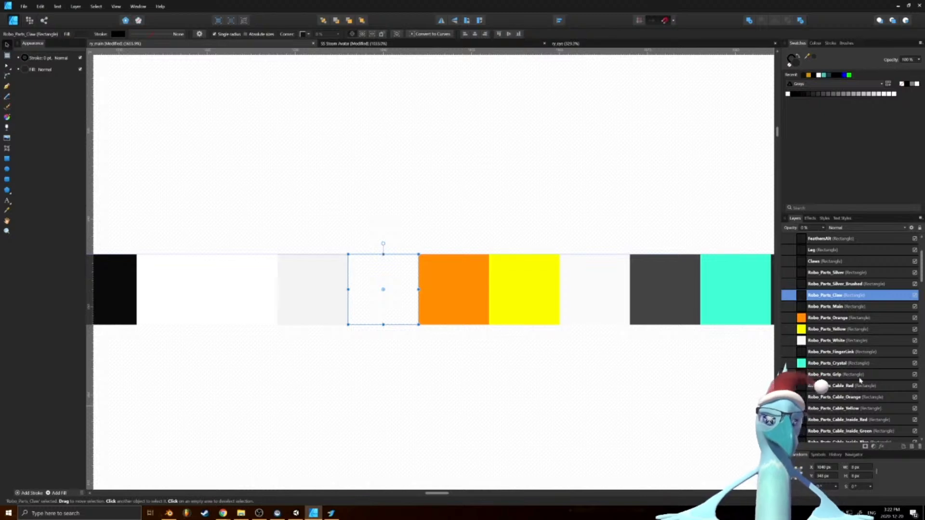
Look through the Meta and Color groups' swatch layers, checking the Color group's cable and hoodie swatches
{"action": "scroll", "coordinate": [859, 353], "scroll_direction": "down", "scroll_amount": 3}
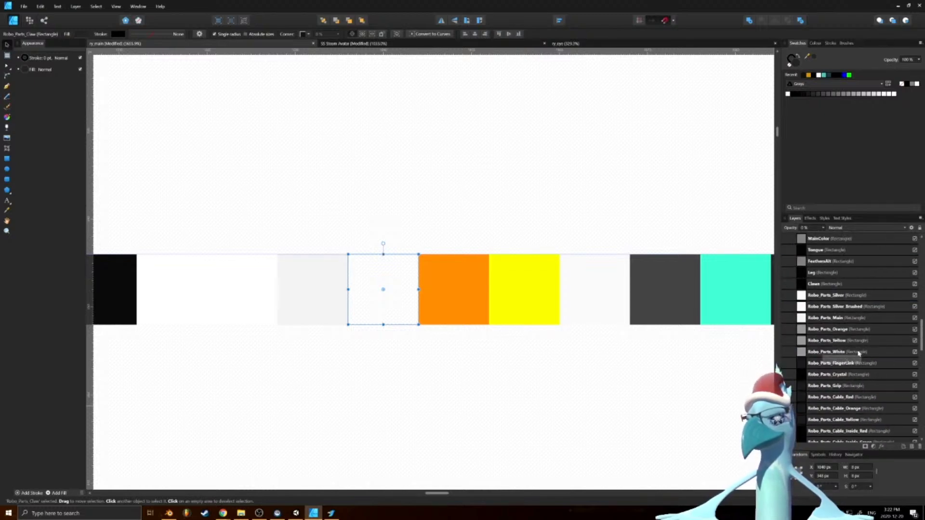
{"action": "scroll", "coordinate": [840, 386], "scroll_direction": "down", "scroll_amount": 6}
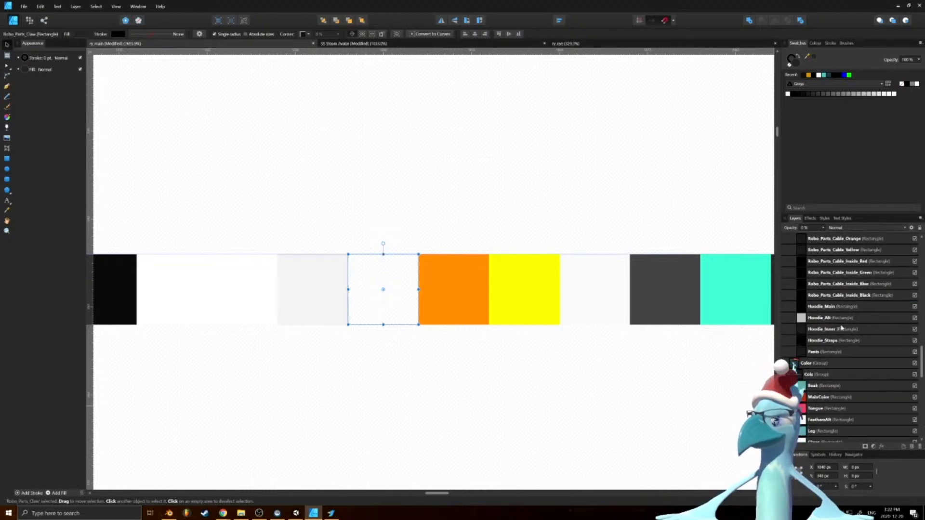
{"action": "scroll", "coordinate": [841, 328], "scroll_direction": "up", "scroll_amount": 5}
{"action": "left_click", "coordinate": [843, 344]}
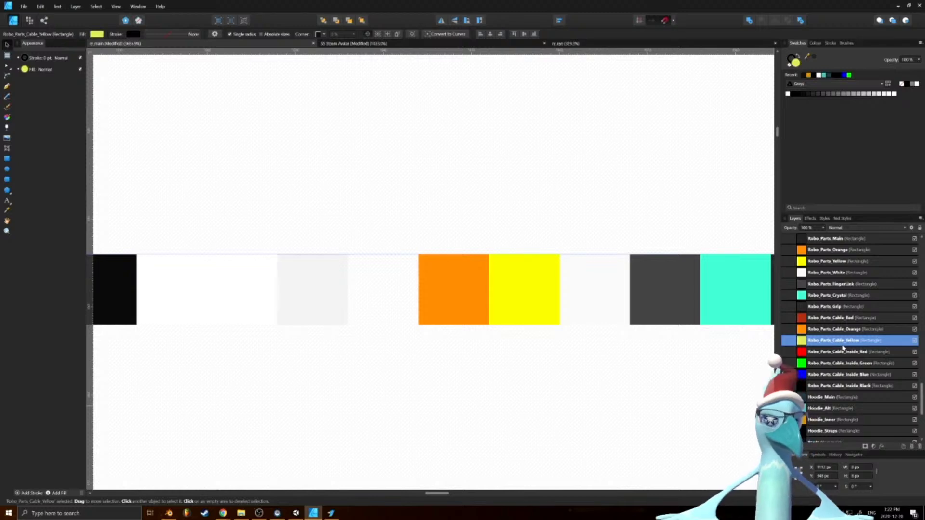
{"action": "scroll", "coordinate": [848, 351], "scroll_direction": "down", "scroll_amount": 4}
{"action": "scroll", "coordinate": [842, 337], "scroll_direction": "up", "scroll_amount": 4}
{"action": "left_click", "coordinate": [837, 388]}
{"action": "scroll", "coordinate": [849, 404], "scroll_direction": "down", "scroll_amount": 1}
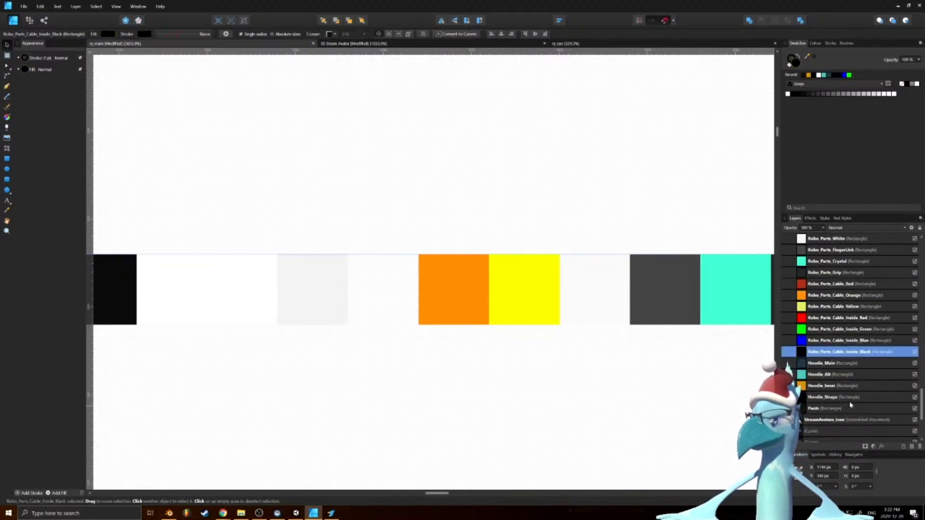
{"action": "left_click", "coordinate": [850, 386]}
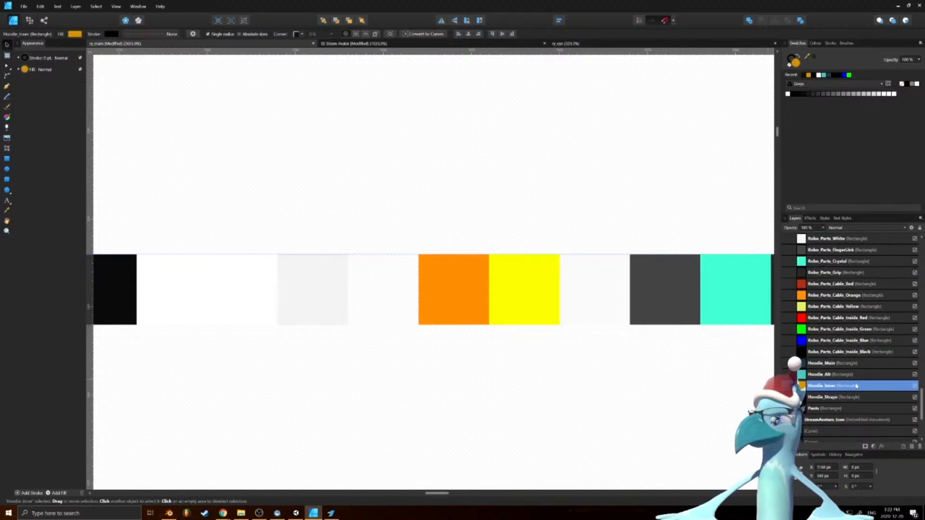
Duplicate the Robo_Parts_Main swatch in the Color document group's Cols group and move the copy into the slot beside the orange swatch
{"action": "scroll", "coordinate": [848, 386], "scroll_direction": "up", "scroll_amount": 6}
{"action": "left_click", "coordinate": [487, 278]}
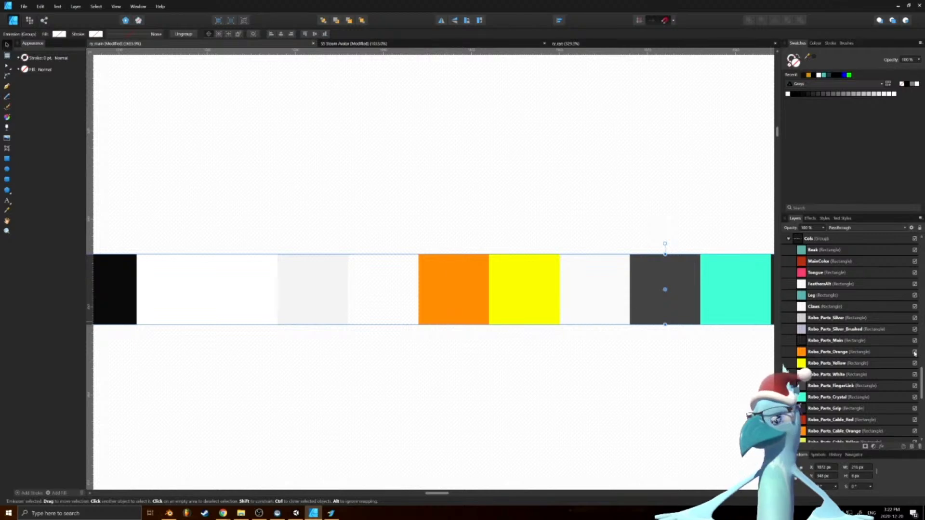
{"action": "left_click", "coordinate": [829, 341]}
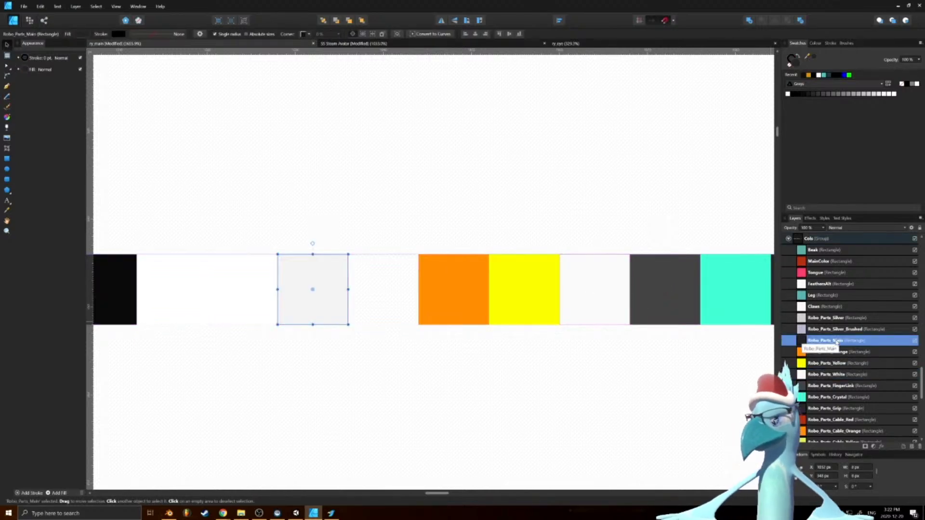
{"action": "key", "text": "ctrl+j"}
{"action": "left_click_drag", "start_coordinate": [838, 352], "coordinate": [838, 356]}
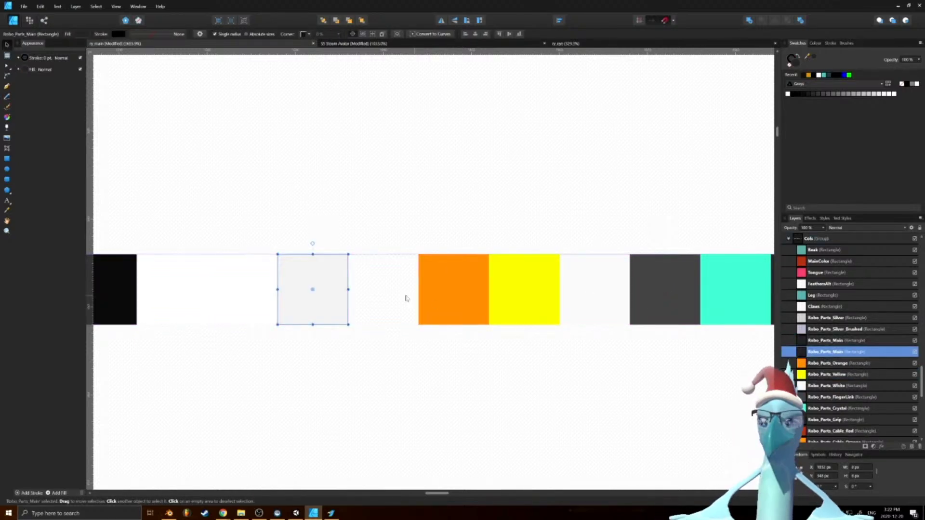
{"action": "left_click_drag", "start_coordinate": [341, 302], "coordinate": [412, 302]}
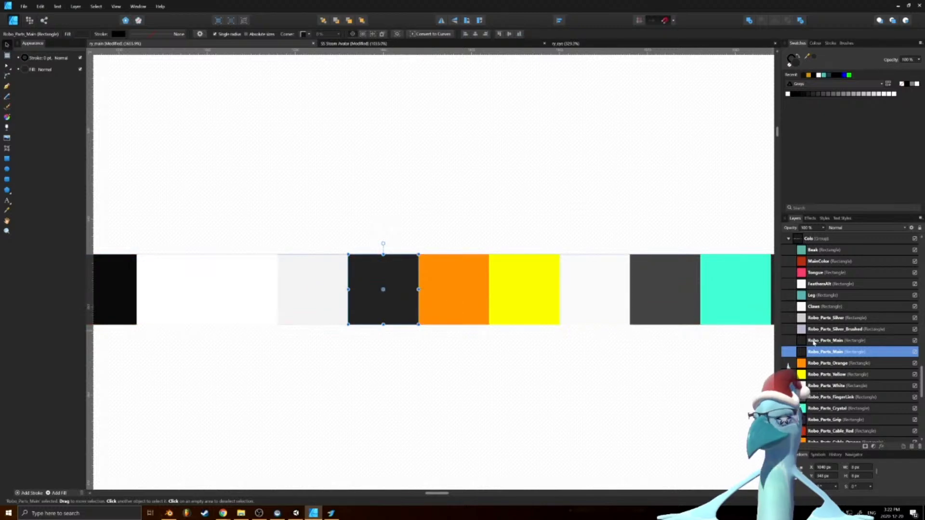
Check the order of the Robo_Parts swatches in the Emission group's Emis group against their positions in the colour strip
{"action": "scroll", "coordinate": [849, 346], "scroll_direction": "down", "scroll_amount": 4}
{"action": "scroll", "coordinate": [848, 346], "scroll_direction": "up", "scroll_amount": 3}
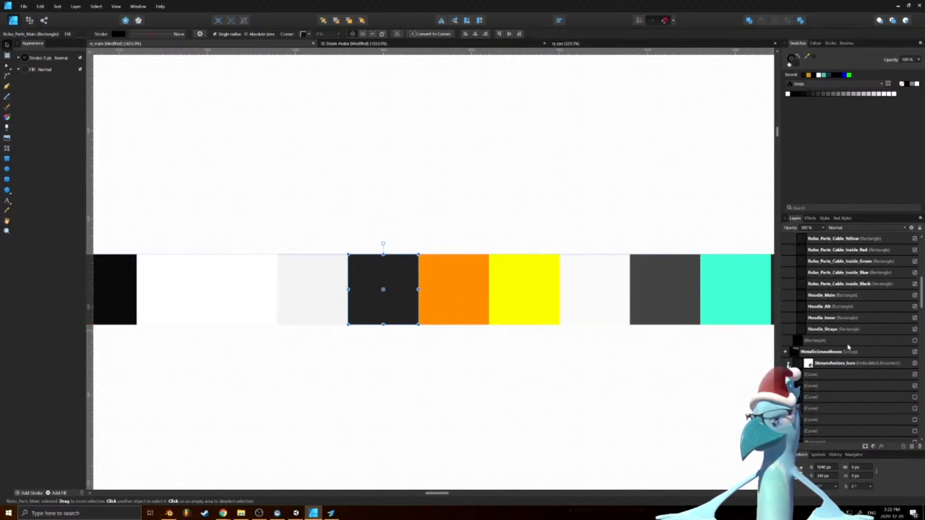
{"action": "left_click", "coordinate": [842, 340]}
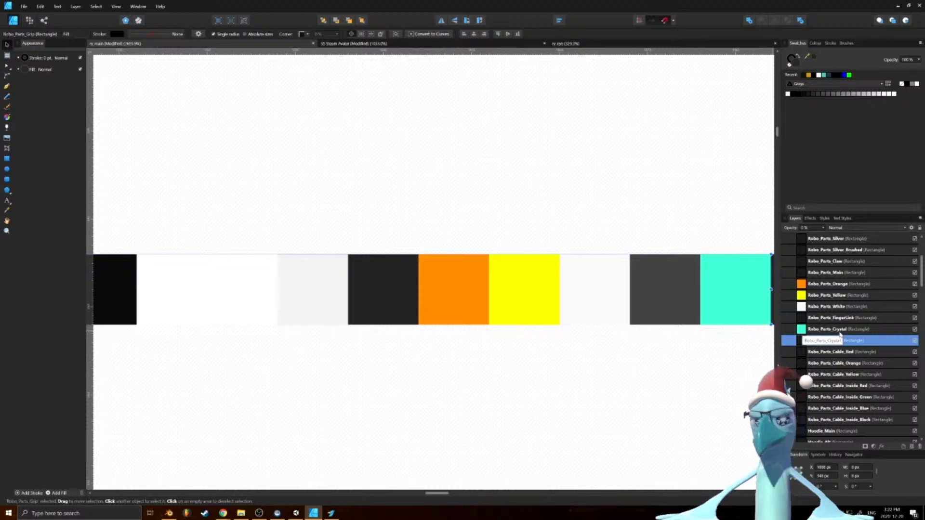
{"action": "key", "text": "Escape"}
{"action": "left_click", "coordinate": [809, 330]}
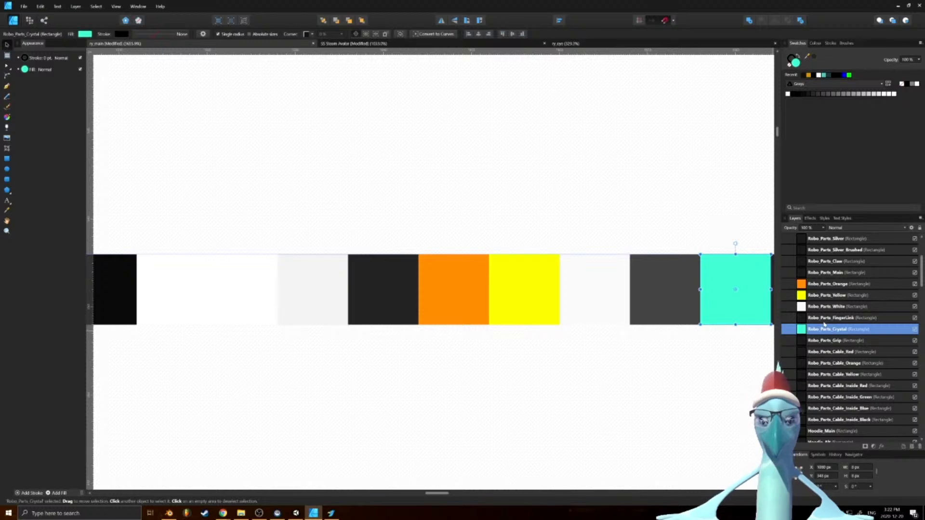
{"action": "left_click", "coordinate": [826, 340]}
{"action": "scroll", "coordinate": [826, 345], "scroll_direction": "up", "scroll_amount": 3}
{"action": "left_click", "coordinate": [825, 366]}
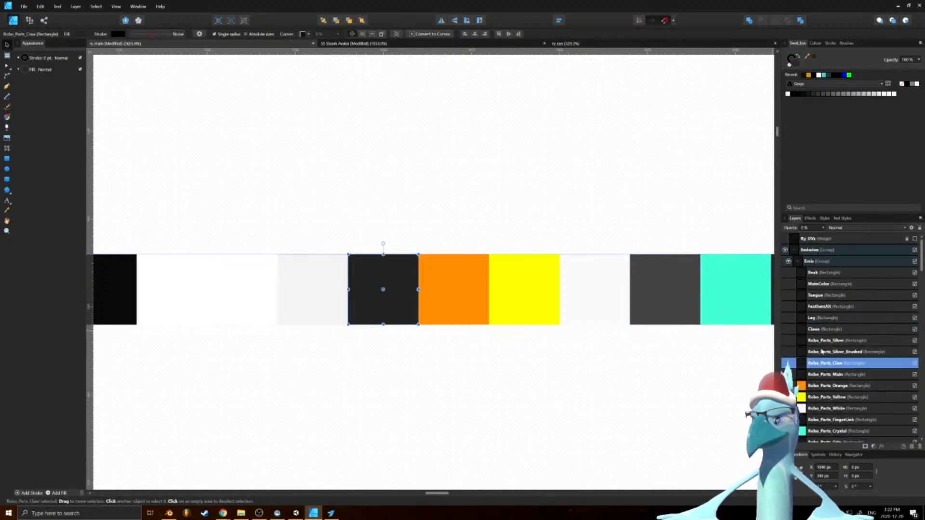
{"action": "left_click", "coordinate": [822, 351]}
{"action": "scroll", "coordinate": [827, 381], "scroll_direction": "down", "scroll_amount": 2}
{"action": "left_click", "coordinate": [814, 353]}
{"action": "left_click", "coordinate": [819, 318]}
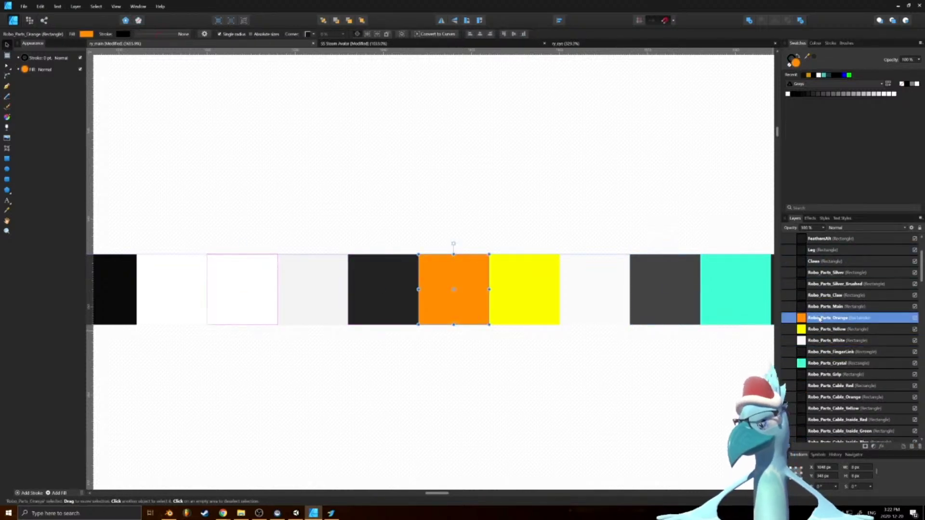
Reorder the Emission group's swatches so that Robo_Parts_Claw sits directly below Robo_Parts_Main
{"action": "left_click", "coordinate": [824, 306]}
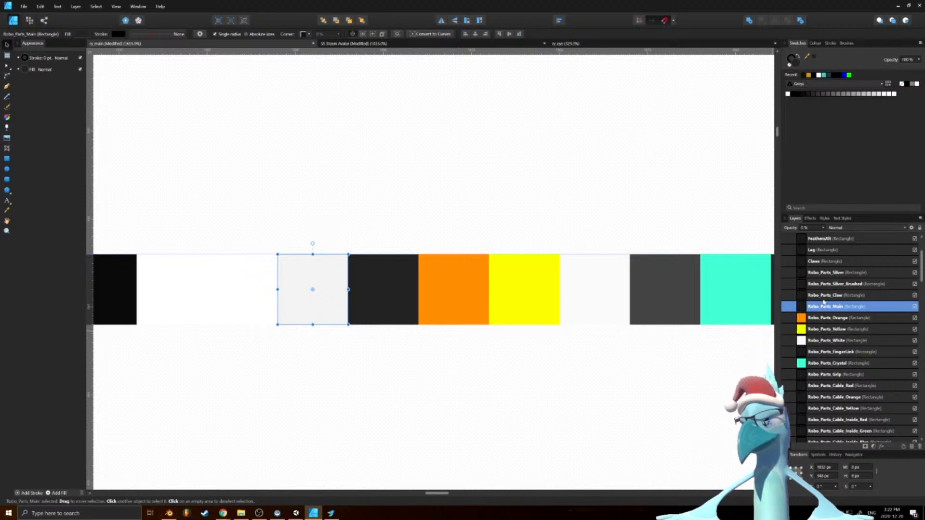
{"action": "left_click", "coordinate": [825, 295]}
{"action": "left_click", "coordinate": [824, 307]}
{"action": "left_click", "coordinate": [818, 297]}
{"action": "left_click", "coordinate": [819, 306]}
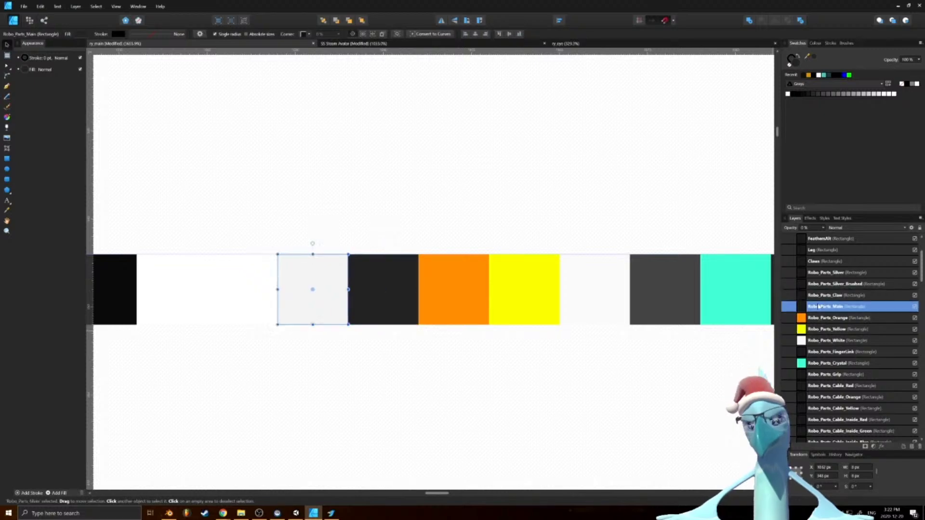
{"action": "left_click", "coordinate": [819, 296]}
{"action": "key", "text": "ctrl+bracketleft"}
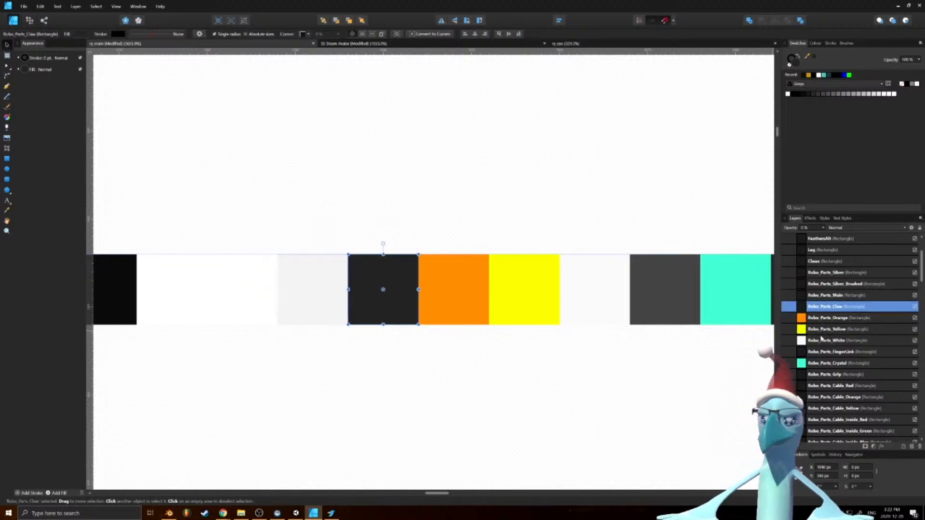
Duplicate the Robo_Parts_Main swatch in the Meta group and move the copy into the slot beside the orange swatch
{"action": "scroll", "coordinate": [827, 344], "scroll_direction": "down", "scroll_amount": 13}
{"action": "scroll", "coordinate": [836, 371], "scroll_direction": "down", "scroll_amount": 2}
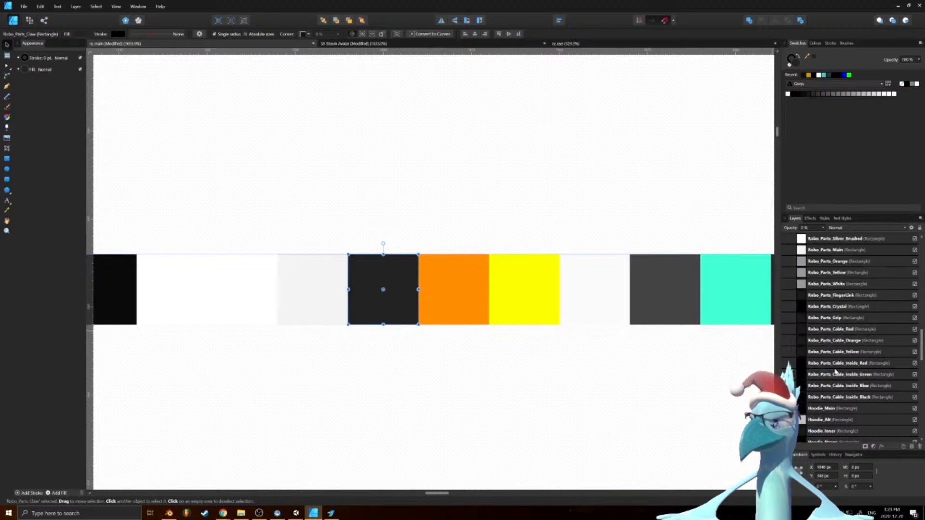
{"action": "scroll", "coordinate": [831, 362], "scroll_direction": "up", "scroll_amount": 1}
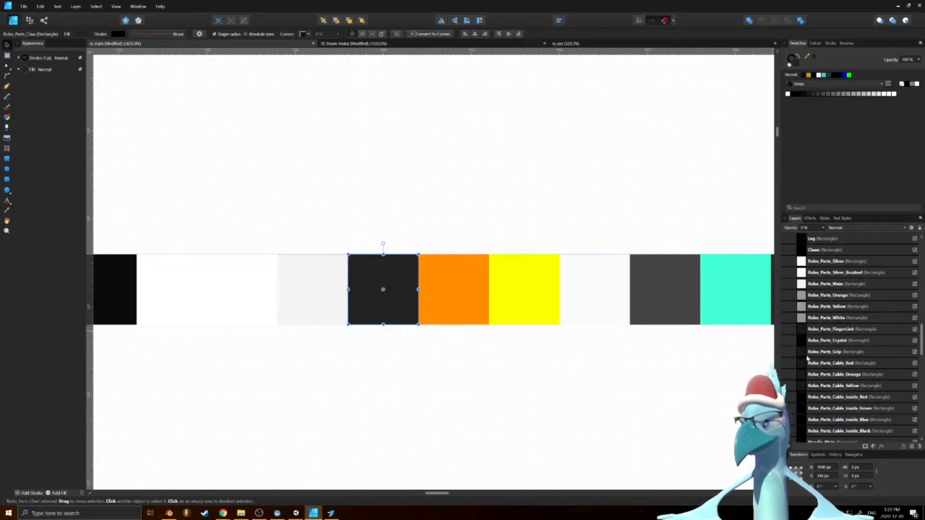
{"action": "scroll", "coordinate": [808, 357], "scroll_direction": "up", "scroll_amount": 1}
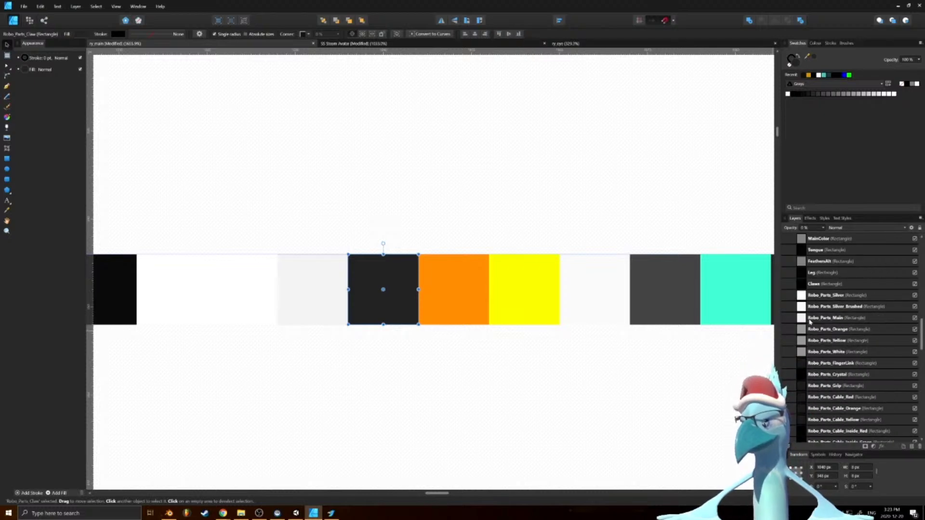
{"action": "left_click", "coordinate": [806, 340]}
{"action": "left_click", "coordinate": [803, 363]}
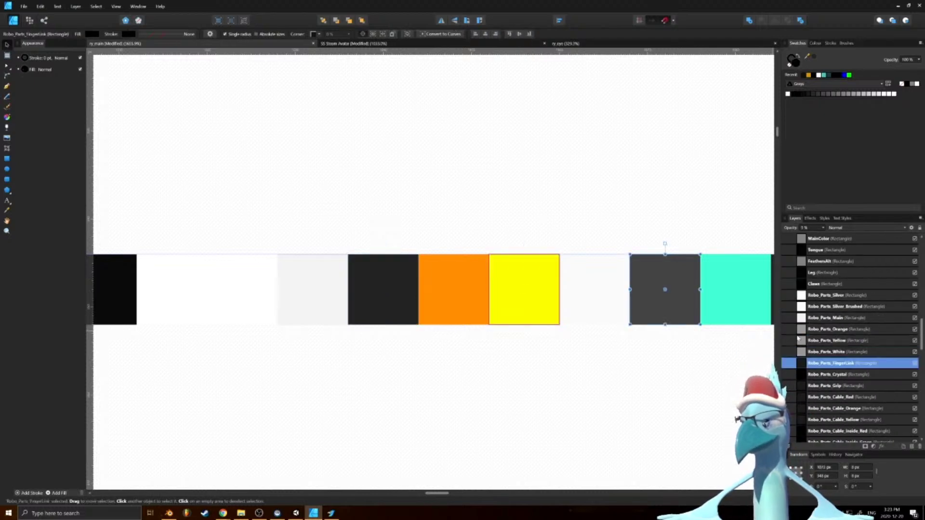
{"action": "left_click", "coordinate": [802, 386]}
{"action": "scroll", "coordinate": [802, 384], "scroll_direction": "up", "scroll_amount": 2}
{"action": "scroll", "coordinate": [802, 385], "scroll_direction": "down", "scroll_amount": 1}
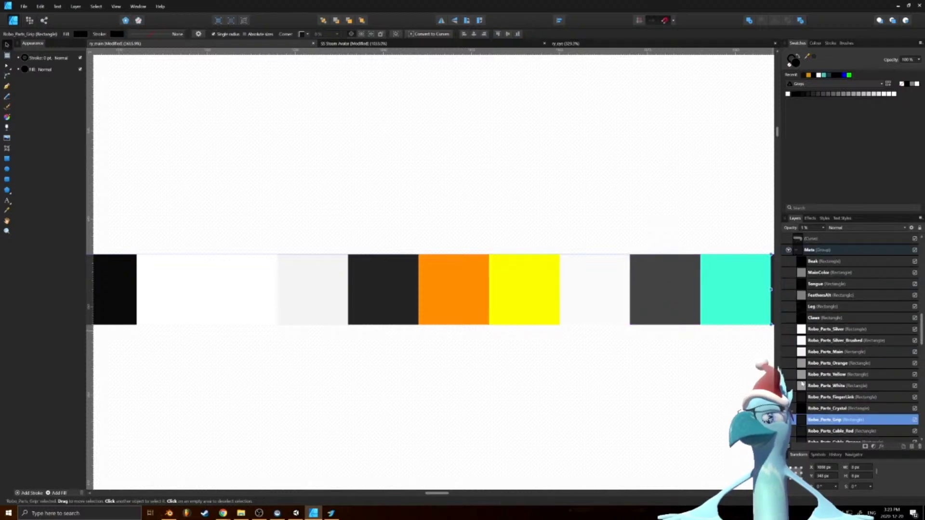
{"action": "left_click", "coordinate": [806, 356]}
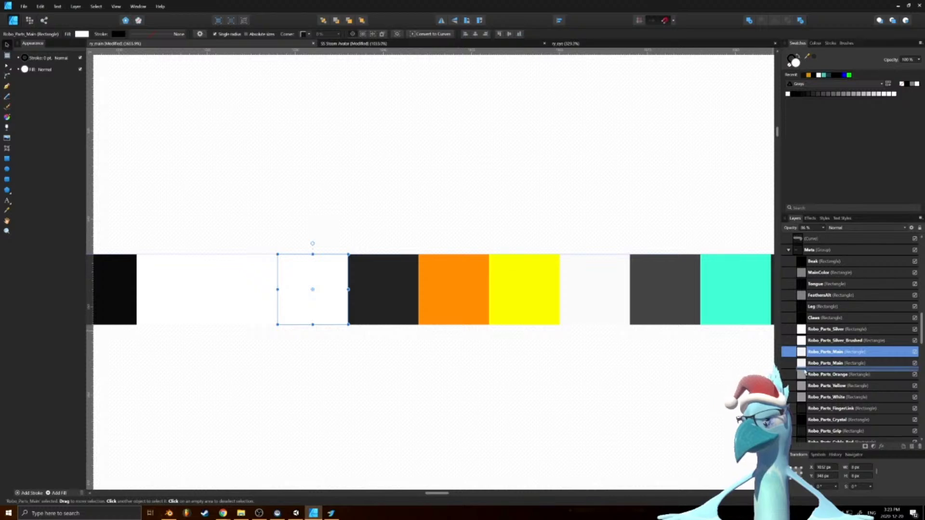
{"action": "key", "text": "ctrl+j"}
{"action": "left_click_drag", "start_coordinate": [324, 293], "coordinate": [395, 294]}
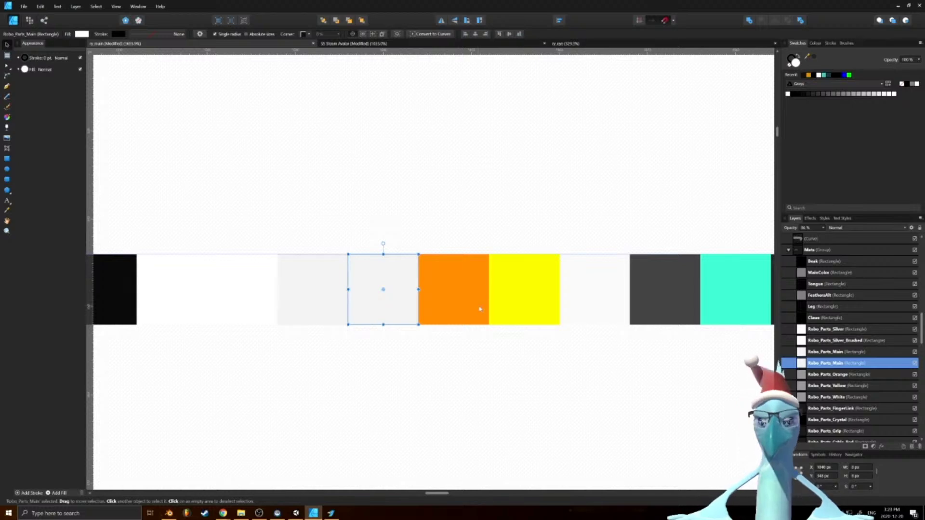
Switch to Blender and inspect the Robo_Parts_Claw material's settings and the character's robotic parts
{"action": "scroll", "coordinate": [481, 309], "scroll_direction": "down", "scroll_amount": 5, "text": "ctrl"}
{"action": "scroll", "coordinate": [466, 310], "scroll_direction": "up", "scroll_amount": 3, "text": "ctrl"}
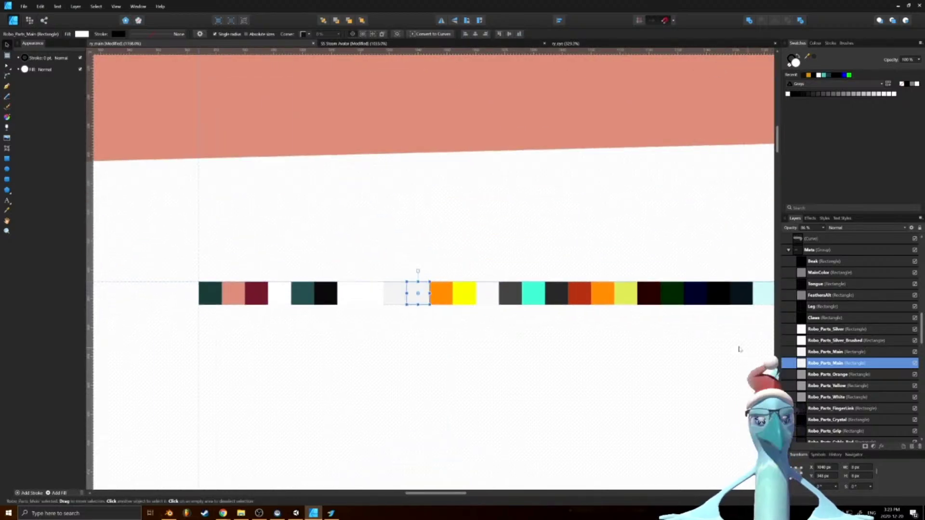
{"action": "left_click", "coordinate": [172, 514]}
{"action": "scroll", "coordinate": [558, 147], "scroll_direction": "down", "scroll_amount": 3}
{"action": "middle_click_drag", "start_coordinate": [544, 130], "coordinate": [512, 209], "text": "shift"}
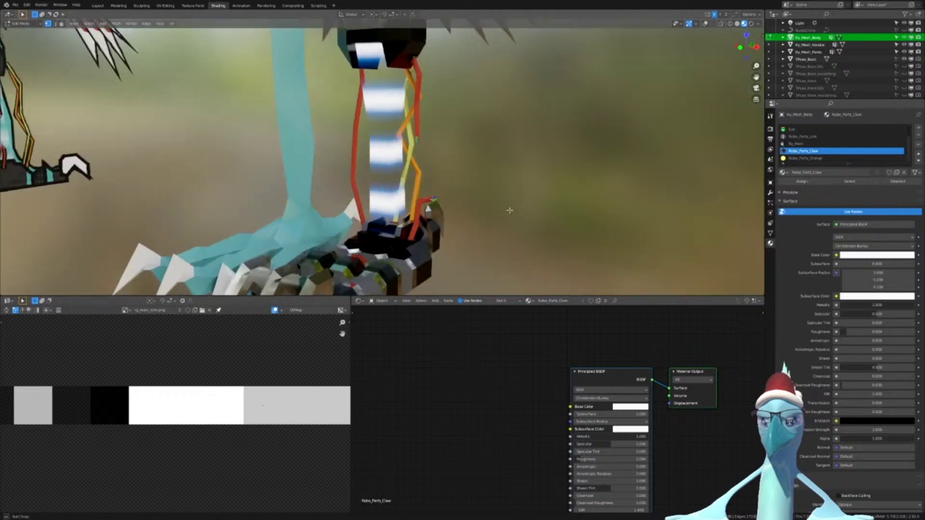
{"action": "scroll", "coordinate": [510, 206], "scroll_direction": "down", "scroll_amount": 8}
{"action": "middle_click_drag", "start_coordinate": [495, 104], "coordinate": [487, 196], "text": "shift"}
{"action": "middle_click_drag", "start_coordinate": [487, 156], "coordinate": [491, 135], "text": "shift"}
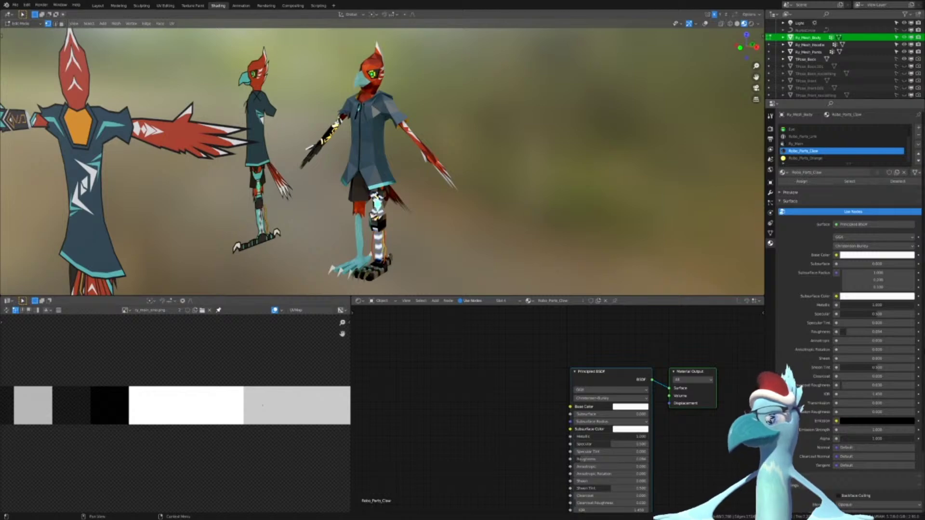
{"action": "left_click", "coordinate": [858, 256]}
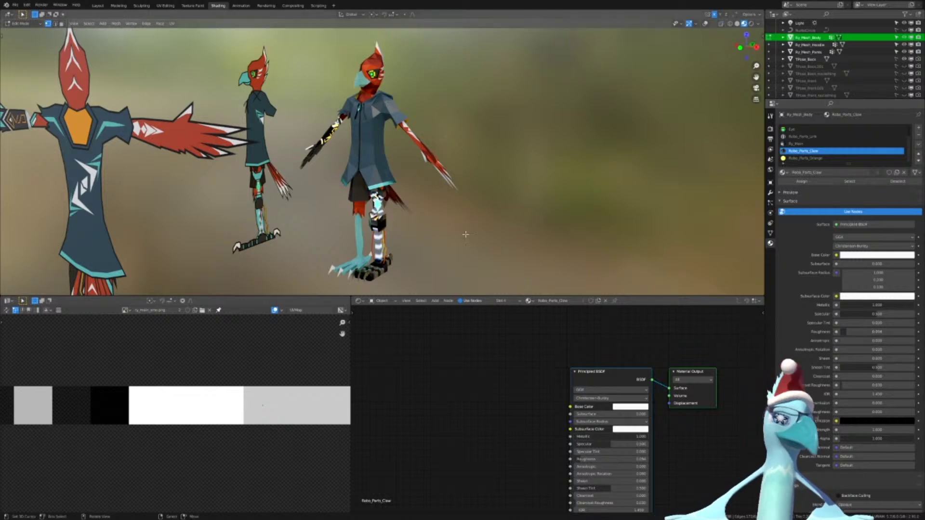
Switch back to Affinity Designer, rename the duplicated Meta swatch to Robo_Parts_Claw and set its opacity to 90%
{"action": "key", "text": "alt+Tab"}
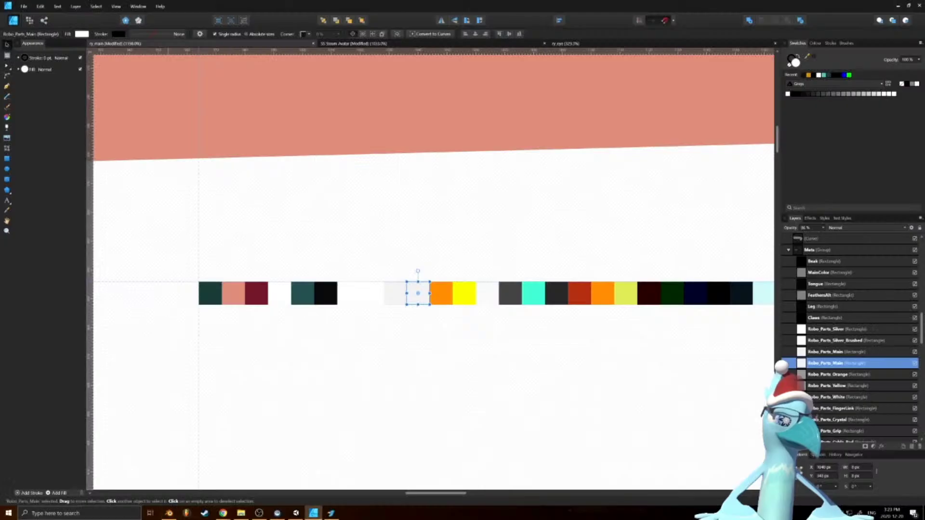
{"action": "double_click", "coordinate": [838, 364]}
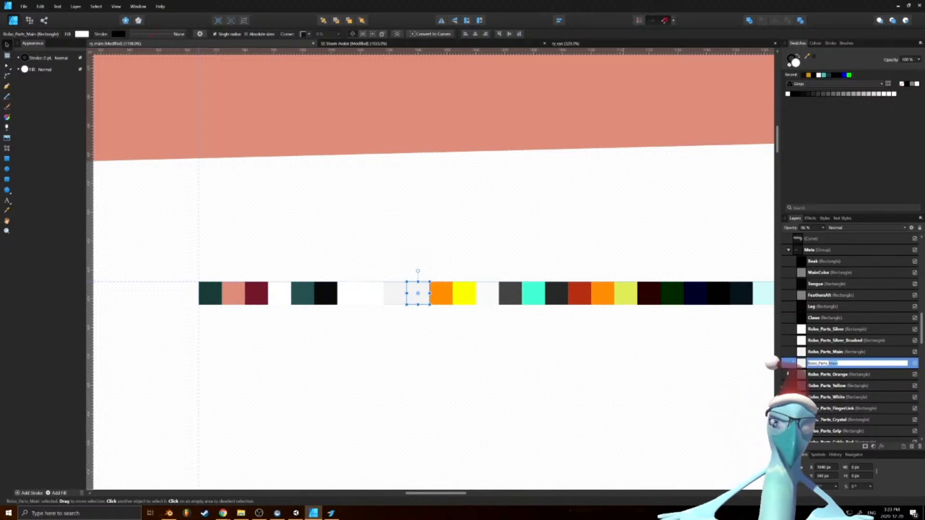
{"action": "type", "text": "Claw"}
{"action": "key", "text": "Return"}
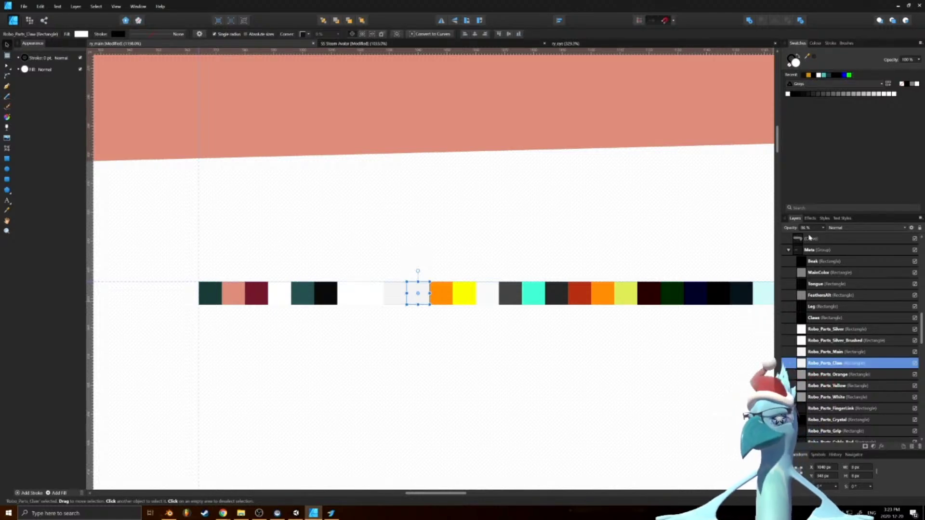
{"action": "left_click", "coordinate": [809, 227]}
{"action": "type", "text": "30"}
{"action": "key", "text": "Return"}
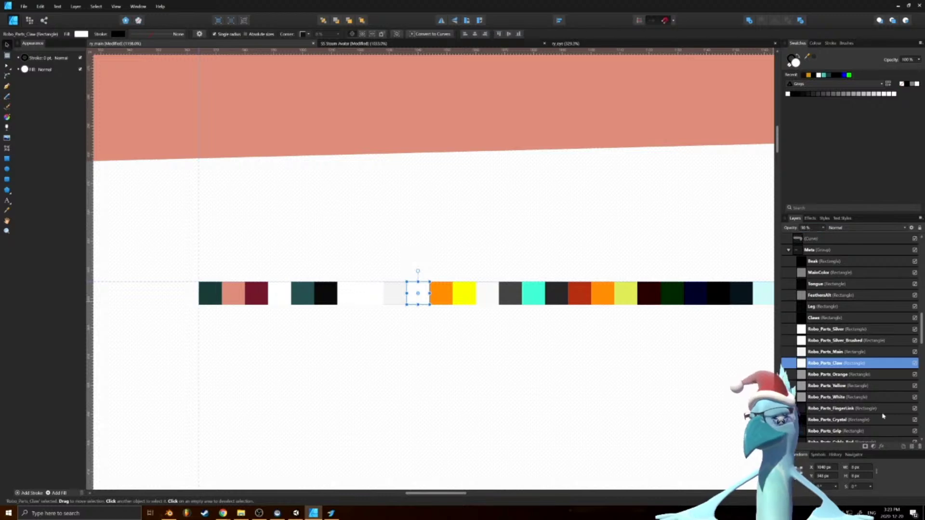
Rename the duplicated Robo_Parts_Main swatch in the Cols group to Robo_Parts_Claw
{"action": "scroll", "coordinate": [883, 416], "scroll_direction": "down", "scroll_amount": 8}
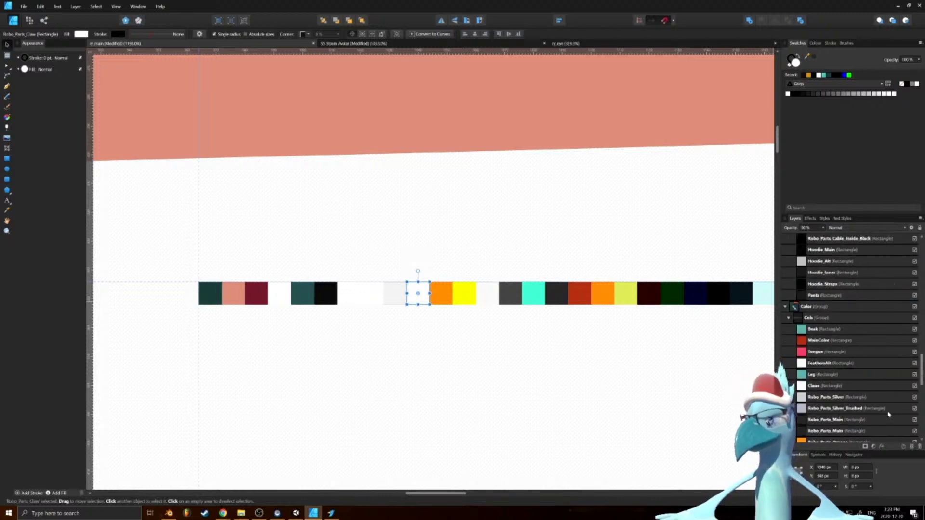
{"action": "scroll", "coordinate": [884, 396], "scroll_direction": "down", "scroll_amount": 3}
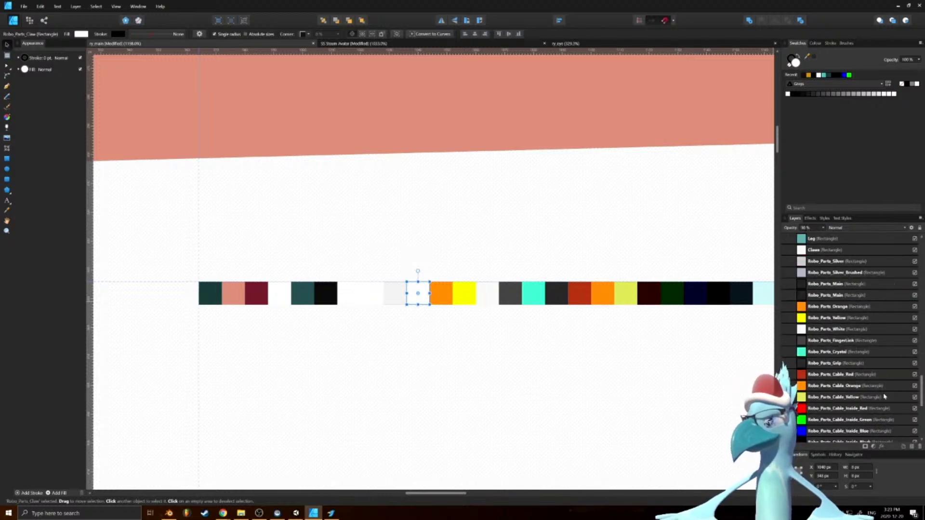
{"action": "double_click", "coordinate": [835, 296]}
{"action": "double_click", "coordinate": [836, 295]}
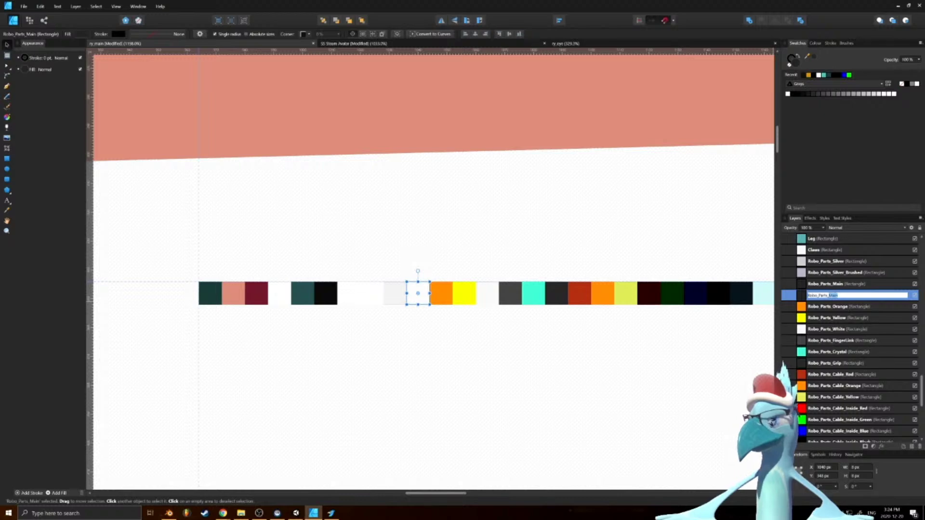
{"action": "type", "text": "Claw"}
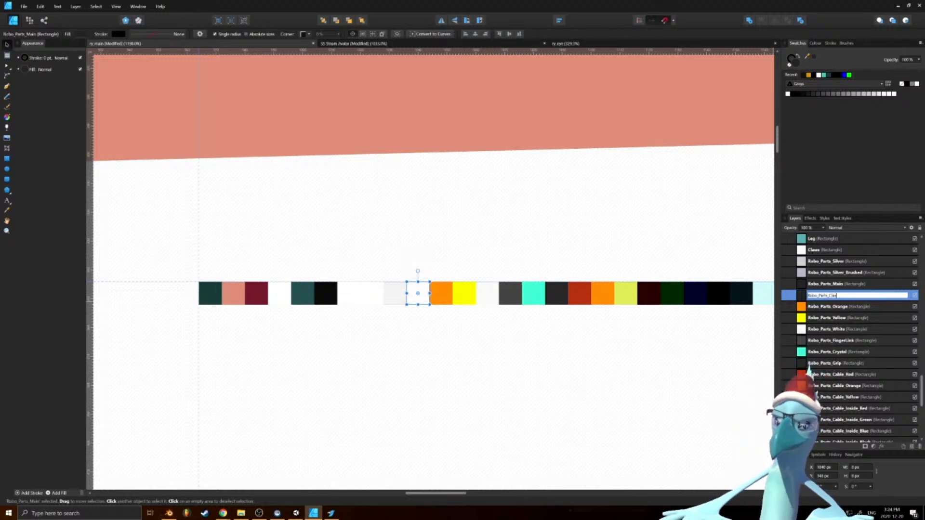
{"action": "key", "text": "Return"}
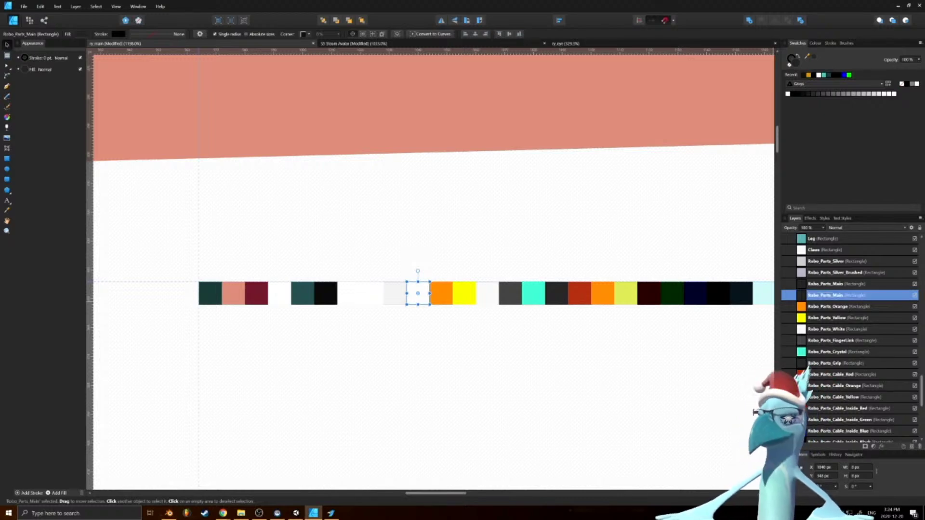
Set the fill of the Cols group's Robo_Parts_Claw swatch to hex ffffff
{"action": "double_click", "coordinate": [796, 65]}
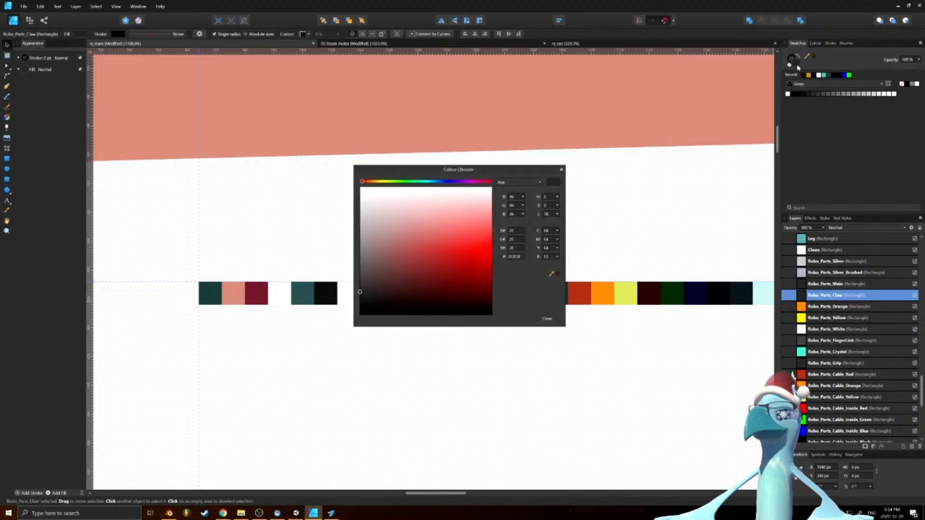
{"action": "left_click", "coordinate": [511, 257]}
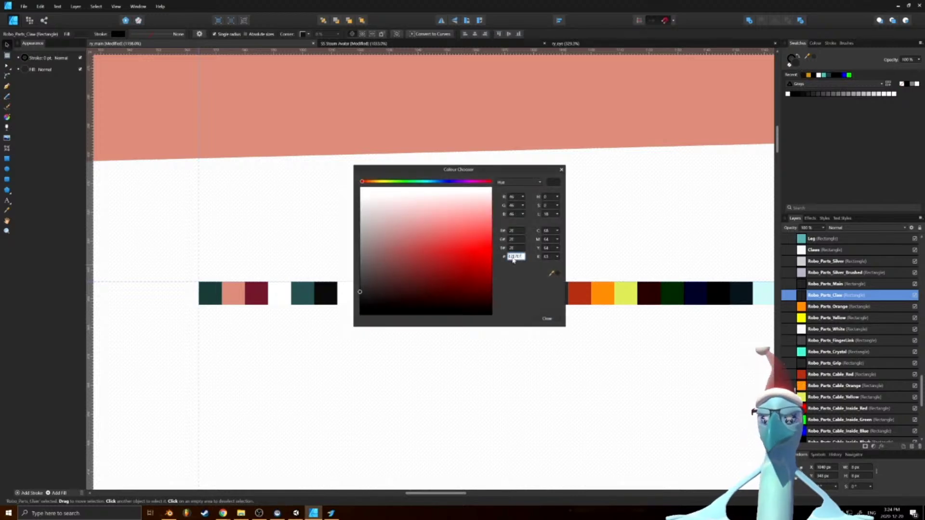
{"action": "type", "text": "ffffff"}
{"action": "key", "text": "Return"}
{"action": "left_click", "coordinate": [546, 318]}
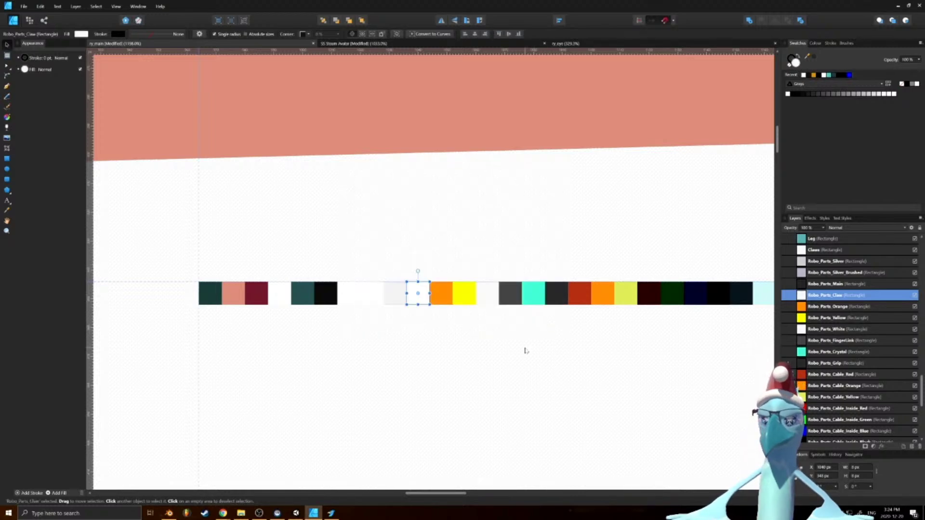
Collapse the Color, MetallicSmoothness and Emission groups and their swatch subgroups in the layer list
{"action": "scroll", "coordinate": [433, 323], "scroll_direction": "down", "scroll_amount": 6, "text": "ctrl"}
{"action": "scroll", "coordinate": [451, 297], "scroll_direction": "up", "scroll_amount": 6, "text": "ctrl"}
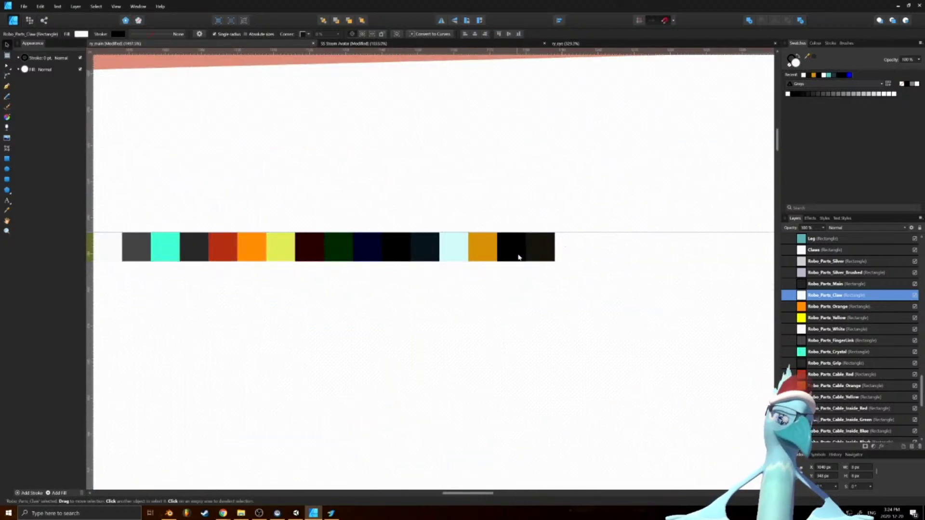
{"action": "scroll", "coordinate": [530, 263], "scroll_direction": "down", "scroll_amount": 9, "text": "ctrl"}
{"action": "scroll", "coordinate": [414, 302], "scroll_direction": "up", "scroll_amount": 1, "text": "ctrl"}
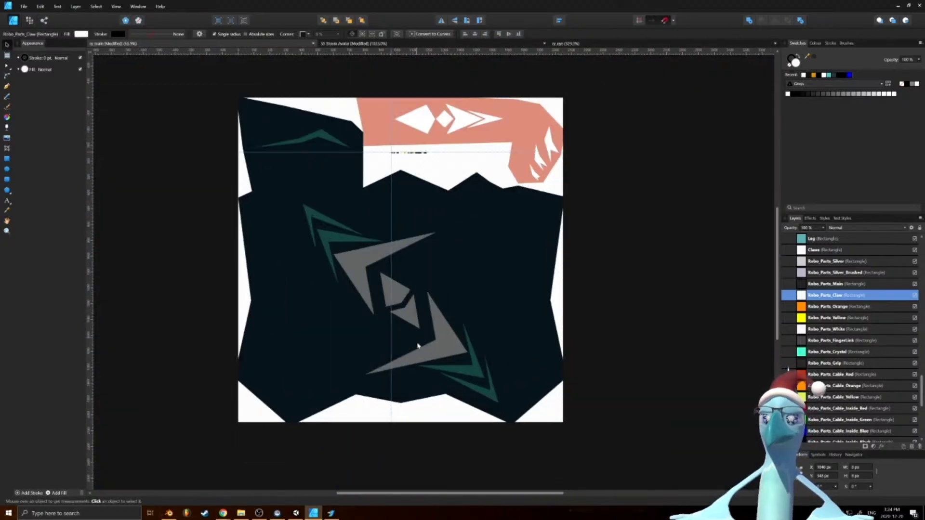
{"action": "scroll", "coordinate": [805, 340], "scroll_direction": "up", "scroll_amount": 5}
{"action": "left_click", "coordinate": [788, 351]}
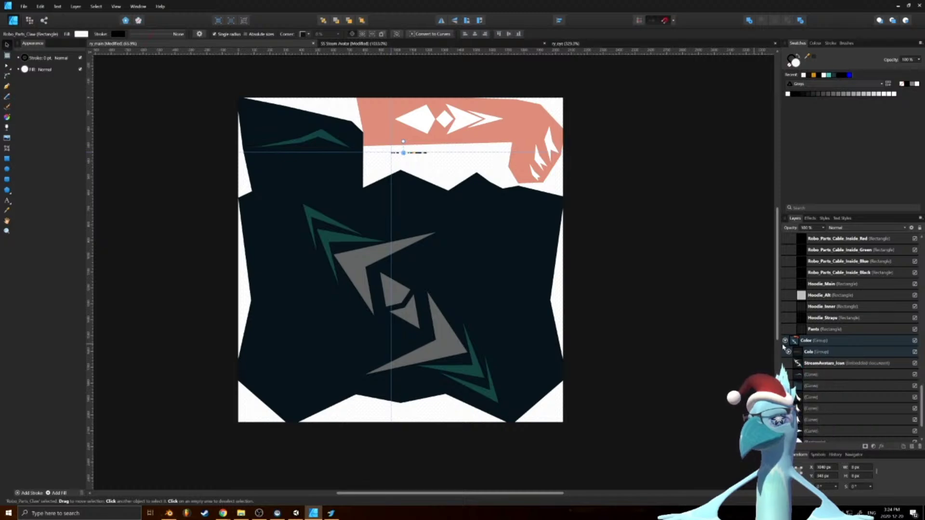
{"action": "left_click", "coordinate": [785, 342]}
{"action": "scroll", "coordinate": [797, 347], "scroll_direction": "up", "scroll_amount": 7}
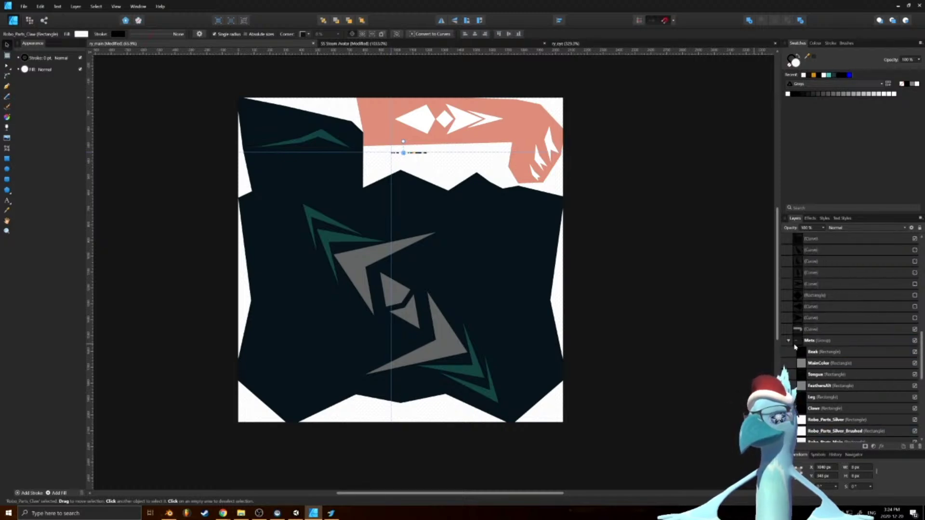
{"action": "scroll", "coordinate": [788, 341], "scroll_direction": "down", "scroll_amount": 6}
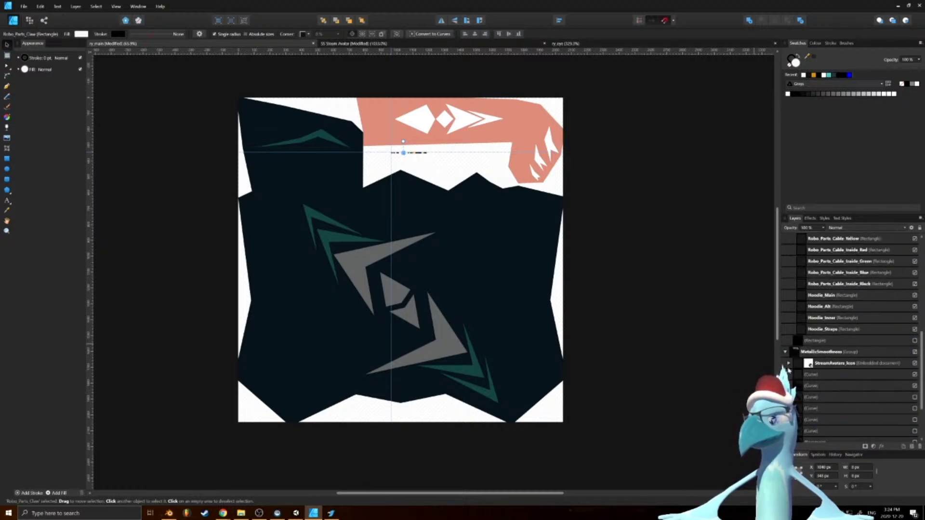
{"action": "scroll", "coordinate": [786, 355], "scroll_direction": "up", "scroll_amount": 8}
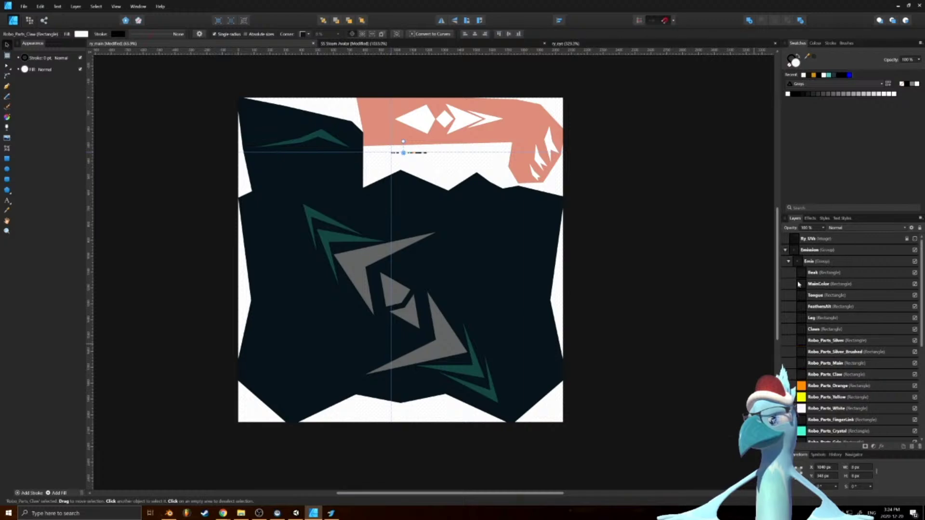
{"action": "left_click", "coordinate": [788, 261]}
{"action": "left_click", "coordinate": [785, 250]}
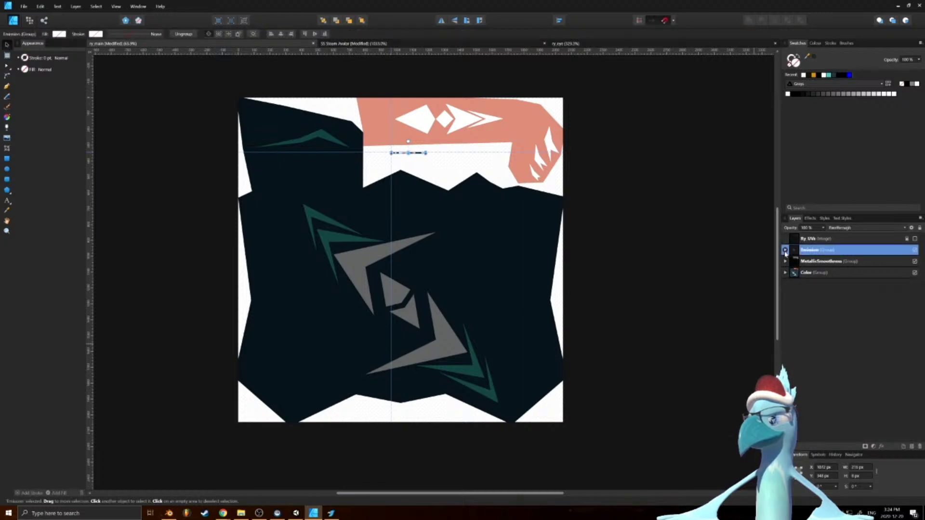
Hide the Color and MetallicSmoothness groups and check the Emission group's swatches on their own
{"action": "left_click", "coordinate": [915, 273]}
{"action": "left_click", "coordinate": [915, 261]}
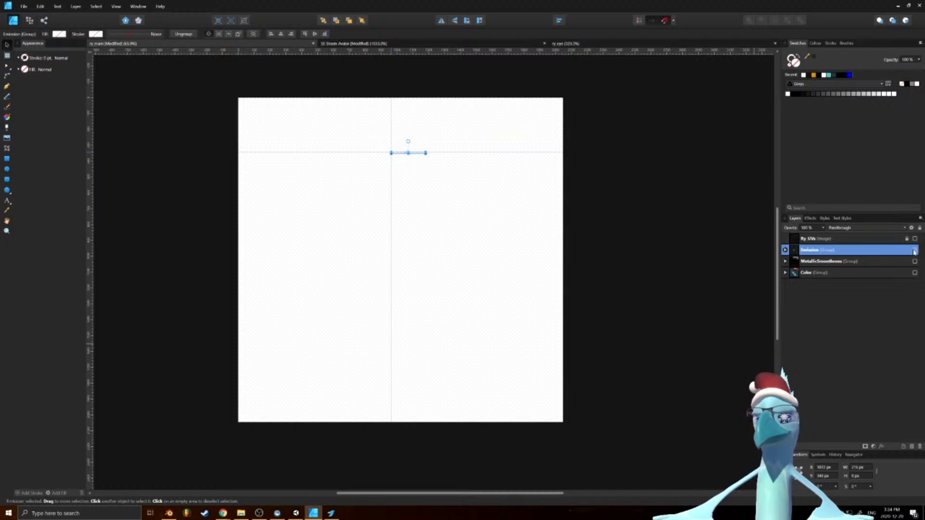
{"action": "scroll", "coordinate": [368, 161], "scroll_direction": "up", "scroll_amount": 10, "text": "ctrl"}
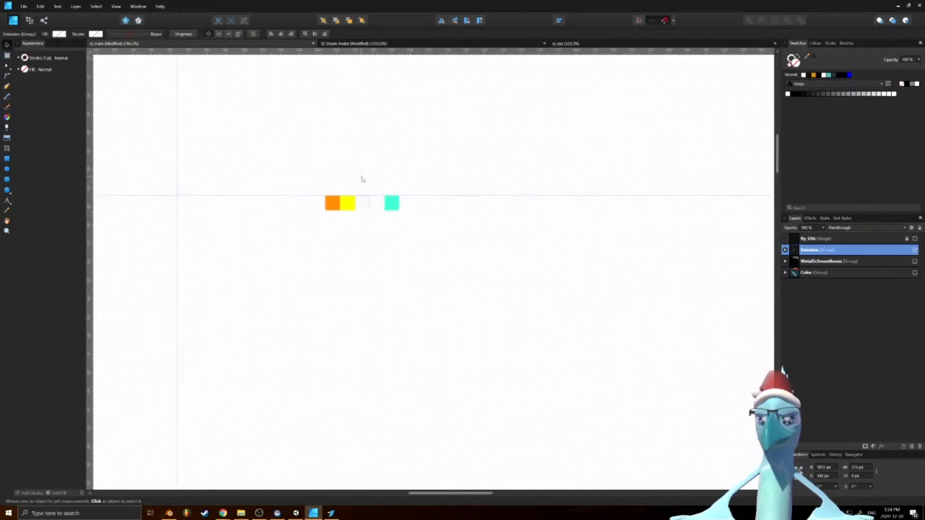
{"action": "scroll", "coordinate": [363, 179], "scroll_direction": "up", "scroll_amount": 4, "text": "ctrl"}
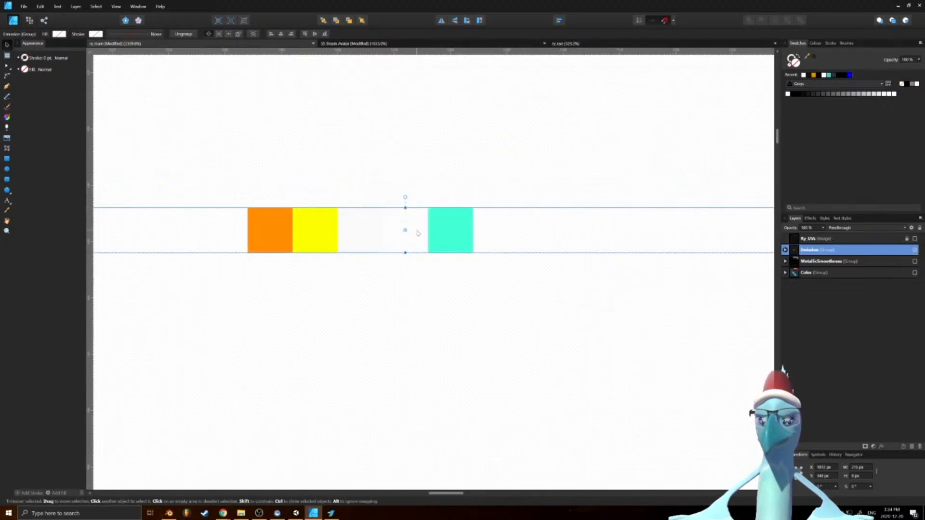
{"action": "key", "text": "ctrl+0"}
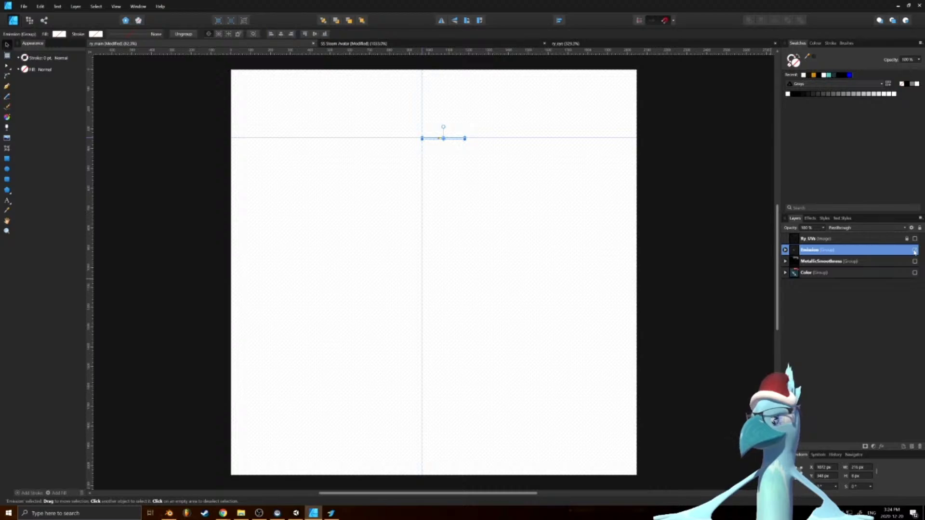
{"action": "scroll", "coordinate": [620, 229], "scroll_direction": "up", "scroll_amount": 11, "text": "ctrl"}
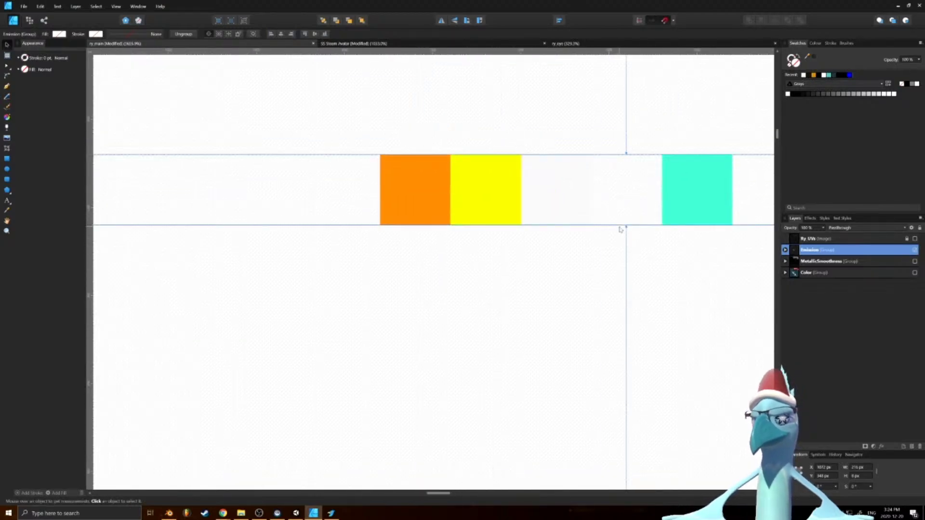
{"action": "key", "text": "ctrl+0"}
With only the Color group shown, export the whole document as a PNG, replacing ry_main_col.png in the Textures folder
{"action": "left_click", "coordinate": [914, 273]}
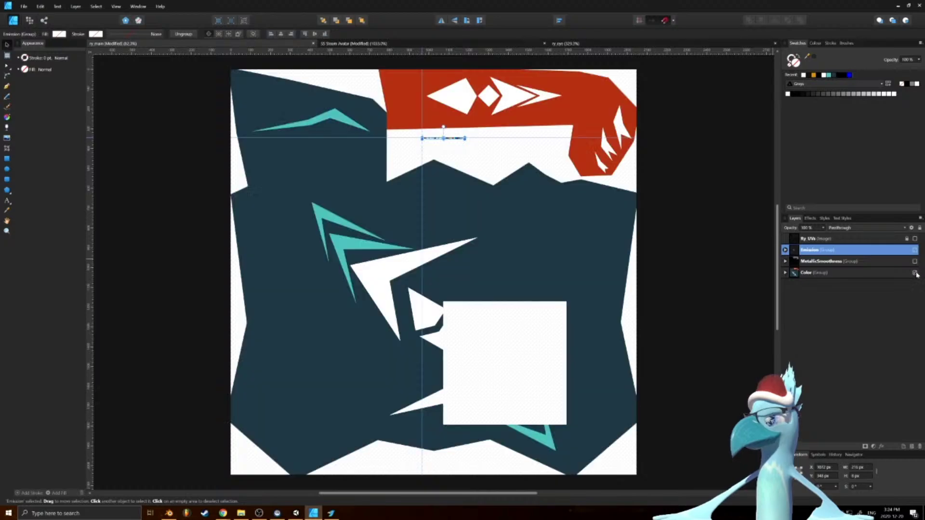
{"action": "left_click", "coordinate": [23, 6]}
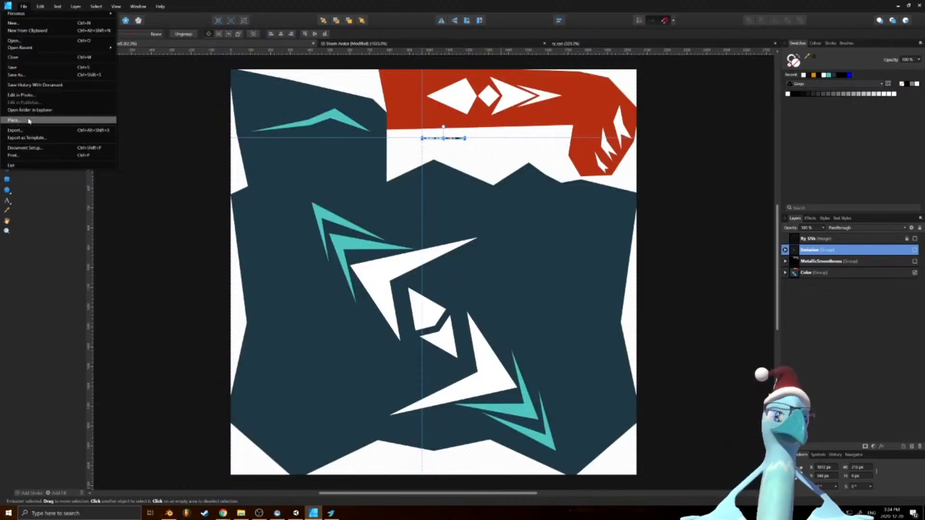
{"action": "left_click", "coordinate": [28, 130]}
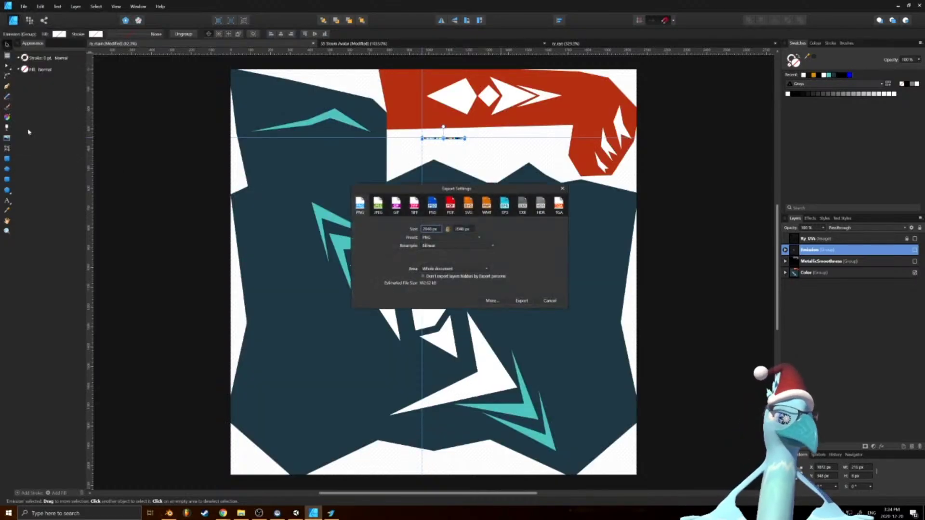
{"action": "left_click", "coordinate": [519, 302]}
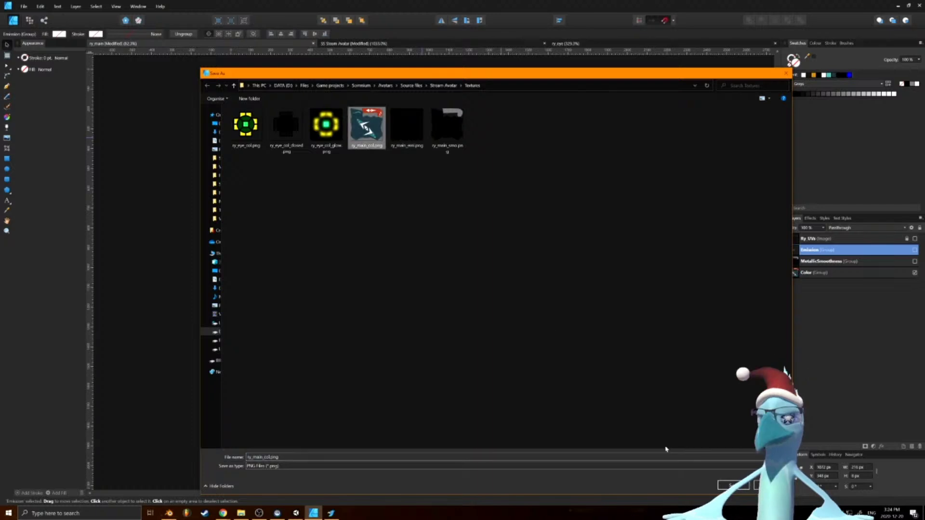
{"action": "left_click", "coordinate": [727, 484]}
{"action": "left_click", "coordinate": [489, 288]}
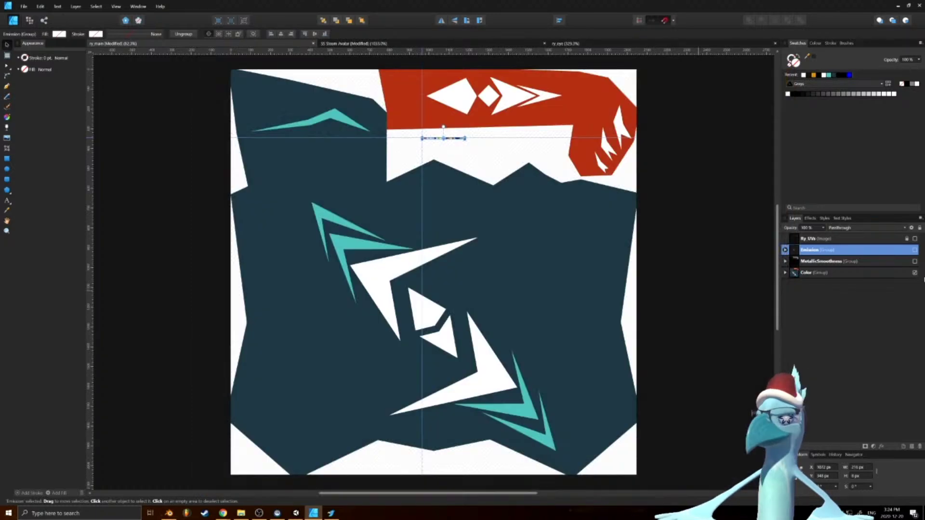
Show only the MetallicSmoothness group and export it as a PNG, replacing the existing ry_main metallic-smoothness texture
{"action": "left_click", "coordinate": [915, 273]}
{"action": "left_click", "coordinate": [915, 261]}
{"action": "left_click", "coordinate": [29, 5]}
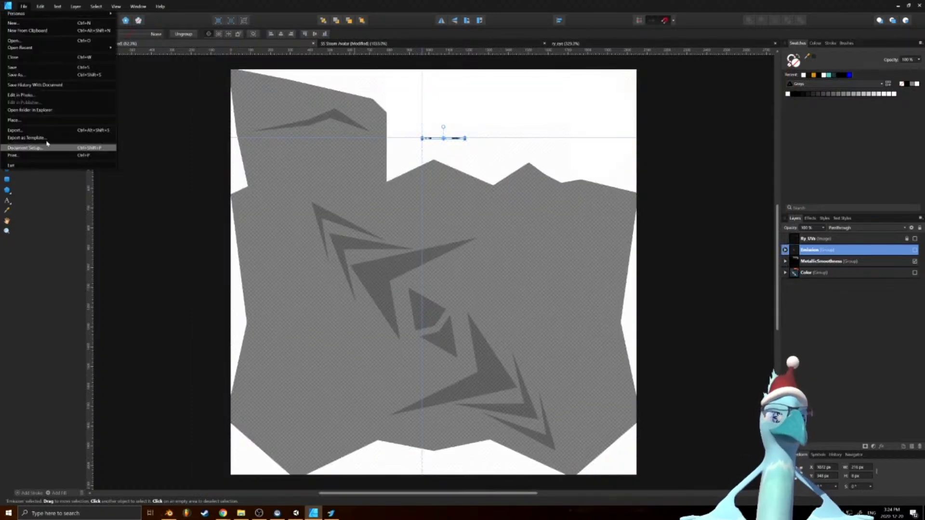
{"action": "left_click", "coordinate": [48, 131]}
{"action": "left_click", "coordinate": [520, 299]}
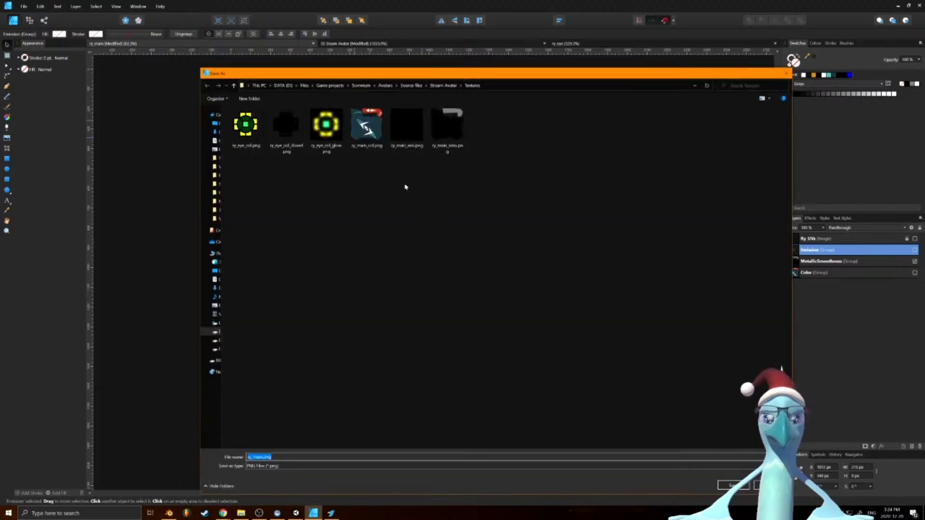
{"action": "double_click", "coordinate": [452, 133]}
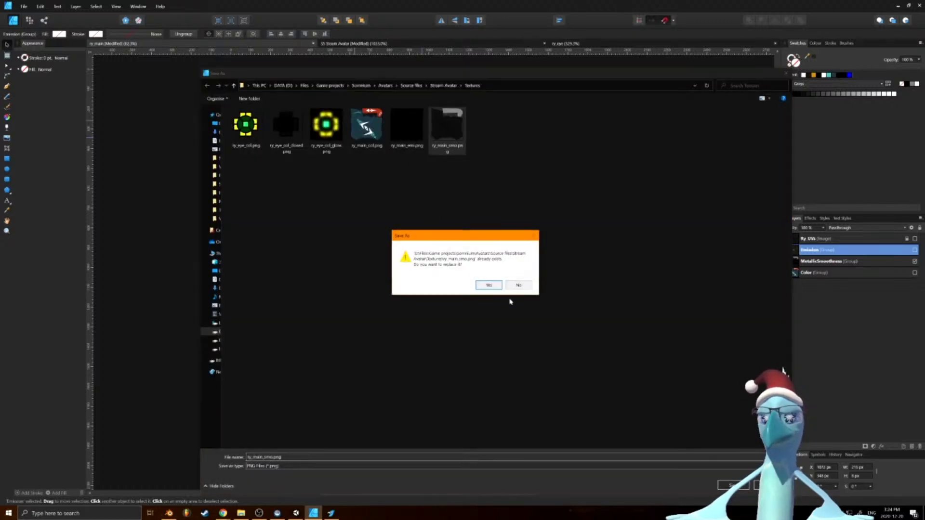
{"action": "left_click", "coordinate": [489, 285]}
Show only the Emission group with its black background rectangle and export it as a PNG, replacing ry_main_emi.png
{"action": "left_click", "coordinate": [915, 261]}
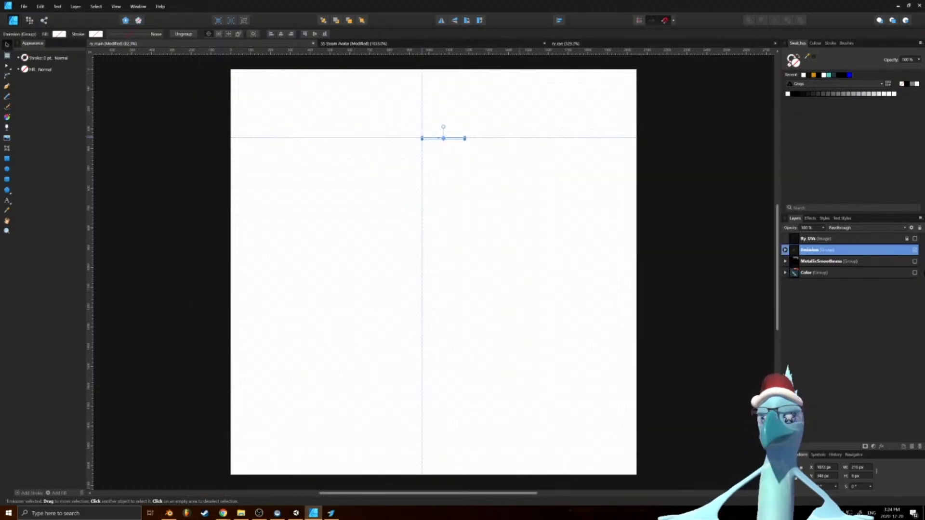
{"action": "left_click", "coordinate": [785, 249]}
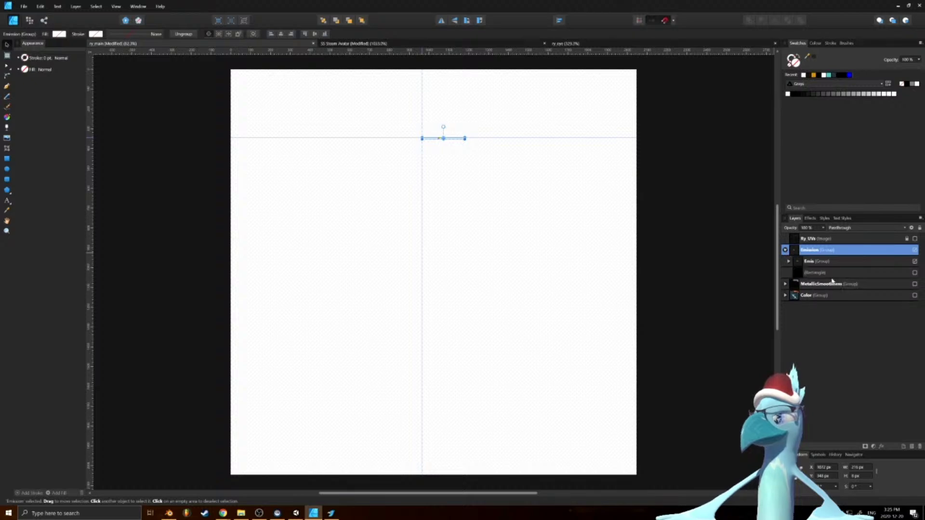
{"action": "left_click", "coordinate": [914, 273]}
{"action": "left_click", "coordinate": [23, 6]}
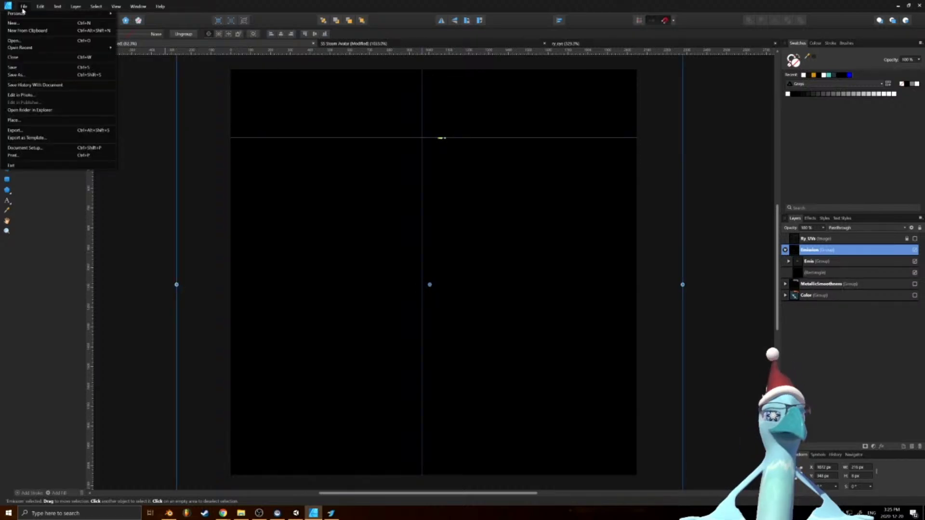
{"action": "left_click", "coordinate": [41, 130]}
{"action": "left_click", "coordinate": [529, 302]}
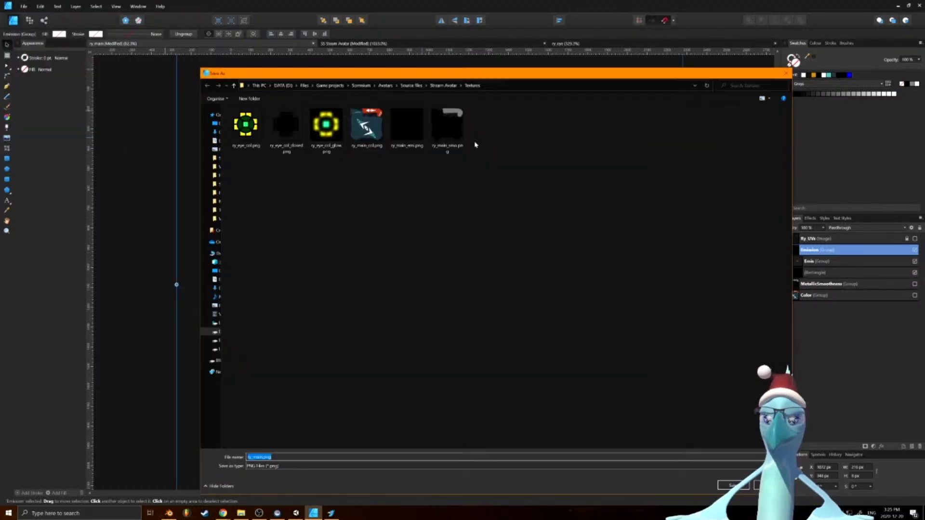
{"action": "double_click", "coordinate": [447, 128]}
{"action": "left_click", "coordinate": [518, 285]}
{"action": "double_click", "coordinate": [407, 128]}
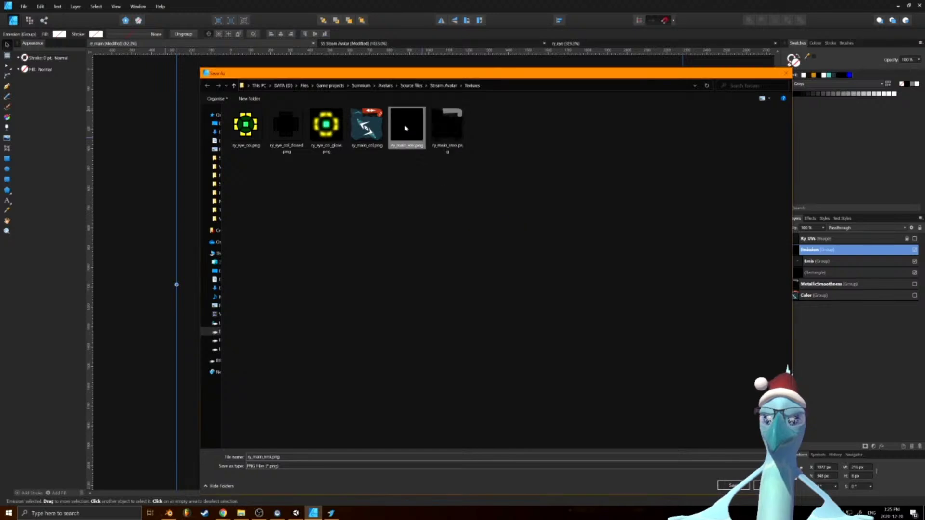
{"action": "left_click", "coordinate": [488, 285]}
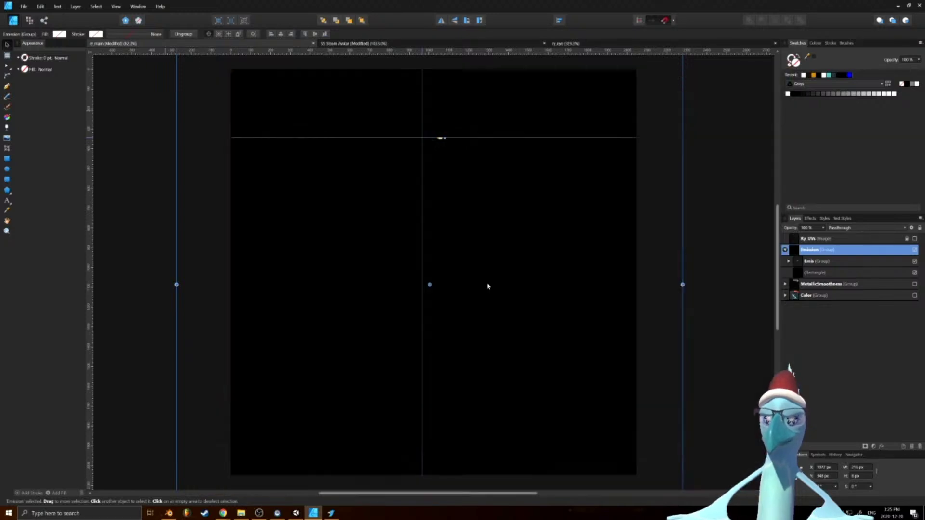
Switch to Blender and display the ry_main_col.png texture in the UV editor
{"action": "left_click", "coordinate": [170, 512]}
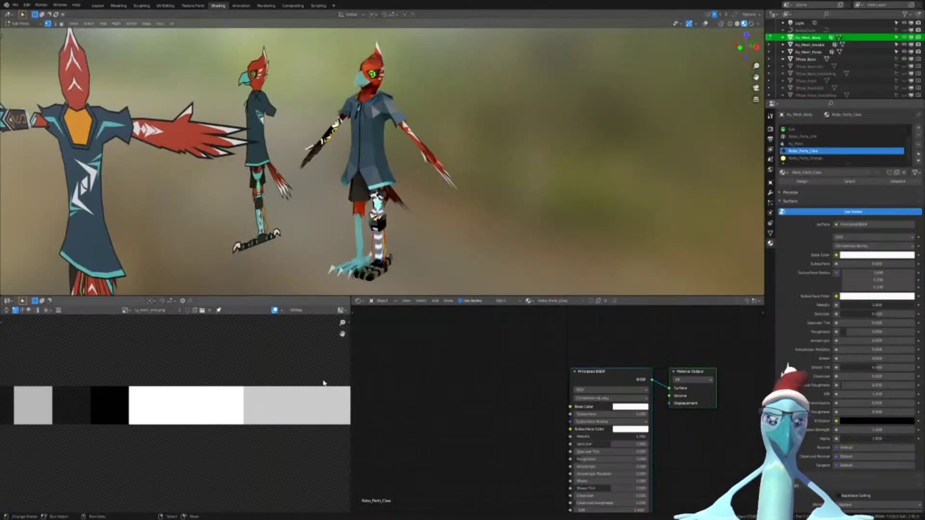
{"action": "left_click", "coordinate": [124, 310]}
{"action": "left_click", "coordinate": [144, 362]}
{"action": "left_click", "coordinate": [126, 311]}
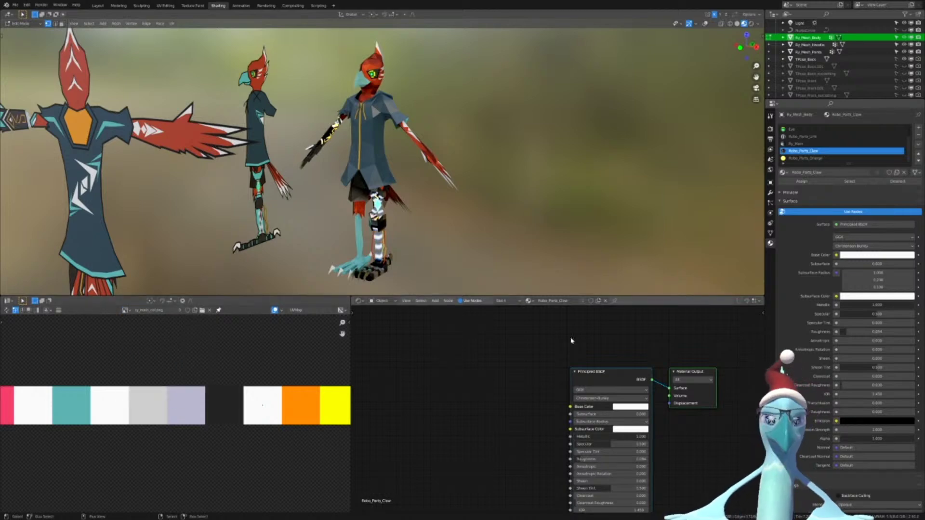
Leave editing of the body mesh, select the hoodie and pants meshes together and enter Edit Mode on both
{"action": "key", "text": "Tab"}
{"action": "scroll", "coordinate": [419, 71], "scroll_direction": "up", "scroll_amount": 3}
{"action": "left_click", "coordinate": [419, 70]}
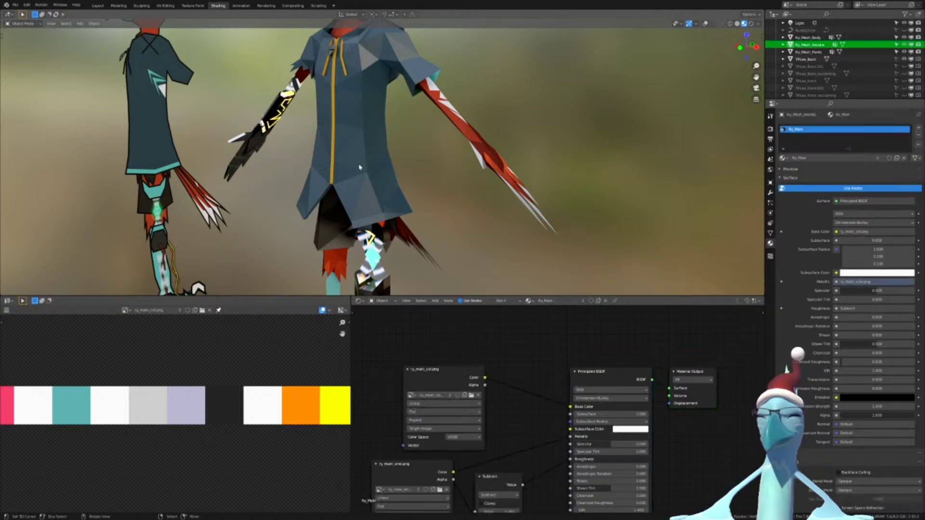
{"action": "left_click", "coordinate": [360, 243], "text": "shift"}
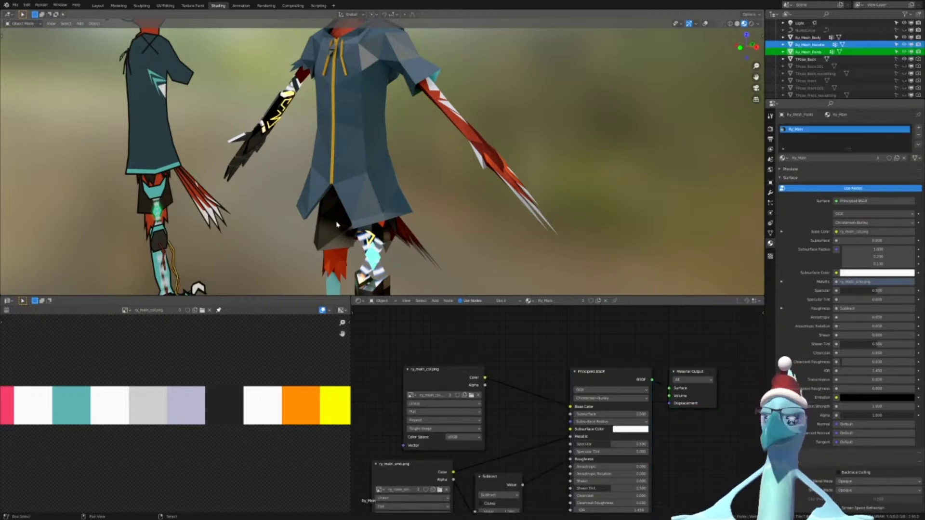
{"action": "key", "text": "Tab"}
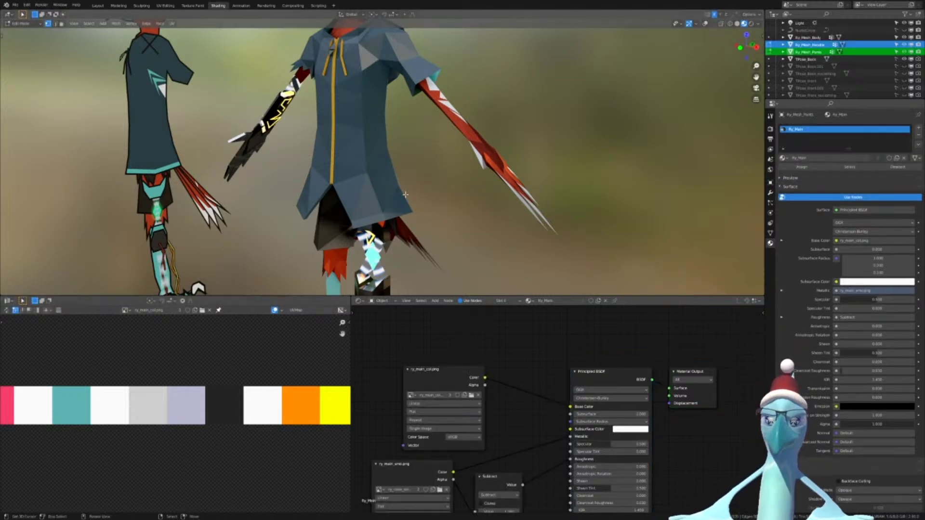
Move the hoodie and pants UVs one swatch along the palette, snap them to pixels and leave Edit Mode
{"action": "scroll", "coordinate": [403, 174], "scroll_direction": "down", "scroll_amount": 6}
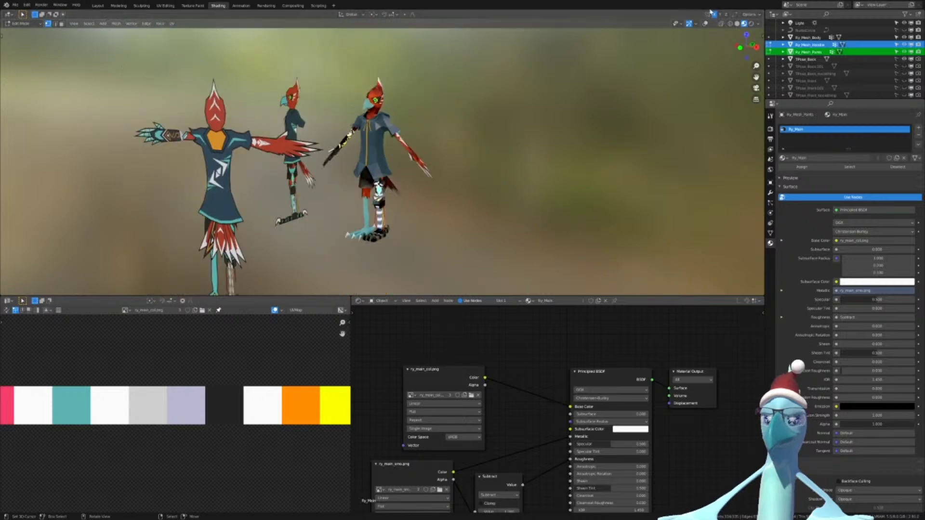
{"action": "scroll", "coordinate": [283, 402], "scroll_direction": "down", "scroll_amount": 8}
{"action": "scroll", "coordinate": [284, 403], "scroll_direction": "up", "scroll_amount": 10}
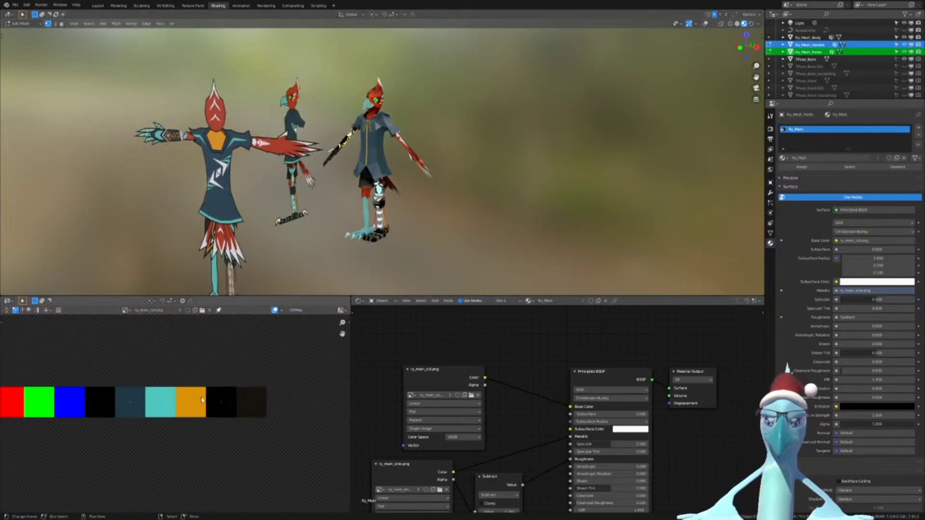
{"action": "key", "text": "g"}
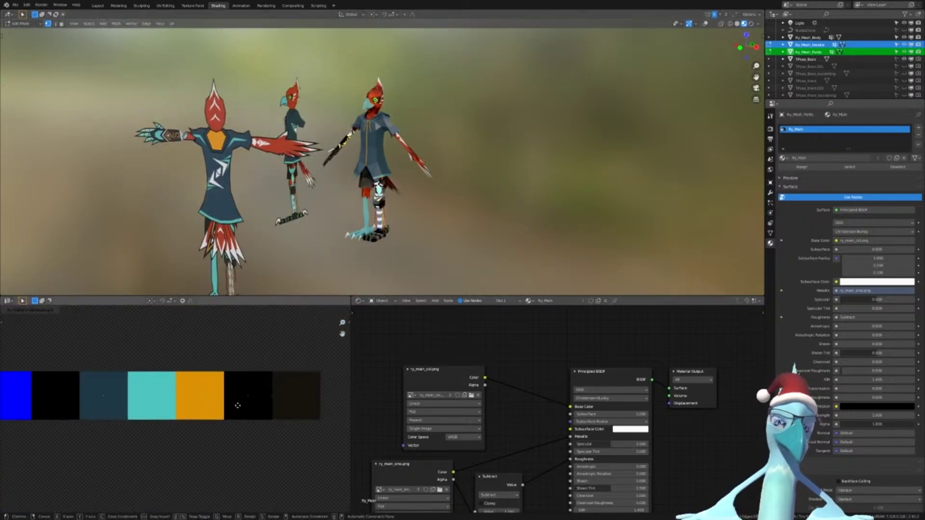
{"action": "left_click", "coordinate": [262, 412]}
{"action": "key", "text": "F3"}
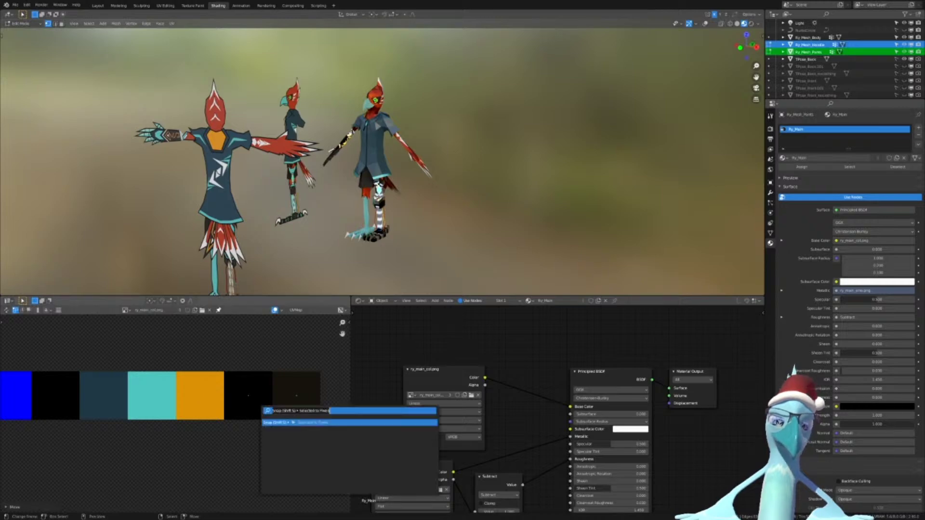
{"action": "key", "text": "Return"}
{"action": "key", "text": "Tab"}
Inspect the realigned colours on the hoodie and pants from the back and the front of the character
{"action": "scroll", "coordinate": [490, 160], "scroll_direction": "up", "scroll_amount": 5}
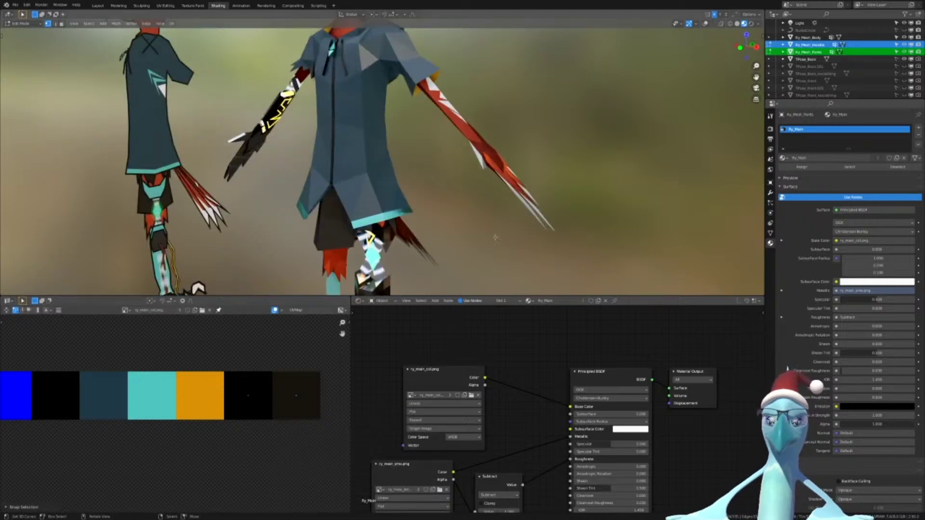
{"action": "scroll", "coordinate": [491, 160], "scroll_direction": "up", "scroll_amount": 3}
{"action": "middle_click_drag", "start_coordinate": [491, 159], "coordinate": [564, 153]}
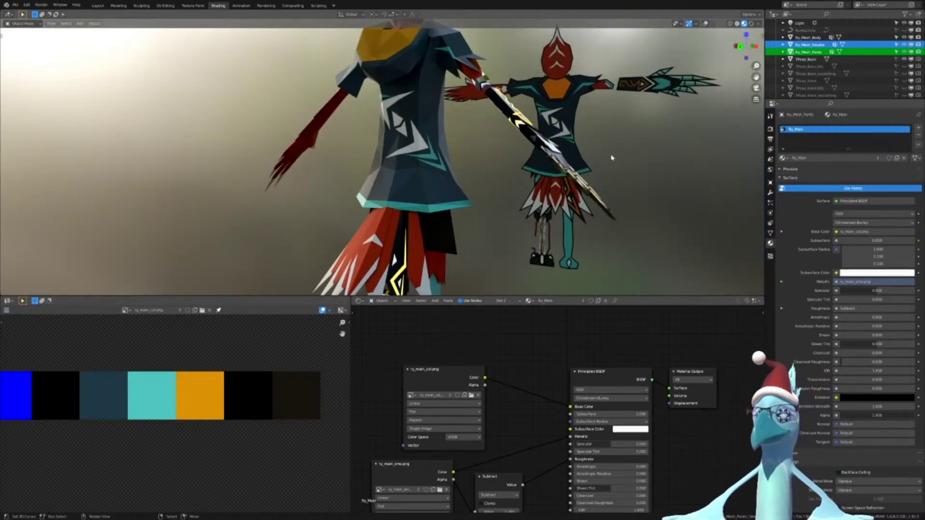
{"action": "middle_click_drag", "start_coordinate": [612, 171], "coordinate": [448, 150]}
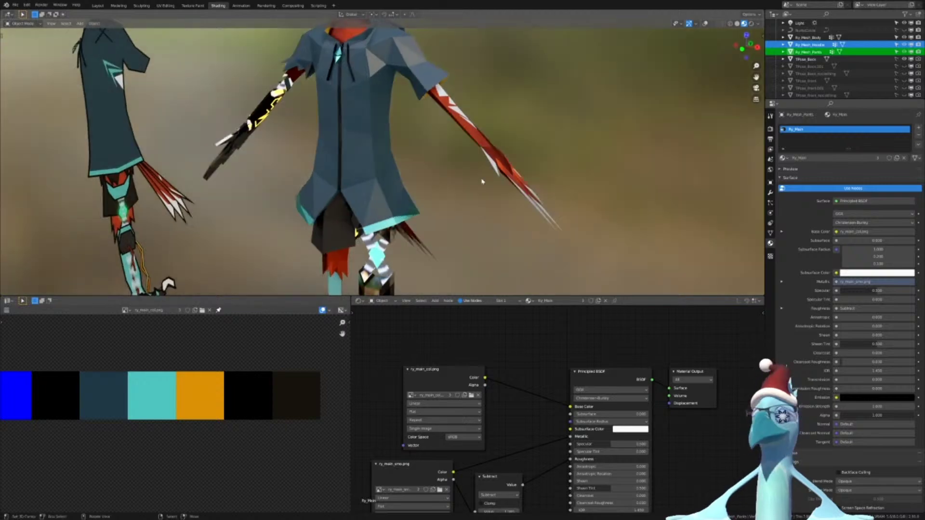
{"action": "key", "text": "Tab"}
{"action": "key", "text": "Tab"}
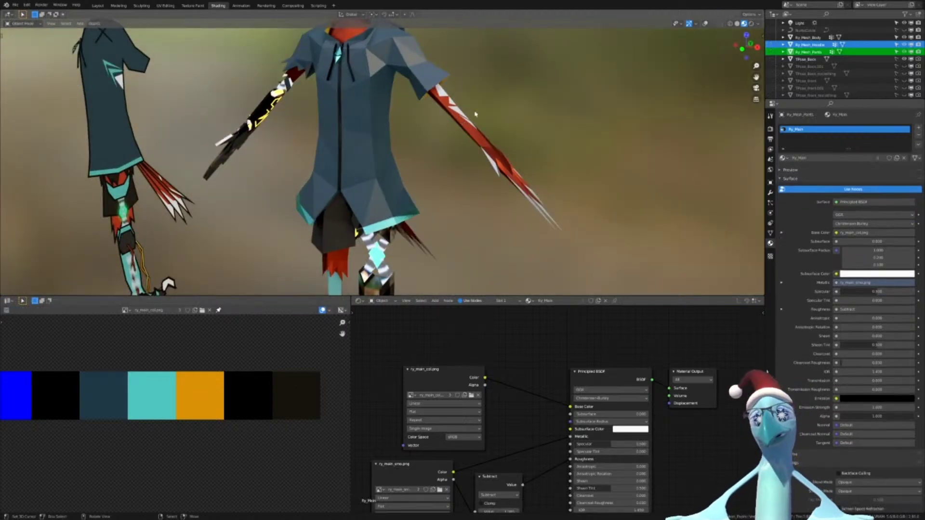
Select the body mesh and remove its Robo_Parts_Claw material slot in Object Mode
{"action": "right_click", "coordinate": [465, 120]}
{"action": "key", "text": "Tab"}
{"action": "middle_click_drag", "start_coordinate": [415, 144], "coordinate": [446, 109]}
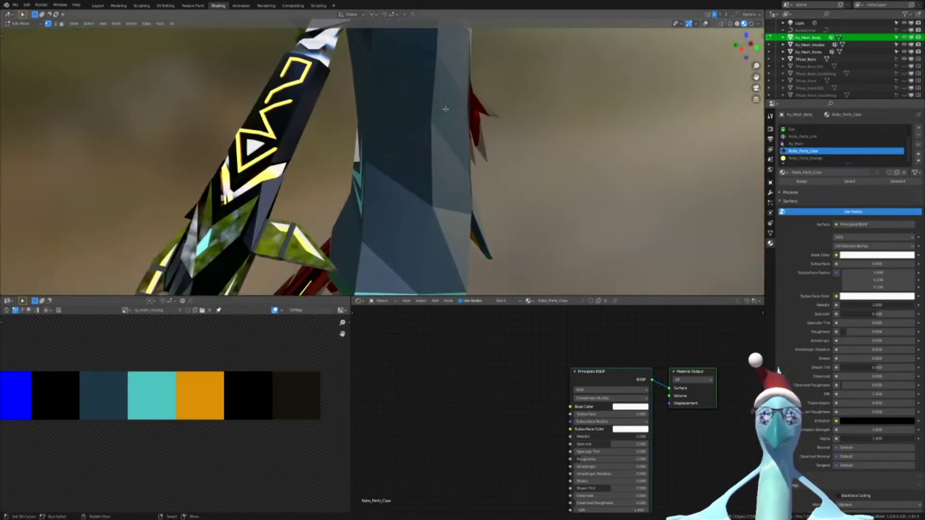
{"action": "scroll", "coordinate": [491, 151], "scroll_direction": "down", "scroll_amount": 6}
{"action": "middle_click_drag", "start_coordinate": [490, 150], "coordinate": [476, 119]}
{"action": "scroll", "coordinate": [493, 137], "scroll_direction": "up", "scroll_amount": 4}
{"action": "scroll", "coordinate": [477, 119], "scroll_direction": "up", "scroll_amount": 5}
{"action": "key", "text": "Tab"}
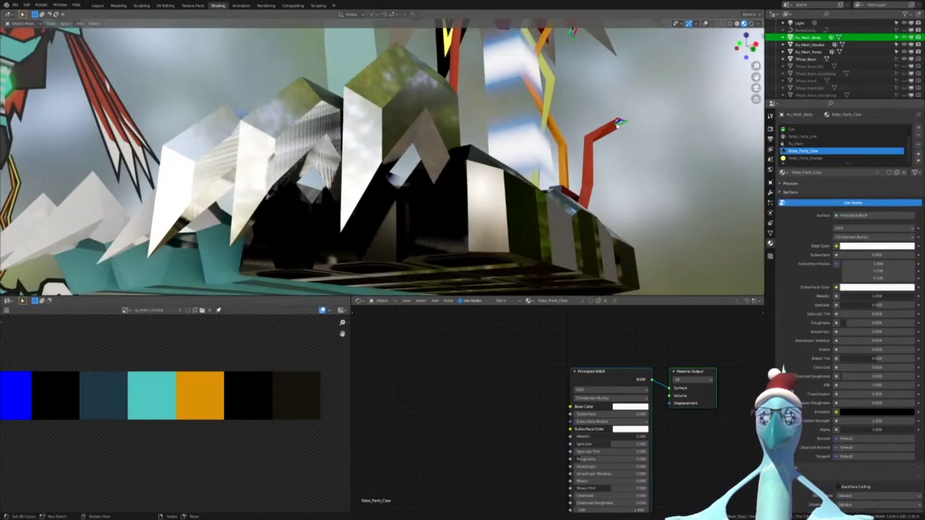
{"action": "left_click", "coordinate": [920, 137]}
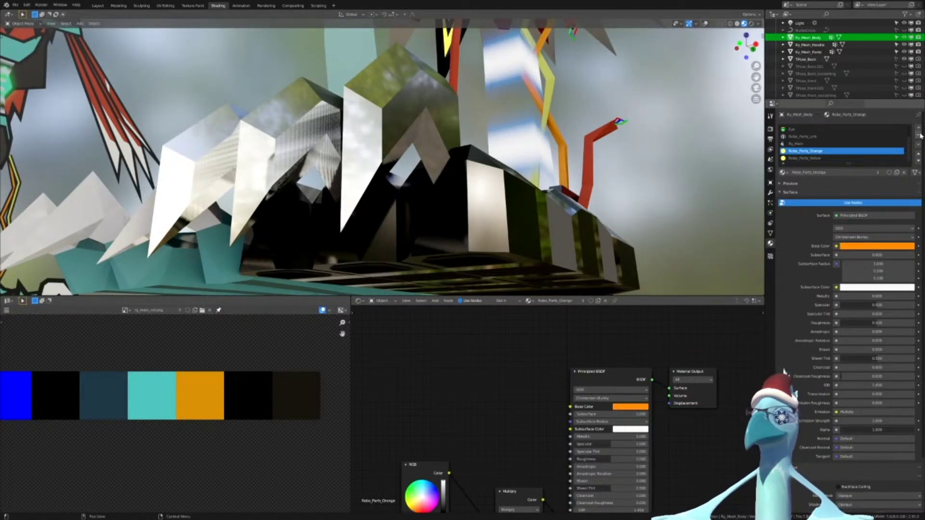
Enable Bloom in the render settings and return to the body mesh's material properties
{"action": "scroll", "coordinate": [426, 170], "scroll_direction": "down", "scroll_amount": 7}
{"action": "middle_click_drag", "start_coordinate": [426, 170], "coordinate": [590, 161]}
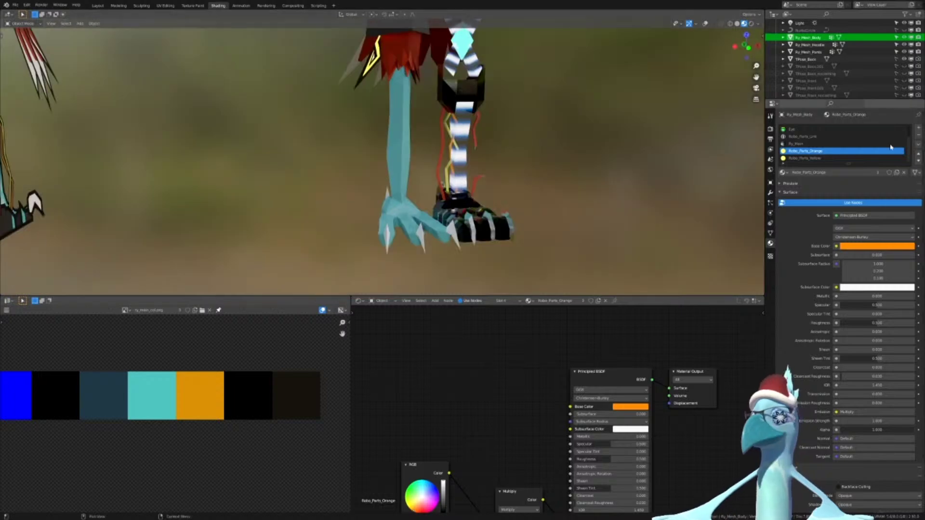
{"action": "scroll", "coordinate": [890, 146], "scroll_direction": "down", "scroll_amount": 4}
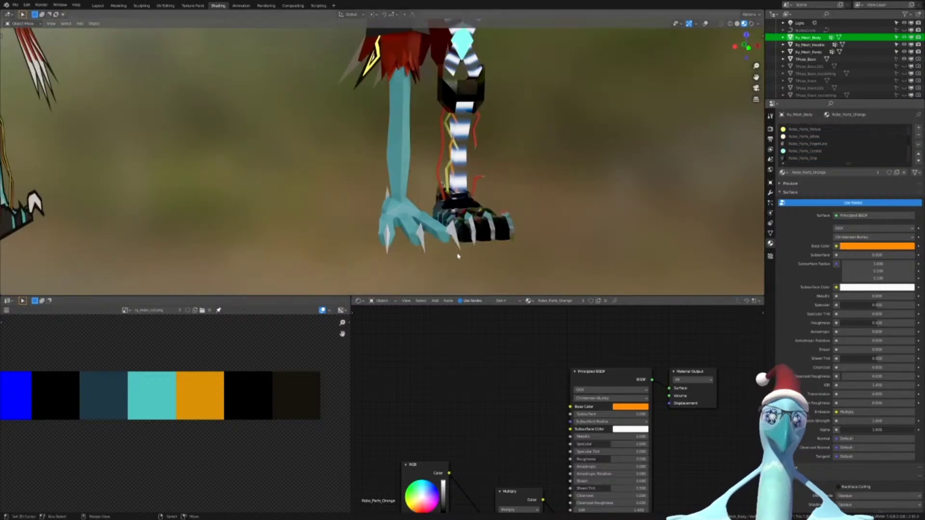
{"action": "middle_click_drag", "start_coordinate": [479, 236], "coordinate": [460, 155]}
{"action": "scroll", "coordinate": [460, 153], "scroll_direction": "up", "scroll_amount": 3}
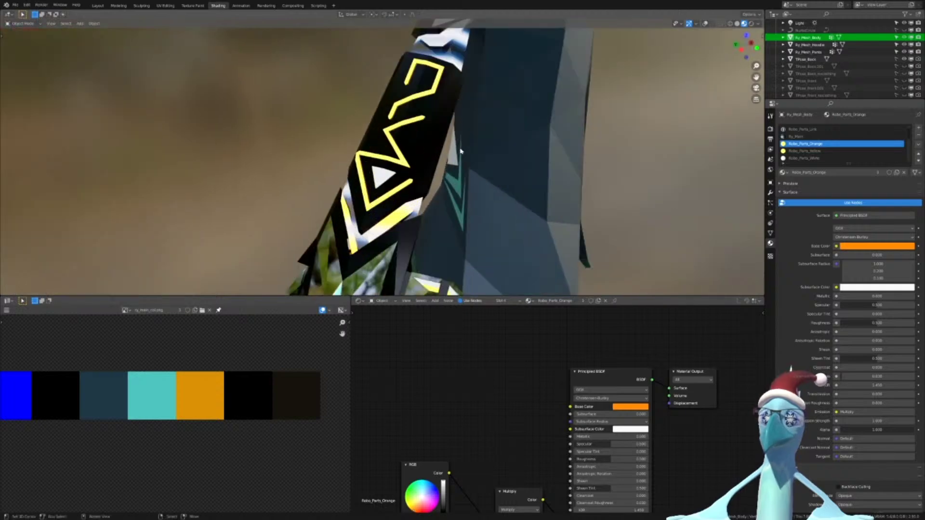
{"action": "scroll", "coordinate": [460, 151], "scroll_direction": "up", "scroll_amount": 2}
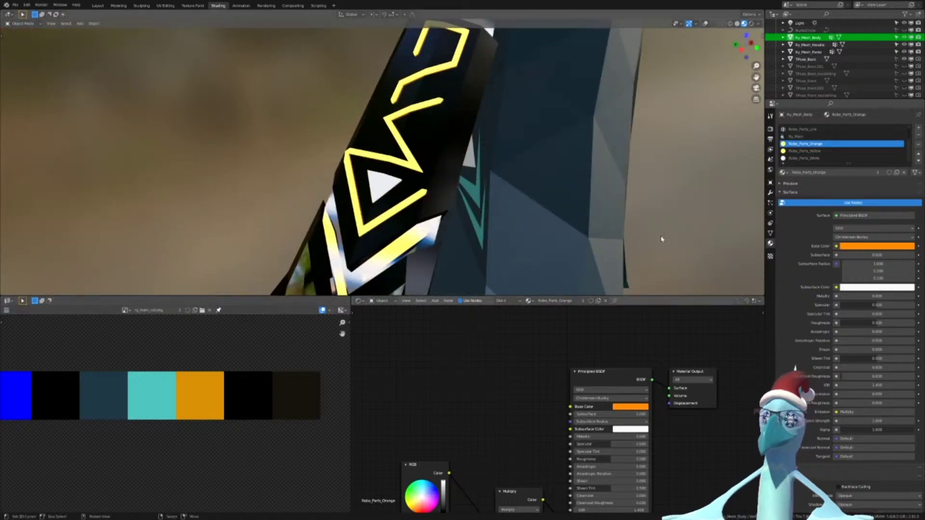
{"action": "left_click", "coordinate": [770, 129]}
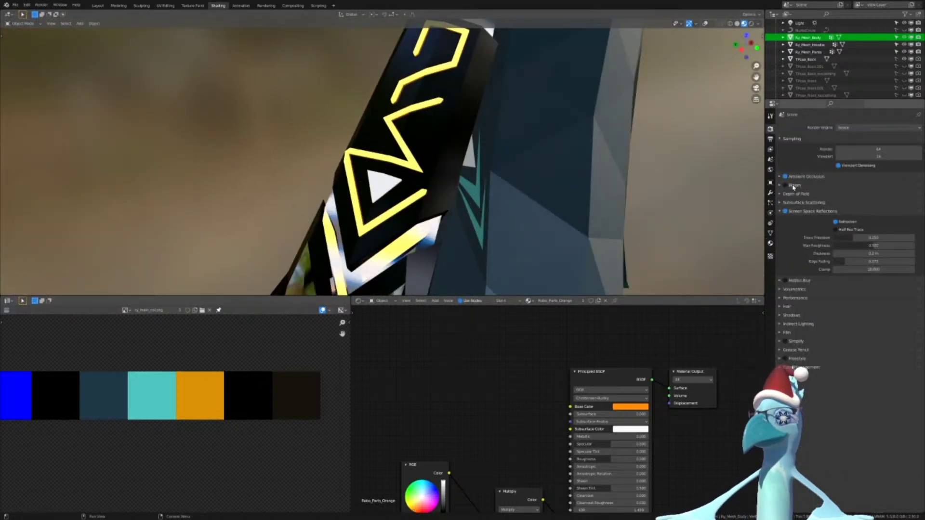
{"action": "left_click", "coordinate": [786, 185]}
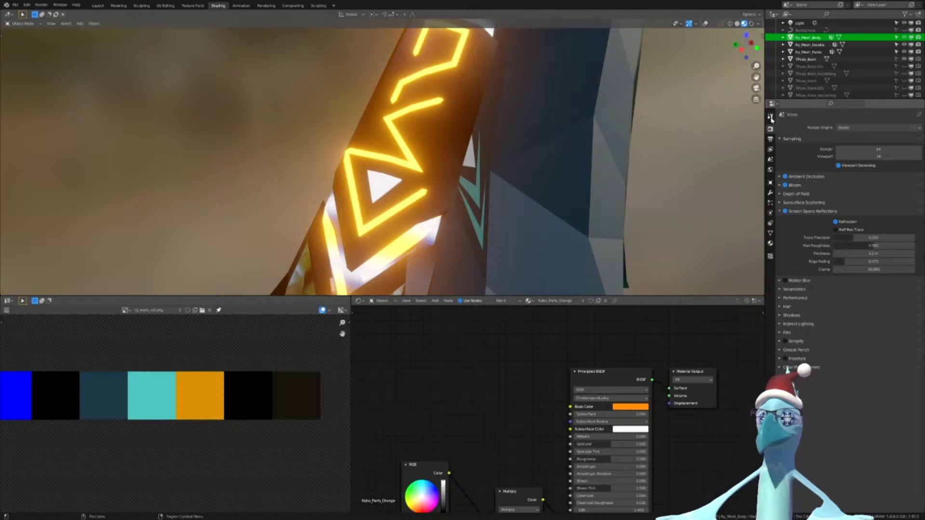
{"action": "left_click", "coordinate": [770, 243]}
Turn on the viewport overlays and select the Robo_Parts_Orange faces of the body mesh in Edit Mode
{"action": "scroll", "coordinate": [198, 397], "scroll_direction": "down", "scroll_amount": 10}
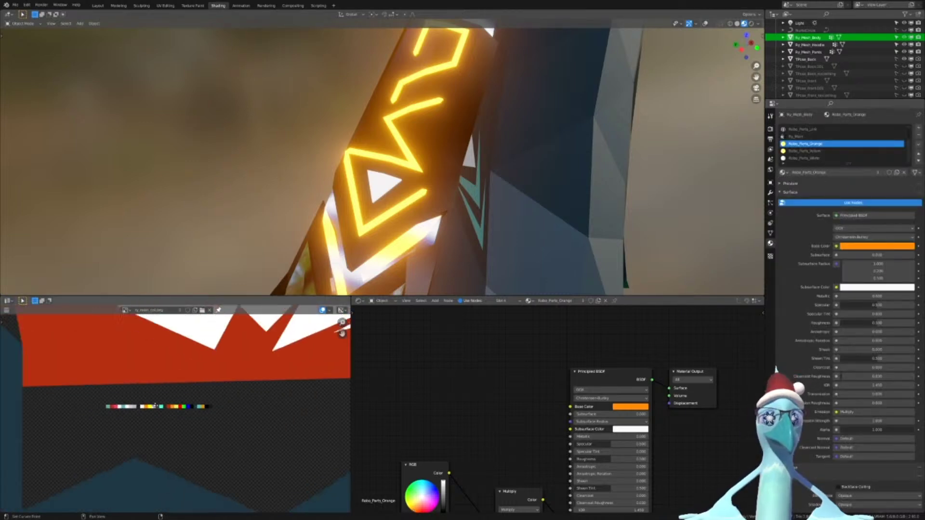
{"action": "scroll", "coordinate": [149, 414], "scroll_direction": "up", "scroll_amount": 6}
{"action": "scroll", "coordinate": [562, 223], "scroll_direction": "down", "scroll_amount": 5}
{"action": "scroll", "coordinate": [611, 159], "scroll_direction": "up", "scroll_amount": 3}
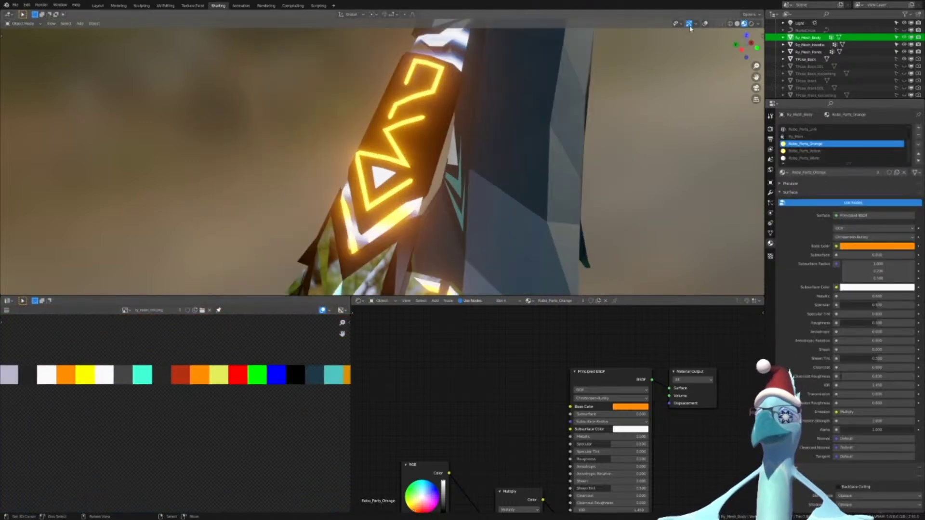
{"action": "left_click", "coordinate": [705, 23]}
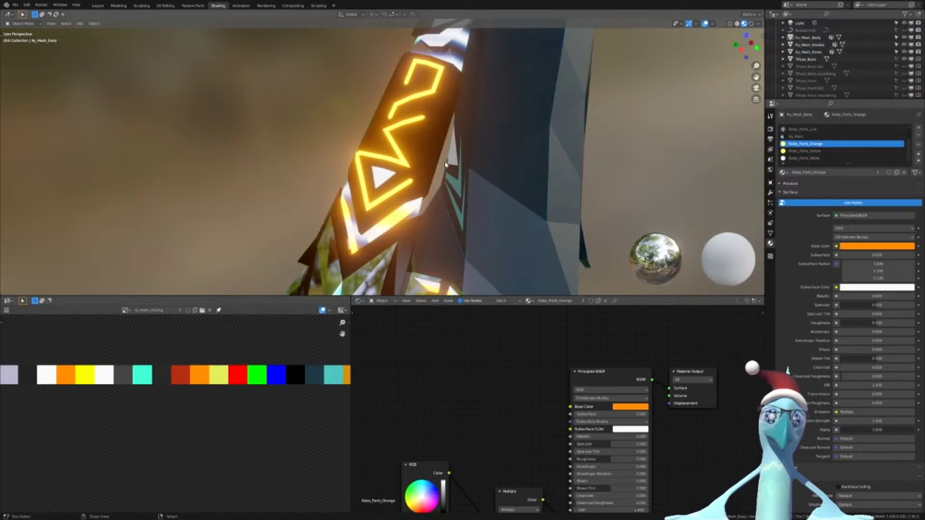
{"action": "right_click", "coordinate": [435, 162]}
{"action": "key", "text": "Tab"}
{"action": "key", "text": "a"}
{"action": "key", "text": "alt+a"}
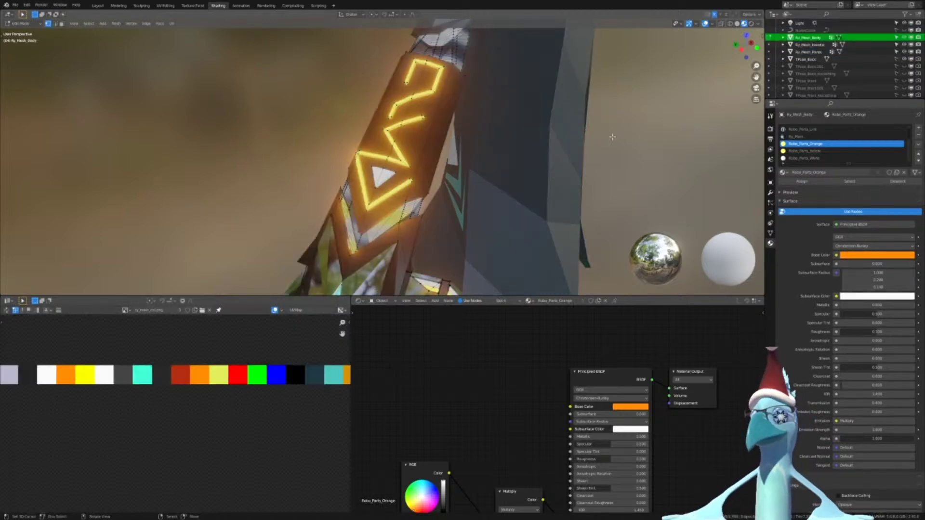
{"action": "key", "text": "a"}
{"action": "right_click", "coordinate": [608, 145]}
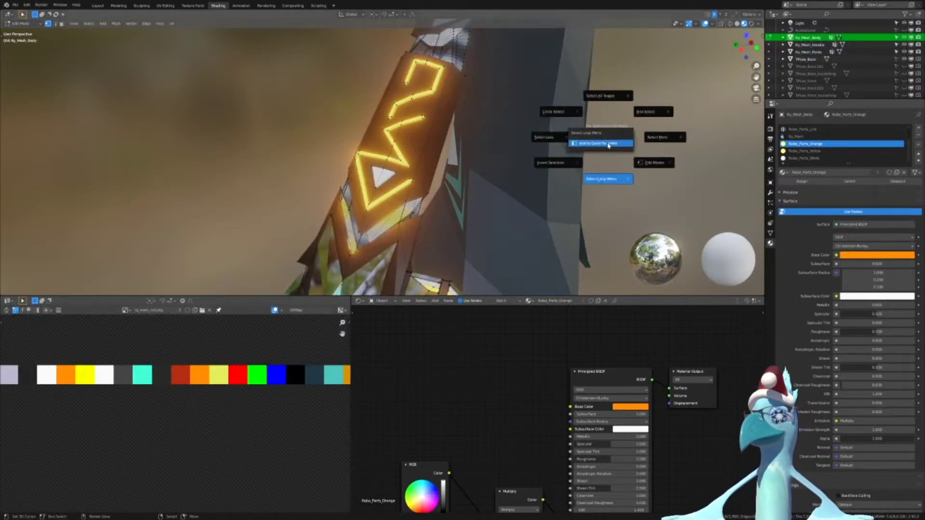
{"action": "key", "text": "Escape"}
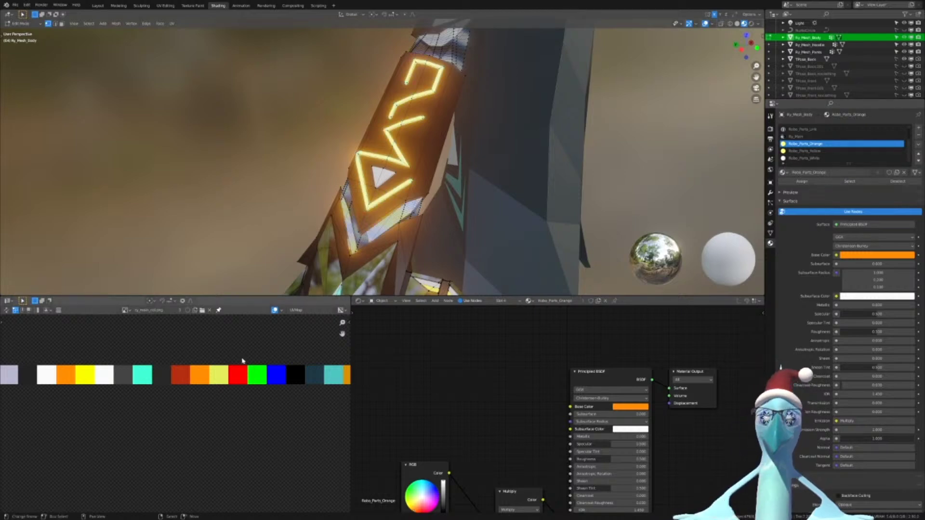
Collapse the UVs of the selected faces to a single point by scaling to 0, and move the point toward the colour palette
{"action": "scroll", "coordinate": [164, 480], "scroll_direction": "down", "scroll_amount": 8}
{"action": "scroll", "coordinate": [181, 418], "scroll_direction": "down", "scroll_amount": 5}
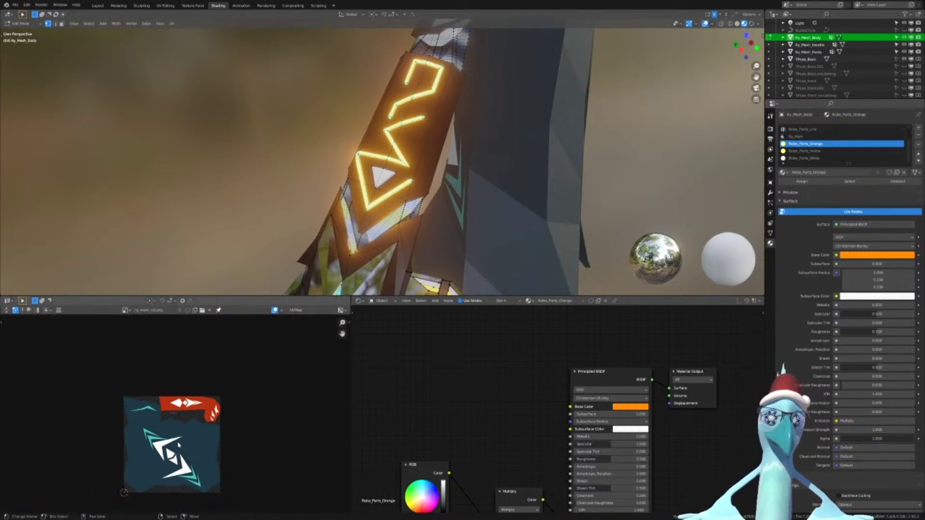
{"action": "key", "text": "s"}
{"action": "key", "text": "0"}
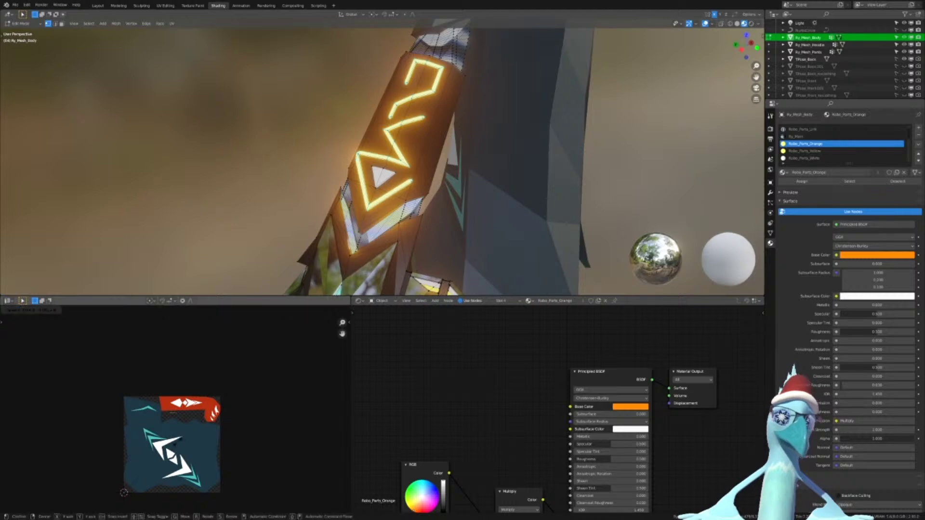
{"action": "key", "text": "Return"}
{"action": "key", "text": "g"}
{"action": "left_click", "coordinate": [234, 370]}
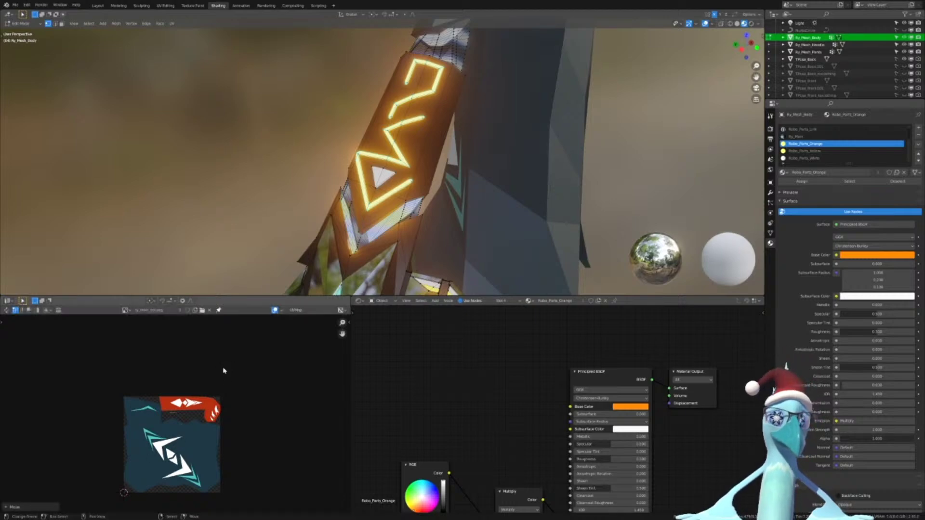
Place the collapsed UV point on the orange palette swatch and snap it to pixels
{"action": "scroll", "coordinate": [174, 413], "scroll_direction": "up", "scroll_amount": 15}
{"action": "key", "text": "g"}
{"action": "left_click", "coordinate": [171, 385]}
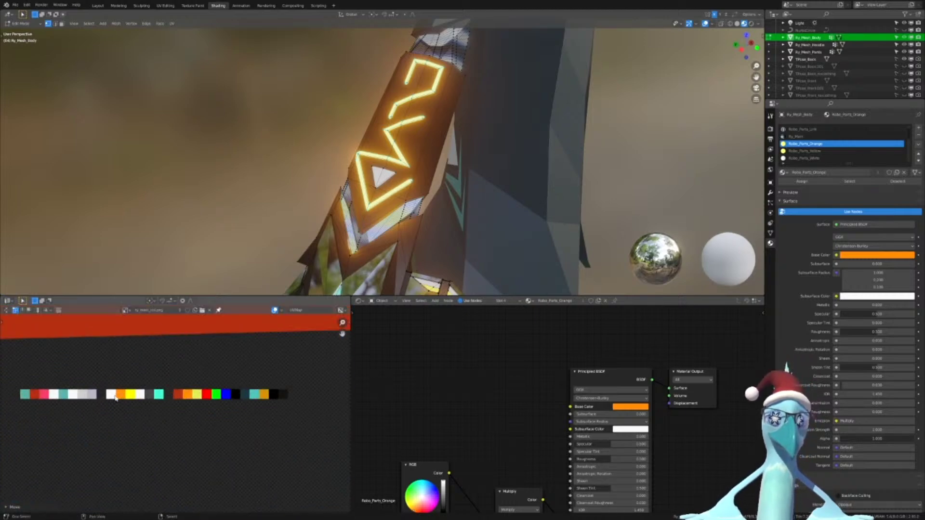
{"action": "middle_click_drag", "start_coordinate": [177, 380], "coordinate": [223, 445]}
{"action": "scroll", "coordinate": [287, 386], "scroll_direction": "up", "scroll_amount": 6}
{"action": "middle_click_drag", "start_coordinate": [294, 418], "coordinate": [205, 417]}
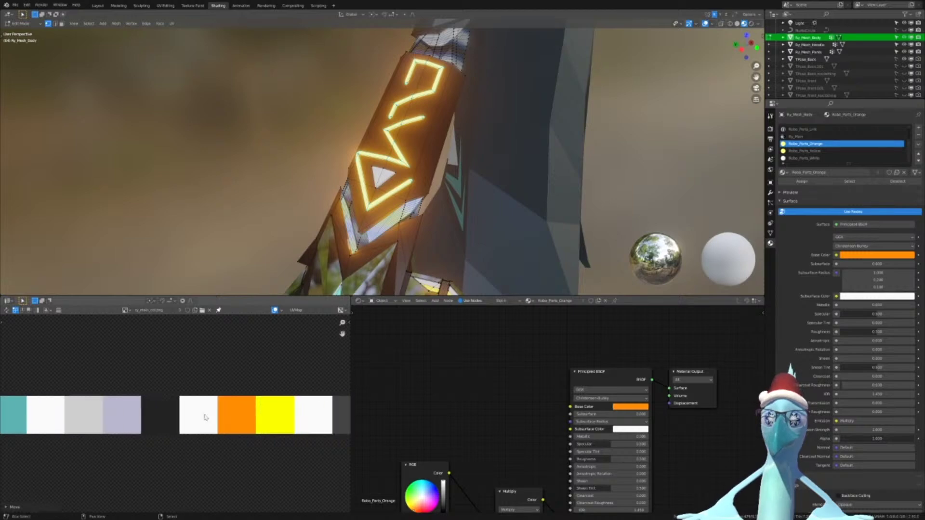
{"action": "scroll", "coordinate": [204, 417], "scroll_direction": "up", "scroll_amount": 3}
{"action": "middle_click_drag", "start_coordinate": [308, 396], "coordinate": [227, 402]}
{"action": "key", "text": "g"}
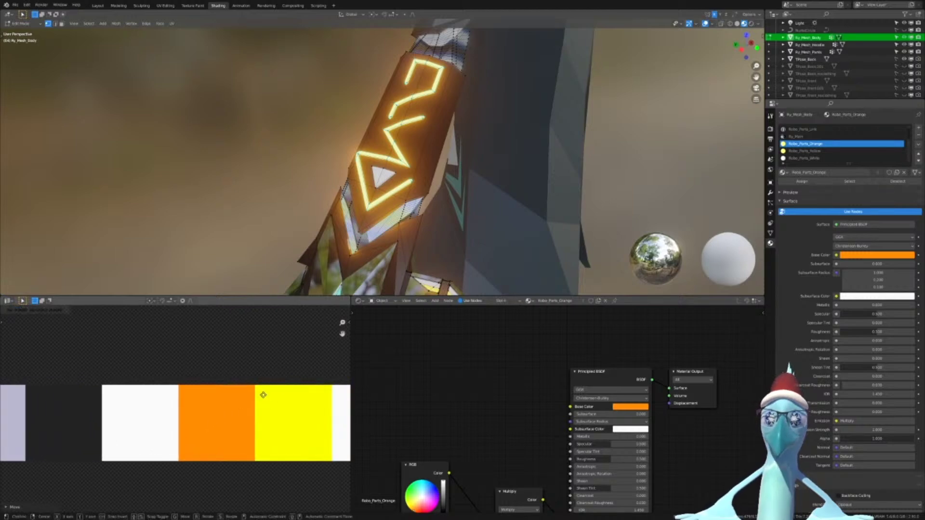
{"action": "left_click", "coordinate": [271, 404]}
{"action": "key", "text": "F3"}
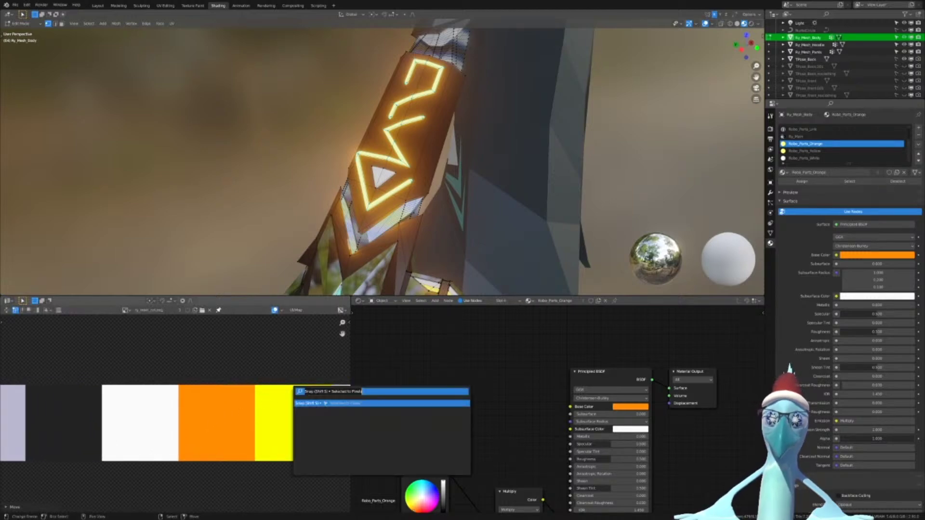
{"action": "key", "text": "Return"}
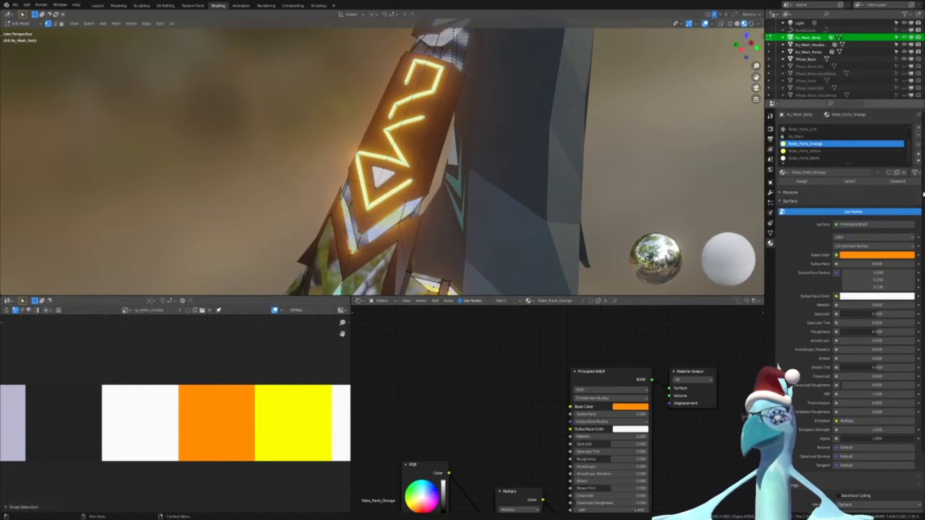
Try removing the Robo_Parts_Orange material slot from the body mesh in Object Mode, and undo the removal
{"action": "left_click", "coordinate": [917, 139]}
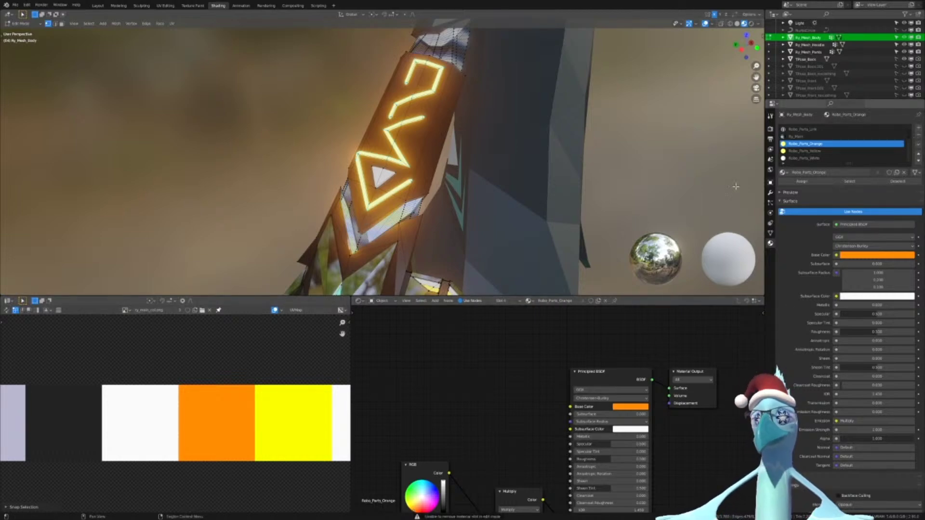
{"action": "key", "text": "Tab"}
{"action": "scroll", "coordinate": [513, 170], "scroll_direction": "up", "scroll_amount": 6}
{"action": "scroll", "coordinate": [513, 171], "scroll_direction": "down", "scroll_amount": 6}
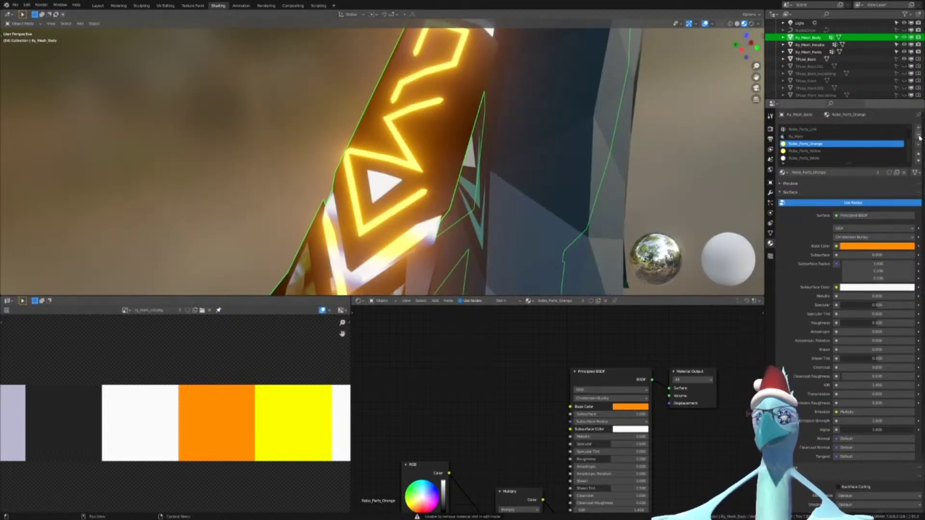
{"action": "left_click", "coordinate": [918, 137]}
{"action": "middle_click_drag", "start_coordinate": [539, 175], "coordinate": [535, 162]}
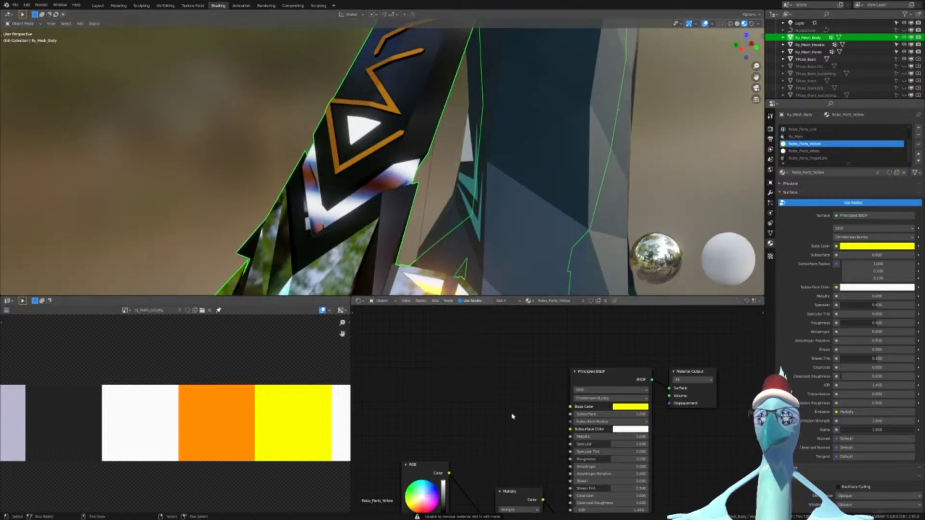
{"action": "key", "text": "ctrl+z"}
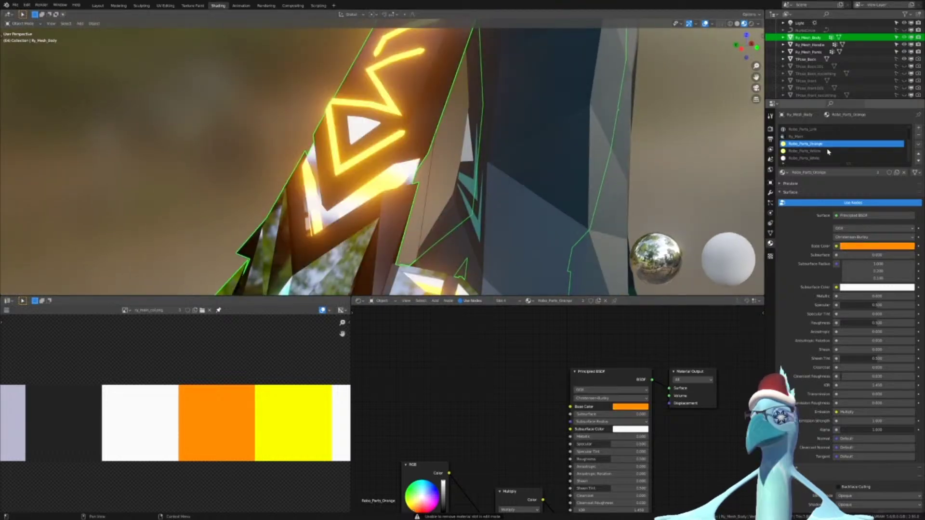
Duplicate the metallic image texture node in the Ry_Main material and place the copy below the original
{"action": "left_click", "coordinate": [799, 137]}
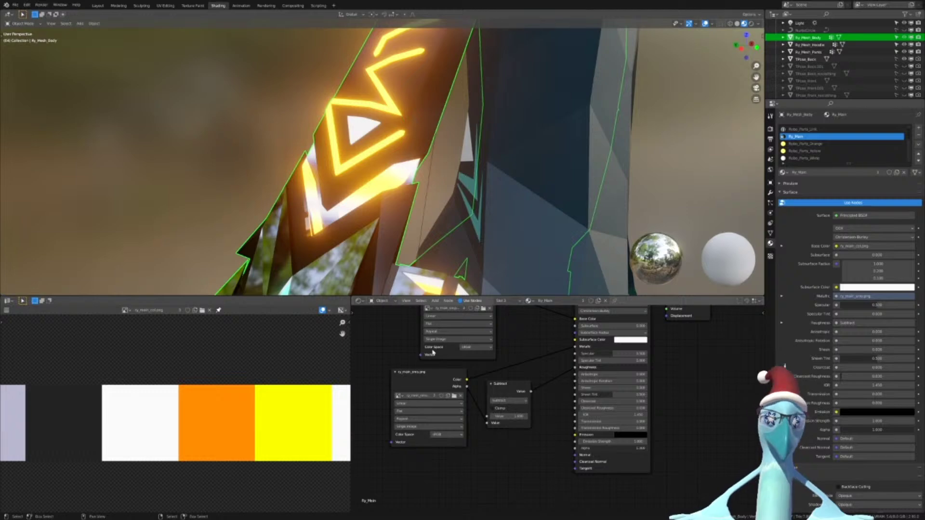
{"action": "left_click", "coordinate": [438, 378]}
{"action": "key", "text": "shift+d"}
{"action": "left_click", "coordinate": [447, 469]}
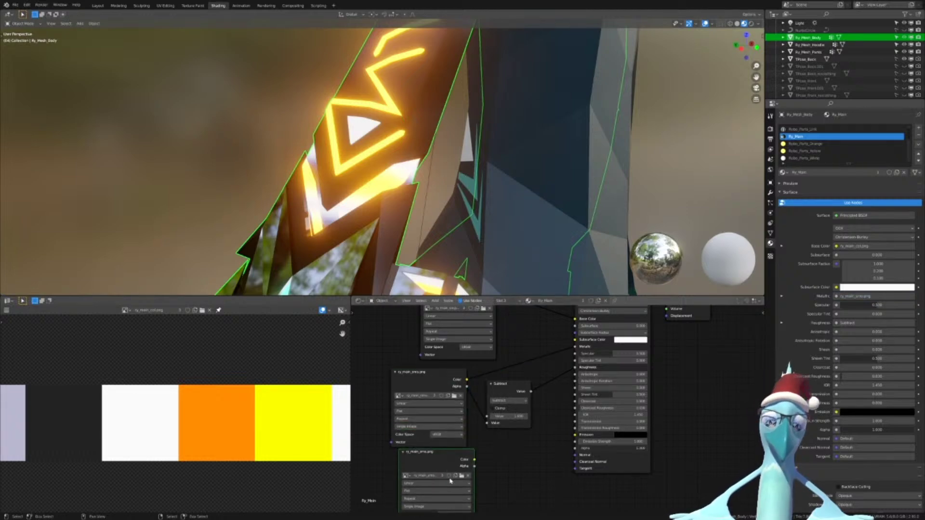
Load ry_main_emi.png into the duplicated image texture node and connect its Color output to the Principled BSDF's Emission input
{"action": "left_click", "coordinate": [407, 475]}
{"action": "left_click", "coordinate": [427, 454]}
{"action": "left_click", "coordinate": [461, 476]}
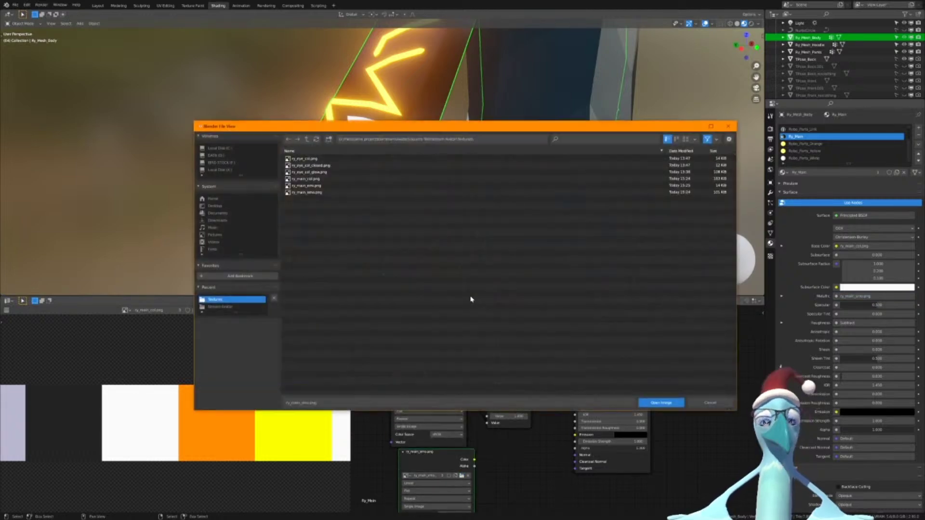
{"action": "double_click", "coordinate": [309, 185]}
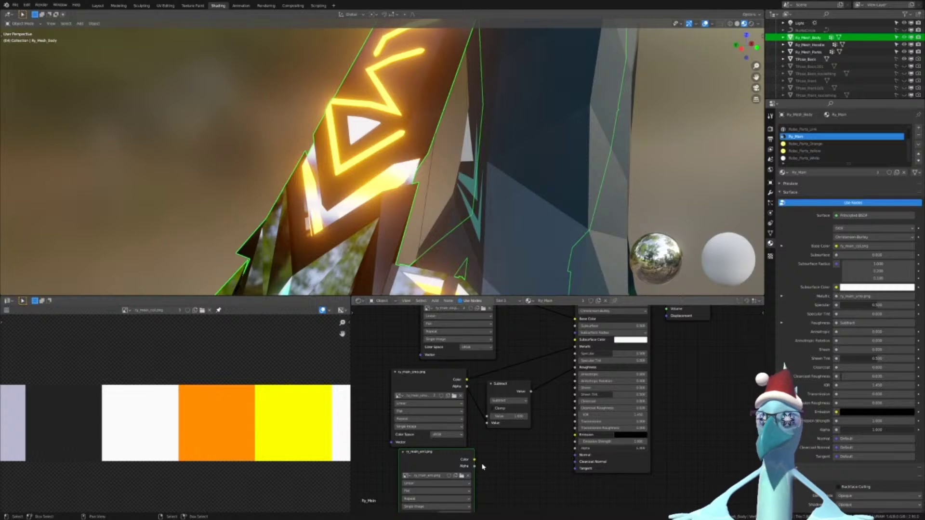
{"action": "left_click_drag", "start_coordinate": [474, 460], "coordinate": [574, 435]}
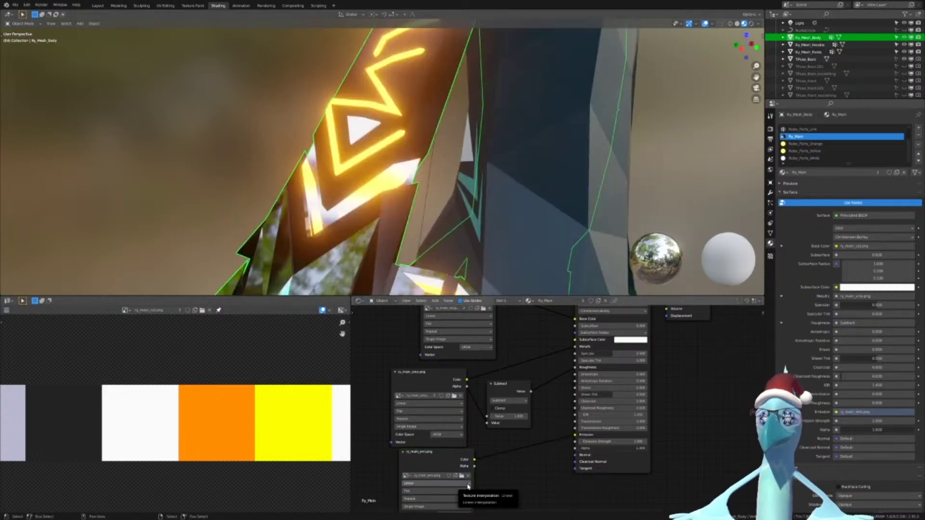
Compare the character's arm with and without the emission texture link by repeatedly undoing and redoing the connection
{"action": "key", "text": "ctrl+z"}
{"action": "key", "text": "ctrl+shift+z"}
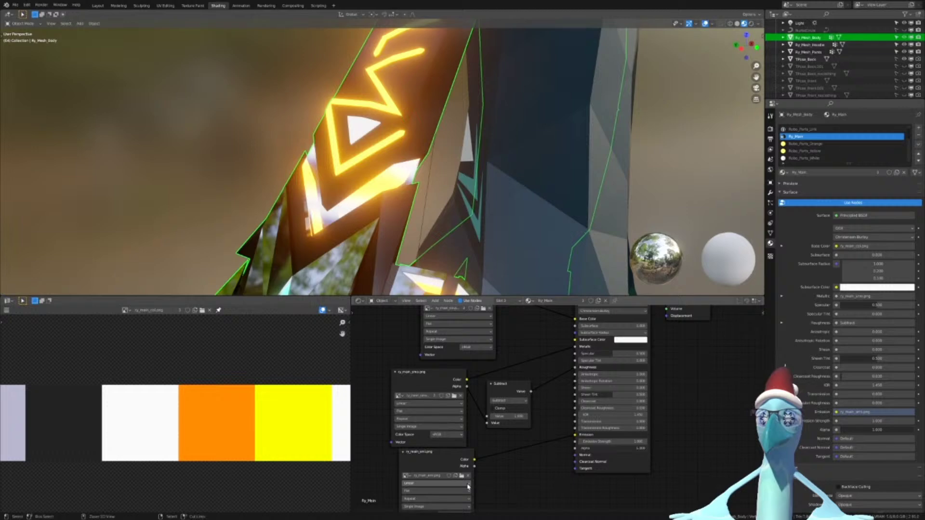
{"action": "key", "text": "ctrl+z"}
{"action": "key", "text": "ctrl+shift+z"}
{"action": "scroll", "coordinate": [448, 217], "scroll_direction": "down", "scroll_amount": 6}
{"action": "key", "text": "ctrl+z"}
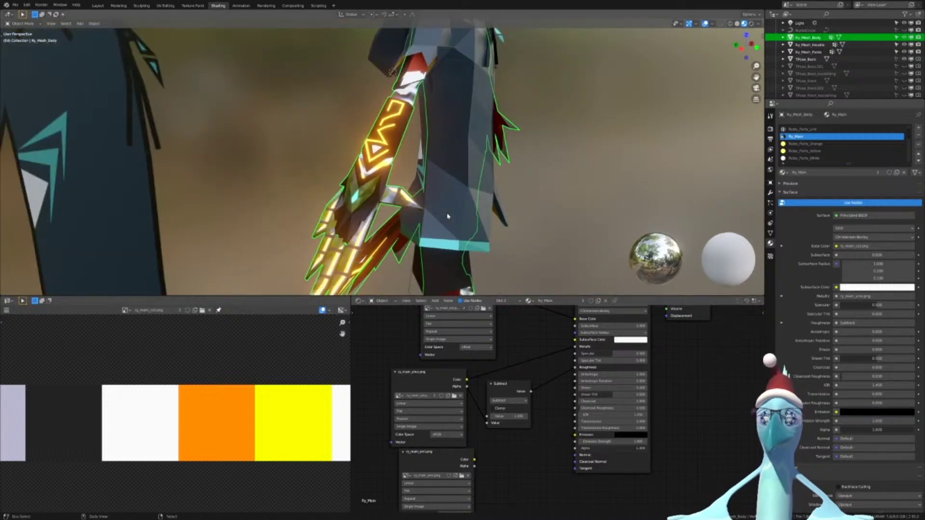
{"action": "key", "text": "ctrl+shift+z"}
{"action": "key", "text": "ctrl+z"}
{"action": "key", "text": "ctrl+shift+z"}
{"action": "scroll", "coordinate": [448, 216], "scroll_direction": "up", "scroll_amount": 5}
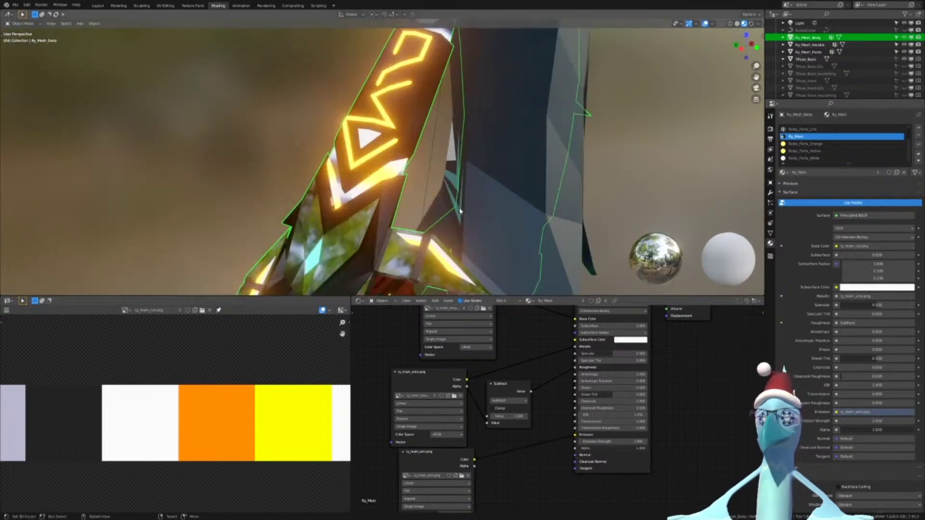
Try removing the Robo_Parts_Orange material slot, compare the arm's glow with undo and redo, and restore the slot
{"action": "left_click", "coordinate": [835, 145]}
{"action": "left_click", "coordinate": [919, 136]}
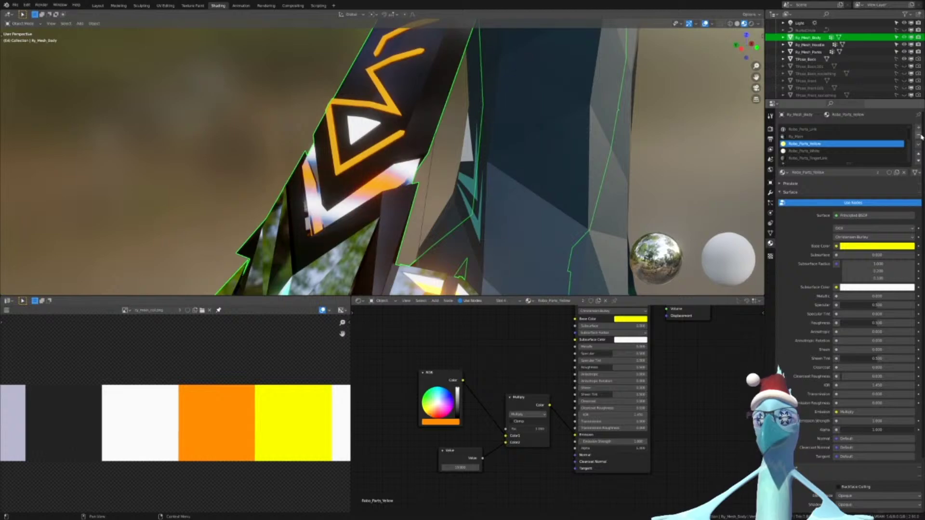
{"action": "key", "text": "ctrl+z"}
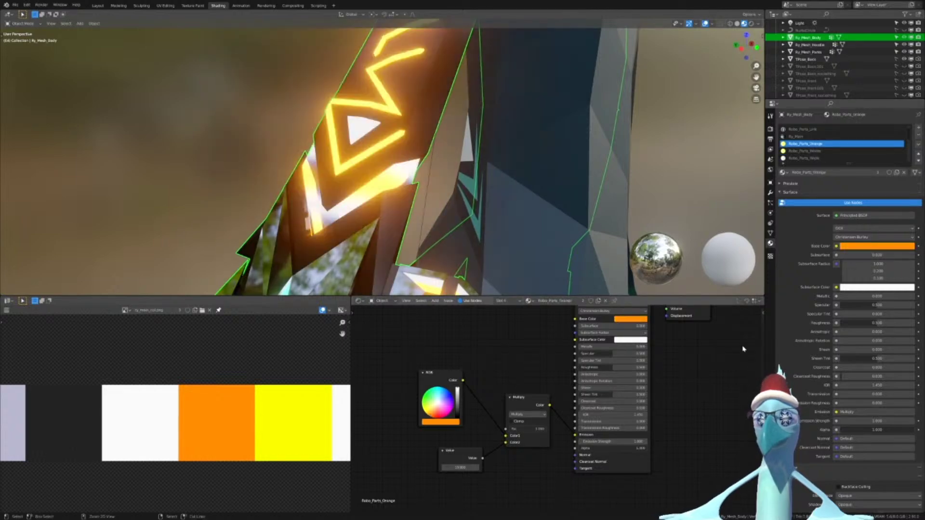
{"action": "scroll", "coordinate": [617, 209], "scroll_direction": "down", "scroll_amount": 8}
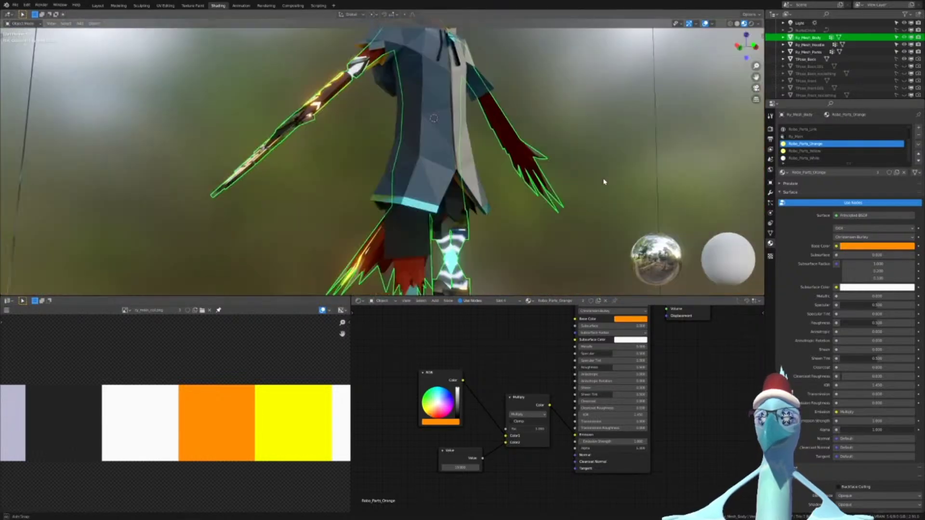
{"action": "key", "text": "ctrl+shift+z"}
{"action": "key", "text": "ctrl+z"}
{"action": "middle_click_drag", "start_coordinate": [599, 182], "coordinate": [461, 193]}
{"action": "key", "text": "ctrl+z"}
{"action": "key", "text": "ctrl+z"}
{"action": "scroll", "coordinate": [479, 198], "scroll_direction": "up", "scroll_amount": 5}
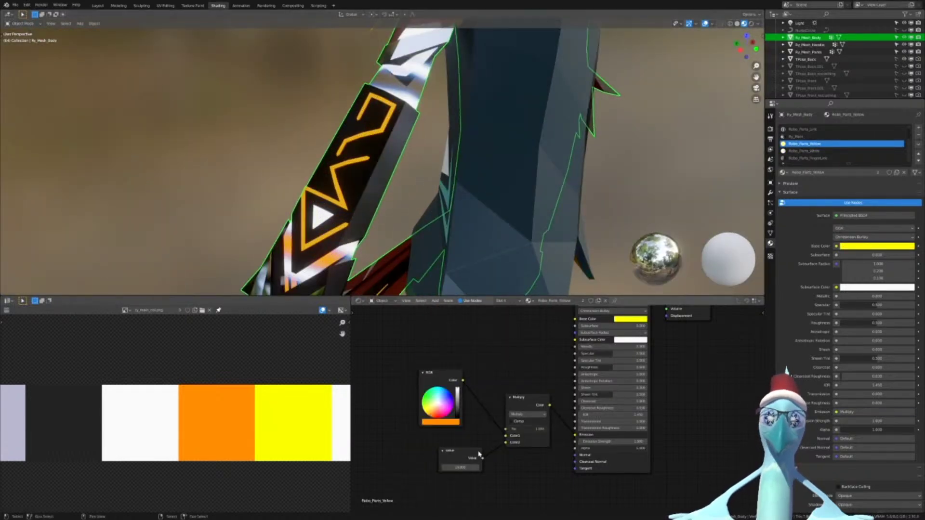
{"action": "key", "text": "ctrl+z"}
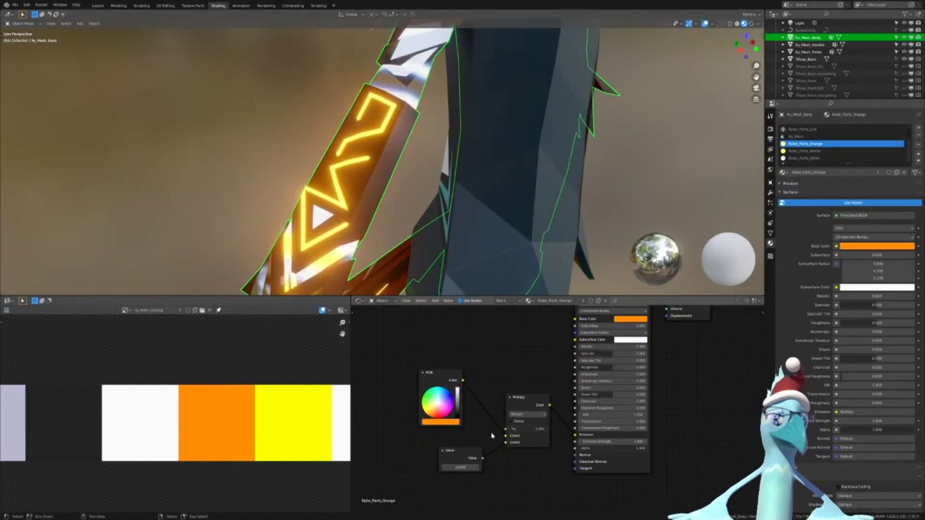
Copy the Multiply and Value nodes from the Robo_Parts_Orange material into the Ry_Main material
{"action": "left_click_drag", "start_coordinate": [468, 453], "coordinate": [439, 451]}
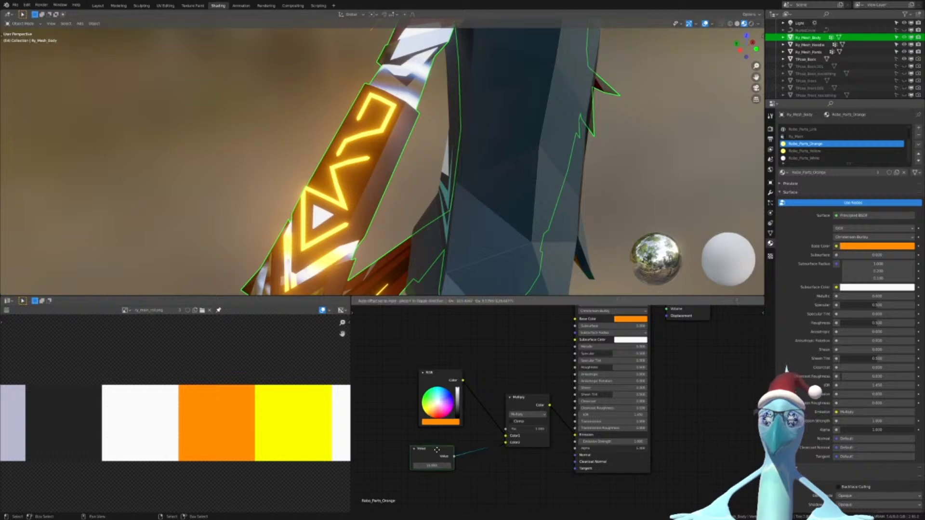
{"action": "scroll", "coordinate": [556, 410], "scroll_direction": "up", "scroll_amount": 2}
{"action": "left_click", "coordinate": [812, 137]}
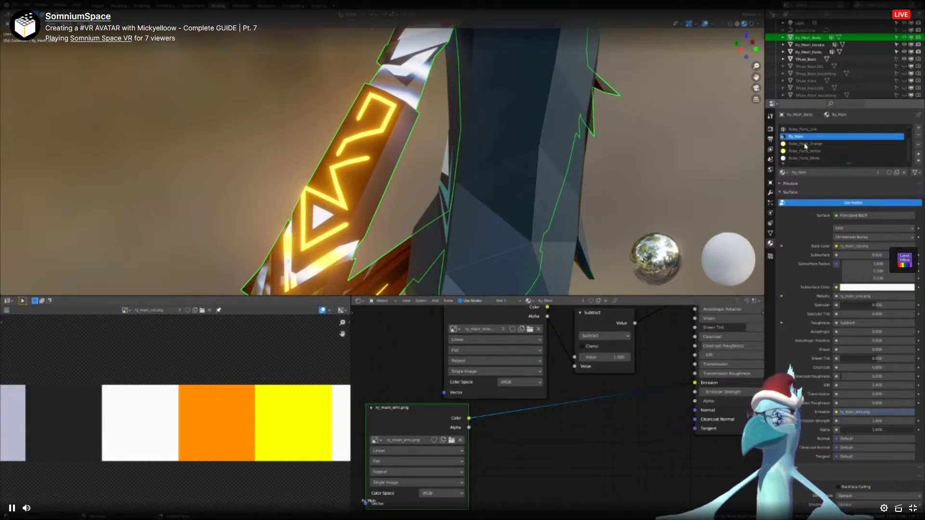
{"action": "left_click", "coordinate": [806, 144]}
{"action": "middle_click_drag", "start_coordinate": [596, 349], "coordinate": [593, 395]}
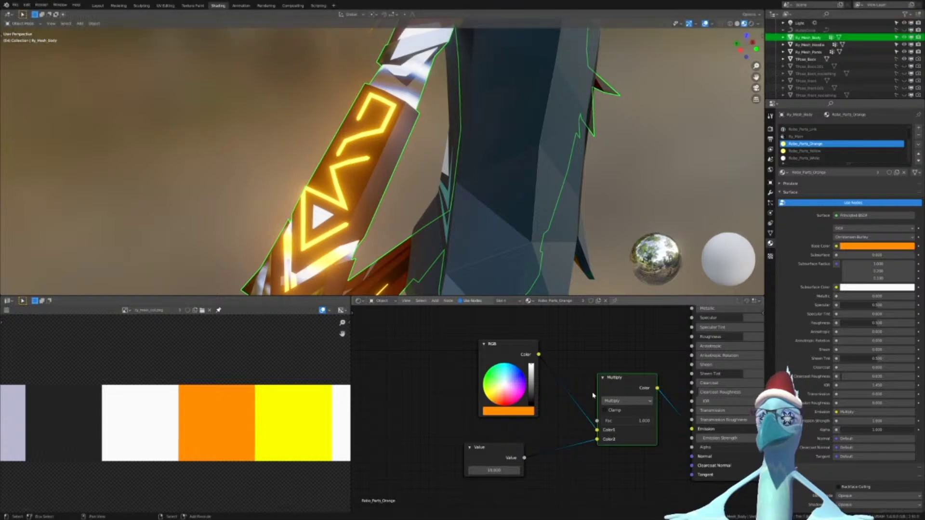
{"action": "left_click", "coordinate": [836, 151]}
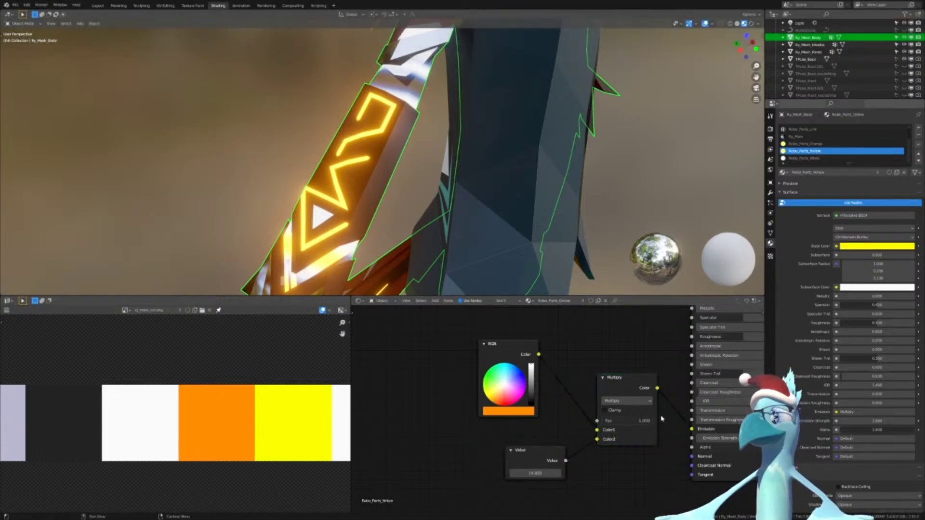
{"action": "left_click", "coordinate": [808, 138]}
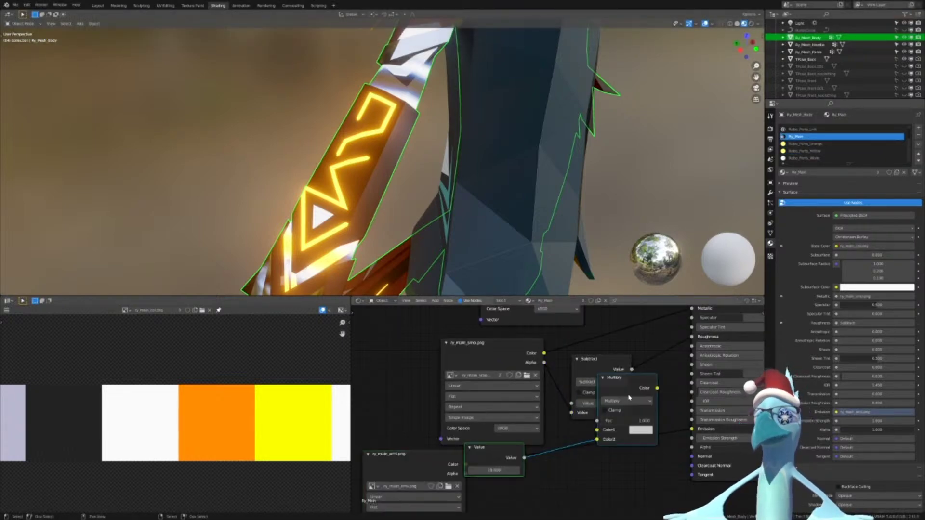
Route the emission texture through the Multiply node's Color1 into Emission, with the Value node feeding Color2
{"action": "left_click_drag", "start_coordinate": [628, 397], "coordinate": [643, 443]}
{"action": "left_click_drag", "start_coordinate": [466, 464], "coordinate": [610, 476]}
{"action": "middle_click_drag", "start_coordinate": [582, 458], "coordinate": [620, 388]}
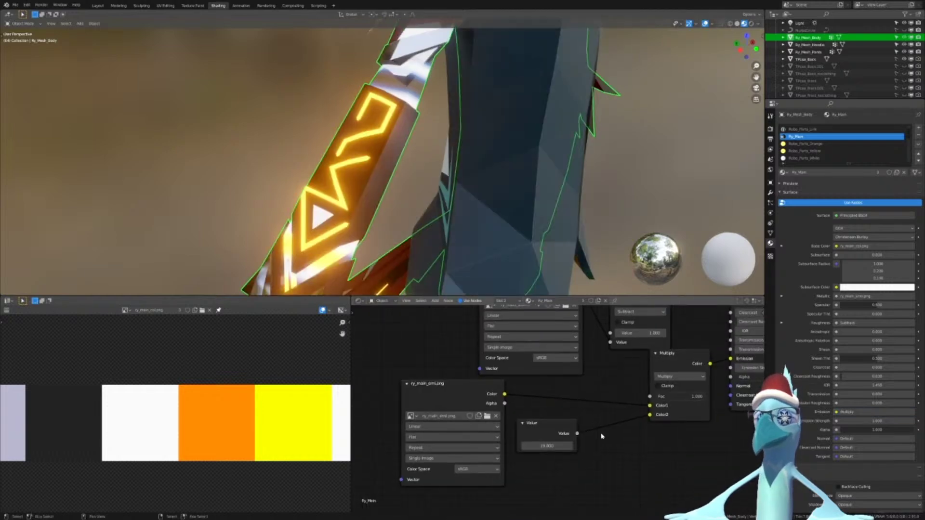
Remove the Robo_Parts_Orange material slot from the body mesh and examine the Robo_Parts_White material's emission settings
{"action": "left_click", "coordinate": [804, 143]}
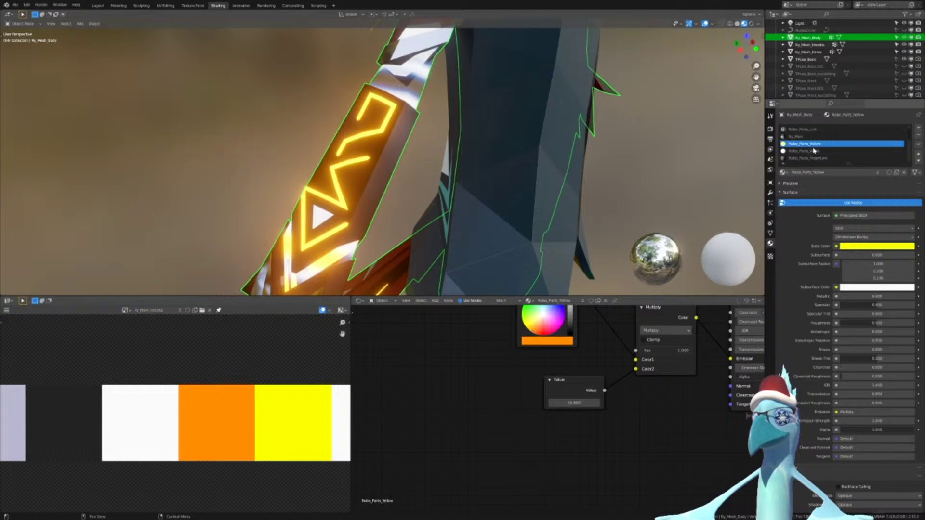
{"action": "left_click", "coordinate": [814, 151]}
{"action": "middle_click_drag", "start_coordinate": [682, 347], "coordinate": [498, 370]}
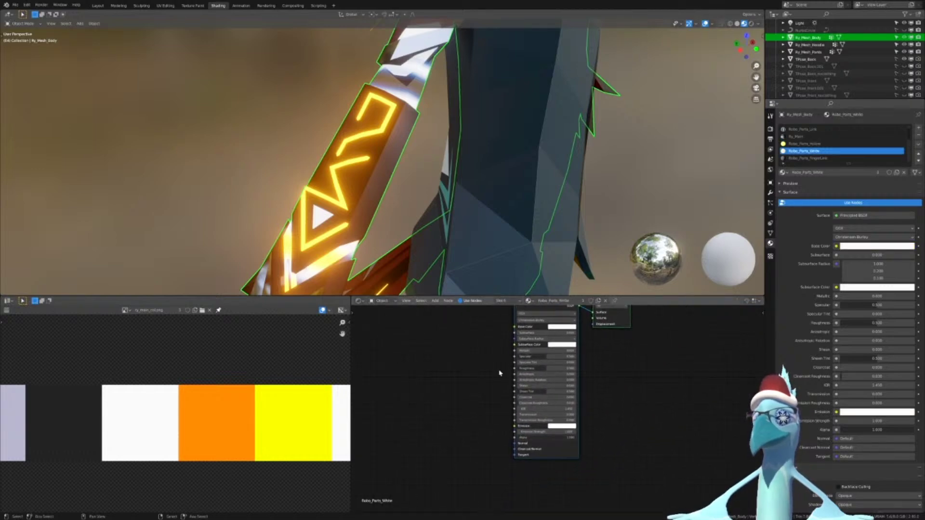
{"action": "scroll", "coordinate": [499, 372], "scroll_direction": "up", "scroll_amount": 3}
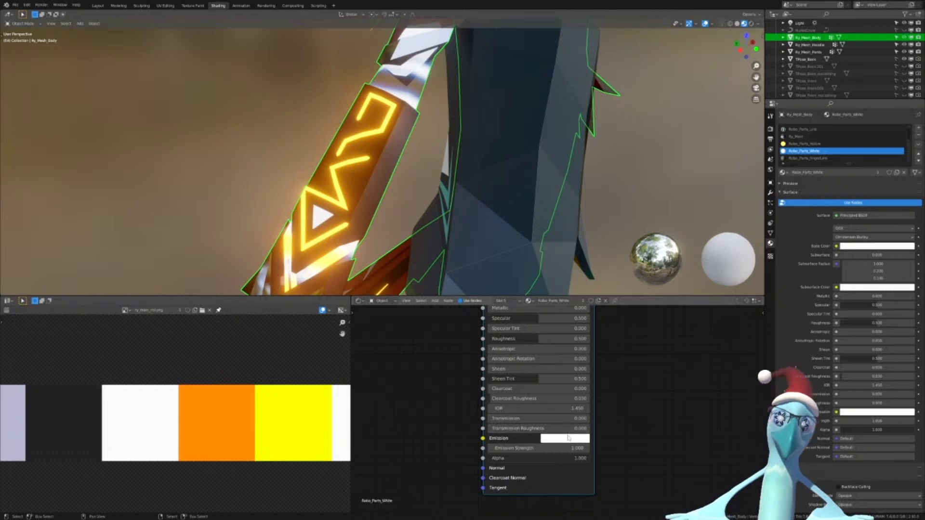
{"action": "scroll", "coordinate": [567, 438], "scroll_direction": "down", "scroll_amount": 2}
{"action": "scroll", "coordinate": [488, 166], "scroll_direction": "down", "scroll_amount": 2}
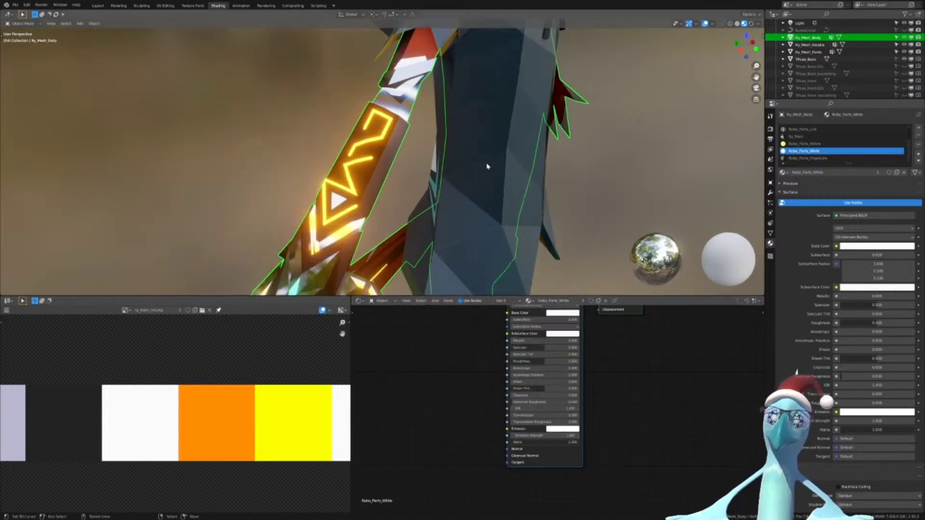
{"action": "scroll", "coordinate": [480, 191], "scroll_direction": "up", "scroll_amount": 3}
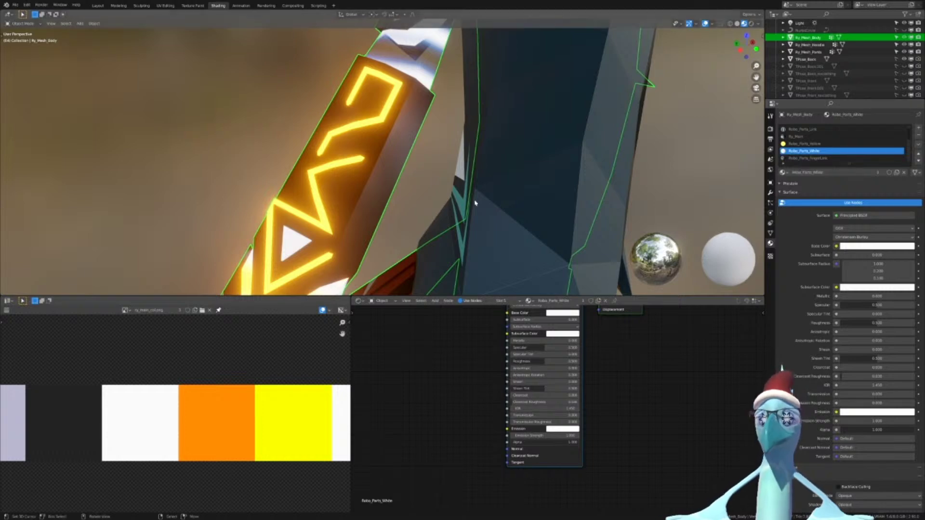
{"action": "middle_click_drag", "start_coordinate": [508, 404], "coordinate": [525, 465]}
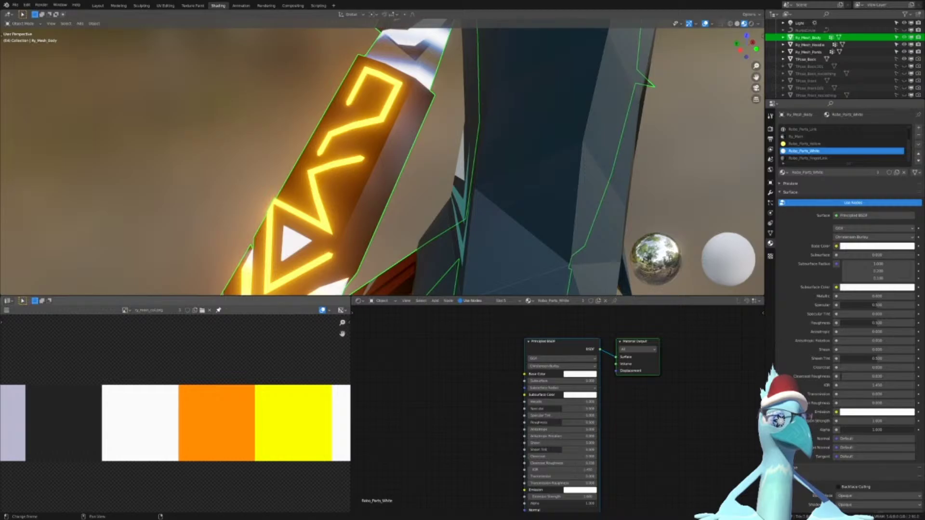
Switch to Affinity Designer, examine the Emission group's colour swatches in the ry main document, and return to Blender
{"action": "key", "text": "alt+Tab"}
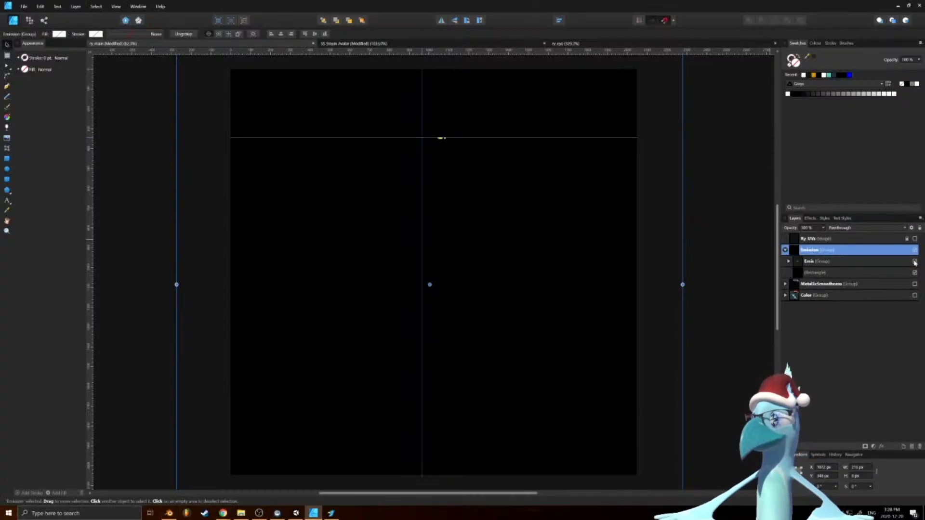
{"action": "scroll", "coordinate": [456, 126], "scroll_direction": "up", "scroll_amount": 3, "text": "ctrl"}
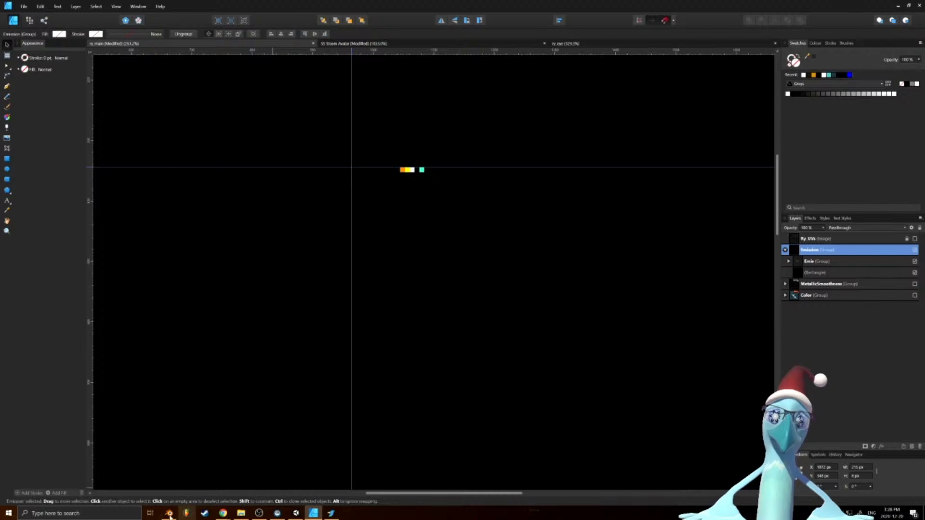
{"action": "mouse_move", "coordinate": [168, 513]}
{"action": "left_click", "coordinate": [168, 475]}
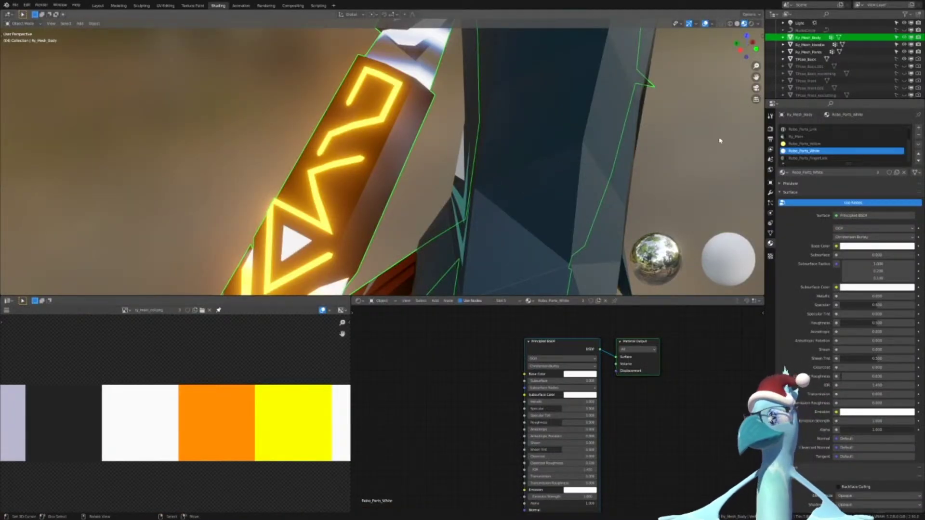
Activate the body mesh's Robo_Parts_Yellow material, select its faces in Edit Mode and locate their UVs relative to the palette strip
{"action": "left_click", "coordinate": [814, 144]}
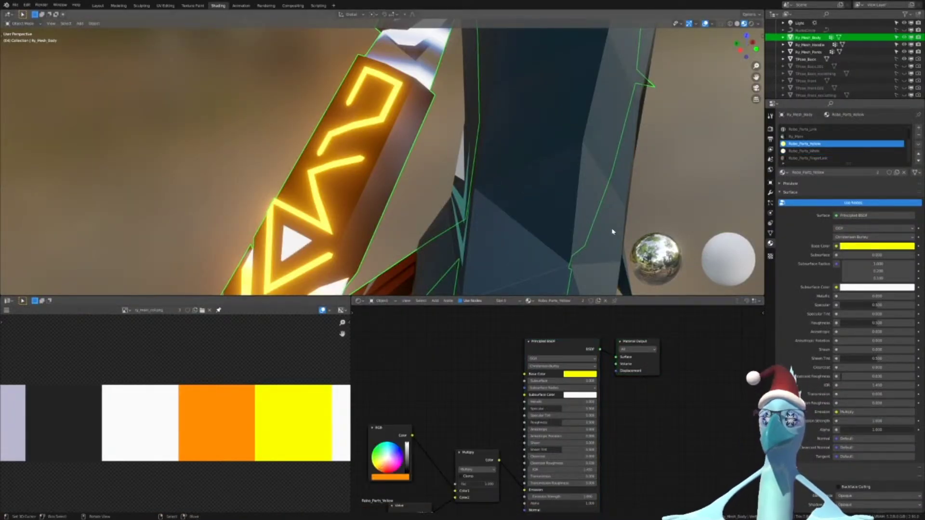
{"action": "key", "text": "Tab"}
{"action": "scroll", "coordinate": [241, 457], "scroll_direction": "down", "scroll_amount": 5}
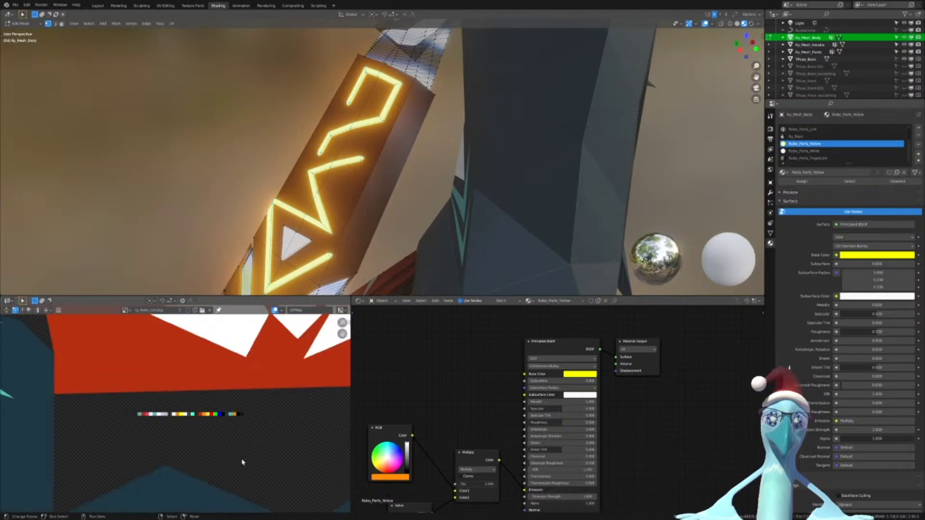
{"action": "scroll", "coordinate": [242, 462], "scroll_direction": "down", "scroll_amount": 6}
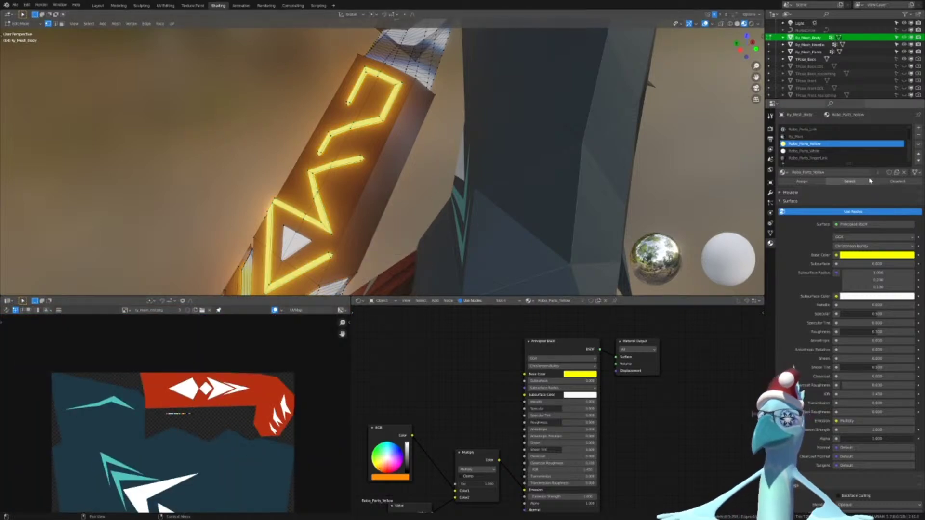
{"action": "scroll", "coordinate": [230, 445], "scroll_direction": "down", "scroll_amount": 4}
{"action": "middle_click_drag", "start_coordinate": [228, 460], "coordinate": [223, 418]}
{"action": "scroll", "coordinate": [191, 415], "scroll_direction": "up", "scroll_amount": 3}
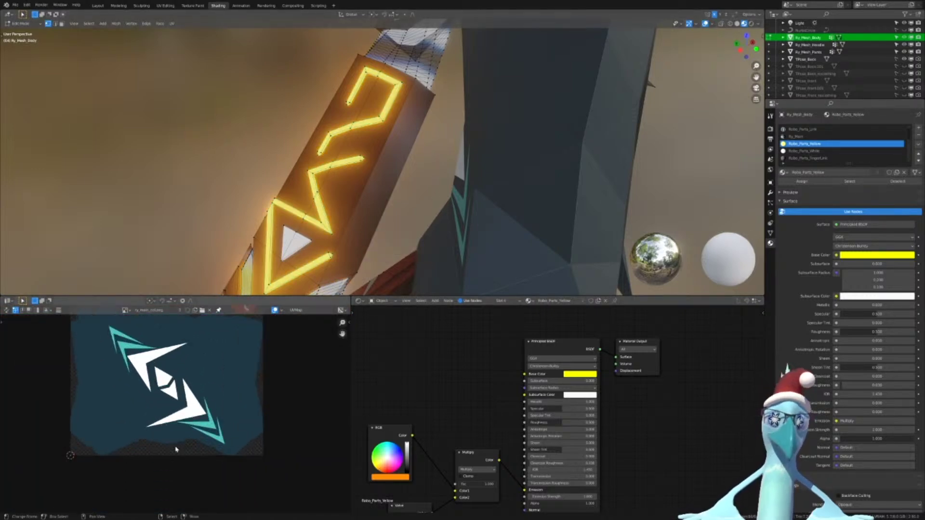
{"action": "middle_click_drag", "start_coordinate": [238, 341], "coordinate": [213, 462]}
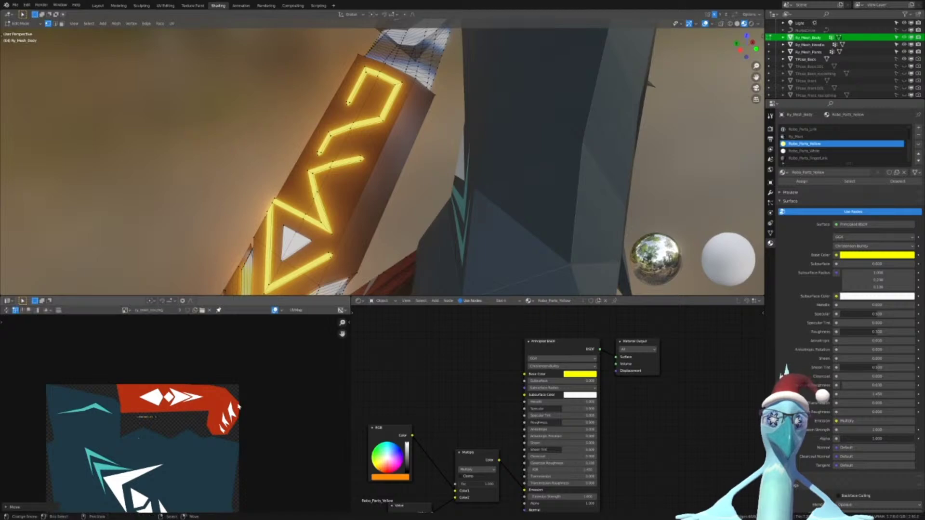
{"action": "scroll", "coordinate": [178, 400], "scroll_direction": "up", "scroll_amount": 10}
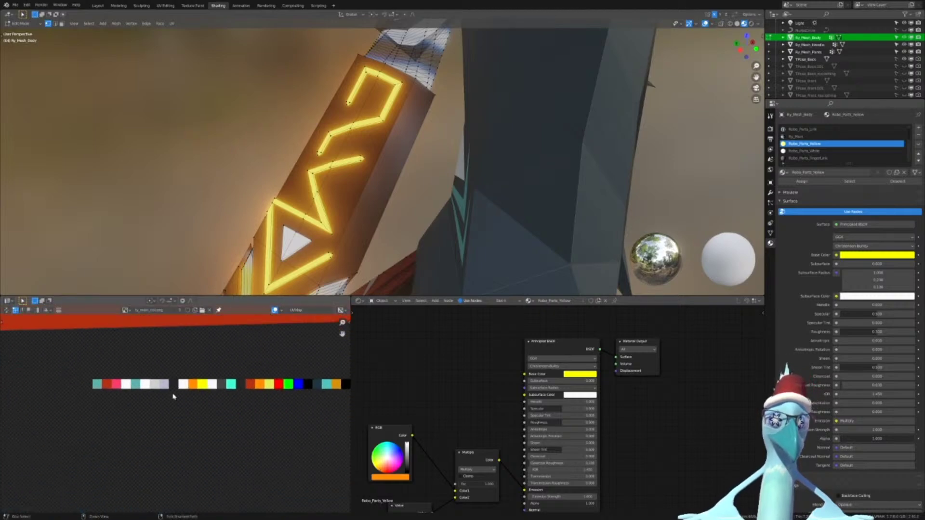
{"action": "scroll", "coordinate": [203, 390], "scroll_direction": "up", "scroll_amount": 5}
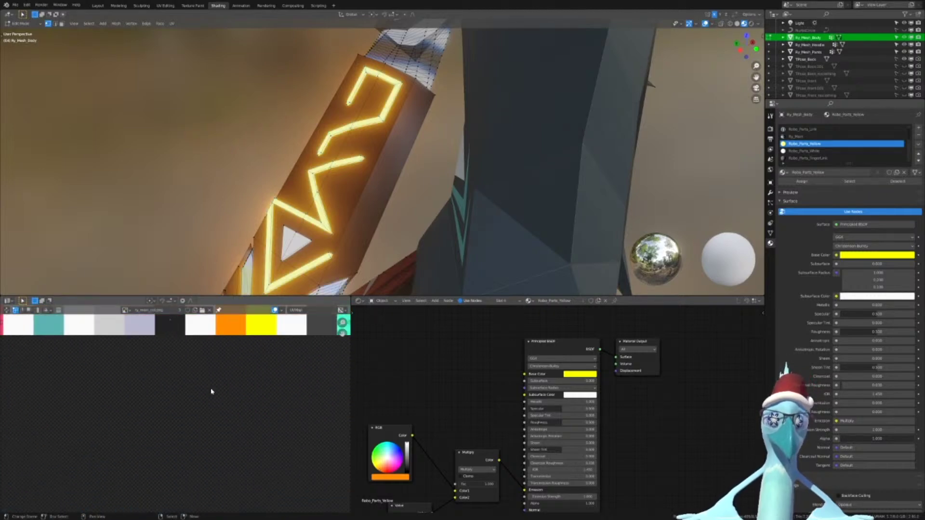
Check the selected faces in wireframe shading and undo the last two changes
{"action": "scroll", "coordinate": [495, 168], "scroll_direction": "down", "scroll_amount": 7}
{"action": "key", "text": "z"}
{"action": "mouse_move", "coordinate": [461, 181]}
{"action": "middle_mouse_down"}
{"action": "mouse_move", "coordinate": [444, 182]}
{"action": "mouse_move", "coordinate": [451, 144]}
{"action": "mouse_move", "coordinate": [511, 145]}
{"action": "mouse_move", "coordinate": [516, 169]}
{"action": "mouse_move", "coordinate": [471, 198]}
{"action": "mouse_move", "coordinate": [441, 189]}
{"action": "mouse_move", "coordinate": [457, 169]}
{"action": "middle_mouse_up"}
{"action": "scroll", "coordinate": [471, 199], "scroll_direction": "up", "scroll_amount": 3}
{"action": "middle_click_drag", "start_coordinate": [198, 353], "coordinate": [195, 413]}
{"action": "scroll", "coordinate": [196, 413], "scroll_direction": "up", "scroll_amount": 4}
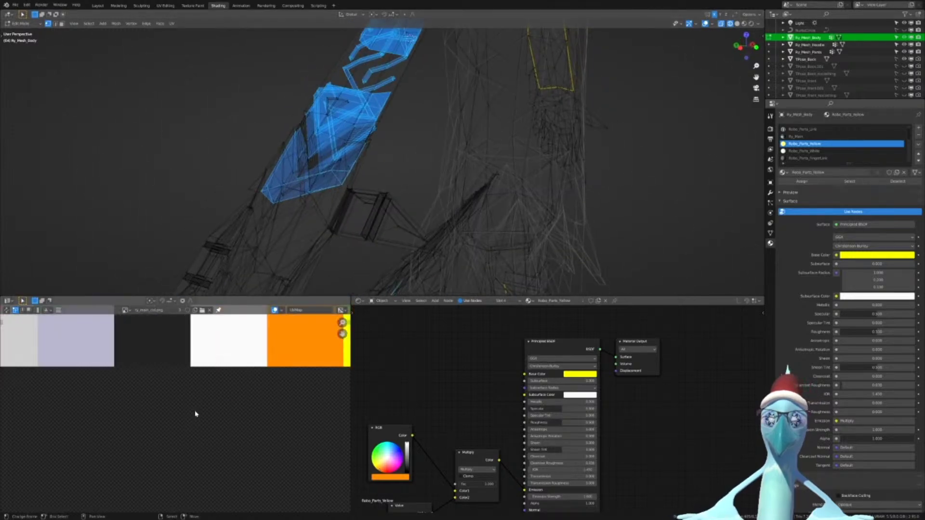
{"action": "scroll", "coordinate": [197, 403], "scroll_direction": "down", "scroll_amount": 4}
{"action": "key", "text": "ctrl+z"}
{"action": "key", "text": "ctrl+z"}
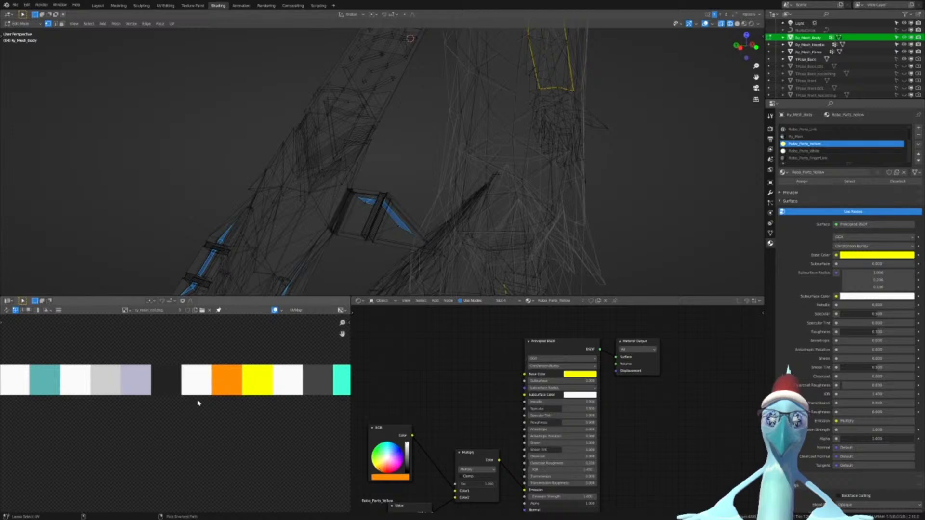
Move the selected Robo_Parts_Yellow UVs toward the colour palette strip below the red area
{"action": "scroll", "coordinate": [198, 403], "scroll_direction": "down", "scroll_amount": 8}
{"action": "scroll", "coordinate": [183, 467], "scroll_direction": "up", "scroll_amount": 3}
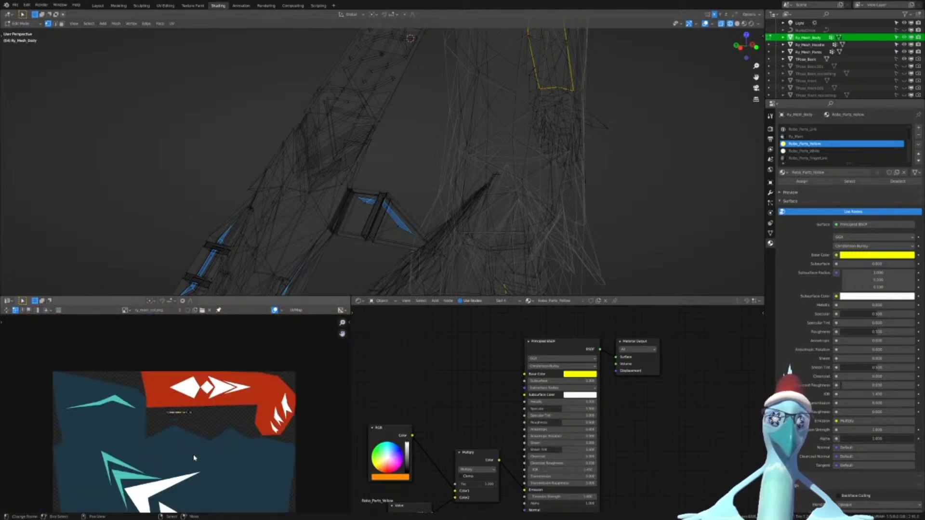
{"action": "scroll", "coordinate": [226, 405], "scroll_direction": "up", "scroll_amount": 5}
{"action": "middle_click_drag", "start_coordinate": [239, 388], "coordinate": [231, 415]}
{"action": "scroll", "coordinate": [185, 413], "scroll_direction": "up", "scroll_amount": 4}
{"action": "key", "text": "g"}
{"action": "left_click", "coordinate": [204, 448]}
{"action": "middle_click_drag", "start_coordinate": [203, 453], "coordinate": [218, 393]}
{"action": "key", "text": "g"}
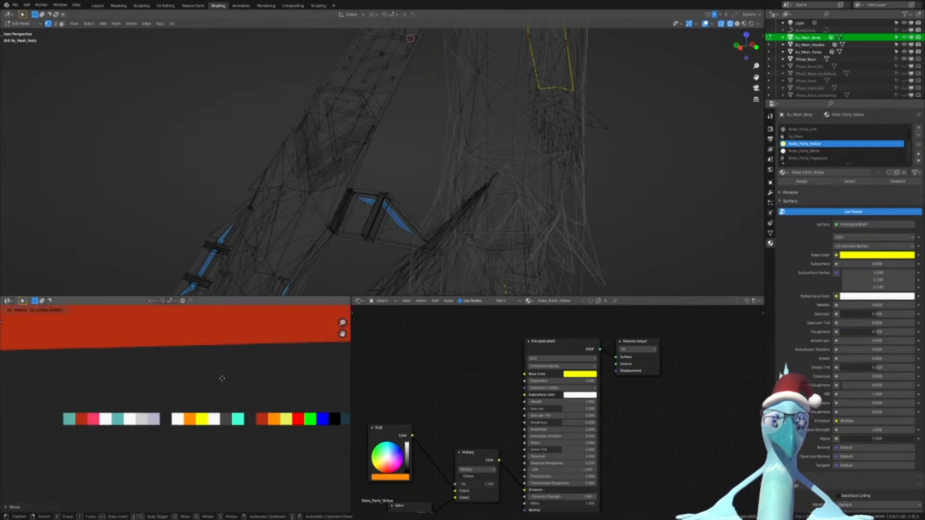
{"action": "left_click", "coordinate": [225, 361]}
Place the Robo_Parts_Yellow UVs inside the yellow swatch and snap the selection to pixels
{"action": "scroll", "coordinate": [233, 384], "scroll_direction": "up", "scroll_amount": 7}
{"action": "middle_click_drag", "start_coordinate": [311, 440], "coordinate": [230, 386]}
{"action": "scroll", "coordinate": [229, 386], "scroll_direction": "up", "scroll_amount": 2}
{"action": "key", "text": "g"}
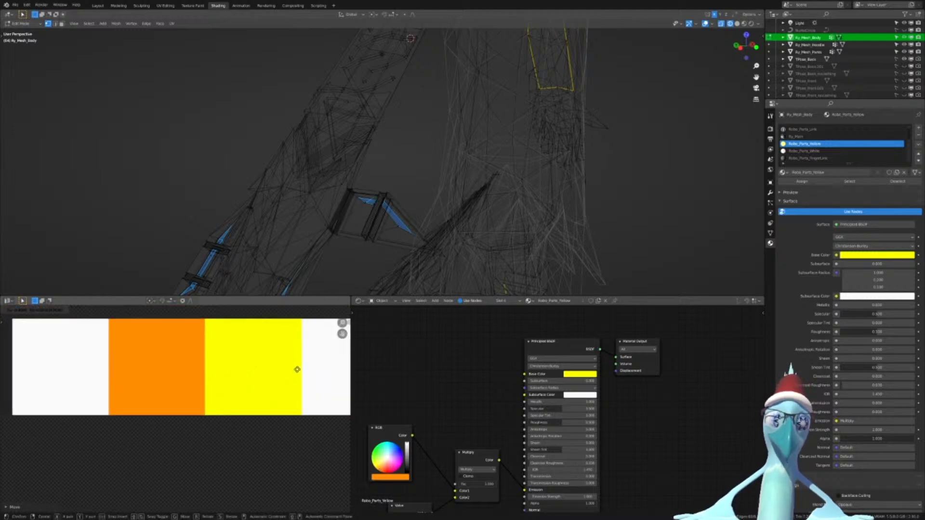
{"action": "left_click", "coordinate": [297, 370]}
{"action": "key", "text": "F3"}
{"action": "key", "text": "Return"}
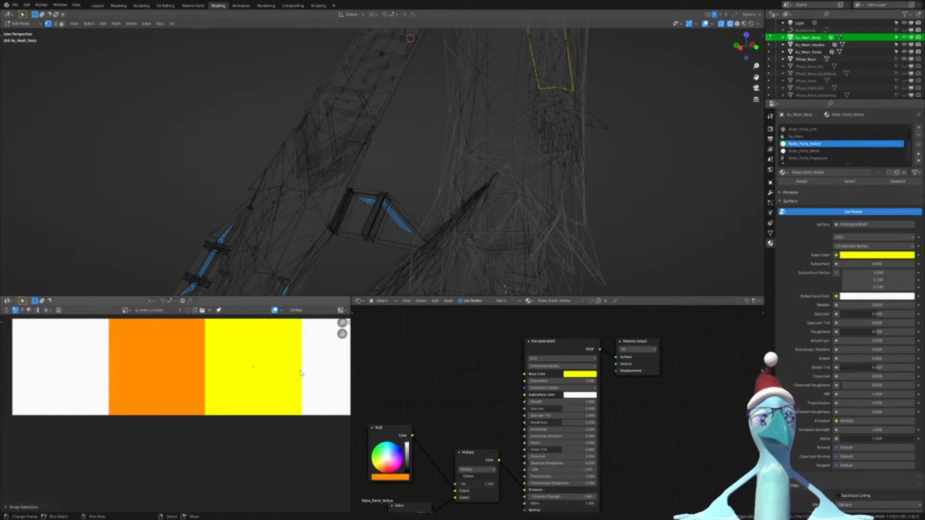
Return to Object Mode with material preview shading and remove the Robo_Parts_Yellow slot from the body mesh
{"action": "key", "text": "Tab"}
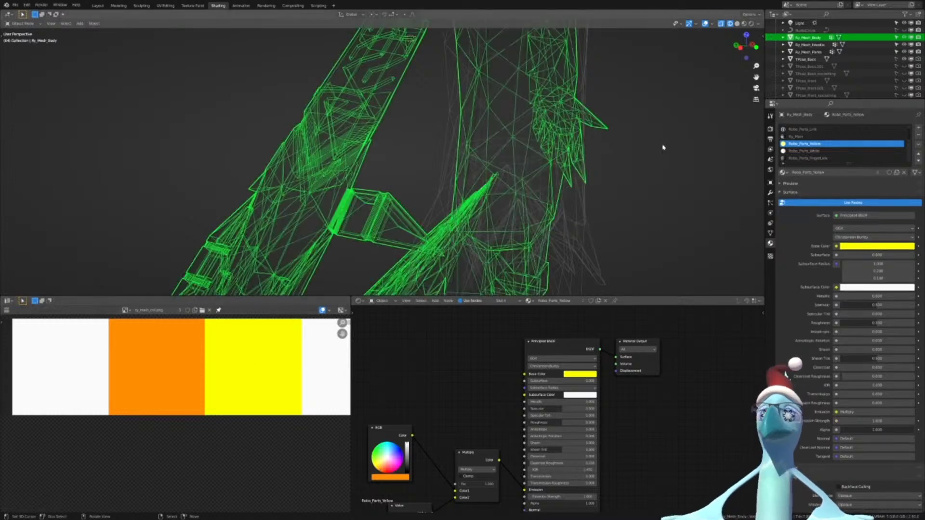
{"action": "key", "text": "z"}
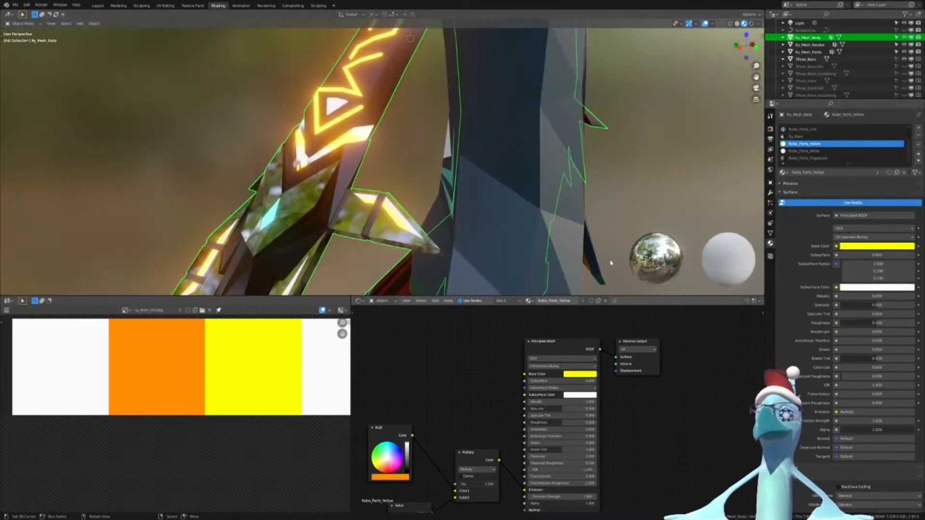
{"action": "left_click", "coordinate": [918, 136]}
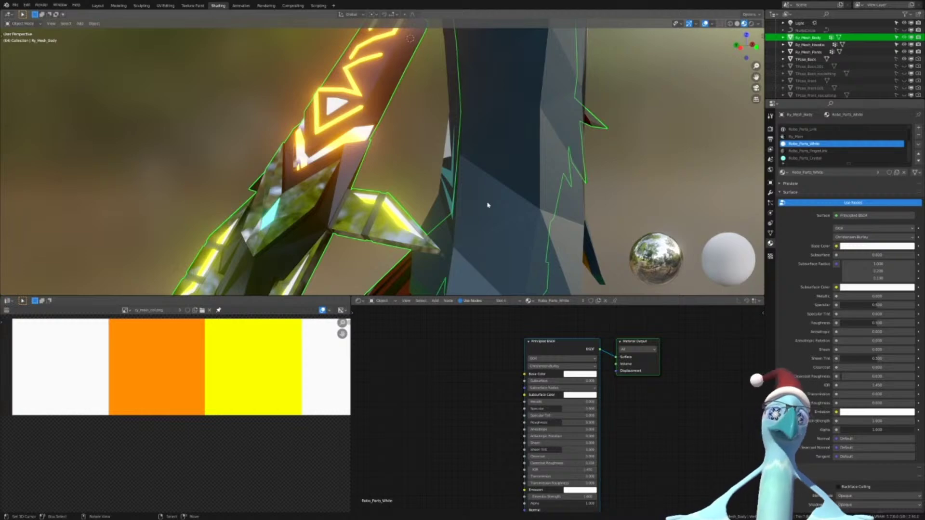
Compare the arm's glow with and without the Robo_Parts_Yellow slot by undoing and redoing its removal
{"action": "scroll", "coordinate": [487, 204], "scroll_direction": "down", "scroll_amount": 4}
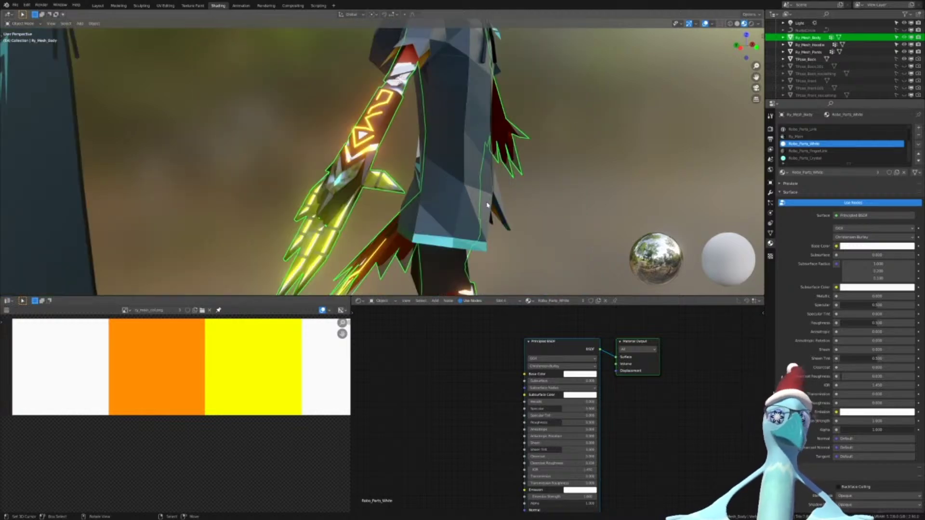
{"action": "key", "text": "ctrl+z"}
{"action": "key", "text": "ctrl+shift+z"}
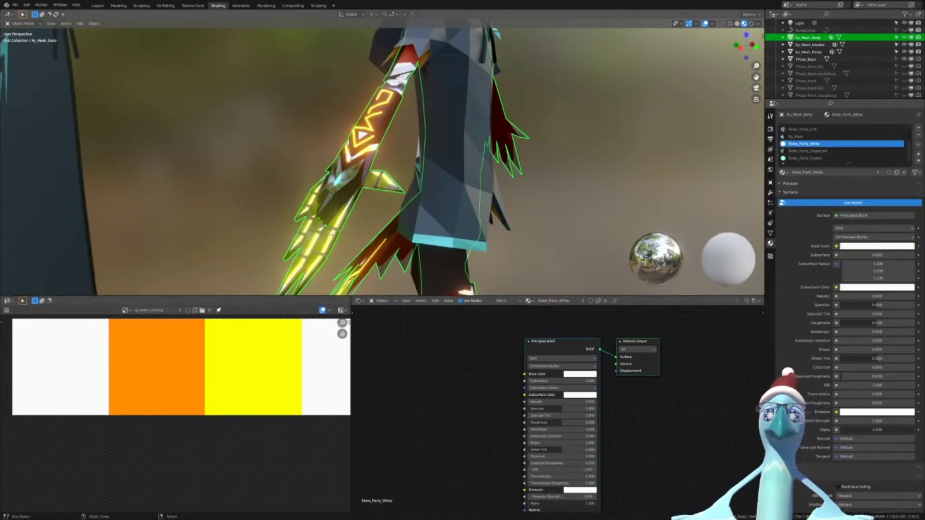
{"action": "scroll", "coordinate": [332, 231], "scroll_direction": "down", "scroll_amount": 5}
{"action": "scroll", "coordinate": [342, 223], "scroll_direction": "up", "scroll_amount": 6}
{"action": "key", "text": "ctrl+z"}
{"action": "key", "text": "ctrl+shift+z"}
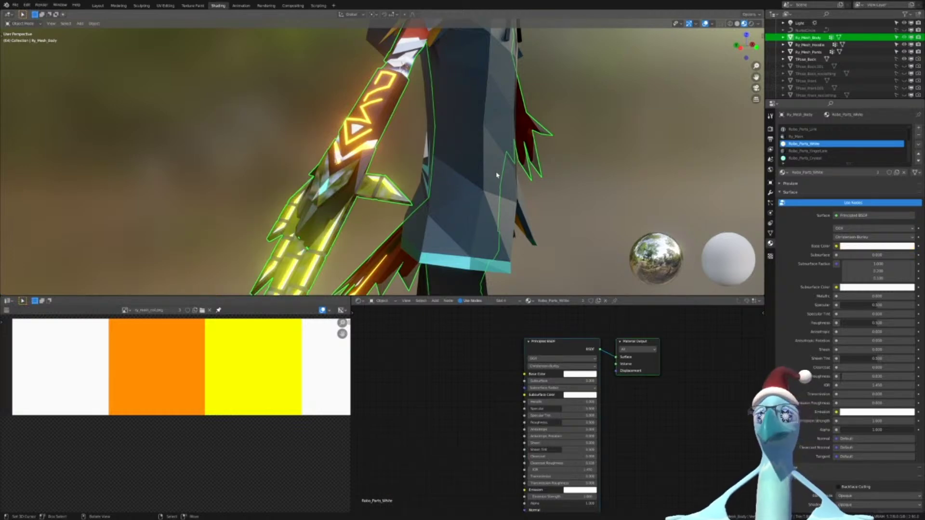
{"action": "scroll", "coordinate": [497, 175], "scroll_direction": "up", "scroll_amount": 5}
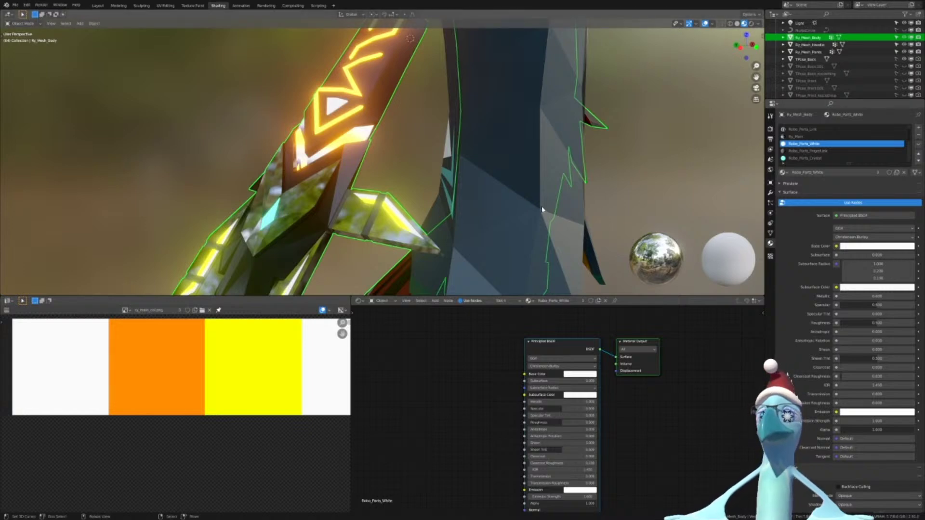
Clear the mesh selection in Edit Mode and select only the faces using the Robo_Parts_White material
{"action": "key", "text": "Tab"}
{"action": "key", "text": "a"}
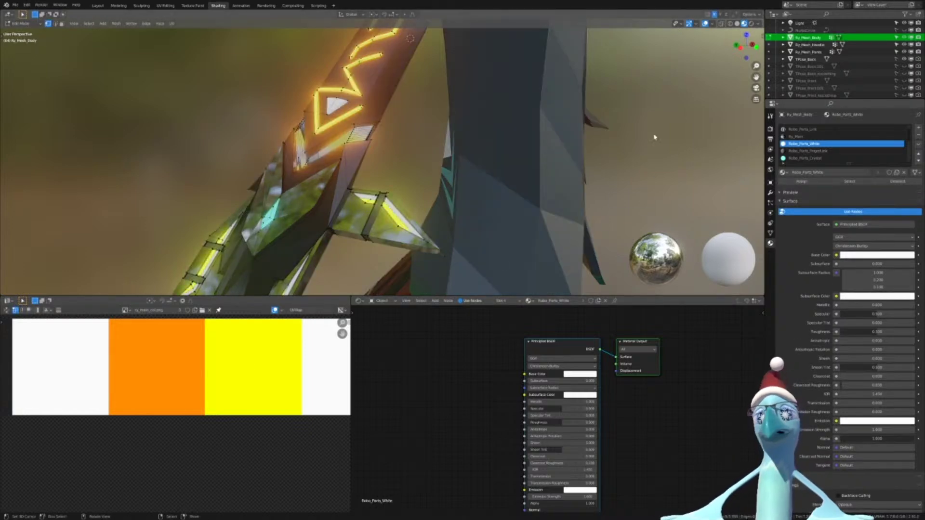
{"action": "key", "text": "a"}
{"action": "key", "text": "a"}
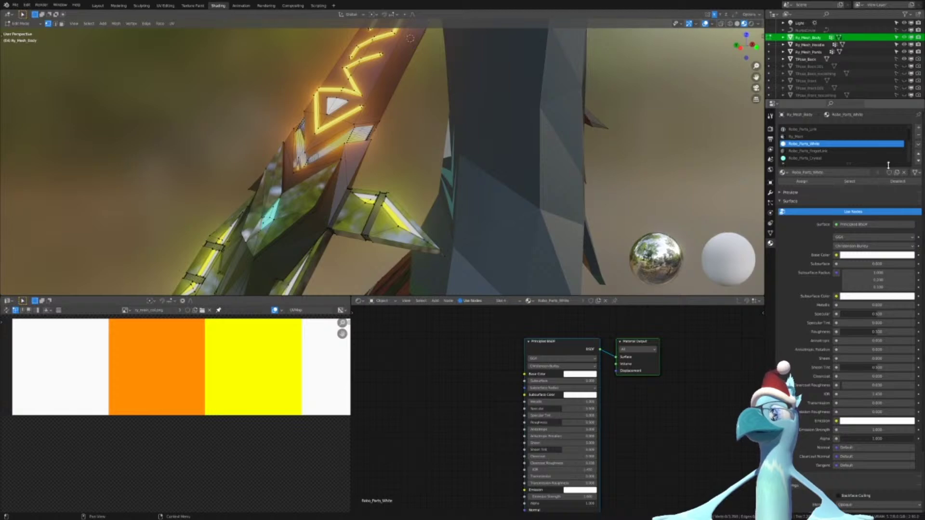
{"action": "left_click", "coordinate": [855, 182]}
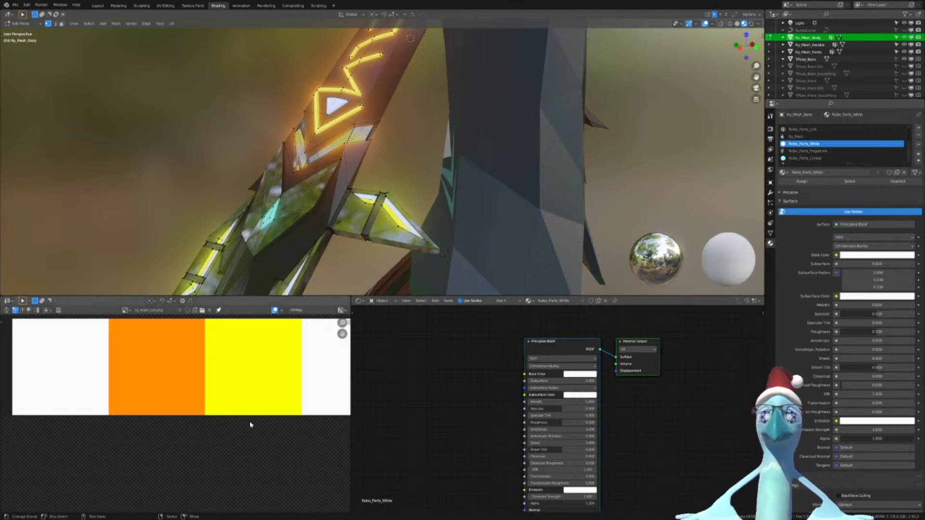
Scale the Robo_Parts_White UVs down to a tiny cluster and move them toward the palette strip
{"action": "scroll", "coordinate": [241, 441], "scroll_direction": "down", "scroll_amount": 15}
{"action": "middle_click_drag", "start_coordinate": [236, 444], "coordinate": [243, 362]}
{"action": "scroll", "coordinate": [243, 422], "scroll_direction": "down", "scroll_amount": 3}
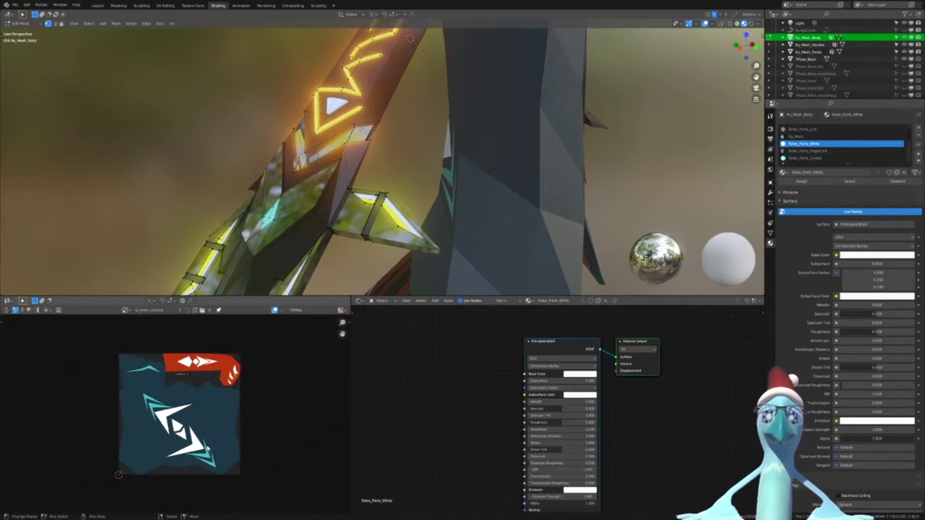
{"action": "key", "text": "s"}
{"action": "left_click", "coordinate": [267, 339]}
{"action": "key", "text": "s"}
{"action": "left_click", "coordinate": [275, 341]}
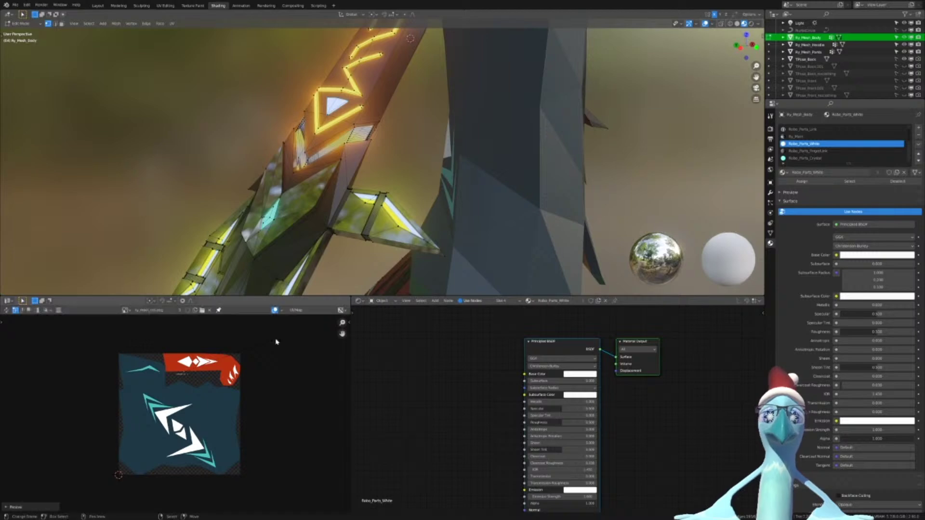
{"action": "key", "text": "s"}
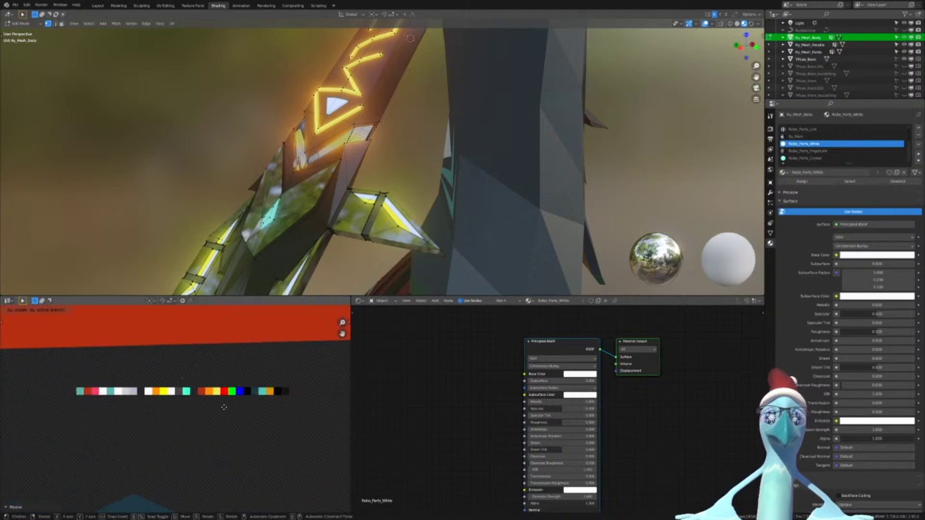
{"action": "left_click", "coordinate": [219, 417]}
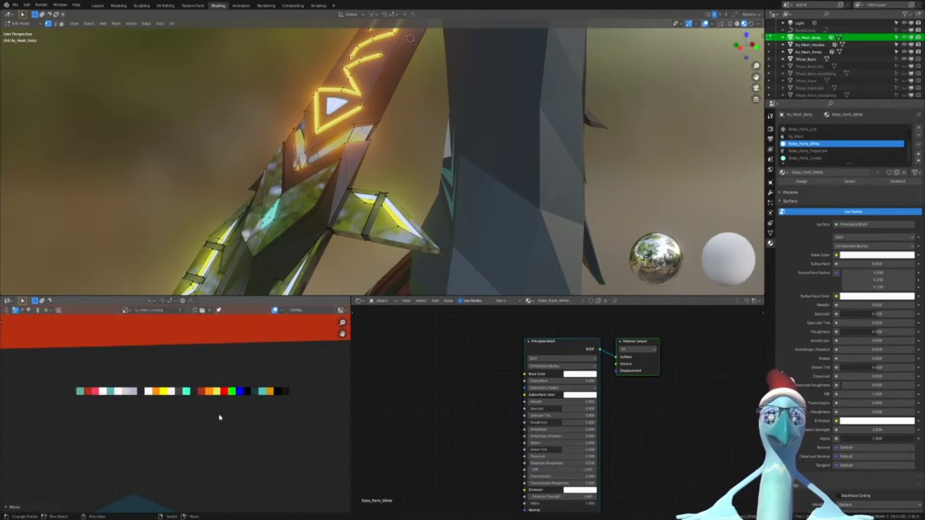
Place the Robo_Parts_White UVs in the white swatch between yellow and dark grey, and snap the selection to pixels
{"action": "scroll", "coordinate": [195, 407], "scroll_direction": "up", "scroll_amount": 6}
{"action": "middle_click_drag", "start_coordinate": [193, 383], "coordinate": [192, 418]}
{"action": "scroll", "coordinate": [180, 415], "scroll_direction": "up", "scroll_amount": 3}
{"action": "middle_click_drag", "start_coordinate": [153, 346], "coordinate": [191, 426]}
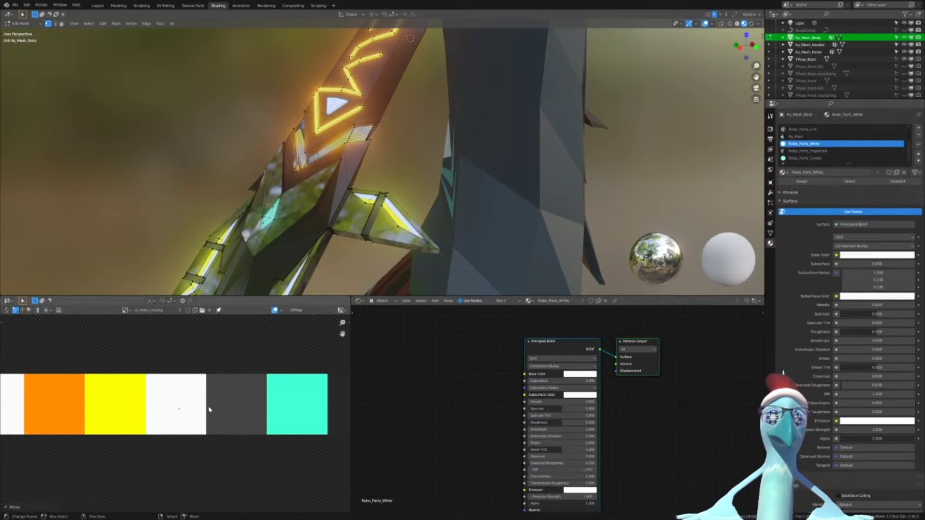
{"action": "key", "text": "F3"}
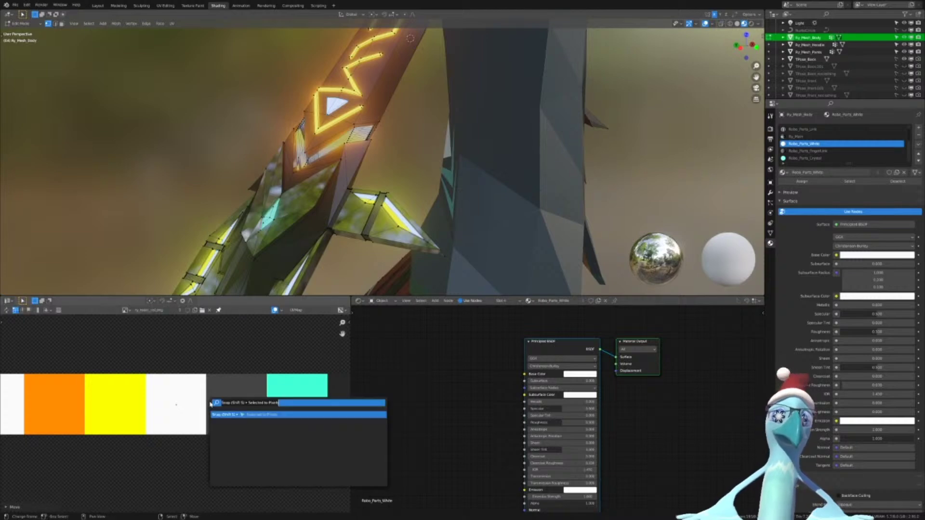
{"action": "key", "text": "Return"}
Remove the Robo_Parts_White slot from the body mesh in Object Mode and inspect the arm's glowing parts
{"action": "key", "text": "Tab"}
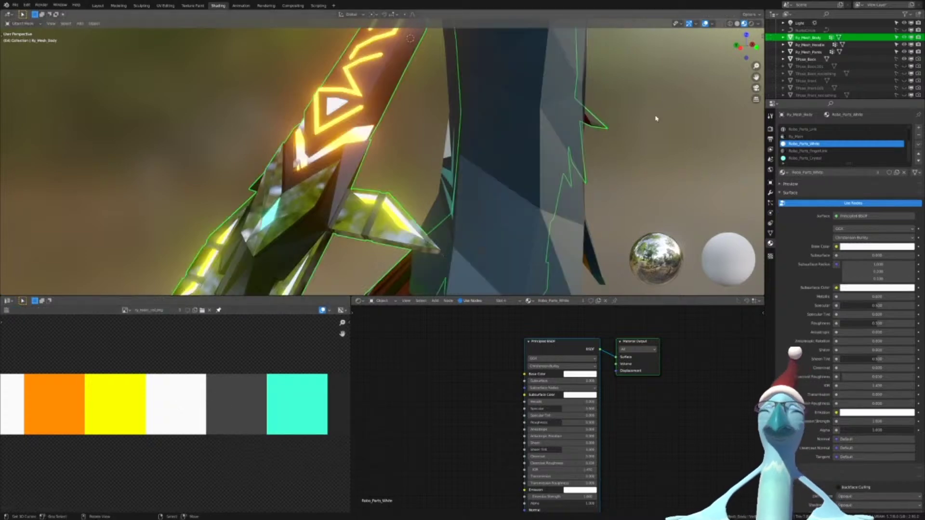
{"action": "left_click", "coordinate": [918, 135]}
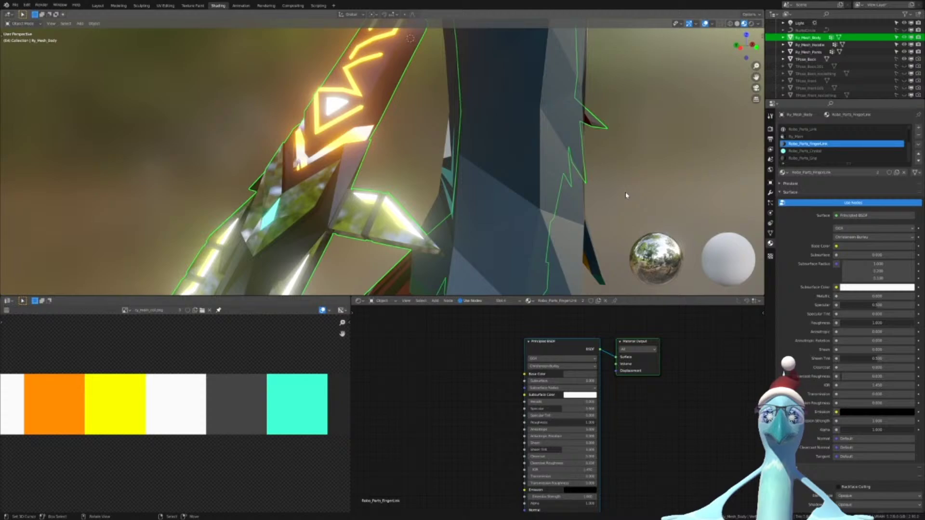
{"action": "scroll", "coordinate": [249, 200], "scroll_direction": "down", "scroll_amount": 8}
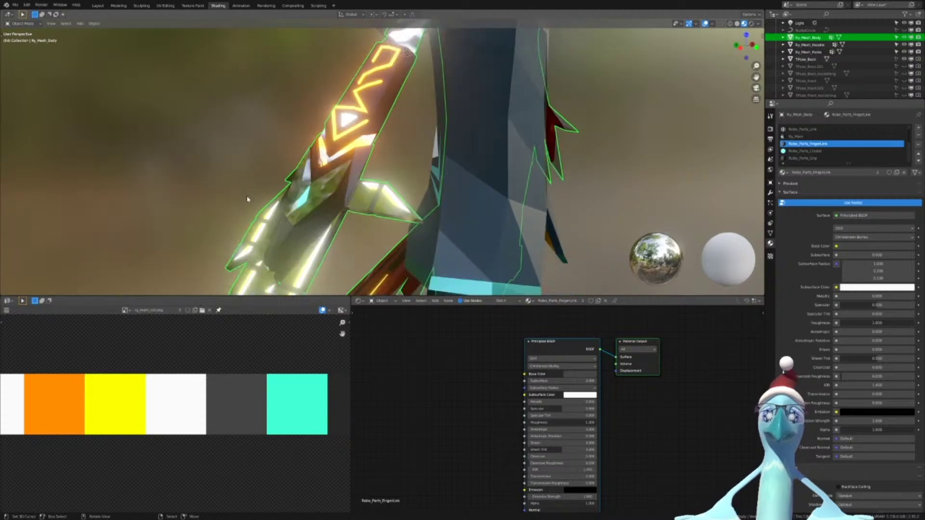
{"action": "middle_click_drag", "start_coordinate": [249, 199], "coordinate": [366, 168]}
{"action": "scroll", "coordinate": [395, 171], "scroll_direction": "up", "scroll_amount": 6}
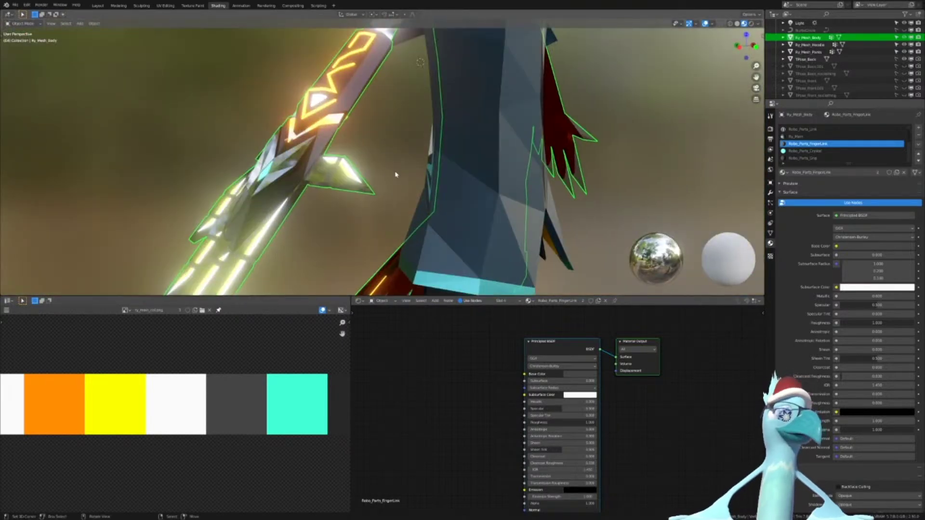
{"action": "middle_click_drag", "start_coordinate": [396, 184], "coordinate": [412, 164]}
{"action": "scroll", "coordinate": [412, 164], "scroll_direction": "up", "scroll_amount": 2}
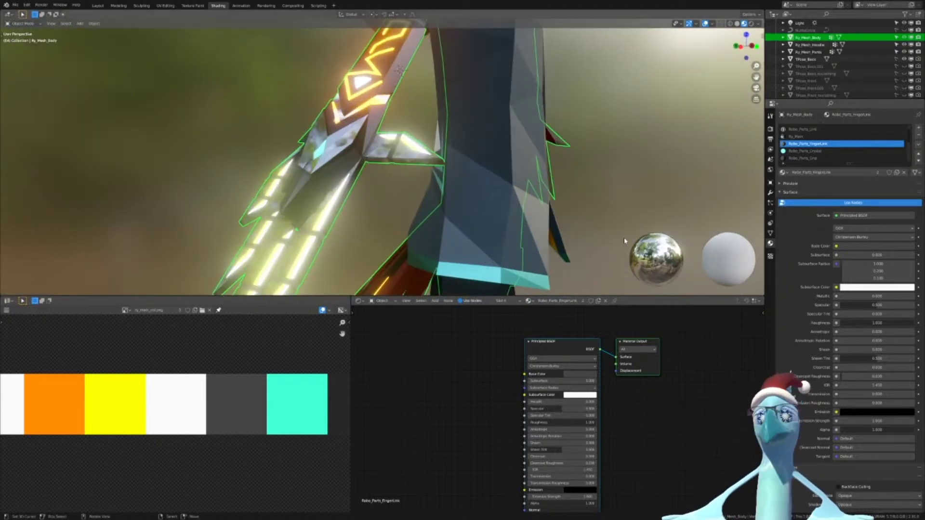
Select only the Robo_Parts_FingerLink faces in Edit Mode, inspect the texture for free space, and return to Object Mode
{"action": "key", "text": "Tab"}
{"action": "key", "text": "a"}
{"action": "key", "text": "a"}
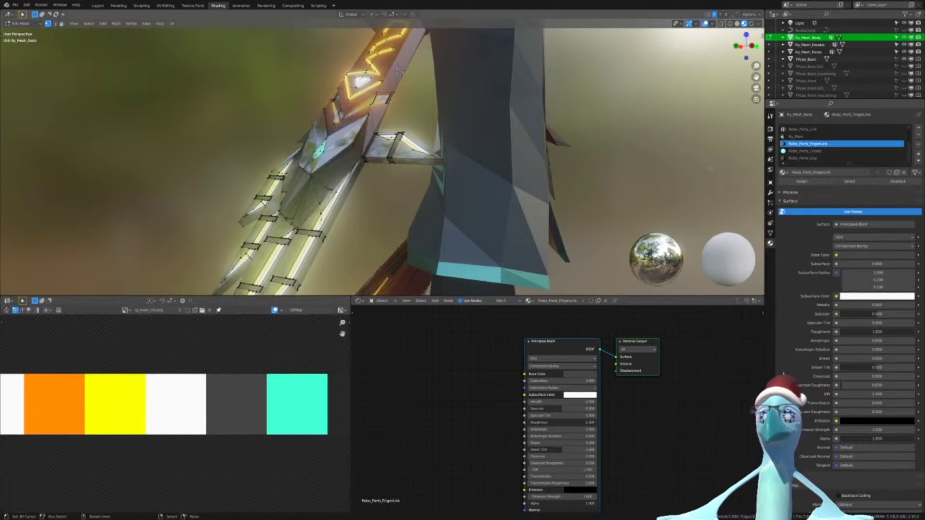
{"action": "scroll", "coordinate": [222, 373], "scroll_direction": "down", "scroll_amount": 8}
{"action": "scroll", "coordinate": [223, 373], "scroll_direction": "down", "scroll_amount": 6}
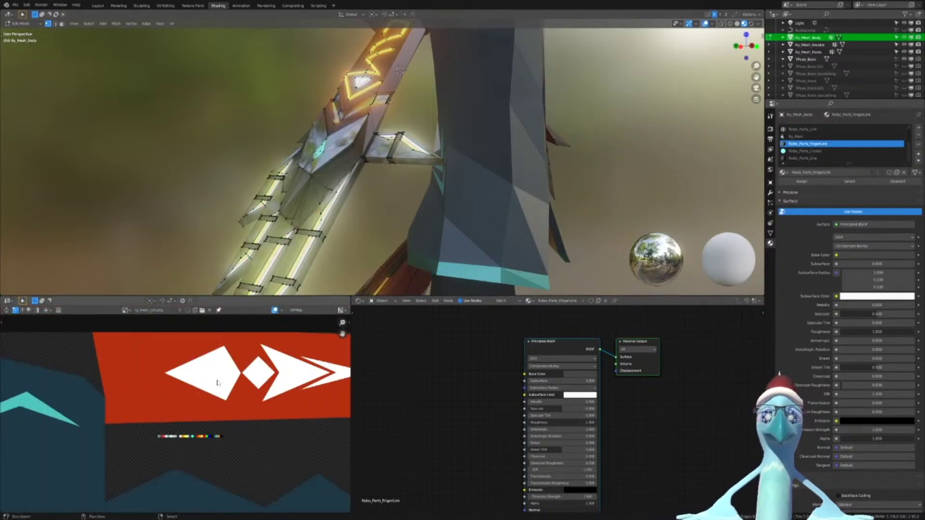
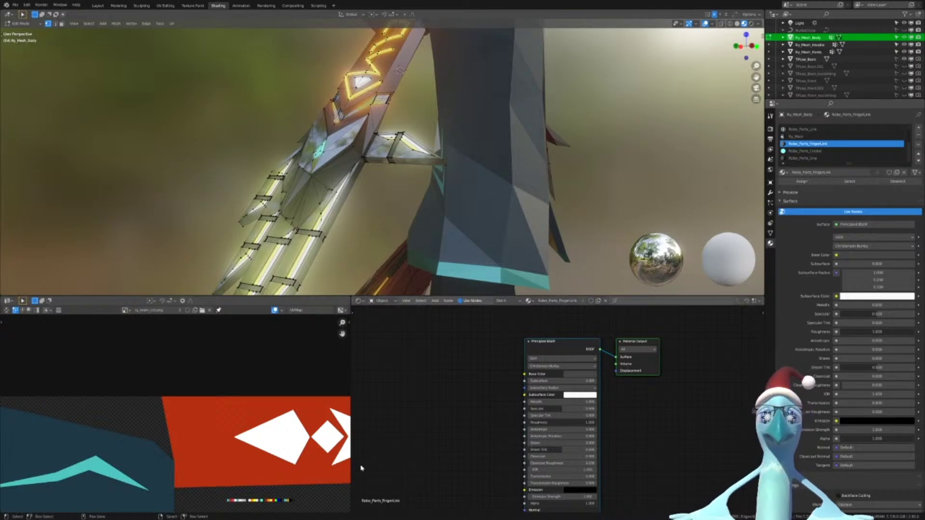
{"action": "key", "text": "Home"}
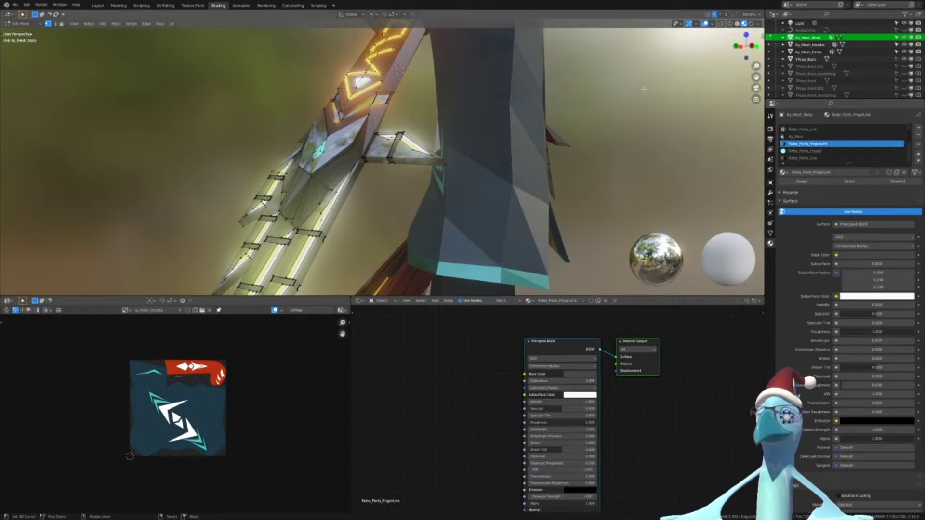
{"action": "left_click", "coordinate": [849, 181]}
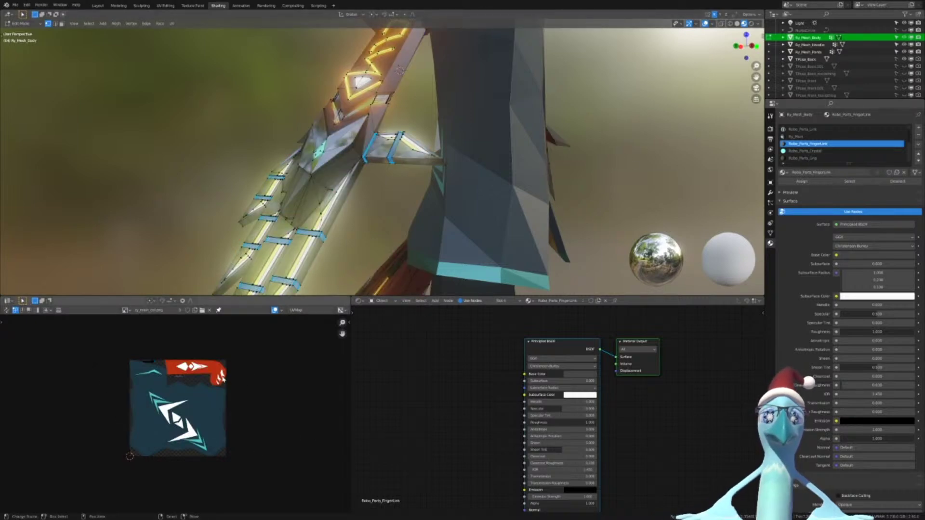
{"action": "scroll", "coordinate": [222, 380], "scroll_direction": "up", "scroll_amount": 8}
{"action": "key", "text": "Tab"}
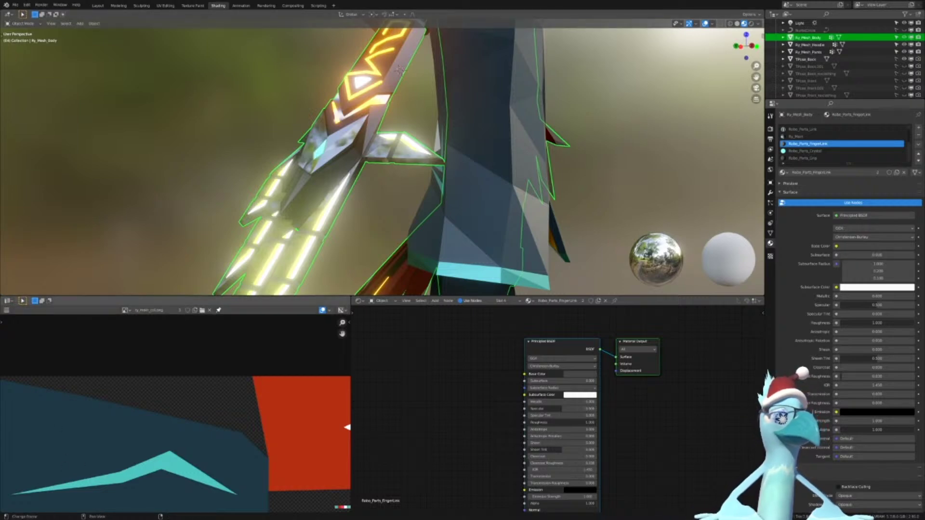
Switch to Affinity Designer, hide the Emission group, and show the Color group with the Ry UVs overlay near the texture's upper edge
{"action": "key", "text": "alt+Tab"}
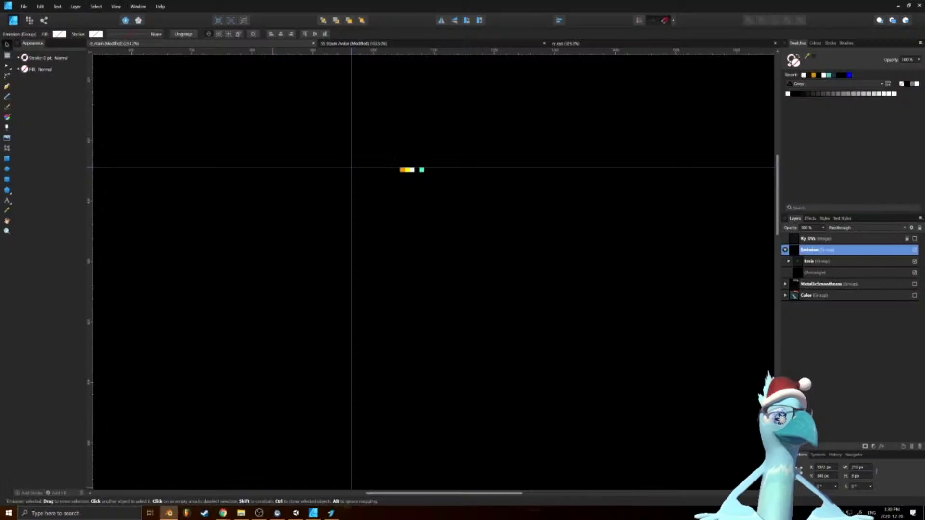
{"action": "left_click", "coordinate": [915, 250]}
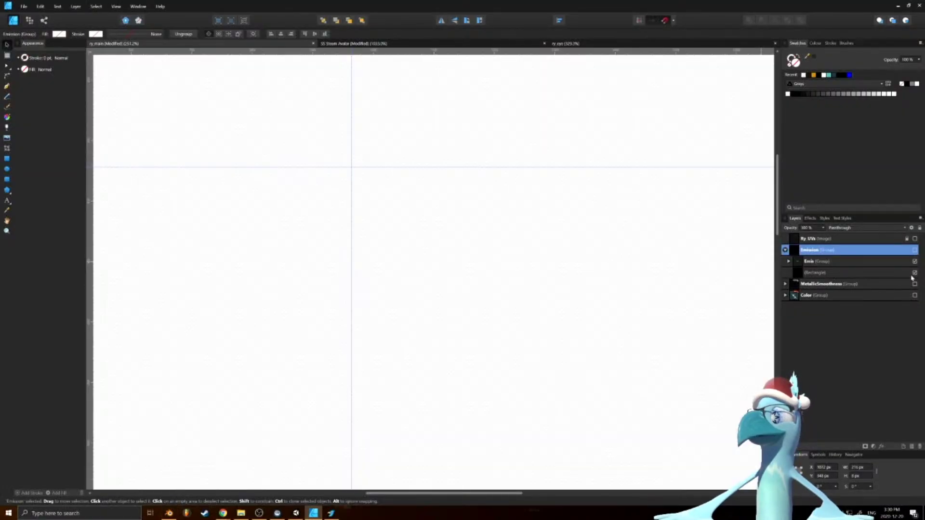
{"action": "left_click", "coordinate": [915, 296]}
{"action": "scroll", "coordinate": [505, 400], "scroll_direction": "down", "scroll_amount": 6}
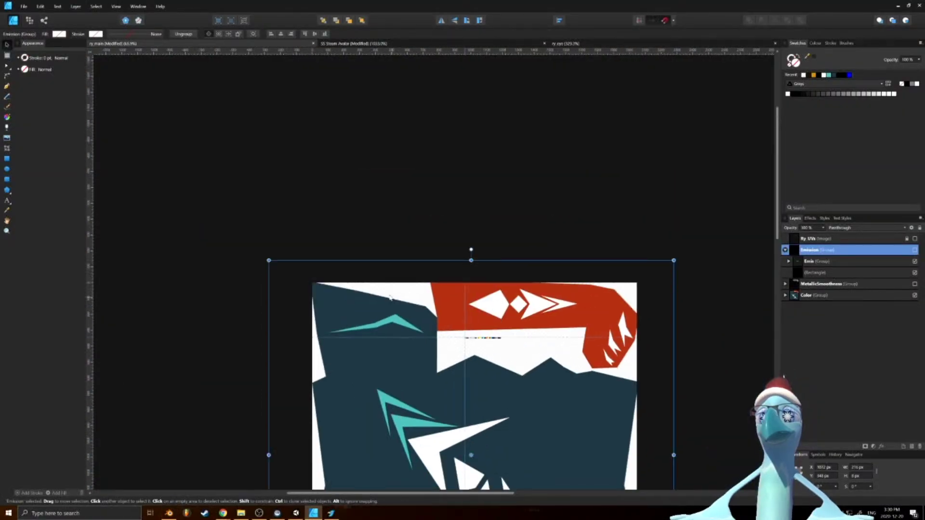
{"action": "scroll", "coordinate": [386, 290], "scroll_direction": "up", "scroll_amount": 6}
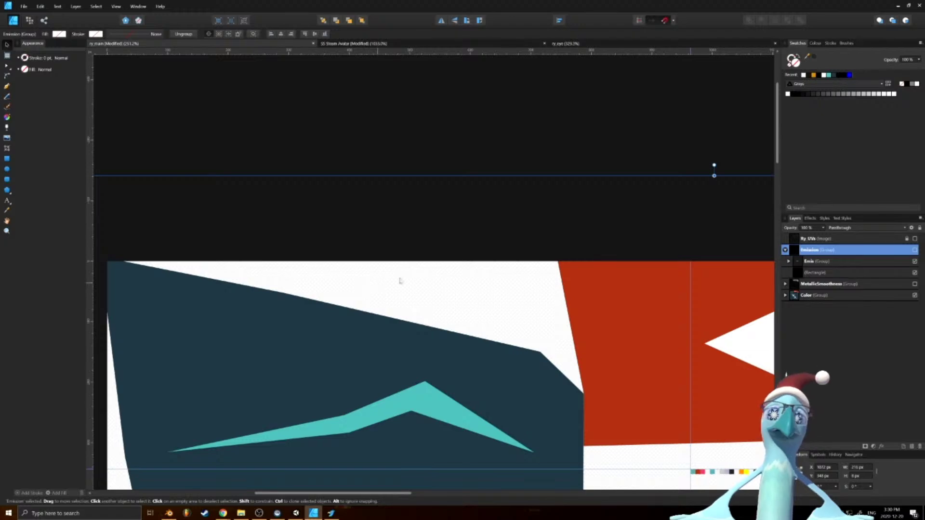
{"action": "left_click", "coordinate": [915, 249]}
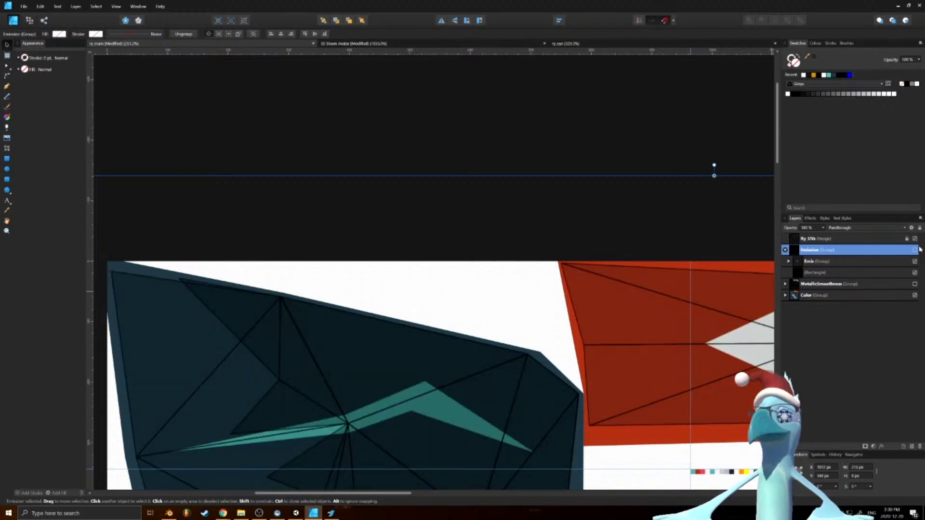
{"action": "scroll", "coordinate": [241, 220], "scroll_direction": "down", "scroll_amount": 5, "text": "ctrl"}
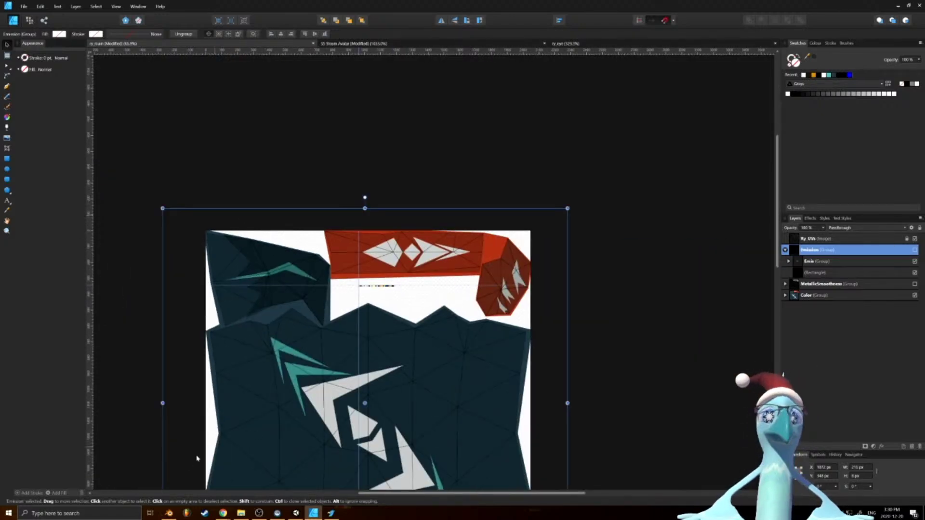
{"action": "mouse_move", "coordinate": [241, 514]}
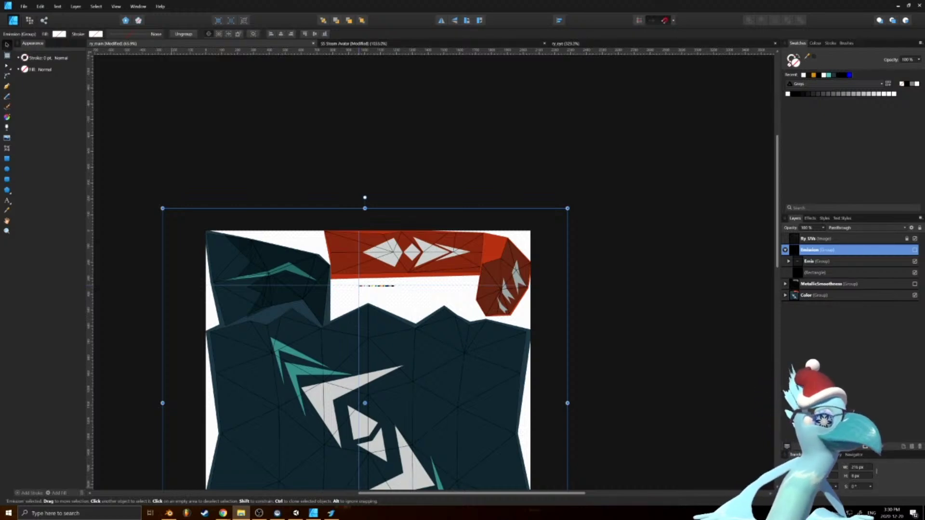
{"action": "scroll", "coordinate": [259, 225], "scroll_direction": "up", "scroll_amount": 5, "text": "ctrl"}
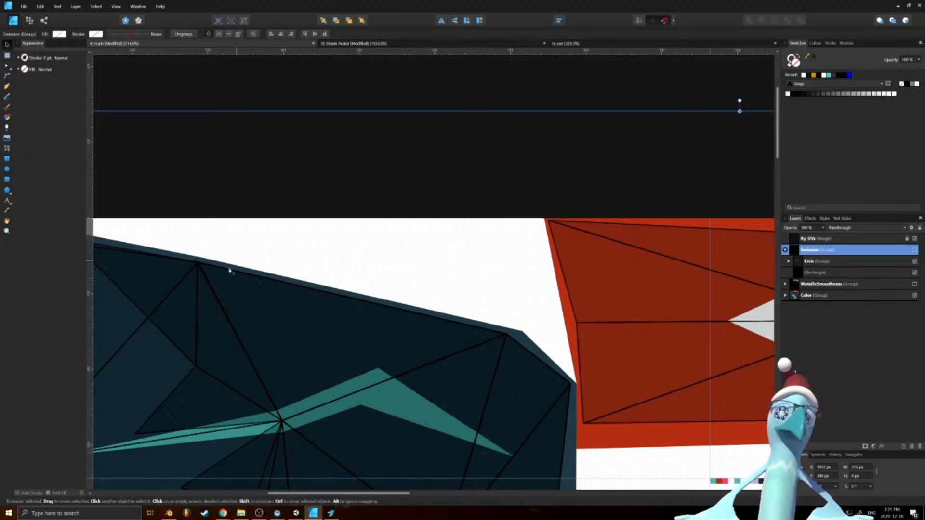
Draw a straight-edged polygon with the Pen tool in the empty area between the upper dark-blue and red shapes, extending past the canvas edge
{"action": "key", "text": "p"}
{"action": "left_click", "coordinate": [133, 231]}
{"action": "left_click", "coordinate": [250, 263]}
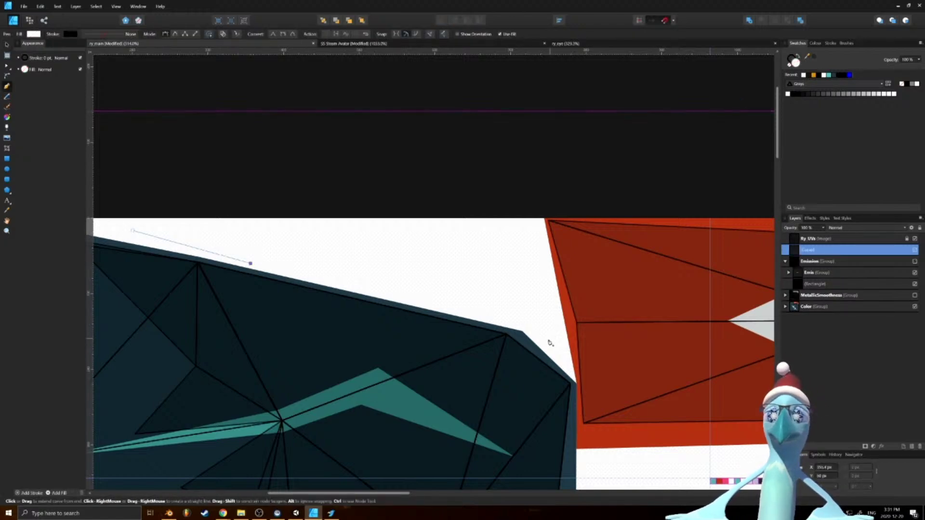
{"action": "left_click", "coordinate": [546, 340]}
{"action": "left_click_drag", "start_coordinate": [547, 339], "coordinate": [524, 331], "text": "ctrl"}
{"action": "left_click", "coordinate": [545, 280]}
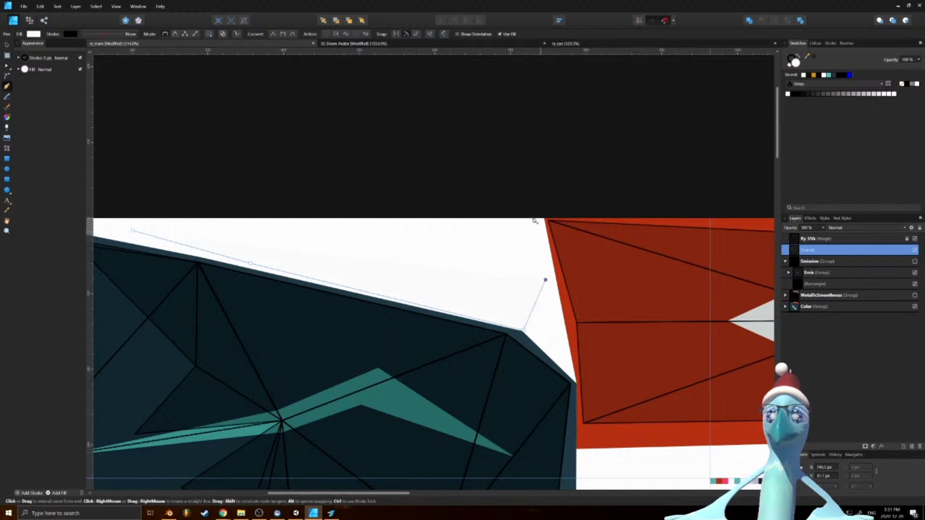
{"action": "left_click", "coordinate": [523, 193]}
{"action": "left_click", "coordinate": [127, 190]}
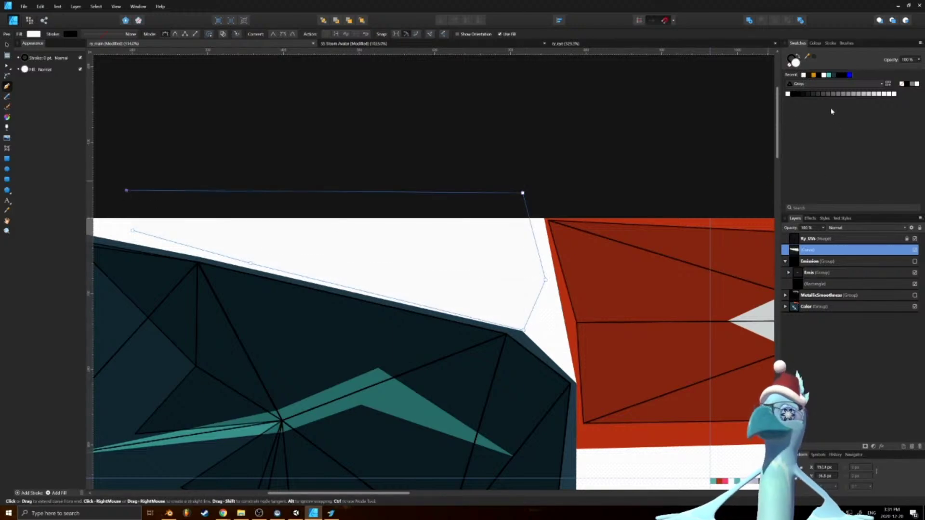
Set the new polygon's fill colour to hex 000000
{"action": "double_click", "coordinate": [795, 64]}
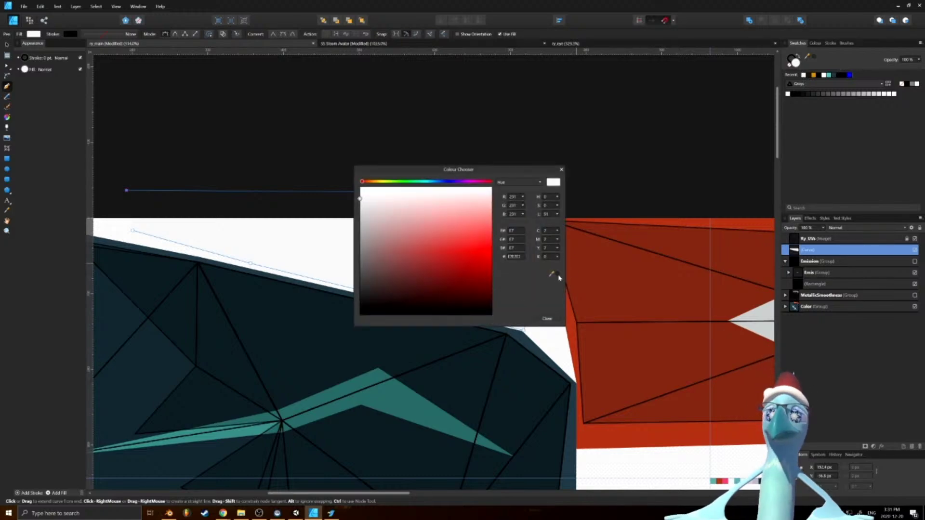
{"action": "left_click", "coordinate": [514, 256]}
{"action": "type", "text": "000000"}
{"action": "key", "text": "Return"}
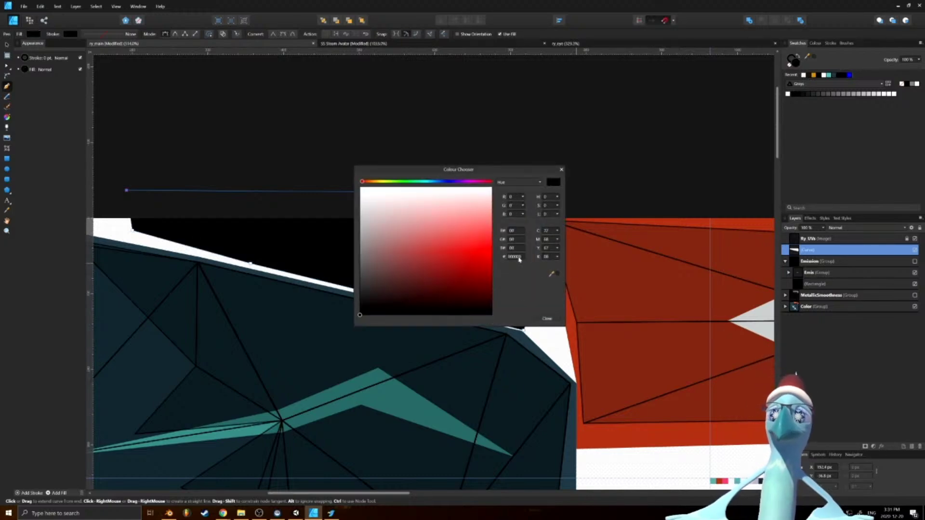
Check the Robo_Parts_FingerLink base colour in Blender and set the polygon's fill in Affinity Designer to hex 4B4B4B
{"action": "left_click", "coordinate": [169, 513]}
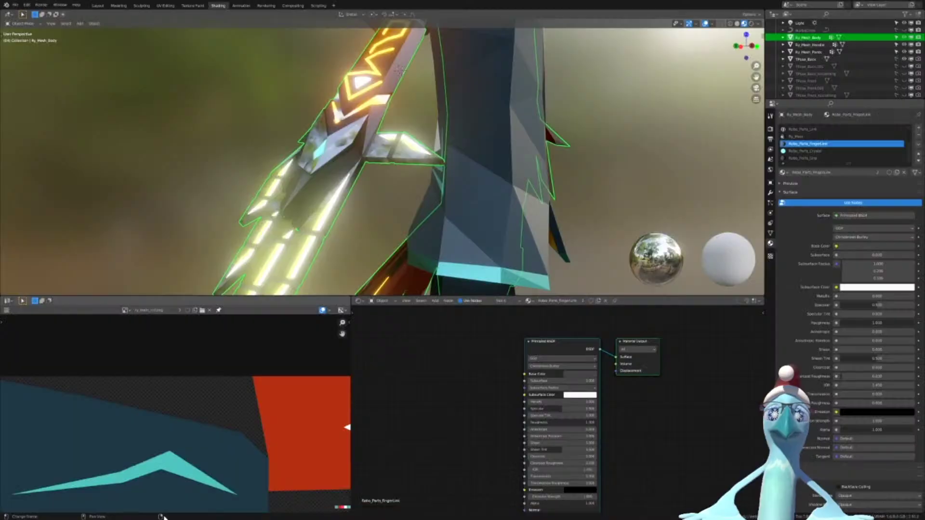
{"action": "left_click", "coordinate": [875, 246]}
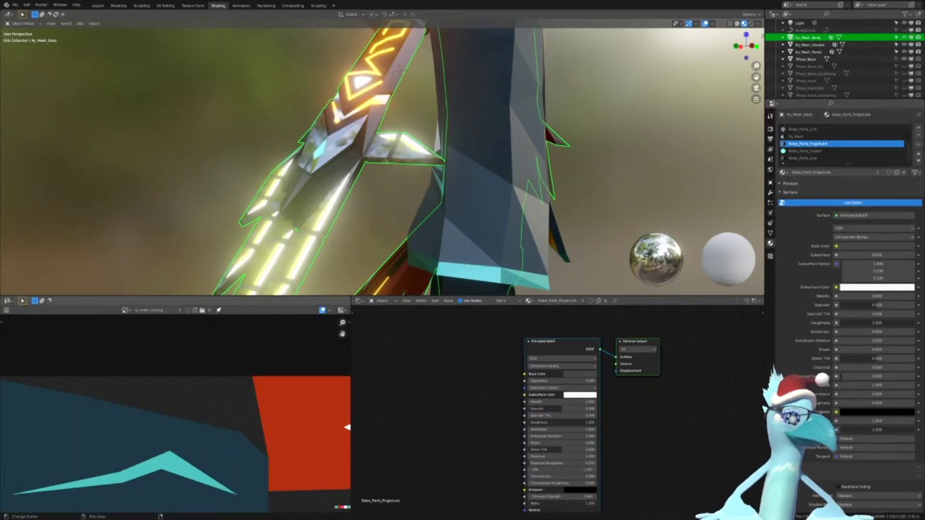
{"action": "key", "text": "alt+Tab"}
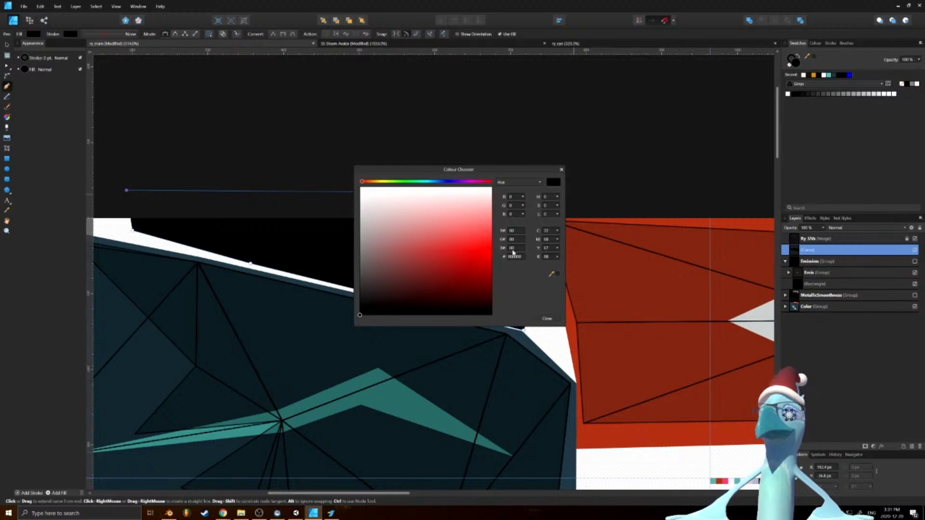
{"action": "double_click", "coordinate": [519, 256]}
{"action": "type", "text": "4B4B4B"}
{"action": "key", "text": "Return"}
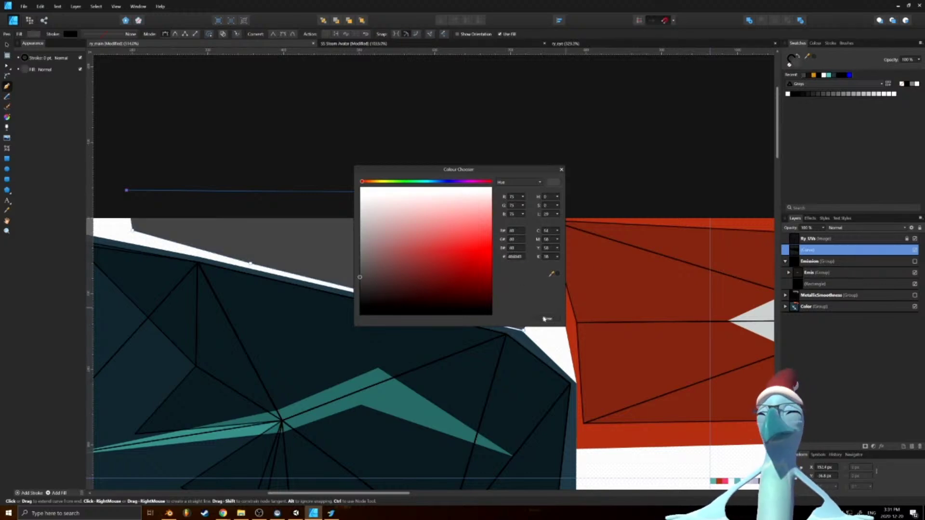
{"action": "left_click", "coordinate": [546, 319]}
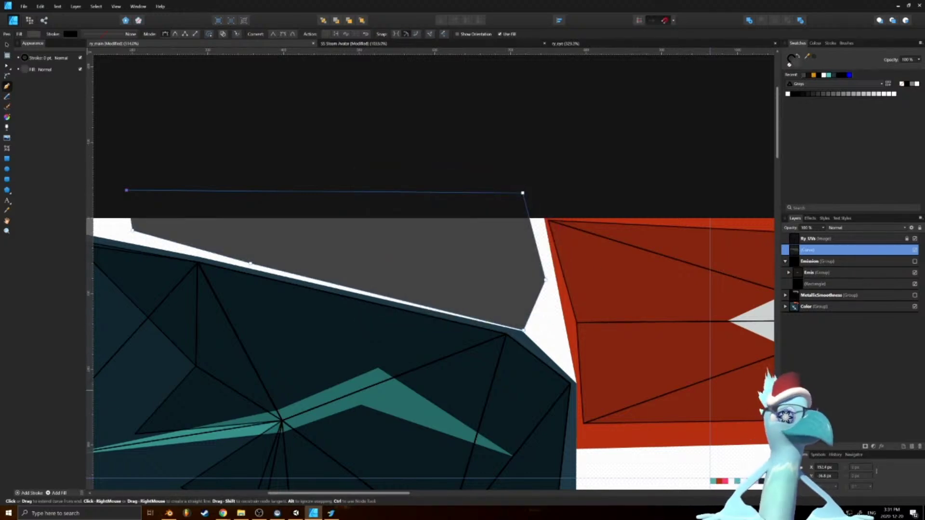
Move the grey polygon into the Color group and place a copy in the MetallicSmoothness group beneath StreamAvatars_Icon
{"action": "key", "text": "alt+Tab"}
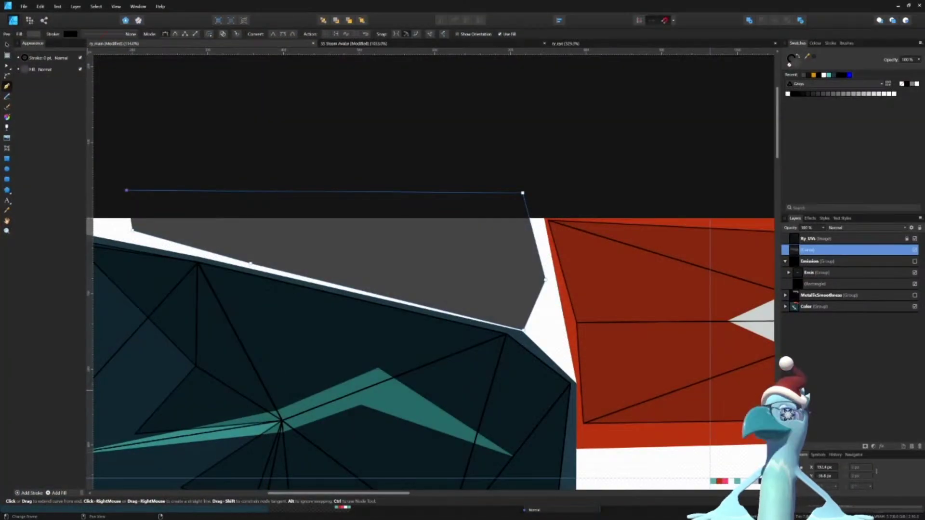
{"action": "left_click_drag", "start_coordinate": [798, 297], "coordinate": [804, 309]}
{"action": "left_click", "coordinate": [787, 295]}
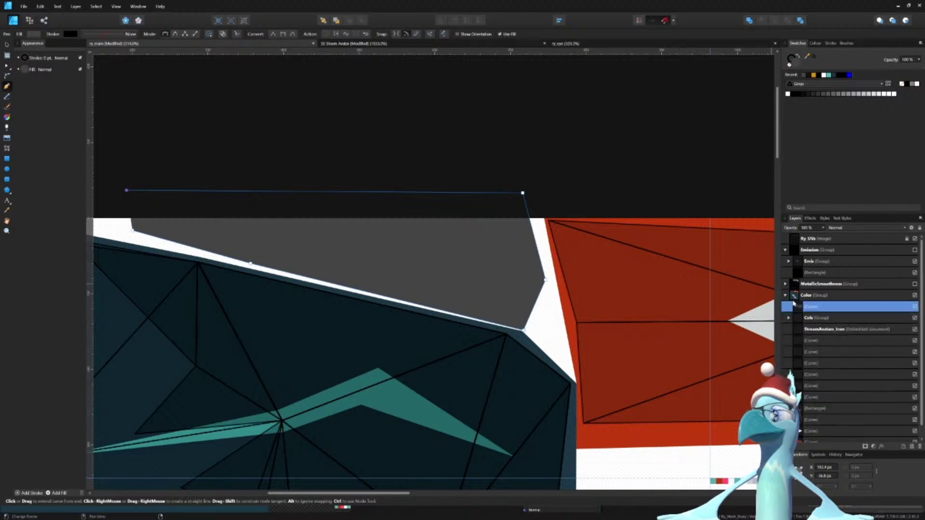
{"action": "left_click", "coordinate": [785, 284]}
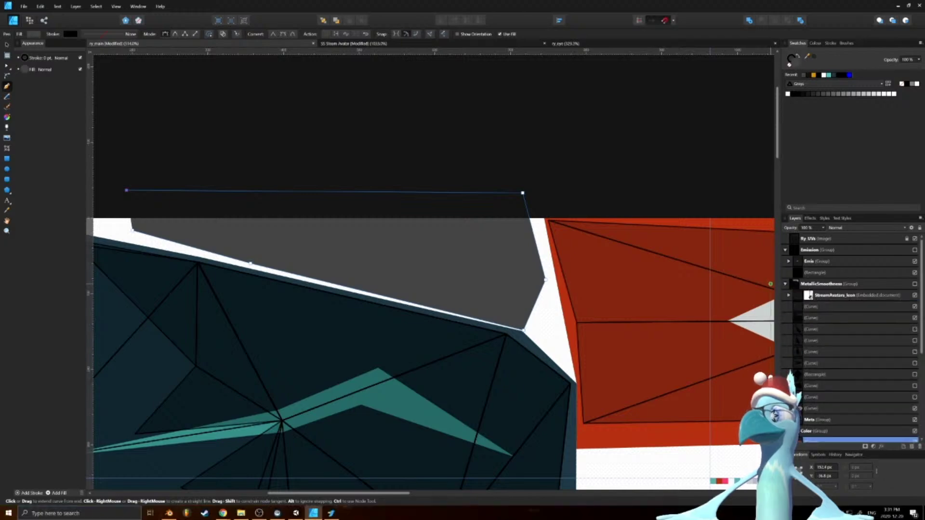
{"action": "left_click", "coordinate": [803, 307]}
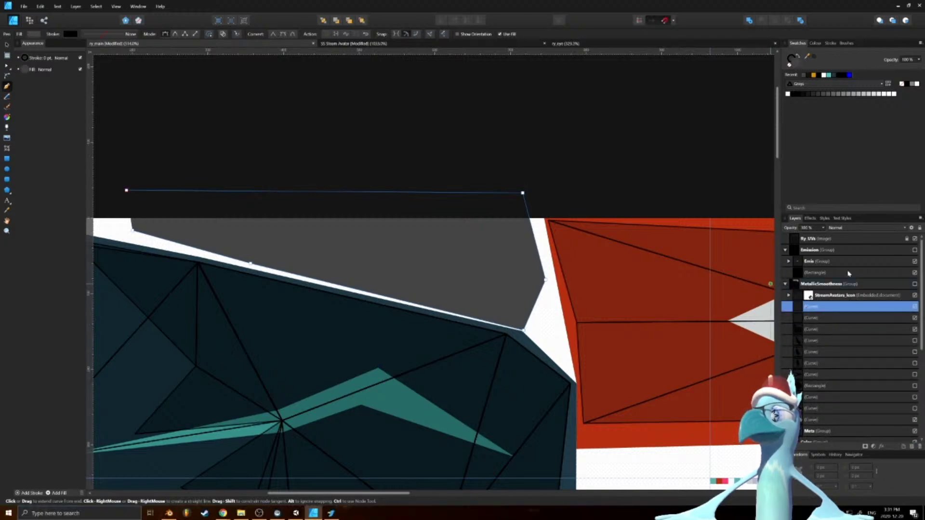
Hide the Color group, show the MetallicSmoothness group, and check the copied polygon against the Ry UVs overlay
{"action": "scroll", "coordinate": [899, 397], "scroll_direction": "down", "scroll_amount": 3}
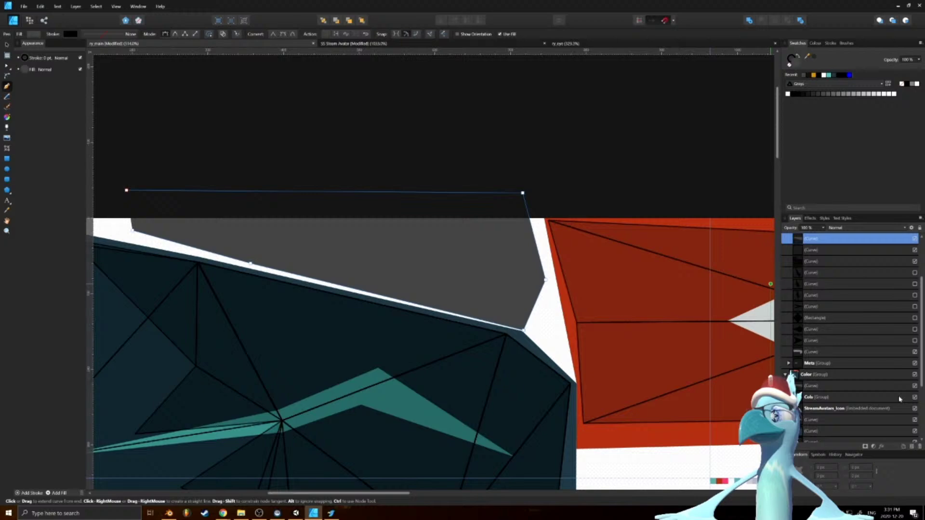
{"action": "left_click", "coordinate": [915, 375]}
{"action": "scroll", "coordinate": [862, 315], "scroll_direction": "up", "scroll_amount": 3}
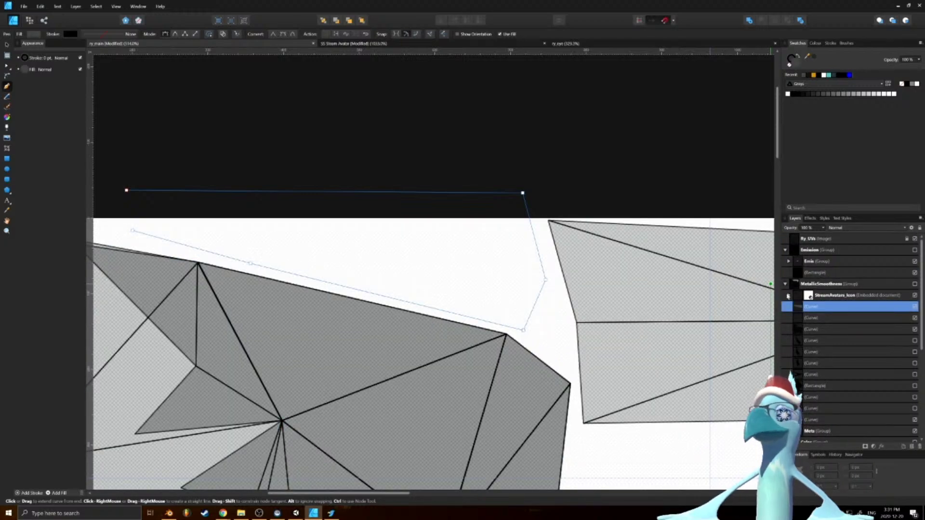
{"action": "left_click", "coordinate": [915, 284]}
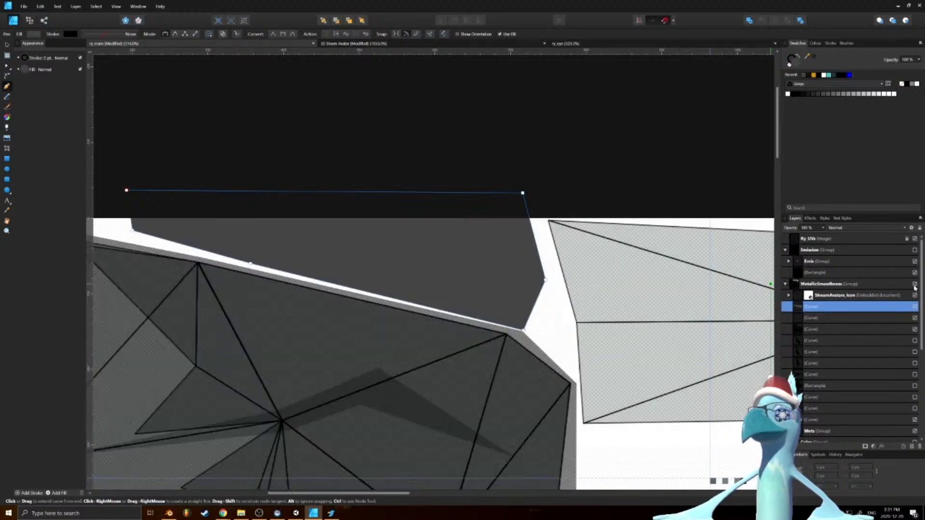
{"action": "left_click", "coordinate": [915, 239]}
{"action": "left_click", "coordinate": [915, 240]}
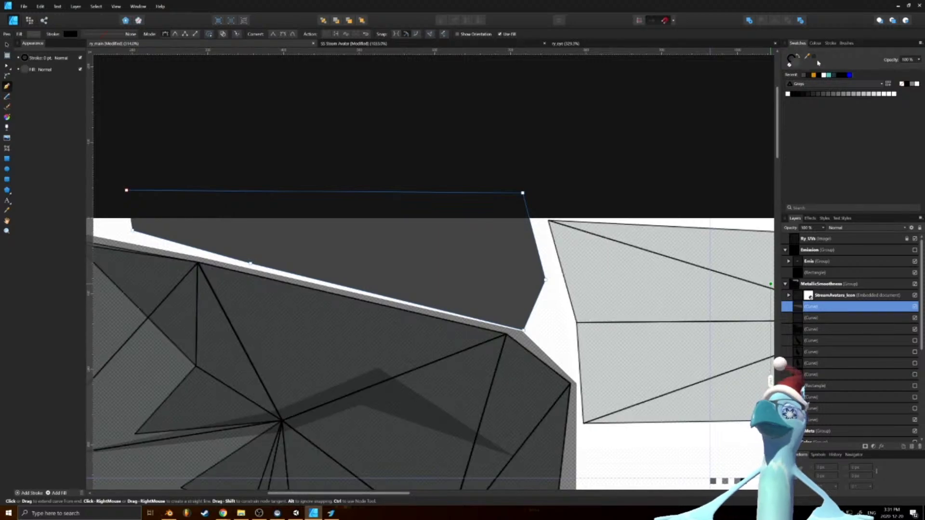
Fill the MetallicSmoothness copy of the polygon with black and set its layer opacity to 1%
{"action": "left_click", "coordinate": [908, 84]}
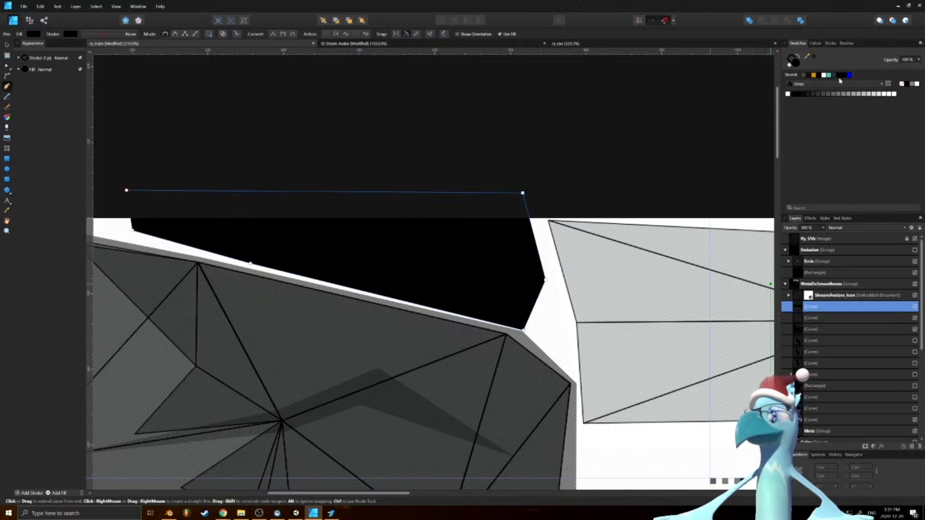
{"action": "left_click", "coordinate": [814, 228]}
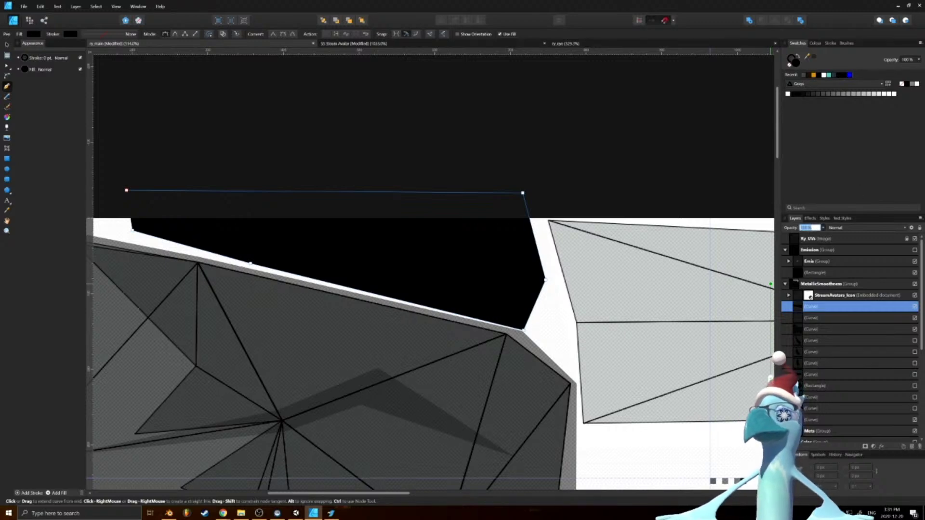
{"action": "type", "text": "1"}
{"action": "key", "text": "Return"}
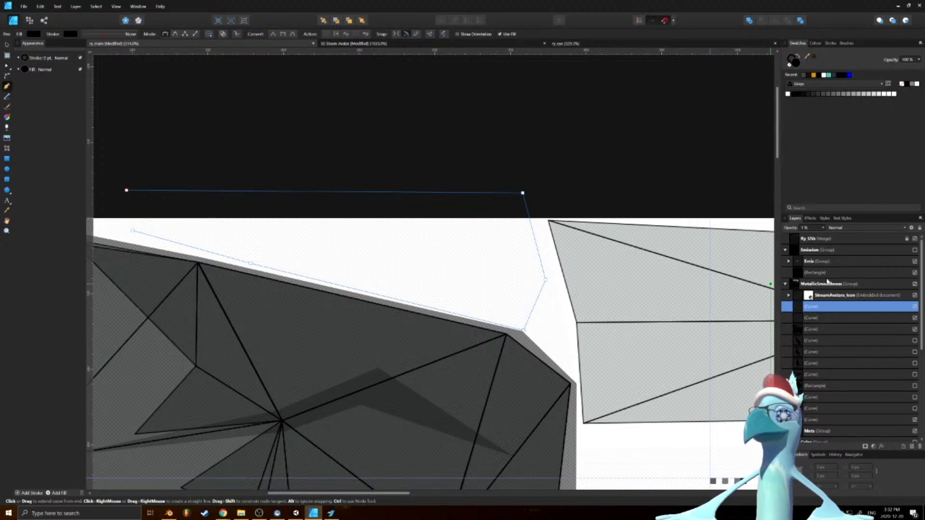
Collapse the layer groups and show only the Color group, hiding MetallicSmoothness and the Ry UVs overlay
{"action": "left_click", "coordinate": [786, 285]}
{"action": "left_click", "coordinate": [785, 250]}
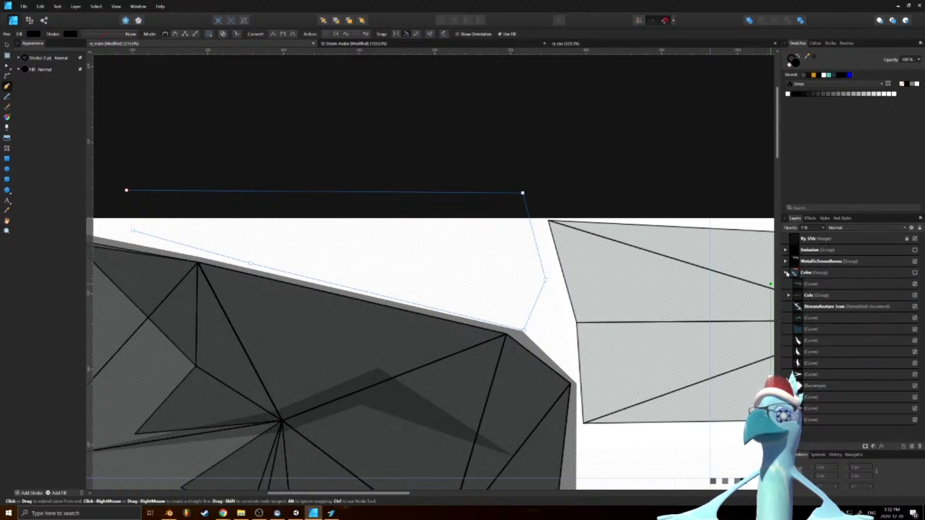
{"action": "left_click", "coordinate": [785, 273]}
{"action": "left_click", "coordinate": [915, 261]}
{"action": "left_click", "coordinate": [914, 272]}
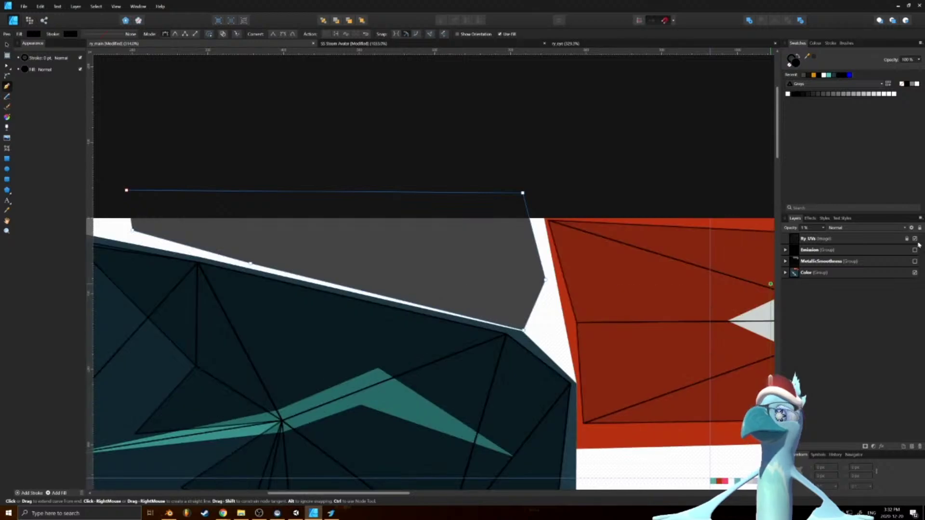
{"action": "left_click", "coordinate": [914, 238]}
Export the Color artwork as PNG, overwriting ry_main_col.png in the Textures folder
{"action": "left_click", "coordinate": [20, 6]}
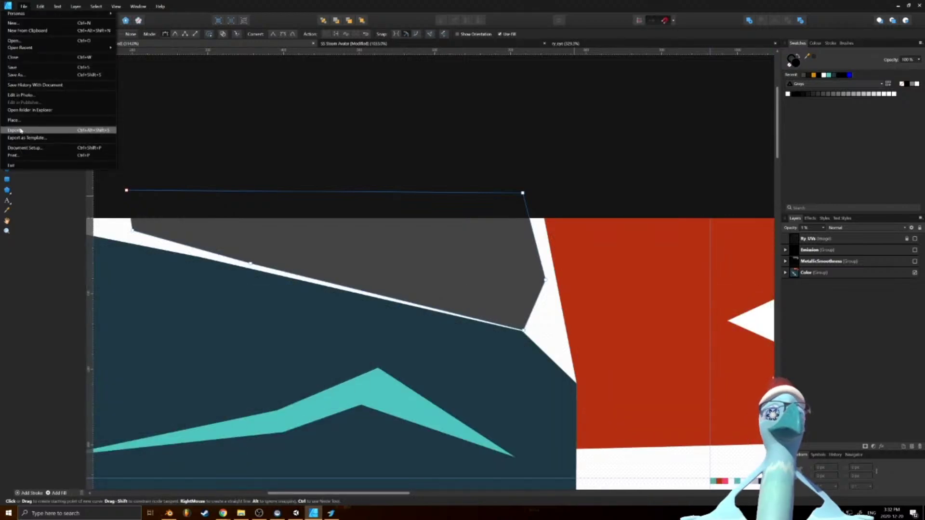
{"action": "left_click", "coordinate": [29, 136]}
{"action": "left_click", "coordinate": [521, 300]}
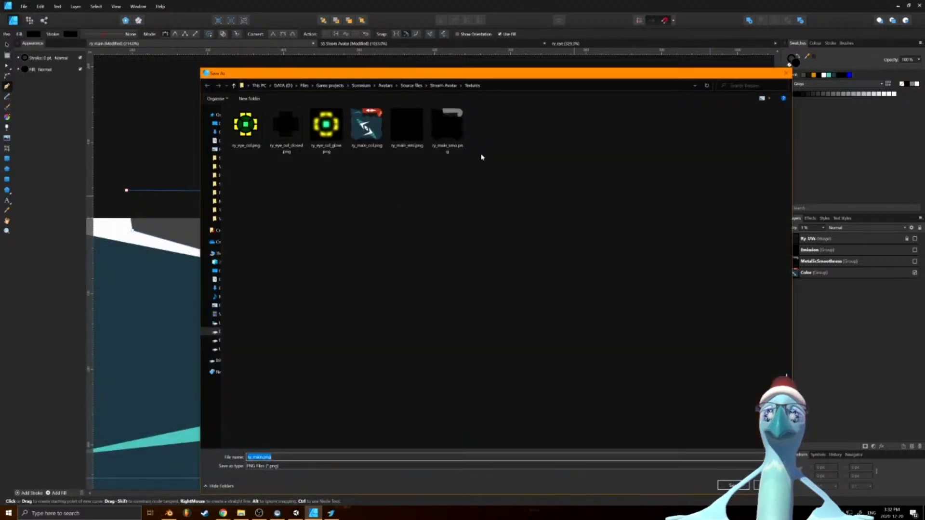
{"action": "double_click", "coordinate": [366, 126]}
{"action": "left_click", "coordinate": [488, 284]}
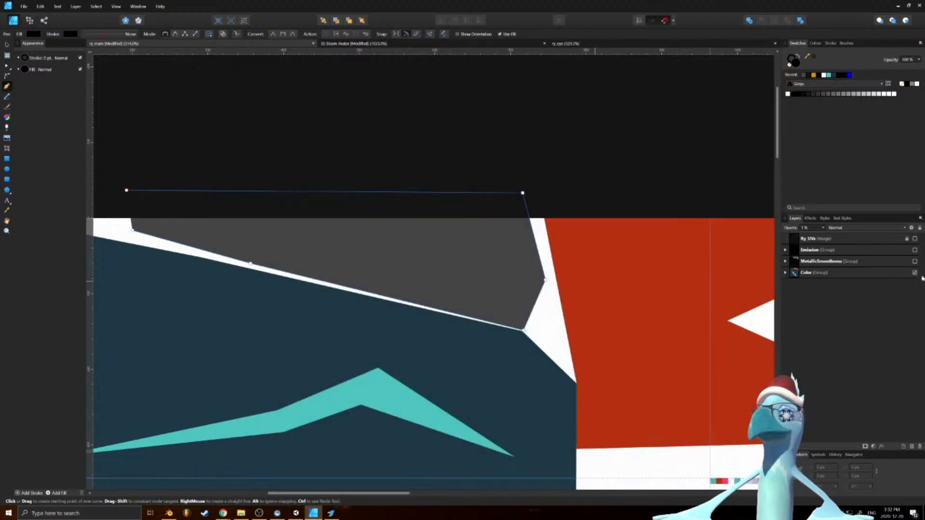
Show the MetallicSmoothness group instead of Color and export it as PNG over the existing ry_main metallic-smoothness texture
{"action": "left_click", "coordinate": [915, 273]}
{"action": "left_click", "coordinate": [914, 262]}
{"action": "left_click", "coordinate": [24, 6]}
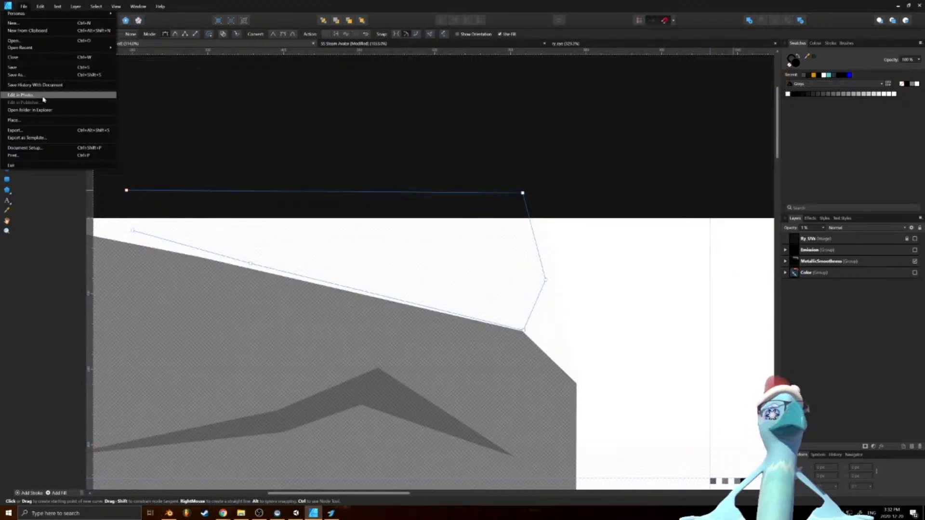
{"action": "left_click", "coordinate": [28, 131]}
{"action": "left_click", "coordinate": [522, 301]}
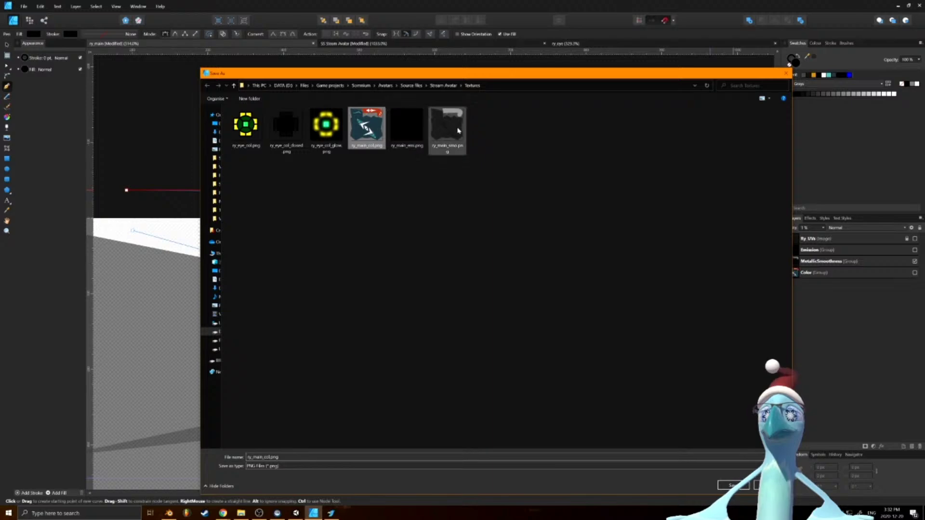
{"action": "double_click", "coordinate": [447, 128]}
{"action": "left_click", "coordinate": [489, 285]}
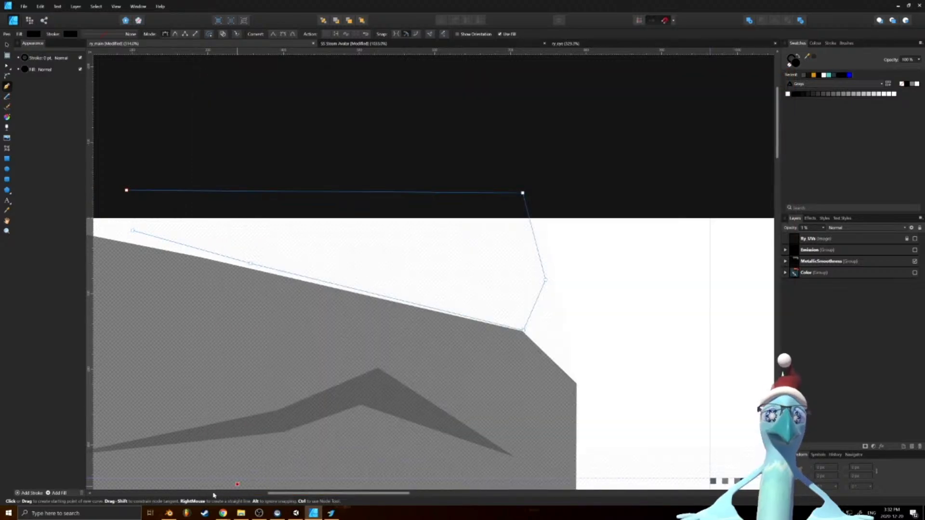
Switch to Blender and refresh the re-exported ry_main colour and smoothness textures, ending with ry_main_col.png displayed
{"action": "left_click", "coordinate": [169, 514]}
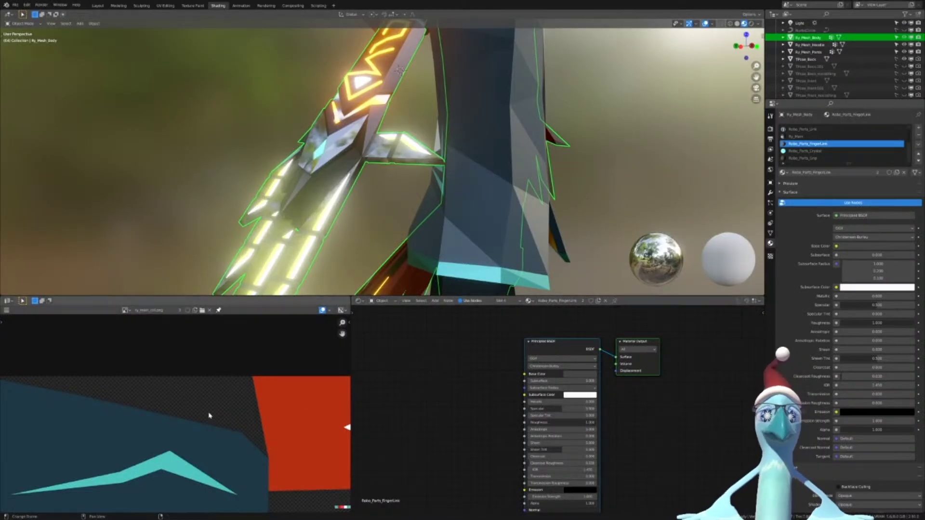
{"action": "left_click", "coordinate": [124, 310]}
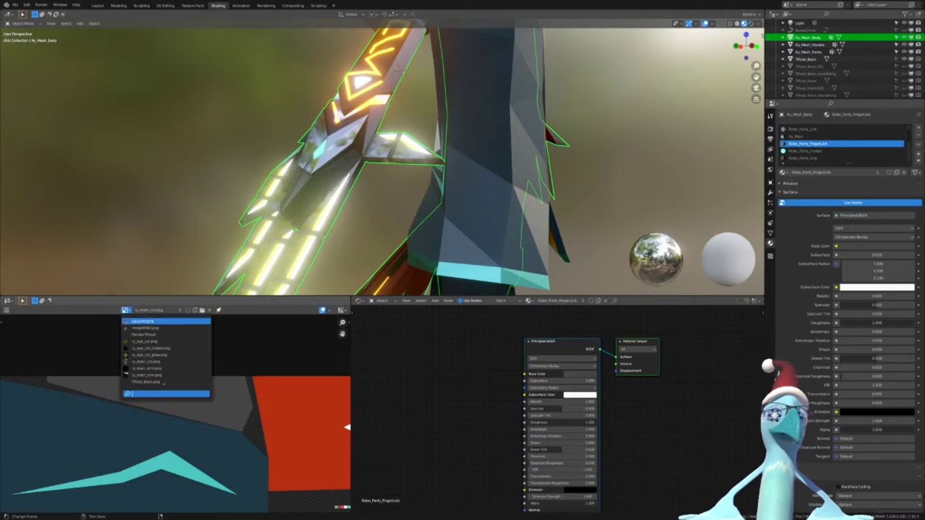
{"action": "left_click", "coordinate": [146, 375]}
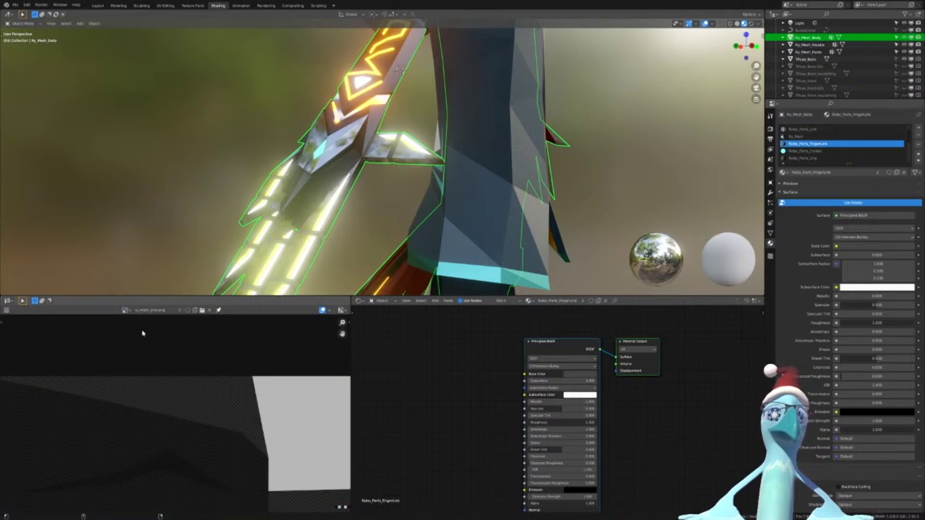
{"action": "left_click", "coordinate": [124, 310]}
{"action": "left_click", "coordinate": [148, 364]}
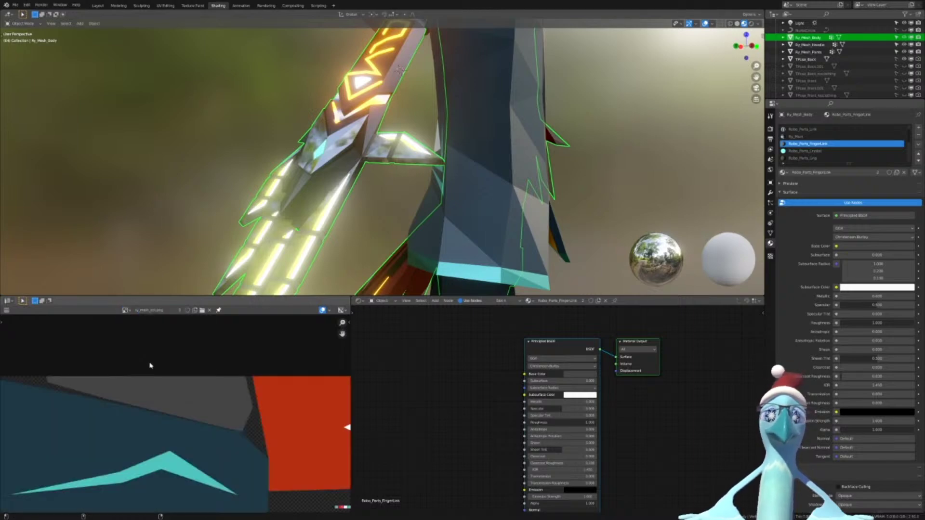
Check the finger-link faces and their UVs over the grey area, and remove the Robo_Parts_FingerLink material slot from Ry_Mesh_Body
{"action": "scroll", "coordinate": [241, 419], "scroll_direction": "down", "scroll_amount": 10}
{"action": "scroll", "coordinate": [267, 434], "scroll_direction": "up", "scroll_amount": 4}
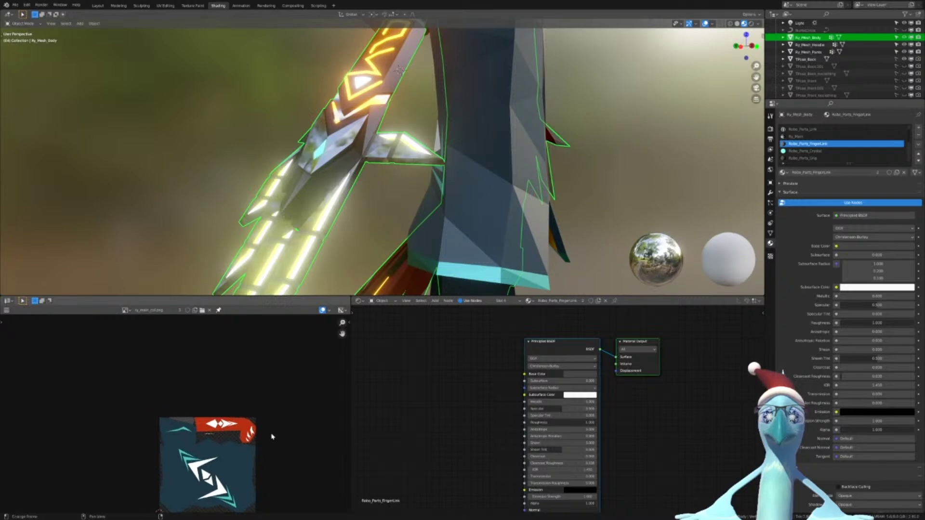
{"action": "scroll", "coordinate": [413, 219], "scroll_direction": "up", "scroll_amount": 6}
{"action": "scroll", "coordinate": [457, 165], "scroll_direction": "down", "scroll_amount": 2}
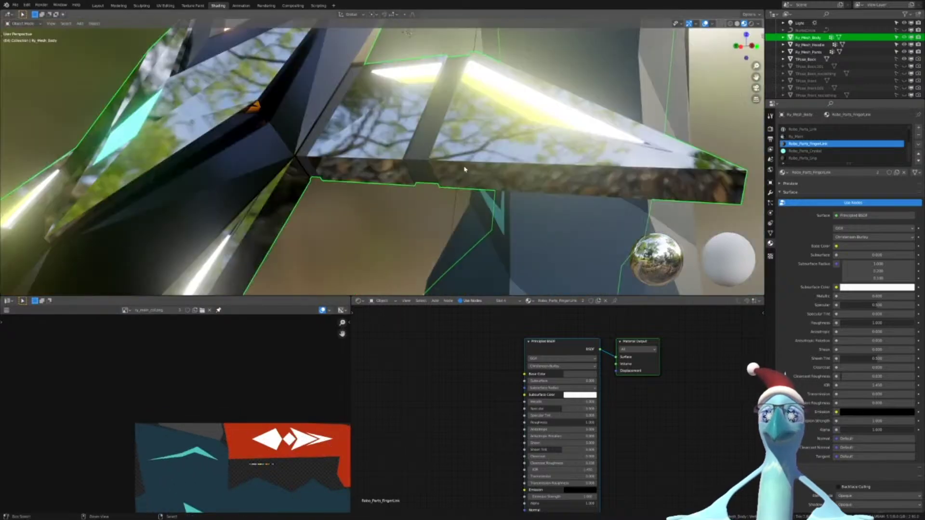
{"action": "scroll", "coordinate": [464, 163], "scroll_direction": "up", "scroll_amount": 1}
{"action": "scroll", "coordinate": [464, 159], "scroll_direction": "down", "scroll_amount": 1}
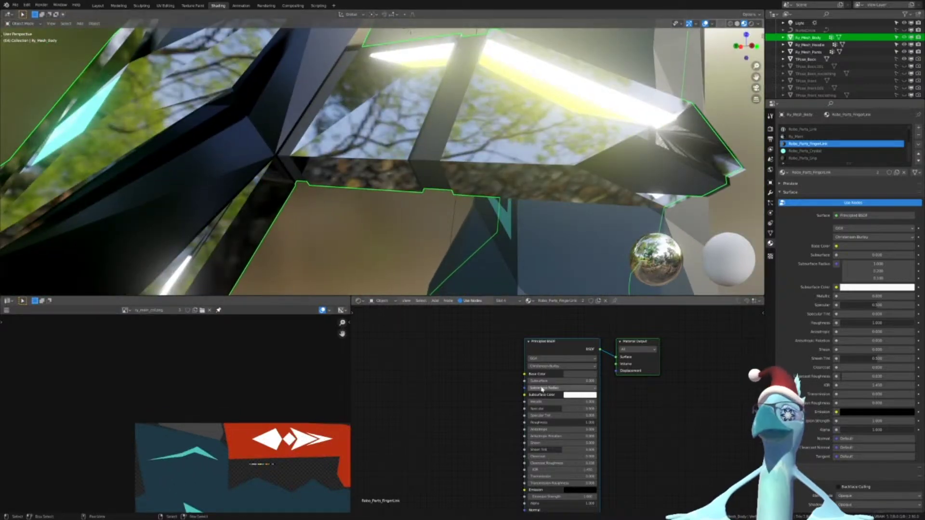
{"action": "key", "text": "Tab"}
{"action": "key", "text": "Tab"}
{"action": "key", "text": "Tab"}
{"action": "key", "text": "Tab"}
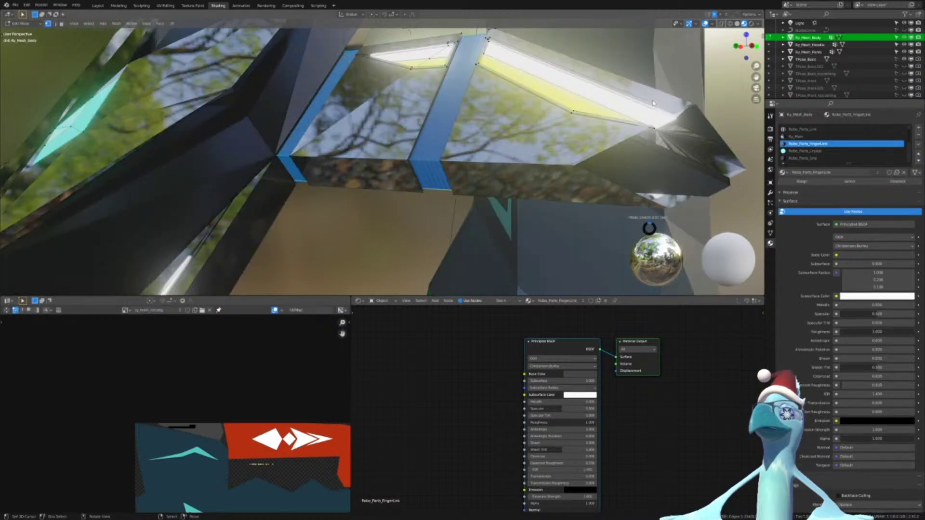
{"action": "left_click", "coordinate": [919, 136]}
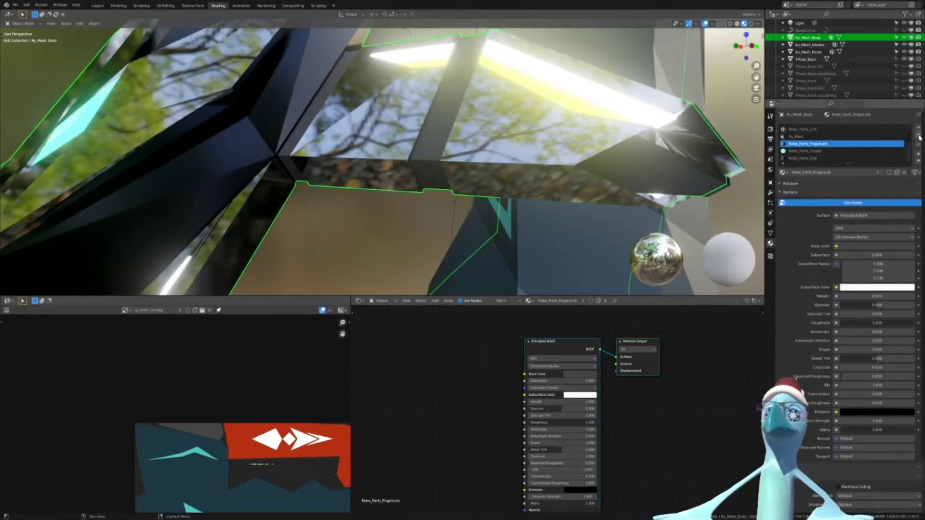
Examine the glowing leg crystal on the model and the emission node setup of the Robo_Parts_Crystal material
{"action": "scroll", "coordinate": [548, 188], "scroll_direction": "down", "scroll_amount": 10}
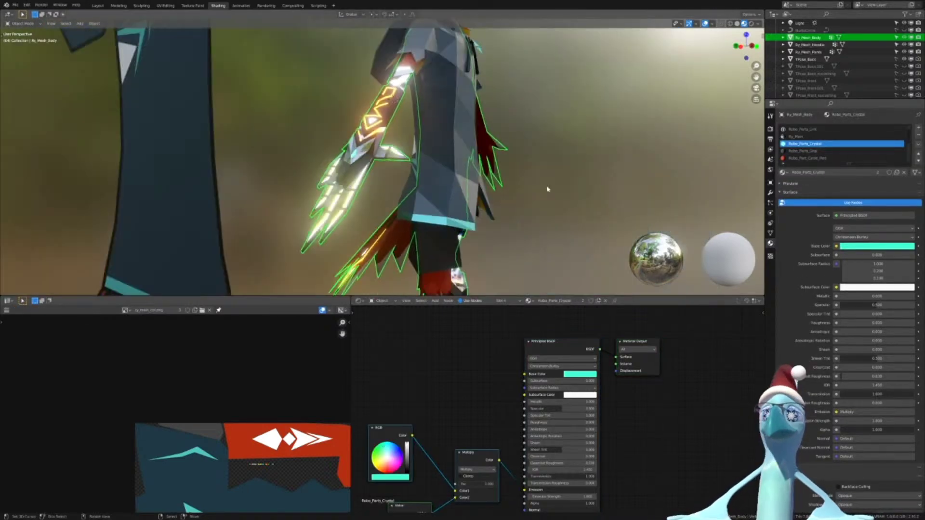
{"action": "middle_click_drag", "start_coordinate": [547, 188], "coordinate": [453, 229]}
{"action": "scroll", "coordinate": [450, 119], "scroll_direction": "up", "scroll_amount": 4}
{"action": "scroll", "coordinate": [450, 118], "scroll_direction": "up", "scroll_amount": 1}
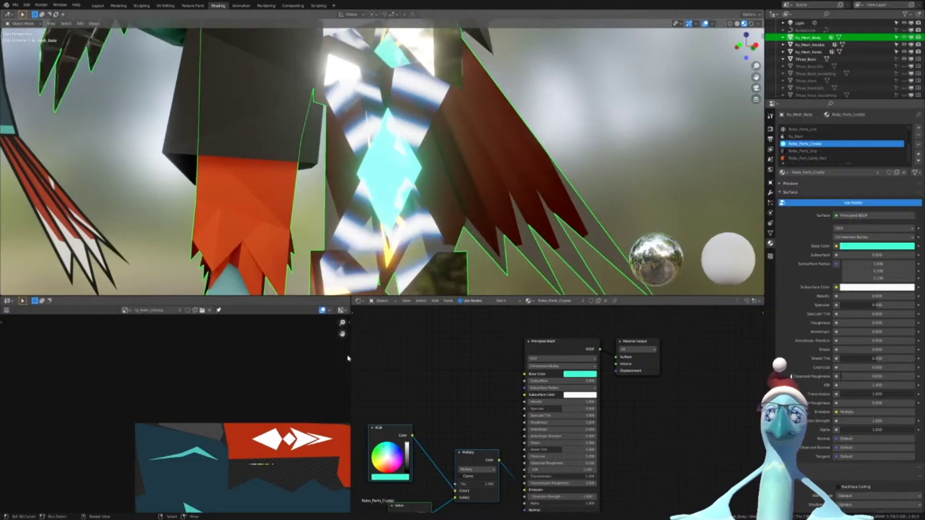
{"action": "scroll", "coordinate": [391, 210], "scroll_direction": "up", "scroll_amount": 2}
{"action": "middle_click_drag", "start_coordinate": [442, 455], "coordinate": [493, 377]}
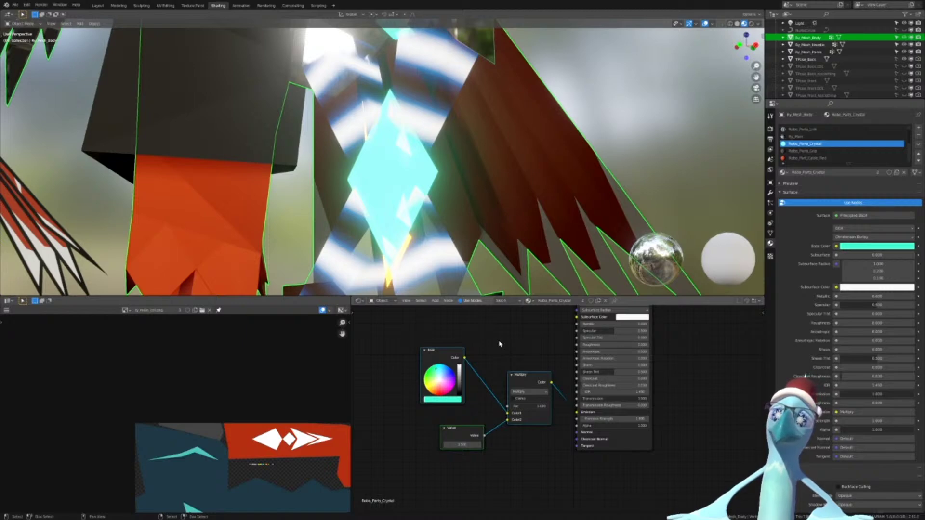
{"action": "scroll", "coordinate": [460, 211], "scroll_direction": "down", "scroll_amount": 6}
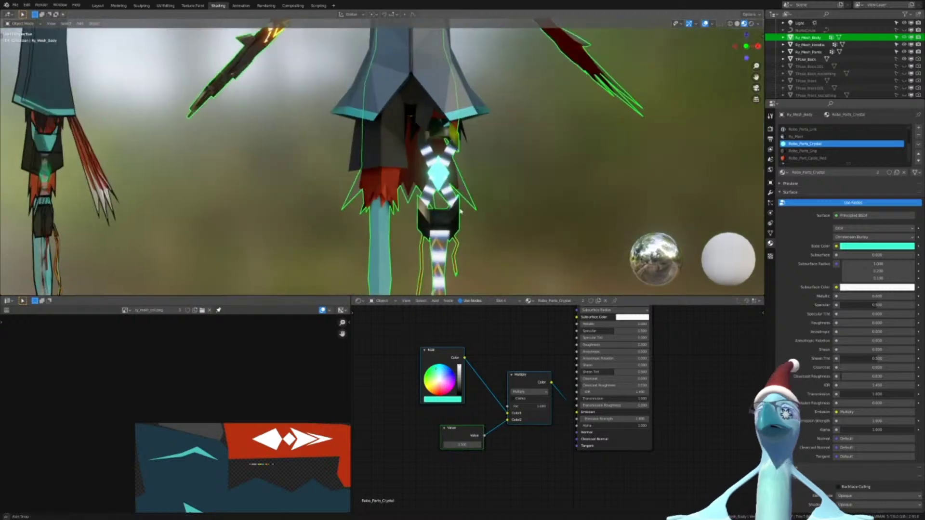
{"action": "middle_click_drag", "start_coordinate": [460, 211], "coordinate": [529, 186]}
{"action": "scroll", "coordinate": [529, 186], "scroll_direction": "up", "scroll_amount": 4}
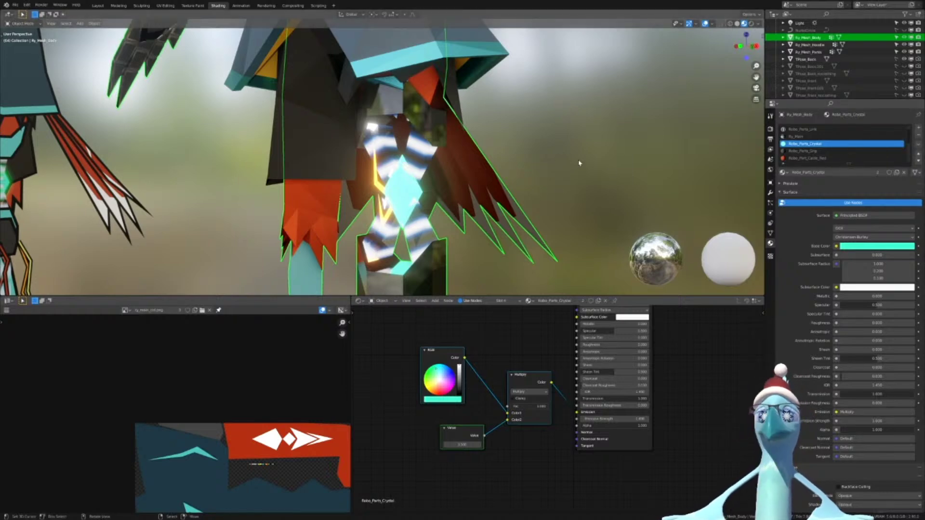
Select only the Ry_Mesh_Body faces that use the Robo_Parts_Crystal material in Edit Mode
{"action": "key", "text": "Tab"}
{"action": "key", "text": "a"}
{"action": "key", "text": "a"}
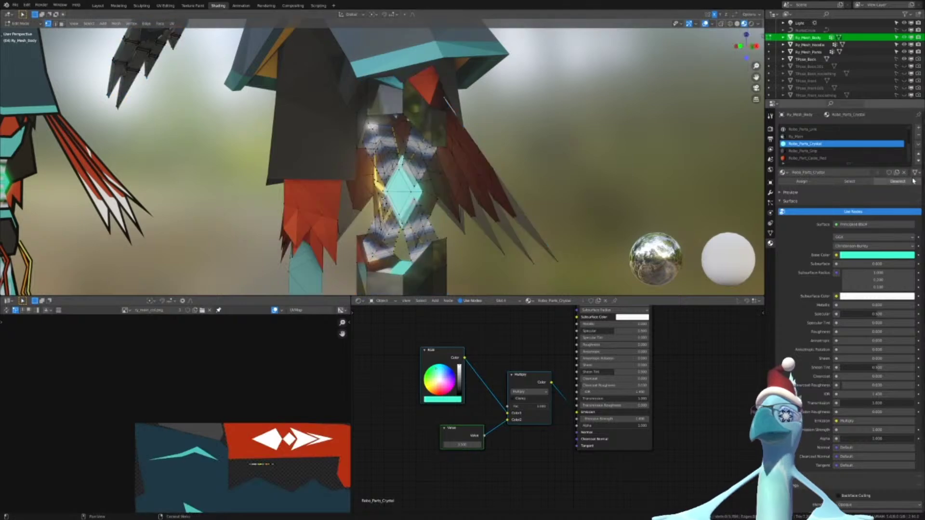
{"action": "left_click", "coordinate": [849, 182]}
Move the crystal faces' UVs across the ry_main_col texture towards the small colour palette strip under the red area
{"action": "middle_click_drag", "start_coordinate": [212, 487], "coordinate": [208, 405]}
{"action": "scroll", "coordinate": [232, 413], "scroll_direction": "down", "scroll_amount": 3}
{"action": "key", "text": "g"}
{"action": "left_click", "coordinate": [245, 394]}
{"action": "key", "text": "g"}
{"action": "left_click", "coordinate": [227, 379]}
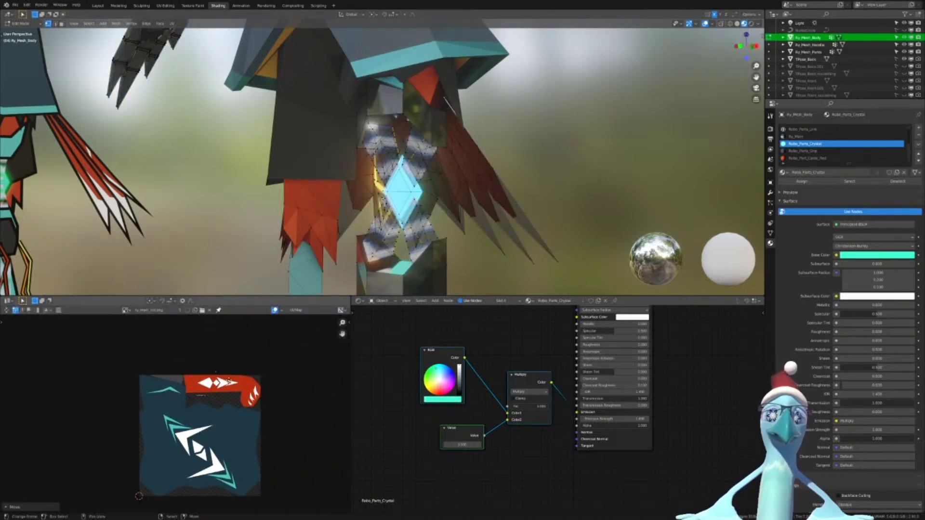
{"action": "key", "text": "g"}
{"action": "left_click", "coordinate": [212, 409]}
Place the crystal UVs inside the turquoise palette swatch beside the dark grey one and snap the selection there
{"action": "scroll", "coordinate": [188, 404], "scroll_direction": "up", "scroll_amount": 7}
{"action": "middle_click_drag", "start_coordinate": [257, 366], "coordinate": [184, 446]}
{"action": "scroll", "coordinate": [183, 446], "scroll_direction": "up", "scroll_amount": 4}
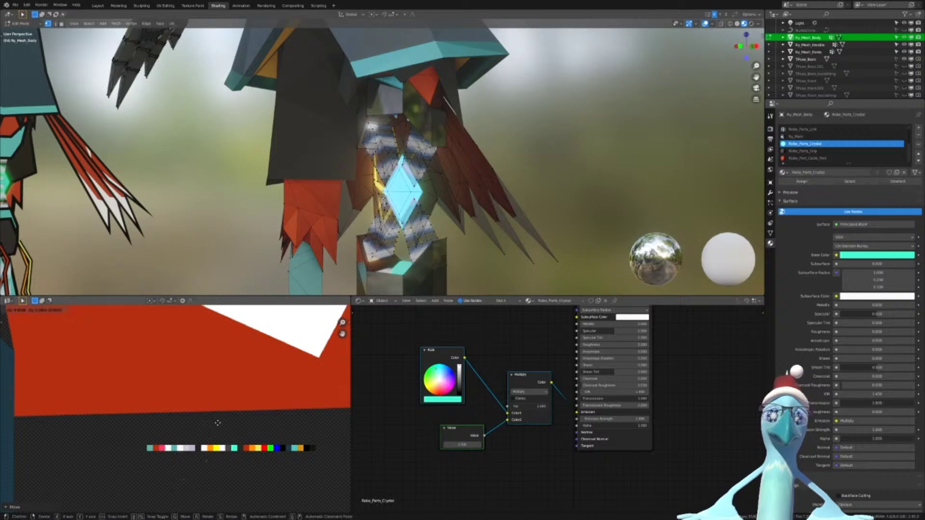
{"action": "scroll", "coordinate": [185, 447], "scroll_direction": "up", "scroll_amount": 5}
{"action": "key", "text": "g"}
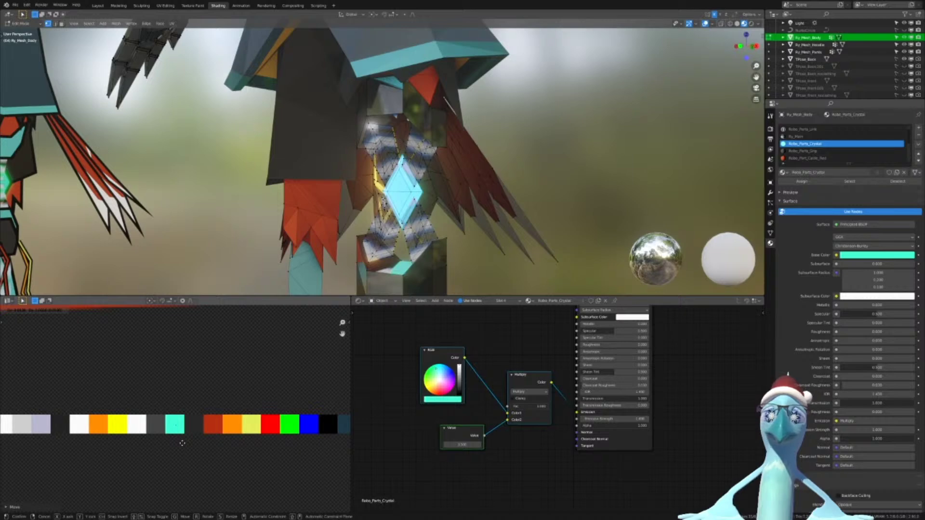
{"action": "key", "text": "Escape"}
{"action": "scroll", "coordinate": [188, 436], "scroll_direction": "up", "scroll_amount": 5}
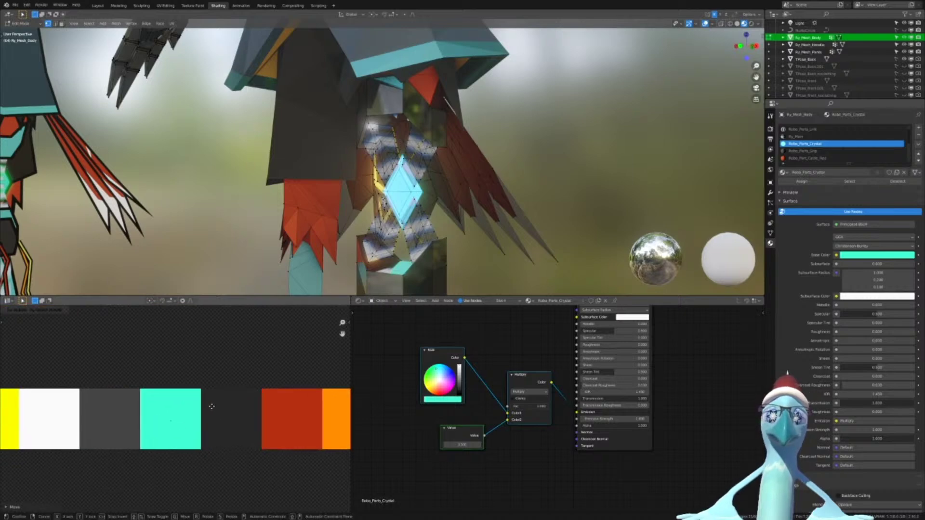
{"action": "key", "text": "shift+s"}
{"action": "left_click", "coordinate": [215, 407]}
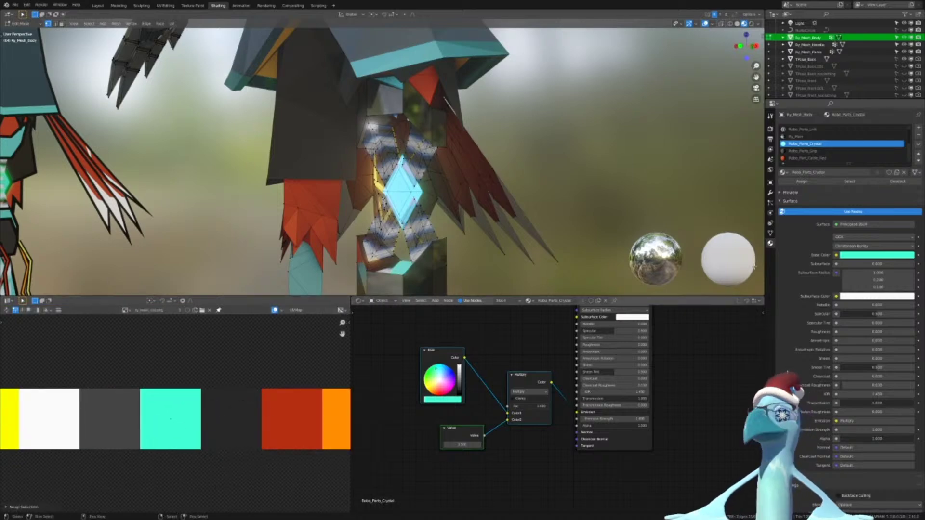
Return to Object Mode, remove the Robo_Parts_Crystal material slot, and check the crystal's shading on the leg
{"action": "key", "text": "Tab"}
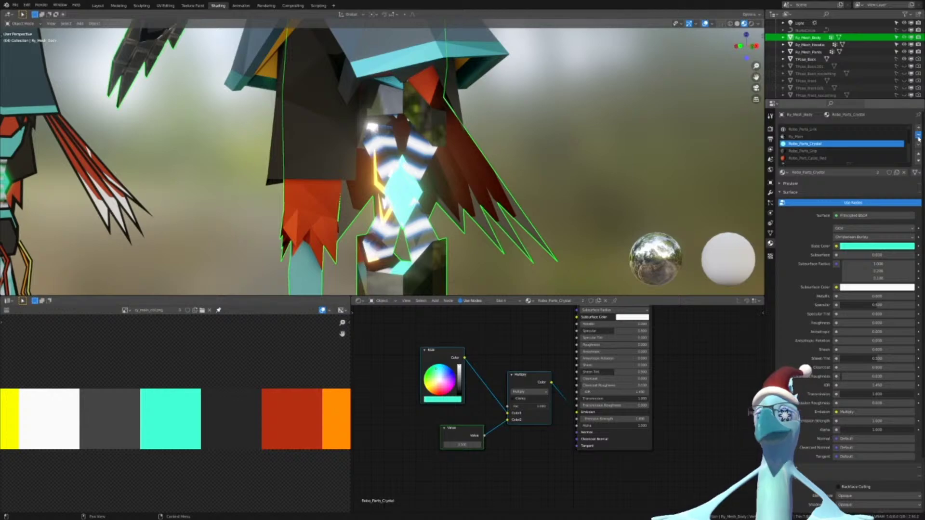
{"action": "left_click", "coordinate": [856, 146]}
{"action": "mouse_move", "coordinate": [518, 147]}
{"action": "middle_mouse_down"}
{"action": "mouse_move", "coordinate": [512, 194]}
{"action": "mouse_move", "coordinate": [501, 149]}
{"action": "mouse_move", "coordinate": [509, 162]}
{"action": "middle_mouse_up"}
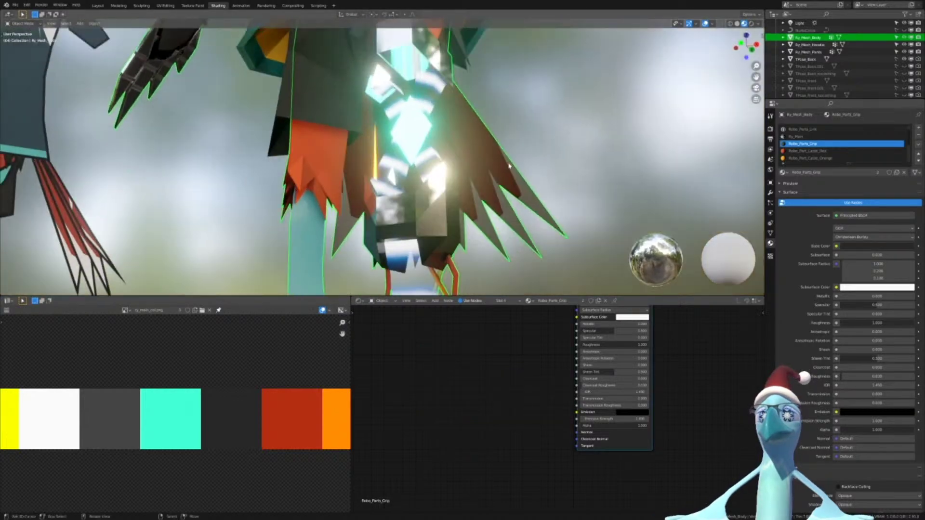
{"action": "scroll", "coordinate": [507, 202], "scroll_direction": "up", "scroll_amount": 2}
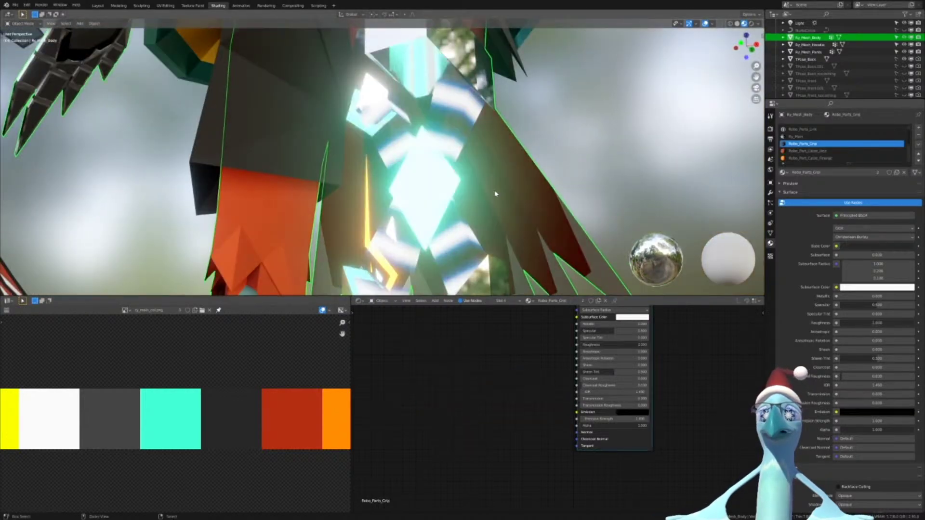
{"action": "middle_click_drag", "start_coordinate": [494, 196], "coordinate": [400, 101]}
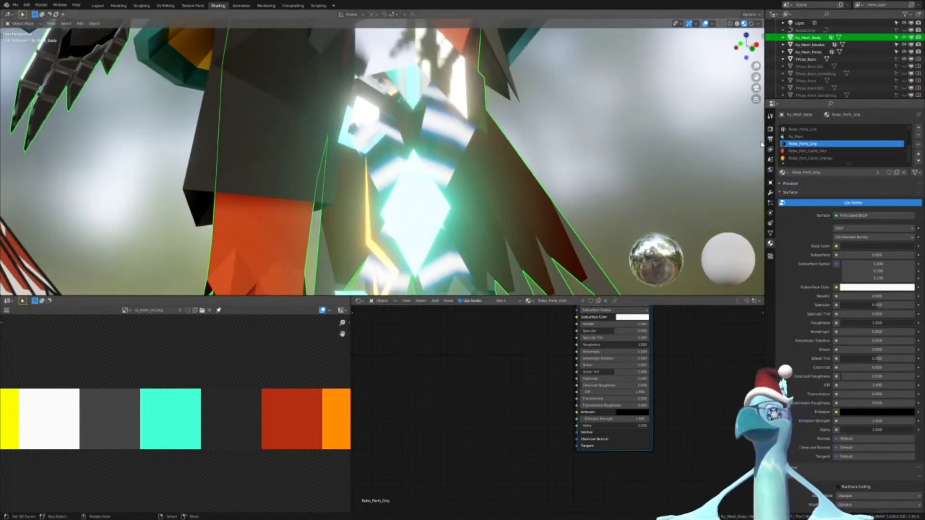
Turn off Screen Space Reflections in the render settings and check the robotic leg's shading
{"action": "left_click", "coordinate": [770, 129]}
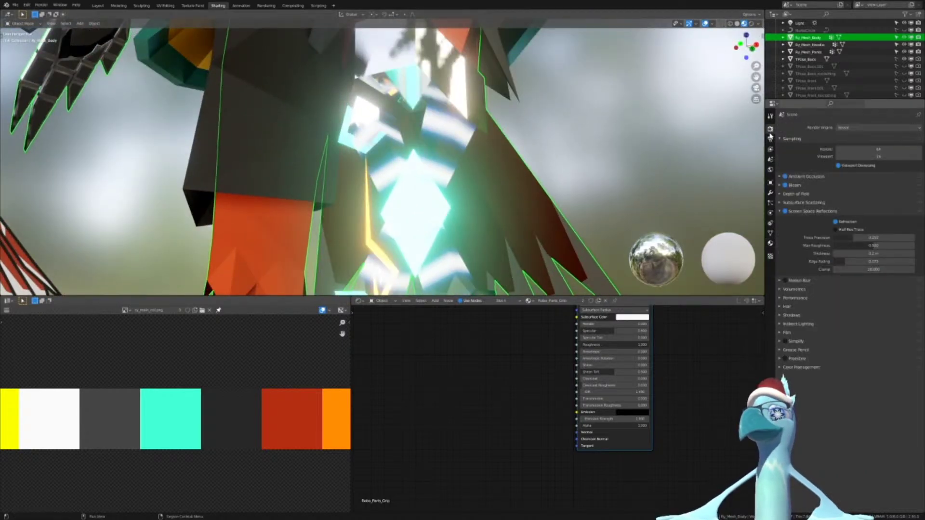
{"action": "left_click", "coordinate": [785, 211]}
{"action": "scroll", "coordinate": [557, 192], "scroll_direction": "down", "scroll_amount": 5}
{"action": "scroll", "coordinate": [540, 129], "scroll_direction": "down", "scroll_amount": 1}
{"action": "middle_click_drag", "start_coordinate": [540, 129], "coordinate": [471, 163]}
{"action": "scroll", "coordinate": [478, 167], "scroll_direction": "down", "scroll_amount": 3}
{"action": "scroll", "coordinate": [463, 191], "scroll_direction": "up", "scroll_amount": 6}
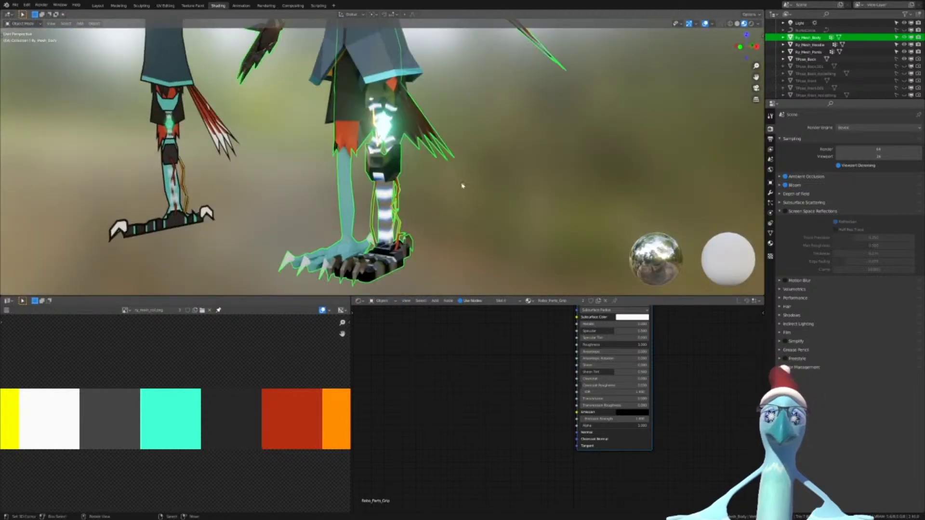
{"action": "scroll", "coordinate": [304, 395], "scroll_direction": "down", "scroll_amount": 5}
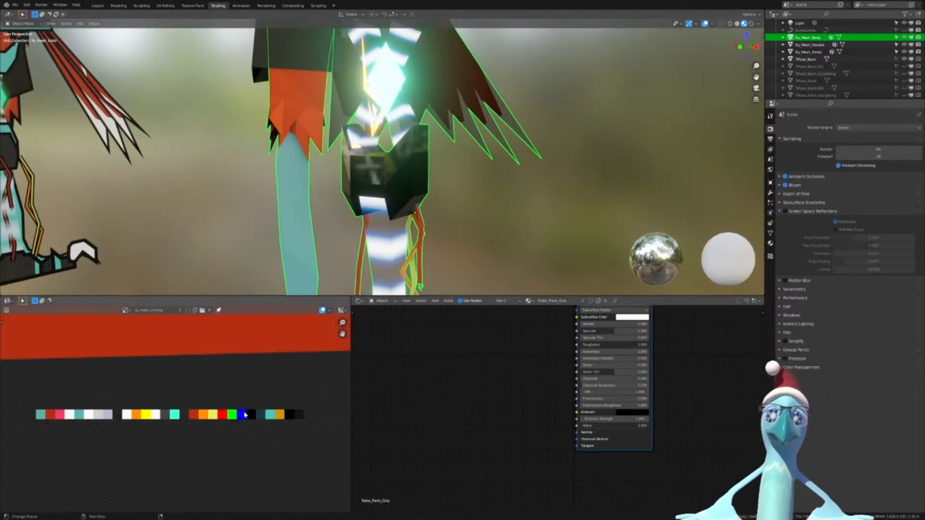
In Edit Mode, select only the faces of Ry_Mesh_Body that use the Robo_Parts_Grip material
{"action": "scroll", "coordinate": [245, 416], "scroll_direction": "down", "scroll_amount": 5}
{"action": "scroll", "coordinate": [248, 409], "scroll_direction": "up", "scroll_amount": 4}
{"action": "scroll", "coordinate": [247, 409], "scroll_direction": "down", "scroll_amount": 4}
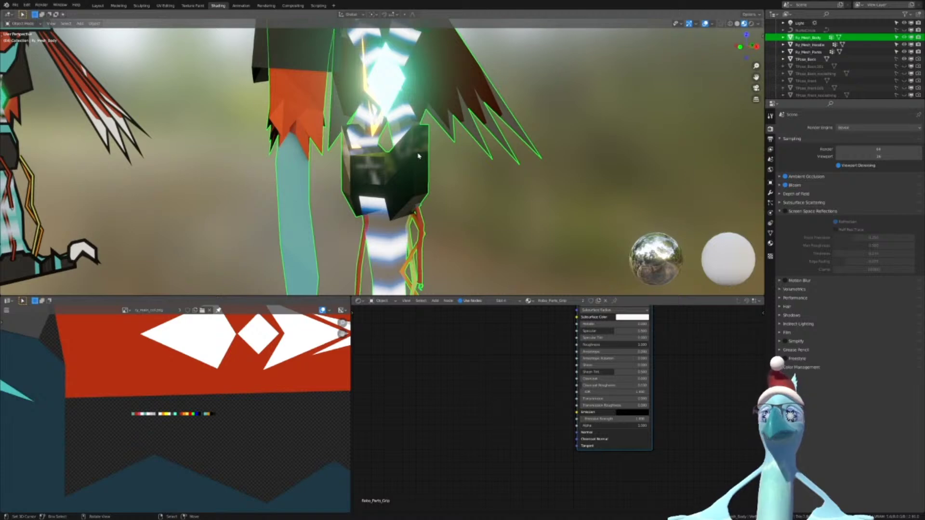
{"action": "left_click", "coordinate": [770, 243]}
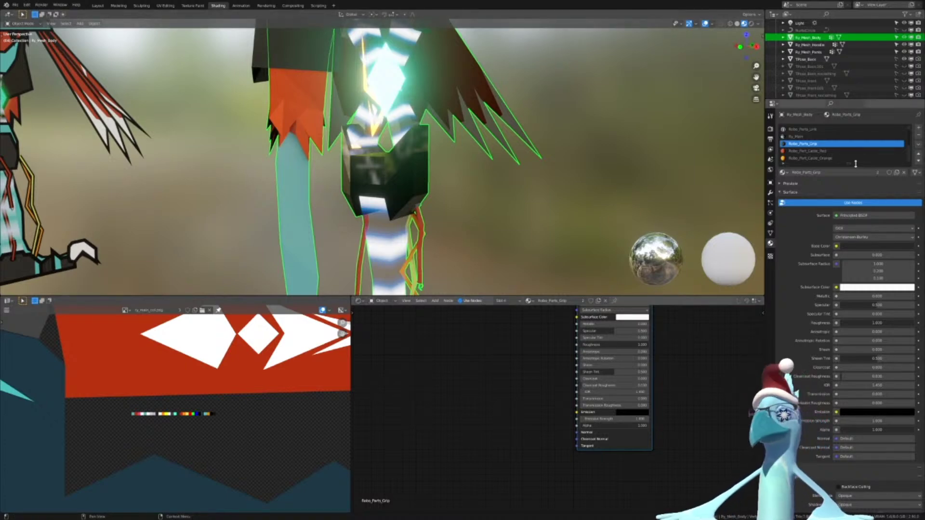
{"action": "key", "text": "Tab"}
{"action": "key", "text": "a"}
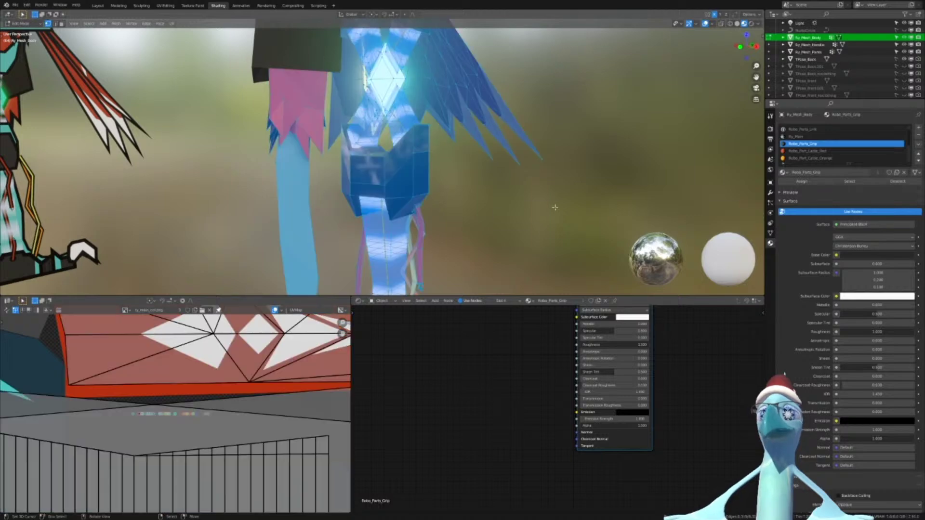
{"action": "key", "text": "alt+a"}
{"action": "key", "text": "Home"}
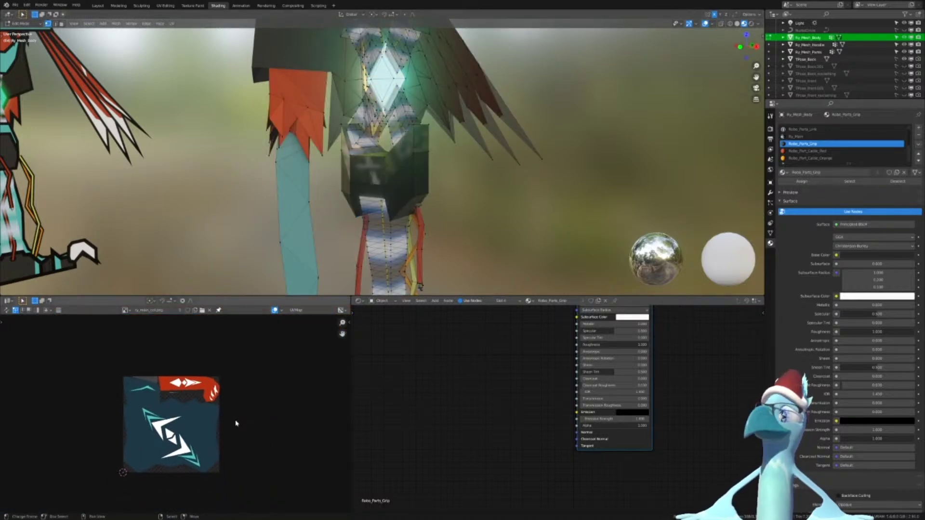
Move the grip faces' UVs across the ry_main_col texture towards the colour palette strip under the red area
{"action": "key", "text": "g"}
{"action": "left_click", "coordinate": [231, 385]}
{"action": "scroll", "coordinate": [235, 392], "scroll_direction": "up", "scroll_amount": 4}
{"action": "middle_click_drag", "start_coordinate": [236, 392], "coordinate": [208, 441]}
{"action": "scroll", "coordinate": [207, 441], "scroll_direction": "up", "scroll_amount": 4}
{"action": "key", "text": "g"}
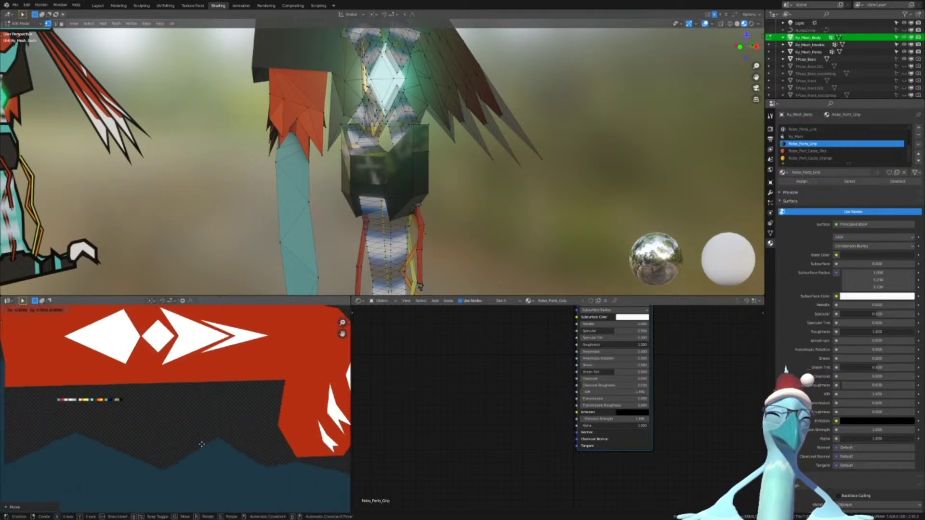
{"action": "left_click", "coordinate": [199, 407]}
Place the grip UVs inside the near-black swatch between turquoise and dark red and snap the selection to pixels
{"action": "middle_click_drag", "start_coordinate": [200, 381], "coordinate": [260, 400]}
{"action": "scroll", "coordinate": [173, 420], "scroll_direction": "up", "scroll_amount": 7}
{"action": "scroll", "coordinate": [273, 415], "scroll_direction": "up", "scroll_amount": 4}
{"action": "middle_click_drag", "start_coordinate": [162, 440], "coordinate": [240, 424]}
{"action": "scroll", "coordinate": [240, 424], "scroll_direction": "up", "scroll_amount": 2}
{"action": "key", "text": "g"}
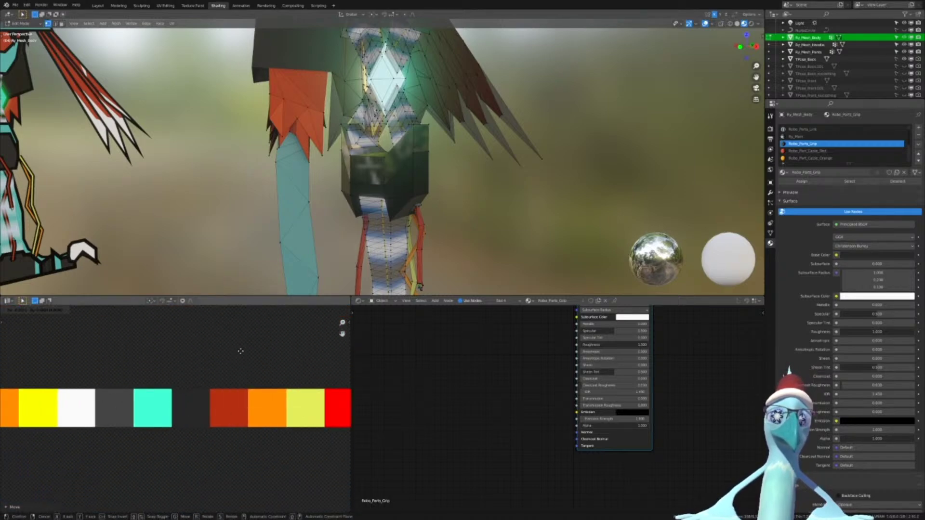
{"action": "key", "text": "Escape"}
{"action": "key", "text": "shift+s"}
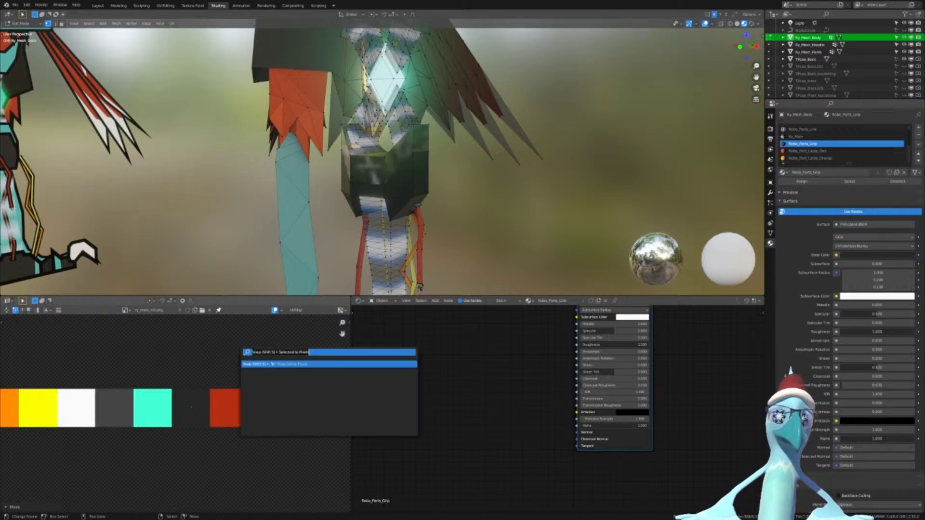
{"action": "left_click", "coordinate": [242, 353]}
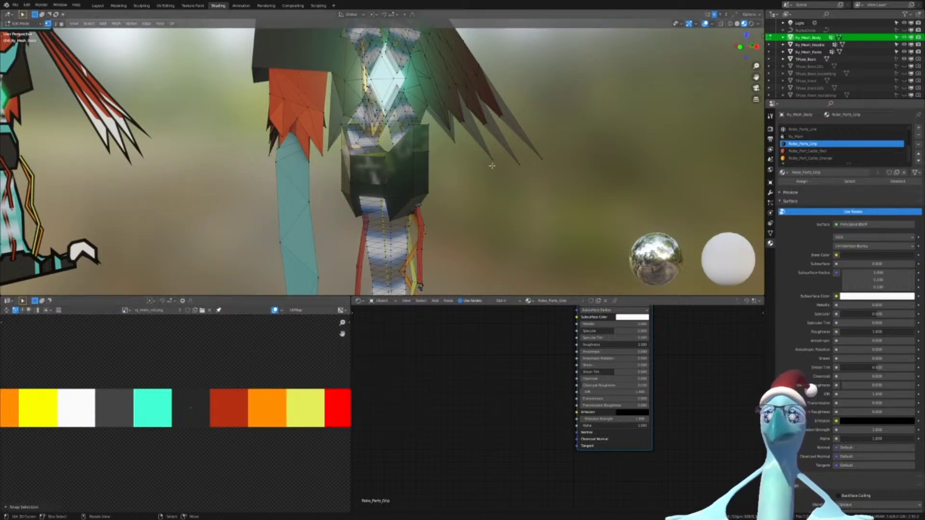
Check the selected grip faces around the character, return to Object Mode and remove the Robo_Parts_Grip material slot
{"action": "scroll", "coordinate": [491, 165], "scroll_direction": "down", "scroll_amount": 8}
{"action": "scroll", "coordinate": [453, 202], "scroll_direction": "up", "scroll_amount": 5}
{"action": "middle_click_drag", "start_coordinate": [491, 165], "coordinate": [417, 164]}
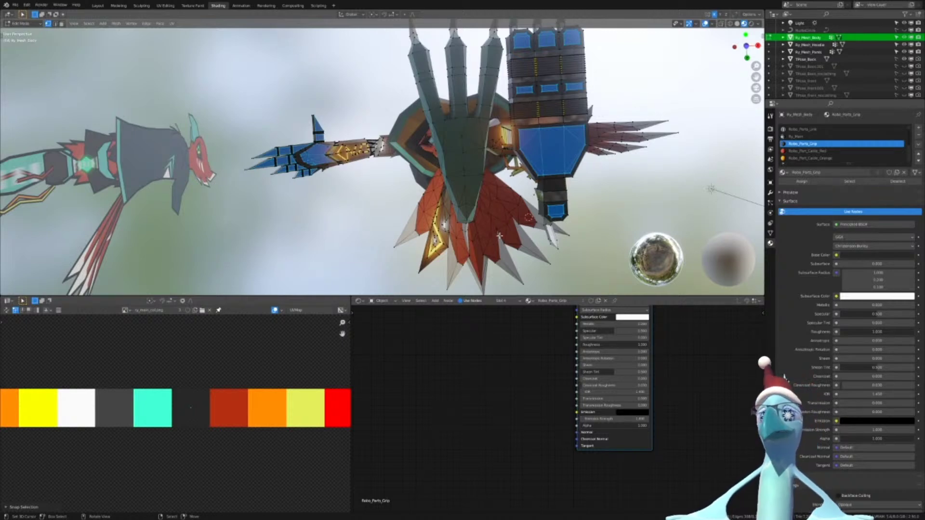
{"action": "key", "text": "Tab"}
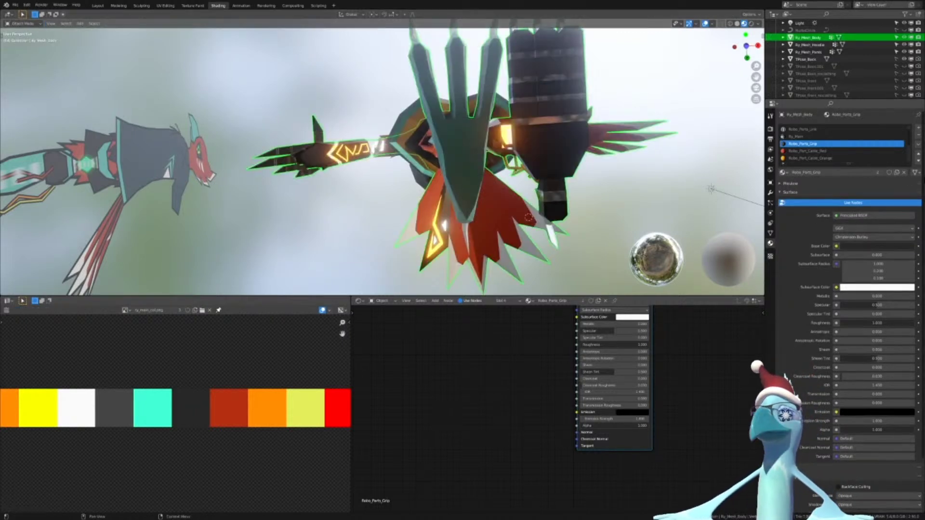
{"action": "left_click", "coordinate": [917, 137]}
In Edit Mode, select only the faces that use the Robo_Part_Cable_Red material
{"action": "middle_click_drag", "start_coordinate": [496, 231], "coordinate": [518, 289]}
{"action": "key", "text": "Tab"}
{"action": "key", "text": "a"}
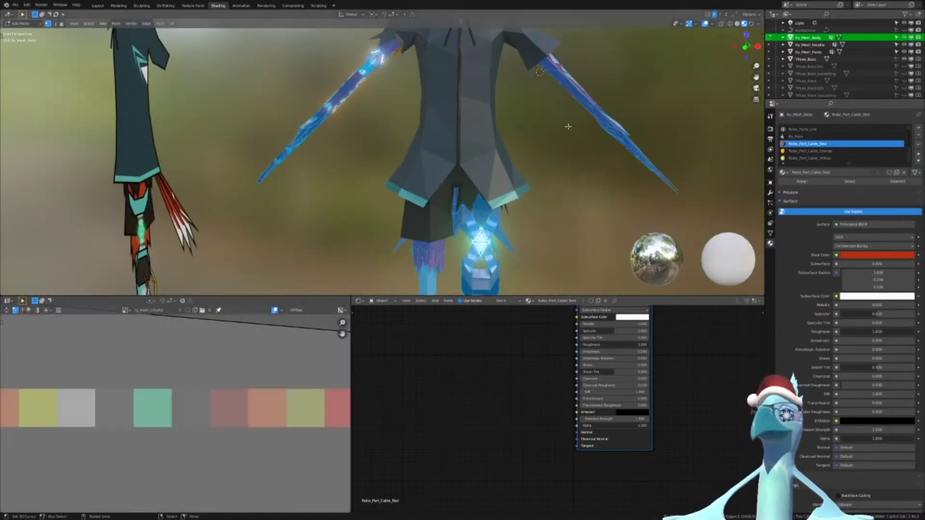
{"action": "scroll", "coordinate": [195, 381], "scroll_direction": "down", "scroll_amount": 5}
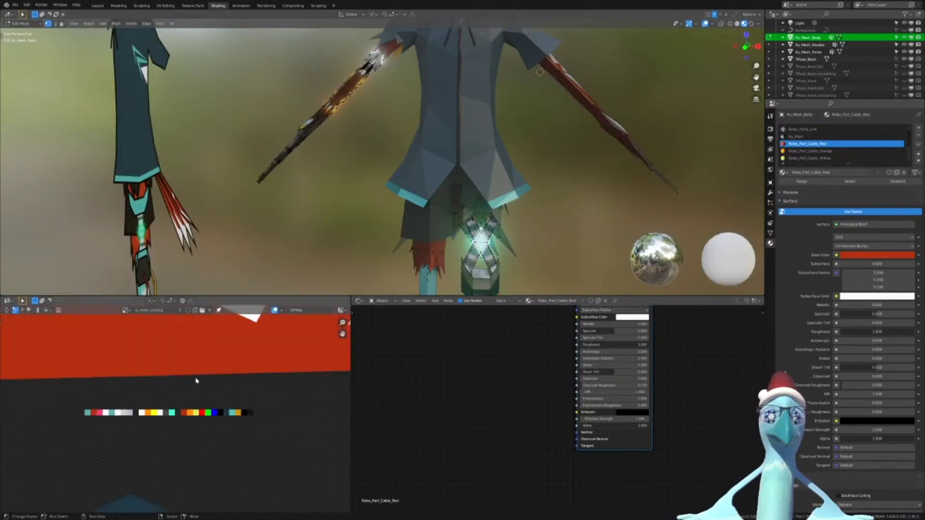
{"action": "scroll", "coordinate": [196, 380], "scroll_direction": "down", "scroll_amount": 12}
{"action": "middle_click_drag", "start_coordinate": [200, 458], "coordinate": [203, 439]}
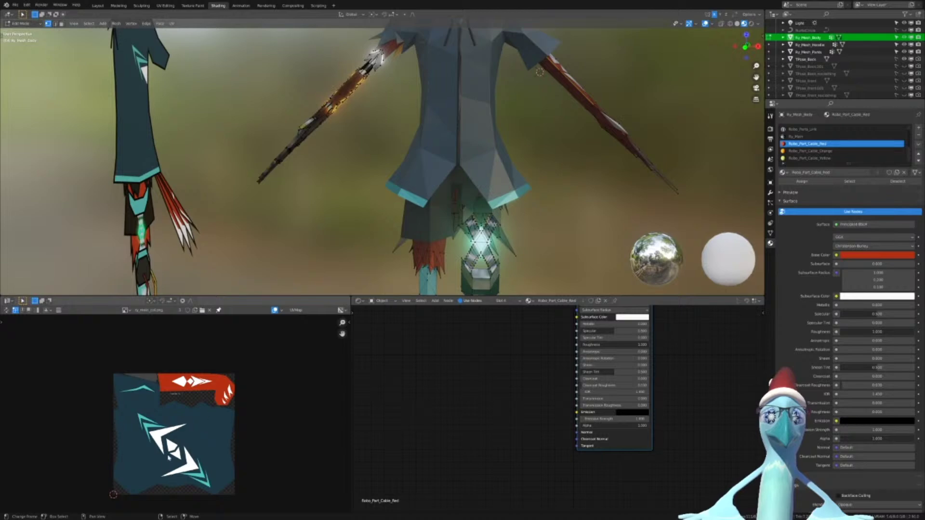
Scale down the red cable UVs and move them towards the colour palette strip
{"action": "key", "text": "s"}
{"action": "left_click", "coordinate": [175, 447]}
{"action": "key", "text": "s"}
{"action": "left_click", "coordinate": [185, 425]}
{"action": "key", "text": "g"}
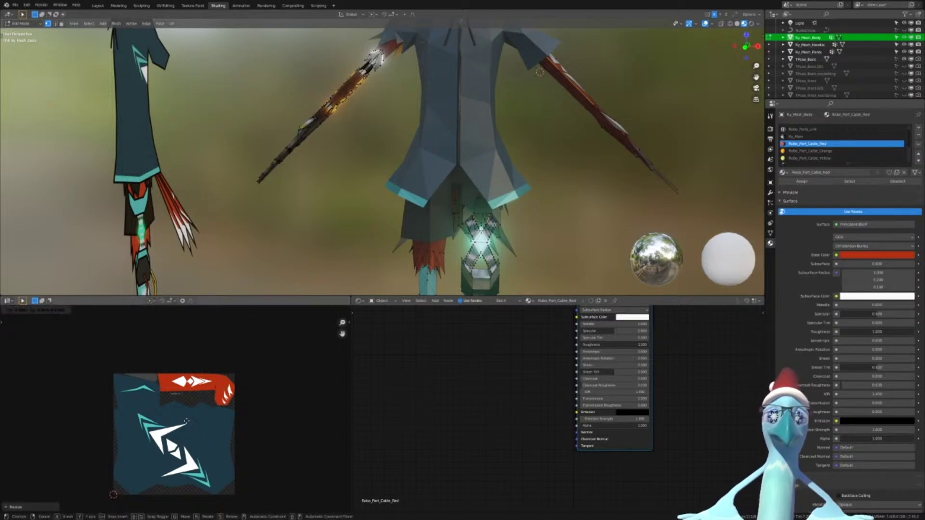
{"action": "left_click", "coordinate": [202, 395]}
Place the red cable UVs inside the dark red palette swatch and snap the selection to pixels
{"action": "scroll", "coordinate": [194, 463], "scroll_direction": "up", "scroll_amount": 8}
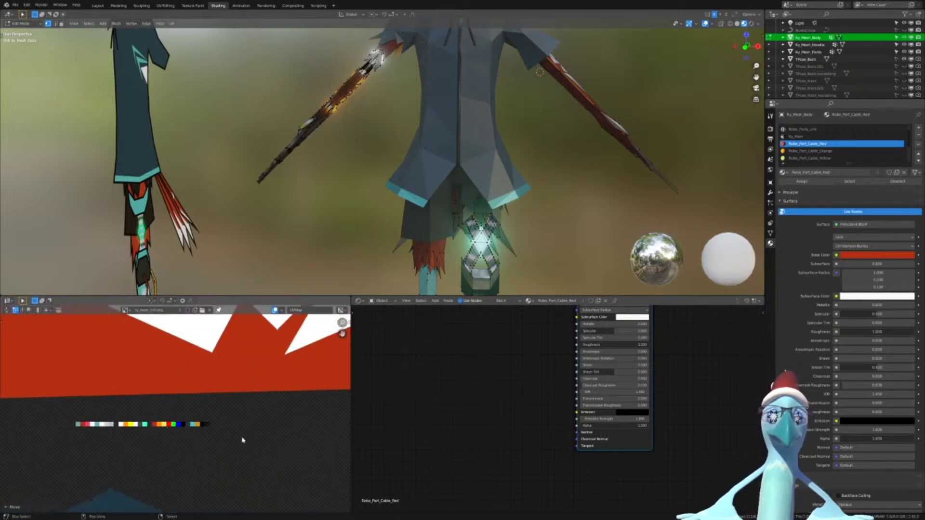
{"action": "scroll", "coordinate": [223, 419], "scroll_direction": "up", "scroll_amount": 1}
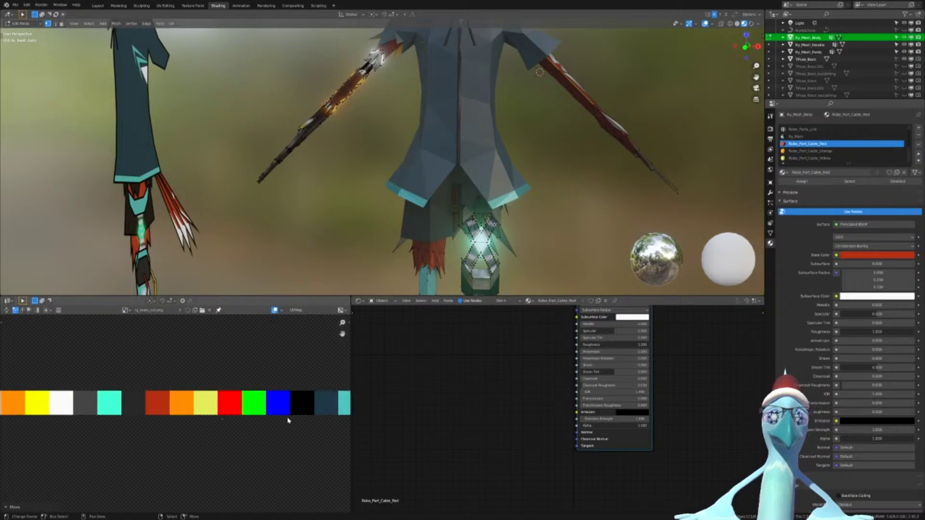
{"action": "key", "text": "g"}
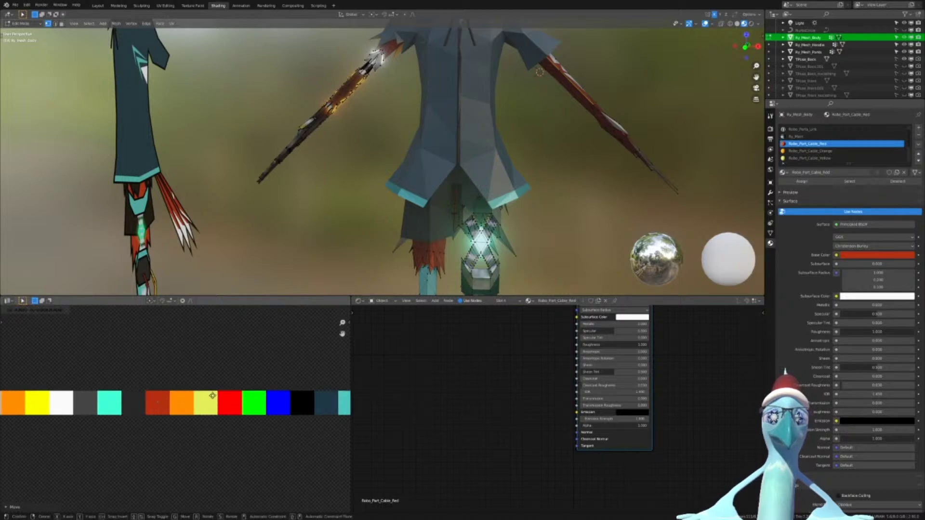
{"action": "left_click", "coordinate": [213, 396]}
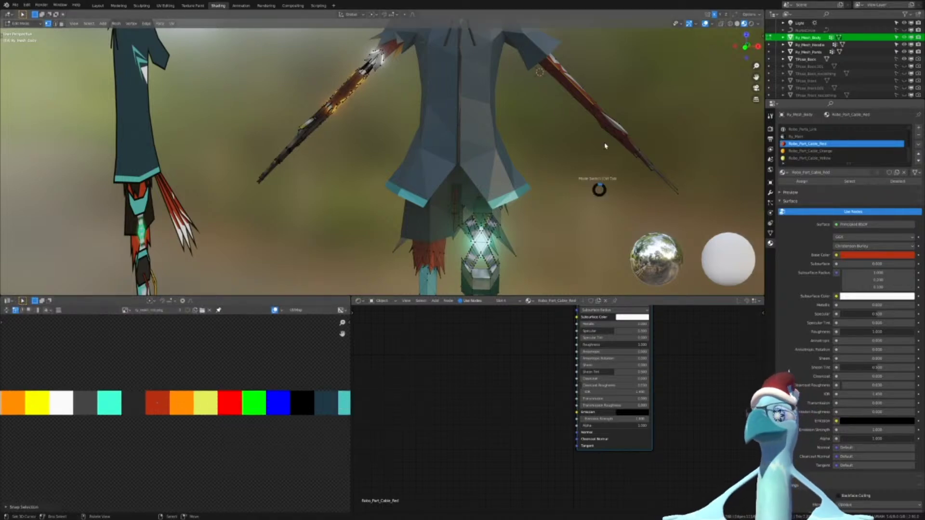
Return to Object Mode, check the cables on the robotic leg and remove the Robo_Part_Cable_Red material slot
{"action": "key", "text": "Tab"}
{"action": "middle_click_drag", "start_coordinate": [512, 210], "coordinate": [486, 208]}
{"action": "middle_click_drag", "start_coordinate": [487, 207], "coordinate": [433, 77], "text": "shift"}
{"action": "scroll", "coordinate": [428, 134], "scroll_direction": "up", "scroll_amount": 5}
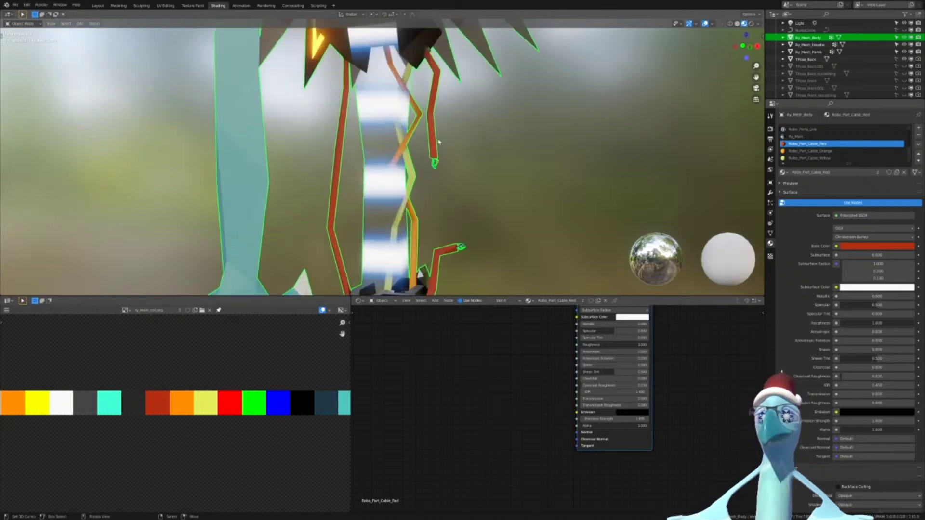
{"action": "middle_click_drag", "start_coordinate": [434, 144], "coordinate": [518, 238]}
{"action": "scroll", "coordinate": [549, 169], "scroll_direction": "up", "scroll_amount": 3}
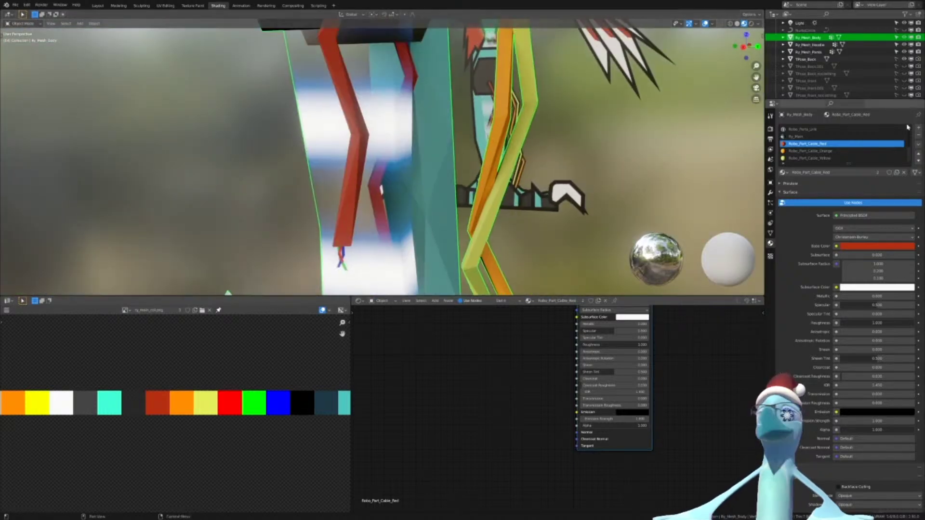
In Edit Mode, select the faces that use the Robo_Part_Cable_Orange material
{"action": "key", "text": "Tab"}
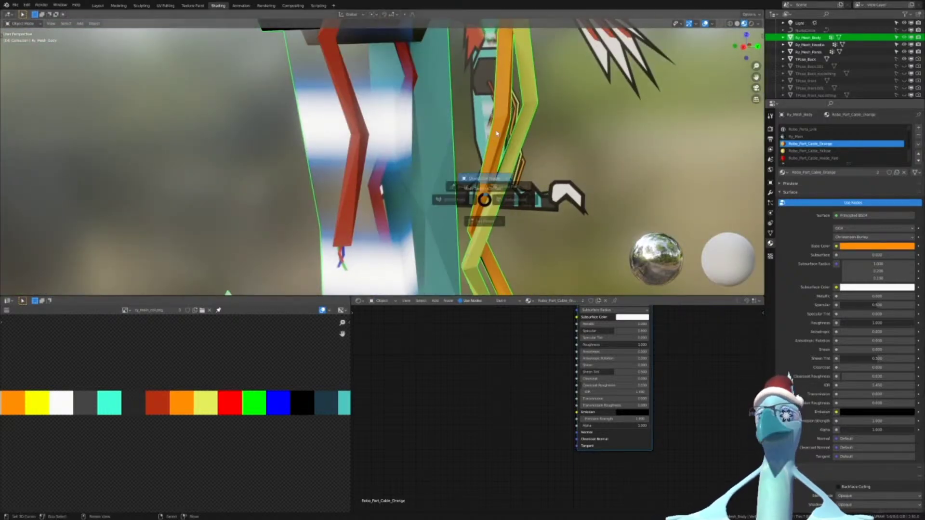
{"action": "left_click", "coordinate": [857, 182]}
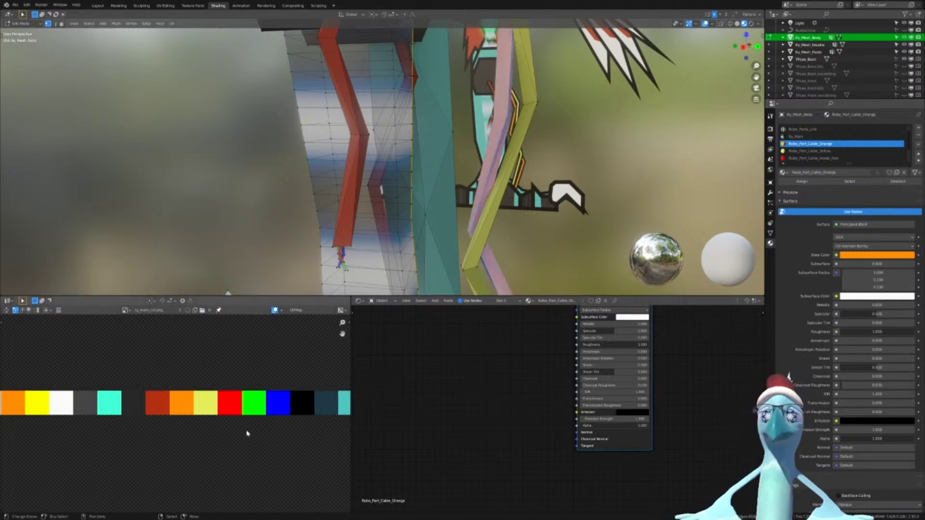
{"action": "scroll", "coordinate": [209, 420], "scroll_direction": "down", "scroll_amount": 3}
{"action": "scroll", "coordinate": [198, 438], "scroll_direction": "down", "scroll_amount": 2}
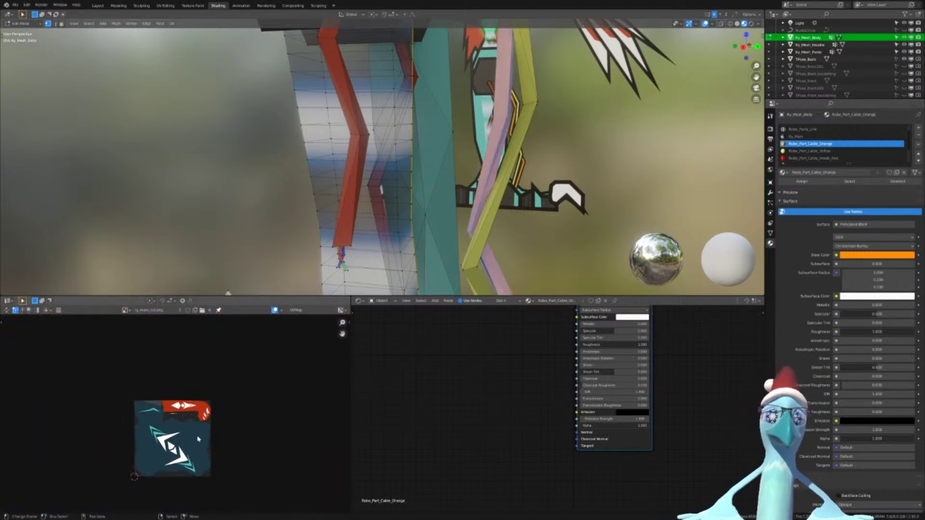
Scale down the orange cable UVs and move them towards the colour palette strip
{"action": "key", "text": "g"}
{"action": "left_click", "coordinate": [239, 374]}
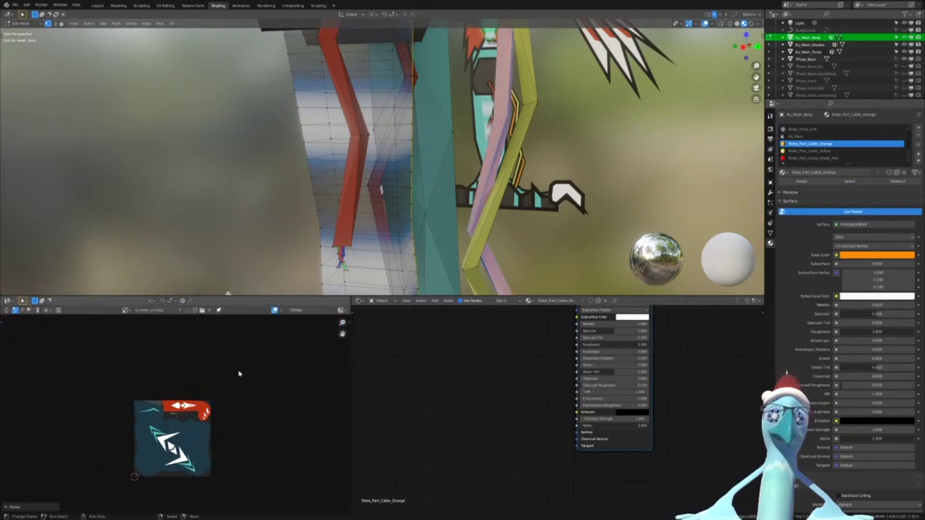
{"action": "key", "text": "s"}
{"action": "left_click", "coordinate": [249, 370]}
{"action": "key", "text": "g"}
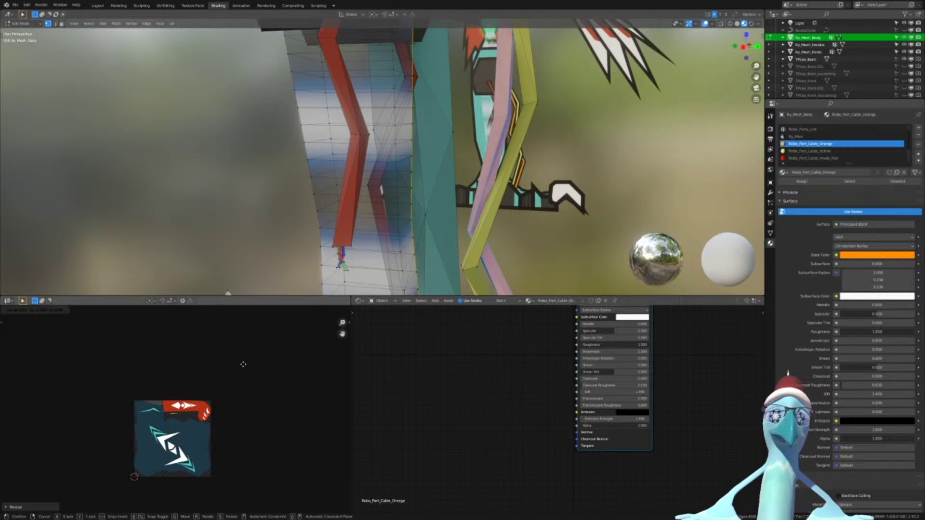
{"action": "left_click", "coordinate": [250, 367]}
Snap the orange cable UVs inside the orange swatch beside dark red and remove the Robo_Part_Cable_Orange material slot in Object Mode
{"action": "scroll", "coordinate": [176, 414], "scroll_direction": "up", "scroll_amount": 18}
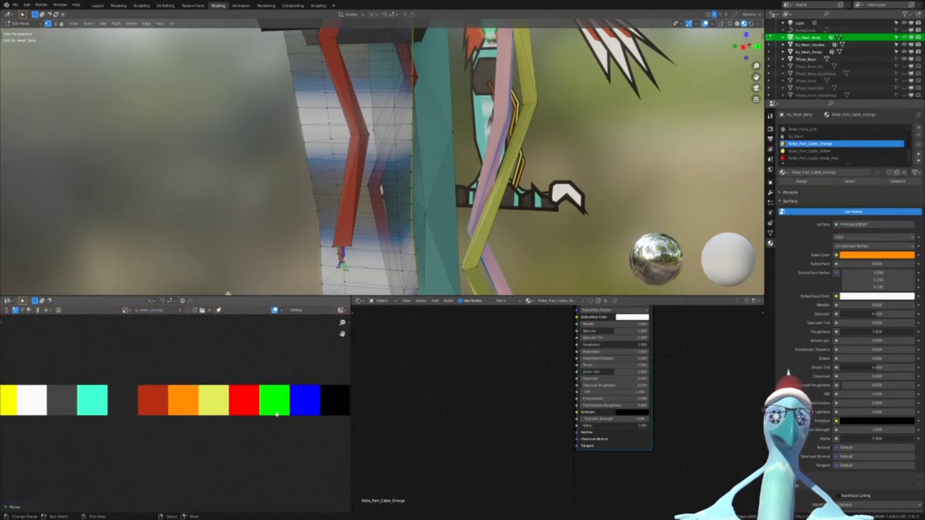
{"action": "key", "text": "g"}
{"action": "left_click", "coordinate": [289, 427]}
{"action": "key", "text": "F3"}
{"action": "key", "text": "Return"}
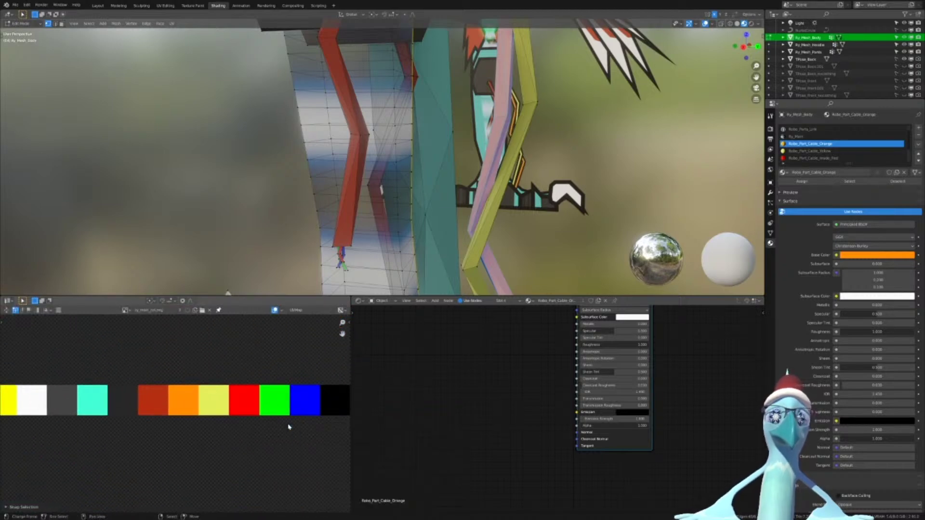
{"action": "key", "text": "Tab"}
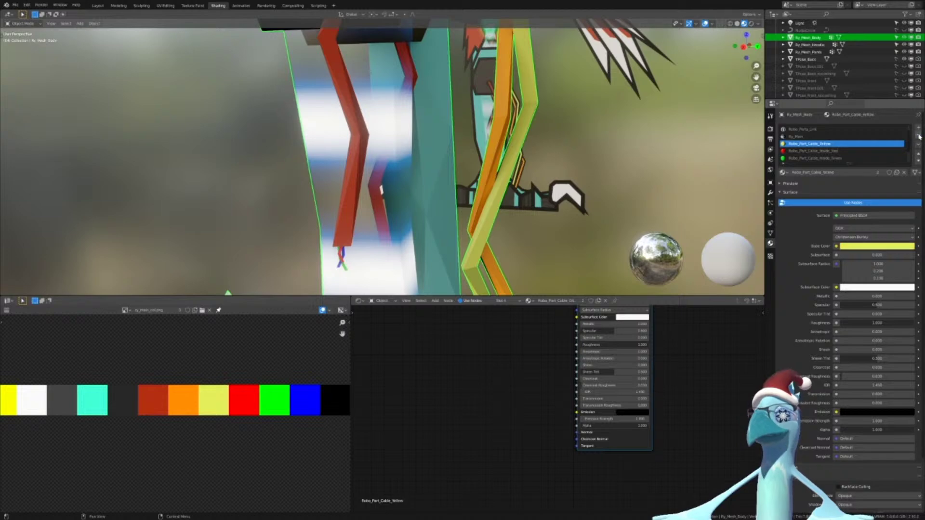
In Edit Mode, clear the selection and select only the faces that use the Robo_Part_Cable_Yellow material
{"action": "key", "text": "Tab"}
{"action": "key", "text": "a"}
{"action": "key", "text": "a"}
{"action": "key", "text": "a"}
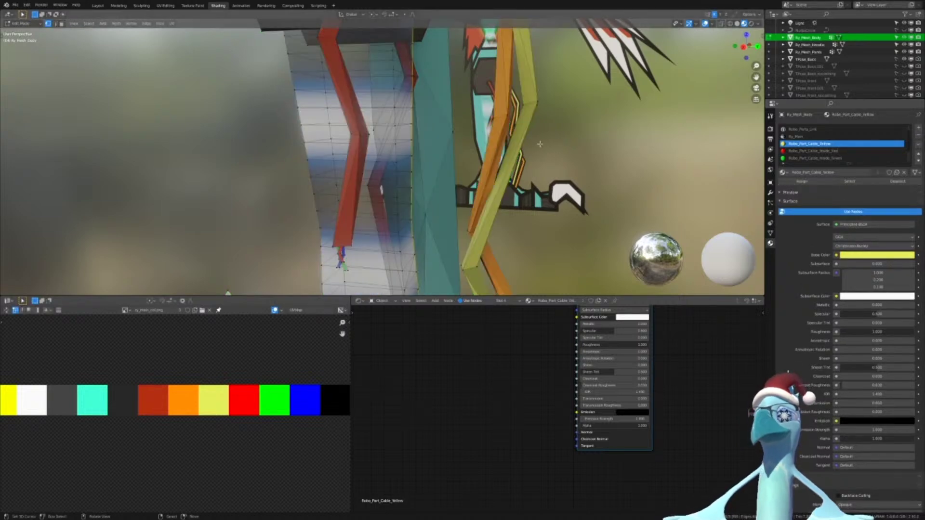
{"action": "left_click", "coordinate": [862, 183]}
{"action": "scroll", "coordinate": [225, 427], "scroll_direction": "down", "scroll_amount": 20}
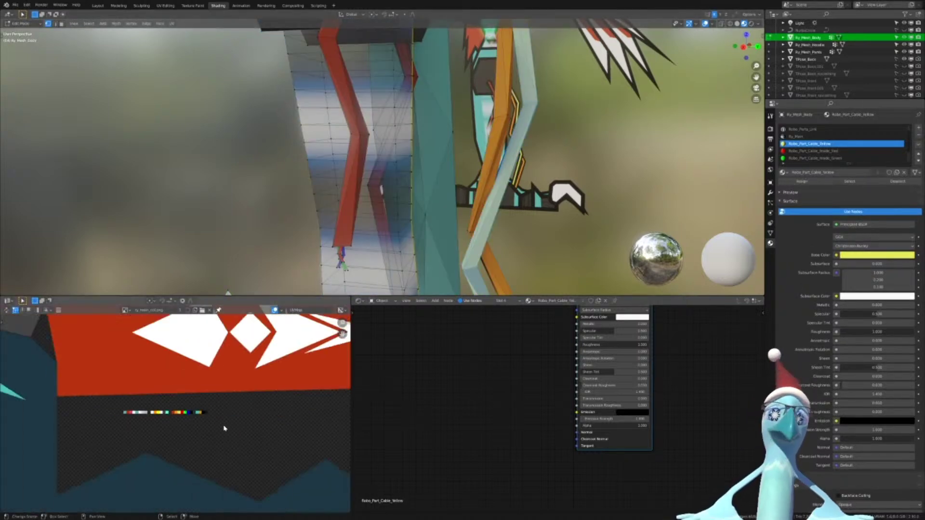
Move the yellow cable UVs across the ry_main_col texture to the colour palette strip
{"action": "key", "text": "g"}
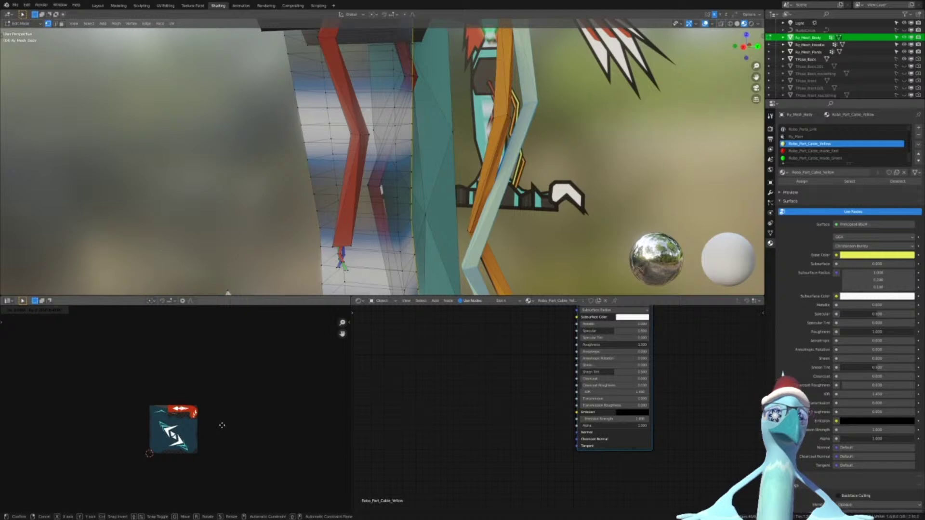
{"action": "left_click", "coordinate": [222, 425]}
{"action": "scroll", "coordinate": [177, 415], "scroll_direction": "up", "scroll_amount": 12}
{"action": "key", "text": "g"}
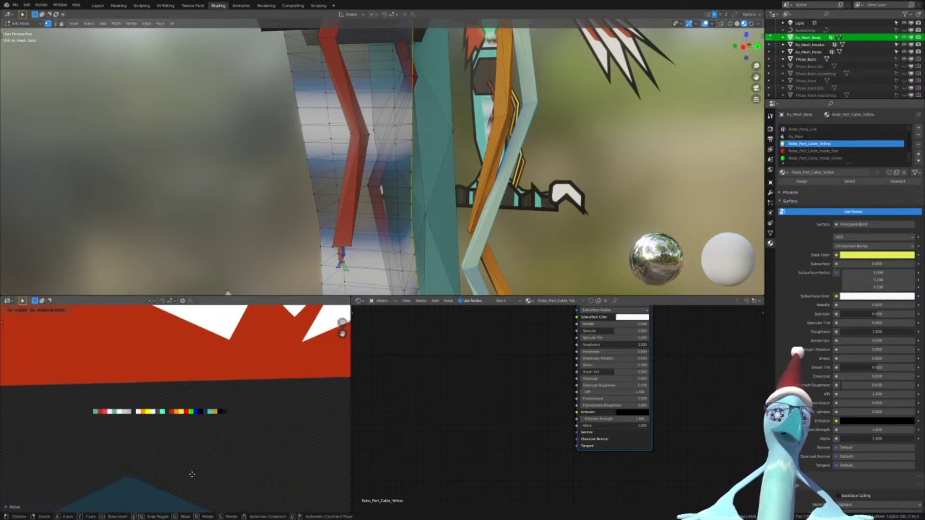
{"action": "left_click", "coordinate": [178, 502]}
Snap the yellow cable UVs inside the pale yellow swatch and remove the Robo_Part_Cable_Yellow material slot in Object Mode
{"action": "scroll", "coordinate": [188, 491], "scroll_direction": "up", "scroll_amount": 6}
{"action": "key", "text": "g"}
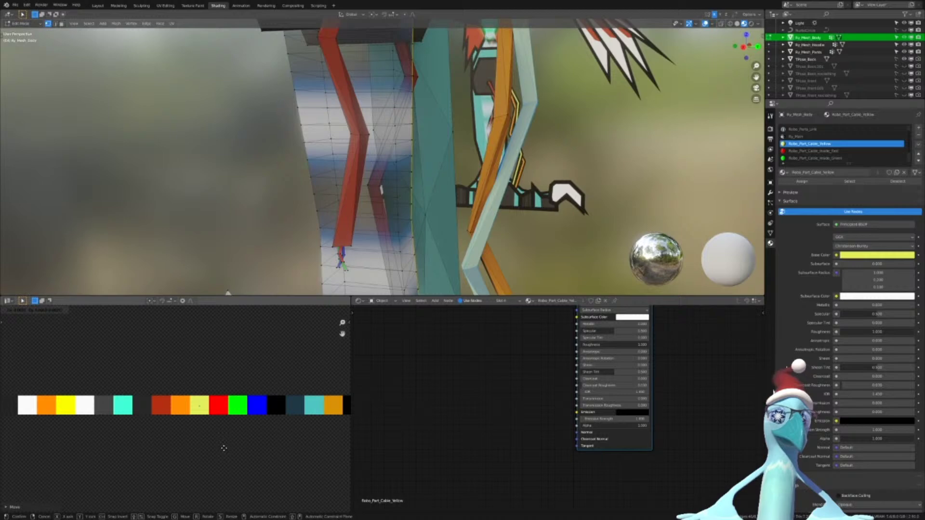
{"action": "left_click", "coordinate": [224, 448]}
{"action": "key", "text": "shift+s"}
{"action": "left_click", "coordinate": [223, 449]}
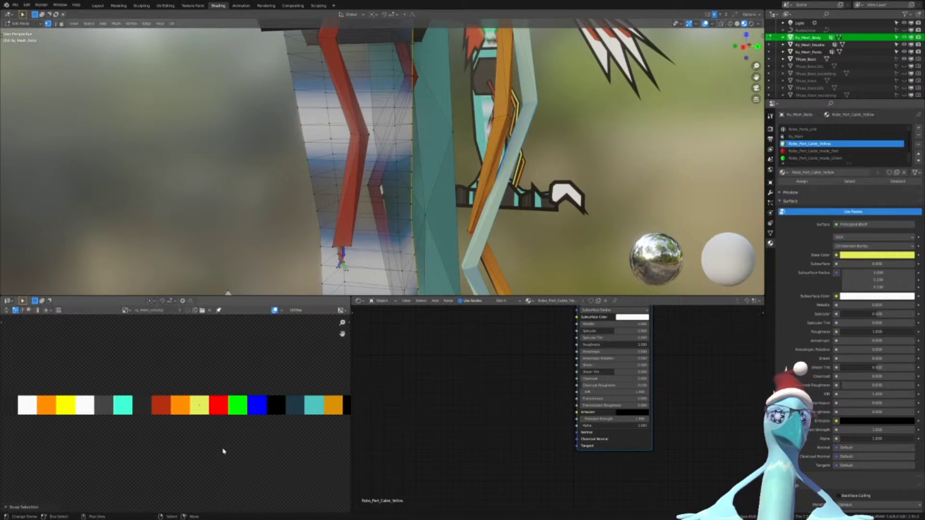
{"action": "key", "text": "Tab"}
{"action": "left_click", "coordinate": [918, 136]}
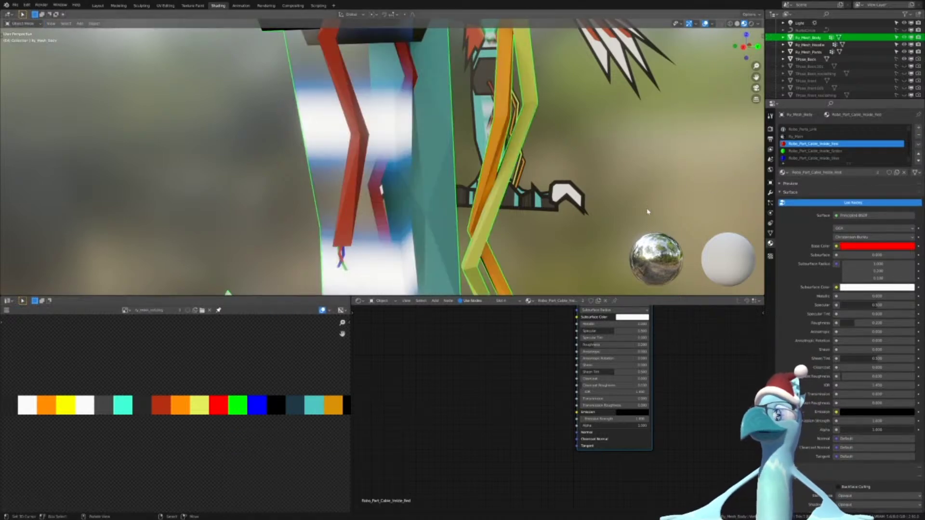
In Edit Mode, clear the selection and select only the faces that use the Robo_Part_Cable_Inside_Red material
{"action": "key", "text": "Tab"}
{"action": "scroll", "coordinate": [592, 156], "scroll_direction": "down", "scroll_amount": 6}
{"action": "key", "text": "a"}
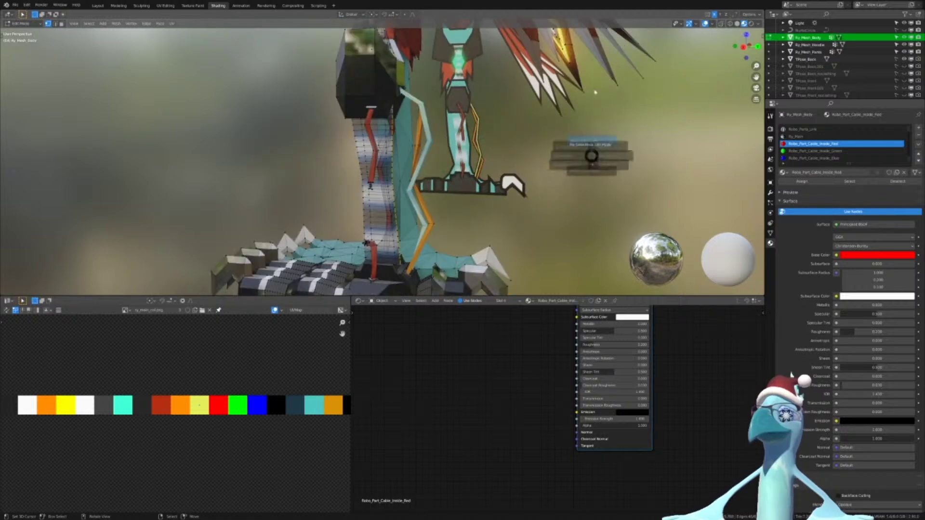
{"action": "key", "text": "a"}
{"action": "scroll", "coordinate": [837, 157], "scroll_direction": "down", "scroll_amount": 1}
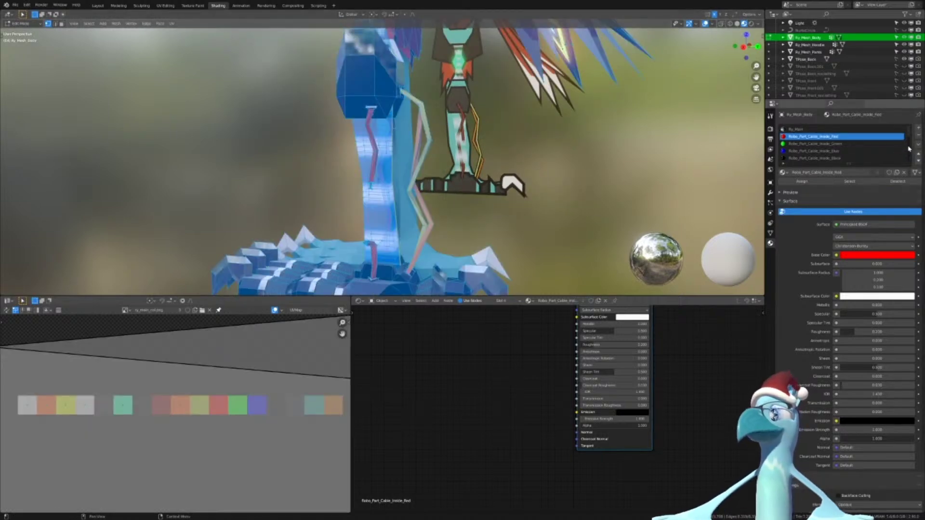
{"action": "scroll", "coordinate": [239, 434], "scroll_direction": "down", "scroll_amount": 11}
{"action": "scroll", "coordinate": [236, 430], "scroll_direction": "up", "scroll_amount": 7}
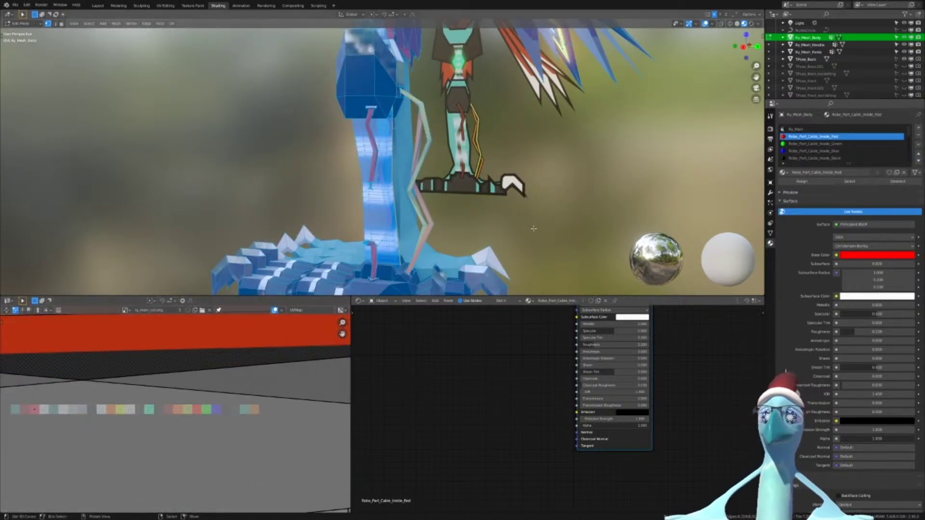
{"action": "key", "text": "alt+a"}
{"action": "left_click", "coordinate": [870, 183]}
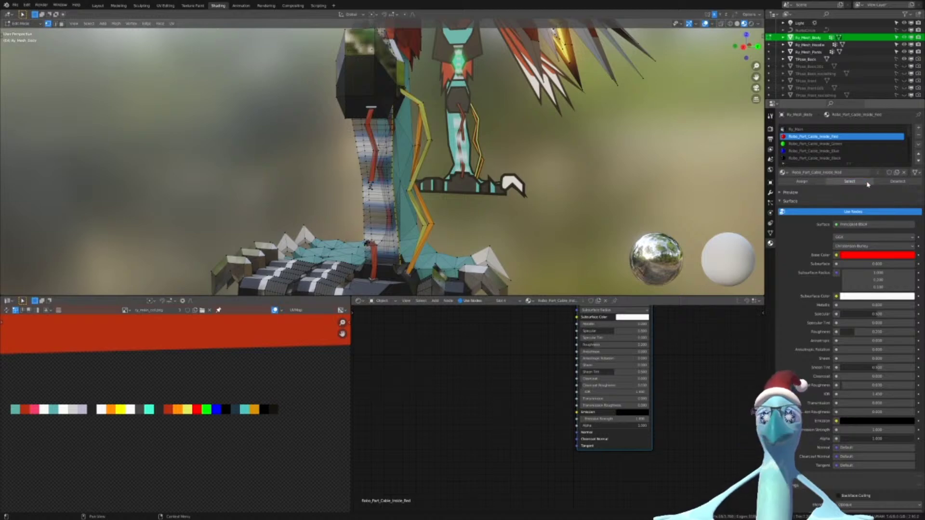
Move the red inside-cable UVs from the texture's lower corner up to the colour palette strip
{"action": "key", "text": "KP_Decimal"}
{"action": "scroll", "coordinate": [164, 462], "scroll_direction": "down", "scroll_amount": 5}
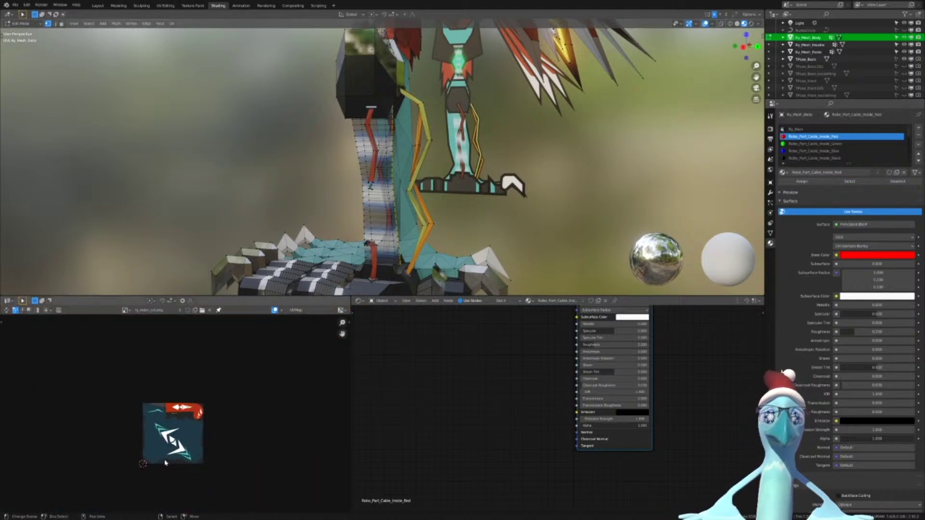
{"action": "key", "text": "g"}
{"action": "left_click", "coordinate": [176, 411]}
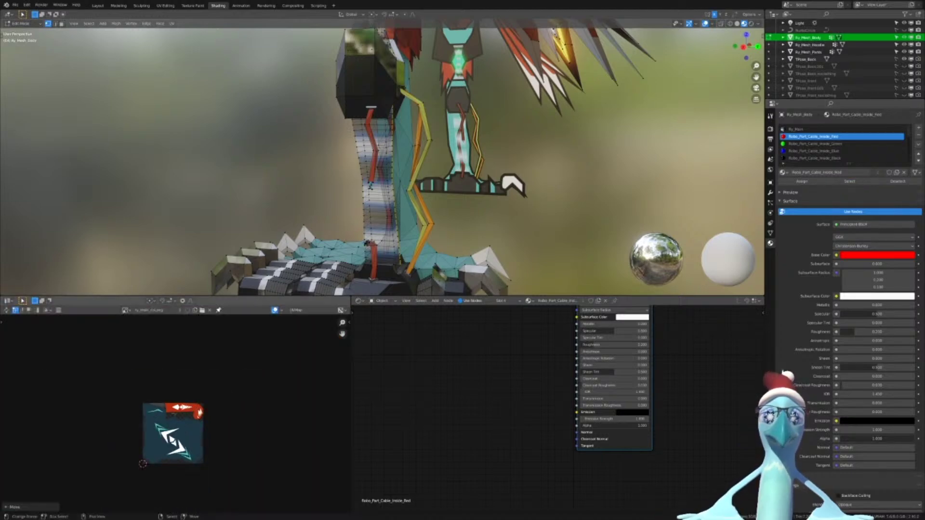
{"action": "scroll", "coordinate": [174, 411], "scroll_direction": "up", "scroll_amount": 14}
{"action": "scroll", "coordinate": [169, 491], "scroll_direction": "up", "scroll_amount": 5}
{"action": "middle_click_drag", "start_coordinate": [168, 490], "coordinate": [230, 421]}
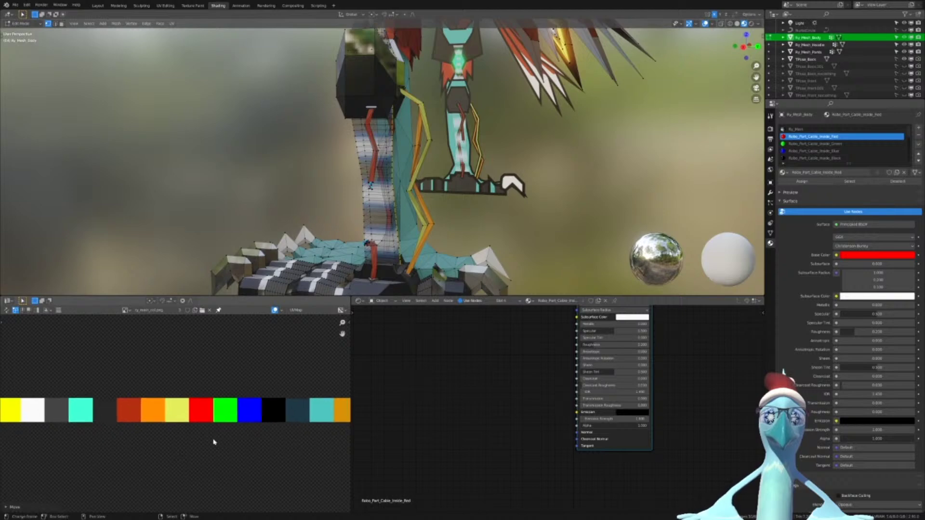
Snap the red inside-cable UVs inside the bright red swatch and remove the Robo_Part_Cable_Inside_Red material slot in Object Mode
{"action": "scroll", "coordinate": [213, 440], "scroll_direction": "up", "scroll_amount": 4}
{"action": "key", "text": "g"}
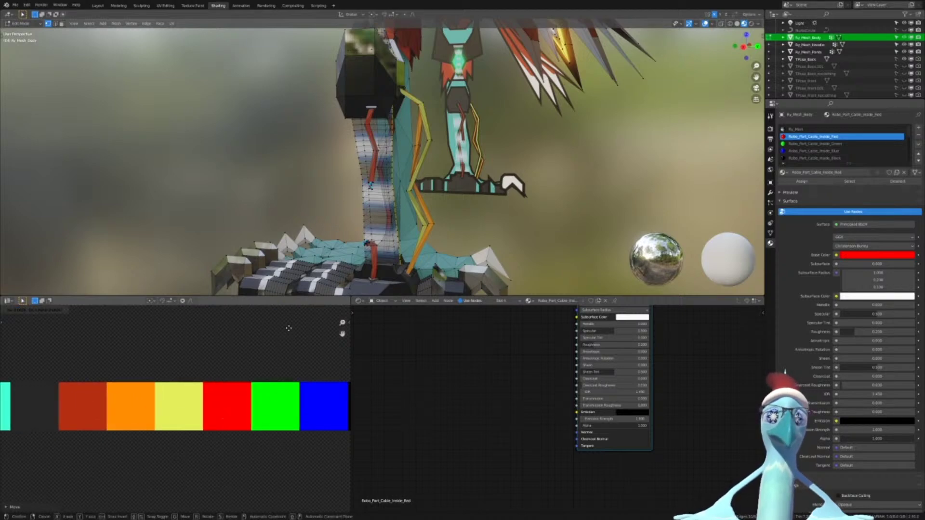
{"action": "left_click", "coordinate": [296, 335]}
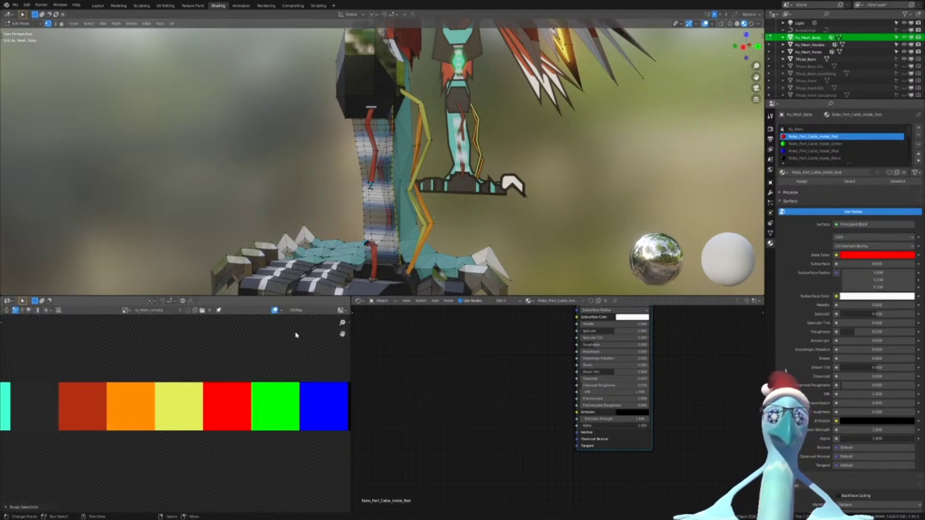
{"action": "key", "text": "Tab"}
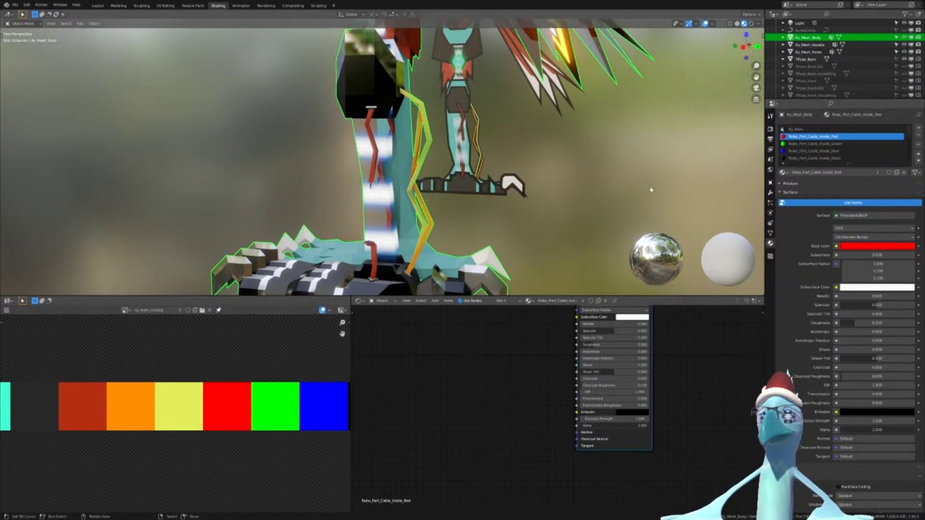
{"action": "left_click", "coordinate": [916, 137]}
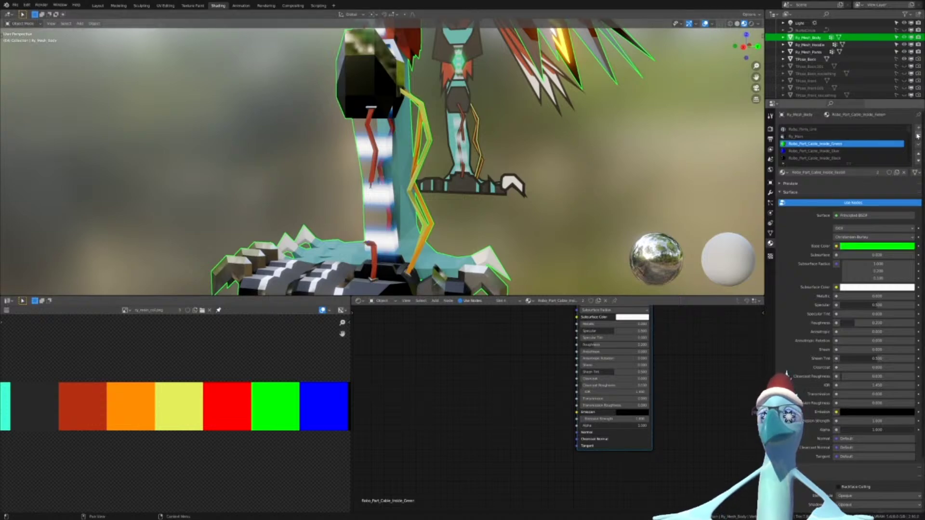
In Edit Mode, move the UVs of the Robo_Part_Cable_Inside_Green faces to the colour palette strip
{"action": "key", "text": "Tab"}
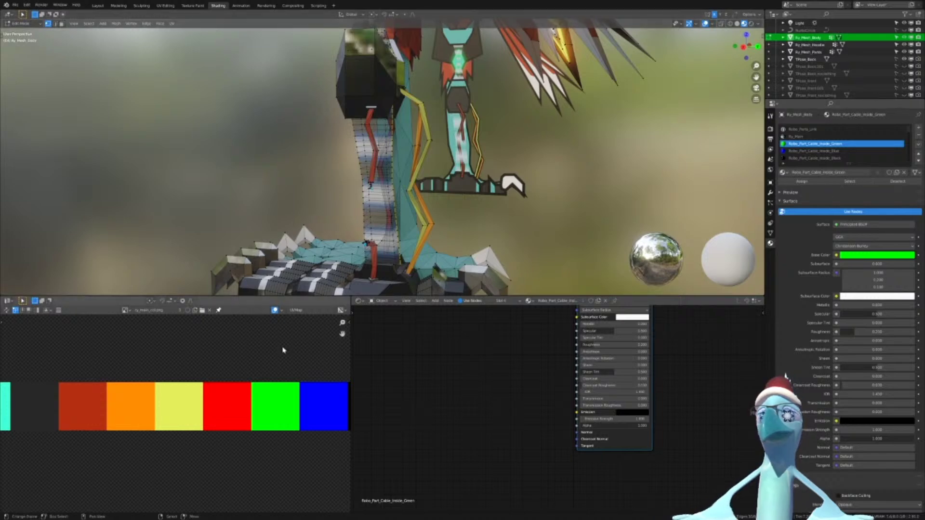
{"action": "scroll", "coordinate": [205, 419], "scroll_direction": "down", "scroll_amount": 15}
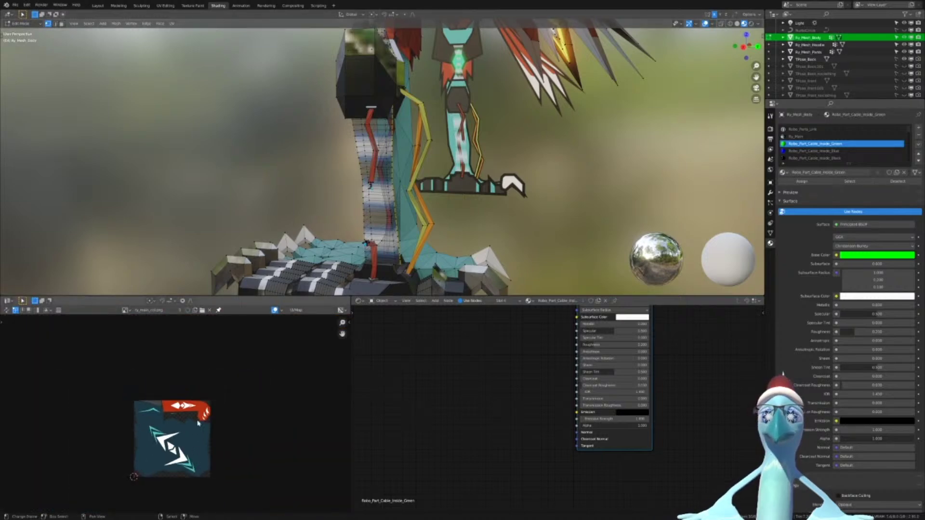
{"action": "scroll", "coordinate": [217, 424], "scroll_direction": "up", "scroll_amount": 8}
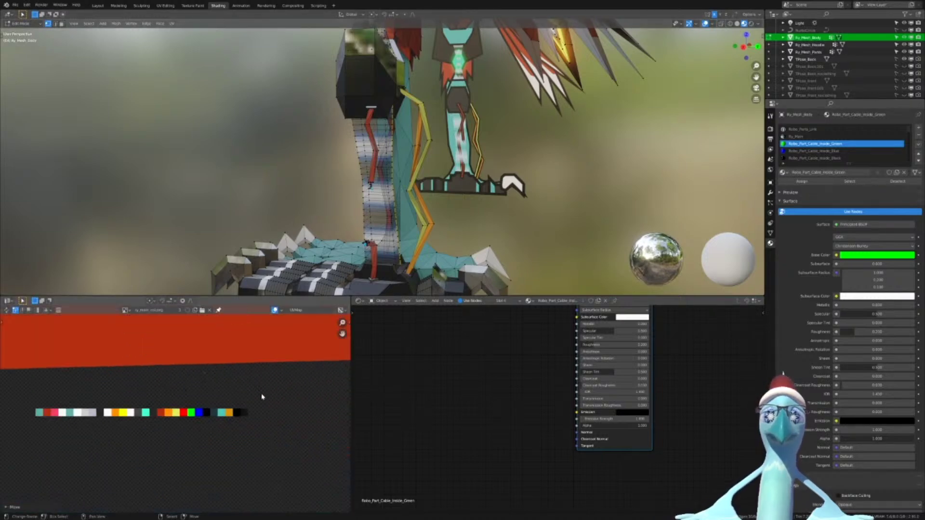
Snap the green inside-cable UVs inside the green swatch and remove the Robo_Part_Cable_Inside_Green material slot in Object Mode
{"action": "key", "text": "g"}
{"action": "scroll", "coordinate": [209, 427], "scroll_direction": "up", "scroll_amount": 10}
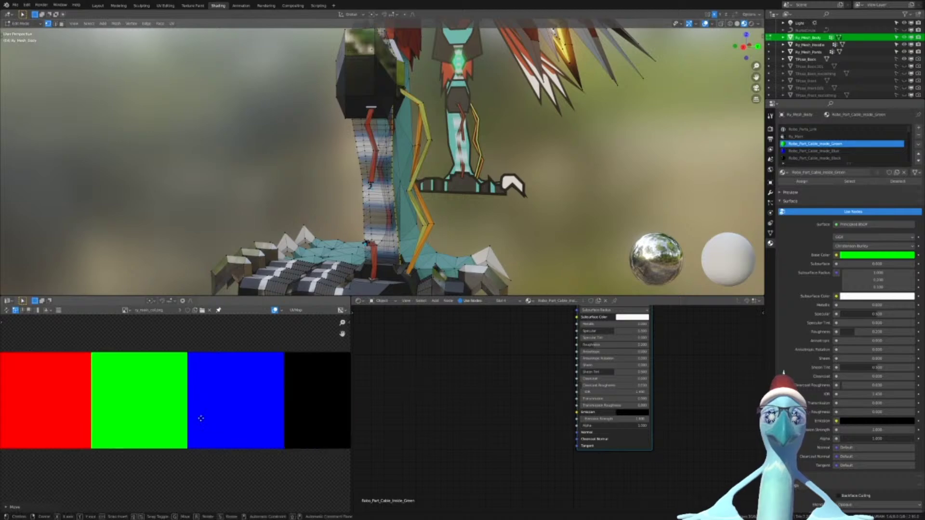
{"action": "left_click", "coordinate": [211, 428]}
{"action": "key", "text": "F3"}
{"action": "key", "text": "Return"}
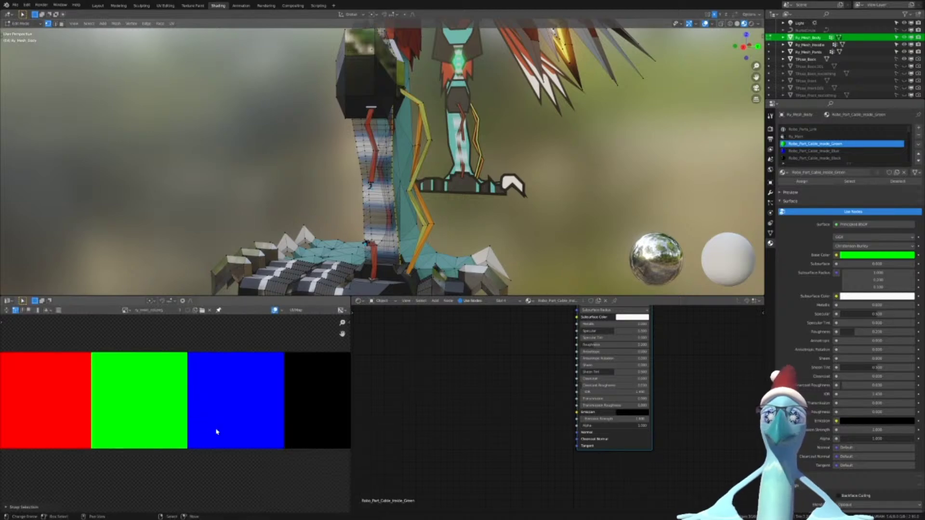
{"action": "key", "text": "Tab"}
{"action": "left_click", "coordinate": [918, 137]}
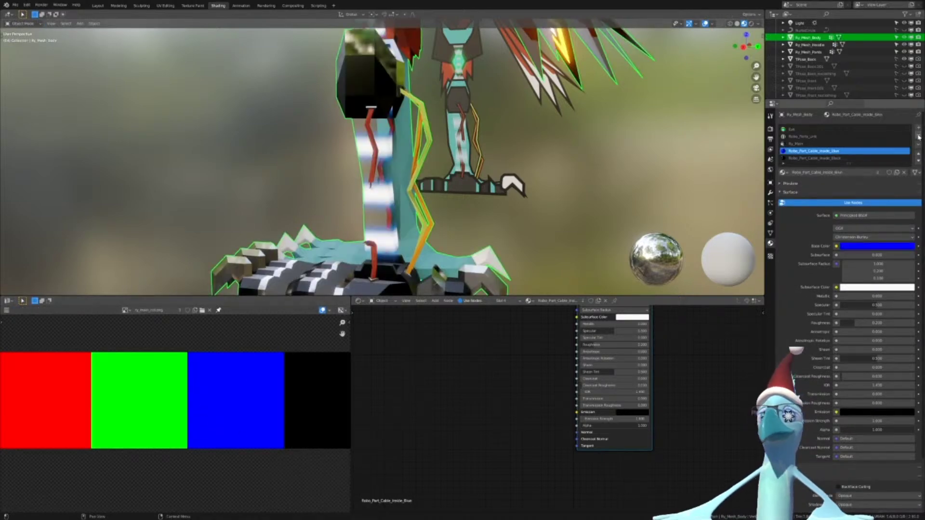
Compare the inner wires at the cable's end by undoing and redoing the removal of the Robo_Part_Cable_Inside_Green slot
{"action": "scroll", "coordinate": [414, 223], "scroll_direction": "up", "scroll_amount": 8}
{"action": "middle_click_drag", "start_coordinate": [414, 223], "coordinate": [457, 216]}
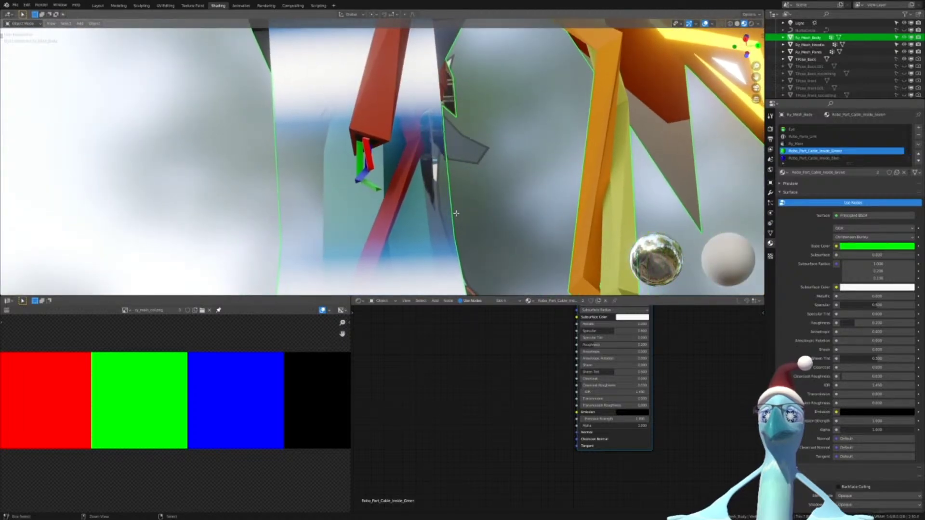
{"action": "key", "text": "ctrl+z"}
{"action": "key", "text": "ctrl+shift+z"}
{"action": "key", "text": "ctrl+shift+z"}
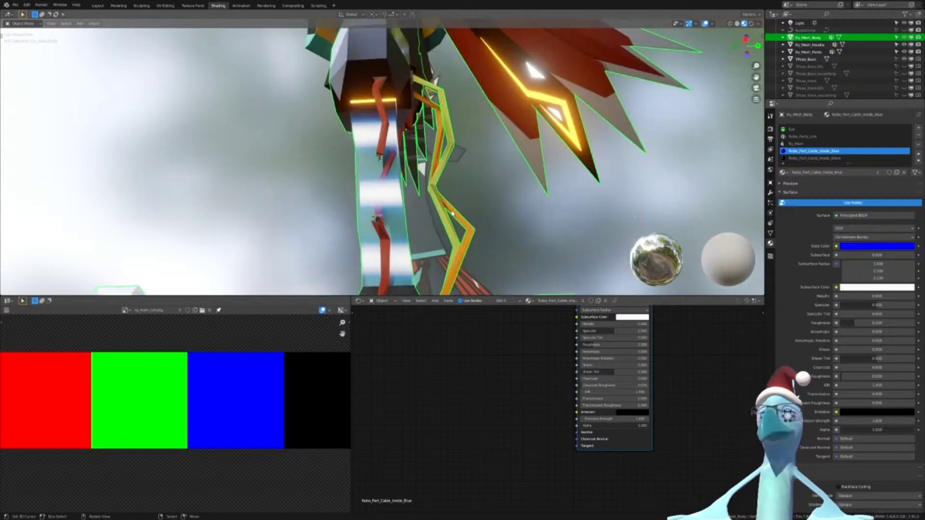
In Edit Mode, clear the selection and isolate the faces that use the Robo_Part_Cable_Inside_Blue material
{"action": "key", "text": "Tab"}
{"action": "key", "text": "a"}
{"action": "key", "text": "a"}
{"action": "key", "text": "a"}
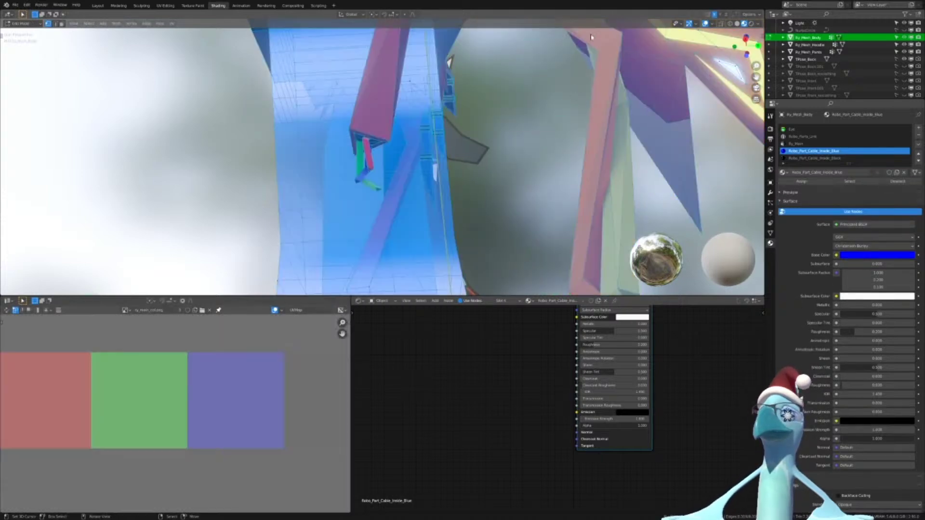
Move the blue inside-cable UVs across the texture to the colour palette strip
{"action": "scroll", "coordinate": [234, 388], "scroll_direction": "down", "scroll_amount": 10}
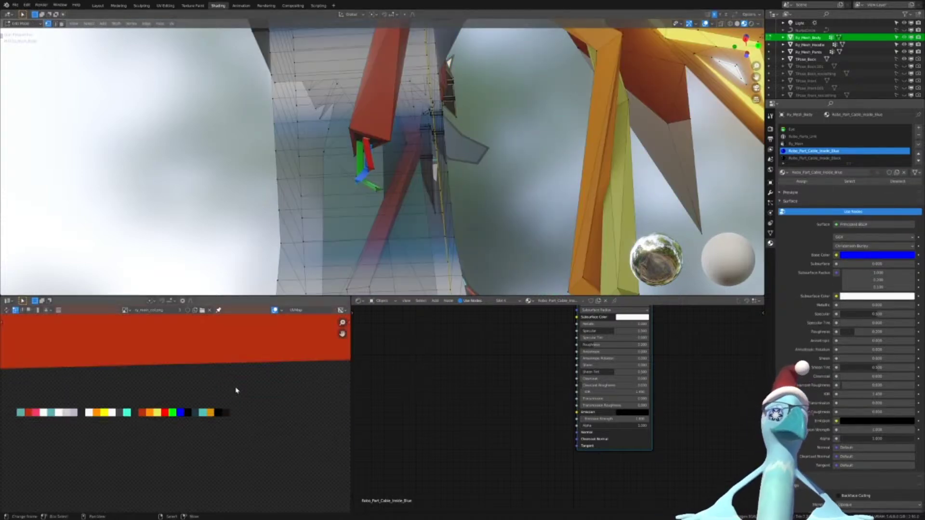
{"action": "key", "text": "g"}
{"action": "left_click", "coordinate": [239, 355]}
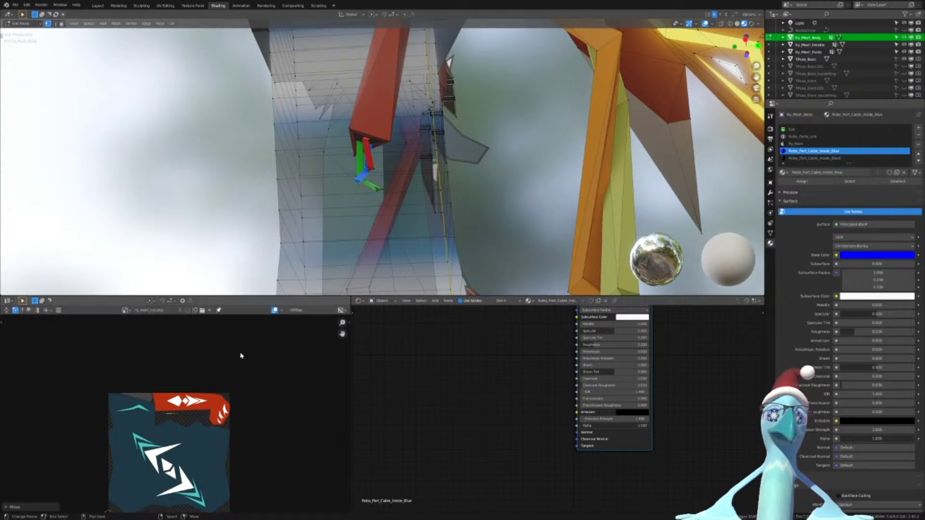
{"action": "scroll", "coordinate": [210, 428], "scroll_direction": "up", "scroll_amount": 8}
{"action": "key", "text": "g"}
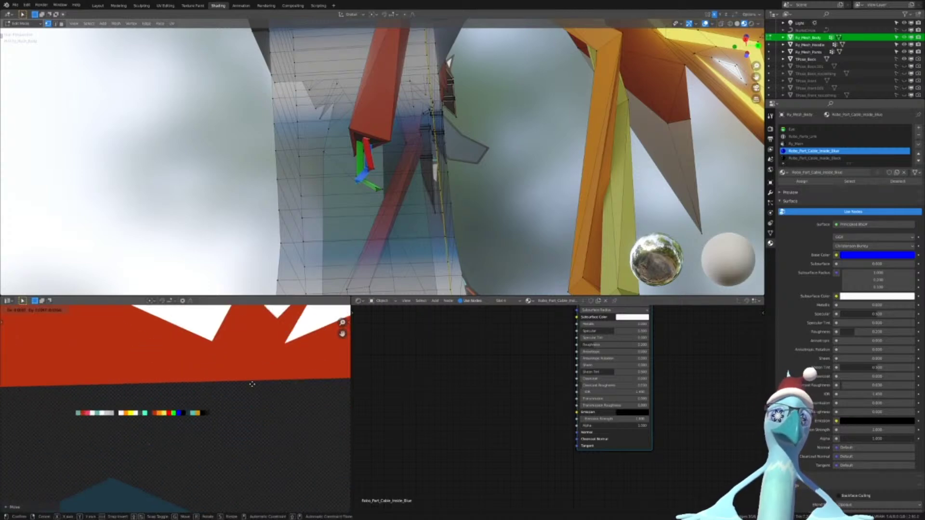
{"action": "left_click", "coordinate": [273, 355]}
{"action": "scroll", "coordinate": [266, 372], "scroll_direction": "up", "scroll_amount": 6}
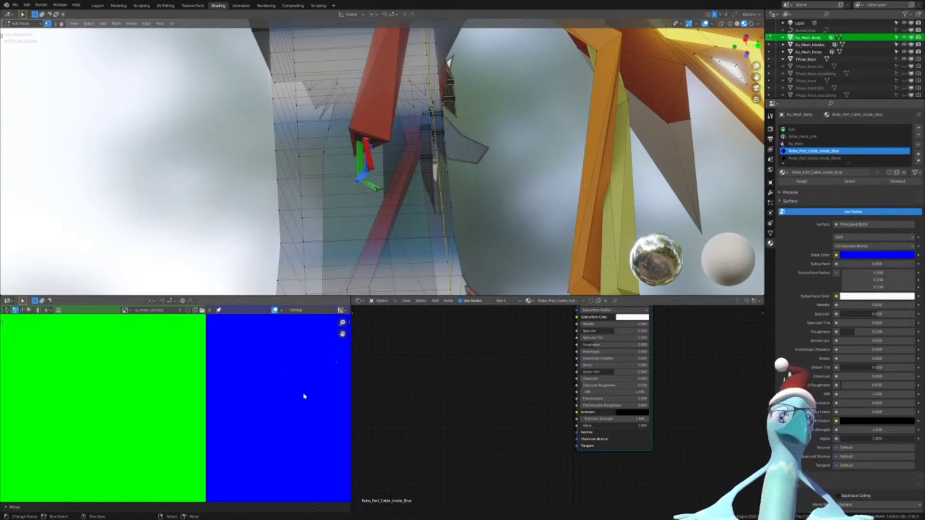
Position the blue inside-cable UVs within the blue swatch and snap the selection to pixels
{"action": "scroll", "coordinate": [303, 397], "scroll_direction": "down", "scroll_amount": 3}
{"action": "key", "text": "g"}
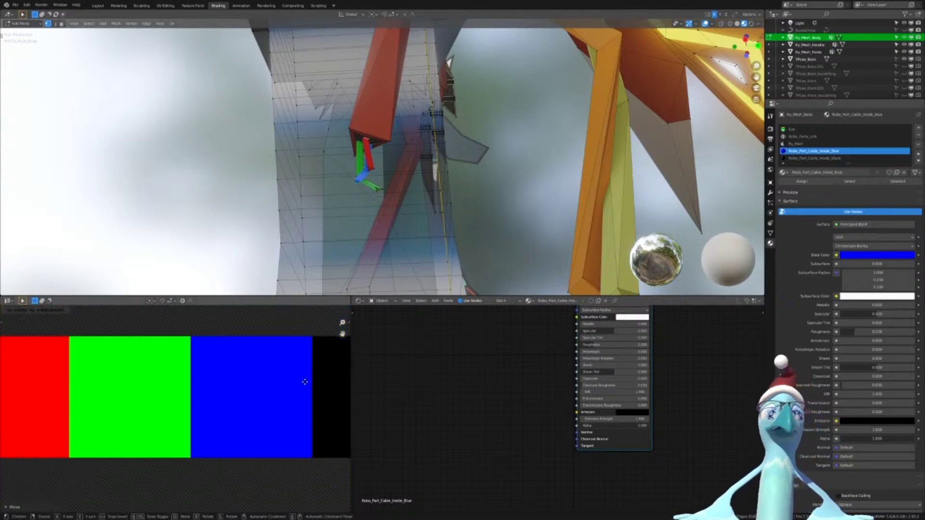
{"action": "left_click", "coordinate": [289, 391]}
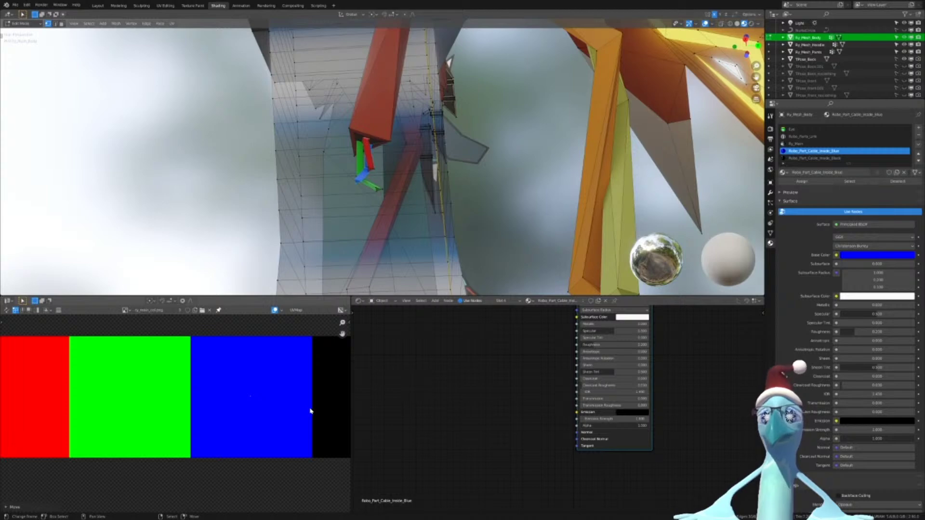
{"action": "key", "text": "g"}
{"action": "left_click", "coordinate": [292, 415]}
{"action": "key", "text": "F3"}
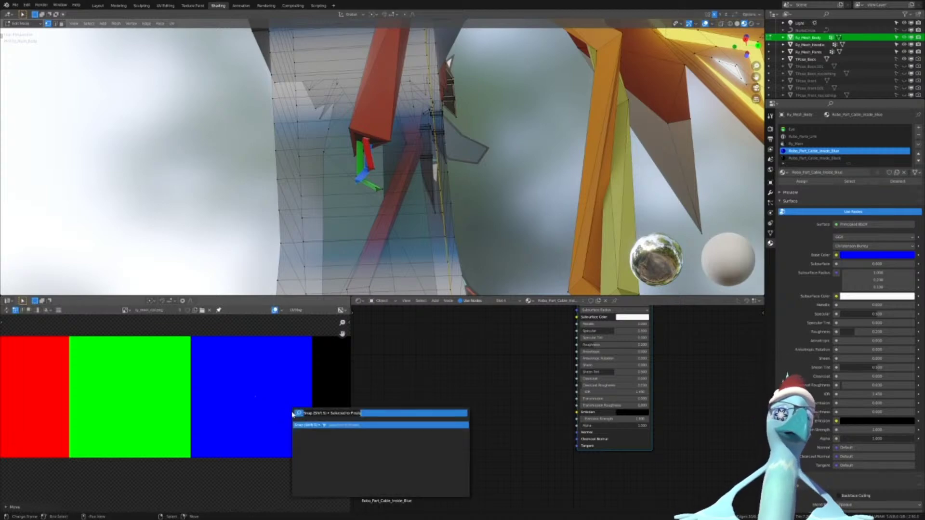
{"action": "key", "text": "Return"}
{"action": "scroll", "coordinate": [292, 415], "scroll_direction": "down", "scroll_amount": 10}
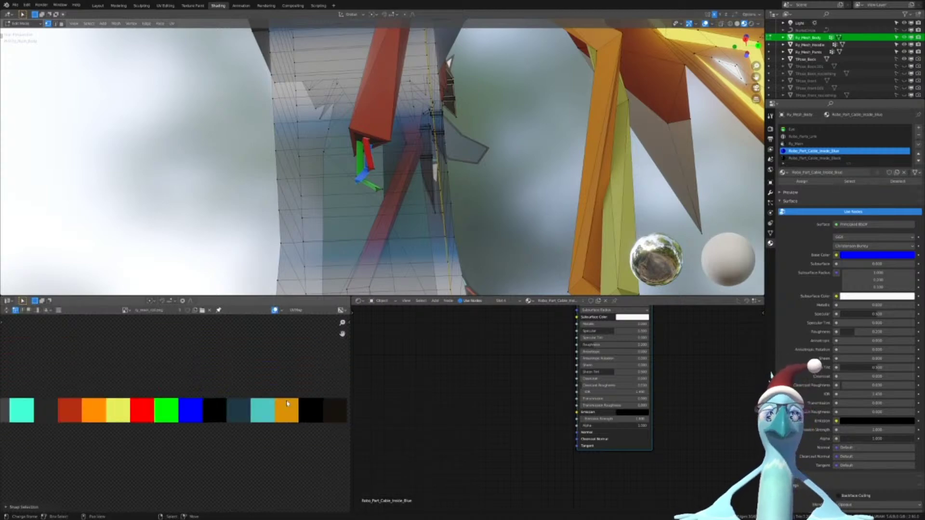
Examine the coloured inner wires at the cable's end and compare them with the palette swatches
{"action": "key", "text": "Tab"}
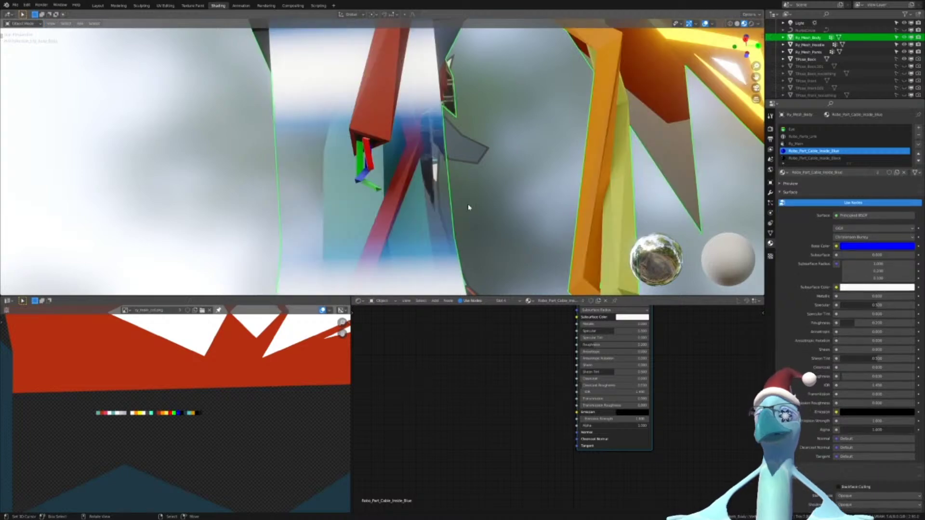
{"action": "scroll", "coordinate": [476, 195], "scroll_direction": "up", "scroll_amount": 2}
{"action": "scroll", "coordinate": [476, 194], "scroll_direction": "down", "scroll_amount": 2}
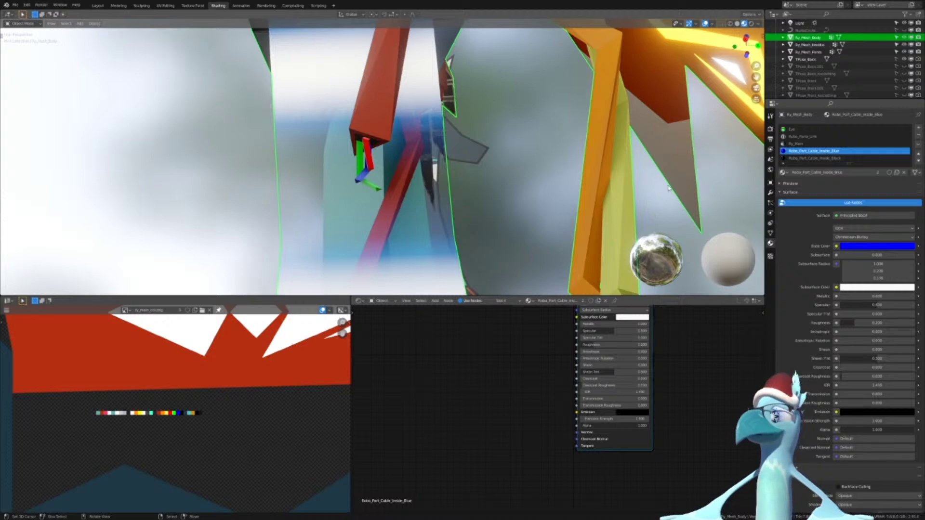
{"action": "scroll", "coordinate": [668, 188], "scroll_direction": "down", "scroll_amount": 2}
{"action": "scroll", "coordinate": [667, 188], "scroll_direction": "up", "scroll_amount": 3}
{"action": "mouse_move", "coordinate": [595, 172]}
{"action": "middle_mouse_down"}
{"action": "mouse_move", "coordinate": [616, 175]}
{"action": "mouse_move", "coordinate": [597, 181]}
{"action": "middle_mouse_up"}
{"action": "key", "text": "Tab"}
{"action": "scroll", "coordinate": [200, 411], "scroll_direction": "up", "scroll_amount": 4}
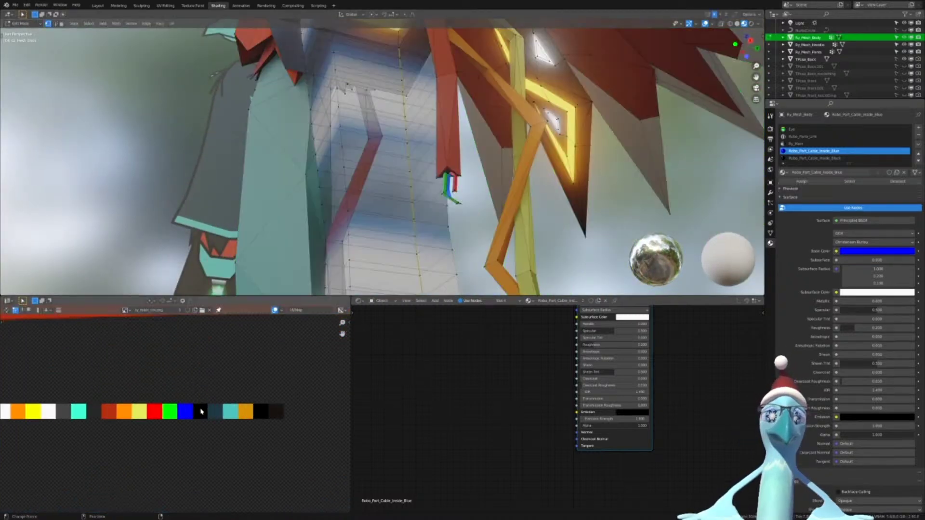
{"action": "scroll", "coordinate": [201, 410], "scroll_direction": "up", "scroll_amount": 3}
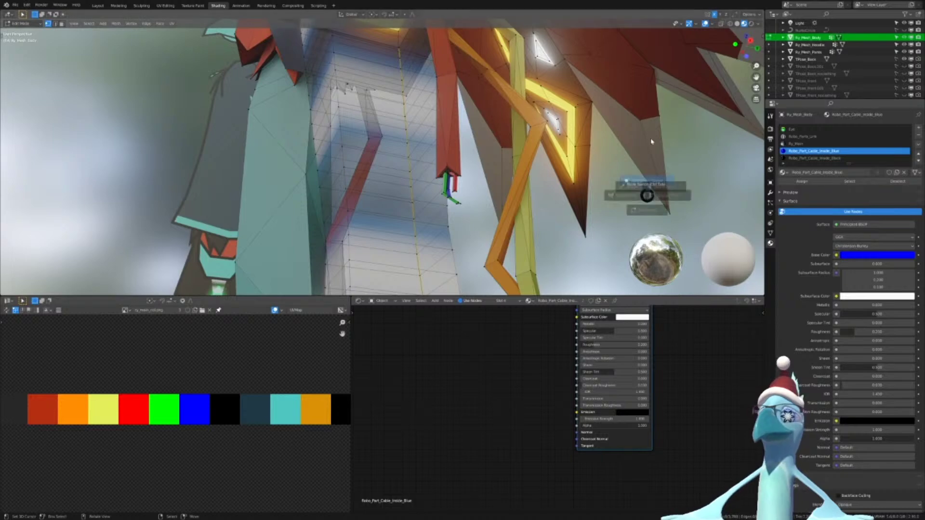
Remove the Robo_Part_Cable_Inside_Blue material slot in Object Mode and return to Edit Mode
{"action": "key", "text": "Tab"}
{"action": "left_click", "coordinate": [919, 137]}
{"action": "key", "text": "Tab"}
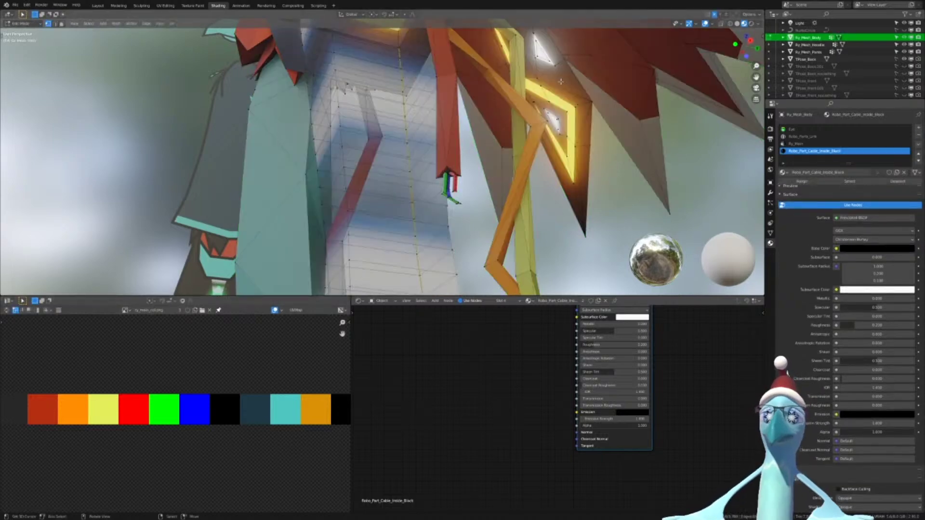
Scale down the UVs of the black inside-cable faces over the character texture
{"action": "scroll", "coordinate": [494, 210], "scroll_direction": "down", "scroll_amount": 4}
{"action": "middle_click_drag", "start_coordinate": [494, 209], "coordinate": [530, 253]}
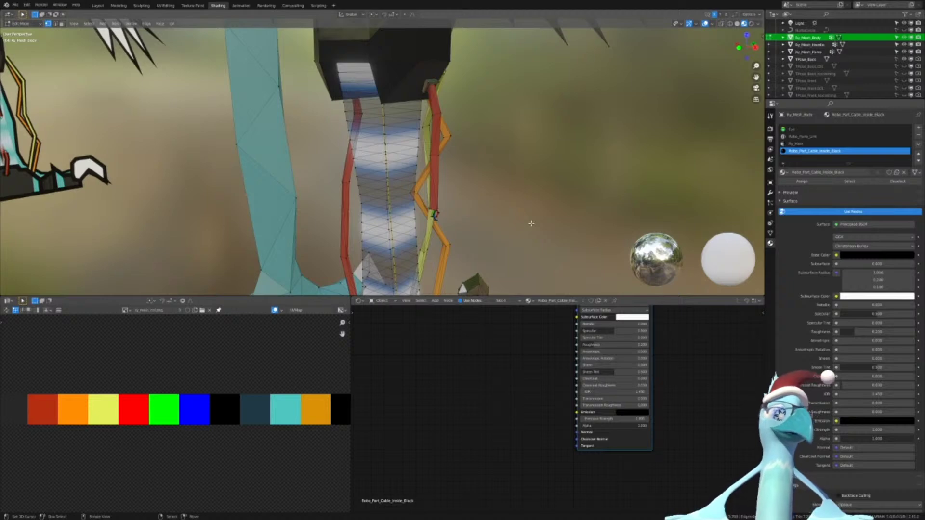
{"action": "middle_click_drag", "start_coordinate": [470, 179], "coordinate": [457, 138]}
{"action": "scroll", "coordinate": [457, 140], "scroll_direction": "up", "scroll_amount": 4}
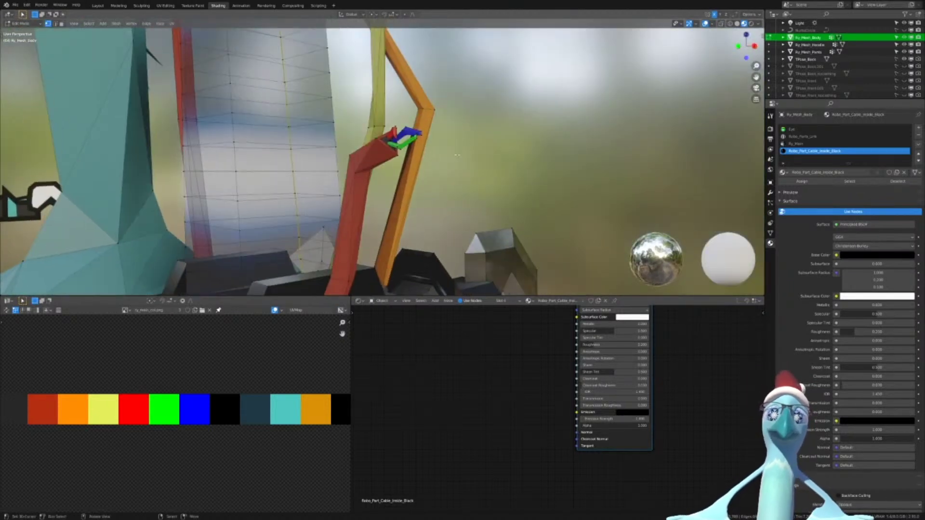
{"action": "scroll", "coordinate": [457, 155], "scroll_direction": "up", "scroll_amount": 2}
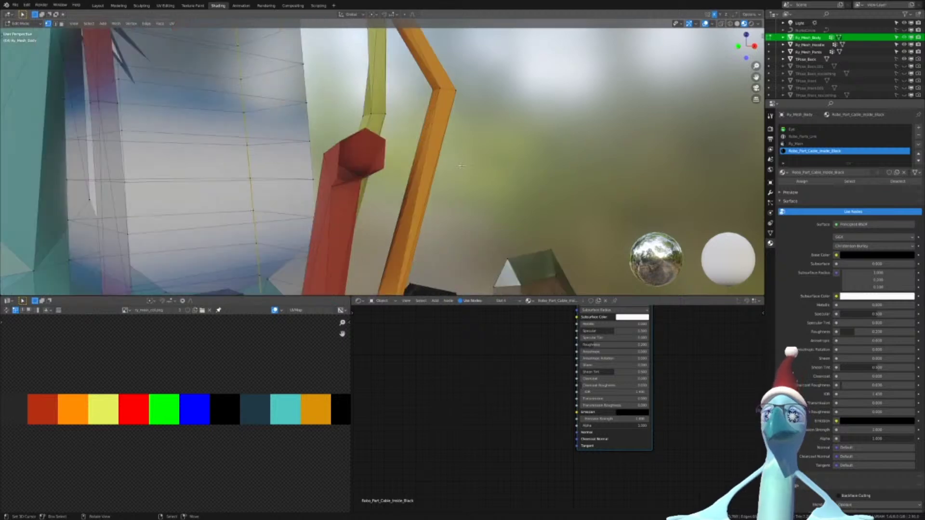
{"action": "scroll", "coordinate": [463, 137], "scroll_direction": "down", "scroll_amount": 2}
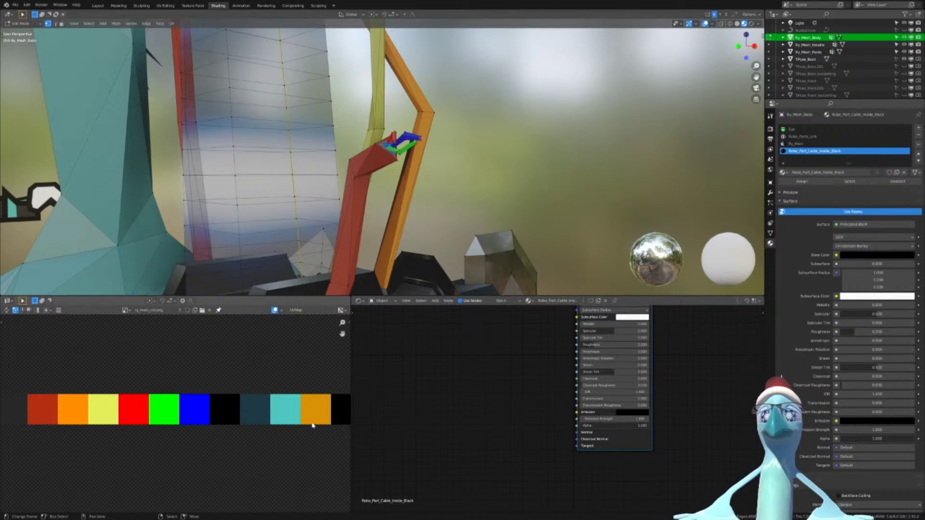
{"action": "scroll", "coordinate": [309, 425], "scroll_direction": "down", "scroll_amount": 15}
{"action": "key", "text": "s"}
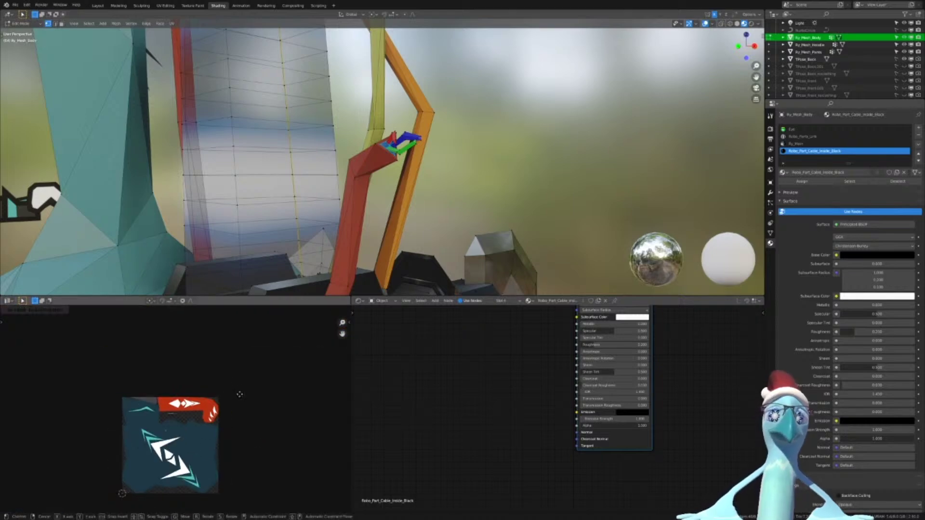
{"action": "left_click", "coordinate": [249, 381]}
{"action": "key", "text": "s"}
{"action": "left_click", "coordinate": [249, 381]}
Move the black inside-cable UVs near the texture's colour palette strip
{"action": "scroll", "coordinate": [245, 387], "scroll_direction": "up", "scroll_amount": 11}
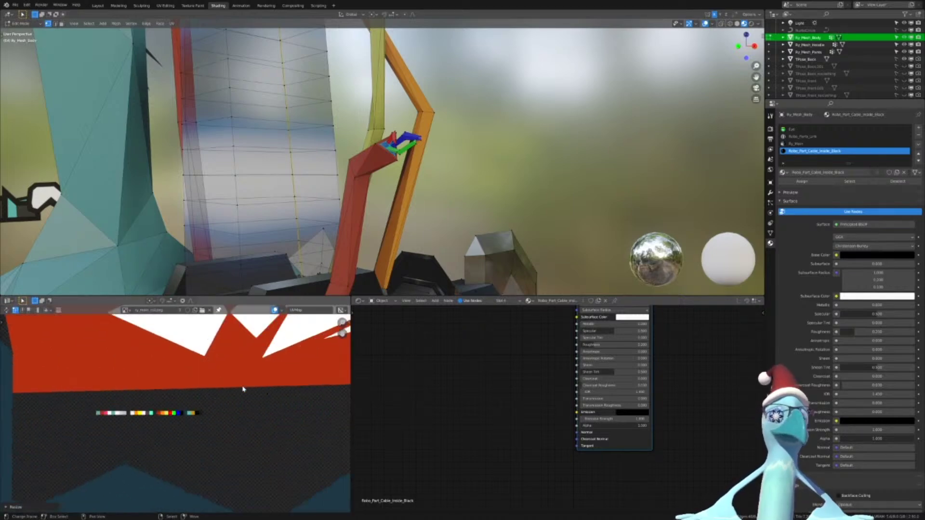
{"action": "mouse_move", "coordinate": [242, 387]}
{"action": "middle_mouse_down"}
{"action": "mouse_move", "coordinate": [254, 395]}
{"action": "mouse_move", "coordinate": [240, 371]}
{"action": "middle_mouse_up"}
{"action": "scroll", "coordinate": [253, 394], "scroll_direction": "up", "scroll_amount": 4}
{"action": "key", "text": "g"}
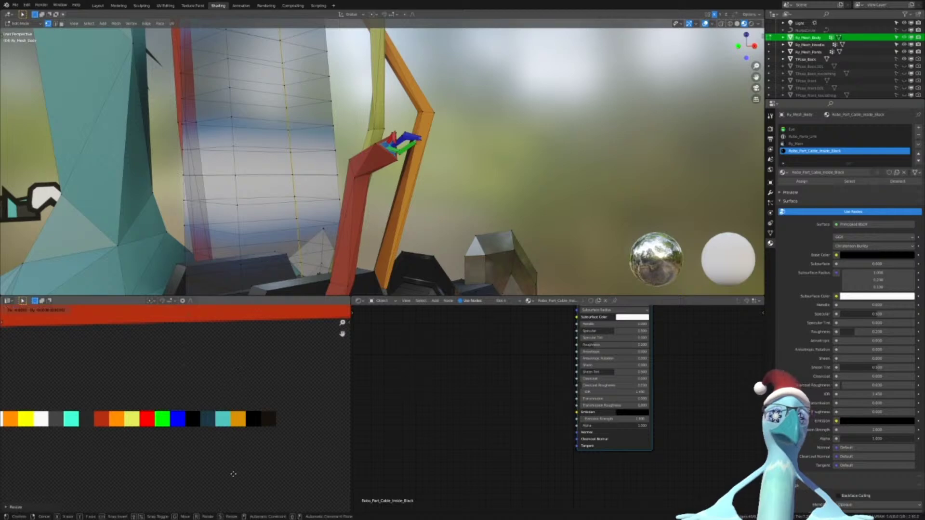
{"action": "left_click", "coordinate": [239, 496]}
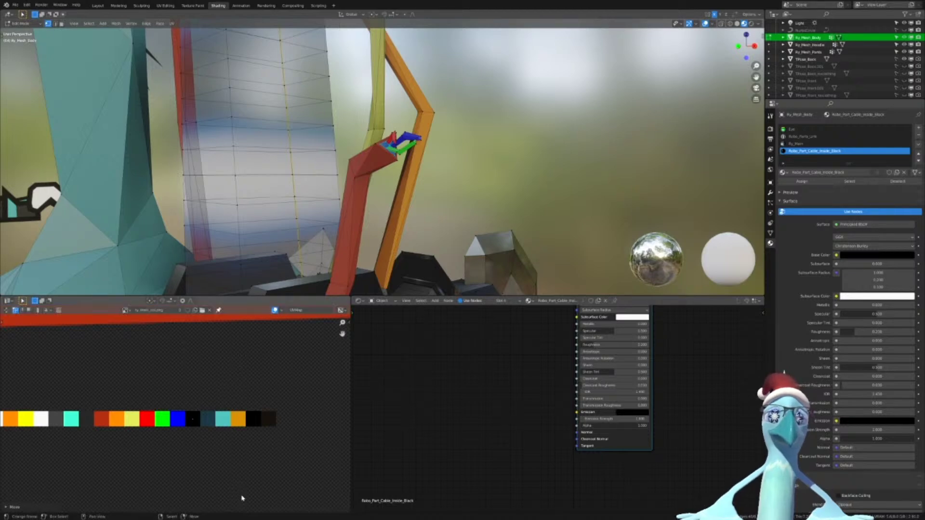
Remove the Robo_Part_Cable_Inside_Black material slot in Object Mode and return to Edit Mode
{"action": "key", "text": "Tab"}
{"action": "scroll", "coordinate": [222, 425], "scroll_direction": "up", "scroll_amount": 1}
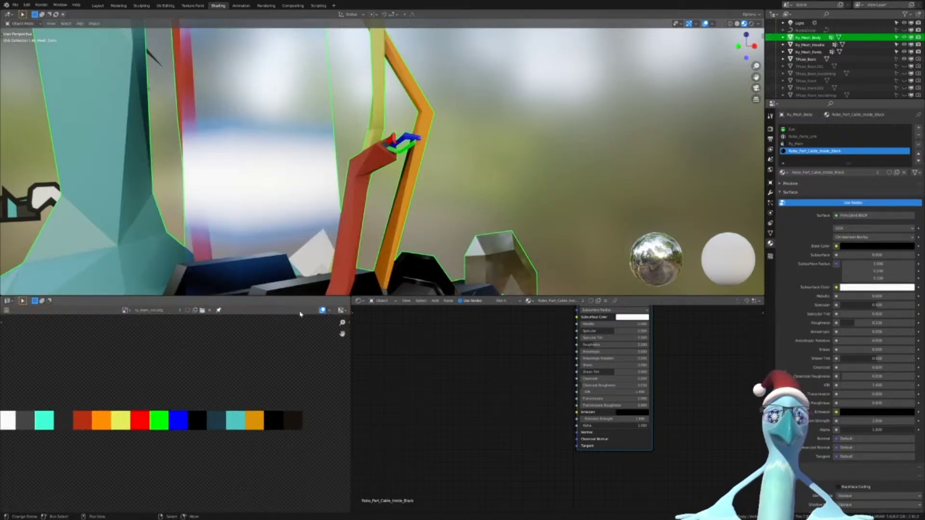
{"action": "left_click", "coordinate": [919, 136]}
{"action": "key", "text": "Tab"}
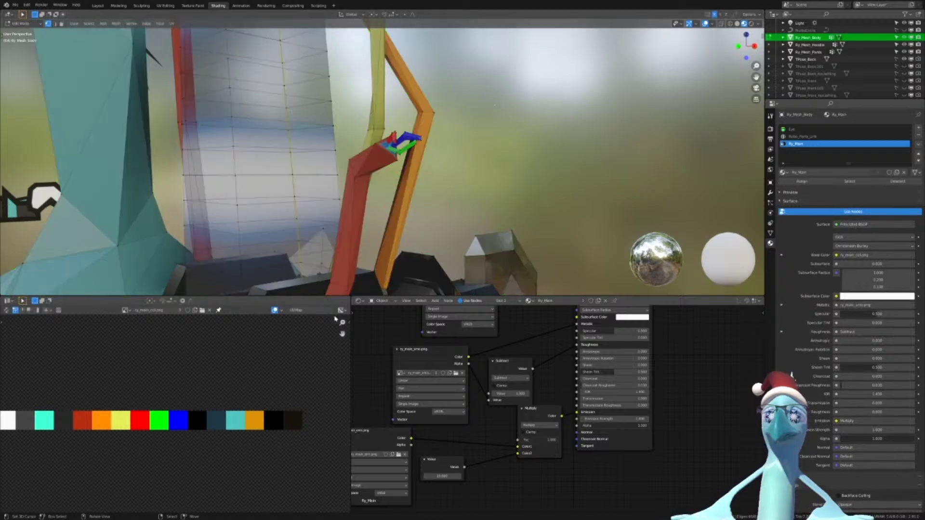
Select the whole body mesh to review its UVs over the texture and return to Object Mode
{"action": "key", "text": "a"}
{"action": "scroll", "coordinate": [244, 418], "scroll_direction": "up", "scroll_amount": 3}
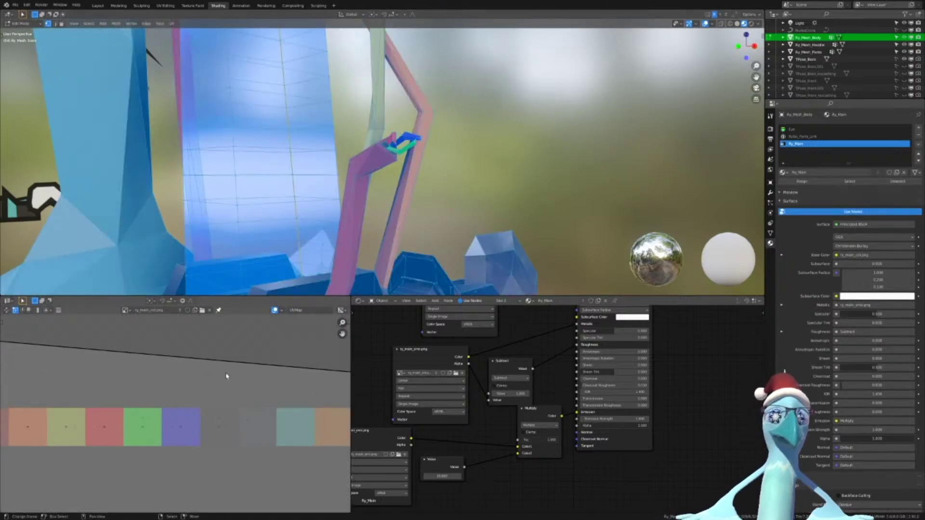
{"action": "scroll", "coordinate": [219, 409], "scroll_direction": "down", "scroll_amount": 14}
{"action": "scroll", "coordinate": [444, 196], "scroll_direction": "down", "scroll_amount": 5}
{"action": "key", "text": "Tab"}
{"action": "scroll", "coordinate": [448, 120], "scroll_direction": "down", "scroll_amount": 5}
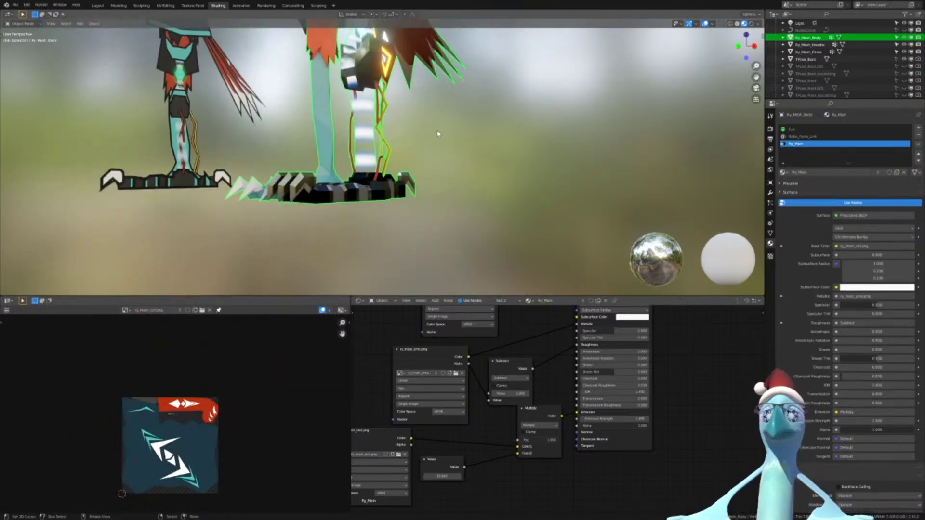
Switch to the Layout workspace and inspect the whole character from several angles
{"action": "left_click", "coordinate": [97, 6]}
{"action": "scroll", "coordinate": [402, 285], "scroll_direction": "down", "scroll_amount": 4}
{"action": "middle_click_drag", "start_coordinate": [426, 311], "coordinate": [440, 300]}
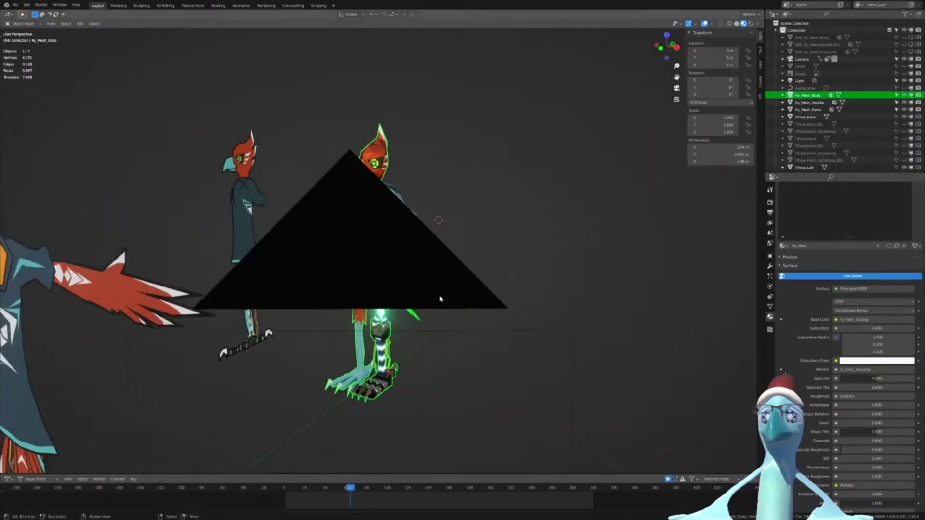
{"action": "scroll", "coordinate": [440, 299], "scroll_direction": "up", "scroll_amount": 4}
{"action": "middle_click_drag", "start_coordinate": [409, 270], "coordinate": [463, 281]}
{"action": "scroll", "coordinate": [464, 281], "scroll_direction": "down", "scroll_amount": 4}
{"action": "scroll", "coordinate": [892, 364], "scroll_direction": "up", "scroll_amount": 5}
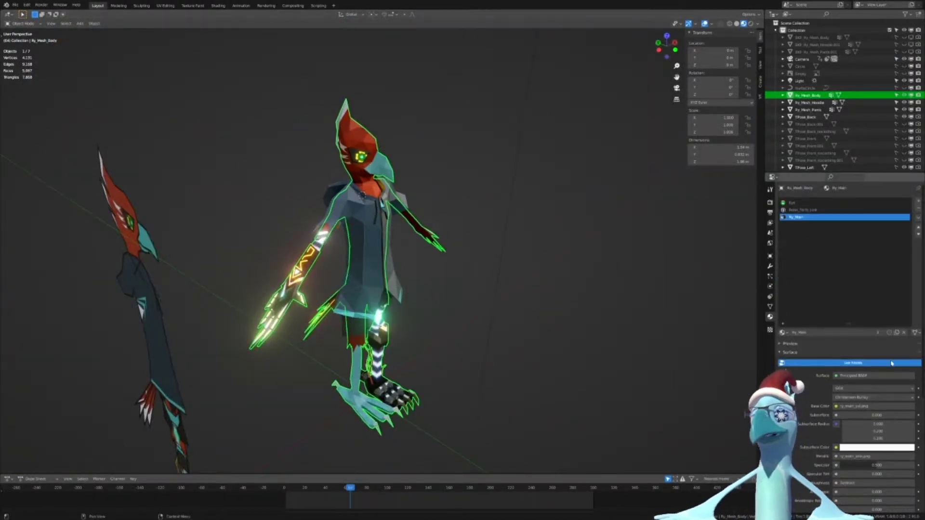
{"action": "scroll", "coordinate": [535, 260], "scroll_direction": "up", "scroll_amount": 4}
{"action": "middle_click_drag", "start_coordinate": [534, 260], "coordinate": [422, 281]}
{"action": "scroll", "coordinate": [444, 243], "scroll_direction": "down", "scroll_amount": 4}
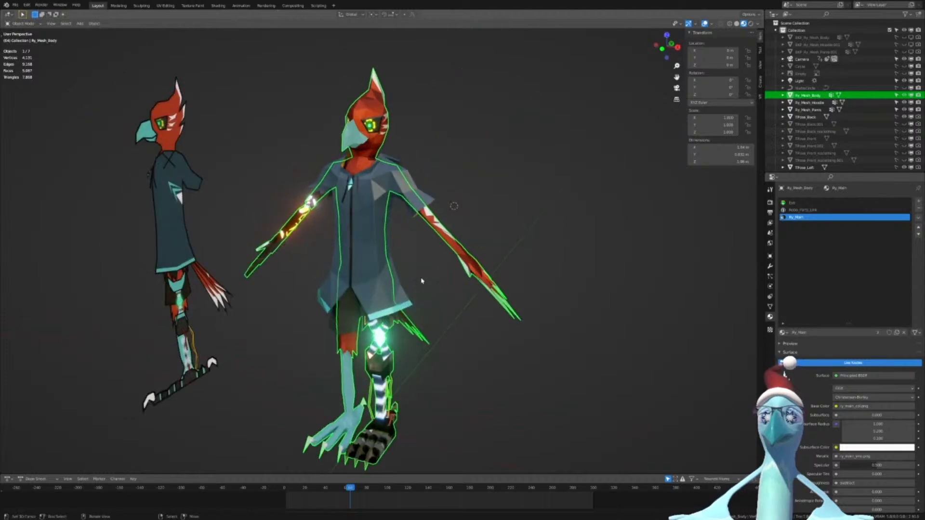
Inspect the hoodie mesh in Edit Mode with all its geometry selected, including its material list, and return to Object Mode
{"action": "right_click", "coordinate": [397, 279]}
{"action": "key", "text": "Tab"}
{"action": "left_click", "coordinate": [398, 238]}
{"action": "key", "text": "alt+a"}
{"action": "scroll", "coordinate": [489, 268], "scroll_direction": "up", "scroll_amount": 5}
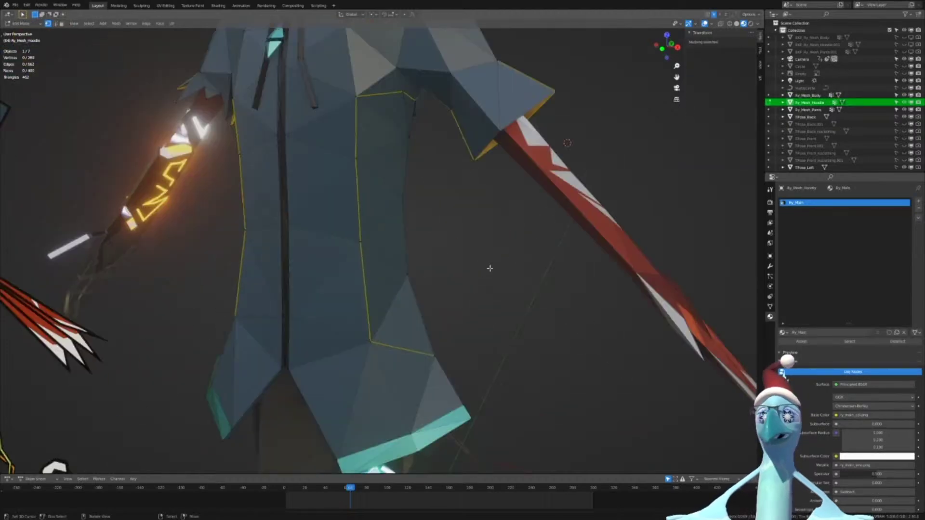
{"action": "scroll", "coordinate": [489, 268], "scroll_direction": "down", "scroll_amount": 4}
{"action": "key", "text": "a"}
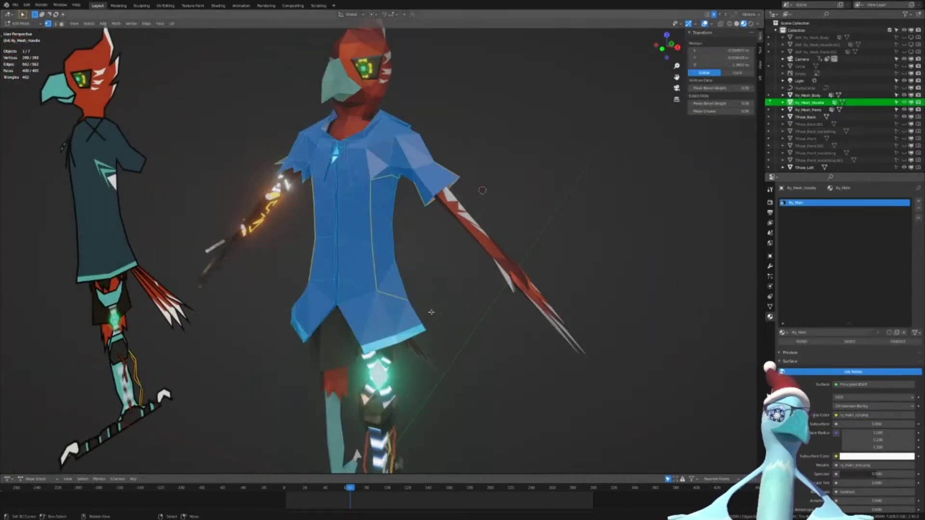
{"action": "middle_click_drag", "start_coordinate": [476, 355], "coordinate": [384, 322]}
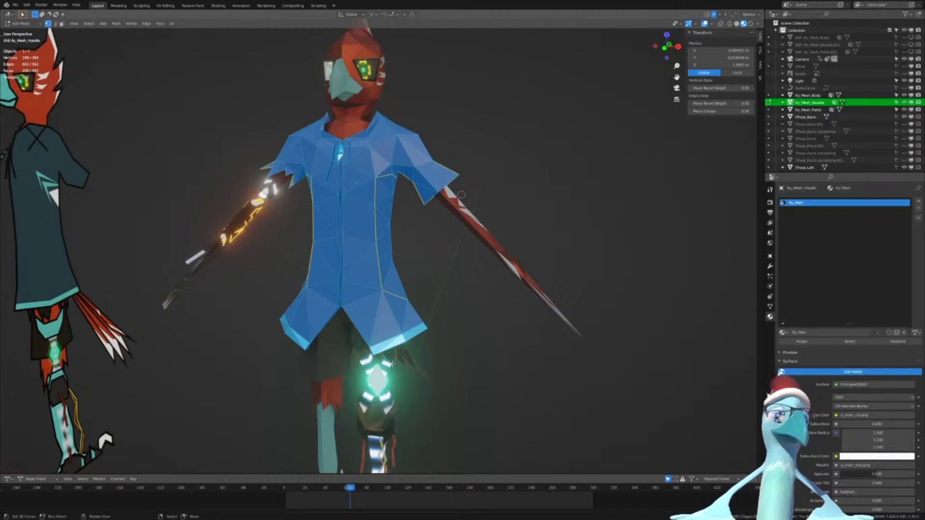
{"action": "key", "text": "Tab"}
Select the pants mesh and check its material slots and its fit under the hoodie
{"action": "left_click", "coordinate": [331, 359]}
{"action": "scroll", "coordinate": [367, 408], "scroll_direction": "up", "scroll_amount": 6}
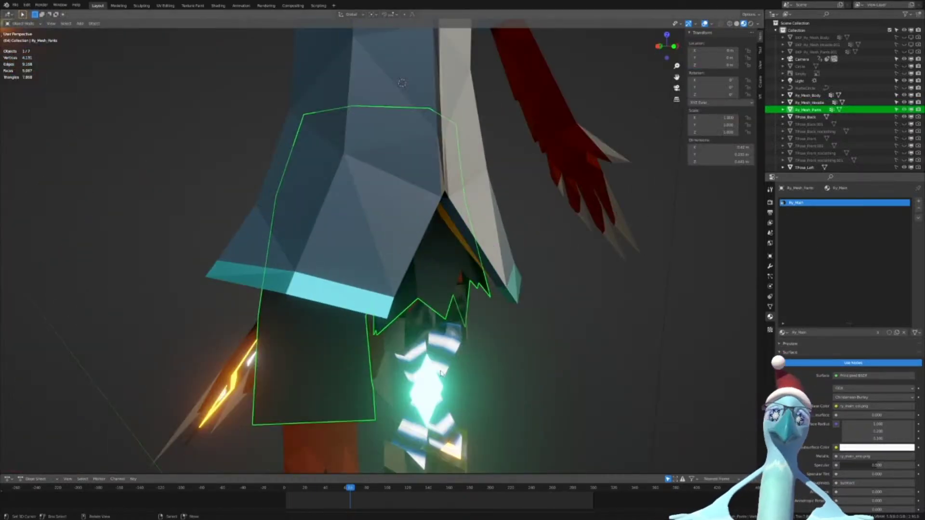
{"action": "scroll", "coordinate": [441, 373], "scroll_direction": "down", "scroll_amount": 5}
{"action": "middle_click_drag", "start_coordinate": [414, 351], "coordinate": [402, 330]}
Select the body mesh and move its Ry_Main material slot to the first position
{"action": "right_click", "coordinate": [349, 334]}
{"action": "left_click", "coordinate": [918, 227]}
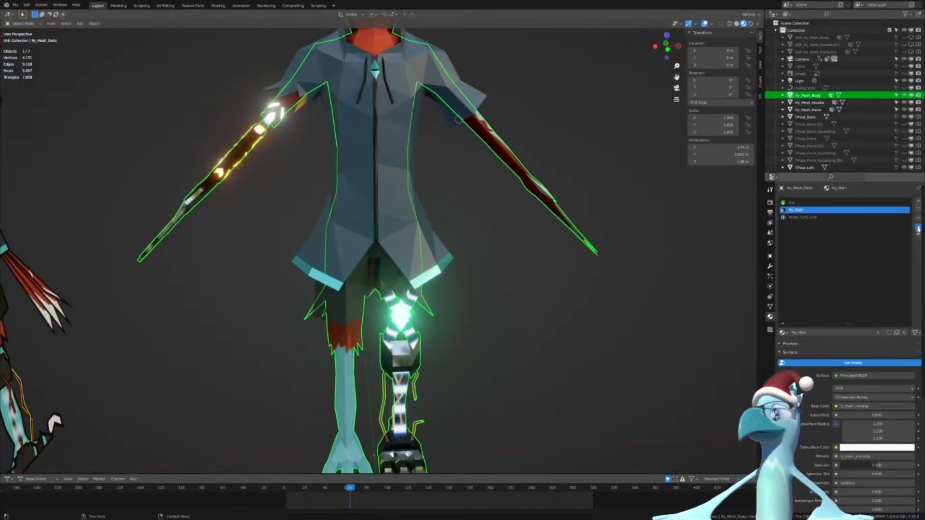
{"action": "left_click", "coordinate": [918, 228]}
Check in wireframe which body faces are assigned to Ry_Main, and return to Object Mode with material shading
{"action": "middle_click_drag", "start_coordinate": [468, 314], "coordinate": [512, 255], "text": "shift"}
{"action": "middle_click_drag", "start_coordinate": [512, 256], "coordinate": [474, 244]}
{"action": "scroll", "coordinate": [481, 231], "scroll_direction": "down", "scroll_amount": 2}
{"action": "middle_click_drag", "start_coordinate": [495, 215], "coordinate": [497, 251], "text": "shift"}
{"action": "key", "text": "Tab"}
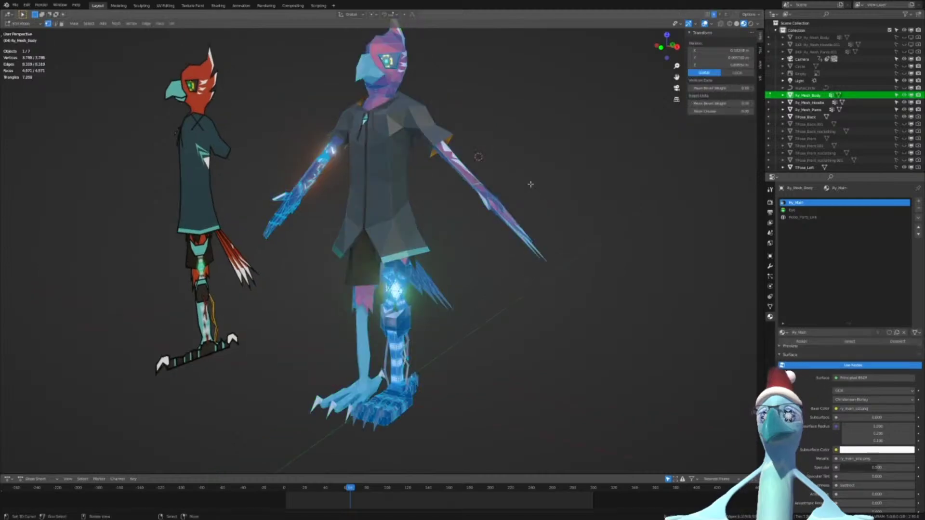
{"action": "key", "text": "alt+a"}
{"action": "key", "text": "shift+z"}
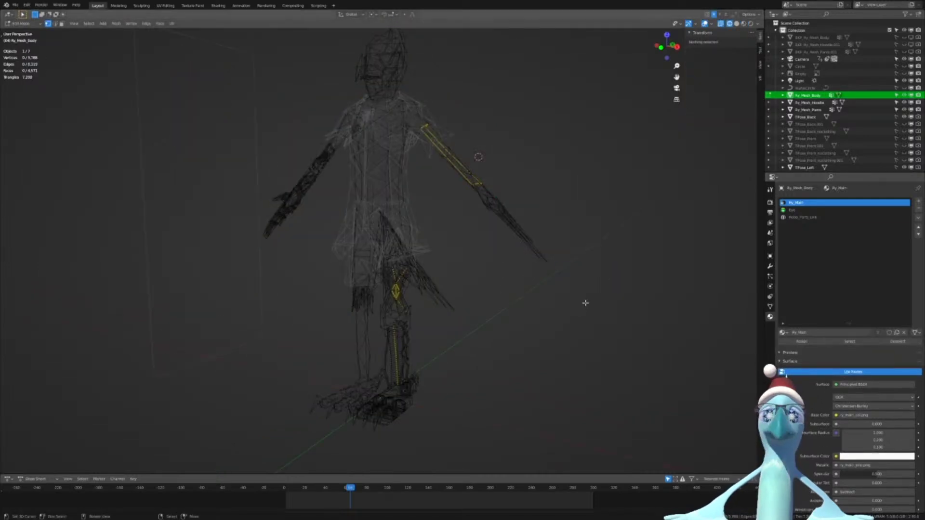
{"action": "left_click", "coordinate": [850, 342]}
{"action": "middle_click_drag", "start_coordinate": [530, 246], "coordinate": [385, 208]}
{"action": "key", "text": "Tab"}
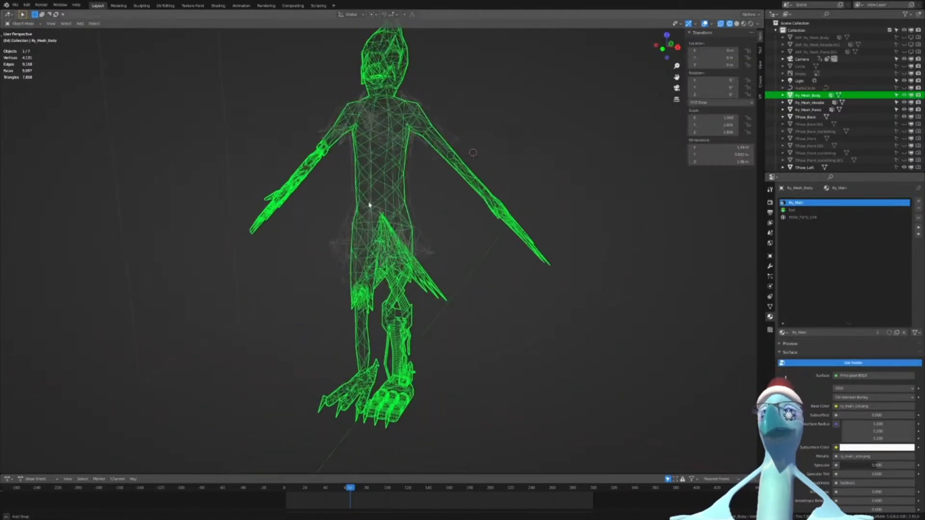
{"action": "key", "text": "shift+z"}
Make the Robo_Parts_Link slot active and inspect the reflective parts around the glowing robotic arm
{"action": "left_click", "coordinate": [799, 221]}
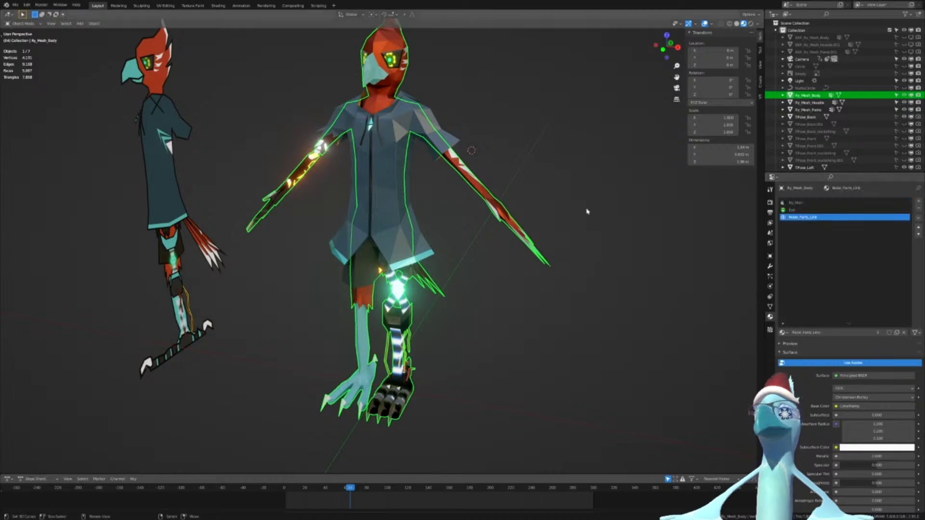
{"action": "middle_click_drag", "start_coordinate": [506, 193], "coordinate": [588, 192]}
{"action": "scroll", "coordinate": [421, 123], "scroll_direction": "up", "scroll_amount": 5}
{"action": "middle_click_drag", "start_coordinate": [357, 53], "coordinate": [411, 164], "text": "shift"}
{"action": "scroll", "coordinate": [414, 162], "scroll_direction": "up", "scroll_amount": 3}
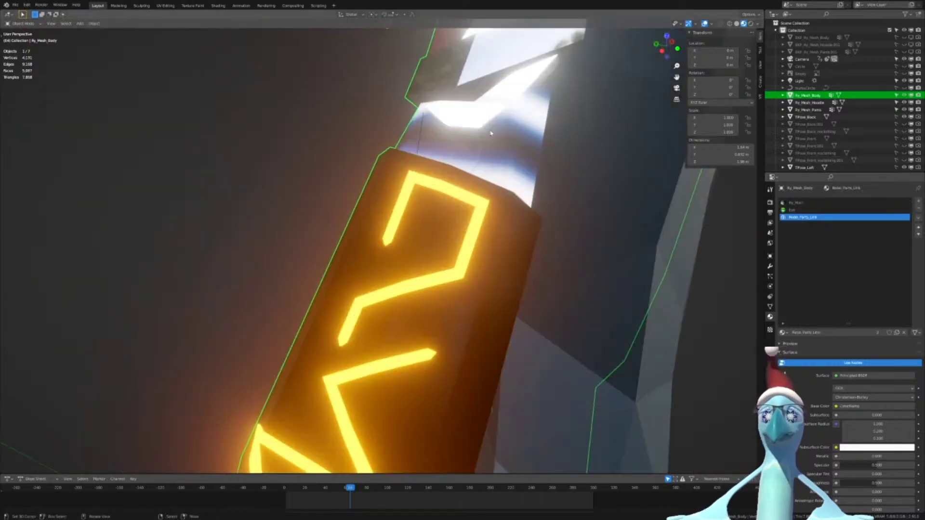
{"action": "middle_click_drag", "start_coordinate": [489, 134], "coordinate": [430, 259], "text": "shift"}
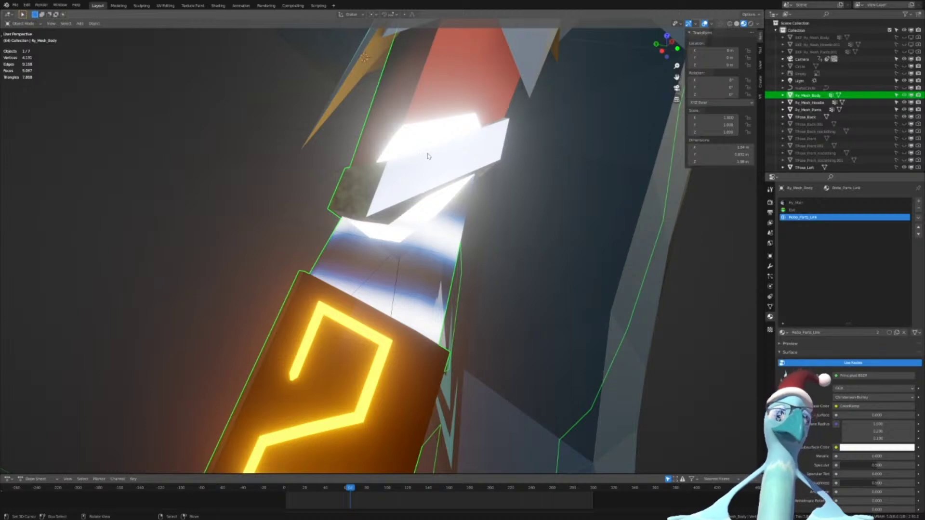
{"action": "scroll", "coordinate": [429, 157], "scroll_direction": "down", "scroll_amount": 5}
{"action": "scroll", "coordinate": [403, 292], "scroll_direction": "down", "scroll_amount": 4}
{"action": "middle_click_drag", "start_coordinate": [479, 280], "coordinate": [370, 260]}
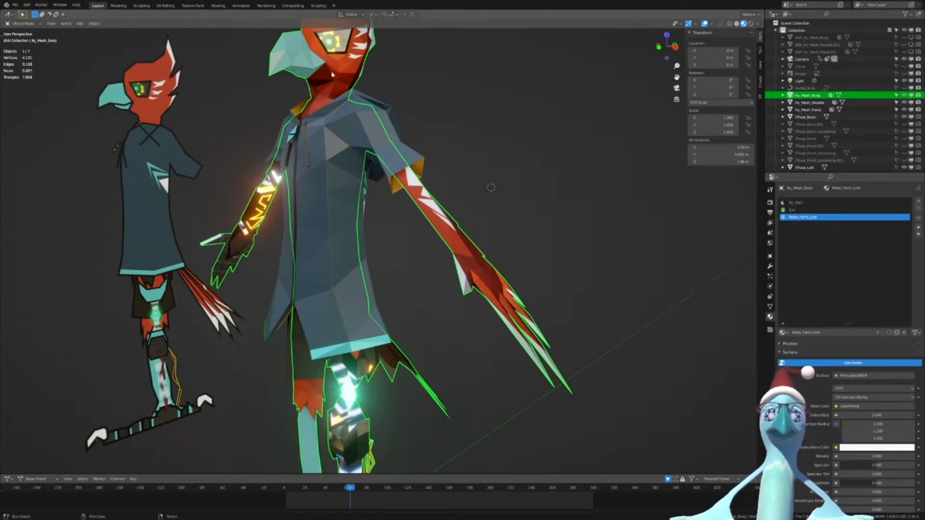
Inspect the character's head and glowing eyes up close from the front
{"action": "scroll", "coordinate": [337, 183], "scroll_direction": "up", "scroll_amount": 6}
{"action": "scroll", "coordinate": [402, 199], "scroll_direction": "down", "scroll_amount": 2}
{"action": "middle_click_drag", "start_coordinate": [403, 199], "coordinate": [476, 200]}
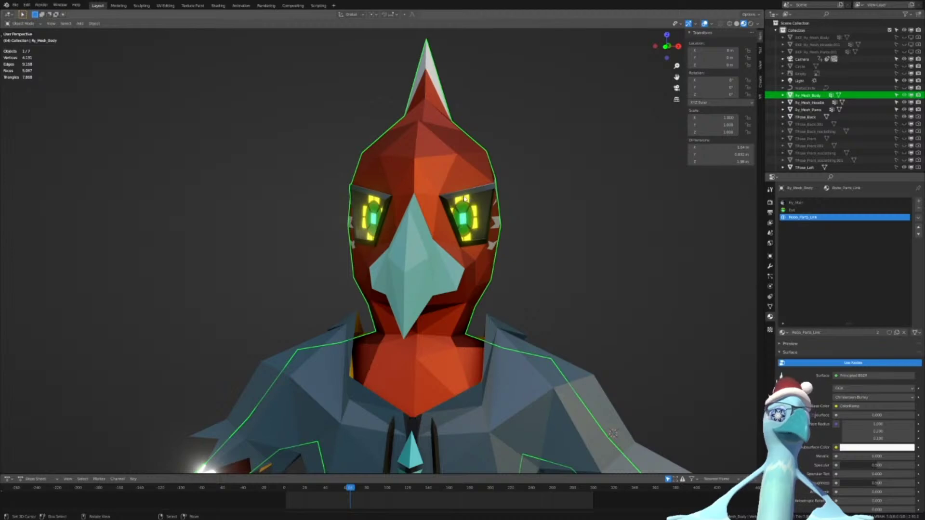
{"action": "scroll", "coordinate": [465, 199], "scroll_direction": "up", "scroll_amount": 4}
{"action": "scroll", "coordinate": [382, 177], "scroll_direction": "down", "scroll_amount": 4}
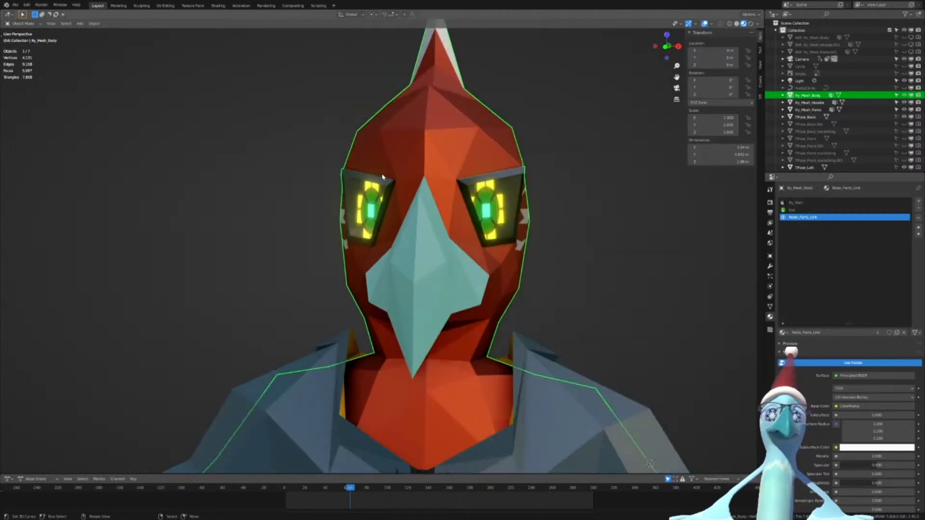
Save the file and turn off the viewport overlays to present the whole character
{"action": "middle_click_drag", "start_coordinate": [382, 176], "coordinate": [491, 343]}
{"action": "scroll", "coordinate": [536, 233], "scroll_direction": "down", "scroll_amount": 3}
{"action": "key", "text": "ctrl+s"}
{"action": "left_click", "coordinate": [498, 312]}
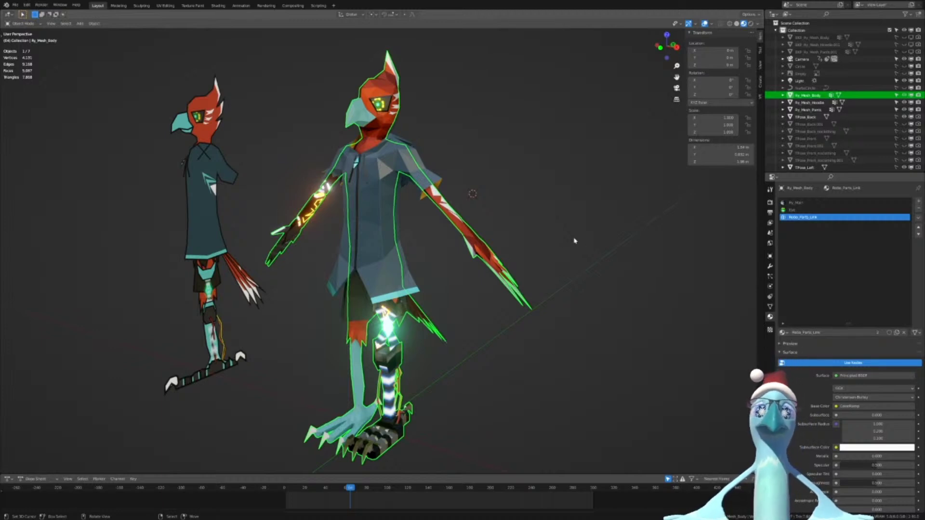
{"action": "left_click", "coordinate": [704, 24]}
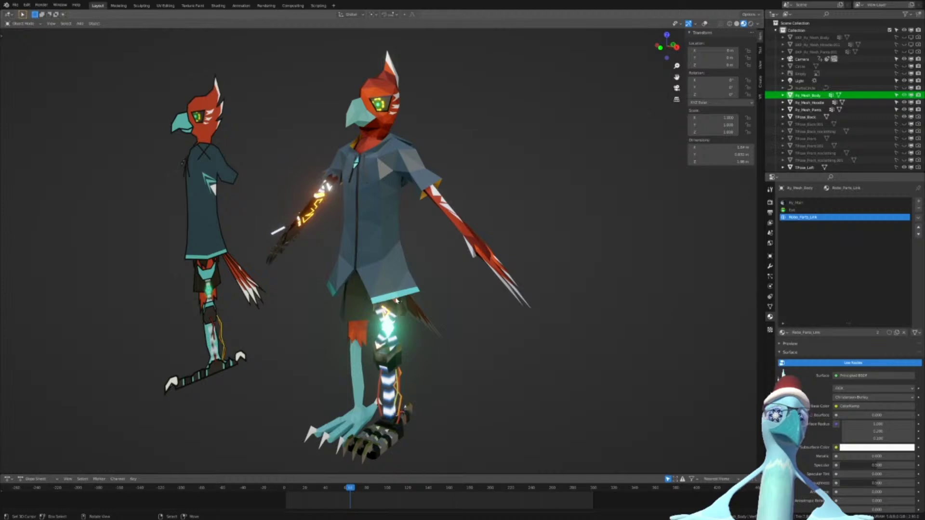
{"action": "middle_click_drag", "start_coordinate": [572, 297], "coordinate": [613, 188]}
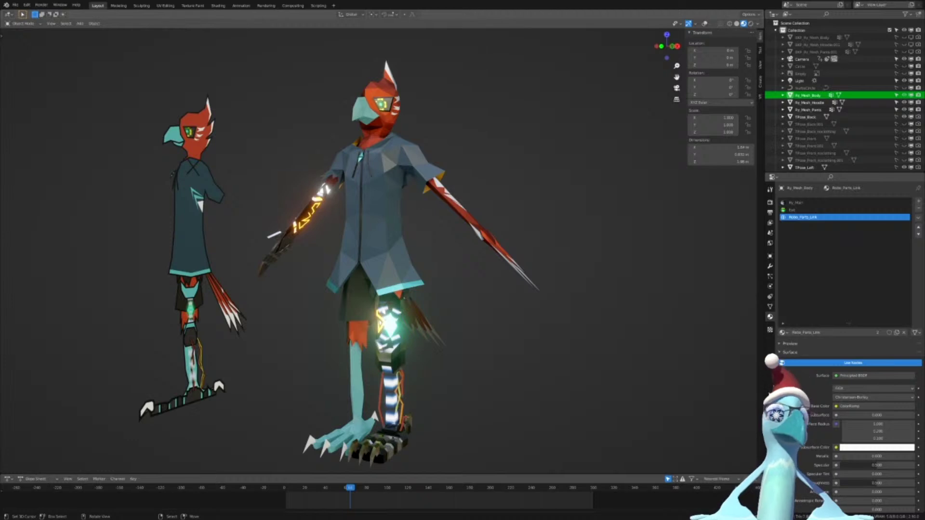
{"action": "mouse_move", "coordinate": [514, 264]}
{"action": "middle_mouse_down"}
{"action": "mouse_move", "coordinate": [524, 276]}
{"action": "mouse_move", "coordinate": [509, 279]}
{"action": "middle_mouse_up"}
Hide the hoodie and body meshes in turn and show each one again
{"action": "left_click", "coordinate": [905, 102]}
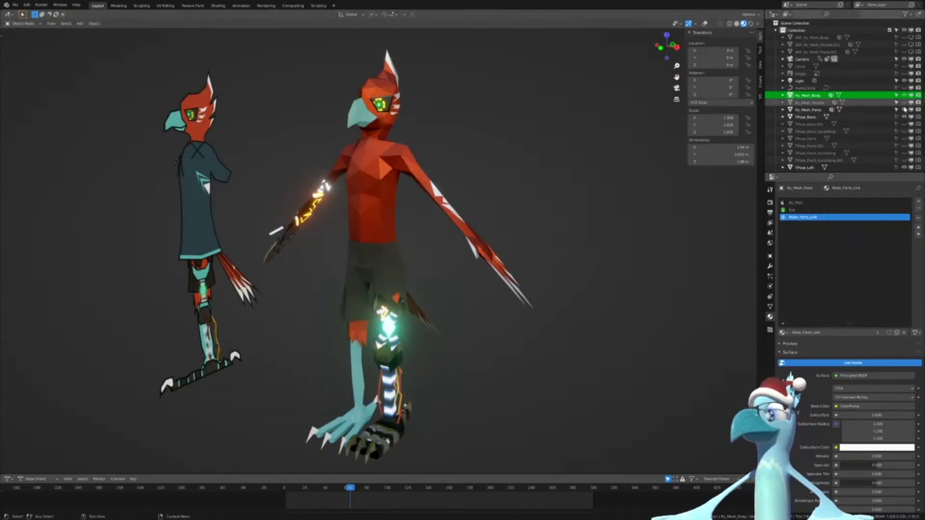
{"action": "left_click", "coordinate": [904, 102]}
{"action": "left_click", "coordinate": [904, 94]}
{"action": "left_click", "coordinate": [904, 95]}
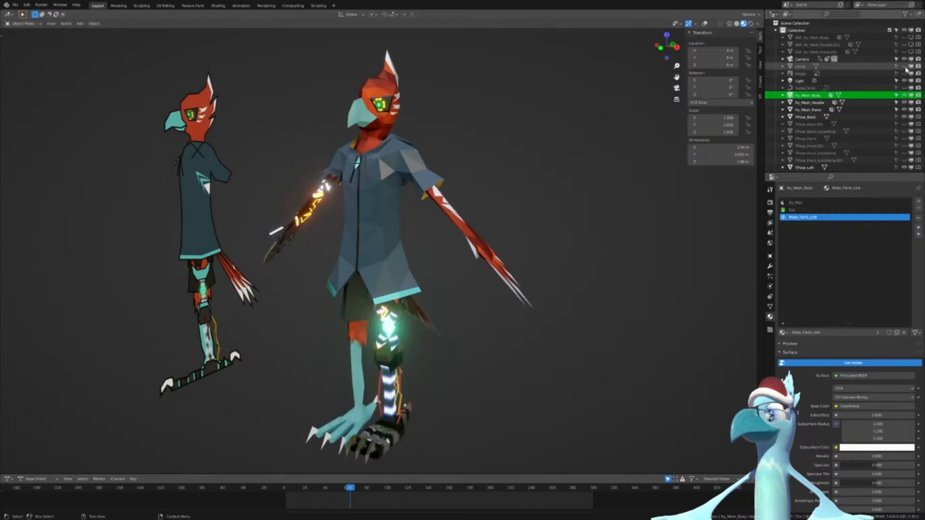
Hide the TPose_Back and TPose_Left reference images so only the character model remains in view
{"action": "left_click", "coordinate": [904, 117]}
{"action": "scroll", "coordinate": [905, 118], "scroll_direction": "down", "scroll_amount": 2}
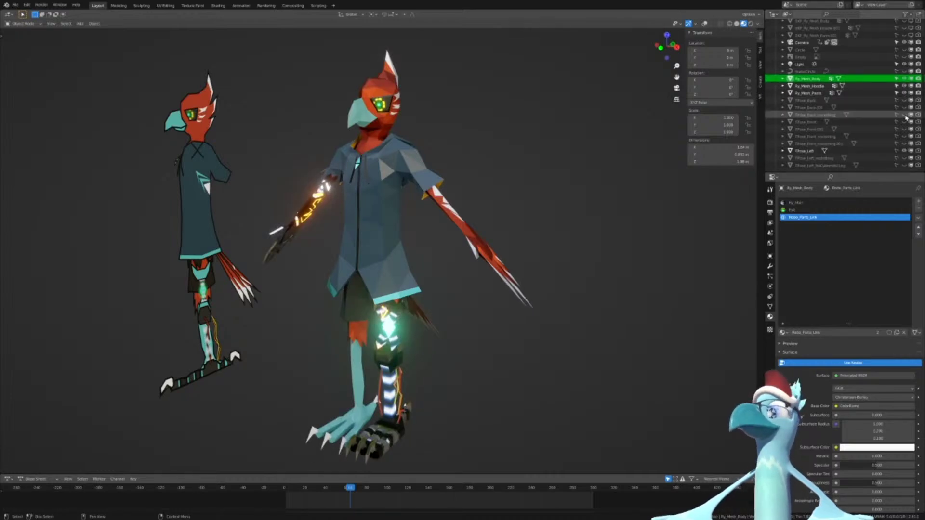
{"action": "left_click", "coordinate": [904, 150]}
Inspect the reflective and glowing parts of the robotic arm and hand up close from the side
{"action": "middle_click_drag", "start_coordinate": [298, 291], "coordinate": [731, 291]}
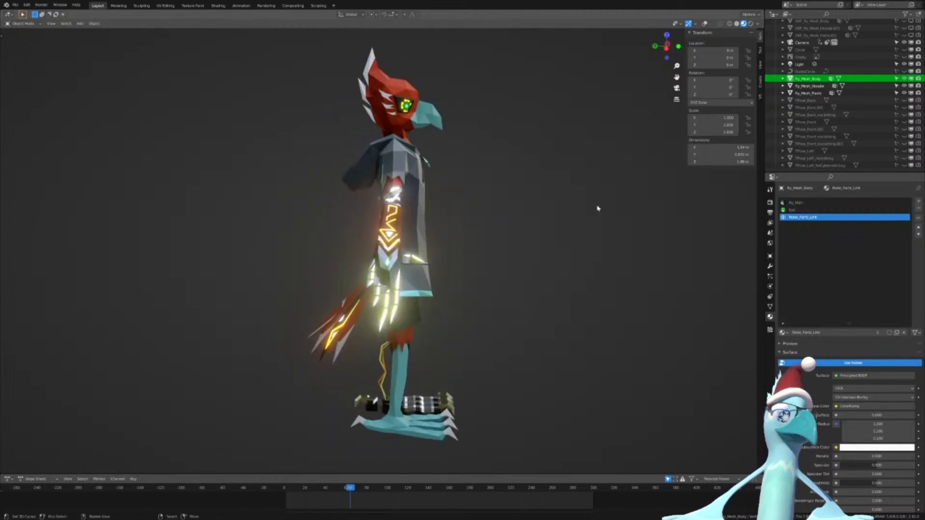
{"action": "scroll", "coordinate": [419, 352], "scroll_direction": "up", "scroll_amount": 5}
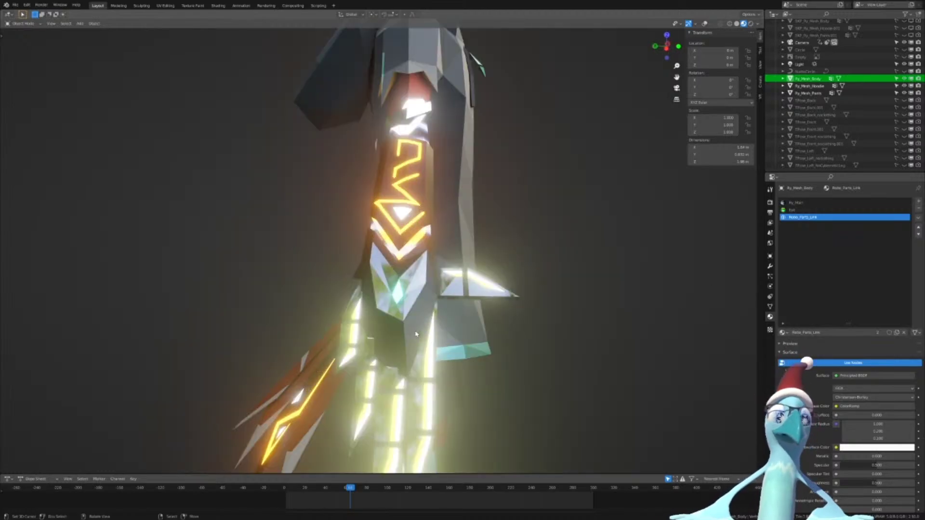
{"action": "middle_click_drag", "start_coordinate": [417, 334], "coordinate": [340, 319]}
{"action": "scroll", "coordinate": [409, 349], "scroll_direction": "down", "scroll_amount": 5}
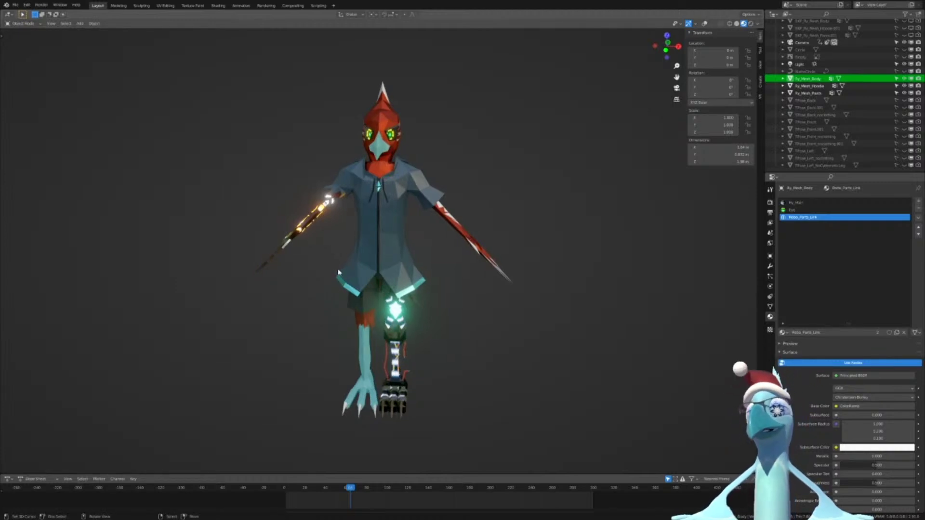
{"action": "scroll", "coordinate": [338, 271], "scroll_direction": "up", "scroll_amount": 1}
{"action": "middle_click_drag", "start_coordinate": [401, 302], "coordinate": [366, 275]}
{"action": "middle_click_drag", "start_coordinate": [348, 71], "coordinate": [406, 77]}
{"action": "scroll", "coordinate": [406, 78], "scroll_direction": "up", "scroll_amount": 12}
{"action": "scroll", "coordinate": [406, 77], "scroll_direction": "down", "scroll_amount": 8}
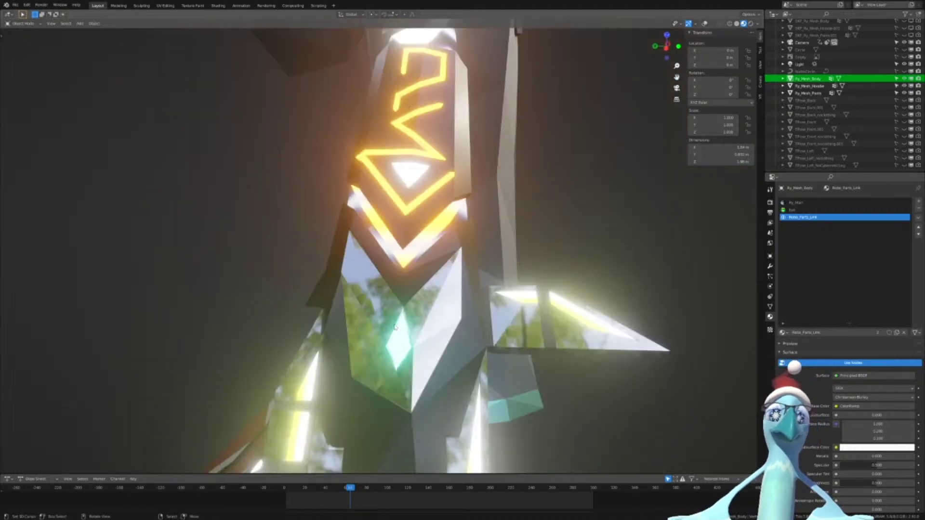
{"action": "middle_click_drag", "start_coordinate": [396, 419], "coordinate": [338, 222], "text": "shift"}
{"action": "scroll", "coordinate": [396, 306], "scroll_direction": "up", "scroll_amount": 3}
{"action": "scroll", "coordinate": [371, 259], "scroll_direction": "up", "scroll_amount": 5}
{"action": "scroll", "coordinate": [334, 258], "scroll_direction": "down", "scroll_amount": 9}
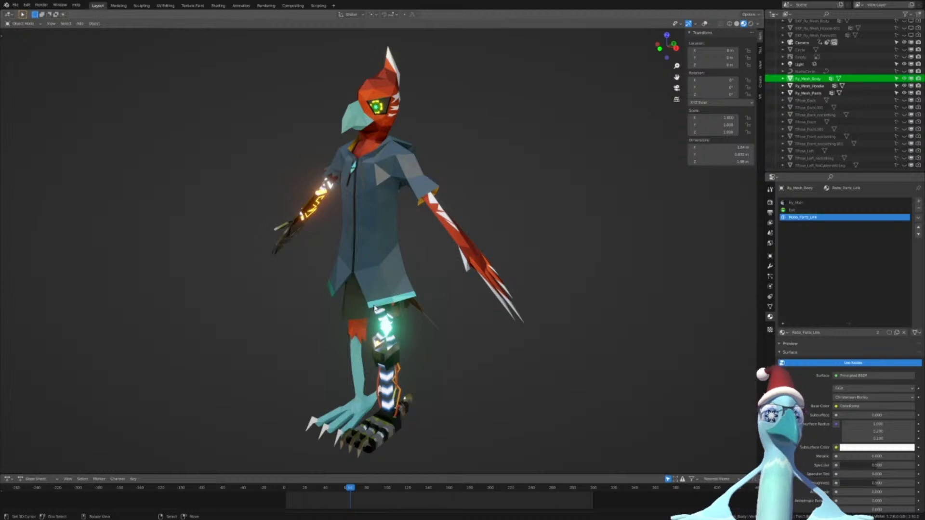
View the character straight from the front and go through the body mesh's three material slots, ending on Robo_Parts_Link
{"action": "middle_click_drag", "start_coordinate": [289, 294], "coordinate": [619, 287]}
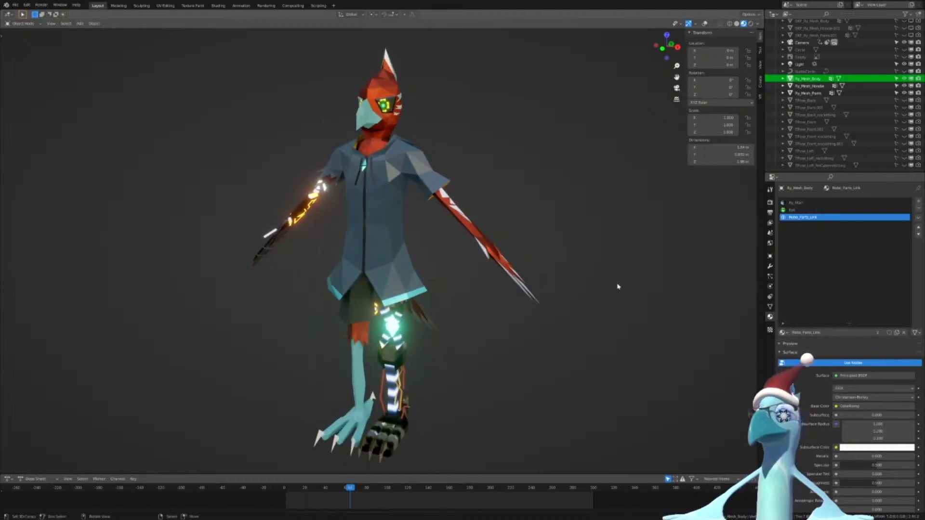
{"action": "key", "text": "KP_1"}
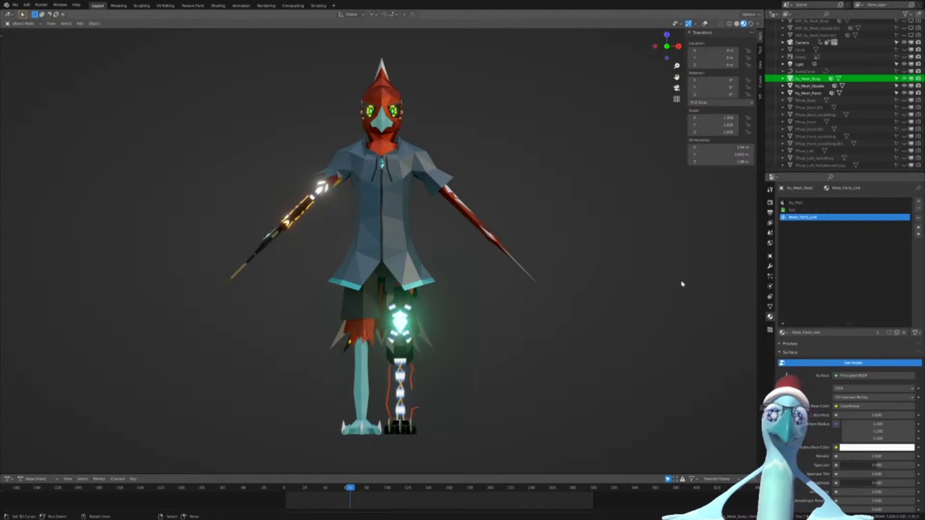
{"action": "left_click", "coordinate": [792, 210]}
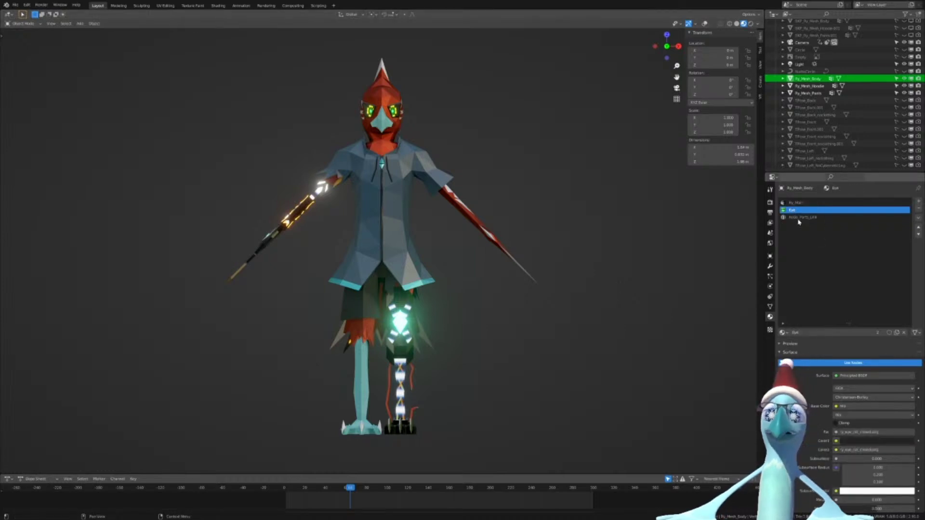
{"action": "left_click", "coordinate": [798, 218]}
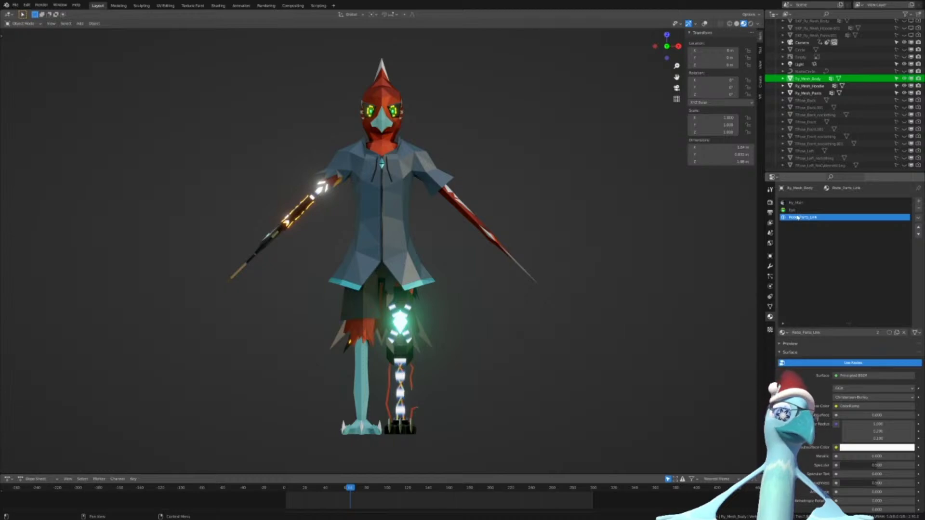
{"action": "left_click", "coordinate": [800, 203]}
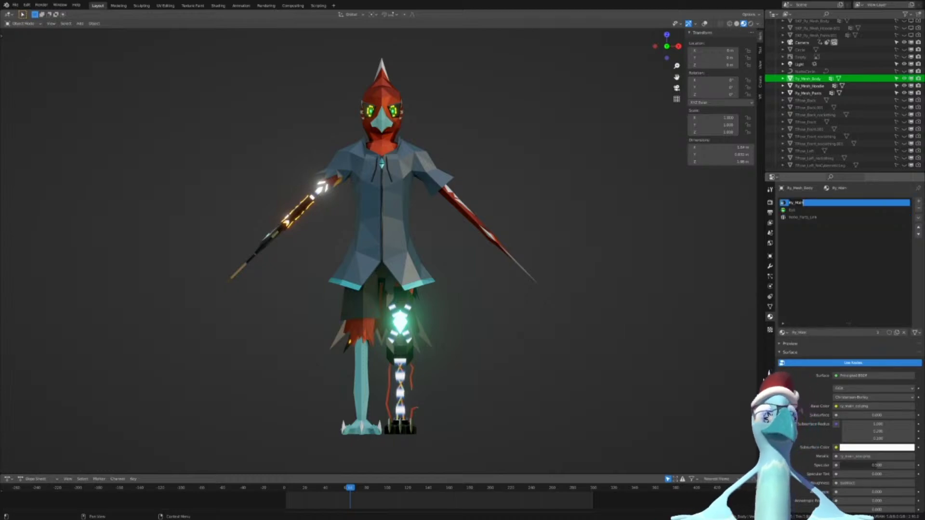
{"action": "left_click", "coordinate": [488, 252]}
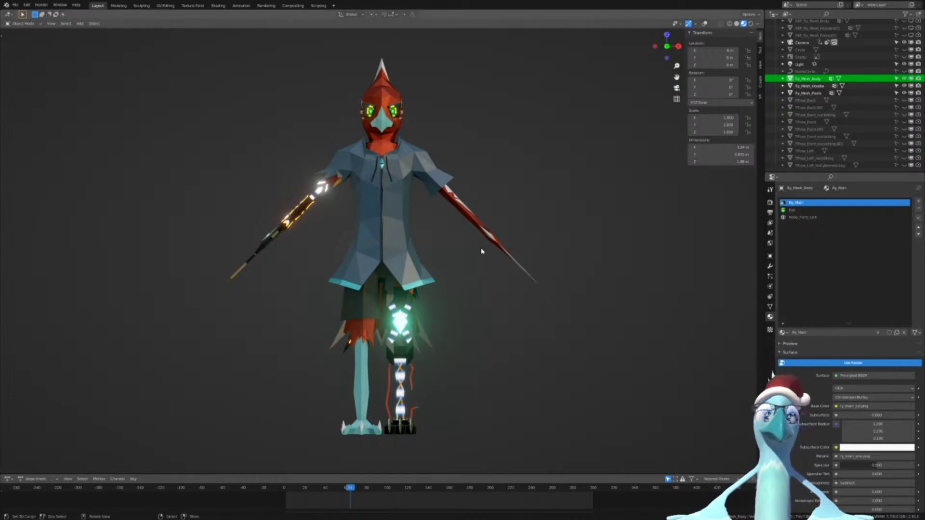
{"action": "left_click", "coordinate": [793, 210]}
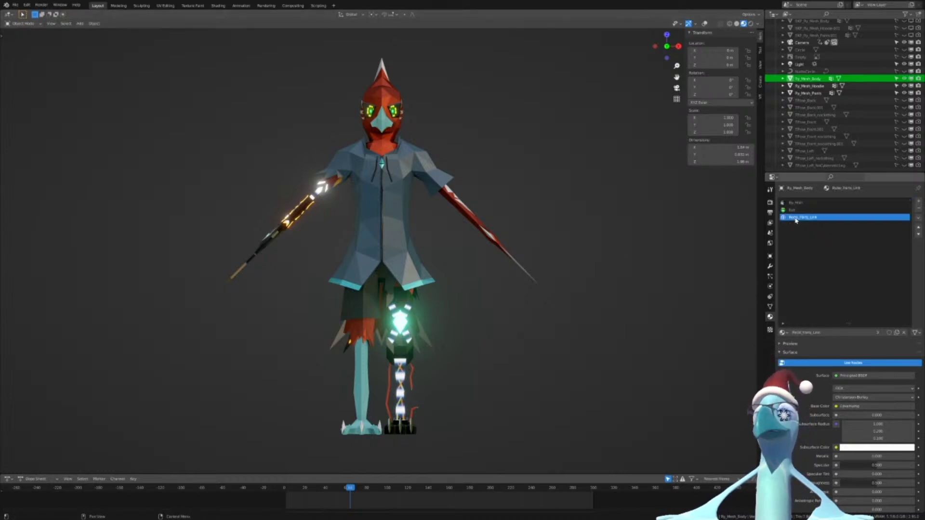
{"action": "left_click", "coordinate": [795, 217]}
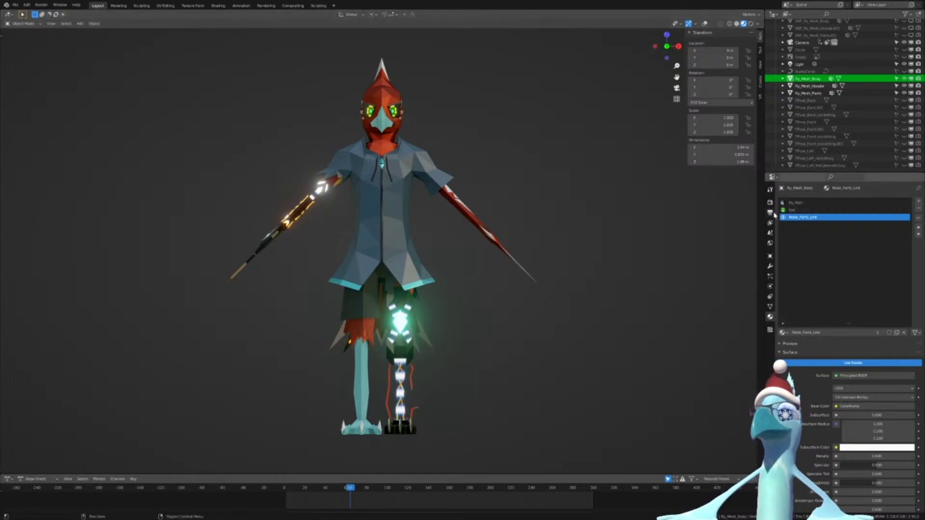
Examine the glowing robotic leg up close from the front, along with the whole character
{"action": "scroll", "coordinate": [358, 217], "scroll_direction": "up", "scroll_amount": 4}
{"action": "scroll", "coordinate": [357, 218], "scroll_direction": "down", "scroll_amount": 4}
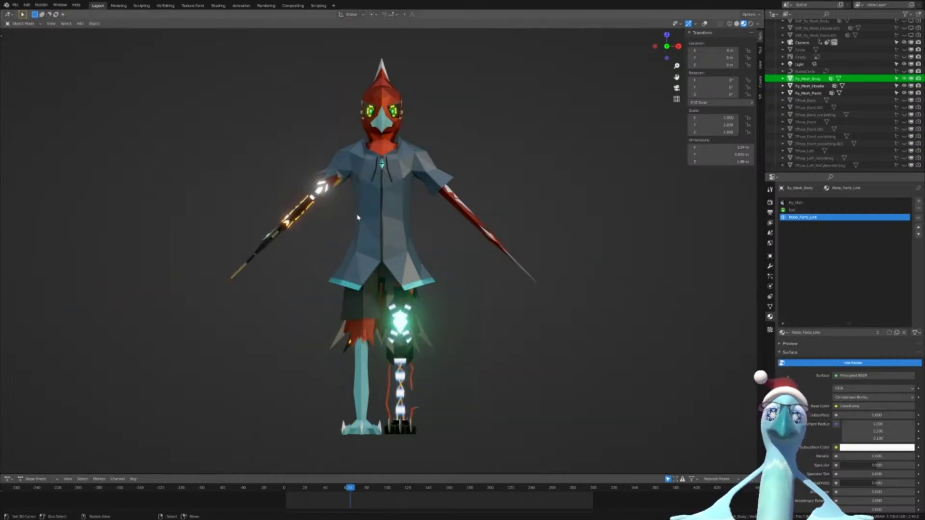
{"action": "scroll", "coordinate": [357, 218], "scroll_direction": "up", "scroll_amount": 7}
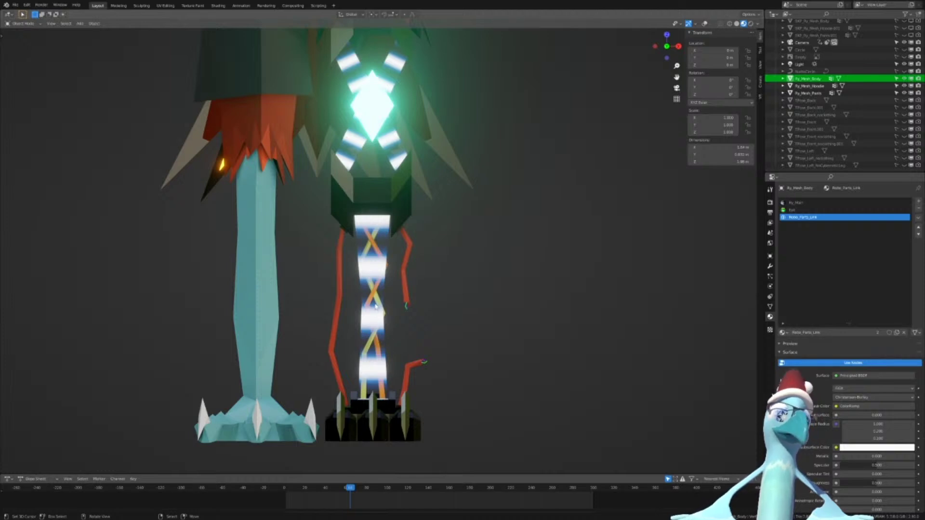
{"action": "scroll", "coordinate": [374, 303], "scroll_direction": "down", "scroll_amount": 4}
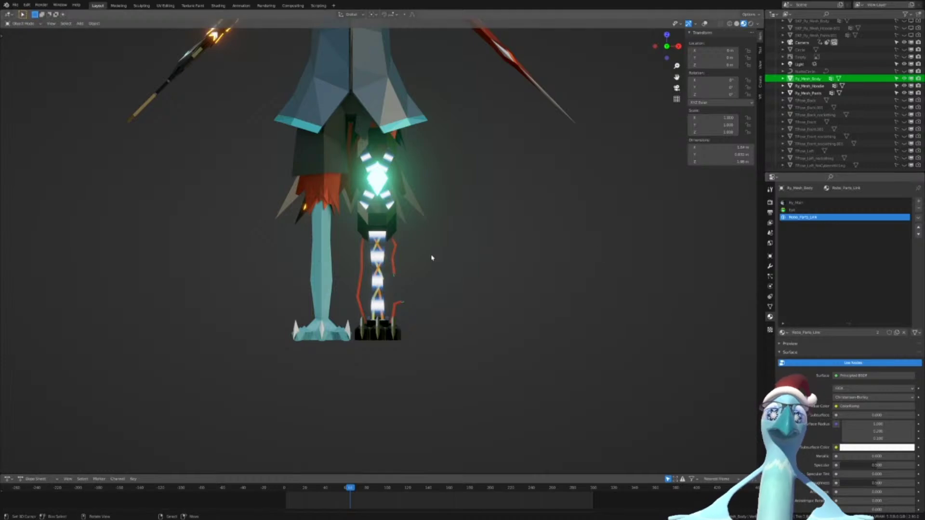
{"action": "scroll", "coordinate": [373, 198], "scroll_direction": "up", "scroll_amount": 2}
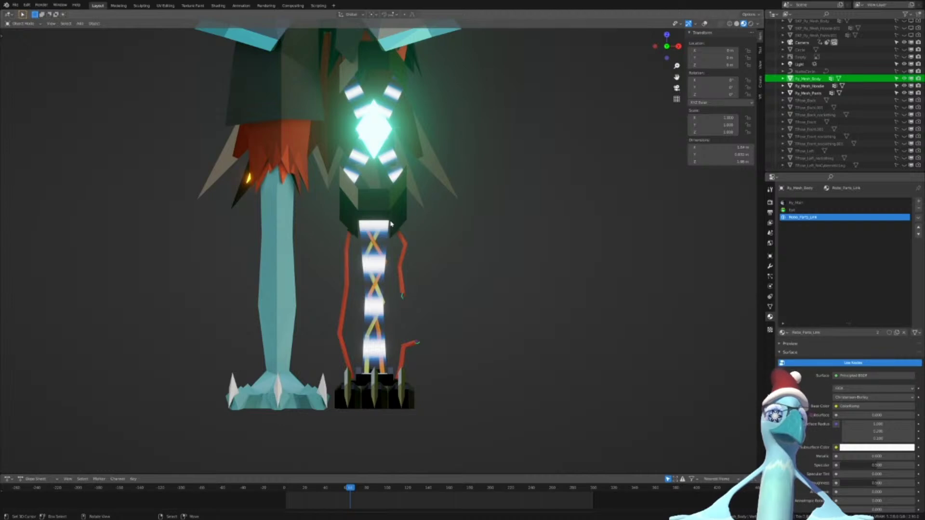
{"action": "scroll", "coordinate": [385, 226], "scroll_direction": "down", "scroll_amount": 8}
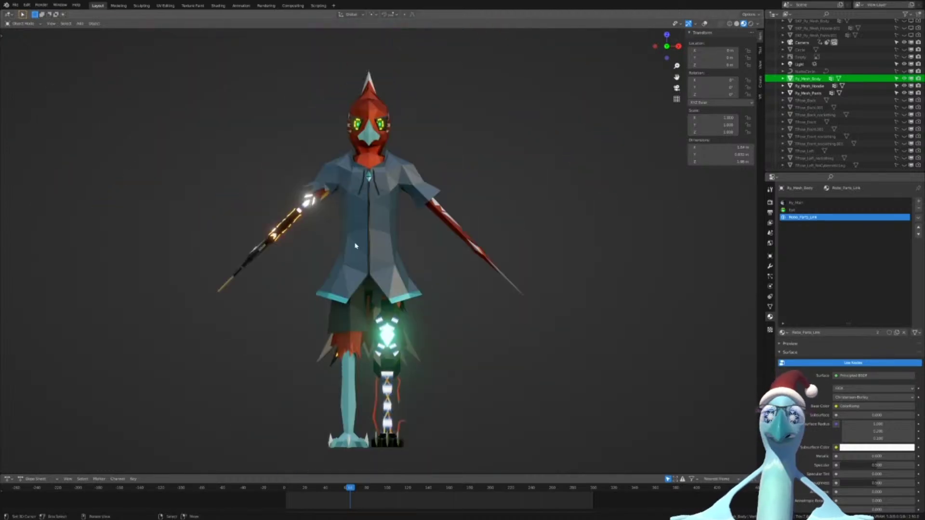
{"action": "scroll", "coordinate": [400, 187], "scroll_direction": "up", "scroll_amount": 3}
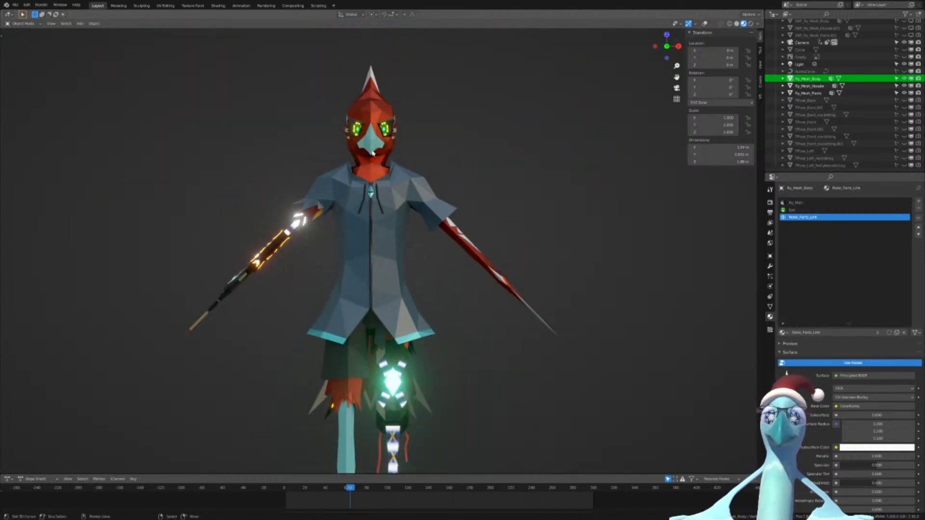
{"action": "scroll", "coordinate": [424, 185], "scroll_direction": "down", "scroll_amount": 3}
{"action": "middle_click_drag", "start_coordinate": [427, 190], "coordinate": [436, 209], "text": "shift"}
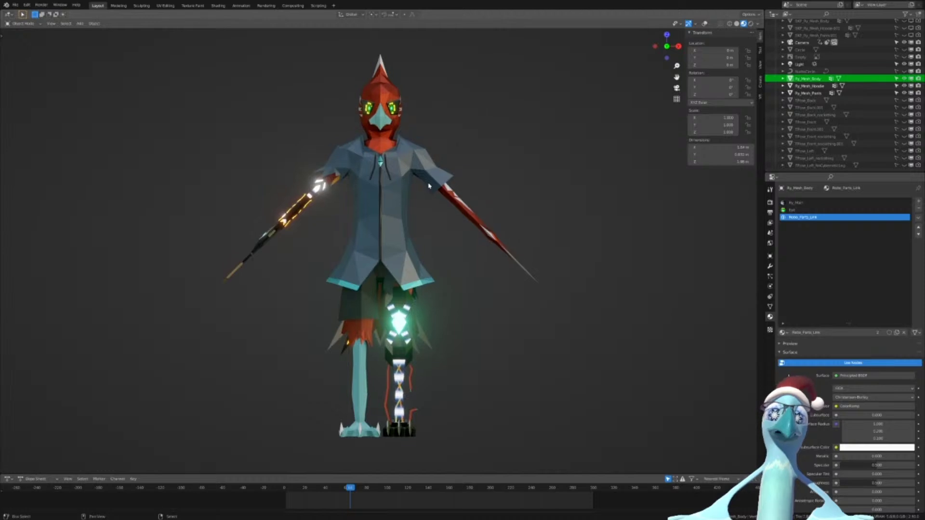
{"action": "scroll", "coordinate": [440, 203], "scroll_direction": "up", "scroll_amount": 1}
{"action": "scroll", "coordinate": [441, 202], "scroll_direction": "up", "scroll_amount": 2}
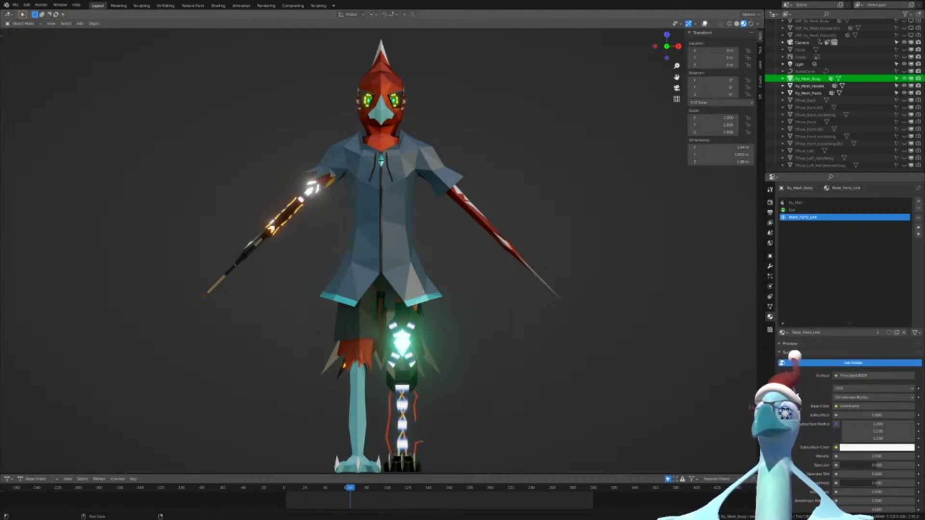
{"action": "scroll", "coordinate": [809, 72], "scroll_direction": "up", "scroll_amount": 2}
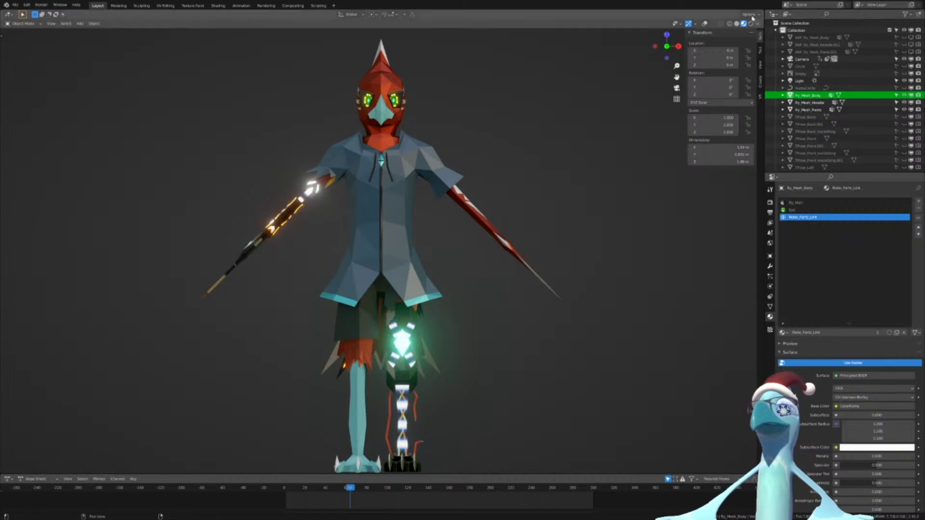
With viewport overlays shown, add an armature to the scene and clear its location and scale
{"action": "left_click", "coordinate": [705, 24]}
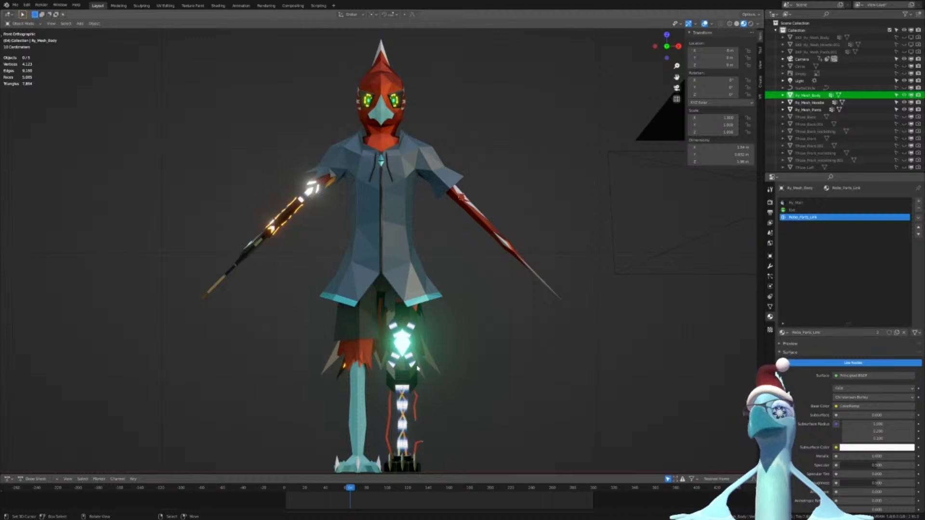
{"action": "key", "text": "shift+a"}
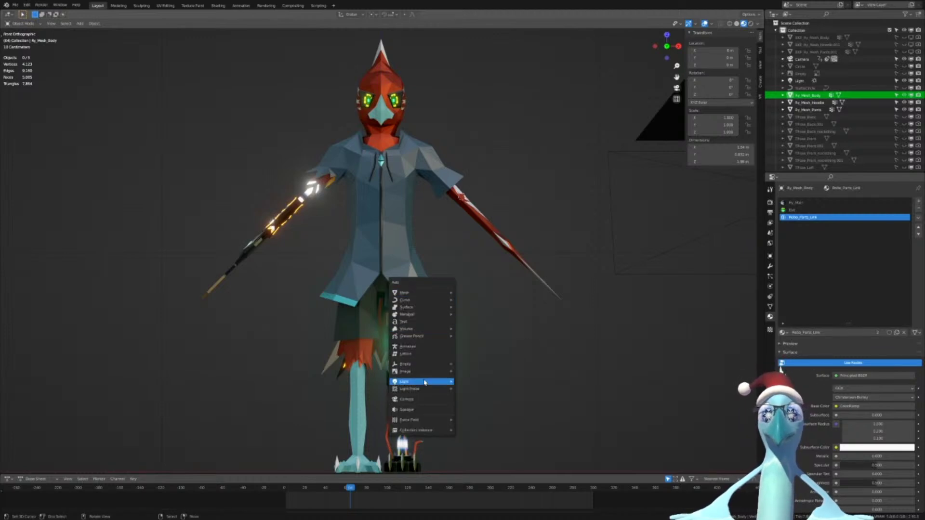
{"action": "left_click", "coordinate": [425, 349]}
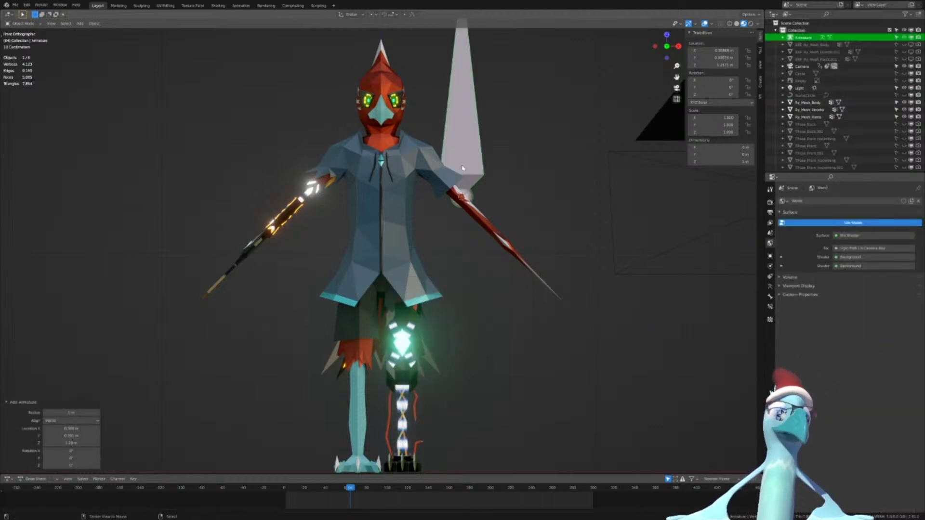
{"action": "key", "text": "alt+g"}
{"action": "scroll", "coordinate": [450, 355], "scroll_direction": "down", "scroll_amount": 2}
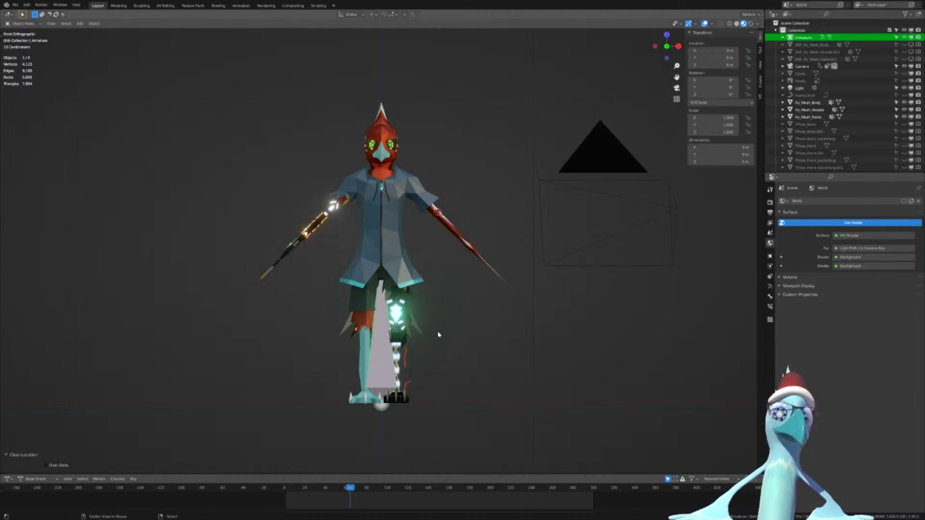
{"action": "key", "text": "alt+s"}
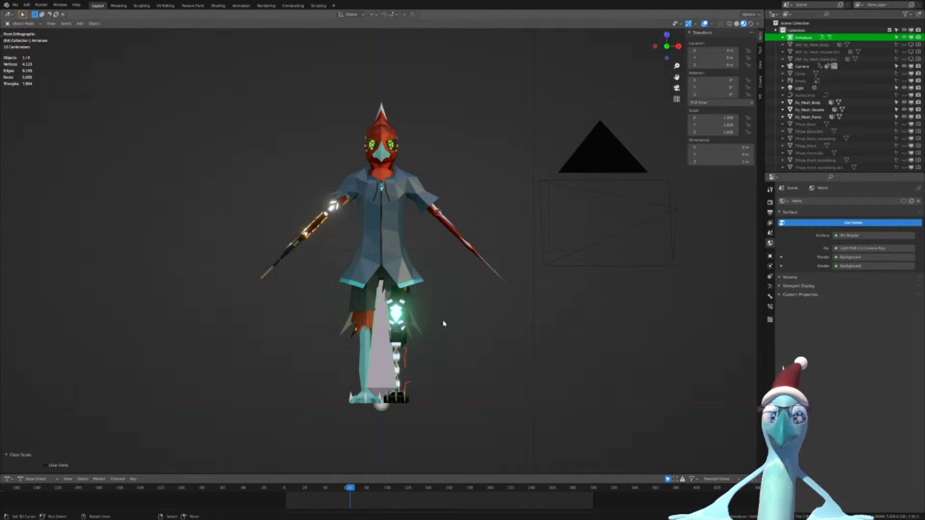
Clear the transforms on the character's hoodie and body meshes
{"action": "left_click", "coordinate": [411, 297]}
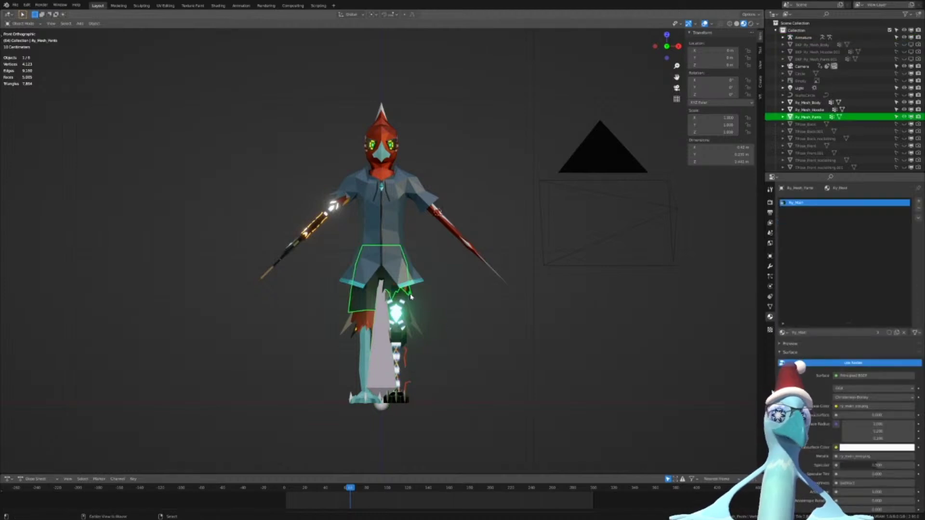
{"action": "left_click", "coordinate": [403, 232]}
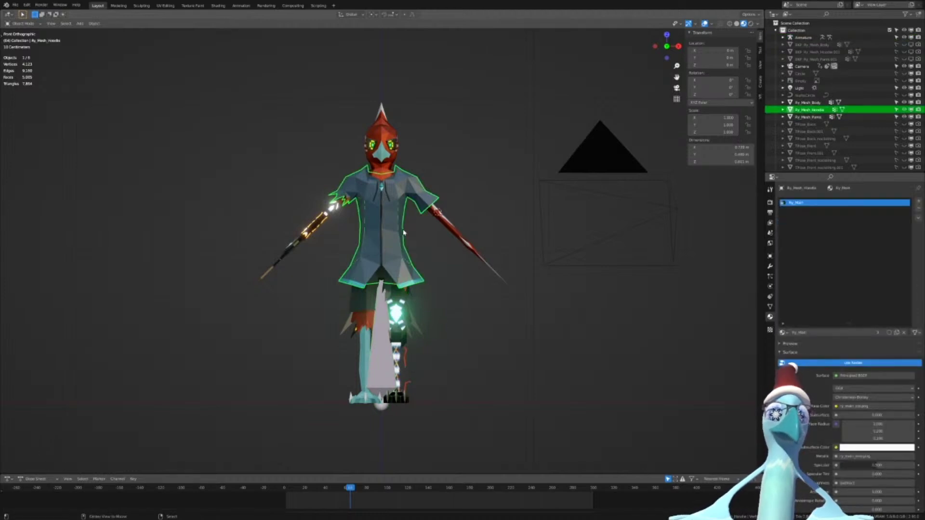
{"action": "key", "text": "alt+s"}
{"action": "left_click", "coordinate": [438, 220]}
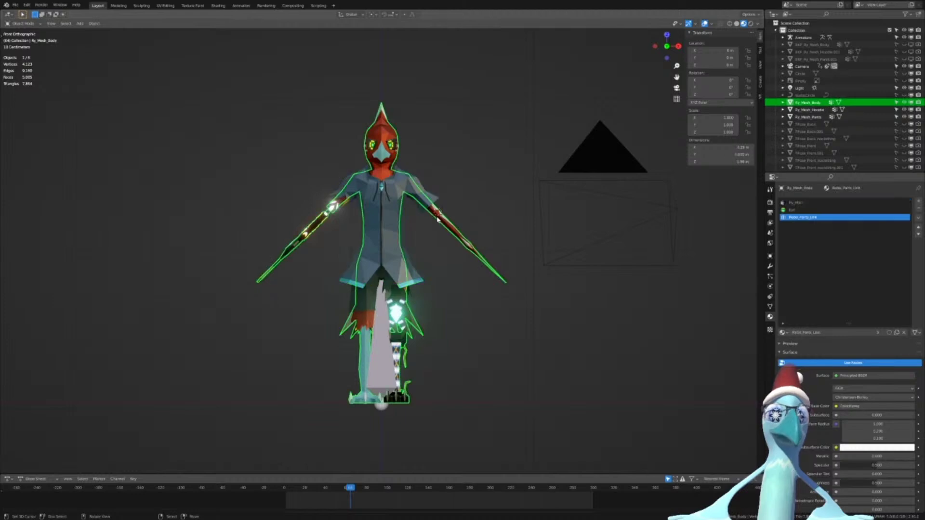
{"action": "key", "text": "alt+g"}
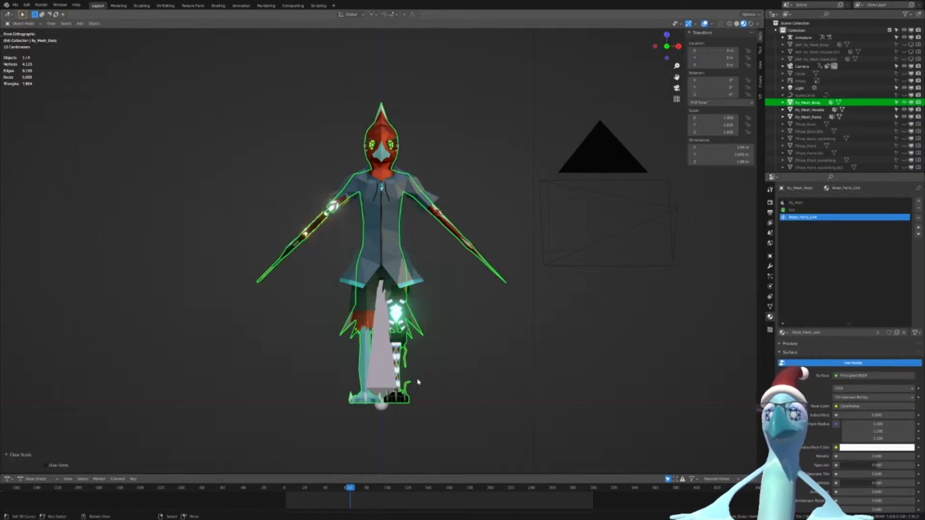
Edit the armature in wireframe and lower the bone's tip 0.5 m along Z to shorten the bone
{"action": "left_click", "coordinate": [420, 437]}
{"action": "scroll", "coordinate": [413, 392], "scroll_direction": "up", "scroll_amount": 4}
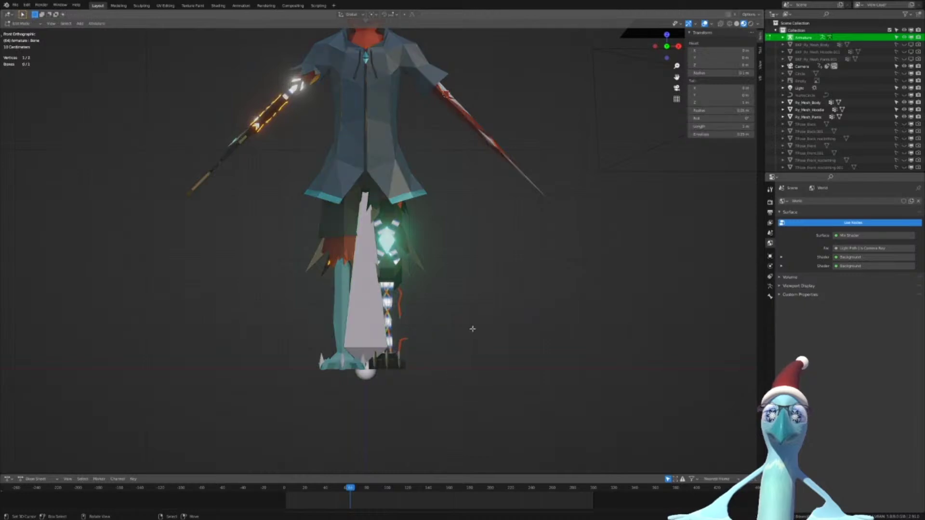
{"action": "key", "text": "Tab"}
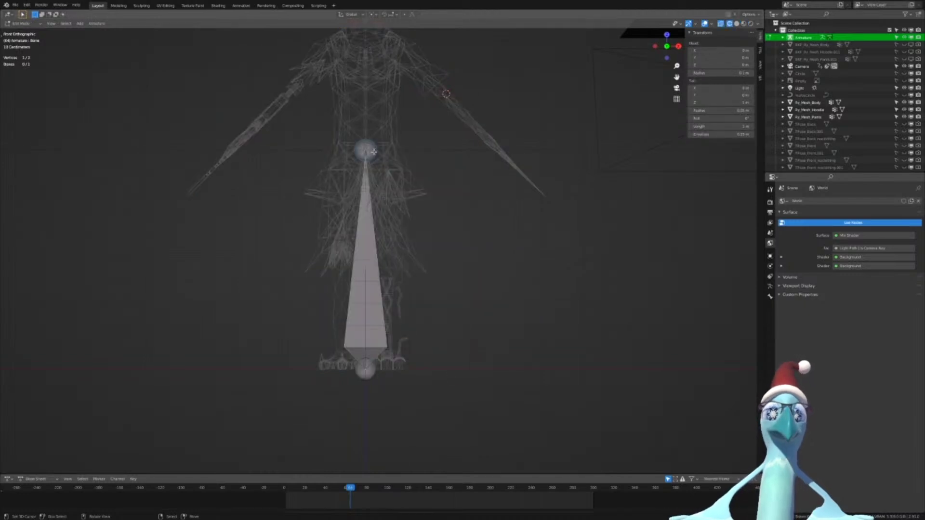
{"action": "right_click", "coordinate": [370, 268]}
{"action": "key", "text": "s"}
{"action": "right_click", "coordinate": [439, 277]}
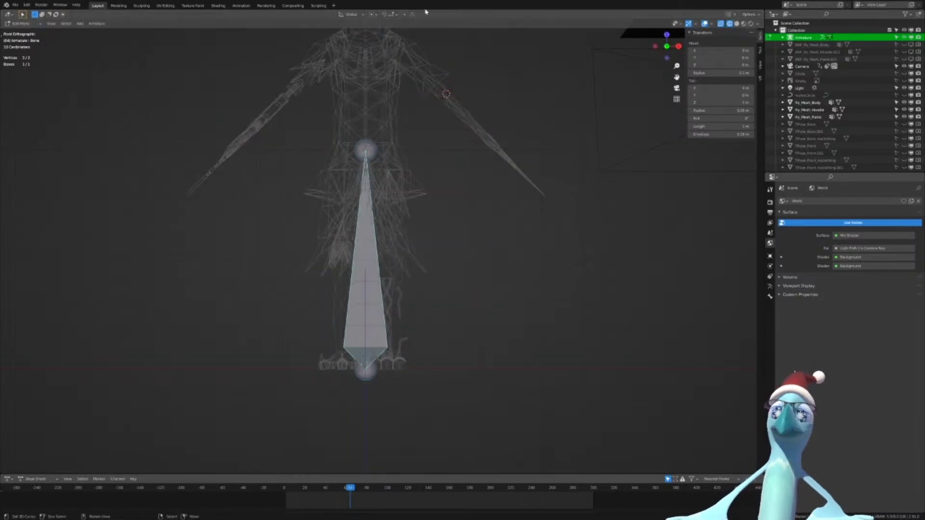
{"action": "left_click", "coordinate": [365, 159]}
{"action": "key", "text": "g"}
{"action": "key", "text": "z"}
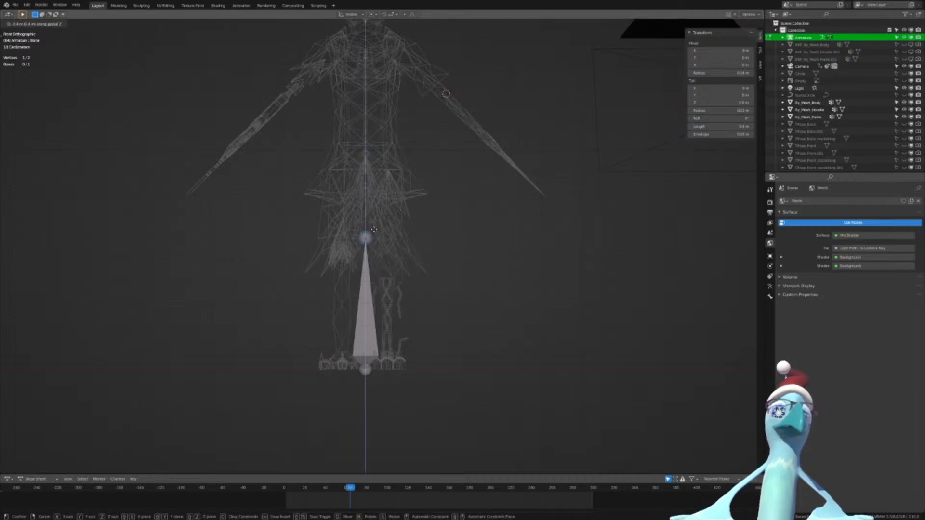
{"action": "left_click", "coordinate": [373, 254]}
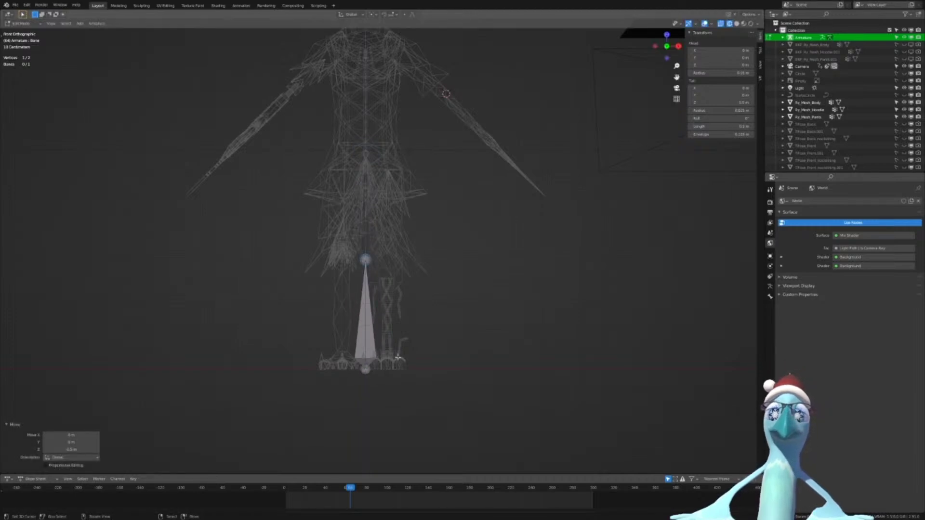
Rename the armature's bone as Root
{"action": "key", "text": "Tab"}
{"action": "key", "text": "Tab"}
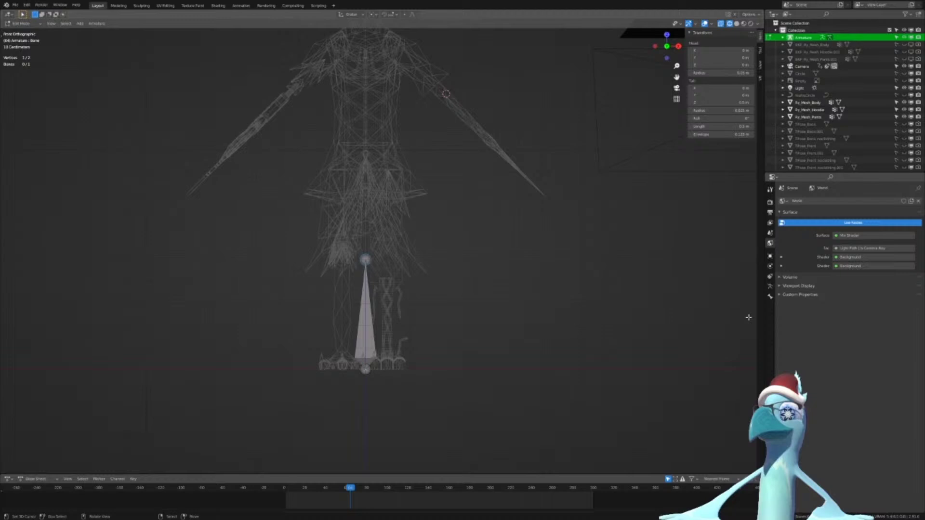
{"action": "left_click", "coordinate": [770, 297]}
{"action": "left_click", "coordinate": [848, 201]}
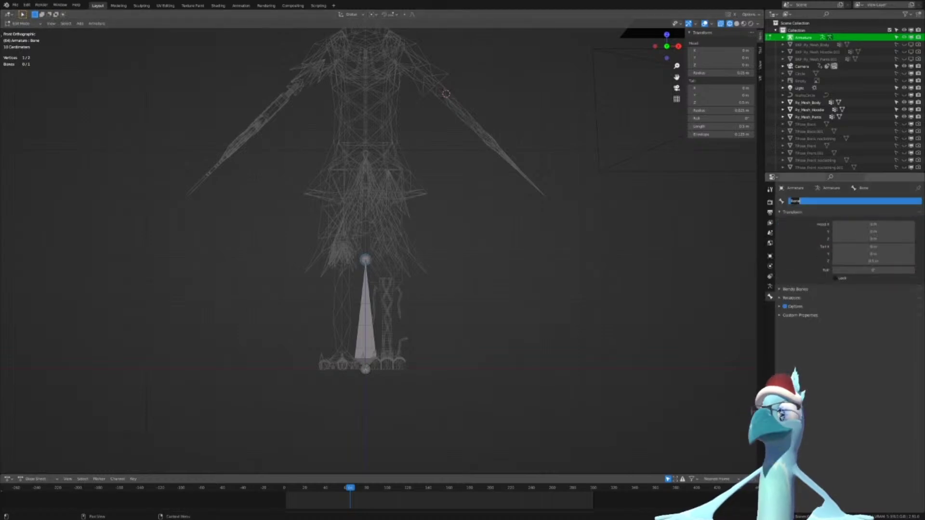
{"action": "type", "text": "Root"}
{"action": "key", "text": "Return"}
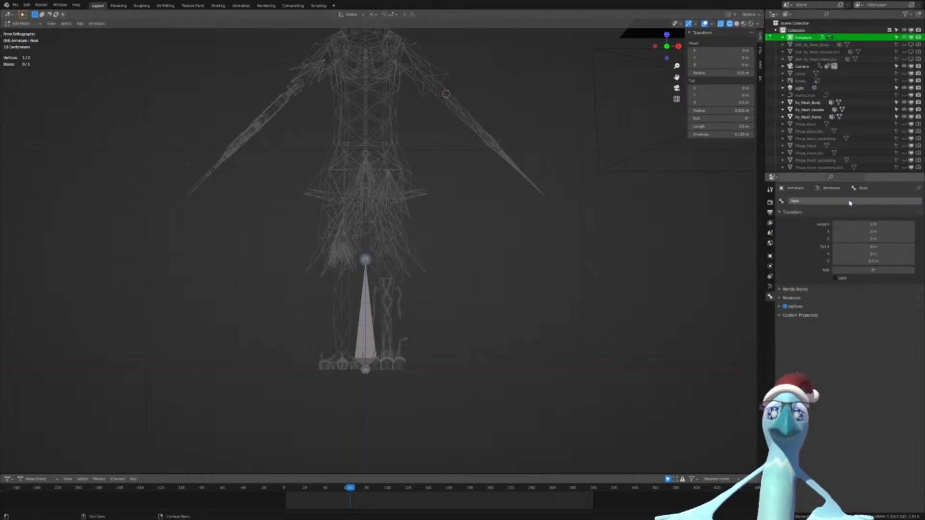
Duplicate the Root bone and place the copy about 0.88 m higher along Z, starting at the pelvis
{"action": "left_click", "coordinate": [364, 341]}
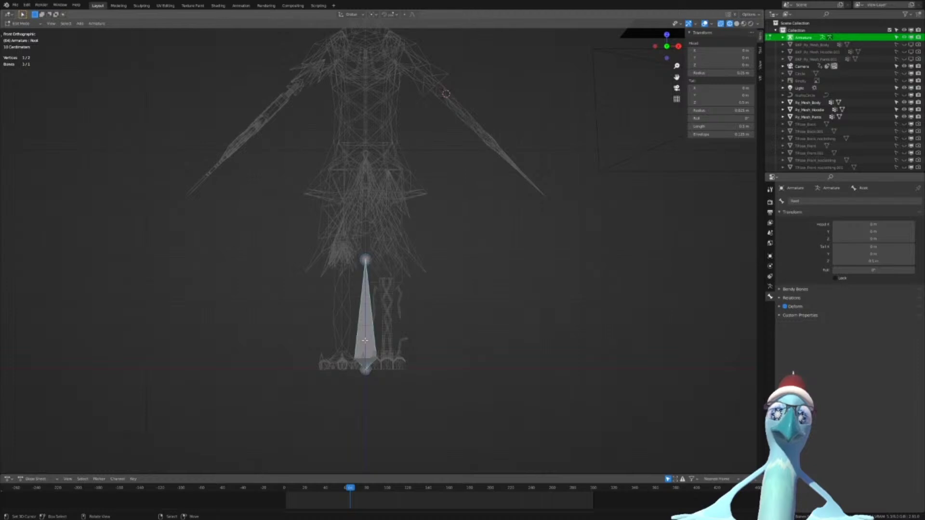
{"action": "scroll", "coordinate": [364, 341], "scroll_direction": "up", "scroll_amount": 2}
{"action": "scroll", "coordinate": [375, 346], "scroll_direction": "down", "scroll_amount": 3}
{"action": "scroll", "coordinate": [380, 356], "scroll_direction": "up", "scroll_amount": 3}
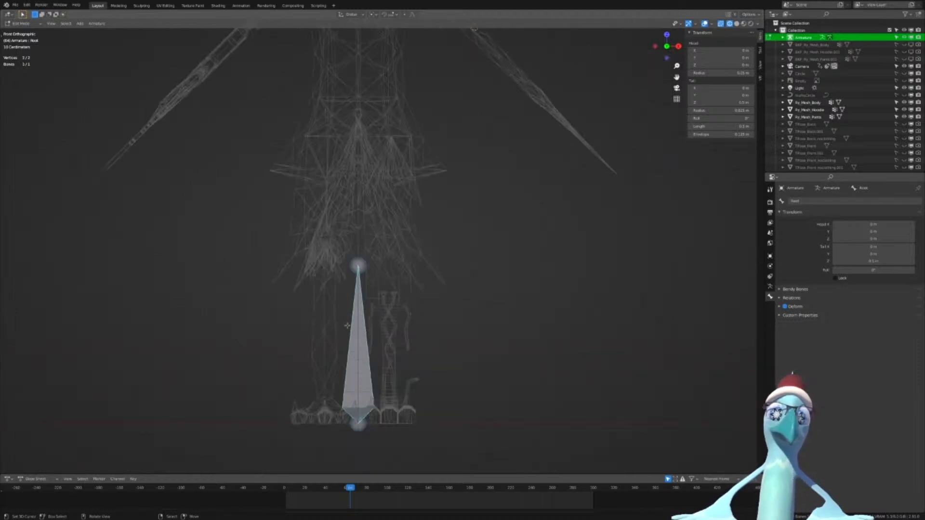
{"action": "key", "text": "shift+d"}
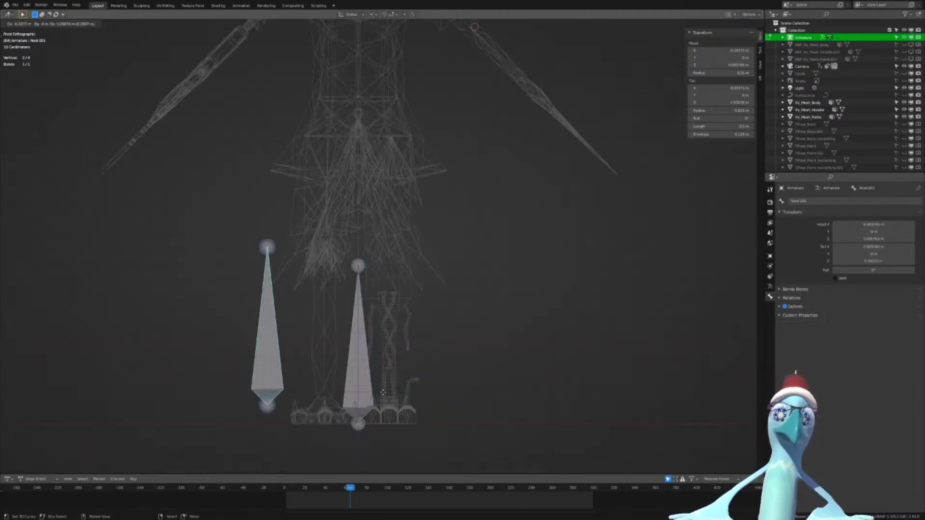
{"action": "left_click", "coordinate": [476, 326]}
{"action": "key", "text": "z"}
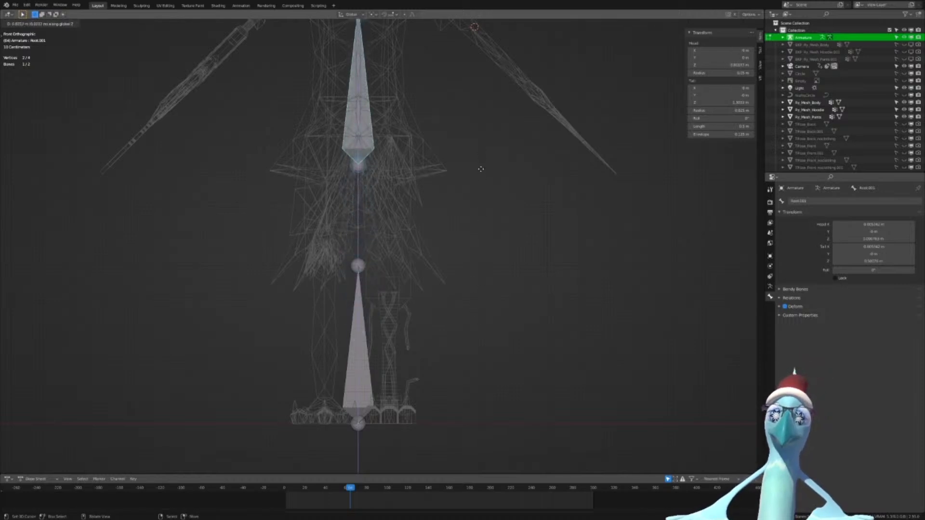
{"action": "left_click", "coordinate": [490, 136]}
Leave armature editing, hide the hoodie and pants meshes, and select the armature again
{"action": "scroll", "coordinate": [501, 241], "scroll_direction": "up", "scroll_amount": 4}
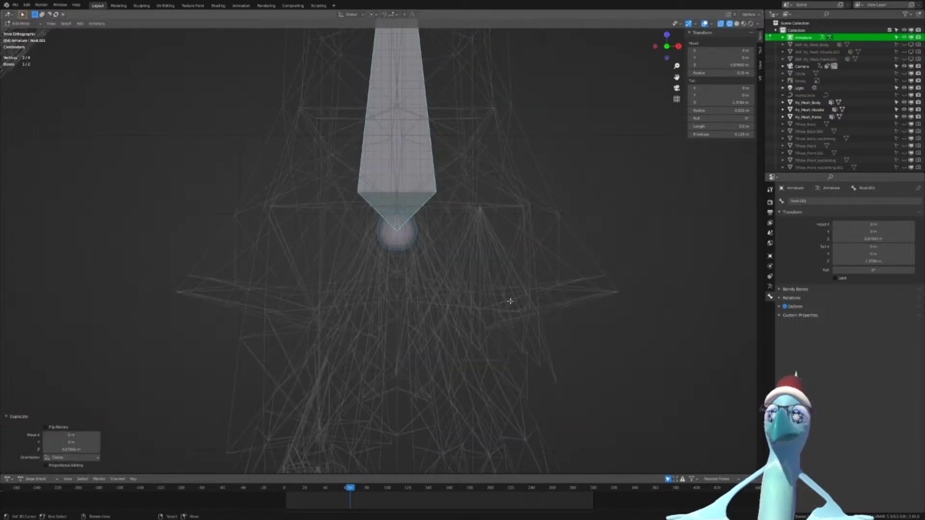
{"action": "scroll", "coordinate": [510, 301], "scroll_direction": "down", "scroll_amount": 2}
{"action": "key", "text": "Tab"}
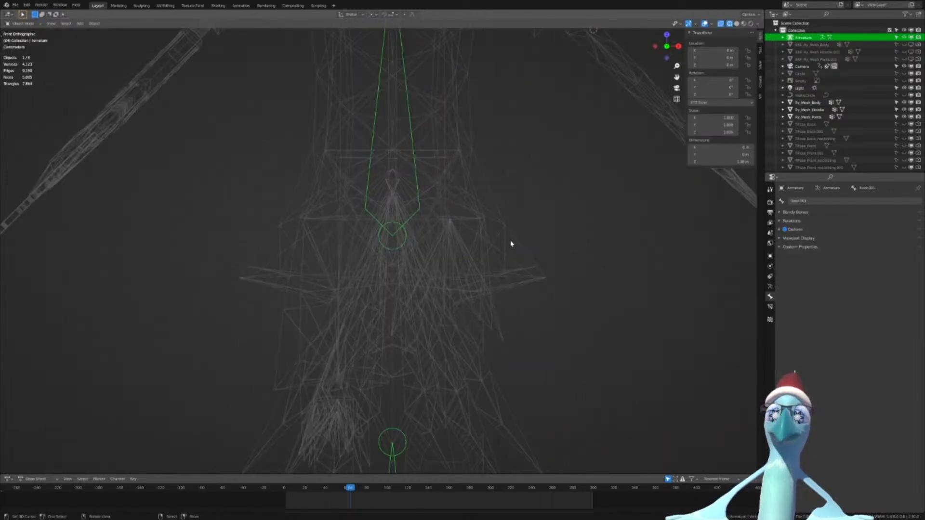
{"action": "left_click", "coordinate": [511, 231]}
{"action": "left_click", "coordinate": [491, 246]}
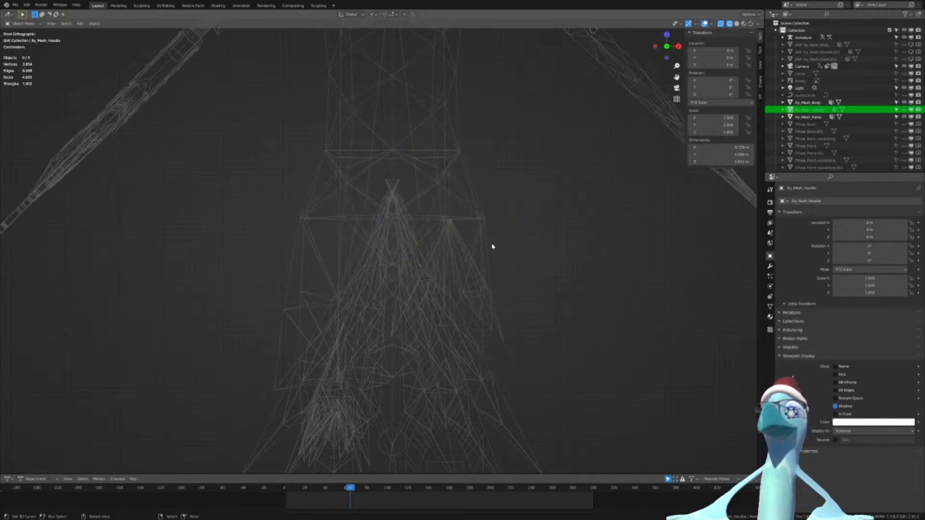
{"action": "left_click", "coordinate": [479, 314]}
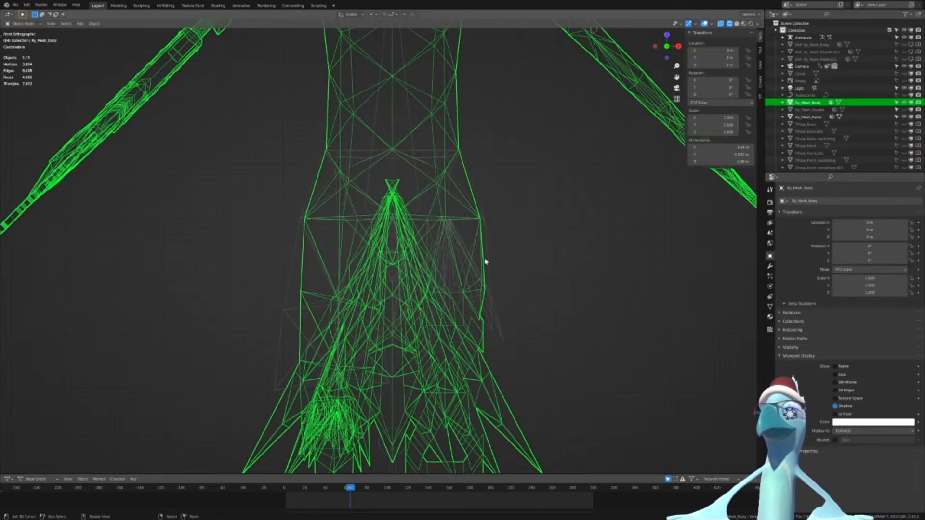
{"action": "left_click", "coordinate": [485, 249]}
{"action": "left_click", "coordinate": [485, 250]}
{"action": "left_click", "coordinate": [416, 183]}
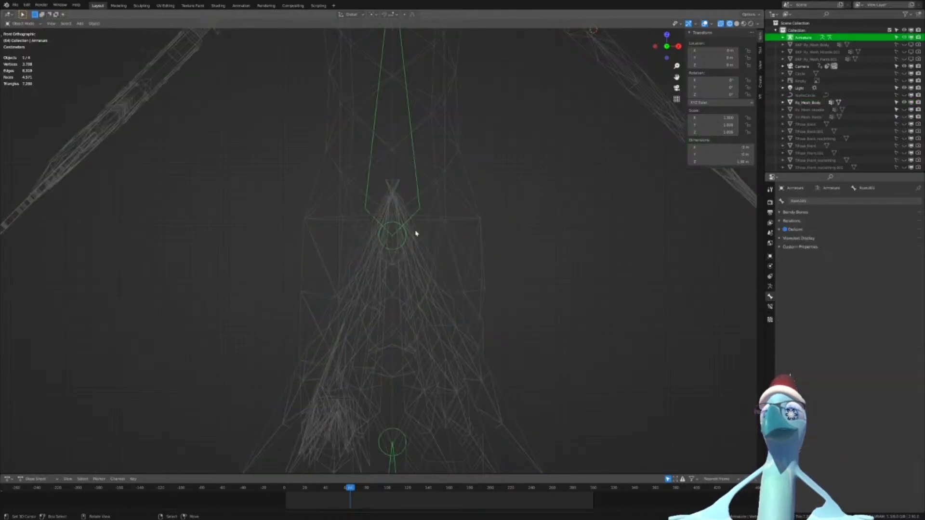
Adjust the duplicated bone's height along Z so that its base sits level with the top of the hips
{"action": "key", "text": "Tab"}
{"action": "scroll", "coordinate": [431, 243], "scroll_direction": "up", "scroll_amount": 3}
{"action": "key", "text": "e"}
{"action": "key", "text": "z"}
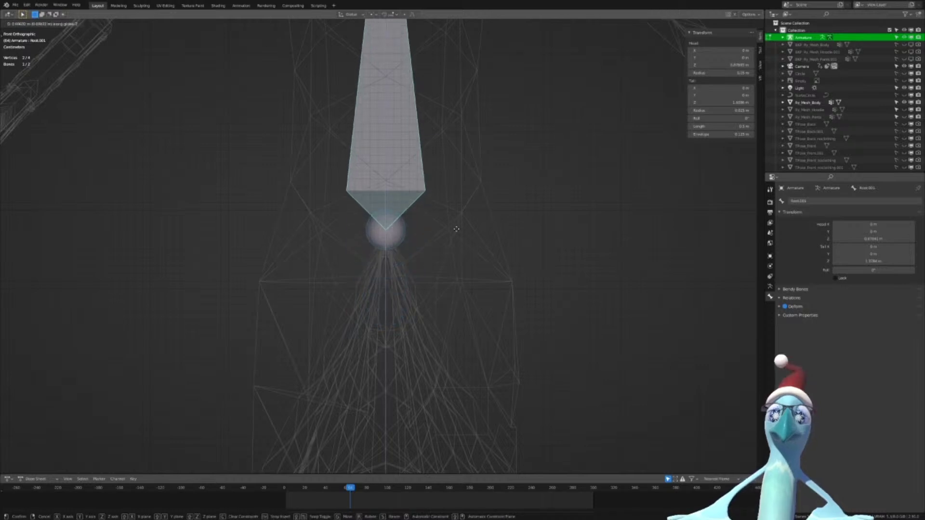
{"action": "left_click", "coordinate": [460, 348]}
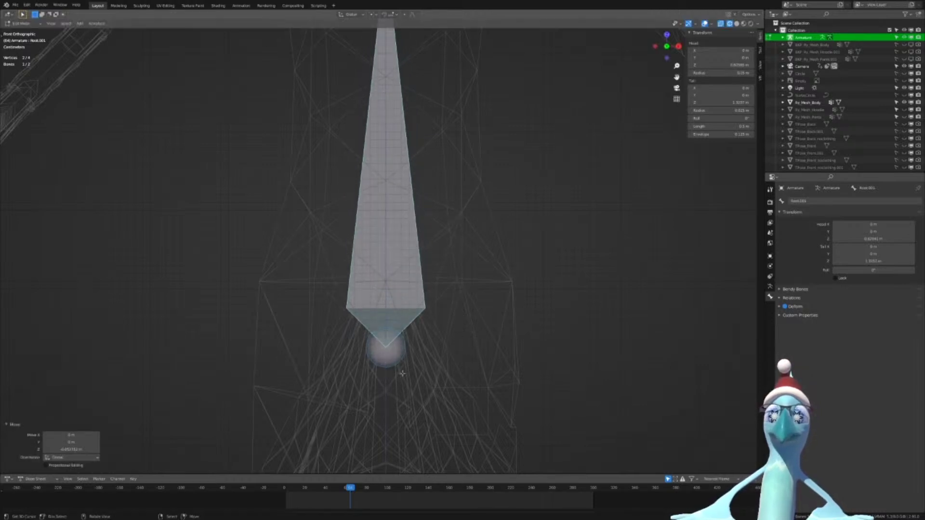
{"action": "key", "text": "g"}
{"action": "key", "text": "z"}
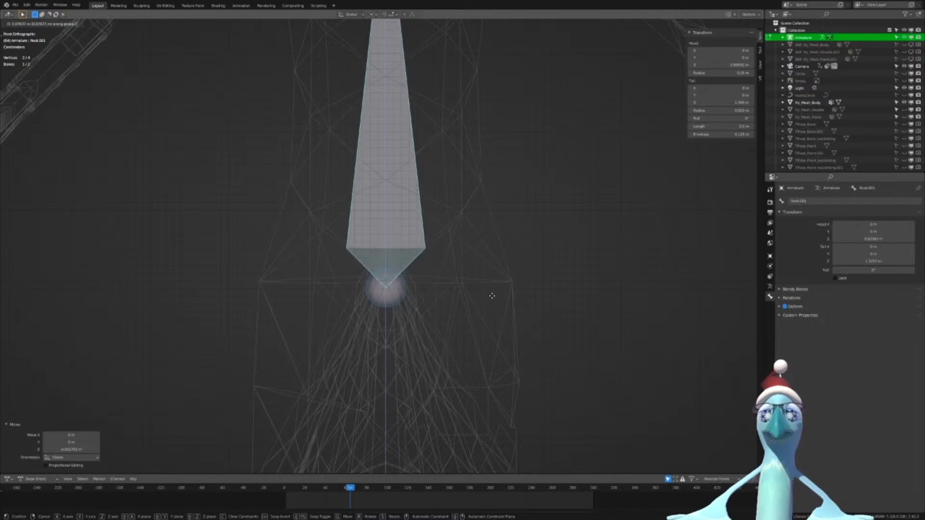
{"action": "left_click", "coordinate": [491, 295]}
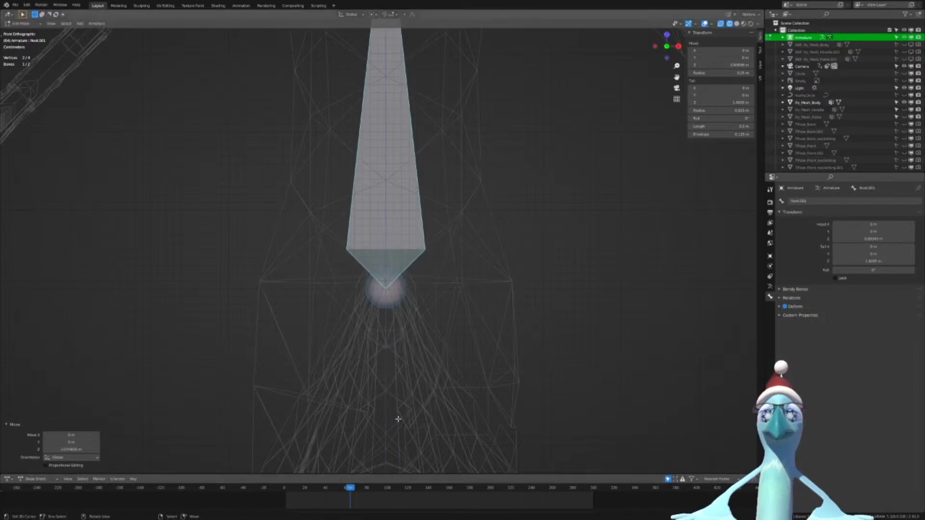
In the side view, lower the tip of the duplicated bone so it spans only the hip area
{"action": "scroll", "coordinate": [398, 418], "scroll_direction": "down", "scroll_amount": 5}
{"action": "scroll", "coordinate": [401, 421], "scroll_direction": "up", "scroll_amount": 4}
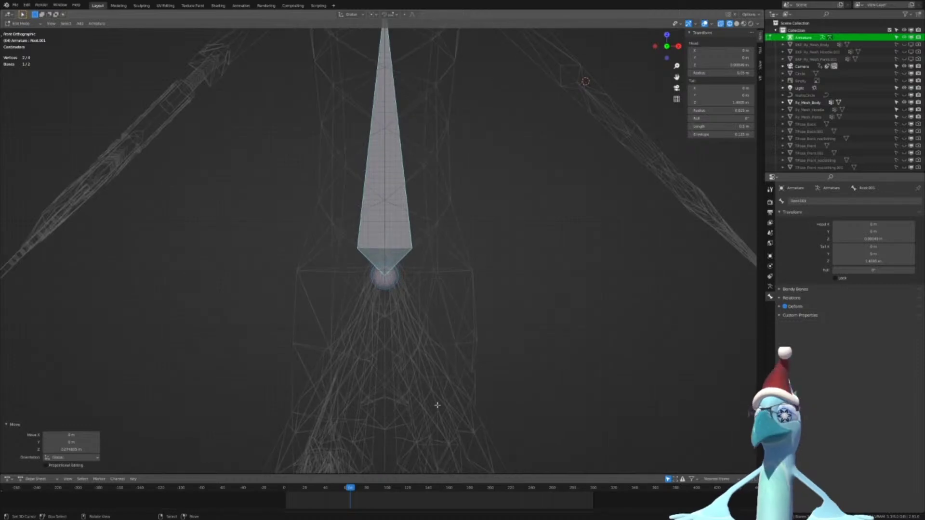
{"action": "key", "text": "KP_3"}
{"action": "scroll", "coordinate": [398, 272], "scroll_direction": "down", "scroll_amount": 4}
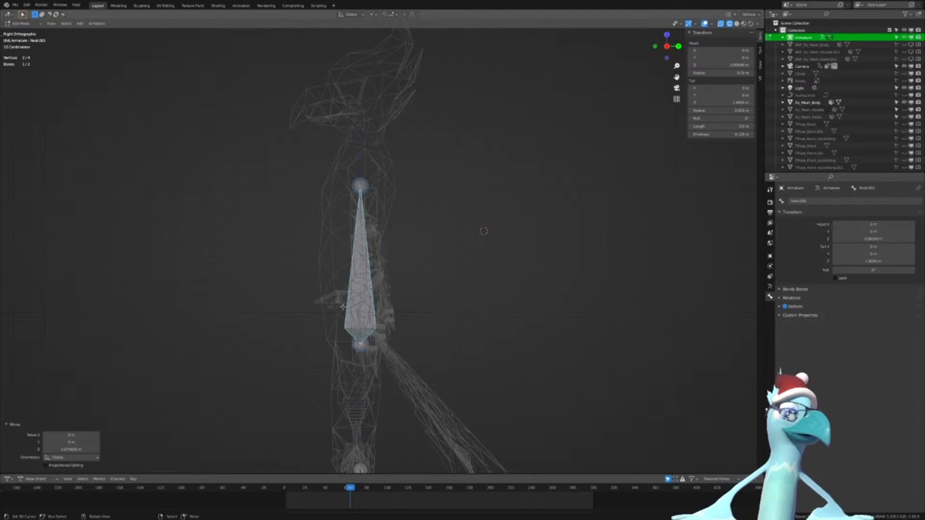
{"action": "left_click", "coordinate": [365, 184]}
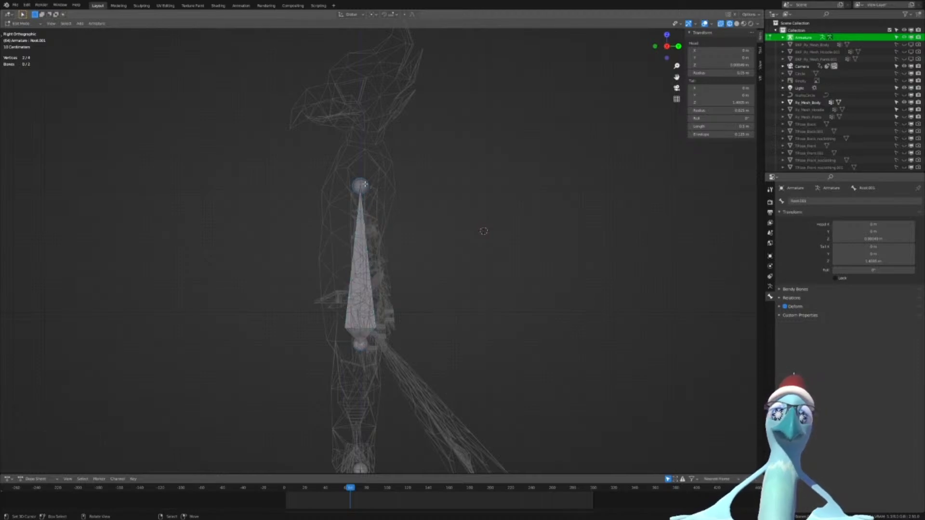
{"action": "scroll", "coordinate": [365, 184], "scroll_direction": "up", "scroll_amount": 2}
{"action": "middle_click_drag", "start_coordinate": [366, 192], "coordinate": [371, 238], "text": "shift"}
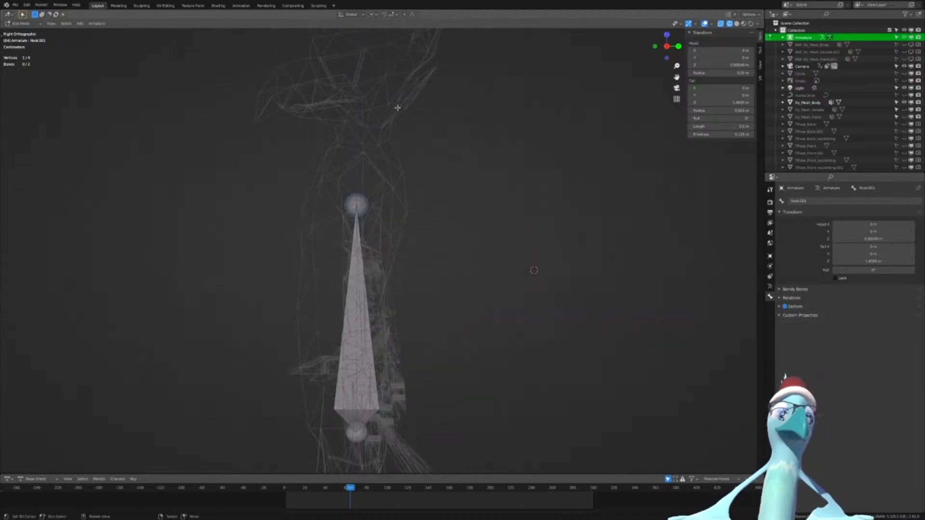
{"action": "scroll", "coordinate": [384, 275], "scroll_direction": "down", "scroll_amount": 2}
{"action": "key", "text": "g"}
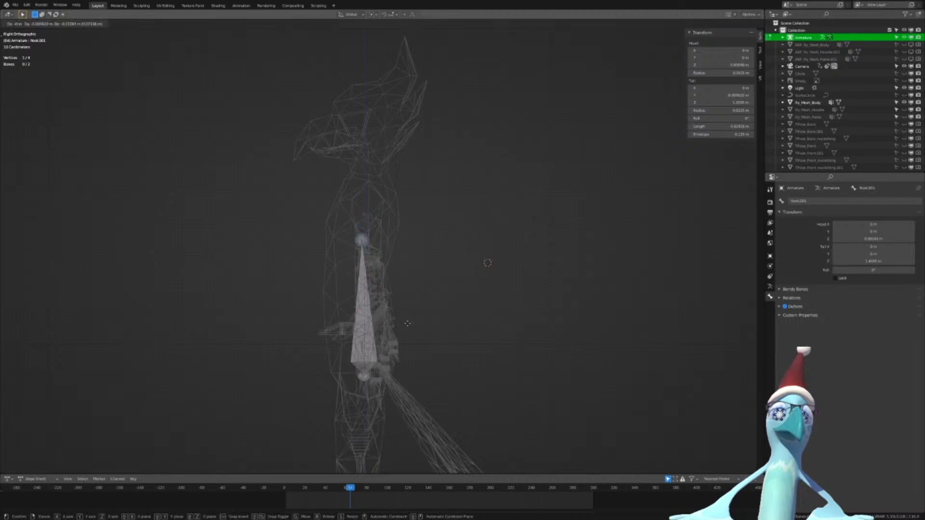
{"action": "left_click", "coordinate": [409, 380]}
Extrude four connected bones upward from the hip bone's tip through the torso and neck, ending with a 0.2 m bone inside the head
{"action": "key", "text": "e"}
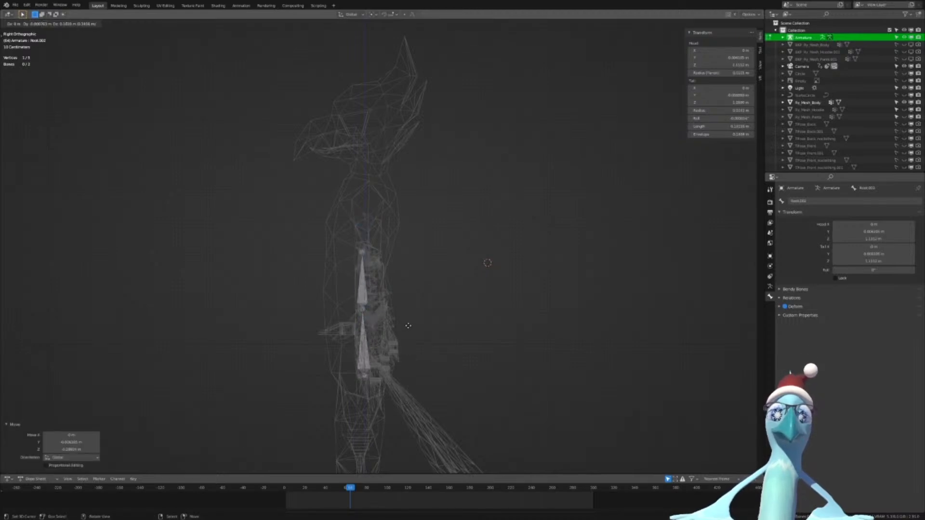
{"action": "left_click", "coordinate": [407, 313]}
{"action": "key", "text": "e"}
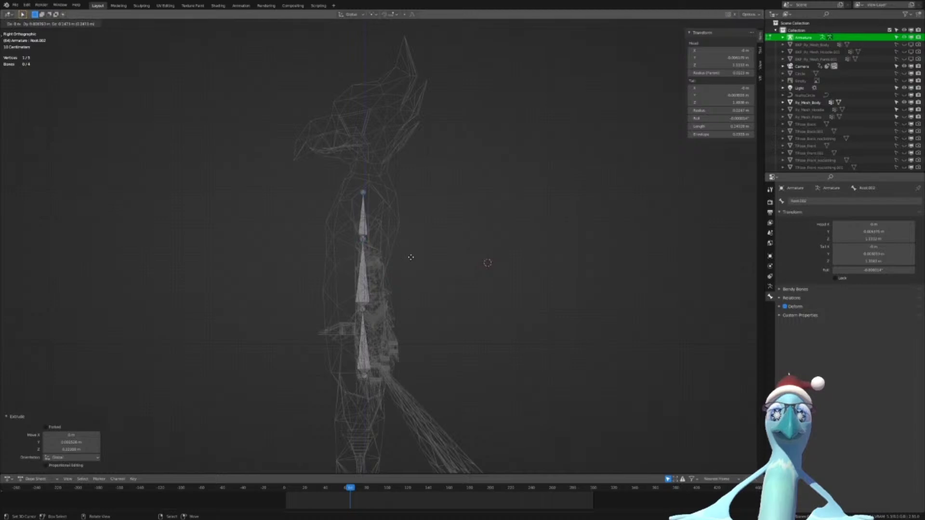
{"action": "left_click", "coordinate": [412, 255]}
{"action": "key", "text": "e"}
{"action": "left_click", "coordinate": [418, 228]}
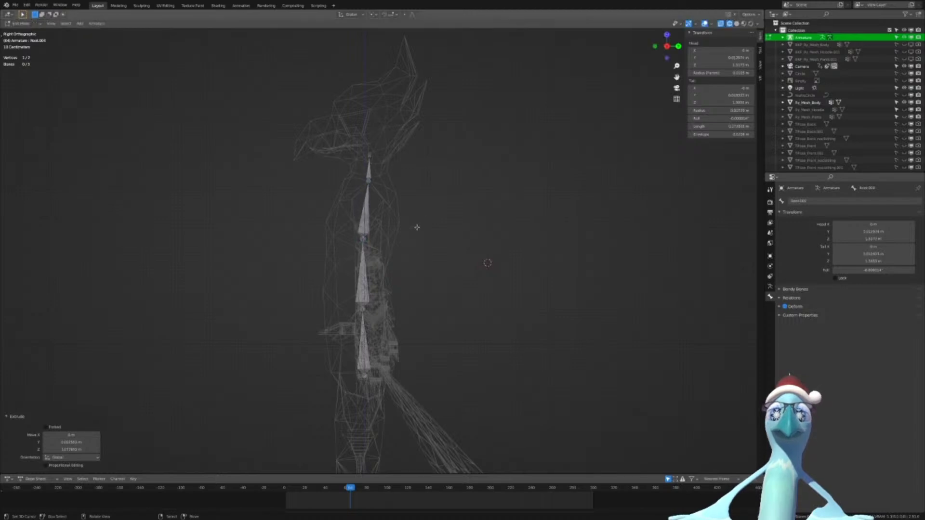
{"action": "key", "text": "e"}
{"action": "left_click", "coordinate": [418, 169]}
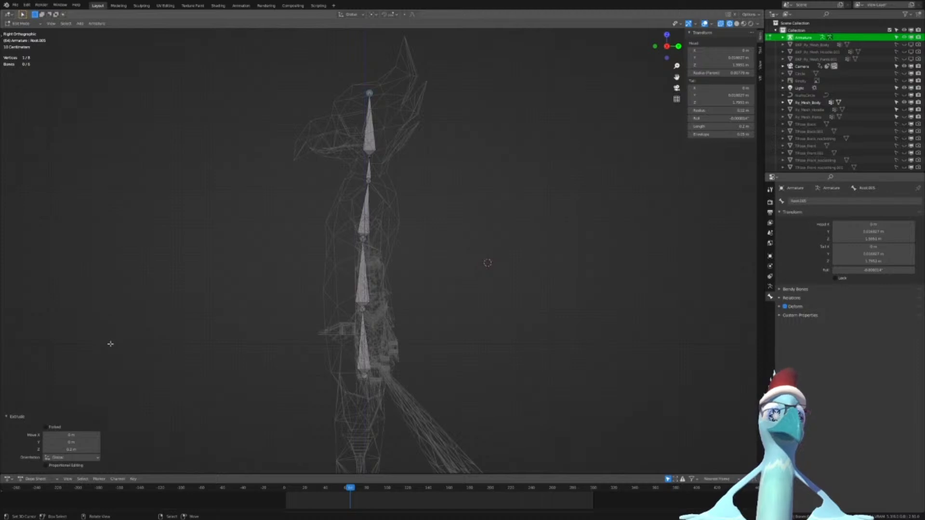
Rename the pelvis bone as Hips and the bone directly above it as Spine
{"action": "left_click", "coordinate": [364, 337]}
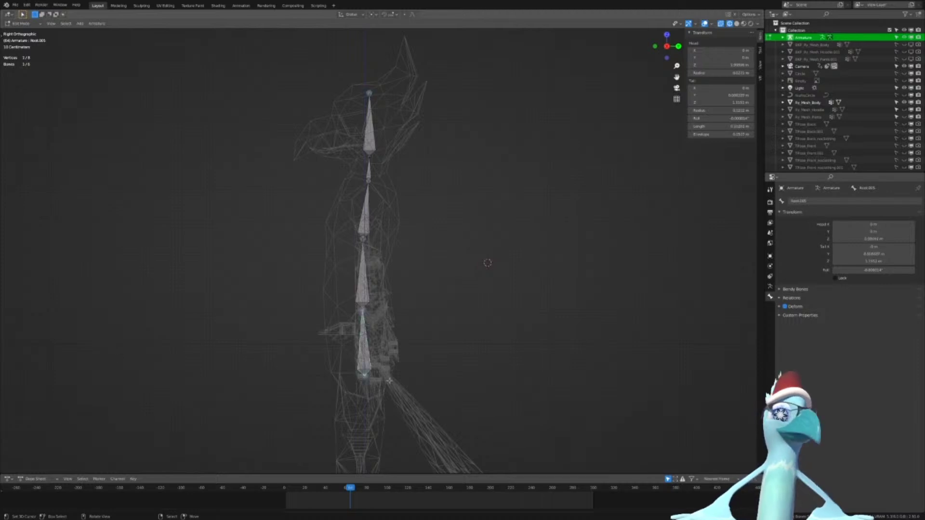
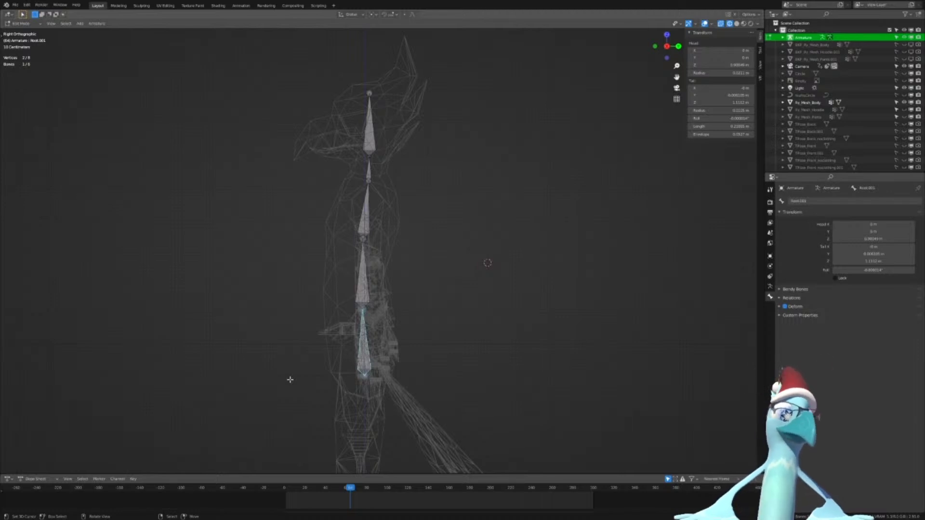
{"action": "left_click", "coordinate": [817, 202]}
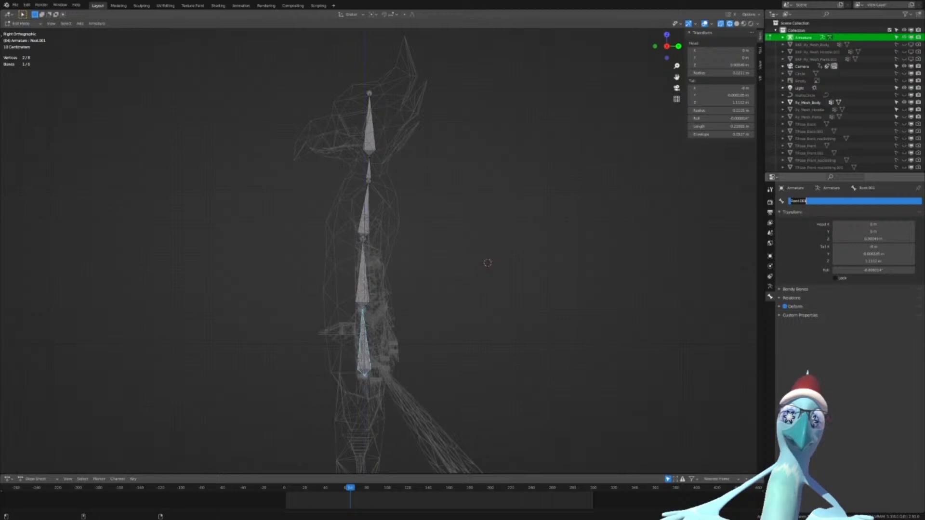
{"action": "type", "text": "Hips"}
{"action": "key", "text": "Return"}
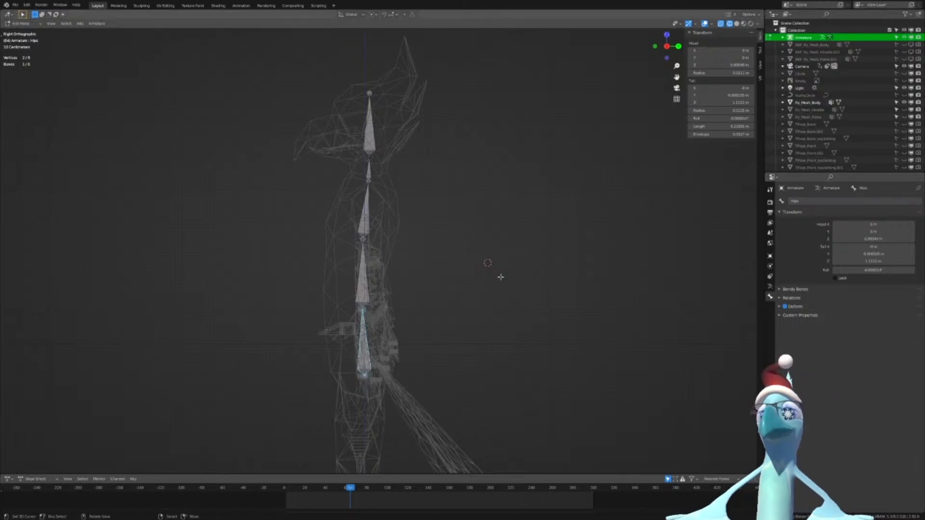
{"action": "left_click", "coordinate": [376, 278]}
{"action": "left_click", "coordinate": [817, 201]}
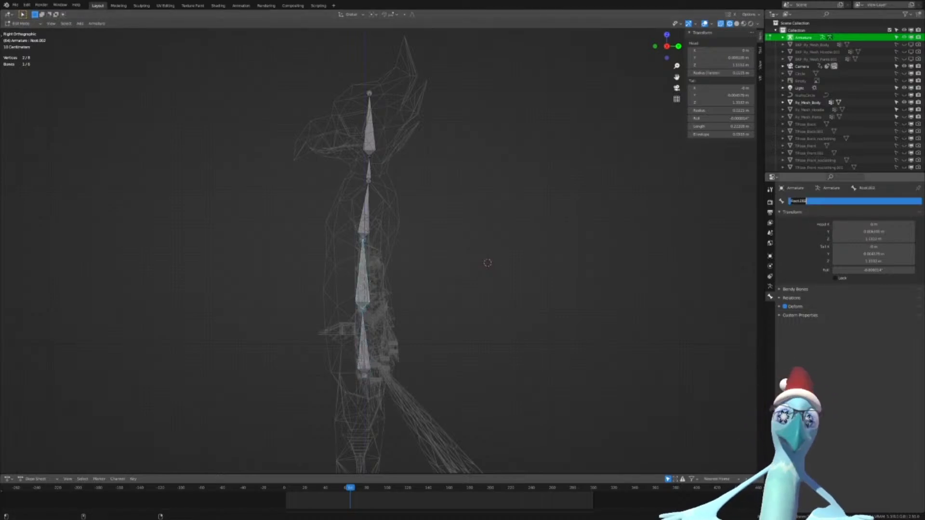
{"action": "type", "text": "Spine"}
{"action": "key", "text": "Return"}
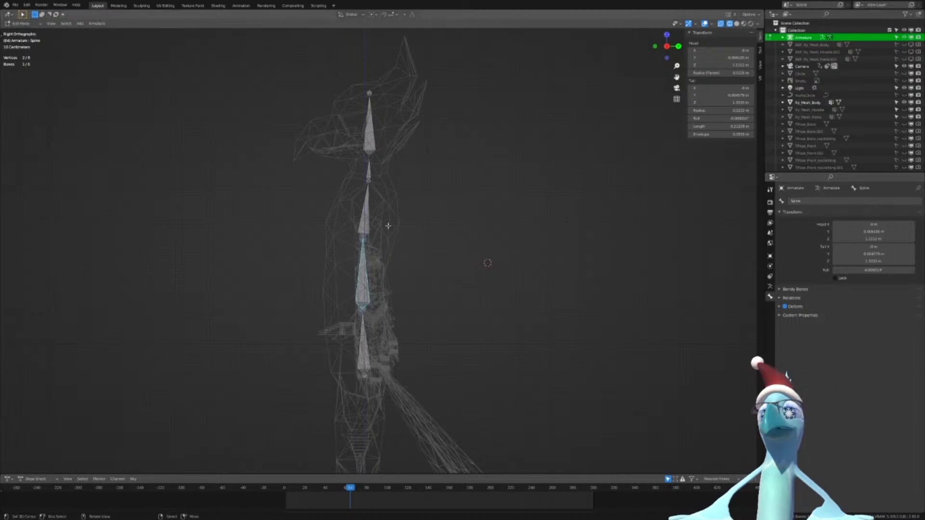
Rename the upper torso bone as Chest and the short bone above it as Neck
{"action": "left_click", "coordinate": [388, 225]}
{"action": "double_click", "coordinate": [817, 201]}
{"action": "type", "text": "Che"}
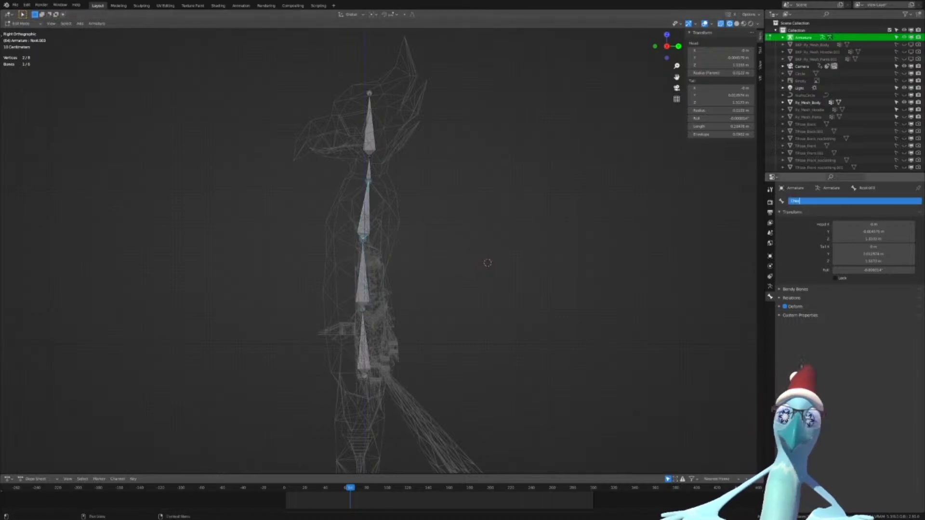
{"action": "type", "text": "st"}
{"action": "key", "text": "Return"}
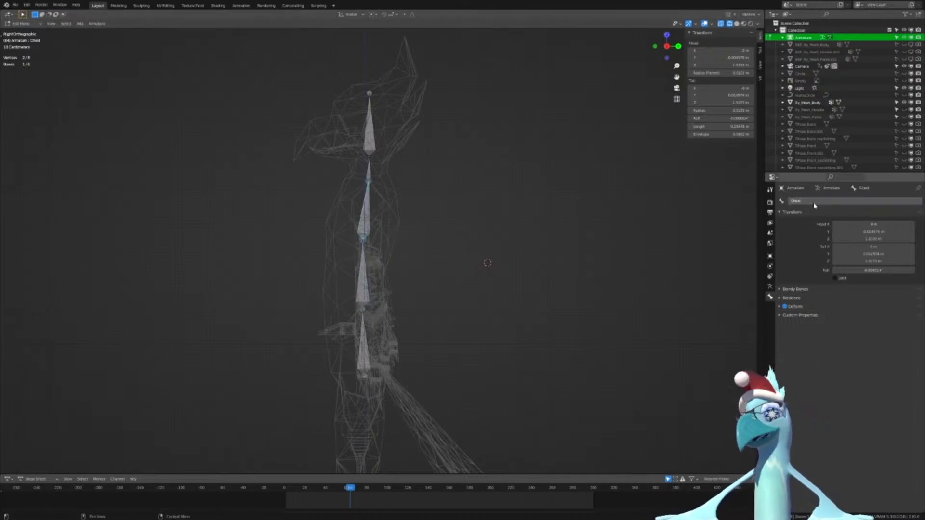
{"action": "left_click", "coordinate": [372, 165]}
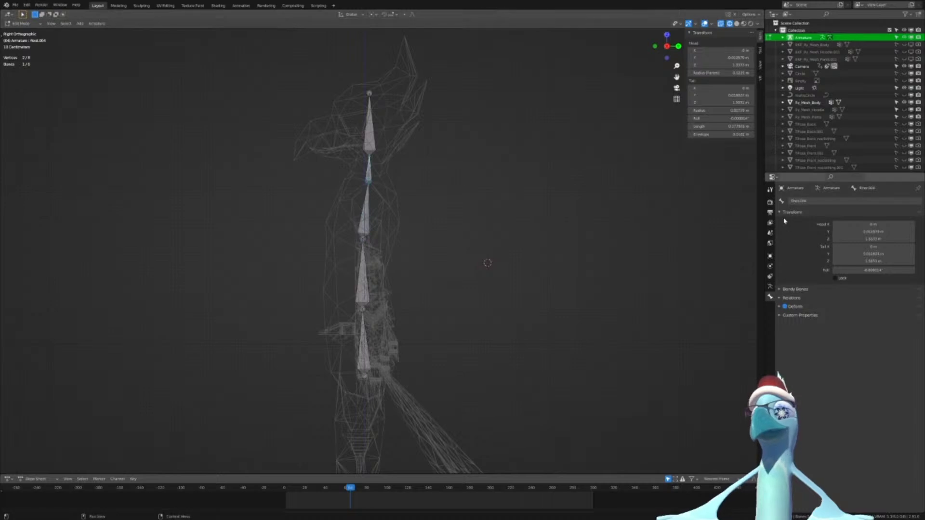
{"action": "double_click", "coordinate": [817, 201]}
{"action": "type", "text": "Neck"}
{"action": "key", "text": "Return"}
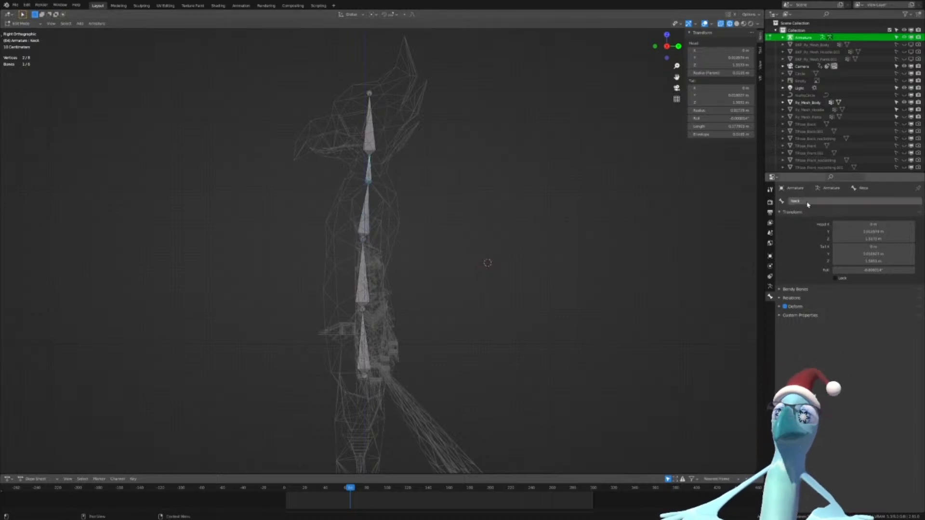
Rename the uppermost bone of the chain as Head
{"action": "left_click", "coordinate": [374, 129]}
{"action": "double_click", "coordinate": [808, 201]}
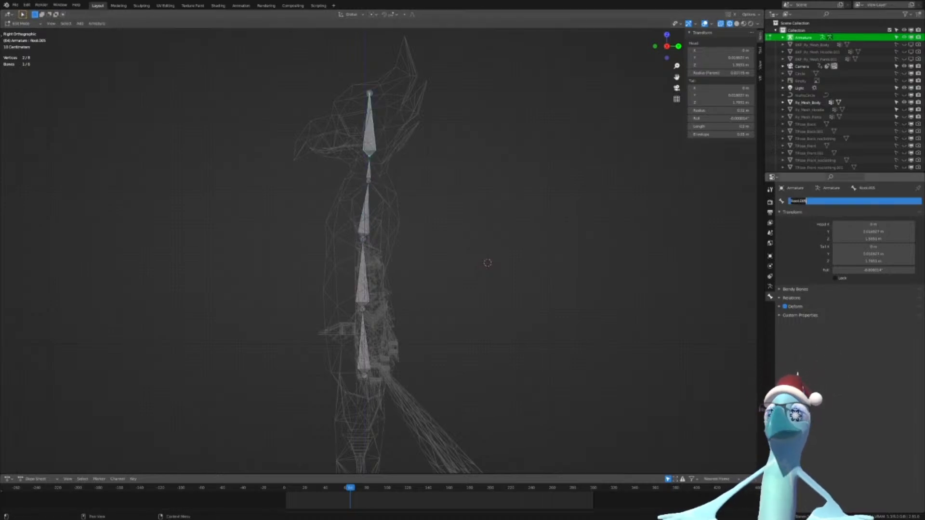
{"action": "type", "text": "Head"}
{"action": "key", "text": "Return"}
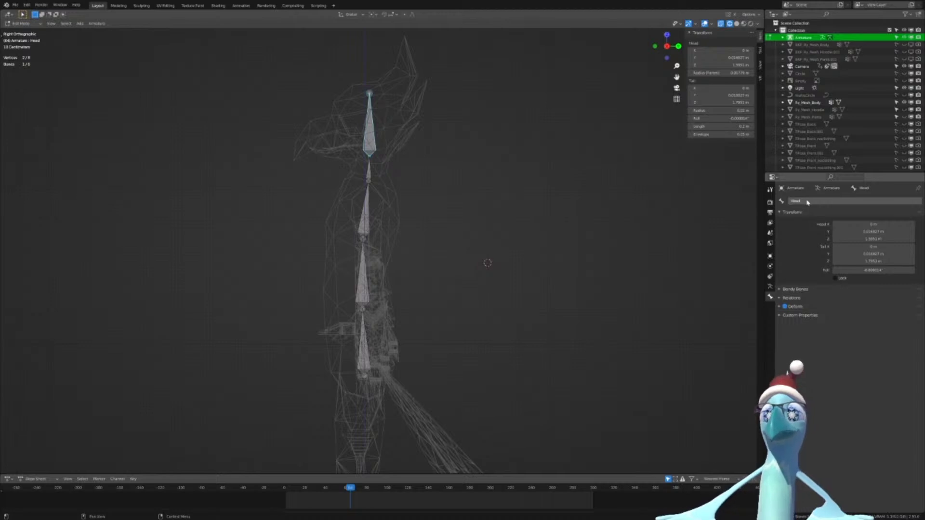
Duplicate the Head bone, rotate the copy to point forward, and place it along the lower beak
{"action": "middle_click_drag", "start_coordinate": [362, 195], "coordinate": [366, 291], "text": "shift"}
{"action": "scroll", "coordinate": [382, 293], "scroll_direction": "up", "scroll_amount": 9}
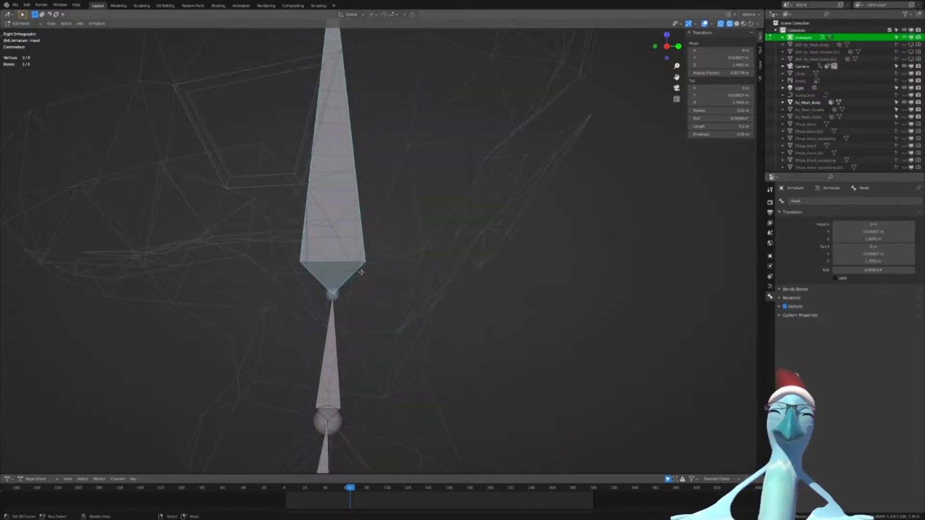
{"action": "middle_click_drag", "start_coordinate": [298, 253], "coordinate": [484, 247], "text": "shift"}
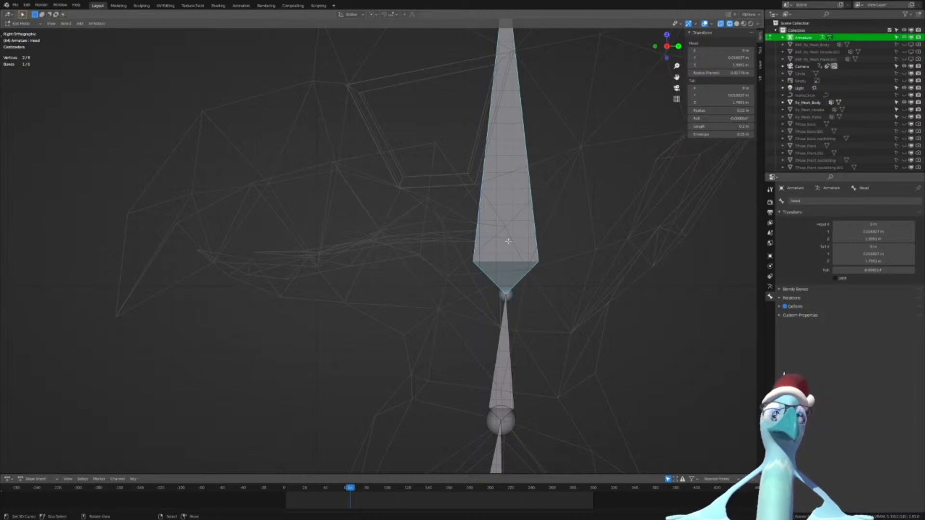
{"action": "key", "text": "shift+d"}
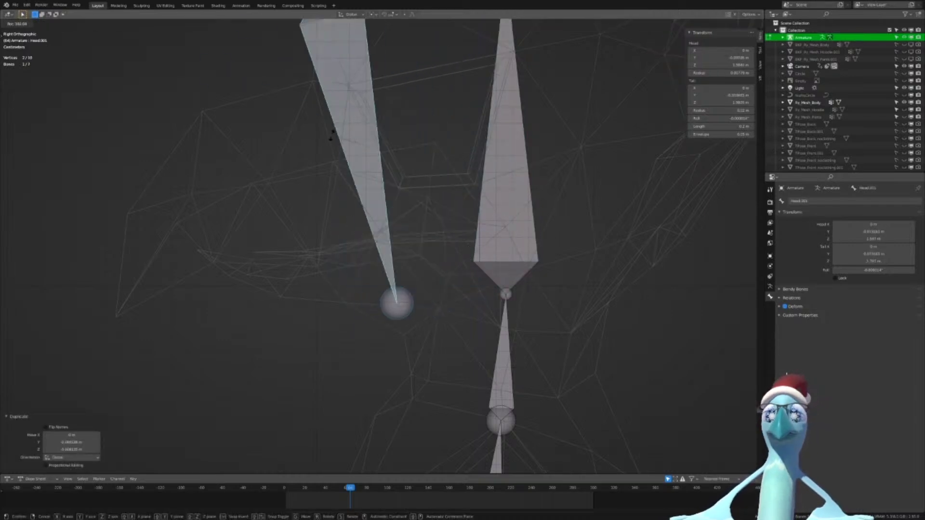
{"action": "left_click", "coordinate": [411, 30]}
{"action": "key", "text": "g"}
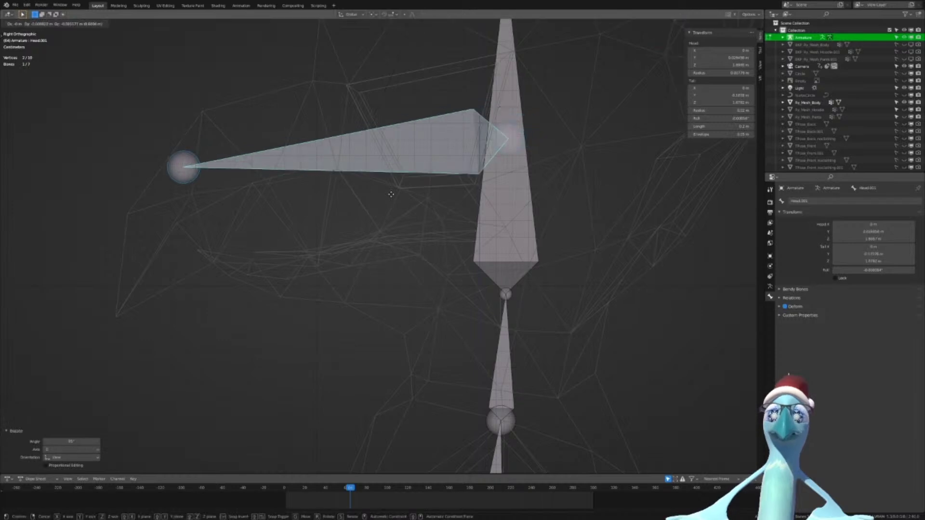
{"action": "left_click", "coordinate": [274, 320]}
Using the colored preview as reference, move the duplicated bone's base and tip so the bone fits inside the lower beak
{"action": "key", "text": "z"}
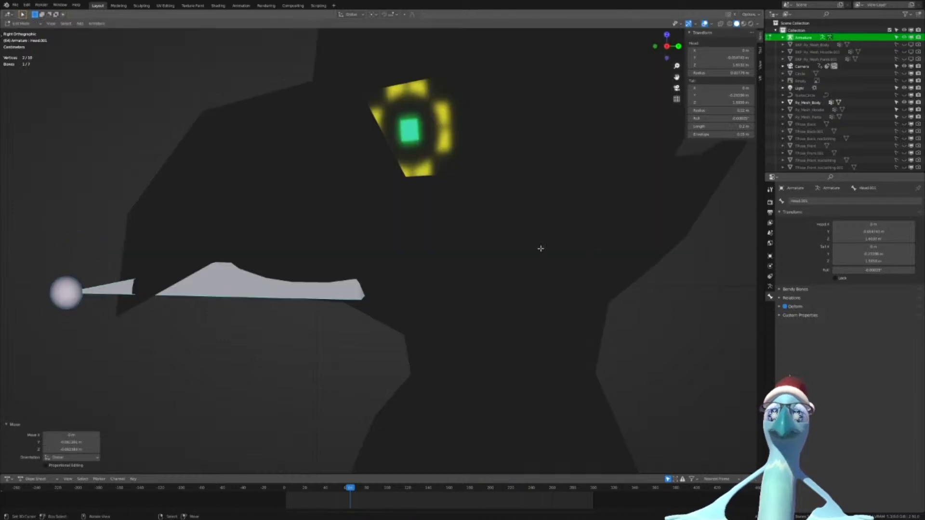
{"action": "key", "text": "z"}
{"action": "left_click", "coordinate": [537, 289]}
{"action": "scroll", "coordinate": [443, 315], "scroll_direction": "down", "scroll_amount": 3}
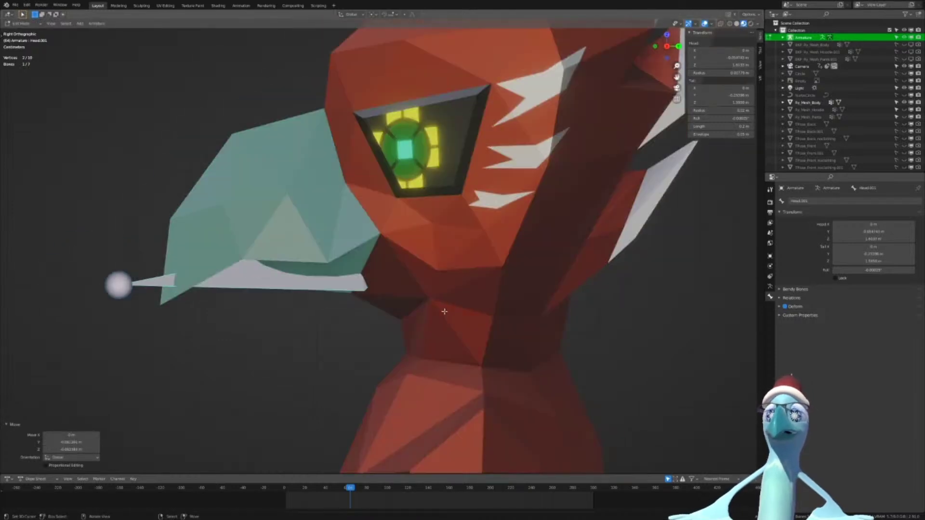
{"action": "scroll", "coordinate": [443, 313], "scroll_direction": "up", "scroll_amount": 4}
{"action": "scroll", "coordinate": [445, 312], "scroll_direction": "down", "scroll_amount": 4}
{"action": "key", "text": "z"}
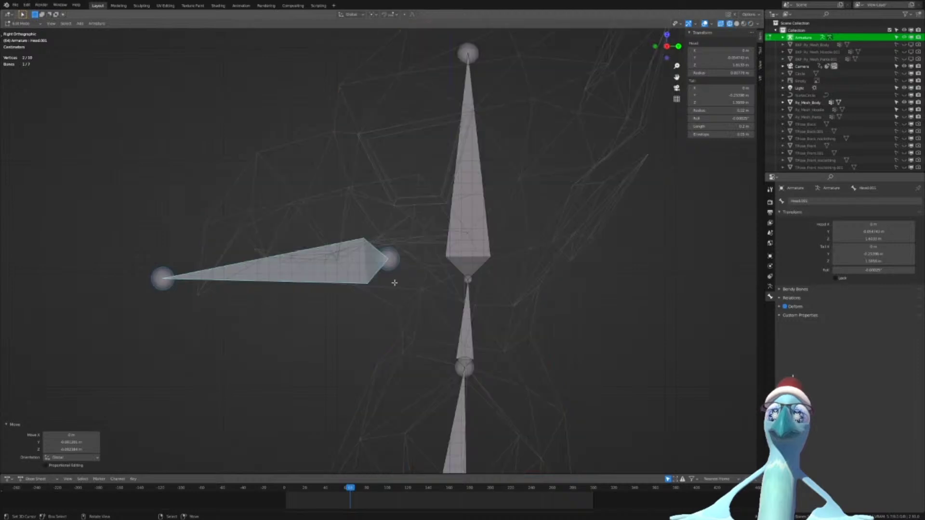
{"action": "right_click", "coordinate": [394, 268]}
{"action": "key", "text": "z"}
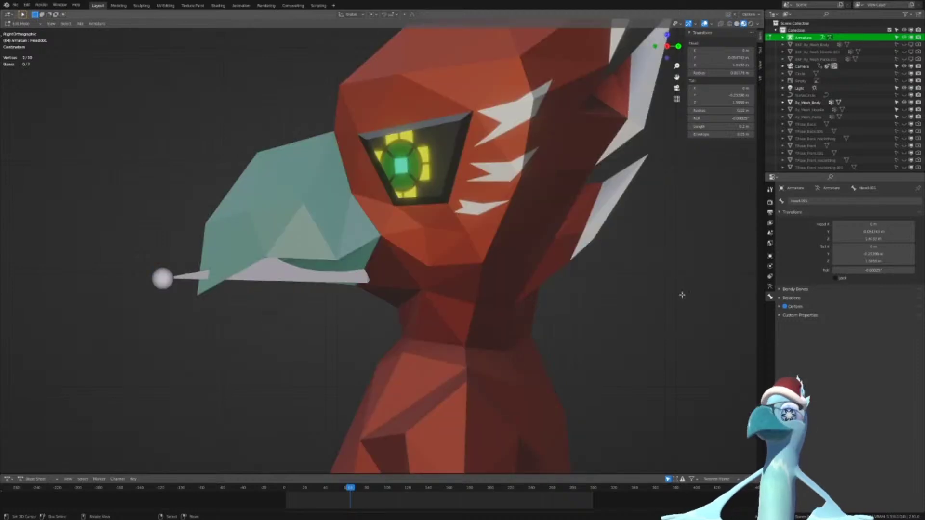
{"action": "key", "text": "g"}
{"action": "left_click", "coordinate": [198, 293]}
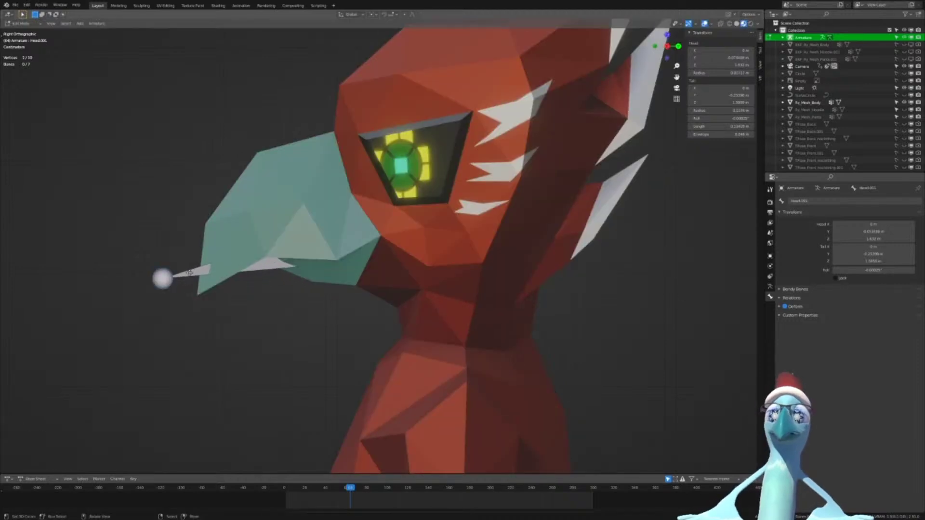
{"action": "key", "text": "g"}
{"action": "left_click", "coordinate": [263, 250]}
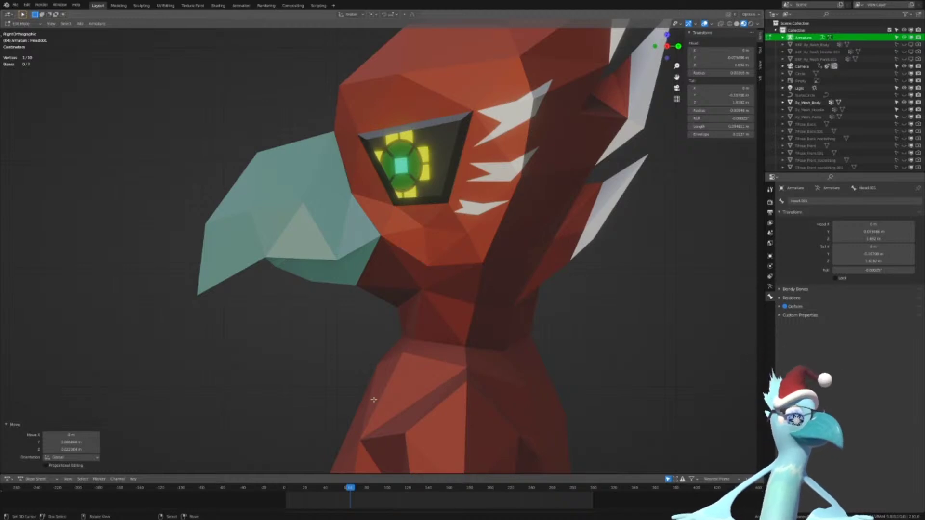
Leave edit mode and set the armature to display in front of the character mesh
{"action": "scroll", "coordinate": [597, 262], "scroll_direction": "down", "scroll_amount": 4}
{"action": "scroll", "coordinate": [551, 365], "scroll_direction": "down", "scroll_amount": 3}
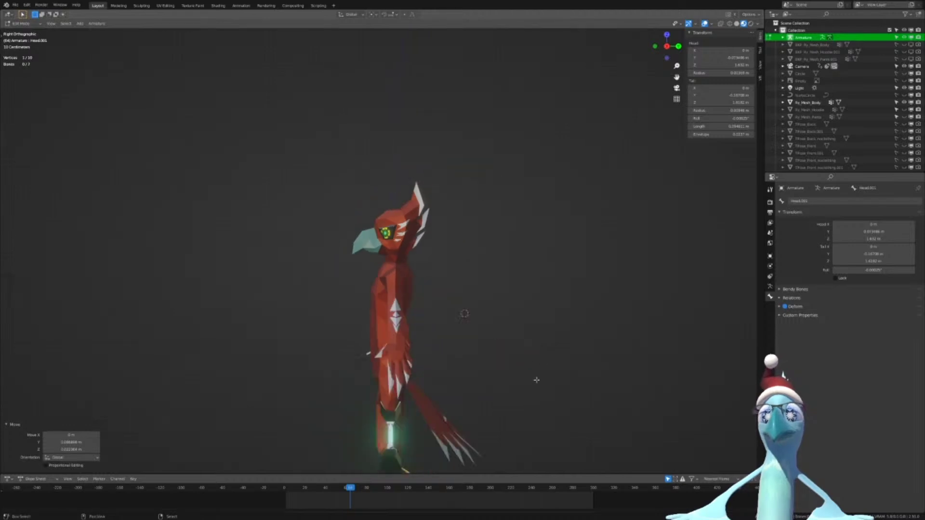
{"action": "middle_click_drag", "start_coordinate": [536, 380], "coordinate": [499, 271], "text": "shift"}
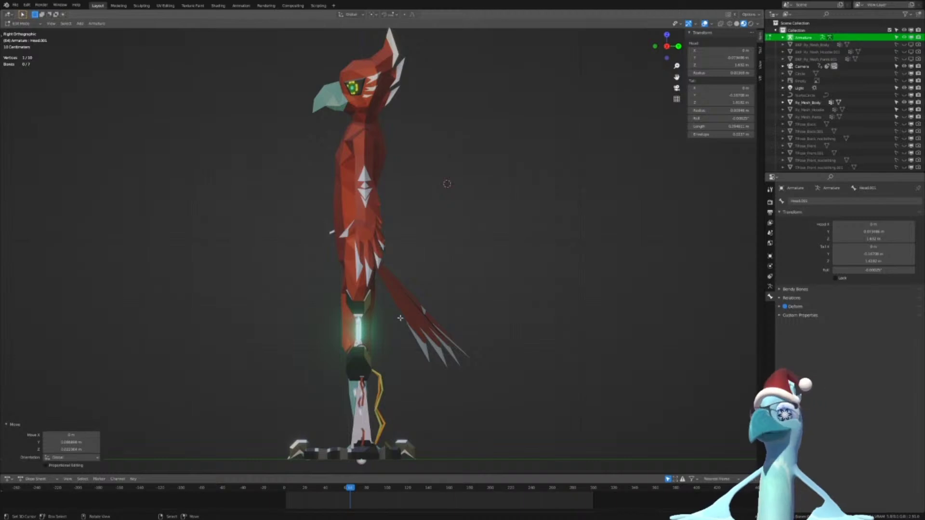
{"action": "key", "text": "Tab"}
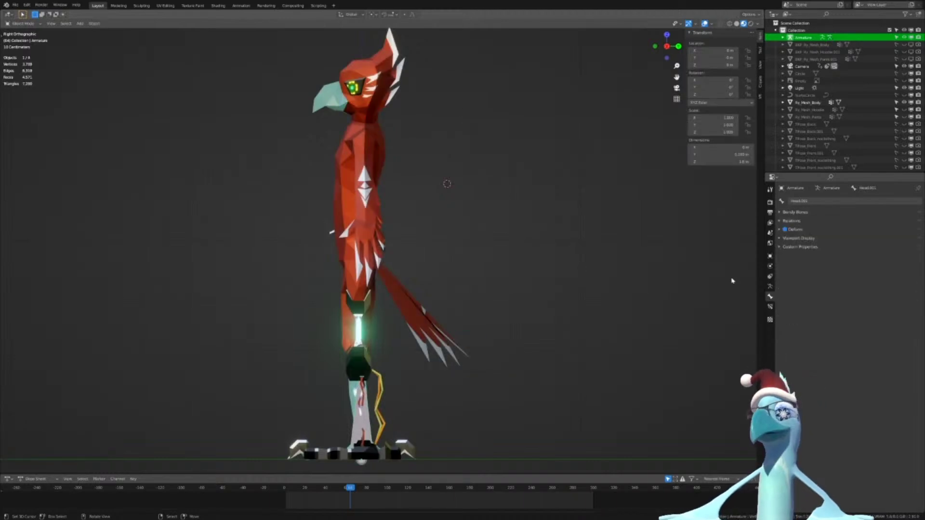
{"action": "left_click", "coordinate": [770, 286]}
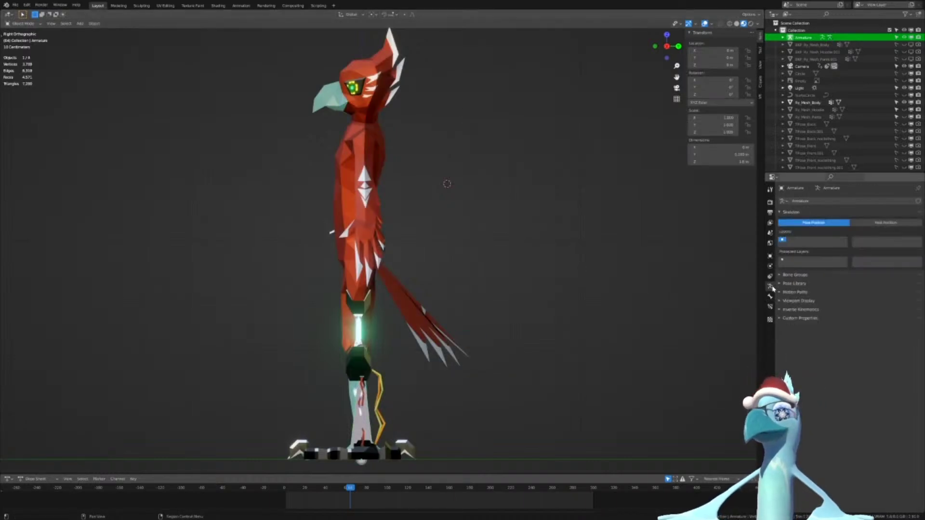
{"action": "left_click", "coordinate": [780, 301]}
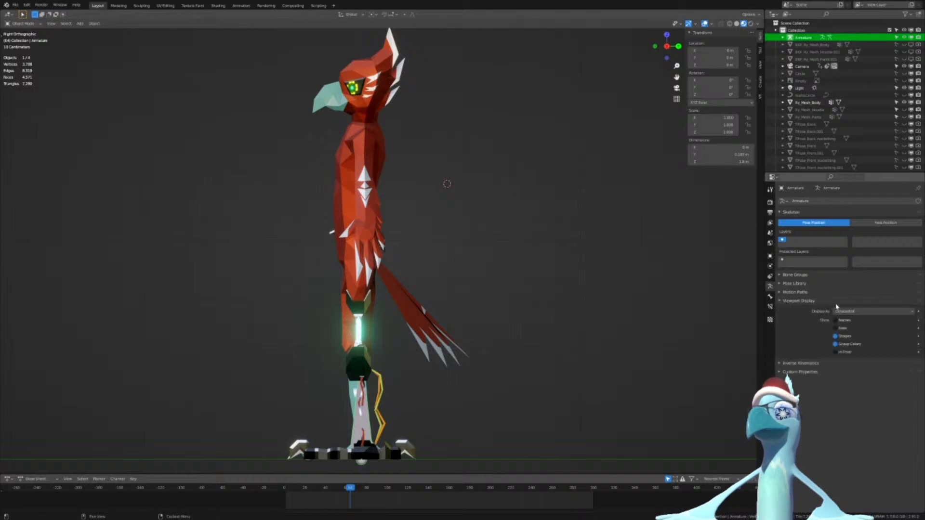
{"action": "left_click", "coordinate": [834, 344]}
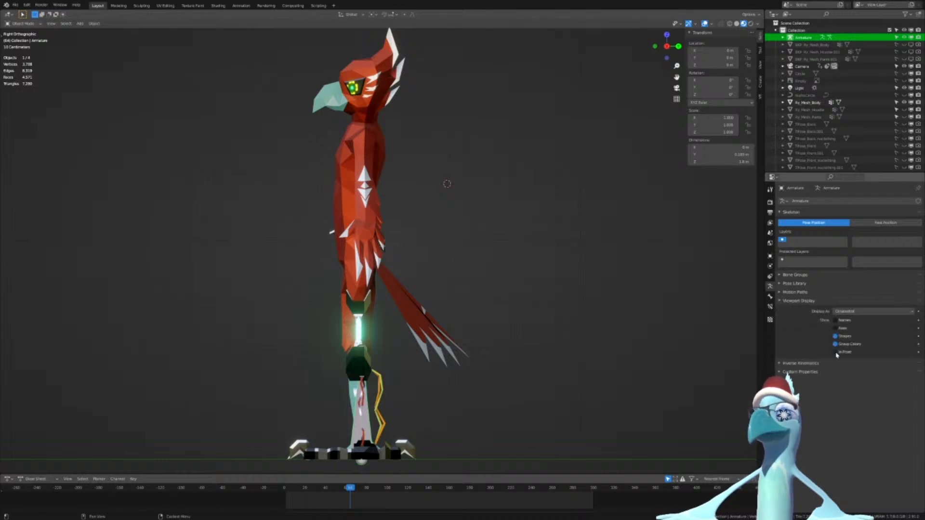
{"action": "left_click", "coordinate": [836, 352]}
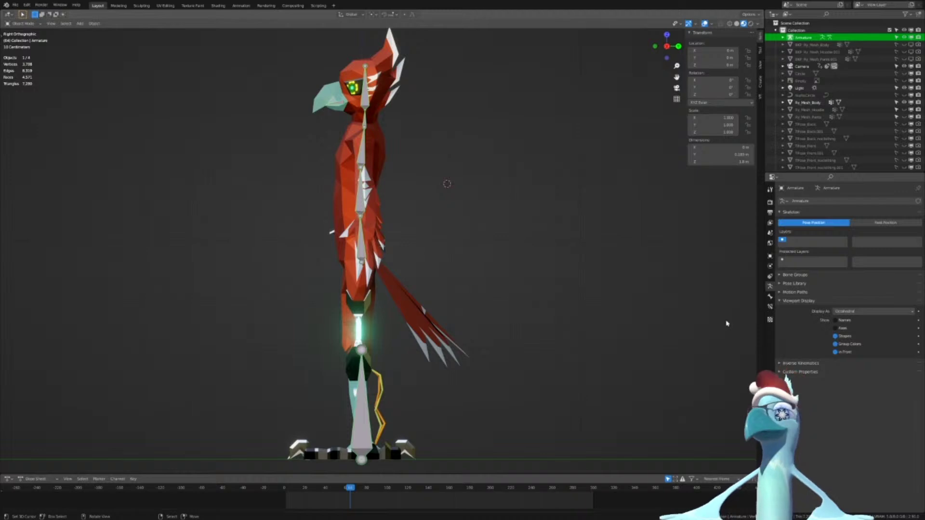
Set the armature's display type to Wire, and check picking the body mesh and the armature separately
{"action": "left_click", "coordinate": [770, 257]}
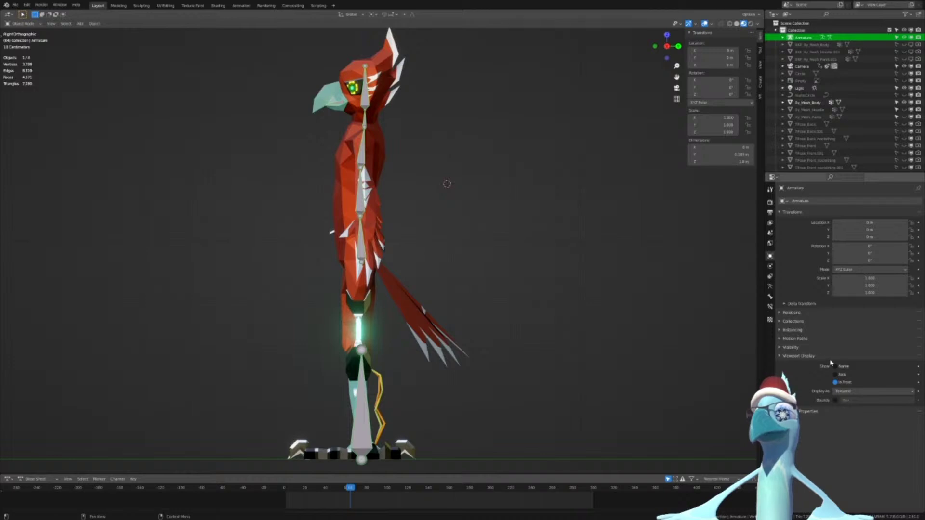
{"action": "left_click", "coordinate": [842, 395]}
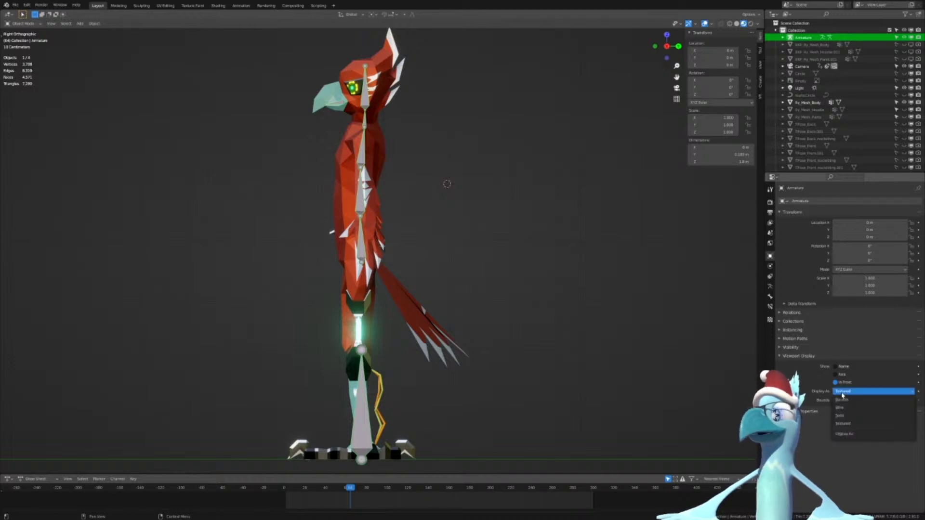
{"action": "left_click", "coordinate": [862, 407]}
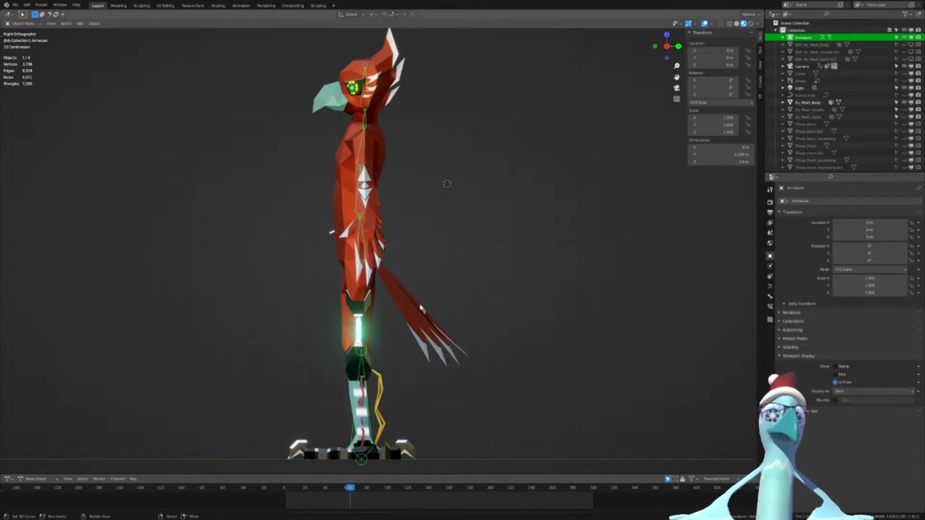
{"action": "left_click", "coordinate": [419, 276]}
{"action": "left_click", "coordinate": [359, 234]}
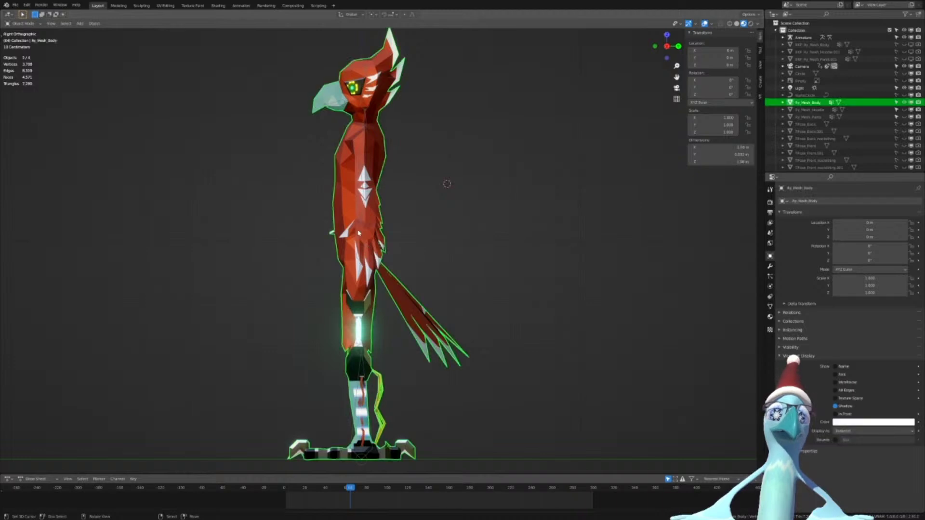
{"action": "left_click", "coordinate": [365, 116]}
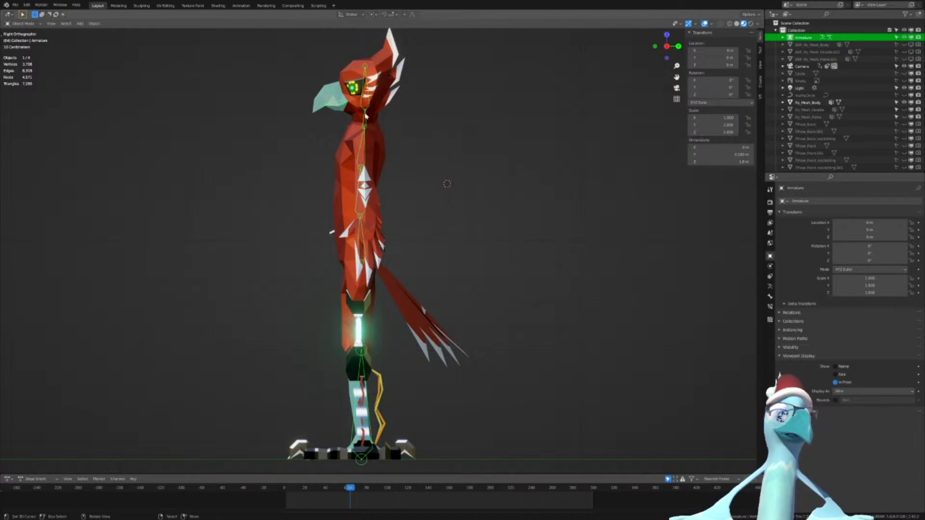
Examine how the wire-displayed bones sit inside the torso, neck, head and beak from the side
{"action": "scroll", "coordinate": [309, 151], "scroll_direction": "up", "scroll_amount": 6}
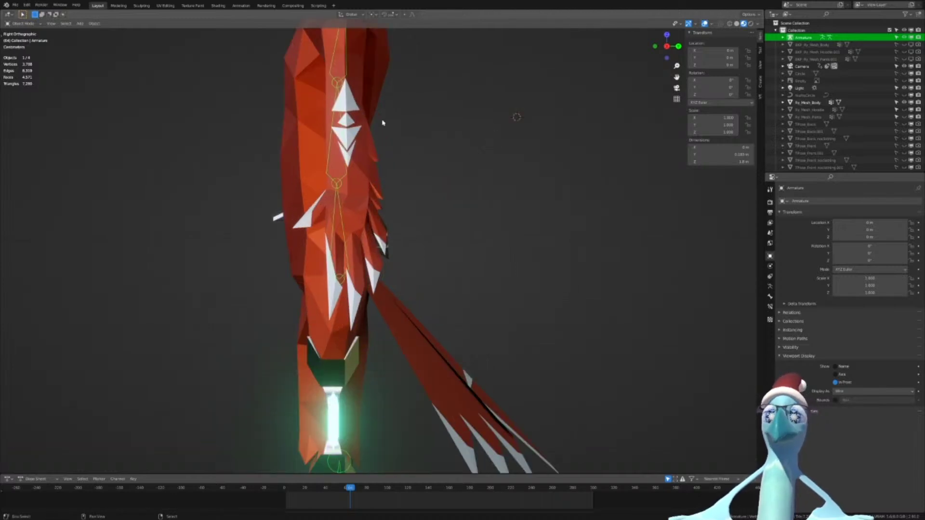
{"action": "scroll", "coordinate": [384, 291], "scroll_direction": "down", "scroll_amount": 6}
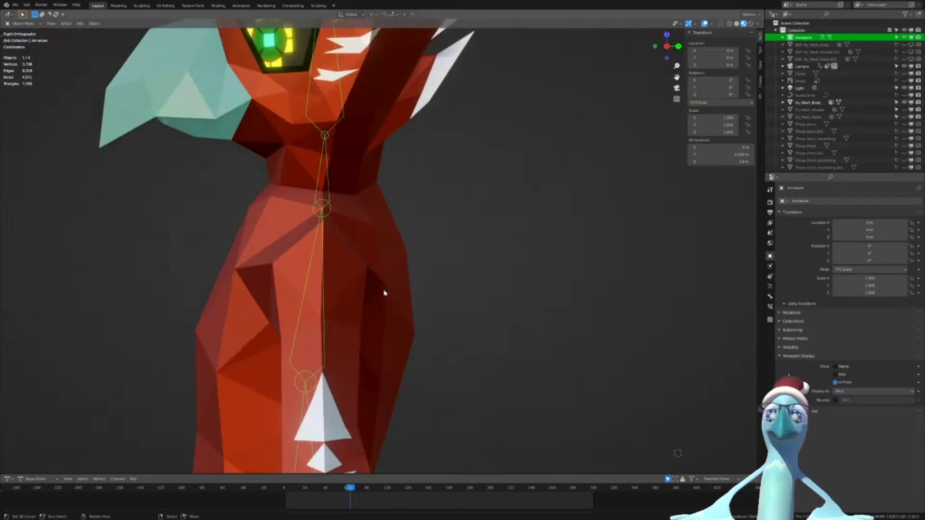
{"action": "scroll", "coordinate": [346, 239], "scroll_direction": "down", "scroll_amount": 3}
{"action": "scroll", "coordinate": [381, 157], "scroll_direction": "up", "scroll_amount": 6}
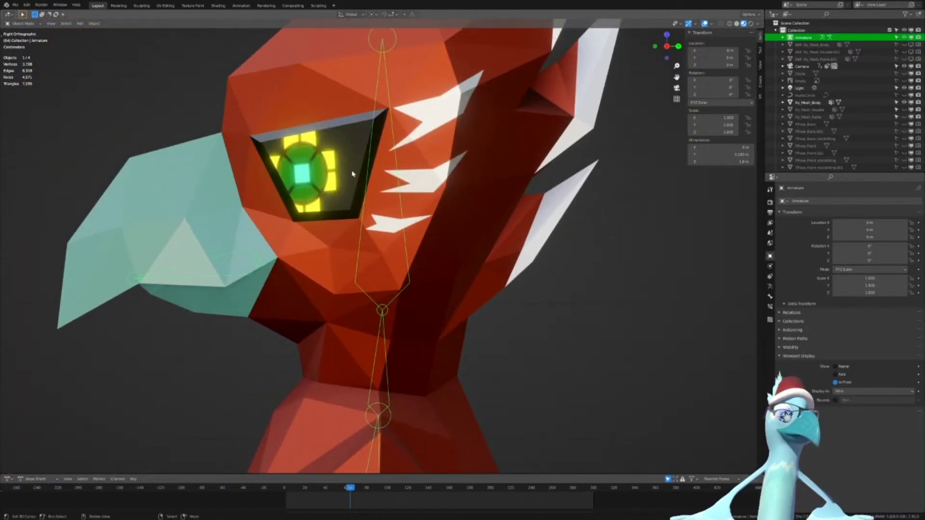
{"action": "scroll", "coordinate": [389, 264], "scroll_direction": "up", "scroll_amount": 2}
{"action": "middle_click_drag", "start_coordinate": [363, 254], "coordinate": [394, 311], "text": "shift"}
{"action": "scroll", "coordinate": [394, 312], "scroll_direction": "down", "scroll_amount": 2}
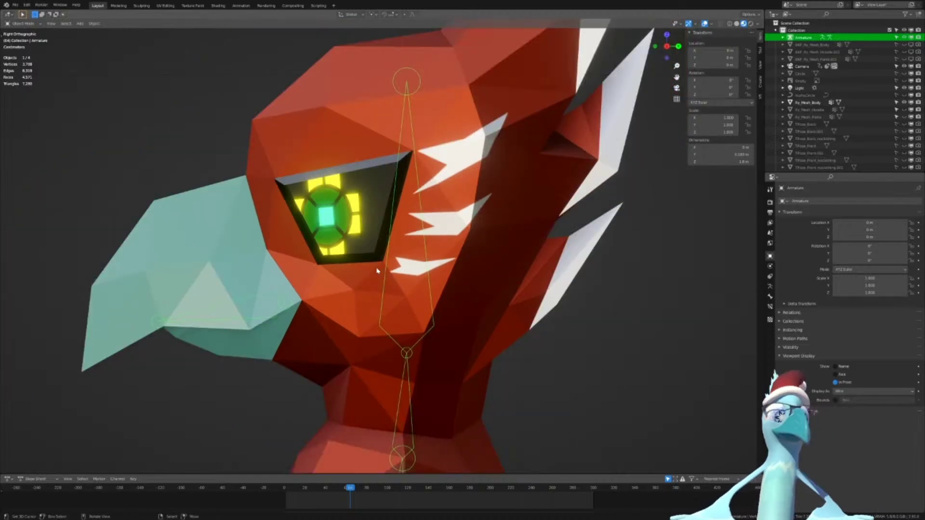
{"action": "scroll", "coordinate": [378, 263], "scroll_direction": "up", "scroll_amount": 2}
{"action": "scroll", "coordinate": [378, 263], "scroll_direction": "down", "scroll_amount": 2}
{"action": "middle_click_drag", "start_coordinate": [399, 280], "coordinate": [418, 292], "text": "shift"}
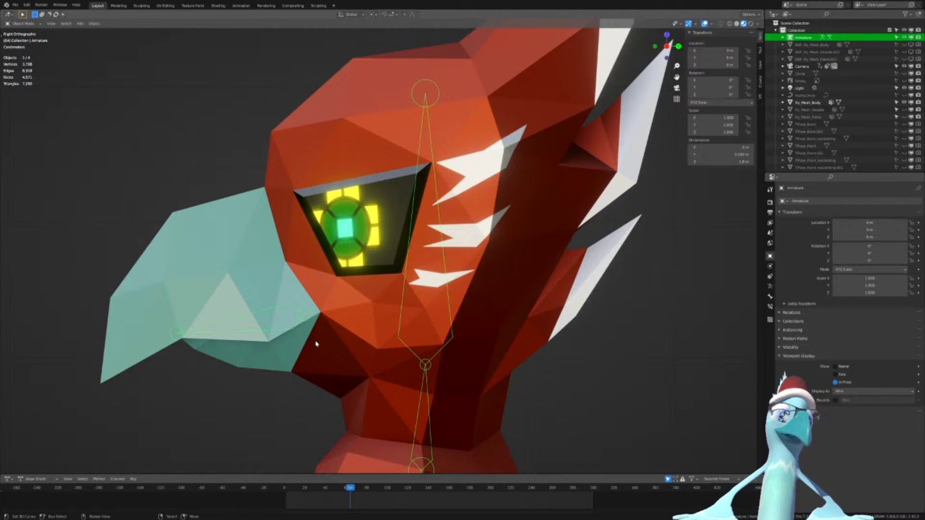
In edit mode, move the beak bone's base back to the corner of the mouth and raise its tip within the beak
{"action": "scroll", "coordinate": [386, 327], "scroll_direction": "down", "scroll_amount": 3}
{"action": "key", "text": "Tab"}
{"action": "scroll", "coordinate": [427, 318], "scroll_direction": "up", "scroll_amount": 2}
{"action": "scroll", "coordinate": [427, 318], "scroll_direction": "down", "scroll_amount": 1}
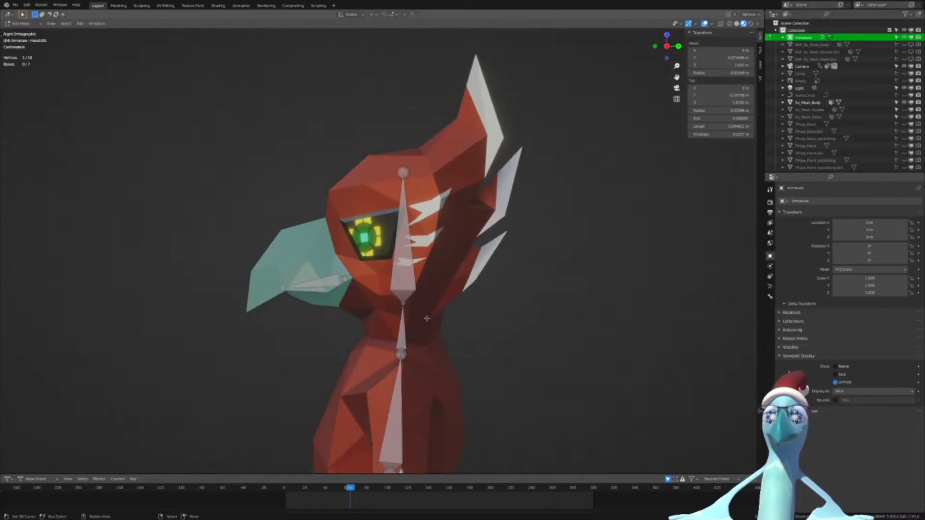
{"action": "scroll", "coordinate": [427, 318], "scroll_direction": "up", "scroll_amount": 6}
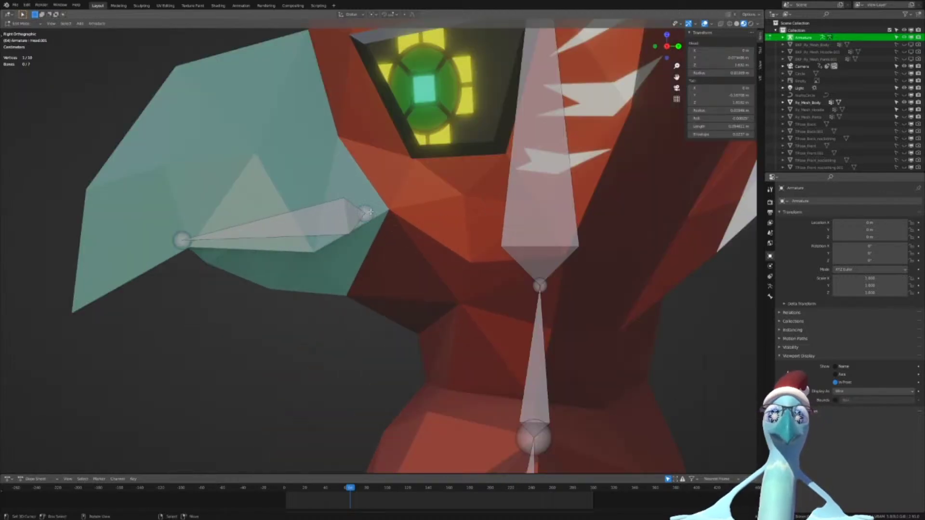
{"action": "key", "text": "g"}
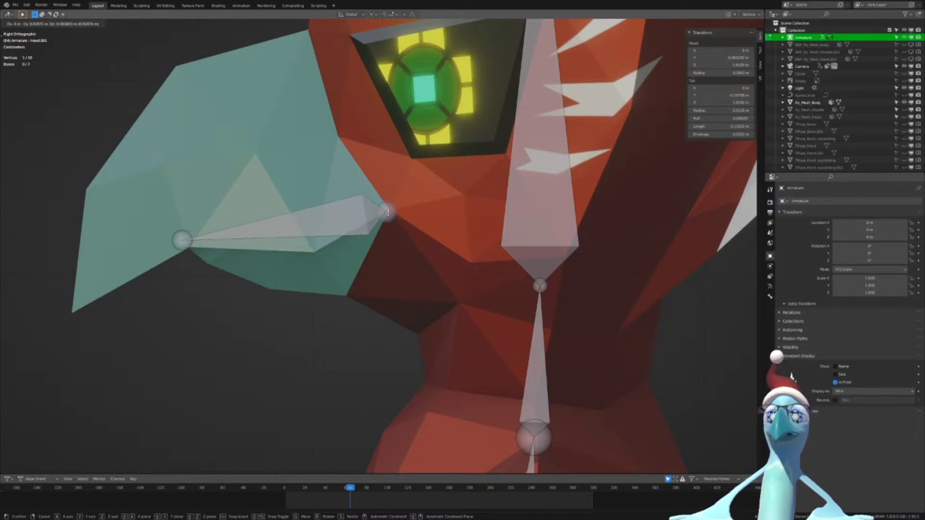
{"action": "left_click", "coordinate": [386, 212]}
{"action": "right_click", "coordinate": [183, 240]}
{"action": "key", "text": "g"}
{"action": "left_click", "coordinate": [192, 217]}
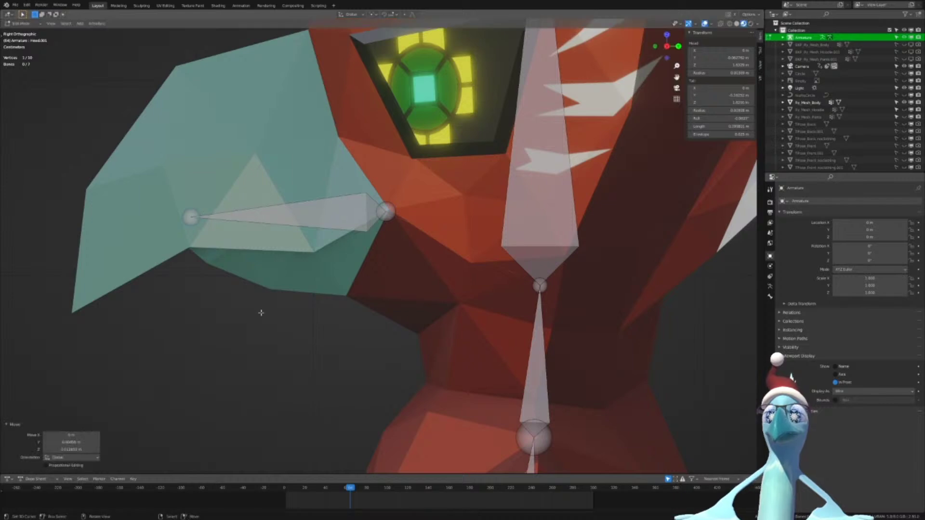
Show the mesh as wireframe, duplicate the beak bone, and place the copy behind it inside the head
{"action": "scroll", "coordinate": [313, 307], "scroll_direction": "down", "scroll_amount": 5}
{"action": "scroll", "coordinate": [316, 304], "scroll_direction": "up", "scroll_amount": 3}
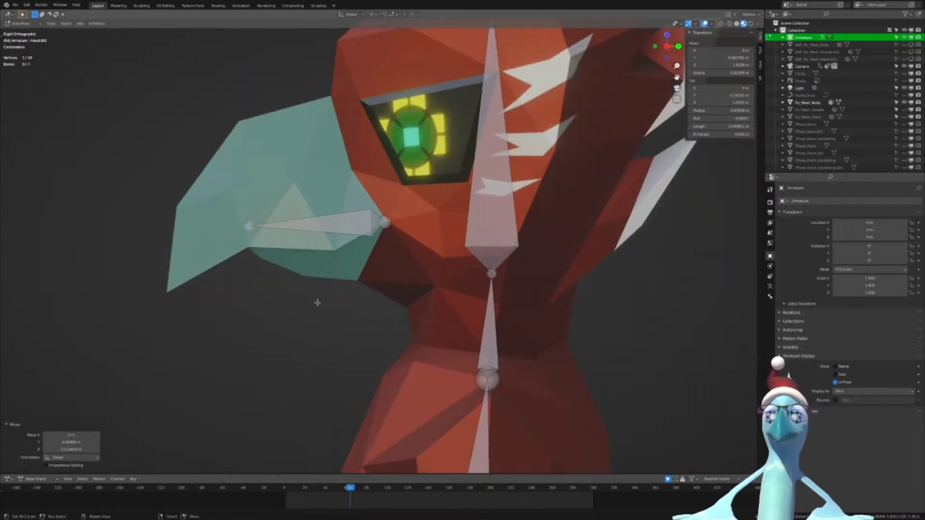
{"action": "scroll", "coordinate": [340, 207], "scroll_direction": "up", "scroll_amount": 5}
{"action": "key", "text": "shift+z"}
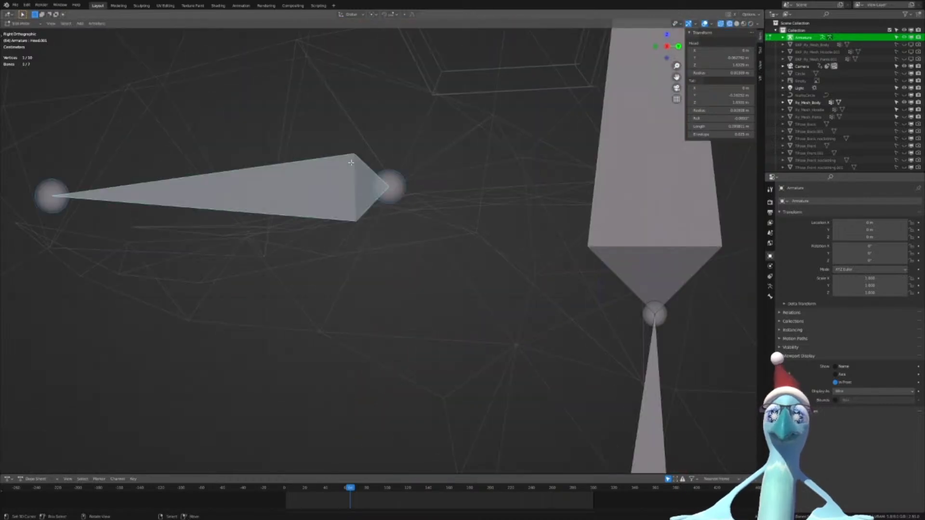
{"action": "middle_click_drag", "start_coordinate": [349, 203], "coordinate": [328, 246], "text": "shift"}
{"action": "key", "text": "shift+d"}
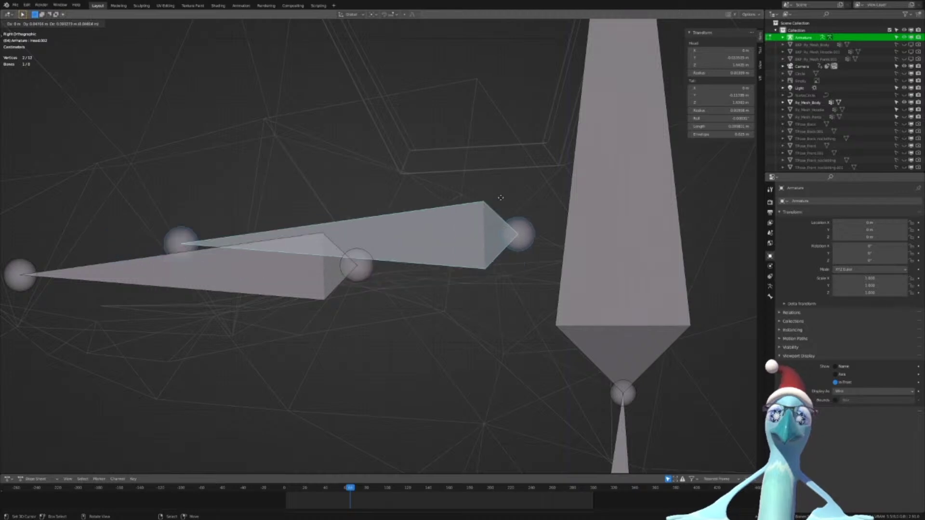
{"action": "left_click", "coordinate": [530, 253]}
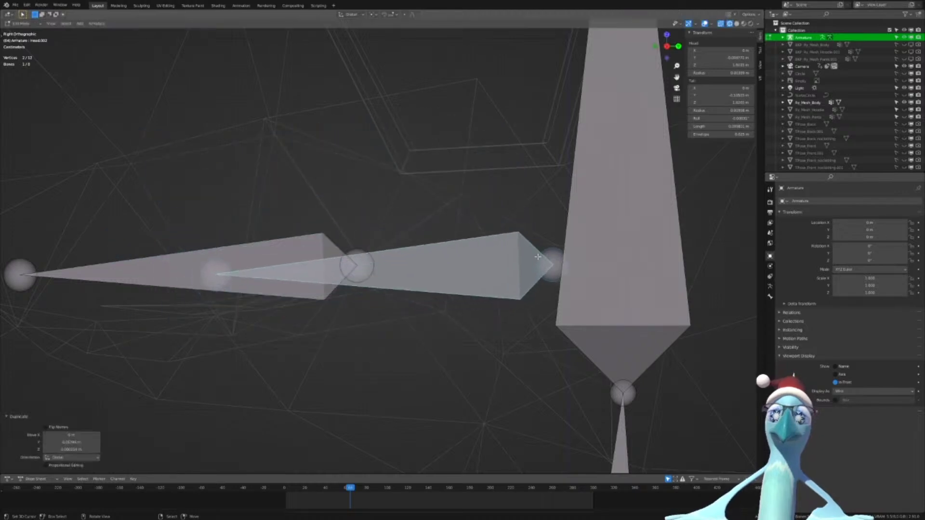
Hide the Head bone and reposition the duplicated bone's base and tip so it fits the rear of the tongue
{"action": "scroll", "coordinate": [528, 249], "scroll_direction": "down", "scroll_amount": 4}
{"action": "left_click", "coordinate": [529, 249]}
{"action": "key", "text": "h"}
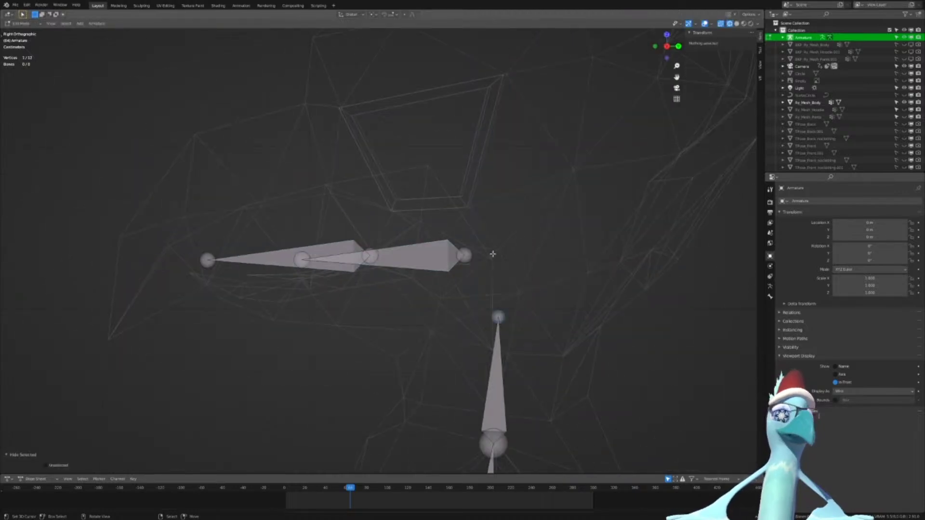
{"action": "scroll", "coordinate": [492, 254], "scroll_direction": "up", "scroll_amount": 3}
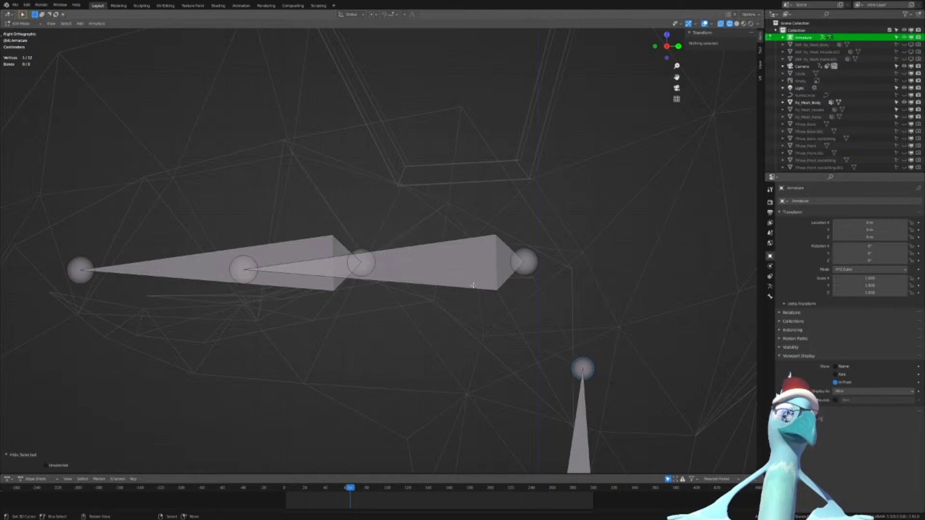
{"action": "left_click", "coordinate": [525, 263]}
{"action": "key", "text": "g"}
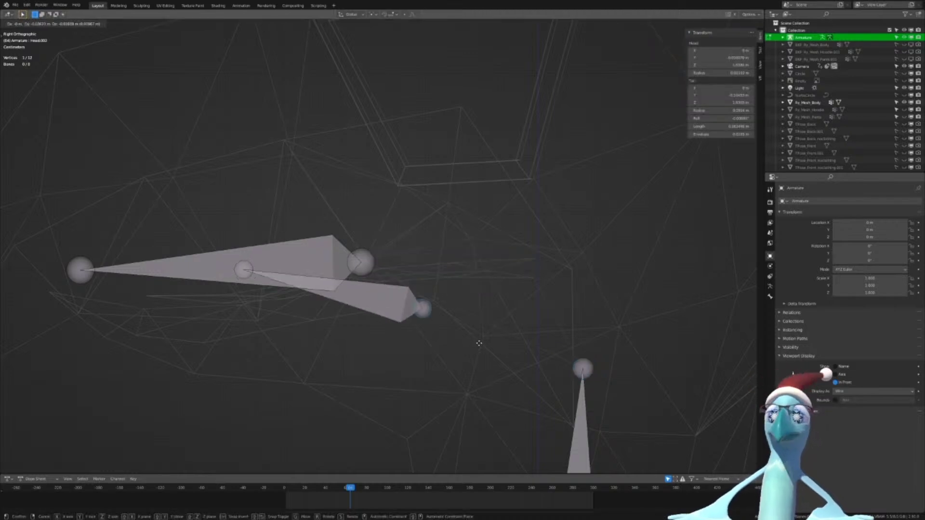
{"action": "left_click", "coordinate": [557, 312]}
{"action": "left_click", "coordinate": [248, 273]}
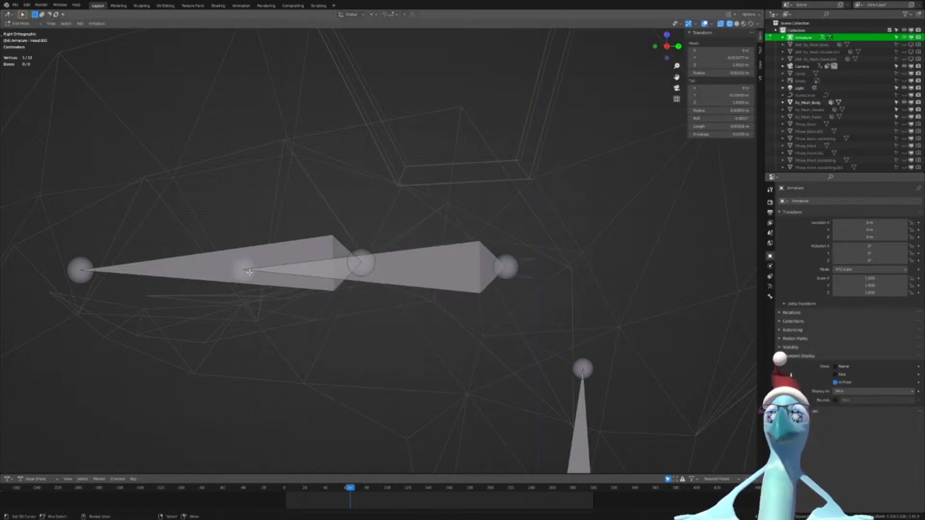
{"action": "key", "text": "g"}
{"action": "left_click", "coordinate": [405, 284]}
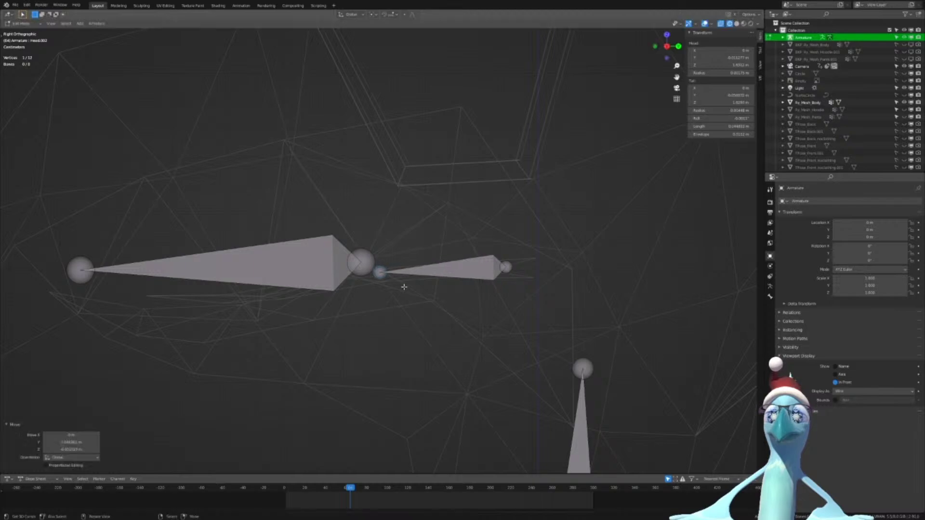
Extrude three short connected bones forward from the rear tongue bone's tip, following the tongue toward the beak
{"action": "key", "text": "r"}
{"action": "right_click", "coordinate": [341, 294]}
{"action": "key", "text": "e"}
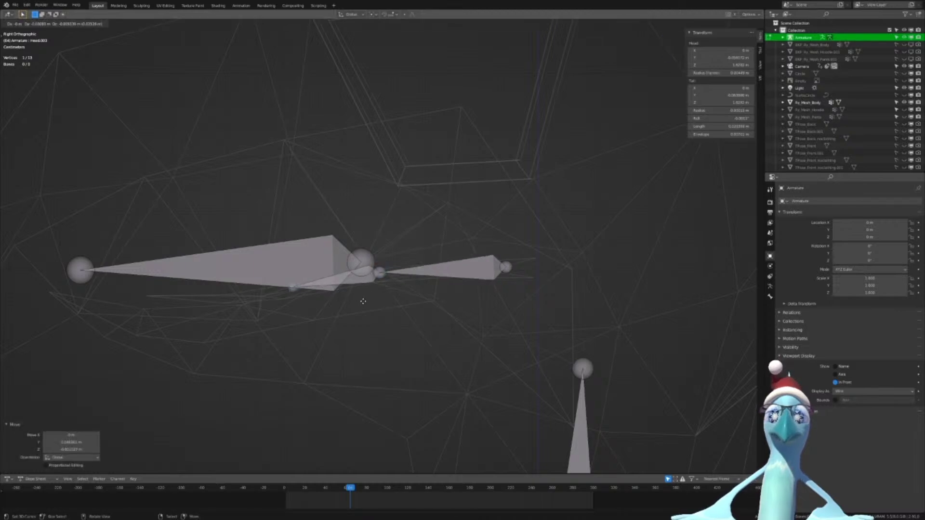
{"action": "left_click", "coordinate": [369, 299]}
{"action": "key", "text": "e"}
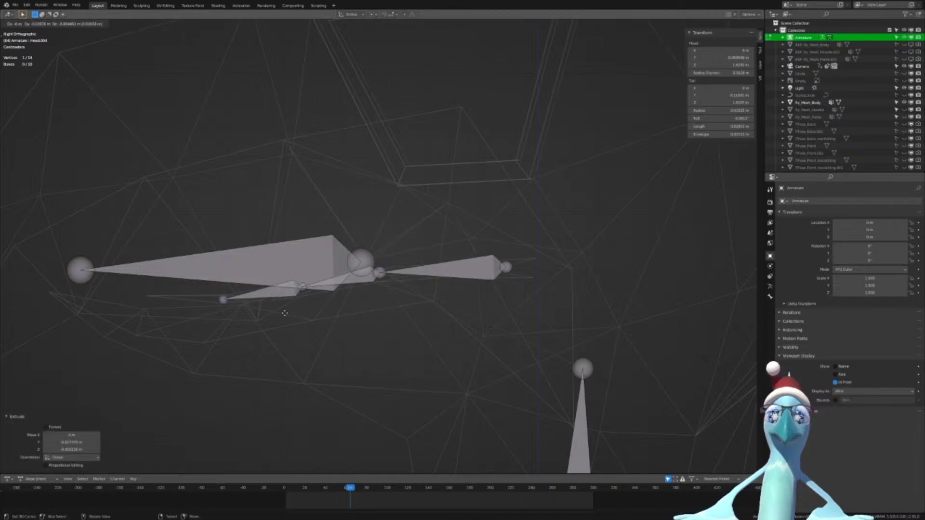
{"action": "left_click", "coordinate": [286, 311]}
{"action": "key", "text": "e"}
{"action": "left_click", "coordinate": [187, 307]}
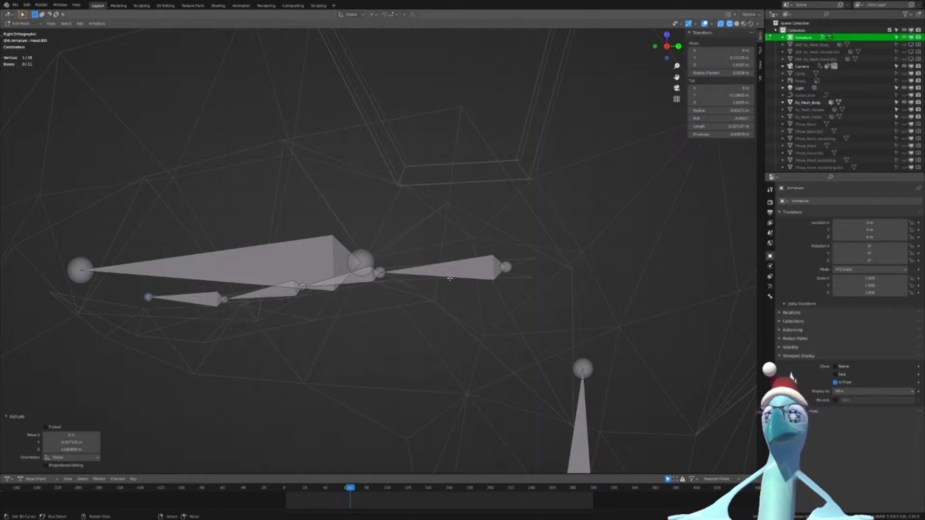
Reveal the hidden Head bone and rename the large bone inside the beak as Jaw
{"action": "left_click", "coordinate": [319, 253]}
{"action": "key", "text": "alt+h"}
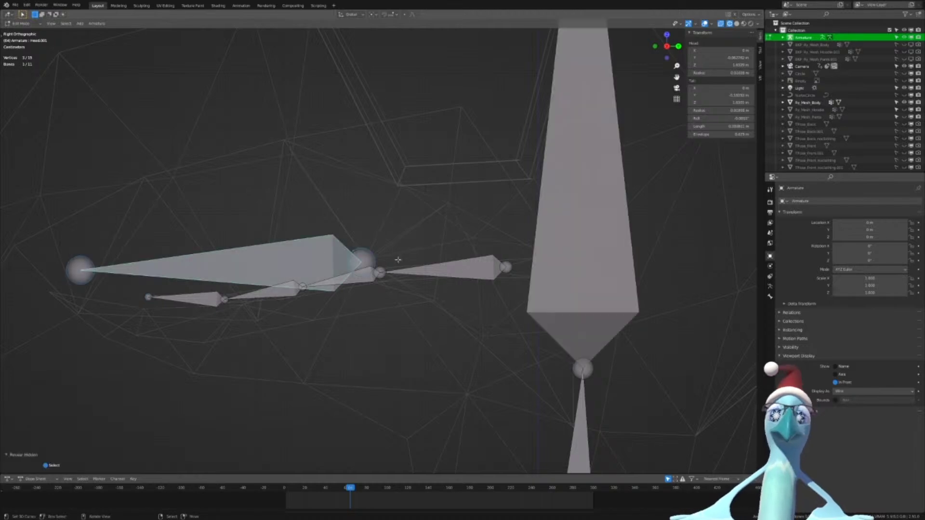
{"action": "left_click", "coordinate": [770, 296]}
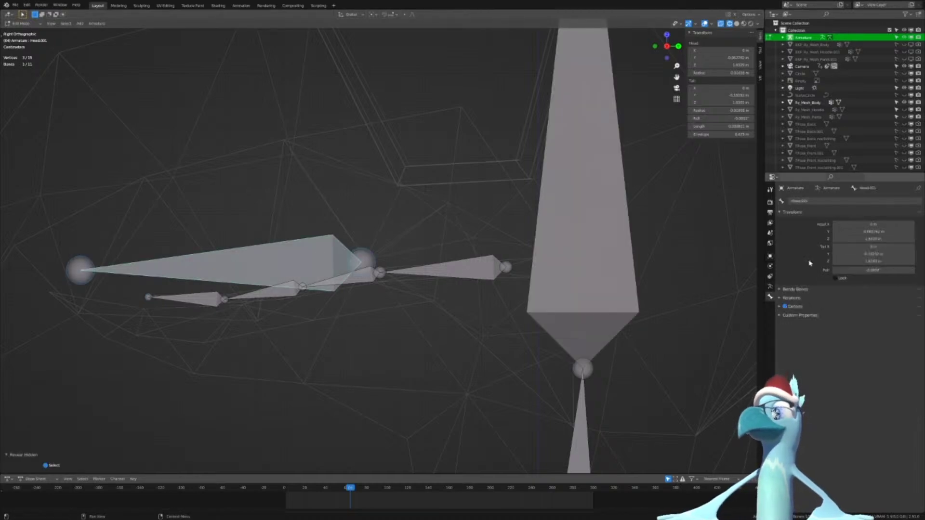
{"action": "double_click", "coordinate": [813, 201]}
{"action": "type", "text": "Ja"}
{"action": "key", "text": "Escape"}
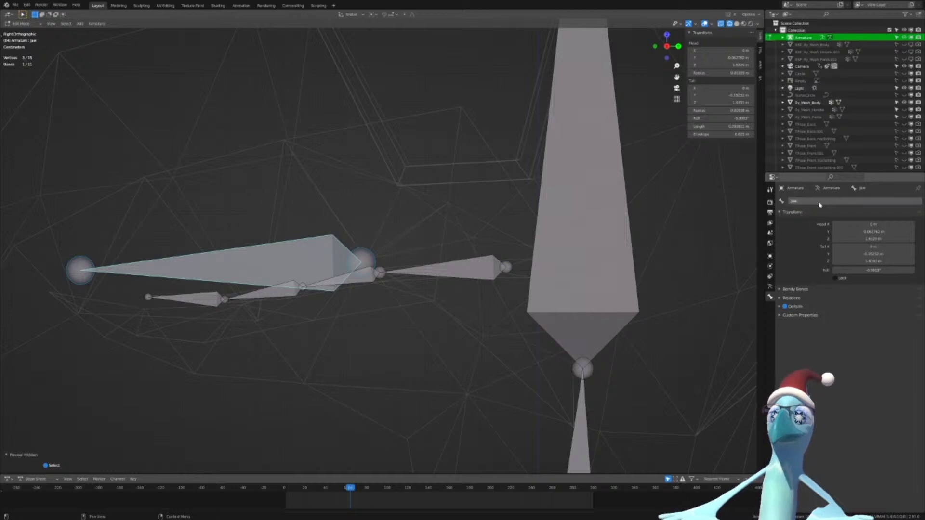
Rename the rearmost tongue bone inside the head as Tongue1
{"action": "left_click", "coordinate": [431, 274]}
{"action": "double_click", "coordinate": [809, 200]}
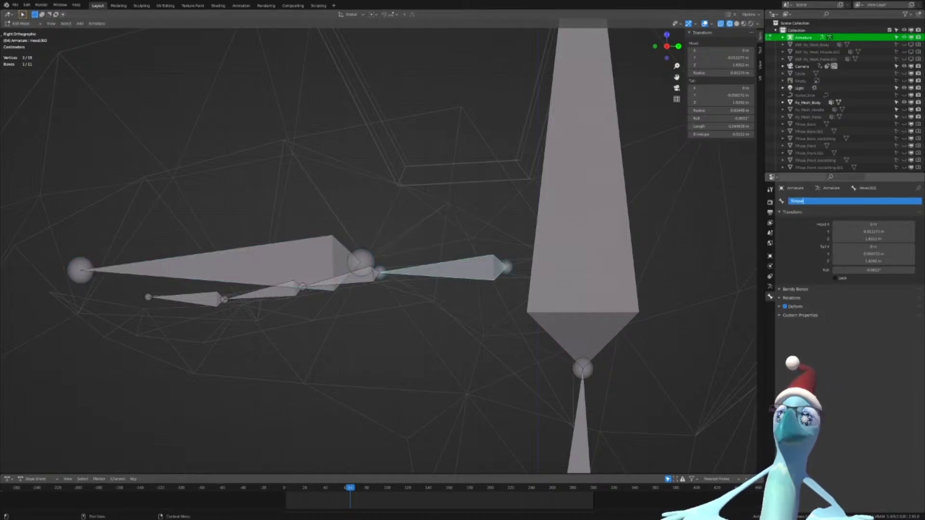
{"action": "type", "text": "Tongue1"}
{"action": "key", "text": "Return"}
{"action": "left_click", "coordinate": [806, 201]}
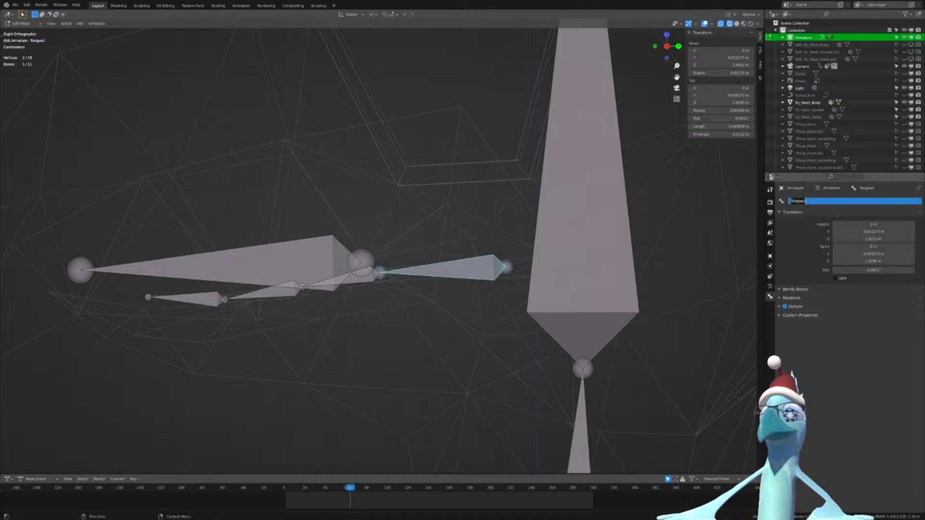
{"action": "left_click_drag", "start_coordinate": [803, 200], "coordinate": [791, 201]}
{"action": "key", "text": "Escape"}
Name the remaining three tongue bones Tongue2, Tongue3 and Tongue4, going from the rear toward the beak tip
{"action": "left_click", "coordinate": [339, 281]}
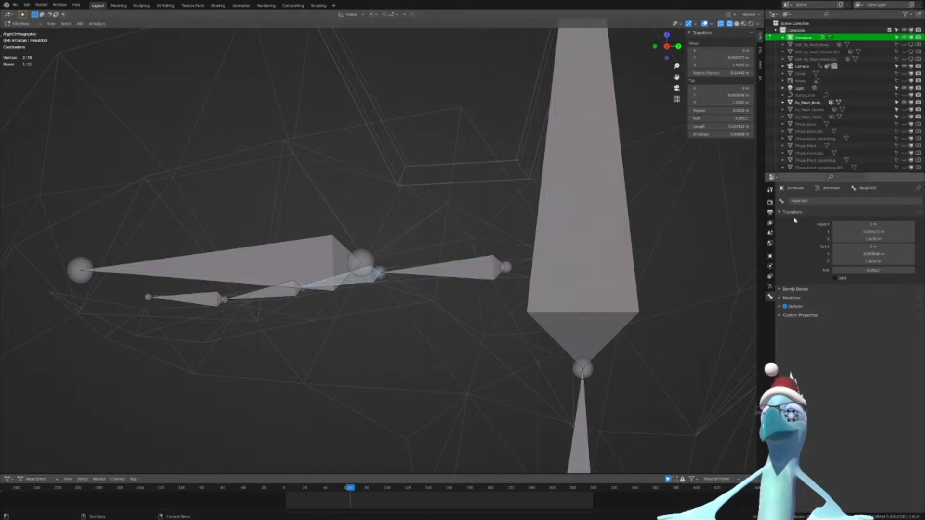
{"action": "double_click", "coordinate": [809, 201]}
{"action": "key", "text": "Escape"}
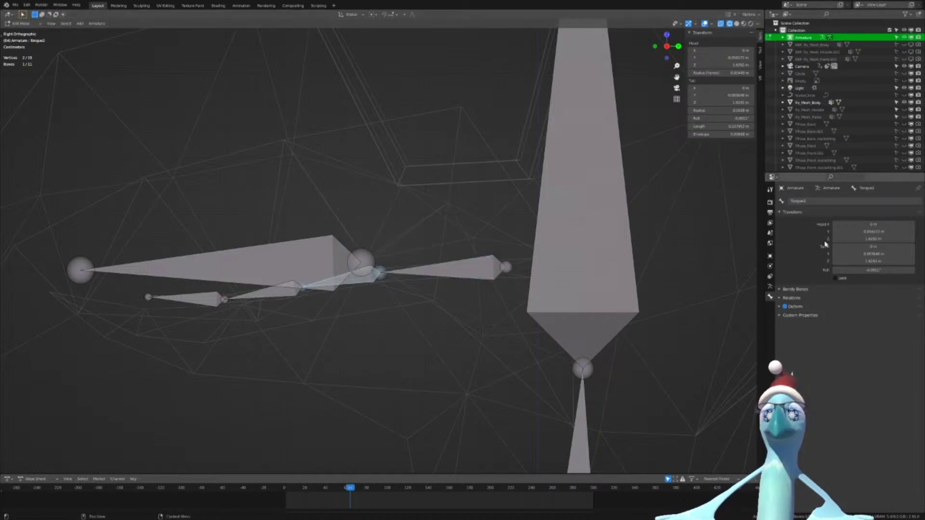
{"action": "left_click", "coordinate": [255, 290]}
{"action": "double_click", "coordinate": [810, 200]}
{"action": "type", "text": "Tongue3"}
{"action": "key", "text": "Return"}
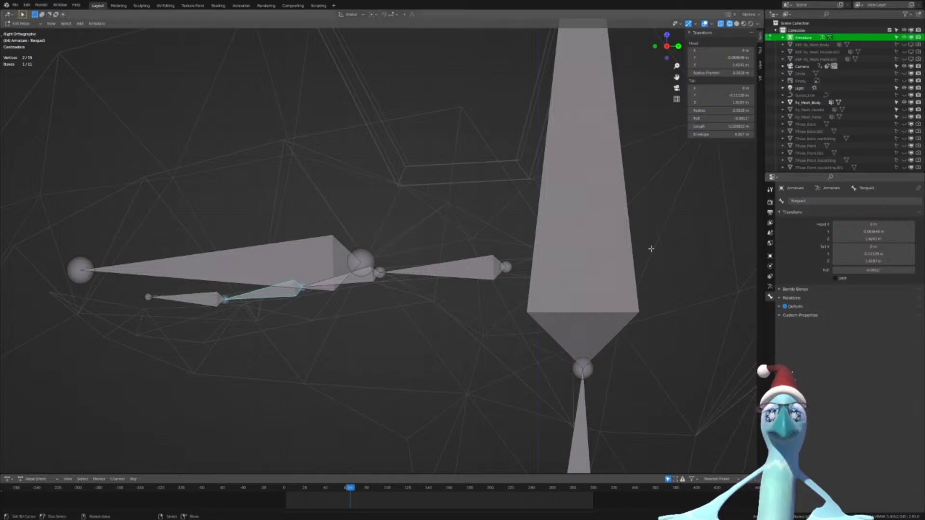
{"action": "left_click", "coordinate": [209, 298]}
{"action": "double_click", "coordinate": [810, 201]}
{"action": "type", "text": "Tongue4"}
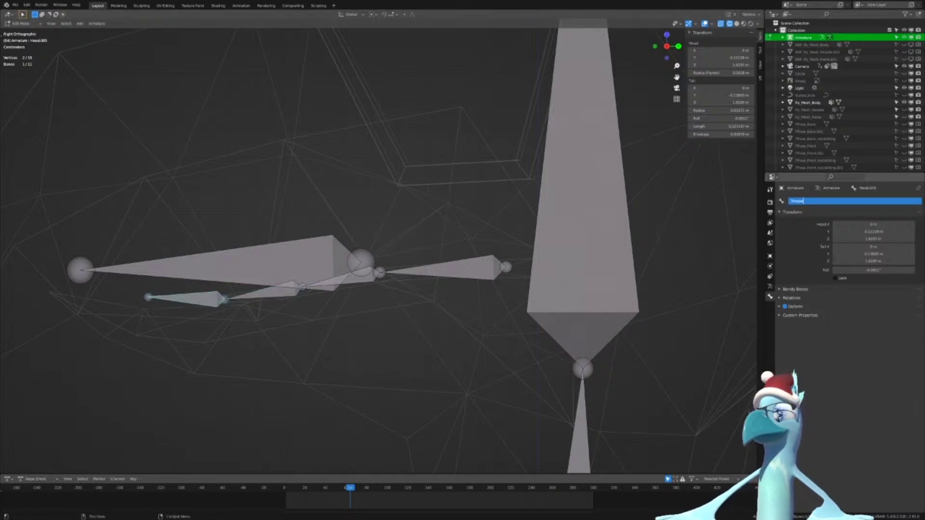
{"action": "key", "text": "Return"}
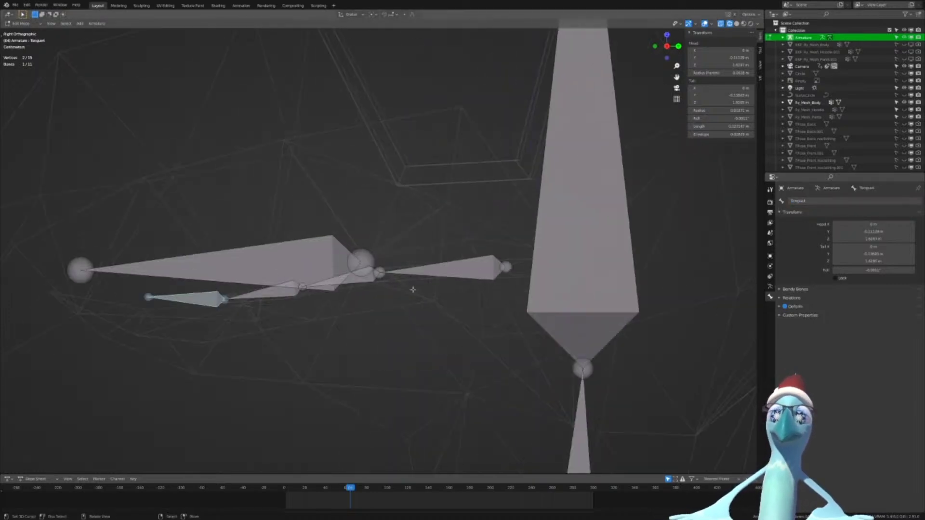
Shift the joint between Tongue1 and Tongue2 slightly backward and upward within the tongue
{"action": "left_click", "coordinate": [381, 273]}
{"action": "key", "text": "g"}
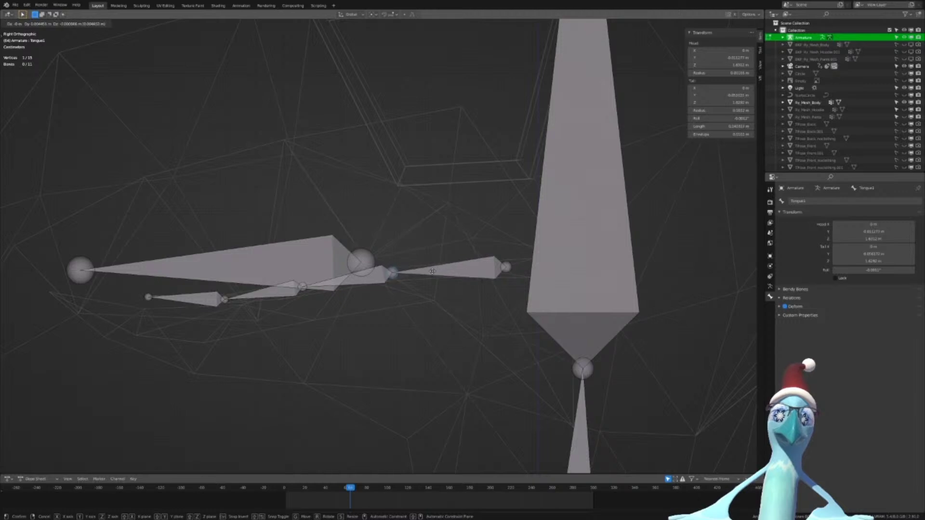
{"action": "left_click", "coordinate": [424, 265]}
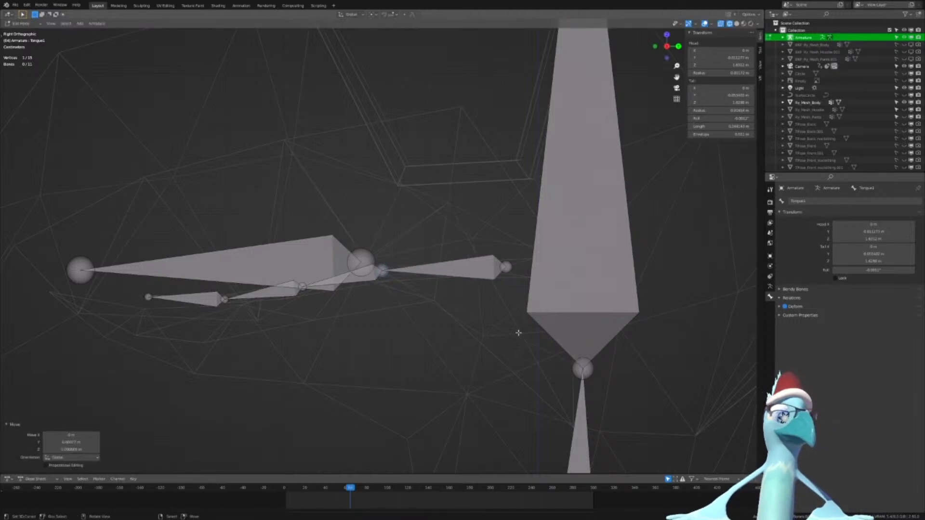
Examine how the spine, neck and head bones sit within the wireframe body from the side, the front and an angle
{"action": "scroll", "coordinate": [544, 305], "scroll_direction": "down", "scroll_amount": 12}
{"action": "middle_click_drag", "start_coordinate": [492, 357], "coordinate": [488, 278], "text": "shift"}
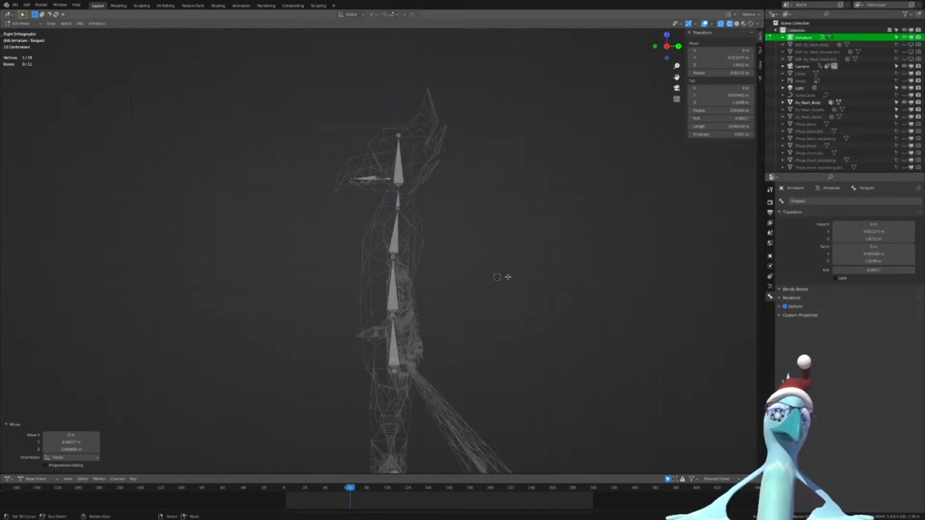
{"action": "scroll", "coordinate": [452, 265], "scroll_direction": "up", "scroll_amount": 10}
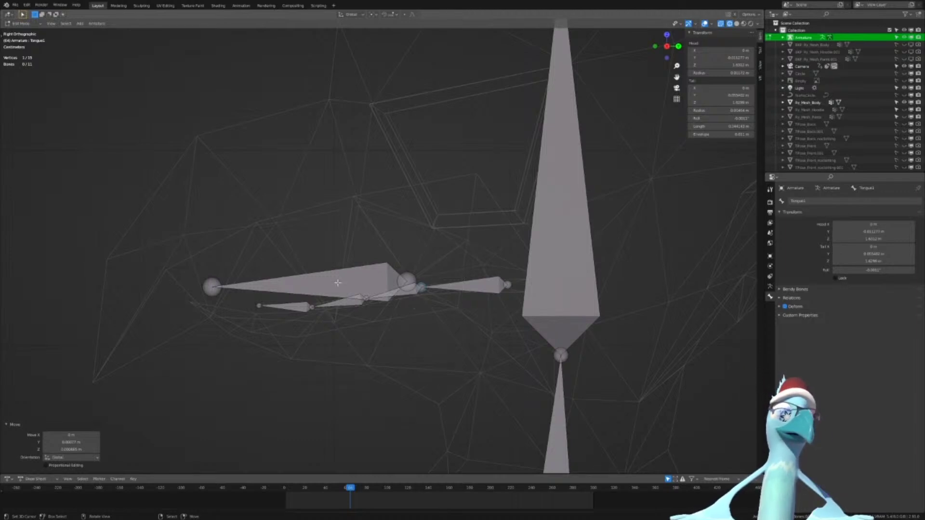
{"action": "scroll", "coordinate": [349, 273], "scroll_direction": "down", "scroll_amount": 8}
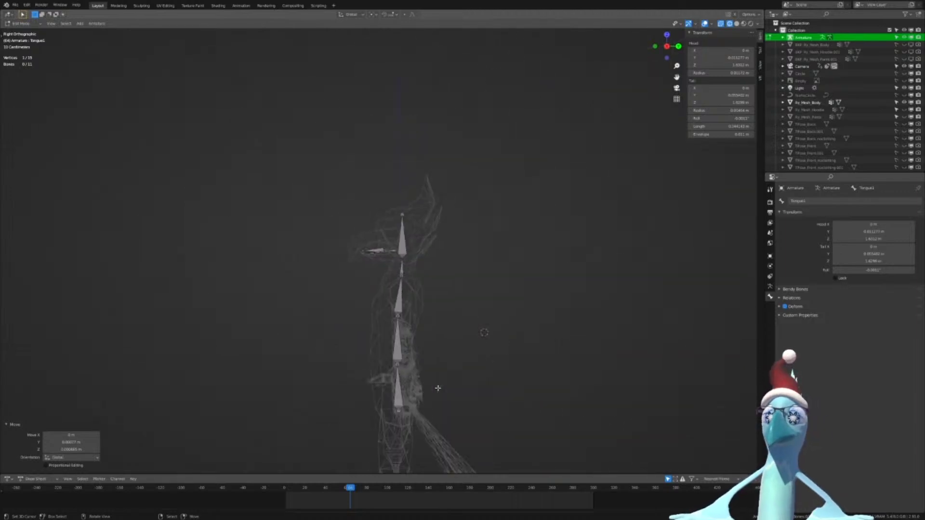
{"action": "scroll", "coordinate": [428, 315], "scroll_direction": "up", "scroll_amount": 4}
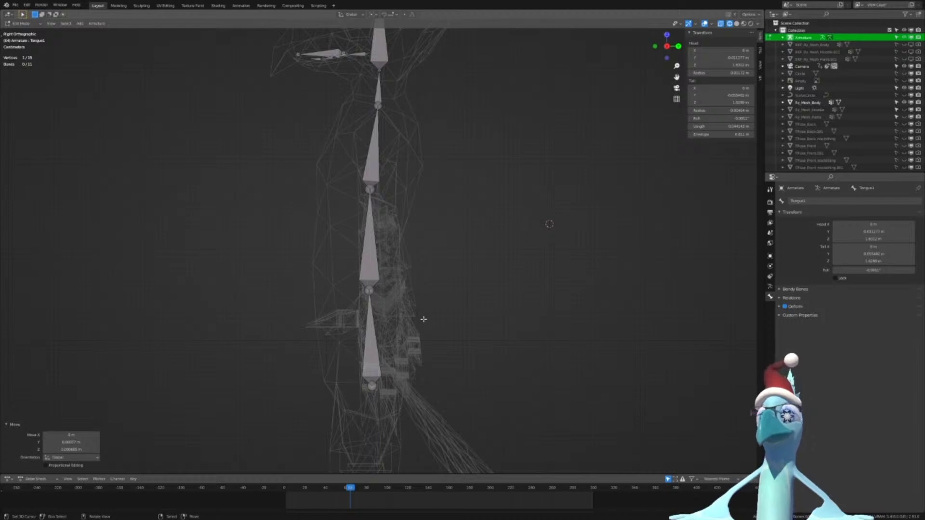
{"action": "key", "text": "KP_1"}
{"action": "scroll", "coordinate": [435, 303], "scroll_direction": "up", "scroll_amount": 4}
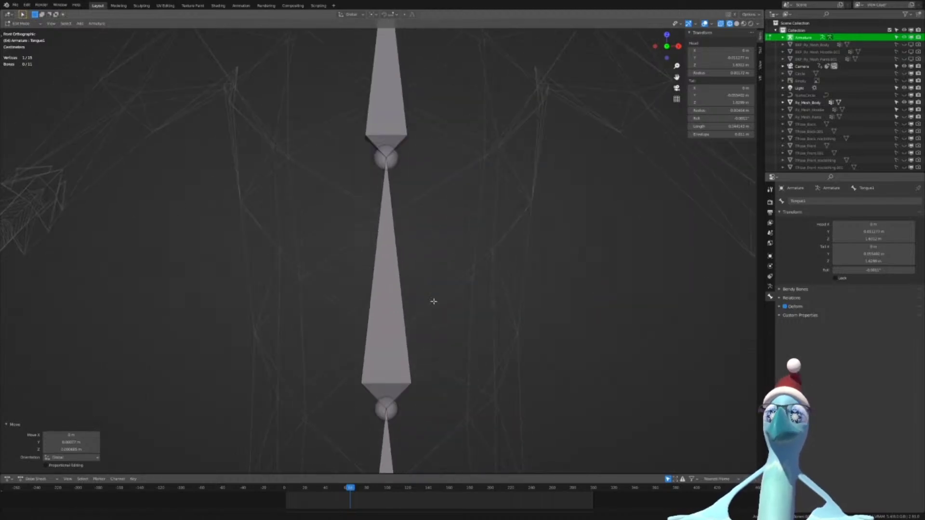
{"action": "scroll", "coordinate": [434, 301], "scroll_direction": "down", "scroll_amount": 4}
{"action": "middle_click_drag", "start_coordinate": [438, 316], "coordinate": [405, 379]}
{"action": "scroll", "coordinate": [406, 378], "scroll_direction": "up", "scroll_amount": 4}
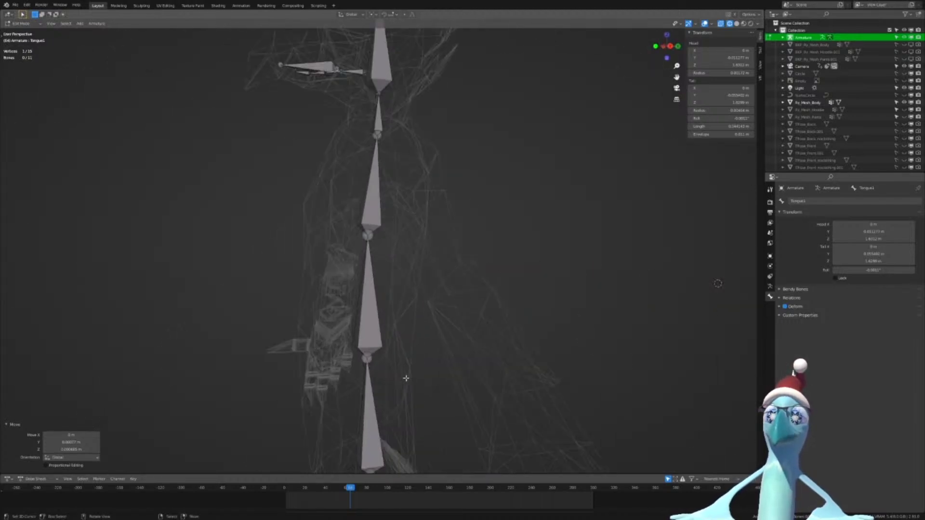
{"action": "scroll", "coordinate": [406, 378], "scroll_direction": "down", "scroll_amount": 5}
Select the Hips bone and set its parent to the Root bone in the bone relations
{"action": "left_click", "coordinate": [381, 326]}
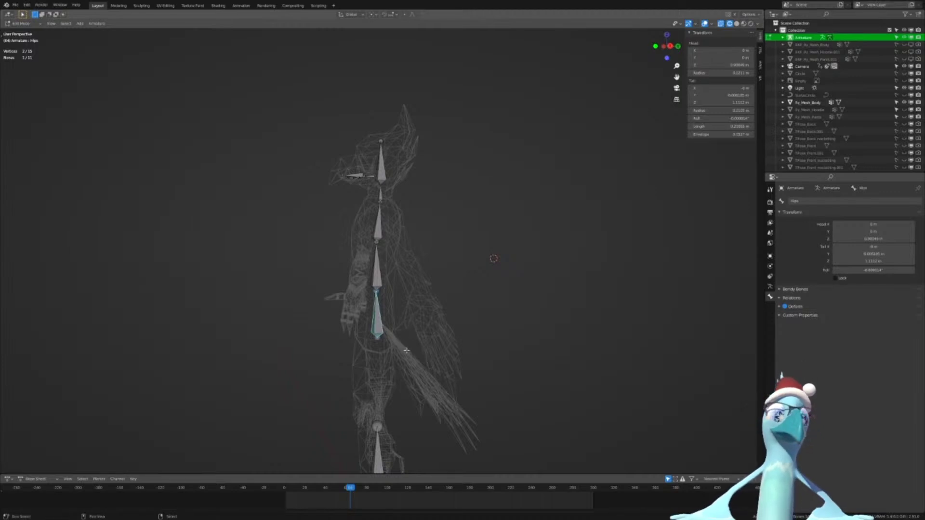
{"action": "middle_click_drag", "start_coordinate": [400, 343], "coordinate": [408, 261], "text": "shift"}
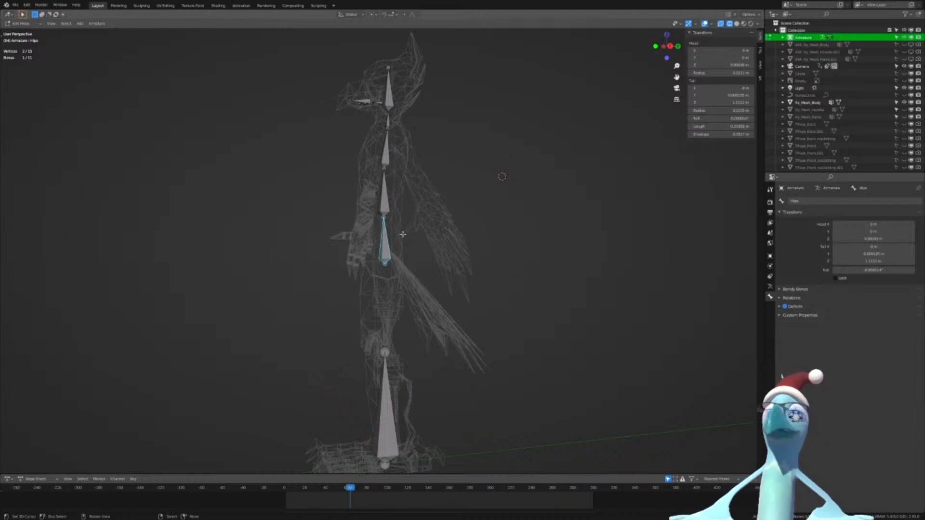
{"action": "left_click", "coordinate": [780, 298]}
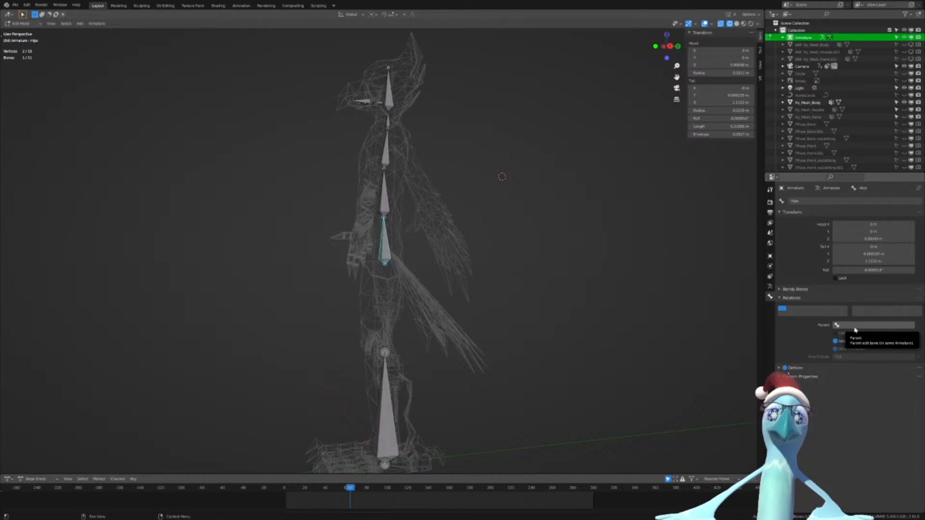
{"action": "scroll", "coordinate": [432, 258], "scroll_direction": "up", "scroll_amount": 6}
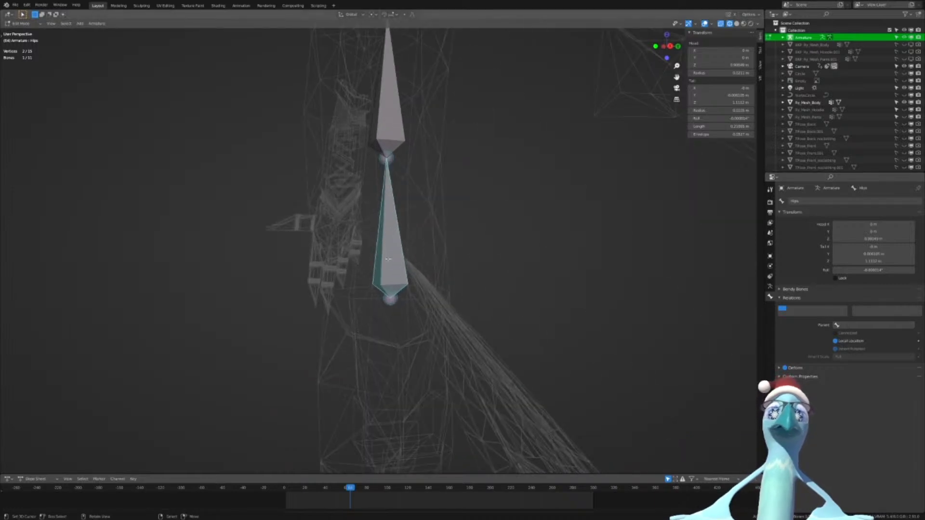
{"action": "scroll", "coordinate": [389, 258], "scroll_direction": "down", "scroll_amount": 8}
{"action": "scroll", "coordinate": [414, 273], "scroll_direction": "up", "scroll_amount": 4}
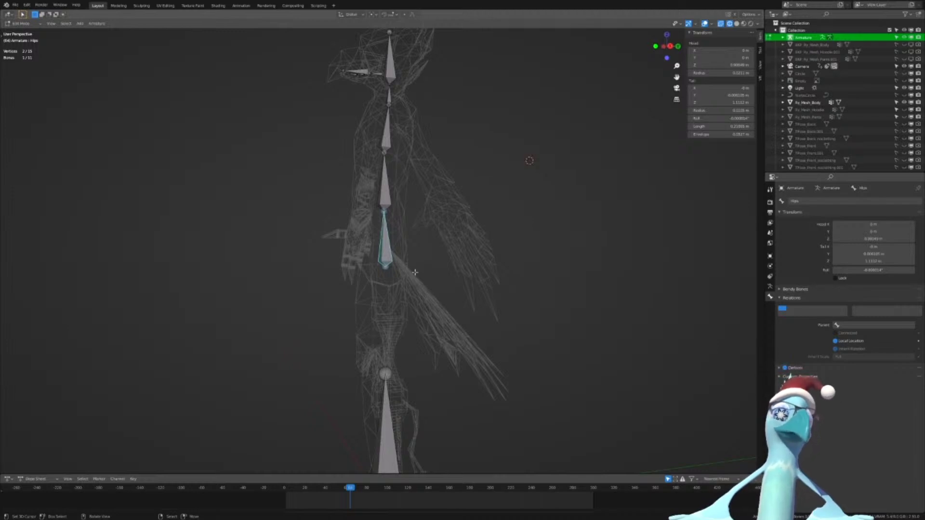
{"action": "scroll", "coordinate": [415, 272], "scroll_direction": "down", "scroll_amount": 4}
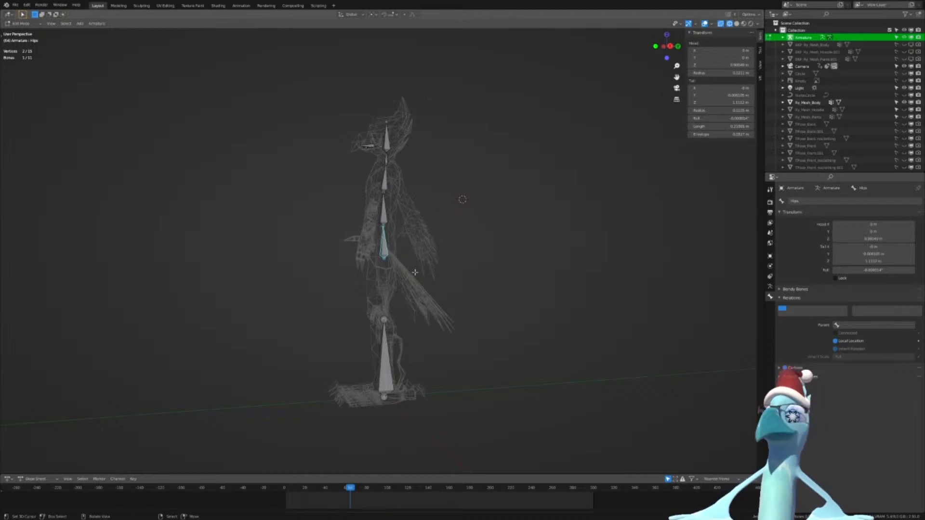
{"action": "scroll", "coordinate": [415, 272], "scroll_direction": "up", "scroll_amount": 6}
{"action": "scroll", "coordinate": [409, 265], "scroll_direction": "down", "scroll_amount": 3}
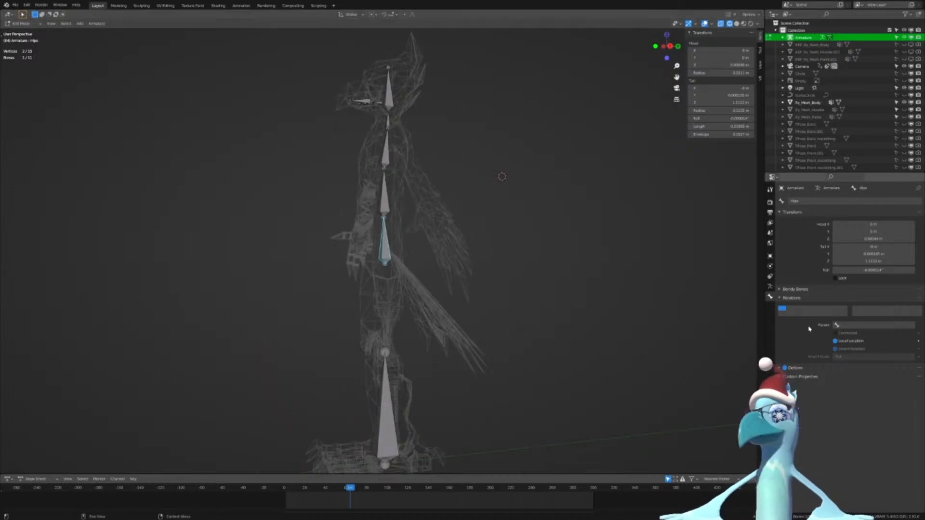
{"action": "left_click", "coordinate": [867, 325]}
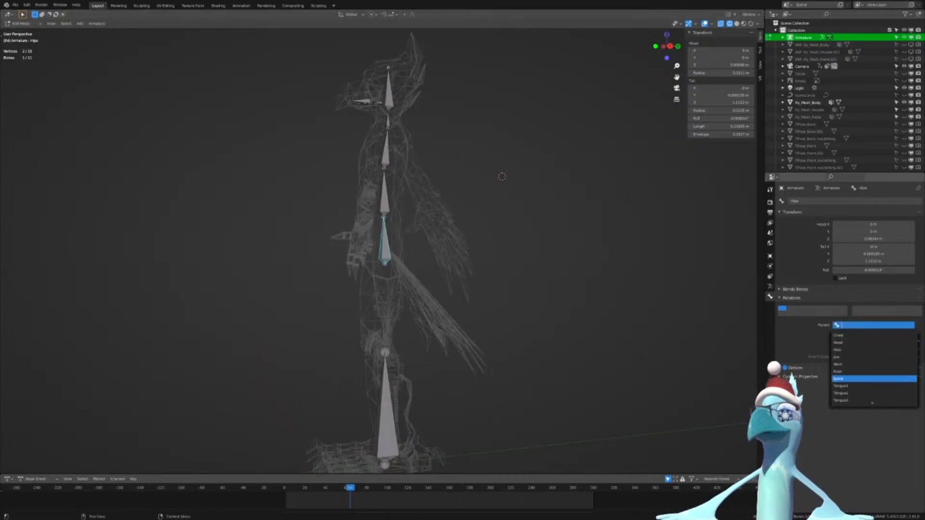
{"action": "left_click", "coordinate": [851, 372]}
{"action": "left_click", "coordinate": [857, 324]}
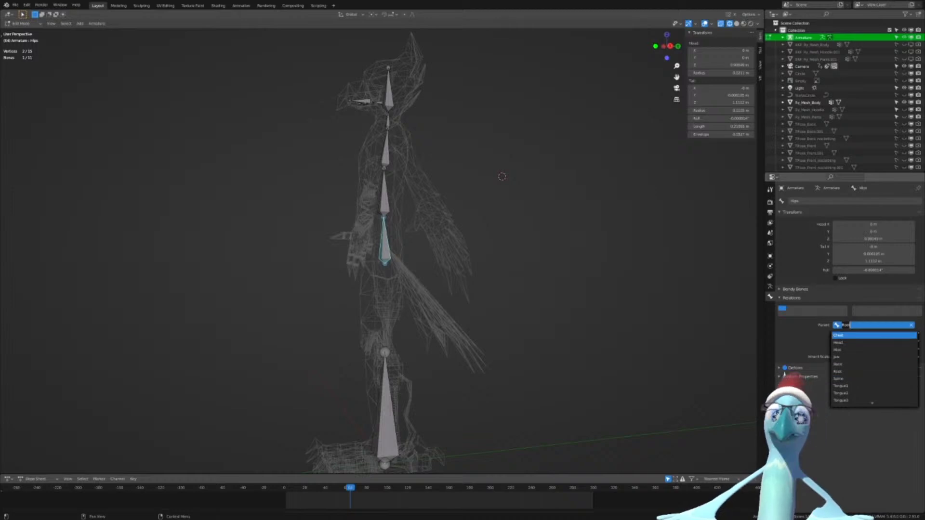
Review the whole armature against the body from several angles, switching to object mode for a front view
{"action": "middle_click_drag", "start_coordinate": [558, 293], "coordinate": [90, 300]}
{"action": "scroll", "coordinate": [90, 299], "scroll_direction": "up", "scroll_amount": 3}
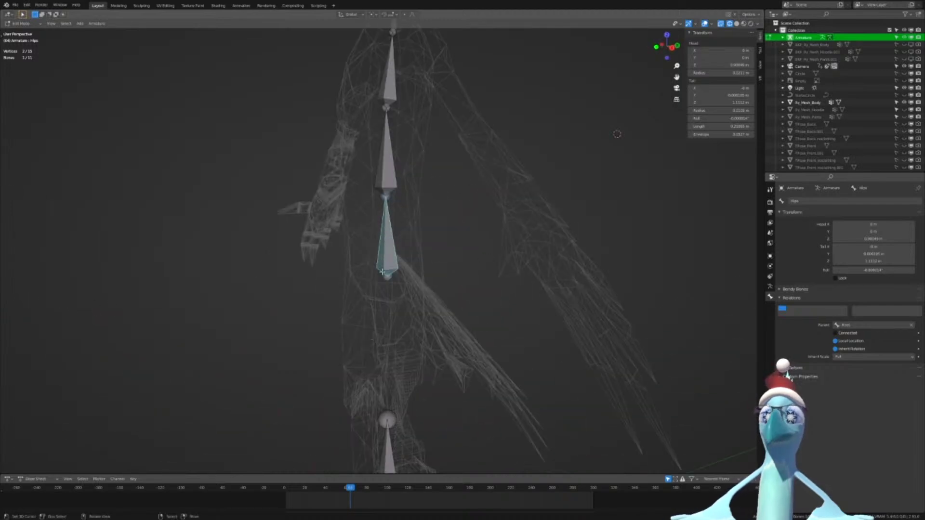
{"action": "middle_click_drag", "start_coordinate": [318, 458], "coordinate": [407, 240]}
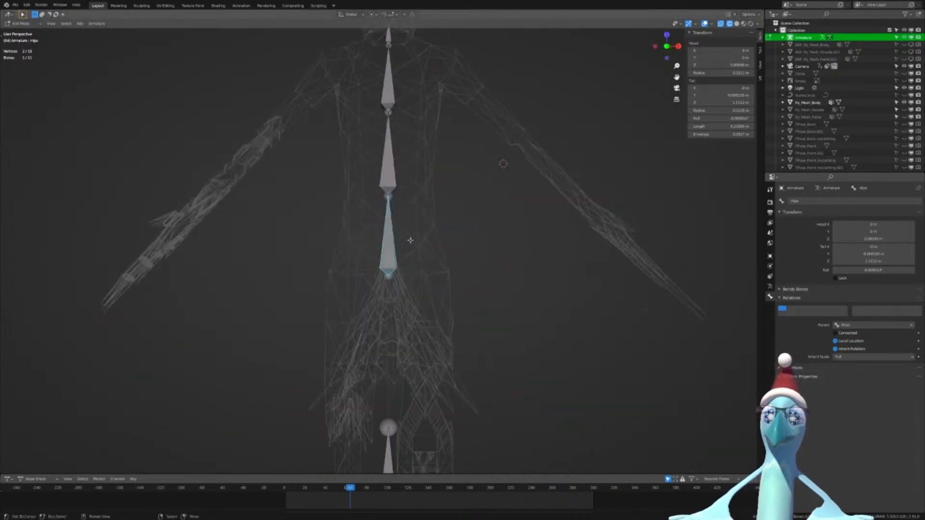
{"action": "scroll", "coordinate": [407, 256], "scroll_direction": "down", "scroll_amount": 3}
{"action": "middle_click_drag", "start_coordinate": [399, 382], "coordinate": [355, 272]}
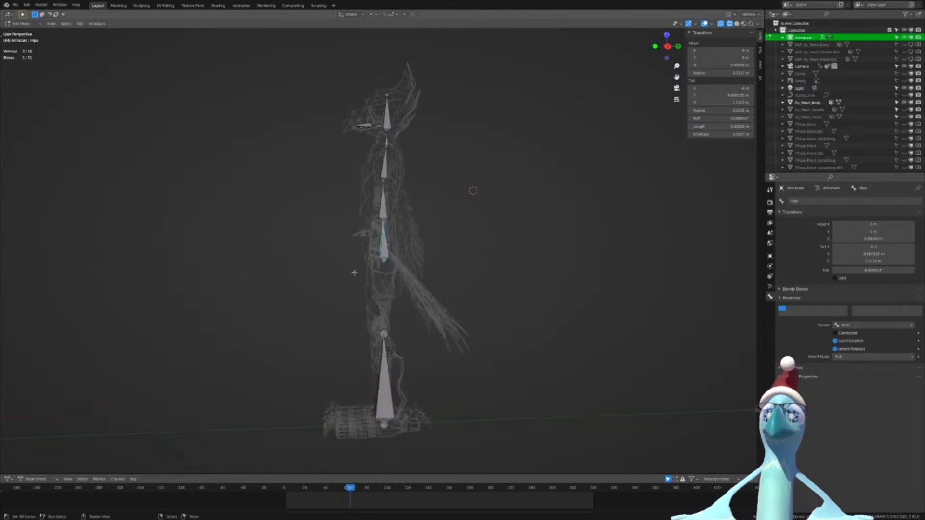
{"action": "key", "text": "Tab"}
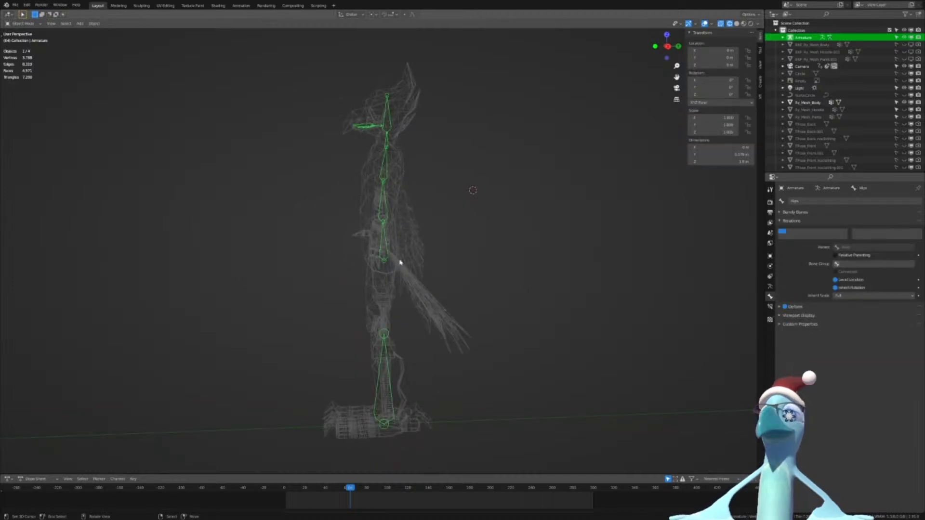
{"action": "key", "text": "KP_1"}
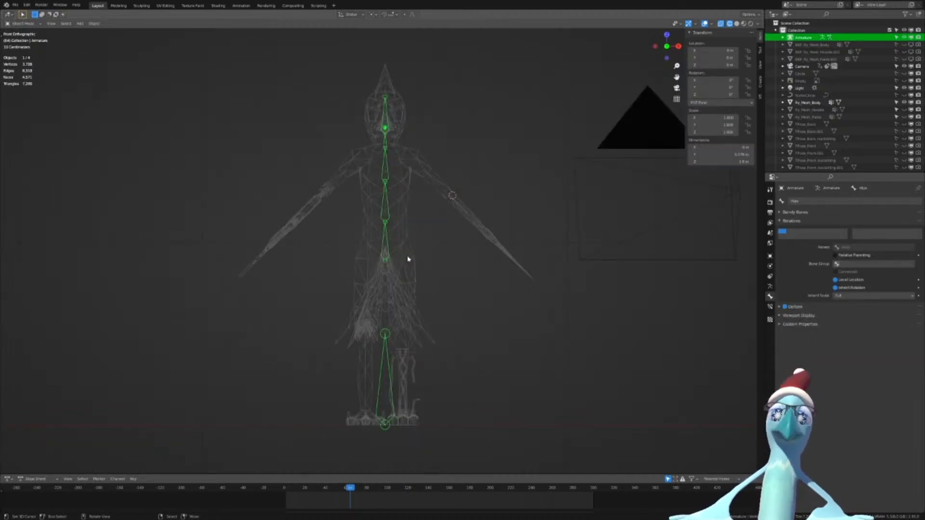
{"action": "scroll", "coordinate": [407, 259], "scroll_direction": "up", "scroll_amount": 3}
{"action": "scroll", "coordinate": [418, 258], "scroll_direction": "down", "scroll_amount": 2}
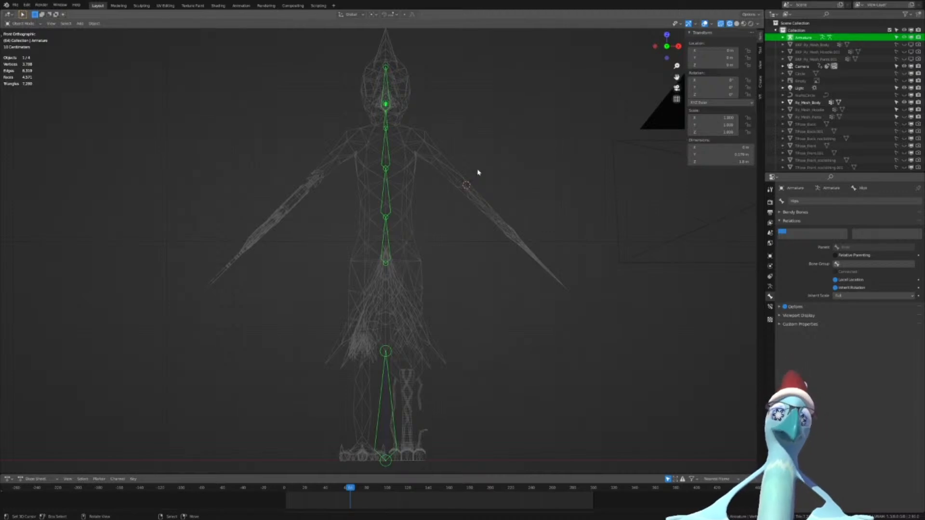
{"action": "scroll", "coordinate": [448, 314], "scroll_direction": "up", "scroll_amount": 5}
Check the parent relations of the Chest, Neck and Head bones in edit mode
{"action": "key", "text": "Tab"}
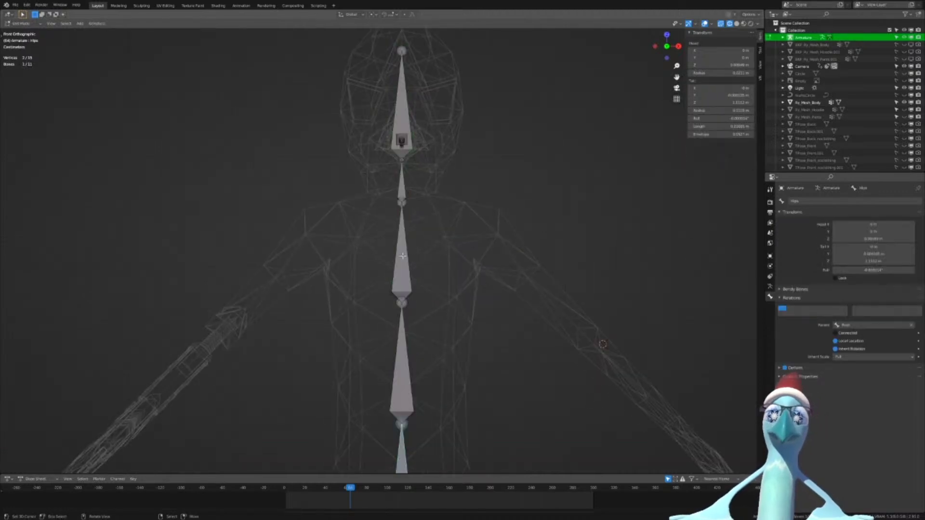
{"action": "left_click", "coordinate": [403, 256]}
{"action": "mouse_move", "coordinate": [403, 256]}
{"action": "middle_mouse_down"}
{"action": "mouse_move", "coordinate": [431, 244]}
{"action": "mouse_move", "coordinate": [399, 248]}
{"action": "middle_mouse_up"}
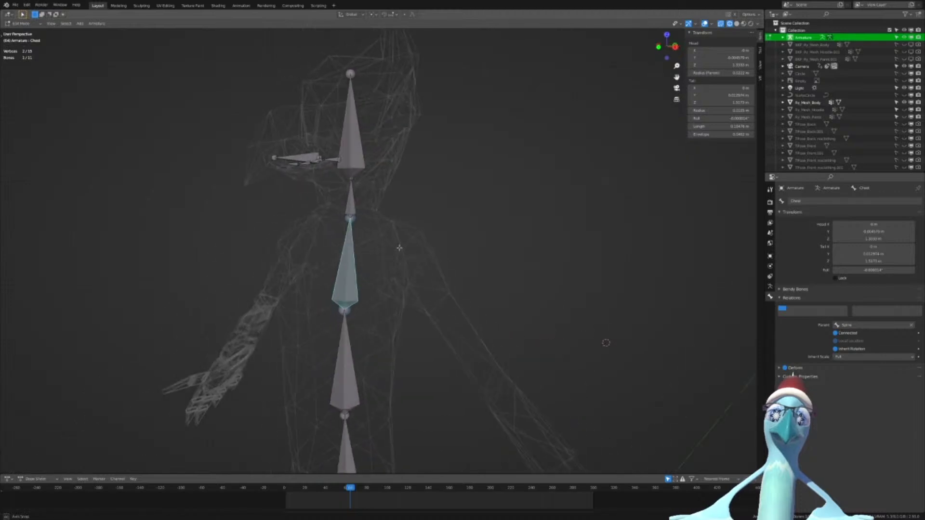
{"action": "scroll", "coordinate": [400, 248], "scroll_direction": "up", "scroll_amount": 4}
{"action": "left_click", "coordinate": [380, 186]}
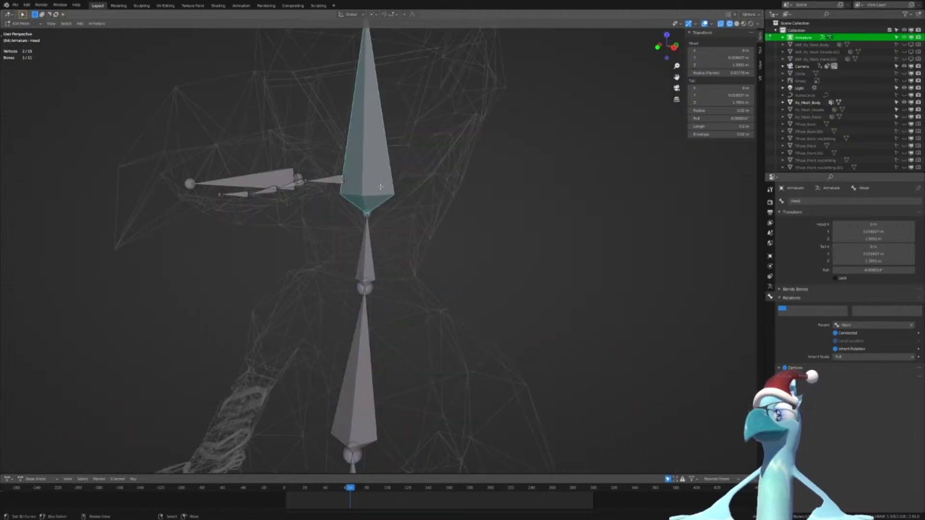
{"action": "left_click", "coordinate": [370, 273]}
{"action": "left_click", "coordinate": [380, 164]}
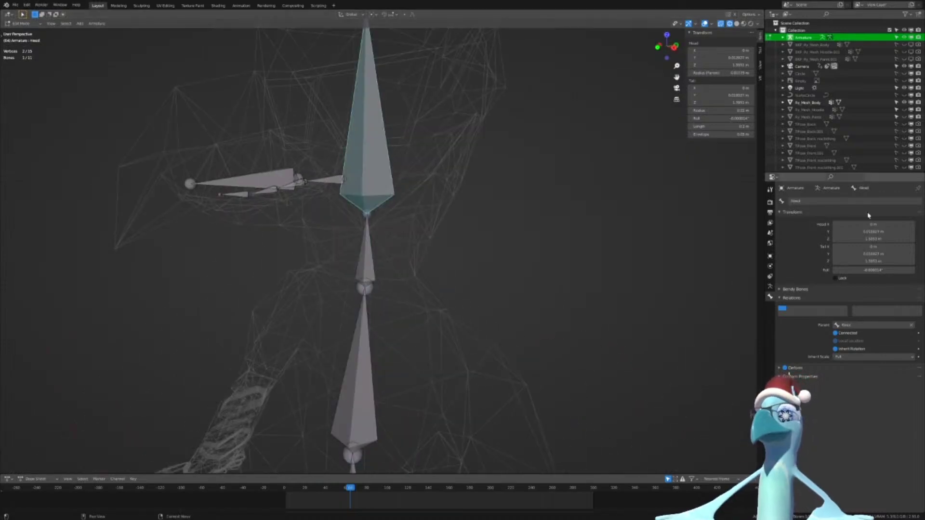
Set the parent of both the jaw bone and the Tongue1 bone to the Head bone
{"action": "left_click", "coordinate": [287, 175]}
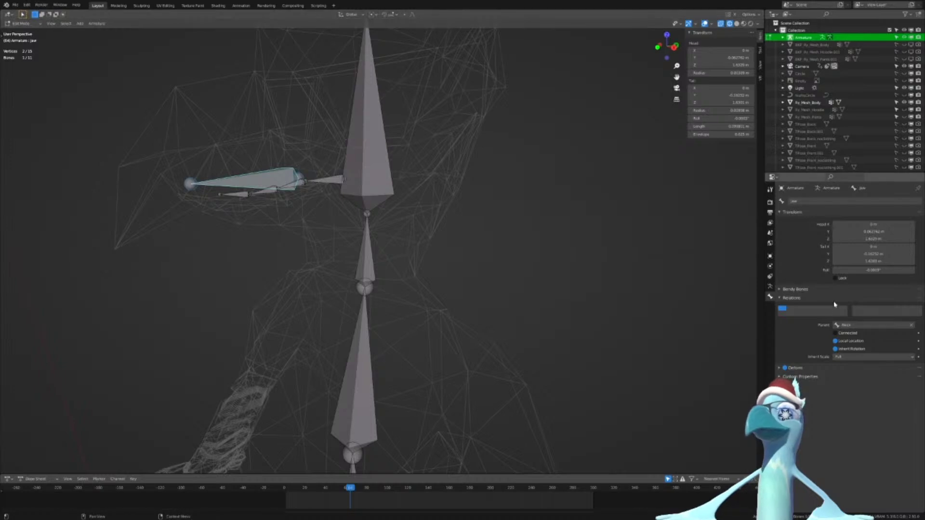
{"action": "left_click", "coordinate": [846, 325]}
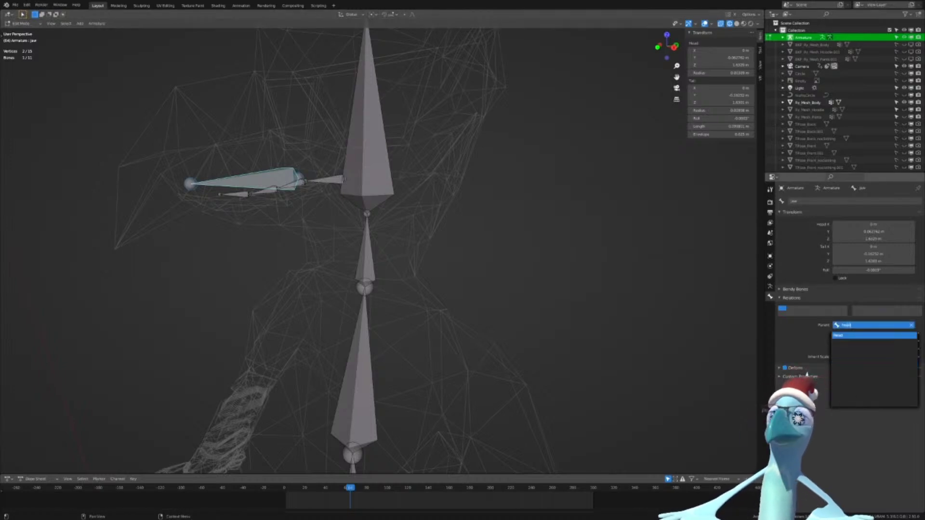
{"action": "left_click", "coordinate": [848, 343]}
{"action": "left_click", "coordinate": [326, 180]}
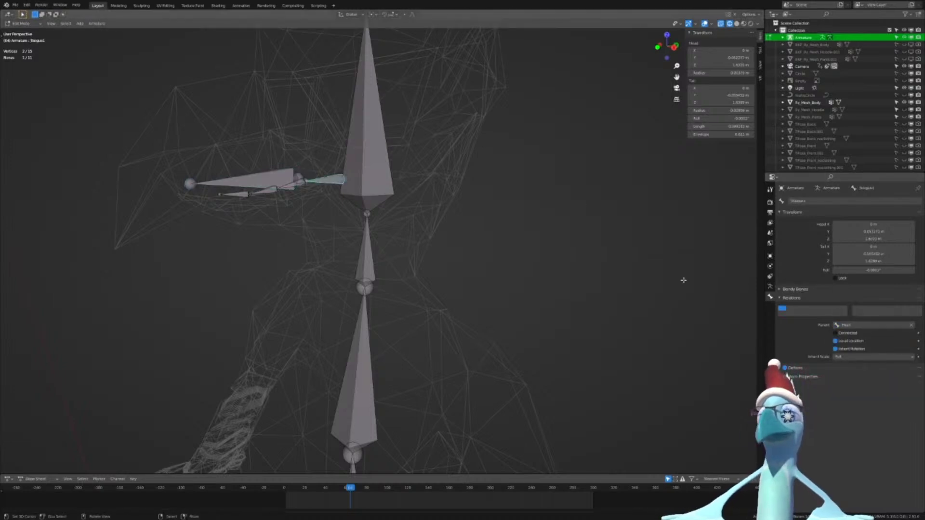
{"action": "left_click", "coordinate": [848, 325]}
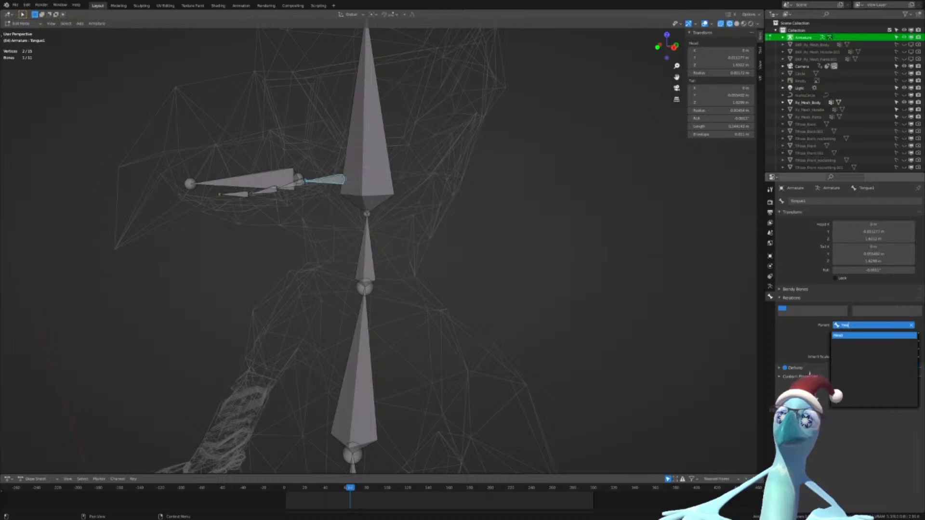
{"action": "left_click", "coordinate": [838, 342]}
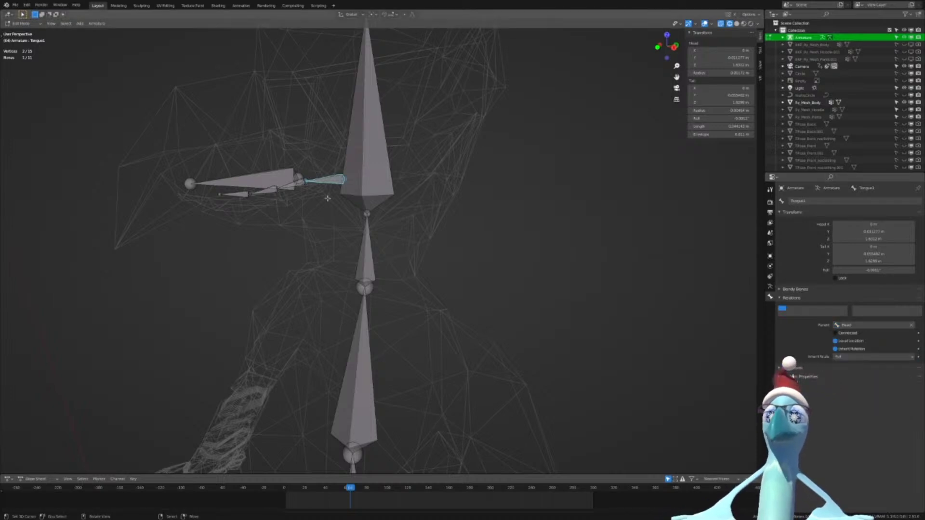
In front view, duplicate the Hips bone and place the copy beside it on the character's left side
{"action": "scroll", "coordinate": [423, 258], "scroll_direction": "down", "scroll_amount": 6}
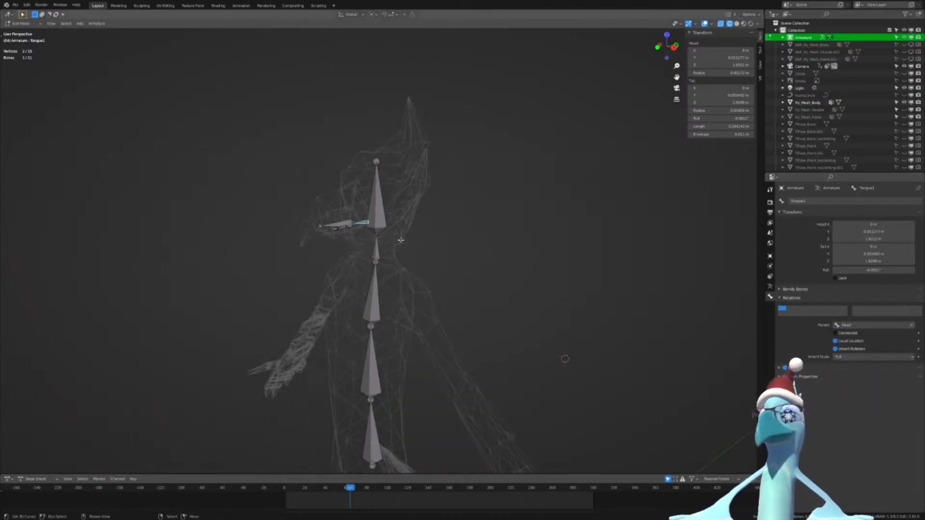
{"action": "key", "text": "KP_1"}
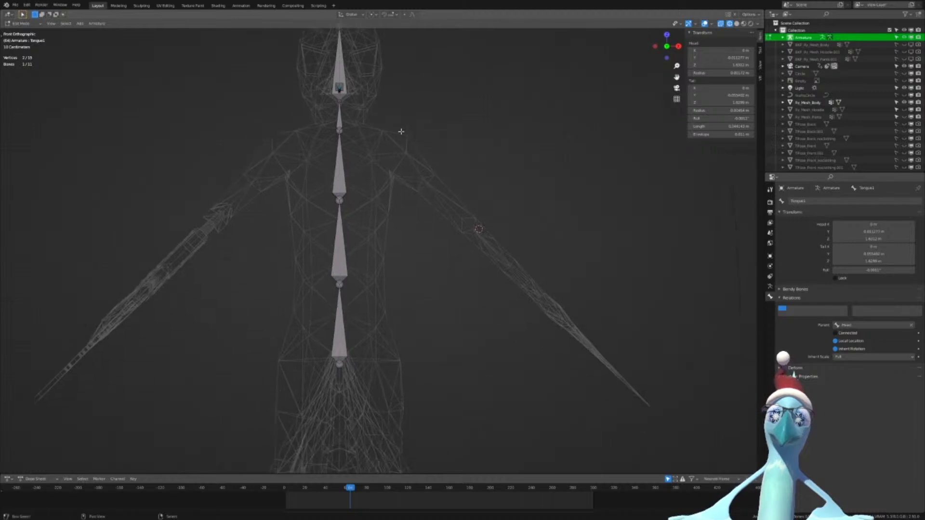
{"action": "scroll", "coordinate": [390, 145], "scroll_direction": "up", "scroll_amount": 4, "text": "shift"}
{"action": "scroll", "coordinate": [350, 188], "scroll_direction": "down", "scroll_amount": 4}
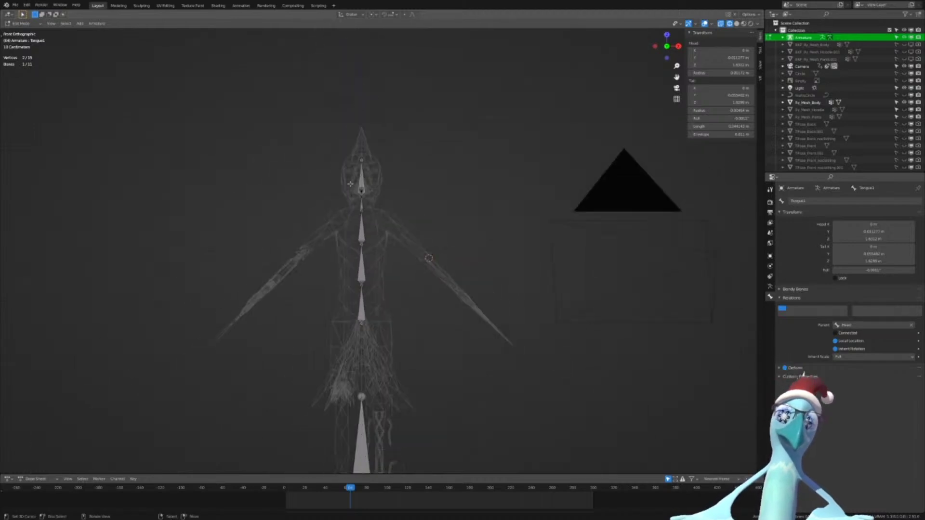
{"action": "middle_click_drag", "start_coordinate": [438, 255], "coordinate": [475, 171], "text": "shift"}
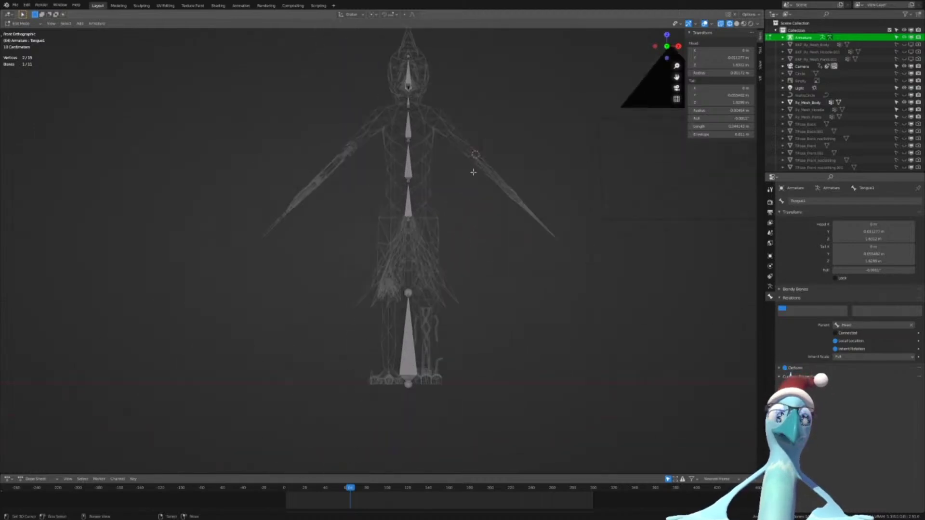
{"action": "scroll", "coordinate": [475, 191], "scroll_direction": "up", "scroll_amount": 2}
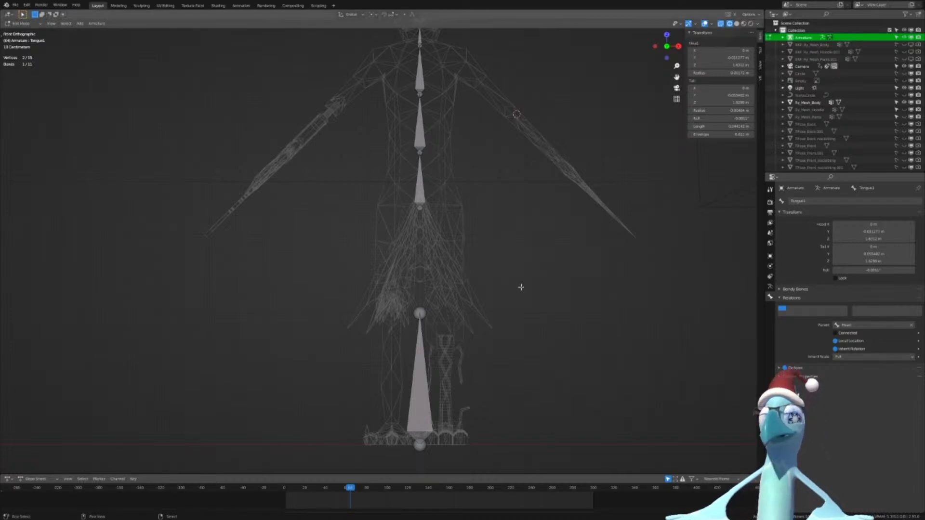
{"action": "middle_click_drag", "start_coordinate": [503, 273], "coordinate": [477, 292], "text": "shift"}
{"action": "scroll", "coordinate": [476, 289], "scroll_direction": "up", "scroll_amount": 3}
{"action": "middle_click_drag", "start_coordinate": [428, 185], "coordinate": [436, 221], "text": "shift"}
{"action": "scroll", "coordinate": [405, 265], "scroll_direction": "up", "scroll_amount": 2}
{"action": "right_click", "coordinate": [381, 272]}
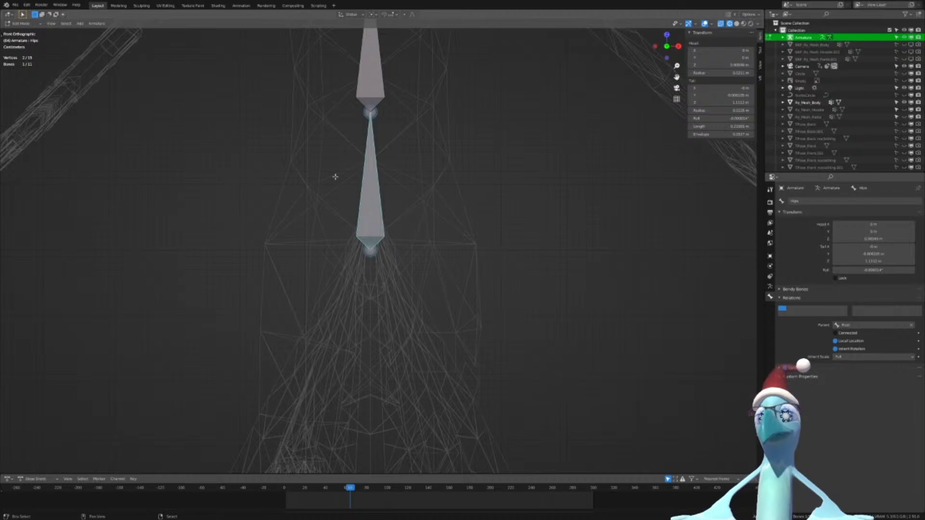
{"action": "scroll", "coordinate": [325, 175], "scroll_direction": "down", "scroll_amount": 4}
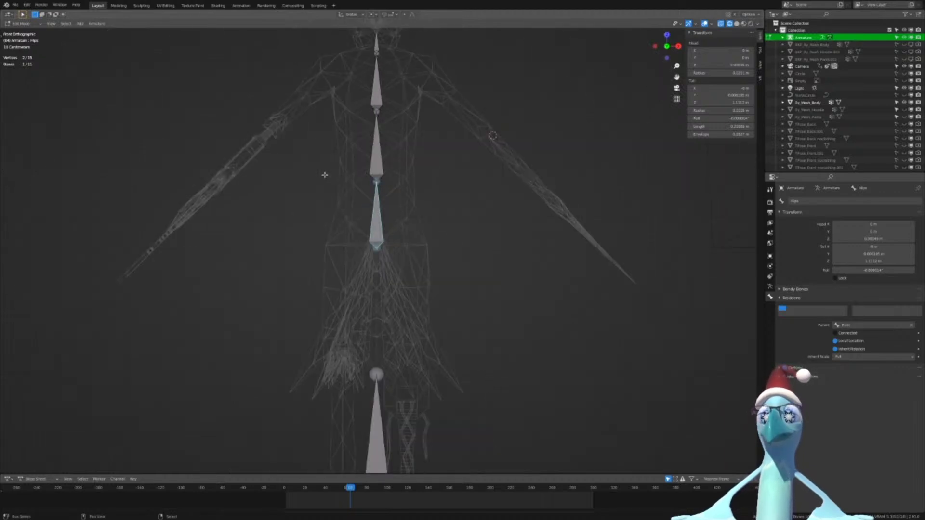
{"action": "key", "text": "shift+d"}
{"action": "left_click", "coordinate": [355, 177]}
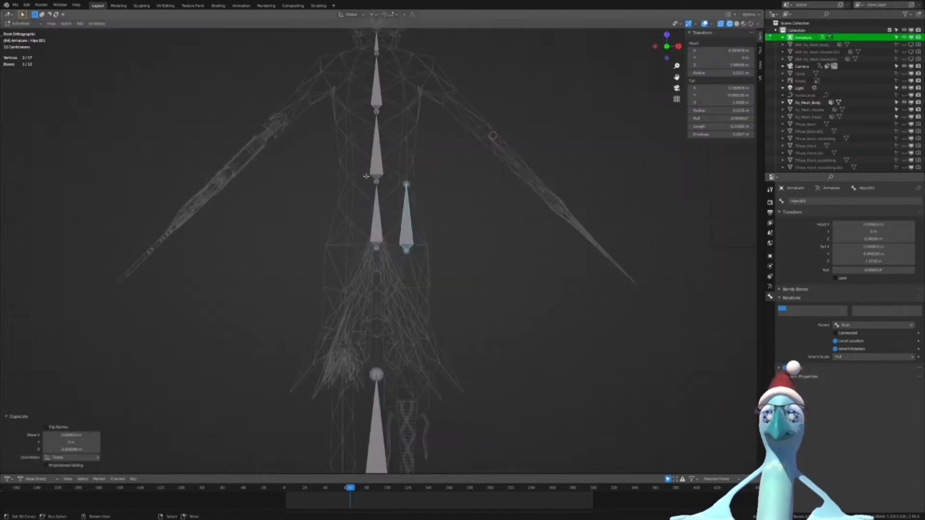
Rotate the duplicated bone 180° so it points downward and move it down to the top of the left leg
{"action": "key", "text": "r"}
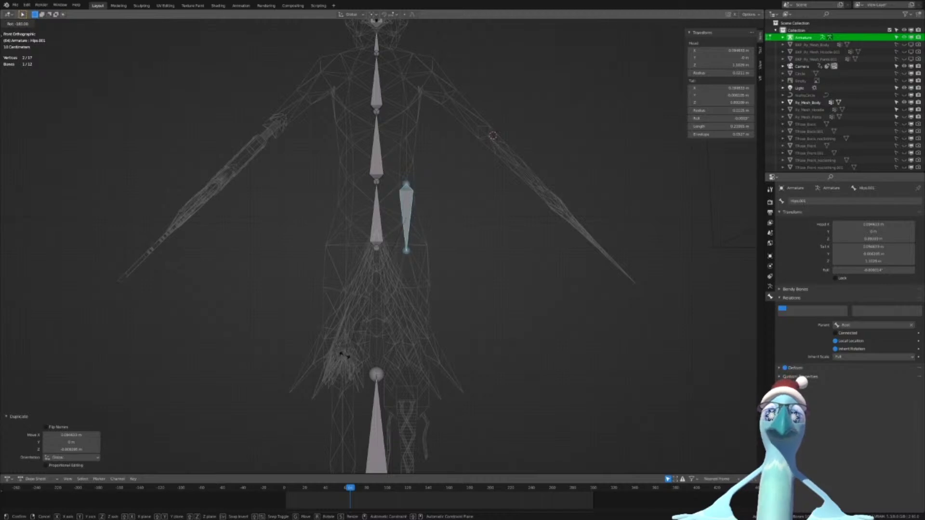
{"action": "left_click", "coordinate": [343, 355]}
{"action": "key", "text": "g"}
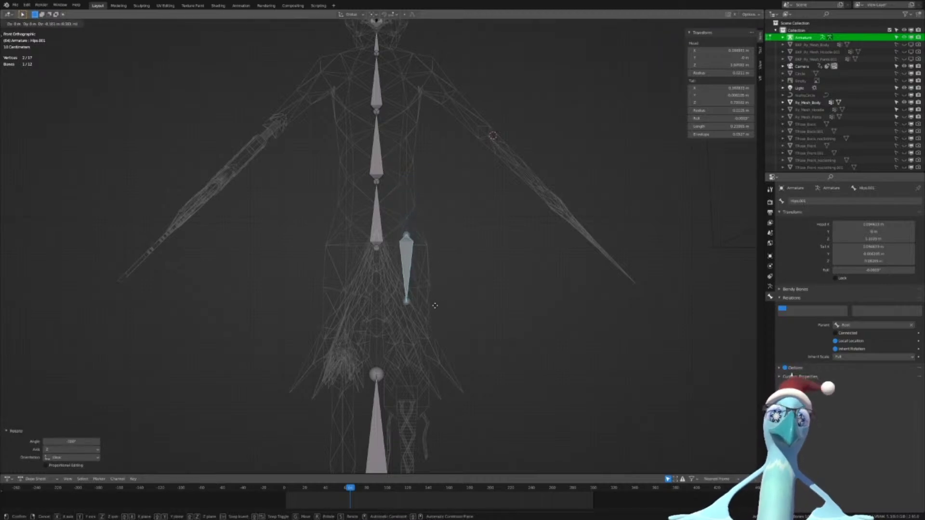
{"action": "left_click", "coordinate": [436, 316]}
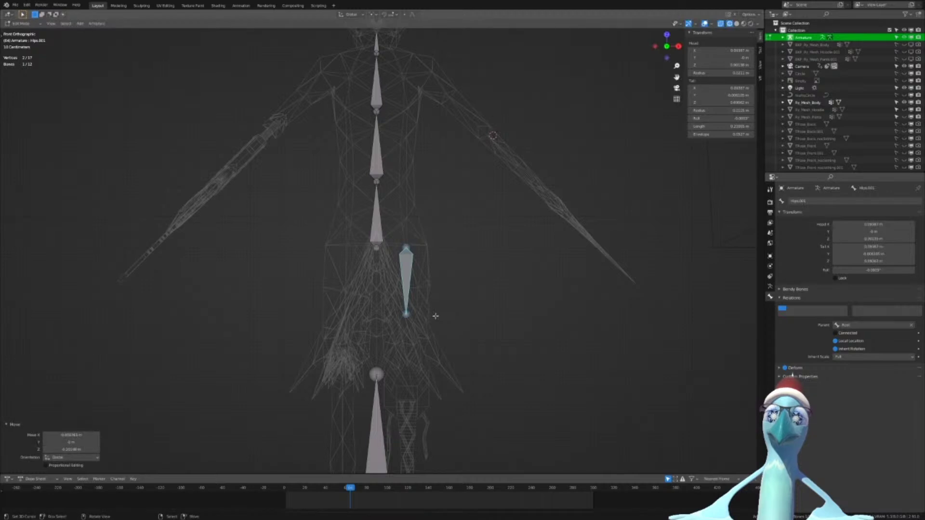
Set the parent of the duplicated left leg bone to the Hips bone
{"action": "scroll", "coordinate": [386, 270], "scroll_direction": "up", "scroll_amount": 5}
{"action": "scroll", "coordinate": [369, 258], "scroll_direction": "up", "scroll_amount": 2}
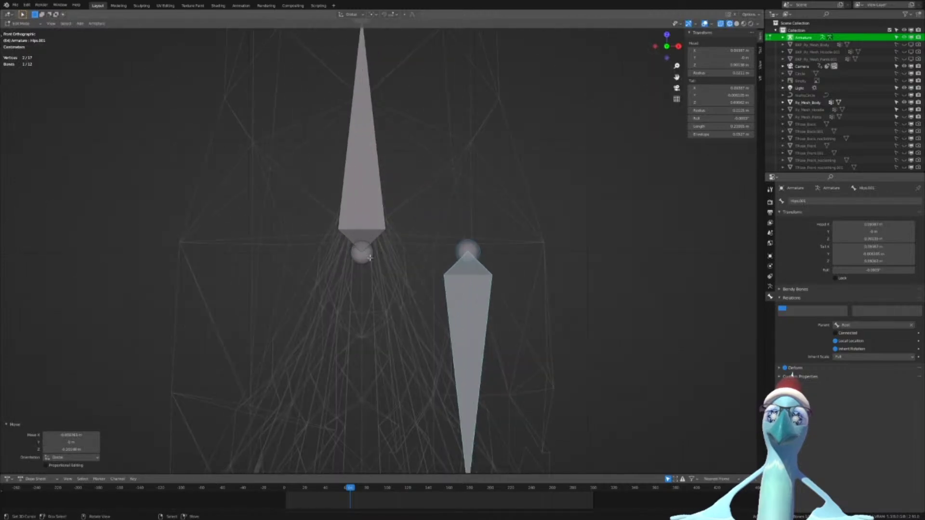
{"action": "left_click", "coordinate": [838, 325]}
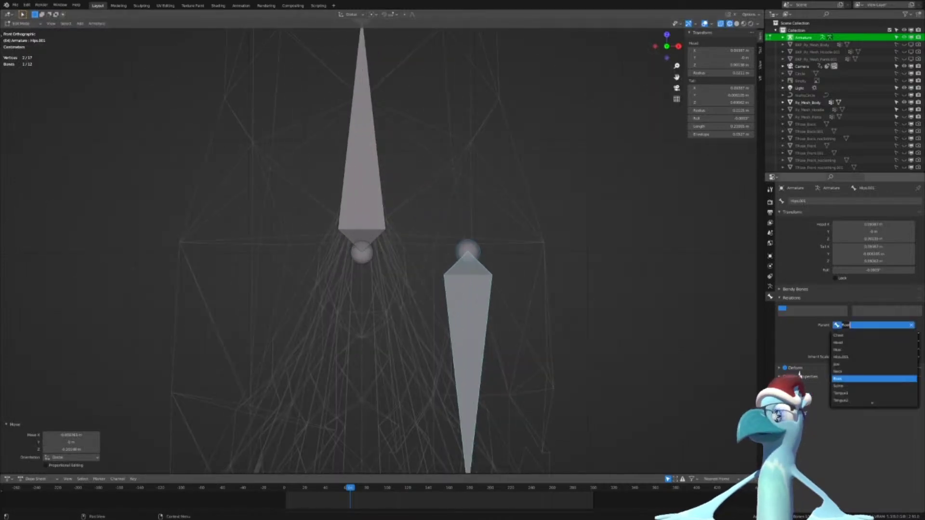
{"action": "type", "text": "hi"}
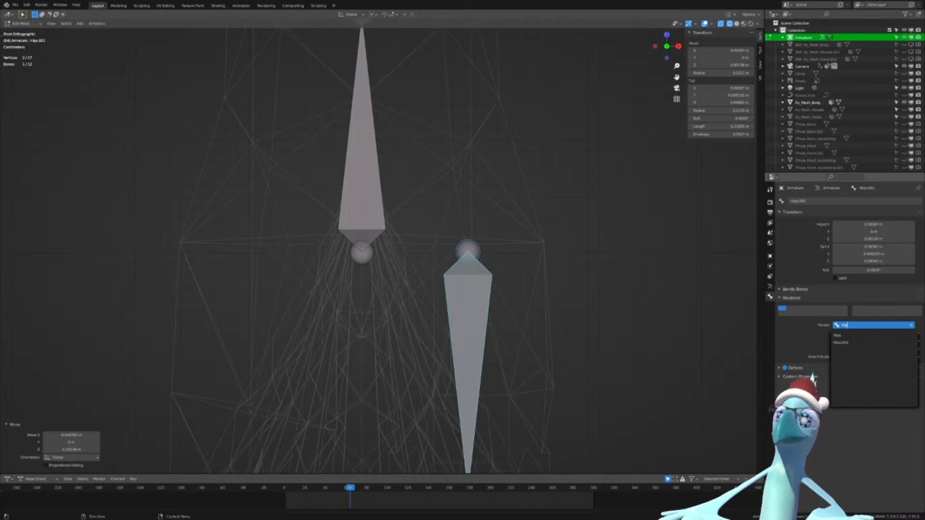
{"action": "left_click", "coordinate": [840, 335]}
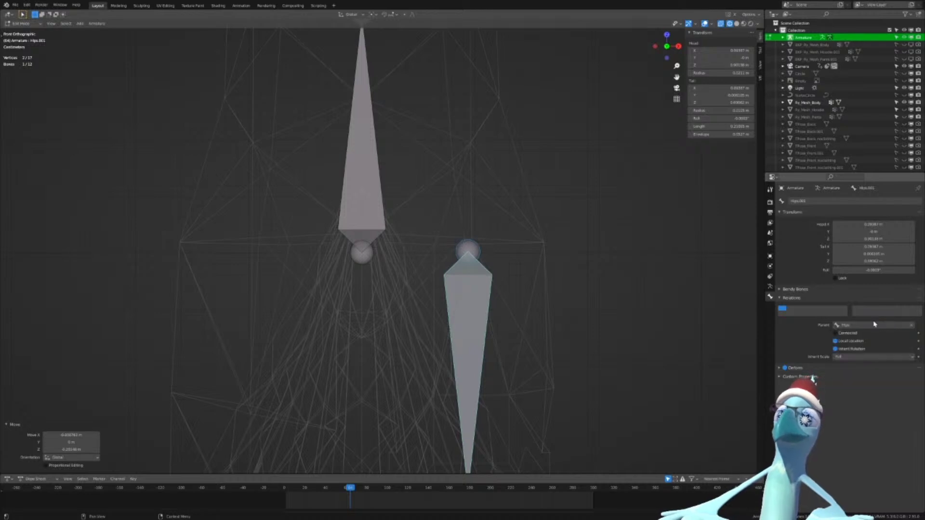
Rename the duplicated left leg bone as Leg.L
{"action": "left_click", "coordinate": [833, 202]}
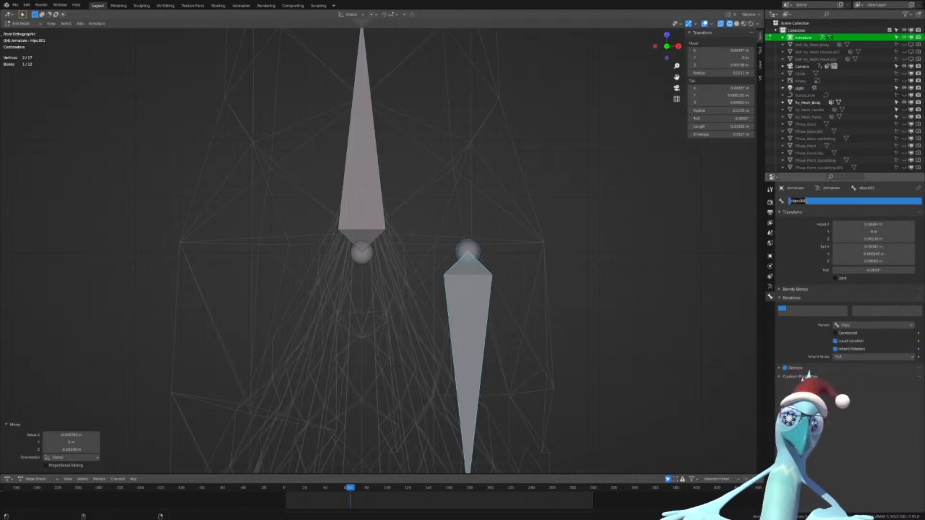
{"action": "type", "text": "Leg"}
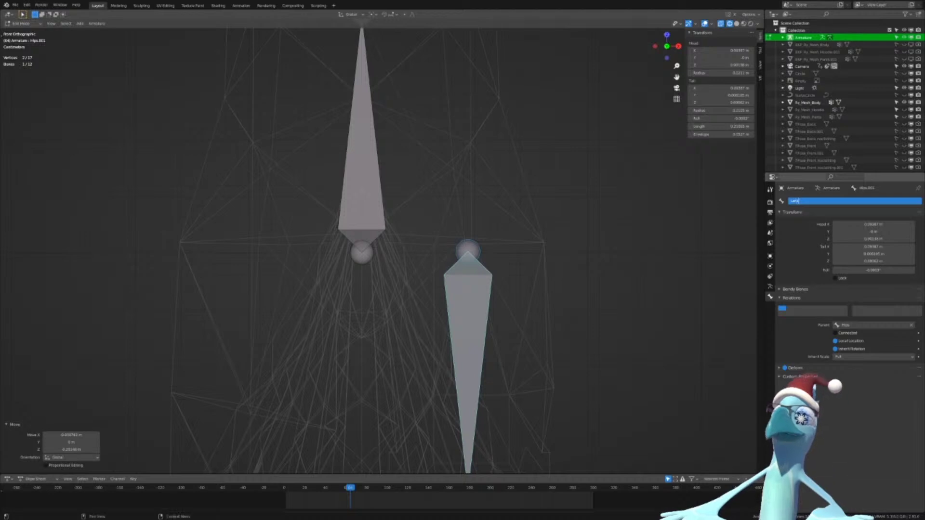
{"action": "type", "text": "L"}
{"action": "key", "text": "Return"}
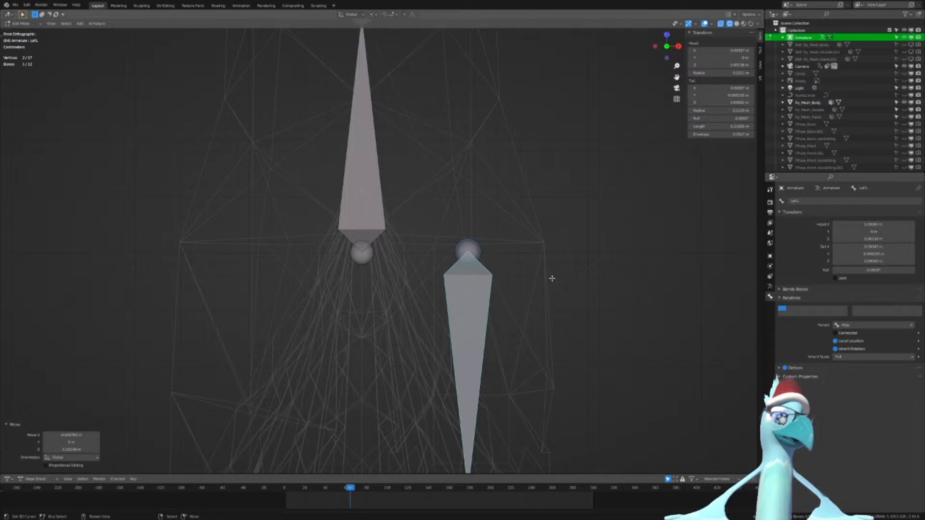
{"action": "scroll", "coordinate": [552, 278], "scroll_direction": "down", "scroll_amount": 10}
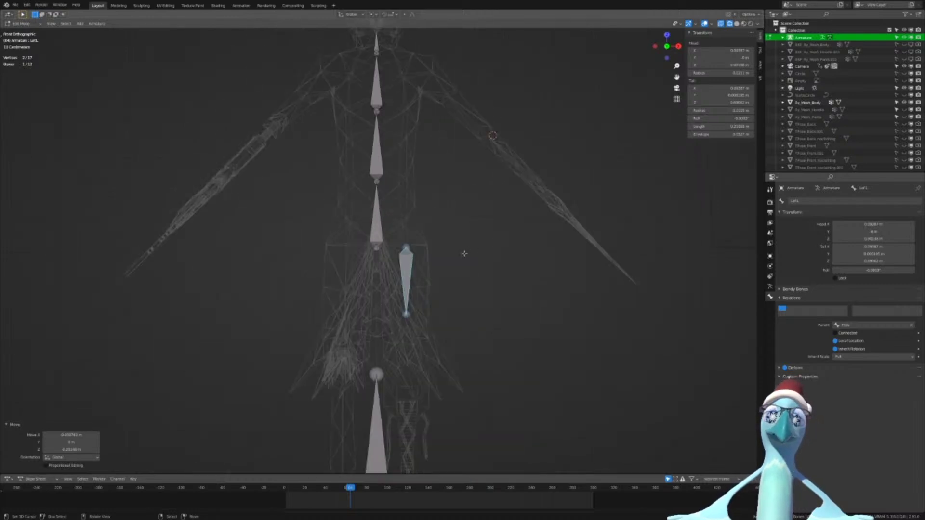
{"action": "scroll", "coordinate": [402, 346], "scroll_direction": "up", "scroll_amount": 6}
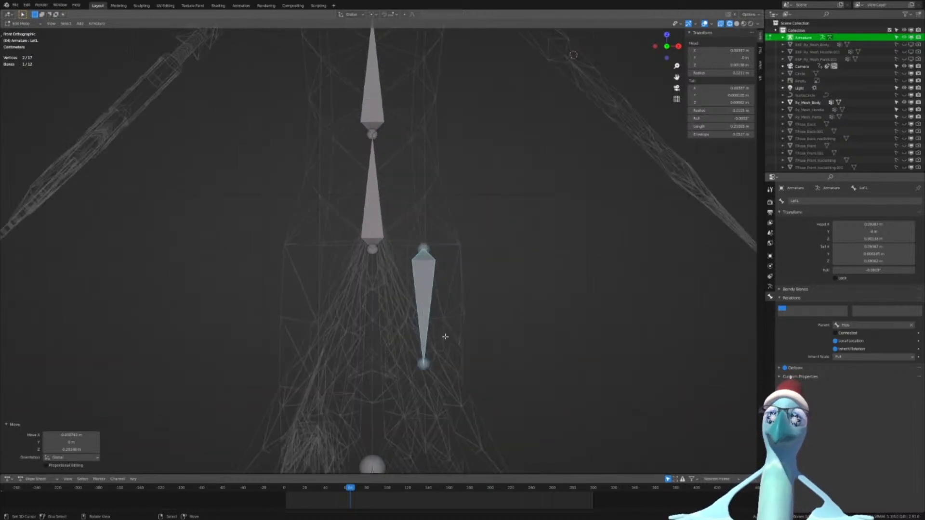
{"action": "left_click", "coordinate": [795, 201]}
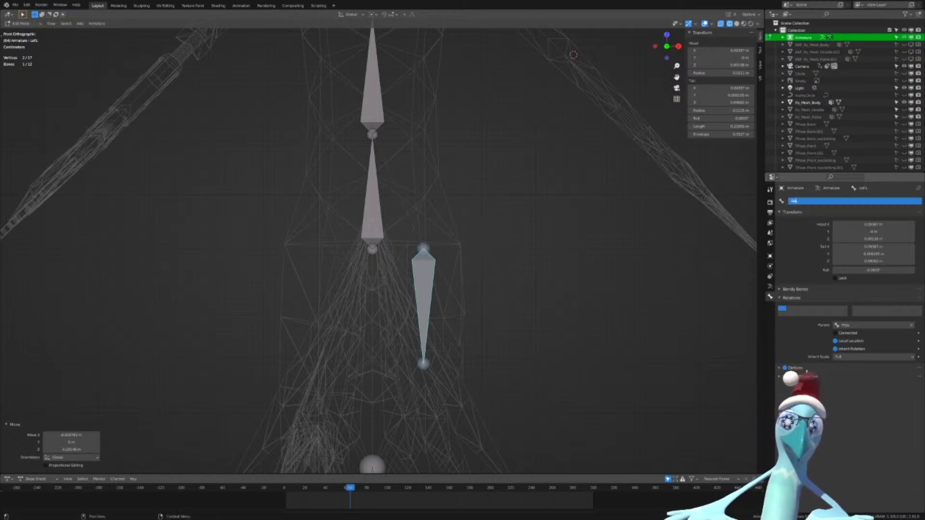
{"action": "type", "text": "_"}
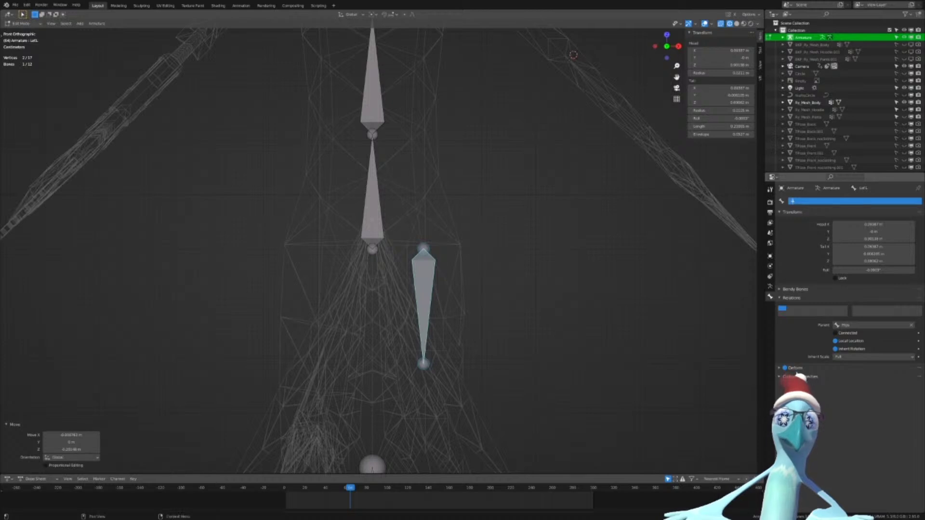
{"action": "key", "text": "Return"}
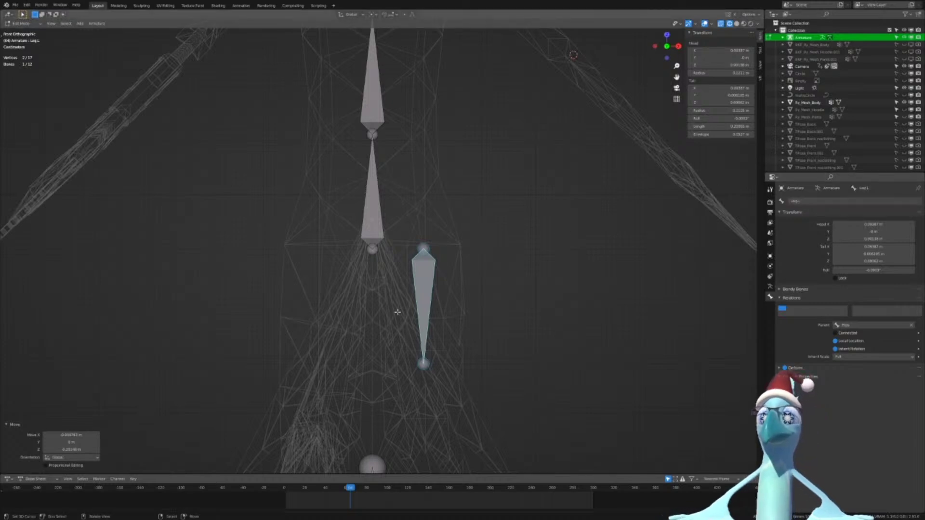
{"action": "scroll", "coordinate": [380, 332], "scroll_direction": "up", "scroll_amount": 4}
{"action": "scroll", "coordinate": [424, 242], "scroll_direction": "down", "scroll_amount": 6}
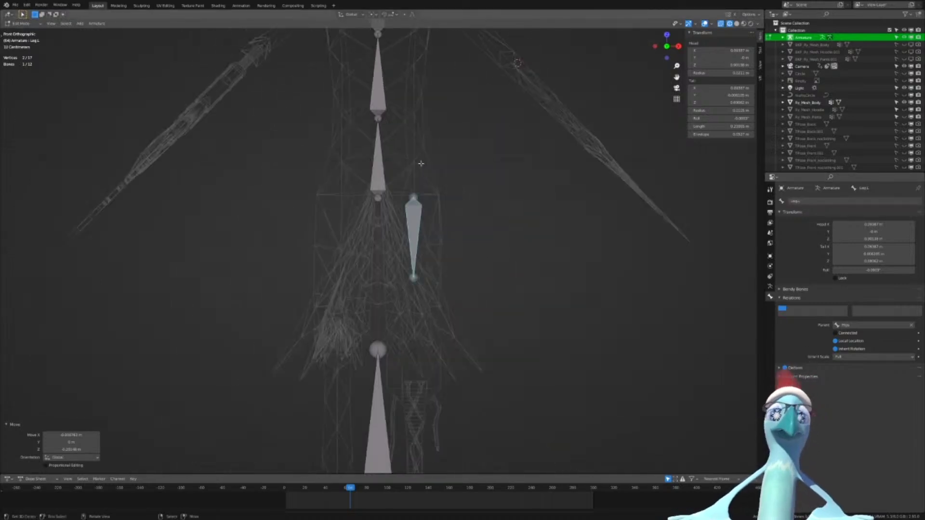
{"action": "scroll", "coordinate": [421, 163], "scroll_direction": "down", "scroll_amount": 6}
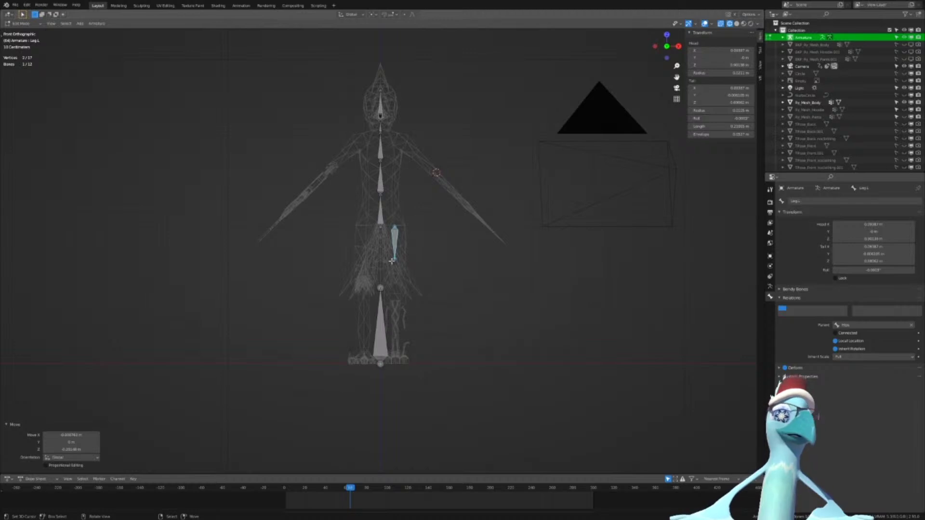
{"action": "scroll", "coordinate": [391, 261], "scroll_direction": "up", "scroll_amount": 3}
{"action": "scroll", "coordinate": [391, 260], "scroll_direction": "down", "scroll_amount": 3}
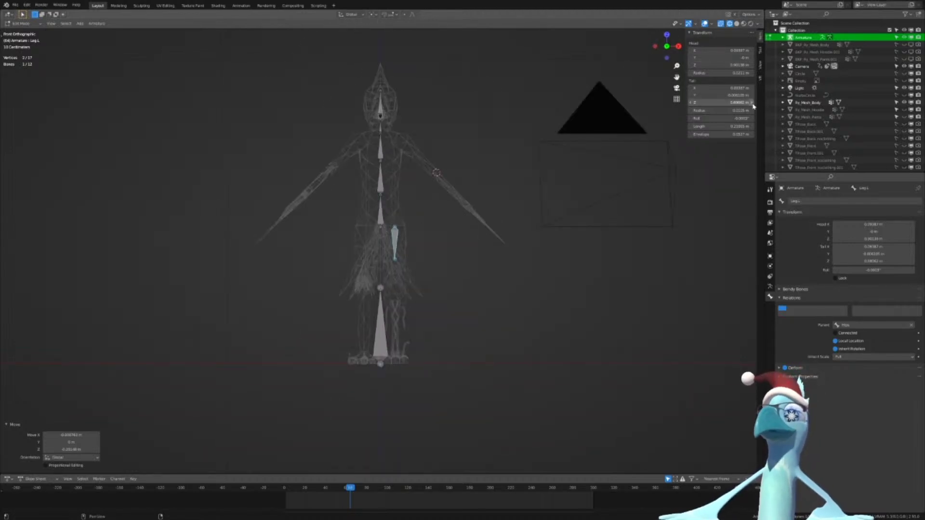
Reset the 3D cursor's location and rotation to 0 on all axes
{"action": "left_click", "coordinate": [760, 66]}
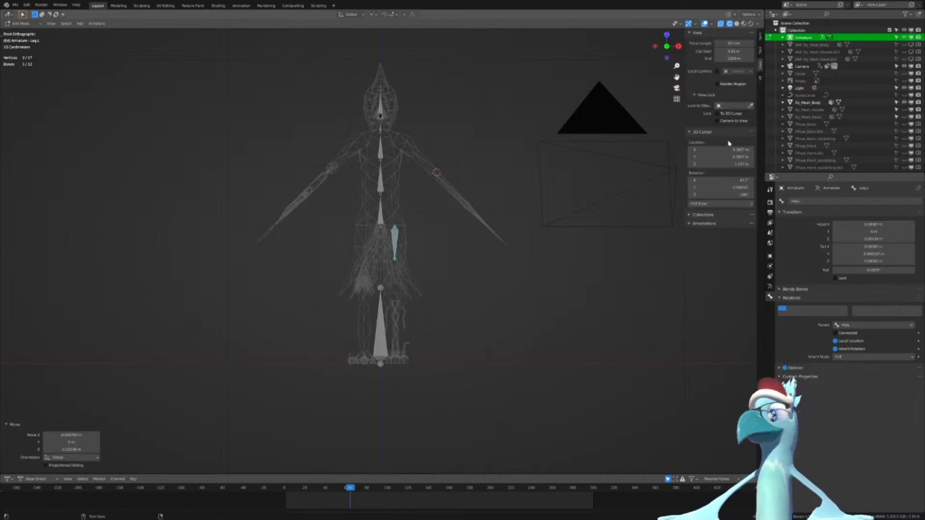
{"action": "left_click_drag", "start_coordinate": [729, 150], "coordinate": [721, 194]}
{"action": "type", "text": "0"}
{"action": "key", "text": "Return"}
{"action": "scroll", "coordinate": [448, 221], "scroll_direction": "up", "scroll_amount": 1}
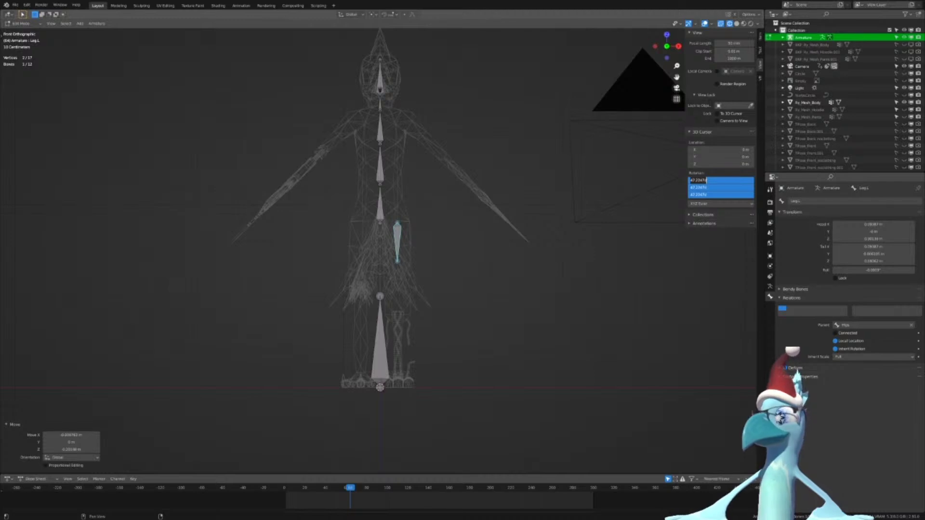
{"action": "type", "text": "0"}
{"action": "key", "text": "Return"}
{"action": "scroll", "coordinate": [511, 192], "scroll_direction": "up", "scroll_amount": 4}
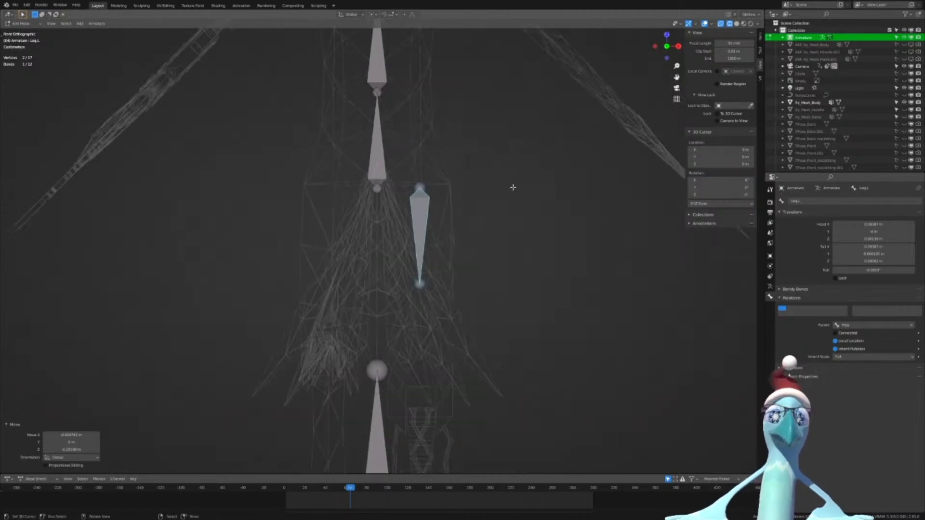
{"action": "scroll", "coordinate": [512, 188], "scroll_direction": "down", "scroll_amount": 2}
{"action": "scroll", "coordinate": [512, 191], "scroll_direction": "up", "scroll_amount": 1}
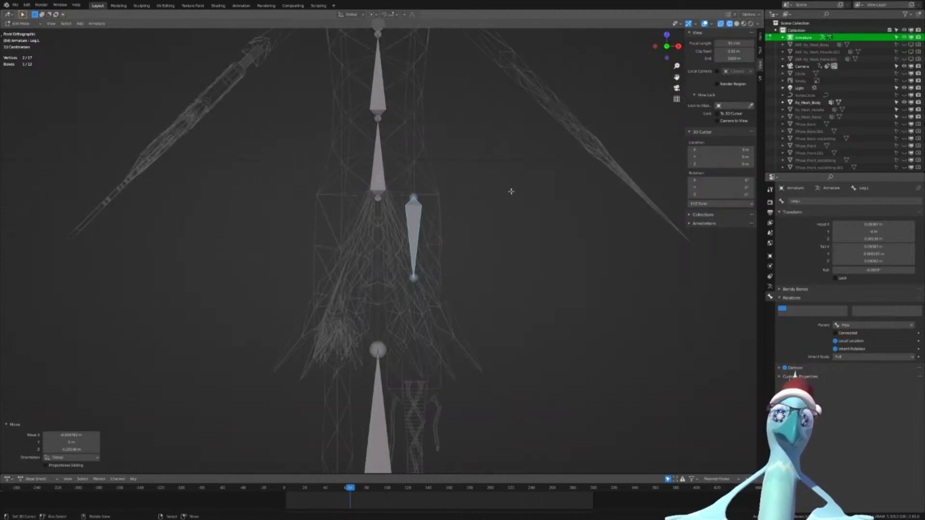
Try to symmetrize the Leg.L bone, and undo the attempt
{"action": "right_click", "coordinate": [510, 191]}
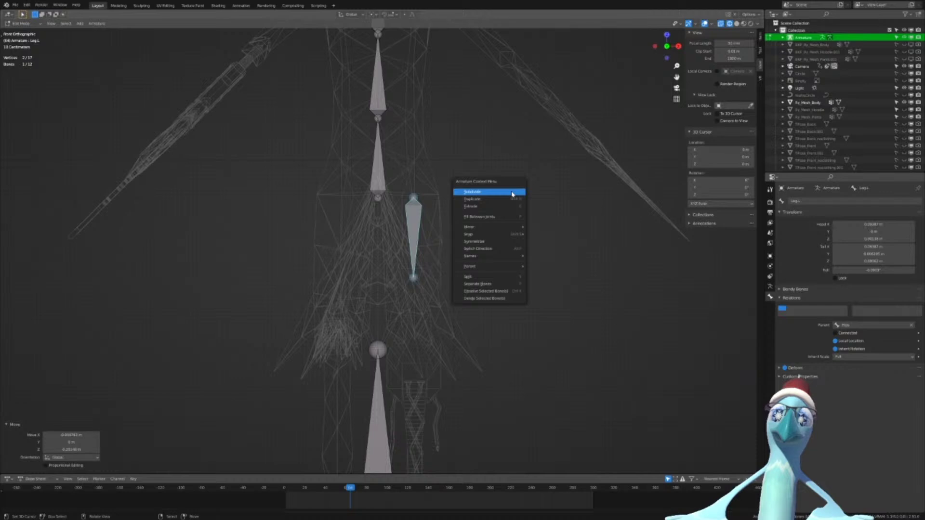
{"action": "left_click", "coordinate": [484, 240]}
{"action": "key", "text": "ctrl+z"}
{"action": "scroll", "coordinate": [484, 233], "scroll_direction": "up", "scroll_amount": 3}
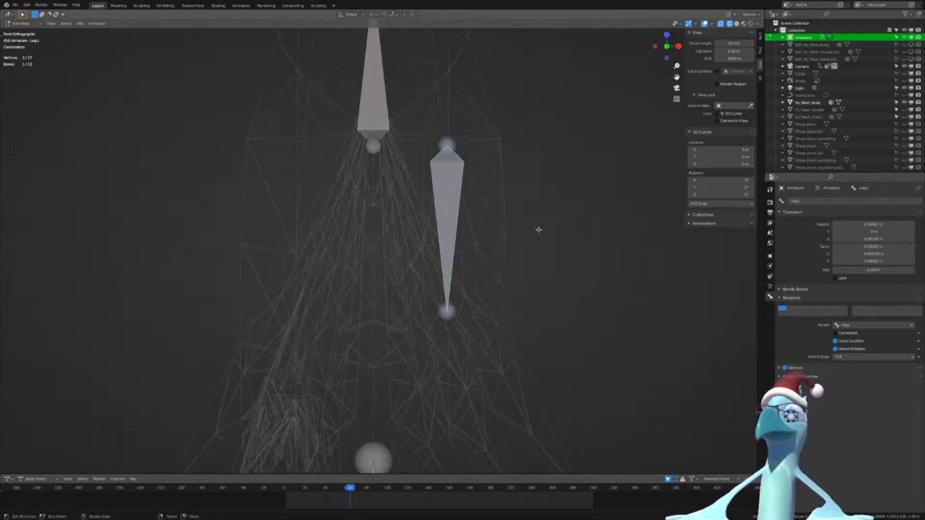
{"action": "scroll", "coordinate": [448, 204], "scroll_direction": "down", "scroll_amount": 7}
{"action": "scroll", "coordinate": [457, 187], "scroll_direction": "down", "scroll_amount": 3}
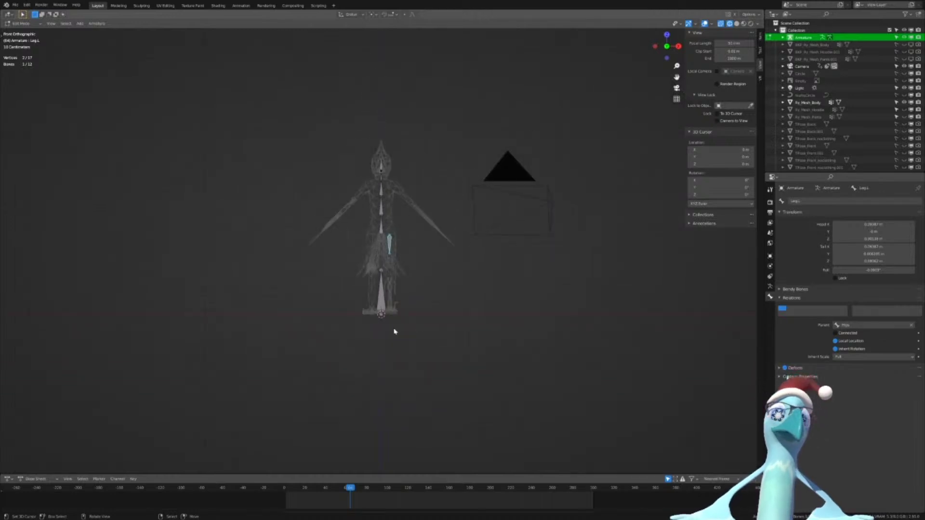
Mirror the Leg.L bone onto the character's right leg with Symmetrize
{"action": "scroll", "coordinate": [394, 331], "scroll_direction": "up", "scroll_amount": 8}
{"action": "right_click", "coordinate": [403, 247]}
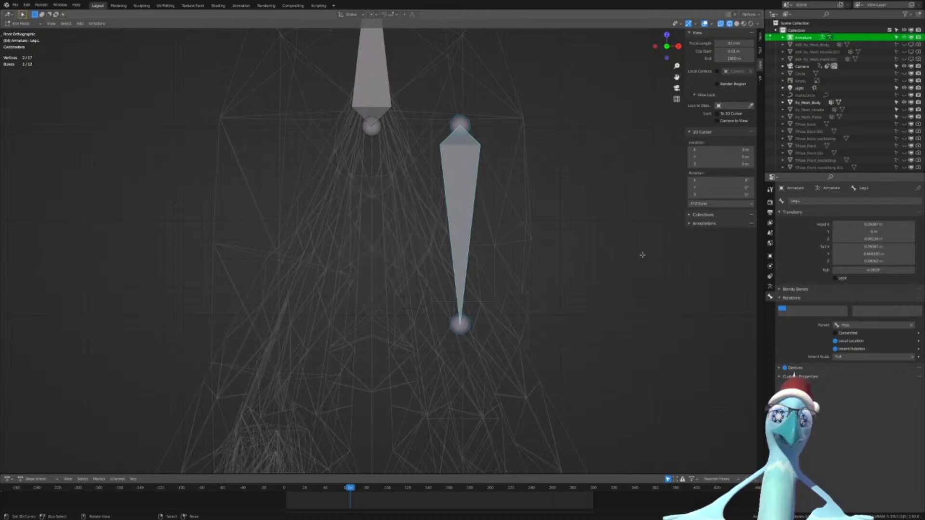
{"action": "key", "text": "F3"}
{"action": "type", "text": "symmet"}
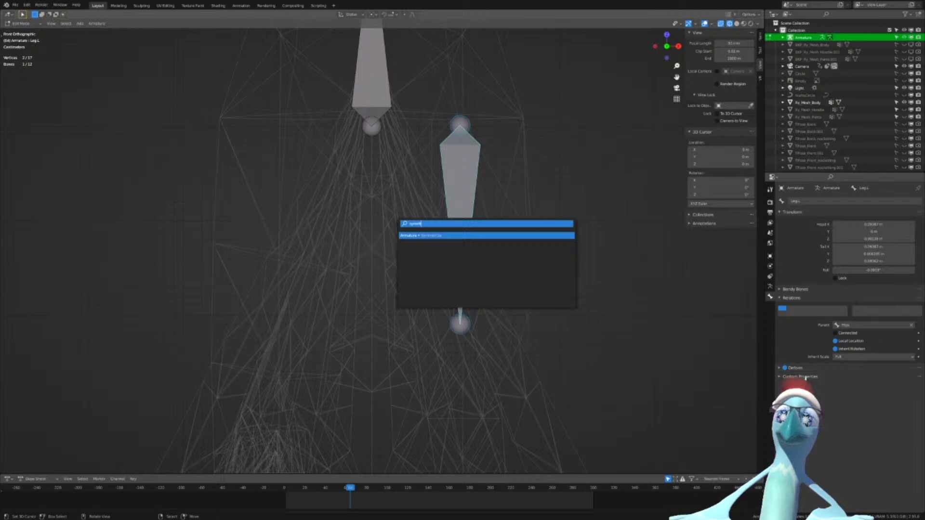
{"action": "key", "text": "Return"}
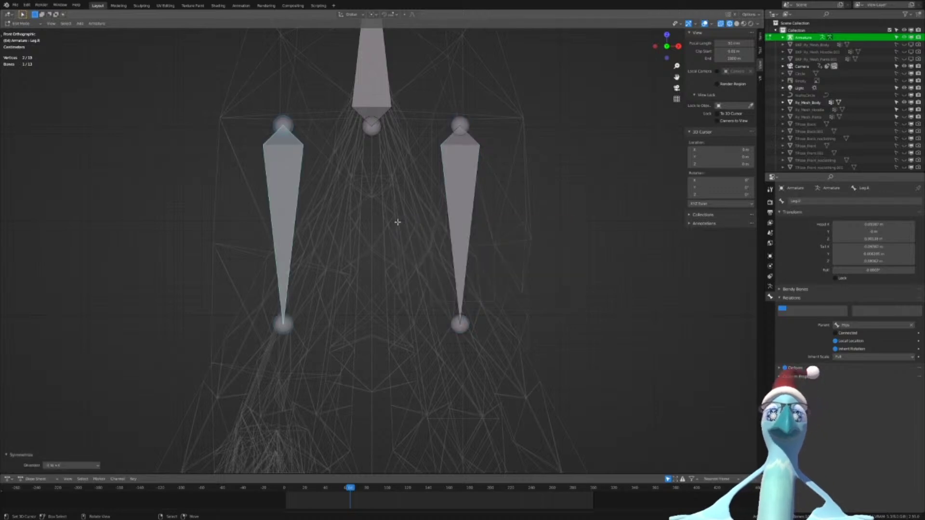
{"action": "scroll", "coordinate": [397, 222], "scroll_direction": "down", "scroll_amount": 6}
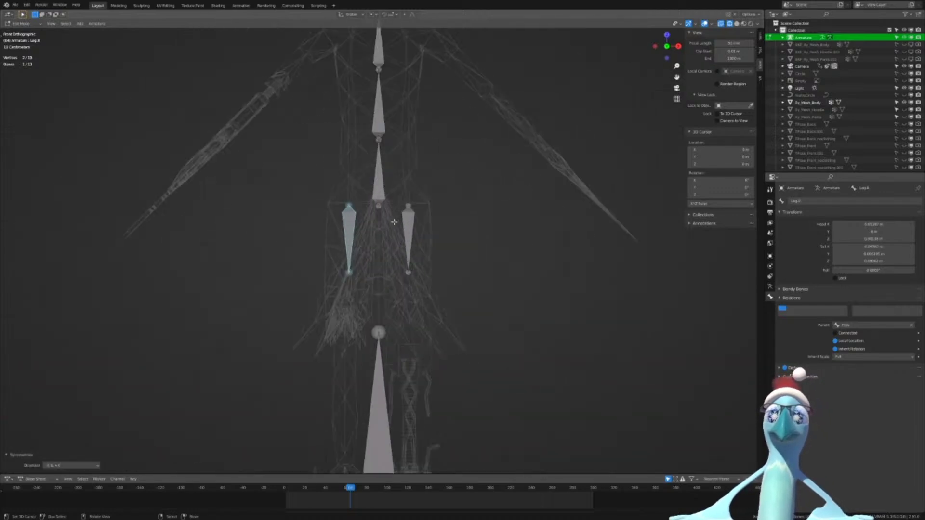
{"action": "scroll", "coordinate": [394, 222], "scroll_direction": "up", "scroll_amount": 2}
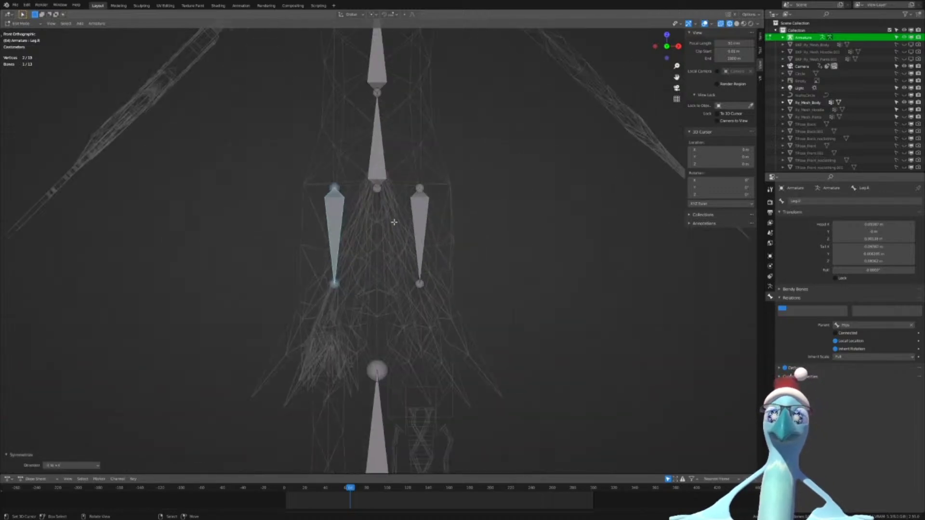
Try the +X to -X direction for the Symmetrize operation
{"action": "left_click", "coordinate": [76, 466]}
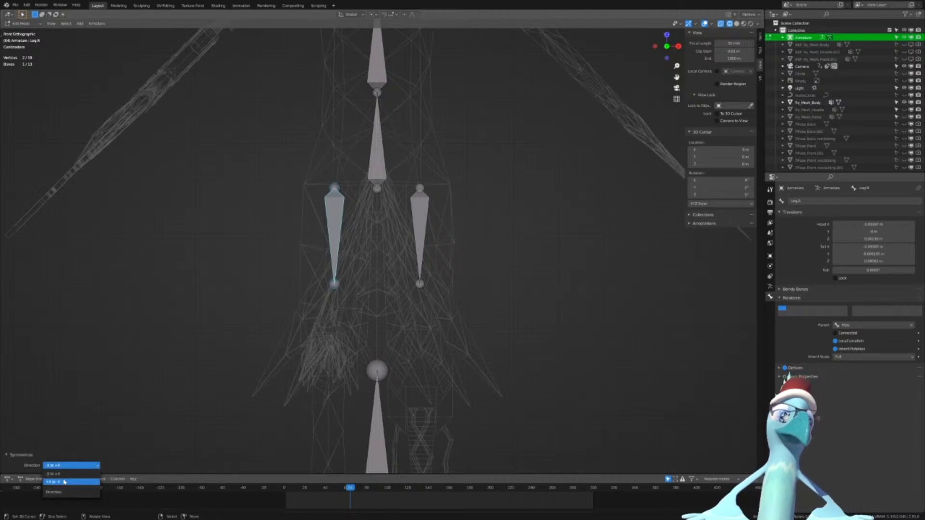
{"action": "left_click", "coordinate": [64, 482]}
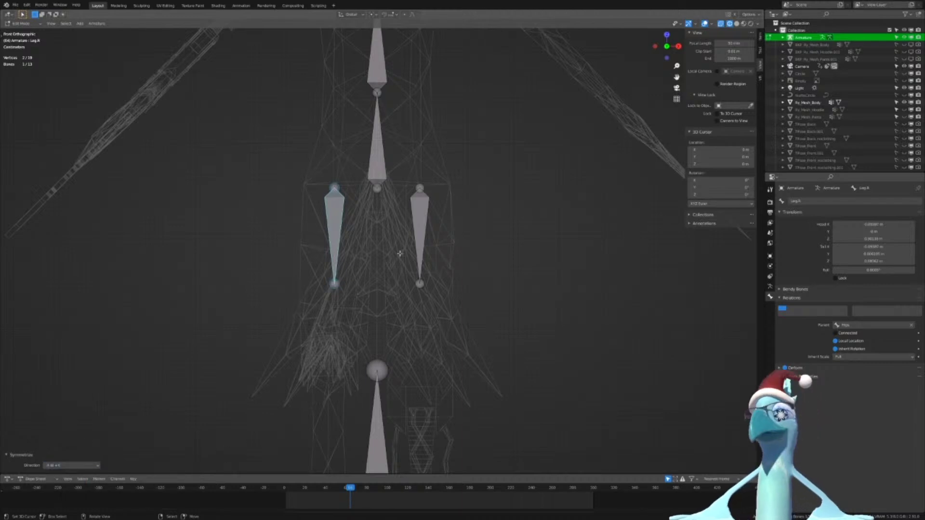
{"action": "scroll", "coordinate": [400, 253], "scroll_direction": "down", "scroll_amount": 4}
{"action": "scroll", "coordinate": [401, 248], "scroll_direction": "up", "scroll_amount": 6}
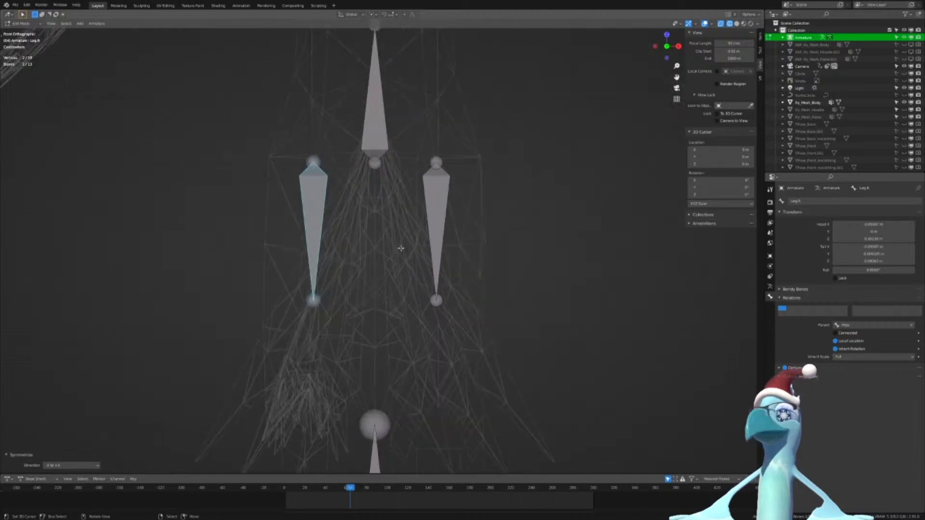
{"action": "scroll", "coordinate": [400, 248], "scroll_direction": "up", "scroll_amount": 3}
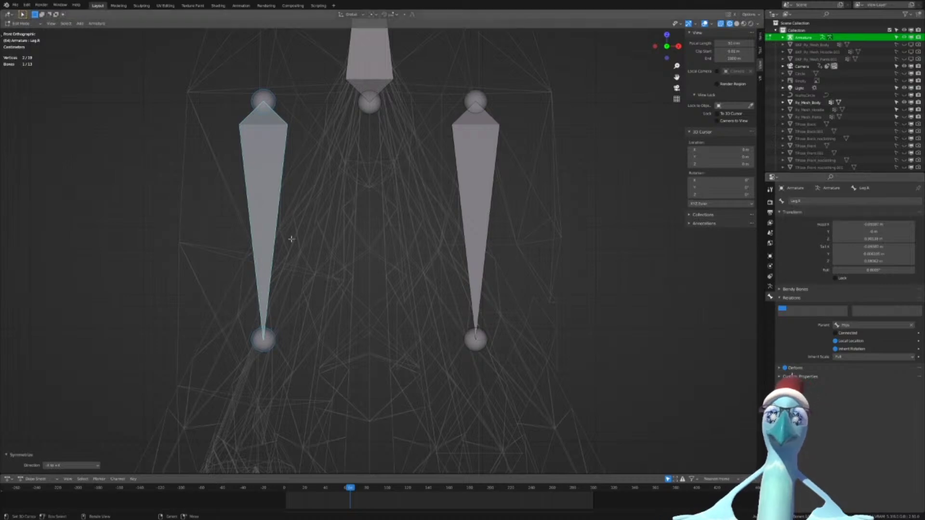
Check the names of the left and right leg bones
{"action": "left_click", "coordinate": [478, 207]}
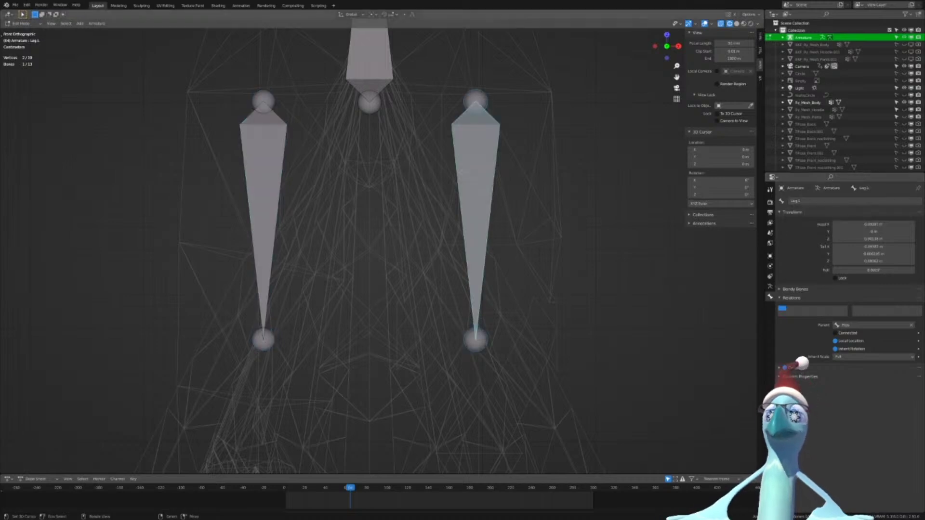
{"action": "double_click", "coordinate": [810, 202]}
{"action": "left_click", "coordinate": [254, 188]}
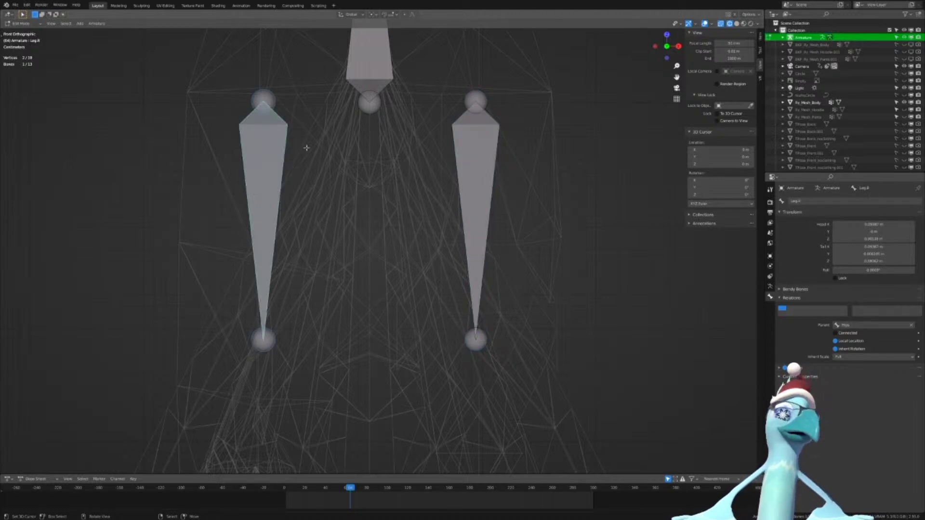
{"action": "double_click", "coordinate": [819, 201]}
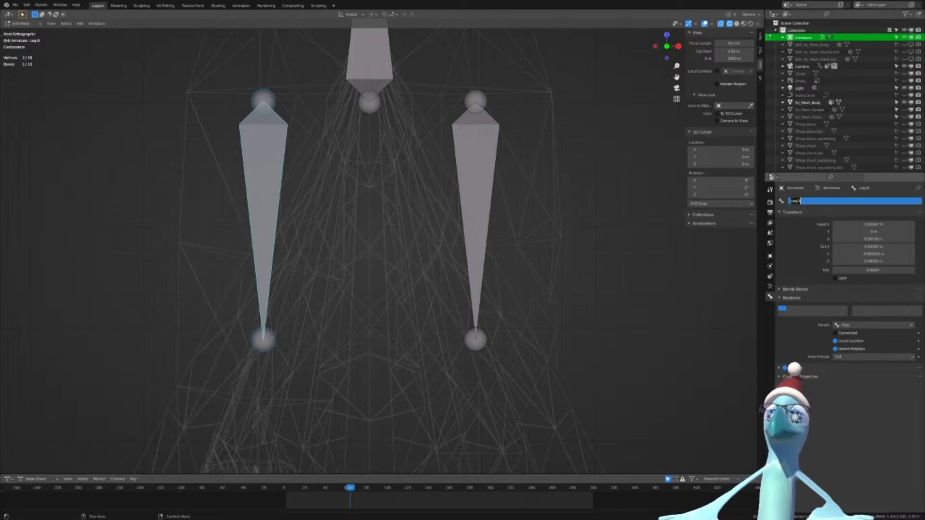
{"action": "left_click", "coordinate": [579, 324]}
Undo the symmetrize so that only the left leg bone is kept
{"action": "key", "text": "ctrl+z"}
{"action": "key", "text": "ctrl+z"}
{"action": "key", "text": "ctrl+z"}
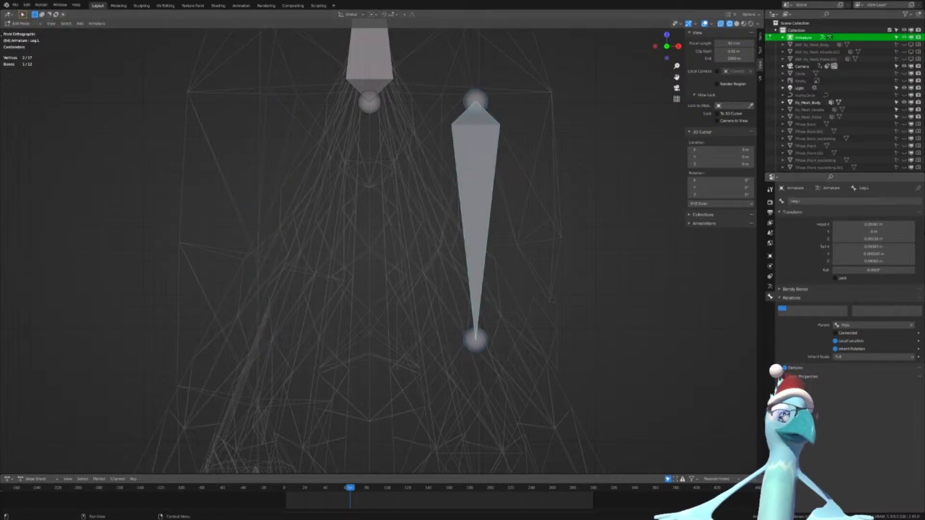
{"action": "scroll", "coordinate": [525, 428], "scroll_direction": "down", "scroll_amount": 3}
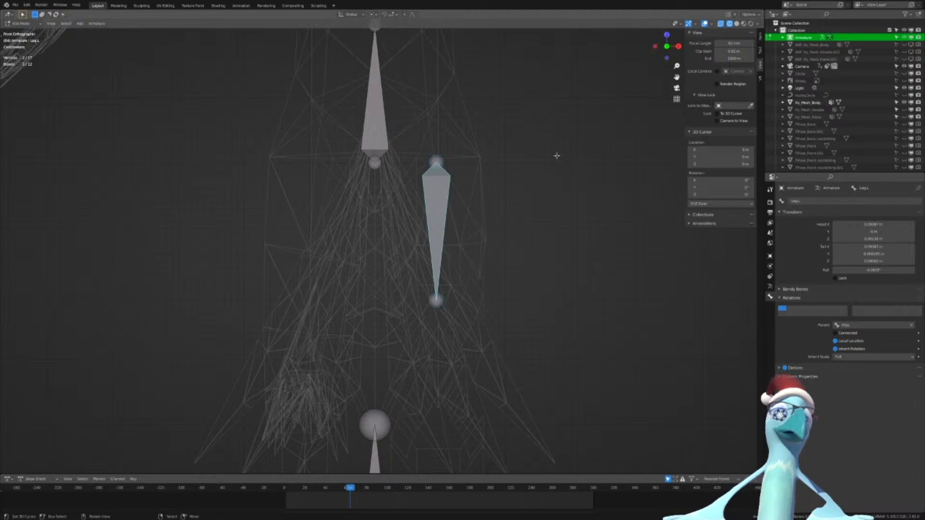
{"action": "scroll", "coordinate": [374, 206], "scroll_direction": "down", "scroll_amount": 6}
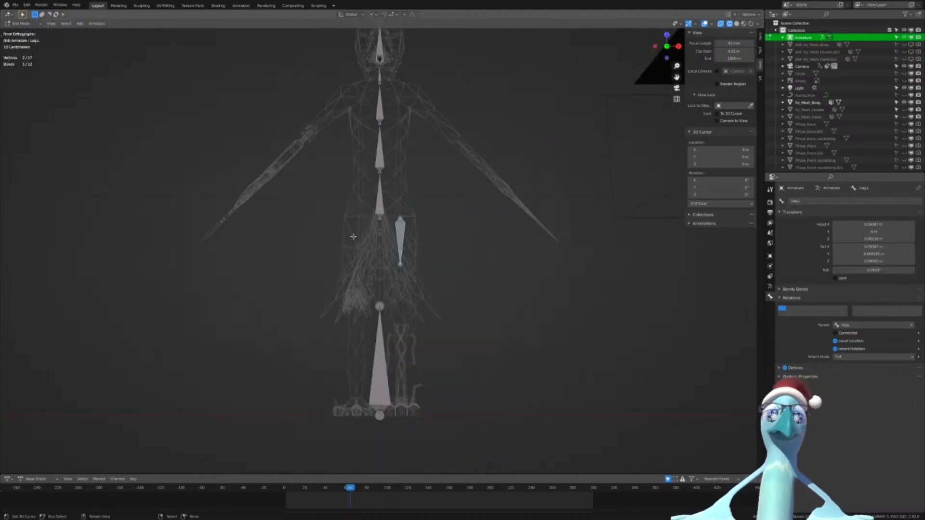
{"action": "scroll", "coordinate": [406, 253], "scroll_direction": "up", "scroll_amount": 4}
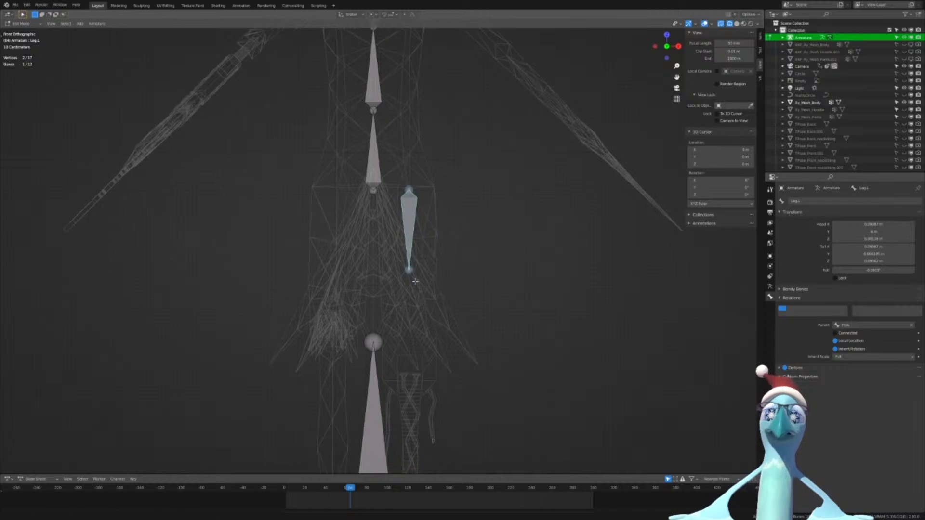
In front view, move the whole Leg.L bone slightly outward within the left leg
{"action": "scroll", "coordinate": [407, 246], "scroll_direction": "up", "scroll_amount": 2}
{"action": "key", "text": "KP_3"}
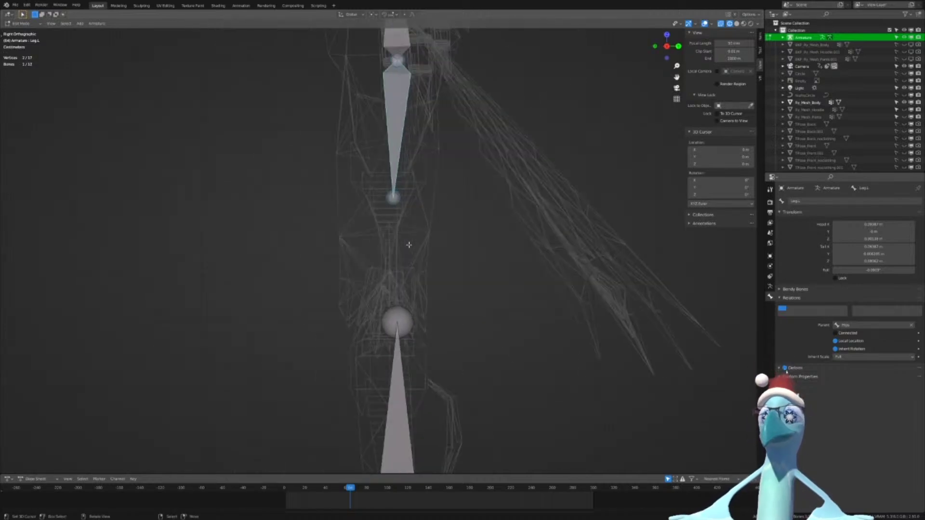
{"action": "left_click", "coordinate": [395, 200]}
{"action": "key", "text": "KP_1"}
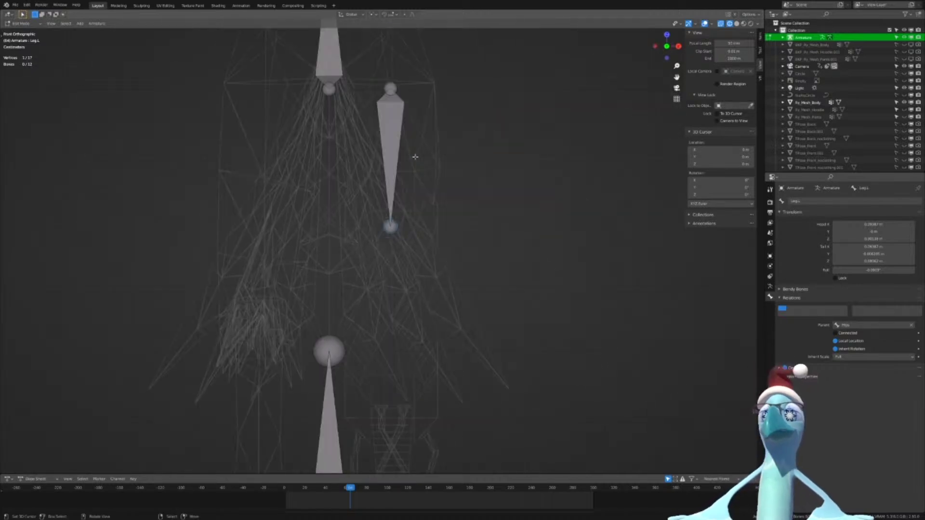
{"action": "middle_click_drag", "start_coordinate": [425, 118], "coordinate": [415, 192], "text": "shift"}
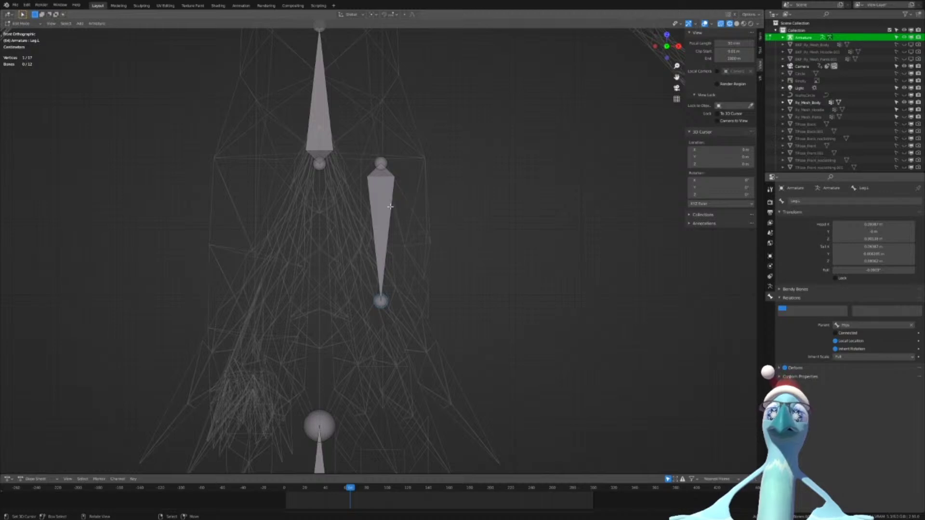
{"action": "left_click_drag", "start_coordinate": [390, 206], "coordinate": [397, 208]}
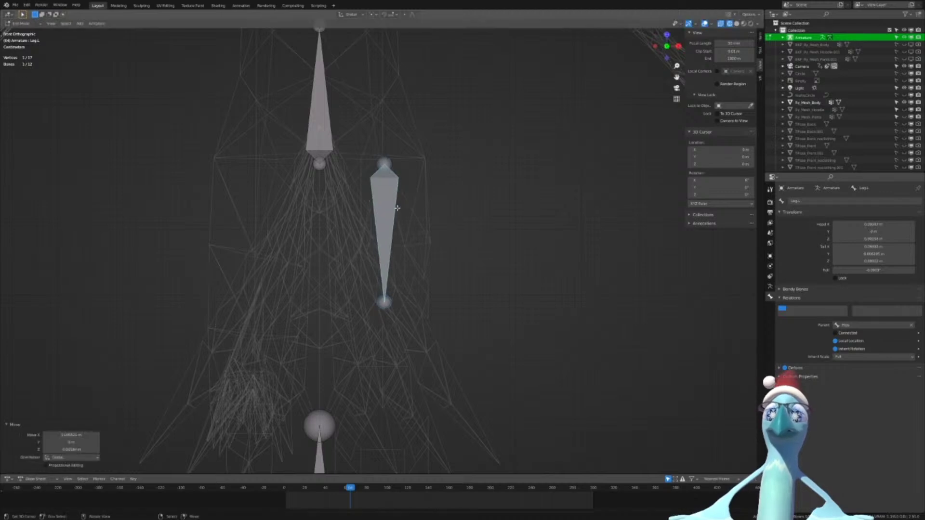
In right side view, move the Leg.L bone's tail down and slightly forward to the knee
{"action": "left_click", "coordinate": [385, 301]}
{"action": "scroll", "coordinate": [434, 279], "scroll_direction": "down", "scroll_amount": 2}
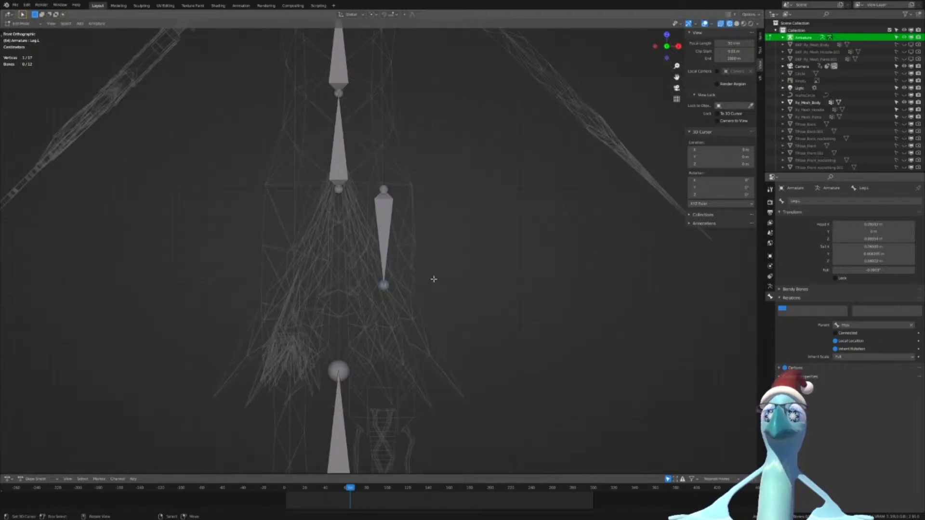
{"action": "key", "text": "KP_3"}
{"action": "middle_click_drag", "start_coordinate": [435, 239], "coordinate": [422, 164], "text": "shift"}
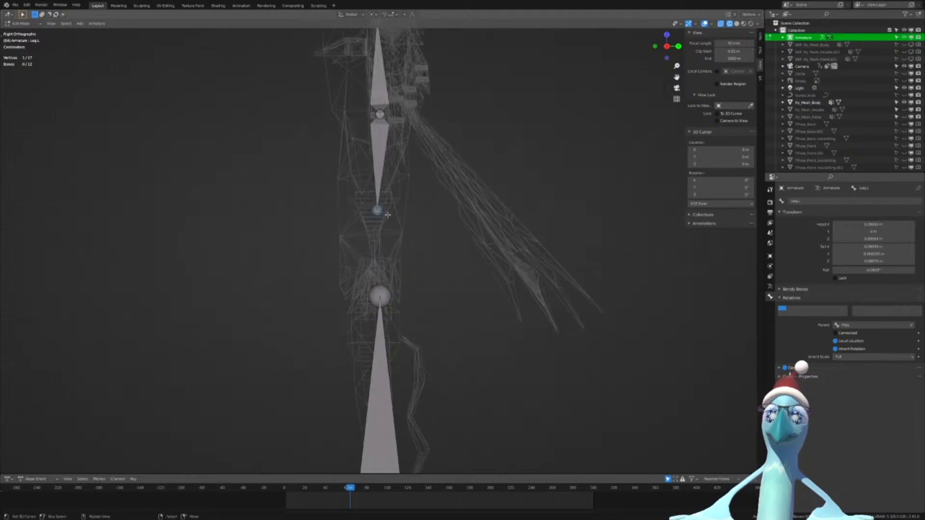
{"action": "key", "text": "g"}
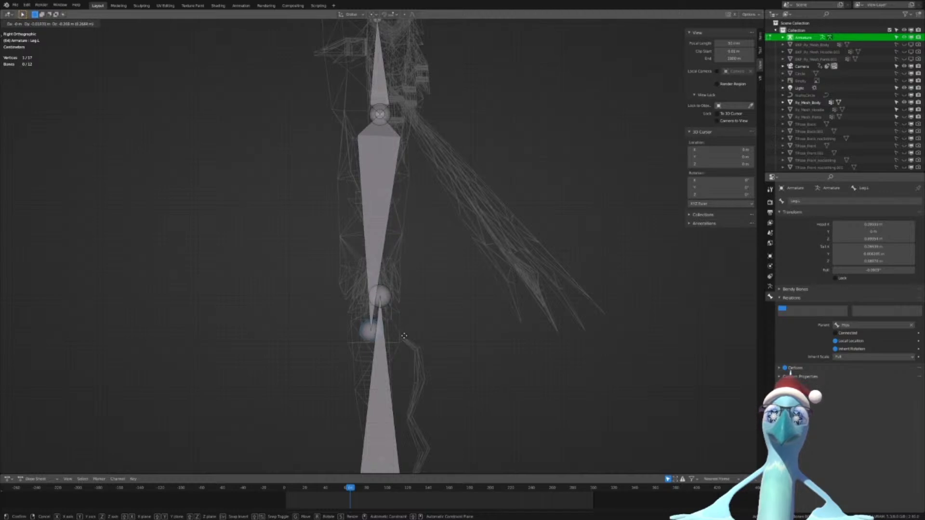
{"action": "left_click", "coordinate": [373, 344]}
In right side view, move the Leg.L bone's tail upward, closer to the top of the knee
{"action": "middle_click_drag", "start_coordinate": [374, 343], "coordinate": [398, 264], "text": "shift"}
{"action": "middle_click_drag", "start_coordinate": [399, 265], "coordinate": [402, 245]}
{"action": "scroll", "coordinate": [474, 247], "scroll_direction": "up", "scroll_amount": 3}
{"action": "middle_click_drag", "start_coordinate": [403, 245], "coordinate": [369, 231]}
{"action": "scroll", "coordinate": [391, 237], "scroll_direction": "down", "scroll_amount": 4}
{"action": "scroll", "coordinate": [370, 231], "scroll_direction": "up", "scroll_amount": 4}
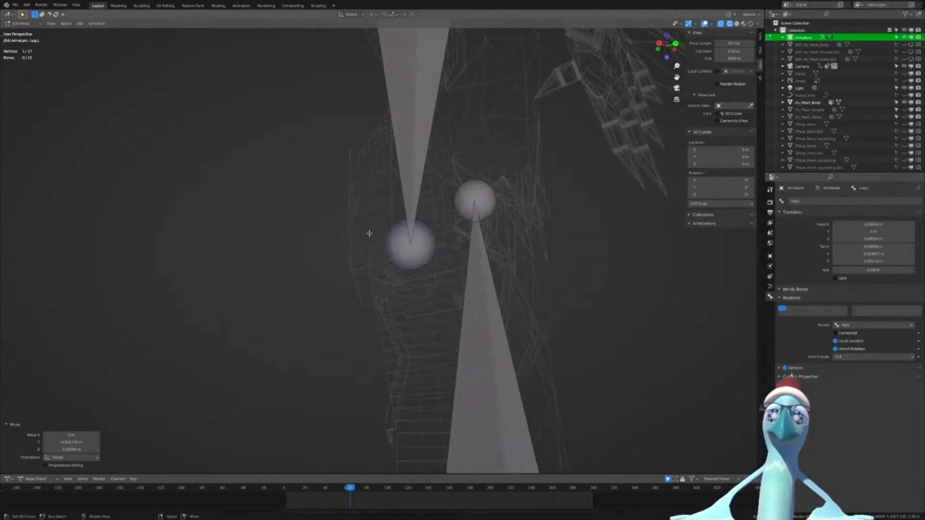
{"action": "middle_click_drag", "start_coordinate": [505, 240], "coordinate": [416, 239]}
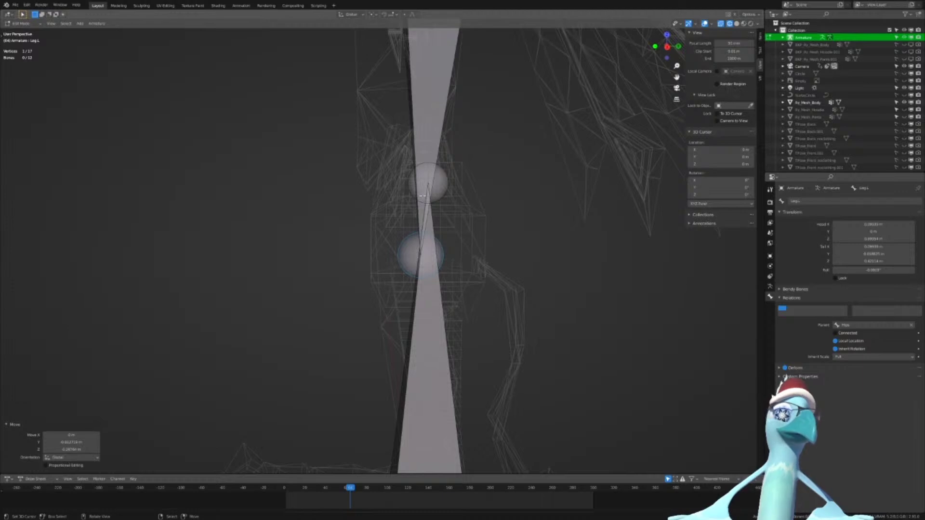
{"action": "mouse_move", "coordinate": [423, 202]}
{"action": "middle_mouse_down"}
{"action": "mouse_move", "coordinate": [519, 188]}
{"action": "mouse_move", "coordinate": [432, 185]}
{"action": "mouse_move", "coordinate": [412, 195]}
{"action": "middle_mouse_up"}
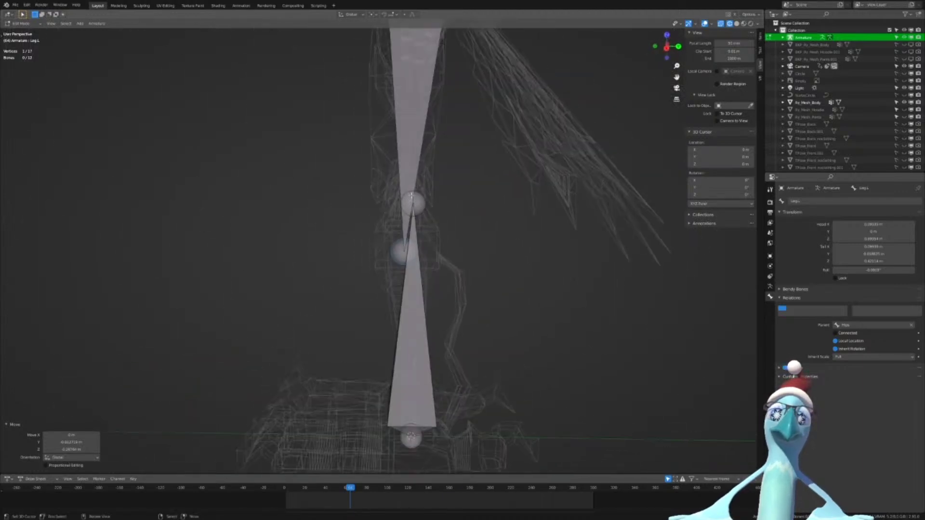
{"action": "key", "text": "KP_3"}
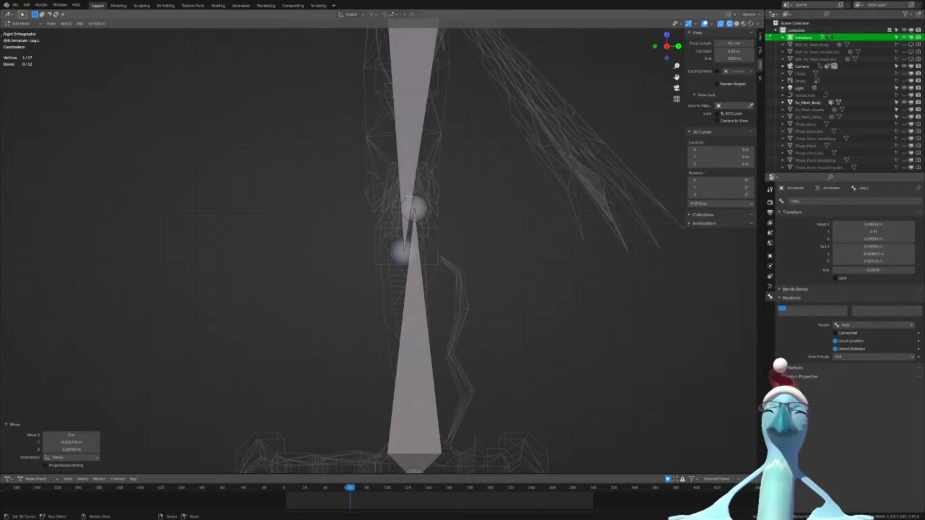
{"action": "key", "text": "g"}
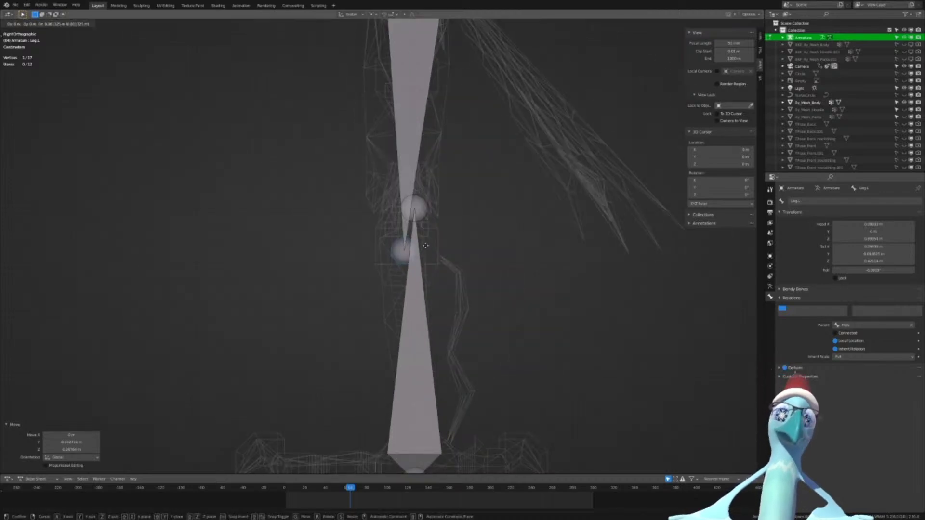
{"action": "left_click", "coordinate": [424, 230]}
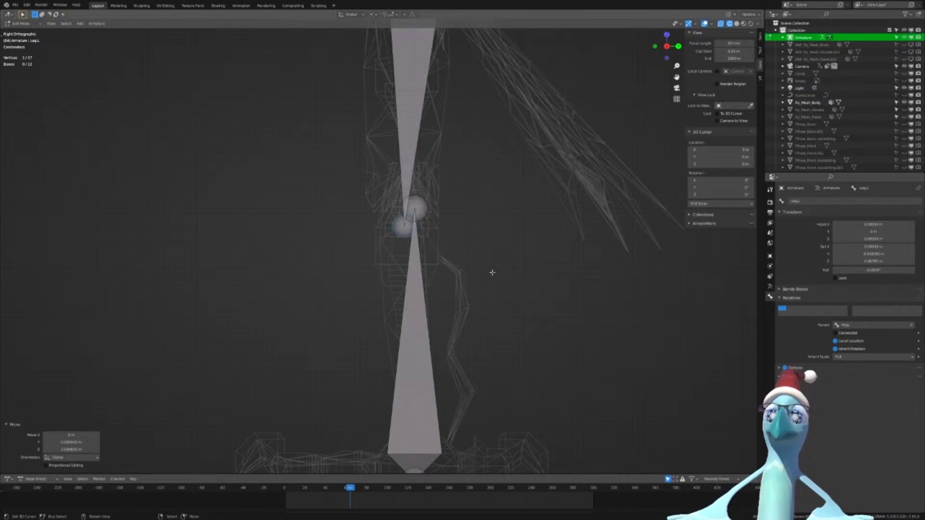
Try to extrude a short knee bone and a longer shin bone downward from the Leg.L tail
{"action": "scroll", "coordinate": [520, 215], "scroll_direction": "up", "scroll_amount": 3}
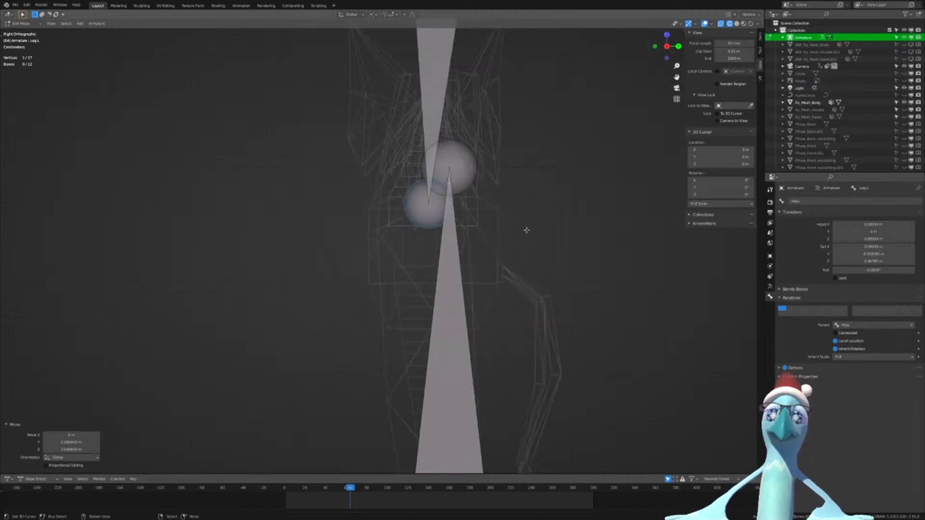
{"action": "key", "text": "e"}
{"action": "left_click", "coordinate": [528, 307]}
{"action": "scroll", "coordinate": [528, 267], "scroll_direction": "down", "scroll_amount": 3}
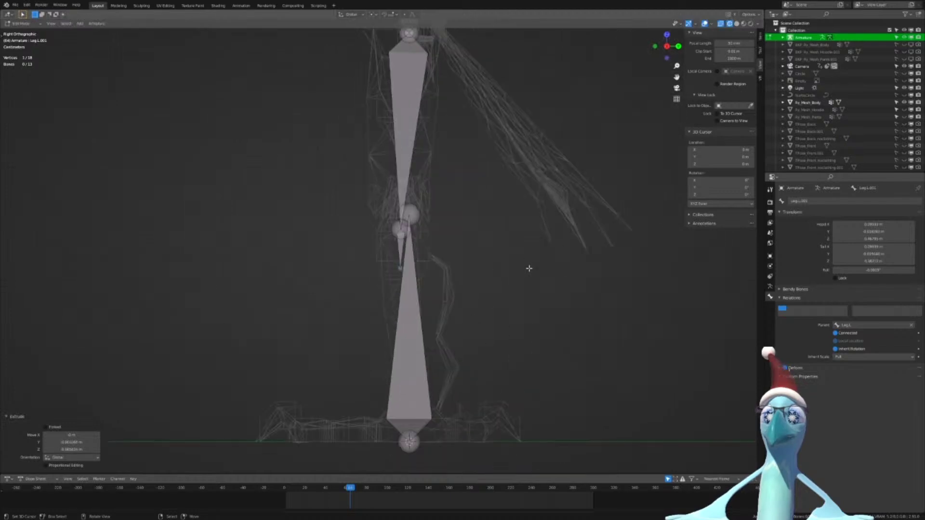
{"action": "key", "text": "e"}
{"action": "left_click", "coordinate": [543, 420]}
{"action": "scroll", "coordinate": [511, 371], "scroll_direction": "up", "scroll_amount": 4}
{"action": "middle_click_drag", "start_coordinate": [415, 338], "coordinate": [485, 334]}
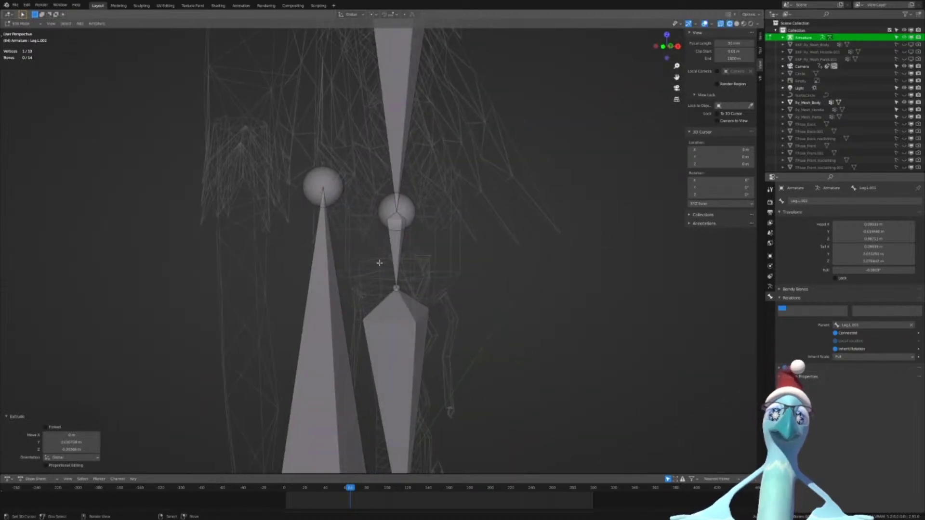
{"action": "scroll", "coordinate": [411, 274], "scroll_direction": "down", "scroll_amount": 3}
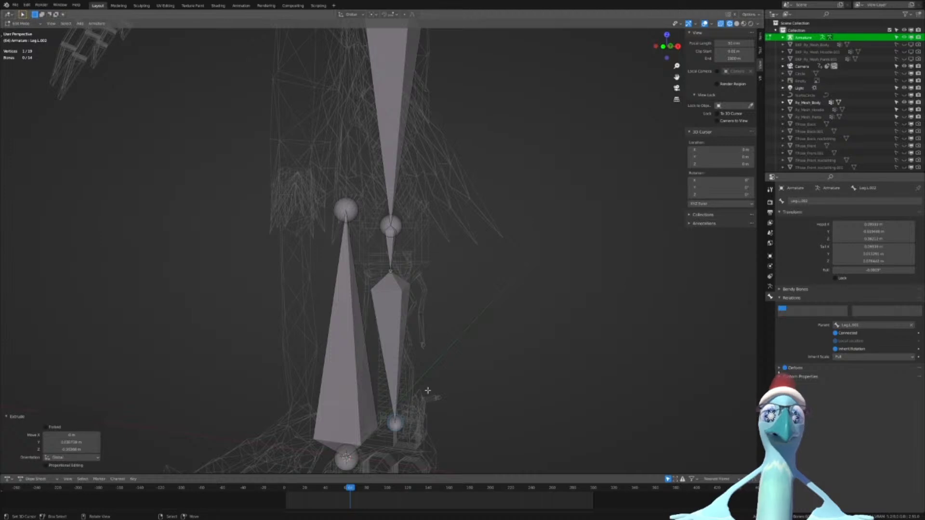
{"action": "scroll", "coordinate": [427, 390], "scroll_direction": "up", "scroll_amount": 3}
{"action": "key", "text": "ctrl+z"}
{"action": "key", "text": "ctrl+z"}
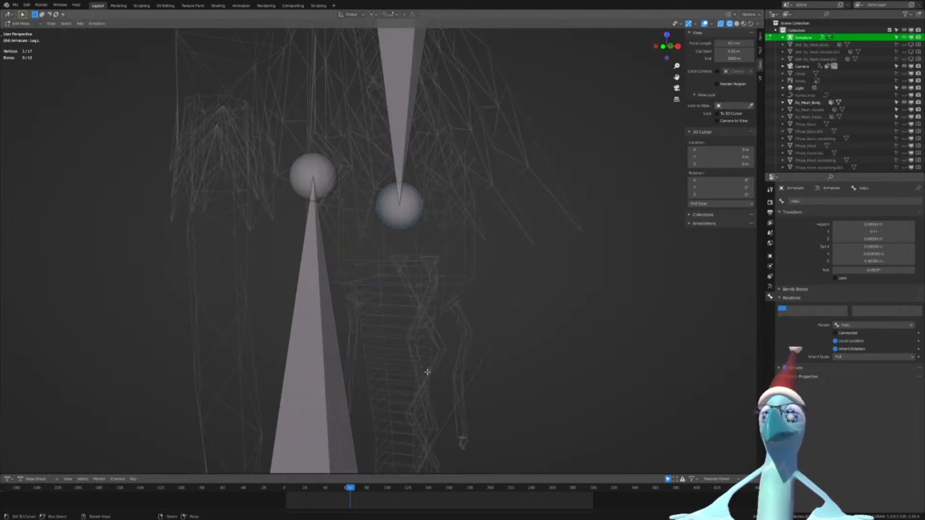
In right side view, lower the Leg.L bone's tail slightly to the middle of the knee joint
{"action": "key", "text": "KP_3"}
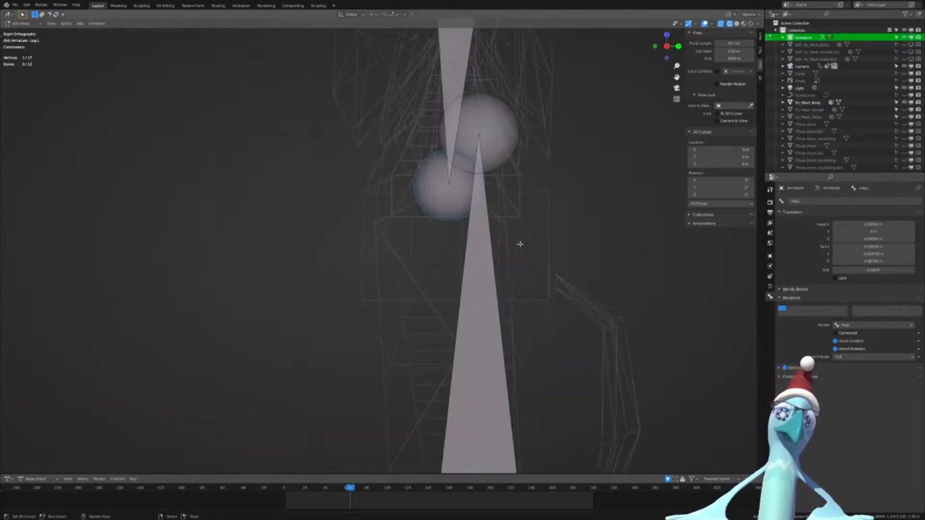
{"action": "scroll", "coordinate": [521, 244], "scroll_direction": "down", "scroll_amount": 4}
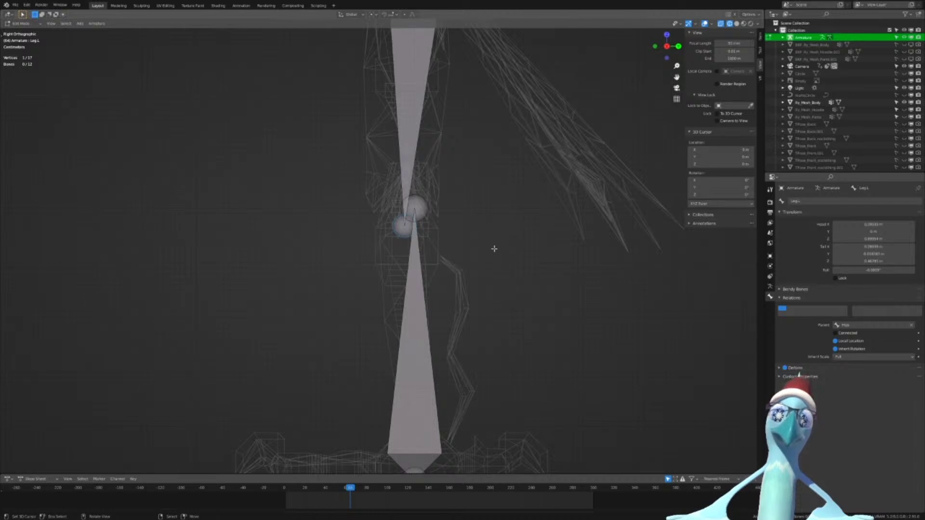
{"action": "middle_click_drag", "start_coordinate": [494, 248], "coordinate": [432, 278]}
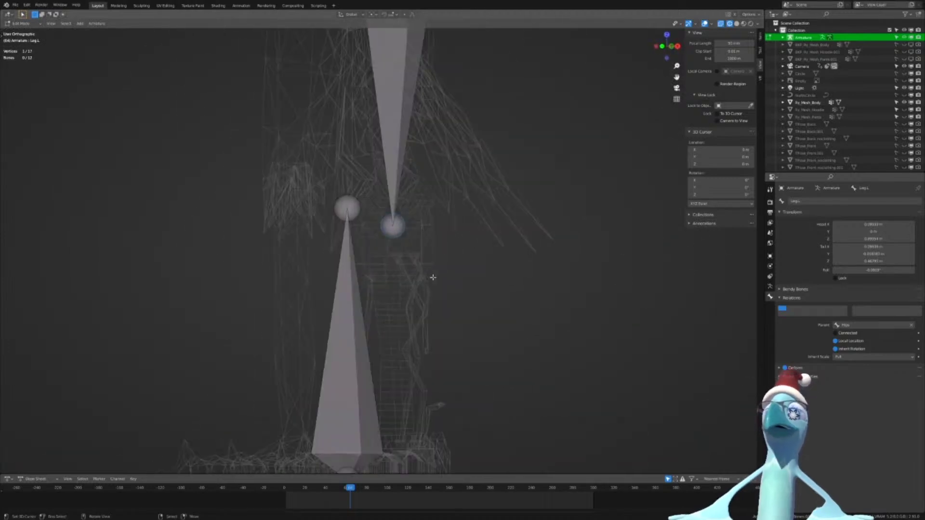
{"action": "key", "text": "KP_3"}
{"action": "scroll", "coordinate": [432, 277], "scroll_direction": "up", "scroll_amount": 3}
{"action": "key", "text": "g"}
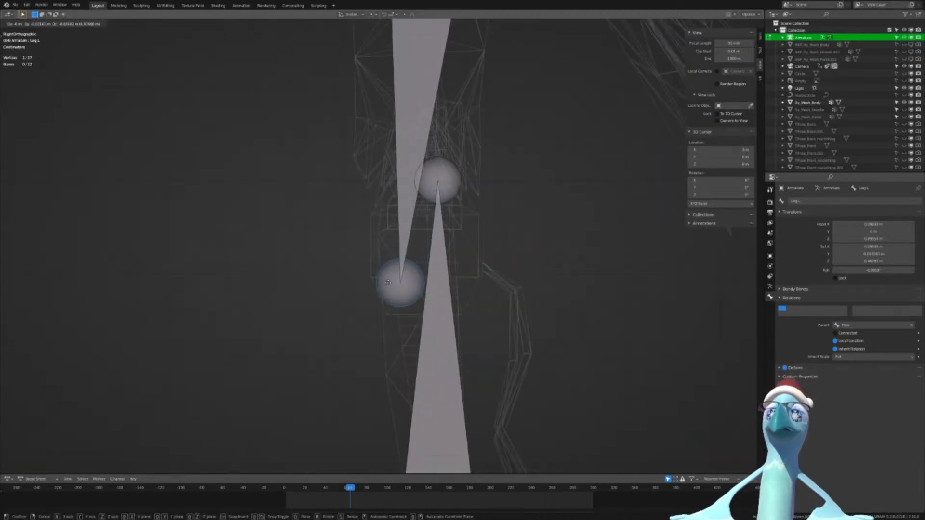
{"action": "left_click", "coordinate": [411, 273]}
Extrude a lower leg bone from the Leg.L tail at the knee down to the ankle
{"action": "scroll", "coordinate": [415, 274], "scroll_direction": "down", "scroll_amount": 4}
{"action": "middle_click_drag", "start_coordinate": [468, 287], "coordinate": [458, 200], "text": "shift"}
{"action": "key", "text": "e"}
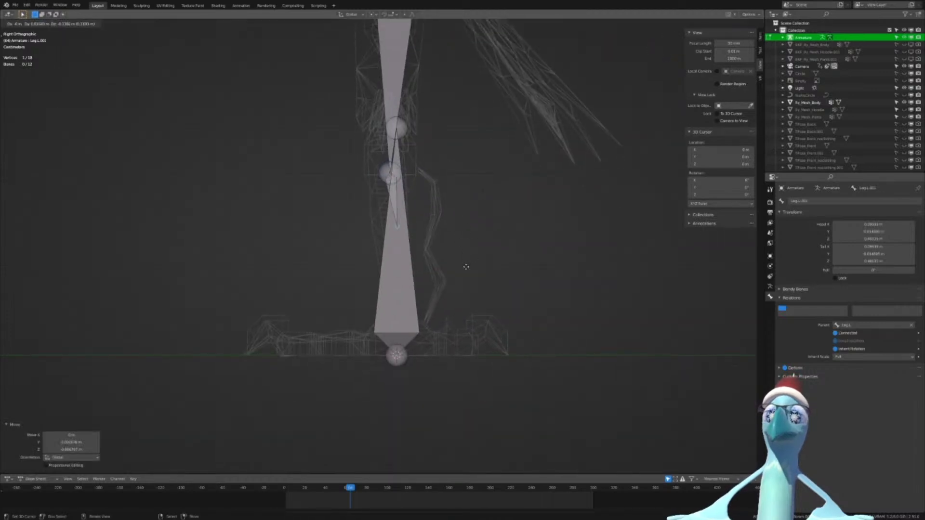
{"action": "left_click", "coordinate": [413, 287]}
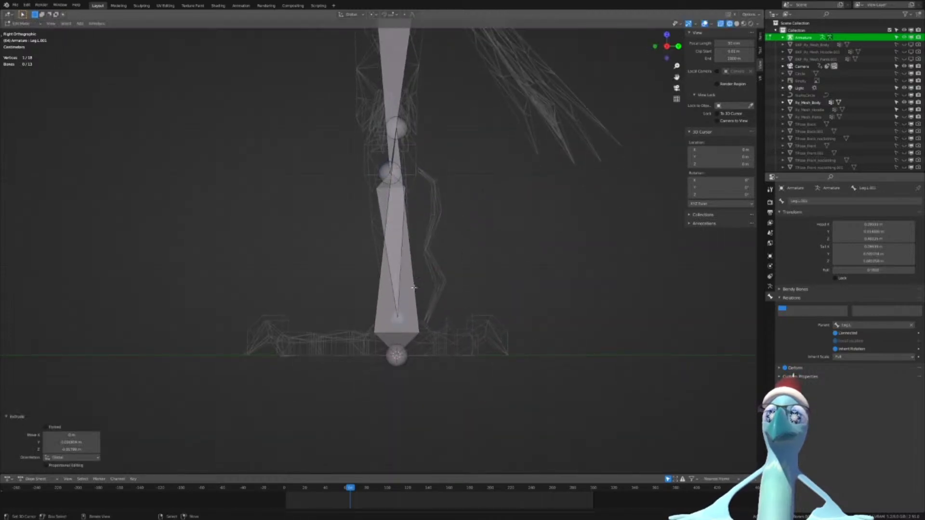
Hide the large central bone that rises from the origin and overlaps the leg bones
{"action": "left_click", "coordinate": [408, 283]}
{"action": "key", "text": "g"}
{"action": "right_click", "coordinate": [408, 284]}
{"action": "key", "text": "h"}
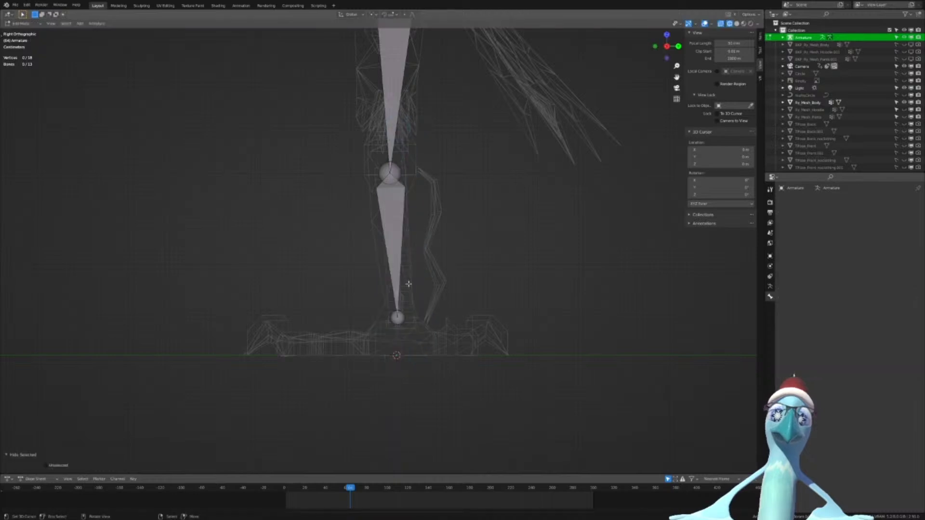
Move the lower leg bone's tail slightly down and back into the ankle of the foot mesh
{"action": "right_click", "coordinate": [393, 258]}
{"action": "middle_click_drag", "start_coordinate": [374, 285], "coordinate": [384, 207]}
{"action": "scroll", "coordinate": [384, 215], "scroll_direction": "up", "scroll_amount": 4}
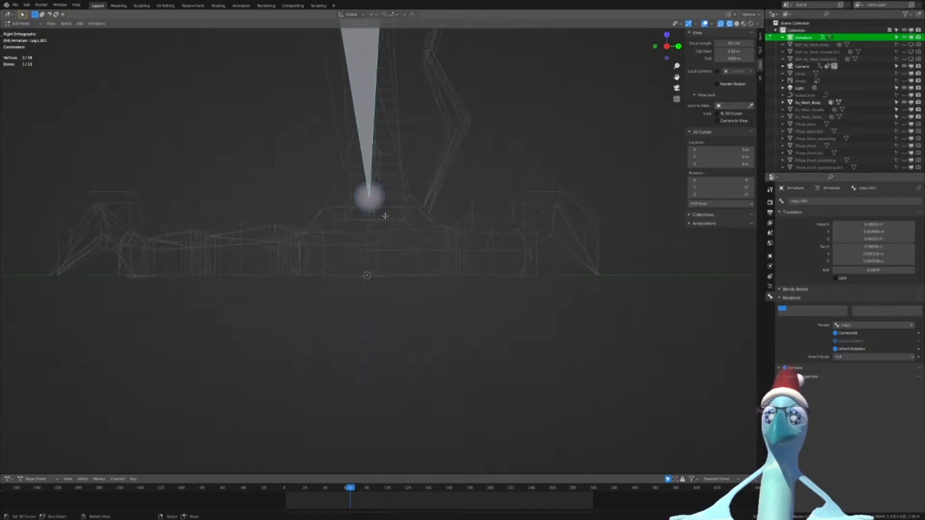
{"action": "left_click", "coordinate": [384, 194]}
{"action": "key", "text": "g"}
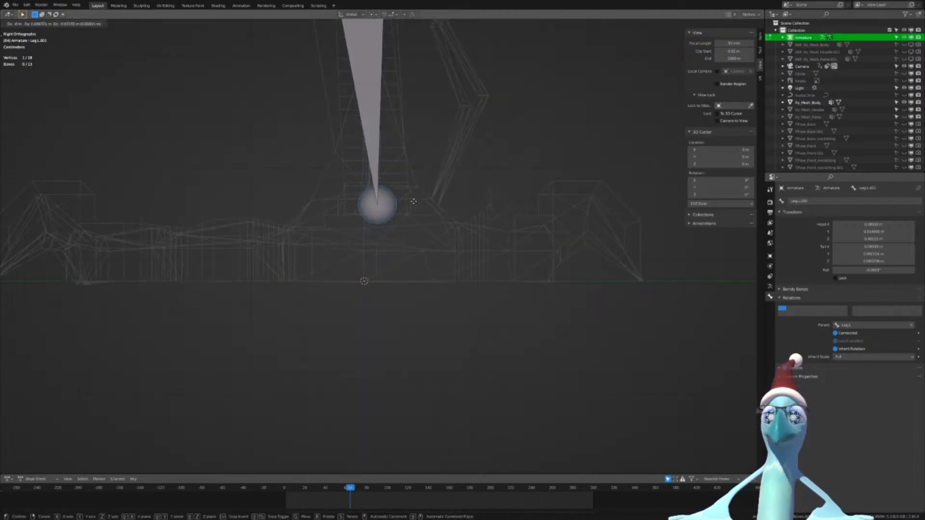
{"action": "left_click", "coordinate": [414, 201]}
Extrude a foot bone from the ankle forward and down to the ground, and set its tail Z to 0 m
{"action": "key", "text": "e"}
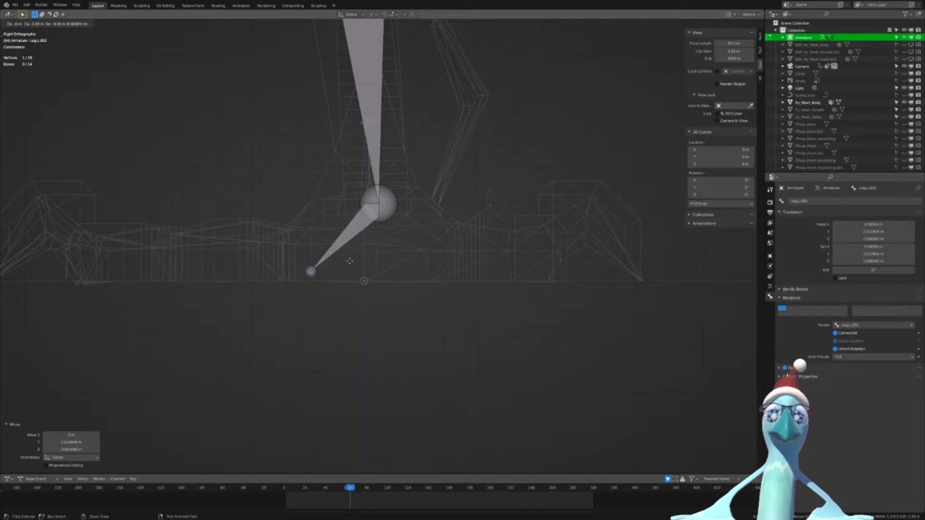
{"action": "left_click", "coordinate": [343, 266]}
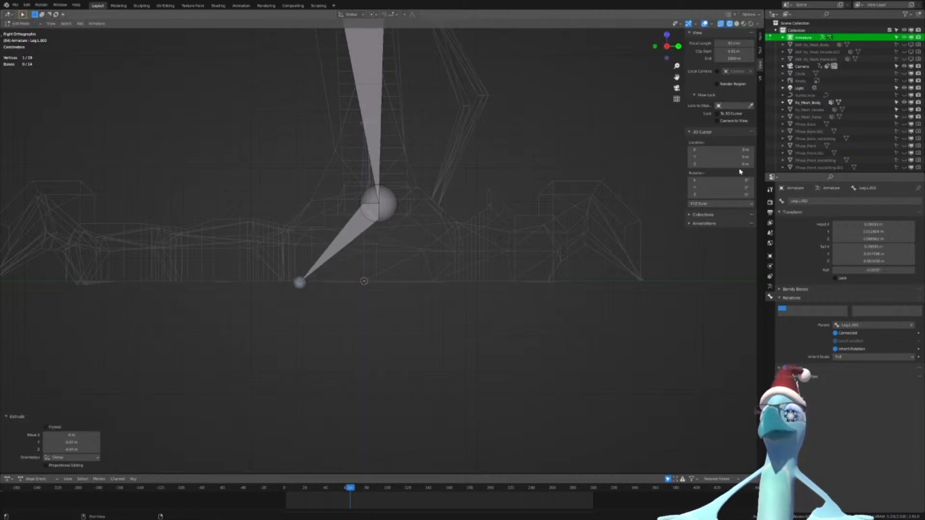
{"action": "left_click", "coordinate": [761, 41]}
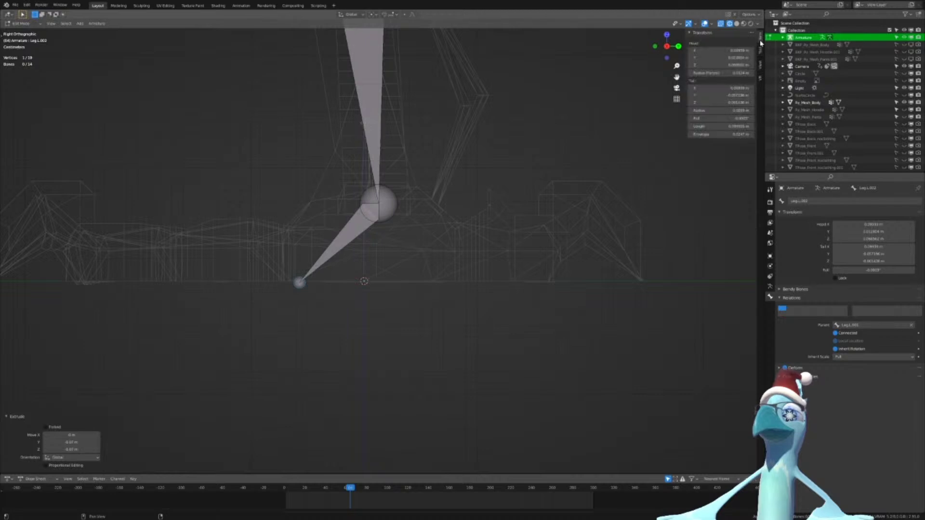
{"action": "left_click", "coordinate": [732, 64]}
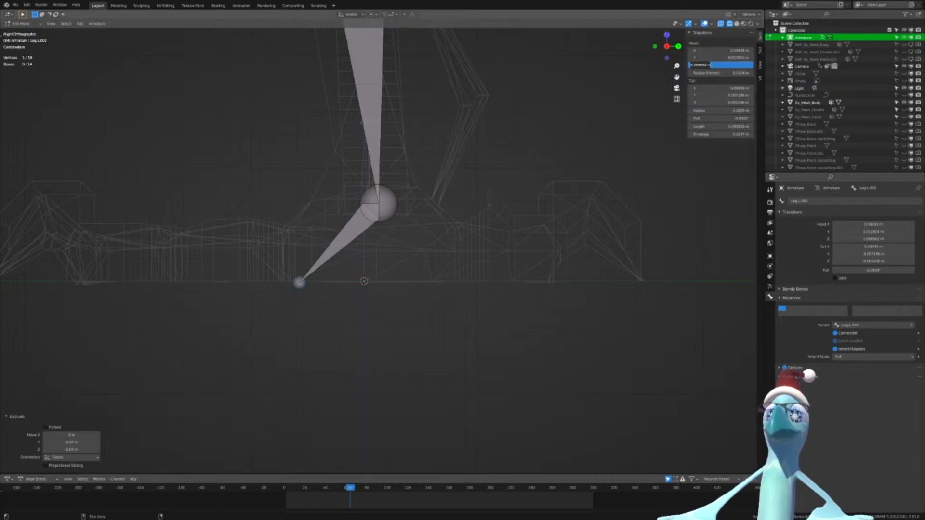
{"action": "key", "text": "Escape"}
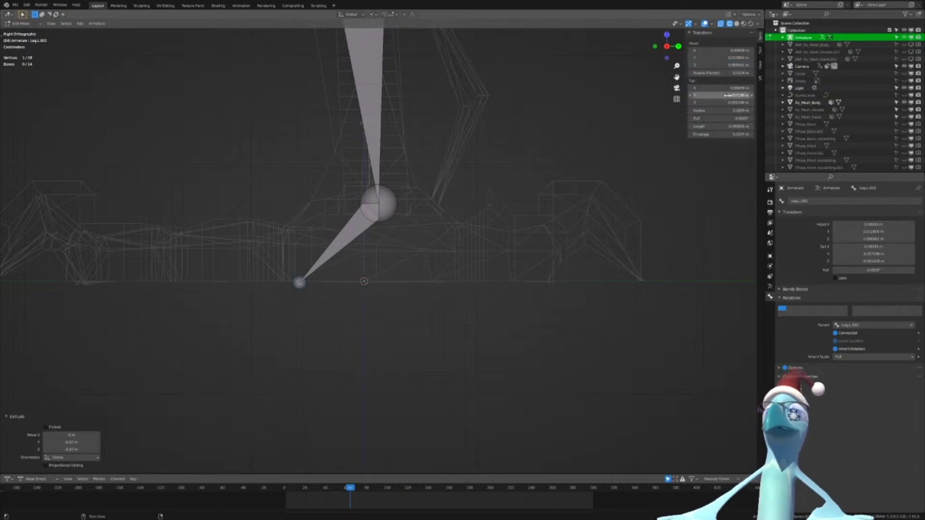
{"action": "left_click", "coordinate": [726, 102]}
{"action": "type", "text": "0"}
{"action": "key", "text": "Return"}
Rename the lower leg bone as Foreleg.L
{"action": "middle_click_drag", "start_coordinate": [675, 119], "coordinate": [386, 250]}
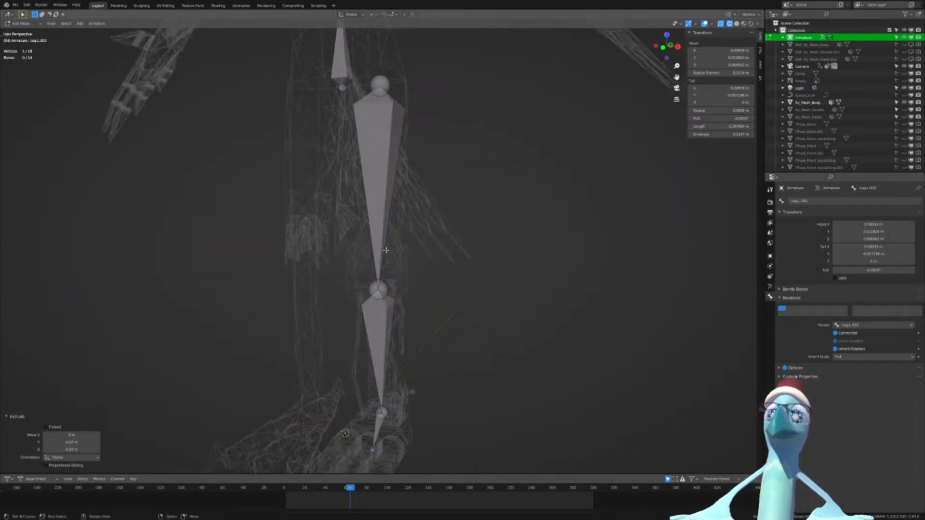
{"action": "left_click", "coordinate": [382, 305]}
{"action": "double_click", "coordinate": [848, 201]}
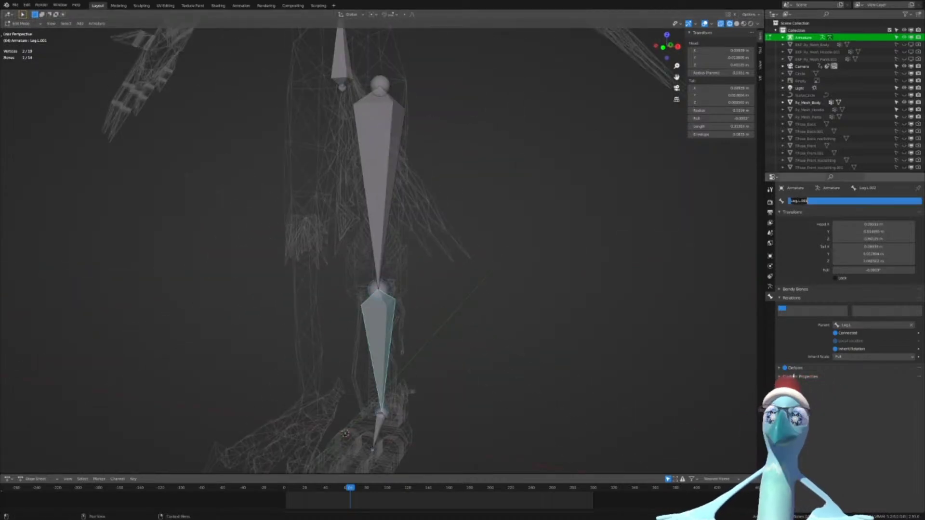
{"action": "type", "text": "Forel"}
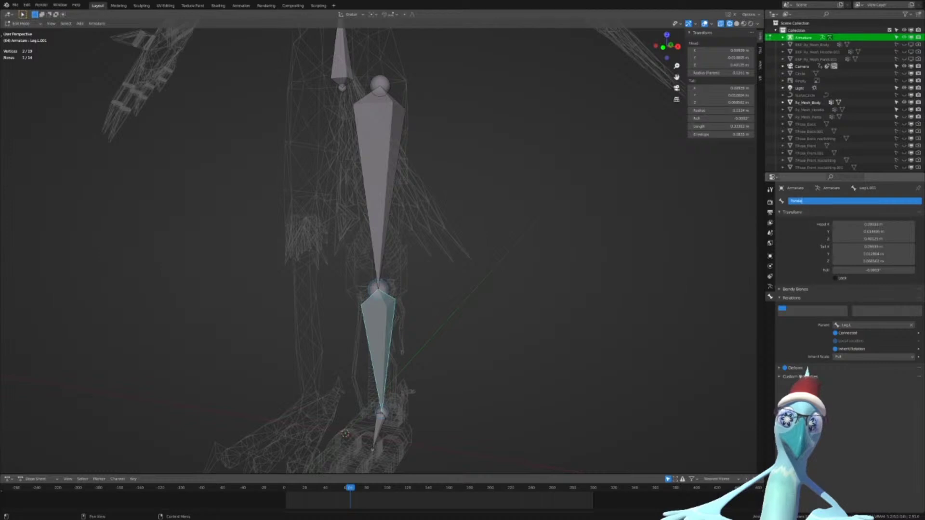
{"action": "type", "text": "releg.L"}
{"action": "key", "text": "Return"}
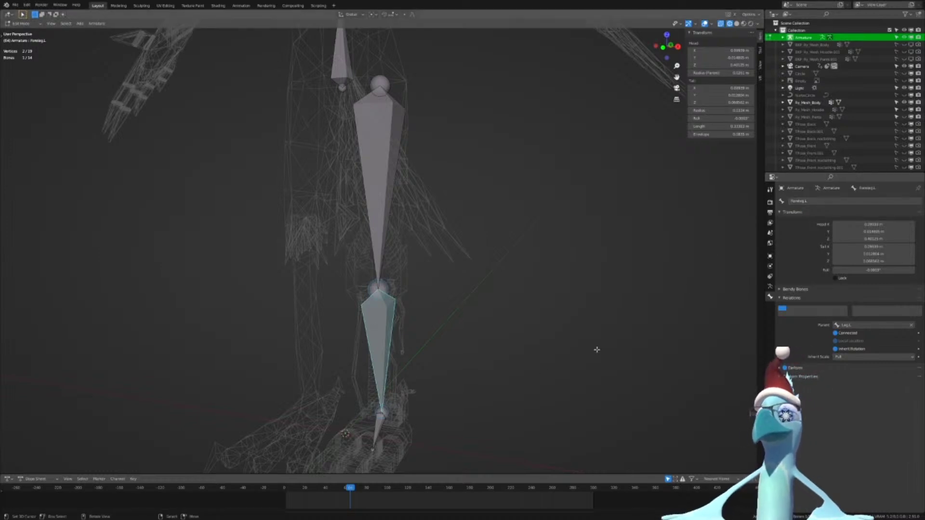
Rename the foot bone as Foot.L
{"action": "right_click", "coordinate": [378, 432]}
{"action": "double_click", "coordinate": [818, 201]}
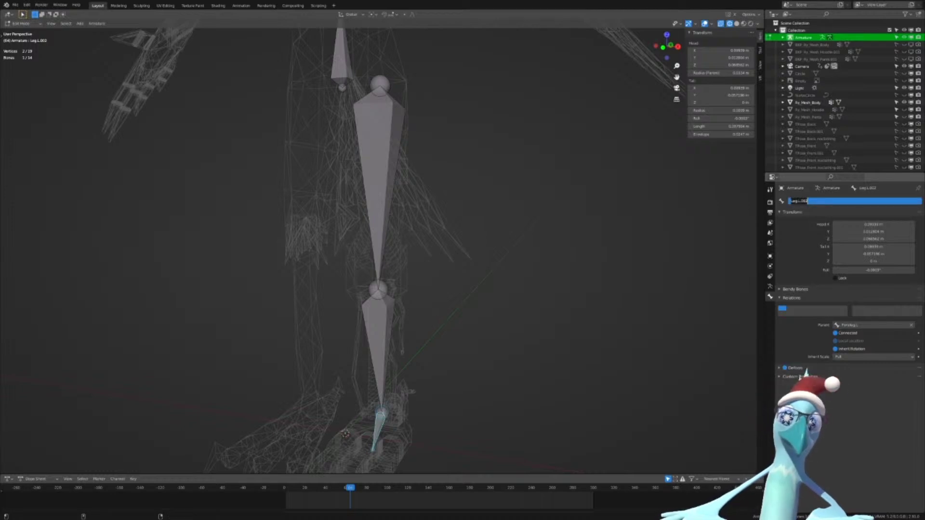
{"action": "type", "text": "Fo"}
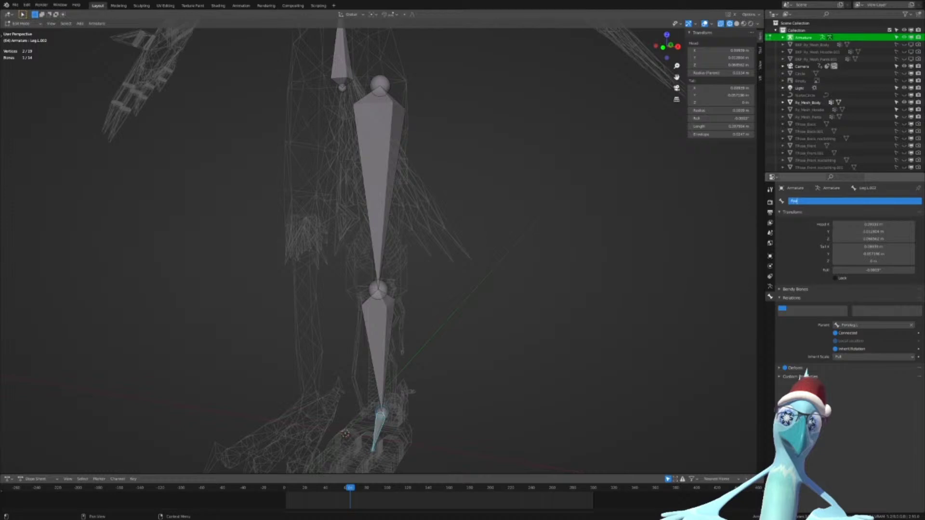
{"action": "type", "text": "ot.L"}
{"action": "key", "text": "Return"}
Switch the viewport to Material Preview shading and show the left foot with its bone in right side view
{"action": "key", "text": "Home"}
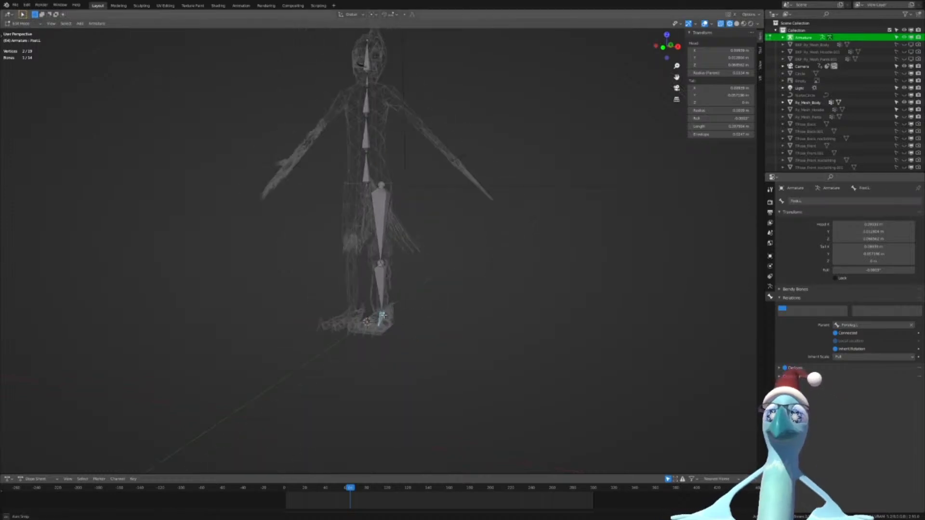
{"action": "mouse_move", "coordinate": [383, 315]}
{"action": "middle_mouse_down"}
{"action": "mouse_move", "coordinate": [446, 313]}
{"action": "mouse_move", "coordinate": [388, 320]}
{"action": "mouse_move", "coordinate": [391, 347]}
{"action": "mouse_move", "coordinate": [416, 239]}
{"action": "middle_mouse_up"}
{"action": "scroll", "coordinate": [392, 357], "scroll_direction": "up", "scroll_amount": 6}
{"action": "key", "text": "z"}
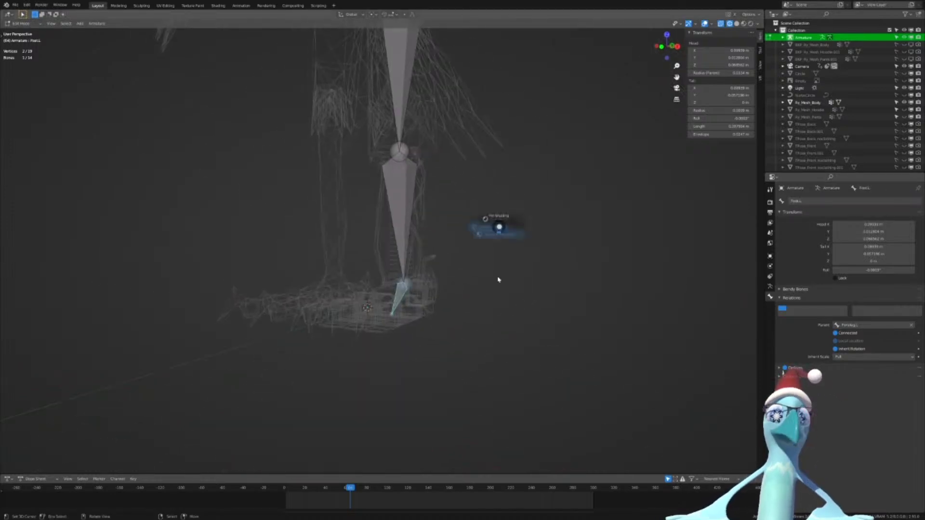
{"action": "left_click", "coordinate": [499, 280]}
{"action": "scroll", "coordinate": [497, 301], "scroll_direction": "up", "scroll_amount": 4}
{"action": "middle_click_drag", "start_coordinate": [497, 318], "coordinate": [513, 269], "text": "shift"}
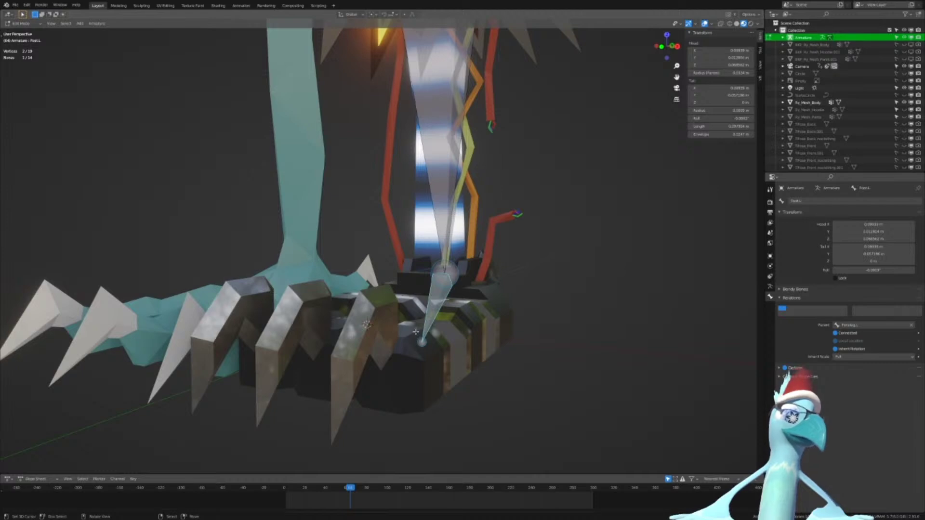
{"action": "key", "text": "KP_1"}
{"action": "key", "text": "KP_3"}
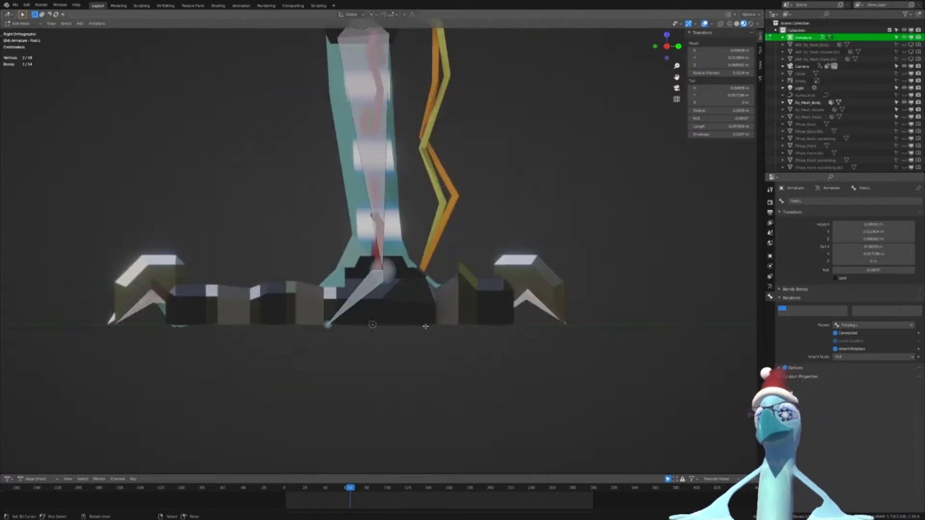
Examine from the side how the left lower leg and foot bones line up with the leg and foot mesh
{"action": "scroll", "coordinate": [422, 331], "scroll_direction": "down", "scroll_amount": 2}
{"action": "middle_click_drag", "start_coordinate": [428, 198], "coordinate": [424, 240], "text": "shift"}
{"action": "scroll", "coordinate": [423, 239], "scroll_direction": "up", "scroll_amount": 2}
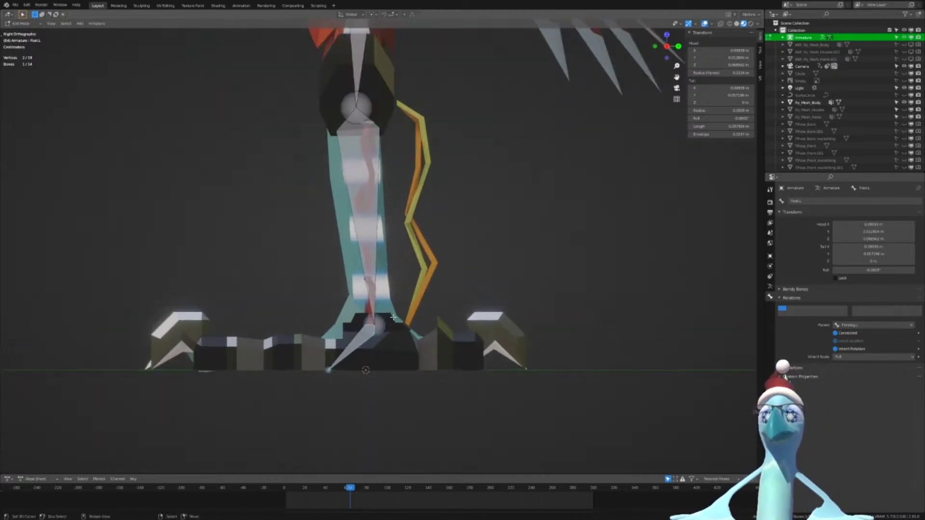
{"action": "middle_click_drag", "start_coordinate": [375, 178], "coordinate": [395, 315], "text": "shift"}
{"action": "scroll", "coordinate": [395, 316], "scroll_direction": "down", "scroll_amount": 2}
{"action": "scroll", "coordinate": [431, 365], "scroll_direction": "up", "scroll_amount": 3}
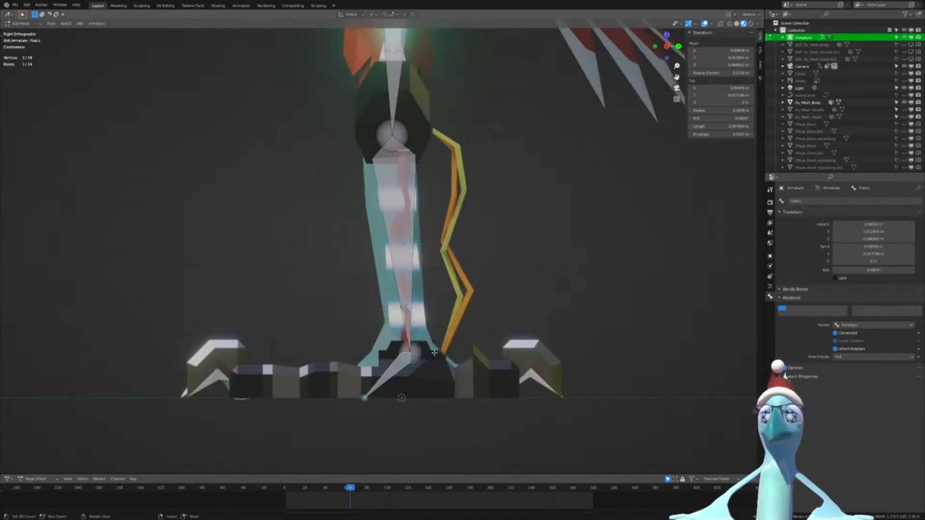
{"action": "scroll", "coordinate": [434, 353], "scroll_direction": "down", "scroll_amount": 1}
{"action": "middle_click_drag", "start_coordinate": [434, 345], "coordinate": [381, 246]}
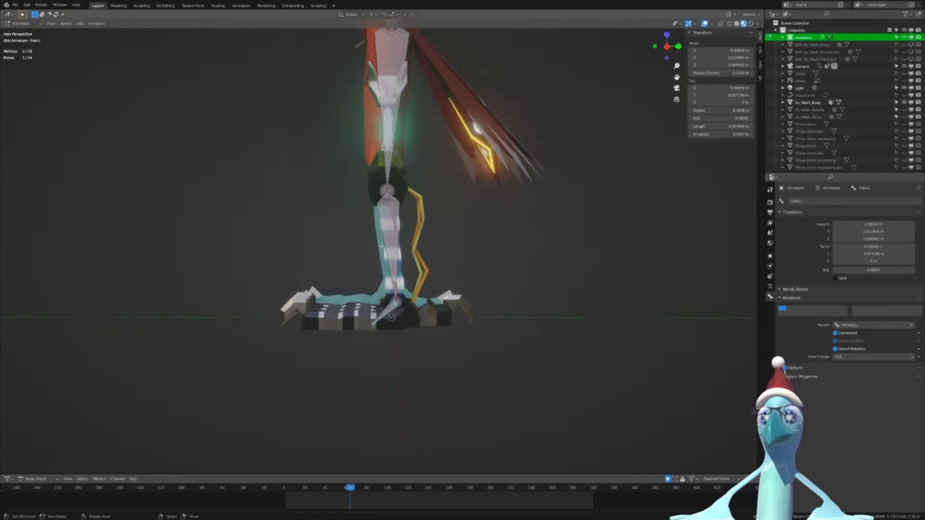
{"action": "key", "text": "KP_3"}
{"action": "scroll", "coordinate": [354, 280], "scroll_direction": "up", "scroll_amount": 6}
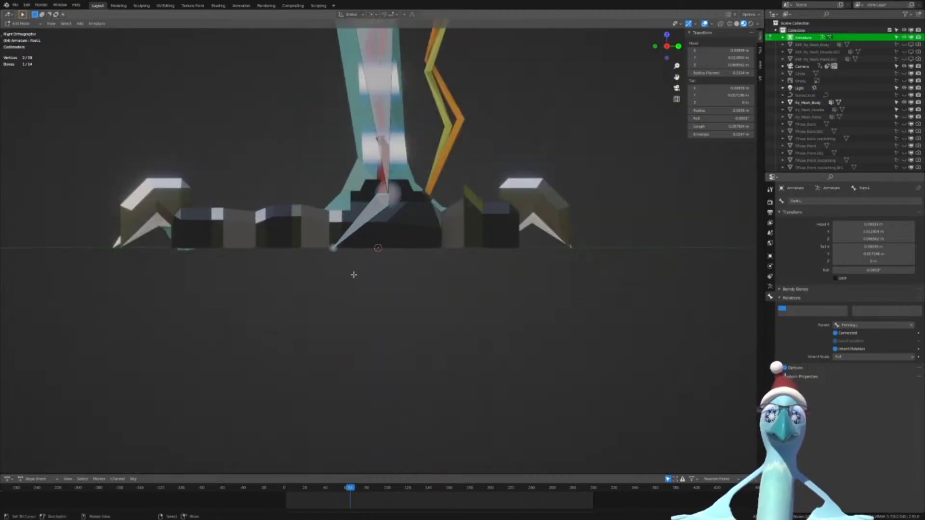
{"action": "middle_click_drag", "start_coordinate": [440, 268], "coordinate": [441, 270], "text": "shift"}
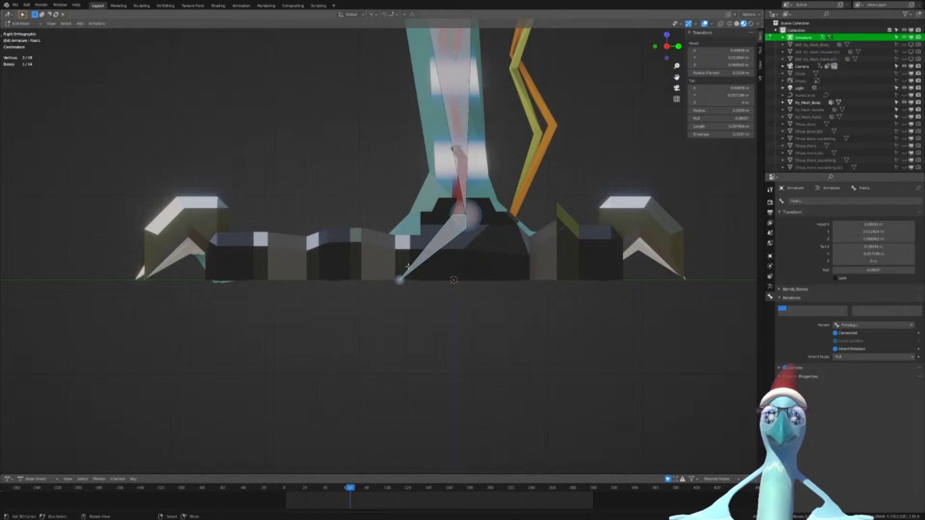
{"action": "mouse_move", "coordinate": [408, 266]}
{"action": "middle_mouse_down"}
{"action": "mouse_move", "coordinate": [436, 226]}
{"action": "mouse_move", "coordinate": [412, 280]}
{"action": "middle_mouse_up"}
{"action": "key", "text": "KP_3"}
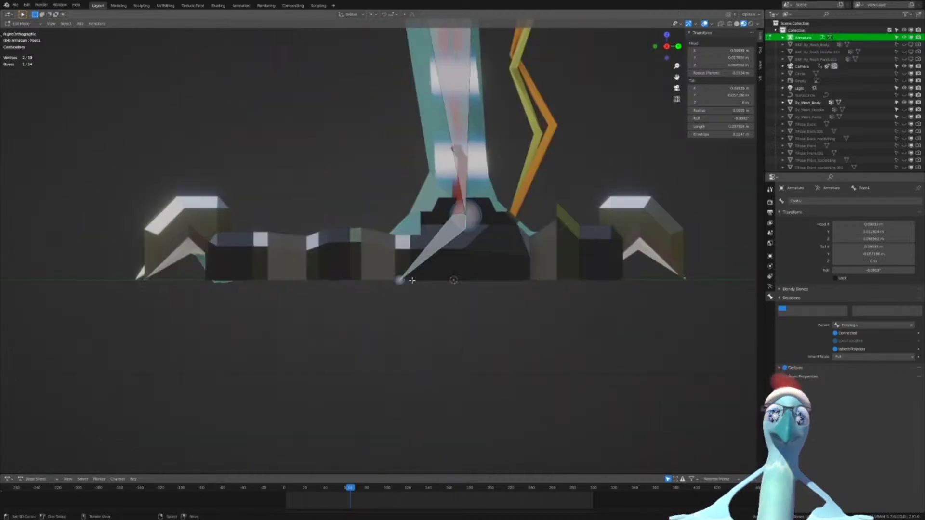
Duplicate the left foot bone forward over the middle toe and flatten the copy by scaling it to 0 along Z
{"action": "key", "text": "shift+d"}
{"action": "left_click", "coordinate": [341, 287]}
{"action": "key", "text": "e"}
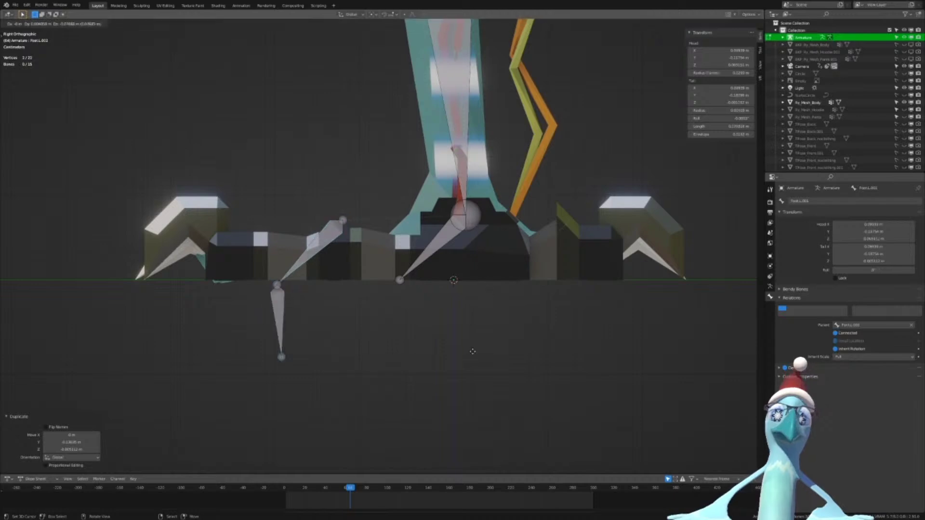
{"action": "right_click", "coordinate": [474, 346]}
{"action": "key", "text": "s"}
{"action": "key", "text": "z"}
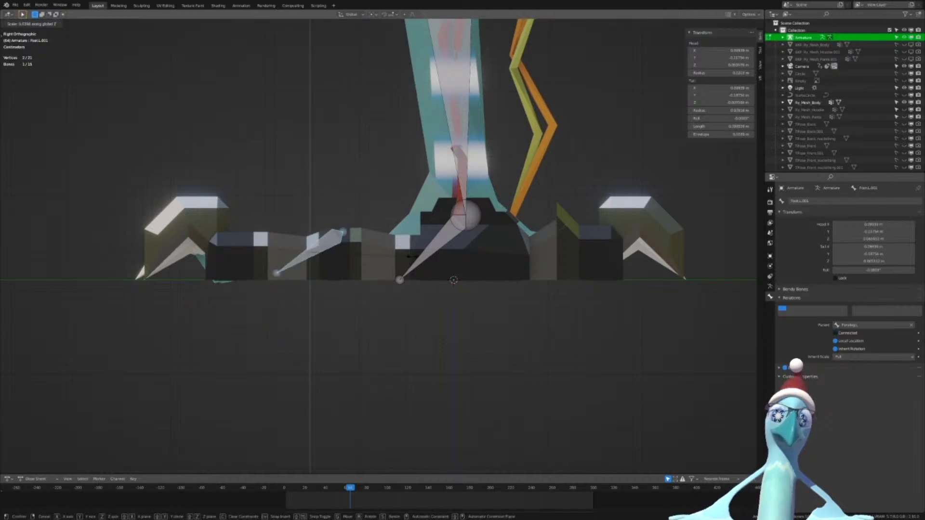
{"action": "key", "text": "0"}
{"action": "key", "text": "Return"}
Move the flattened toe bone to ground level, with its head just in front of the foot bone's tail
{"action": "key", "text": "KP_7"}
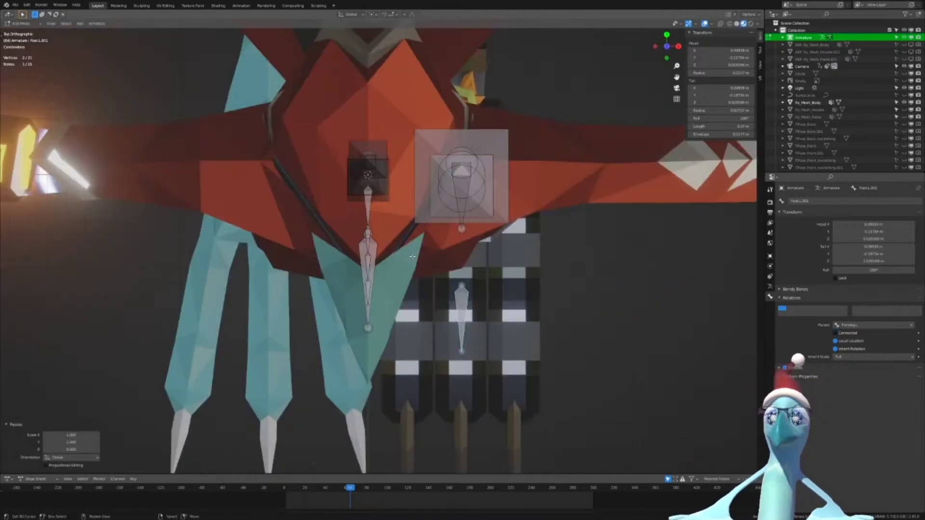
{"action": "scroll", "coordinate": [457, 350], "scroll_direction": "up", "scroll_amount": 5}
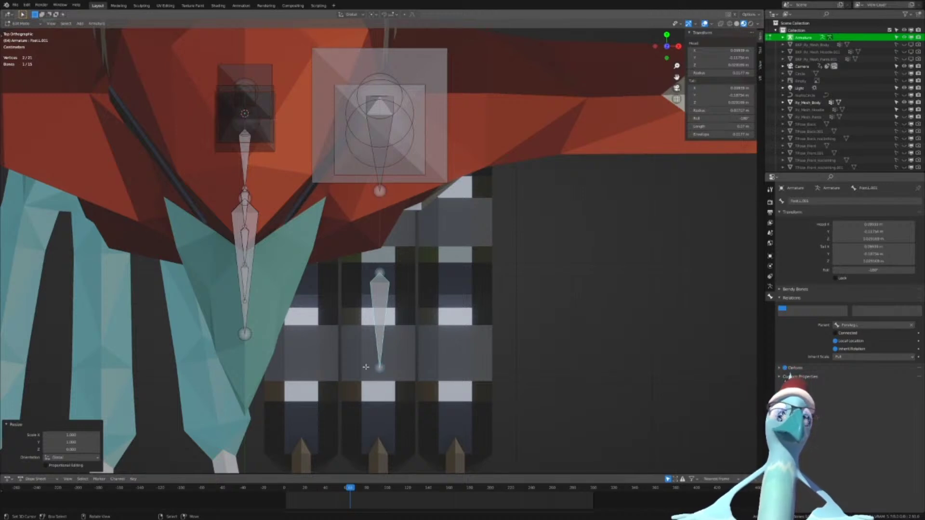
{"action": "scroll", "coordinate": [365, 367], "scroll_direction": "down", "scroll_amount": 3}
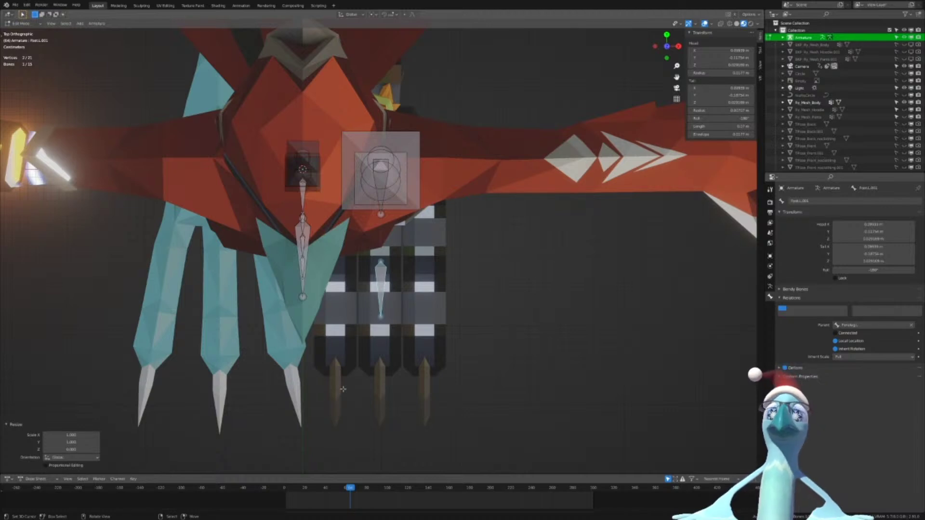
{"action": "key", "text": "KP_3"}
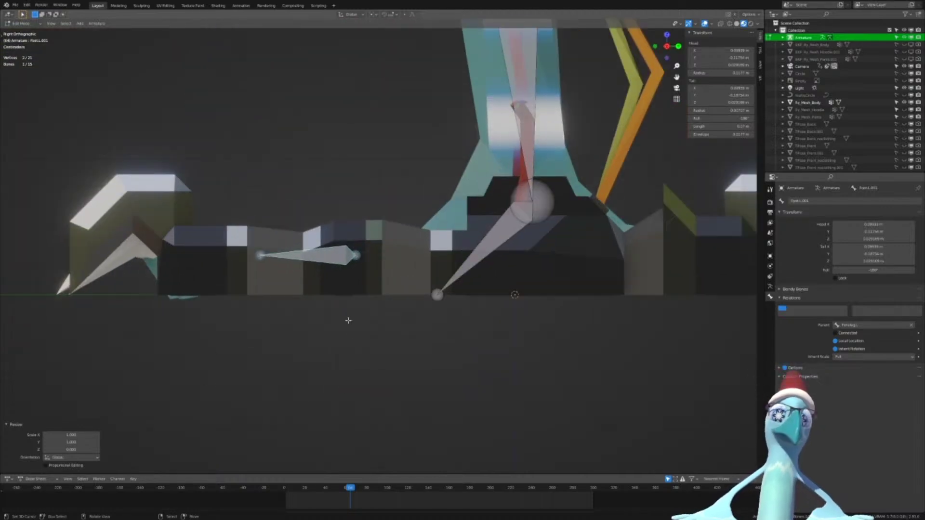
{"action": "key", "text": "g"}
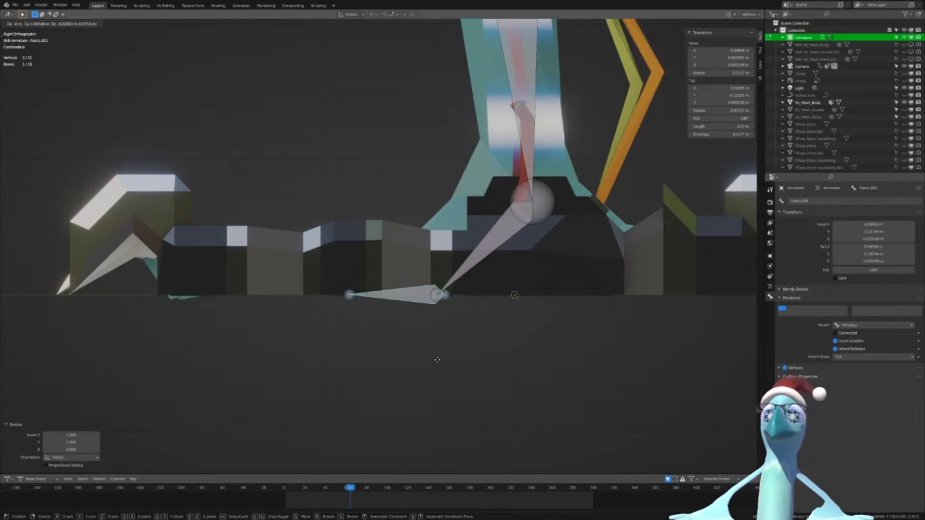
{"action": "left_click", "coordinate": [399, 361]}
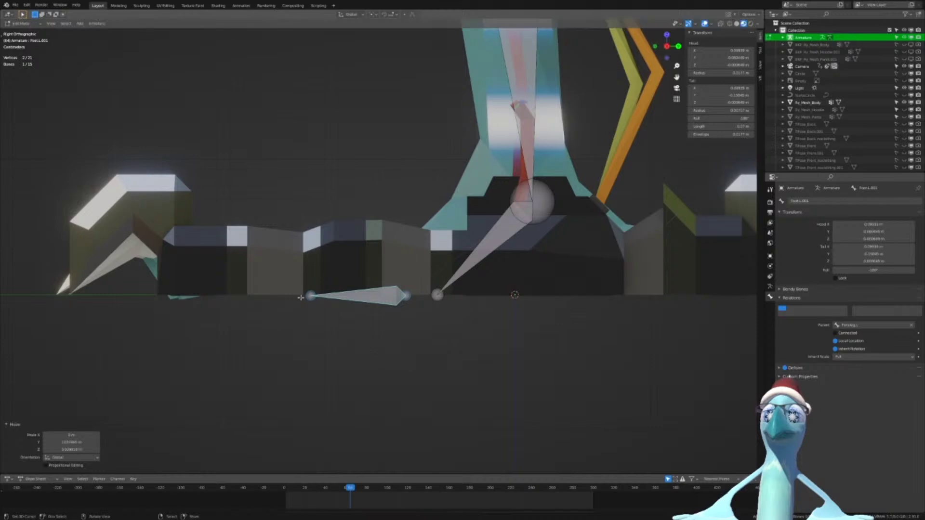
Lengthen the toe bone forward along Y to the mid-toe joint, and extrude a second bone to the front end of the toe
{"action": "left_click", "coordinate": [304, 299]}
{"action": "key", "text": "g"}
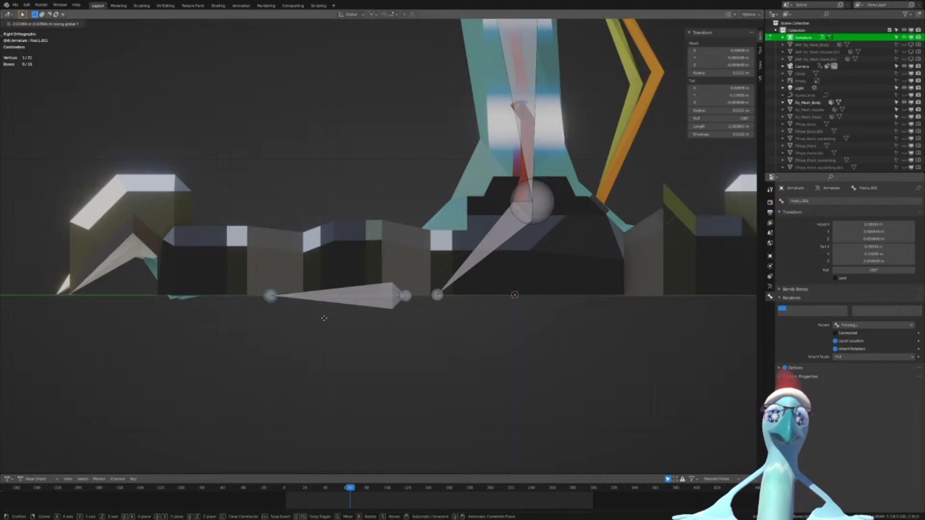
{"action": "left_click", "coordinate": [331, 318]}
{"action": "key", "text": "e"}
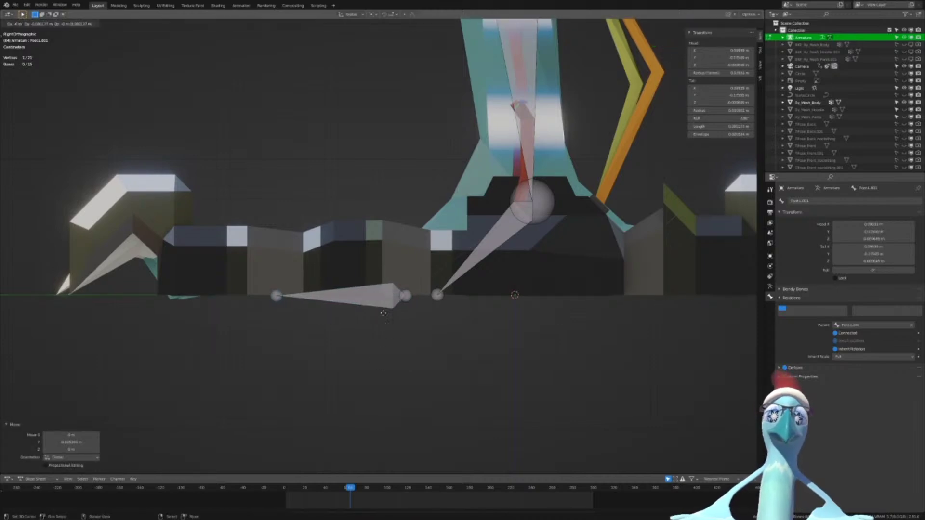
{"action": "left_click", "coordinate": [270, 319]}
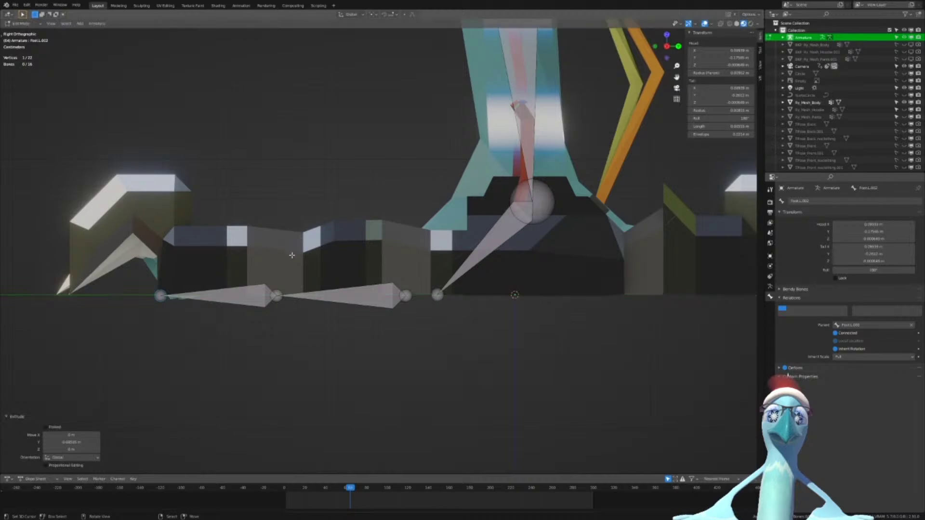
{"action": "middle_click_drag", "start_coordinate": [271, 320], "coordinate": [459, 242]}
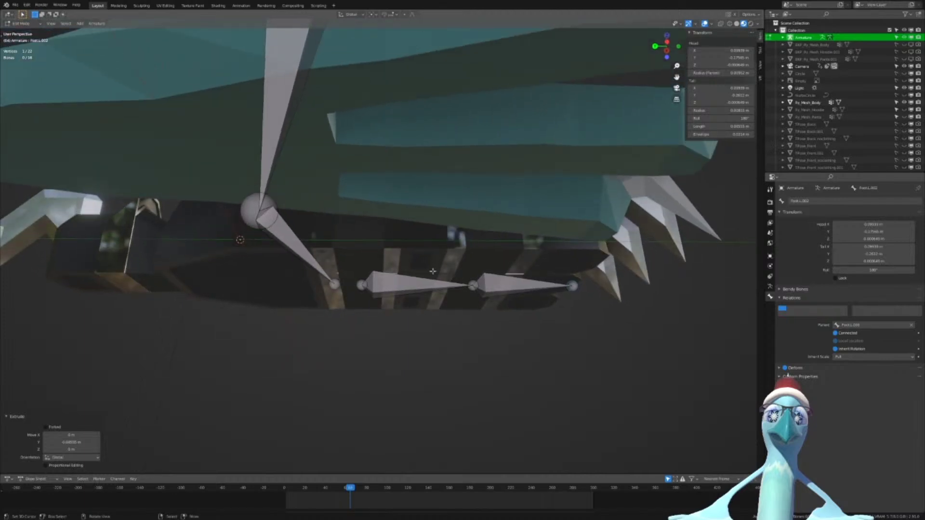
{"action": "key", "text": "KP_3"}
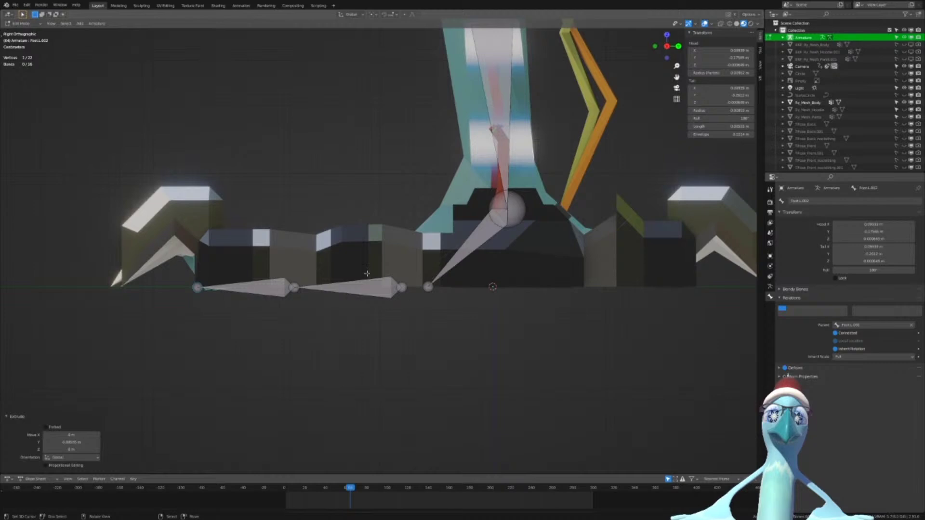
Rename the rear bone of the middle toe as Toe0M.L
{"action": "middle_click_drag", "start_coordinate": [367, 271], "coordinate": [436, 315]}
{"action": "right_click", "coordinate": [377, 285]}
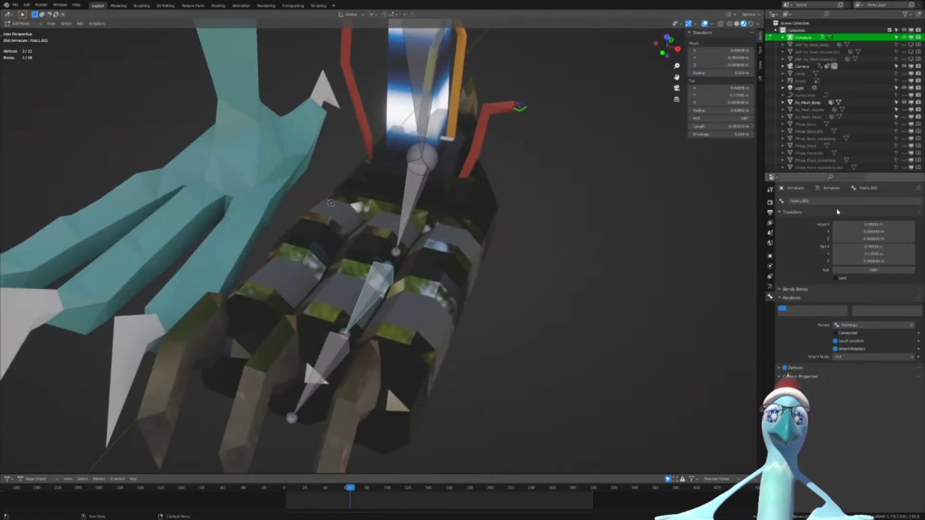
{"action": "left_click", "coordinate": [819, 201]}
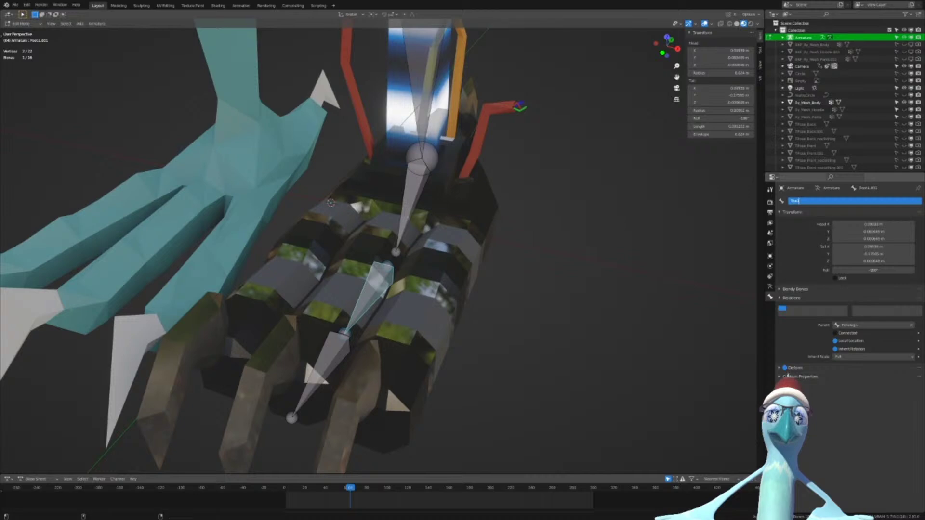
{"action": "key", "text": "Return"}
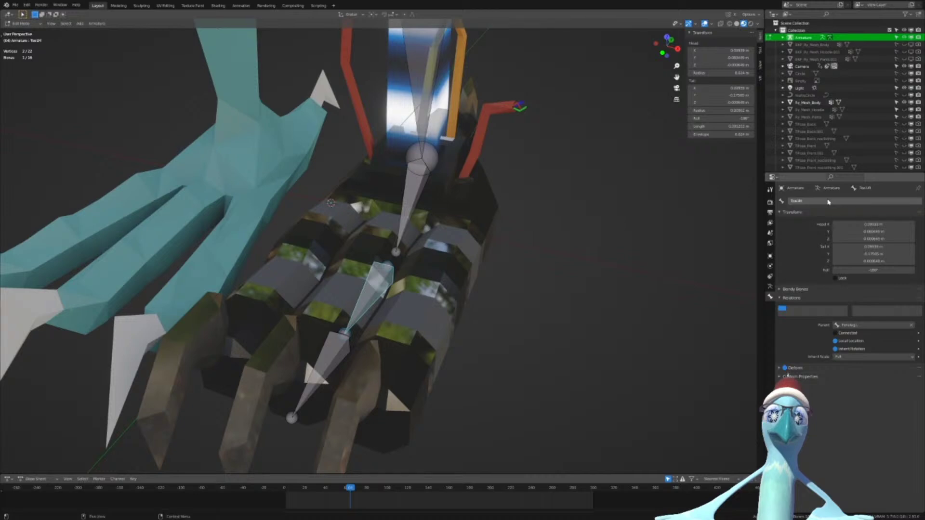
{"action": "left_click", "coordinate": [828, 203]}
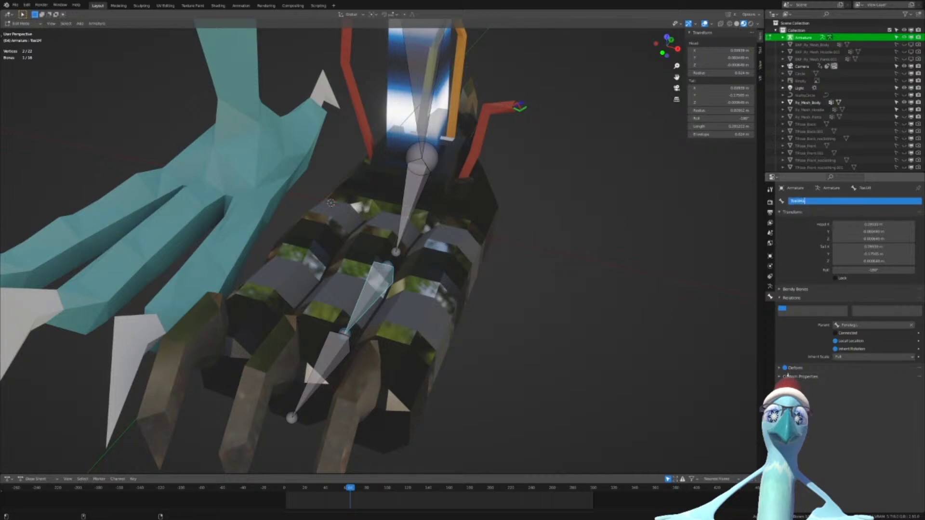
{"action": "key", "text": "Return"}
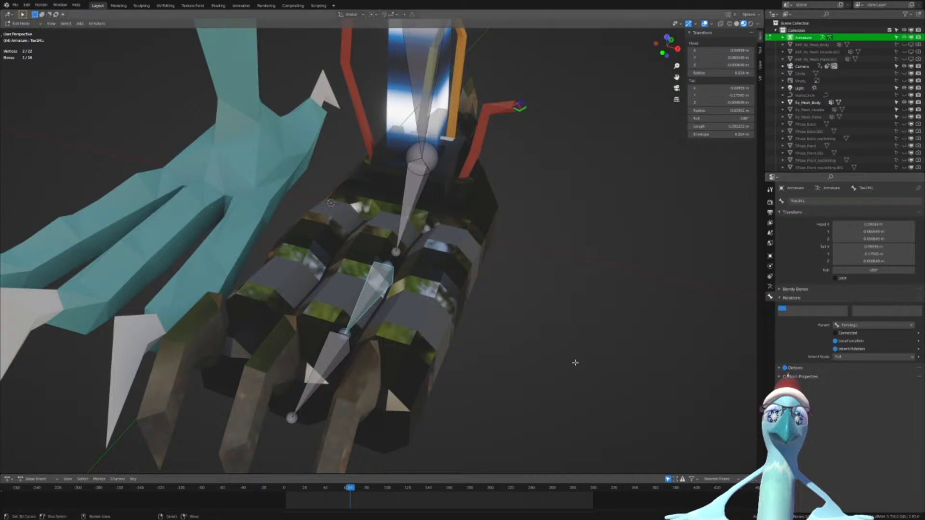
Rename the front bone of the middle toe as Toe1M.L
{"action": "left_click", "coordinate": [329, 359]}
{"action": "left_click", "coordinate": [822, 202]}
{"action": "type", "text": "Toe1M.L"}
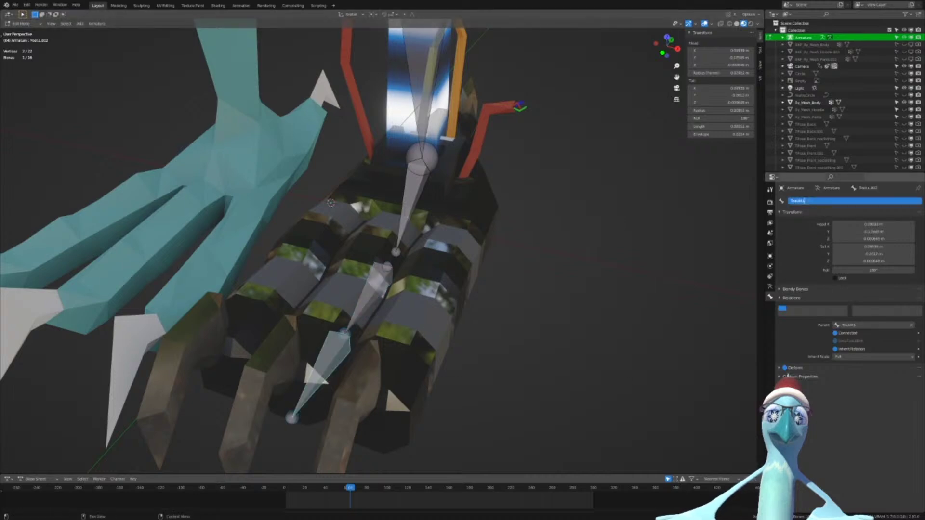
{"action": "key", "text": "Return"}
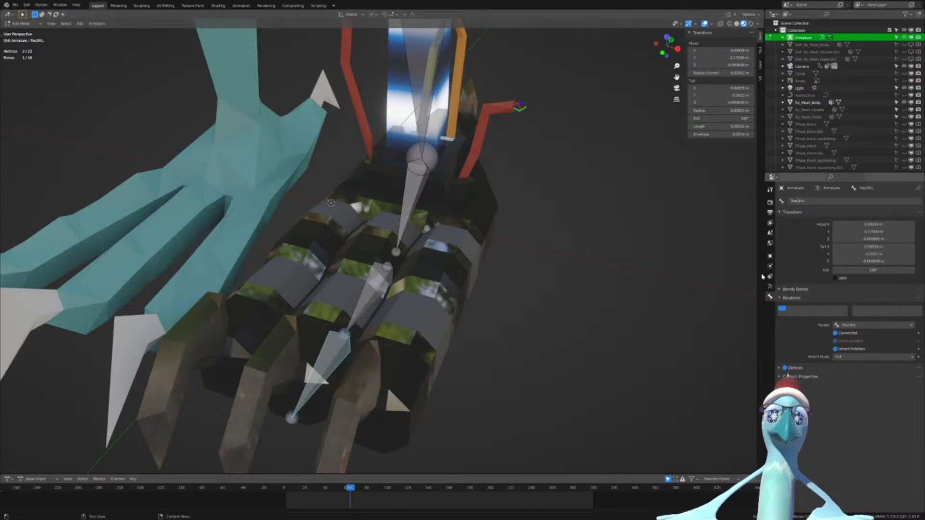
Duplicate both middle toe bones and move the copies along X onto the outer toe
{"action": "right_click", "coordinate": [380, 297], "text": "shift"}
{"action": "middle_click_drag", "start_coordinate": [380, 298], "coordinate": [414, 301]}
{"action": "key", "text": "shift+d"}
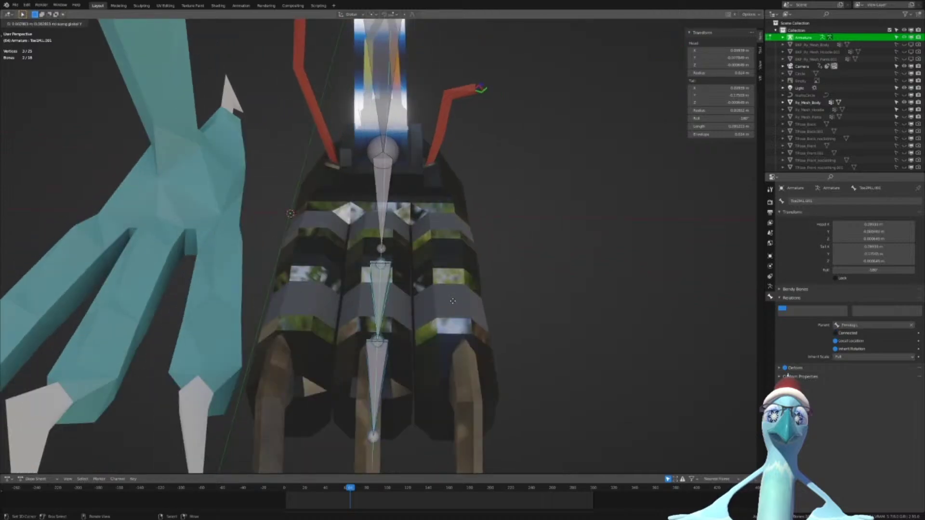
{"action": "key", "text": "x"}
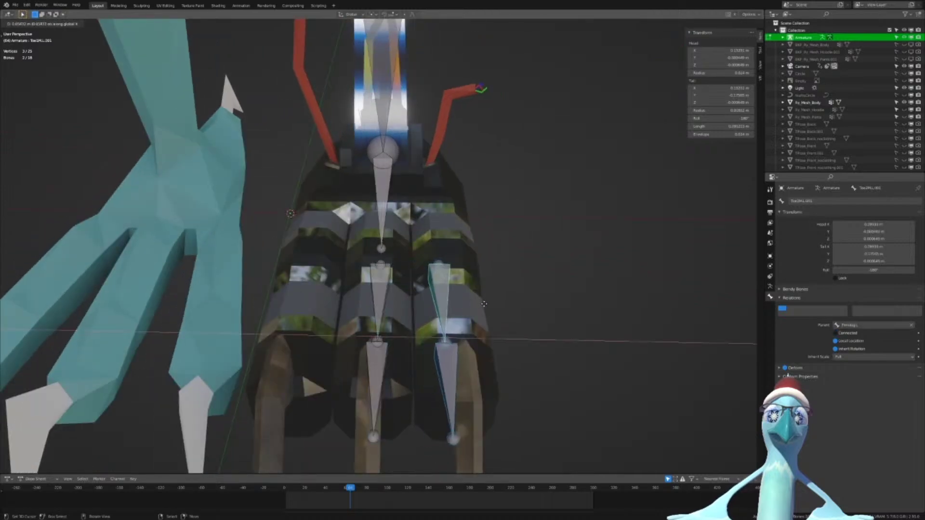
{"action": "left_click", "coordinate": [484, 304]}
Fine-tune the duplicated bones' X position in top view so they align with the centre line of the outer toe's claw
{"action": "key", "text": "KP_7"}
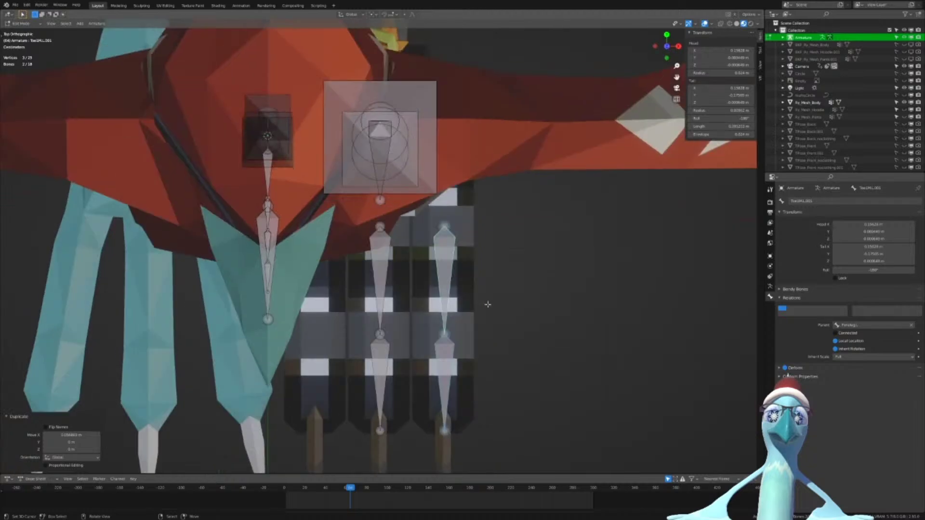
{"action": "scroll", "coordinate": [458, 200], "scroll_direction": "up", "scroll_amount": 6}
{"action": "scroll", "coordinate": [451, 258], "scroll_direction": "up", "scroll_amount": 2}
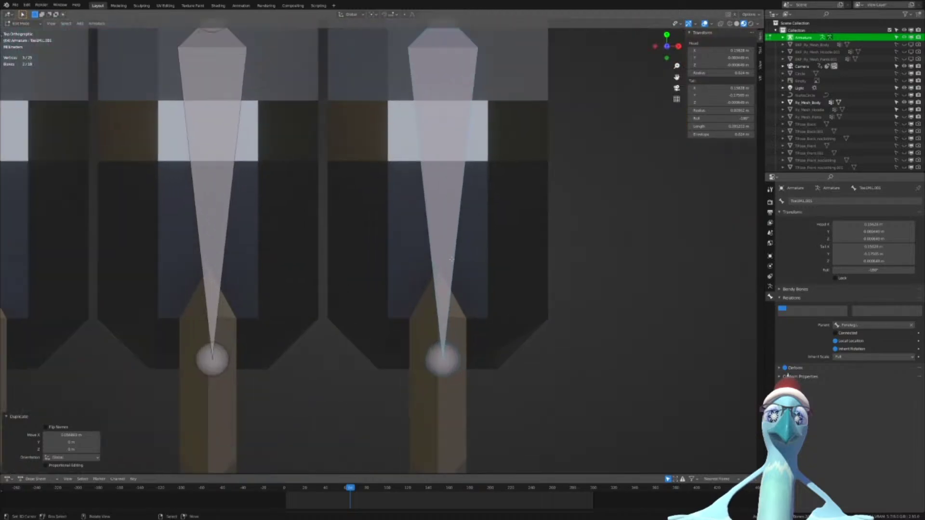
{"action": "mouse_move", "coordinate": [71, 435]}
{"action": "left_mouse_down"}
{"action": "mouse_move", "coordinate": [55, 435]}
{"action": "mouse_move", "coordinate": [71, 435]}
{"action": "left_mouse_up"}
{"action": "left_click", "coordinate": [71, 435]}
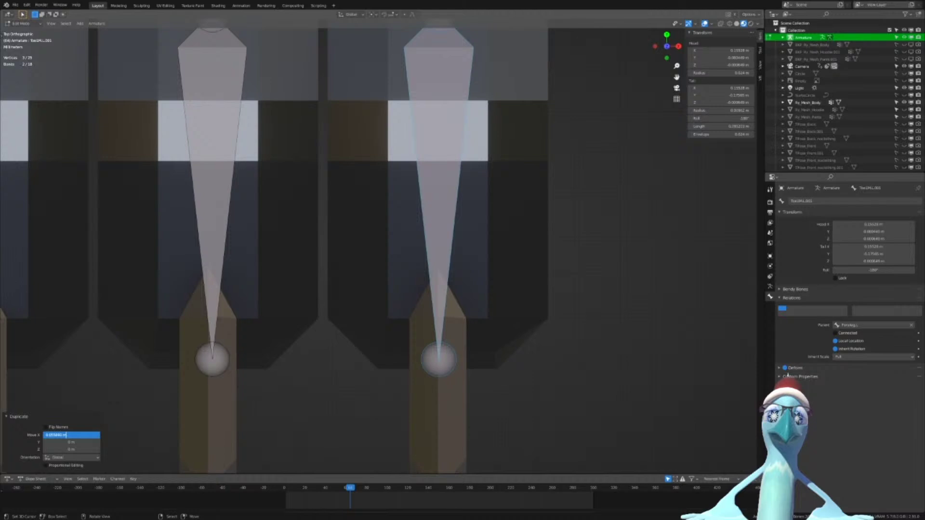
{"action": "key", "text": "Return"}
{"action": "scroll", "coordinate": [547, 289], "scroll_direction": "up", "scroll_amount": 7}
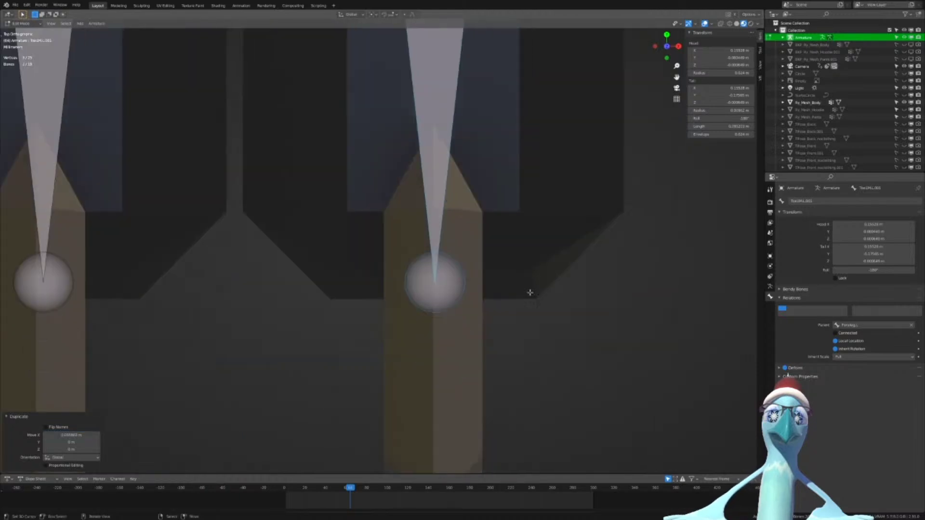
{"action": "scroll", "coordinate": [548, 285], "scroll_direction": "up", "scroll_amount": 4}
{"action": "key", "text": "g"}
{"action": "key", "text": "x"}
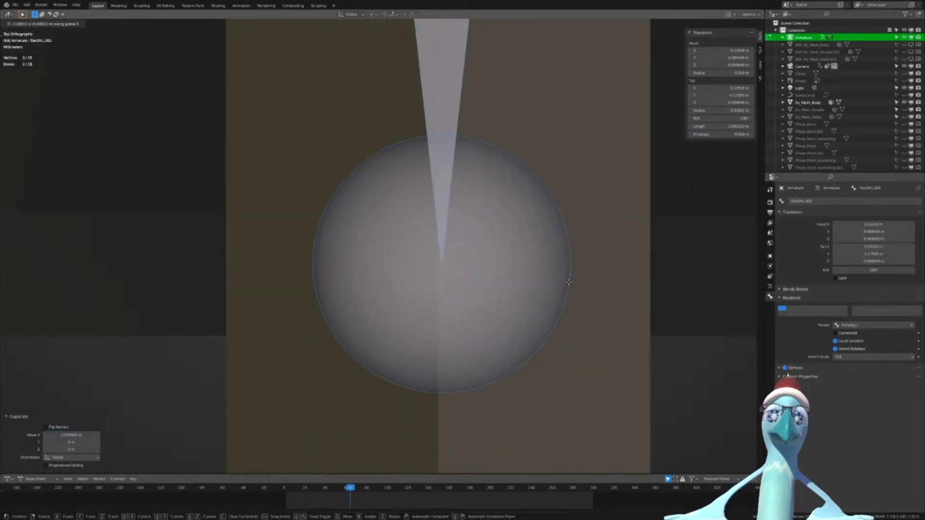
{"action": "left_click", "coordinate": [564, 286]}
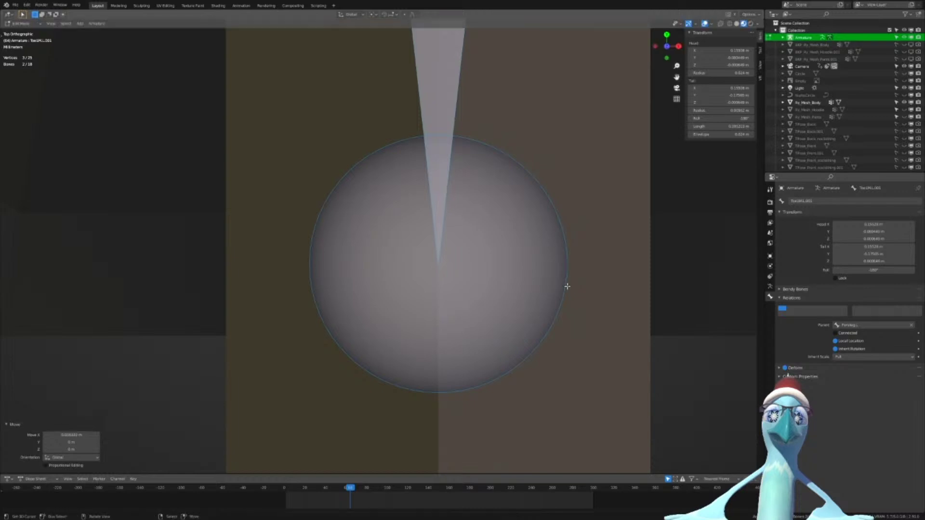
Rename the outer toe's rear bone as Toe1L.L and its front bone as Toe2L.L
{"action": "scroll", "coordinate": [388, 100], "scroll_direction": "down", "scroll_amount": 8}
{"action": "middle_click_drag", "start_coordinate": [388, 100], "coordinate": [385, 190], "text": "shift"}
{"action": "left_click", "coordinate": [384, 121]}
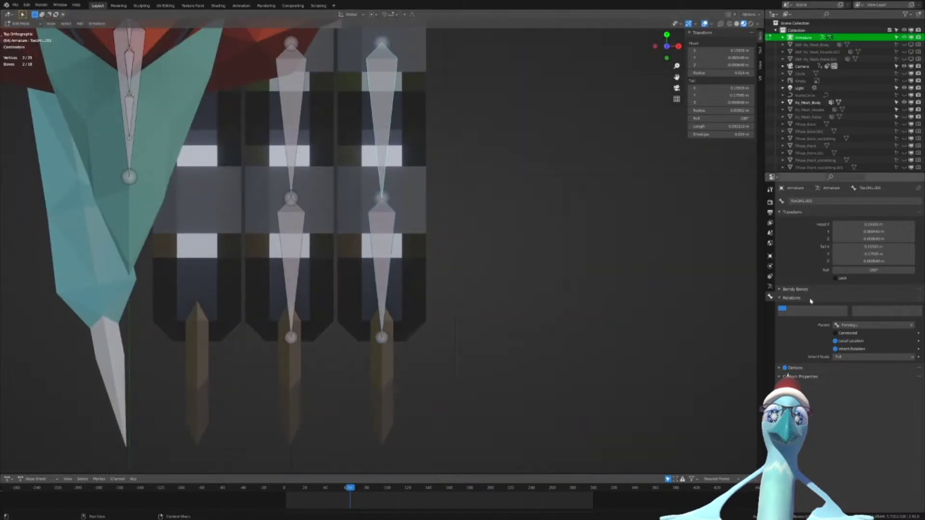
{"action": "left_click", "coordinate": [819, 201]}
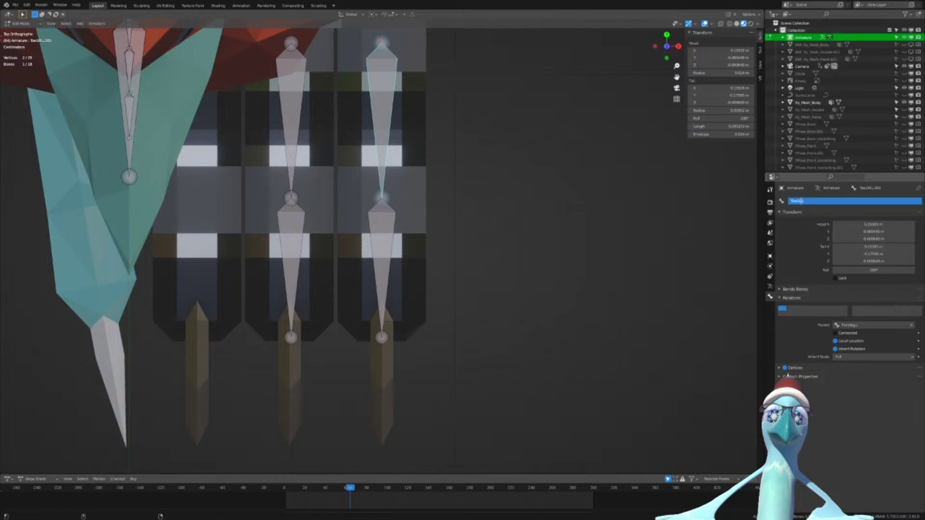
{"action": "key", "text": "Return"}
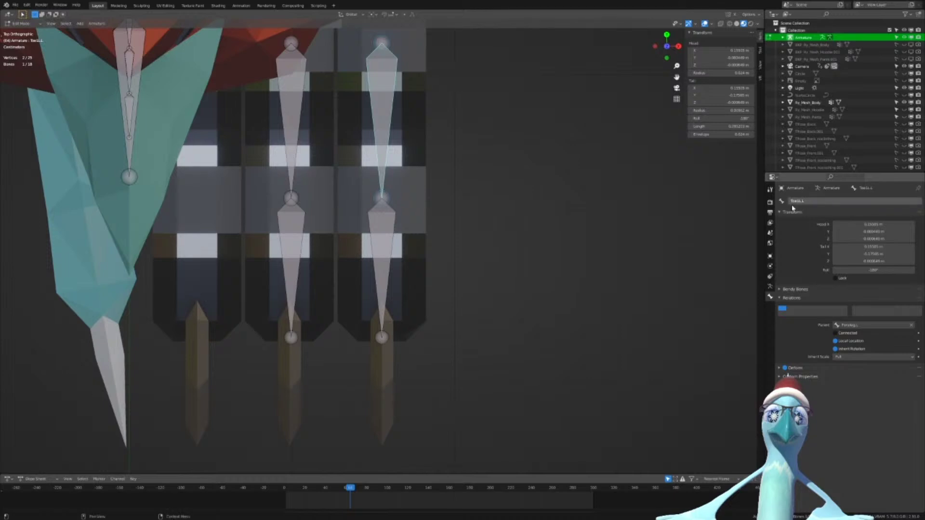
{"action": "left_click", "coordinate": [382, 241]}
{"action": "double_click", "coordinate": [847, 201]}
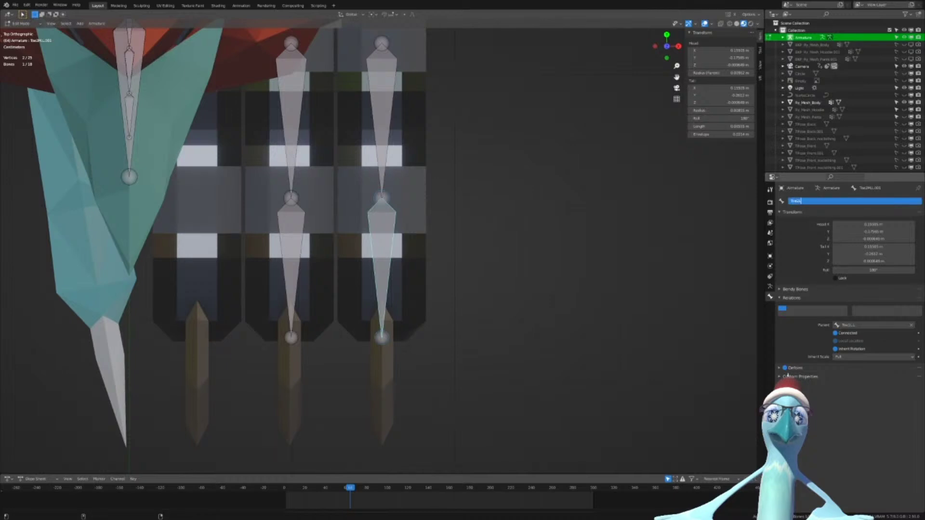
{"action": "key", "text": "Return"}
In front view, nudge the foot bone and both middle toe bones together along X onto the middle claw's centre line
{"action": "left_click", "coordinate": [292, 241]}
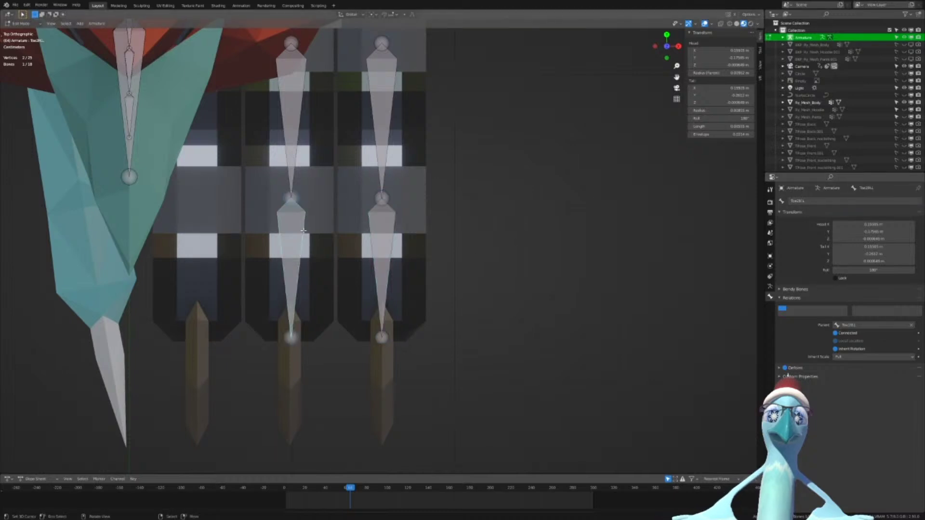
{"action": "left_click", "coordinate": [293, 142]}
{"action": "middle_click_drag", "start_coordinate": [293, 142], "coordinate": [435, 338], "text": "shift"}
{"action": "key", "text": "KP_1"}
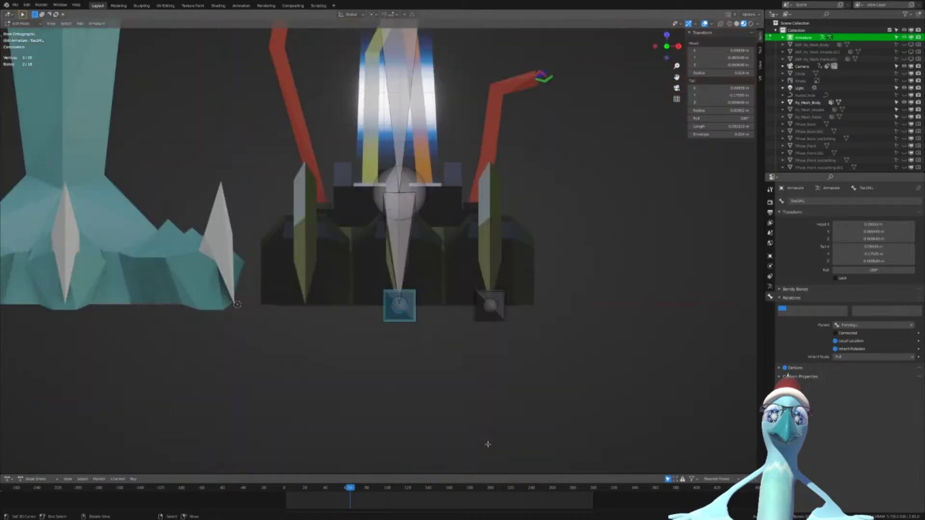
{"action": "scroll", "coordinate": [419, 224], "scroll_direction": "up", "scroll_amount": 4}
{"action": "left_click", "coordinate": [419, 224]}
{"action": "scroll", "coordinate": [419, 224], "scroll_direction": "up", "scroll_amount": 4}
{"action": "middle_click_drag", "start_coordinate": [545, 341], "coordinate": [538, 331], "text": "shift"}
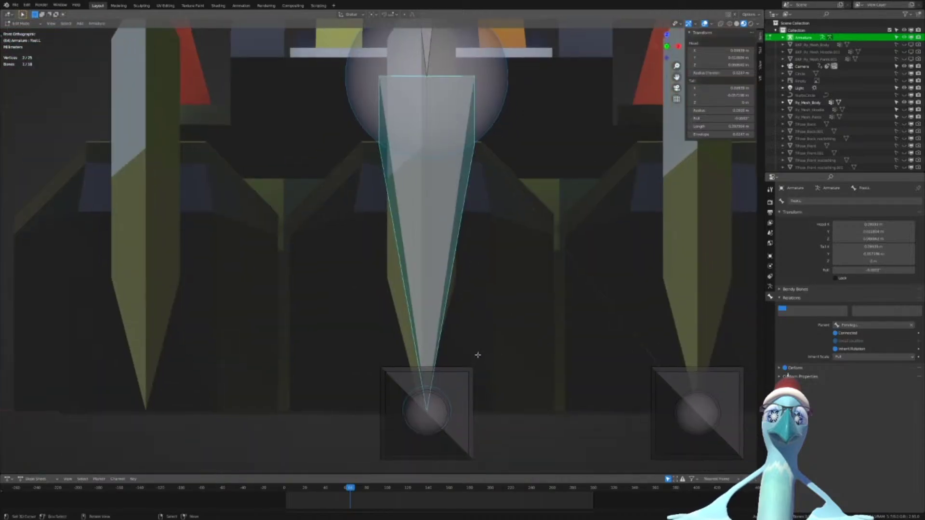
{"action": "key", "text": "b"}
{"action": "left_click_drag", "start_coordinate": [549, 299], "coordinate": [330, 475]}
{"action": "middle_click_drag", "start_coordinate": [483, 250], "coordinate": [474, 217], "text": "shift"}
{"action": "scroll", "coordinate": [474, 218], "scroll_direction": "up", "scroll_amount": 10}
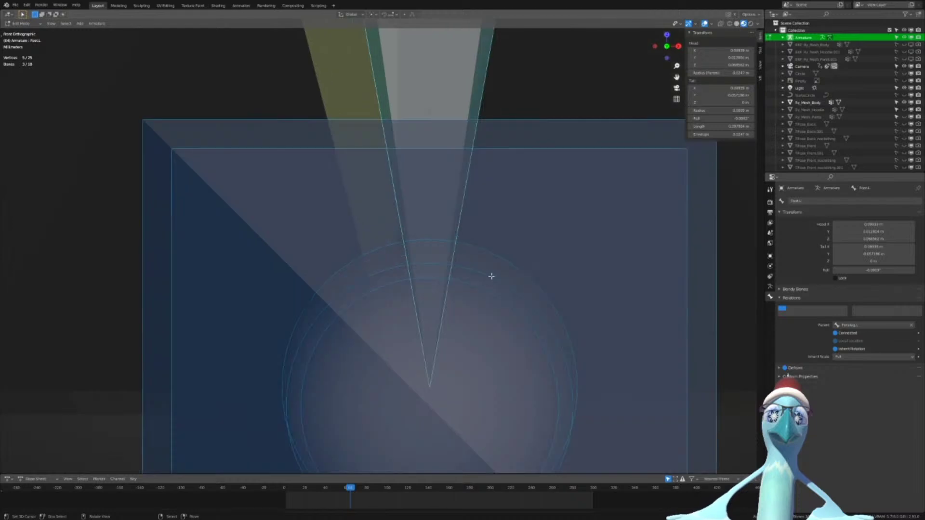
{"action": "key", "text": "g"}
{"action": "key", "text": "x"}
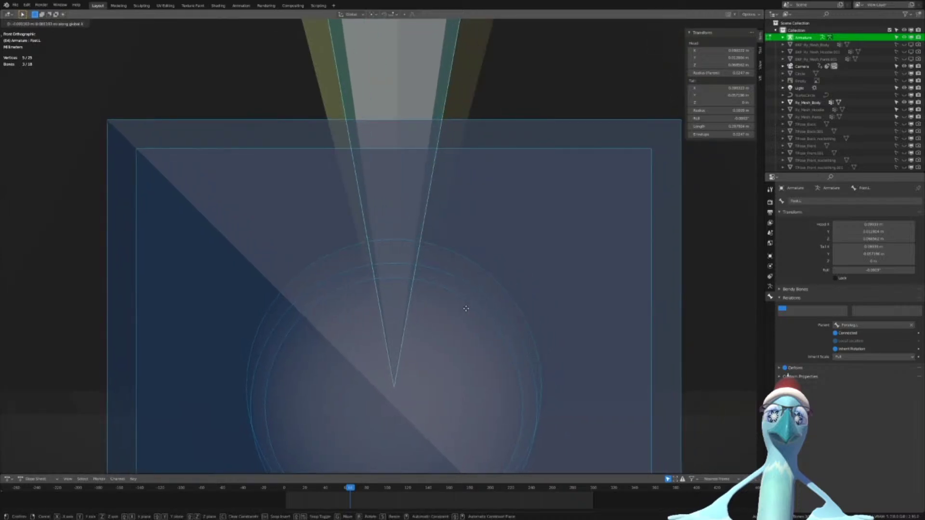
{"action": "left_click", "coordinate": [494, 311]}
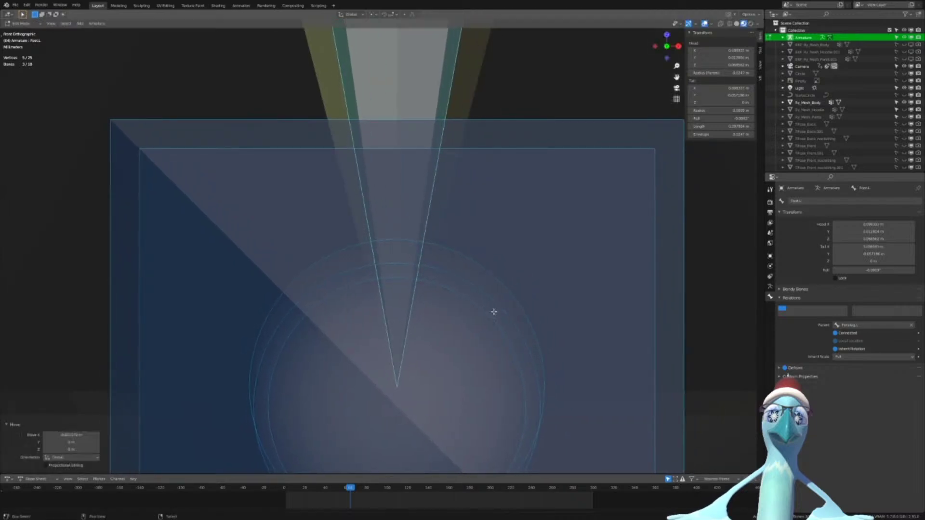
Duplicate both middle toe bones and move the copies along X onto the inner toe
{"action": "scroll", "coordinate": [493, 312], "scroll_direction": "down", "scroll_amount": 12}
{"action": "middle_click_drag", "start_coordinate": [424, 169], "coordinate": [421, 227]}
{"action": "scroll", "coordinate": [421, 226], "scroll_direction": "down", "scroll_amount": 5}
{"action": "left_click", "coordinate": [428, 316]}
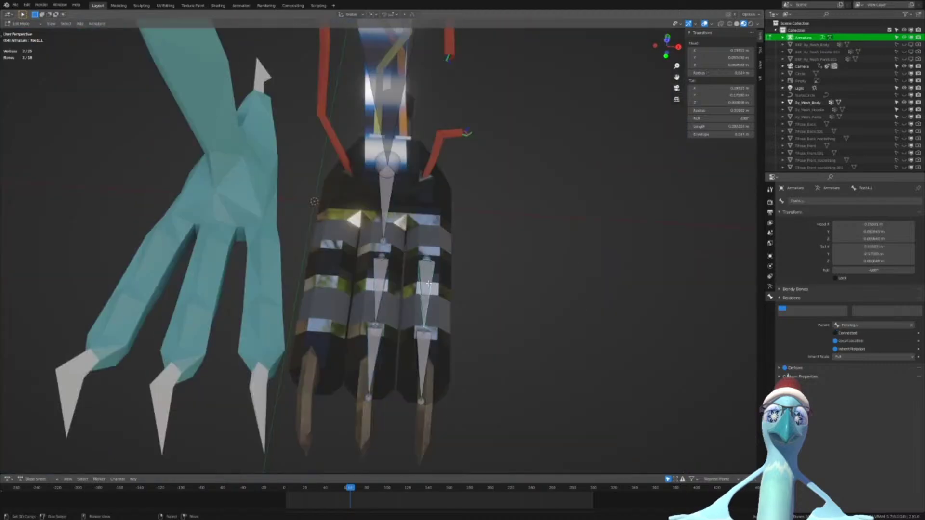
{"action": "left_click", "coordinate": [377, 288]}
{"action": "left_click", "coordinate": [372, 361], "text": "shift"}
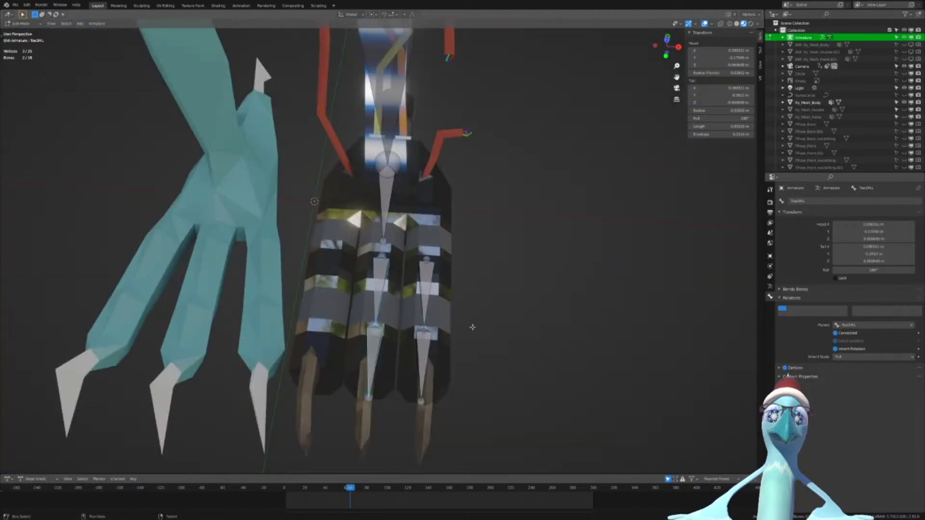
{"action": "key", "text": "shift+d"}
{"action": "key", "text": "x"}
{"action": "left_click", "coordinate": [426, 327]}
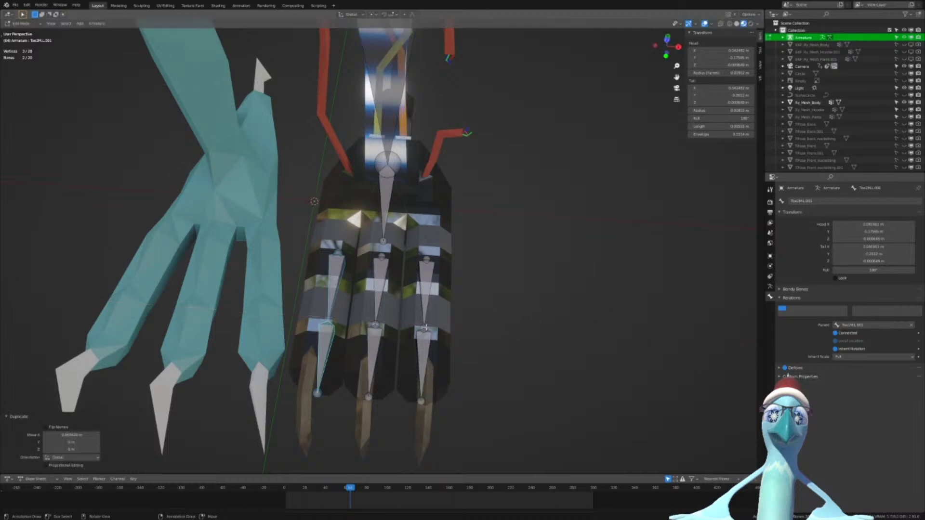
Fine-tune the duplicated bones' X position in top view to match the centre line of the inner toe's claw
{"action": "key", "text": "KP_7"}
{"action": "scroll", "coordinate": [456, 344], "scroll_direction": "up", "scroll_amount": 10}
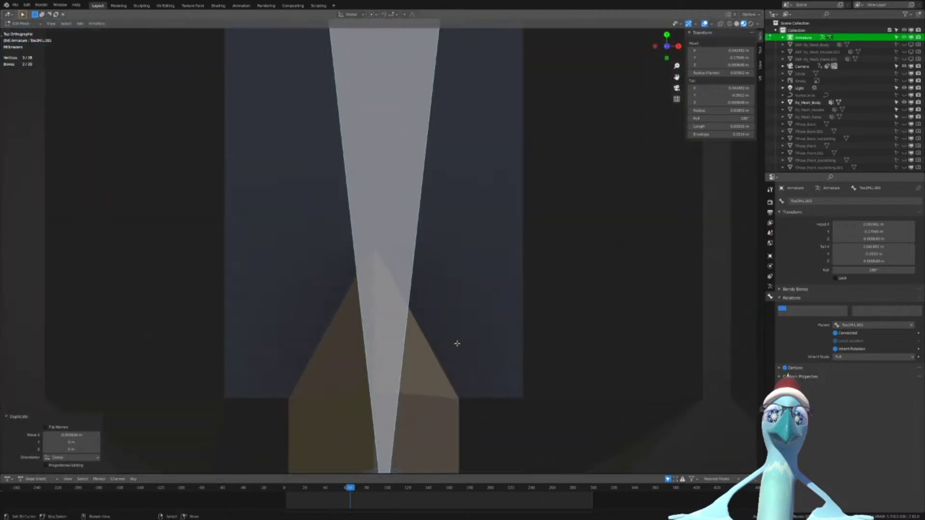
{"action": "scroll", "coordinate": [457, 343], "scroll_direction": "up", "scroll_amount": 6}
{"action": "key", "text": "g"}
{"action": "key", "text": "x"}
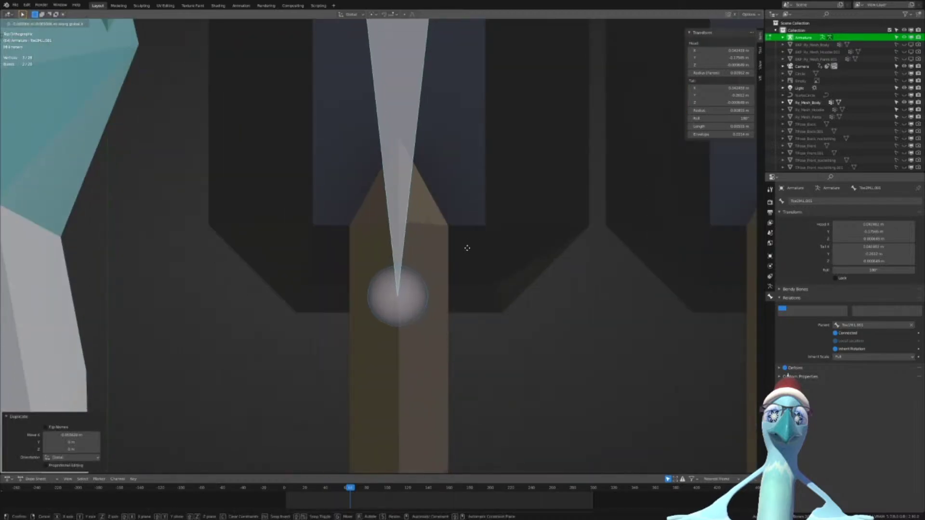
{"action": "left_click", "coordinate": [486, 240]}
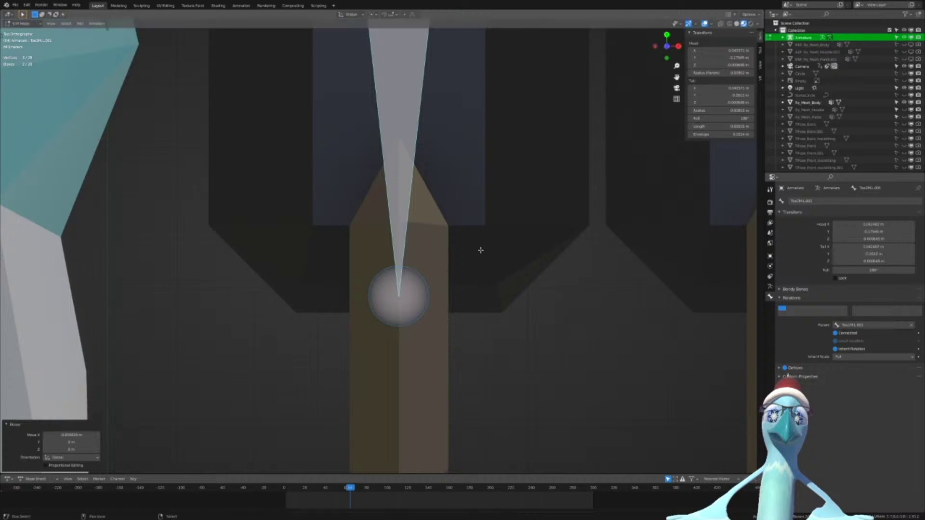
{"action": "scroll", "coordinate": [481, 250], "scroll_direction": "up", "scroll_amount": 6}
Rename the inner toe's rear bone as Toe1R.L and its front bone as Toe2R.L
{"action": "scroll", "coordinate": [499, 418], "scroll_direction": "down", "scroll_amount": 14}
{"action": "middle_click_drag", "start_coordinate": [538, 337], "coordinate": [419, 339]}
{"action": "right_click", "coordinate": [345, 285]}
{"action": "left_click", "coordinate": [800, 200]}
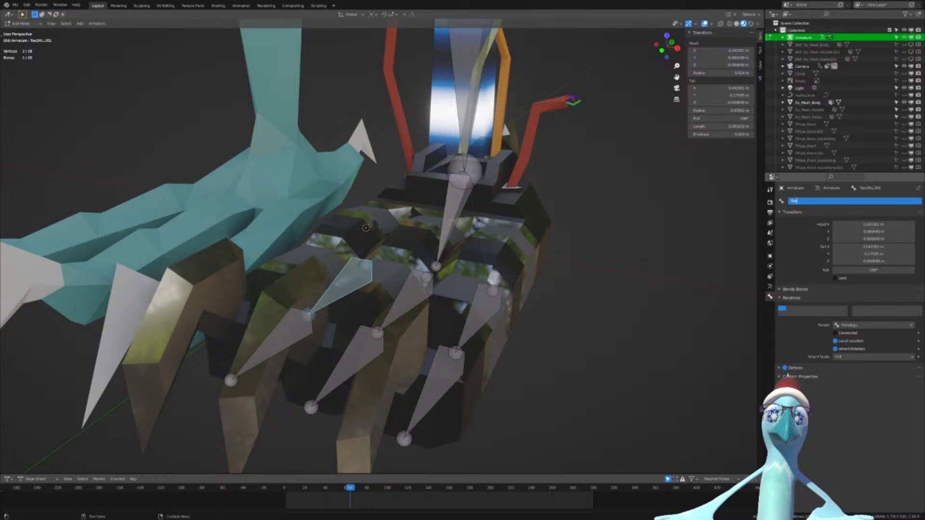
{"action": "key", "text": "Return"}
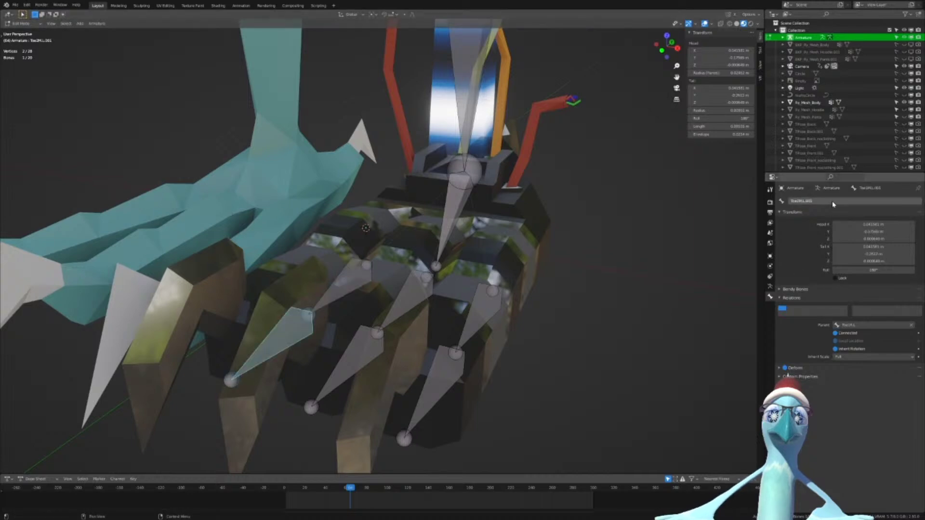
{"action": "left_click", "coordinate": [270, 346]}
{"action": "left_click", "coordinate": [800, 200]}
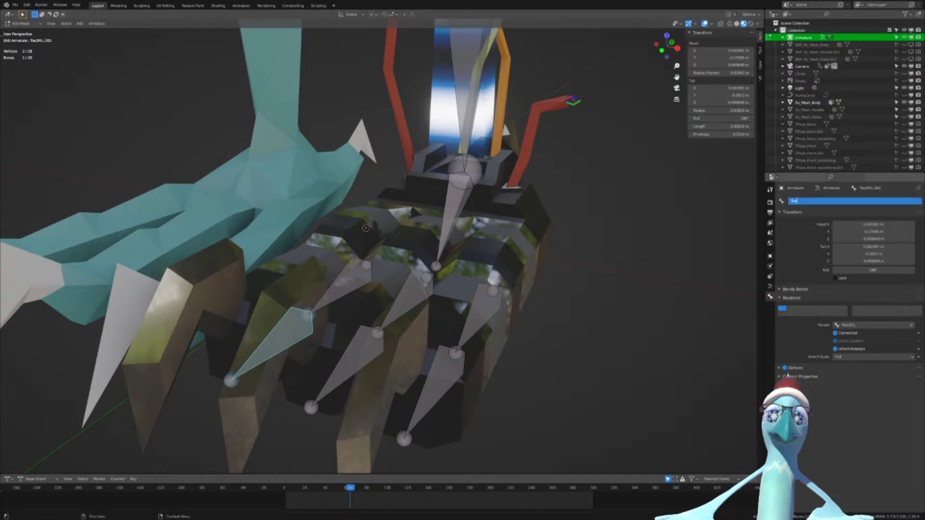
{"action": "type", "text": "Toe2R.L"}
{"action": "key", "text": "Return"}
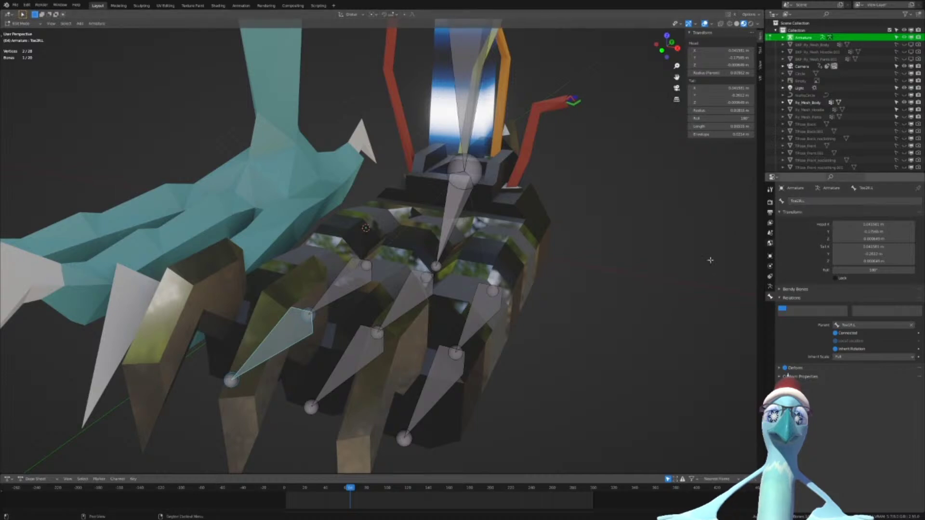
Set the parent of the middle toe's rear bone to Foot.L
{"action": "left_click", "coordinate": [405, 308]}
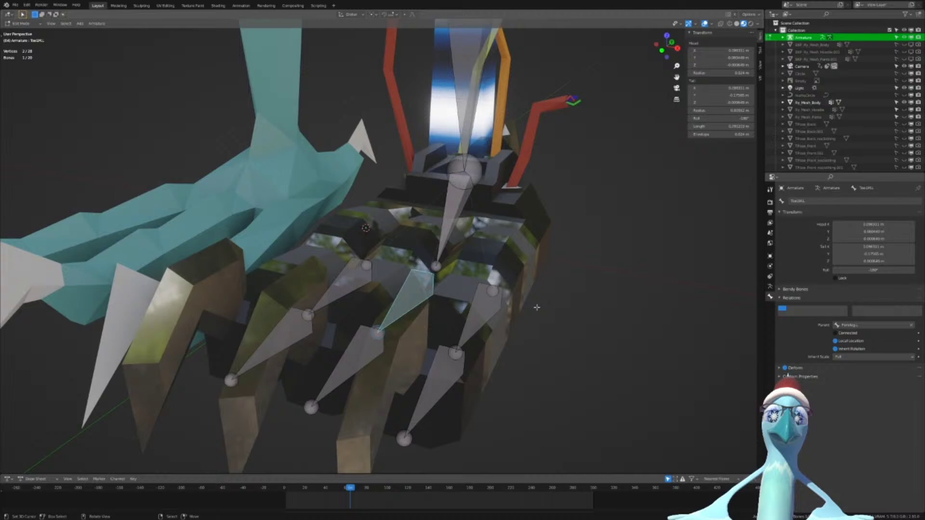
{"action": "left_click", "coordinate": [867, 325]}
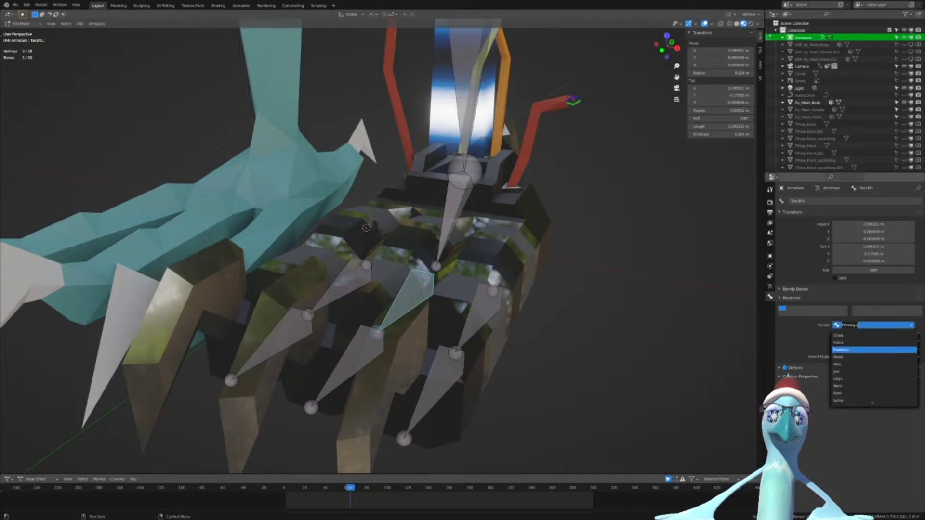
{"action": "left_click", "coordinate": [838, 343]}
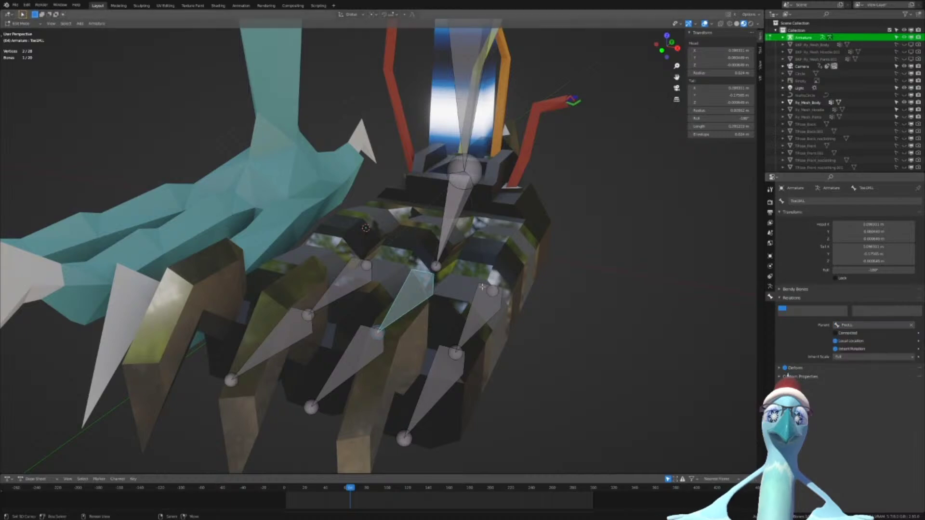
Set the parent of the inner toe's rear bone to Toe1M.L
{"action": "middle_click_drag", "start_coordinate": [484, 301], "coordinate": [486, 339]}
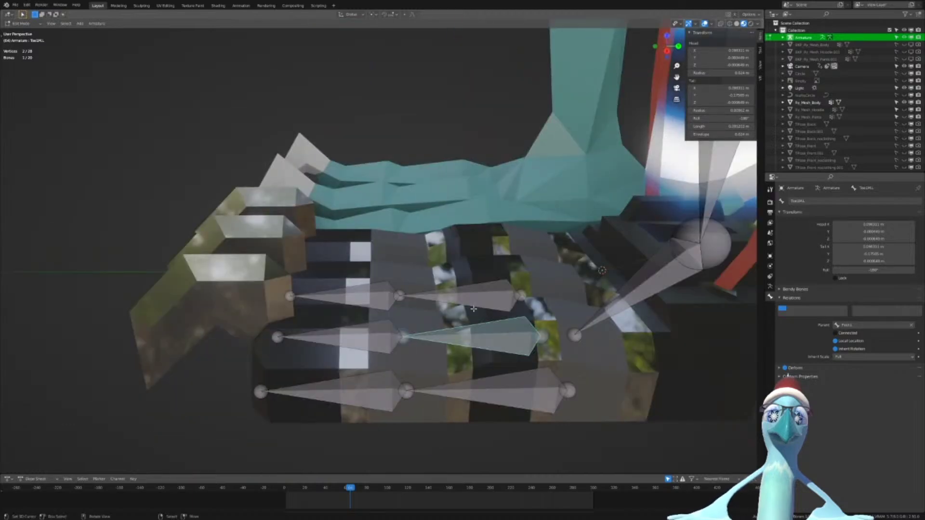
{"action": "left_click", "coordinate": [468, 295]}
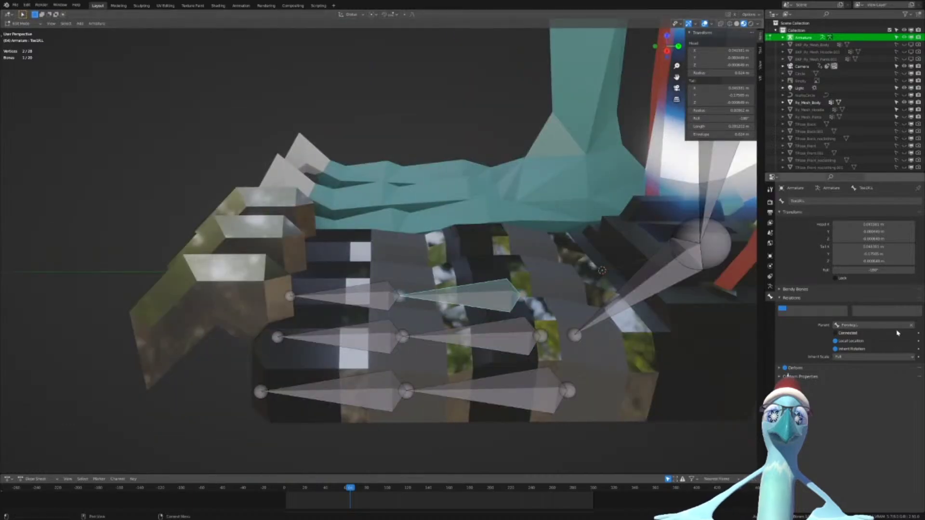
{"action": "left_click", "coordinate": [851, 327]}
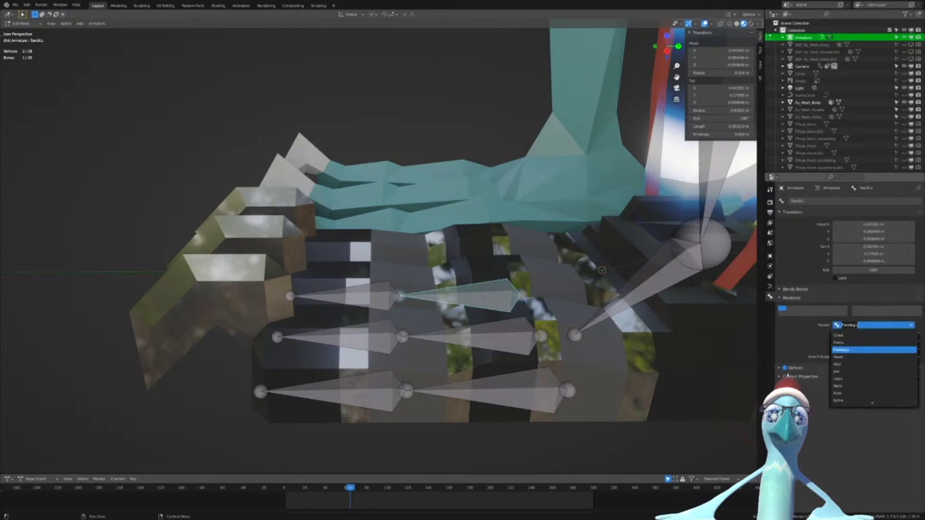
{"action": "type", "text": "toe"}
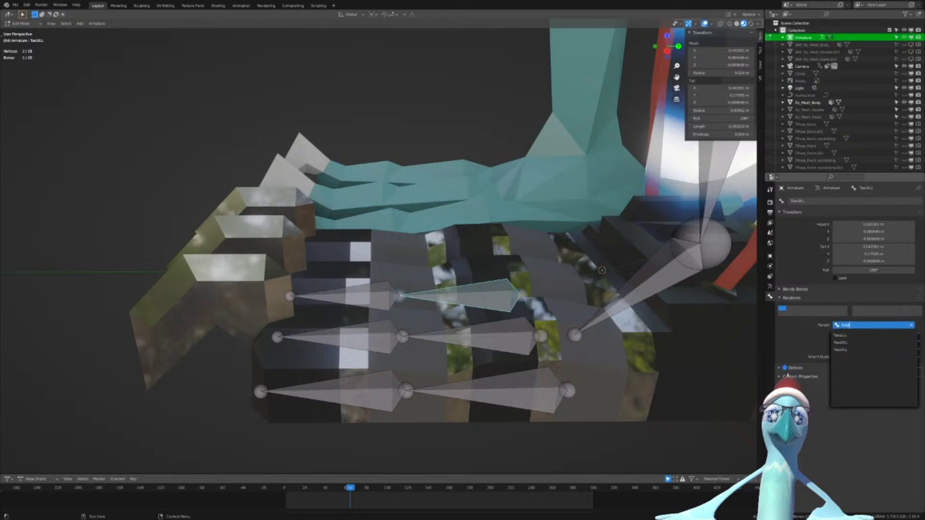
{"action": "left_click", "coordinate": [850, 342]}
Set the parent of the outer toe's rear bone to Toe1M.L
{"action": "right_click", "coordinate": [540, 399]}
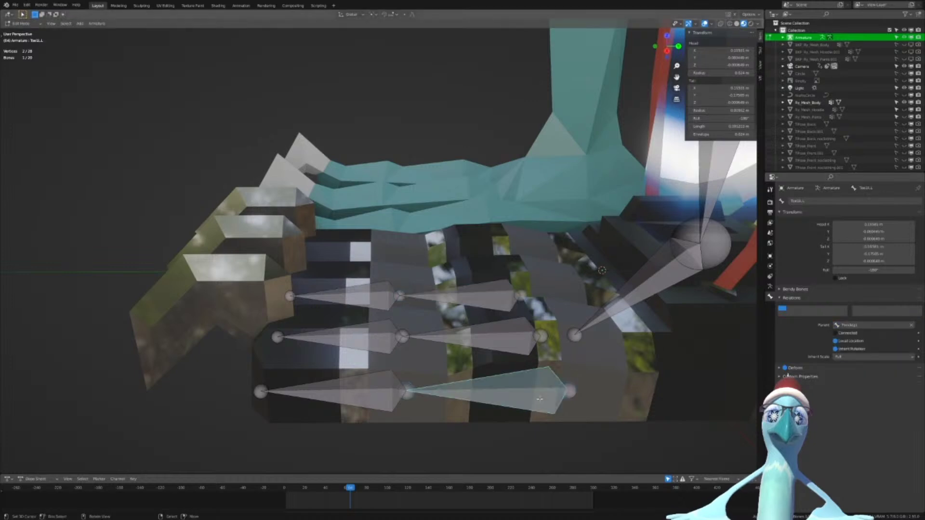
{"action": "left_click", "coordinate": [862, 325]}
{"action": "type", "text": "toe"}
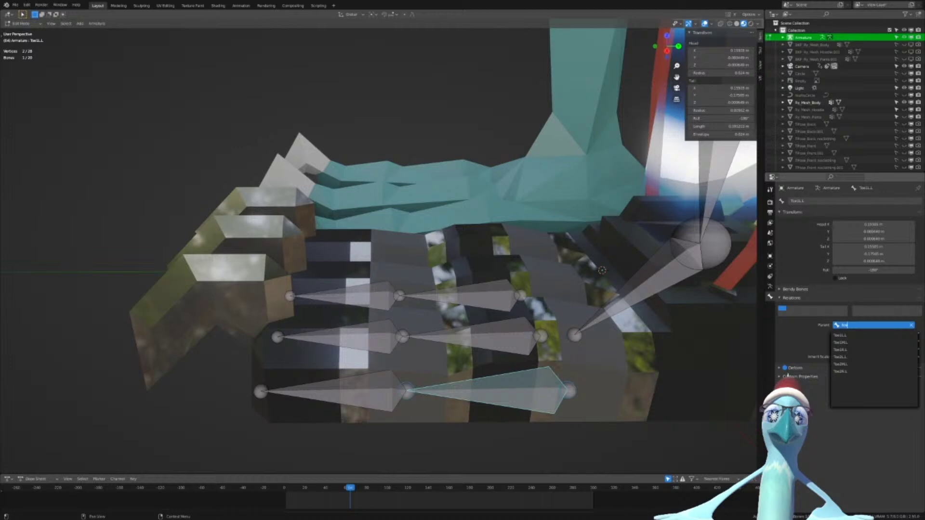
{"action": "type", "text": "1"}
{"action": "key", "text": "Down"}
{"action": "key", "text": "Down"}
{"action": "key", "text": "Return"}
Try to parent the inner toe's front bone to Toe2M.L while it is still connected, and undo the change
{"action": "right_click", "coordinate": [353, 296]}
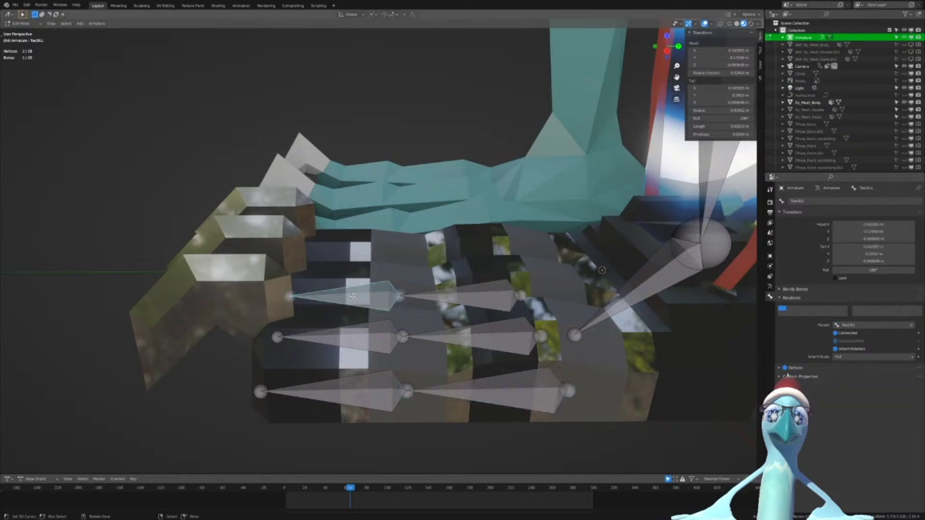
{"action": "left_click", "coordinate": [843, 325]}
{"action": "type", "text": "toe"}
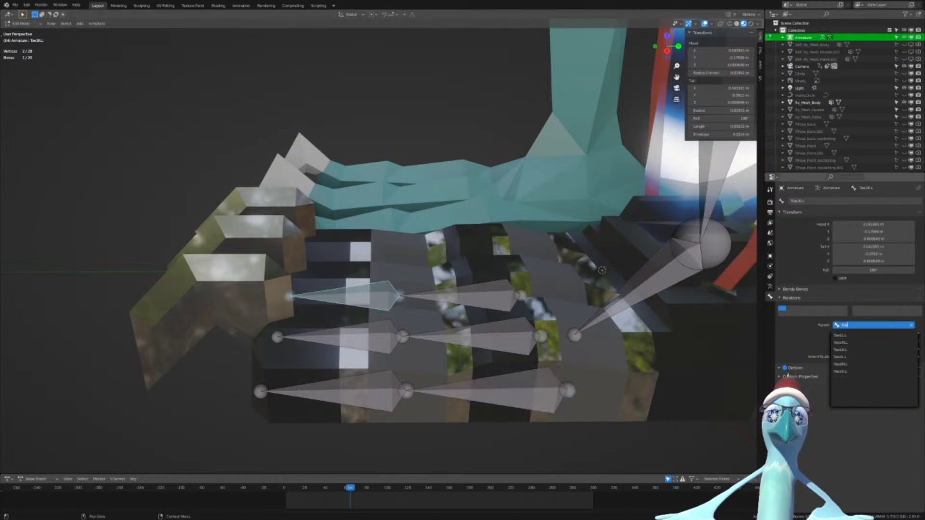
{"action": "type", "text": "2"}
{"action": "key", "text": "Down"}
{"action": "key", "text": "Down"}
{"action": "key", "text": "Return"}
{"action": "key", "text": "ctrl+z"}
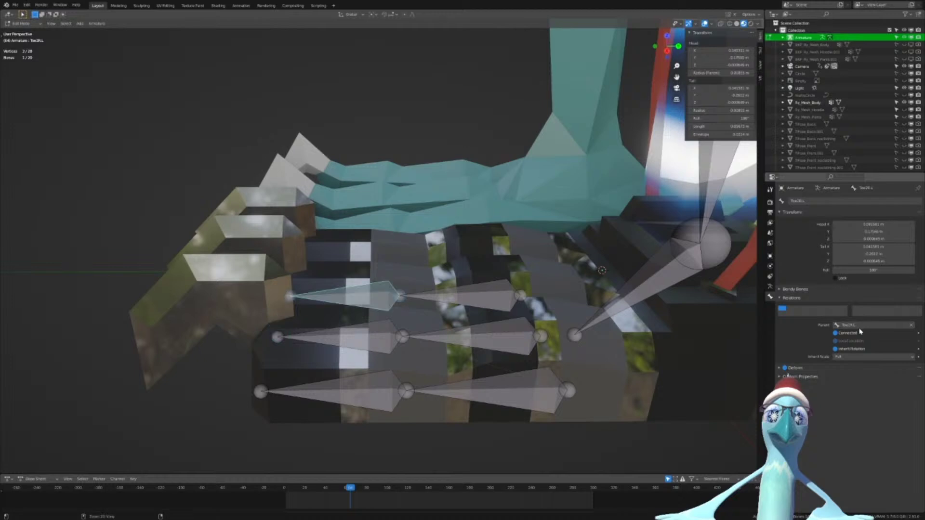
Disconnect the inner toe's front bone from its parent and set its parent to Toe2M.L
{"action": "left_click", "coordinate": [862, 326]}
{"action": "left_click", "coordinate": [859, 334]}
{"action": "left_click", "coordinate": [865, 323]}
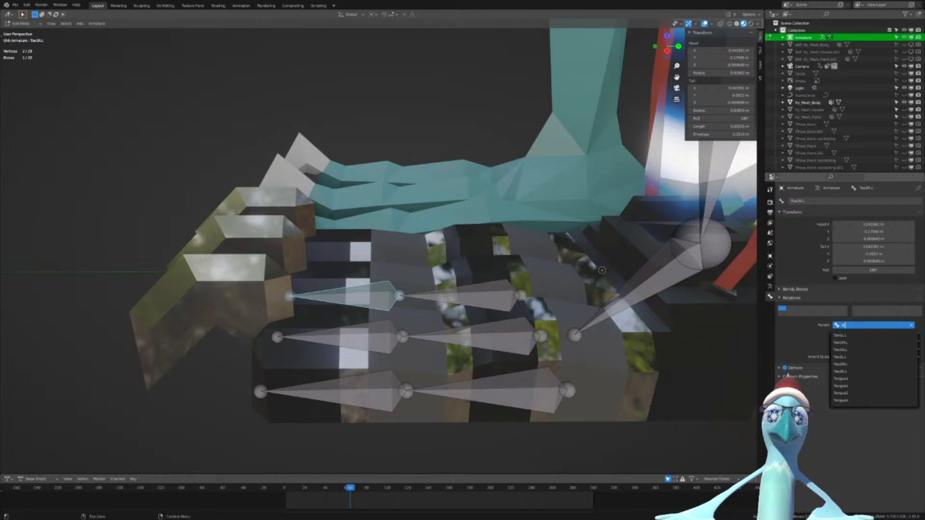
{"action": "type", "text": "toe2m"}
{"action": "key", "text": "Return"}
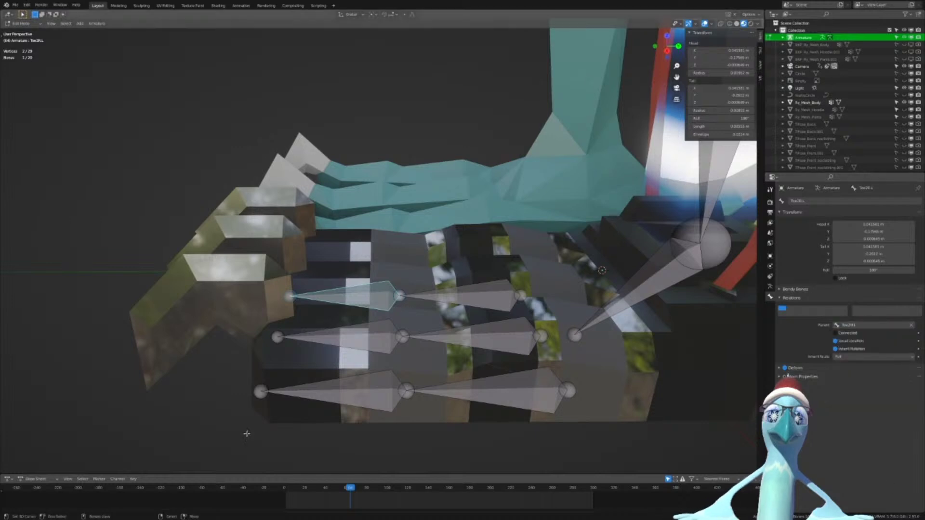
Disconnect the outer toe's front bone from its parent and set its parent to Toe2M.L
{"action": "left_click", "coordinate": [379, 389]}
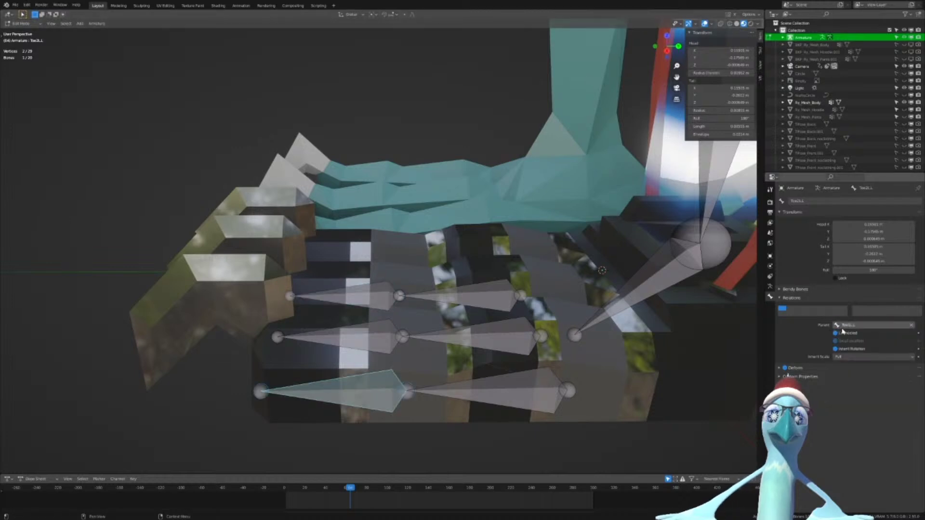
{"action": "left_click", "coordinate": [868, 325]}
{"action": "type", "text": "toe2r"}
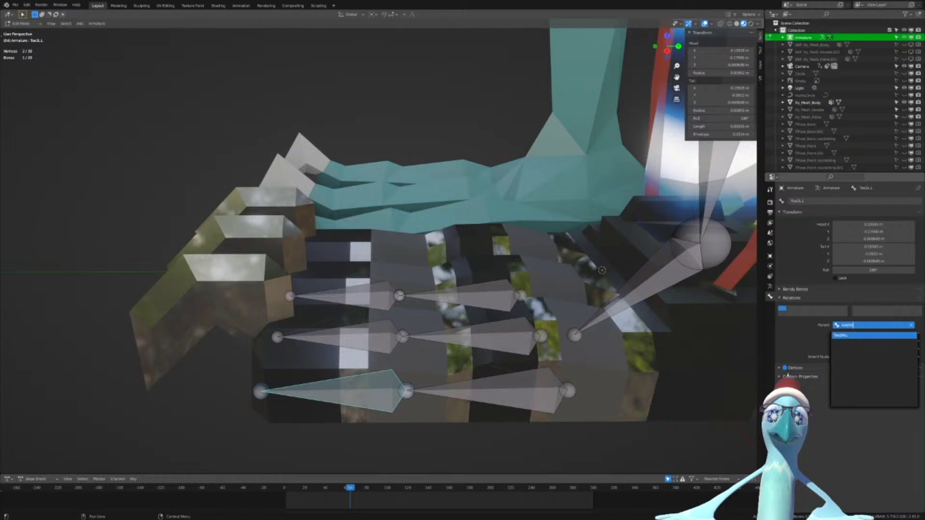
{"action": "key", "text": "Return"}
Test the toe parenting in Pose Mode with trial rotations of the middle toe's rear and front bones, and return to Edit Mode
{"action": "left_click", "coordinate": [446, 344]}
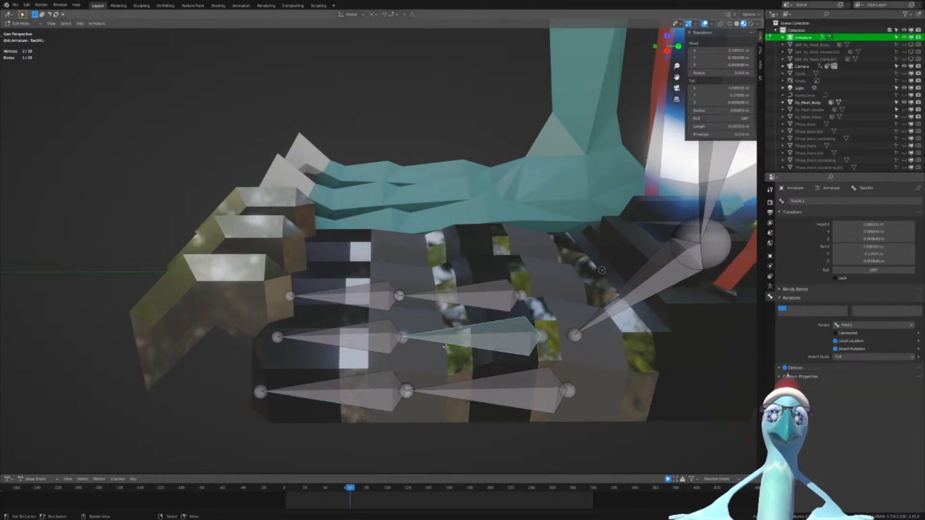
{"action": "left_click", "coordinate": [439, 389]}
{"action": "key", "text": "ctrl+Tab"}
{"action": "left_click", "coordinate": [457, 342]}
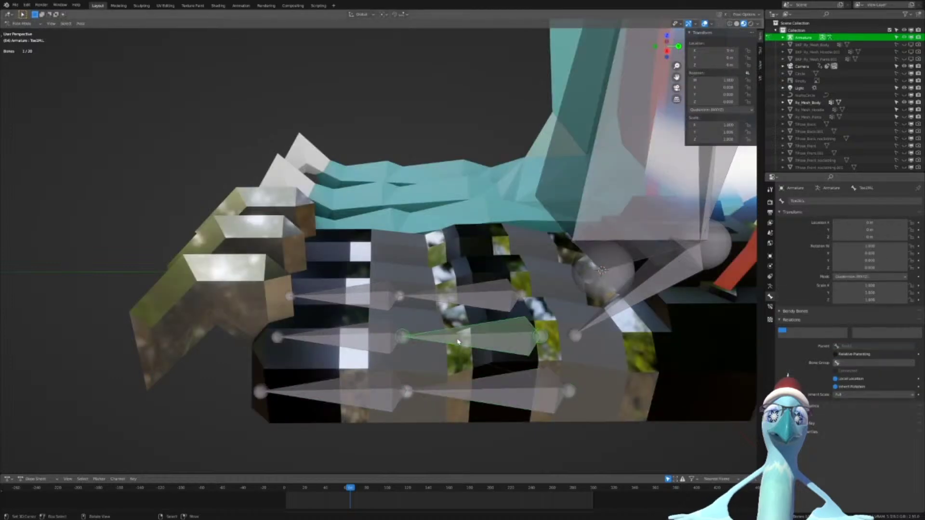
{"action": "key", "text": "r"}
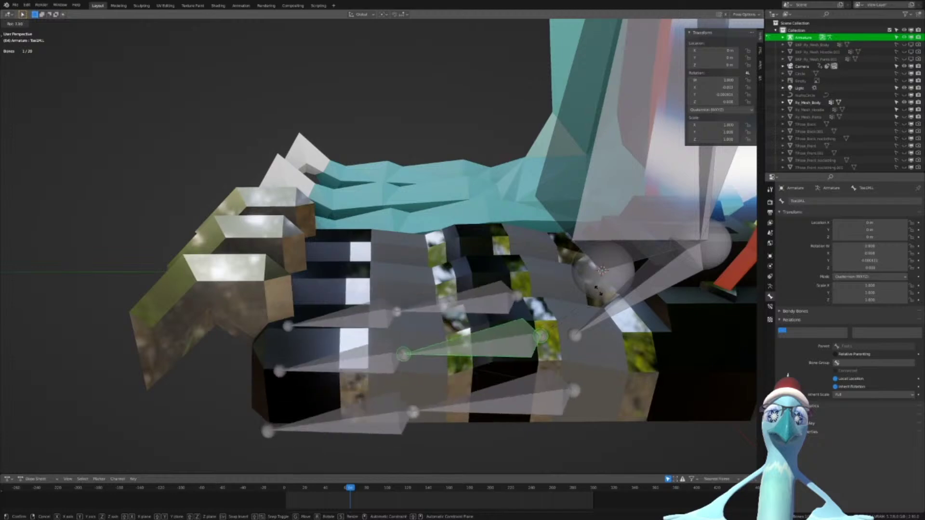
{"action": "right_click", "coordinate": [435, 279]}
{"action": "right_click", "coordinate": [388, 343]}
{"action": "key", "text": "r"}
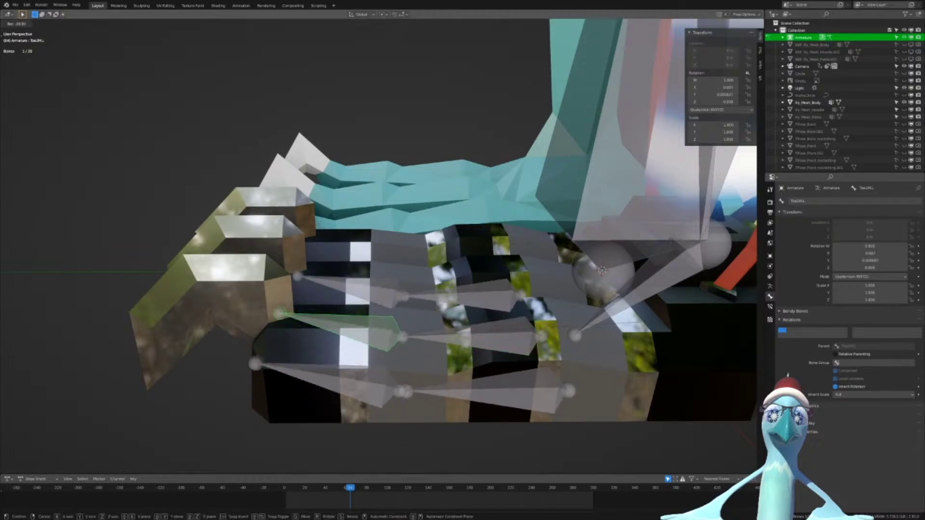
{"action": "right_click", "coordinate": [415, 340]}
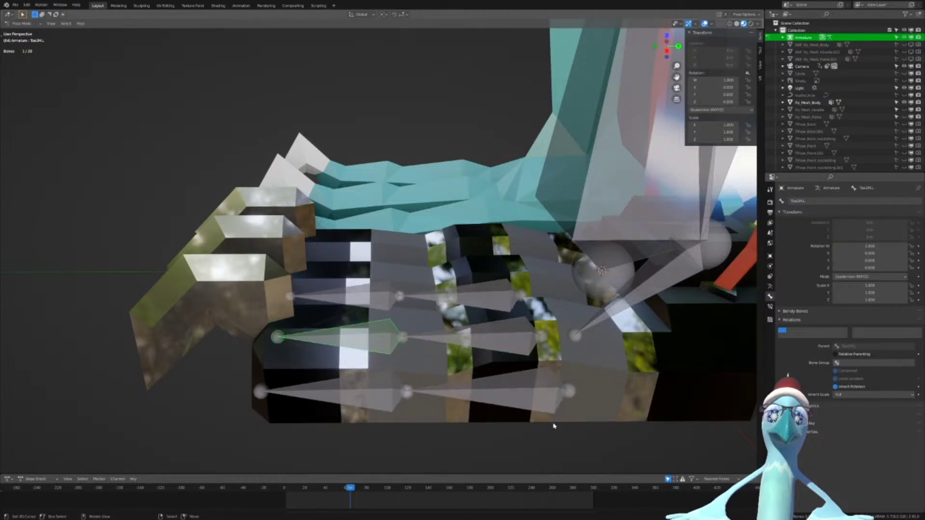
{"action": "key", "text": "Tab"}
Duplicate the middle toe's rear bone and place the copy along the Y axis under the left foot's back toe
{"action": "key", "text": "KP_3"}
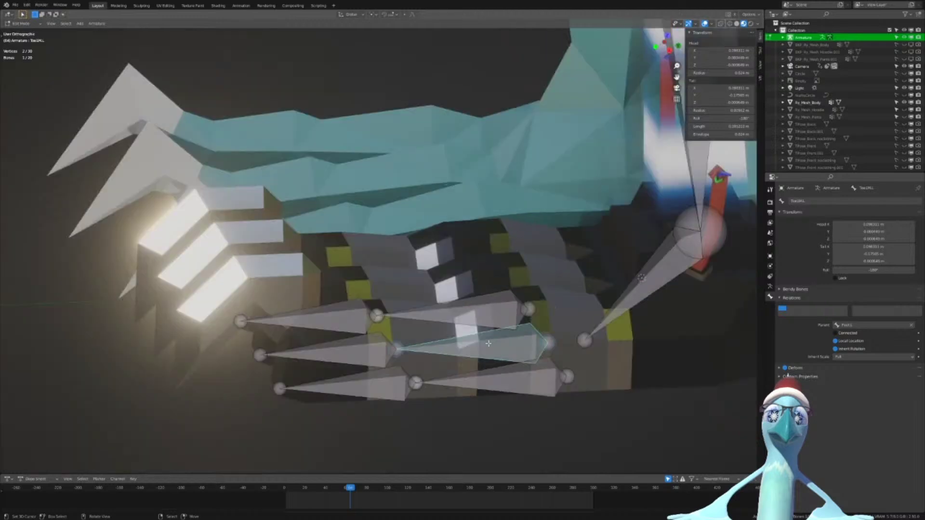
{"action": "scroll", "coordinate": [488, 343], "scroll_direction": "down", "scroll_amount": 6}
{"action": "middle_click_drag", "start_coordinate": [554, 345], "coordinate": [337, 314], "text": "shift"}
{"action": "key", "text": "shift+d"}
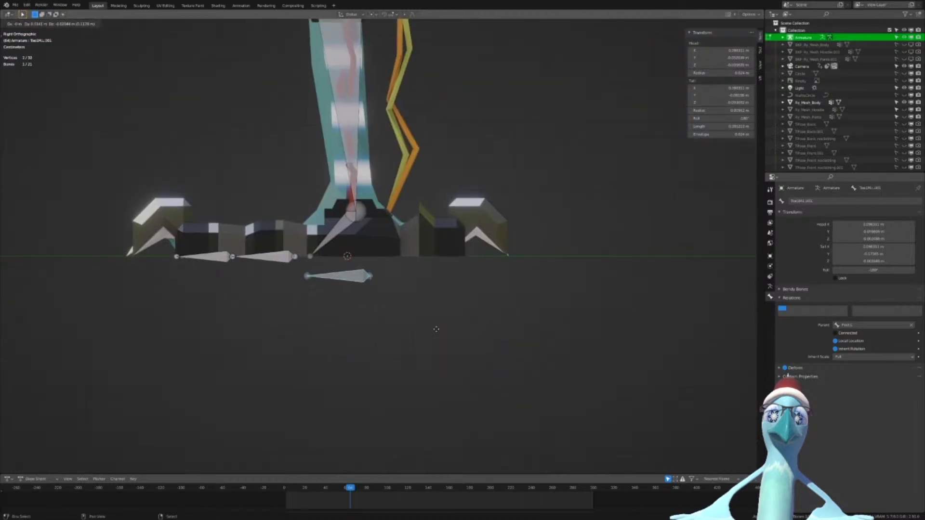
{"action": "key", "text": "y"}
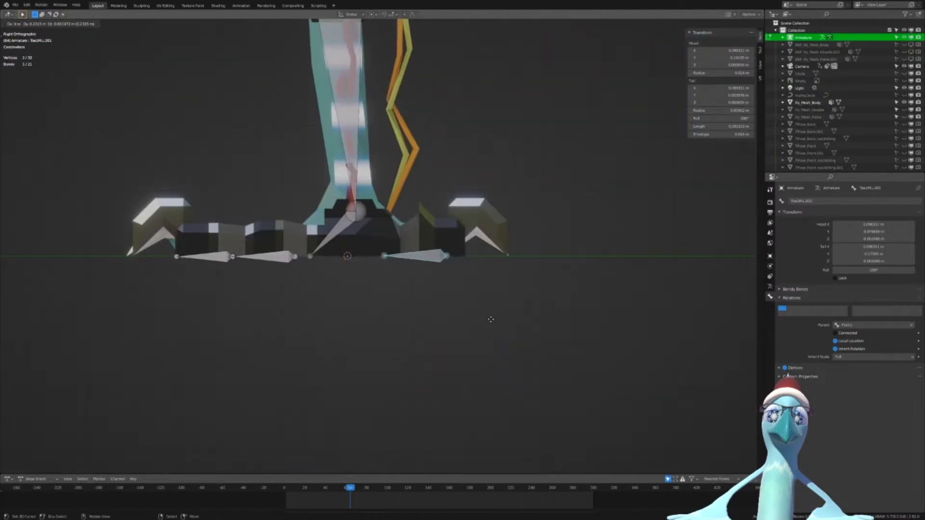
{"action": "left_click", "coordinate": [508, 318]}
Rotate the back toe bone 180° to point backwards and shift it slightly along Y to fit the back toe
{"action": "key", "text": "r"}
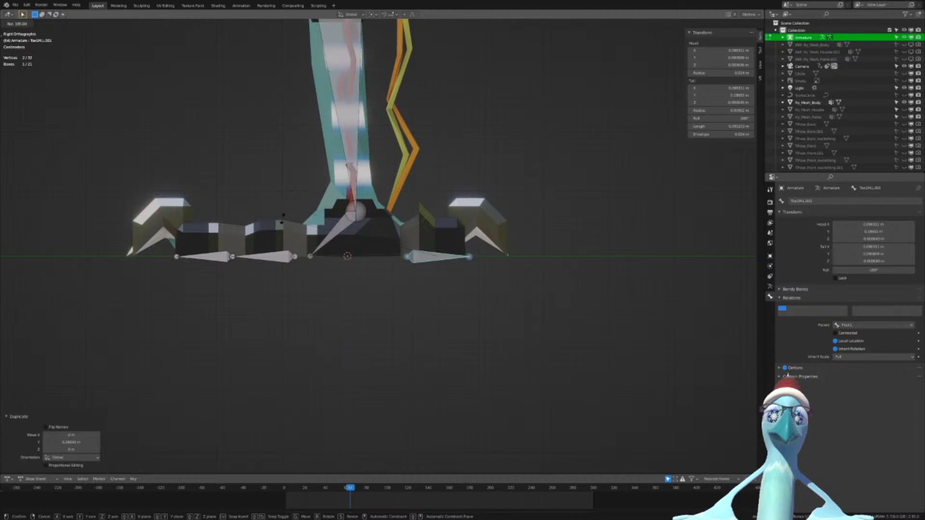
{"action": "left_click", "coordinate": [284, 207], "text": "ctrl"}
{"action": "scroll", "coordinate": [489, 274], "scroll_direction": "up", "scroll_amount": 5}
{"action": "key", "text": "g"}
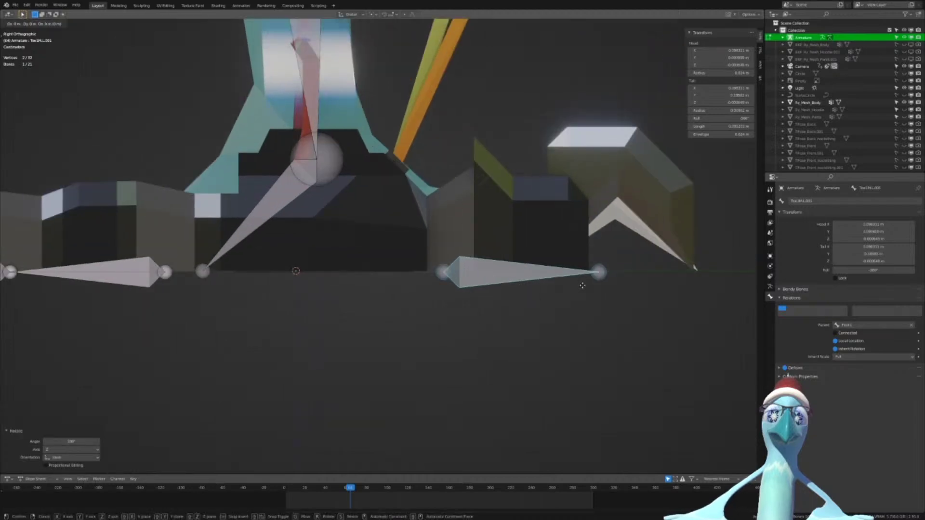
{"action": "key", "text": "y"}
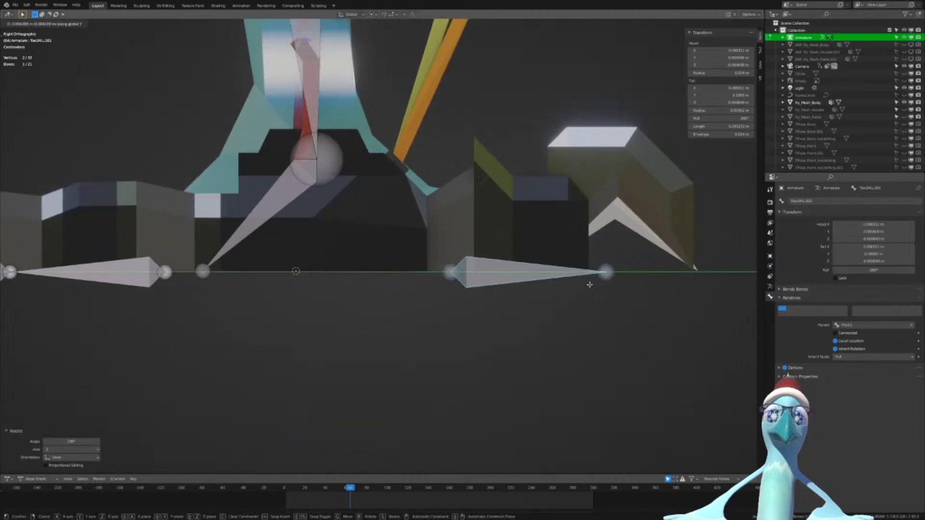
{"action": "left_click", "coordinate": [590, 284]}
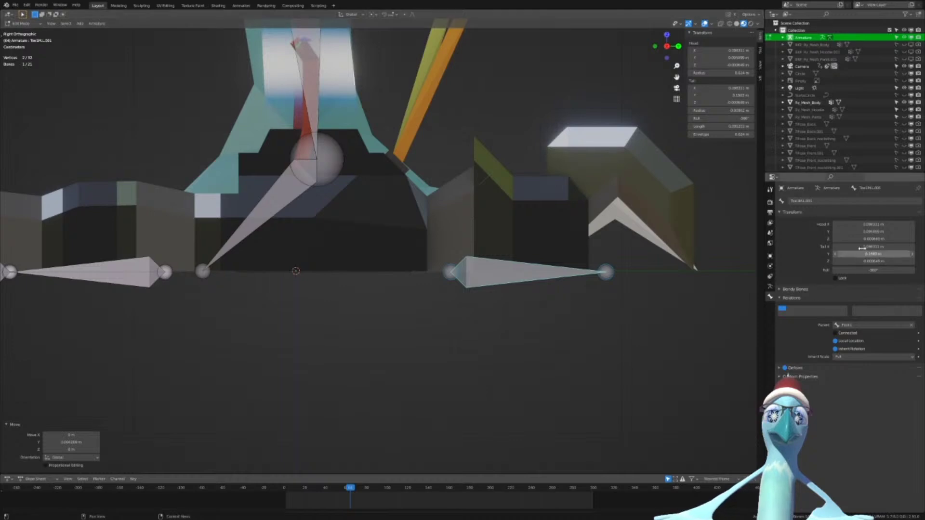
Rename the back toe bone as Toe1B.L
{"action": "left_click", "coordinate": [810, 201]}
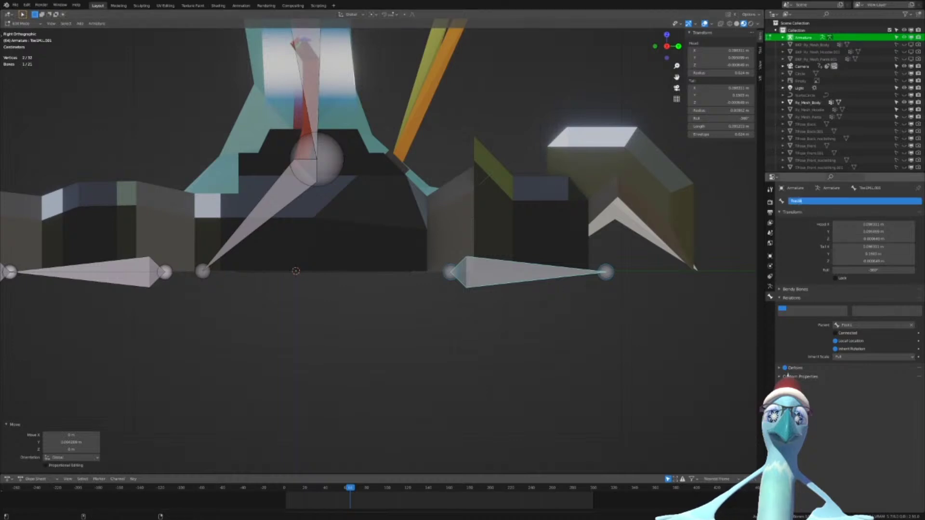
{"action": "type", "text": "Toe1B.L"}
{"action": "key", "text": "Return"}
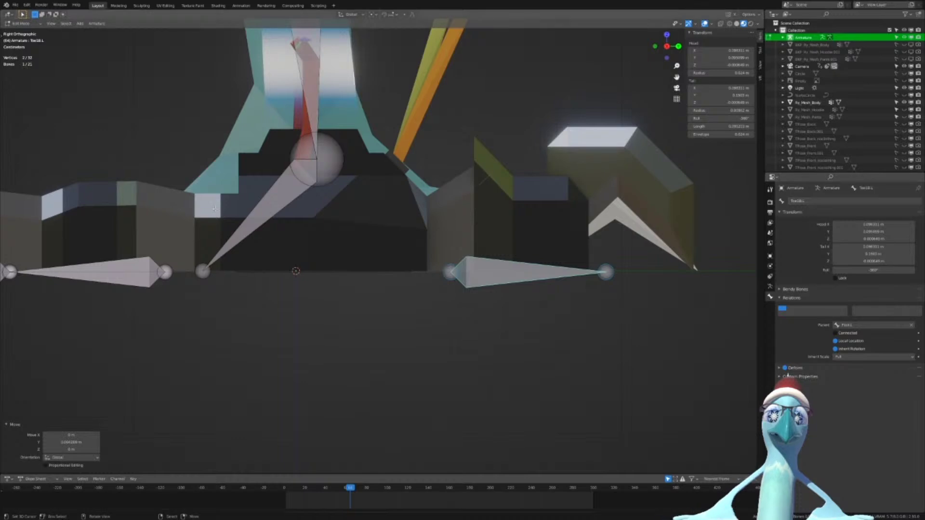
Select all the left leg, foot and toe bones and symmetrize them to the character's other side
{"action": "middle_click_drag", "start_coordinate": [442, 283], "coordinate": [464, 295]}
{"action": "scroll", "coordinate": [504, 327], "scroll_direction": "down", "scroll_amount": 4}
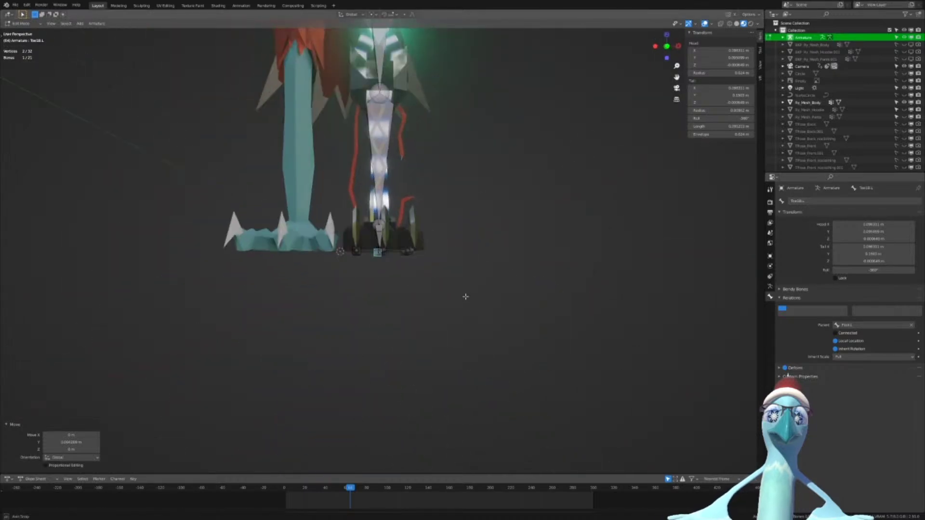
{"action": "middle_click_drag", "start_coordinate": [402, 250], "coordinate": [433, 296]}
{"action": "scroll", "coordinate": [433, 296], "scroll_direction": "up", "scroll_amount": 6}
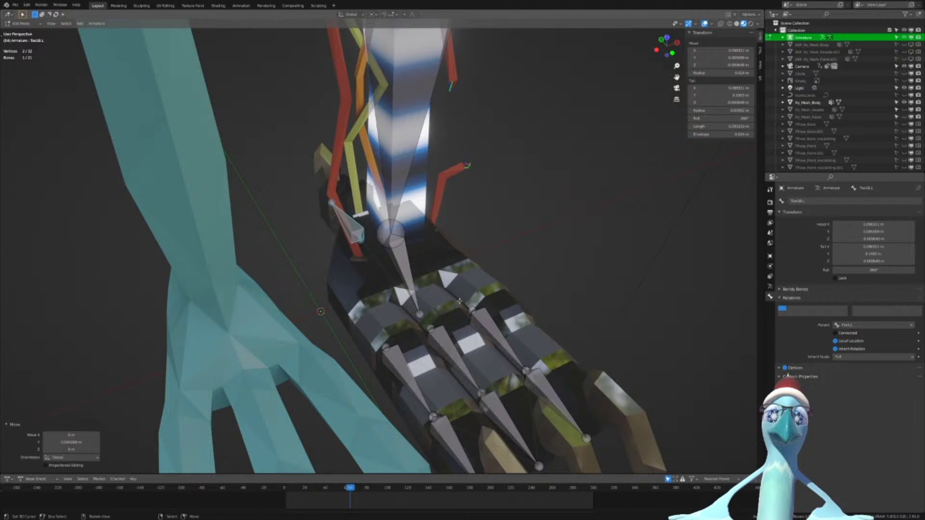
{"action": "scroll", "coordinate": [461, 301], "scroll_direction": "down", "scroll_amount": 7}
{"action": "middle_click_drag", "start_coordinate": [496, 308], "coordinate": [455, 319]}
{"action": "scroll", "coordinate": [467, 270], "scroll_direction": "down", "scroll_amount": 3}
{"action": "key", "text": "c"}
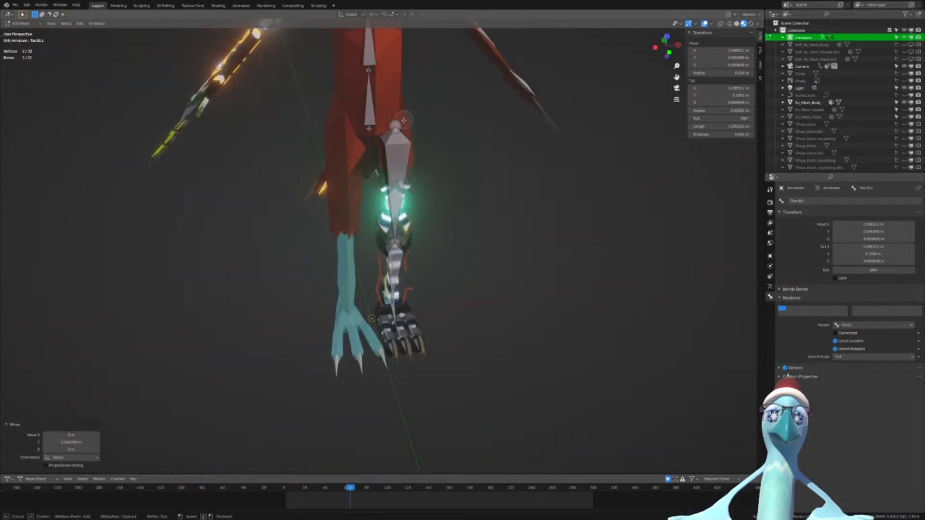
{"action": "mouse_move", "coordinate": [403, 120]}
{"action": "left_mouse_down"}
{"action": "mouse_move", "coordinate": [402, 361]}
{"action": "mouse_move", "coordinate": [423, 352]}
{"action": "mouse_move", "coordinate": [390, 305]}
{"action": "left_mouse_up"}
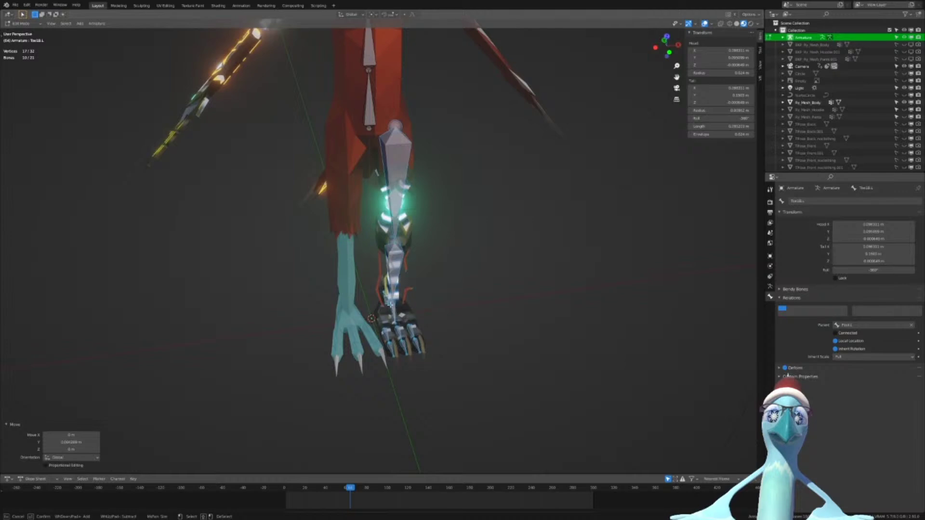
{"action": "key", "text": "Escape"}
{"action": "key", "text": "F3"}
{"action": "type", "text": "symm"}
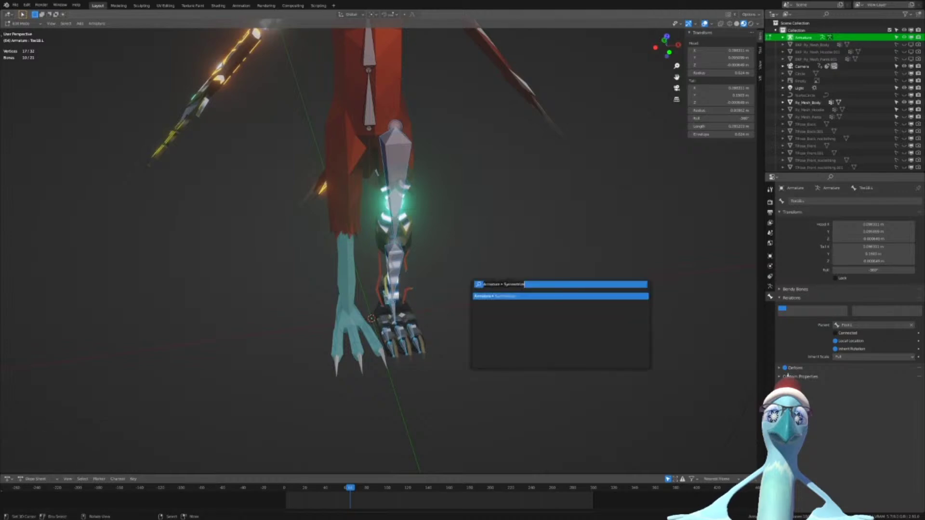
{"action": "key", "text": "Return"}
Move the right leg's knee joint forward and upward inside the leg mesh in the left side view
{"action": "middle_click_drag", "start_coordinate": [368, 352], "coordinate": [414, 313]}
{"action": "key", "text": "ctrl+KP_3"}
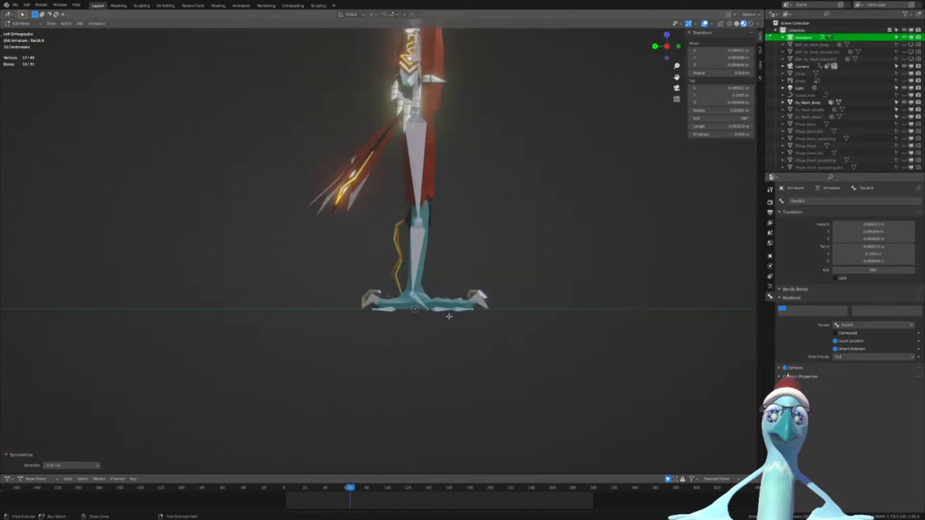
{"action": "key", "text": "KP_3"}
{"action": "key", "text": "ctrl+KP_3"}
{"action": "scroll", "coordinate": [477, 193], "scroll_direction": "up", "scroll_amount": 5}
{"action": "middle_click_drag", "start_coordinate": [479, 179], "coordinate": [395, 238], "text": "shift"}
{"action": "scroll", "coordinate": [396, 238], "scroll_direction": "up", "scroll_amount": 2}
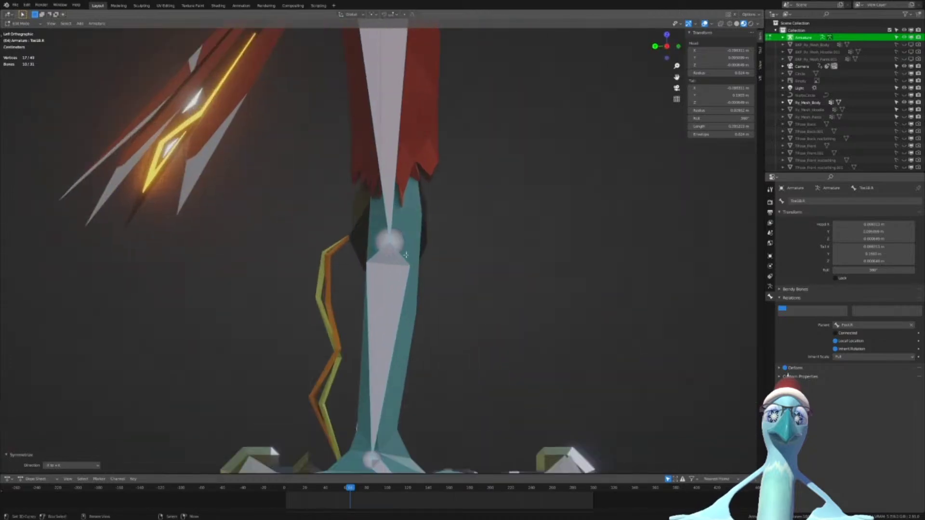
{"action": "right_click", "coordinate": [411, 239]}
{"action": "scroll", "coordinate": [411, 239], "scroll_direction": "down", "scroll_amount": 4}
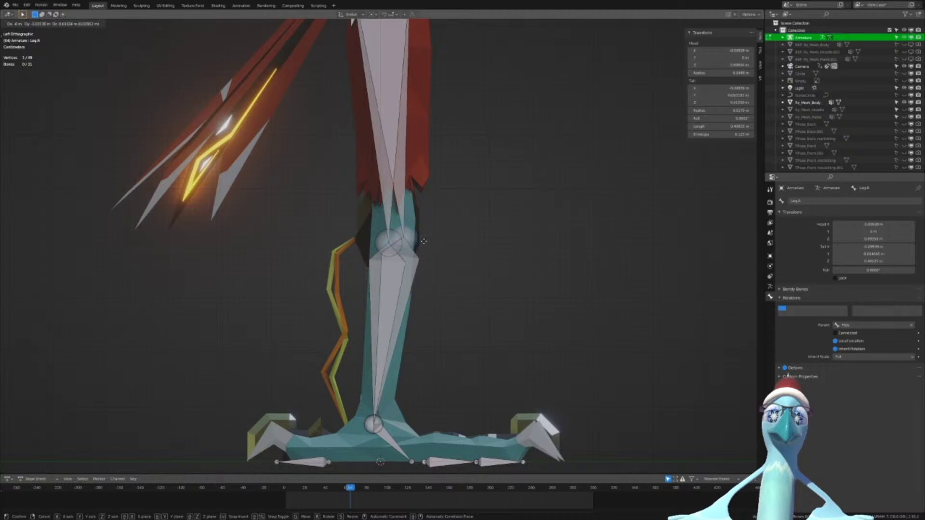
{"action": "middle_click_drag", "start_coordinate": [440, 239], "coordinate": [405, 248]}
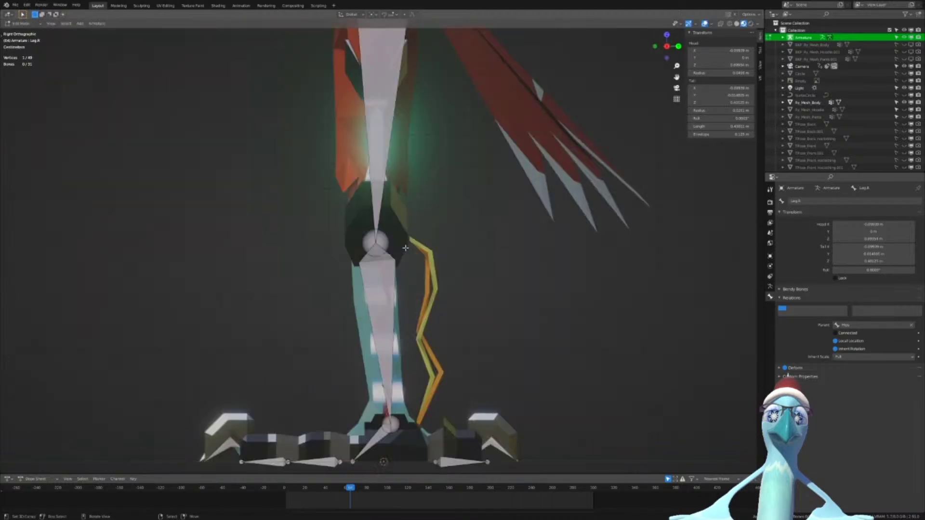
{"action": "key", "text": "ctrl+KP_3"}
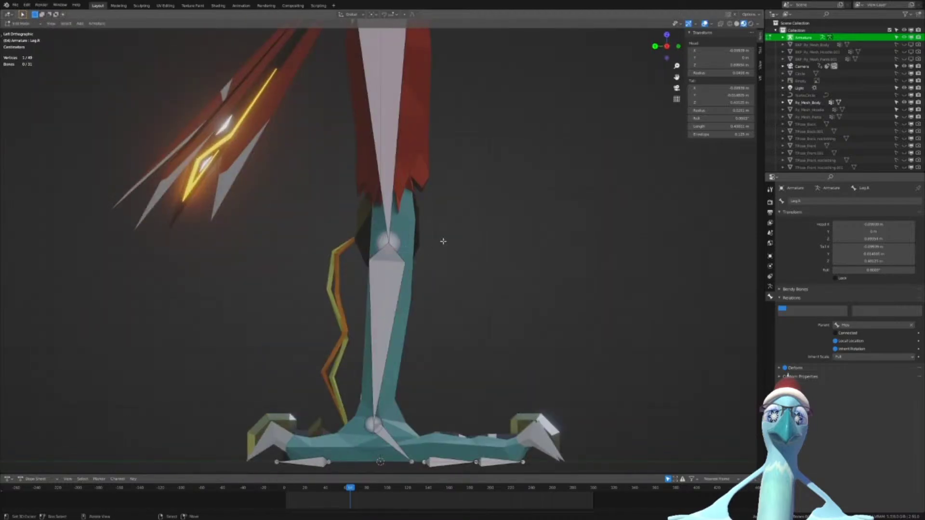
{"action": "key", "text": "g"}
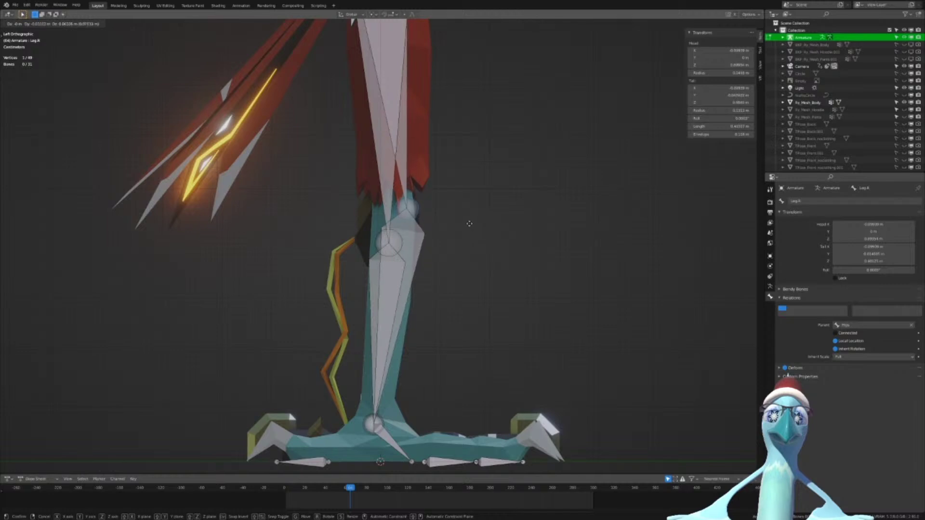
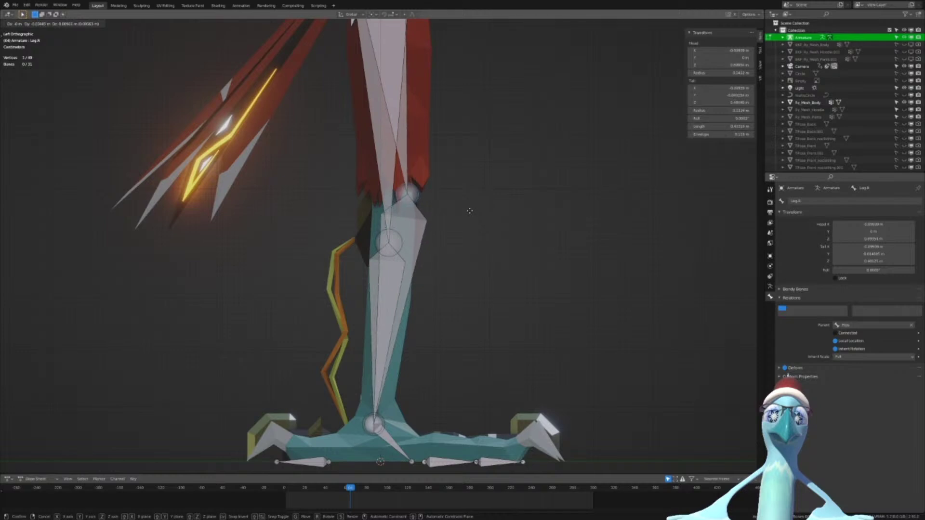
{"action": "left_click", "coordinate": [473, 238]}
Raise the right knee joint about 0.02 m along Z to fit the leg mesh, and switch to solid shading
{"action": "key", "text": "z"}
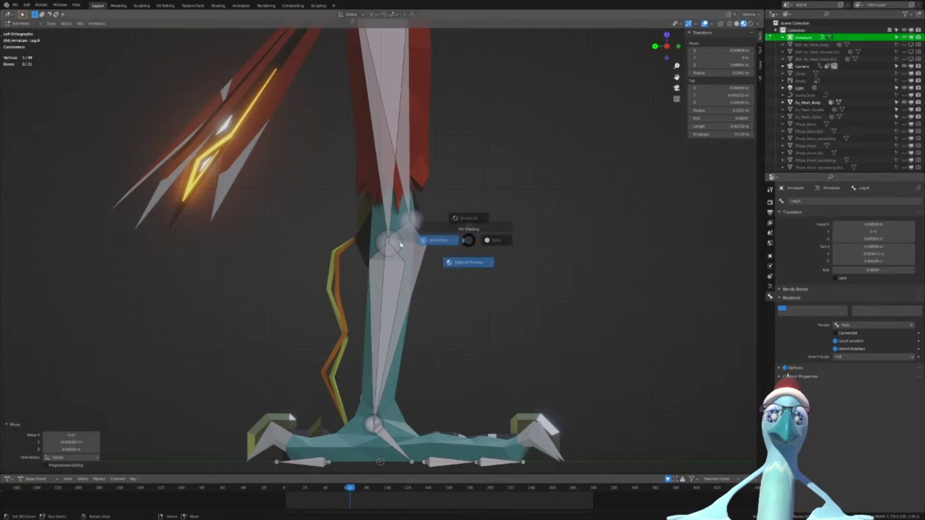
{"action": "left_click", "coordinate": [400, 244]}
{"action": "mouse_move", "coordinate": [438, 236]}
{"action": "middle_mouse_down", "text": "shift"}
{"action": "mouse_move", "coordinate": [438, 275]}
{"action": "mouse_move", "coordinate": [469, 306]}
{"action": "mouse_move", "coordinate": [448, 303]}
{"action": "mouse_move", "coordinate": [481, 323]}
{"action": "mouse_move", "coordinate": [421, 289]}
{"action": "mouse_move", "coordinate": [342, 297]}
{"action": "mouse_move", "coordinate": [333, 269]}
{"action": "middle_mouse_up", "text": "shift"}
{"action": "scroll", "coordinate": [439, 276], "scroll_direction": "up", "scroll_amount": 6}
{"action": "key", "text": "g"}
{"action": "key", "text": "z"}
{"action": "left_click", "coordinate": [486, 284]}
{"action": "scroll", "coordinate": [485, 294], "scroll_direction": "down", "scroll_amount": 8}
{"action": "middle_click_drag", "start_coordinate": [333, 270], "coordinate": [496, 275]}
{"action": "key", "text": "z"}
{"action": "left_click", "coordinate": [393, 273]}
Rotate both bones of the right foot's inner toe around the toe's base along global Z to follow the splayed toe mesh
{"action": "middle_click_drag", "start_coordinate": [420, 267], "coordinate": [444, 267]}
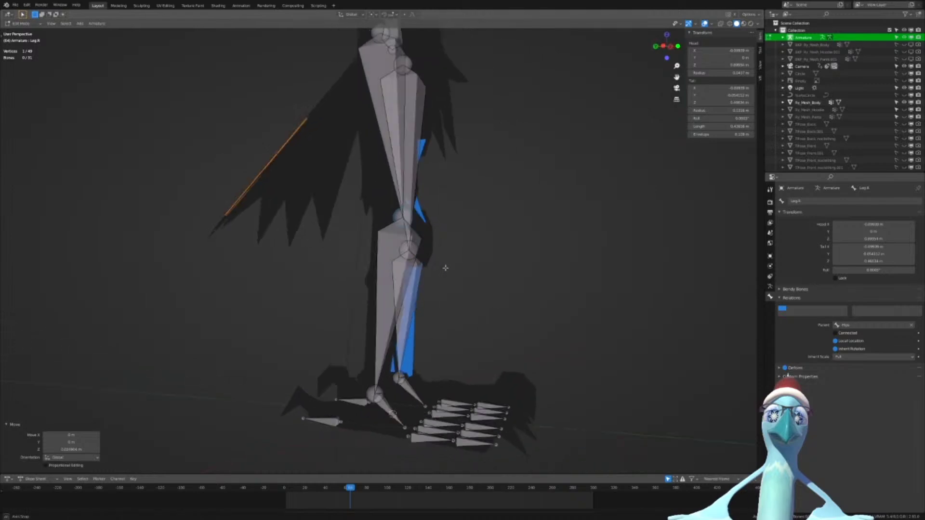
{"action": "middle_click_drag", "start_coordinate": [460, 361], "coordinate": [438, 291], "text": "shift"}
{"action": "scroll", "coordinate": [437, 292], "scroll_direction": "up", "scroll_amount": 3}
{"action": "middle_click_drag", "start_coordinate": [436, 337], "coordinate": [375, 387]}
{"action": "middle_click_drag", "start_coordinate": [374, 388], "coordinate": [370, 285], "text": "shift"}
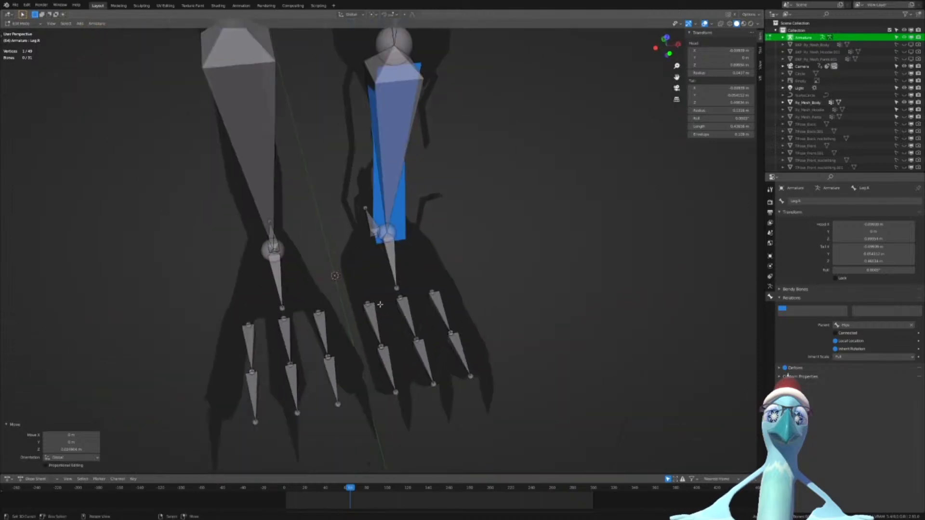
{"action": "scroll", "coordinate": [328, 365], "scroll_direction": "up", "scroll_amount": 2}
{"action": "right_click", "coordinate": [306, 428]}
{"action": "right_click", "coordinate": [296, 370], "text": "shift"}
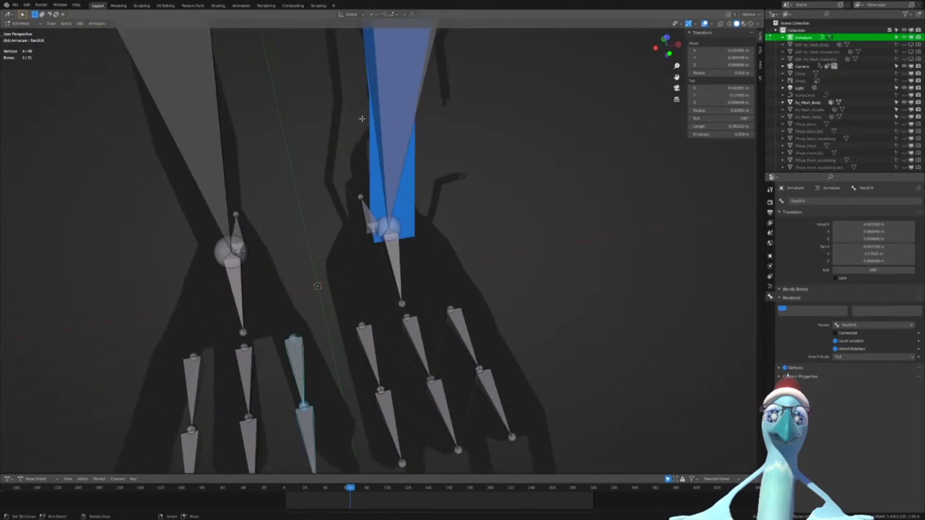
{"action": "left_click", "coordinate": [372, 14]}
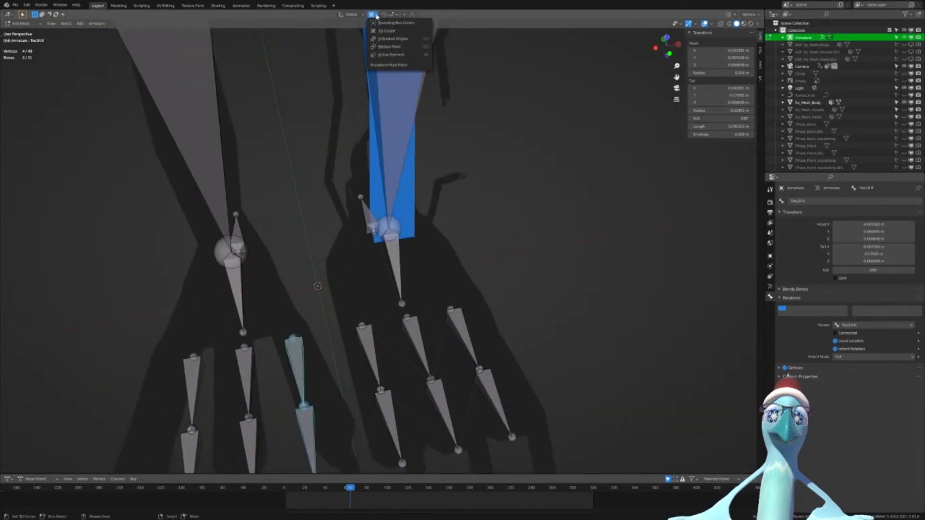
{"action": "left_click", "coordinate": [388, 46]}
{"action": "key", "text": "r"}
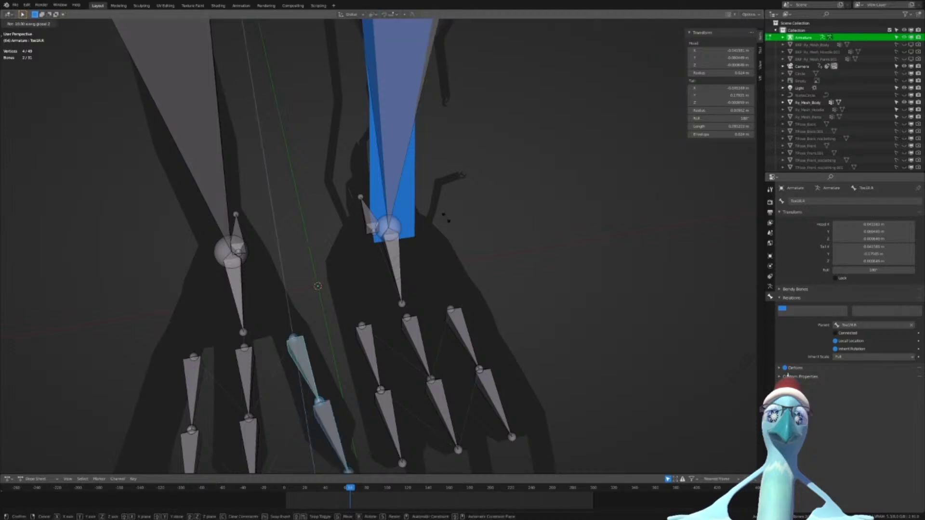
{"action": "left_click", "coordinate": [440, 204]}
{"action": "middle_click_drag", "start_coordinate": [439, 204], "coordinate": [460, 210]}
{"action": "middle_click_drag", "start_coordinate": [460, 209], "coordinate": [523, 144], "text": "shift"}
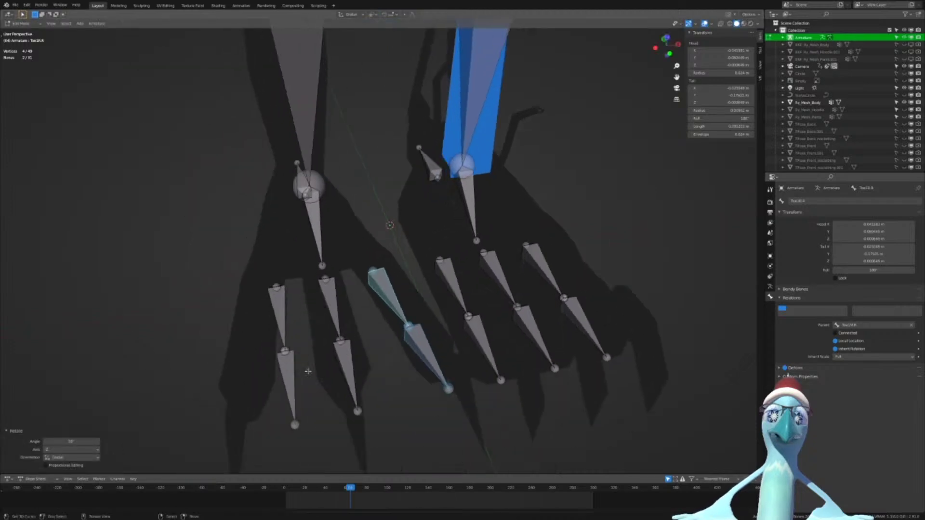
Rotate both bones of the right foot's outer toe around global Z to follow the splayed toe mesh
{"action": "right_click", "coordinate": [286, 378]}
{"action": "right_click", "coordinate": [280, 319], "text": "shift"}
{"action": "key", "text": "r"}
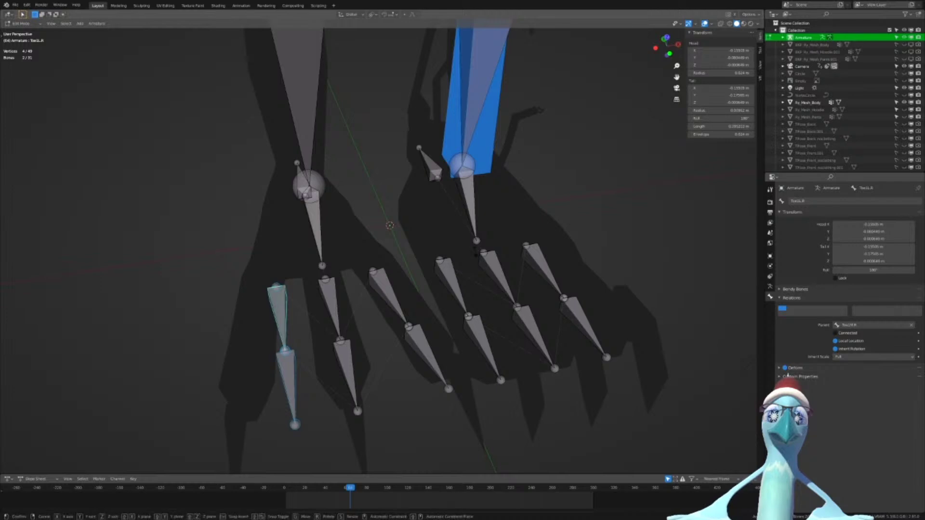
{"action": "key", "text": "z"}
{"action": "left_click", "coordinate": [471, 283]}
{"action": "middle_click_drag", "start_coordinate": [453, 288], "coordinate": [455, 266]}
Move both bones of the right foot's outer toe along global X to center them in the toe mesh
{"action": "key", "text": "g"}
{"action": "key", "text": "y"}
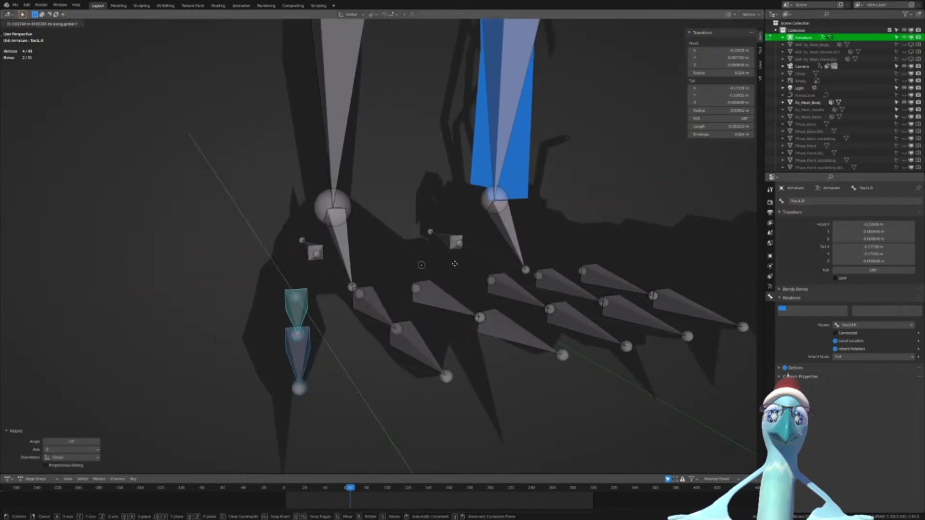
{"action": "key", "text": "x"}
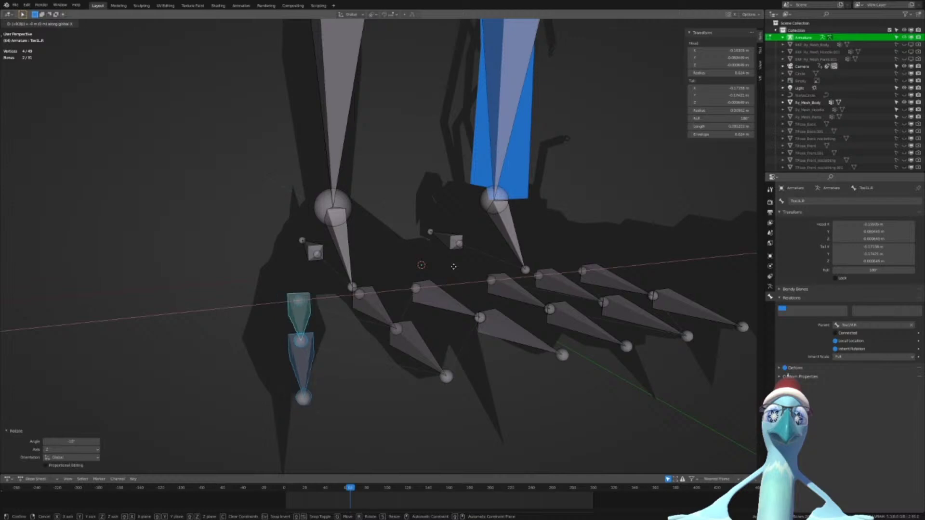
{"action": "left_click", "coordinate": [486, 328]}
Select both bones of the right foot's inner toe and adjust their position along global X
{"action": "left_click", "coordinate": [485, 327]}
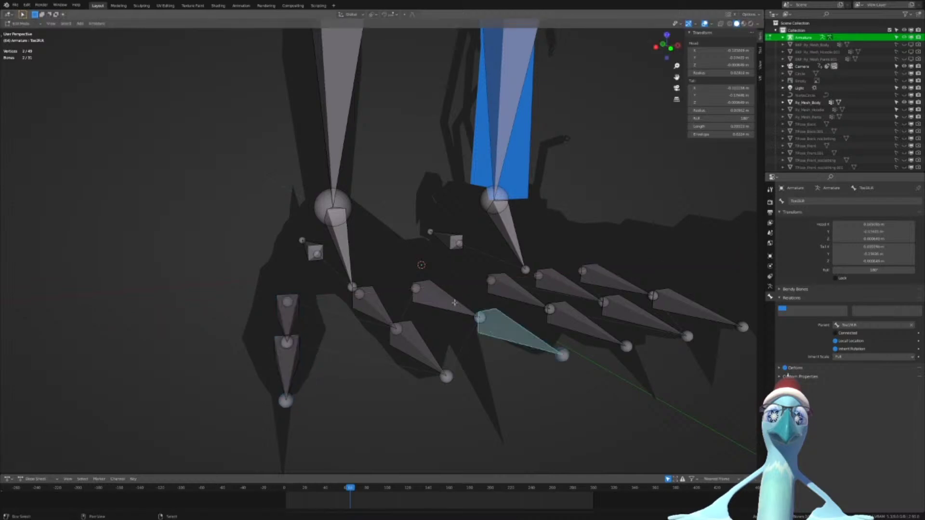
{"action": "left_click", "coordinate": [455, 303], "text": "shift"}
{"action": "key", "text": "g"}
{"action": "key", "text": "x"}
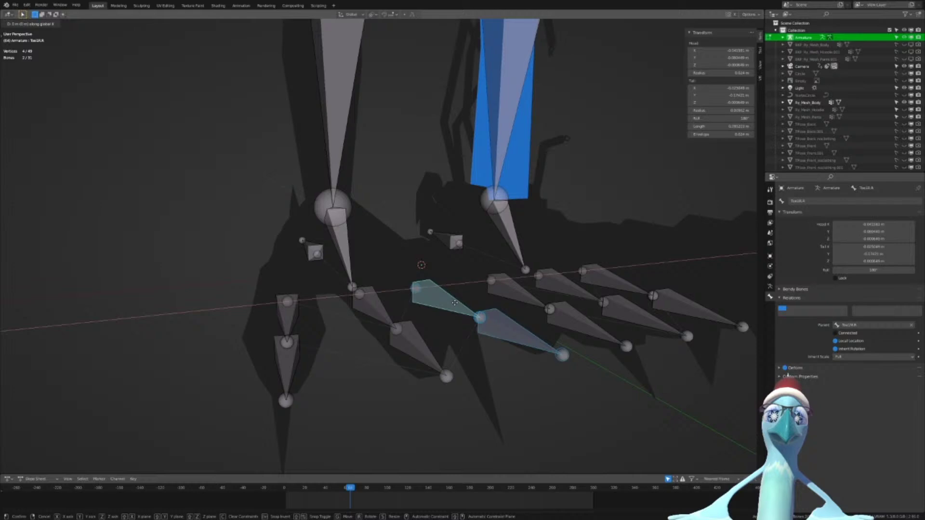
{"action": "left_click", "coordinate": [455, 303]}
Select the right foot, middle toe and back toe bones and shift them slightly along X in the front view
{"action": "middle_click_drag", "start_coordinate": [455, 303], "coordinate": [369, 246]}
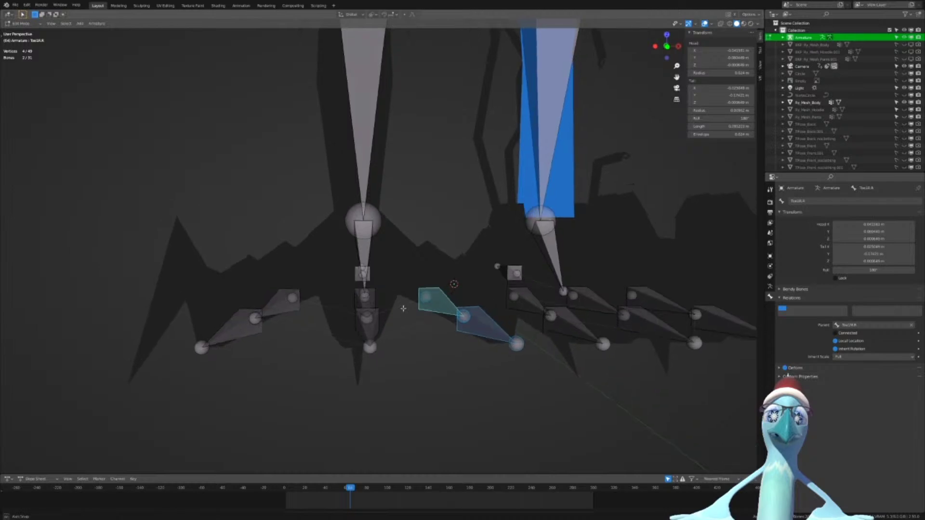
{"action": "left_click", "coordinate": [370, 246]}
{"action": "key", "text": "KP_1"}
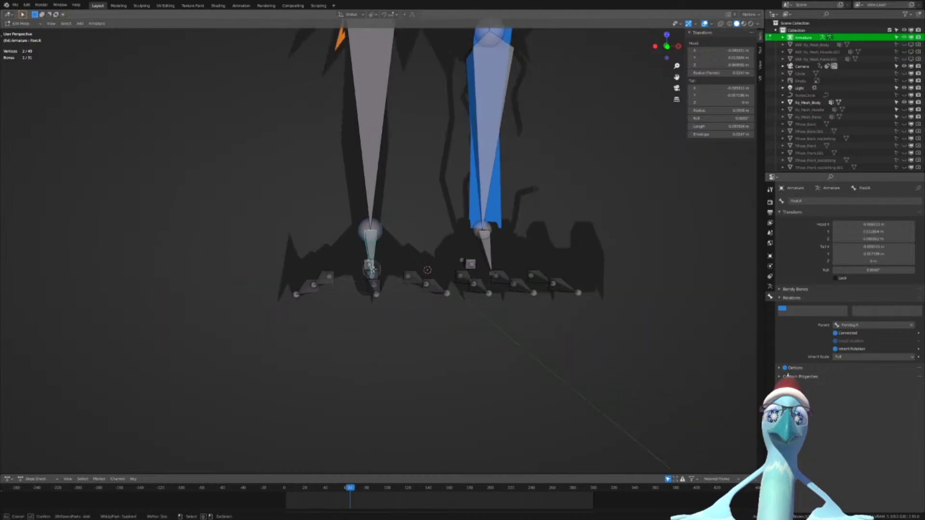
{"action": "key", "text": "KP_3"}
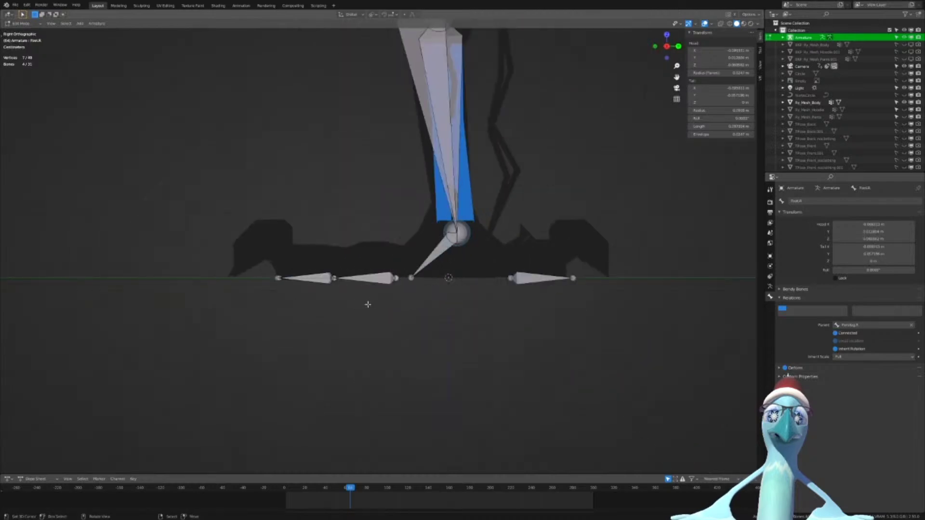
{"action": "key", "text": "KP_1"}
{"action": "scroll", "coordinate": [368, 304], "scroll_direction": "up", "scroll_amount": 4}
{"action": "key", "text": "g"}
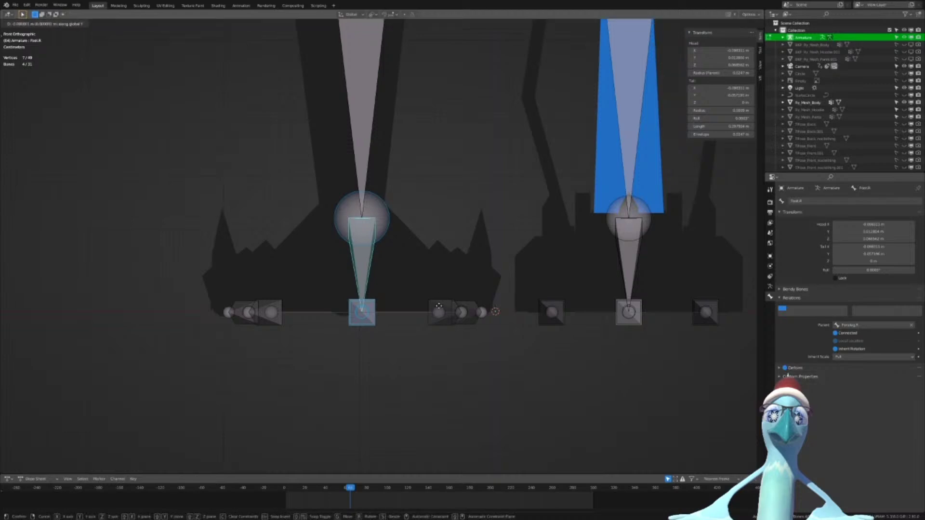
{"action": "key", "text": "x"}
{"action": "left_click", "coordinate": [431, 307]}
Move the right knee joint slightly along X in the front view to center it in the leg mesh
{"action": "scroll", "coordinate": [410, 183], "scroll_direction": "down", "scroll_amount": 7}
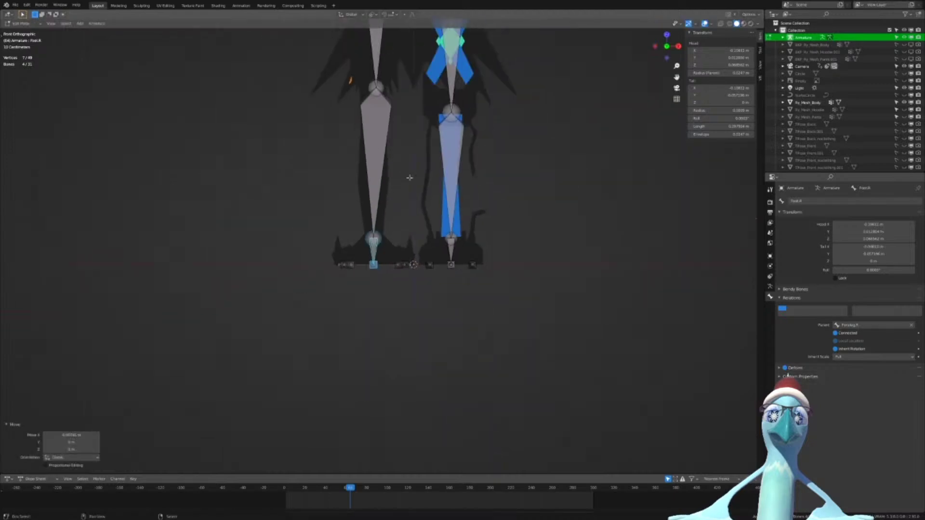
{"action": "middle_click_drag", "start_coordinate": [409, 178], "coordinate": [417, 292], "text": "shift"}
{"action": "scroll", "coordinate": [415, 270], "scroll_direction": "up", "scroll_amount": 5}
{"action": "right_click", "coordinate": [416, 144]}
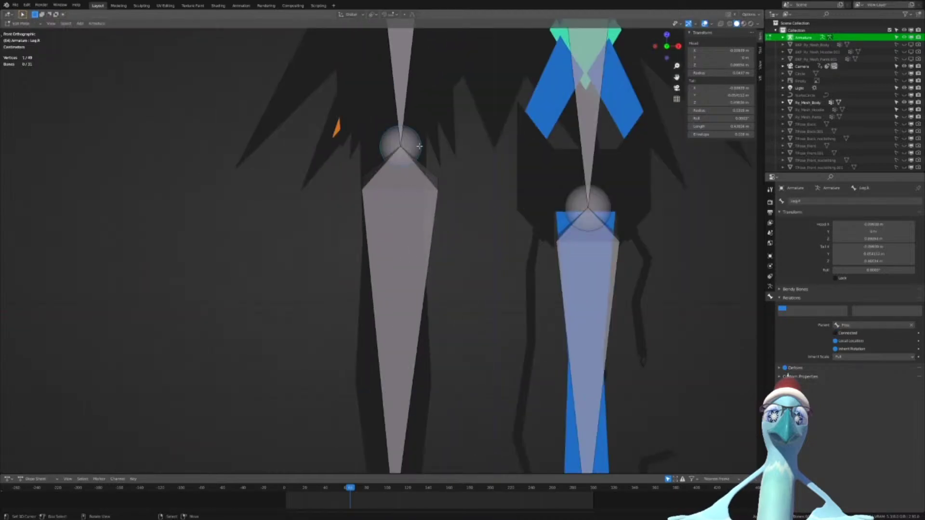
{"action": "key", "text": "g"}
{"action": "key", "text": "x"}
{"action": "left_click", "coordinate": [415, 146]}
Reposition both bones of the right foot's inner toe so they sit inside the toe mesh
{"action": "scroll", "coordinate": [420, 178], "scroll_direction": "down", "scroll_amount": 6}
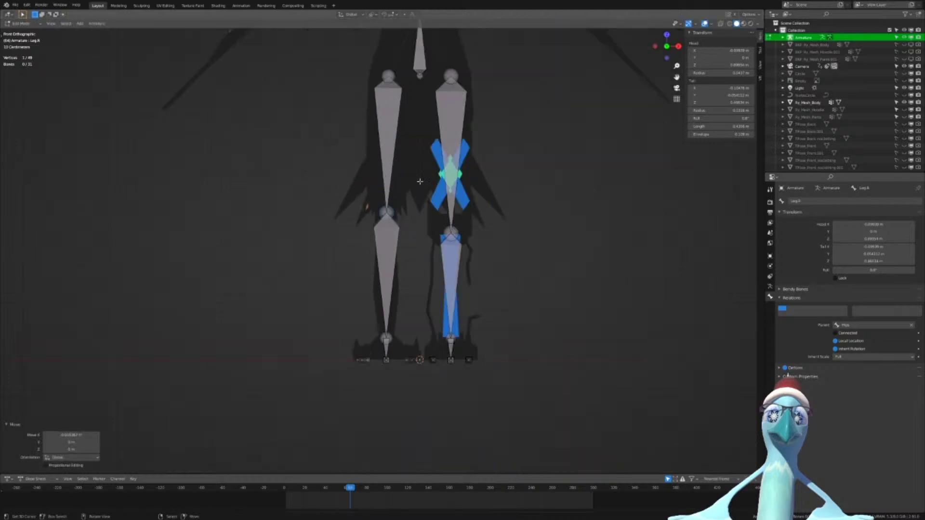
{"action": "scroll", "coordinate": [419, 182], "scroll_direction": "down", "scroll_amount": 2}
{"action": "middle_click_drag", "start_coordinate": [414, 326], "coordinate": [413, 235], "text": "shift"}
{"action": "scroll", "coordinate": [414, 235], "scroll_direction": "up", "scroll_amount": 6}
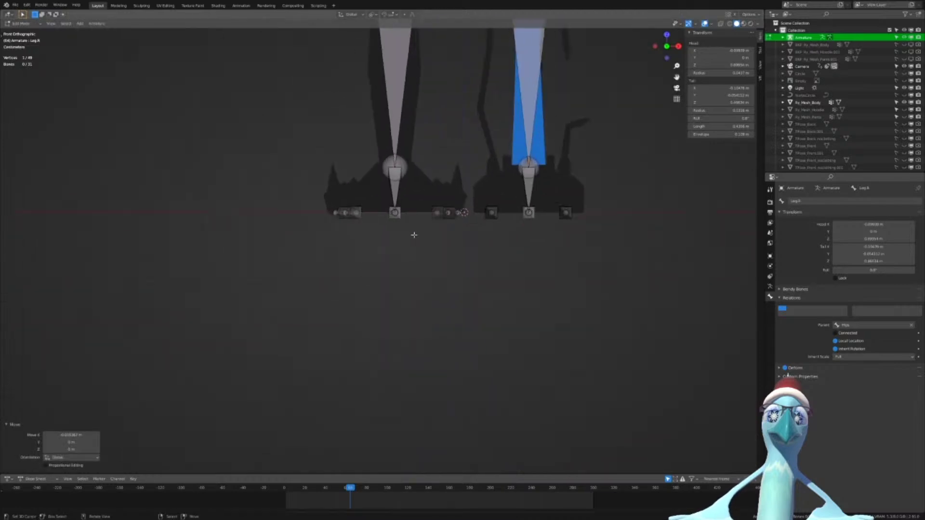
{"action": "scroll", "coordinate": [414, 235], "scroll_direction": "up", "scroll_amount": 4}
{"action": "left_click", "coordinate": [491, 205]}
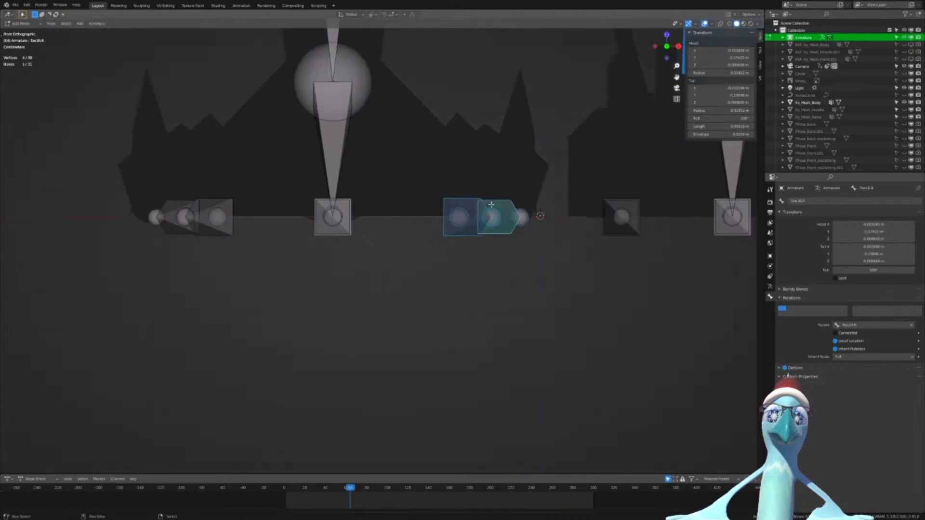
{"action": "middle_click_drag", "start_coordinate": [491, 205], "coordinate": [318, 284], "text": "shift"}
{"action": "key", "text": "g"}
{"action": "key", "text": "y"}
{"action": "right_click", "coordinate": [511, 229]}
{"action": "scroll", "coordinate": [508, 244], "scroll_direction": "down", "scroll_amount": 2}
{"action": "scroll", "coordinate": [509, 243], "scroll_direction": "up", "scroll_amount": 1}
{"action": "key", "text": "g"}
{"action": "left_click", "coordinate": [506, 240]}
Examine the fit of the right foot's toe bones from above and the whole leg rig in perspective
{"action": "left_click", "coordinate": [319, 285]}
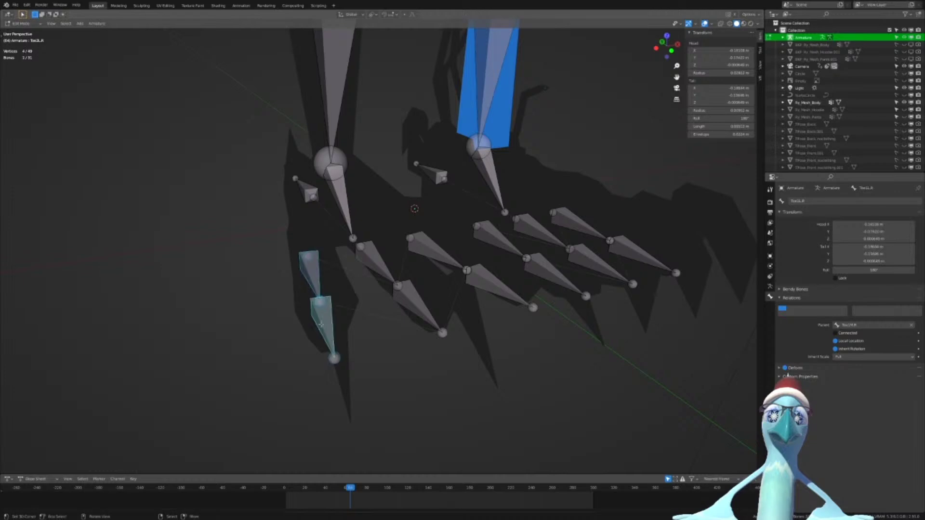
{"action": "middle_click_drag", "start_coordinate": [321, 325], "coordinate": [305, 367]}
{"action": "key", "text": "KP_7"}
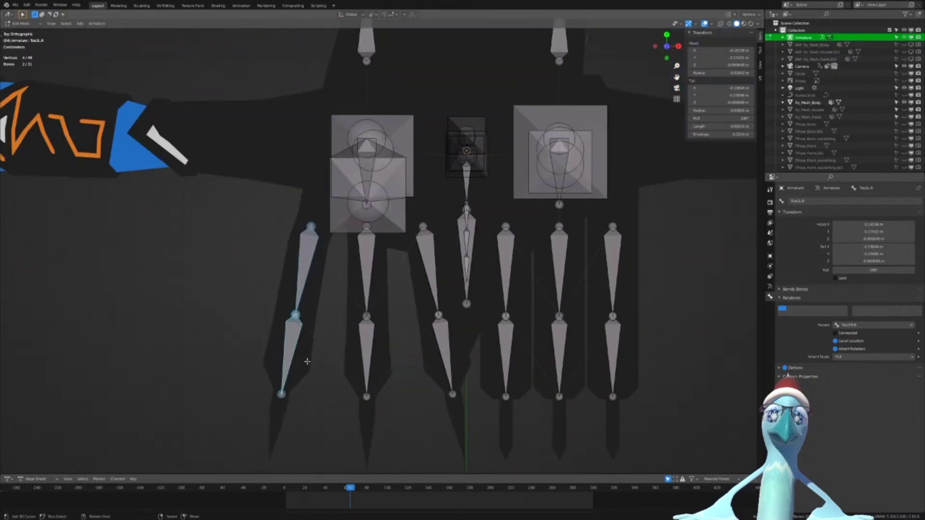
{"action": "scroll", "coordinate": [307, 362], "scroll_direction": "down", "scroll_amount": 7}
{"action": "key", "text": "Tab"}
{"action": "middle_click_drag", "start_coordinate": [463, 325], "coordinate": [445, 222]}
{"action": "middle_click_drag", "start_coordinate": [448, 178], "coordinate": [411, 327], "text": "shift"}
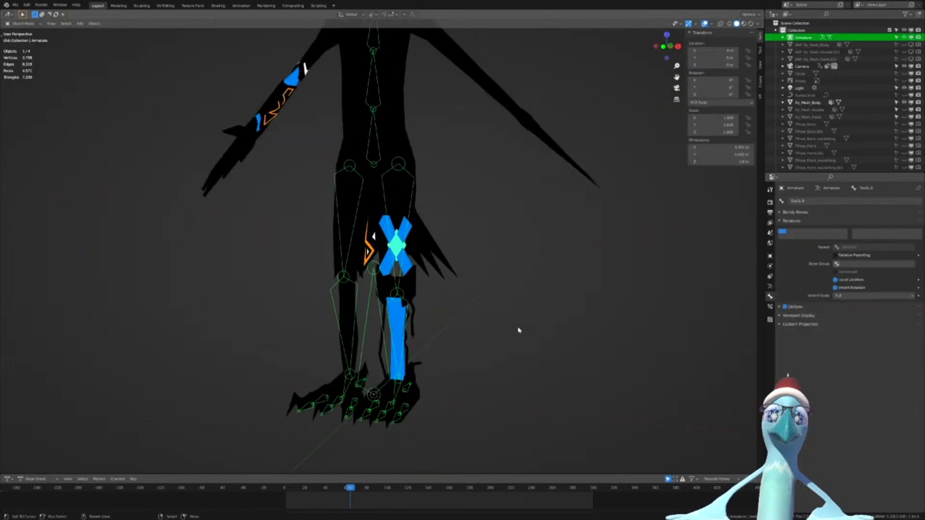
{"action": "key", "text": "Tab"}
{"action": "scroll", "coordinate": [506, 289], "scroll_direction": "up", "scroll_amount": 4}
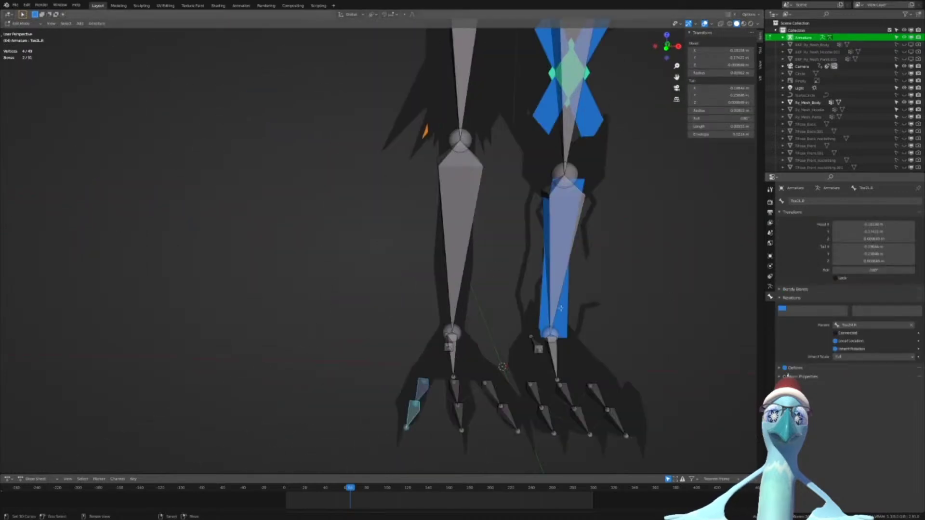
Select the right foot bone and switch the armature to Pose Mode
{"action": "left_click", "coordinate": [455, 266]}
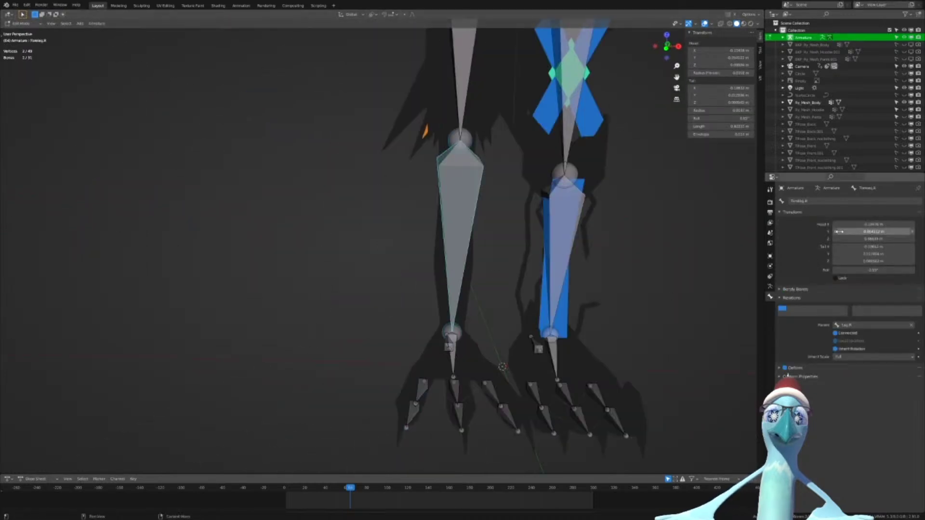
{"action": "left_click", "coordinate": [459, 105]}
{"action": "key", "text": "Tab"}
{"action": "middle_click_drag", "start_coordinate": [549, 318], "coordinate": [499, 367]}
{"action": "key", "text": "ctrl+Tab"}
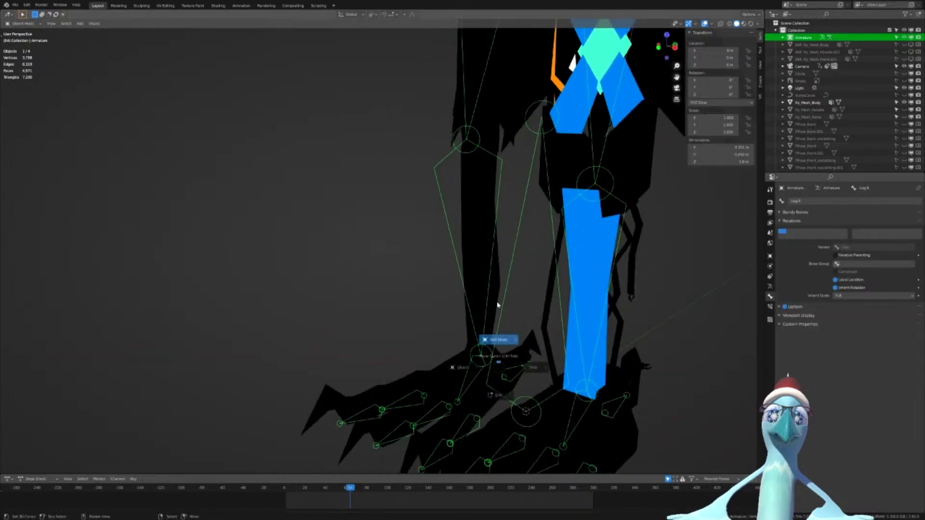
{"action": "left_click", "coordinate": [498, 305]}
{"action": "key", "text": "Tab"}
{"action": "key", "text": "Tab"}
{"action": "right_click", "coordinate": [474, 379]}
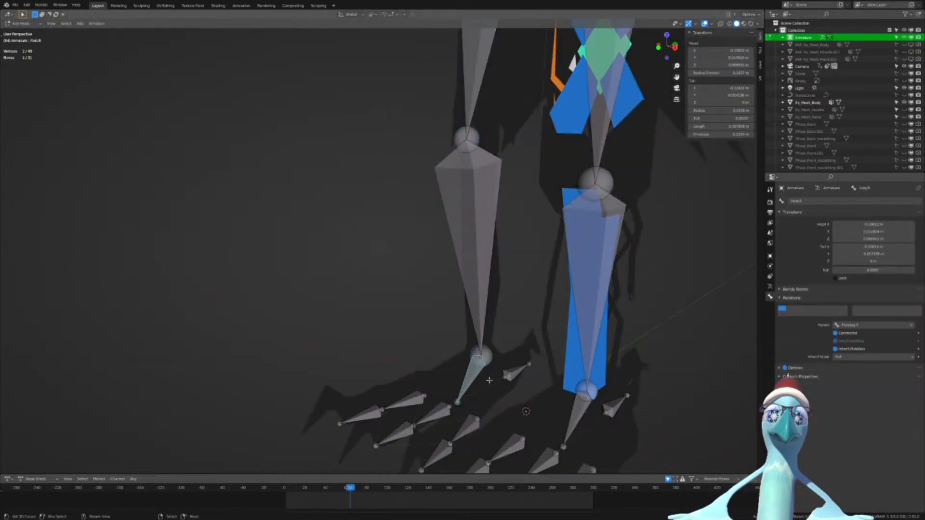
{"action": "key", "text": "ctrl+Tab"}
{"action": "key", "text": "Tab"}
{"action": "key", "text": "ctrl+Tab"}
Test-rotate the right foot and lower leg bones in Pose Mode, cancelling each rotation
{"action": "key", "text": "r"}
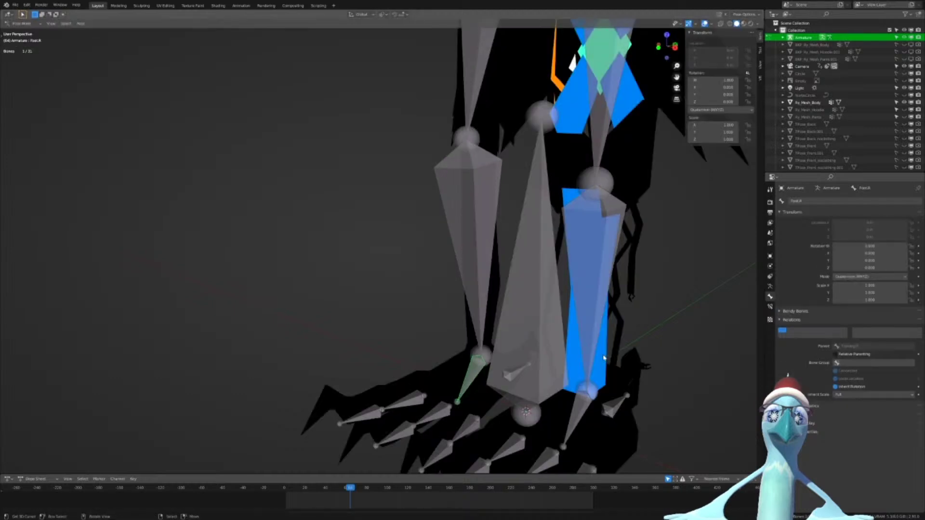
{"action": "right_click", "coordinate": [601, 368]}
{"action": "left_click", "coordinate": [485, 286]}
{"action": "key", "text": "r"}
{"action": "right_click", "coordinate": [471, 324]}
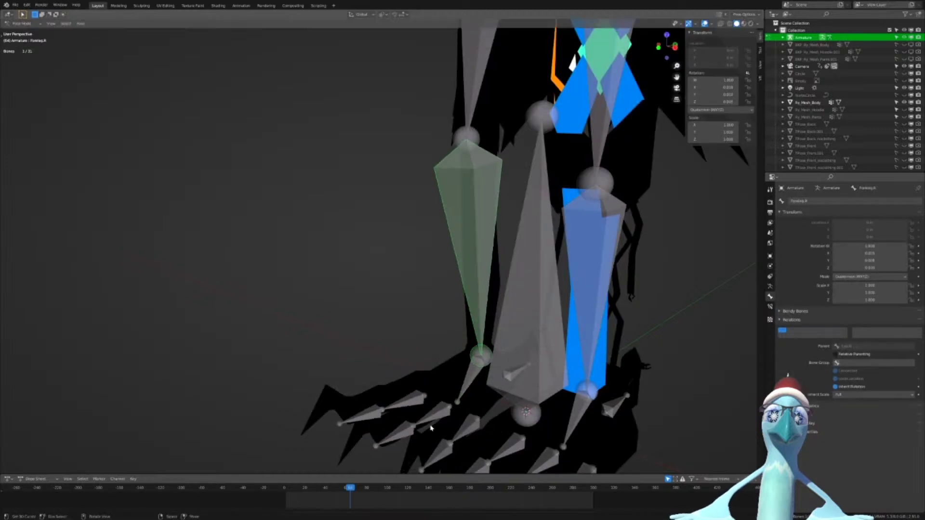
Test-rotate both bones of the right foot's middle toe around X, cancelling each rotation
{"action": "left_click", "coordinate": [434, 416]}
{"action": "key", "text": "r"}
{"action": "key", "text": "x"}
{"action": "right_click", "coordinate": [415, 436]}
{"action": "left_click", "coordinate": [404, 433]}
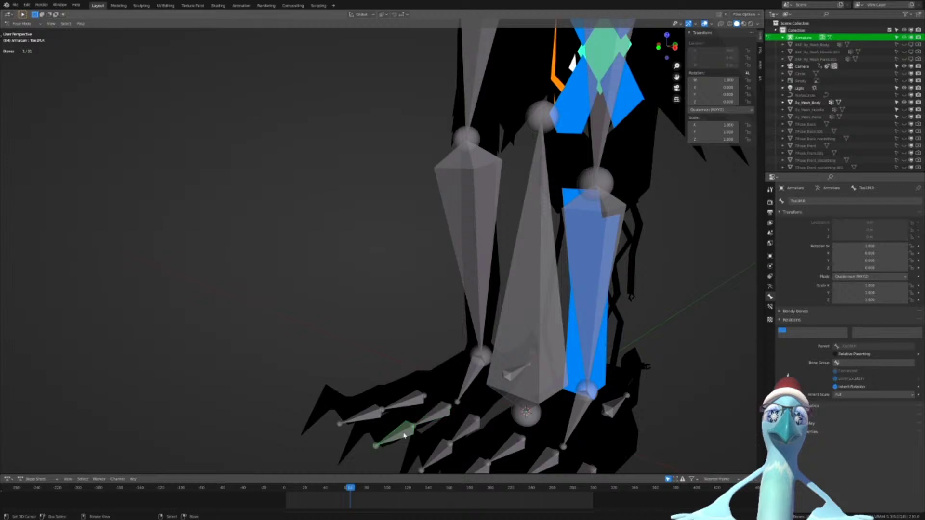
{"action": "key", "text": "r"}
{"action": "key", "text": "x"}
{"action": "right_click", "coordinate": [408, 429]}
Return the armature to Edit Mode and switch the viewport to Material Preview shading
{"action": "scroll", "coordinate": [465, 298], "scroll_direction": "down", "scroll_amount": 4}
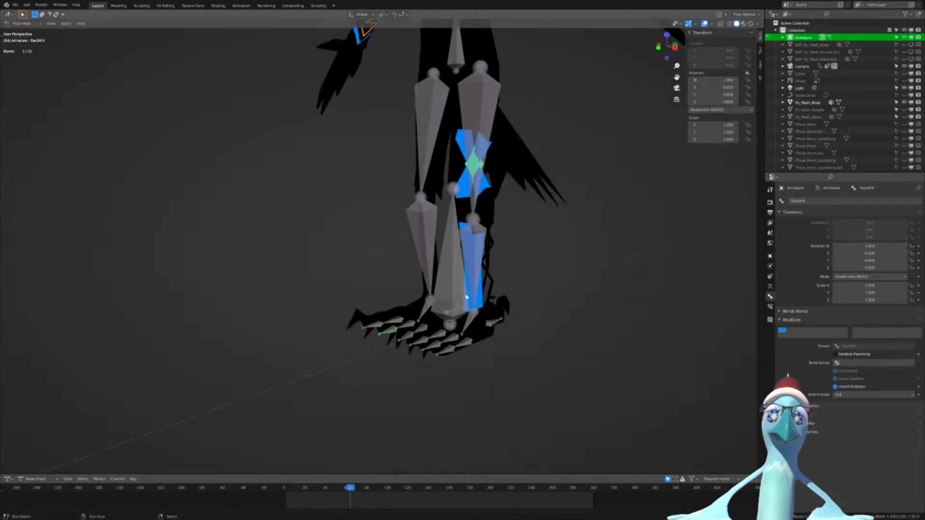
{"action": "middle_click_drag", "start_coordinate": [469, 289], "coordinate": [437, 369], "text": "shift"}
{"action": "key", "text": "Tab"}
{"action": "key", "text": "z"}
{"action": "left_click", "coordinate": [454, 278]}
{"action": "middle_click_drag", "start_coordinate": [453, 279], "coordinate": [479, 280]}
{"action": "middle_click_drag", "start_coordinate": [479, 281], "coordinate": [448, 330], "text": "shift"}
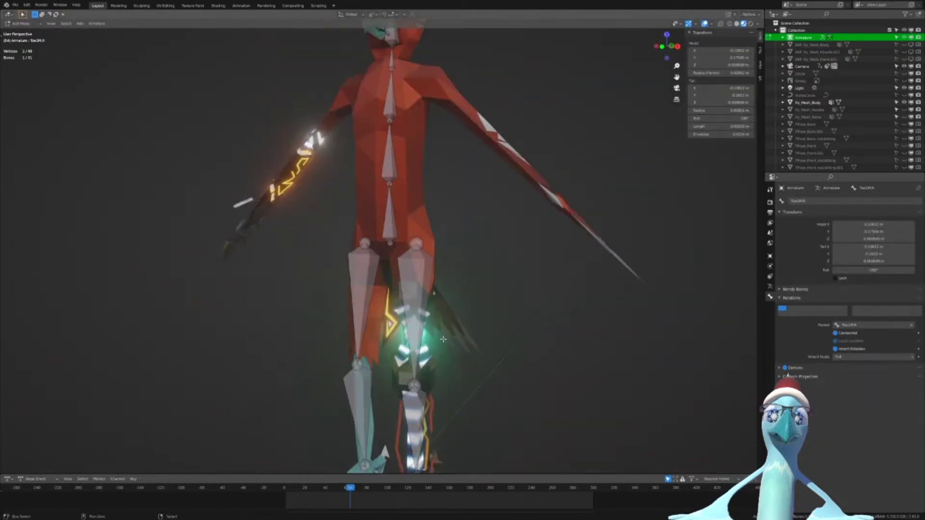
Unhide the hoodie and pants meshes and turn off the viewport overlays to show the fully dressed character
{"action": "left_click", "coordinate": [905, 110]}
{"action": "left_click", "coordinate": [904, 117]}
{"action": "scroll", "coordinate": [674, 120], "scroll_direction": "down", "scroll_amount": 4}
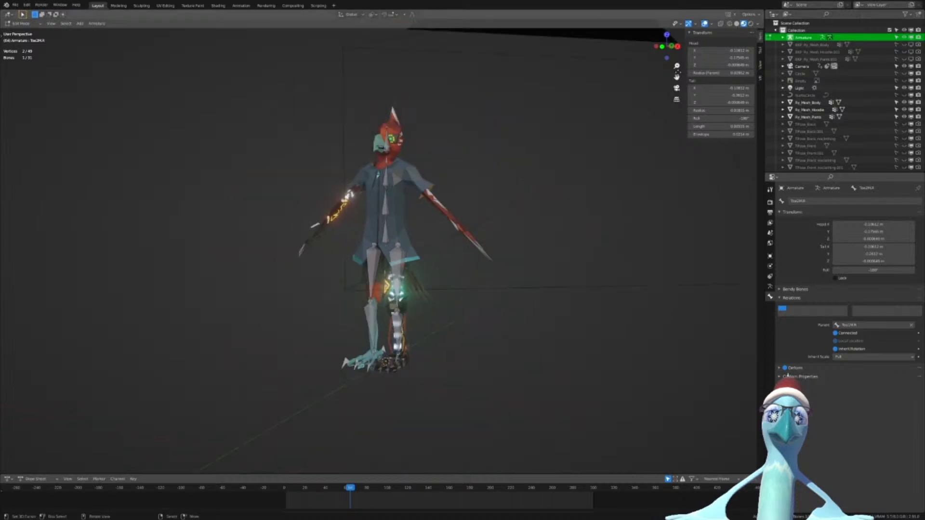
{"action": "left_click", "coordinate": [704, 24]}
{"action": "scroll", "coordinate": [500, 210], "scroll_direction": "up", "scroll_amount": 2}
{"action": "middle_click_drag", "start_coordinate": [500, 211], "coordinate": [466, 274]}
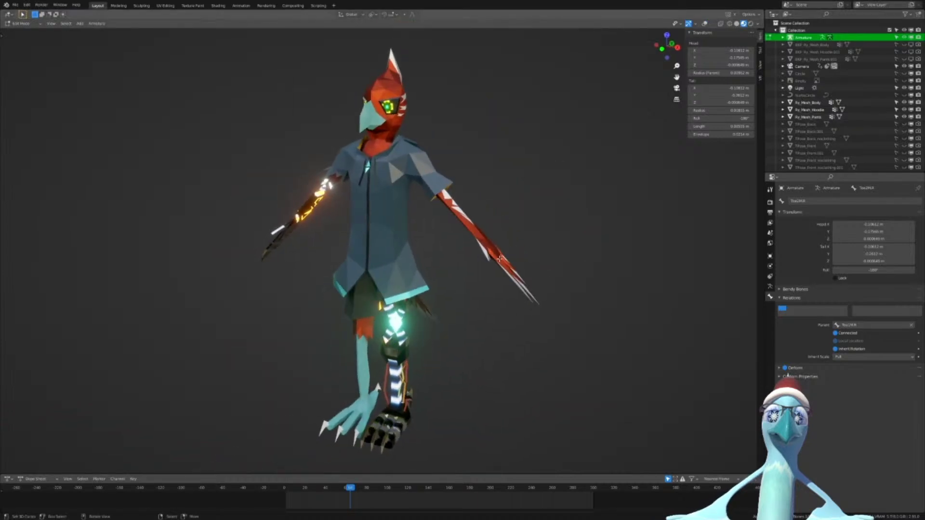